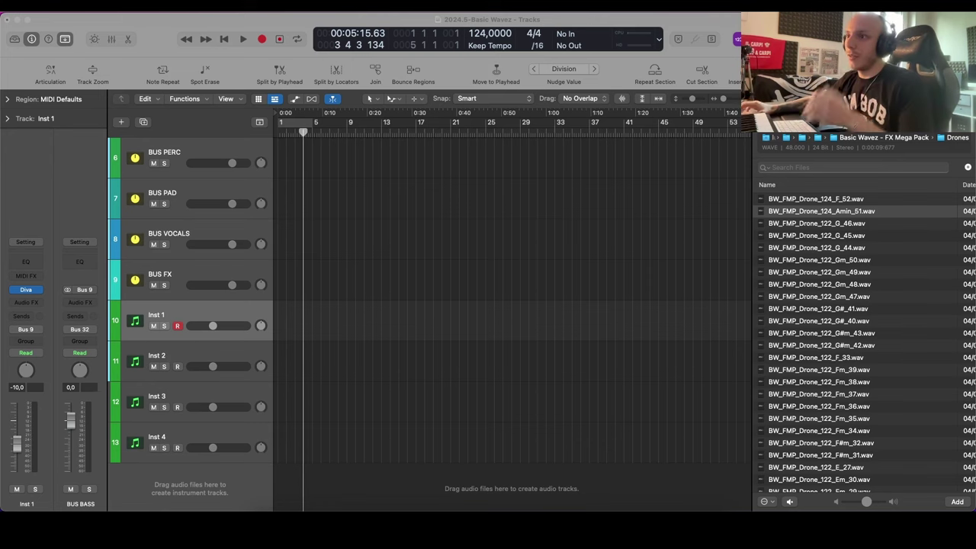
# Step: Review the bus tracks one by one, from PRE MASTER and BUS KICK through BUS FX, checking their channel strips and routing
pyautogui.scroll(5, 424, 250)
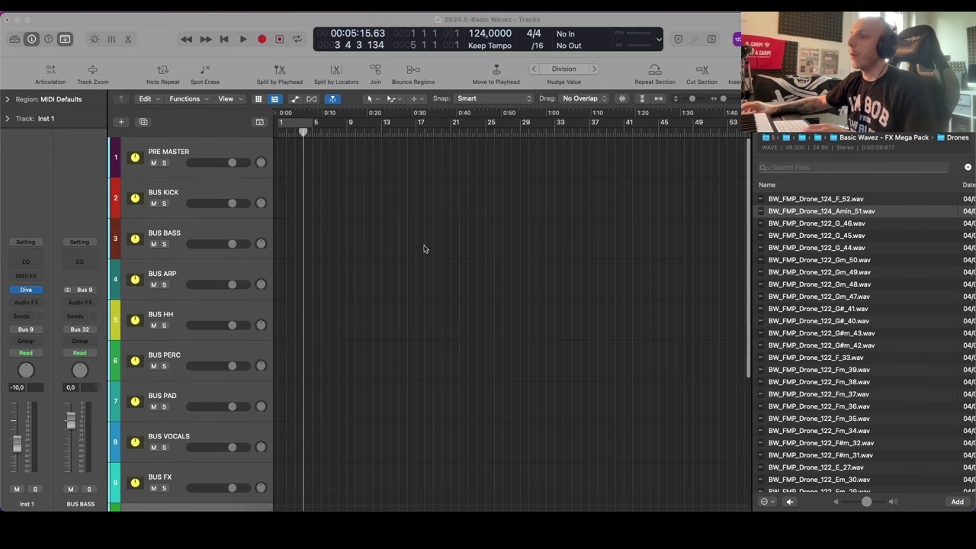
pyautogui.press('super+Up')
pyautogui.press('super+Up')
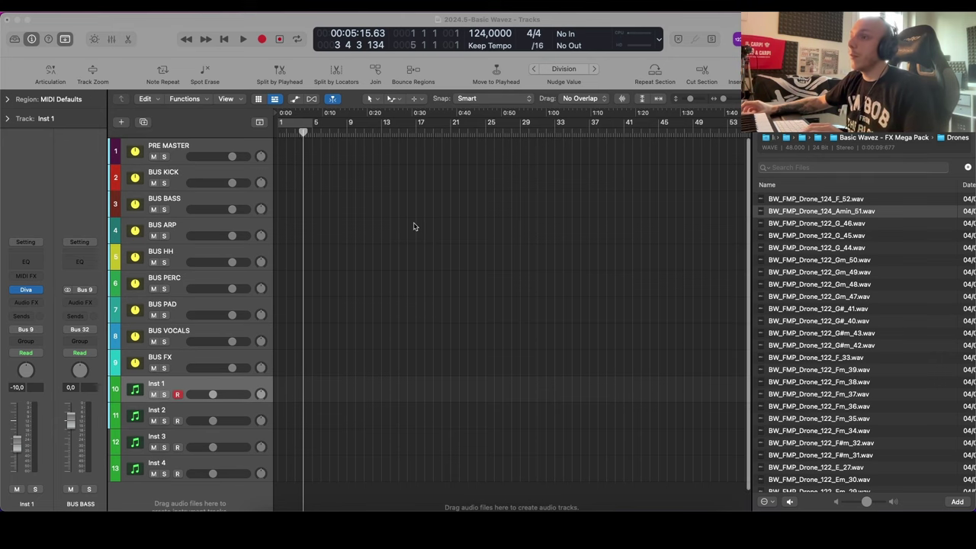
pyautogui.click(229, 143)
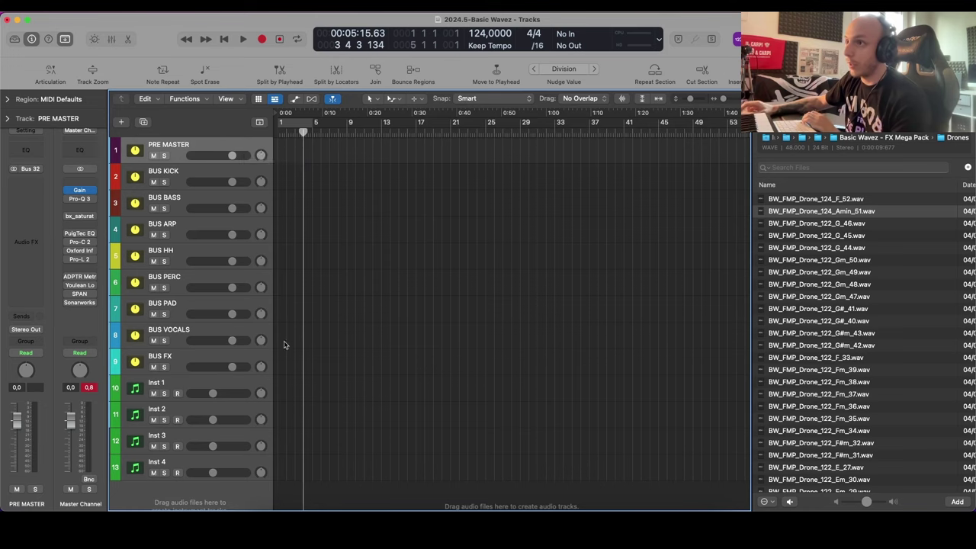
pyautogui.click(257, 183)
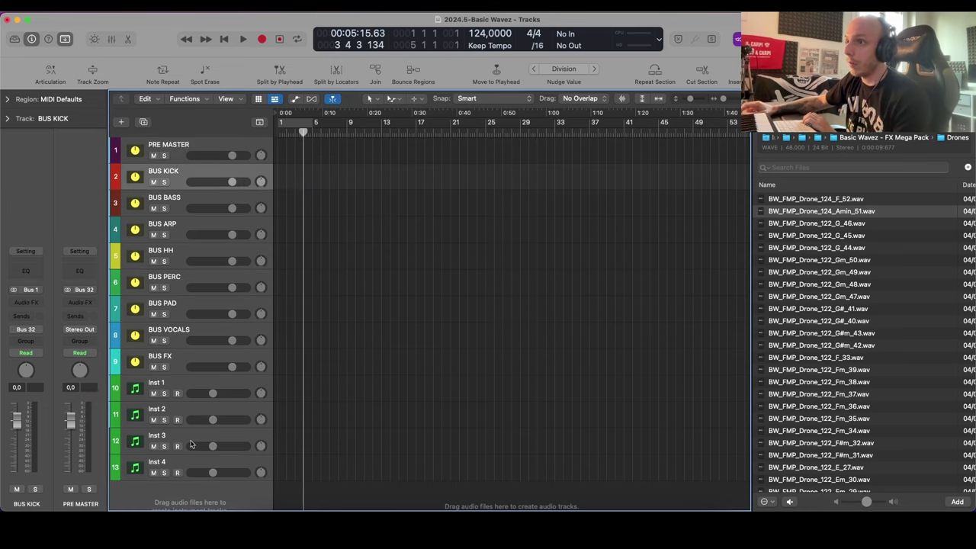
pyautogui.press('Down')
pyautogui.press('Down')
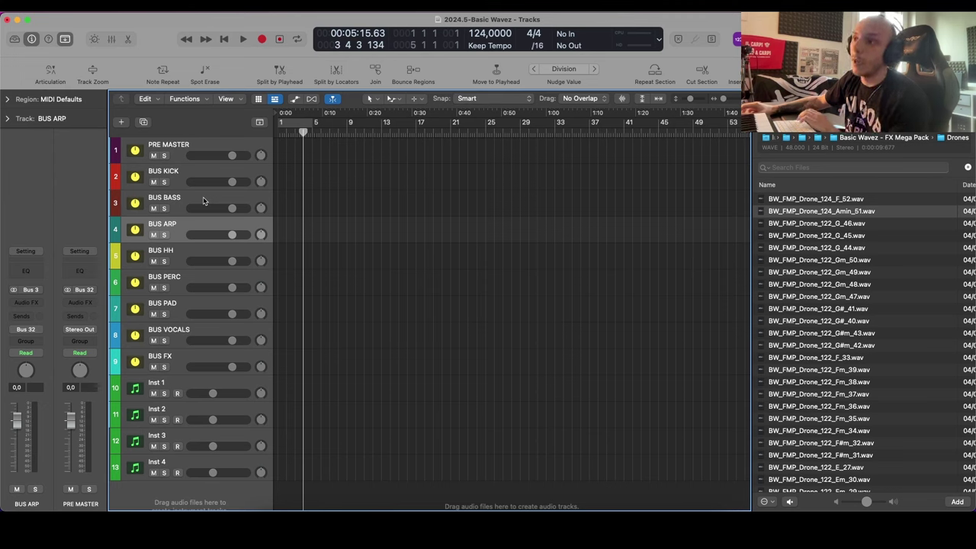
pyautogui.press('Down')
pyautogui.press('Down')
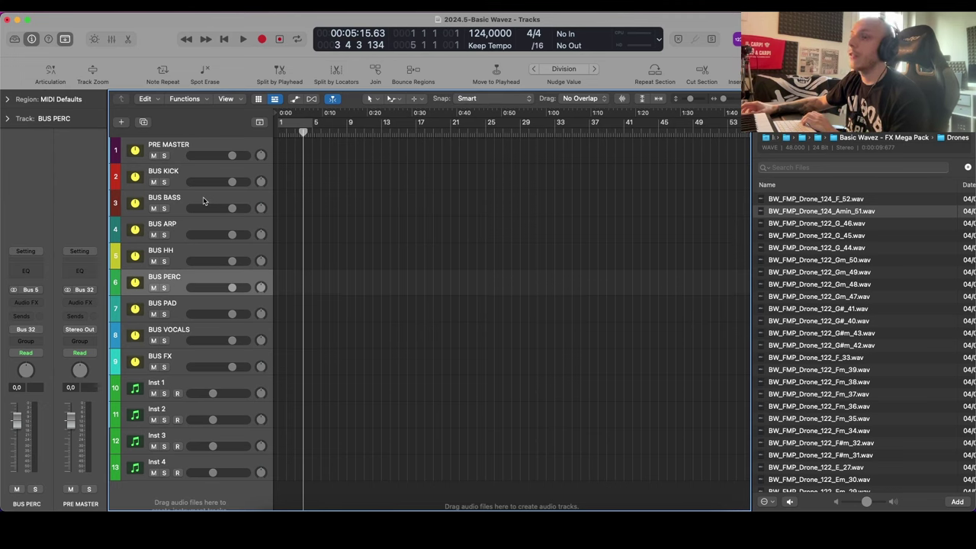
pyautogui.press('Down')
pyautogui.press('Down')
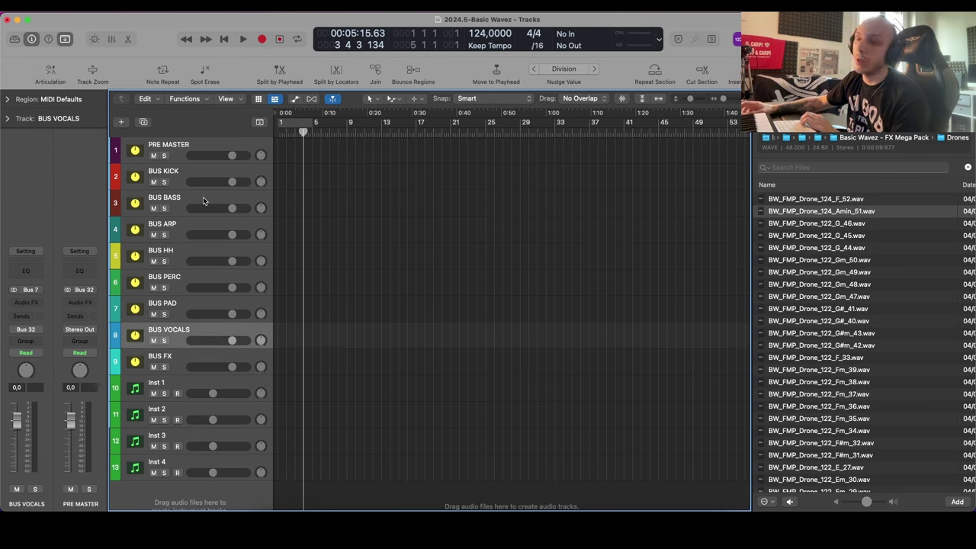
pyautogui.press('Down')
pyautogui.scroll(-1, 298, 203)
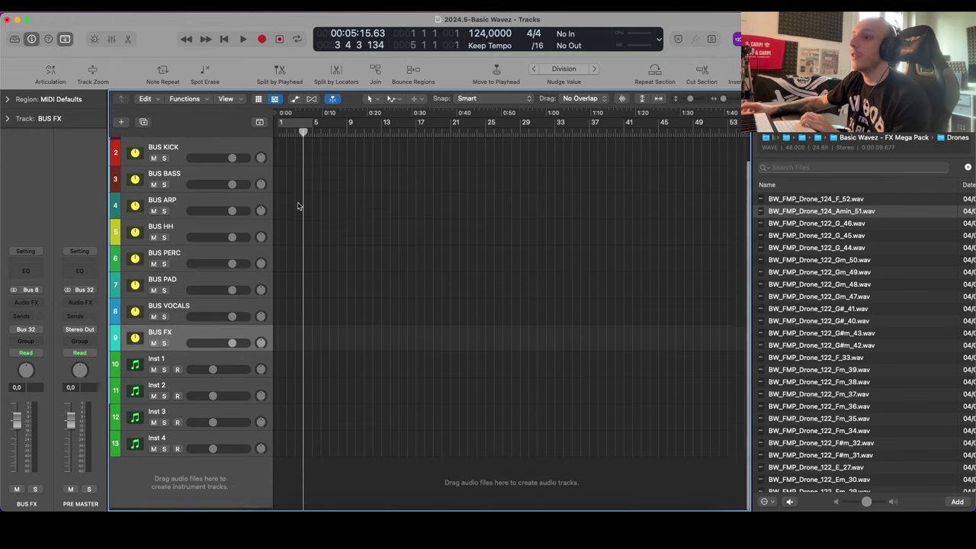
# Step: Check which synths are loaded on the Inst 1, Inst 2 and Inst 3 tracks, finishing with Inst 1 selected
pyautogui.press('Down')
pyautogui.press('Down')
pyautogui.press('Down')
pyautogui.press('Down')
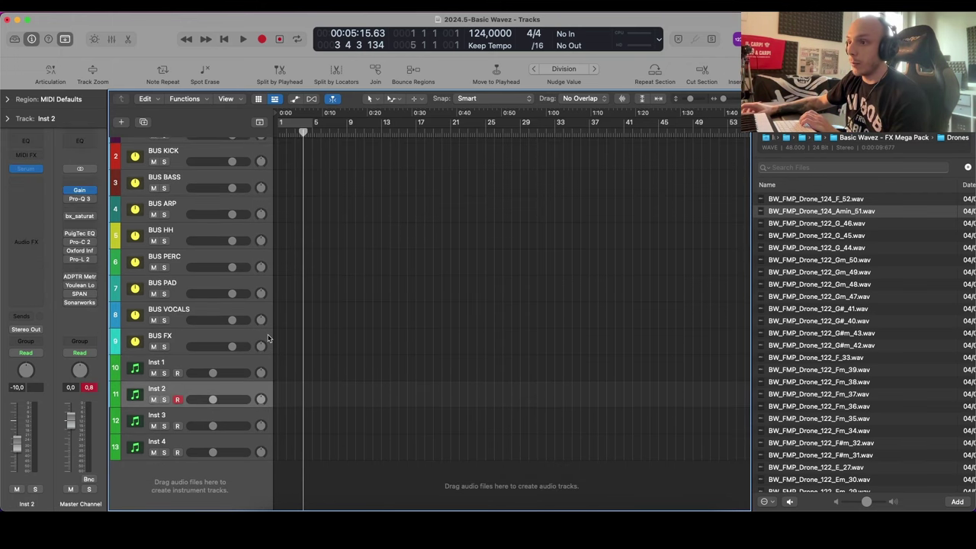
pyautogui.press('Up')
pyautogui.press('Up')
pyautogui.press('Up')
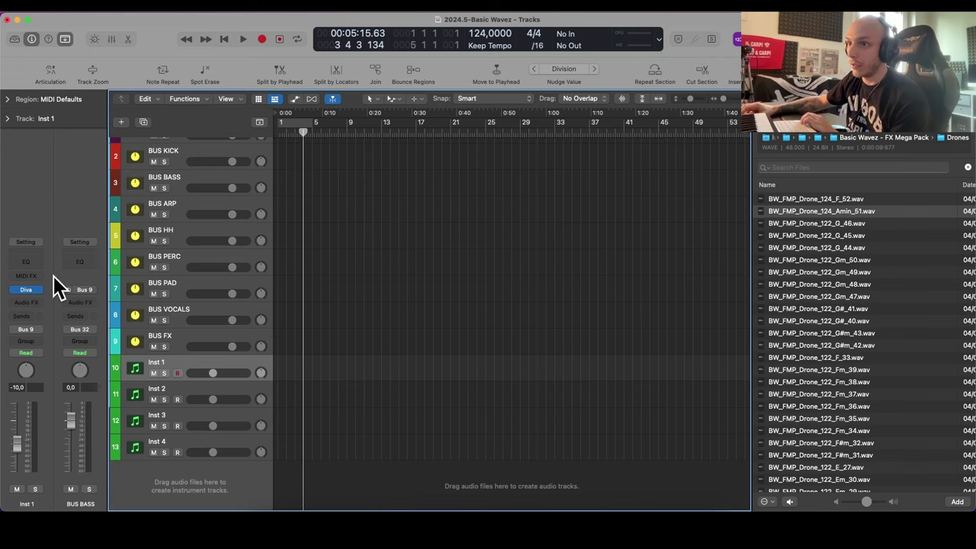
pyautogui.press('Down')
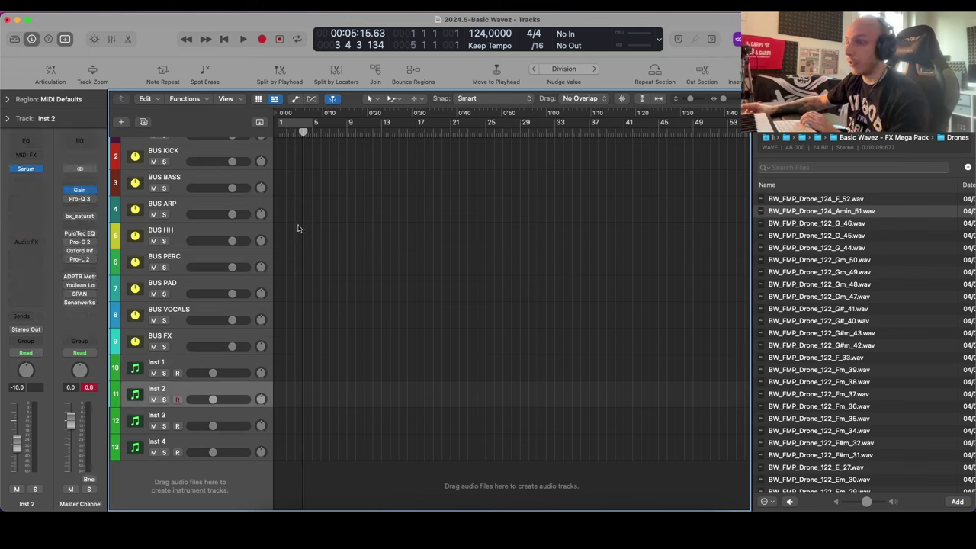
pyautogui.press('Down')
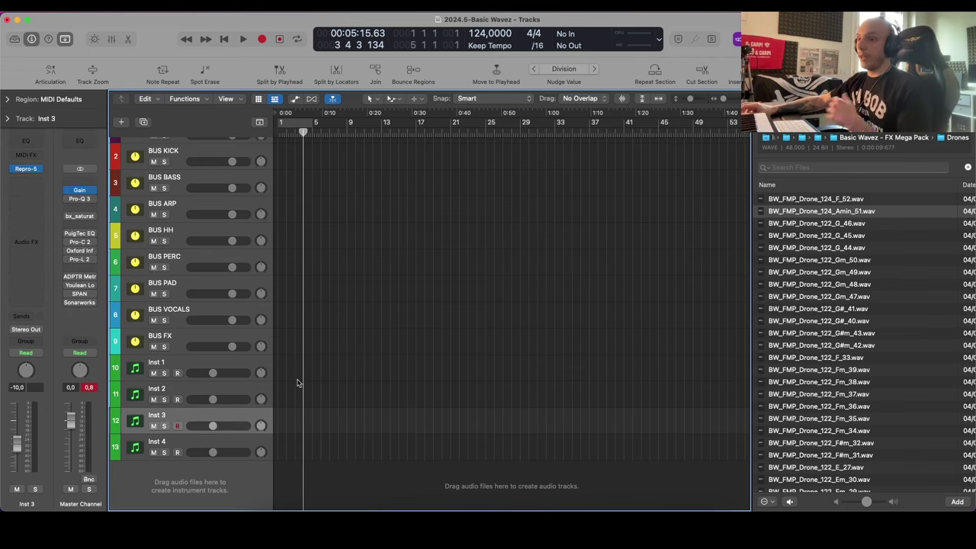
pyautogui.press('Up')
pyautogui.press('Up')
pyautogui.keyDown('ctrl'); pyautogui.keyDown('alt'); pyautogui.click(514, 296); pyautogui.keyUp('alt'); pyautogui.keyUp('ctrl')
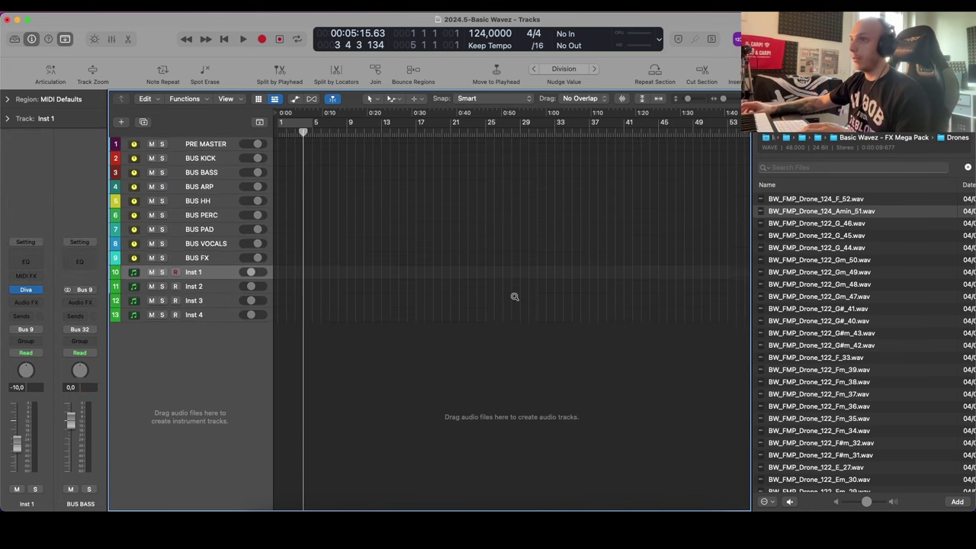
pyautogui.keyDown('ctrl'); pyautogui.keyDown('alt'); pyautogui.click(514, 296); pyautogui.keyUp('alt'); pyautogui.keyUp('ctrl')
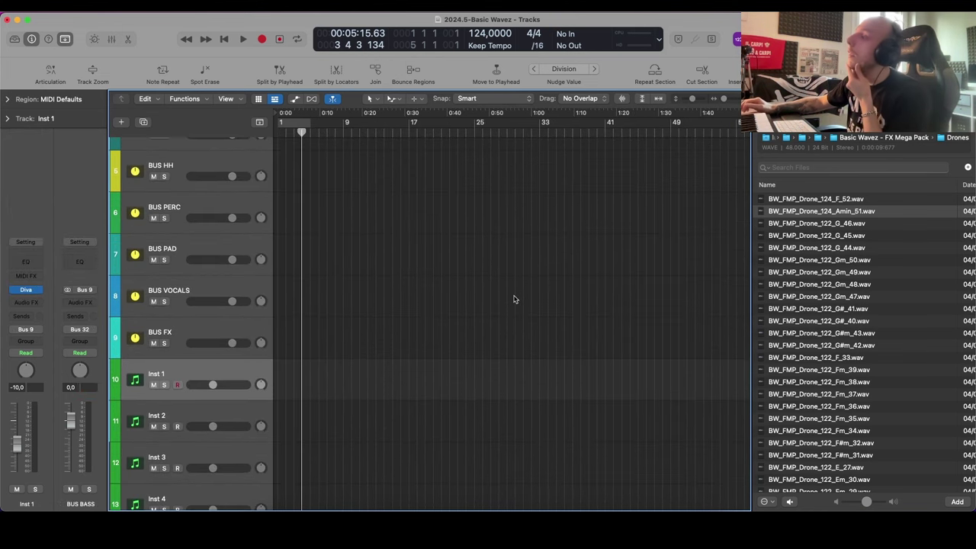
# Step: Preview the A minor drone samples BW_FMP_Drone_122_Am_10 and Am_11 in the Drones folder
pyautogui.scroll(-5, 816, 285)
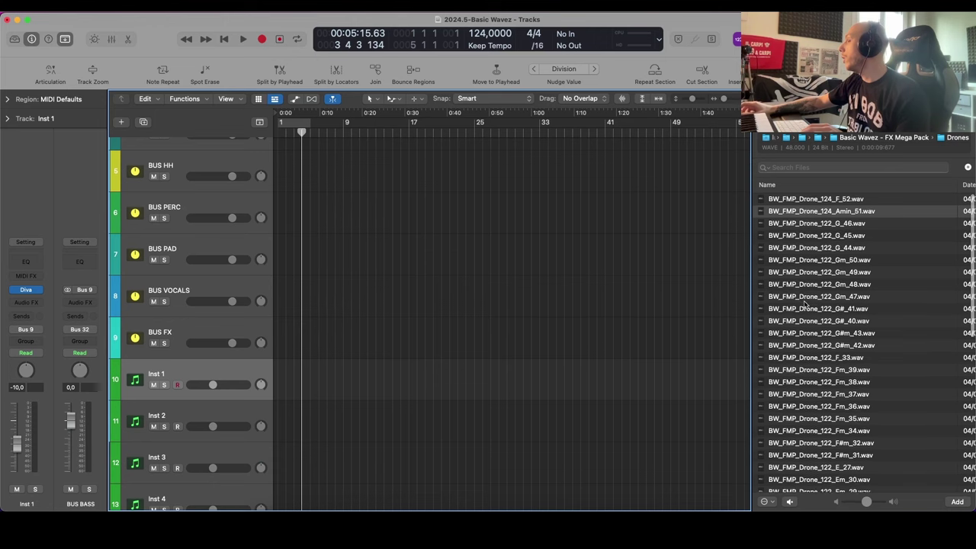
pyautogui.scroll(-6, 805, 304)
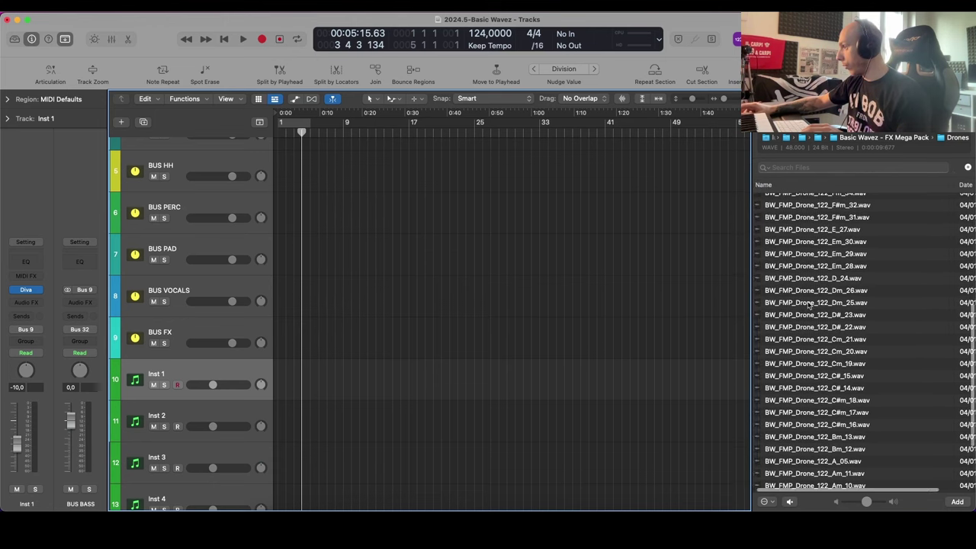
pyautogui.scroll(-4, 808, 304)
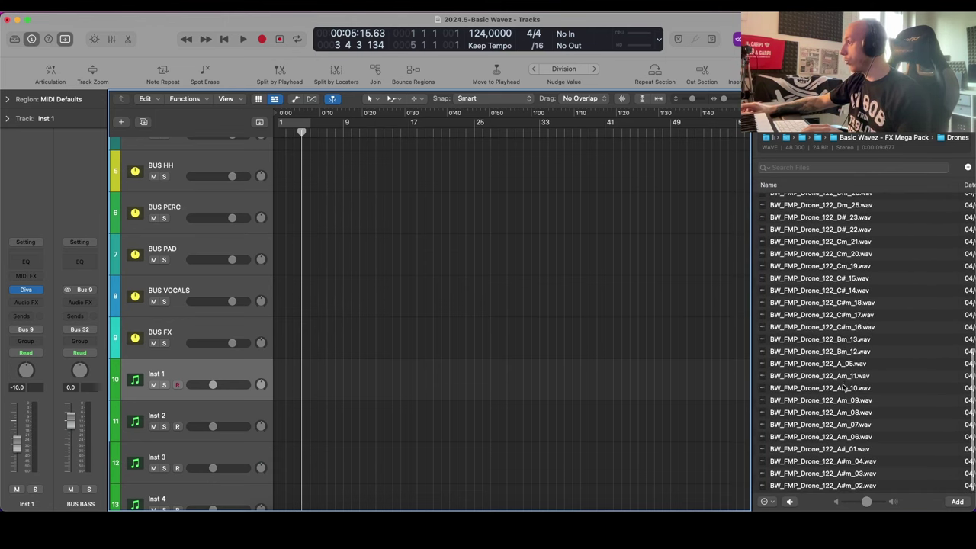
pyautogui.click(888, 386)
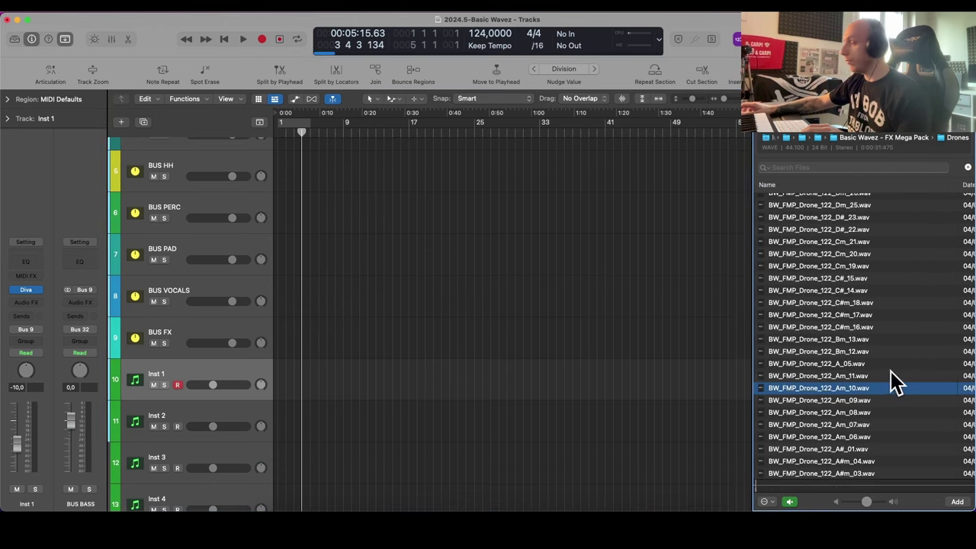
pyautogui.click(815, 376)
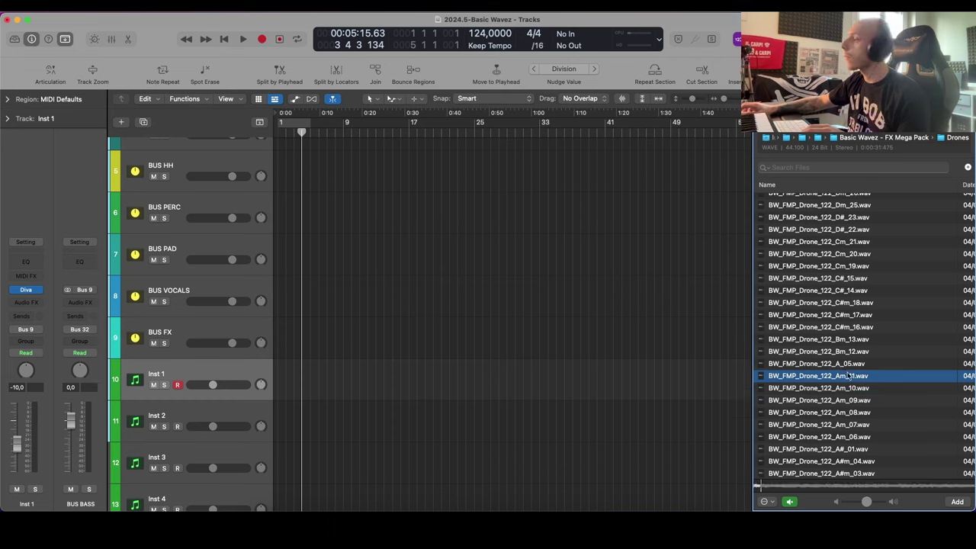
pyautogui.click(851, 389)
# Step: Preview the G minor drone samples Gm_49, Gm_50, Gm_48 and Gm_47 in the Drones folder
pyautogui.scroll(11, 853, 393)
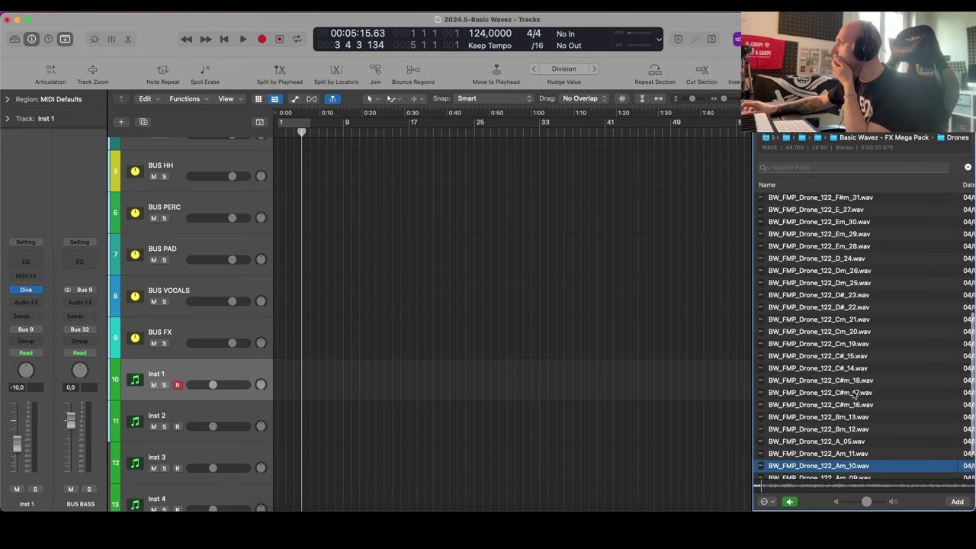
pyautogui.scroll(2, 856, 396)
pyautogui.click(843, 252)
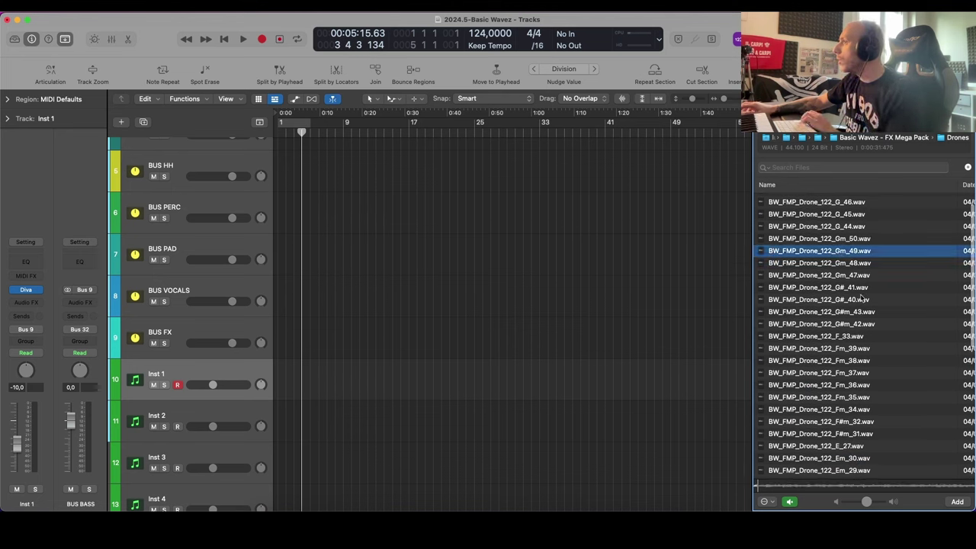
pyautogui.click(854, 241)
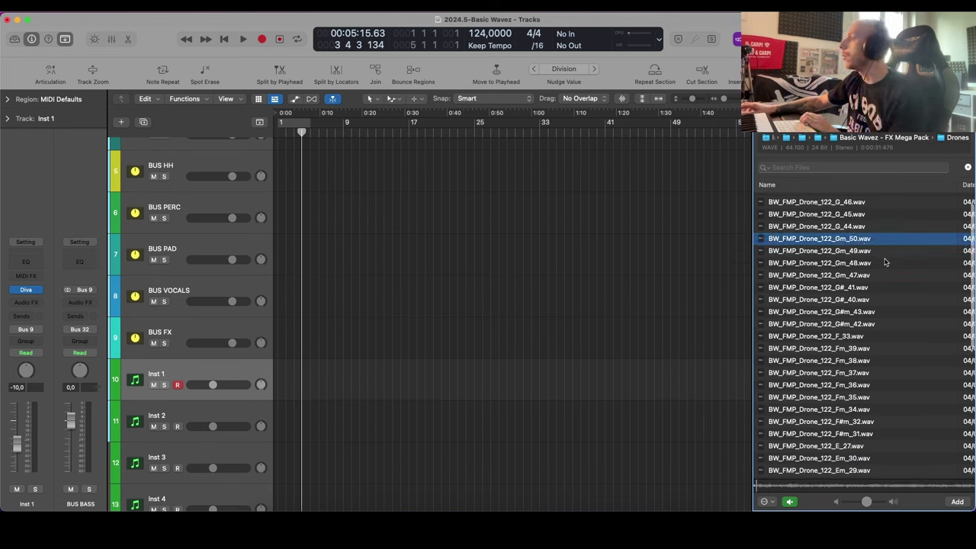
pyautogui.scroll(1, 868, 260)
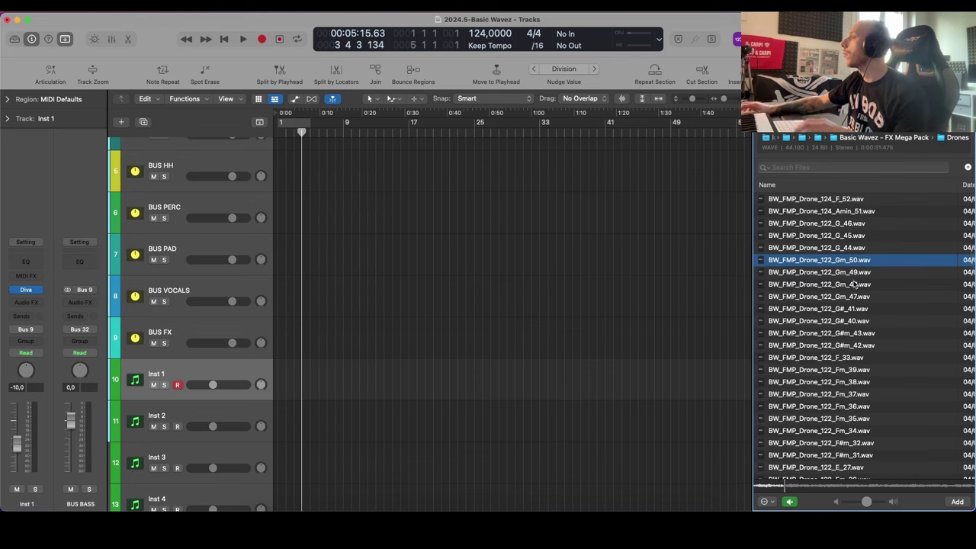
pyautogui.click(856, 284)
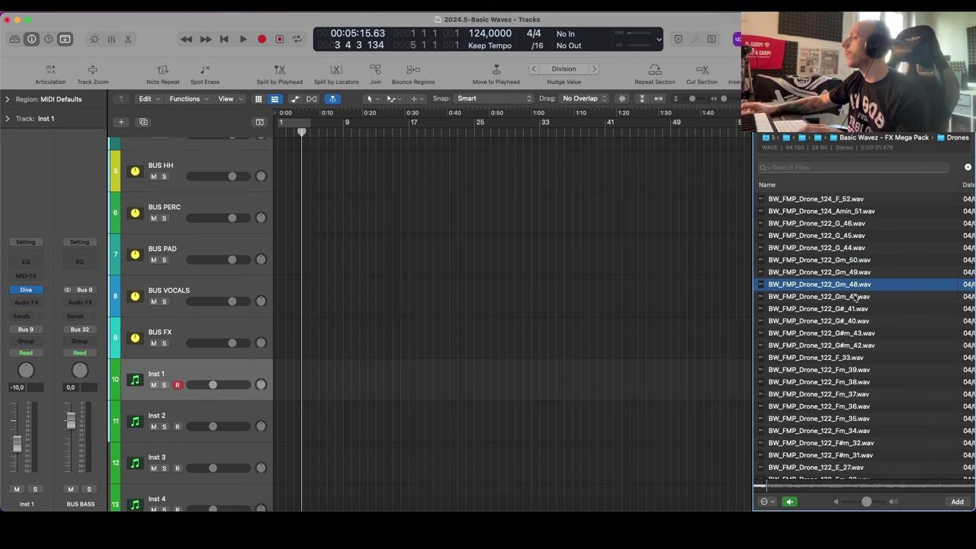
pyautogui.click(855, 296)
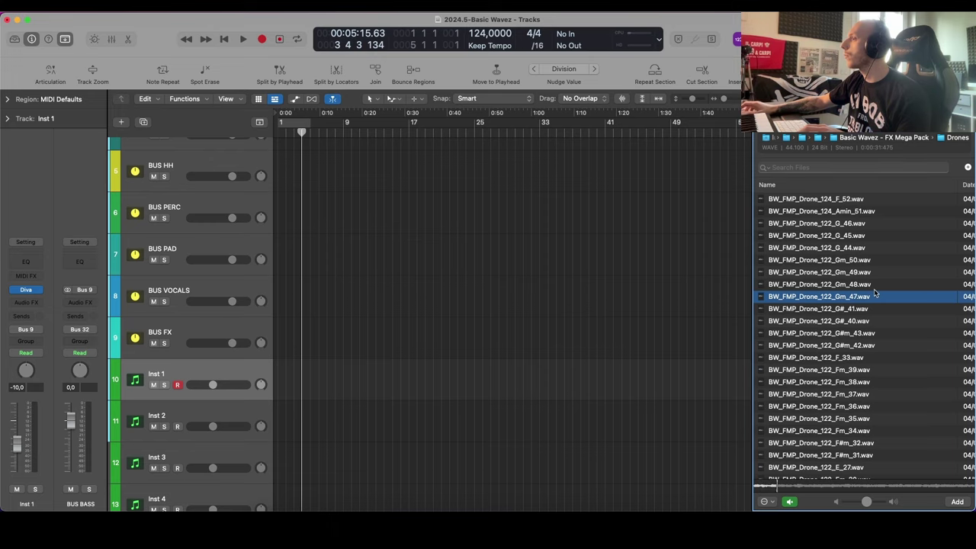
# Step: Place BW_FMP_Drone_122_Gm_47.wav at bar 1 on a new audio track below Inst 4, start playback and hide the file browser
pyautogui.scroll(-2, 664, 303)
pyautogui.moveTo(853, 298); pyautogui.dragTo(282, 488)
pyautogui.press('space')
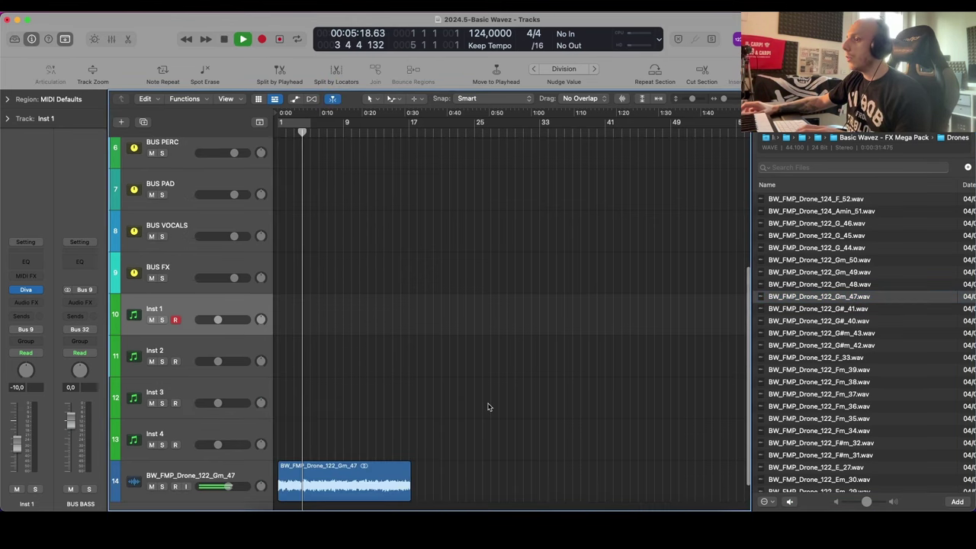
pyautogui.press('f')
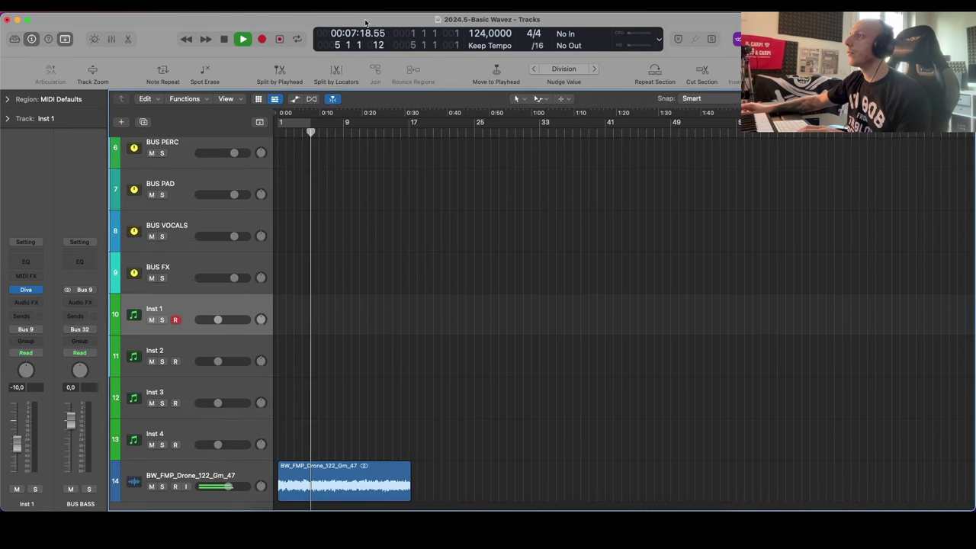
# Step: Enable looped playback over the first eight bars, from bar 1 to bar 9
pyautogui.moveTo(485, 33); pyautogui.dragTo(485, 33)
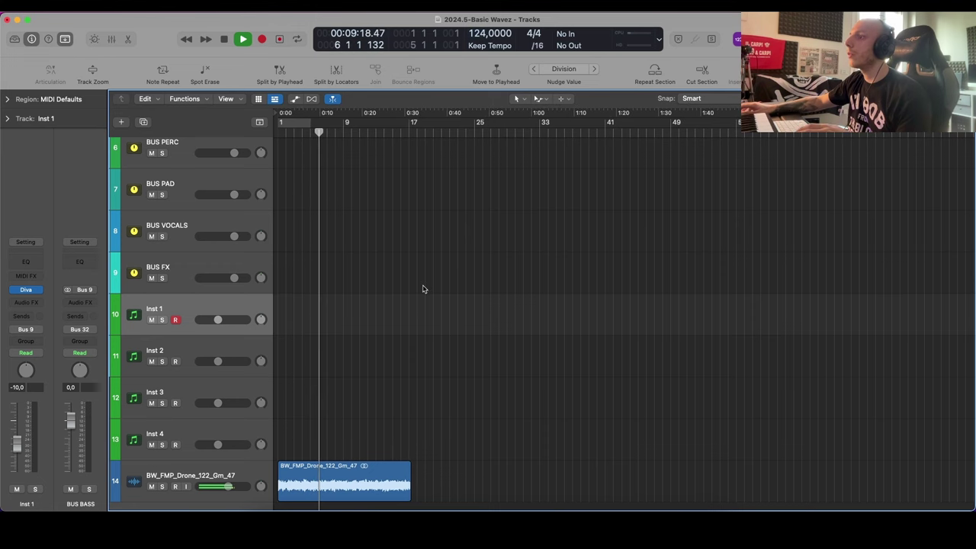
pyautogui.scroll(-2, 424, 287)
pyautogui.keyDown('ctrl'); pyautogui.keyDown('alt'); pyautogui.click(424, 287); pyautogui.keyUp('alt'); pyautogui.keyUp('ctrl')
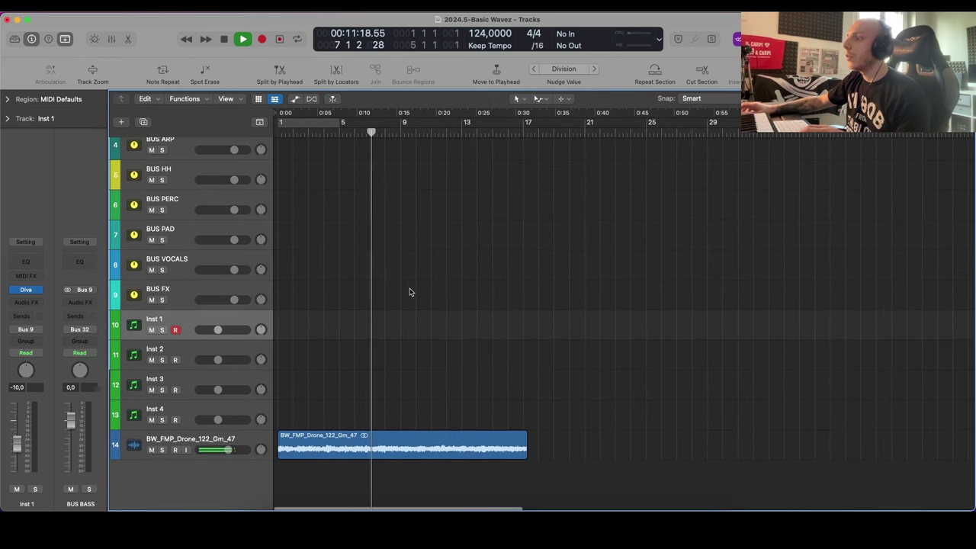
pyautogui.press('super+Left')
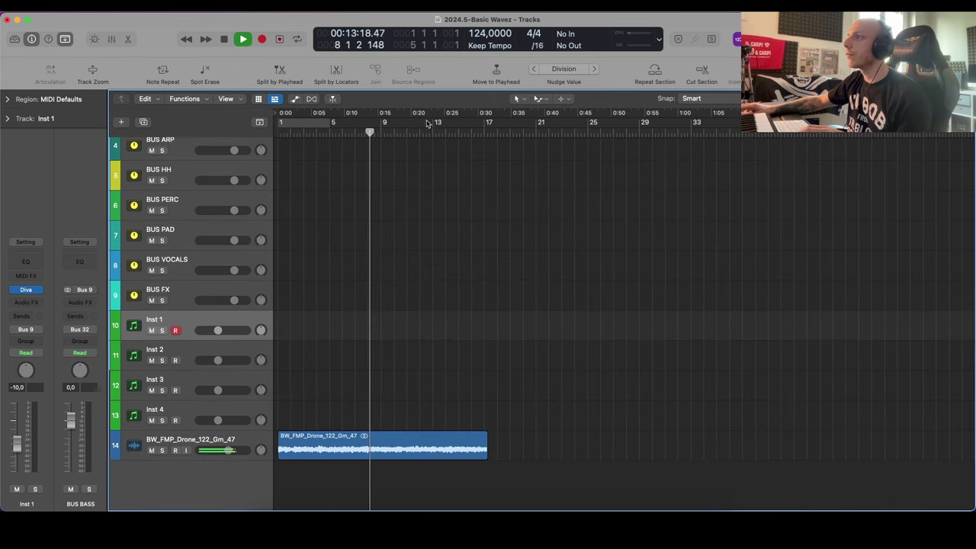
pyautogui.moveTo(482, 126); pyautogui.dragTo(280, 125)
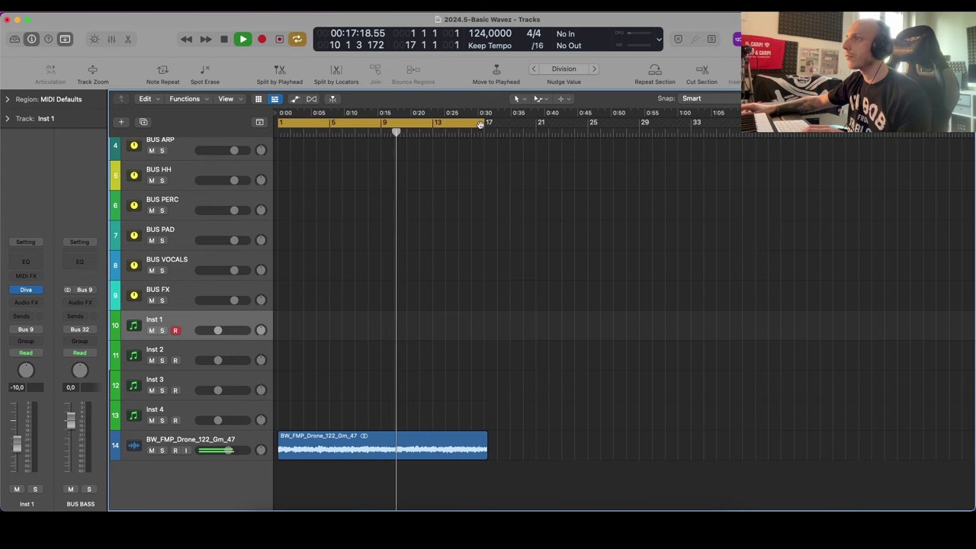
pyautogui.moveTo(483, 125); pyautogui.dragTo(383, 137)
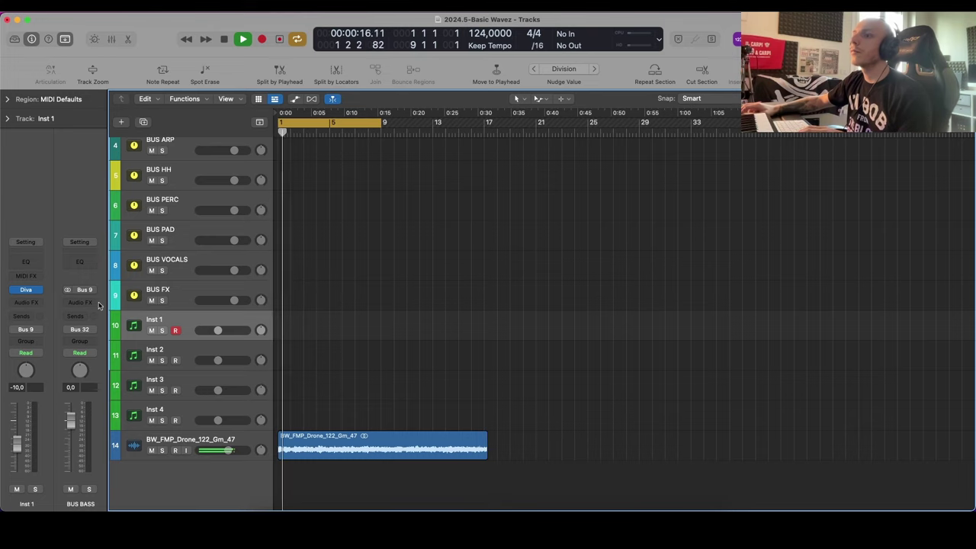
# Step: Open the Diva synth on Inst 1 and show the presets in the Basic Wavez – Analog Explorations folder
pyautogui.click(23, 293)
pyautogui.moveTo(601, 173); pyautogui.dragTo(505, 57)
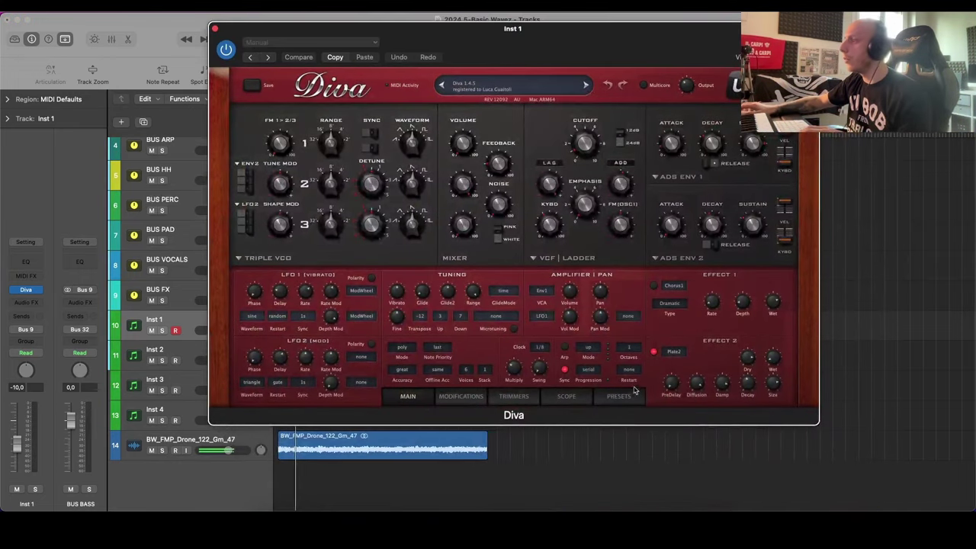
pyautogui.click(633, 394)
pyautogui.click(272, 265)
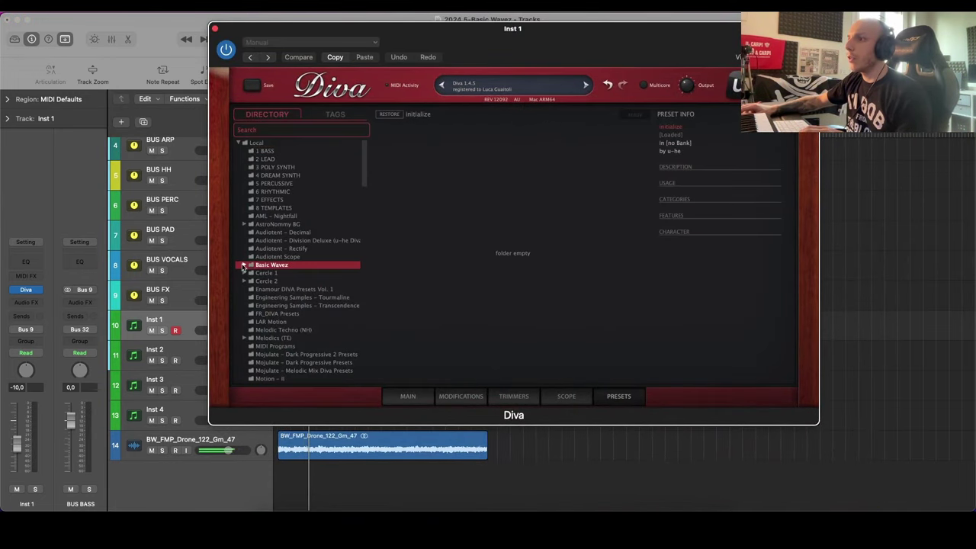
pyautogui.click(297, 273)
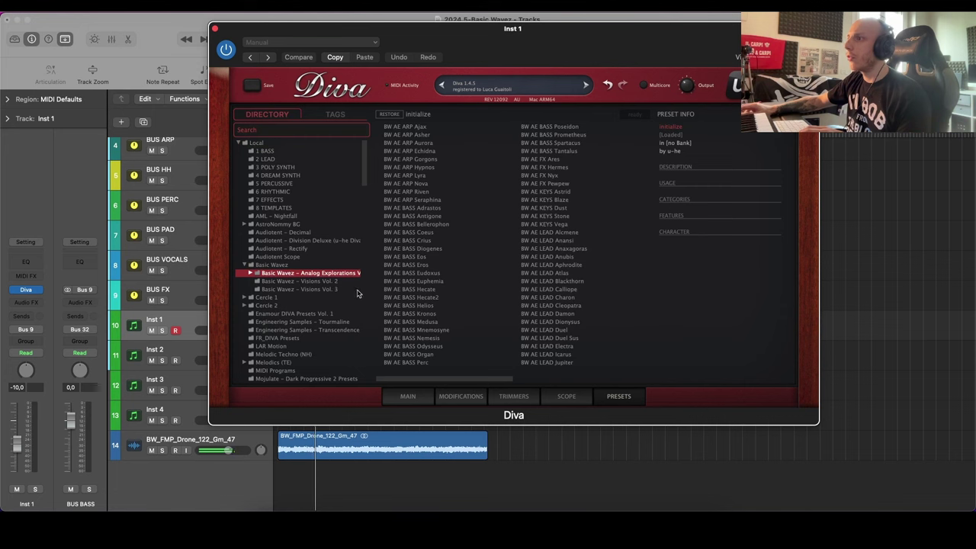
# Step: Load the BW Visions 2 - Bass - Banjo preset from the Visions Vol. 2 folder and lower the drone track's volume slightly
pyautogui.click(321, 280)
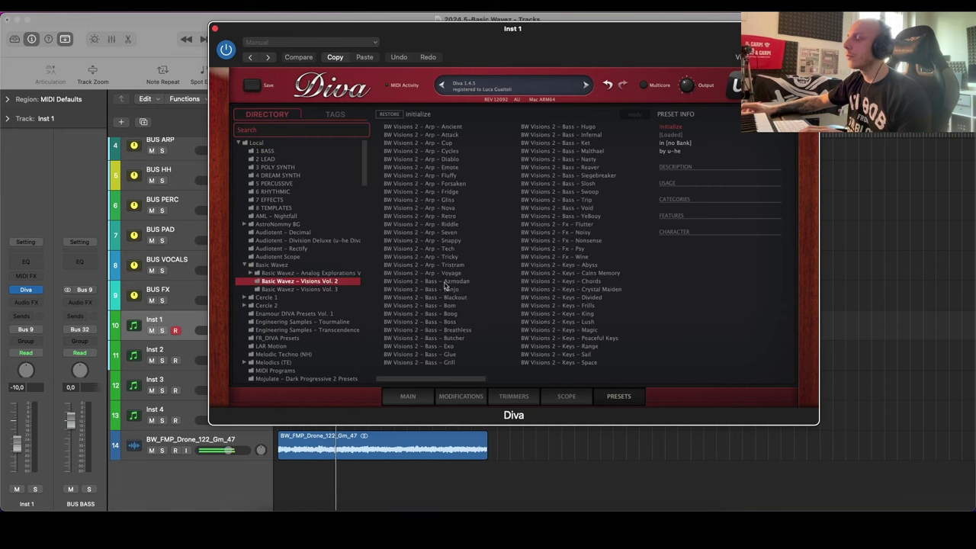
pyautogui.moveTo(227, 450); pyautogui.dragTo(222, 451)
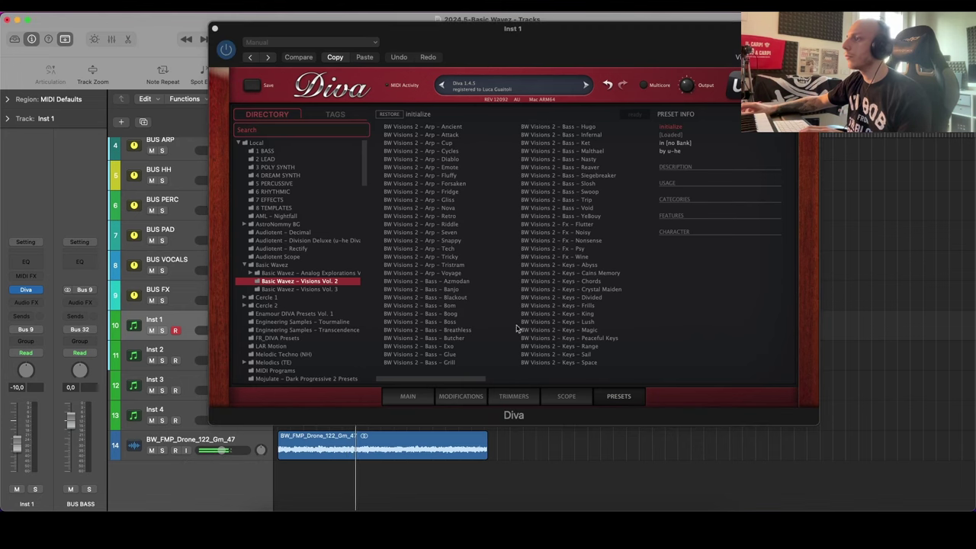
pyautogui.click(456, 291)
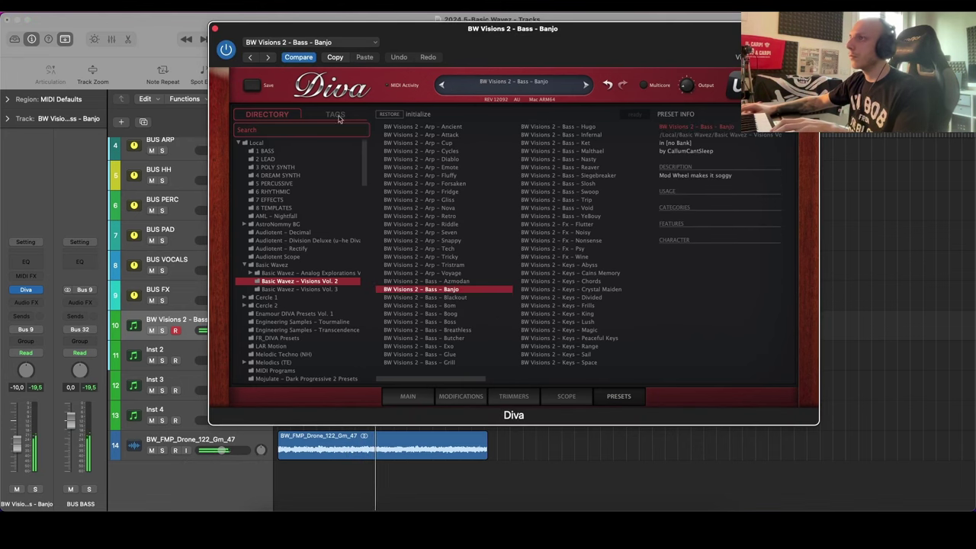
# Step: Raise the bass instrument track's volume to -3.5 dB and lower the drone track's volume further
pyautogui.moveTo(505, 33); pyautogui.dragTo(579, 35)
pyautogui.moveTo(218, 330); pyautogui.dragTo(225, 330)
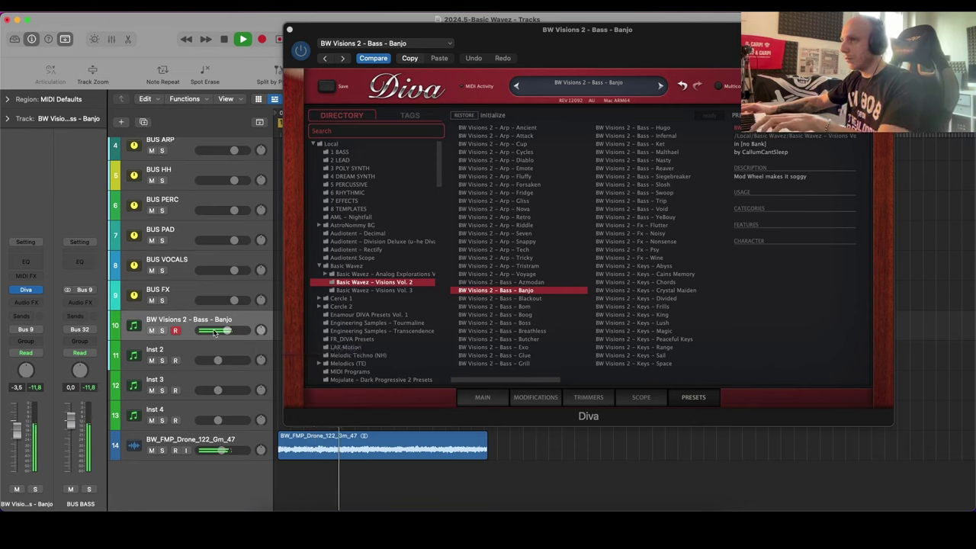
pyautogui.moveTo(241, 455); pyautogui.dragTo(236, 447)
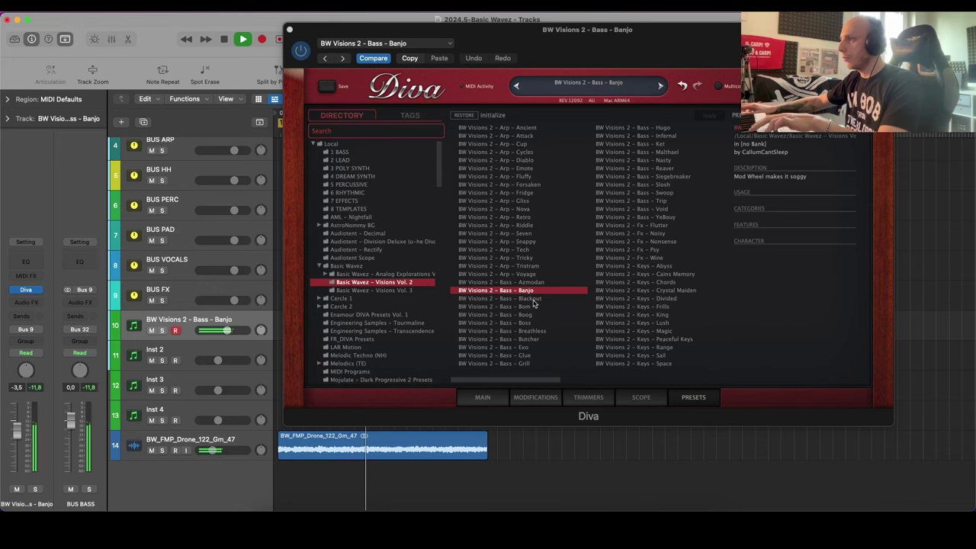
# Step: Try adjusting the filter cutoff of the Banjo preset on Diva's main page and return to the preset list
pyautogui.click(482, 396)
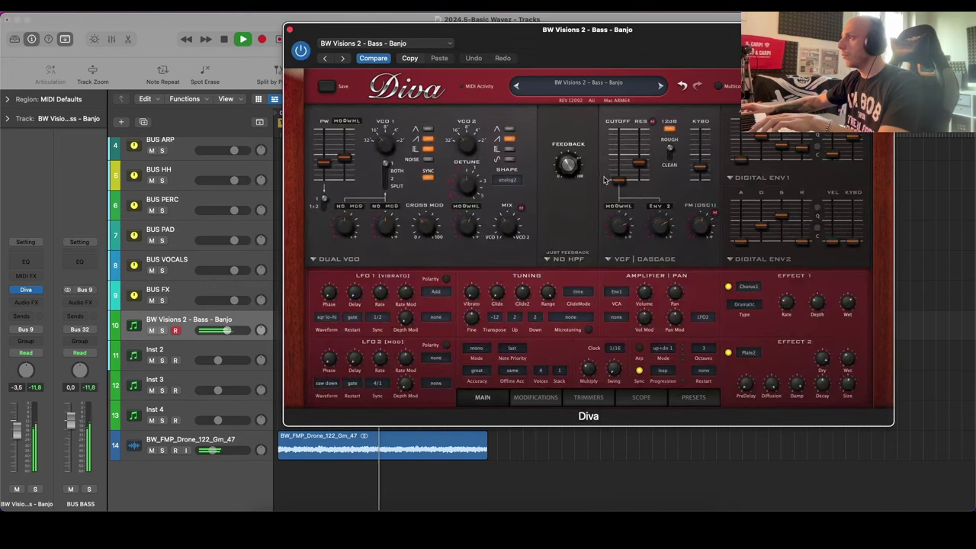
pyautogui.moveTo(620, 174)
pyautogui.mouseDown()
pyautogui.moveTo(619, 164)
pyautogui.moveTo(619, 180)
pyautogui.mouseUp()
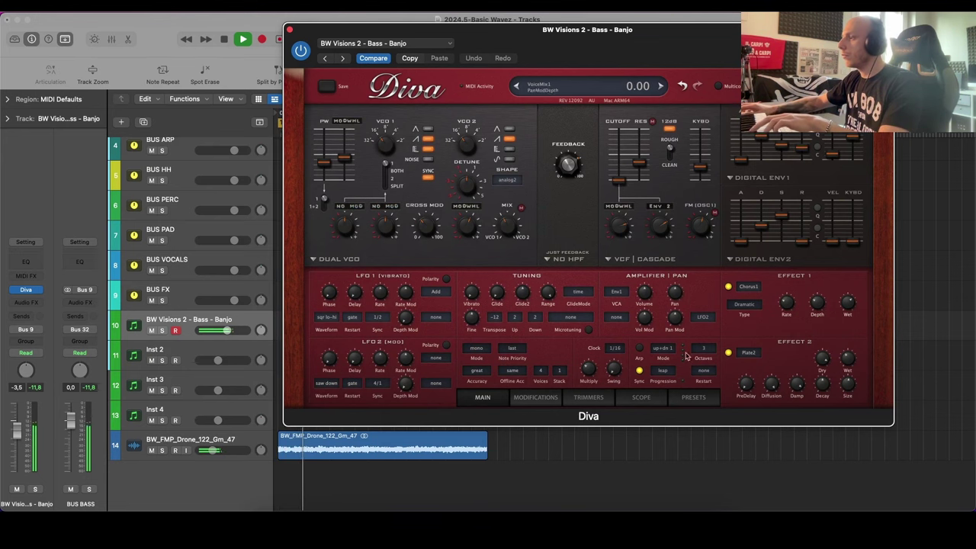
pyautogui.click(693, 397)
# Step: Audition the Visions 2 bass presets Blackout, Bom, Boog, Boss, Glue and Grill, and load BW Visions 2 - Bass - Hugo
pyautogui.click(532, 299)
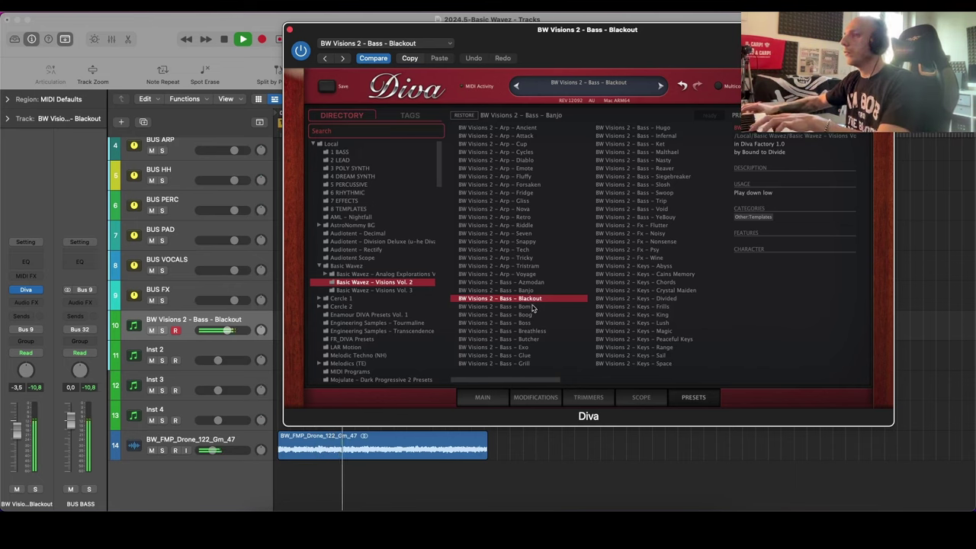
pyautogui.click(531, 307)
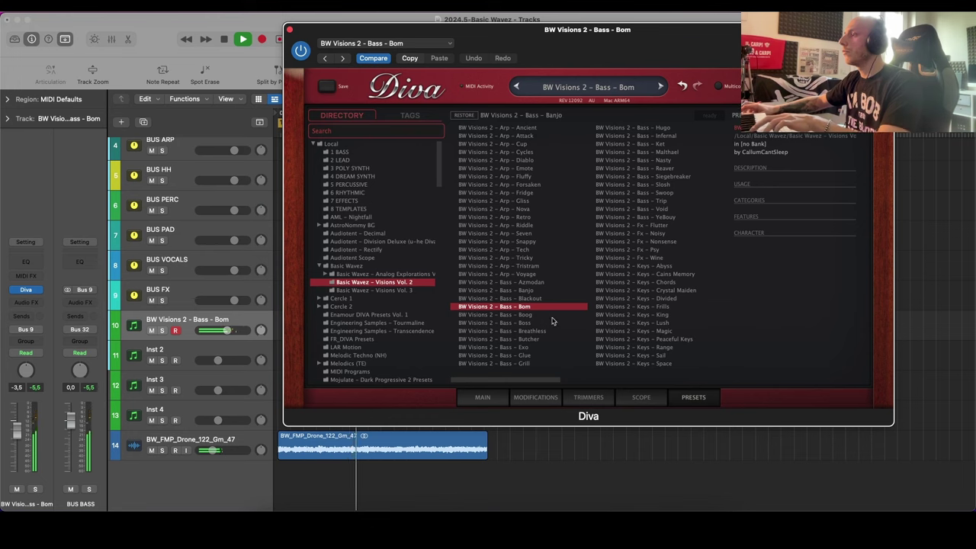
pyautogui.click(524, 316)
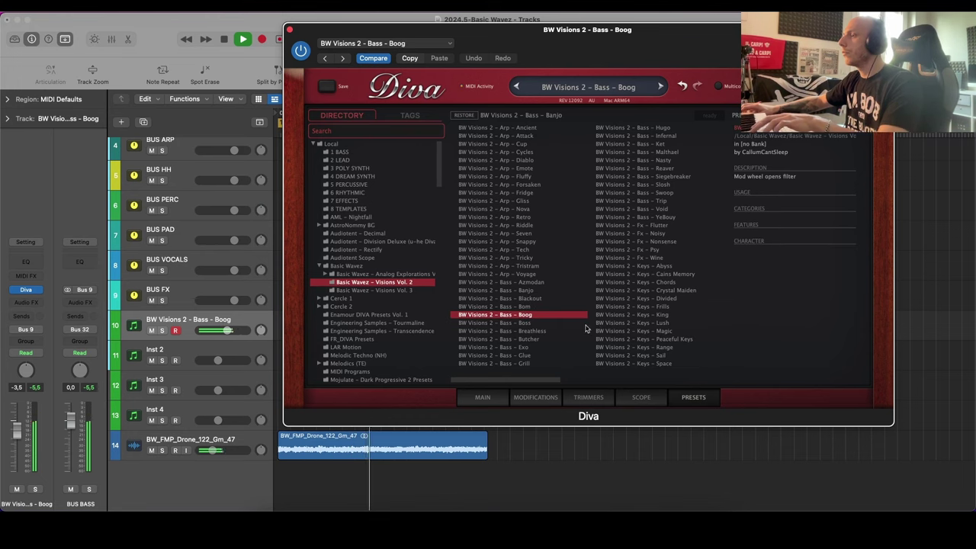
pyautogui.click(558, 325)
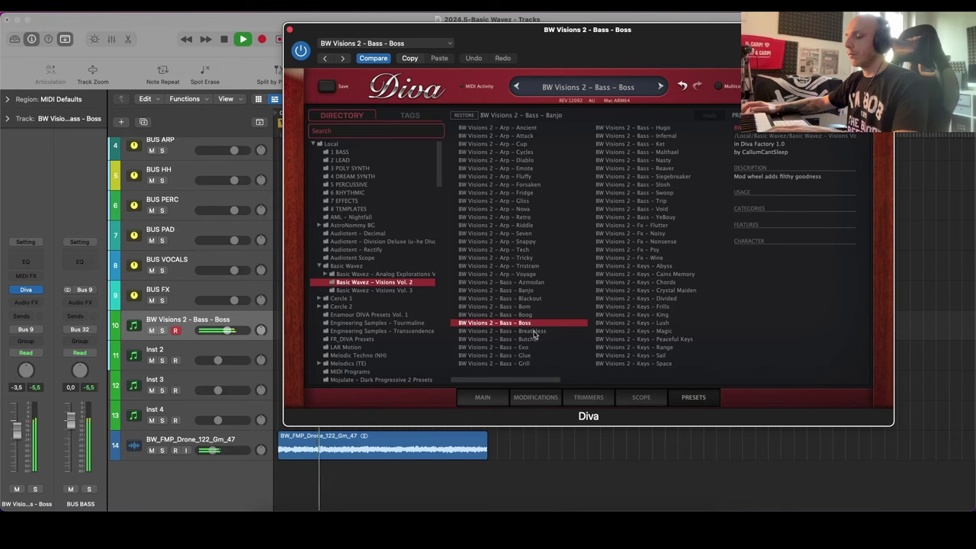
pyautogui.click(566, 355)
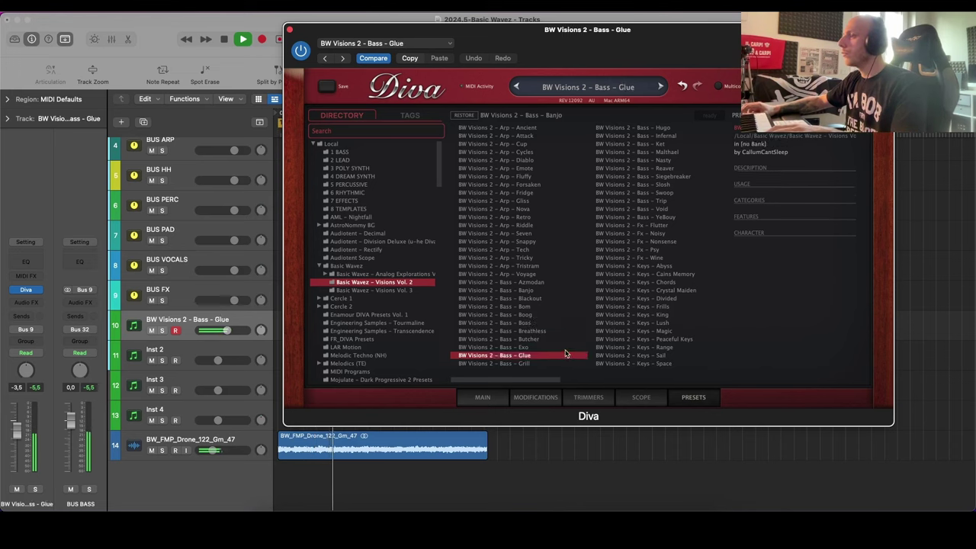
pyautogui.click(533, 364)
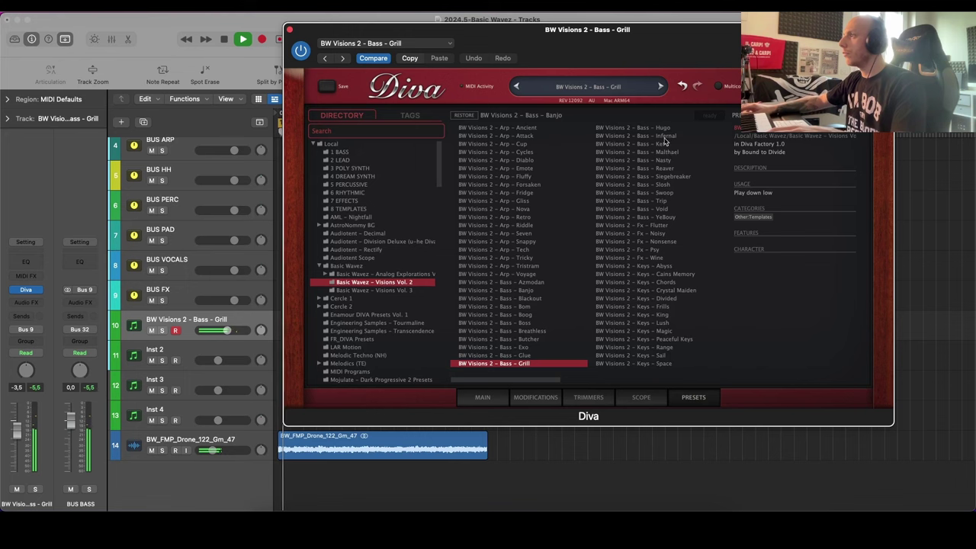
pyautogui.press('Down')
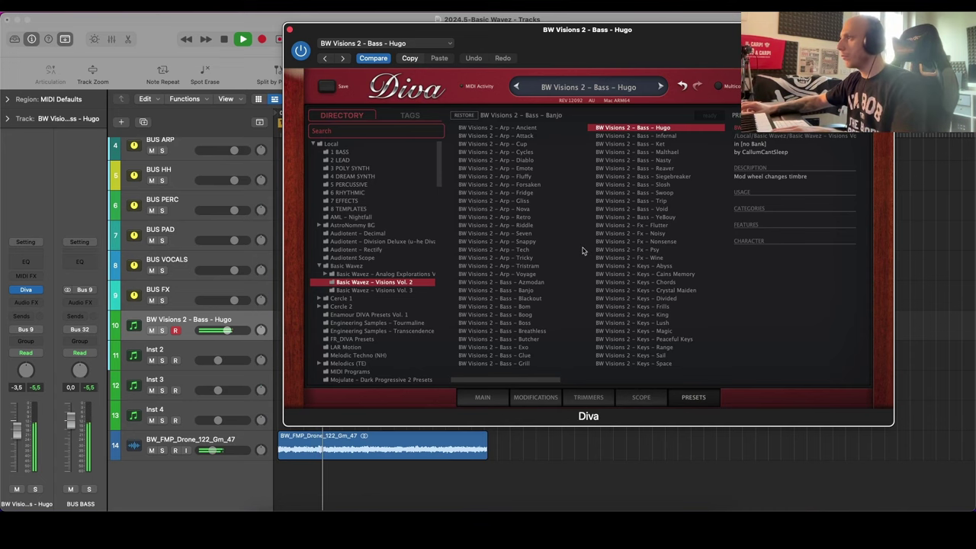
# Step: Adjust the ladder filter cutoff of the Hugo bass preset, trying 44.50, 51.00 and 53.50
pyautogui.click(492, 396)
pyautogui.moveTo(666, 139); pyautogui.dragTo(666, 147)
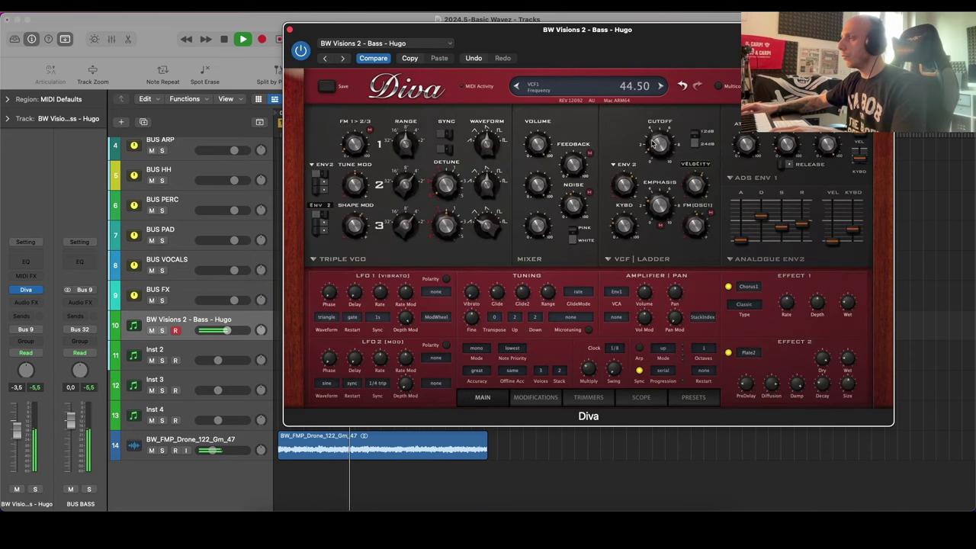
pyautogui.moveTo(654, 136); pyautogui.dragTo(652, 141)
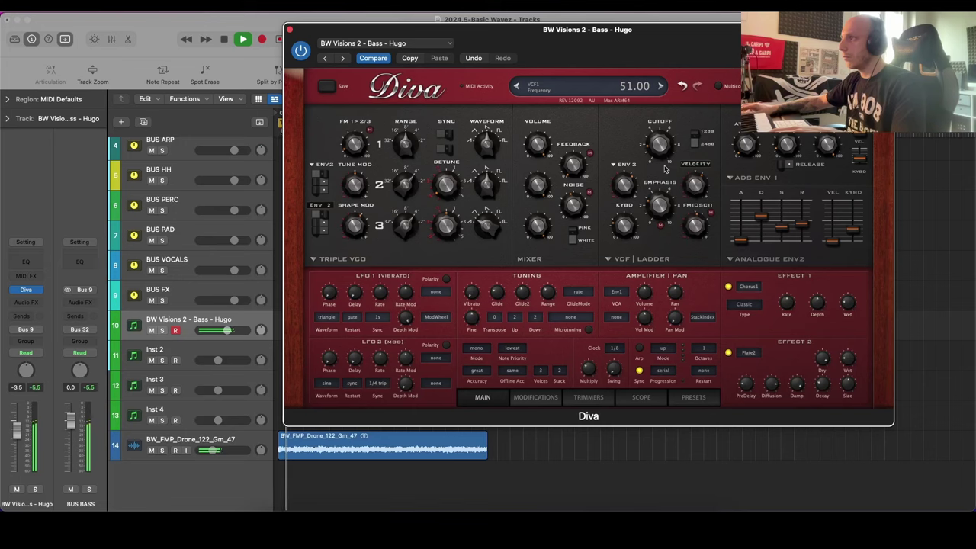
pyautogui.moveTo(666, 159)
pyautogui.mouseDown()
pyautogui.moveTo(660, 115)
pyautogui.moveTo(654, 160)
pyautogui.mouseUp()
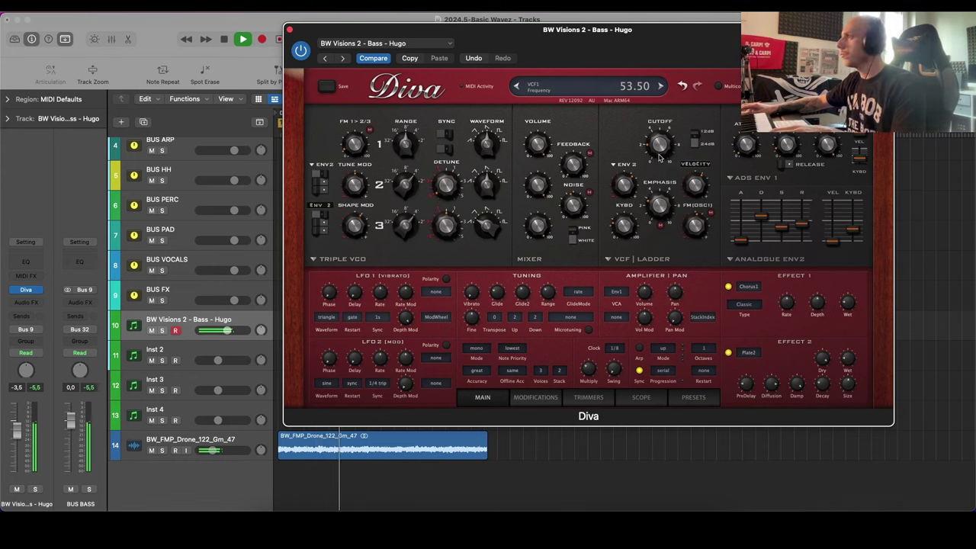
pyautogui.moveTo(662, 154); pyautogui.dragTo(660, 158)
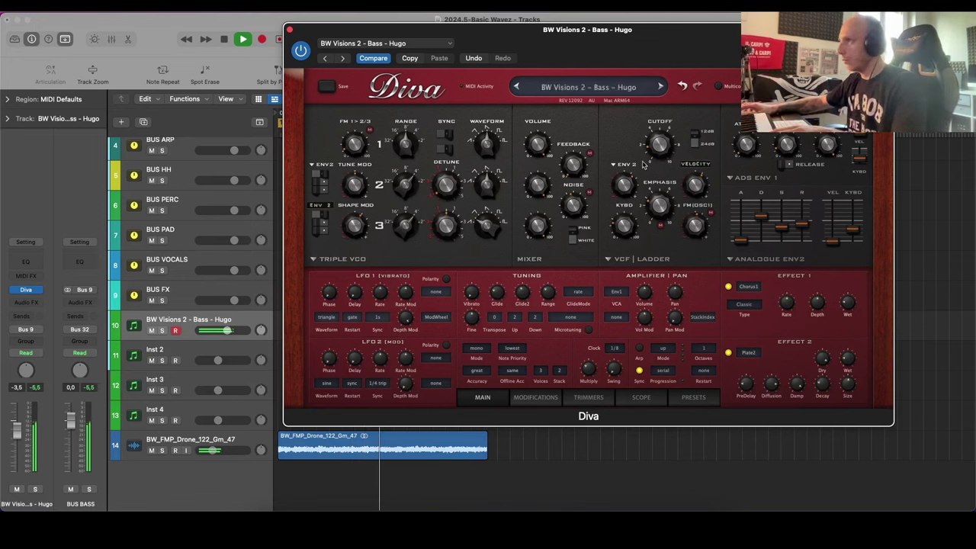
# Step: Close the Diva window and record a four-bar MIDI bass line on the Hugo bass track from bar 1
pyautogui.click(289, 30)
pyautogui.press('r')
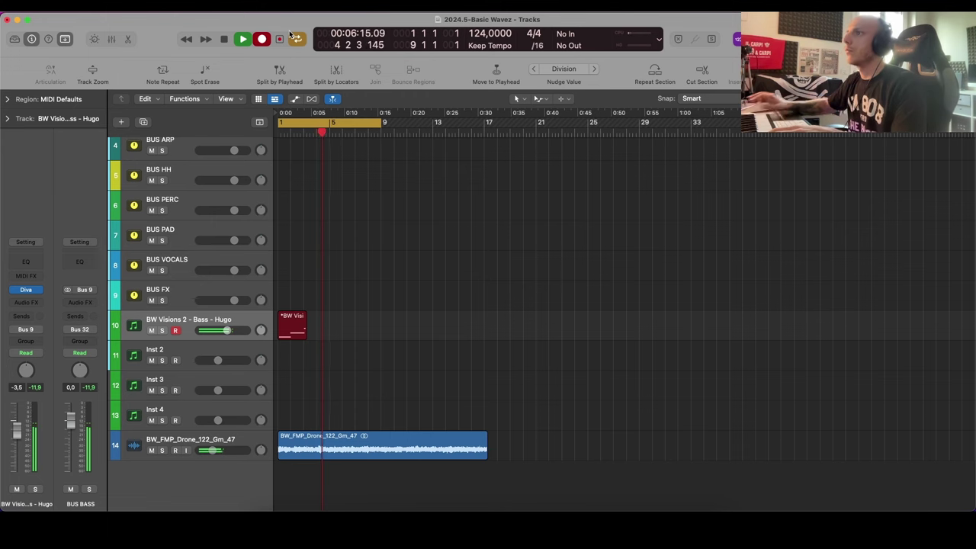
pyautogui.press('space')
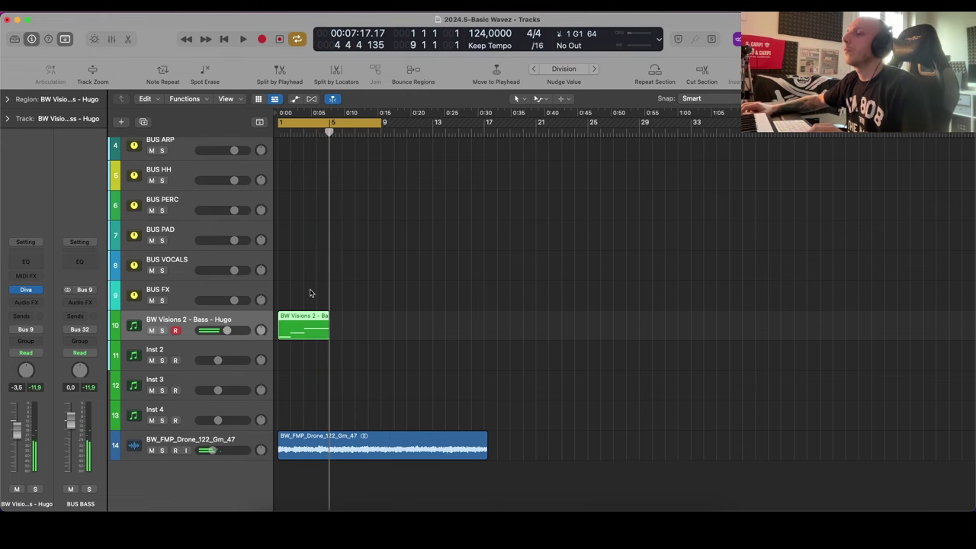
# Step: Align the three recorded bass notes in the Piano Roll to start at bars 1, 2 and 3, with the last ending at bar 5
pyautogui.doubleClick(319, 323)
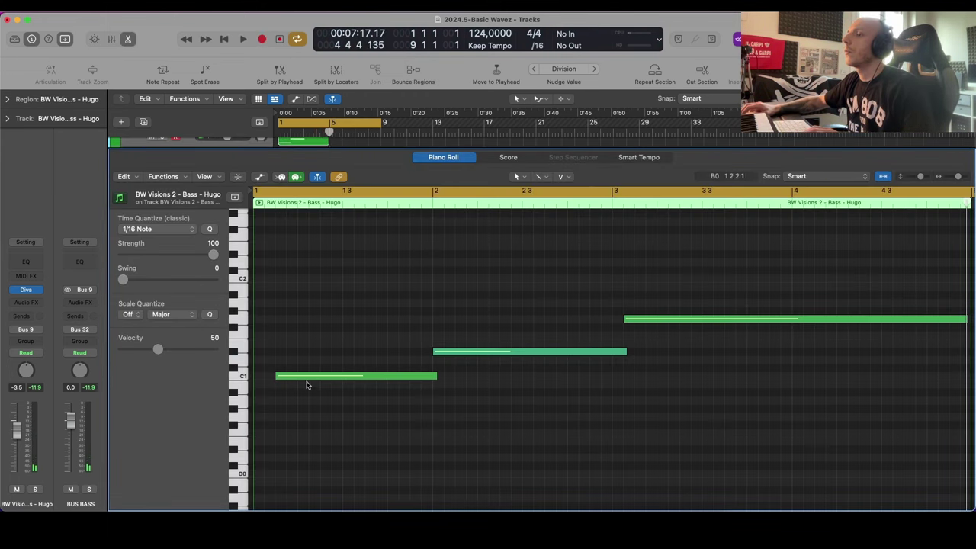
pyautogui.moveTo(272, 384); pyautogui.dragTo(252, 384)
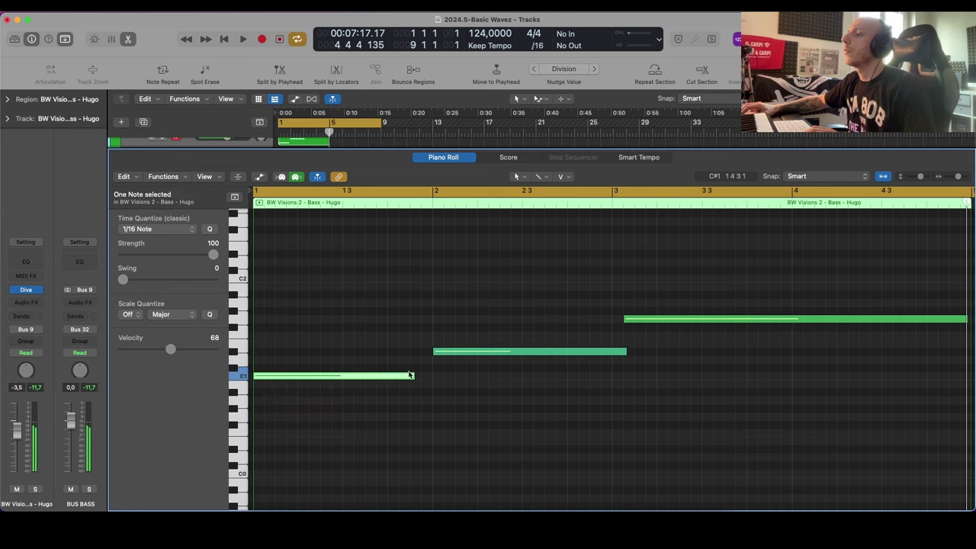
pyautogui.moveTo(413, 378); pyautogui.dragTo(432, 380)
pyautogui.scroll(-3, 453, 382)
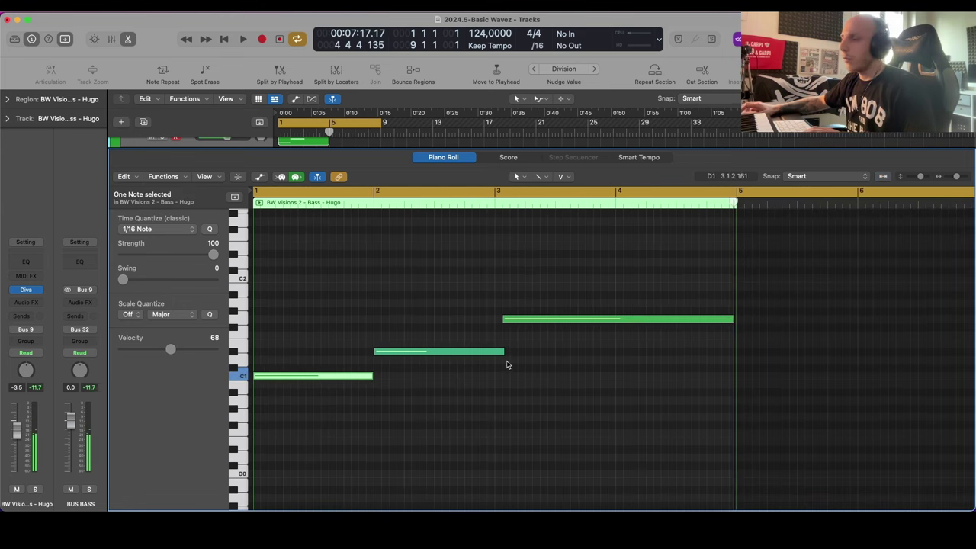
pyautogui.click(506, 354)
pyautogui.moveTo(506, 354); pyautogui.dragTo(494, 354)
pyautogui.moveTo(504, 319); pyautogui.dragTo(496, 319)
pyautogui.moveTo(732, 317); pyautogui.dragTo(735, 318)
# Step: Start the second bass note about an eighth note before bar 2, shorten the first to meet it, and play the line back
pyautogui.press('space')
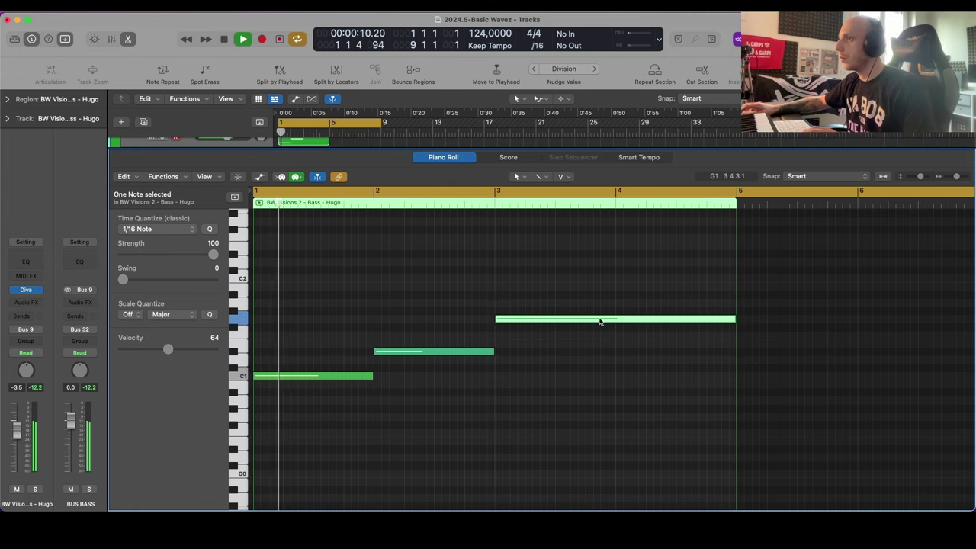
pyautogui.press('super+Left')
pyautogui.click(399, 302)
pyautogui.press('space')
pyautogui.moveTo(357, 351); pyautogui.dragTo(342, 376)
pyautogui.press('space')
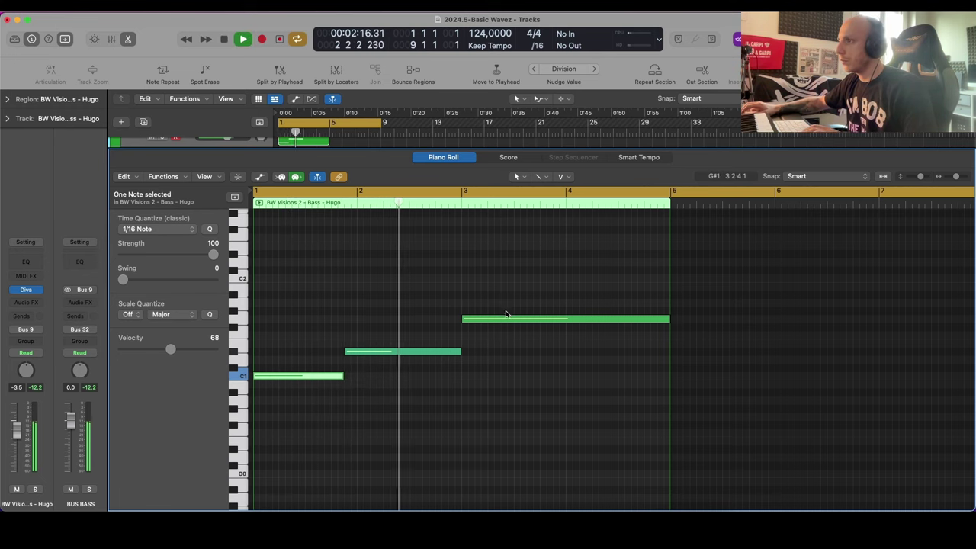
pyautogui.press('super+Left')
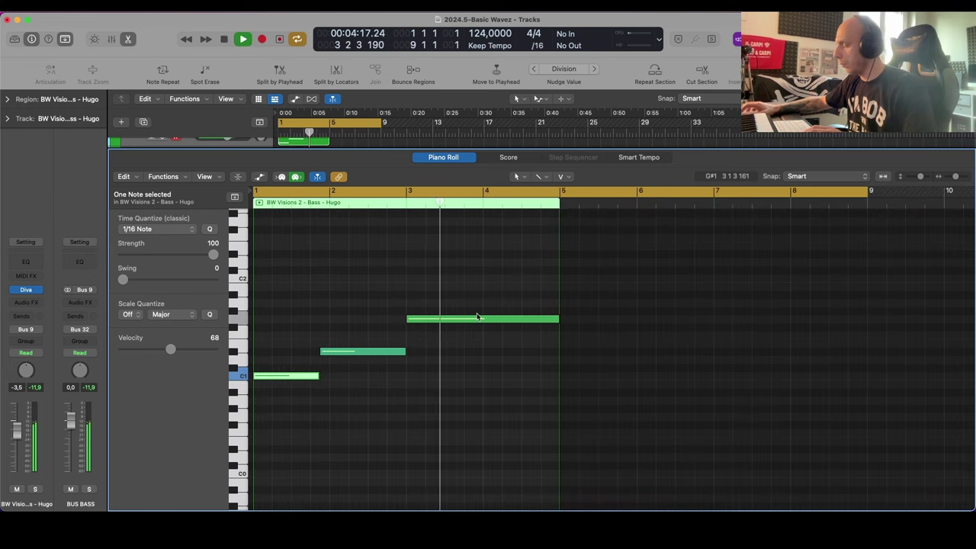
# Step: Close the Piano Roll, repeat the four-bar bass region once to fill the cycle up to bar 9, and stop playback
pyautogui.press('p')
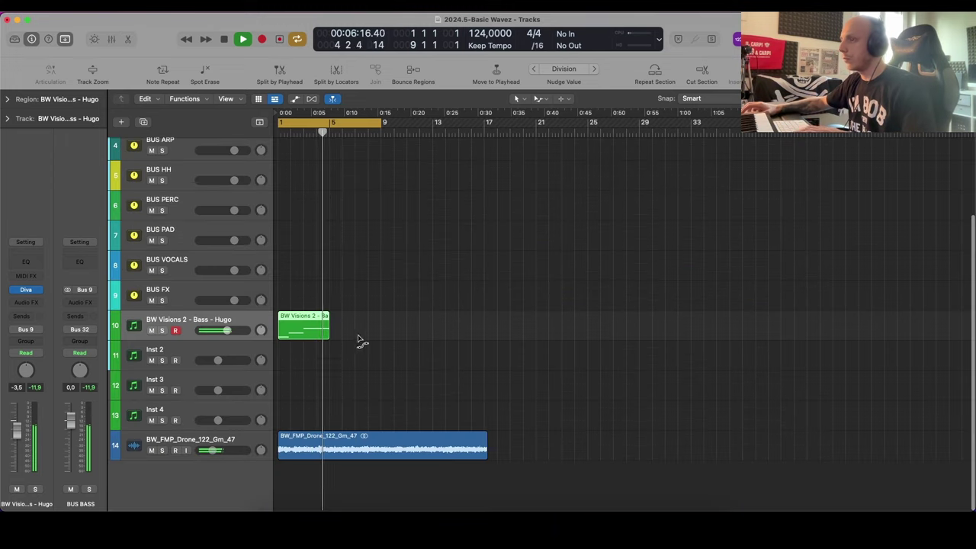
pyautogui.press('super+r')
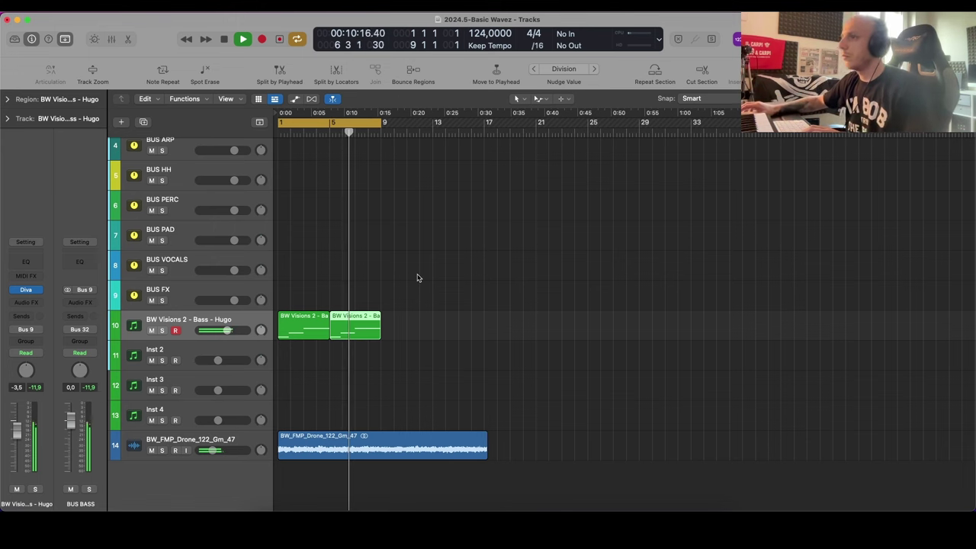
pyautogui.click(460, 323)
pyautogui.scroll(3, 468, 287)
pyautogui.scroll(-2, 469, 287)
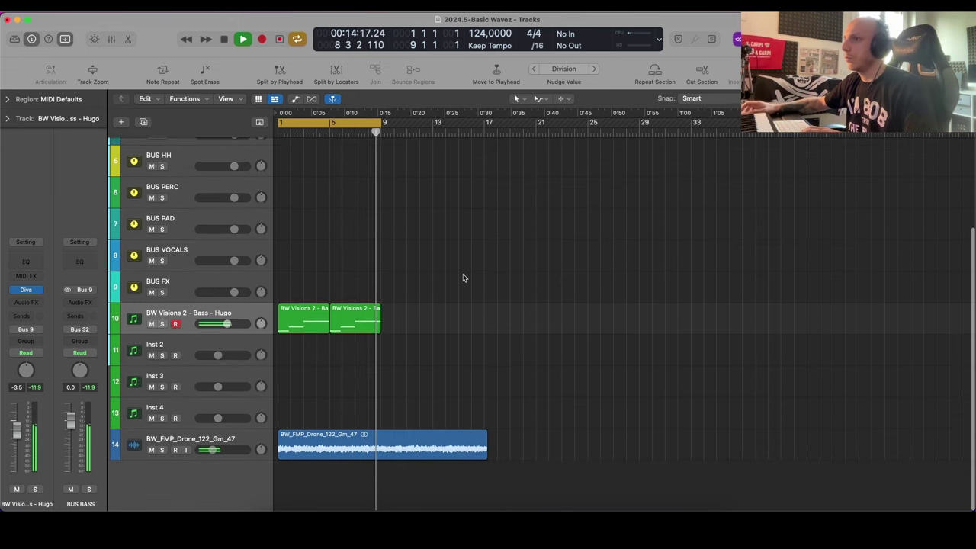
pyautogui.press('space')
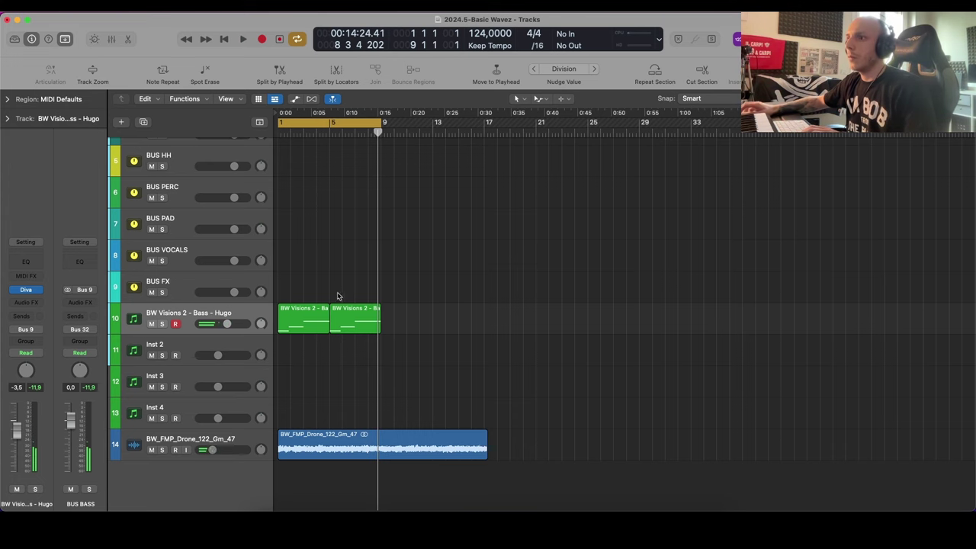
# Step: Add a new software instrument track below the Hugo bass track and load Diva on it
pyautogui.click(228, 315)
pyautogui.press('alt+super+s')
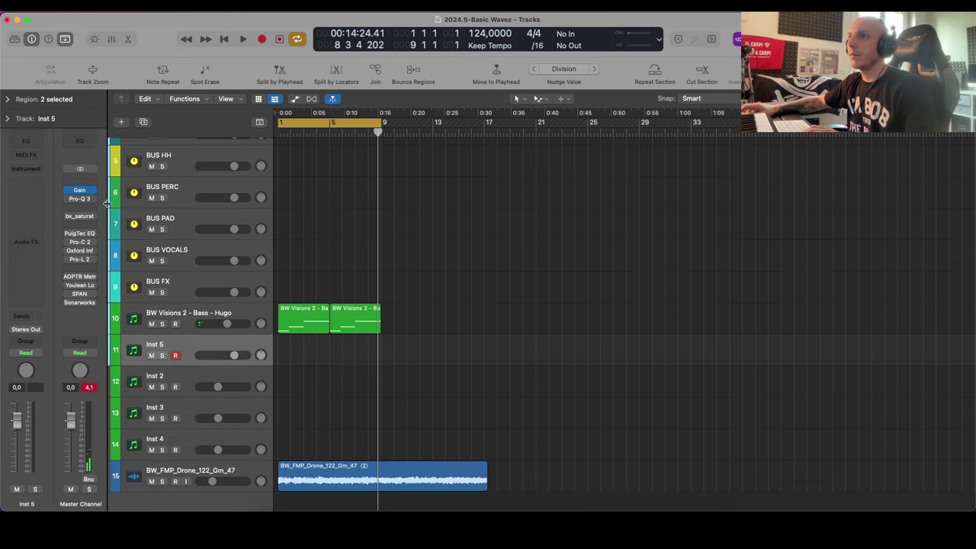
pyautogui.click(40, 174)
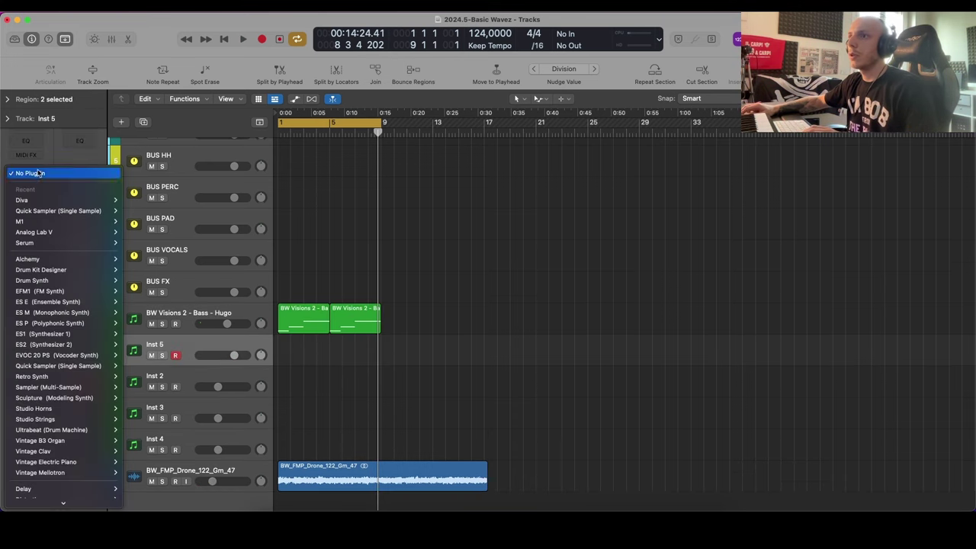
pyautogui.click(141, 200)
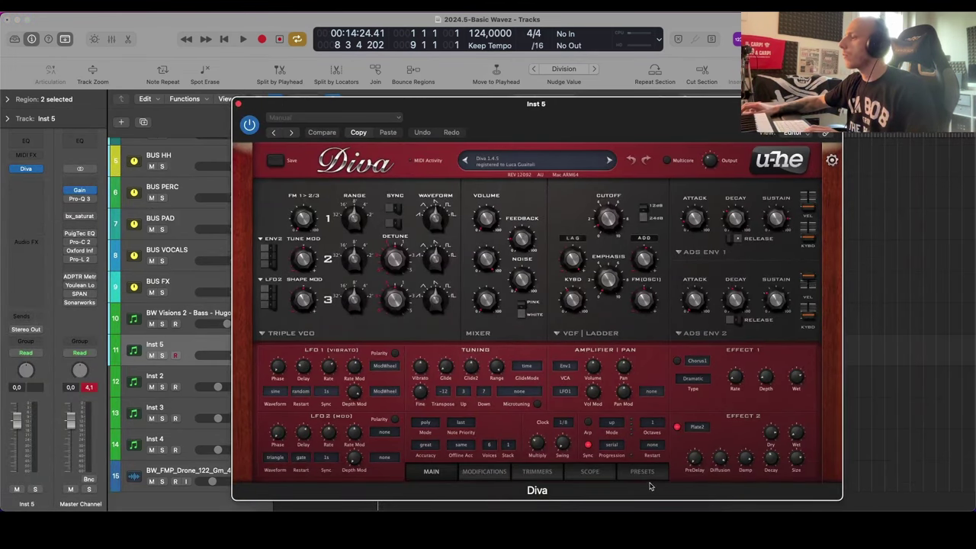
# Step: Show the presets in the Basic Wavez – Visions Vol. 2 folder for the new Diva instance
pyautogui.click(646, 471)
pyautogui.click(317, 342)
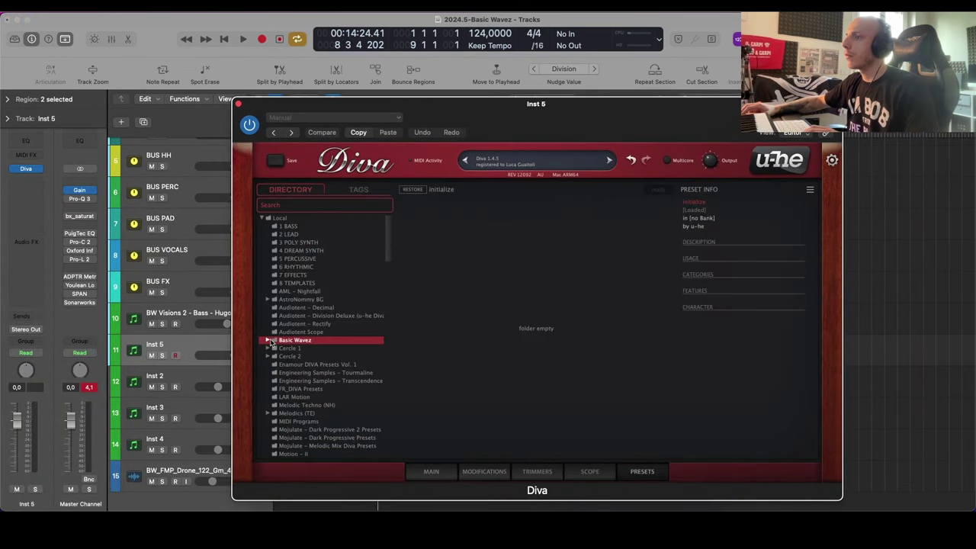
pyautogui.click(270, 340)
pyautogui.click(322, 357)
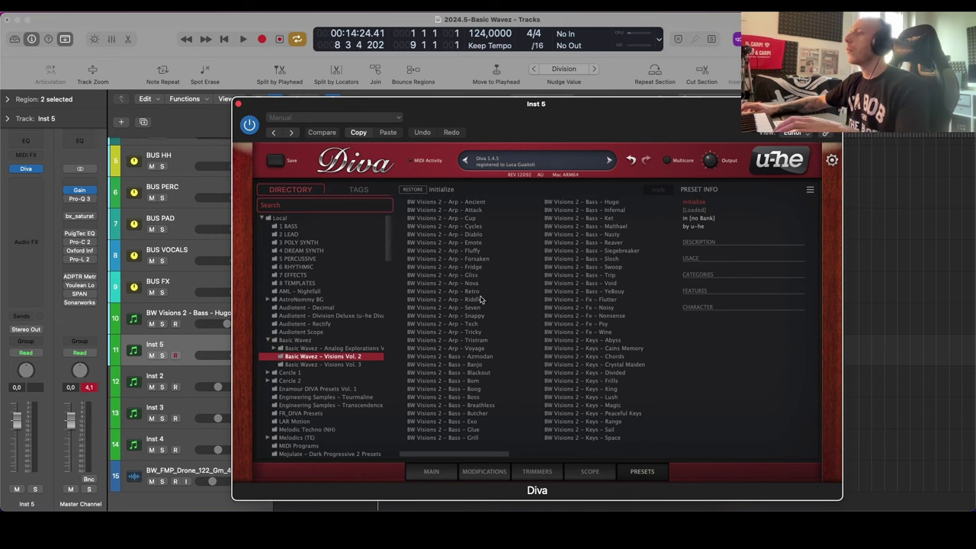
# Step: Load the BW Visions 2 - Arp - Riddle preset, audition it over the loop, and lower its track volume to -12.2 dB
pyautogui.click(481, 299)
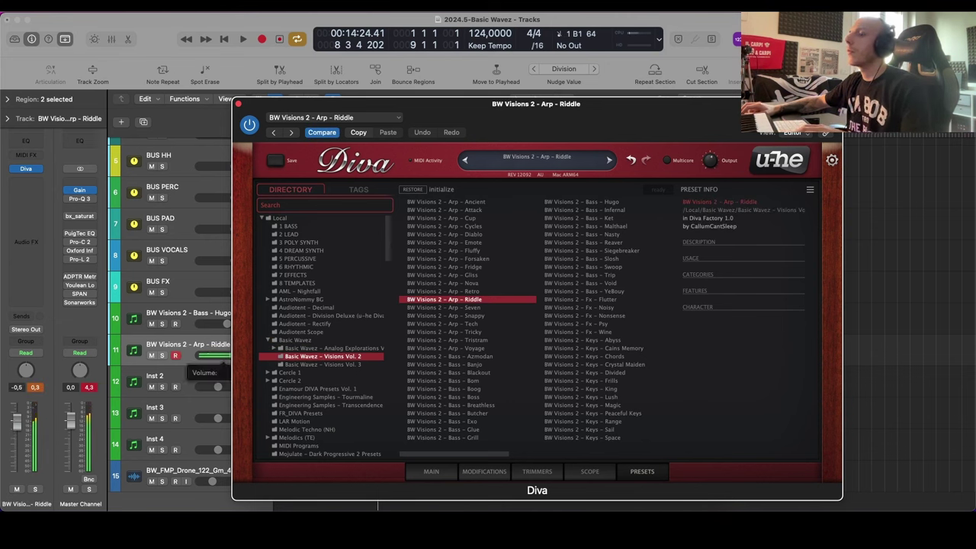
pyautogui.click(206, 366)
pyautogui.press('space')
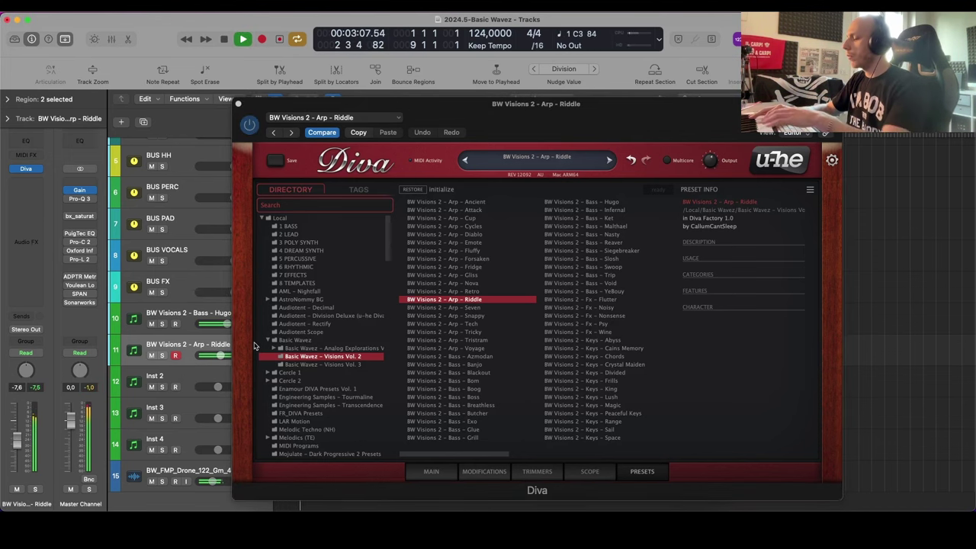
pyautogui.moveTo(222, 355); pyautogui.dragTo(216, 362)
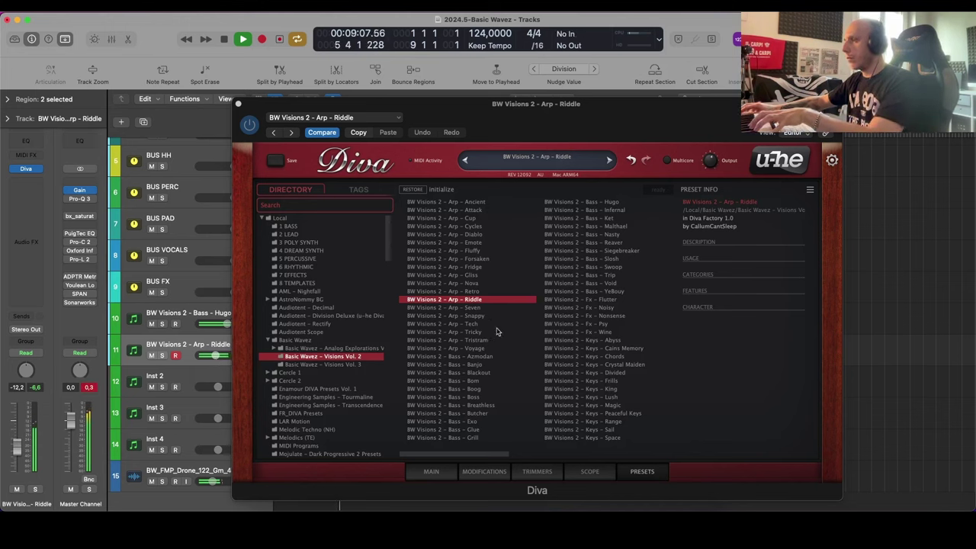
# Step: Load the BW Visions 2 - Arp - Seven preset in Diva and set the arp track's volume to -9.4 dB
pyautogui.click(176, 356)
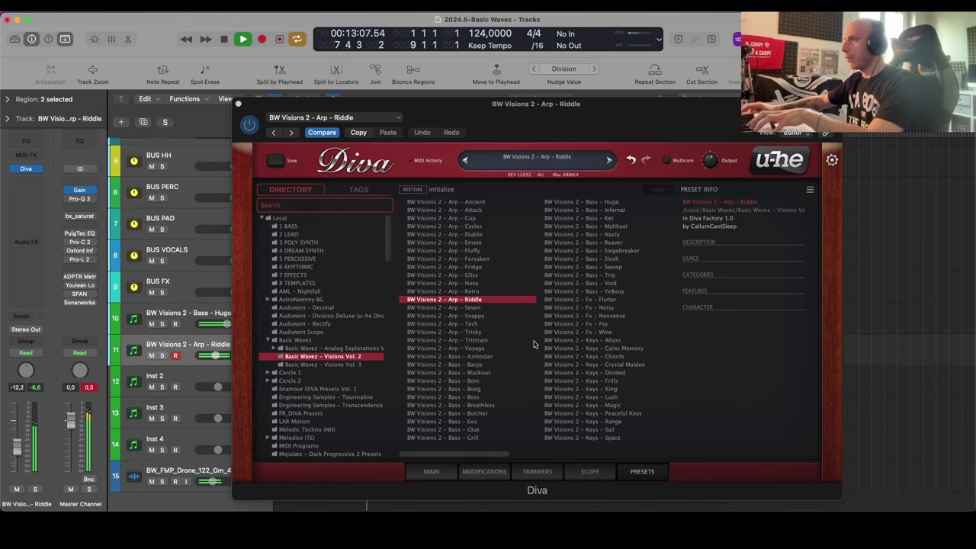
pyautogui.click(473, 308)
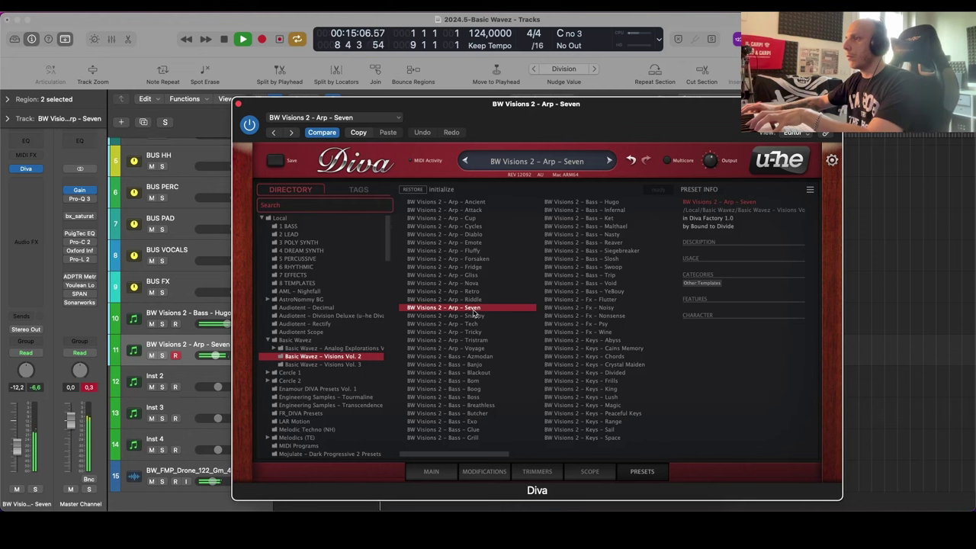
pyautogui.moveTo(226, 358); pyautogui.dragTo(228, 360)
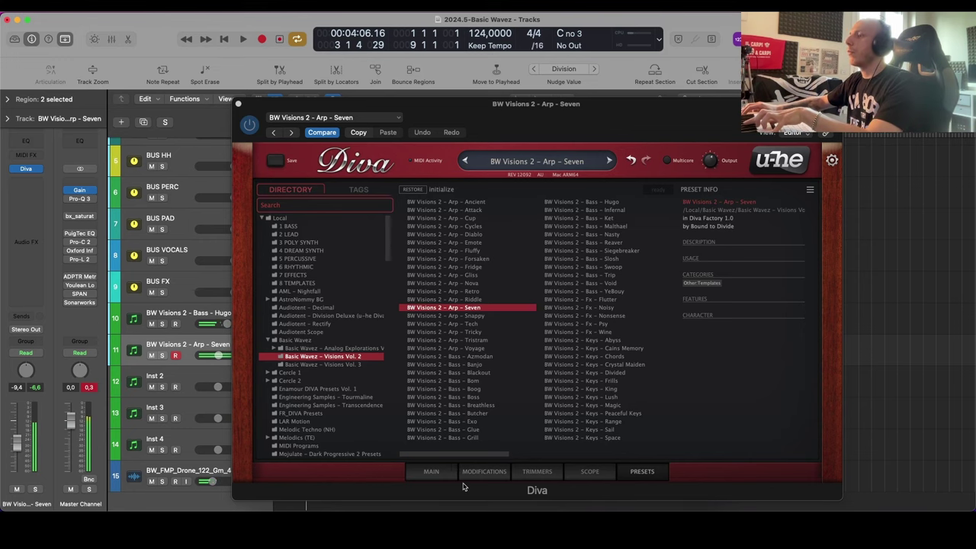
# Step: Set the filter cutoff frequency of the Arp - Seven sound to 56.00 on Diva's main page
pyautogui.click(432, 472)
pyautogui.moveTo(607, 218); pyautogui.dragTo(607, 198)
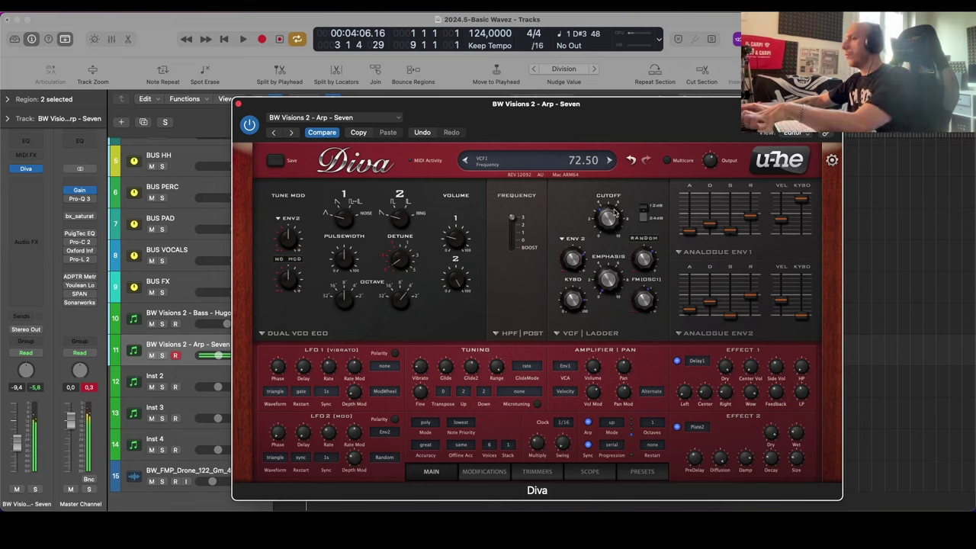
pyautogui.moveTo(616, 213); pyautogui.dragTo(608, 233)
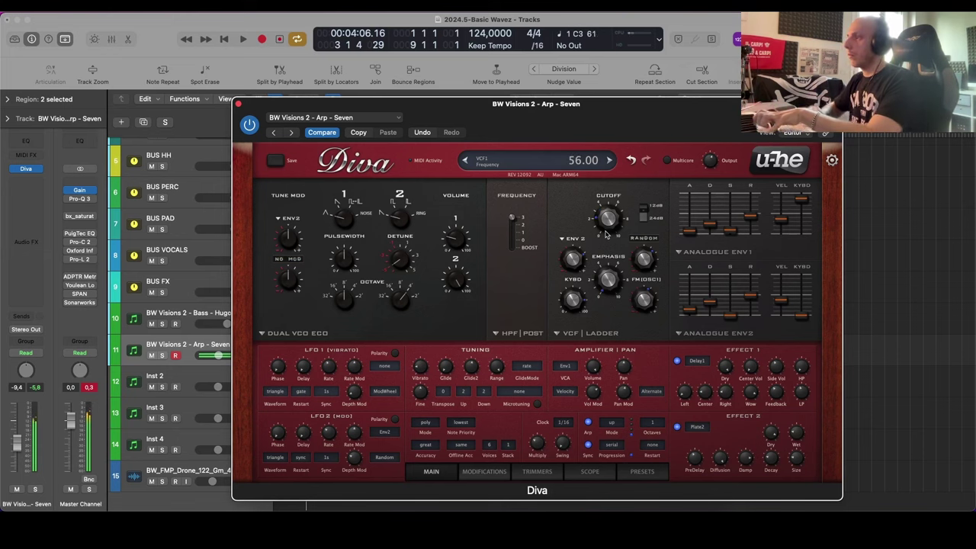
# Step: Record a four-bar arp part with C2, C3 and D#3 notes from bar 1 on the Arp - Seven track
pyautogui.press('space')
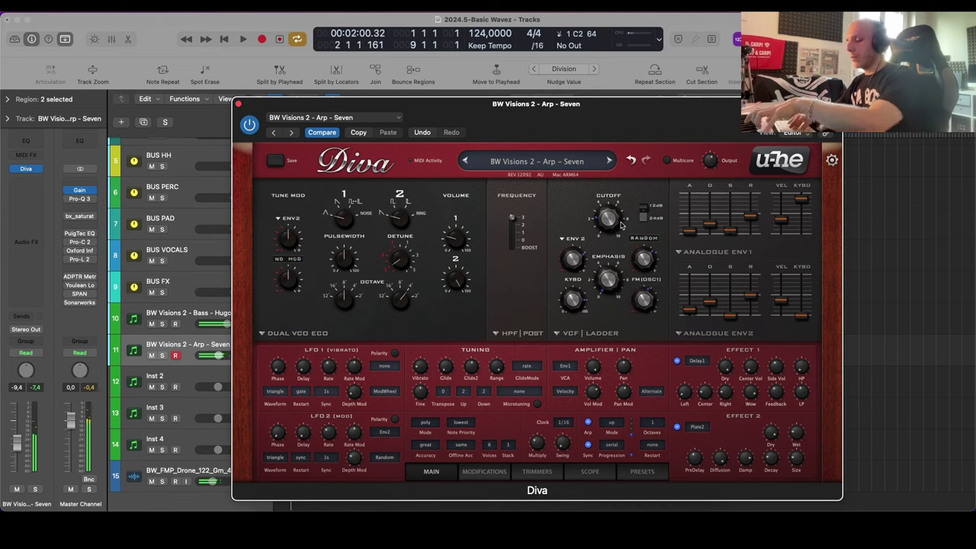
pyautogui.press('r')
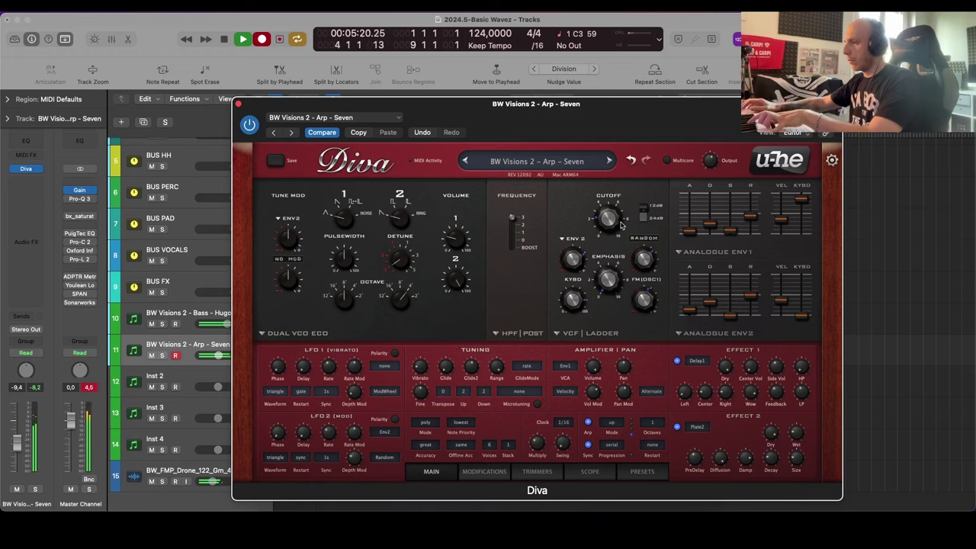
pyautogui.press('space')
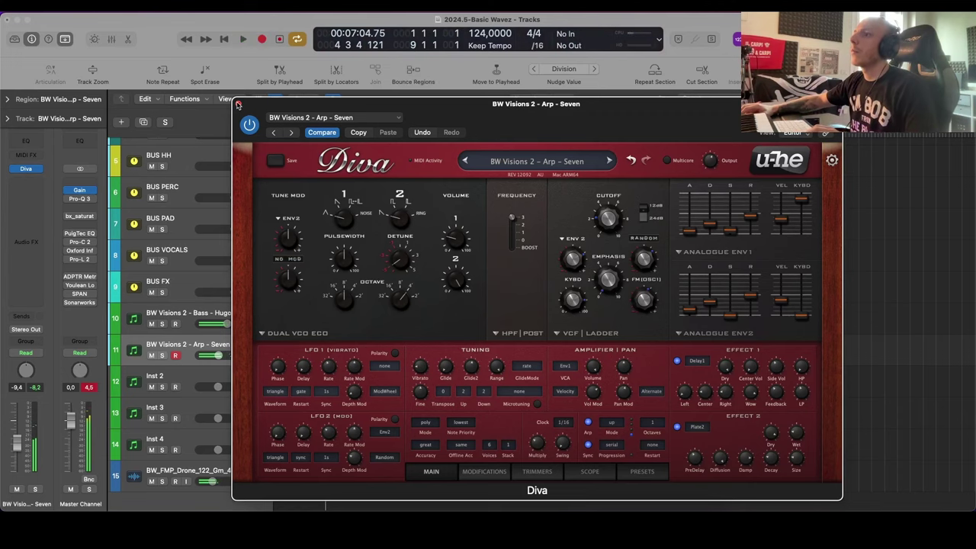
# Step: Open the recorded arp region for note editing and extend its first C3 and C2 notes back to bar 1
pyautogui.click(238, 104)
pyautogui.doubleClick(314, 364)
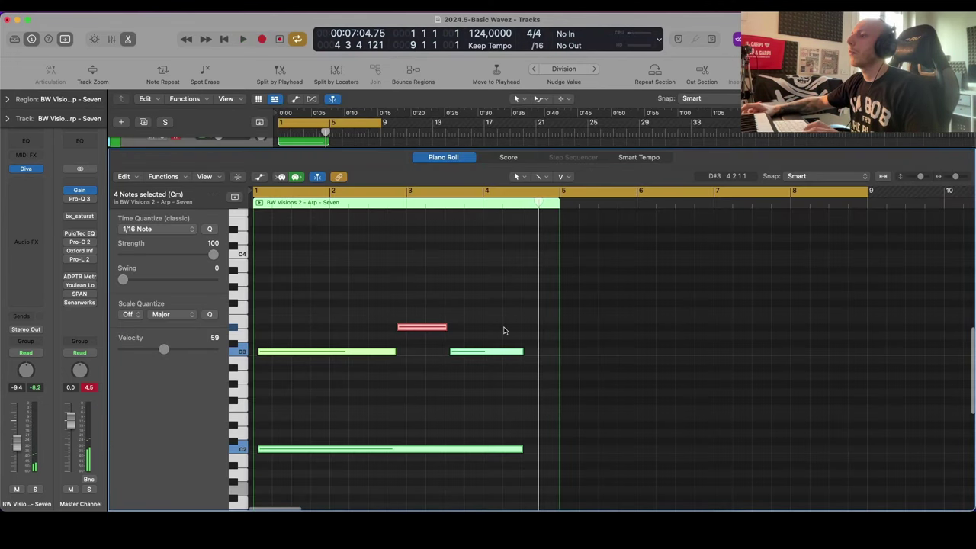
pyautogui.moveTo(260, 352); pyautogui.dragTo(253, 352)
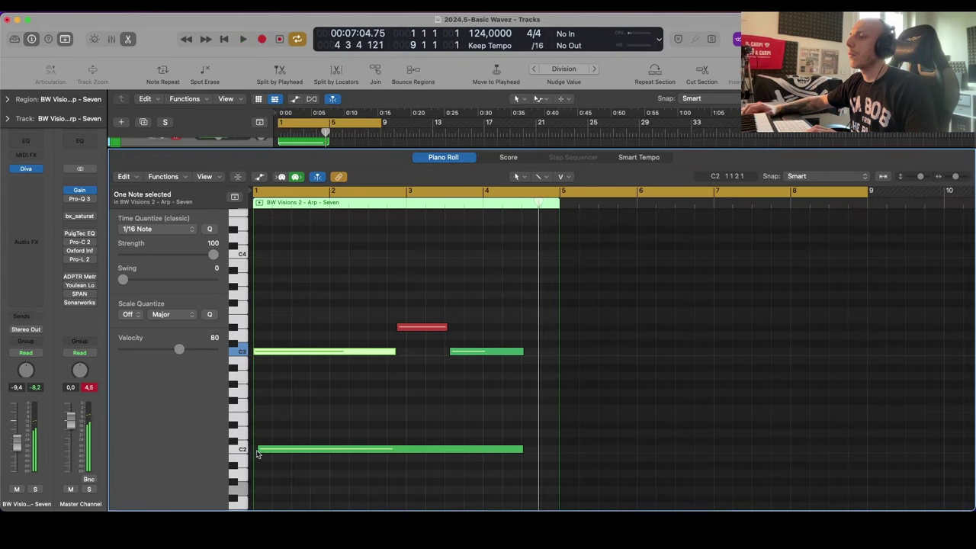
pyautogui.moveTo(258, 450); pyautogui.dragTo(253, 450)
# Step: Lengthen the C2 note and the last C3 note to end at bar 5
pyautogui.click(526, 450)
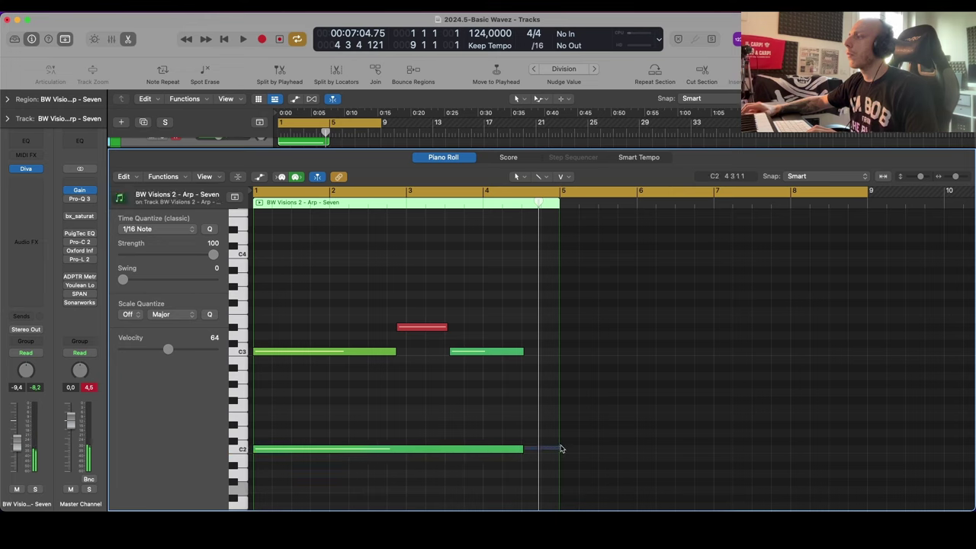
pyautogui.moveTo(520, 449); pyautogui.dragTo(559, 449)
pyautogui.click(524, 352)
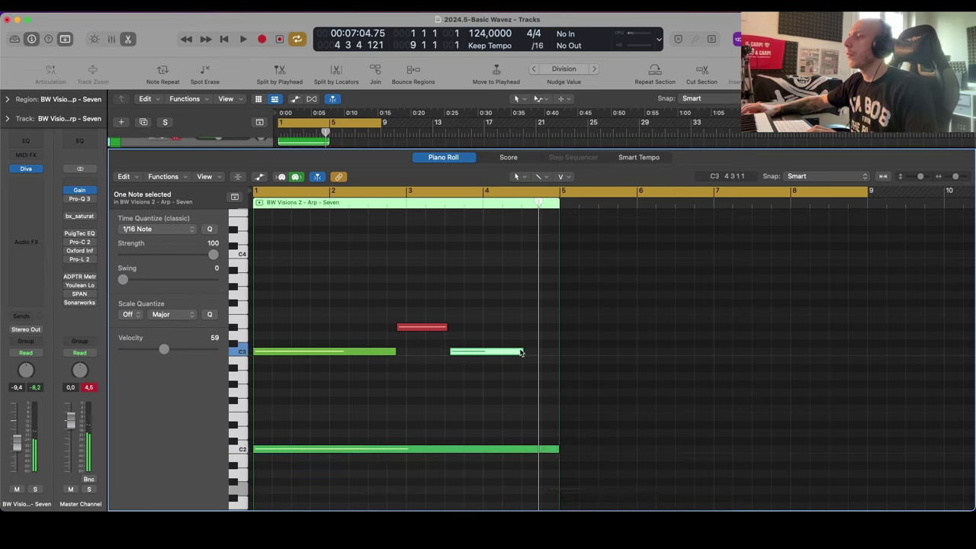
pyautogui.moveTo(524, 352); pyautogui.dragTo(551, 353)
pyautogui.click(394, 352)
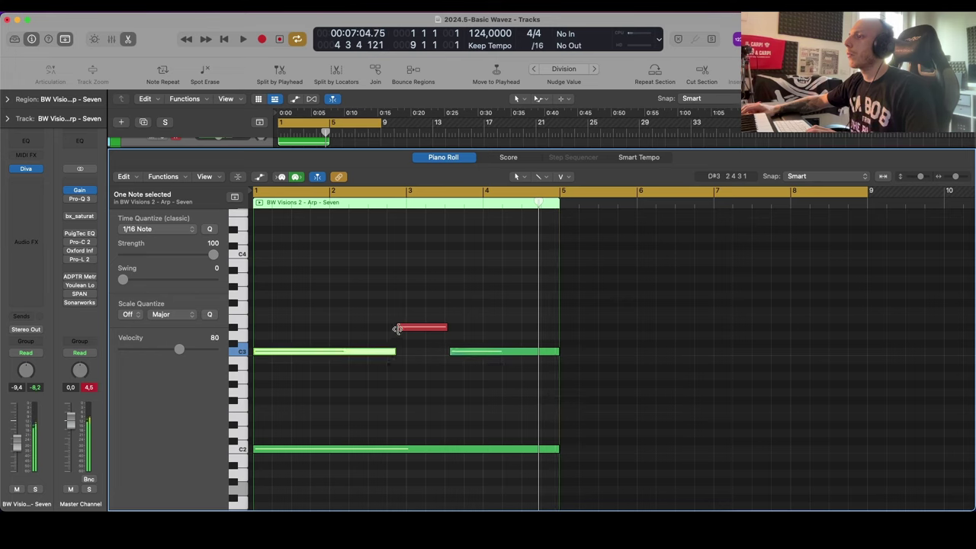
pyautogui.click(436, 330)
# Step: Play the arp soloed with the Hugo bass, turn on looping for the arp region, and close the Piano Roll
pyautogui.press('space')
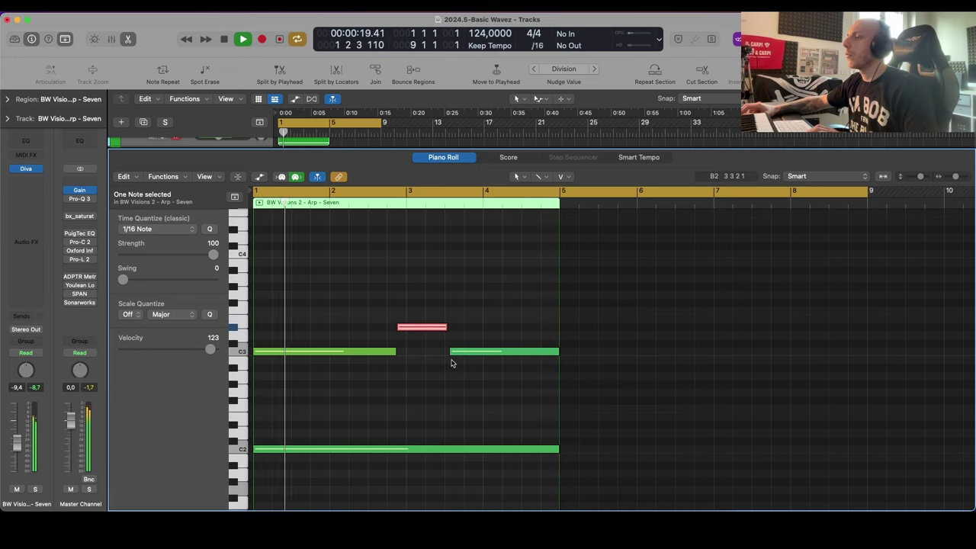
pyautogui.press('s')
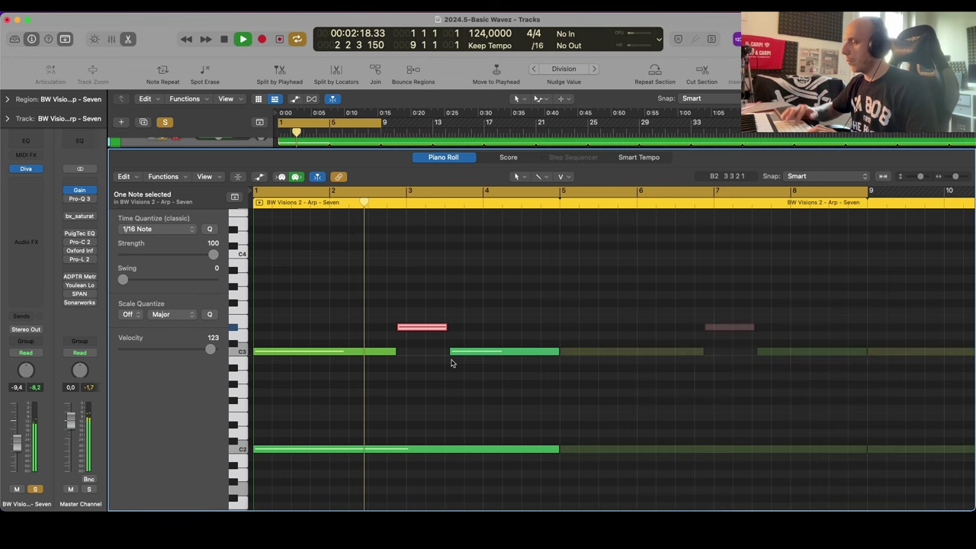
pyautogui.press('l')
pyautogui.scroll(-5, 494, 362)
pyautogui.scroll(10, 493, 362)
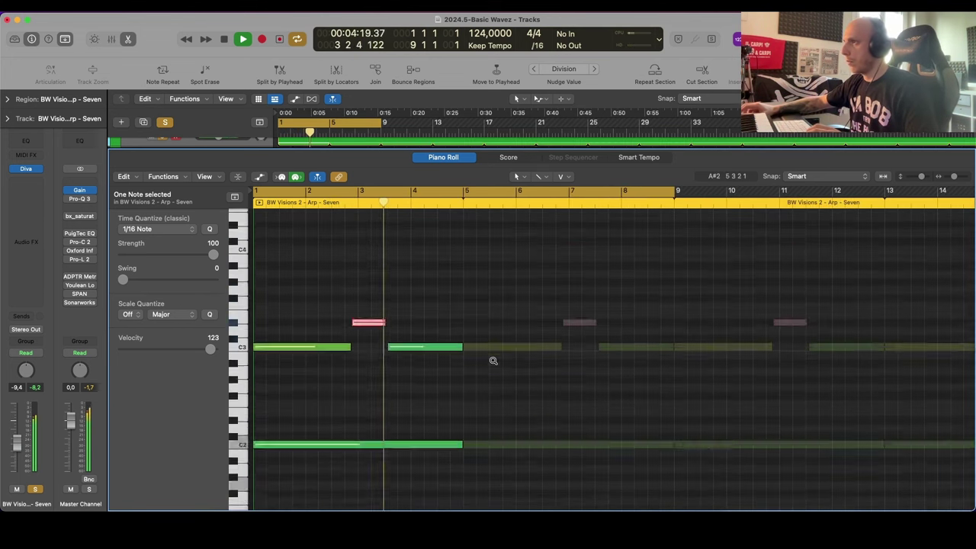
pyautogui.press('super+Up')
pyautogui.press('super+Up')
pyautogui.press('super+Up')
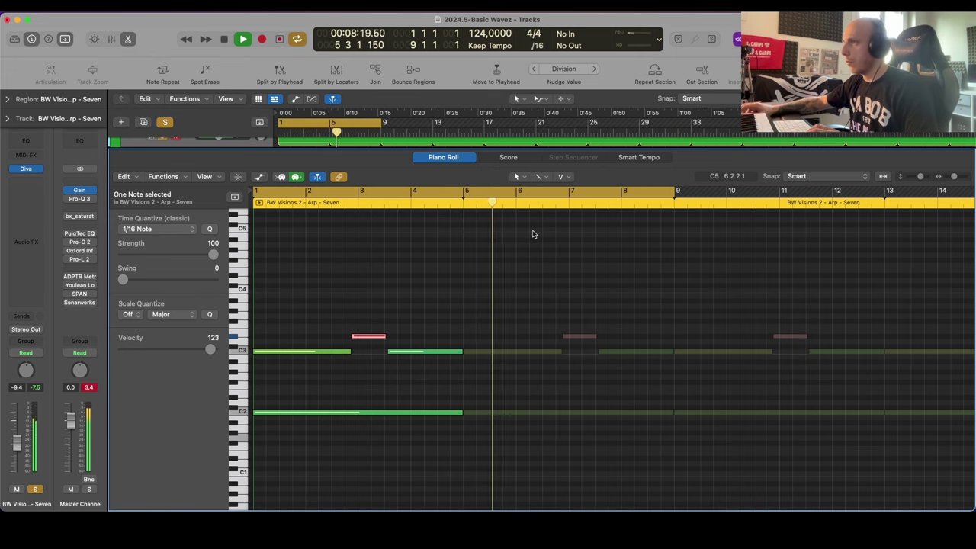
pyautogui.press('super+Left')
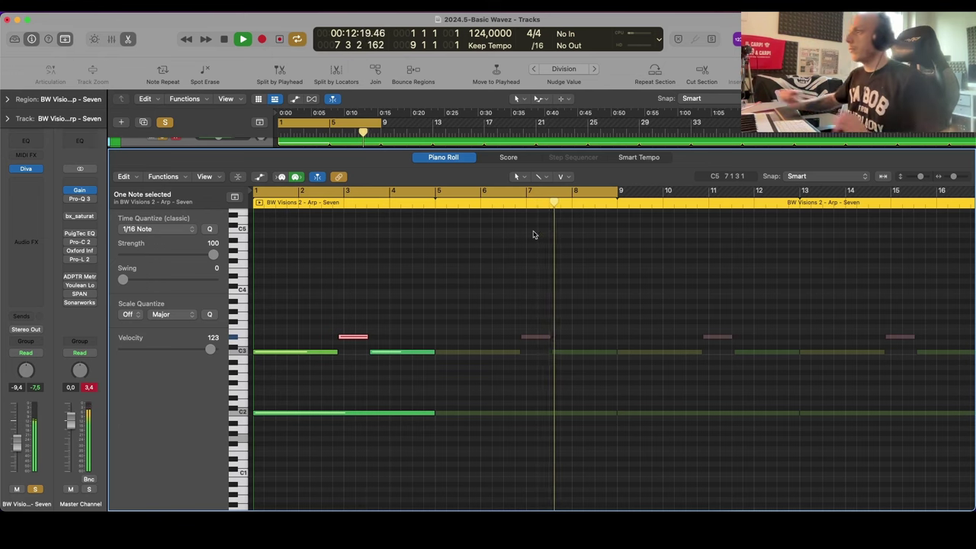
pyautogui.press('p')
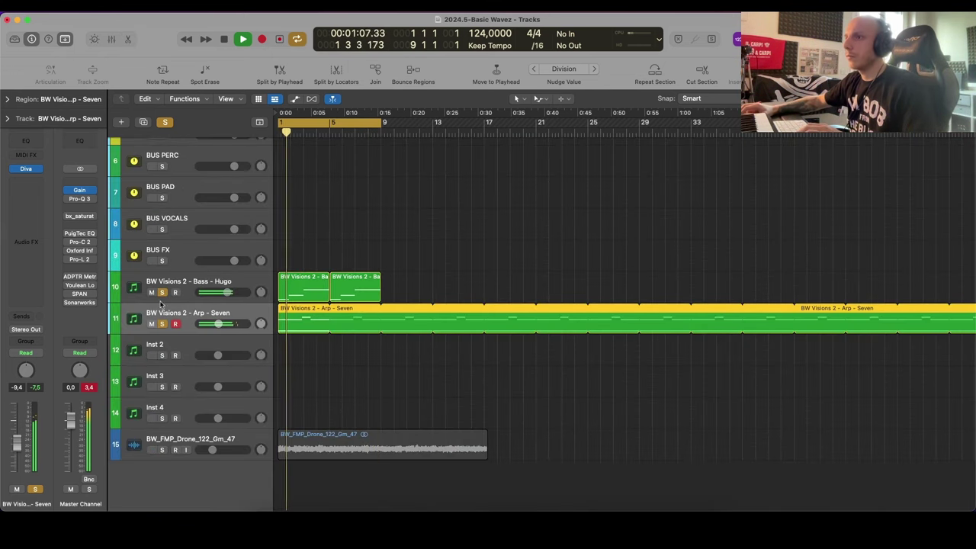
# Step: Add a Channel EQ to the arp track with a low cut at 250 Hz and an 18 dB/Oct slope
pyautogui.click(42, 154)
pyautogui.click(34, 142)
pyautogui.click(33, 142)
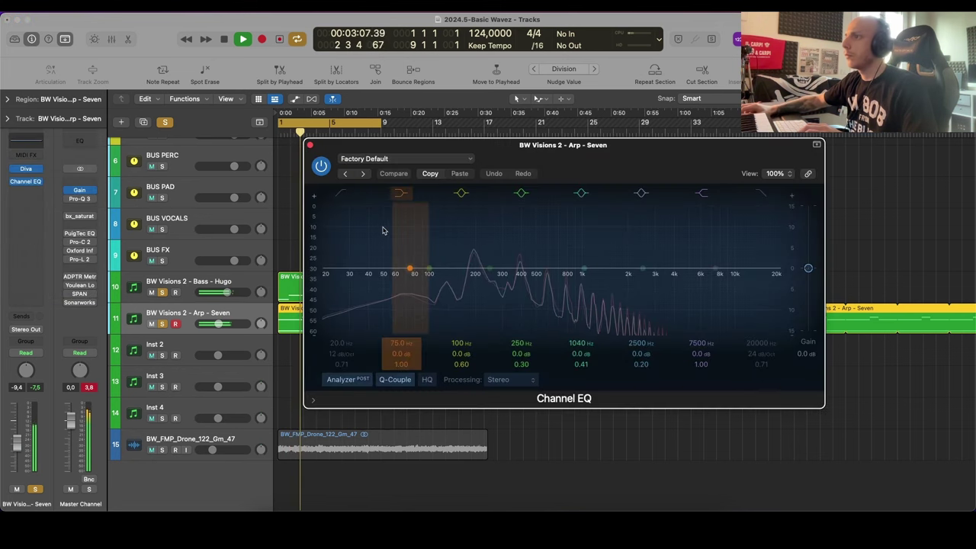
pyautogui.click(331, 328)
pyautogui.moveTo(331, 327); pyautogui.dragTo(497, 311)
pyautogui.moveTo(408, 328)
pyautogui.mouseDown()
pyautogui.moveTo(426, 314)
pyautogui.moveTo(418, 332)
pyautogui.mouseUp()
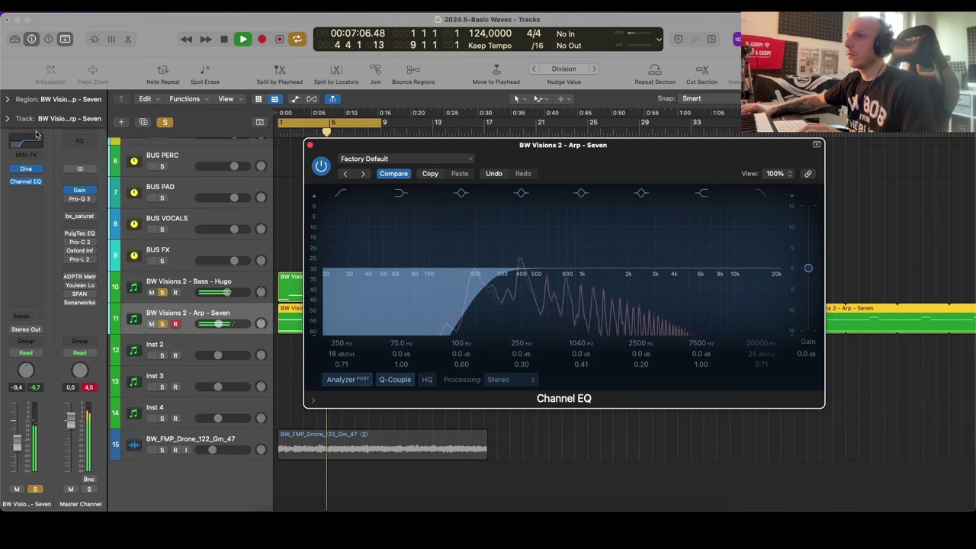
# Step: Add a Vintage FET Compressor to the arp track, adjust its threshold, ratio and make-up gain, and close both plug-in windows
pyautogui.click(32, 132)
pyautogui.click(65, 39)
pyautogui.click(578, 213)
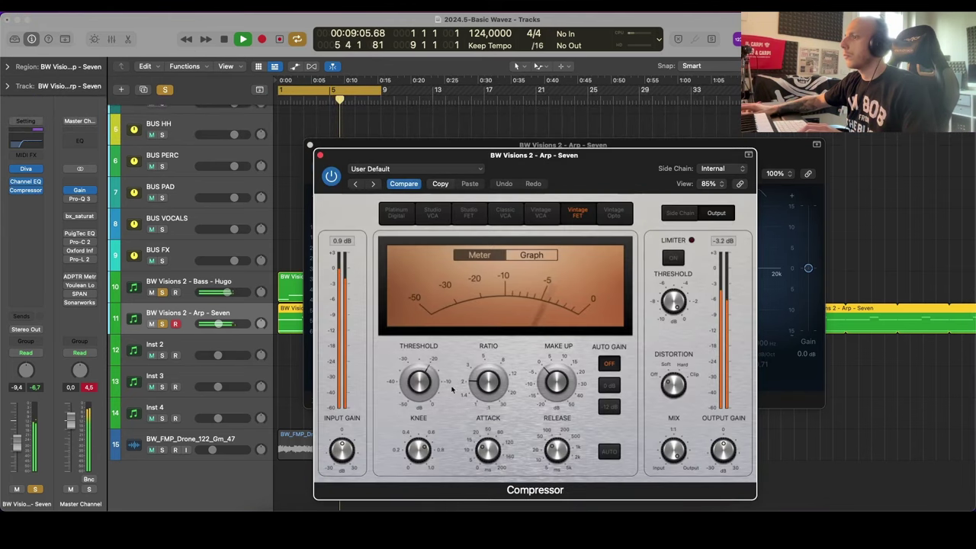
pyautogui.moveTo(407, 392); pyautogui.dragTo(407, 396)
pyautogui.moveTo(475, 392); pyautogui.dragTo(476, 385)
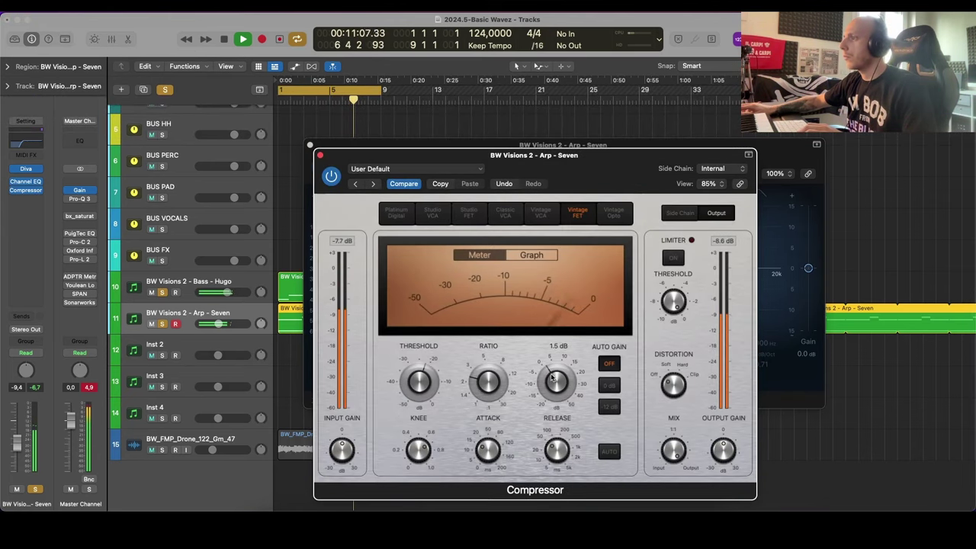
pyautogui.moveTo(552, 381); pyautogui.dragTo(553, 375)
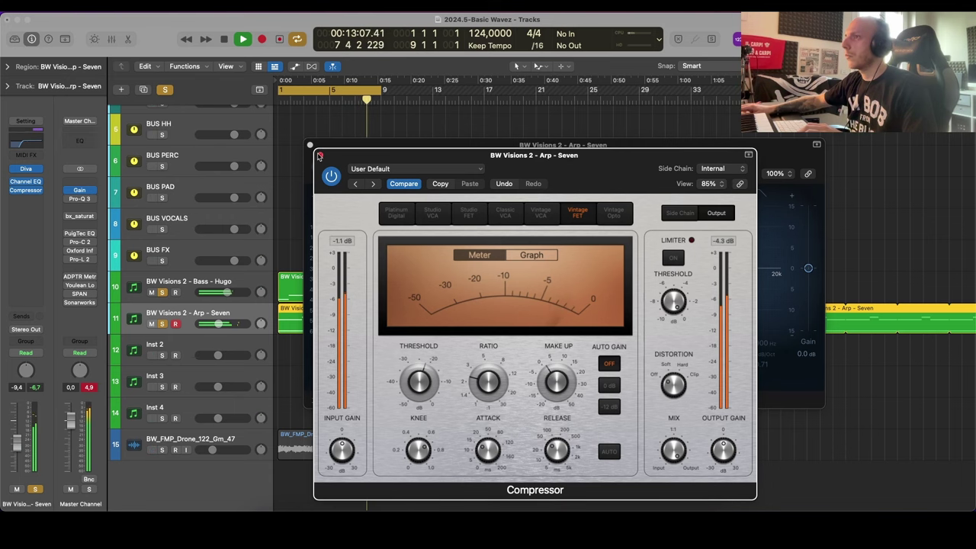
pyautogui.click(319, 154)
pyautogui.click(310, 145)
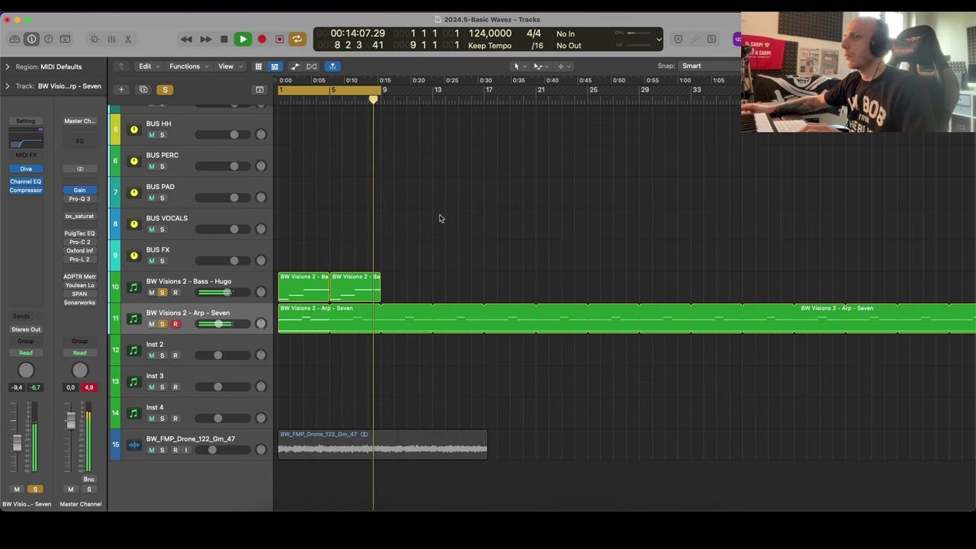
# Step: Unsolo the arp and bass tracks, shorten the looped arp region to end at bar 9, and stop playback
pyautogui.click(161, 324)
pyautogui.click(161, 293)
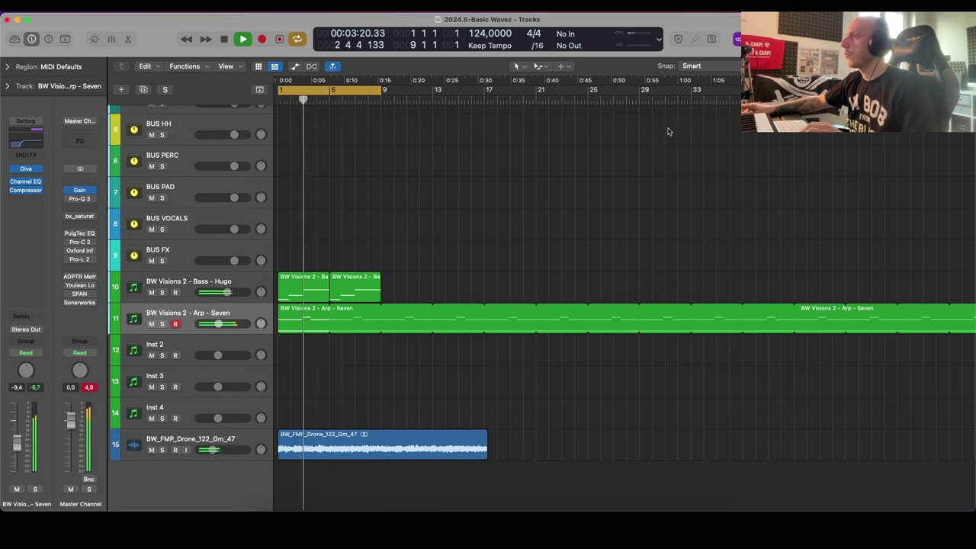
pyautogui.click(383, 307)
pyautogui.press('space')
pyautogui.click(263, 522)
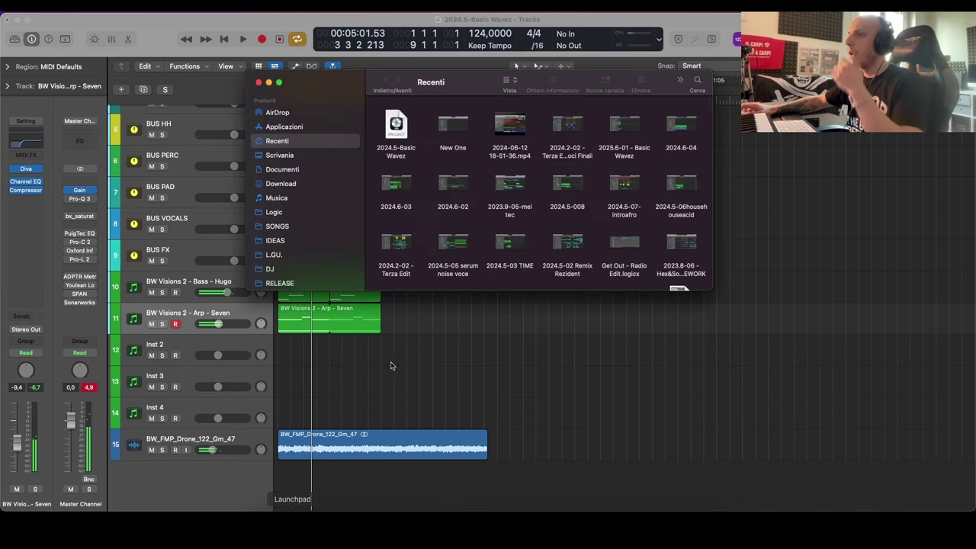
pyautogui.click(259, 82)
# Step: Show the kick samples in the Basic Wavez - Artist Kicks Vol. 3 folder in the file browser
pyautogui.press('f')
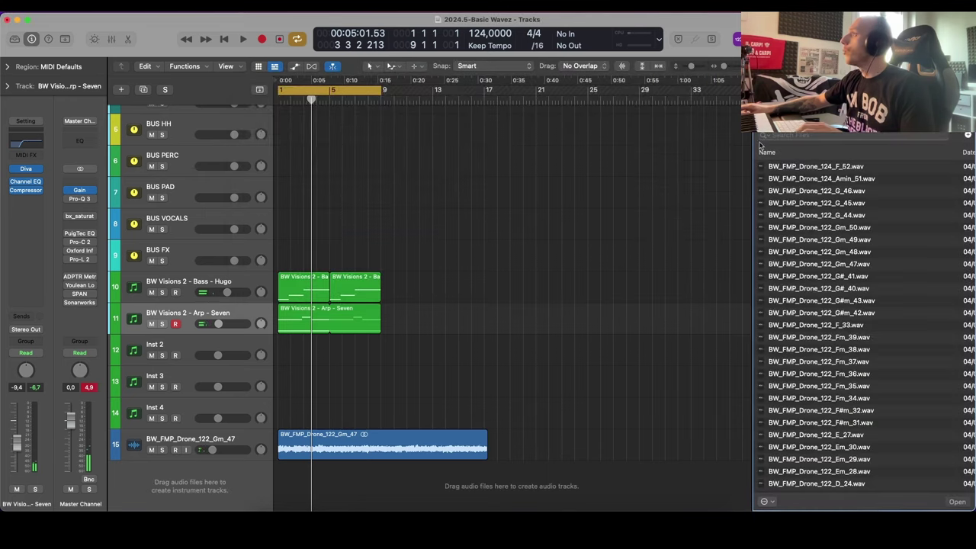
pyautogui.click(839, 113)
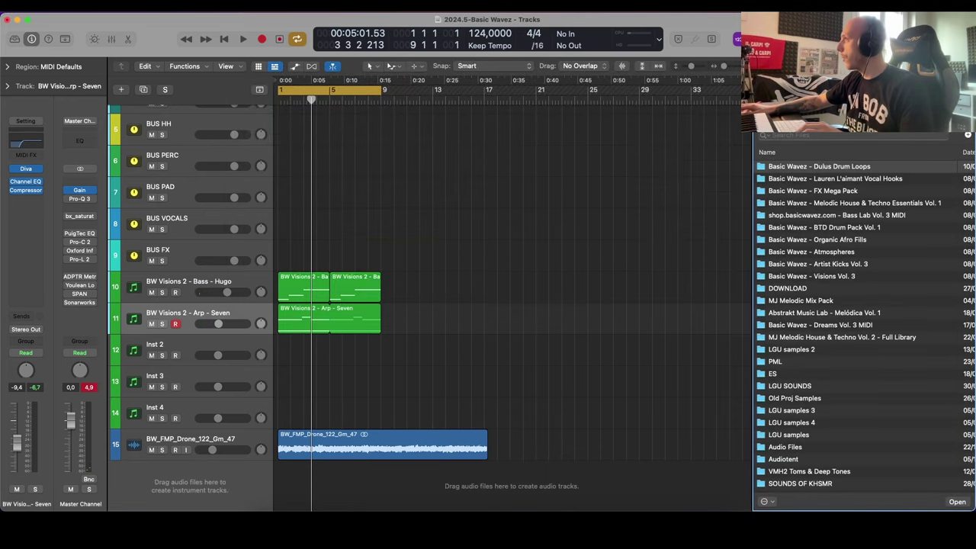
pyautogui.click(867, 179)
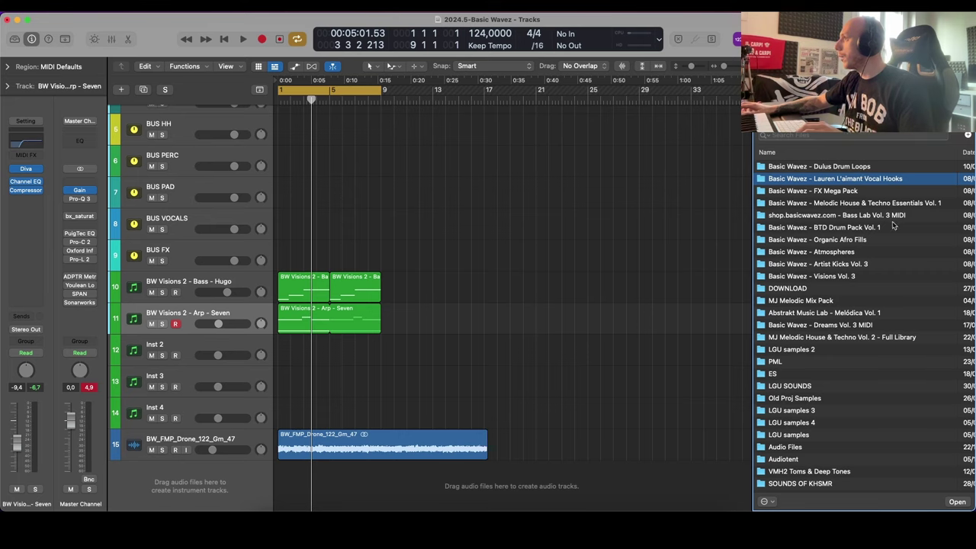
pyautogui.click(858, 265)
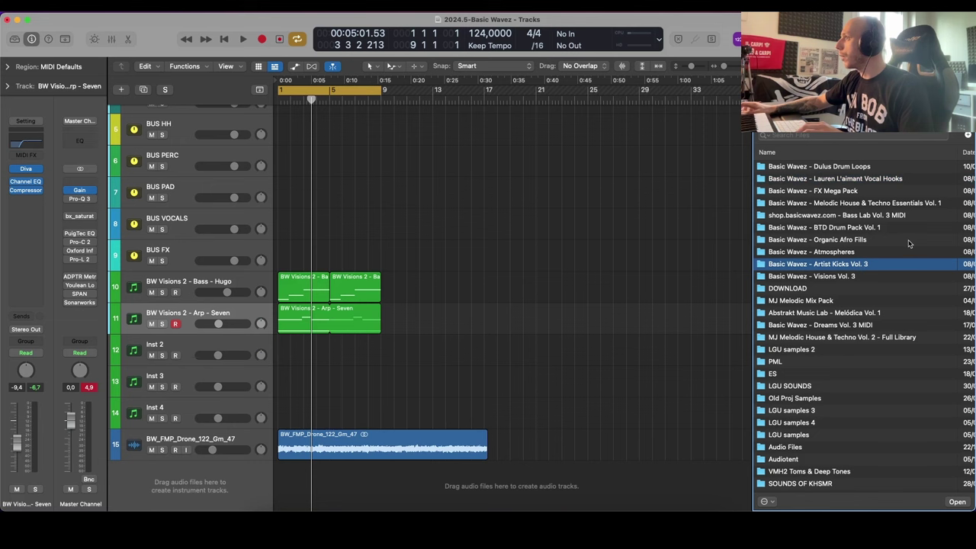
pyautogui.doubleClick(842, 265)
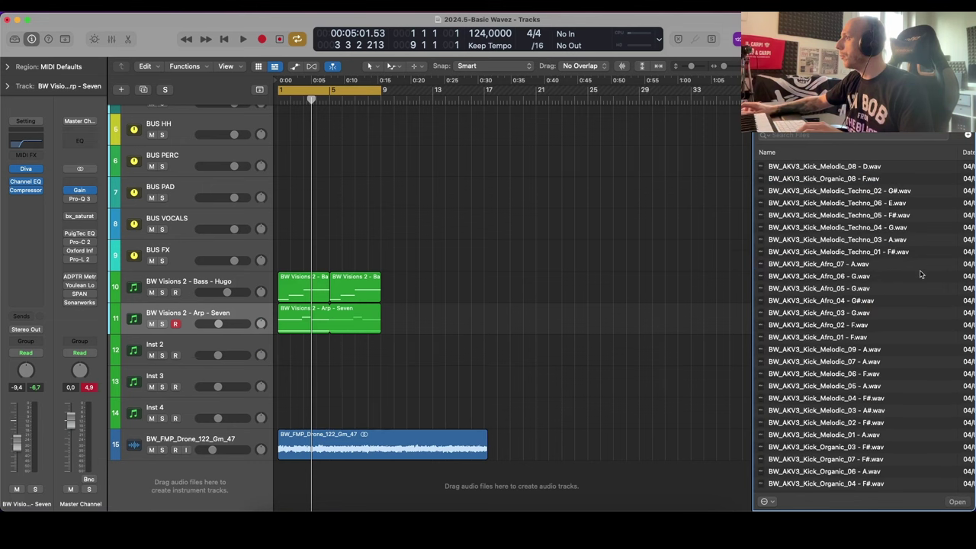
# Step: Preview BW_AKV3_Kick_Melodic_Techno_02 - G# and the Afro_06, Afro_05 and Afro_04 kick samples without the track playing
pyautogui.click(868, 193)
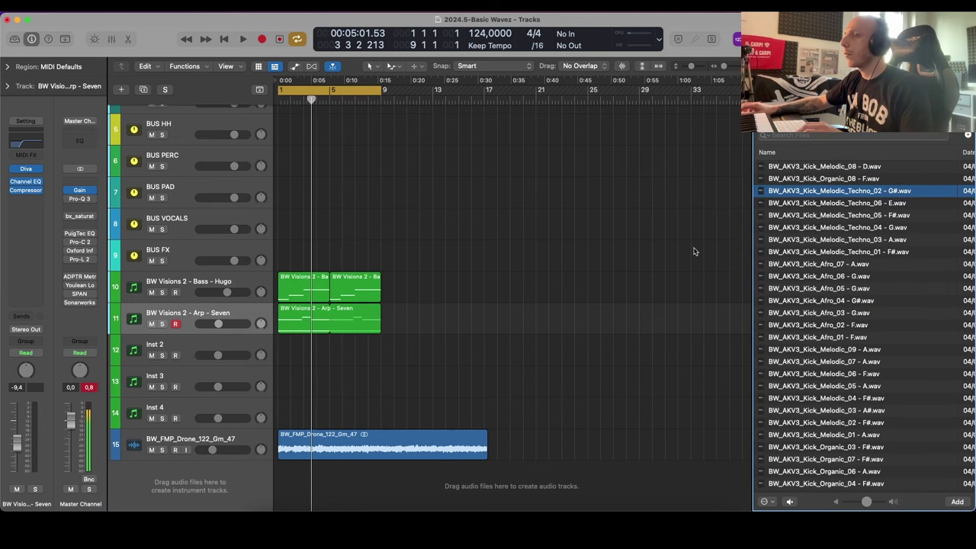
pyautogui.click(846, 277)
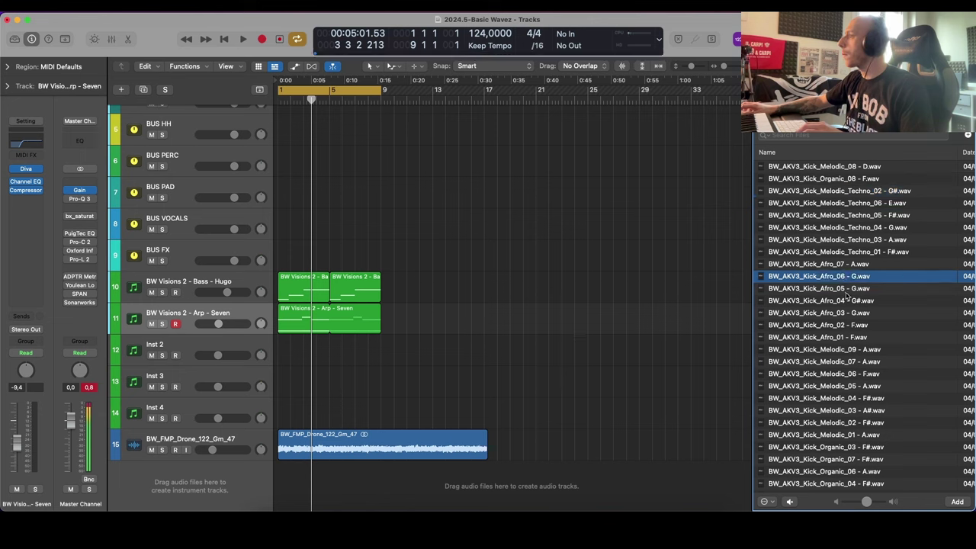
pyautogui.press('Down')
pyautogui.press('Down')
# Step: Audition the Afro and Melodic Techno kick samples against the playing loop, ending on BW_AKV3_Kick_Melodic_Techno_02 - G#, and stop playback
pyautogui.press('space')
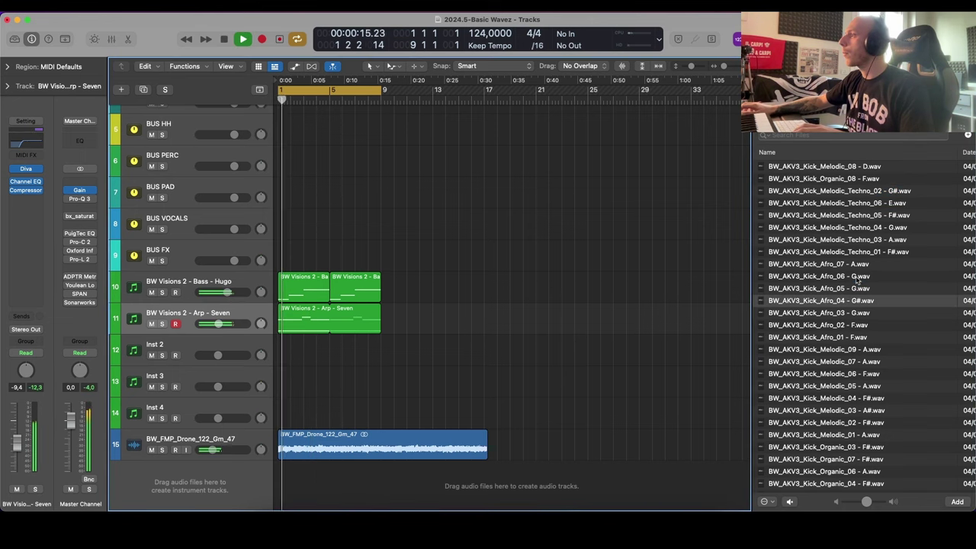
pyautogui.click(845, 314)
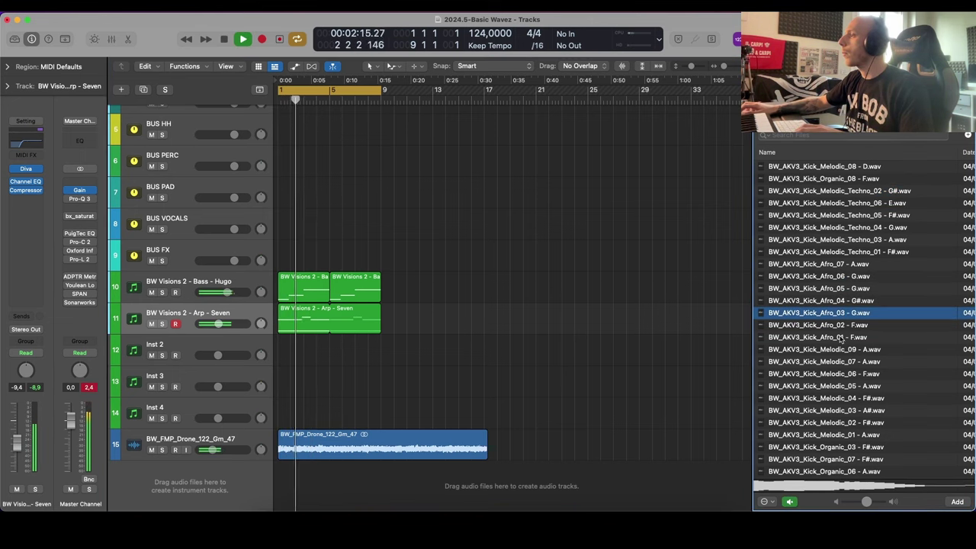
pyautogui.click(845, 324)
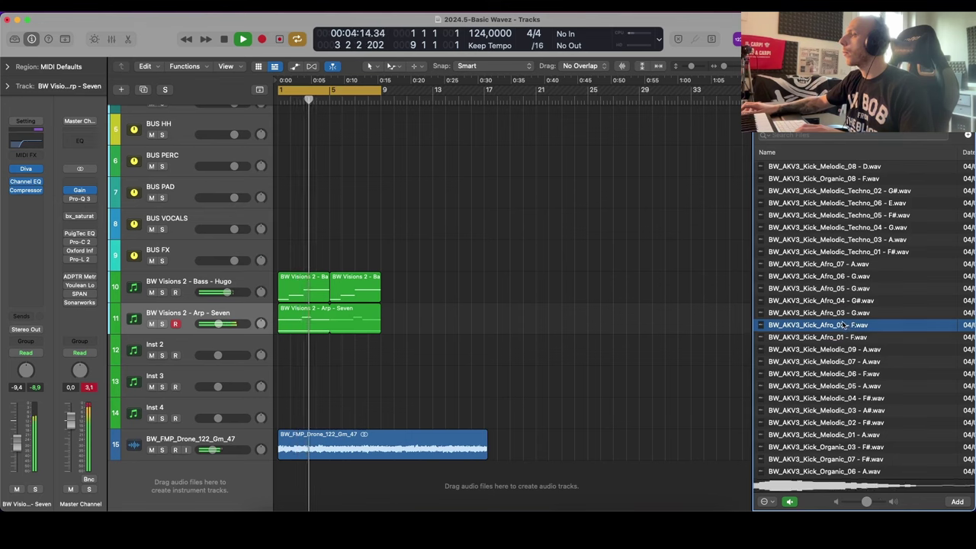
pyautogui.click(843, 313)
pyautogui.click(848, 289)
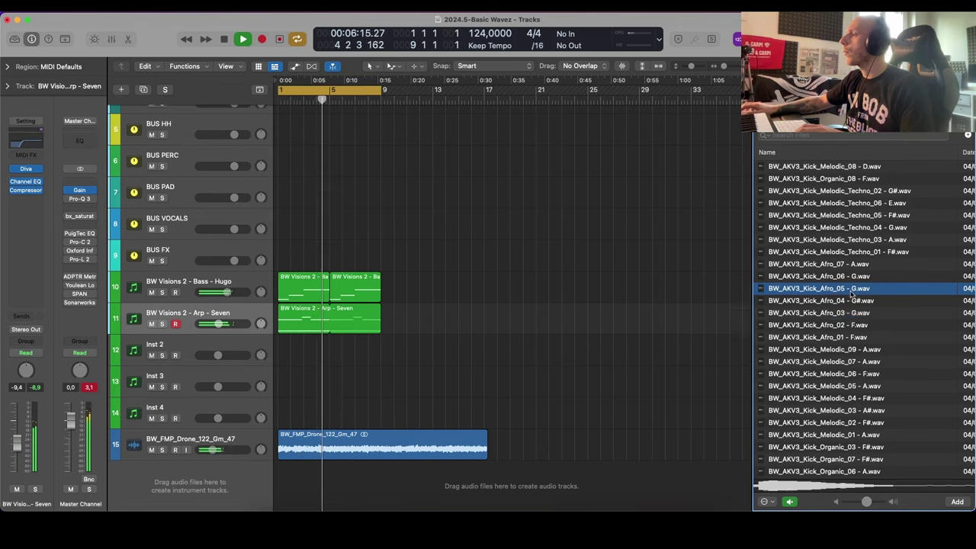
pyautogui.click(848, 275)
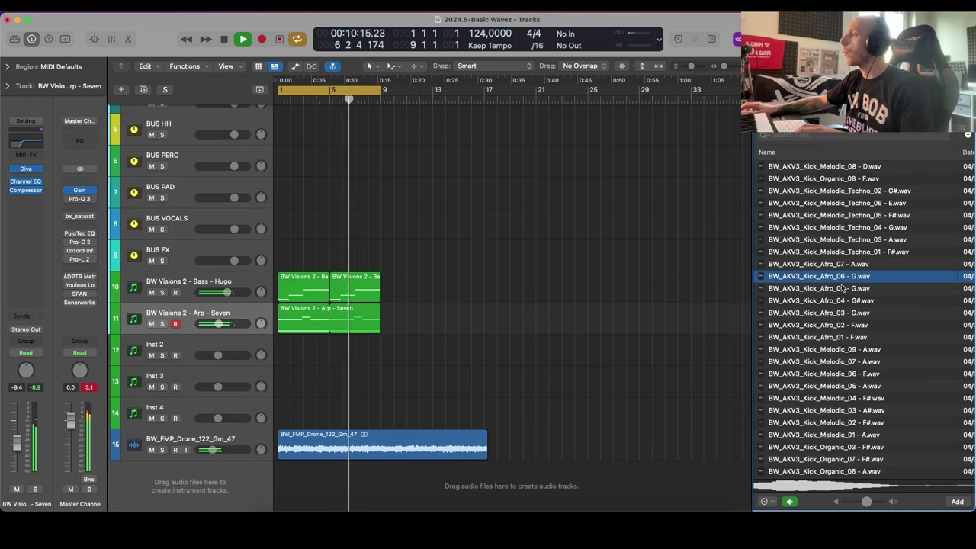
pyautogui.click(876, 229)
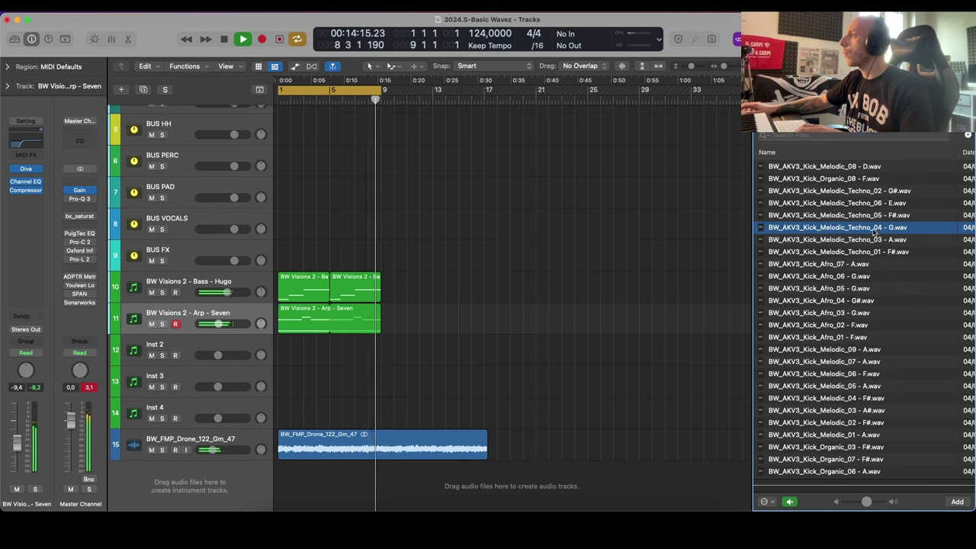
pyautogui.press('Up')
pyautogui.press('Up')
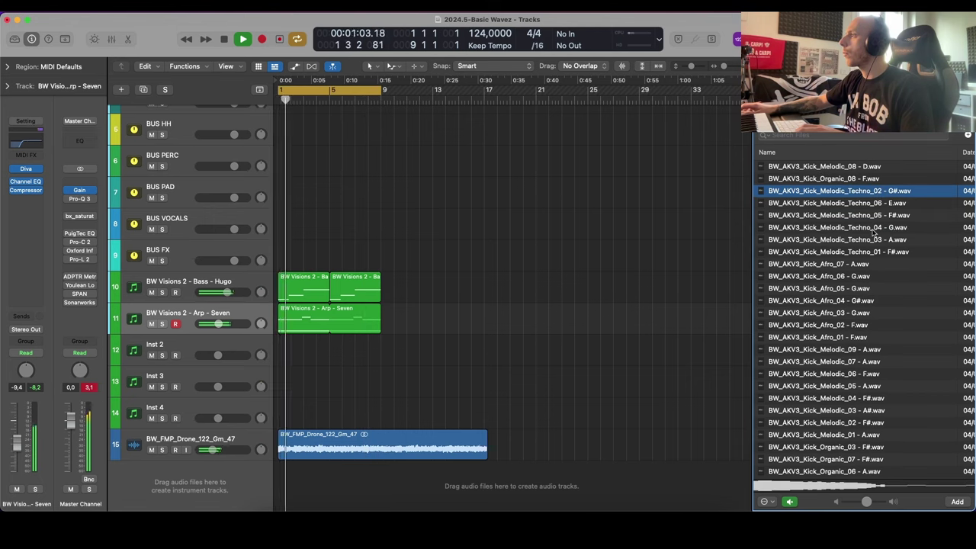
pyautogui.press('space')
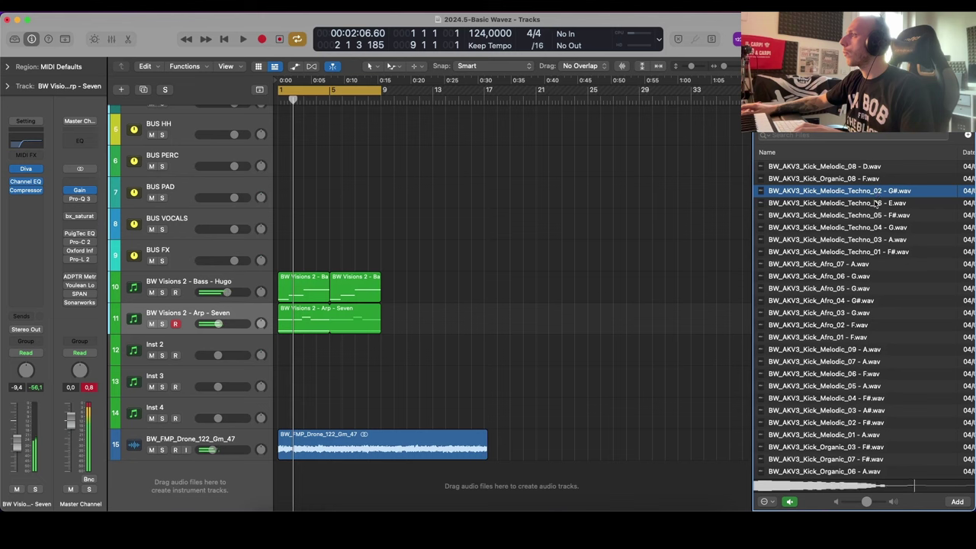
# Step: Load BW_AKV3_Kick_Melodic_Techno_02 - G#.wav into a new Quick Sampler track above the bass track and close the sampler window
pyautogui.click(862, 214)
pyautogui.moveTo(864, 192); pyautogui.dragTo(203, 434)
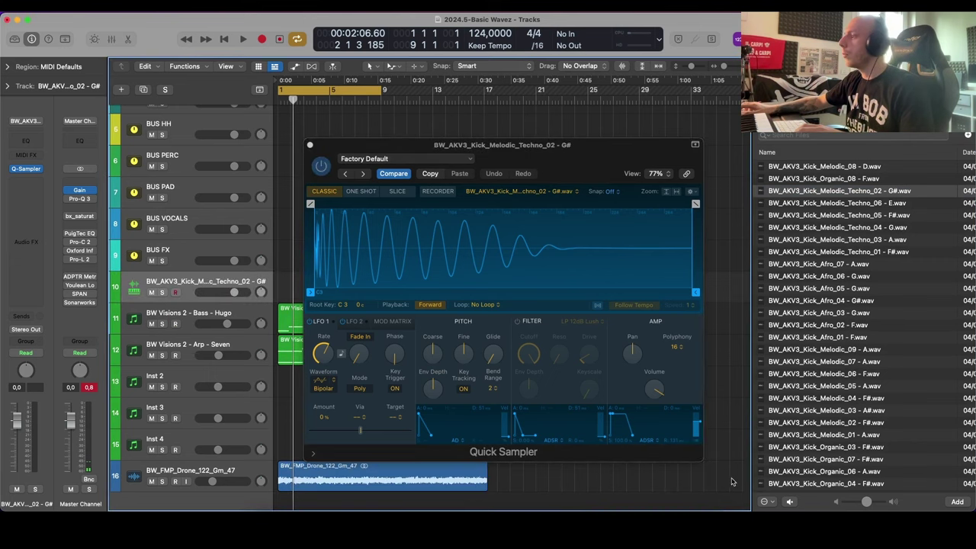
pyautogui.click(698, 444)
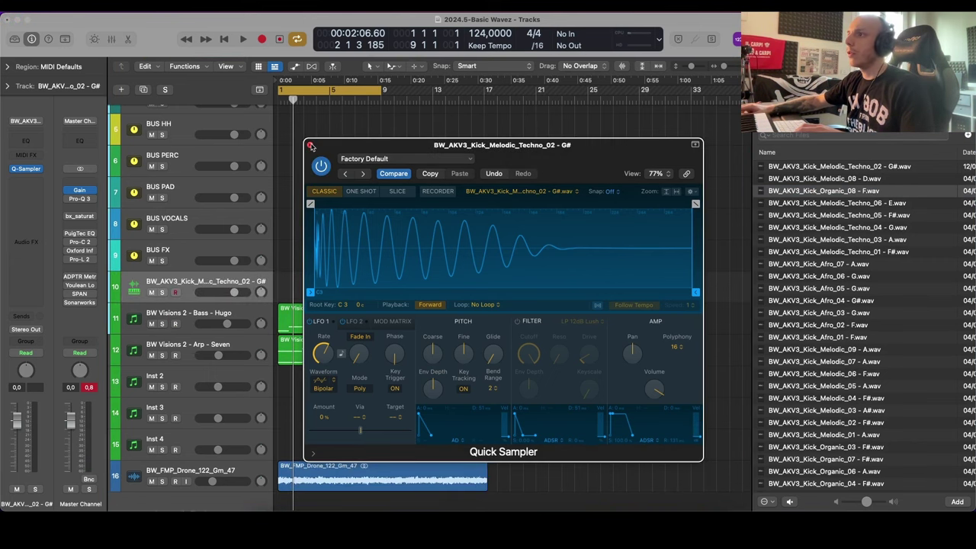
pyautogui.click(311, 146)
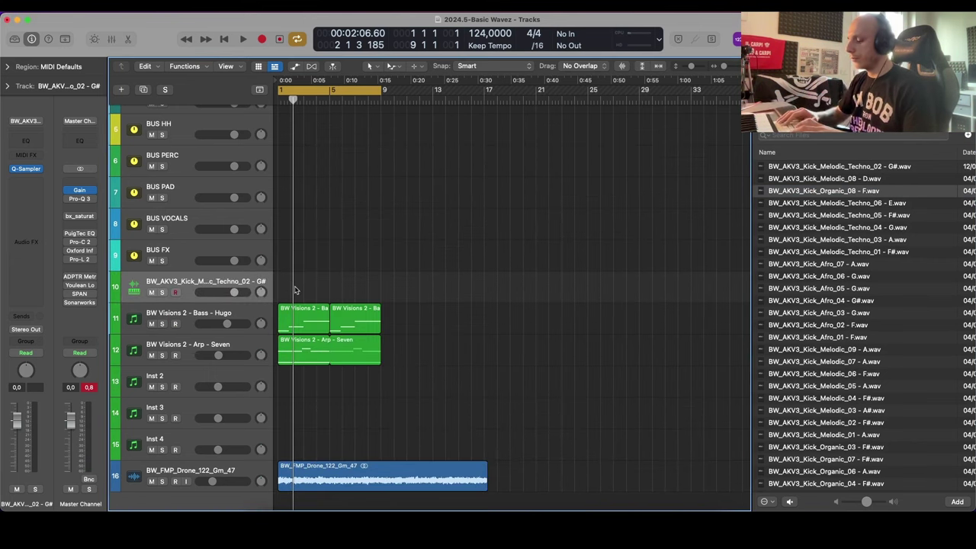
# Step: Record four C3 kick notes in bar 1 of the kick track, stop recording and hide the file browser
pyautogui.press('r')
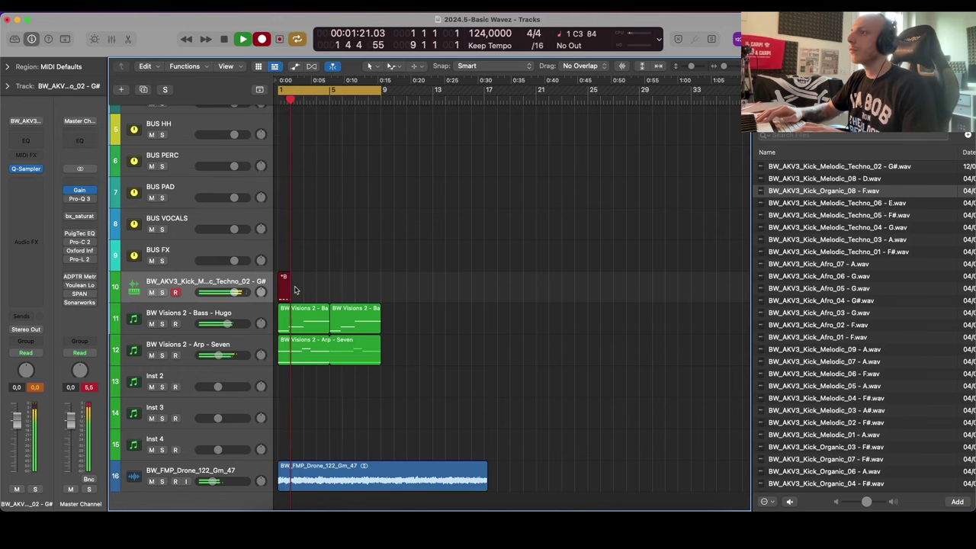
pyautogui.press('space')
pyautogui.press('f')
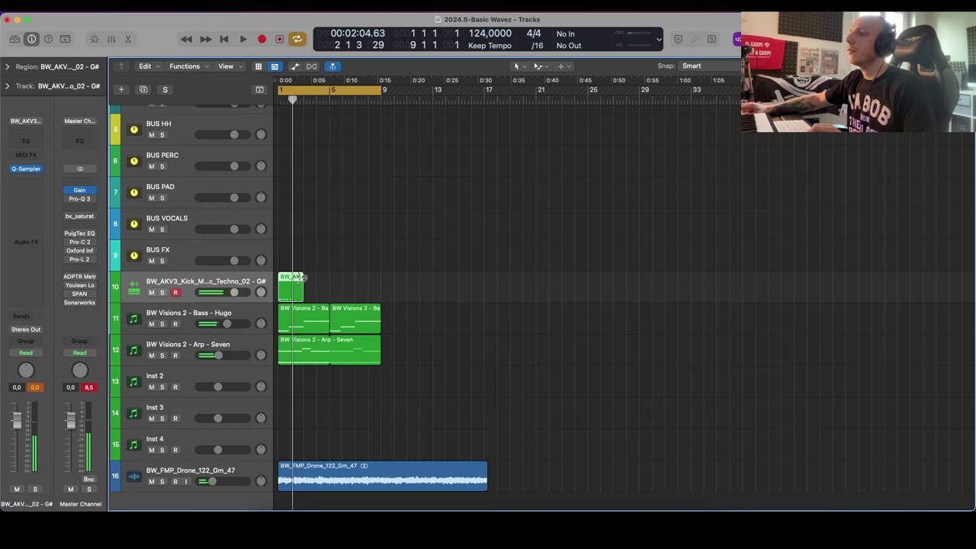
# Step: Open the recorded kick region in the Piano Roll and align its four C3 notes to the beats of bar 1
pyautogui.doubleClick(303, 277)
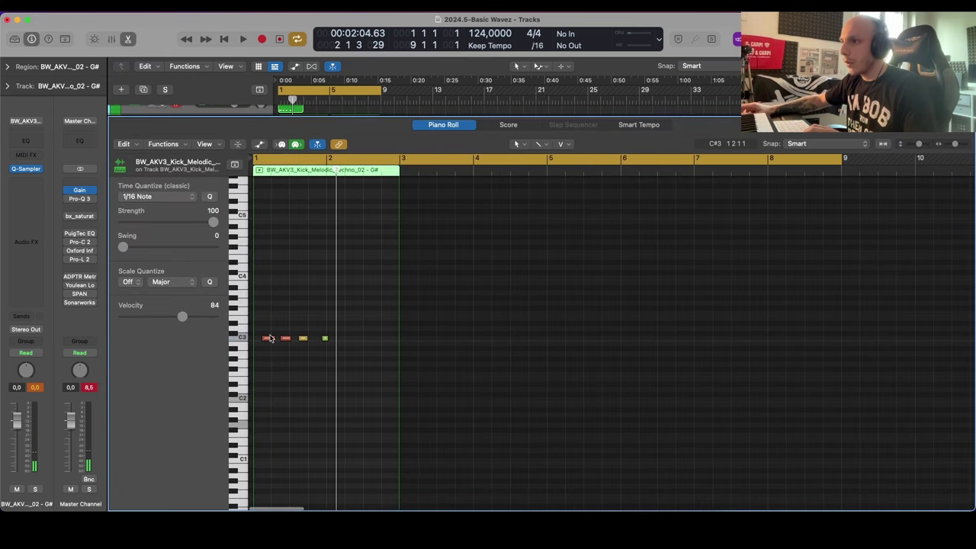
pyautogui.moveTo(268, 340)
pyautogui.mouseDown()
pyautogui.moveTo(259, 341)
pyautogui.moveTo(386, 337)
pyautogui.moveTo(270, 340)
pyautogui.mouseUp()
pyautogui.press('super+Right')
pyautogui.press('super+Right')
pyautogui.hscroll(-3, 318, 347)
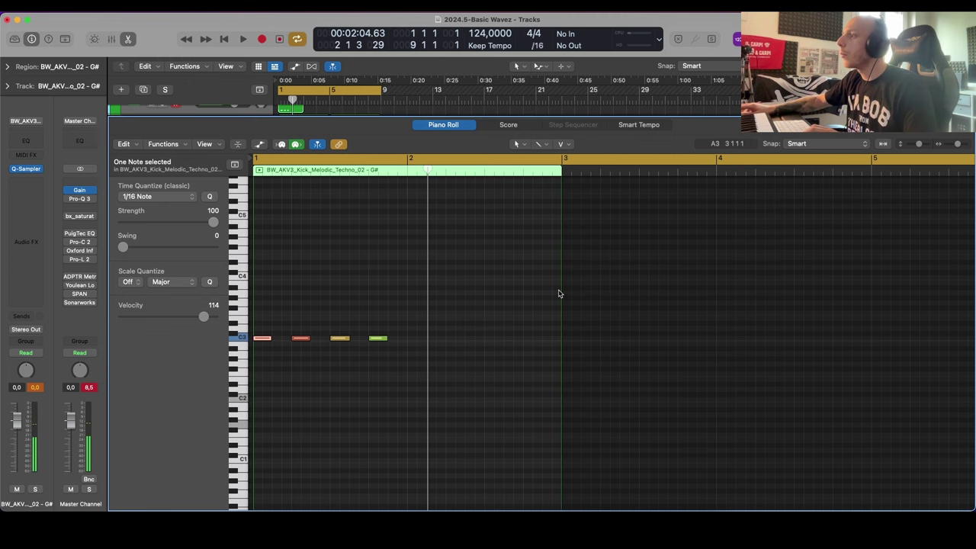
# Step: Shorten the kick region to one bar, loop it and play the arrangement with the editor closed
pyautogui.moveTo(559, 294); pyautogui.dragTo(408, 309)
pyautogui.press('l')
pyautogui.press('p')
pyautogui.press('space')
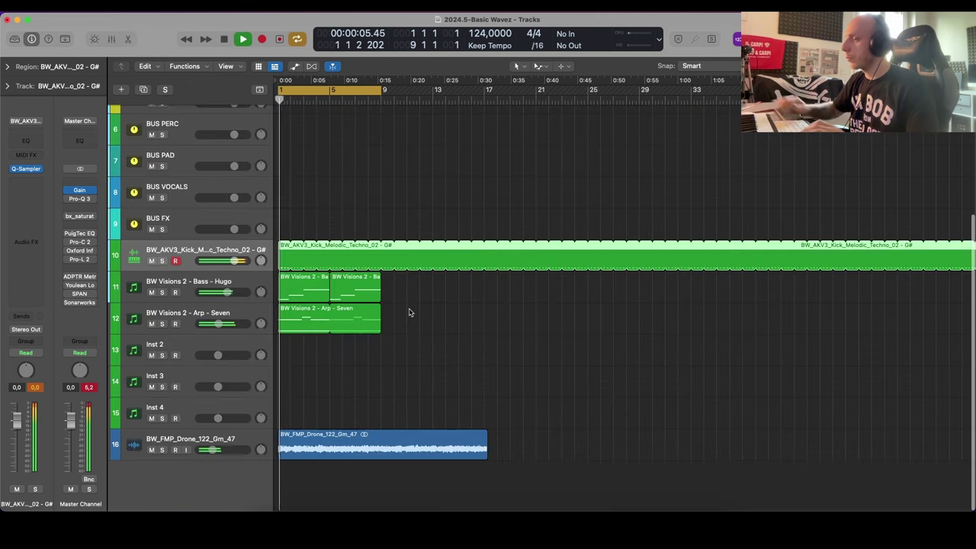
# Step: End the kick loop at bar 9 and lower the kick track's volume to -4.6 dB
pyautogui.click(382, 246)
pyautogui.moveTo(235, 261); pyautogui.dragTo(227, 259)
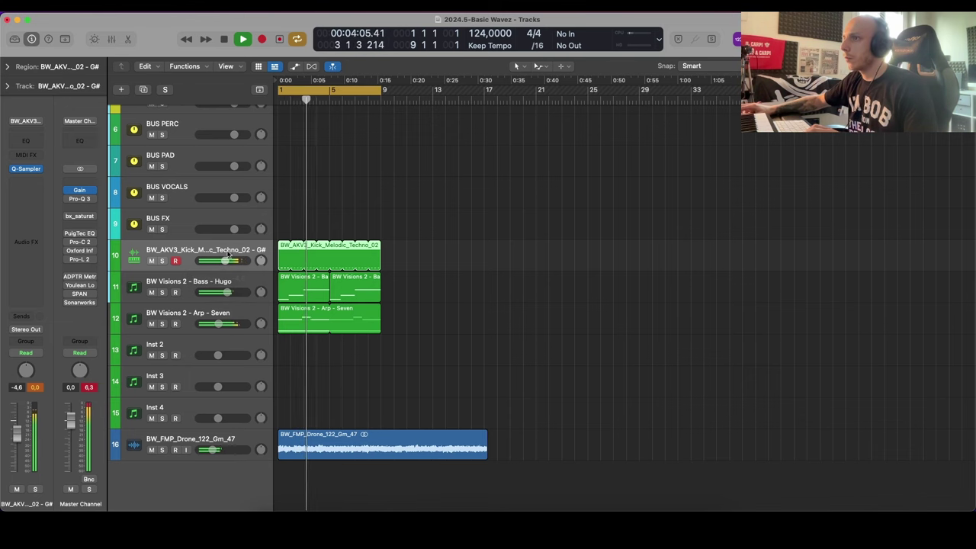
pyautogui.press('space')
# Step: Insert the Pro-C 2 compressor in a lower audio effect slot of the BW Visions 2 - Bass - Hugo track
pyautogui.click(210, 281)
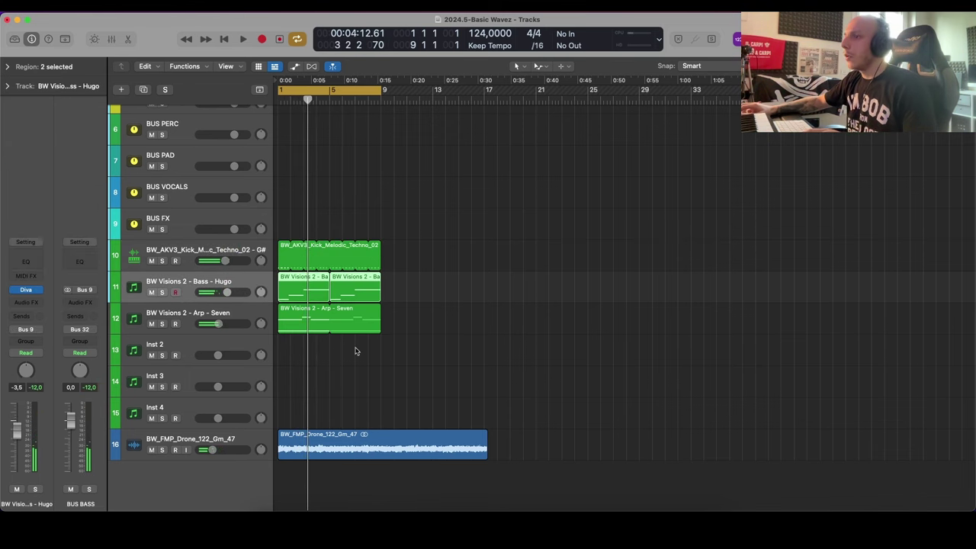
pyautogui.press('x')
pyautogui.scroll(5, 516, 359)
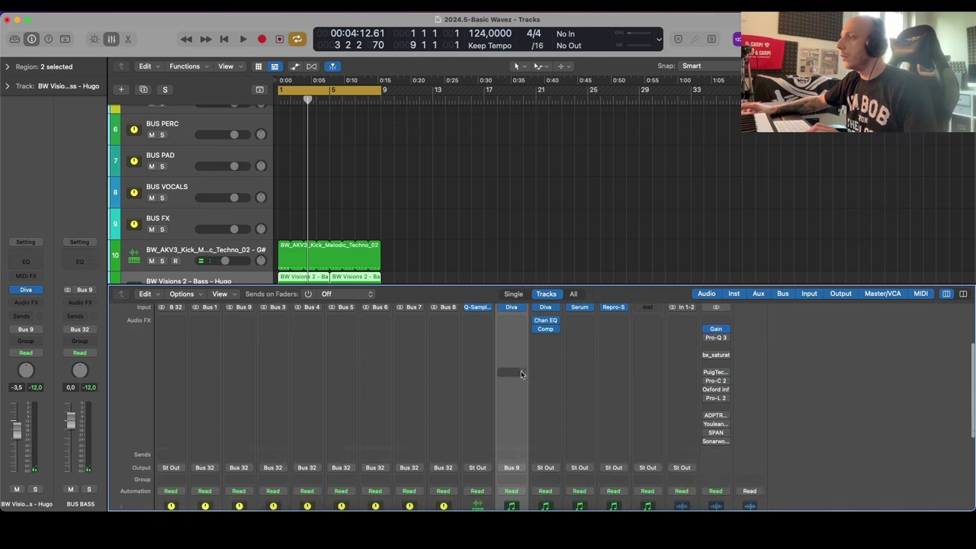
pyautogui.click(519, 389)
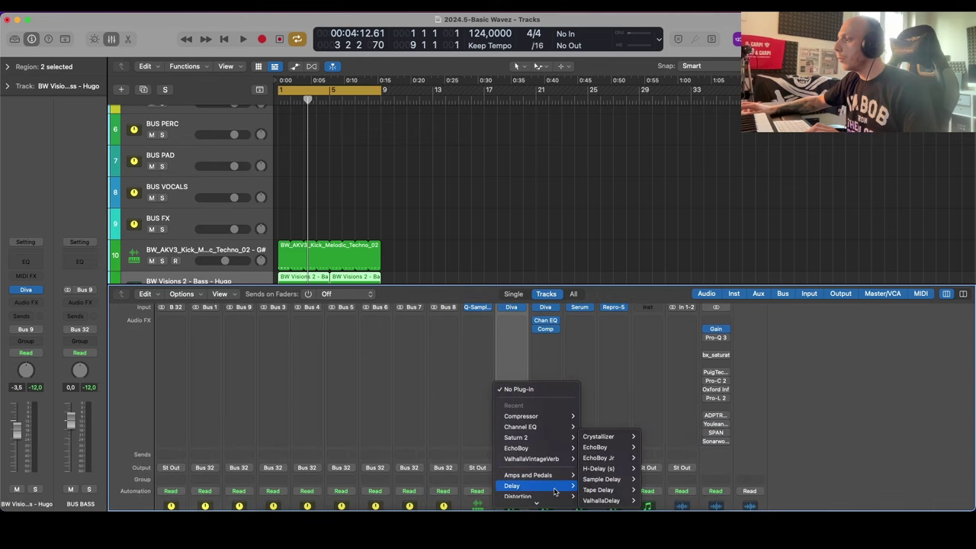
pyautogui.moveTo(558, 457)
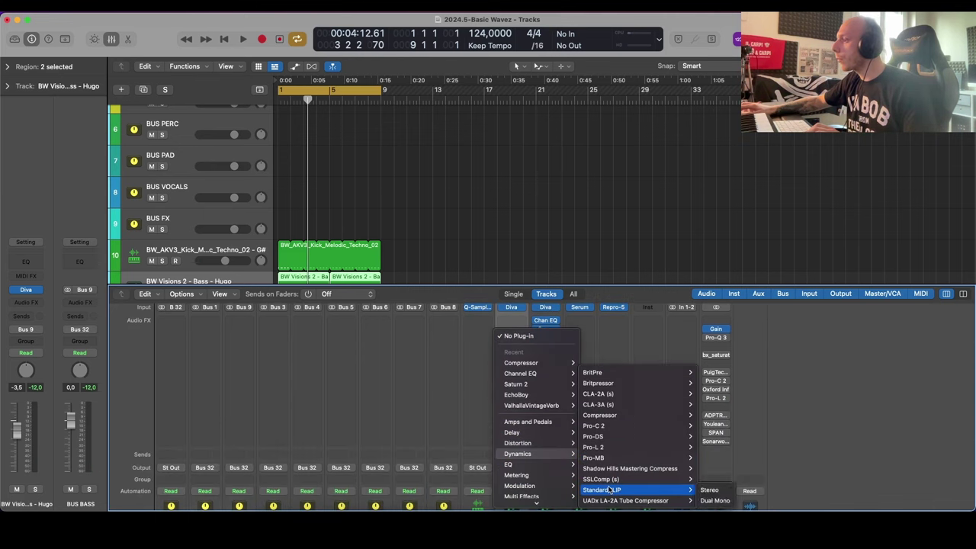
pyautogui.click(710, 428)
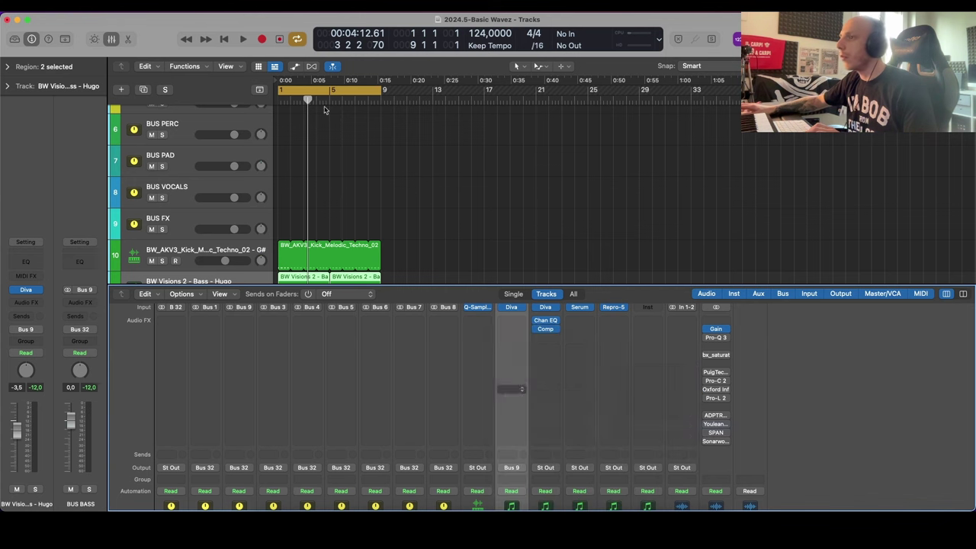
# Step: Set the bass compressor's side chain source to BW_AKV3_Kick_Melodic_Techno_02 - G# (Inst 6)
pyautogui.click(641, 158)
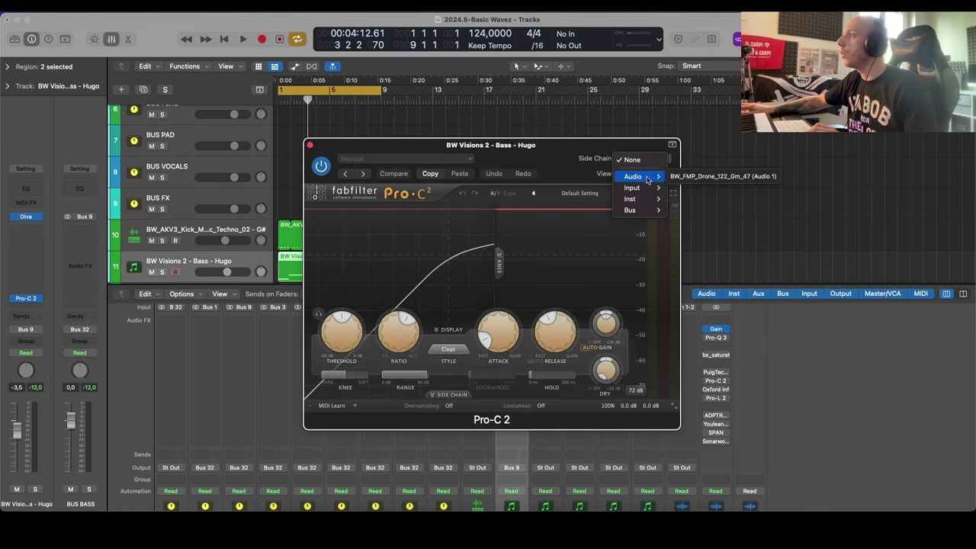
pyautogui.moveTo(641, 198)
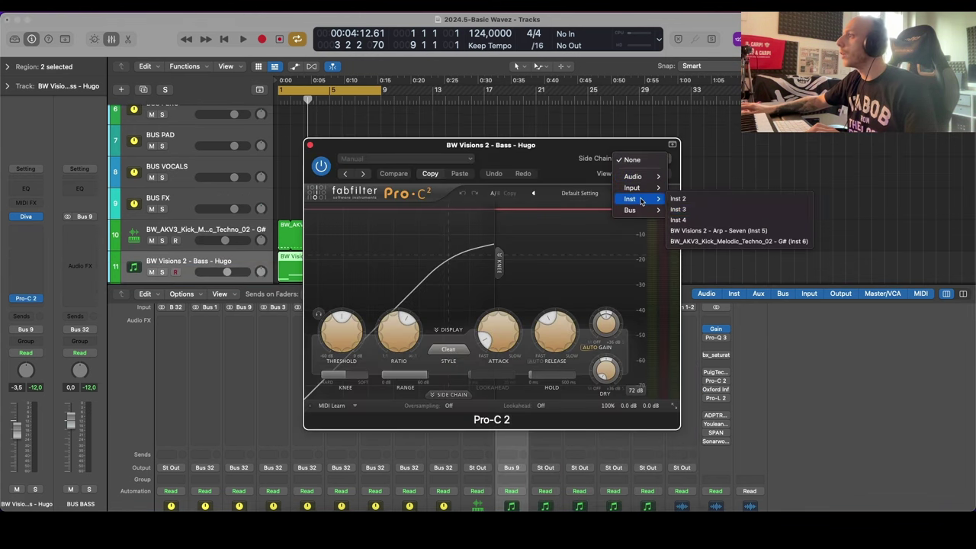
pyautogui.click(708, 242)
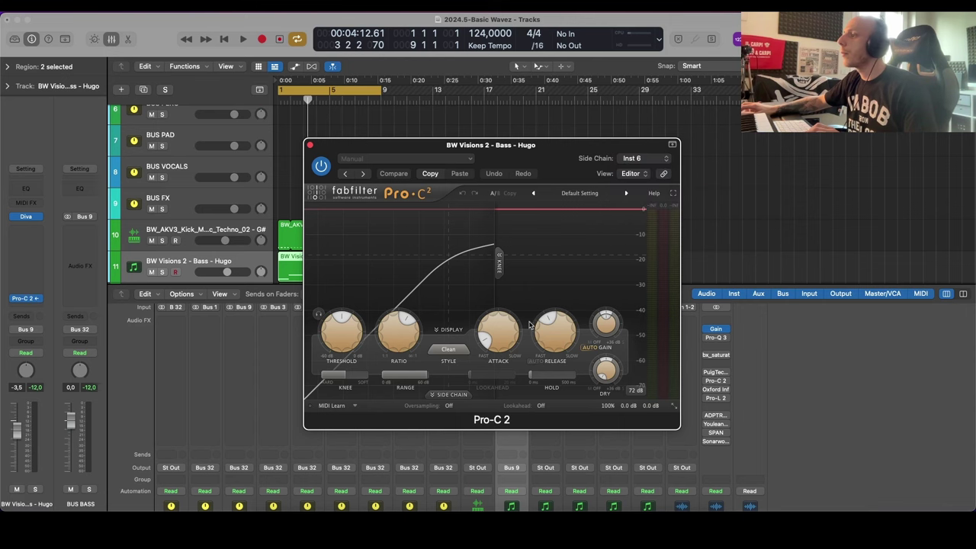
# Step: During playback, set the bass compressor's threshold to about -16.24 dB with a faster release in its expanded side chain view, and close the plug-in
pyautogui.press('space')
pyautogui.click(452, 395)
pyautogui.moveTo(563, 336)
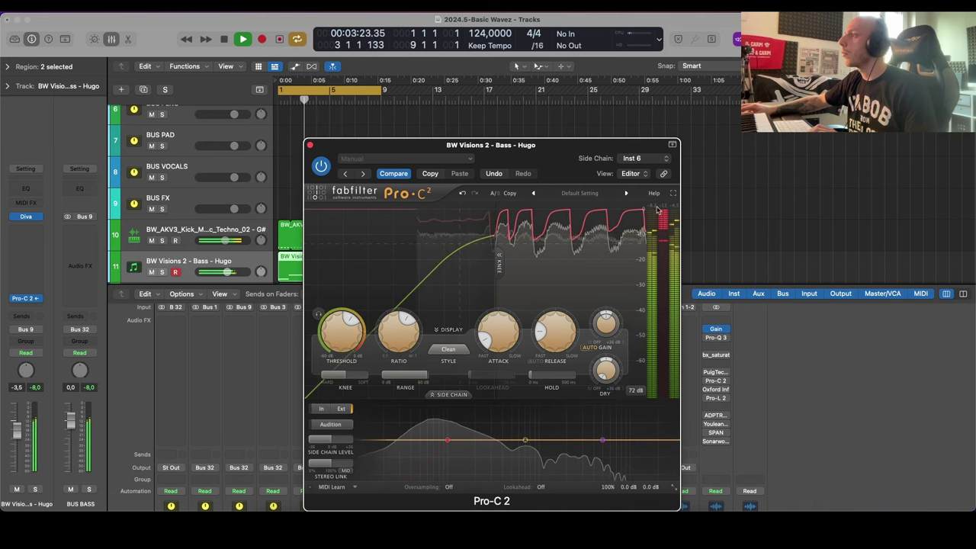
pyautogui.moveTo(347, 324)
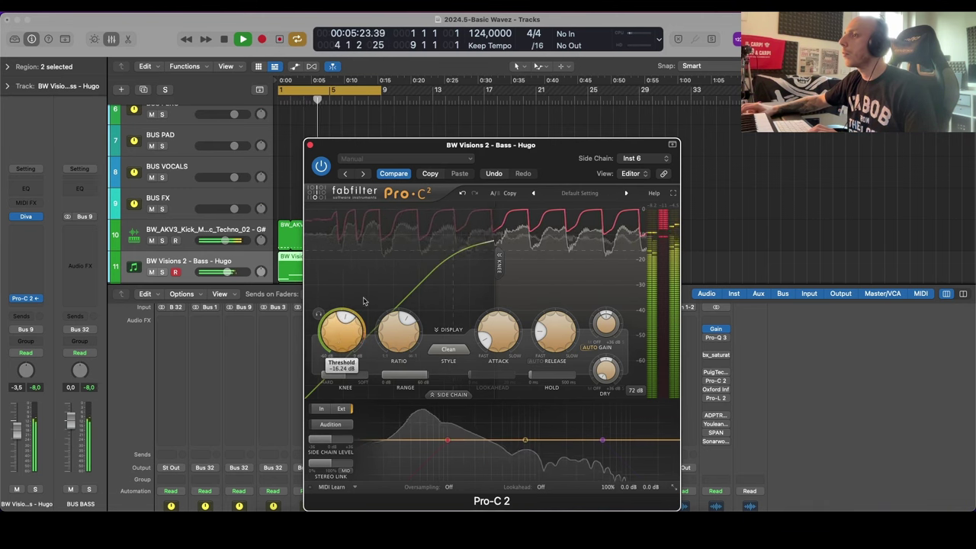
pyautogui.moveTo(389, 321)
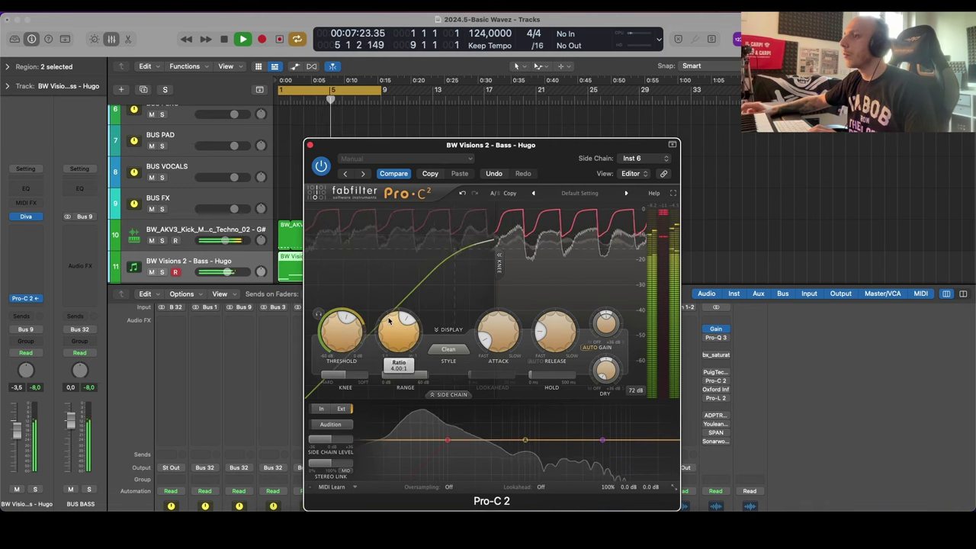
pyautogui.click(309, 145)
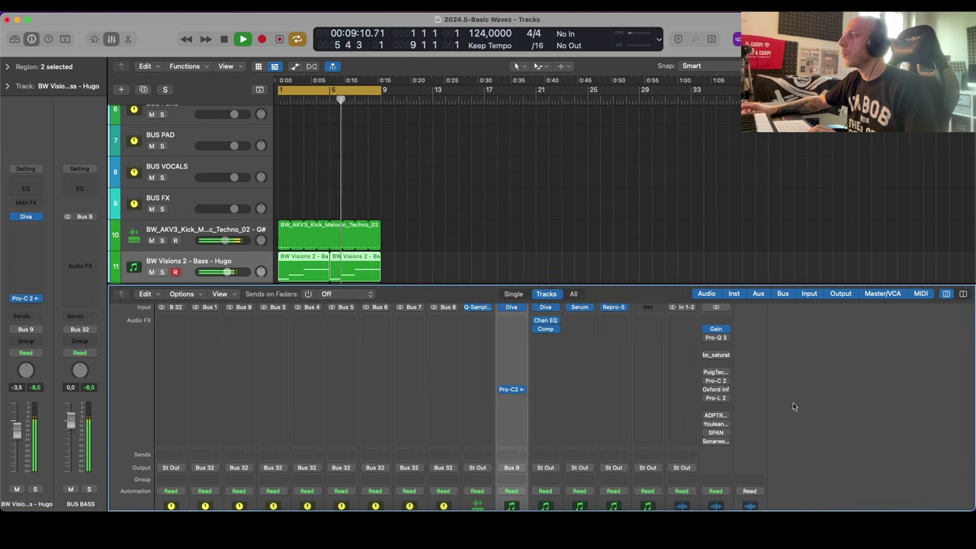
# Step: Open the SPAN analyzer on the master channel and solo the bass track to inspect its spectrum
pyautogui.click(716, 433)
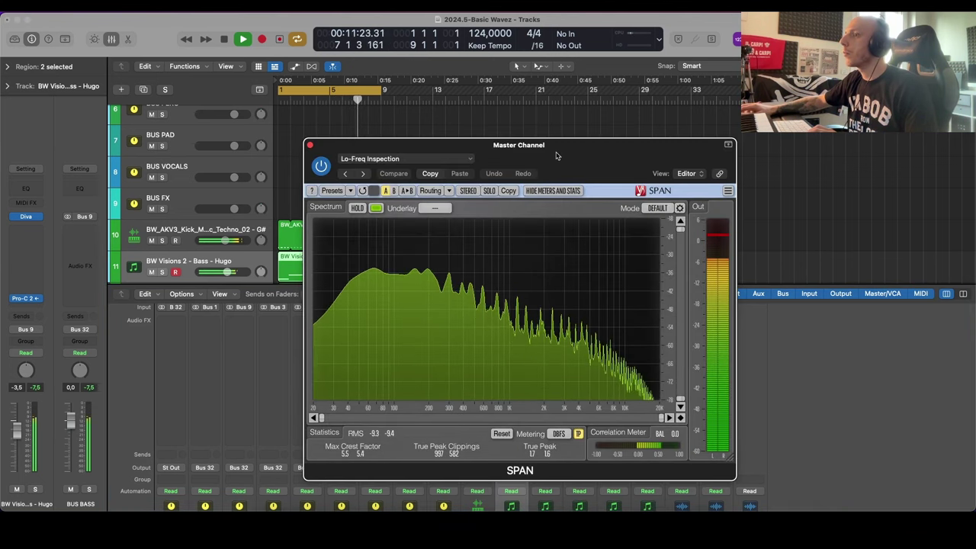
pyautogui.press('s')
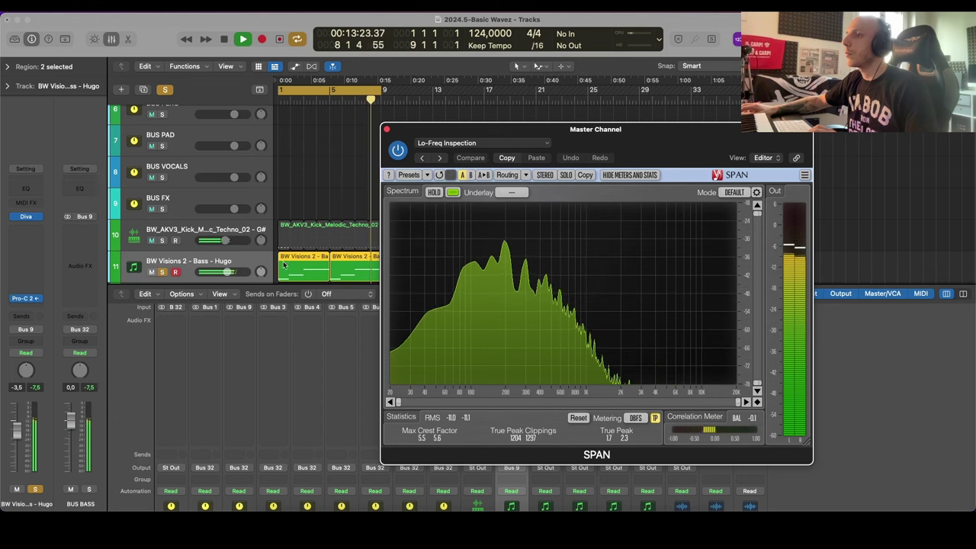
# Step: Select the tracks from the kick down to the drone and lower their volumes together, bringing the bass to about -9.4 dB
pyautogui.scroll(-2, 258, 238)
pyautogui.scroll(-4, 257, 235)
pyautogui.press('super+Up')
pyautogui.scroll(2, 262, 214)
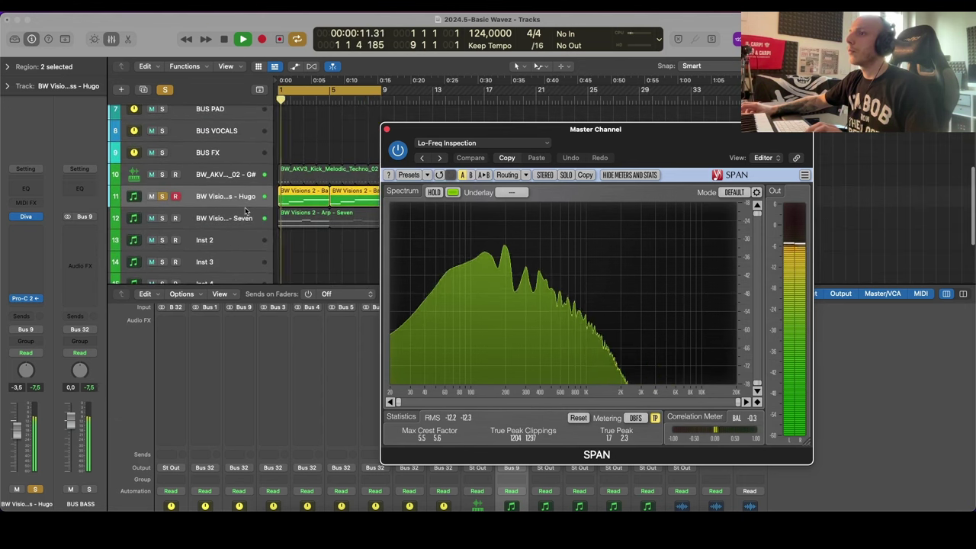
pyautogui.press('super+Up')
pyautogui.click(224, 136)
pyautogui.keyDown('shift'); pyautogui.click(229, 230); pyautogui.keyUp('shift')
pyautogui.press('super+Down')
pyautogui.press('super+Down')
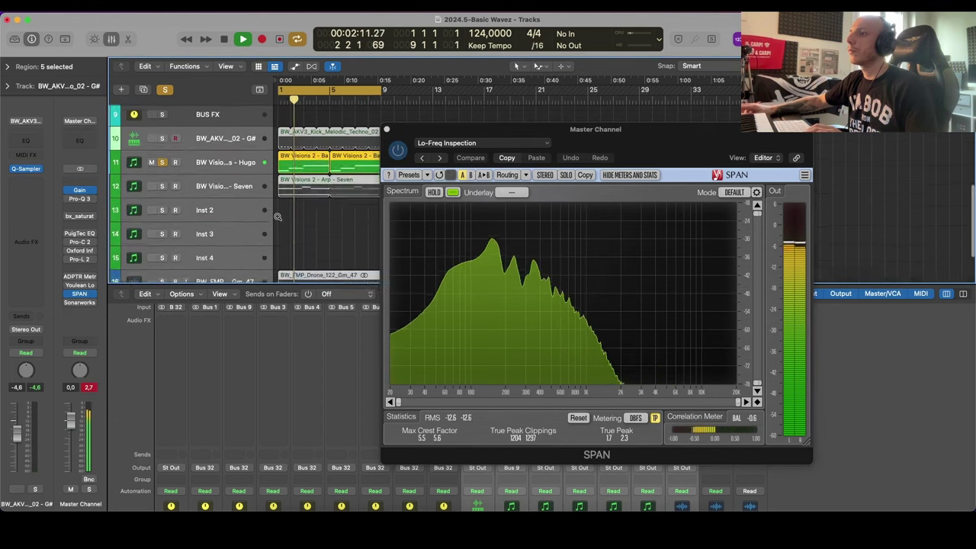
pyautogui.moveTo(227, 182); pyautogui.dragTo(224, 182)
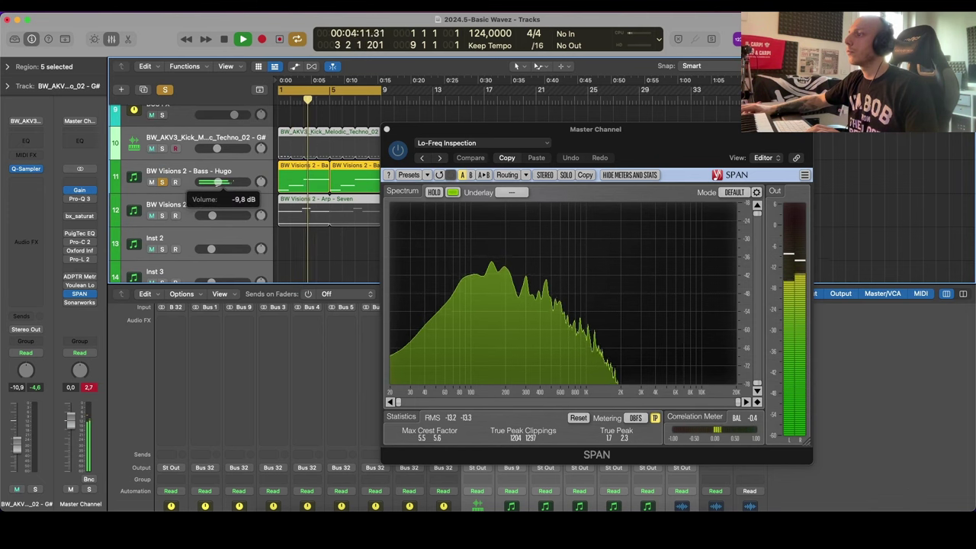
# Step: Solo the kick and bass together and separately during playback to compare their spectra in SPAN
pyautogui.click(234, 140)
pyautogui.press('s')
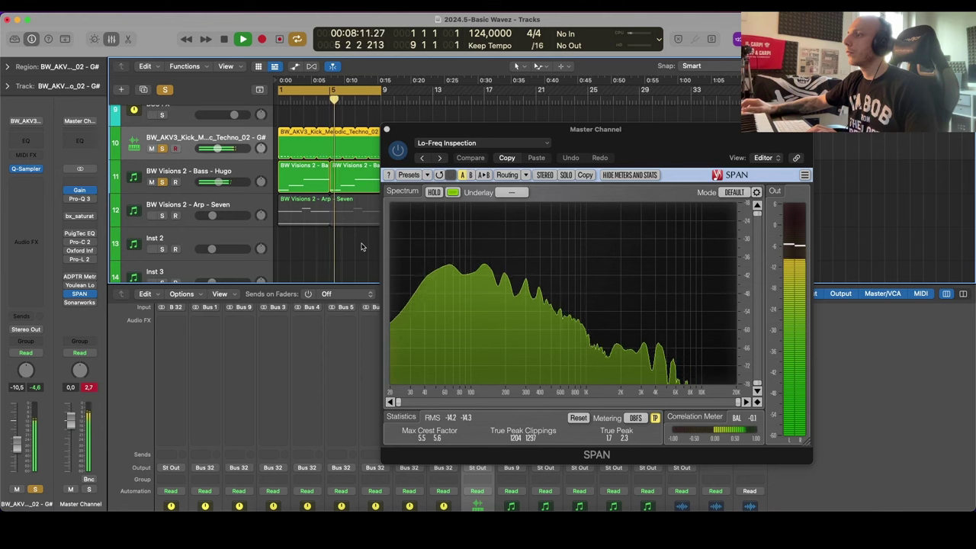
pyautogui.click(162, 182)
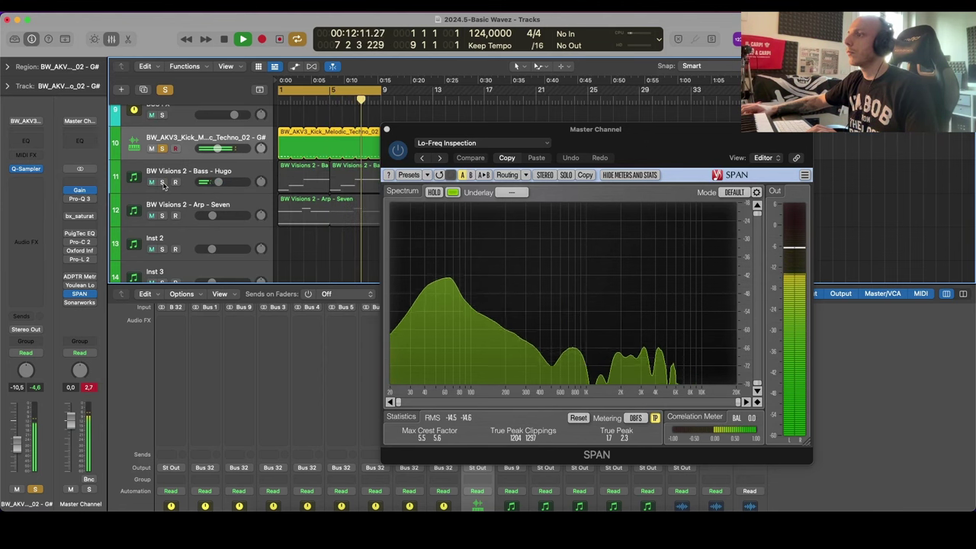
pyautogui.click(163, 183)
pyautogui.keyDown('alt'); pyautogui.click(163, 183); pyautogui.keyUp('alt')
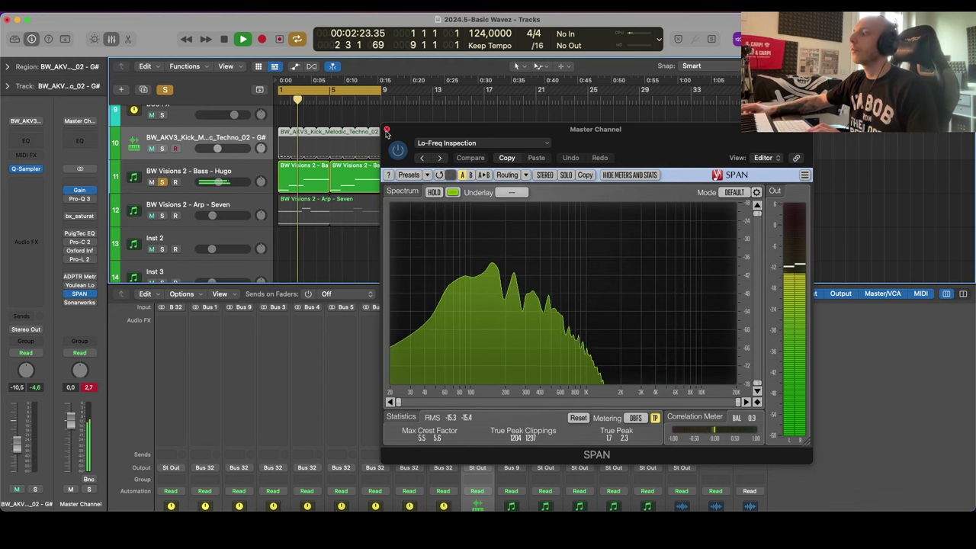
# Step: Audition Diva's Visions Vol. 2 bass presets Infernal, Ket, Malthael, Nasty, Reaver, Slosh and Trip on the bass track
pyautogui.click(268, 164)
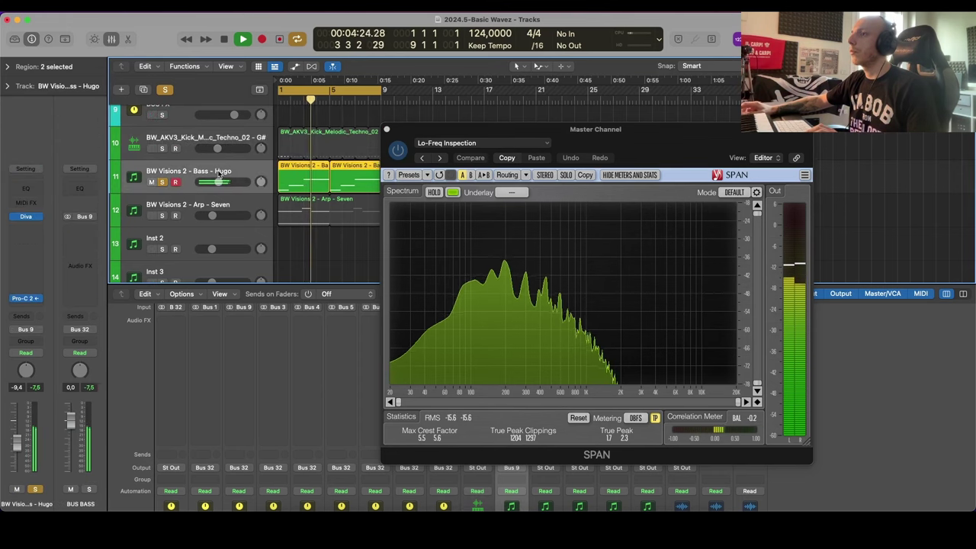
pyautogui.click(31, 217)
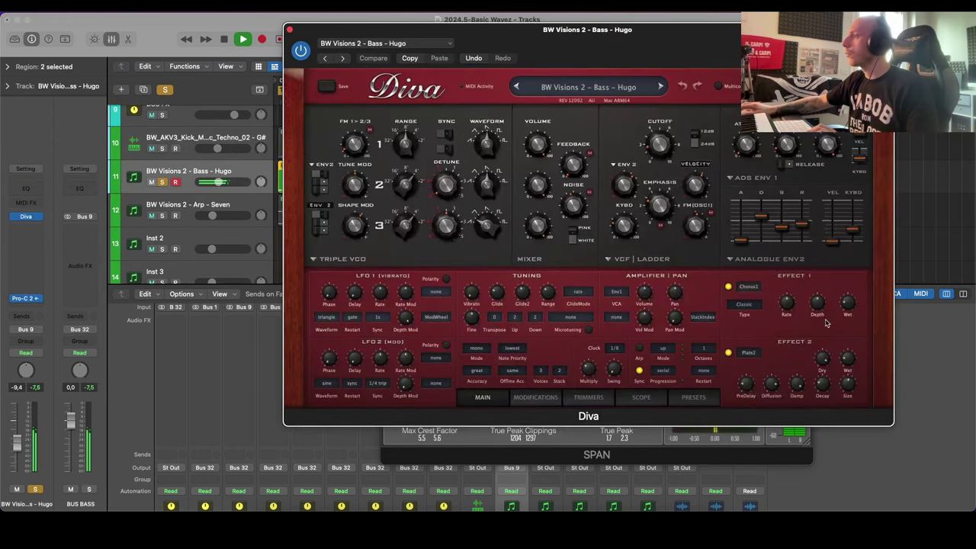
pyautogui.press('space')
pyautogui.click(693, 396)
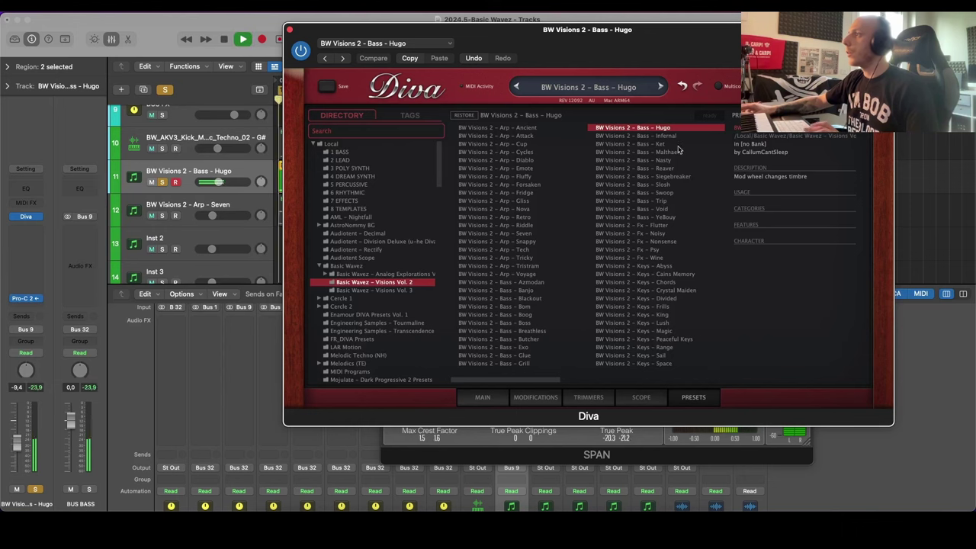
pyautogui.click(664, 136)
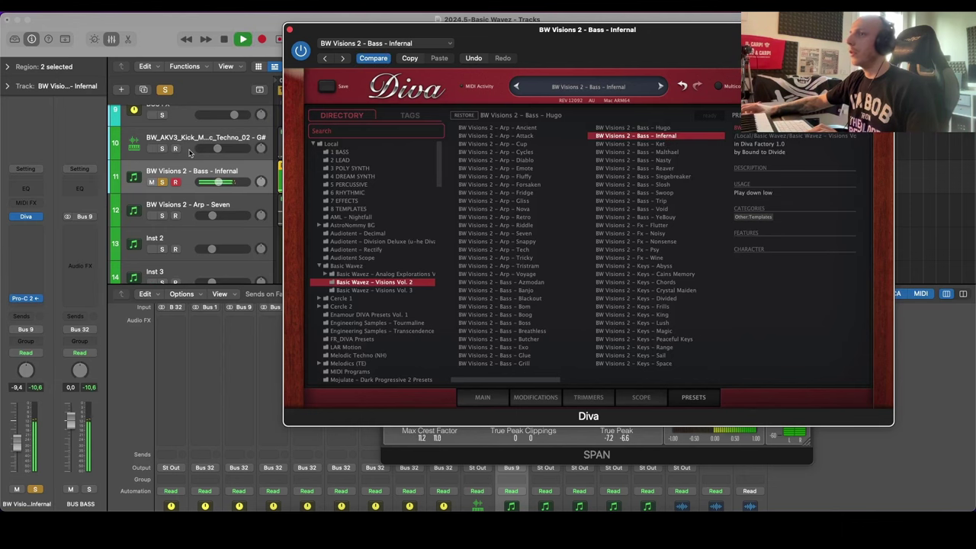
pyautogui.click(663, 145)
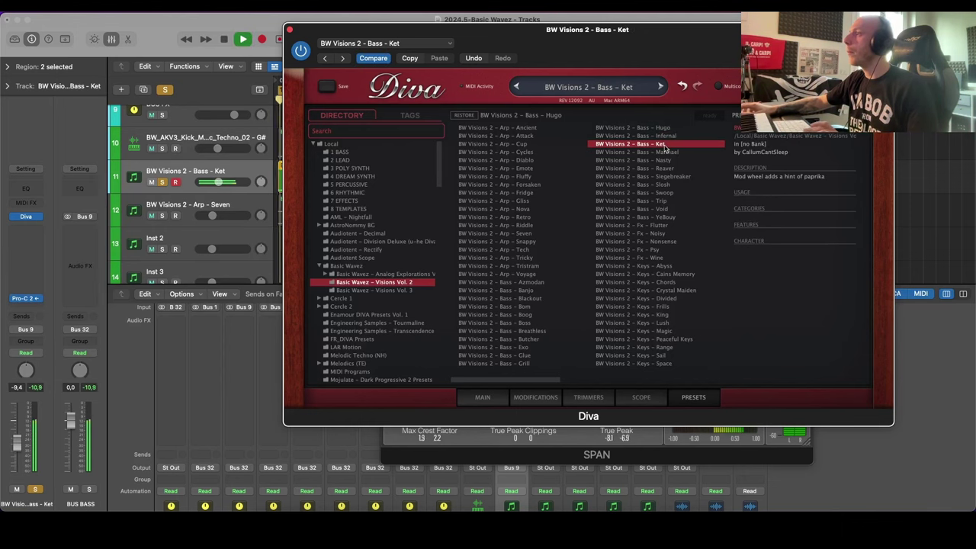
pyautogui.click(664, 152)
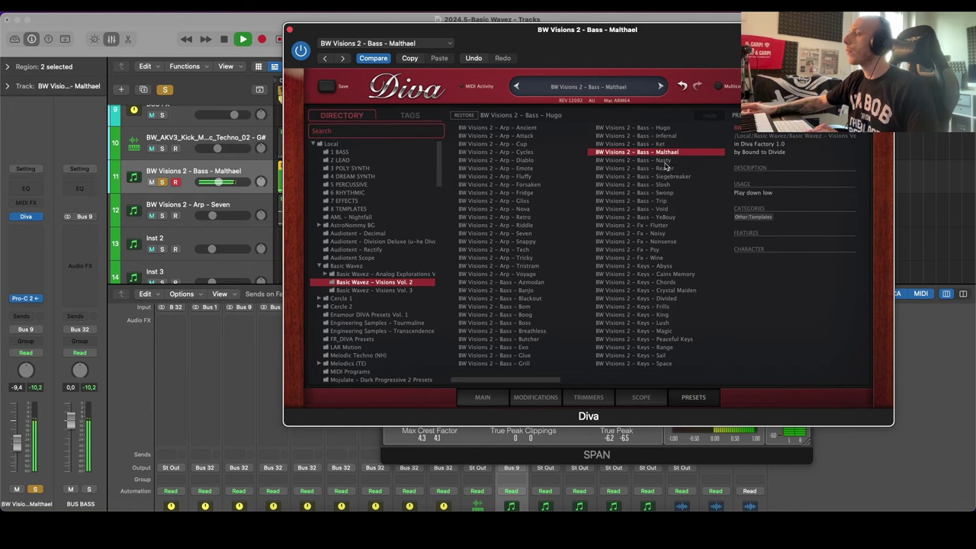
pyautogui.click(665, 160)
pyautogui.click(674, 168)
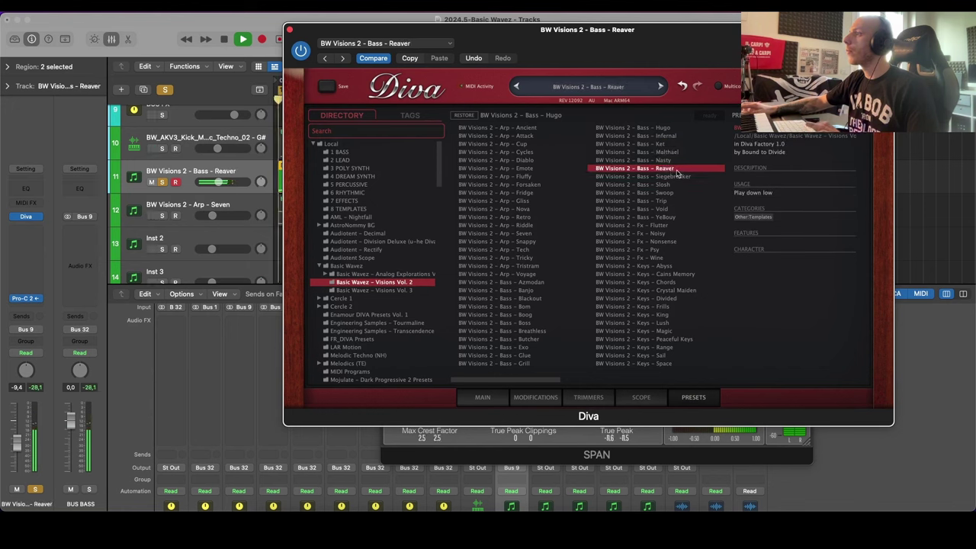
pyautogui.click(674, 184)
pyautogui.click(670, 202)
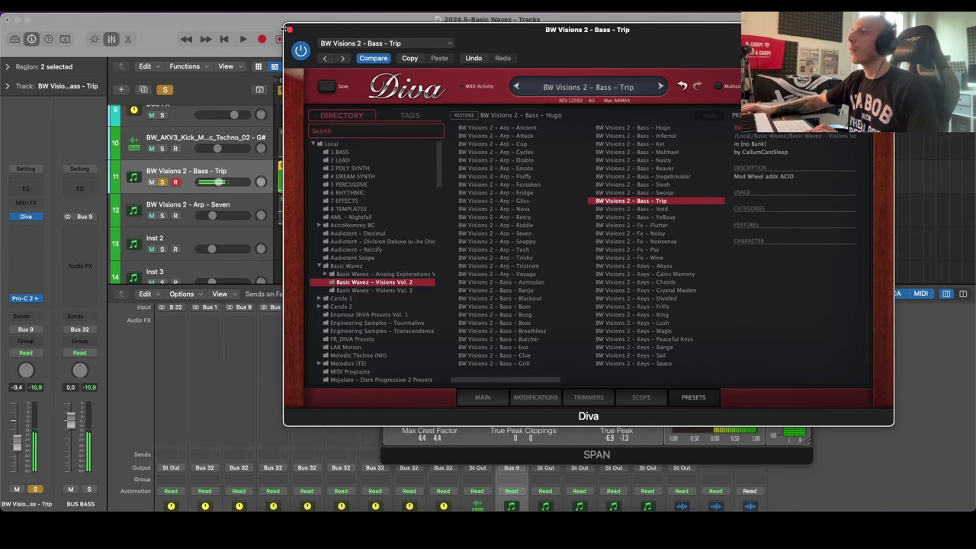
# Step: Close Diva, check the bass notes in the Piano Roll and restart playback
pyautogui.click(289, 29)
pyautogui.press('e')
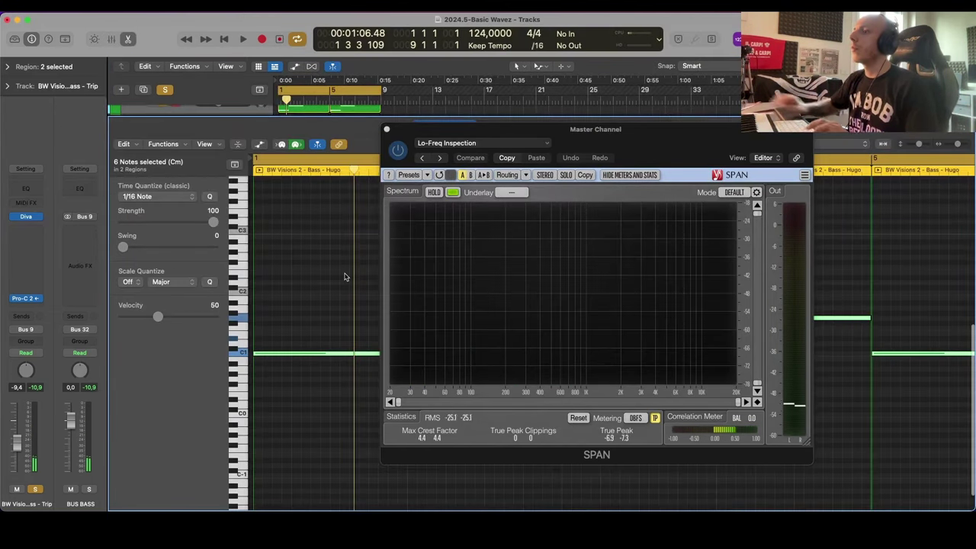
pyautogui.press('space')
pyautogui.press('e')
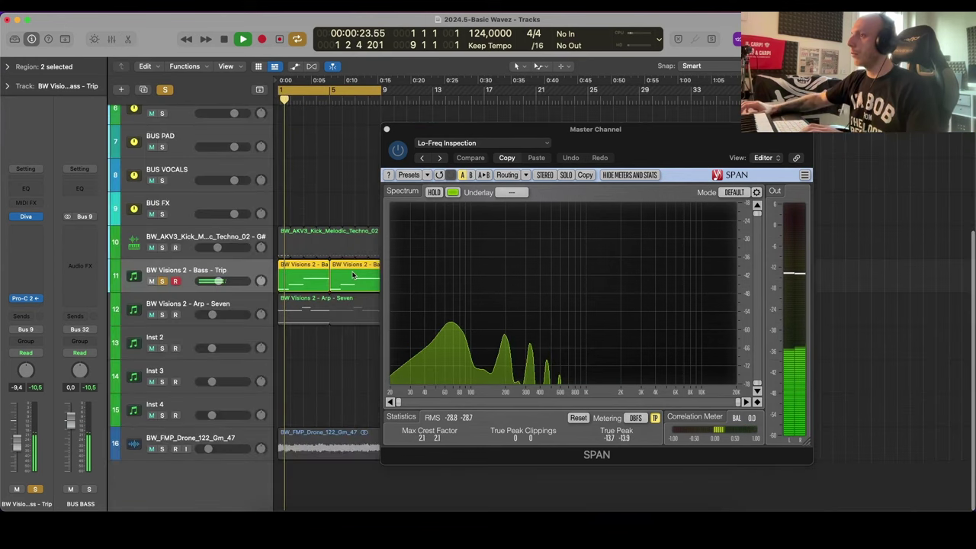
# Step: Reopen Diva on the bass track and audition the Void, Blackout and Boog bass presets
pyautogui.click(24, 216)
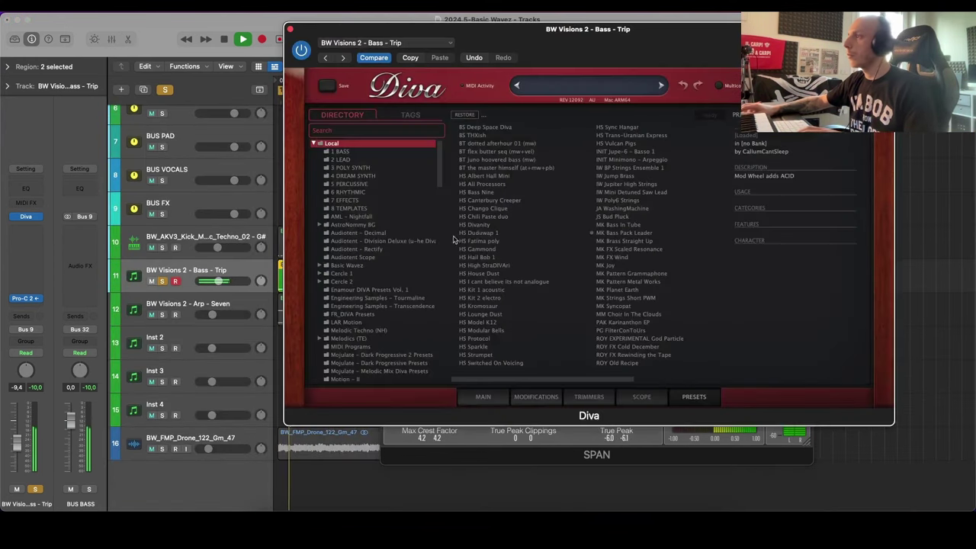
pyautogui.press('Down')
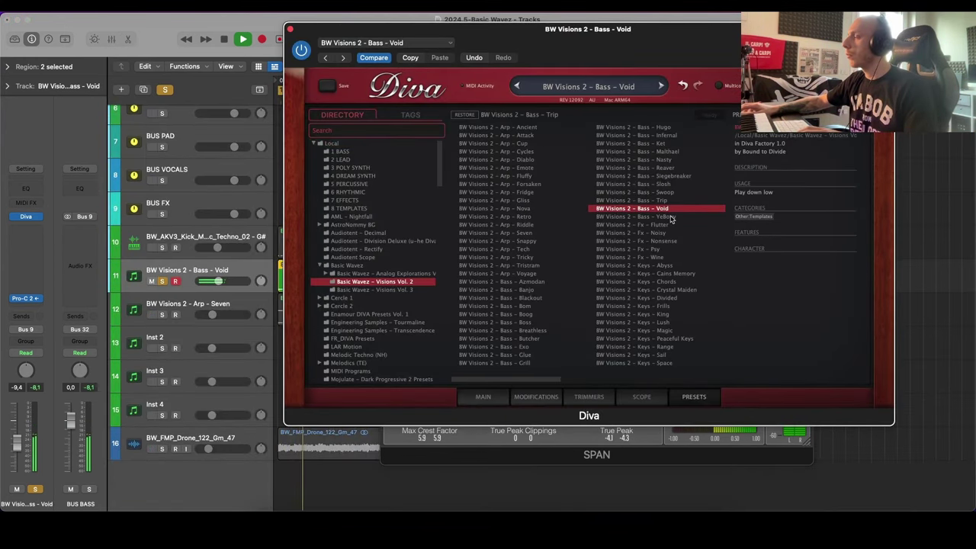
pyautogui.press('space')
pyautogui.click(532, 299)
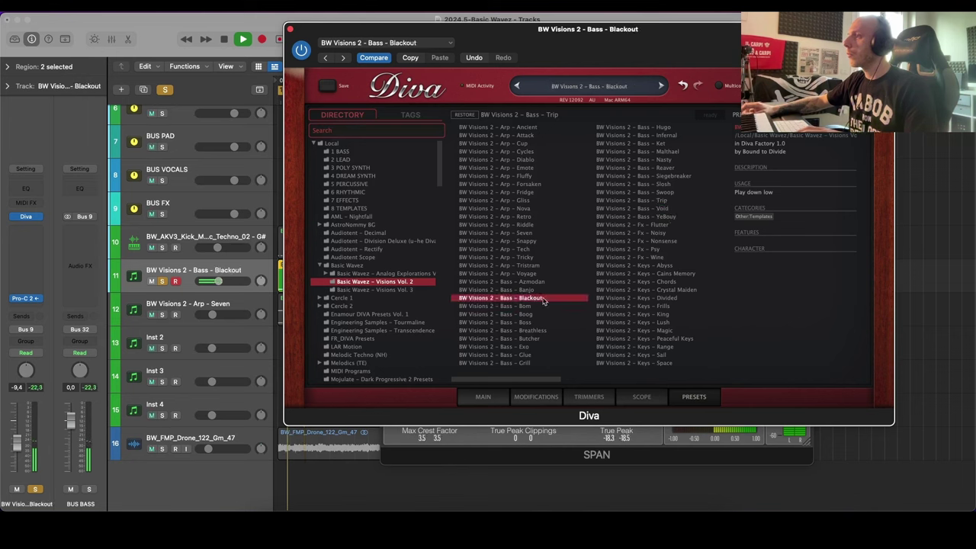
pyautogui.click(531, 314)
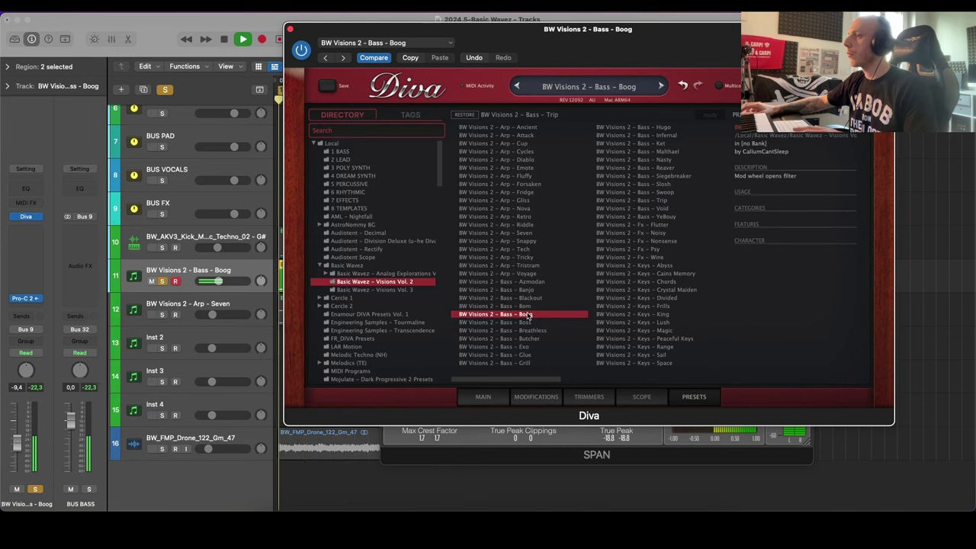
# Step: Solo the kick alongside the bass, audition the Boss, Breathless and Butcher presets, and load BW Visions 2 - Bass - Exo
pyautogui.click(165, 249)
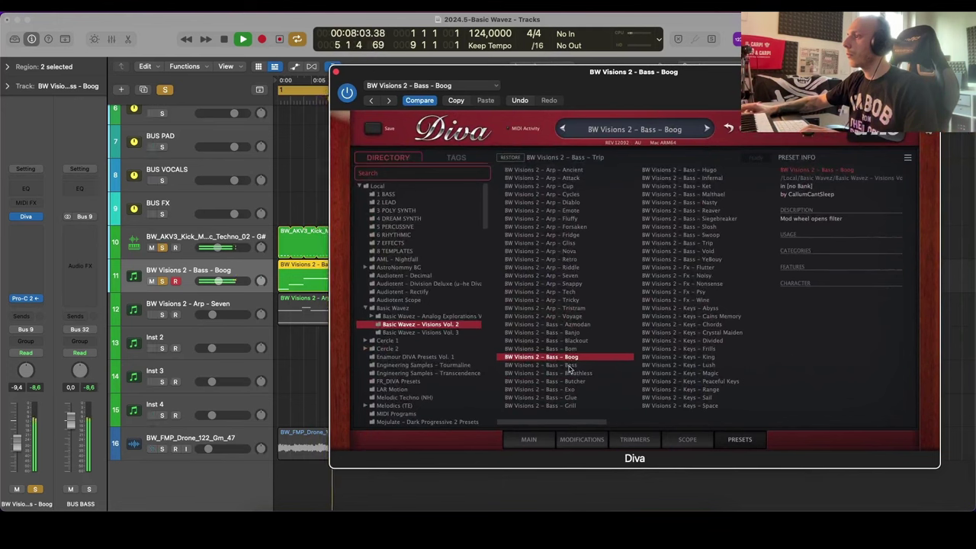
pyautogui.click(571, 366)
pyautogui.click(577, 374)
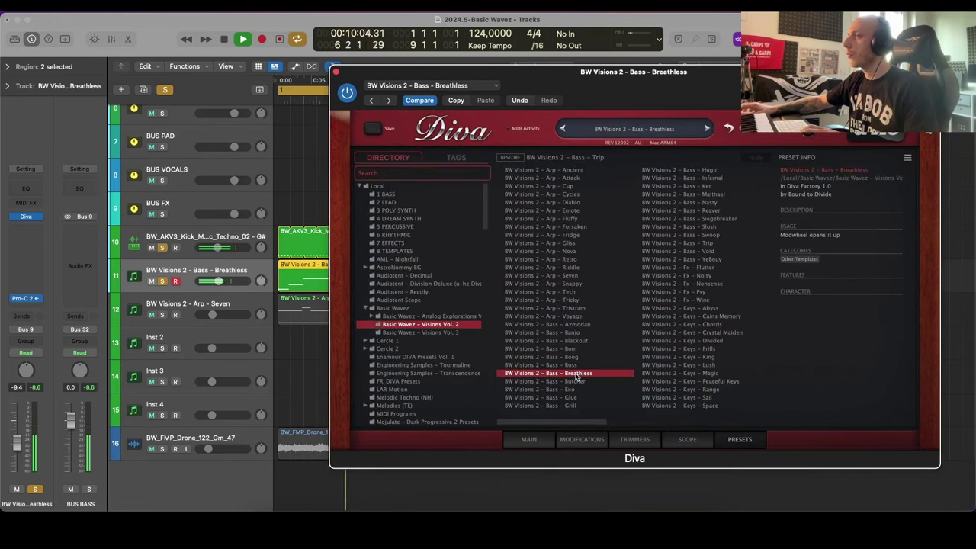
pyautogui.click(574, 381)
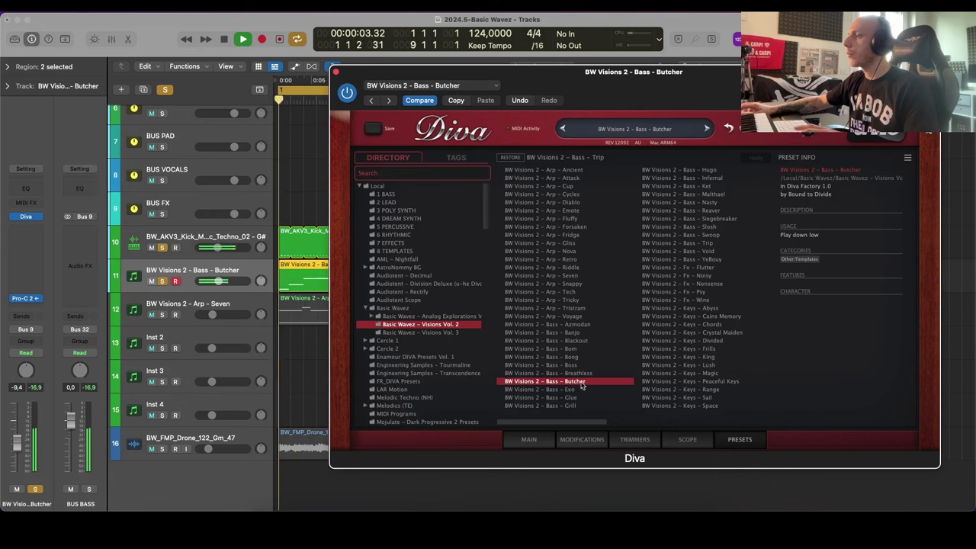
pyautogui.click(571, 390)
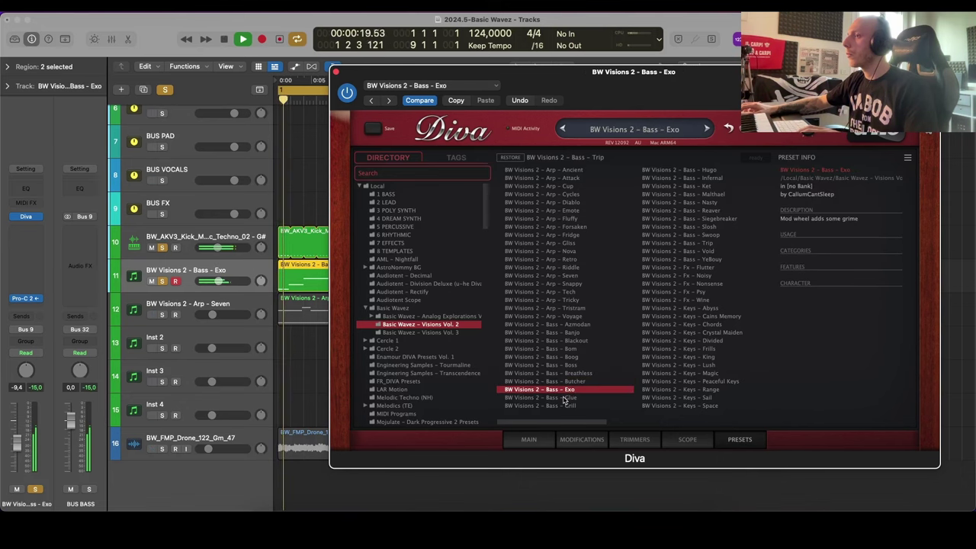
# Step: Inspect the Exo preset's envelope attack, filter cutoff and resonance on Diva's main page, with the bass region's notes open
pyautogui.click(529, 440)
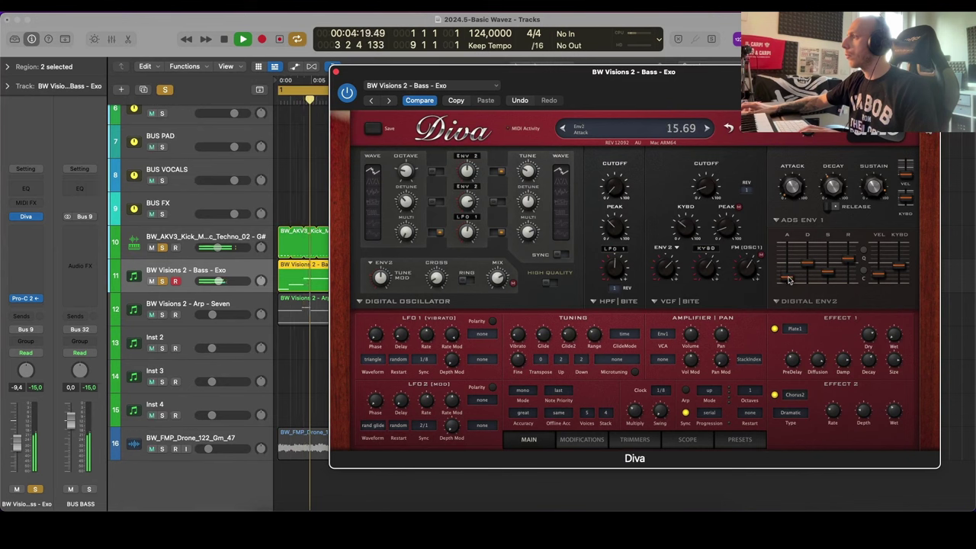
pyautogui.doubleClick(317, 275)
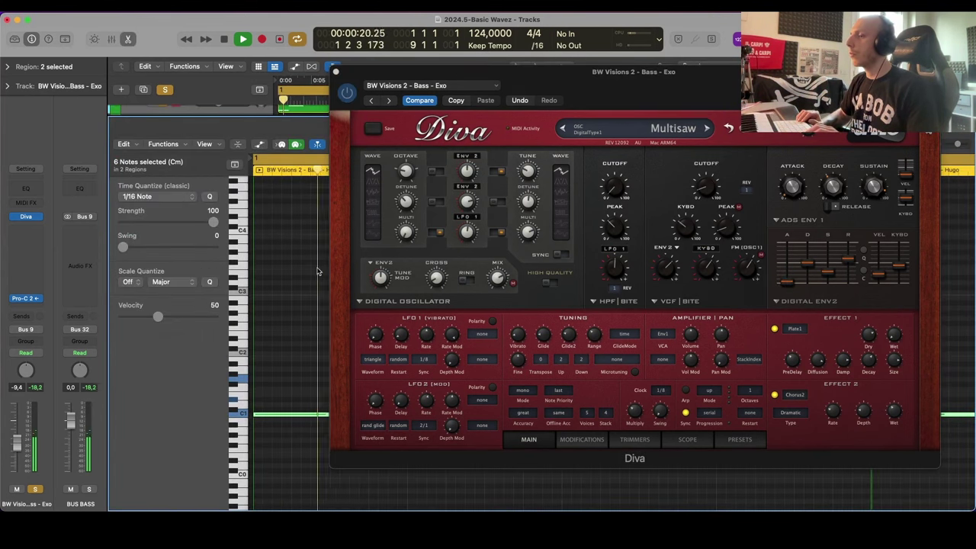
pyautogui.click(700, 178)
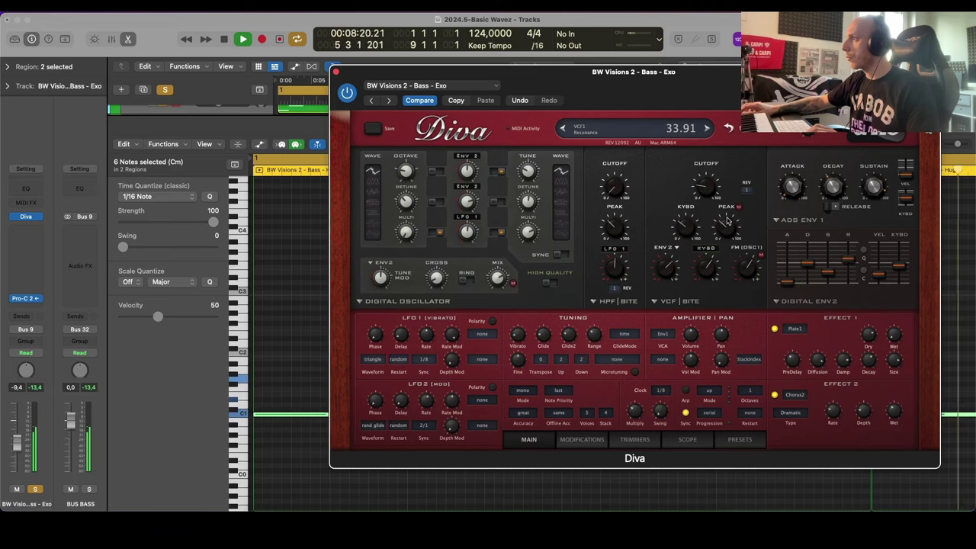
pyautogui.scroll(-10, 727, 221)
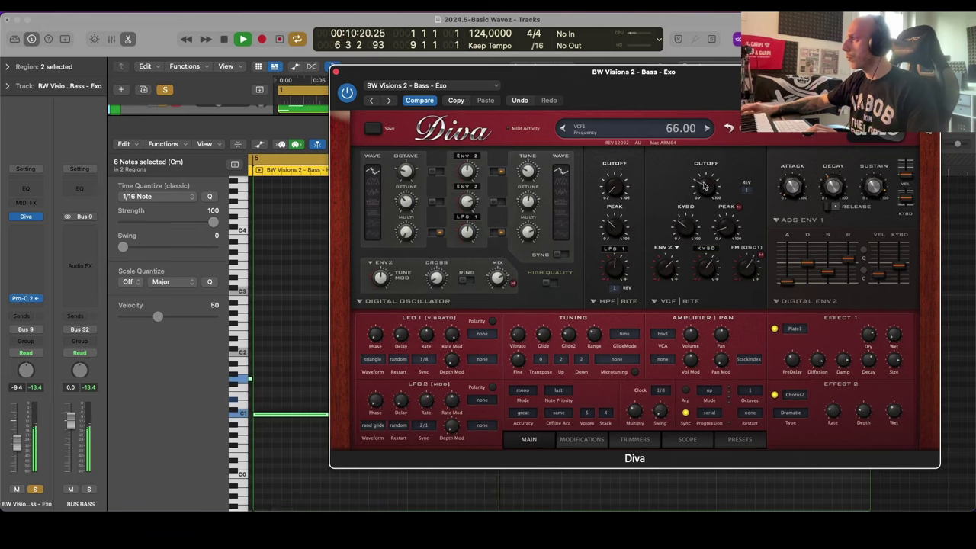
# Step: Close Diva, the SPAN analyzer and the Piano Roll, and stop playback
pyautogui.click(334, 70)
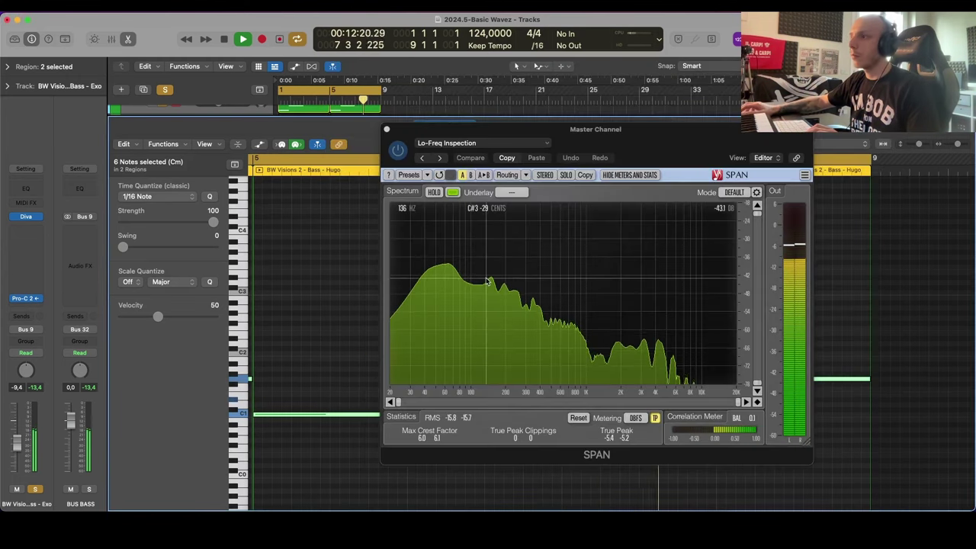
pyautogui.click(387, 129)
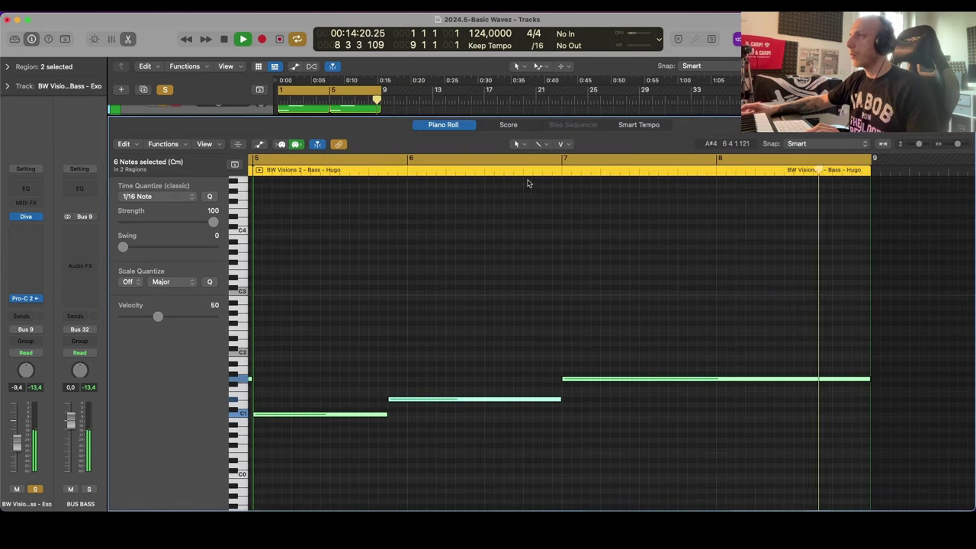
pyautogui.click(447, 125)
pyautogui.click(518, 283)
pyautogui.press('space')
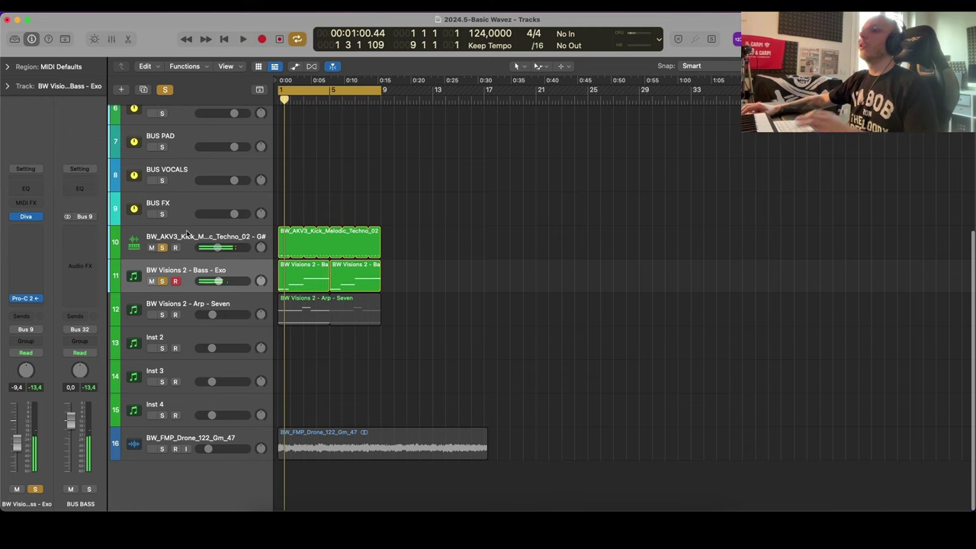
# Step: Turn off the kick's solo and listen to the bass on its own
pyautogui.click(162, 248)
pyautogui.press('space')
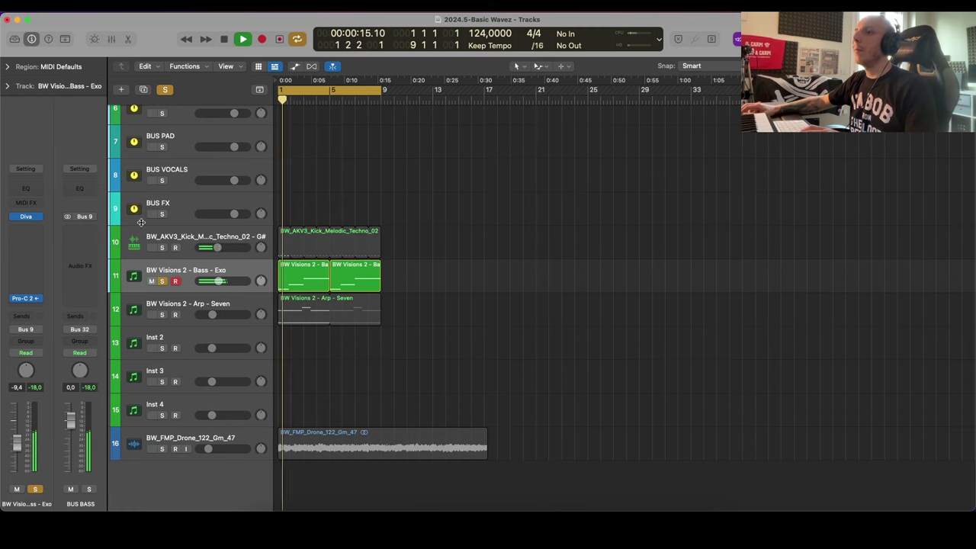
pyautogui.press('space')
# Step: Insert Compressor after Diva on the bass track, switch it to the Vintage FET model, and solo the bass during playback
pyautogui.press('s')
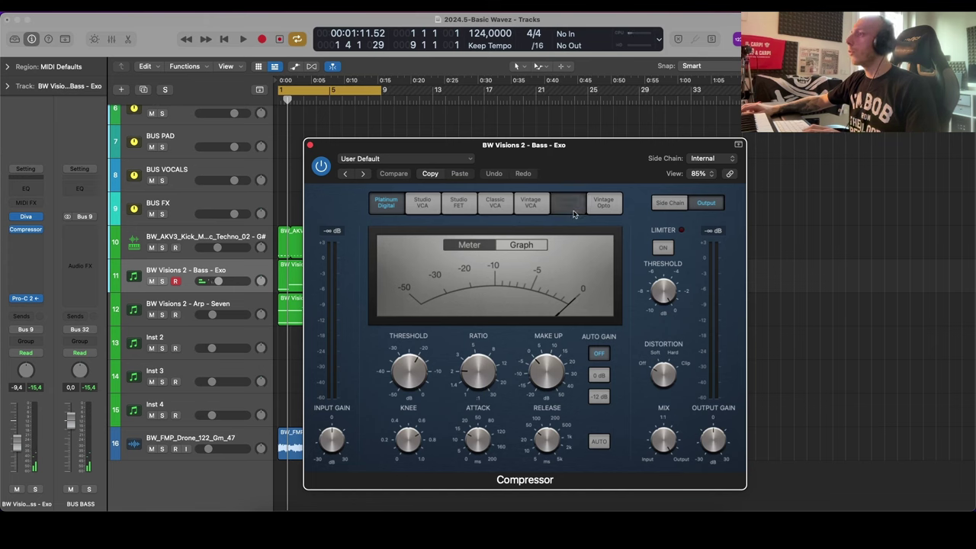
pyautogui.click(569, 202)
pyautogui.press('space')
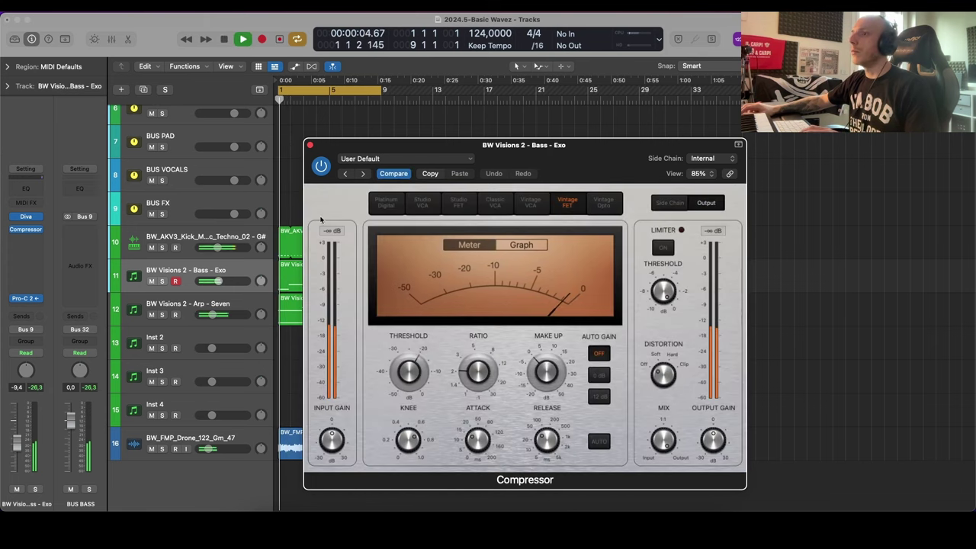
pyautogui.press('s')
pyautogui.moveTo(408, 381)
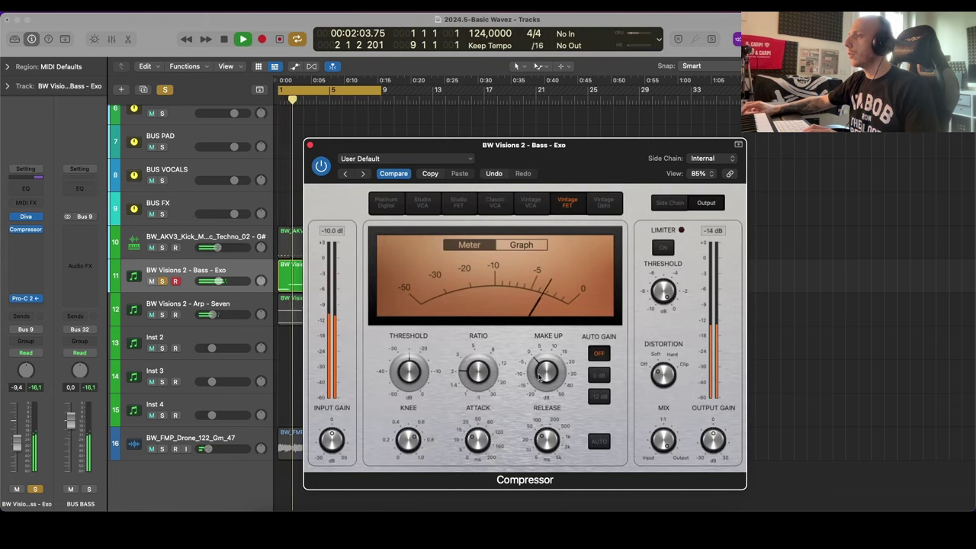
# Step: Duplicate the bass track's Compressor into the next slot, insert Decapitator after it with the Beefy preset, and close the plug-in windows
pyautogui.moveTo(539, 370)
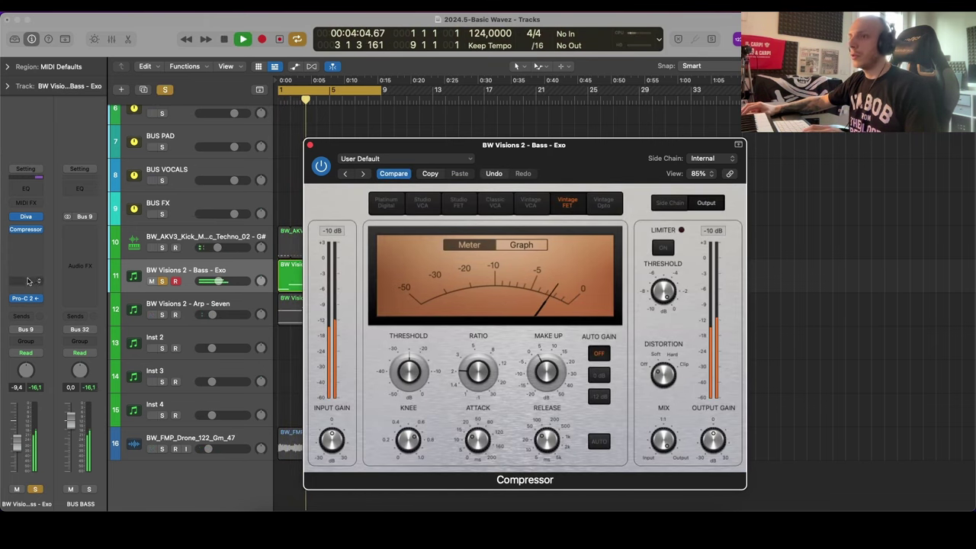
pyautogui.click(310, 144)
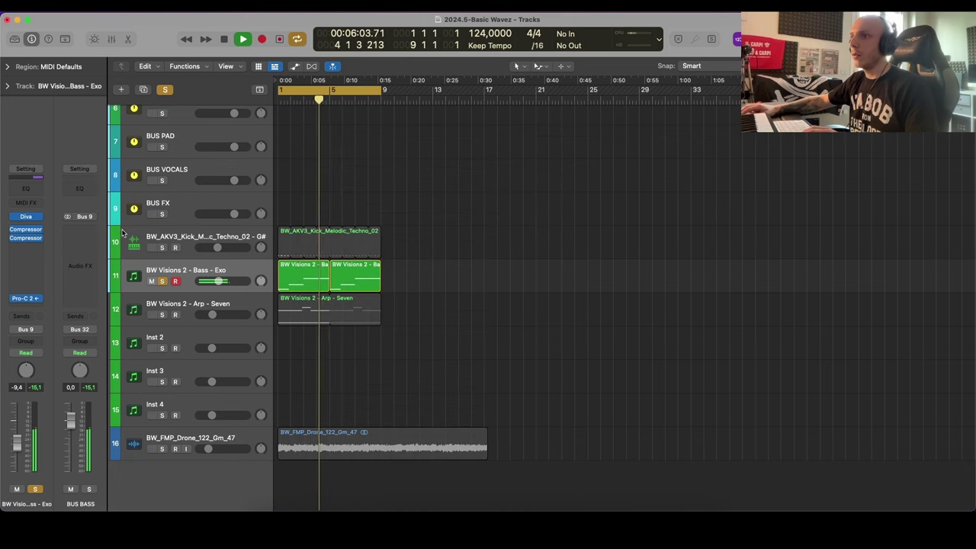
pyautogui.click(26, 247)
pyautogui.moveTo(66, 371)
pyautogui.moveTo(69, 354)
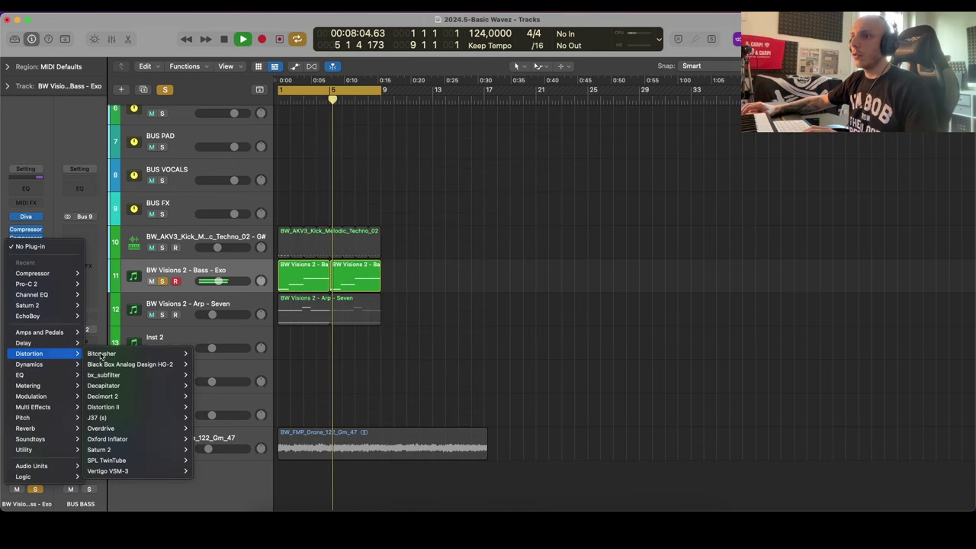
pyautogui.click(126, 386)
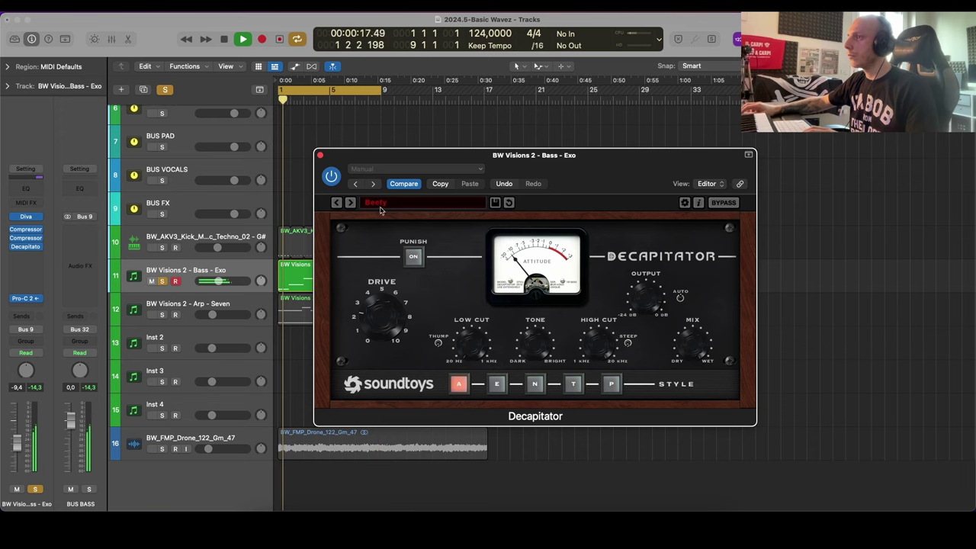
pyautogui.click(321, 155)
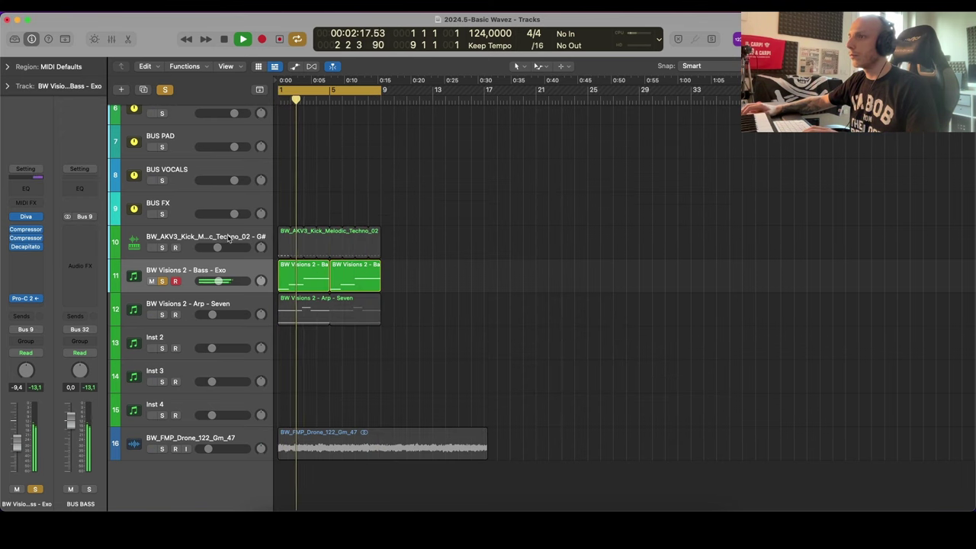
# Step: Solo the kick and arp along with the bass, and turn off all three solos to hear the full mix
pyautogui.click(162, 248)
pyautogui.click(162, 314)
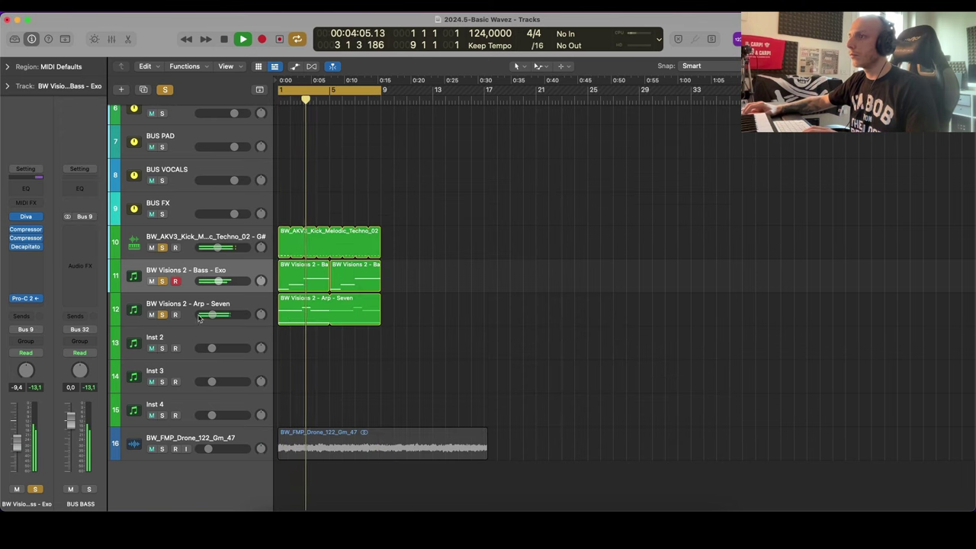
pyautogui.click(161, 248)
pyautogui.click(162, 282)
pyautogui.click(194, 308)
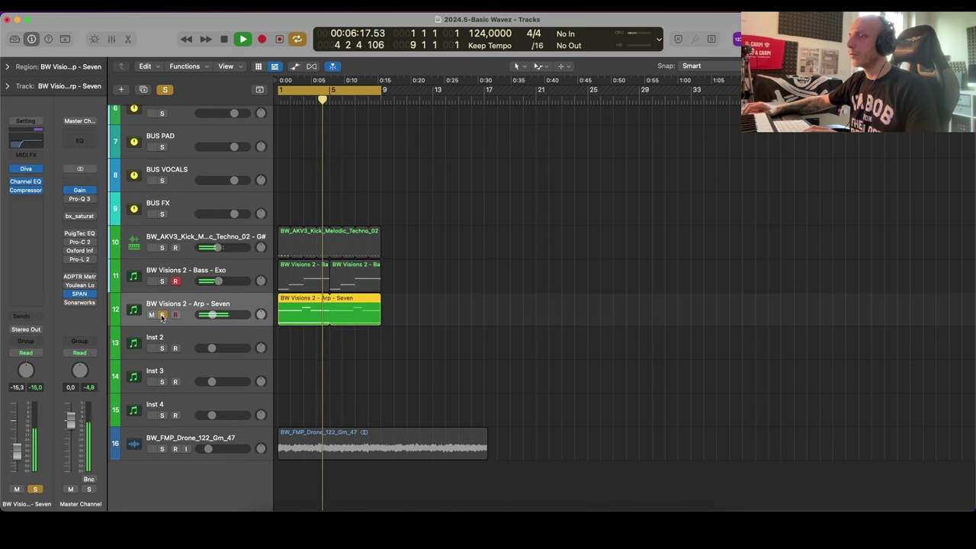
pyautogui.click(161, 315)
# Step: Insert the Crystallizer delay on the arp track, expand its Tweak controls, and close the plug-in
pyautogui.scroll(3, 445, 240)
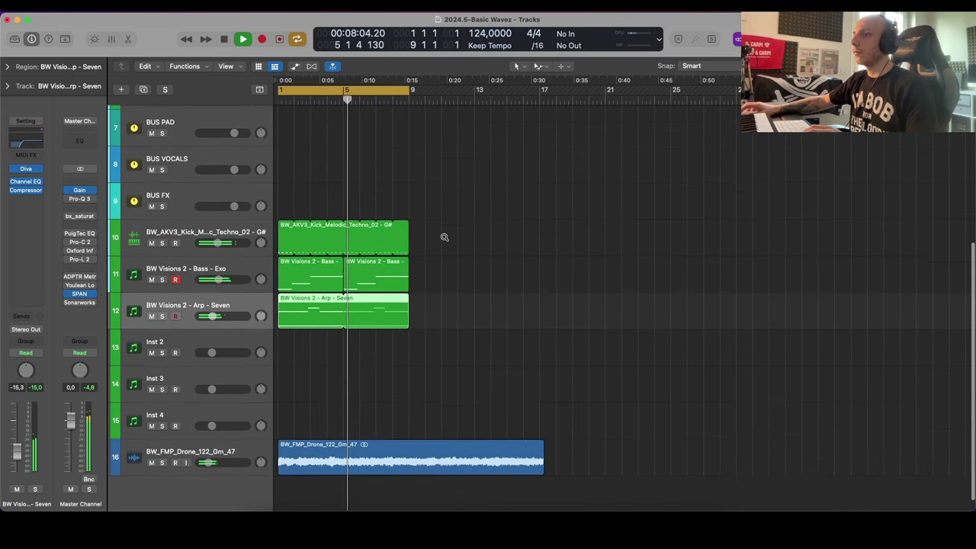
pyautogui.click(36, 209)
pyautogui.moveTo(50, 313)
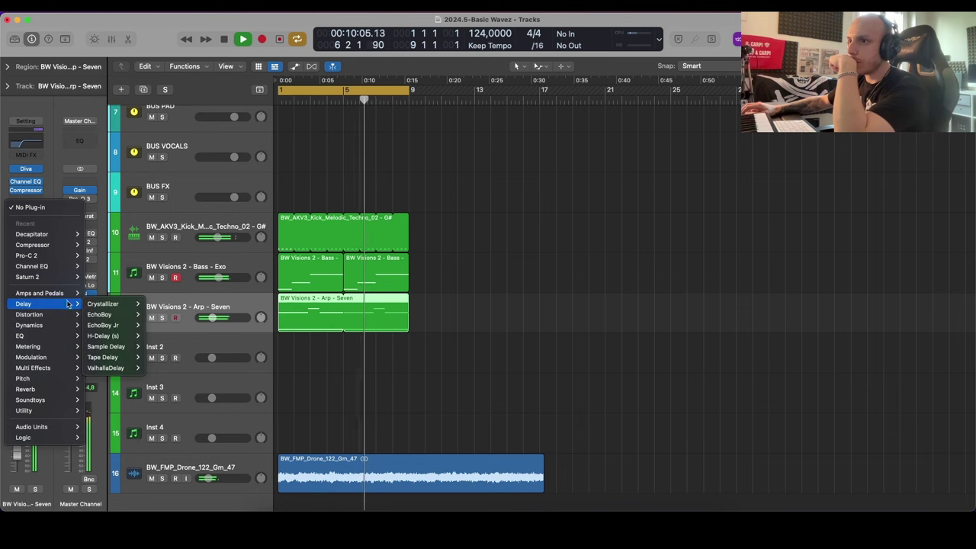
pyautogui.click(128, 306)
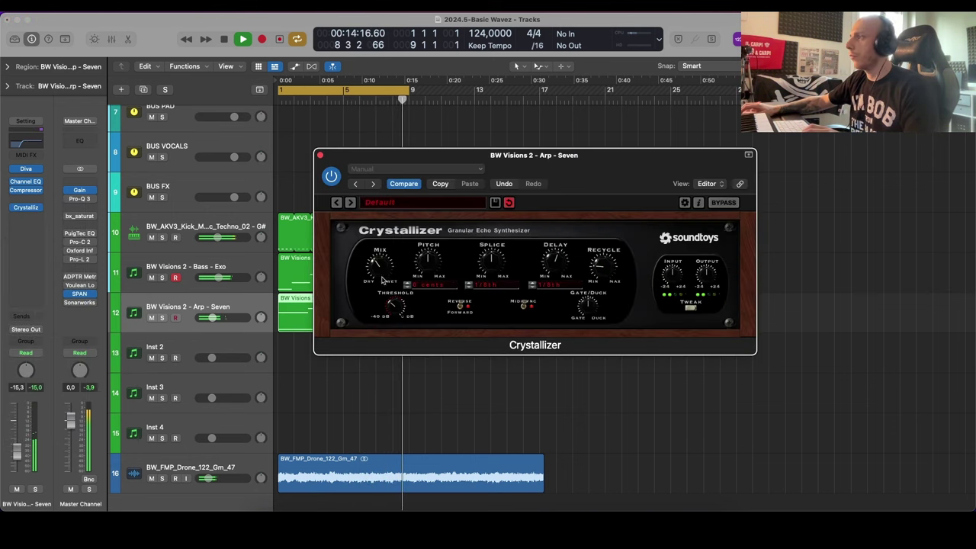
pyautogui.click(691, 307)
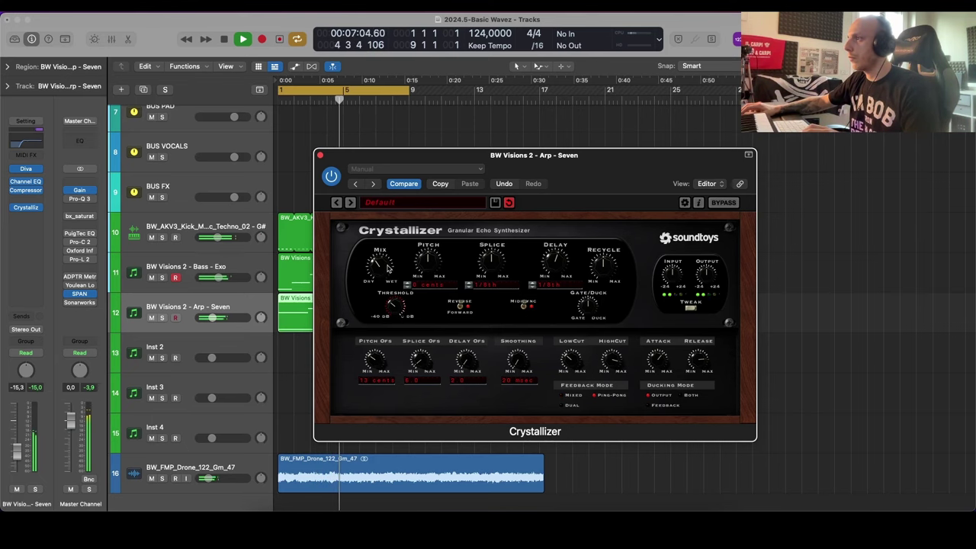
pyautogui.click(320, 156)
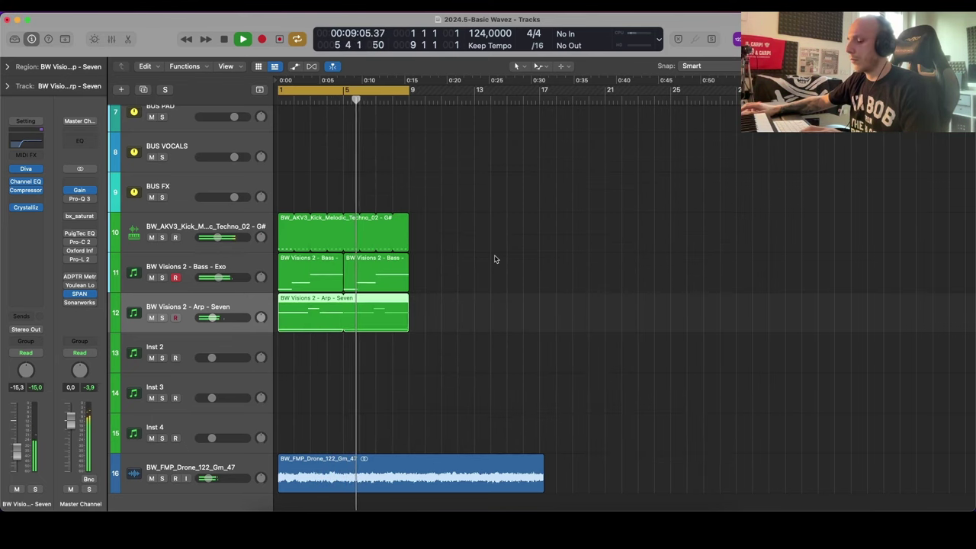
# Step: Copy the bass's side-chained Pro-C 2 to the arp track in the Mixer and raise its threshold, closing both windows
pyautogui.press('x')
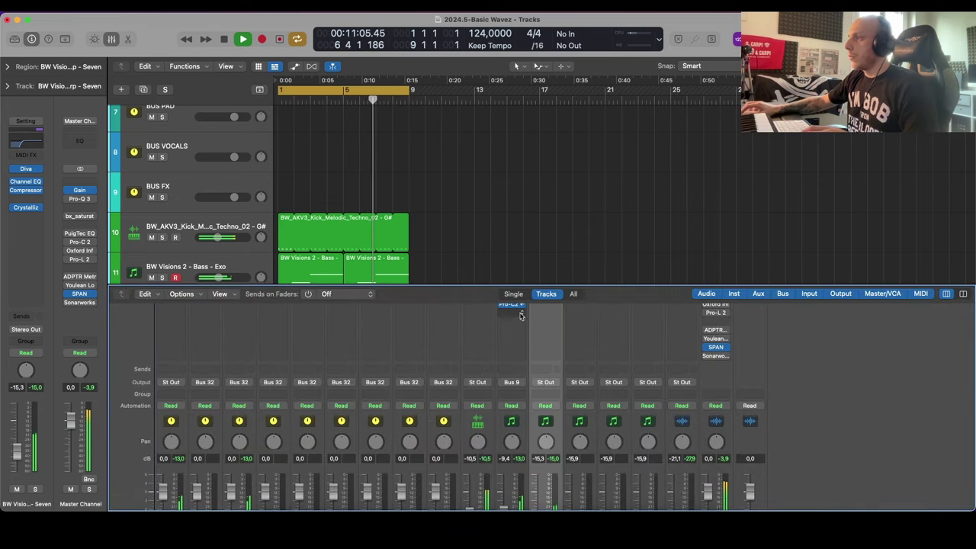
pyautogui.click(543, 322)
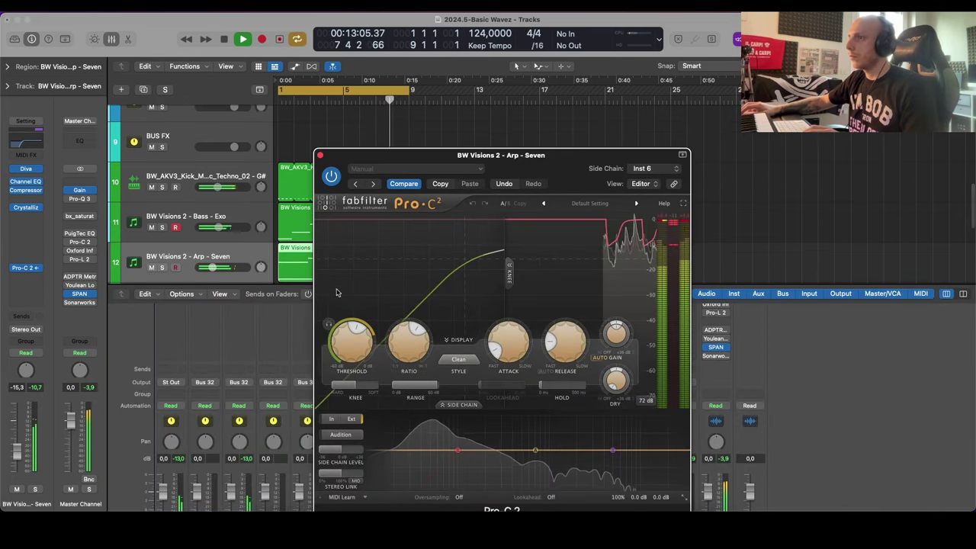
pyautogui.scroll(6, 360, 347)
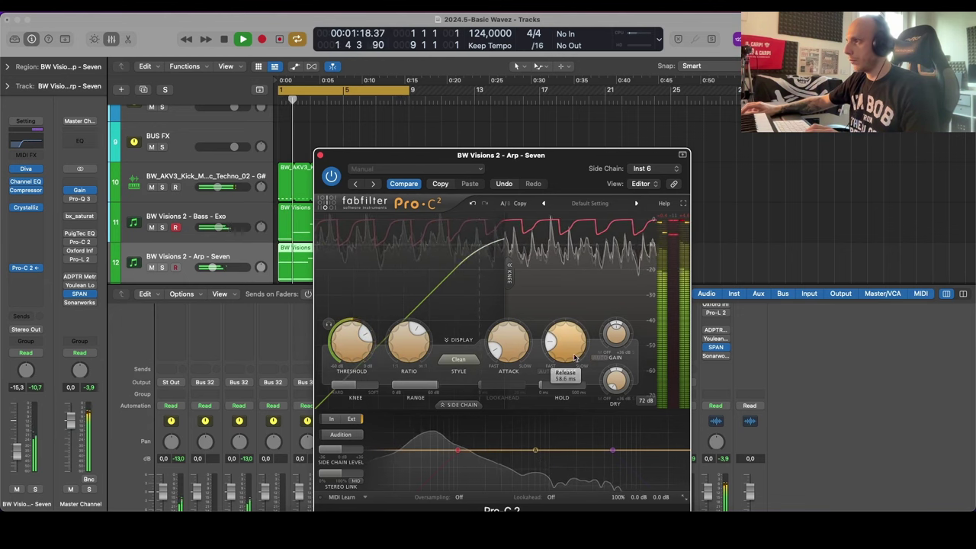
pyautogui.click(320, 154)
pyautogui.press('x')
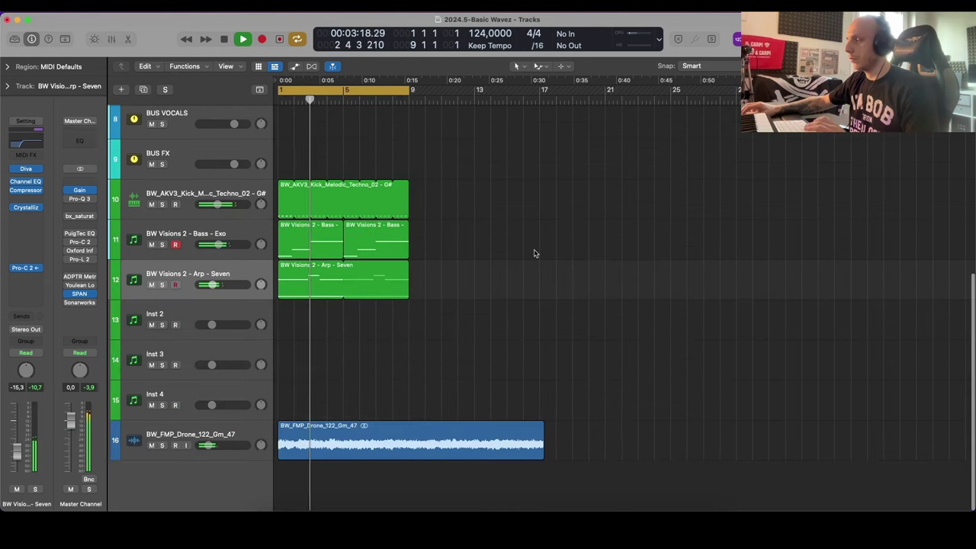
# Step: Stop playback, move the kick track directly below BUS KICK, and color it red to match
pyautogui.scroll(-2, 494, 262)
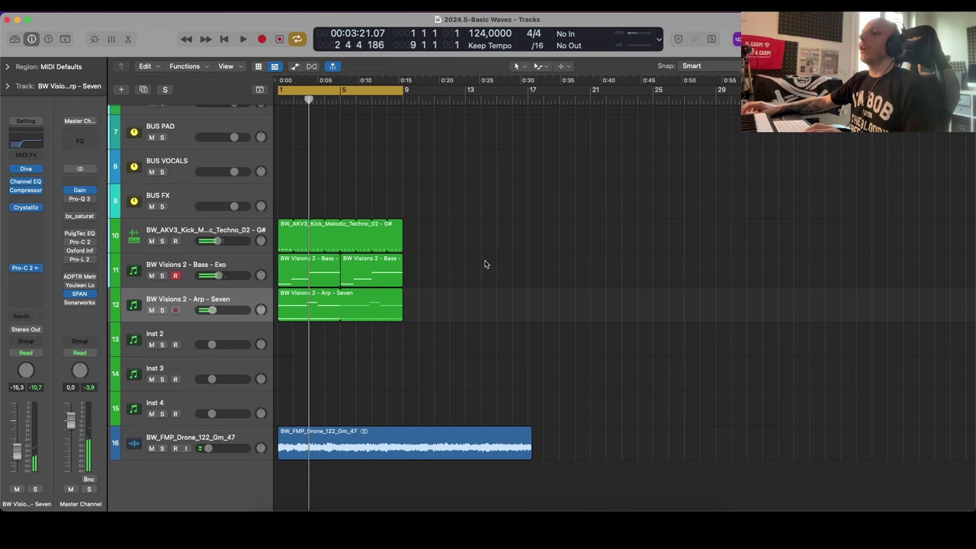
pyautogui.scroll(2, 485, 263)
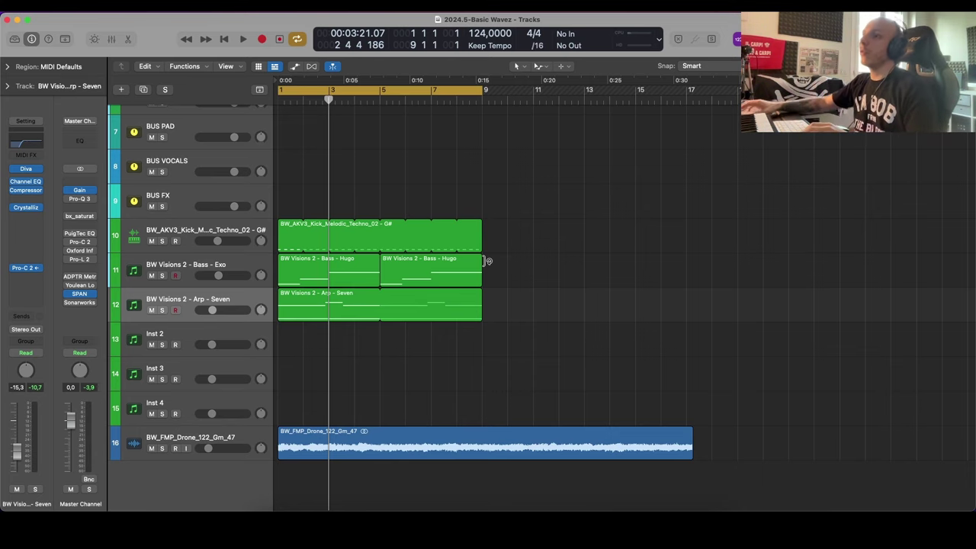
pyautogui.press('super+Up')
pyautogui.scroll(2, 432, 258)
pyautogui.click(202, 295)
pyautogui.scroll(4, 332, 275)
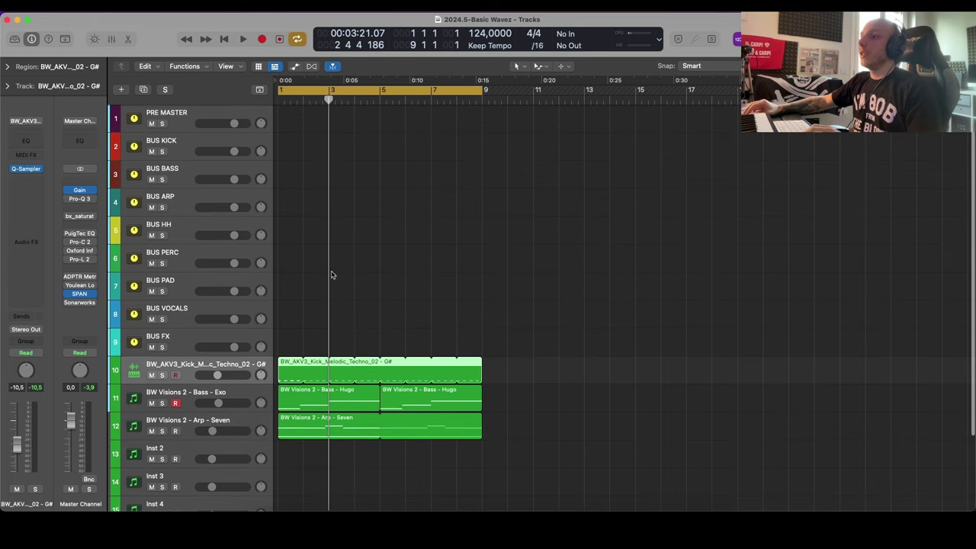
pyautogui.moveTo(166, 377); pyautogui.dragTo(166, 174)
pyautogui.hotkey('alt', 'c')
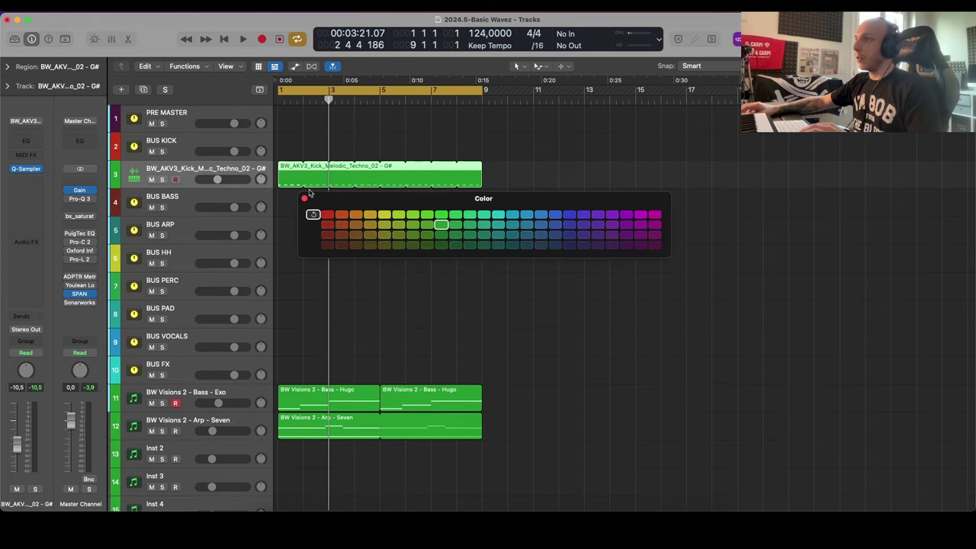
pyautogui.click(328, 225)
pyautogui.click(304, 199)
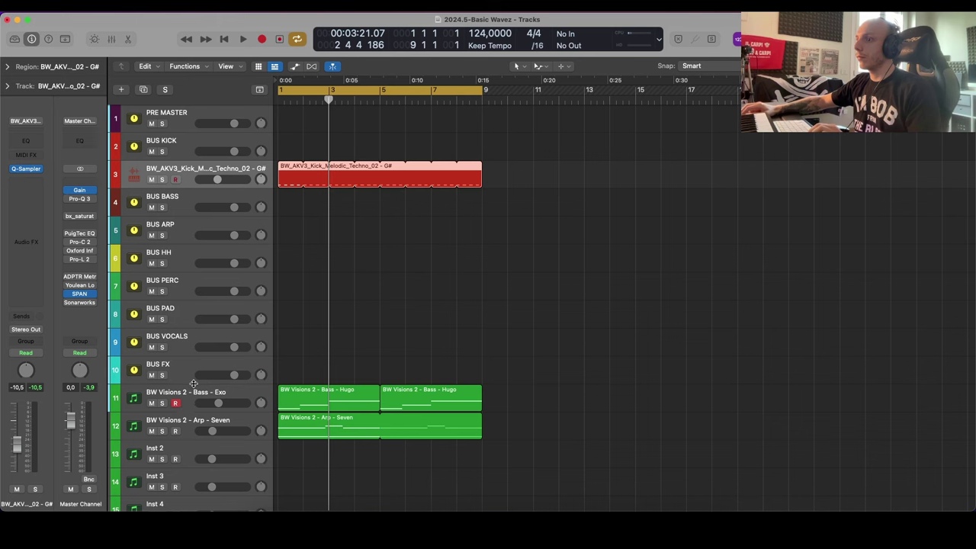
# Step: Move the Exo bass track directly below BUS BASS and color it dark red
pyautogui.moveTo(183, 397); pyautogui.dragTo(183, 229)
pyautogui.hotkey('alt', 'c')
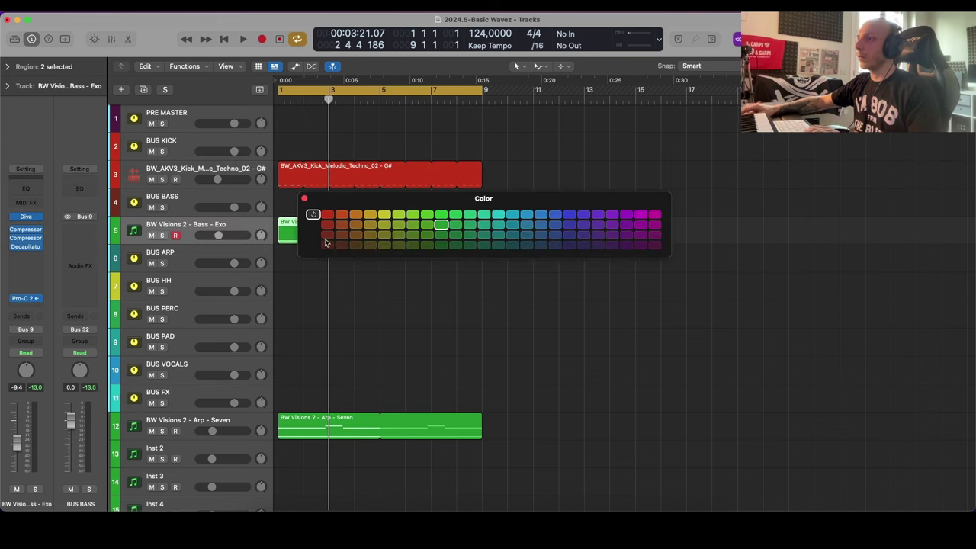
pyautogui.click(305, 199)
# Step: Move the Seven arp track directly below BUS ARP and give it the bus's teal color
pyautogui.moveTo(183, 423); pyautogui.dragTo(187, 261)
pyautogui.hotkey('alt', 'c')
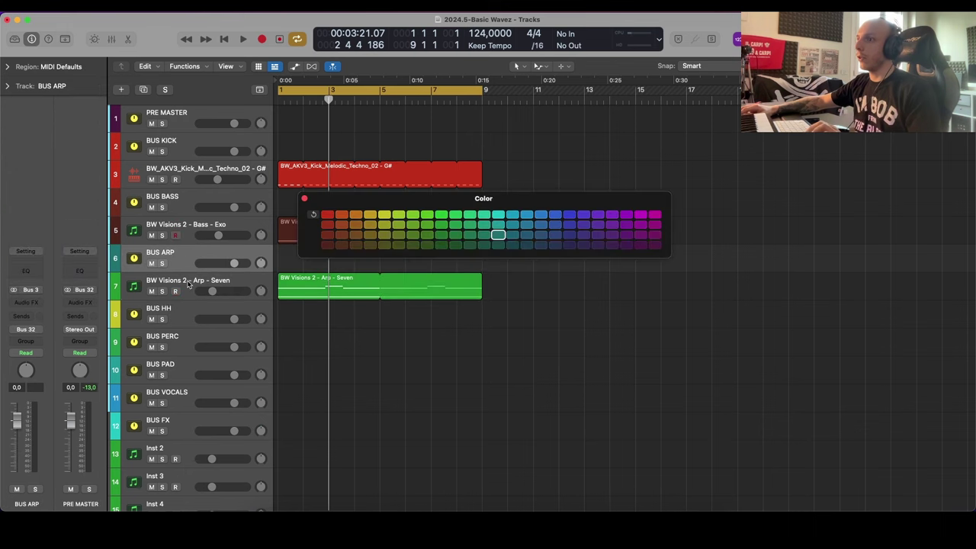
pyautogui.click(496, 236)
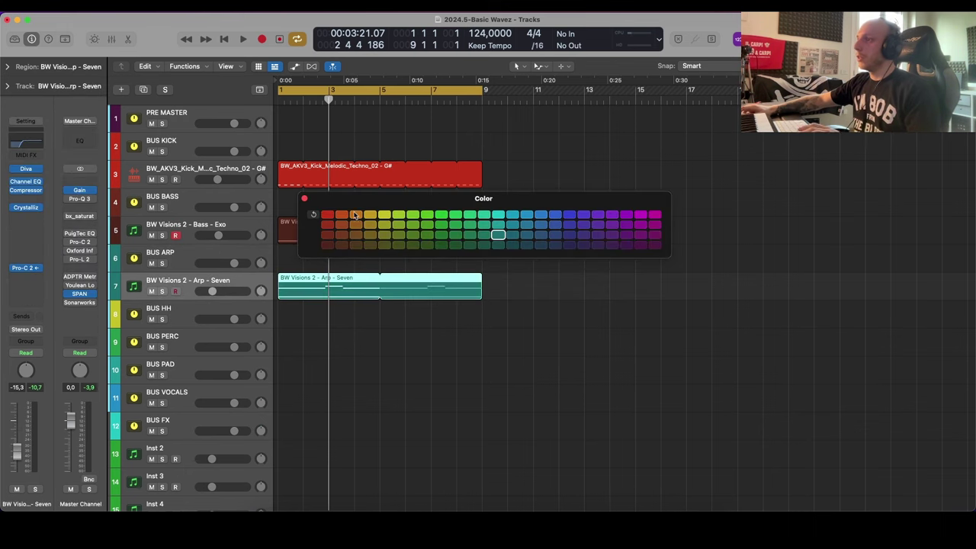
pyautogui.click(304, 199)
# Step: Move the BW_FMP_Drone_122_Gm_47 track directly below BUS PAD and give it the bus's turquoise color
pyautogui.scroll(-3, 394, 344)
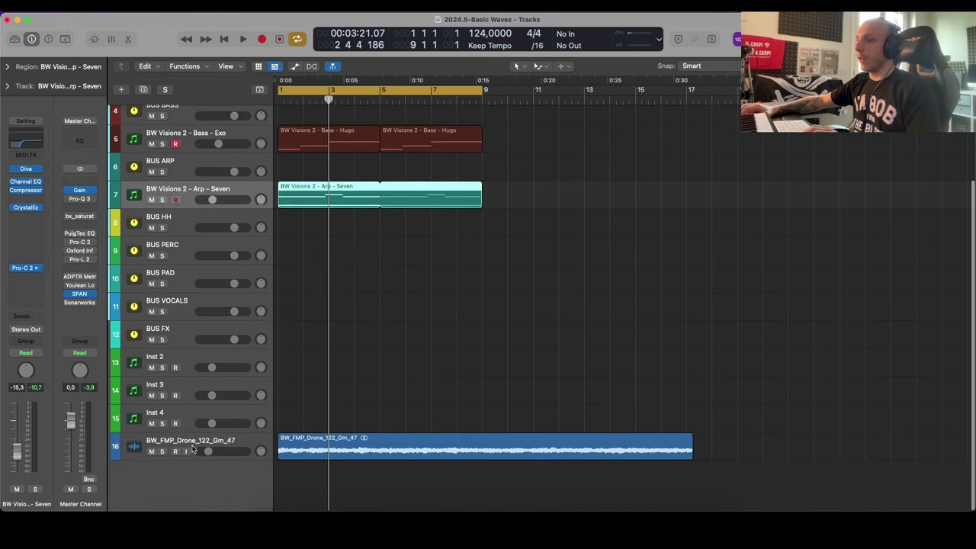
pyautogui.moveTo(187, 450); pyautogui.dragTo(192, 307)
pyautogui.click(189, 285)
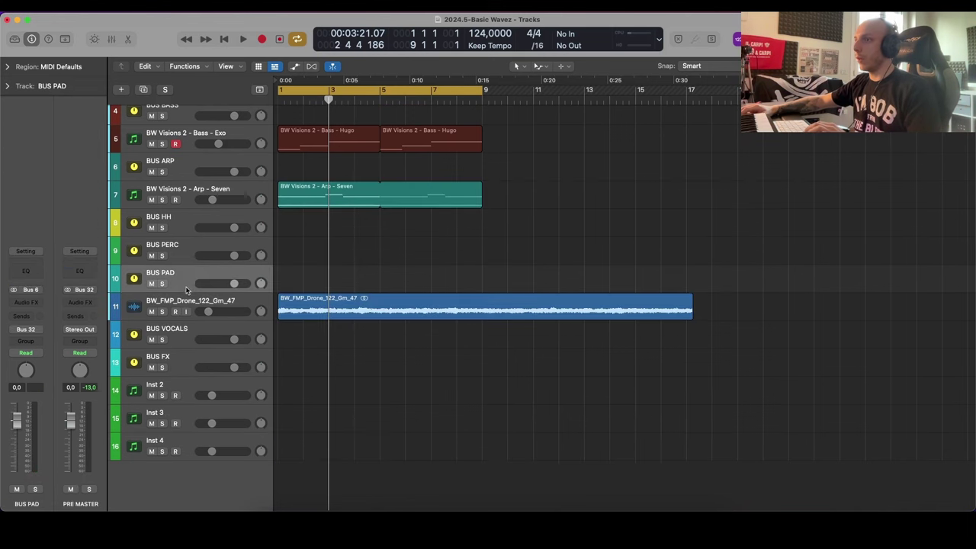
pyautogui.hotkey('alt', 'c')
pyautogui.keyDown('shift'); pyautogui.click(191, 303); pyautogui.keyUp('shift')
pyautogui.click(496, 225)
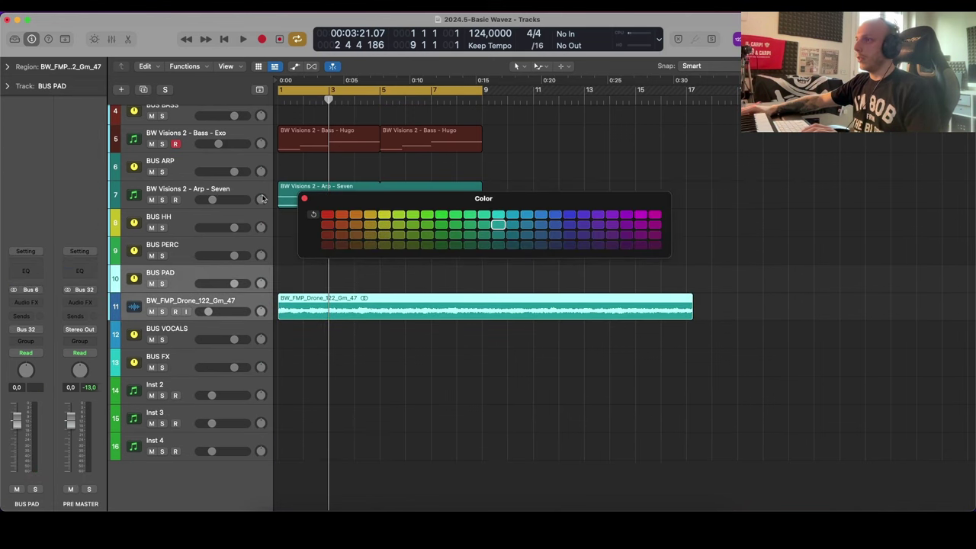
pyautogui.click(305, 200)
# Step: Play the reorganized loop from the start with all the grouped tracks in view, and stop playback
pyautogui.click(386, 257)
pyautogui.scroll(-4, 408, 264)
pyautogui.press('space')
pyautogui.scroll(6, 406, 314)
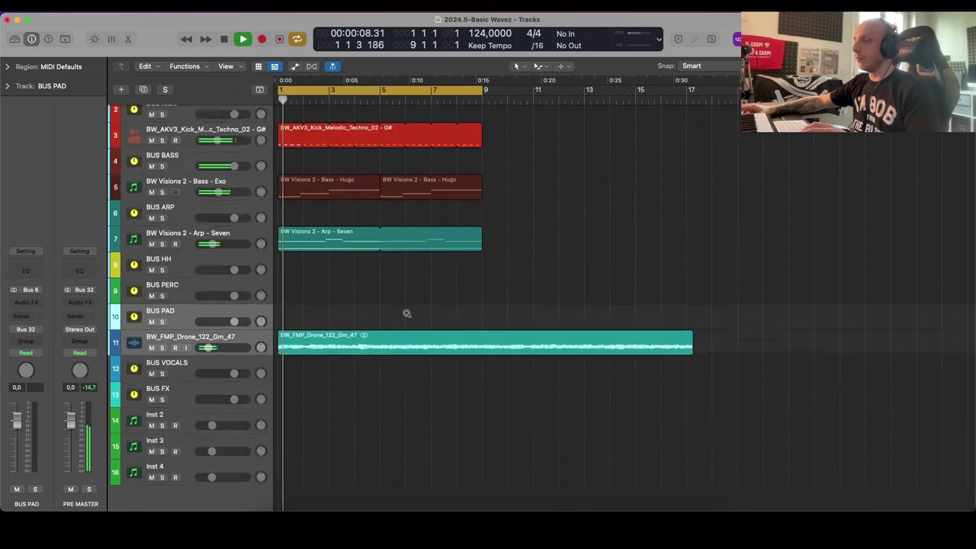
pyautogui.scroll(-3, 407, 317)
pyautogui.scroll(3, 406, 336)
pyautogui.scroll(-4, 405, 344)
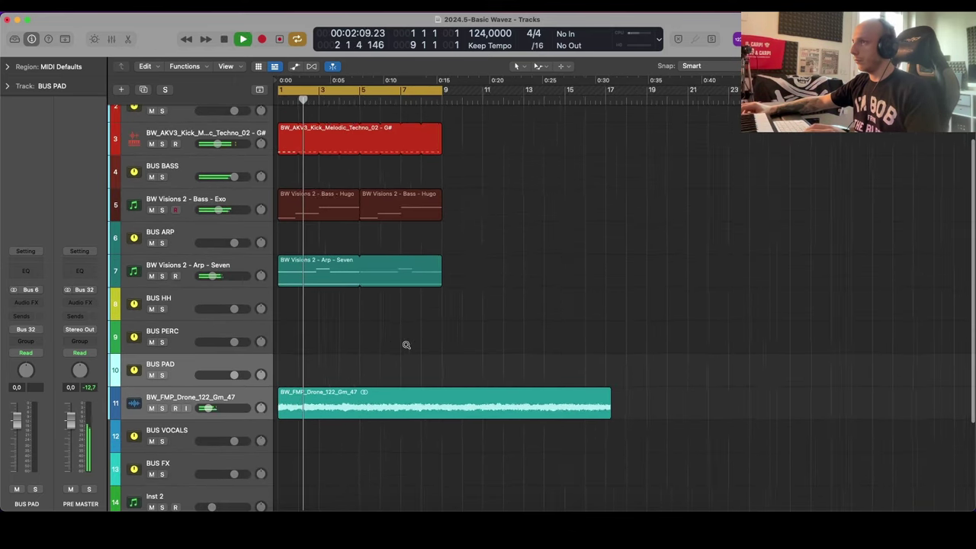
pyautogui.scroll(1, 405, 348)
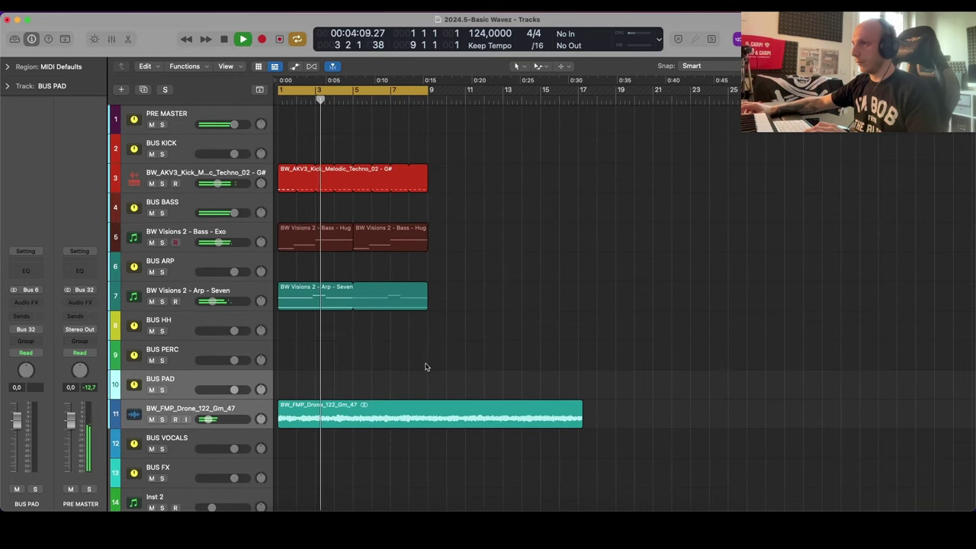
pyautogui.press('super+Left')
pyautogui.press('space')
# Step: Repeat the kick, bass and arp regions once up to bar 17 and extend the cycle range to bar 17
pyautogui.moveTo(431, 171); pyautogui.dragTo(414, 305)
pyautogui.click(534, 294)
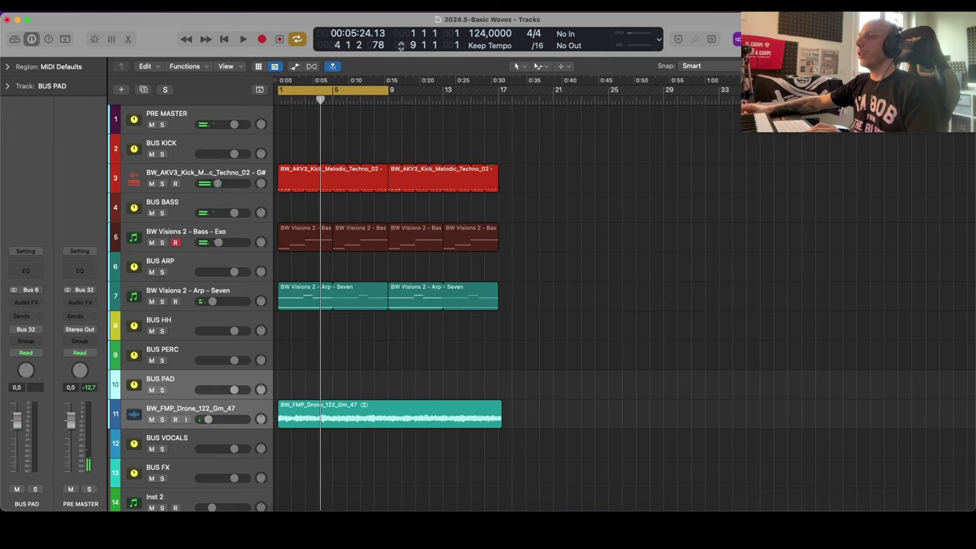
pyautogui.moveTo(389, 92); pyautogui.dragTo(503, 91)
# Step: Select the arp track, bring the pad and drone tracks into view, and briefly play the extended loop
pyautogui.click(225, 295)
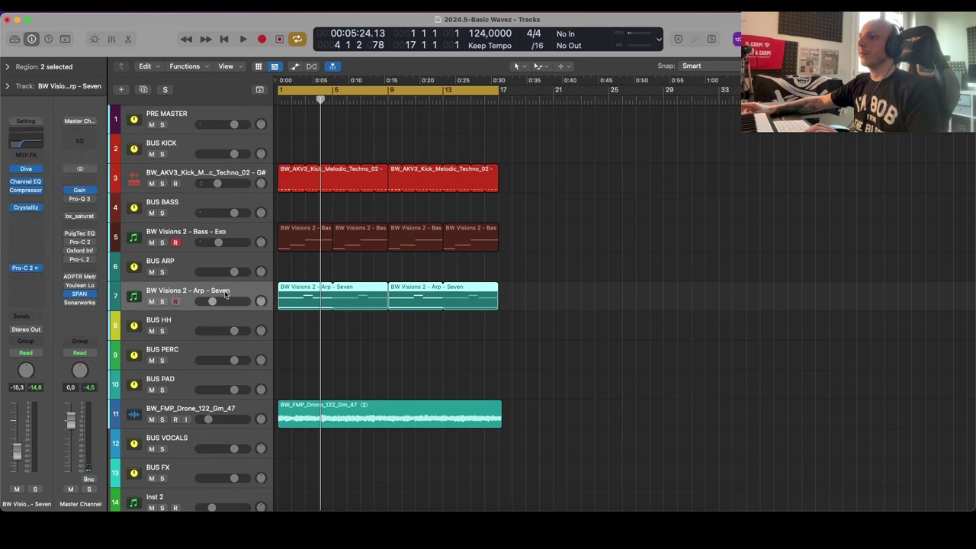
pyautogui.scroll(-4, 599, 386)
pyautogui.scroll(-3, 576, 386)
pyautogui.scroll(5, 565, 387)
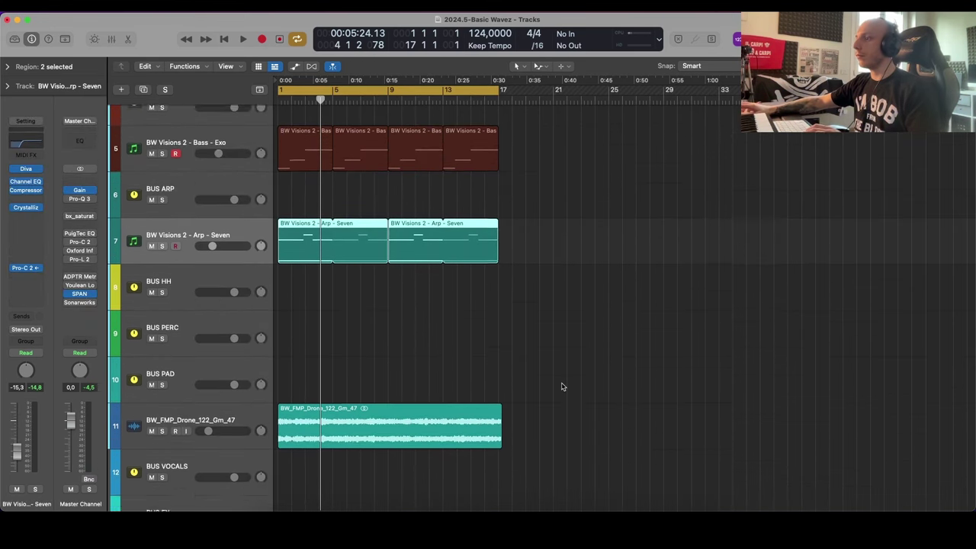
pyautogui.scroll(-2, 562, 412)
pyautogui.press('space')
pyautogui.press('space')
# Step: Show the sample browser, go to the Dulus Clap Loops folder of the Basic Wavez - Dulus Drum Loops pack, and audition Clap Loop 05
pyautogui.press('f')
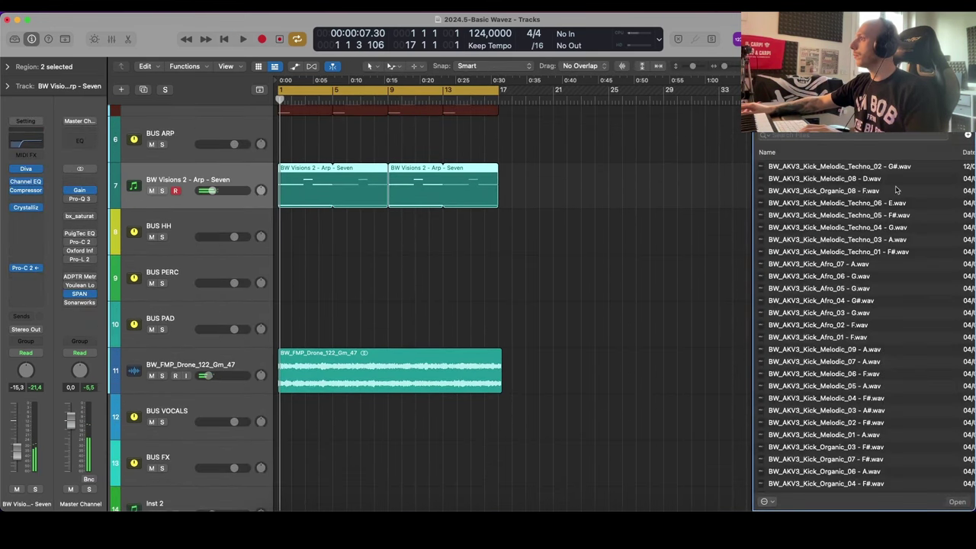
pyautogui.scroll(2, 855, 198)
pyautogui.press('Down')
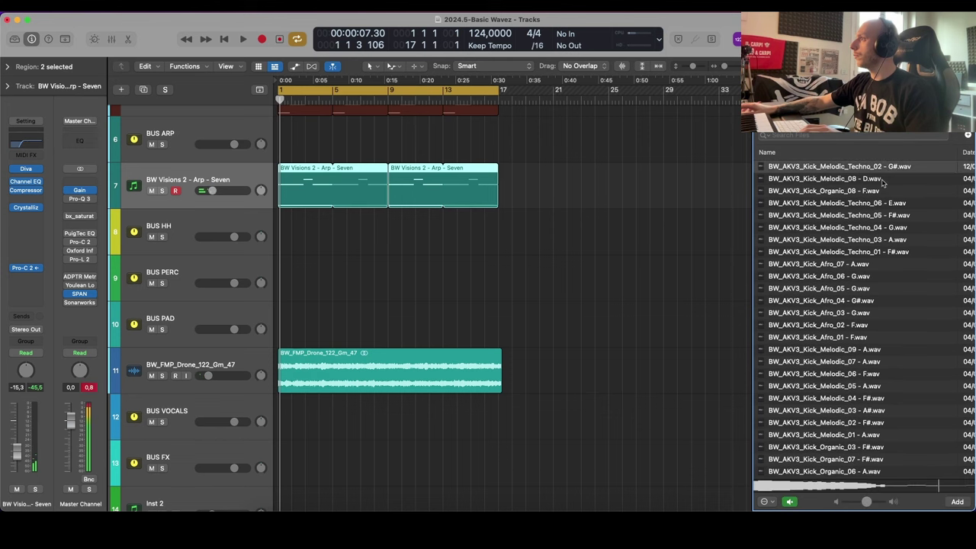
pyautogui.click(872, 118)
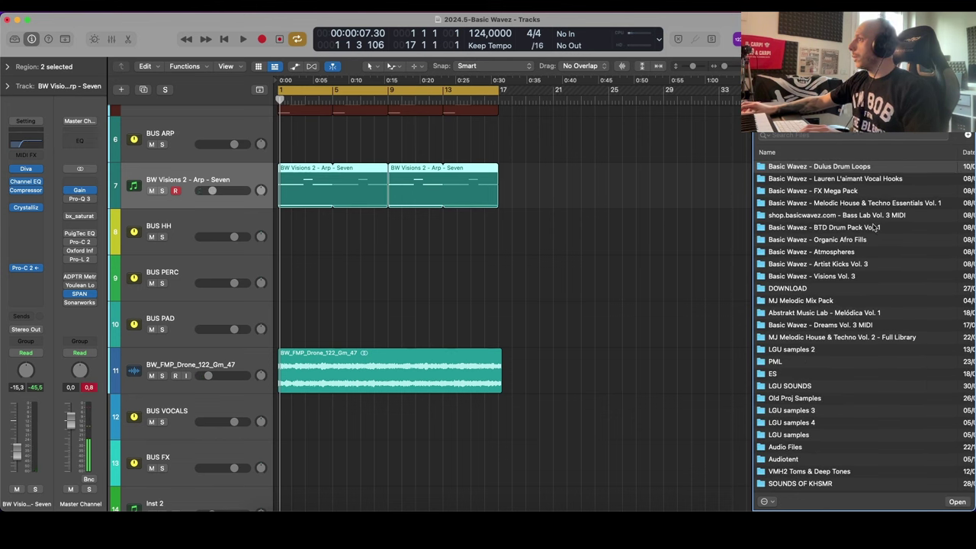
pyautogui.press('Right')
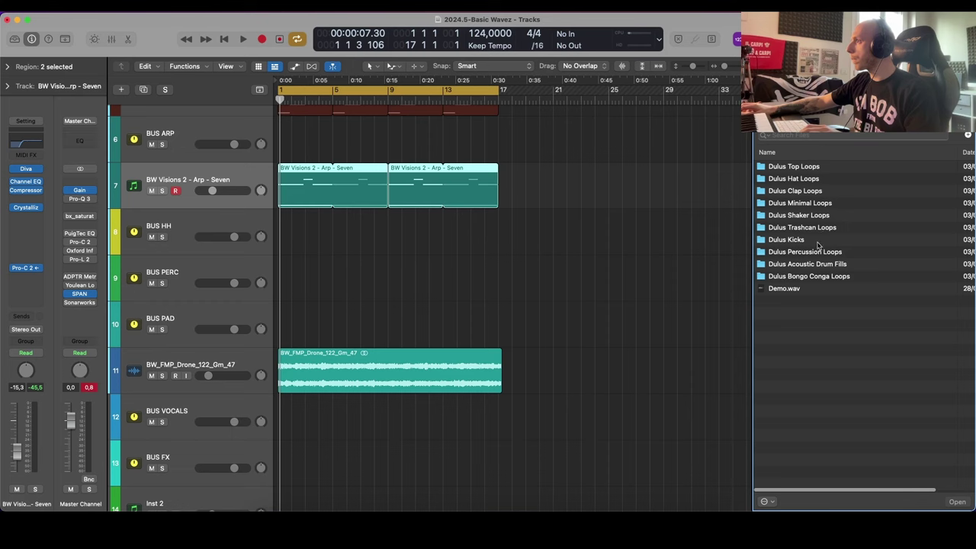
pyautogui.doubleClick(822, 192)
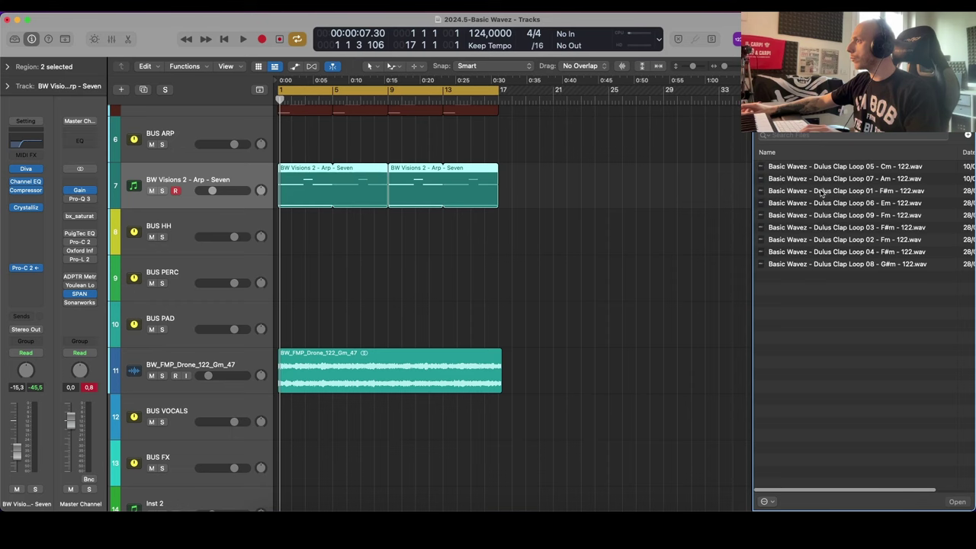
pyautogui.click(845, 167)
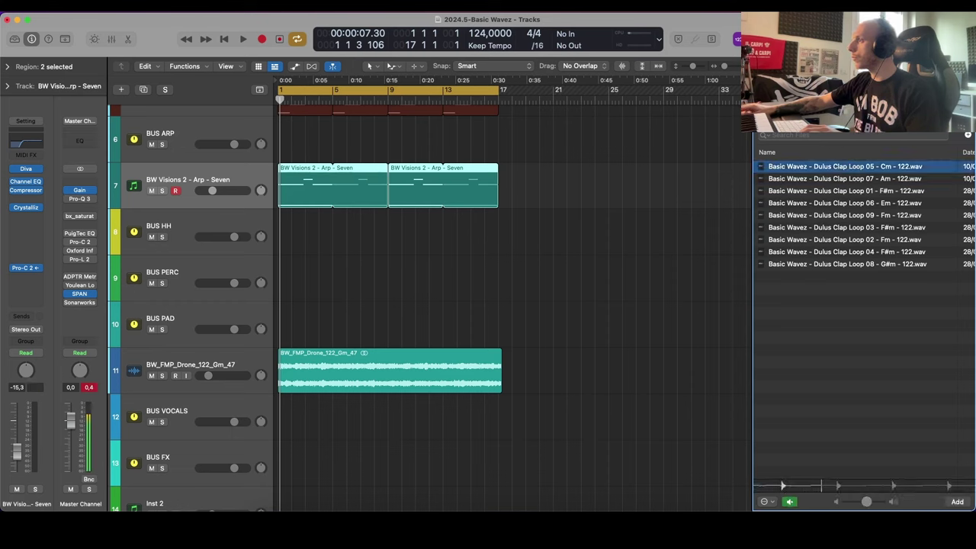
# Step: Audition Dulus Hat Loop 06 - 122.wav from the Dulus Hat Loops folder and place it at bar 1 on a new audio track
pyautogui.click(765, 90)
pyautogui.doubleClick(808, 180)
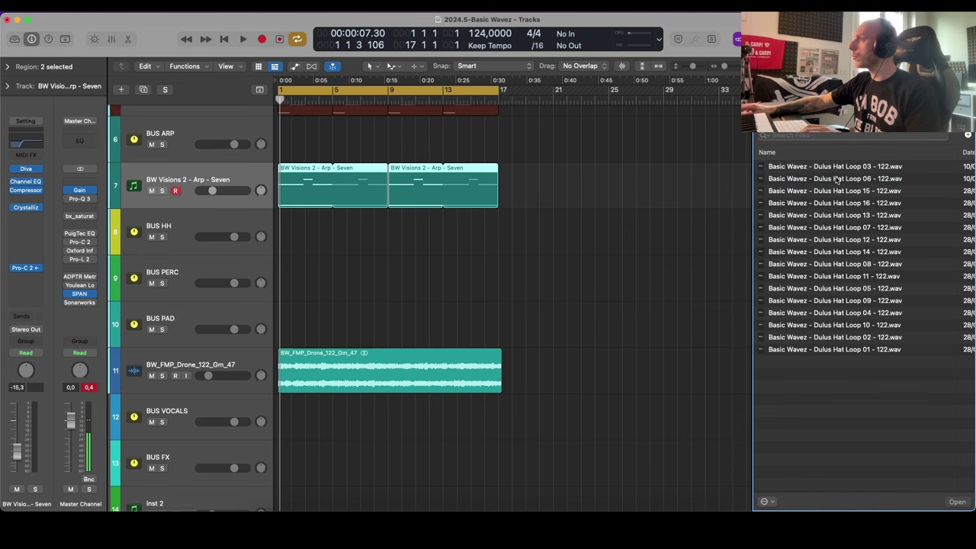
pyautogui.click(839, 180)
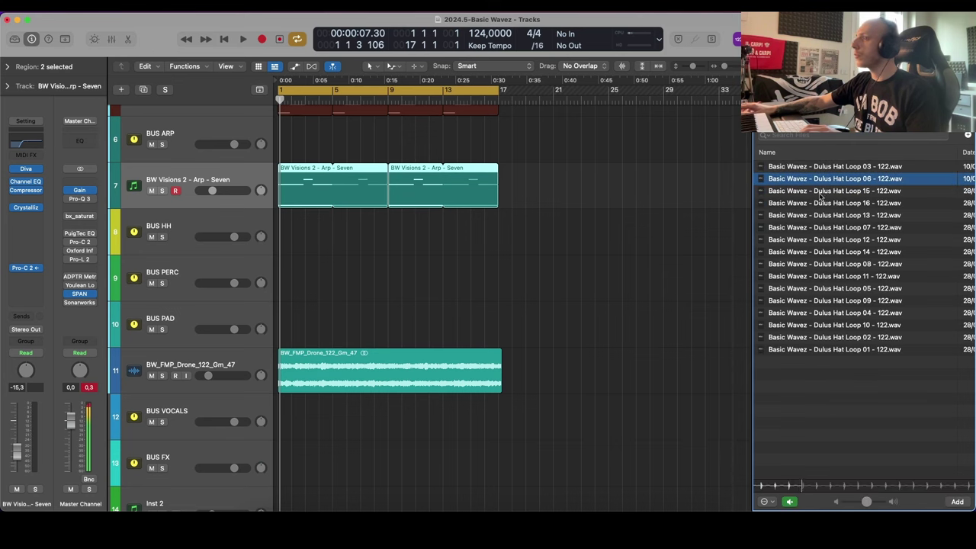
pyautogui.scroll(-5, 589, 283)
pyautogui.moveTo(867, 184); pyautogui.dragTo(218, 487)
pyautogui.scroll(-2, 354, 429)
pyautogui.click(258, 474)
pyautogui.hscroll(1, 313, 471)
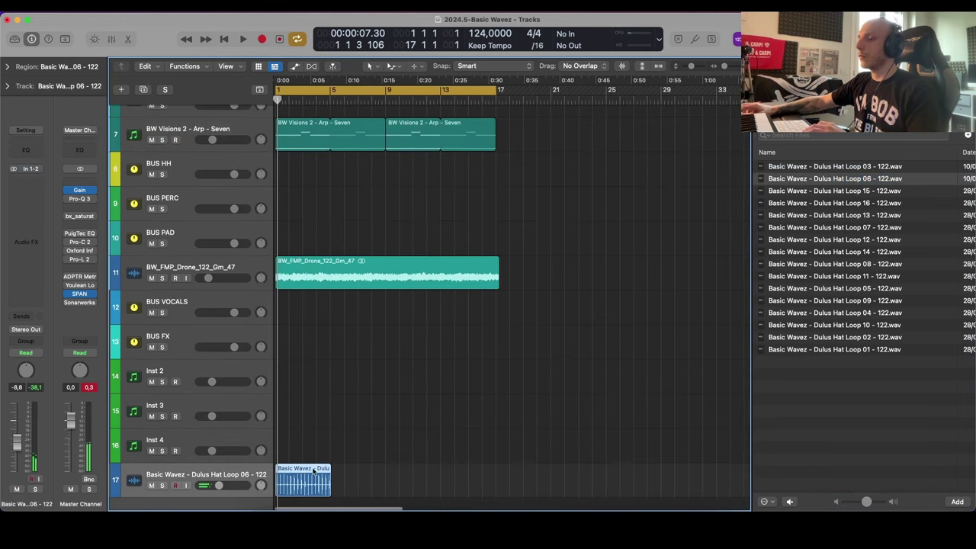
# Step: Enable Polyphonic (Auto) Flex on the hat loop track and loop its region up to bar 17
pyautogui.press('super+f')
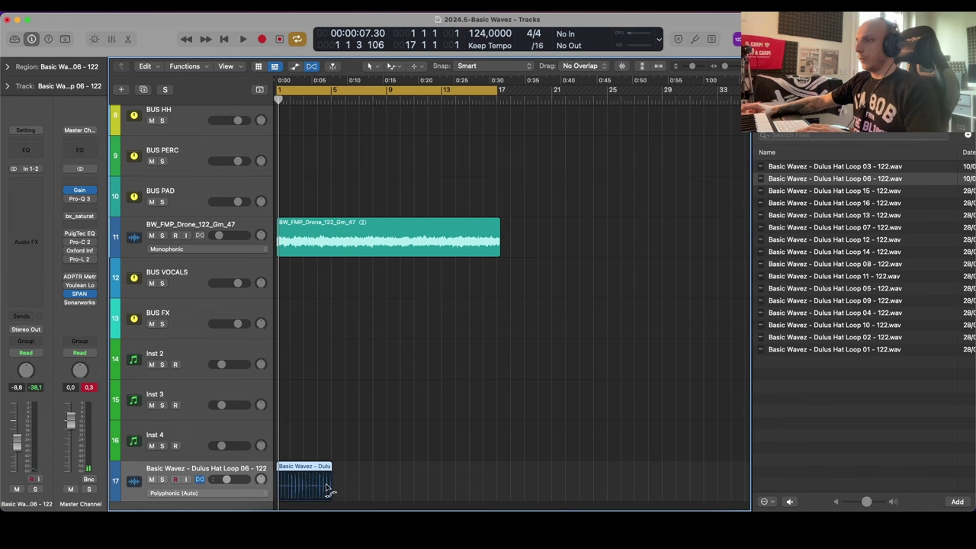
pyautogui.press('super+f')
pyautogui.press('space')
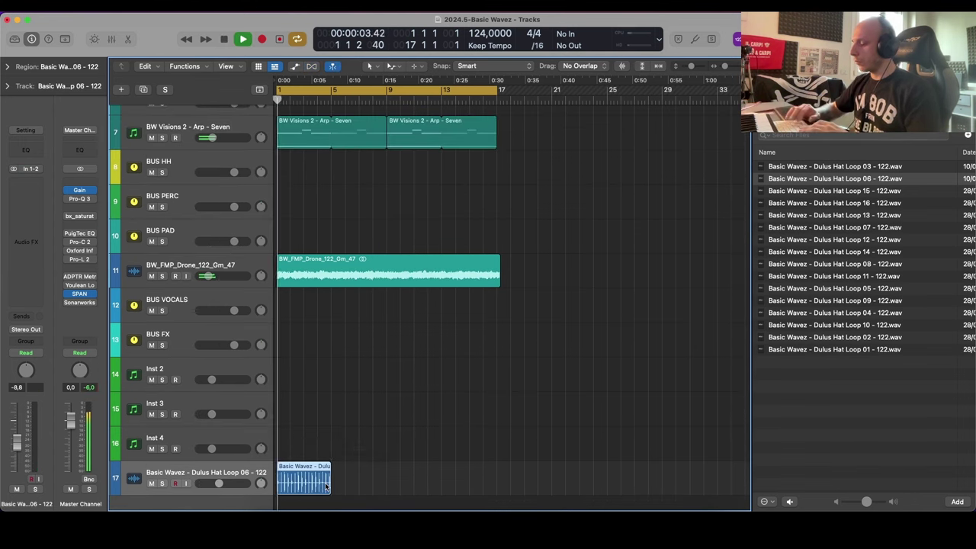
pyautogui.moveTo(327, 487); pyautogui.dragTo(500, 470)
# Step: Lower the hat loop's volume to -12.8 dB and move its track directly below BUS HH
pyautogui.press('super+Up')
pyautogui.press('super+Up')
pyautogui.moveTo(220, 482); pyautogui.dragTo(264, 215)
pyautogui.press('super+Down')
pyautogui.press('super+Down')
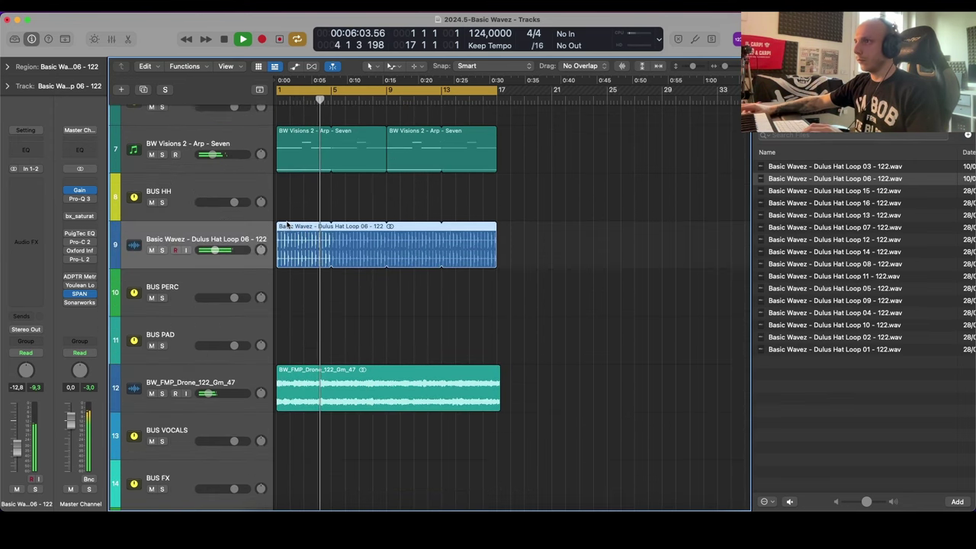
# Step: Adjust the long last note of the second bass region and join that region with the first bass region
pyautogui.scroll(5, 347, 251)
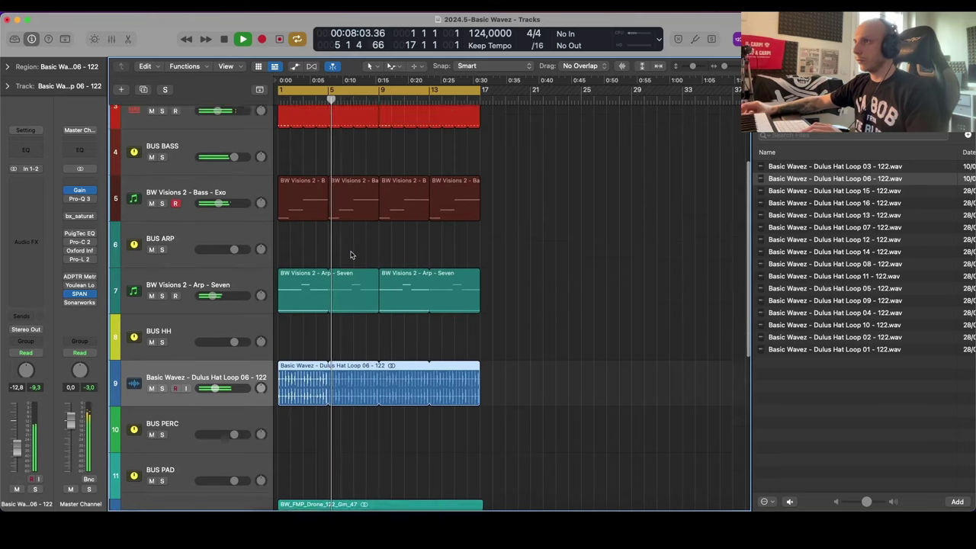
pyautogui.doubleClick(359, 230)
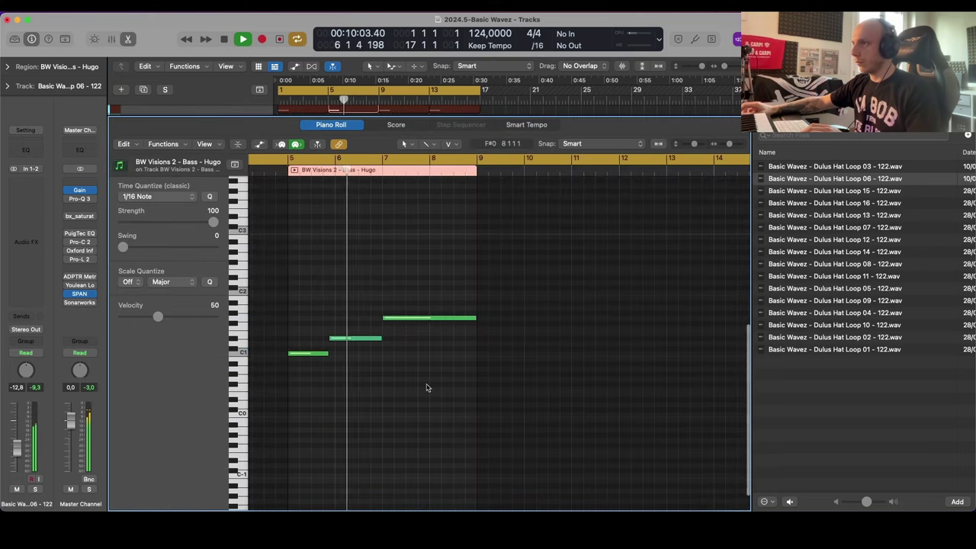
pyautogui.press('super+Right')
pyautogui.moveTo(423, 320)
pyautogui.mouseDown()
pyautogui.moveTo(417, 379)
pyautogui.moveTo(420, 322)
pyautogui.mouseUp()
pyautogui.press('space')
pyautogui.press('space')
pyautogui.press('p')
pyautogui.scroll(2, 408, 316)
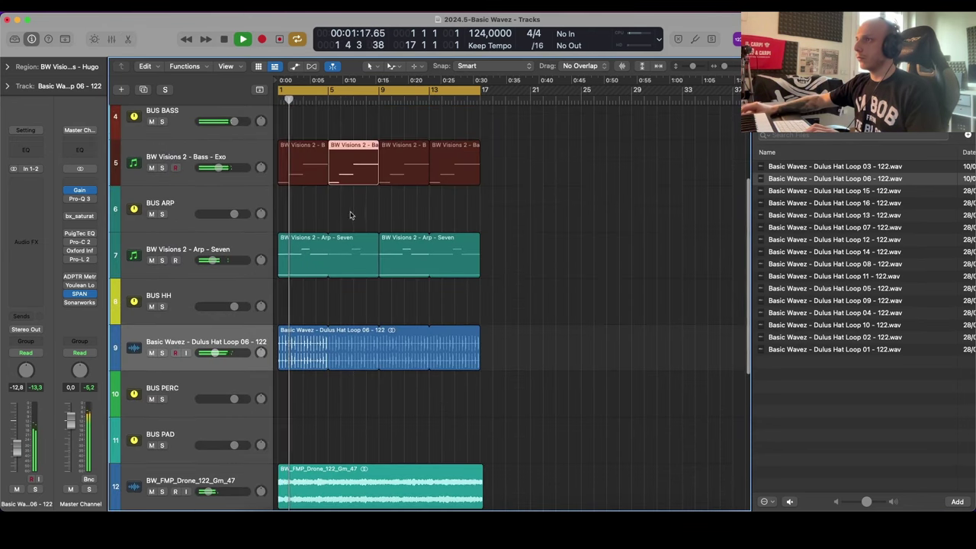
pyautogui.click(561, 228)
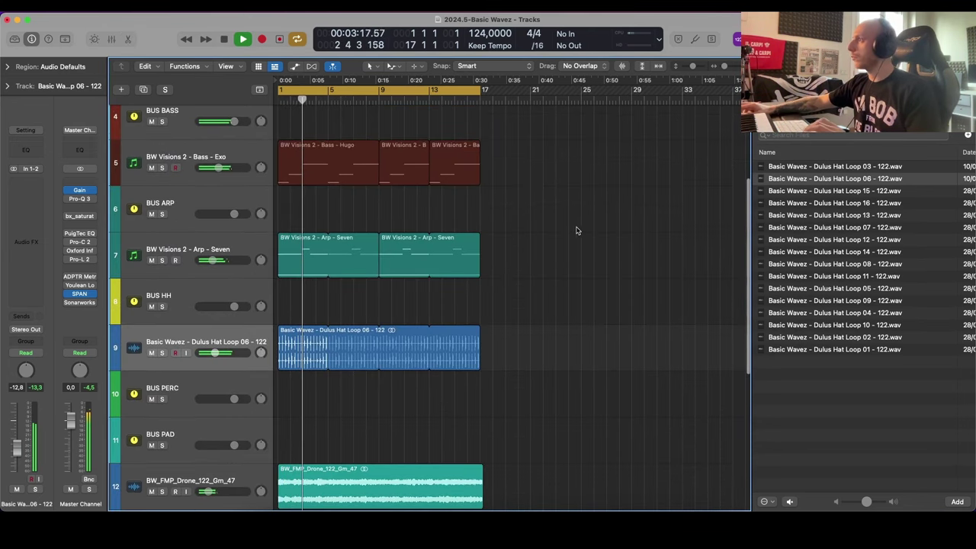
# Step: Audition Dulus Minimal Loop 08 - Dm - 122.wav from the Dulus Minimal Loops folder and briefly play the arrangement from the start
pyautogui.click(764, 90)
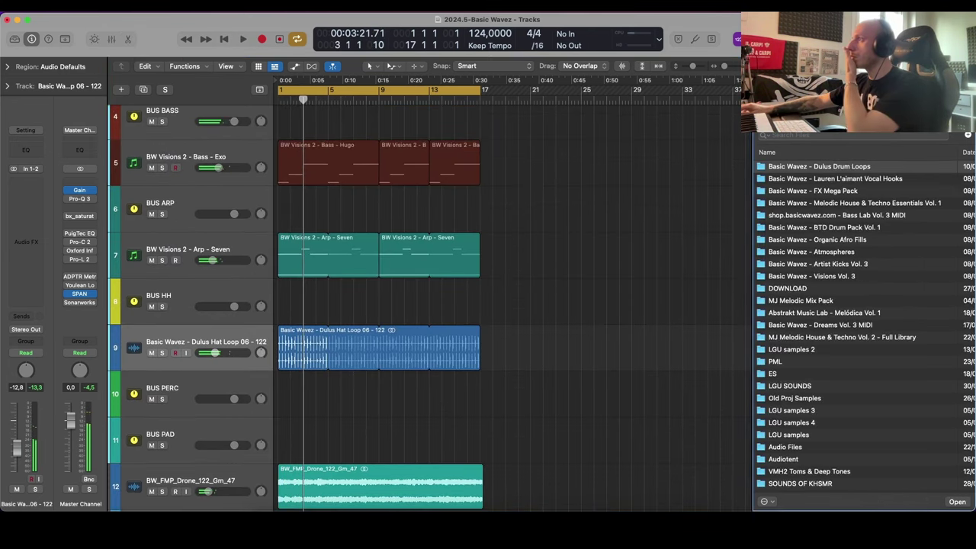
pyautogui.doubleClick(826, 168)
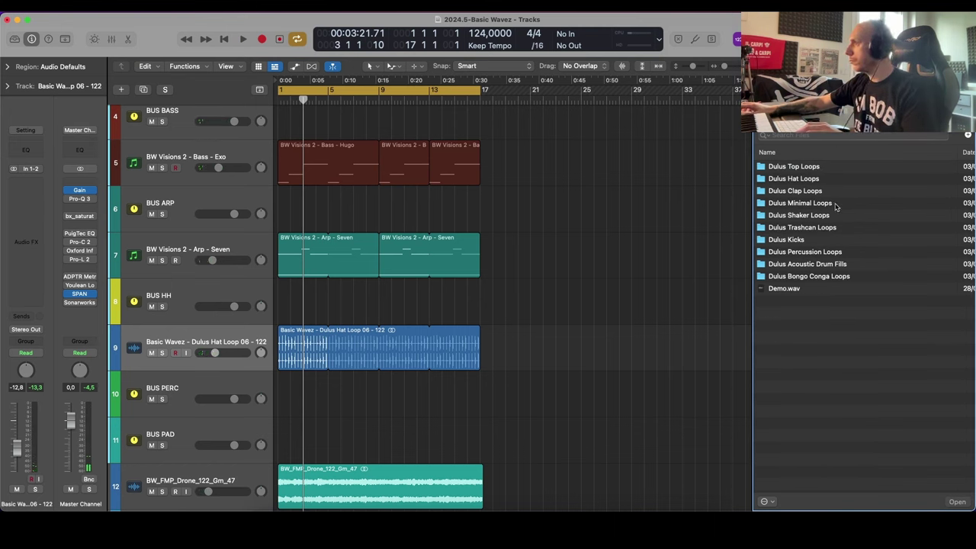
pyautogui.doubleClick(835, 204)
pyautogui.click(836, 191)
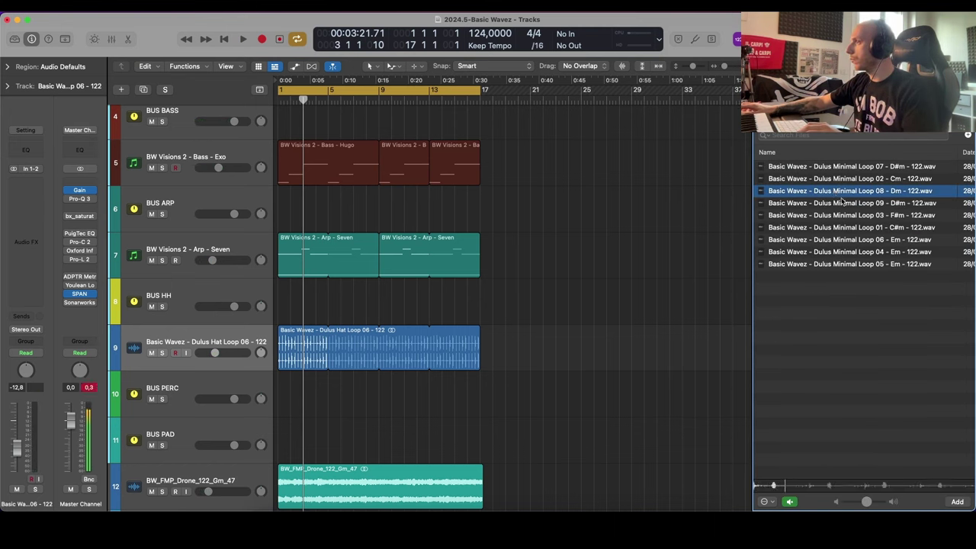
pyautogui.press('space')
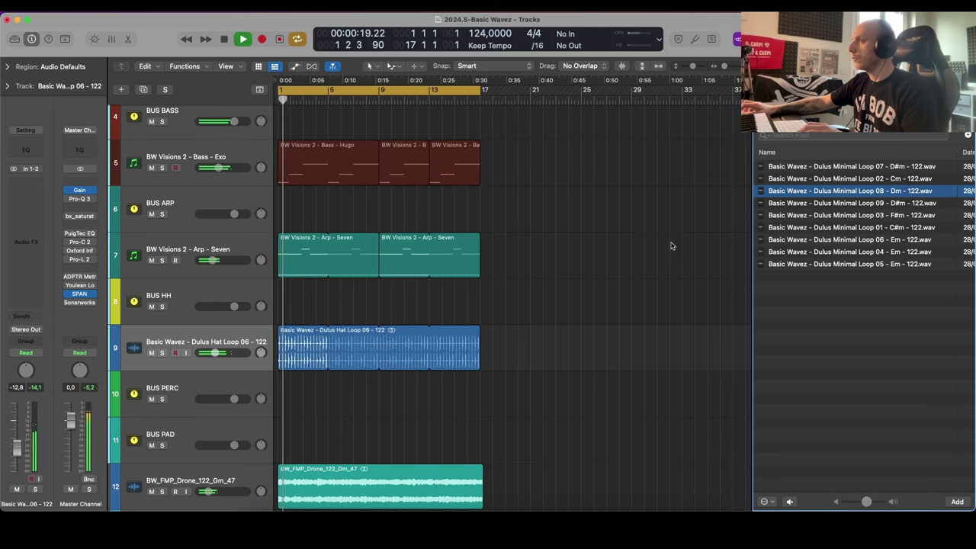
pyautogui.click(673, 245)
pyautogui.scroll(-2, 715, 244)
pyautogui.scroll(-2, 573, 270)
pyautogui.press('space')
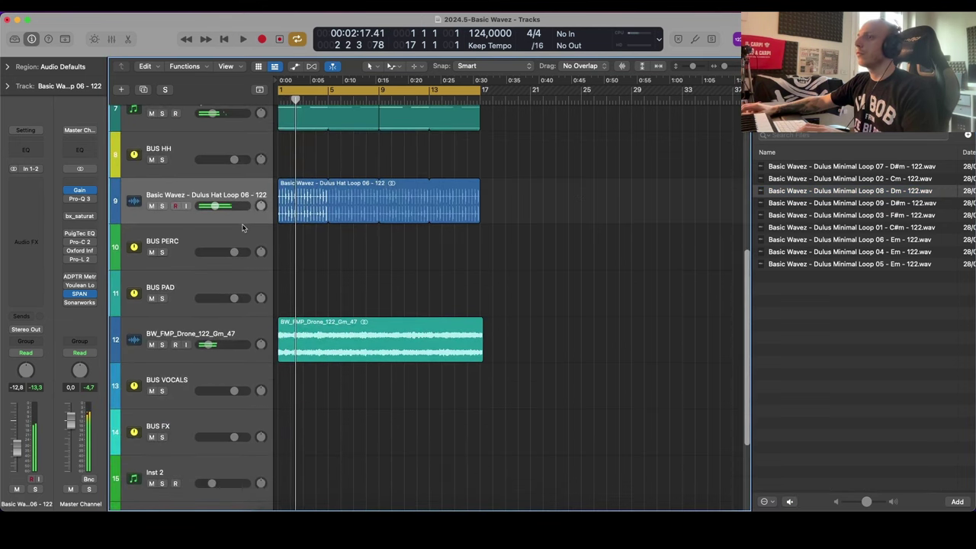
# Step: Add Dulus Minimal Loop 08 - Dm - 122.wav on a new track below the hat loop and align its region to bar 1
pyautogui.click(236, 196)
pyautogui.press('alt+super+a')
pyautogui.moveTo(854, 192); pyautogui.dragTo(283, 248)
pyautogui.scroll(5, 294, 249)
pyautogui.hscroll(-2, 381, 258)
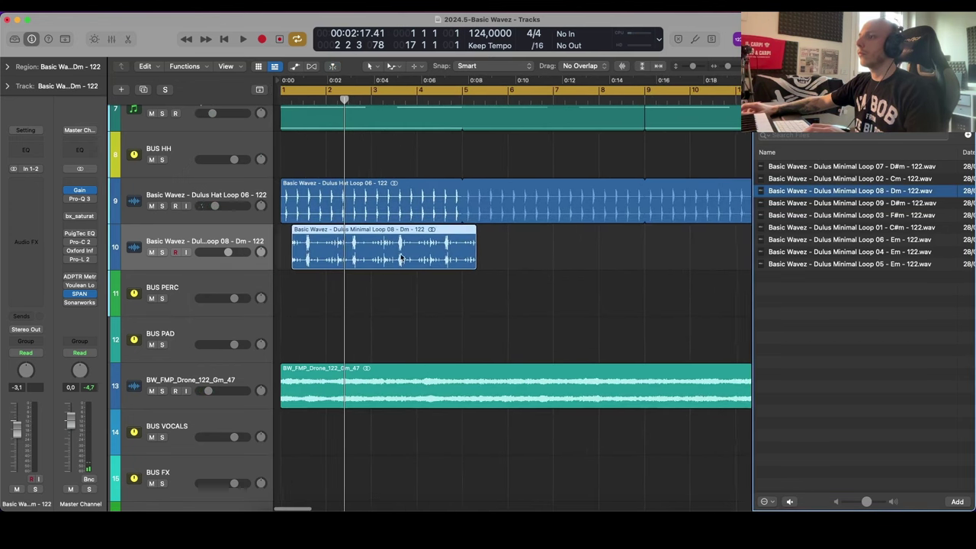
pyautogui.moveTo(401, 259); pyautogui.dragTo(377, 260)
# Step: Enable Flex on the minimal loop track and trim the end of its region to bar 5
pyautogui.press('super+f')
pyautogui.press('super+f')
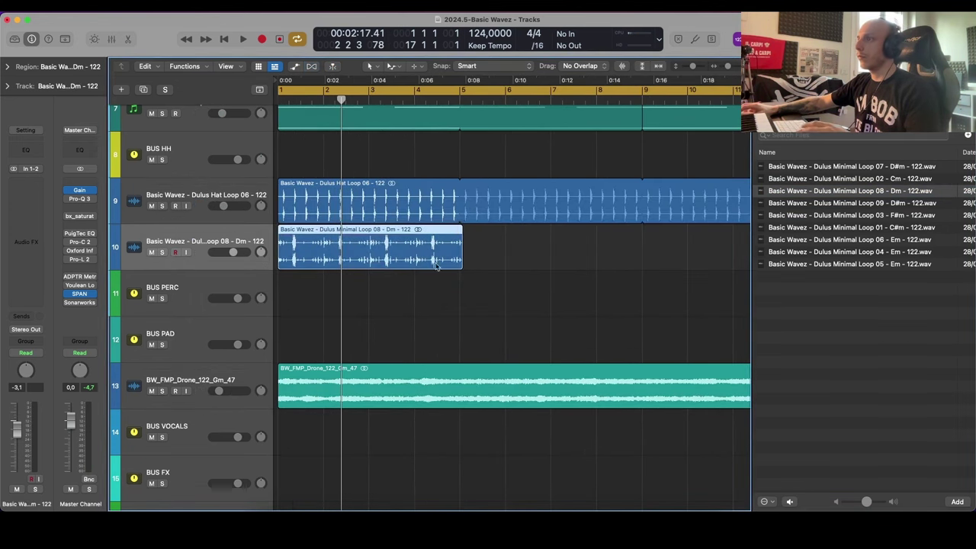
pyautogui.moveTo(459, 267)
pyautogui.mouseDown()
pyautogui.moveTo(480, 265)
pyautogui.moveTo(457, 266)
pyautogui.mouseUp()
# Step: Cut a one-beat slice at the start of the minimal loop region and repeat it five times
pyautogui.scroll(5, 450, 266)
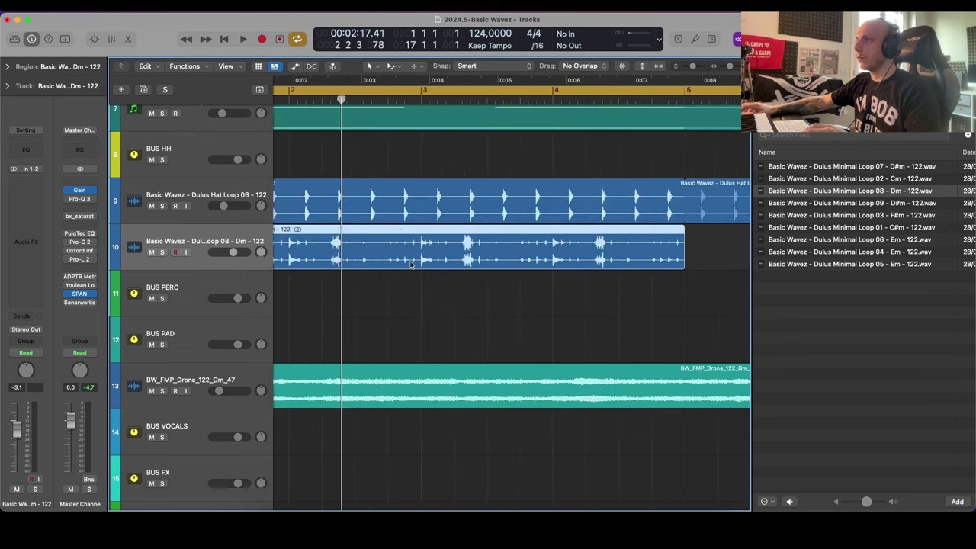
pyautogui.hscroll(-3, 408, 267)
pyautogui.moveTo(372, 260)
pyautogui.mouseDown()
pyautogui.moveTo(412, 261)
pyautogui.moveTo(299, 265)
pyautogui.mouseUp()
pyautogui.click(382, 265)
pyautogui.press('super+r')
pyautogui.press('super+r')
pyautogui.press('super+r')
pyautogui.press('super+r')
pyautogui.press('super+r')
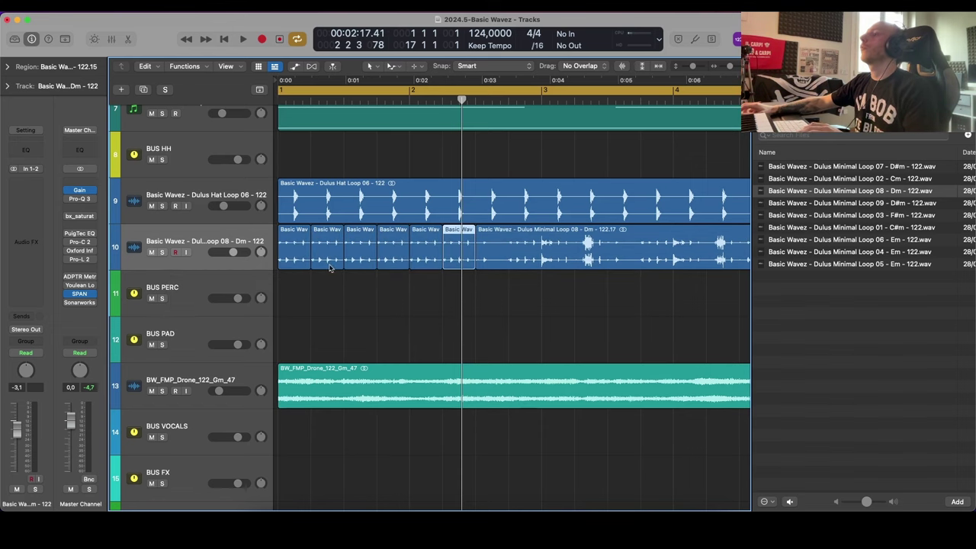
# Step: Repeat the group of six minimal loop slices twice and delete the slices that extend past bar 5
pyautogui.press('super+Left')
pyautogui.press('super+Left')
pyautogui.press('space')
pyautogui.click(327, 298)
pyautogui.press('super+Left')
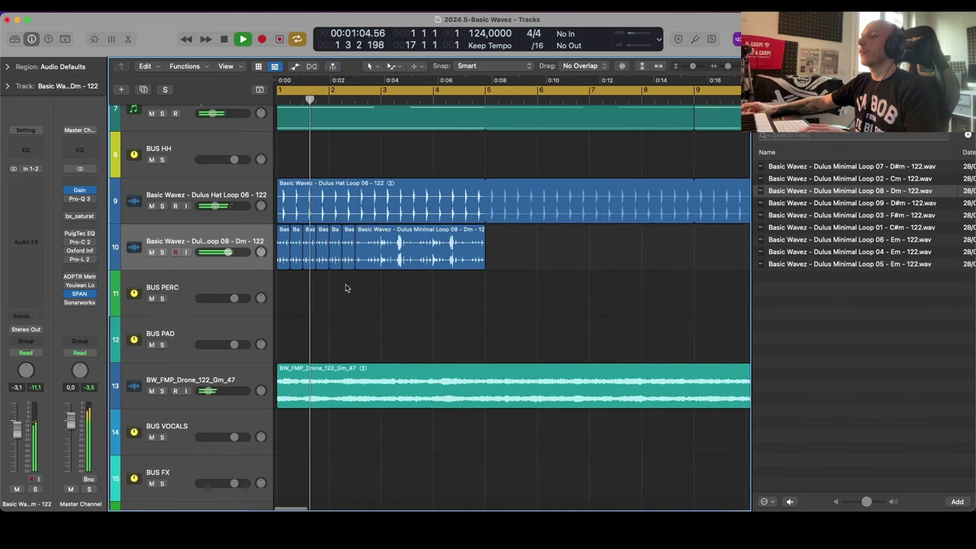
pyautogui.moveTo(317, 279); pyautogui.dragTo(285, 260)
pyautogui.press('super+r')
pyautogui.press('super+r')
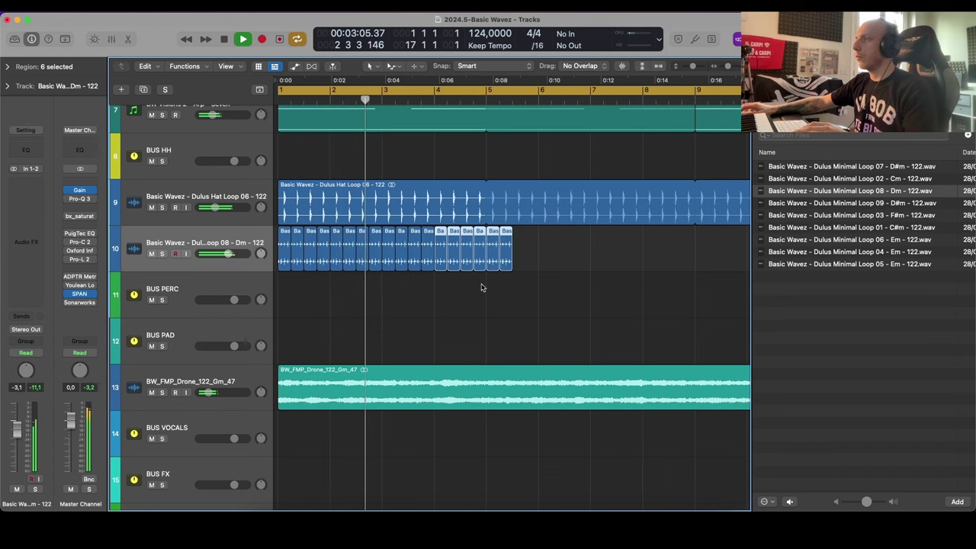
pyautogui.moveTo(551, 288); pyautogui.dragTo(514, 264)
pyautogui.press('Delete')
pyautogui.press('super+Left')
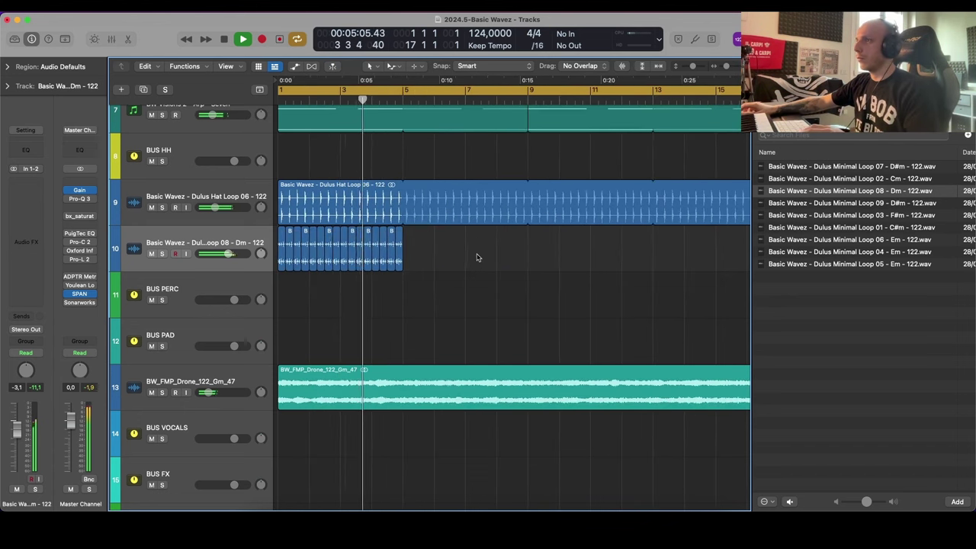
# Step: Stop playback and join all the minimal loop slices from bar 1 to bar 5 into one region
pyautogui.press('super+Left')
pyautogui.press('space')
pyautogui.moveTo(357, 250); pyautogui.dragTo(276, 259)
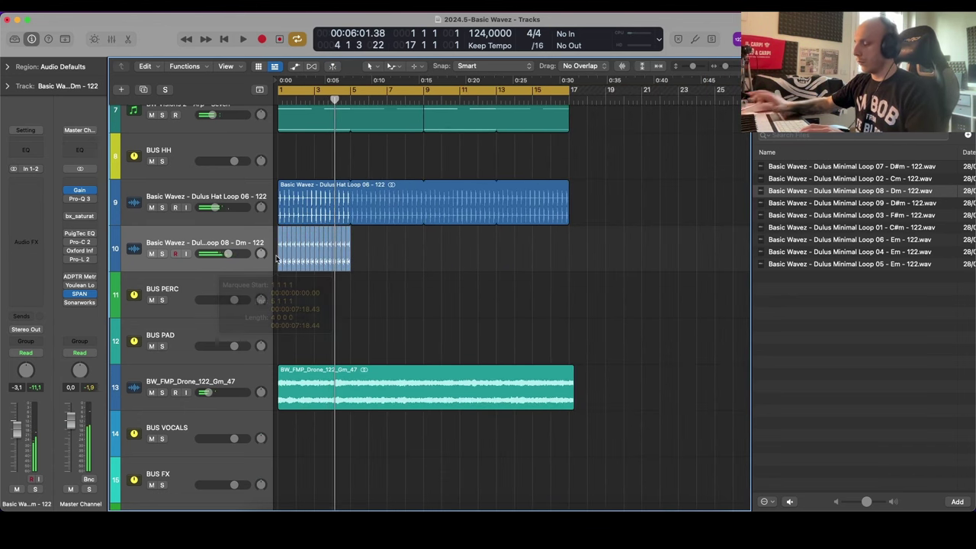
pyautogui.press('super+j')
pyautogui.press('Return')
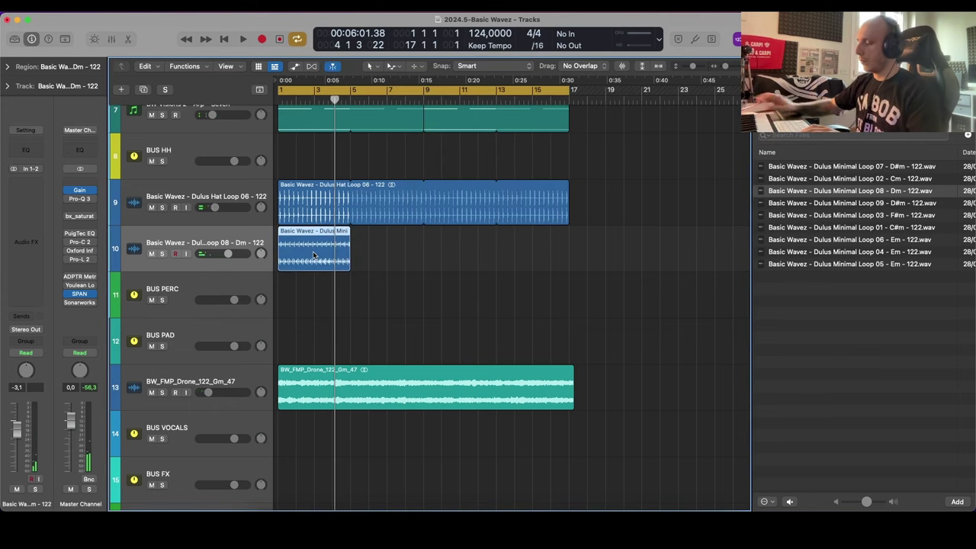
# Step: Loop the joined minimal loop region up to bar 17 and play the arrangement from the start
pyautogui.press('l')
pyautogui.press('Return')
pyautogui.press('space')
pyautogui.moveTo(582, 238); pyautogui.dragTo(574, 234)
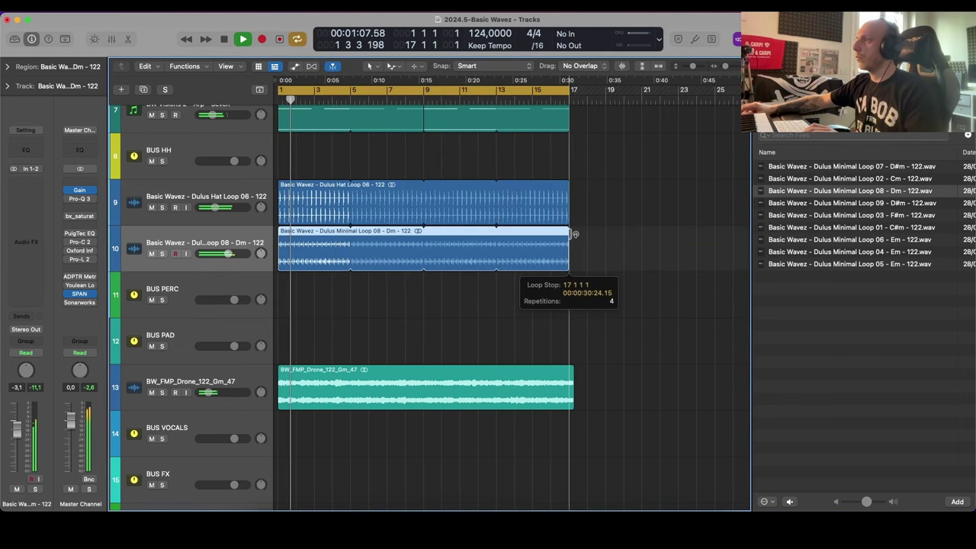
# Step: Lower the minimal loop's volume to -12.6 dB and insert a Channel EQ whose low-cut filter removes its lows and low mids
pyautogui.moveTo(228, 254); pyautogui.dragTo(212, 254)
pyautogui.click(26, 150)
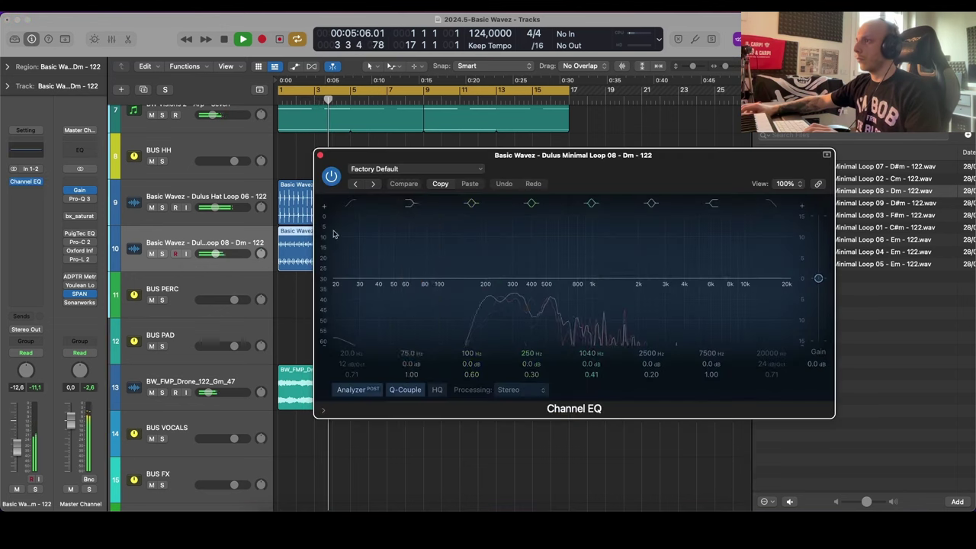
pyautogui.click(353, 205)
pyautogui.moveTo(347, 309); pyautogui.dragTo(572, 308)
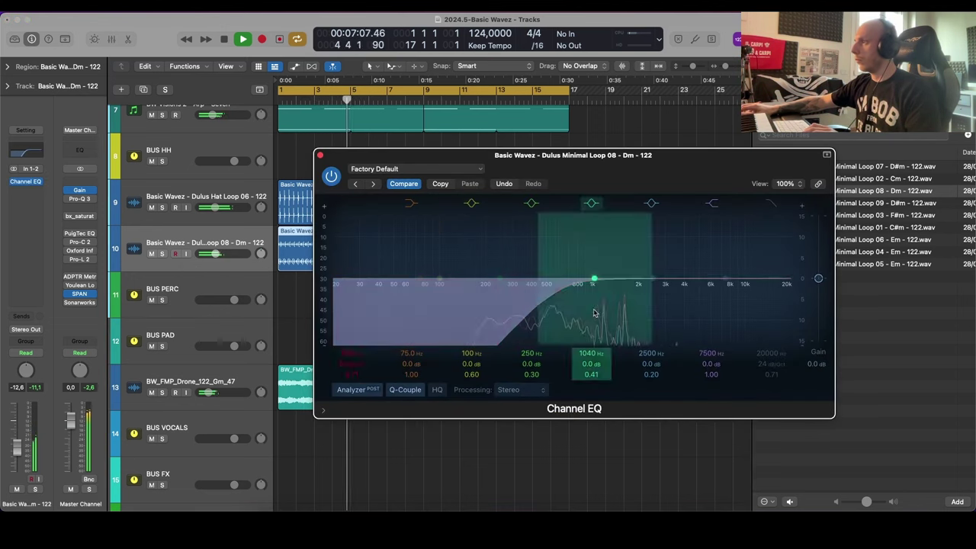
pyautogui.click(322, 155)
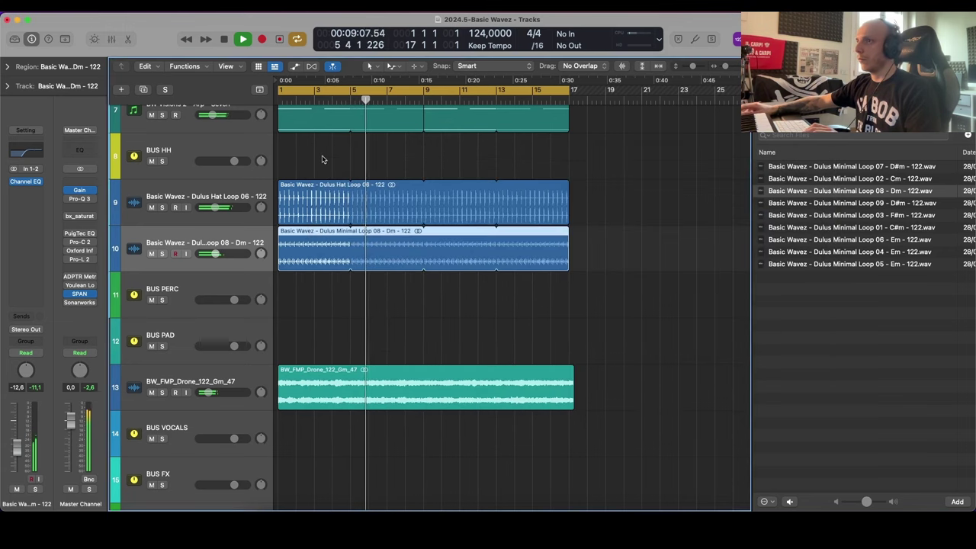
# Step: Insert a Tremolo on the minimal loop track, set its rate to 1/8t and reduce its depth while soloing the track
pyautogui.click(25, 191)
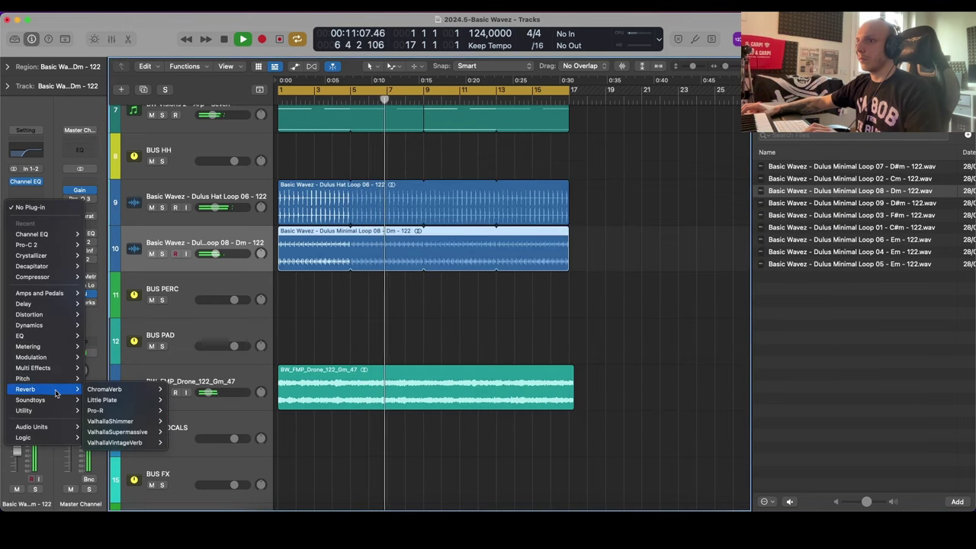
pyautogui.moveTo(30, 357)
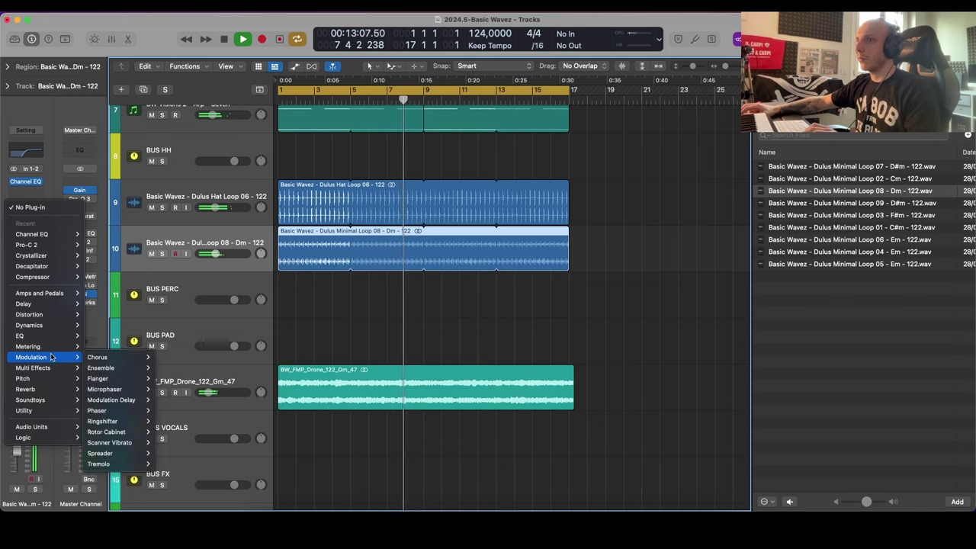
pyautogui.click(116, 466)
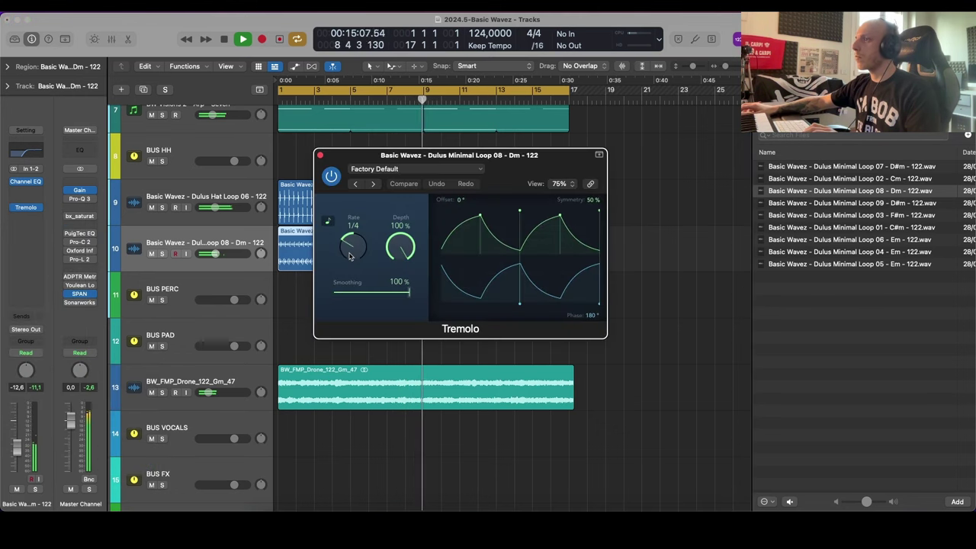
pyautogui.press('s')
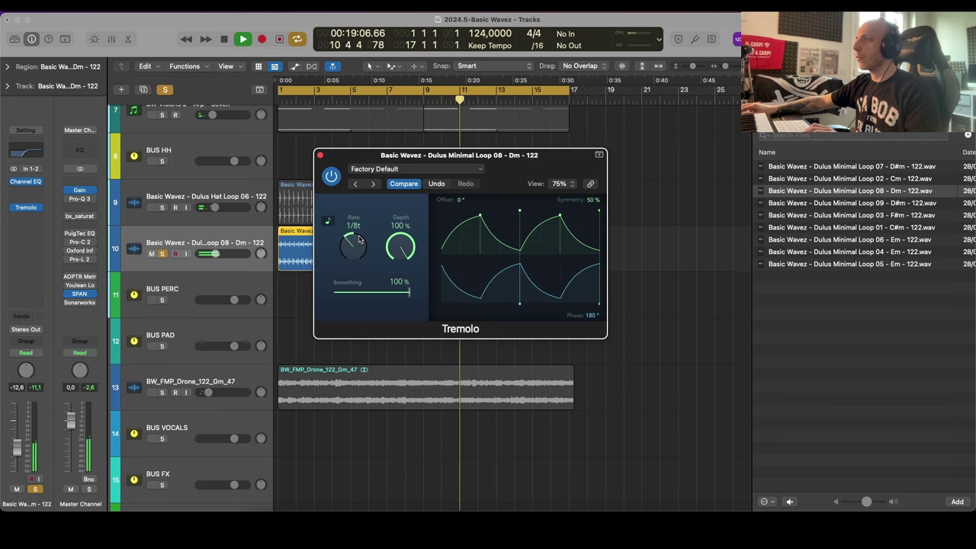
pyautogui.moveTo(400, 247); pyautogui.dragTo(386, 300)
pyautogui.click(320, 156)
pyautogui.press('s')
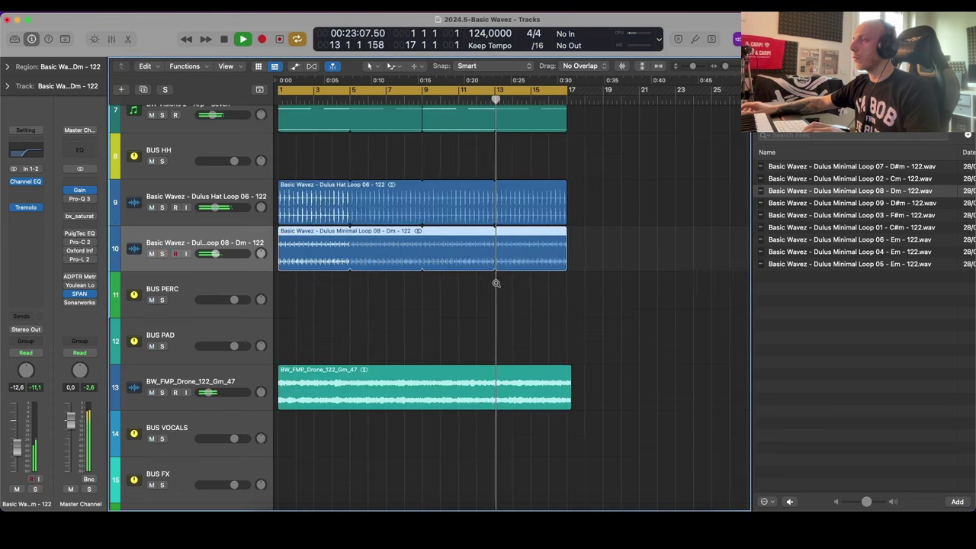
# Step: Hide the file browser and shorten the second kick region so it ends at bar 15
pyautogui.scroll(-4, 497, 282)
pyautogui.press('f')
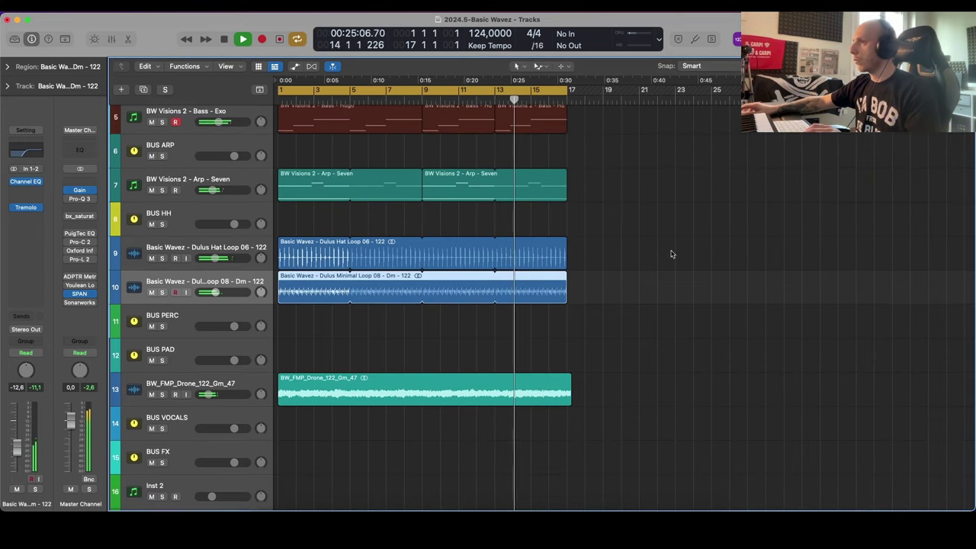
pyautogui.scroll(-3, 600, 290)
pyautogui.scroll(3, 594, 280)
pyautogui.hscroll(1, 593, 279)
pyautogui.moveTo(488, 165); pyautogui.dragTo(464, 166)
# Step: Adjust the VCF cutoff in the Exo bass's Diva synth, close the plug-in and stop playback
pyautogui.click(207, 236)
pyautogui.click(25, 217)
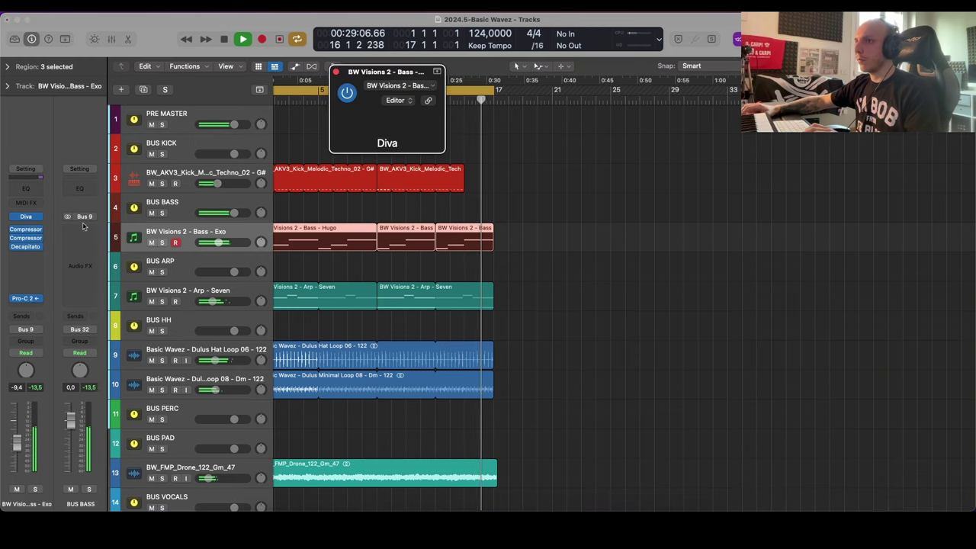
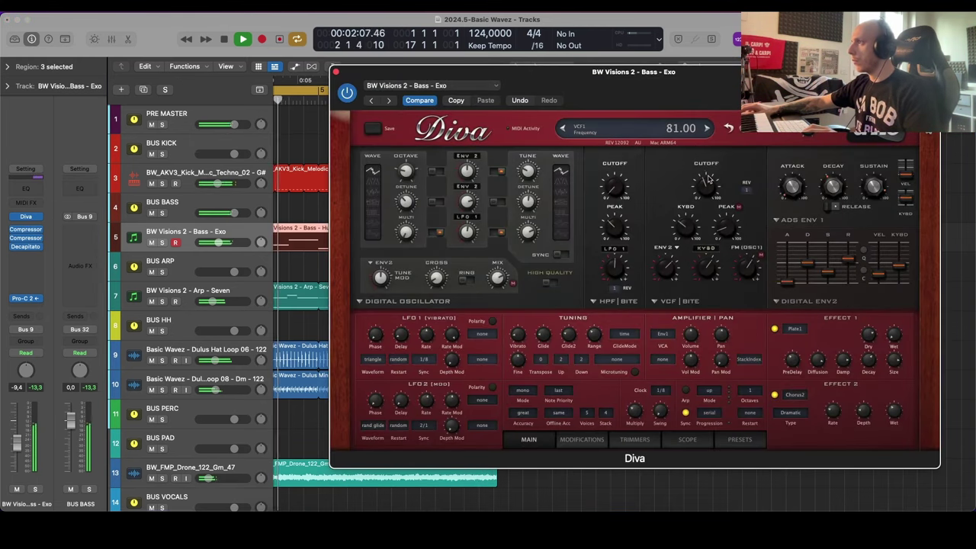
pyautogui.moveTo(706, 180); pyautogui.dragTo(709, 198)
pyautogui.click(336, 72)
pyautogui.press('space')
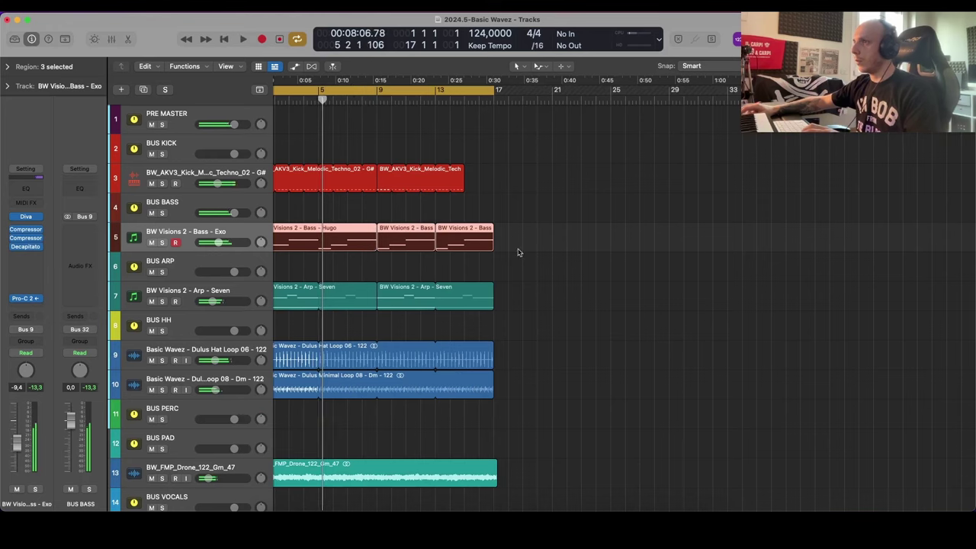
# Step: Open the first bass region in the Piano Roll and shorten the long note before bar 5 by one beat
pyautogui.click(523, 257)
pyautogui.hscroll(-2, 542, 276)
pyautogui.doubleClick(329, 246)
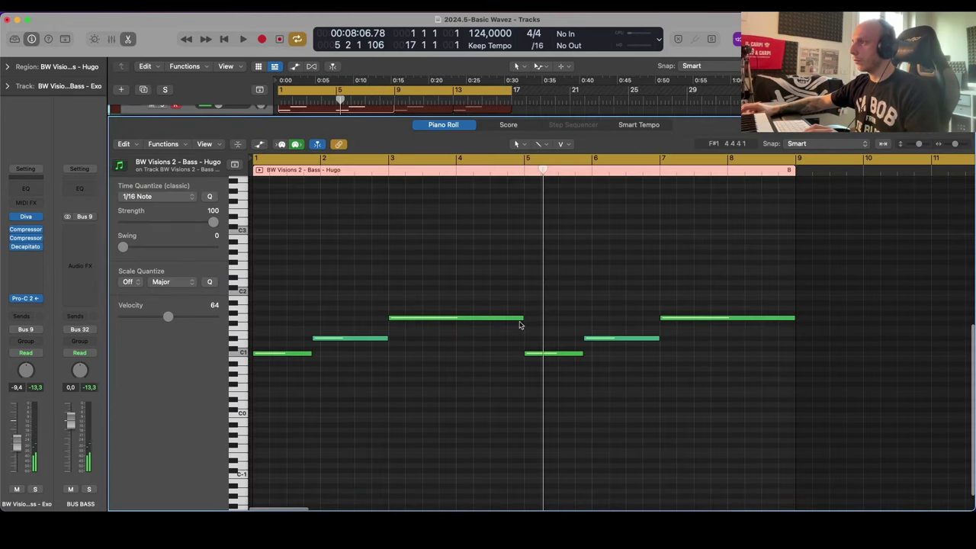
pyautogui.moveTo(519, 325); pyautogui.dragTo(502, 328)
pyautogui.press('super+Right')
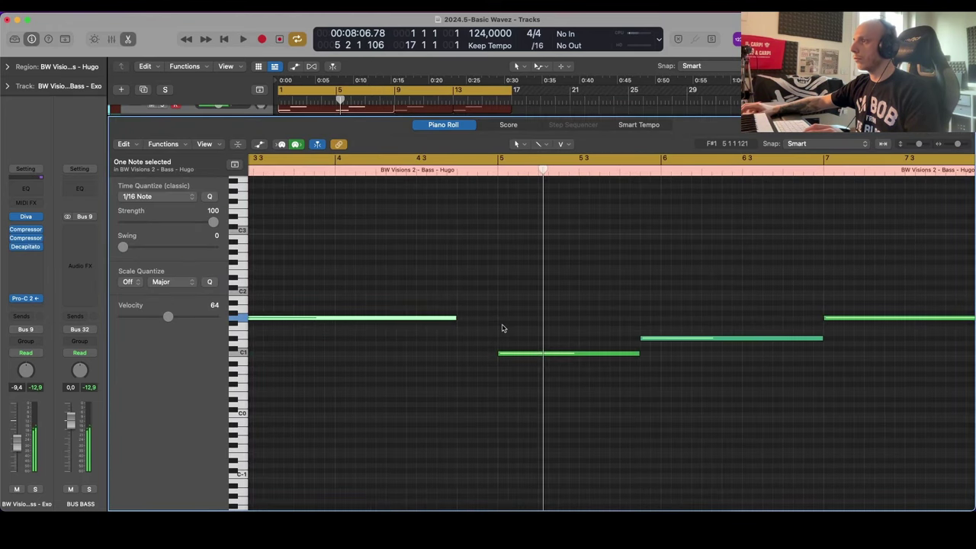
# Step: Add two short consecutive notes, C2 and D#2, in the gap before bar 5 and play the passage with cycling off
pyautogui.keyDown('super'); pyautogui.click(459, 283); pyautogui.keyUp('super')
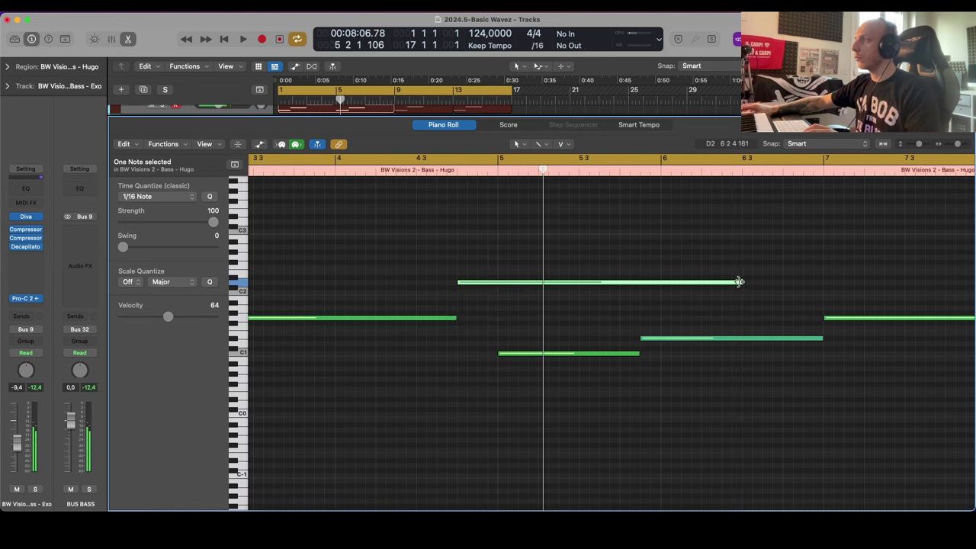
pyautogui.moveTo(739, 282); pyautogui.dragTo(489, 279)
pyautogui.press('super+Left')
pyautogui.press('super+Left')
pyautogui.press('c')
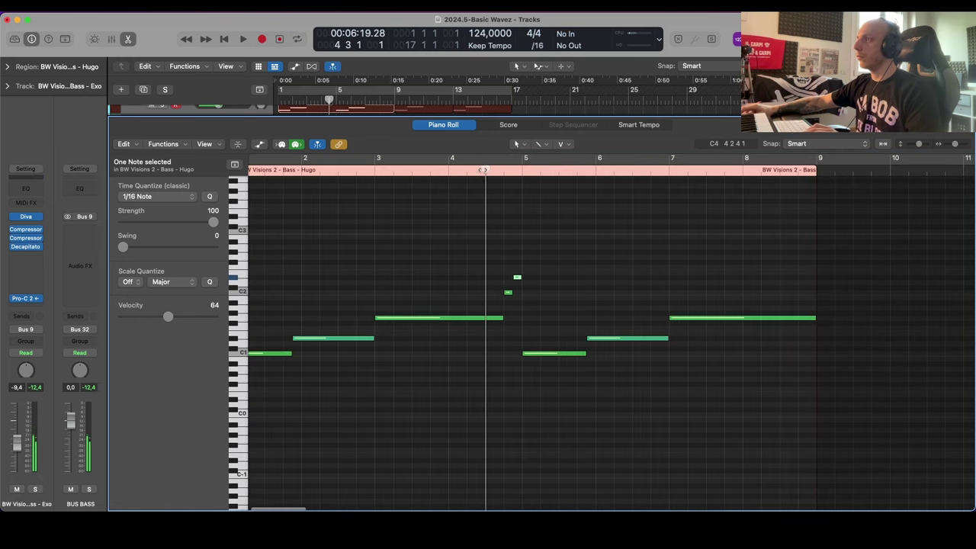
pyautogui.press('space')
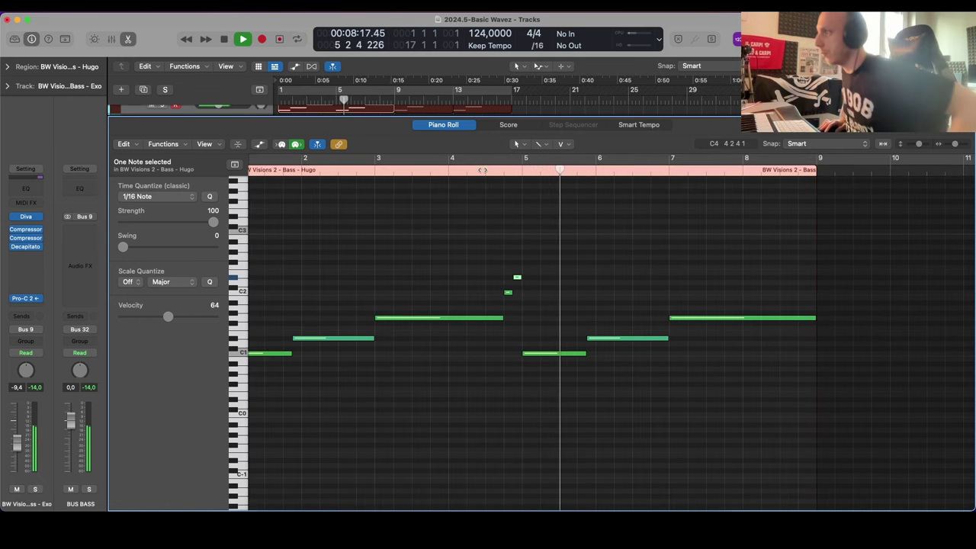
pyautogui.press('super+Left')
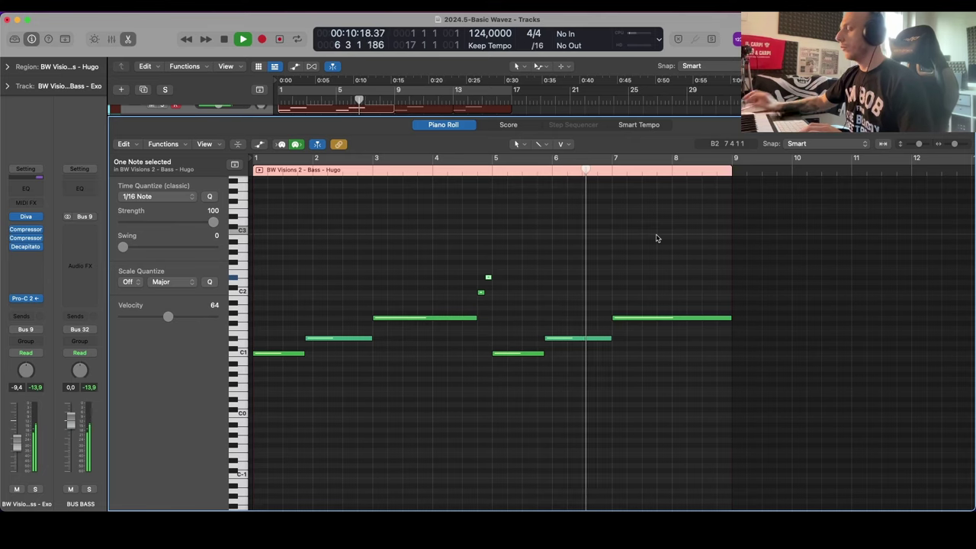
# Step: Close the Piano Roll, copy the edited Hugo bass region to bar 9 over the old regions, and turn cycling on
pyautogui.press('p')
pyautogui.scroll(4, 489, 259)
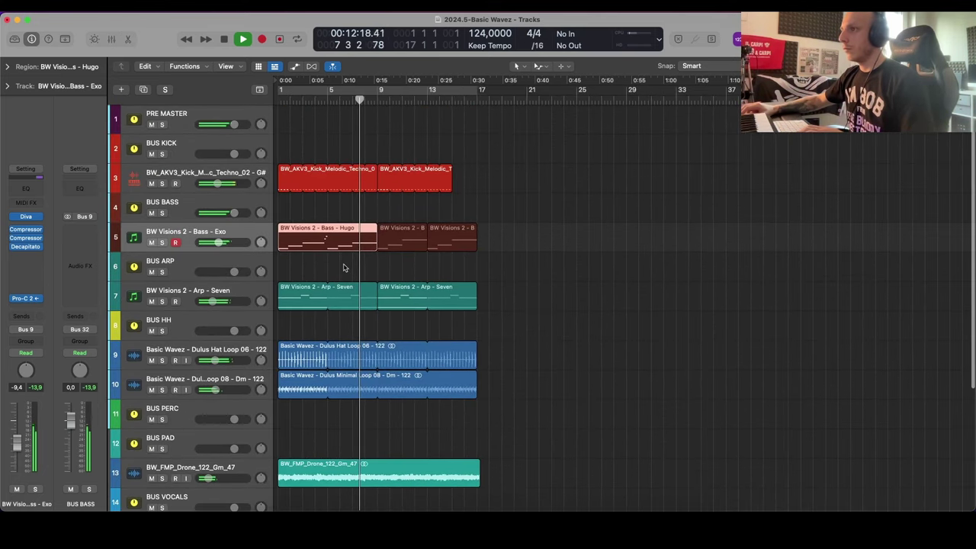
pyautogui.moveTo(349, 238); pyautogui.dragTo(448, 240)
pyautogui.click(473, 276)
pyautogui.scroll(-3, 429, 214)
pyautogui.scroll(2, 504, 188)
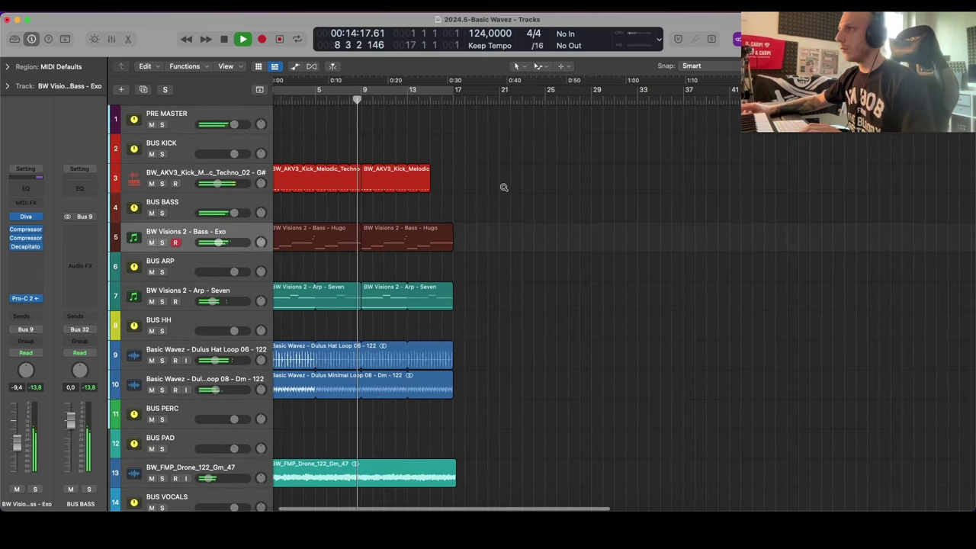
pyautogui.press('c')
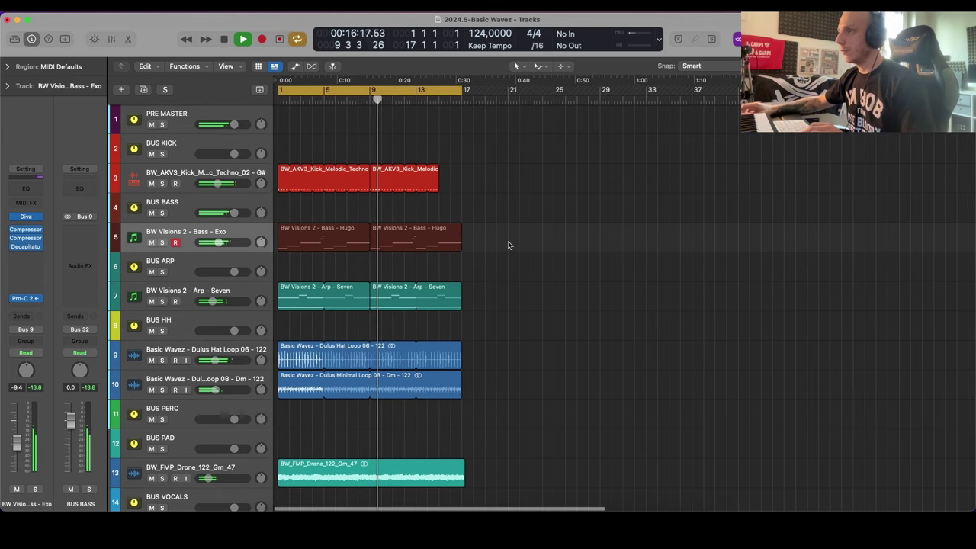
# Step: Stop playback and browse to the Hooks folder of the Basic Wavez - Lauren L'aimant Vocal Hooks pack
pyautogui.scroll(-3, 511, 245)
pyautogui.press('space')
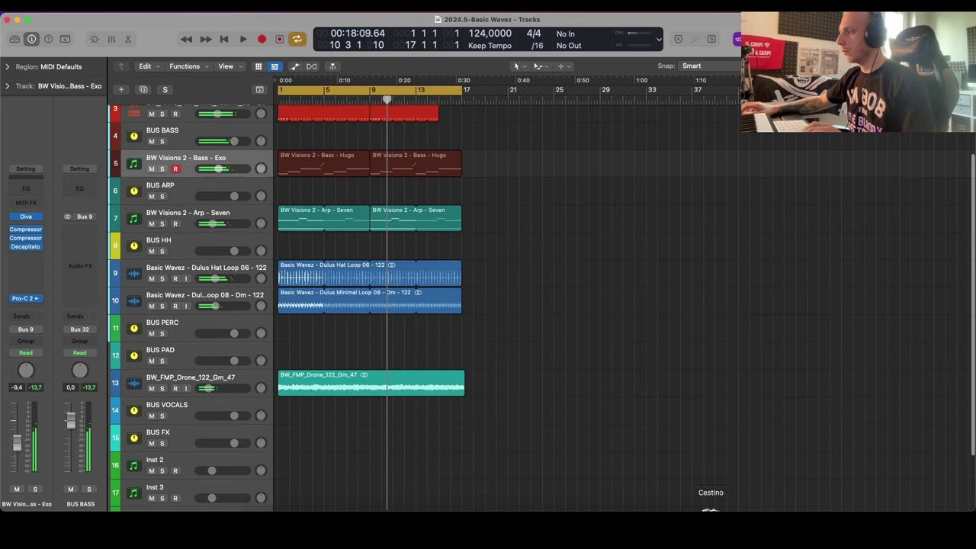
pyautogui.press('f')
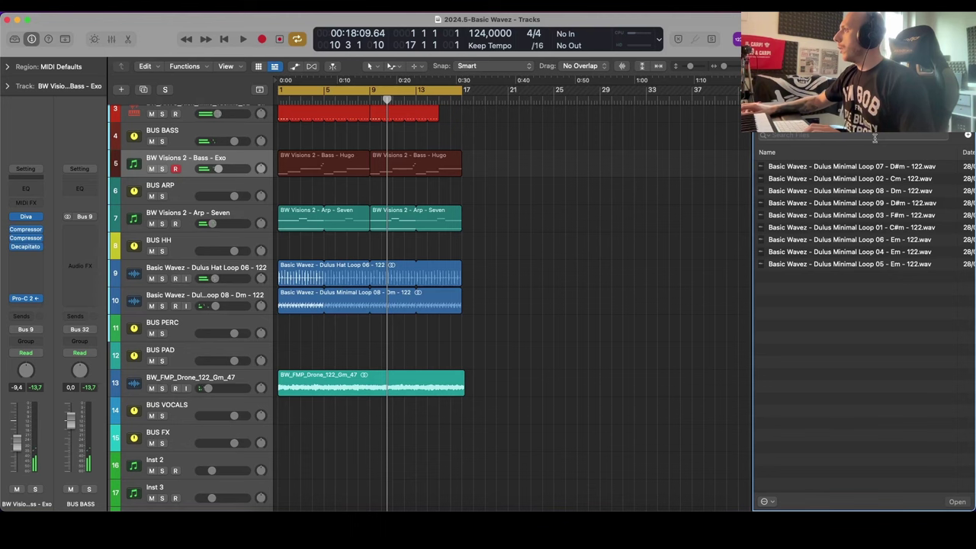
pyautogui.click(765, 91)
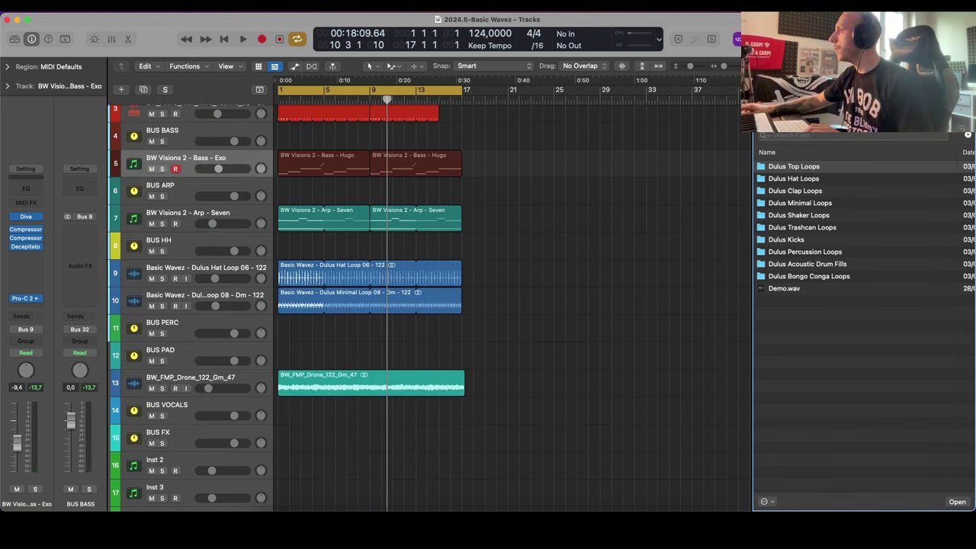
pyautogui.press('super+Up')
pyautogui.click(848, 179)
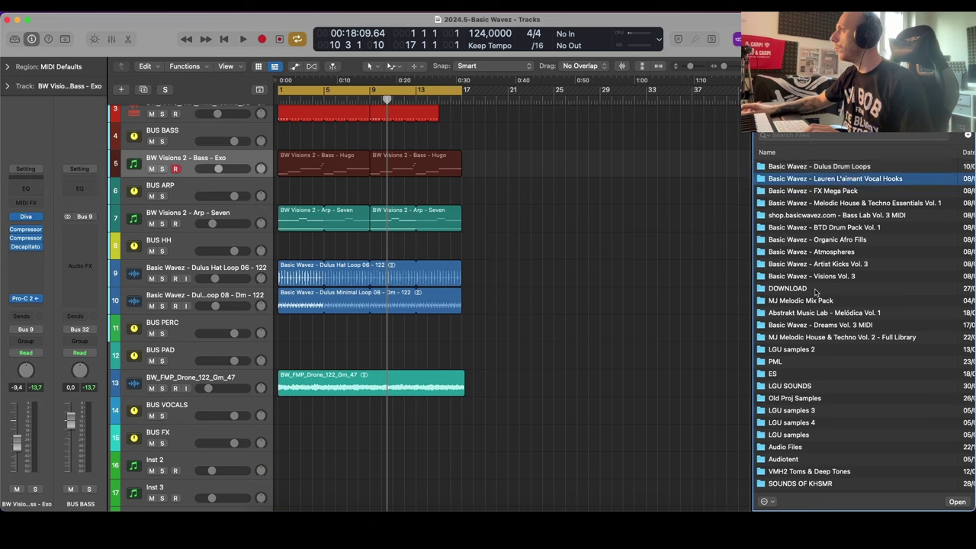
pyautogui.doubleClick(853, 179)
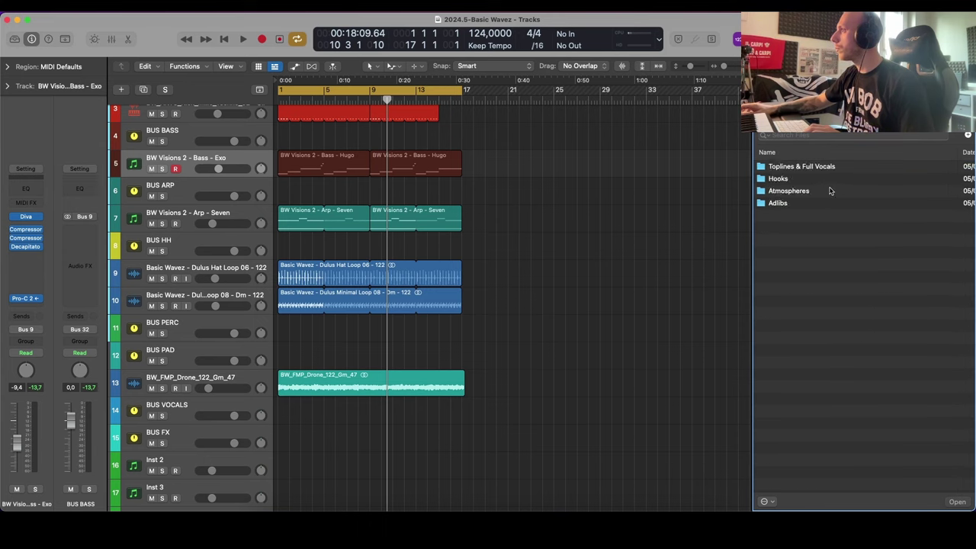
pyautogui.doubleClick(797, 180)
# Step: Audition the pull_me_closer and feel_right vocal hooks
pyautogui.click(821, 226)
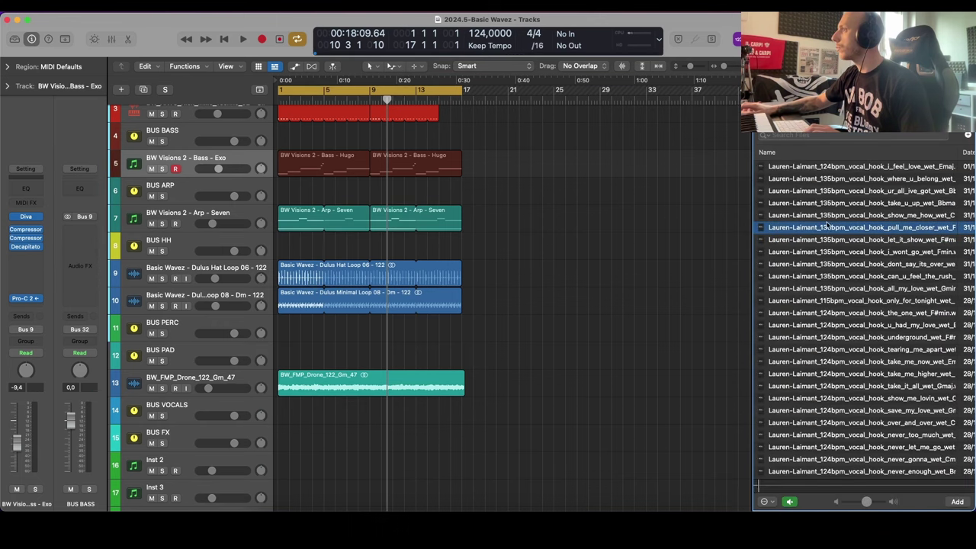
pyautogui.scroll(-10, 864, 240)
pyautogui.scroll(2, 855, 260)
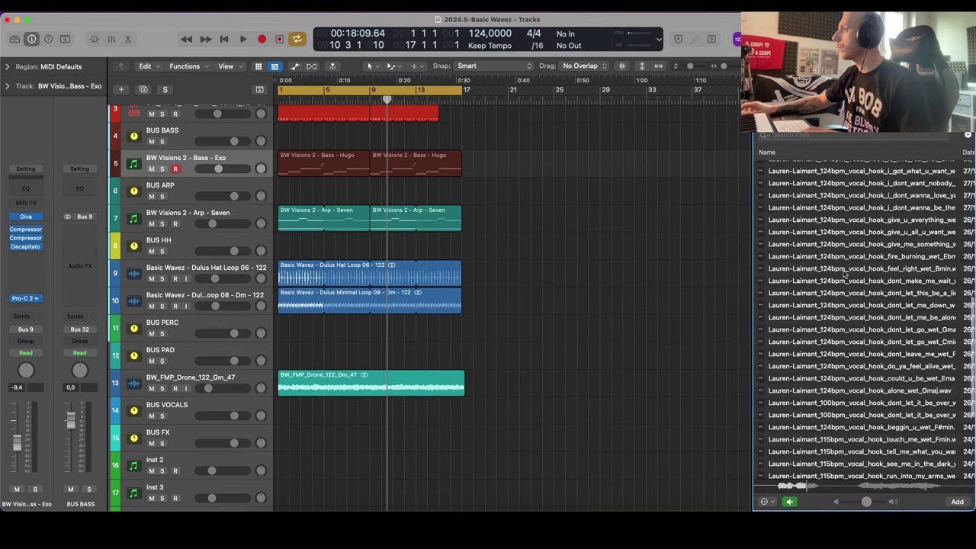
pyautogui.click(846, 270)
pyautogui.scroll(1, 847, 273)
# Step: Play the opening of the arrangement briefly, stop it and select the Arp - Seven track for playing notes
pyautogui.press('space')
pyautogui.click(578, 277)
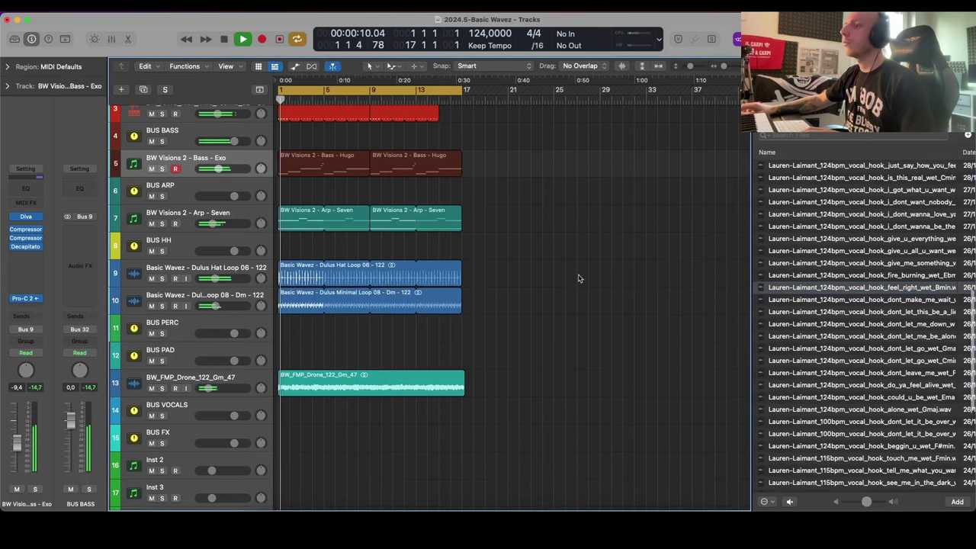
pyautogui.press('space')
pyautogui.click(238, 218)
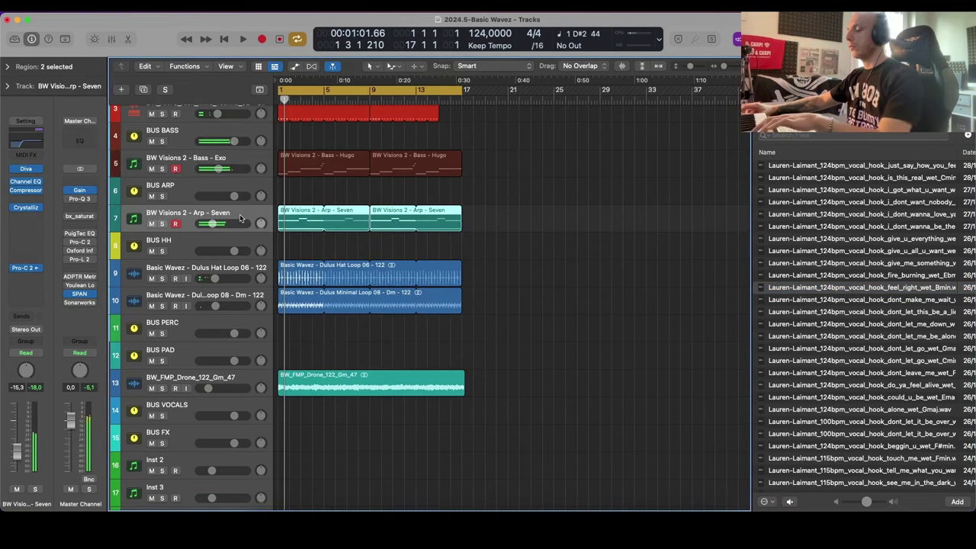
# Step: Preview the is_this_real_wet_Cmin vocal hook, lower the browser's preview volume and widen the Name column to fit the full file names
pyautogui.scroll(5, 891, 269)
pyautogui.click(891, 264)
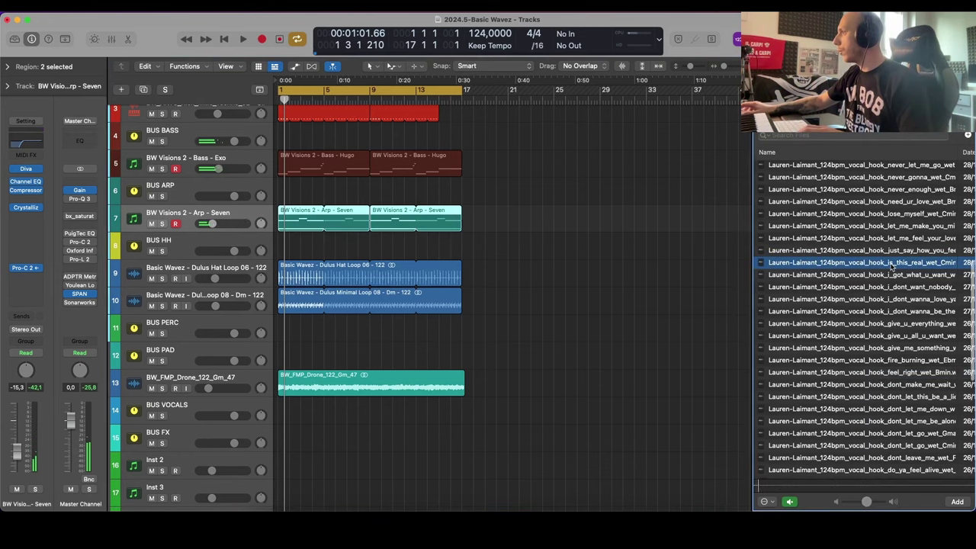
pyautogui.hscroll(3, 891, 266)
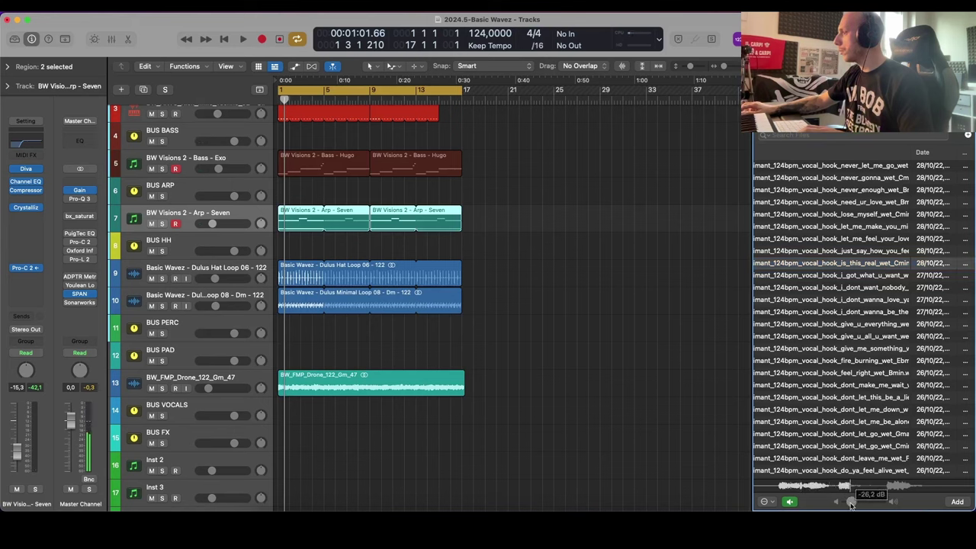
pyautogui.doubleClick(910, 151)
pyautogui.hscroll(-3, 855, 242)
pyautogui.hscroll(2, 855, 241)
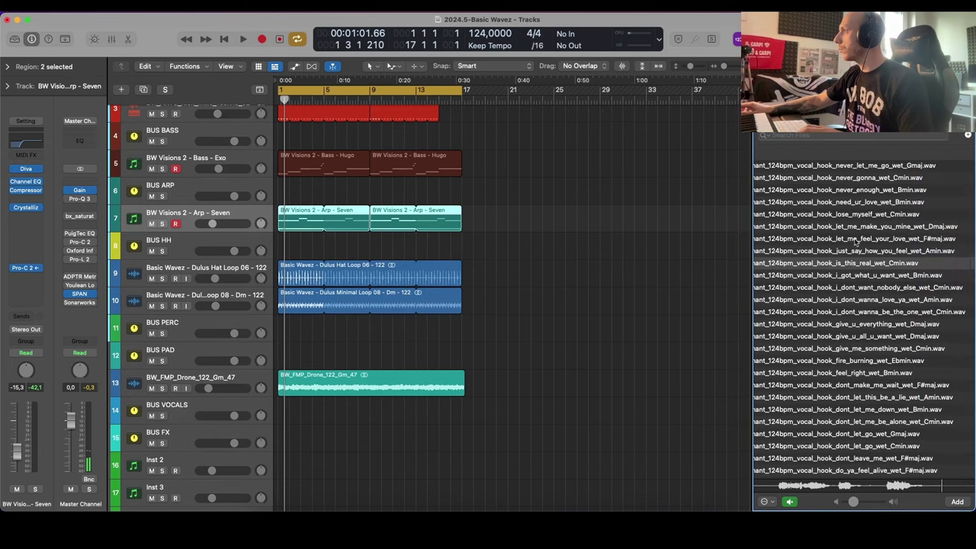
# Step: Audition further C minor vocal hooks, including lose_myself, never_gonna and show_me_lovin
pyautogui.click(867, 216)
pyautogui.hscroll(-1, 875, 235)
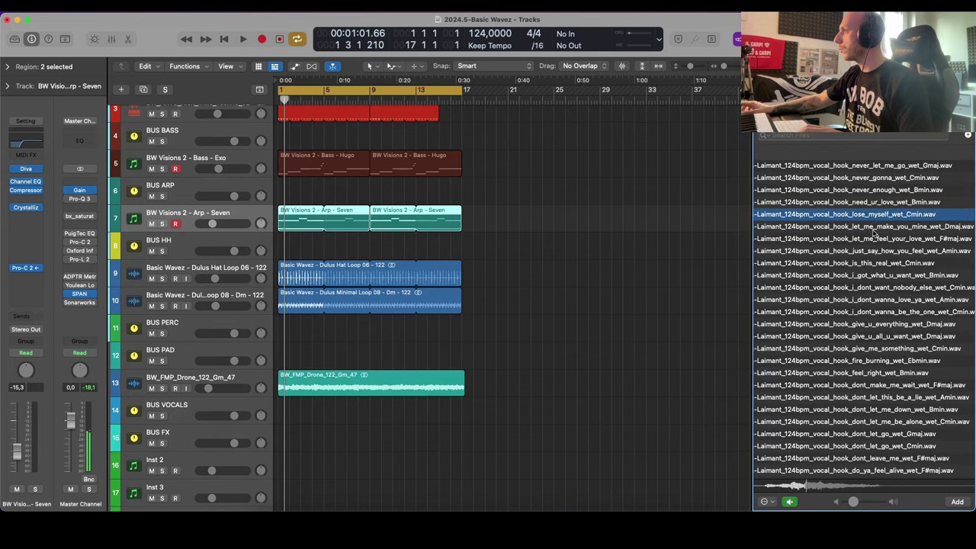
pyautogui.scroll(3, 875, 234)
pyautogui.click(874, 232)
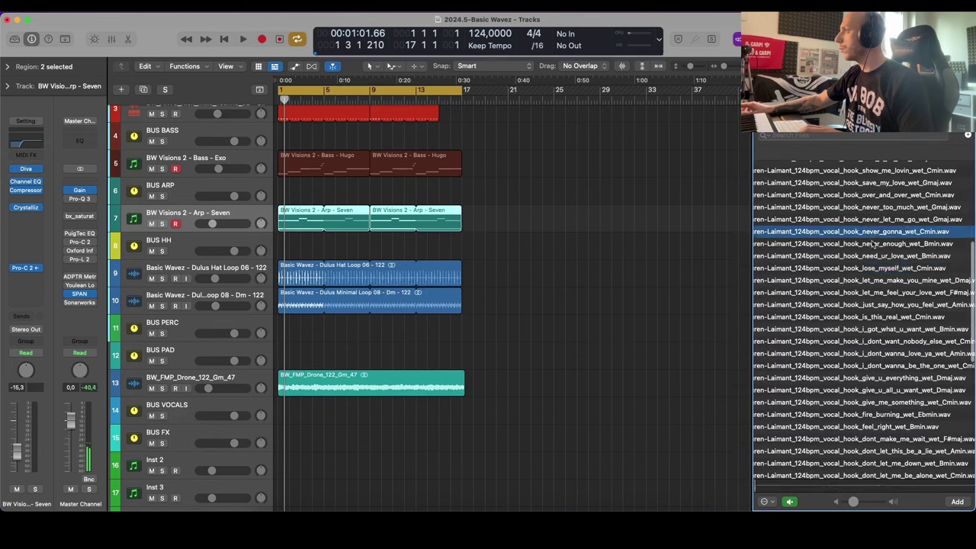
pyautogui.scroll(3, 862, 267)
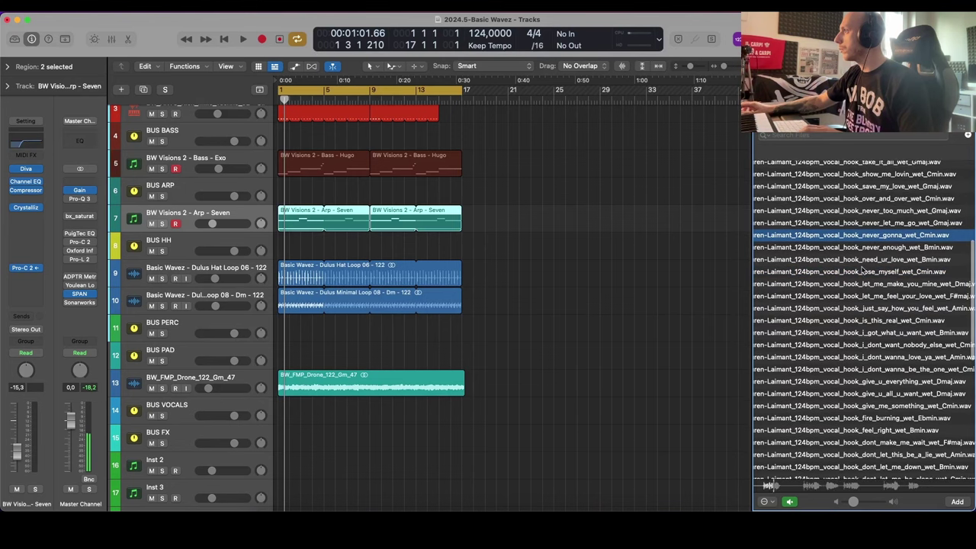
pyautogui.hscroll(-1, 885, 275)
pyautogui.press('Up')
pyautogui.press('Up')
pyautogui.press('Up')
pyautogui.press('Up')
pyautogui.press('Up')
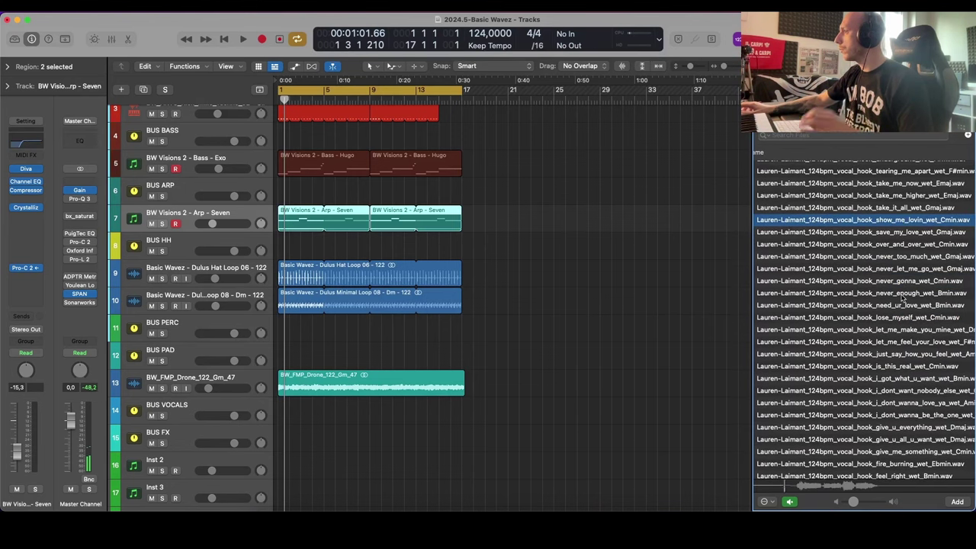
pyautogui.scroll(2, 903, 298)
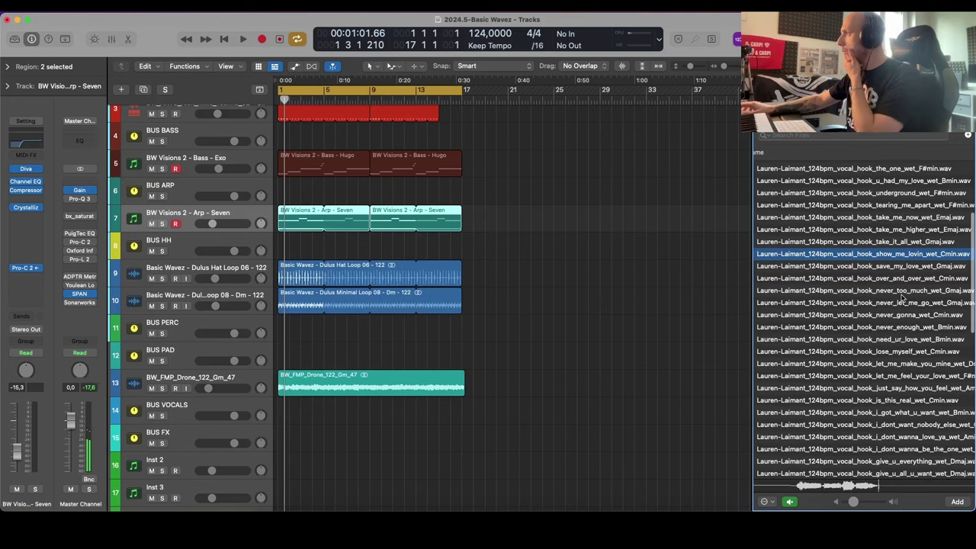
# Step: Leave the hooks folder and audition the atmosphere_05_Cmin and atmosphere_04_Cmin samples in the Atmospheres folder
pyautogui.scroll(-6, 903, 298)
pyautogui.press('Left')
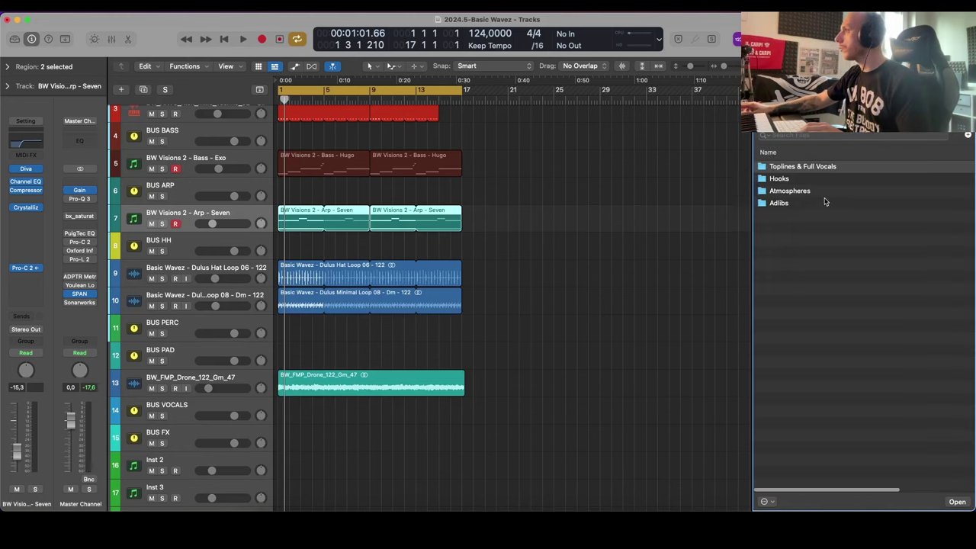
pyautogui.doubleClick(799, 195)
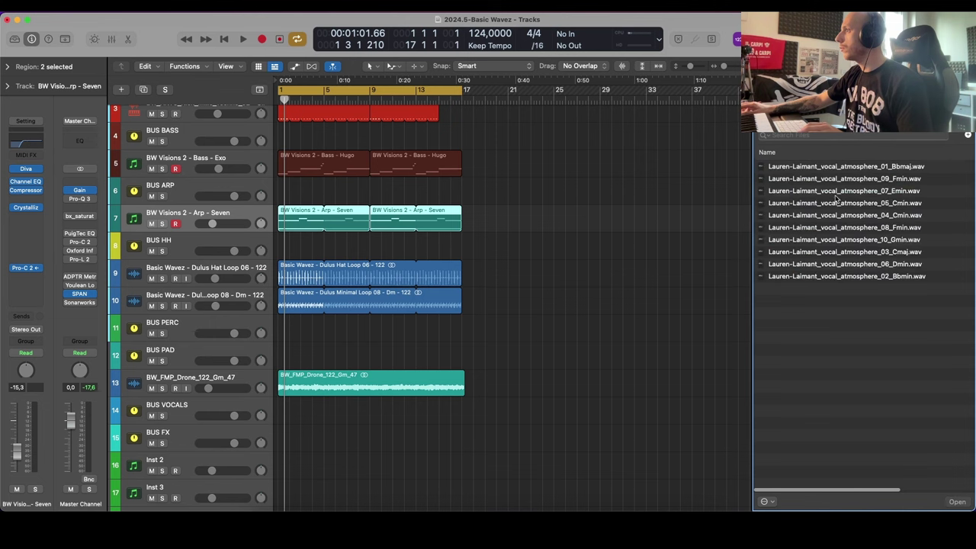
pyautogui.click(836, 204)
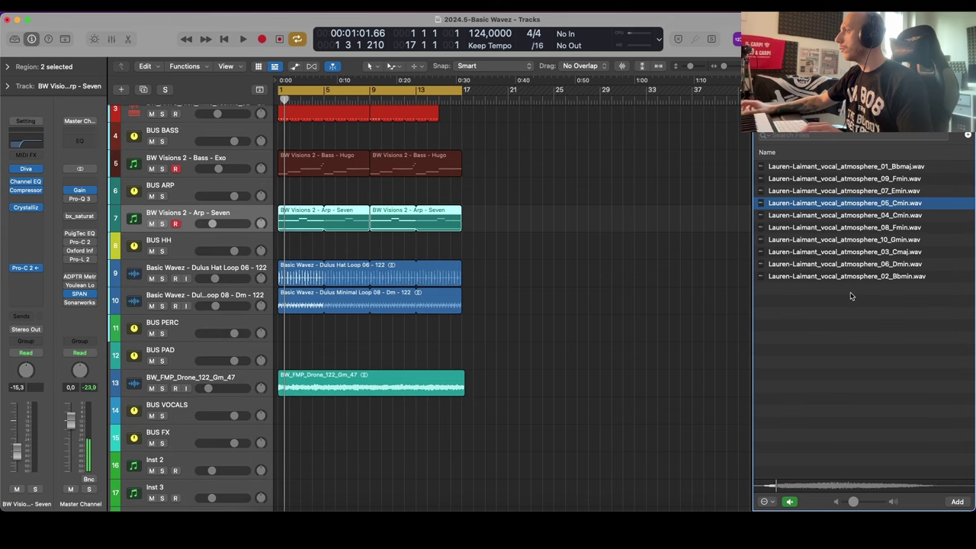
pyautogui.hscroll(1, 877, 222)
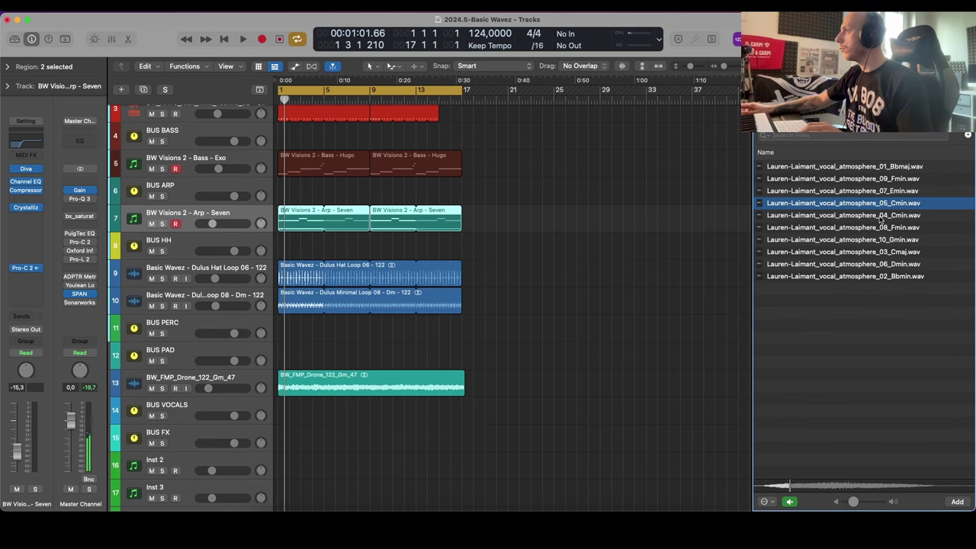
pyautogui.click(884, 216)
pyautogui.click(763, 90)
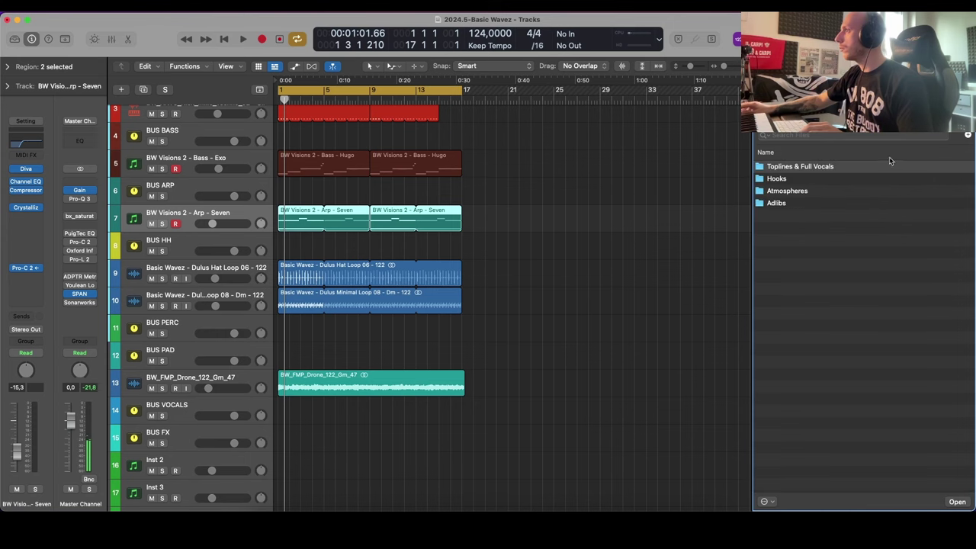
# Step: Look through the Toplines & Full Vocals folder, return to the parent folder and open Adlibs
pyautogui.click(792, 206)
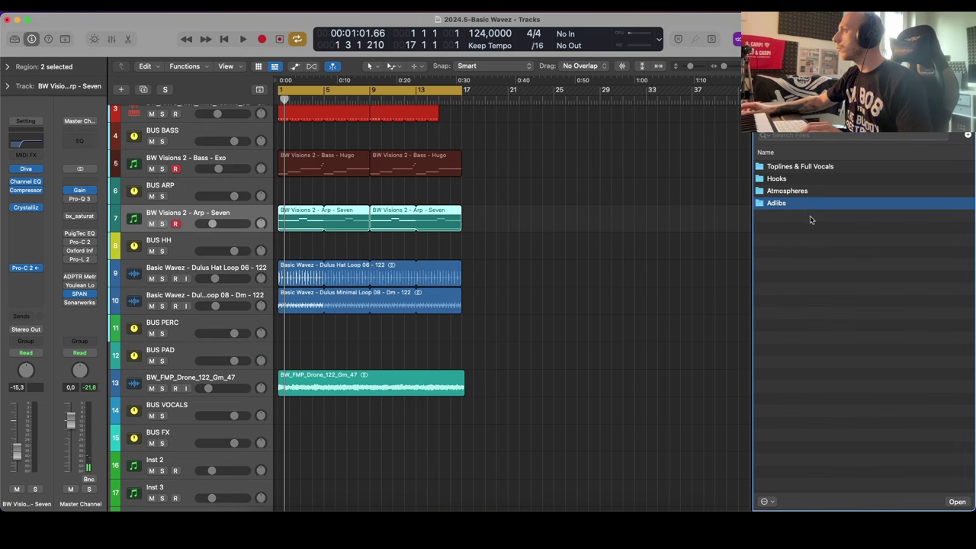
pyautogui.hscroll(1, 813, 207)
pyautogui.doubleClick(812, 167)
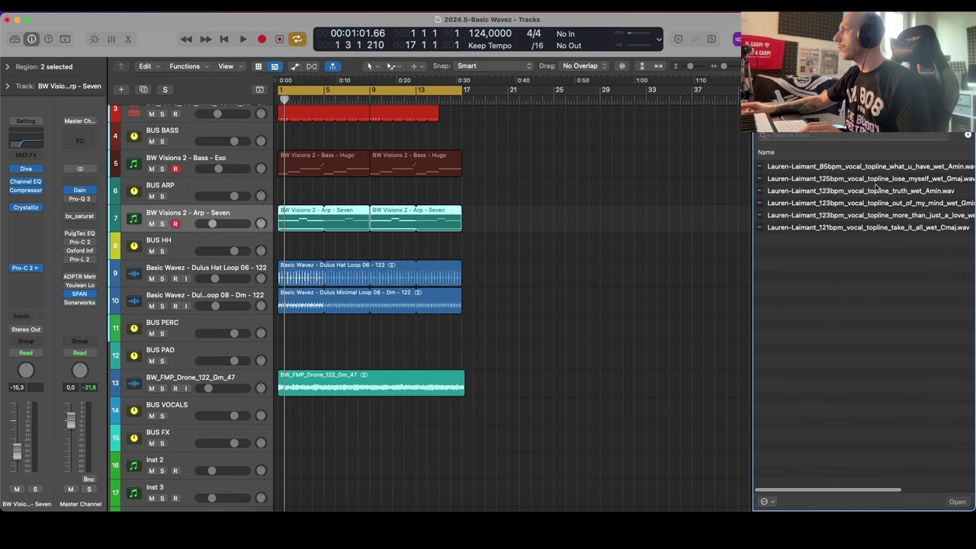
pyautogui.click(764, 90)
pyautogui.doubleClick(786, 205)
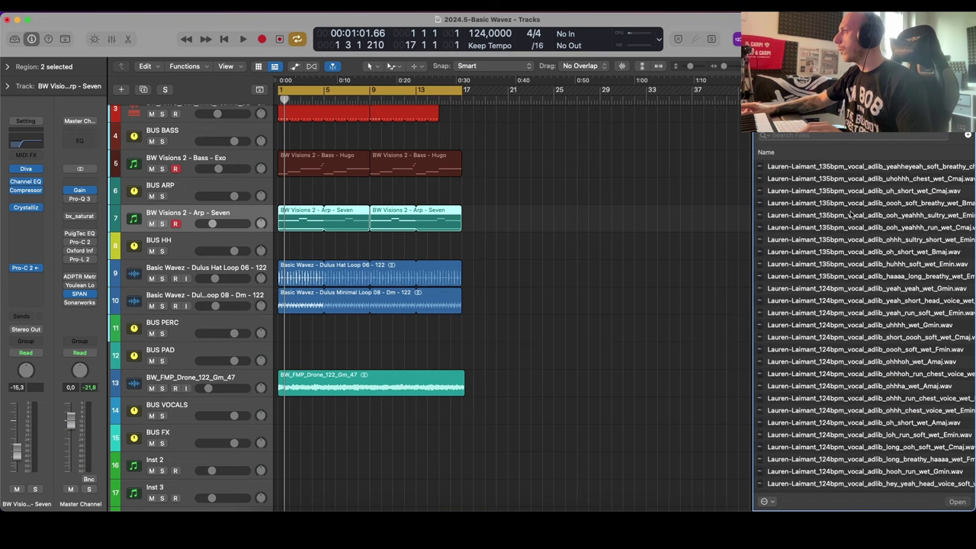
# Step: Look through the vocal adlibs for a fitting sample and preview the 124bpm uhhhh_wet_Gmin adlib
pyautogui.scroll(-5, 850, 260)
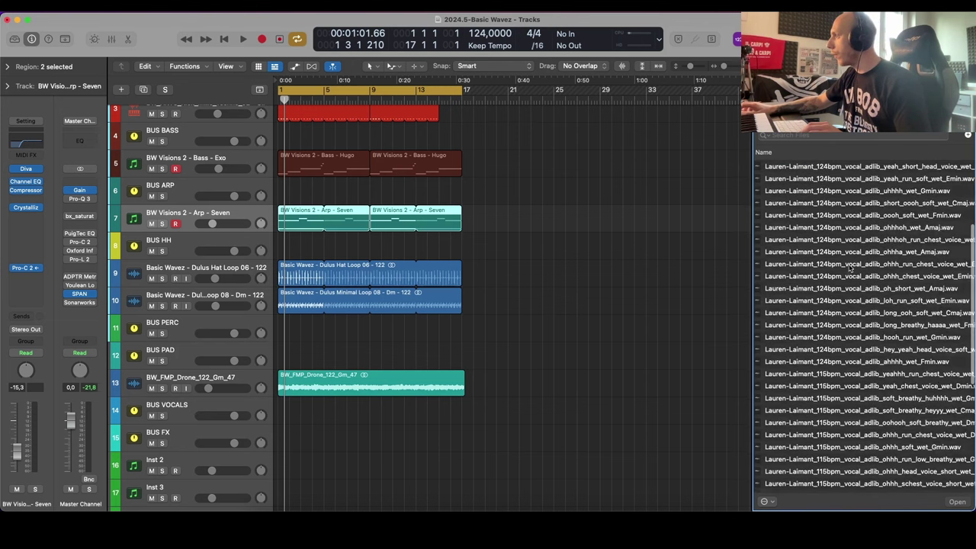
pyautogui.hscroll(1, 858, 328)
pyautogui.scroll(-3, 861, 335)
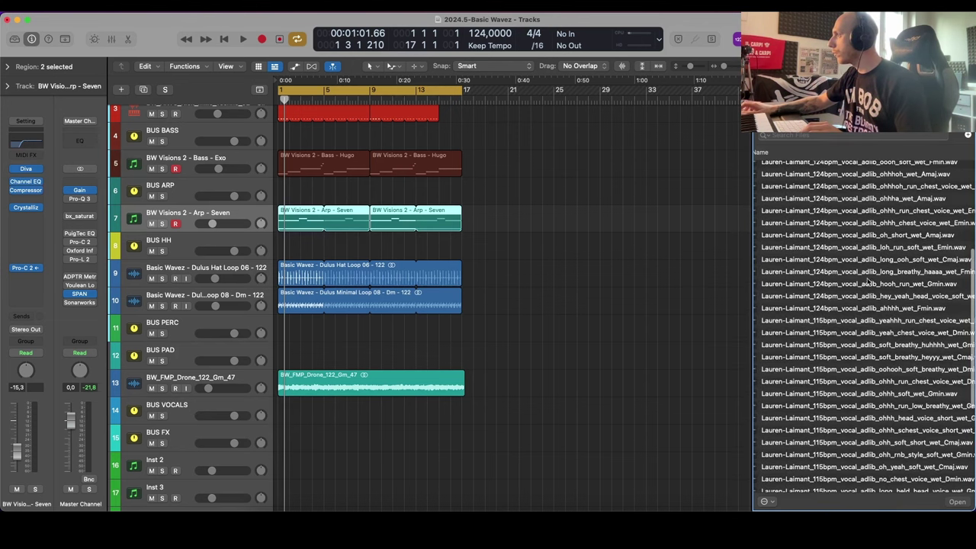
pyautogui.scroll(-5, 868, 282)
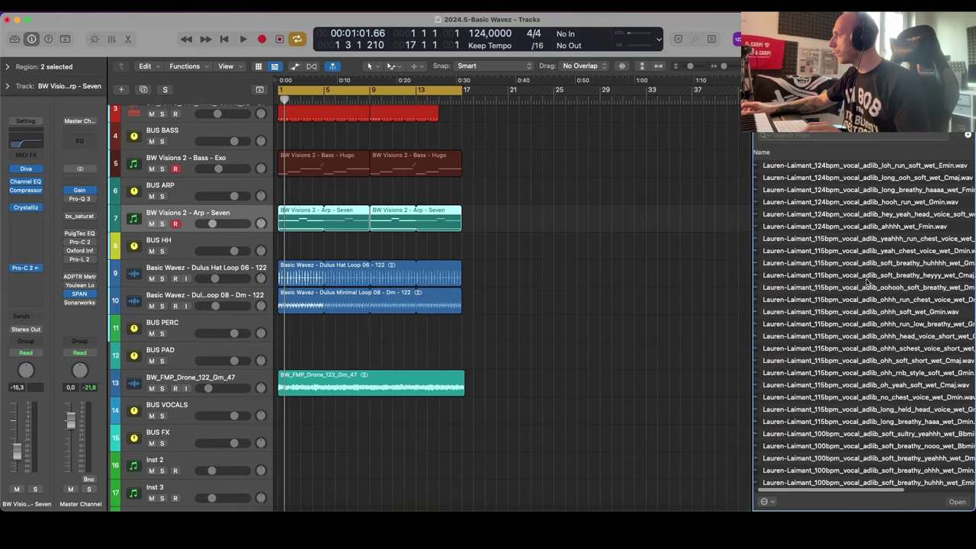
pyautogui.scroll(5, 868, 282)
pyautogui.hscroll(1, 868, 283)
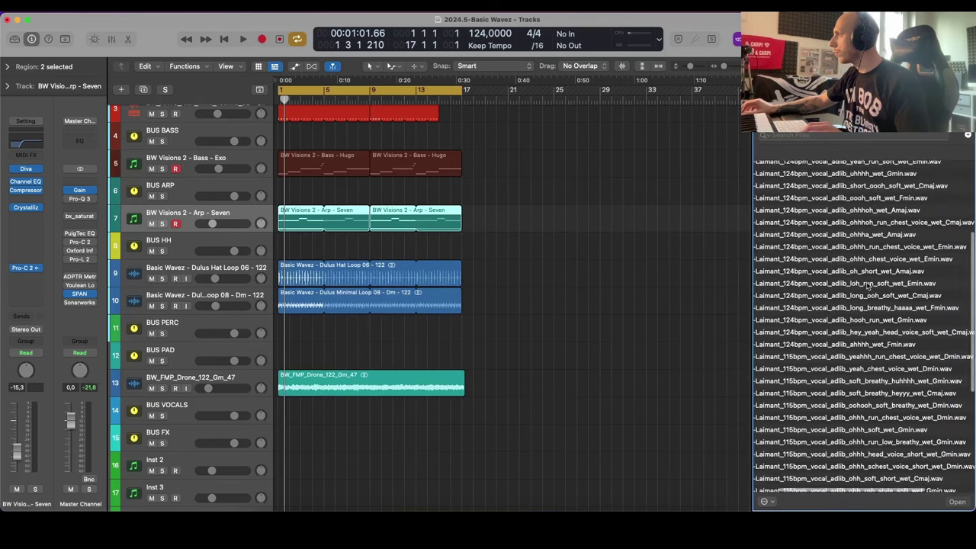
pyautogui.hscroll(-1, 868, 285)
pyautogui.scroll(3, 873, 278)
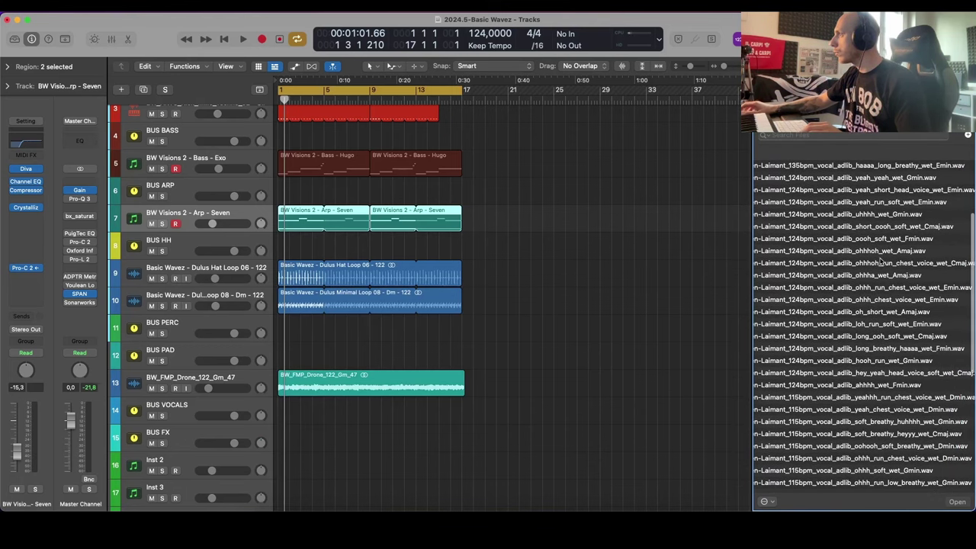
pyautogui.scroll(2, 903, 238)
pyautogui.click(903, 238)
pyautogui.scroll(2, 883, 272)
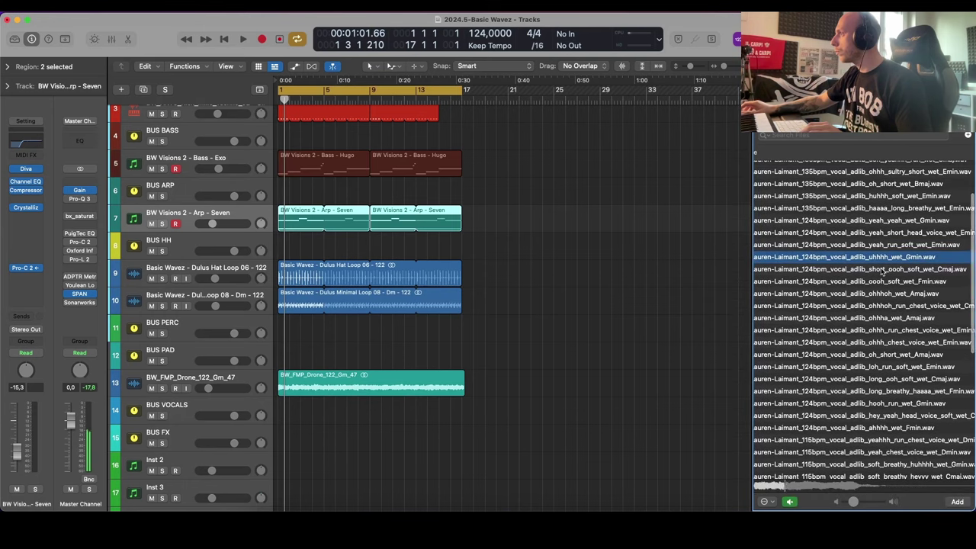
pyautogui.scroll(1, 898, 229)
# Step: Play the arrangement from the start while auditioning the uhhhh, yeah_run_soft and yeah_yeah adlibs over it, and stop playback
pyautogui.click(678, 270)
pyautogui.press('space')
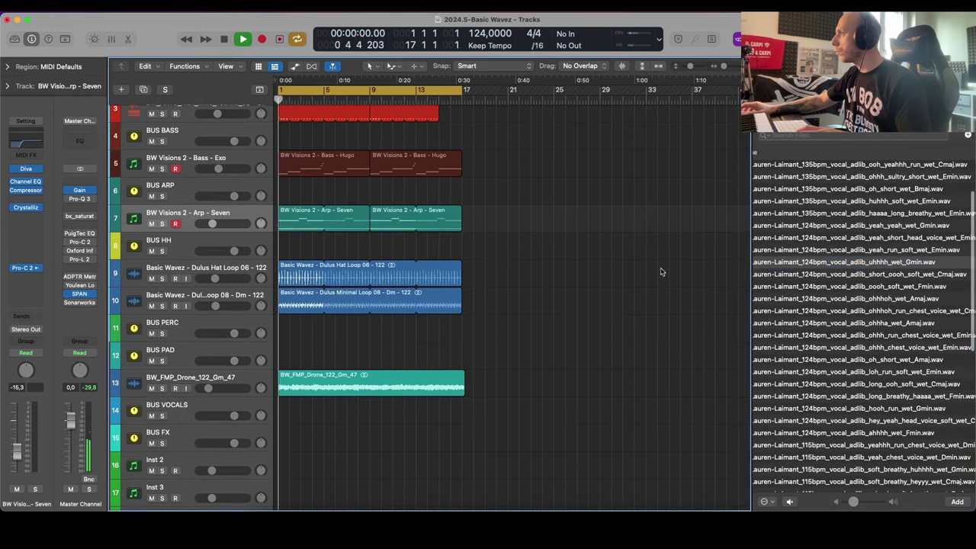
pyautogui.click(869, 264)
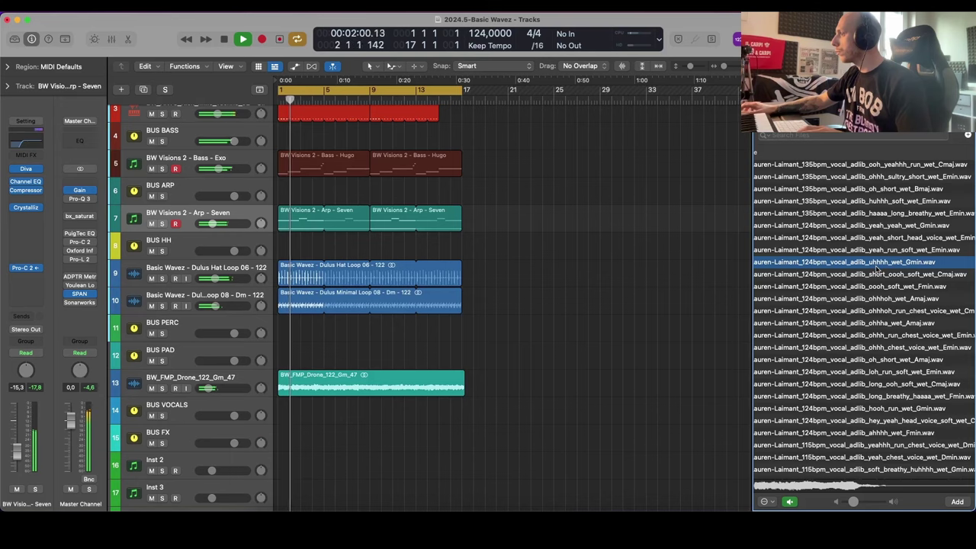
pyautogui.hscroll(-2, 866, 271)
pyautogui.click(883, 254)
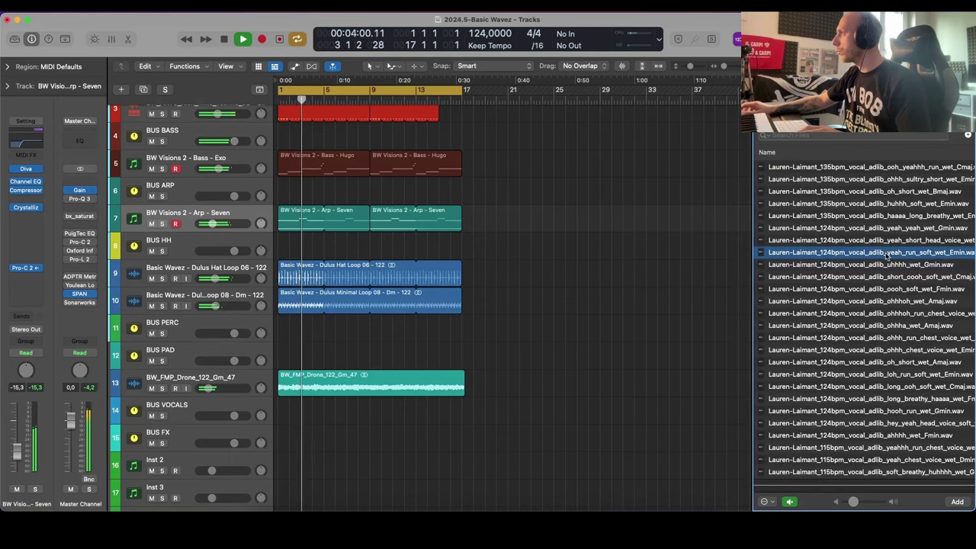
pyautogui.scroll(1, 886, 257)
pyautogui.press('Up')
pyautogui.press('Up')
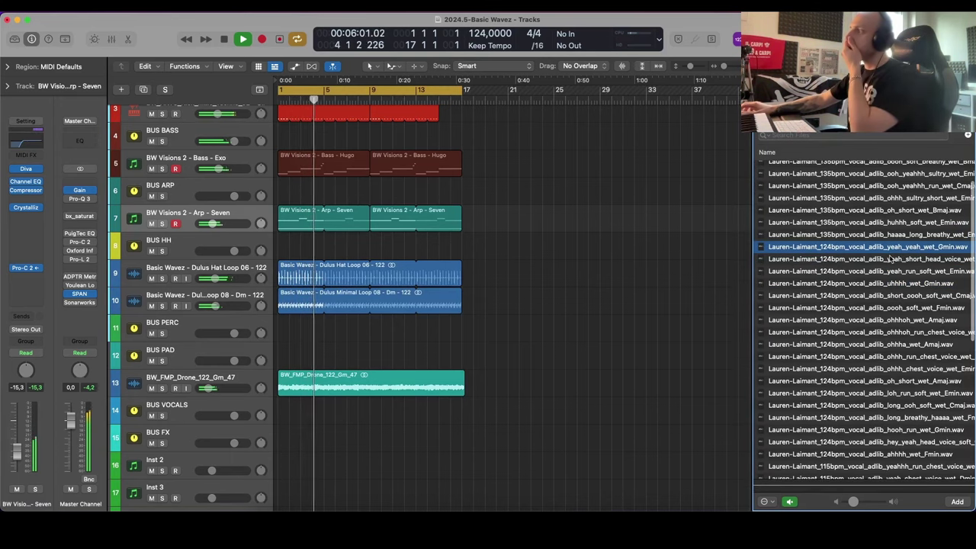
pyautogui.click(761, 271)
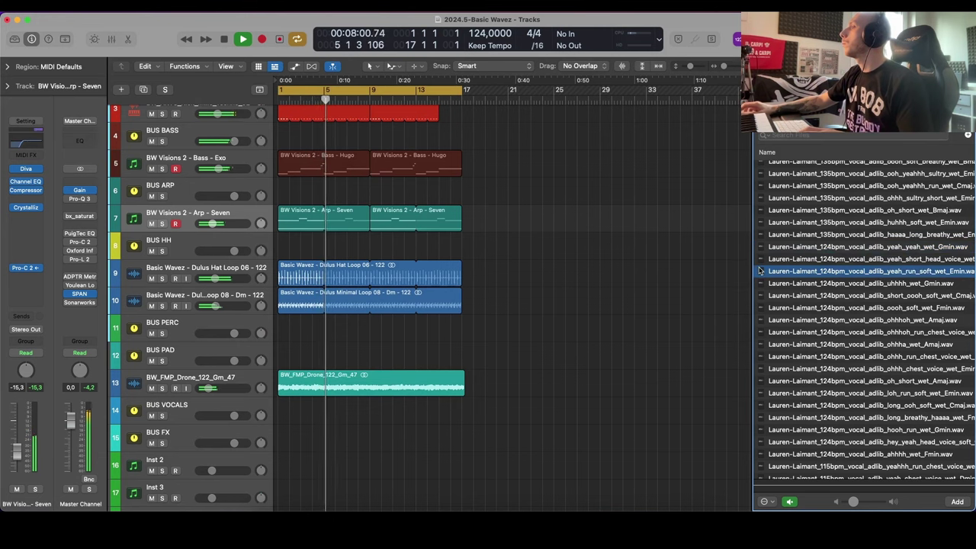
pyautogui.press('Up')
pyautogui.press('Up')
pyautogui.press('space')
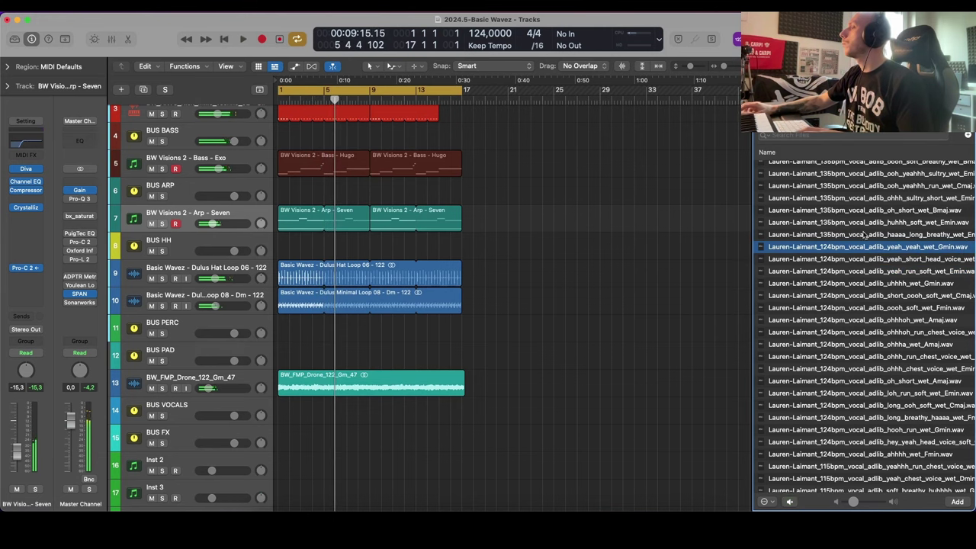
# Step: Preview the yeah_short_head_voice and uhhhh_wet_Gmin adlibs with the arrangement stopped
pyautogui.scroll(3, 862, 240)
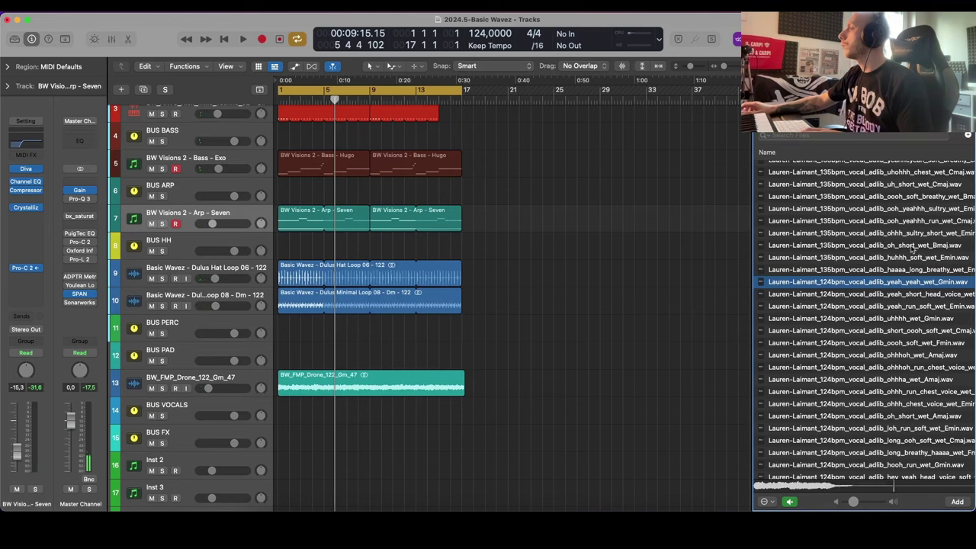
pyautogui.scroll(1, 912, 249)
pyautogui.hscroll(1, 899, 246)
pyautogui.hscroll(-1, 897, 246)
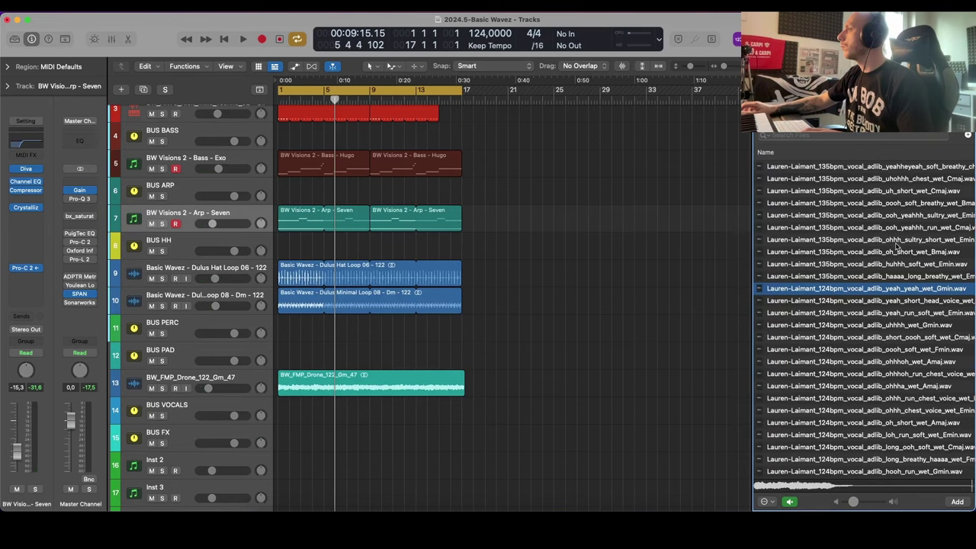
pyautogui.hscroll(-1, 895, 246)
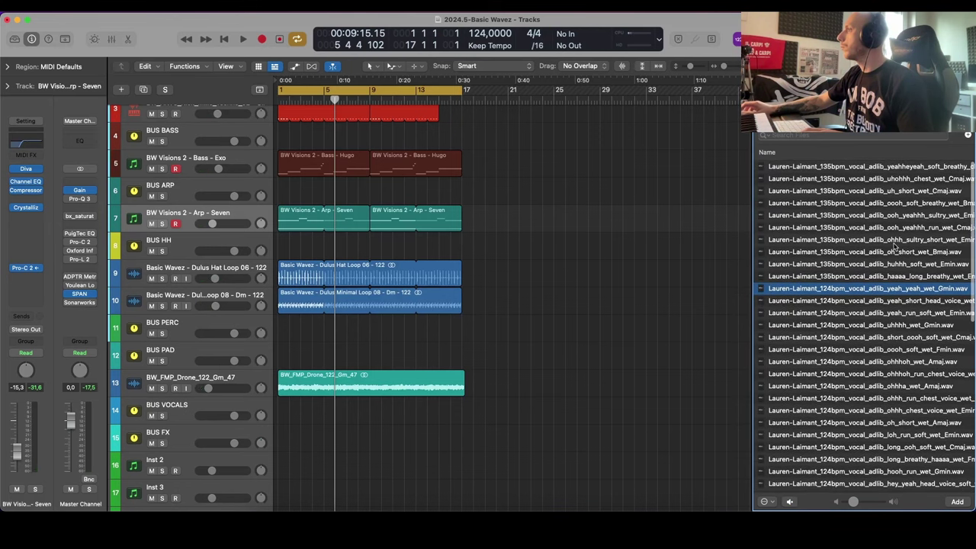
pyautogui.click(904, 304)
pyautogui.scroll(-3, 903, 304)
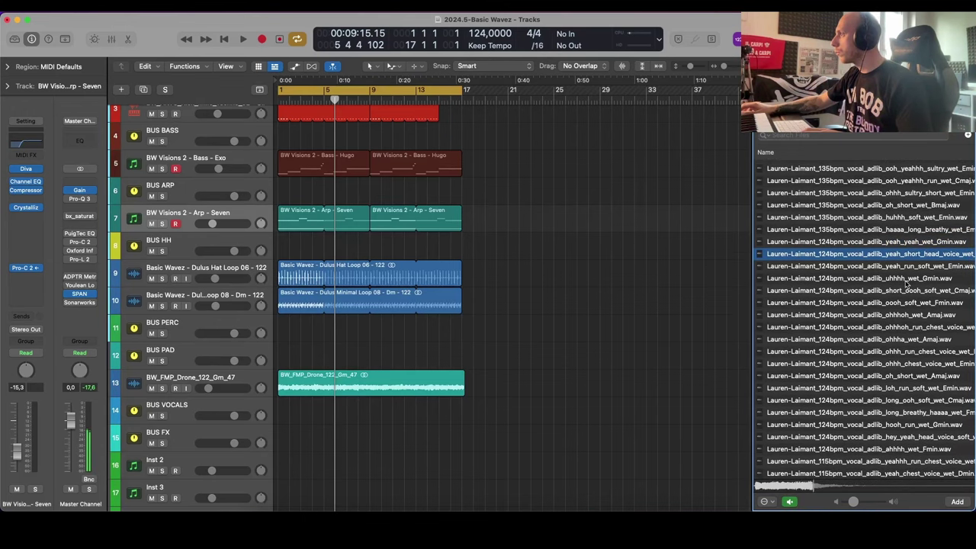
pyautogui.click(906, 281)
pyautogui.scroll(-3, 908, 300)
pyautogui.scroll(-1, 909, 303)
pyautogui.hscroll(1, 909, 303)
pyautogui.scroll(-1, 910, 296)
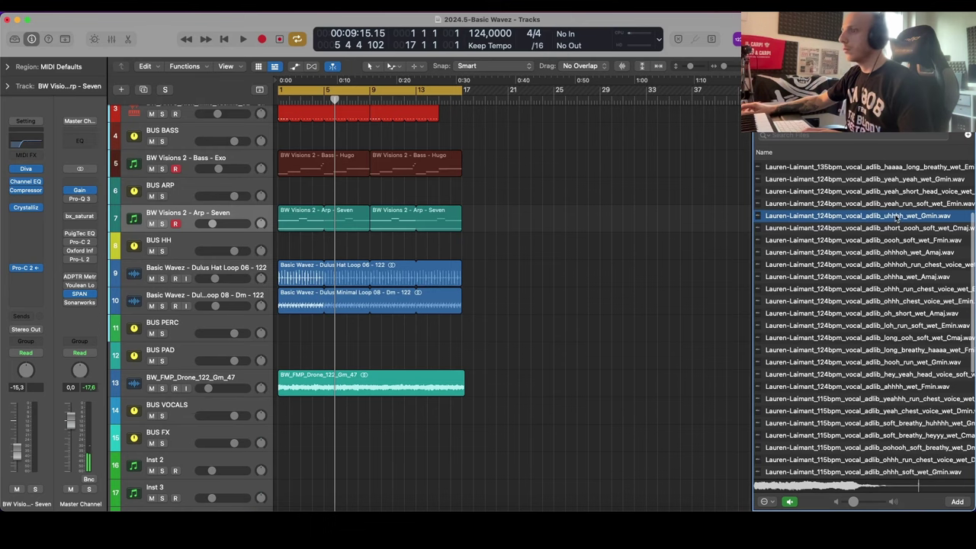
# Step: Place the uhhhh_wet_Gmin adlib at bar 5 on a new audio track and move that track directly above BUS VOCALS
pyautogui.moveTo(896, 217); pyautogui.dragTo(328, 480)
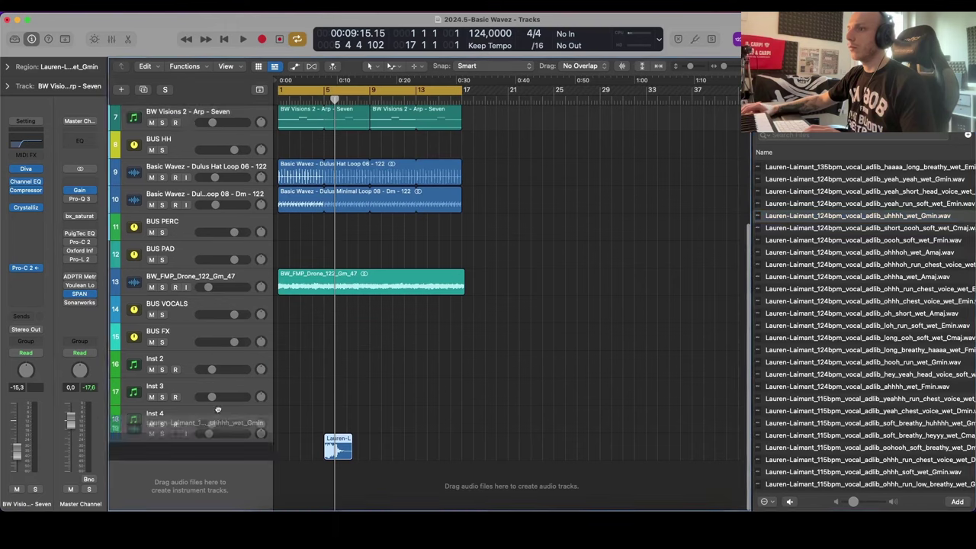
pyautogui.moveTo(218, 411); pyautogui.dragTo(231, 306)
pyautogui.click(373, 366)
# Step: Play the arrangement from the start and insert the ValhallaVintageVerb reverb on the uhhhh adlib track
pyautogui.press('space')
pyautogui.scroll(2, 377, 367)
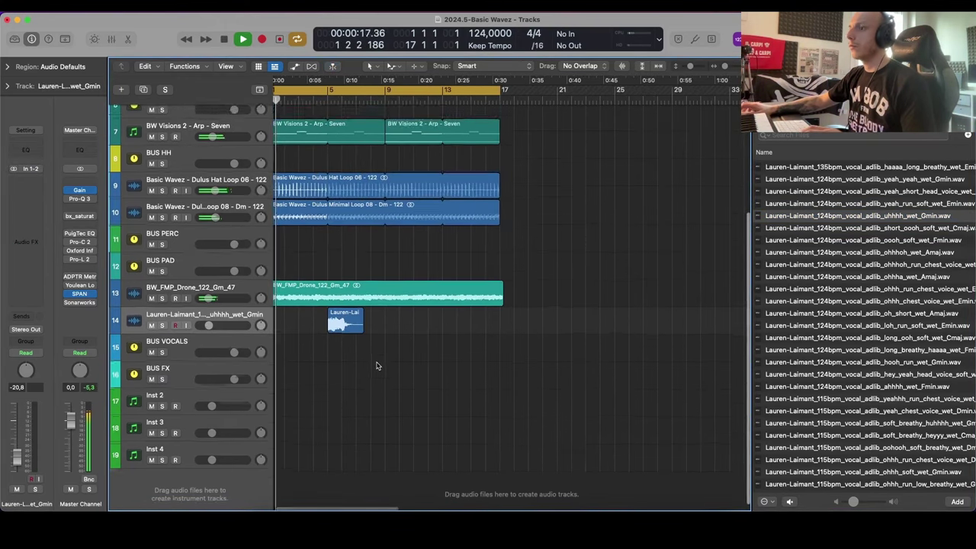
pyautogui.click(26, 224)
pyautogui.moveTo(48, 417)
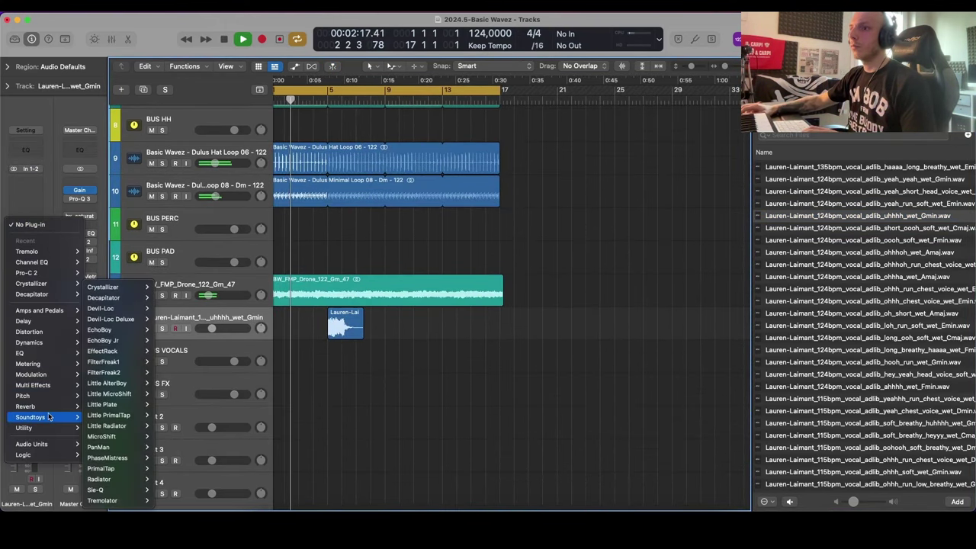
pyautogui.click(122, 460)
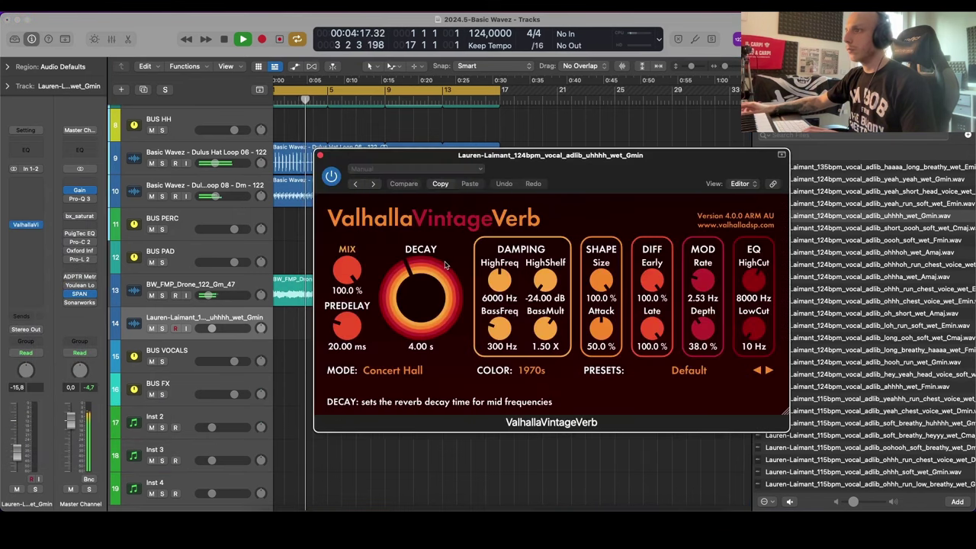
# Step: Set the reverb to 27.4% mix, 5.38 s decay, 400 Hz low cut and 15880 Hz high cut, and close the plug-in
pyautogui.moveTo(347, 272); pyautogui.dragTo(349, 365)
pyautogui.moveTo(423, 301); pyautogui.dragTo(423, 293)
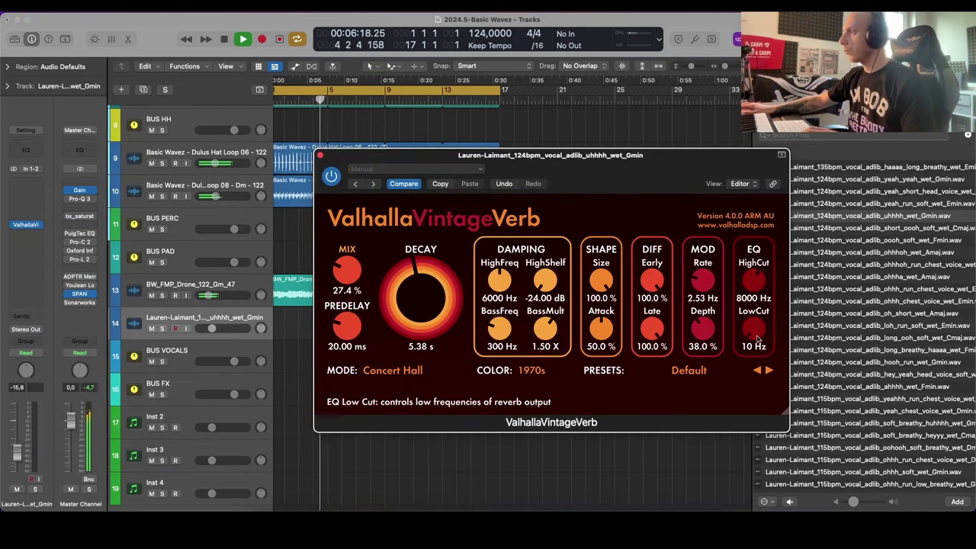
pyautogui.moveTo(757, 337); pyautogui.dragTo(757, 303)
pyautogui.moveTo(755, 283); pyautogui.dragTo(754, 230)
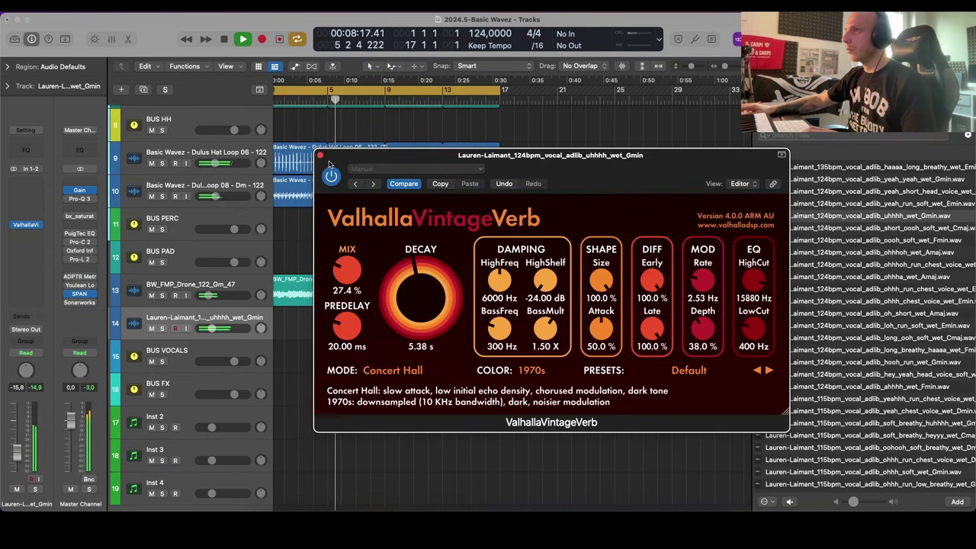
pyautogui.click(319, 155)
# Step: Stop playback and transpose the uhhhh adlib region by -12 semitones
pyautogui.scroll(3, 403, 296)
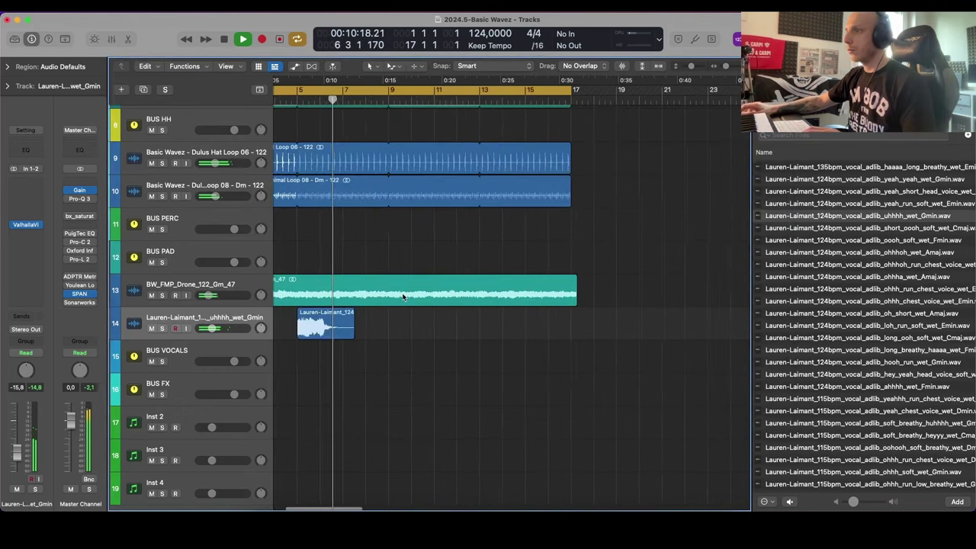
pyautogui.hscroll(-3, 403, 296)
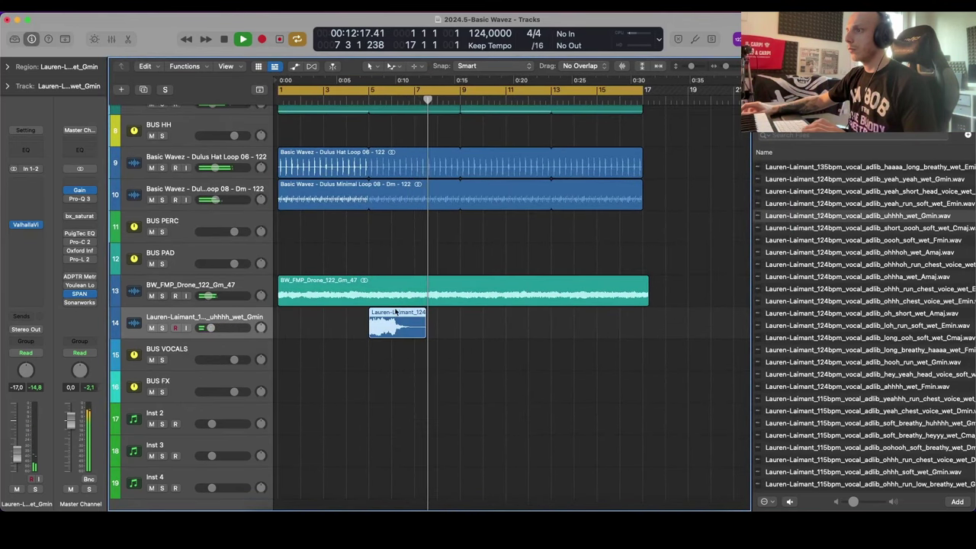
pyautogui.press('space')
pyautogui.click(6, 67)
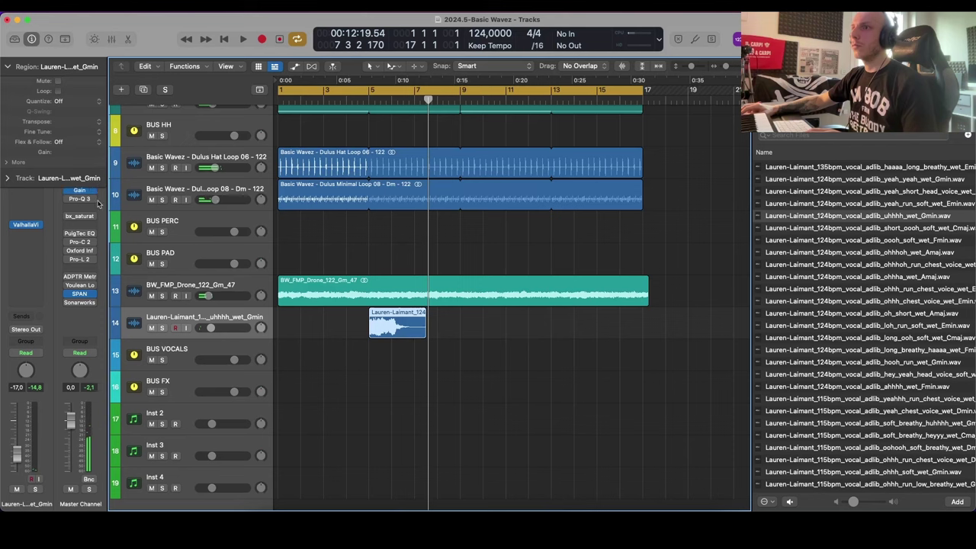
pyautogui.click(99, 122)
pyautogui.press('Return')
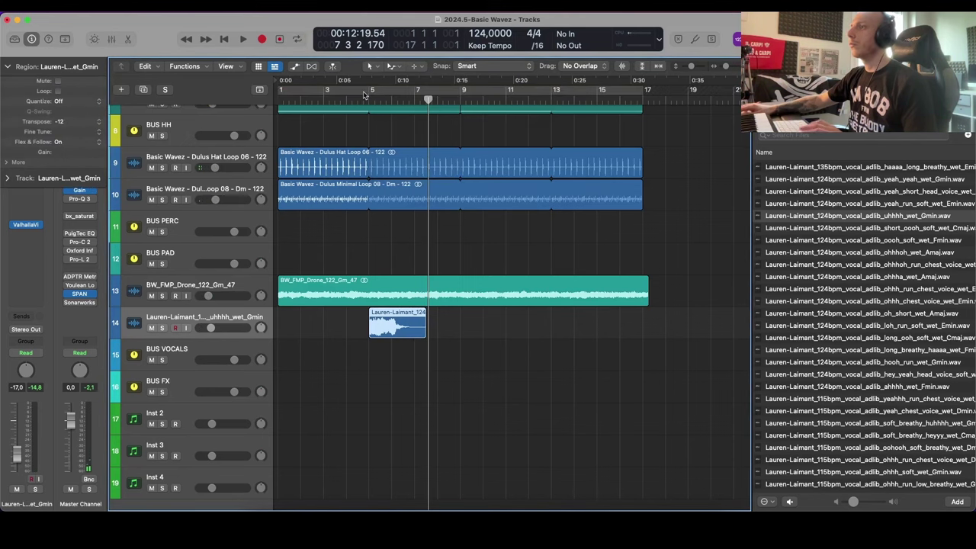
# Step: Play back the uhhhh adlib section and reset the region's transposition to 0 semitones
pyautogui.press('space')
pyautogui.press('super+Right')
pyautogui.press('super+Right')
pyautogui.press('super+Down')
pyautogui.press('super+Down')
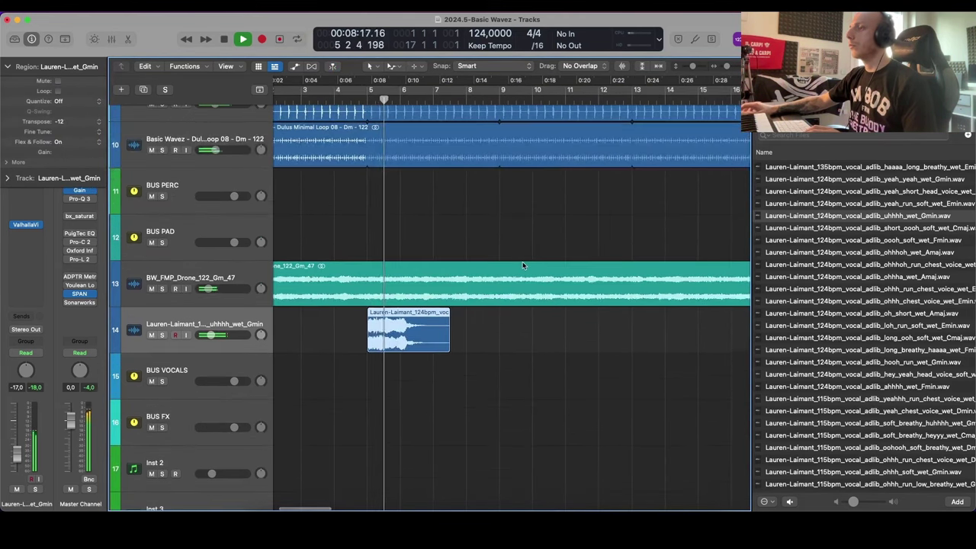
pyautogui.doubleClick(61, 122)
pyautogui.write('0')
pyautogui.press('Return')
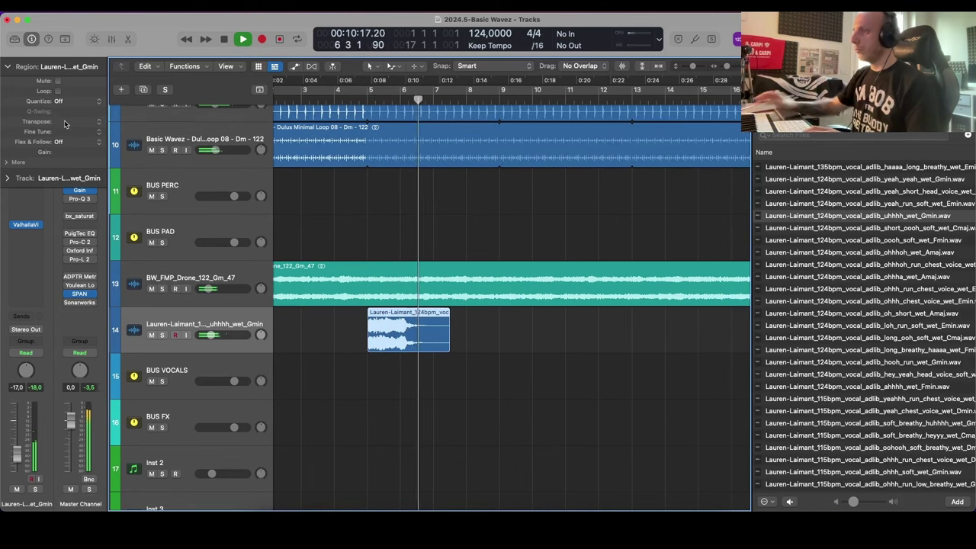
# Step: Stop playback, insert Little AlterBoy before the reverb on the adlib track, lower its formant below zero and close the plug-in
pyautogui.press('space')
pyautogui.press('space')
pyautogui.click(8, 66)
pyautogui.press('space')
pyautogui.click(26, 190)
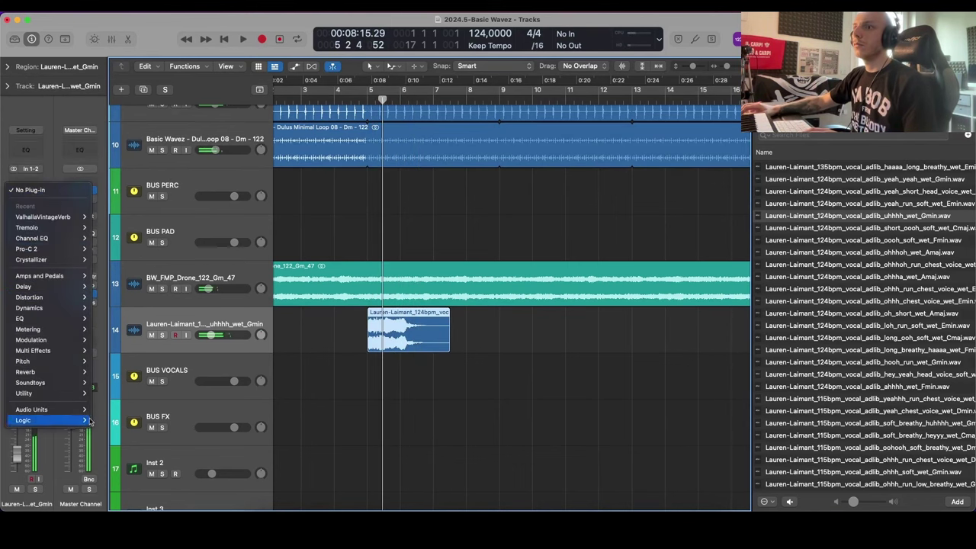
pyautogui.moveTo(61, 383)
pyautogui.moveTo(137, 384)
pyautogui.click(172, 384)
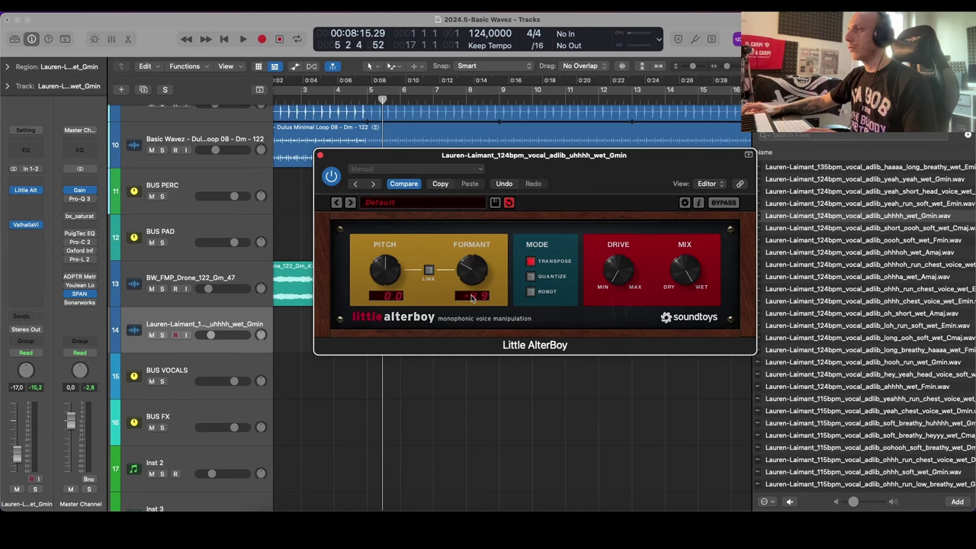
pyautogui.click(321, 156)
# Step: Play the arrangement and lower the uhhhh adlib track's volume to -23.5 dB
pyautogui.press('z')
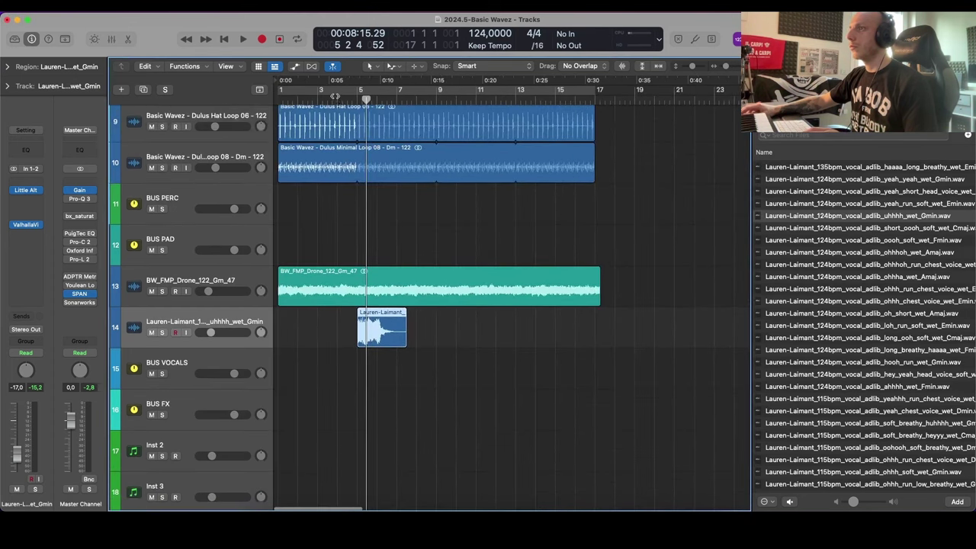
pyautogui.press('space')
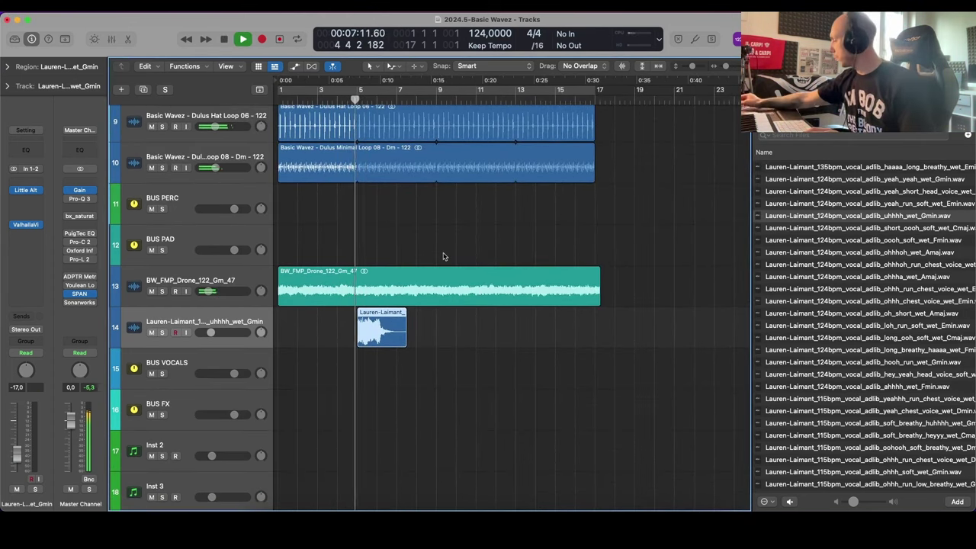
pyautogui.scroll(-3, 456, 264)
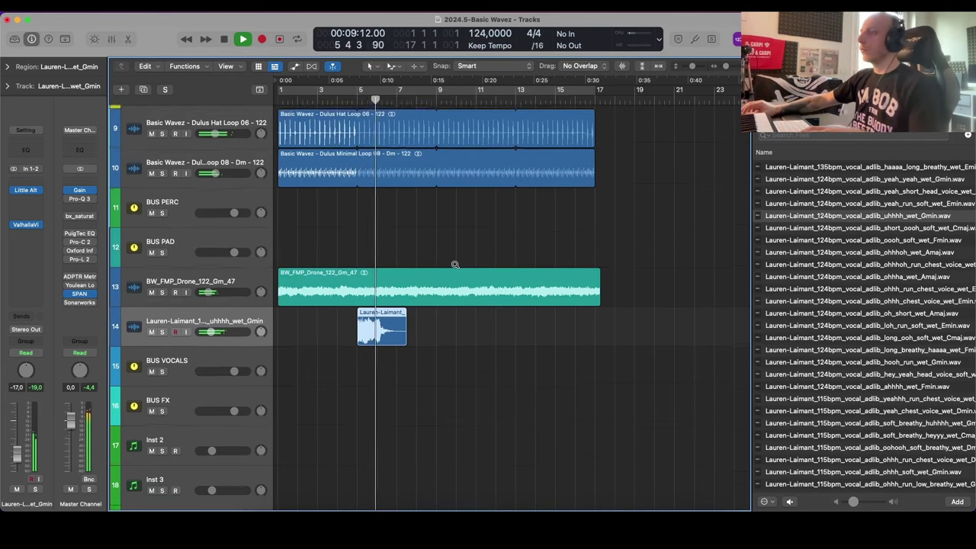
pyautogui.moveTo(211, 328); pyautogui.dragTo(207, 328)
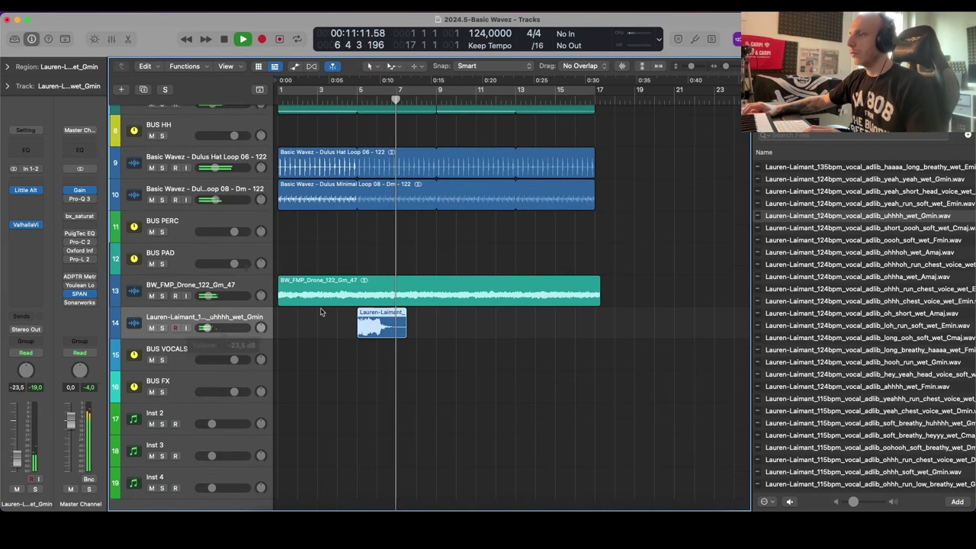
pyautogui.scroll(-3, 432, 314)
pyautogui.press('z')
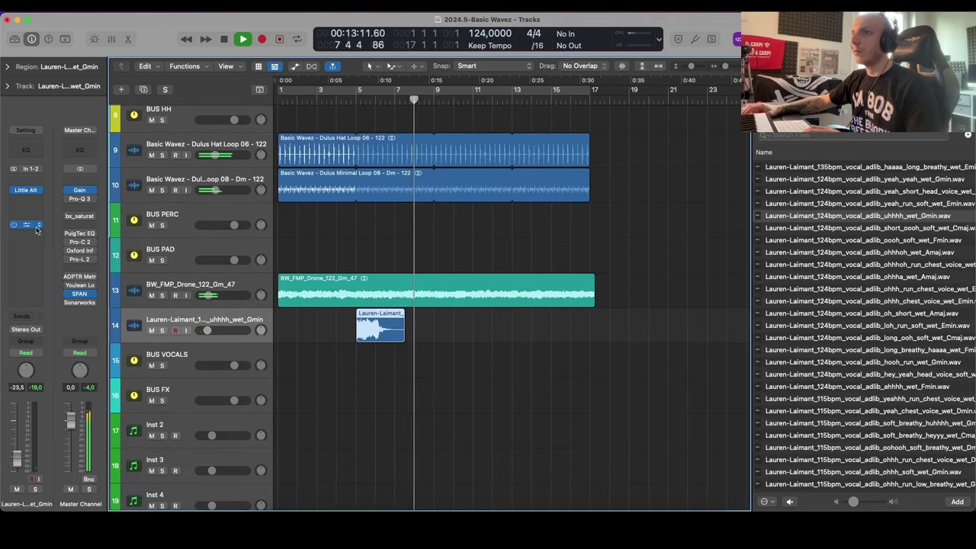
# Step: Insert Crystallizer between Little AlterBoy and the reverb on the adlib track, adjust it with its Tweak section expanded and close it
pyautogui.click(30, 210)
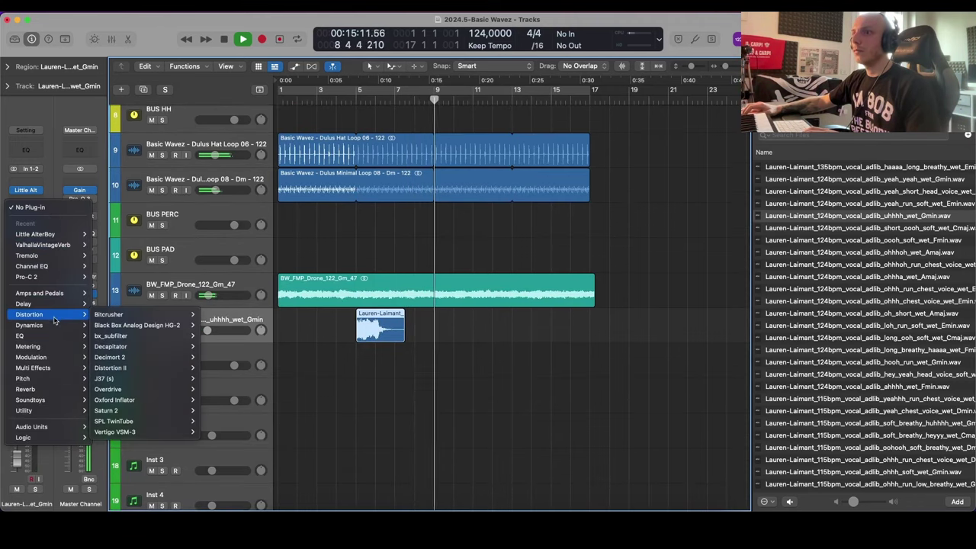
pyautogui.moveTo(46, 303)
pyautogui.click(145, 305)
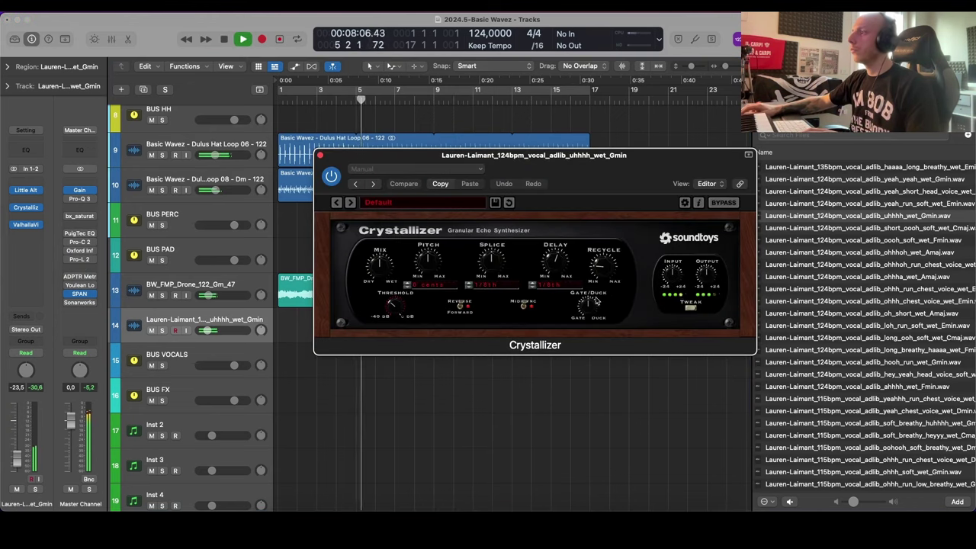
pyautogui.click(691, 308)
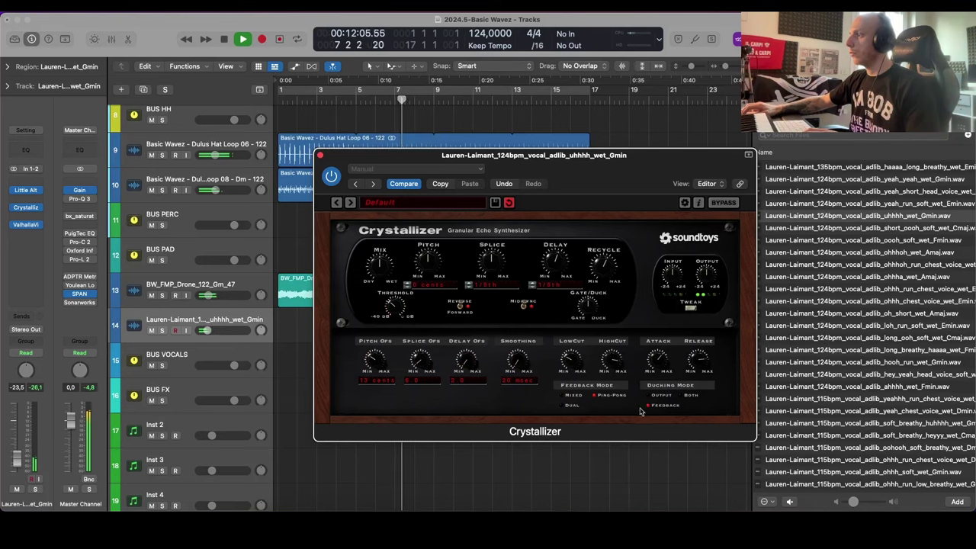
pyautogui.click(321, 154)
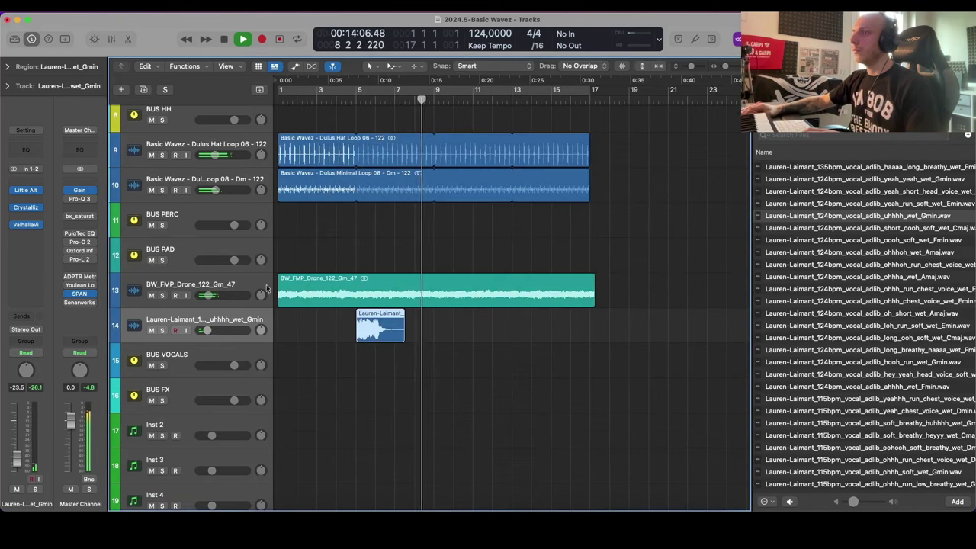
# Step: Stop playback, solo the BW_FMP_Drone_122_Gm_47 track and play it from the start
pyautogui.press('space')
pyautogui.click(227, 284)
pyautogui.press('s')
pyautogui.press('Return')
pyautogui.press('space')
pyautogui.press('space')
# Step: Insert a Channel EQ on the drone track, raise its low cut to between 300 and 400 Hz and close the plug-in
pyautogui.click(28, 202)
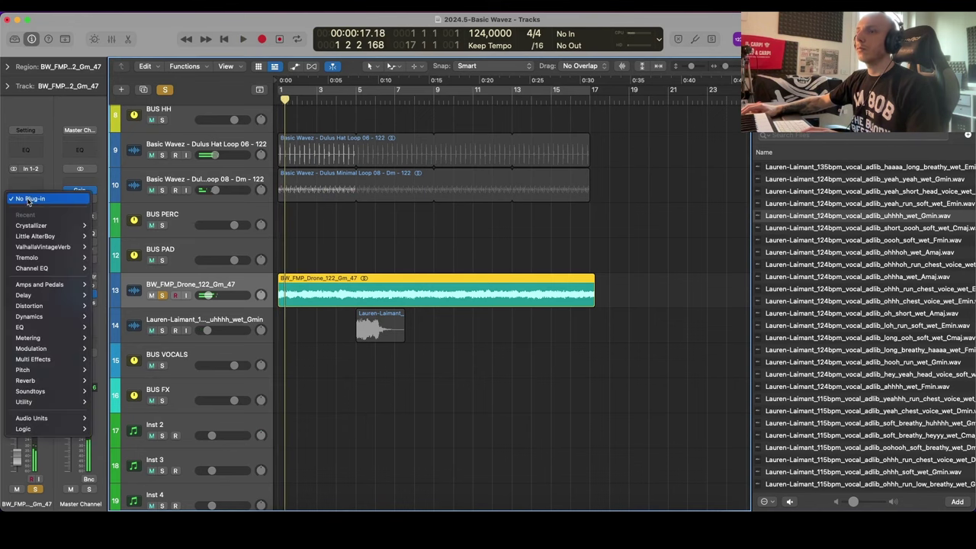
pyautogui.click(31, 268)
pyautogui.press('space')
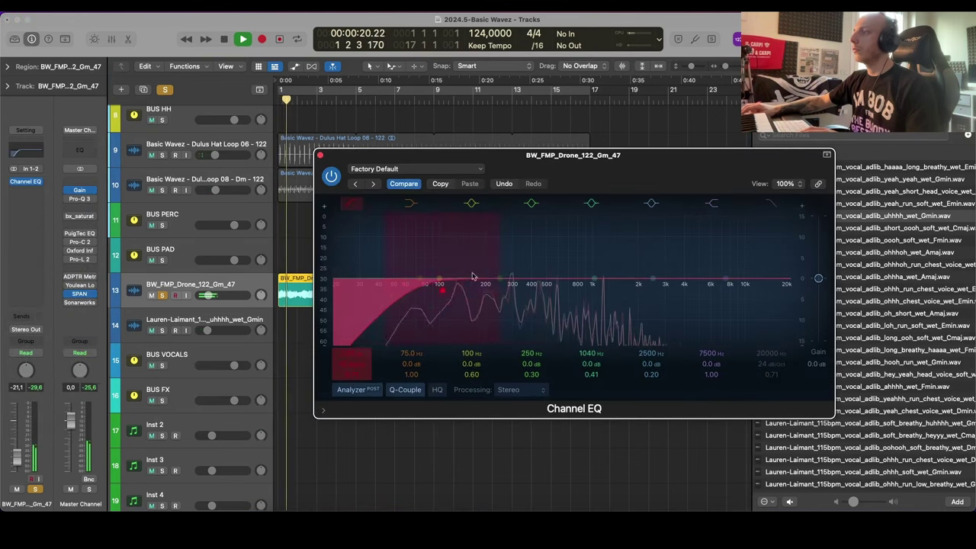
pyautogui.moveTo(472, 276); pyautogui.dragTo(550, 276)
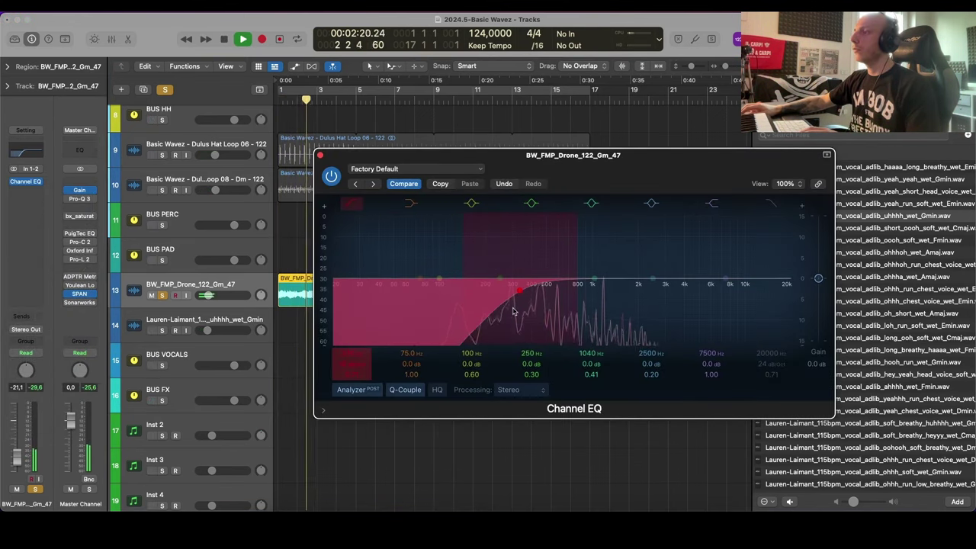
pyautogui.click(321, 155)
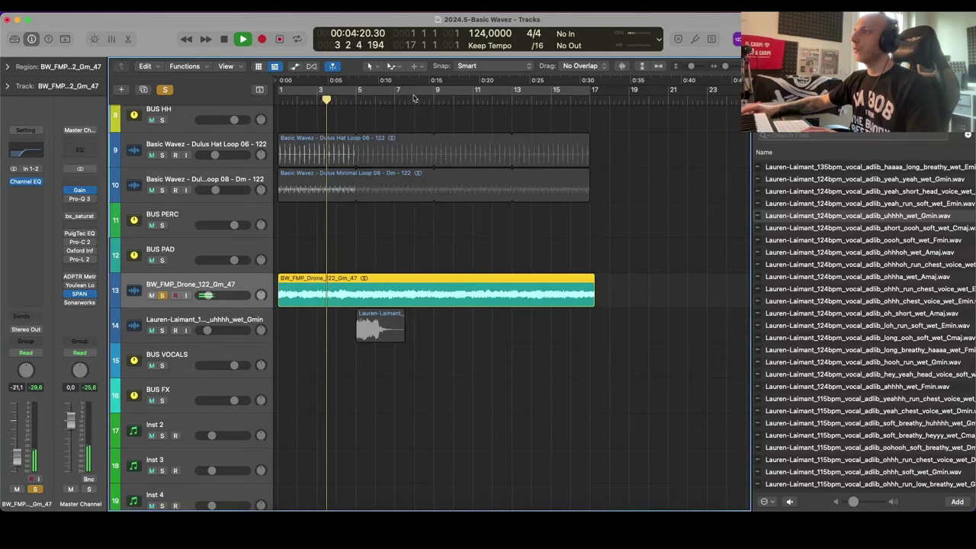
# Step: Insert ShaperBox 3 after the Channel EQ on the drone track and load its Gated Sequence preset
pyautogui.click(26, 193)
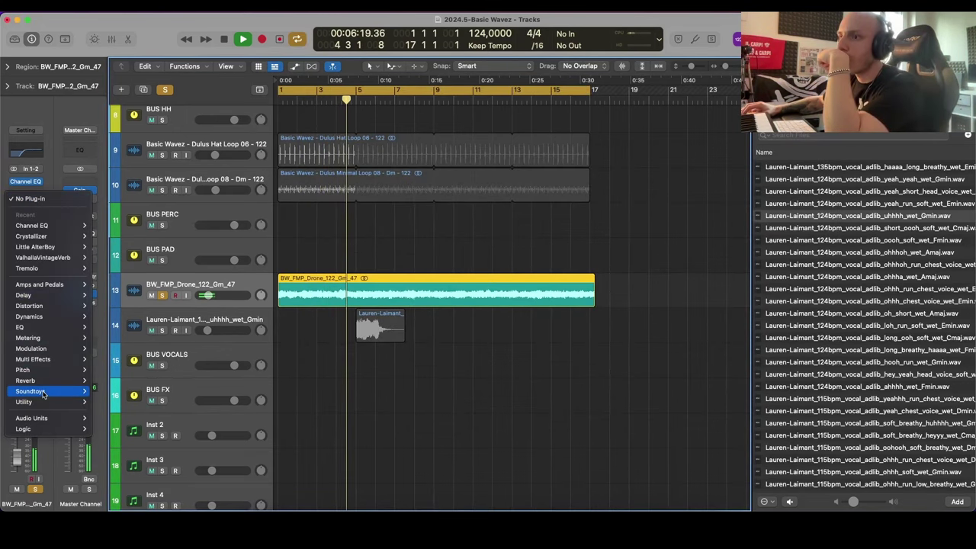
pyautogui.click(196, 429)
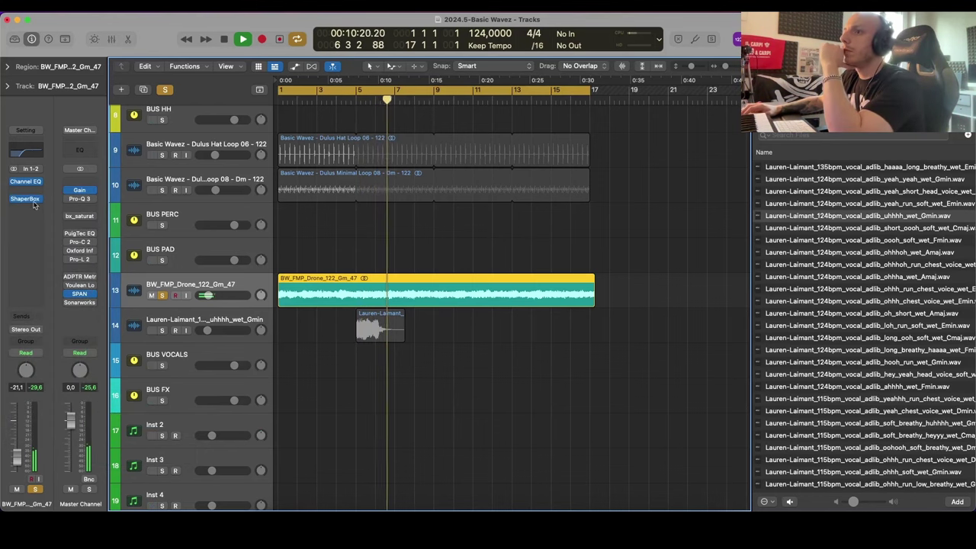
pyautogui.click(27, 199)
pyautogui.moveTo(530, 179); pyautogui.dragTo(496, 138)
pyautogui.click(523, 164)
pyautogui.click(649, 348)
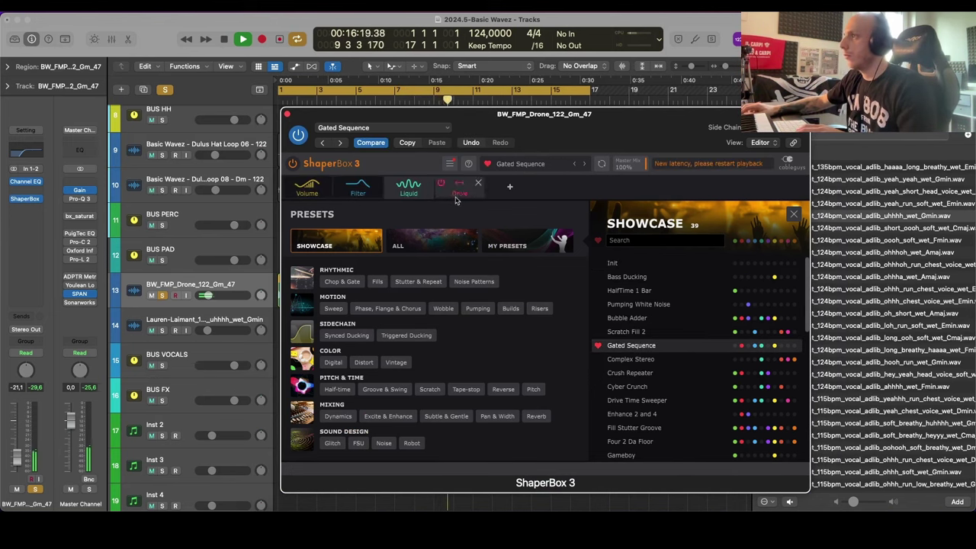
# Step: Turn off the Drive and Liquid shapers in the drone's Gated Sequence preset
pyautogui.click(442, 184)
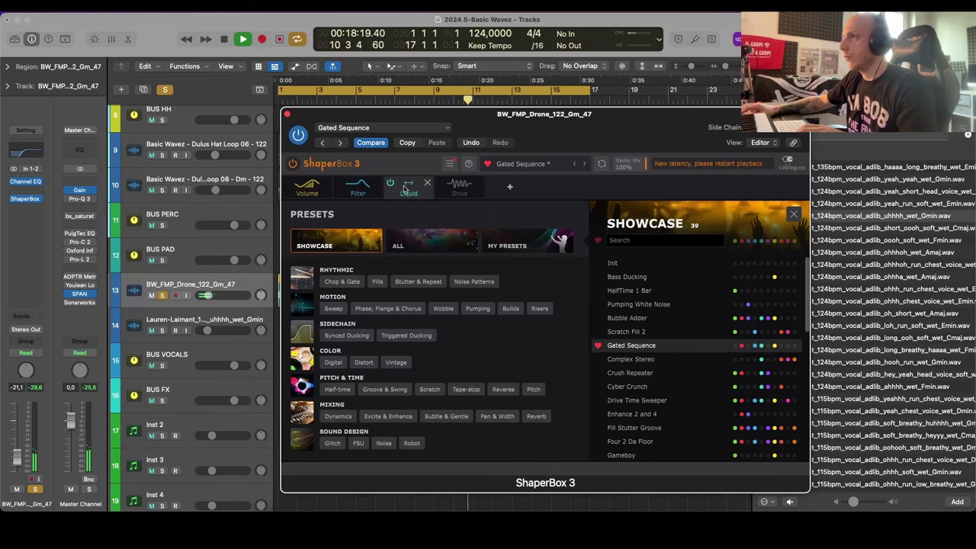
pyautogui.click(390, 185)
pyautogui.moveTo(621, 120); pyautogui.dragTo(601, 90)
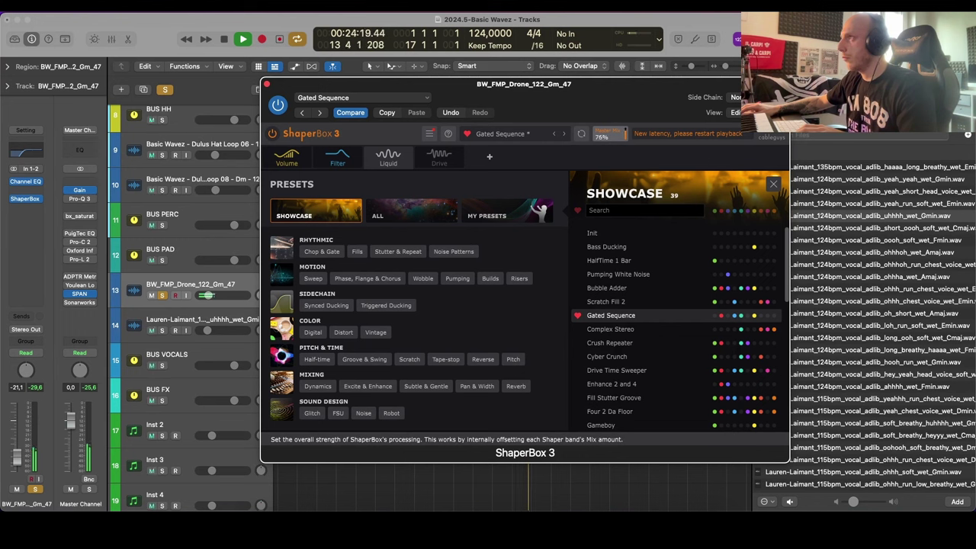
# Step: Insert a stereo ValhallaDelay after ShaperBox 3 on the drone track
pyautogui.click(25, 235)
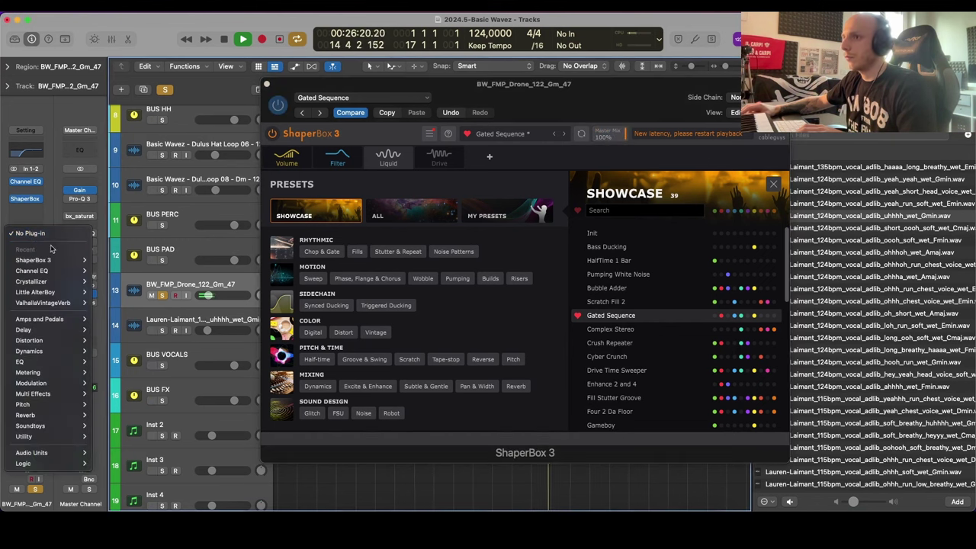
pyautogui.moveTo(24, 329)
pyautogui.moveTo(115, 395)
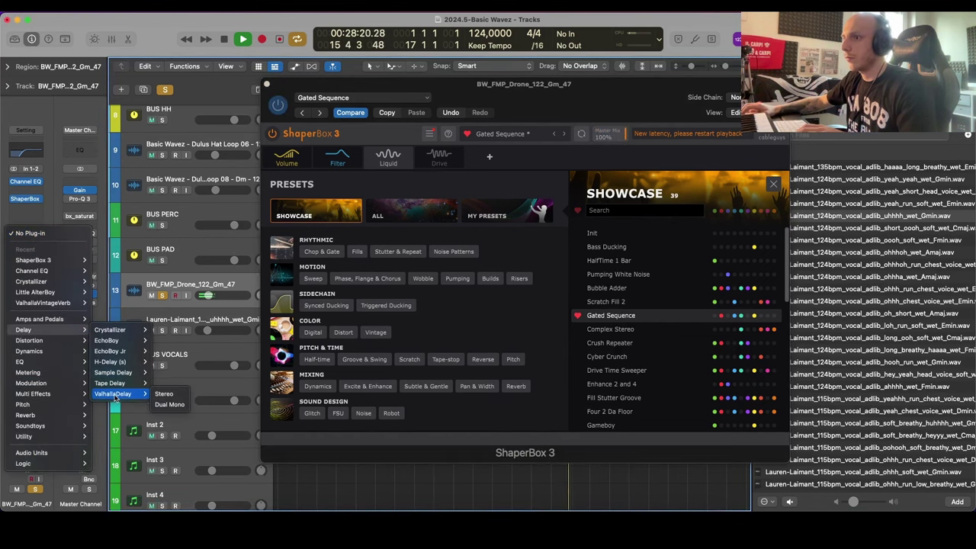
pyautogui.click(164, 393)
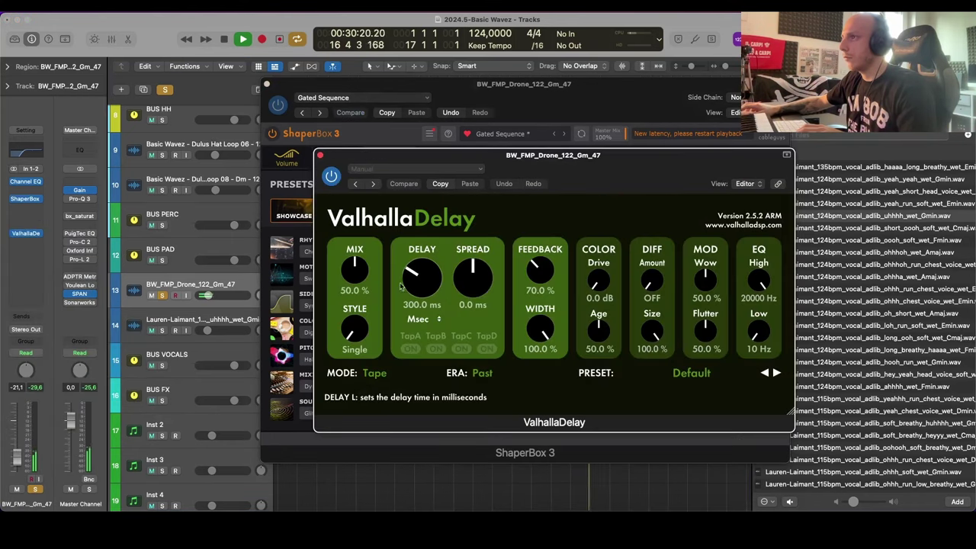
# Step: Set the delay to 33.7% mix, 346 ms, EQ high 13820 Hz and EQ low 360 Hz, and close the plug-in
pyautogui.moveTo(354, 280); pyautogui.dragTo(345, 296)
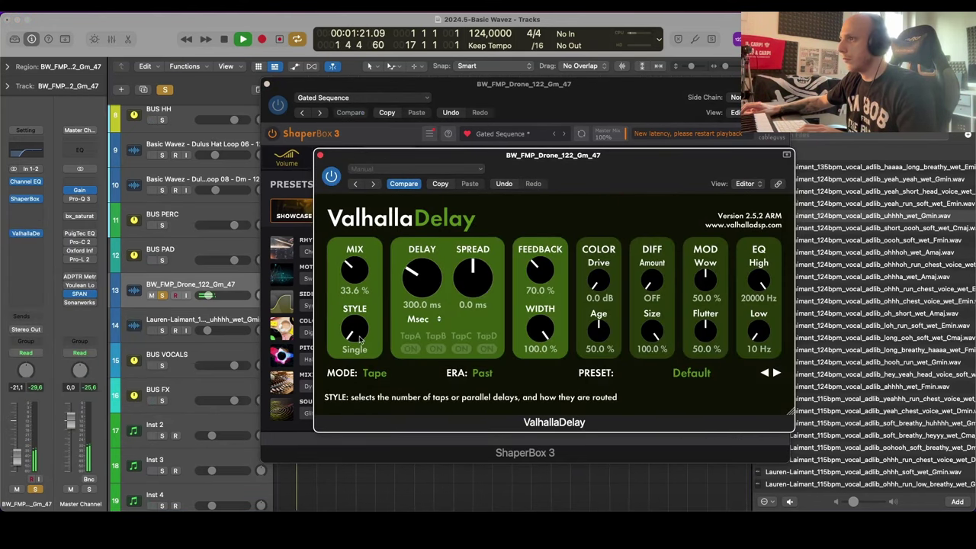
pyautogui.moveTo(421, 284); pyautogui.dragTo(422, 276)
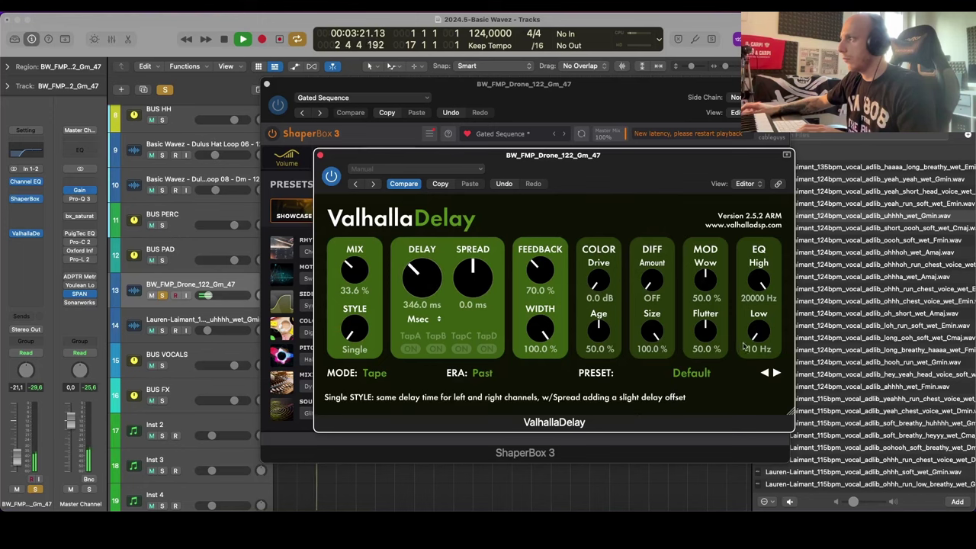
pyautogui.moveTo(759, 279); pyautogui.dragTo(759, 289)
pyautogui.moveTo(755, 347); pyautogui.dragTo(751, 334)
pyautogui.moveTo(360, 270); pyautogui.dragTo(359, 268)
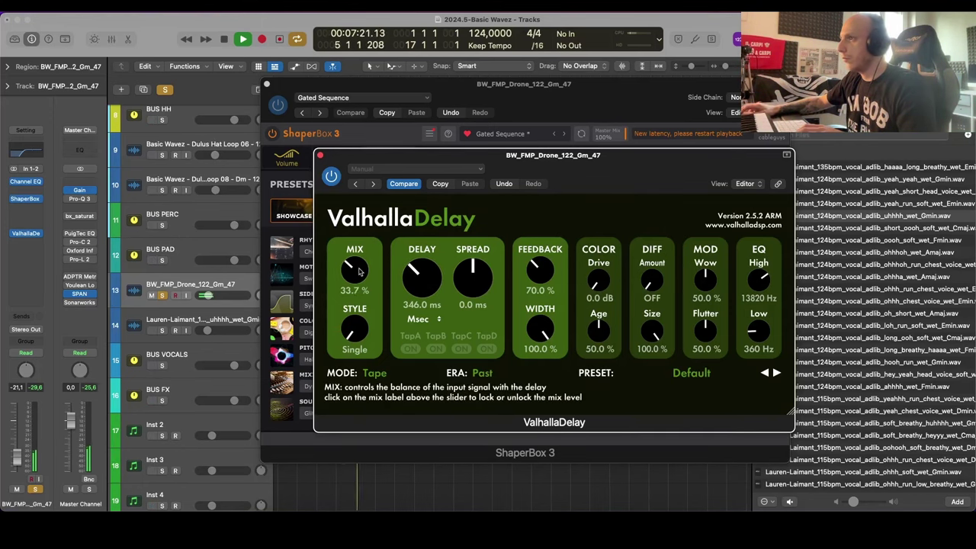
pyautogui.click(320, 155)
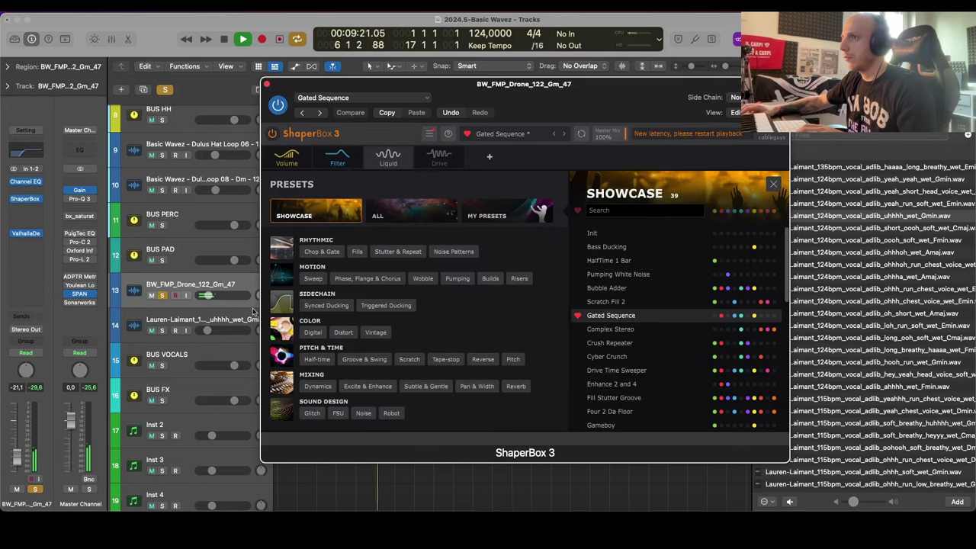
# Step: Close ShaperBox 3, unsolo the drone track and raise its volume to -13.2 dB
pyautogui.click(267, 84)
pyautogui.scroll(-3, 479, 297)
pyautogui.press('s')
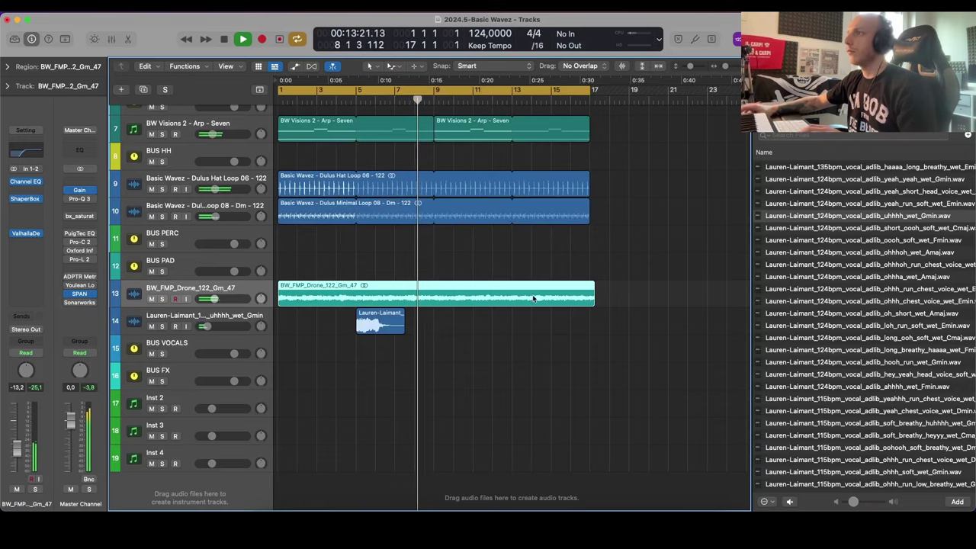
# Step: Stop playback, marquee-select bars 1 to 17 from the kick track through the adlib track and repeat that section once from bar 17
pyautogui.scroll(5, 534, 302)
pyautogui.scroll(-3, 424, 275)
pyautogui.hscroll(-3, 419, 282)
pyautogui.scroll(4, 417, 289)
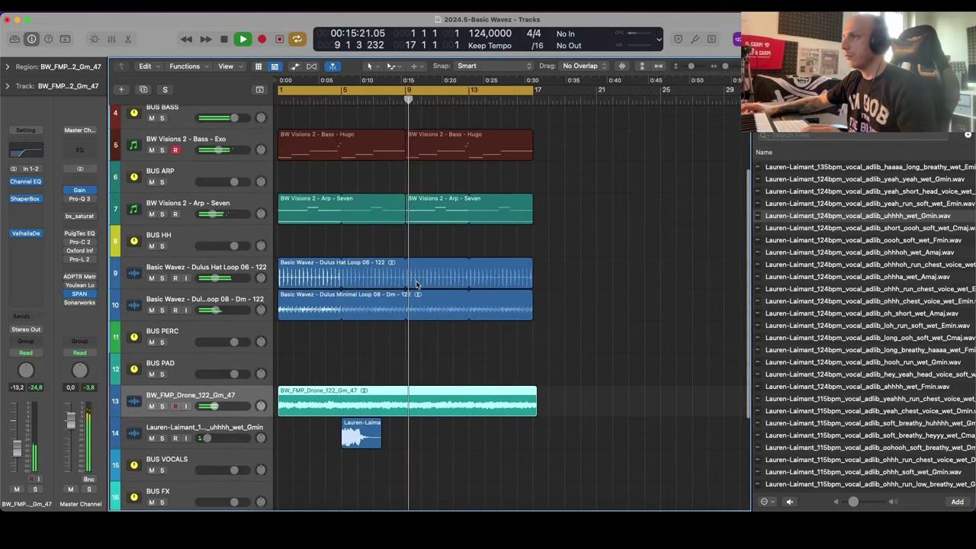
pyautogui.click(556, 332)
pyautogui.press('super+Up')
pyautogui.press('super+Up')
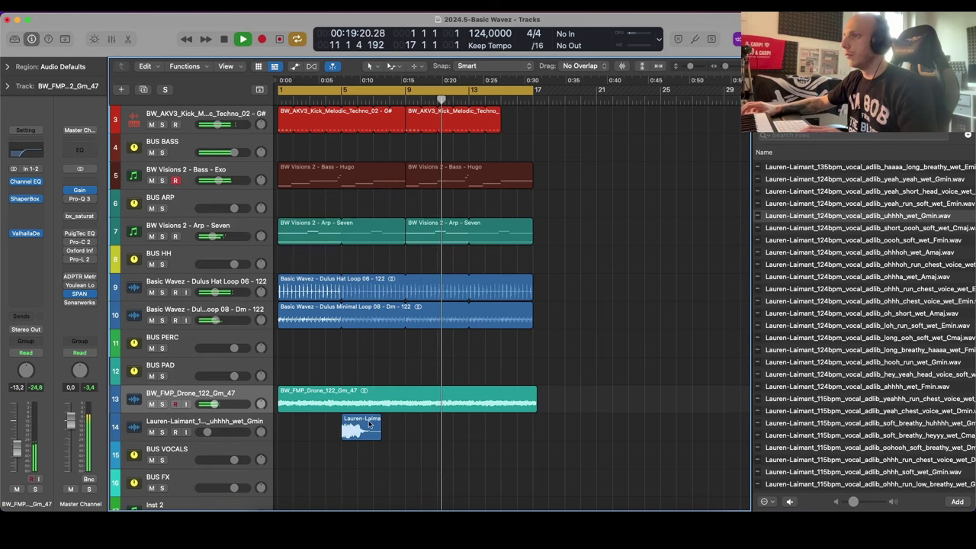
pyautogui.scroll(2, 408, 399)
pyautogui.press('space')
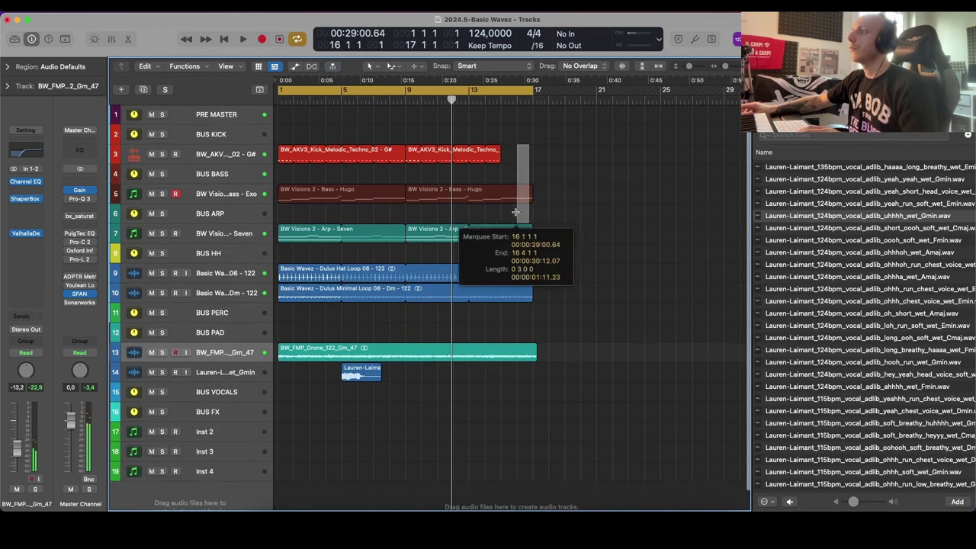
pyautogui.moveTo(534, 155); pyautogui.dragTo(294, 383)
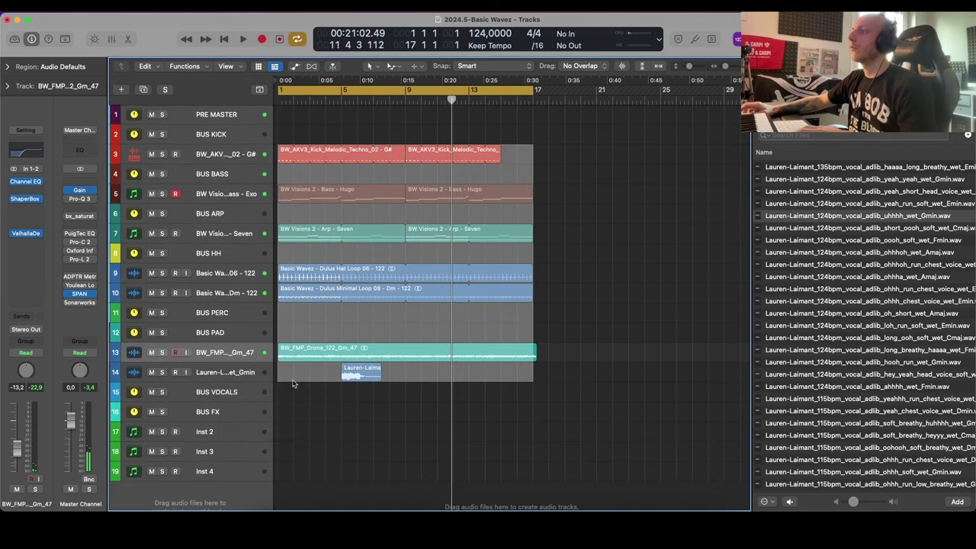
pyautogui.press('super+r')
pyautogui.press('super+Left')
pyautogui.press('super+Left')
pyautogui.press('super+Left')
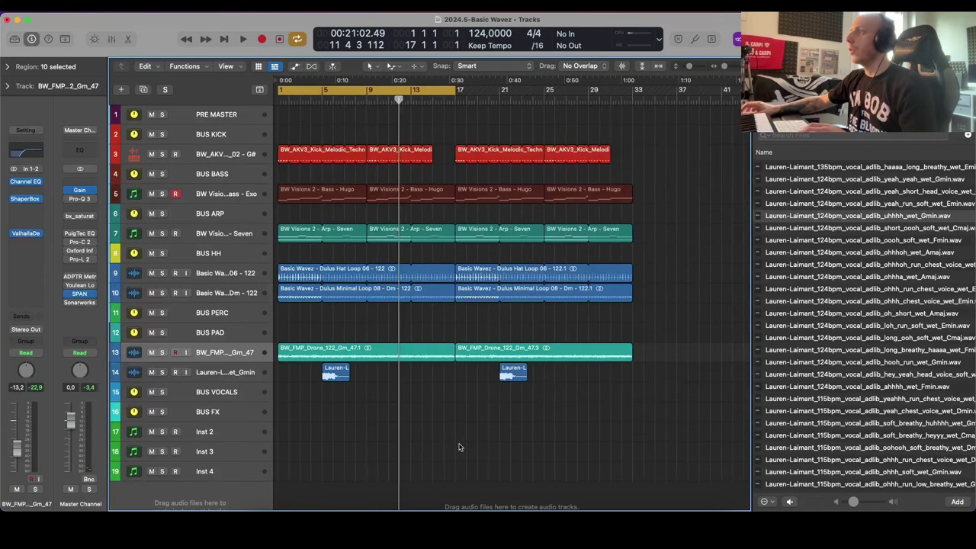
# Step: Add a software instrument track next to the arp track and move it directly under BUS ARP, above the arp
pyautogui.press('super+Right')
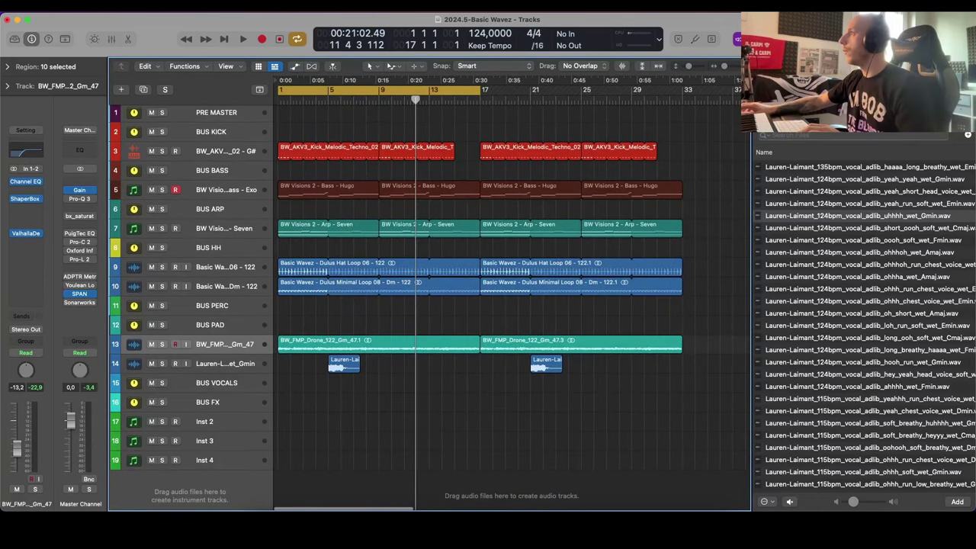
pyautogui.click(765, 90)
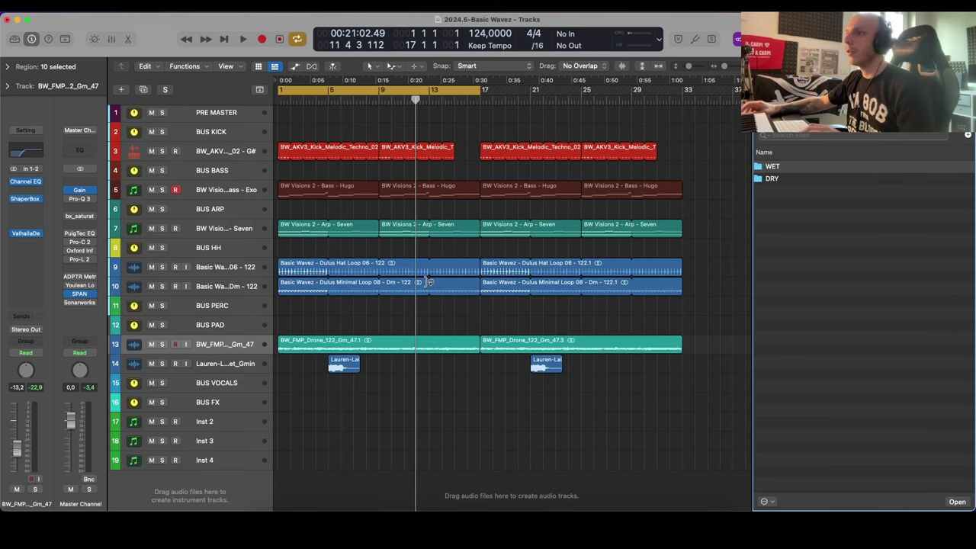
pyautogui.click(217, 233)
pyautogui.press('alt+super+s')
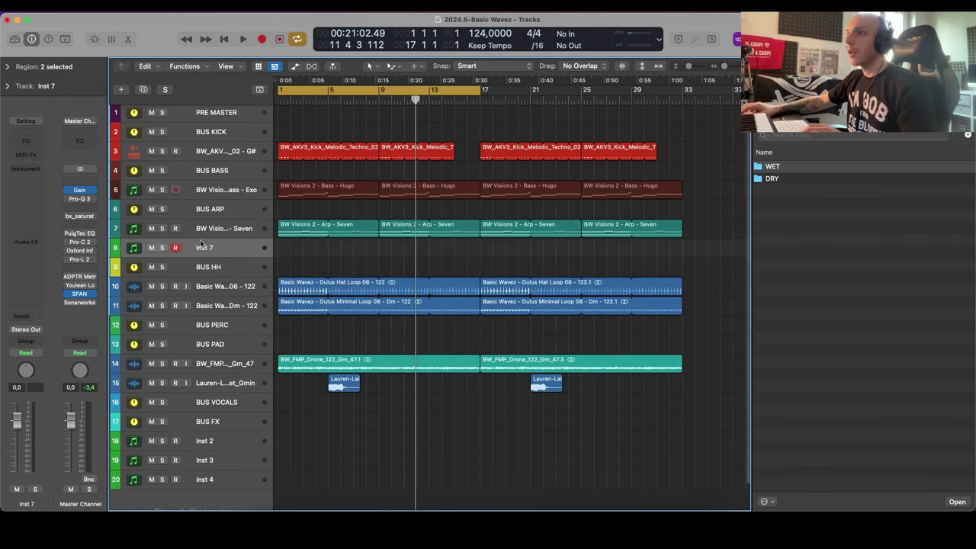
pyautogui.moveTo(200, 246); pyautogui.dragTo(204, 219)
pyautogui.press('super+Down')
pyautogui.press('super+Down')
pyautogui.press('super+Down')
pyautogui.press('super+Down')
pyautogui.press('super+Up')
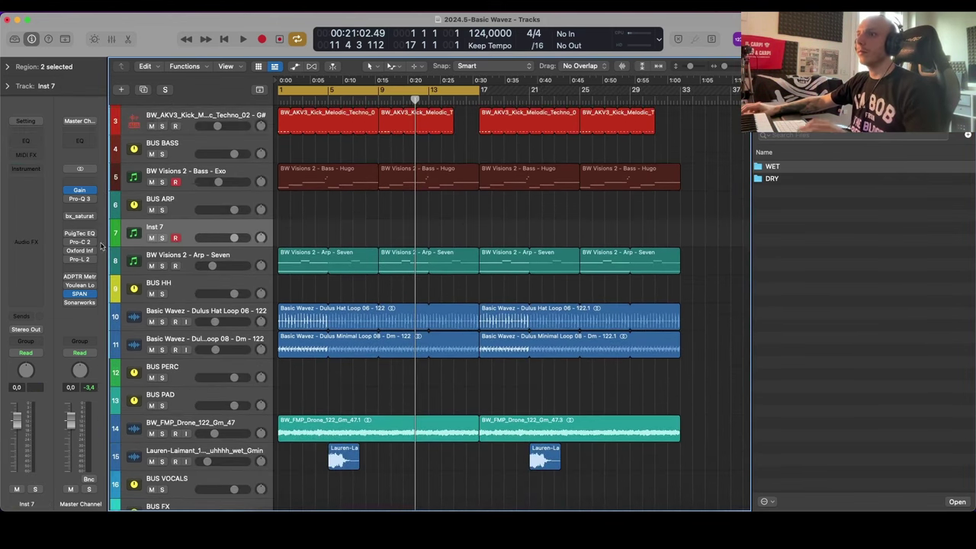
# Step: Insert Diva as the instrument on the new track and open the Basic Wavez - Visions Vol. 3 preset bank
pyautogui.click(26, 168)
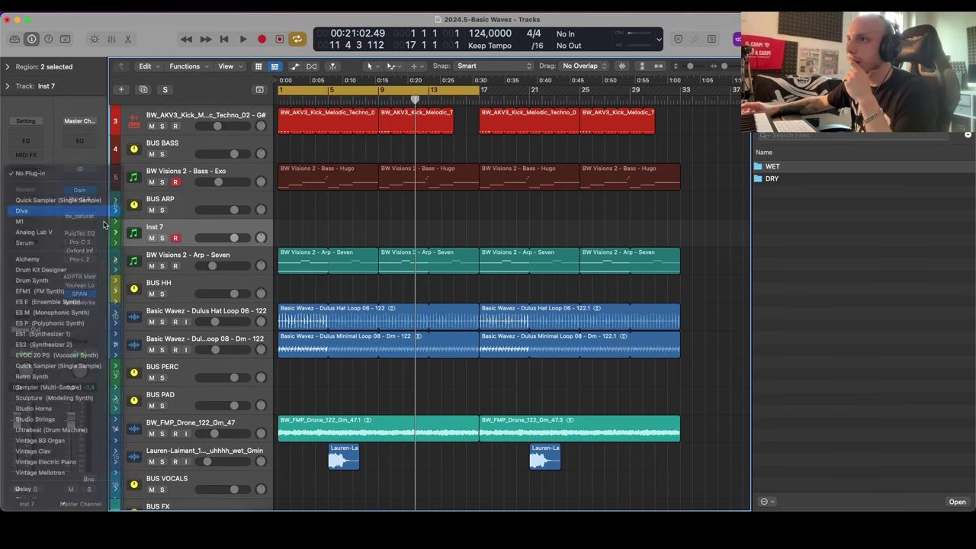
pyautogui.click(137, 213)
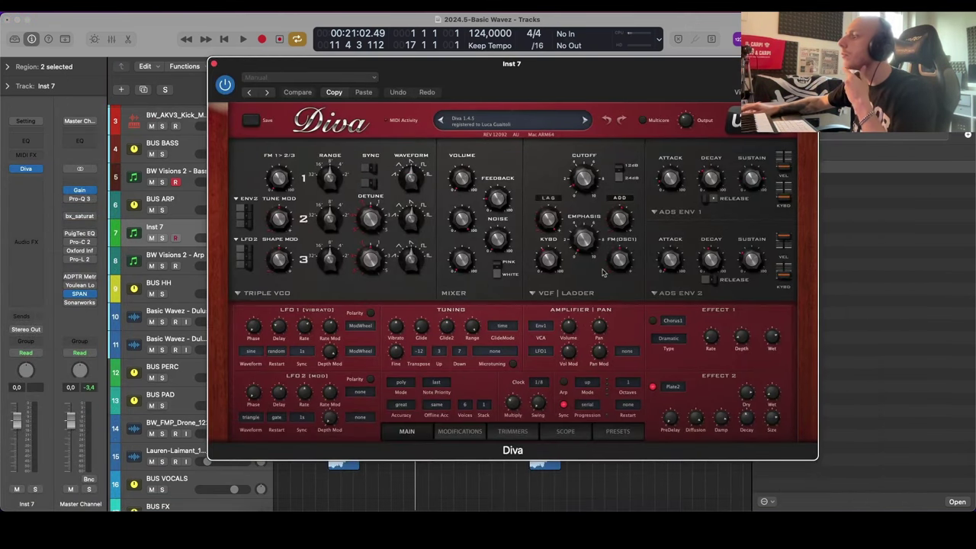
pyautogui.click(616, 432)
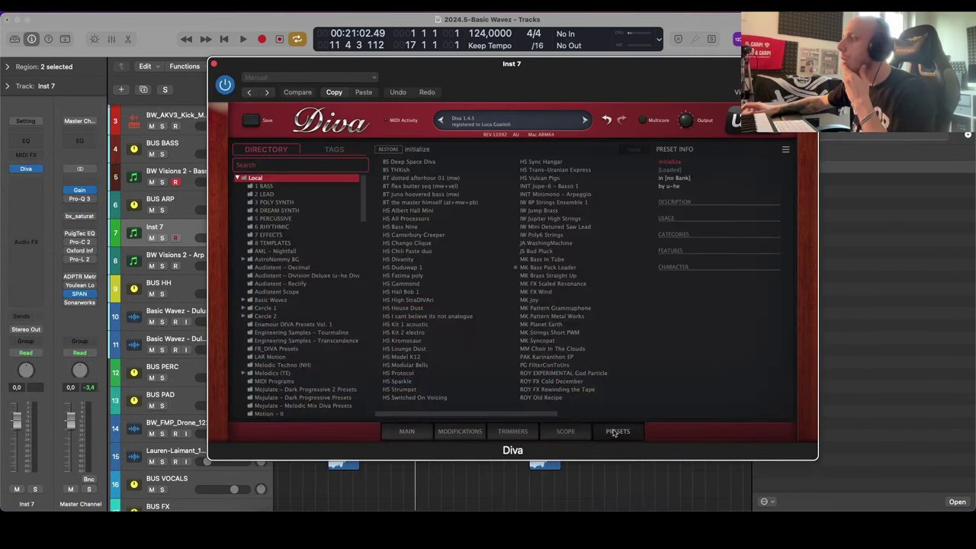
pyautogui.click(290, 269)
pyautogui.click(301, 276)
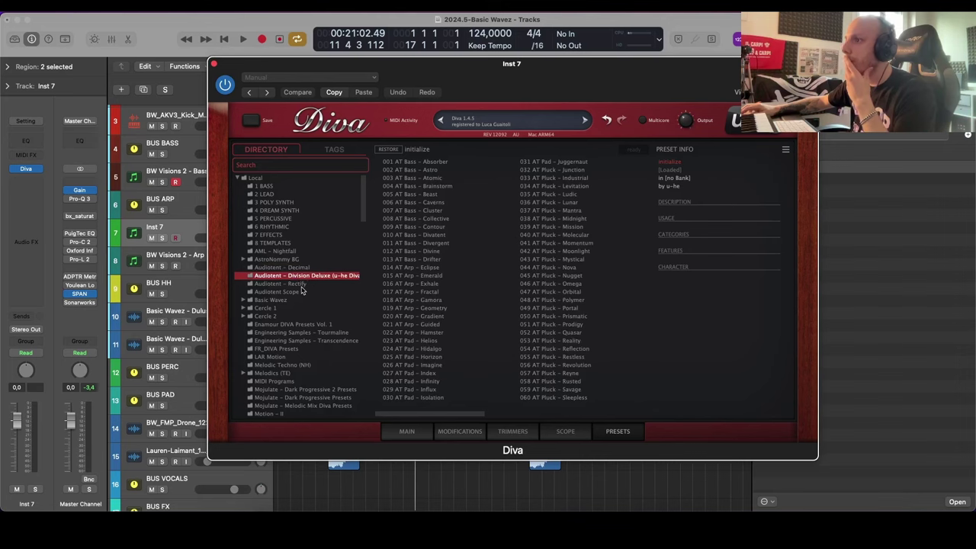
pyautogui.click(281, 299)
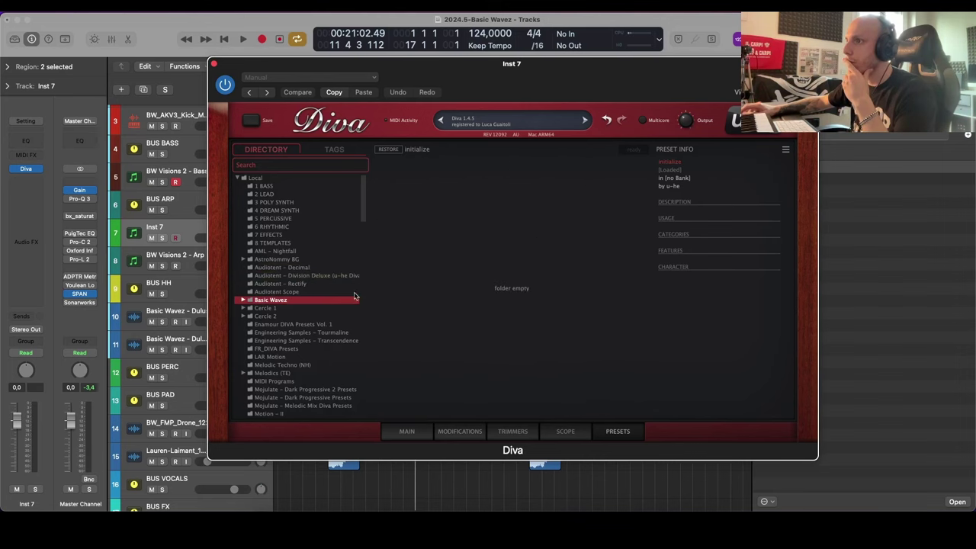
pyautogui.click(243, 300)
pyautogui.click(328, 325)
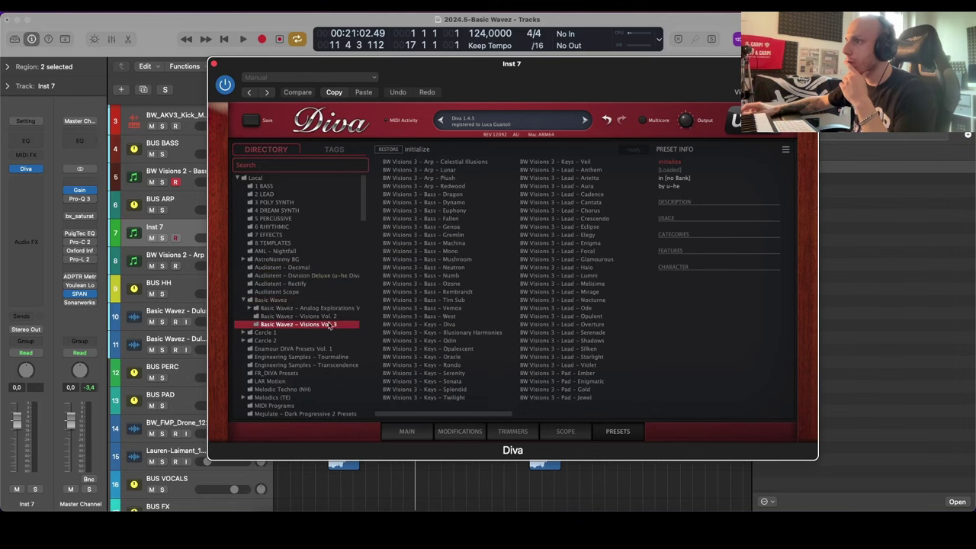
# Step: Try the preset BW Visions 3 - Lead - Focal and replace it with BW Visions 2 - Keys - Chords from Visions Vol. 2
pyautogui.click(591, 251)
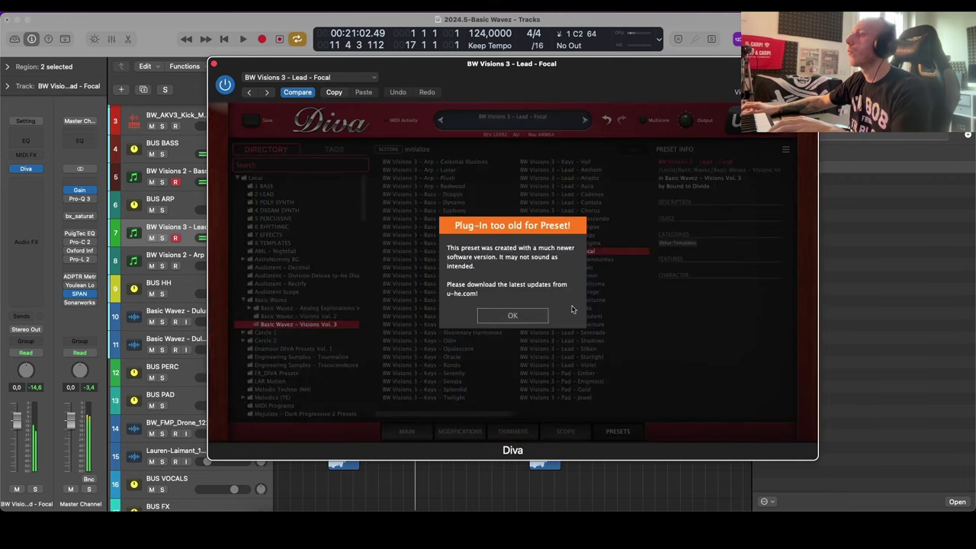
pyautogui.click(518, 317)
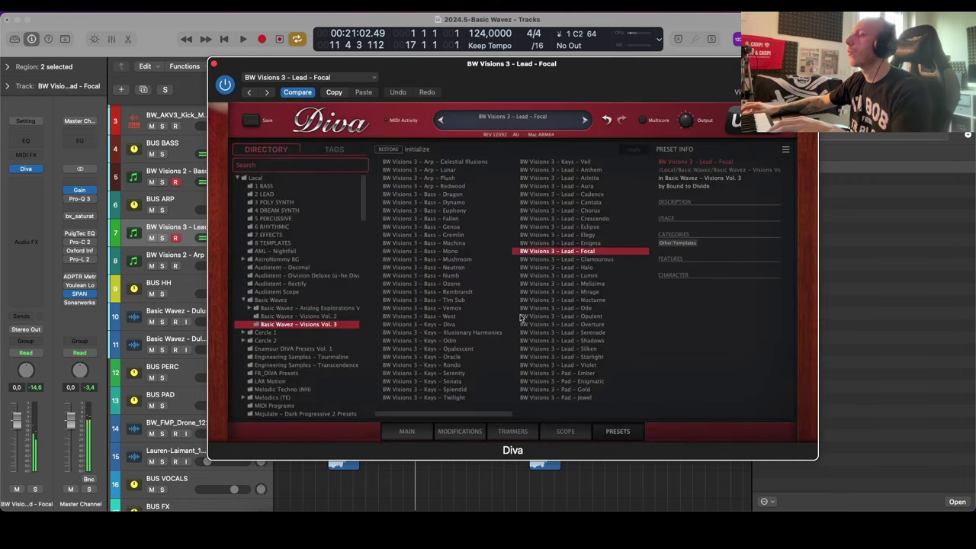
pyautogui.click(302, 317)
pyautogui.click(586, 317)
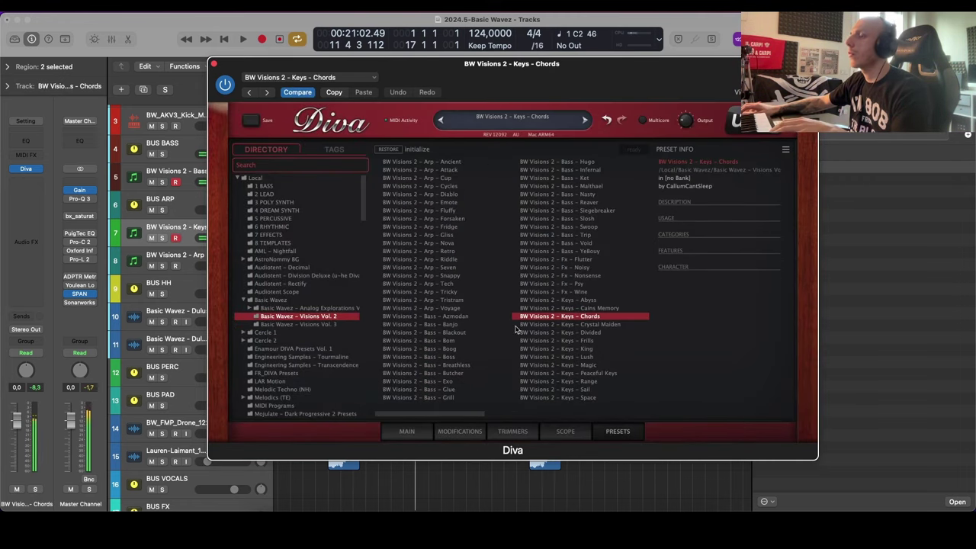
# Step: Move the Diva window off the track list, leave only the Keys - Chords track record-armed, and play the loop
pyautogui.press('Return')
pyautogui.press('space')
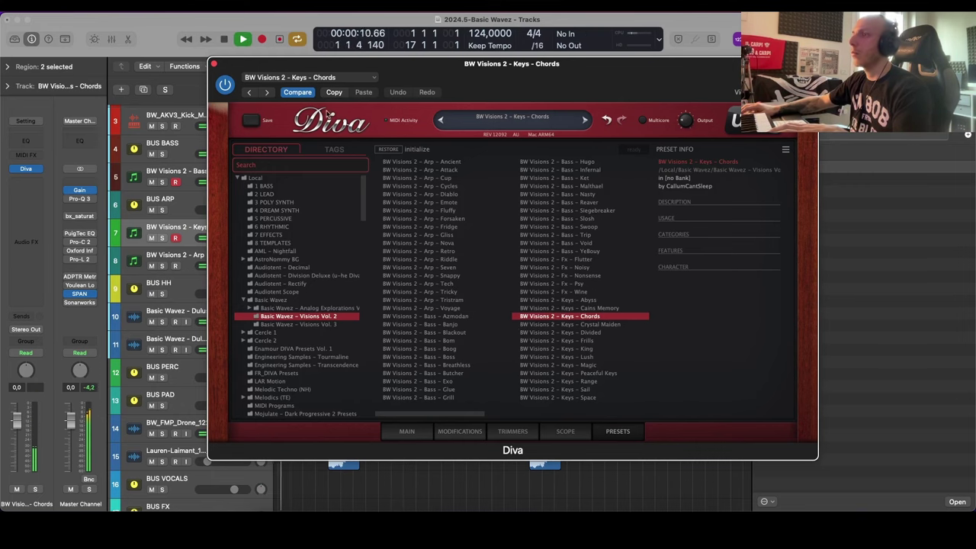
pyautogui.moveTo(521, 89); pyautogui.dragTo(696, 73)
pyautogui.press('space')
pyautogui.click(176, 238)
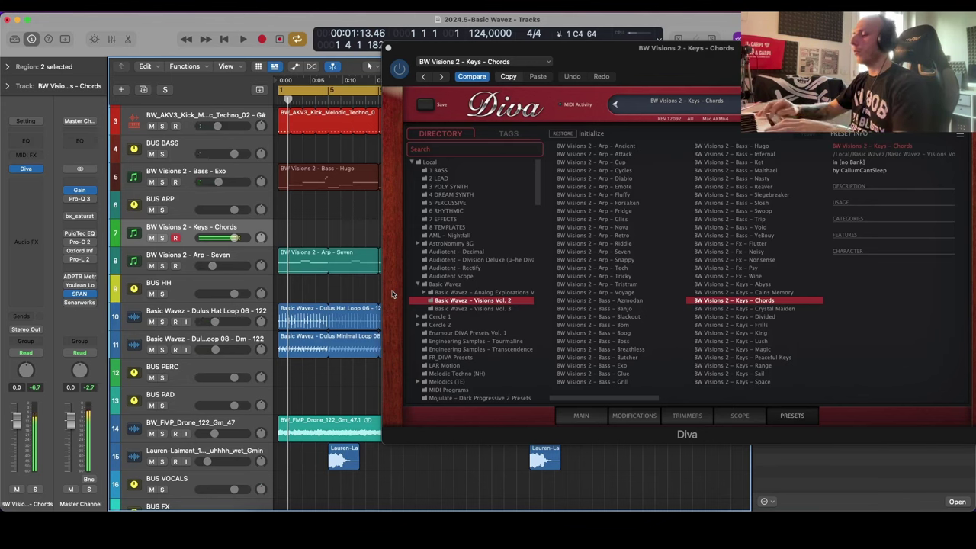
pyautogui.press('space')
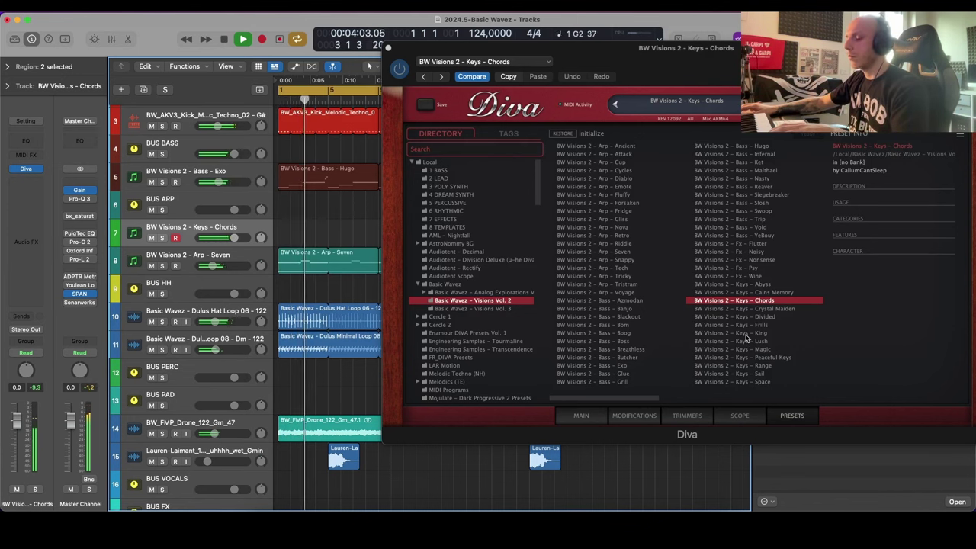
pyautogui.press('space')
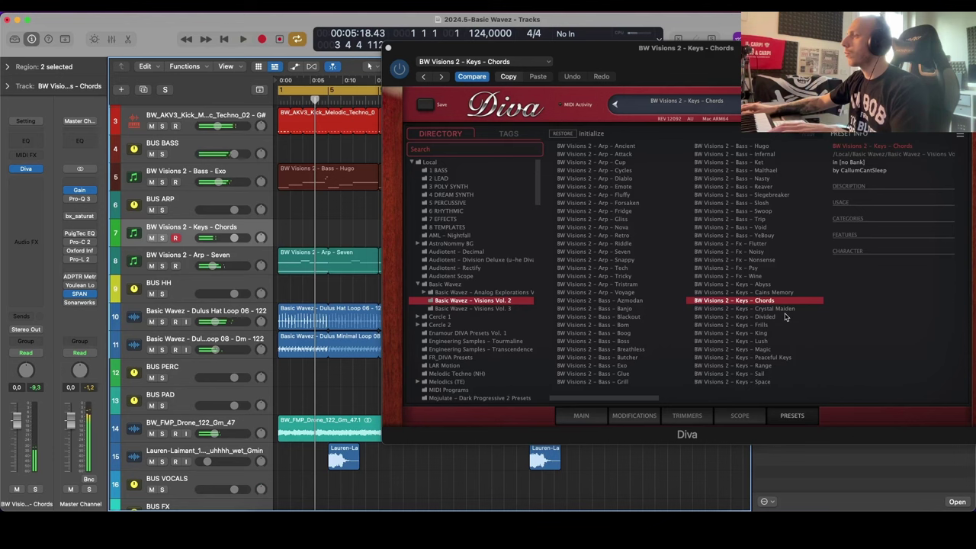
# Step: Audition the Visions 2 Keys presets Divided, King, Lush and Magic, lowering the track volume to -9.0 dB
pyautogui.click(784, 317)
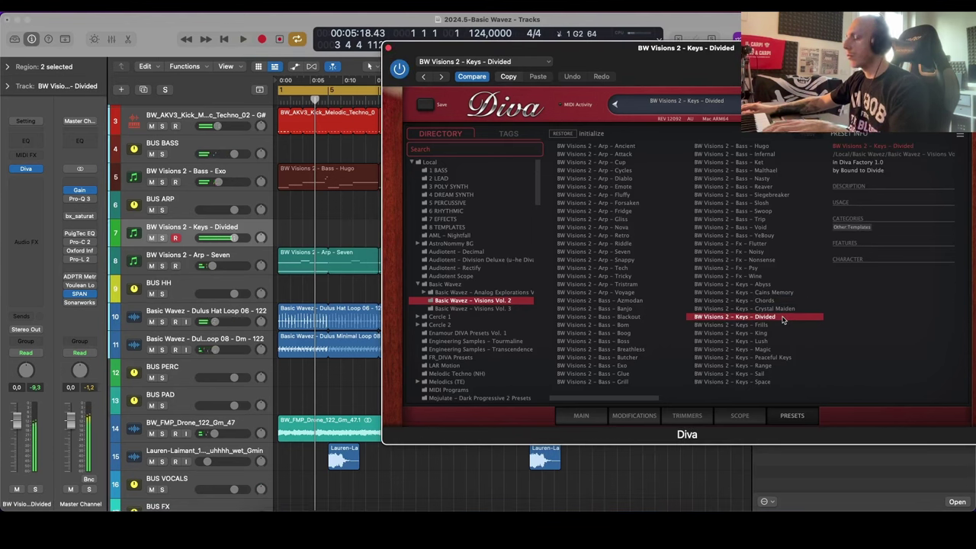
pyautogui.click(763, 334)
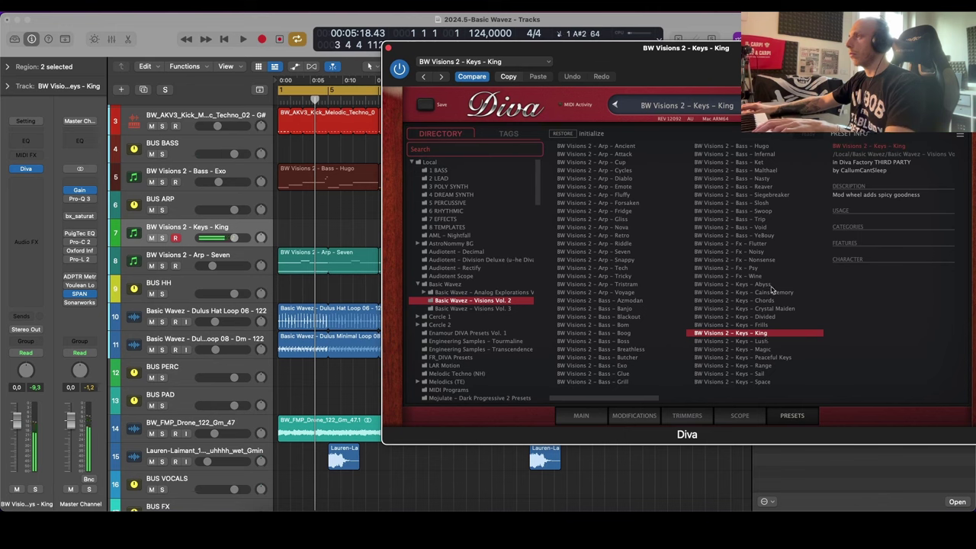
pyautogui.click(770, 340)
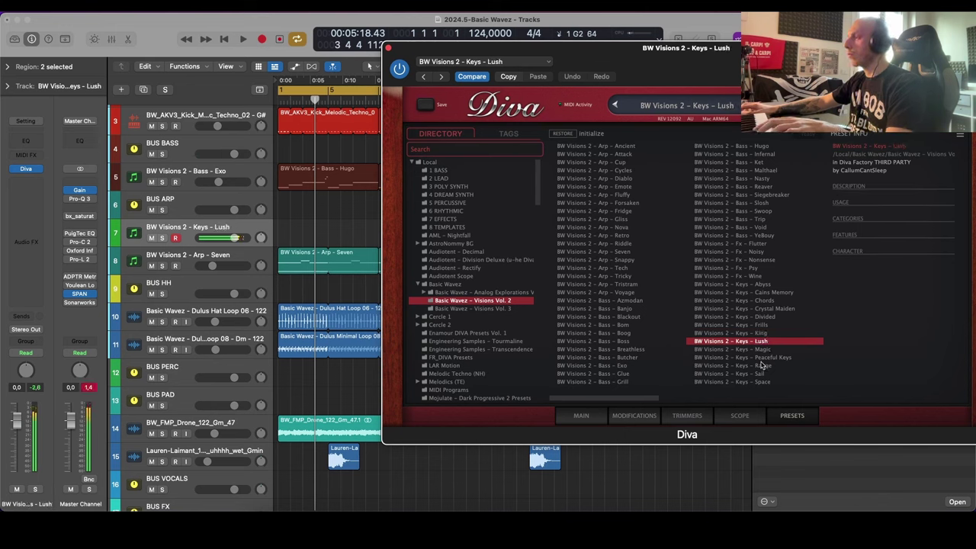
pyautogui.press('space')
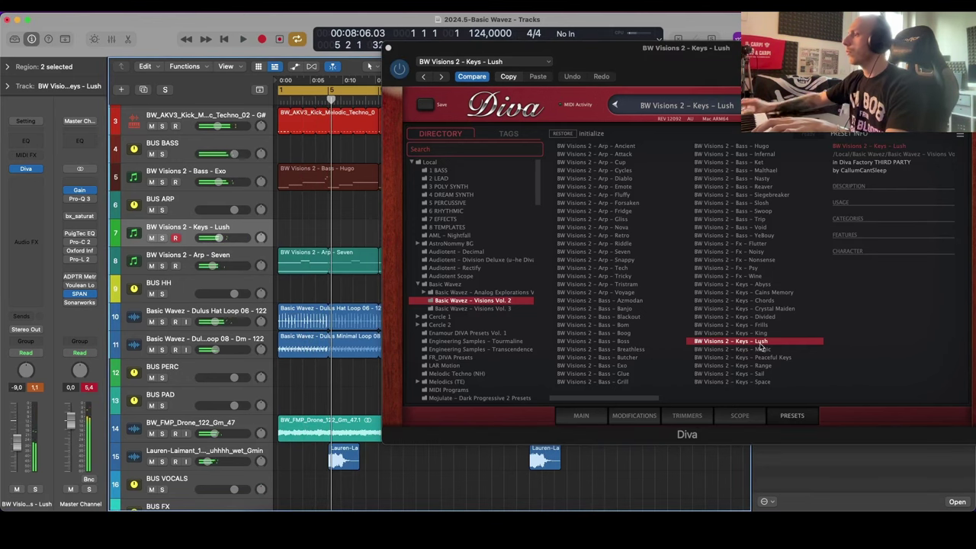
pyautogui.click(762, 350)
# Step: Audition the Visions 2 Lead presets, including Butterfly, Bowl, Divine, Mod and Nepal
pyautogui.hscroll(3, 761, 365)
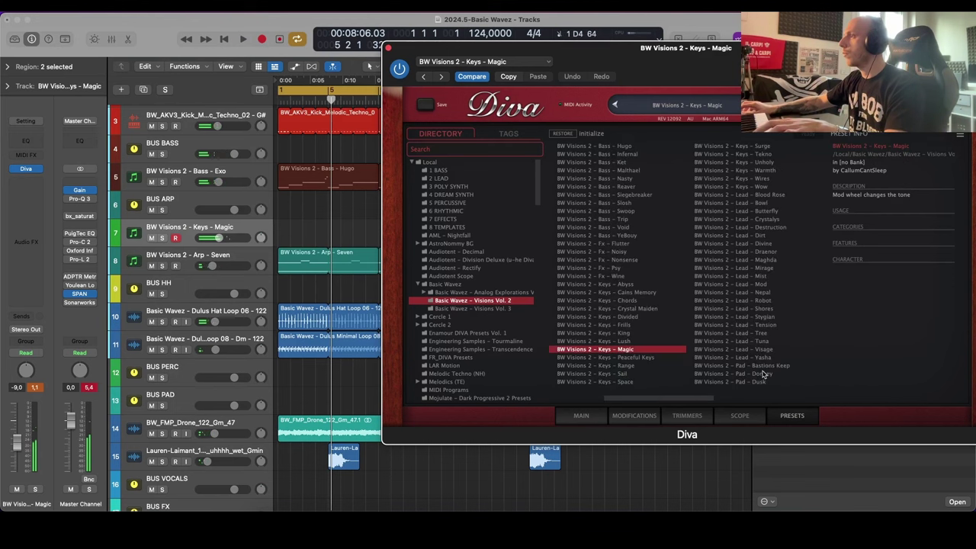
pyautogui.click(752, 211)
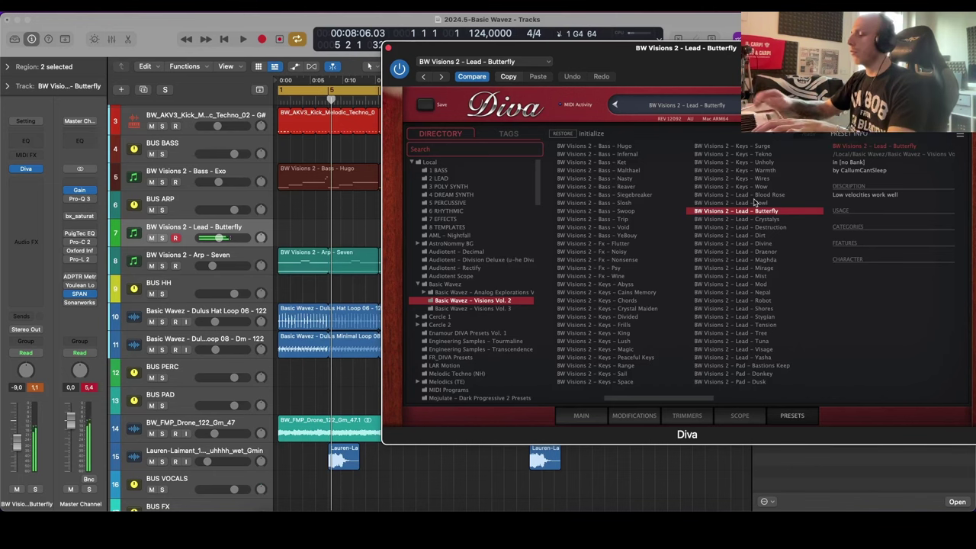
pyautogui.click(753, 203)
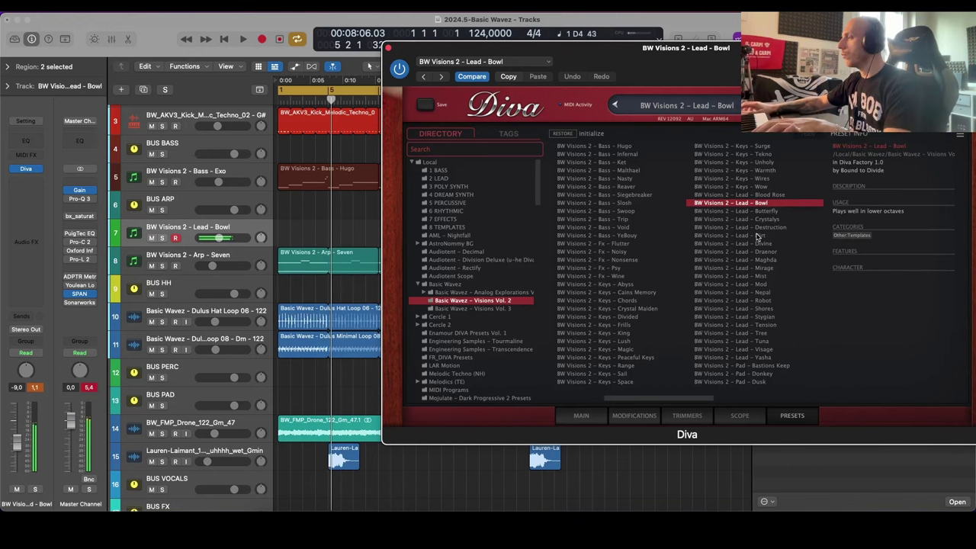
pyautogui.click(770, 211)
pyautogui.click(762, 245)
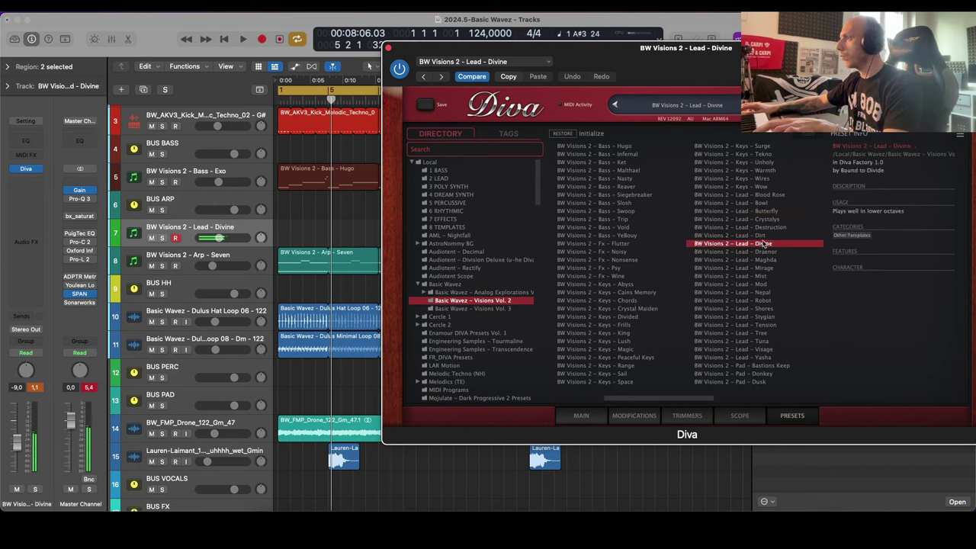
pyautogui.click(758, 261)
pyautogui.click(761, 284)
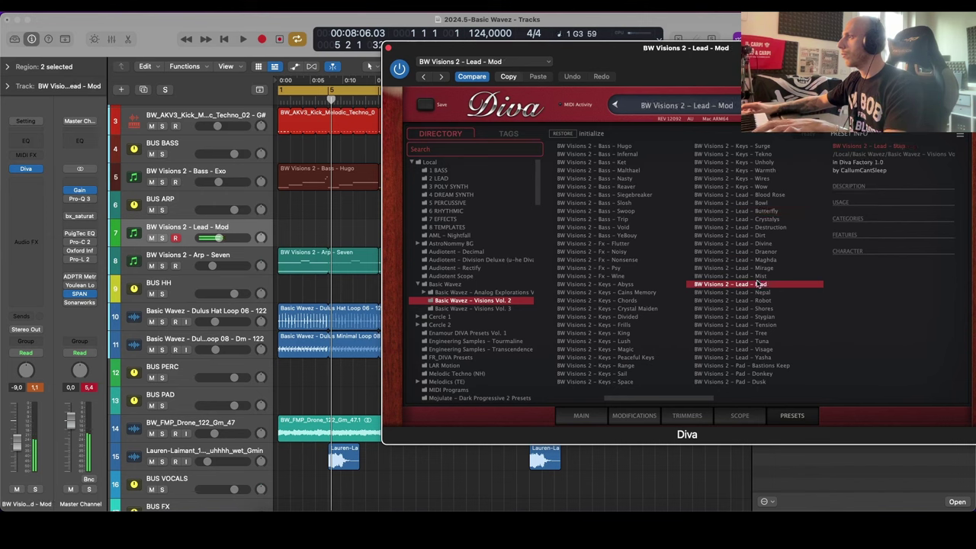
pyautogui.click(760, 293)
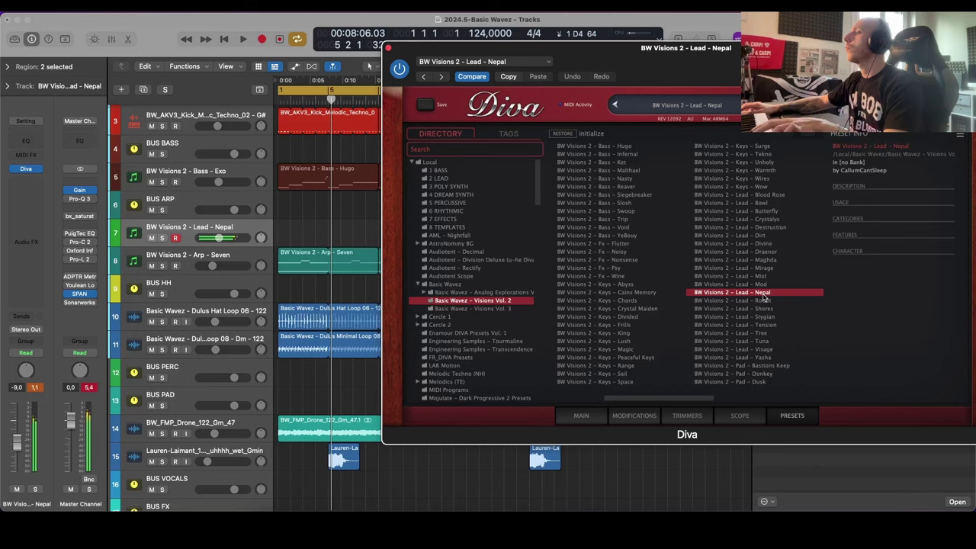
pyautogui.click(763, 289)
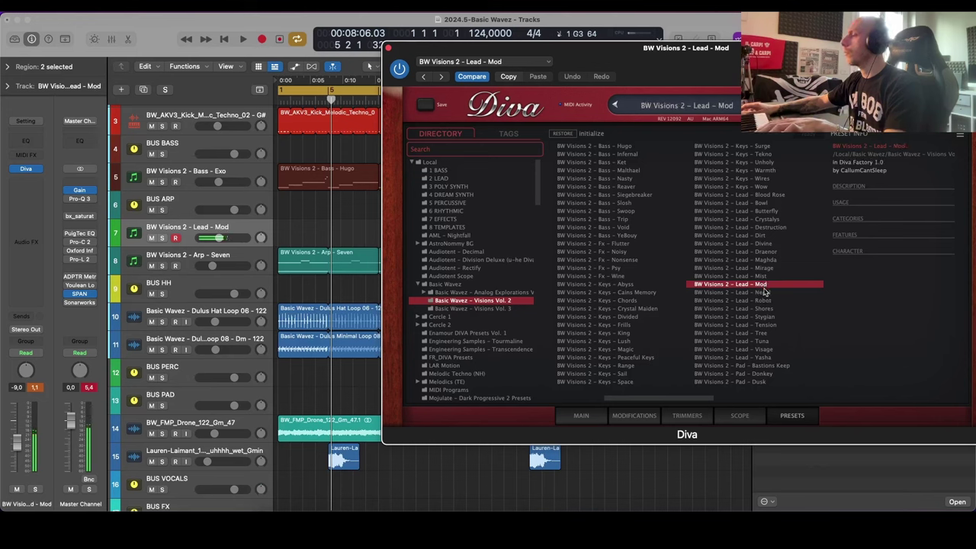
# Step: Load the Visions 2 Lead - Stygian preset, set its HPF cutoff to about 39.5, and close Diva after a test playback
pyautogui.click(755, 317)
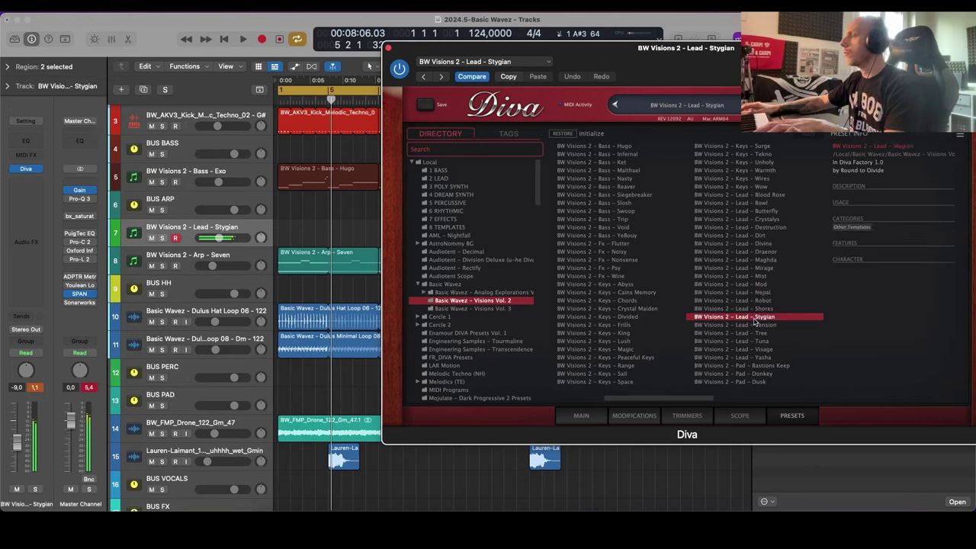
pyautogui.click(583, 416)
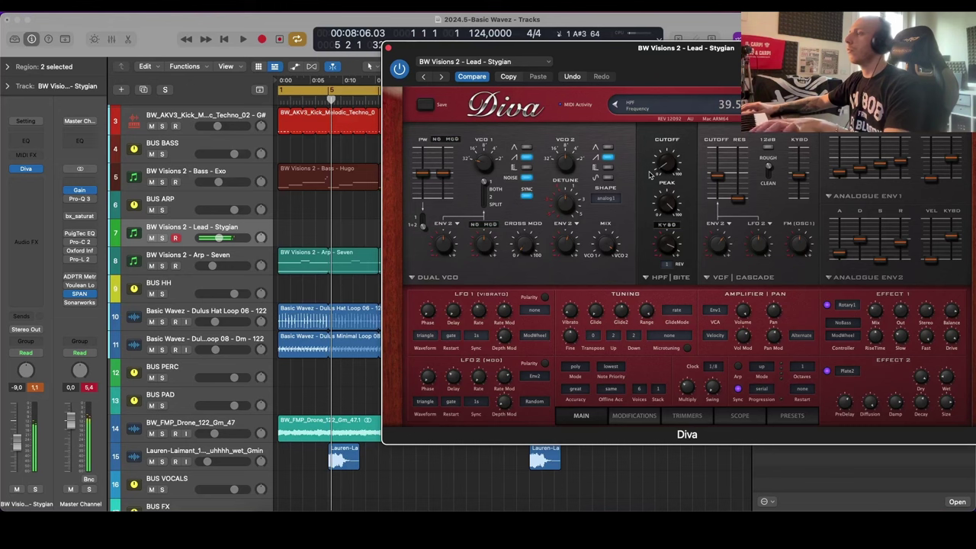
pyautogui.press('space')
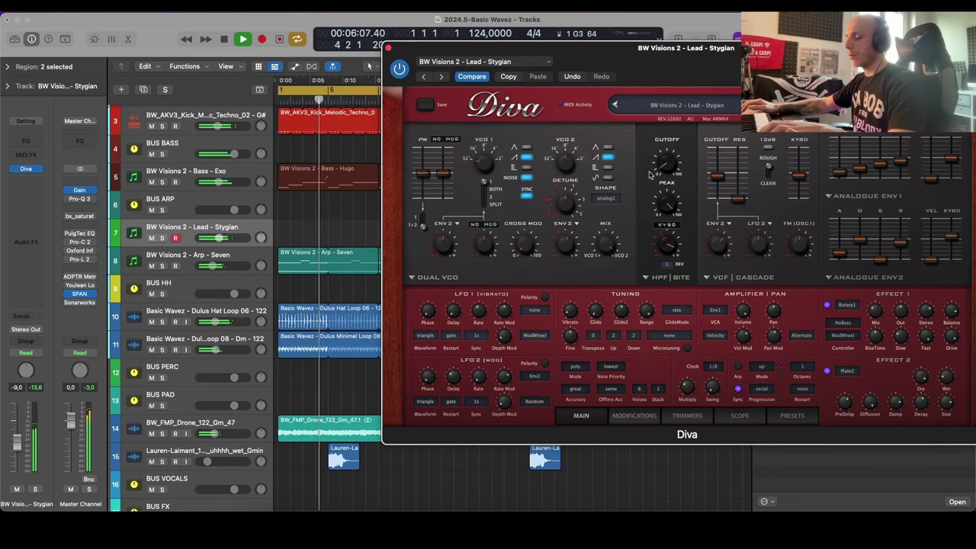
pyautogui.press('space')
pyautogui.click(388, 48)
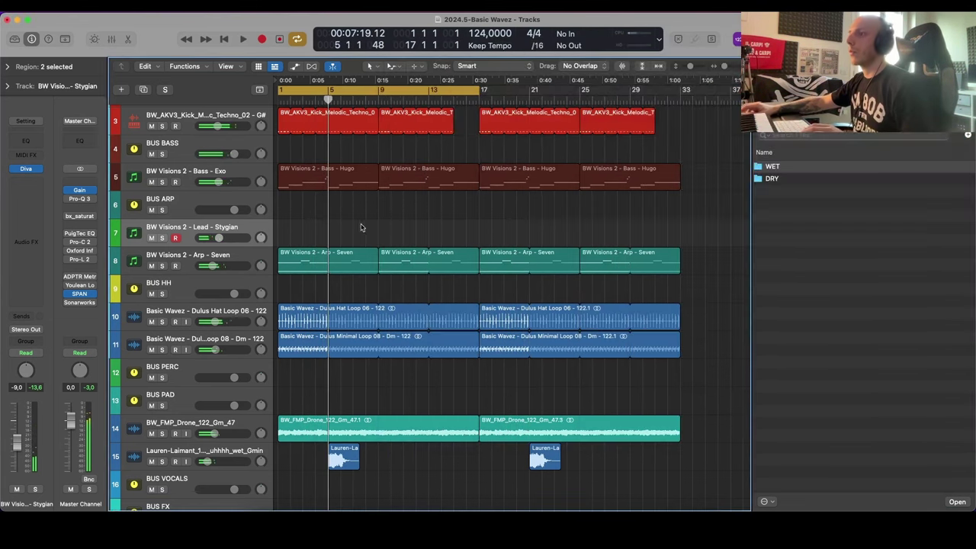
# Step: Copy the first Bass - Hugo region onto the Lead - Stygian track and open the copy in the piano roll
pyautogui.scroll(2, 362, 227)
pyautogui.scroll(-3, 363, 226)
pyautogui.hscroll(-2, 364, 226)
pyautogui.scroll(3, 364, 227)
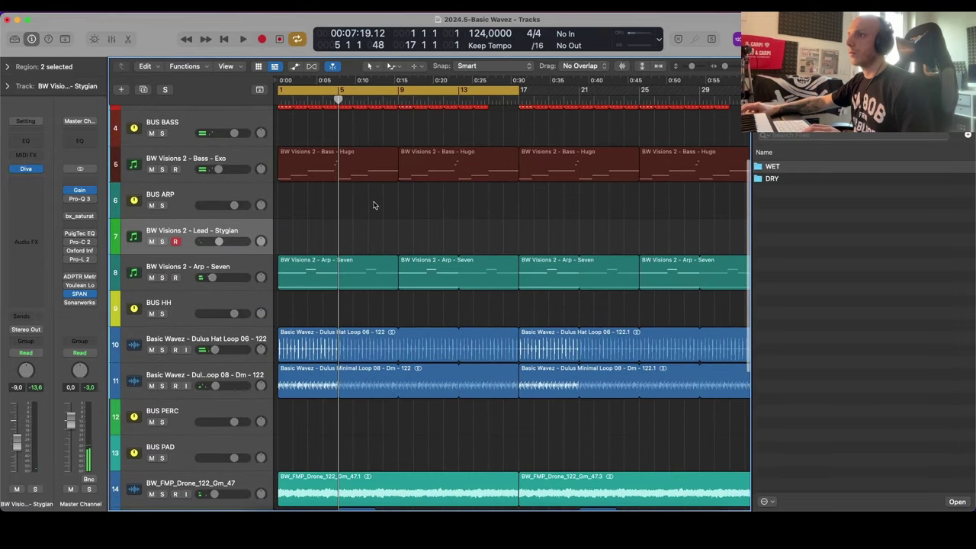
pyautogui.moveTo(311, 172); pyautogui.dragTo(327, 233)
pyautogui.doubleClick(341, 244)
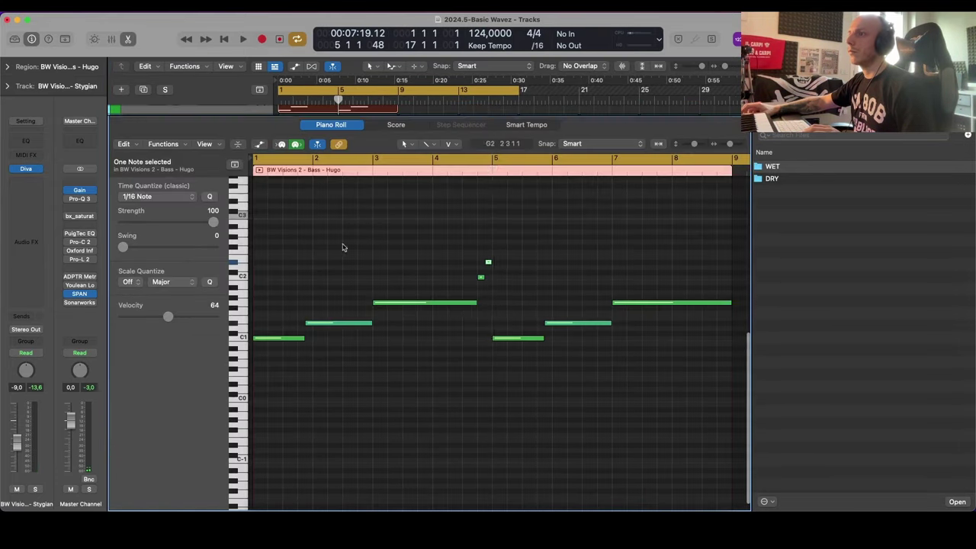
# Step: Delete all the bass notes from the copied region
pyautogui.scroll(-4, 408, 307)
pyautogui.moveTo(444, 240); pyautogui.dragTo(271, 366)
pyautogui.press('Delete')
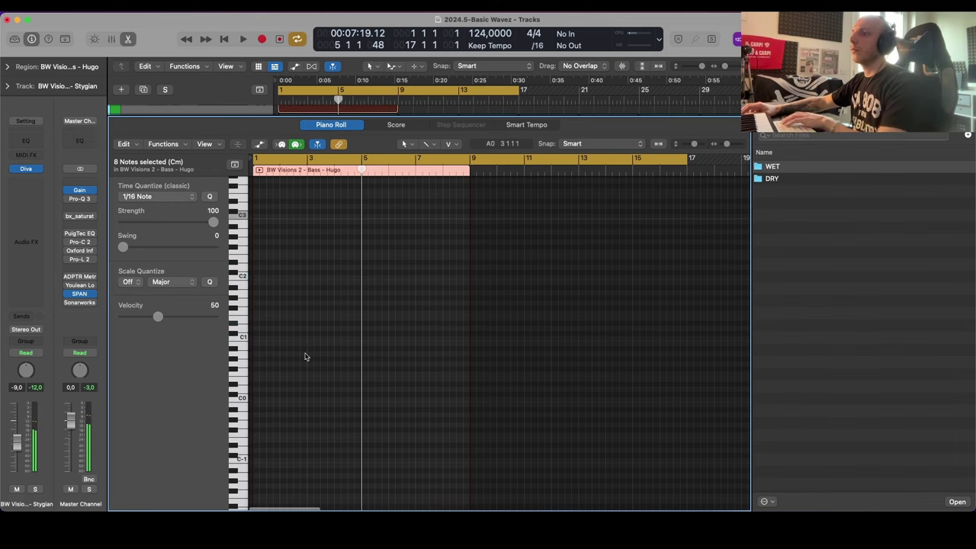
# Step: Draw a G3 eighth note at the very start of bar 1 and play it back
pyautogui.scroll(3, 310, 305)
pyautogui.press('super+Right')
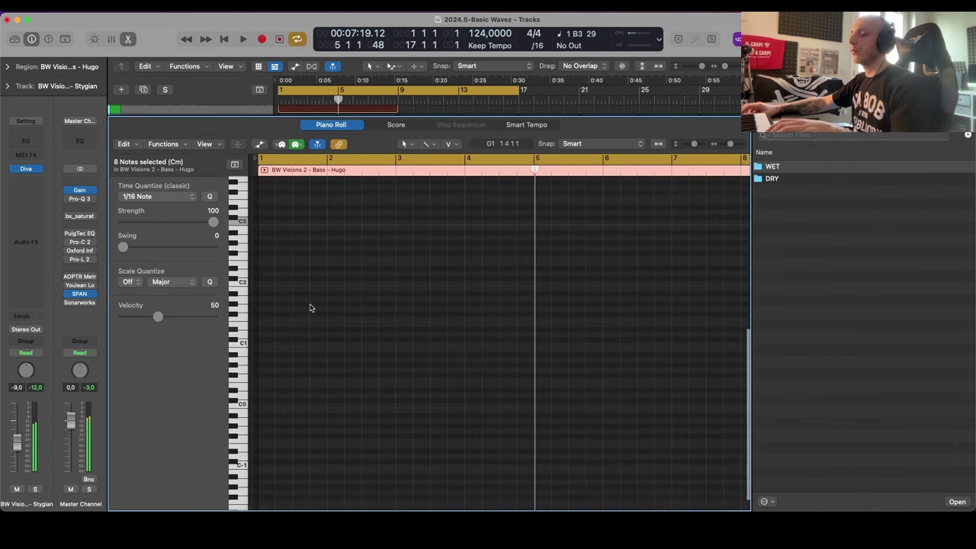
pyautogui.scroll(3, 324, 289)
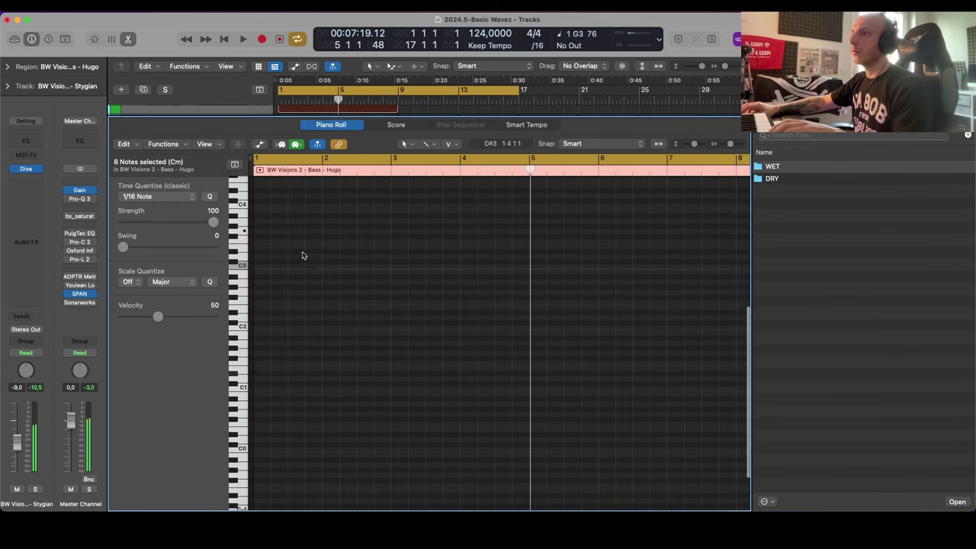
pyautogui.click(265, 248)
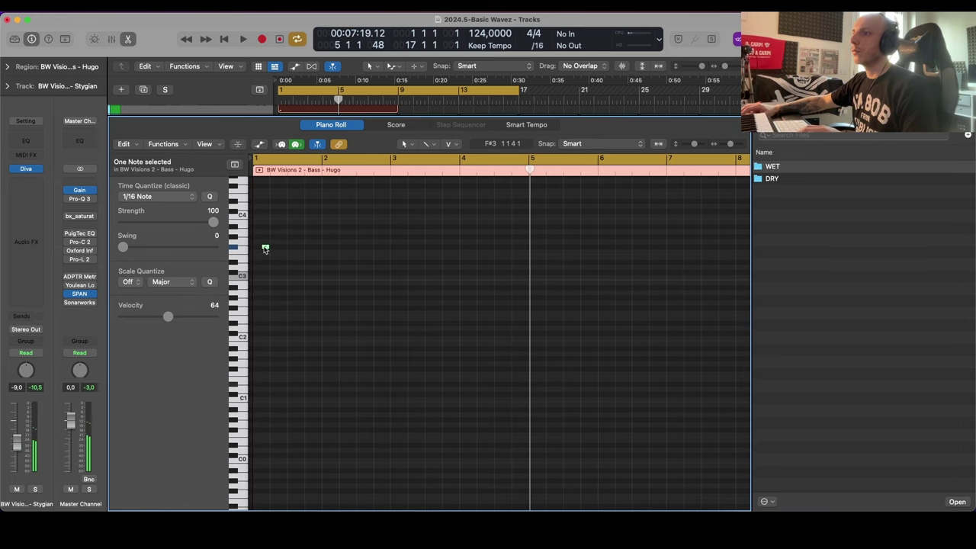
pyautogui.moveTo(264, 248)
pyautogui.mouseDown()
pyautogui.moveTo(257, 241)
pyautogui.moveTo(272, 243)
pyautogui.mouseUp()
pyautogui.press('space')
pyautogui.scroll(5, 320, 275)
pyautogui.press('space')
# Step: Add two more eighth notes in bar 1, A3 directly after G3 and D4 on beat 2, and listen to them
pyautogui.scroll(3, 290, 316)
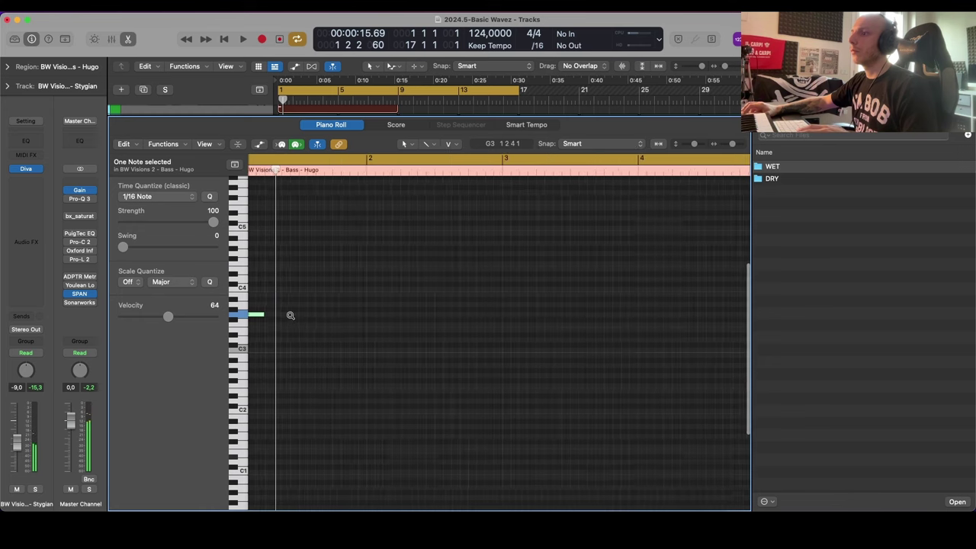
pyautogui.scroll(3, 291, 316)
pyautogui.scroll(3, 291, 316)
pyautogui.moveTo(287, 303); pyautogui.dragTo(268, 304)
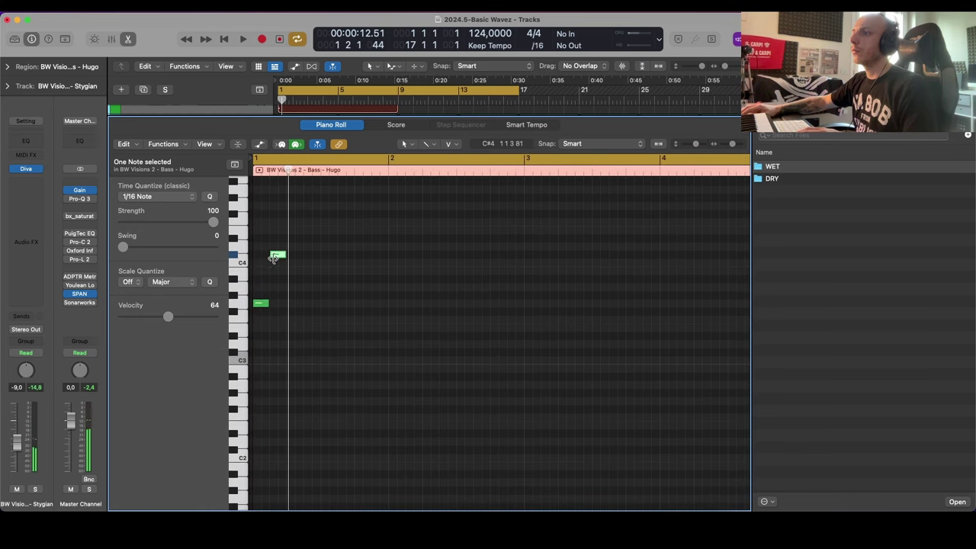
pyautogui.moveTo(279, 258); pyautogui.dragTo(278, 289)
pyautogui.press('space')
pyautogui.press('space')
pyautogui.moveTo(295, 254)
pyautogui.mouseDown()
pyautogui.moveTo(295, 262)
pyautogui.moveTo(295, 249)
pyautogui.mouseUp()
pyautogui.press('space')
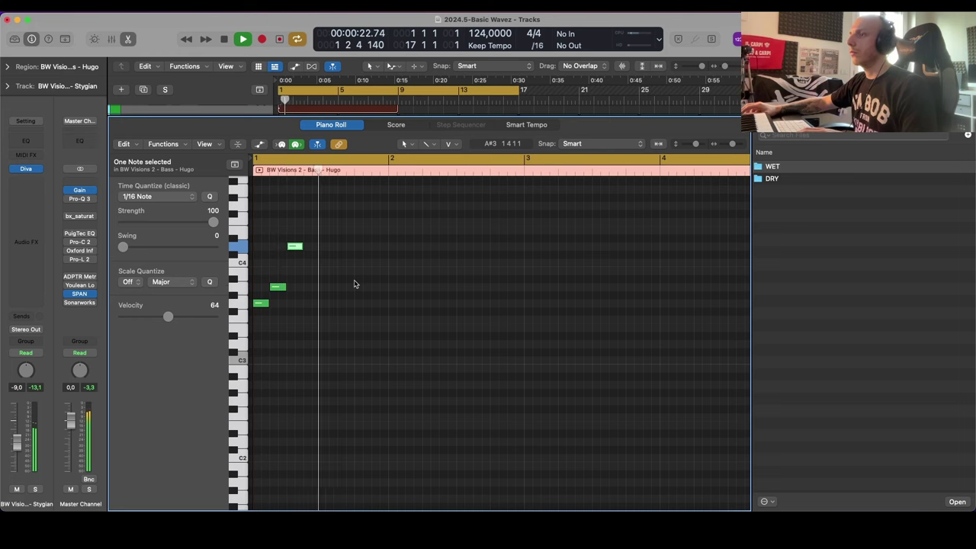
pyautogui.press('space')
# Step: Delete the A3 note between G3 and D4 and play back the remaining two notes
pyautogui.click(354, 283)
pyautogui.click(278, 287)
pyautogui.press('Delete')
pyautogui.click(301, 248)
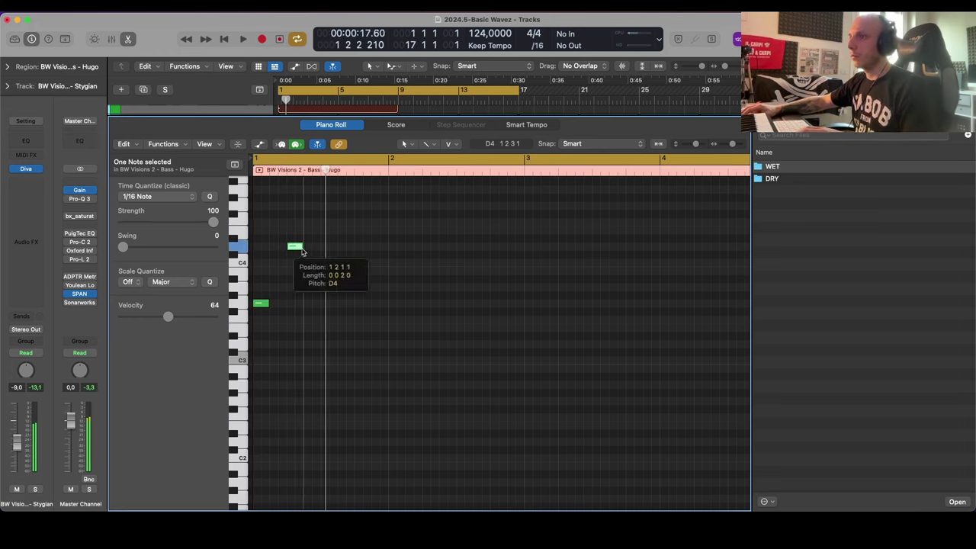
pyautogui.press('space')
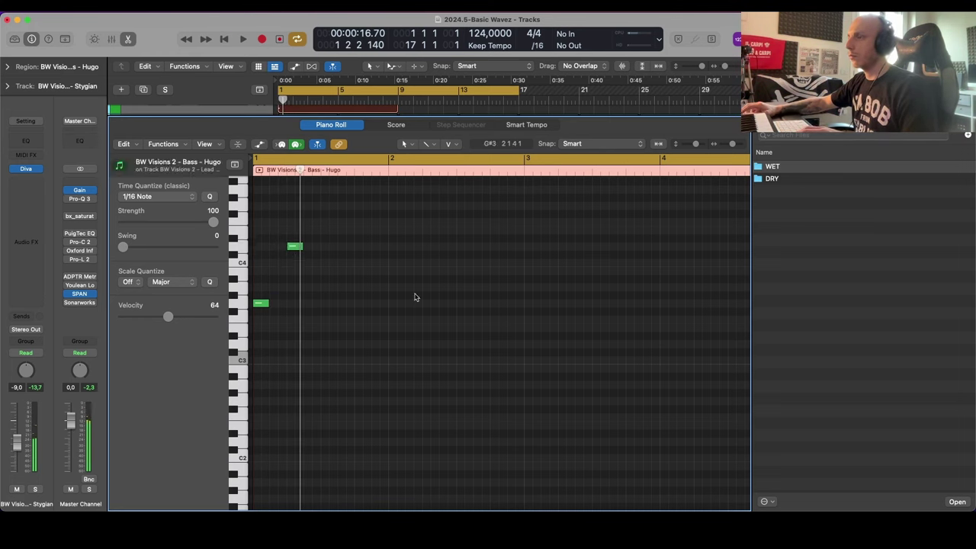
# Step: Move the D4 note to A#3 on the fourth sixteenth of bar 1 and play the phrase
pyautogui.moveTo(295, 248); pyautogui.dragTo(282, 283)
pyautogui.press('space')
pyautogui.press('space')
pyautogui.press('space')
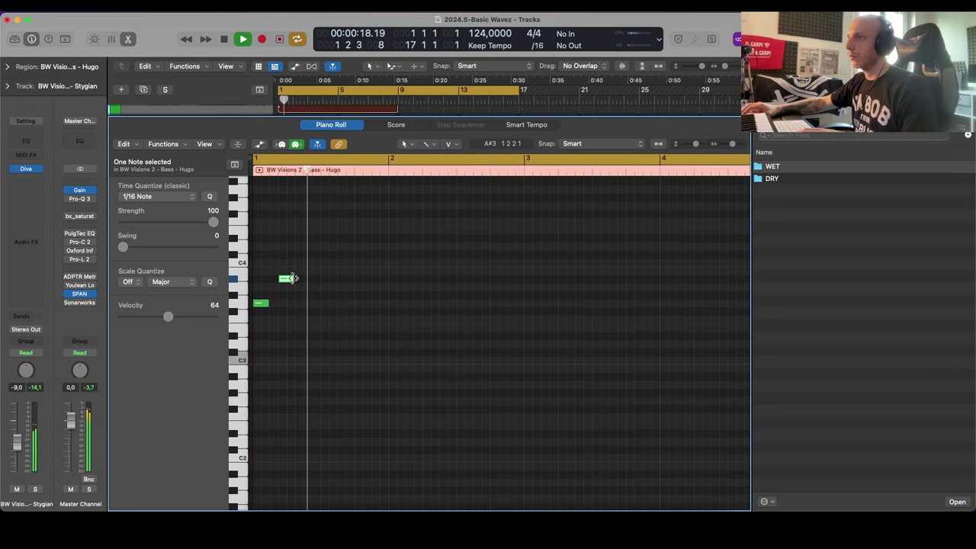
pyautogui.press('space')
# Step: Play the two-note phrase again and hide the file browser to widen the piano roll
pyautogui.press('super+Down')
pyautogui.press('super+Down')
pyautogui.press('super+Down')
pyautogui.press('super+Up')
pyautogui.scroll(5, 325, 271)
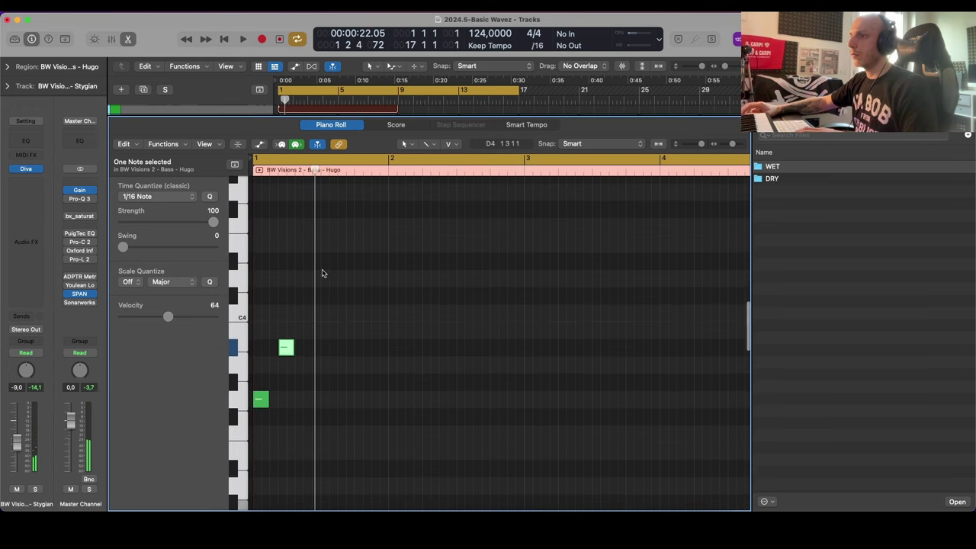
pyautogui.press('space')
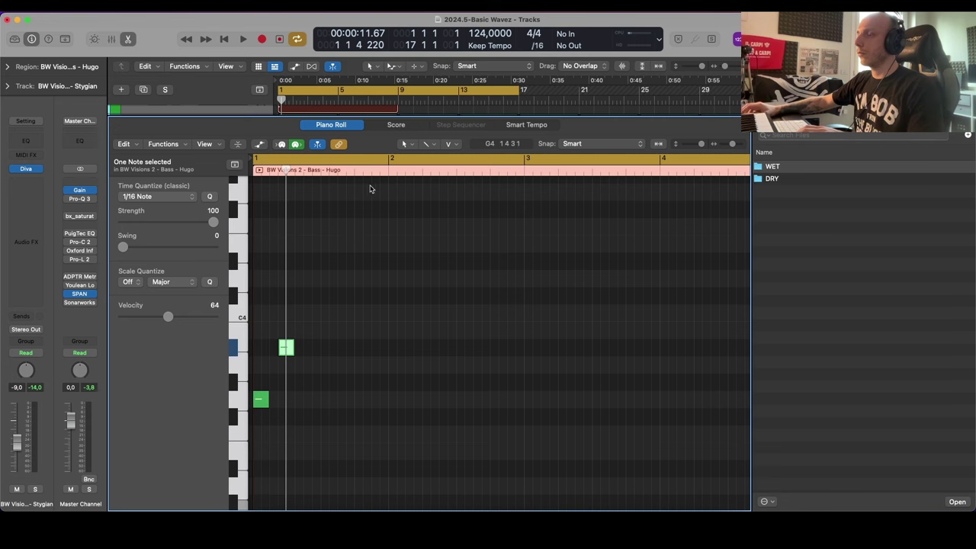
pyautogui.scroll(-3, 376, 247)
pyautogui.press('space')
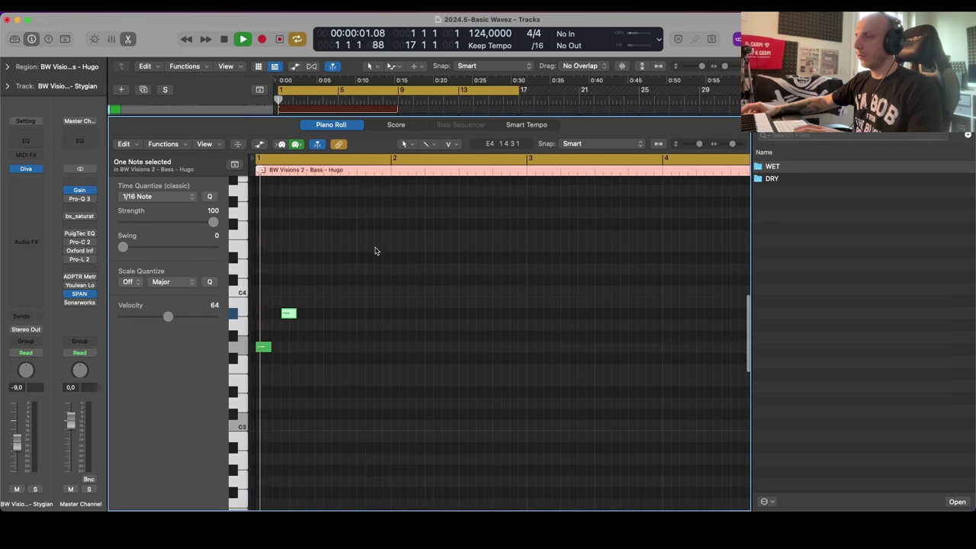
pyautogui.press('f')
pyautogui.press('space')
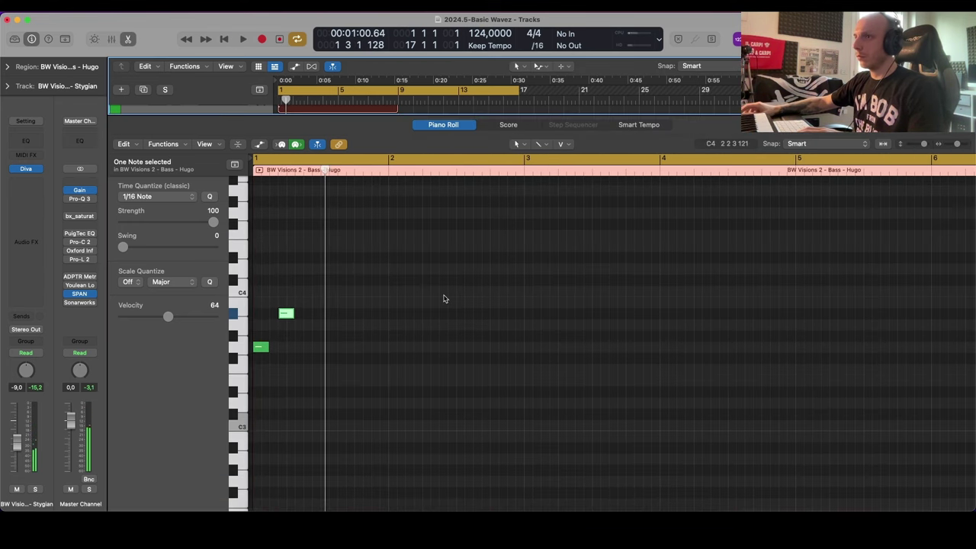
# Step: Shorten the G3 and A#3 notes in bar 1 to one sixteenth each and play the phrase
pyautogui.scroll(5, 344, 324)
pyautogui.hscroll(-2, 343, 324)
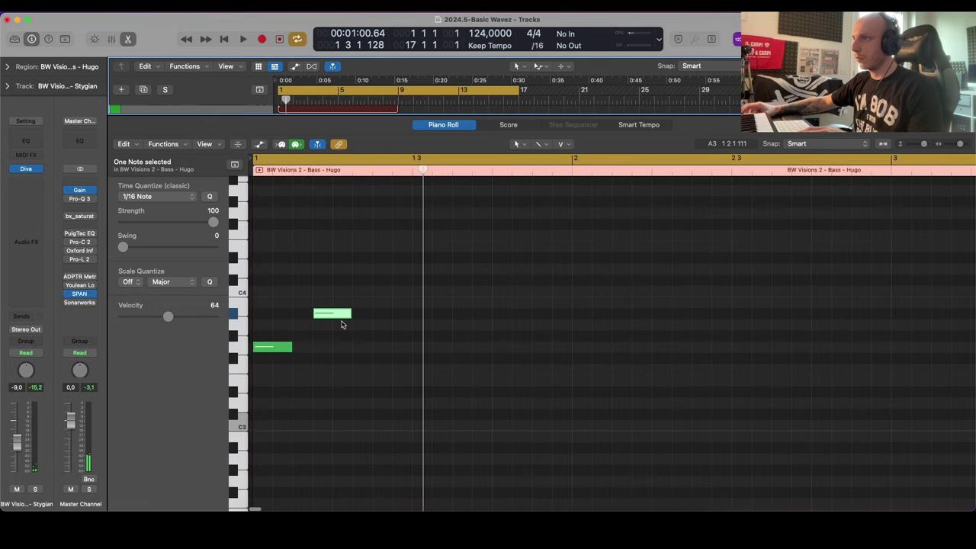
pyautogui.moveTo(289, 347); pyautogui.dragTo(273, 347)
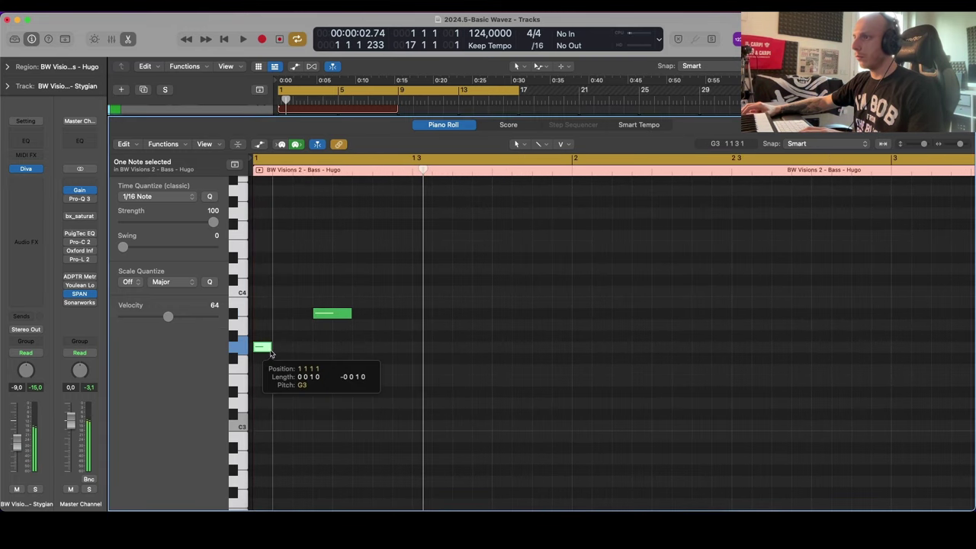
pyautogui.moveTo(350, 313); pyautogui.dragTo(332, 313)
pyautogui.press('space')
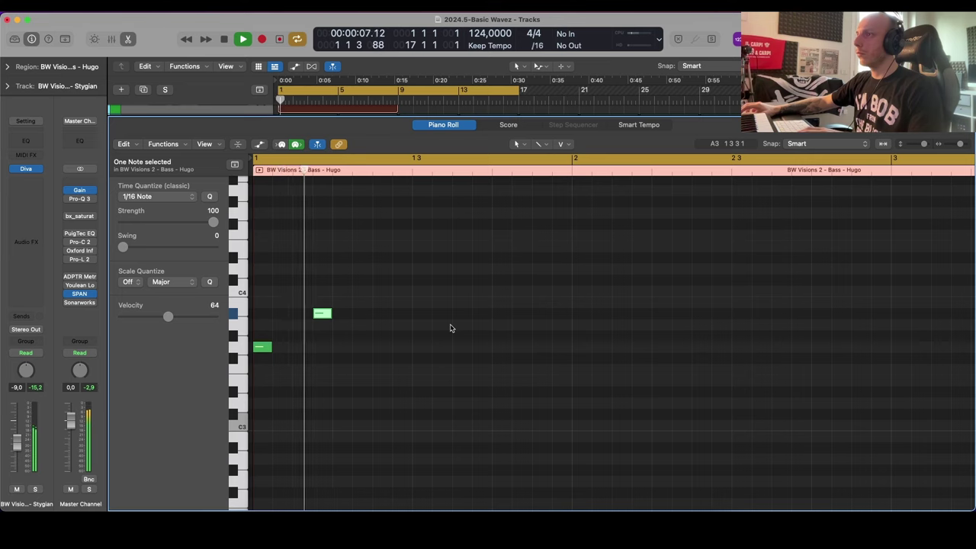
pyautogui.press('space')
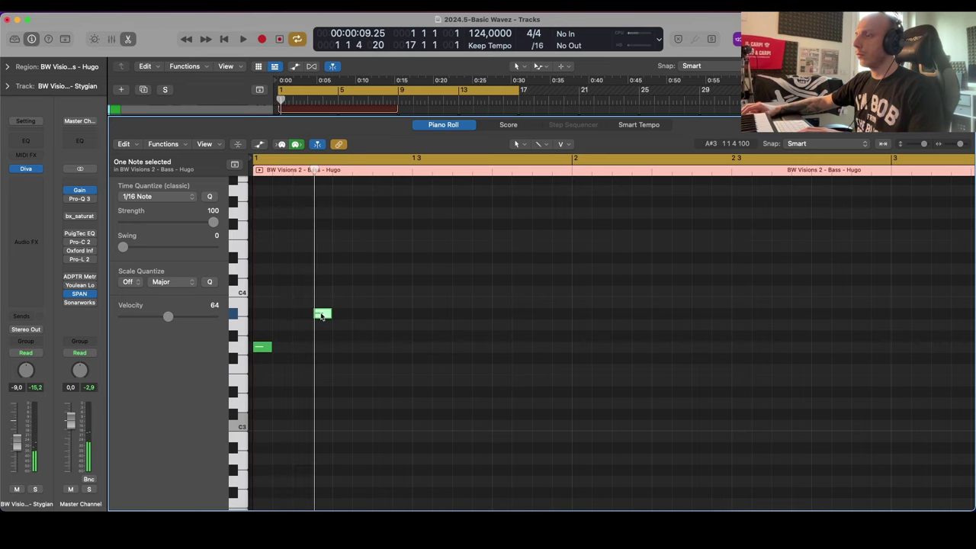
# Step: Lower the second note from A#3 to G3 on the fourth sixteenth of bar 1 and listen to it
pyautogui.moveTo(321, 314); pyautogui.dragTo(322, 347)
pyautogui.press('space')
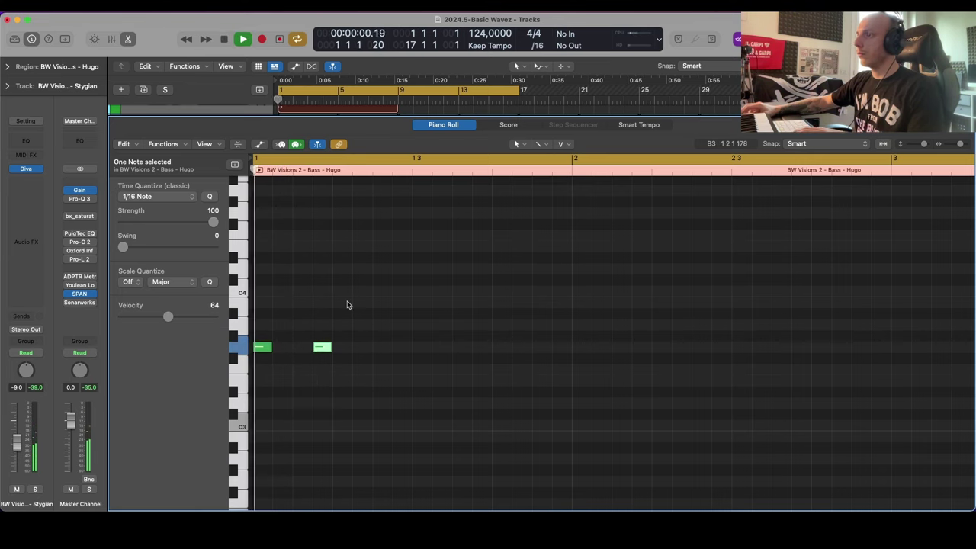
pyautogui.press('space')
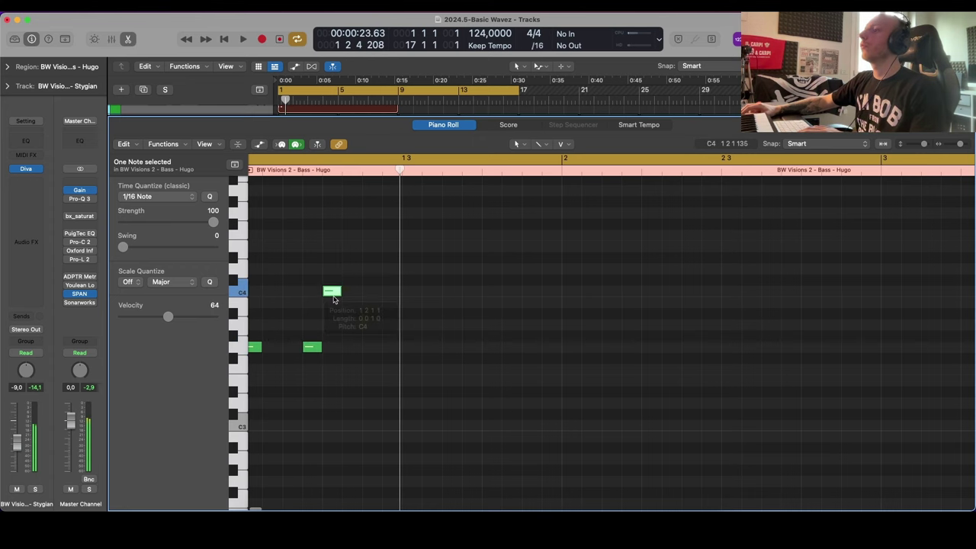
# Step: Add a sixteenth-note A#3 on the second sixteenth of beat 2 in bar 1 and play the phrase
pyautogui.moveTo(333, 300); pyautogui.dragTo(352, 313)
pyautogui.press('space')
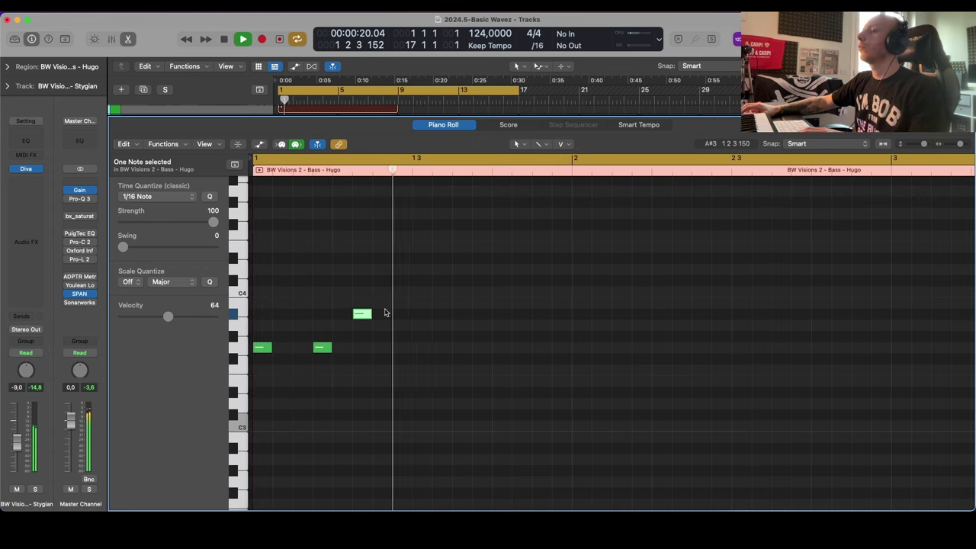
pyautogui.press('space')
# Step: Add a sixteenth-note D4 on the third sixteenth of beat 2, directly after A#3, and play the phrase
pyautogui.keyDown('super'); pyautogui.click(386, 259); pyautogui.keyUp('super')
pyautogui.moveTo(387, 260); pyautogui.dragTo(387, 270)
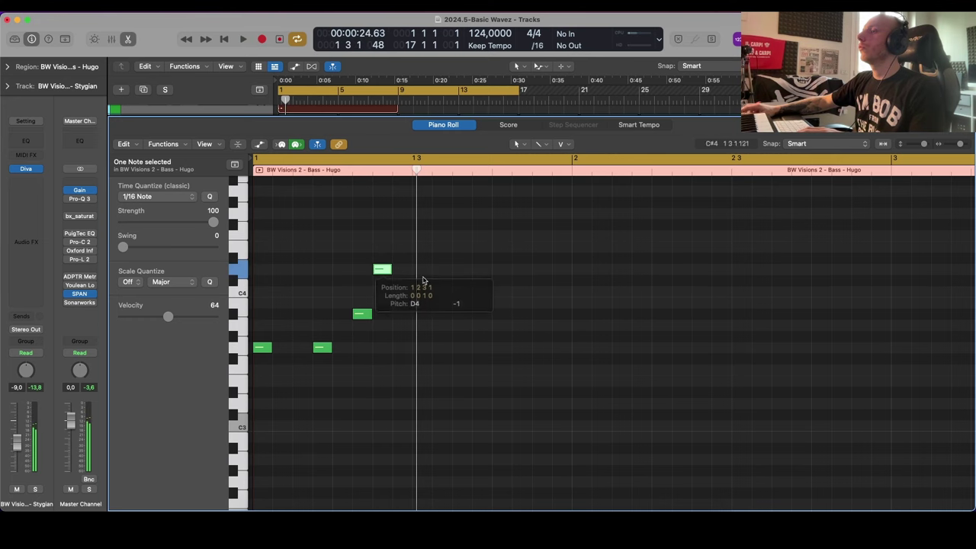
pyautogui.press('space')
pyautogui.scroll(-3, 458, 305)
pyautogui.press('space')
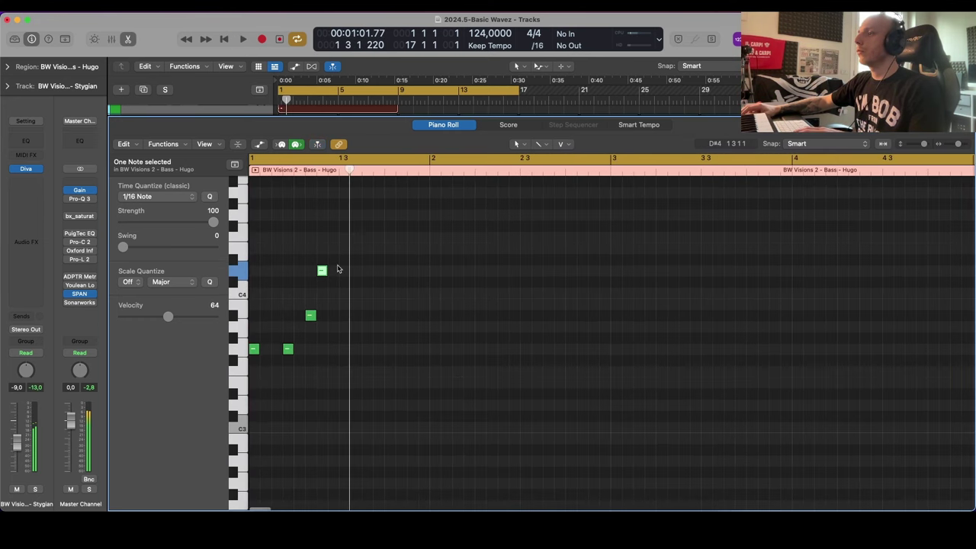
# Step: Move the D4 note one sixteenth later, to position 1 2 4 1, and play the phrase
pyautogui.moveTo(319, 271); pyautogui.dragTo(335, 272)
pyautogui.press('space')
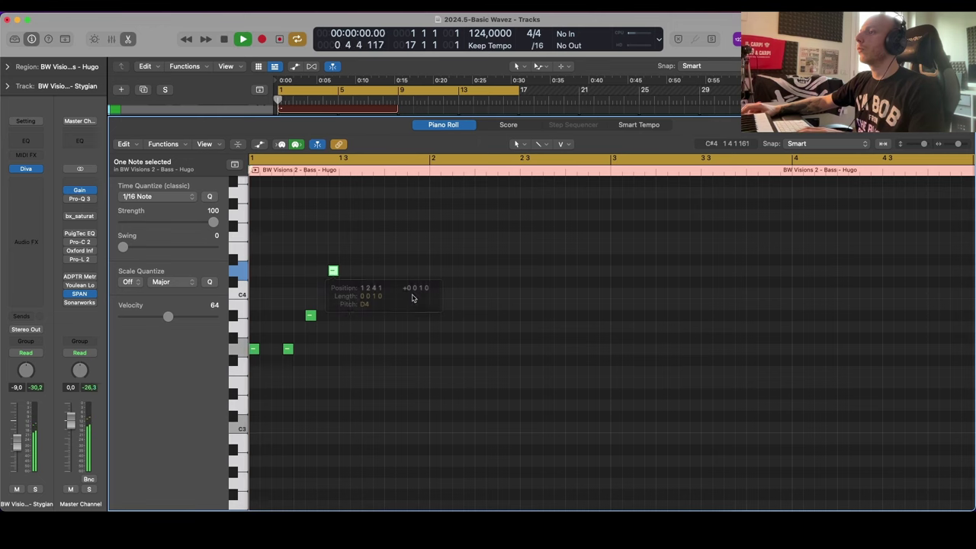
pyautogui.press('super+Left')
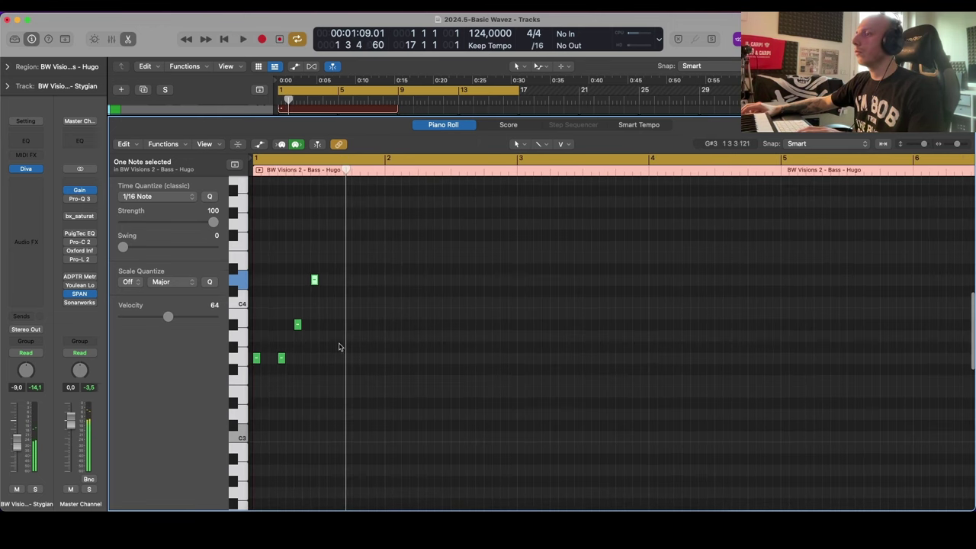
# Step: Add a sixteenth-note G3 on the second sixteenth of beat 3 in bar 1 and listen to the melody
pyautogui.click(336, 348)
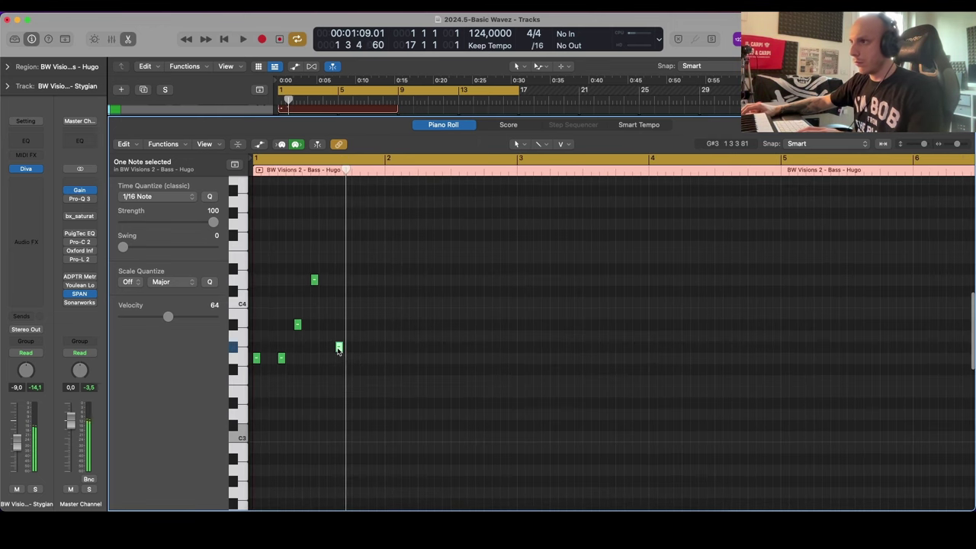
pyautogui.moveTo(335, 348)
pyautogui.mouseDown()
pyautogui.moveTo(328, 354)
pyautogui.moveTo(330, 335)
pyautogui.moveTo(352, 338)
pyautogui.moveTo(352, 358)
pyautogui.mouseUp()
pyautogui.press('super+Right')
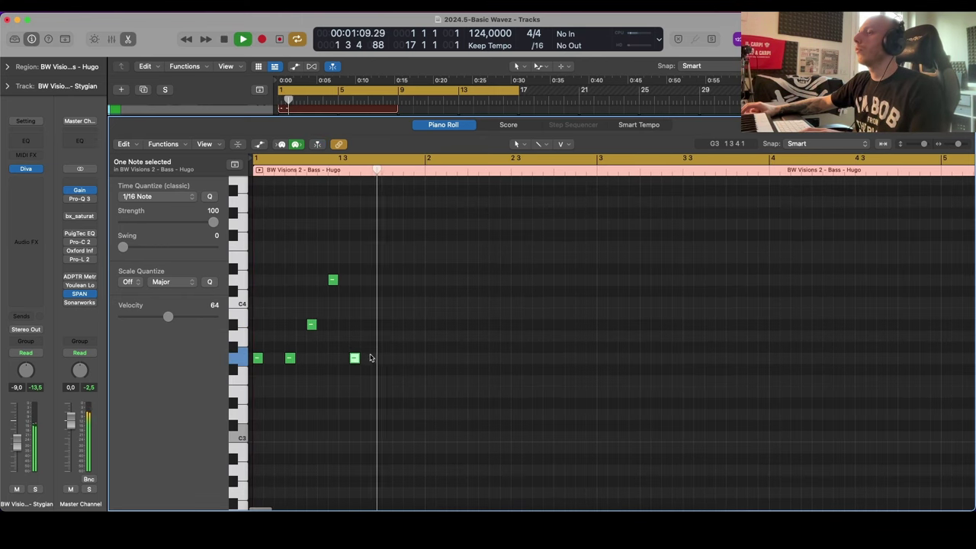
pyautogui.press('space')
# Step: Complete bar 1 with sixteenth notes A3 at 1 3 4 1 and A#3 at 1 4 2 1, and play it
pyautogui.click(375, 327)
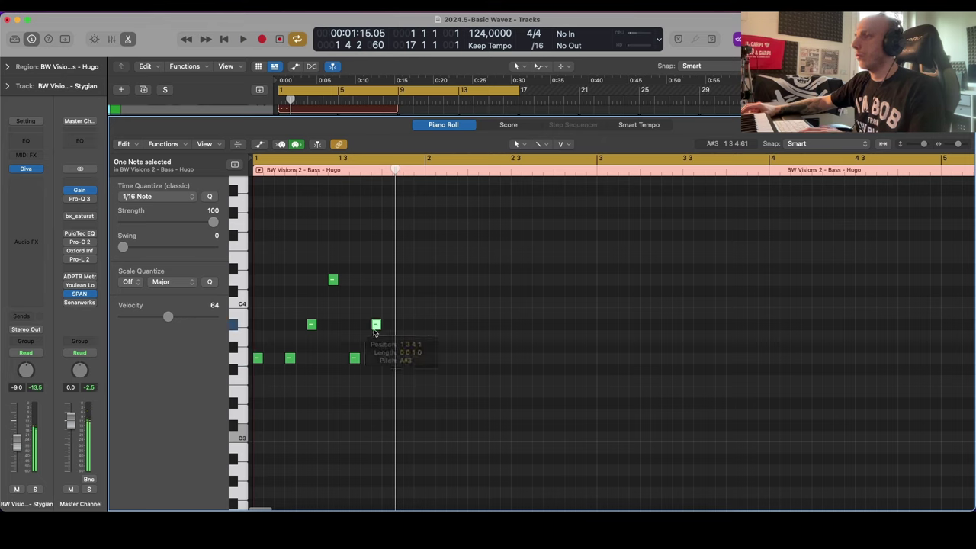
pyautogui.moveTo(374, 334); pyautogui.dragTo(375, 344)
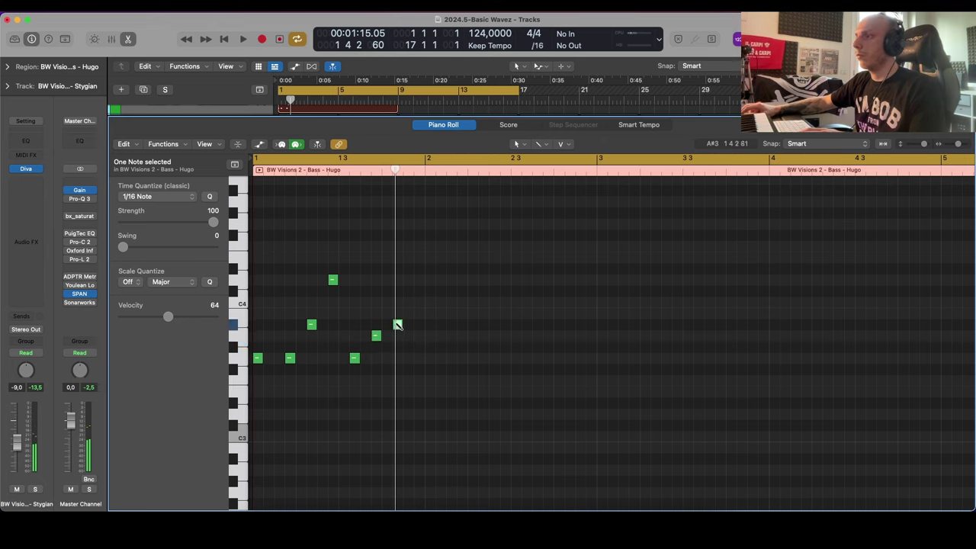
pyautogui.press('space')
pyautogui.click(420, 353)
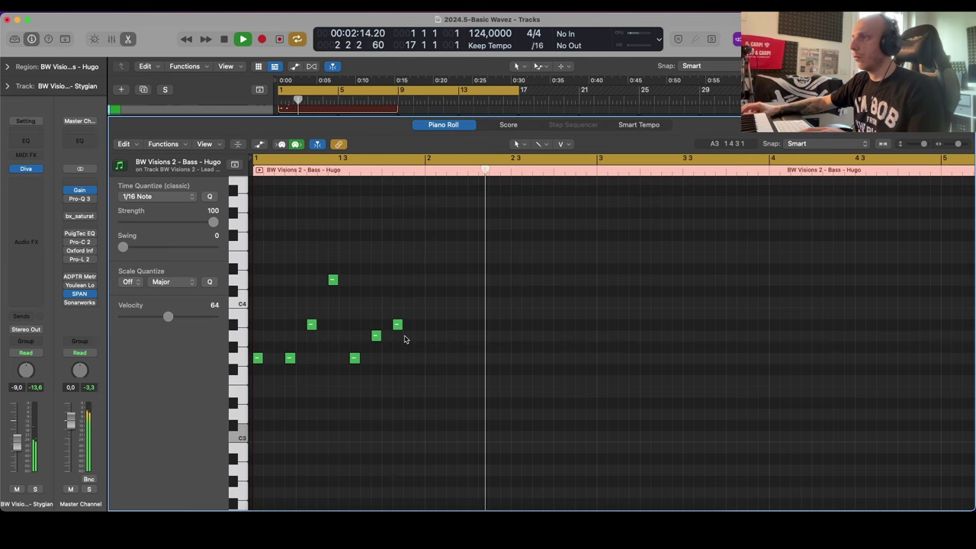
# Step: Duplicate all seven notes of bar 1 into bar 2 and play back both bars
pyautogui.press('super+Left')
pyautogui.press('space')
pyautogui.moveTo(366, 273); pyautogui.dragTo(359, 362)
pyautogui.press('space')
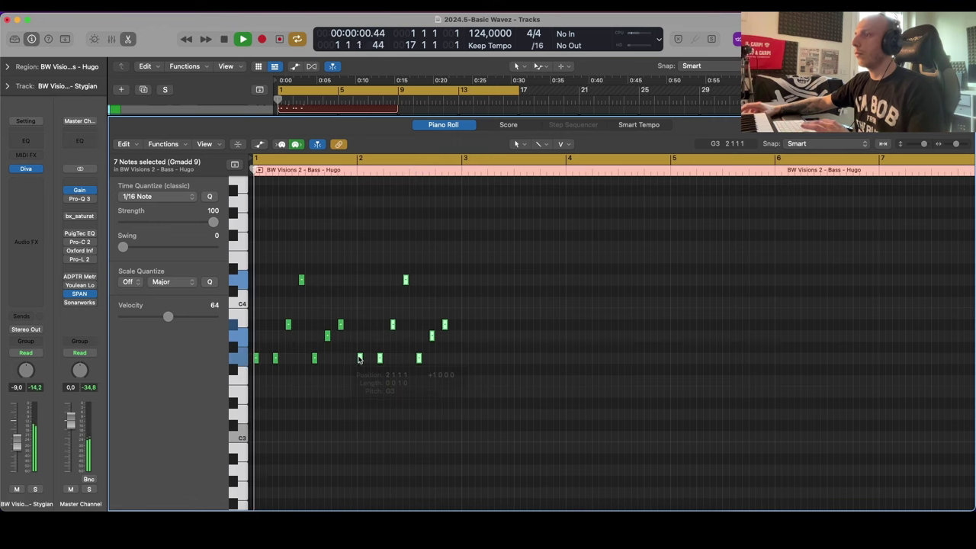
pyautogui.click(346, 397)
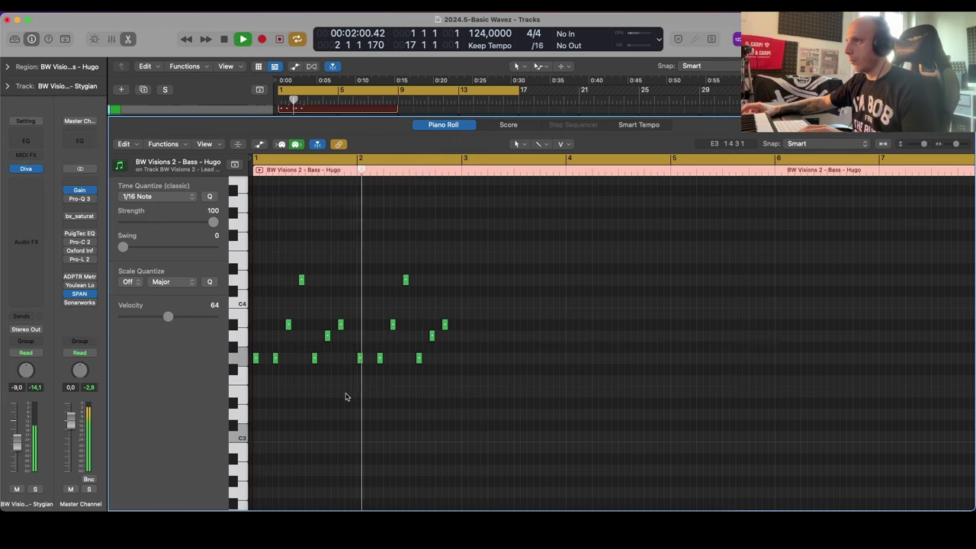
# Step: Move the last A#3 of bar 2 one sixteenth later, to position 2 4 3 1, and play the two bars
pyautogui.scroll(-1, 347, 394)
pyautogui.scroll(-2, 346, 396)
pyautogui.hscroll(1, 427, 321)
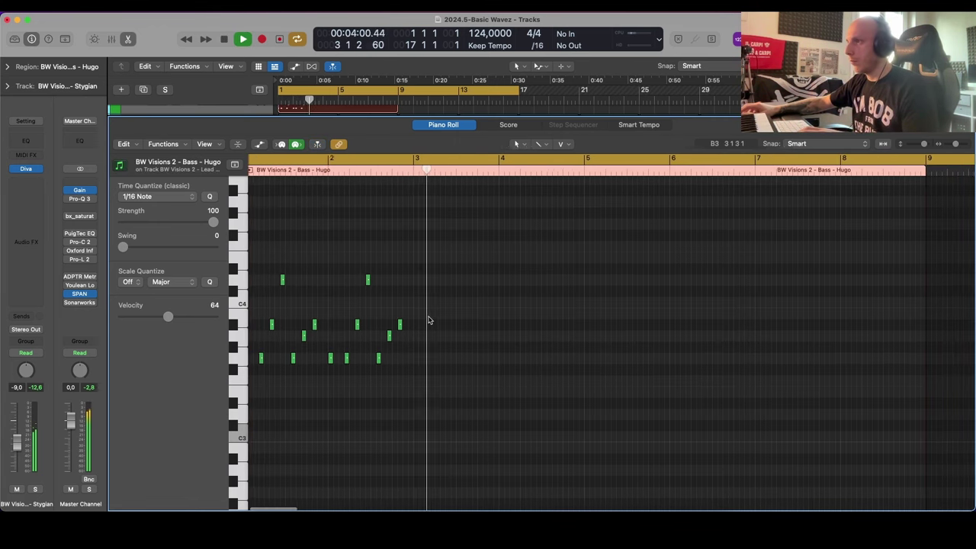
pyautogui.press('space')
pyautogui.click(390, 324)
pyautogui.scroll(2, 399, 331)
pyautogui.press('space')
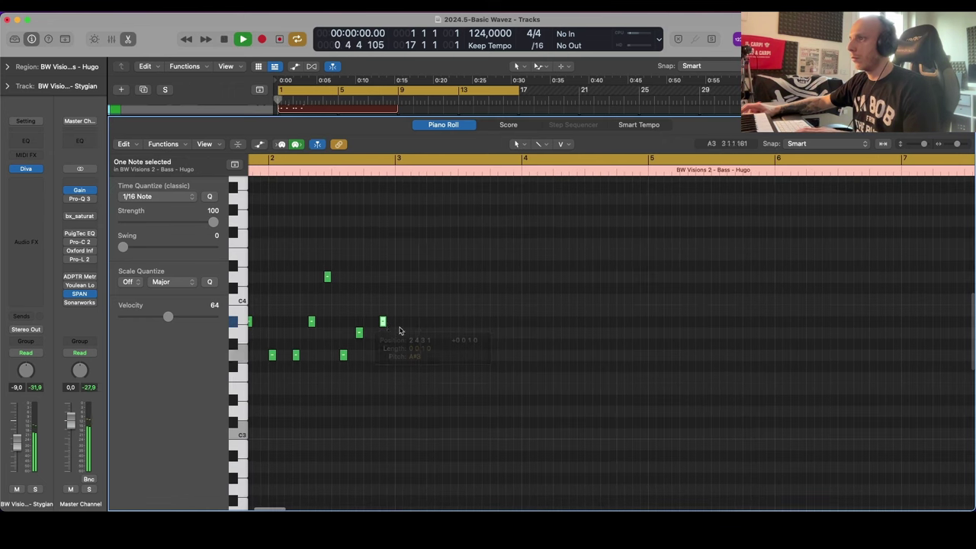
pyautogui.scroll(-2, 428, 358)
pyautogui.click(468, 277)
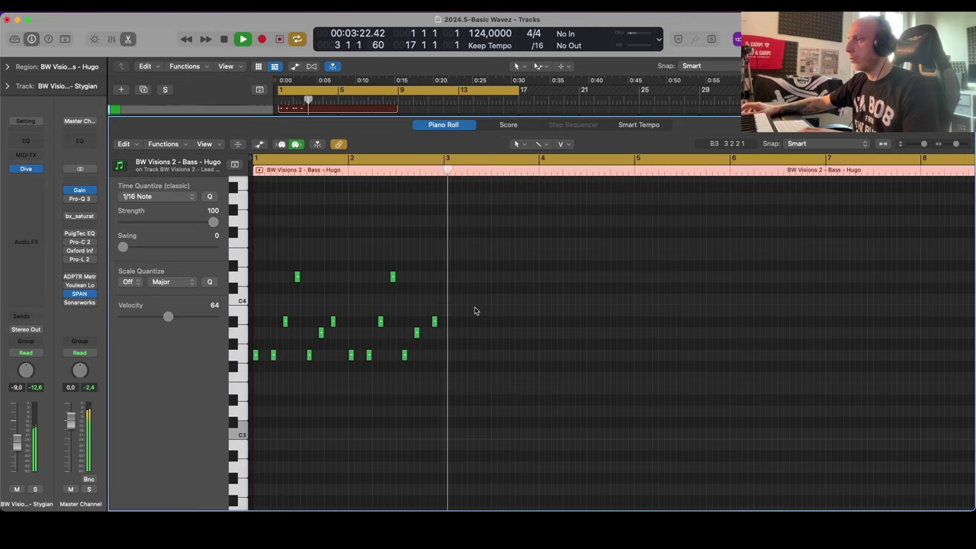
# Step: Duplicate the two-bar melody into bars 3 and 4, start playback and return to the track arrangement
pyautogui.press('space')
pyautogui.moveTo(462, 253); pyautogui.dragTo(447, 359)
pyautogui.press('space')
pyautogui.press('p')
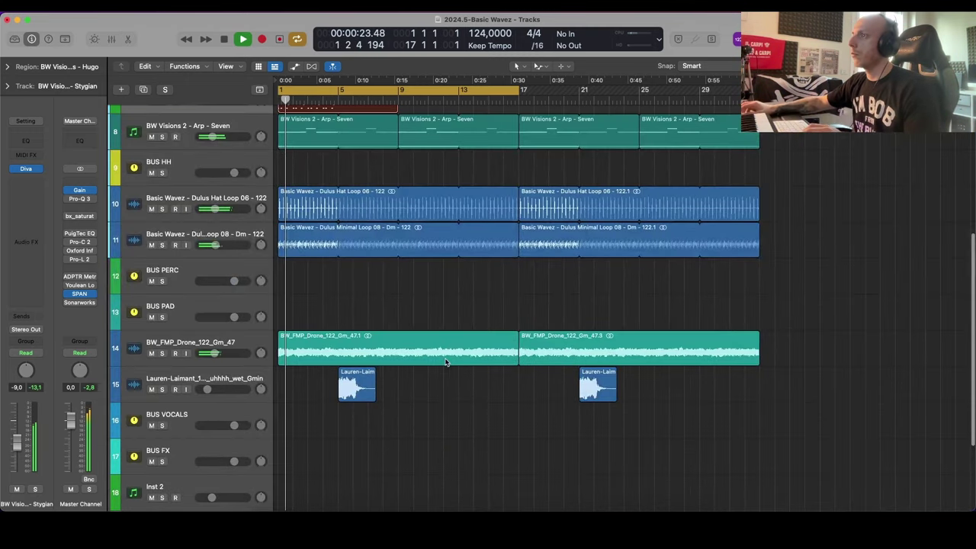
# Step: Shorten the lead region to four bars and loop it up to bar 17
pyautogui.moveTo(396, 351); pyautogui.dragTo(337, 351)
pyautogui.press('l')
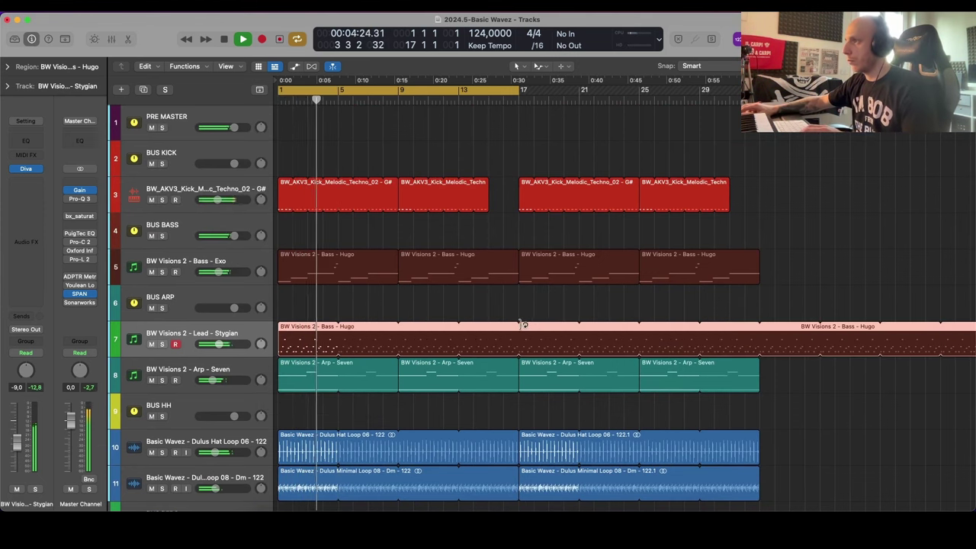
pyautogui.click(521, 325)
# Step: Transpose all 28 lead notes up one octave and listen to the melody with the full arrangement
pyautogui.press('p')
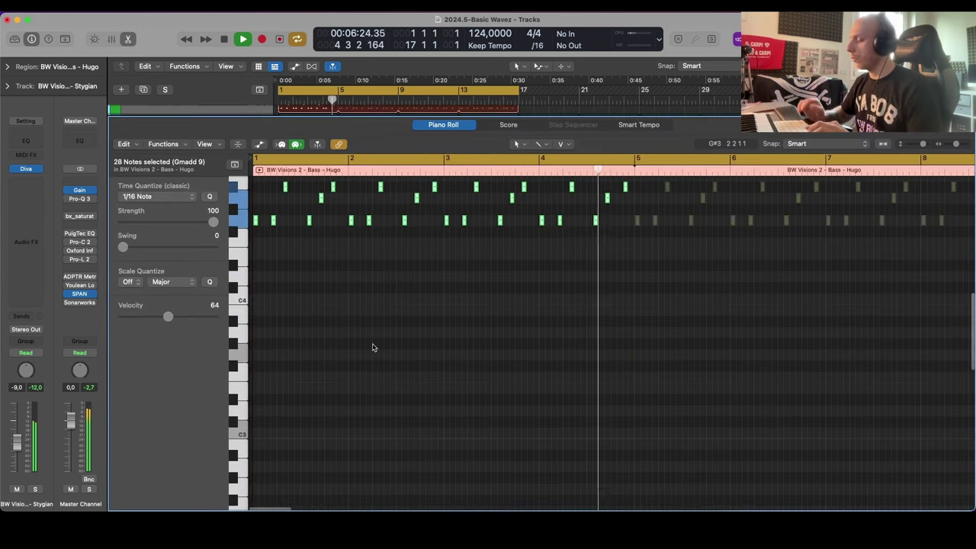
pyautogui.press('p')
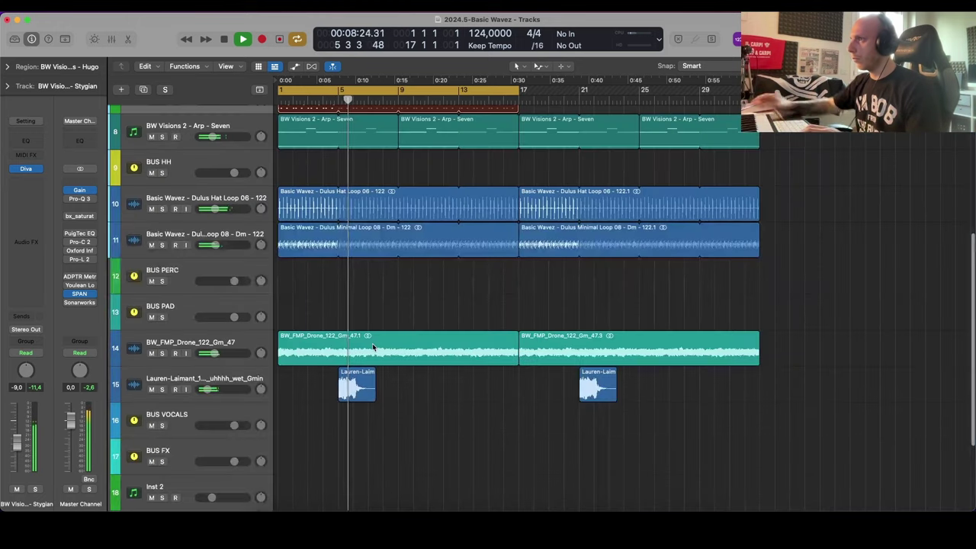
pyautogui.scroll(3, 394, 351)
pyautogui.scroll(3, 394, 350)
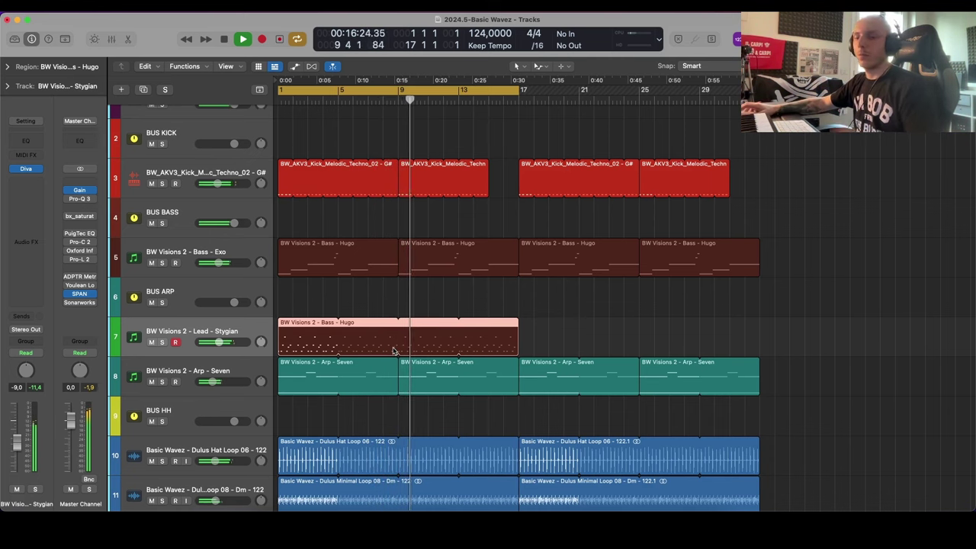
pyautogui.press('space')
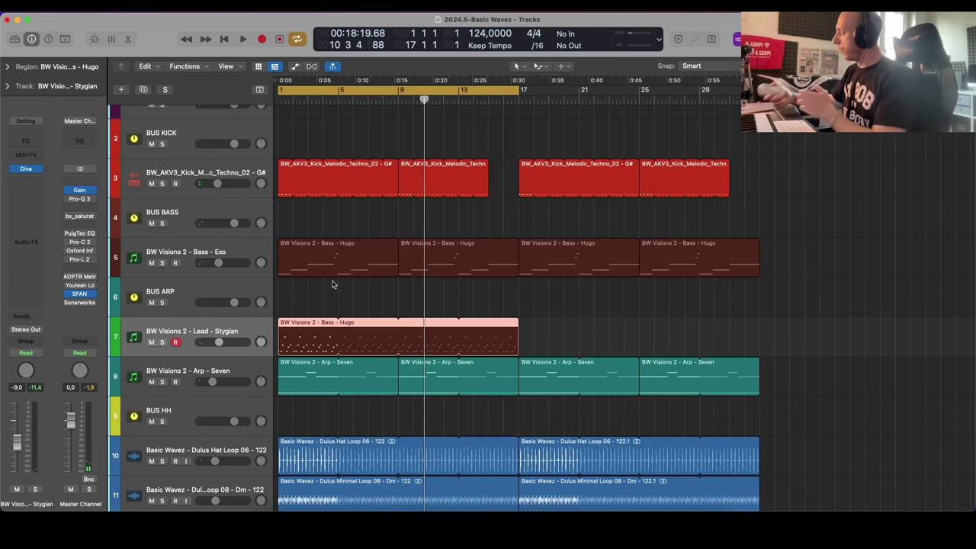
# Step: Open the lead region's notes to review the four-bar melody and close the editor again
pyautogui.scroll(2, 332, 285)
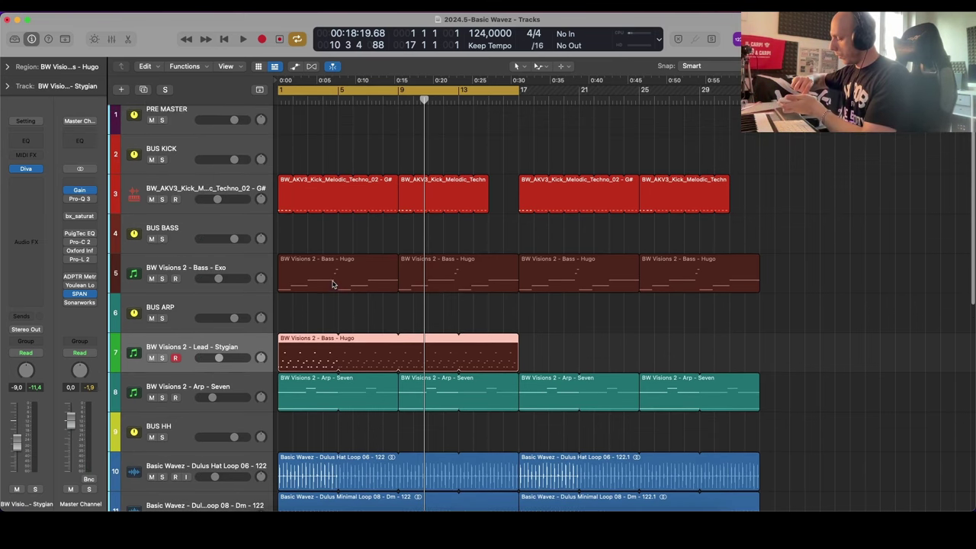
pyautogui.click(333, 282)
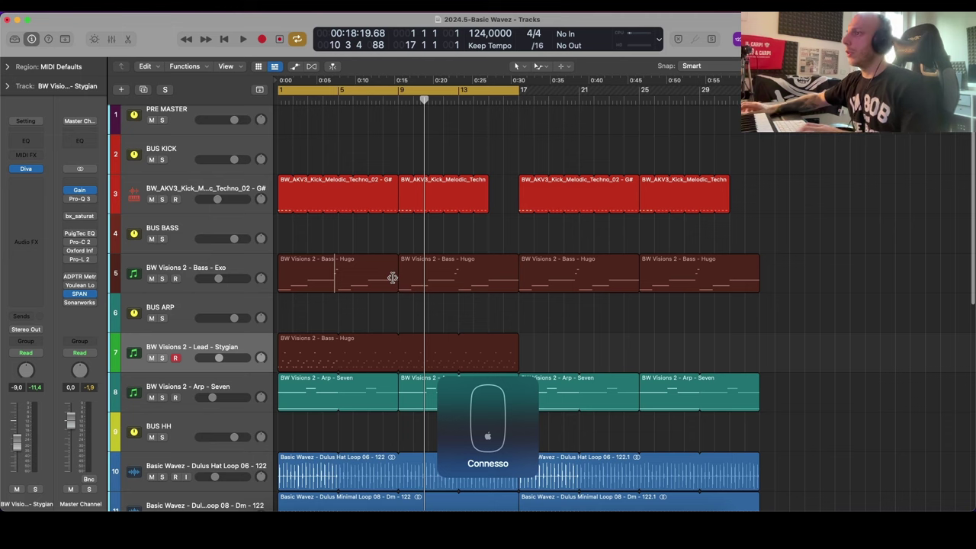
pyautogui.scroll(-5, 406, 235)
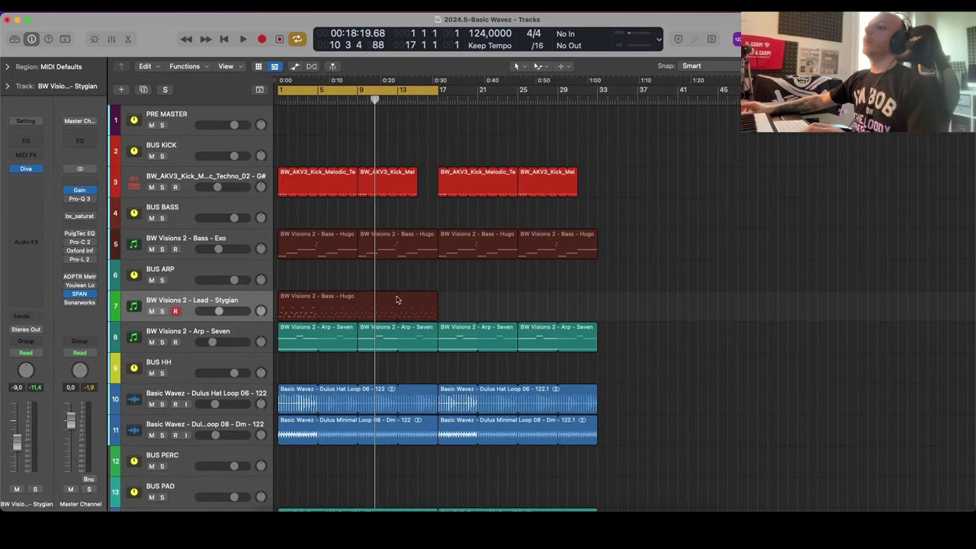
pyautogui.doubleClick(304, 313)
pyautogui.click(410, 231)
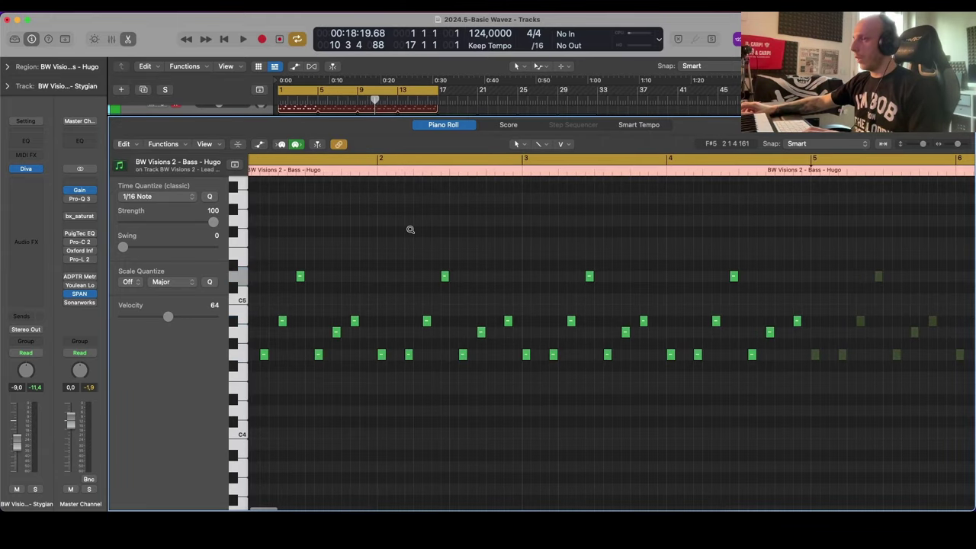
pyautogui.click(459, 126)
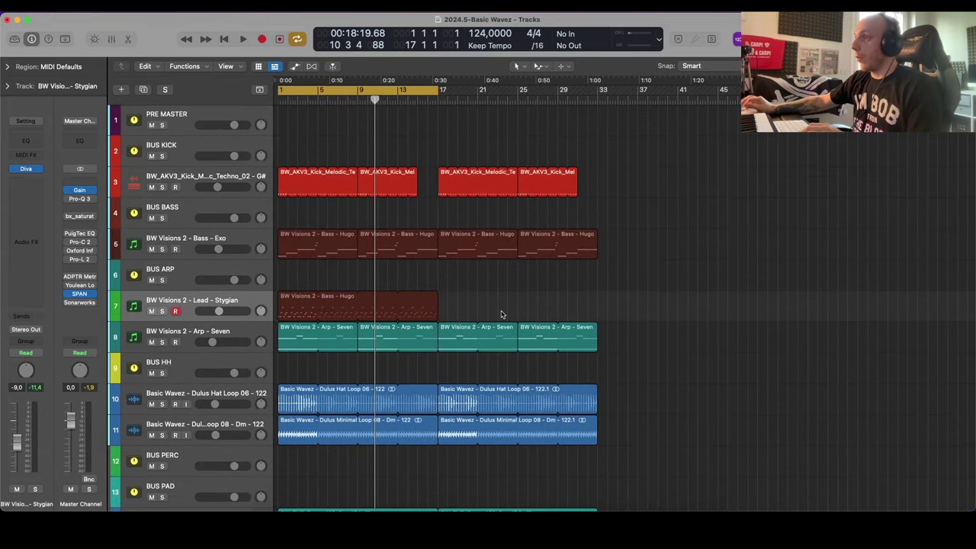
# Step: Extend the loop of the Stygian lead region to bar 33, matching the end of the arp regions
pyautogui.moveTo(437, 305); pyautogui.dragTo(595, 303)
pyautogui.click(633, 305)
pyautogui.scroll(-3, 560, 311)
pyautogui.scroll(5, 560, 312)
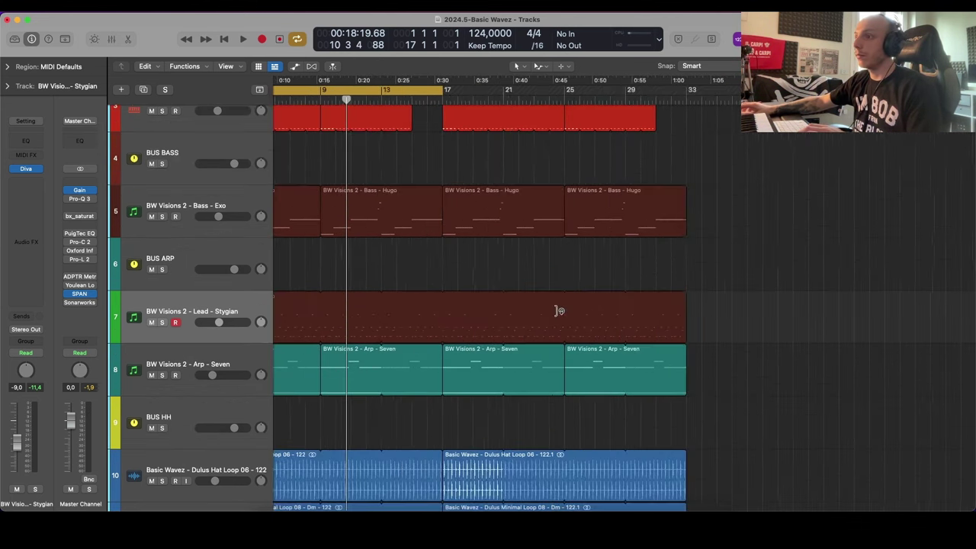
# Step: Select the lead and arp regions together and give them the same teal colour
pyautogui.scroll(-2, 560, 312)
pyautogui.scroll(-2, 447, 321)
pyautogui.moveTo(781, 290); pyautogui.dragTo(306, 380)
pyautogui.hotkey('alt', 'c')
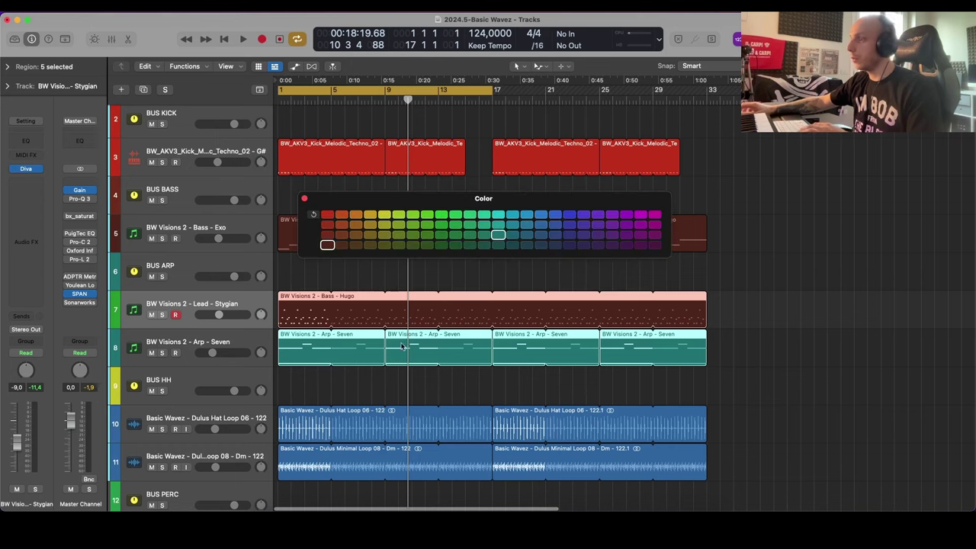
pyautogui.click(500, 235)
pyautogui.click(304, 199)
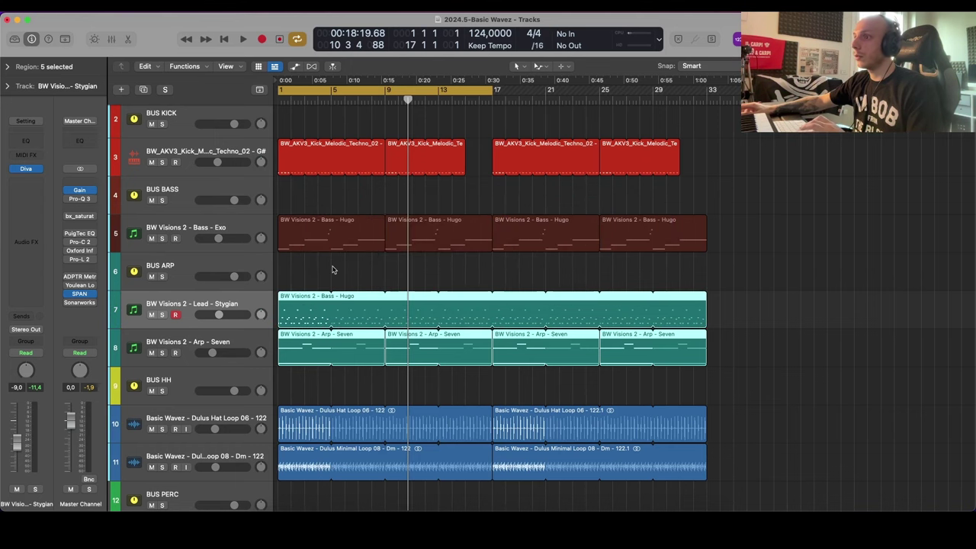
# Step: Play the arrangement from the start and transpose all notes in the Stygian lead region down one octave
pyautogui.click(333, 269)
pyautogui.press('space')
pyautogui.scroll(-3, 334, 271)
pyautogui.scroll(1, 335, 272)
pyautogui.doubleClick(339, 299)
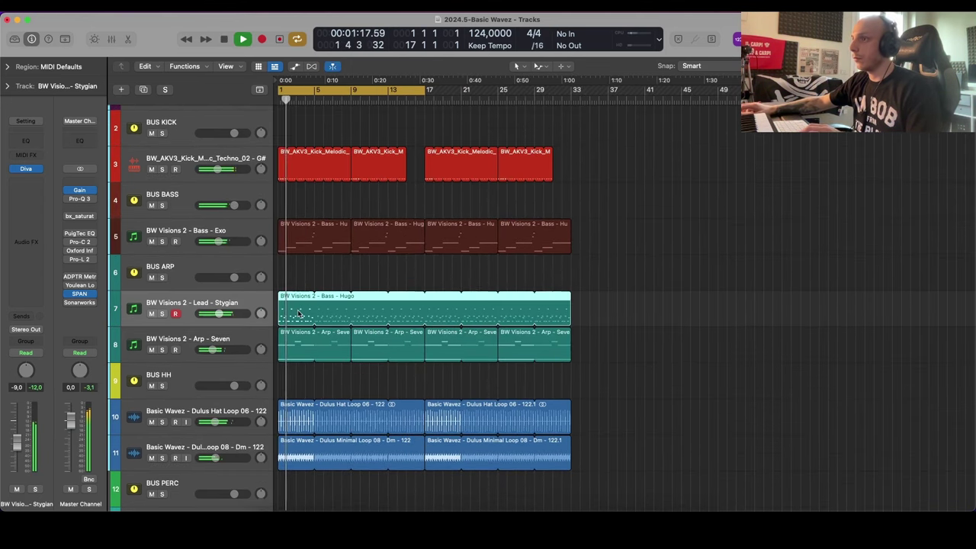
pyautogui.press('super+a')
pyautogui.hotkey('alt', 'shift', 'Down')
pyautogui.press('p')
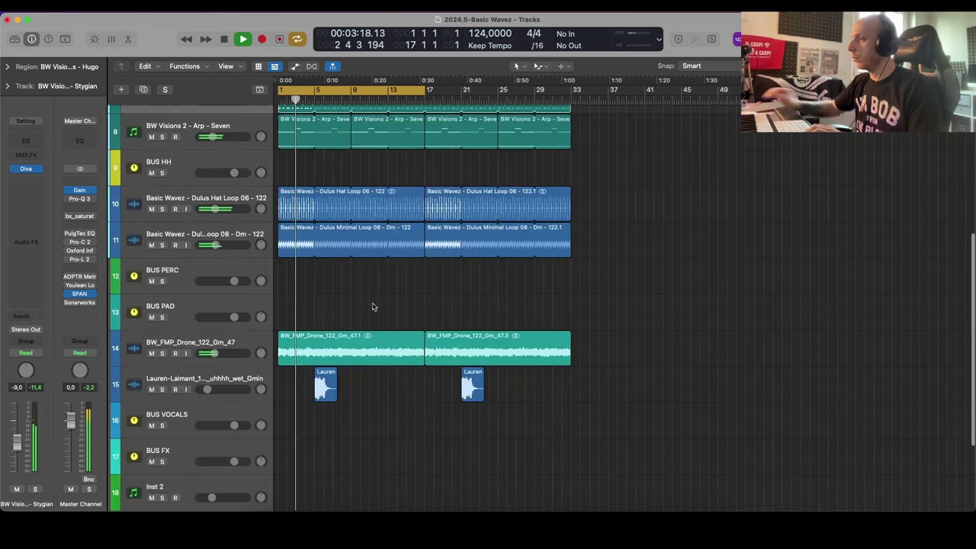
pyautogui.scroll(-1, 372, 307)
pyautogui.scroll(5, 371, 309)
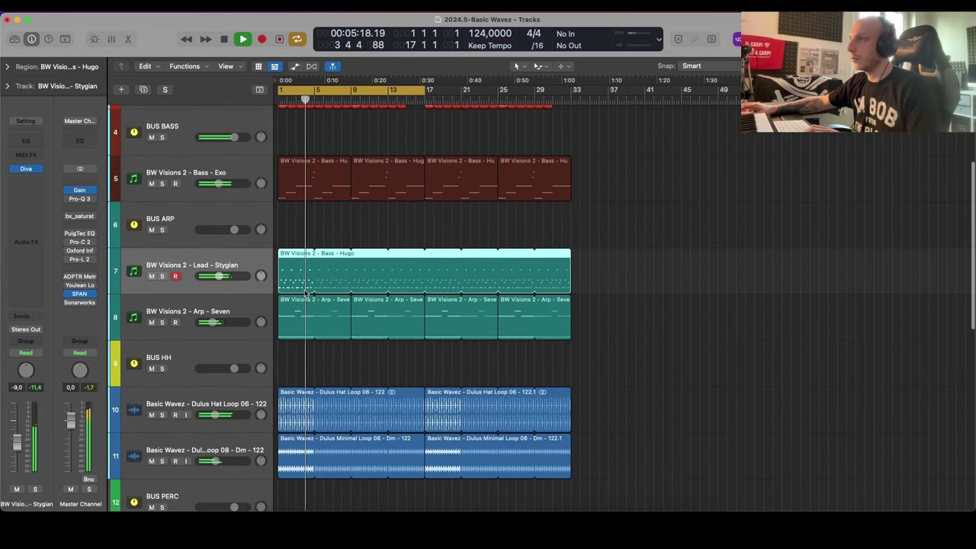
pyautogui.scroll(3, 305, 293)
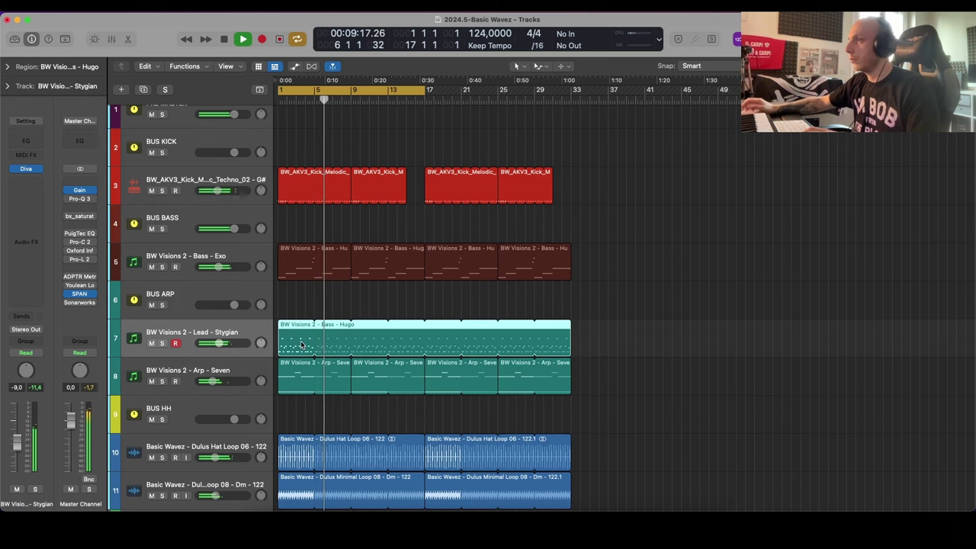
# Step: Move the Stygian lead region to bar 17, end its loop at bar 33 and turn off cycle playback
pyautogui.moveTo(300, 346); pyautogui.dragTo(449, 336)
pyautogui.moveTo(584, 327); pyautogui.dragTo(576, 327)
pyautogui.click(587, 328)
pyautogui.scroll(-2, 588, 327)
pyautogui.press('c')
pyautogui.scroll(-4, 553, 304)
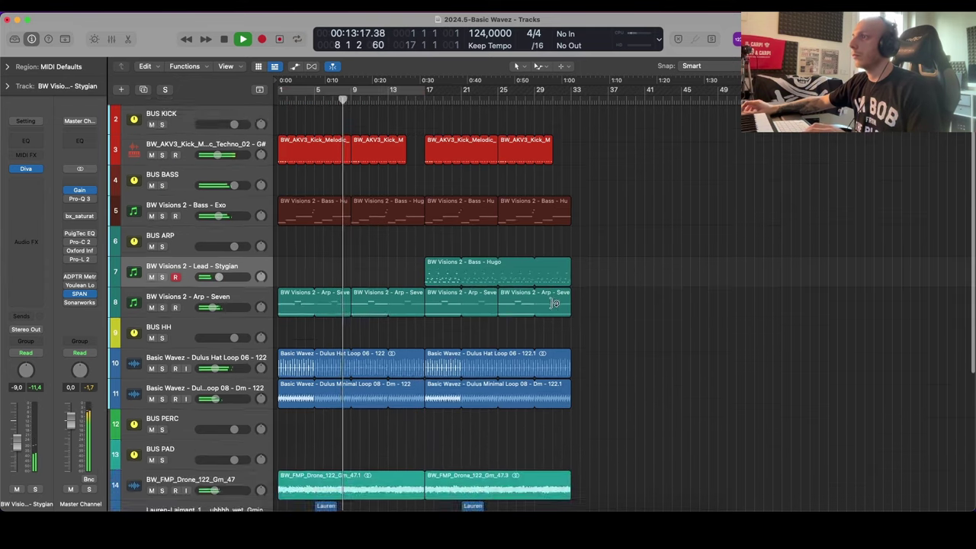
# Step: Move all 21 arrangement regions together to start at bar 65 and set the cycle range to bars 65 to 97
pyautogui.moveTo(554, 120); pyautogui.dragTo(655, 392)
pyautogui.press('super+Left')
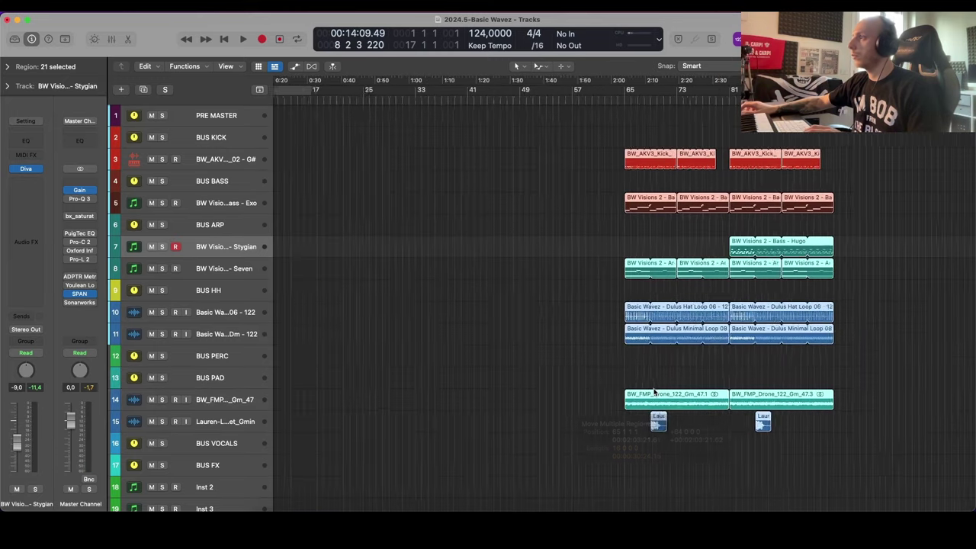
pyautogui.scroll(5, 637, 386)
pyautogui.hscroll(3, 610, 383)
pyautogui.scroll(3, 596, 383)
pyautogui.scroll(-3, 588, 383)
pyautogui.hscroll(-3, 576, 383)
pyautogui.scroll(-6, 555, 382)
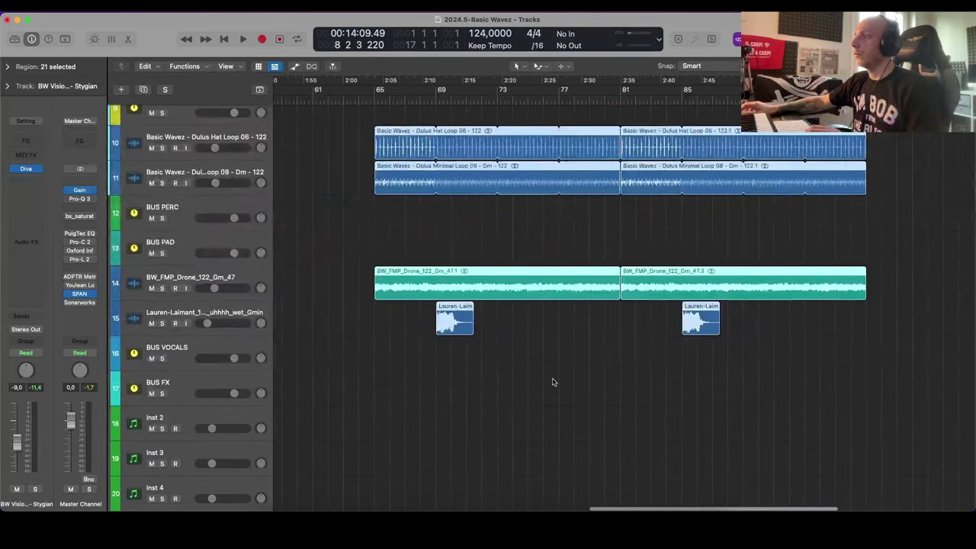
pyautogui.click(554, 382)
pyautogui.scroll(6, 553, 382)
pyautogui.scroll(-3, 551, 376)
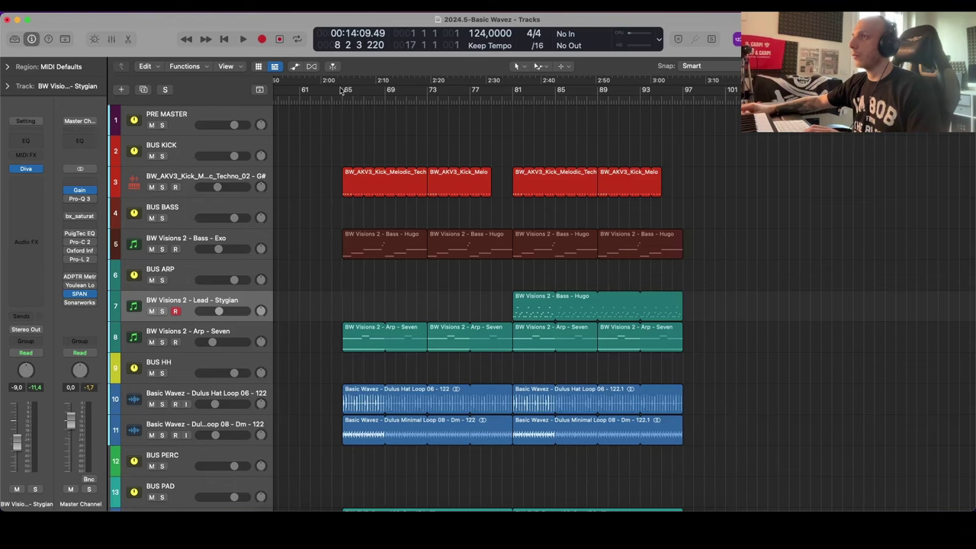
pyautogui.moveTo(343, 91)
pyautogui.mouseDown()
pyautogui.moveTo(706, 207)
pyautogui.moveTo(690, 219)
pyautogui.mouseUp()
pyautogui.scroll(-3, 664, 305)
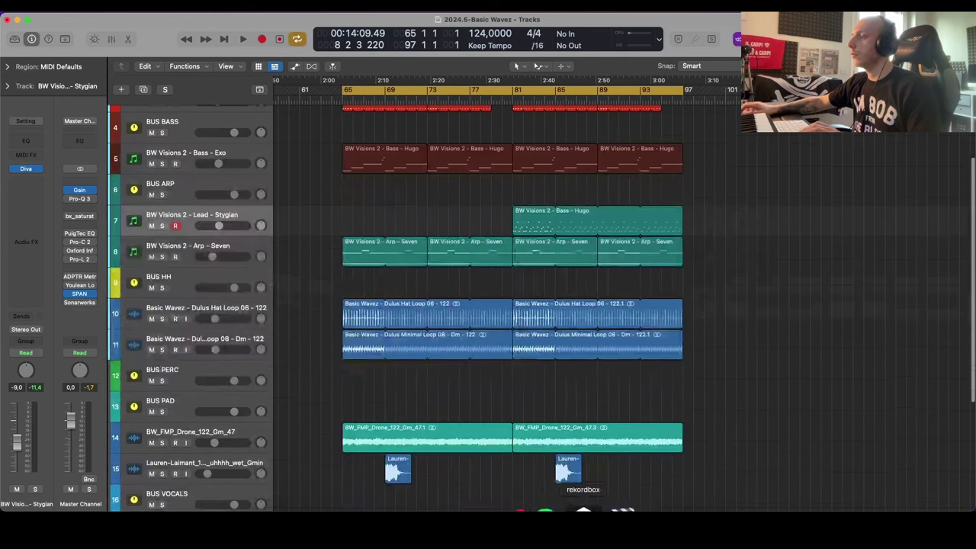
# Step: Open the file browser and go to the Synth Flourishes folder of the Basic Wavez - FX Mega Pack
pyautogui.press('f')
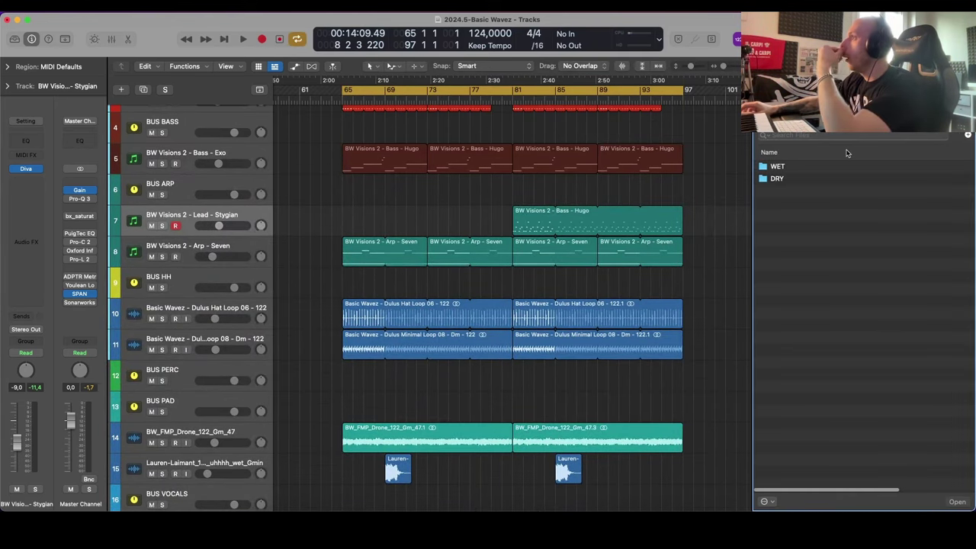
pyautogui.press('Left')
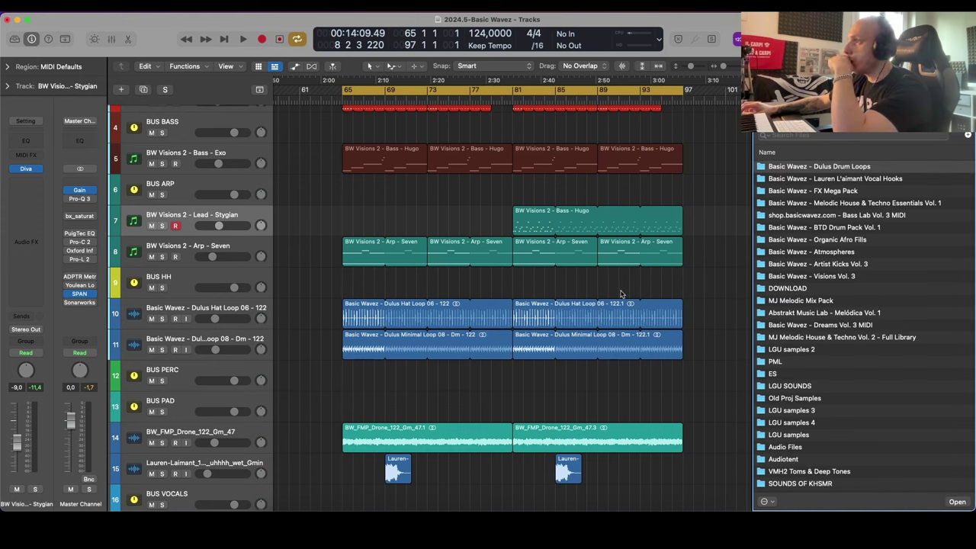
pyautogui.click(625, 288)
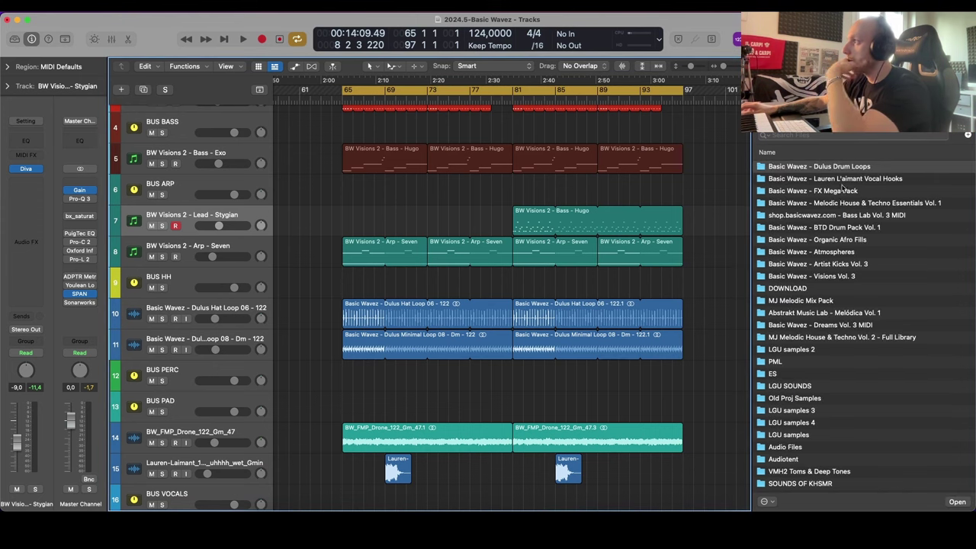
pyautogui.doubleClick(846, 193)
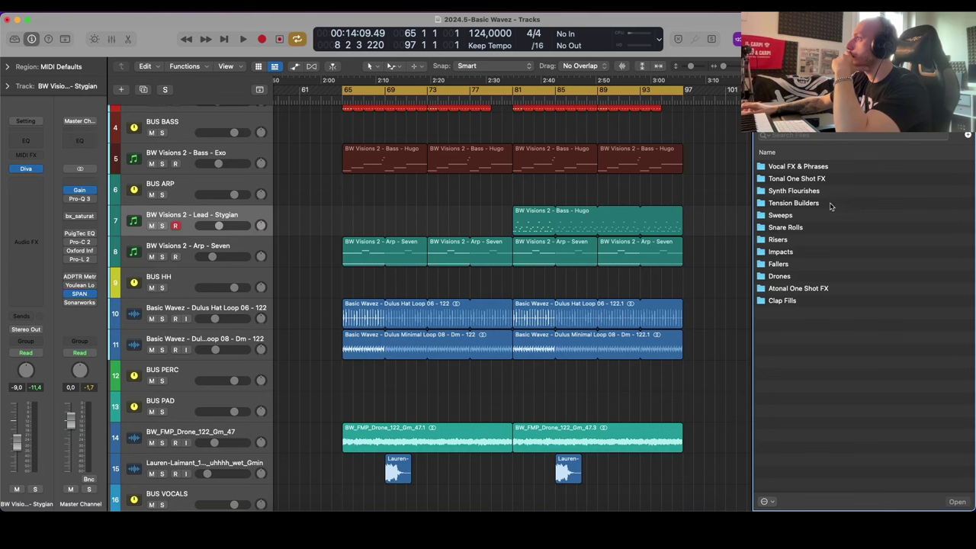
pyautogui.doubleClick(823, 190)
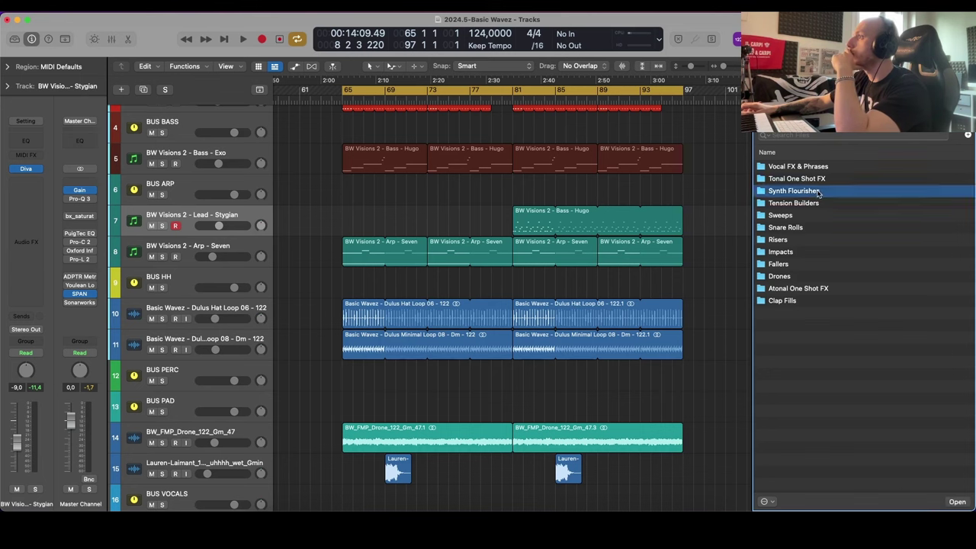
# Step: Audition the synth flourish samples Fm_24, Dm_18, C#m_09 and C#m_08, checking C#m_08 against the playing arrangement
pyautogui.click(916, 241)
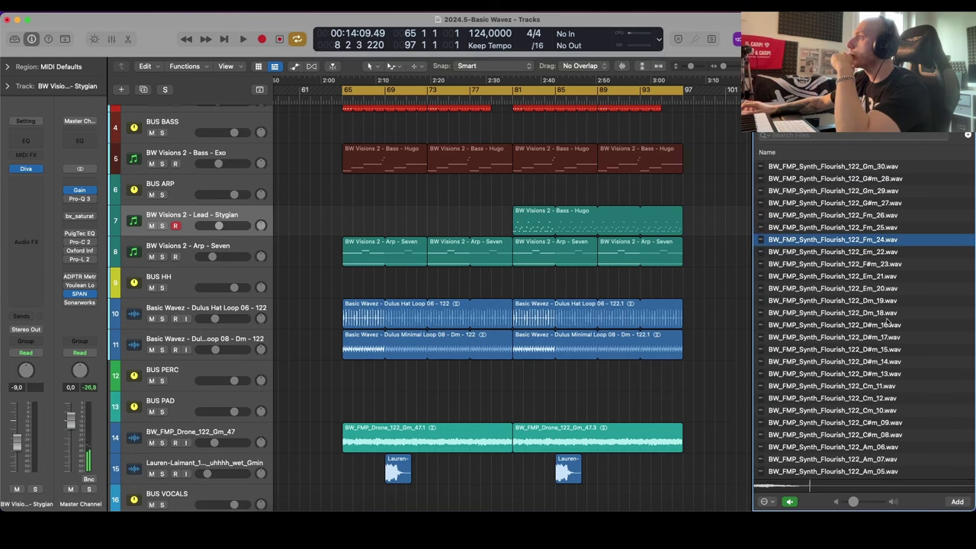
pyautogui.click(889, 314)
pyautogui.scroll(-2, 877, 351)
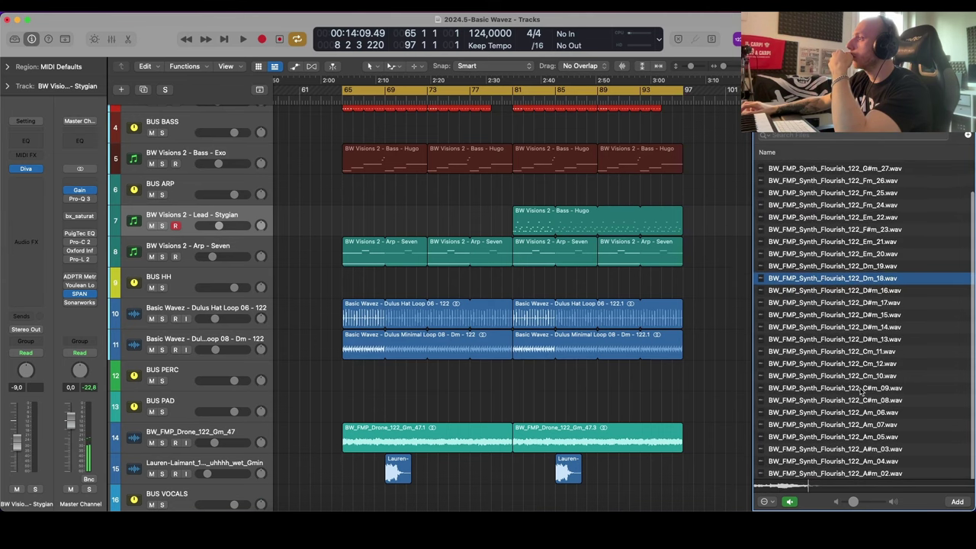
pyautogui.click(862, 390)
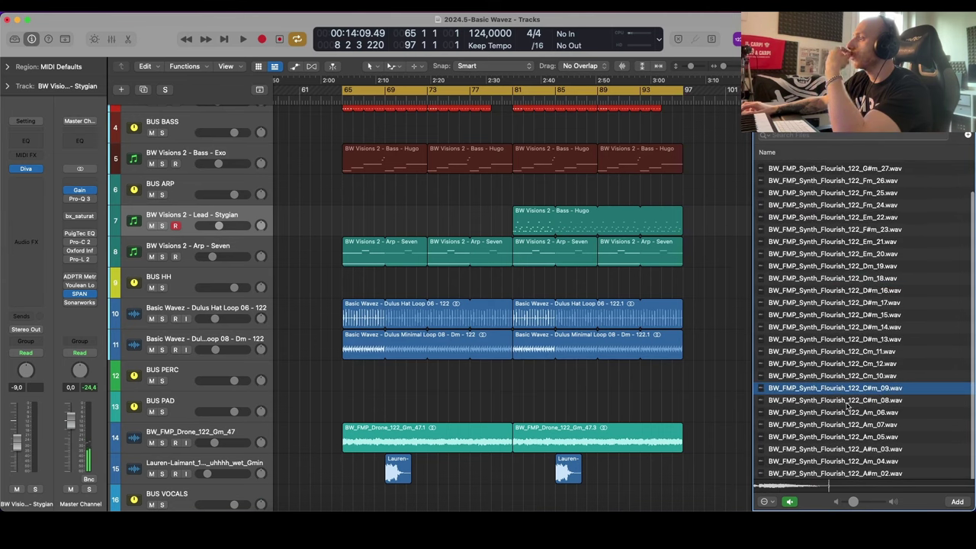
pyautogui.click(848, 402)
pyautogui.click(687, 409)
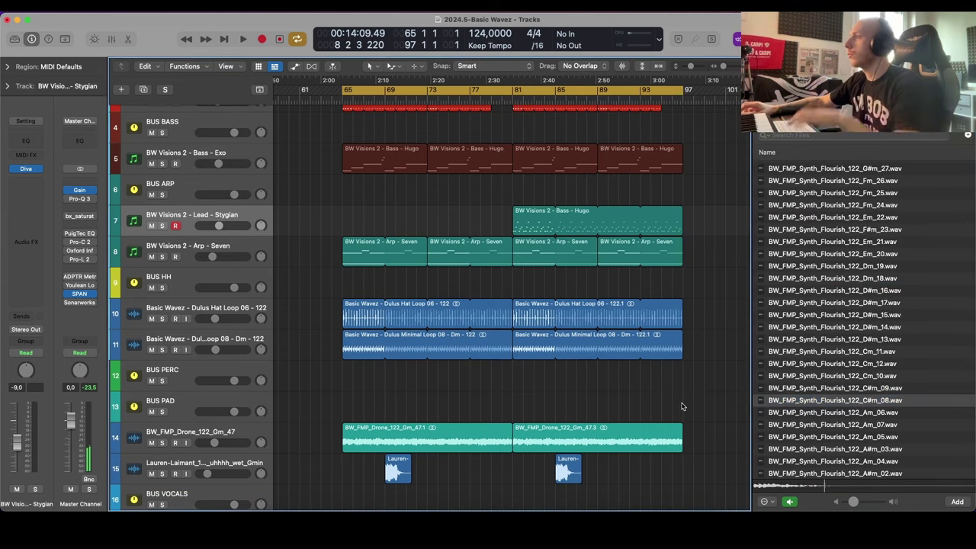
pyautogui.press('space')
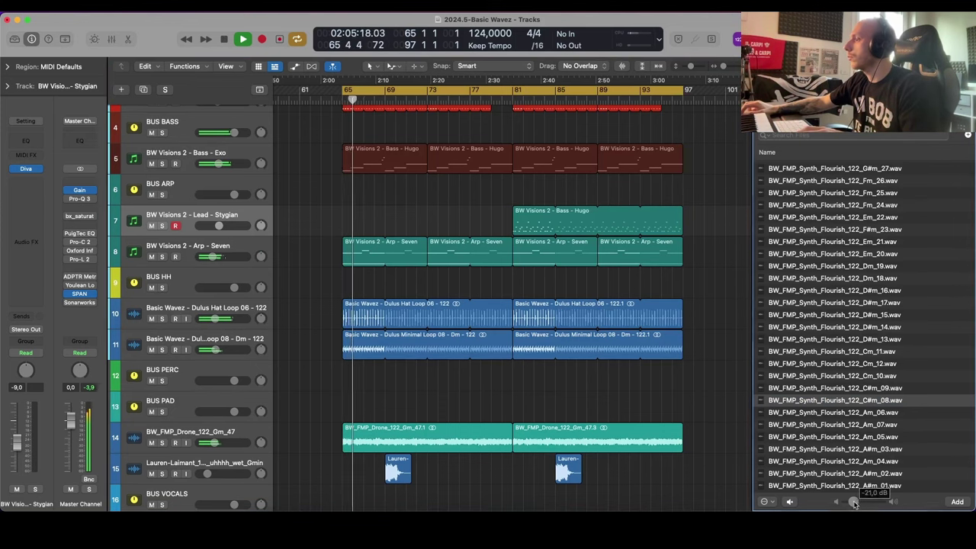
pyautogui.click(864, 400)
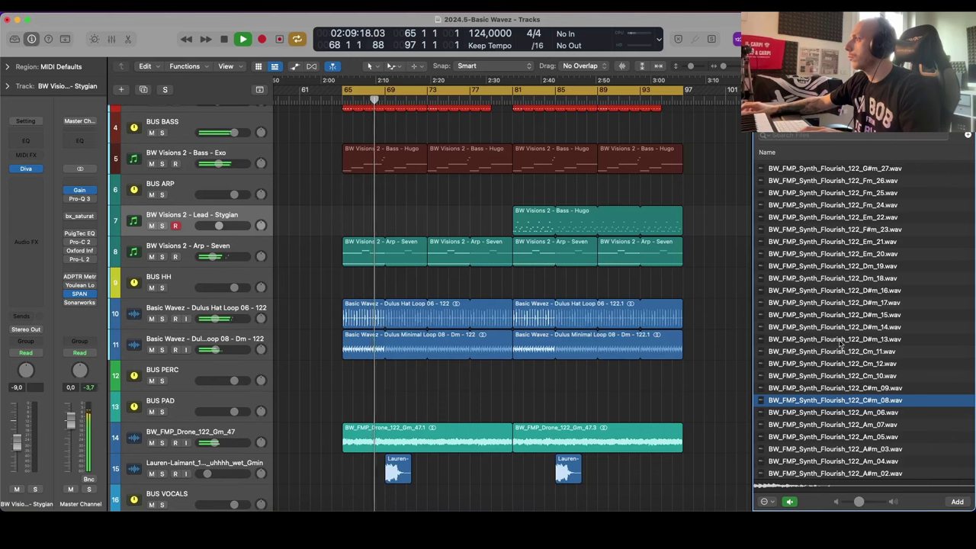
pyautogui.press('space')
# Step: Open the Impacts folder of the FX pack and audition the samples Em_21, Impact_05, Am_09 and Dm_18
pyautogui.click(764, 116)
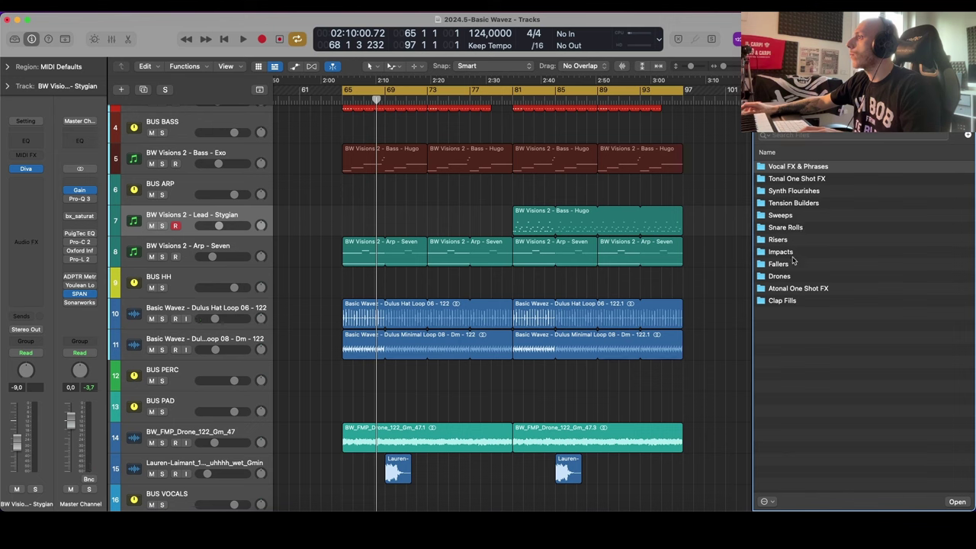
pyautogui.doubleClick(793, 253)
pyautogui.click(866, 216)
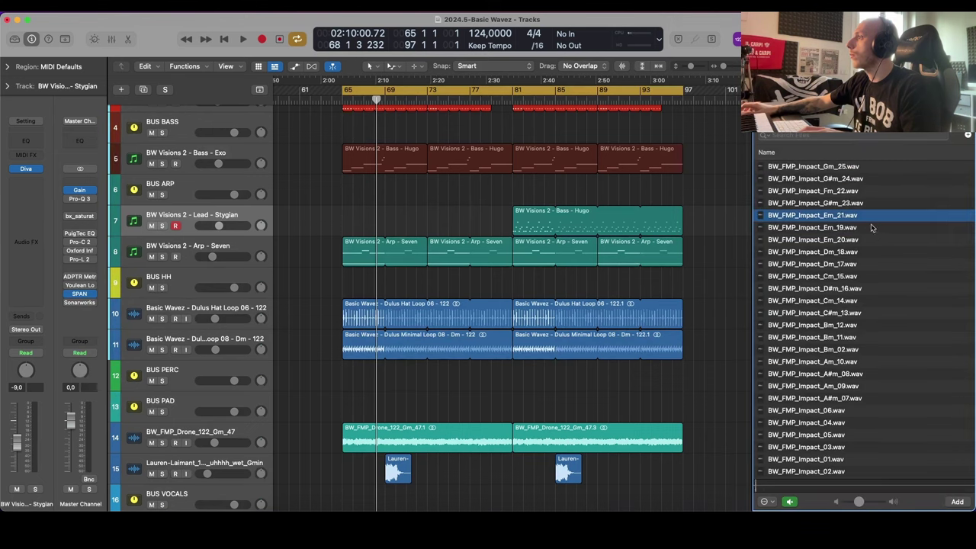
pyautogui.click(839, 434)
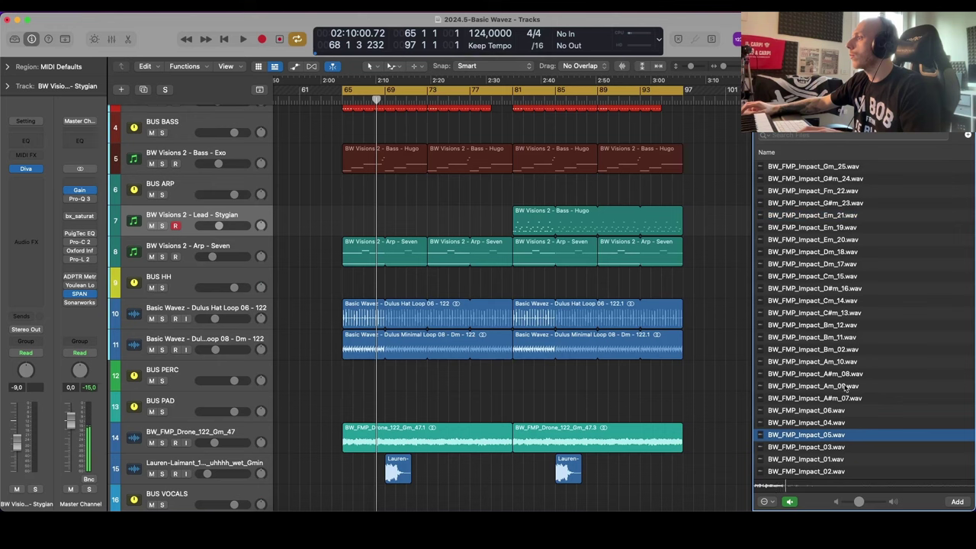
pyautogui.click(846, 386)
pyautogui.click(895, 252)
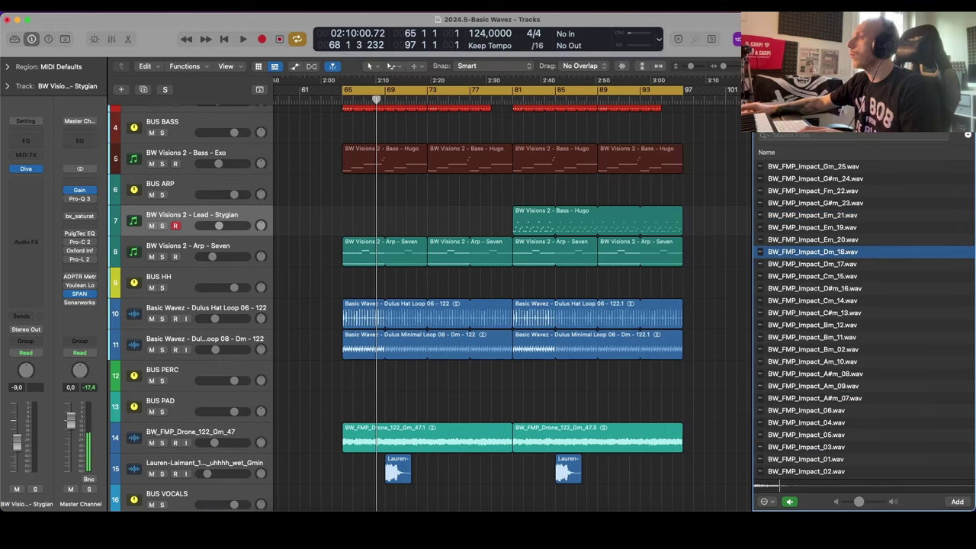
# Step: Open the Tension Builders folder and audition the 8-bar samples F_14, Dm_09 and Cm_07
pyautogui.click(765, 90)
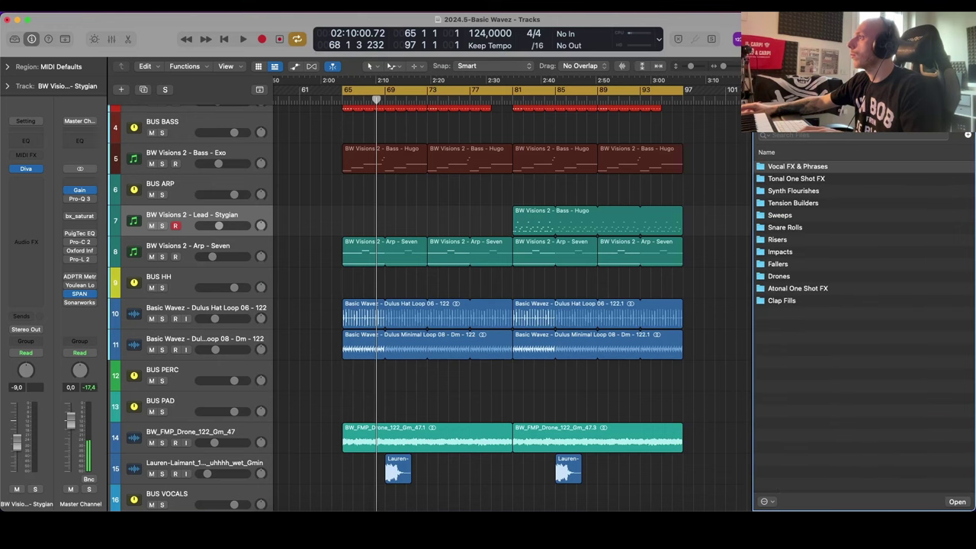
pyautogui.doubleClick(807, 205)
pyautogui.click(840, 180)
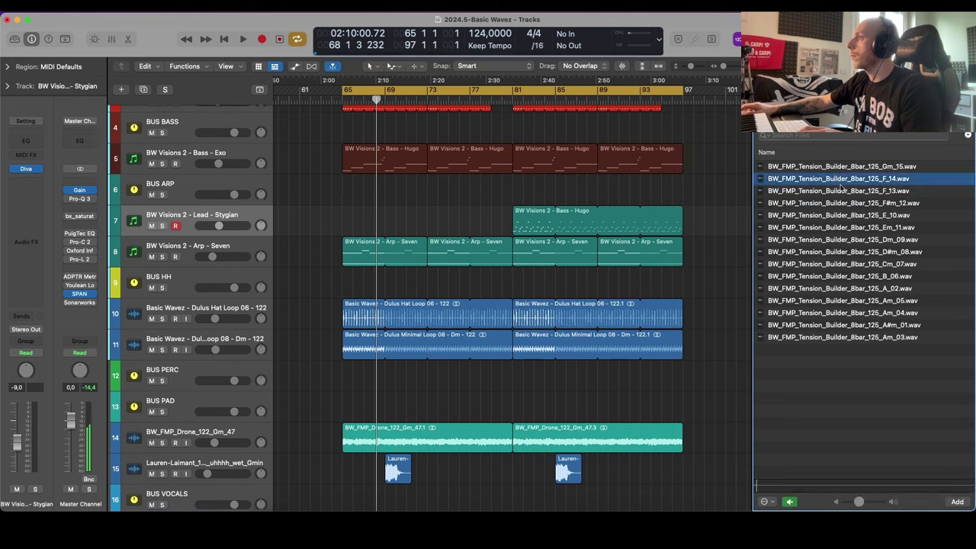
pyautogui.click(848, 238)
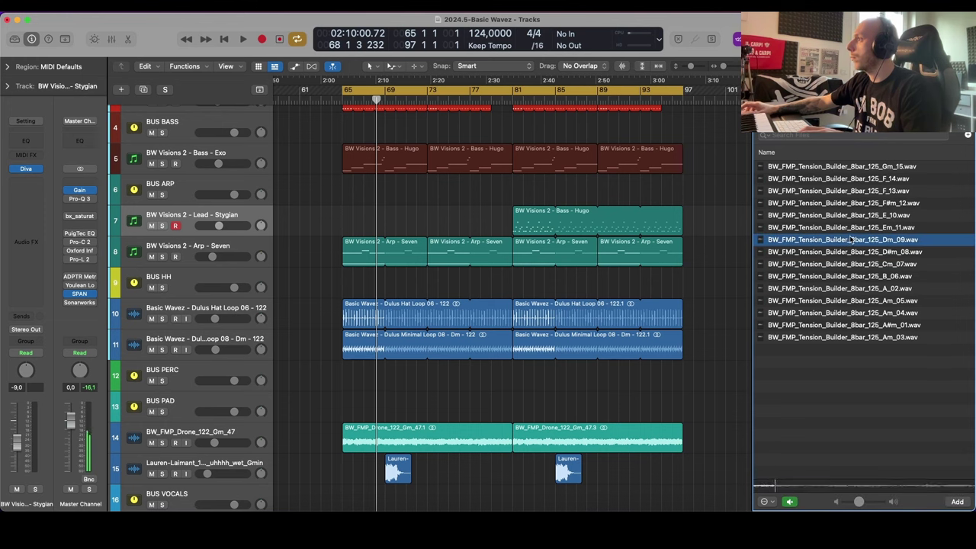
pyautogui.scroll(-2, 583, 267)
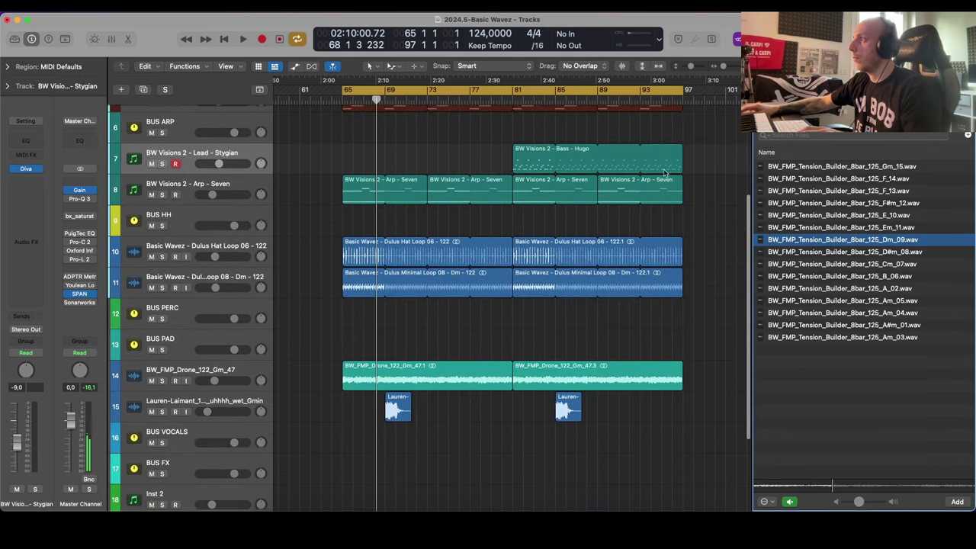
pyautogui.click(852, 267)
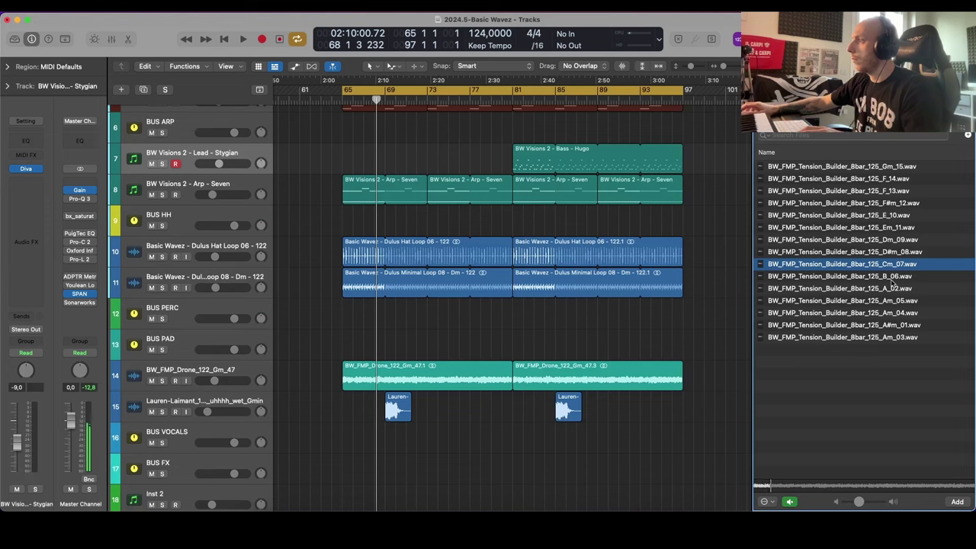
# Step: Play the arrangement from bar 81 and try the tension builder Cm_07 against it
pyautogui.click(514, 99)
pyautogui.press('space')
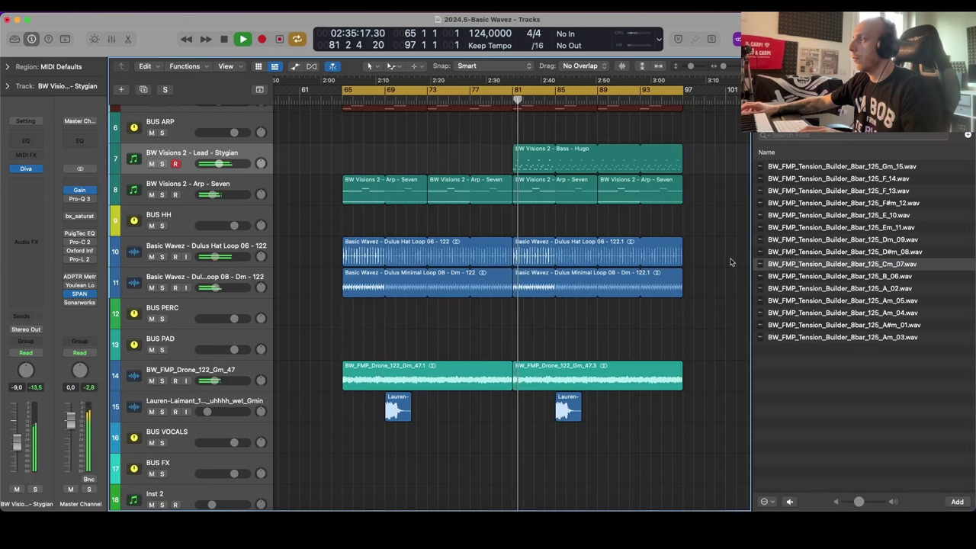
pyautogui.click(793, 269)
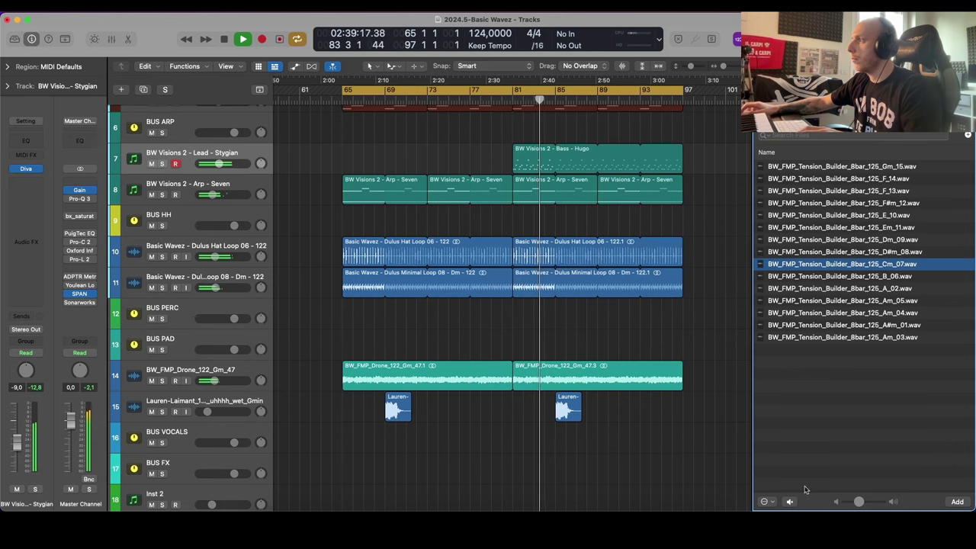
pyautogui.click(713, 337)
pyautogui.scroll(5, 715, 335)
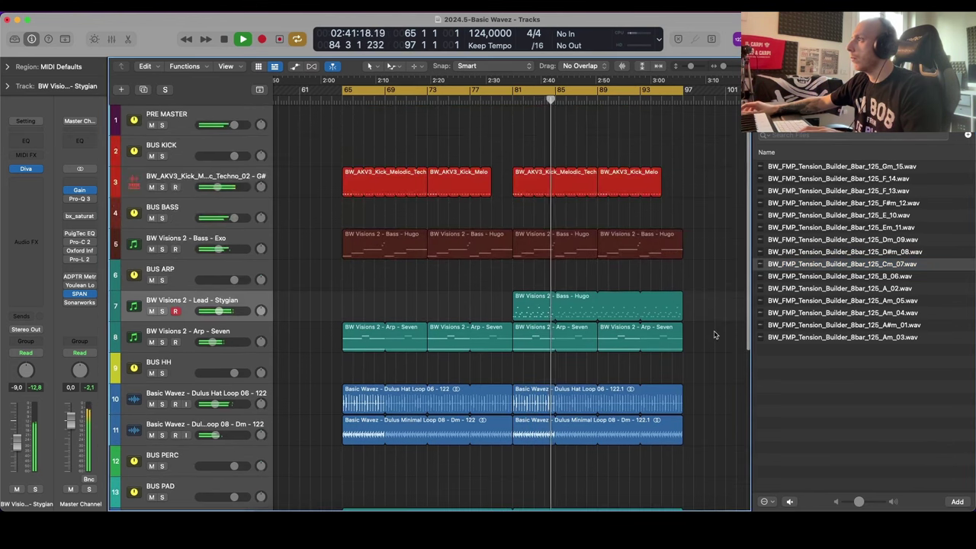
pyautogui.scroll(-8, 715, 335)
pyautogui.scroll(3, 709, 335)
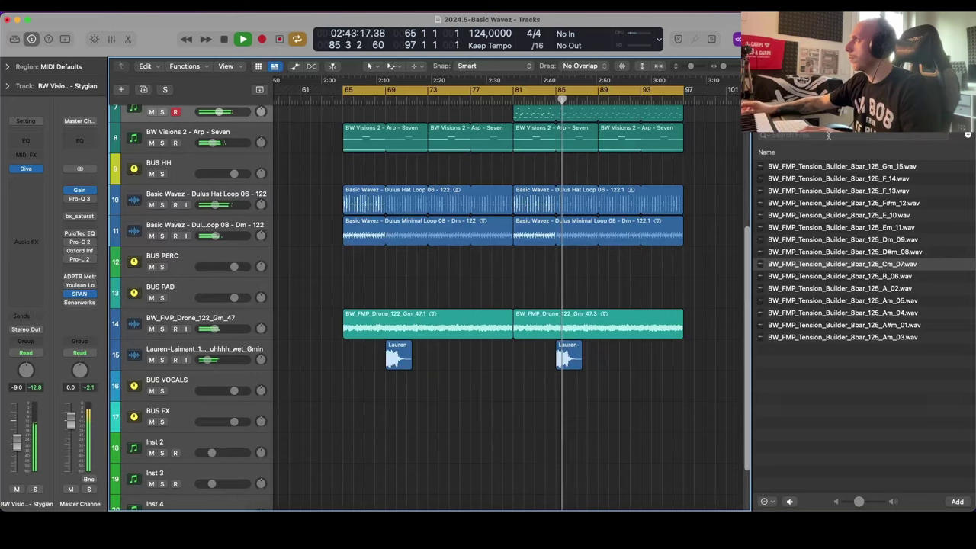
# Step: Stop playback, open the Clap Fills folder of the FX pack and audition the samples Clap_Fill_19 and Clap_Fill_13
pyautogui.click(962, 39)
pyautogui.scroll(3, 785, 218)
pyautogui.press('space')
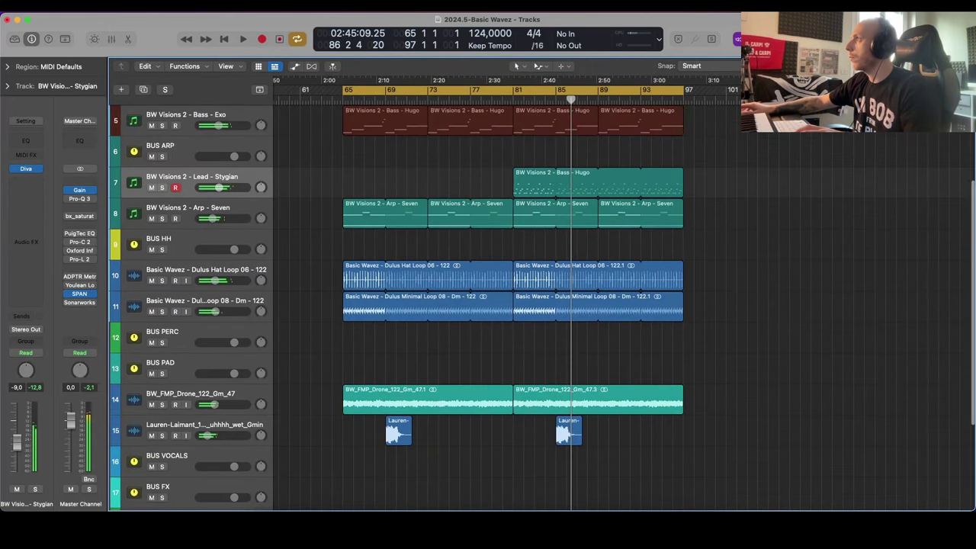
pyautogui.click(962, 39)
pyautogui.click(764, 90)
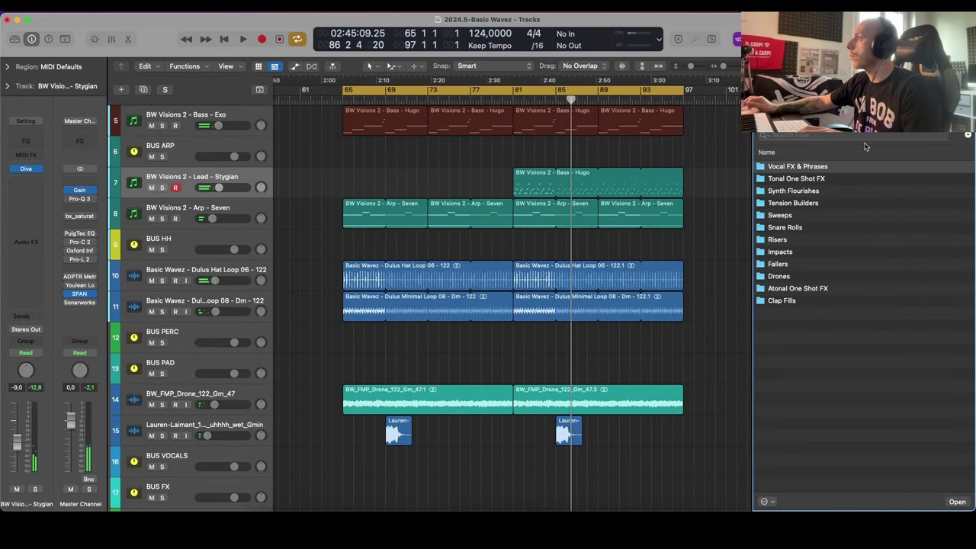
pyautogui.hscroll(-1, 799, 287)
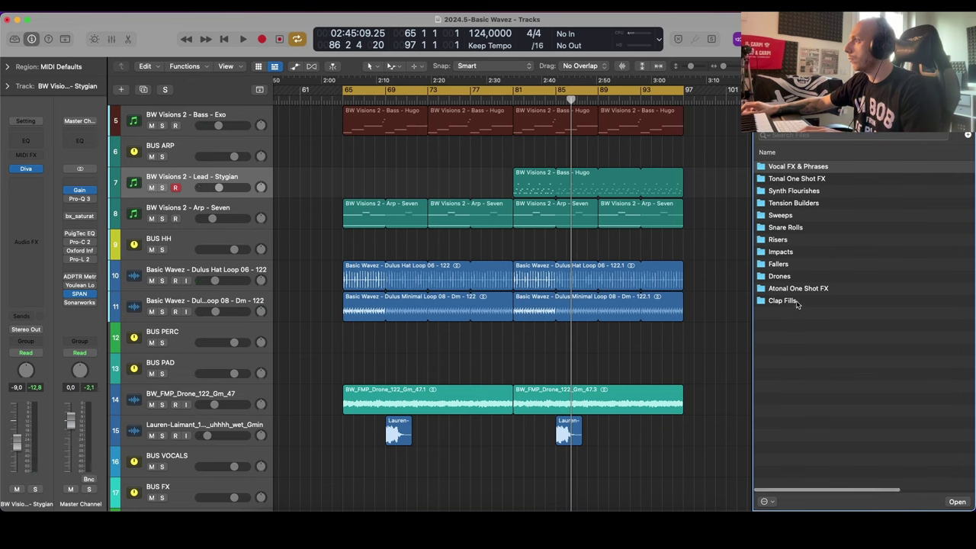
pyautogui.doubleClick(798, 303)
pyautogui.click(827, 204)
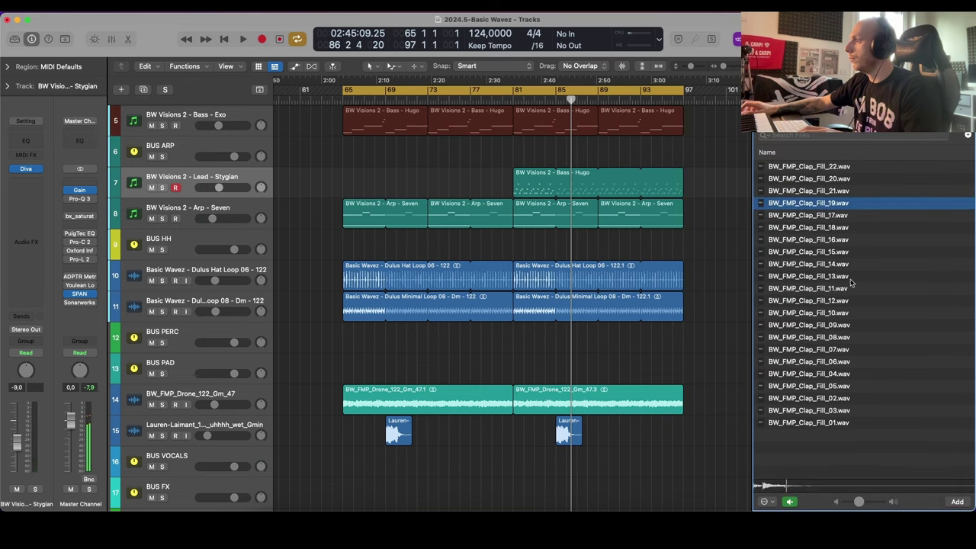
pyautogui.click(806, 278)
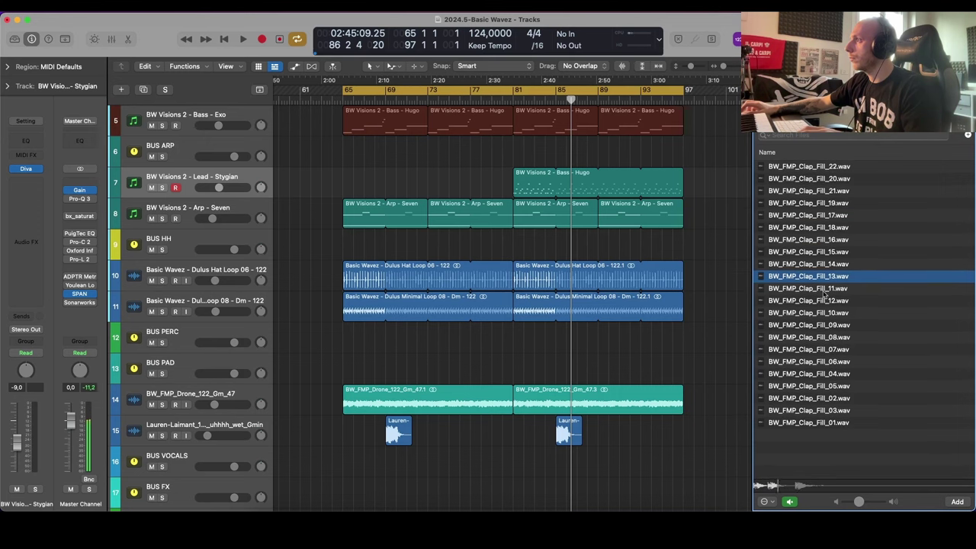
pyautogui.click(807, 203)
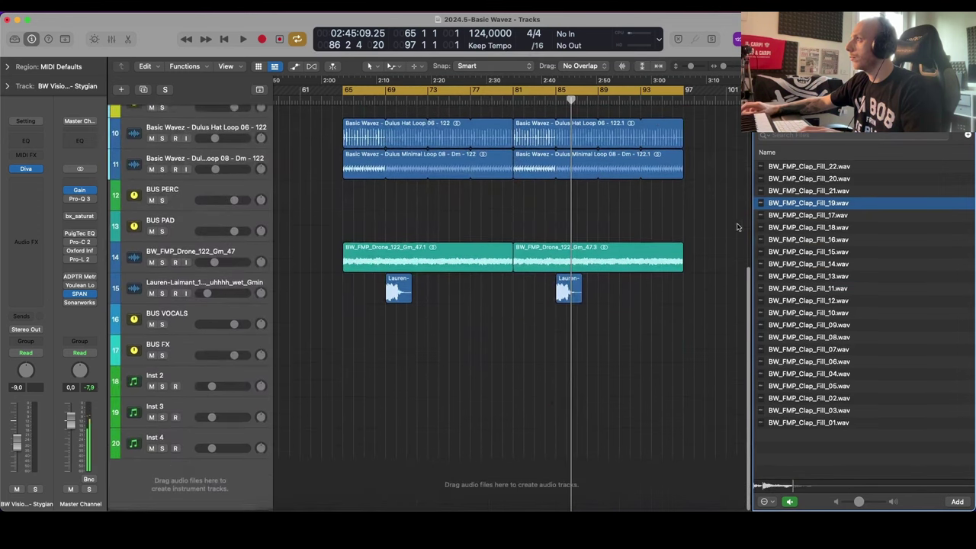
# Step: Add BW_FMP_Clap_Fill_19 at bar 73 on a new audio track and play it in the arrangement with looping off and the file browser closed
pyautogui.moveTo(808, 206); pyautogui.dragTo(431, 482)
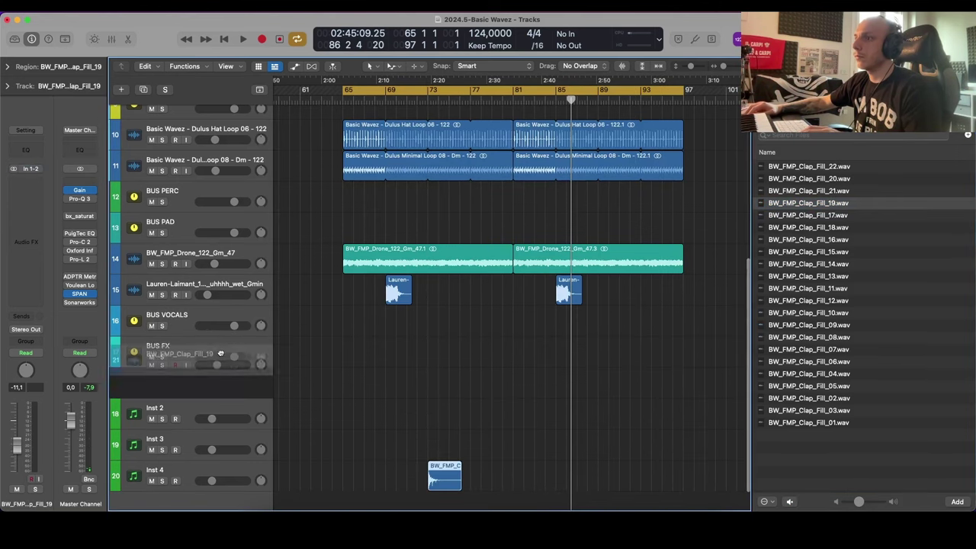
pyautogui.click(417, 102)
pyautogui.press('space')
pyautogui.scroll(3, 452, 189)
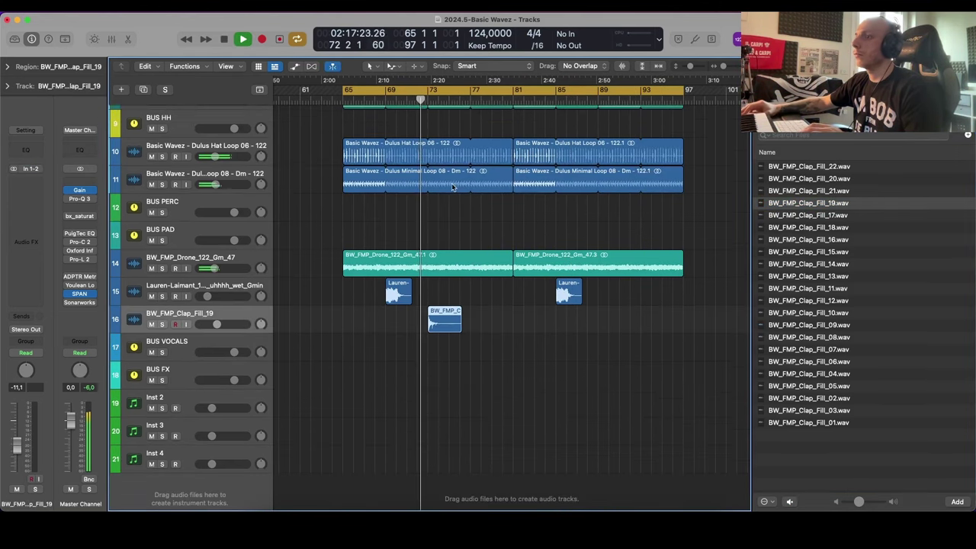
pyautogui.press('c')
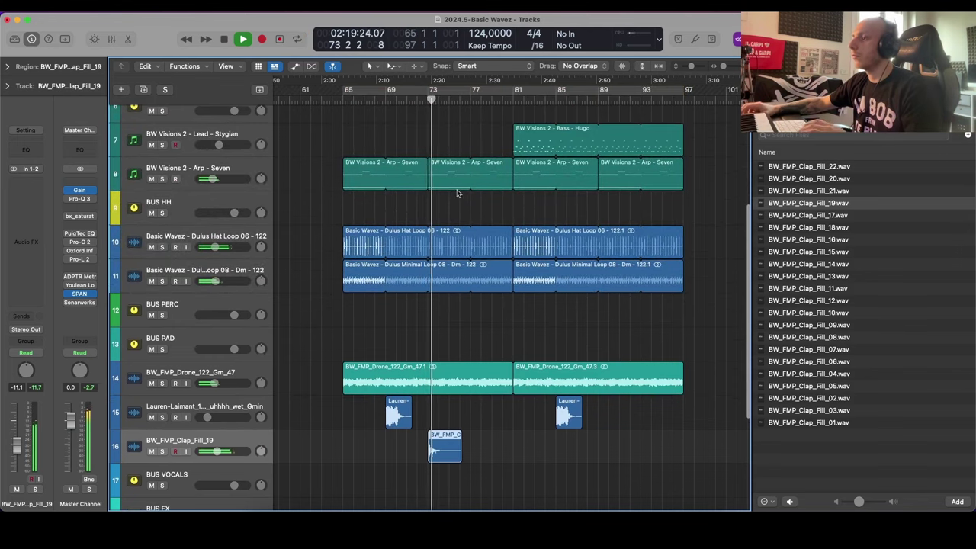
pyautogui.scroll(3, 459, 192)
pyautogui.press('f')
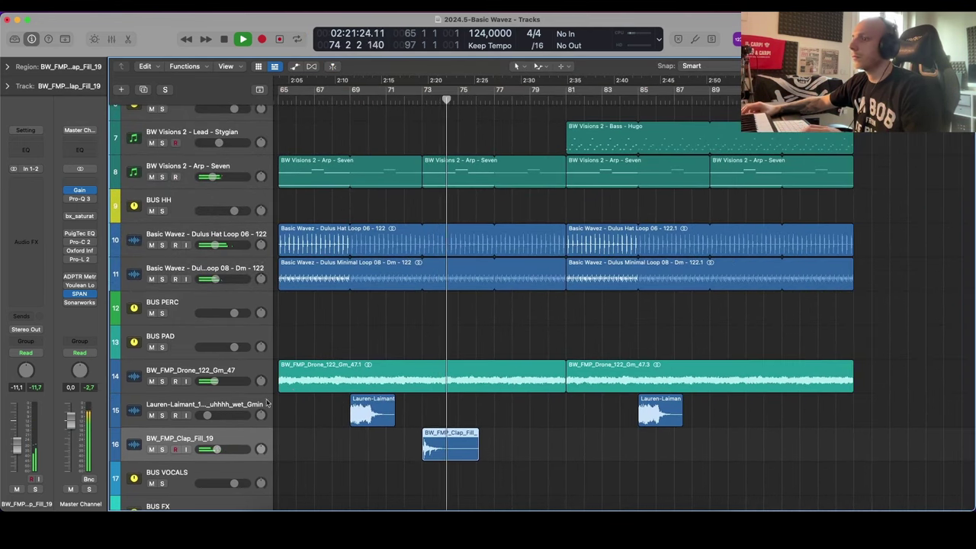
# Step: Move the clap fill track below the two hat loop tracks and colour all three tracks' regions yellow like the BUS HH track
pyautogui.moveTo(219, 449); pyautogui.dragTo(216, 306)
pyautogui.keyDown('shift'); pyautogui.click(202, 240); pyautogui.keyUp('shift')
pyautogui.hotkey('alt', 'c')
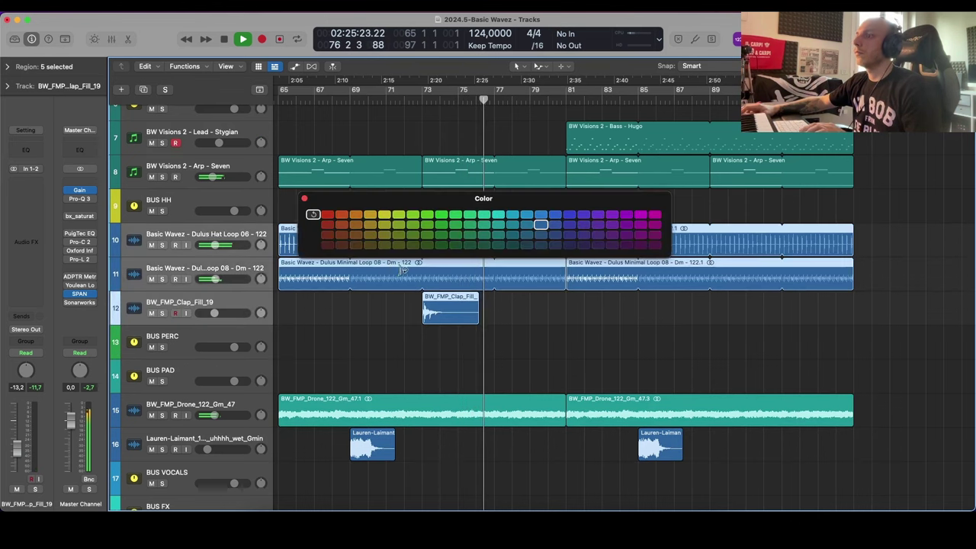
pyautogui.click(384, 214)
pyautogui.hotkey('alt', 'c')
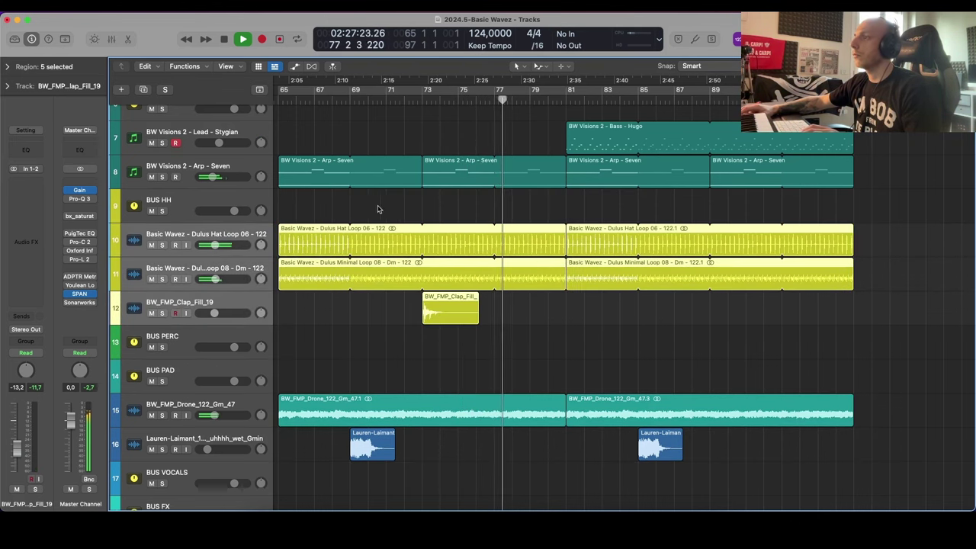
pyautogui.click(377, 209)
# Step: Loop the Bass - Exo regions from bar 65 to 97 and solo that track
pyautogui.scroll(4, 462, 230)
pyautogui.scroll(2, 481, 246)
pyautogui.scroll(3, 481, 245)
pyautogui.scroll(-2, 481, 245)
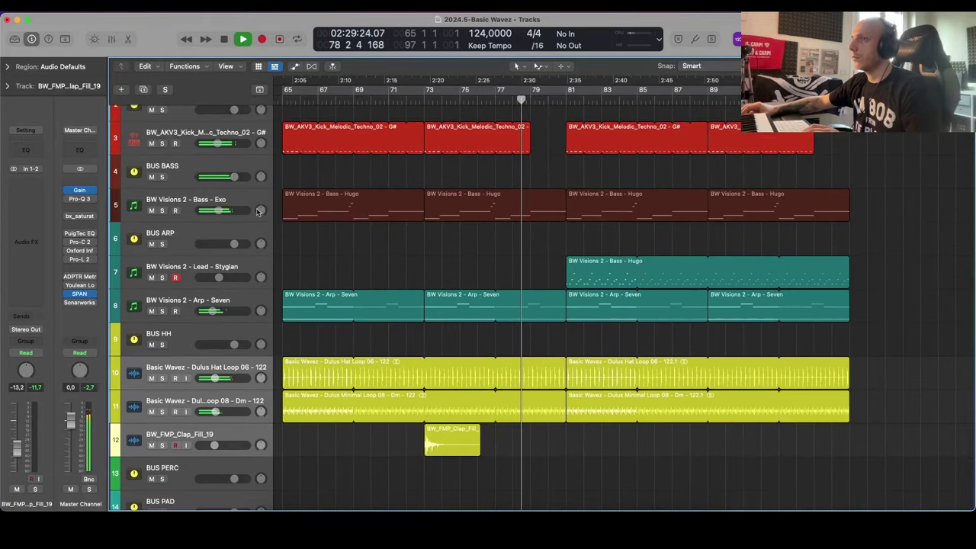
pyautogui.click(226, 200)
pyautogui.press('u')
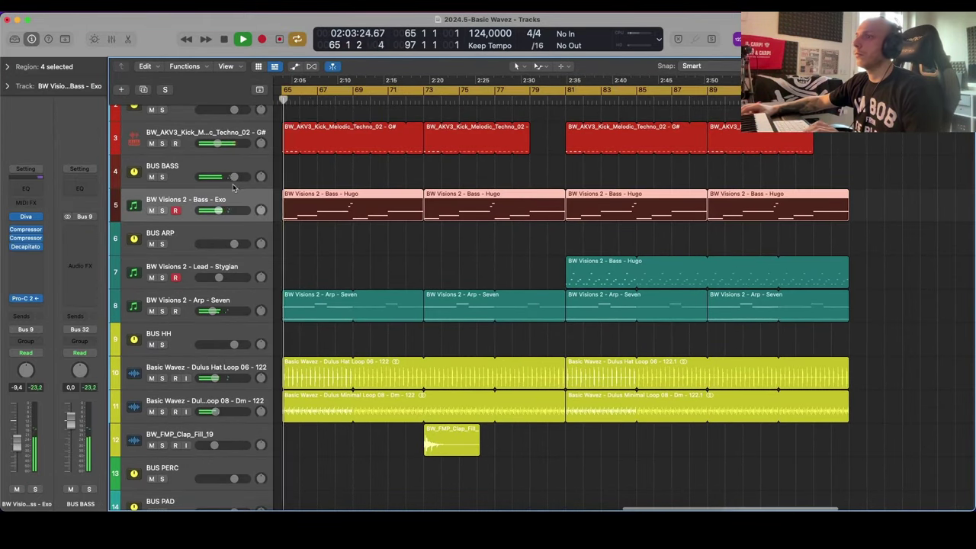
pyautogui.press('s')
# Step: Touch the VCF cutoff in the bass track's Diva and show its Frequency automation in the arrangement
pyautogui.click(25, 217)
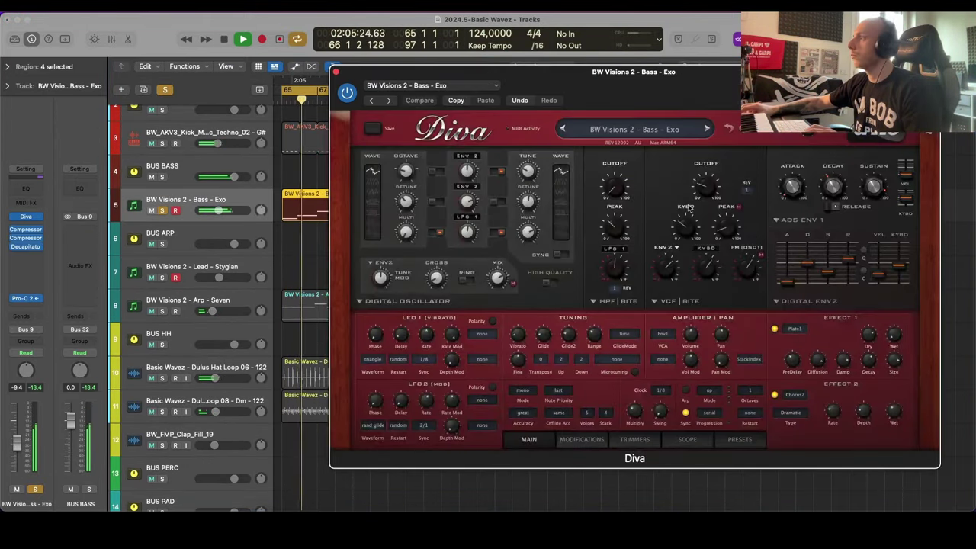
pyautogui.moveTo(703, 199); pyautogui.dragTo(704, 205)
pyautogui.press('a')
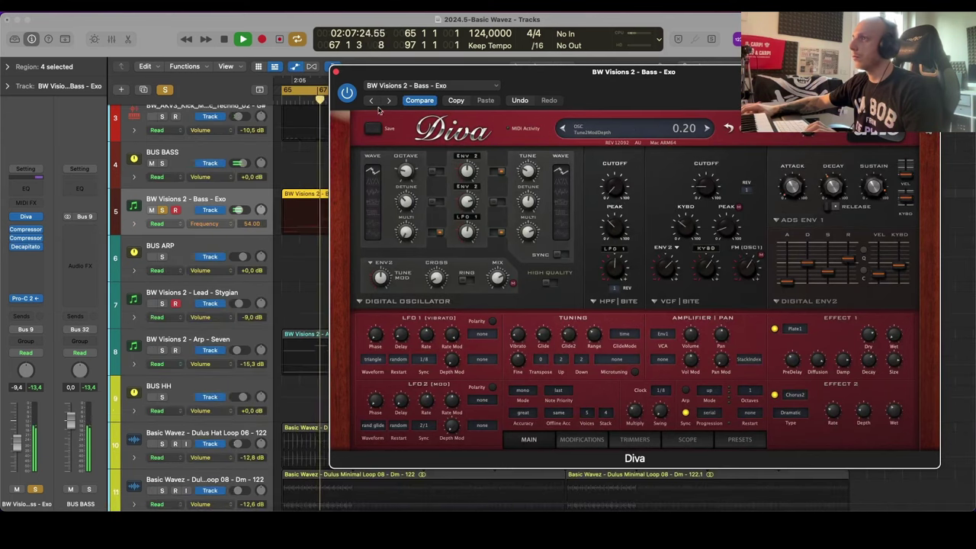
pyautogui.click(336, 72)
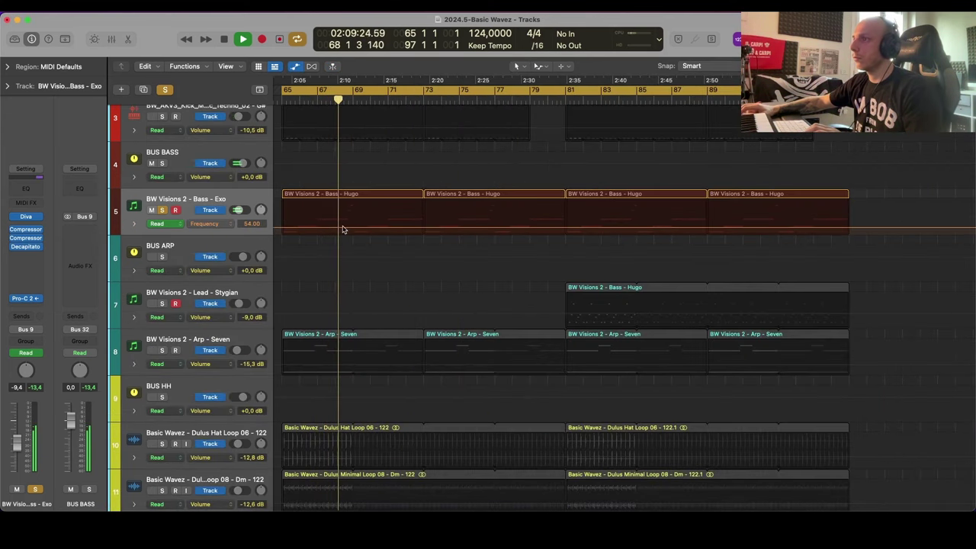
pyautogui.press('super+Right')
# Step: Automate the bass Frequency to rise from 54.00 to 91.80 just before bar 69 and fall back to 54.00, playing it from bar 67
pyautogui.click(330, 227)
pyautogui.click(362, 227)
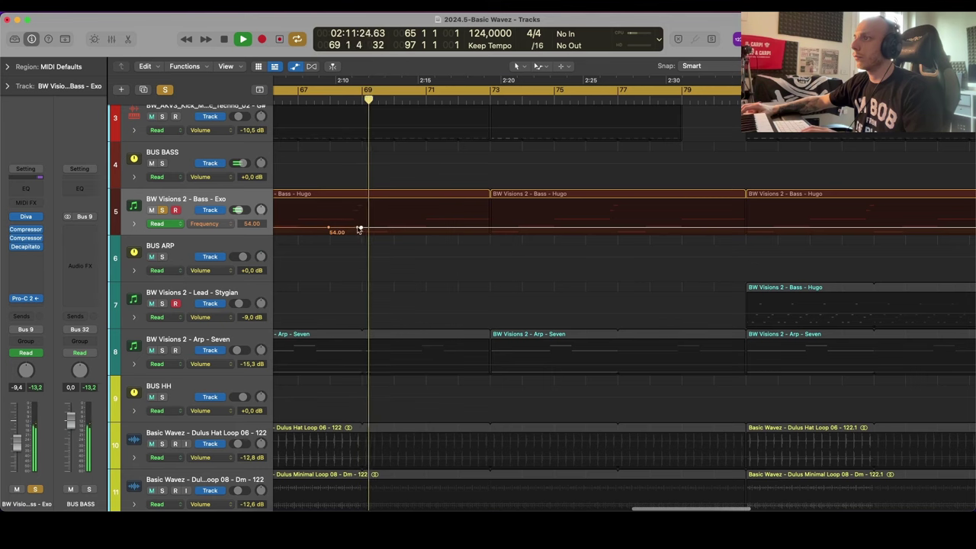
pyautogui.moveTo(358, 227)
pyautogui.mouseDown()
pyautogui.moveTo(358, 217)
pyautogui.moveTo(364, 228)
pyautogui.mouseUp()
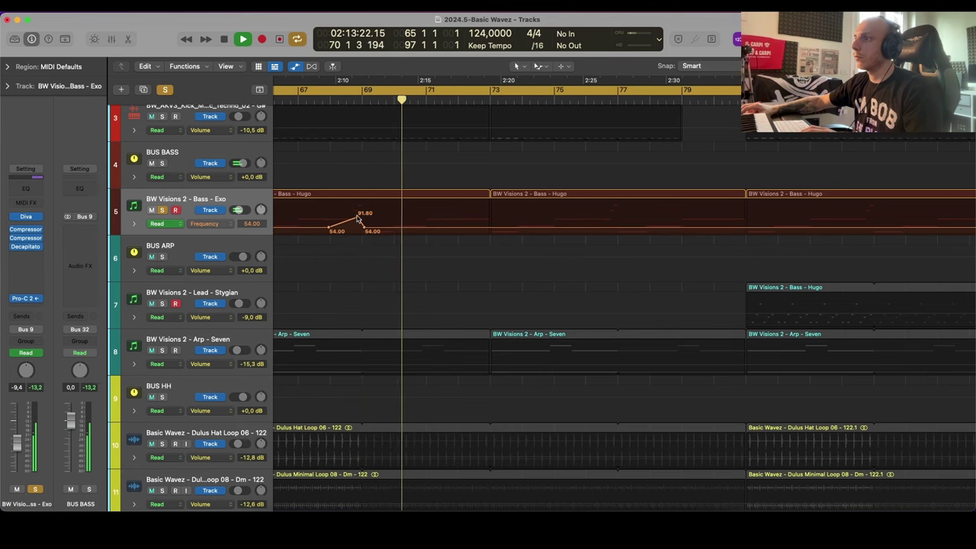
pyautogui.click(358, 218)
pyautogui.click(321, 100)
pyautogui.click(297, 100)
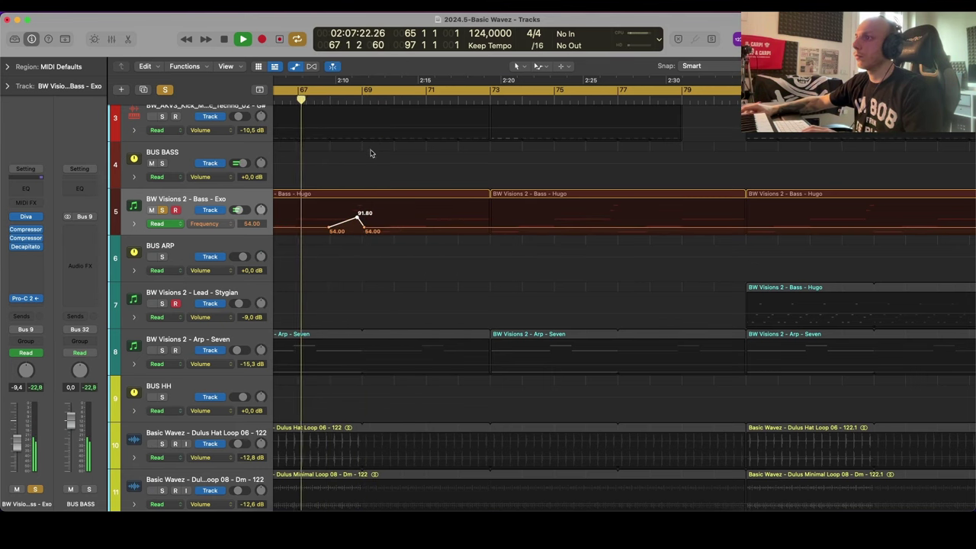
# Step: Lower the bass Frequency automation peak before bar 69 to 84.85 and unsolo the bass track
pyautogui.scroll(3, 387, 237)
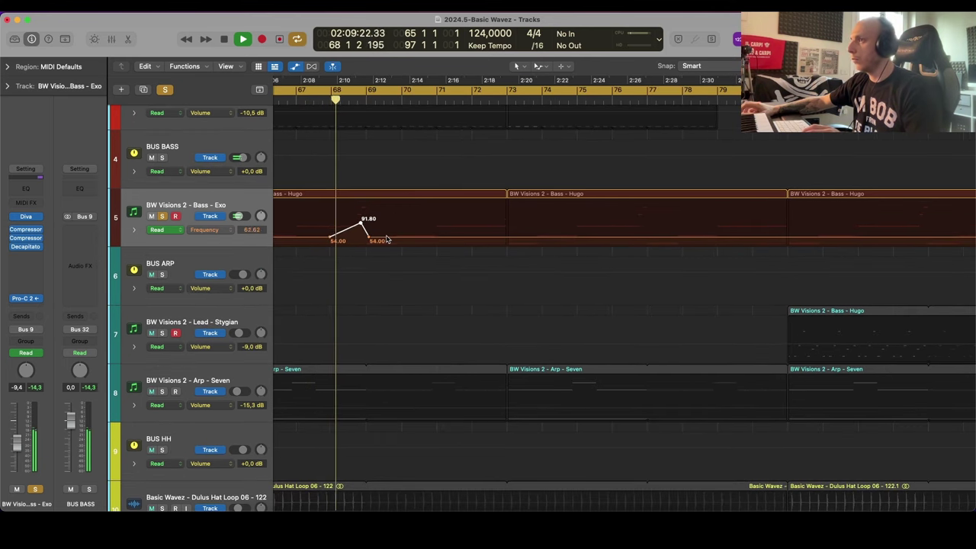
pyautogui.scroll(3, 387, 238)
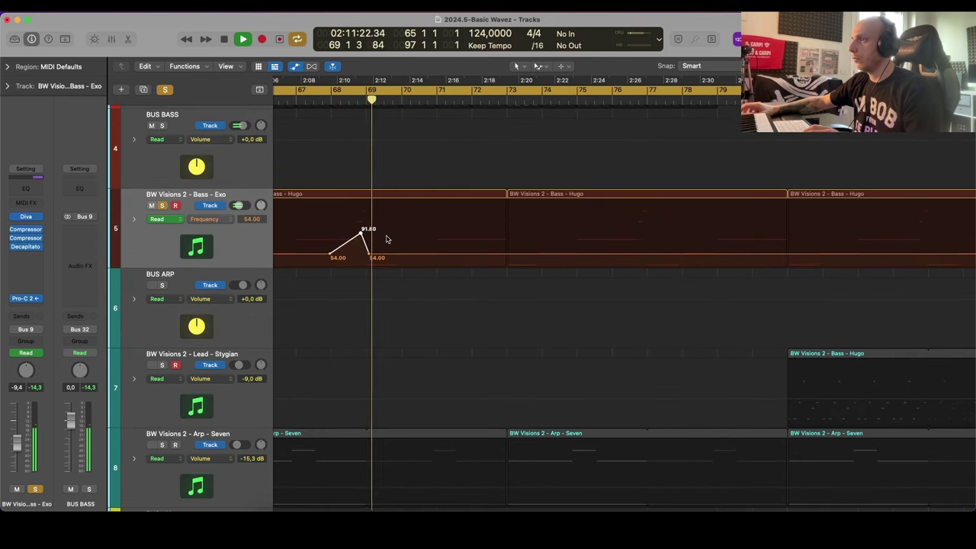
pyautogui.moveTo(362, 233); pyautogui.dragTo(362, 238)
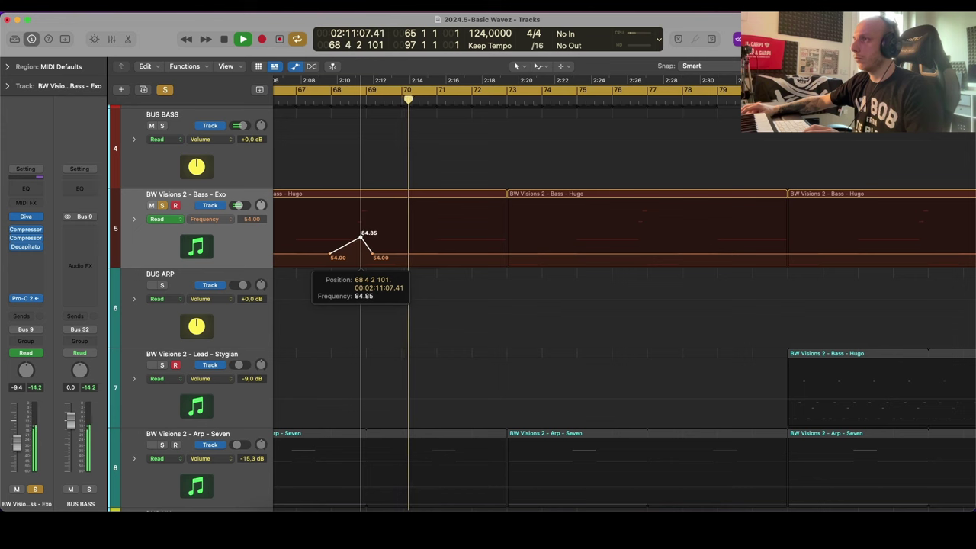
pyautogui.keyDown('ctrl'); pyautogui.keyDown('alt'); pyautogui.click(440, 260); pyautogui.keyUp('alt'); pyautogui.keyUp('ctrl')
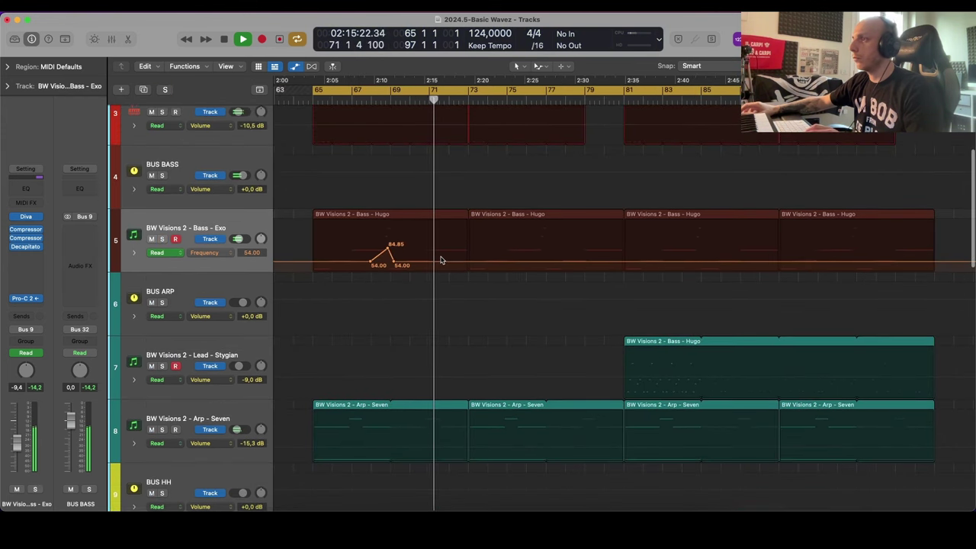
# Step: Continue the bass Frequency automation with rises to 68.71 at bar 73, 75.51 near bar 77 and 78.91 at bar 81, dipping to about 52.87 between them
pyautogui.click(448, 263)
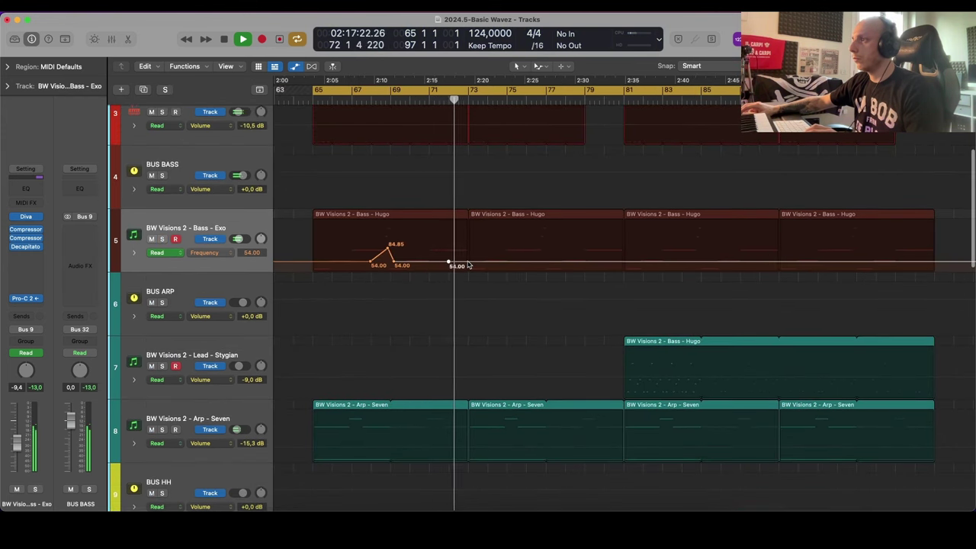
pyautogui.moveTo(468, 262)
pyautogui.mouseDown()
pyautogui.moveTo(484, 255)
pyautogui.moveTo(501, 267)
pyautogui.moveTo(514, 255)
pyautogui.moveTo(463, 265)
pyautogui.mouseUp()
pyautogui.click(481, 265)
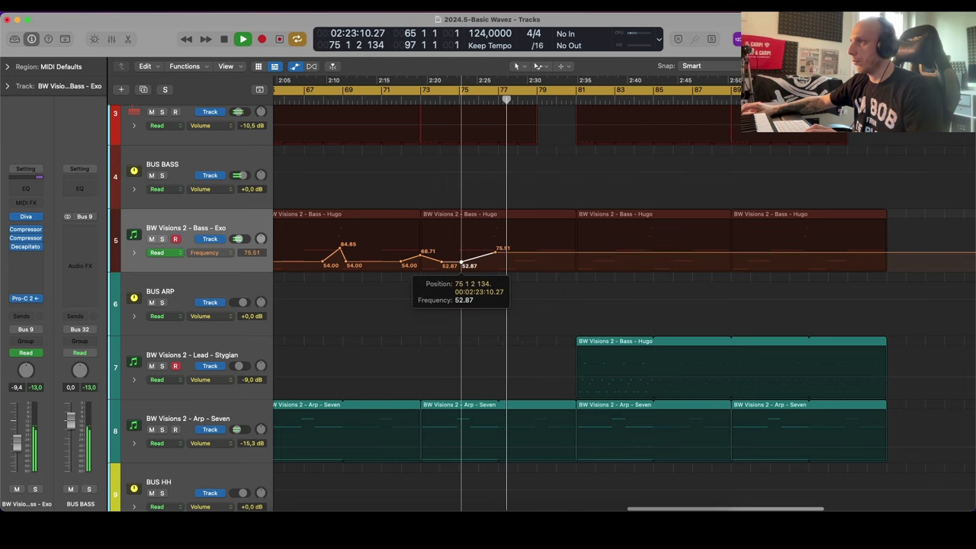
pyautogui.moveTo(530, 255); pyautogui.dragTo(595, 251)
pyautogui.hscroll(3, 608, 254)
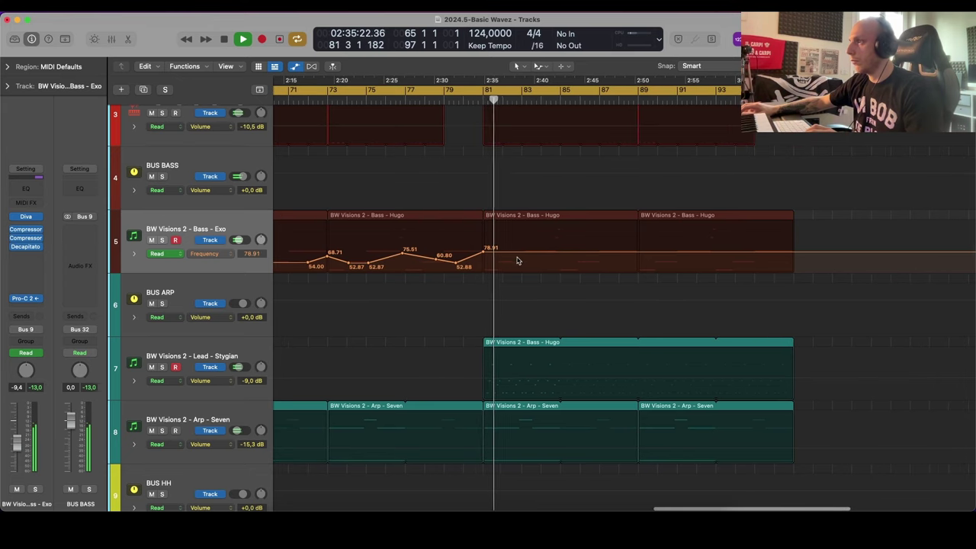
pyautogui.moveTo(521, 256); pyautogui.dragTo(519, 260)
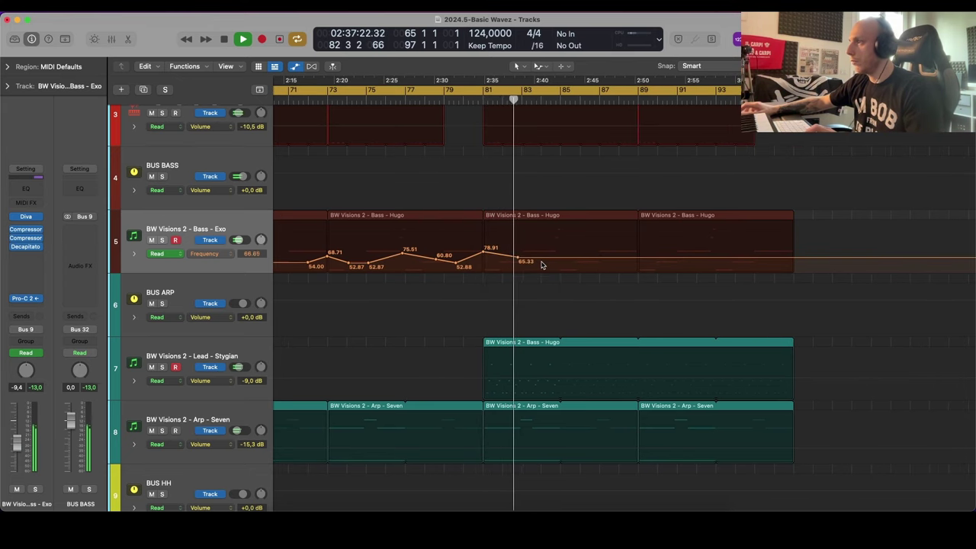
# Step: Repeat the bass Frequency automation of bars 73 to 81 twice so it runs through to bar 97
pyautogui.press('a')
pyautogui.scroll(-2, 547, 265)
pyautogui.hscroll(1, 545, 264)
pyautogui.press('a')
pyautogui.hscroll(-3, 527, 259)
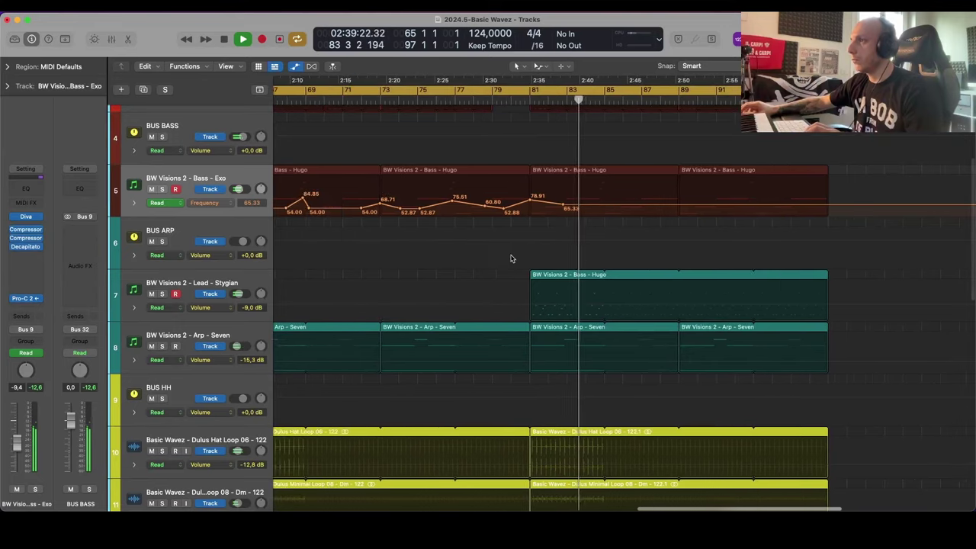
pyautogui.scroll(-1, 504, 255)
pyautogui.moveTo(399, 204); pyautogui.dragTo(537, 209)
pyautogui.press('super+r')
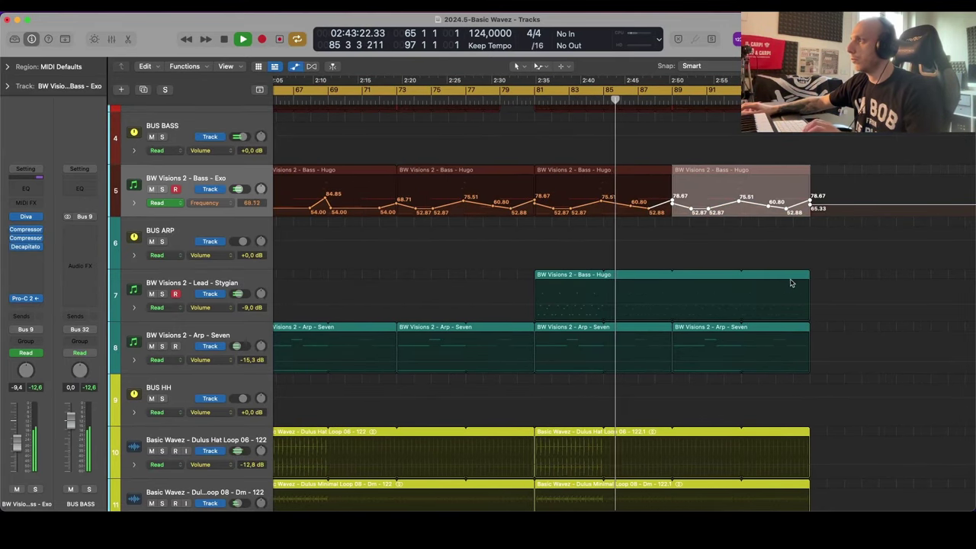
# Step: Hide the automation, solo the Lead - Stygian track and loop bars 81 to 97 in playback
pyautogui.press('a')
pyautogui.scroll(-2, 229, 221)
pyautogui.press('space')
pyautogui.click(229, 221)
pyautogui.press('s')
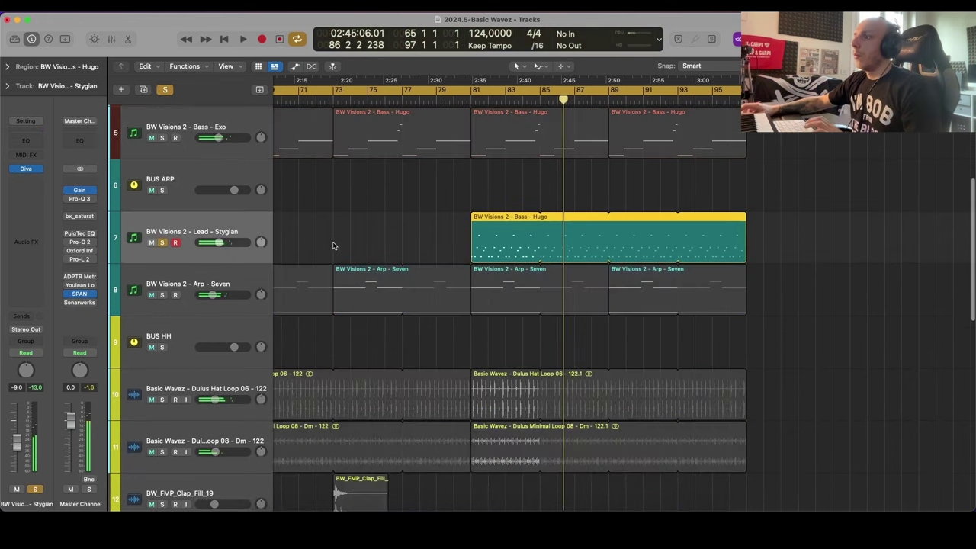
pyautogui.click(471, 90)
pyautogui.moveTo(472, 90); pyautogui.dragTo(746, 90)
pyautogui.press('space')
# Step: Copy the lead region so it starts at bar 73 and loop playback from bar 73 to 98
pyautogui.hscroll(-2, 458, 244)
pyautogui.moveTo(565, 244); pyautogui.dragTo(429, 254)
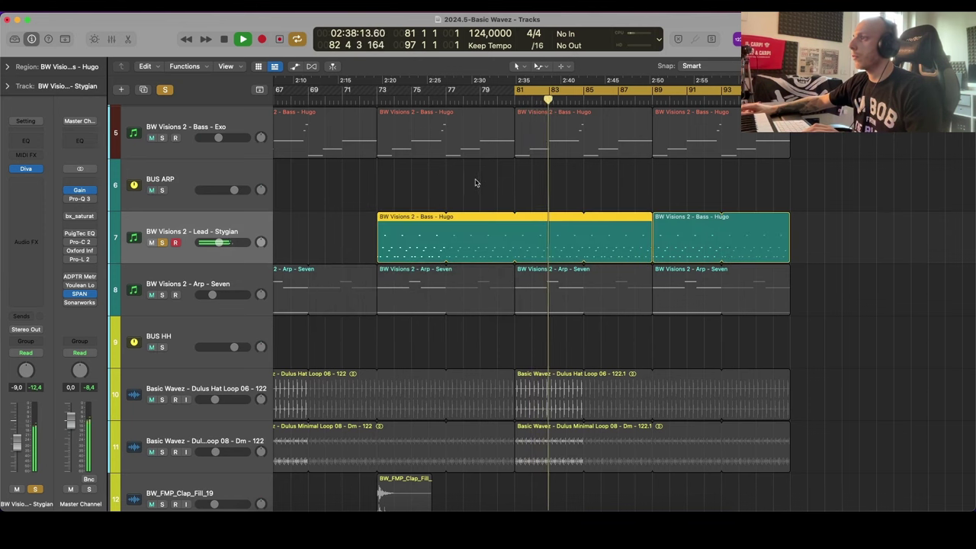
pyautogui.moveTo(379, 91); pyautogui.dragTo(803, 92)
pyautogui.press('space')
pyautogui.press('space')
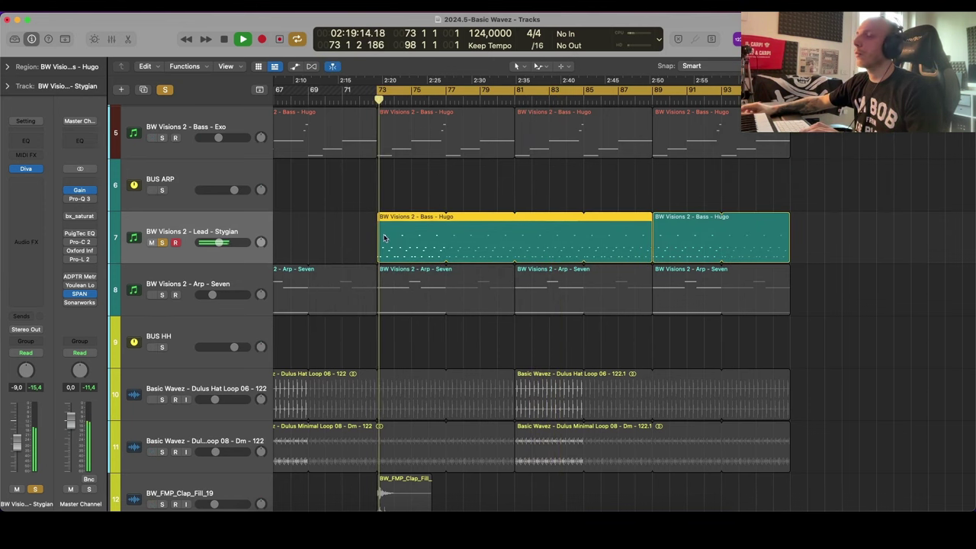
# Step: Add a Channel EQ to the lead track with a low cut at 250 Hz and an 18 dB/Oct slope
pyautogui.click(26, 141)
pyautogui.click(353, 203)
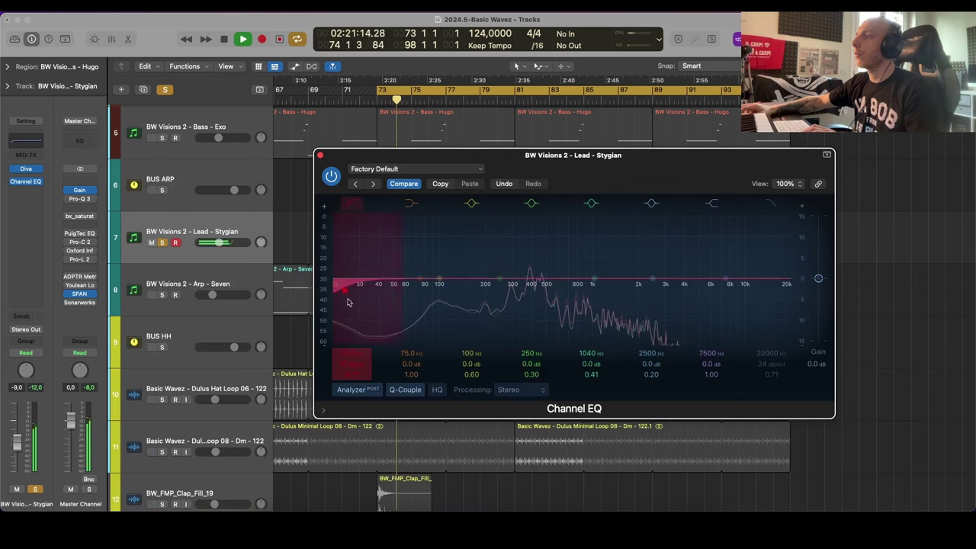
pyautogui.moveTo(349, 302); pyautogui.dragTo(504, 322)
pyautogui.moveTo(352, 364); pyautogui.dragTo(353, 360)
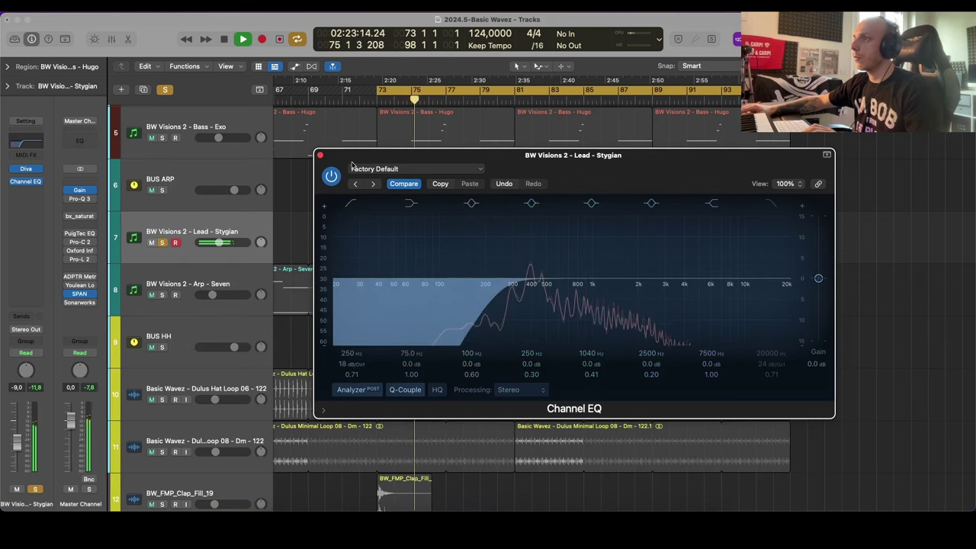
# Step: Close the Channel EQ and check the Plate2 effect module in the lead's Diva synth
pyautogui.click(320, 156)
pyautogui.click(26, 168)
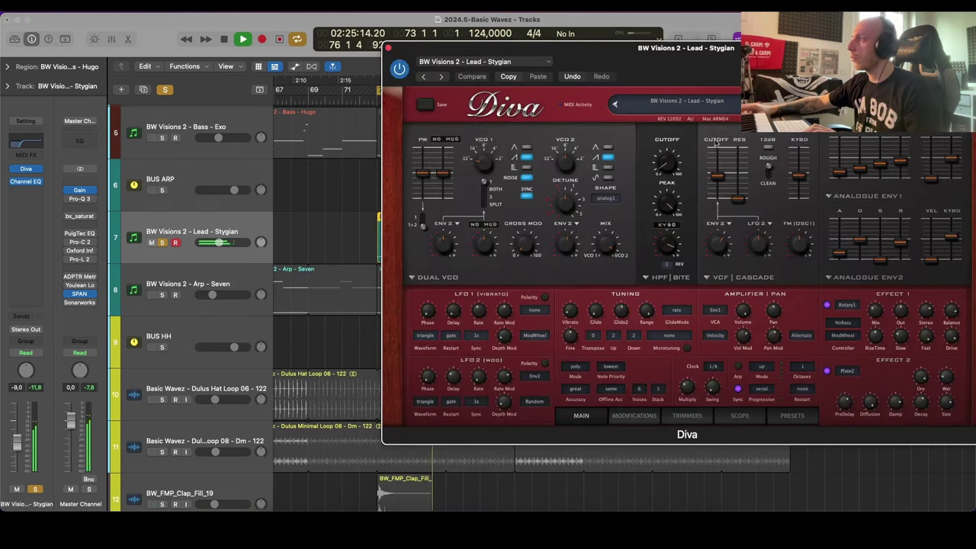
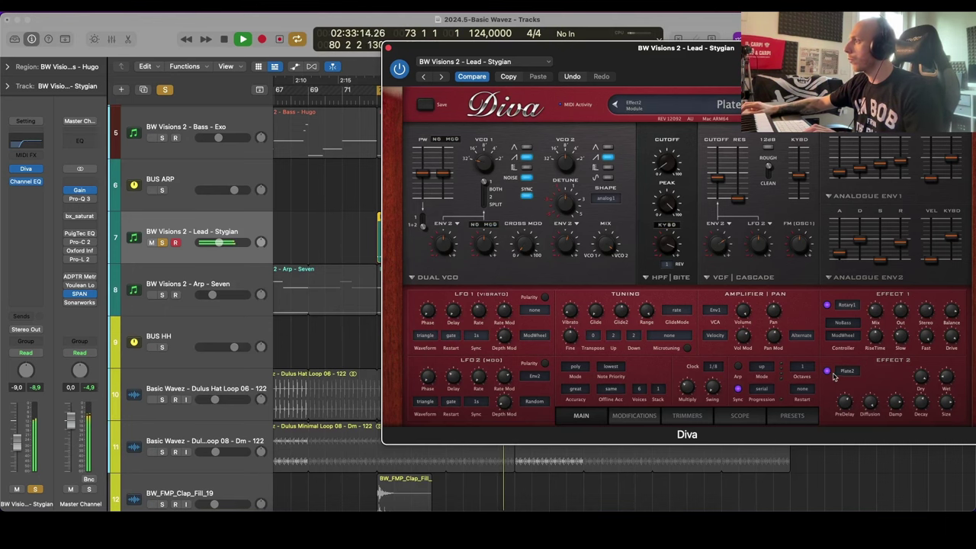
pyautogui.click(388, 47)
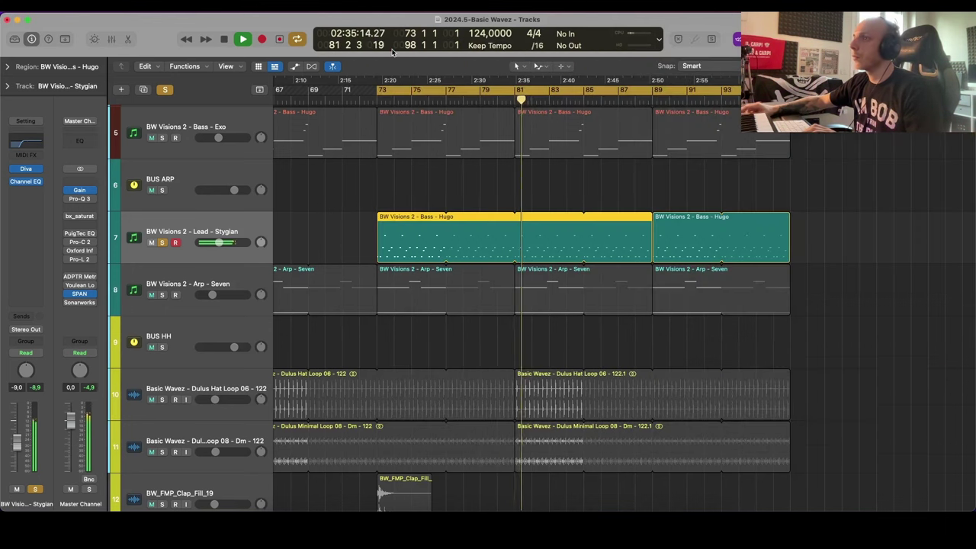
# Step: Insert a Compressor after the lead's Channel EQ, using the Vintage FET model with 2.0 dB of make-up gain
pyautogui.click(25, 191)
pyautogui.click(115, 135)
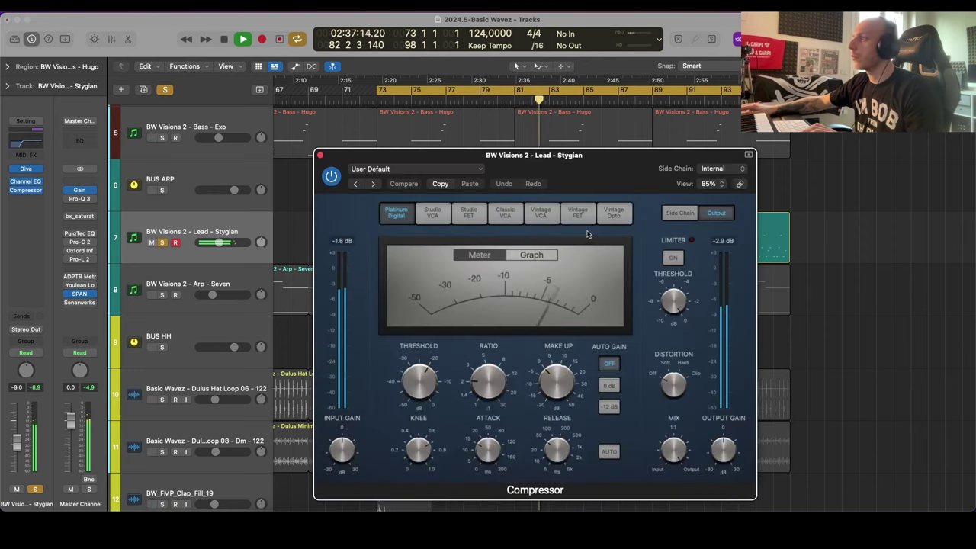
pyautogui.click(578, 213)
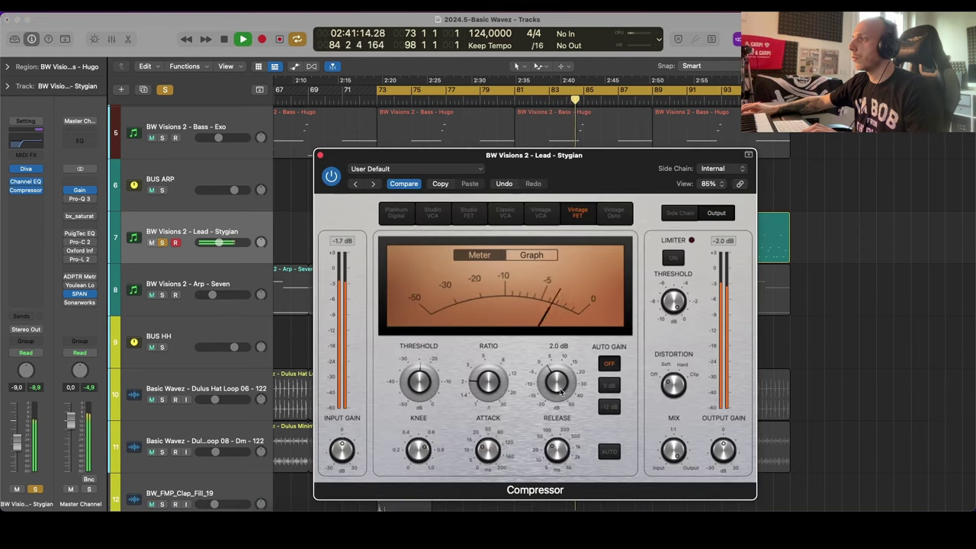
pyautogui.click(320, 156)
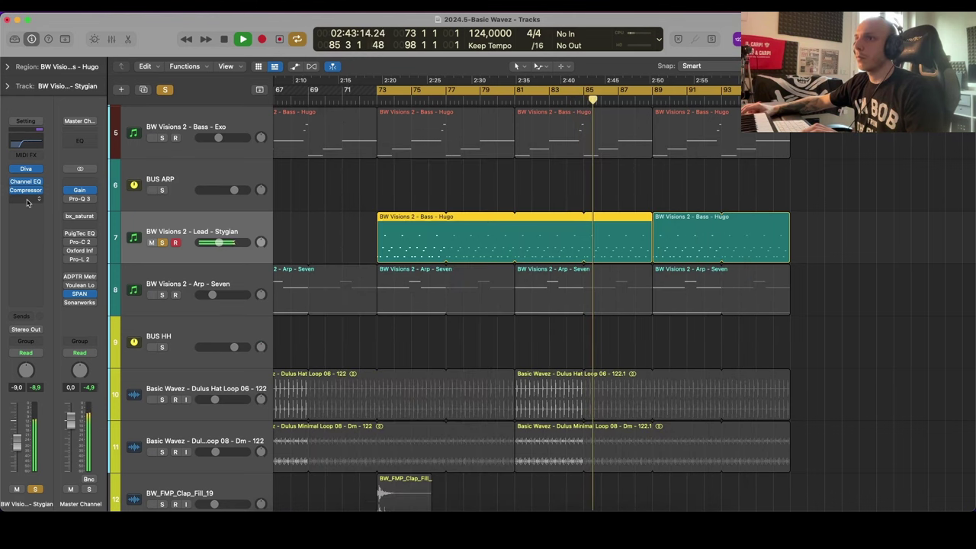
# Step: Insert Decapitator after the lead's Compressor, with Punish on and the low cut at 62.2 Hz
pyautogui.click(25, 198)
pyautogui.moveTo(46, 306)
pyautogui.moveTo(130, 338)
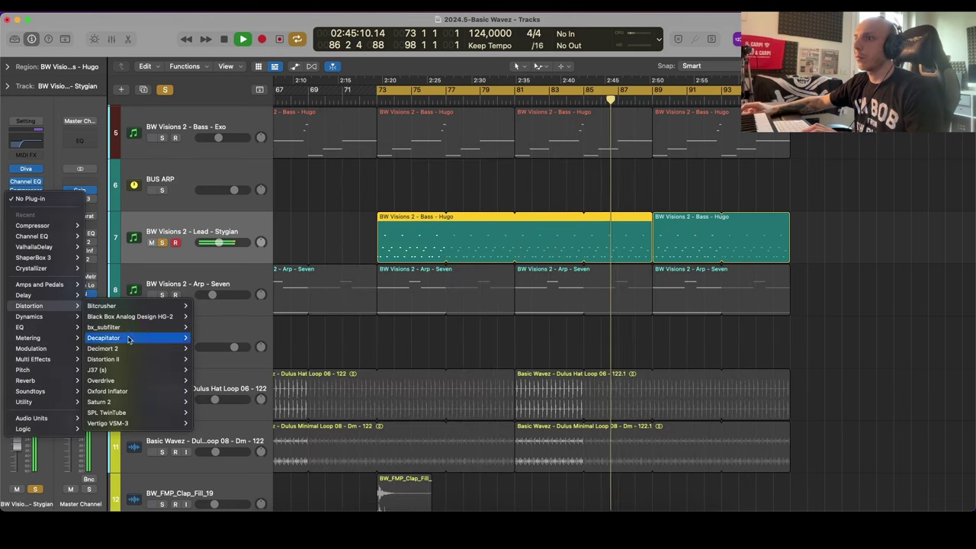
pyautogui.click(210, 338)
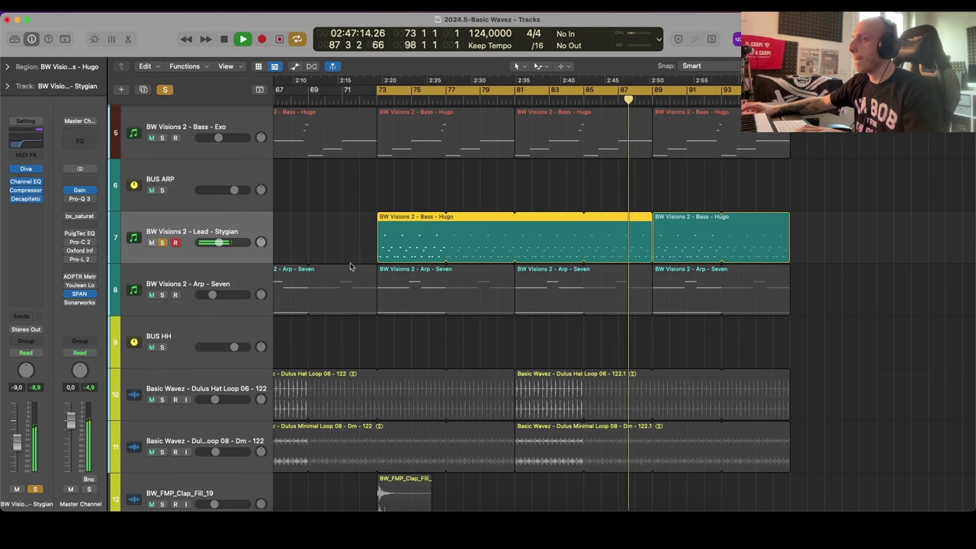
pyautogui.click(25, 199)
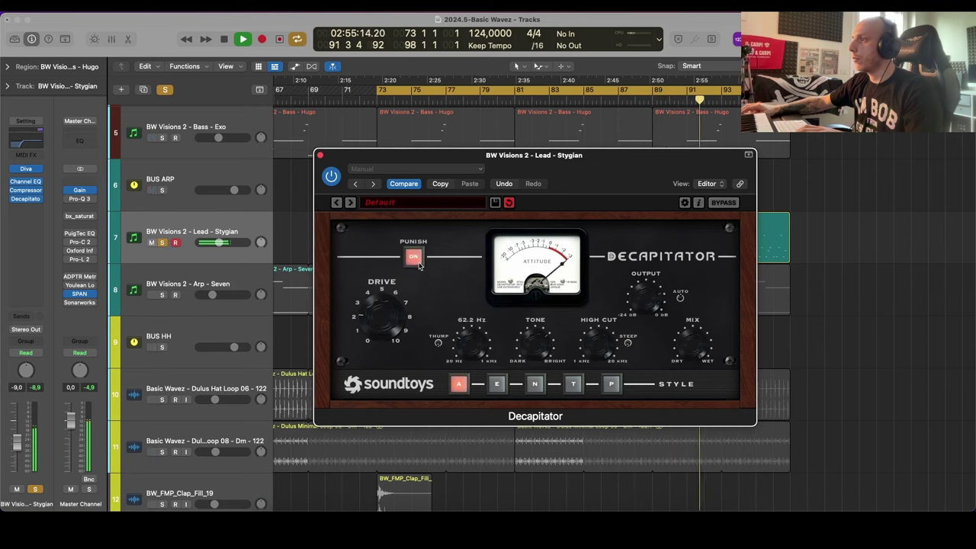
# Step: Unsolo the lead, adjust its Diva filter cutoff against the full mix and close both plug-in windows
pyautogui.press('s')
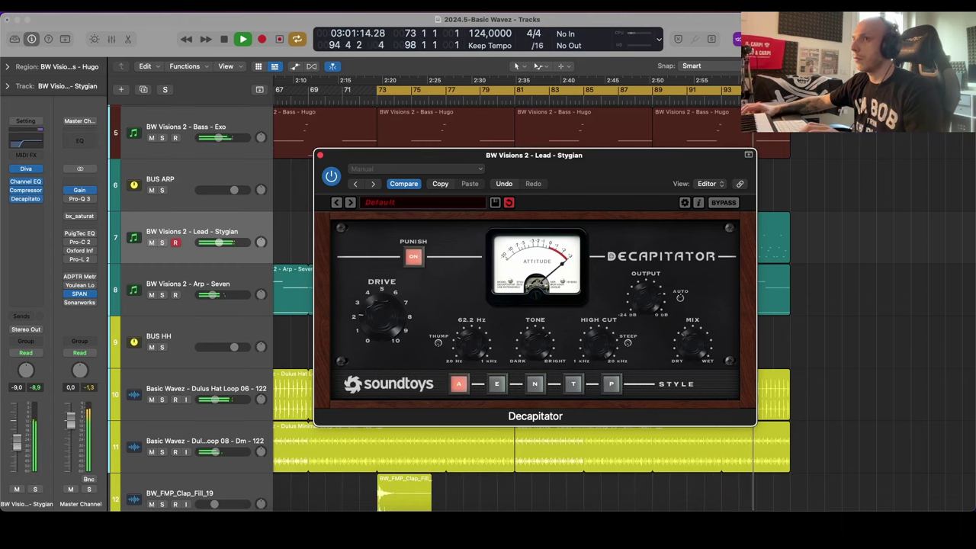
pyautogui.click(26, 168)
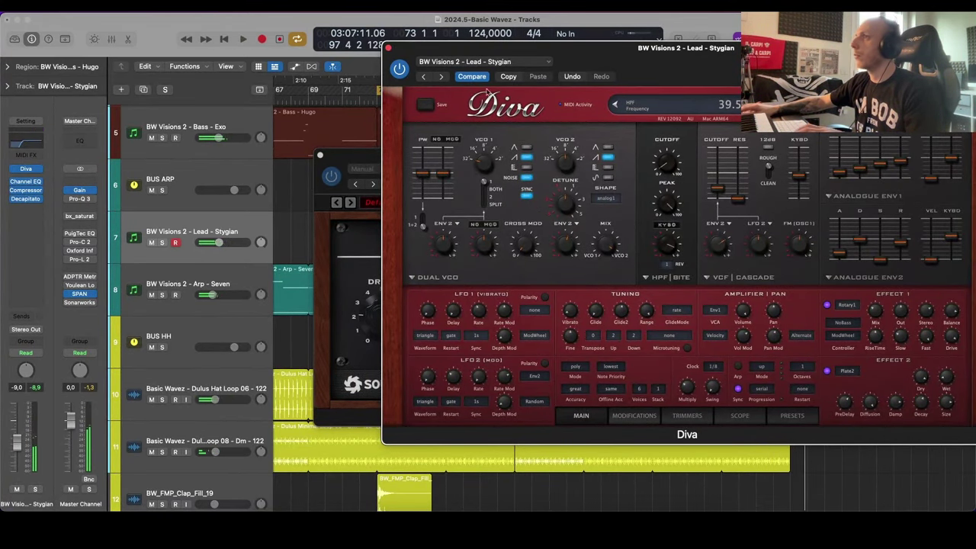
pyautogui.click(388, 48)
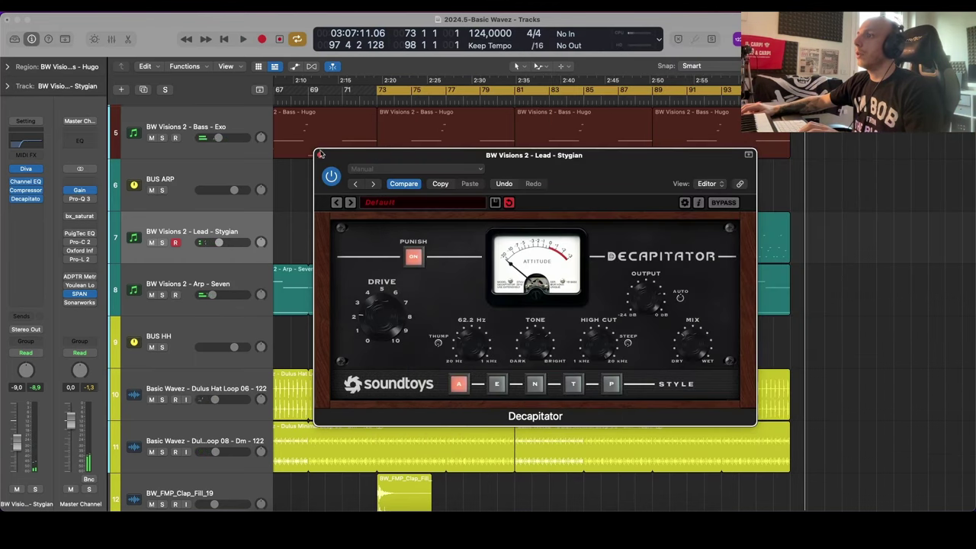
pyautogui.click(321, 155)
# Step: Insert the EchoBoy delay on the lead track, solo the track and start playback
pyautogui.click(25, 225)
pyautogui.moveTo(48, 325)
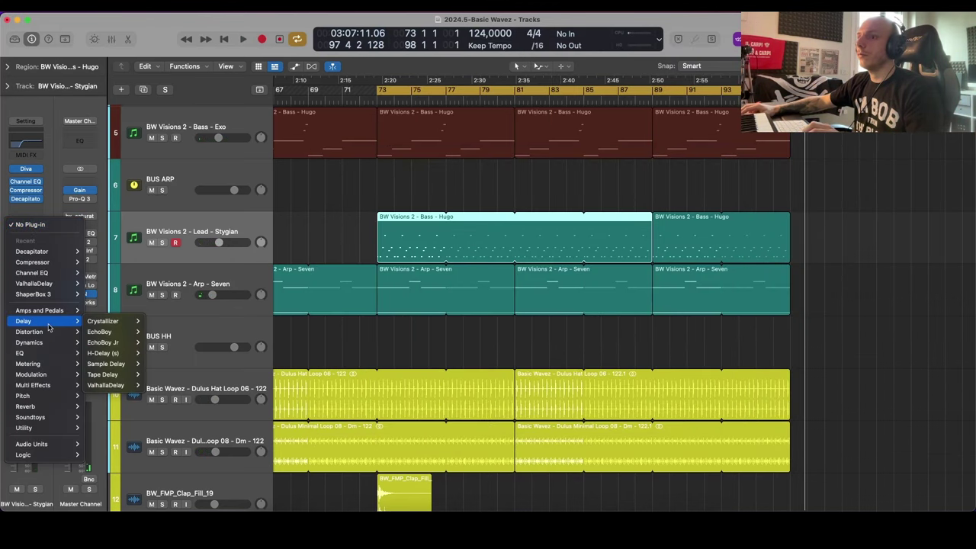
pyautogui.click(99, 332)
pyautogui.press('s')
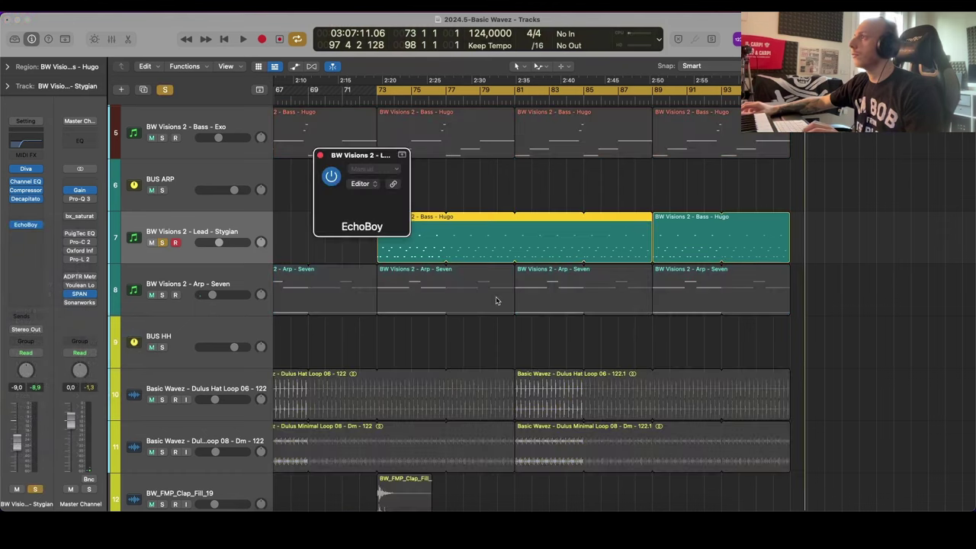
pyautogui.press('space')
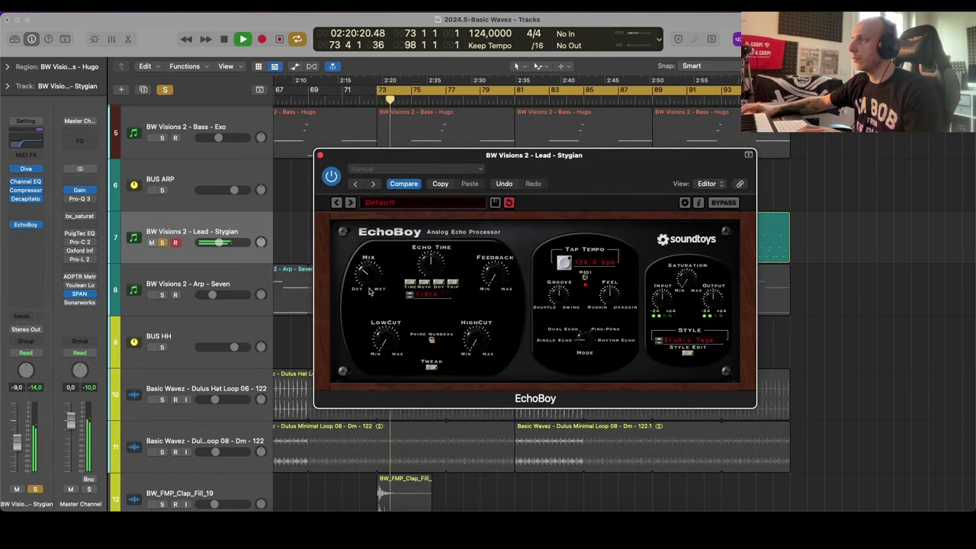
# Step: Set EchoBoy to Ping-Pong mode with the EchoPlex style, unsolo the lead and close the plug-in
pyautogui.click(584, 328)
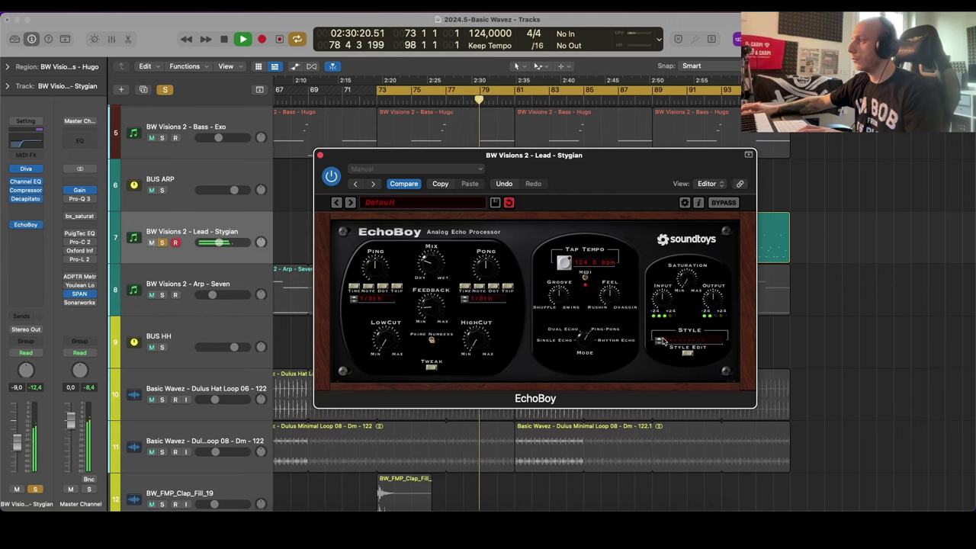
pyautogui.click(660, 341)
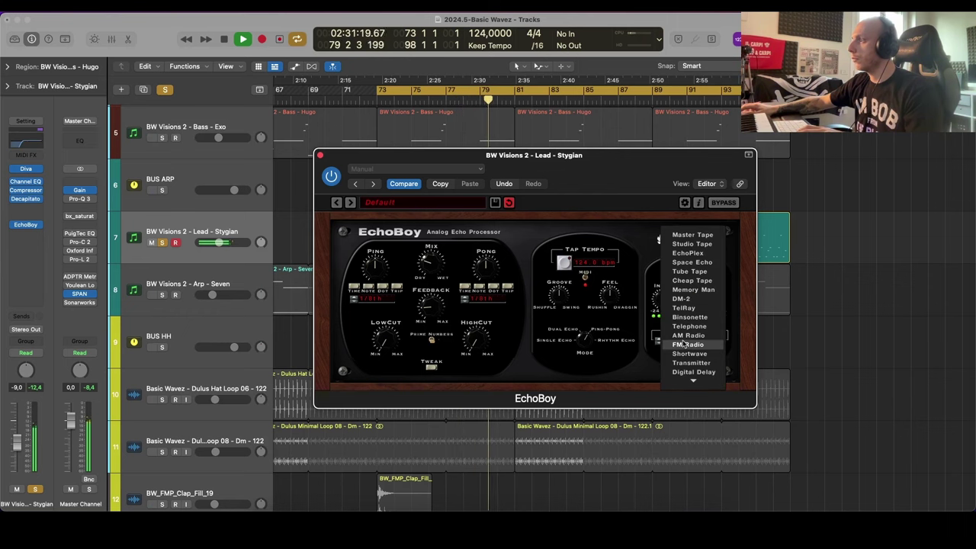
pyautogui.click(692, 244)
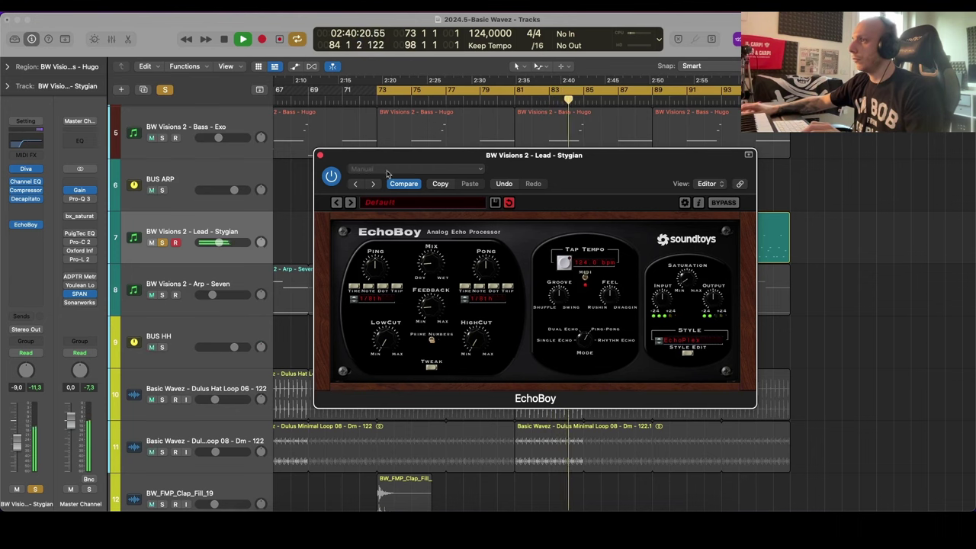
pyautogui.press('s')
pyautogui.press('super+w')
# Step: Deselect the lead region and turn off the bar 73 to 98 playback loop
pyautogui.click(335, 226)
pyautogui.scroll(-5, 367, 242)
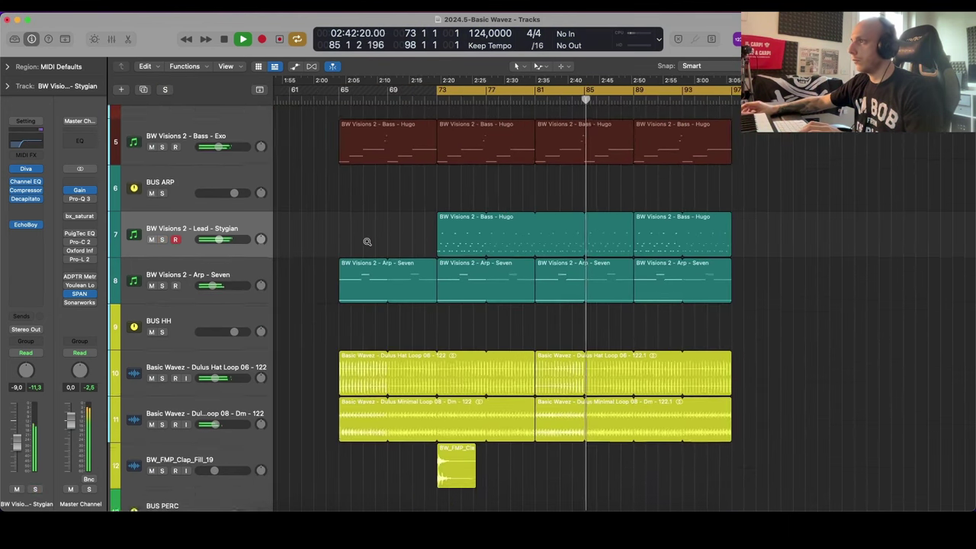
pyautogui.scroll(-2, 367, 242)
pyautogui.hscroll(2, 439, 281)
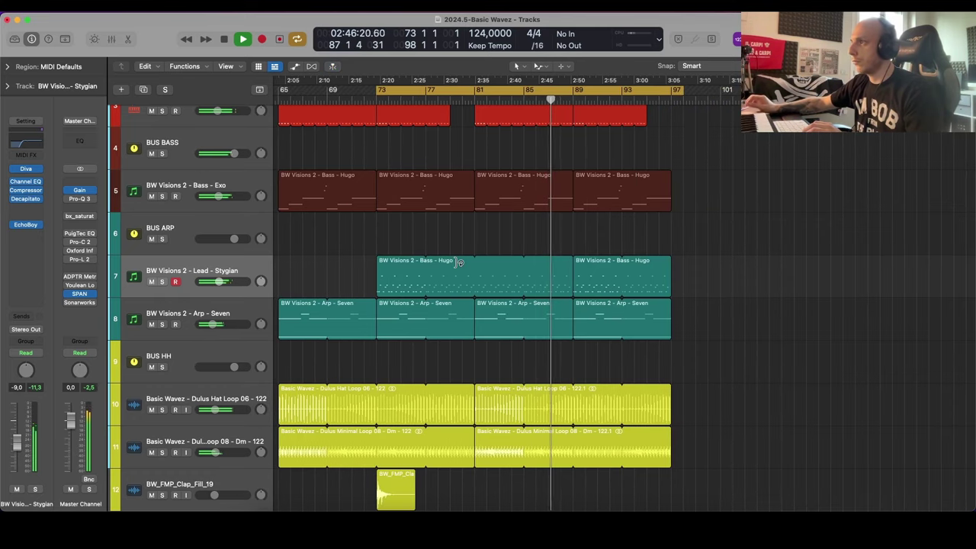
pyautogui.press('c')
pyautogui.scroll(-2, 529, 250)
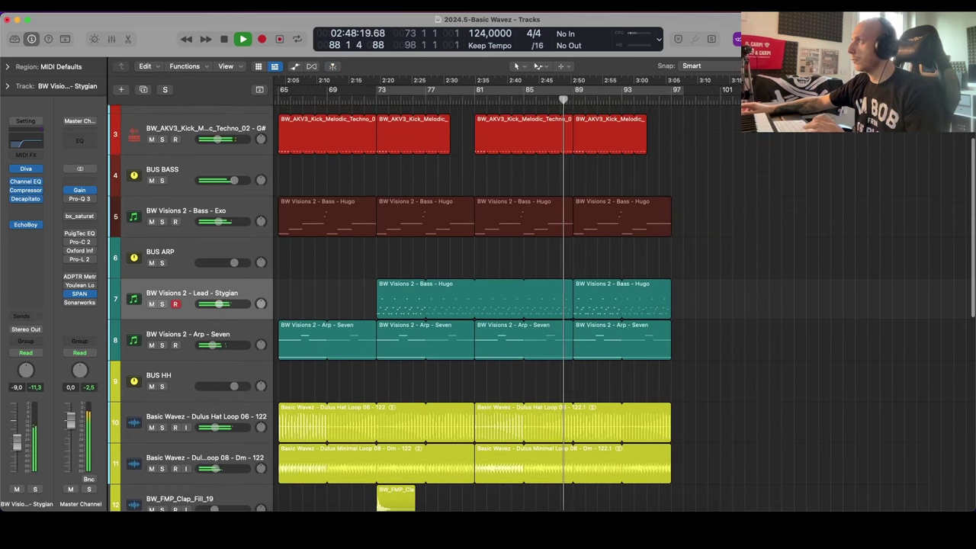
# Step: Open the Sweeps folder of the FX samples and preview BW_FMP_SweepUp_8bar_122_20 and BW_FMP_SweepUp_4bar_122_16
pyautogui.press('f')
pyautogui.click(766, 94)
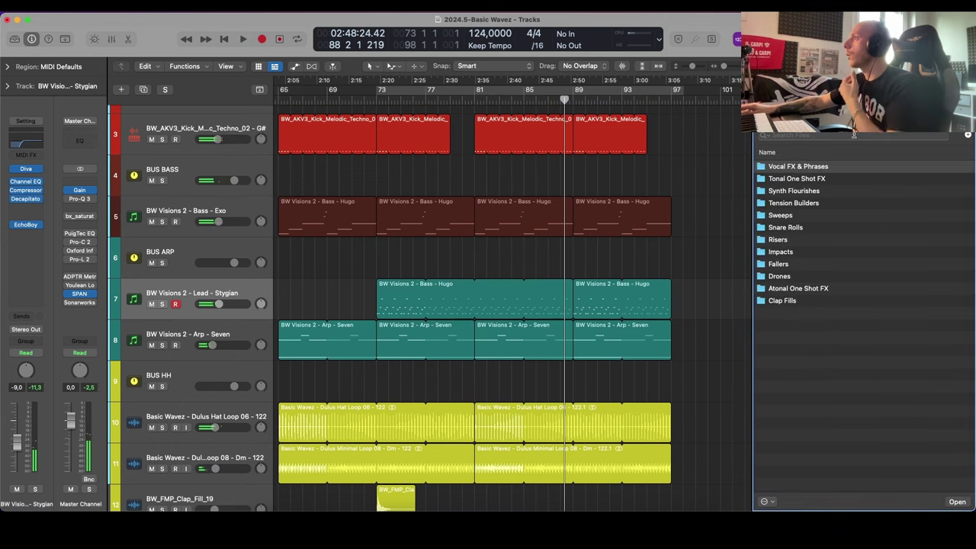
pyautogui.click(801, 217)
pyautogui.click(809, 217)
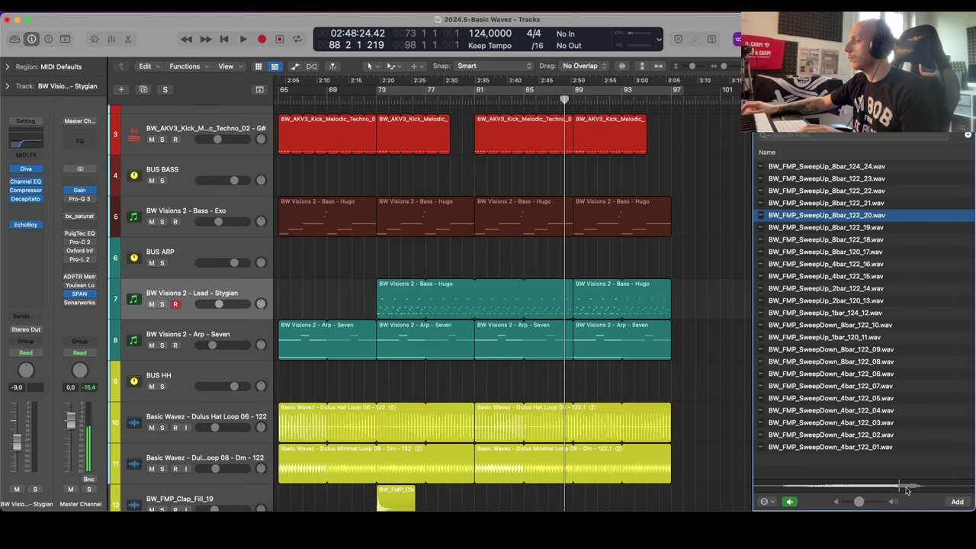
pyautogui.click(853, 266)
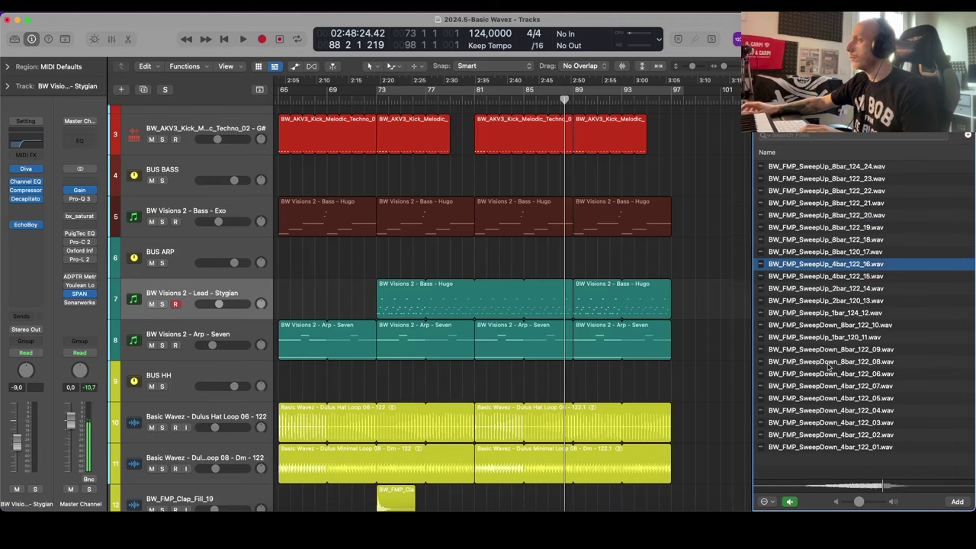
# Step: Place BW_FMP_SweepUp_4bar_122_16.wav at bar 77 on its own track below the Lauren Laimant vocal track
pyautogui.scroll(-10, 740, 310)
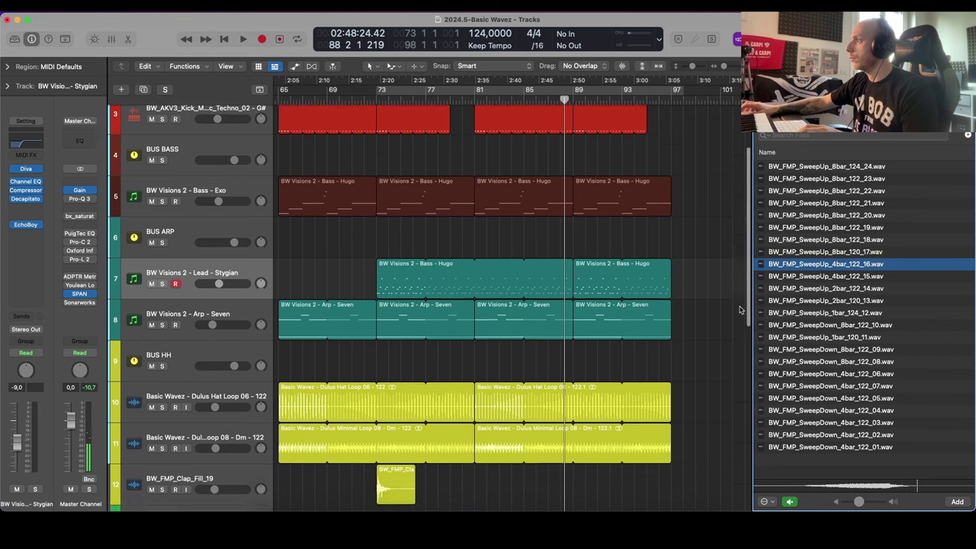
pyautogui.moveTo(831, 280); pyautogui.dragTo(487, 488)
pyautogui.moveTo(209, 465); pyautogui.dragTo(197, 267)
pyautogui.scroll(-5, 481, 256)
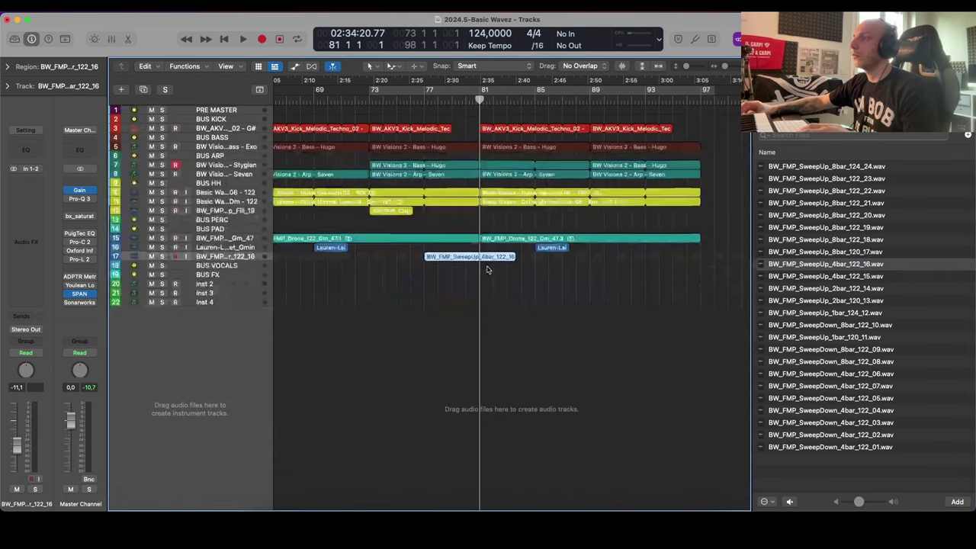
# Step: Play the section around the sweep and lower the sweep track's volume to -29.0 dB
pyautogui.scroll(5, 396, 342)
pyautogui.moveTo(236, 390); pyautogui.dragTo(205, 379)
pyautogui.press('space')
pyautogui.scroll(2, 206, 366)
pyautogui.scroll(-2, 582, 328)
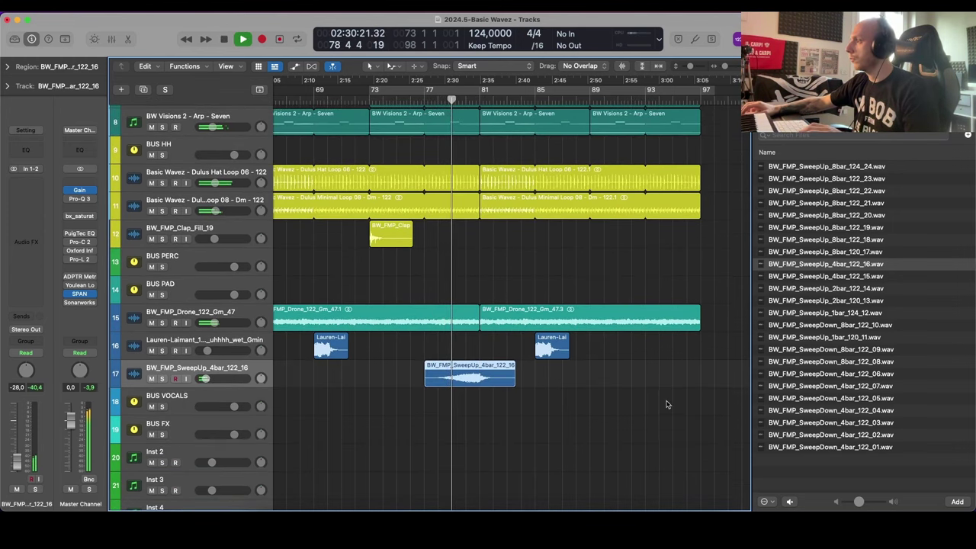
pyautogui.press('super+Down')
pyautogui.press('super+Down')
pyautogui.press('super+Down')
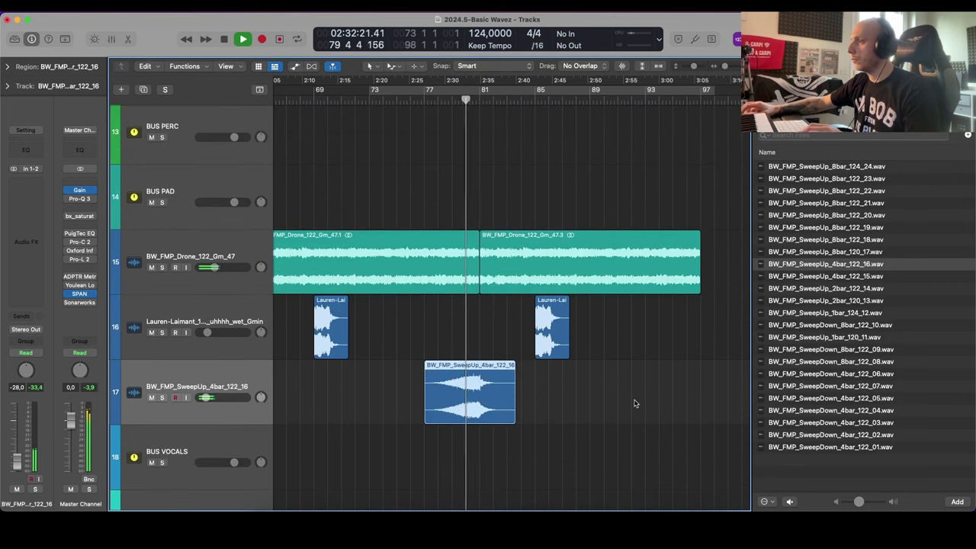
pyautogui.scroll(-3, 628, 401)
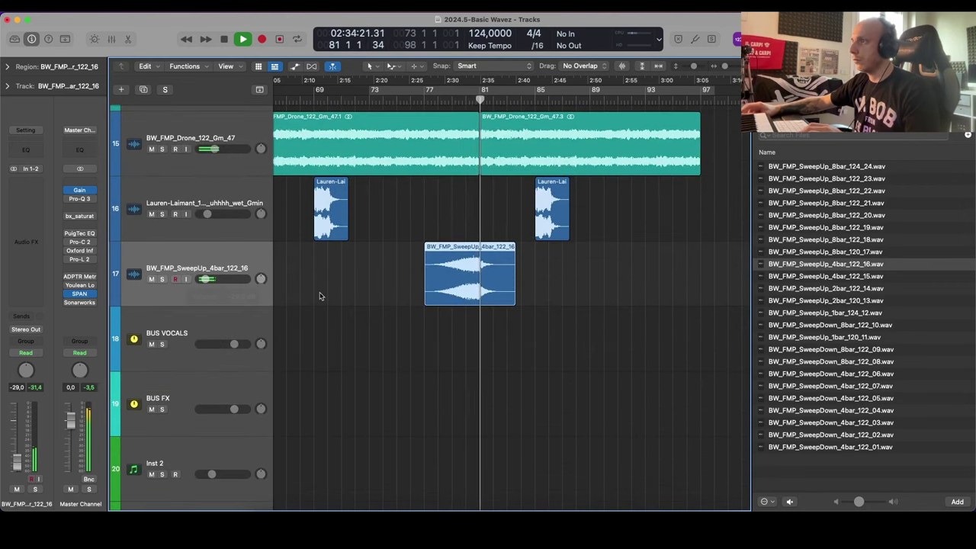
pyautogui.scroll(-1, 636, 312)
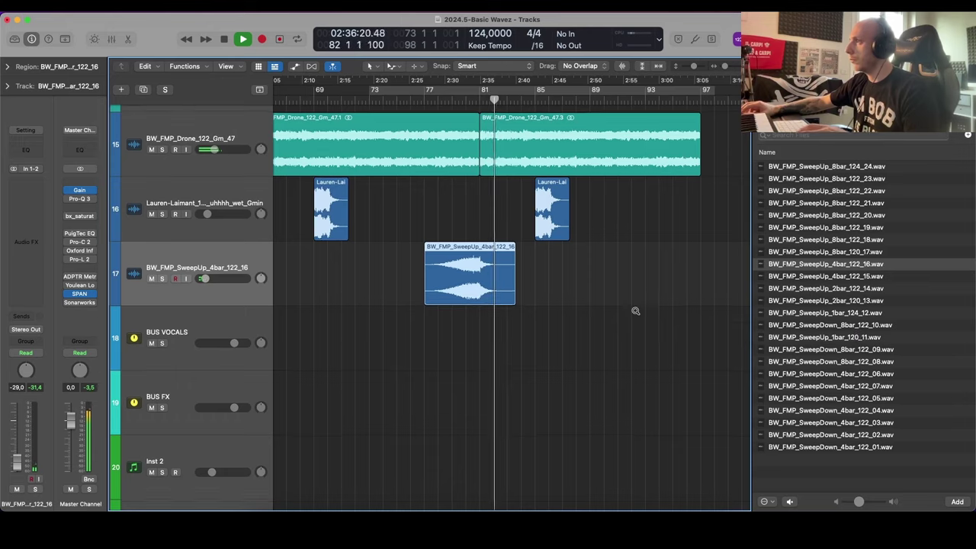
# Step: Preview Dulus Shaker Loop 04 from the Dulus Drum Loops pack and create an audio track directly below BUS HH
pyautogui.scroll(2, 636, 311)
pyautogui.scroll(5, 560, 272)
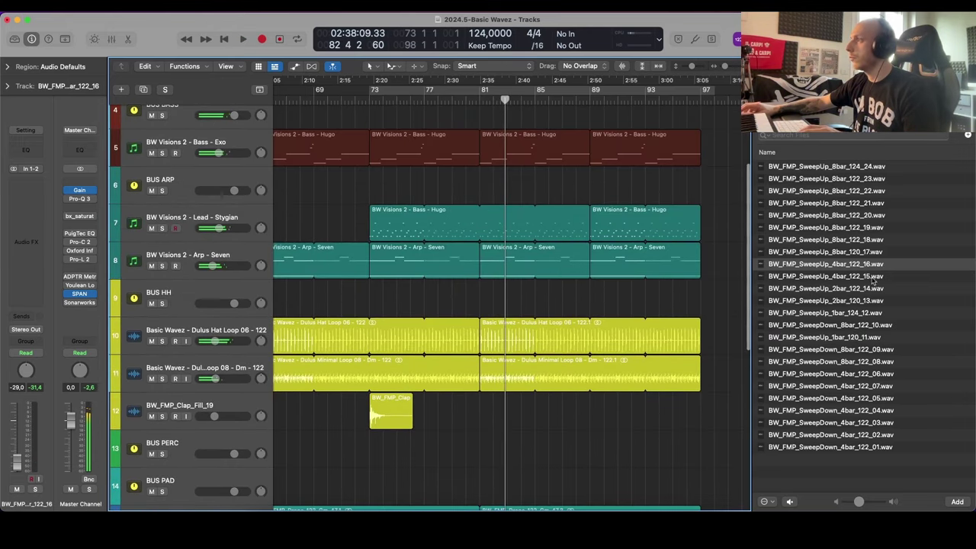
pyautogui.click(762, 90)
pyautogui.click(763, 90)
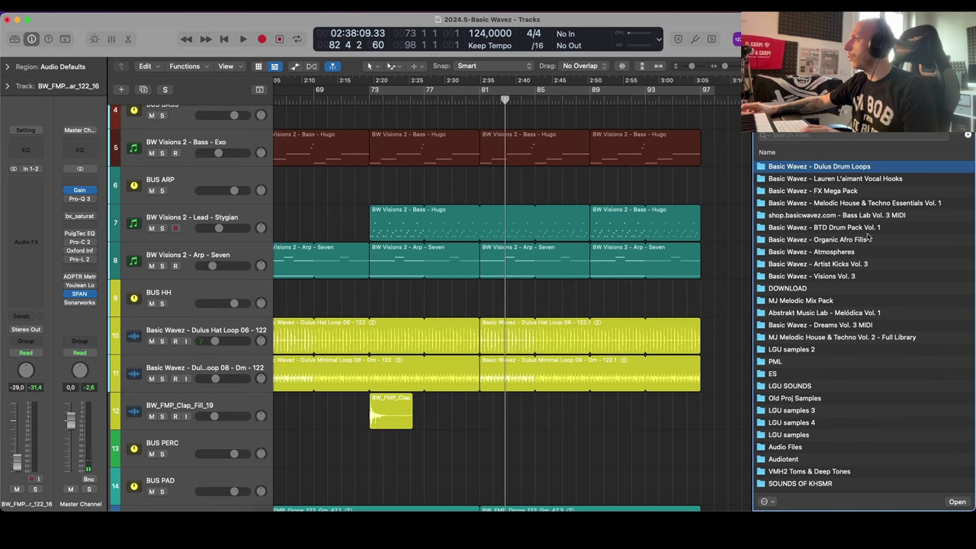
pyautogui.doubleClick(793, 166)
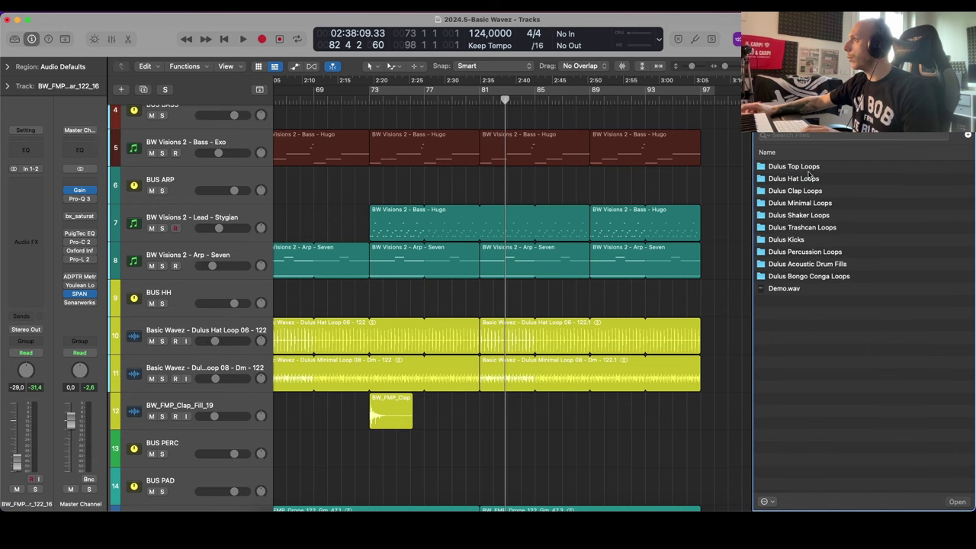
pyautogui.doubleClick(821, 218)
pyautogui.click(863, 192)
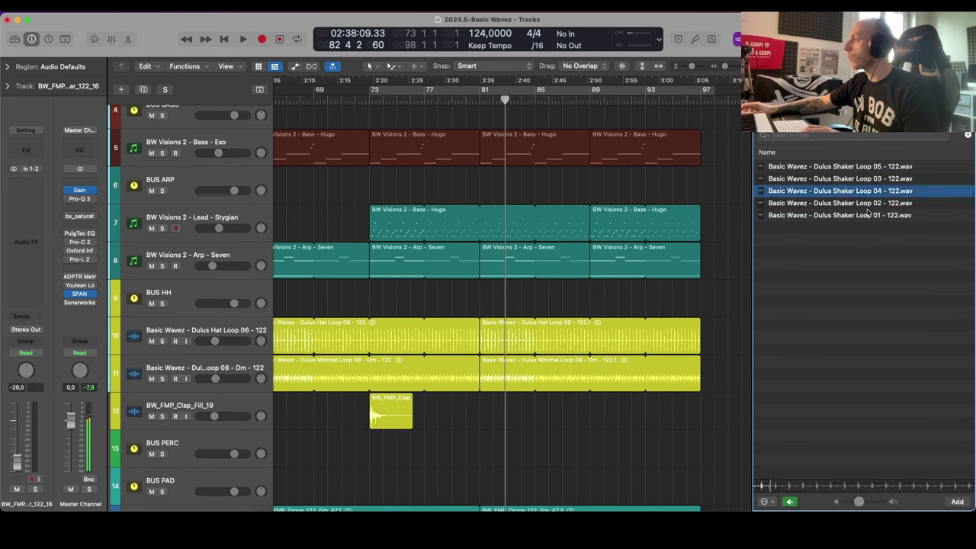
pyautogui.click(196, 298)
pyautogui.press('alt+super+a')
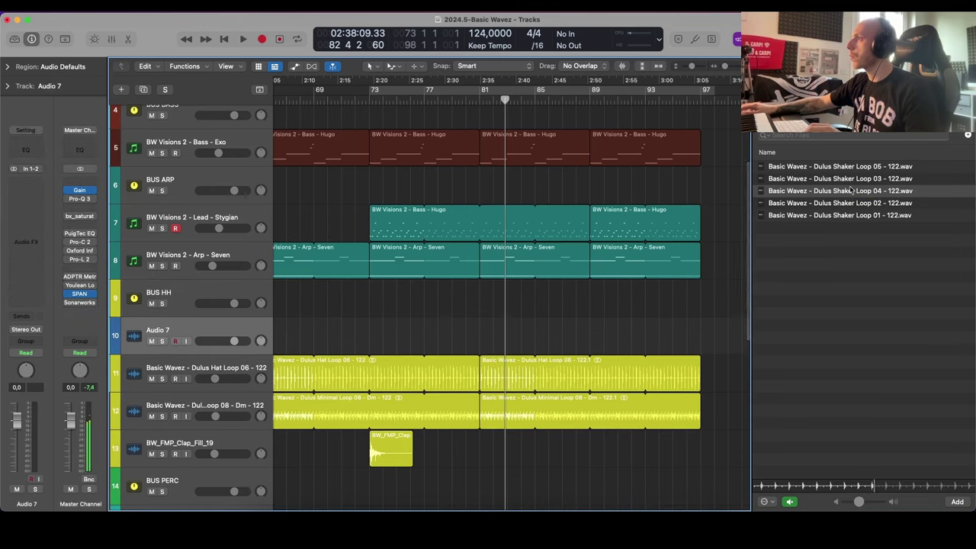
# Step: Place Dulus Shaker Loop 04 at bar 81 on the new track below BUS HH and enable polyphonic Flex for that track
pyautogui.moveTo(839, 191); pyautogui.dragTo(481, 352)
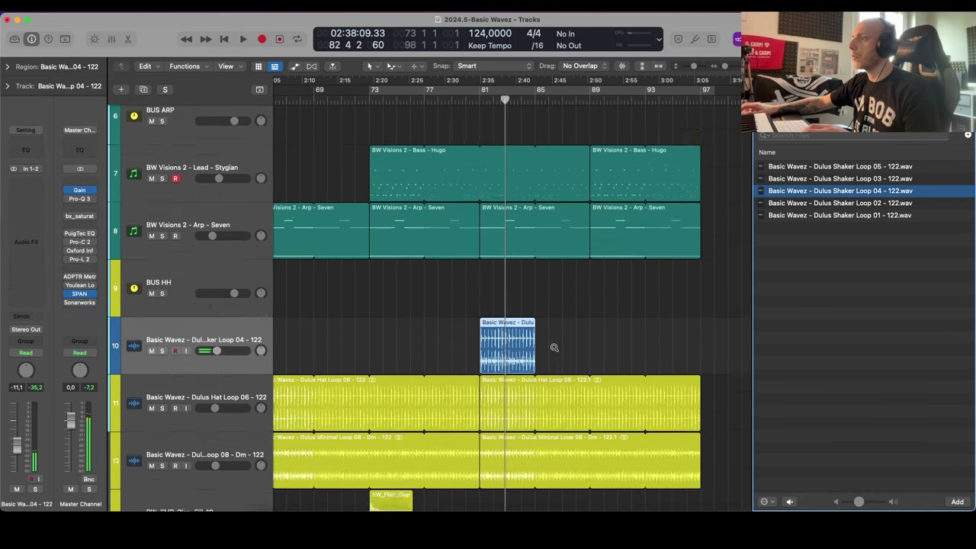
pyautogui.press('super+f')
pyautogui.click(200, 341)
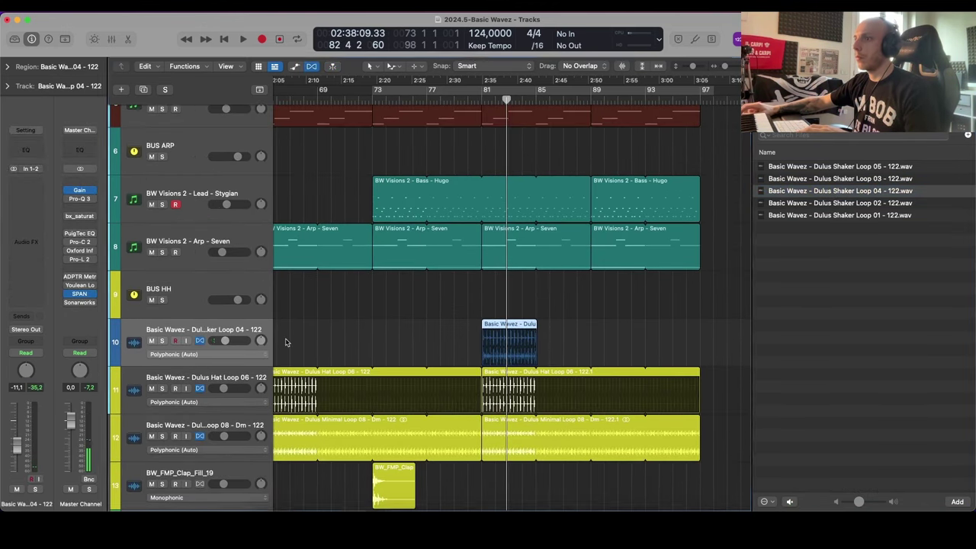
pyautogui.press('super+f')
# Step: Stretch the shaker region to exactly four bars, ending at bar 85, and loop it up to bar 97
pyautogui.moveTo(534, 360)
pyautogui.mouseDown()
pyautogui.moveTo(562, 357)
pyautogui.moveTo(537, 359)
pyautogui.mouseUp()
pyautogui.press('l')
pyautogui.click(697, 326)
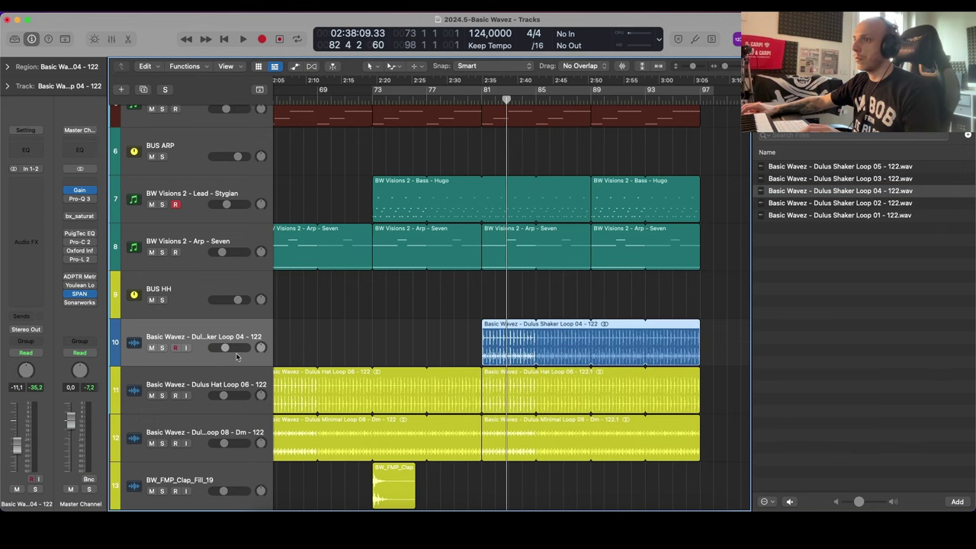
# Step: Play the section from bar 81 and set the shaker track's volume to -18.5 dB
pyautogui.moveTo(226, 348); pyautogui.dragTo(220, 348)
pyautogui.press('space')
pyautogui.scroll(-3, 496, 183)
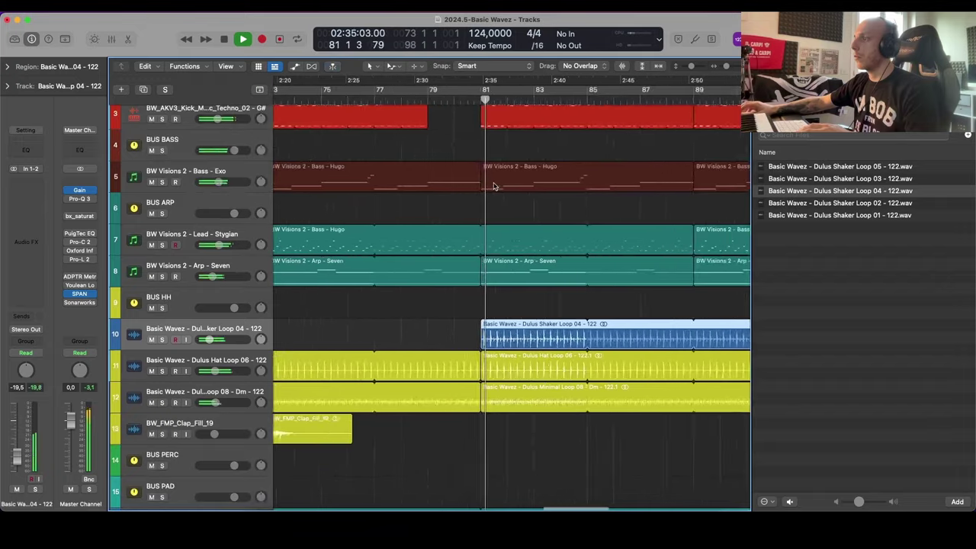
pyautogui.scroll(-5, 462, 196)
pyautogui.scroll(3, 382, 205)
pyautogui.press('super+Up')
pyautogui.hscroll(5, 373, 236)
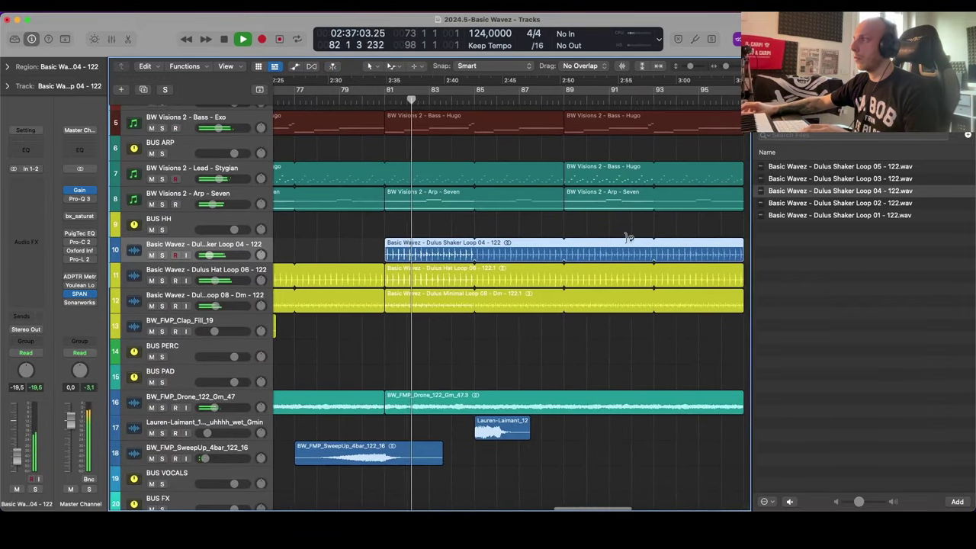
pyautogui.hscroll(-1, 648, 228)
pyautogui.press('super+Left')
pyautogui.hscroll(2, 672, 225)
pyautogui.hscroll(1, 672, 224)
pyautogui.press('super+Down')
pyautogui.moveTo(209, 258); pyautogui.dragTo(210, 257)
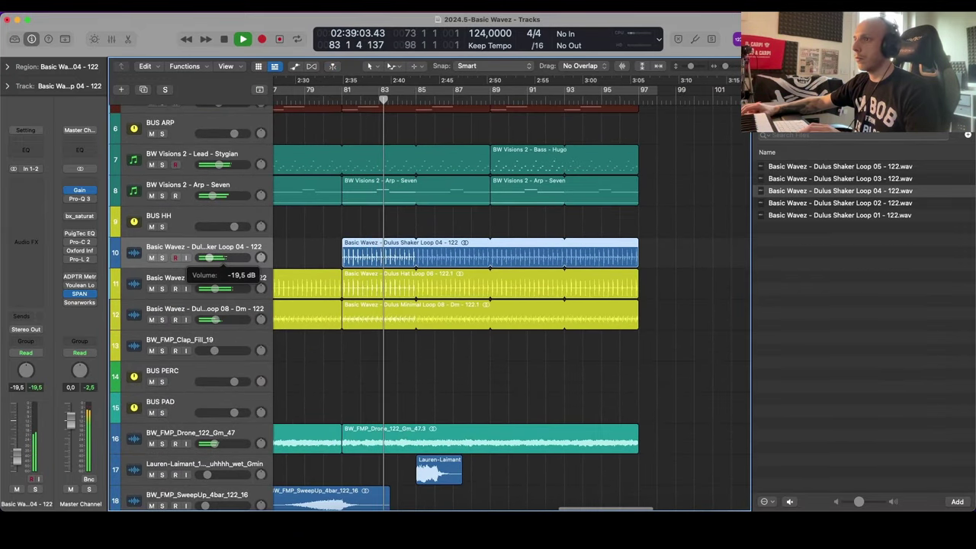
# Step: Add a Channel EQ to the shaker track with a 12 dB/Oct low cut at 1070 Hz
pyautogui.click(25, 151)
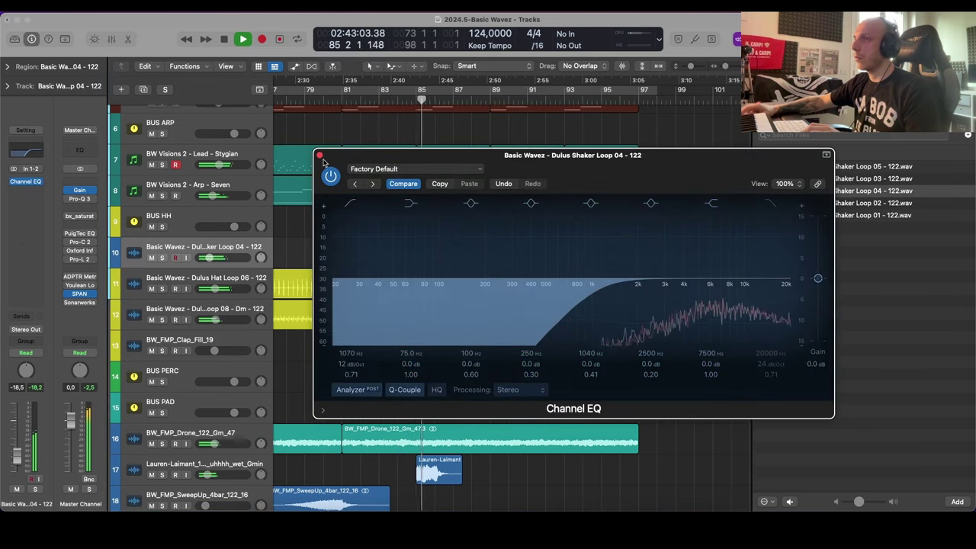
pyautogui.click(320, 155)
# Step: Insert a Tremolo on the shaker track with a 1/2d rate and reduce its depth below 100%
pyautogui.click(25, 198)
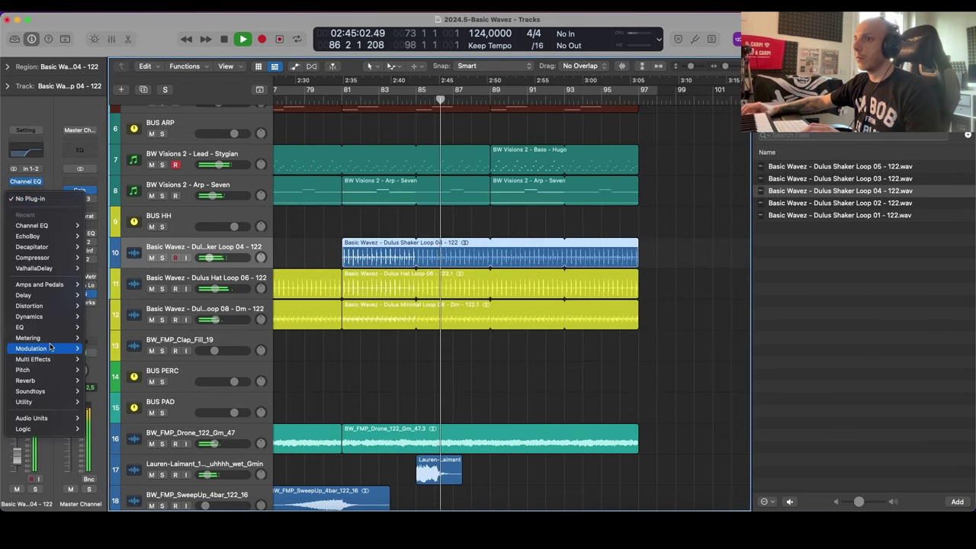
pyautogui.moveTo(39, 299)
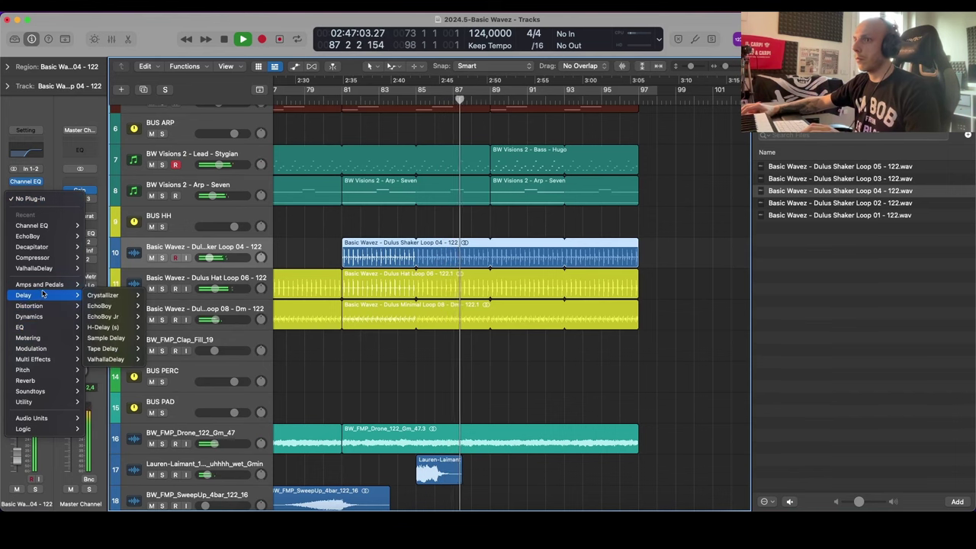
pyautogui.moveTo(42, 349)
pyautogui.moveTo(107, 456)
pyautogui.click(168, 456)
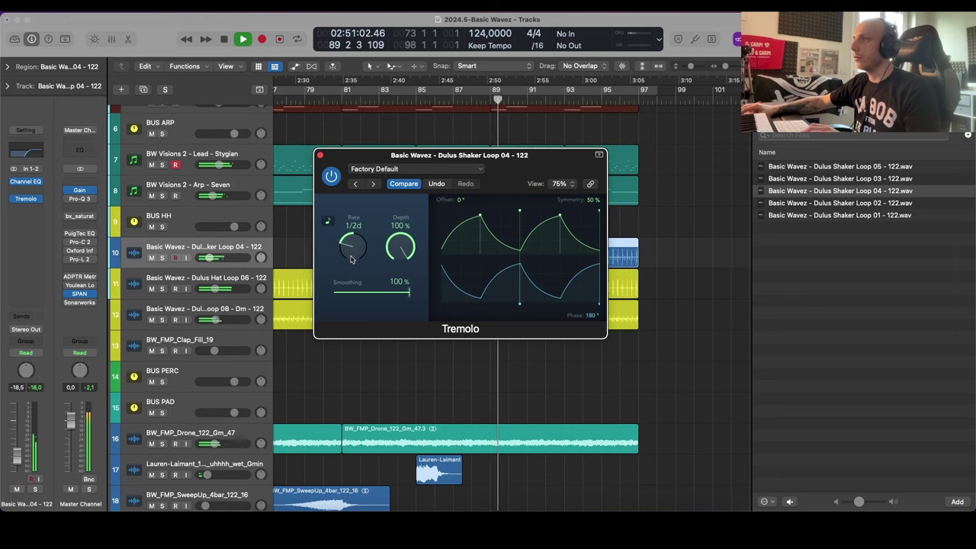
pyautogui.moveTo(399, 248); pyautogui.dragTo(401, 279)
pyautogui.click(319, 155)
# Step: Solo the shaker track, raise its volume to -13.8 dB, then unsolo it and stop playback
pyautogui.click(162, 258)
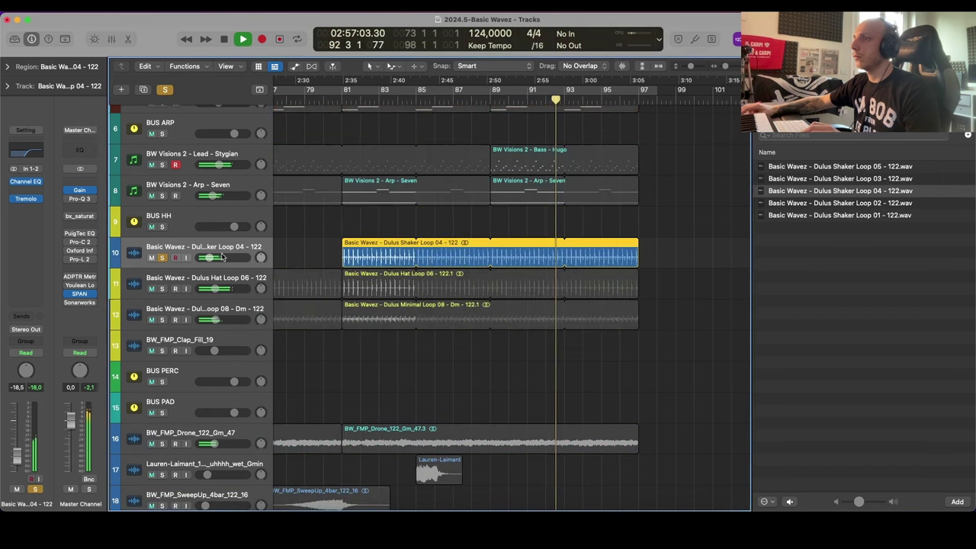
pyautogui.moveTo(211, 258); pyautogui.dragTo(214, 258)
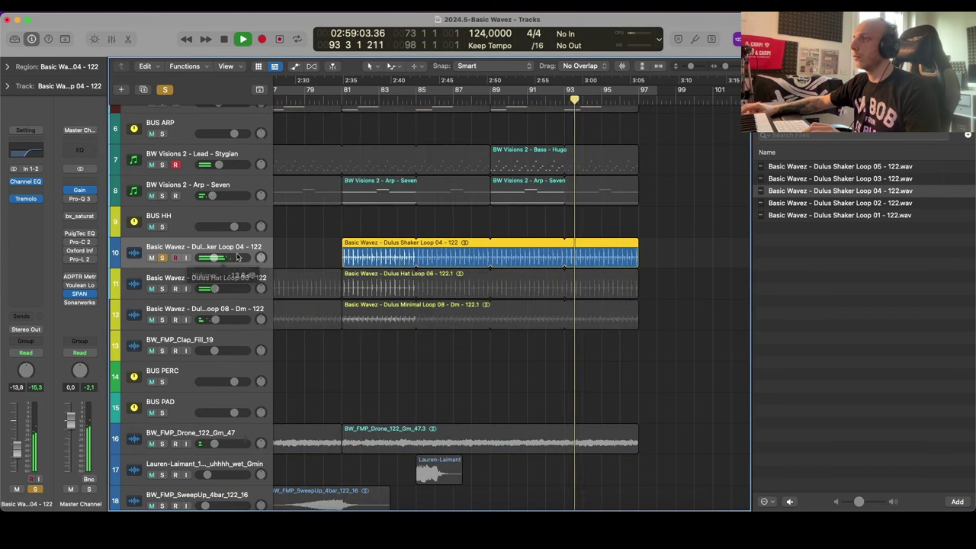
pyautogui.press('s')
pyautogui.press('super+Up')
pyautogui.press('super+Left')
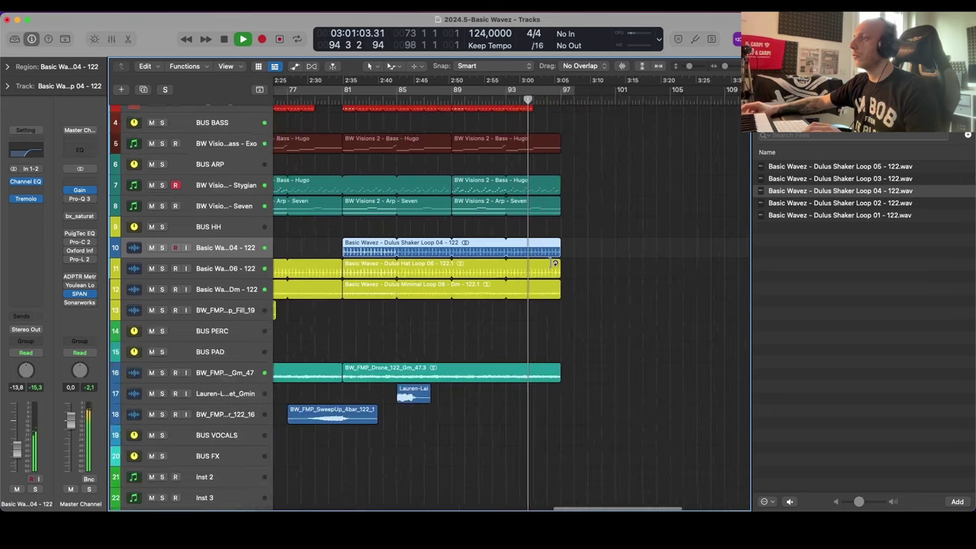
pyautogui.hscroll(-1, 462, 311)
pyautogui.press('space')
pyautogui.press('super+Left')
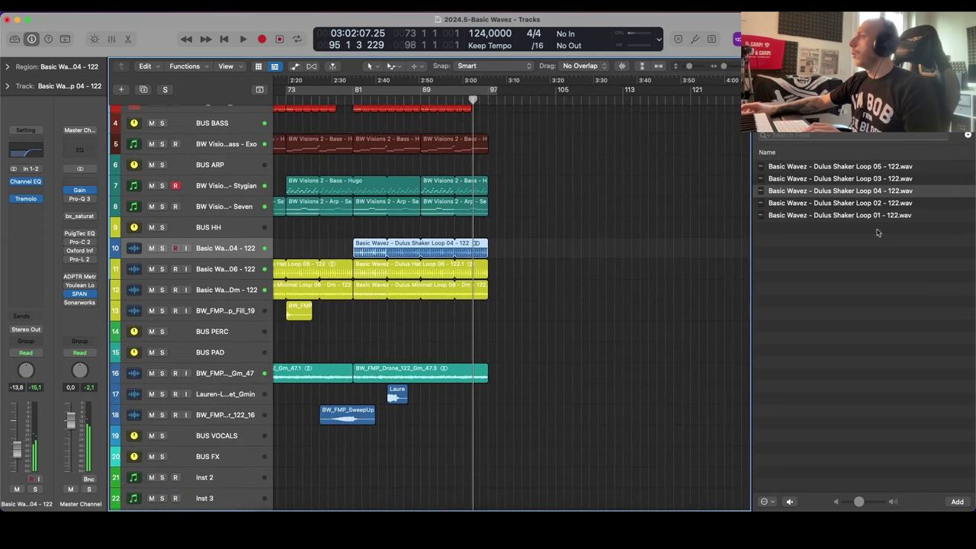
# Step: Open the Dulus Clap Loops folder and preview Clap Loops 02, 03 and 05
pyautogui.click(765, 90)
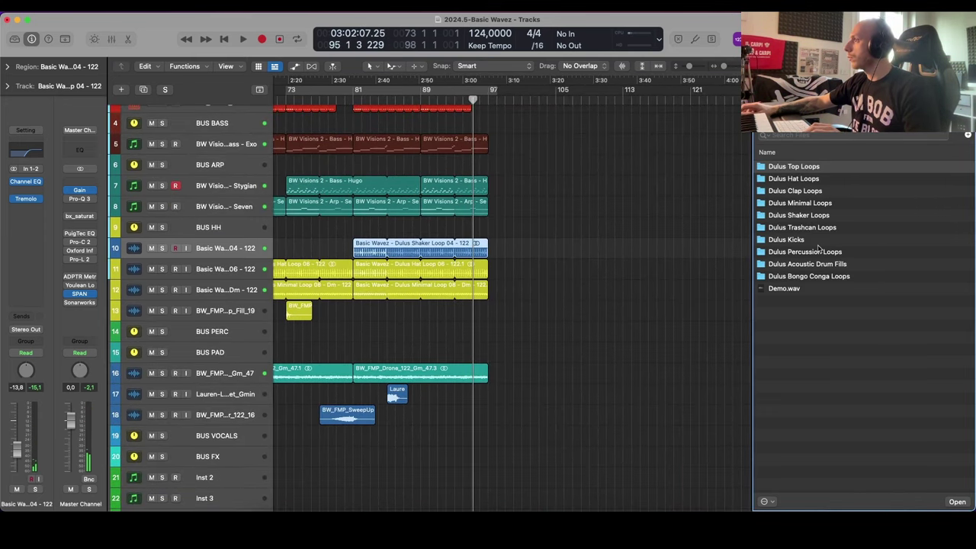
pyautogui.click(826, 218)
pyautogui.press('Up')
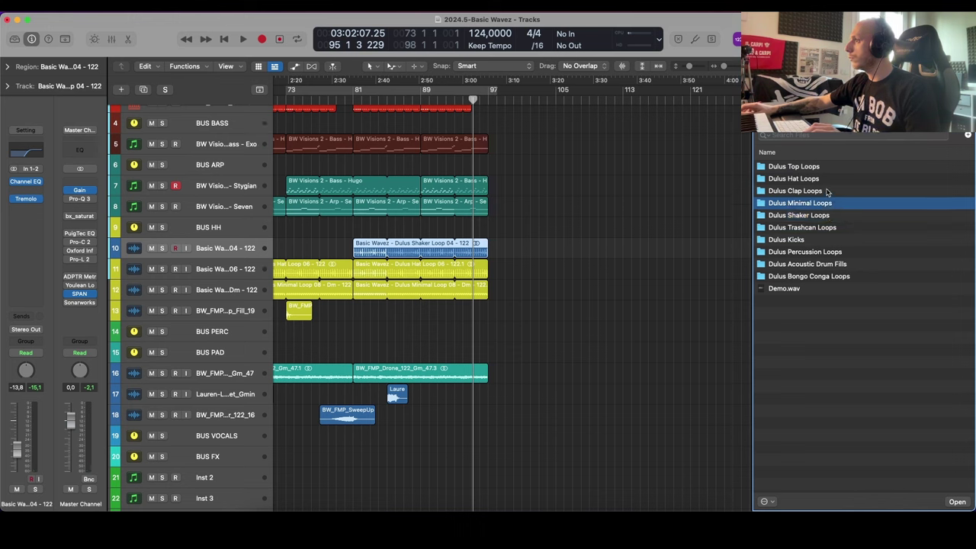
pyautogui.doubleClick(827, 192)
pyautogui.click(847, 240)
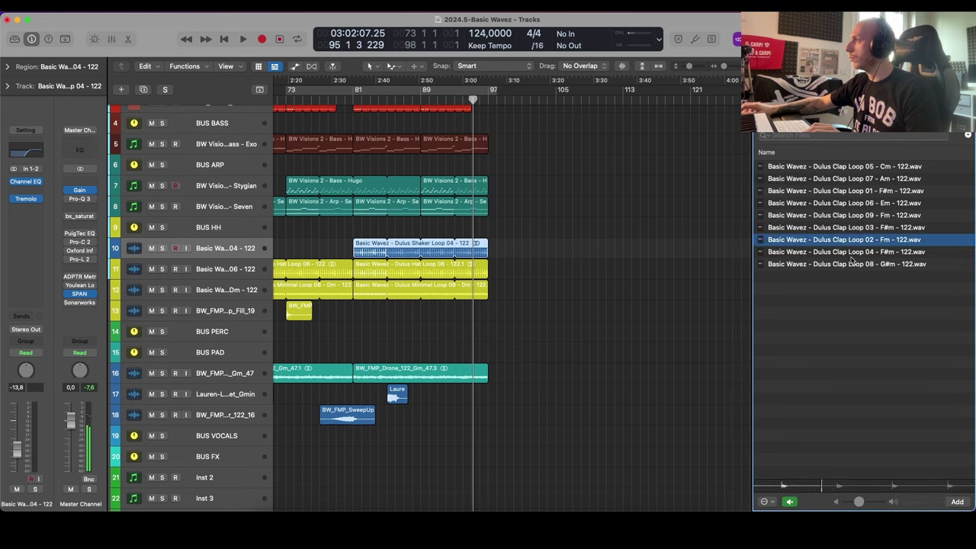
pyautogui.click(856, 228)
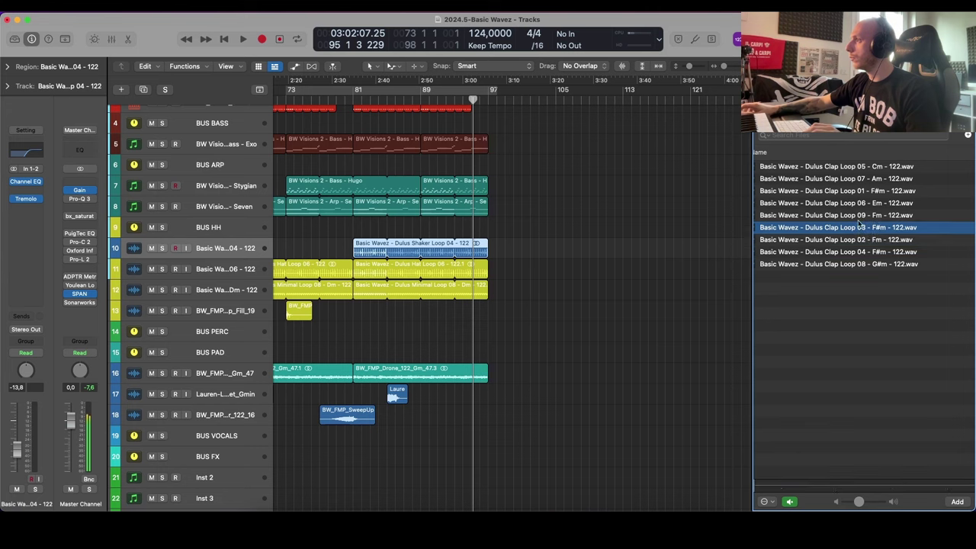
pyautogui.click(862, 168)
# Step: Place Dulus Clap Loop 05 at bar 81 on its own track directly below BUS HH and enable polyphonic Flex on it
pyautogui.hscroll(-2, 641, 246)
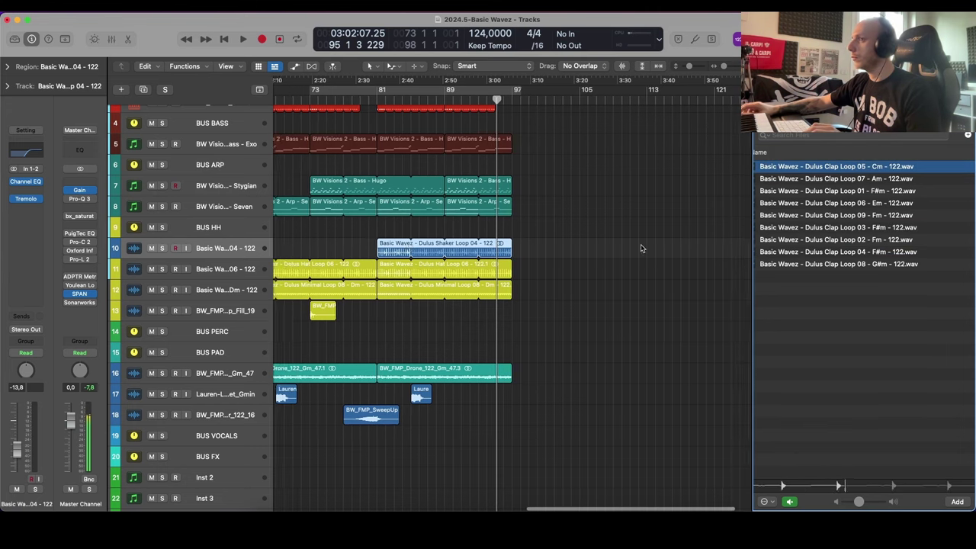
pyautogui.scroll(-3, 467, 371)
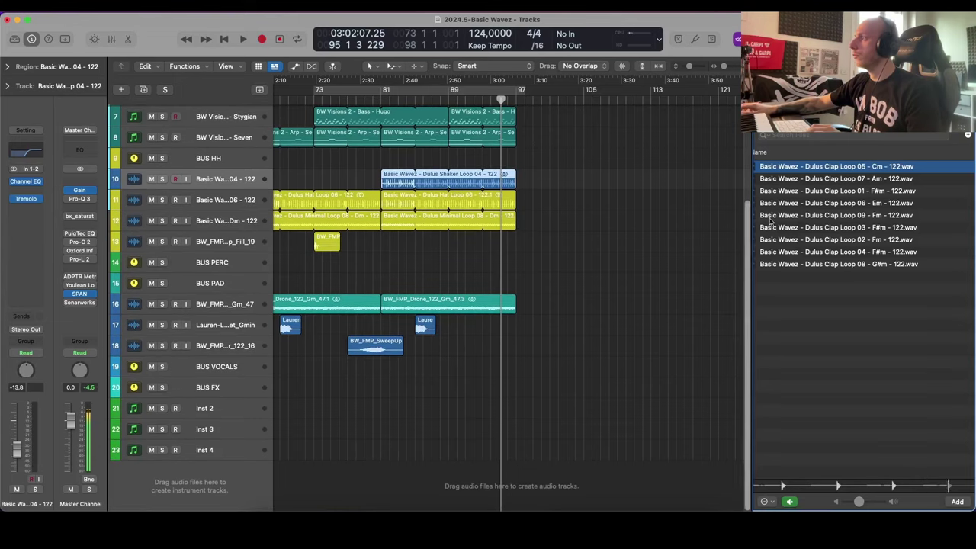
pyautogui.moveTo(833, 174); pyautogui.dragTo(373, 479)
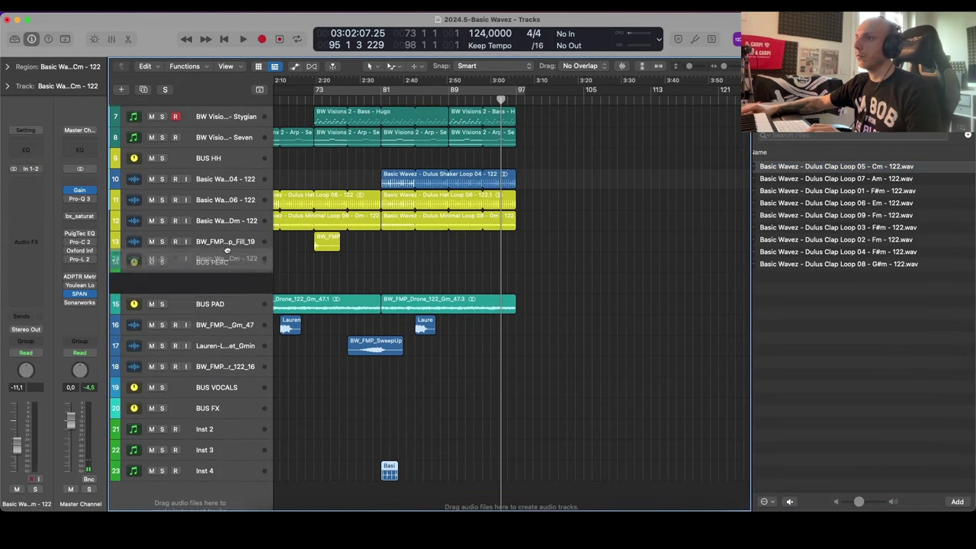
pyautogui.scroll(5, 483, 173)
pyautogui.scroll(3, 479, 196)
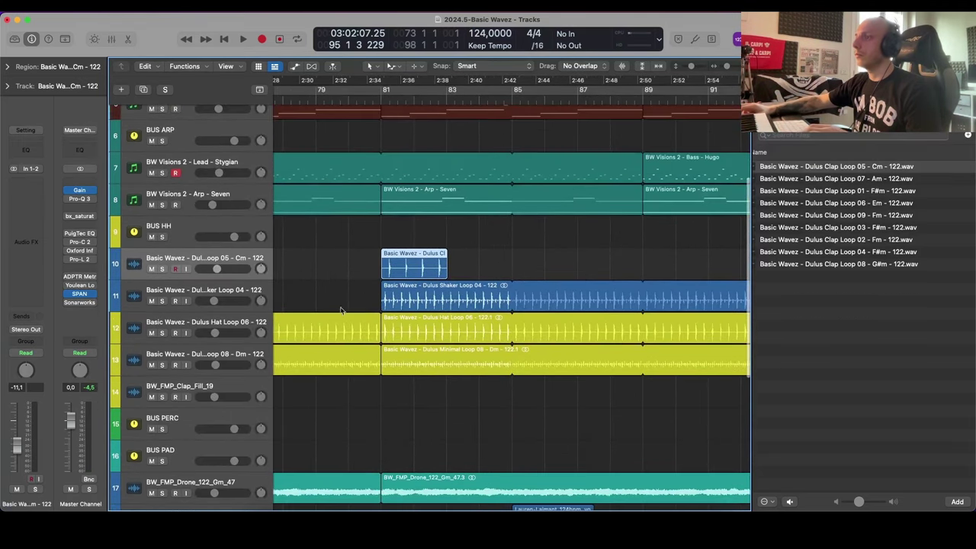
pyautogui.press('super+f')
pyautogui.click(200, 267)
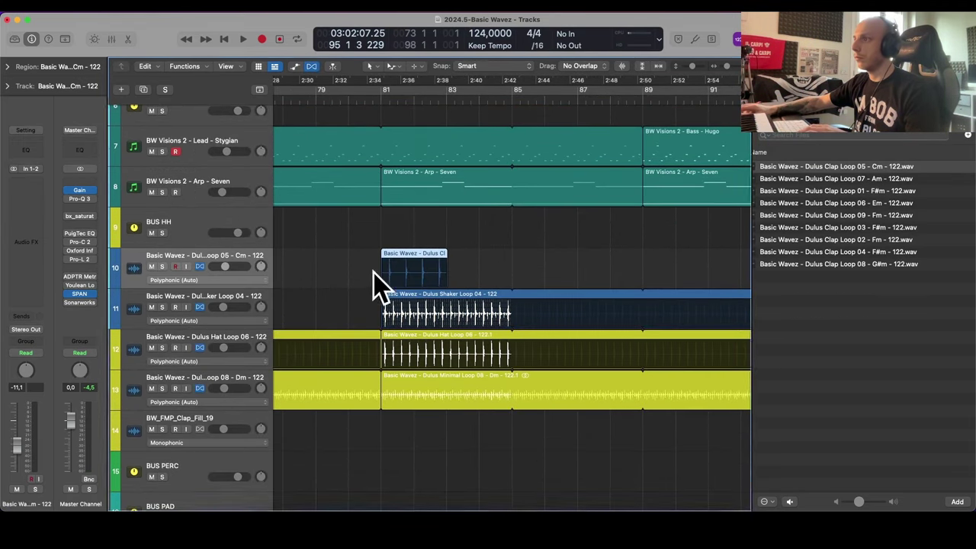
pyautogui.press('super+f')
# Step: Stretch the clap region to exactly two bars and loop it up to bar 97
pyautogui.moveTo(445, 270); pyautogui.dragTo(446, 275)
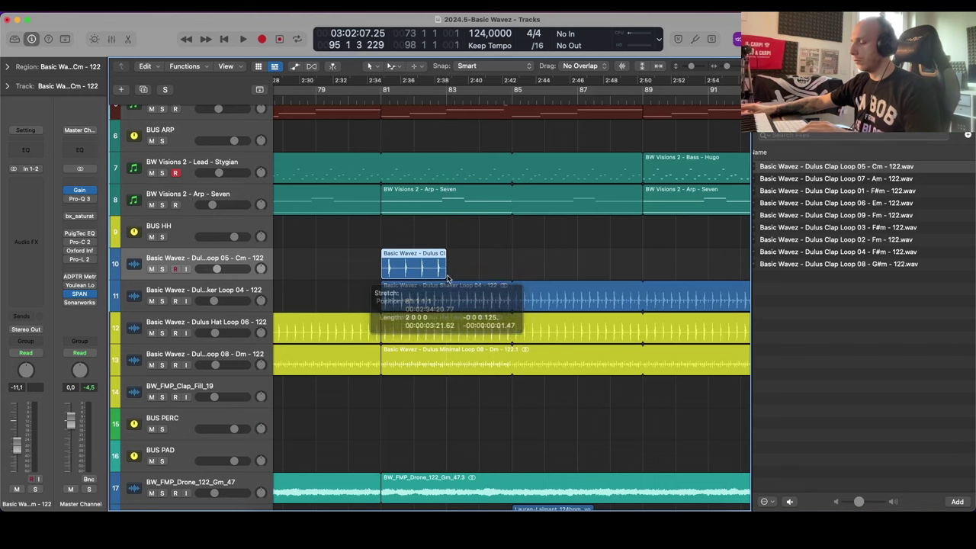
pyautogui.press('l')
pyautogui.moveTo(216, 269); pyautogui.dragTo(212, 271)
pyautogui.press('super+Left')
pyautogui.press('super+Left')
pyautogui.press('super+Up')
pyautogui.press('space')
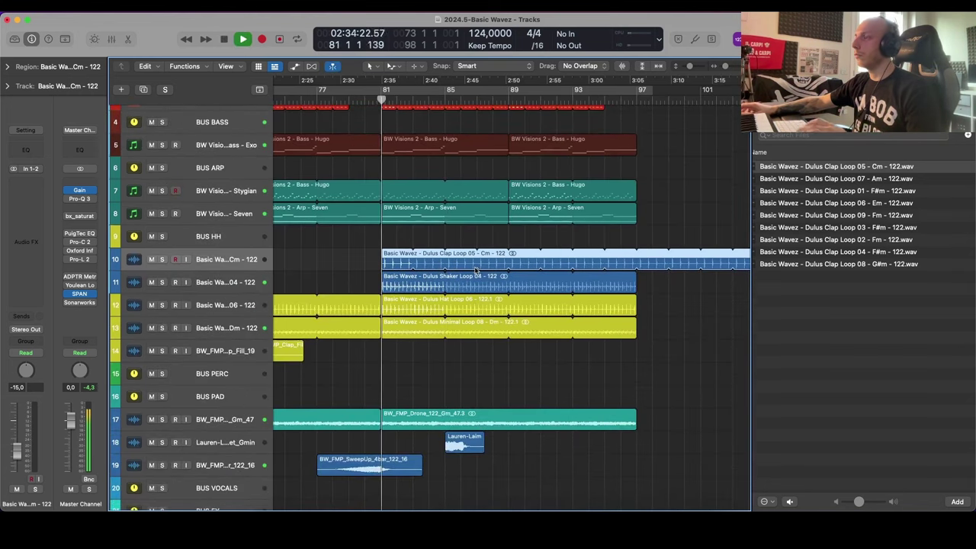
pyautogui.click(638, 252)
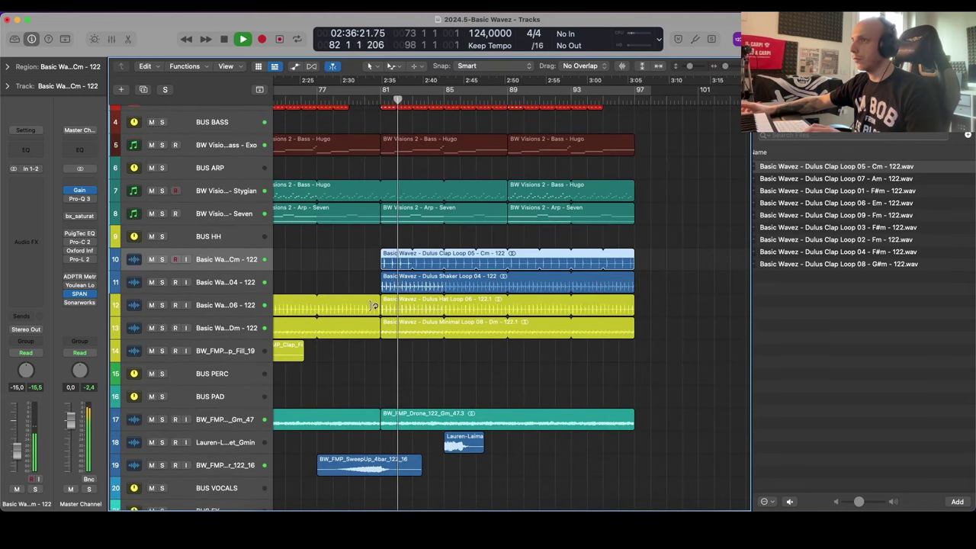
# Step: Set the clap loop track's volume to -15.6 dB during playback
pyautogui.press('super+Down')
pyautogui.moveTo(213, 273); pyautogui.dragTo(212, 273)
pyautogui.press('super+Up')
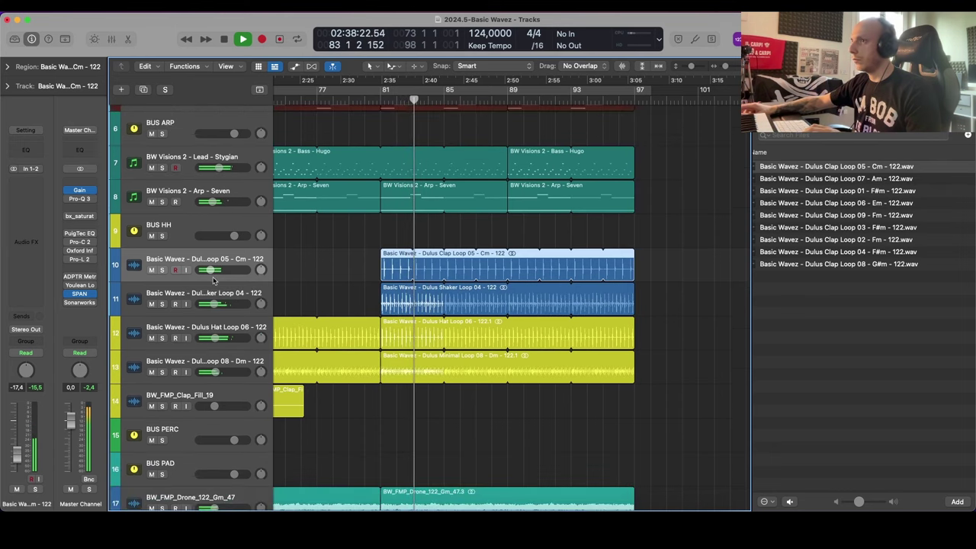
# Step: Transpose the clap loop region by -3 semitones and listen to it with the other tracks
pyautogui.click(8, 66)
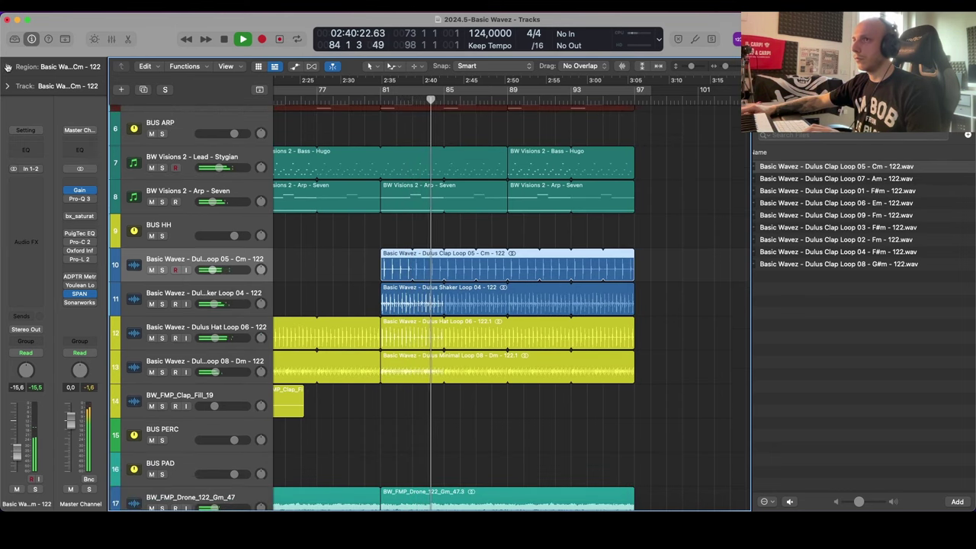
pyautogui.moveTo(80, 122); pyautogui.dragTo(84, 151)
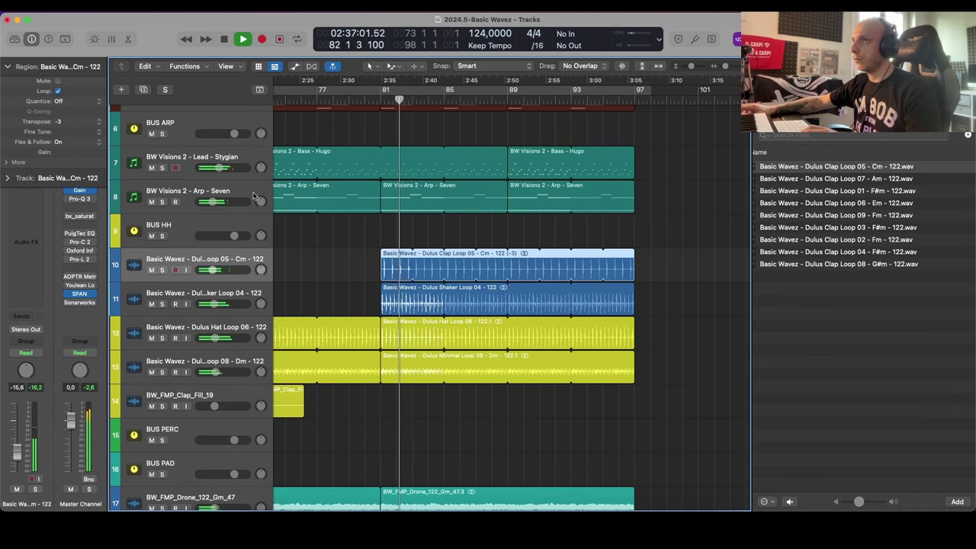
pyautogui.click(7, 67)
pyautogui.click(329, 264)
pyautogui.press('super+Up')
pyautogui.press('super+Up')
pyautogui.press('super+Up')
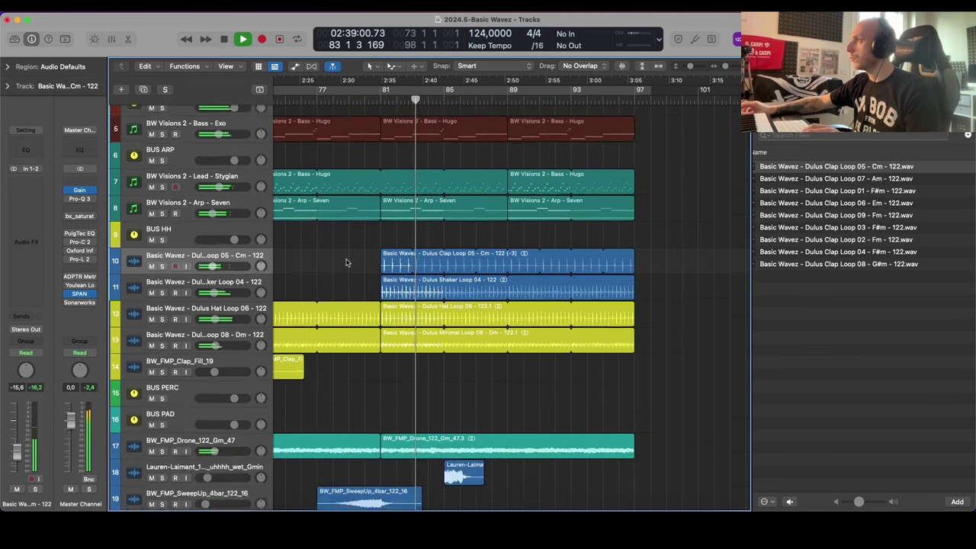
pyautogui.hscroll(-1, 787, 291)
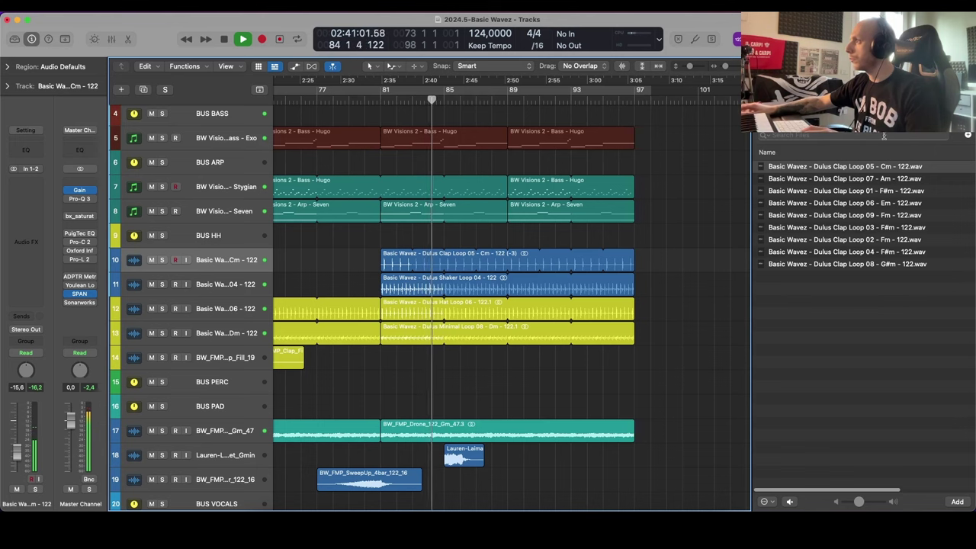
# Step: Stop playback, open the Dulus Hat Loops folder and audition Dulus Hat Loops 13 and 05
pyautogui.click(764, 90)
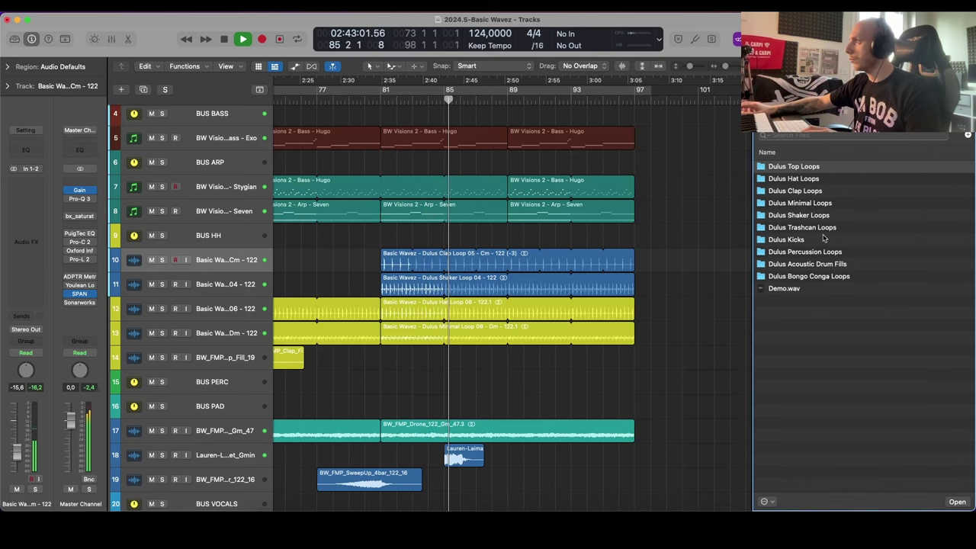
pyautogui.press('space')
pyautogui.click(807, 189)
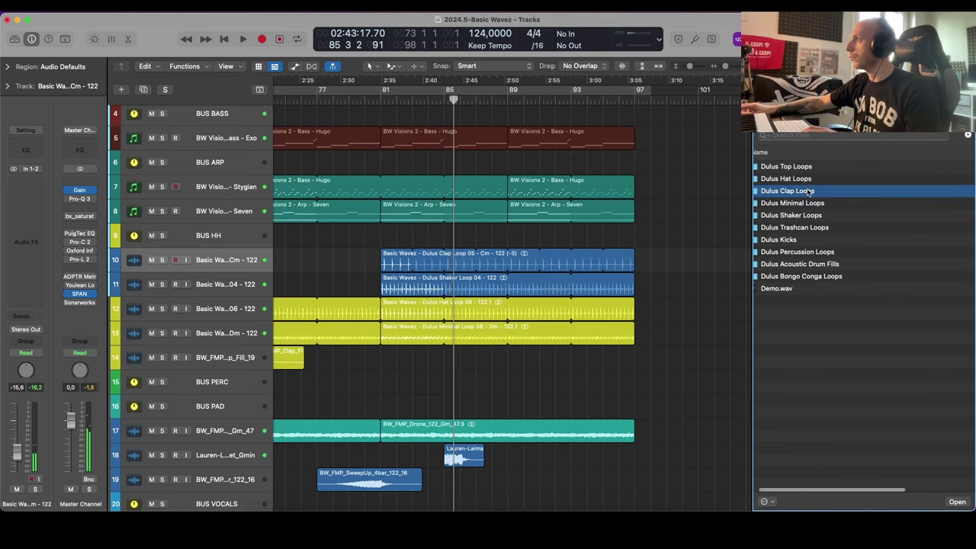
pyautogui.doubleClick(809, 180)
pyautogui.click(828, 215)
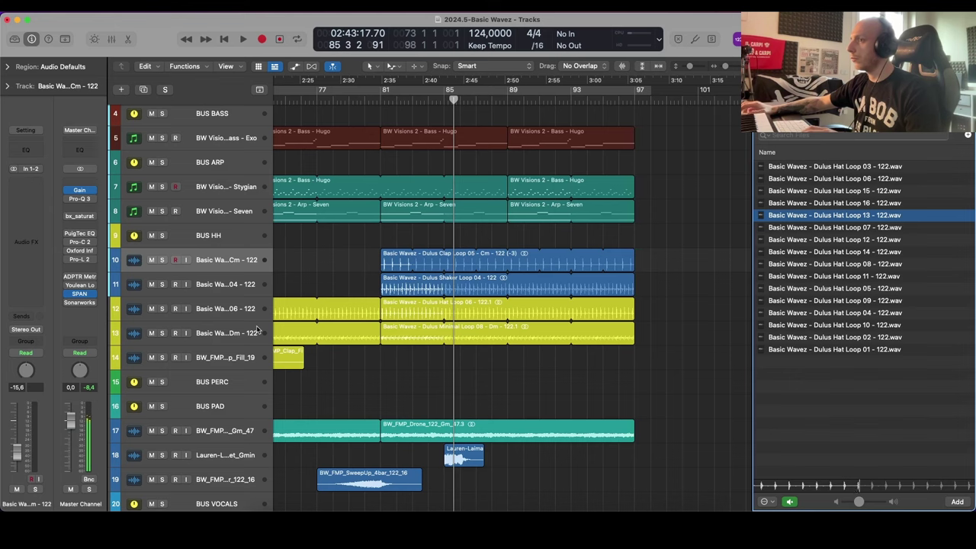
pyautogui.click(824, 289)
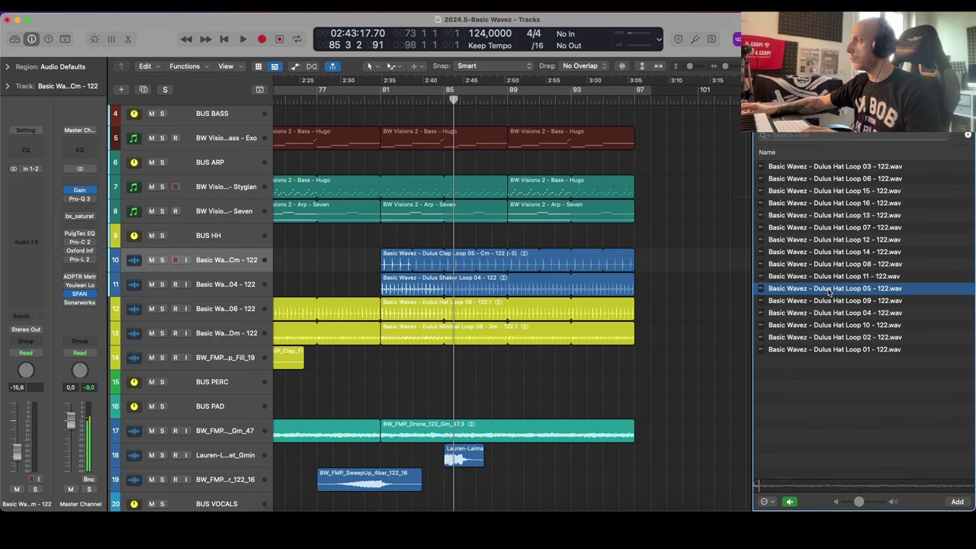
# Step: Add an audio track directly below BUS HH and compare Dulus Hat Loops 10, 09 and 05 by listening
pyautogui.click(243, 237)
pyautogui.press('alt+super+a')
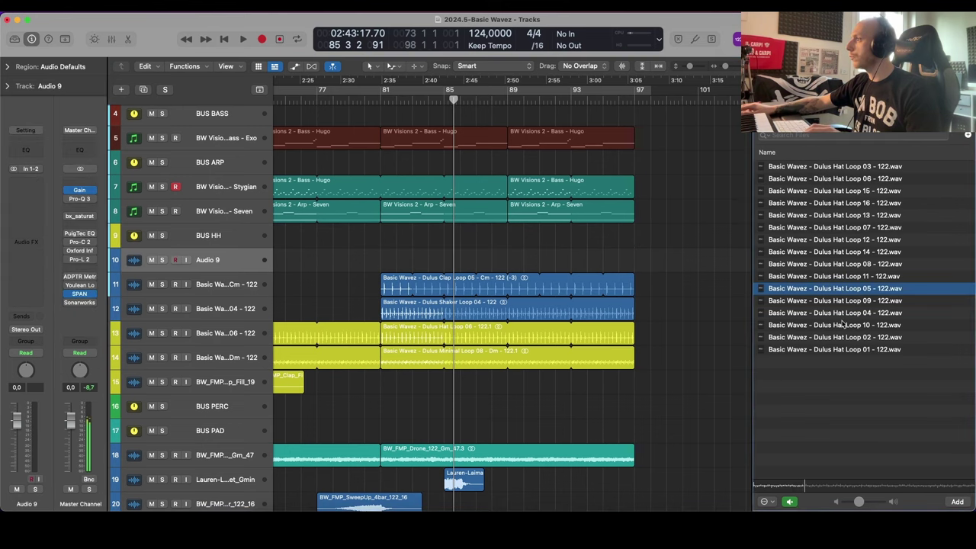
pyautogui.click(841, 325)
pyautogui.click(845, 299)
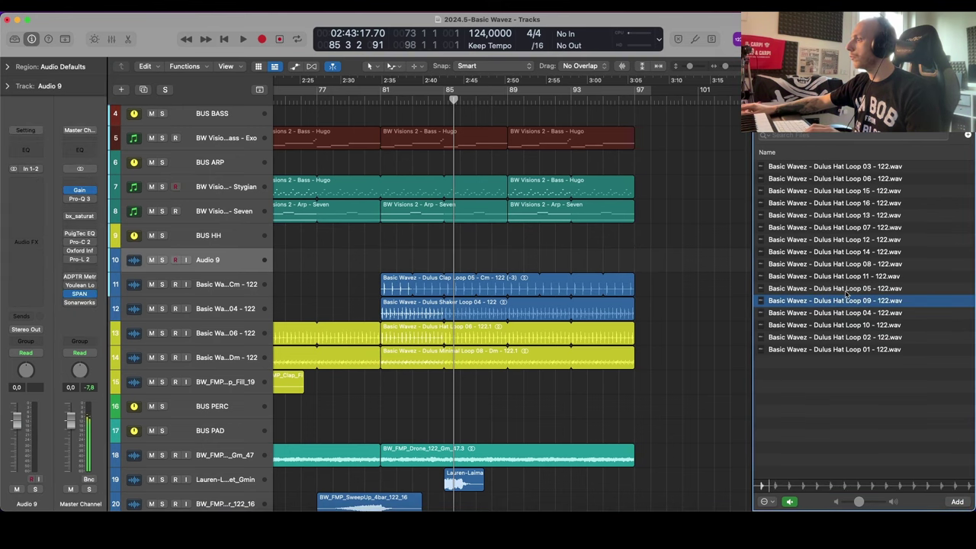
pyautogui.click(844, 291)
pyautogui.click(842, 325)
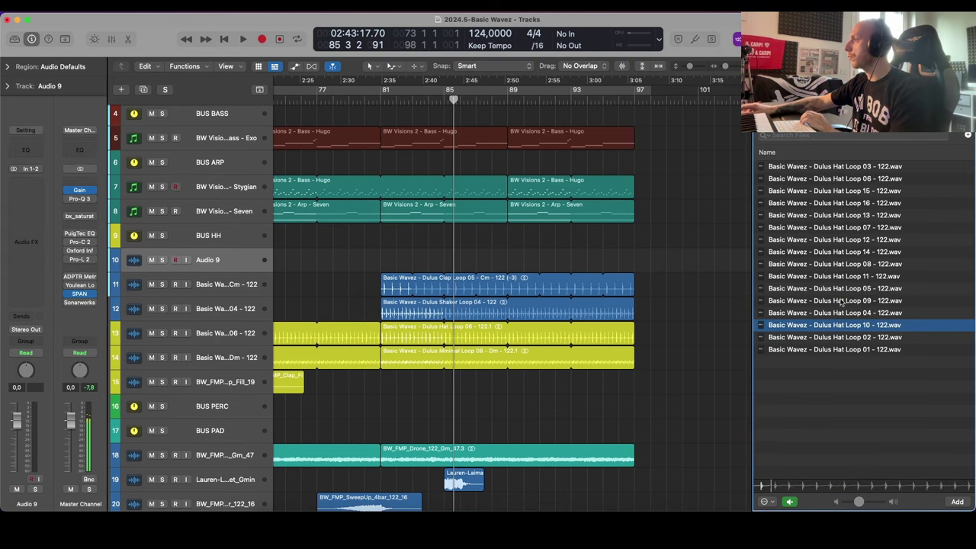
pyautogui.click(842, 302)
pyautogui.click(845, 290)
# Step: Place Dulus Hat Loop 05 at bar 81 on the new track below BUS HH and enable Flex on it
pyautogui.moveTo(845, 291); pyautogui.dragTo(383, 267)
pyautogui.click(238, 260)
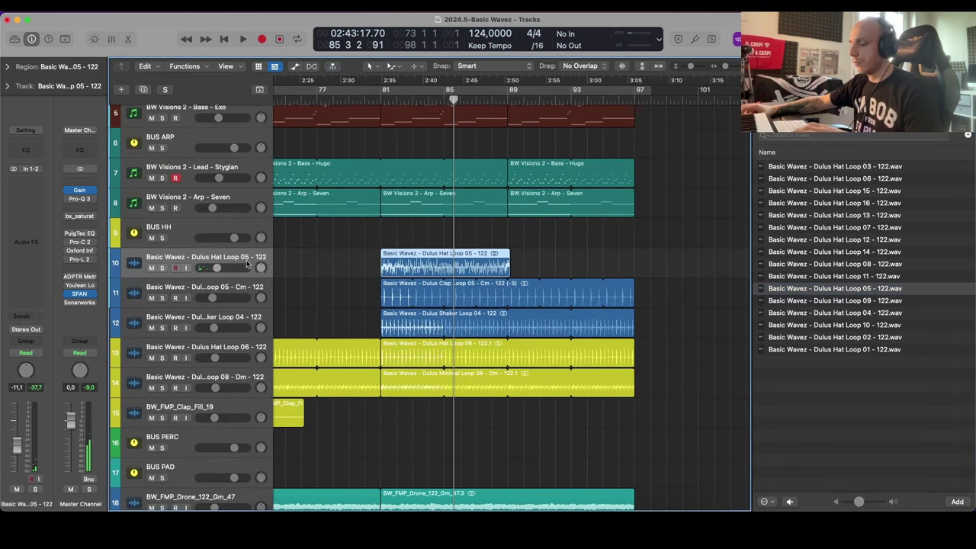
pyautogui.press('super+f')
pyautogui.click(199, 267)
pyautogui.press('super+f')
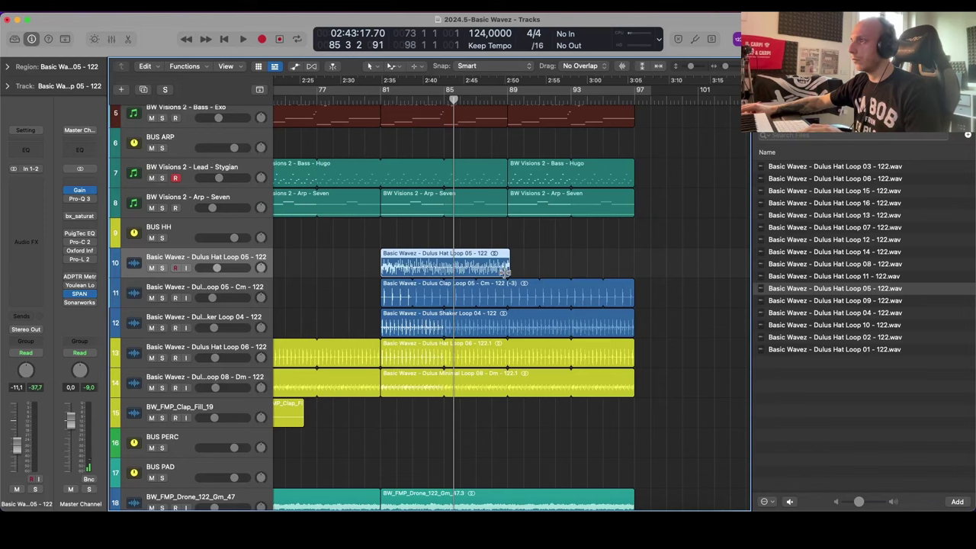
# Step: Stretch the Dulus Hat Loop 05 region to exactly eight bars and loop it up to bar 97
pyautogui.moveTo(505, 272); pyautogui.dragTo(503, 273)
pyautogui.press('l')
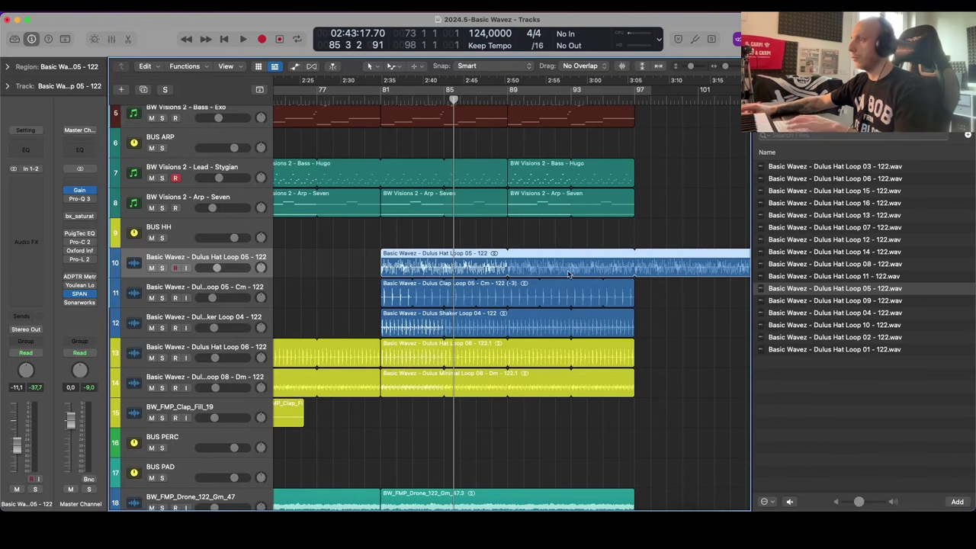
pyautogui.click(635, 253)
# Step: Set the Dulus Hat Loop 05 track's volume to -25.5 dB and play the section leading into bar 81
pyautogui.press('super+Down')
pyautogui.press('super+Down')
pyautogui.press('super+Left')
pyautogui.press('super+Up')
pyautogui.moveTo(219, 278); pyautogui.dragTo(219, 278)
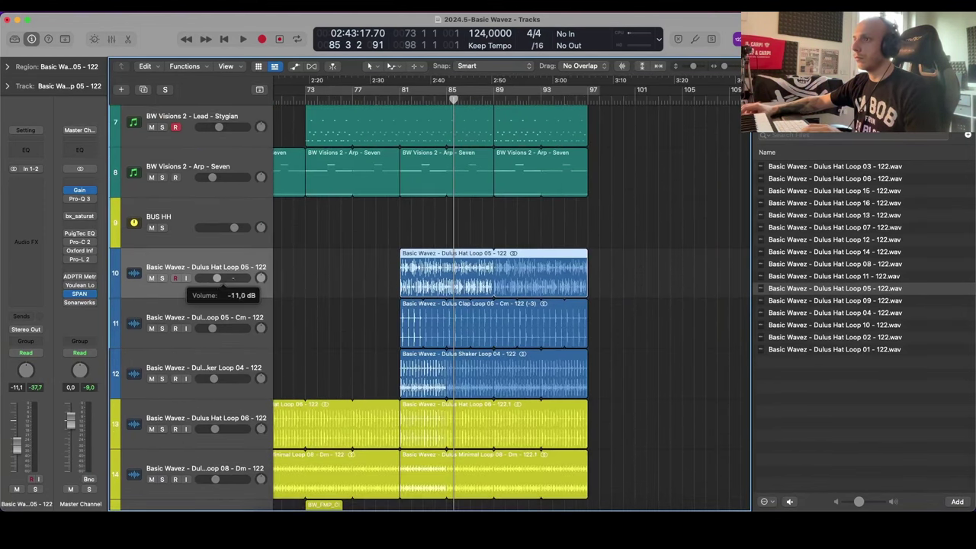
pyautogui.click(388, 102)
pyautogui.press('space')
pyautogui.hscroll(-6, 414, 222)
pyautogui.press('super+Up')
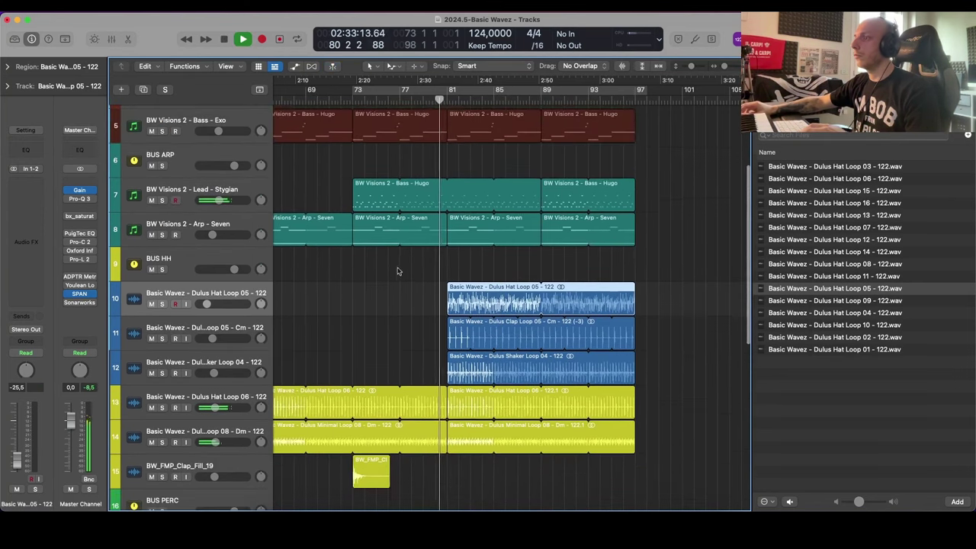
# Step: Copy the BW_FMP_SweepUp_4bar region from bar 77 to bar 61 on the same track and restart playback
pyautogui.scroll(-8, 495, 305)
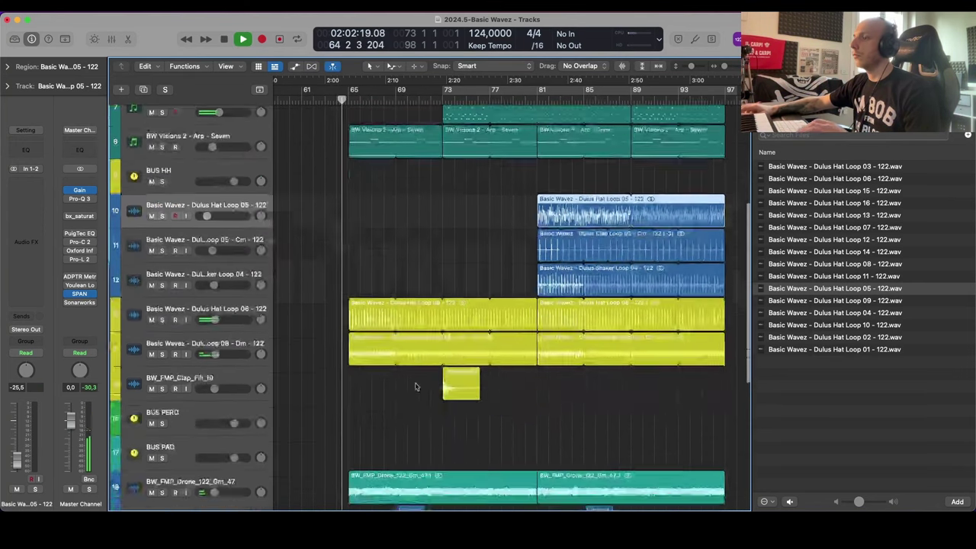
pyautogui.press('space')
pyautogui.moveTo(537, 358); pyautogui.dragTo(349, 360)
pyautogui.press('space')
pyautogui.scroll(5, 415, 244)
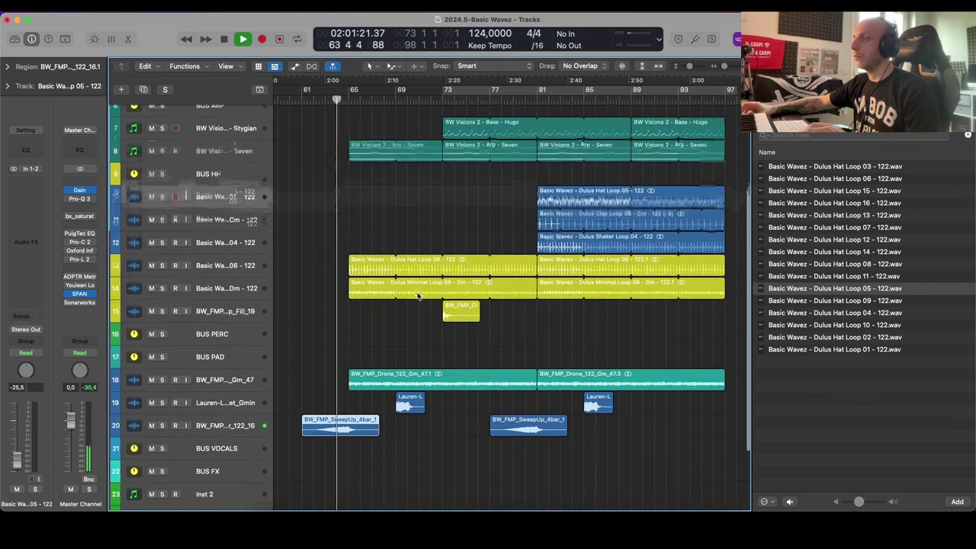
# Step: Split the Dulus Hat Loop 06 and Minimal Loop 08 regions at bar 73 and mute their parts from bar 65 to 73
pyautogui.moveTo(414, 205); pyautogui.dragTo(434, 309)
pyautogui.click(392, 316)
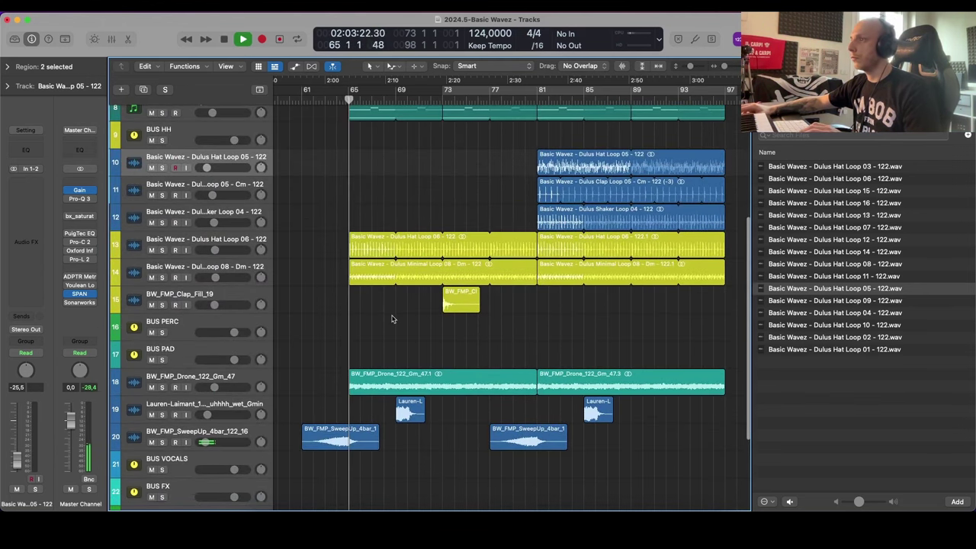
pyautogui.click(441, 246)
pyautogui.click(440, 272)
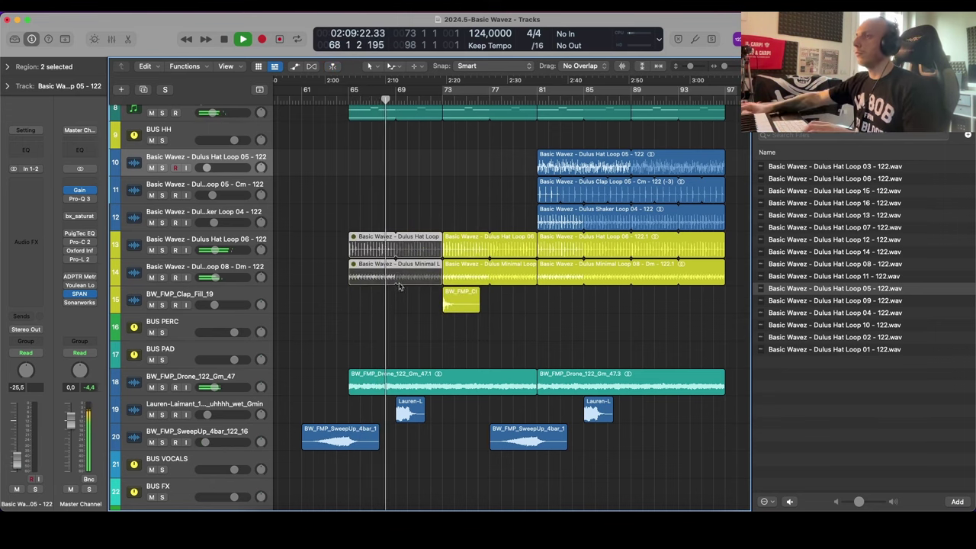
# Step: Move the BW_FMP_Clap_Fill_19 region about half a bar earlier so that it starts just ahead of bar 73
pyautogui.scroll(-1, 491, 278)
pyautogui.scroll(1, 492, 277)
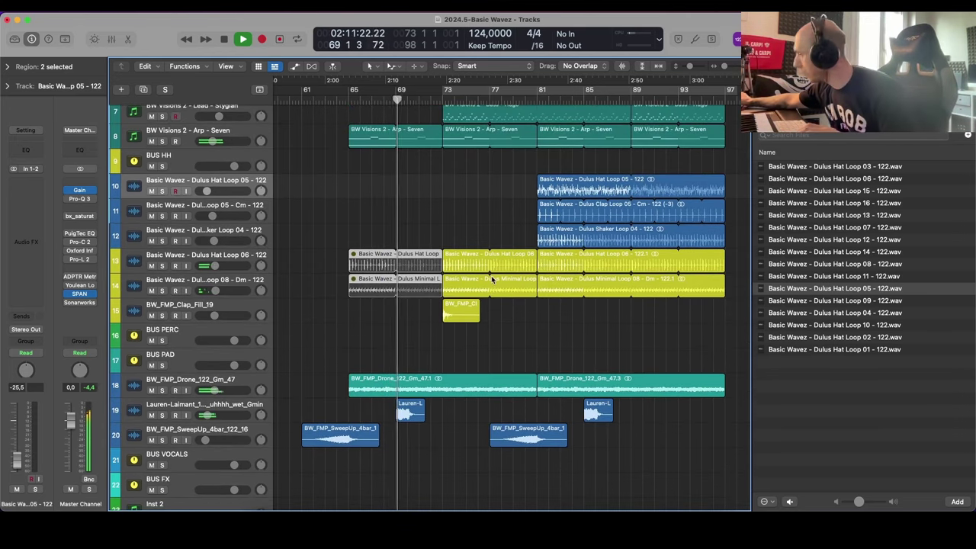
pyautogui.scroll(-4, 492, 279)
pyautogui.scroll(5, 492, 279)
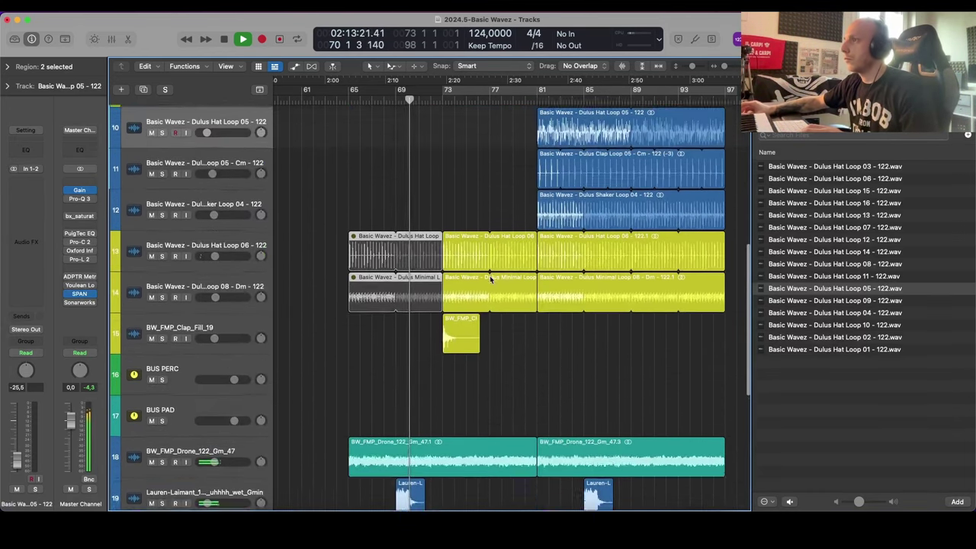
pyautogui.scroll(-4, 492, 279)
pyautogui.scroll(4, 491, 279)
pyautogui.hscroll(2, 491, 281)
pyautogui.scroll(-5, 491, 283)
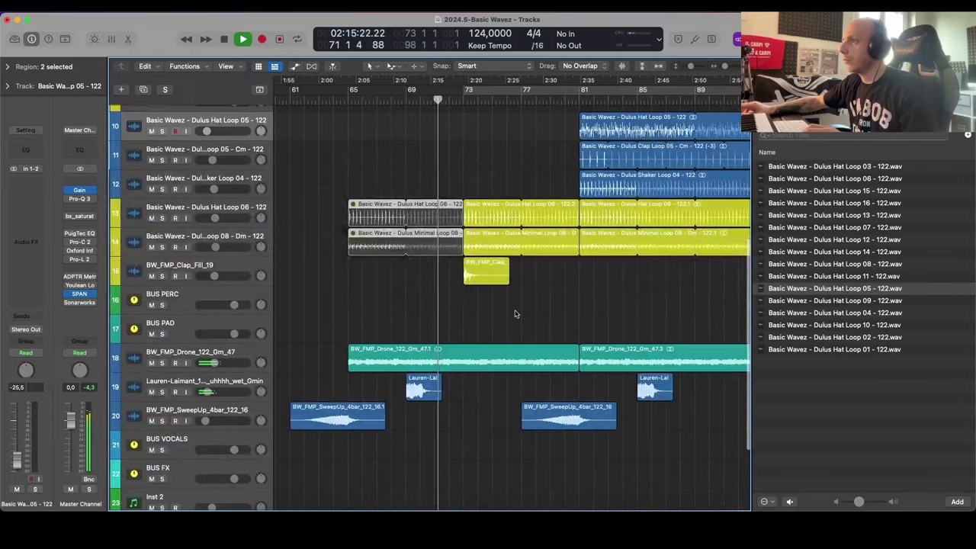
pyautogui.click(516, 313)
pyautogui.scroll(-3, 516, 314)
pyautogui.hscroll(3, 516, 313)
pyautogui.scroll(5, 514, 311)
pyautogui.scroll(-5, 513, 314)
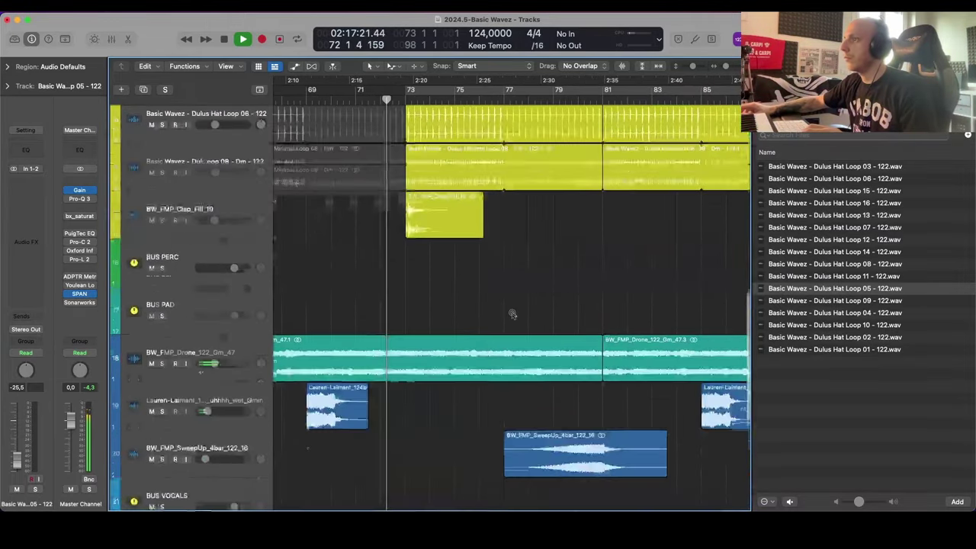
pyautogui.press('super+Up')
pyautogui.press('super+Down')
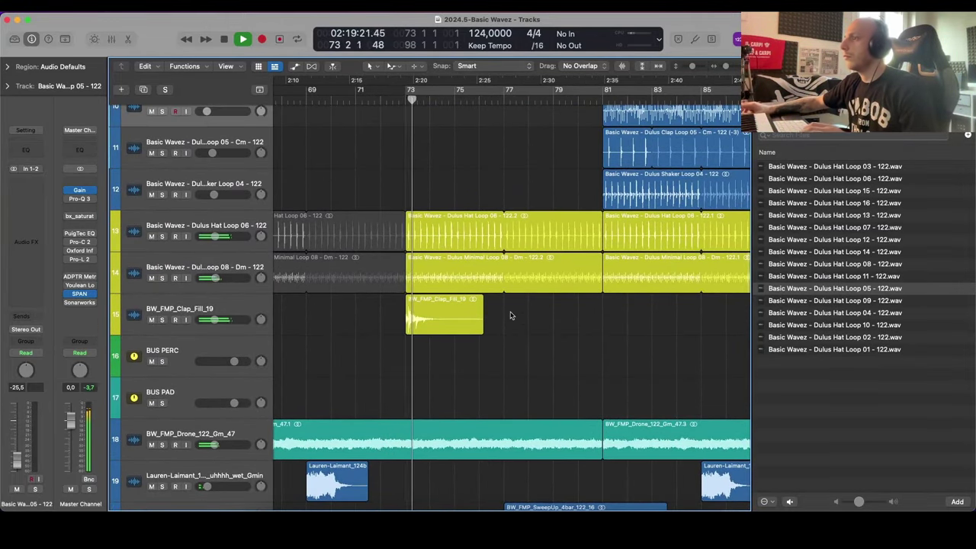
pyautogui.press('super+Right')
pyautogui.moveTo(501, 328); pyautogui.dragTo(474, 325)
pyautogui.press('super+Left')
pyautogui.press('super+Up')
# Step: Play the transition into bar 73 to check the clap fill's timing against the other tracks
pyautogui.click(363, 101)
pyautogui.scroll(-2, 474, 305)
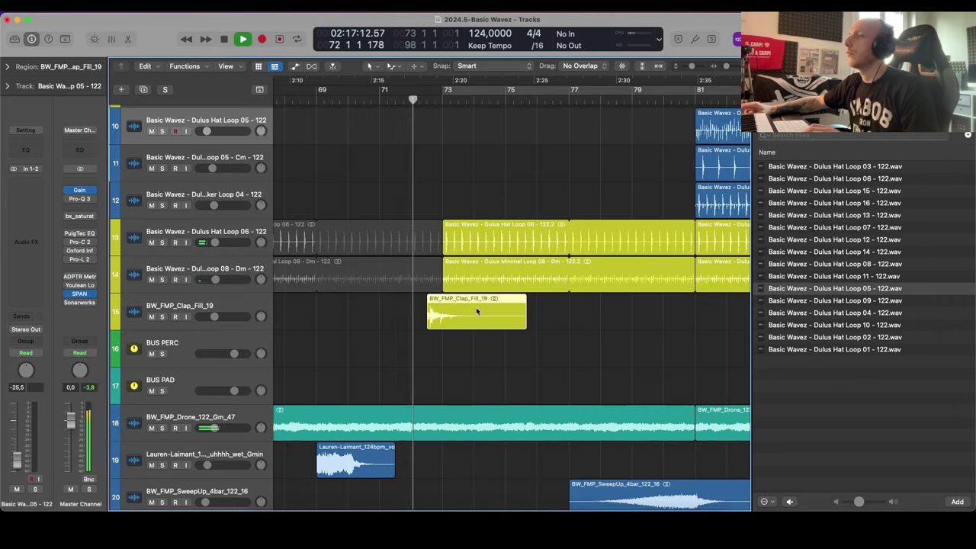
pyautogui.scroll(-5, 476, 306)
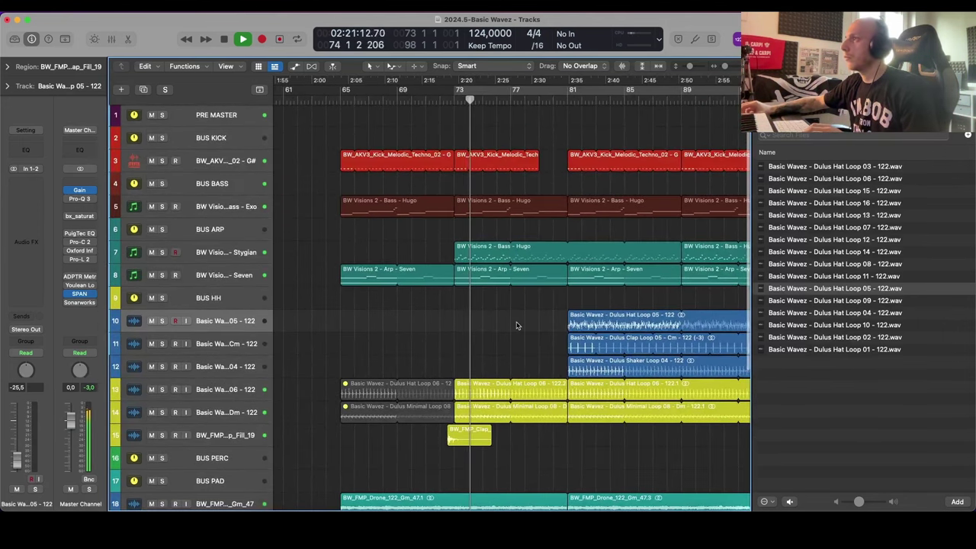
pyautogui.click(517, 325)
pyautogui.hscroll(2, 638, 208)
pyautogui.hscroll(3, 636, 208)
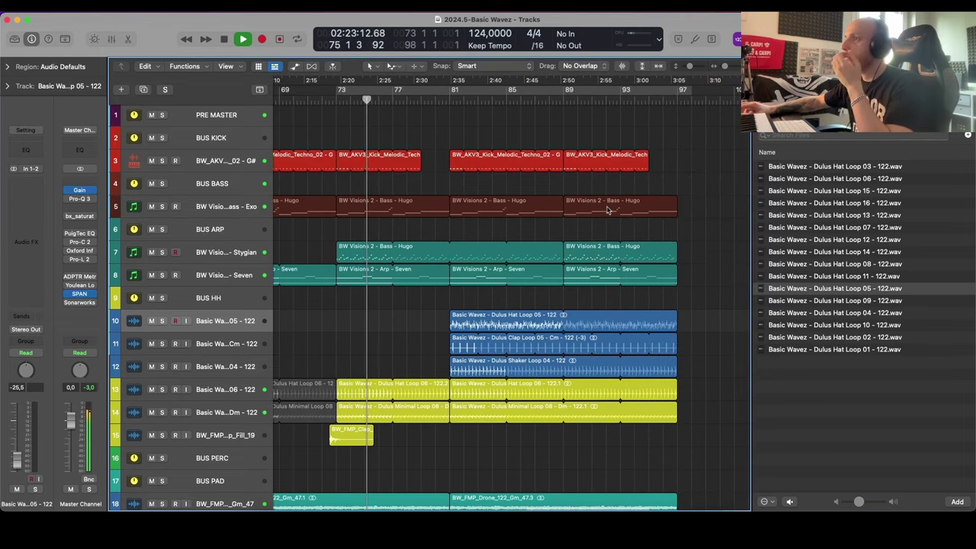
pyautogui.scroll(-2, 458, 228)
# Step: Show automation for the BW Visions 2 - Lead - Stygian track with the Diva filter cutoff frequency as its parameter
pyautogui.click(233, 213)
pyautogui.press('space')
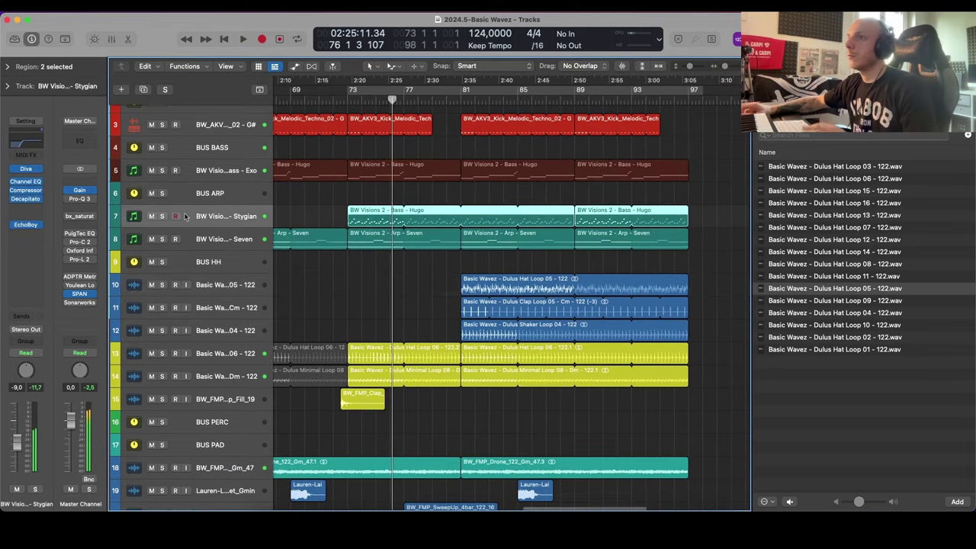
pyautogui.click(27, 170)
pyautogui.moveTo(717, 188)
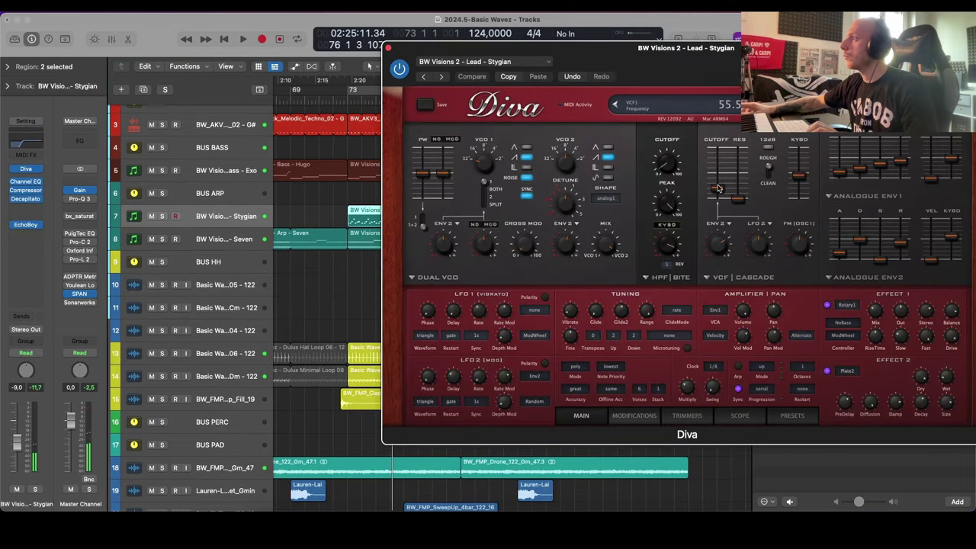
pyautogui.press('a')
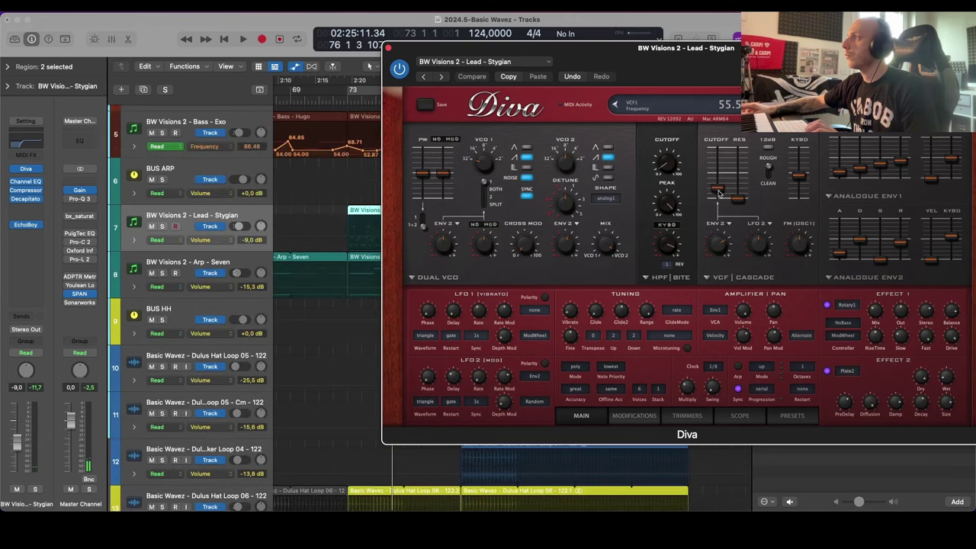
pyautogui.click(389, 49)
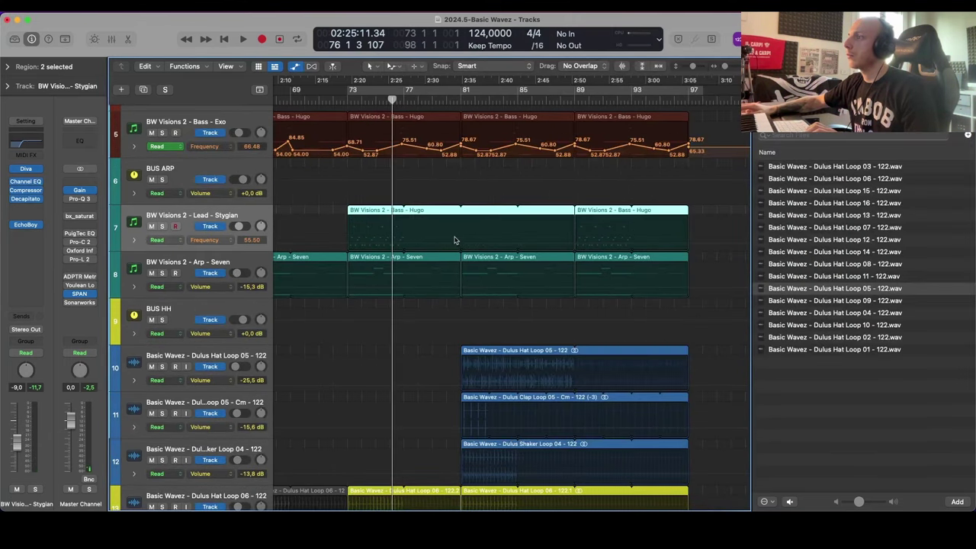
# Step: Automate the lead's filter frequency to rise from 30.00 at bar 77 to 55.50 at bar 81
pyautogui.click(400, 244)
pyautogui.click(406, 243)
pyautogui.click(460, 243)
pyautogui.moveTo(386, 245); pyautogui.dragTo(395, 252)
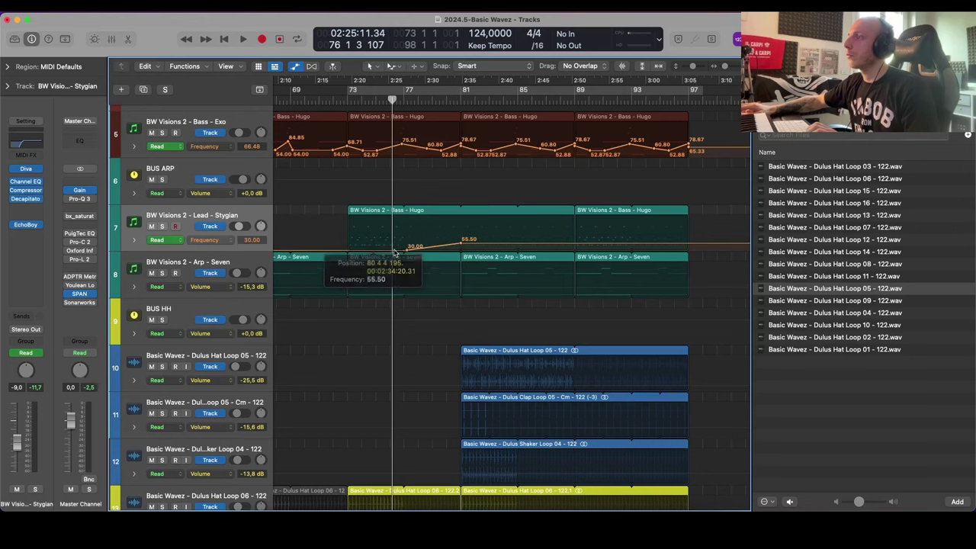
# Step: Fine-tune the start of the lead's filter ramp while playing from bar 73, and hide the automation
pyautogui.press('space')
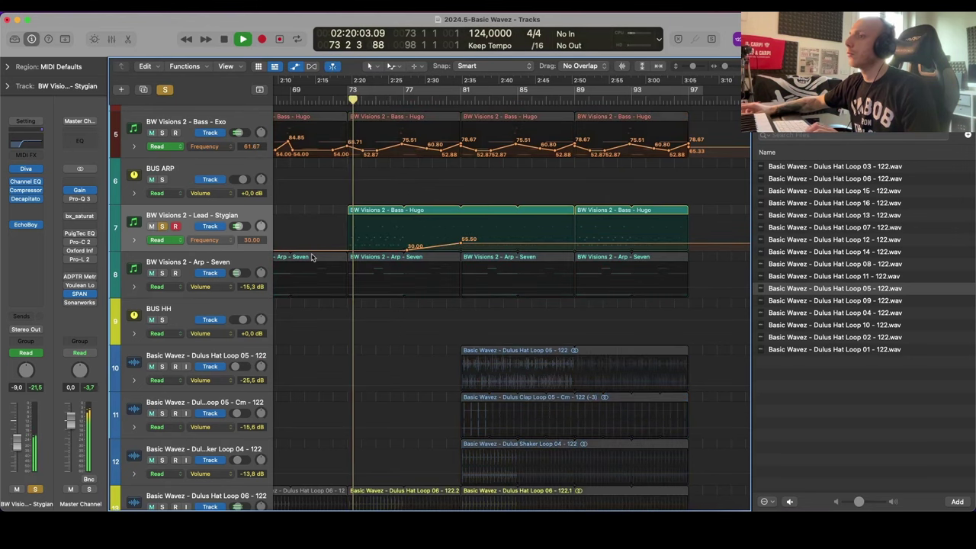
pyautogui.scroll(5, 436, 243)
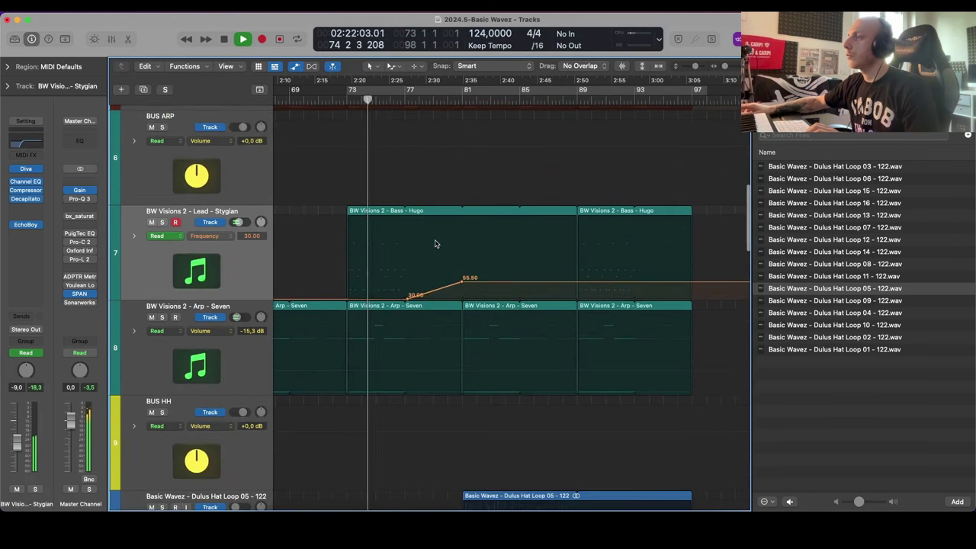
pyautogui.moveTo(407, 300); pyautogui.dragTo(437, 324)
pyautogui.press('a')
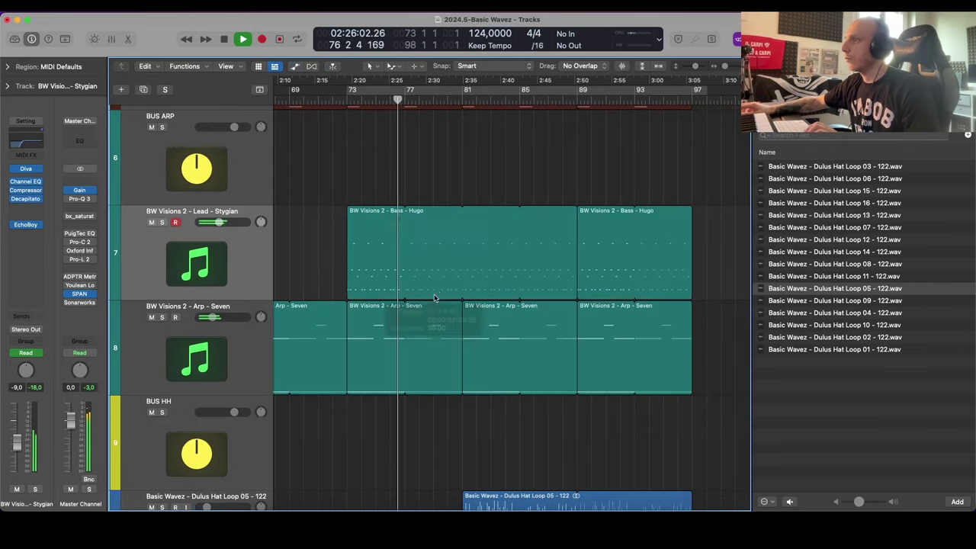
# Step: Copy the looped Dulus Hat Loop 05 region to bar 73 on its track and listen into bar 81
pyautogui.scroll(-5, 438, 292)
pyautogui.scroll(-10, 438, 294)
pyautogui.scroll(5, 437, 294)
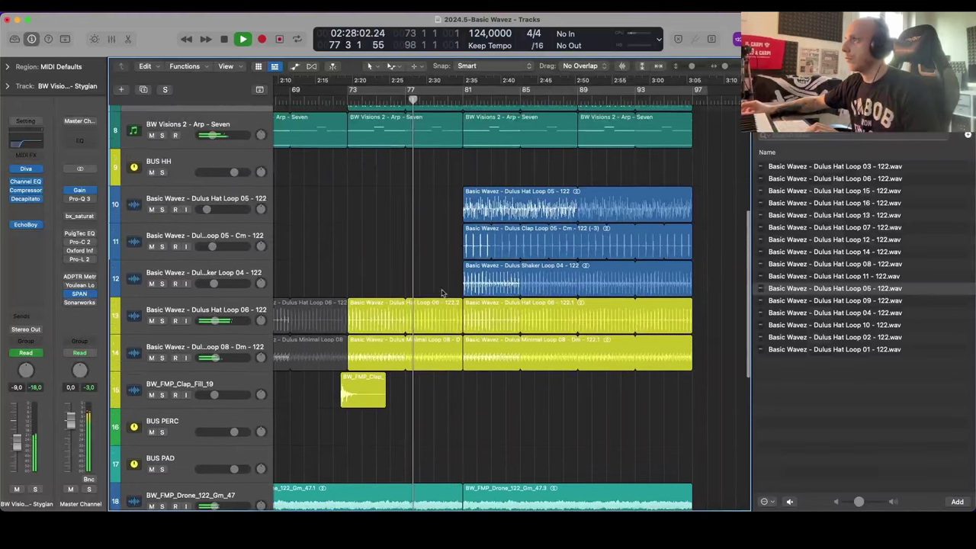
pyautogui.moveTo(494, 207); pyautogui.dragTo(383, 216)
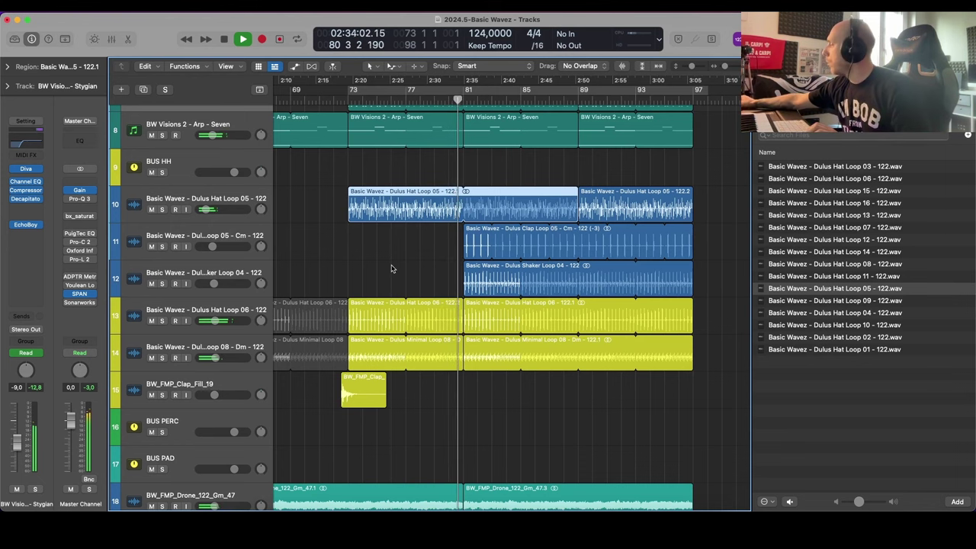
pyautogui.scroll(-3, 547, 251)
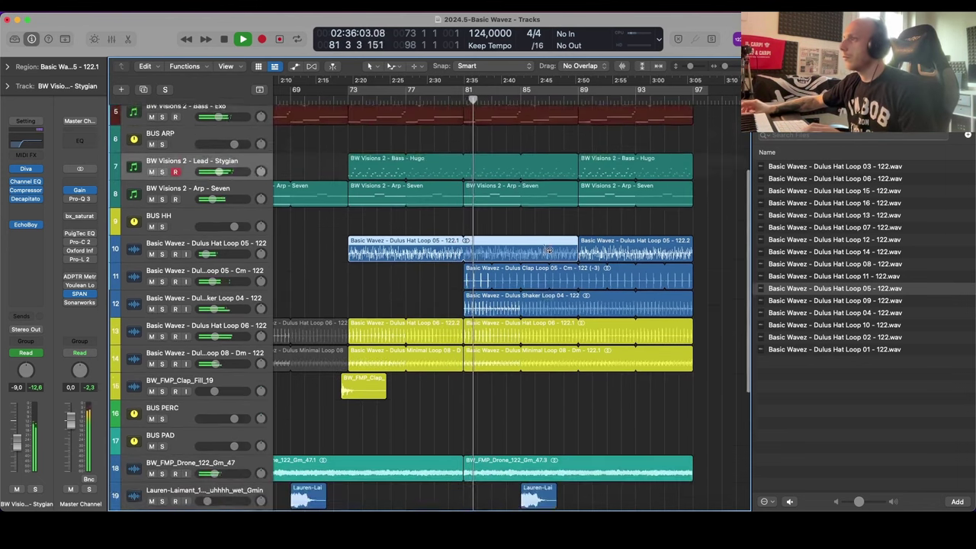
# Step: Raise the BW Visions 2 - Lead - Stygian track's volume to -8.2 dB
pyautogui.scroll(3, 547, 251)
pyautogui.scroll(-4, 546, 253)
pyautogui.scroll(4, 547, 251)
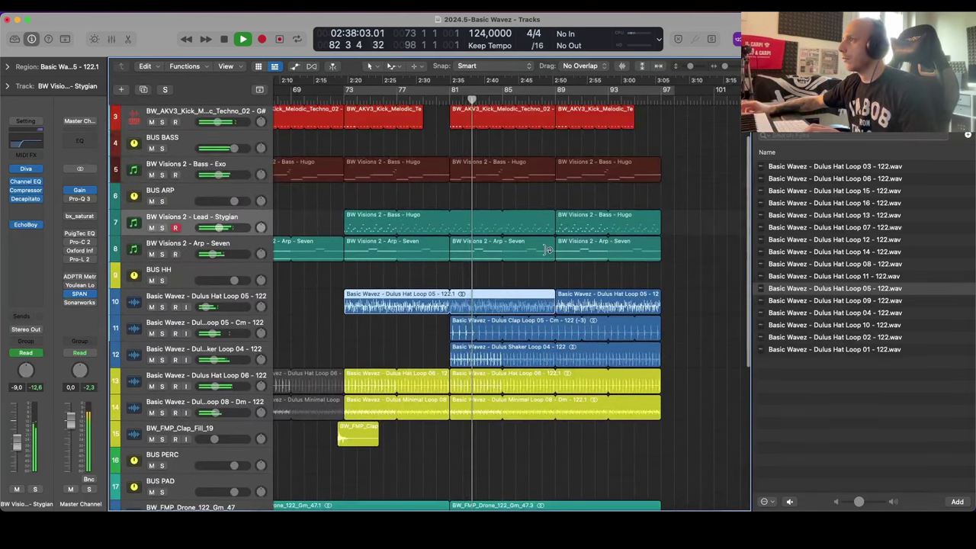
pyautogui.press('super+Down')
pyautogui.click(228, 216)
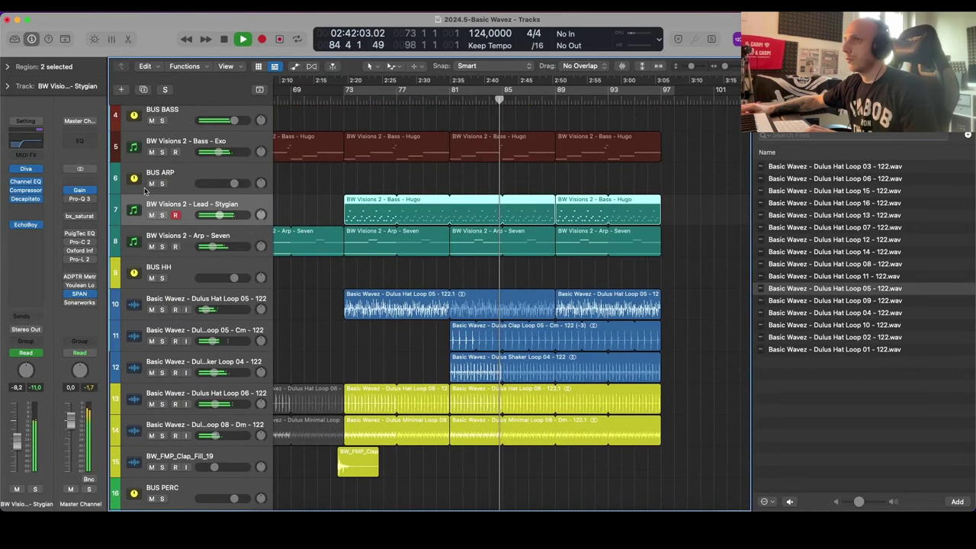
# Step: Boost the high band of the lead's Channel EQ by 2.8 dB at 9950 Hz and close the EQ
pyautogui.click(26, 182)
pyautogui.moveTo(592, 279); pyautogui.dragTo(744, 266)
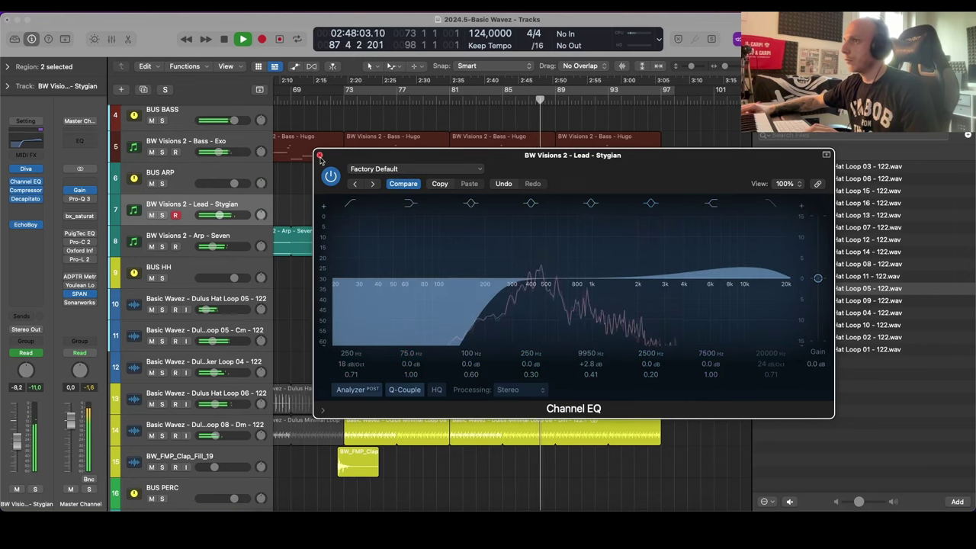
pyautogui.click(320, 155)
# Step: Solo the lead, loop bars 81 to 89, and open its Diva synth
pyautogui.press('s')
pyautogui.moveTo(450, 90); pyautogui.dragTo(555, 90)
pyautogui.click(34, 169)
pyautogui.click(33, 168)
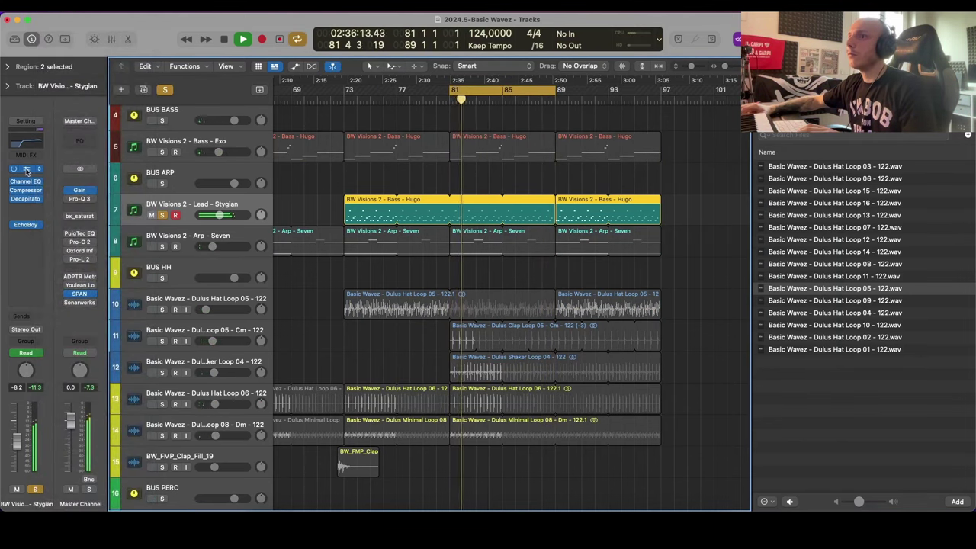
pyautogui.click(26, 168)
# Step: Lower Diva's Env1 release and attack, set Env2 decay to 40 and VCF frequency to about 67.5, and close the synth
pyautogui.moveTo(901, 162); pyautogui.dragTo(900, 169)
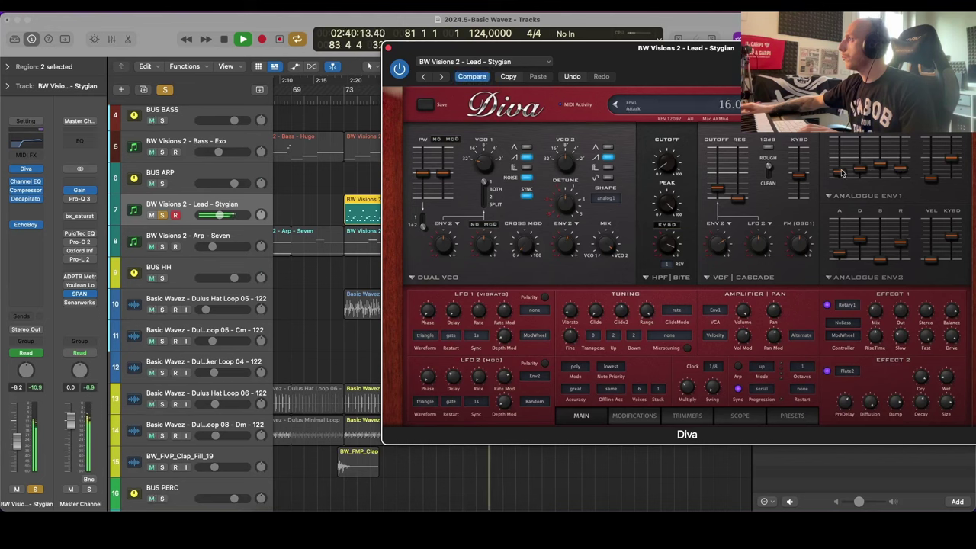
pyautogui.moveTo(839, 172); pyautogui.dragTo(839, 179)
pyautogui.moveTo(839, 253); pyautogui.dragTo(860, 245)
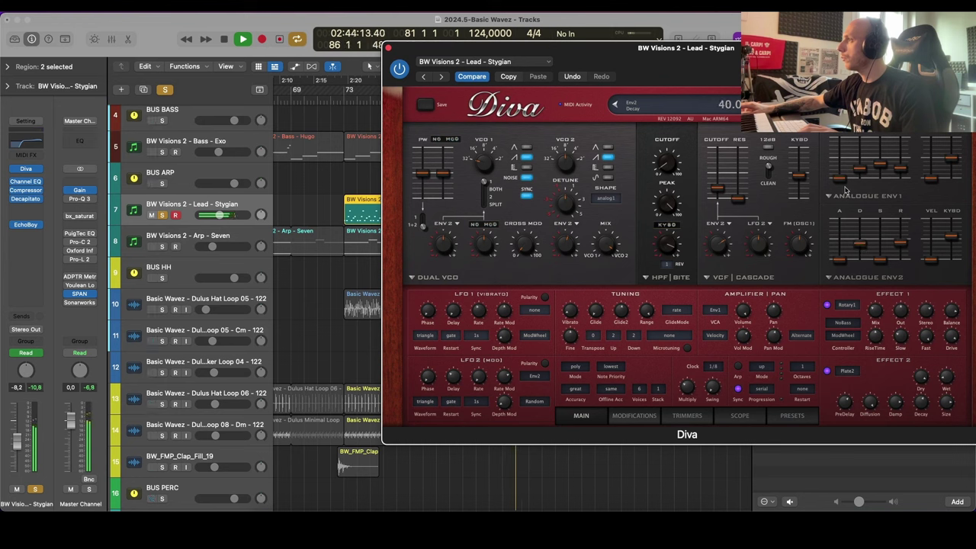
pyautogui.moveTo(726, 184)
pyautogui.mouseDown()
pyautogui.moveTo(727, 155)
pyautogui.moveTo(726, 193)
pyautogui.moveTo(719, 189)
pyautogui.mouseUp()
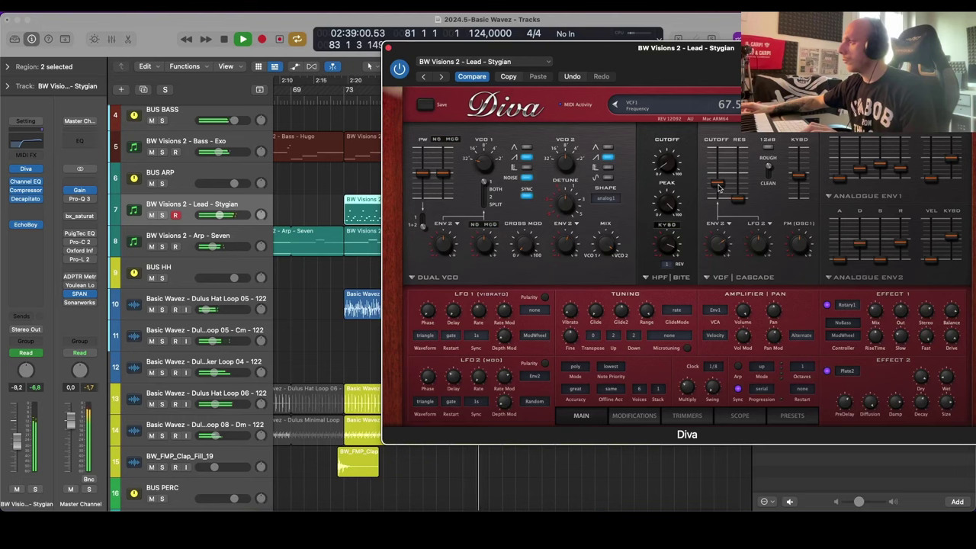
pyautogui.click(389, 48)
# Step: Check the lead's filter automation around bars 77 to 89, turn off the loop, and hide the file browser and automation
pyautogui.press('a')
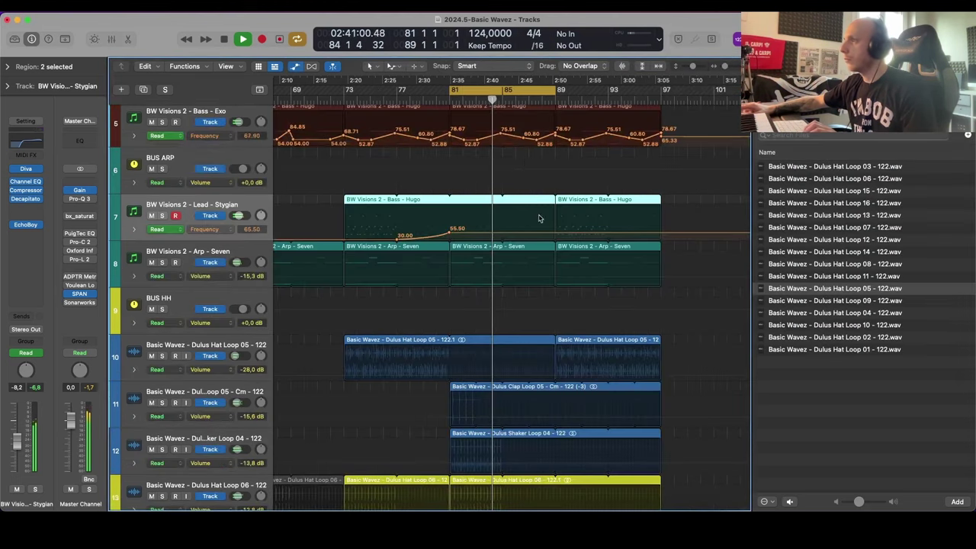
pyautogui.scroll(4, 517, 228)
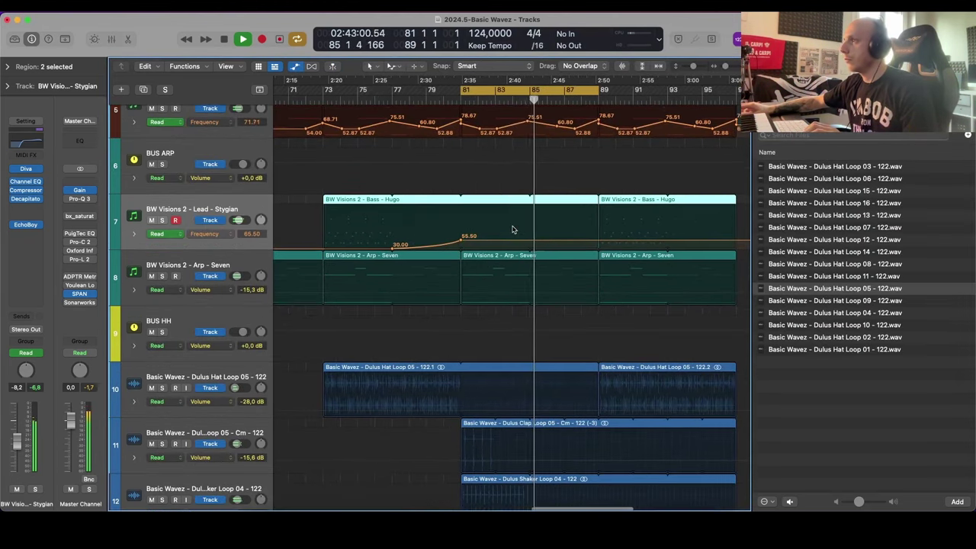
pyautogui.press('f')
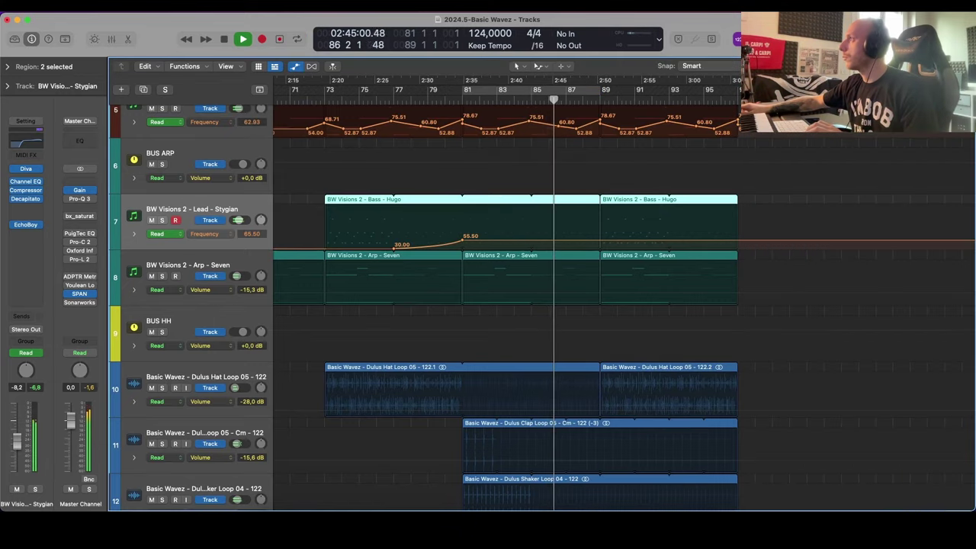
pyautogui.press('a')
# Step: Examine the layers from bar 73 to 97 and the lead's filter automation while playing from bar 81
pyautogui.press('super+Up')
pyautogui.press('super+Left')
pyautogui.scroll(-5, 682, 220)
pyautogui.scroll(3, 669, 224)
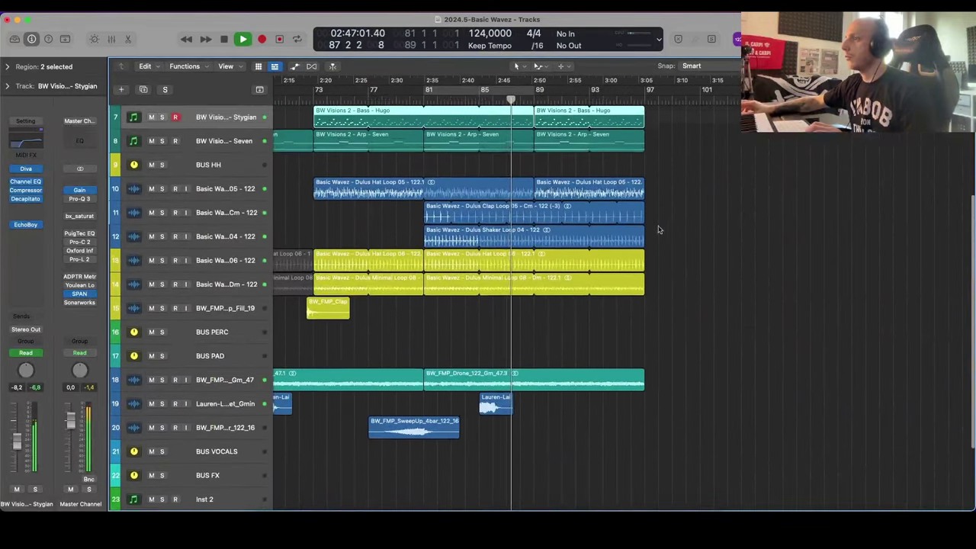
pyautogui.press('super+Down')
pyautogui.press('super+Right')
pyautogui.press('space')
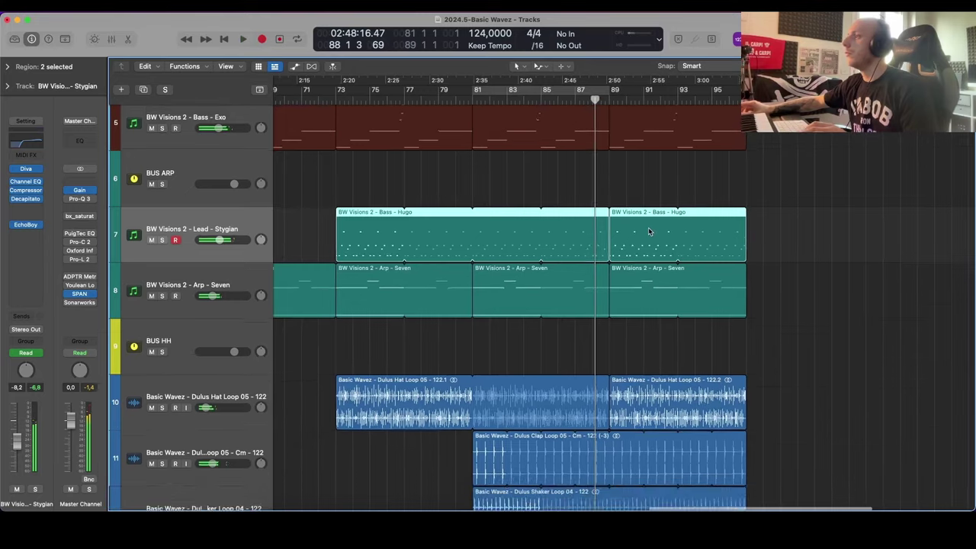
pyautogui.press('super+Right')
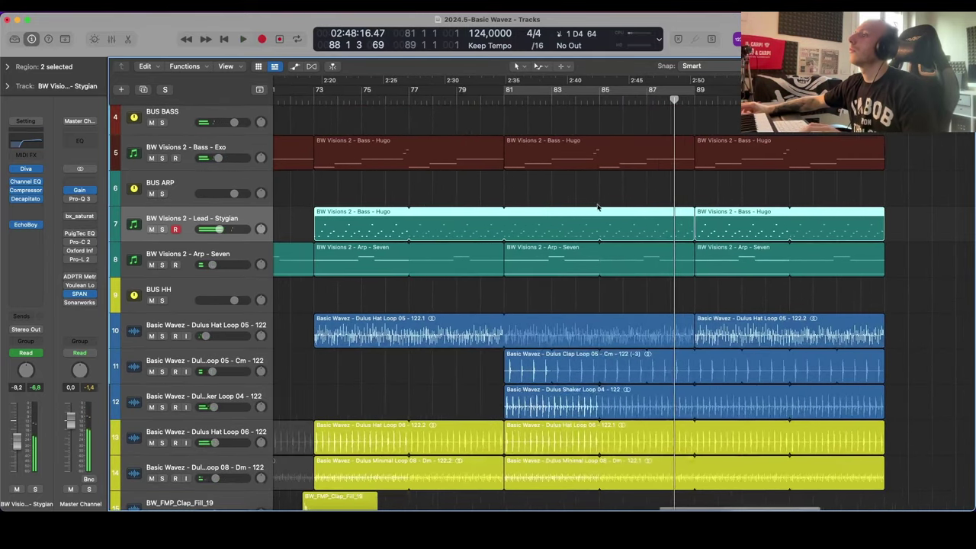
pyautogui.click(500, 100)
pyautogui.press('space')
pyautogui.hscroll(3, 637, 235)
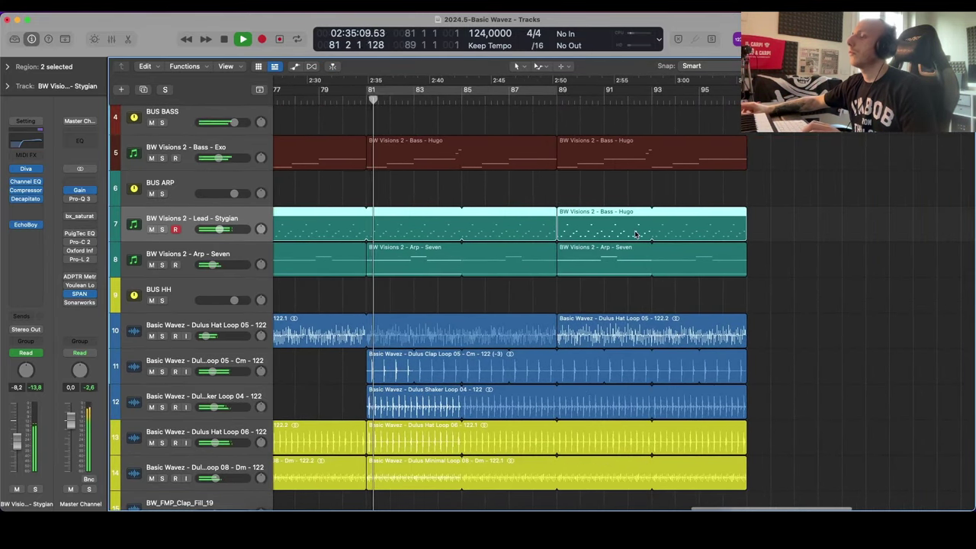
pyautogui.press('a')
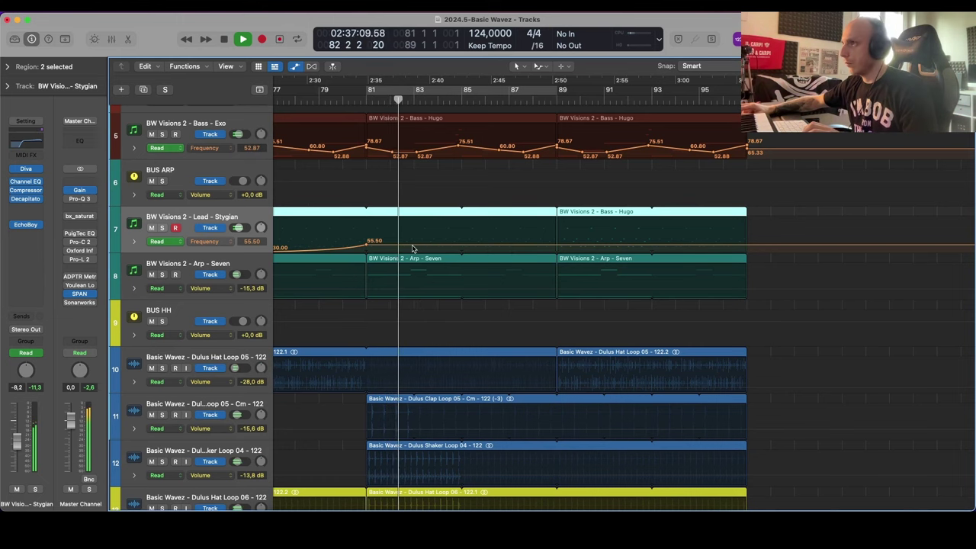
pyautogui.press('a')
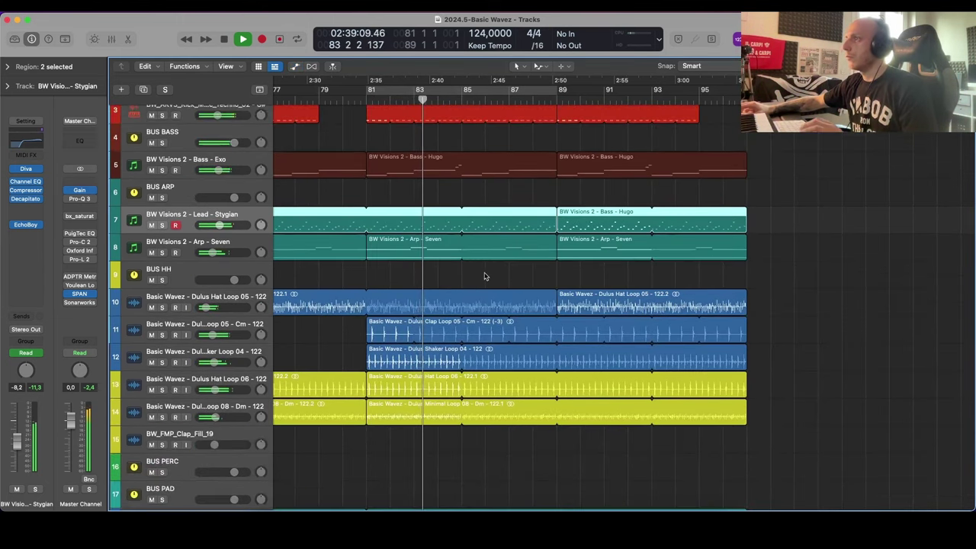
# Step: Stop playback, add a new software instrument track below the lead, and load Diva on it
pyautogui.press('space')
pyautogui.click(486, 274)
pyautogui.hscroll(-5, 487, 274)
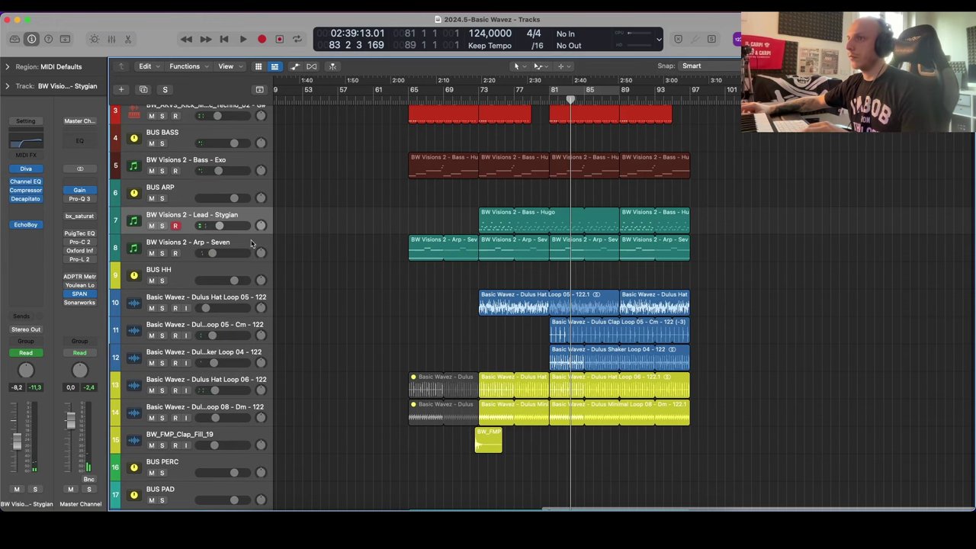
pyautogui.press('super+alt+s')
pyautogui.click(52, 169)
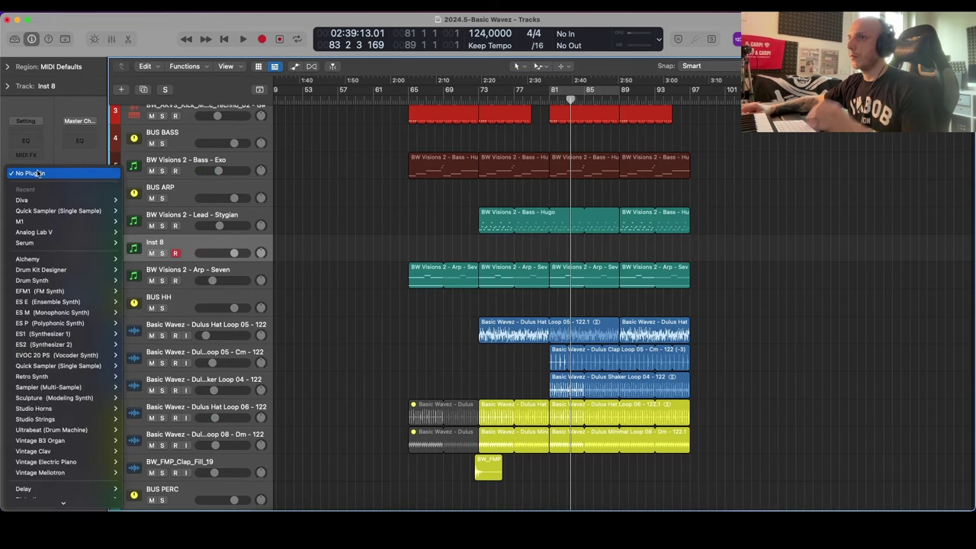
pyautogui.click(45, 201)
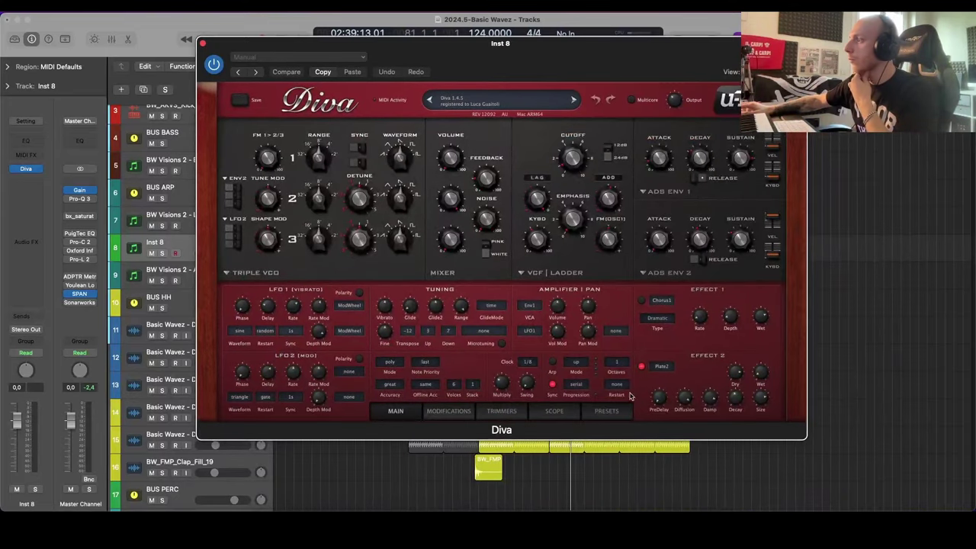
# Step: Browse Diva's preset folders and load 050 AT LEAD - Island from Audiotent - Decimal
pyautogui.click(606, 410)
pyautogui.click(281, 280)
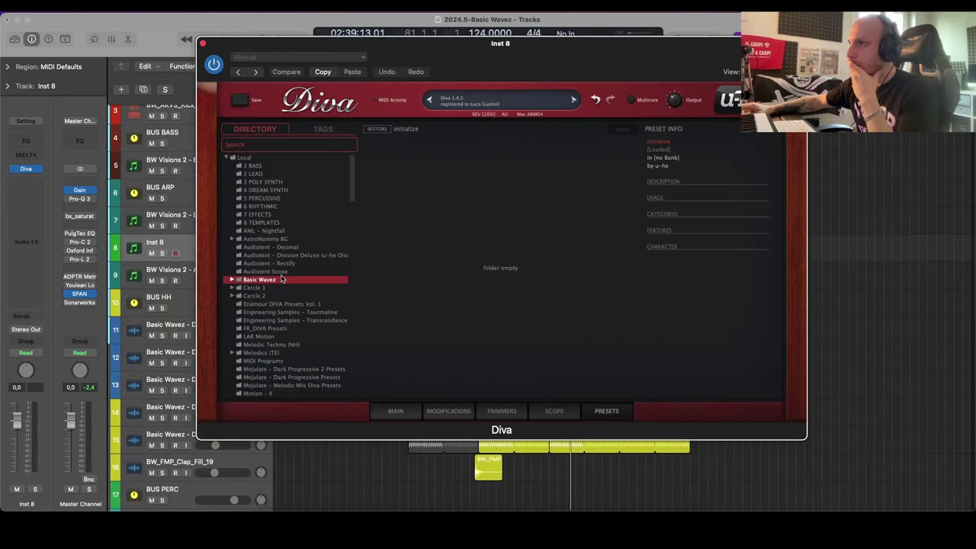
pyautogui.click(285, 272)
pyautogui.click(288, 263)
pyautogui.click(296, 248)
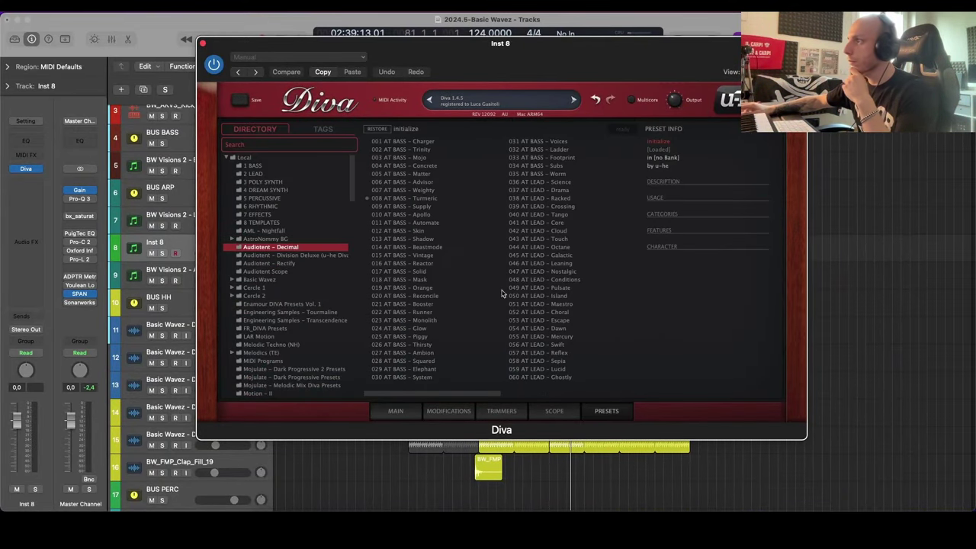
pyautogui.click(562, 298)
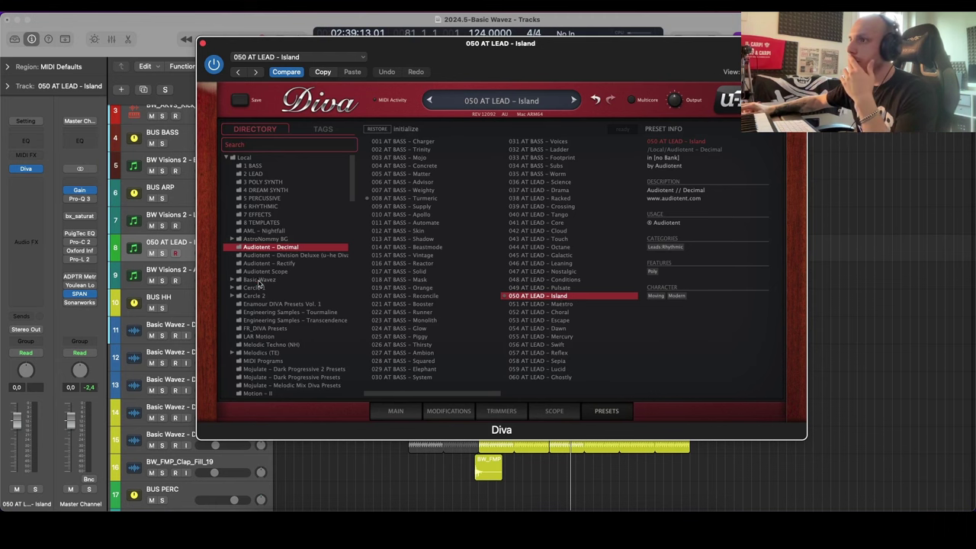
# Step: Audition Keys - Divided and Lead - Draenor from Basic Wavez - Visions Vol. 2, and lower the new track's volume to -8.0 dB
pyautogui.doubleClick(259, 280)
pyautogui.click(288, 296)
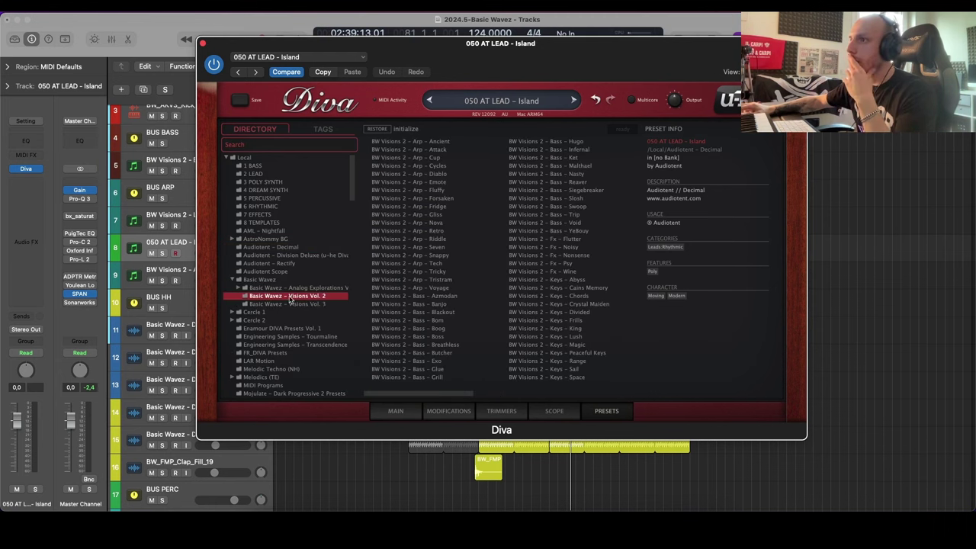
pyautogui.click(592, 314)
pyautogui.hscroll(3, 589, 319)
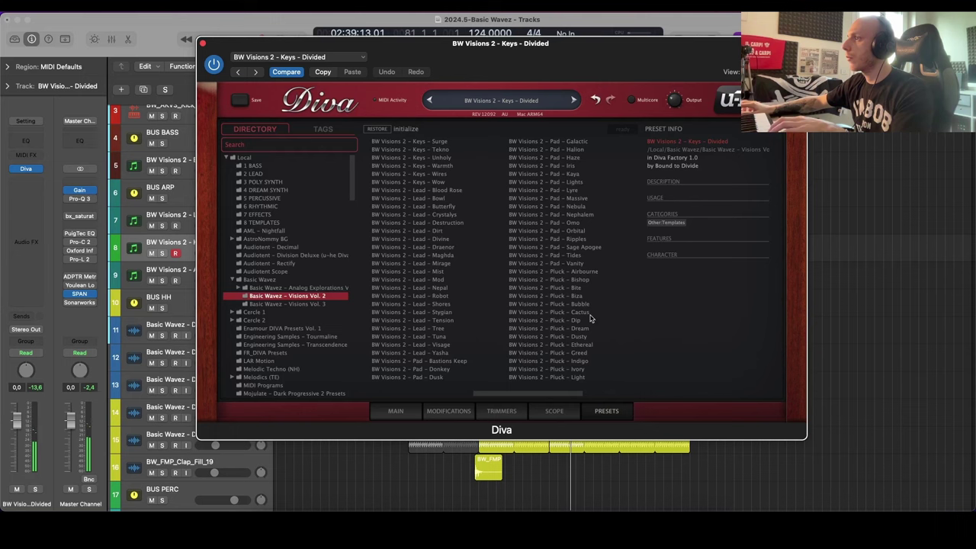
pyautogui.click(441, 248)
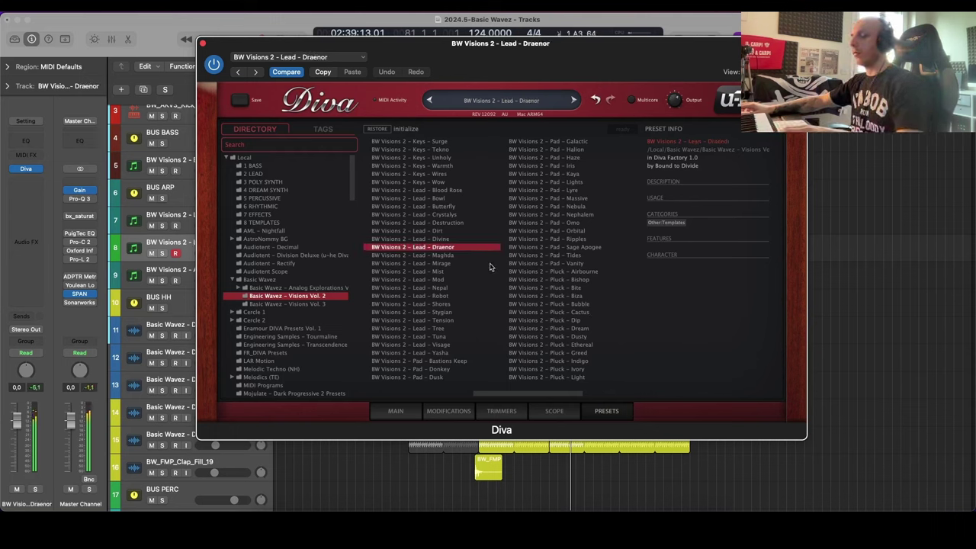
pyautogui.moveTo(17, 419); pyautogui.dragTo(29, 462)
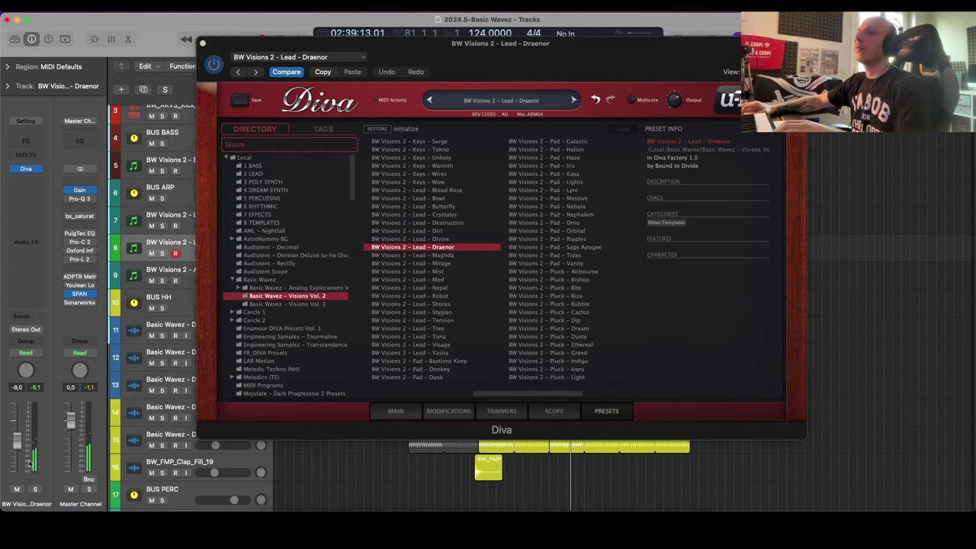
# Step: Load the BW Visions 2 - Lead - Butterfly preset and raise its VCF frequency to 106.00
pyautogui.click(447, 207)
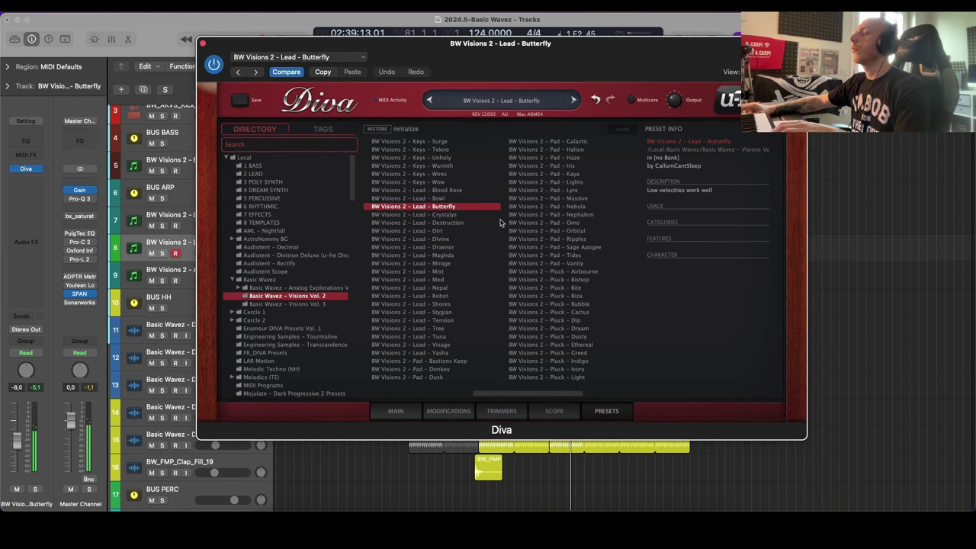
pyautogui.click(396, 411)
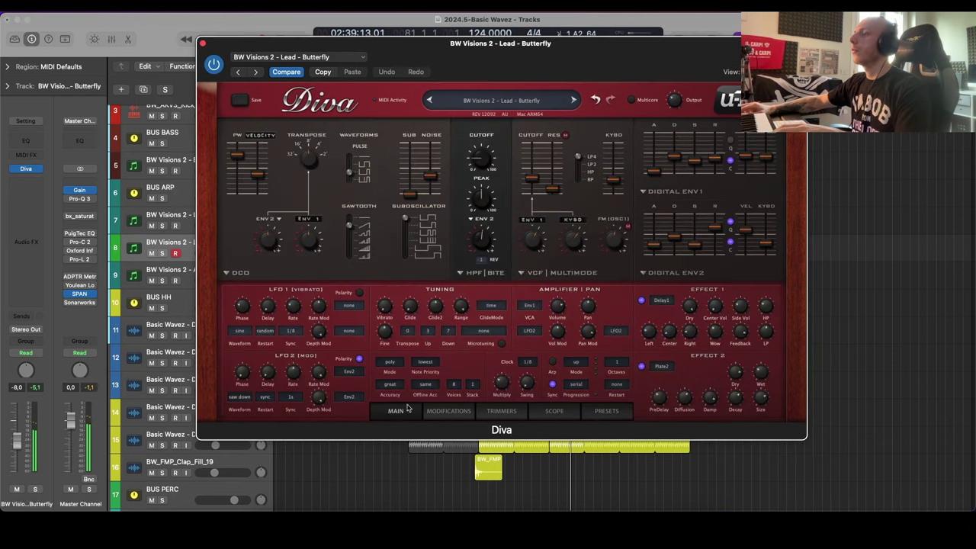
pyautogui.moveTo(540, 178); pyautogui.dragTo(540, 159)
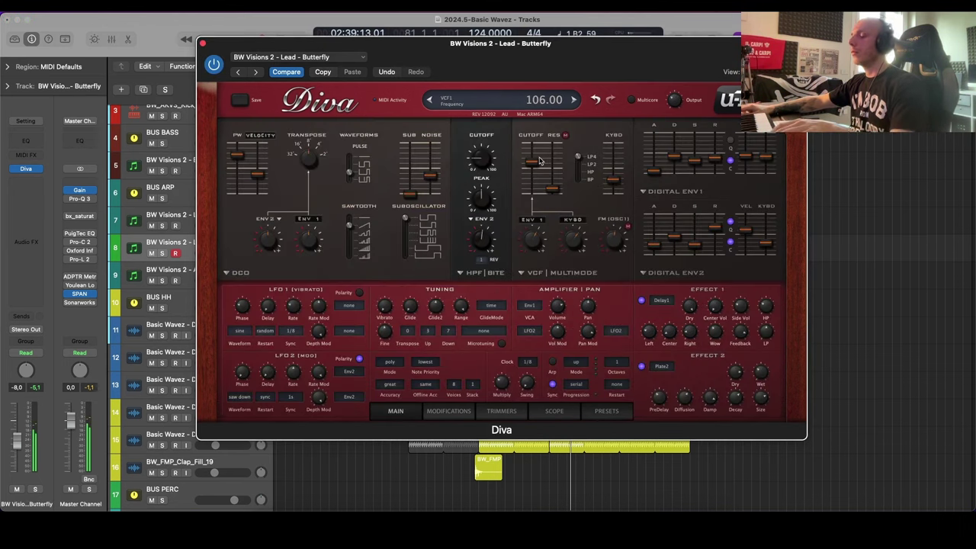
# Step: Audition the Lead - Bowl, Lead - Butterfly and Lead - Destruction presets in the Visions Vol. 2 folder
pyautogui.click(607, 411)
pyautogui.click(458, 199)
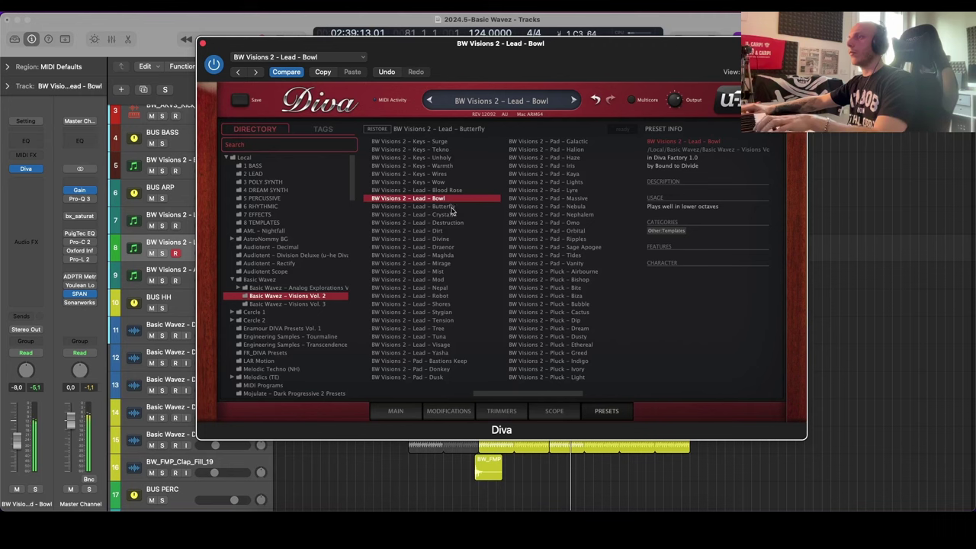
pyautogui.click(452, 206)
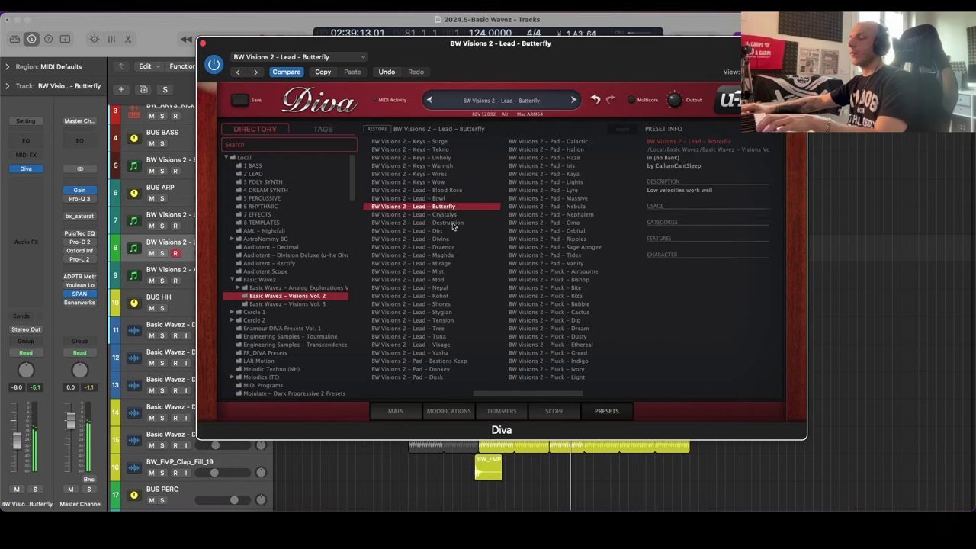
pyautogui.click(453, 223)
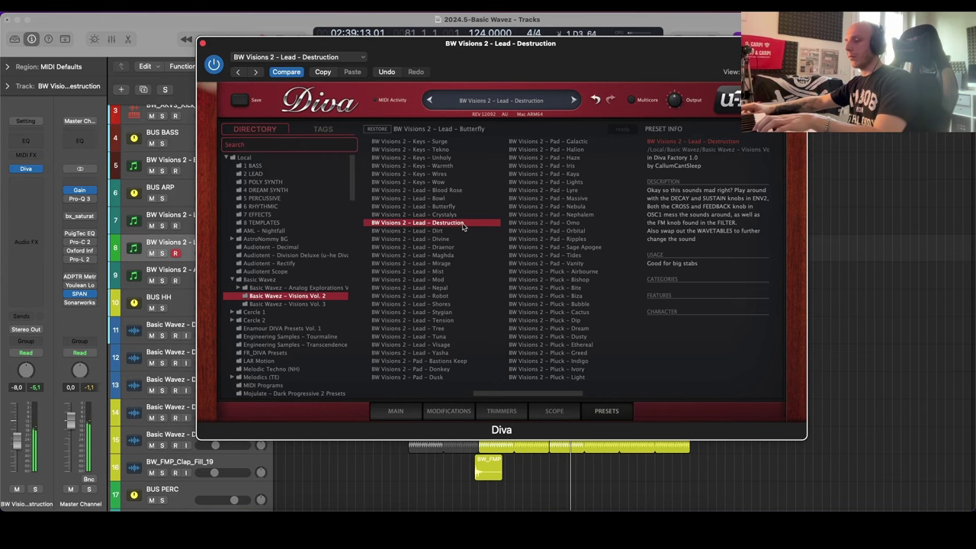
# Step: Loop bars 81 to 89 to audition Lead - Destruction against the track, and switch the preset to BW Visions 2 - Lead - Dirt
pyautogui.moveTo(577, 70); pyautogui.dragTo(571, 213)
pyautogui.click(560, 100)
pyautogui.press('space')
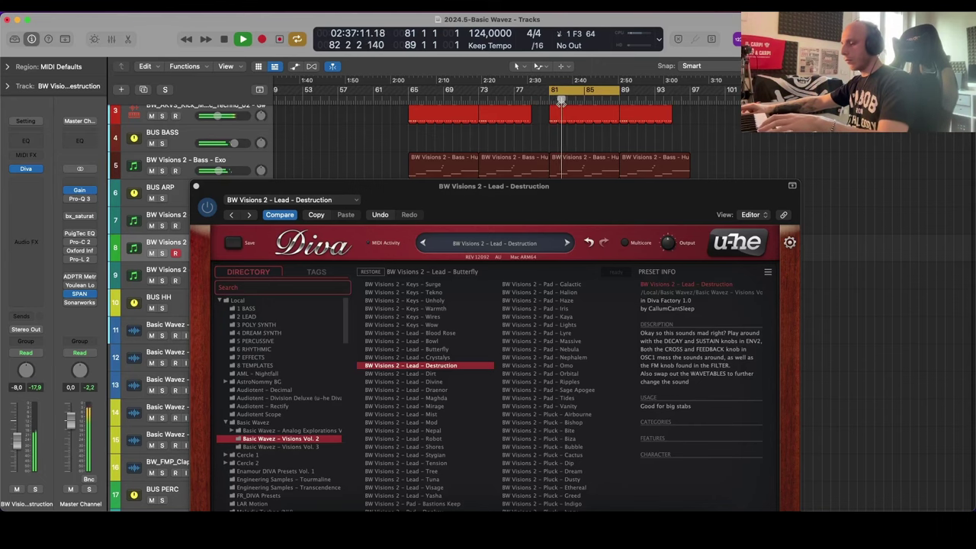
pyautogui.moveTo(591, 212); pyautogui.dragTo(587, 136)
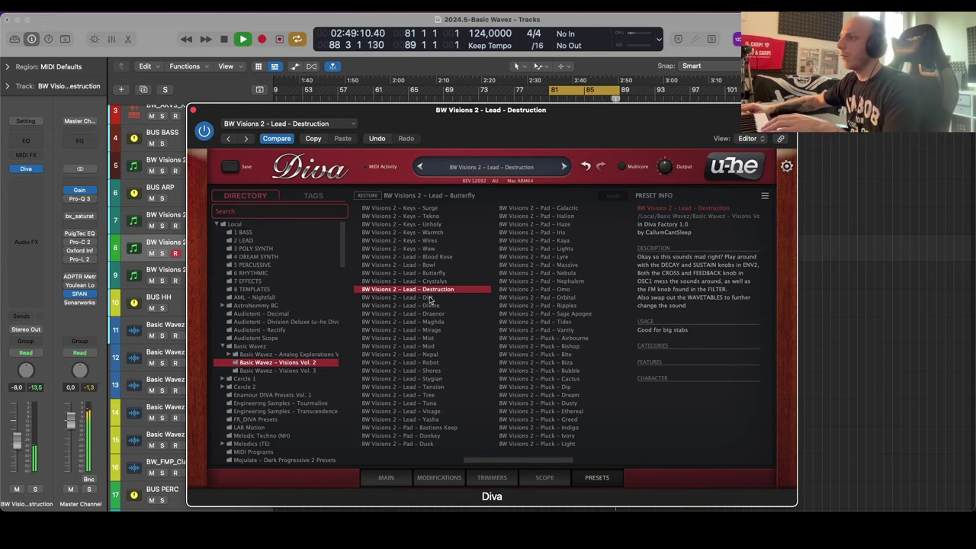
pyautogui.click(430, 298)
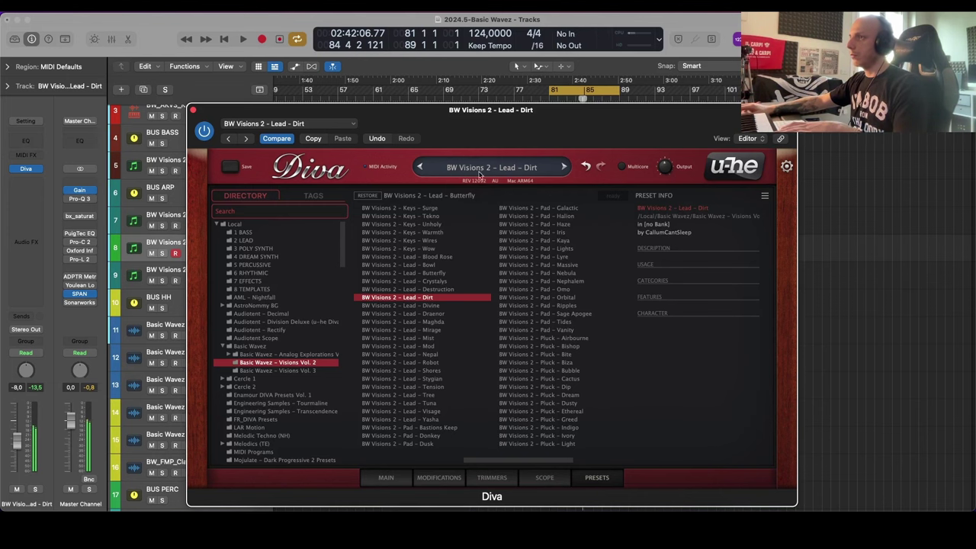
# Step: Close the Diva window and play bars 81 to 89 to try out notes with Lead - Dirt against the track
pyautogui.click(194, 111)
pyautogui.press('space')
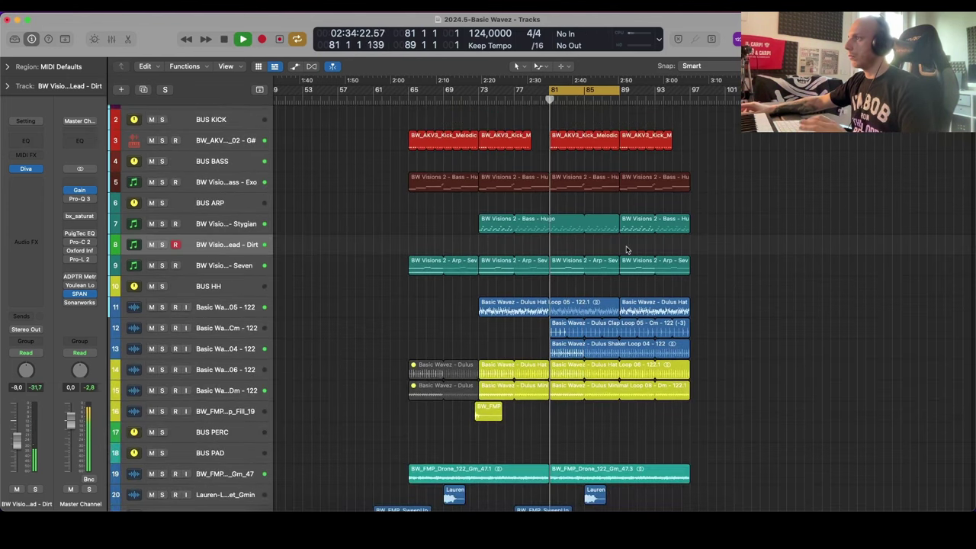
pyautogui.scroll(3, 627, 247)
pyautogui.scroll(-4, 626, 247)
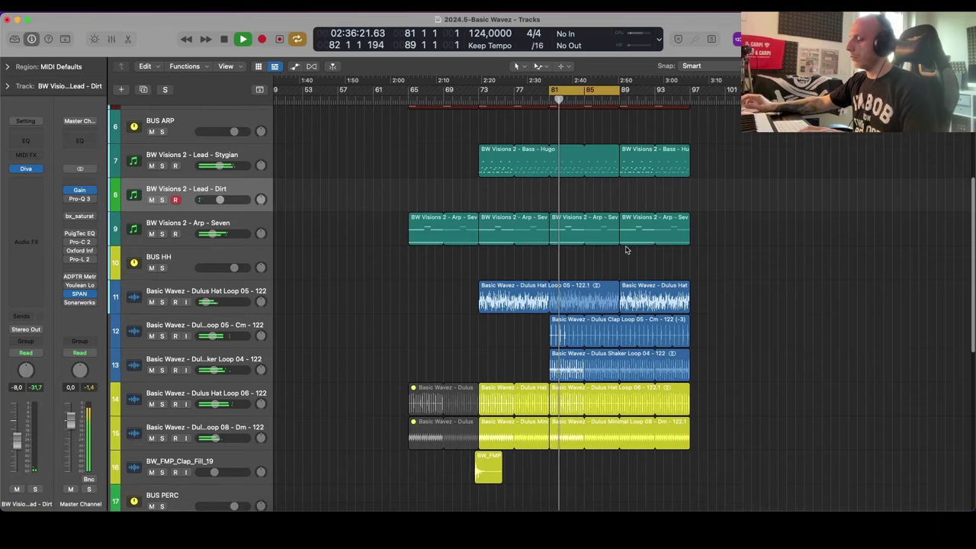
pyautogui.press('space')
pyautogui.scroll(2, 627, 250)
pyautogui.scroll(3, 627, 249)
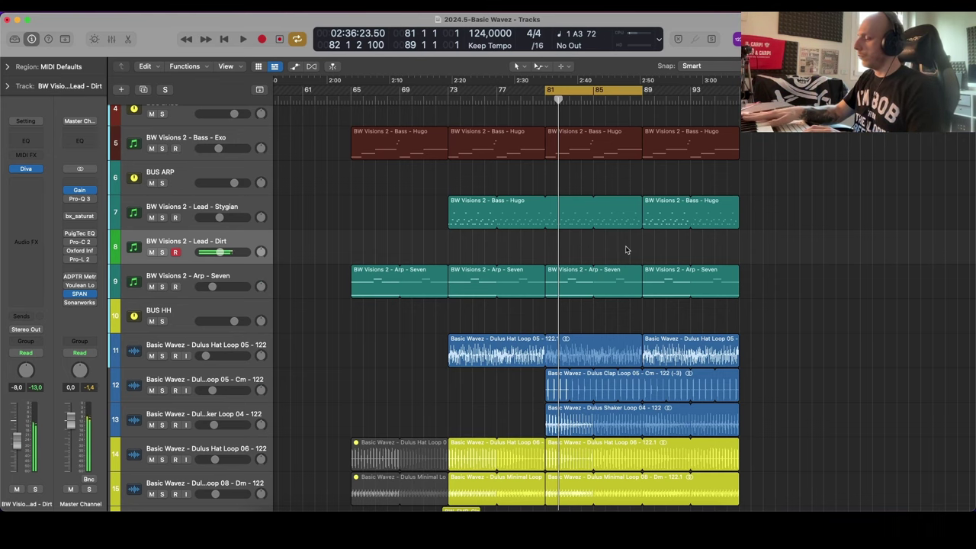
pyautogui.scroll(5, 651, 257)
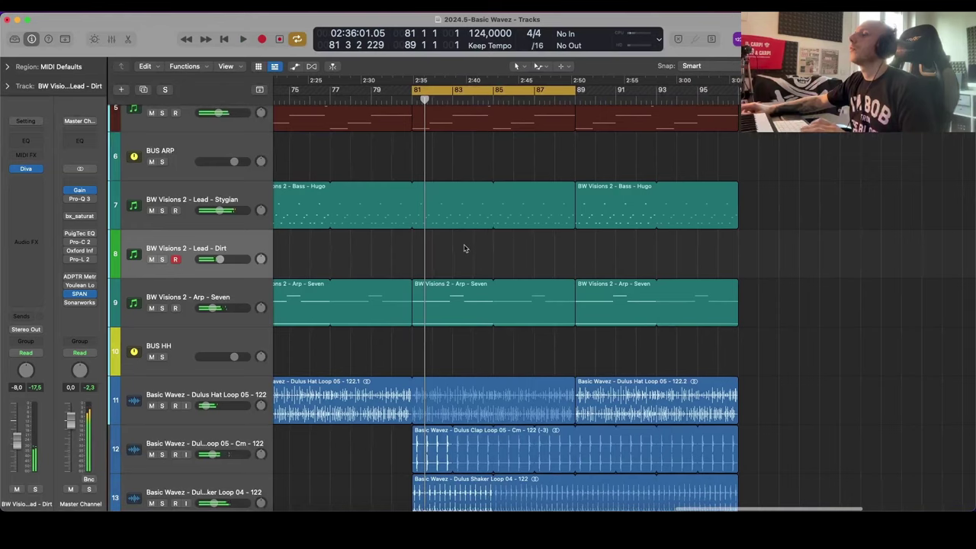
# Step: Draw an empty MIDI region from bar 81 to 85 on the Lead - Dirt track and repeat it up to bar 89
pyautogui.click(350, 217)
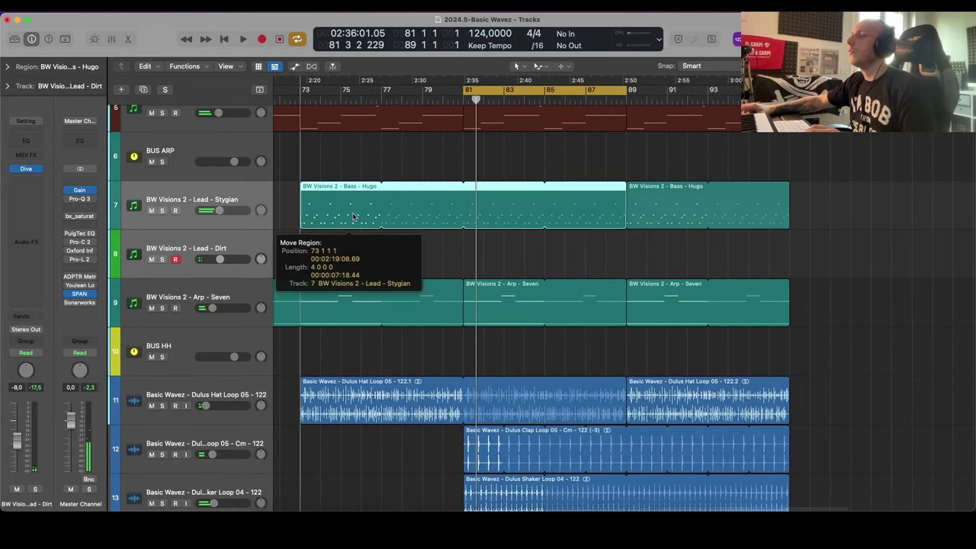
pyautogui.scroll(-1, 518, 176)
pyautogui.press('t')
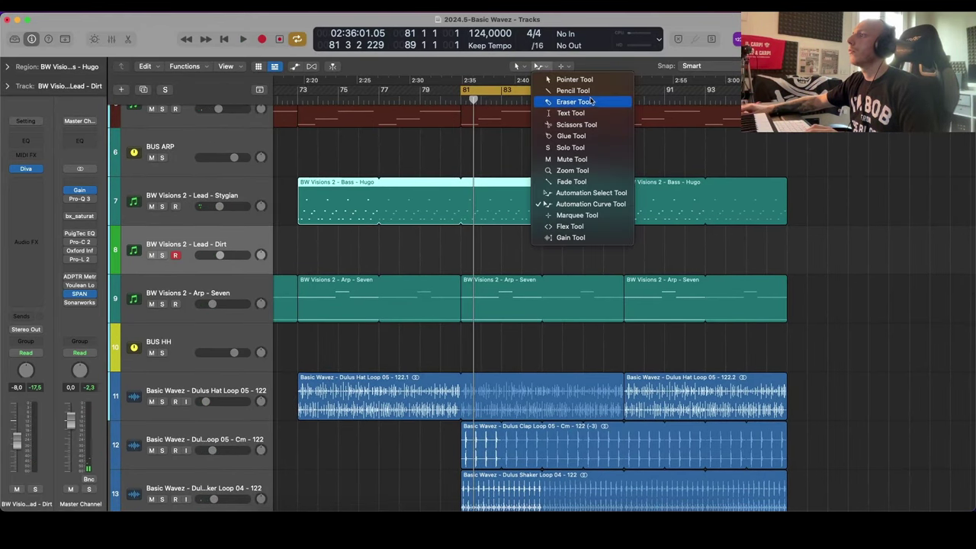
pyautogui.click(561, 100)
pyautogui.click(450, 252)
pyautogui.moveTo(453, 259); pyautogui.dragTo(541, 269)
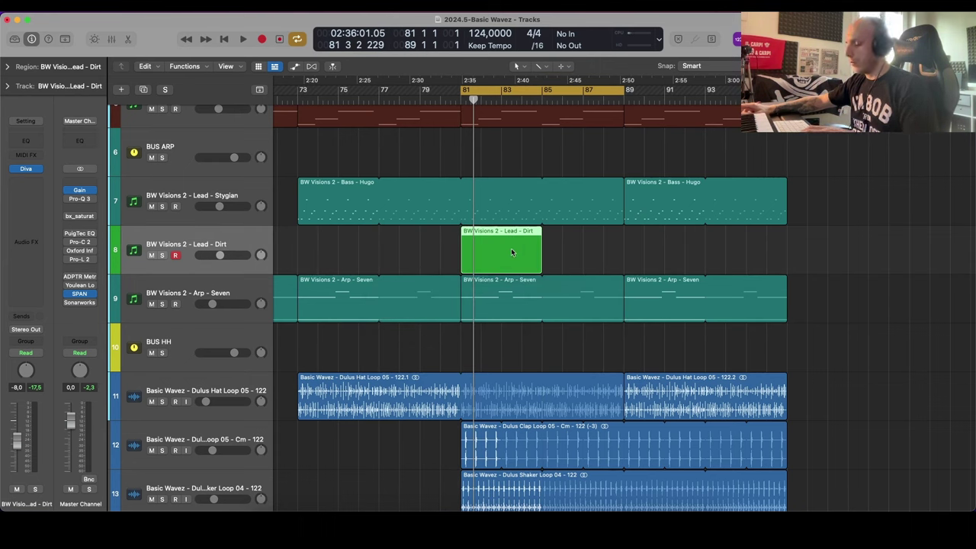
pyautogui.press('super+r')
pyautogui.scroll(-2, 427, 267)
pyautogui.scroll(3, 264, 273)
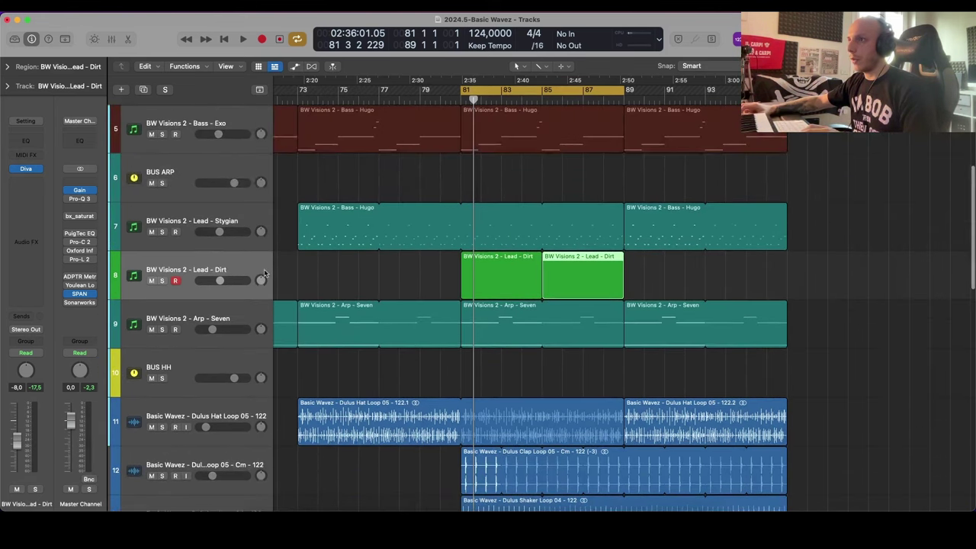
# Step: Open the first Lead - Dirt region's notes and draw a two-beat C3 note at the start of bar 81
pyautogui.doubleClick(490, 282)
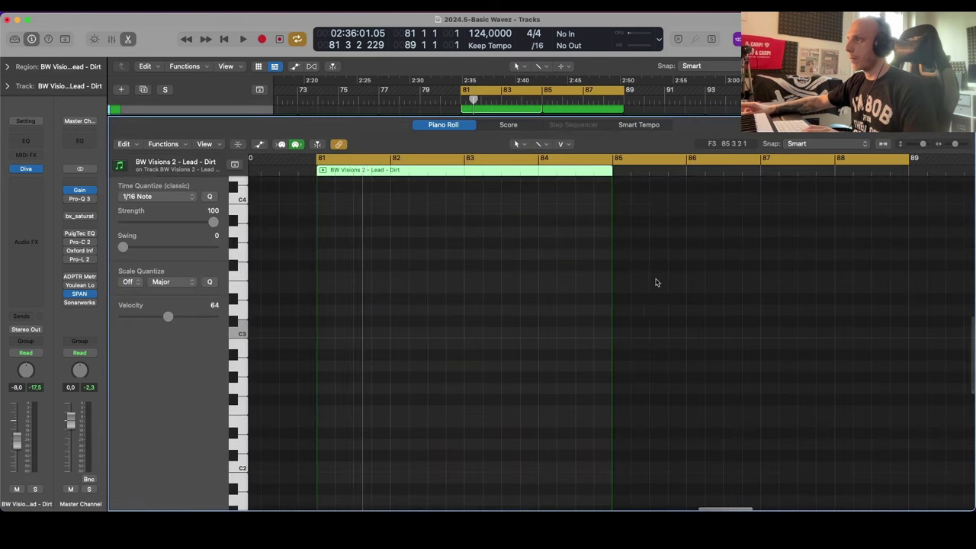
pyautogui.press('space')
pyautogui.scroll(2, 498, 318)
pyautogui.press('space')
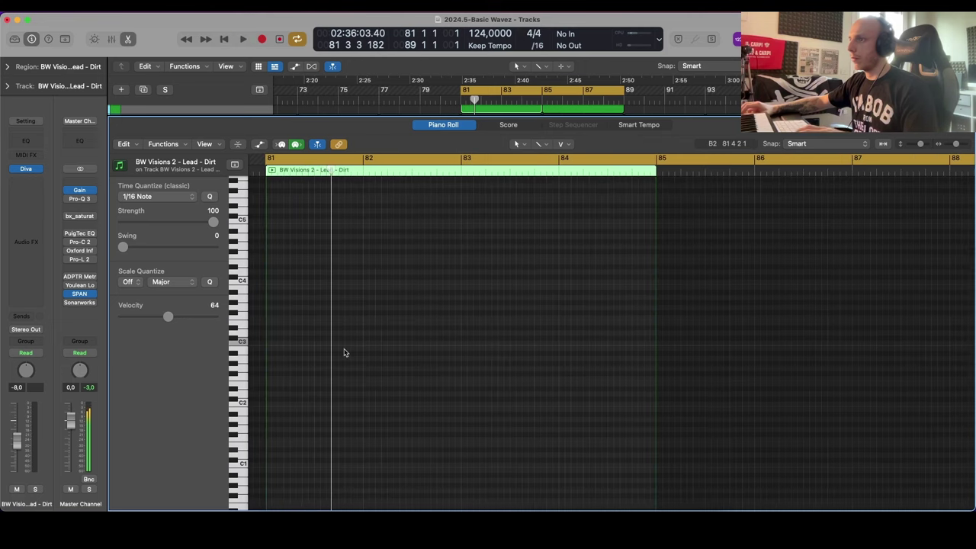
pyautogui.click(269, 343)
pyautogui.moveTo(271, 343); pyautogui.dragTo(290, 344)
pyautogui.press('space')
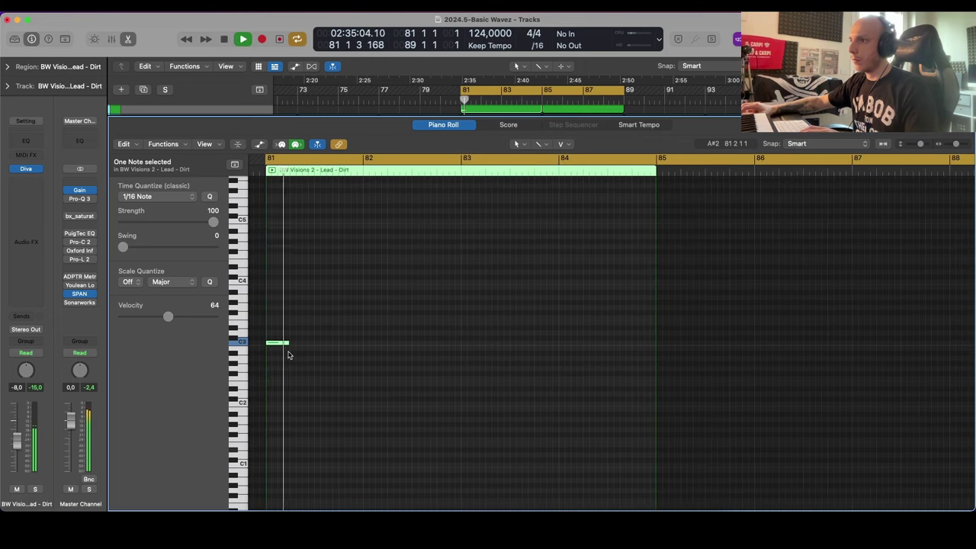
pyautogui.moveTo(289, 344); pyautogui.dragTo(315, 343)
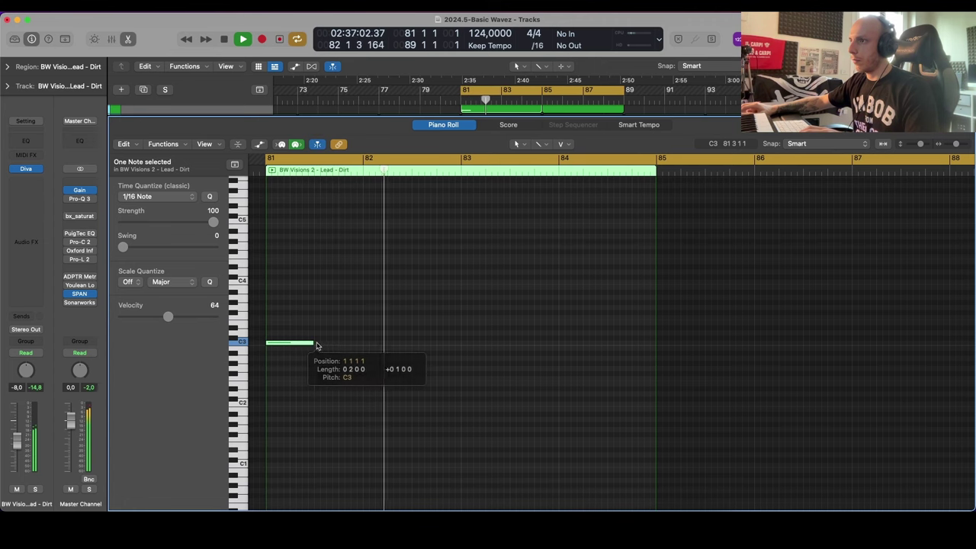
pyautogui.press('space')
# Step: Add a one-beat A#3 note at the start of bar 82 and audition it with the loop
pyautogui.scroll(-2, 376, 353)
pyautogui.scroll(2, 377, 352)
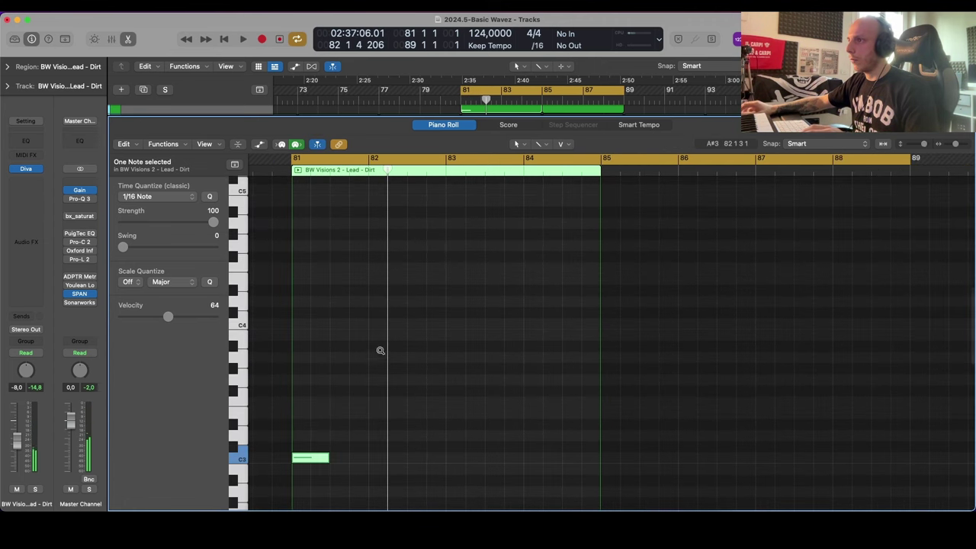
pyautogui.click(376, 377)
pyautogui.moveTo(386, 379); pyautogui.dragTo(391, 349)
pyautogui.hotkey('alt', 'e')
pyautogui.click(246, 252)
pyautogui.keyDown('alt'); pyautogui.scroll(5, 394, 352); pyautogui.keyUp('alt')
pyautogui.press('space')
pyautogui.keyDown('alt'); pyautogui.scroll(-3, 394, 352); pyautogui.keyUp('alt')
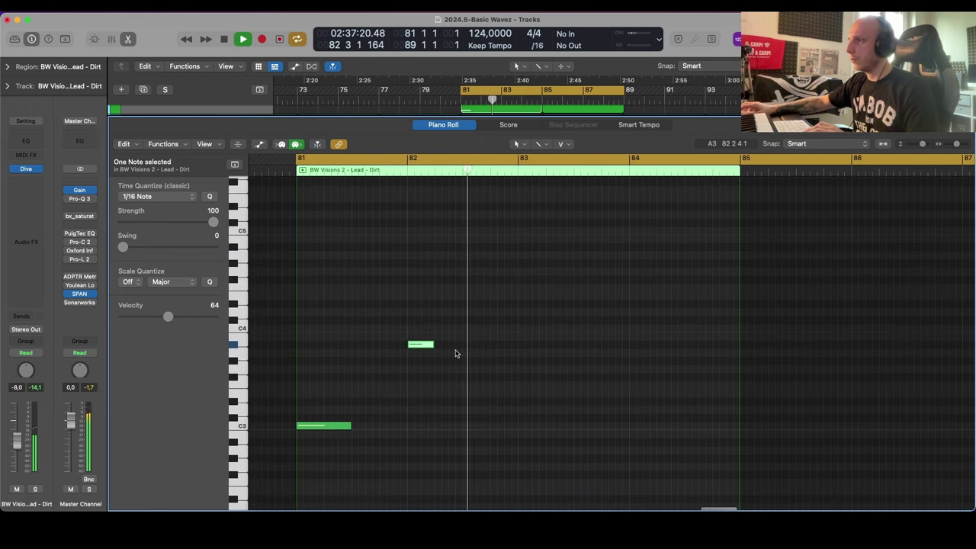
pyautogui.press('space')
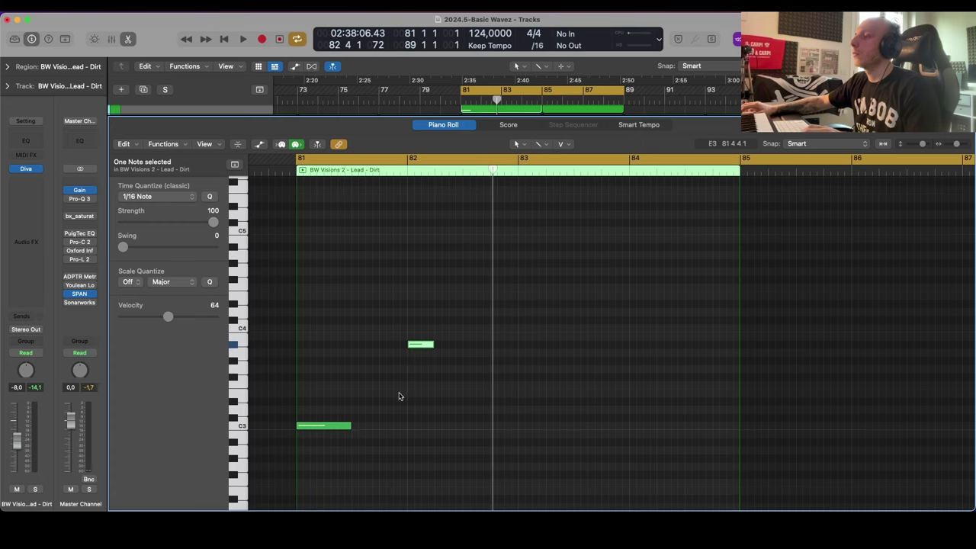
# Step: Add a short A#2 note, half a beat long, at the end of bar 81 and listen to the phrase
pyautogui.click(398, 442)
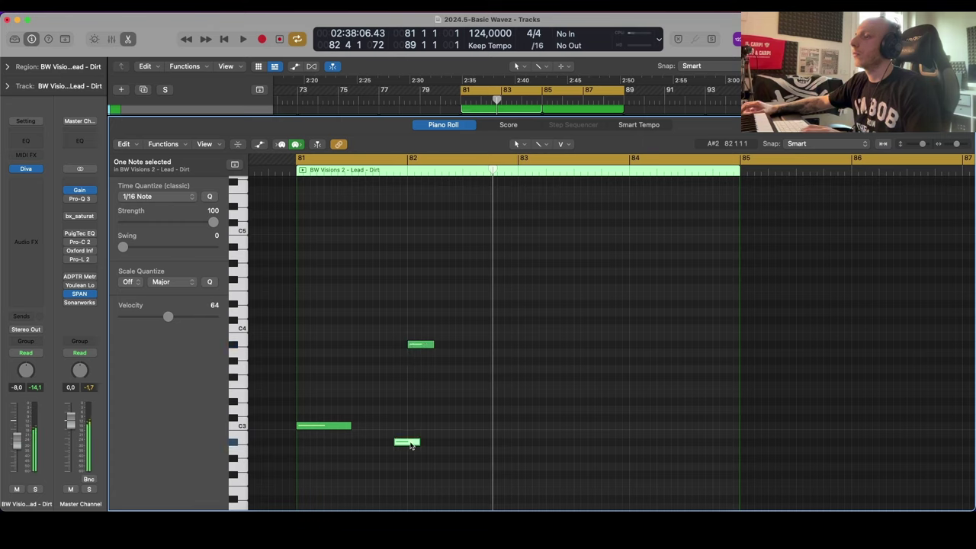
pyautogui.moveTo(420, 442); pyautogui.dragTo(407, 443)
pyautogui.press('space')
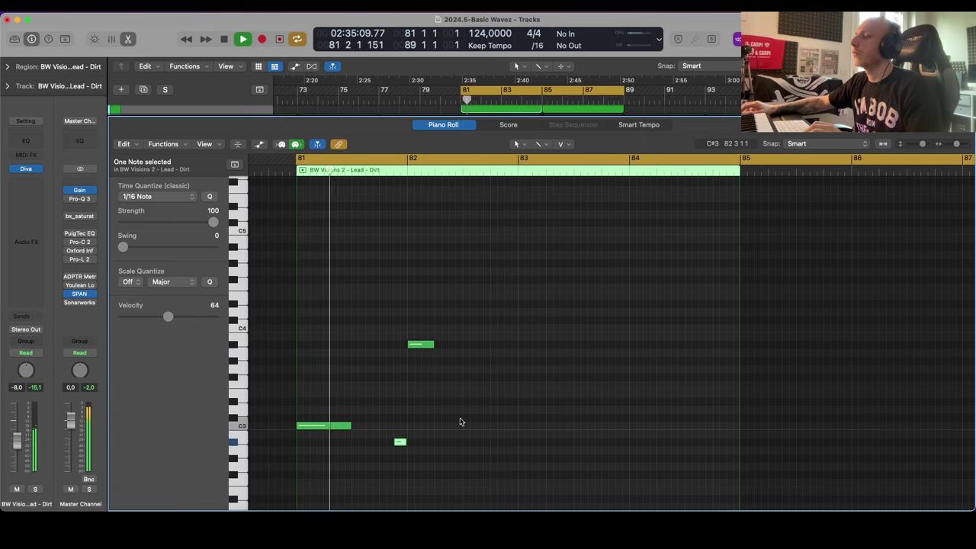
pyautogui.click(460, 422)
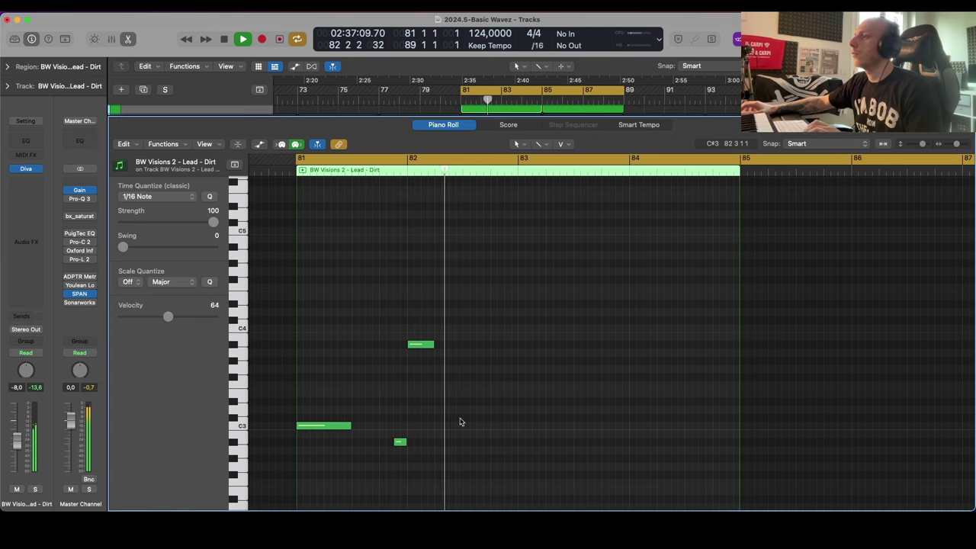
pyautogui.press('space')
# Step: Lengthen the A#3 note to two beats, add a two-beat G3 note at the start of bar 83, and audition the phrase
pyautogui.moveTo(433, 344); pyautogui.dragTo(462, 344)
pyautogui.click(528, 370)
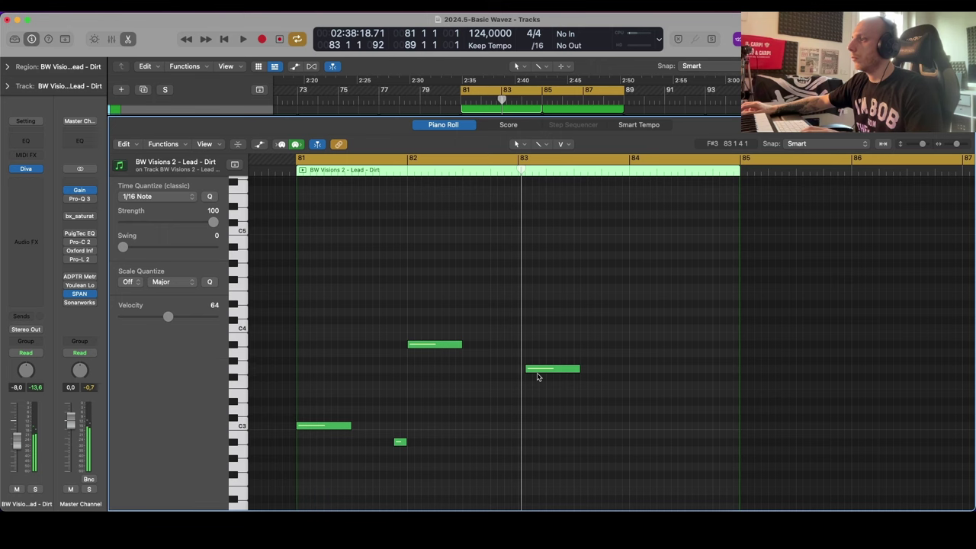
pyautogui.moveTo(534, 371); pyautogui.dragTo(528, 371)
pyautogui.press('space')
pyautogui.scroll(-4, 549, 338)
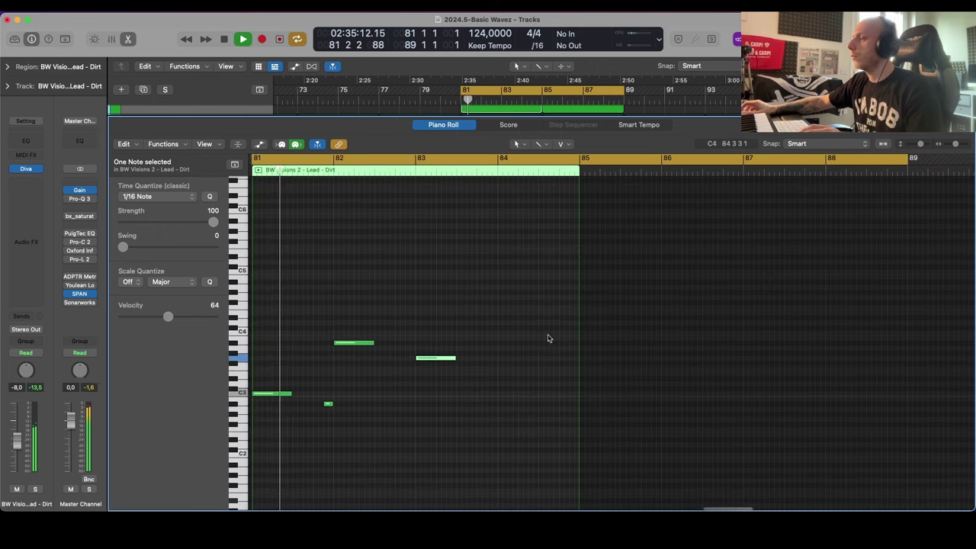
pyautogui.scroll(4, 519, 336)
pyautogui.scroll(3, 519, 336)
pyautogui.scroll(-4, 520, 337)
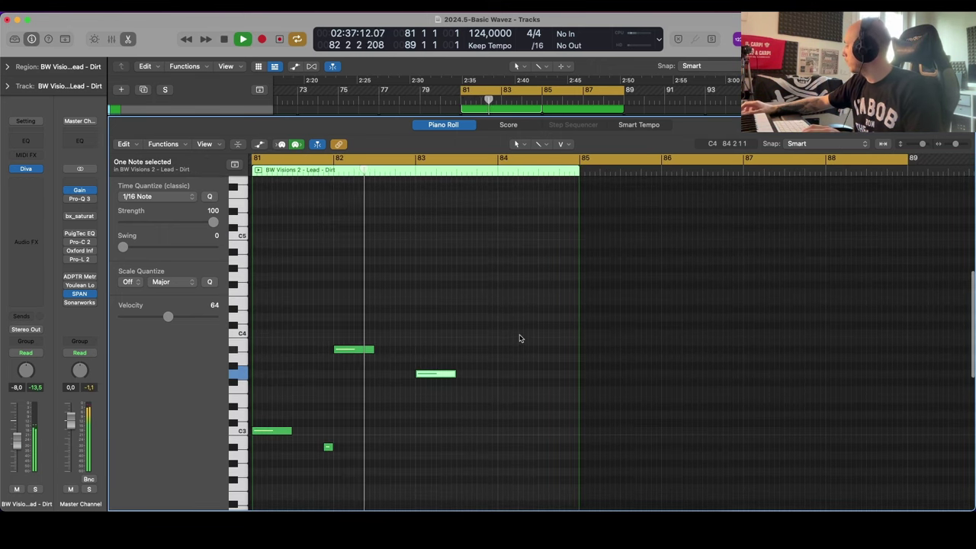
pyautogui.scroll(-2, 520, 338)
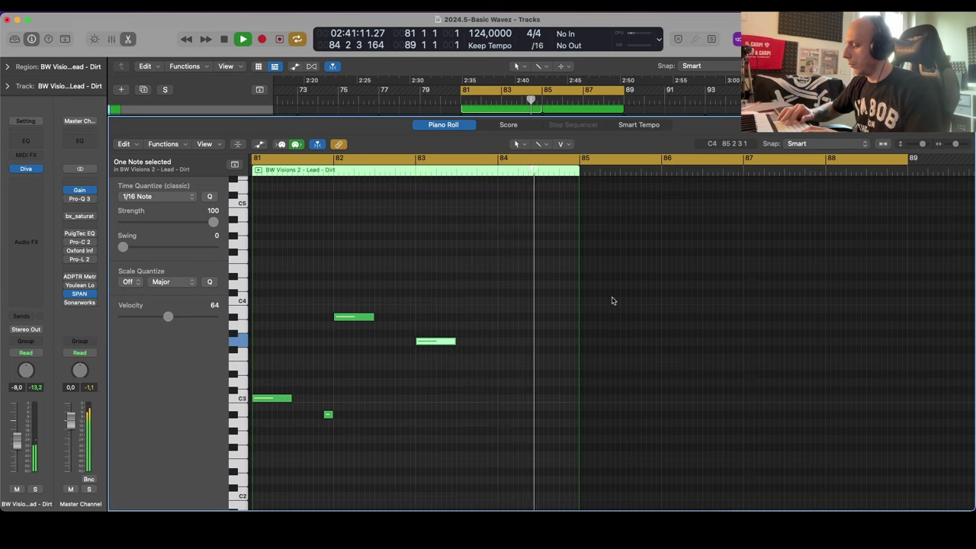
# Step: Replace the empty Lead - Dirt region at bar 85 with a copy of the bar 81 region and open its notes
pyautogui.press('e')
pyautogui.scroll(3, 624, 296)
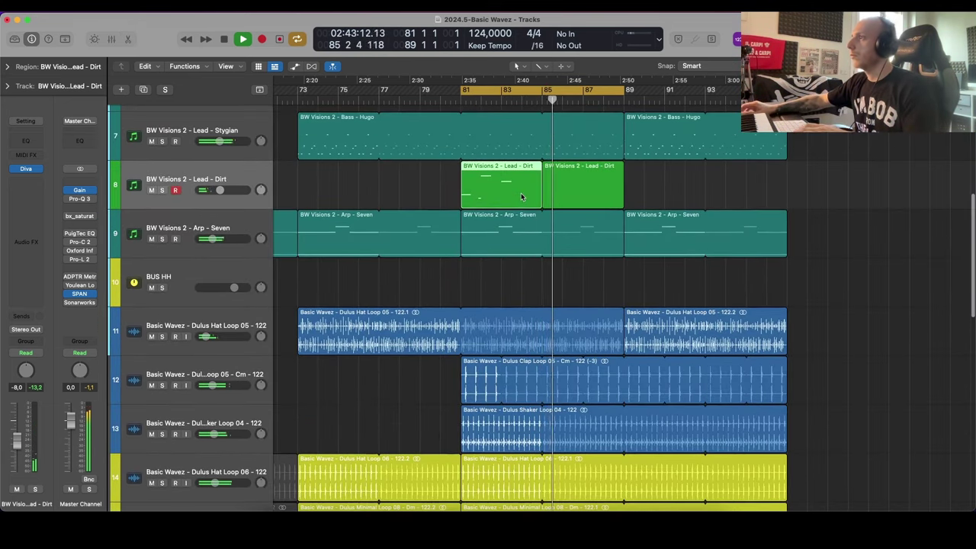
pyautogui.click(596, 192)
pyautogui.press('space')
pyautogui.press('e')
pyautogui.hscroll(2, 534, 402)
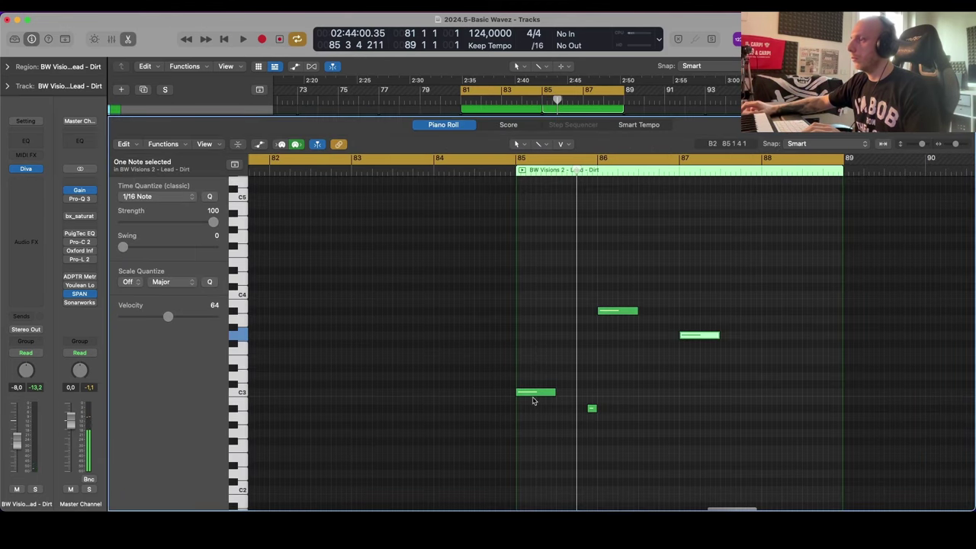
# Step: Transpose the A#3 note at the start of bar 86 to D#3
pyautogui.hscroll(1, 600, 409)
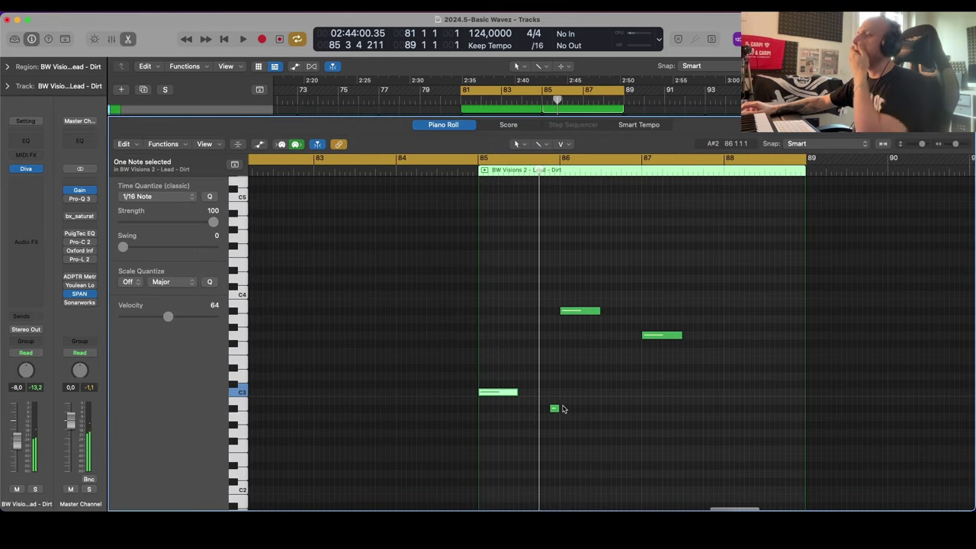
pyautogui.hscroll(-1, 557, 415)
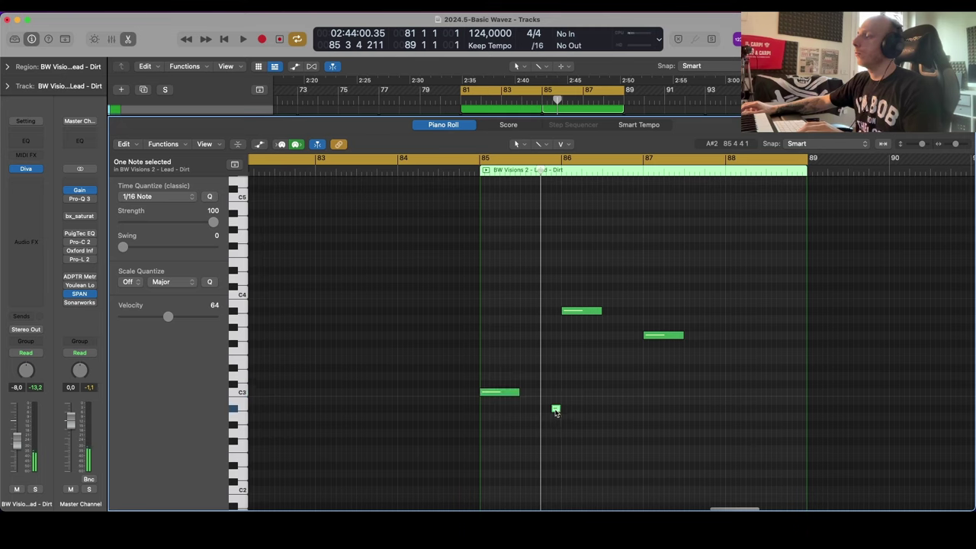
pyautogui.click(580, 312)
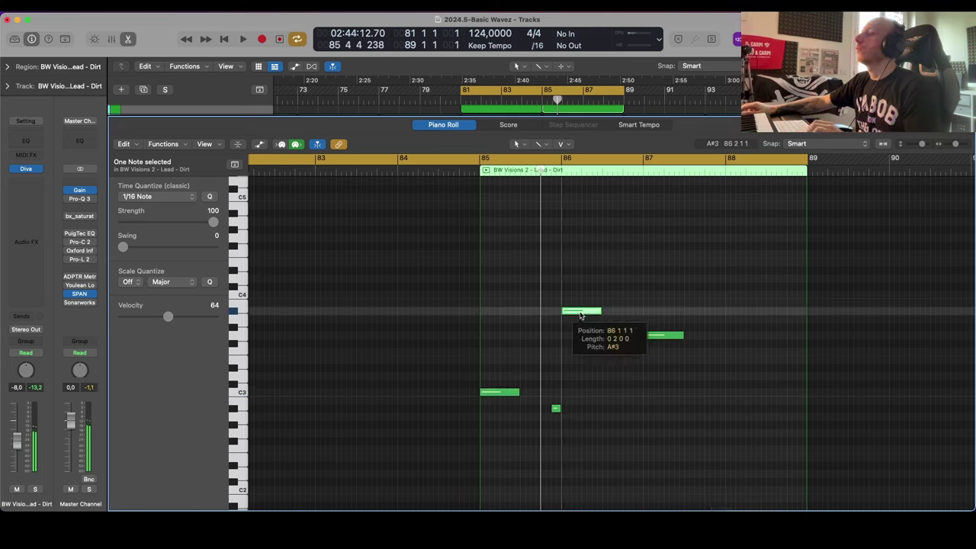
pyautogui.hotkey('alt', 'Up')
pyautogui.hotkey('alt', 'Up')
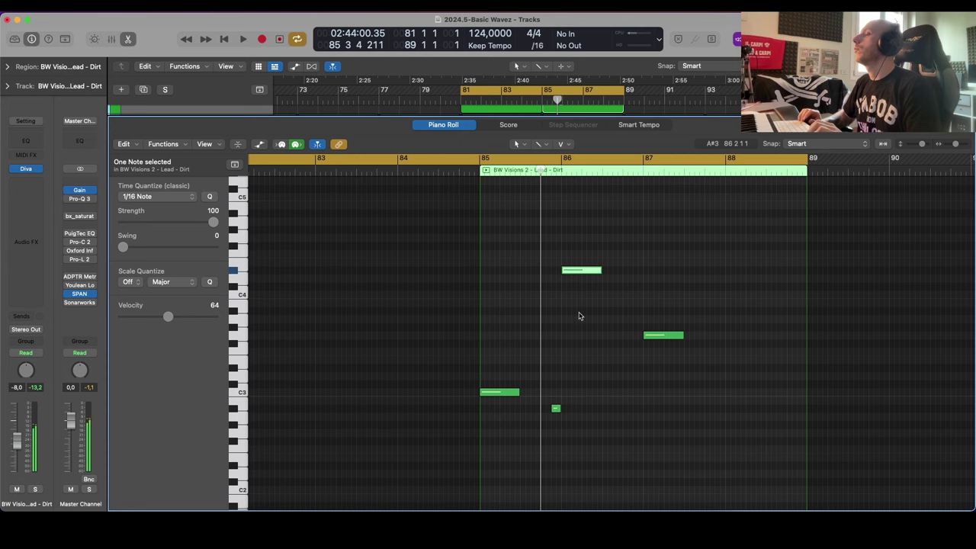
# Step: Set the loop range to bars 85 to 89 and play the second Lead - Dirt phrase
pyautogui.press('space')
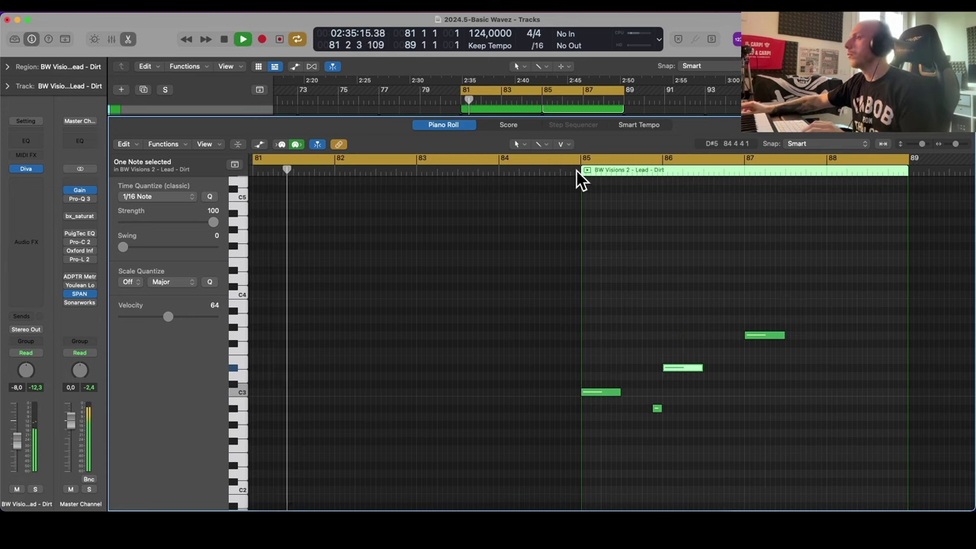
pyautogui.click(581, 161)
pyautogui.moveTo(581, 161); pyautogui.dragTo(898, 163)
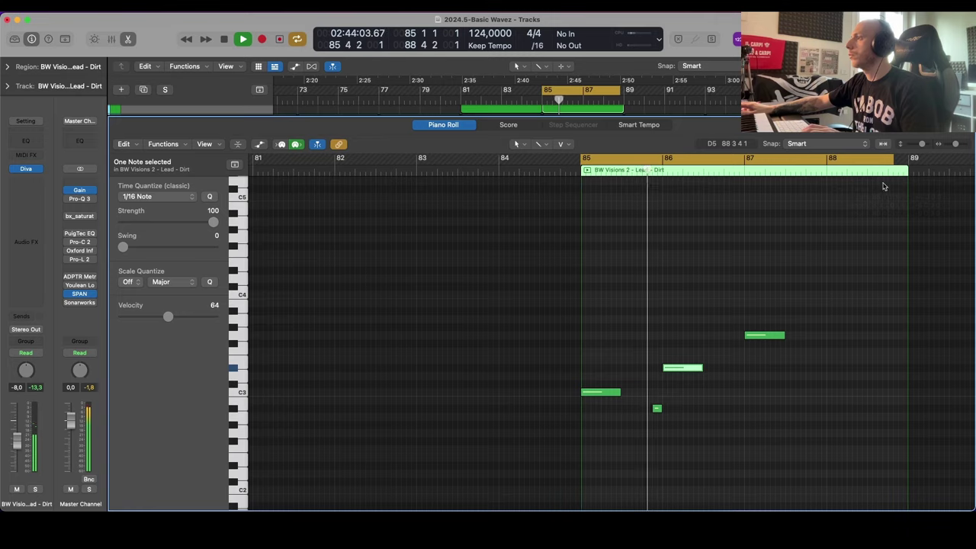
pyautogui.press('space')
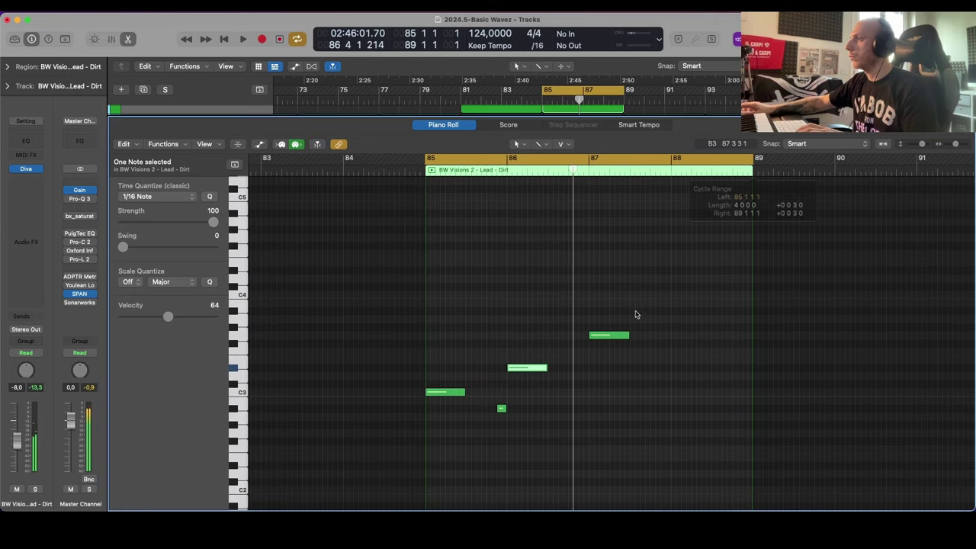
# Step: Add a one-beat F3 note at the end of bar 86, move the bar 87 note down to C3, and audition the result
pyautogui.keyDown('super'); pyautogui.click(568, 359); pyautogui.keyUp('super')
pyautogui.moveTo(575, 360); pyautogui.dragTo(588, 354)
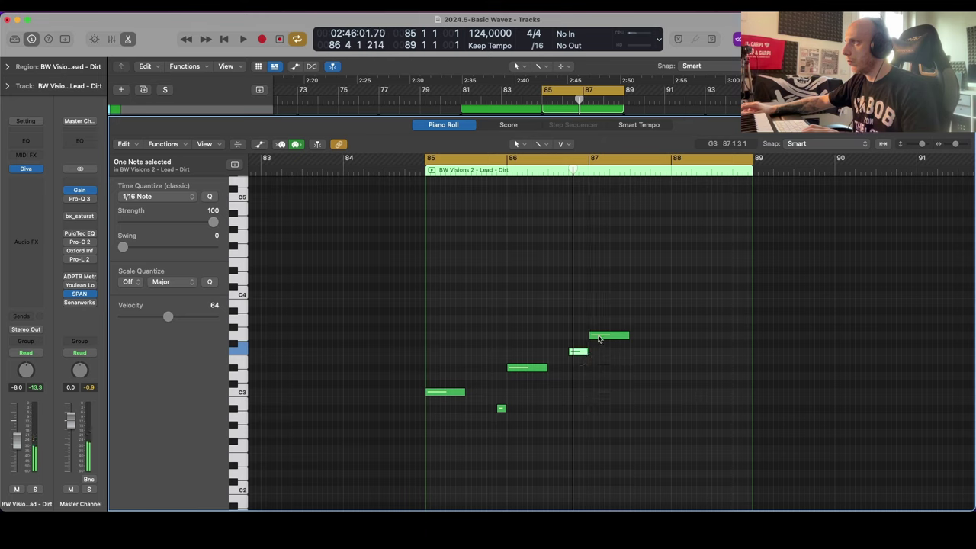
pyautogui.click(598, 336)
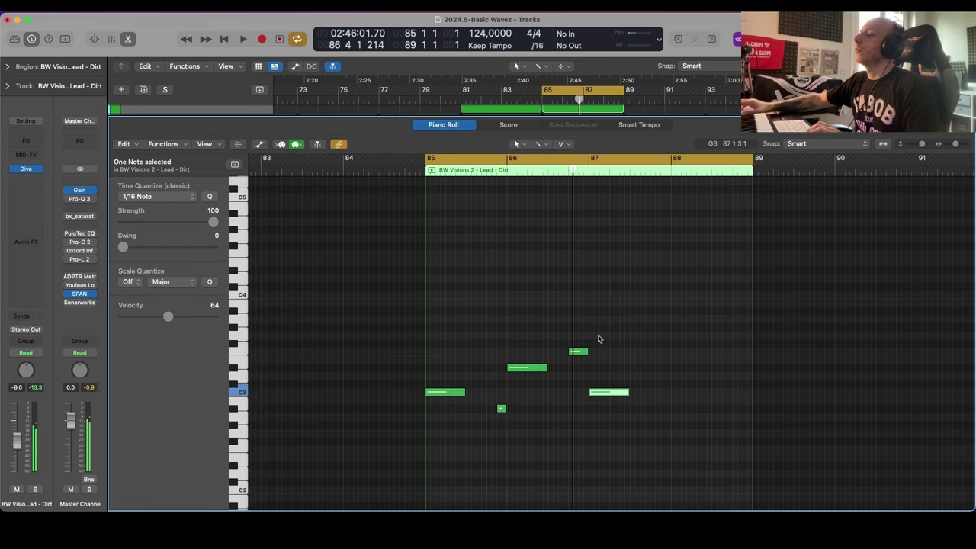
pyautogui.press('space')
pyautogui.scroll(-3, 541, 314)
pyautogui.hscroll(2, 541, 316)
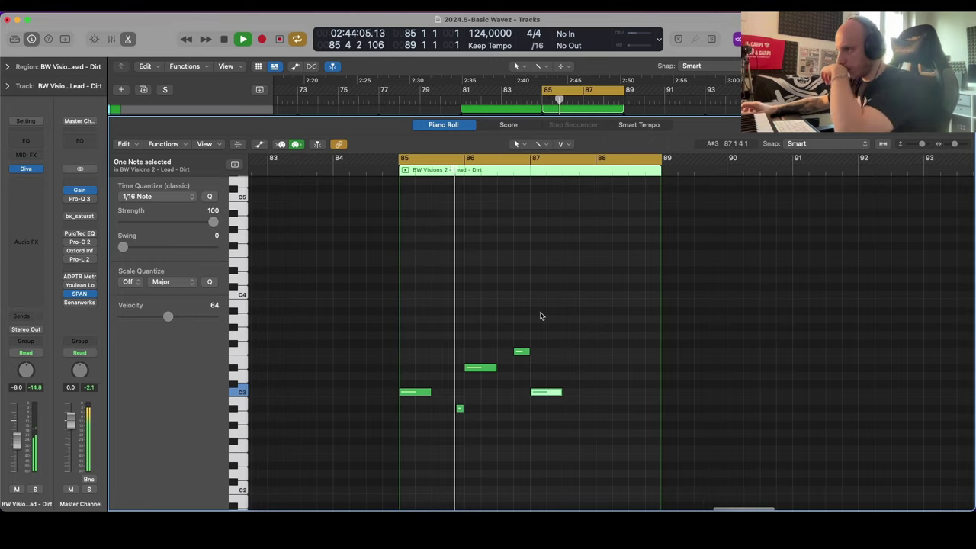
# Step: Raise the C3 note at the start of bar 85 to D3
pyautogui.press('space')
pyautogui.moveTo(420, 392); pyautogui.dragTo(426, 381)
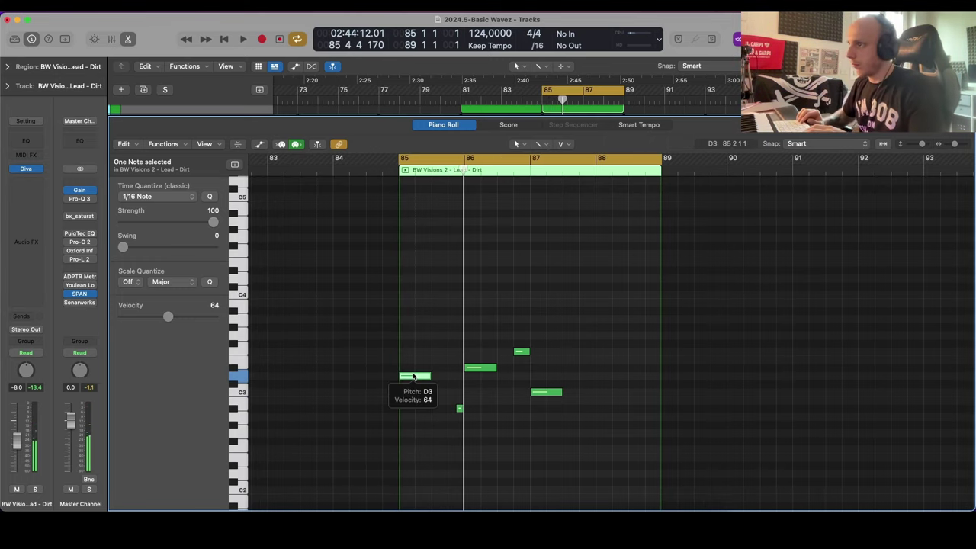
# Step: Raise the bar 85 note to D#3 and the bar 86 note to A#3, auditioning the phrase after each change
pyautogui.hotkey('alt', 'Up')
pyautogui.press('space')
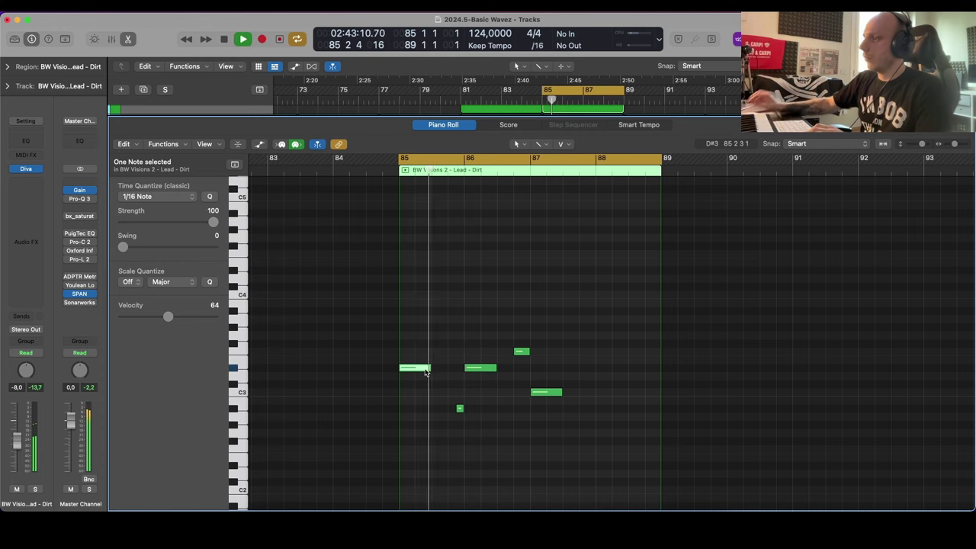
pyautogui.press('space')
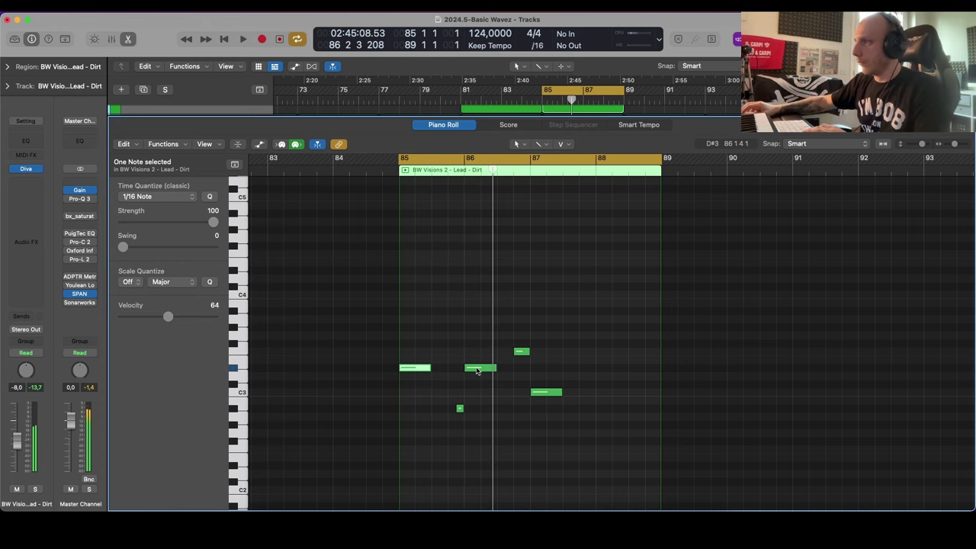
pyautogui.moveTo(478, 371); pyautogui.dragTo(475, 315)
pyautogui.press('space')
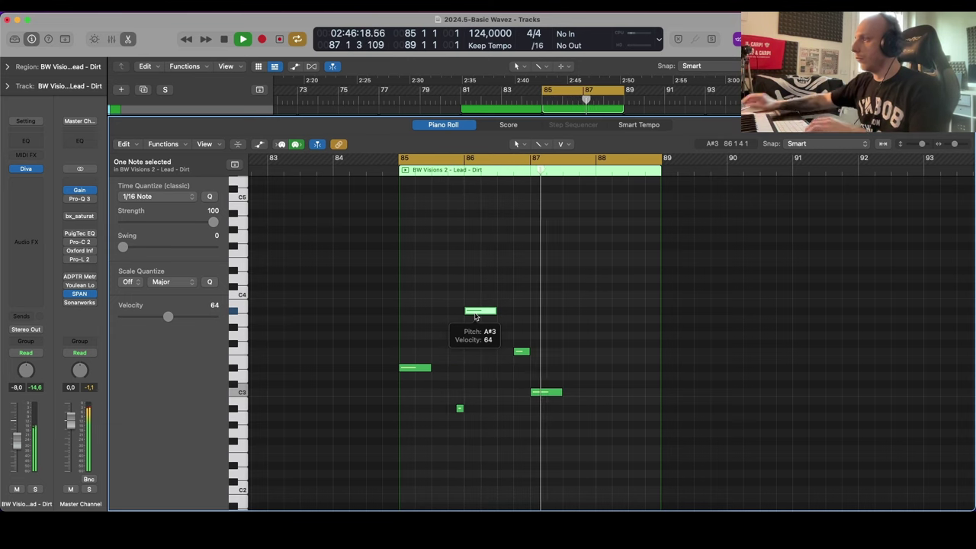
pyautogui.press('space')
# Step: Raise the bar 87 note to G3, close the note editor and play the phrase in the arrangement
pyautogui.moveTo(547, 392); pyautogui.dragTo(546, 333)
pyautogui.press('e')
pyautogui.press('space')
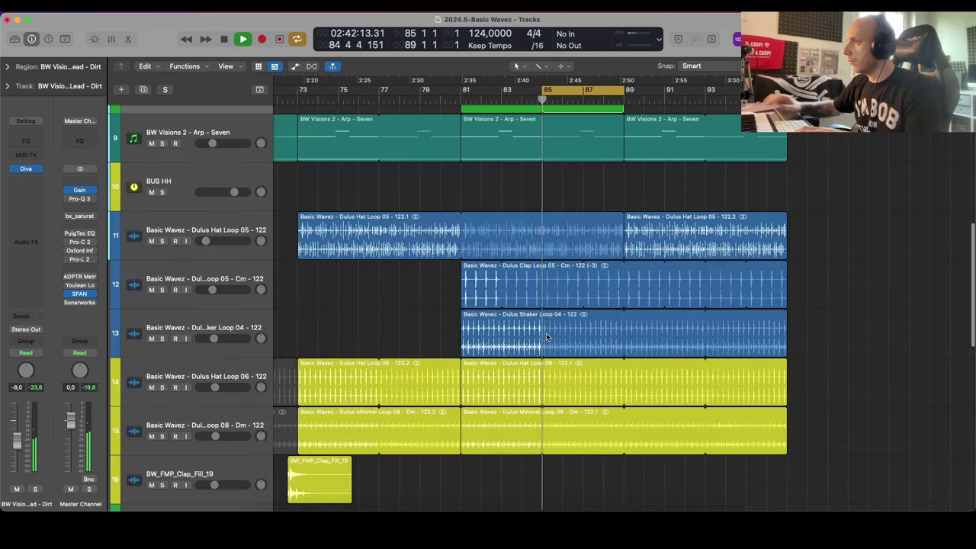
pyautogui.scroll(1, 542, 345)
pyautogui.scroll(5, 542, 345)
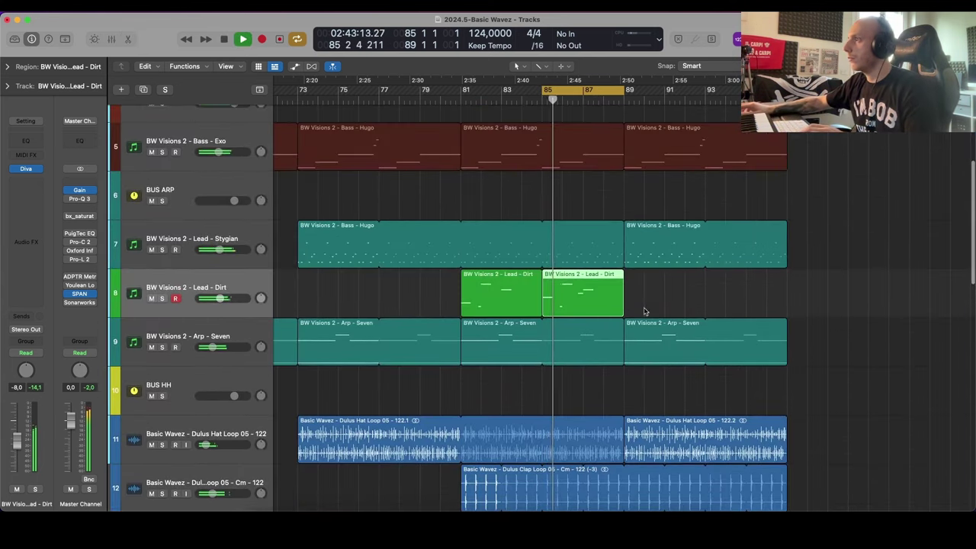
# Step: Join the two Lead - Dirt regions into one region over bars 81 to 89 and open it for note editing
pyautogui.click(580, 313)
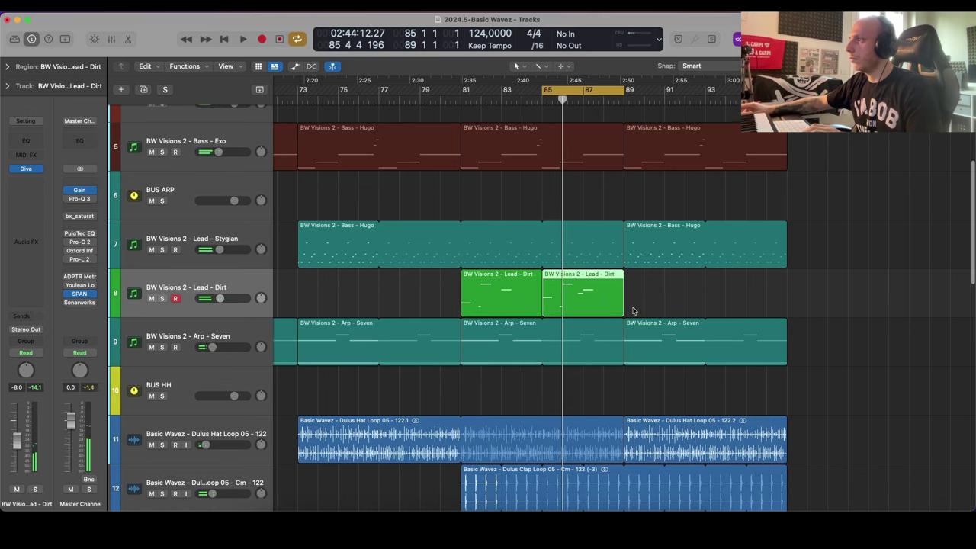
pyautogui.press('super+j')
pyautogui.press('e')
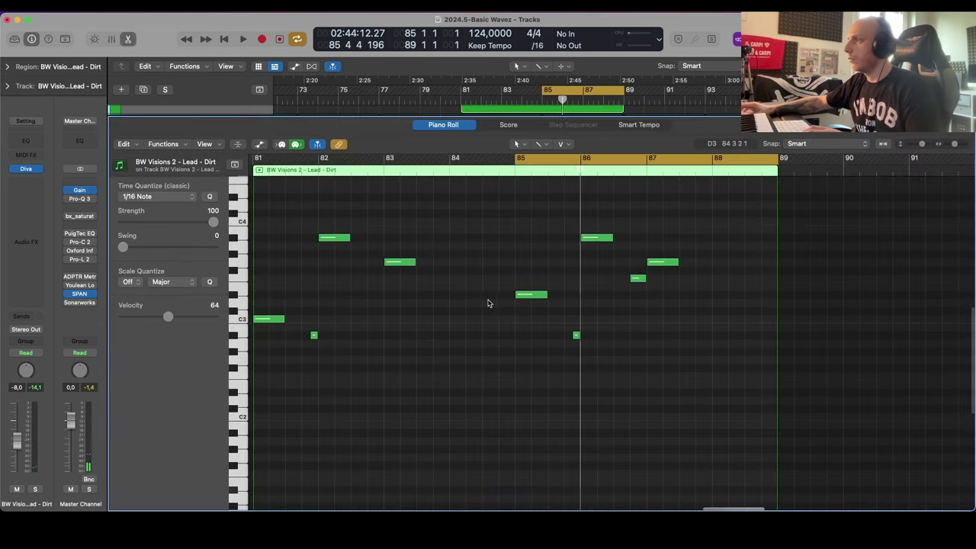
# Step: Lower the D#3 note at the start of bar 85 to C3 and audition the phrase
pyautogui.scroll(-3, 482, 328)
pyautogui.moveTo(562, 296); pyautogui.dragTo(562, 320)
pyautogui.press('space')
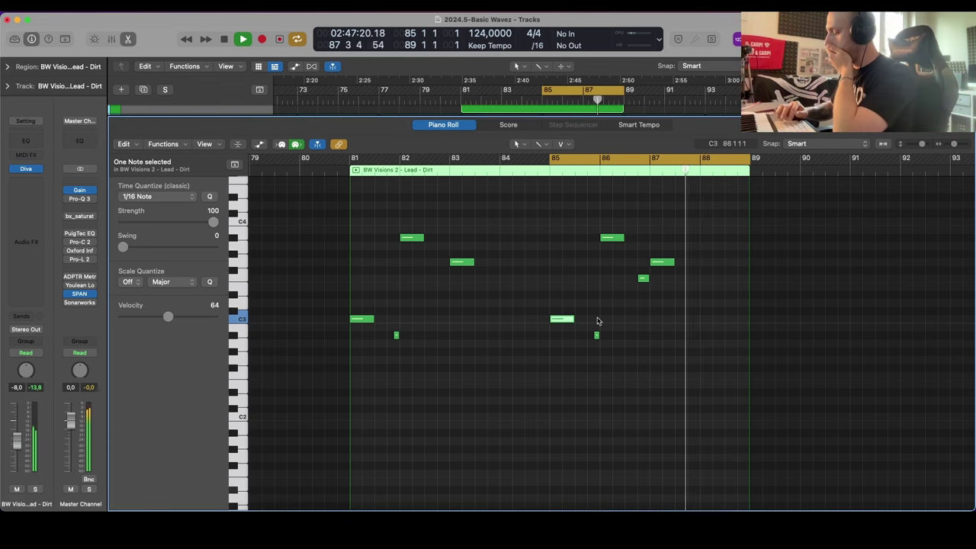
pyautogui.press('space')
# Step: Shift the F3 note to the start of bar 87 and the G3 note an eighth note after it, auditioning the timing
pyautogui.press('super+Right')
pyautogui.moveTo(611, 267)
pyautogui.mouseDown()
pyautogui.moveTo(585, 288)
pyautogui.moveTo(626, 280)
pyautogui.moveTo(611, 280)
pyautogui.moveTo(626, 265)
pyautogui.mouseUp()
pyautogui.press('space')
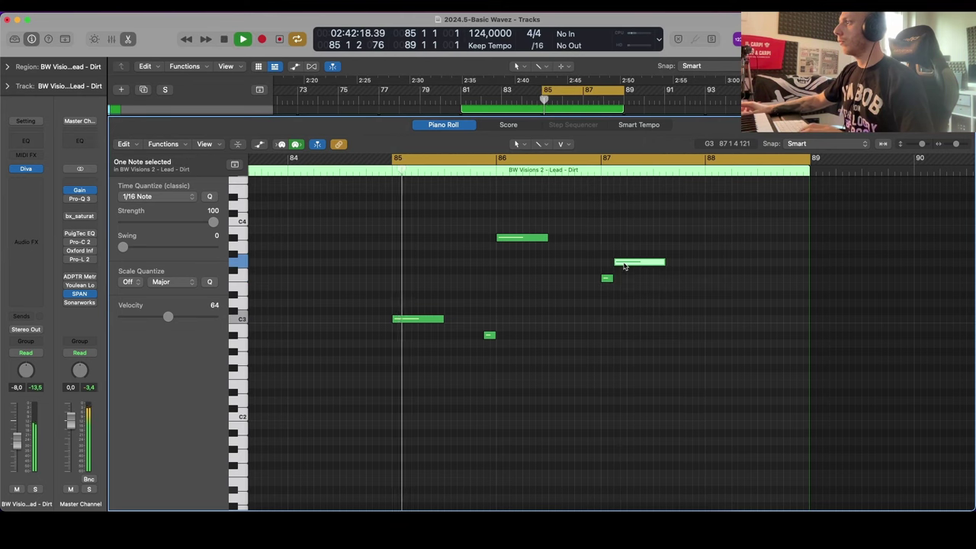
pyautogui.press('super+Left')
pyautogui.press('super+Left')
pyautogui.click(494, 302)
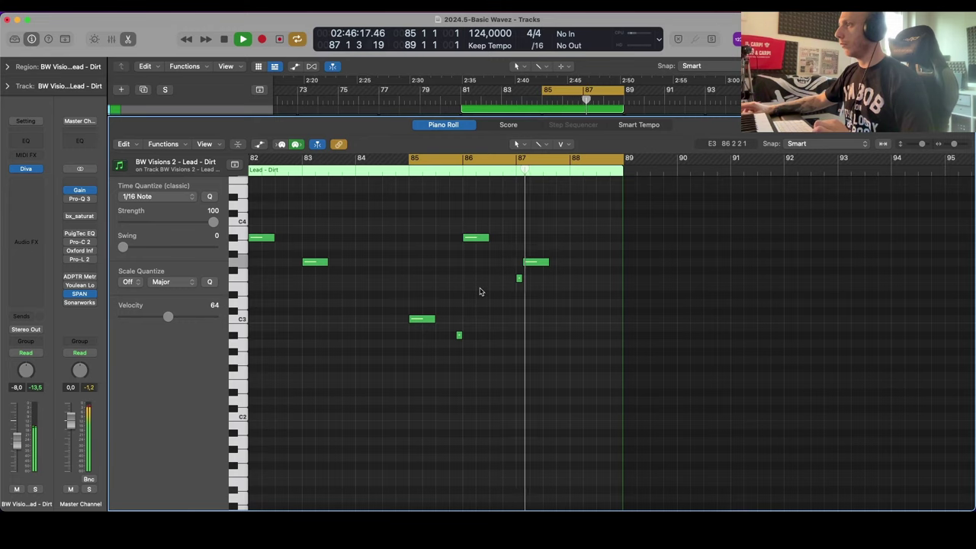
# Step: Return to the arrangement, stop playback and set the loop range to bars 81 to 89
pyautogui.press('p')
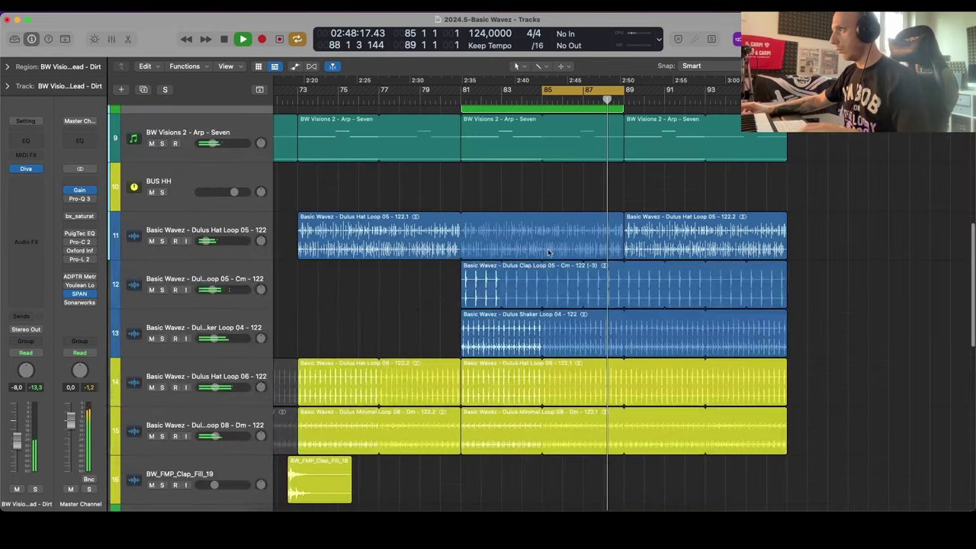
pyautogui.press('super+Up')
pyautogui.press('super+Up')
pyautogui.press('c')
pyautogui.scroll(5, 555, 241)
pyautogui.press('space')
pyautogui.moveTo(471, 91); pyautogui.dragTo(627, 92)
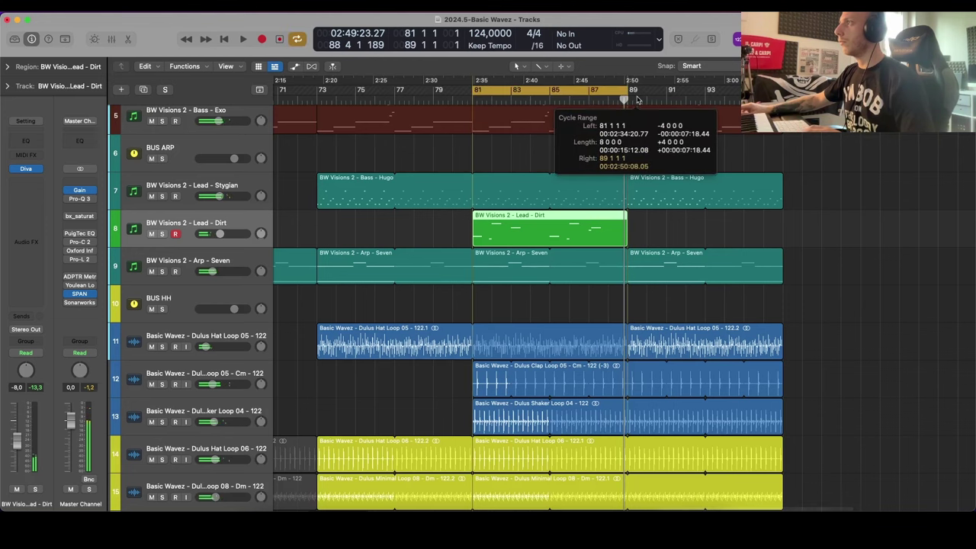
# Step: Insert the Crystallizer delay on the Lead - Dirt track and audition it over the loop with its tweak section expanded
pyautogui.click(26, 213)
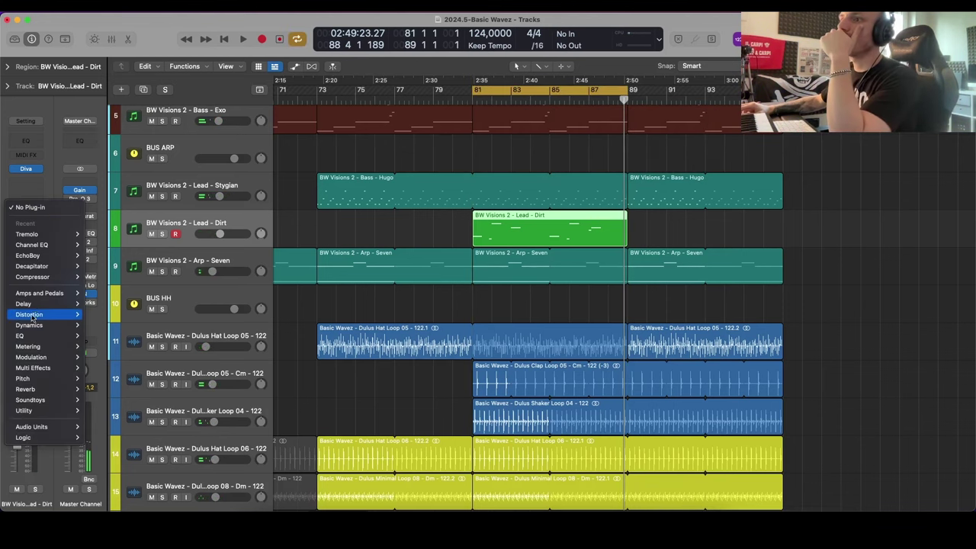
pyautogui.moveTo(31, 303)
pyautogui.click(199, 301)
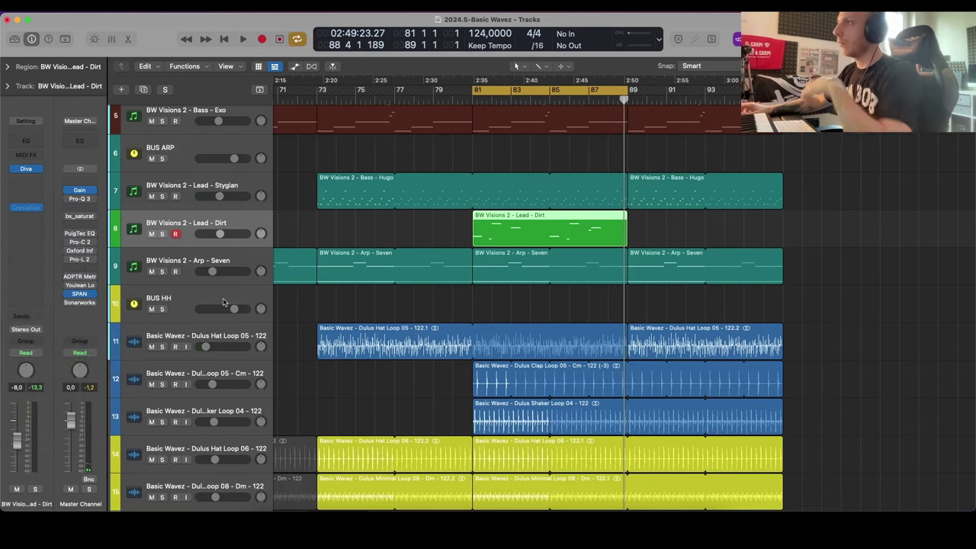
pyautogui.press('space')
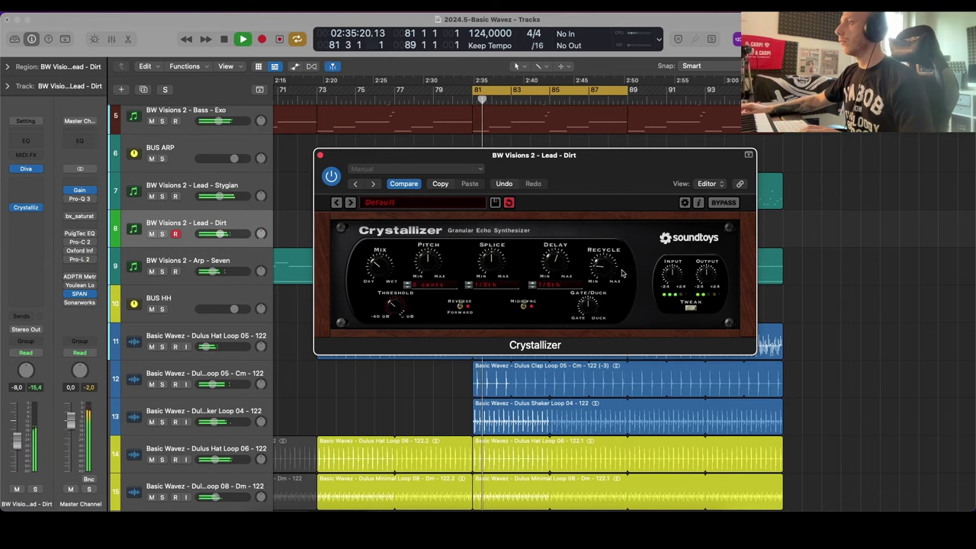
pyautogui.click(690, 307)
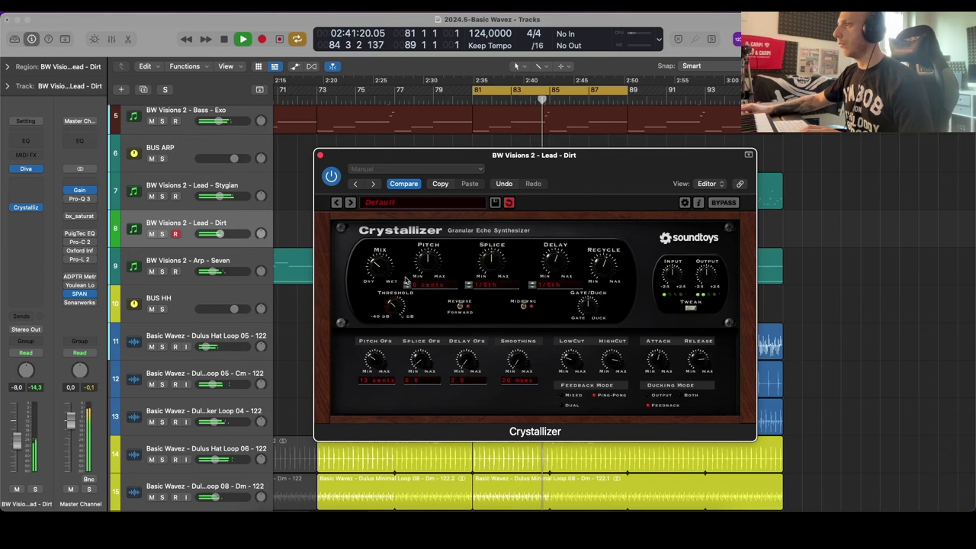
pyautogui.click(322, 156)
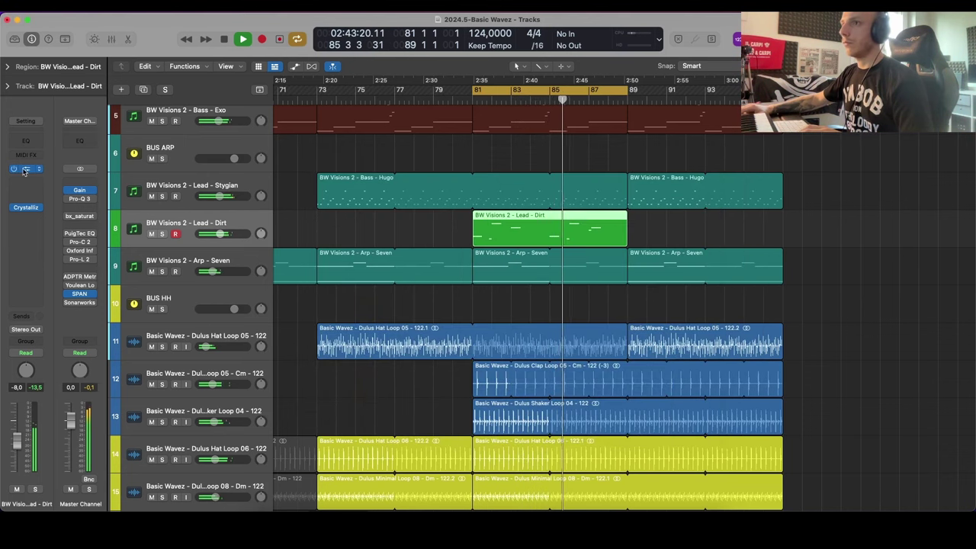
# Step: Solo the Lead - Dirt track and set Diva's VCF cutoff to about 42
pyautogui.click(26, 169)
pyautogui.click(386, 477)
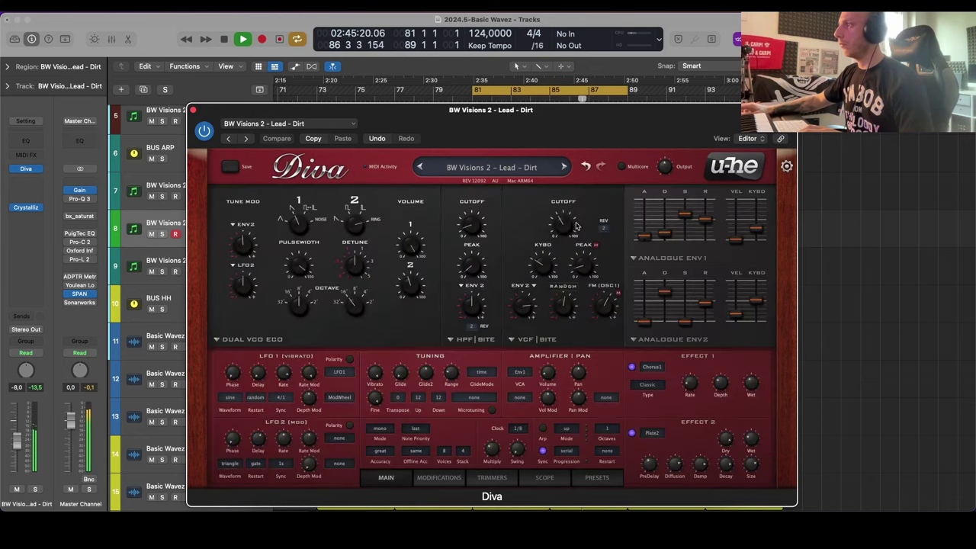
pyautogui.moveTo(649, 133); pyautogui.dragTo(623, 116)
pyautogui.press('s')
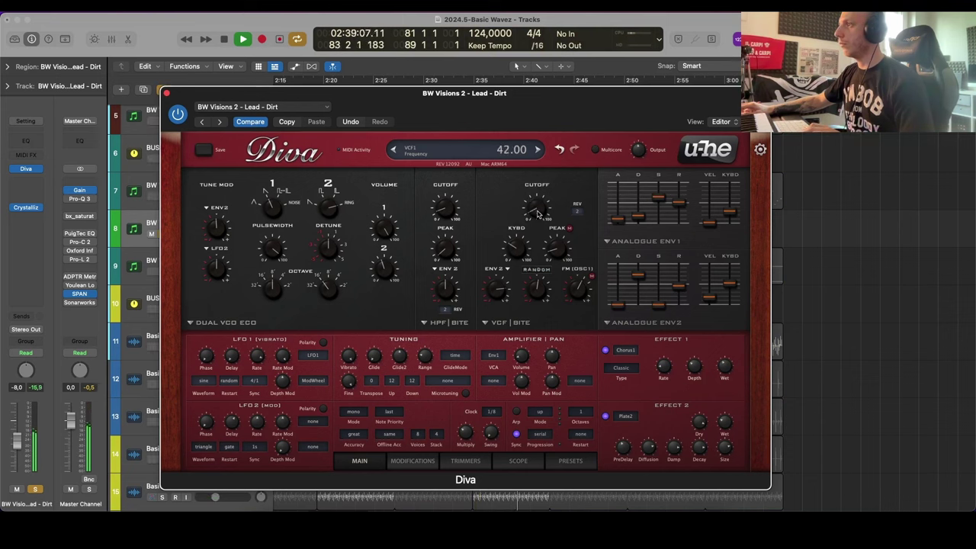
pyautogui.click(167, 94)
# Step: Bypass Crystallizer and add a Channel EQ to Lead - Dirt with a low-cut filter removing the low frequencies
pyautogui.click(13, 208)
pyautogui.click(26, 141)
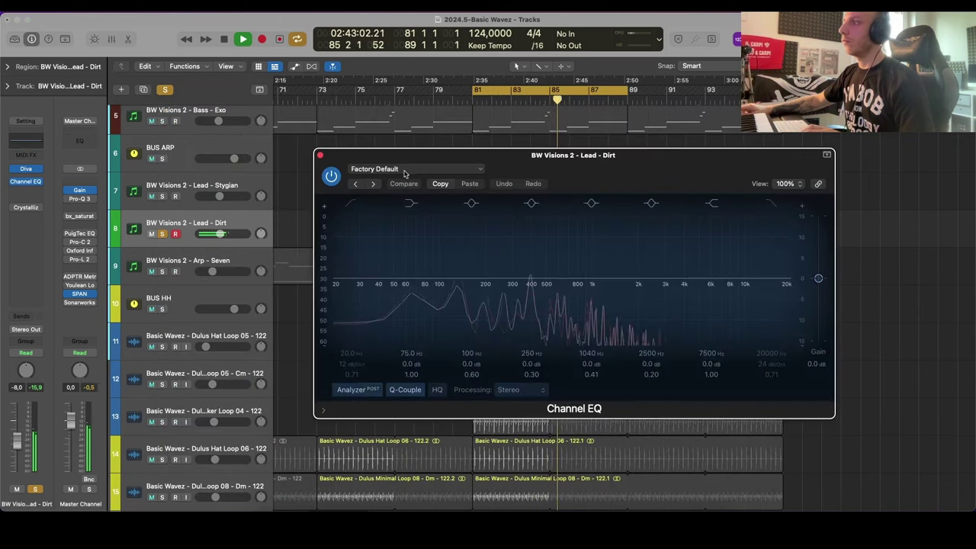
pyautogui.click(352, 204)
pyautogui.moveTo(390, 276); pyautogui.dragTo(534, 277)
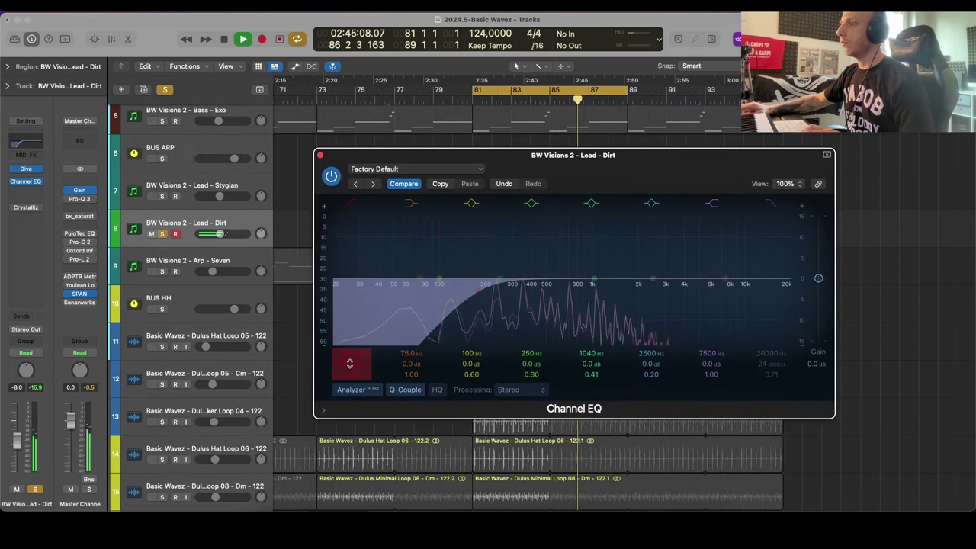
pyautogui.moveTo(350, 364); pyautogui.dragTo(350, 358)
pyautogui.moveTo(474, 310); pyautogui.dragTo(489, 297)
pyautogui.click(321, 155)
# Step: Add a Compressor after the EQ in Vintage FET mode, adjusting the threshold and setting make-up gain to 3.0 dB
pyautogui.press('space')
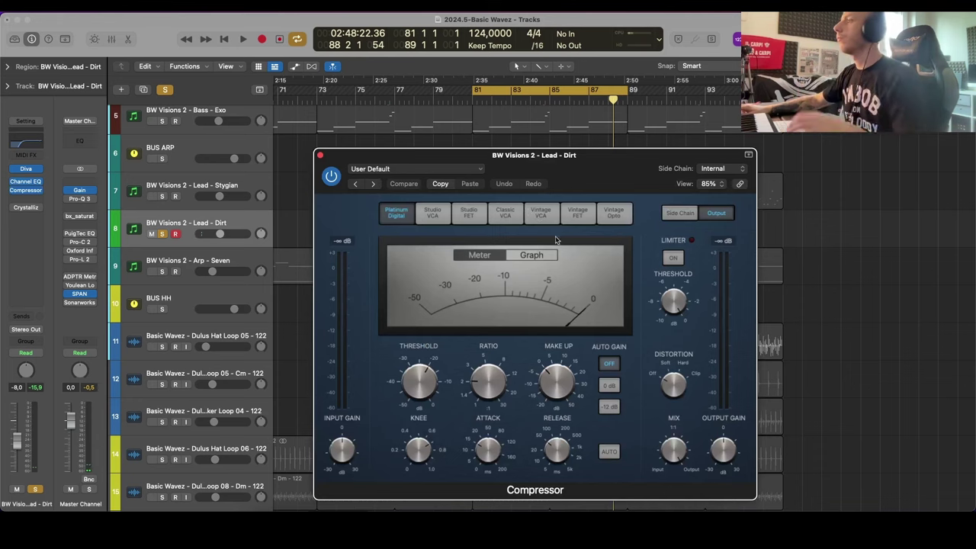
pyautogui.click(578, 213)
pyautogui.press('space')
pyautogui.moveTo(414, 390); pyautogui.dragTo(414, 396)
pyautogui.moveTo(564, 388); pyautogui.dragTo(565, 384)
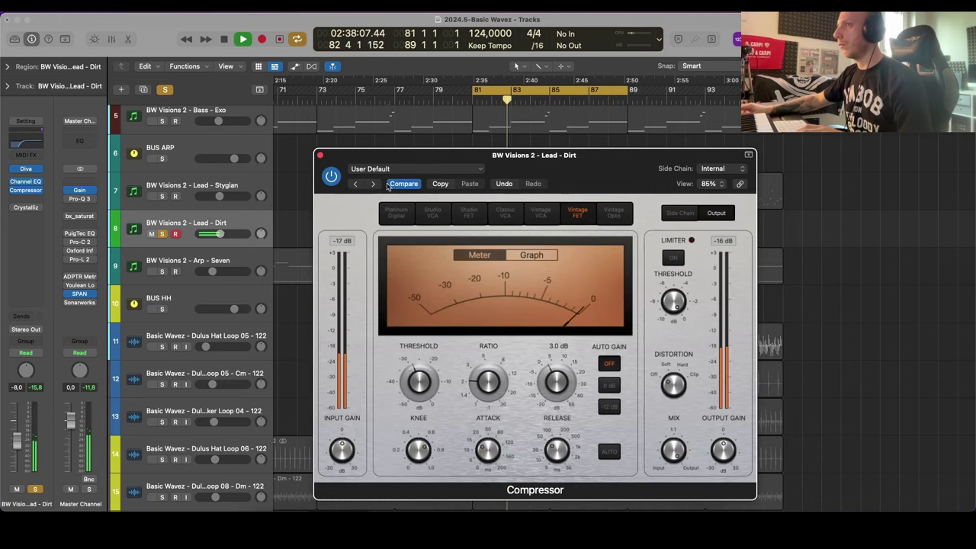
pyautogui.click(320, 155)
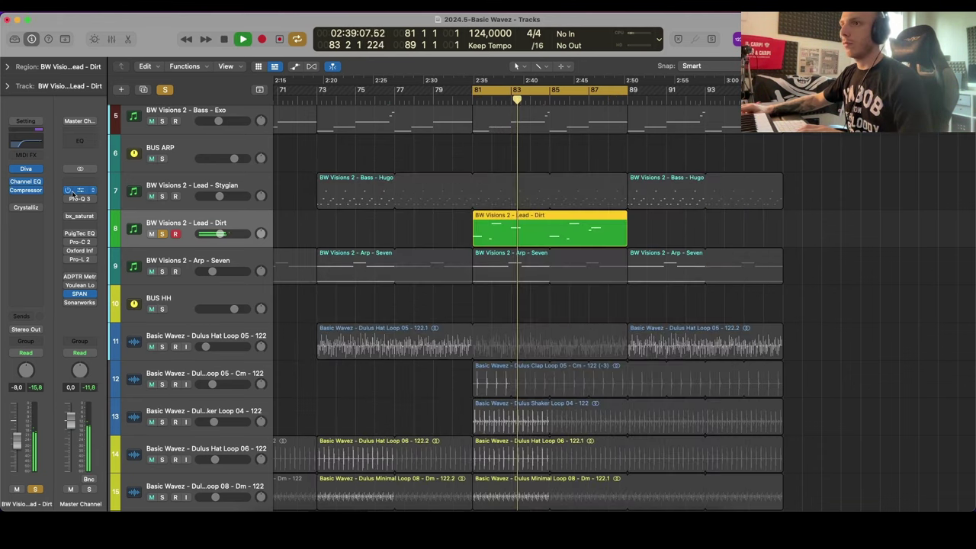
# Step: Insert EchoBoy on Lead - Dirt in Ping-Pong mode with both echo times at 1/2 note and low cut at 0.30
pyautogui.click(25, 226)
pyautogui.moveTo(31, 321)
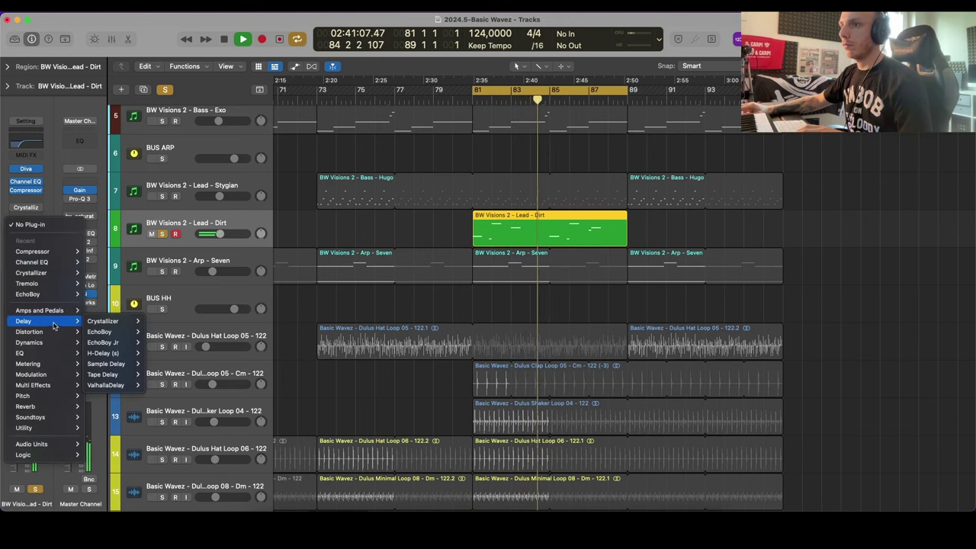
pyautogui.click(100, 332)
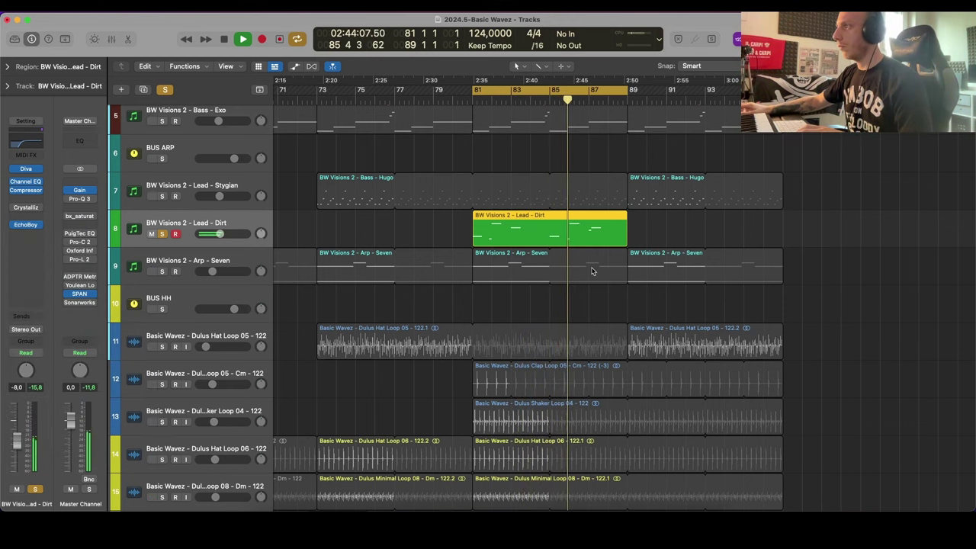
pyautogui.click(31, 224)
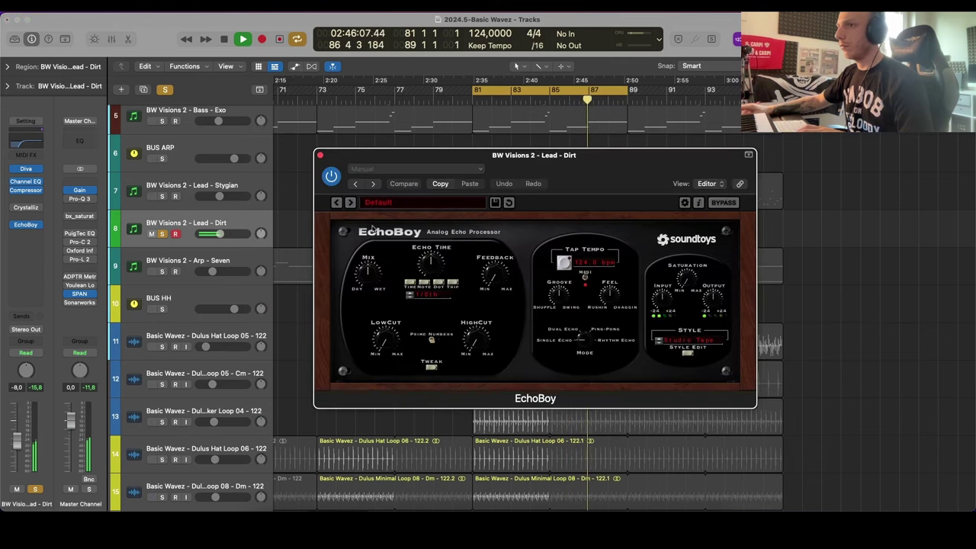
pyautogui.click(592, 332)
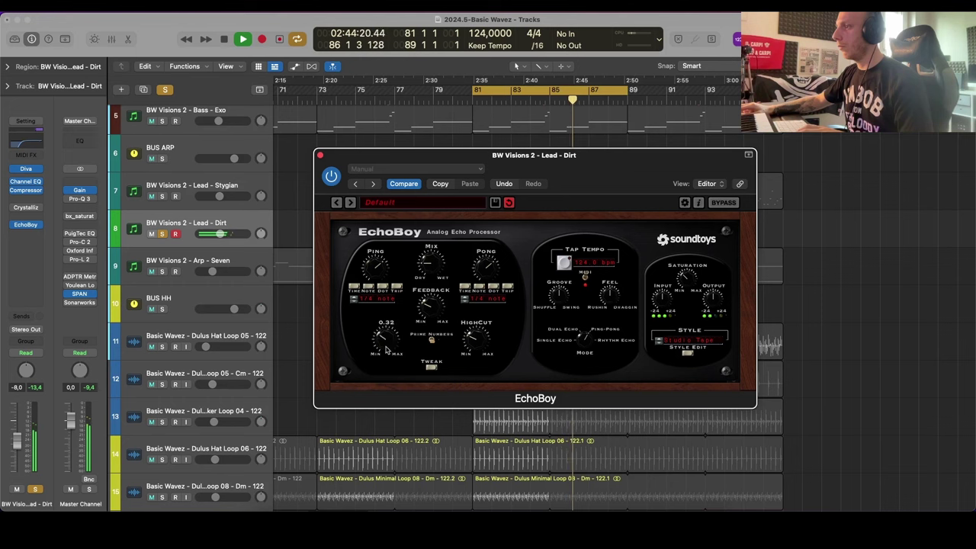
pyautogui.click(431, 368)
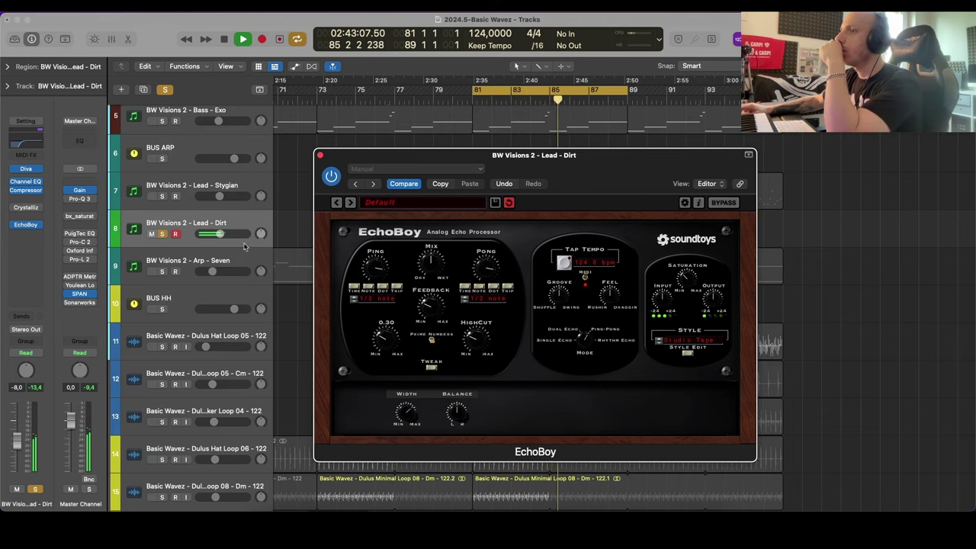
# Step: Raise the Lead - Dirt volume to -4.7 dB, unsolo the track and close EchoBoy
pyautogui.moveTo(220, 233); pyautogui.dragTo(225, 233)
pyautogui.press('s')
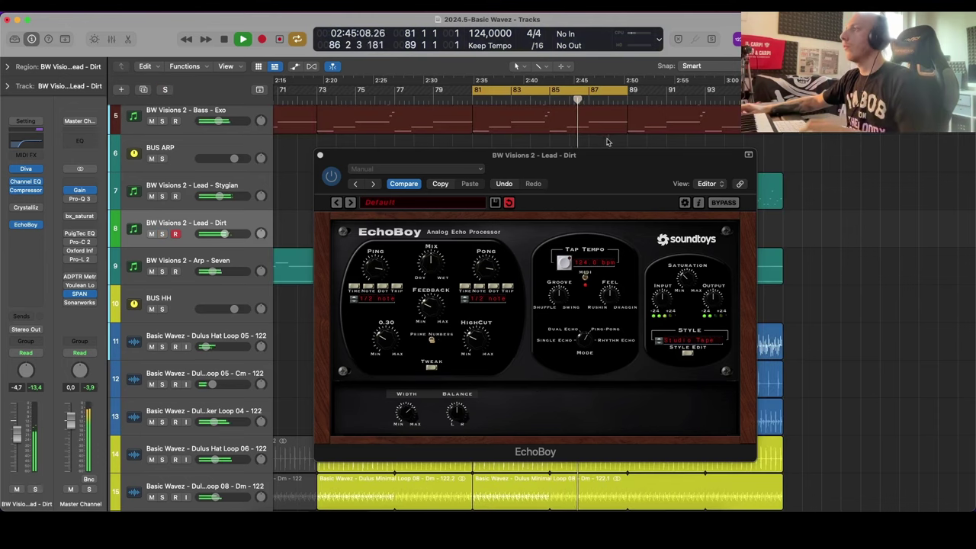
pyautogui.click(331, 160)
pyautogui.click(320, 154)
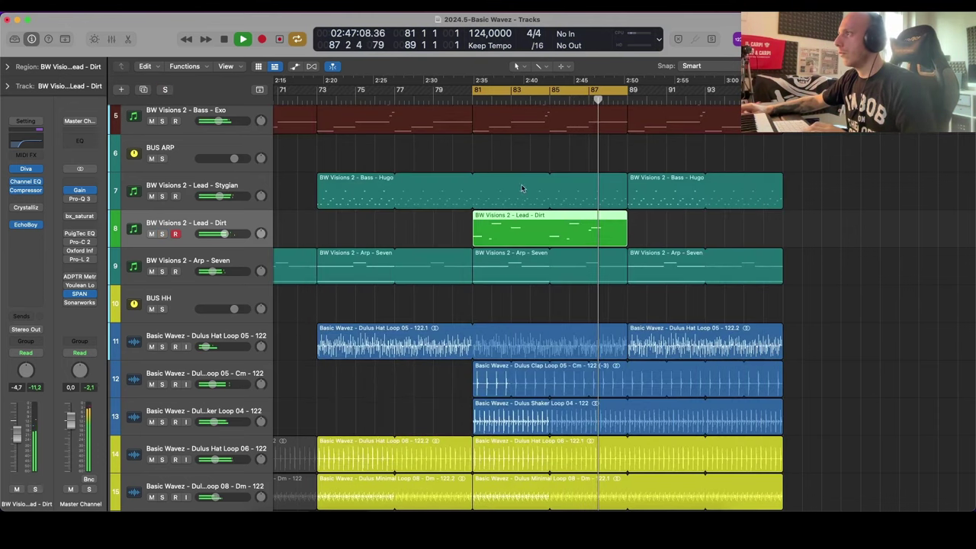
# Step: Repeat the Lead - Dirt region once so the melody also covers bars 89 to 97
pyautogui.scroll(5, 617, 253)
pyautogui.scroll(-3, 616, 254)
pyautogui.scroll(-3, 617, 253)
pyautogui.hscroll(2, 616, 254)
pyautogui.click(581, 297)
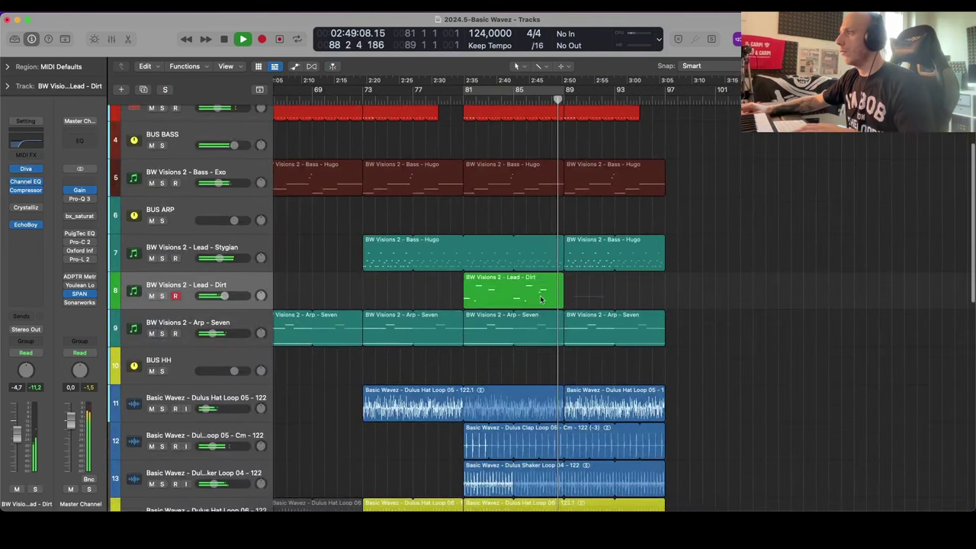
pyautogui.click(526, 301)
pyautogui.press('super+r')
pyautogui.scroll(2, 524, 302)
pyautogui.scroll(-2, 525, 301)
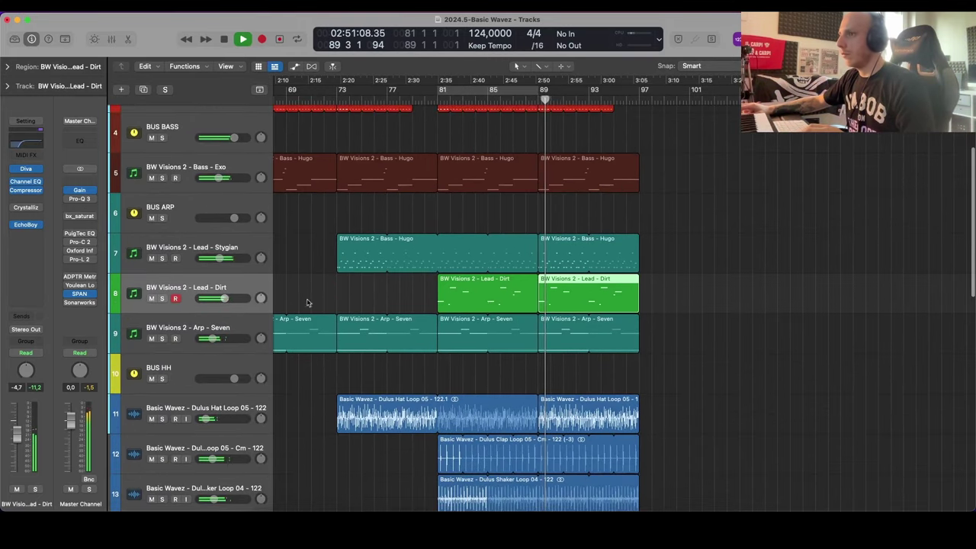
# Step: Lower the VCF cutoff in the Lead - Dirt Diva synth to 75.50, close the plugin and stop playback
pyautogui.click(25, 169)
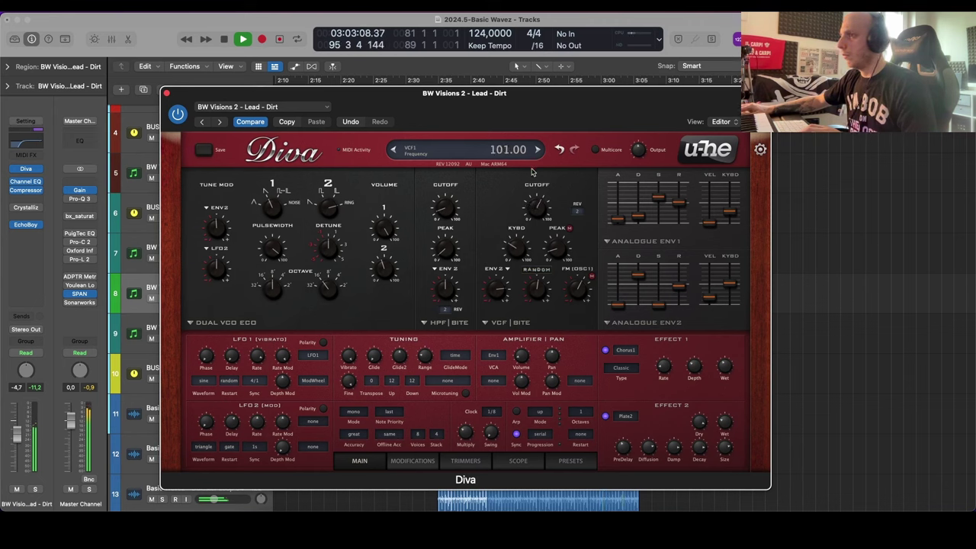
pyautogui.moveTo(532, 173); pyautogui.dragTo(534, 183)
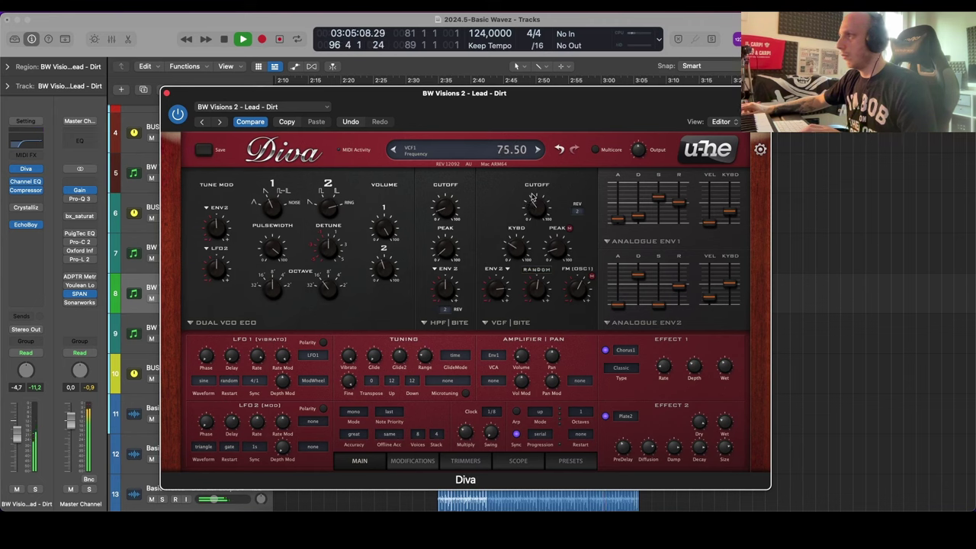
pyautogui.click(167, 94)
pyautogui.press('space')
pyautogui.scroll(-5, 586, 244)
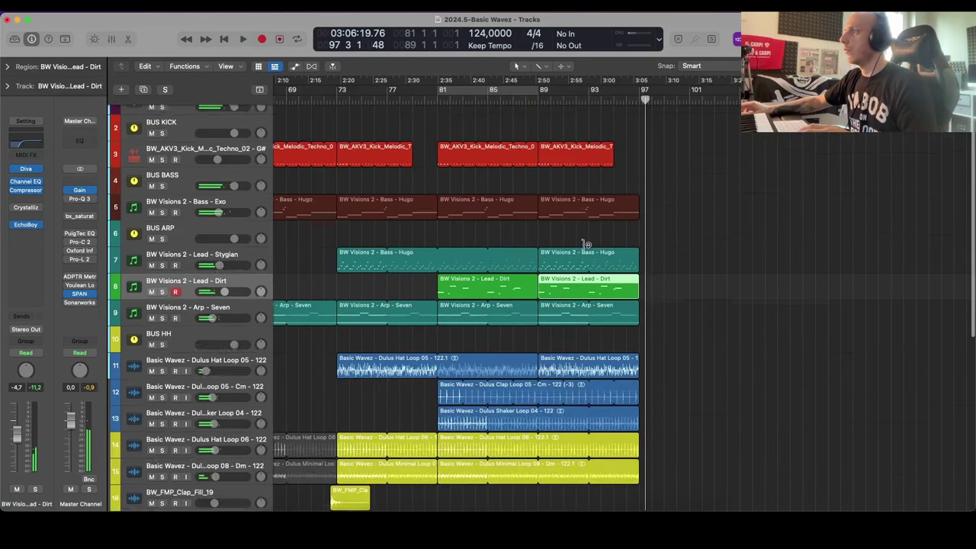
# Step: Show the file browser and open the WET Adlibs folder of the Basic Wavez vocal hooks pack
pyautogui.press('f')
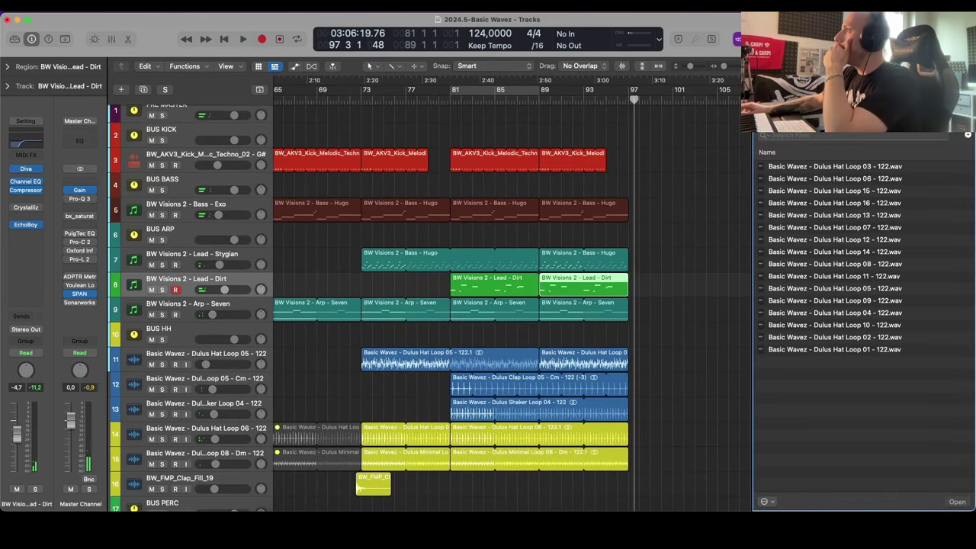
pyautogui.click(765, 90)
pyautogui.press('super+Up')
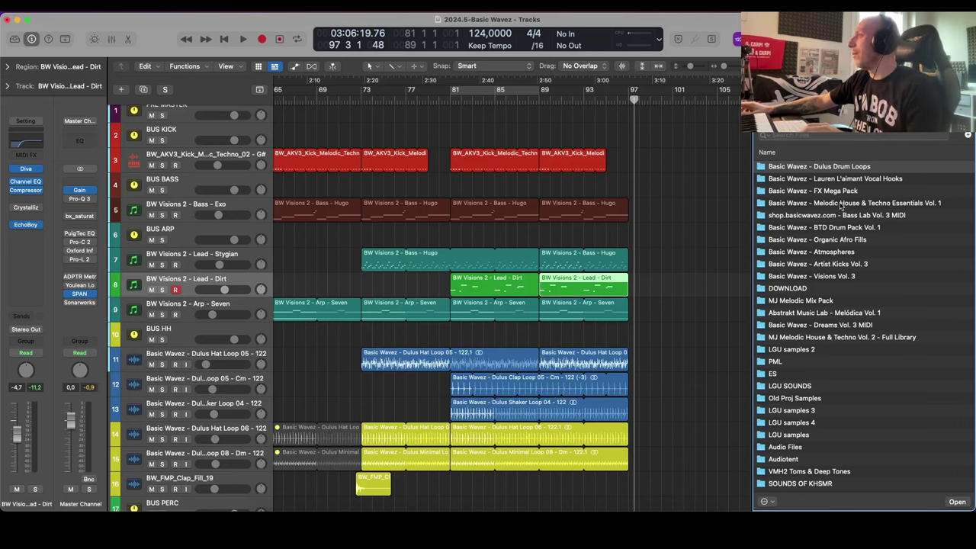
pyautogui.doubleClick(865, 181)
pyautogui.click(789, 179)
pyautogui.click(787, 169)
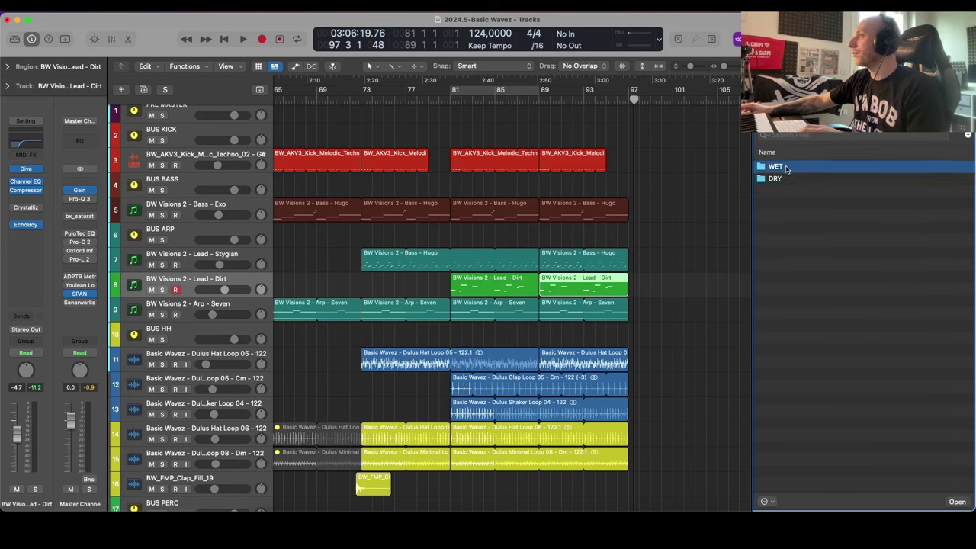
pyautogui.doubleClick(787, 169)
pyautogui.doubleClick(782, 205)
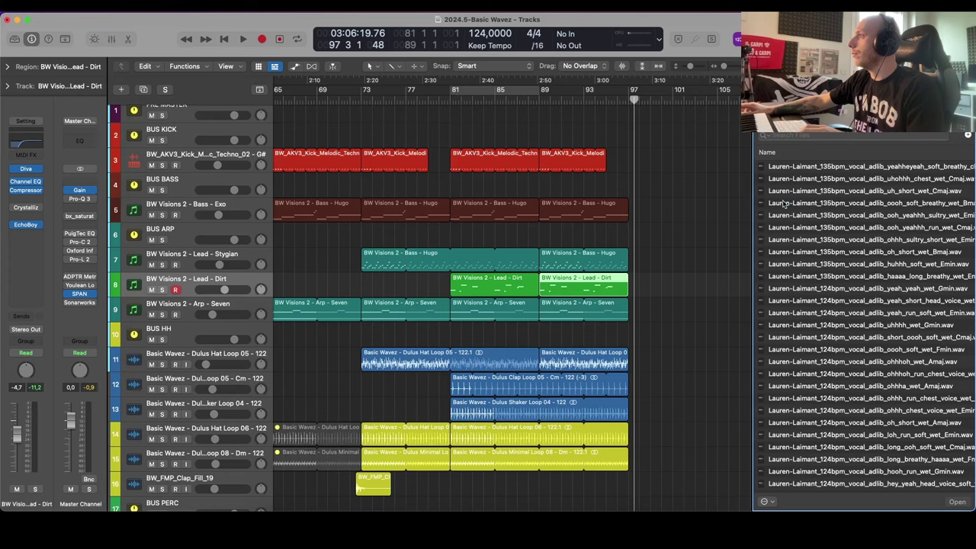
# Step: Audition the 124 bpm wet adlibs yeah_short_head_voice in Emin and uhhhh in Gmin, reducing the preview volume slightly
pyautogui.click(872, 301)
pyautogui.hscroll(3, 885, 397)
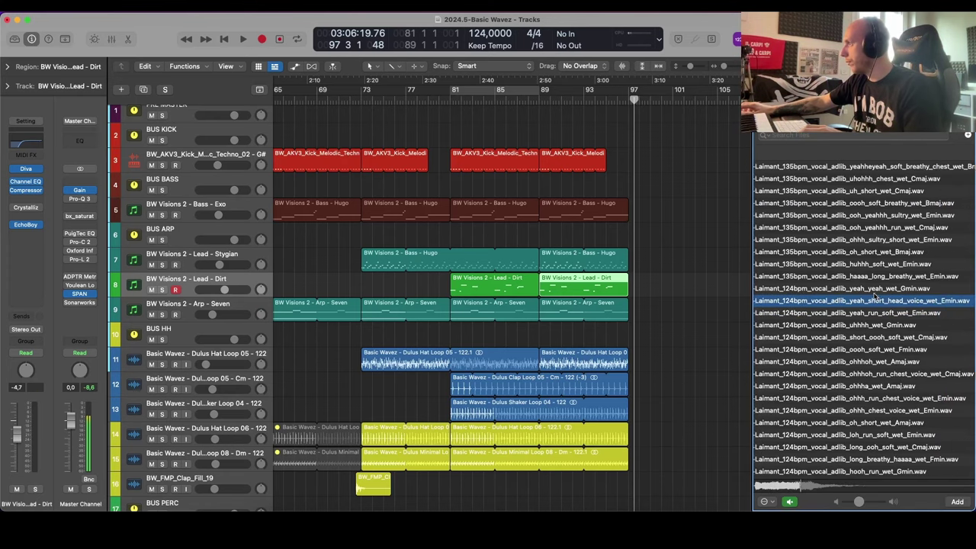
pyautogui.moveTo(860, 505); pyautogui.dragTo(854, 505)
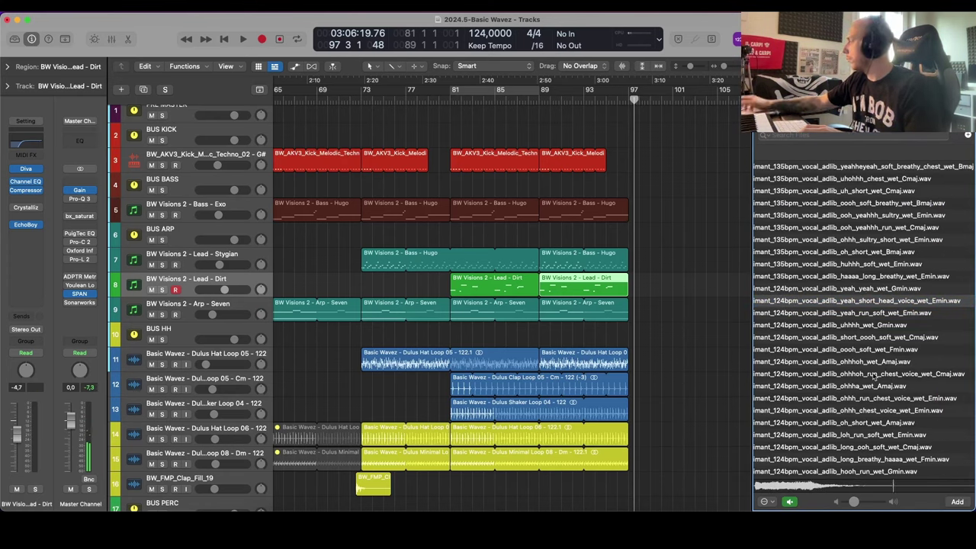
pyautogui.hscroll(-3, 870, 336)
pyautogui.click(866, 297)
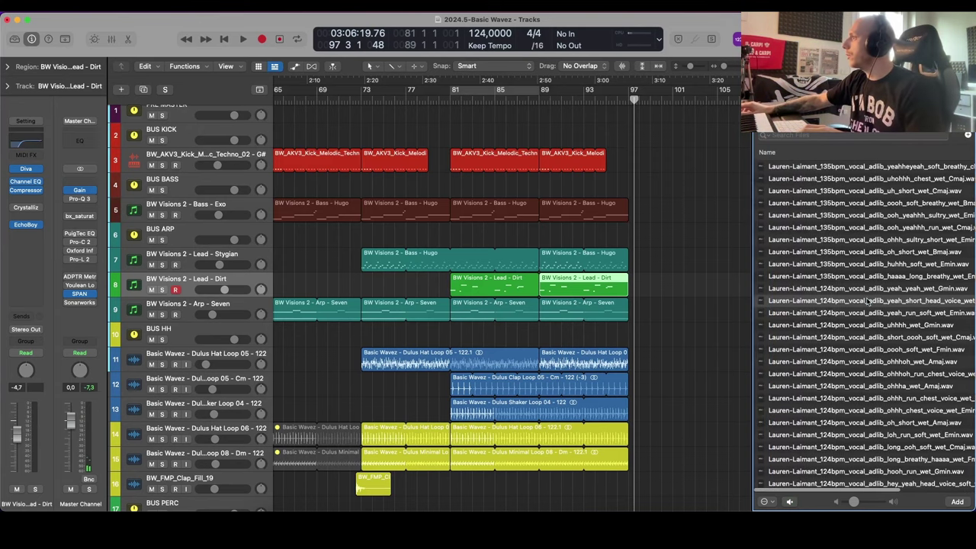
pyautogui.scroll(-2, 866, 298)
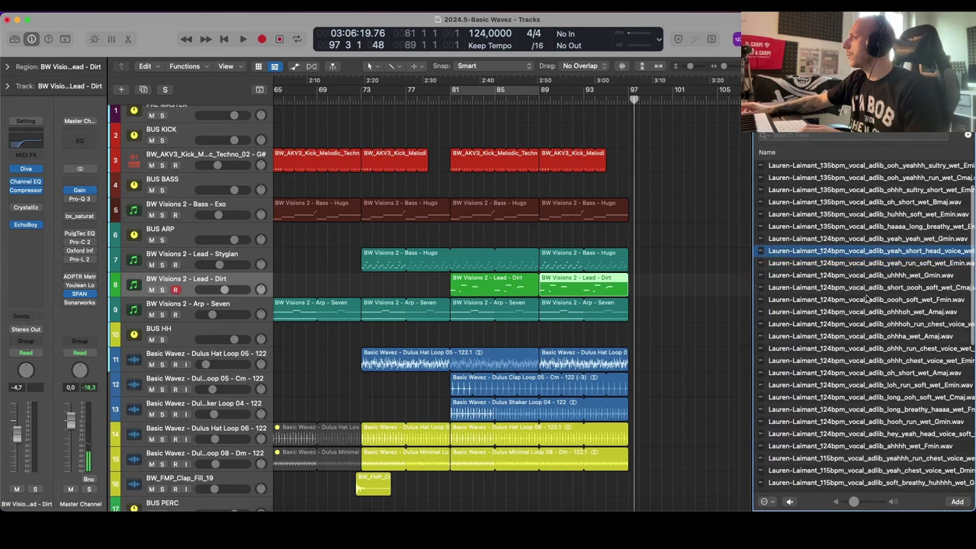
pyautogui.click(867, 279)
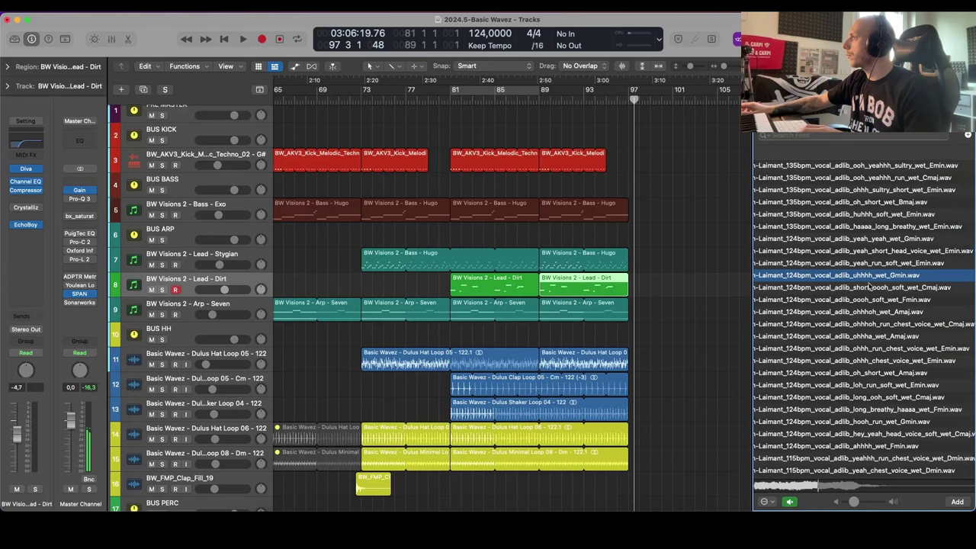
pyautogui.hscroll(2, 868, 284)
pyautogui.click(863, 254)
pyautogui.scroll(2, 859, 256)
pyautogui.hscroll(-2, 860, 256)
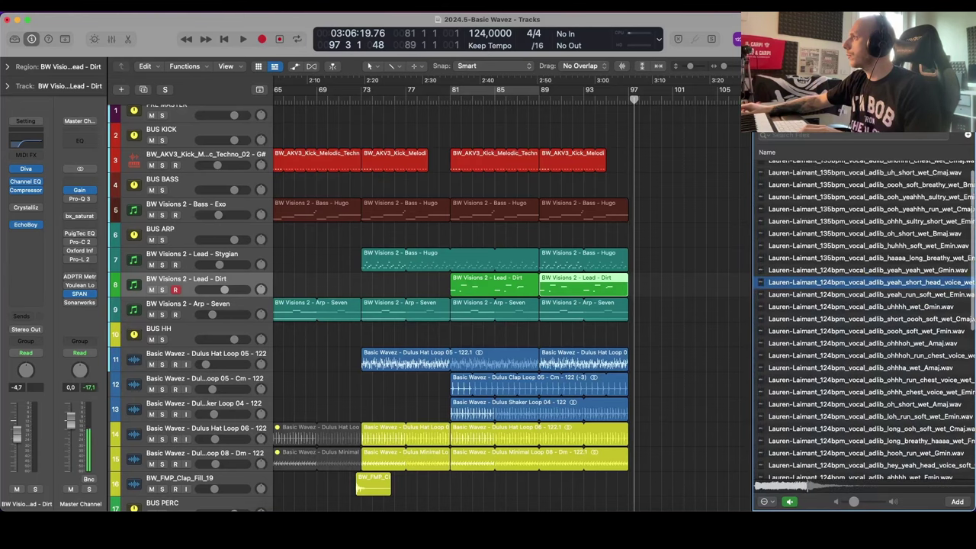
# Step: Leave the adlibs and open the Hooks folder inside the pack's WET vocals
pyautogui.click(764, 90)
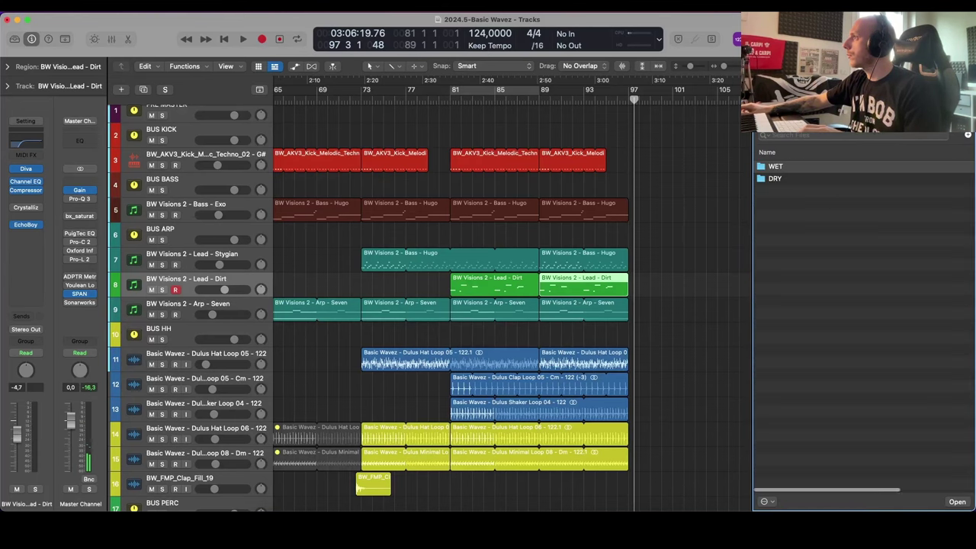
pyautogui.doubleClick(778, 168)
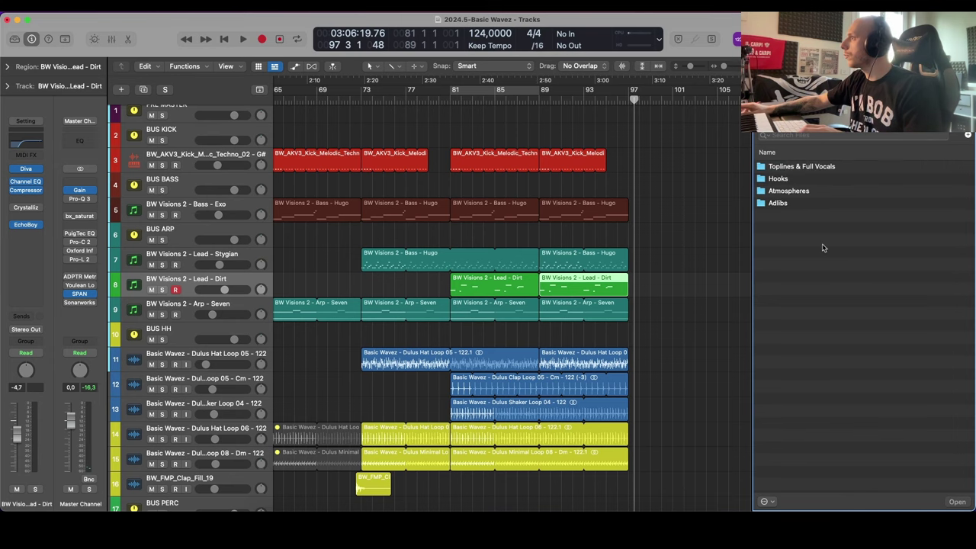
pyautogui.doubleClick(778, 178)
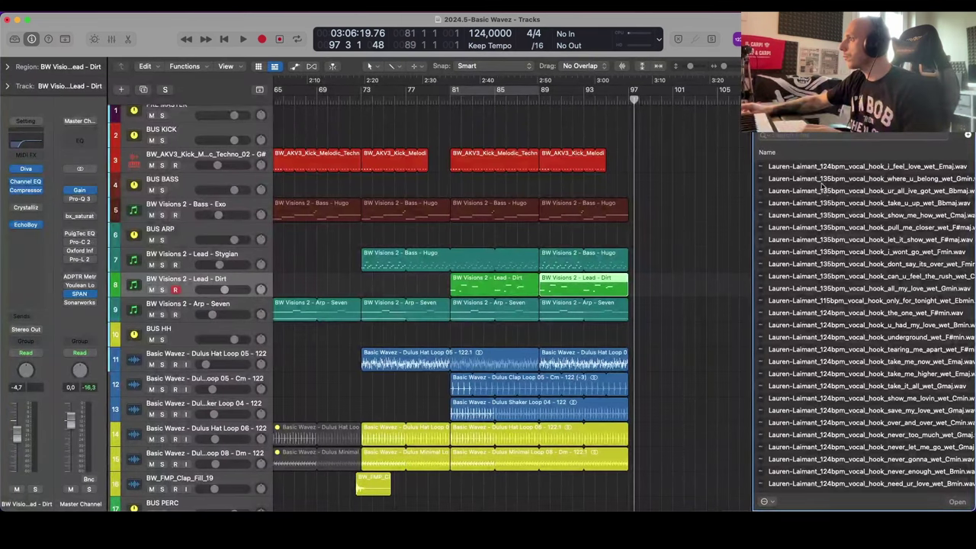
# Step: Audition the vocal hook samples take_me_now, underground, dont_say_its_over, i_wont_go and tearing_me_apart in the file browser
pyautogui.scroll(-3, 830, 389)
pyautogui.click(860, 305)
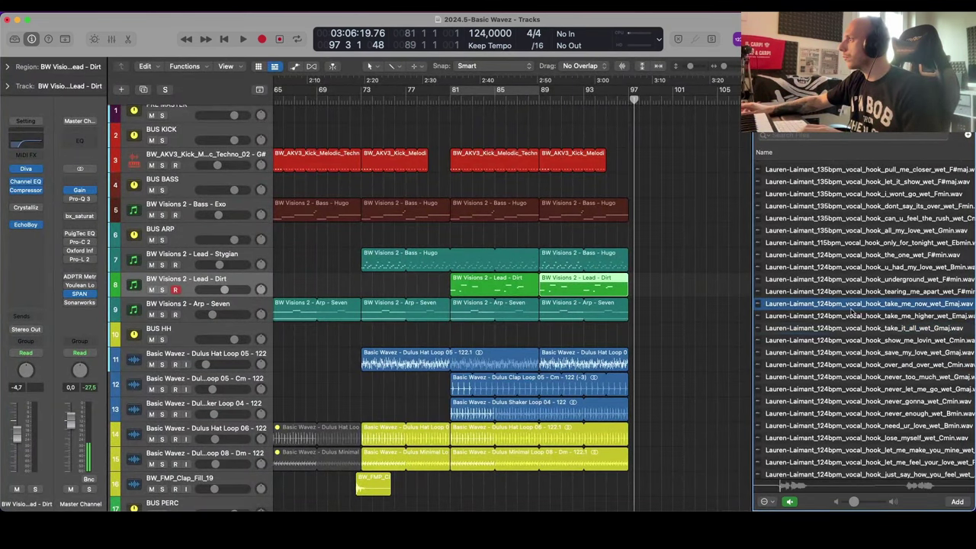
pyautogui.hscroll(2, 859, 311)
pyautogui.click(863, 278)
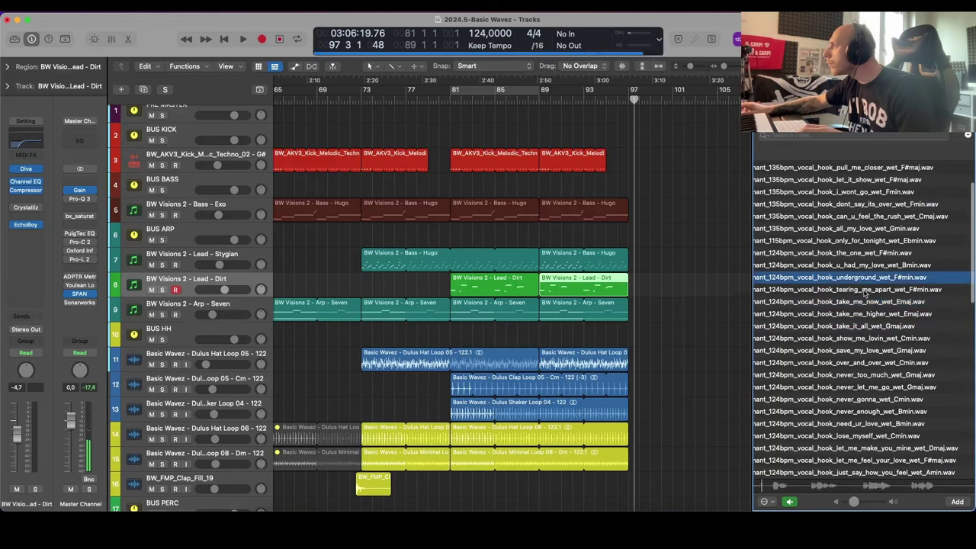
pyautogui.hscroll(-1, 867, 291)
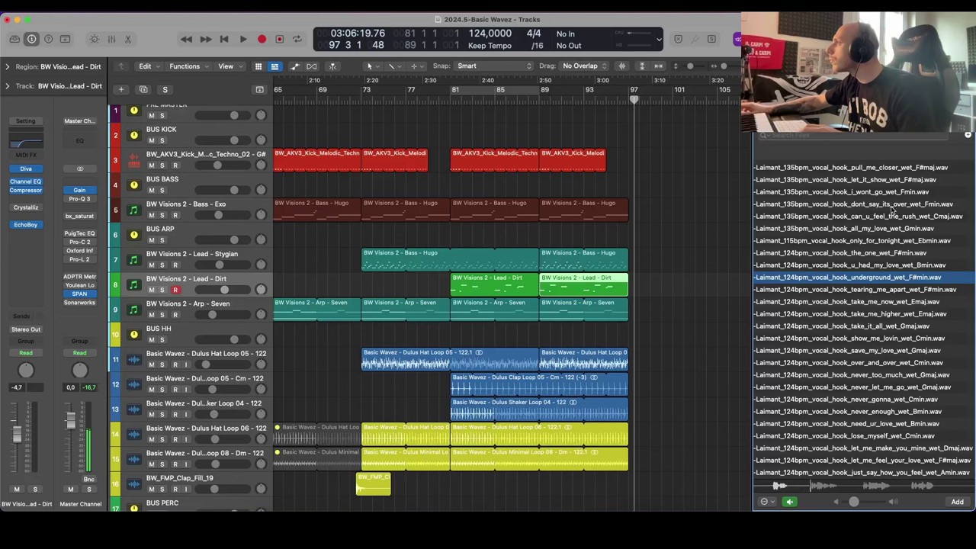
pyautogui.click(892, 206)
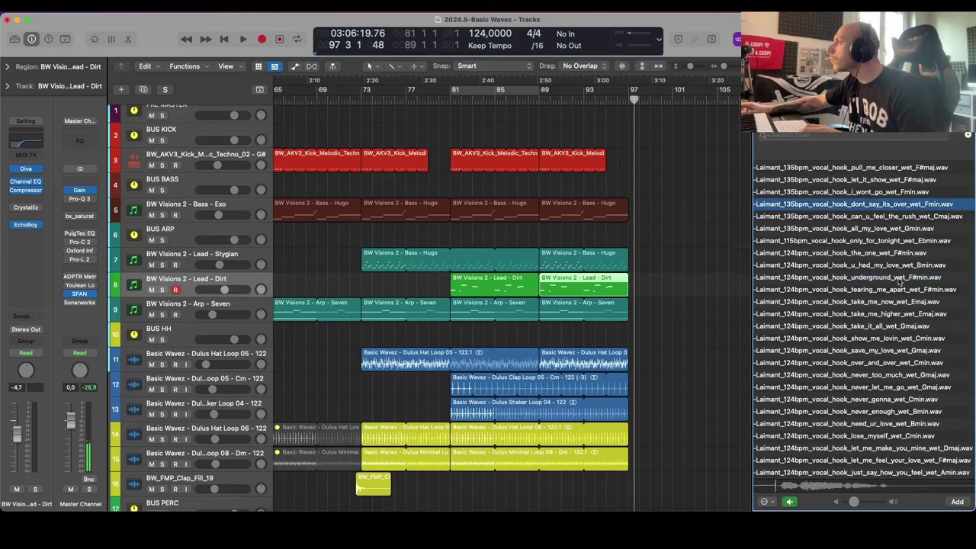
pyautogui.click(886, 195)
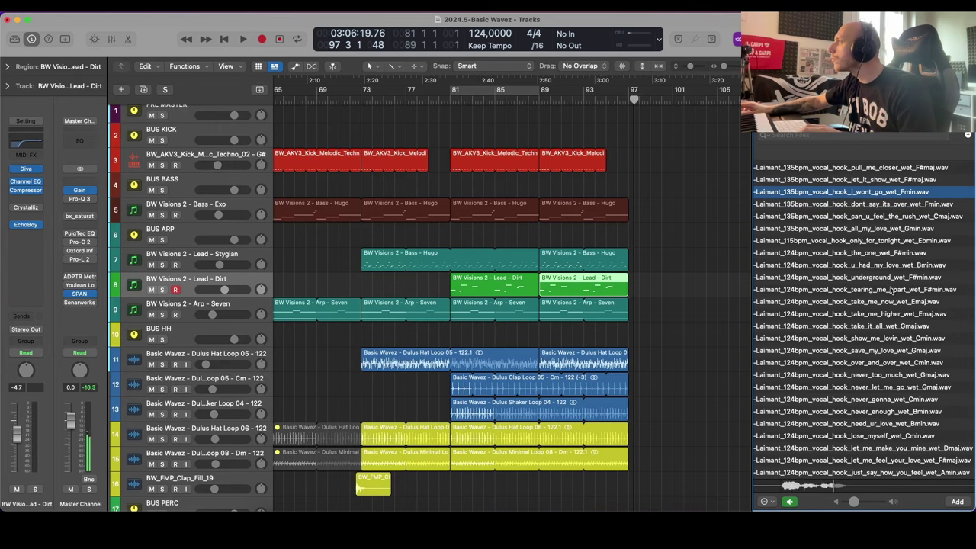
pyautogui.scroll(-3, 891, 290)
pyautogui.click(884, 257)
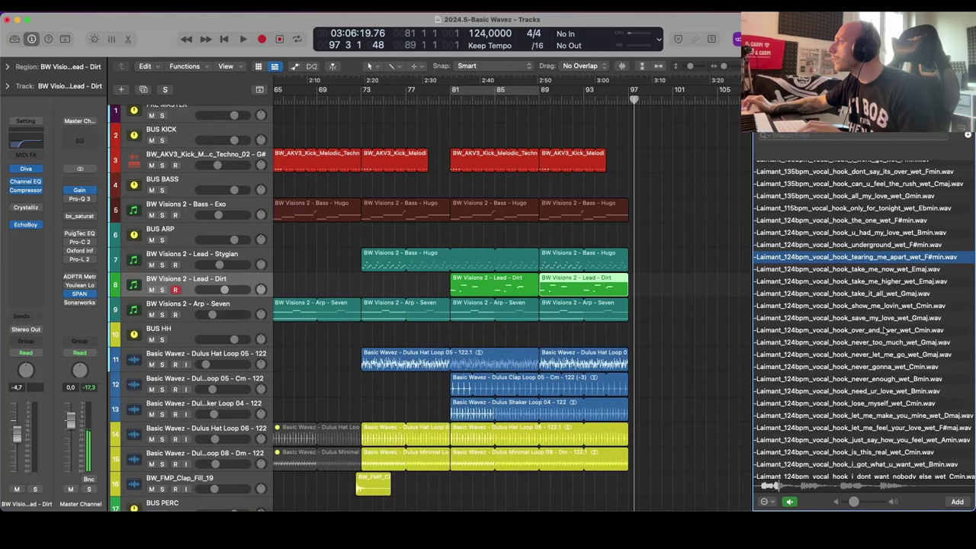
# Step: Place the 124 bpm vocal_hook_tearing_me_apart_wet_F#min sample at bar 81 on a new audio track and hide the file browser
pyautogui.hscroll(-3, 537, 284)
pyautogui.scroll(-2, 537, 283)
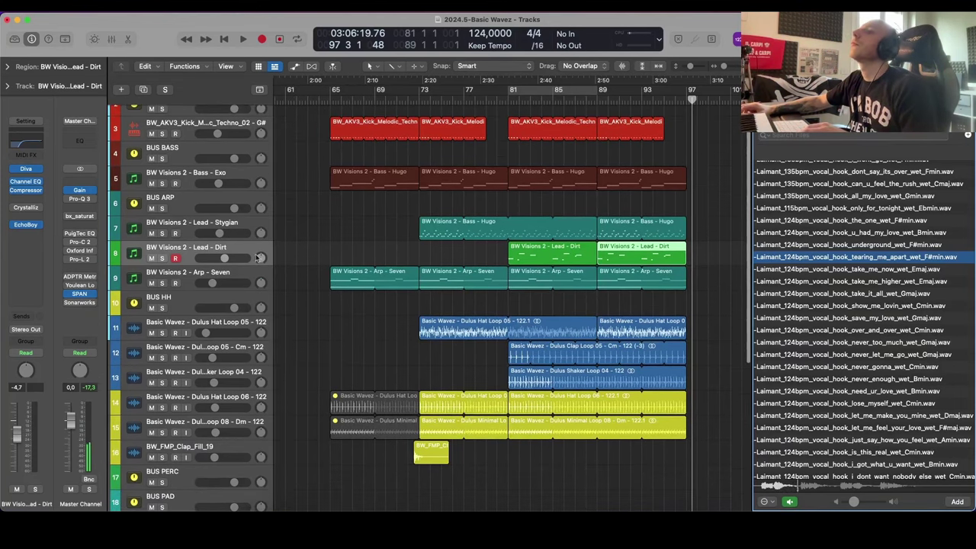
pyautogui.click(269, 252)
pyautogui.scroll(-5, 419, 274)
pyautogui.scroll(-3, 418, 275)
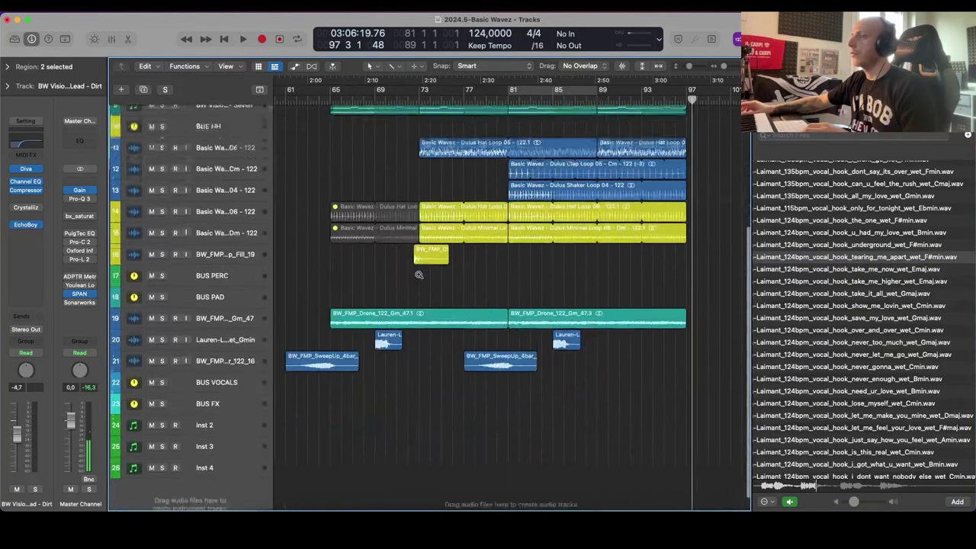
pyautogui.moveTo(872, 259); pyautogui.dragTo(540, 460)
pyautogui.scroll(2, 540, 460)
pyautogui.press('f')
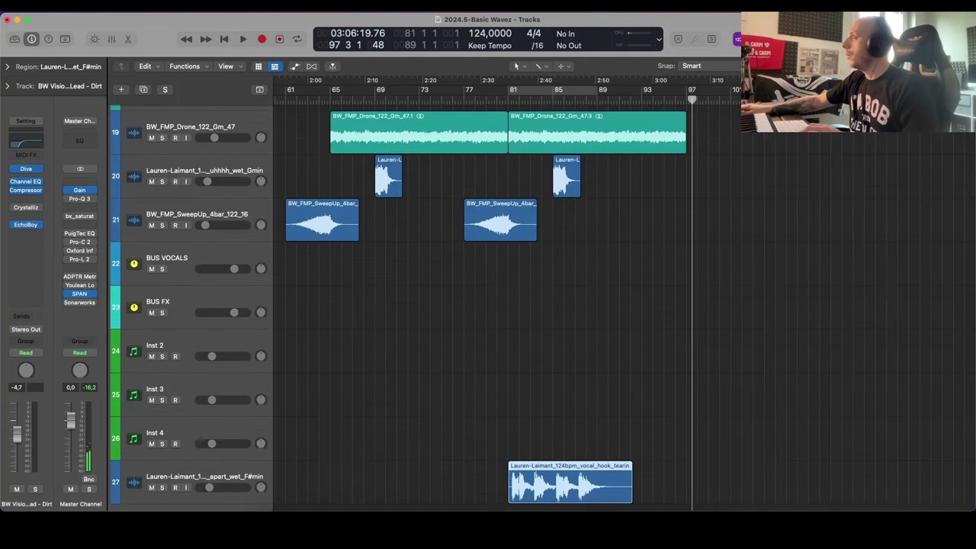
# Step: Enable the cycle over bars 81 to 89 and move the new vocal hook track directly below BUS PAD
pyautogui.scroll(-1, 680, 255)
pyautogui.scroll(-4, 679, 257)
pyautogui.scroll(3, 679, 257)
pyautogui.click(613, 92)
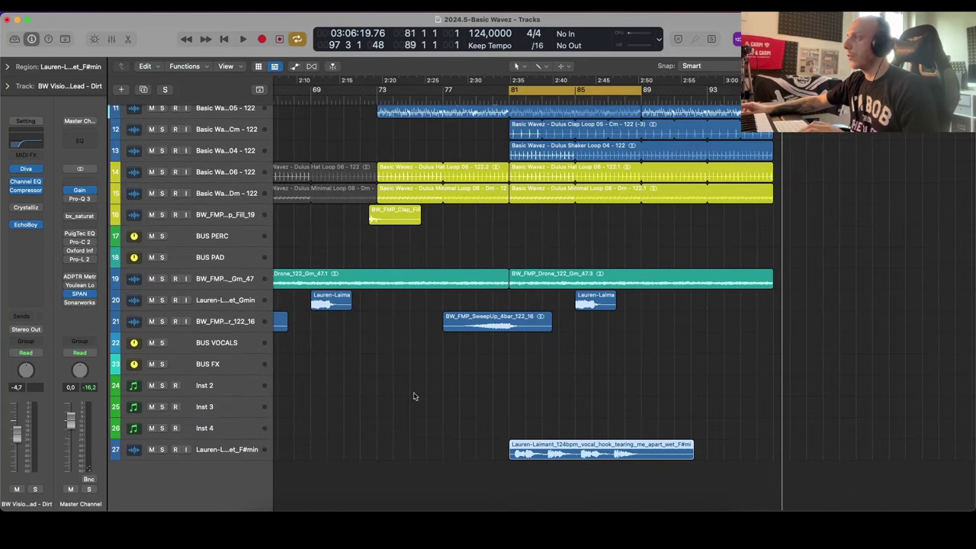
pyautogui.moveTo(203, 452); pyautogui.dragTo(203, 280)
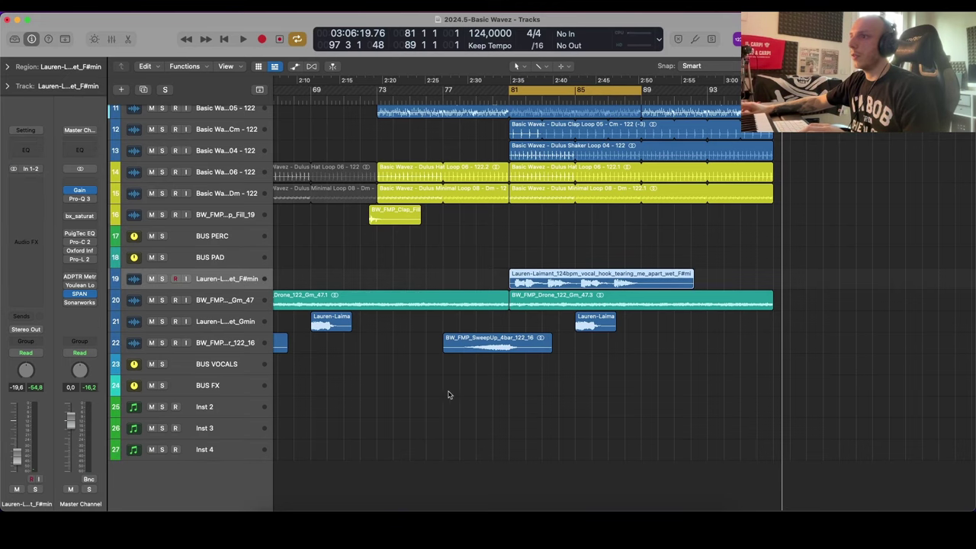
# Step: Solo the vocal hook and the BW_FMP_Drone_122_Gm_47 tracks and listen to them together in the loop
pyautogui.press('super+Down')
pyautogui.press('super+Up')
pyautogui.press('super+Up')
pyautogui.press('super+Up')
pyautogui.press('s')
pyautogui.press('space')
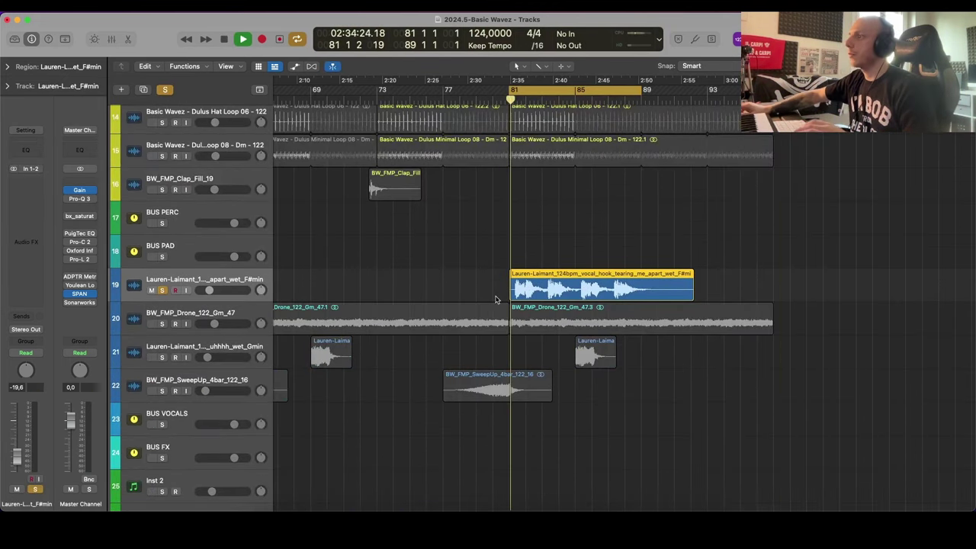
pyautogui.click(162, 353)
pyautogui.press('super+Down')
pyautogui.press('super+Down')
pyautogui.press('super+Down')
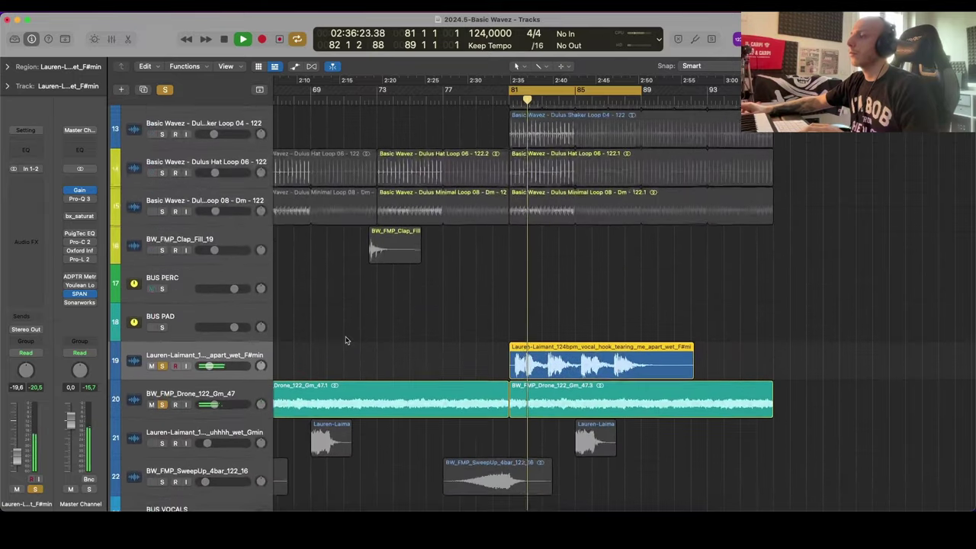
pyautogui.press('space')
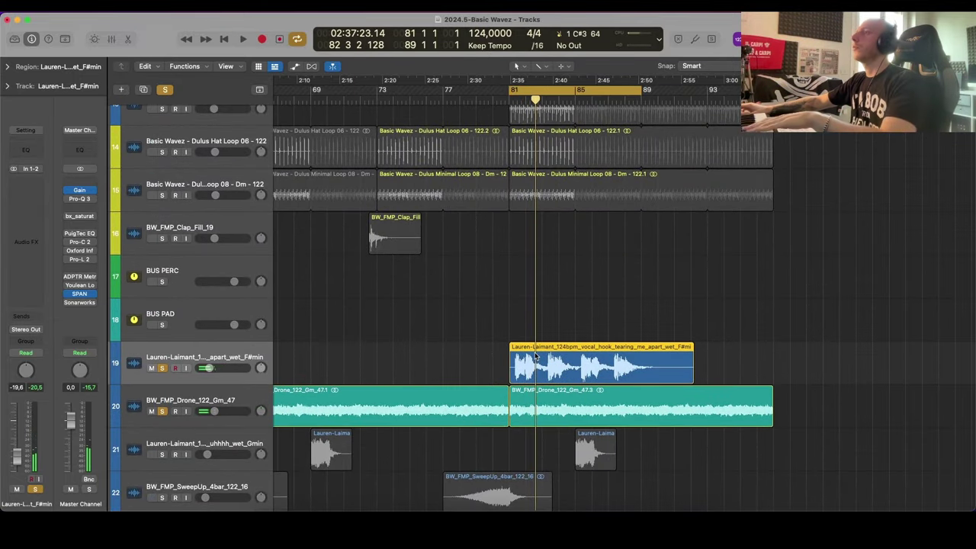
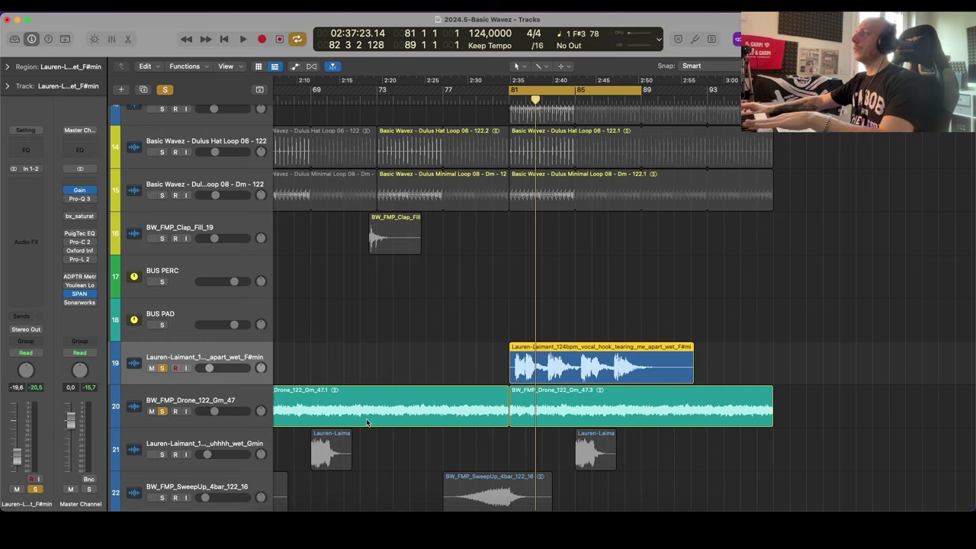
# Step: Set the vocal hook region's transposition to -7 and listen to it against the drone
pyautogui.click(7, 67)
pyautogui.doubleClick(77, 122)
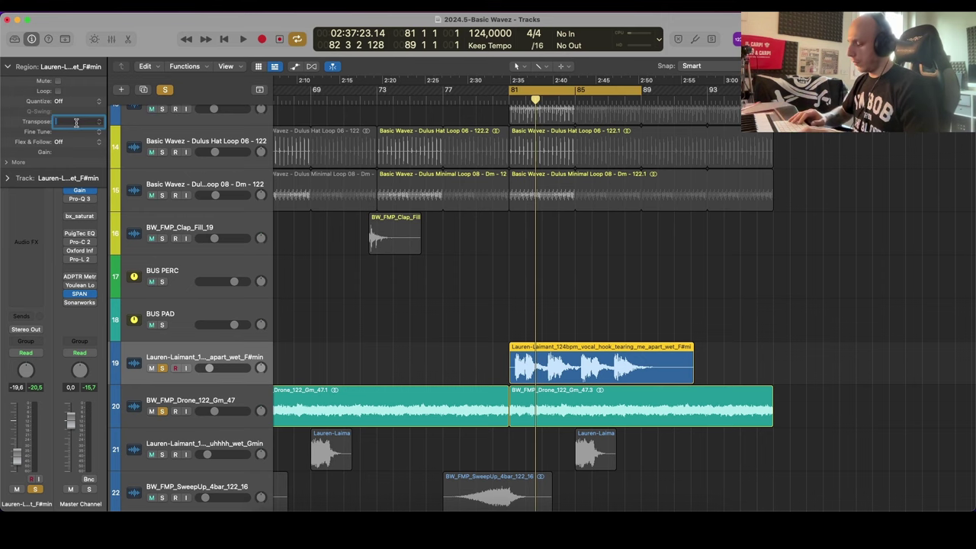
pyautogui.press('Return')
pyautogui.click(618, 294)
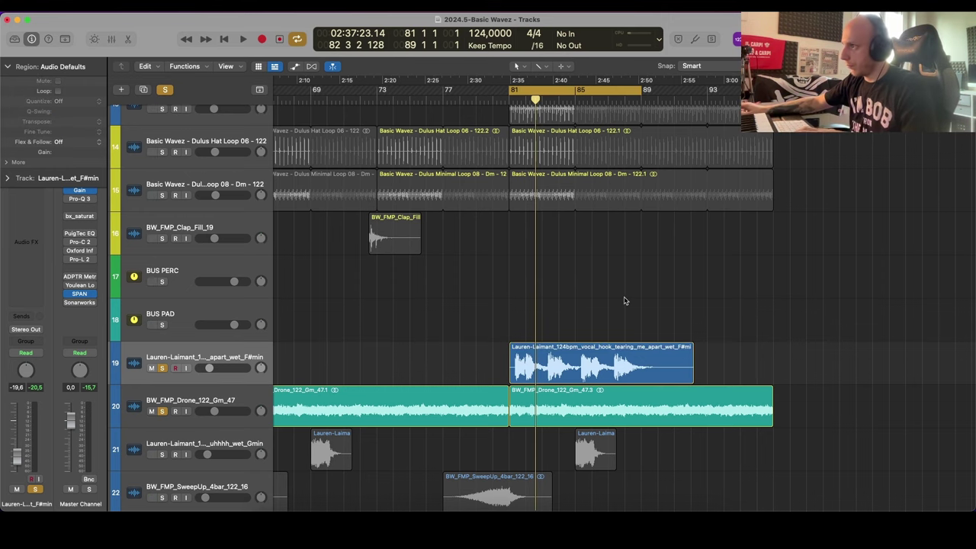
pyautogui.press('space')
pyautogui.press('super+Right')
pyautogui.press('super+Right')
pyautogui.press('super+Down')
pyautogui.press('super+Down')
pyautogui.press('super+Up')
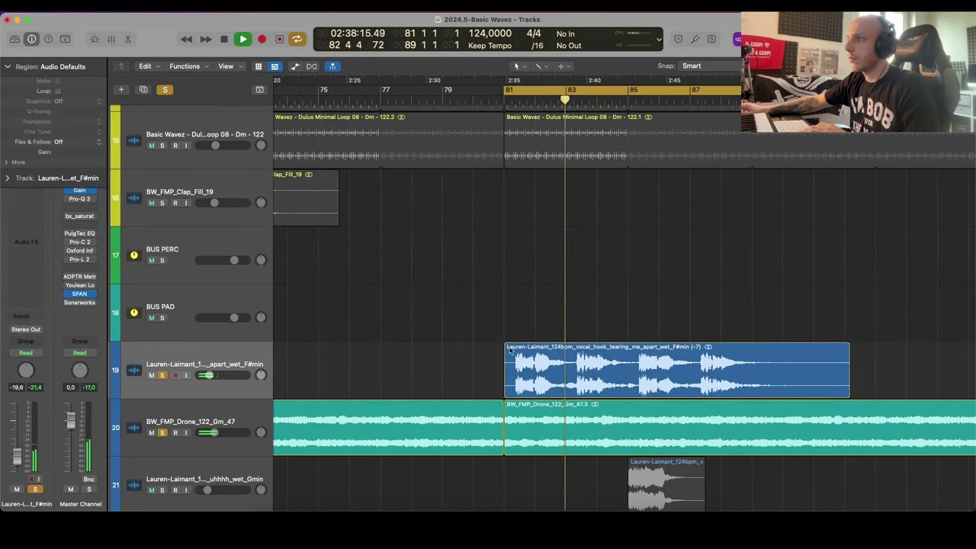
# Step: Try the vocal hook region with transpositions of -2 and -3 against the drone
pyautogui.click(585, 364)
pyautogui.press('space')
pyautogui.hotkey('shift', 'space')
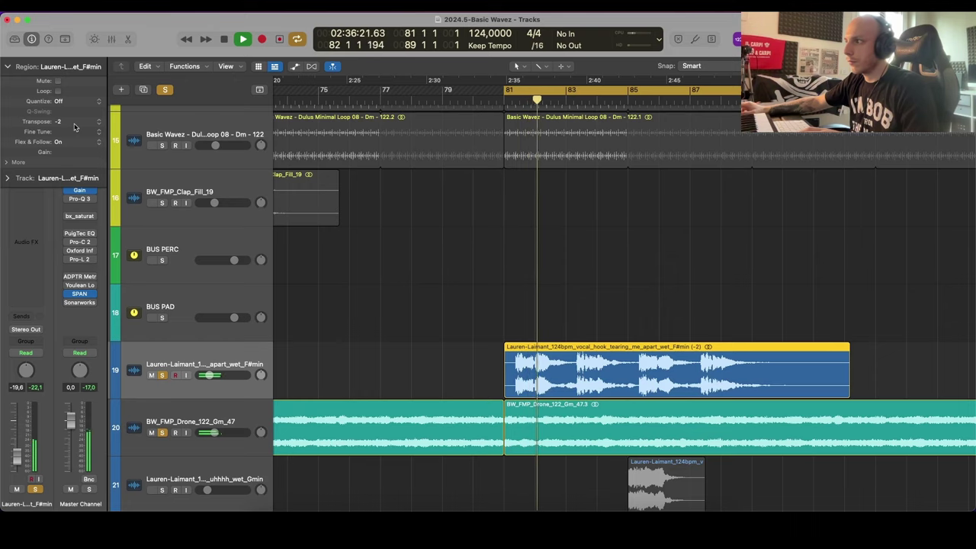
pyautogui.press('space')
pyautogui.moveTo(74, 124); pyautogui.dragTo(75, 126)
pyautogui.hotkey('shift', 'space')
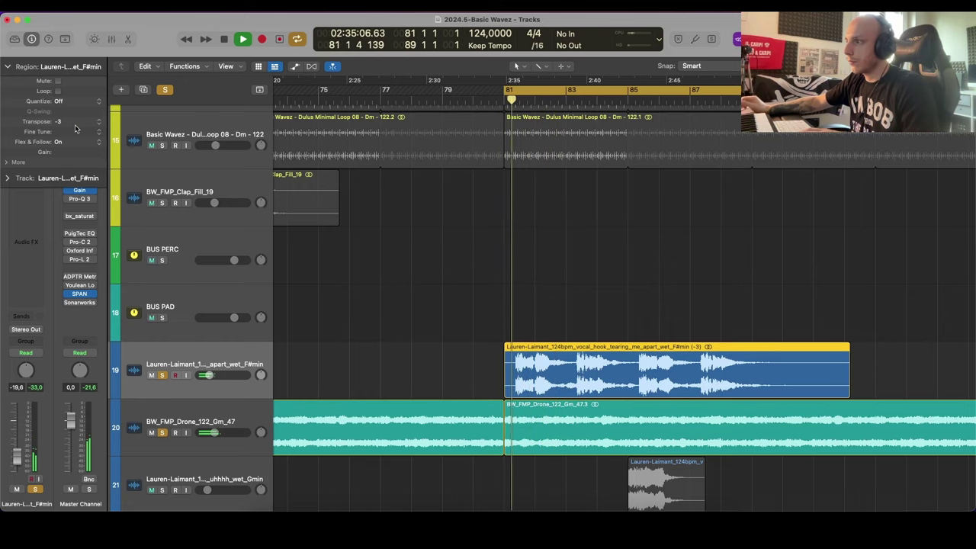
# Step: Try a transposition of -5 on the vocal hook with Lead - Dirt and Arp - Seven temporarily soloed alongside it
pyautogui.scroll(5, 239, 193)
pyautogui.scroll(2, 239, 192)
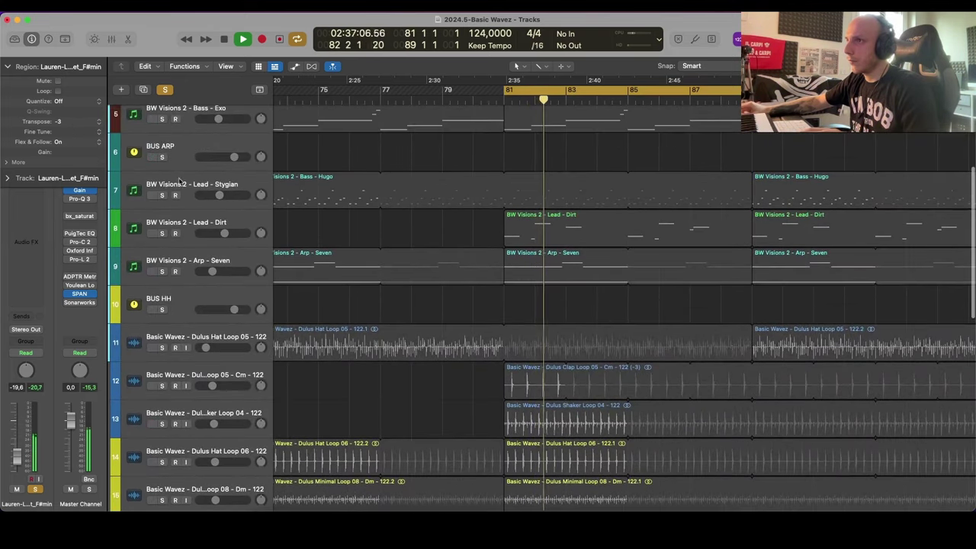
pyautogui.scroll(-10, 442, 288)
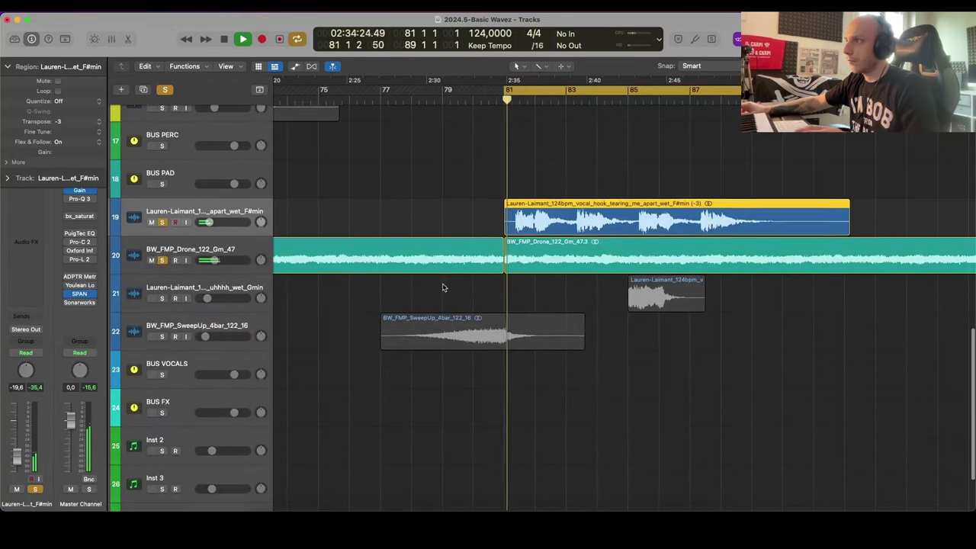
pyautogui.scroll(10, 429, 283)
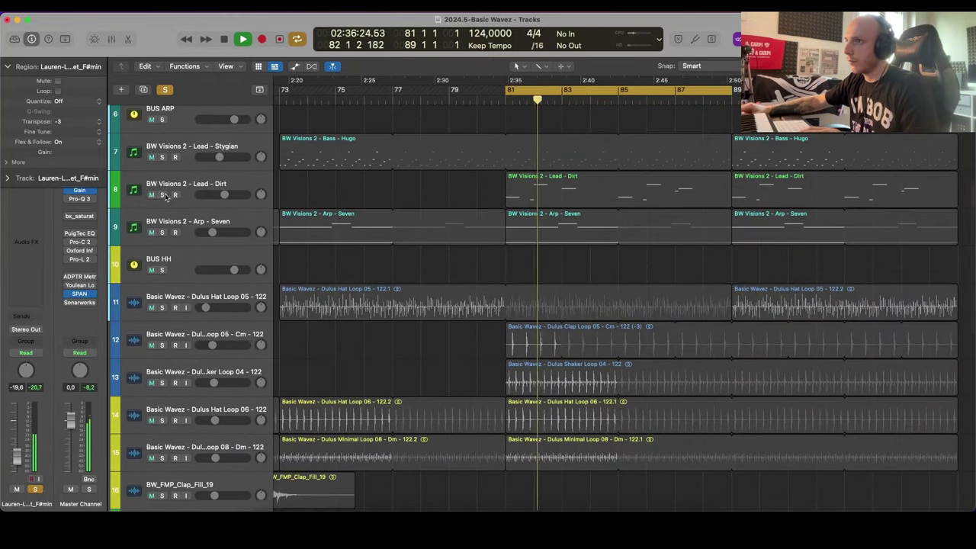
pyautogui.moveTo(163, 195); pyautogui.dragTo(163, 231)
pyautogui.press('space')
pyautogui.press('space')
pyautogui.moveTo(76, 124); pyautogui.dragTo(76, 129)
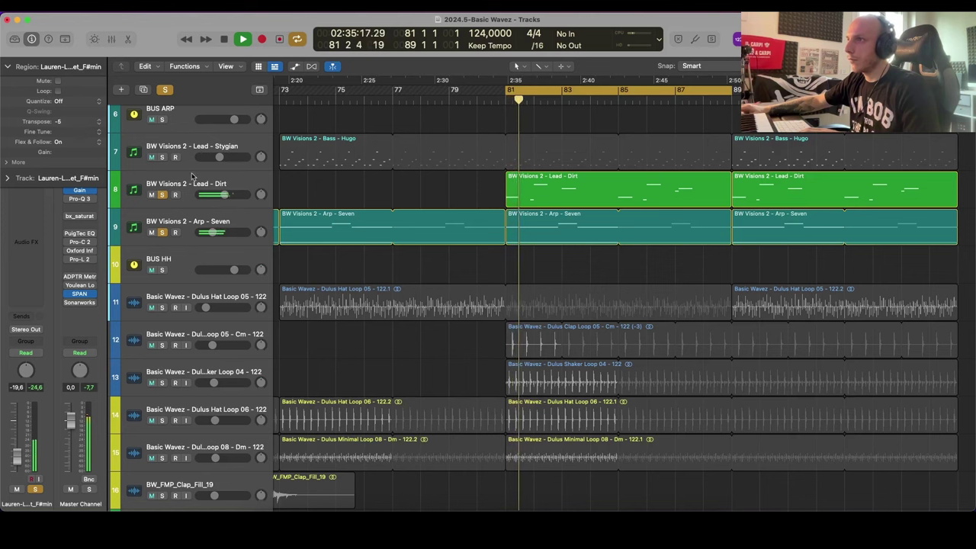
pyautogui.moveTo(162, 194); pyautogui.dragTo(162, 232)
pyautogui.scroll(-9, 279, 282)
pyautogui.scroll(-4, 279, 282)
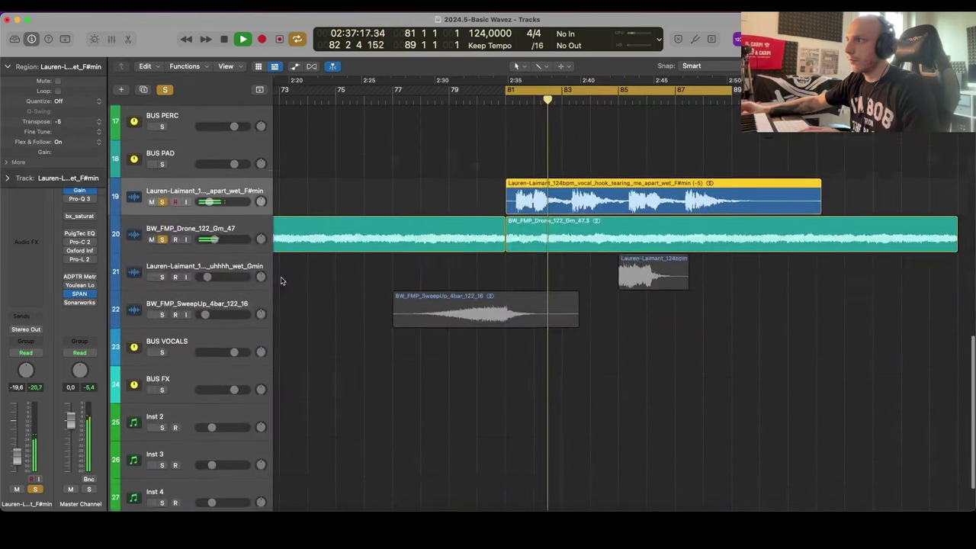
pyautogui.scroll(3, 280, 280)
# Step: Set the vocal hook region's transposition to -4 and play it back with the drone
pyautogui.press('space')
pyautogui.press('space')
pyautogui.moveTo(75, 126); pyautogui.dragTo(75, 123)
pyautogui.press('space')
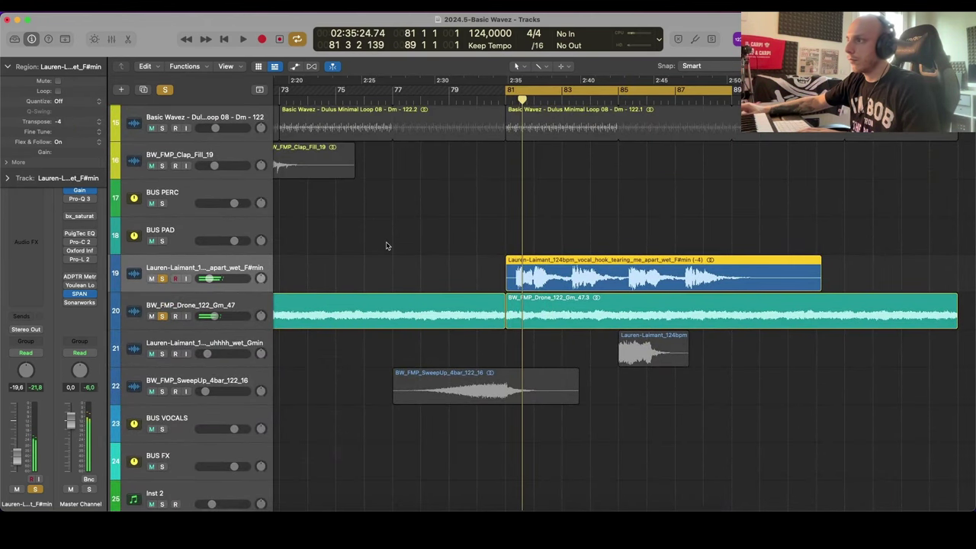
pyautogui.press('space')
pyautogui.press('super+Down')
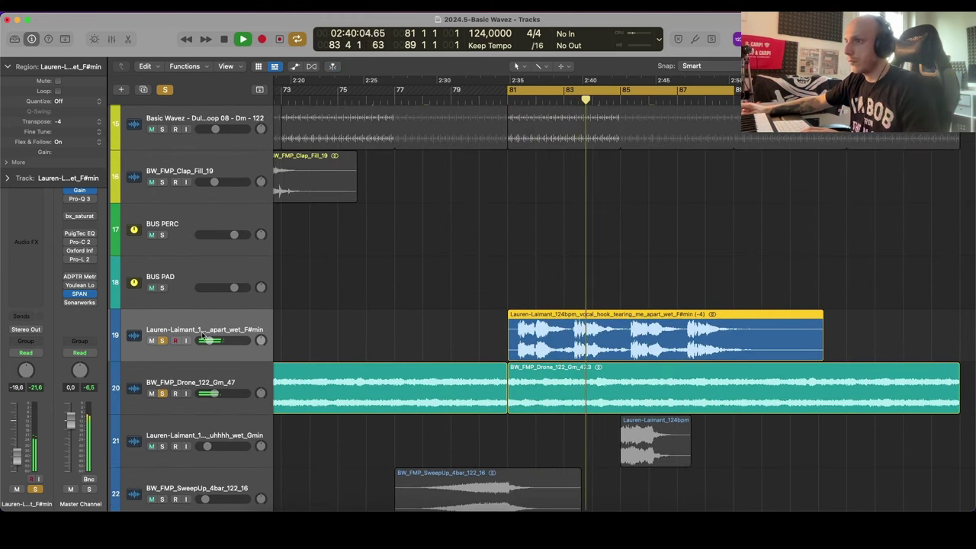
# Step: Raise the vocal hook track's volume to -10.8 dB and collapse the region settings
pyautogui.moveTo(207, 341)
pyautogui.mouseDown()
pyautogui.moveTo(221, 341)
pyautogui.moveTo(213, 340)
pyautogui.mouseUp()
pyautogui.click(8, 67)
pyautogui.scroll(-3, 38, 92)
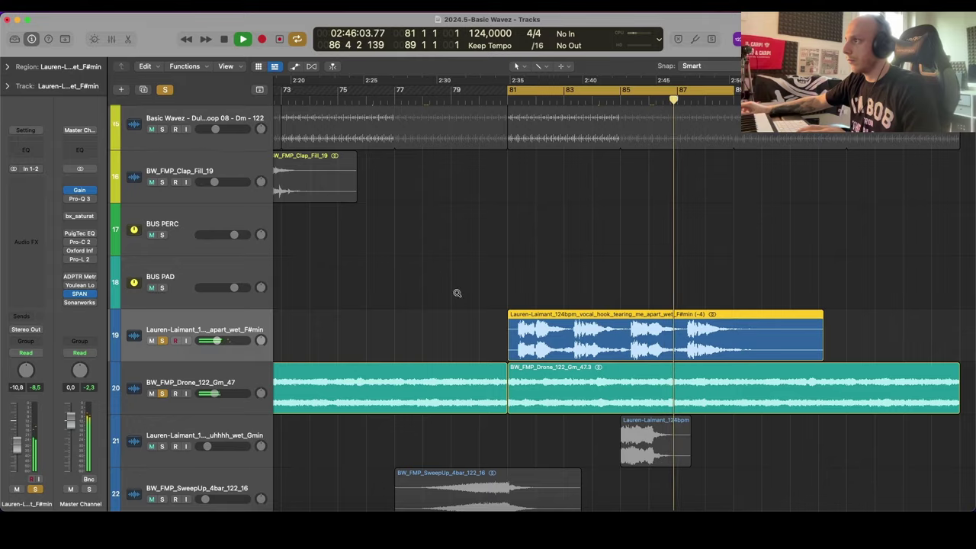
# Step: Stop playback, clear all track solos and turn off the cycle
pyautogui.press('super+Up')
pyautogui.scroll(1, 457, 298)
pyautogui.press('space')
pyautogui.press('ctrl+alt+super+s')
pyautogui.press('c')
pyautogui.press('super+Up')
pyautogui.press('super+Up')
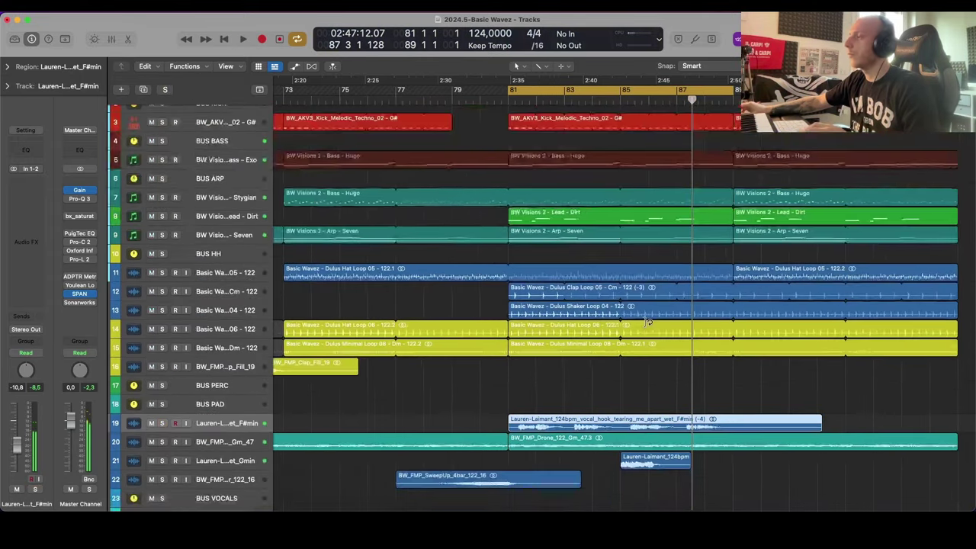
# Step: Move the tearing_me_apart vocal hook region on its track so that it starts at about bar 84
pyautogui.press('super+Left')
pyautogui.press('super+Left')
pyautogui.hscroll(1, 645, 324)
pyautogui.press('super+Down')
pyautogui.press('super+Down')
pyautogui.press('super+Down')
pyautogui.scroll(-5, 647, 326)
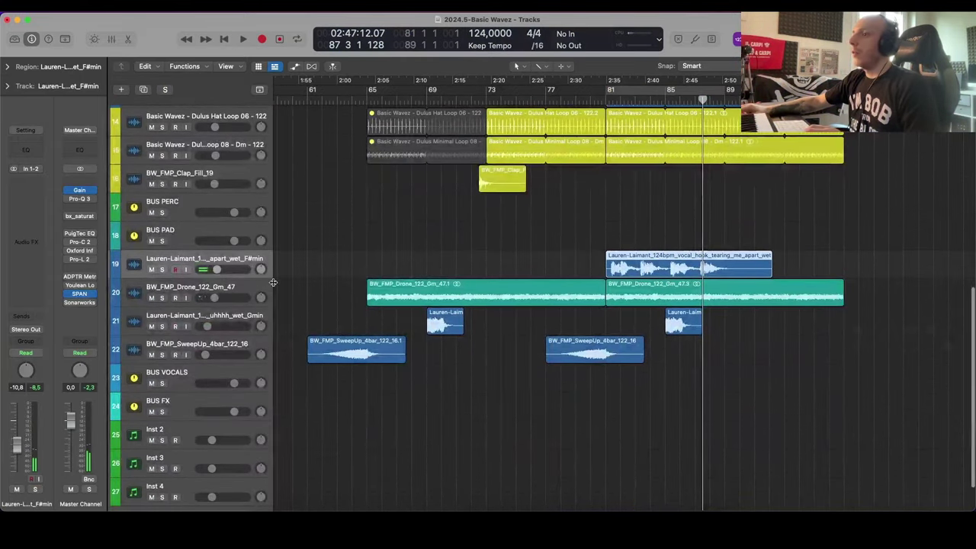
pyautogui.press('super+Up')
pyautogui.press('super+Up')
pyautogui.scroll(5, 430, 297)
pyautogui.press('super+Left')
pyautogui.press('super+Left')
pyautogui.scroll(-3, 447, 312)
pyautogui.hscroll(3, 447, 312)
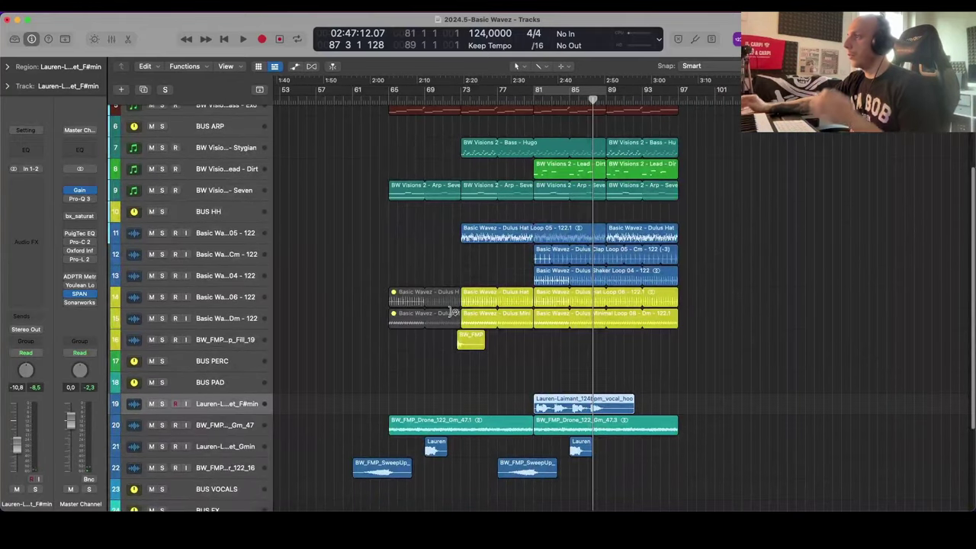
pyautogui.press('super+Right')
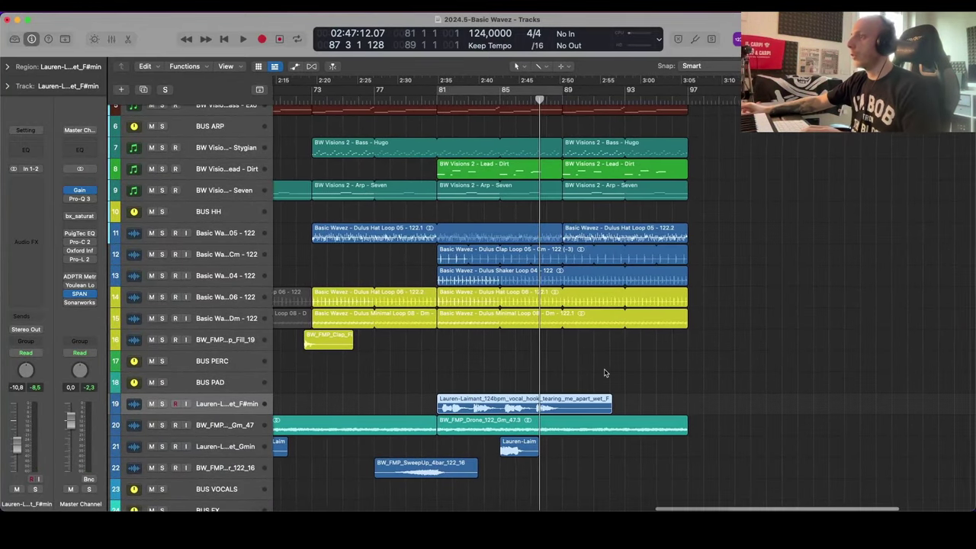
pyautogui.moveTo(502, 410); pyautogui.dragTo(546, 402)
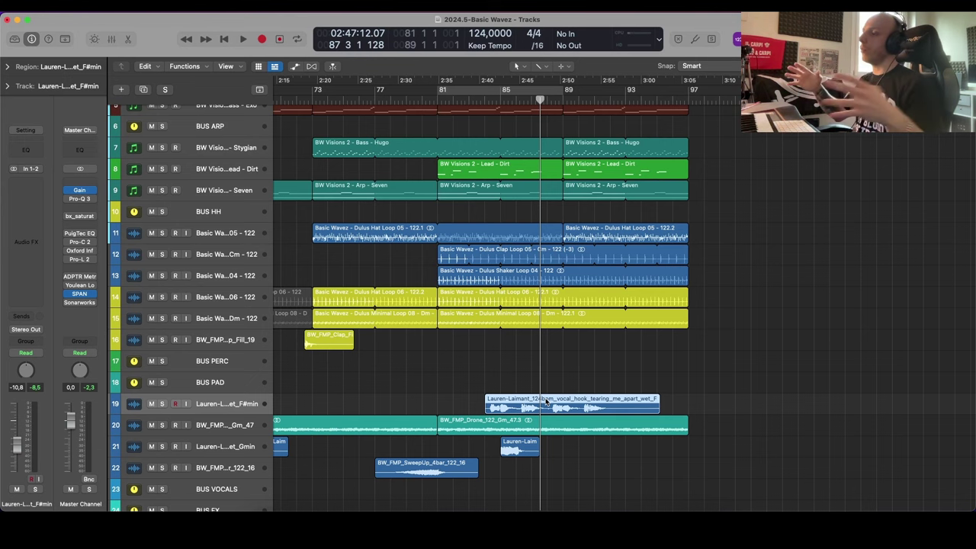
pyautogui.press('super+Down')
pyautogui.press('super+Down')
pyautogui.press('super+Down')
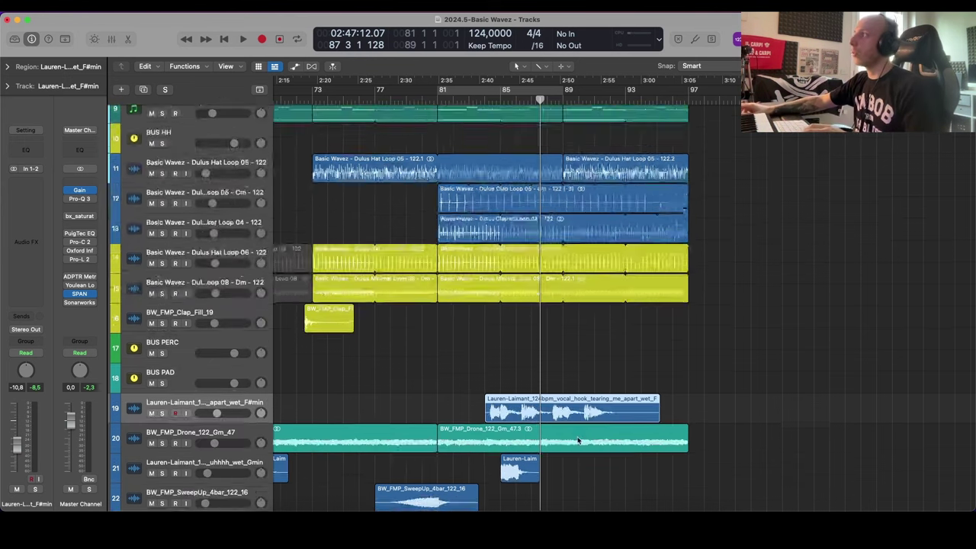
pyautogui.press('super+Left')
pyautogui.press('super+Left')
pyautogui.press('super+Up')
pyautogui.press('super+Up')
pyautogui.hscroll(-1, 582, 441)
pyautogui.scroll(-3, 582, 441)
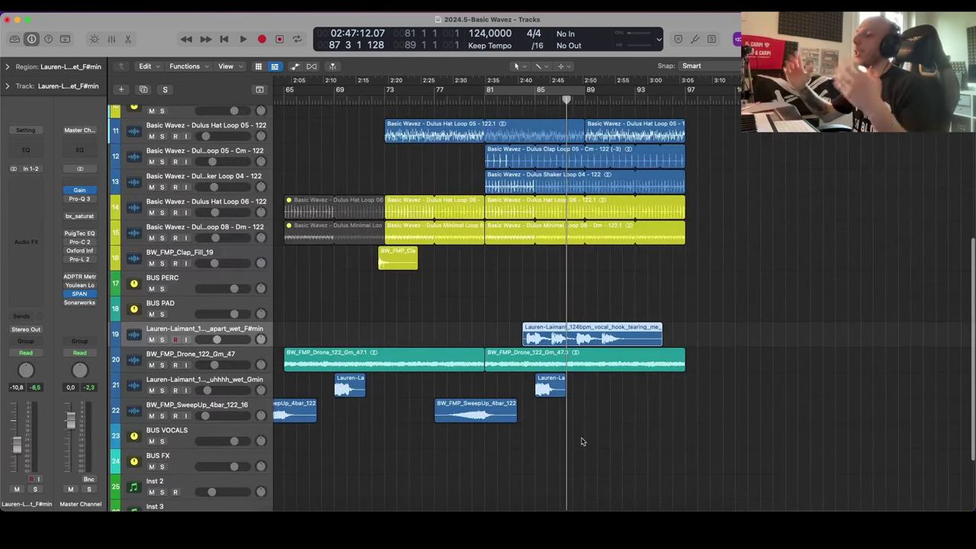
# Step: Review the arrangement around the tearing_me_apart vocal hook, from the lead and arp tracks down to the effects buses
pyautogui.press('super+Up')
pyautogui.scroll(4, 582, 440)
pyautogui.press('super+Left')
pyautogui.scroll(-5, 582, 441)
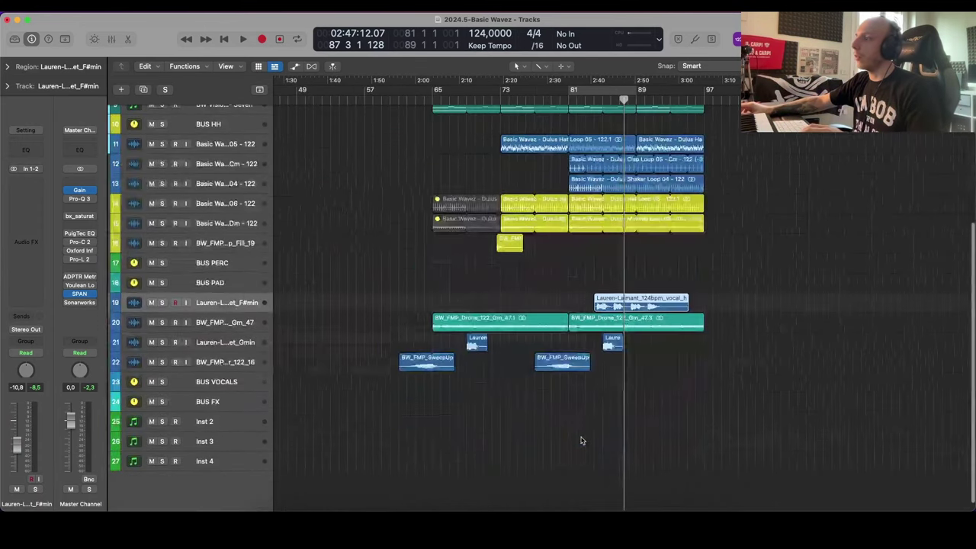
pyautogui.scroll(-3, 581, 441)
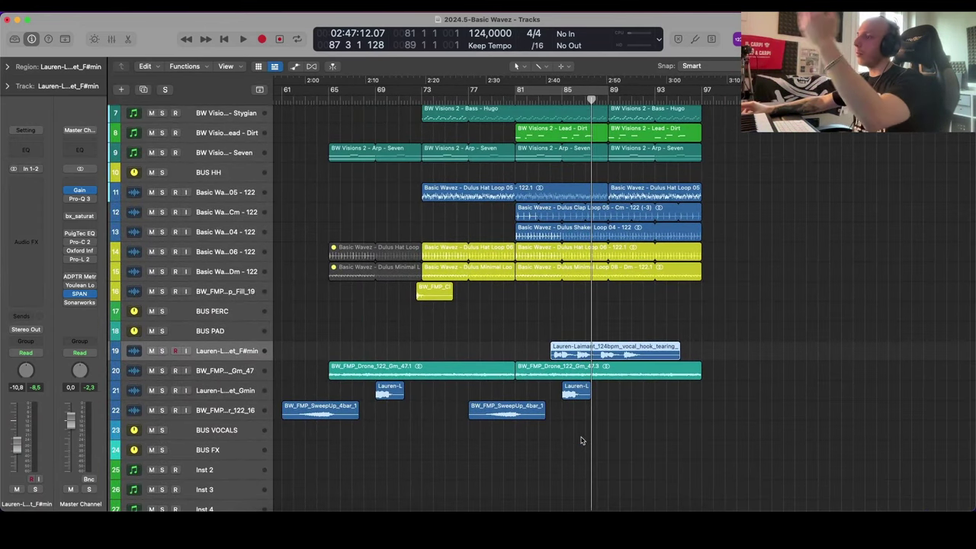
pyautogui.press('super+Down')
pyautogui.press('super+Down')
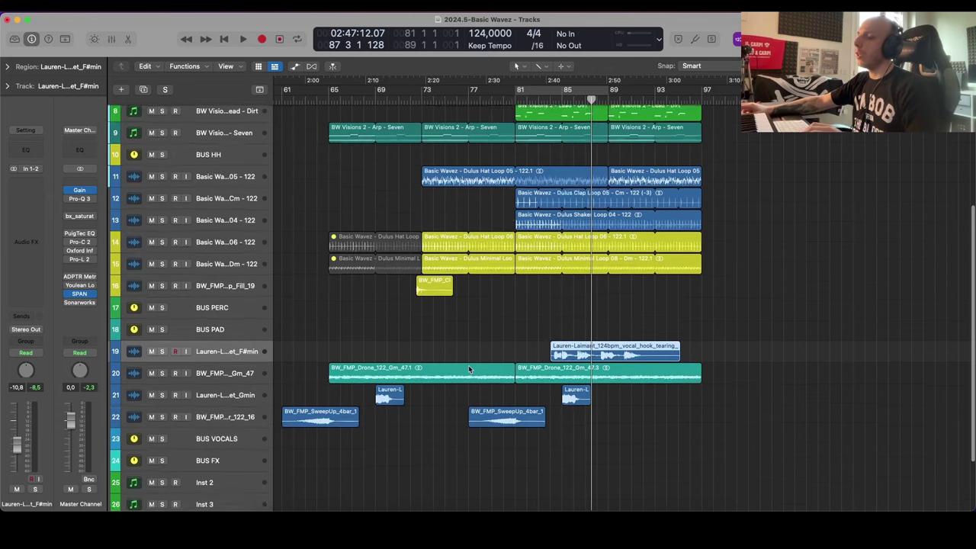
pyautogui.scroll(3, 545, 356)
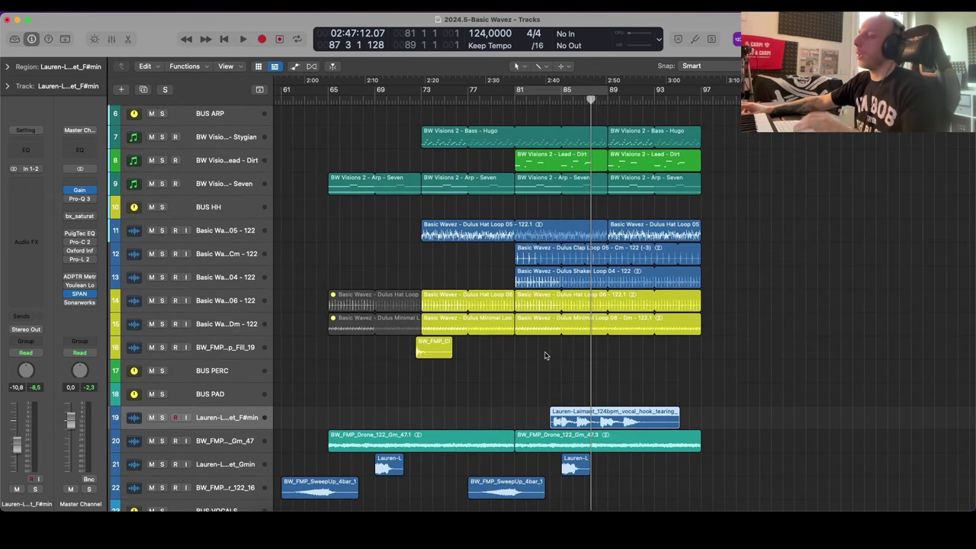
pyautogui.scroll(3, 545, 356)
pyautogui.scroll(-3, 545, 355)
pyautogui.scroll(5, 546, 355)
pyautogui.scroll(-8, 548, 353)
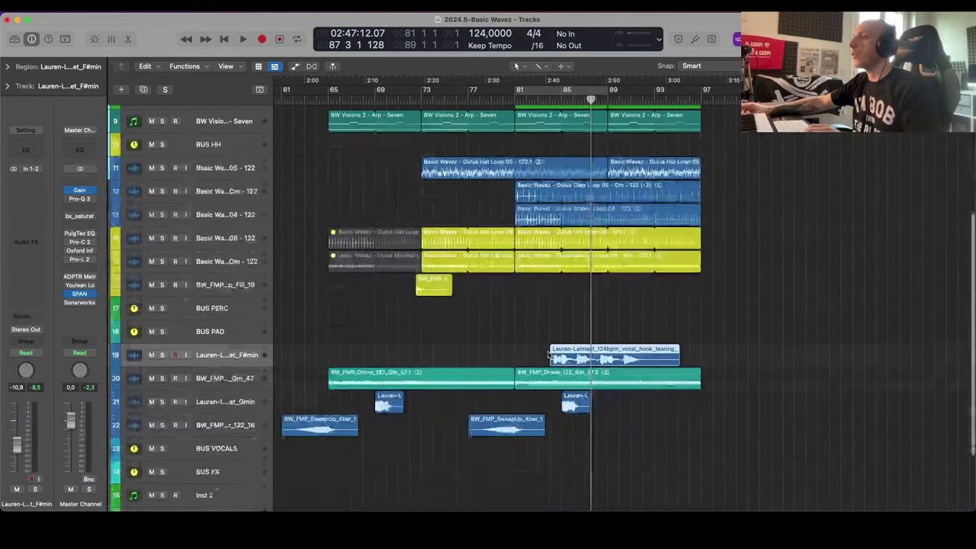
pyautogui.scroll(7, 609, 316)
pyautogui.scroll(-8, 691, 146)
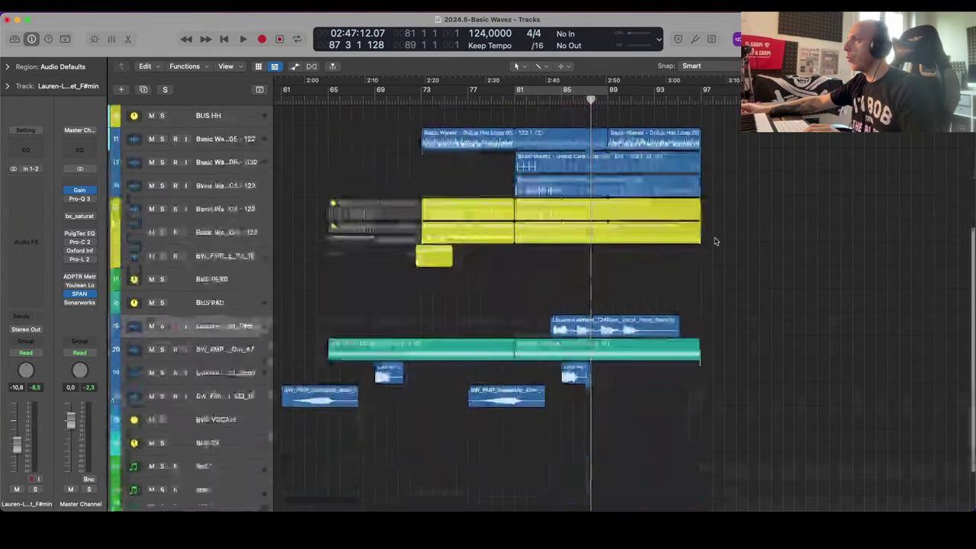
pyautogui.scroll(4, 503, 106)
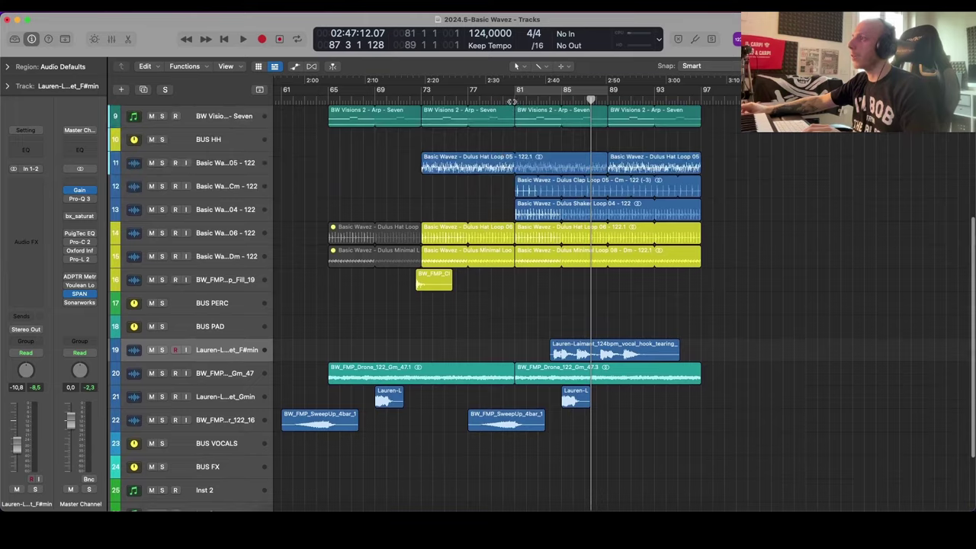
# Step: Play the arrangement from bar 81 and listen to how the vocal hook enters over the other tracks
pyautogui.press('super+Right')
pyautogui.scroll(-2, 630, 267)
pyautogui.hscroll(2, 616, 270)
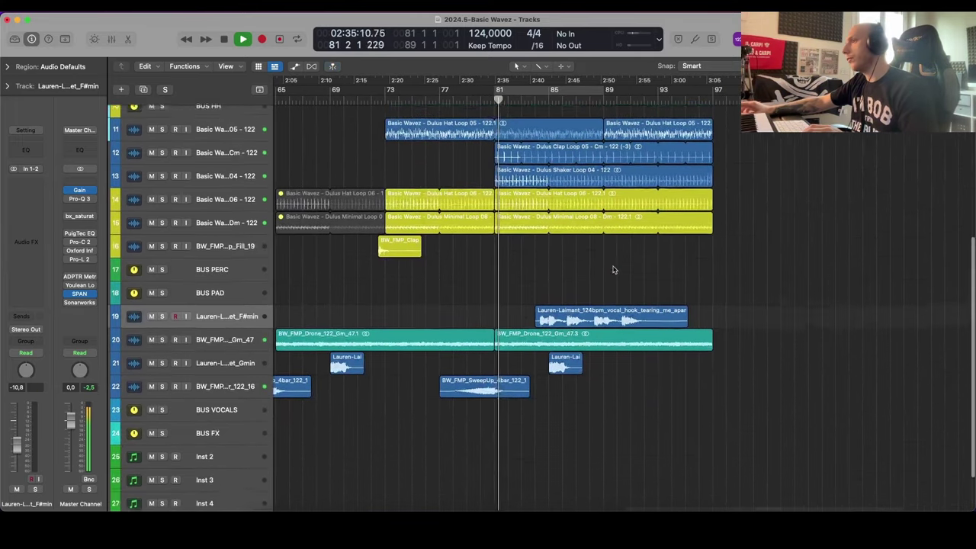
pyautogui.press('super+Down')
pyautogui.press('super+Down')
pyautogui.press('super+Right')
pyautogui.press('super+Up')
pyautogui.scroll(3, 613, 267)
pyautogui.hscroll(2, 603, 265)
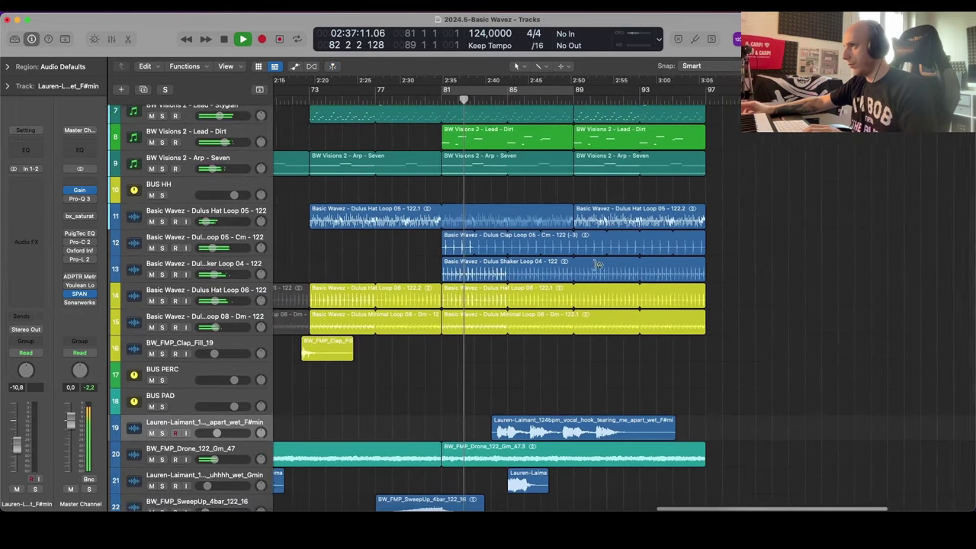
pyautogui.scroll(-2, 572, 305)
pyautogui.press('super+Right')
pyautogui.press('super+Down')
pyautogui.press('super+Down')
pyautogui.hscroll(1, 543, 353)
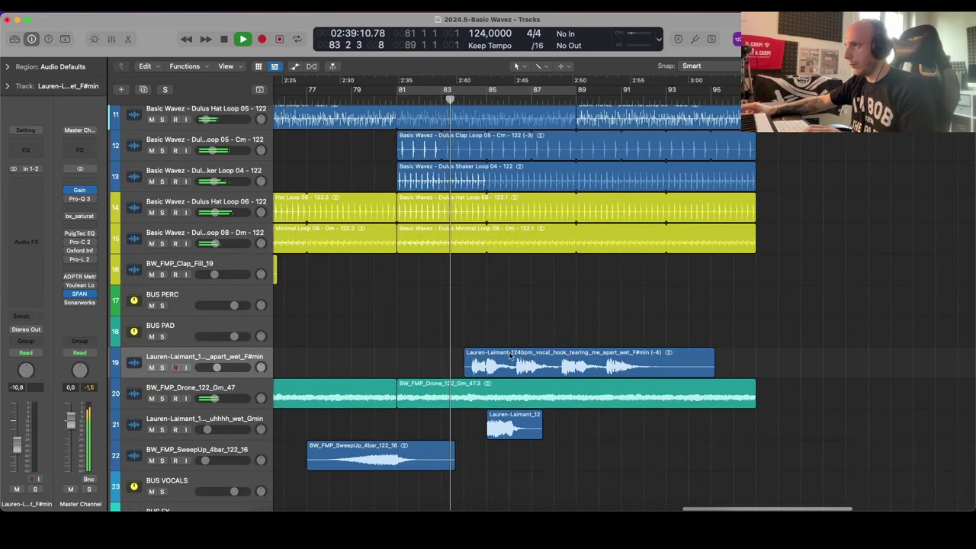
pyautogui.press('super+Right')
pyautogui.press('super+Right')
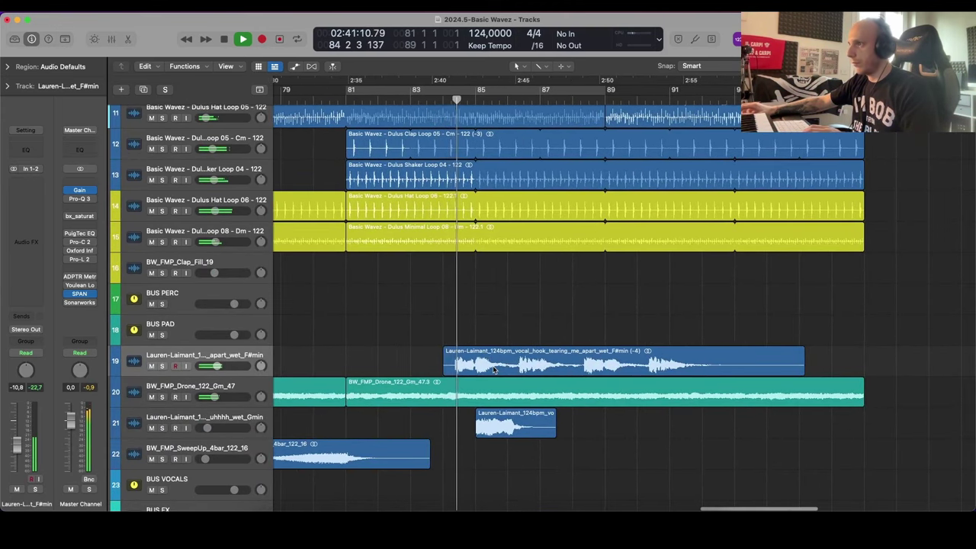
# Step: Stop playback and split the vocal hook region just before its second phrase, at about bar 86 beat 2
pyautogui.press('super+Up')
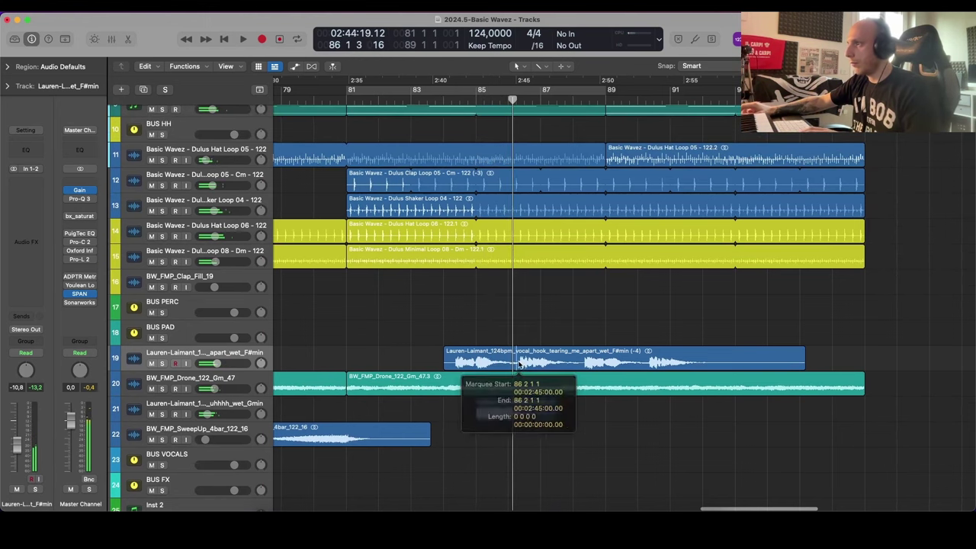
pyautogui.click(518, 365)
pyautogui.press('super+Right')
pyautogui.click(516, 365)
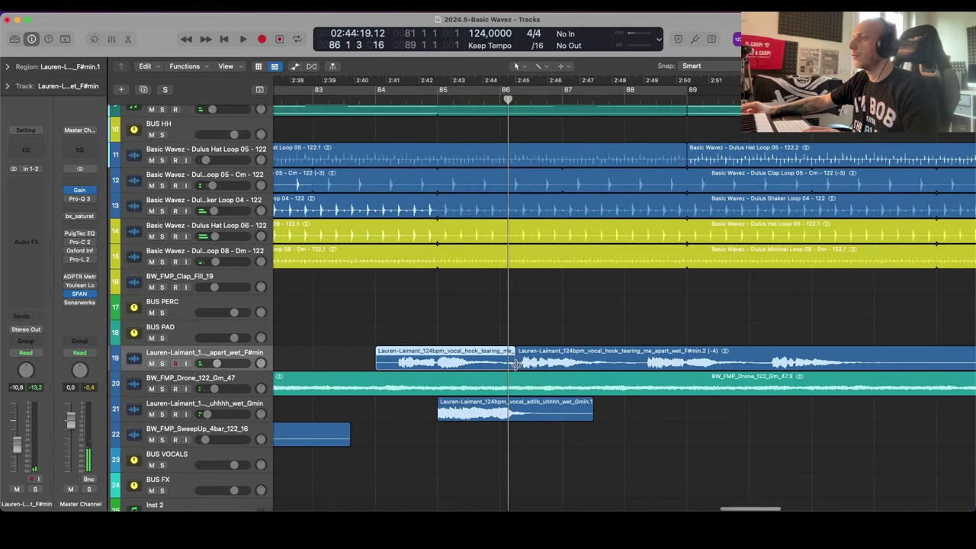
pyautogui.moveTo(522, 367); pyautogui.dragTo(522, 368)
pyautogui.scroll(-5, 560, 331)
pyautogui.scroll(5, 555, 331)
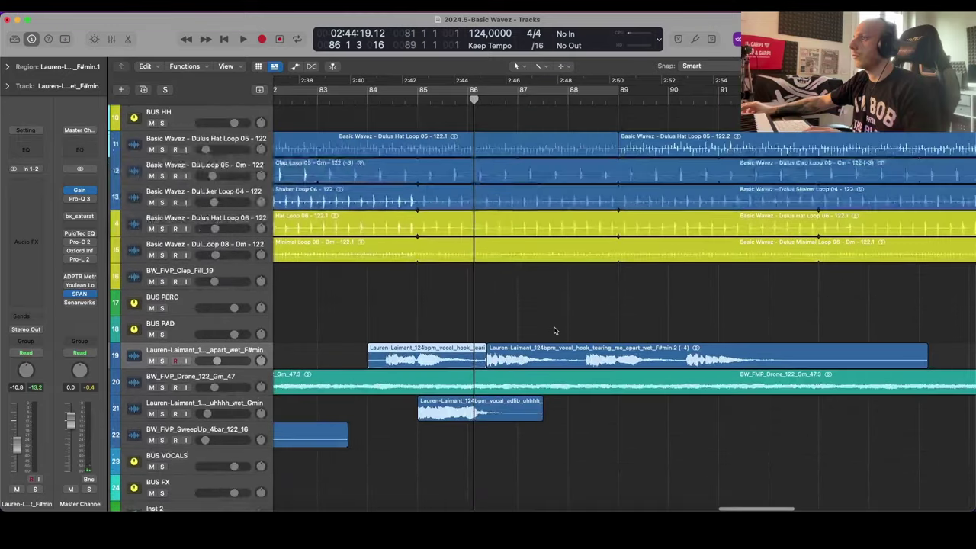
# Step: Move the second part of the split vocal hook so that it starts at about bar 88, and play both parts
pyautogui.scroll(3, 551, 331)
pyautogui.scroll(-2, 549, 331)
pyautogui.moveTo(503, 404); pyautogui.dragTo(586, 404)
pyautogui.press('space')
pyautogui.press('super+Left')
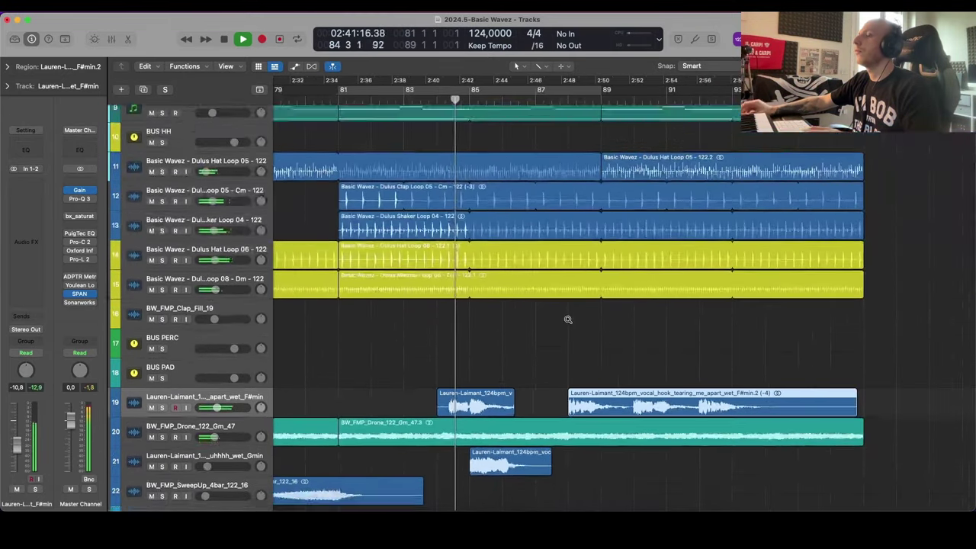
pyautogui.press('super+Up')
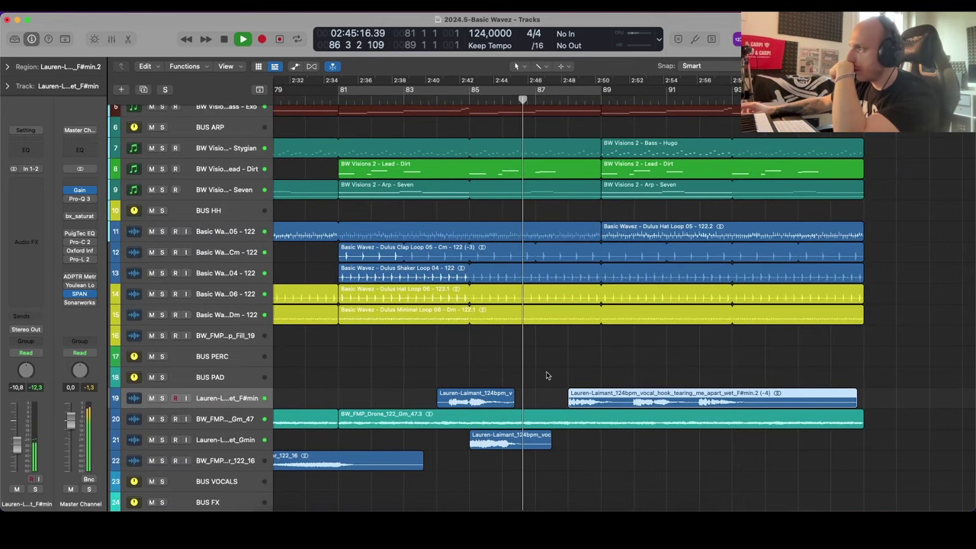
pyautogui.hscroll(3, 546, 375)
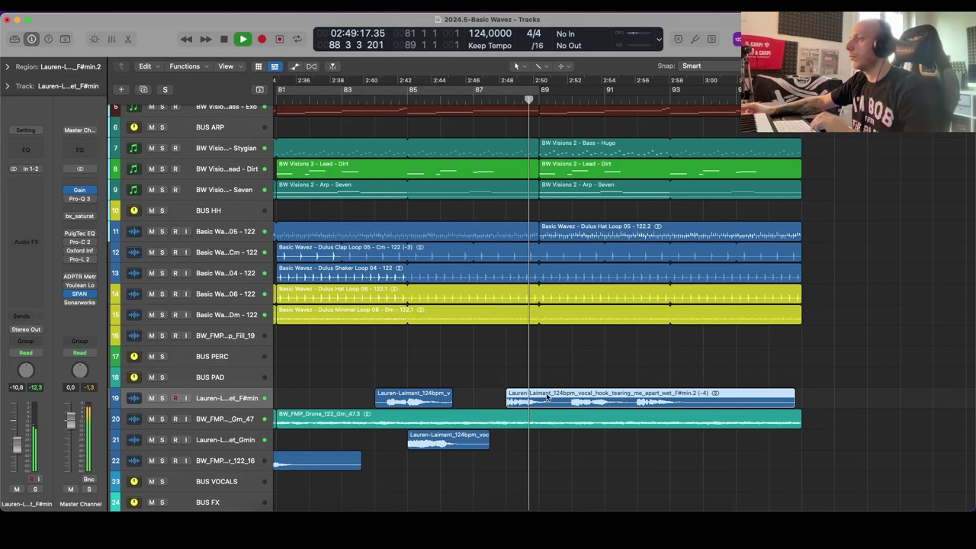
# Step: Shift the second vocal hook region about half a bar later, to about bar 88.5, and play it back briefly
pyautogui.press('space')
pyautogui.moveTo(546, 397); pyautogui.dragTo(562, 397)
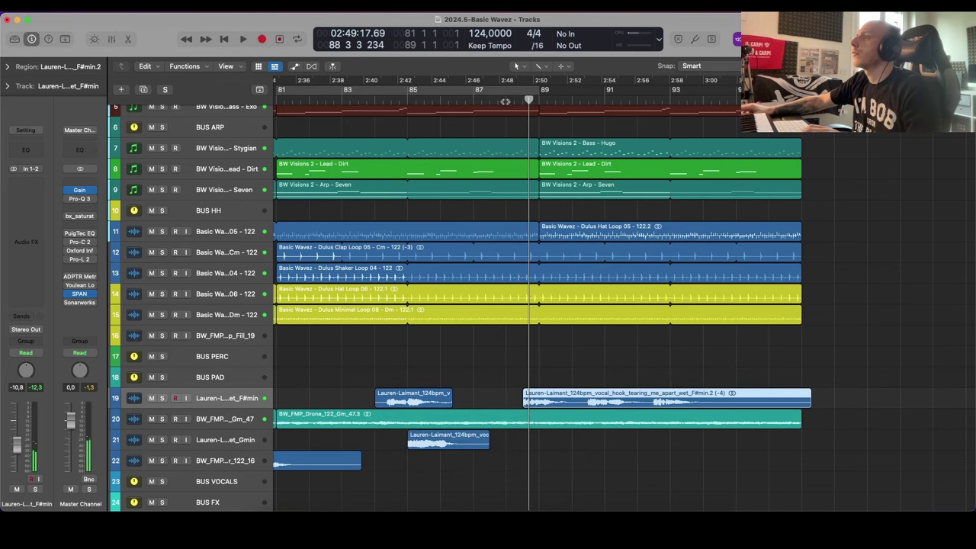
pyautogui.scroll(3, 655, 279)
pyautogui.hscroll(3, 654, 280)
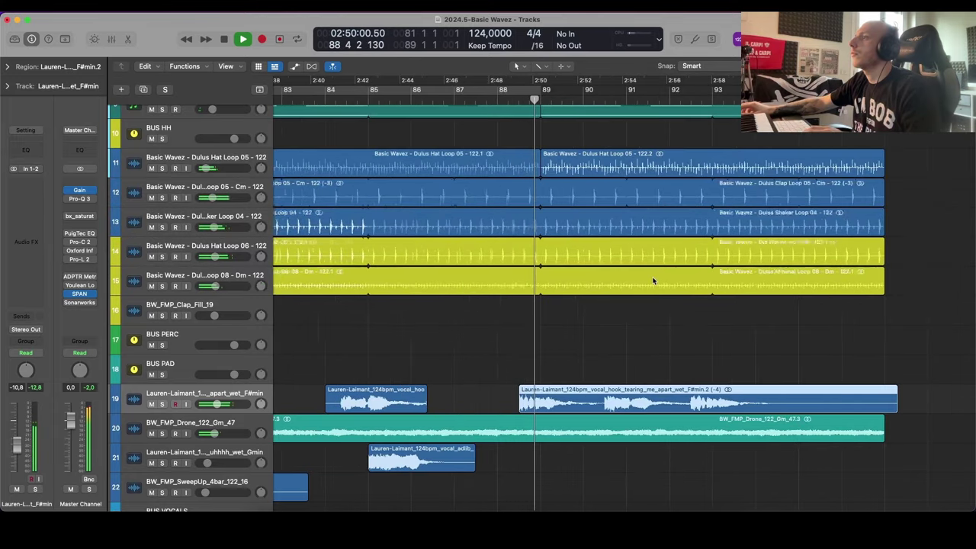
pyautogui.press('space')
pyautogui.hscroll(5, 582, 388)
pyautogui.scroll(-4, 576, 385)
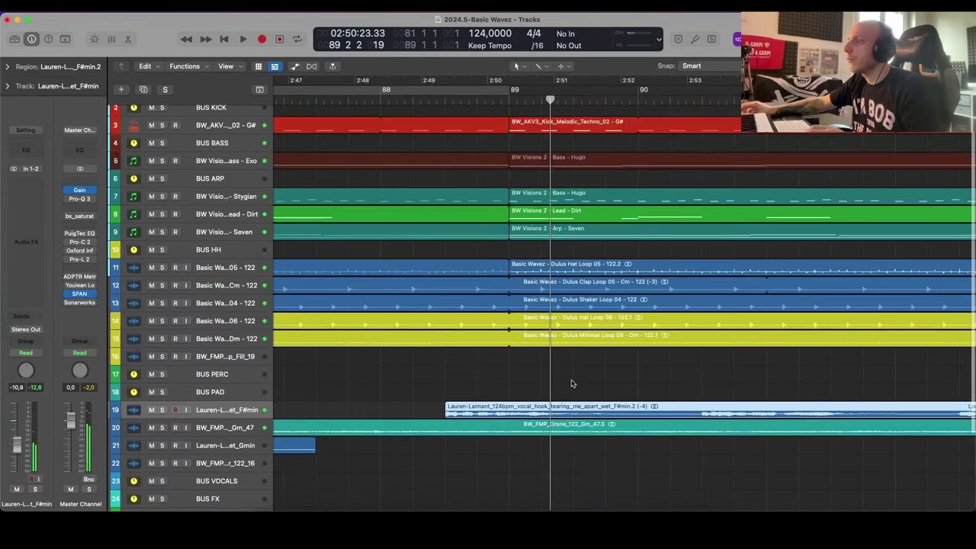
# Step: Trim the silent lead-in of the first vocal hook region so that it starts at about bar 84.3
pyautogui.scroll(1, 539, 385)
pyautogui.press('super+Down')
pyautogui.press('super+Left')
pyautogui.press('super+Left')
pyautogui.press('super+Left')
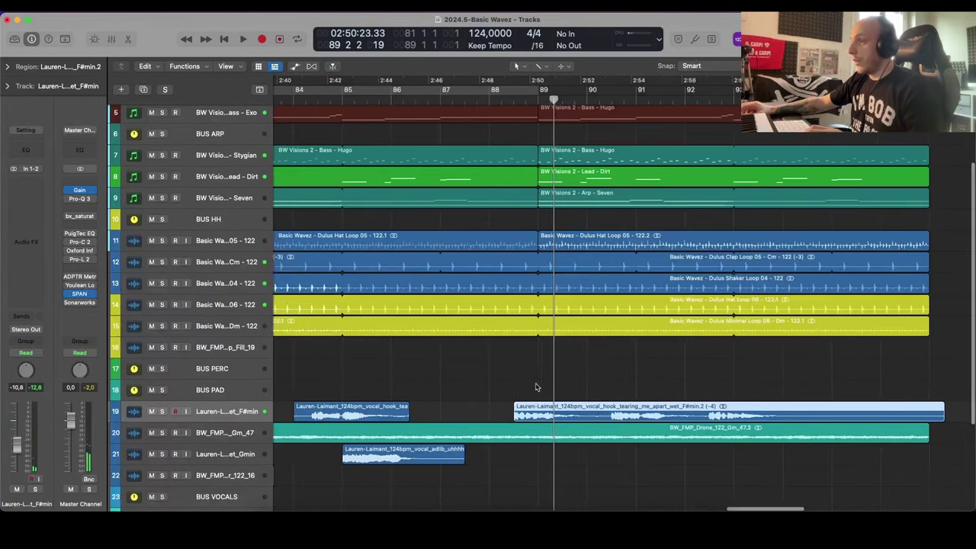
pyautogui.scroll(3, 495, 391)
pyautogui.click(360, 403)
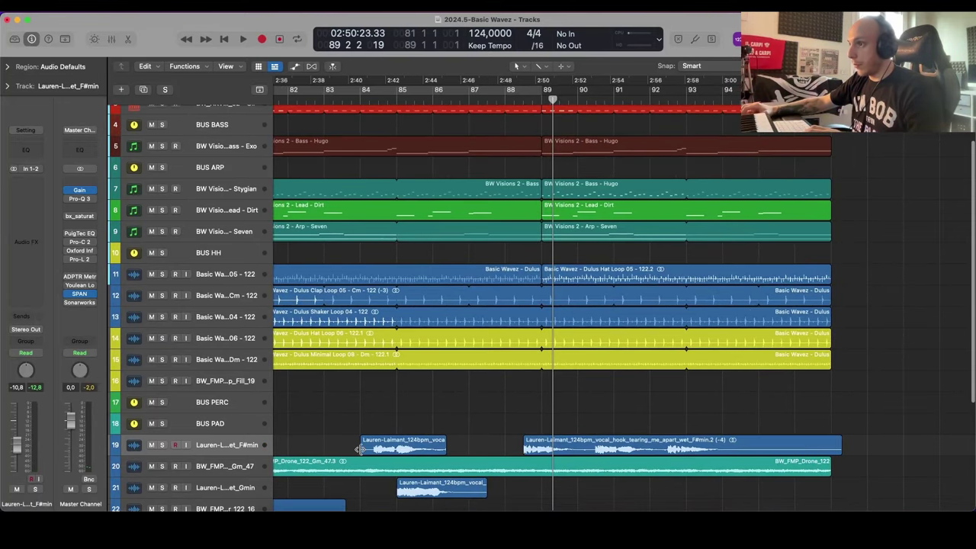
pyautogui.moveTo(360, 449); pyautogui.dragTo(373, 449)
pyautogui.press('super+Down')
pyautogui.press('super+Down')
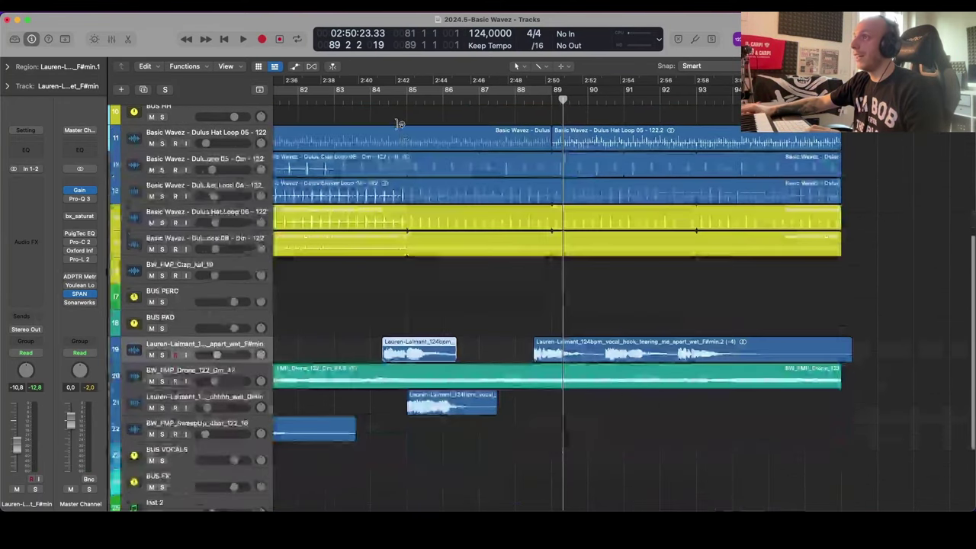
# Step: Play the arrangement from about bar 84 to check the timing of both vocal hook regions
pyautogui.click(371, 99)
pyautogui.press('space')
pyautogui.scroll(1, 540, 335)
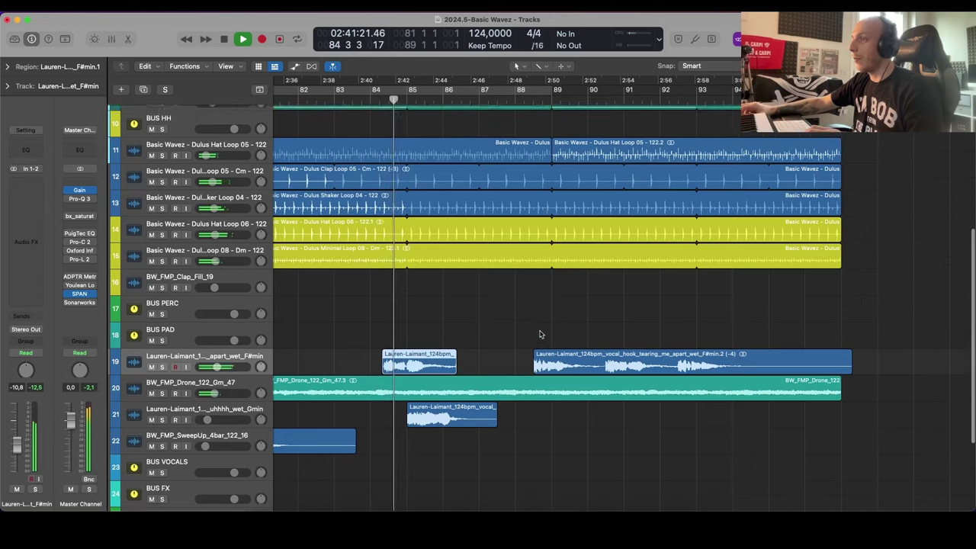
pyautogui.press('super+Up')
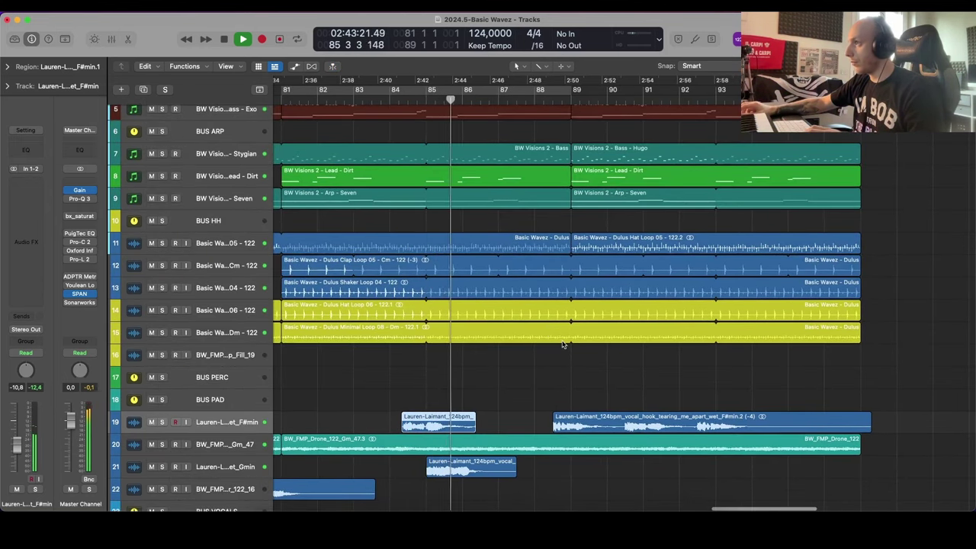
pyautogui.press('super+Right')
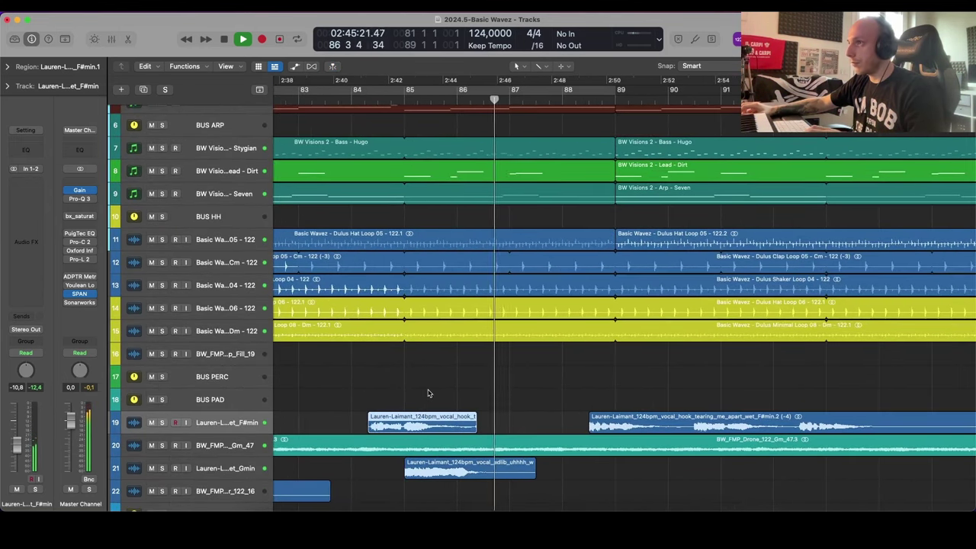
pyautogui.scroll(2, 470, 375)
pyautogui.hscroll(4, 641, 390)
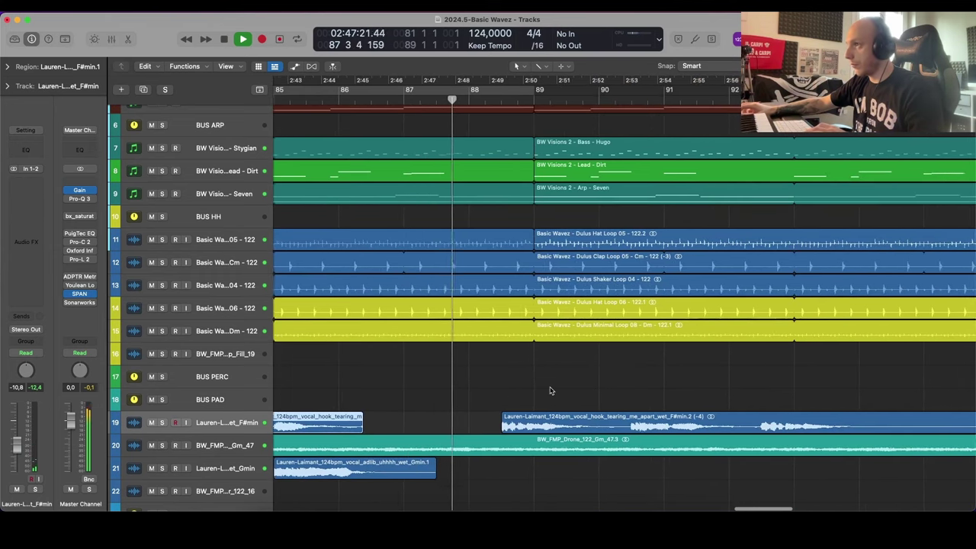
pyautogui.hscroll(3, 566, 390)
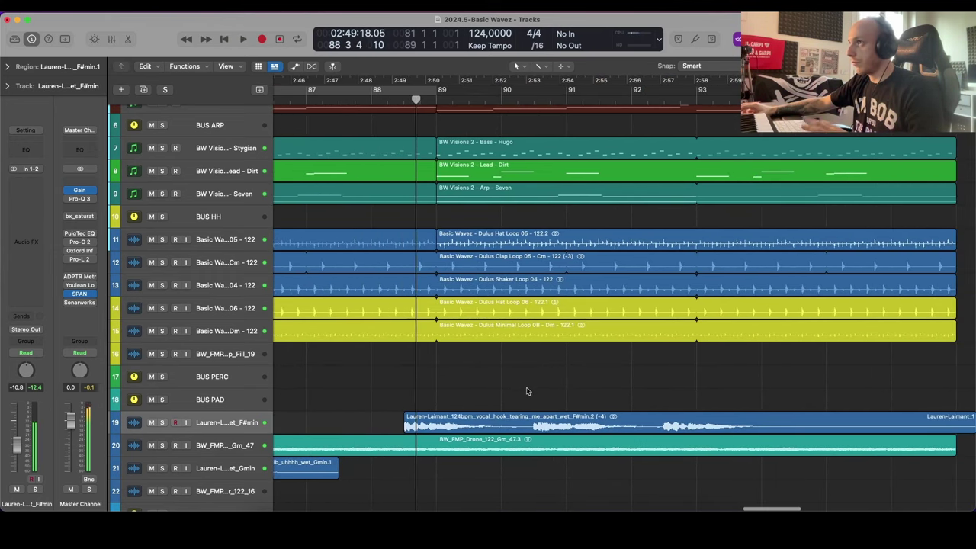
# Step: Move the second vocal hook region earlier to about bar 88 beat 2 and play it back
pyautogui.moveTo(462, 422); pyautogui.dragTo(420, 421)
pyautogui.press('super+Left')
pyautogui.hotkey('shift', 'space')
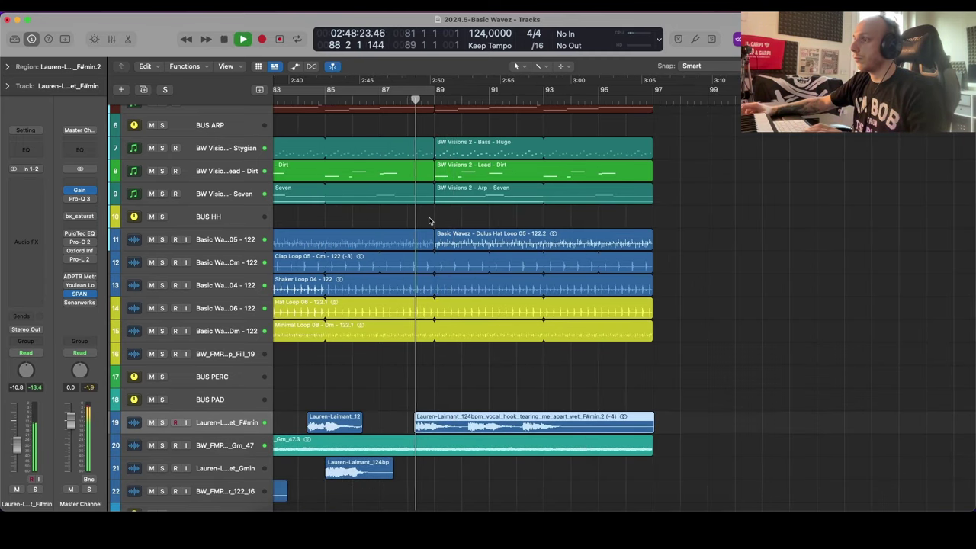
pyautogui.scroll(5, 430, 222)
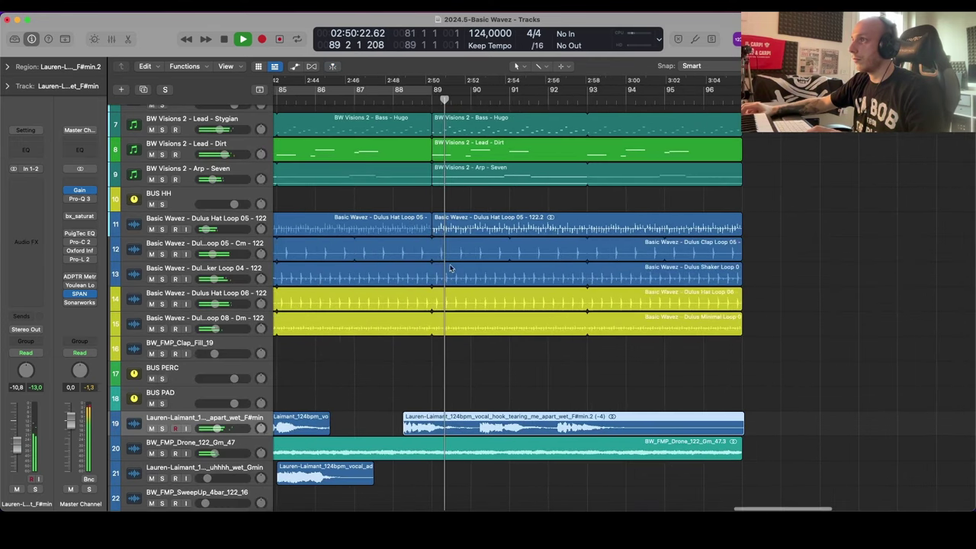
# Step: Nudge the second vocal hook region slightly later, to about bar 88.4, and restart playback
pyautogui.moveTo(419, 427); pyautogui.dragTo(425, 427)
pyautogui.press('space')
pyautogui.press('super+Down')
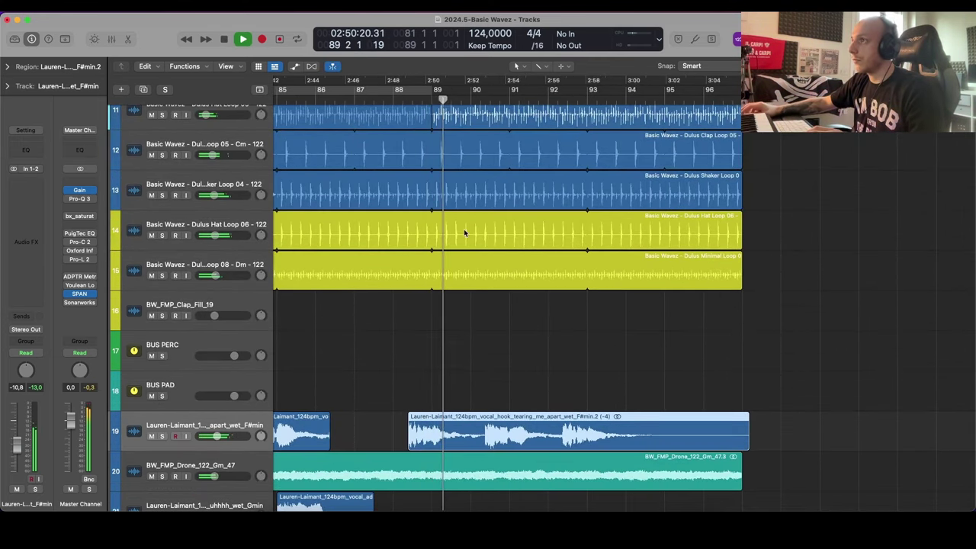
# Step: Split the second vocal hook region before its next phrase at about bar 90.3 and move the remainder to about bar 92.5
pyautogui.press('super+Up')
pyautogui.keyDown('super'); pyautogui.click(483, 417); pyautogui.keyUp('super')
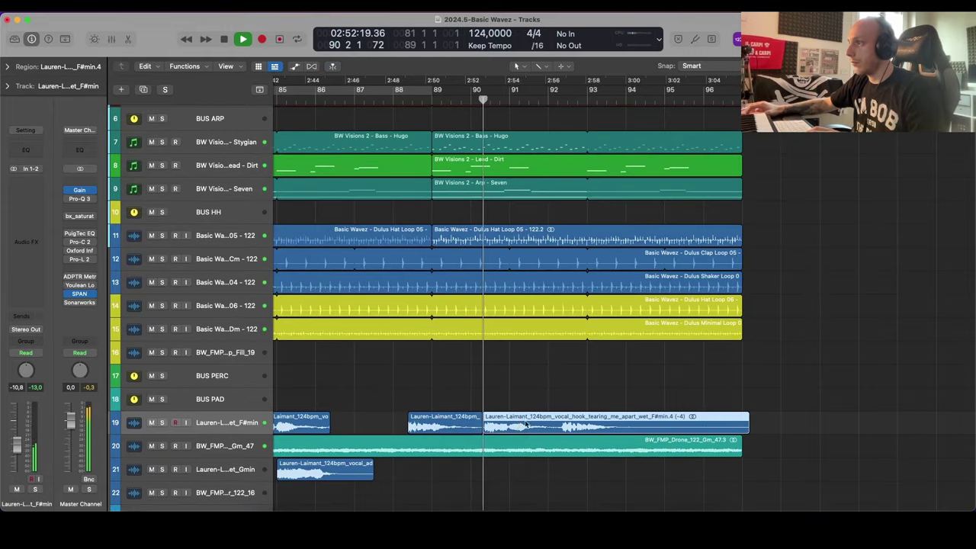
pyautogui.moveTo(515, 423); pyautogui.dragTo(598, 424)
pyautogui.hscroll(2, 633, 361)
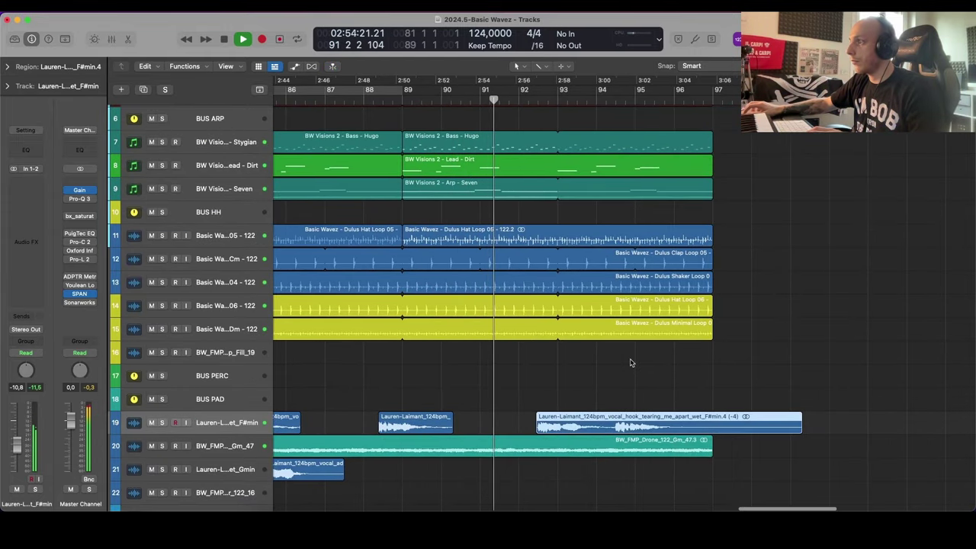
pyautogui.scroll(3, 608, 364)
pyautogui.scroll(-3, 606, 361)
pyautogui.press('super+Down')
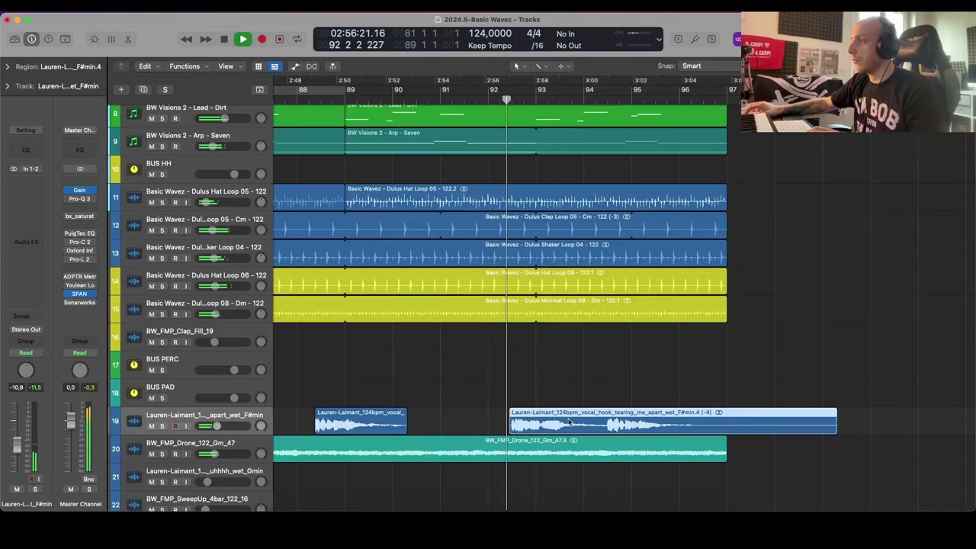
# Step: Stop playback and nudge the last vocal hook region at about bar 92.5 slightly earlier
pyautogui.press('super+Right')
pyautogui.press('space')
pyautogui.moveTo(556, 426); pyautogui.dragTo(552, 426)
pyautogui.hscroll(-10, 546, 425)
pyautogui.scroll(2, 546, 425)
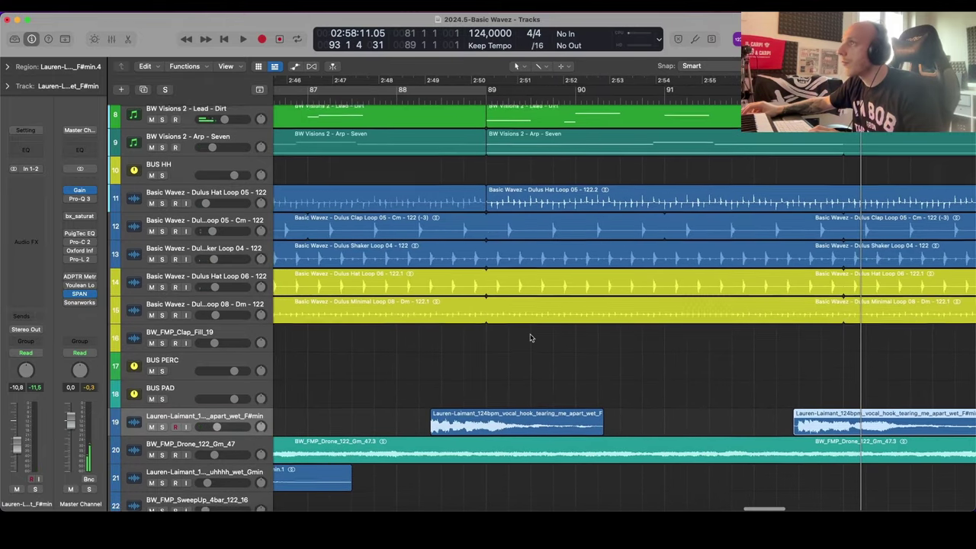
# Step: Move the last vocal hook region slightly earlier, to about bar 92 beat 2, and play it back from just before
pyautogui.hscroll(8, 661, 347)
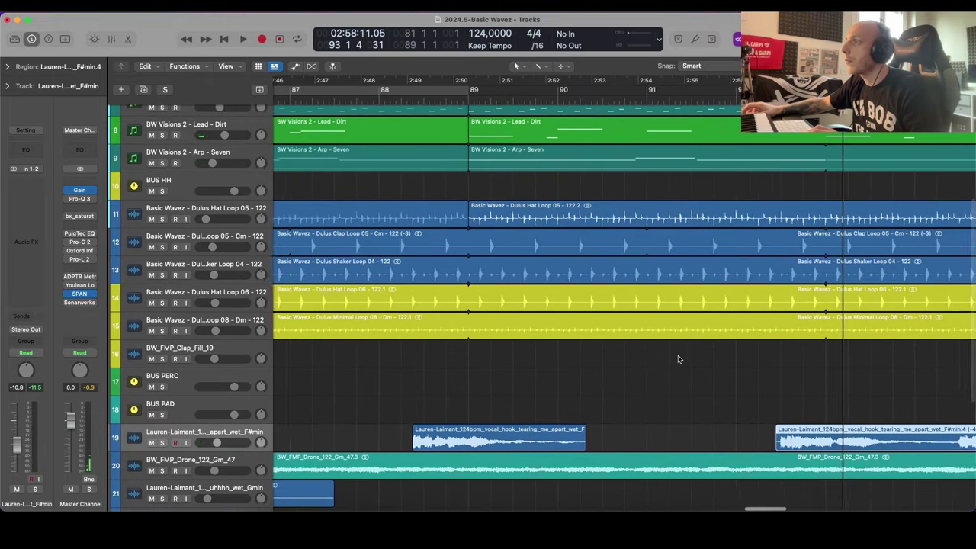
pyautogui.hscroll(1, 687, 390)
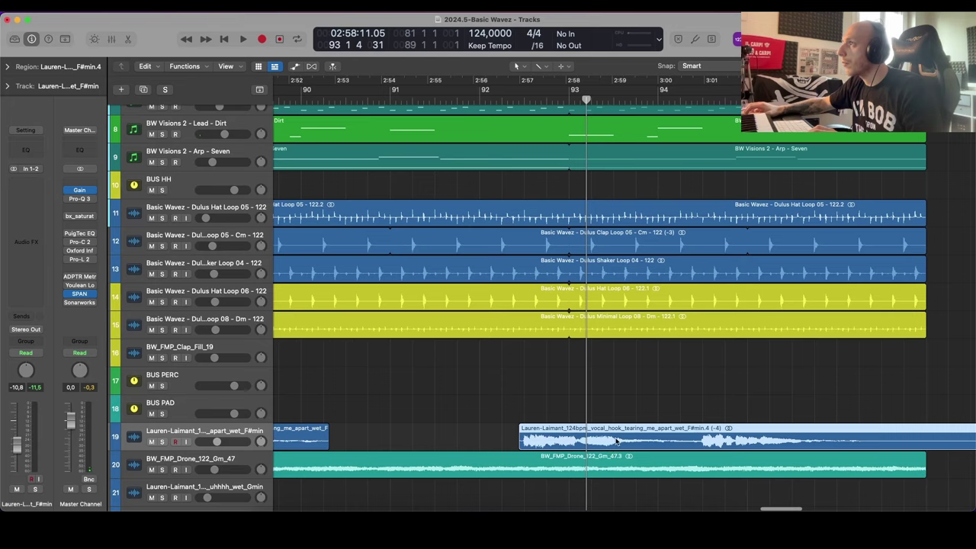
pyautogui.moveTo(612, 436); pyautogui.dragTo(603, 435)
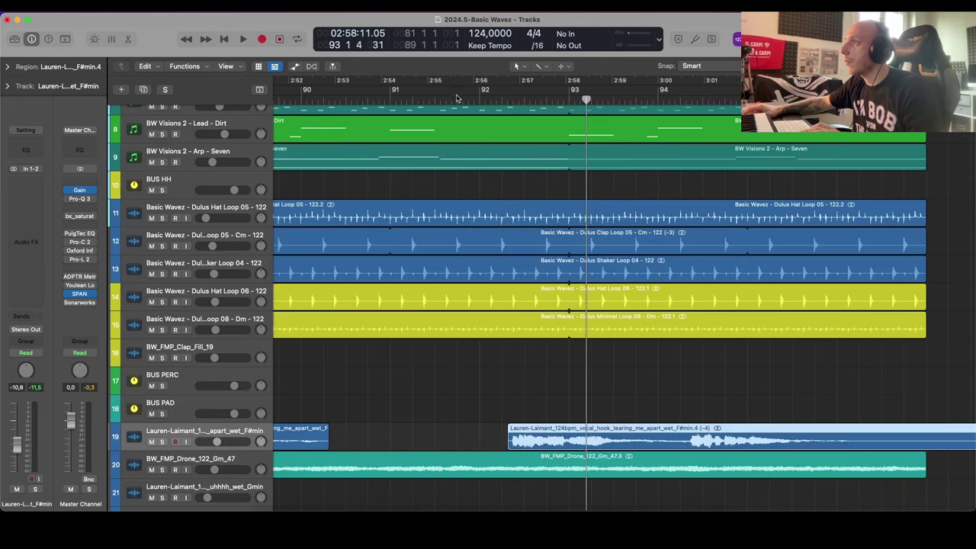
pyautogui.click(458, 100)
pyautogui.press('space')
pyautogui.scroll(-5, 571, 254)
pyautogui.scroll(1, 574, 254)
pyautogui.press('super+Down')
pyautogui.press('super+Down')
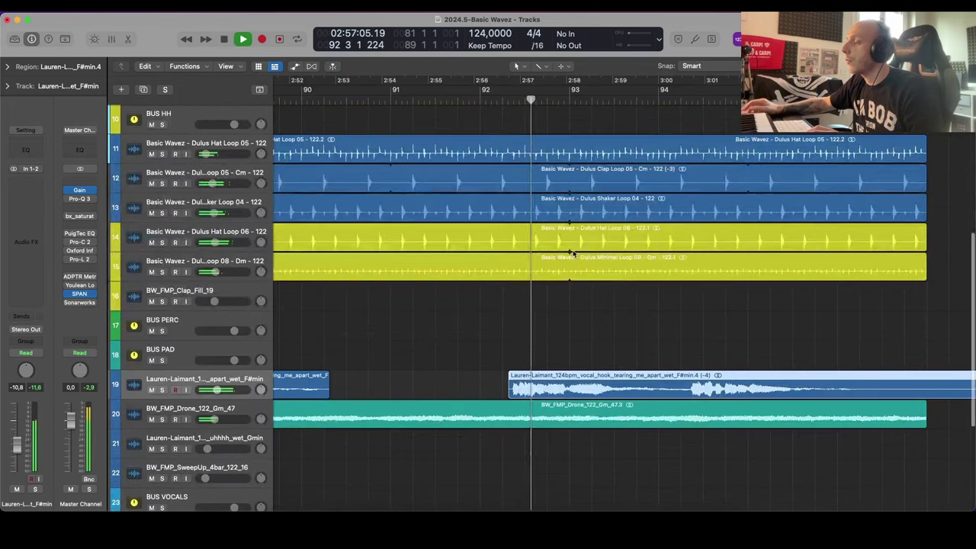
pyautogui.press('super+Left')
pyautogui.hscroll(3, 577, 254)
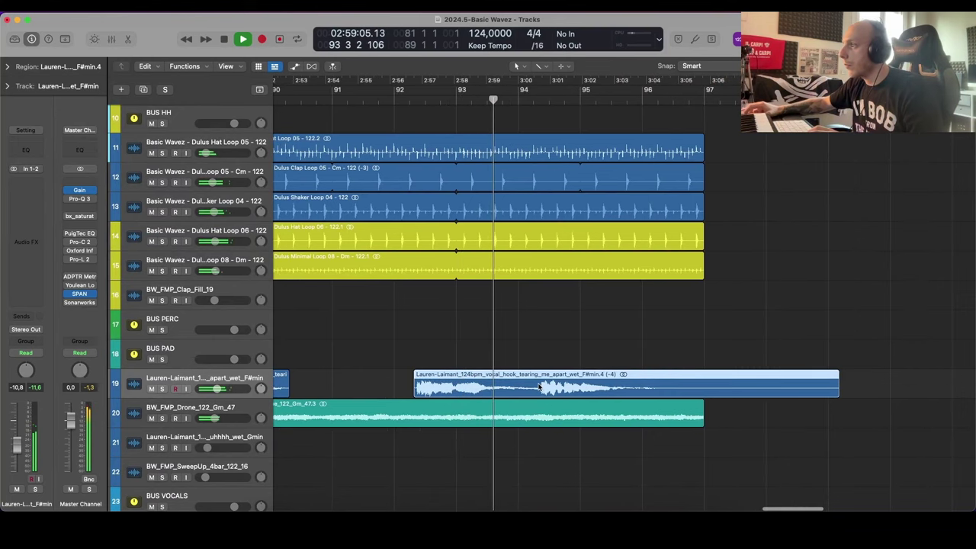
# Step: Split the last vocal hook region before its final phrase, move the remainder to about bar 96 beat 2, and replay it
pyautogui.moveTo(539, 387); pyautogui.dragTo(737, 392)
pyautogui.press('super+Up')
pyautogui.hscroll(2, 687, 386)
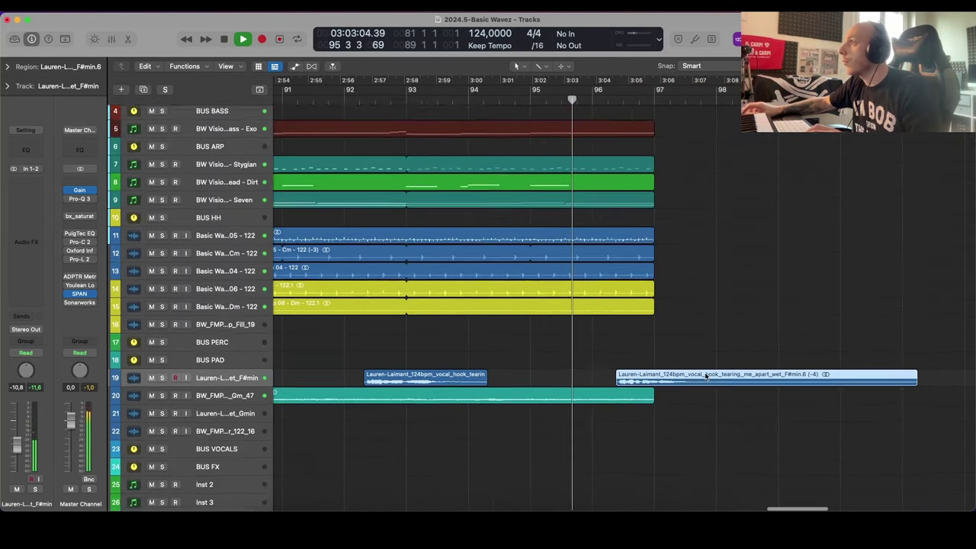
pyautogui.press('super+Down')
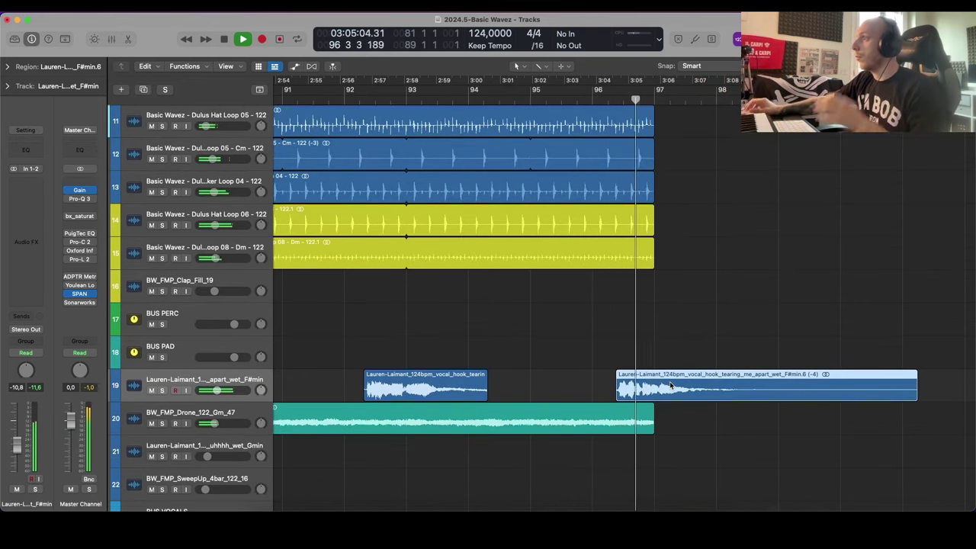
pyautogui.moveTo(671, 386); pyautogui.dragTo(591, 388)
pyautogui.press('super+Right')
pyautogui.scroll(-5, 613, 367)
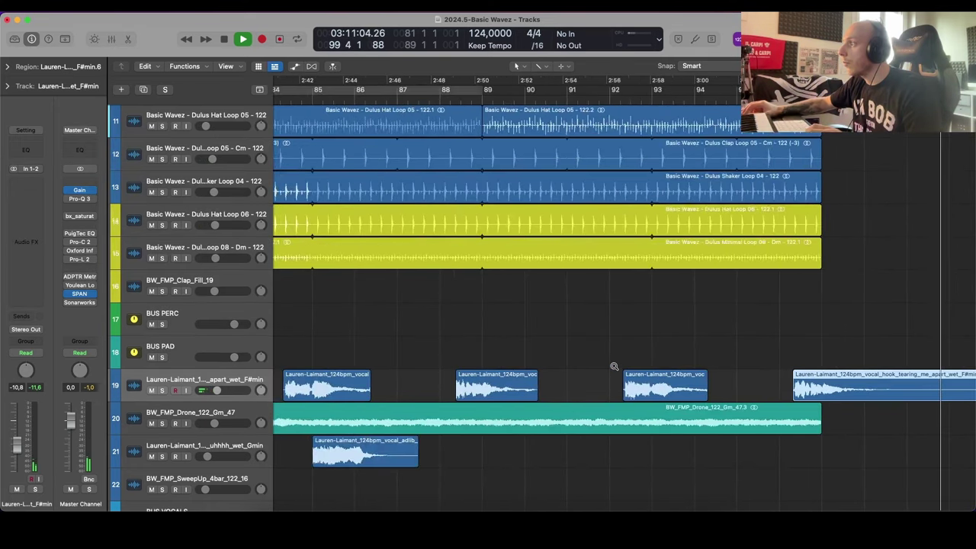
pyautogui.scroll(3, 852, 205)
pyautogui.hscroll(3, 852, 205)
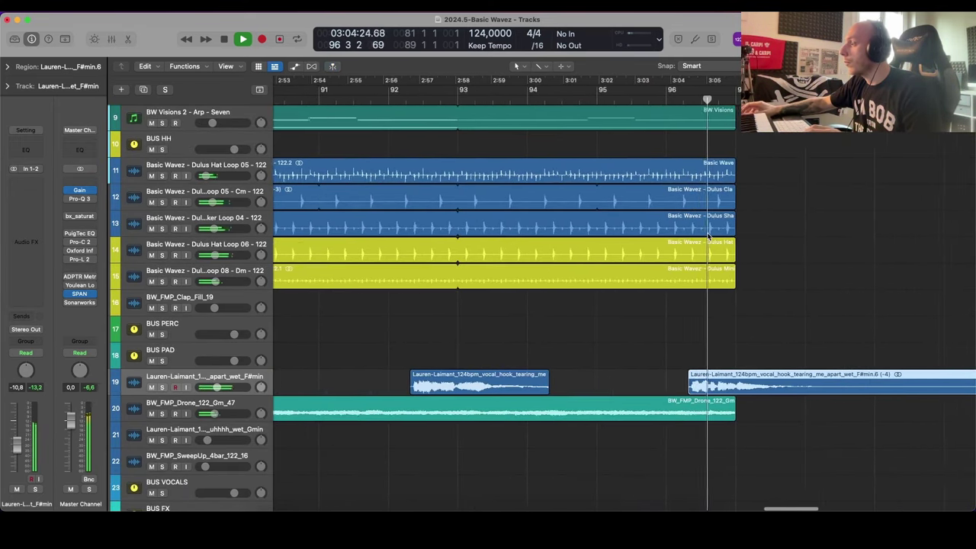
# Step: Copy the two Bass - Exo regions spanning bars 81 to 97 to bar 97 without copying their automation
pyautogui.scroll(-5, 675, 252)
pyautogui.scroll(-5, 675, 251)
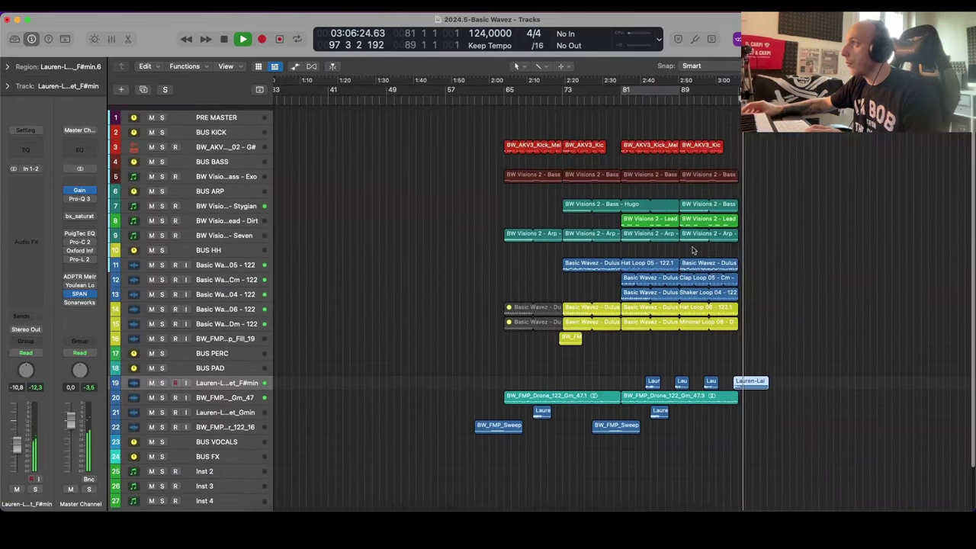
pyautogui.scroll(4, 706, 247)
pyautogui.scroll(6, 714, 247)
pyautogui.moveTo(713, 246); pyautogui.dragTo(650, 222)
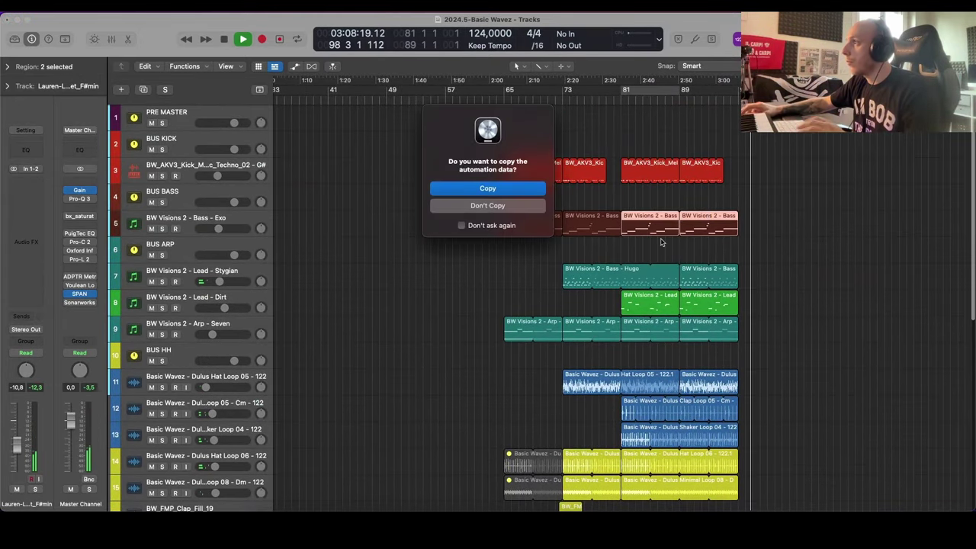
pyautogui.click(485, 205)
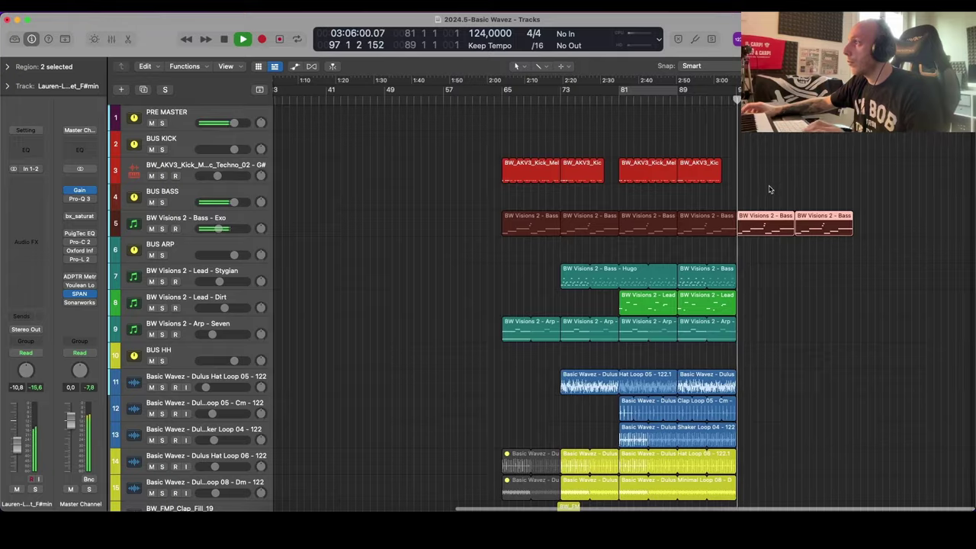
# Step: Repeat the last BW_FMP_Drone_122_Gm_47 region so that the drone continues from bar 97
pyautogui.press('super+Right')
pyautogui.scroll(-8, 730, 190)
pyautogui.hscroll(3, 732, 198)
pyautogui.press('super+Down')
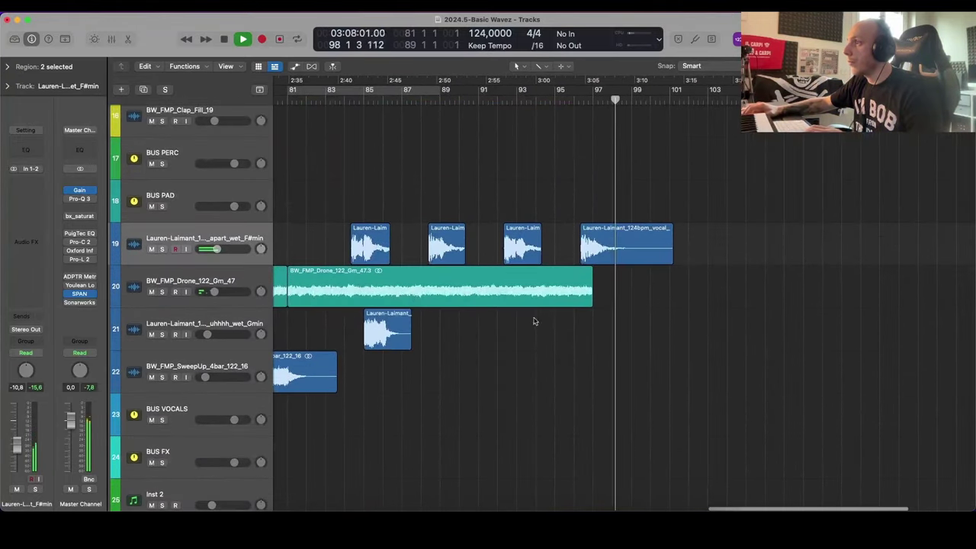
pyautogui.click(584, 301)
pyautogui.press('super+r')
# Step: Examine the arrangement from the kick down to the effects tracks around the section starting at bar 97
pyautogui.press('super+Left')
pyautogui.press('super+Up')
pyautogui.press('super+Up')
pyautogui.scroll(8, 620, 268)
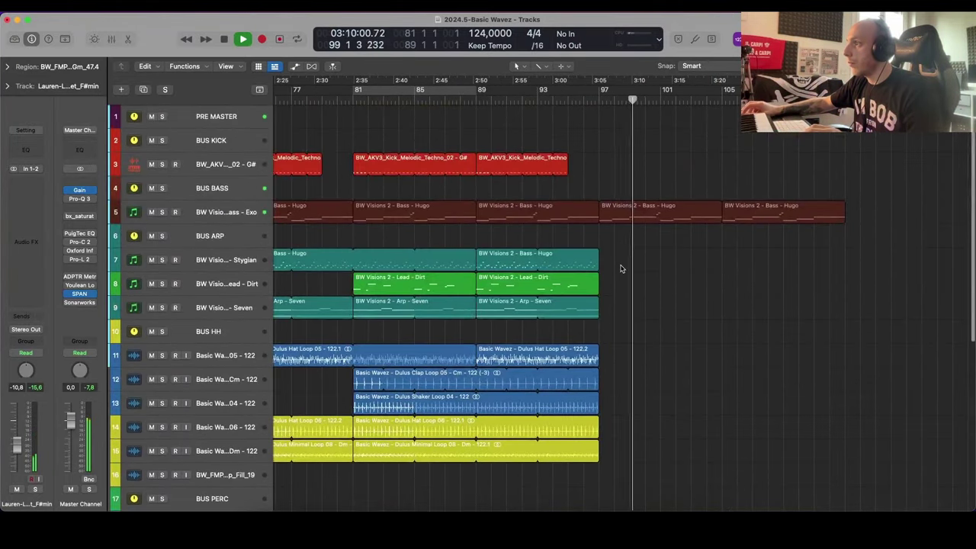
pyautogui.press('super+Down')
pyautogui.press('super+Down')
pyautogui.press('super+Down')
pyautogui.scroll(-10, 621, 268)
pyautogui.press('super+Left')
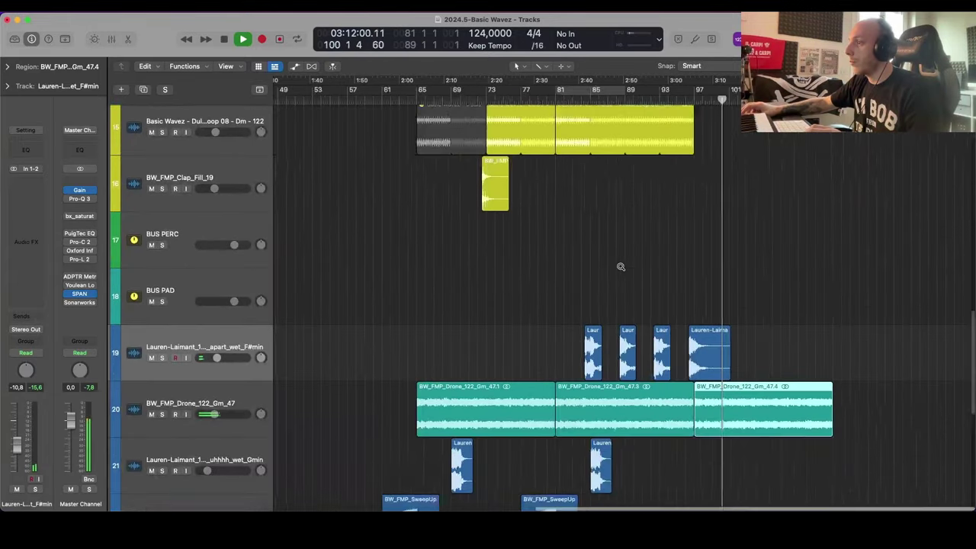
pyautogui.scroll(-3, 621, 267)
pyautogui.scroll(3, 621, 268)
pyautogui.scroll(-3, 621, 268)
pyautogui.hscroll(5, 621, 267)
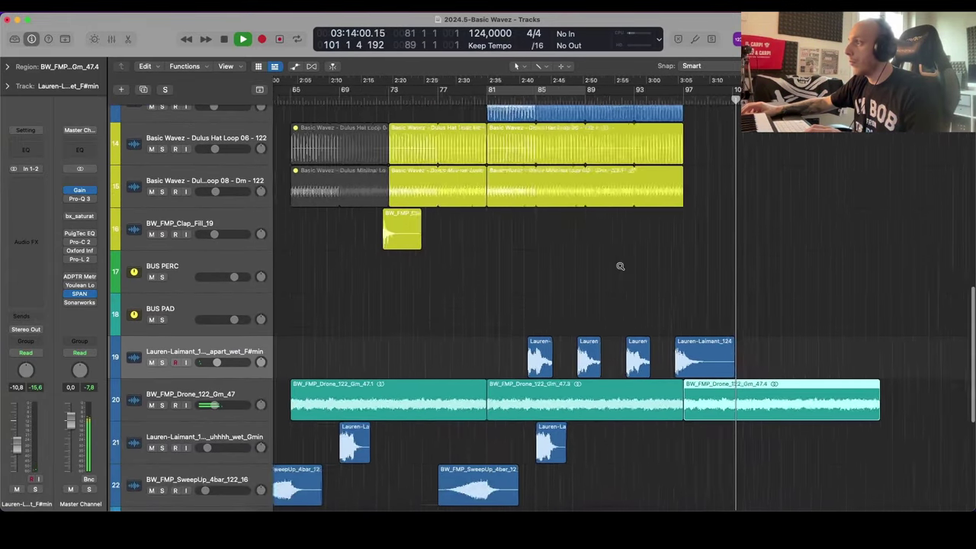
pyautogui.hscroll(-5, 619, 269)
pyautogui.hscroll(4, 619, 270)
pyautogui.scroll(7, 616, 269)
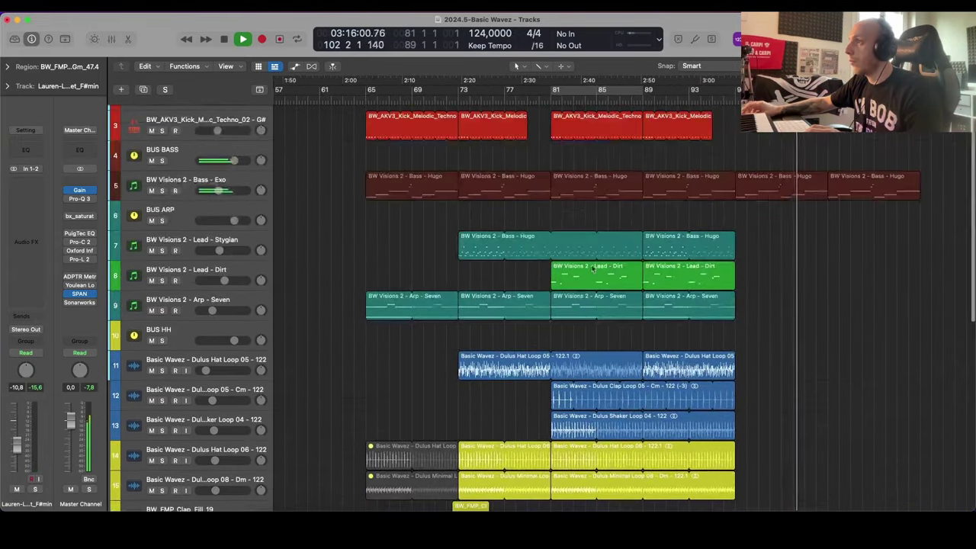
pyautogui.scroll(-7, 591, 268)
# Step: Select the vocal hook track with its four regions, replay the section and raise the track's volume to -10.4 dB
pyautogui.press('space')
pyautogui.click(211, 347)
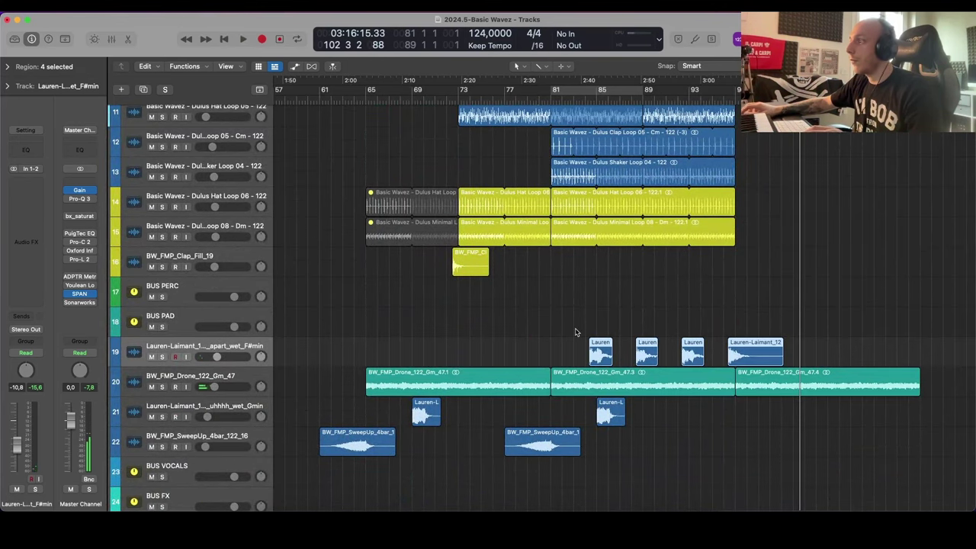
pyautogui.scroll(-3, 488, 322)
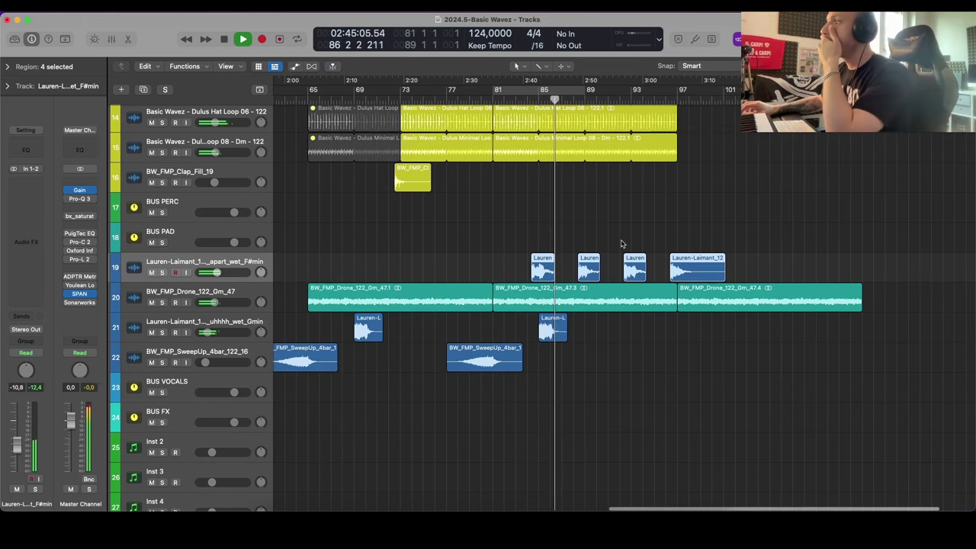
pyautogui.scroll(2, 430, 266)
pyautogui.moveTo(231, 330); pyautogui.dragTo(235, 329)
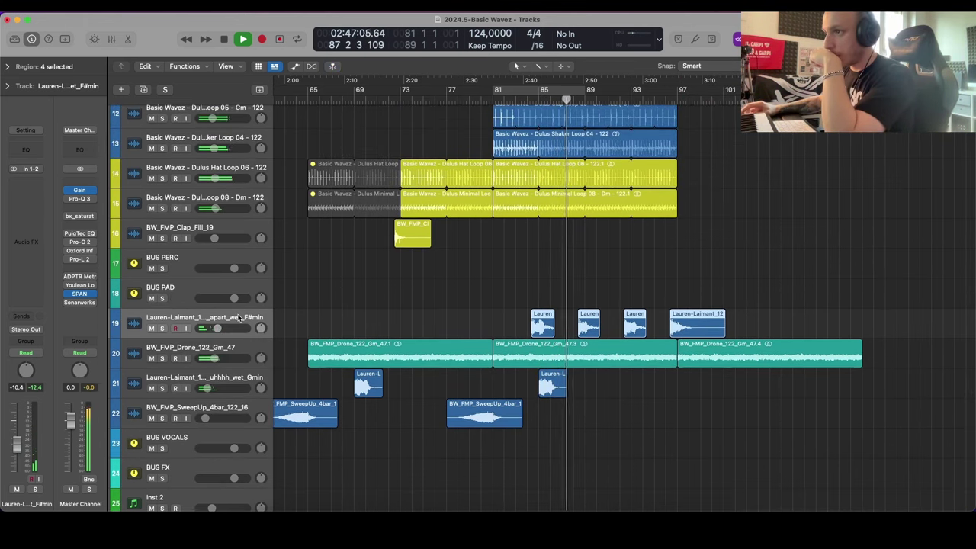
# Step: Insert a Channel EQ on the vocal hook track, cut its low frequencies and close the EQ
pyautogui.click(26, 155)
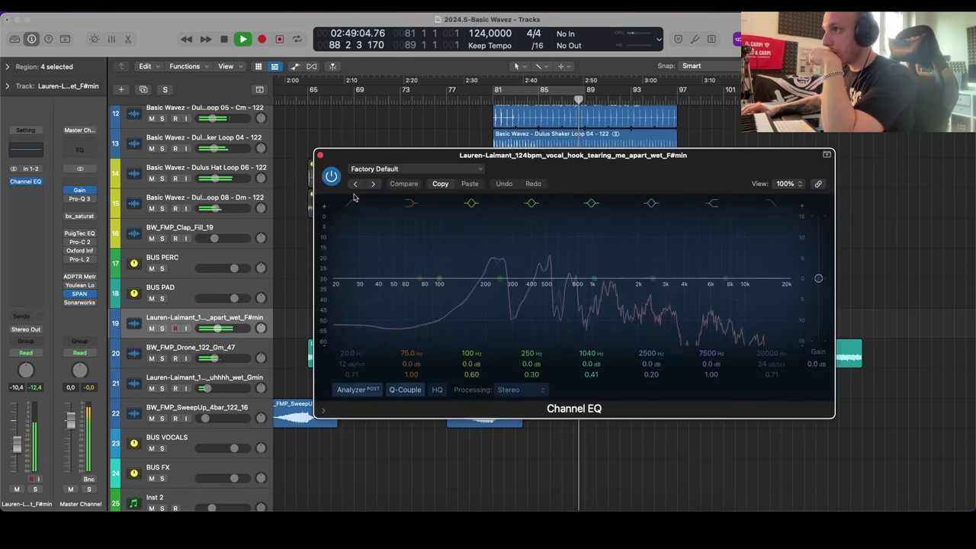
pyautogui.moveTo(365, 321)
pyautogui.mouseDown()
pyautogui.moveTo(496, 320)
pyautogui.moveTo(501, 292)
pyautogui.mouseUp()
pyautogui.press('super+w')
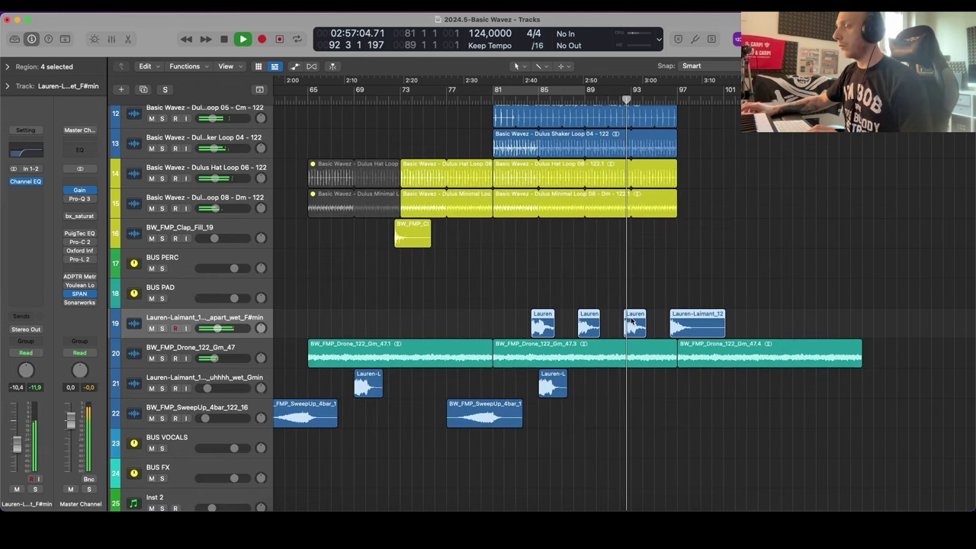
# Step: Solo the vocal hook track and insert the Decapitator distortion after its Channel EQ
pyautogui.keyDown('ctrl'); pyautogui.keyDown('alt'); pyautogui.click(569, 293); pyautogui.keyUp('alt'); pyautogui.keyUp('ctrl')
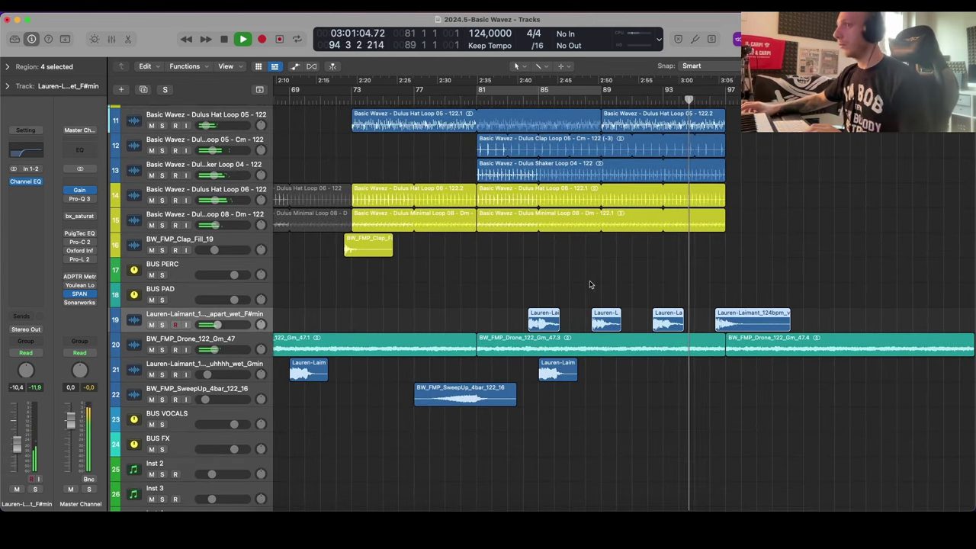
pyautogui.press('s')
pyautogui.click(25, 207)
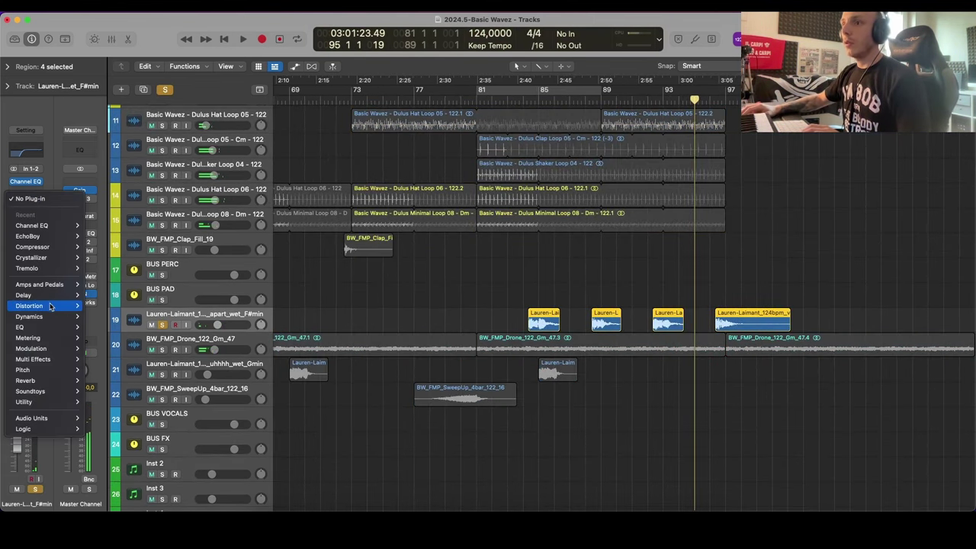
pyautogui.moveTo(51, 306)
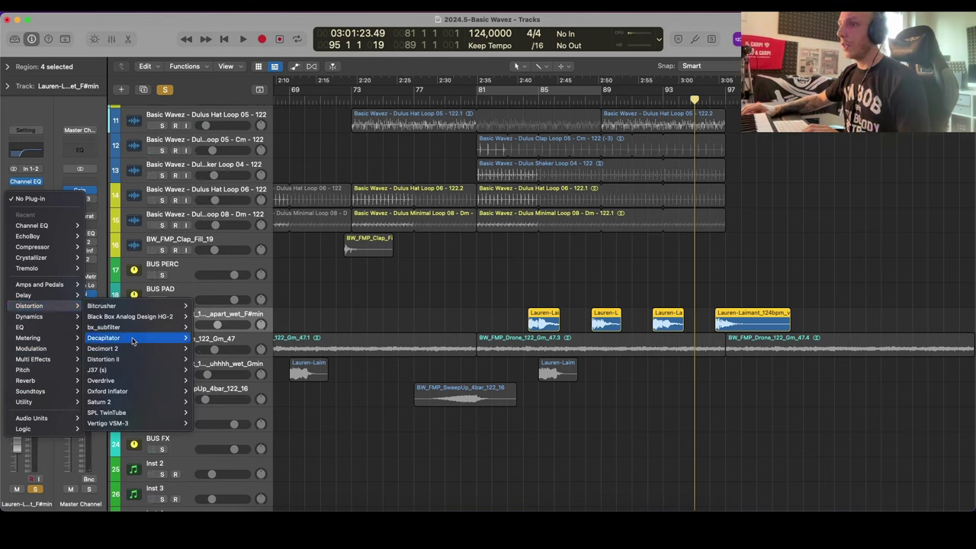
pyautogui.click(227, 343)
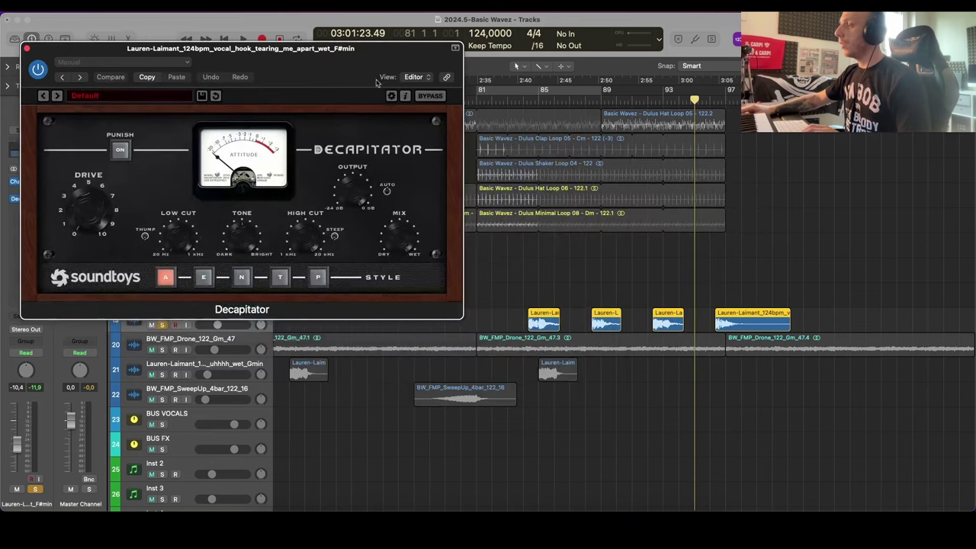
# Step: Play the first vocal phrase soloed while adjusting Decapitator's drive with Punish switched on
pyautogui.click(544, 319)
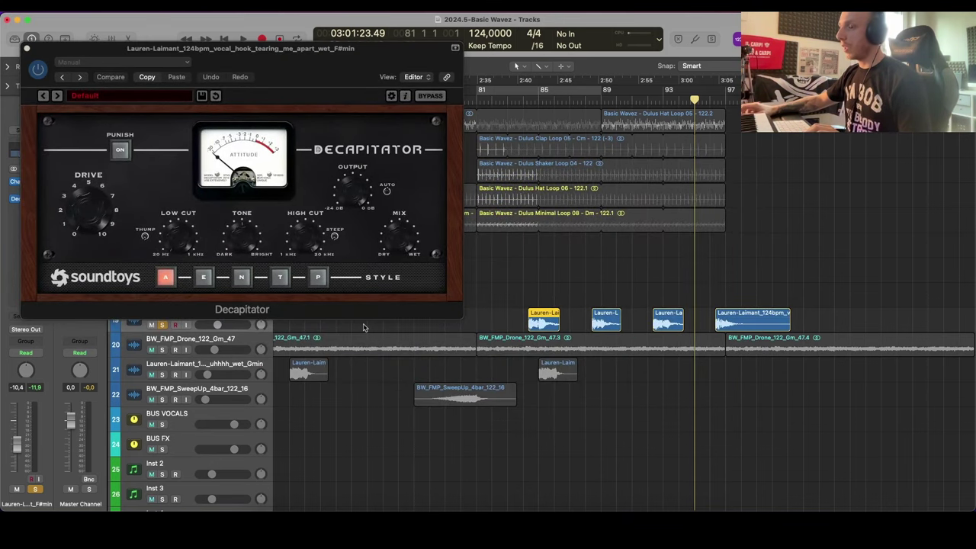
pyautogui.scroll(-3, 509, 305)
pyautogui.moveTo(325, 49); pyautogui.dragTo(543, 155)
pyautogui.moveTo(331, 285); pyautogui.dragTo(330, 279)
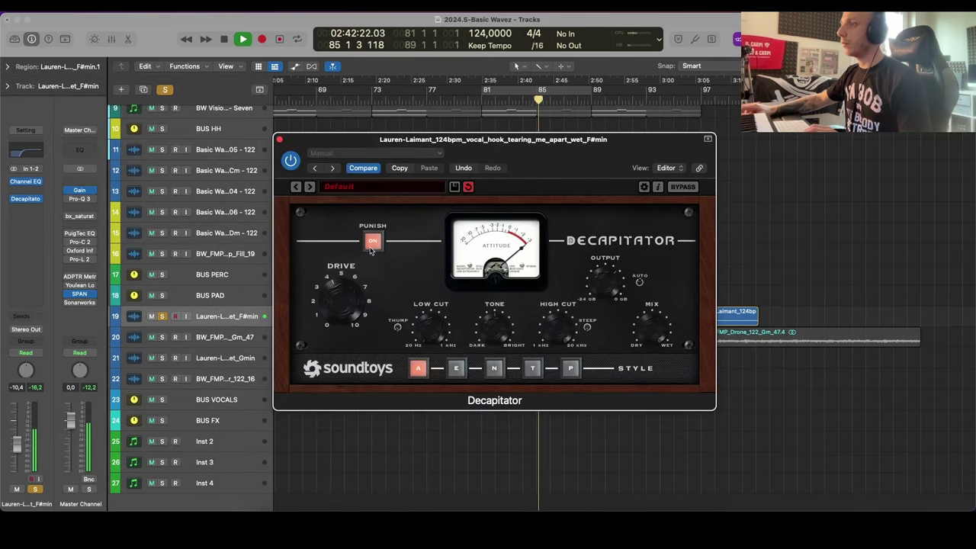
pyautogui.moveTo(484, 140); pyautogui.dragTo(676, 138)
# Step: Lower the vocal hook track's volume to -14.0 dB, turn off solo and move the Decapitator window clear of the arrangement
pyautogui.press('super+Down')
pyautogui.press('super+Down')
pyautogui.moveTo(238, 329); pyautogui.dragTo(234, 330)
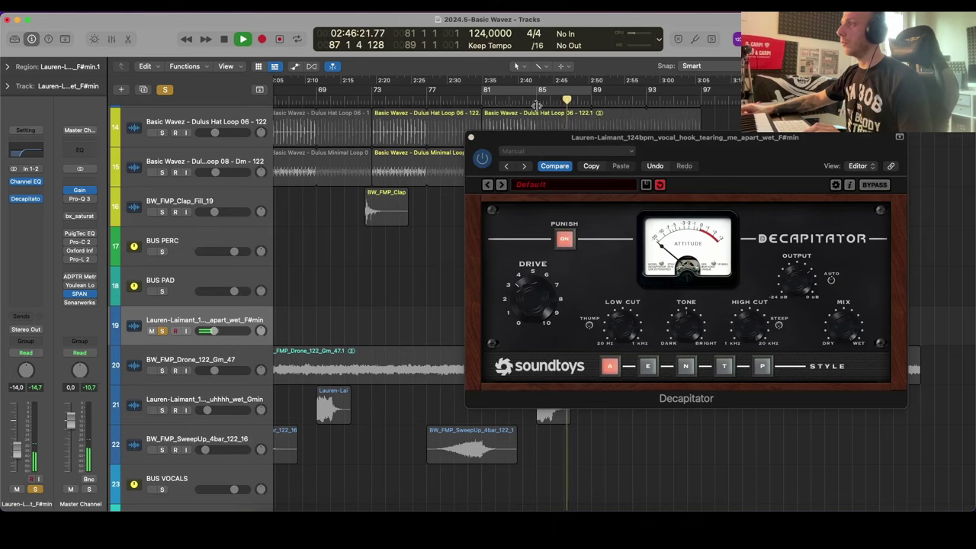
pyautogui.click(165, 90)
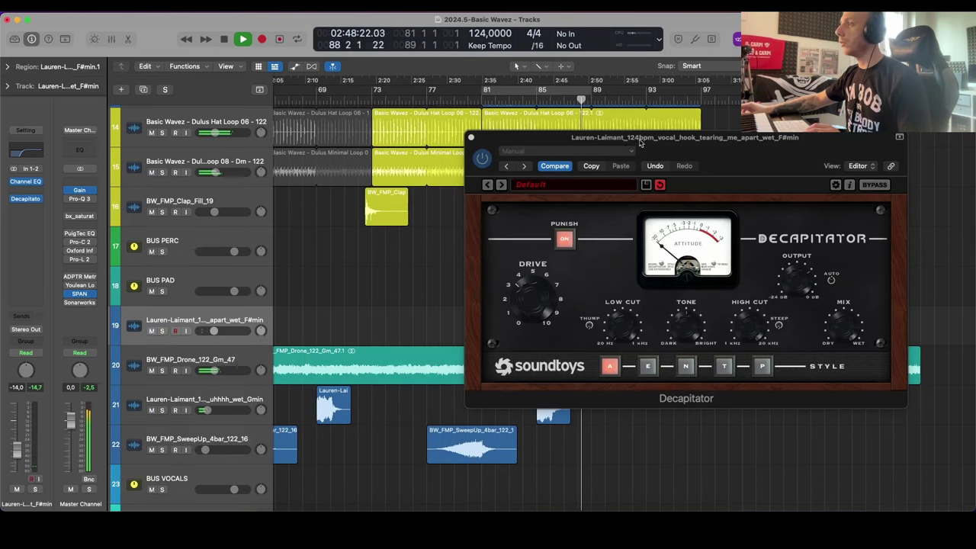
pyautogui.moveTo(641, 142)
pyautogui.mouseDown()
pyautogui.moveTo(843, 146)
pyautogui.moveTo(646, 144)
pyautogui.mouseUp()
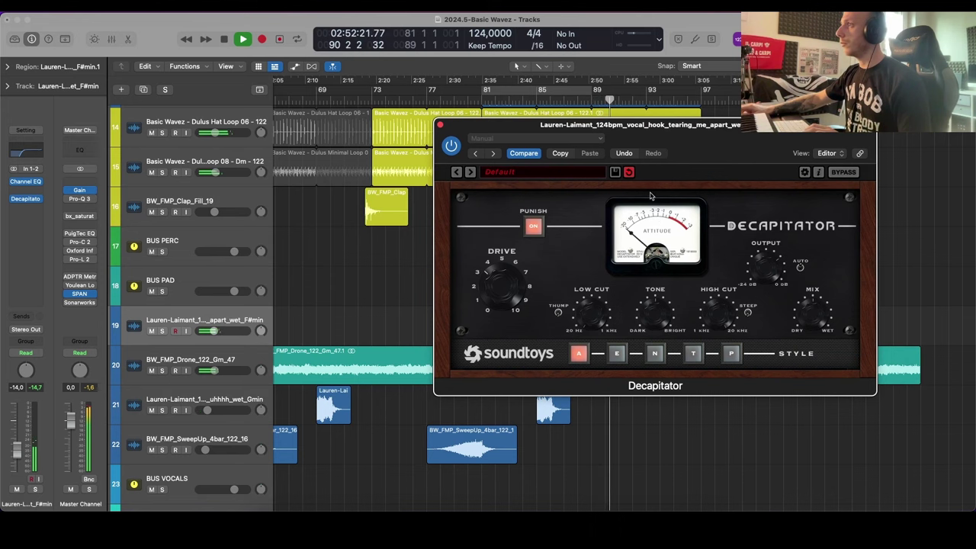
pyautogui.moveTo(588, 124); pyautogui.dragTo(632, 338)
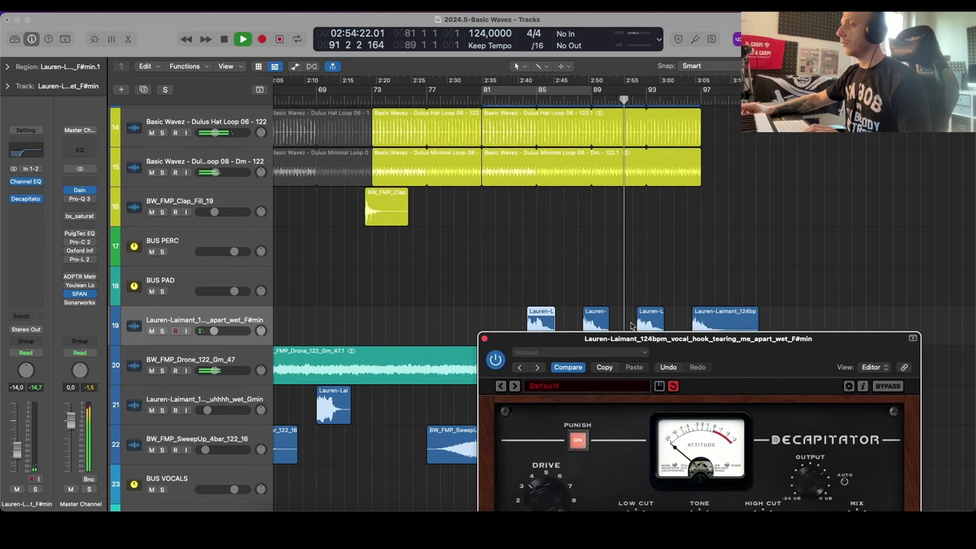
# Step: Insert kHs Trance Gate on the vocal hook track below Decapitator and close the Decapitator window
pyautogui.click(25, 216)
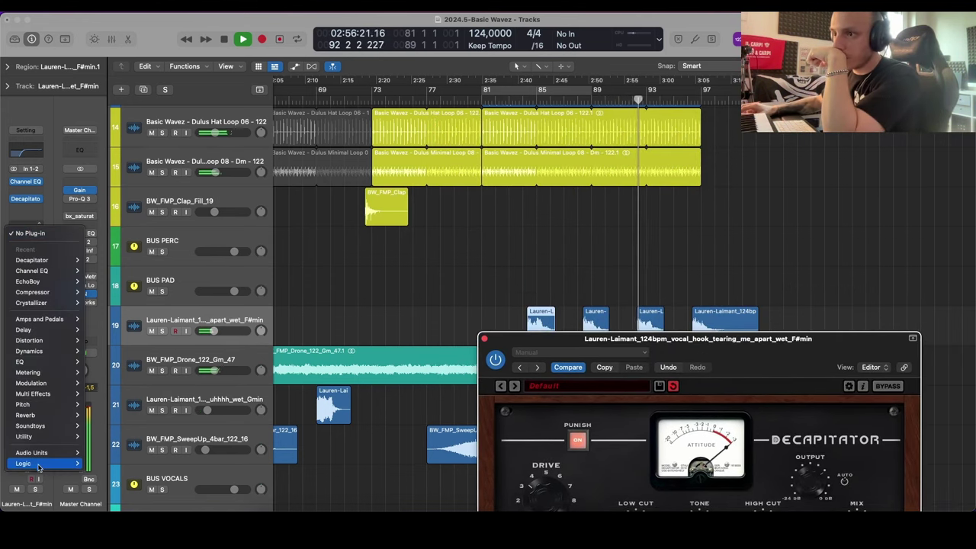
pyautogui.moveTo(38, 463)
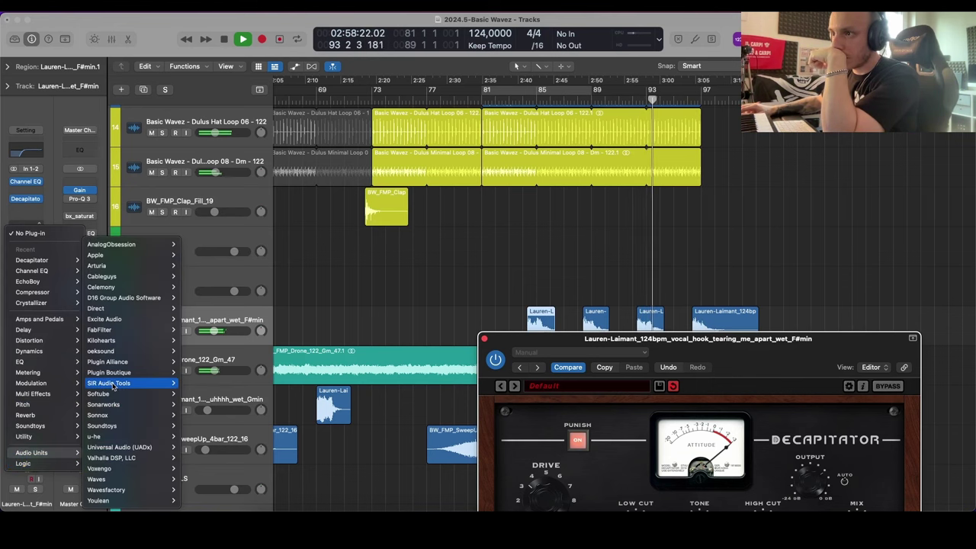
pyautogui.moveTo(118, 334)
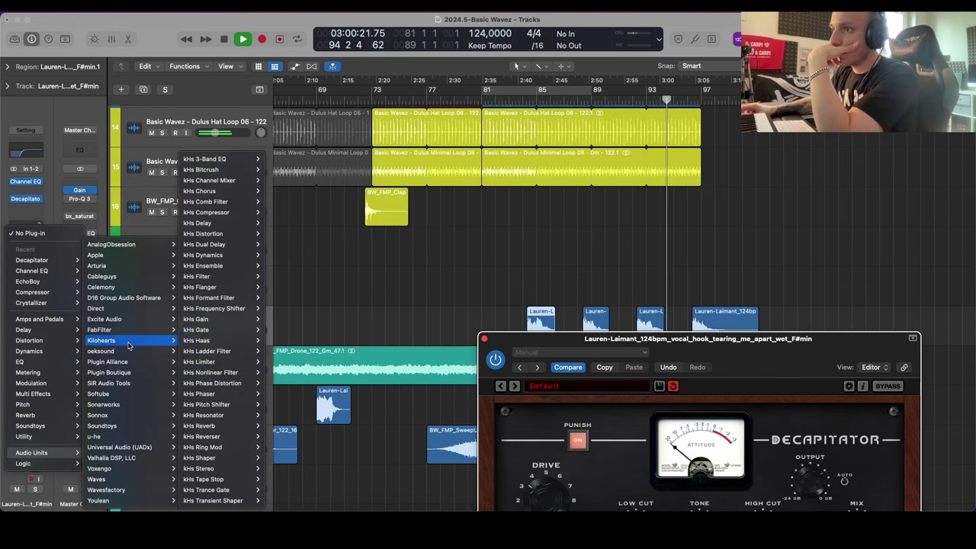
pyautogui.click(236, 500)
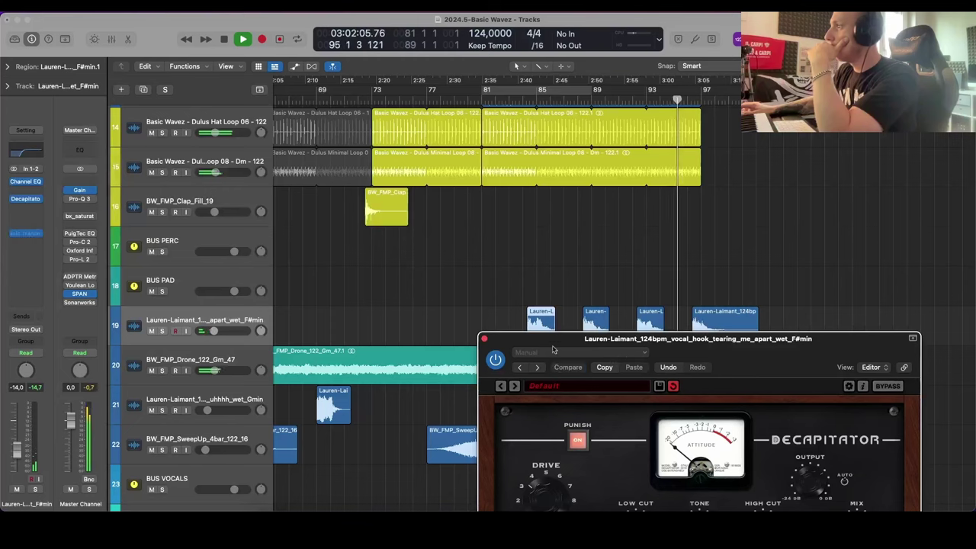
pyautogui.click(485, 339)
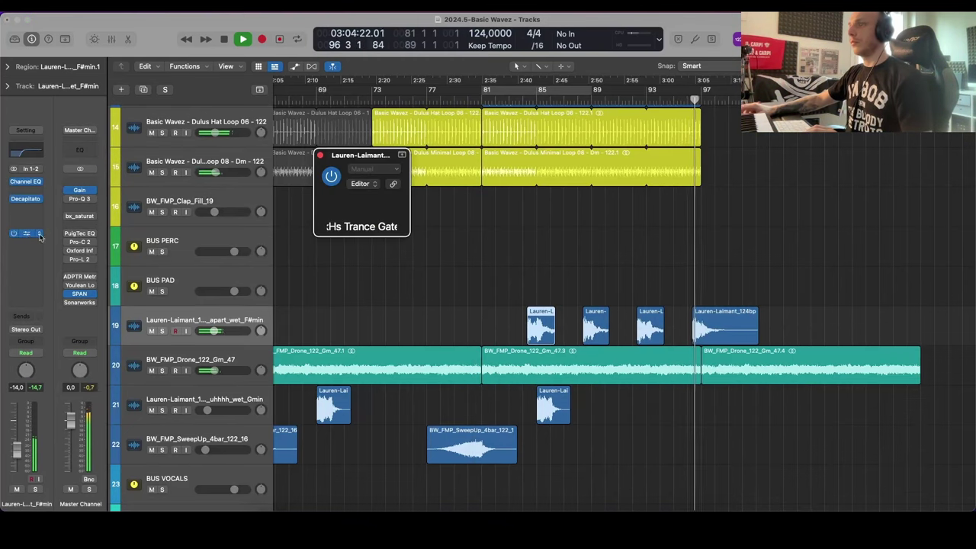
# Step: Solo the vocal hook track and reorder its effects so Trance Gate sits between Channel EQ and Decapitator
pyautogui.hotkey('ctrl', 's')
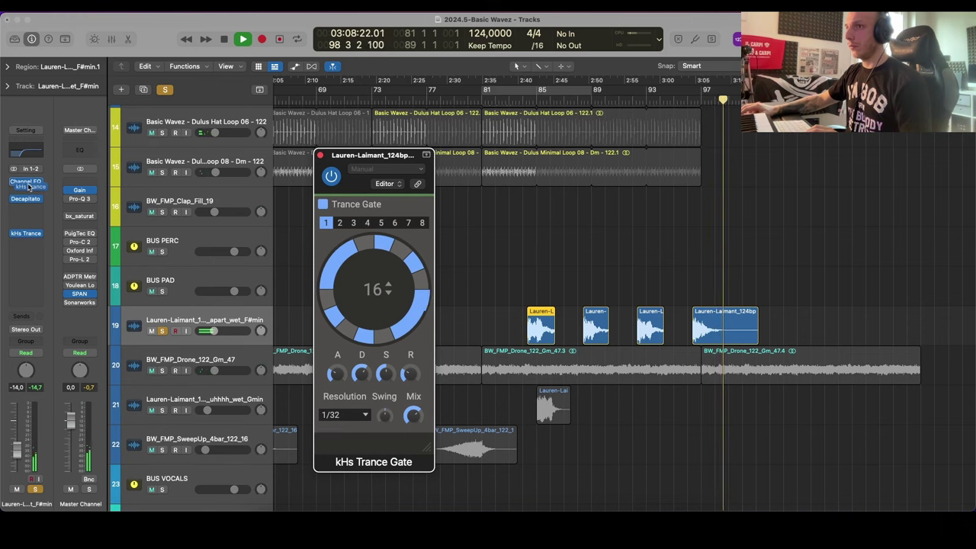
pyautogui.moveTo(27, 186); pyautogui.dragTo(28, 187)
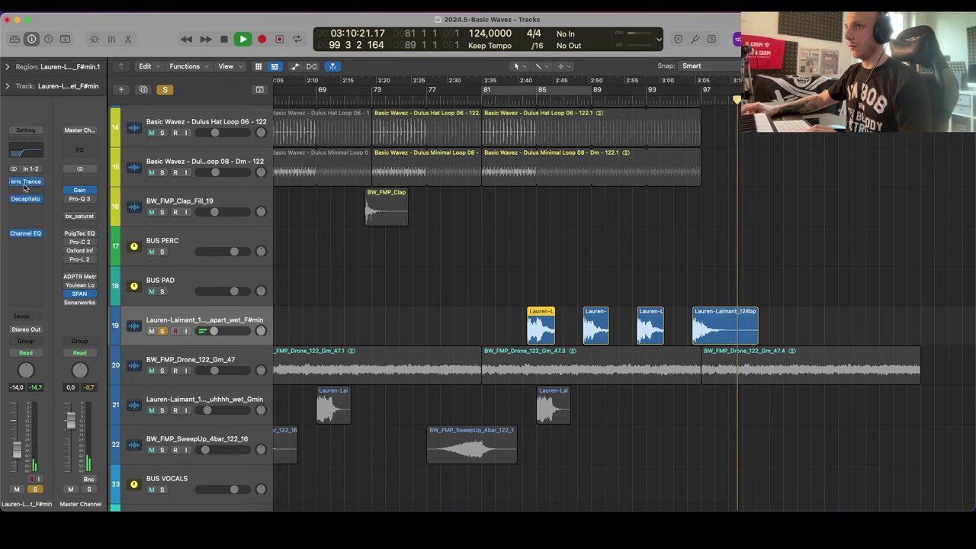
pyautogui.click(27, 234)
pyautogui.moveTo(26, 196); pyautogui.dragTo(26, 193)
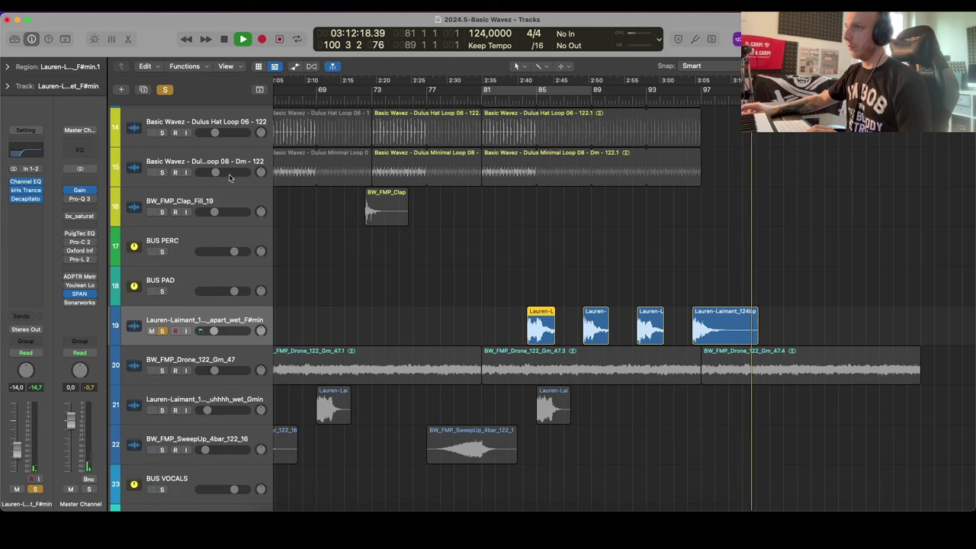
# Step: Play the gated vocal hook soloed from its first phrase and turn its solo off
pyautogui.press('space')
pyautogui.click(531, 311)
pyautogui.click(341, 176)
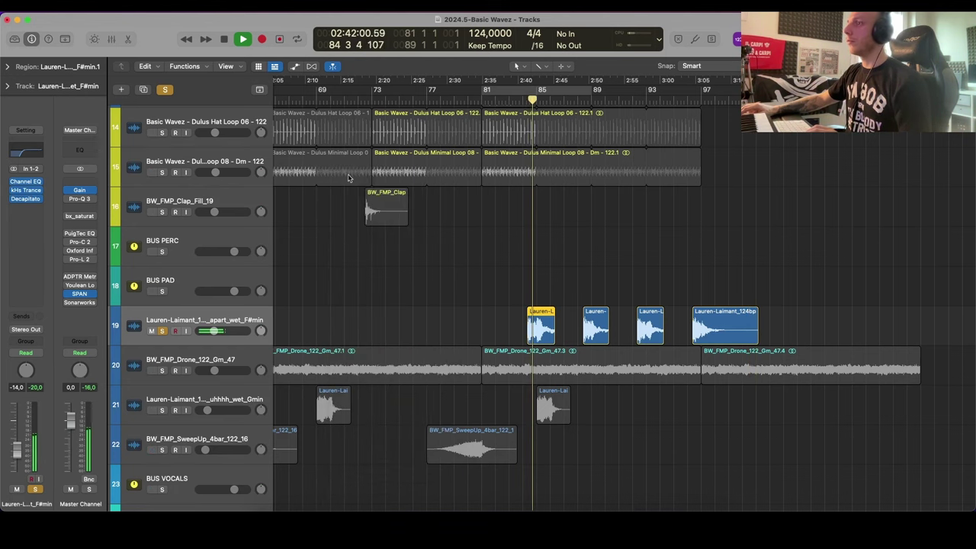
pyautogui.press('s')
# Step: Raise the vocal hook track's volume to -9.8 dB and slightly raise the "uhhhh" vocal track's volume
pyautogui.scroll(3, 585, 208)
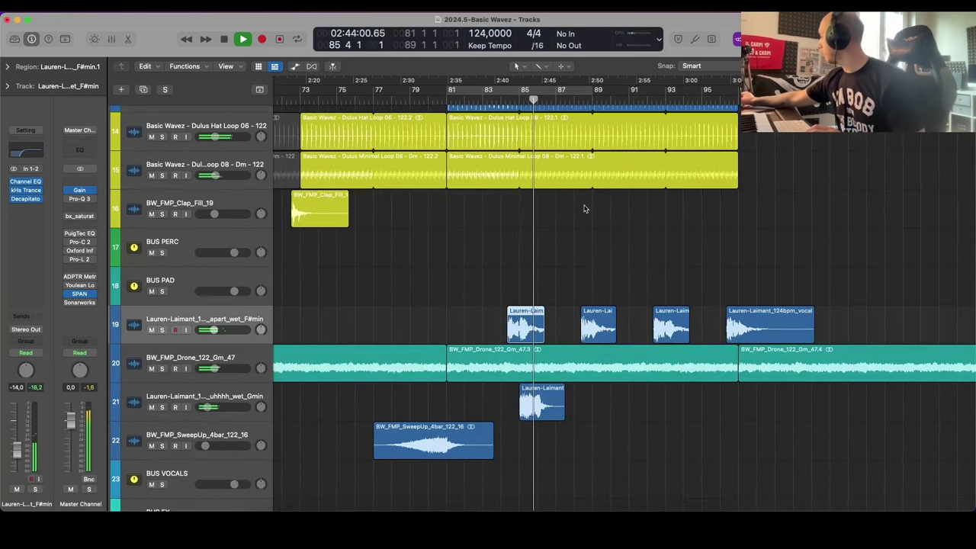
pyautogui.moveTo(215, 330); pyautogui.dragTo(219, 330)
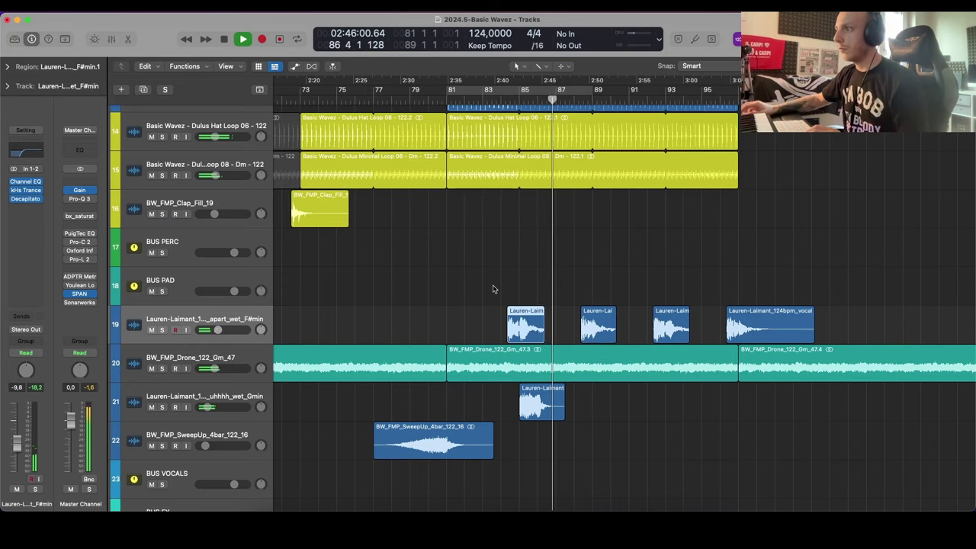
pyautogui.scroll(3, 501, 286)
pyautogui.scroll(-3, 501, 284)
pyautogui.scroll(-2, 501, 283)
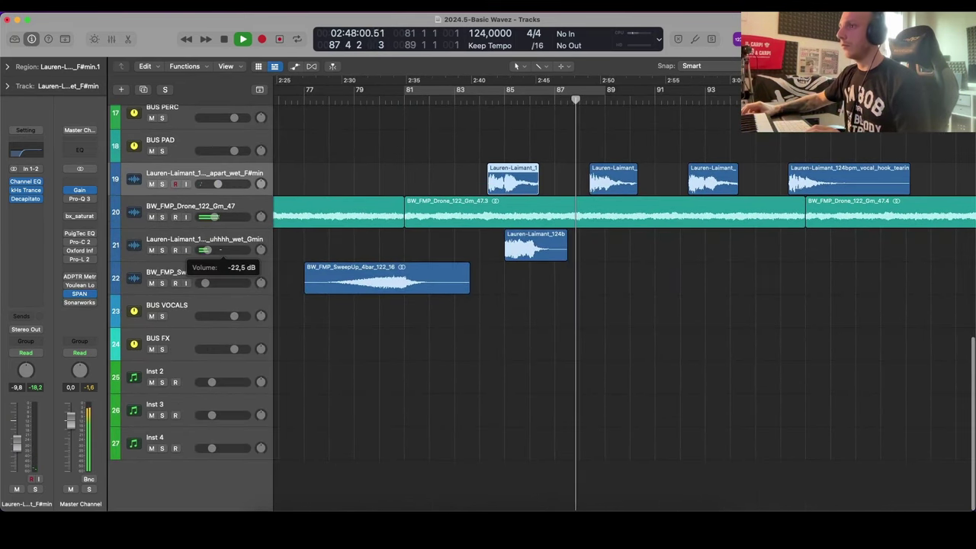
pyautogui.scroll(2, 462, 257)
pyautogui.press('super+Left')
pyautogui.scroll(3, 470, 256)
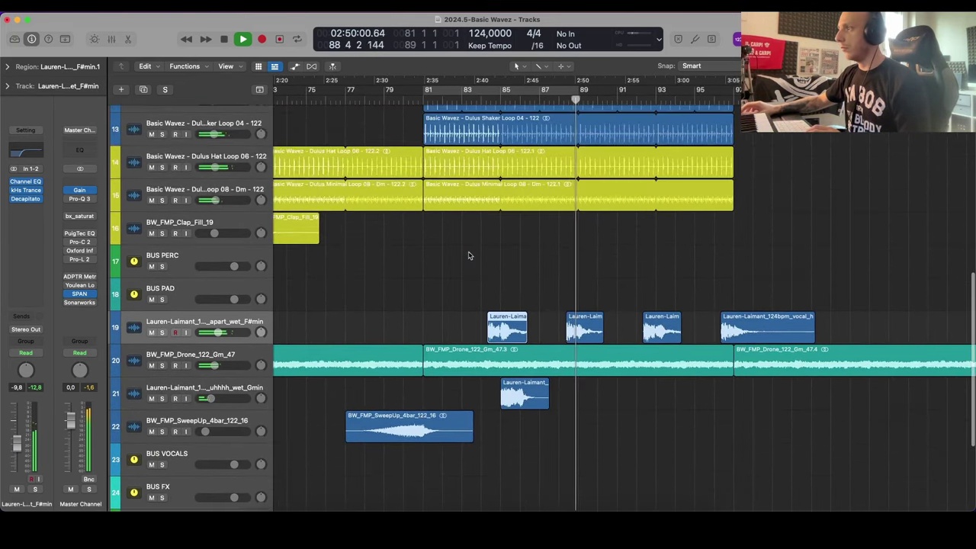
pyautogui.click(621, 287)
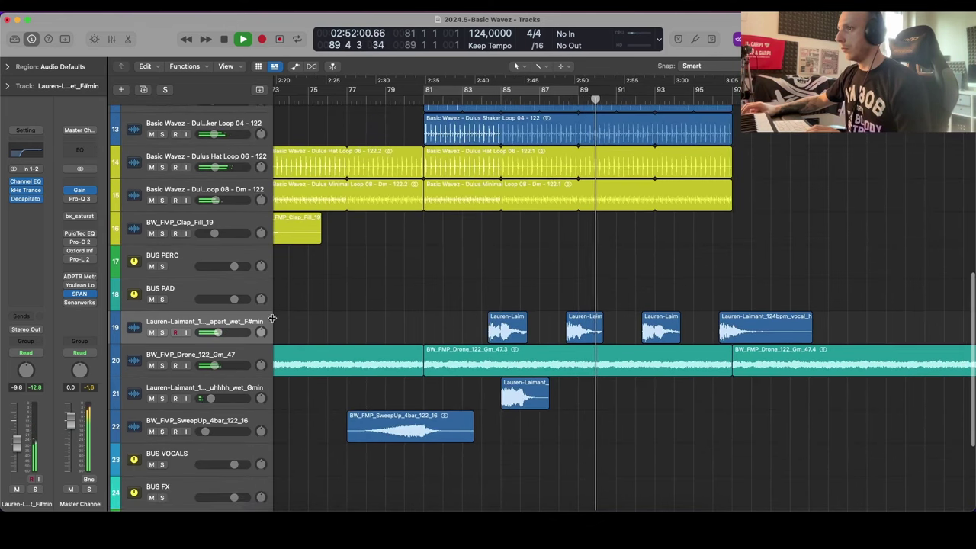
# Step: Reopen Trance Gate on the vocal hook, set the track's volume to -7.2 dB and close the plug-in
pyautogui.press('super+Down')
pyautogui.click(26, 190)
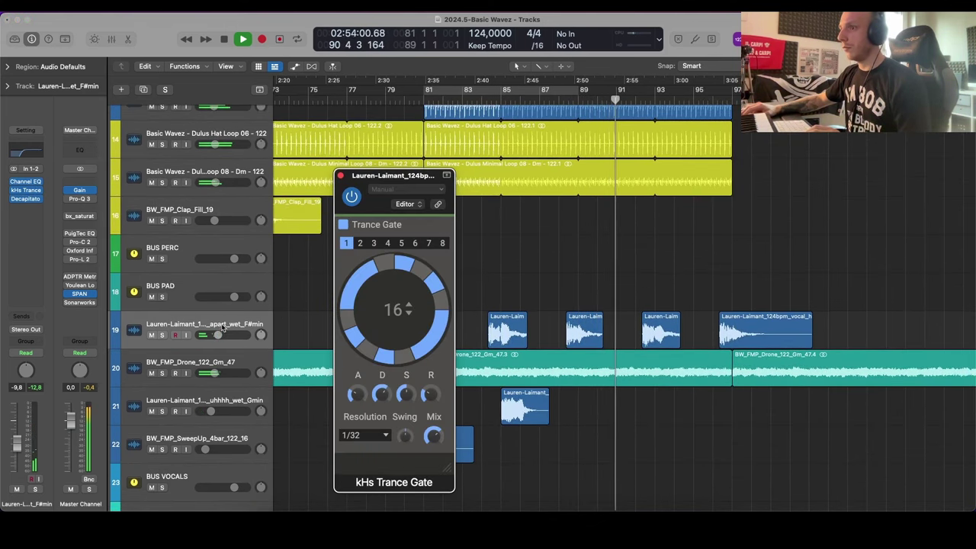
pyautogui.moveTo(221, 333); pyautogui.dragTo(224, 335)
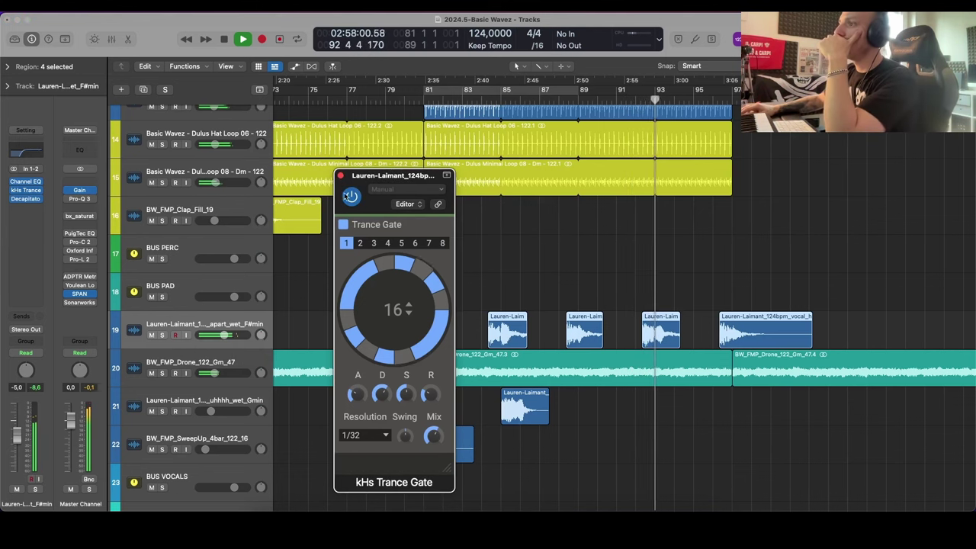
pyautogui.moveTo(224, 335); pyautogui.dragTo(221, 336)
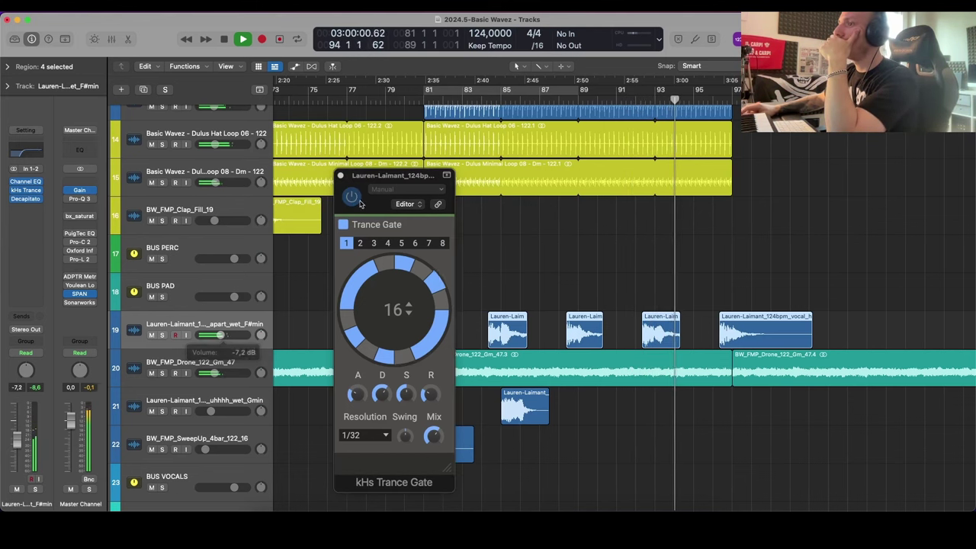
pyautogui.click(341, 175)
pyautogui.click(436, 275)
# Step: Repeat the clap fill track's bars 65–81 section so its copy fills bars 81–97
pyautogui.press('super+Up')
pyautogui.press('super+Left')
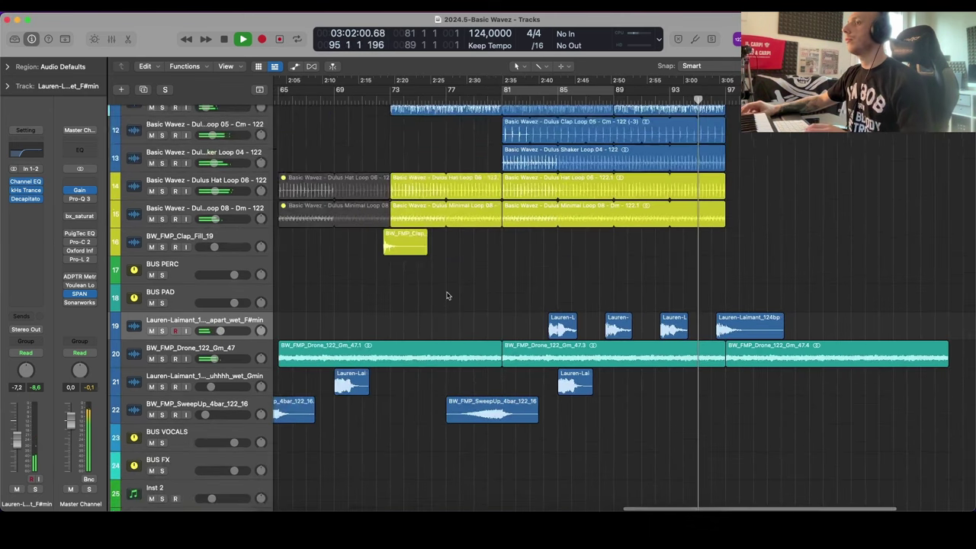
pyautogui.moveTo(398, 246); pyautogui.dragTo(624, 246)
pyautogui.moveTo(498, 240); pyautogui.dragTo(280, 245)
pyautogui.press('super+r')
pyautogui.scroll(10, 554, 335)
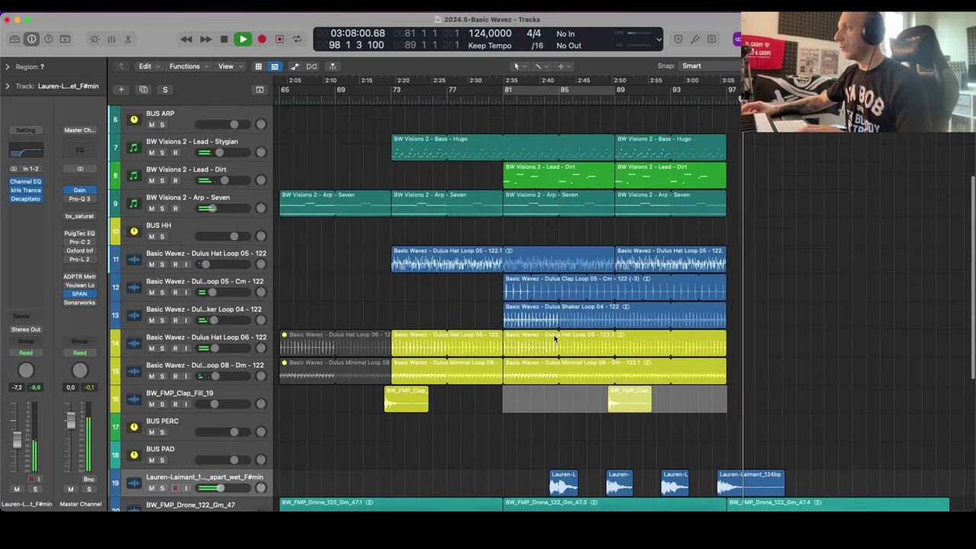
pyautogui.click(561, 367)
# Step: Copy the four-bar SweepUp region from bar 77 to bar 93 on the same track
pyautogui.scroll(-5, 565, 370)
pyautogui.scroll(-5, 564, 370)
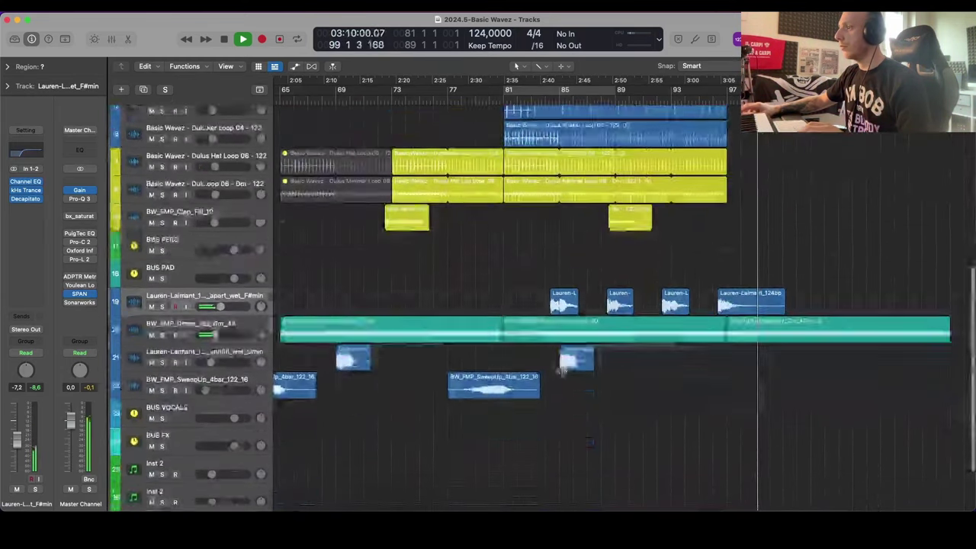
pyautogui.moveTo(508, 345); pyautogui.dragTo(733, 343)
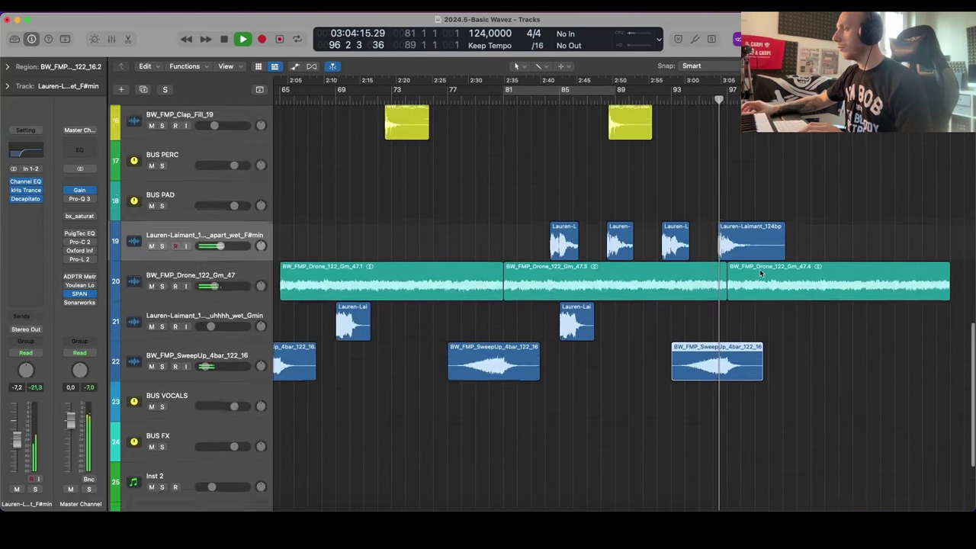
pyautogui.scroll(2, 760, 272)
pyautogui.scroll(5, 765, 276)
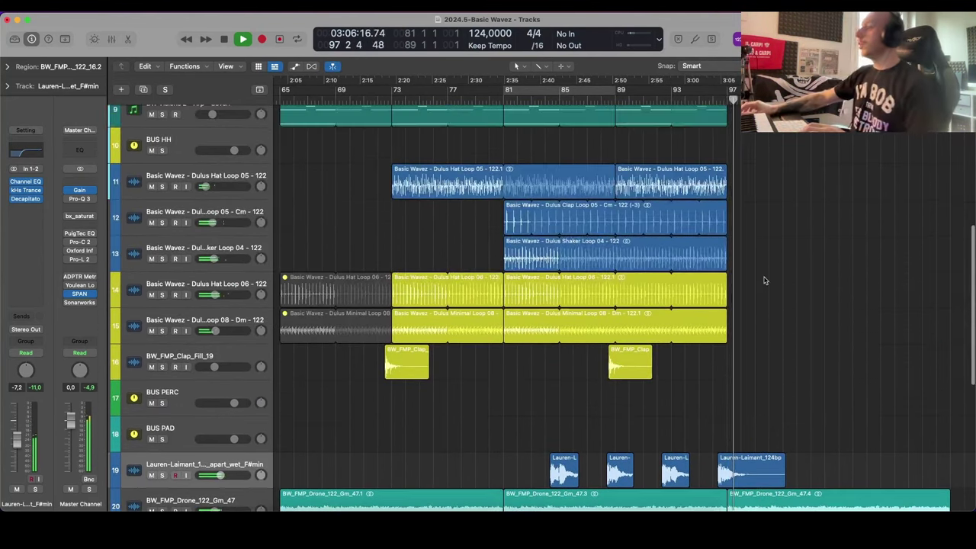
# Step: Repeat bars 81–97 of the "uhhhh" vocal track so a copy of its phrase lands at bar 101
pyautogui.press('super+Up')
pyautogui.hscroll(4, 763, 283)
pyautogui.scroll(-5, 751, 286)
pyautogui.scroll(-3, 736, 290)
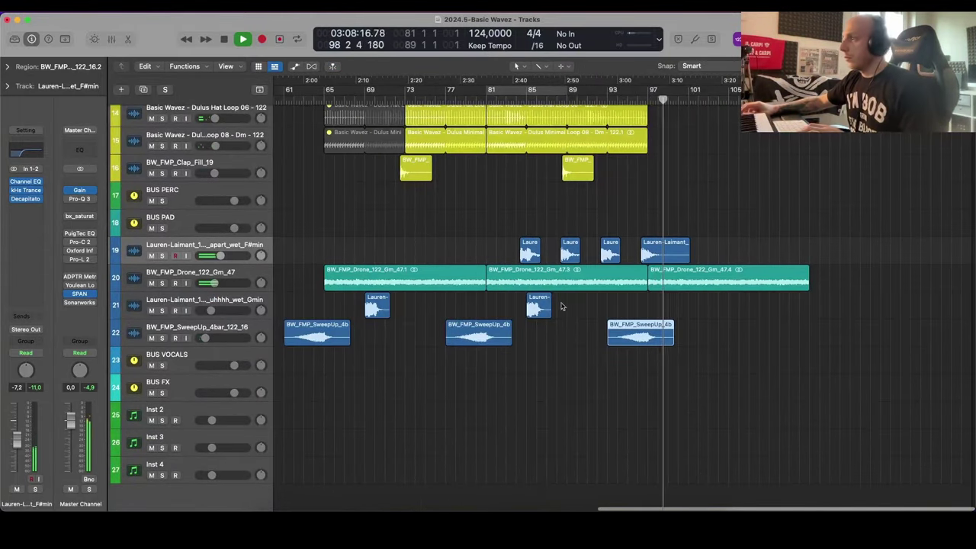
pyautogui.moveTo(488, 310); pyautogui.dragTo(649, 307)
pyautogui.press('super+r')
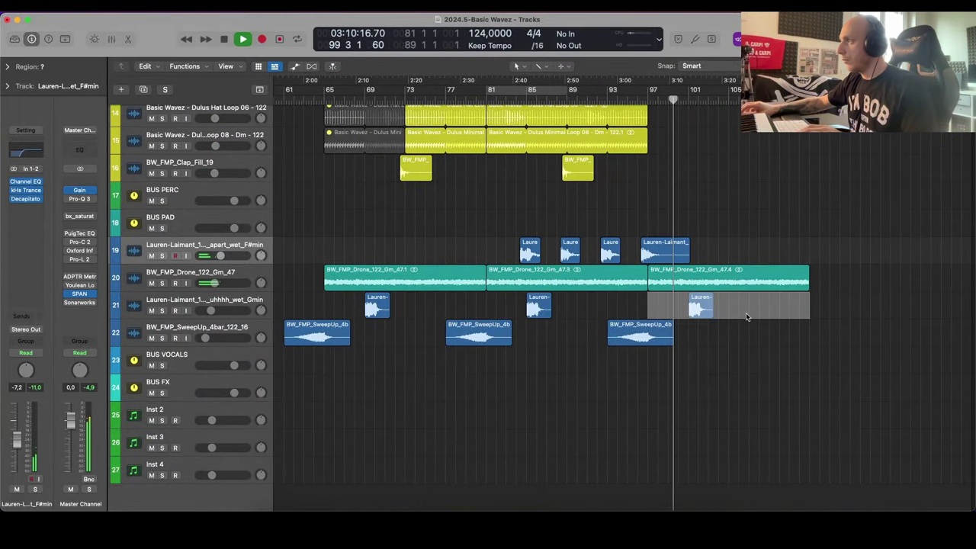
# Step: Extend the last Bass - Hugo region on the Lead - Stygian track to bar 105
pyautogui.scroll(2, 731, 281)
pyautogui.click(729, 277)
pyautogui.press('super+Right')
pyautogui.press('super+Right')
pyautogui.hscroll(3, 710, 280)
pyautogui.press('super+Down')
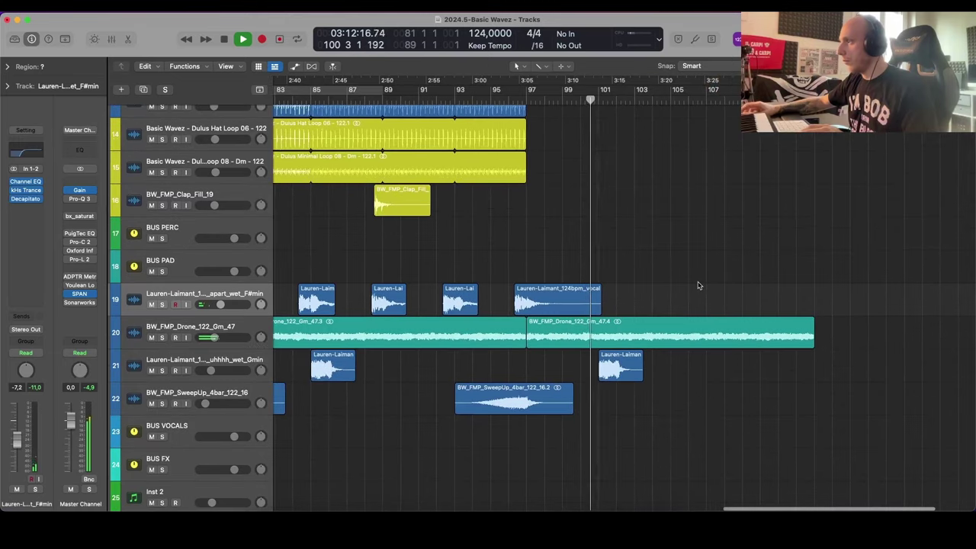
pyautogui.scroll(5, 656, 281)
pyautogui.scroll(-3, 641, 283)
pyautogui.scroll(-3, 610, 288)
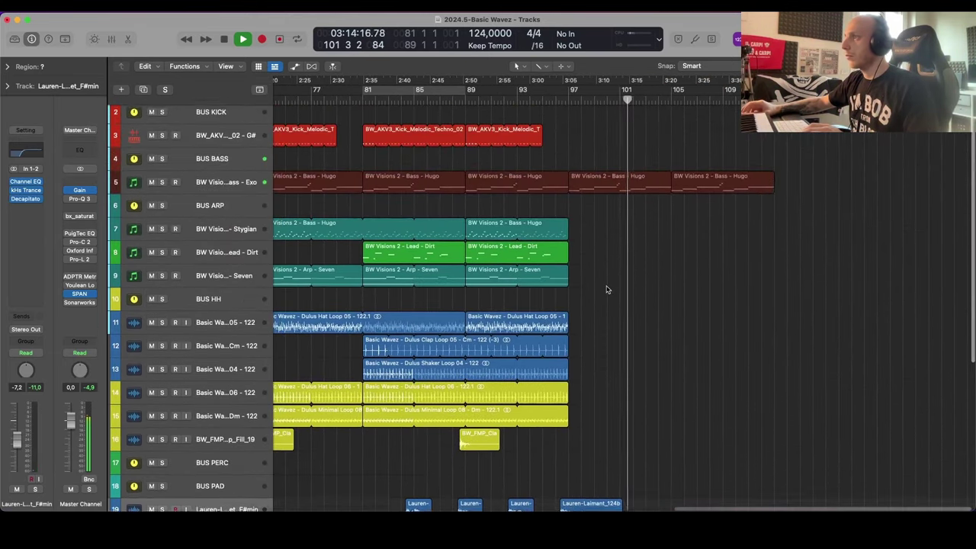
pyautogui.scroll(-5, 601, 288)
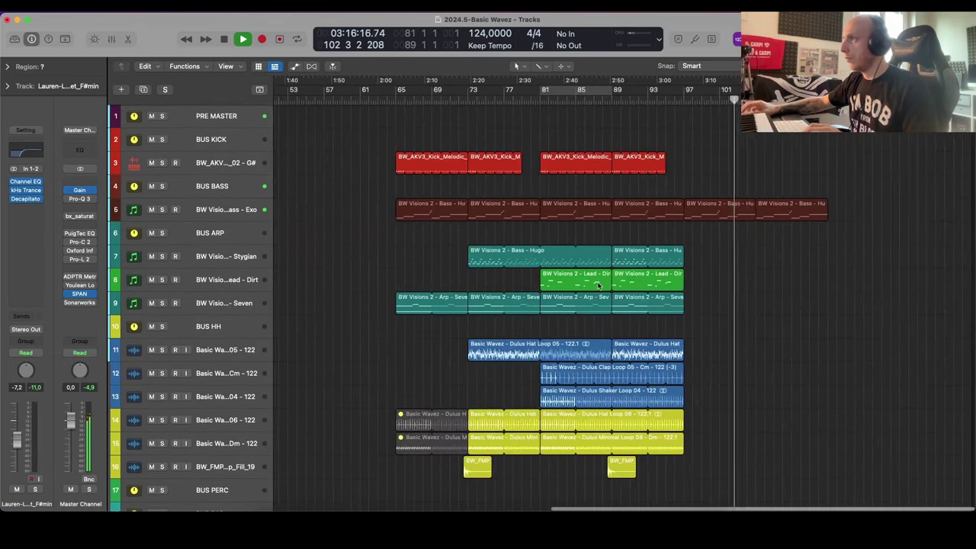
pyautogui.moveTo(675, 251); pyautogui.dragTo(753, 260)
pyautogui.scroll(3, 748, 260)
pyautogui.hscroll(3, 710, 259)
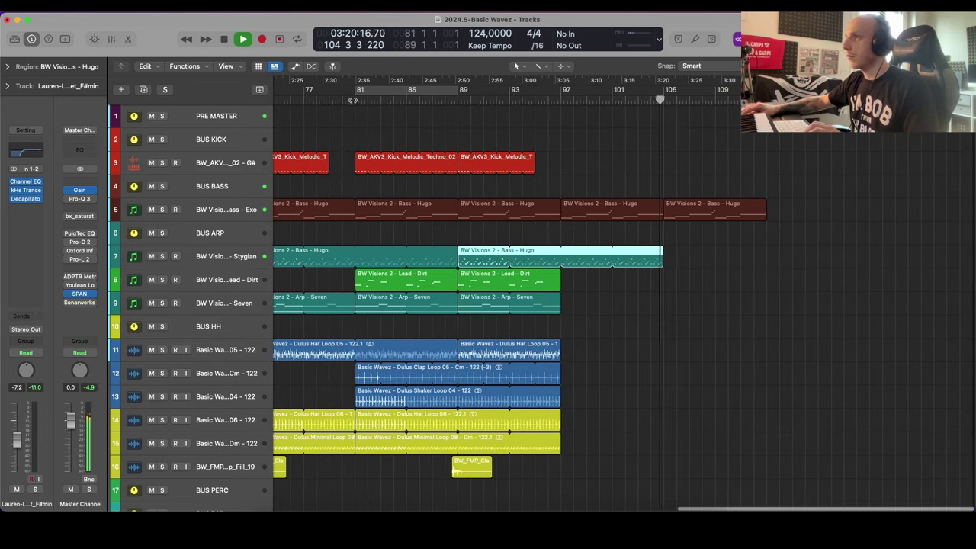
# Step: Show automation and ramp the Lead - Stygian Frequency from 55.50 after bar 83 to 90.02 near bar 85
pyautogui.keyDown('shift'); pyautogui.click(299, 252); pyautogui.keyUp('shift')
pyautogui.press('a')
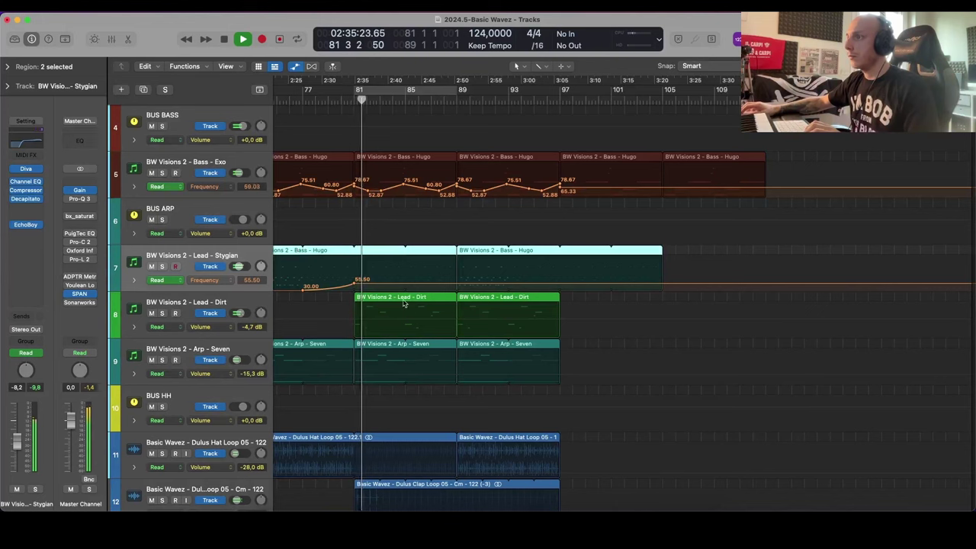
pyautogui.scroll(3, 398, 291)
pyautogui.click(479, 285)
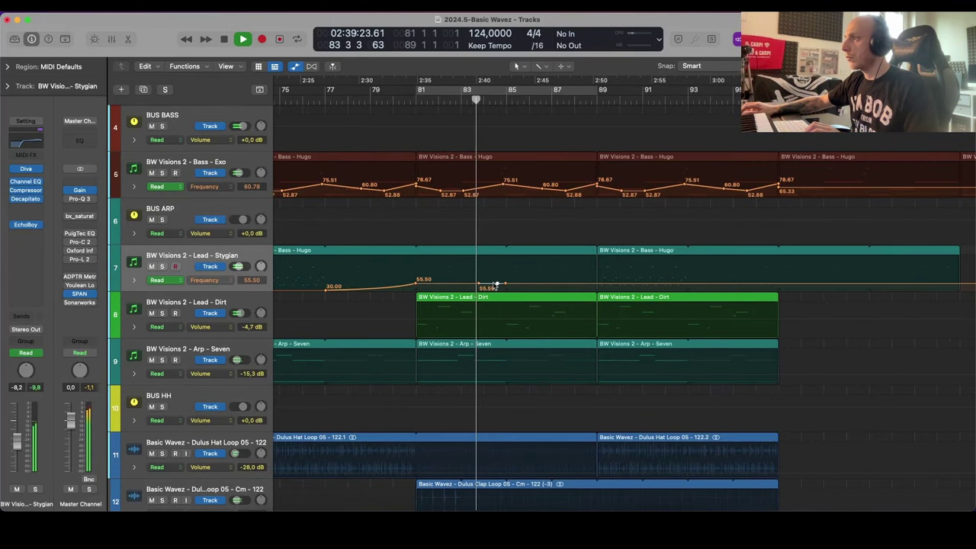
pyautogui.moveTo(520, 283); pyautogui.dragTo(520, 272)
pyautogui.scroll(4, 525, 278)
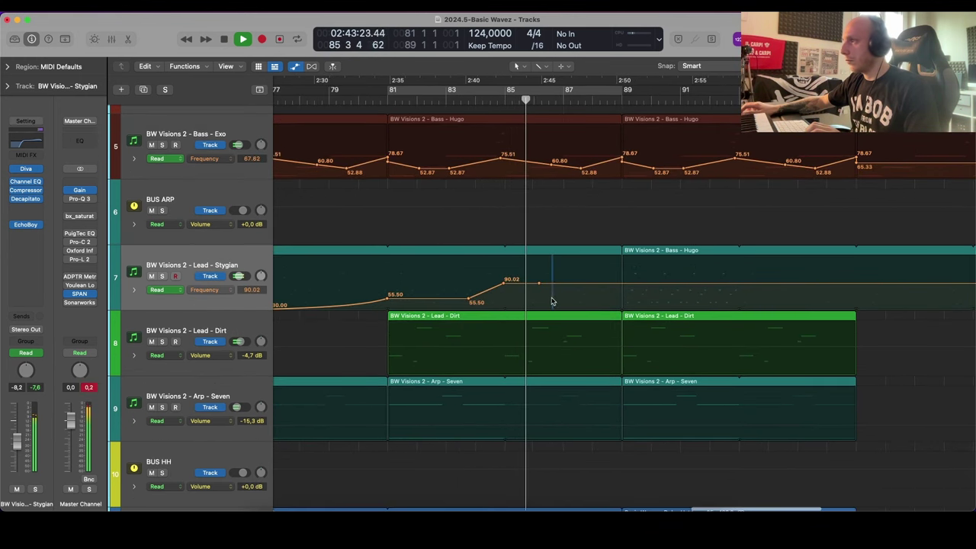
# Step: Continue the Stygian Frequency automation with peaks of 112.92 near bar 89, 119.47 near bar 93 and 118.38 at bar 97
pyautogui.moveTo(552, 301)
pyautogui.mouseDown()
pyautogui.moveTo(543, 292)
pyautogui.moveTo(559, 299)
pyautogui.moveTo(567, 286)
pyautogui.moveTo(541, 286)
pyautogui.moveTo(573, 273)
pyautogui.moveTo(603, 275)
pyautogui.moveTo(608, 290)
pyautogui.moveTo(636, 296)
pyautogui.moveTo(693, 271)
pyautogui.moveTo(721, 294)
pyautogui.mouseUp()
pyautogui.hscroll(6, 703, 294)
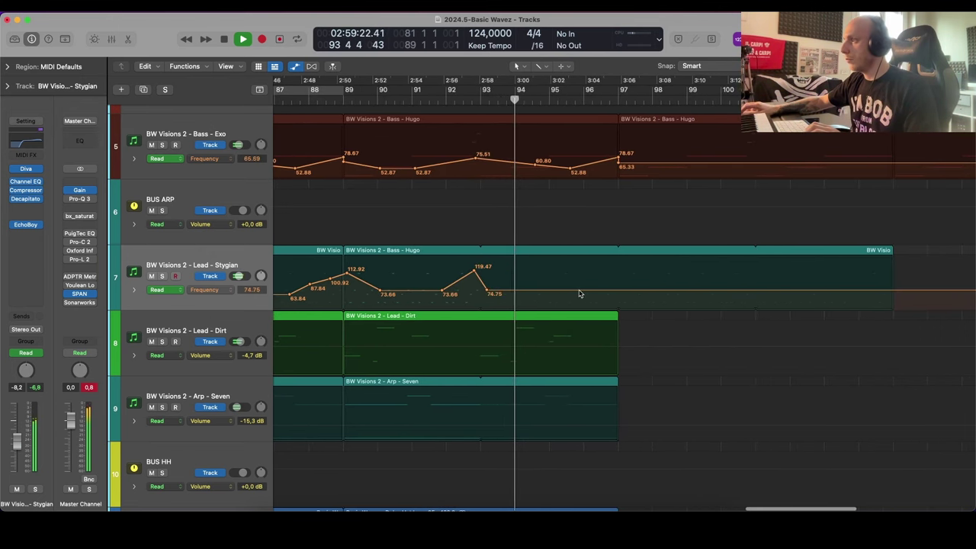
pyautogui.moveTo(636, 292); pyautogui.dragTo(632, 269)
pyautogui.hscroll(5, 641, 277)
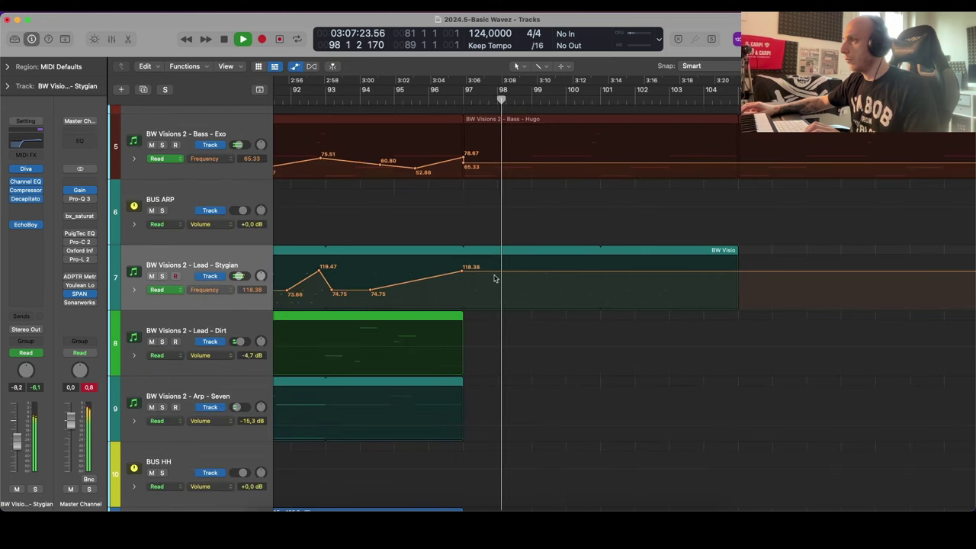
# Step: Lower the Stygian Frequency automation to 76.93 at bar 101 and curve the descent from bar 97 with the Automation Curve Tool
pyautogui.click(600, 272)
pyautogui.moveTo(600, 271)
pyautogui.mouseDown()
pyautogui.moveTo(618, 292)
pyautogui.moveTo(572, 299)
pyautogui.mouseUp()
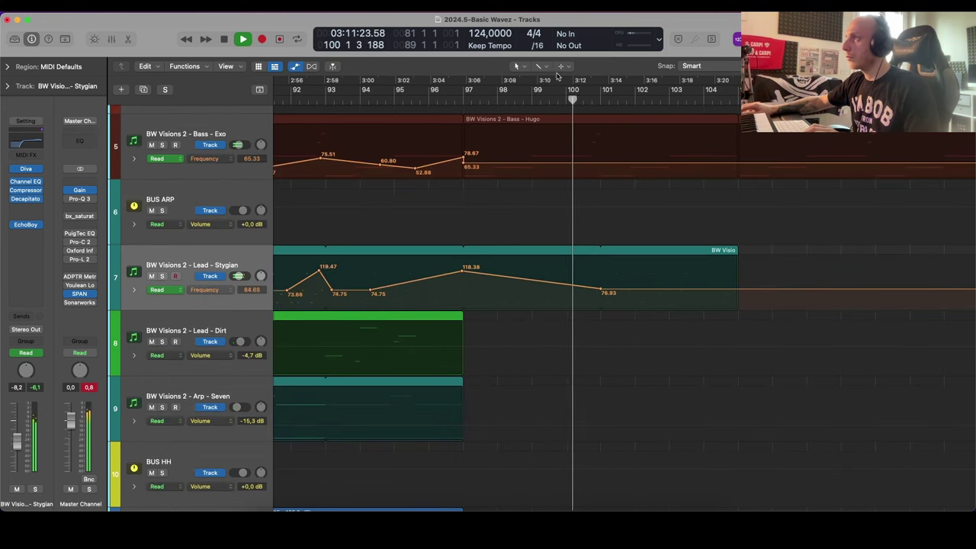
pyautogui.click(539, 66)
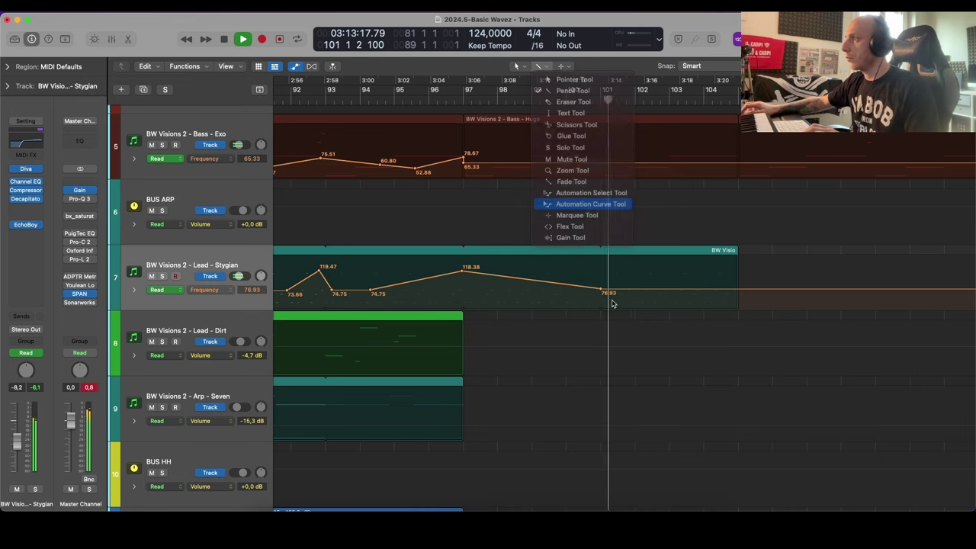
pyautogui.moveTo(571, 288); pyautogui.dragTo(574, 298)
# Step: Carry the Stygian Frequency descent down to 36.59 at bar 105 and hide the automation
pyautogui.moveTo(742, 292); pyautogui.dragTo(742, 305)
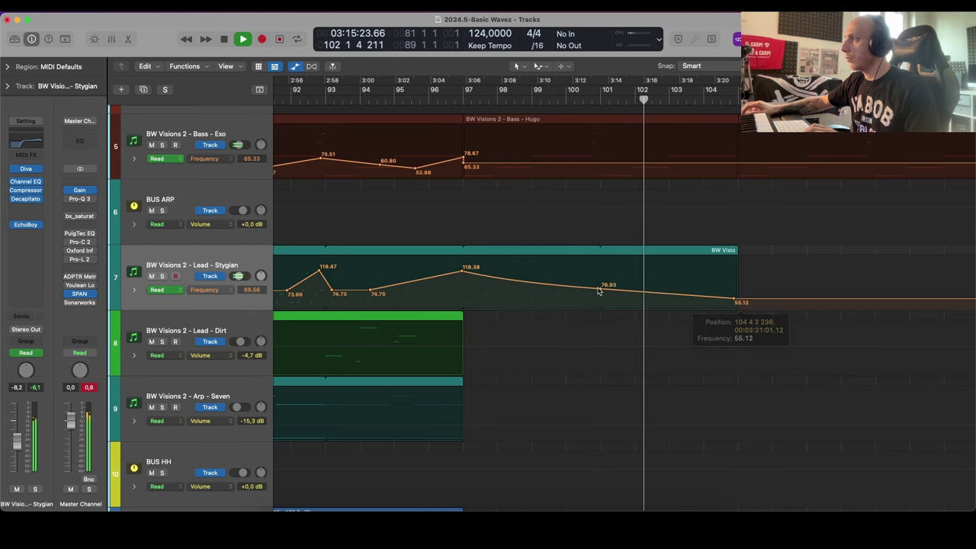
pyautogui.moveTo(601, 290); pyautogui.dragTo(604, 292)
pyautogui.moveTo(745, 305); pyautogui.dragTo(740, 306)
pyautogui.press('a')
# Step: Play from about bar 96 and copy the eight-bar kick region from bar 81 to bar 97
pyautogui.press('super+Left')
pyautogui.scroll(-2, 736, 274)
pyautogui.moveTo(671, 263)
pyautogui.mouseDown()
pyautogui.moveTo(835, 266)
pyautogui.moveTo(673, 266)
pyautogui.mouseUp()
pyautogui.press('space')
pyautogui.scroll(-5, 713, 225)
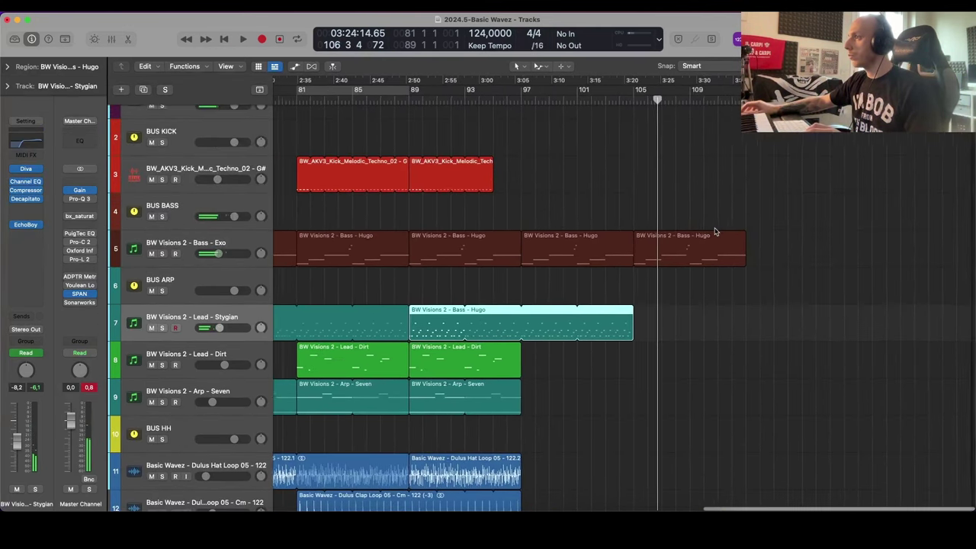
pyautogui.scroll(-2, 656, 232)
pyautogui.click(510, 108)
pyautogui.press('space')
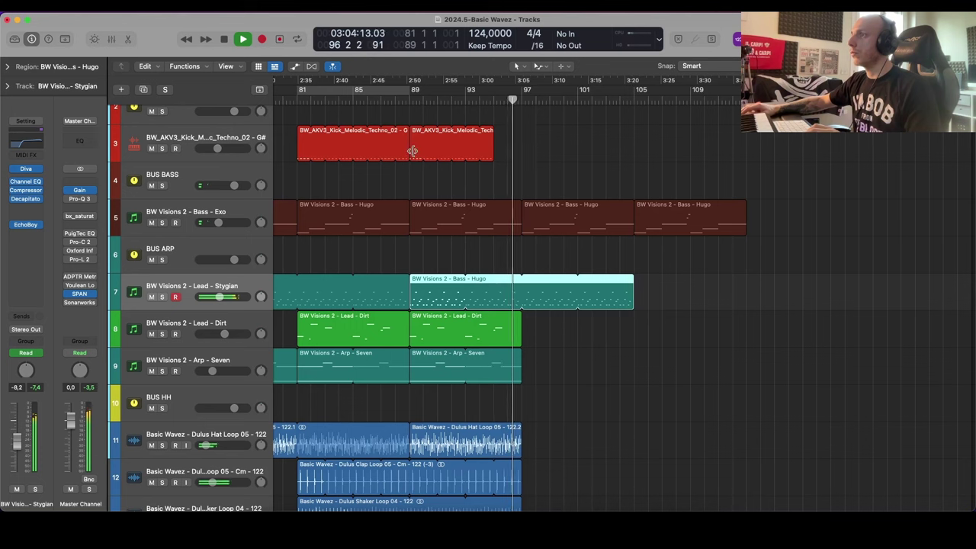
pyautogui.click(413, 151)
pyautogui.moveTo(305, 154); pyautogui.dragTo(530, 155)
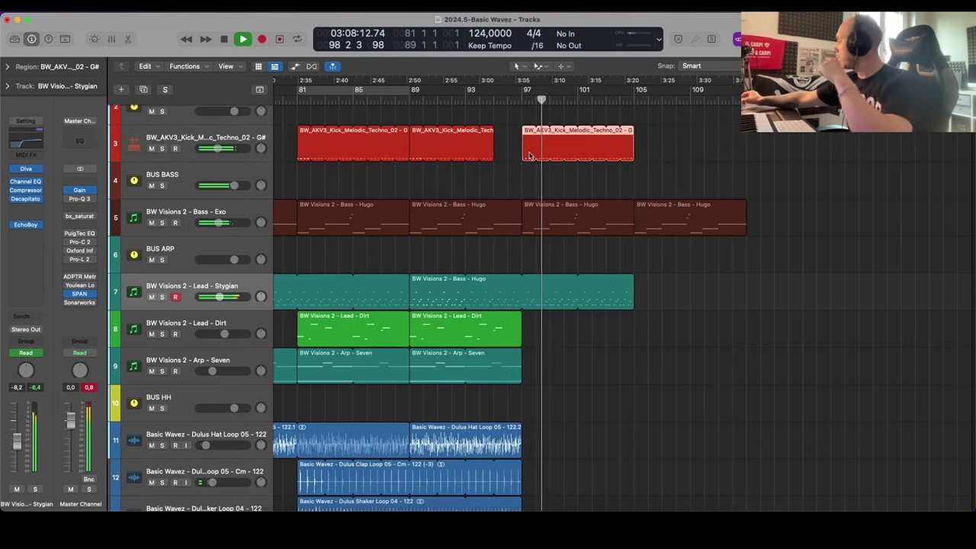
# Step: Copy the BW_FMP_Clap_Fill_19 region near bar 89 so the fill lands just before bar 105
pyautogui.scroll(-5, 595, 270)
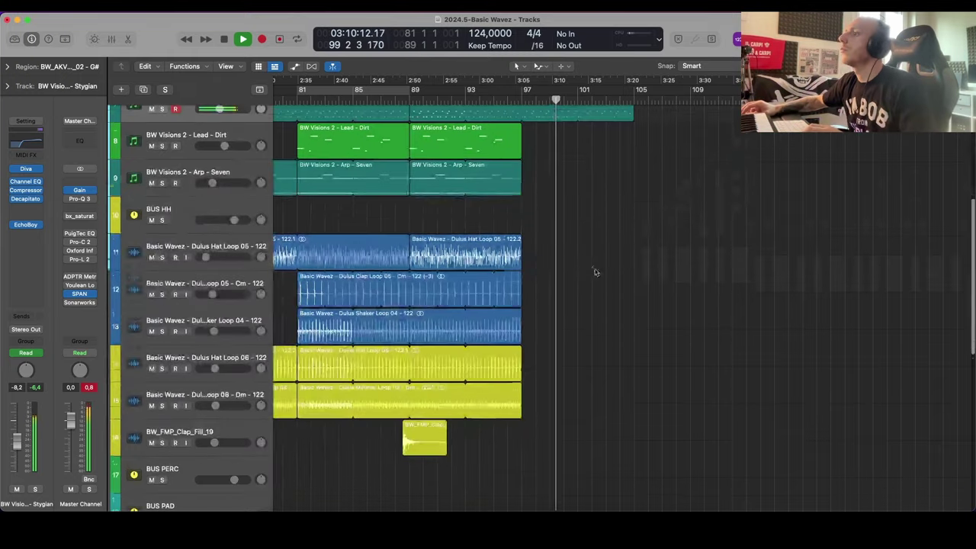
pyautogui.scroll(3, 595, 268)
pyautogui.scroll(-3, 595, 267)
pyautogui.scroll(2, 595, 267)
pyautogui.scroll(2, 751, 242)
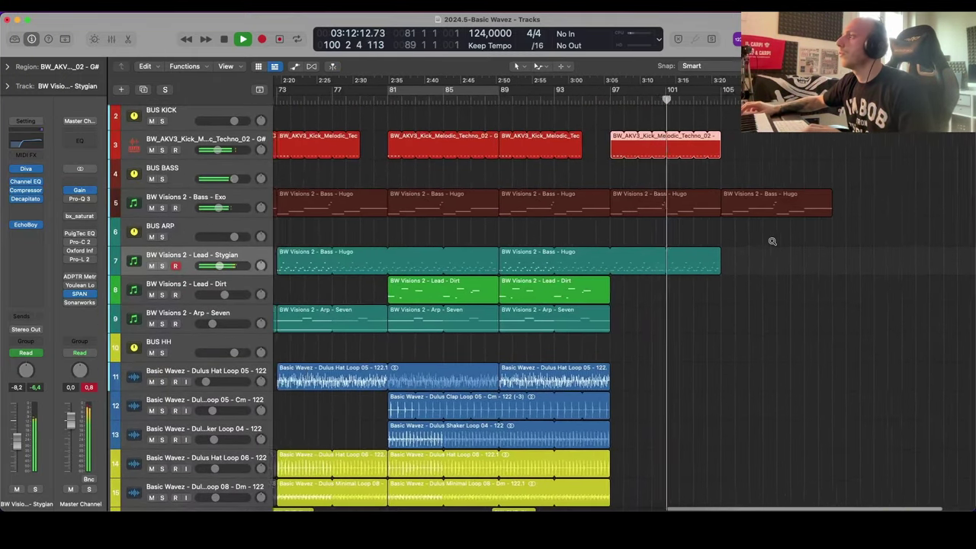
pyautogui.hscroll(2, 724, 244)
pyautogui.scroll(-6, 714, 244)
pyautogui.press('super+Up')
pyautogui.scroll(5, 678, 249)
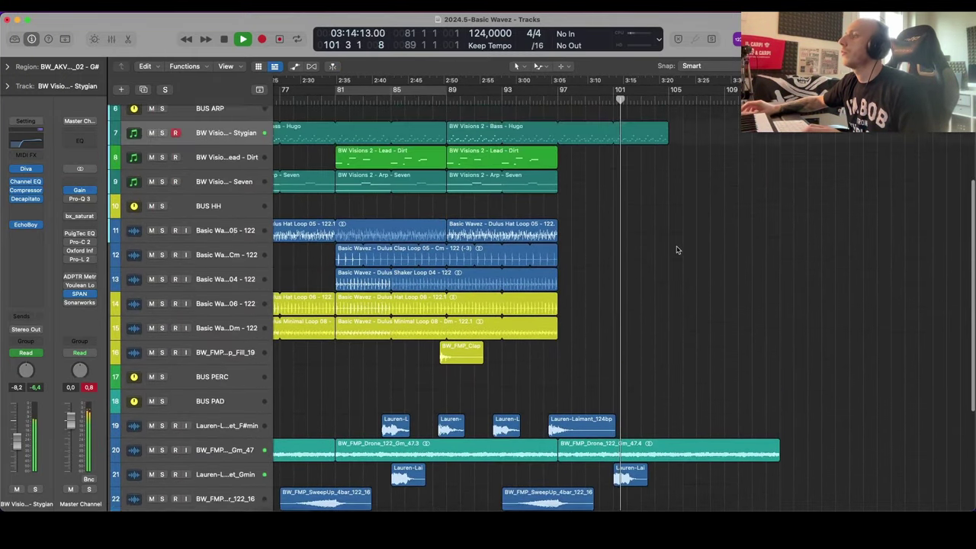
pyautogui.moveTo(455, 391); pyautogui.dragTo(680, 389)
# Step: Mute the last Bass - Hugo region on the Bass - Exo track, starting at bar 105
pyautogui.press('super+Right')
pyautogui.scroll(-5, 714, 339)
pyautogui.hscroll(2, 708, 338)
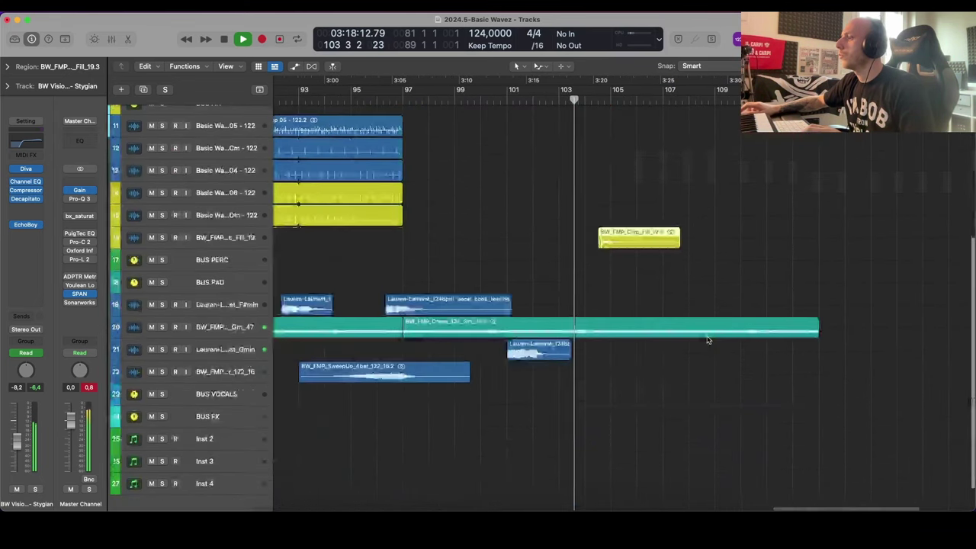
pyautogui.scroll(-2, 690, 338)
pyautogui.scroll(8, 679, 339)
pyautogui.click(670, 288)
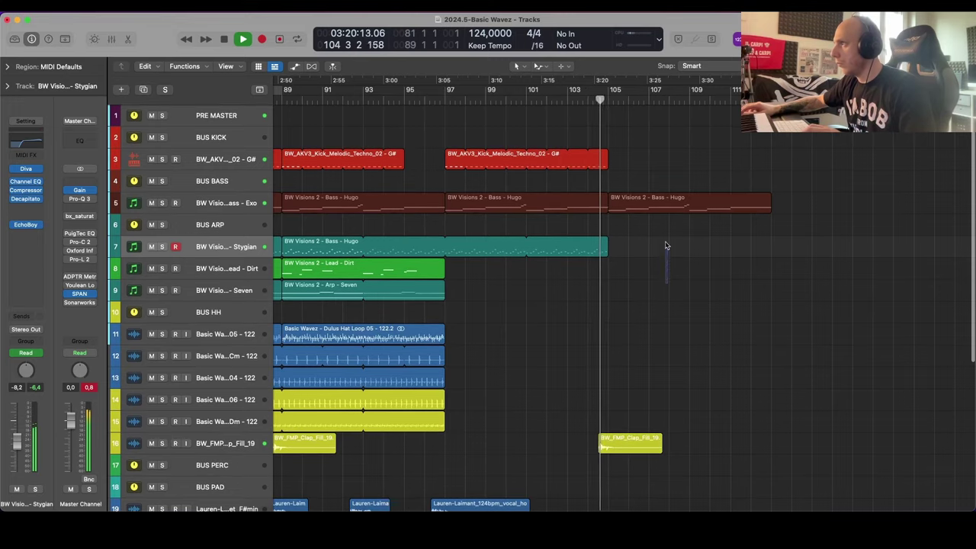
pyautogui.click(664, 203)
pyautogui.press('super+Down')
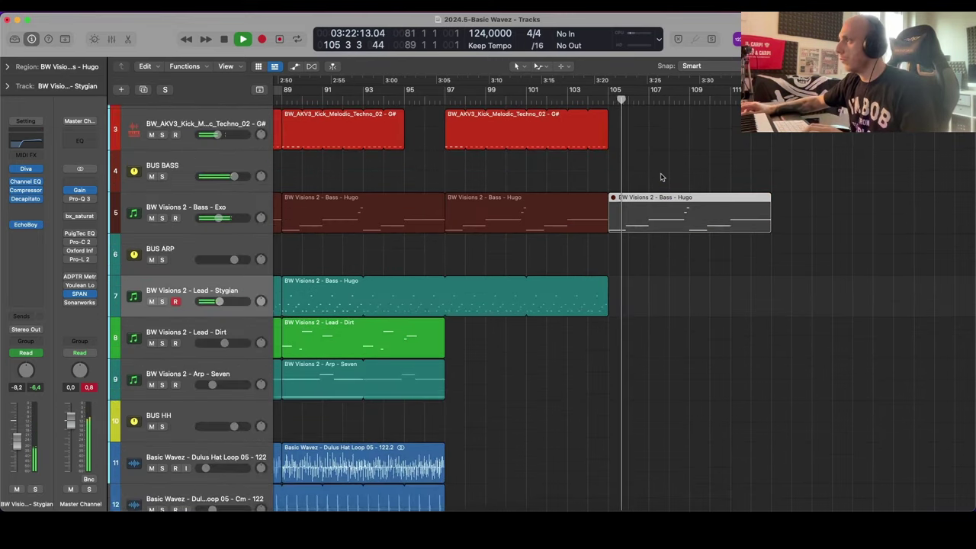
# Step: Play the arrangement from about bar 64 and examine the regions across all tracks through bar 105
pyautogui.scroll(-8, 663, 181)
pyautogui.press('super+Left')
pyautogui.scroll(2, 663, 184)
pyautogui.scroll(-2, 664, 185)
pyautogui.press('super+Up')
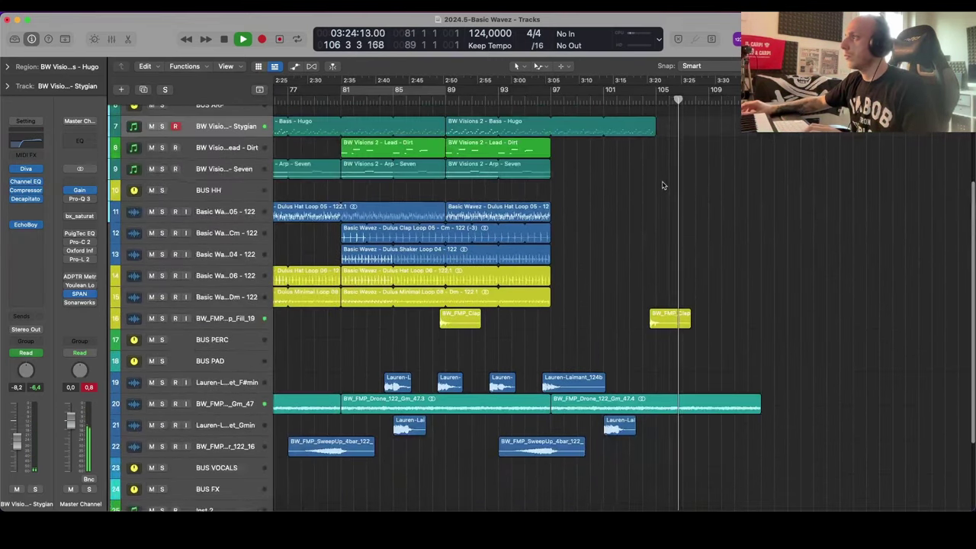
pyautogui.press('super+a')
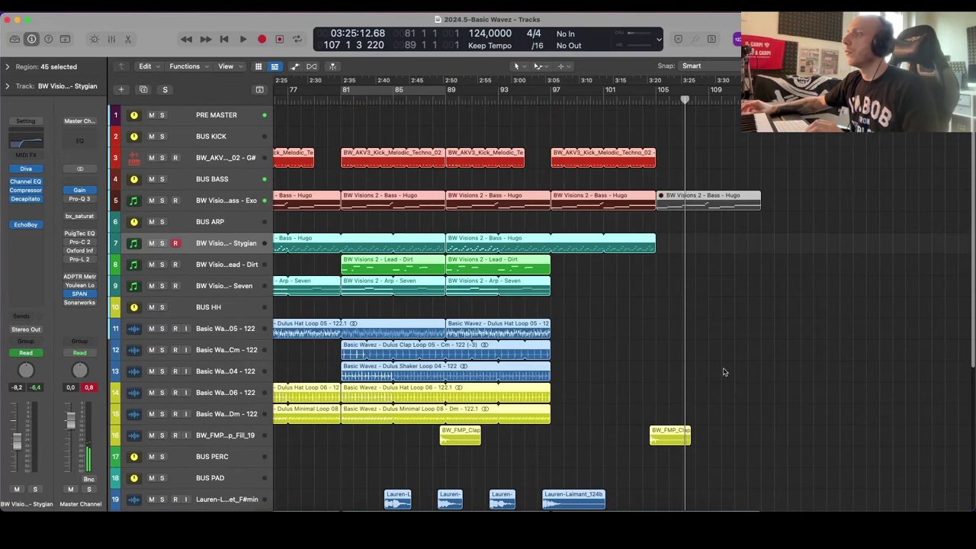
pyautogui.click(724, 372)
pyautogui.hscroll(-10, 723, 344)
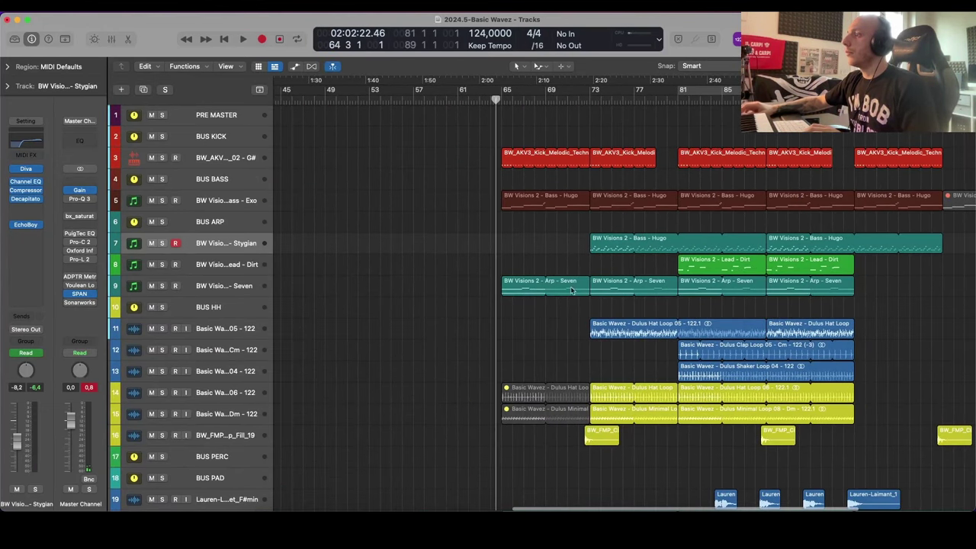
pyautogui.scroll(-5, 571, 290)
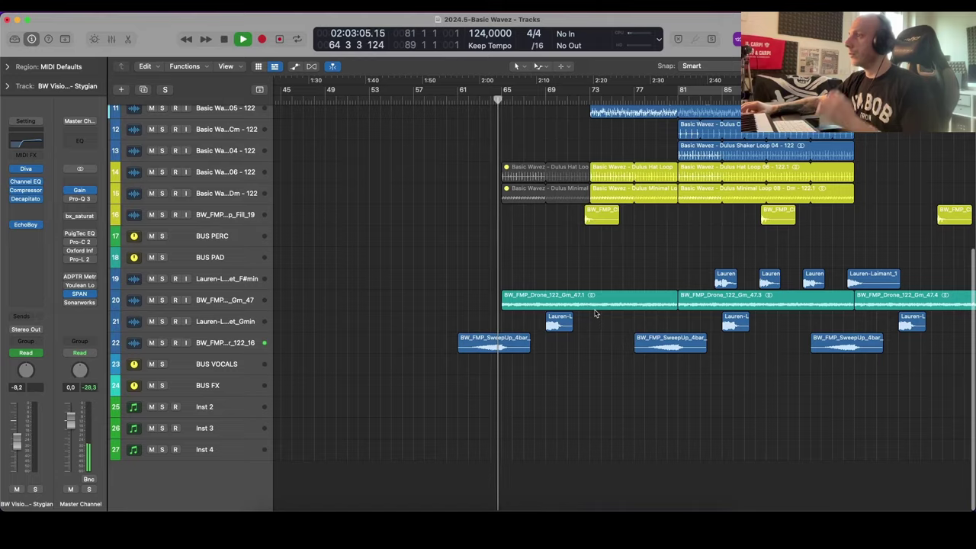
pyautogui.scroll(5, 596, 313)
pyautogui.hscroll(8, 596, 312)
pyautogui.scroll(-5, 596, 313)
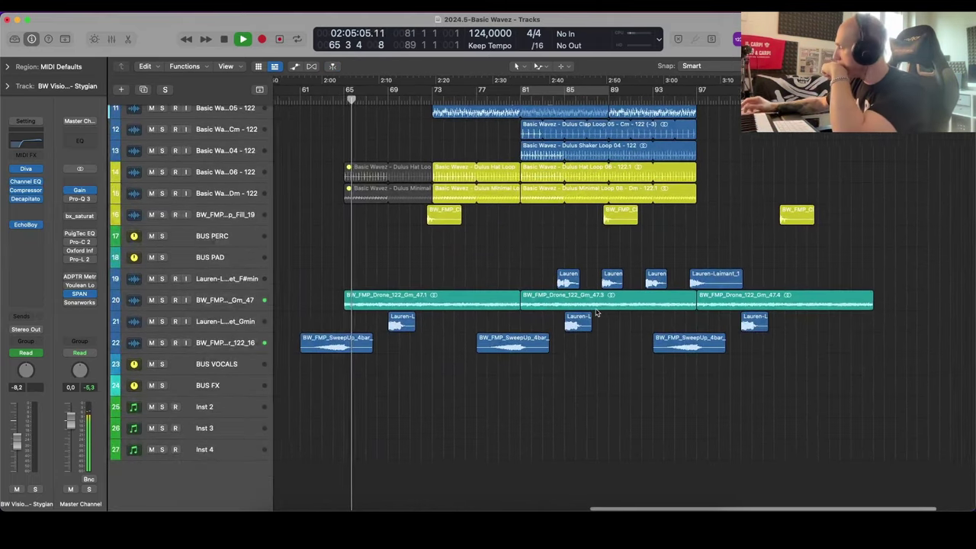
pyautogui.hscroll(-1, 596, 312)
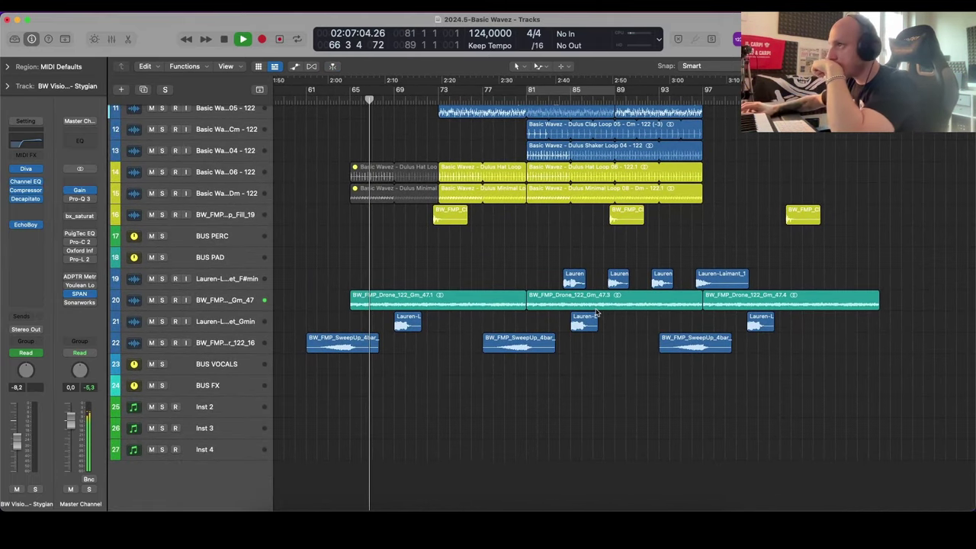
pyautogui.scroll(5, 596, 312)
pyautogui.press('super+Down')
# Step: Split and unmute bars 72–73 of the Dulus Hat Loop 06 as a faded-in lead-in, and delete the muted hat and minimal loop regions before it
pyautogui.scroll(-5, 410, 345)
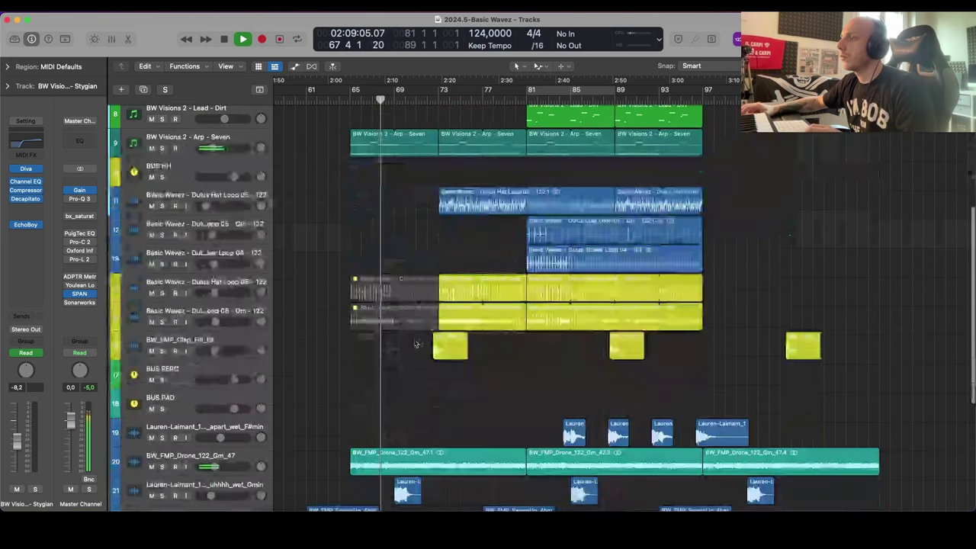
pyautogui.press('super+Right')
pyautogui.press('super+Right')
pyautogui.press('super+Right')
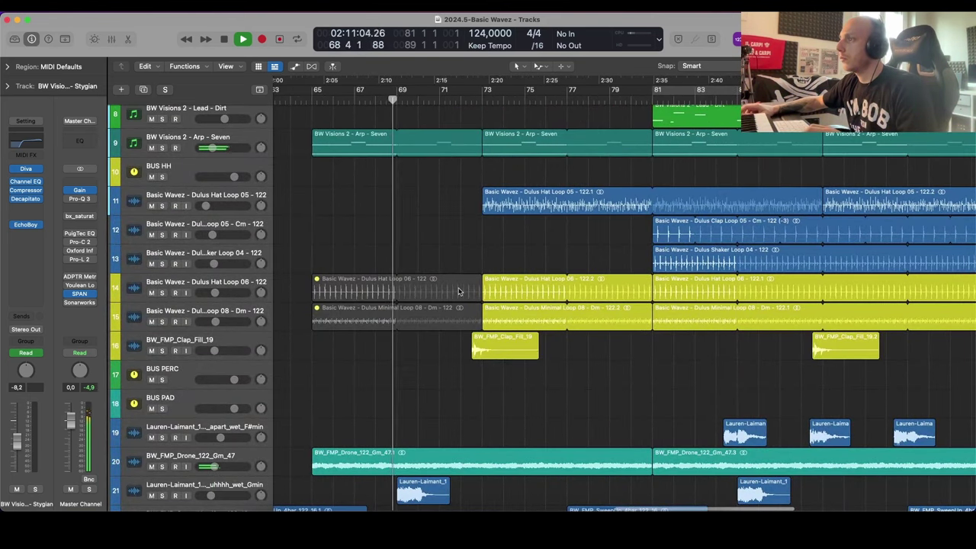
pyautogui.keyDown('super'); pyautogui.click(459, 292); pyautogui.keyUp('super')
pyautogui.moveTo(463, 299)
pyautogui.mouseDown()
pyautogui.moveTo(443, 298)
pyautogui.moveTo(456, 292)
pyautogui.mouseUp()
pyautogui.hotkey('ctrl', 'm')
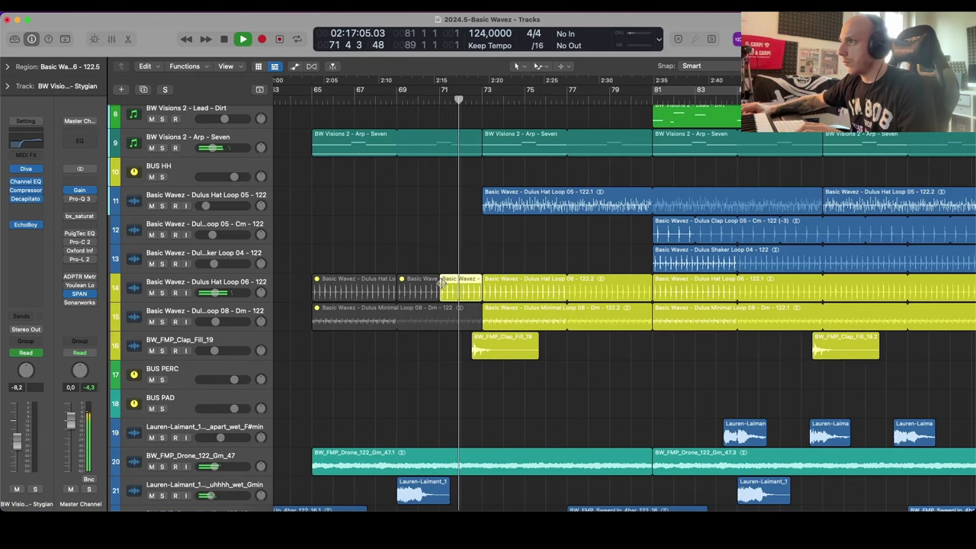
pyautogui.moveTo(442, 283); pyautogui.dragTo(462, 279)
pyautogui.click(451, 266)
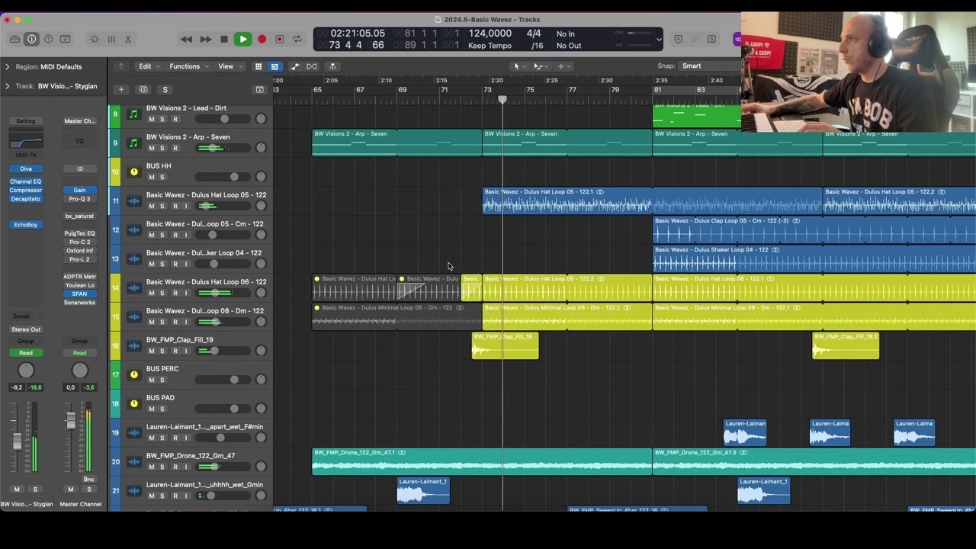
pyautogui.moveTo(378, 289); pyautogui.dragTo(325, 289)
pyautogui.moveTo(425, 254); pyautogui.dragTo(316, 337)
pyautogui.press('Delete')
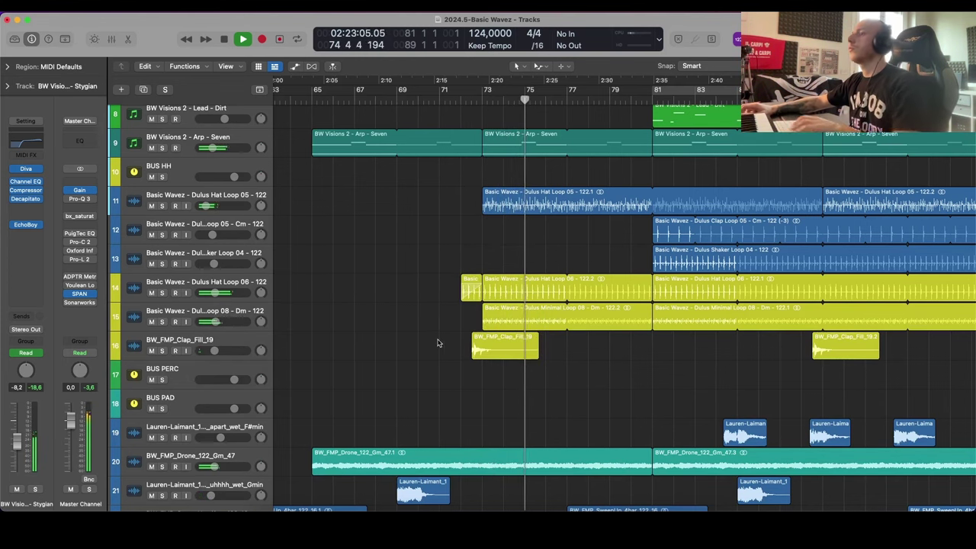
# Step: Play from about bar 71 and examine how the hat lead-in sits against the surrounding tracks
pyautogui.press('super+Left')
pyautogui.press('super+Up')
pyautogui.press('super+Down')
pyautogui.press('super+Down')
pyautogui.press('super+Down')
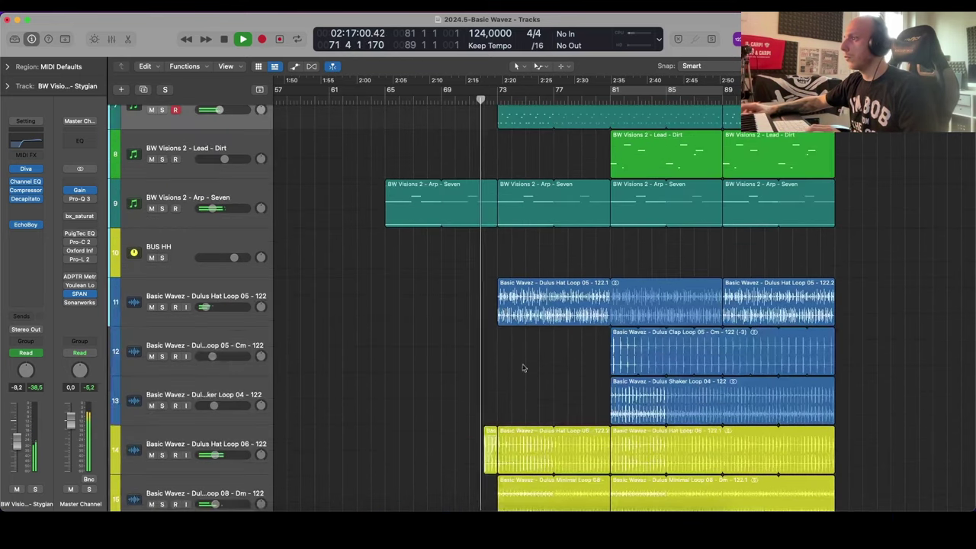
pyautogui.scroll(-6, 521, 381)
pyautogui.press('super+Up')
pyautogui.press('super+Right')
pyautogui.press('super+Right')
pyautogui.press('super+Right')
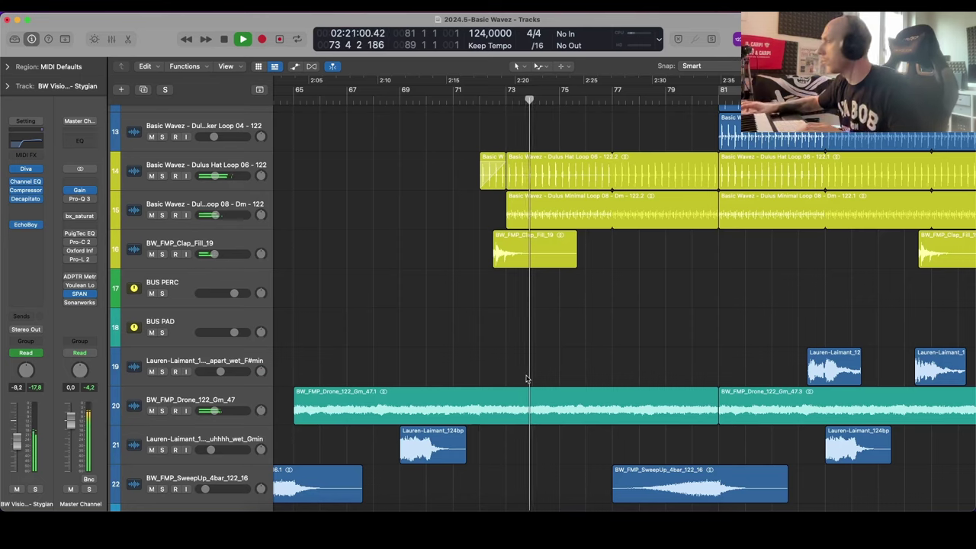
pyautogui.scroll(-5, 531, 372)
pyautogui.scroll(3, 531, 372)
pyautogui.scroll(-2, 531, 369)
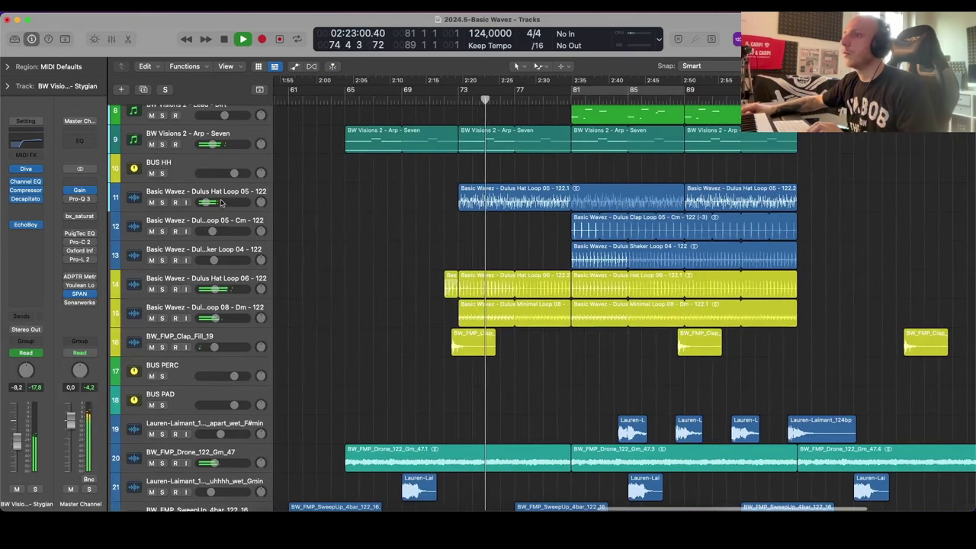
# Step: Color the drum tracks from Dulus Hat Loop 05 through BW_FMP_Clap_Fill_19 and their regions yellow, and deselect the regions
pyautogui.click(229, 191)
pyautogui.keyDown('shift'); pyautogui.click(229, 345); pyautogui.keyUp('shift')
pyautogui.hotkey('alt', 'c')
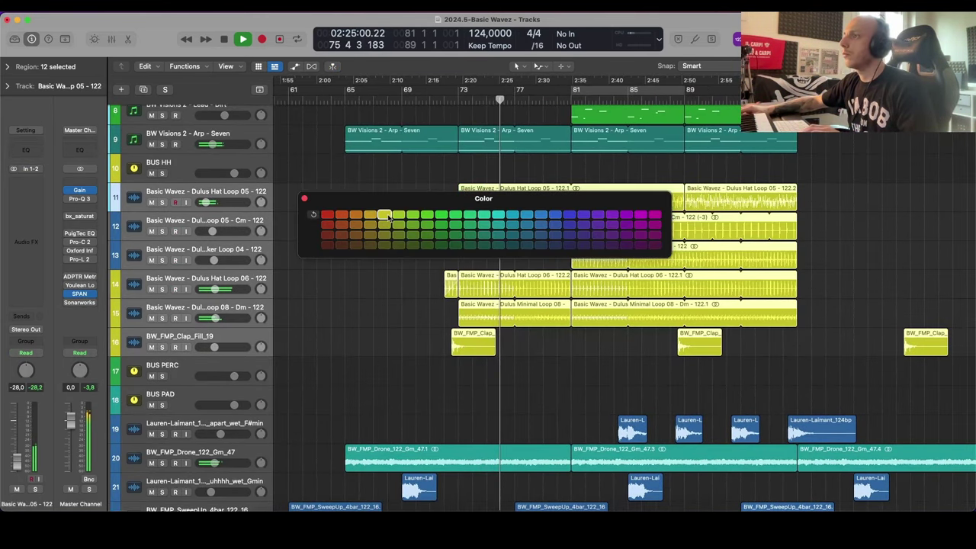
pyautogui.click(303, 200)
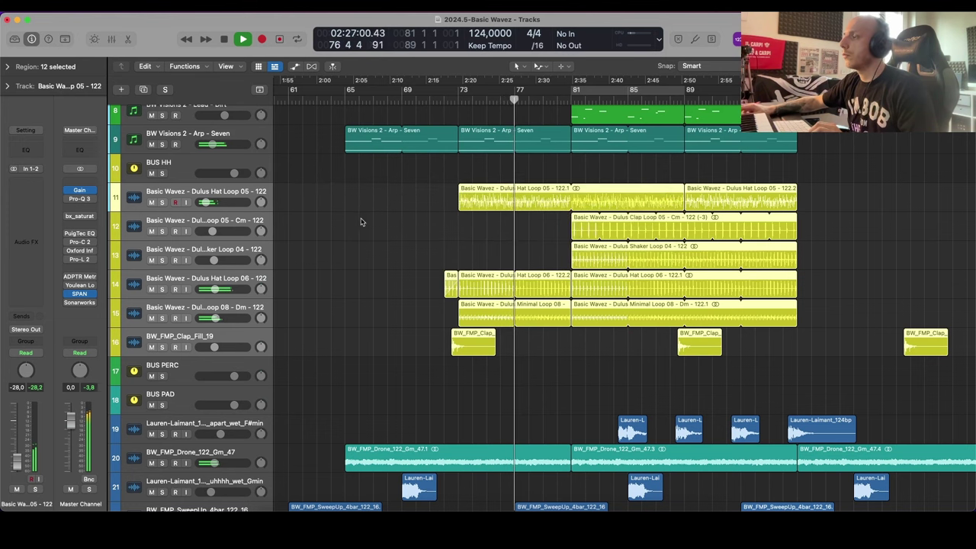
pyautogui.hscroll(5, 370, 235)
pyautogui.scroll(-2, 435, 262)
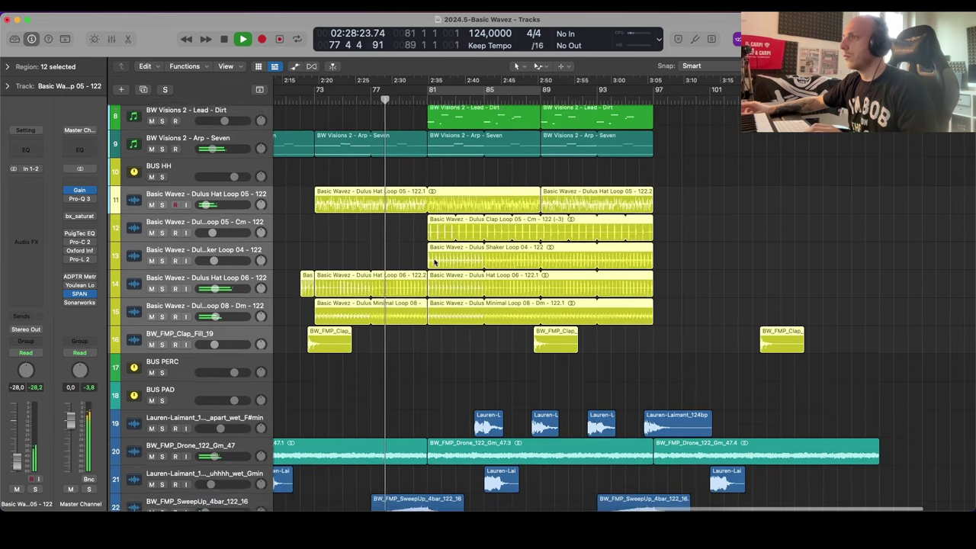
pyautogui.click(367, 259)
# Step: Show the automation to examine the bass and Stygian lead Frequency curves, and hide it again
pyautogui.scroll(3, 372, 261)
pyautogui.hscroll(-4, 374, 260)
pyautogui.scroll(-3, 372, 262)
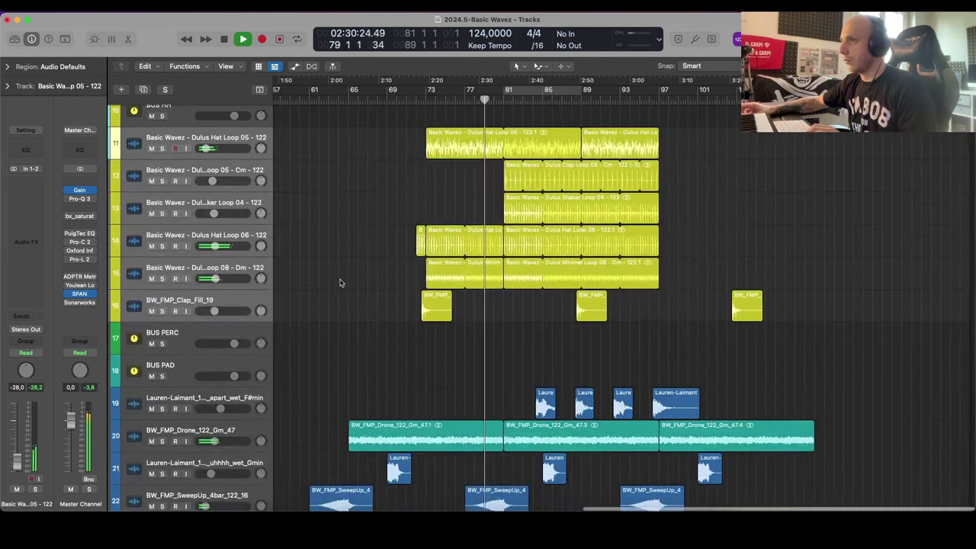
pyautogui.click(234, 304)
pyautogui.scroll(3, 464, 294)
pyautogui.press('a')
pyautogui.scroll(8, 496, 295)
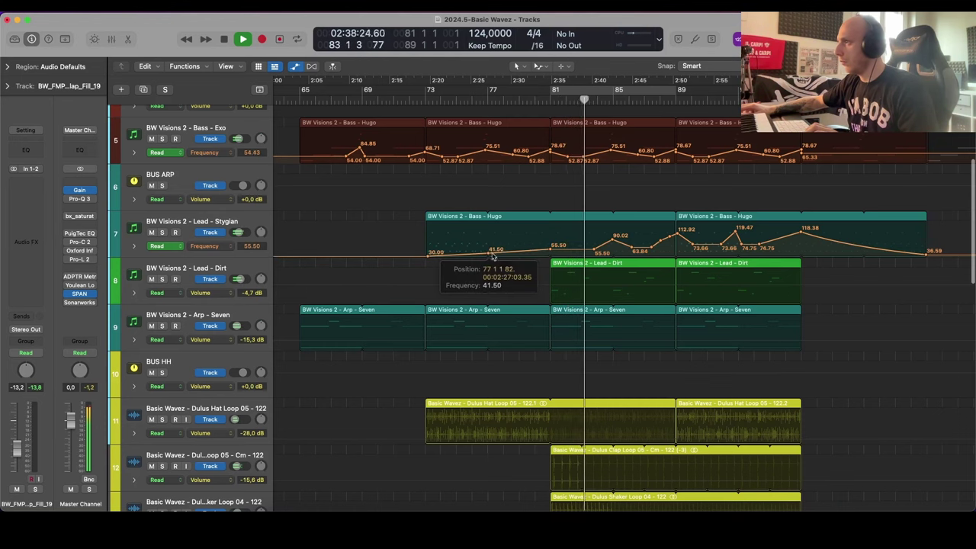
pyautogui.press('a')
# Step: Play through the transition at bar 81 and review the kick, lead and drum regions
pyautogui.scroll(5, 558, 253)
pyautogui.press('super+Up')
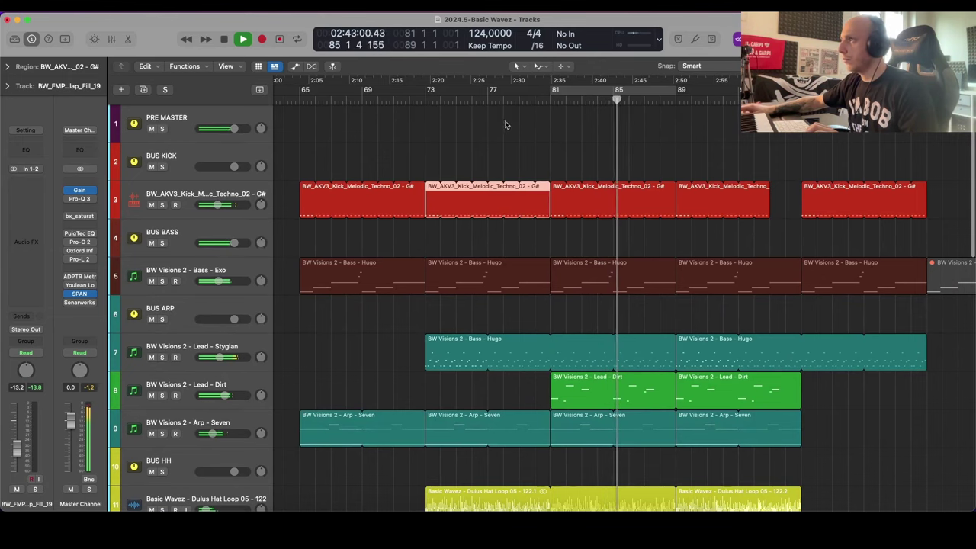
pyautogui.scroll(-8, 582, 187)
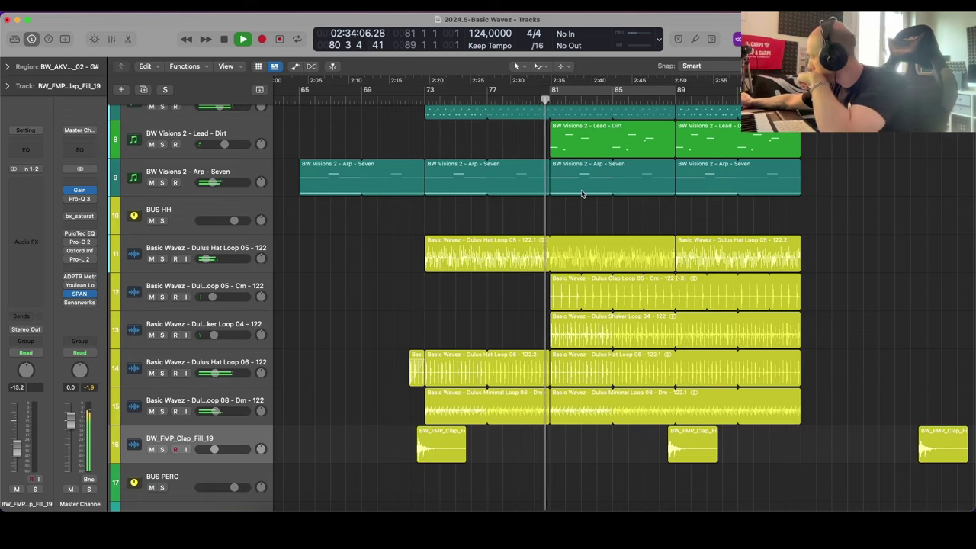
pyautogui.hscroll(2, 581, 193)
pyautogui.scroll(5, 572, 200)
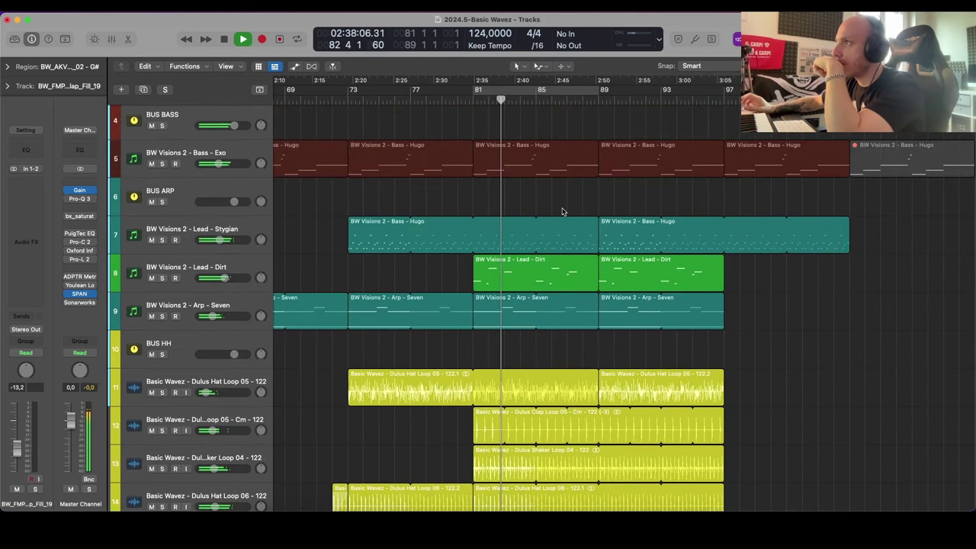
pyautogui.scroll(2, 561, 214)
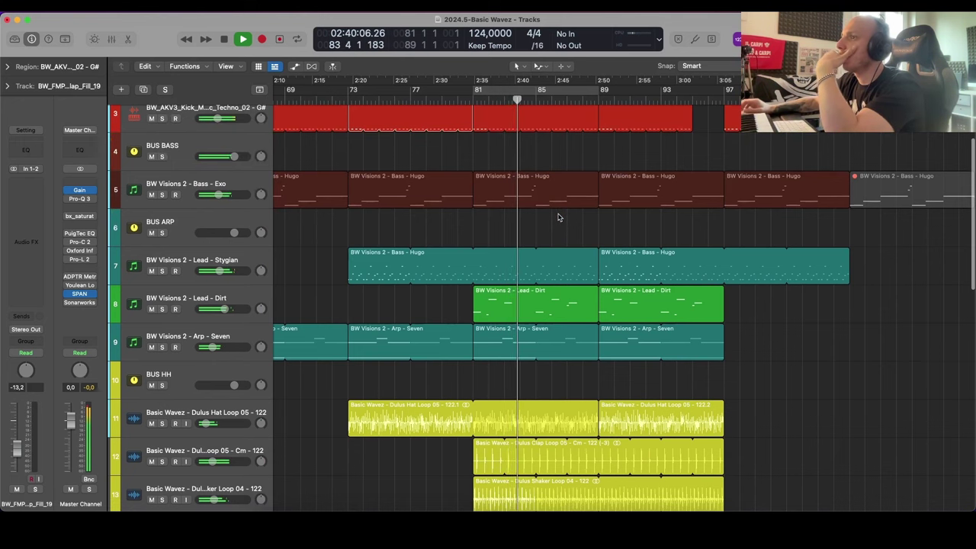
# Step: Add a software instrument track below Bass - Exo and copy the bass regions from bars 81 to 97 onto it
pyautogui.click(231, 183)
pyautogui.press('alt+super+s')
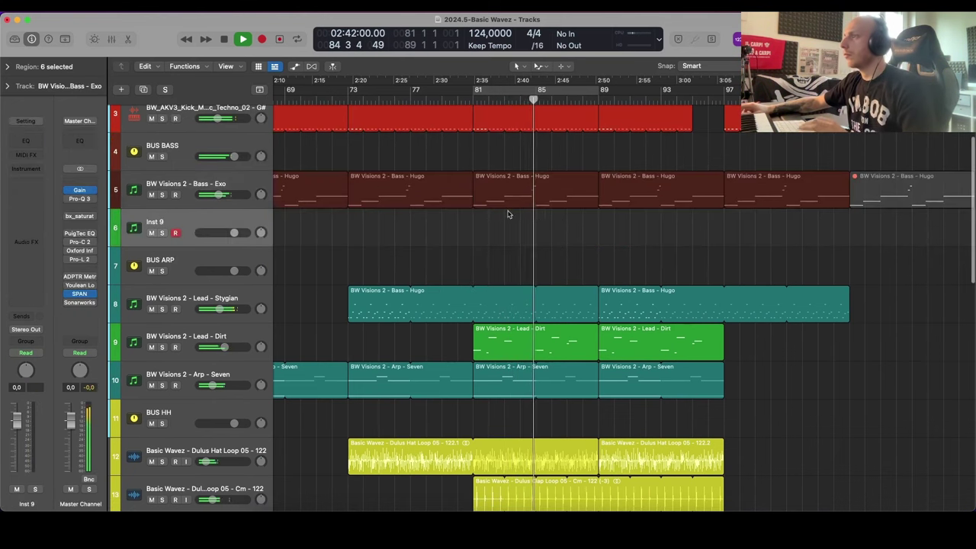
pyautogui.press('space')
pyautogui.scroll(-3, 604, 234)
pyautogui.hscroll(-2, 679, 239)
pyautogui.moveTo(704, 237); pyautogui.dragTo(557, 233)
pyautogui.click(479, 204)
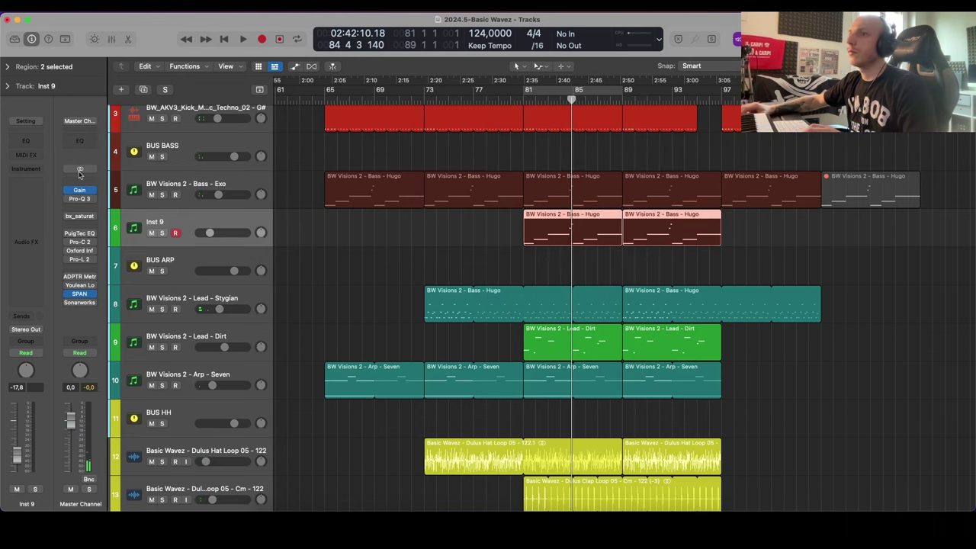
# Step: Load the 000-Aprile2020Serum-1 channel strip setting on the new instrument track and play it soloed from bar 81
pyautogui.click(23, 122)
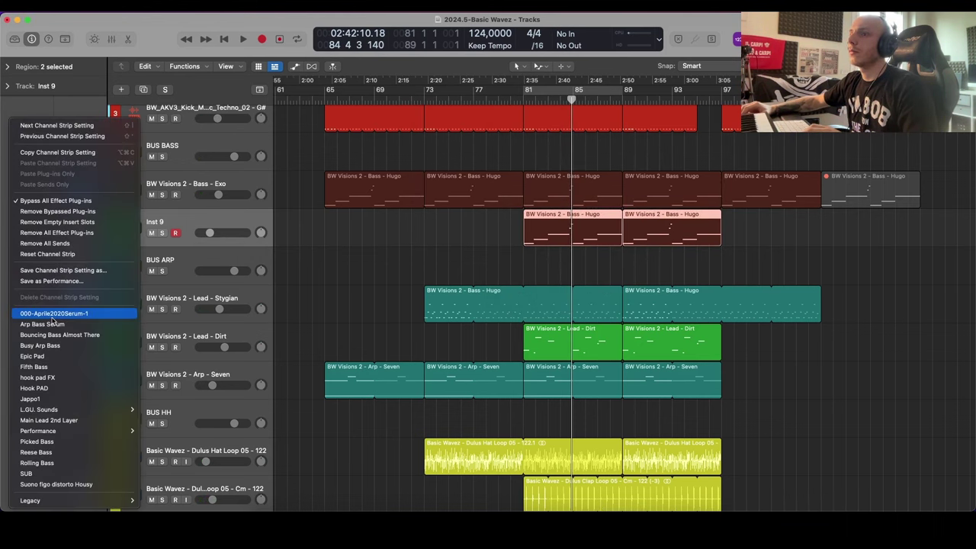
pyautogui.click(52, 315)
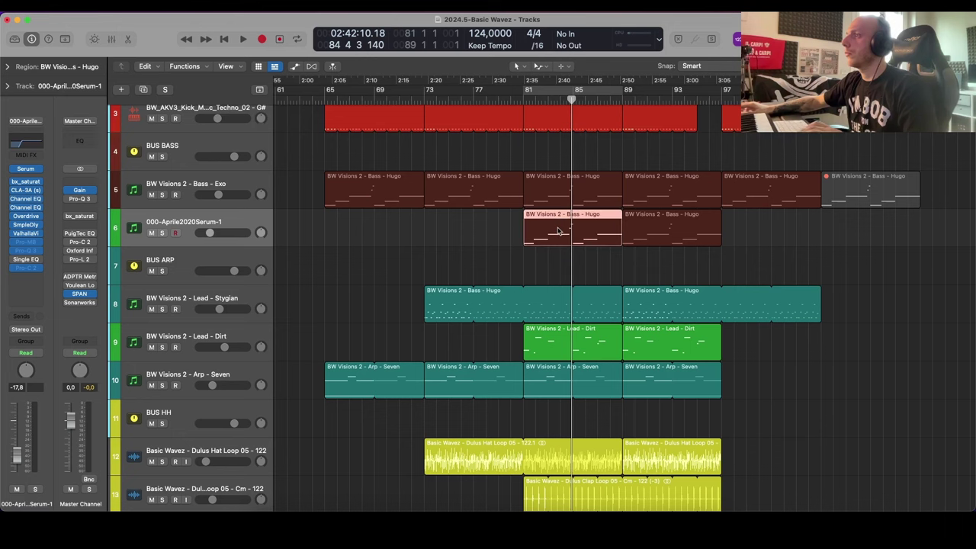
pyautogui.press('space')
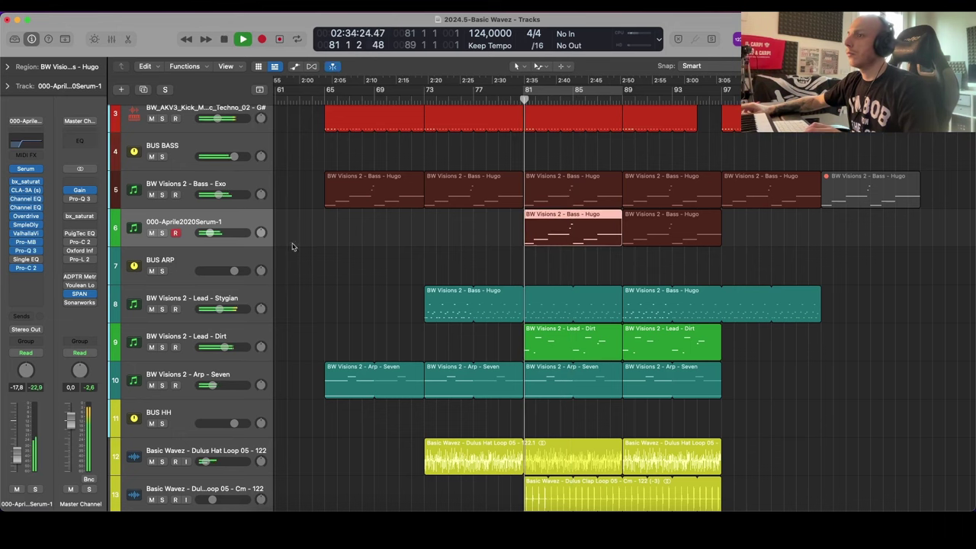
pyautogui.press('s')
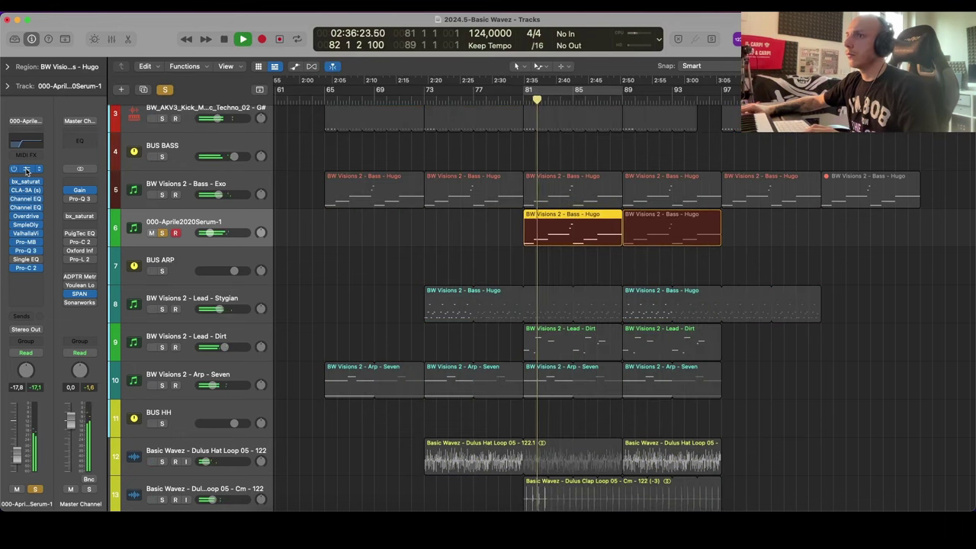
# Step: Slightly lower the Serum filter cutoff, check the ValhallaVintageVerb settings, and raise the Serum track's volume to -15.8 dB
pyautogui.click(26, 171)
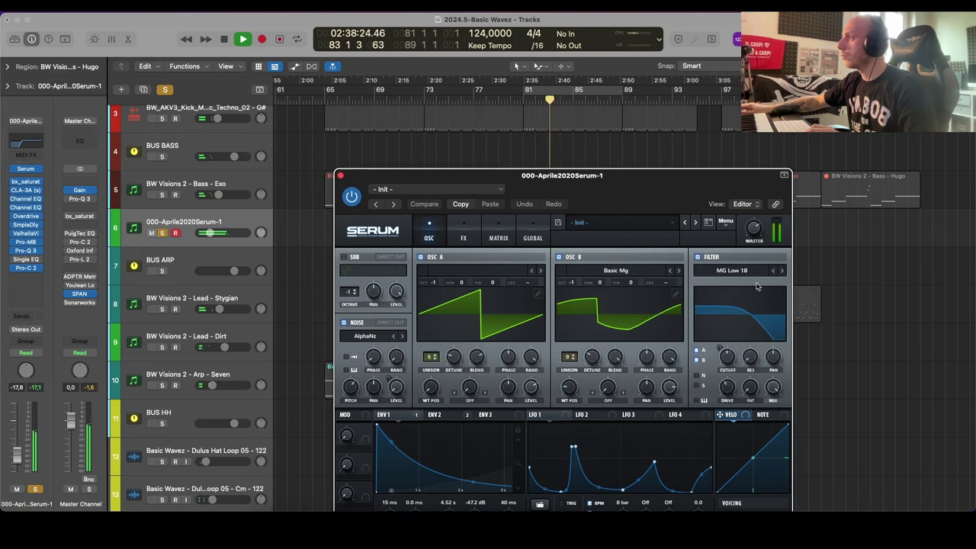
pyautogui.moveTo(728, 357); pyautogui.dragTo(730, 367)
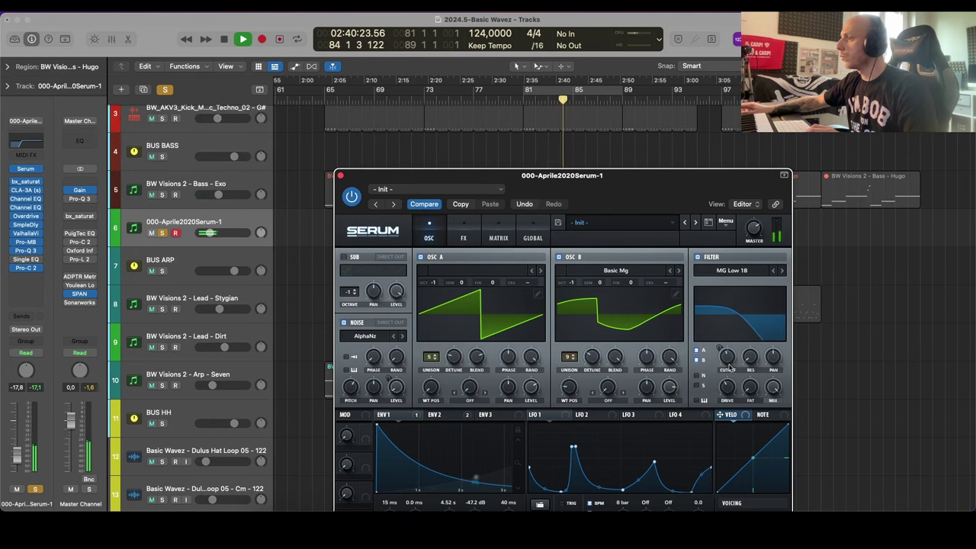
pyautogui.click(341, 176)
pyautogui.click(25, 233)
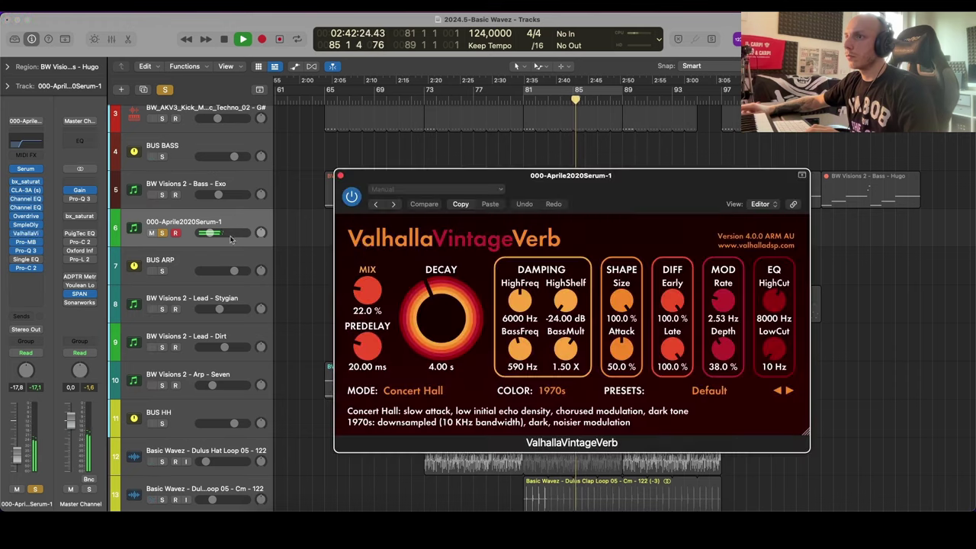
pyautogui.click(340, 177)
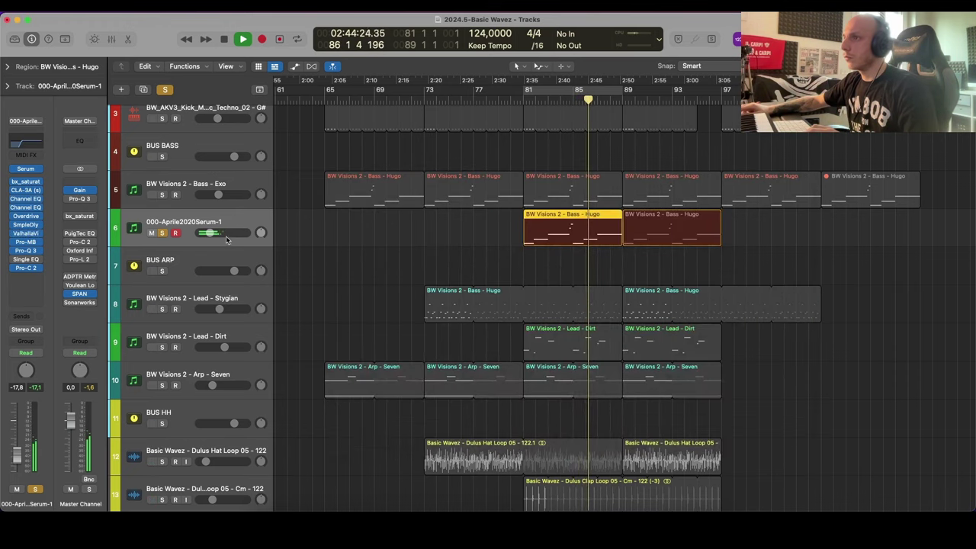
pyautogui.moveTo(210, 232); pyautogui.dragTo(212, 232)
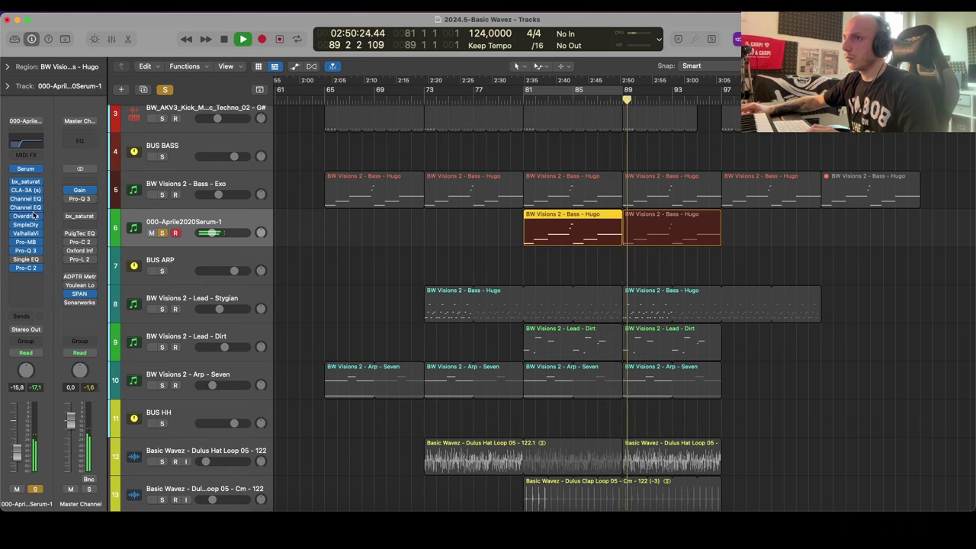
# Step: Insert Decapitator ahead of Overdrive on the Serum track and choose its MidDriver preset
pyautogui.click(34, 216)
pyautogui.moveTo(75, 319)
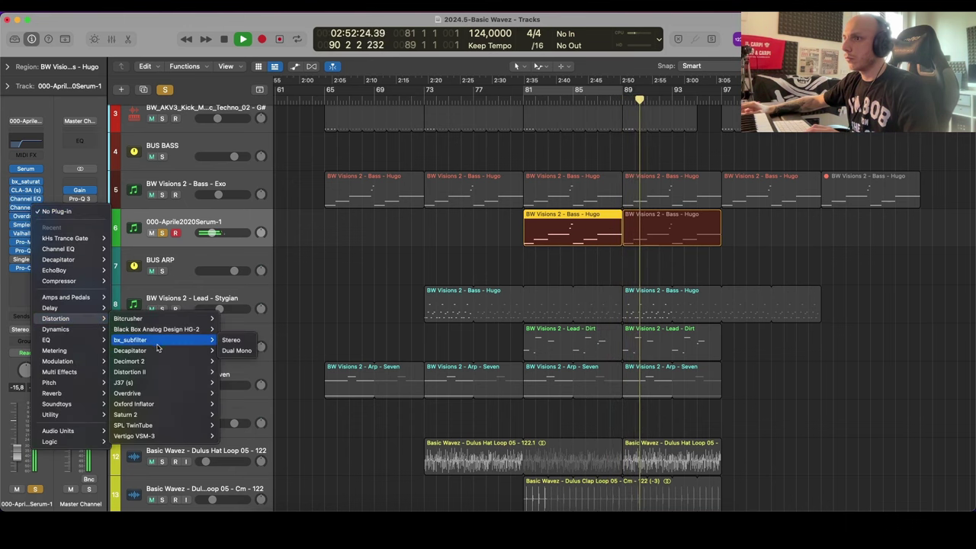
pyautogui.moveTo(191, 351)
pyautogui.click(244, 353)
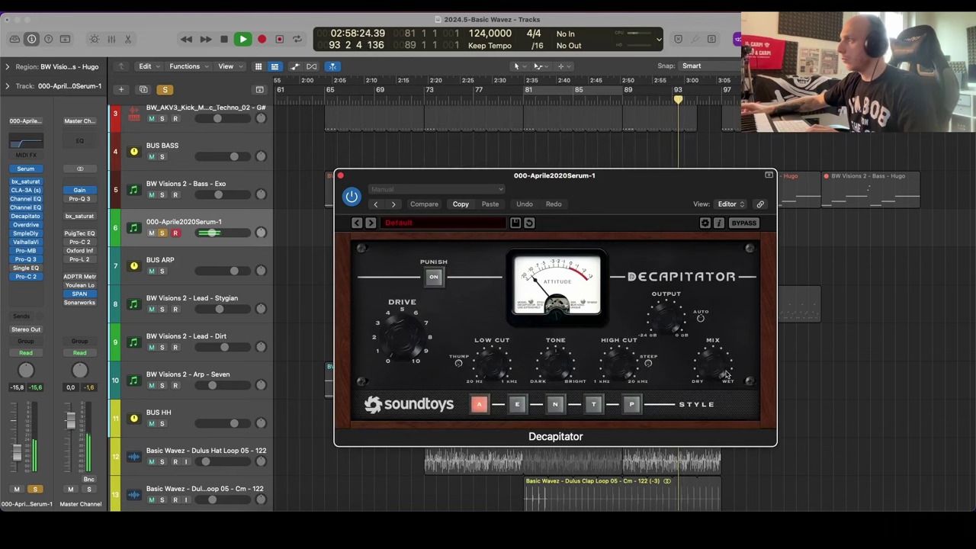
pyautogui.click(370, 223)
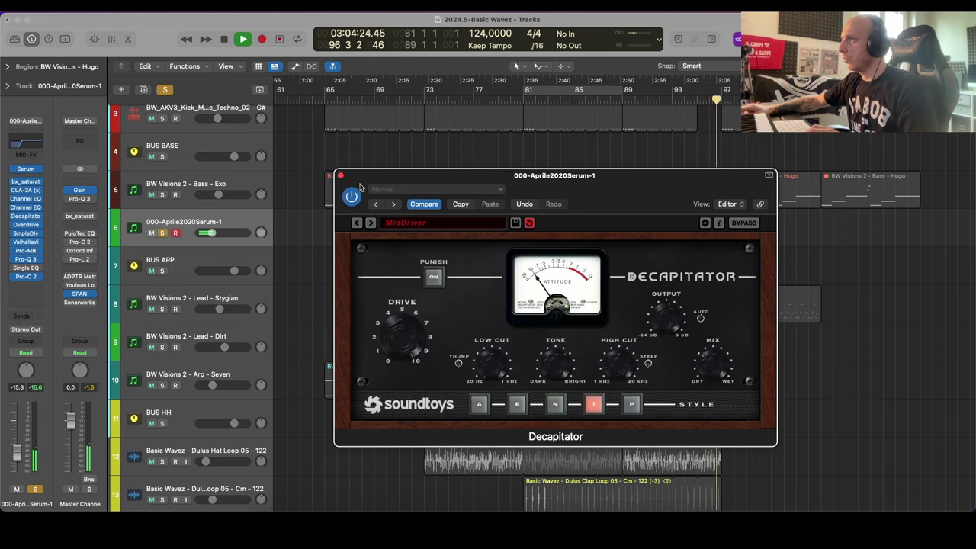
pyautogui.click(340, 175)
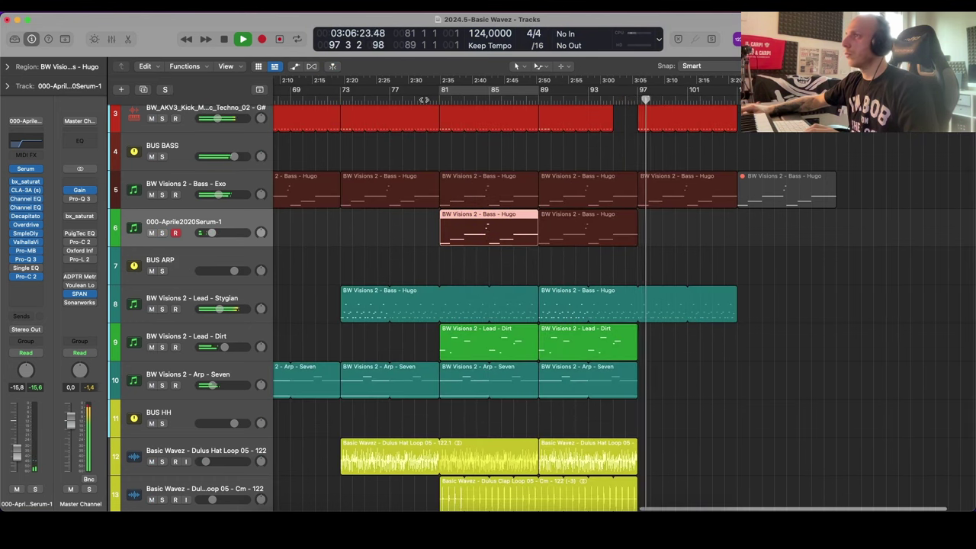
# Step: Play the full mix from just before bar 81 and raise the Serum track's volume to -12.6 dB
pyautogui.click(424, 100)
pyautogui.scroll(4, 503, 270)
pyautogui.scroll(-3, 503, 270)
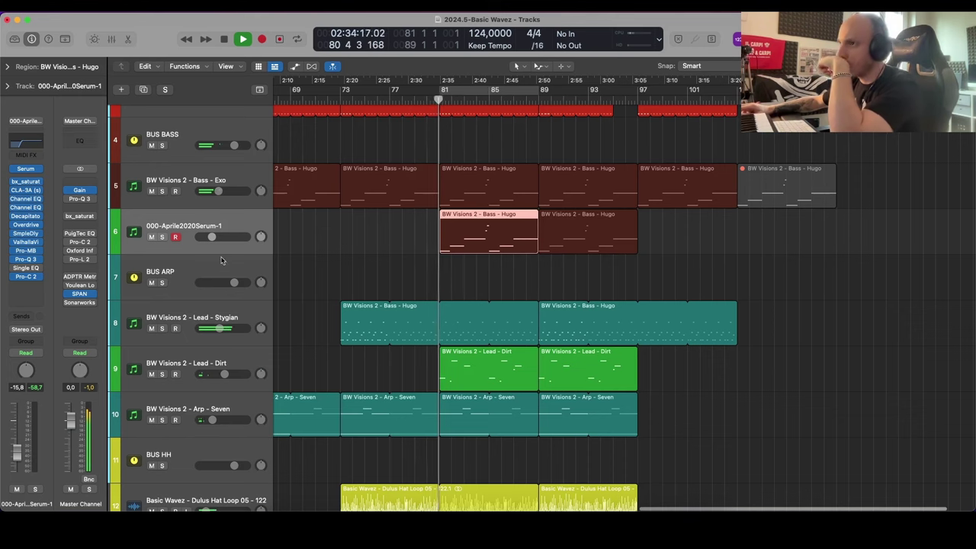
pyautogui.moveTo(211, 236); pyautogui.dragTo(216, 237)
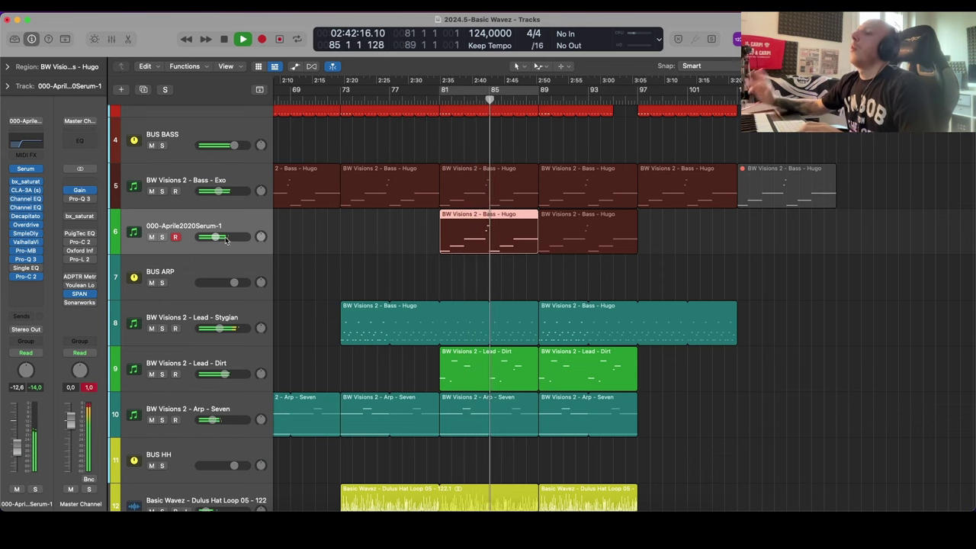
# Step: Repeat the Serum track's bass region so that it also fills bars 97 to 105
pyautogui.press('super+Up')
pyautogui.press('super+Up')
pyautogui.press('super+r')
pyautogui.press('super+r')
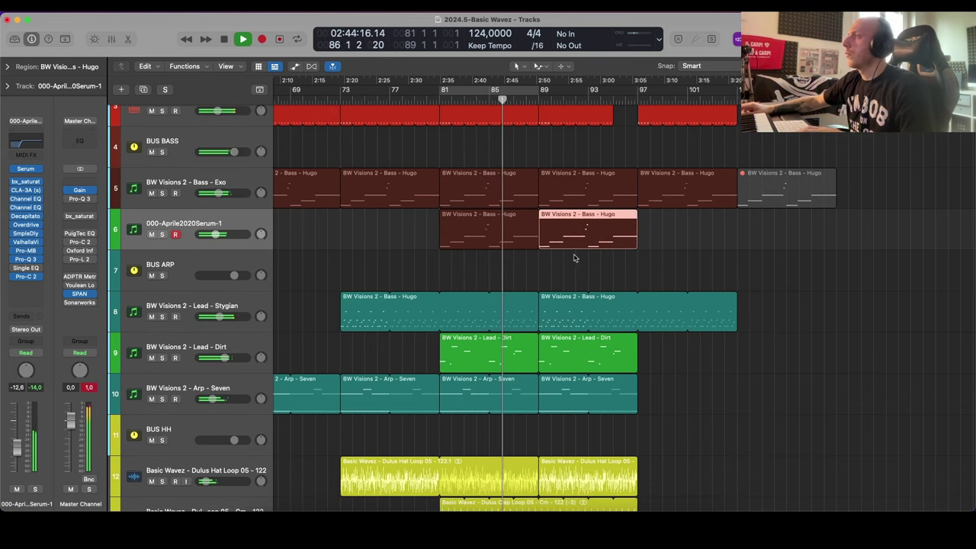
# Step: Show the automation to examine the Stygian lead's Frequency curve around bar 89, and hide it again
pyautogui.scroll(-2, 646, 287)
pyautogui.scroll(-2, 678, 303)
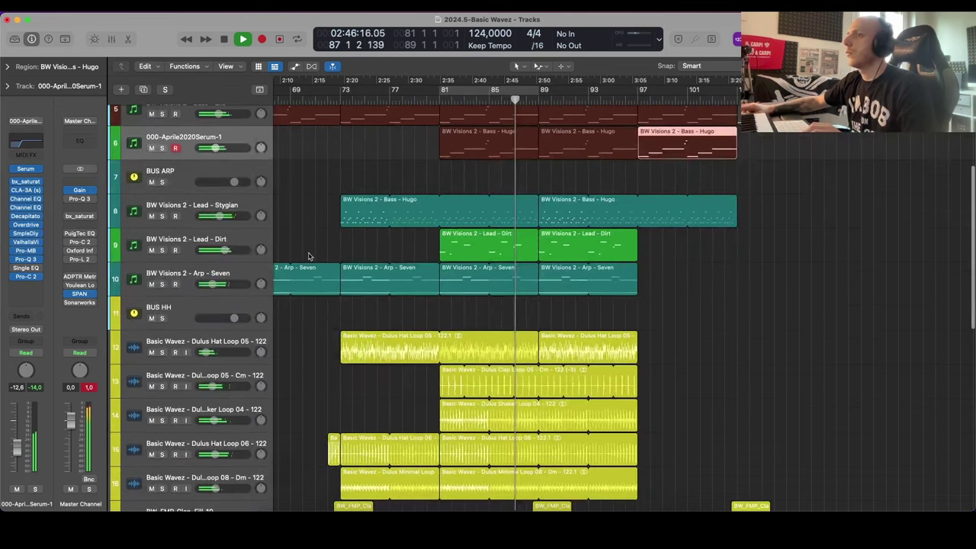
pyautogui.click(246, 251)
pyautogui.press('a')
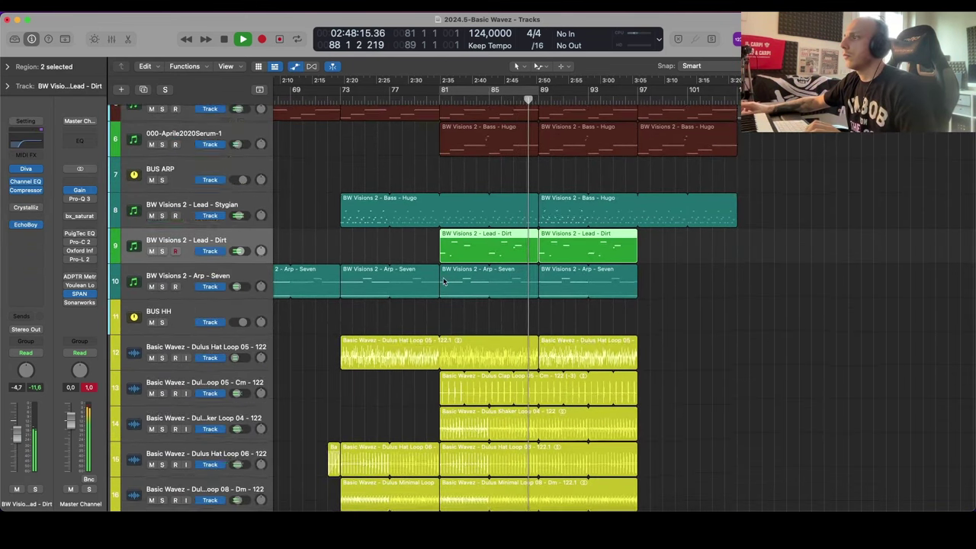
pyautogui.click(541, 205)
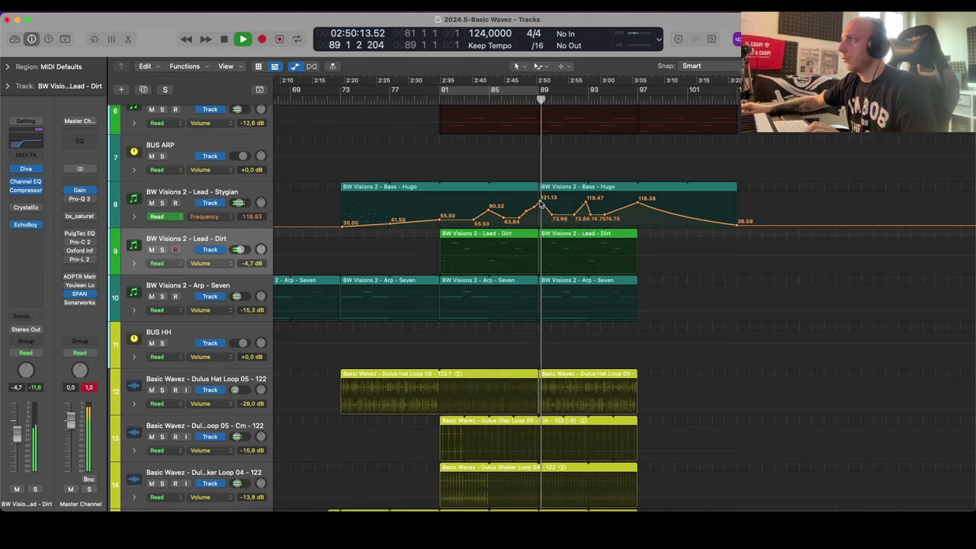
pyautogui.press('a')
# Step: Review the drum, vocal and effect tracks up to bar 92, stop playback, and slightly lower the apart_wet_F#min vocal track's volume
pyautogui.scroll(-5, 586, 252)
pyautogui.scroll(5, 580, 252)
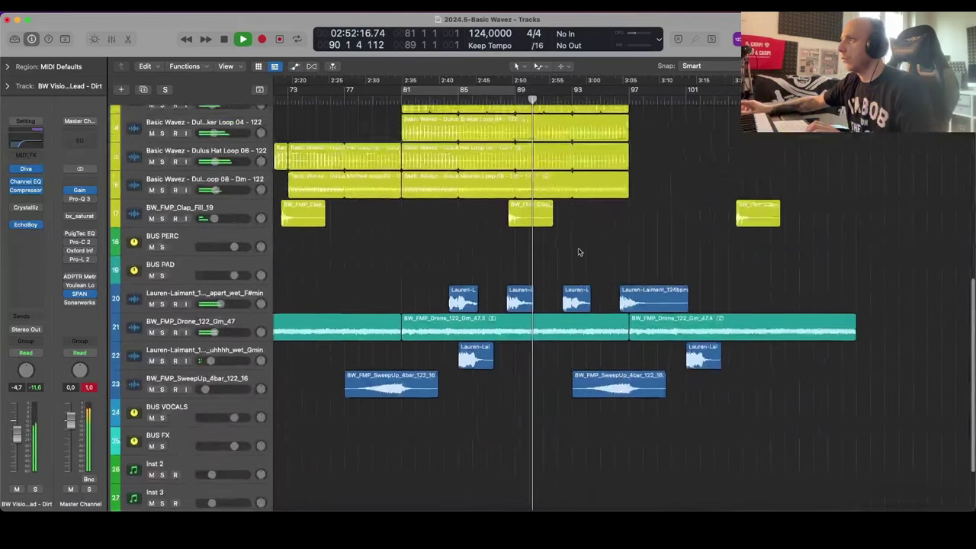
pyautogui.scroll(-2, 415, 383)
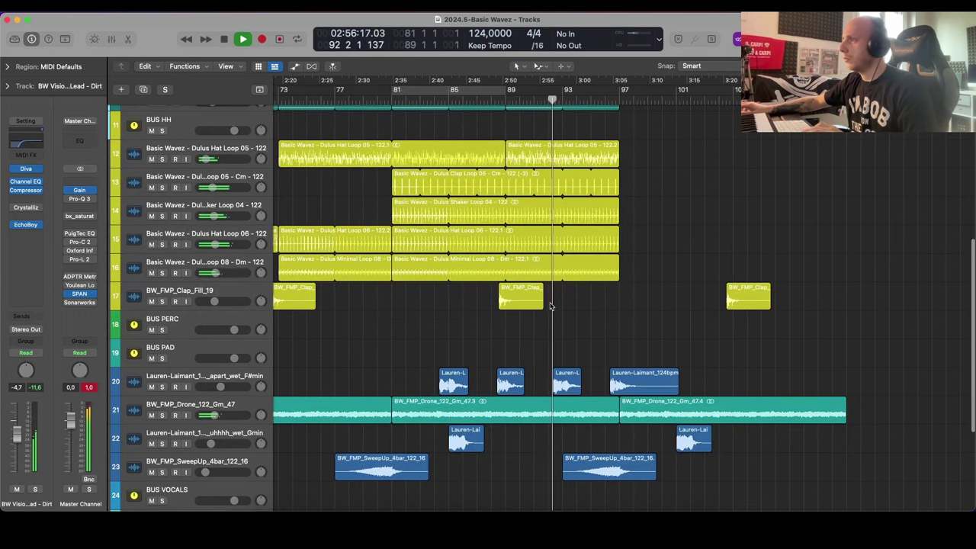
pyautogui.press('space')
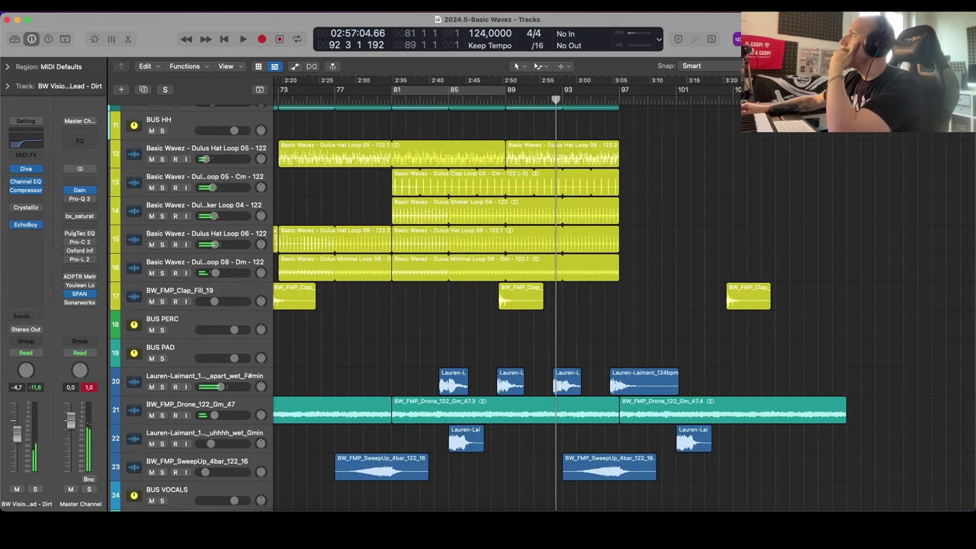
pyautogui.click(221, 386)
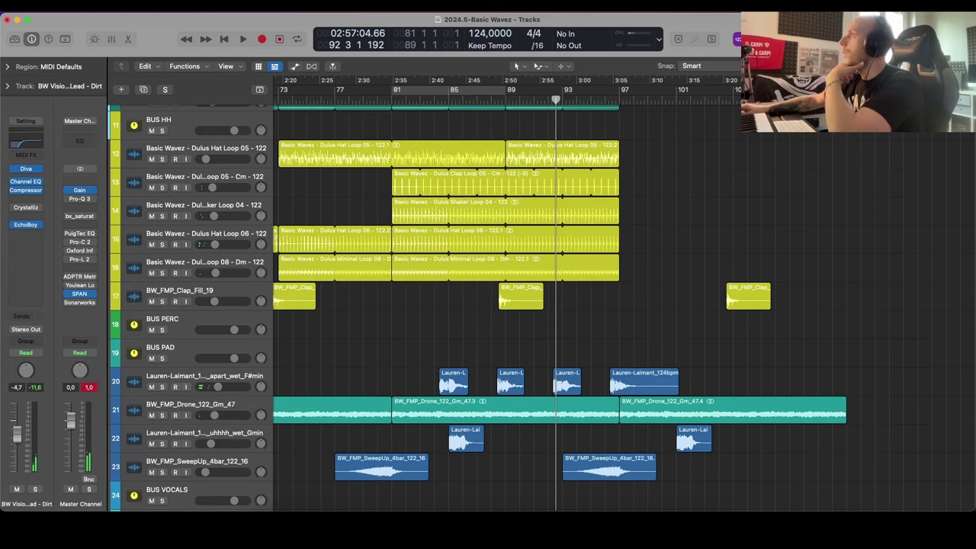
# Step: Open the Basic Wavez - Dulus Drum Loops folder in the file browser
pyautogui.press('f')
pyautogui.press('Left')
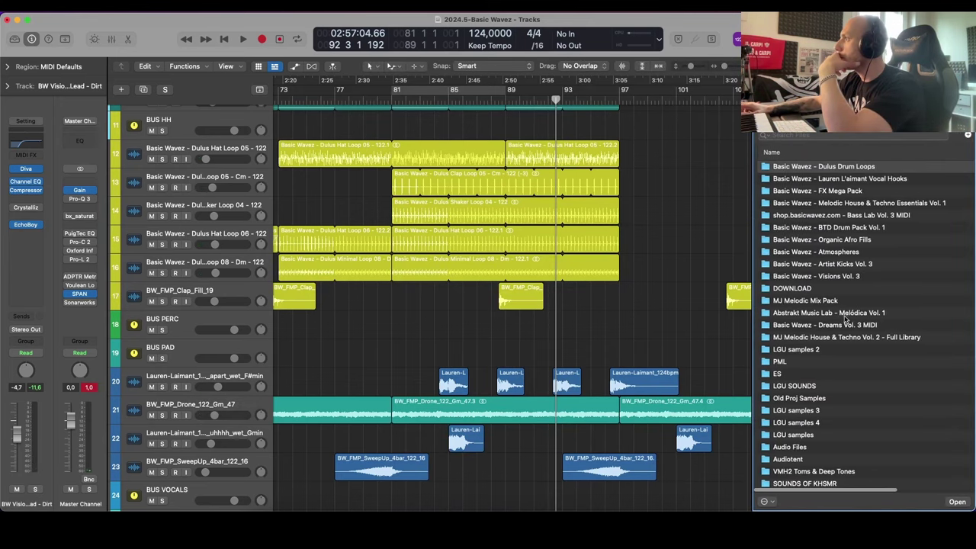
pyautogui.doubleClick(860, 170)
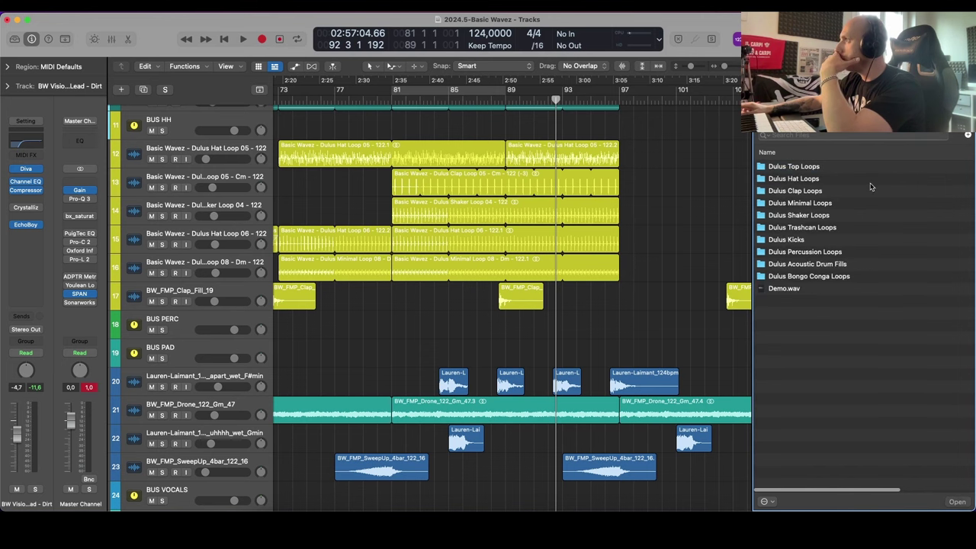
pyautogui.write('ri')
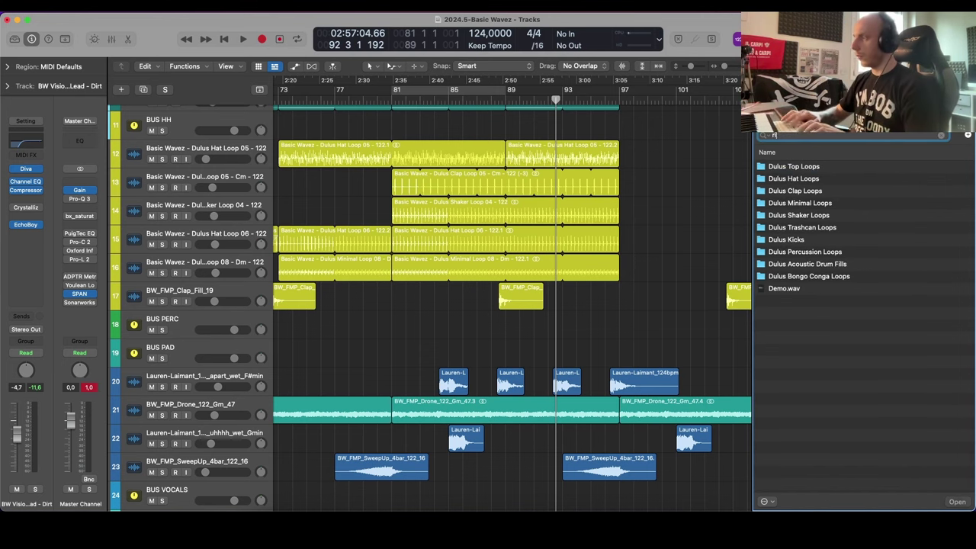
pyautogui.write('de')
pyautogui.press('BackSpace')
pyautogui.press('BackSpace')
pyautogui.press('BackSpace')
pyautogui.press('BackSpace')
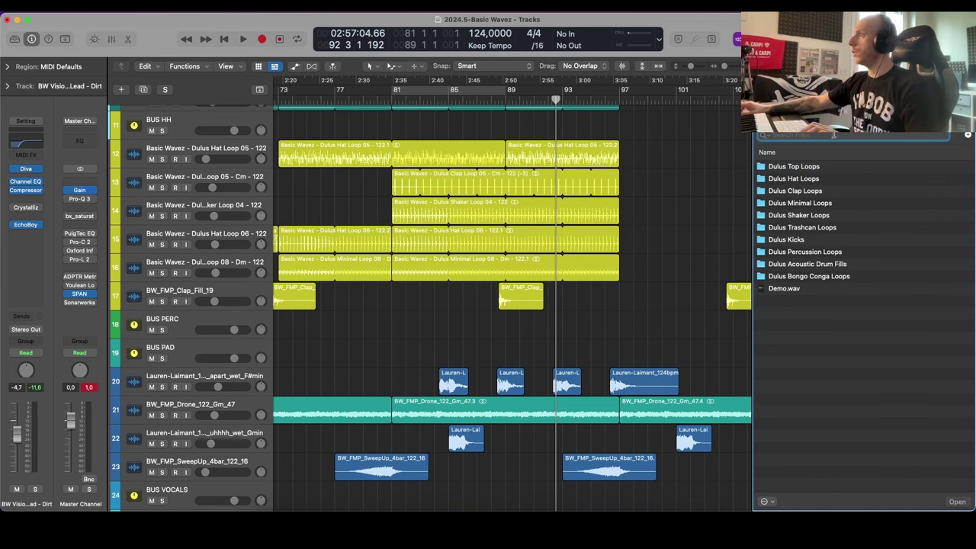
# Step: Browse the Dulus loop folders, open Dulus Bongo Conga Loops, and preview Bongo Conga Loop 03 - Cm - 122.wav
pyautogui.click(820, 204)
pyautogui.click(821, 217)
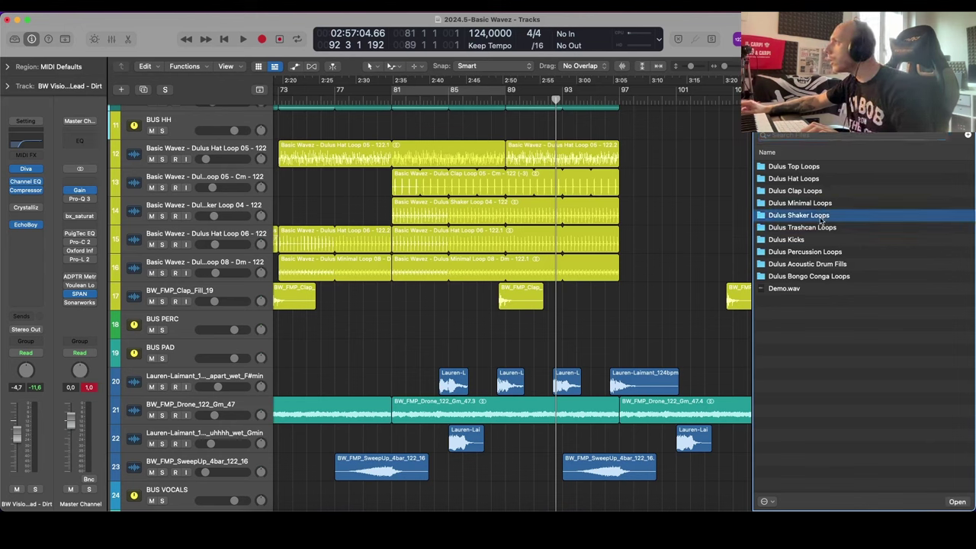
pyautogui.click(820, 240)
pyautogui.click(829, 253)
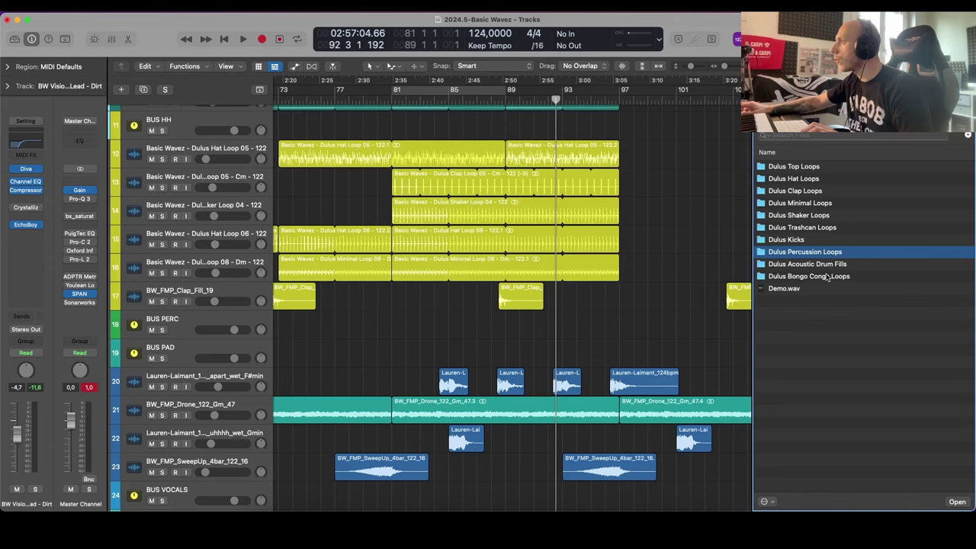
pyautogui.click(828, 277)
pyautogui.doubleClick(825, 279)
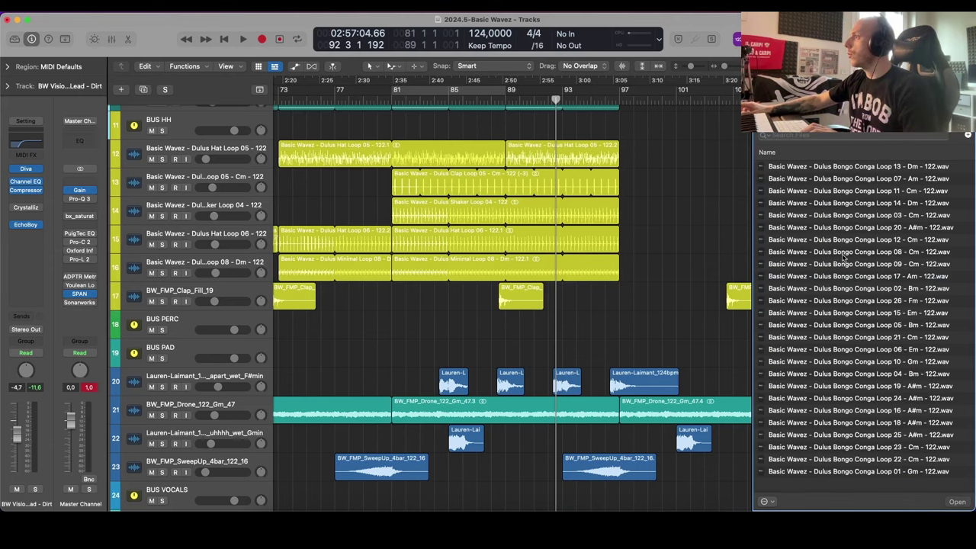
pyautogui.click(866, 219)
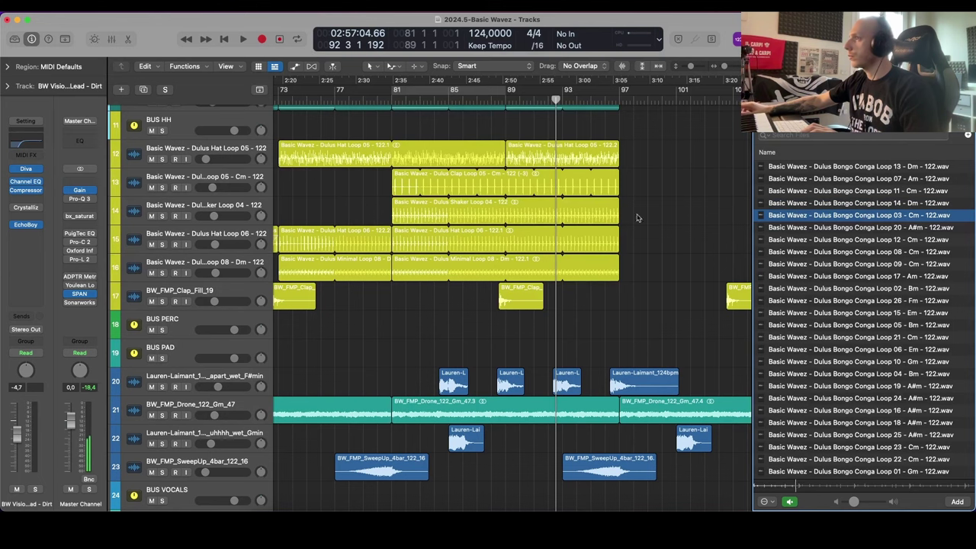
# Step: Add an audio track below BUS HH, place Dulus Bongo Conga Loop 03 - Cm - 122 on it at bar 81, and play it
pyautogui.click(215, 133)
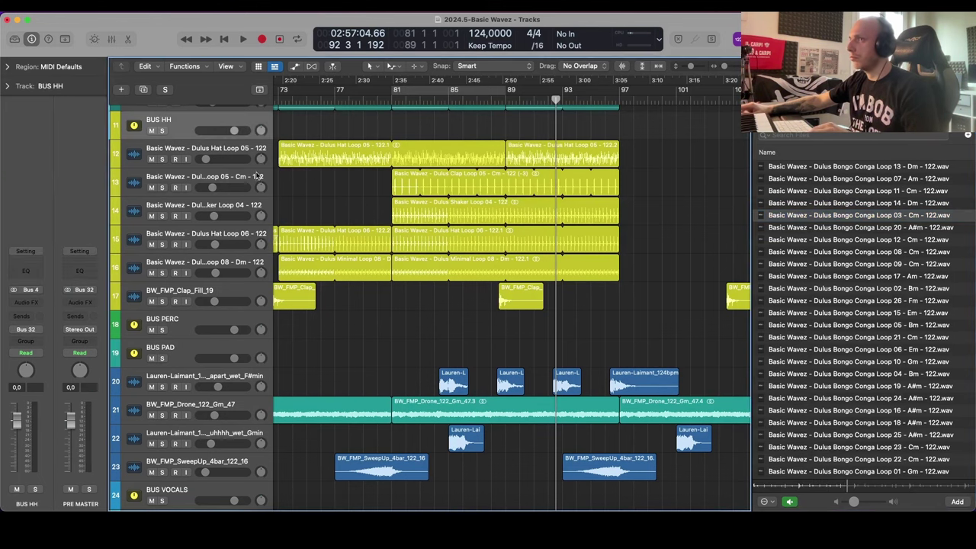
pyautogui.press('alt+super+a')
pyautogui.moveTo(870, 219); pyautogui.dragTo(394, 158)
pyautogui.hotkey('shift', 'space')
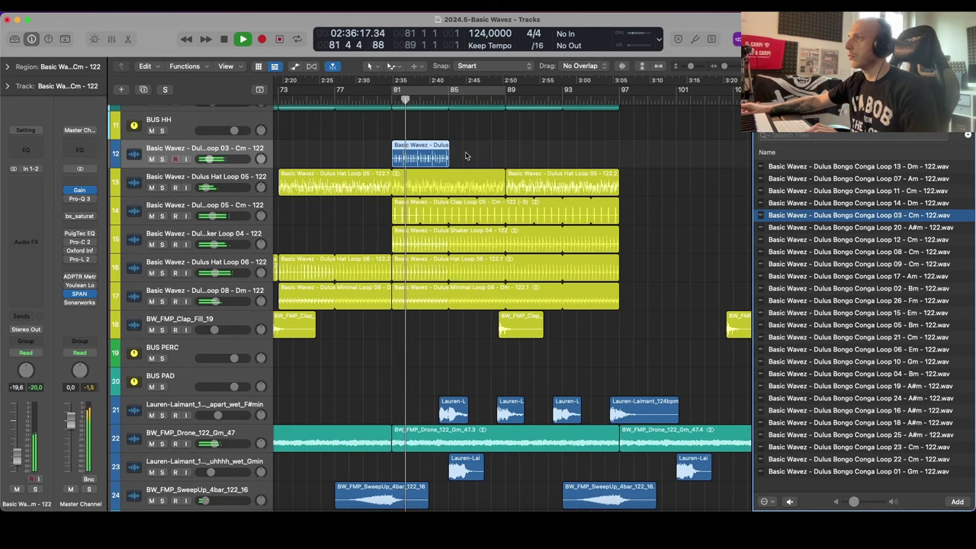
# Step: Turn on Flex for the Dulus Bongo Conga Loop 03 track, leaving the Flex display hidden
pyautogui.press('super+f')
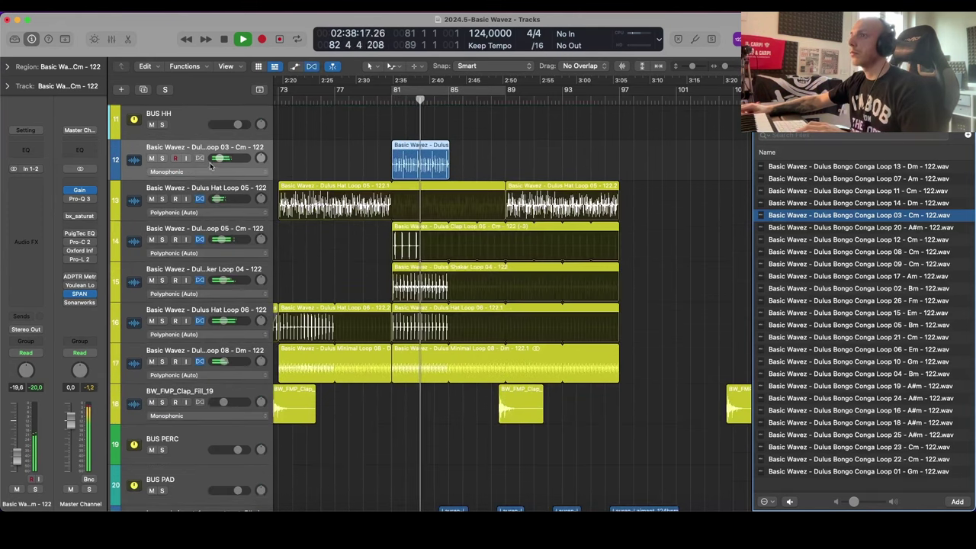
pyautogui.click(199, 163)
pyautogui.press('super+f')
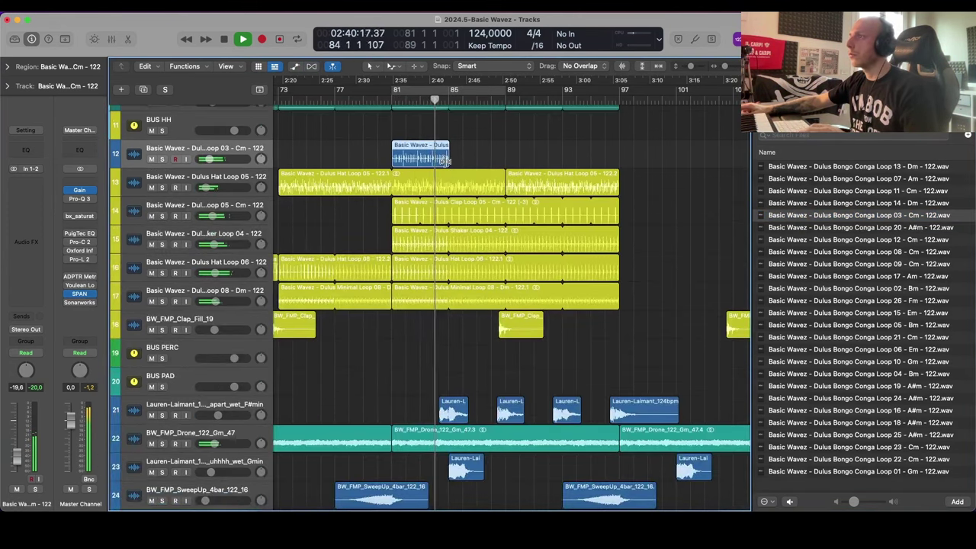
# Step: Loop the Bongo Conga Loop 03 region from bar 81 and end its repeats at bar 97
pyautogui.moveTo(446, 162)
pyautogui.mouseDown()
pyautogui.moveTo(471, 162)
pyautogui.moveTo(443, 162)
pyautogui.mouseUp()
pyautogui.press('l')
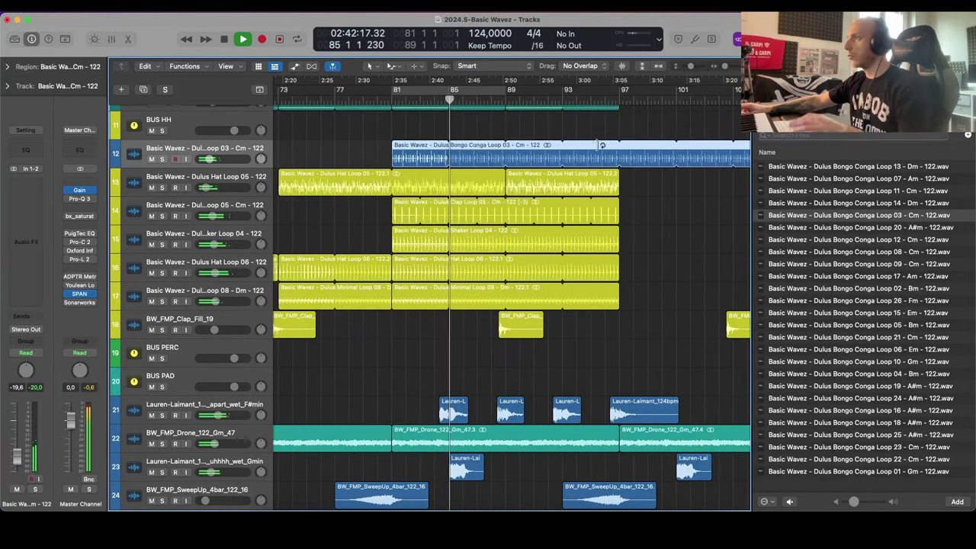
pyautogui.click(618, 145)
pyautogui.press('super+Left')
pyautogui.press('super+Up')
pyautogui.press('super+Down')
pyautogui.press('super+Down')
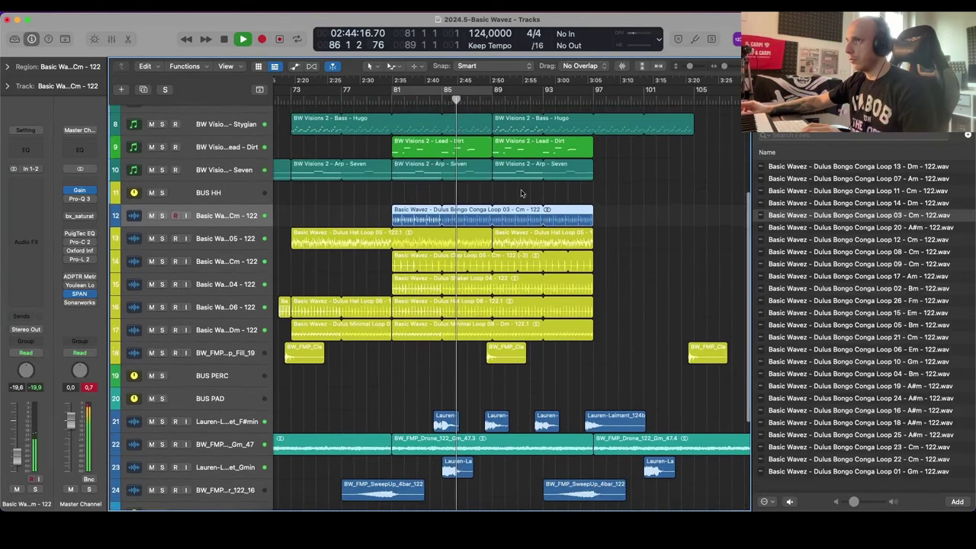
# Step: Briefly solo the bongo conga track and add a Channel EQ with a 262 Hz, 12 dB/Oct low cut
pyautogui.press('s')
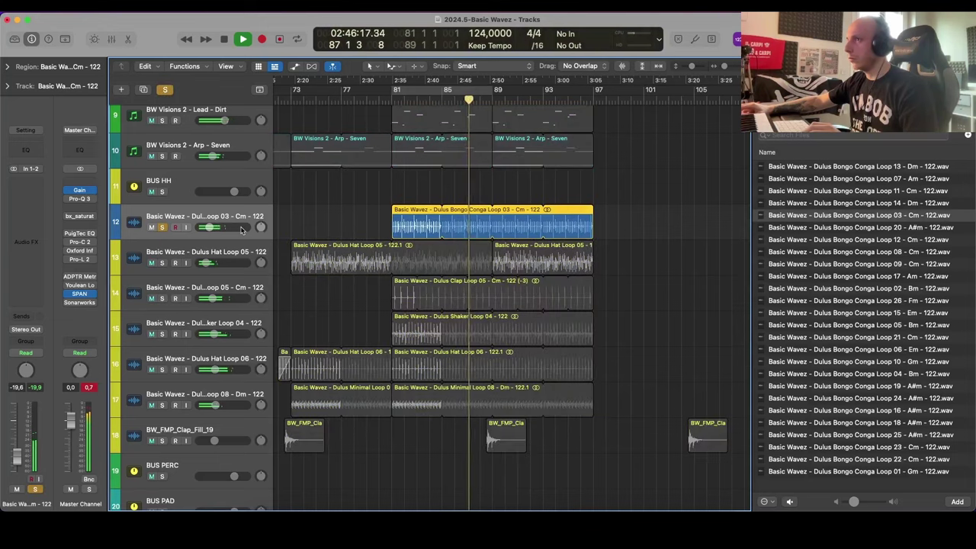
pyautogui.press('s')
pyautogui.press('super+Up')
pyautogui.press('super+Up')
pyautogui.click(38, 154)
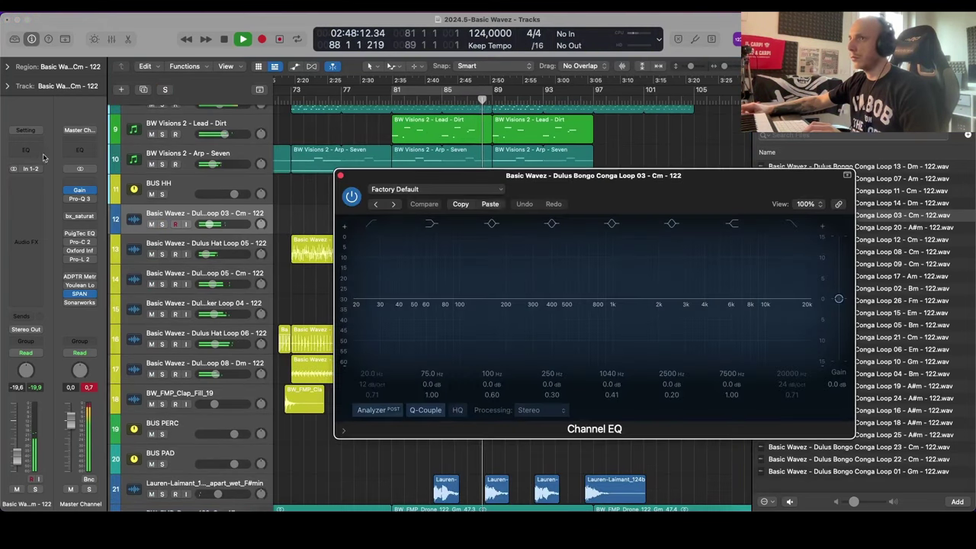
pyautogui.moveTo(357, 231); pyautogui.dragTo(522, 286)
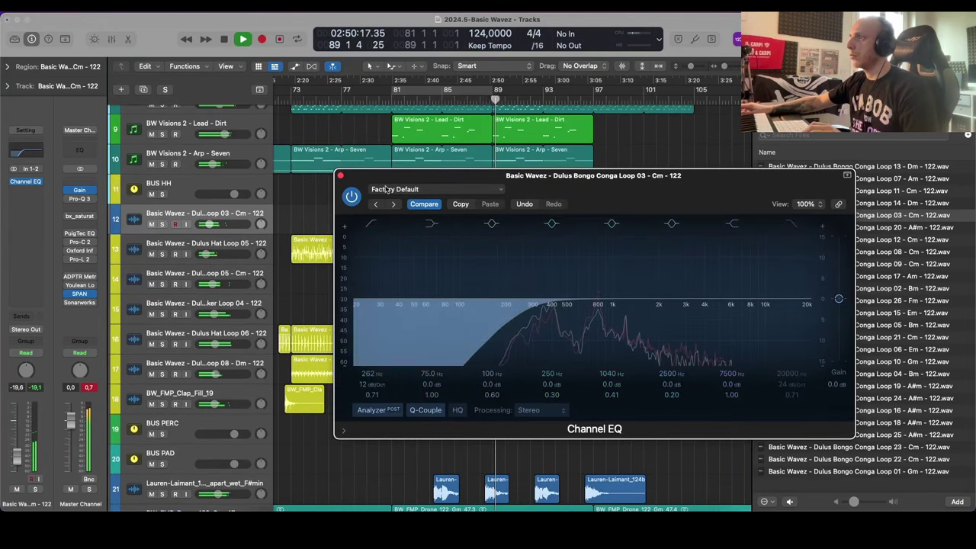
pyautogui.click(341, 176)
# Step: Close the file browser and examine the tracks around bars 81 to 105 during playback
pyautogui.press('super+Up')
pyautogui.press('super+Up')
pyautogui.hscroll(2, 634, 262)
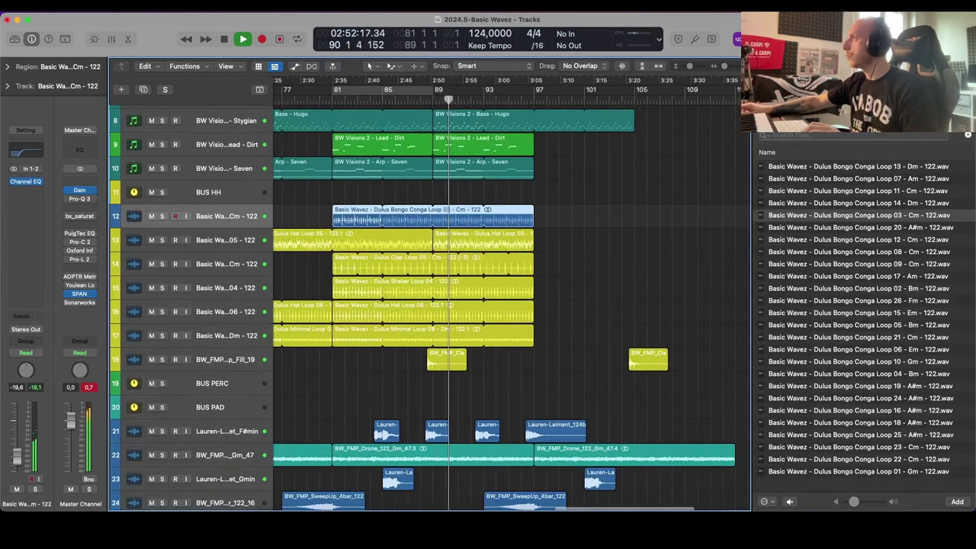
pyautogui.click(960, 39)
pyautogui.press('super+Down')
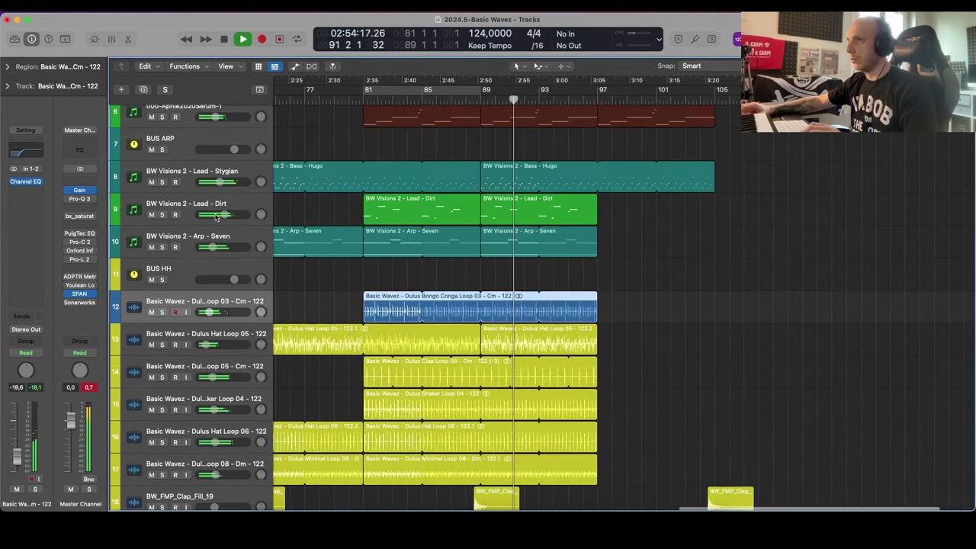
pyautogui.press('super+Down')
pyautogui.press('super+Down')
pyautogui.press('super+Up')
pyautogui.press('super+Up')
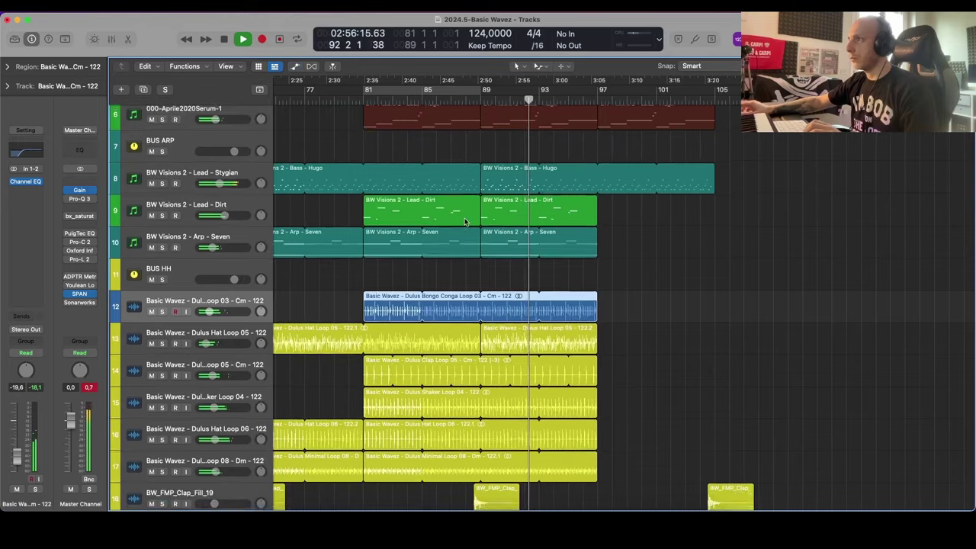
pyautogui.press('super+Up')
pyautogui.hscroll(2, 465, 221)
pyautogui.scroll(2, 373, 227)
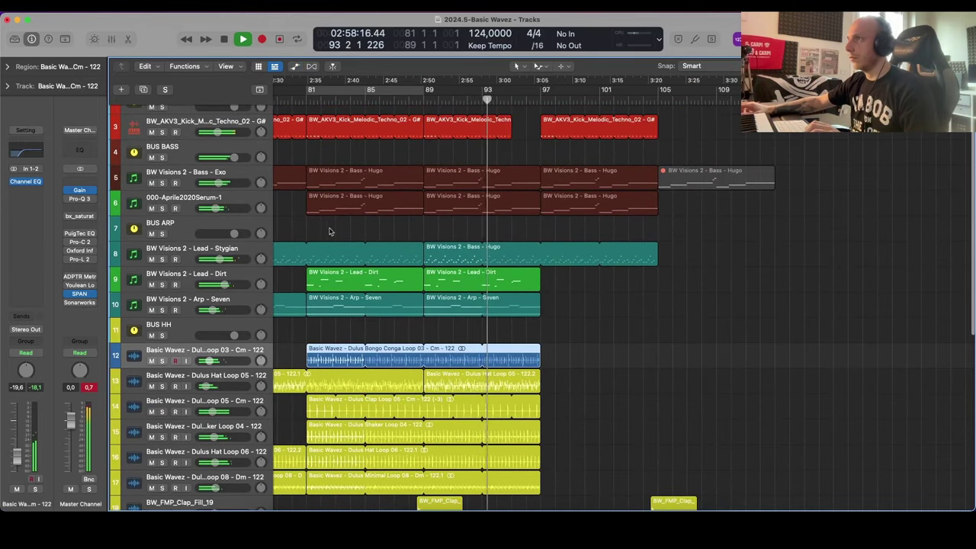
pyautogui.scroll(-3, 450, 247)
pyautogui.scroll(1, 456, 244)
pyautogui.scroll(1, 458, 248)
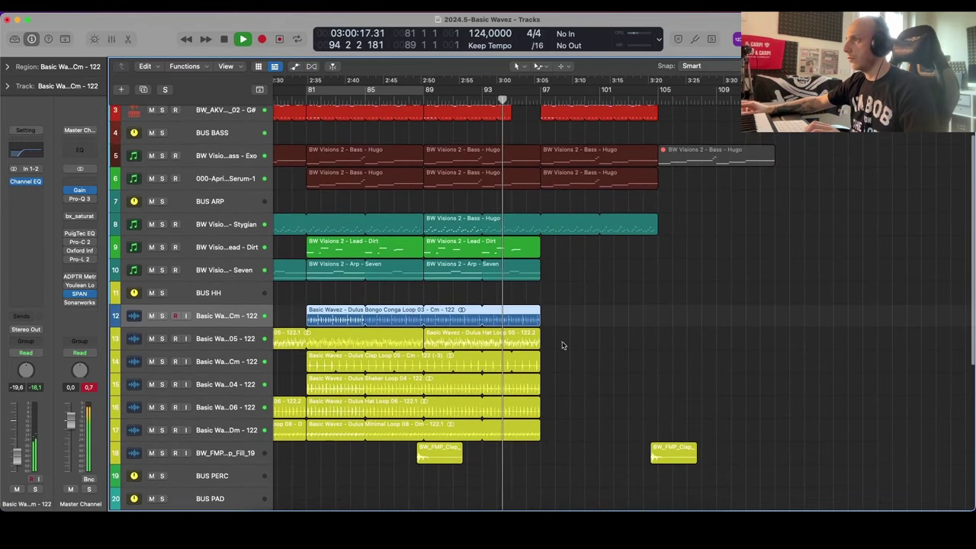
pyautogui.scroll(1, 562, 340)
pyautogui.scroll(-1, 562, 338)
# Step: Split the bongo conga region at bar 89 and repeat its second half and Dulus Hat Loop 05 from bar 97 to 105
pyautogui.moveTo(555, 320); pyautogui.dragTo(544, 331)
pyautogui.moveTo(476, 335); pyautogui.dragTo(542, 343)
pyautogui.press('super+r')
pyautogui.click(730, 299)
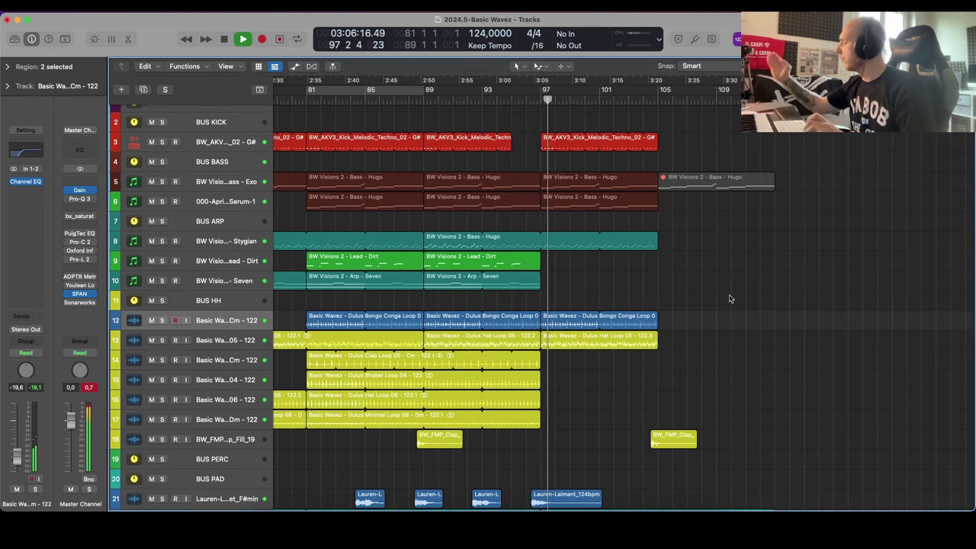
# Step: Shorten the repeats of the kick region that starts at bar 97 so they stop at bar 103
pyautogui.hscroll(2, 717, 302)
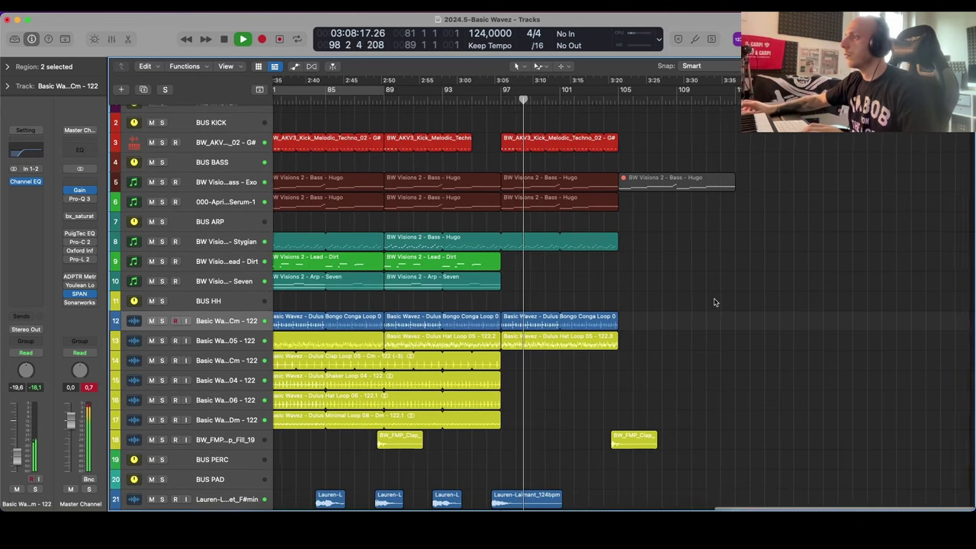
pyautogui.scroll(-2, 678, 304)
pyautogui.scroll(3, 678, 306)
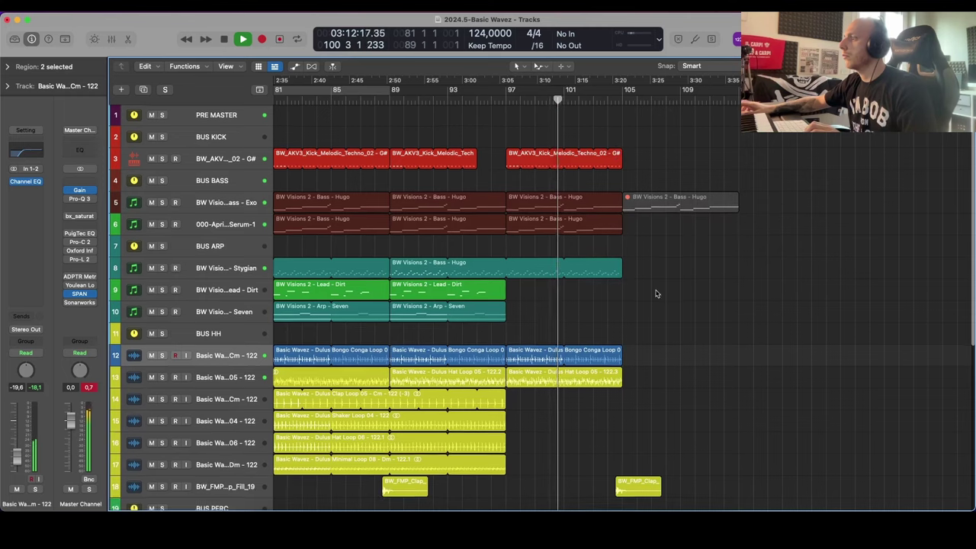
pyautogui.scroll(-3, 648, 425)
pyautogui.click(648, 426)
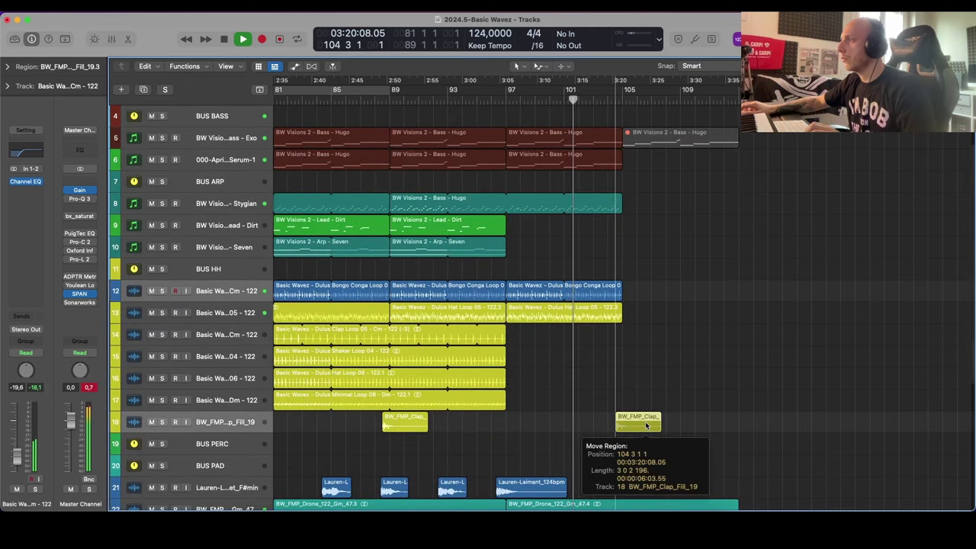
pyautogui.scroll(3, 648, 425)
pyautogui.moveTo(620, 151); pyautogui.dragTo(595, 156)
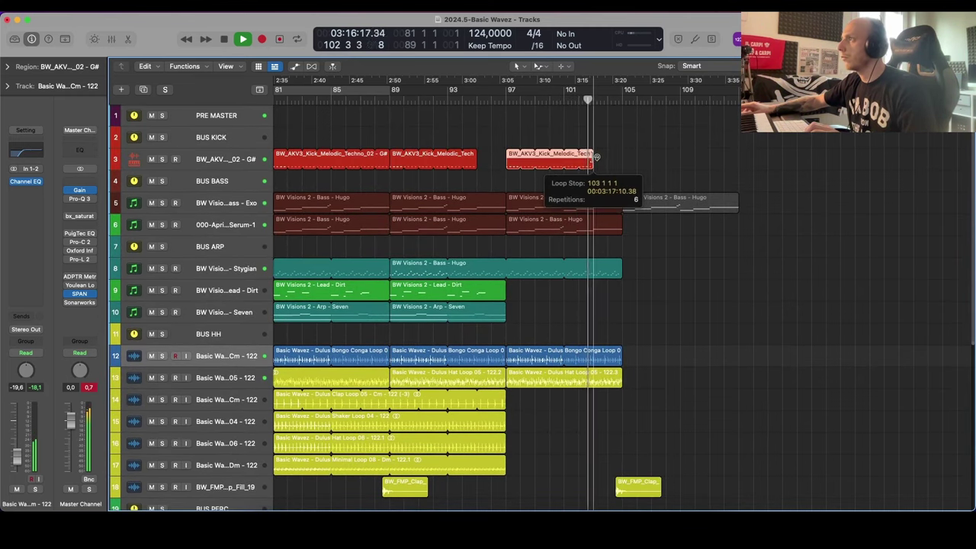
pyautogui.click(637, 144)
# Step: Listen through the transition past bar 105 while examining the bass, lead and percussion tracks, and stop playback
pyautogui.scroll(-3, 645, 190)
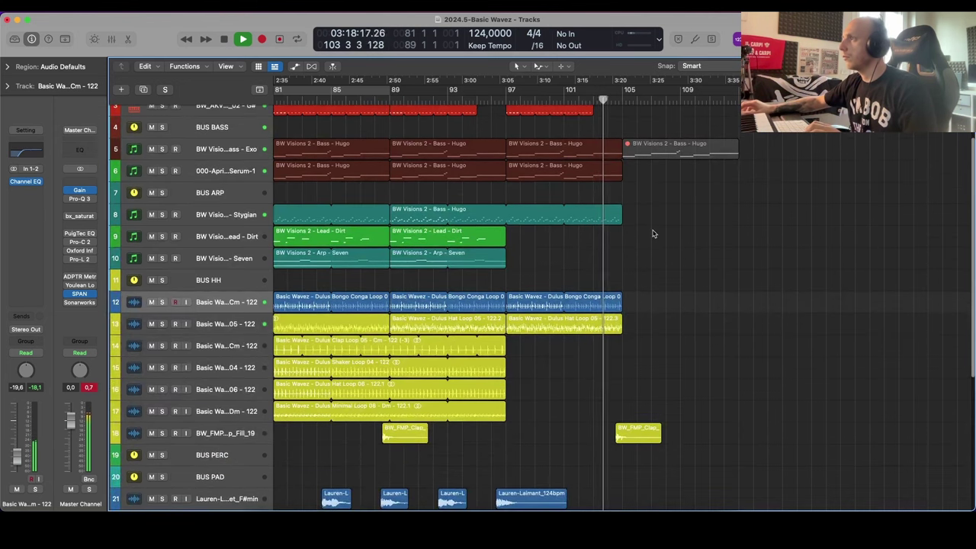
pyautogui.hscroll(-2, 652, 235)
pyautogui.press('super+Down')
pyautogui.press('super+Down')
pyautogui.scroll(1, 654, 234)
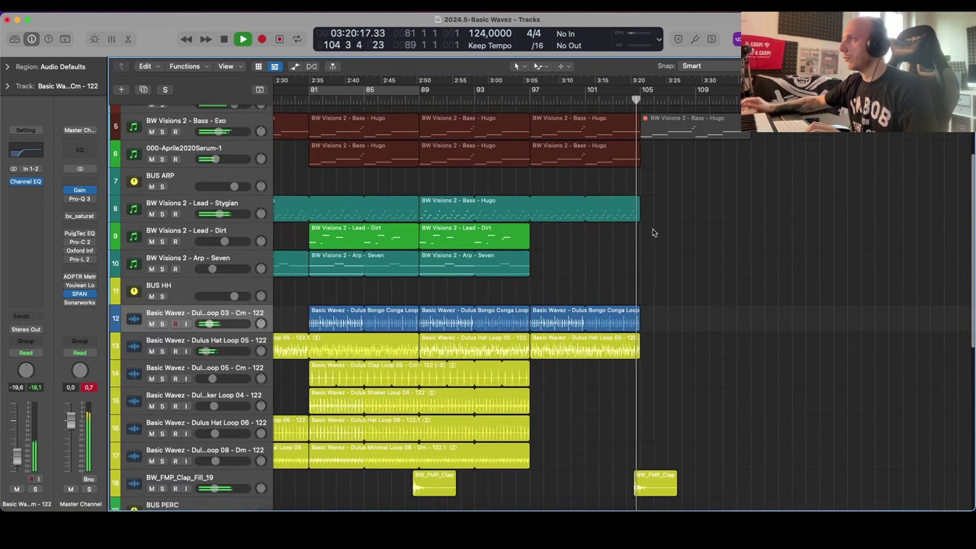
pyautogui.scroll(-3, 652, 231)
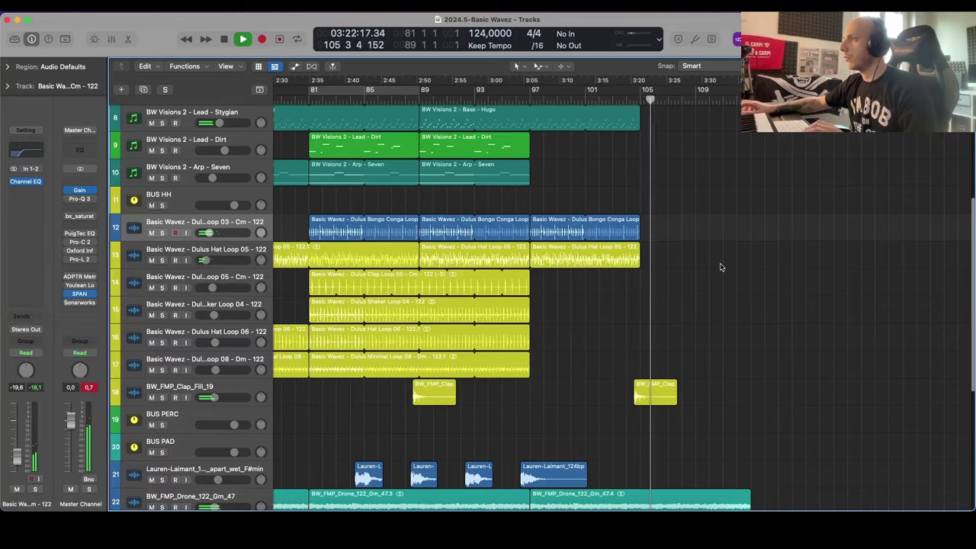
pyautogui.scroll(2, 720, 267)
pyautogui.hscroll(-1, 720, 267)
pyautogui.scroll(2, 722, 267)
pyautogui.hscroll(1, 722, 267)
pyautogui.press('space')
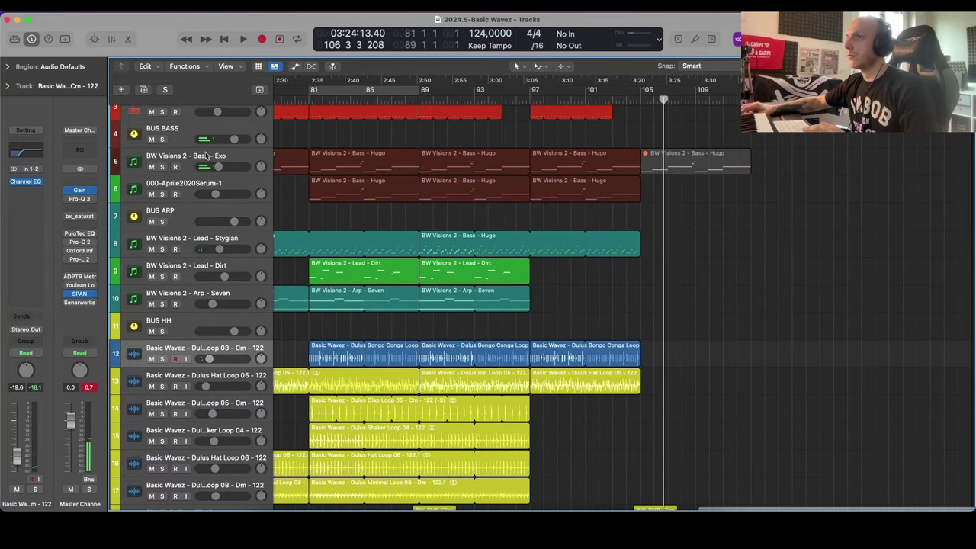
# Step: Solo the Bass - Exo track, play it from bar 65, and examine its Diva instrument settings
pyautogui.click(202, 157)
pyautogui.hotkey('ctrl', 's')
pyautogui.press('space')
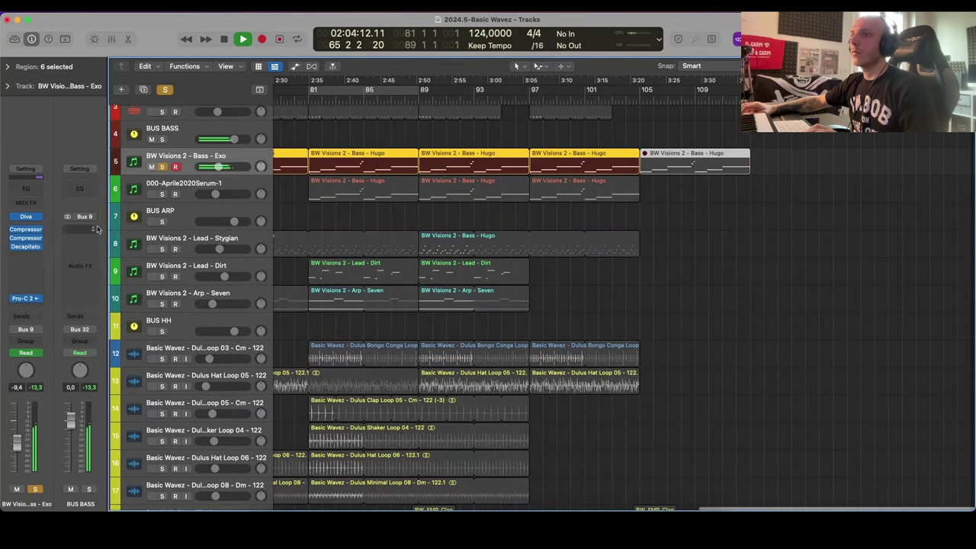
pyautogui.click(29, 218)
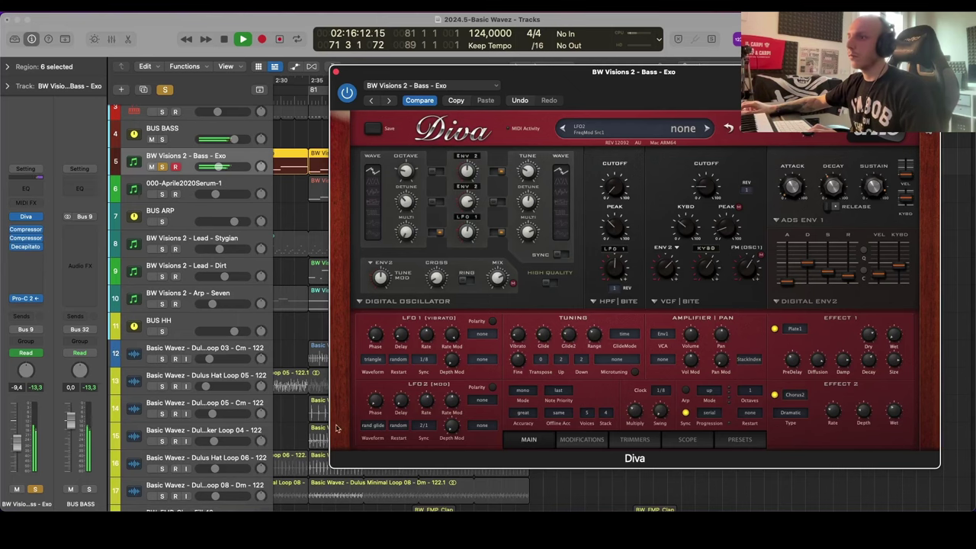
pyautogui.press('s')
pyautogui.click(336, 72)
pyautogui.press('s')
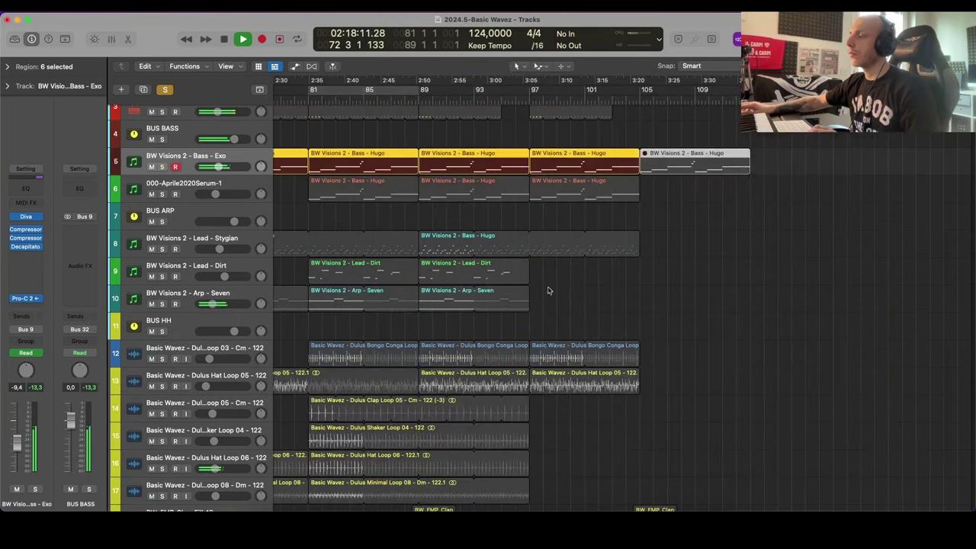
# Step: Analyze the soloed bass with SPAN on the master channel, switch off Diva's Chorus2 effect, and close the plug-ins and mixer
pyautogui.press('x')
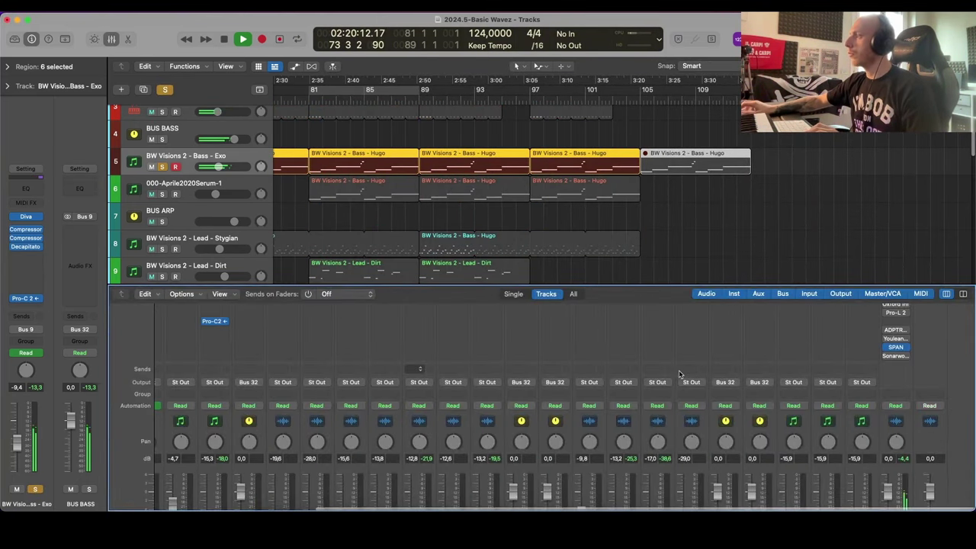
pyautogui.click(924, 347)
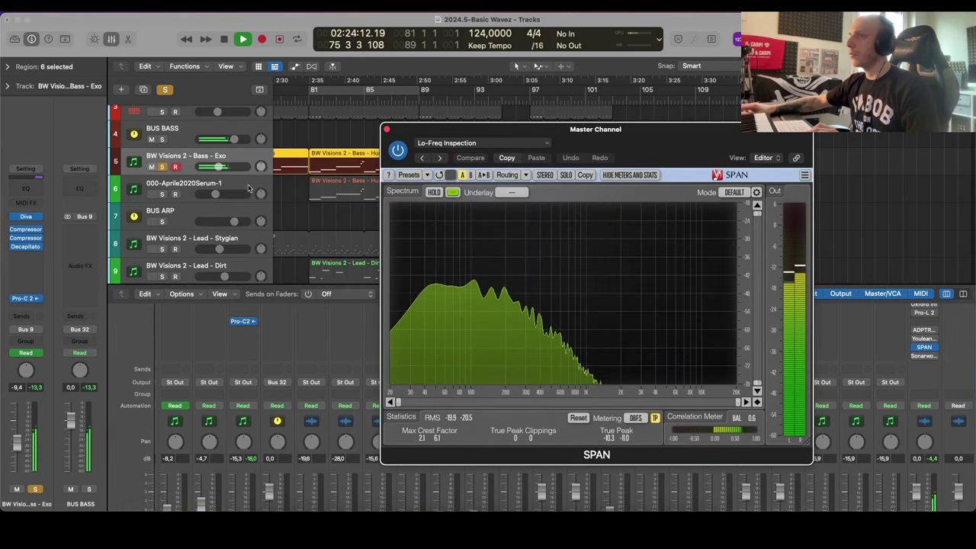
pyautogui.click(27, 217)
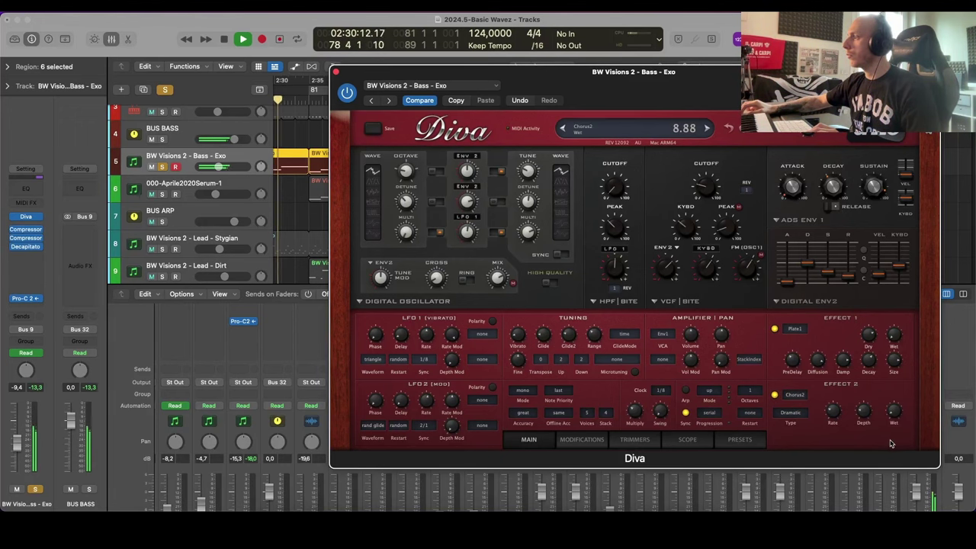
pyautogui.moveTo(758, 83); pyautogui.dragTo(417, 128)
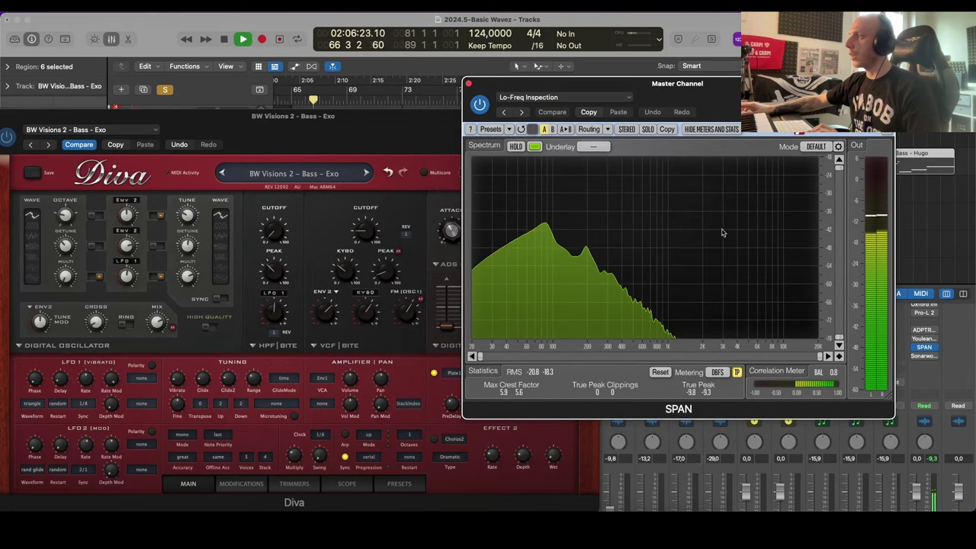
pyautogui.click(470, 84)
pyautogui.moveTo(344, 135); pyautogui.dragTo(628, 131)
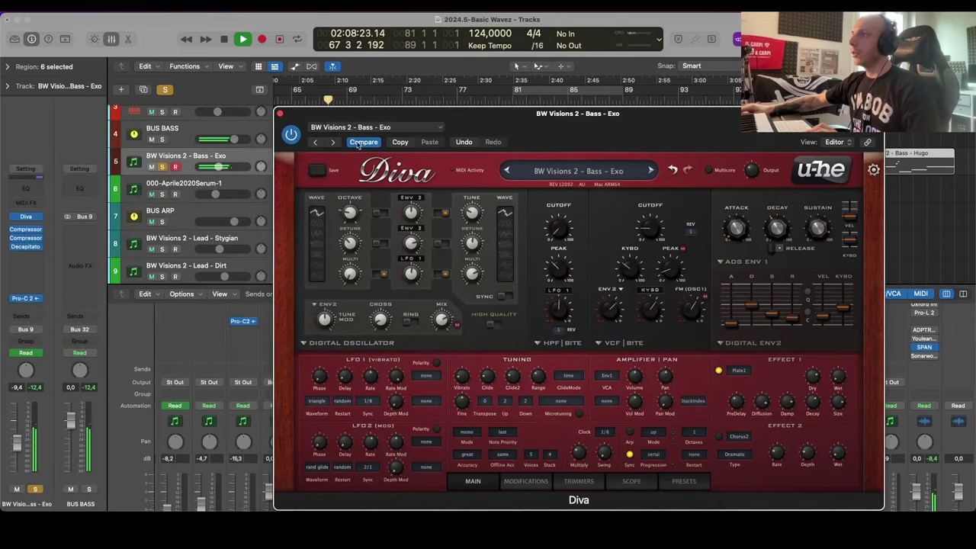
pyautogui.click(280, 113)
pyautogui.press('x')
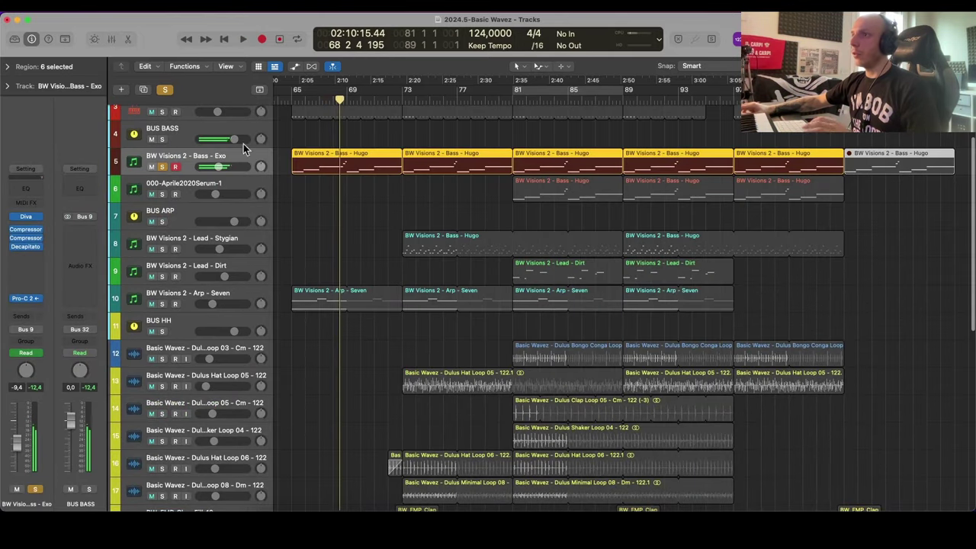
# Step: Solo the kick track as well and add a Bus 23 reverb send to the Bass - Exo track
pyautogui.scroll(3, 181, 153)
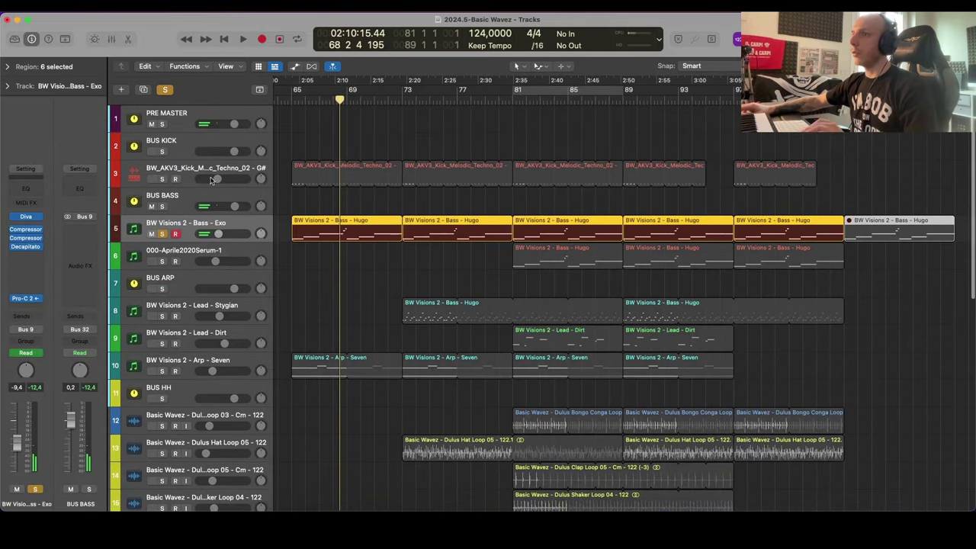
pyautogui.click(161, 178)
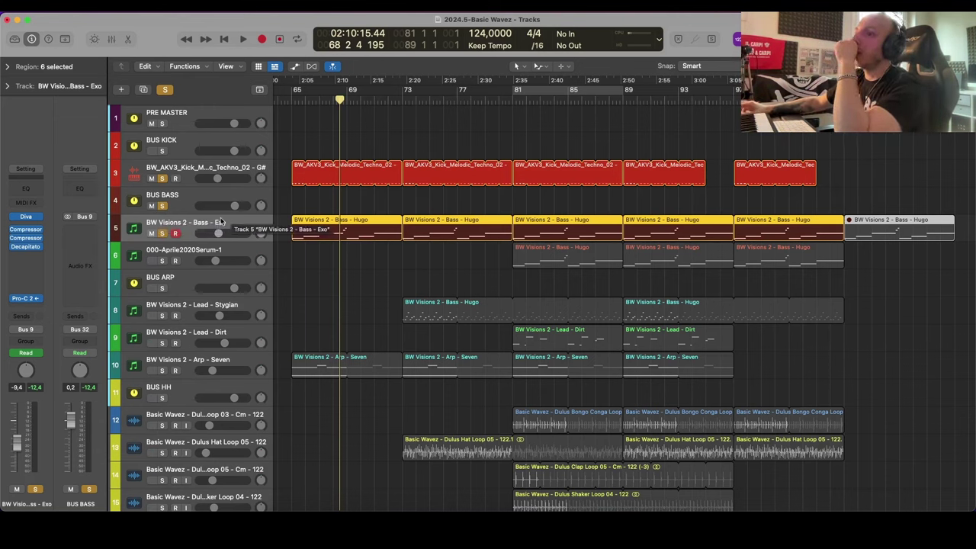
pyautogui.click(32, 316)
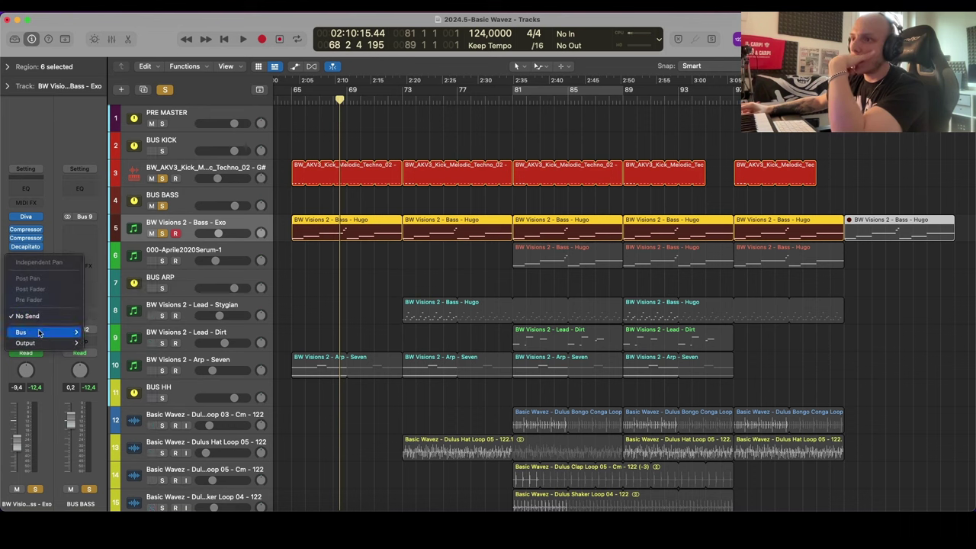
pyautogui.moveTo(38, 332)
pyautogui.click(143, 326)
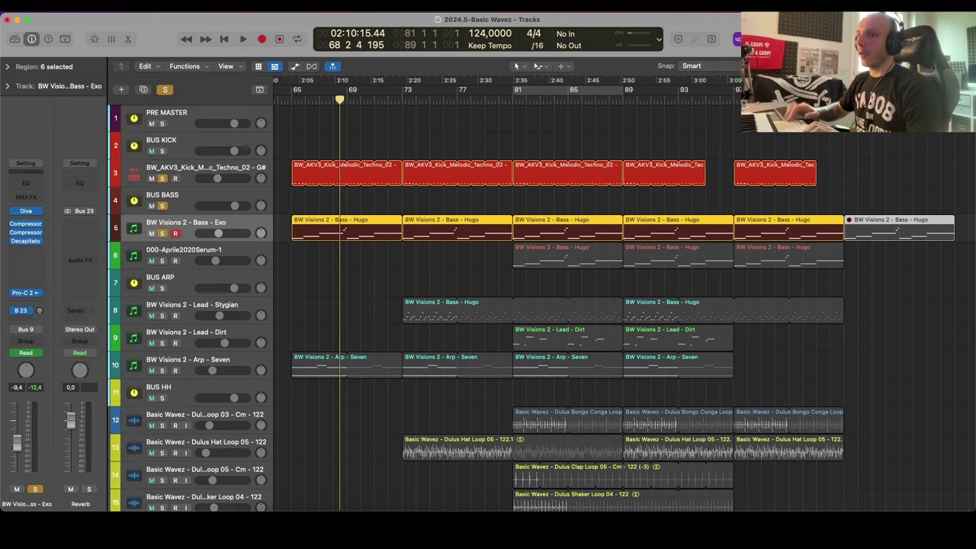
# Step: Insert a Channel EQ on the Reverb channel with a low cut at 376 Hz, 18 dB/Oct and Q 0.60
pyautogui.click(84, 184)
pyautogui.click(372, 223)
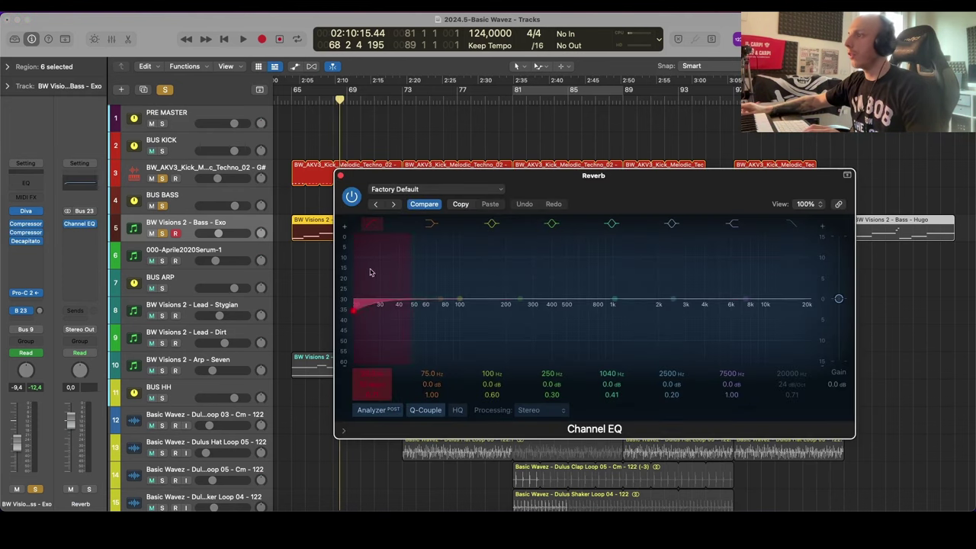
pyautogui.moveTo(371, 272); pyautogui.dragTo(538, 314)
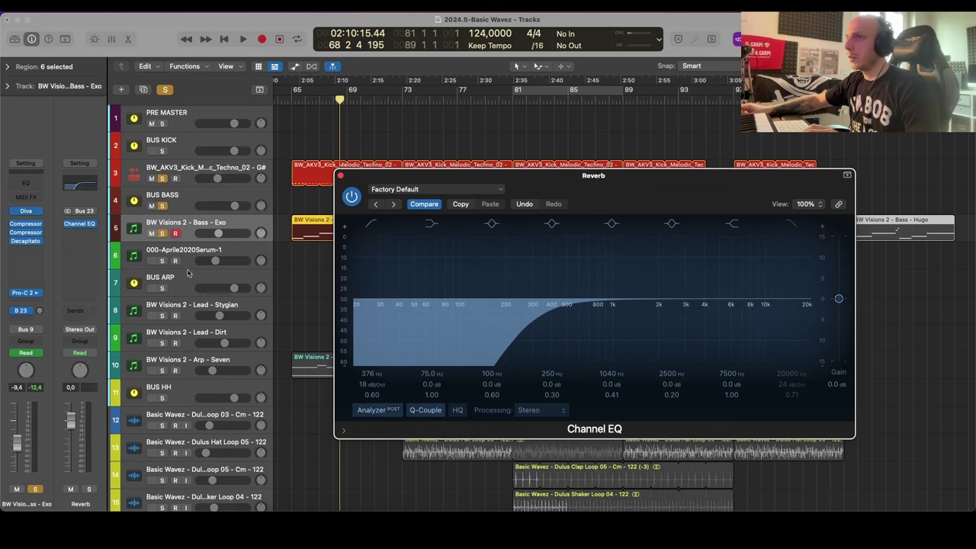
# Step: Add ValhallaVintageVerb after the EQ on the Reverb channel and adjust the Bass - Exo track's Bus 23 send level during playback
pyautogui.click(86, 234)
pyautogui.moveTo(99, 414)
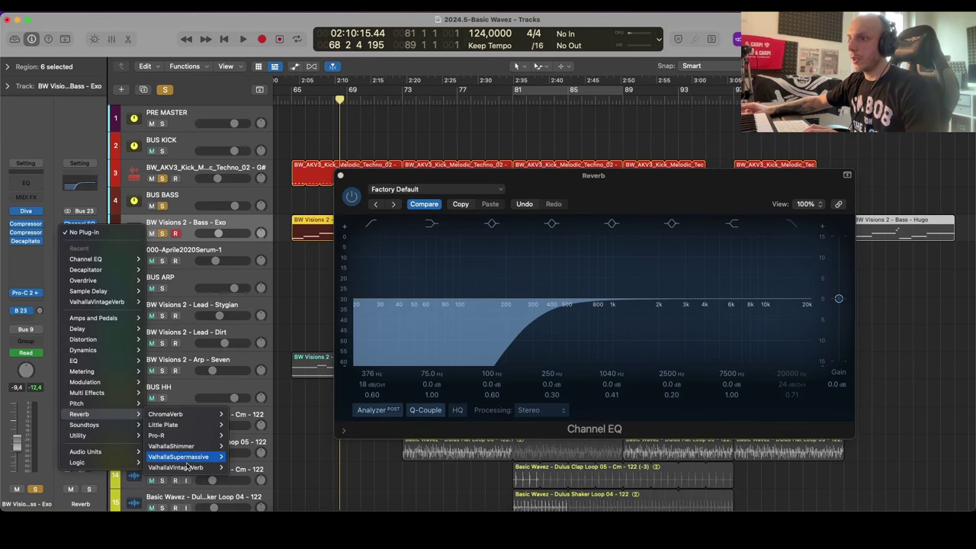
pyautogui.click(187, 467)
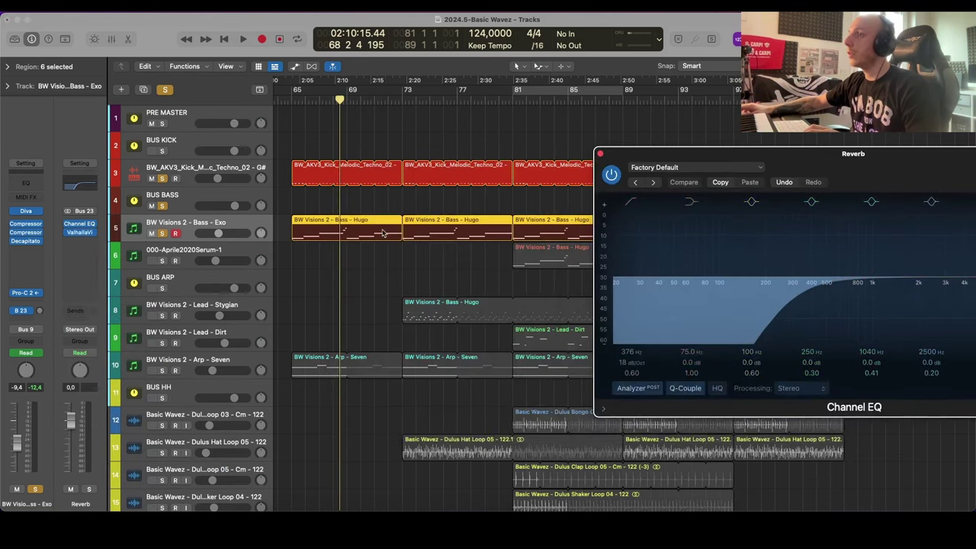
pyautogui.press('space')
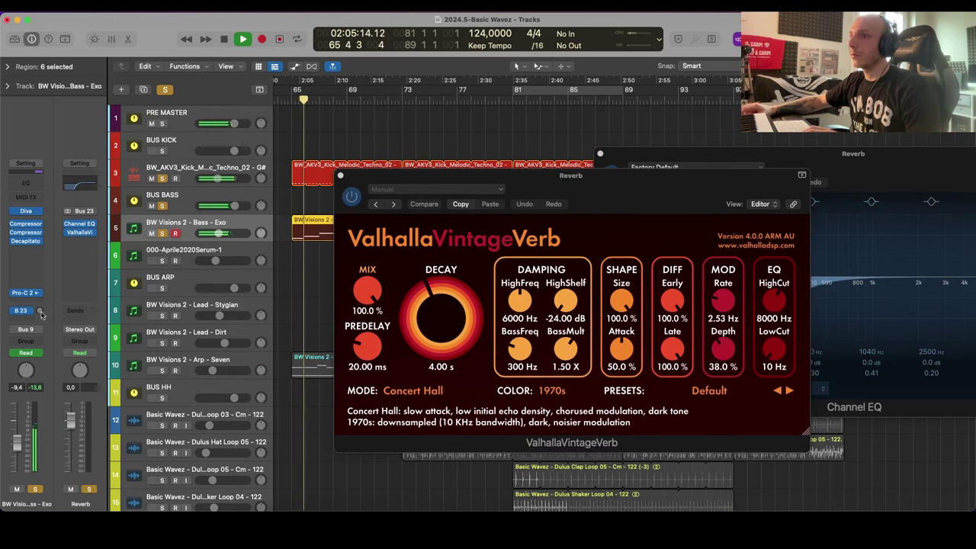
pyautogui.moveTo(41, 312); pyautogui.dragTo(57, 288)
pyautogui.moveTo(40, 311); pyautogui.dragTo(48, 379)
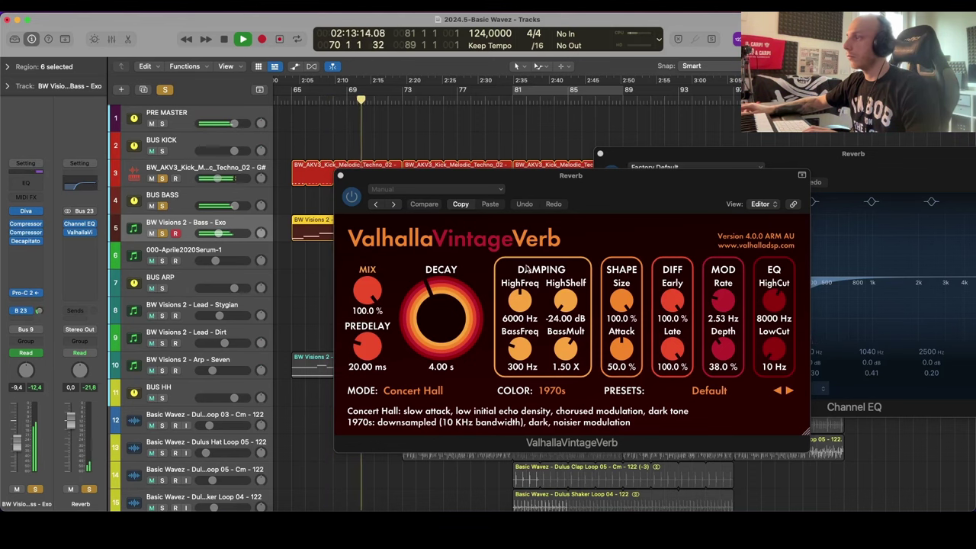
# Step: Set ValhallaVintageVerb to BassMult 0.25 X, HighCut 12450 Hz, LowCut 430 Hz and a 2.50 s decay, with the kick track unsoloed
pyautogui.moveTo(534, 176); pyautogui.dragTo(457, 101)
pyautogui.moveTo(504, 281); pyautogui.dragTo(499, 424)
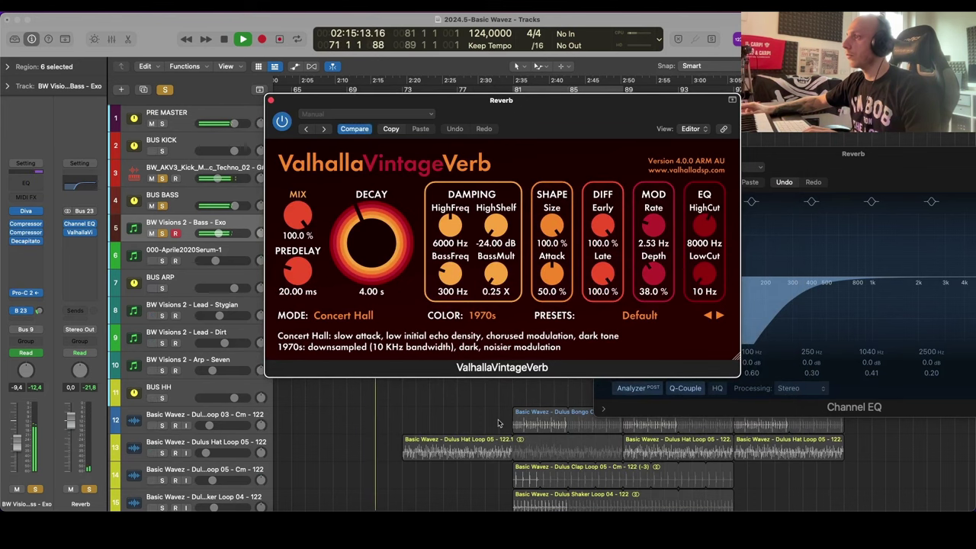
pyautogui.moveTo(705, 280)
pyautogui.mouseDown()
pyautogui.moveTo(703, 197)
pyautogui.moveTo(706, 294)
pyautogui.mouseUp()
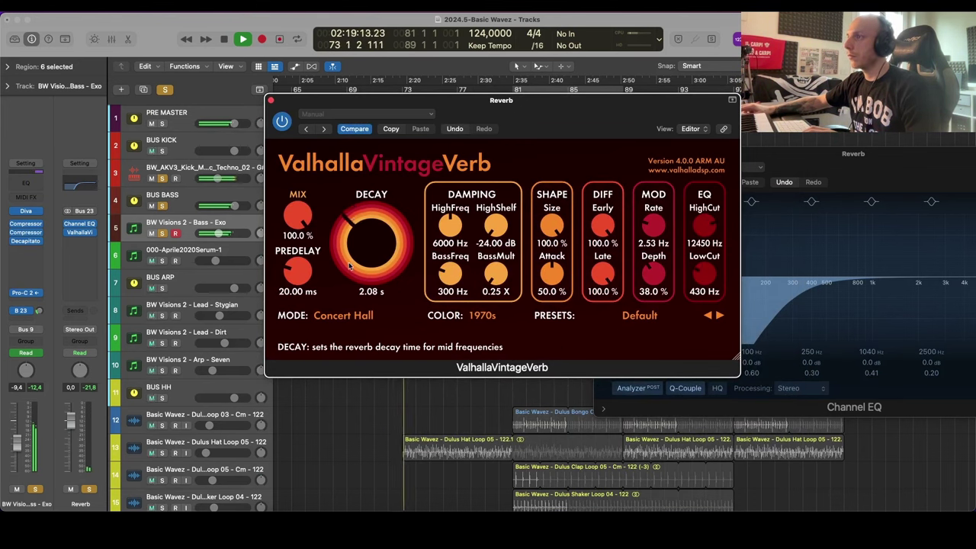
pyautogui.moveTo(347, 267); pyautogui.dragTo(347, 264)
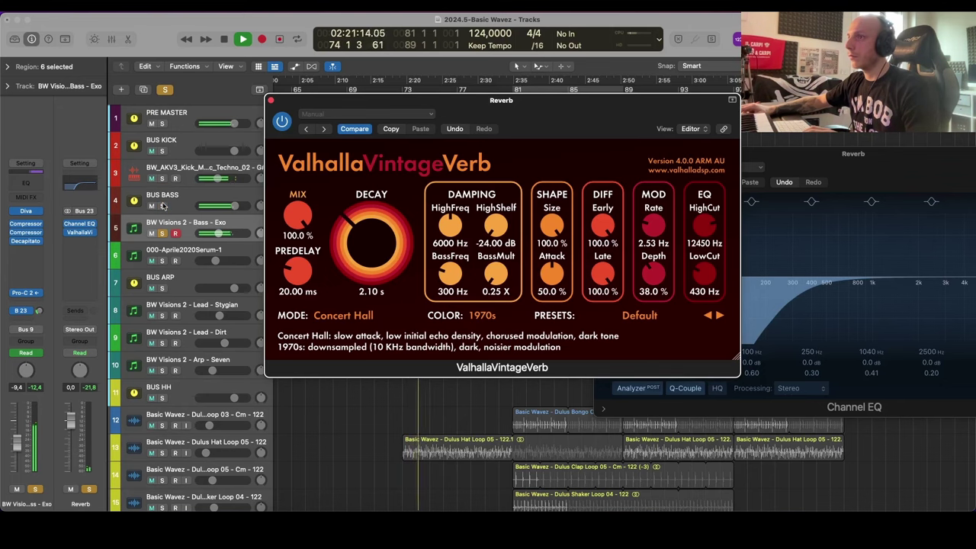
pyautogui.click(161, 205)
pyautogui.moveTo(443, 100); pyautogui.dragTo(579, 97)
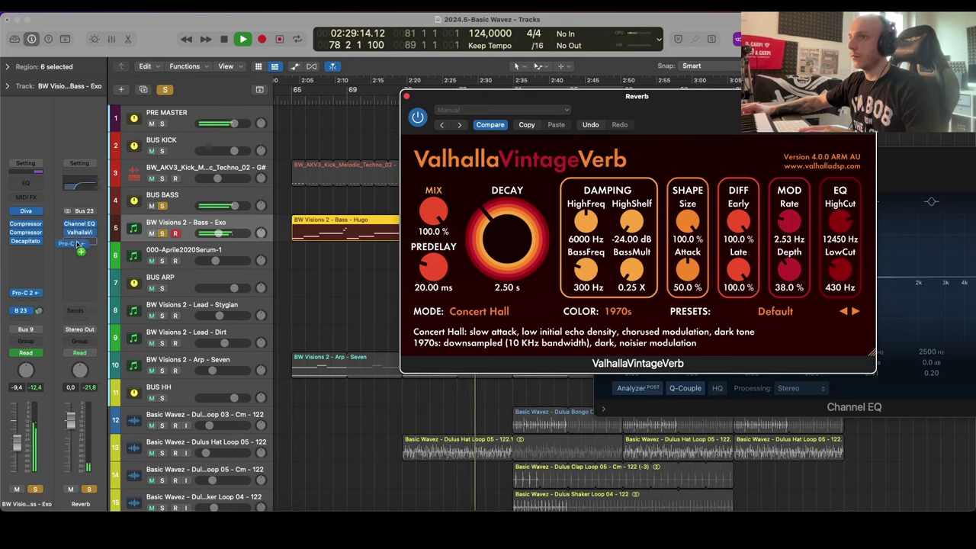
# Step: Copy the Pro-C 2 sidechain compressor to the Reverb channel, switch off its auto gain, and close the Pro-C 2 and ValhallaVintageVerb windows
pyautogui.moveTo(79, 244); pyautogui.dragTo(79, 241)
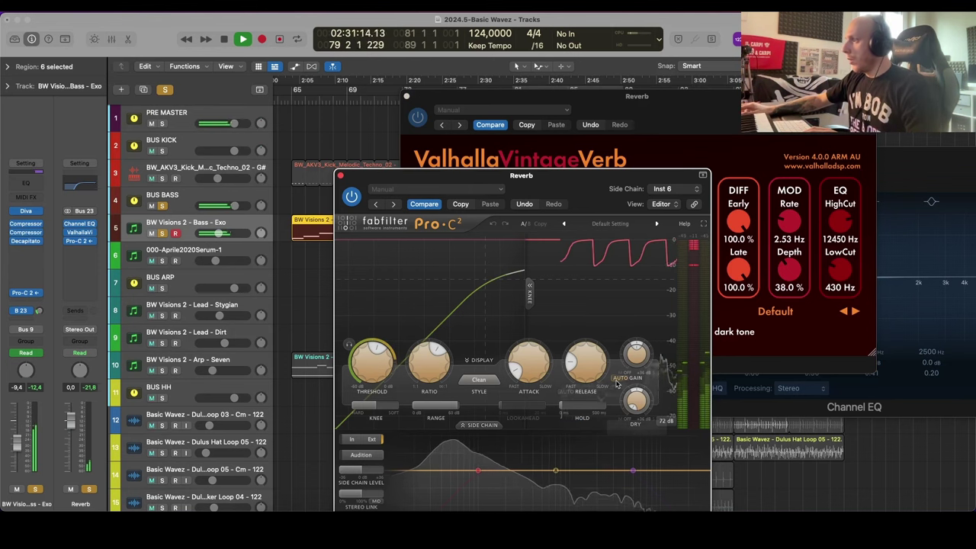
pyautogui.click(619, 379)
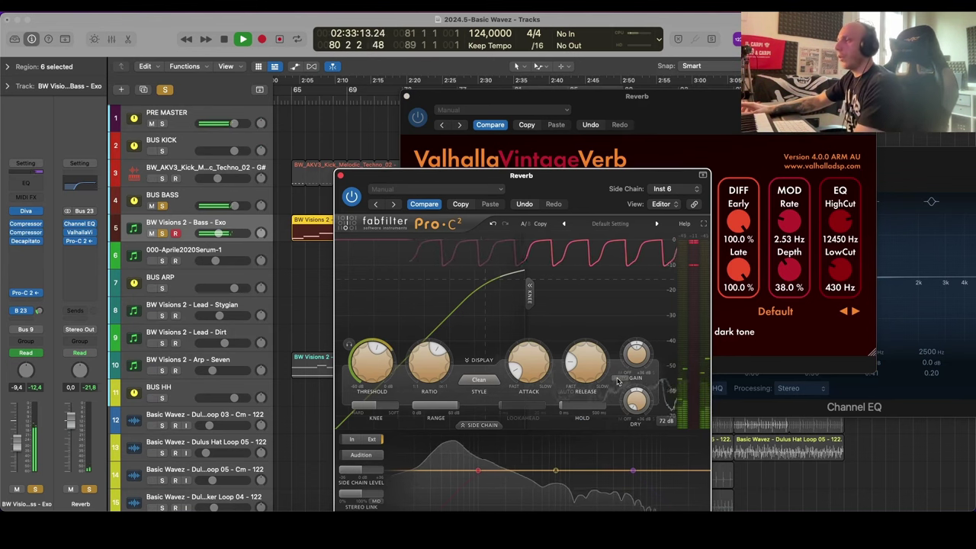
pyautogui.moveTo(376, 183); pyautogui.dragTo(508, 121)
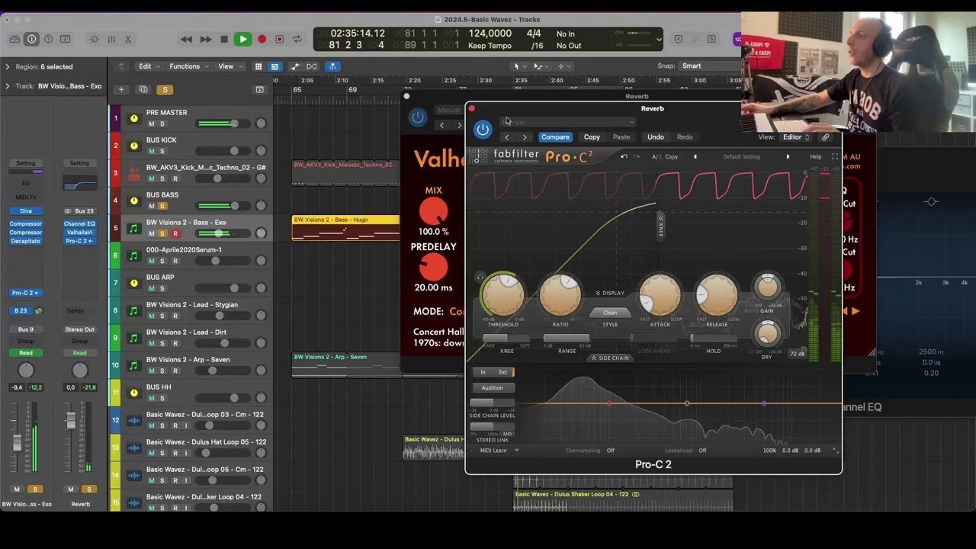
pyautogui.click(482, 129)
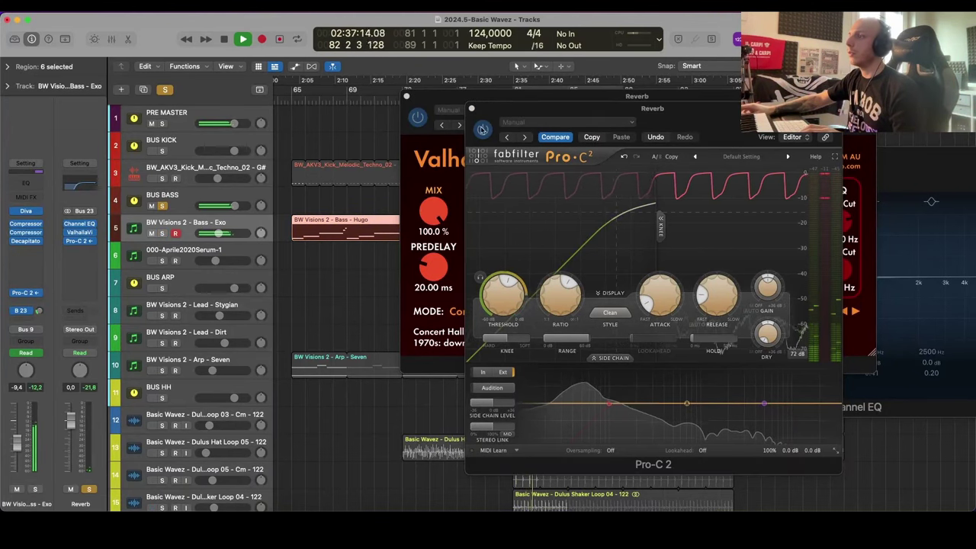
pyautogui.click(472, 108)
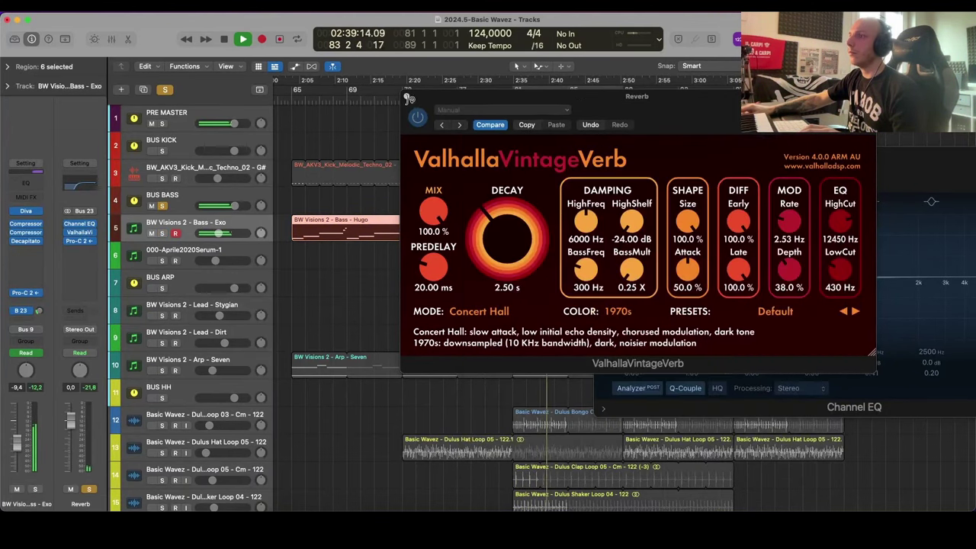
pyautogui.click(410, 98)
pyautogui.click(407, 98)
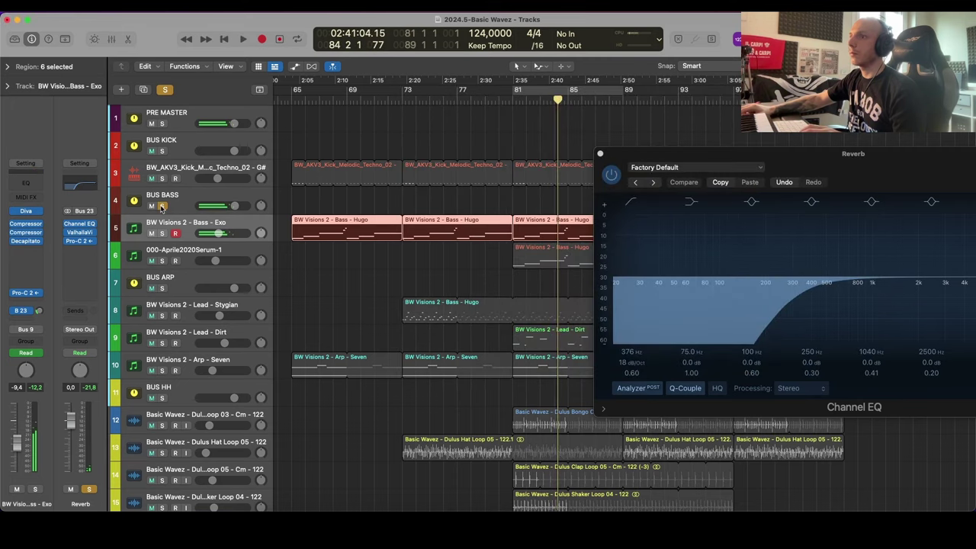
# Step: Listen to only the Bass - Exo track and its reverb from bar 65, close the Channel EQ window, and stop playback
pyautogui.click(165, 90)
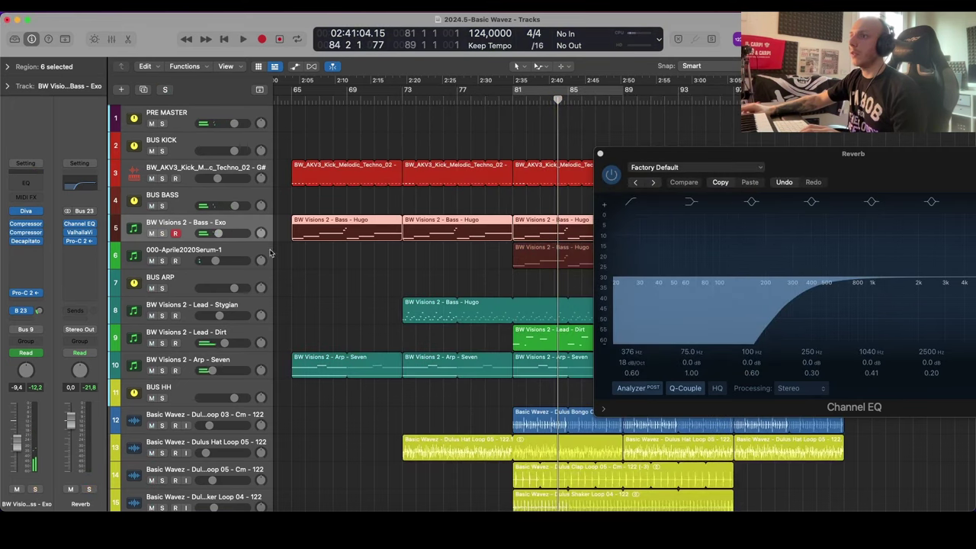
pyautogui.click(89, 489)
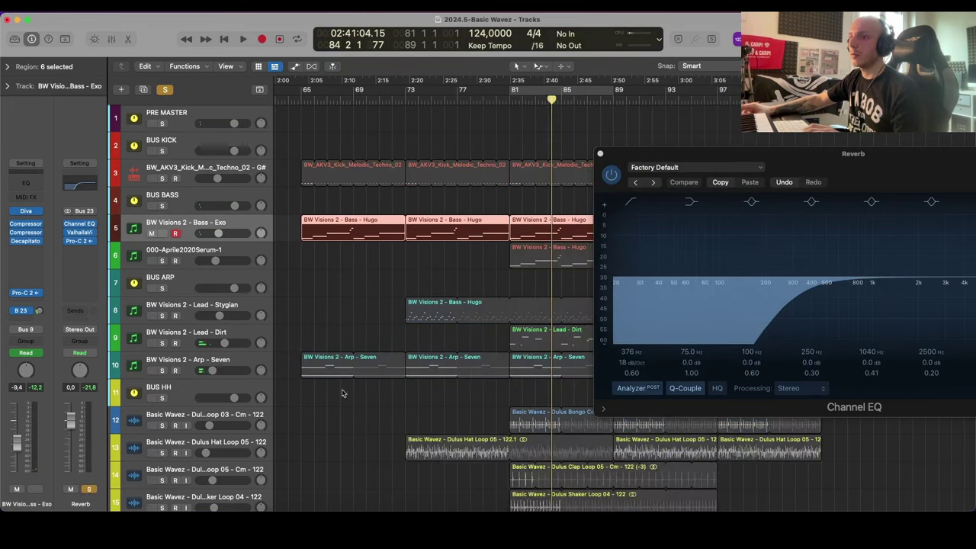
pyautogui.hotkey('shift', 'Return')
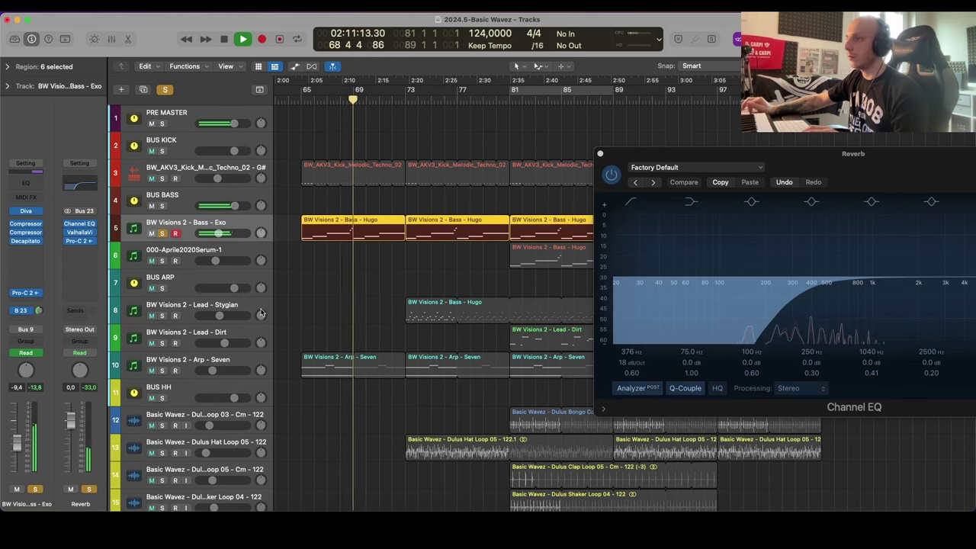
pyautogui.moveTo(623, 154); pyautogui.dragTo(484, 122)
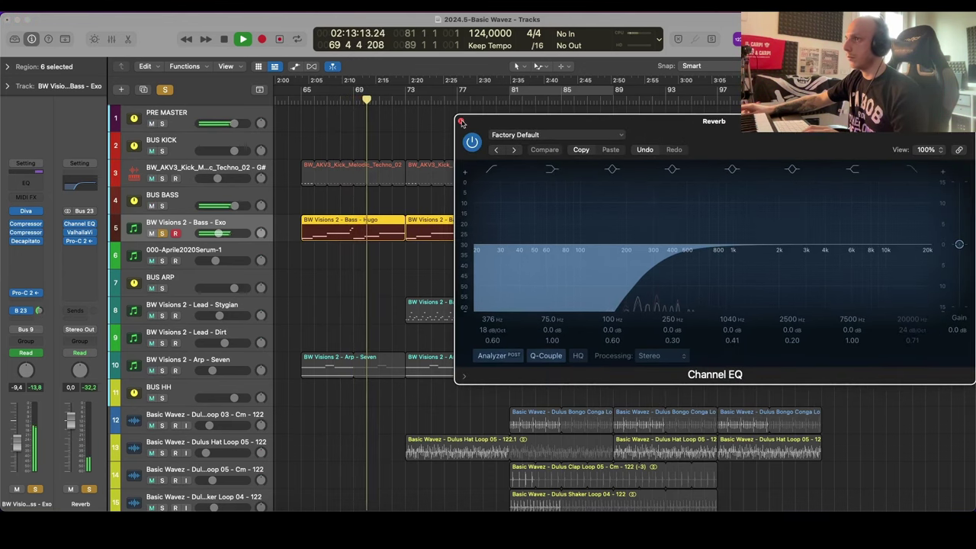
pyautogui.click(461, 122)
pyautogui.press('space')
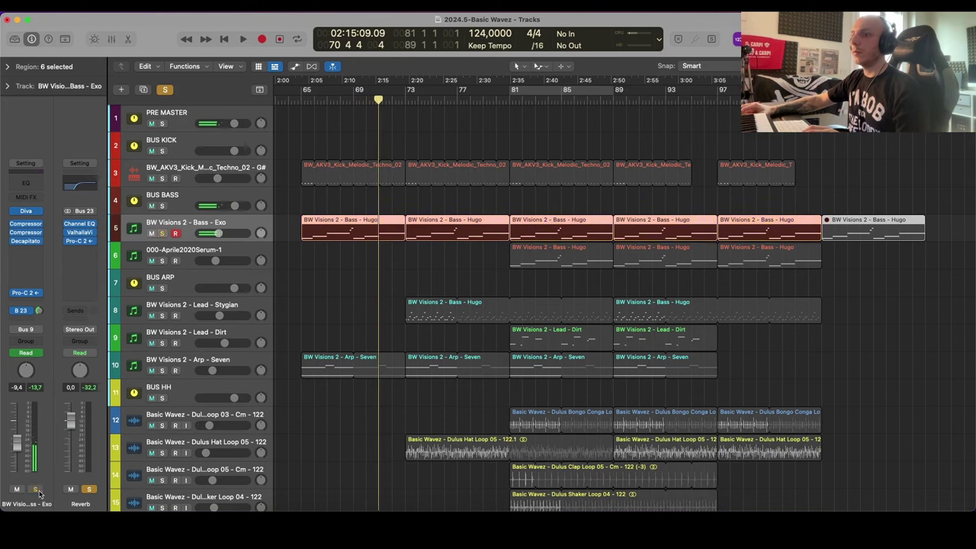
# Step: Solo the 000-Aprile2020Serum-1 track, play it from bar 81, and stop and clear the solo
pyautogui.click(445, 248)
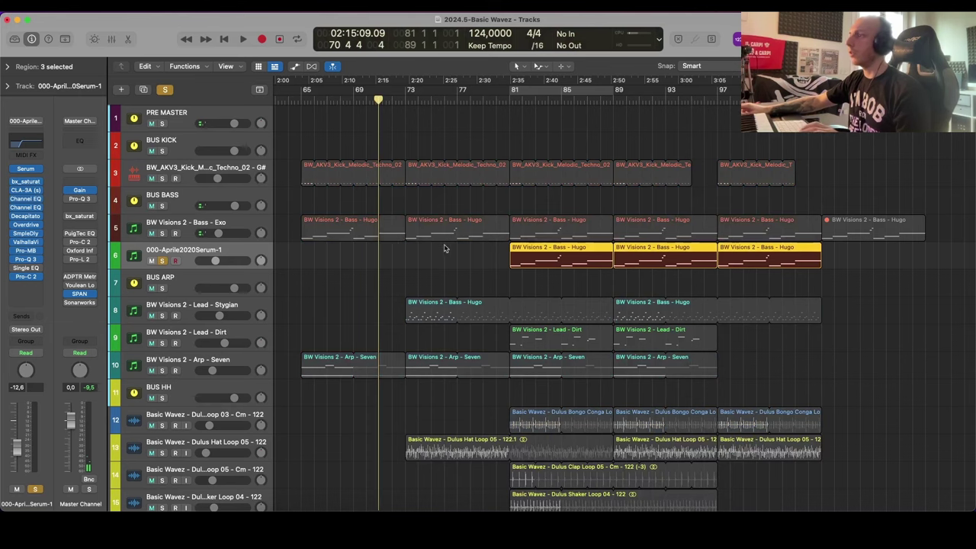
pyautogui.click(553, 256)
pyautogui.press('space')
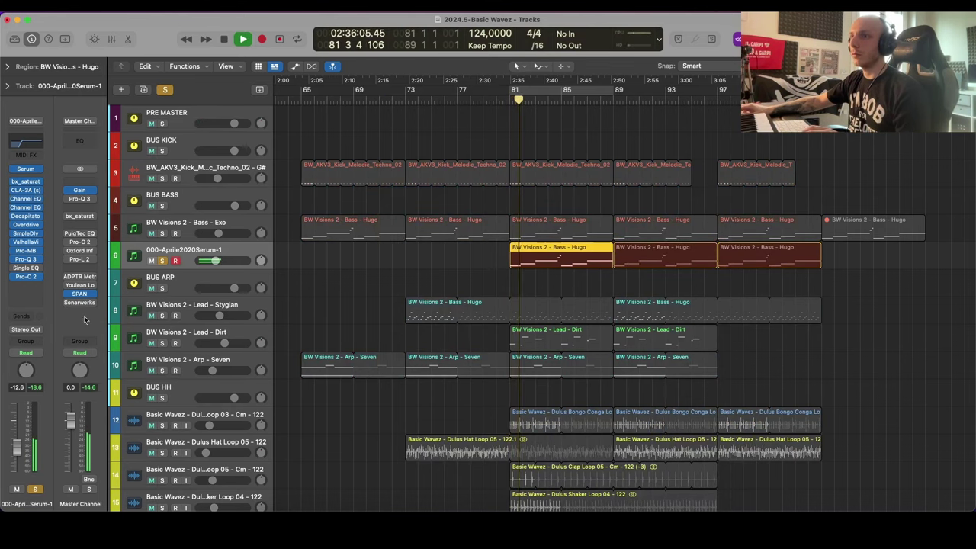
pyautogui.press('space')
pyautogui.hotkey('ctrl', 's')
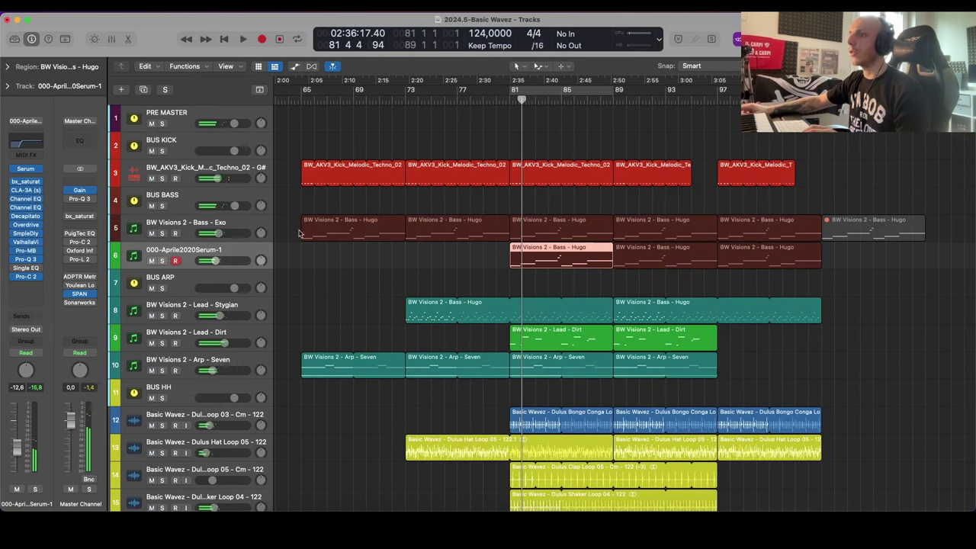
# Step: Add a Bus 24 send to the Bass - Exo track and name the new bus channel Chorus Bass
pyautogui.click(241, 225)
pyautogui.click(27, 320)
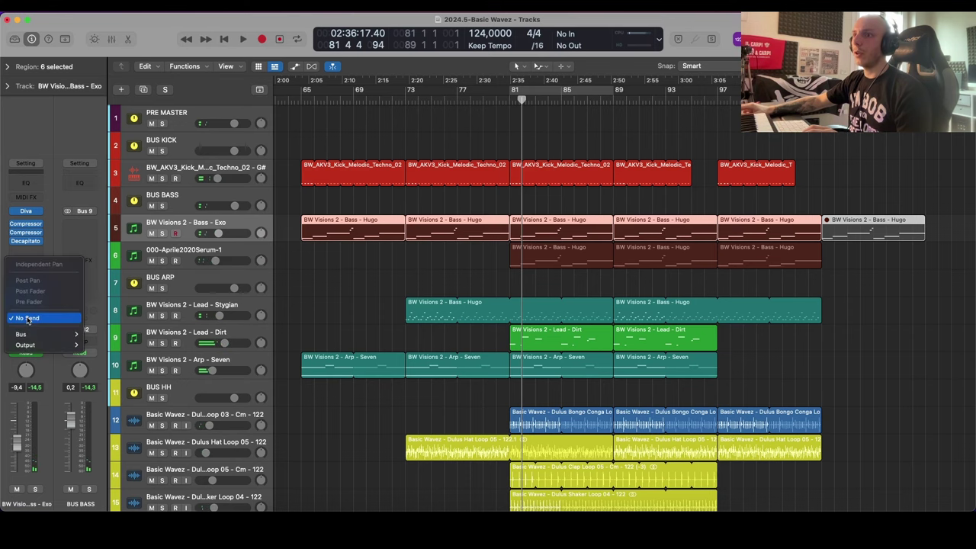
pyautogui.click(402, 292)
pyautogui.scroll(-1, 393, 288)
pyautogui.click(393, 288)
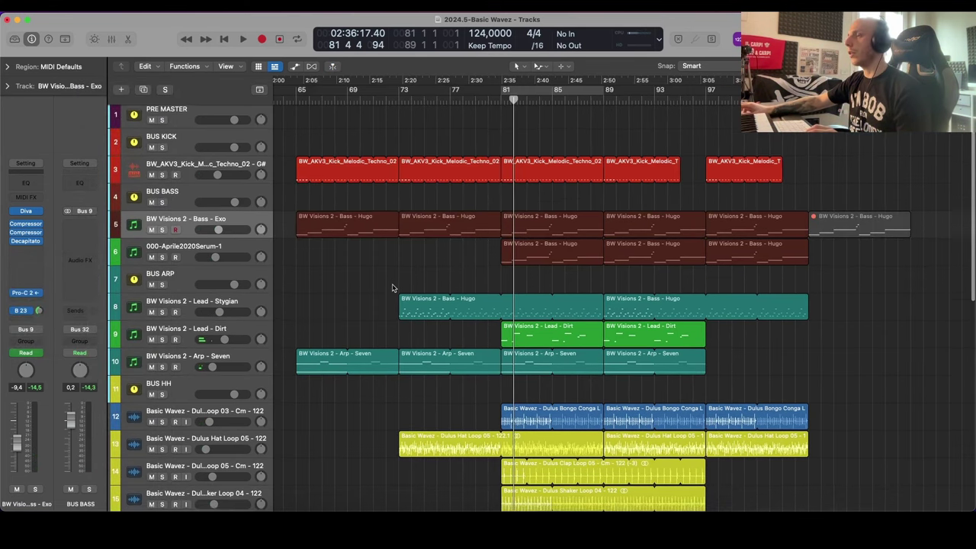
pyautogui.scroll(-2, 393, 284)
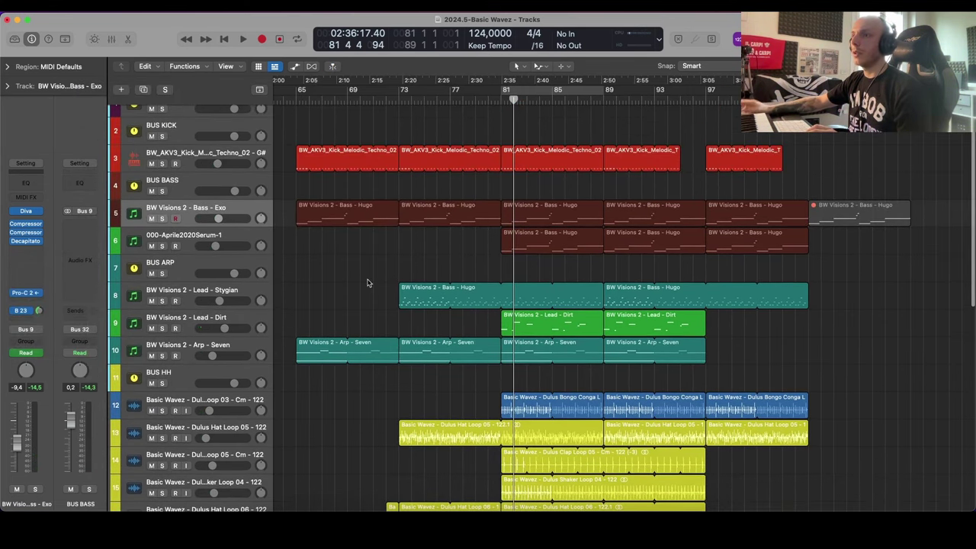
pyautogui.click(27, 318)
pyautogui.moveTo(73, 334)
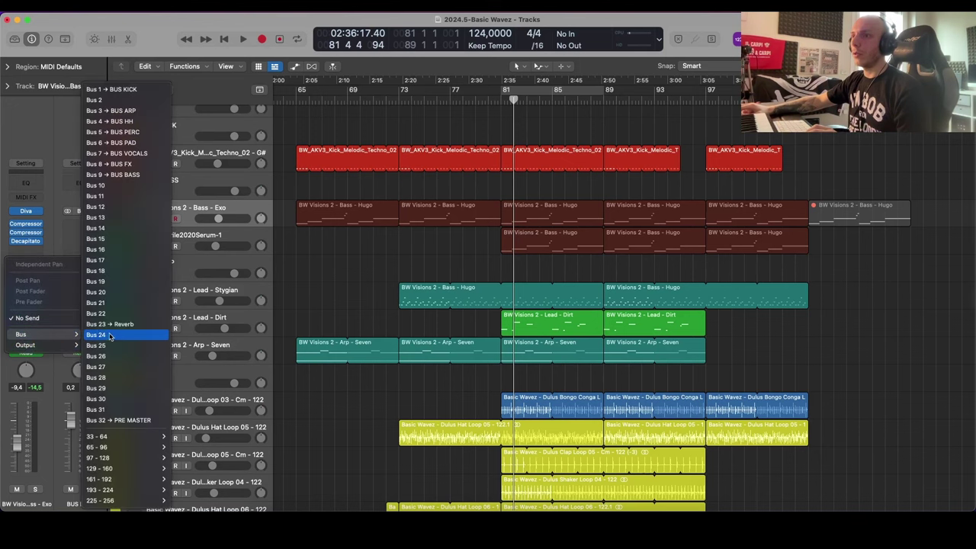
pyautogui.click(115, 337)
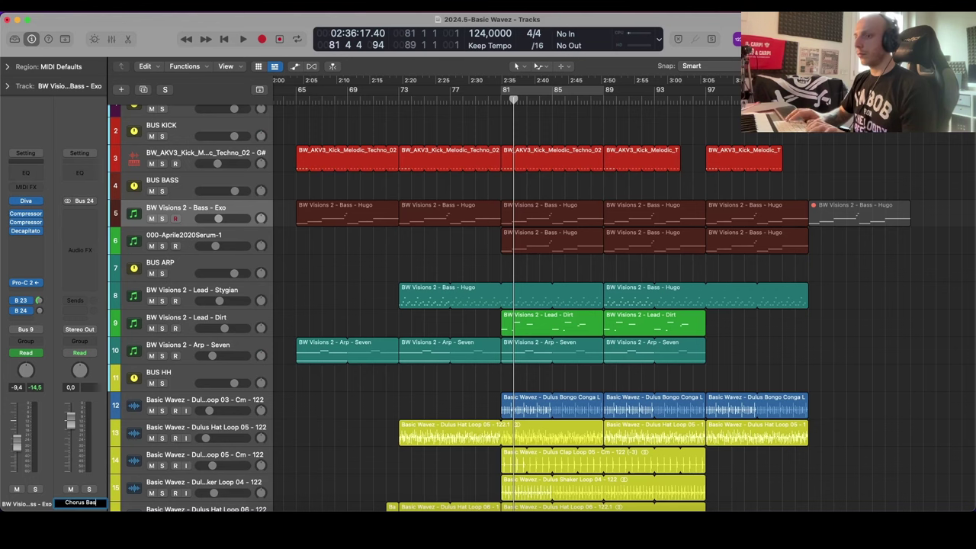
# Step: Insert a Channel EQ on the Chorus Bass channel with a 12 dB/Oct low cut at 296 Hz, and close its window
pyautogui.click(79, 173)
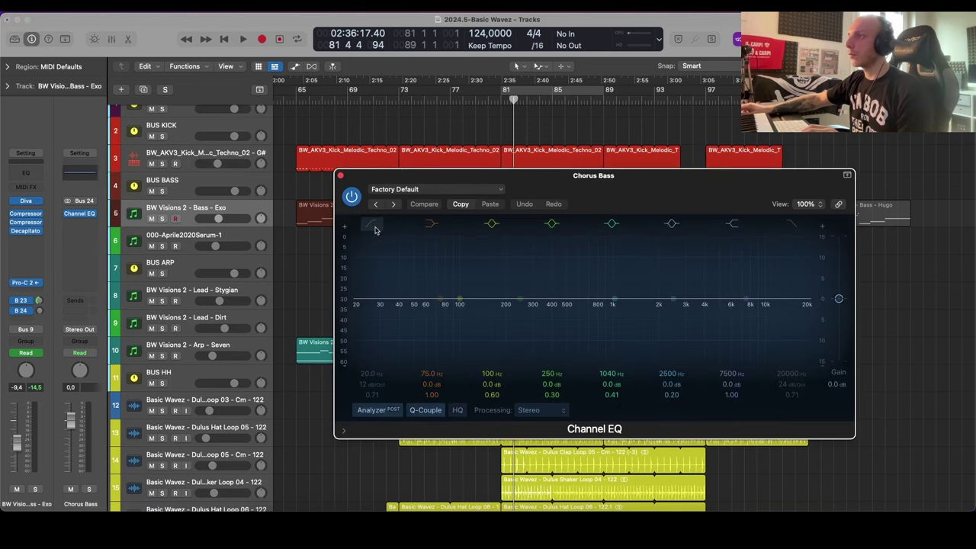
pyautogui.click(374, 225)
pyautogui.moveTo(371, 329); pyautogui.dragTo(534, 332)
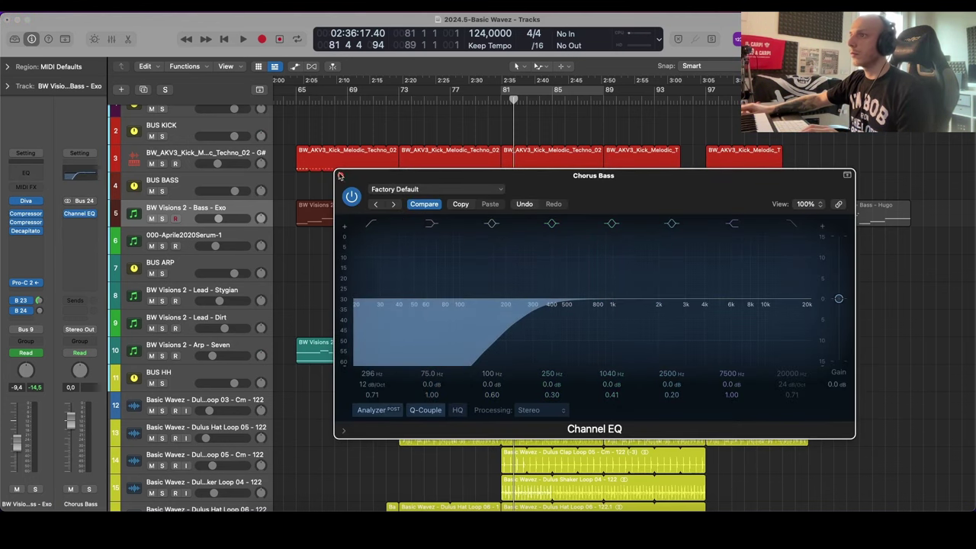
pyautogui.click(340, 175)
# Step: Insert the Chorus modulation plug-in after the Channel EQ on the Chorus Bass channel
pyautogui.click(79, 222)
pyautogui.moveTo(98, 319)
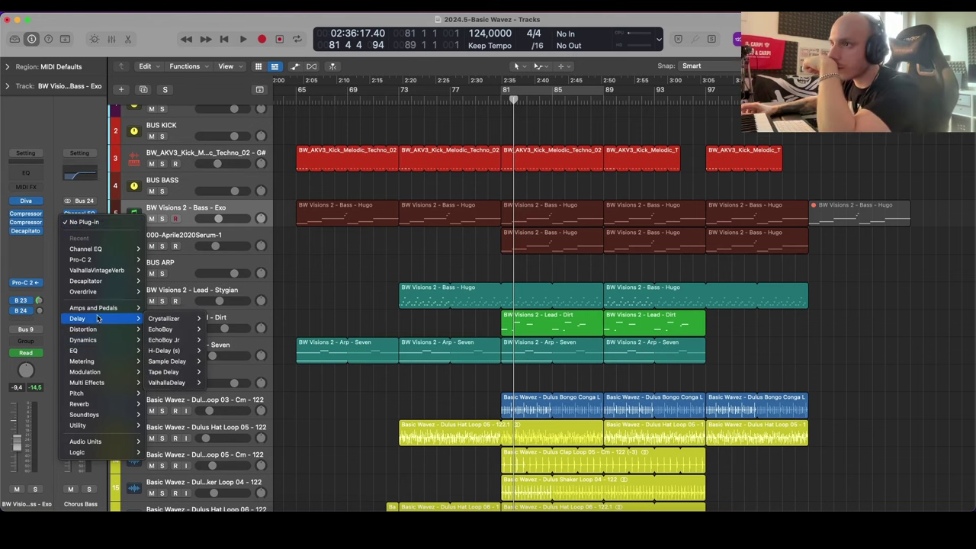
pyautogui.moveTo(118, 344)
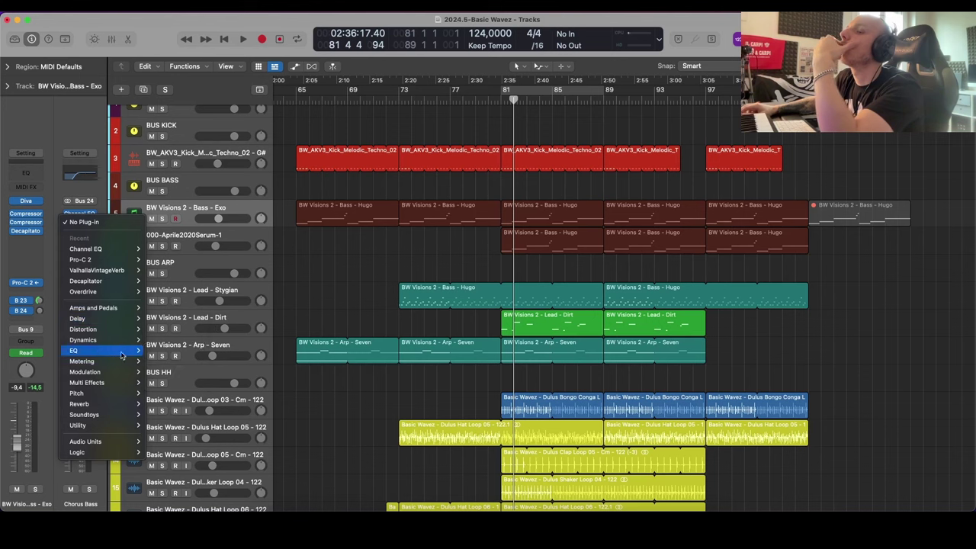
pyautogui.moveTo(109, 394)
pyautogui.moveTo(107, 371)
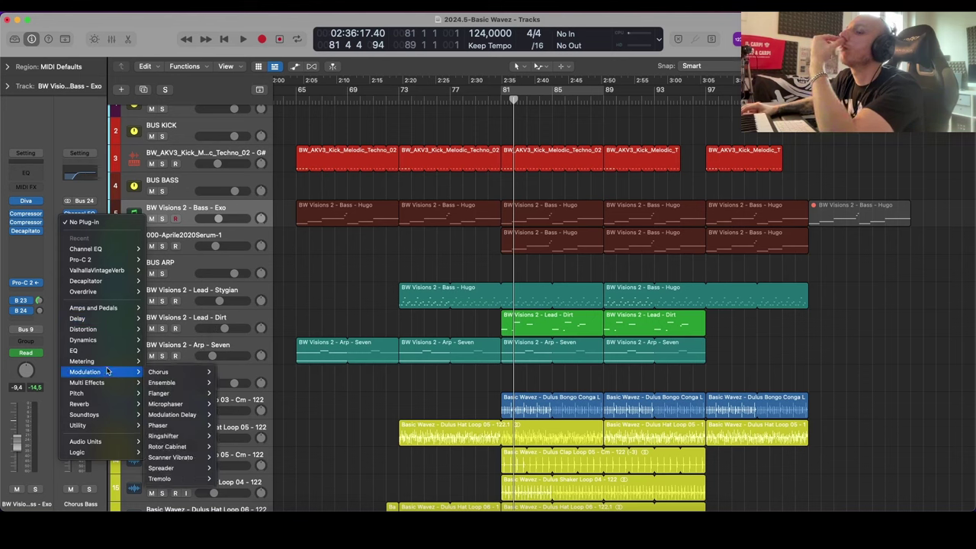
pyautogui.click(166, 372)
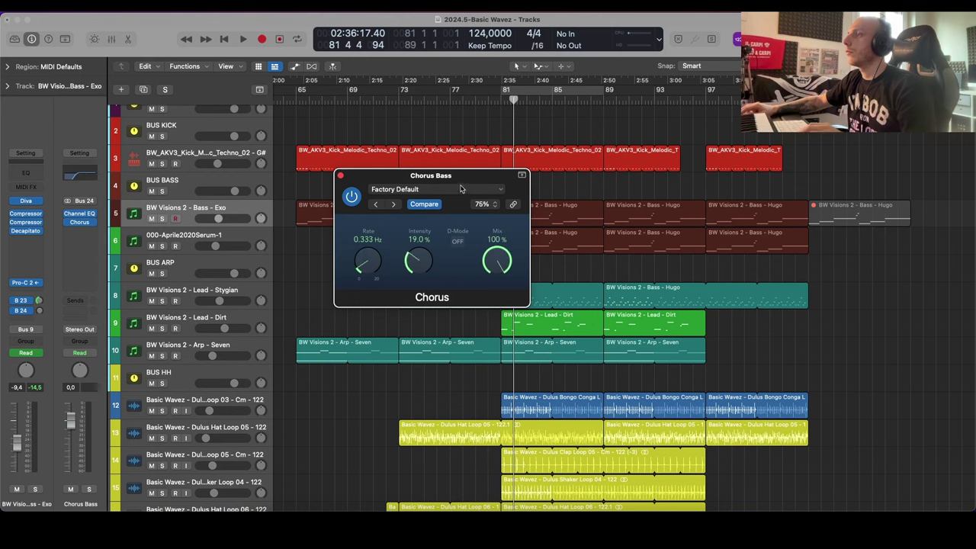
# Step: Solo the Bass - Exo track, play its region from bar 81, and raise its Bus 24 send to about -13.9 dB
pyautogui.moveTo(458, 176); pyautogui.dragTo(712, 138)
pyautogui.press('s')
pyautogui.press('space')
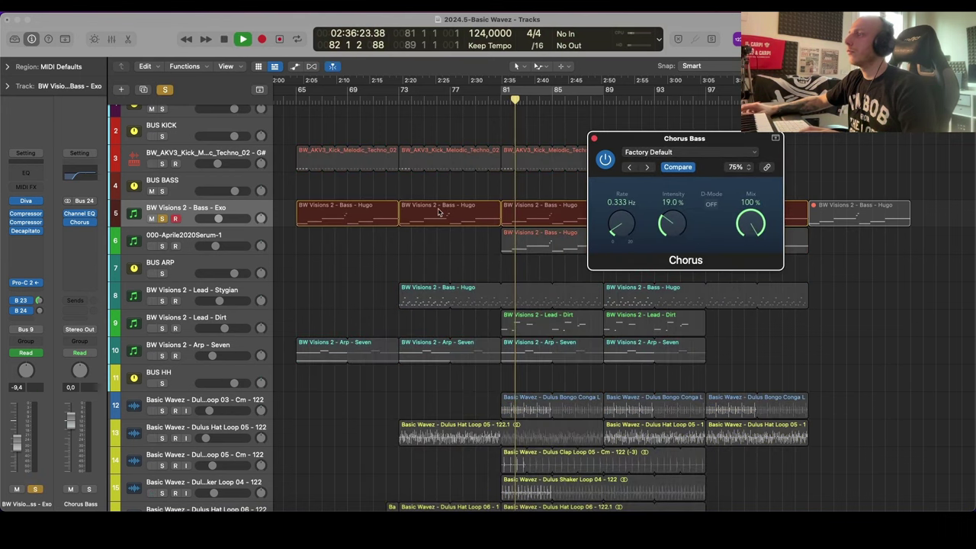
pyautogui.click(528, 210)
pyautogui.press('space')
pyautogui.press('space')
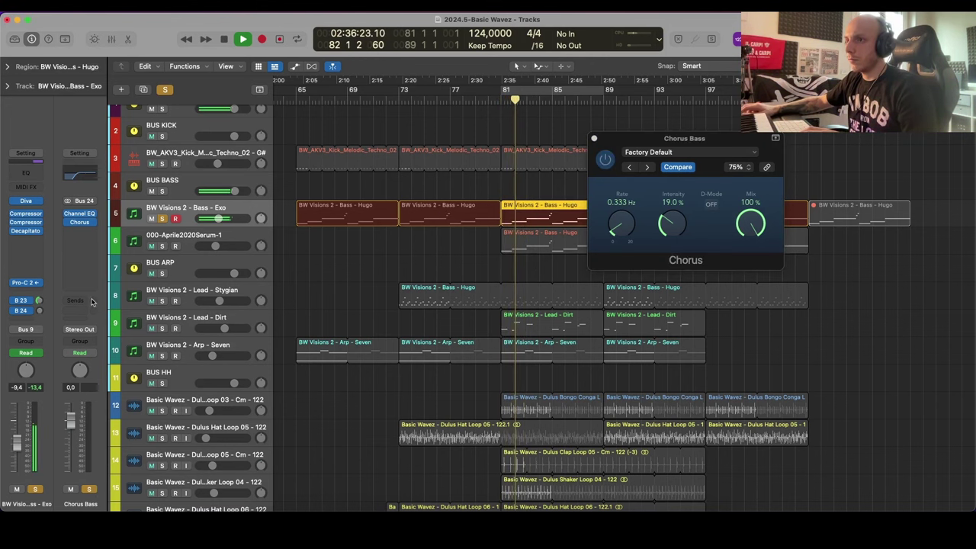
pyautogui.moveTo(36, 301); pyautogui.dragTo(46, 374)
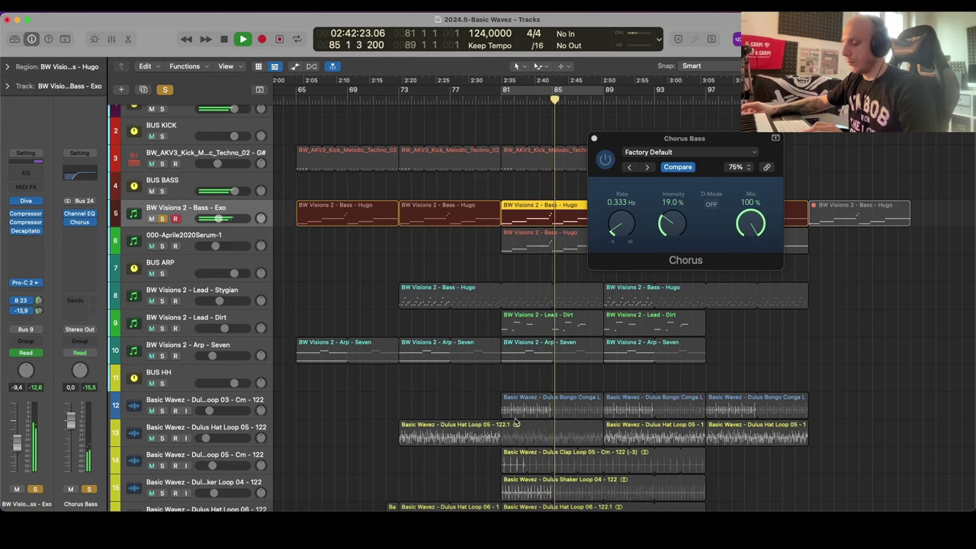
# Step: Open SPAN on the Master Channel and lower the Bass - Exo track's Bus 24 send to about -21.7 dB during playback
pyautogui.press('x')
pyautogui.hscroll(3, 671, 337)
pyautogui.click(924, 331)
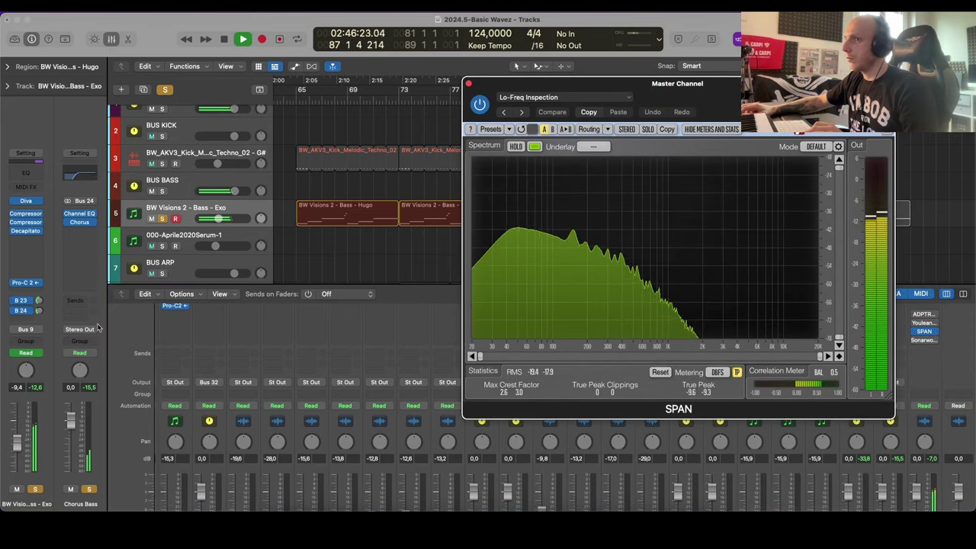
pyautogui.click(42, 312)
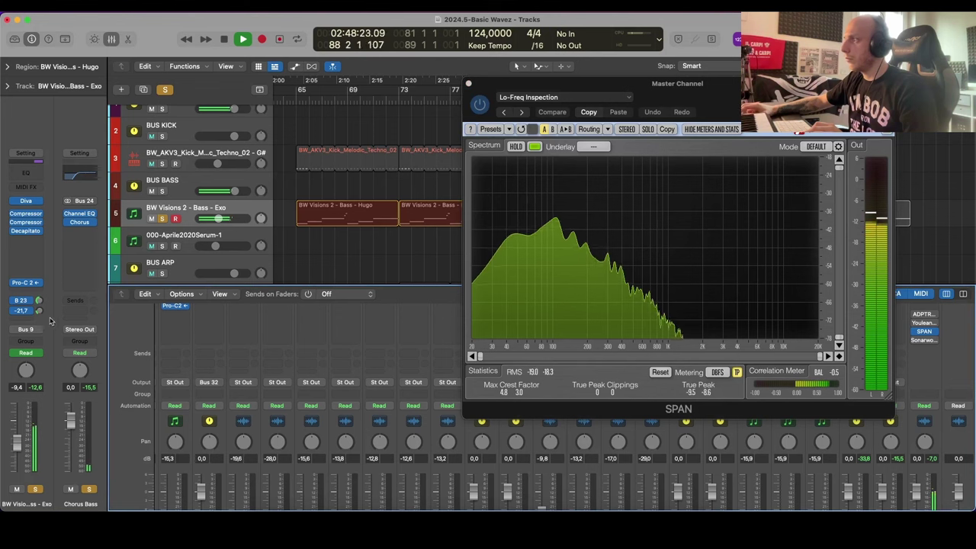
pyautogui.moveTo(41, 311); pyautogui.dragTo(40, 313)
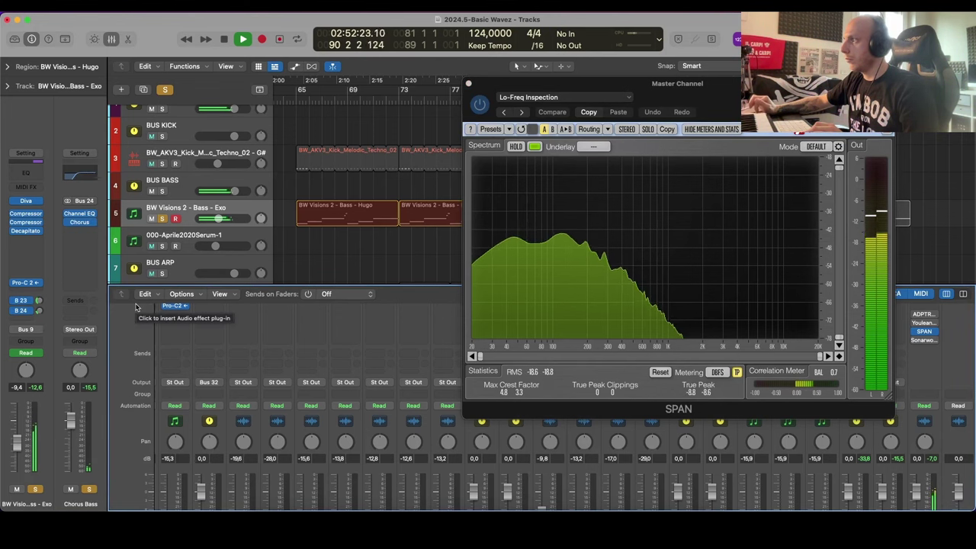
# Step: Check the soloed bass in mono with the Gain plug-in on the Master Channel, and close its window
pyautogui.scroll(5, 136, 307)
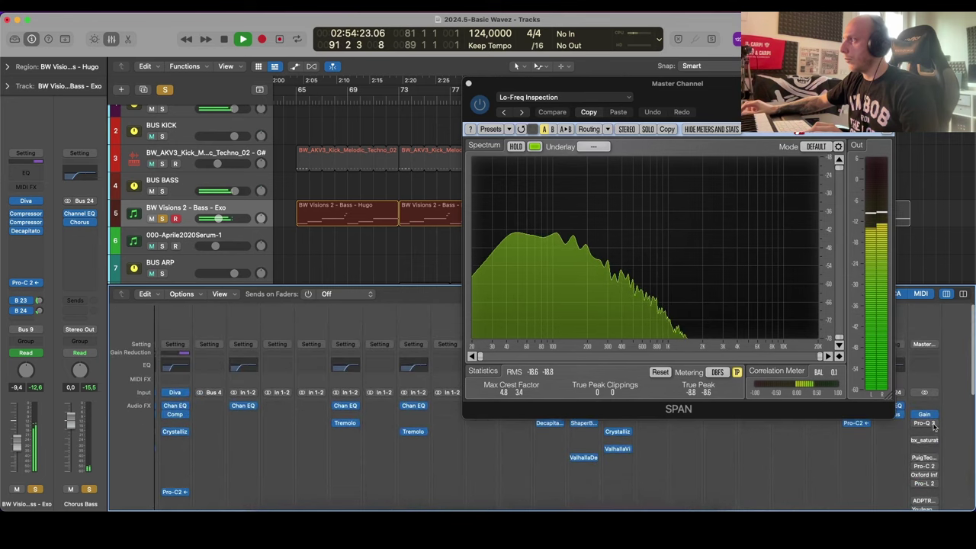
pyautogui.click(925, 413)
pyautogui.click(630, 311)
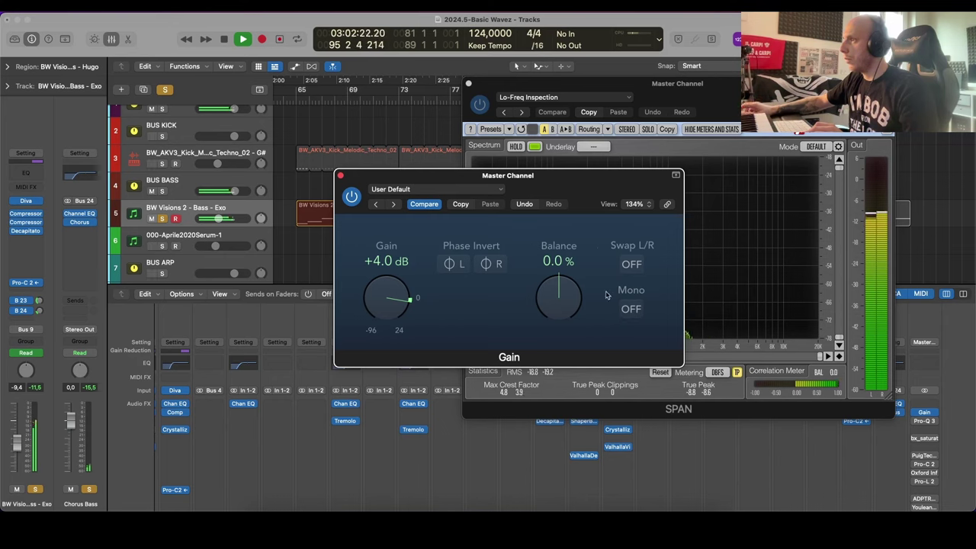
pyautogui.click(341, 176)
# Step: Hide the mixer, stop playback, and close the SPAN and Chorus plug-in windows
pyautogui.press('x')
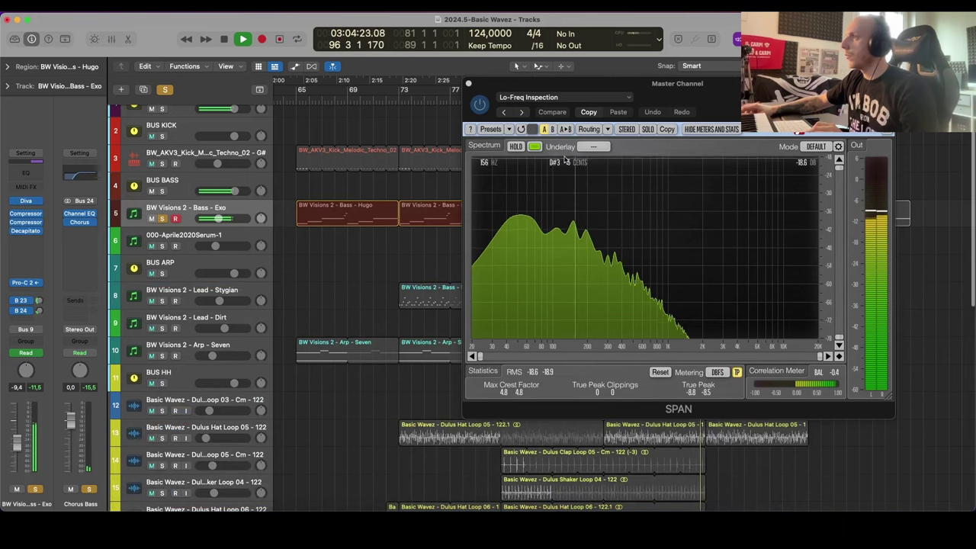
pyautogui.press('space')
pyautogui.click(469, 84)
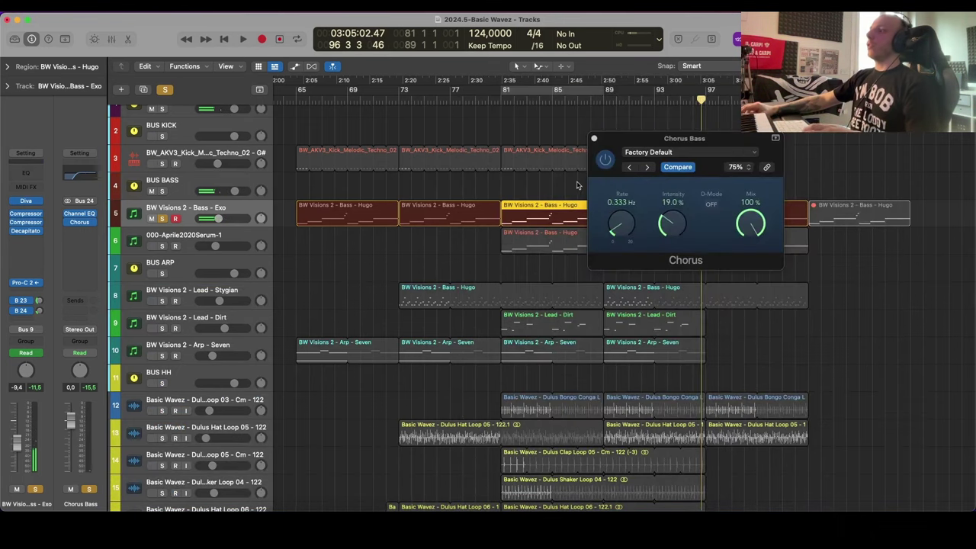
pyautogui.click(594, 138)
pyautogui.click(572, 122)
pyautogui.press('super+Up')
pyautogui.press('super+Left')
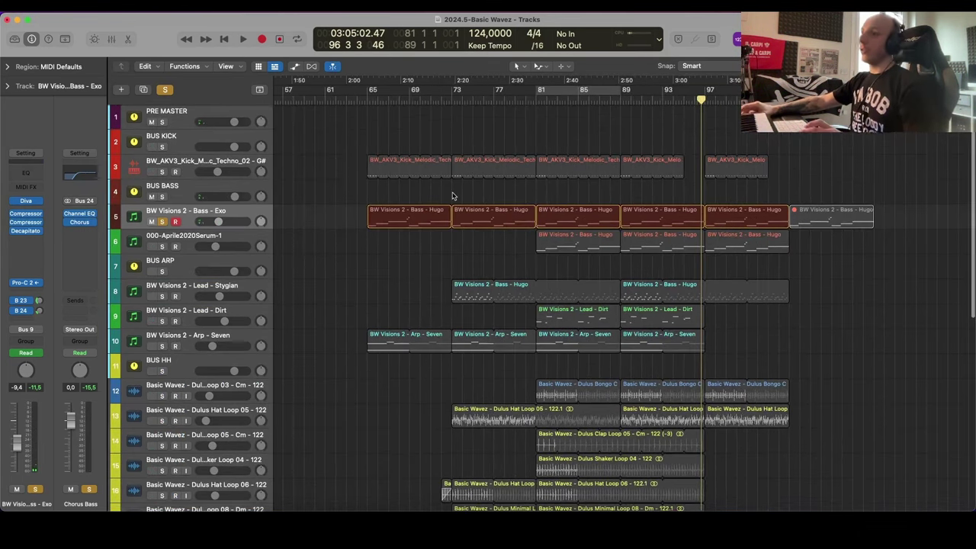
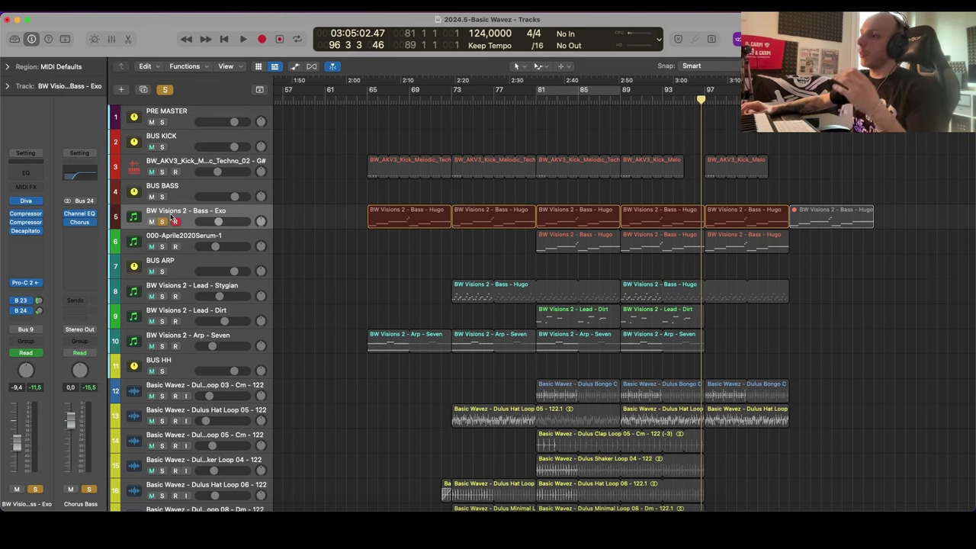
# Step: Clear the solo on the Bass - Exo track and briefly play the full mix around bar 97
pyautogui.click(297, 213)
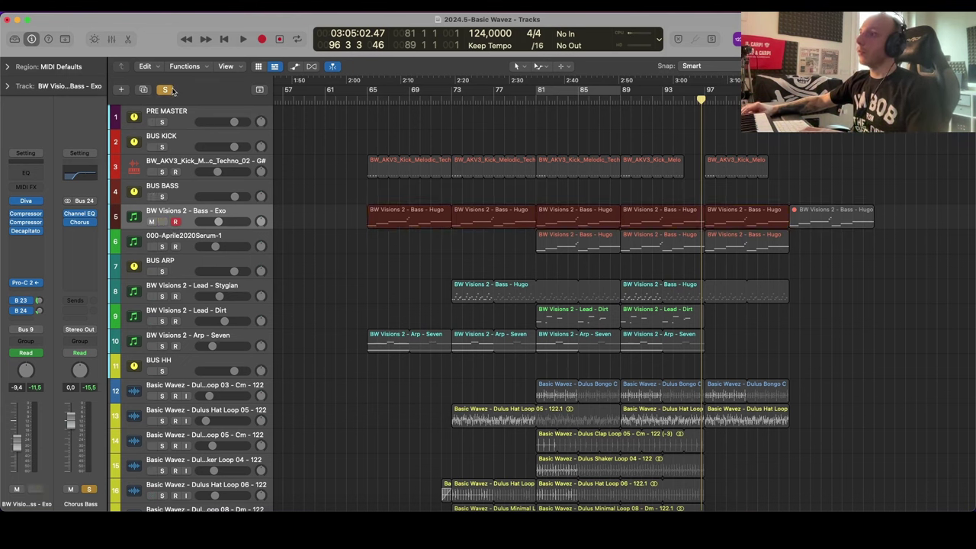
pyautogui.click(165, 89)
pyautogui.press('space')
pyautogui.scroll(-3, 414, 196)
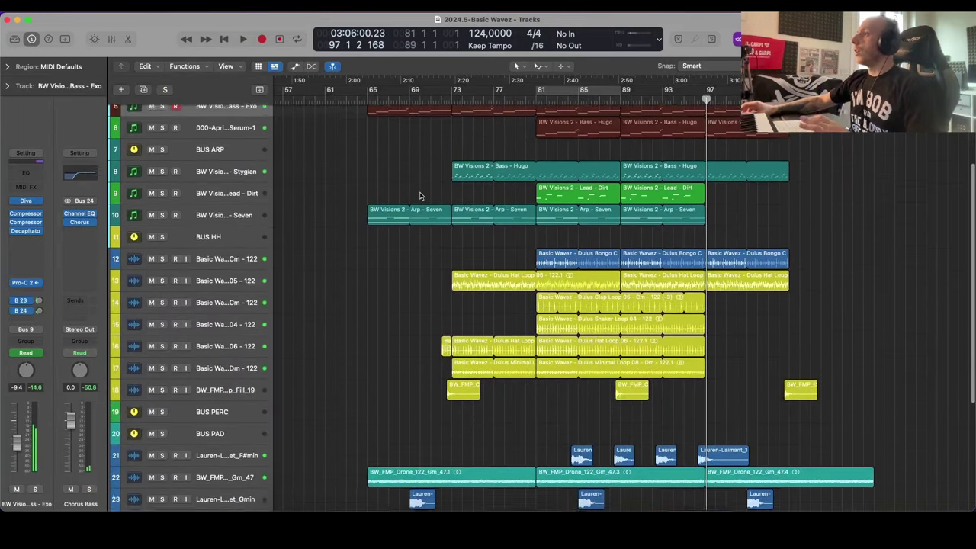
pyautogui.scroll(4, 488, 192)
pyautogui.scroll(-6, 536, 194)
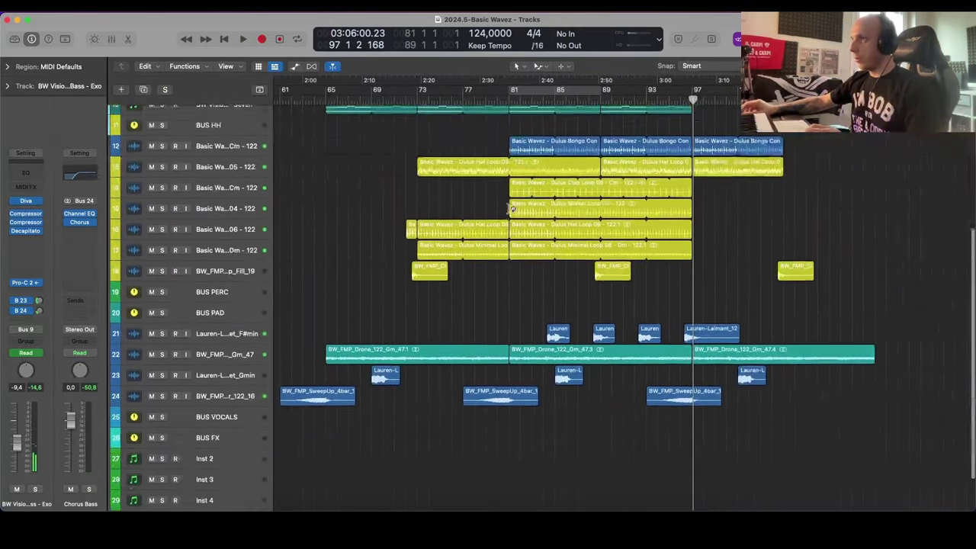
pyautogui.scroll(3, 535, 212)
# Step: Select the Bongo Conga Loop 03 and Hat Loop 05 regions after bar 97 and play that section
pyautogui.moveTo(741, 218); pyautogui.dragTo(708, 300)
pyautogui.press('space')
pyautogui.hscroll(3, 708, 299)
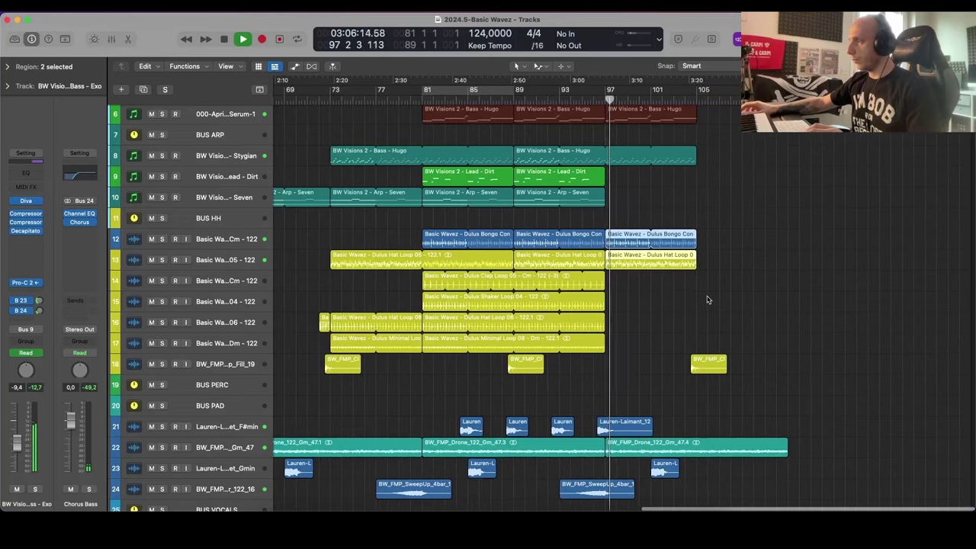
pyautogui.hscroll(3, 708, 299)
pyautogui.scroll(3, 702, 299)
pyautogui.press('space')
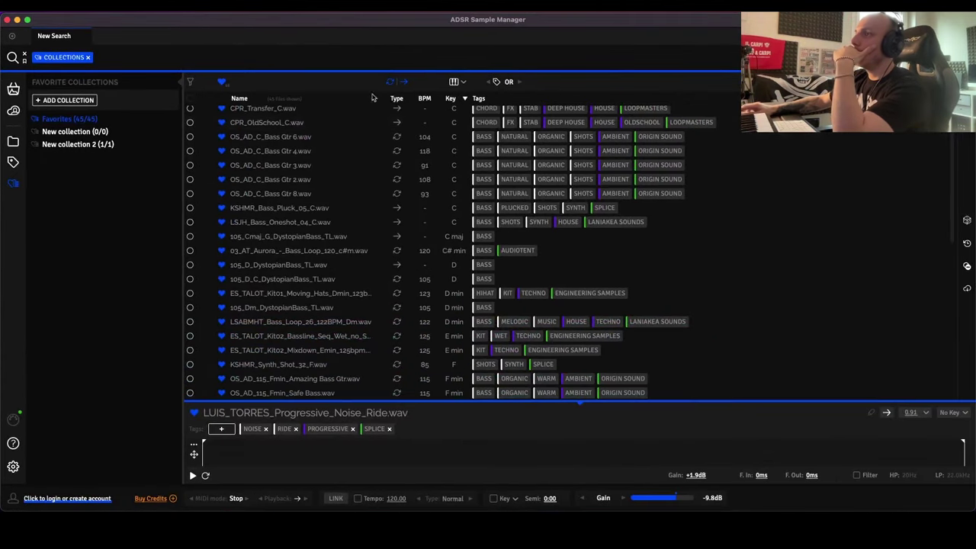
# Step: In ADSR Sample Manager, remove the Collections filter and search the sample library for "ride"
pyautogui.click(88, 58)
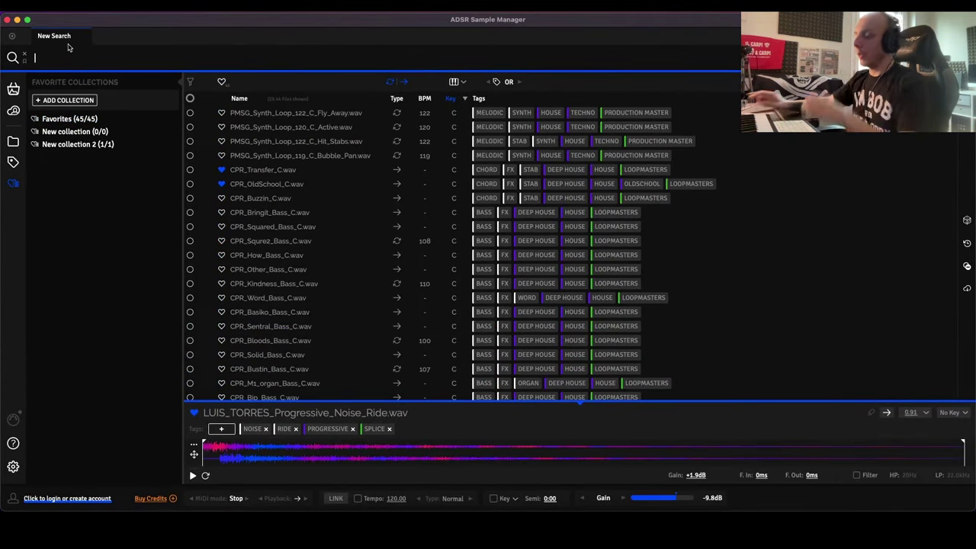
pyautogui.write('ride')
pyautogui.press('Return')
# Step: Audition the ride samples from KSHMR_Ride_20_Tonal_C.wav through the VEDH Ride files, and put the sample manager away
pyautogui.click(310, 141)
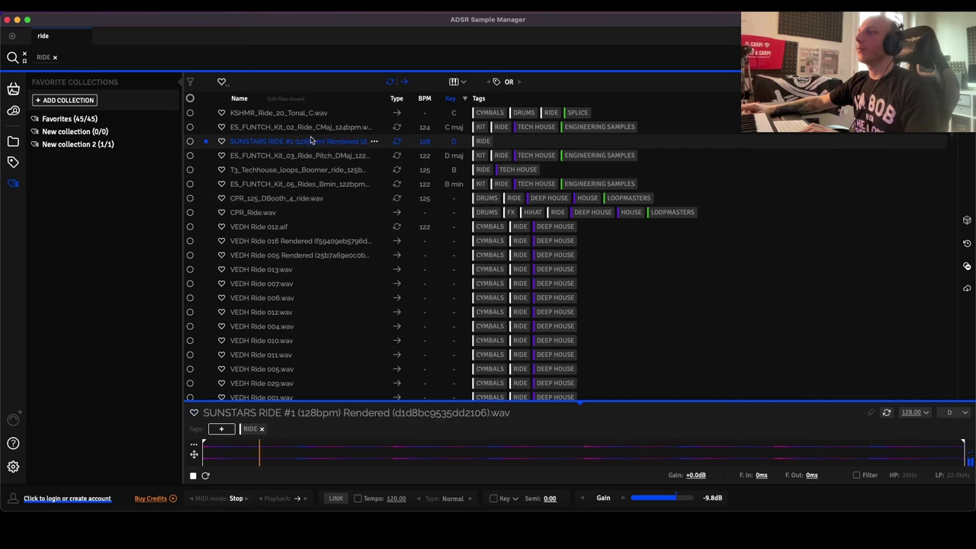
pyautogui.click(340, 155)
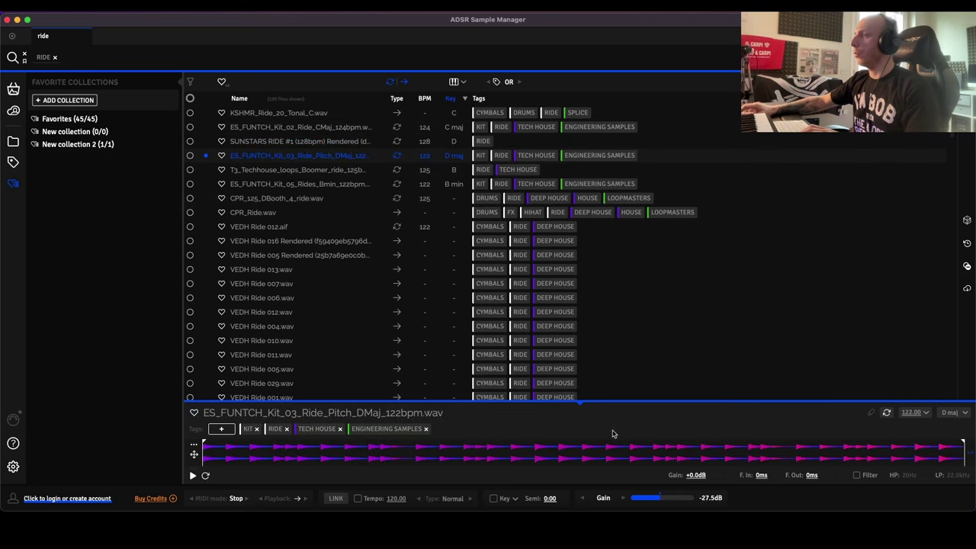
pyautogui.press('Up')
pyautogui.press('Up')
pyautogui.press('Up')
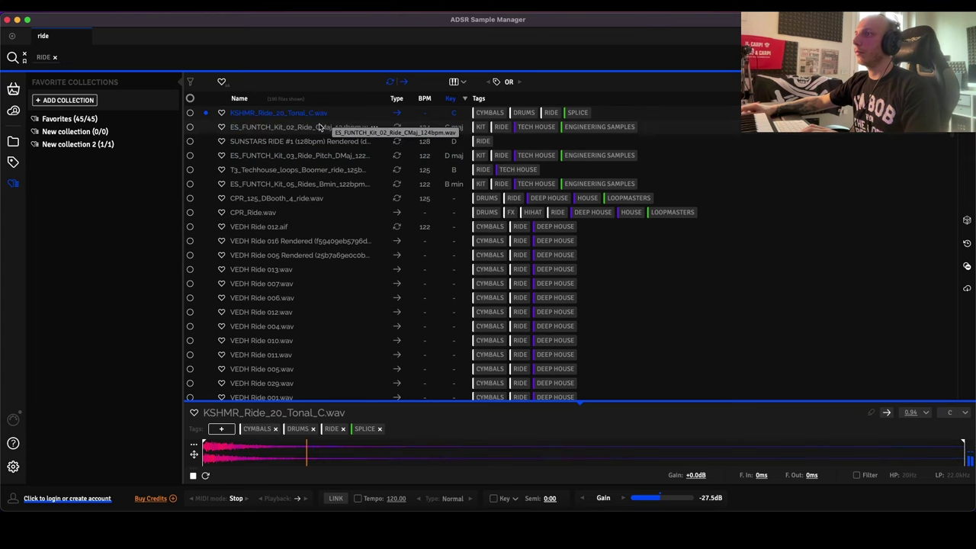
pyautogui.press('Down')
pyautogui.press('Down')
pyautogui.press('Down')
pyautogui.press('Down')
pyautogui.press('Down')
pyautogui.press('Down')
pyautogui.press('Down')
pyautogui.press('Down')
pyautogui.press('Down')
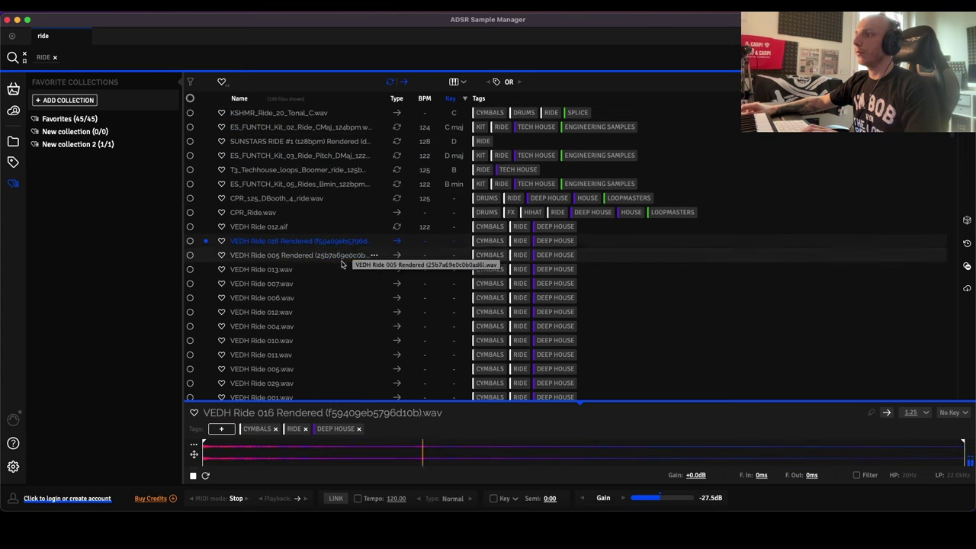
pyautogui.press('Down')
pyautogui.press('Down')
pyautogui.press('Down')
pyautogui.press('Up')
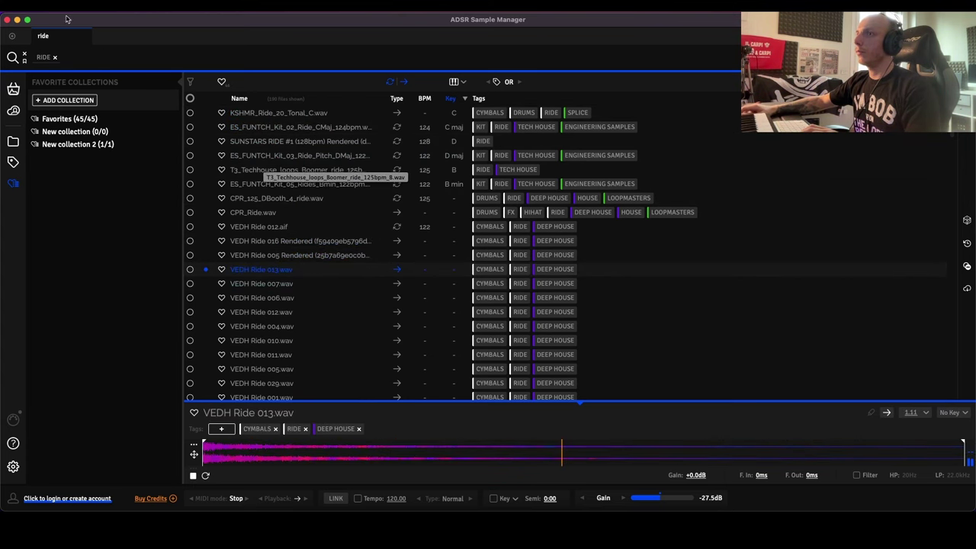
pyautogui.doubleClick(66, 19)
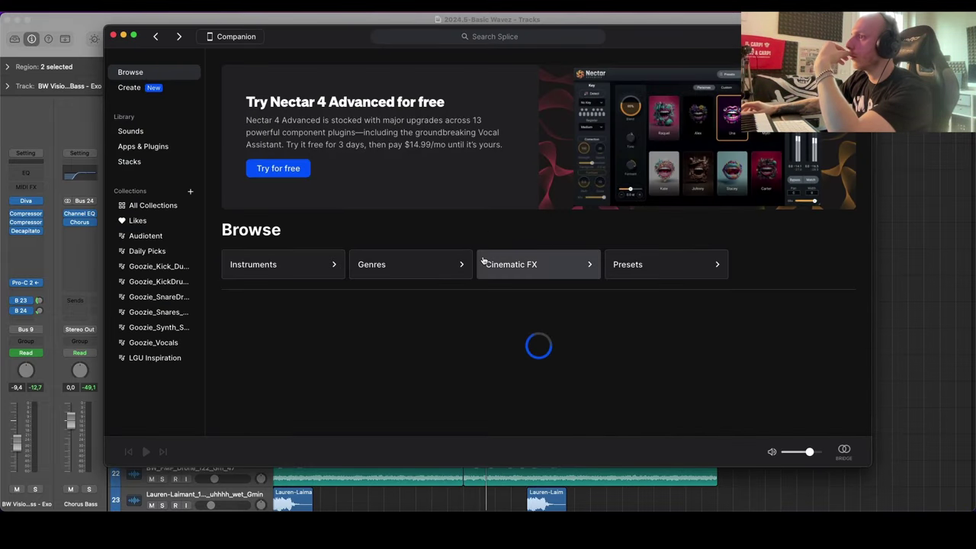
# Step: In Splice, open the library's Sounds and search it for "ride"
pyautogui.scroll(-5, 485, 260)
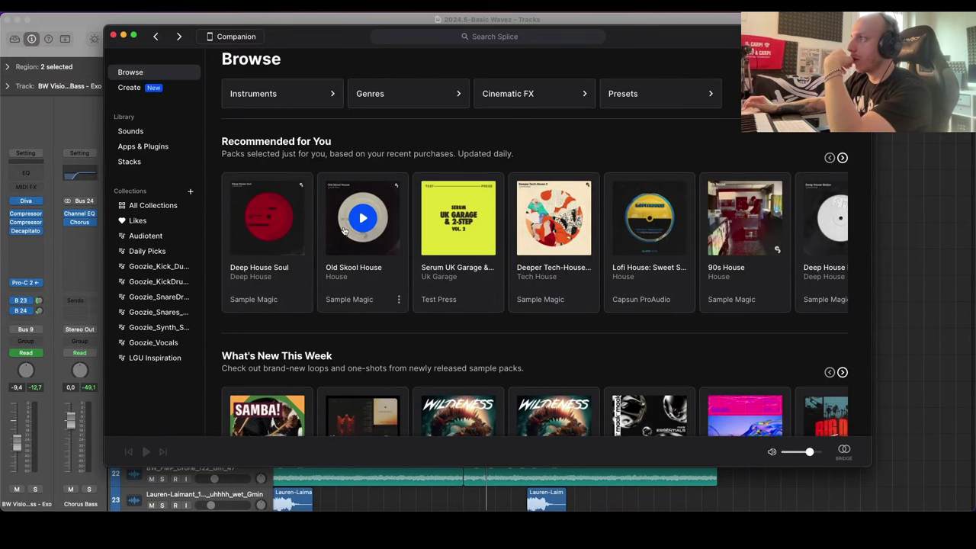
pyautogui.scroll(-8, 345, 230)
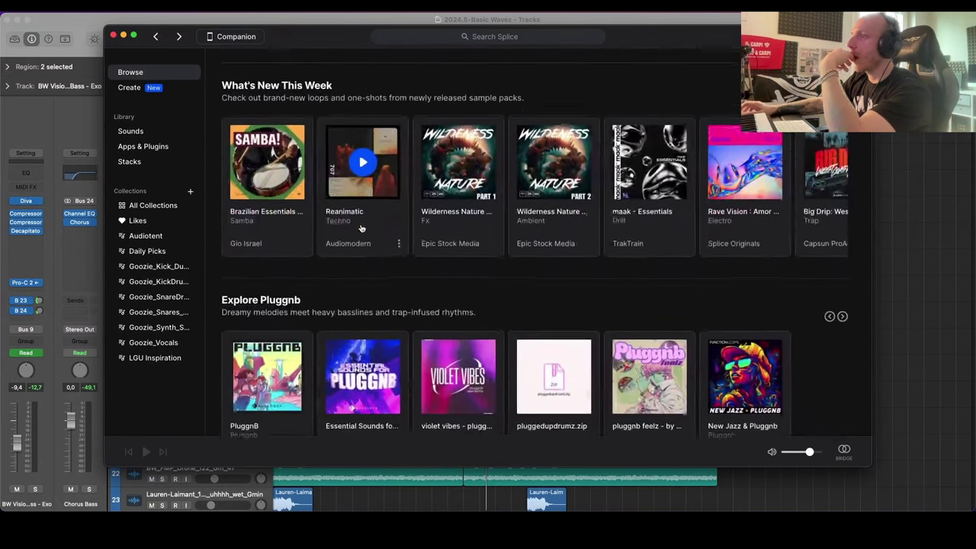
pyautogui.scroll(7, 213, 190)
pyautogui.click(134, 131)
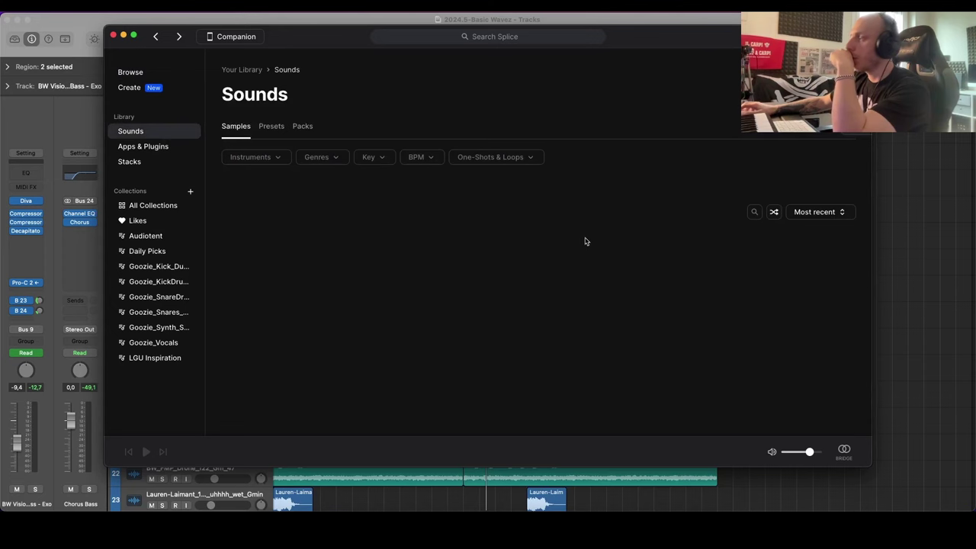
pyautogui.click(747, 213)
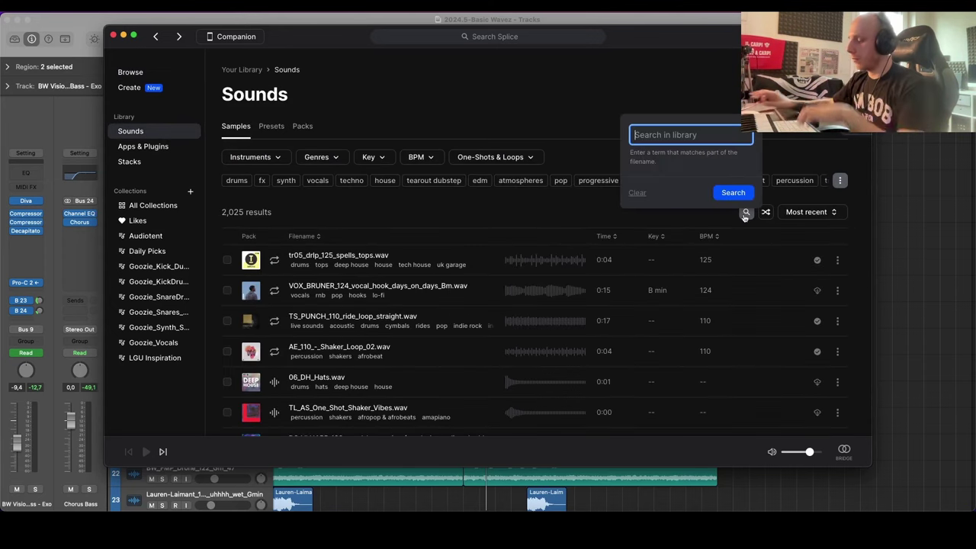
pyautogui.write('ride')
pyautogui.press('Return')
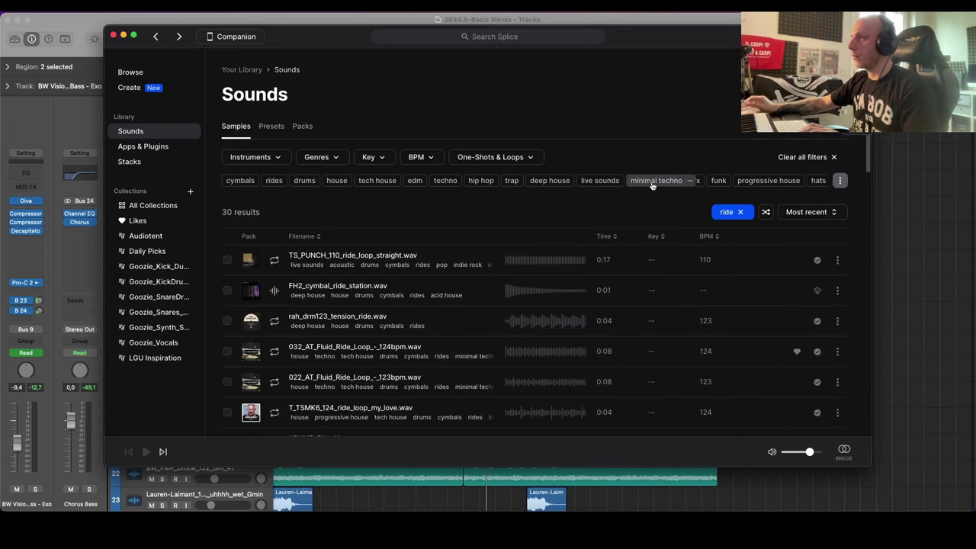
# Step: Audition the ride samples in the results, from TS_PUNCH_110_ride_loop_straight.wav to KSHMR_Ride_11.wav
pyautogui.click(496, 259)
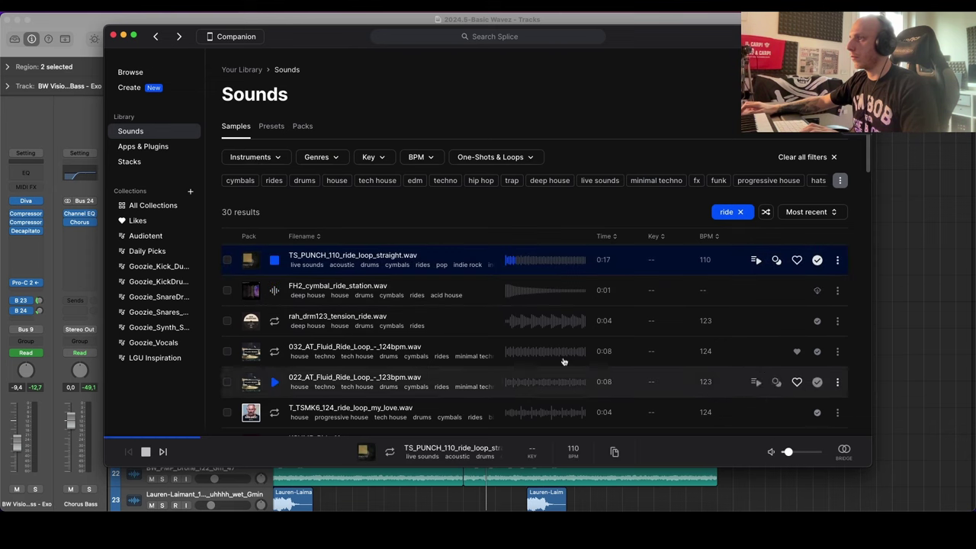
pyautogui.click(497, 290)
pyautogui.click(498, 324)
pyautogui.scroll(-2, 497, 324)
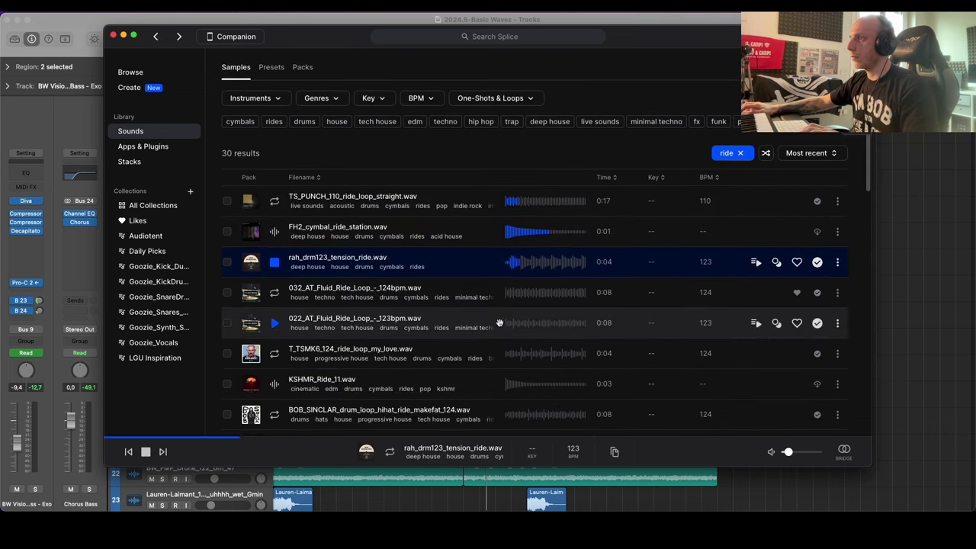
pyautogui.click(500, 291)
pyautogui.scroll(-1, 499, 305)
pyautogui.click(496, 343)
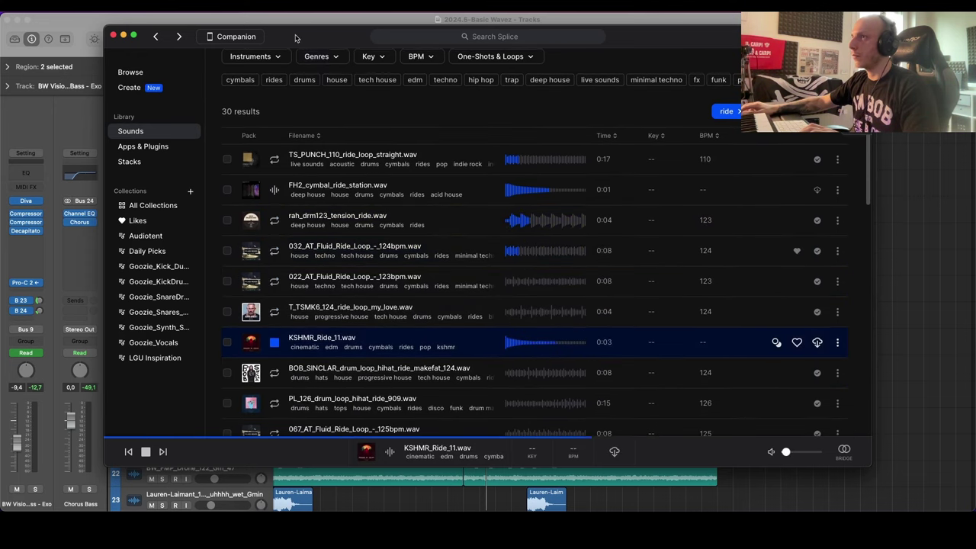
# Step: Try to add KSHMR_Ride_11.wav from Splice to the Logic project below the last track
pyautogui.moveTo(296, 38); pyautogui.dragTo(878, 82)
pyautogui.scroll(-3, 296, 279)
pyautogui.click(201, 274)
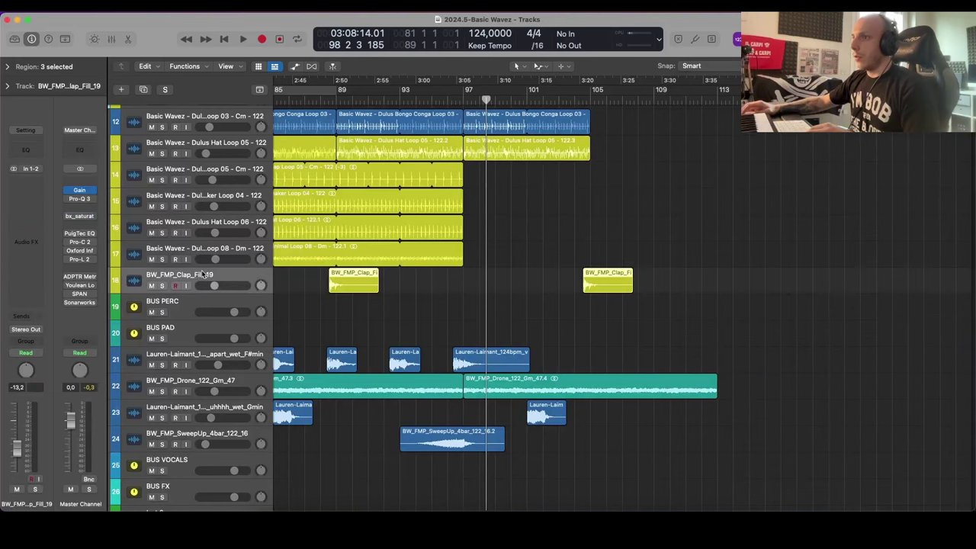
pyautogui.scroll(-5, 618, 374)
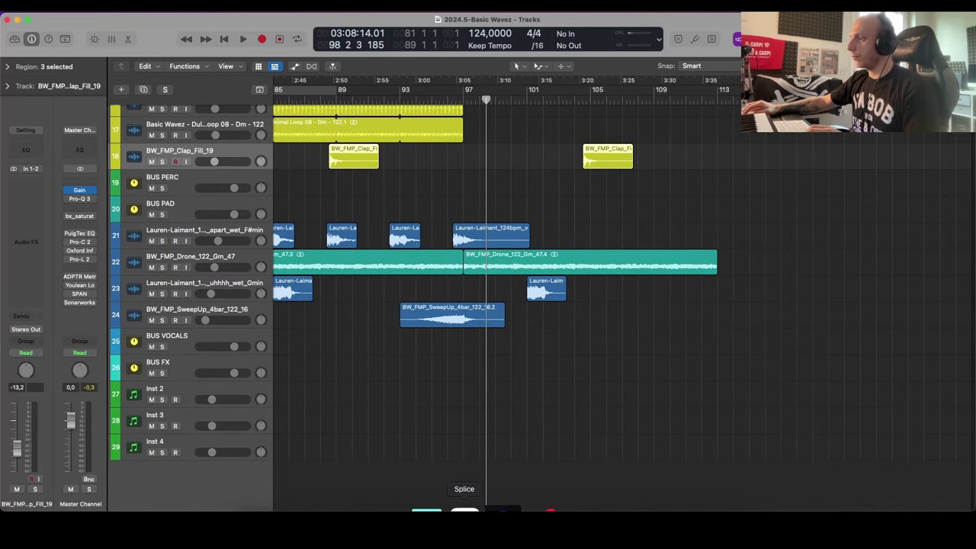
pyautogui.click(467, 509)
pyautogui.moveTo(462, 454); pyautogui.dragTo(197, 484)
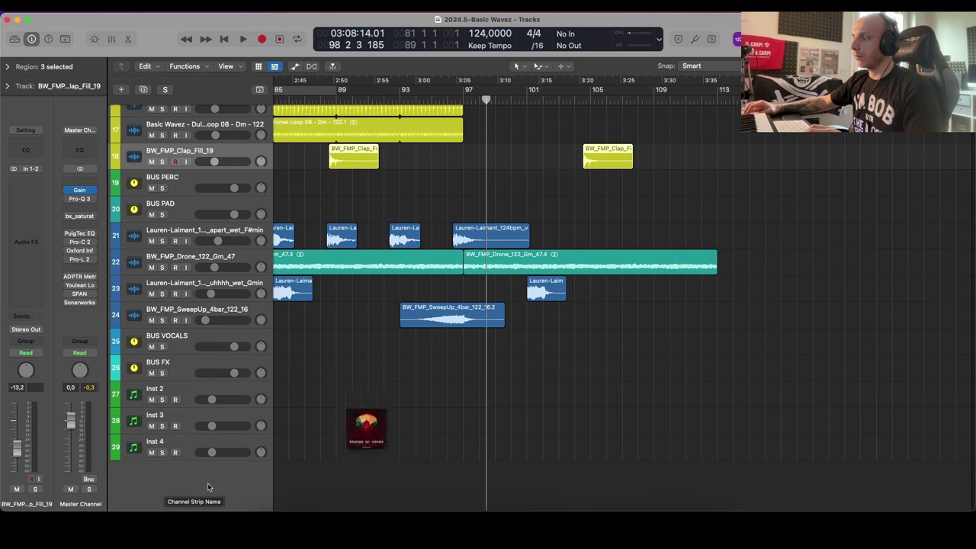
# Step: Switch back to Splice, download KSHMR_Ride_11.wav to the library and audition it
pyautogui.click(467, 510)
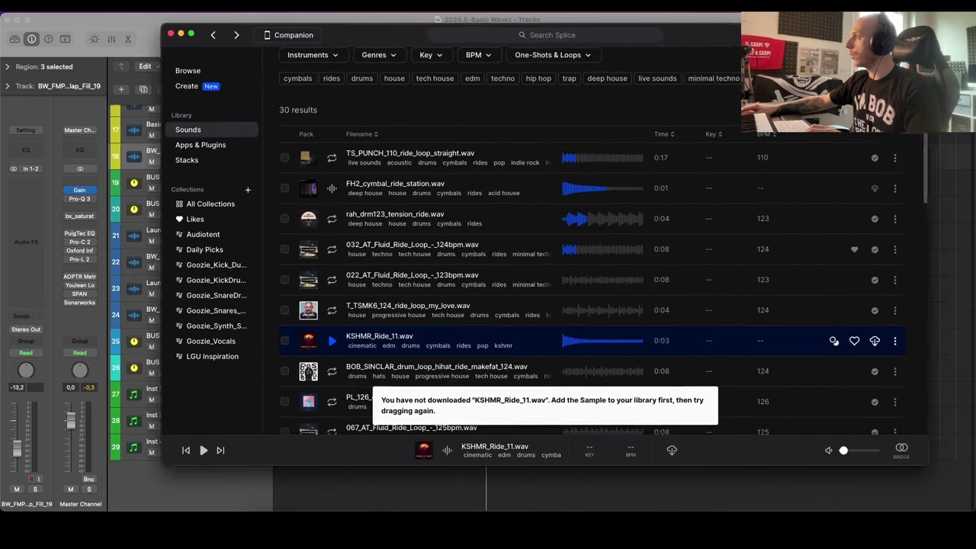
pyautogui.click(814, 340)
pyautogui.moveTo(282, 32); pyautogui.dragTo(609, 32)
pyautogui.moveTo(808, 335); pyautogui.dragTo(630, 352)
pyautogui.click(634, 347)
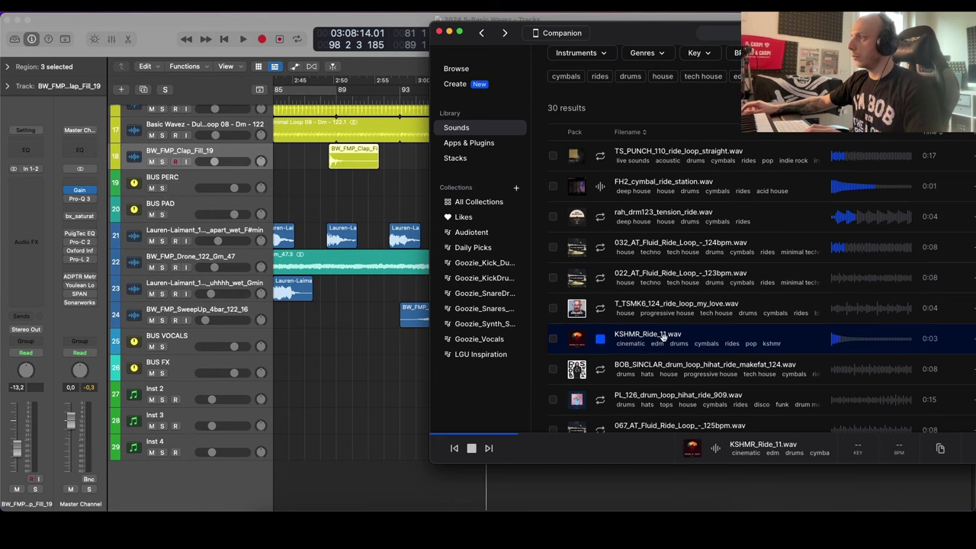
# Step: Place KSHMR_Ride_11.wav in the Logic project as a new Quick Sampler track below Inst 4
pyautogui.moveTo(697, 334); pyautogui.dragTo(175, 500)
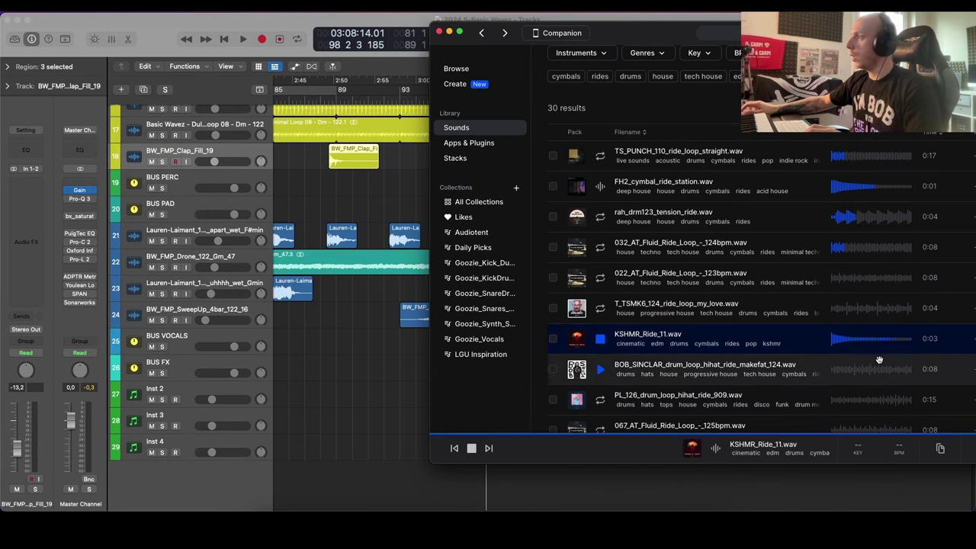
pyautogui.moveTo(971, 38); pyautogui.dragTo(804, 35)
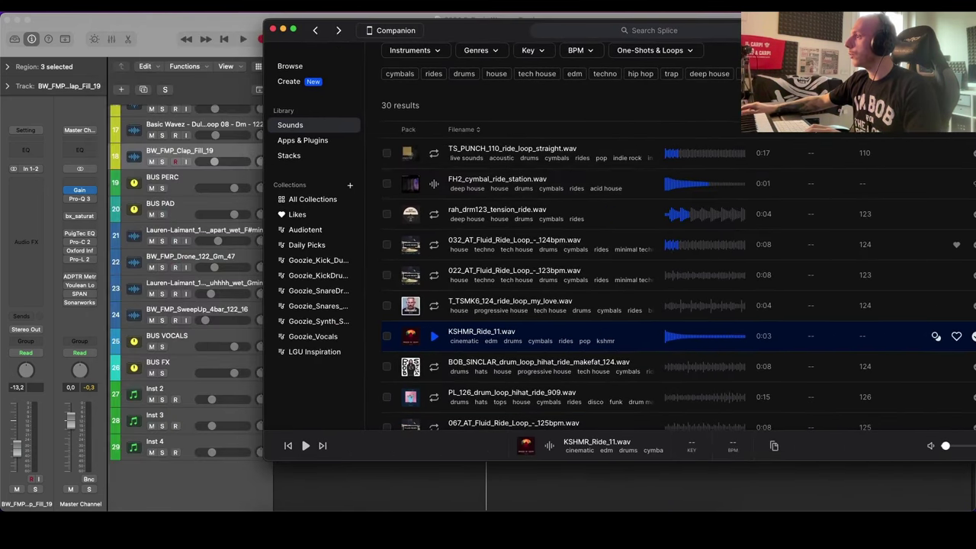
pyautogui.moveTo(630, 334); pyautogui.dragTo(188, 428)
pyautogui.click(340, 175)
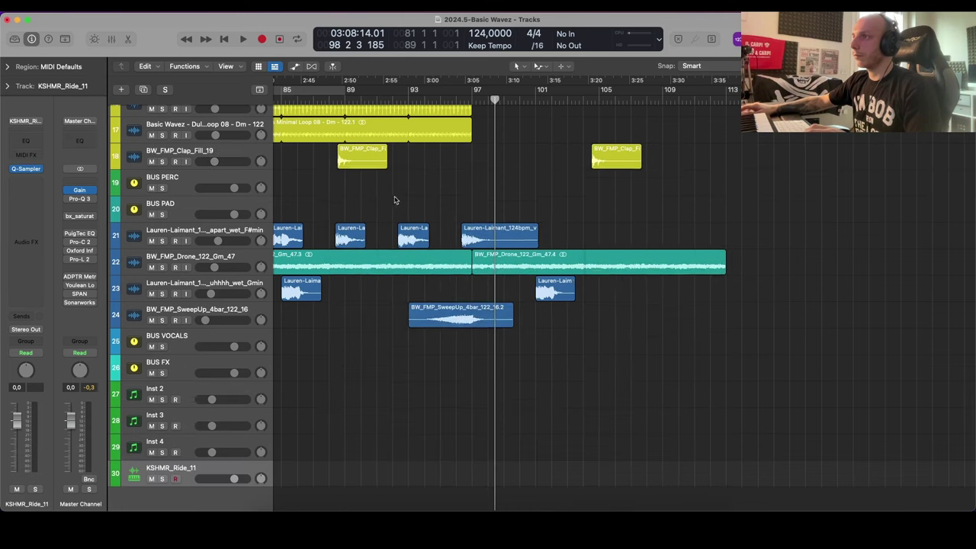
# Step: Move the KSHMR_Ride_11 track between the BW_FMP_Clap_Fill_19 and BUS PERC tracks
pyautogui.press('z')
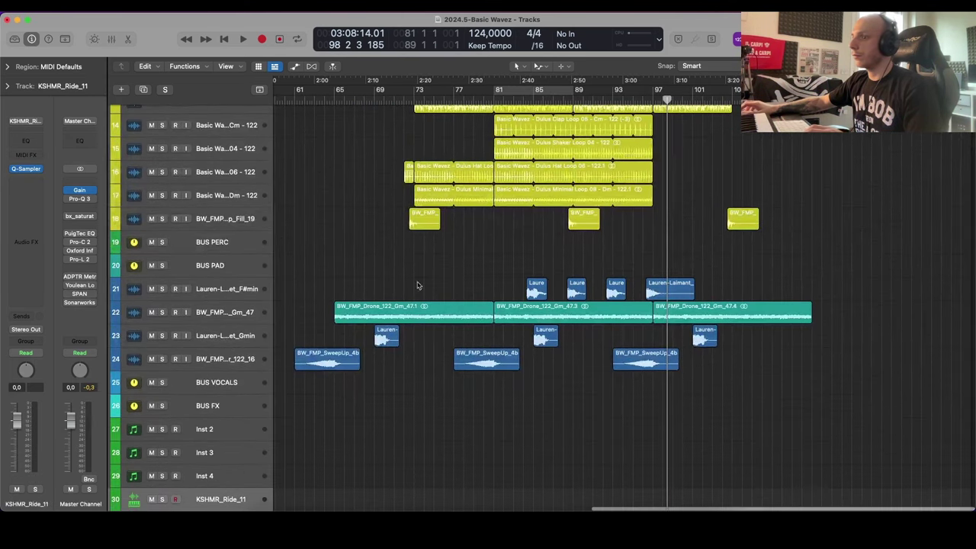
pyautogui.moveTo(210, 502); pyautogui.dragTo(204, 240)
pyautogui.scroll(2, 604, 260)
pyautogui.keyDown('ctrl'); pyautogui.keyDown('alt'); pyautogui.click(595, 267); pyautogui.keyUp('alt'); pyautogui.keyUp('ctrl')
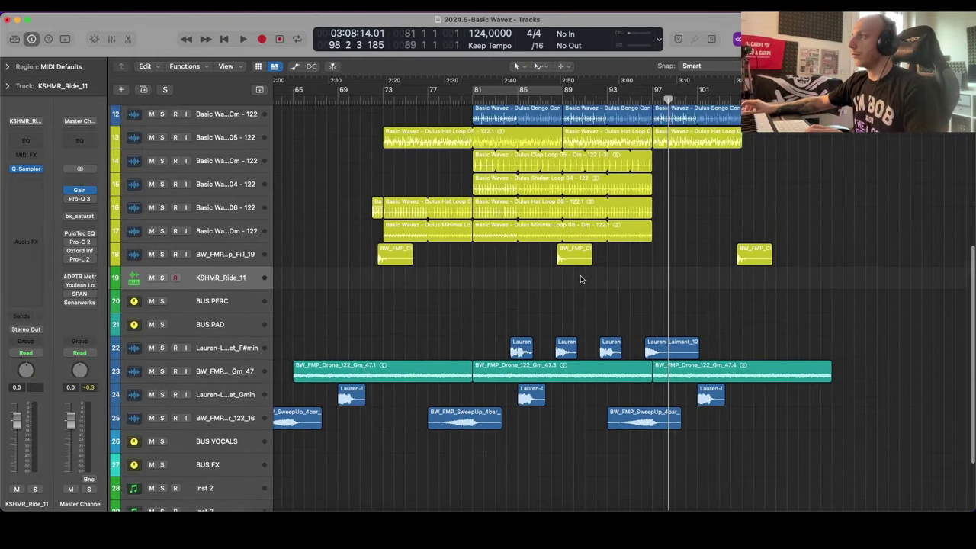
# Step: Copy the BW_AKV3_Kick_Melodic_Techno_02 MIDI region at bar 89 onto the KSHMR_Ride_11 track
pyautogui.scroll(8, 567, 291)
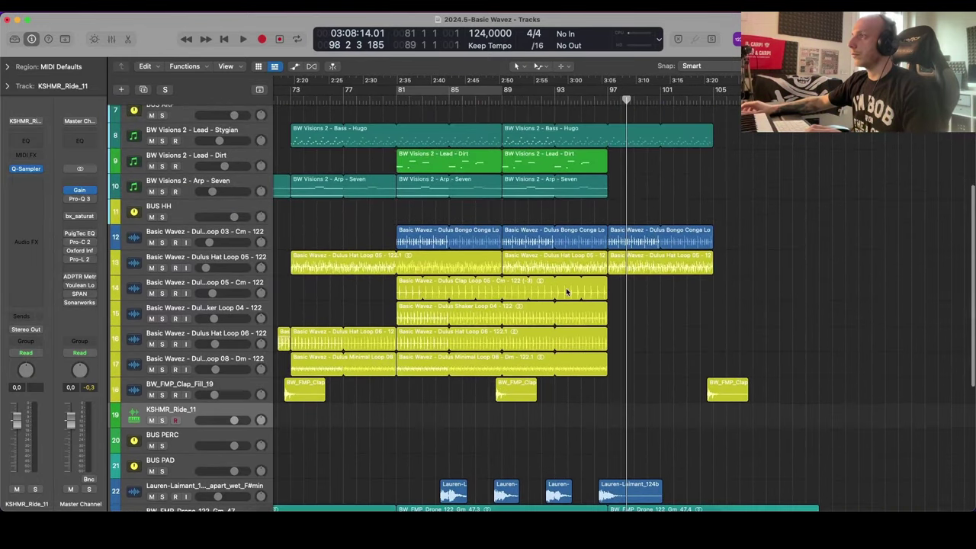
pyautogui.press('super+Up')
pyautogui.press('super+Up')
pyautogui.press('super+Up')
pyautogui.moveTo(506, 133); pyautogui.dragTo(507, 329)
pyautogui.keyDown('ctrl'); pyautogui.keyDown('alt'); pyautogui.click(255, 357); pyautogui.keyUp('alt'); pyautogui.keyUp('ctrl')
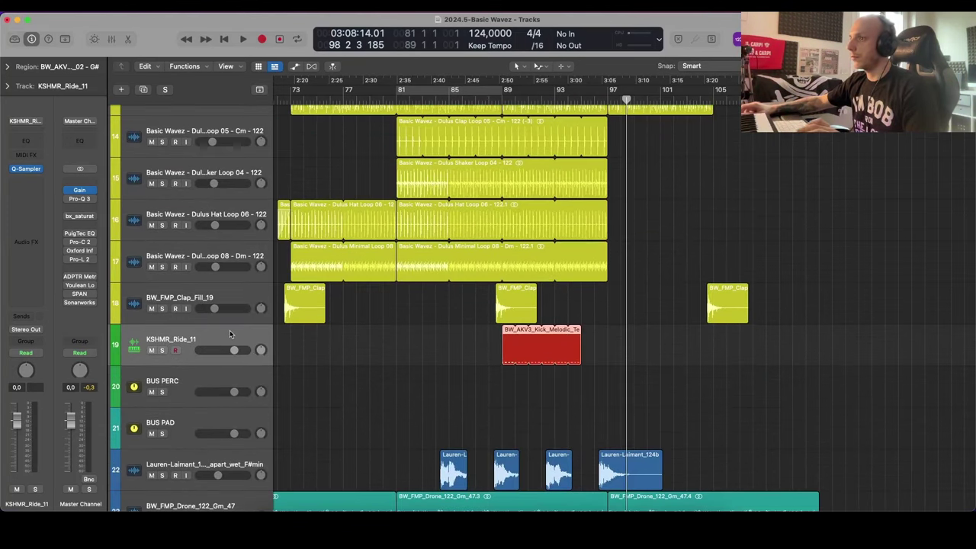
# Step: Play the KSHMR_Ride_11 region in solo from bar 89 and lower the track's volume to -15.2 dB
pyautogui.press('s')
pyautogui.hotkey('shift', 'space')
pyautogui.press('super+Right')
pyautogui.press('super+Right')
pyautogui.press('super+Right')
pyautogui.press('super+Right')
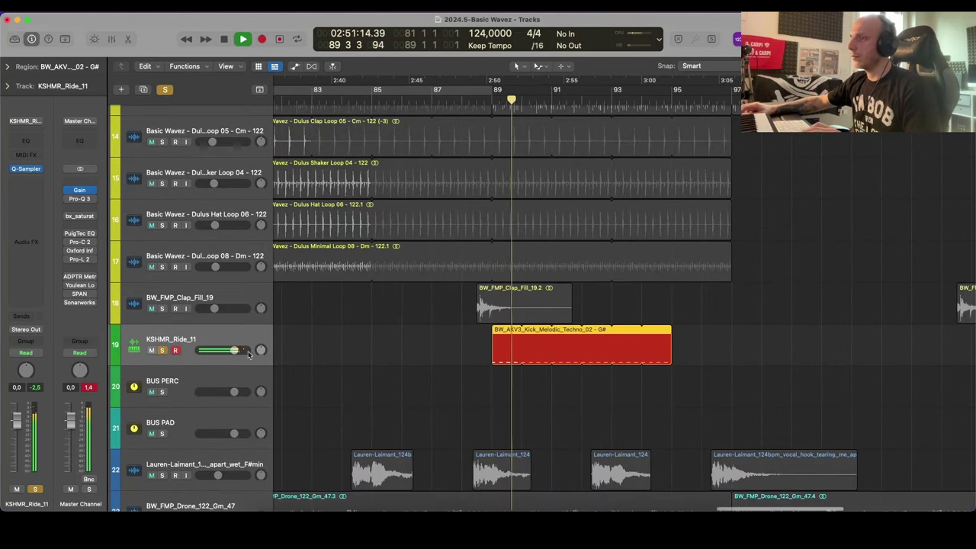
pyautogui.moveTo(234, 351); pyautogui.dragTo(212, 351)
pyautogui.press('super+Up')
pyautogui.hscroll(2, 513, 357)
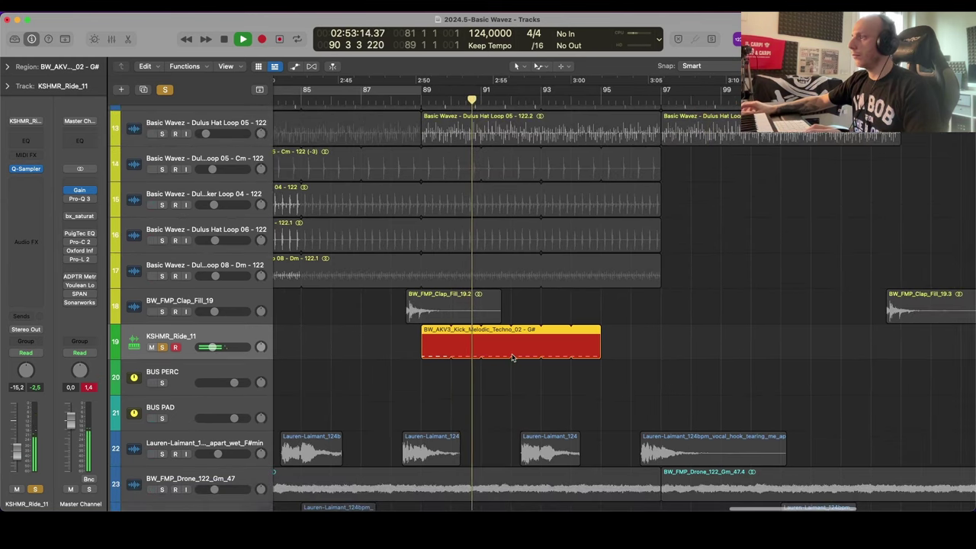
# Step: Loop the ride region up to bar 97 and set its track volume to -17.8 dB within the full mix
pyautogui.press('s')
pyautogui.moveTo(575, 355); pyautogui.dragTo(629, 352)
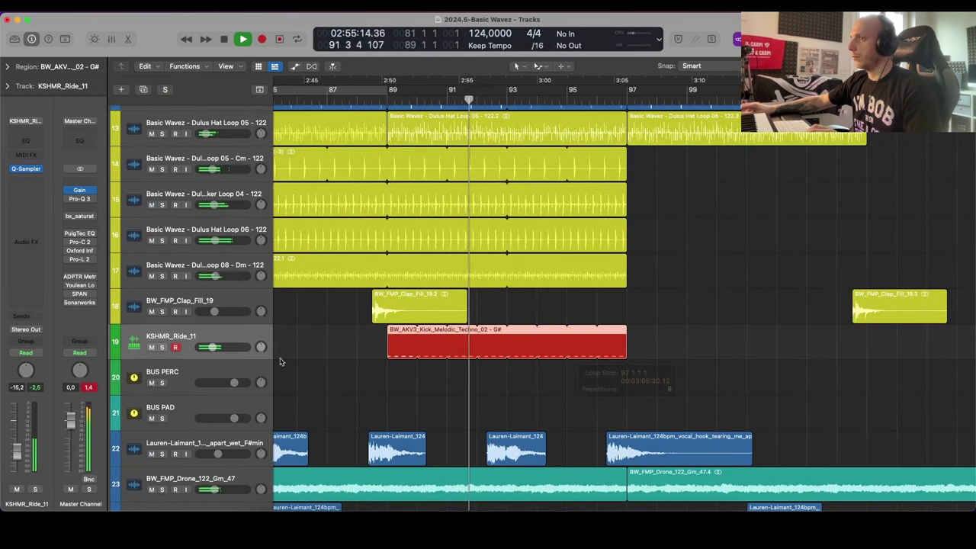
pyautogui.moveTo(215, 348); pyautogui.dragTo(213, 349)
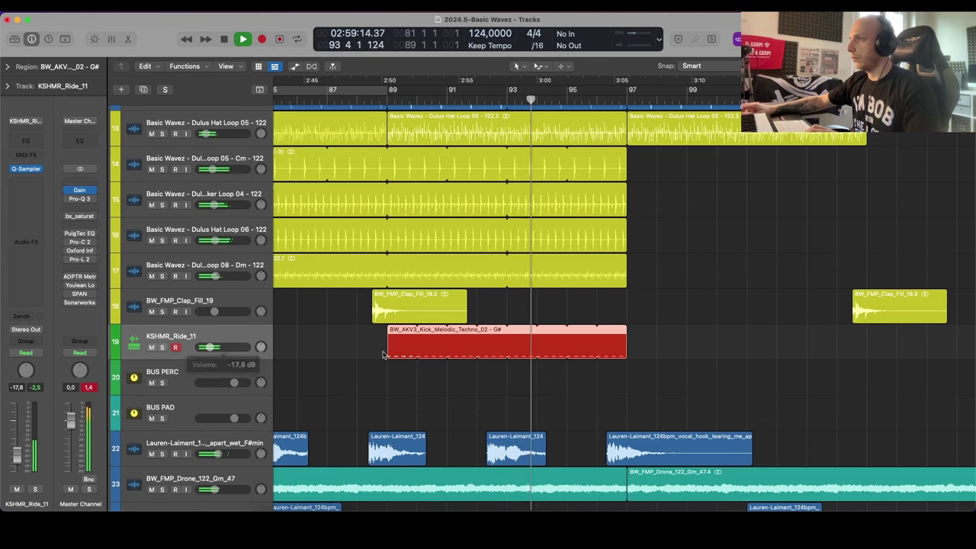
# Step: Open the ride region in the Piano Roll and transpose its four notes down two semitones
pyautogui.scroll(-3, 397, 349)
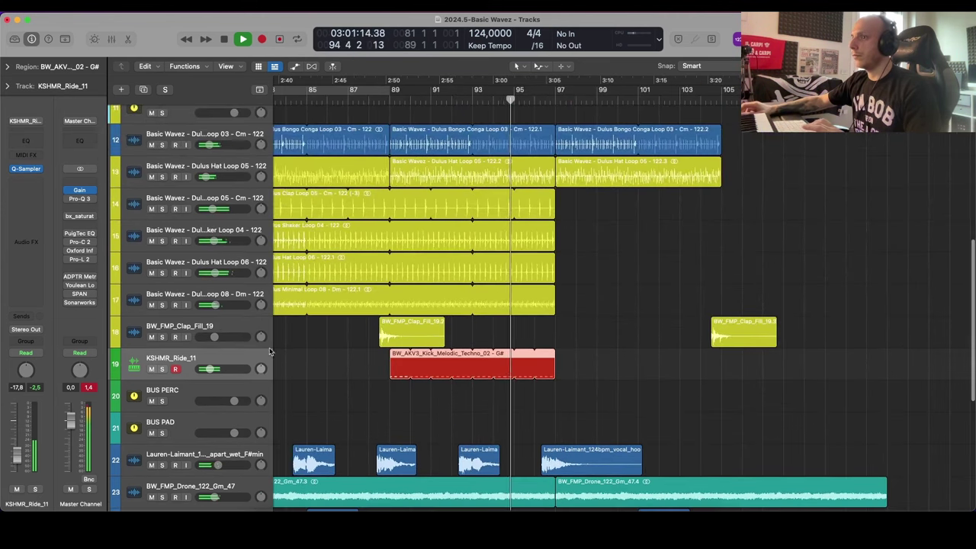
pyautogui.doubleClick(396, 365)
pyautogui.moveTo(519, 331); pyautogui.dragTo(830, 365)
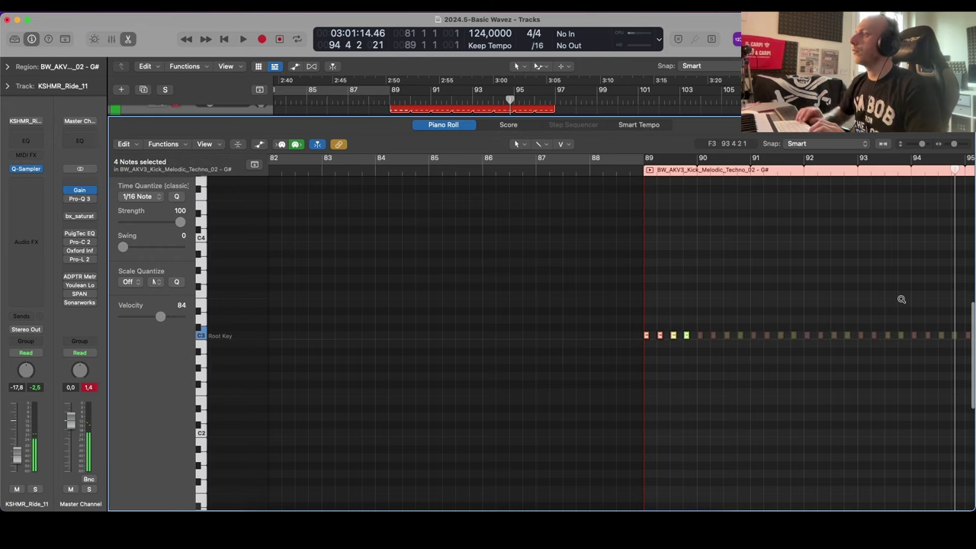
pyautogui.hotkey('alt', 'Down')
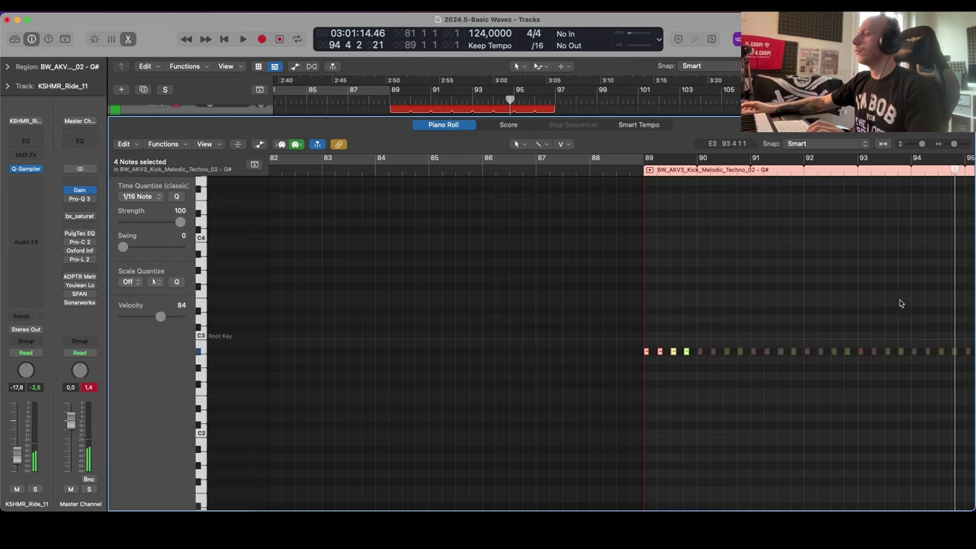
# Step: Raise the four ride notes to velocity 127, lower the first and third slightly, and play the region from bar 89
pyautogui.press('a')
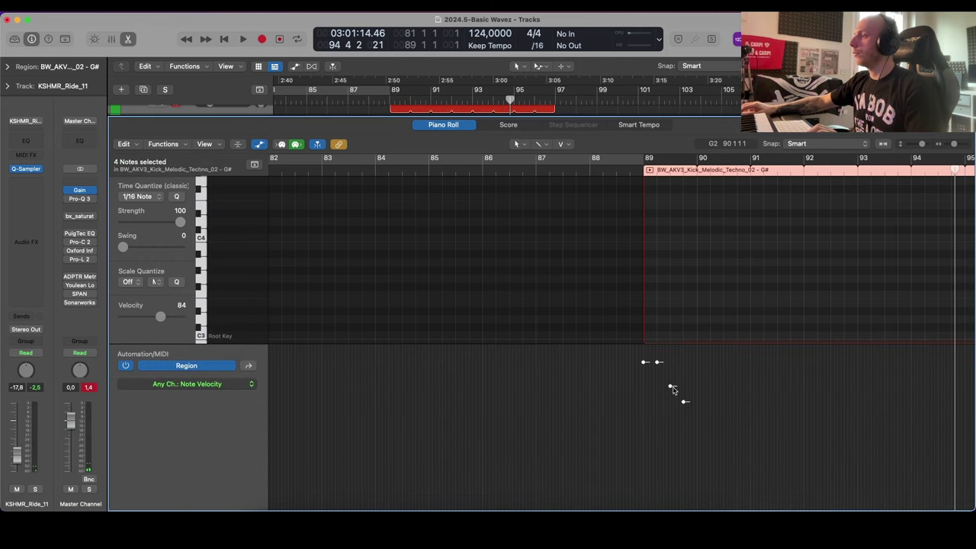
pyautogui.moveTo(673, 389); pyautogui.dragTo(698, 374)
pyautogui.hscroll(3, 592, 357)
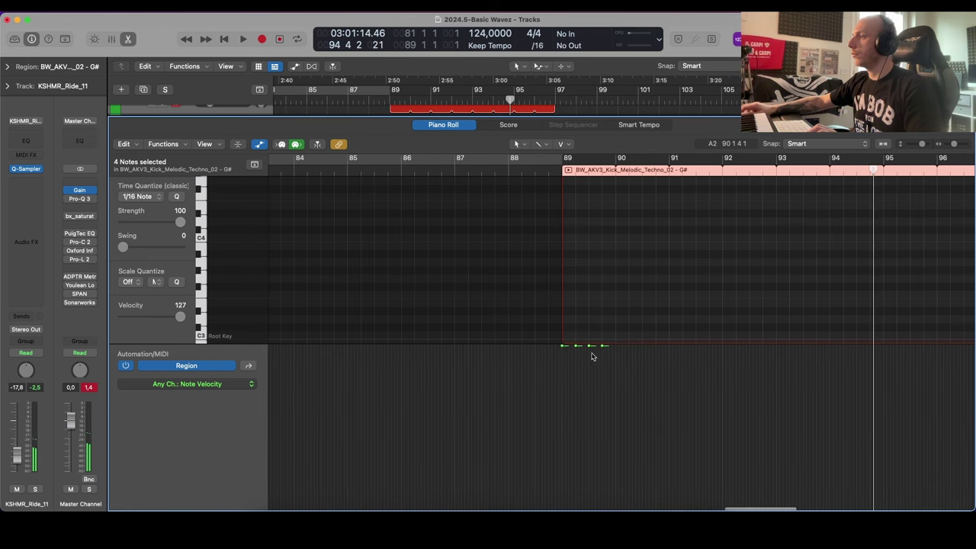
pyautogui.moveTo(563, 349); pyautogui.dragTo(591, 360)
pyautogui.press('space')
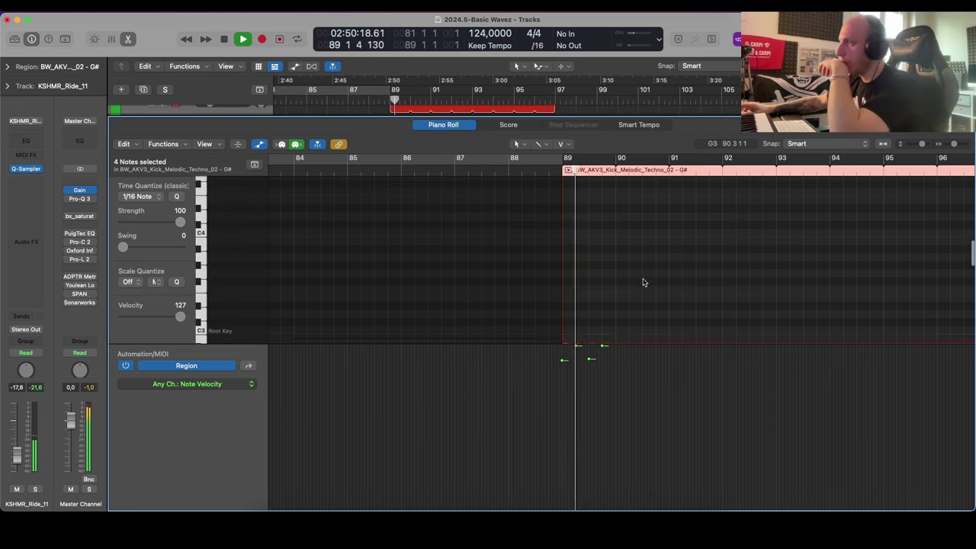
pyautogui.scroll(-3, 643, 279)
pyautogui.press('e')
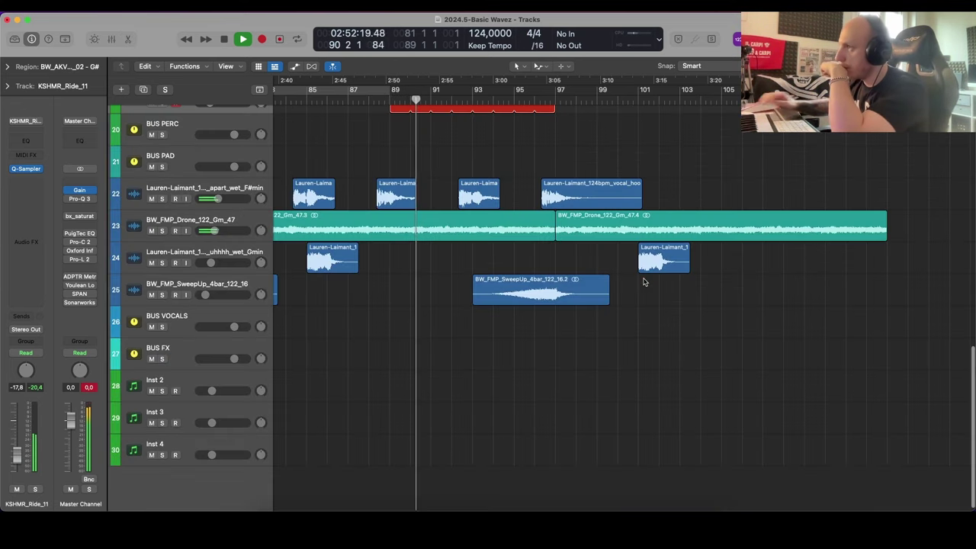
# Step: Lower the KSHMR_Ride_11 track to -19.5 dB and raise its Quick Sampler amp envelope sustain to 100%
pyautogui.scroll(5, 645, 279)
pyautogui.moveTo(210, 273); pyautogui.dragTo(209, 273)
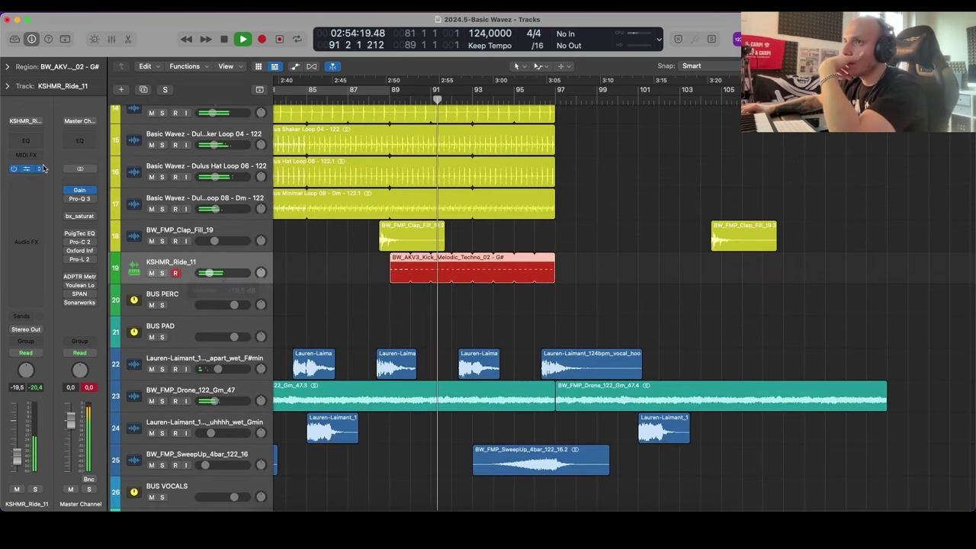
pyautogui.click(27, 168)
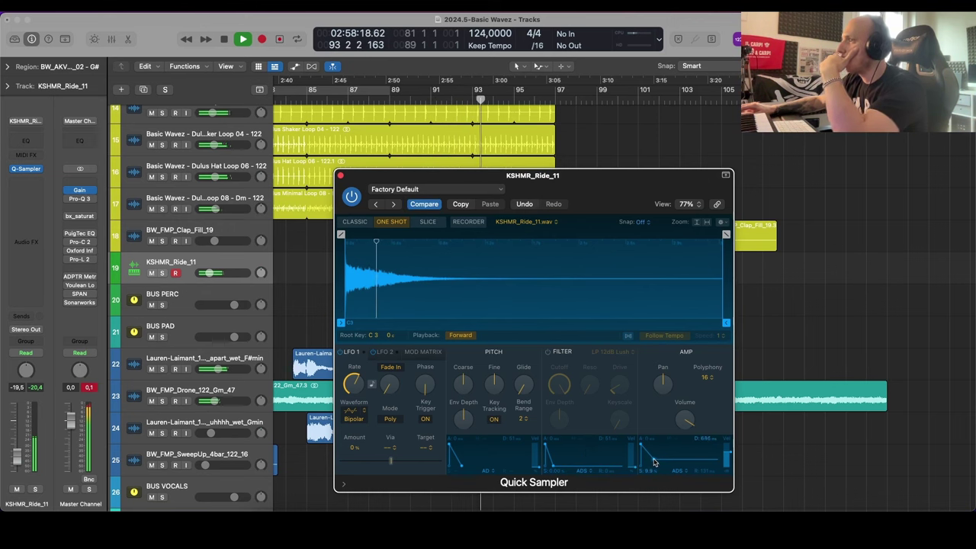
pyautogui.moveTo(654, 462); pyautogui.dragTo(660, 377)
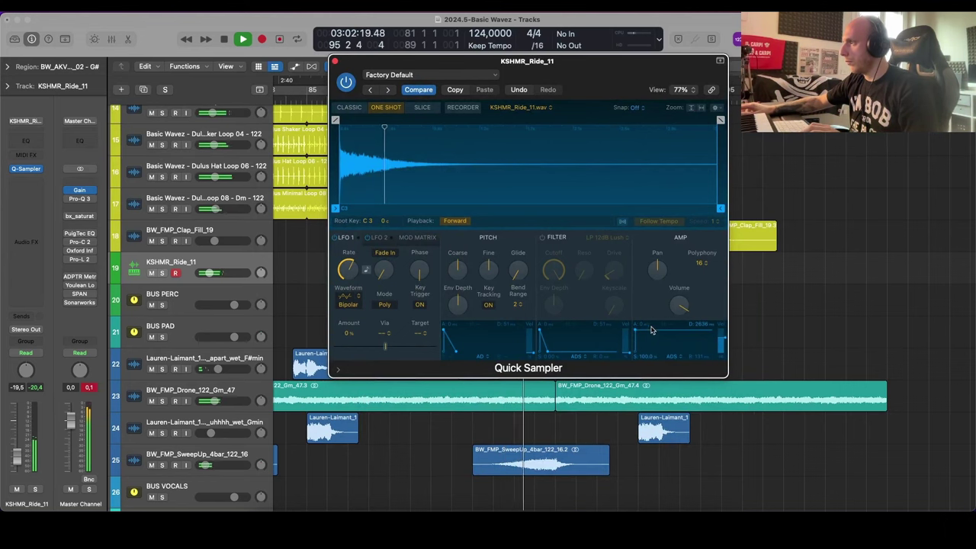
pyautogui.click(336, 61)
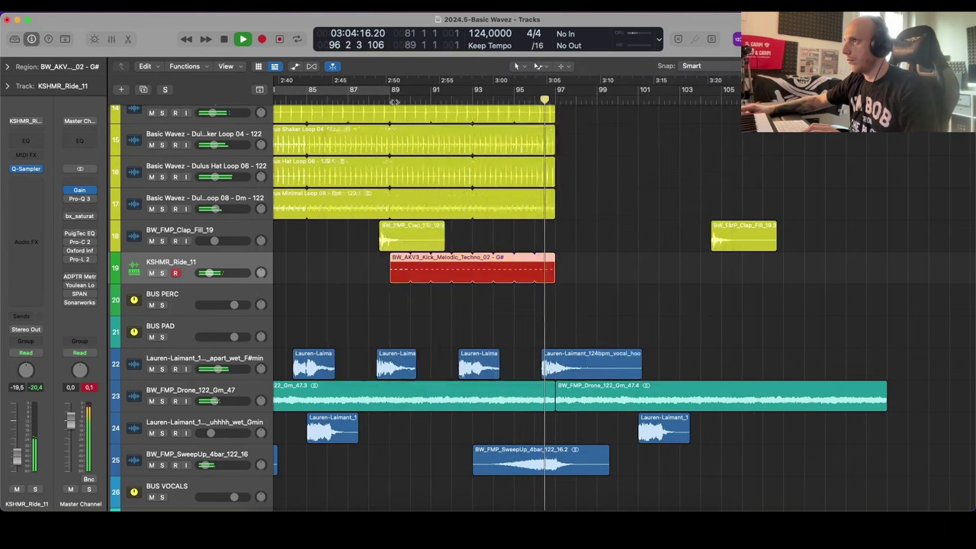
# Step: Listen to the KSHMR_Ride_11 track in solo, and end the solo and playback
pyautogui.press('s')
pyautogui.press('super+Up')
pyautogui.press('super+Up')
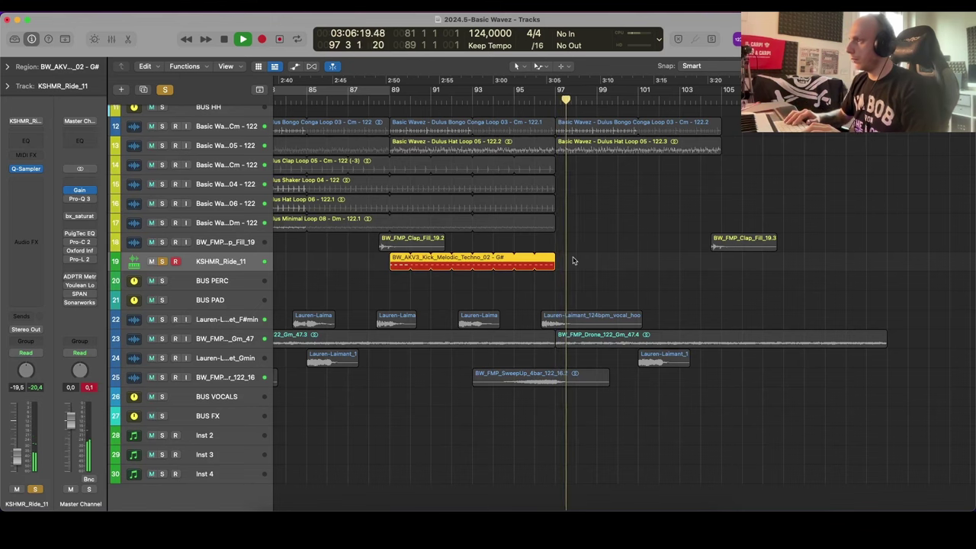
pyautogui.click(600, 271)
pyautogui.click(165, 89)
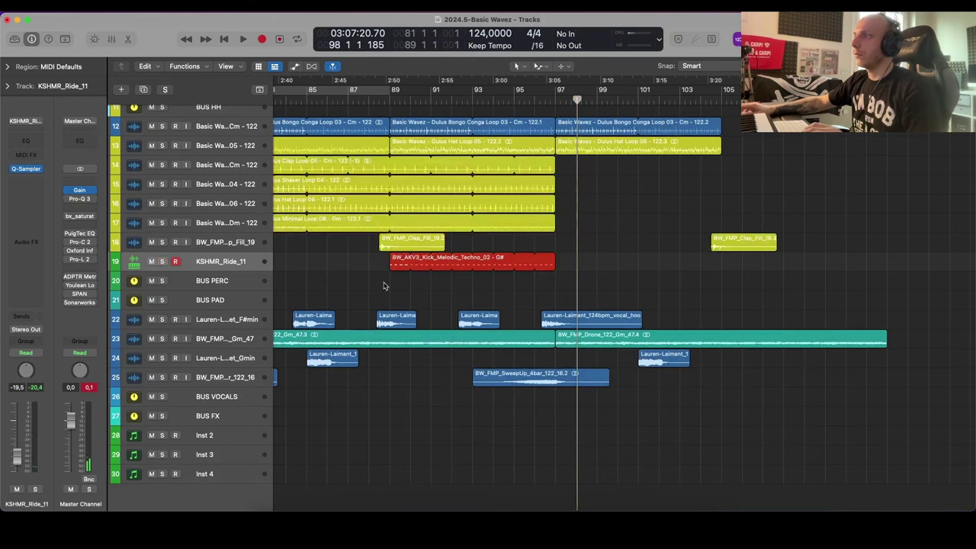
# Step: Play the arrangement from just before bar 73 and look over the layers across all tracks
pyautogui.scroll(4, 449, 154)
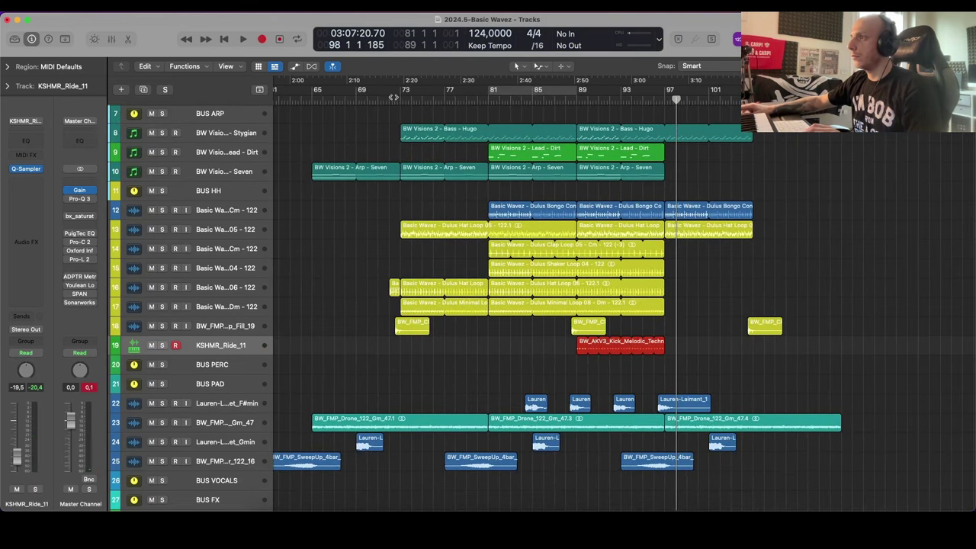
pyautogui.doubleClick(394, 98)
pyautogui.scroll(5, 495, 295)
pyautogui.scroll(-1, 500, 302)
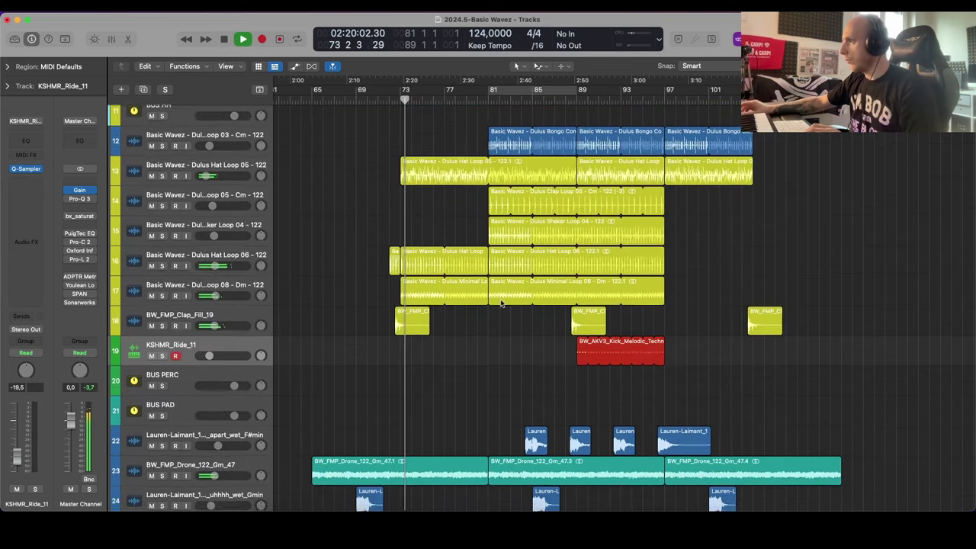
pyautogui.press('super+Up')
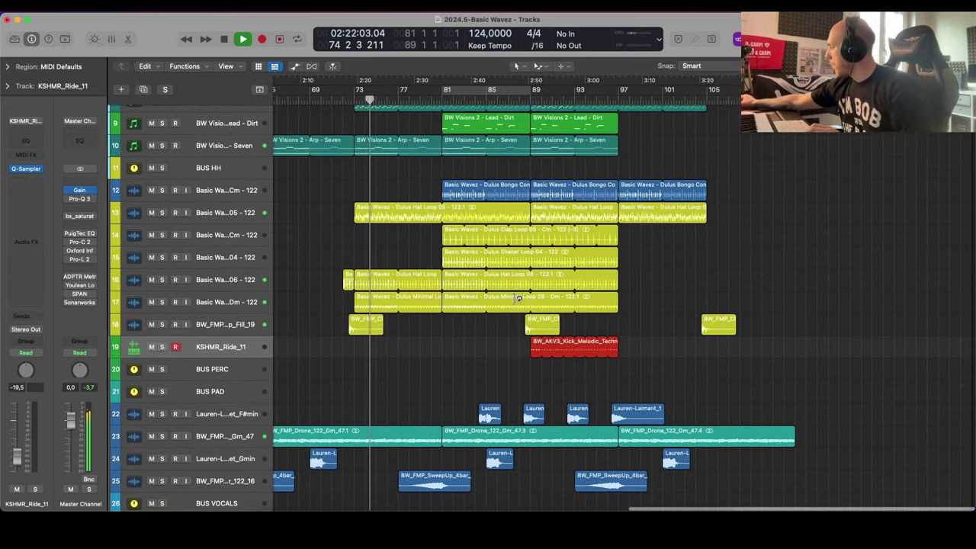
pyautogui.scroll(-3, 518, 299)
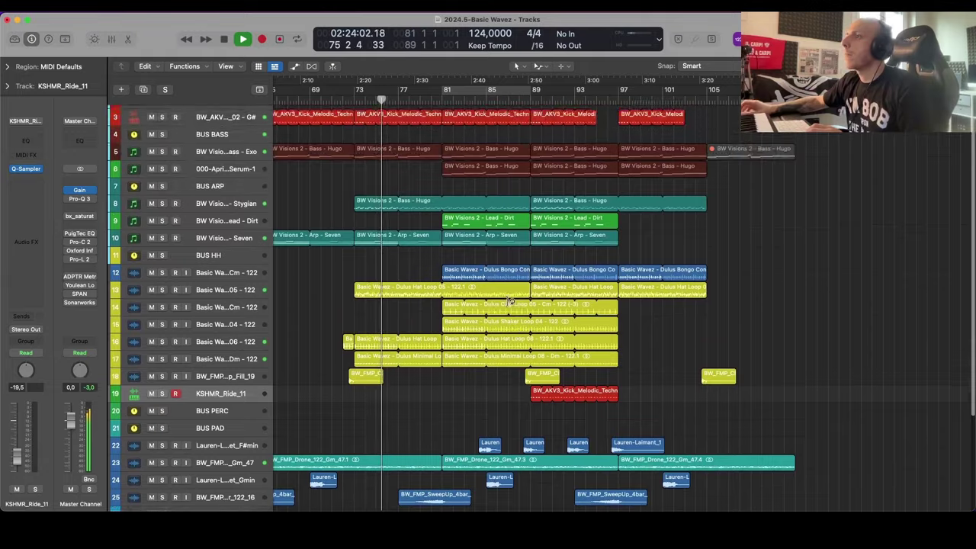
pyautogui.scroll(5, 510, 304)
pyautogui.scroll(5, 507, 306)
# Step: Insert the Maag EQ4 equalizer in the empty effect slot after EchoBoy on the BW Visions 2 - Lead - Stygian track
pyautogui.click(226, 252)
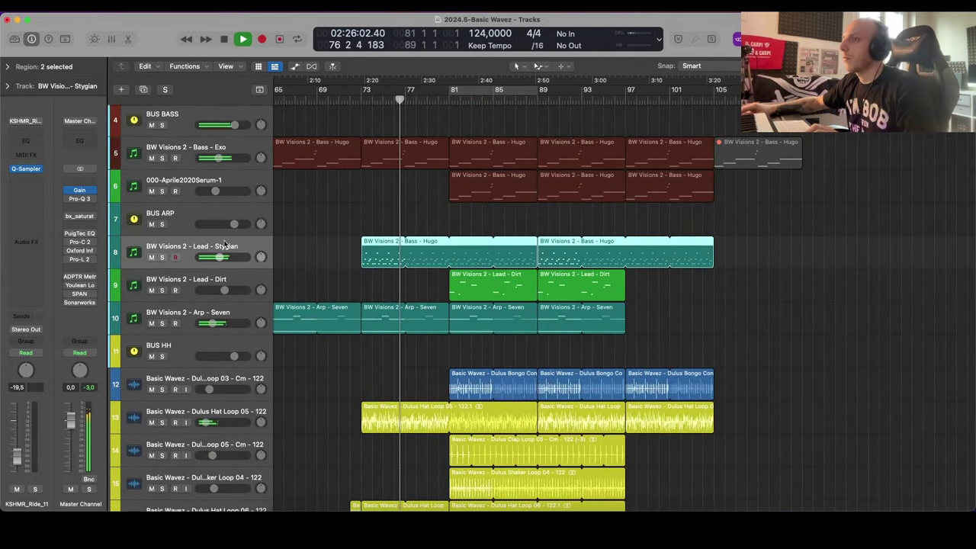
pyautogui.click(50, 265)
pyautogui.moveTo(45, 387)
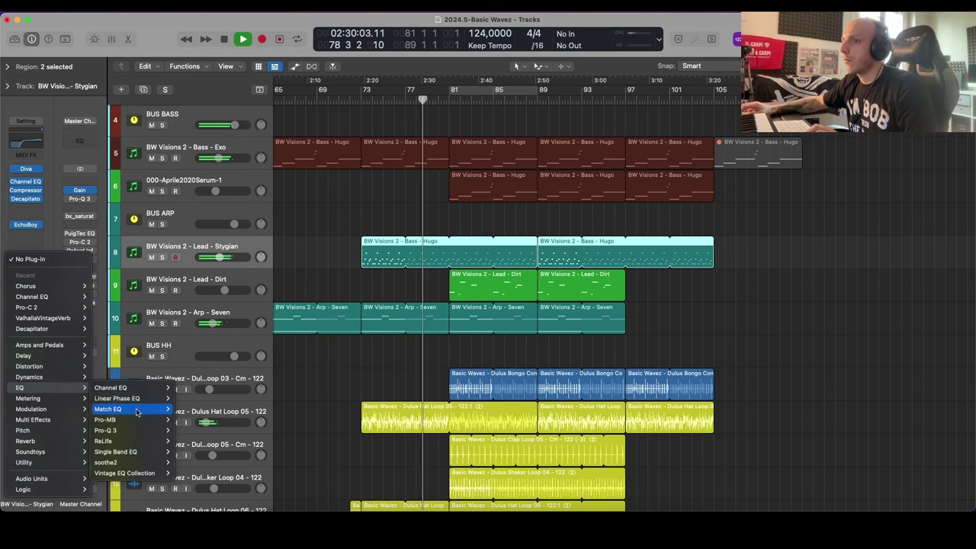
pyautogui.click(312, 298)
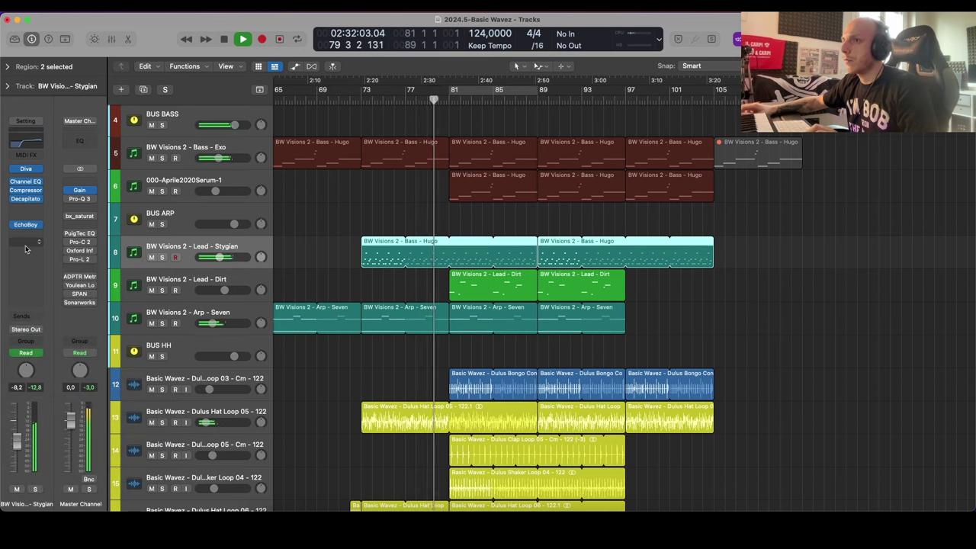
pyautogui.click(28, 244)
pyautogui.moveTo(46, 371)
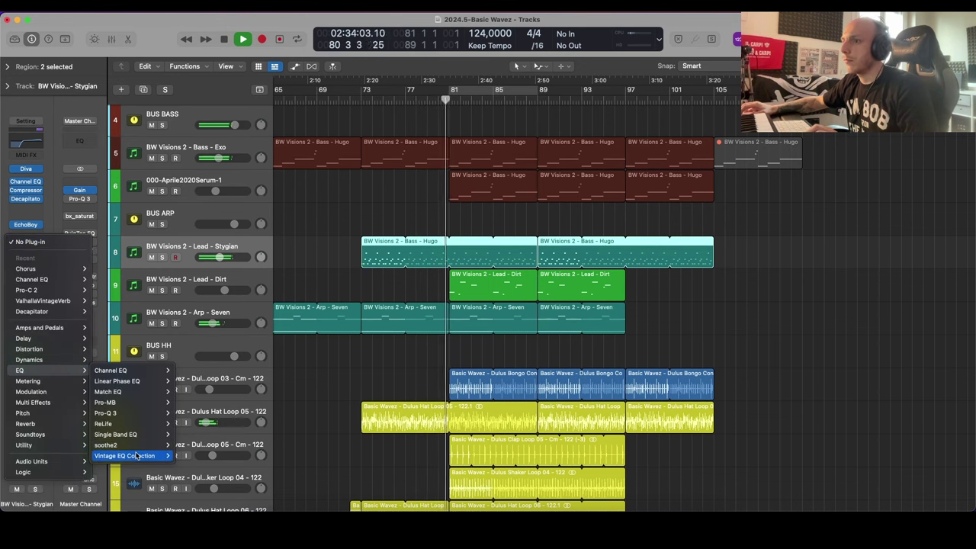
pyautogui.moveTo(140, 455)
pyautogui.click(193, 447)
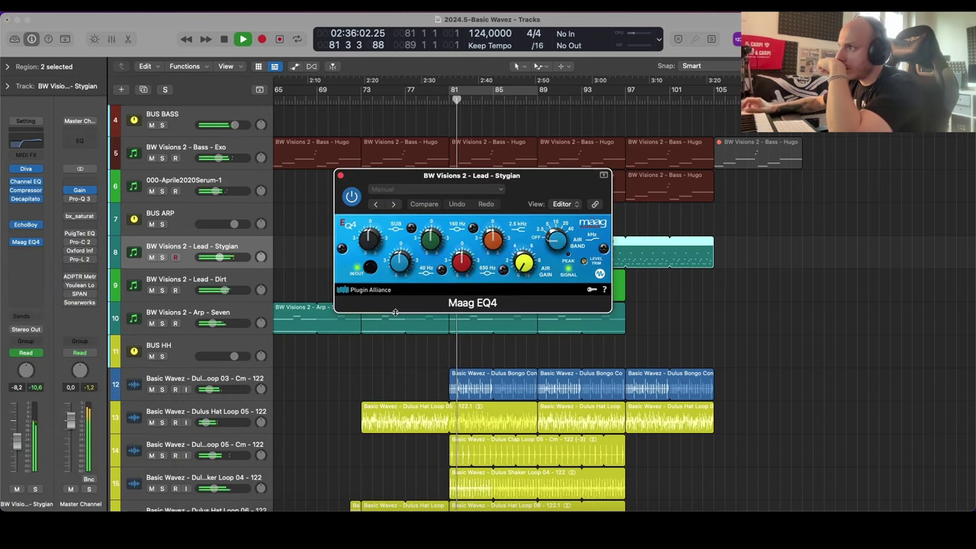
# Step: Raise the Maag EQ4 air band and air gain, boost 2.5 kHz by about 2, check the lead in solo, and close the plug-in
pyautogui.moveTo(557, 240); pyautogui.dragTo(561, 203)
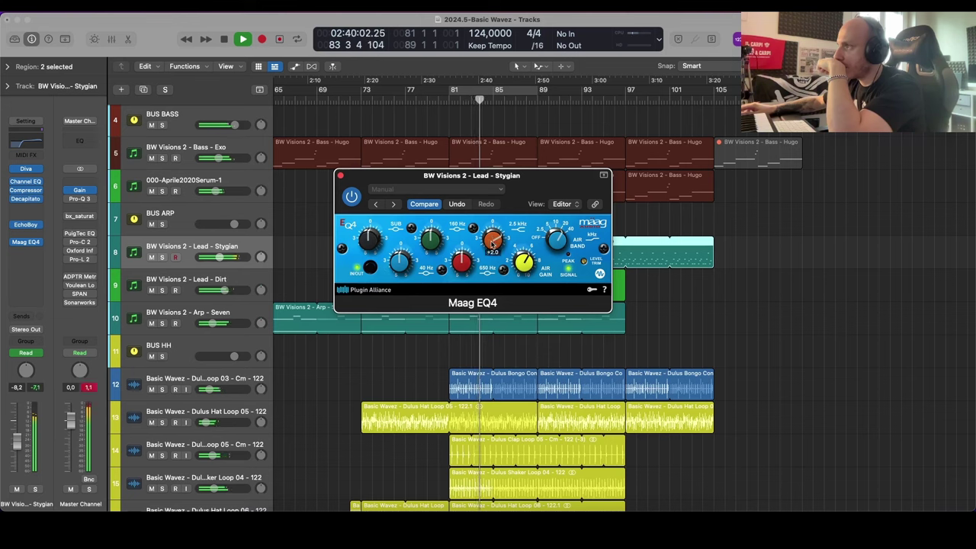
pyautogui.press('s')
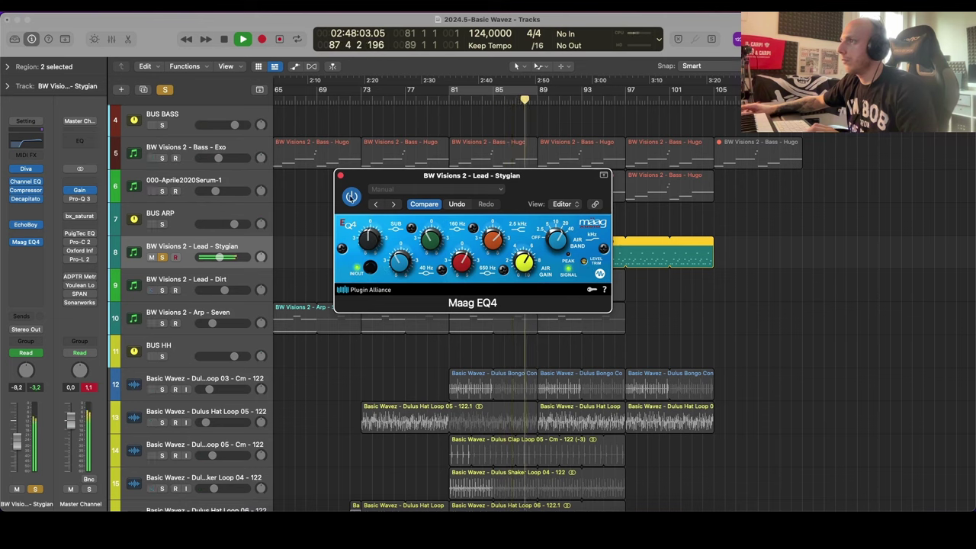
pyautogui.click(340, 176)
pyautogui.press('s')
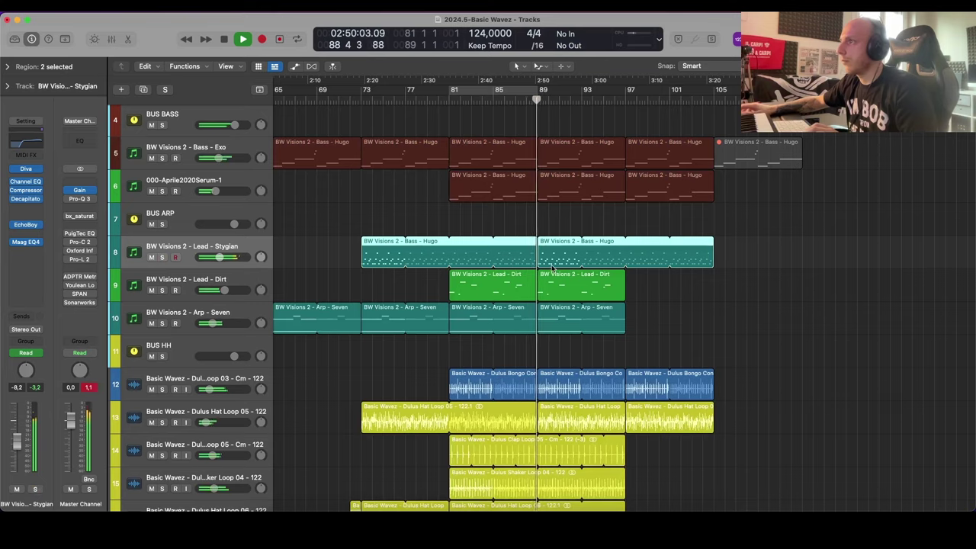
# Step: Lower the KSHMR_Ride_11 track's volume to -22.5 dB
pyautogui.press('super+Right')
pyautogui.press('super+Right')
pyautogui.hscroll(1, 545, 270)
pyautogui.press('super+Down')
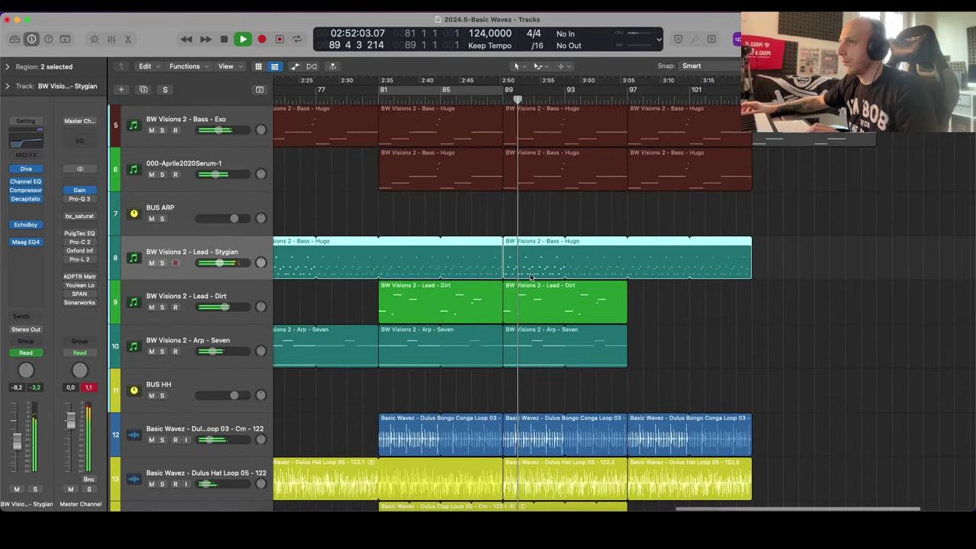
pyautogui.scroll(-10, 531, 276)
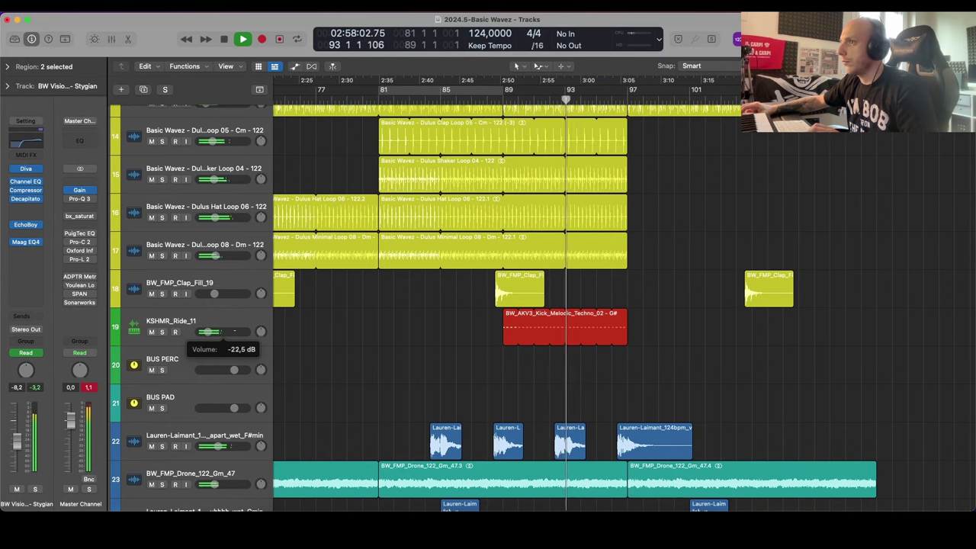
pyautogui.scroll(-5, 518, 322)
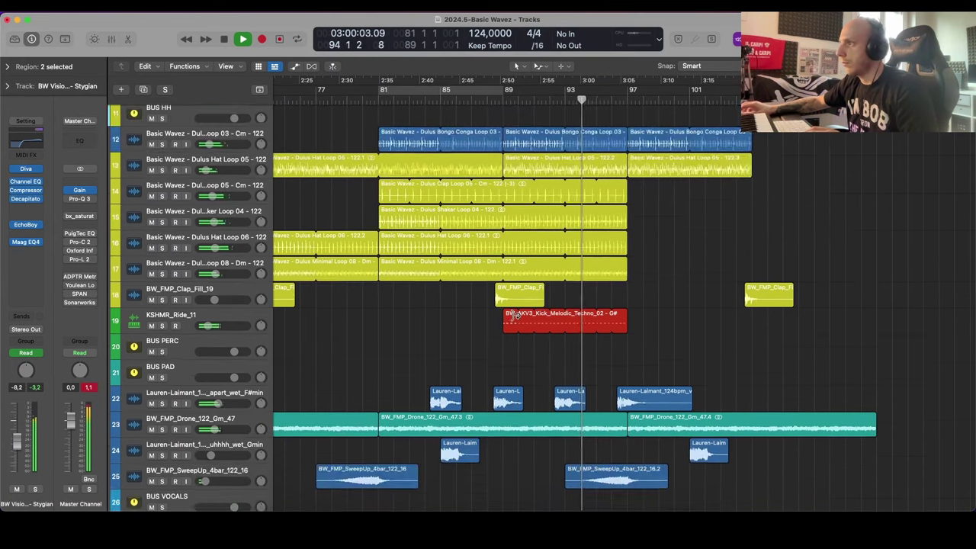
# Step: Extend the Dulus Minimal Loop 08 region to bar 105 and move its track directly below the Dulus Hat Loop 05 track
pyautogui.hscroll(5, 515, 318)
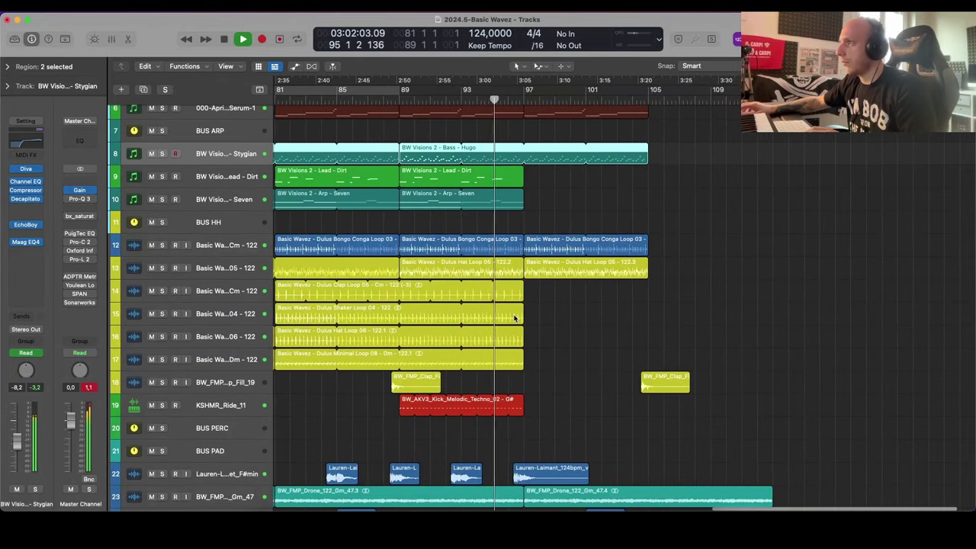
pyautogui.hscroll(-4, 515, 319)
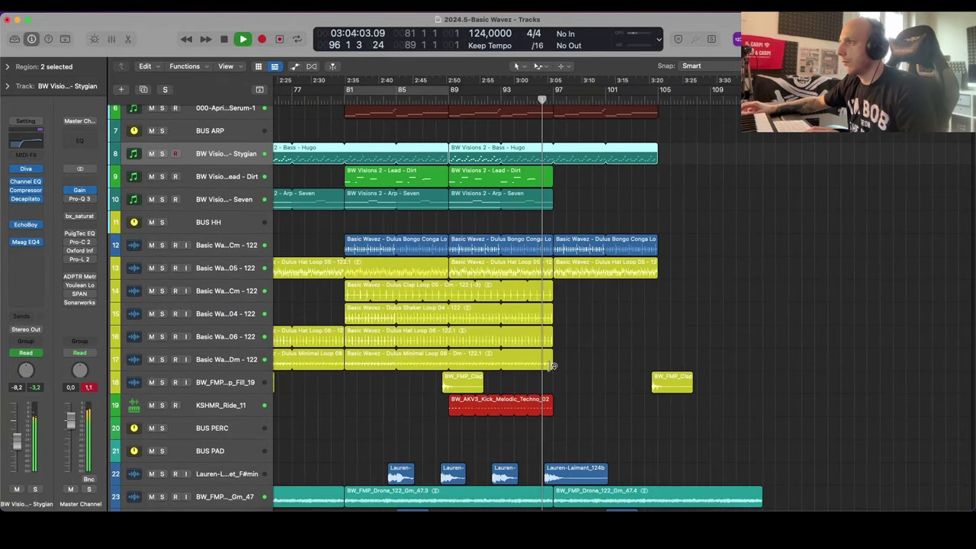
pyautogui.moveTo(552, 356); pyautogui.dragTo(656, 357)
pyautogui.moveTo(229, 359); pyautogui.dragTo(247, 289)
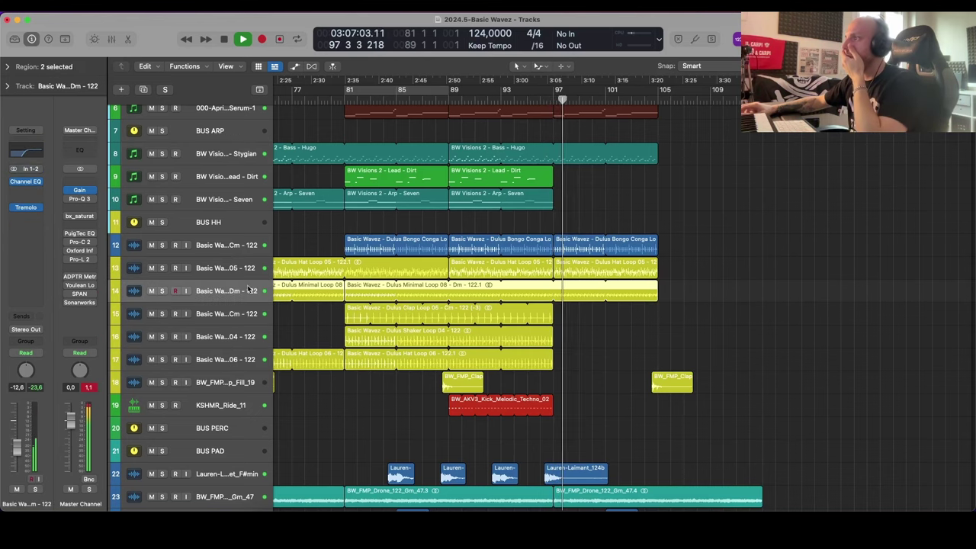
# Step: Recolor the regions of the Bongo Conga Loop 03, Hat Loop 05 and Minimal Loop 08 tracks yellow
pyautogui.click(222, 249)
pyautogui.hotkey('alt', 'c')
pyautogui.click(384, 215)
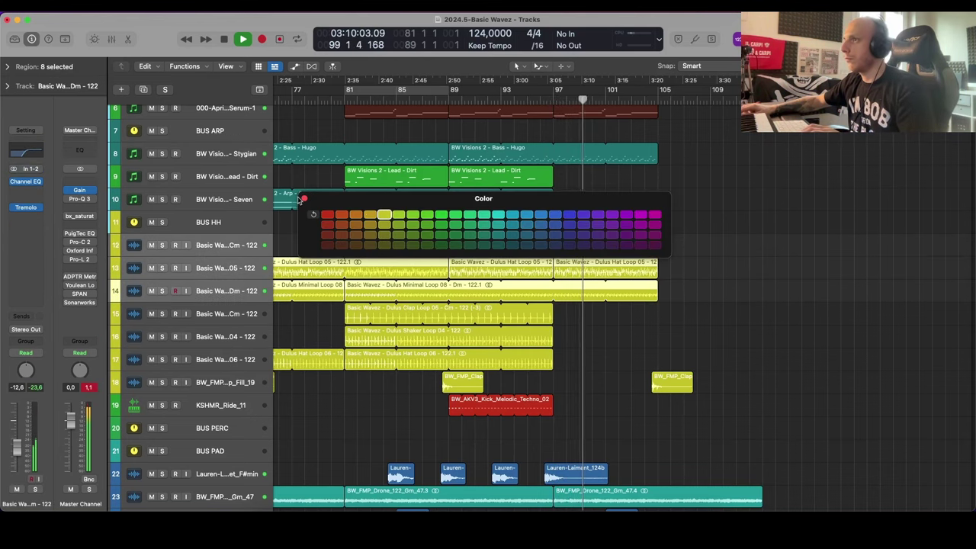
pyautogui.click(304, 199)
pyautogui.click(368, 224)
# Step: Select the BW Visions 2 - Lead - Dirt track, stop playback, and briefly open its Diva synth window
pyautogui.scroll(4, 380, 249)
pyautogui.scroll(2, 480, 282)
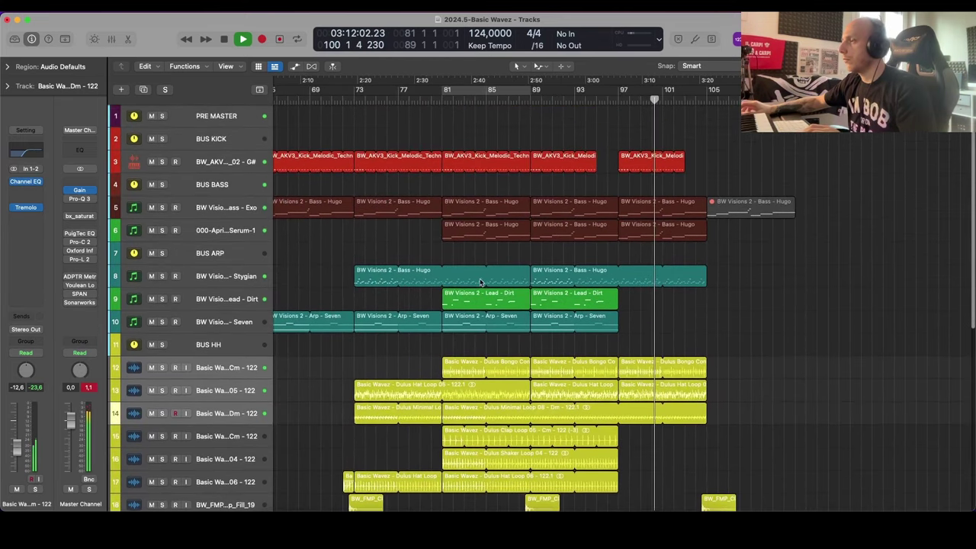
pyautogui.click(221, 306)
pyautogui.press('space')
pyautogui.click(35, 172)
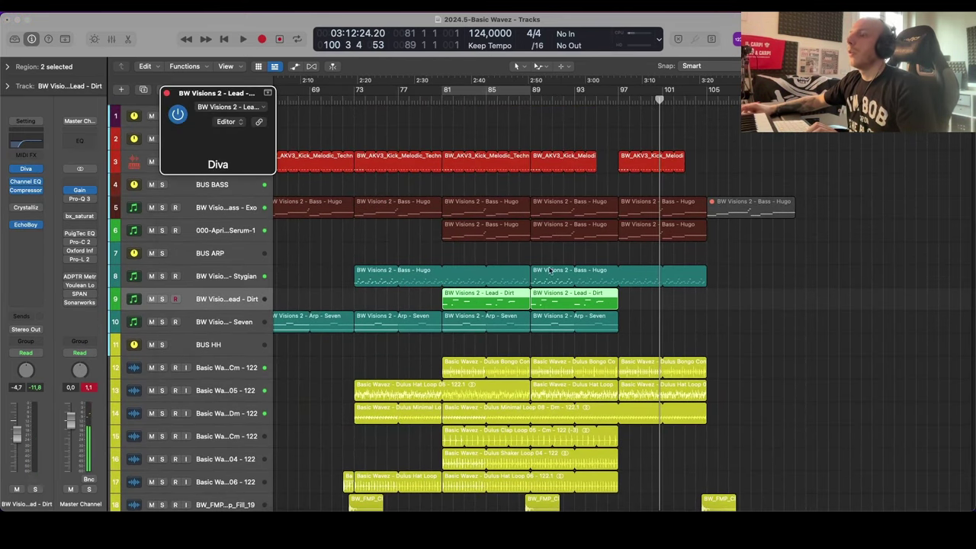
pyautogui.click(167, 94)
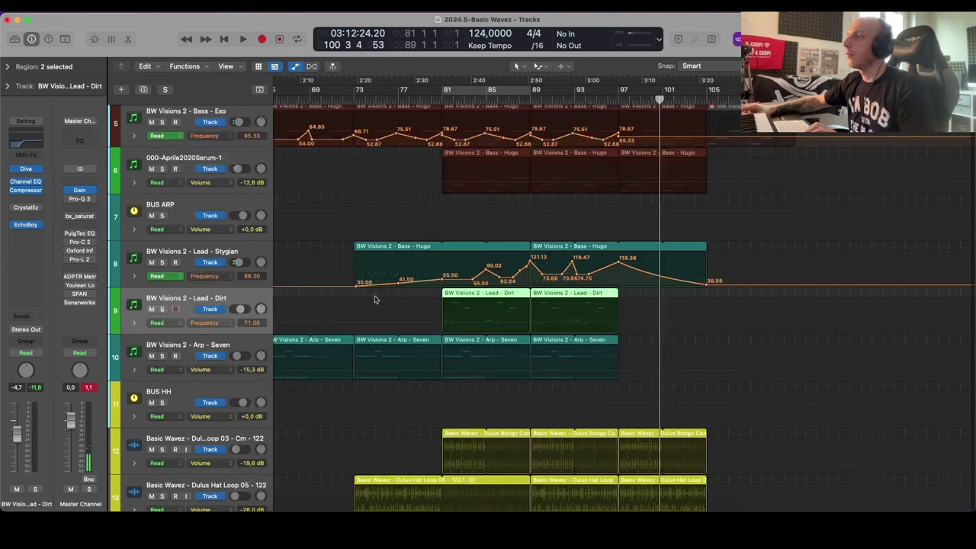
# Step: Start a Frequency automation line on the BW Visions 2 - Lead - Dirt track and play bars 81 to 89 in a cycle
pyautogui.click(463, 314)
pyautogui.click(450, 92)
pyautogui.press('space')
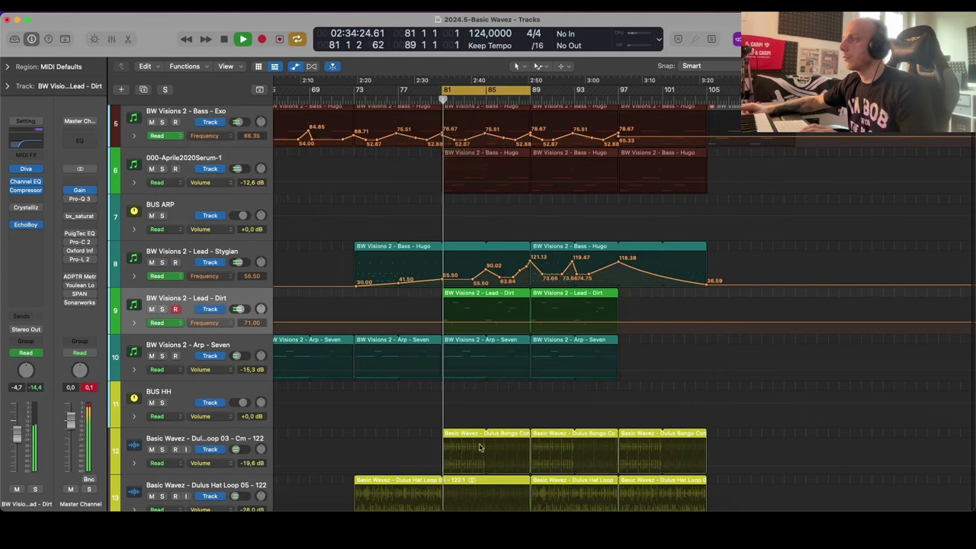
# Step: Shape the Lead - Dirt track's Frequency automation from bar 81 to 83 with points at 54.02, 65.33 and 51.20
pyautogui.scroll(5, 455, 337)
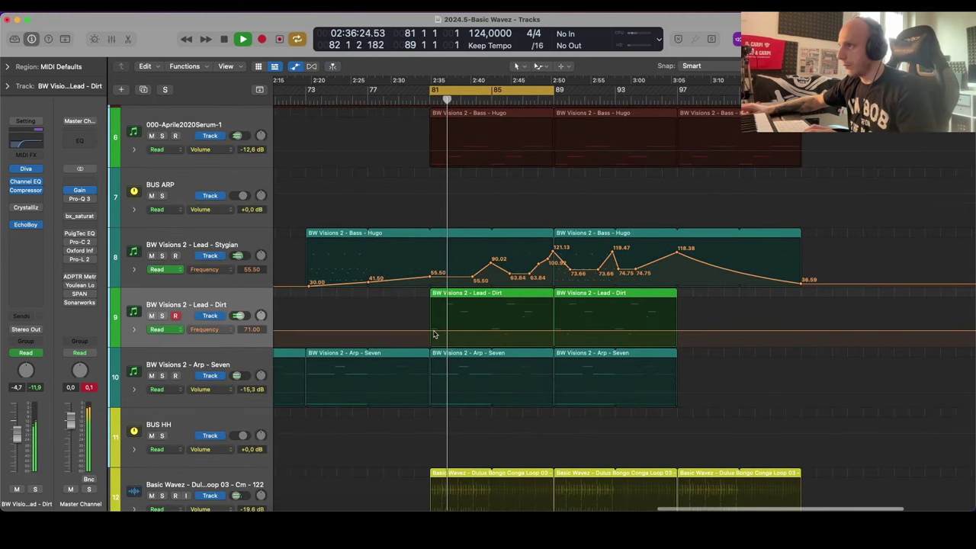
pyautogui.click(431, 331)
pyautogui.click(448, 331)
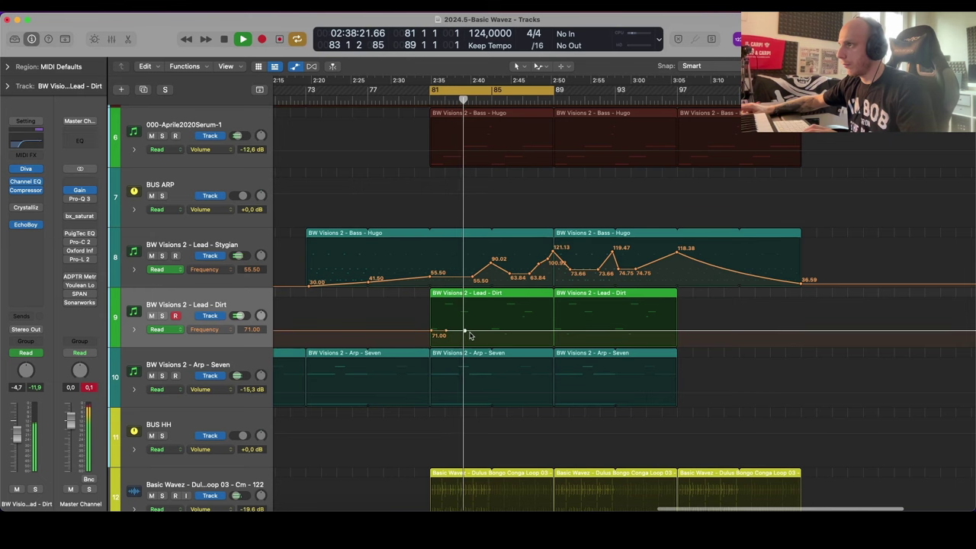
pyautogui.moveTo(466, 332); pyautogui.dragTo(556, 364)
pyautogui.press('Return')
pyautogui.scroll(5, 432, 341)
pyautogui.scroll(2, 427, 342)
pyautogui.hscroll(3, 556, 364)
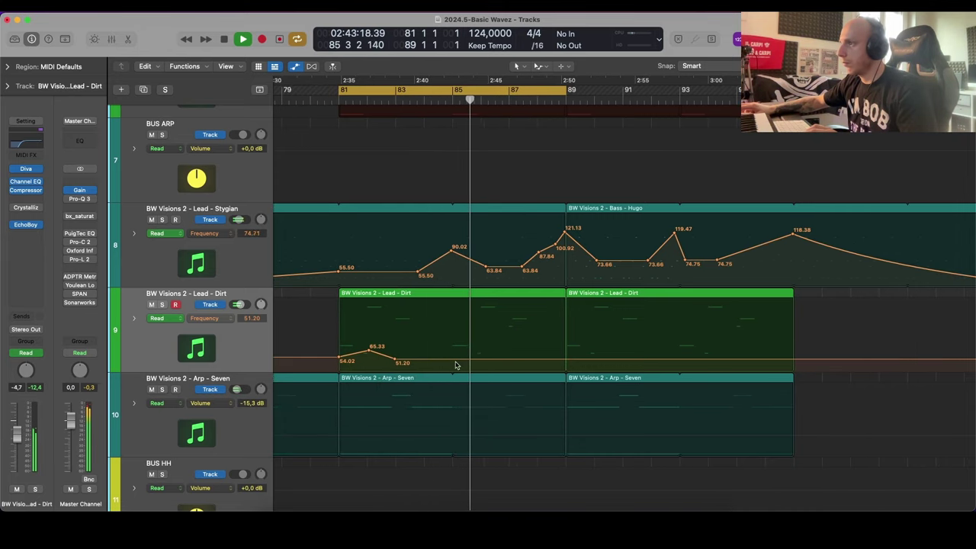
# Step: Extend the Lead - Dirt Frequency automation through 51.20 and 60.11 up to 81.19 around bar 87, add points past bar 89, and hide automation
pyautogui.moveTo(487, 359); pyautogui.dragTo(545, 340)
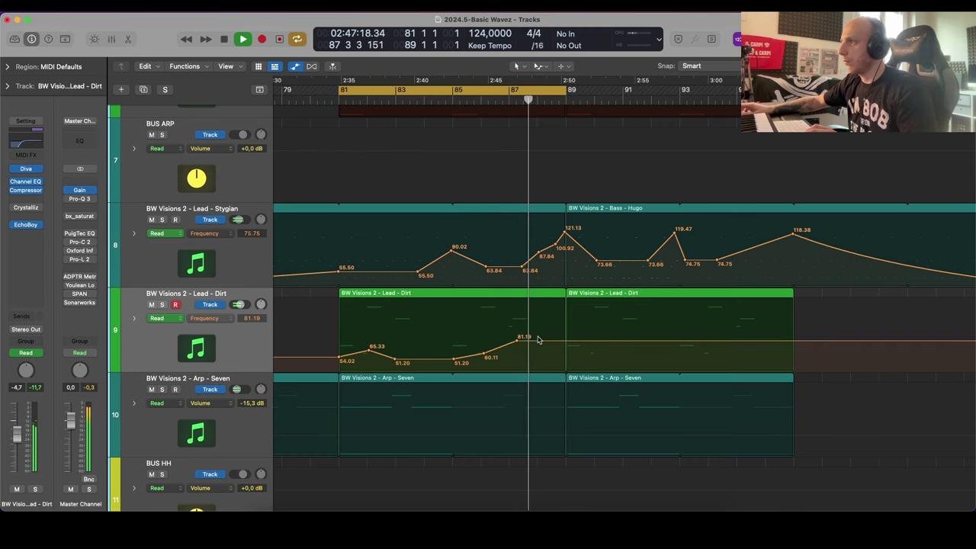
pyautogui.hscroll(4, 463, 355)
pyautogui.click(434, 342)
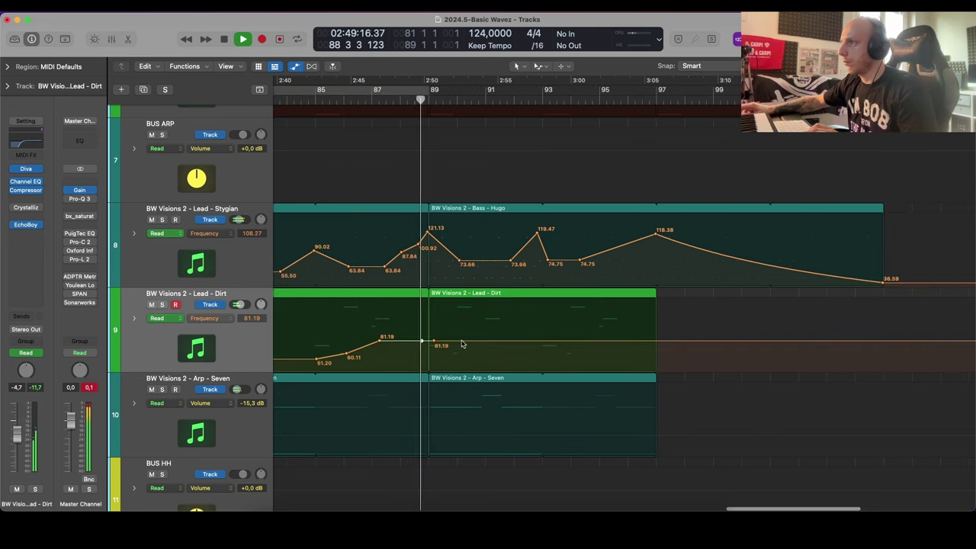
pyautogui.moveTo(463, 343); pyautogui.dragTo(479, 350)
pyautogui.click(439, 345)
pyautogui.click(455, 343)
pyautogui.hscroll(1, 478, 358)
pyautogui.press('a')
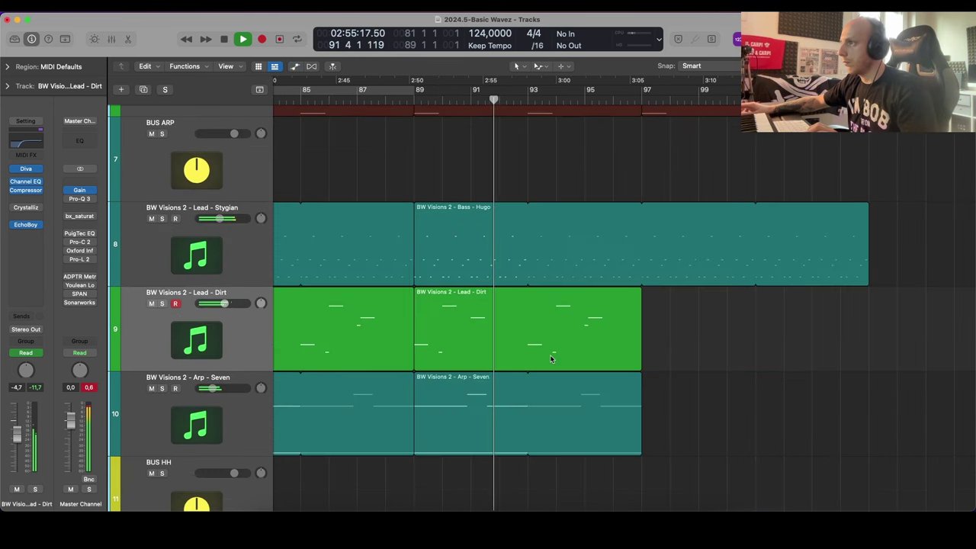
# Step: Open the Lead - Dirt region at bar 89 in the Piano Roll and play it with a cycle range from bar 89 to 97
pyautogui.doubleClick(550, 357)
pyautogui.press('space')
pyautogui.hscroll(5, 627, 319)
pyautogui.scroll(5, 608, 318)
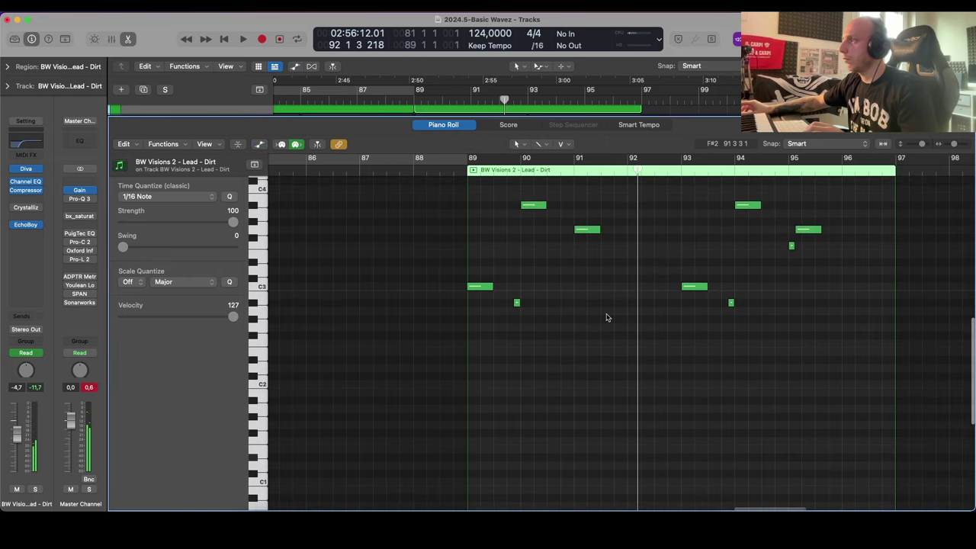
pyautogui.moveTo(468, 159); pyautogui.dragTo(899, 189)
pyautogui.press('space')
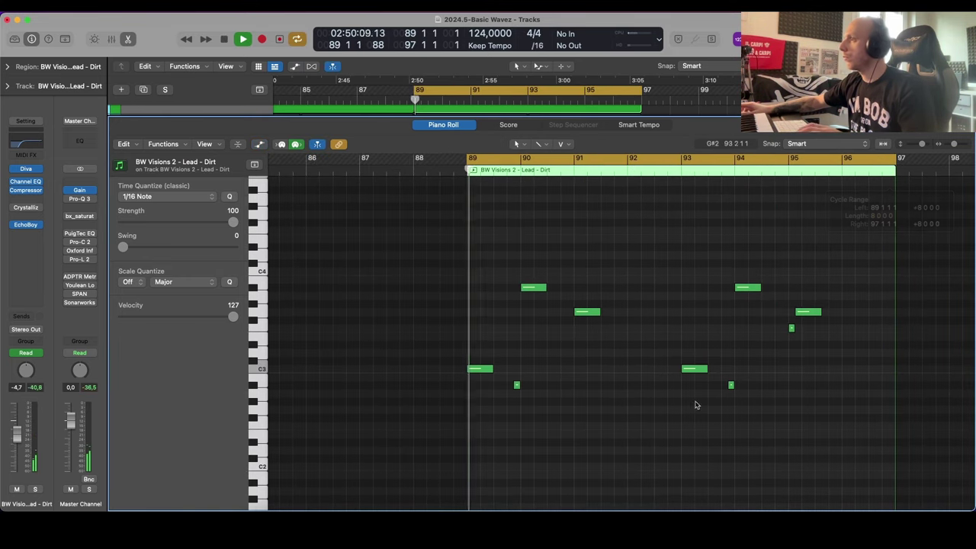
# Step: Solo the Lead - Dirt part, try its bar 91 note at C4, and play the result in the full mix
pyautogui.scroll(-5, 656, 407)
pyautogui.hscroll(4, 656, 409)
pyautogui.press('s')
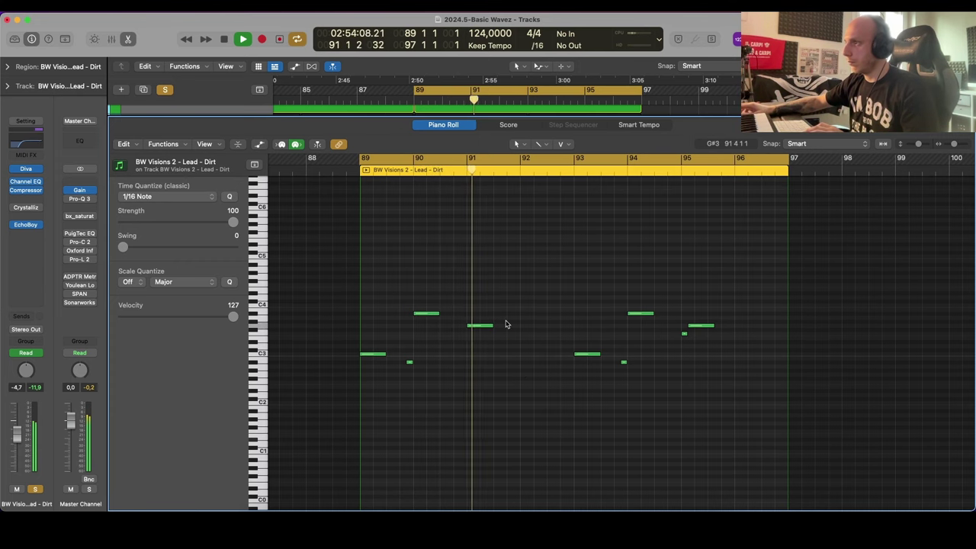
pyautogui.press('space')
pyautogui.moveTo(489, 336); pyautogui.dragTo(489, 334)
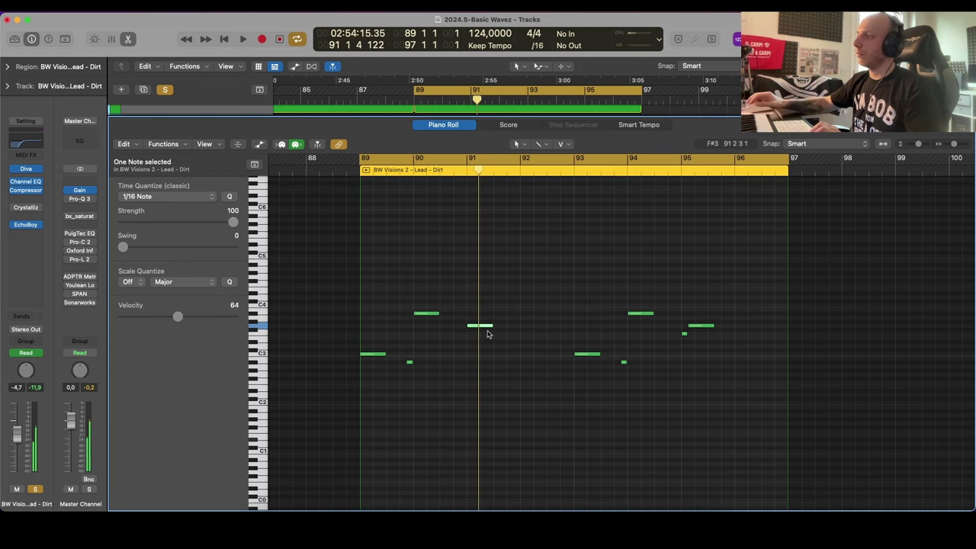
pyautogui.hotkey('alt', 'Up')
pyautogui.hotkey('alt', 'Up')
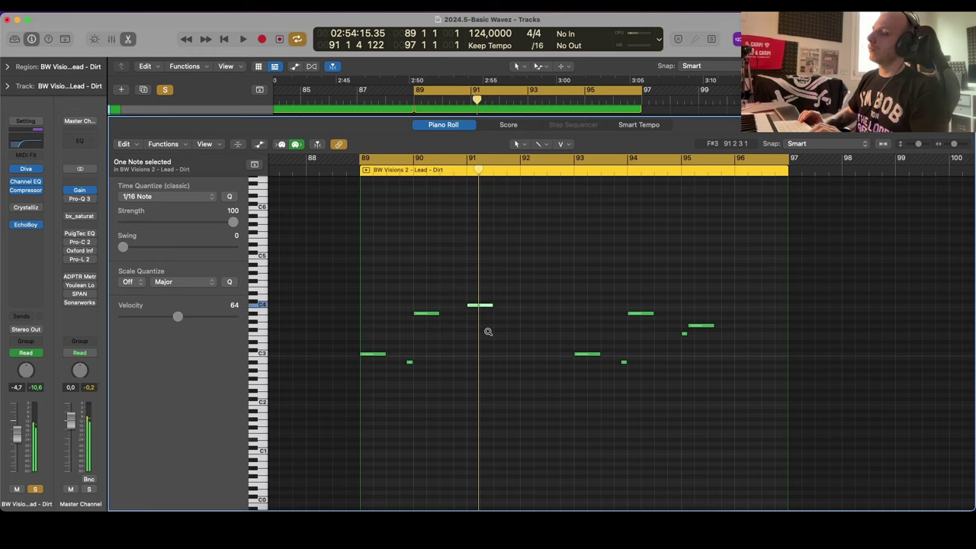
pyautogui.press('space')
pyautogui.press('s')
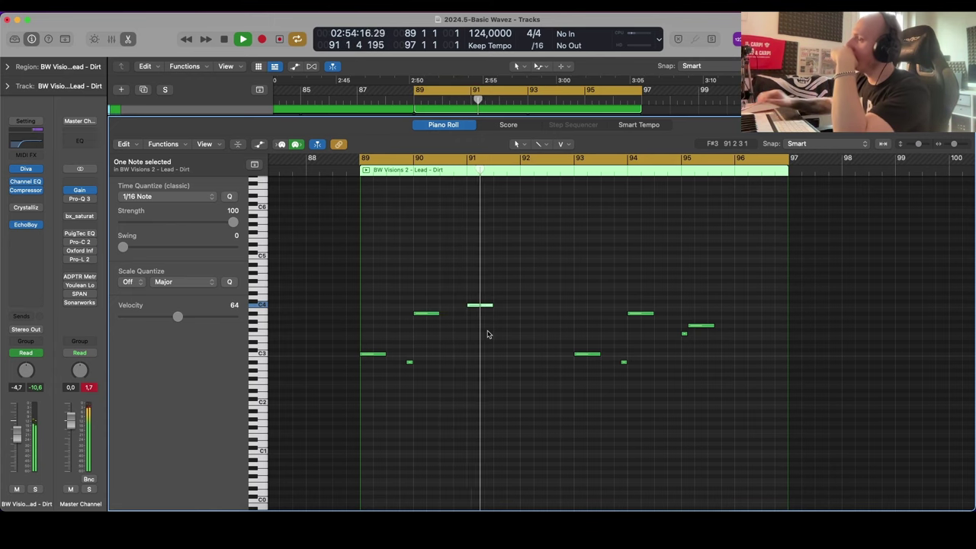
# Step: Try the bar 91 note at D4, restore it to F#3, and play the Lead - Dirt part soloed
pyautogui.press('space')
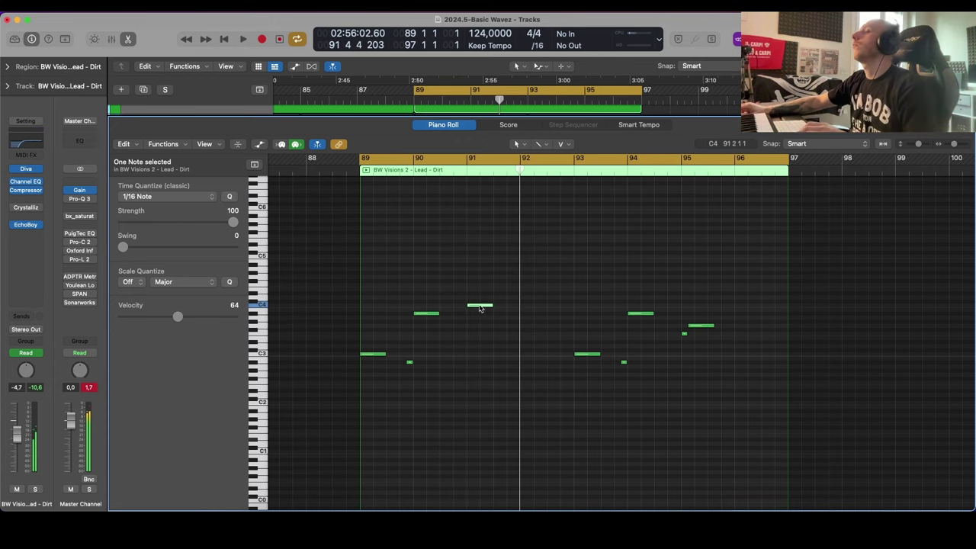
pyautogui.moveTo(480, 308); pyautogui.dragTo(481, 302)
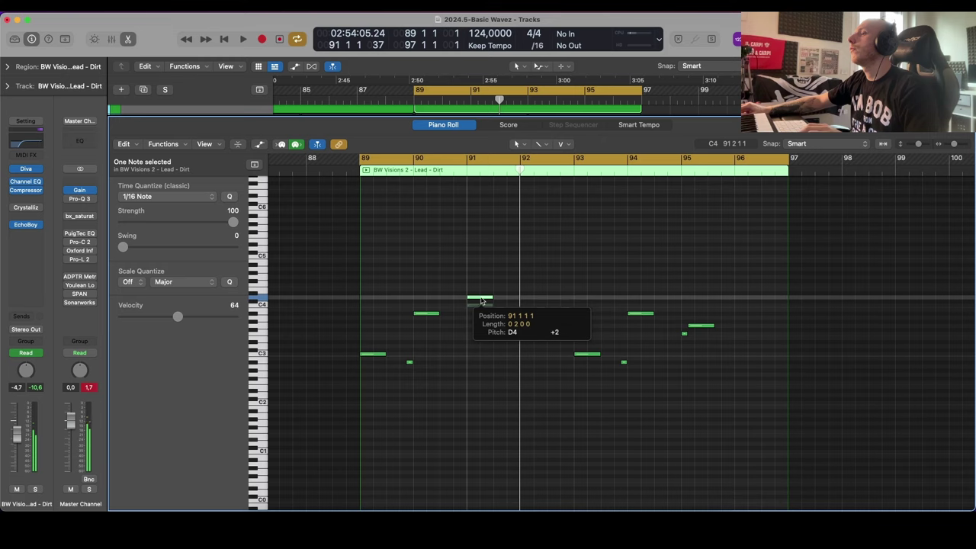
pyautogui.moveTo(481, 300); pyautogui.dragTo(482, 310)
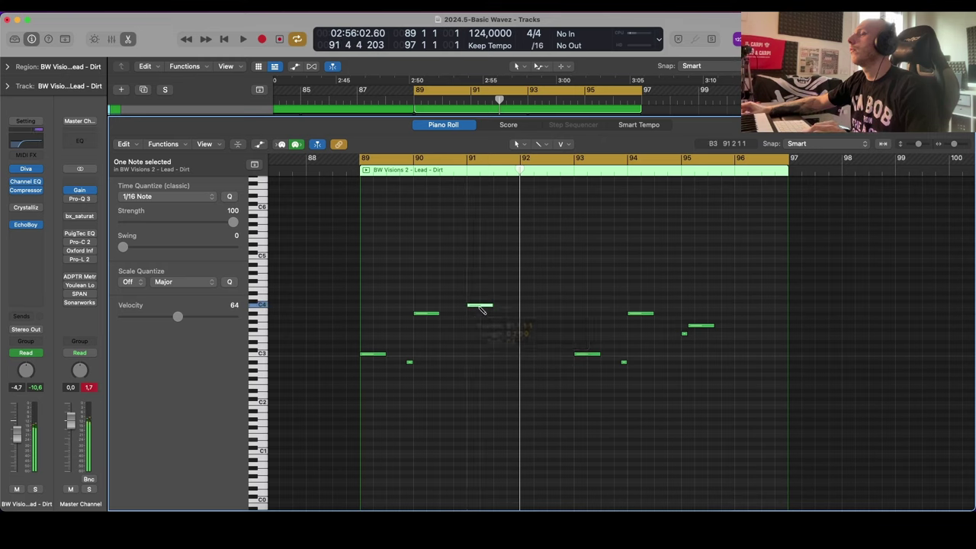
pyautogui.press('s')
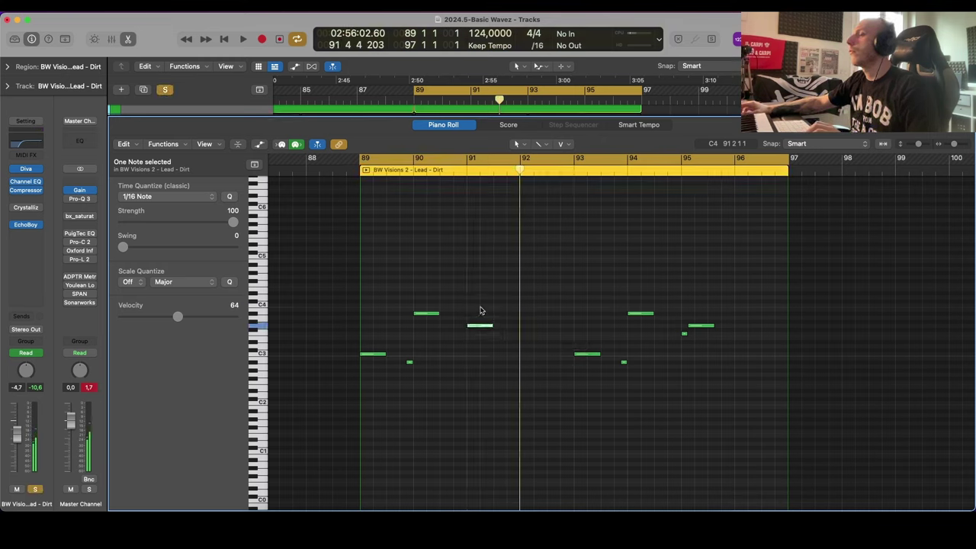
pyautogui.press('space')
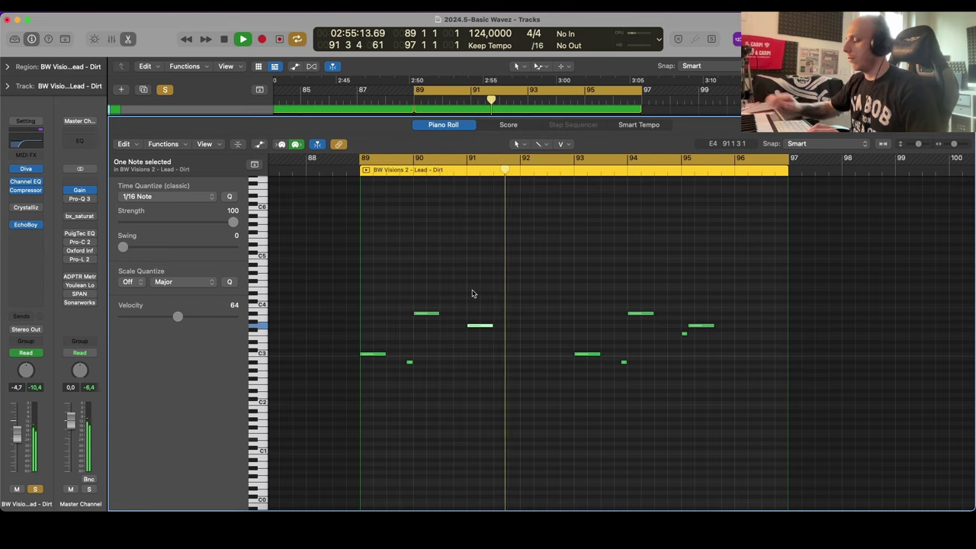
# Step: Close the Piano Roll and turn off the Lead - Dirt solo while playback continues in the arrangement
pyautogui.press('p')
pyautogui.press('s')
pyautogui.scroll(5, 474, 295)
pyautogui.press('super+Left')
pyautogui.press('super+Left')
pyautogui.press('super+Up')
pyautogui.press('super+Up')
pyautogui.press('super+Up')
pyautogui.press('super+Up')
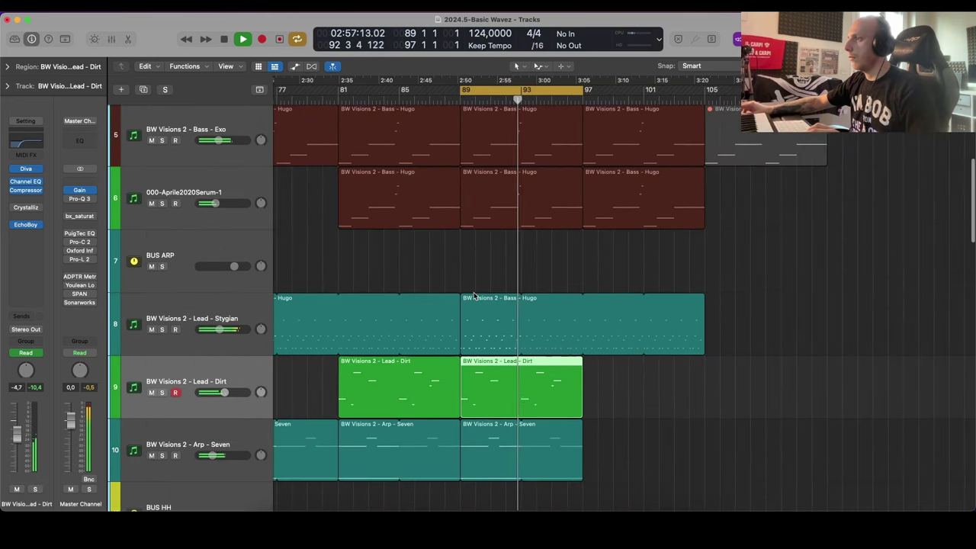
pyautogui.scroll(1, 475, 294)
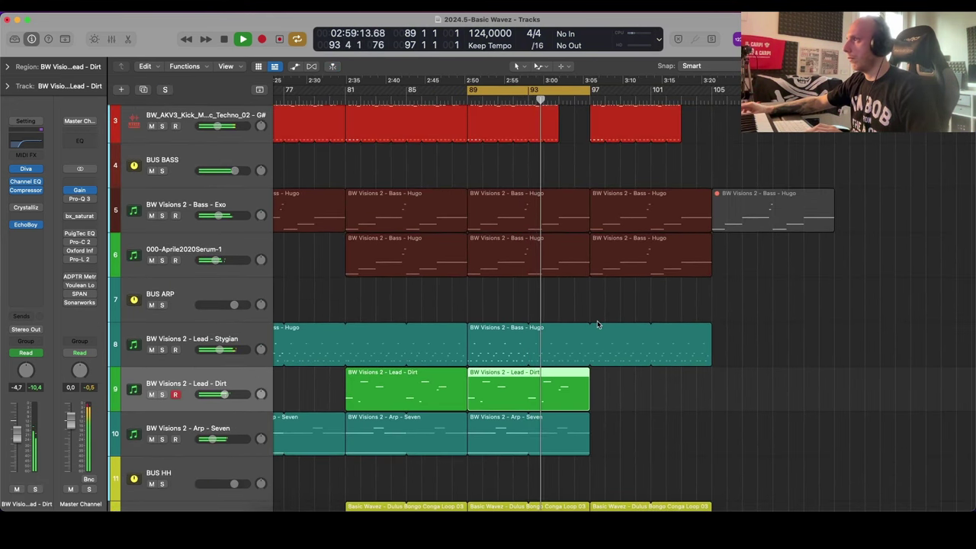
# Step: Turn off cycle playback and deselect the Lead - Dirt region
pyautogui.press('c')
pyautogui.press('super+Up')
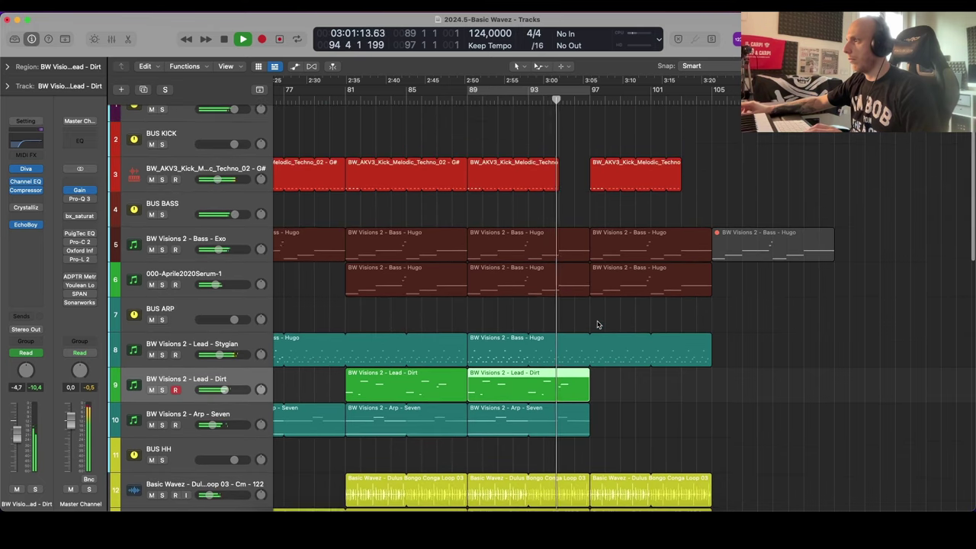
pyautogui.hscroll(2, 599, 325)
pyautogui.scroll(-3, 599, 325)
pyautogui.click(590, 337)
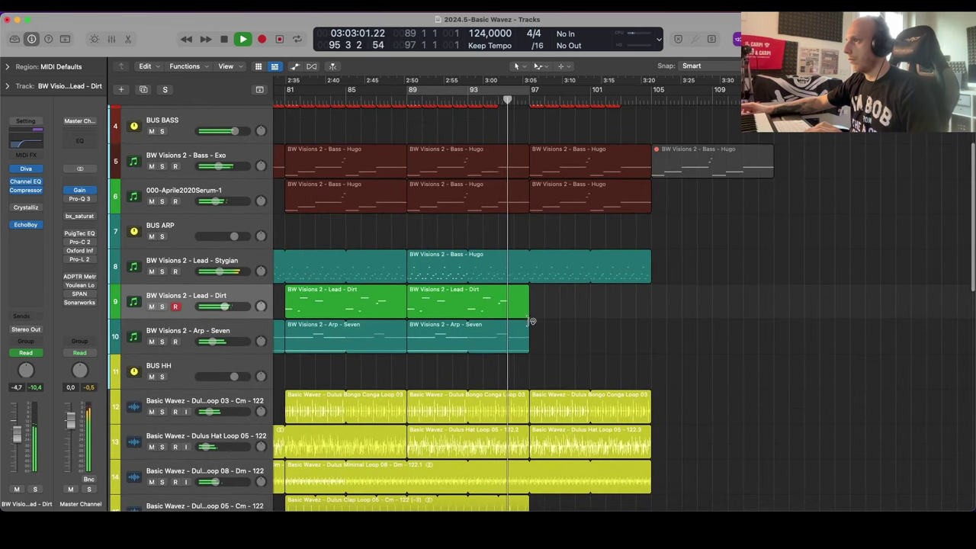
# Step: Reopen the Lead - Dirt region at bar 89, copy its last note up to C4 around the middle of bar 95, and play it
pyautogui.press('space')
pyautogui.doubleClick(493, 302)
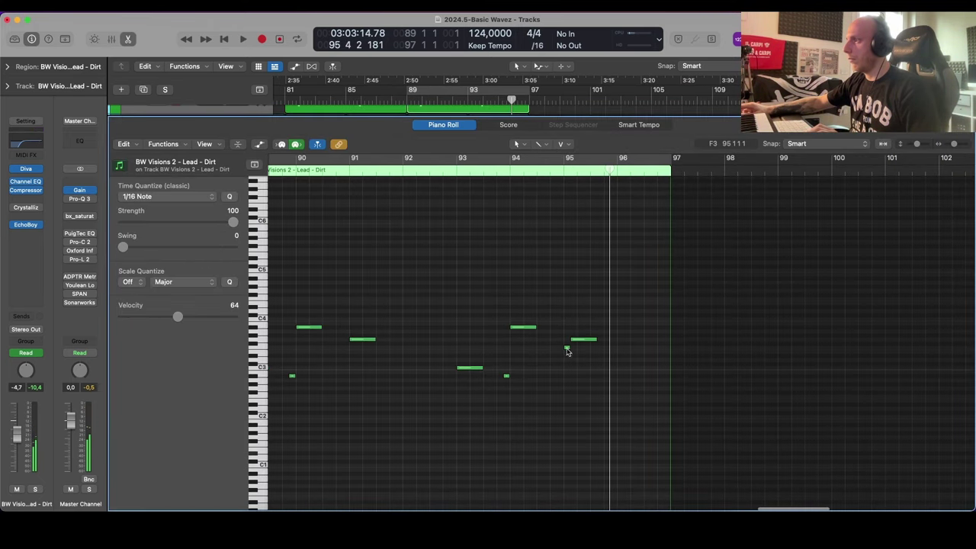
pyautogui.press('super+Right')
pyautogui.press('super+Right')
pyautogui.press('super+Down')
pyautogui.press('super+Down')
pyautogui.press('super+Down')
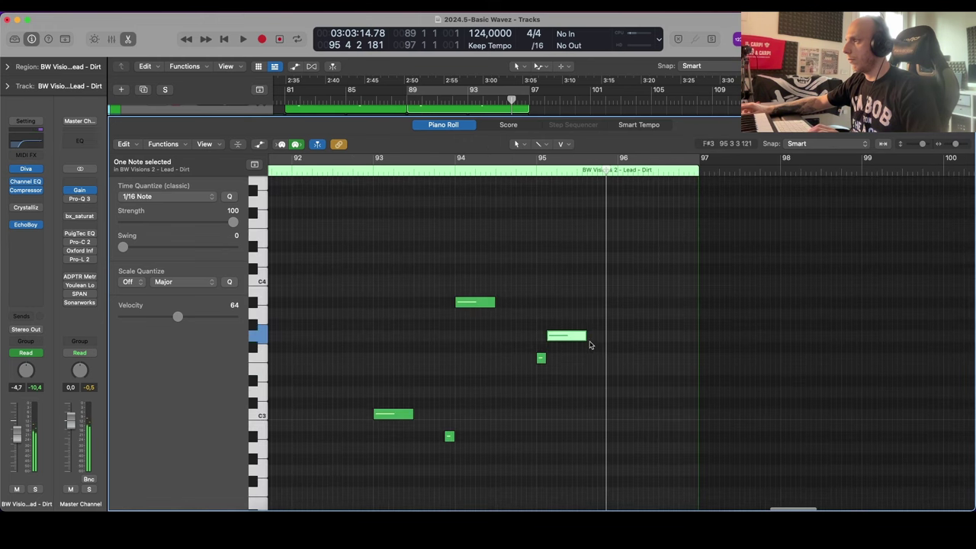
pyautogui.moveTo(559, 340); pyautogui.dragTo(591, 285)
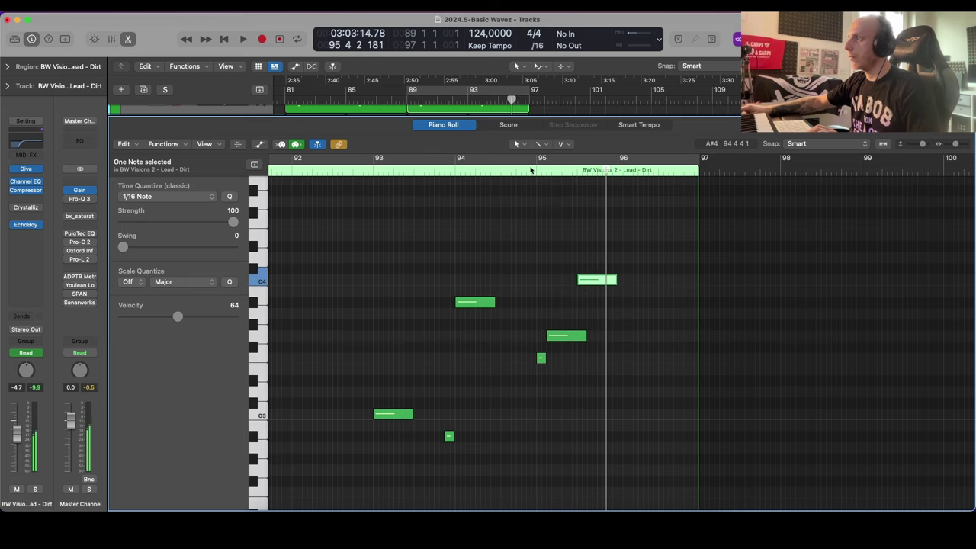
pyautogui.press('space')
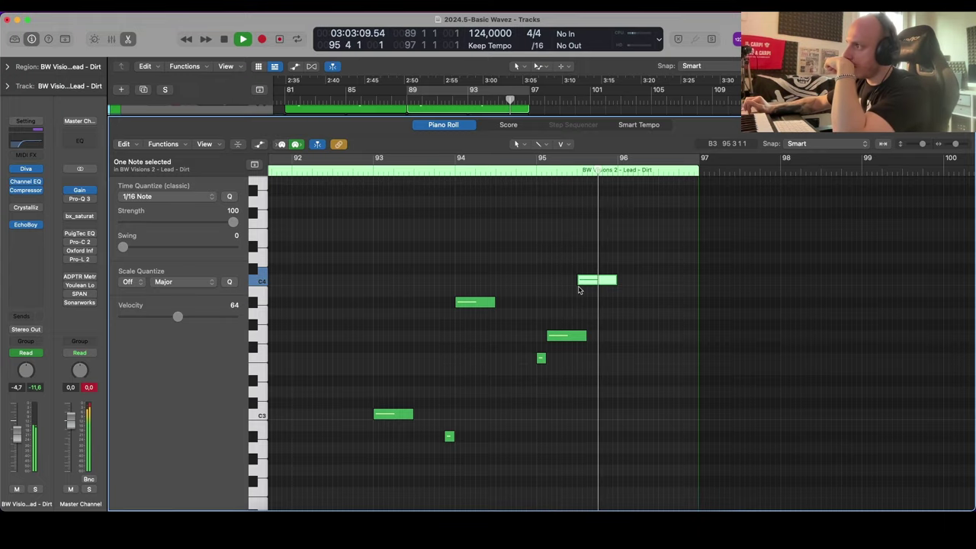
# Step: Close the Piano Roll and select the F#min vocal track, number 22, with all its regions
pyautogui.press('p')
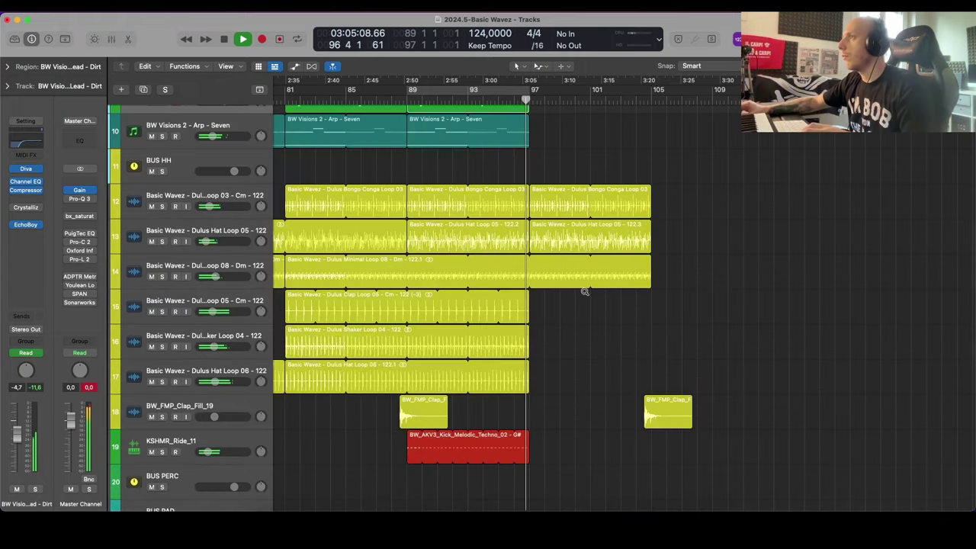
pyautogui.scroll(-5, 583, 302)
pyautogui.scroll(8, 791, 284)
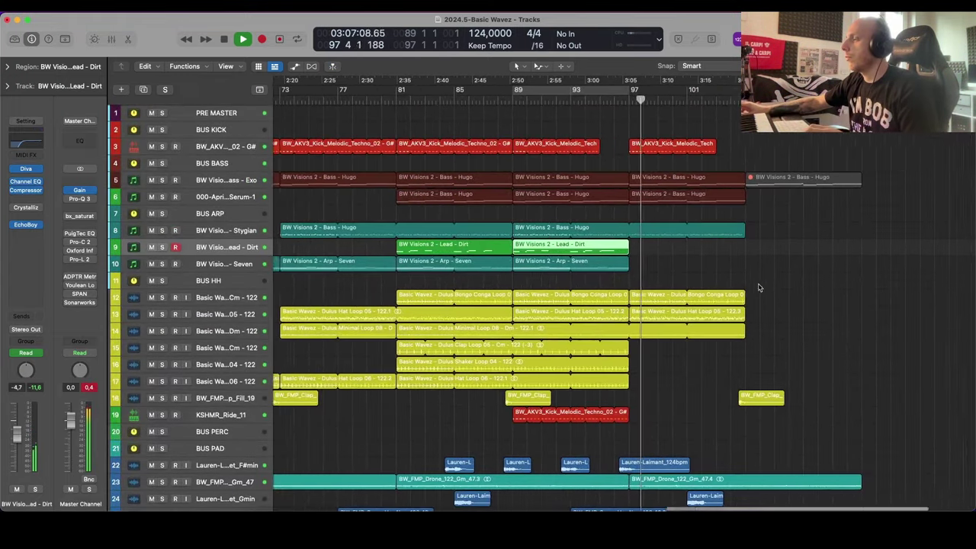
pyautogui.scroll(-5, 715, 291)
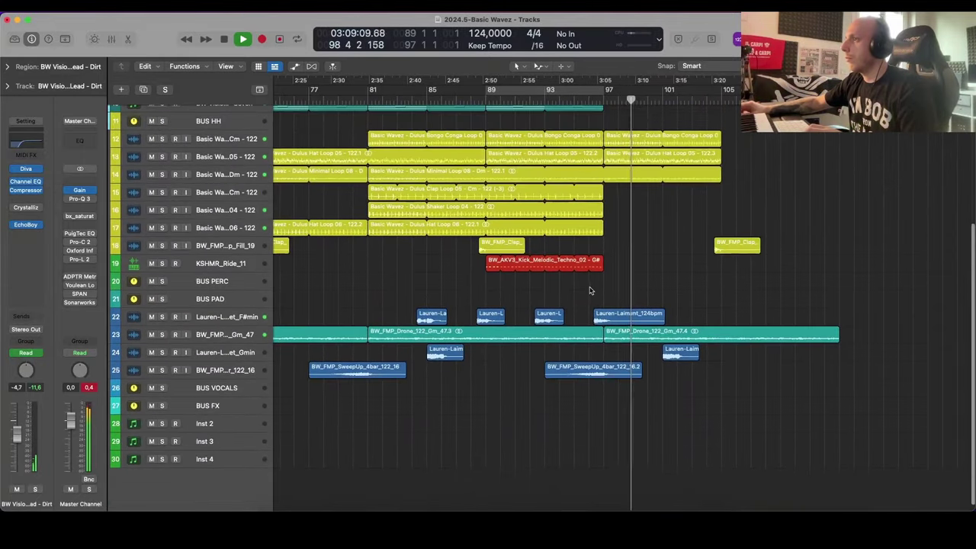
pyautogui.press('super+Down')
pyautogui.press('super+Down')
pyautogui.press('super+Down')
pyautogui.click(246, 315)
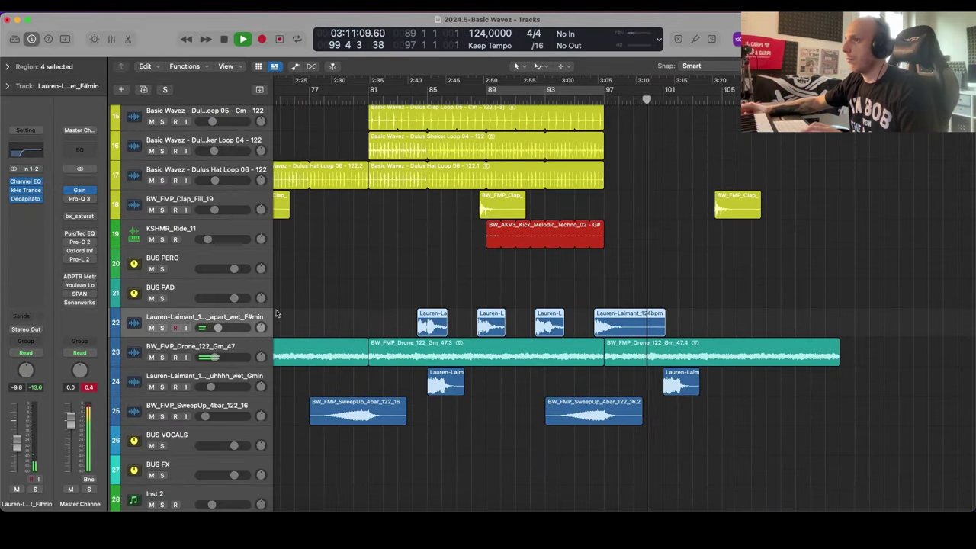
# Step: Set the cycle range from bar 81 to 97 and stop playback
pyautogui.press('super+Up')
pyautogui.moveTo(370, 90); pyautogui.dragTo(605, 90)
pyautogui.press('space')
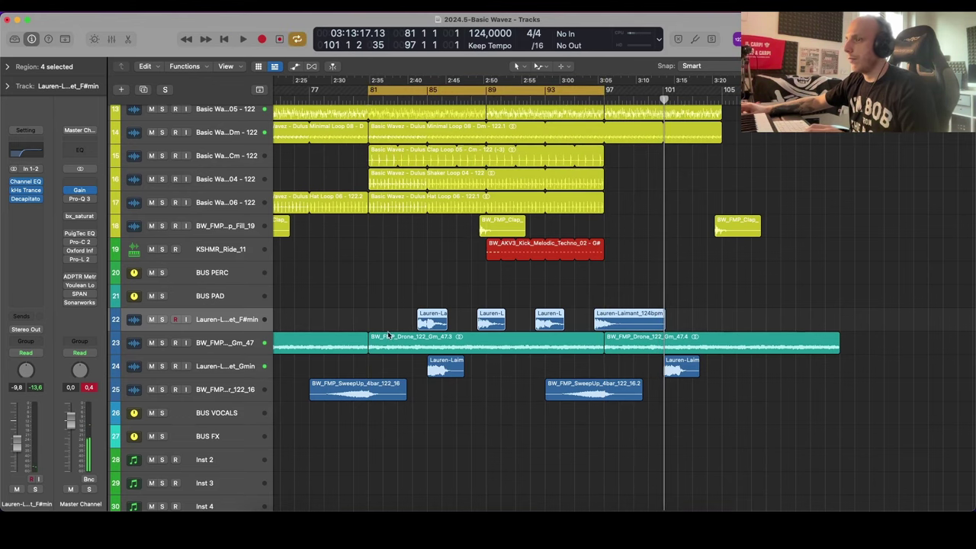
# Step: Solo the F#min vocal track and audition its first region from bar 81 with cycle playback turned off
pyautogui.scroll(-3, 437, 375)
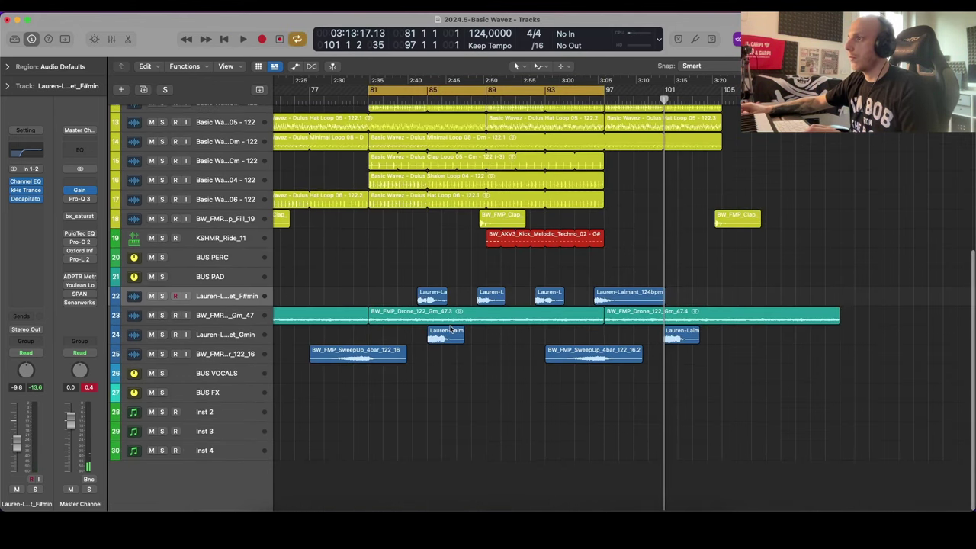
pyautogui.hotkey('ctrl', 's')
pyautogui.press('space')
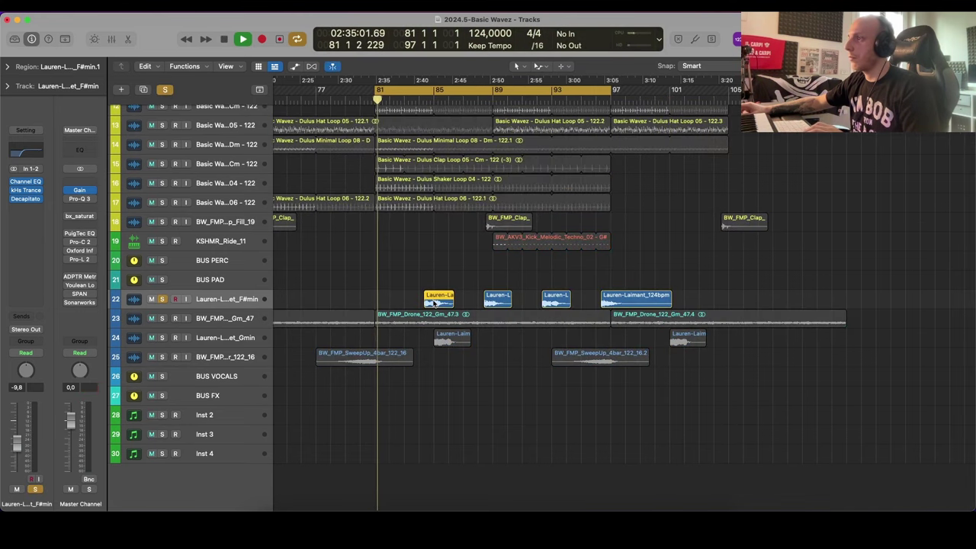
pyautogui.press('c')
pyautogui.scroll(3, 471, 330)
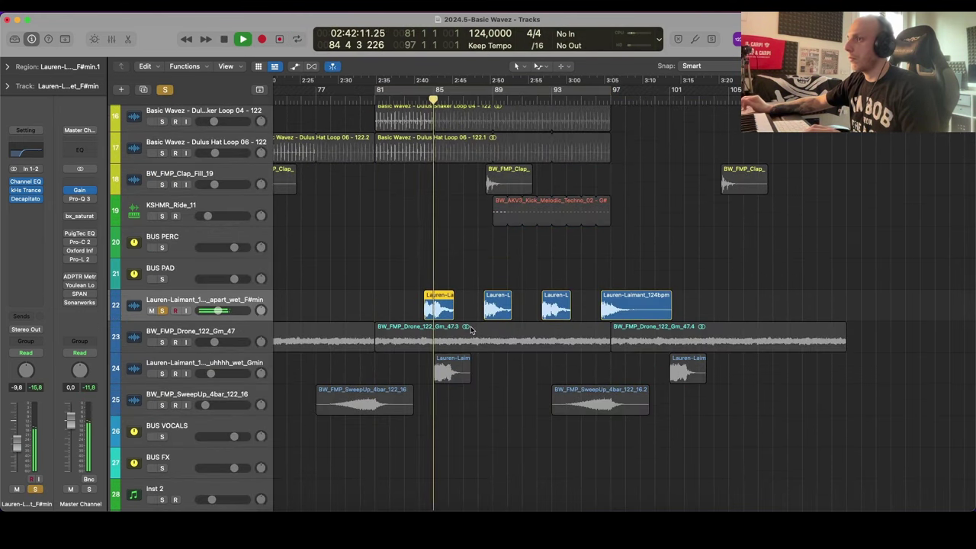
pyautogui.scroll(-2, 472, 330)
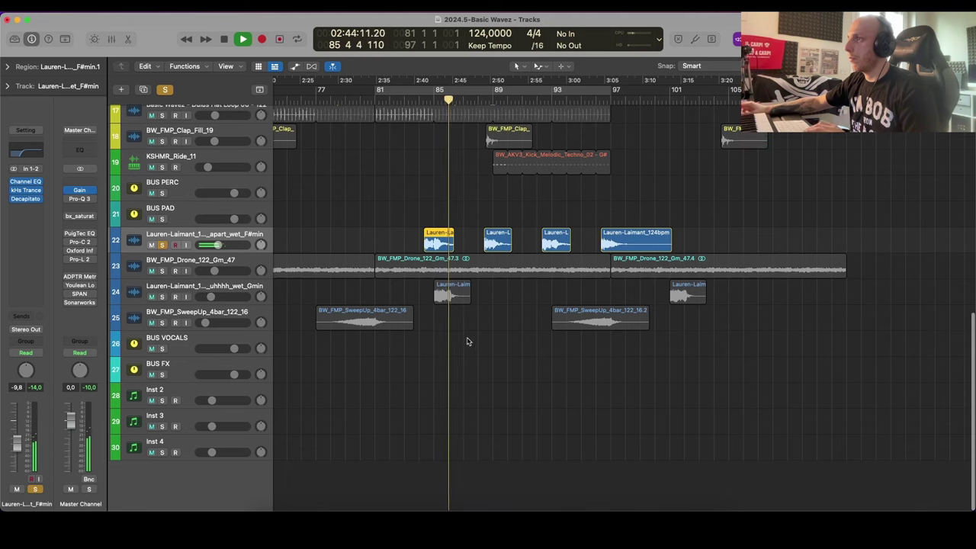
pyautogui.press('space')
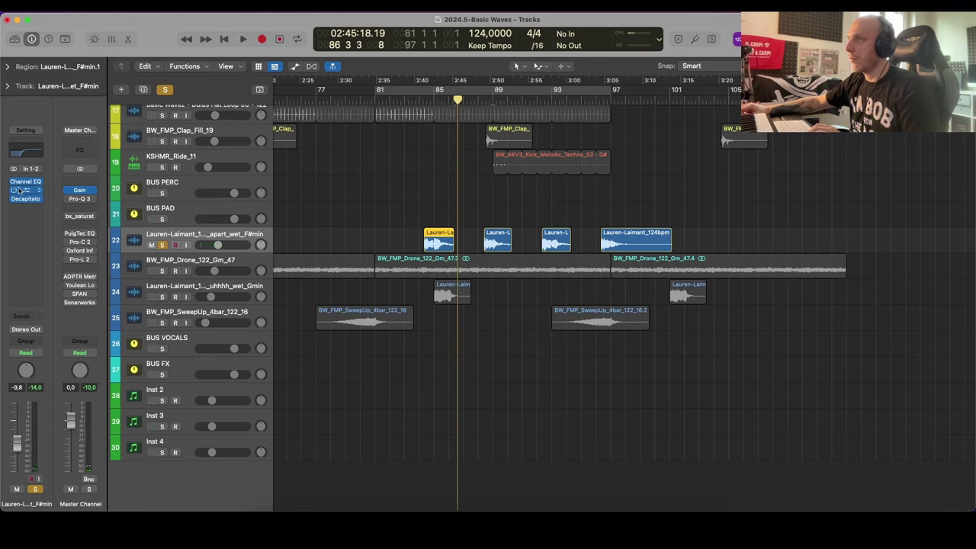
# Step: Create a Quick Sampler (Original) track from the first F#min vocal region and solo it instead of the original vocal track
pyautogui.moveTo(461, 245); pyautogui.dragTo(205, 475)
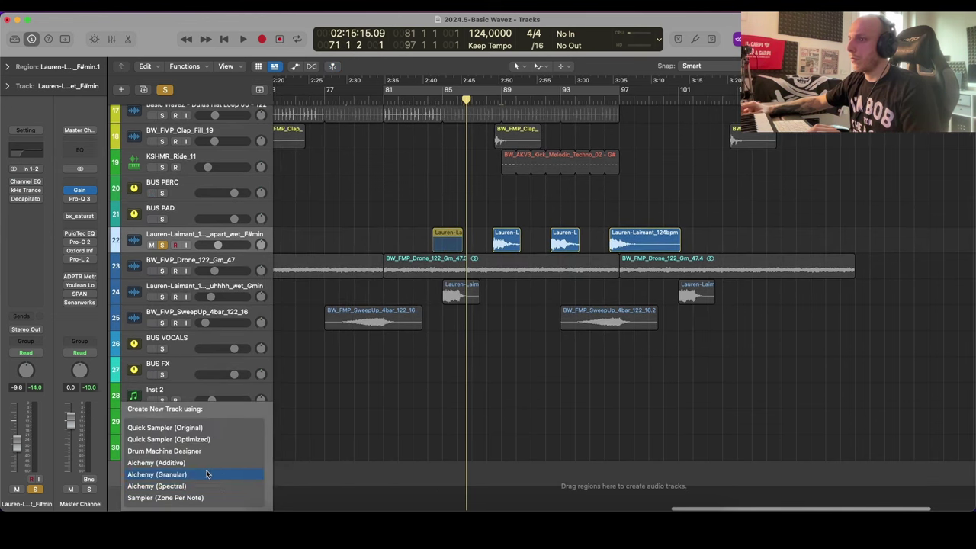
pyautogui.moveTo(203, 429); pyautogui.dragTo(203, 430)
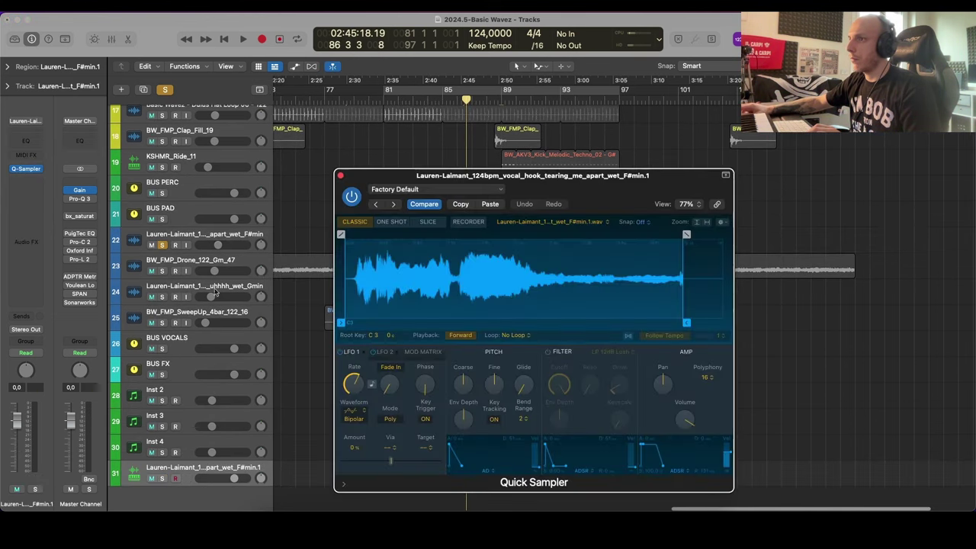
pyautogui.click(189, 237)
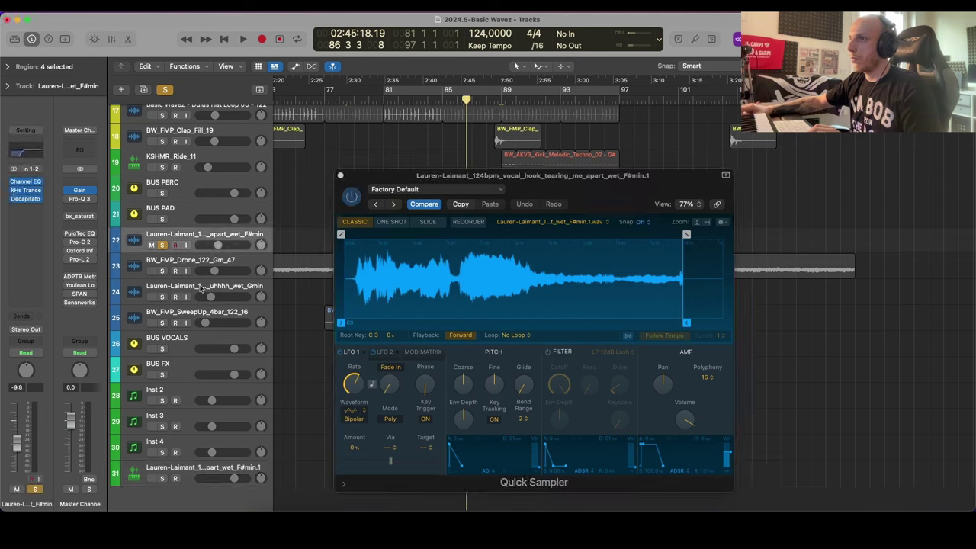
pyautogui.click(162, 246)
pyautogui.click(161, 478)
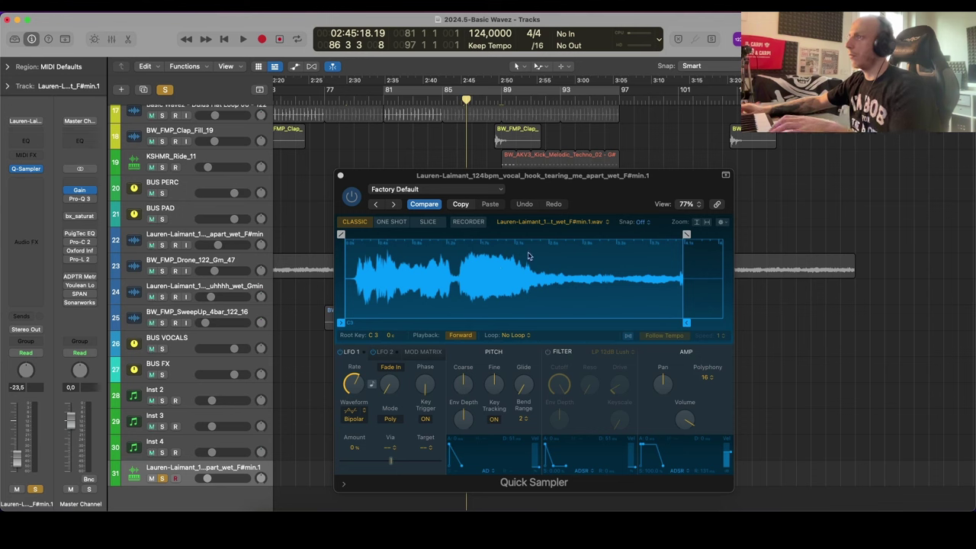
# Step: Switch Quick Sampler to Slice mode and move its window clear of the regions
pyautogui.click(428, 221)
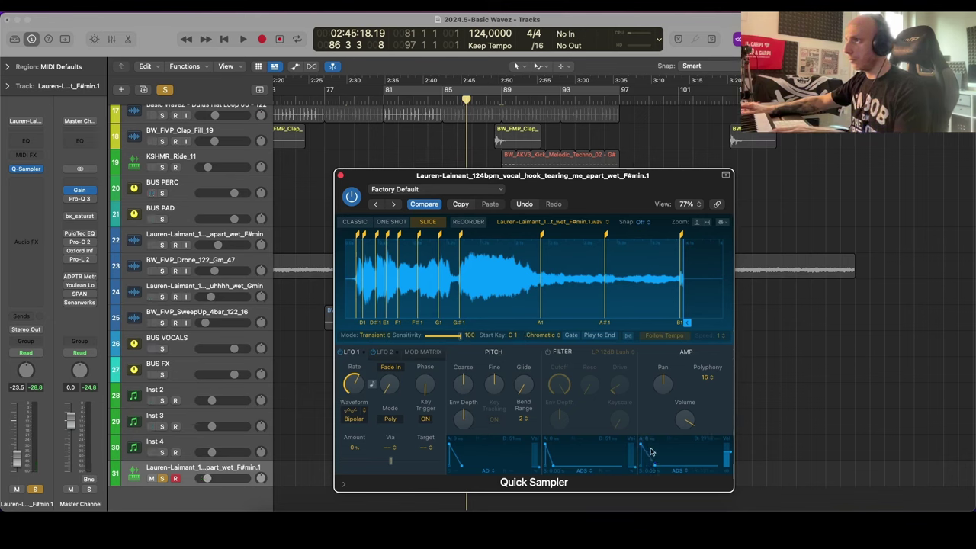
pyautogui.moveTo(525, 191); pyautogui.dragTo(753, 180)
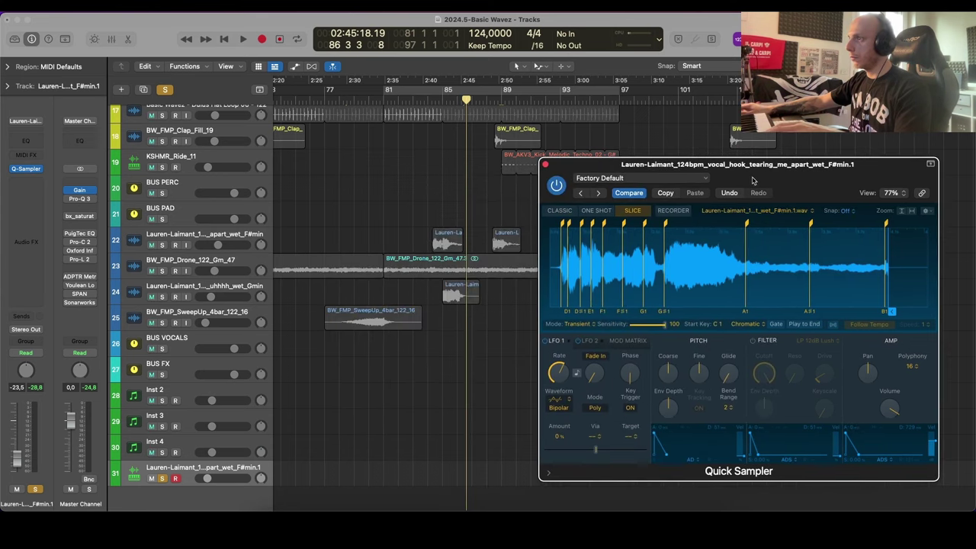
# Step: Copy the bar 89 ride region onto the sampler track at bar 81 and move that track directly below Arp - Seven
pyautogui.moveTo(512, 173); pyautogui.dragTo(391, 483)
pyautogui.moveTo(227, 472); pyautogui.dragTo(221, 201)
pyautogui.scroll(-3, 338, 261)
pyautogui.moveTo(211, 361); pyautogui.dragTo(211, 145)
pyautogui.scroll(3, 381, 211)
pyautogui.press('super+Down')
pyautogui.press('super+Right')
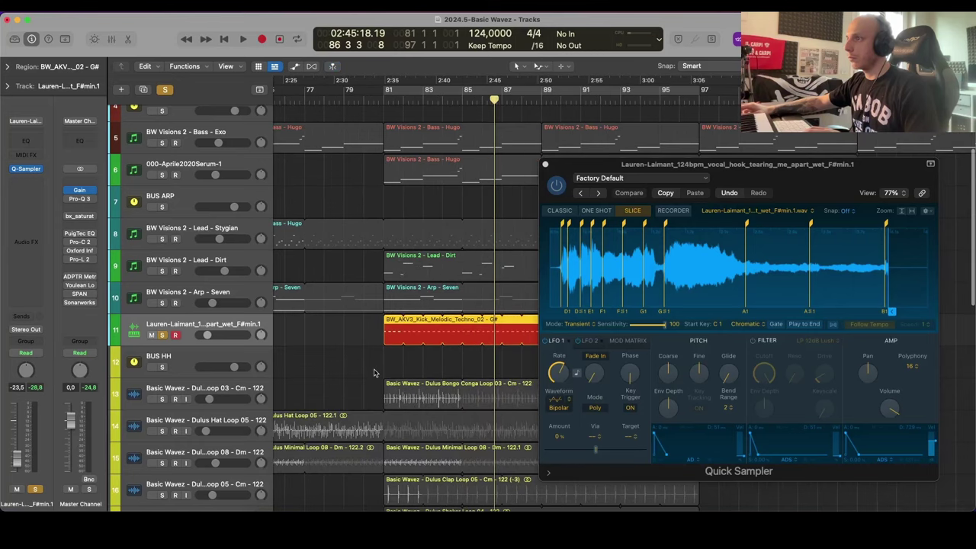
# Step: Open the copied region in the Piano Roll and move its four notes to G#1, starting at 81 1 3 1
pyautogui.doubleClick(389, 336)
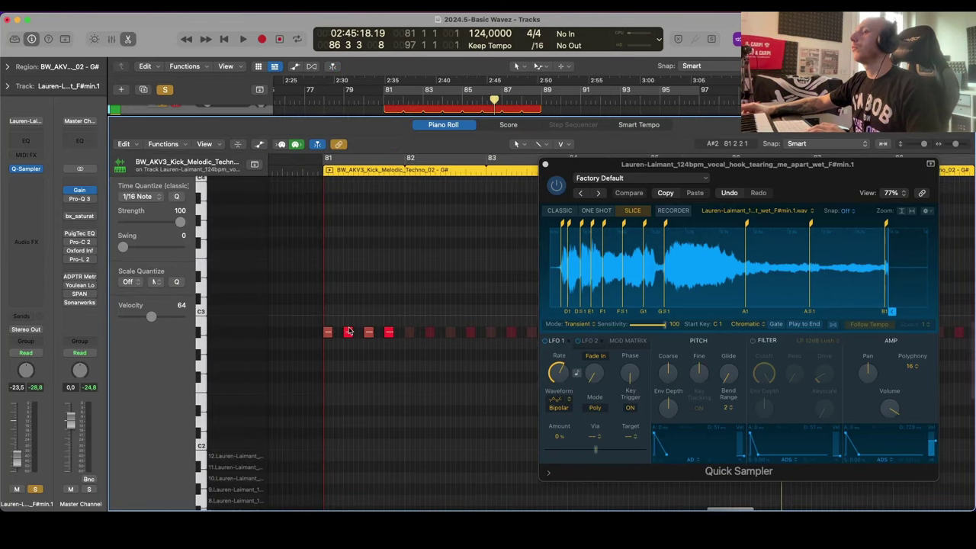
pyautogui.hscroll(-1, 397, 301)
pyautogui.moveTo(397, 301); pyautogui.dragTo(329, 351)
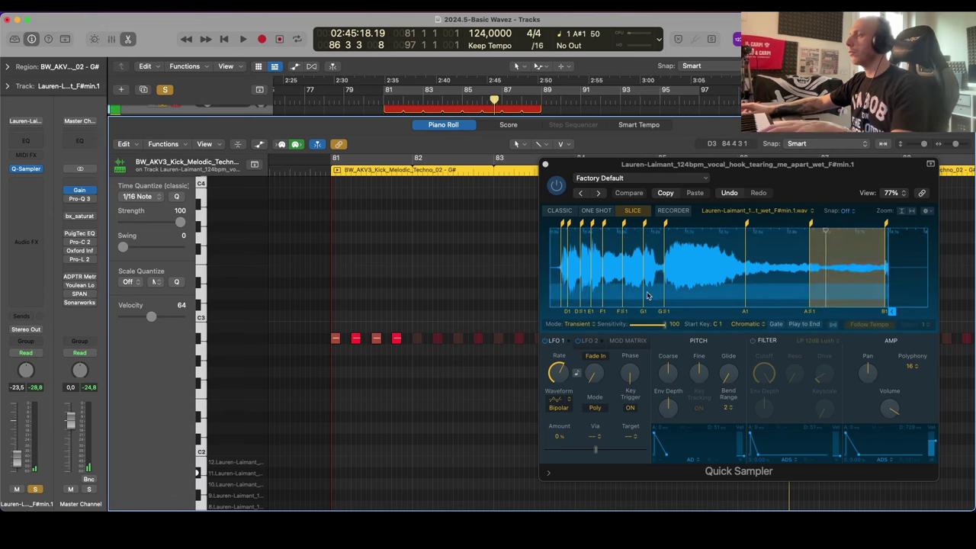
pyautogui.scroll(-2, 437, 384)
pyautogui.scroll(-3, 436, 384)
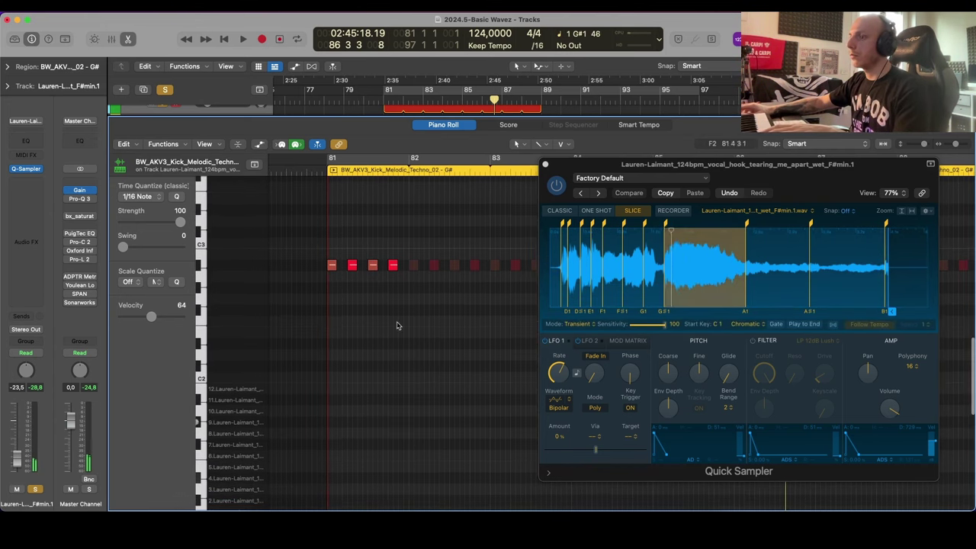
pyautogui.moveTo(307, 316); pyautogui.dragTo(423, 248)
pyautogui.moveTo(333, 273); pyautogui.dragTo(345, 425)
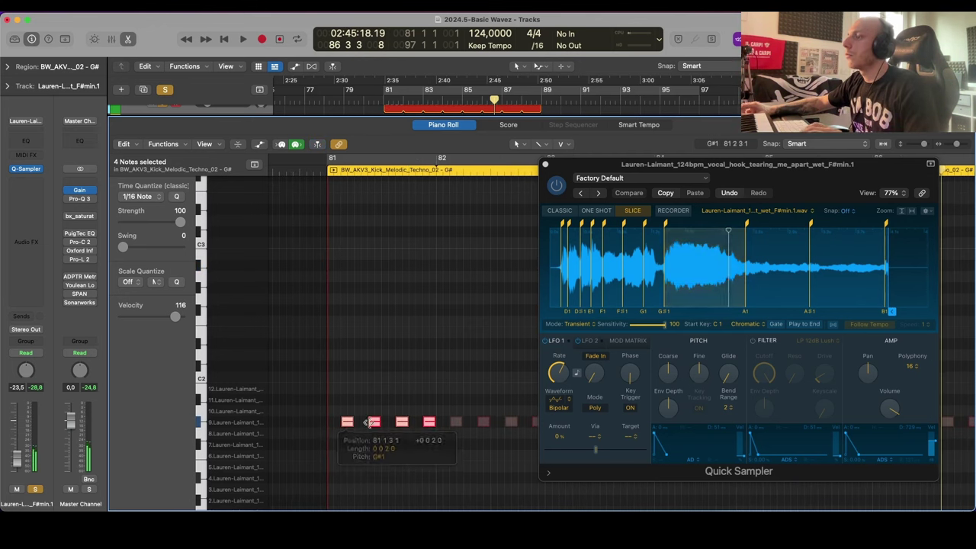
# Step: Turn on the bar 81 to 97 cycle and audition the sliced vocal notes
pyautogui.press('space')
pyautogui.moveTo(370, 162); pyautogui.dragTo(372, 162)
pyautogui.press('space')
pyautogui.press('space')
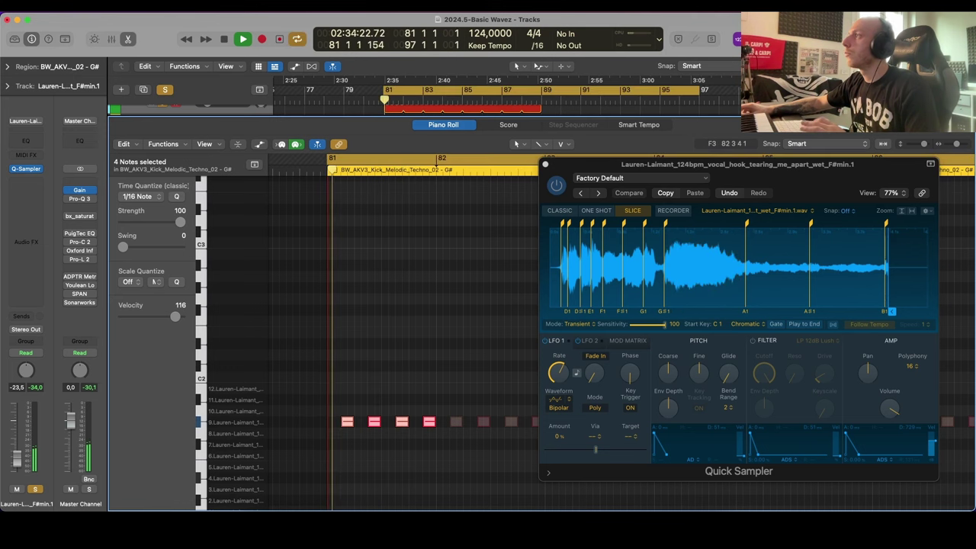
pyautogui.press('p')
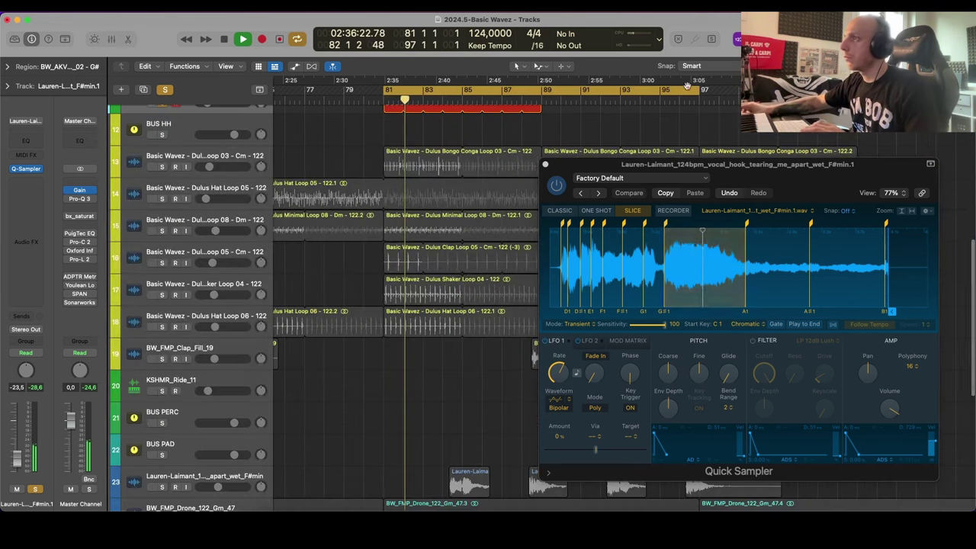
pyautogui.press('space')
# Step: Reopen the sampler region in the Piano Roll and delete its second and fourth notes, auditioning the pattern
pyautogui.scroll(3, 453, 188)
pyautogui.click(376, 206)
pyautogui.click(393, 181)
pyautogui.press('p')
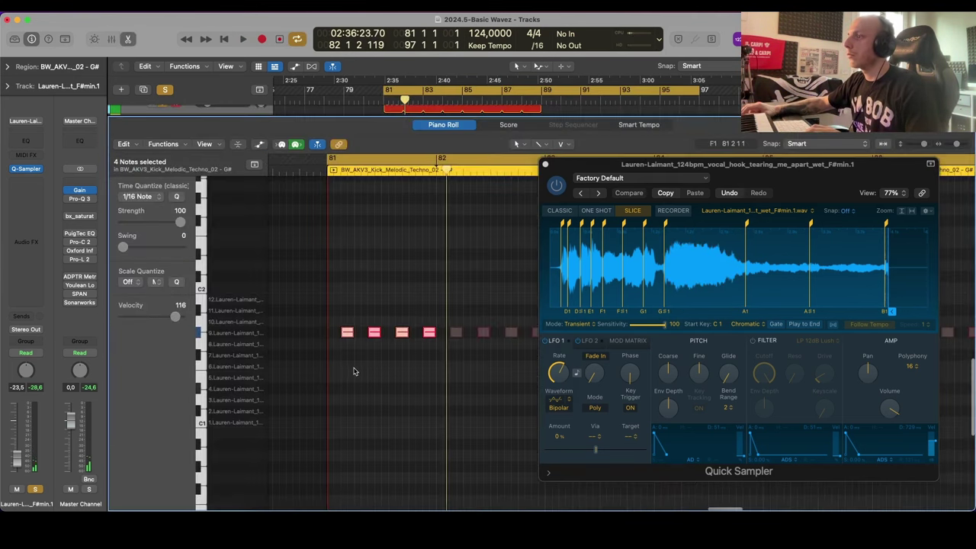
pyautogui.click(359, 370)
pyautogui.click(377, 331)
pyautogui.press('Delete')
pyautogui.press('space')
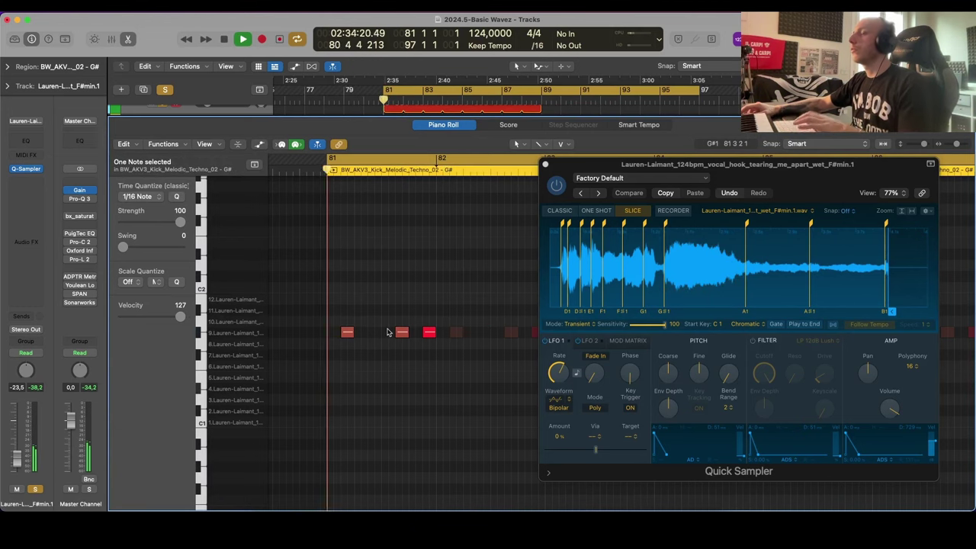
pyautogui.press('space')
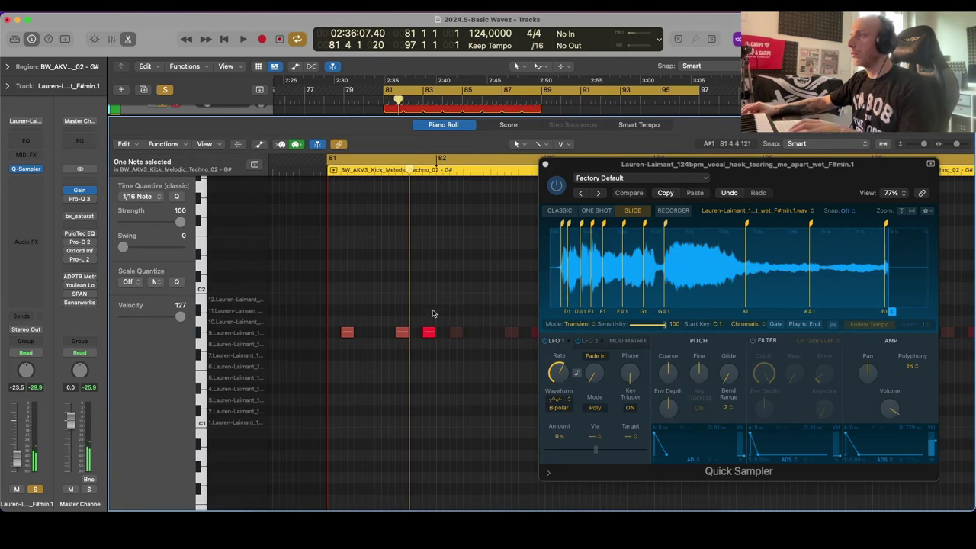
pyautogui.press('BackSpace')
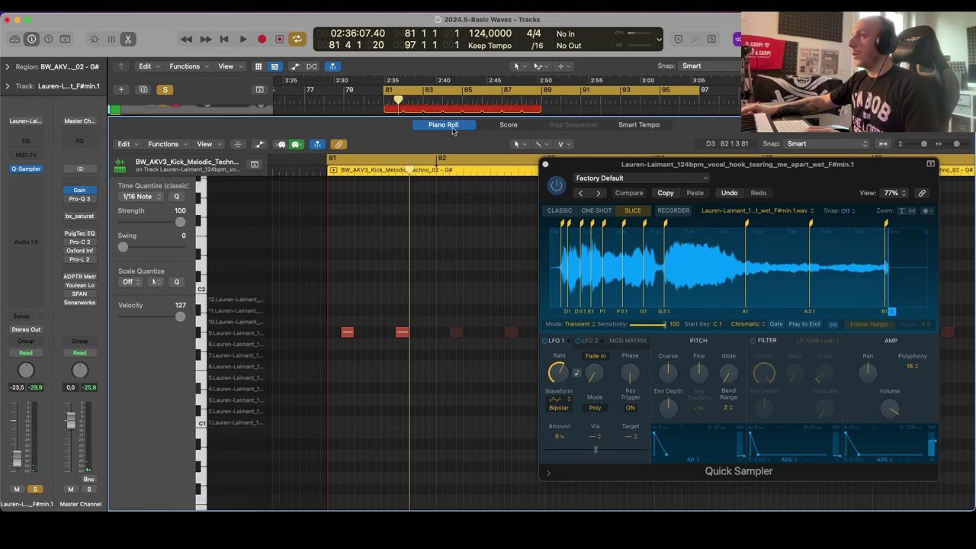
# Step: Close the Piano Roll, solo the kick track alongside the sampler track, and audition them together from bar 81
pyautogui.click(444, 125)
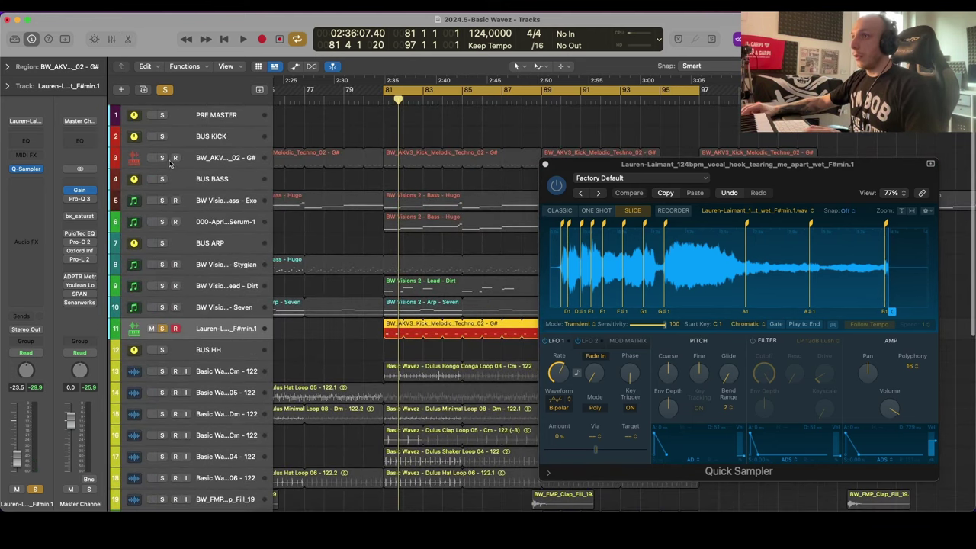
pyautogui.click(171, 163)
pyautogui.press('super+Down')
pyautogui.press('space')
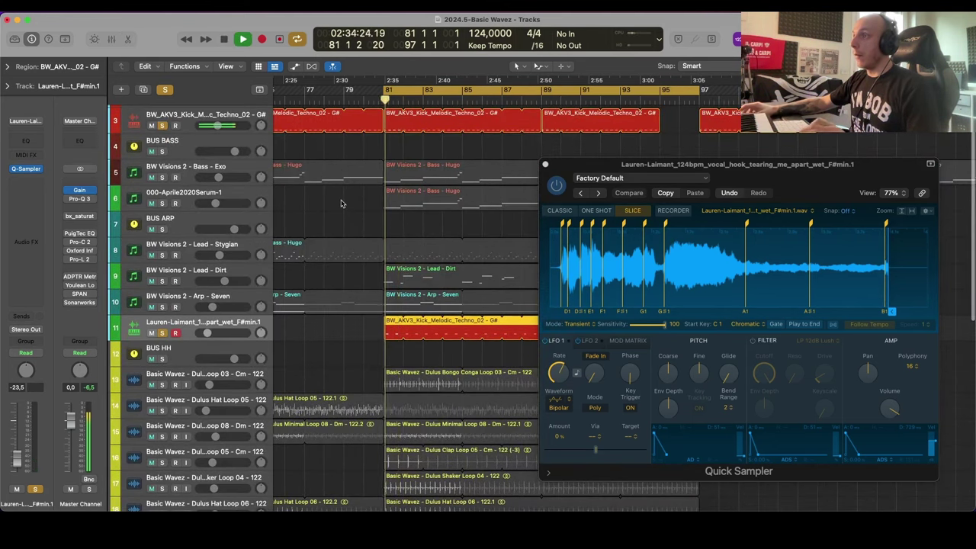
pyautogui.press('space')
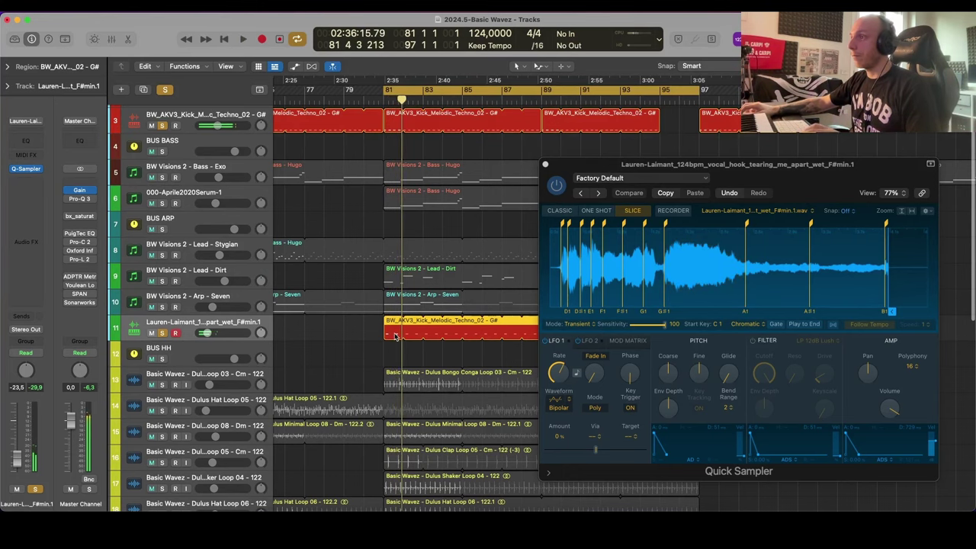
# Step: Reopen the sampler region and move its two G#1 notes onto beats 2 and 4 of bar 81
pyautogui.doubleClick(411, 338)
pyautogui.moveTo(350, 340); pyautogui.dragTo(388, 334)
pyautogui.press('space')
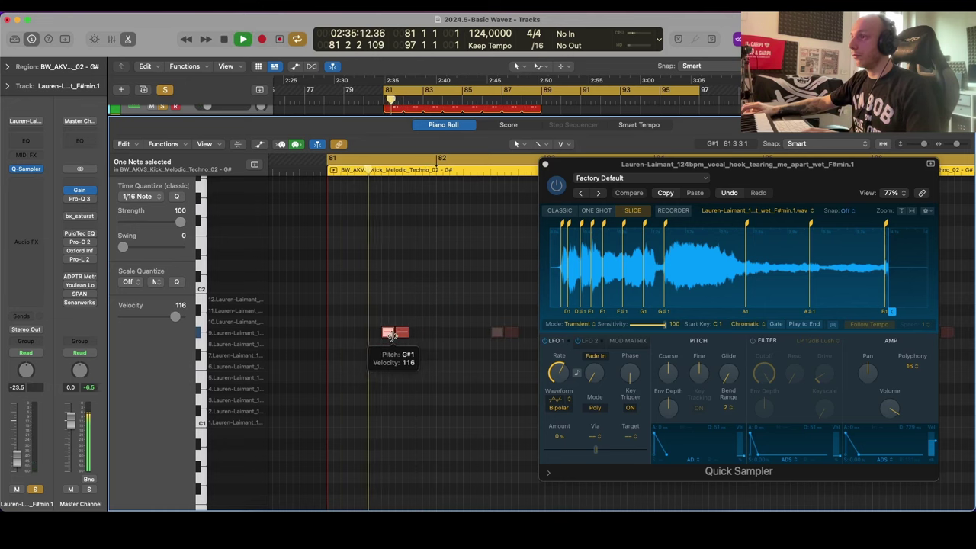
pyautogui.press('space')
pyautogui.moveTo(404, 332); pyautogui.dragTo(424, 334)
pyautogui.click(402, 333)
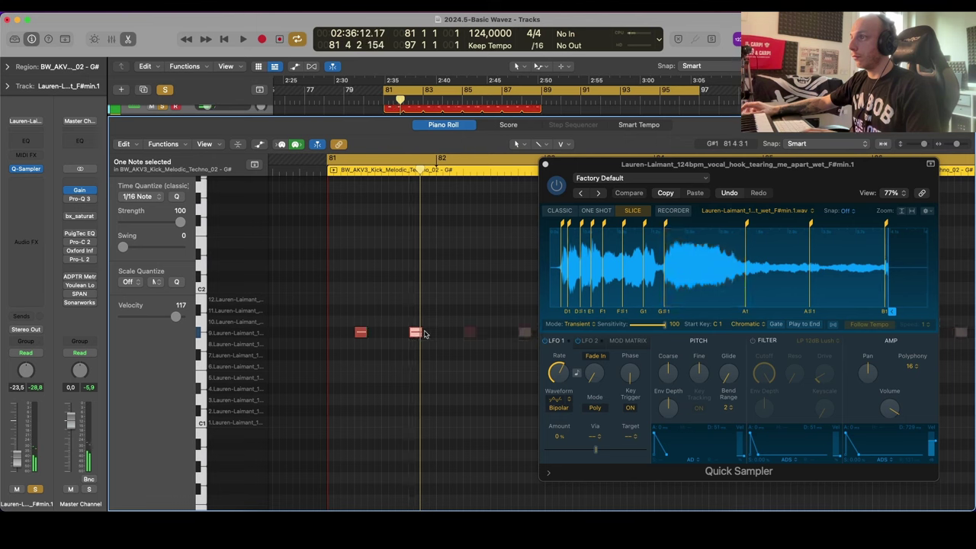
# Step: Raise Quick Sampler's coarse pitch while the cycle plays, close the Piano Roll, and stop playback
pyautogui.press('space')
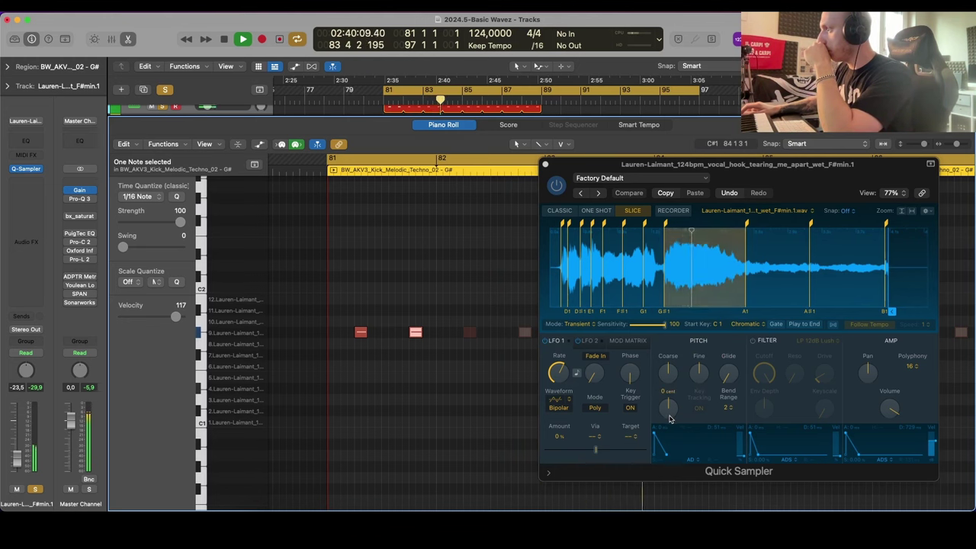
pyautogui.moveTo(669, 419); pyautogui.dragTo(670, 412)
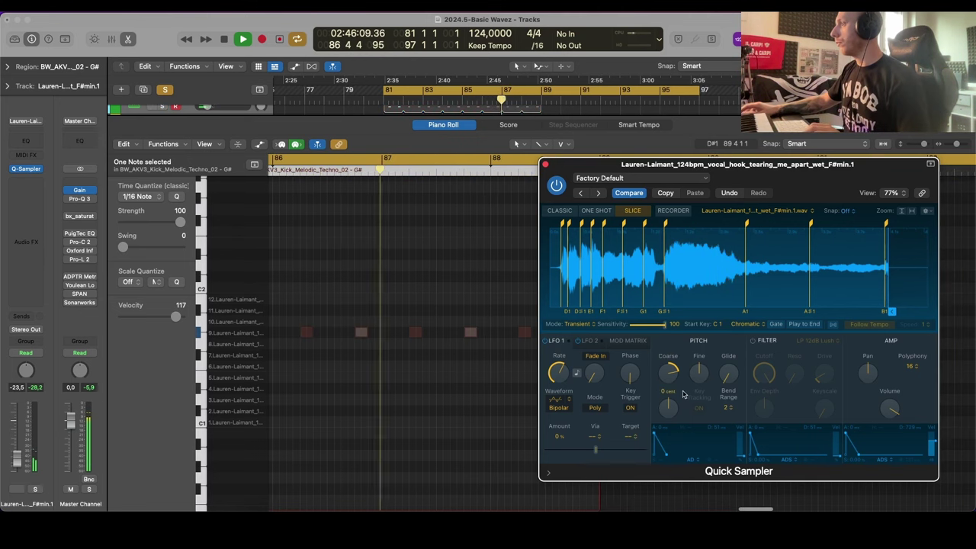
pyautogui.press('p')
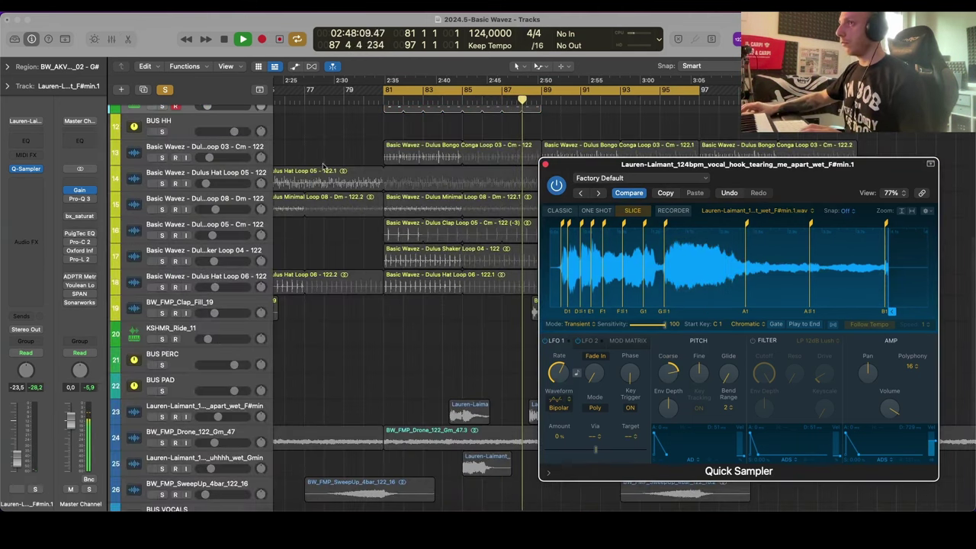
pyautogui.press('space')
# Step: Clear all solos and play the full arrangement from bar 81 with the sampler track's volume at -16.4 dB
pyautogui.click(165, 89)
pyautogui.moveTo(799, 181); pyautogui.dragTo(845, 119)
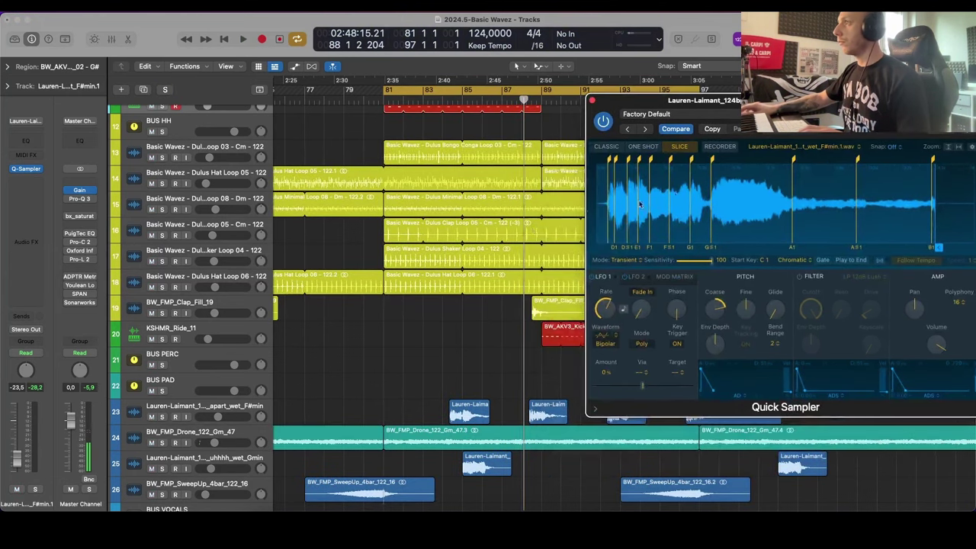
pyautogui.press('space')
pyautogui.scroll(6, 238, 276)
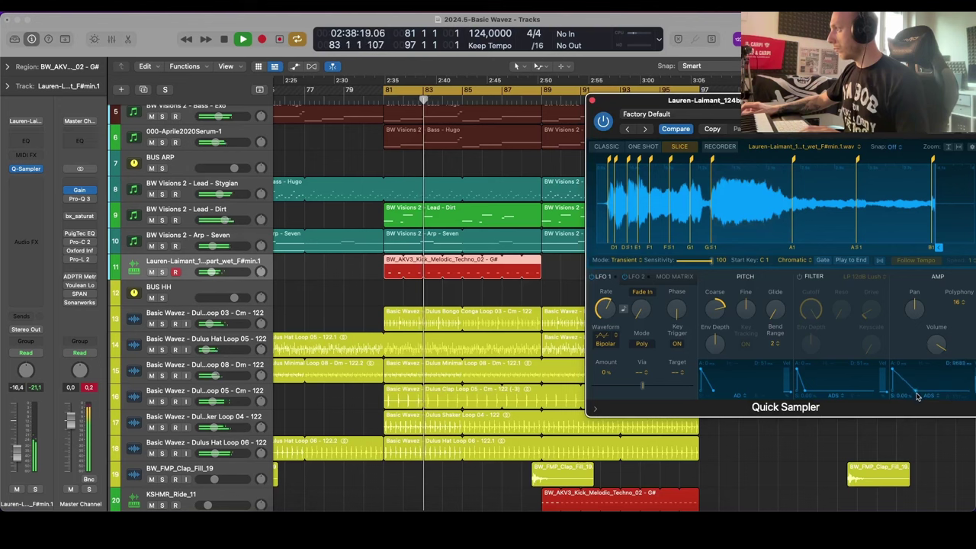
# Step: Adjust Quick Sampler's coarse pitch, trying -5, first in the full mix and then with the sampler track soloed
pyautogui.moveTo(715, 307)
pyautogui.mouseDown()
pyautogui.moveTo(717, 383)
pyautogui.moveTo(717, 321)
pyautogui.mouseUp()
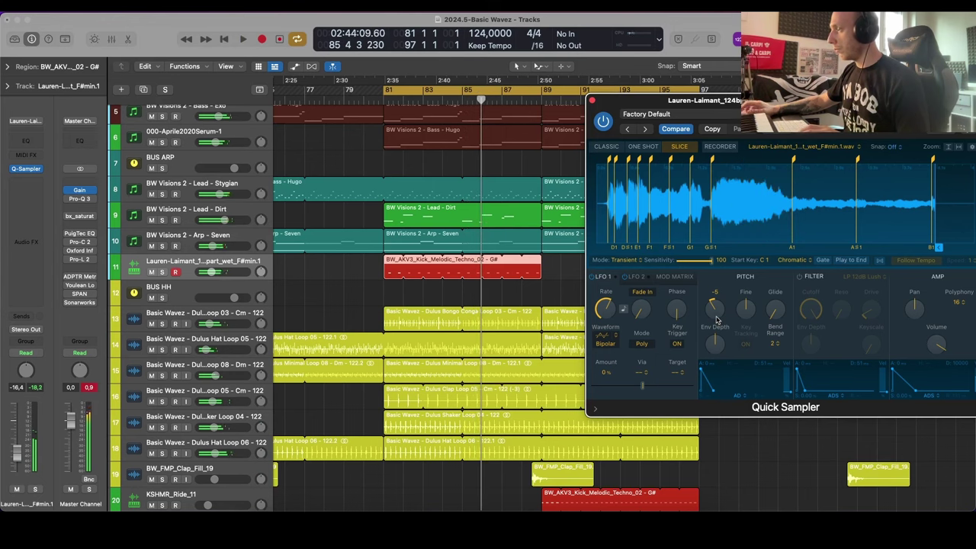
pyautogui.press('s')
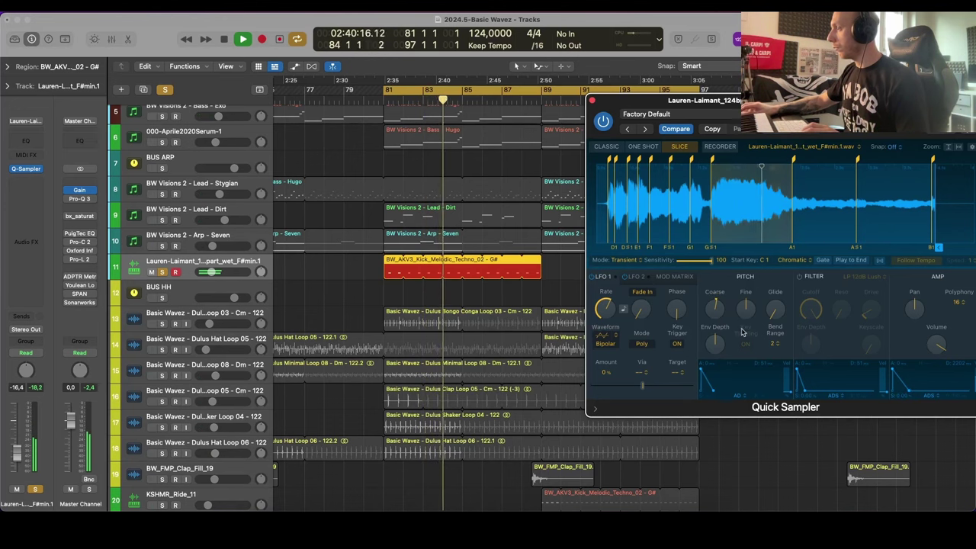
pyautogui.moveTo(717, 309)
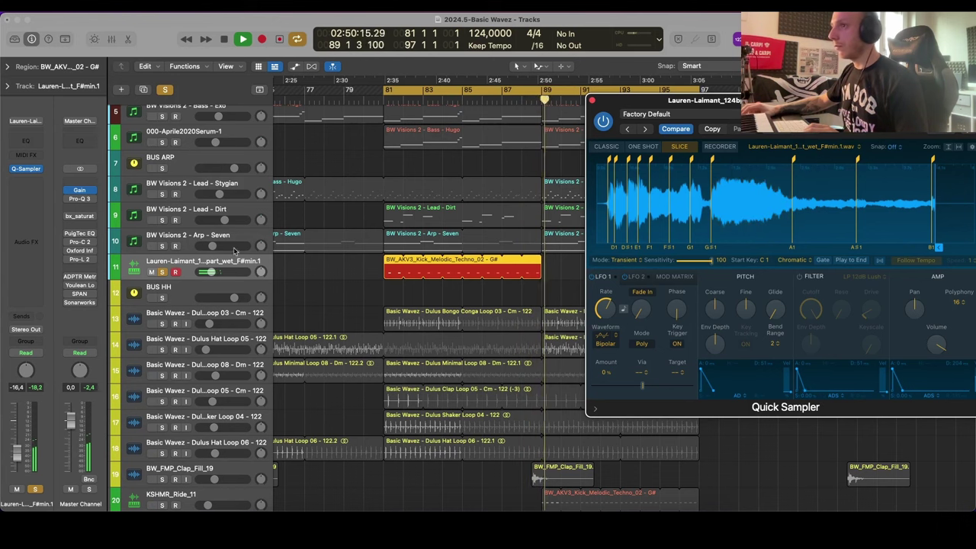
# Step: Solo the Stygian, Dirt and Arp - Seven tracks alongside the sampler track and raise the sampler's volume to -11.8 dB
pyautogui.moveTo(162, 194); pyautogui.dragTo(162, 246)
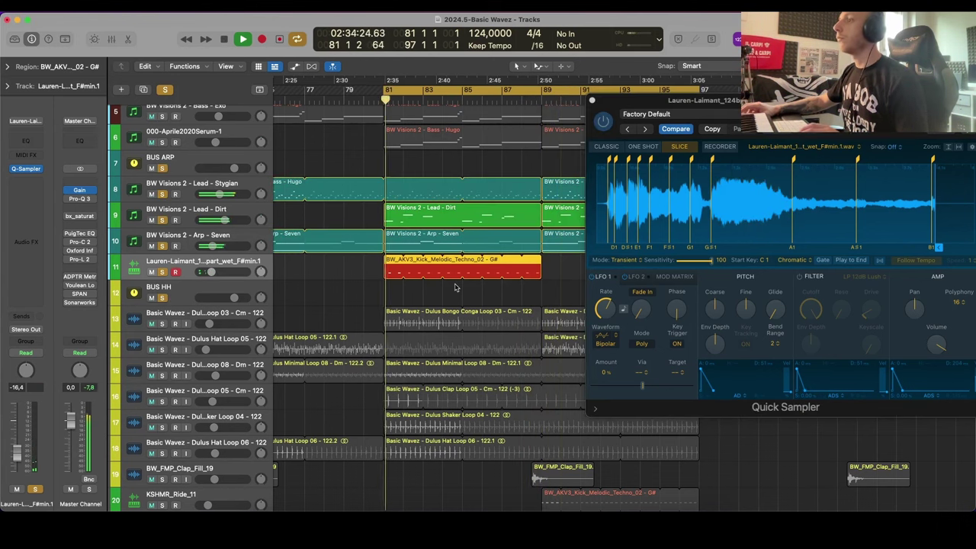
pyautogui.moveTo(227, 273); pyautogui.dragTo(229, 273)
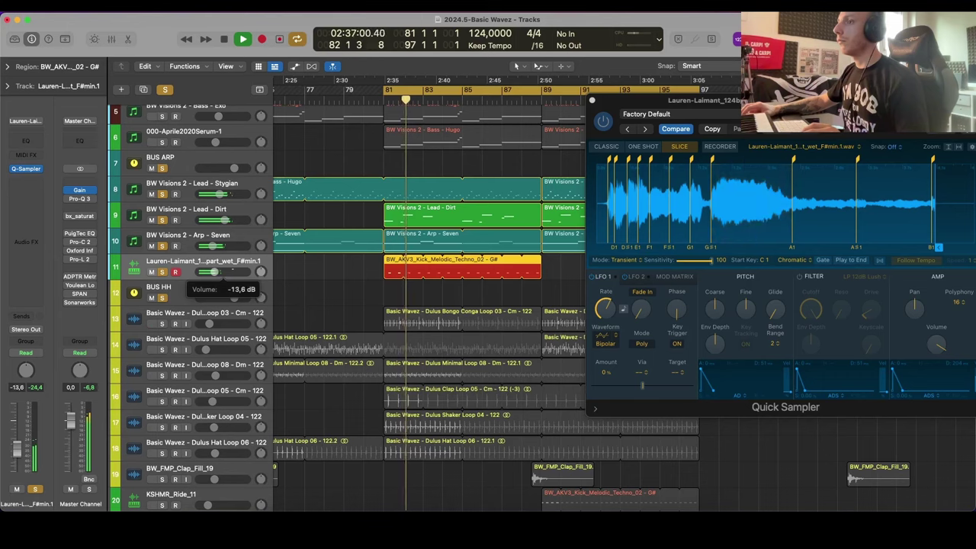
pyautogui.scroll(-3, 285, 272)
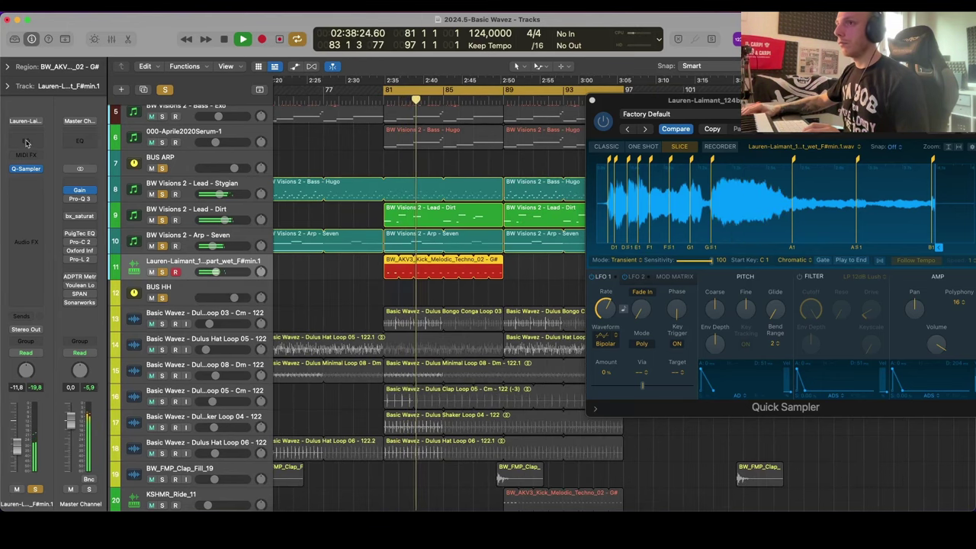
# Step: Add a Channel EQ to the sampler track with an 18 dB/Oct low cut at 228 Hz, close it, and stop playback
pyautogui.click(26, 142)
pyautogui.moveTo(362, 319); pyautogui.dragTo(528, 315)
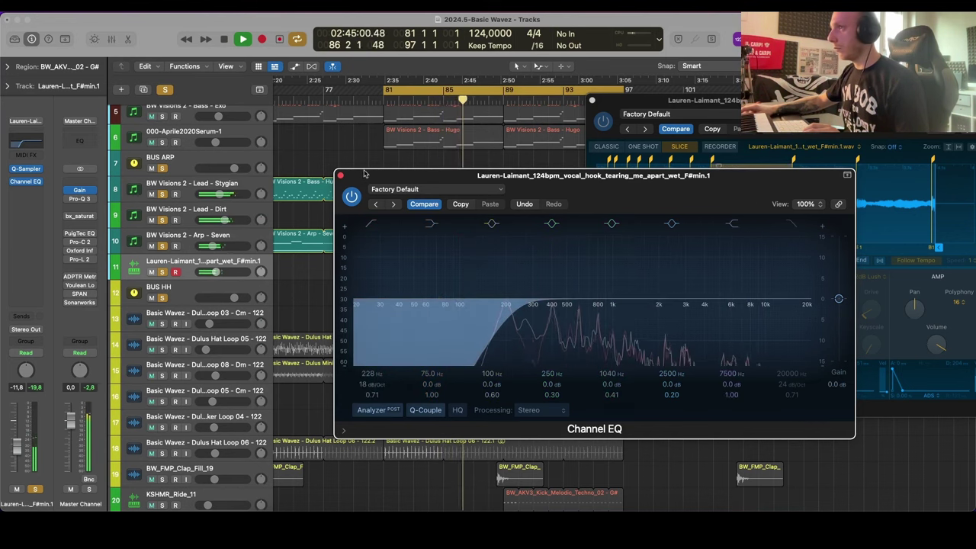
pyautogui.click(341, 176)
pyautogui.scroll(2, 450, 290)
pyautogui.press('space')
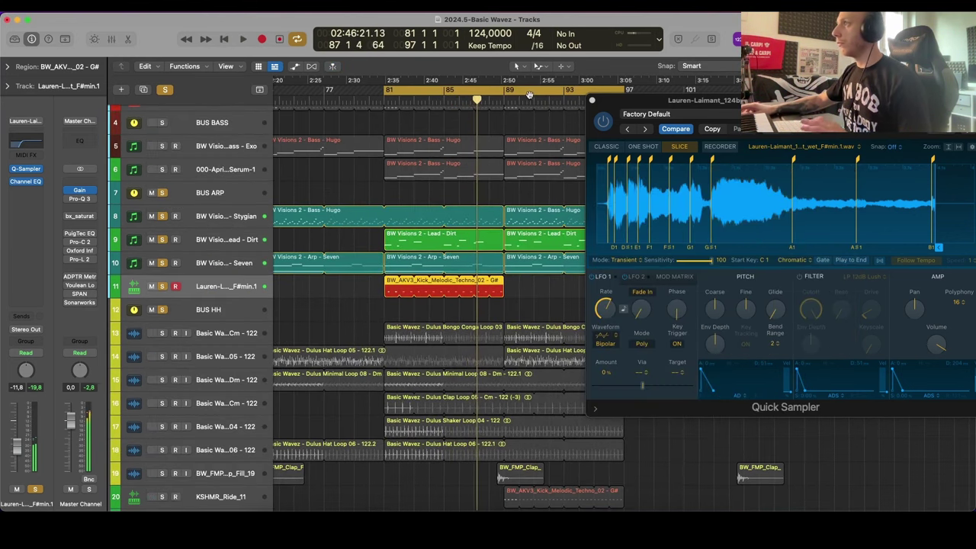
# Step: Turn off the cycle, close Quick Sampler, and copy the sampler track's region from bar 81 to bar 73
pyautogui.click(530, 93)
pyautogui.click(592, 100)
pyautogui.press('super+Left')
pyautogui.press('super+Left')
pyautogui.press('super+Right')
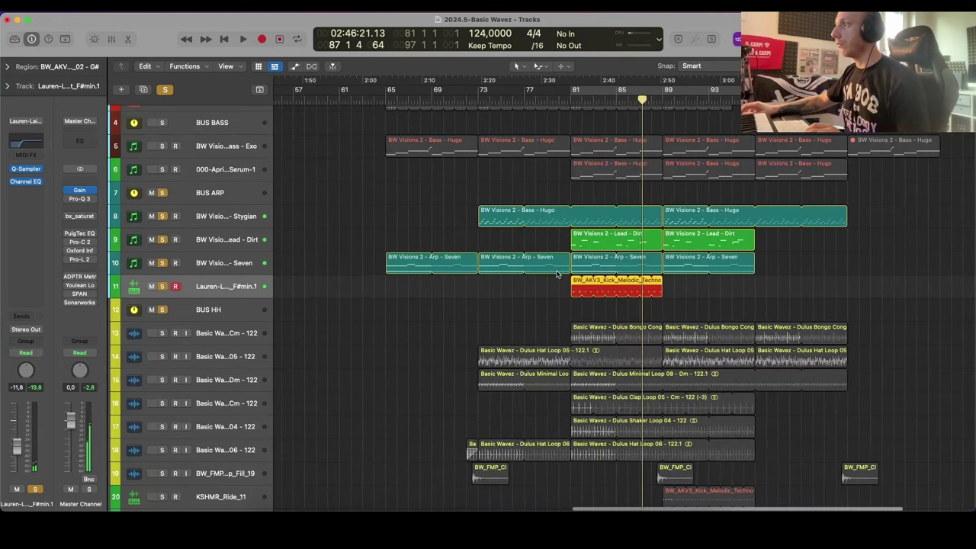
pyautogui.moveTo(576, 288); pyautogui.dragTo(484, 293)
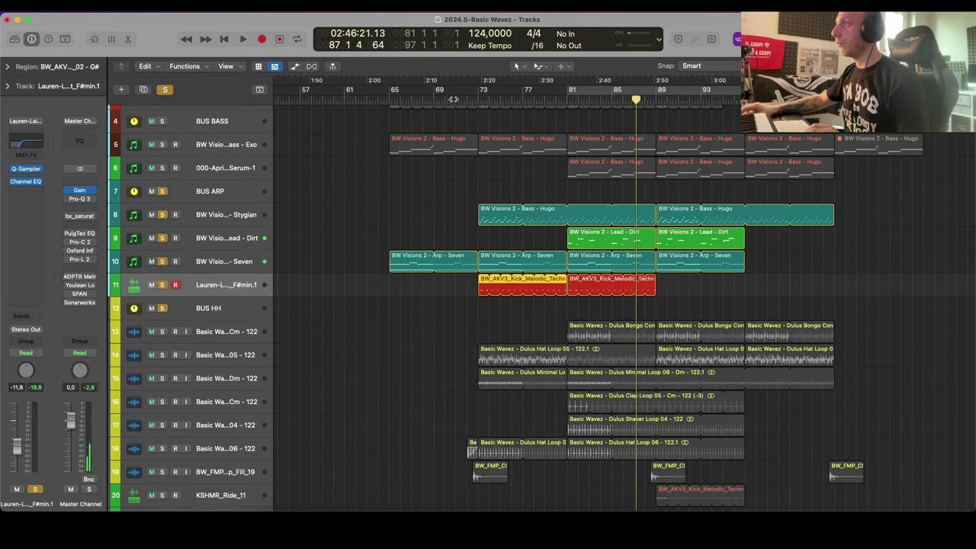
# Step: Clear all solos, listen to the full arrangement from bar 73, and stop playback
pyautogui.press('space')
pyautogui.click(166, 90)
pyautogui.click(327, 190)
pyautogui.scroll(-6, 403, 218)
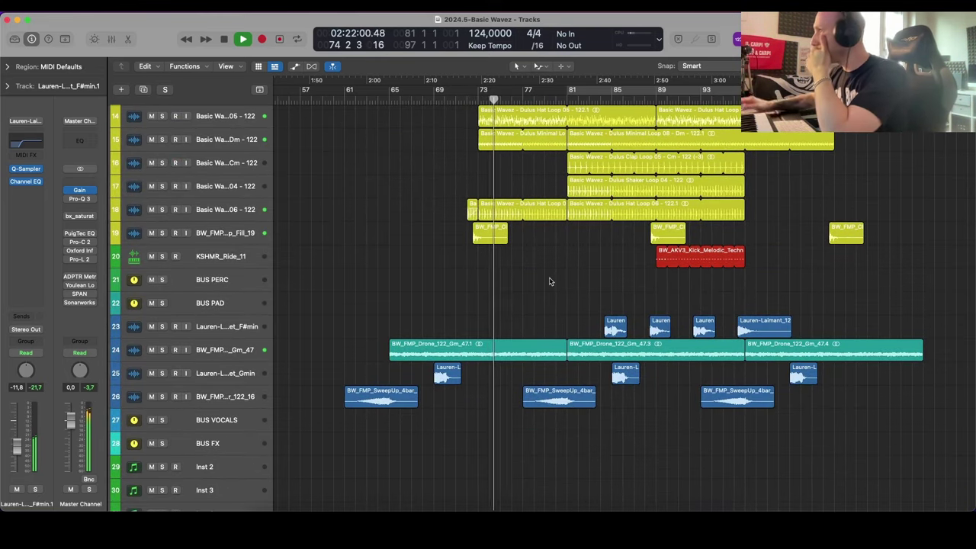
pyautogui.scroll(6, 549, 279)
pyautogui.click(29, 206)
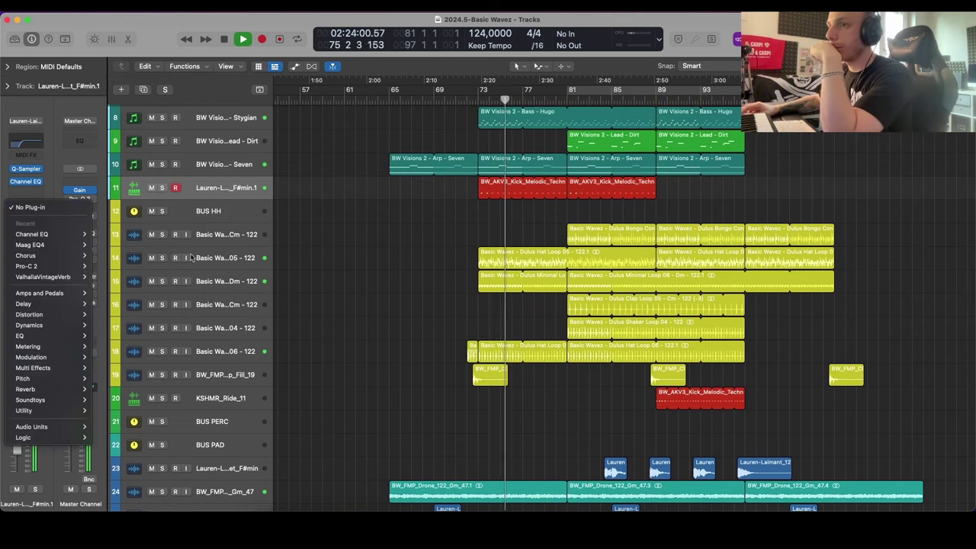
pyautogui.click(423, 267)
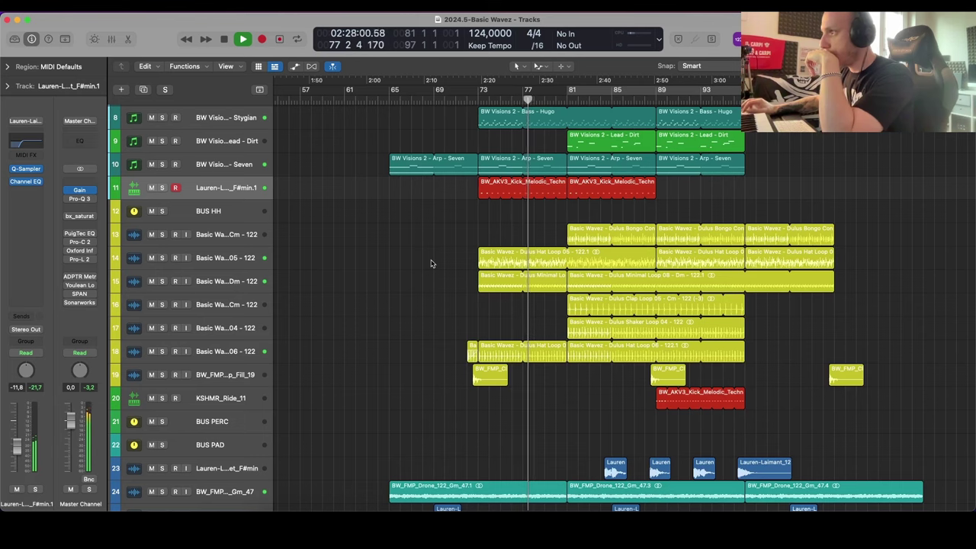
pyautogui.hscroll(1, 431, 264)
pyautogui.scroll(-5, 431, 264)
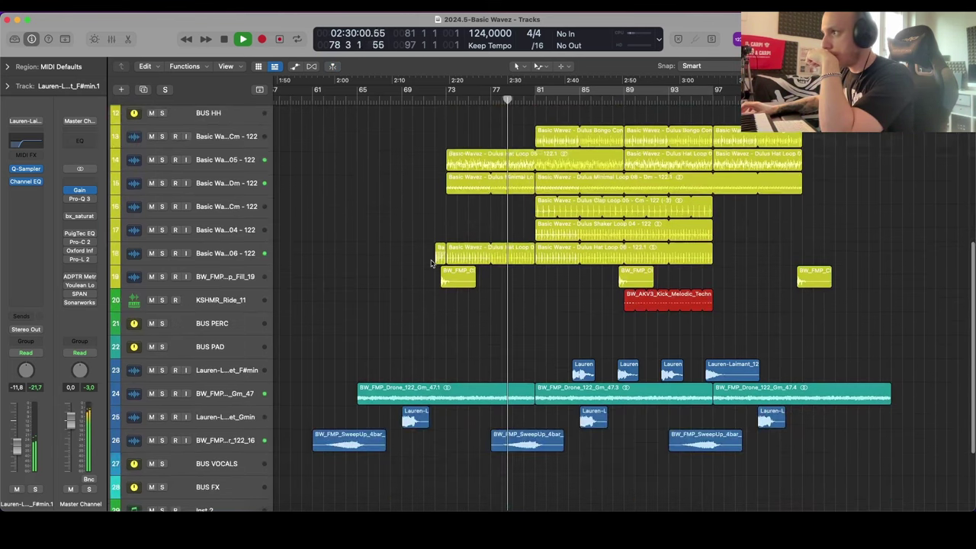
pyautogui.scroll(5, 431, 264)
pyautogui.press('space')
# Step: Insert EchoBoy on the sampler track and switch its echo mode to Ping-Pong
pyautogui.click(26, 217)
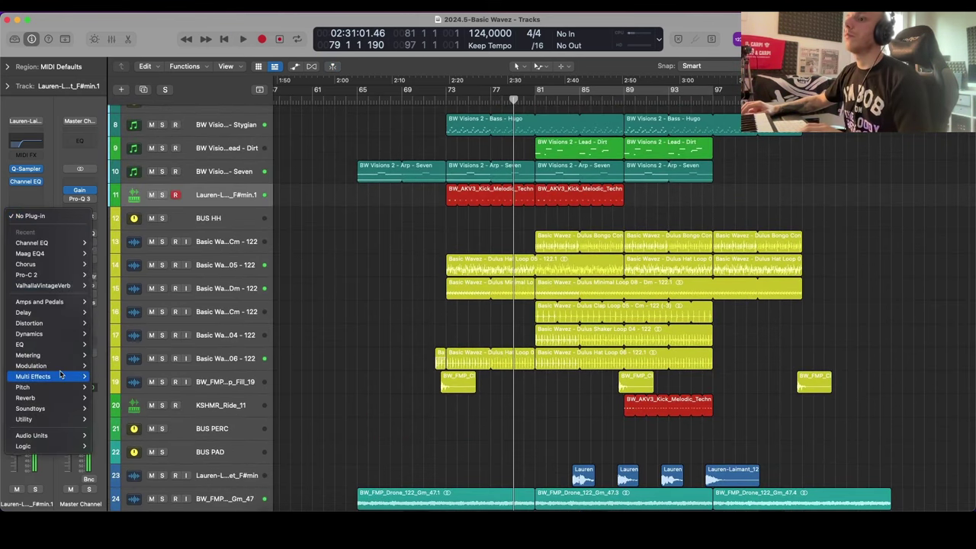
pyautogui.moveTo(45, 313)
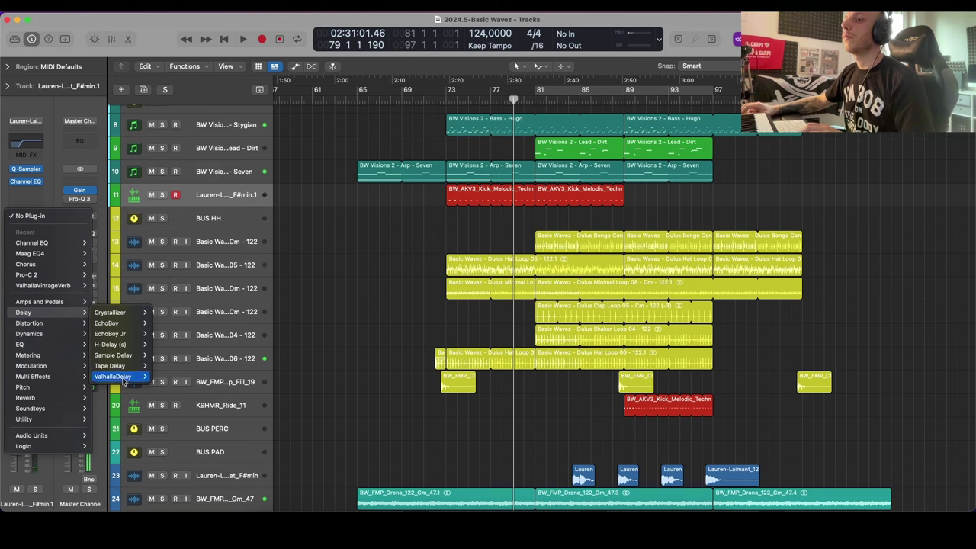
pyautogui.click(165, 324)
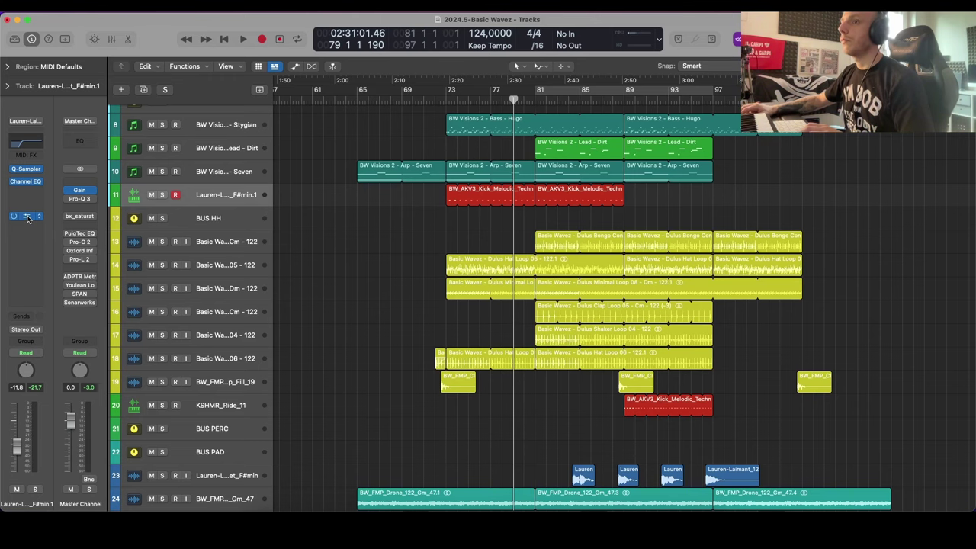
pyautogui.moveTo(501, 221); pyautogui.dragTo(686, 217)
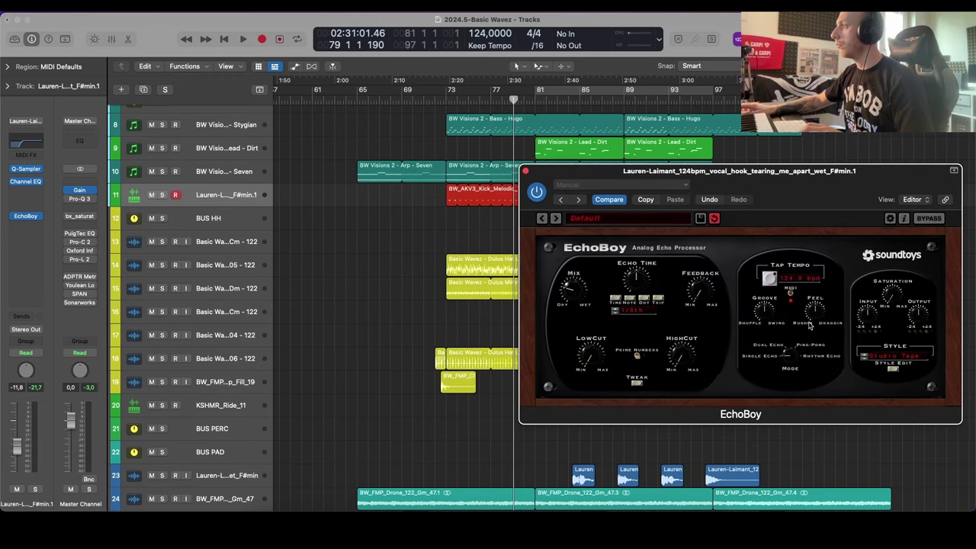
pyautogui.click(807, 350)
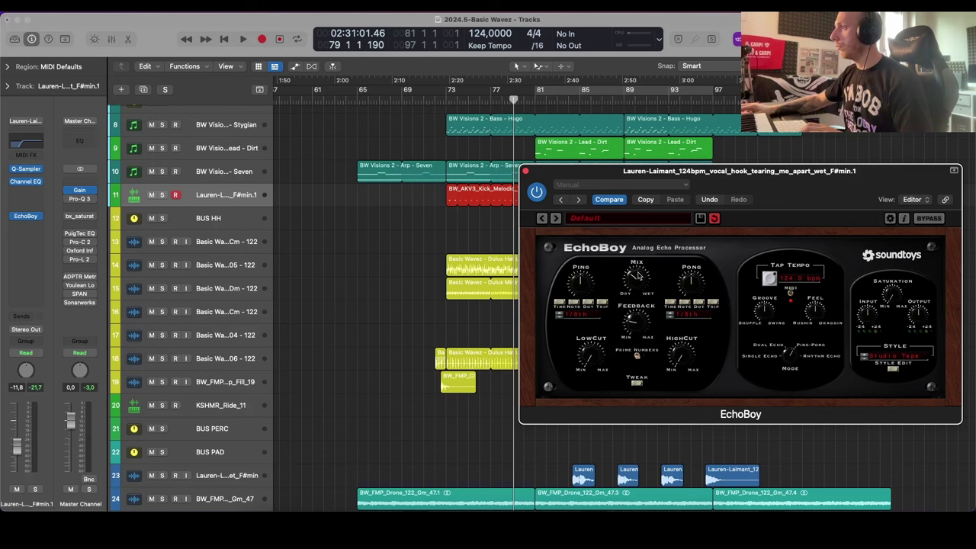
# Step: With the sampler track soloed and bars 73 to 81 looping, set both EchoBoy echo times to dotted 1/8 and lower the mix slightly
pyautogui.press('space')
pyautogui.press('s')
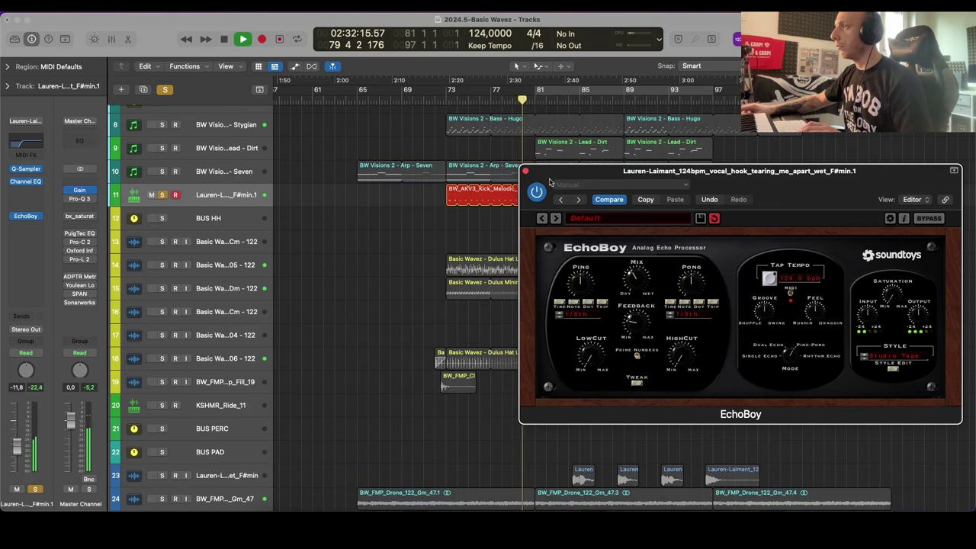
pyautogui.moveTo(455, 103); pyautogui.dragTo(538, 98)
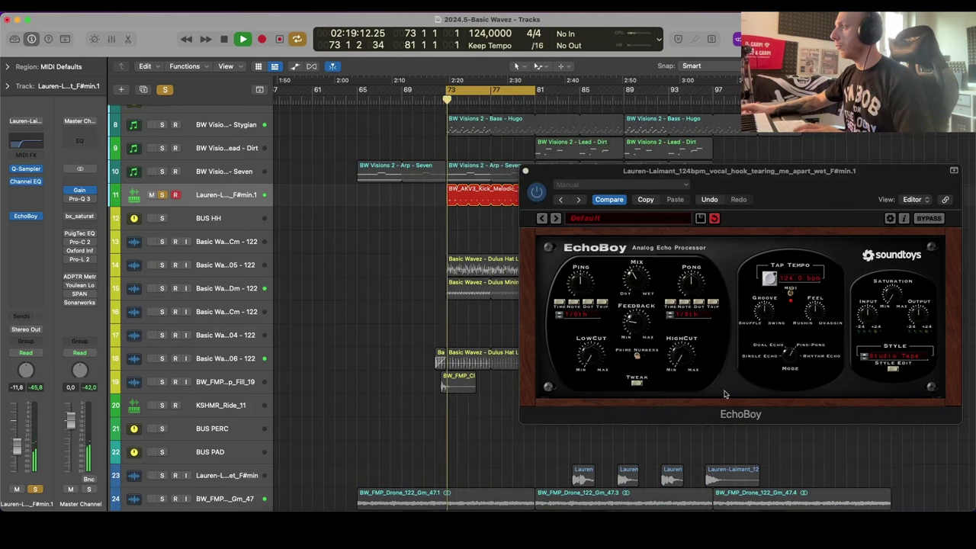
pyautogui.click(699, 303)
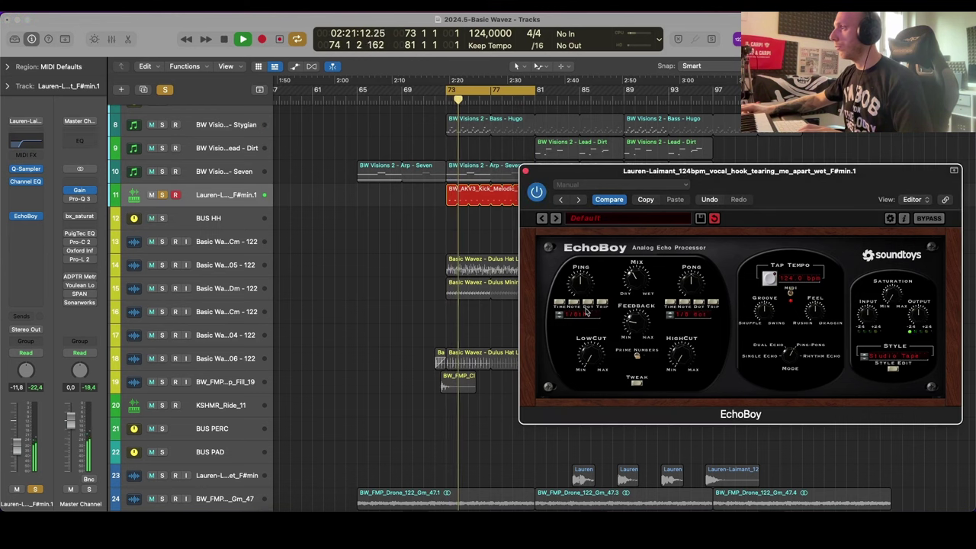
pyautogui.click(588, 303)
pyautogui.moveTo(647, 280); pyautogui.dragTo(634, 292)
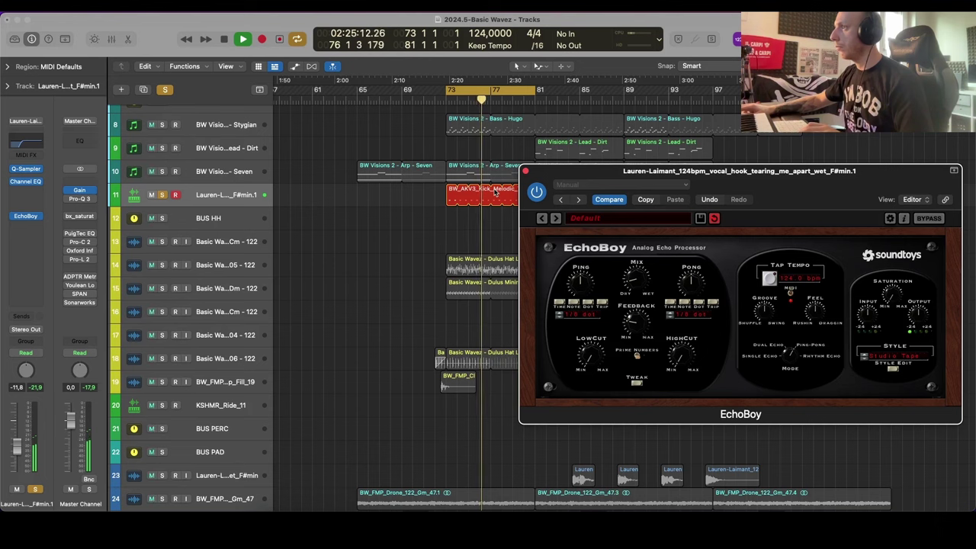
# Step: Solo the Stygian, Dirt and Arp - Seven tracks alongside the sampler track during playback
pyautogui.click(162, 171)
pyautogui.click(162, 148)
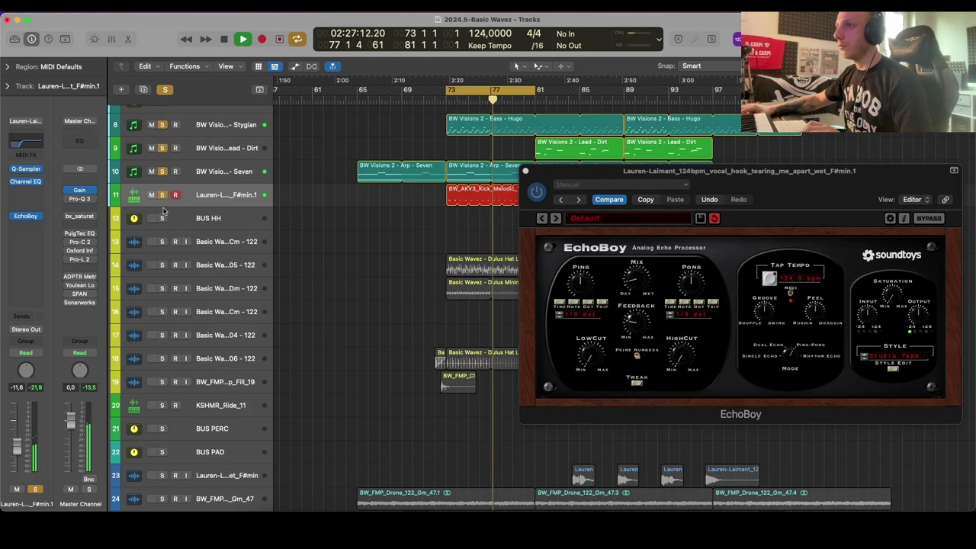
pyautogui.scroll(2, 298, 192)
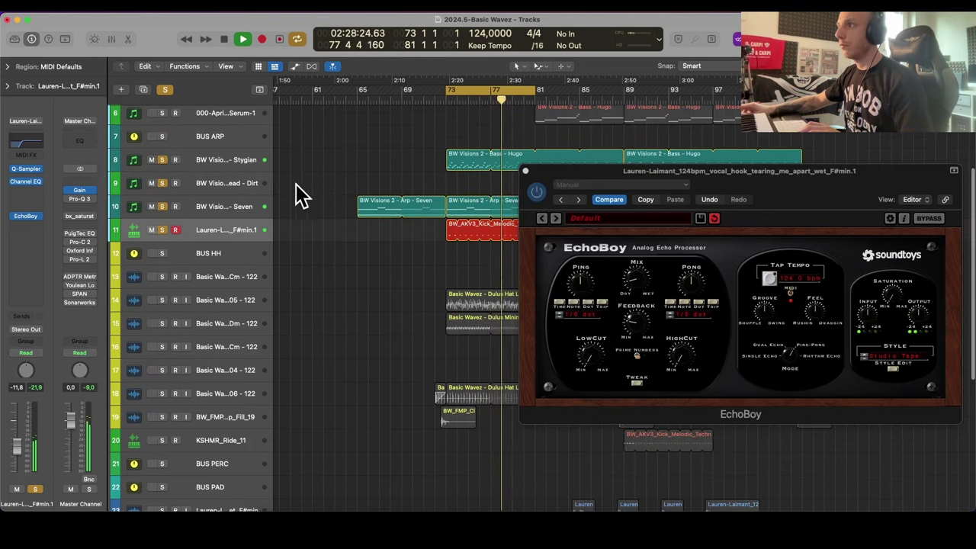
# Step: In Arp - Seven's Channel EQ, raise the low cut frequency and cut 406 Hz by 1.9 dB, closing the EQ when done
pyautogui.click(222, 202)
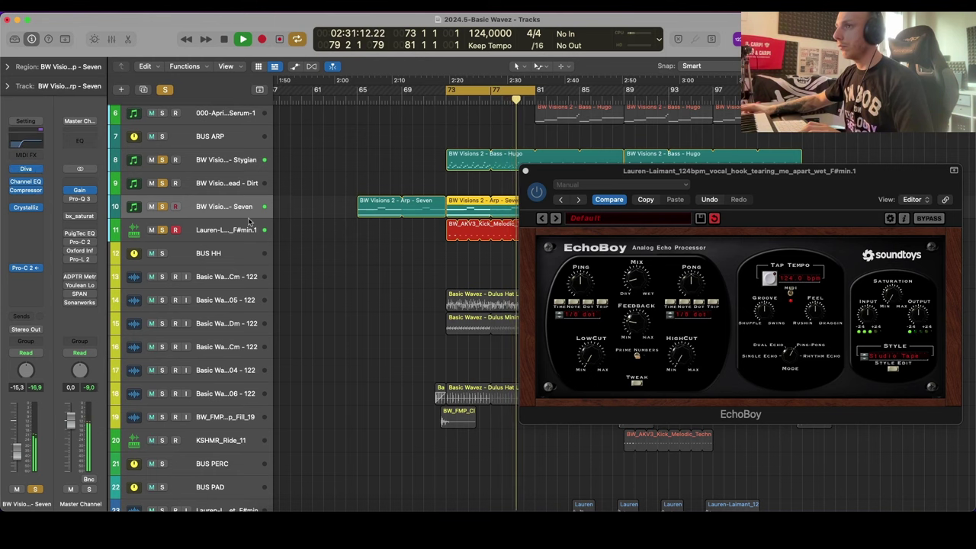
pyautogui.click(24, 145)
pyautogui.moveTo(430, 267); pyautogui.dragTo(508, 318)
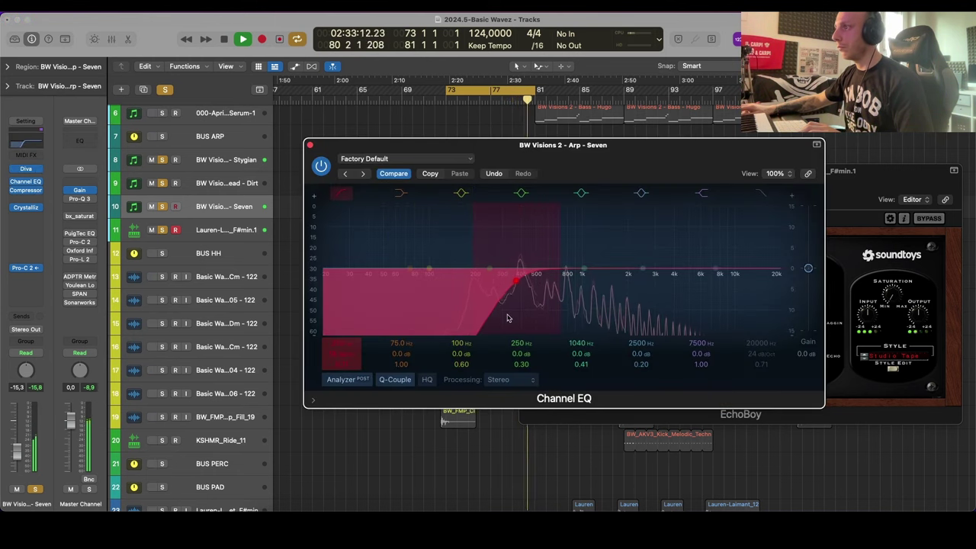
pyautogui.moveTo(489, 268); pyautogui.dragTo(521, 275)
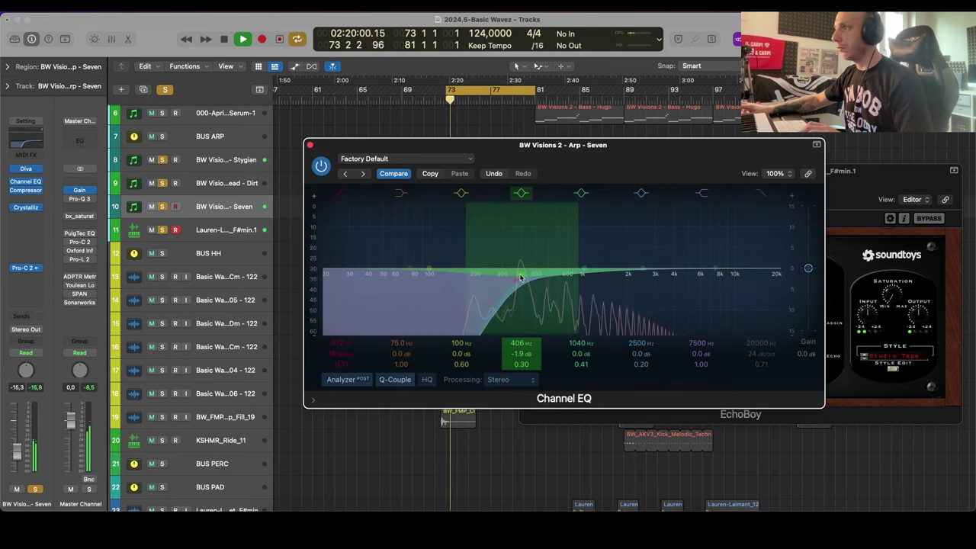
pyautogui.click(310, 145)
# Step: Insert ValhallaVintageVerb on the sampler track with the mix at 23.1% and the decay at 2.15 s
pyautogui.click(221, 228)
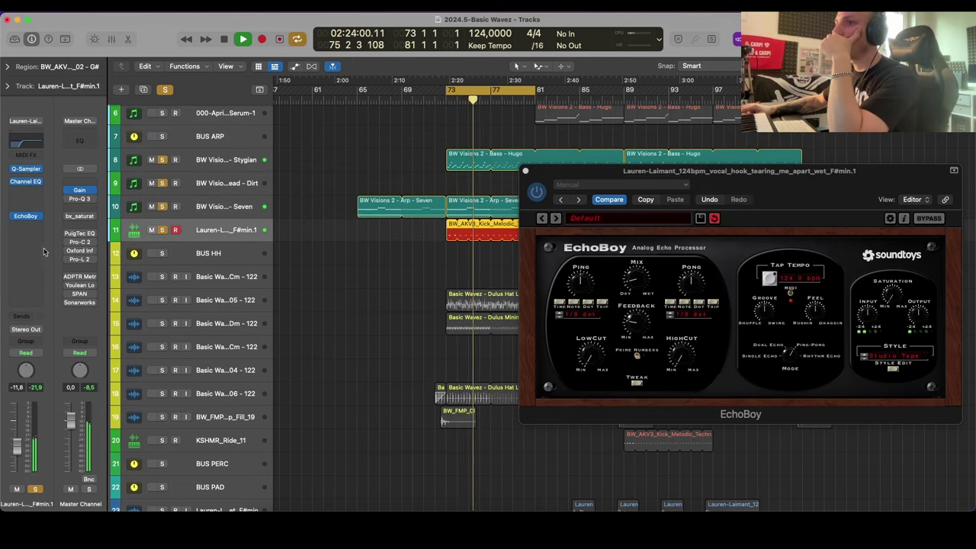
pyautogui.click(21, 195)
pyautogui.moveTo(31, 423)
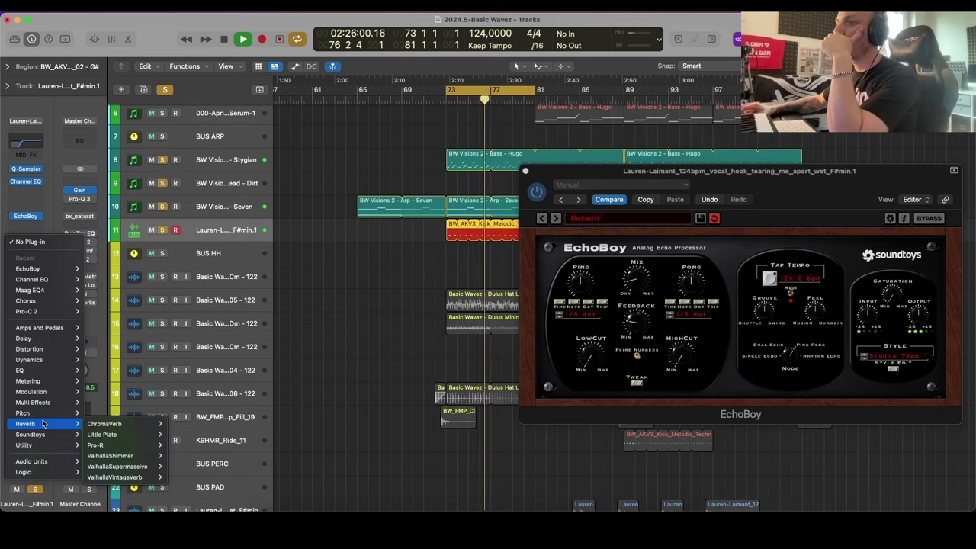
pyautogui.moveTo(136, 477)
pyautogui.click(179, 478)
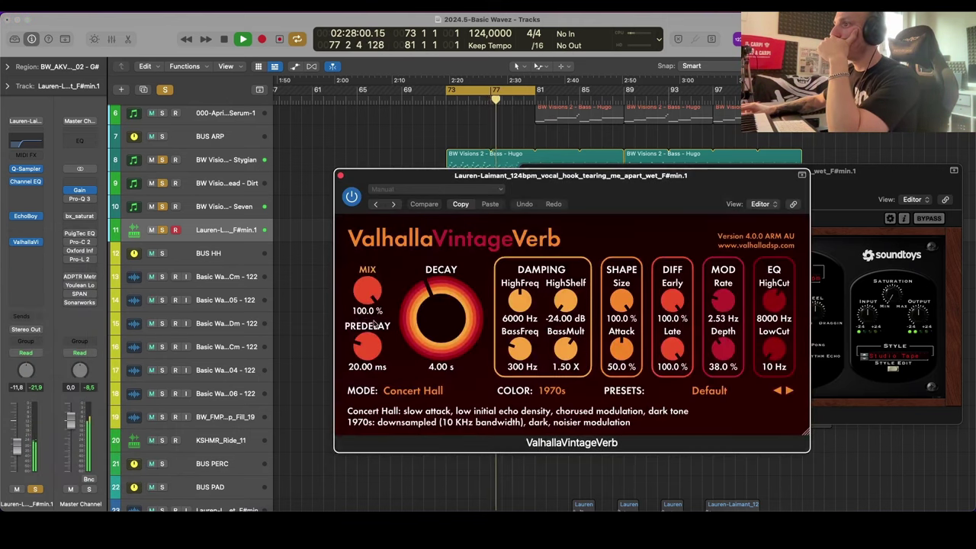
pyautogui.moveTo(380, 398); pyautogui.dragTo(381, 401)
pyautogui.moveTo(443, 321); pyautogui.dragTo(445, 350)
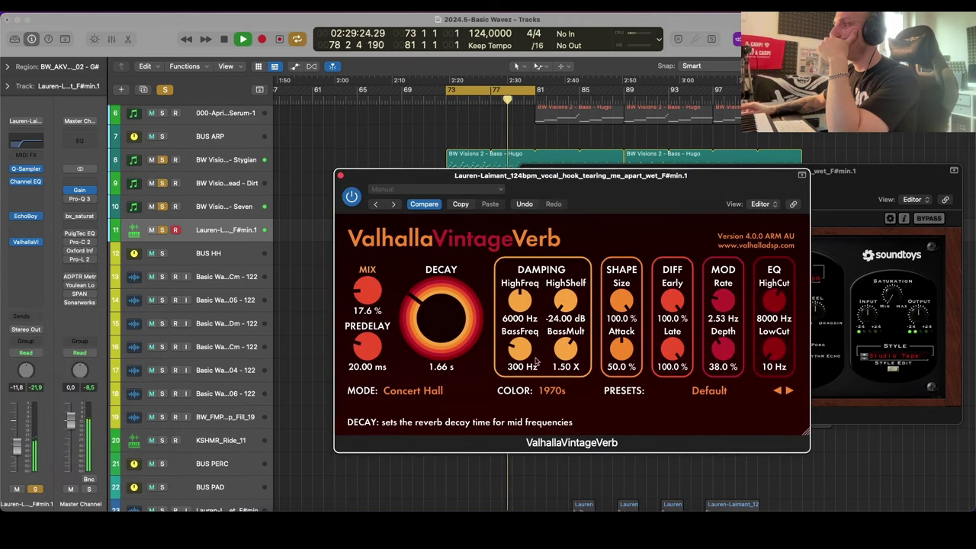
pyautogui.moveTo(368, 291); pyautogui.dragTo(368, 280)
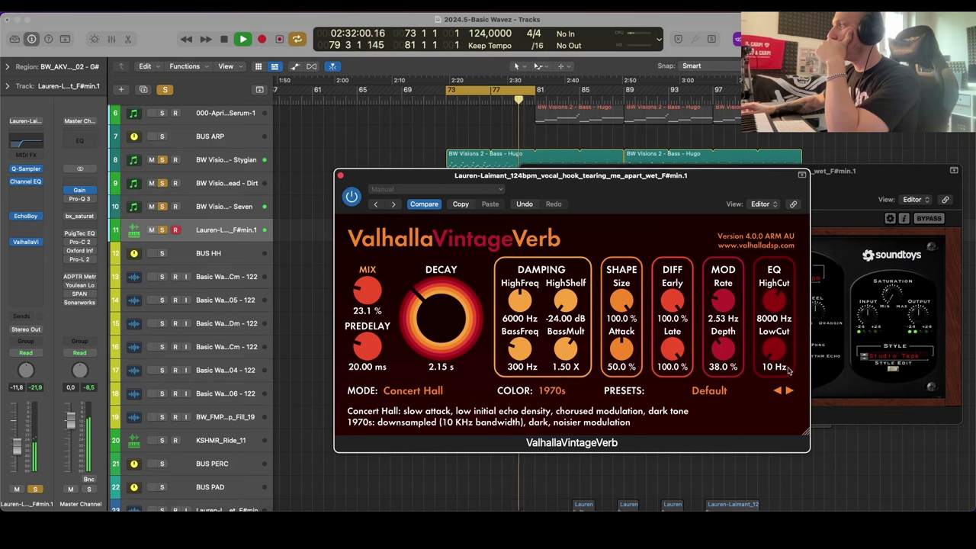
# Step: Set the reverb's HighCut to 11560 Hz, LowCut to 550 Hz and BassMult to 0.25 X, and close both effect windows
pyautogui.moveTo(776, 305); pyautogui.dragTo(776, 284)
pyautogui.moveTo(774, 349); pyautogui.dragTo(774, 327)
pyautogui.moveTo(566, 349); pyautogui.dragTo(566, 383)
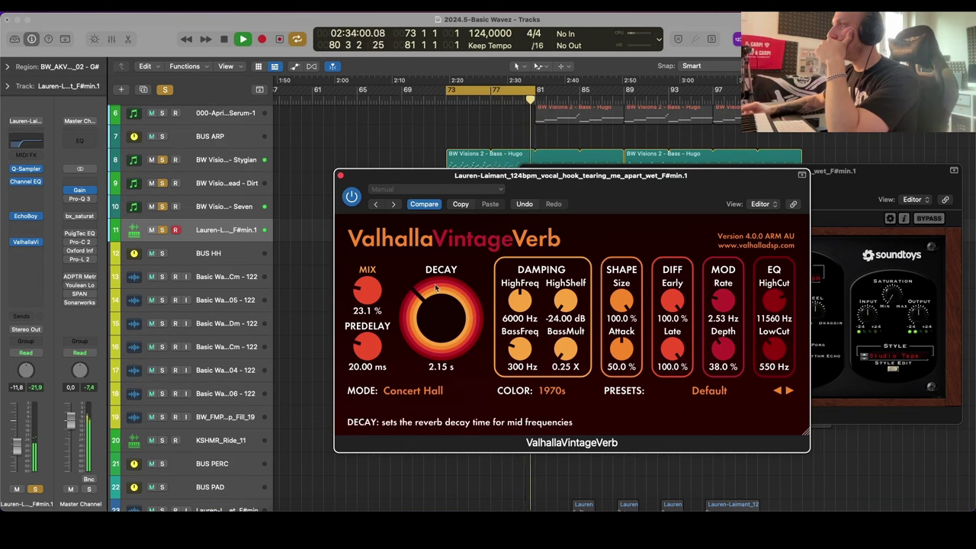
pyautogui.click(340, 177)
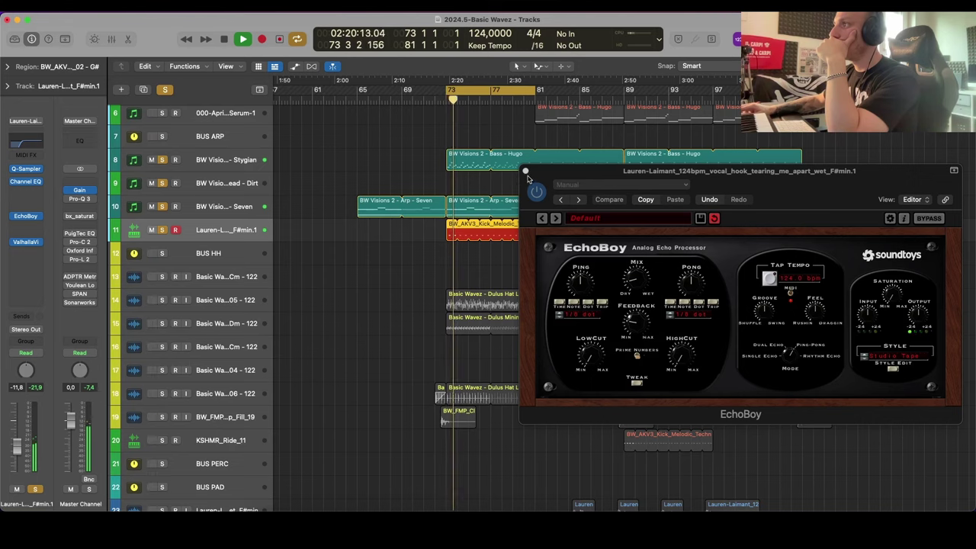
pyautogui.click(523, 170)
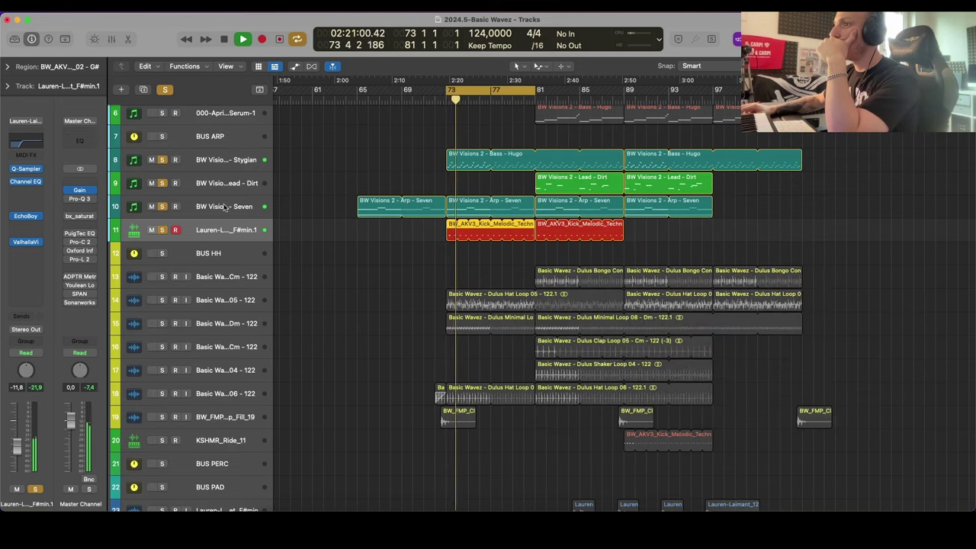
# Step: Insert Decapitator before EchoBoy on the sampler track with Punish on, set the track volume to -6.8 dB, and close the effect window
pyautogui.click(25, 198)
pyautogui.moveTo(59, 309)
pyautogui.moveTo(114, 338)
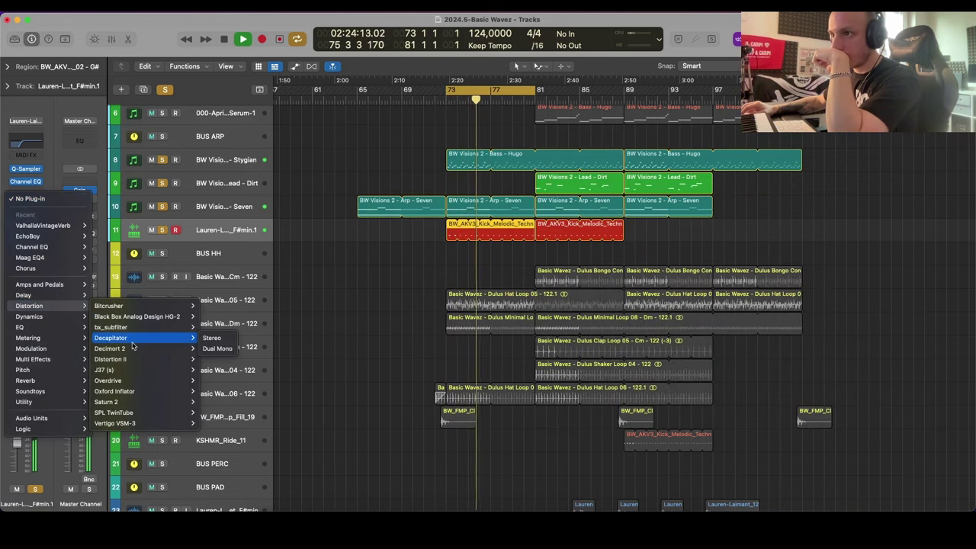
pyautogui.click(218, 349)
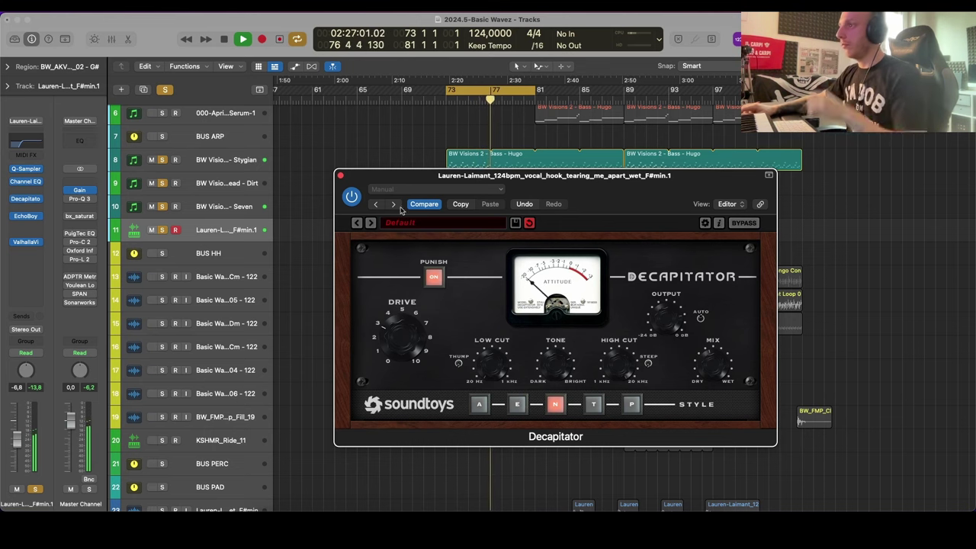
pyautogui.click(340, 176)
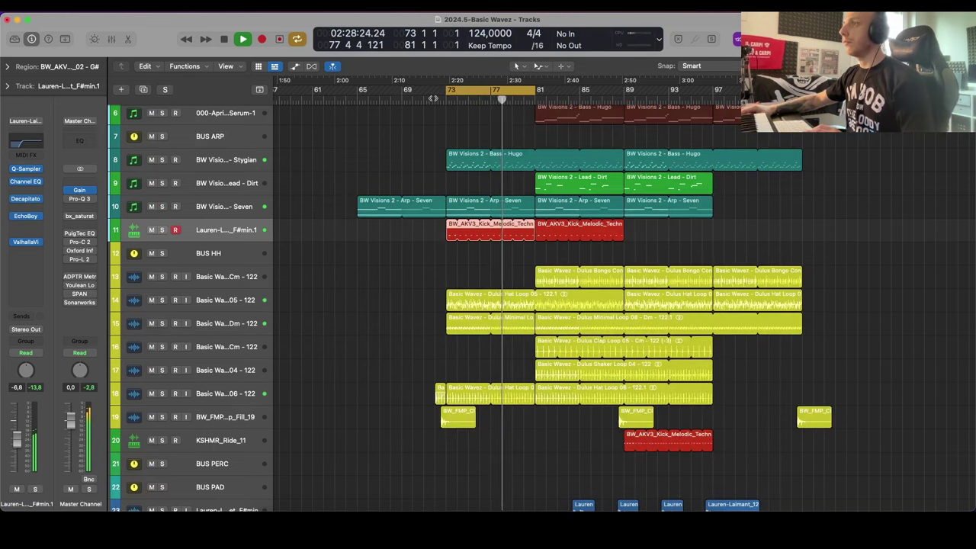
# Step: Turn off the cycle and play the full arrangement from bar 73, lowering the sampler track's volume to -13.6 dB
pyautogui.press('c')
pyautogui.press('super+Up')
pyautogui.click(405, 311)
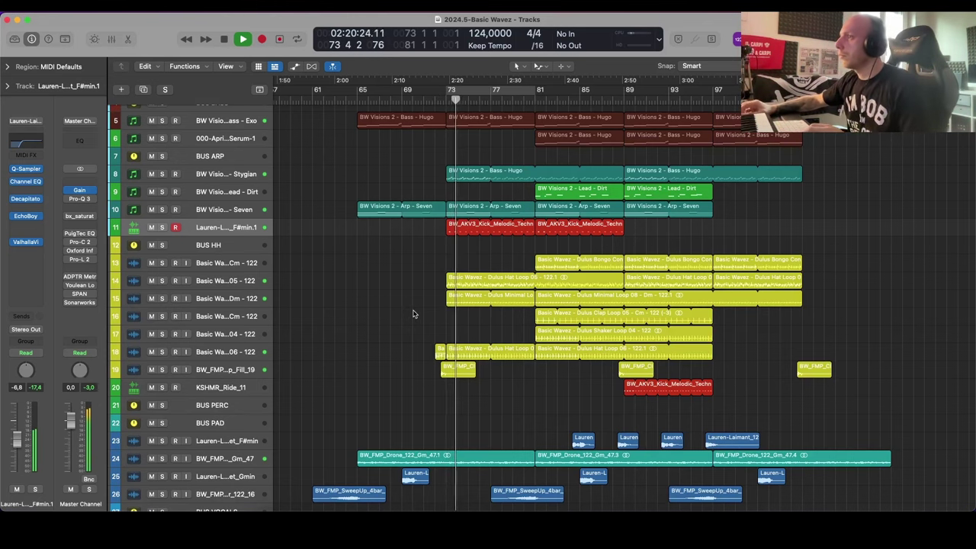
pyautogui.press('super+Up')
pyautogui.press('super+Down')
pyautogui.press('super+Down')
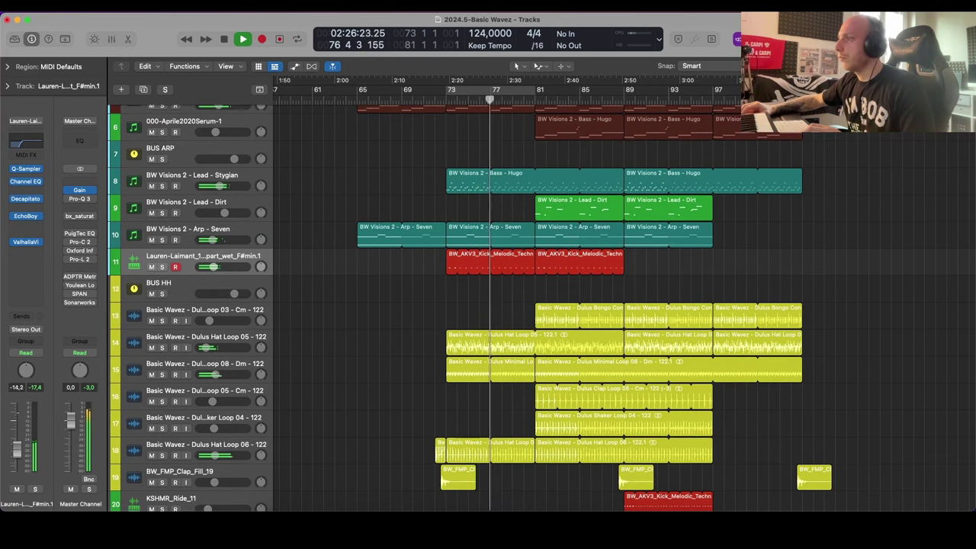
pyautogui.scroll(-3, 429, 326)
pyautogui.scroll(-4, 429, 327)
pyautogui.hscroll(-2, 428, 326)
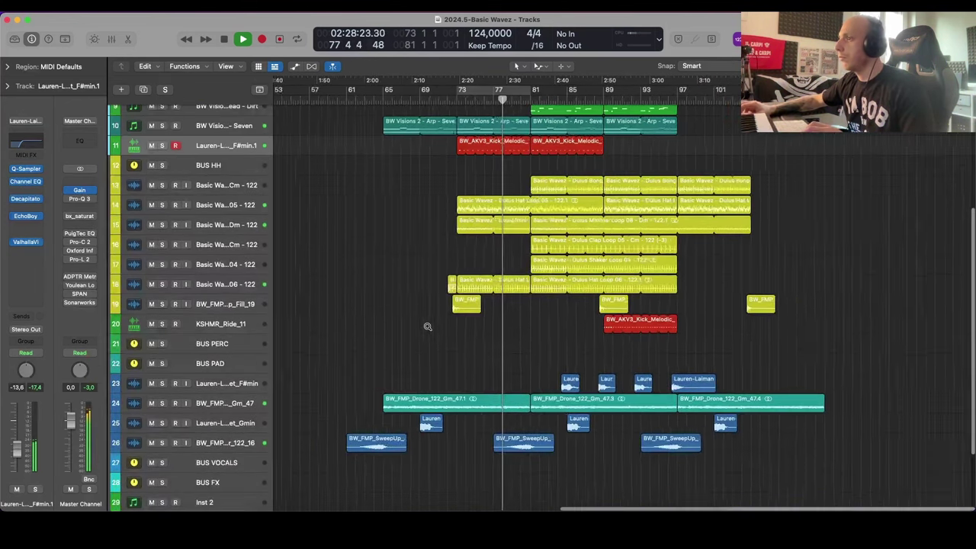
pyautogui.hscroll(-2, 428, 327)
pyautogui.scroll(3, 430, 329)
pyautogui.scroll(-3, 435, 328)
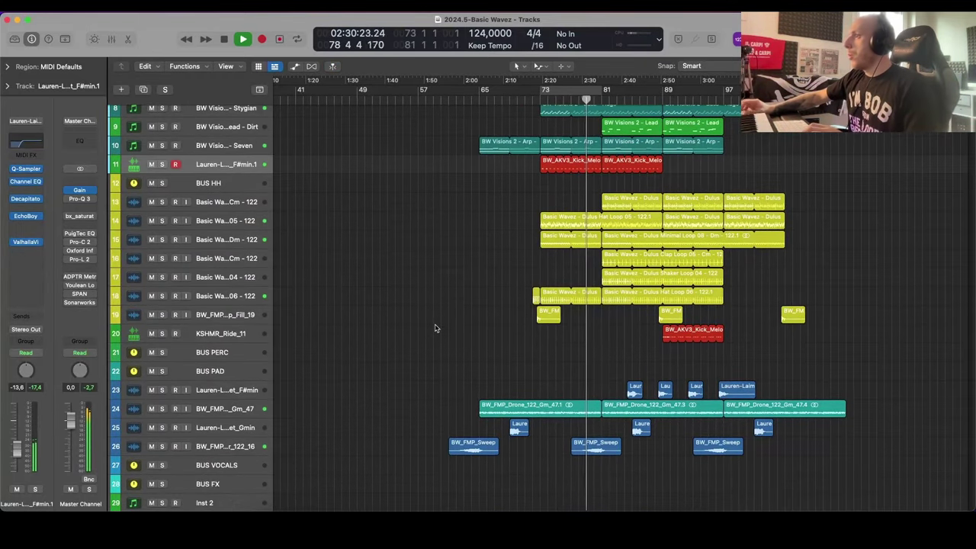
# Step: Copy the long vocal hook region at the end of track 23 to just before bar 65 and play from there
pyautogui.scroll(3, 665, 312)
pyautogui.hscroll(3, 724, 312)
pyautogui.hscroll(-2, 538, 397)
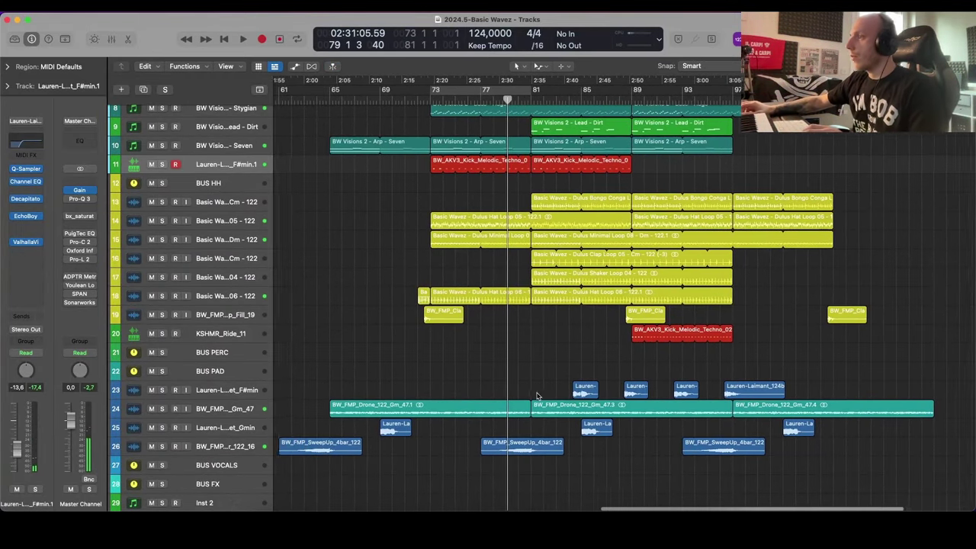
pyautogui.moveTo(754, 389); pyautogui.dragTo(349, 386)
pyautogui.hotkey('shift', 'space')
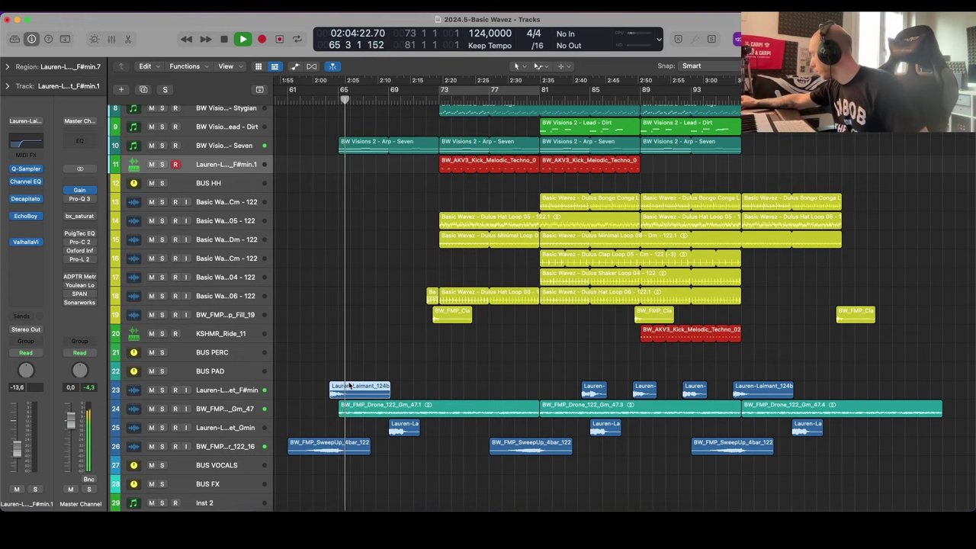
# Step: Insert EchoBoy in an empty effect slot after Decapitator on the track 23 vocal hook
pyautogui.scroll(5, 463, 386)
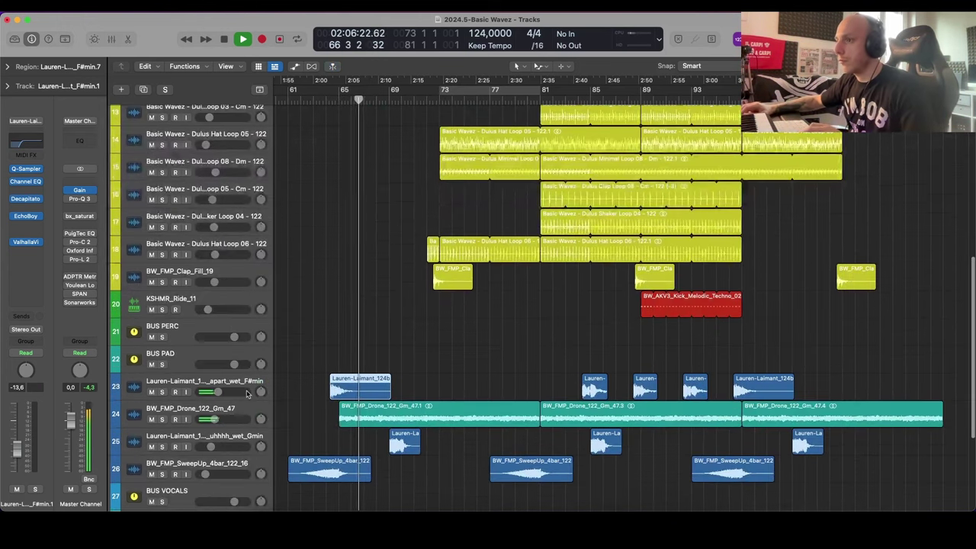
pyautogui.click(200, 384)
pyautogui.click(51, 235)
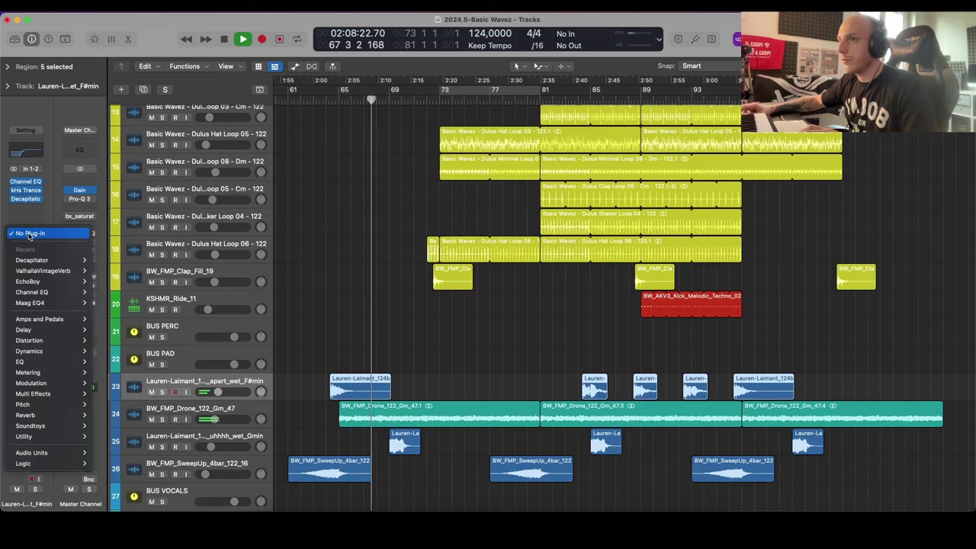
pyautogui.moveTo(60, 361)
pyautogui.moveTo(57, 330)
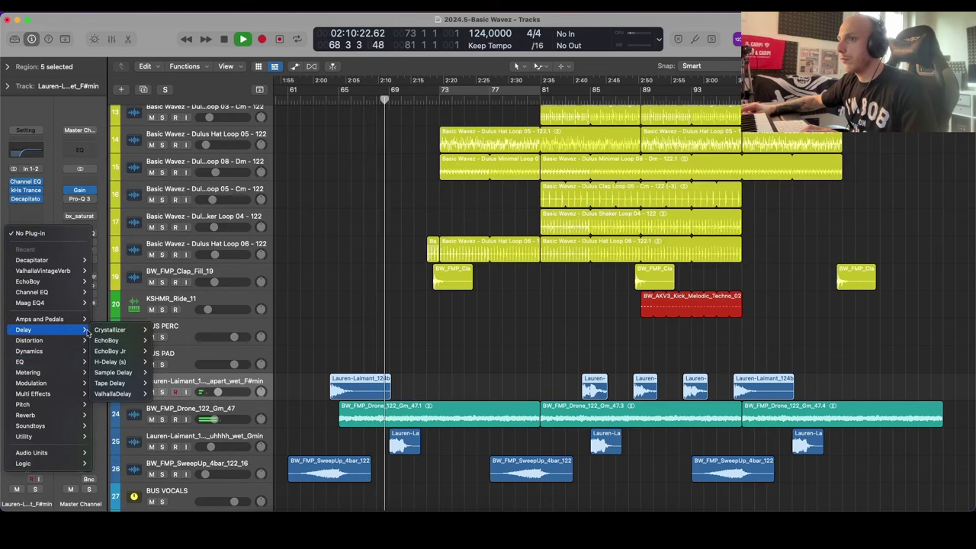
pyautogui.moveTo(122, 344)
pyautogui.click(168, 340)
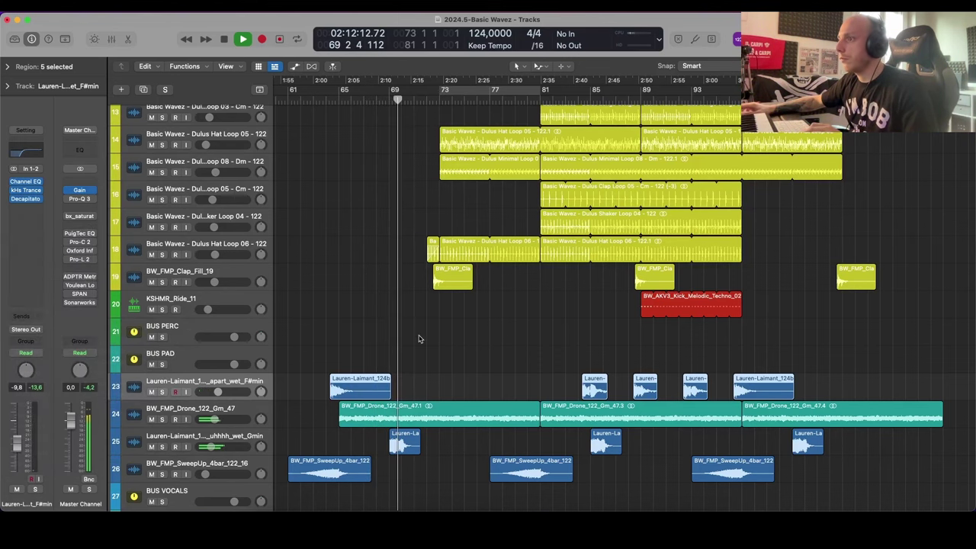
# Step: Play the copied vocal region soloed, set EchoBoy to Ping-Pong mode with a 1/4 note ping and 1/8th pong, and turn solo off
pyautogui.moveTo(334, 339); pyautogui.dragTo(375, 389)
pyautogui.press('space')
pyautogui.press('space')
pyautogui.hotkey('ctrl', 's')
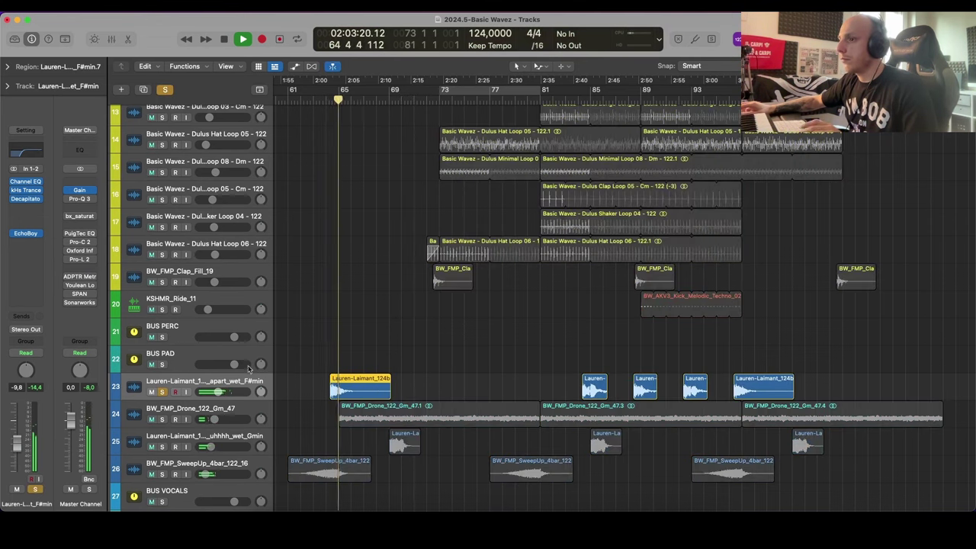
pyautogui.click(25, 233)
pyautogui.click(25, 236)
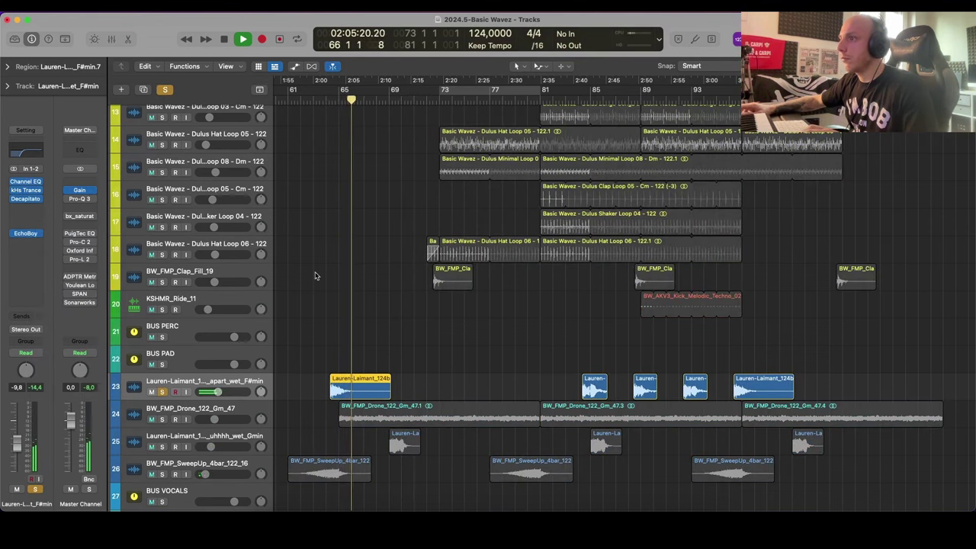
pyautogui.click(24, 234)
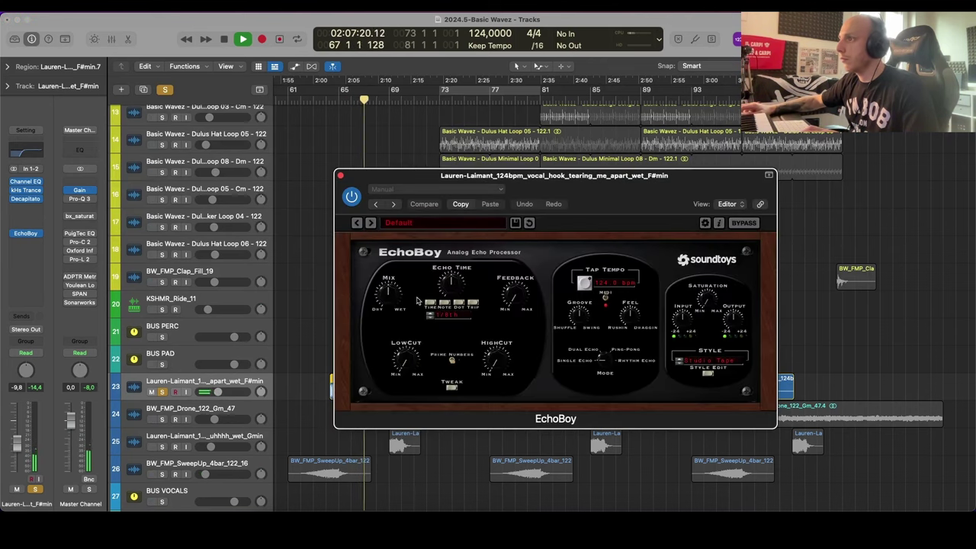
pyautogui.click(624, 353)
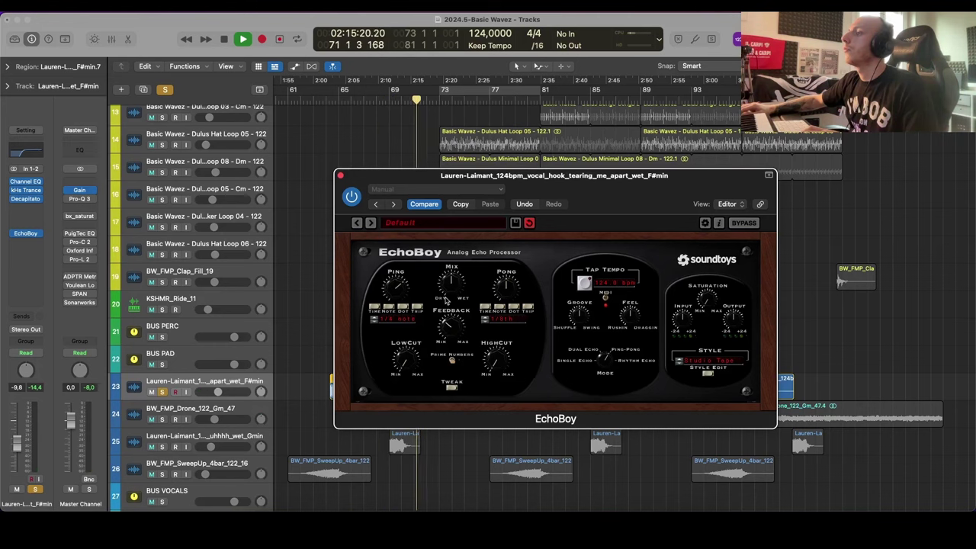
pyautogui.press('space')
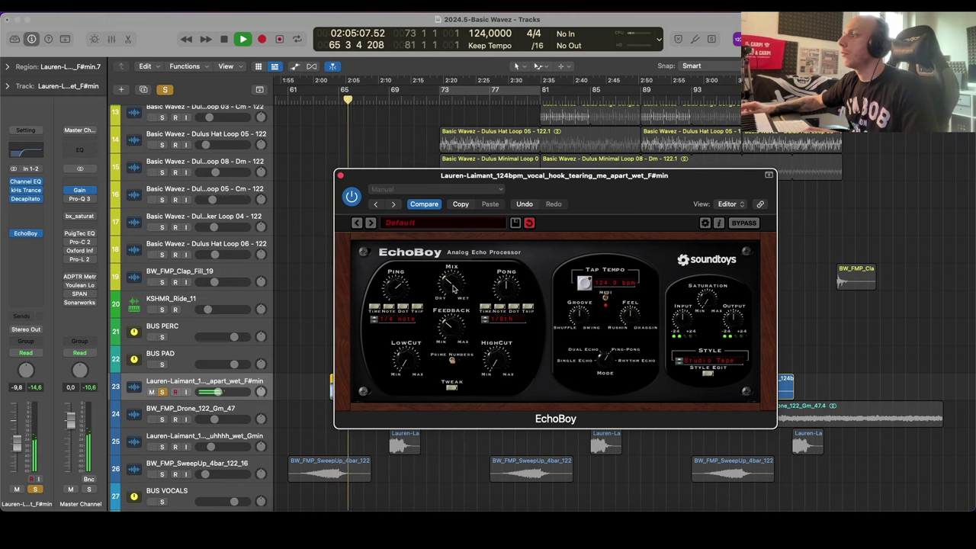
pyautogui.click(340, 176)
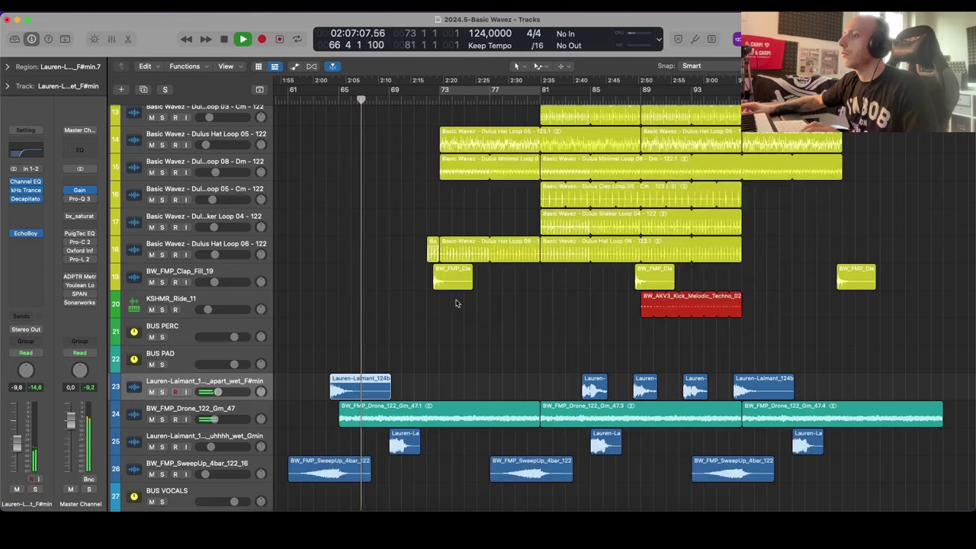
# Step: Stop the arrangement playback and solo the Lead - Dirt track
pyautogui.scroll(10, 458, 301)
pyautogui.scroll(-5, 459, 300)
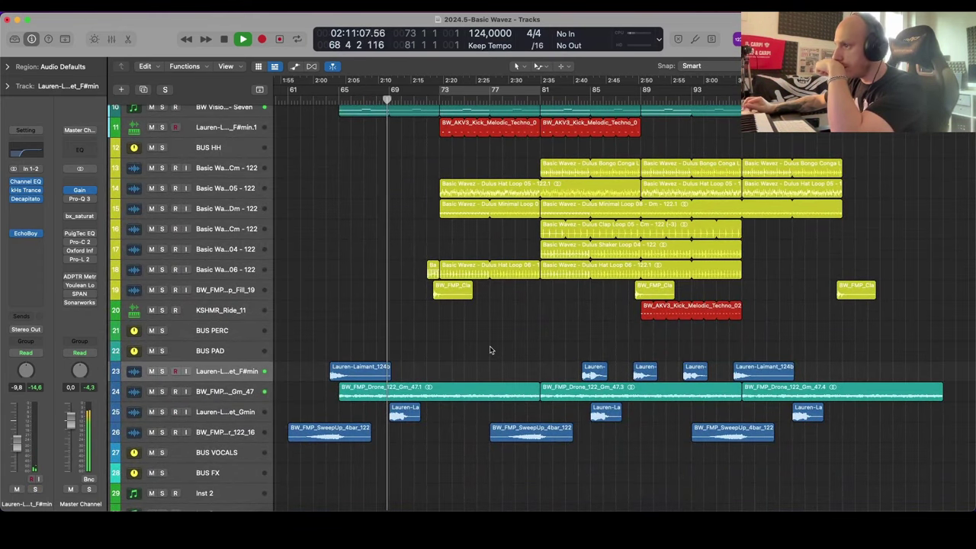
pyautogui.scroll(5, 491, 350)
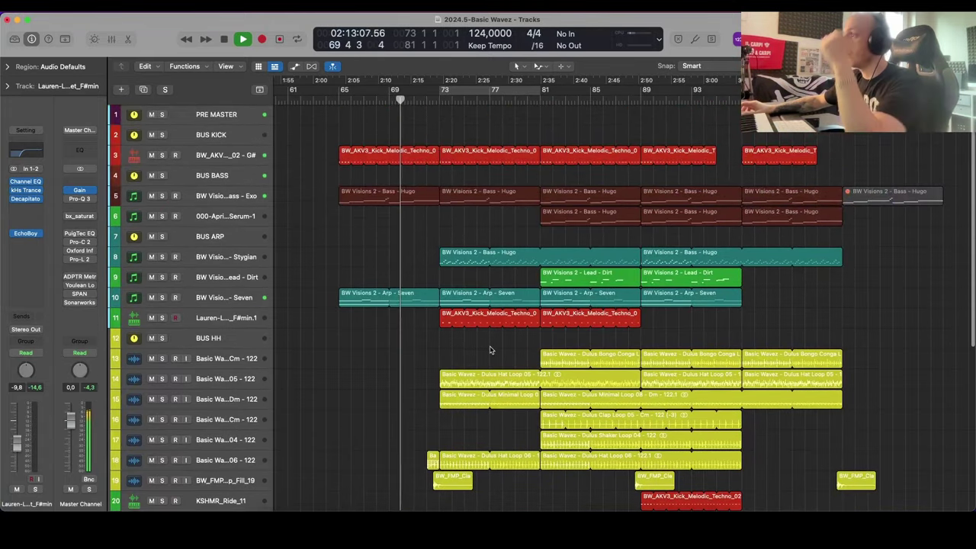
pyautogui.press('super+Down')
pyautogui.press('super+Down')
pyautogui.press('super+Down')
pyautogui.hscroll(2, 494, 346)
pyautogui.press('space')
pyautogui.click(560, 260)
pyautogui.press('s')
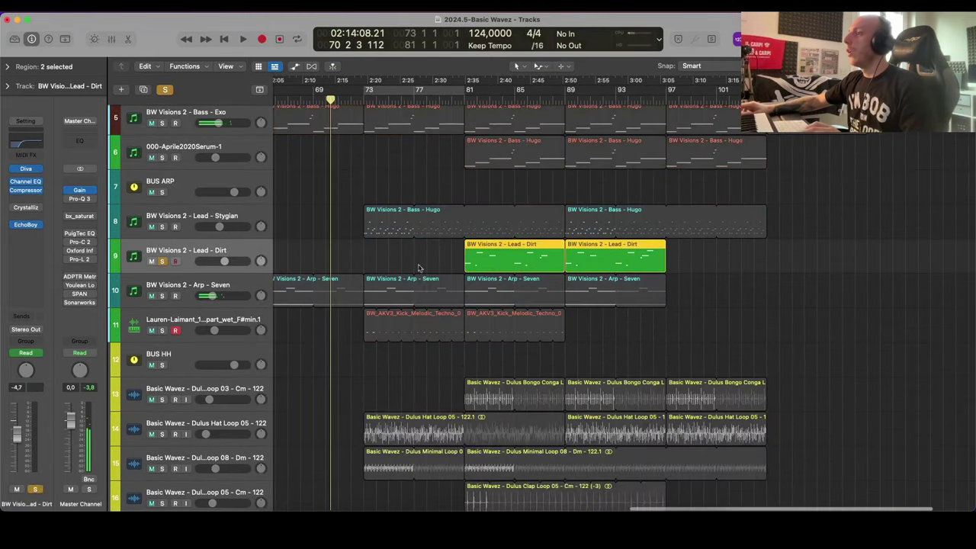
# Step: Bounce the first Lead - Dirt region in place to a new track and solo that track instead of the original
pyautogui.moveTo(417, 268); pyautogui.dragTo(496, 257)
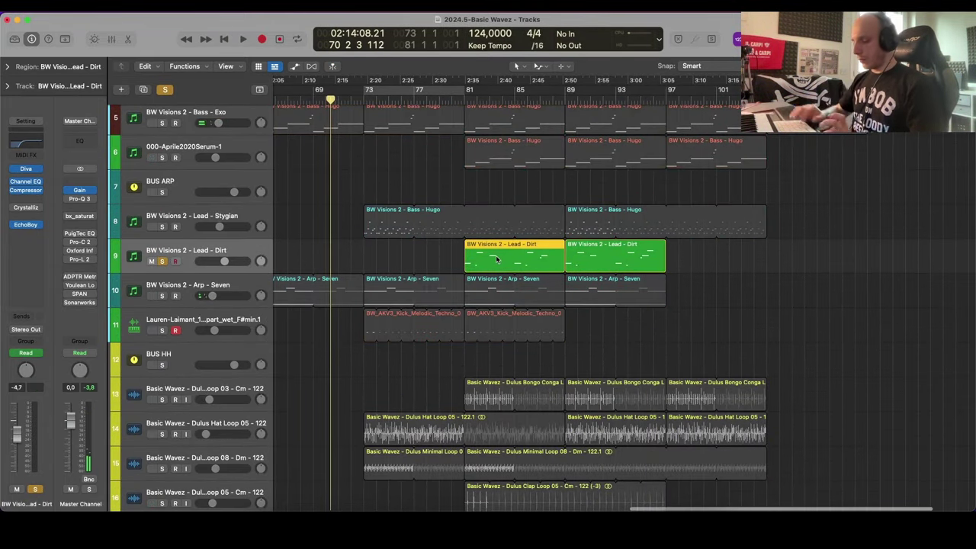
pyautogui.hotkey('ctrl', 'b')
pyautogui.press('Return')
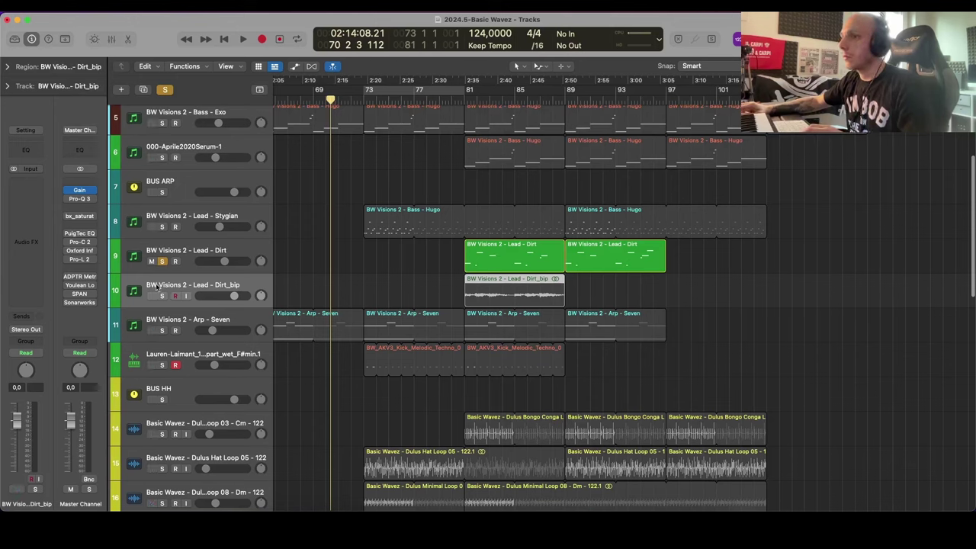
pyautogui.click(161, 261)
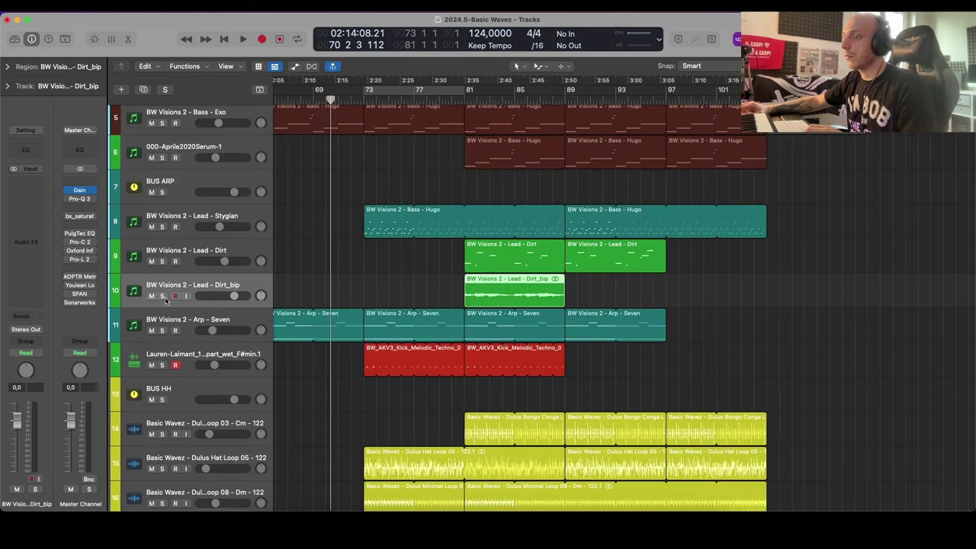
pyautogui.click(162, 295)
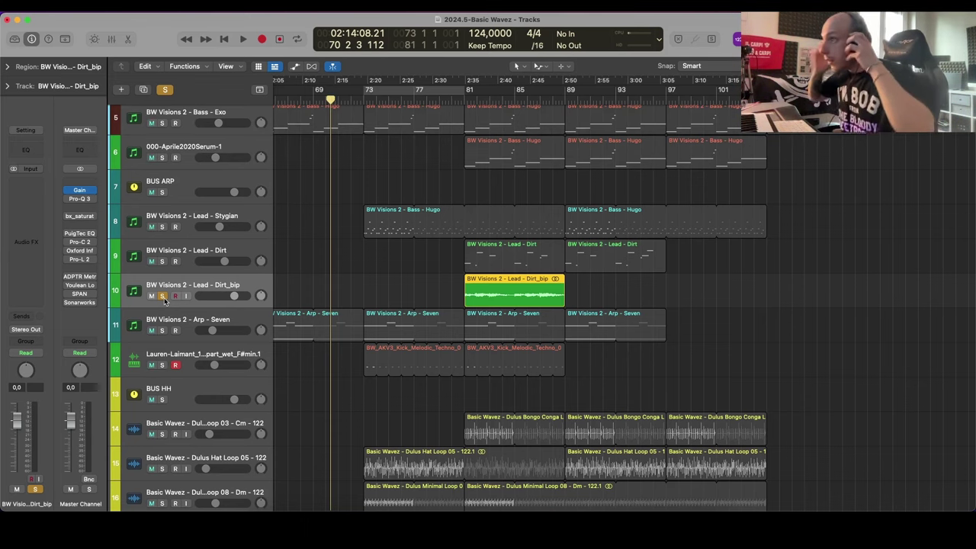
# Step: Play the bounced lead and add a Channel EQ to its track with a 12 dB/Oct low cut at 690 Hz
pyautogui.hotkey('shift', 'space')
pyautogui.scroll(3, 364, 280)
pyautogui.hscroll(-2, 369, 283)
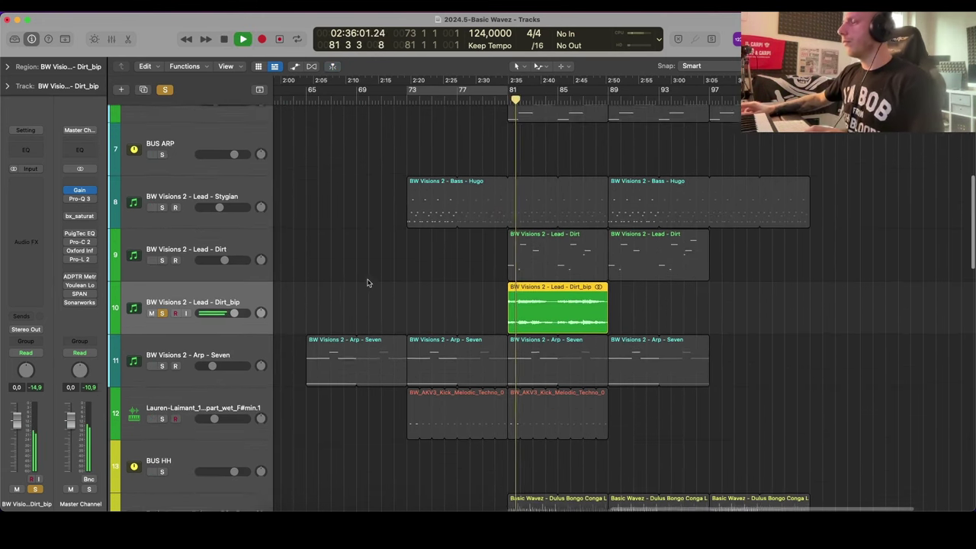
pyautogui.hscroll(2, 369, 283)
pyautogui.scroll(2, 367, 283)
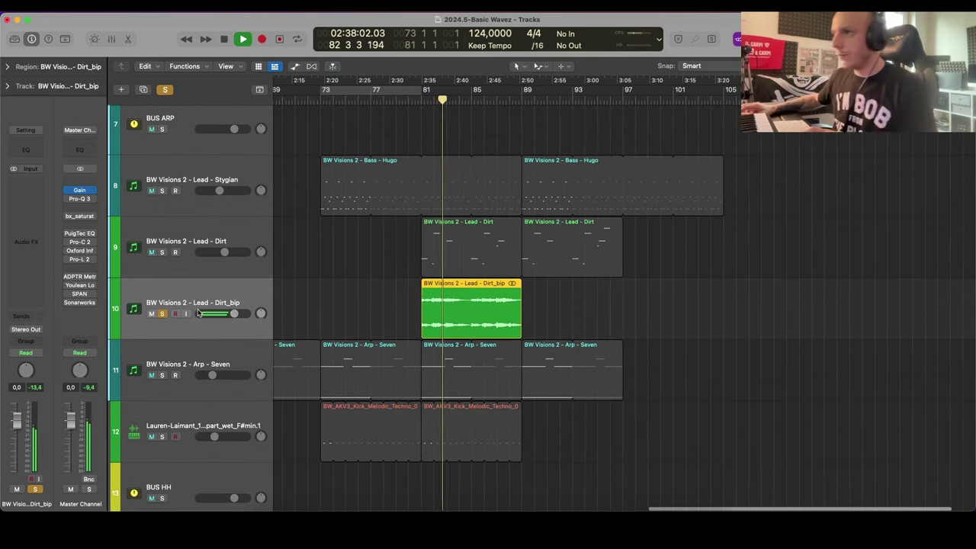
pyautogui.click(26, 149)
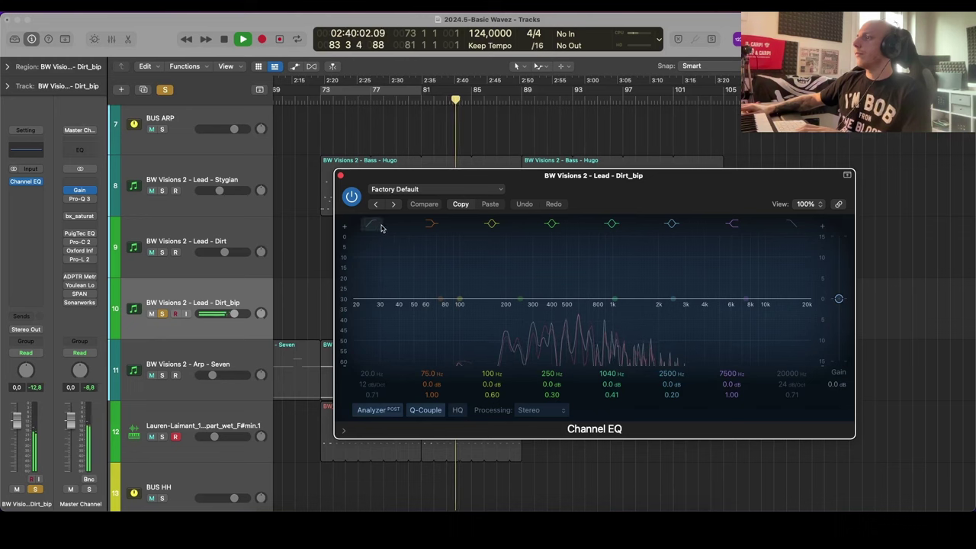
pyautogui.moveTo(370, 327); pyautogui.dragTo(603, 310)
pyautogui.press('space')
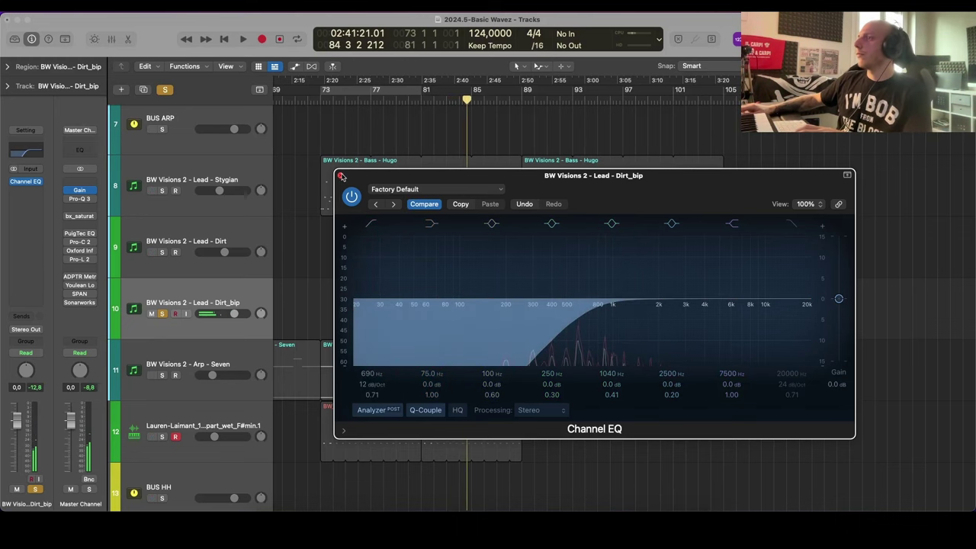
pyautogui.click(341, 175)
# Step: Insert Crystallizer on the bounced lead track with pitch at 0 cents and splice and delay at 1/8th, showing its tweak controls
pyautogui.press('space')
pyautogui.press('space')
pyautogui.click(29, 217)
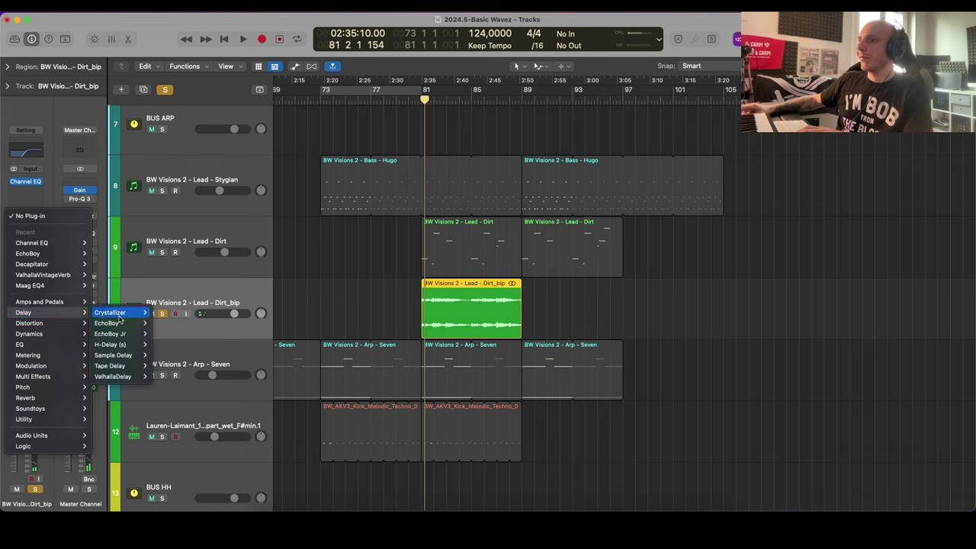
pyautogui.click(115, 312)
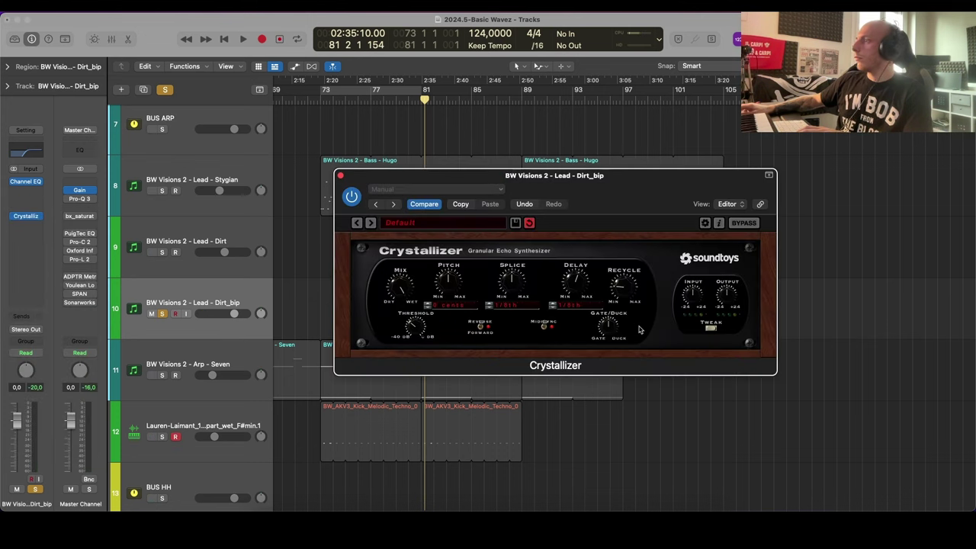
pyautogui.click(712, 328)
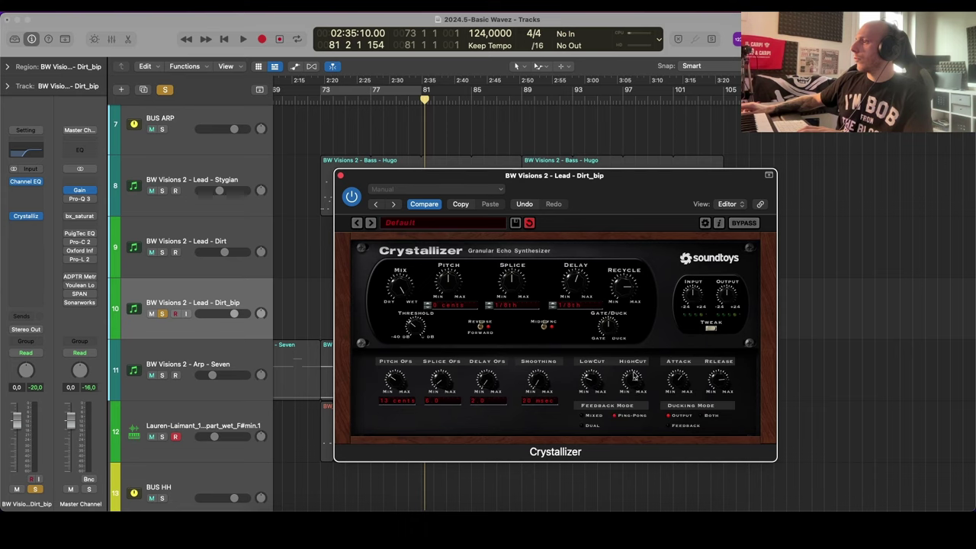
pyautogui.click(341, 176)
# Step: Bounce the Crystallizer-processed lead region in place to a new track and extend the result to about bar 104
pyautogui.hotkey('ctrl', 'b')
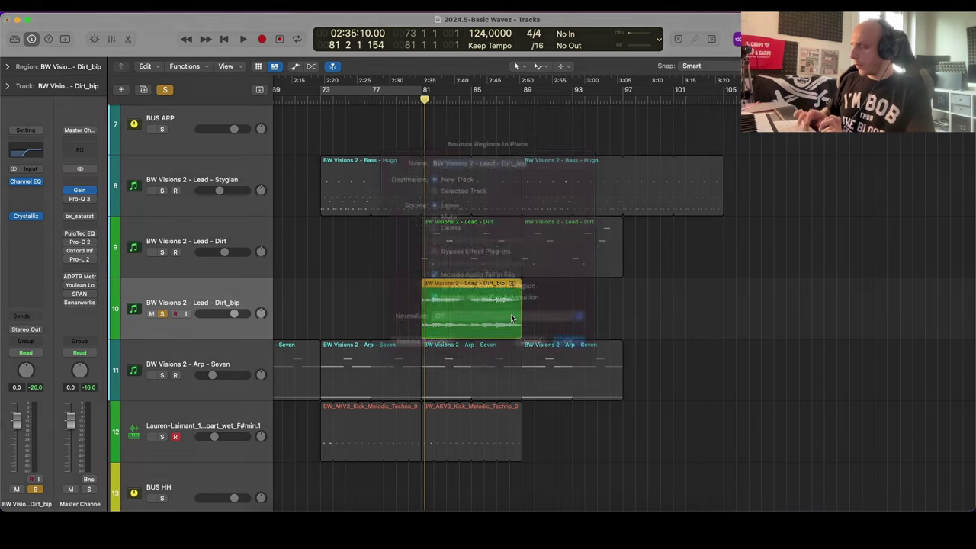
pyautogui.press('Return')
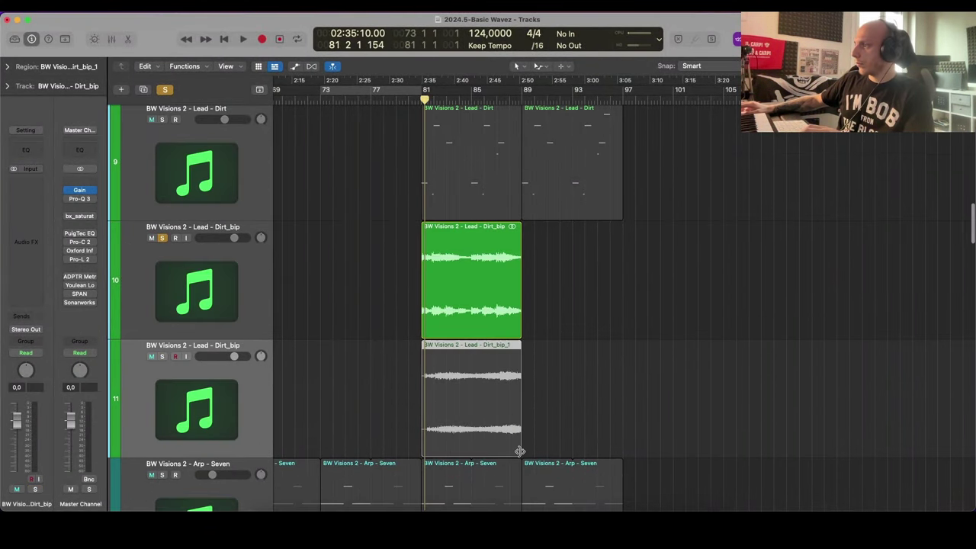
pyautogui.moveTo(520, 451); pyautogui.dragTo(715, 385)
# Step: Solo only the newly bounced lead track and play its region from bar 85
pyautogui.click(162, 356)
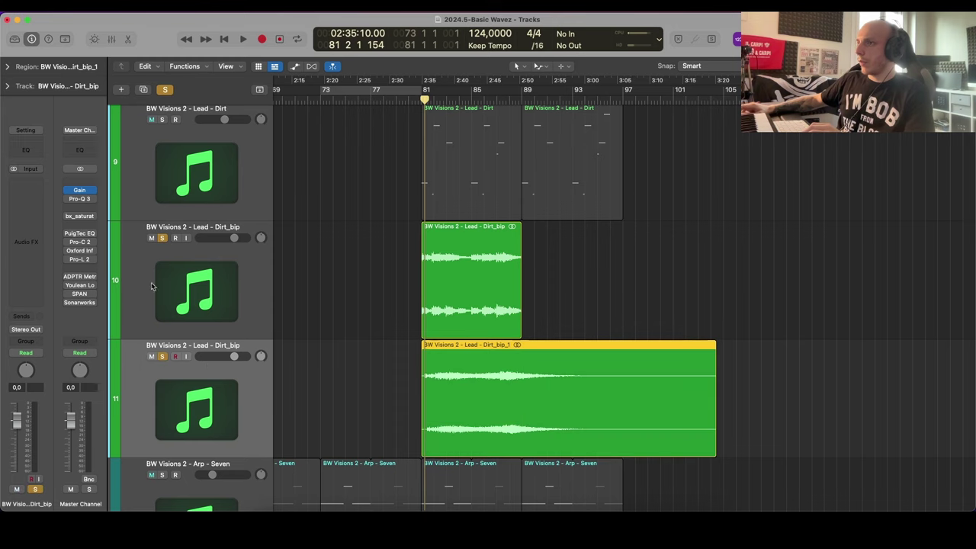
pyautogui.click(162, 238)
pyautogui.doubleClick(476, 99)
pyautogui.scroll(-3, 473, 300)
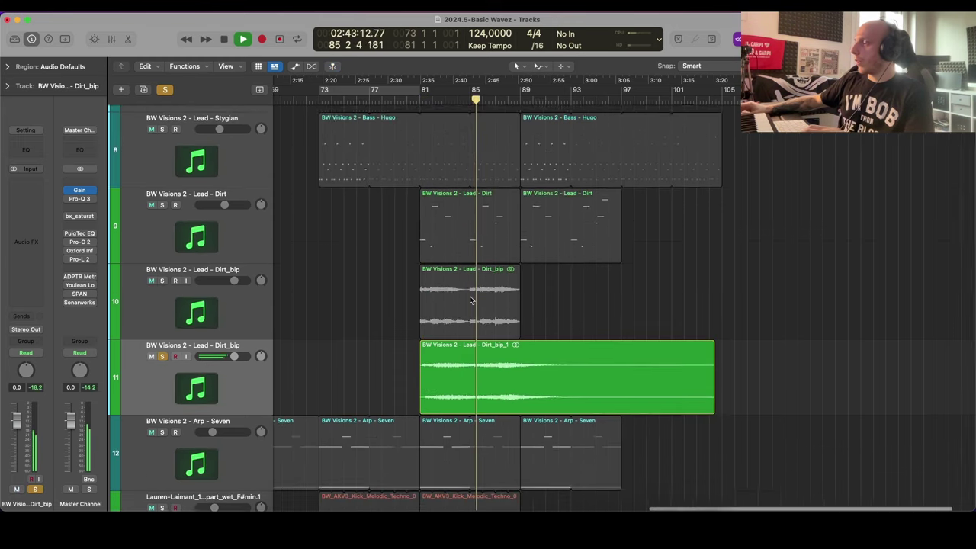
pyautogui.scroll(5, 465, 333)
pyautogui.scroll(-3, 394, 366)
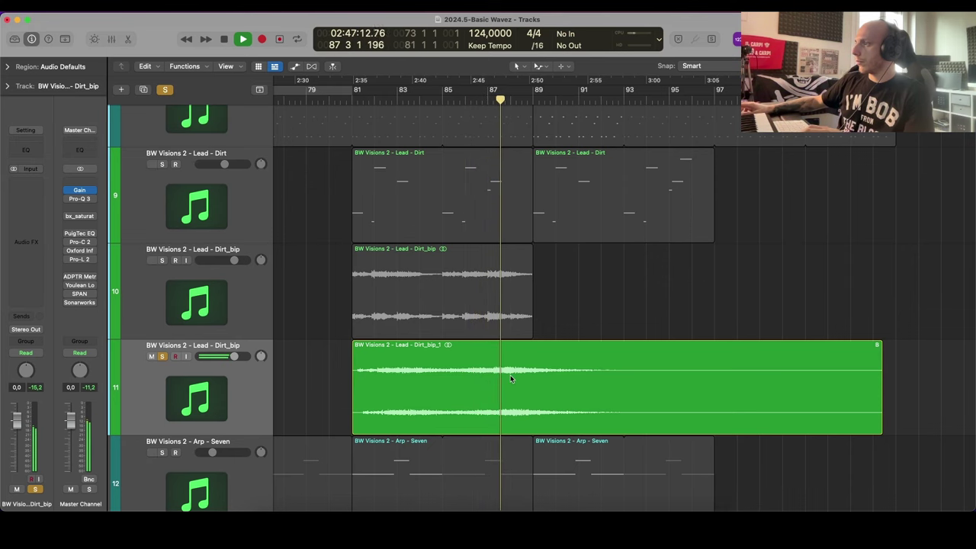
pyautogui.scroll(-3, 511, 379)
pyautogui.press('space')
pyautogui.hscroll(1, 427, 351)
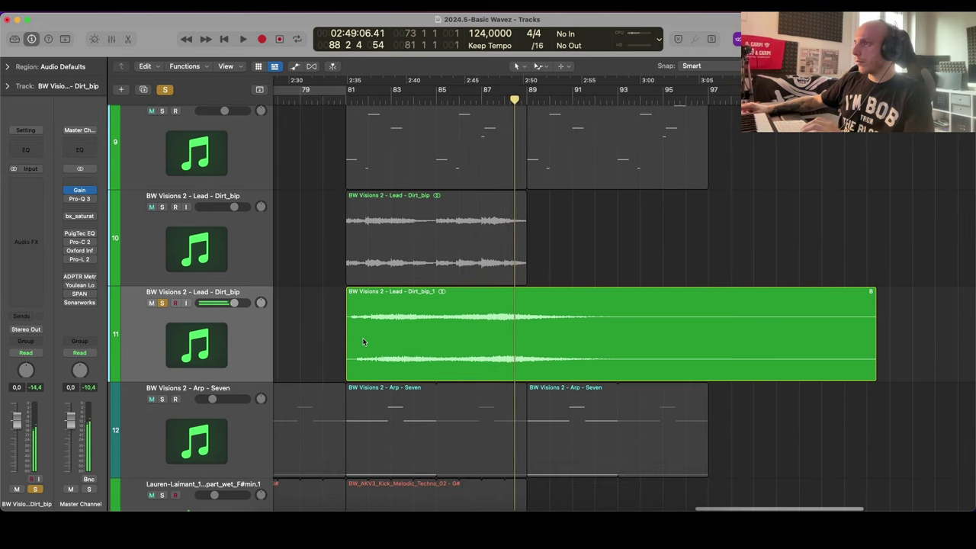
# Step: Split the extended lead region just before bar 94 and delete its silent tail
pyautogui.rightClick(641, 326)
pyautogui.rightClick(640, 326)
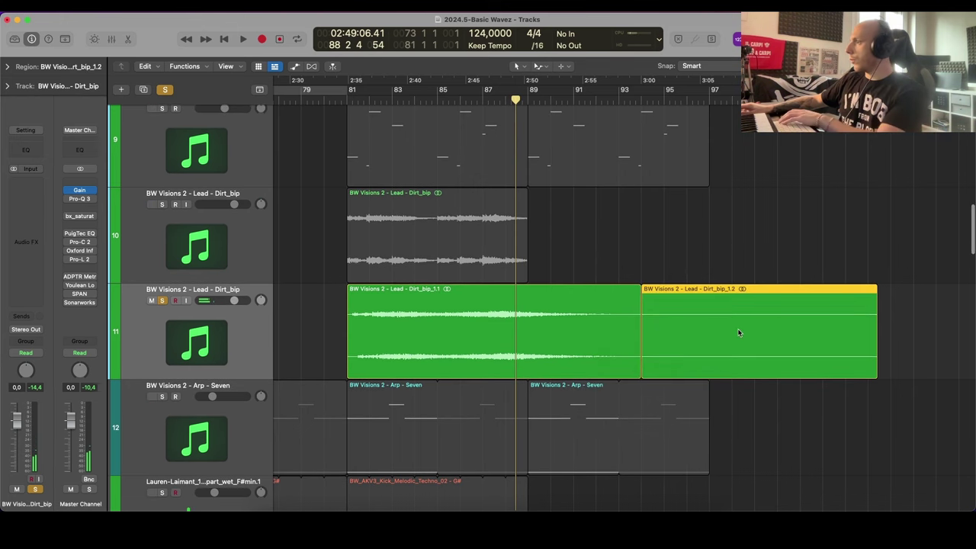
pyautogui.press('Delete')
# Step: Split the remaining lead region midway through bar 85 and add a new audio track below it
pyautogui.click(451, 316)
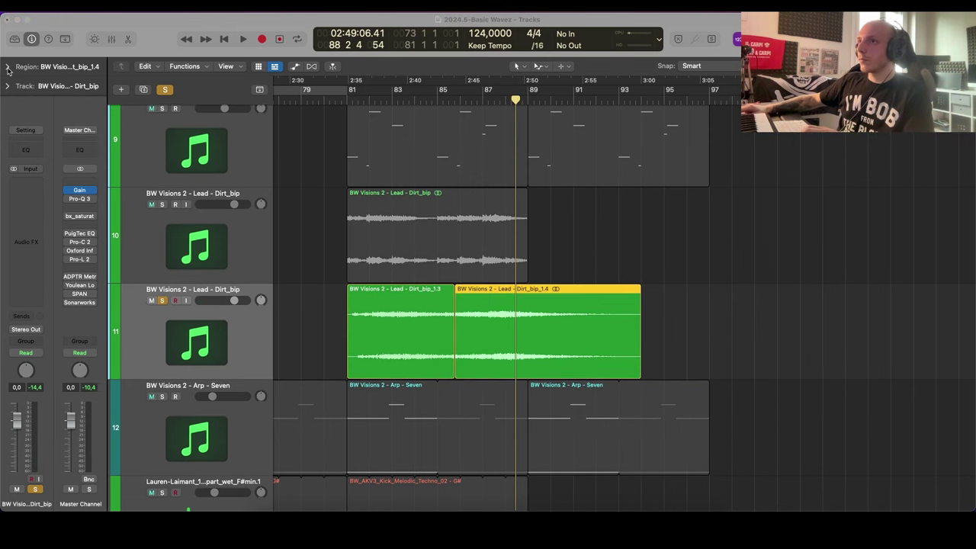
pyautogui.click(229, 358)
pyautogui.press('alt+super+a')
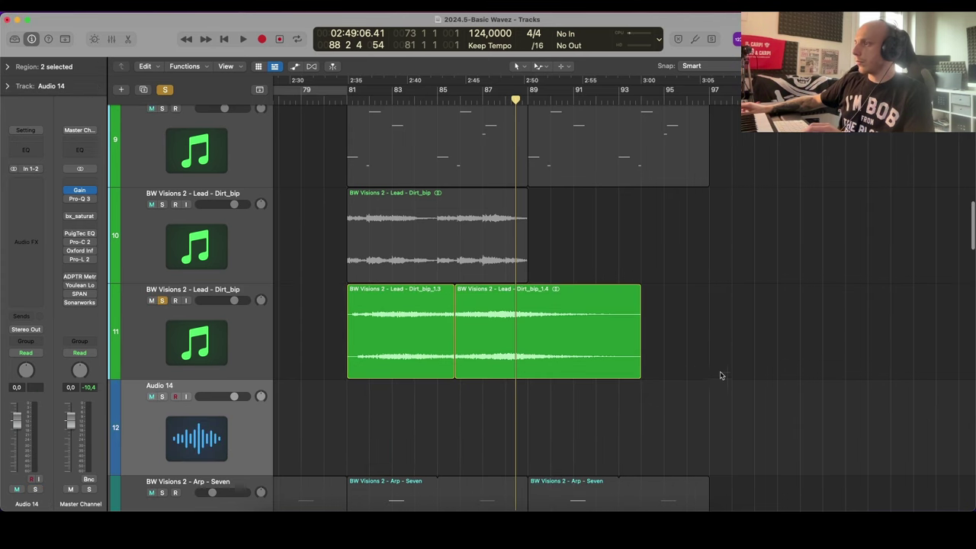
# Step: Copy the second half of the split lead region onto the Audio 14 track and solo only that track
pyautogui.moveTo(733, 380); pyautogui.dragTo(531, 406)
pyautogui.moveTo(433, 424); pyautogui.dragTo(536, 408)
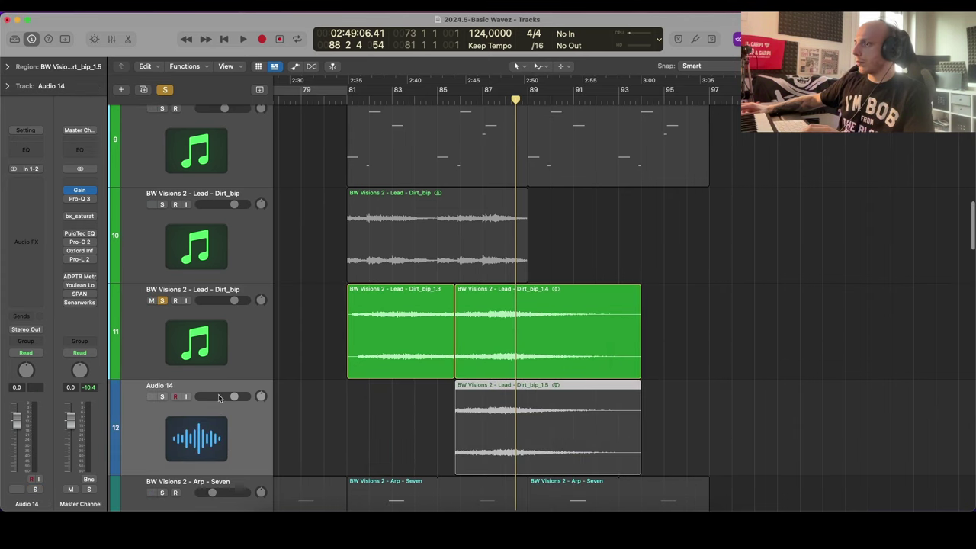
pyautogui.click(162, 398)
pyautogui.click(162, 301)
pyautogui.press('super+Up')
pyautogui.press('super+Up')
pyautogui.moveTo(367, 410); pyautogui.dragTo(550, 405)
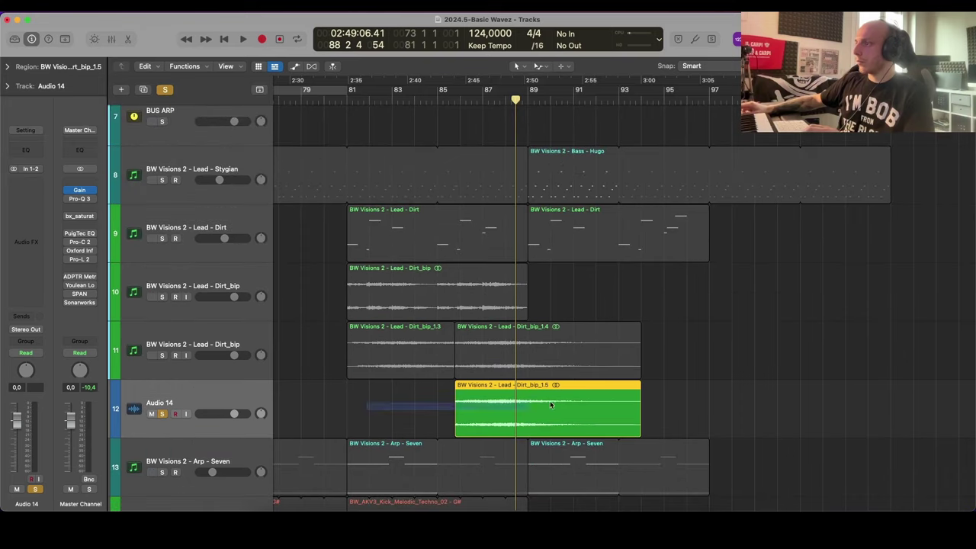
# Step: Delete the first, unsplit Lead - Dirt_bip track directly below the Lead - Dirt track
pyautogui.click(9, 67)
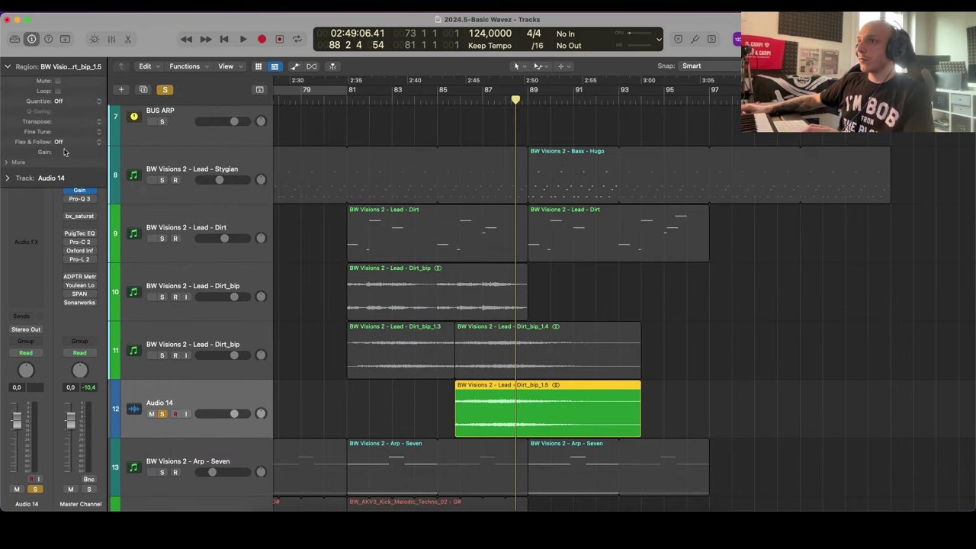
pyautogui.click(239, 287)
pyautogui.press('super+Delete')
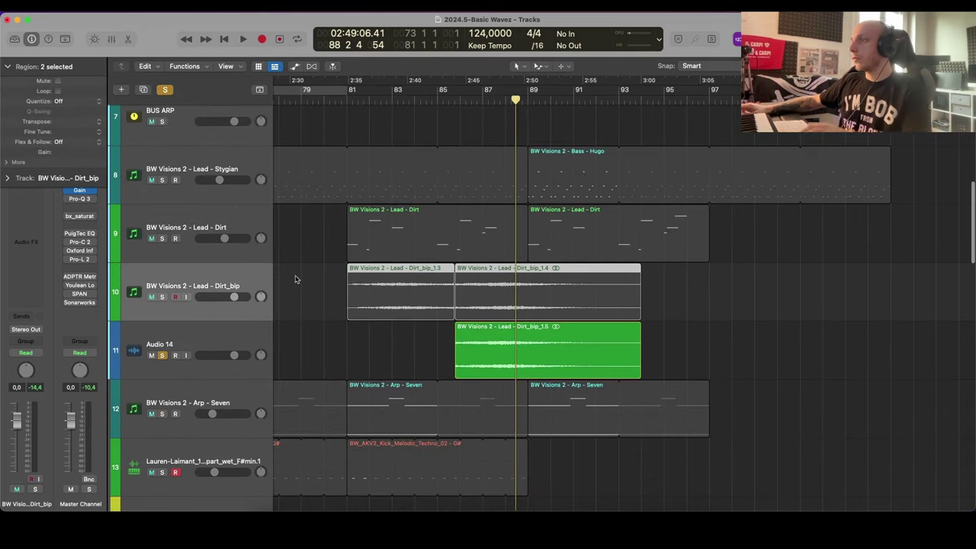
# Step: Reverse the copied lead region on Audio 14 and turn off the track's solo
pyautogui.click(189, 334)
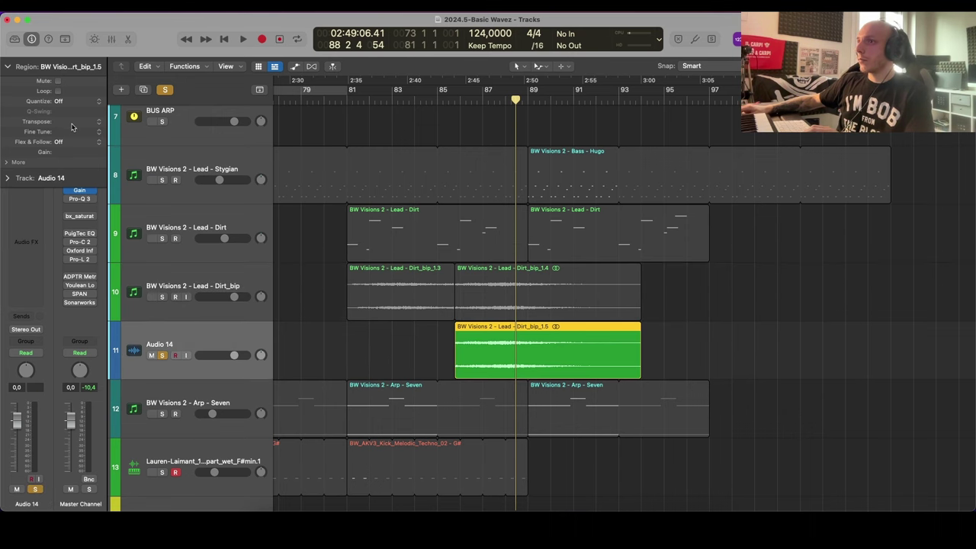
pyautogui.click(18, 162)
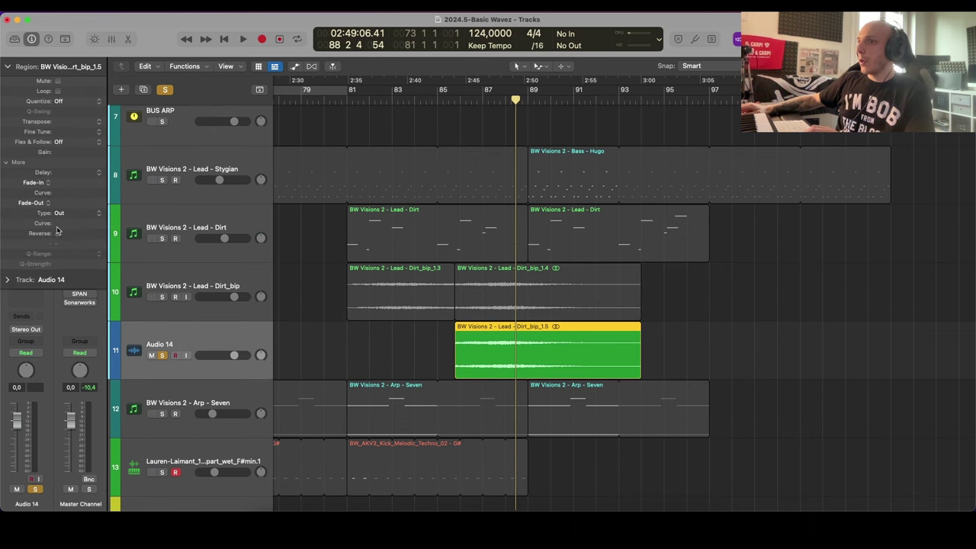
pyautogui.keyDown('ctrl'); pyautogui.keyDown('alt'); pyautogui.click(585, 299); pyautogui.keyUp('alt'); pyautogui.keyUp('ctrl')
pyautogui.press('s')
pyautogui.keyDown('ctrl'); pyautogui.keyDown('alt'); pyautogui.click(551, 301); pyautogui.keyUp('alt'); pyautogui.keyUp('ctrl')
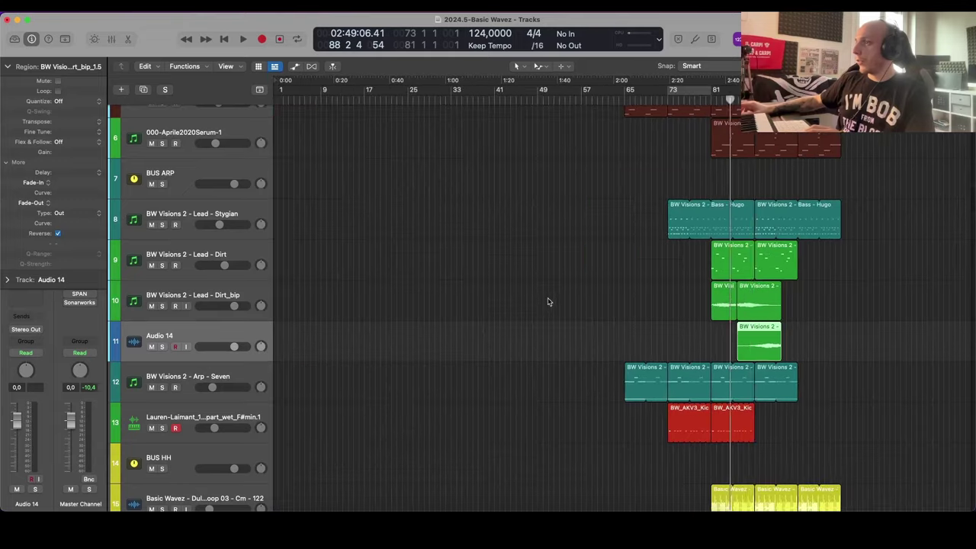
# Step: Move the reversed region to end around bar 83, trim its start to about mid-bar 77 and give it a fade-in of 8148
pyautogui.keyDown('ctrl'); pyautogui.keyDown('alt'); pyautogui.click(558, 298); pyautogui.keyUp('alt'); pyautogui.keyUp('ctrl')
pyautogui.moveTo(715, 336); pyautogui.dragTo(585, 339)
pyautogui.scroll(1, 613, 345)
pyautogui.scroll(3, 613, 346)
pyautogui.scroll(-2, 612, 345)
pyautogui.click(508, 360)
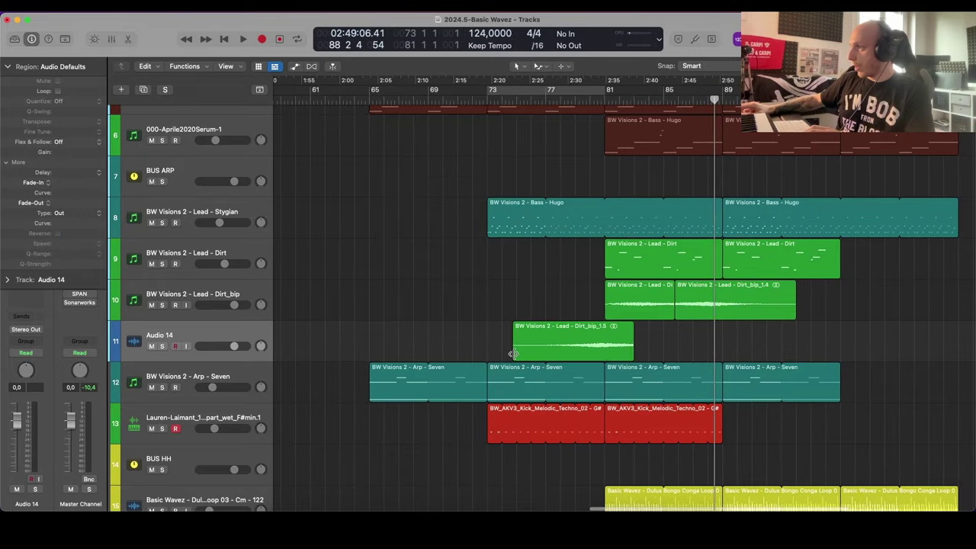
pyautogui.moveTo(514, 353); pyautogui.dragTo(553, 353)
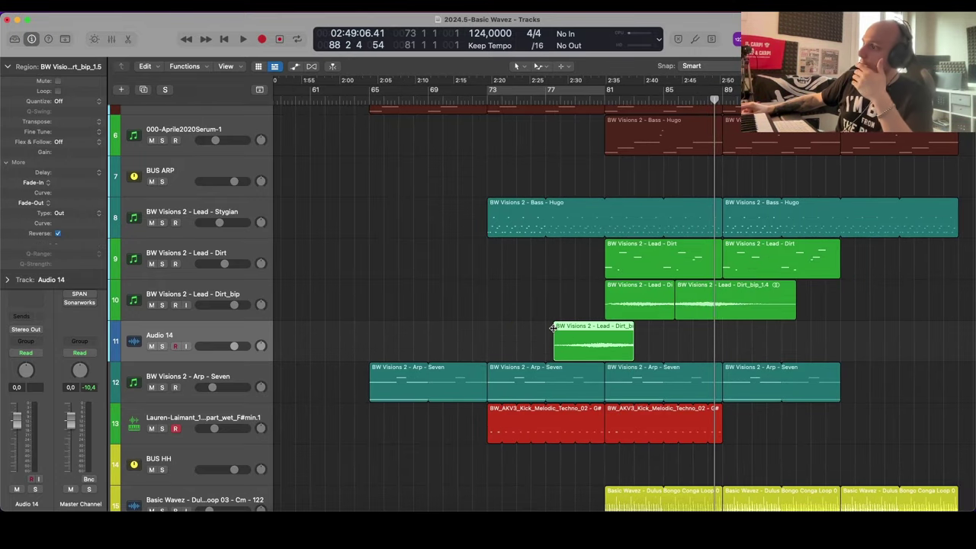
# Step: Look over the percussion, vocal, drone, sweep and lead layers between about bars 61 and 97
pyautogui.scroll(-15, 601, 329)
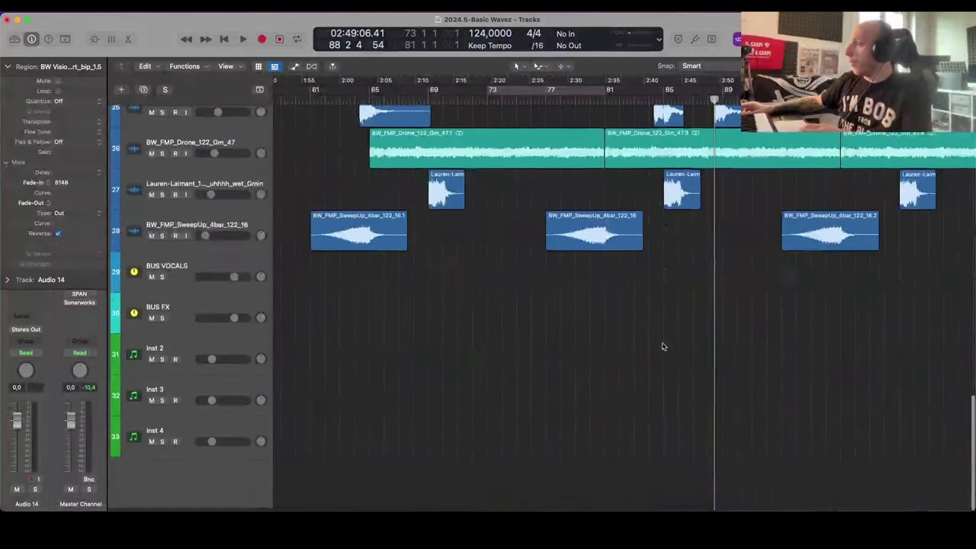
pyautogui.scroll(-5, 663, 346)
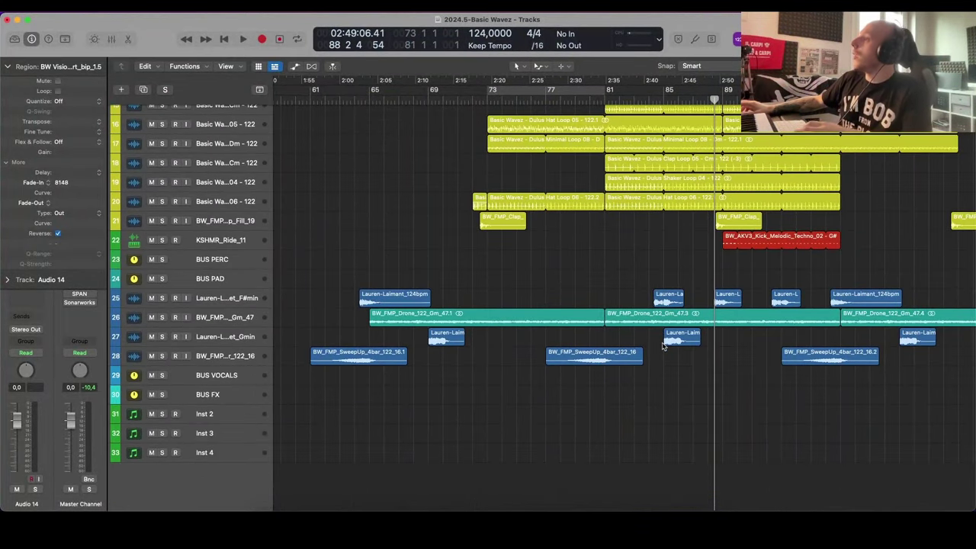
pyautogui.scroll(5, 662, 346)
pyautogui.scroll(-3, 662, 346)
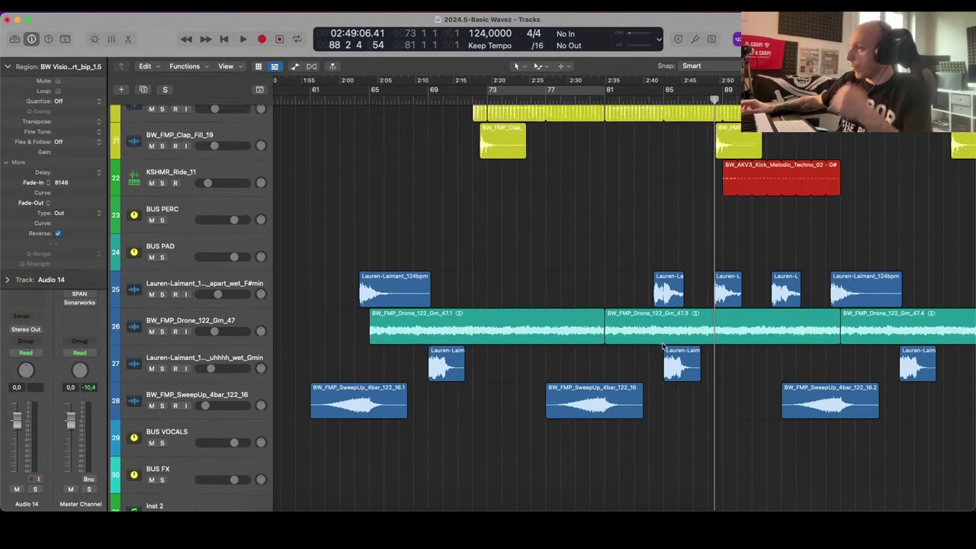
pyautogui.scroll(-1, 662, 346)
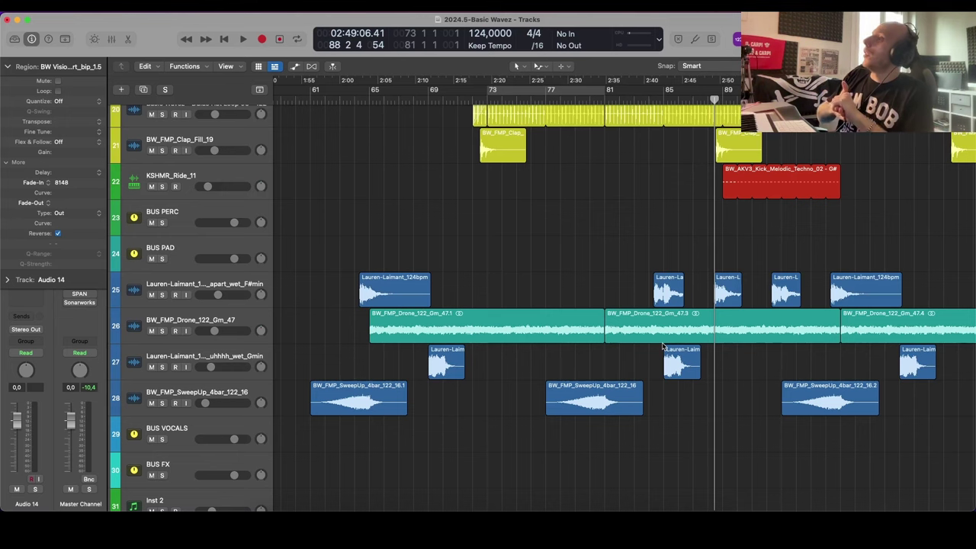
pyautogui.scroll(2, 662, 344)
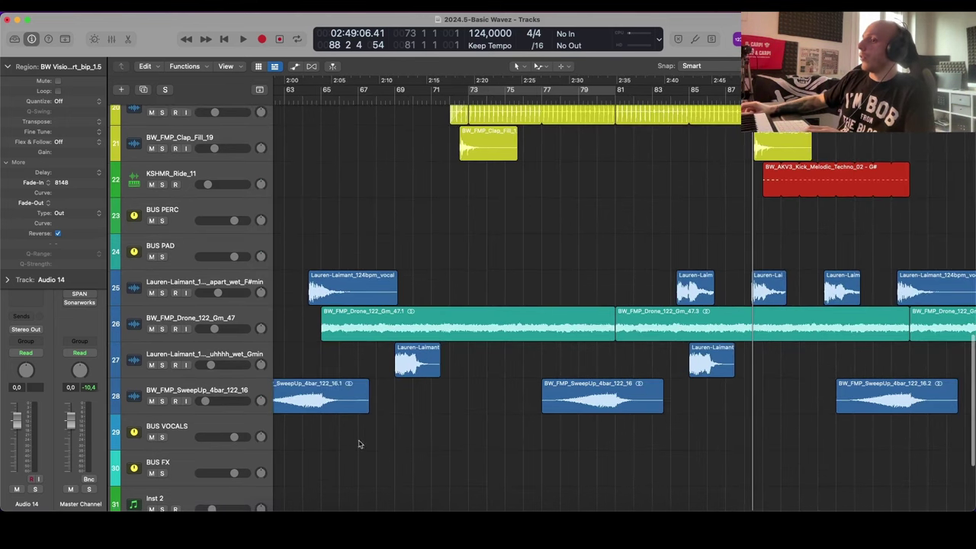
pyautogui.scroll(-4, 517, 401)
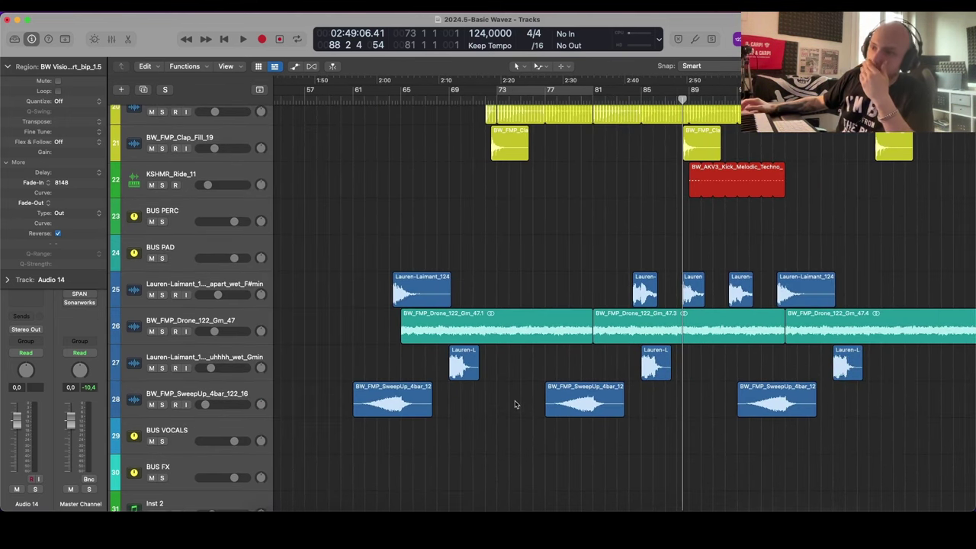
pyautogui.scroll(-4, 515, 404)
pyautogui.scroll(3, 515, 404)
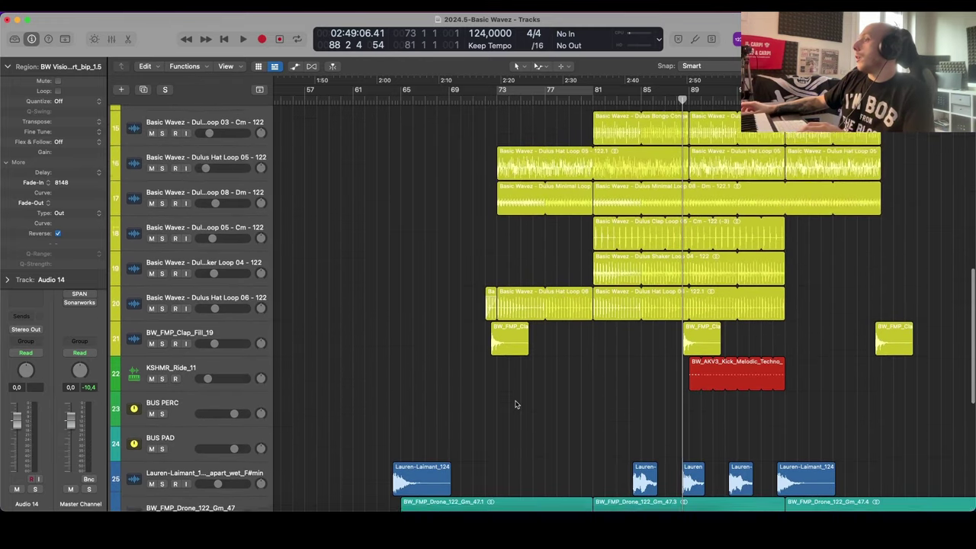
pyautogui.scroll(5, 516, 405)
pyautogui.scroll(2, 516, 405)
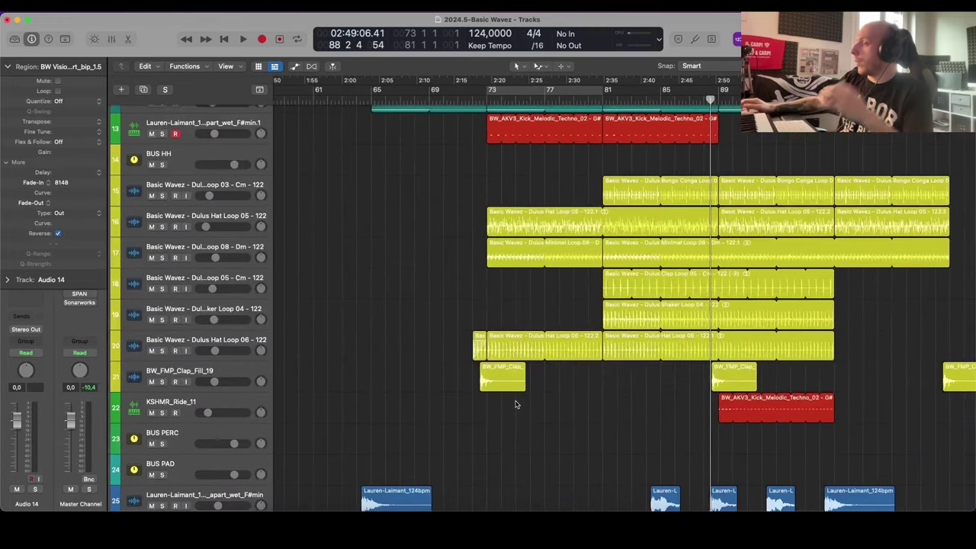
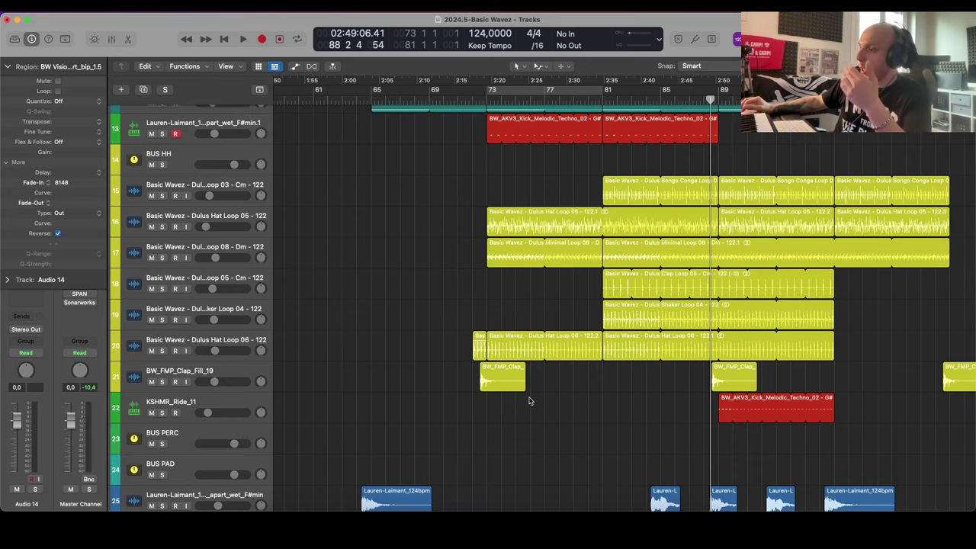
pyautogui.scroll(5, 575, 330)
pyautogui.scroll(5, 576, 328)
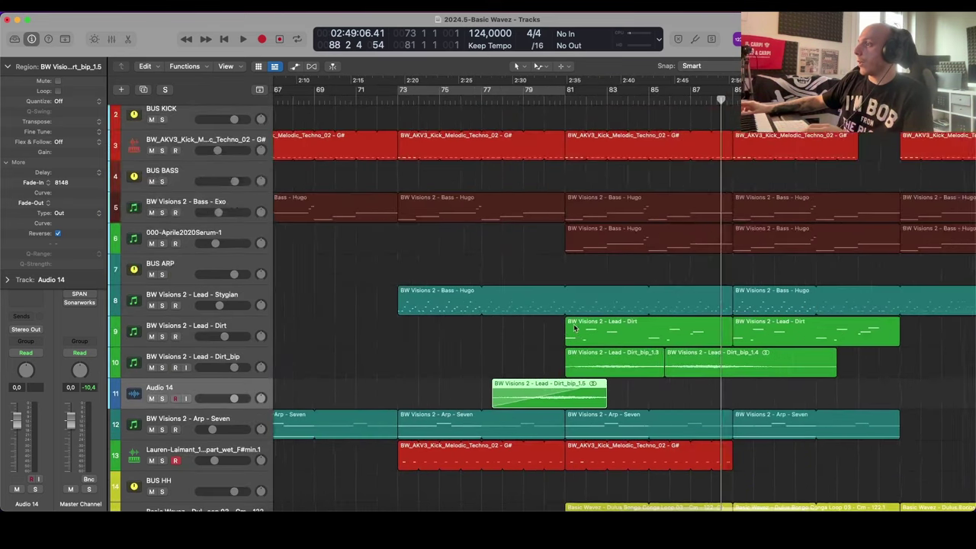
pyautogui.scroll(-7, 601, 243)
pyautogui.scroll(4, 603, 243)
# Step: Give the reversed region a fade-out of 4420 and play it with Audio 14 soloed
pyautogui.click(615, 241)
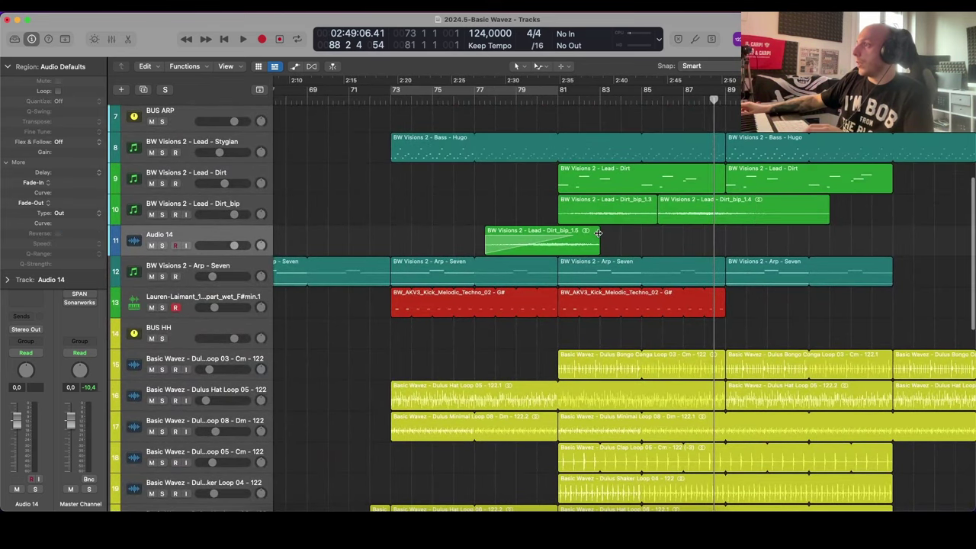
pyautogui.click(560, 235)
pyautogui.click(163, 246)
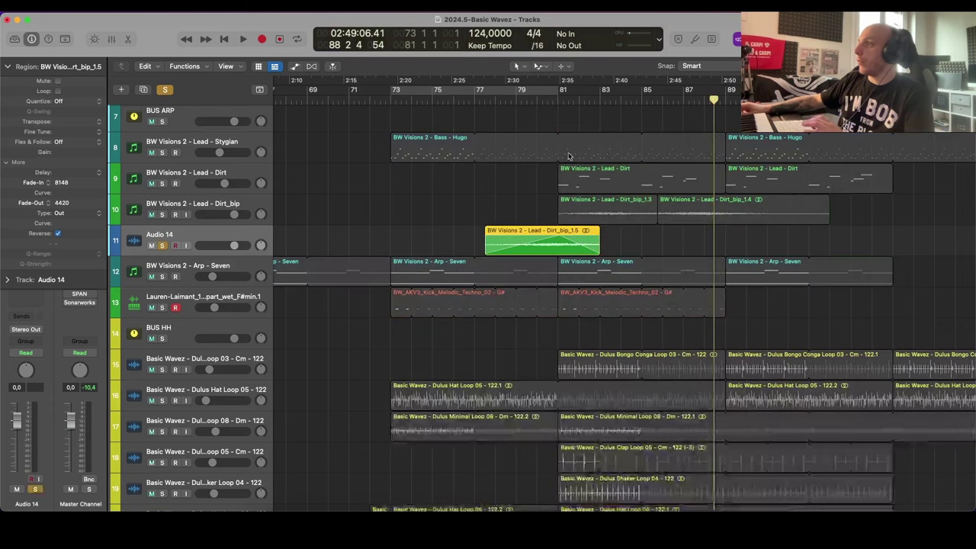
pyautogui.press('space')
pyautogui.click(9, 68)
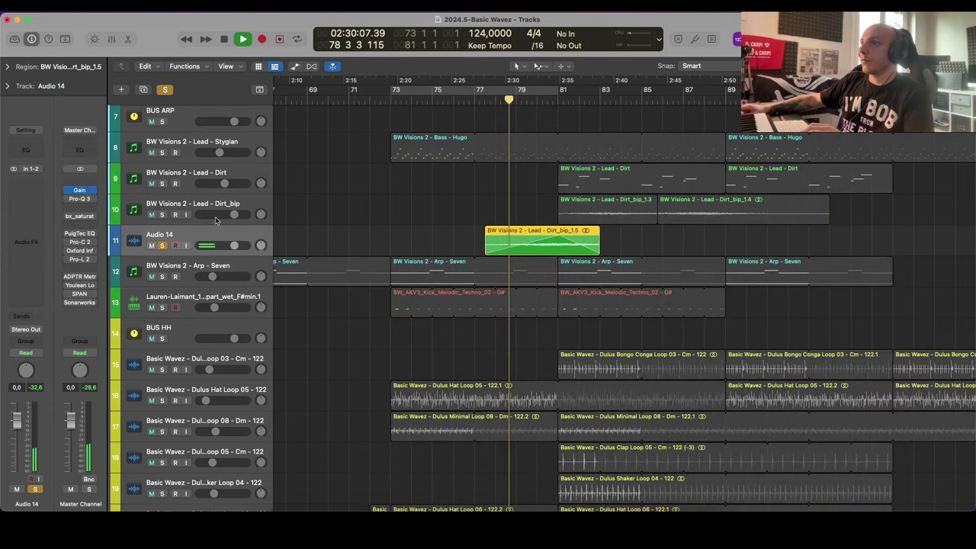
# Step: Lower the Audio 14 volume to -7.6 dB and insert a ValhallaVintageVerb reverb with its default preset
pyautogui.moveTo(235, 246); pyautogui.dragTo(221, 246)
pyautogui.click(31, 200)
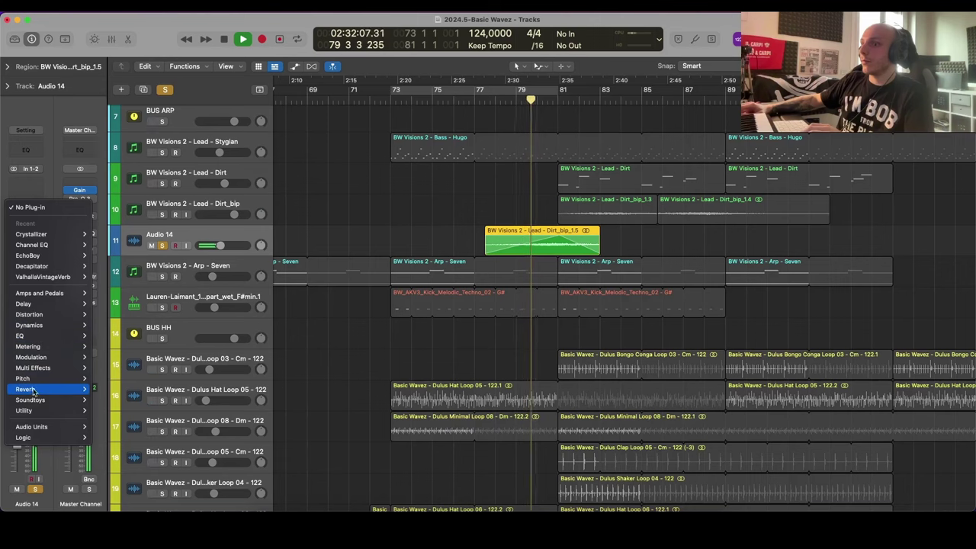
pyautogui.moveTo(75, 390)
pyautogui.click(126, 443)
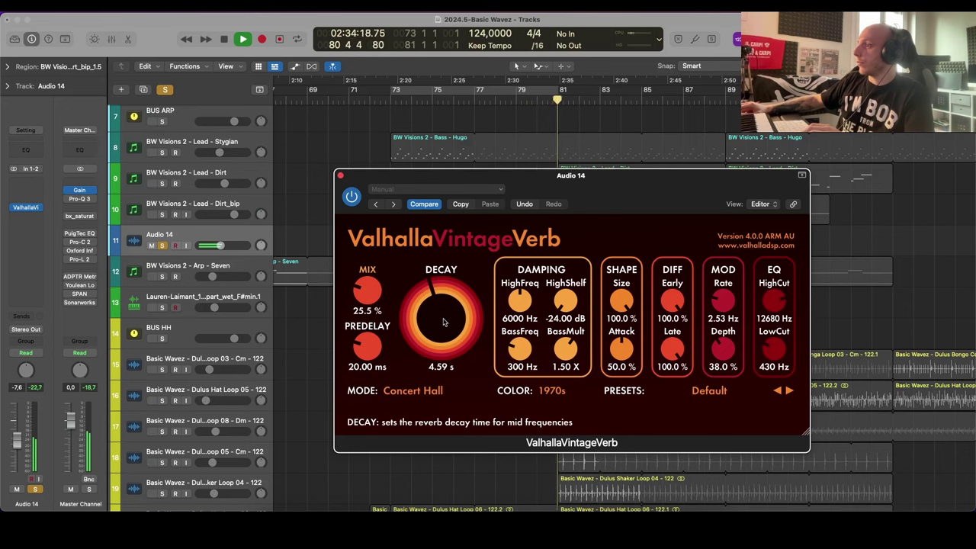
pyautogui.click(341, 175)
# Step: Clear the solo, mute the Lead - Dirt_bip track and replay the full mix from about bar 78
pyautogui.scroll(3, 561, 257)
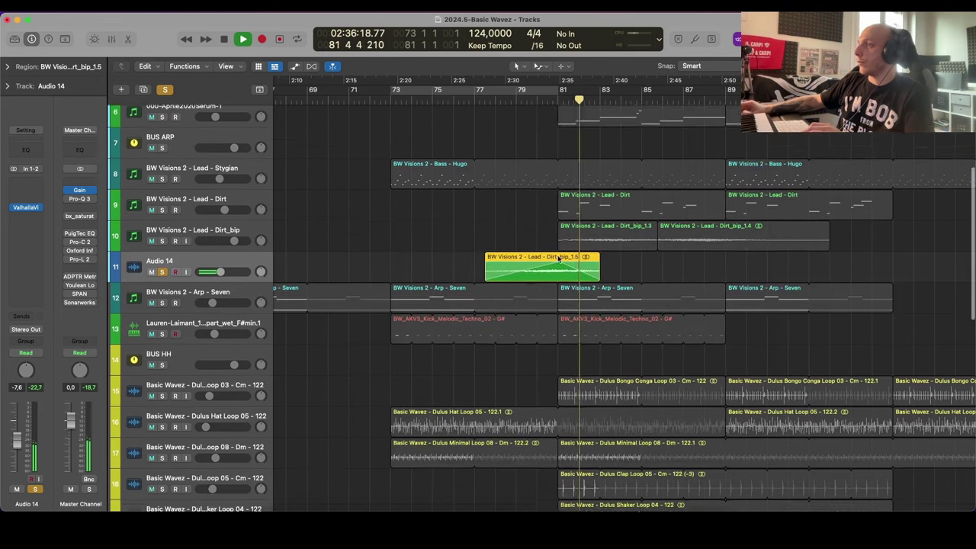
pyautogui.click(165, 90)
pyautogui.click(152, 287)
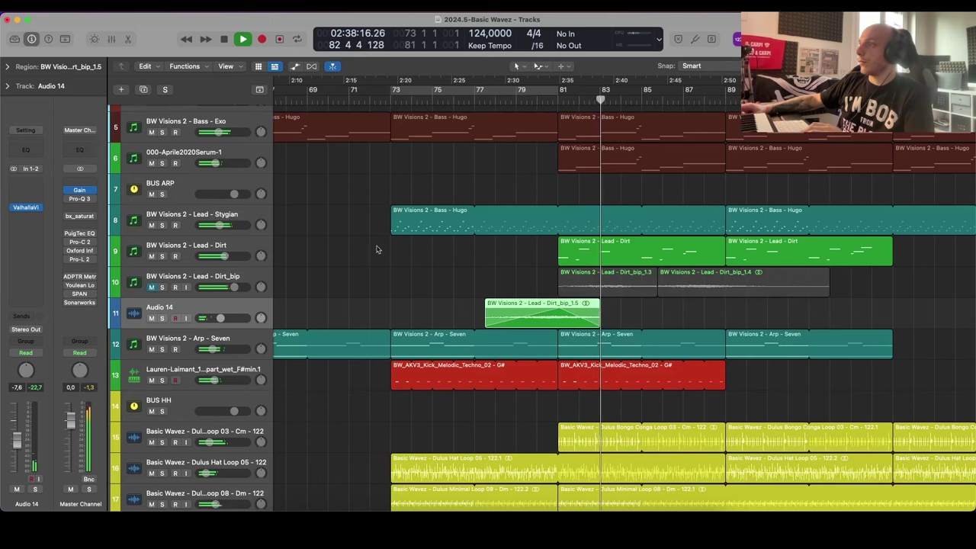
pyautogui.click(504, 101)
# Step: Raise the Audio 14 volume to -6.8 dB while listening to the reversed region in the mix
pyautogui.press('super+Down')
pyautogui.press('super+Down')
pyautogui.press('super+Up')
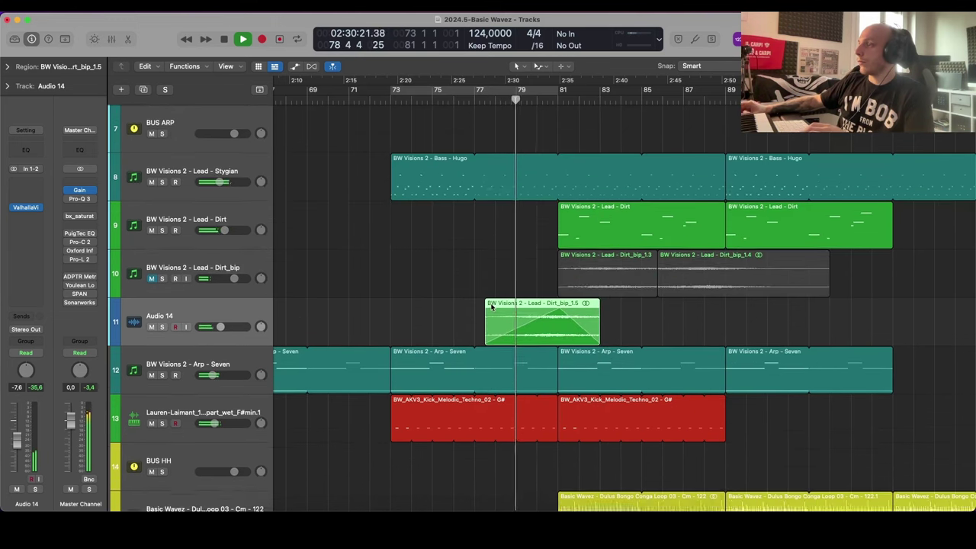
pyautogui.press('super+Up')
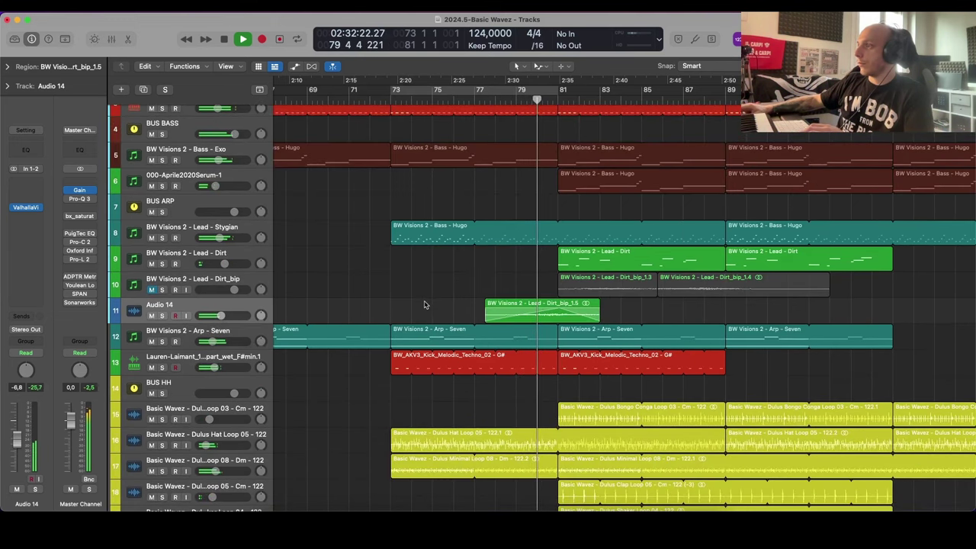
pyautogui.press('super+Down')
pyautogui.press('super+Down')
pyautogui.press('super+Down')
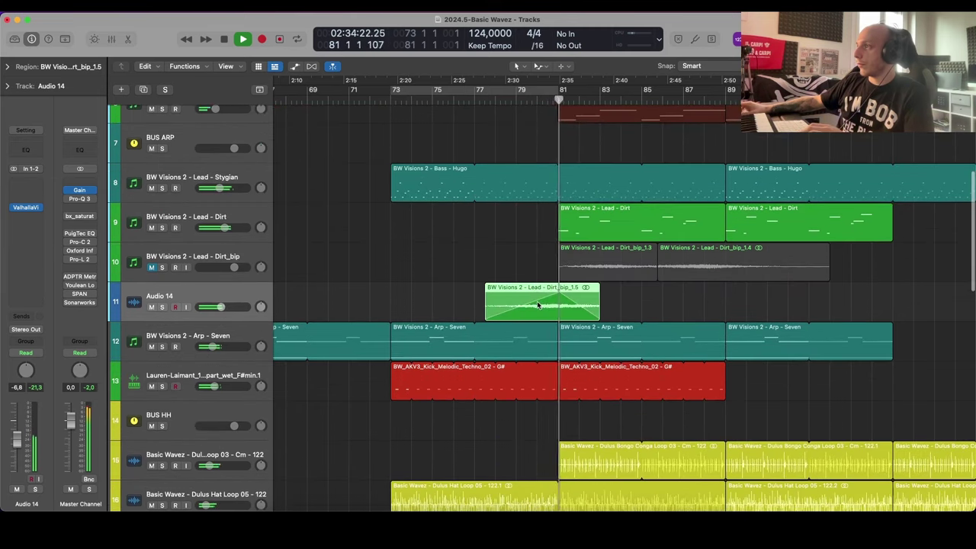
# Step: Copy the first half of the split Lead - Dirt_bip region onto Audio 14, starting late in bar 86, and reverse it
pyautogui.press('super+Up')
pyautogui.press('super+Up')
pyautogui.press('super+Left')
pyautogui.press('super+Up')
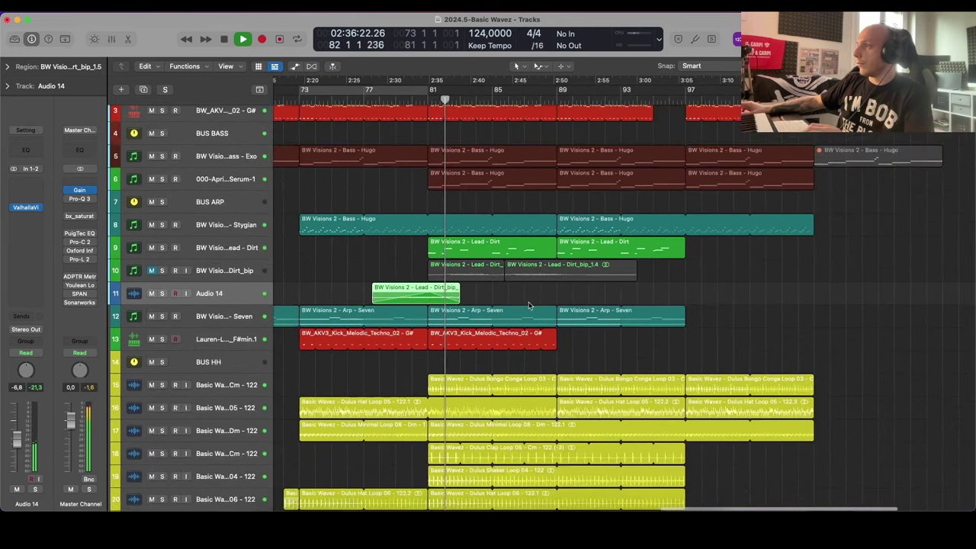
pyautogui.moveTo(483, 277); pyautogui.dragTo(577, 302)
pyautogui.click(7, 66)
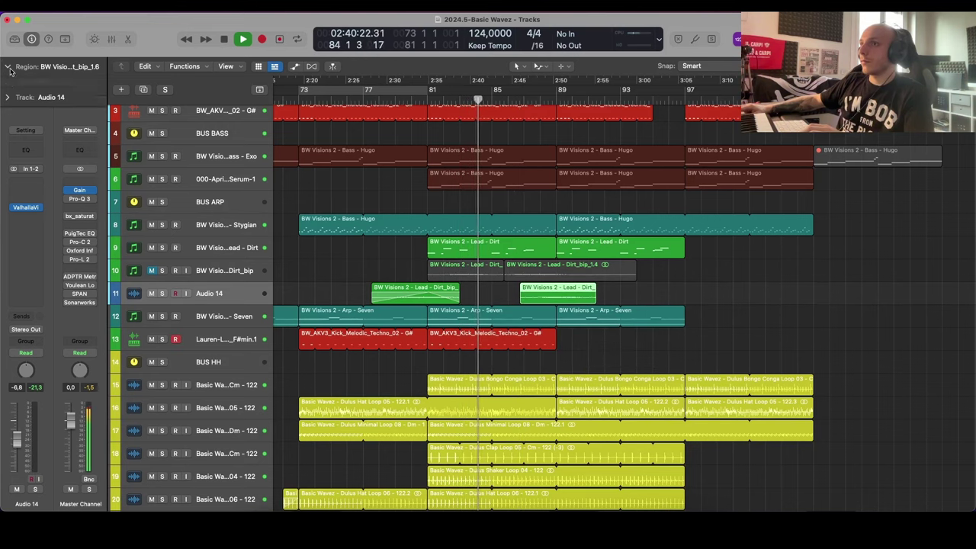
pyautogui.click(59, 234)
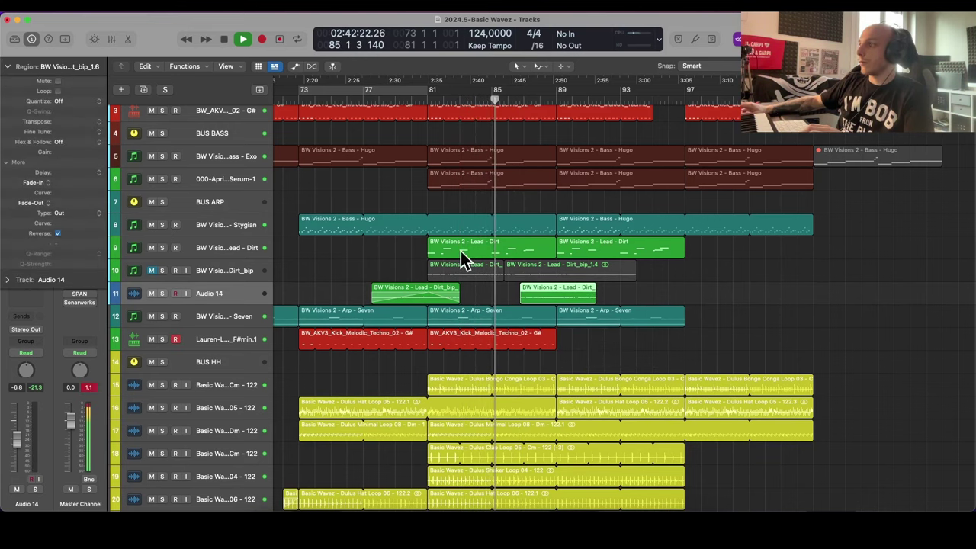
# Step: Give the second reversed region a fade-in of 4646 and trim its end to just after bar 91 with Audio 14 soloed
pyautogui.press('super+Down')
pyautogui.press('super+Down')
pyautogui.moveTo(522, 291); pyautogui.dragTo(562, 289)
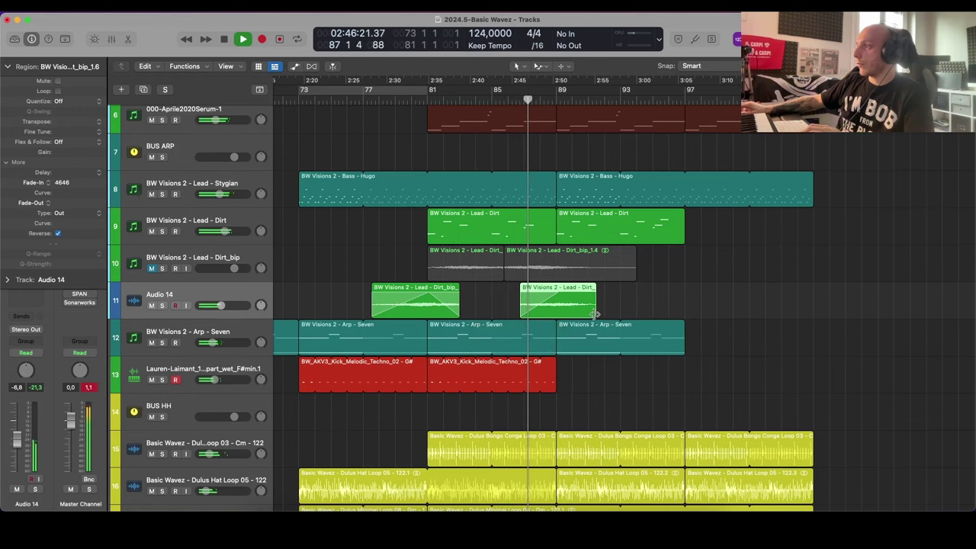
pyautogui.hotkey('ctrl', 's')
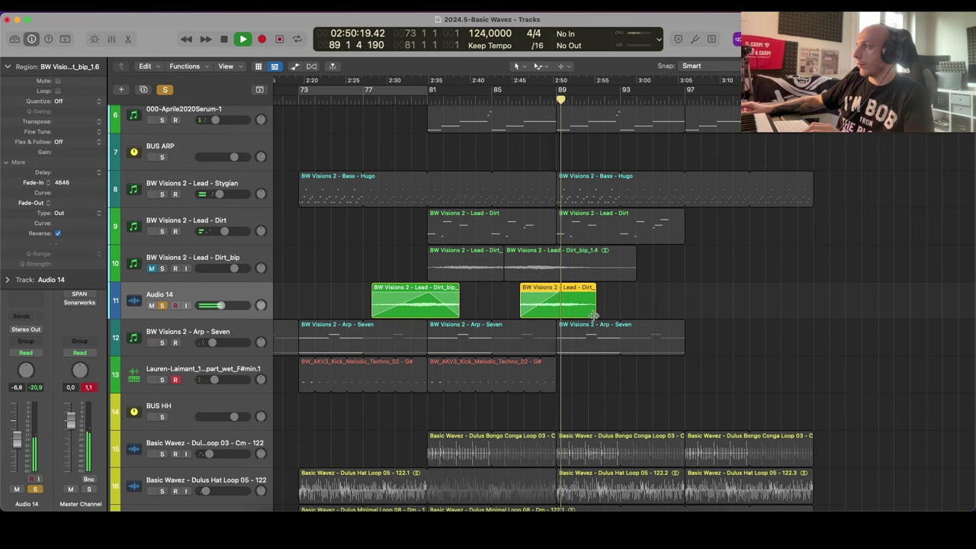
pyautogui.moveTo(594, 315); pyautogui.dragTo(590, 294)
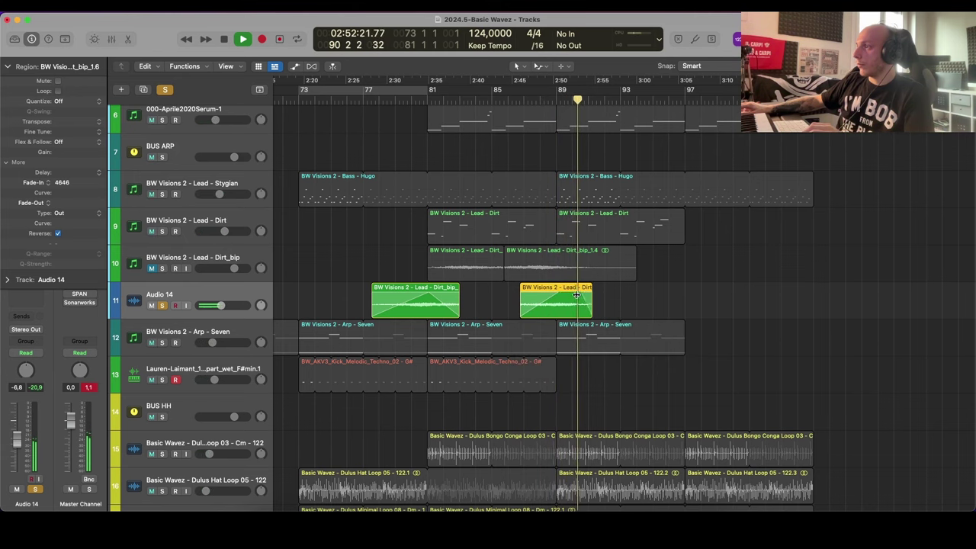
# Step: Insert a stereo ValhallaDelay on Audio 14 in the slot above the Valhalla reverb
pyautogui.scroll(-1, 577, 297)
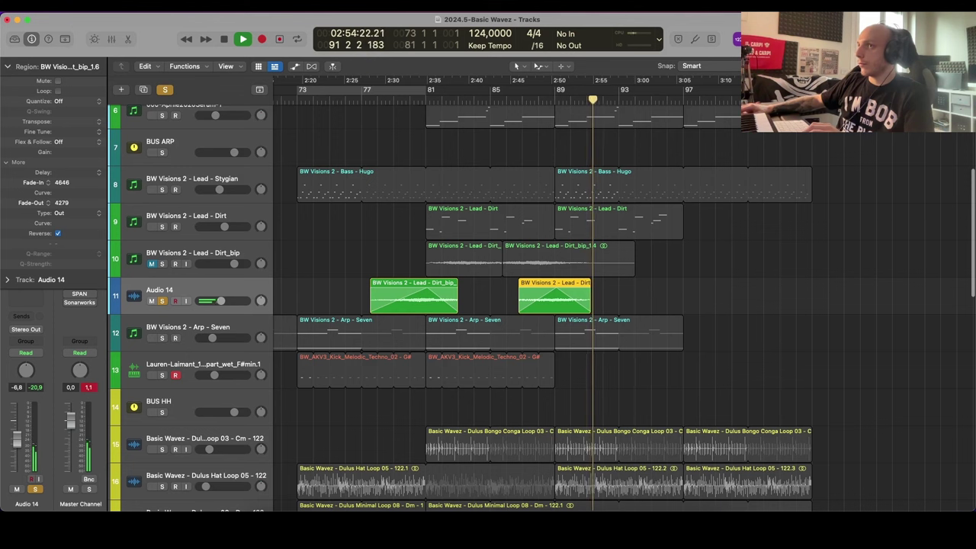
pyautogui.click(8, 66)
pyautogui.click(33, 200)
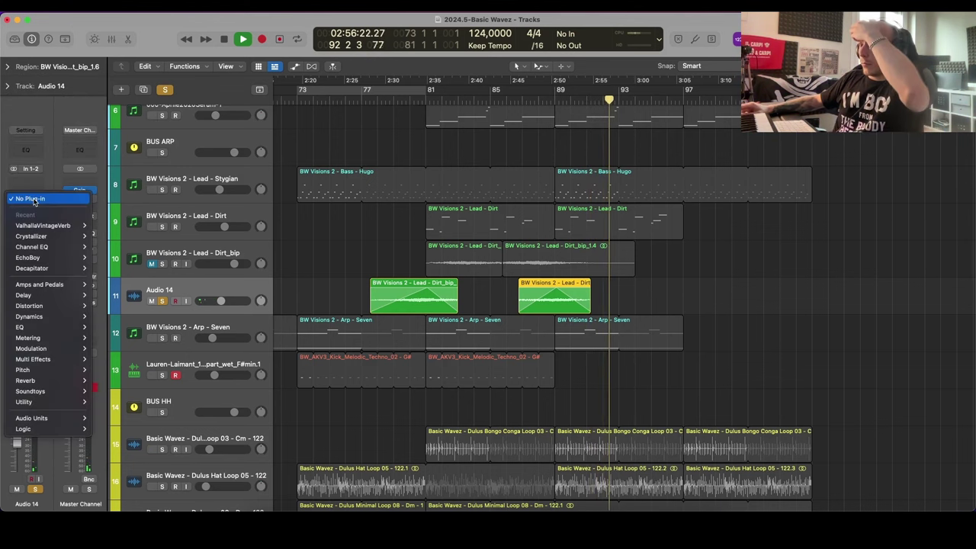
pyautogui.moveTo(26, 296)
pyautogui.moveTo(114, 359)
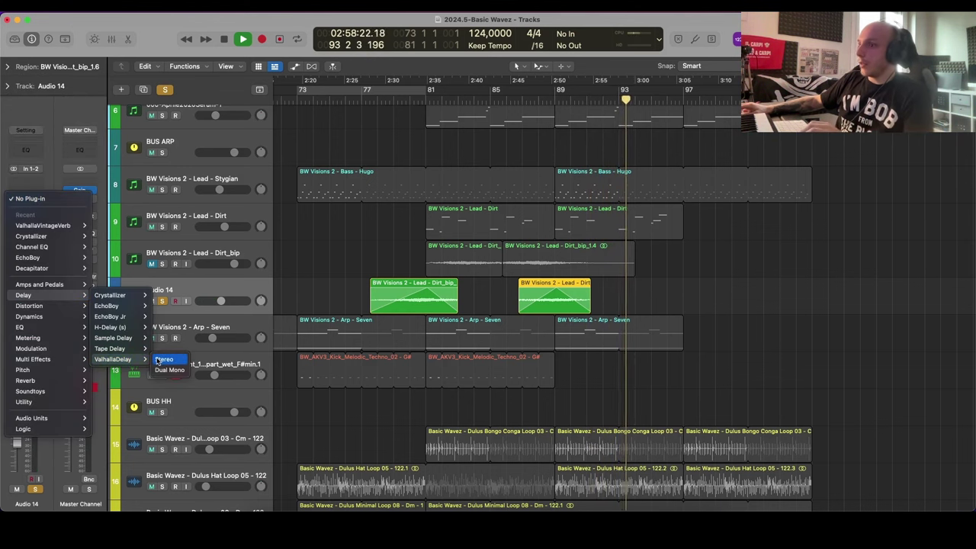
pyautogui.click(163, 359)
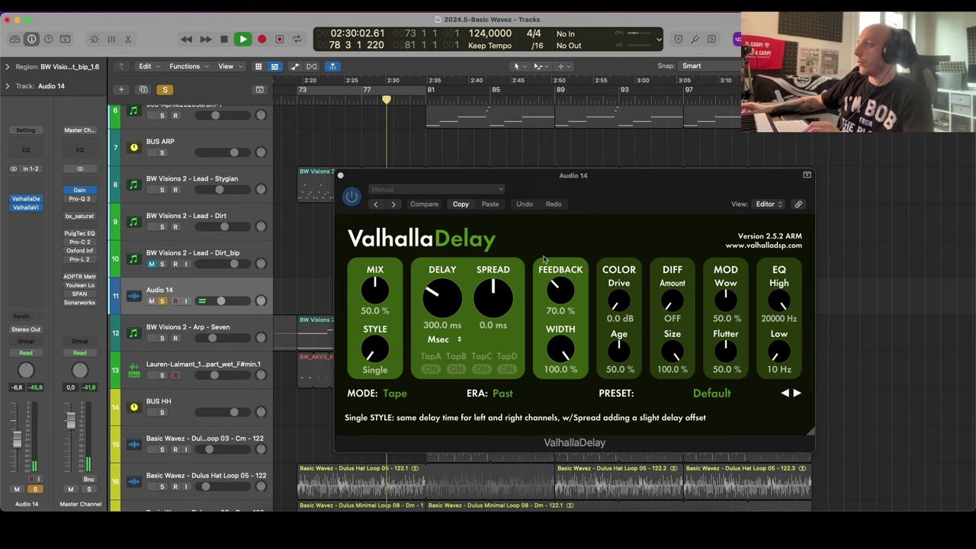
# Step: Set the ValhallaDelay high EQ to 14020 Hz, low EQ to 550 Hz and feedback to 82.8 %
pyautogui.moveTo(778, 352); pyautogui.dragTo(774, 324)
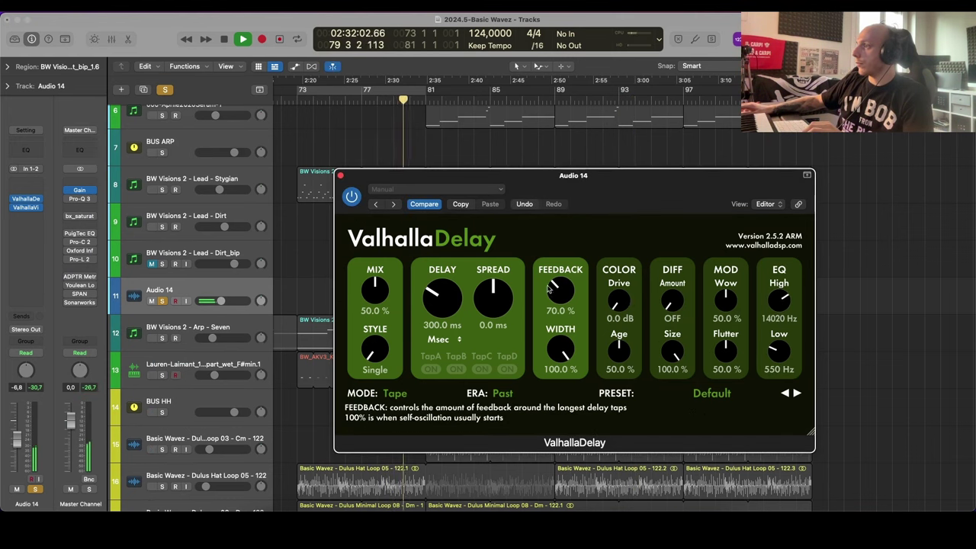
pyautogui.moveTo(559, 292); pyautogui.dragTo(555, 276)
pyautogui.click(340, 176)
pyautogui.press('super+Up')
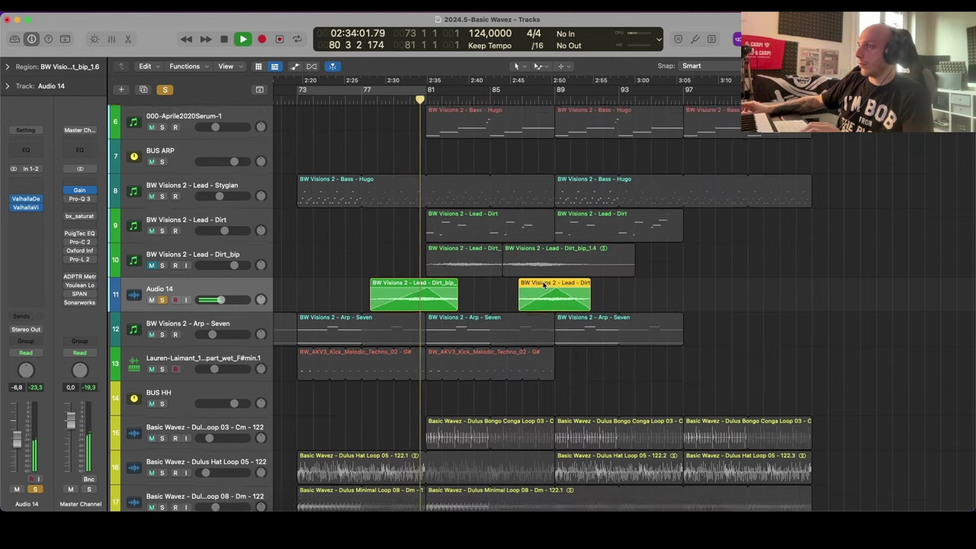
# Step: Set ValhallaDelay's drive to 9.6 dB, diffusion amount to 34.8 %, diffusion size to 81.4 %, wow to 61.4 % and flutter to 40.5 %
pyautogui.click(32, 199)
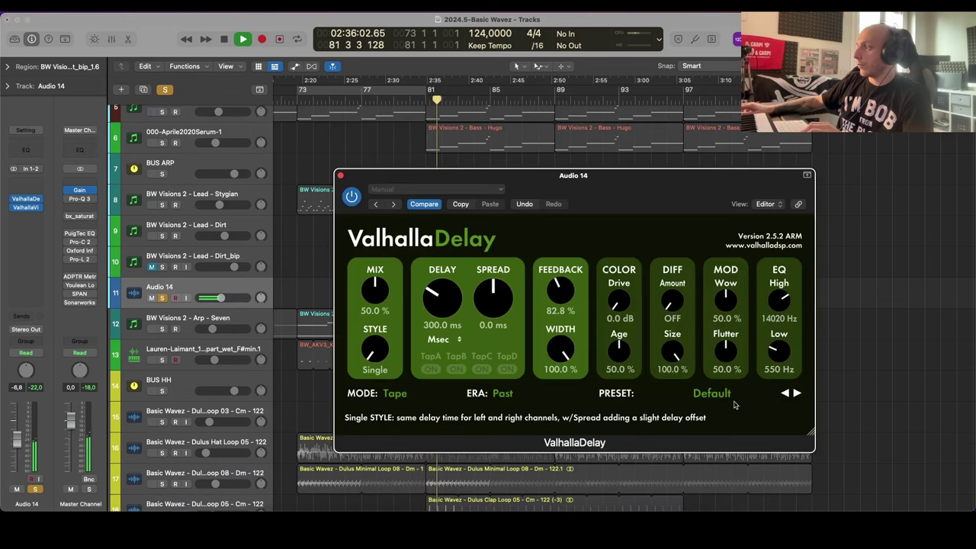
pyautogui.moveTo(621, 304); pyautogui.dragTo(672, 251)
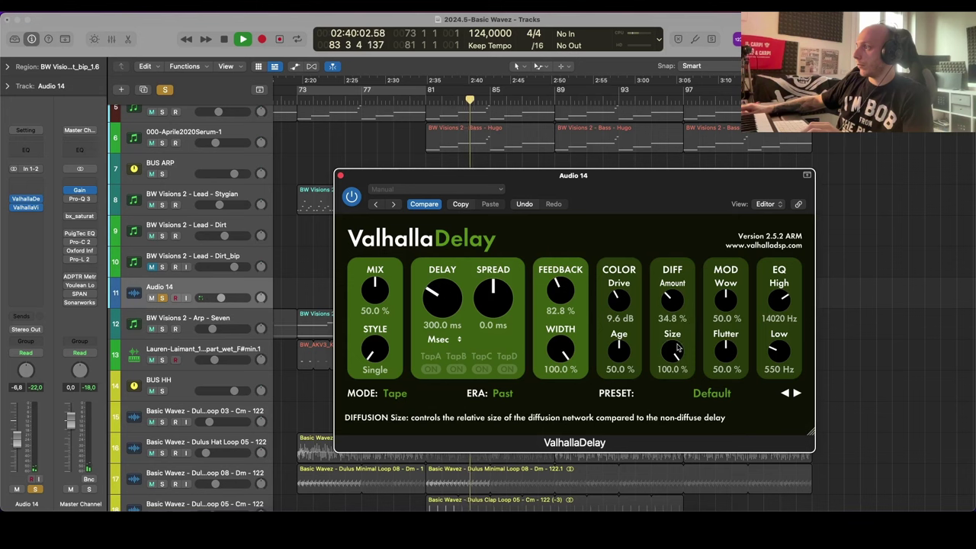
pyautogui.moveTo(675, 352); pyautogui.dragTo(673, 379)
pyautogui.moveTo(727, 308); pyautogui.dragTo(727, 303)
pyautogui.moveTo(727, 363); pyautogui.dragTo(726, 373)
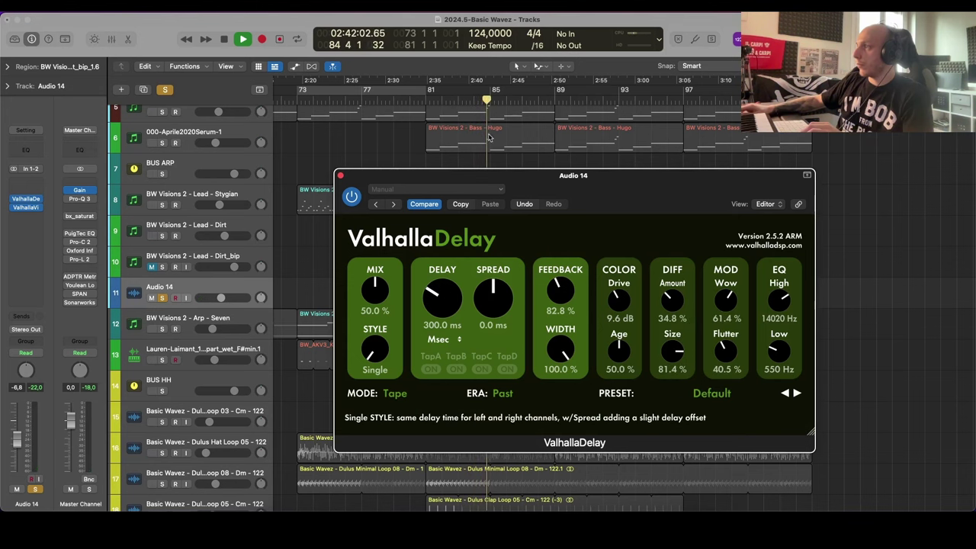
# Step: Replay the reversed region from about bar 80 and lower the ValhallaDelay mix to 37.1 %
pyautogui.click(425, 101)
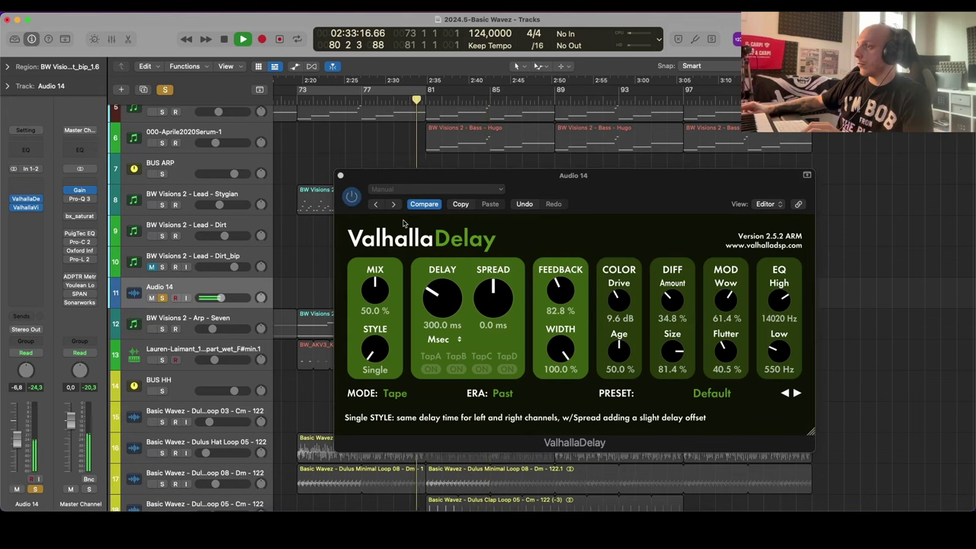
pyautogui.moveTo(375, 289); pyautogui.dragTo(375, 308)
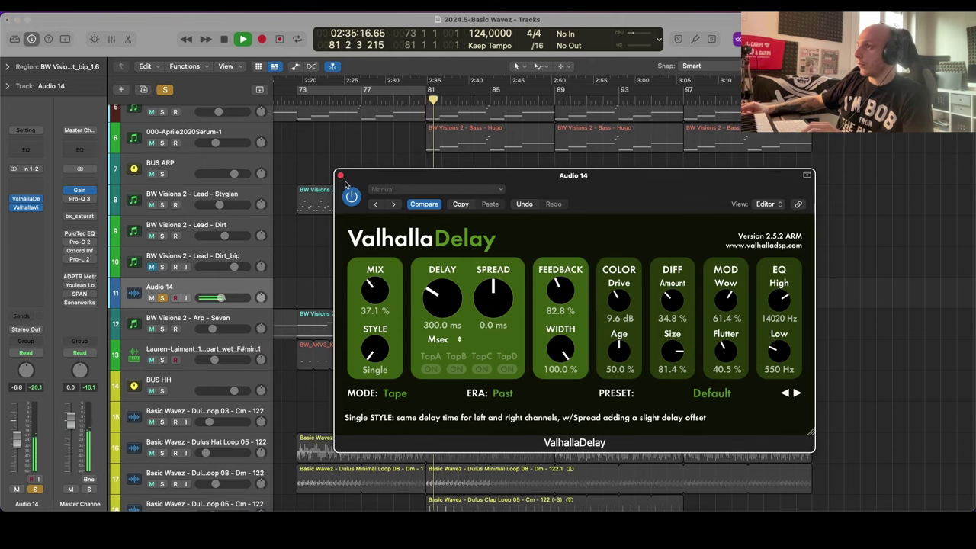
pyautogui.click(341, 176)
# Step: Insert Pro-Q 3 on Audio 14 with a low cut and a bell band at about 364 Hz set to -0.82 dB
pyautogui.click(26, 216)
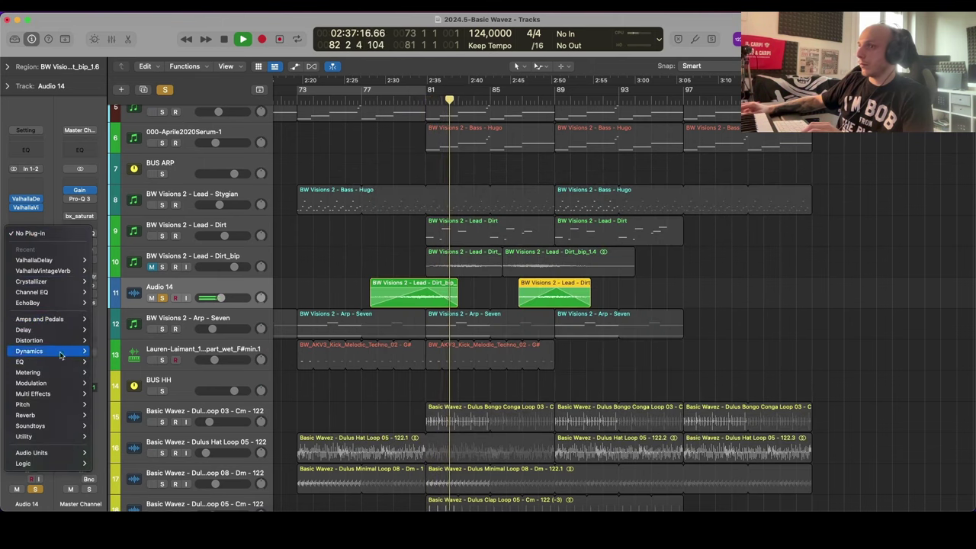
pyautogui.moveTo(23, 362)
pyautogui.moveTo(120, 403)
pyautogui.click(187, 405)
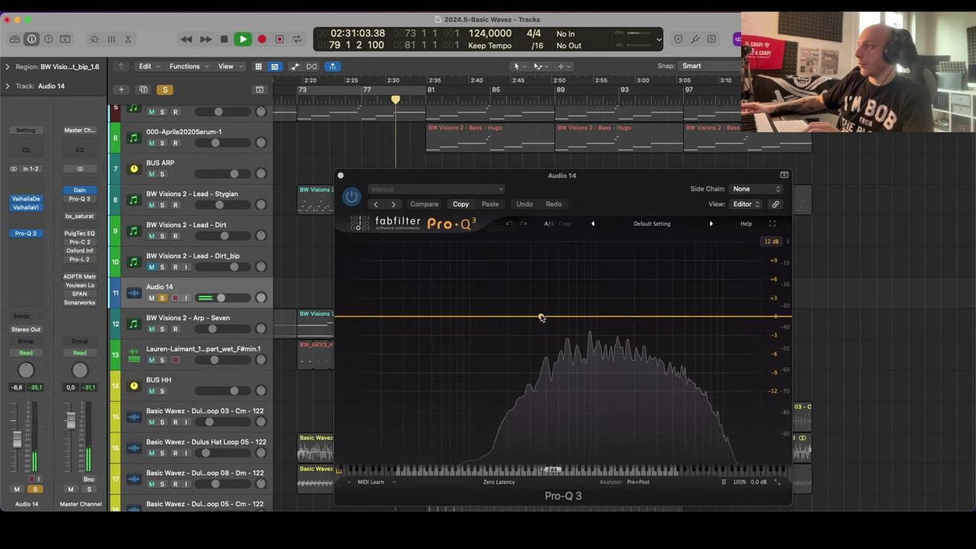
pyautogui.click(350, 317)
pyautogui.moveTo(352, 319); pyautogui.dragTo(540, 324)
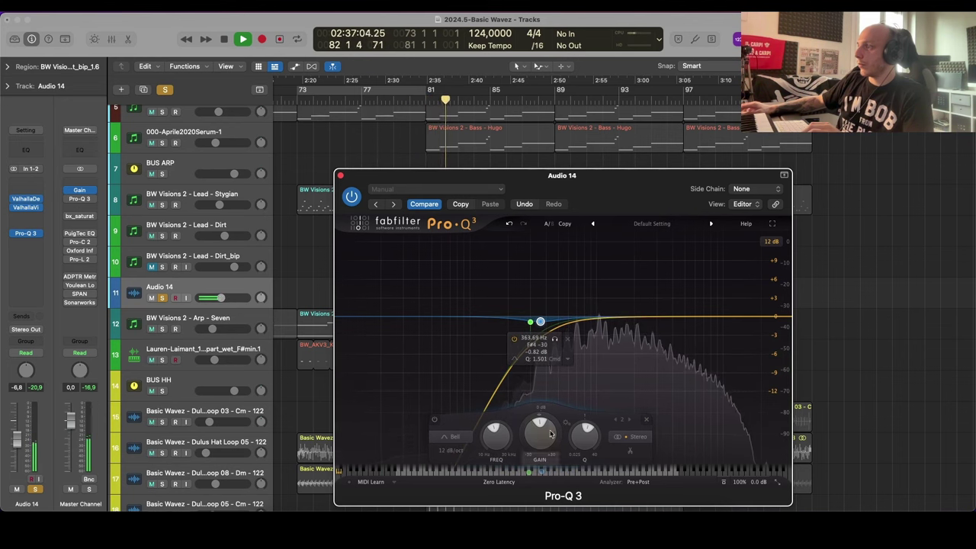
# Step: Give the 364 Hz bell band a dynamic range of -2.85 dB and unsolo Audio 14 to hear the full mix
pyautogui.moveTo(535, 417); pyautogui.dragTo(534, 437)
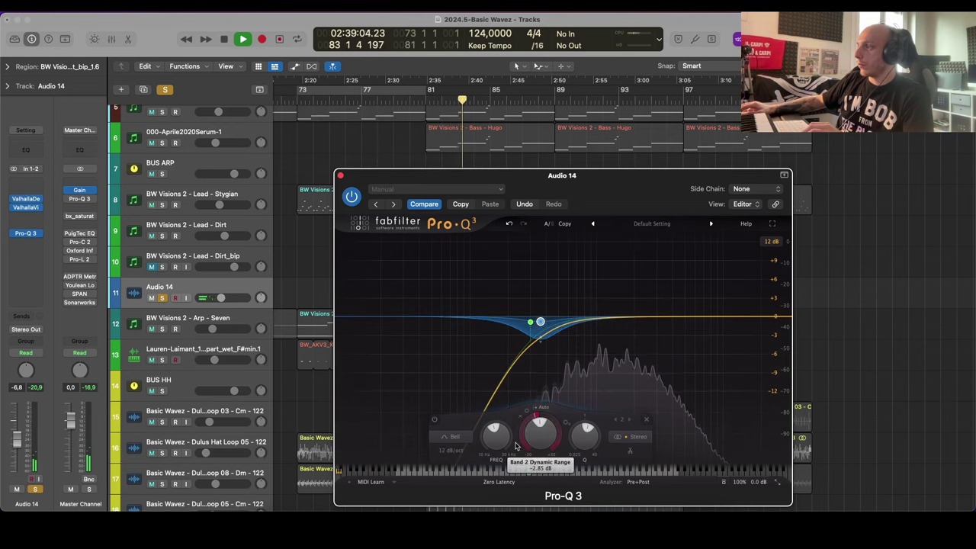
pyautogui.press('s')
pyautogui.click(340, 175)
pyautogui.press('super+Up')
pyautogui.press('super+Up')
pyautogui.press('super+Left')
pyautogui.press('super+Left')
pyautogui.press('super+Left')
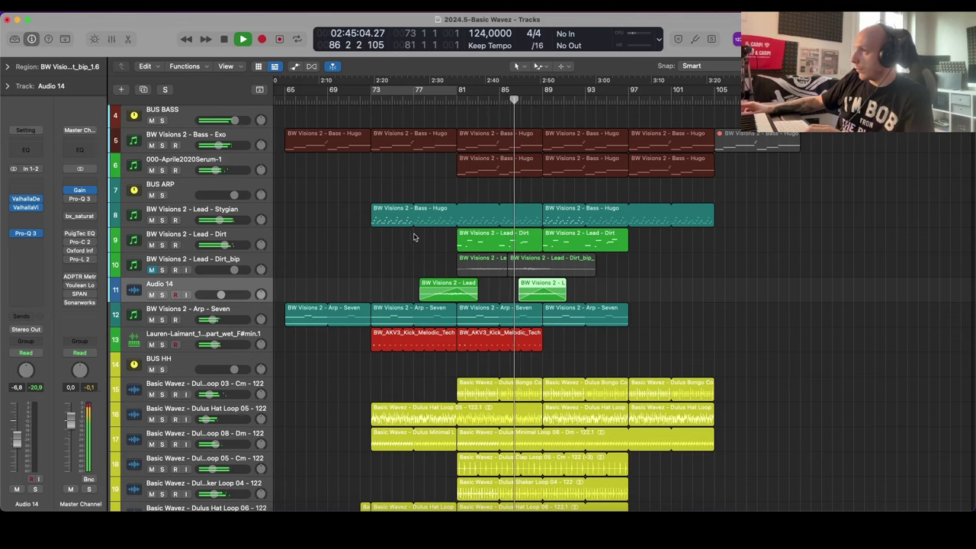
# Step: Show Serum's filter cutoff as the automation parameter on the 000-Aprile2020Serum-1 track
pyautogui.click(218, 163)
pyautogui.press('v')
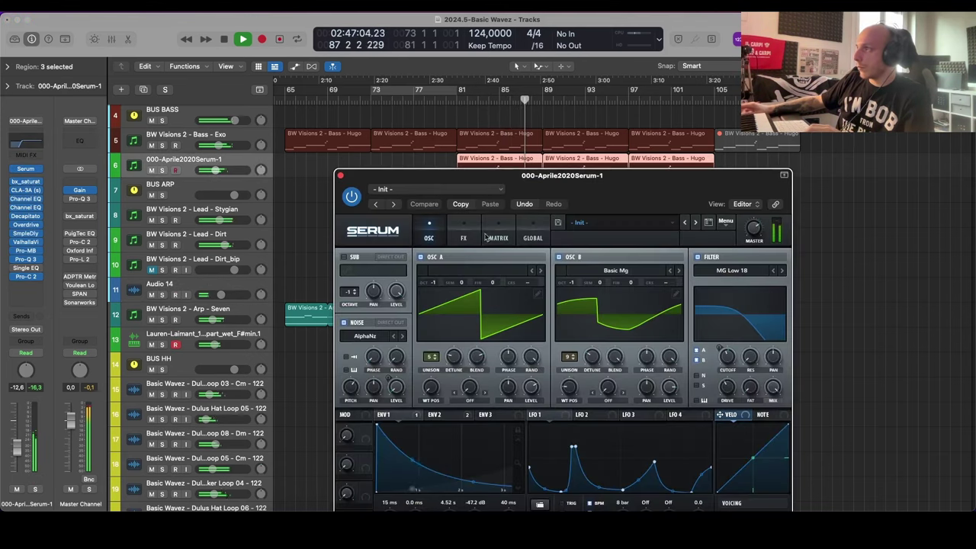
pyautogui.press('a')
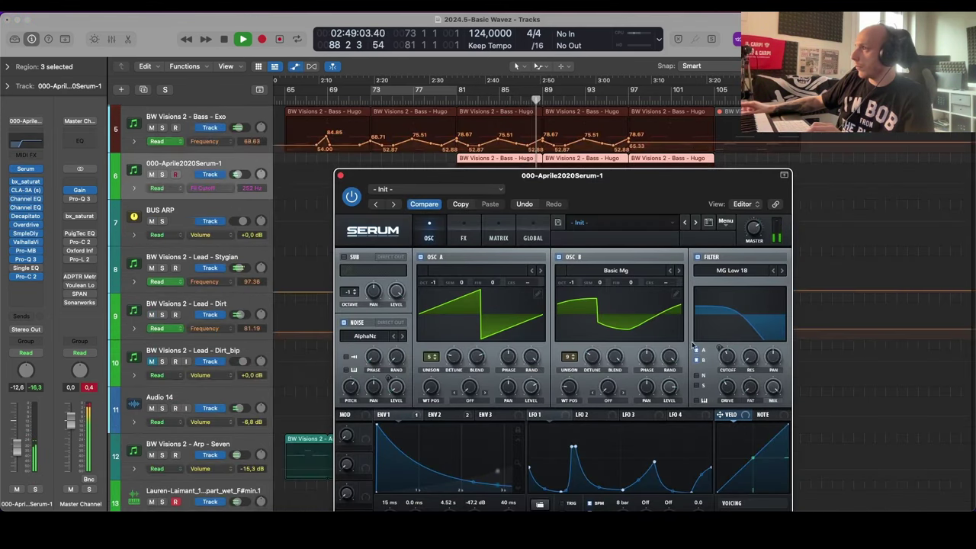
pyautogui.click(341, 176)
pyautogui.press('z')
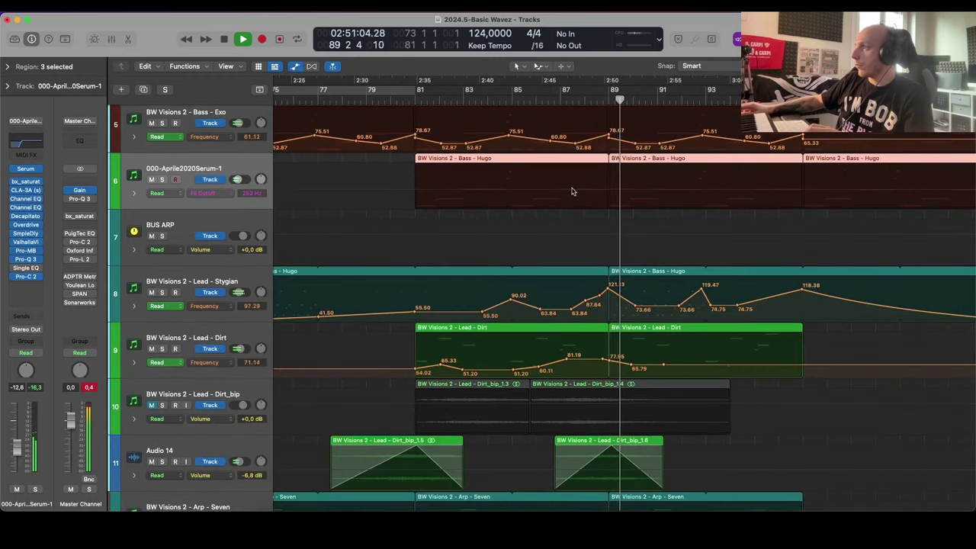
# Step: Automate the Serum cutoff to rise from 252 to 422 Hz at bar 89 and from 422 to 1084 Hz just before bar 93
pyautogui.click(609, 192)
pyautogui.click(607, 191)
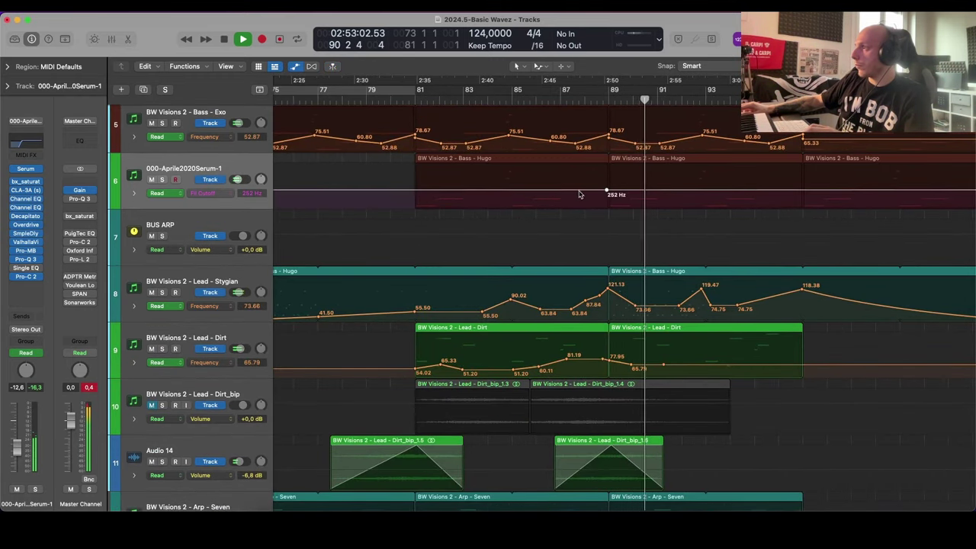
pyautogui.click(580, 190)
pyautogui.moveTo(638, 193); pyautogui.dragTo(640, 190)
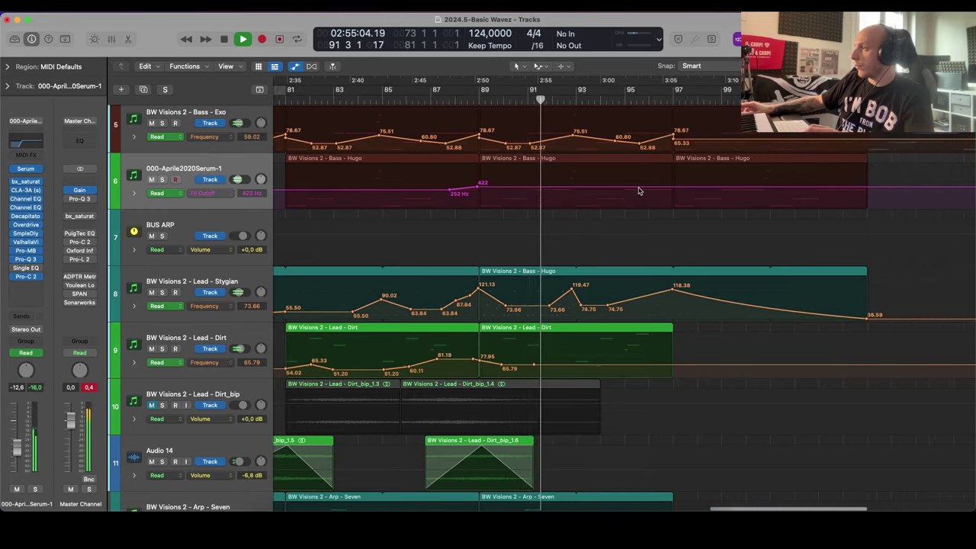
pyautogui.click(569, 188)
pyautogui.click(547, 187)
pyautogui.moveTo(576, 187); pyautogui.dragTo(578, 182)
# Step: Continue the cutoff automation down to 326 Hz, up to 706 Hz at bar 97 and down to 195 Hz near bar 99
pyautogui.scroll(2, 579, 181)
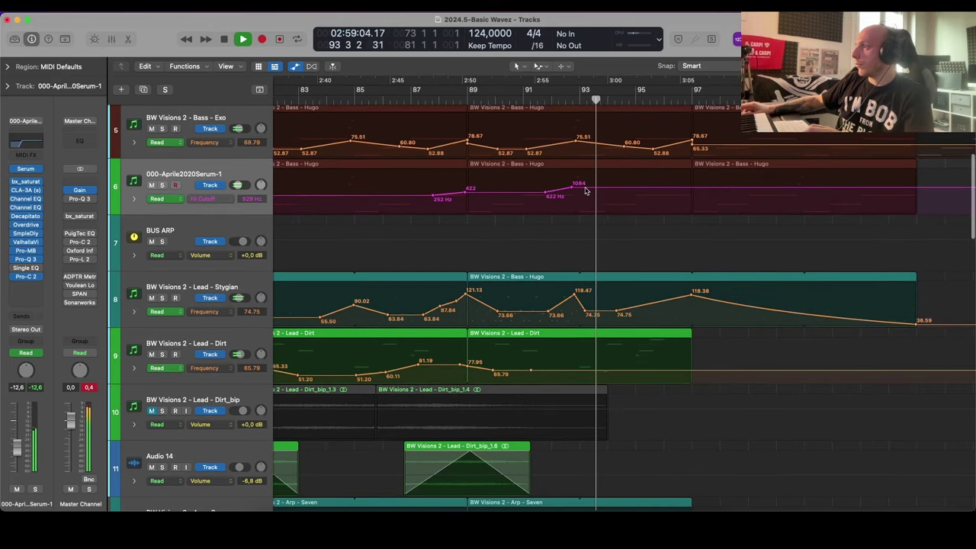
pyautogui.click(606, 188)
pyautogui.moveTo(638, 193)
pyautogui.mouseDown()
pyautogui.moveTo(627, 199)
pyautogui.moveTo(646, 190)
pyautogui.mouseUp()
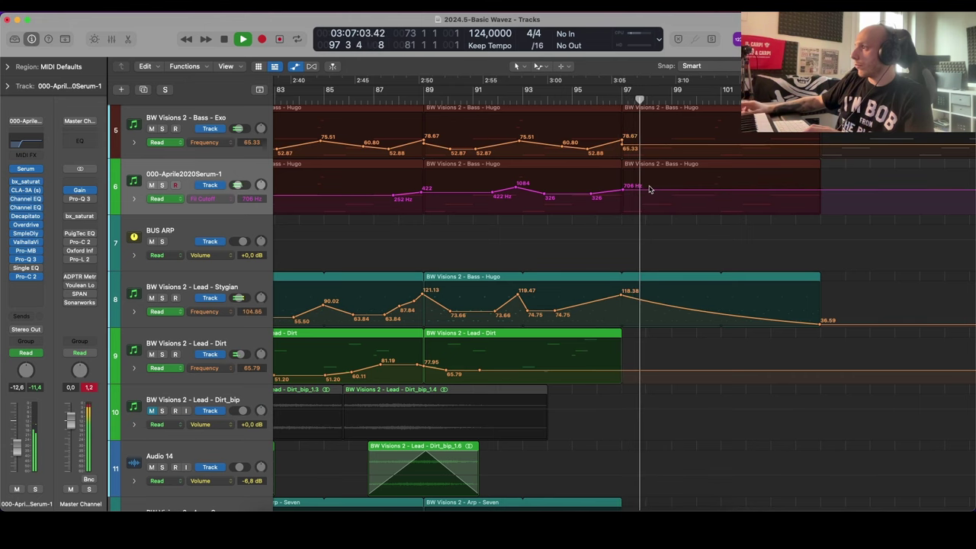
pyautogui.click(682, 200)
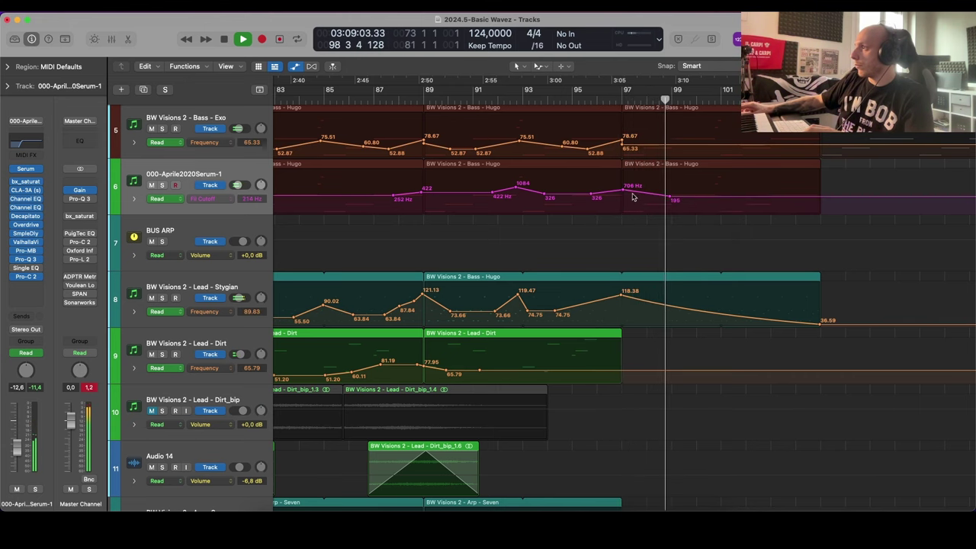
# Step: Lower all the Serum cutoff points together so the curve starts at 164 Hz, peaks at 638 Hz and ends at 150 Hz
pyautogui.scroll(-4, 591, 197)
pyautogui.moveTo(378, 202); pyautogui.dragTo(749, 209)
pyautogui.moveTo(619, 196); pyautogui.dragTo(566, 205)
pyautogui.moveTo(479, 200)
pyautogui.mouseDown()
pyautogui.moveTo(504, 199)
pyautogui.moveTo(493, 199)
pyautogui.mouseUp()
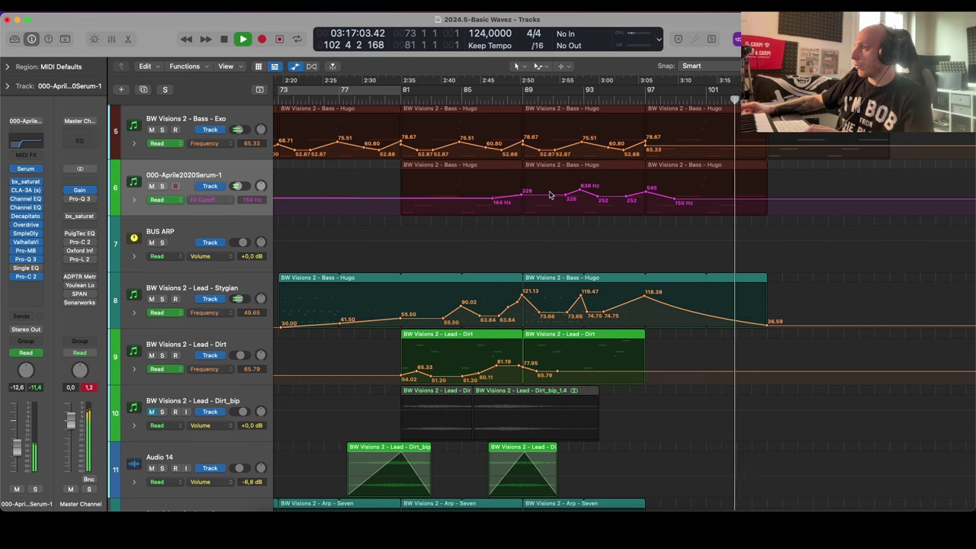
# Step: Flatten the cutoff curve to 232 Hz at bar 89, 359 Hz before bar 93, 225 Hz between and 293 Hz at bar 97, then hide automation
pyautogui.moveTo(552, 195); pyautogui.dragTo(546, 219)
pyautogui.press('super+Down')
pyautogui.press('super+Down')
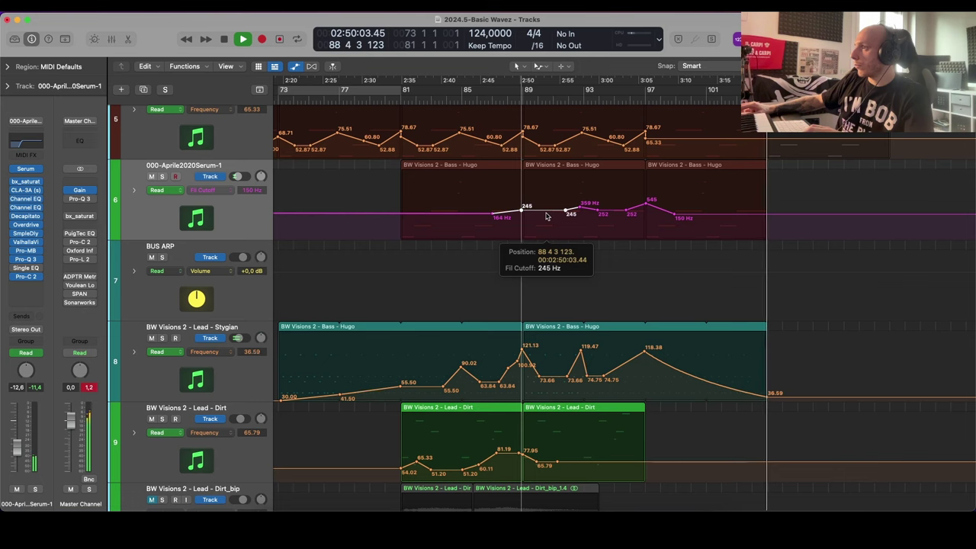
pyautogui.moveTo(644, 205); pyautogui.dragTo(615, 216)
pyautogui.press('super+Down')
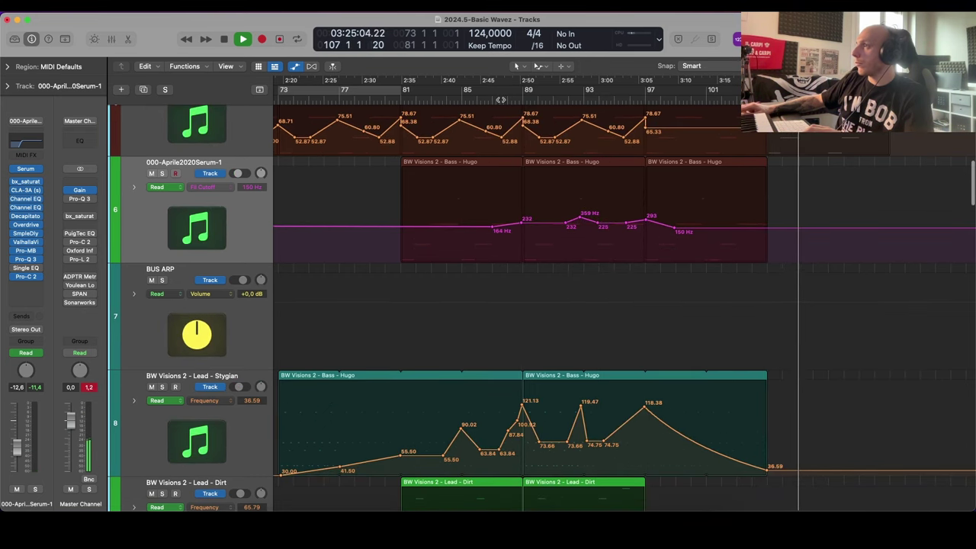
pyautogui.press('a')
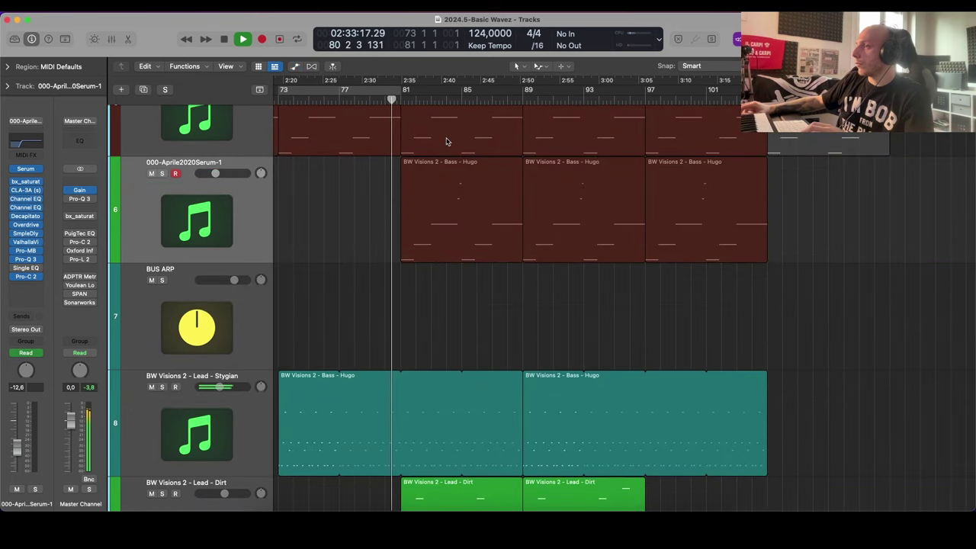
# Step: Delete the empty BUS PERC track above BUS PAD
pyautogui.press('super+Up')
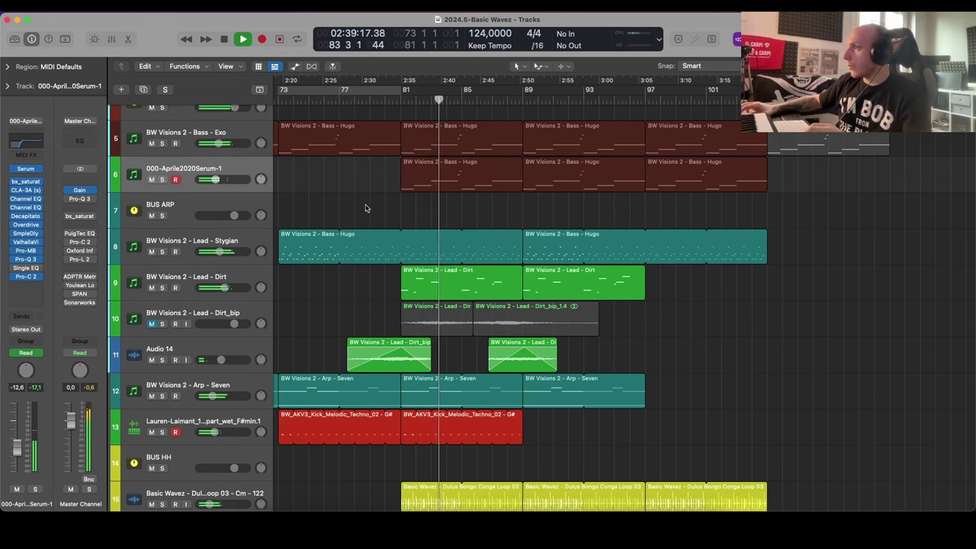
pyautogui.press('super+Up')
pyautogui.press('super+Down')
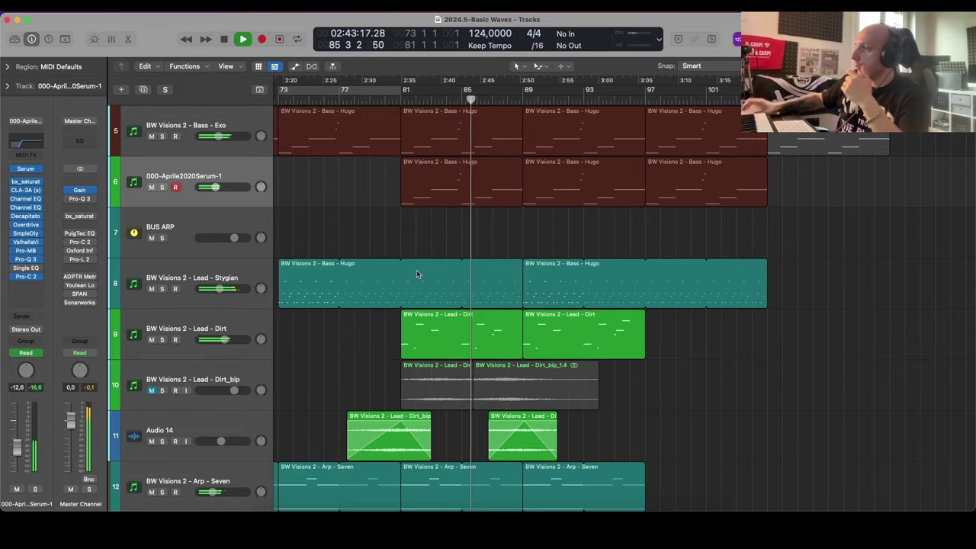
pyautogui.scroll(-15, 417, 275)
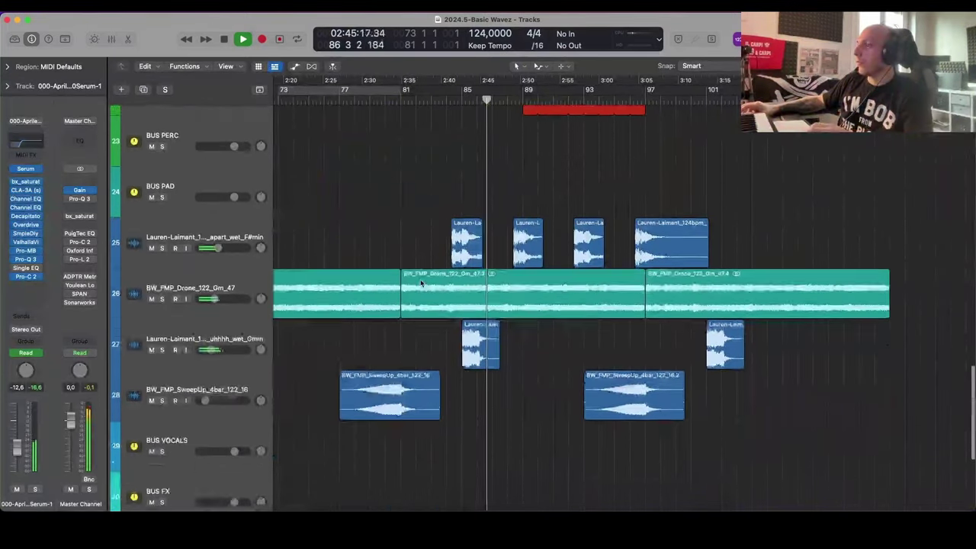
pyautogui.press('super+Up')
pyautogui.press('super+Up')
pyautogui.press('super+Up')
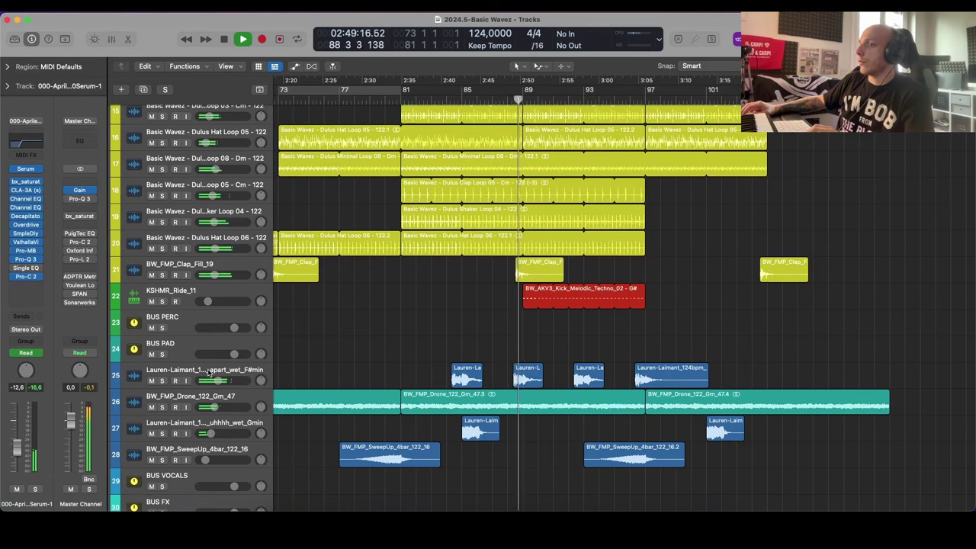
pyautogui.click(340, 322)
pyautogui.press('super+BackSpace')
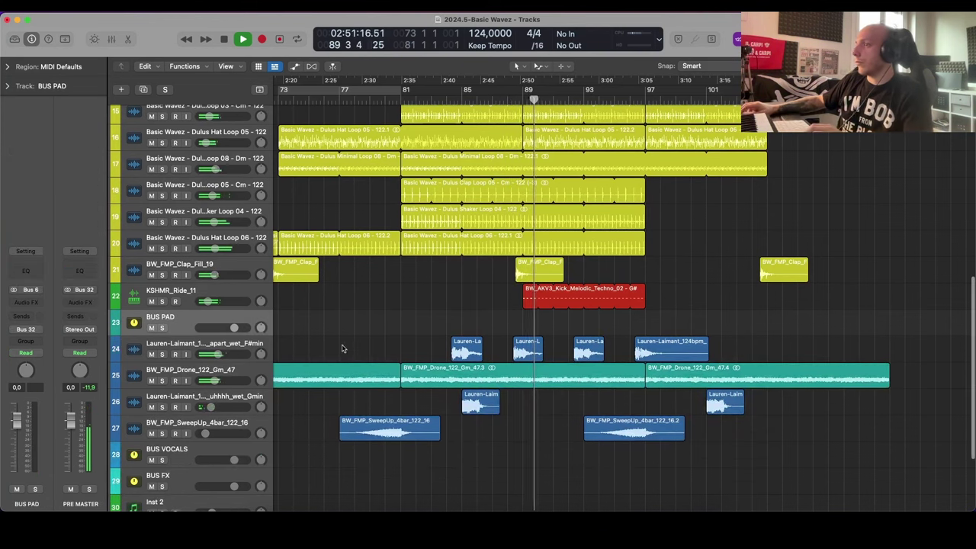
# Step: Stop playback and extend the second BW_AKV3_Kick_Melodic_Techno_02 region on track 13 from bar 89 to bar 97
pyautogui.click(213, 343)
pyautogui.press('super+Up')
pyautogui.press('super+Up')
pyautogui.press('super+Up')
pyautogui.press('super+Down')
pyautogui.press('super+Down')
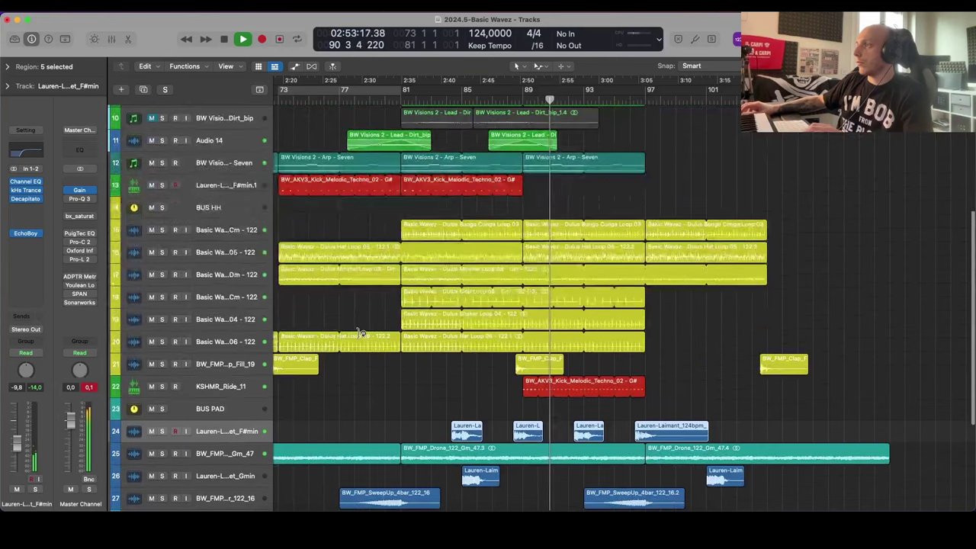
pyautogui.press('space')
pyautogui.scroll(4, 466, 308)
pyautogui.moveTo(521, 282); pyautogui.dragTo(646, 292)
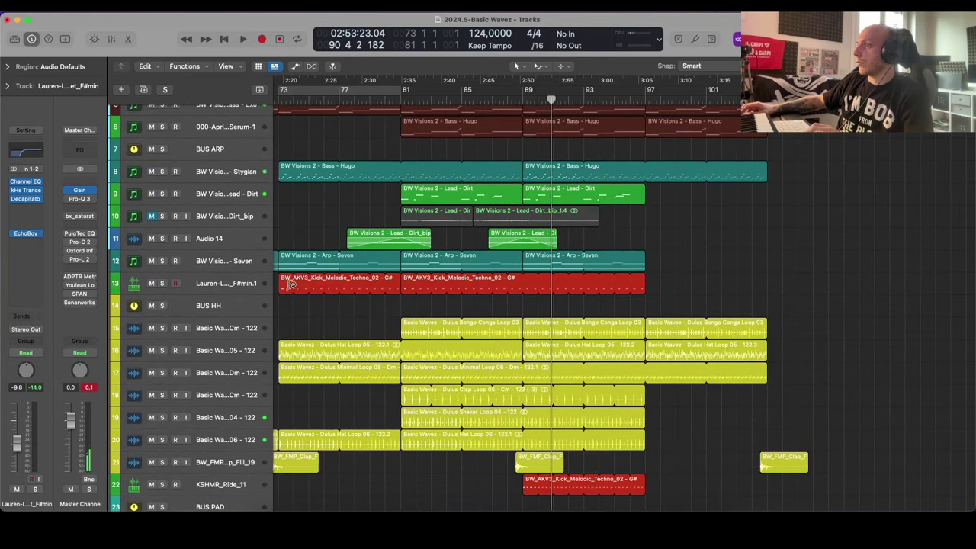
# Step: Copy the bar 73 BW_AKV3_Kick_Melodic_Techno_02 region on track 13 to bar 97
pyautogui.moveTo(284, 287); pyautogui.dragTo(653, 288)
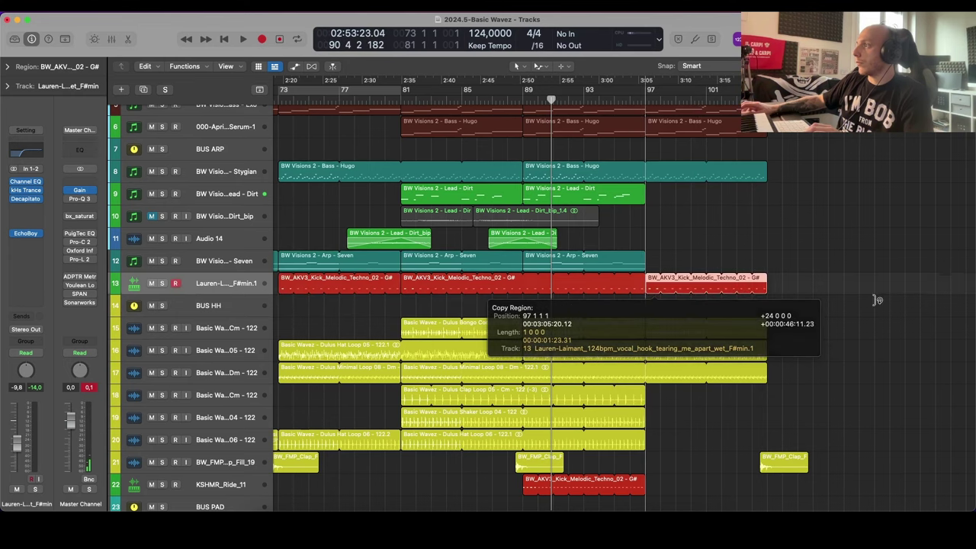
pyautogui.scroll(-3, 827, 294)
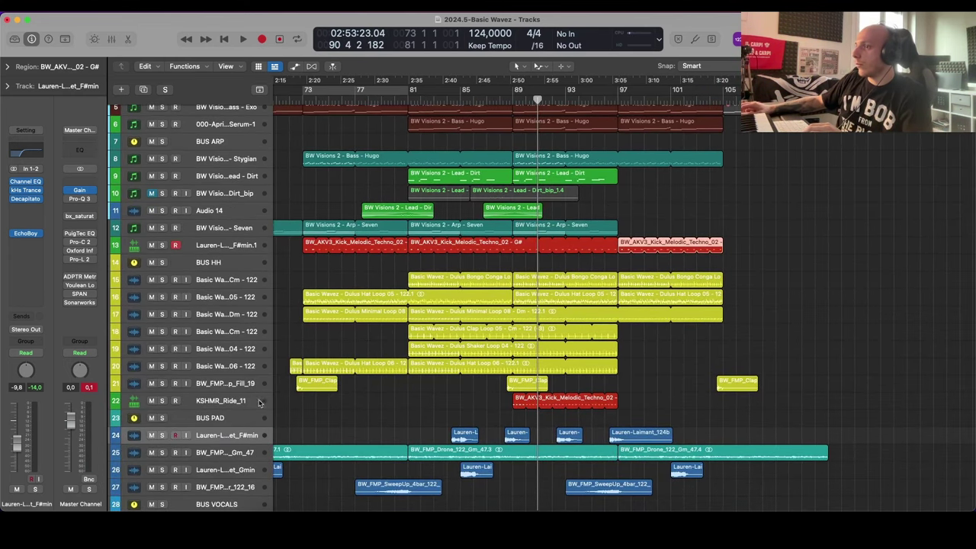
pyautogui.scroll(3, 441, 297)
pyautogui.hscroll(-2, 433, 297)
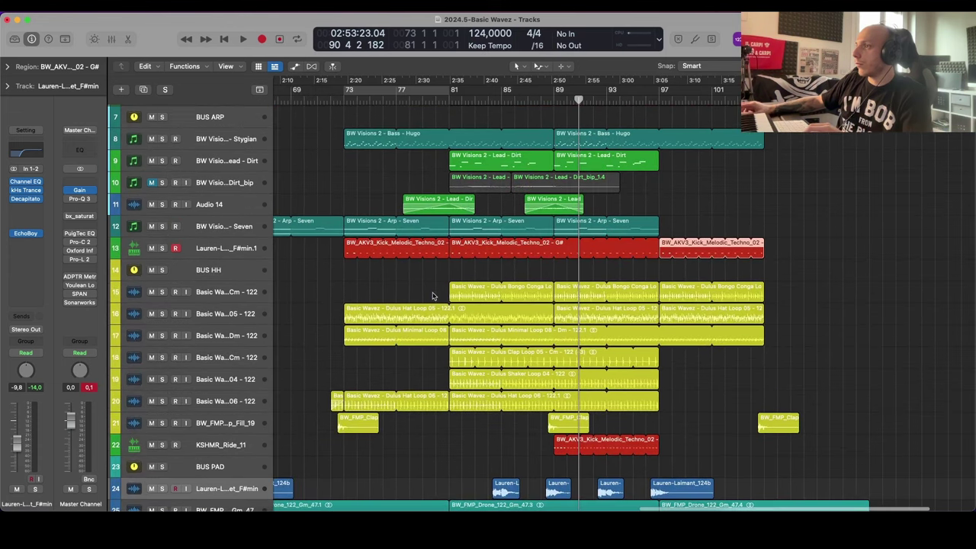
pyautogui.scroll(3, 488, 211)
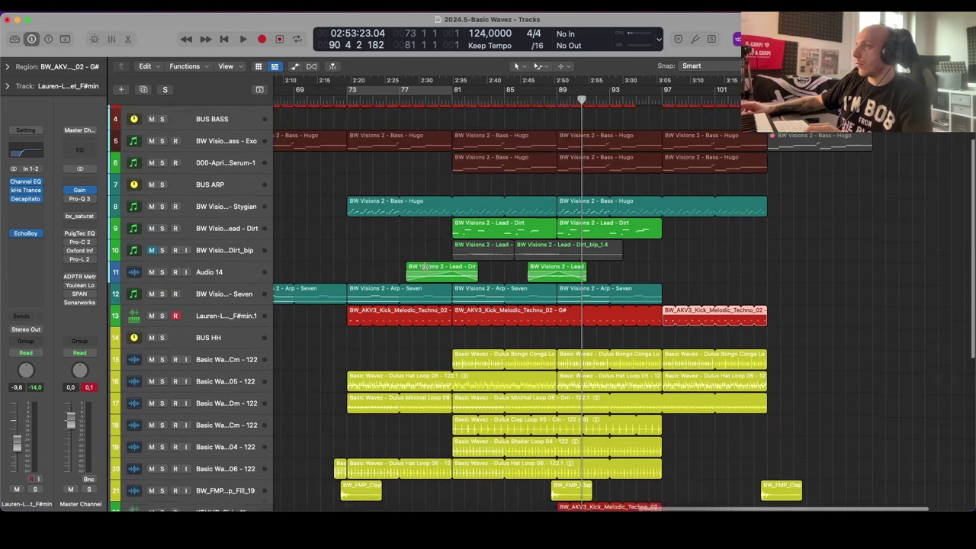
# Step: Delete the muted Dirt_bip track 10 together with its two regions
pyautogui.scroll(-5, 245, 154)
pyautogui.click(236, 130)
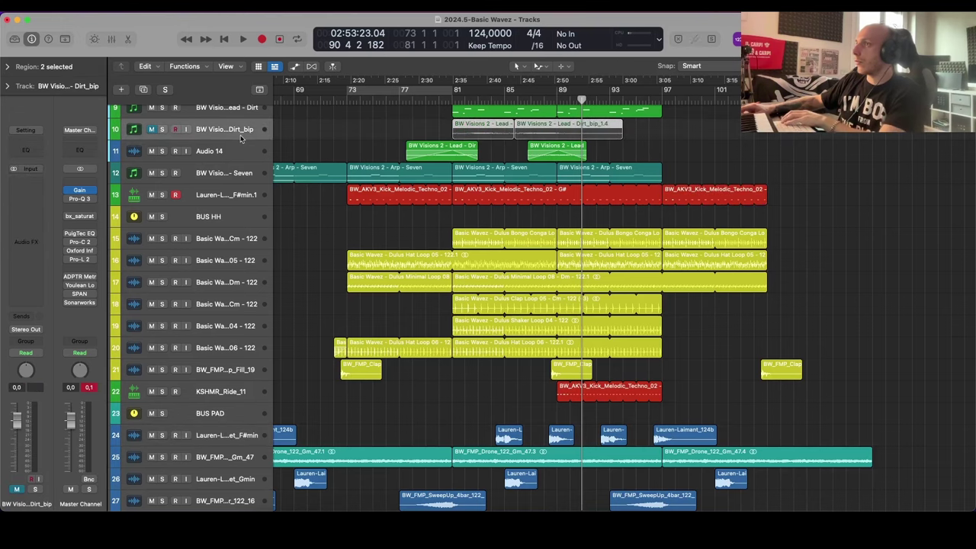
pyautogui.press('BackSpace')
pyautogui.press('BackSpace')
# Step: Reorder the tracks so Audio 14 sits under BUS PAD and BUS VOCALS with the F#min vocal hook sits above BUS PAD
pyautogui.moveTo(235, 132); pyautogui.dragTo(270, 412)
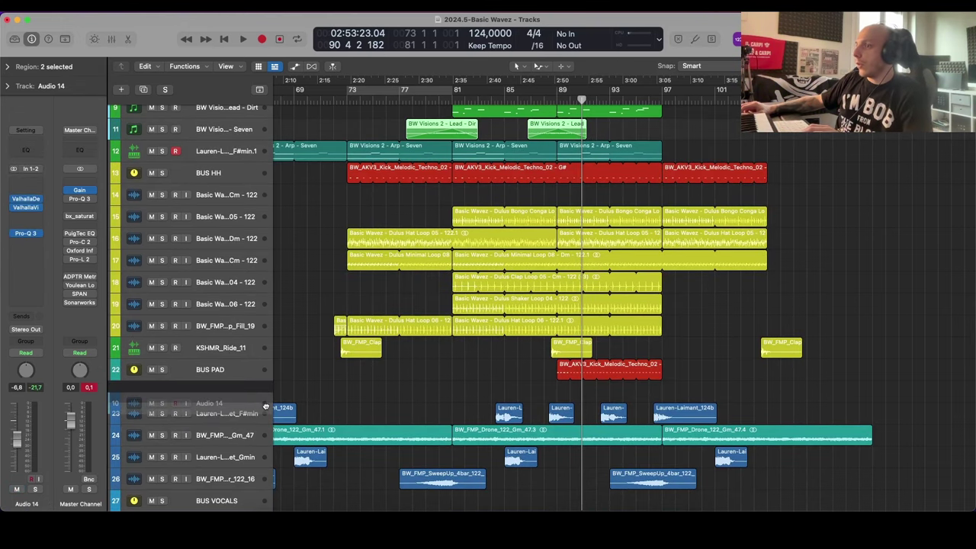
pyautogui.scroll(-5, 222, 275)
pyautogui.moveTo(222, 274); pyautogui.dragTo(221, 229)
pyautogui.moveTo(212, 359); pyautogui.dragTo(232, 220)
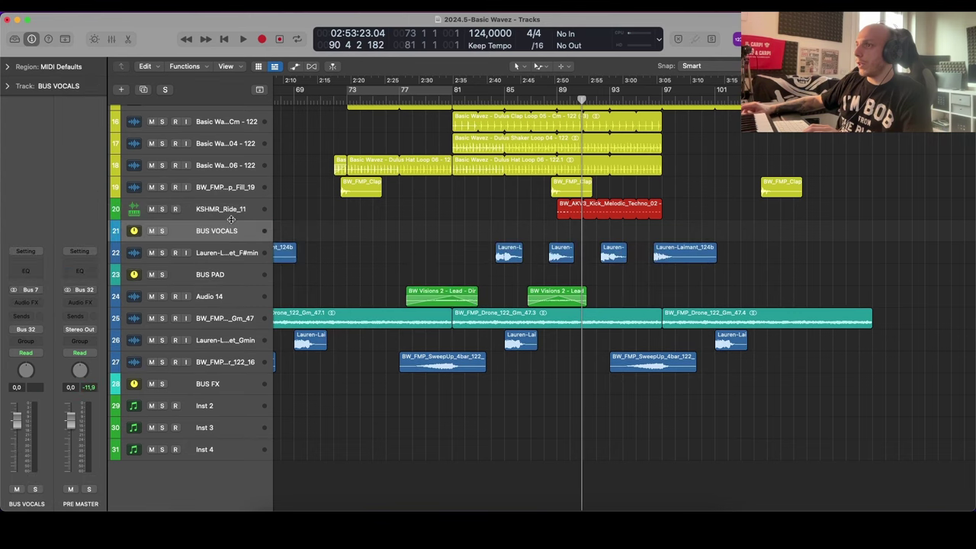
# Step: Solo the F#min vocal hook track and play it from its short region near bar 84
pyautogui.click(244, 257)
pyautogui.press('s')
pyautogui.hotkey('shift', 'space')
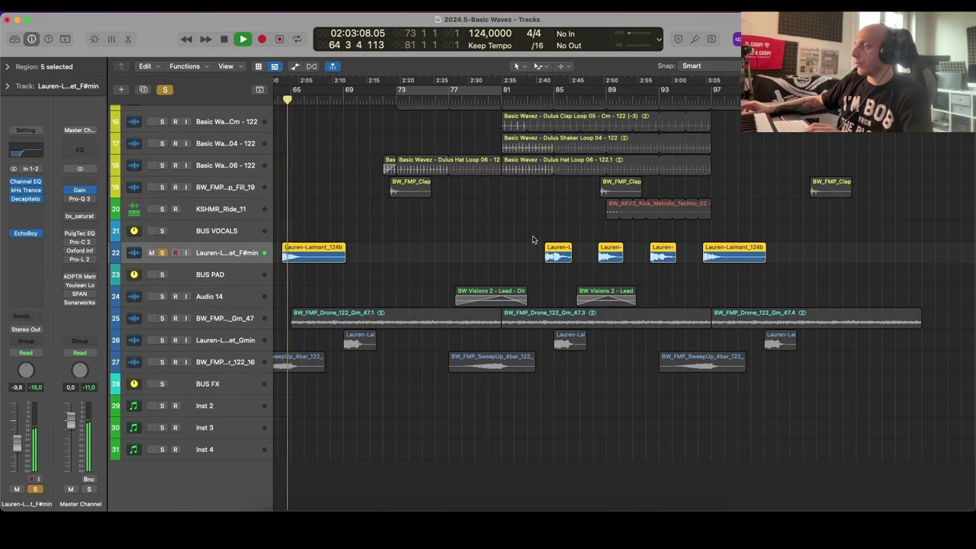
pyautogui.click(560, 258)
pyautogui.hotkey('shift', 'space')
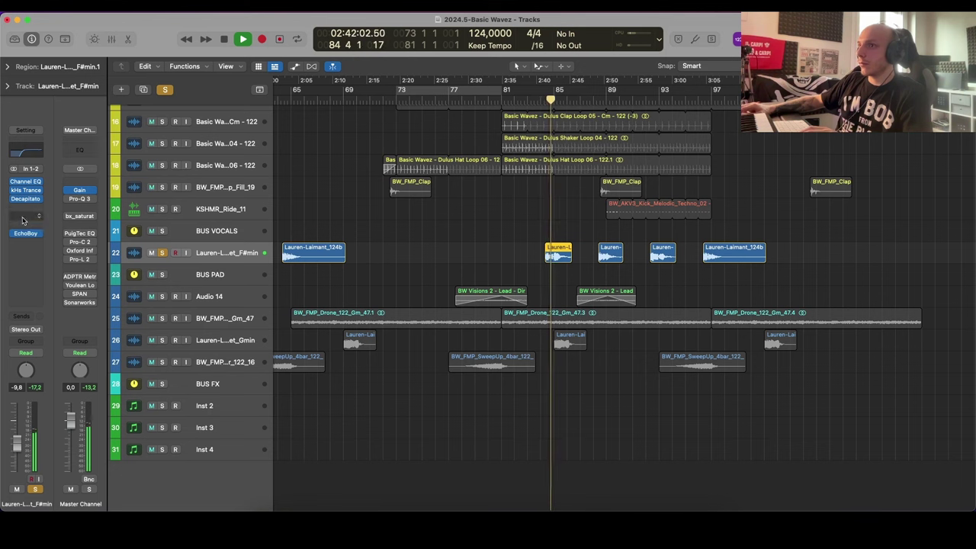
# Step: Insert the Sie-Q equalizer in the empty slot before EchoBoy on the F#min vocal hook track
pyautogui.click(31, 216)
pyautogui.moveTo(31, 345)
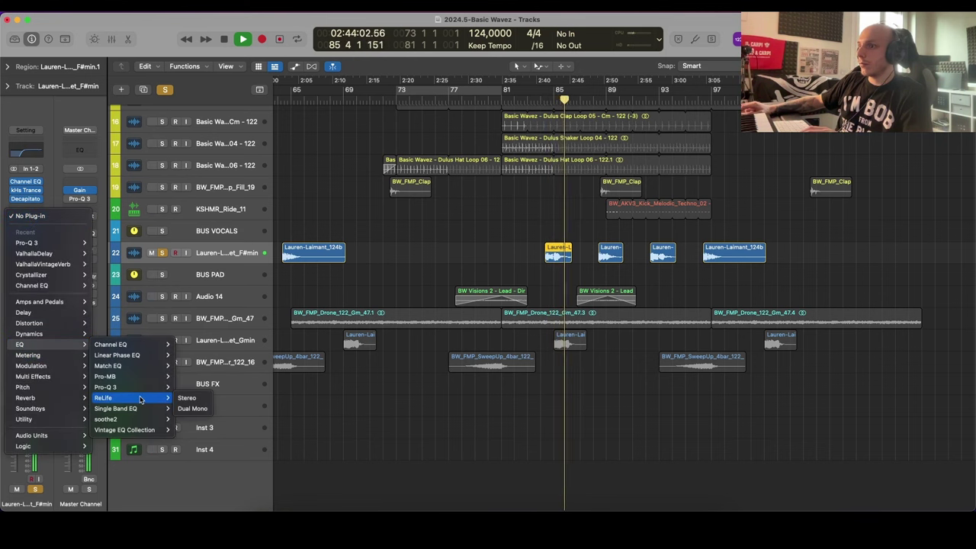
pyautogui.moveTo(125, 429)
pyautogui.moveTo(208, 441)
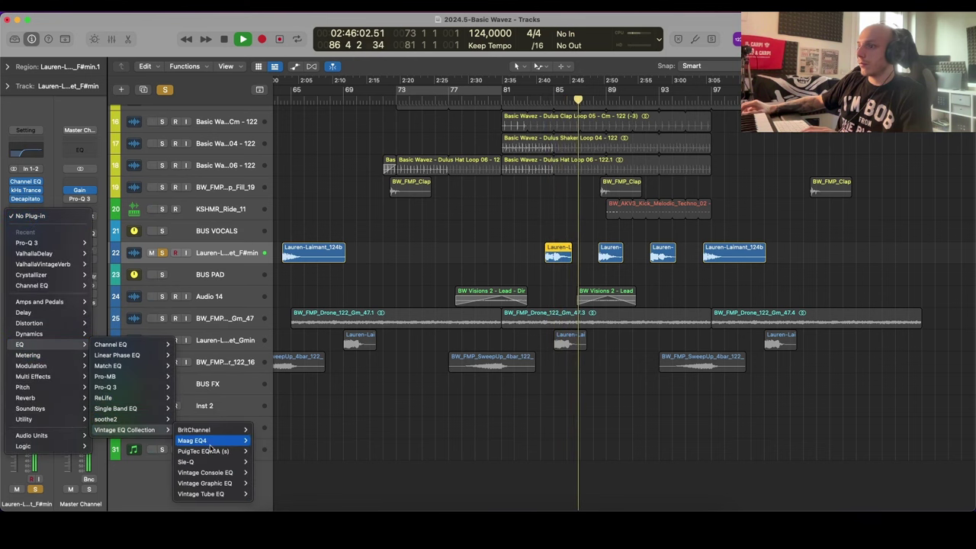
pyautogui.click(592, 265)
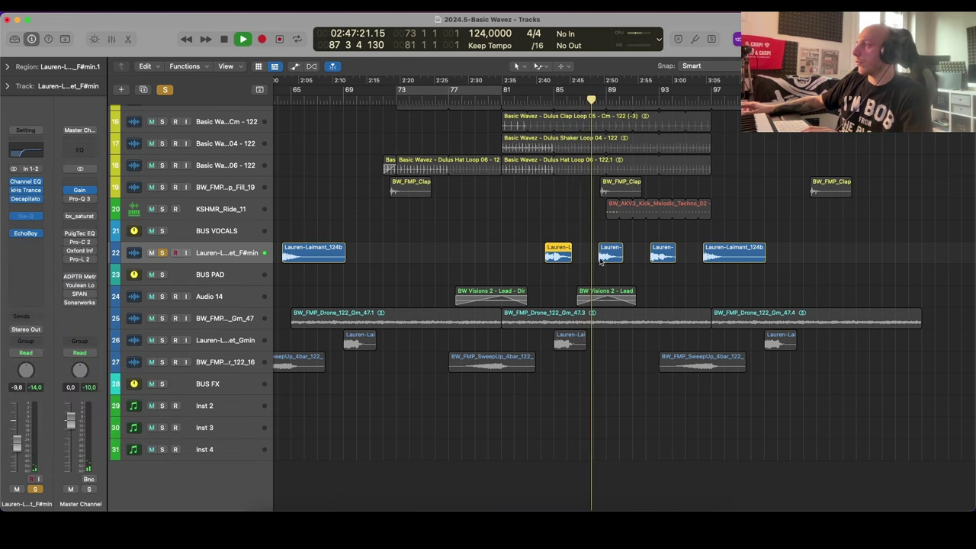
# Step: Boost the Sie-Q high band on the F#min vocal hook track and close the plug-in window
pyautogui.moveTo(685, 231); pyautogui.dragTo(567, 249)
pyautogui.press('super+Down')
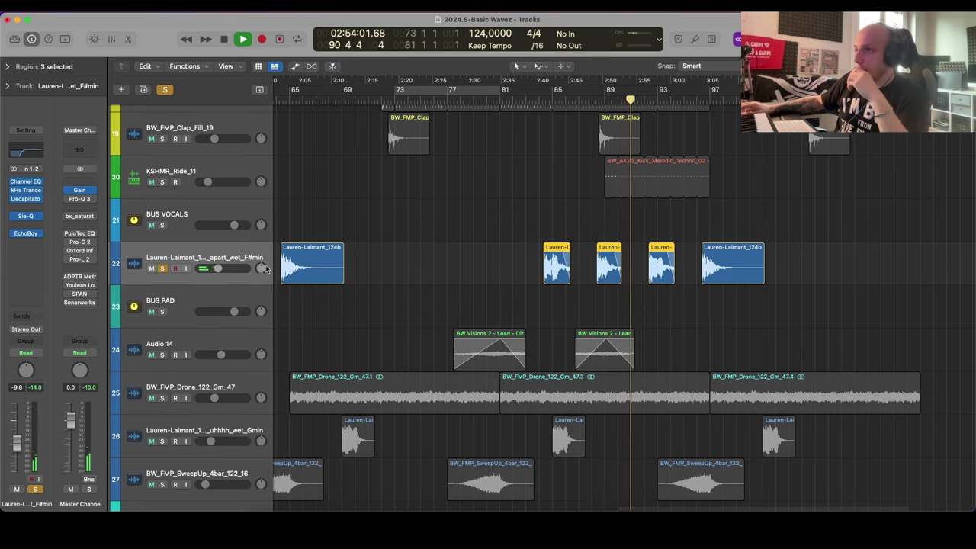
pyautogui.click(25, 216)
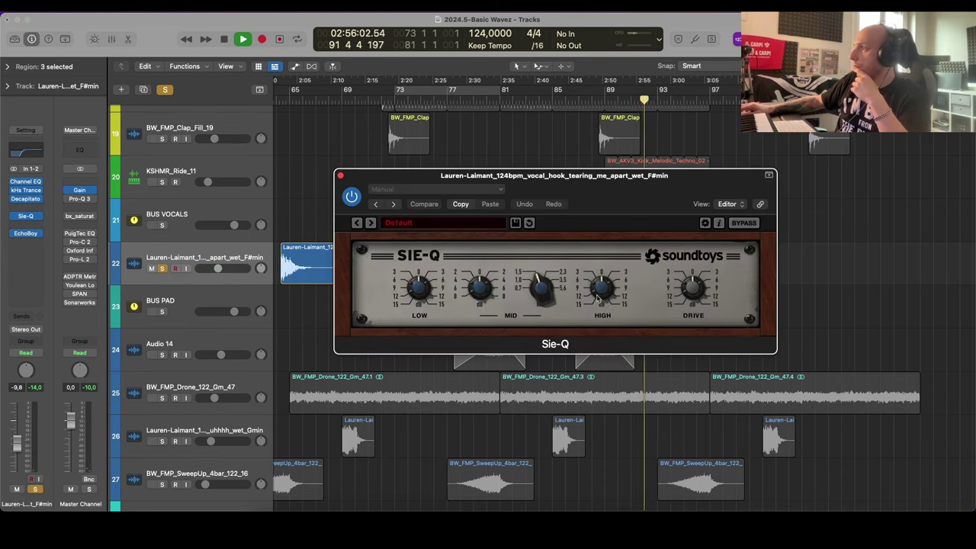
pyautogui.moveTo(598, 298); pyautogui.dragTo(600, 283)
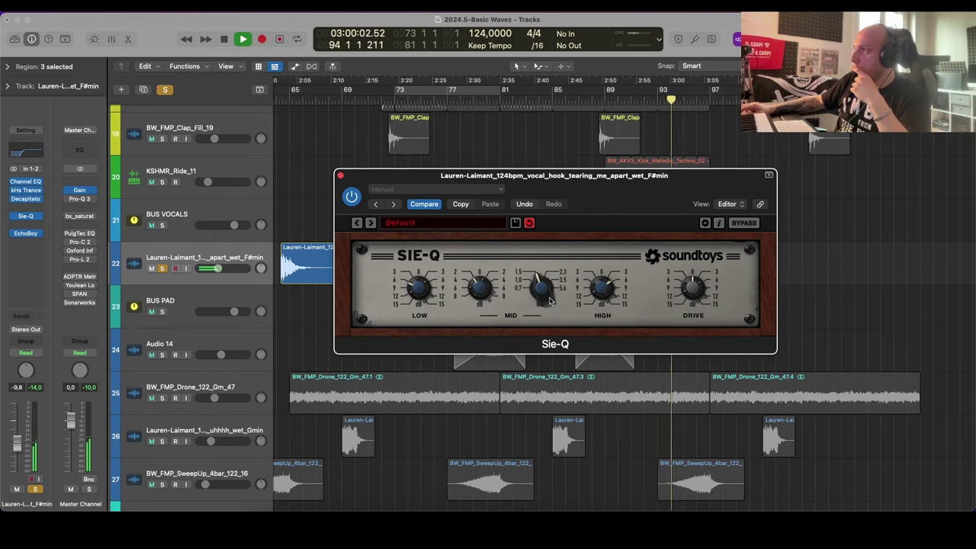
pyautogui.click(340, 175)
# Step: Return to the full mix, stop playback and set the Lead - Stygian track's volume to -13.6 dB
pyautogui.scroll(5, 571, 209)
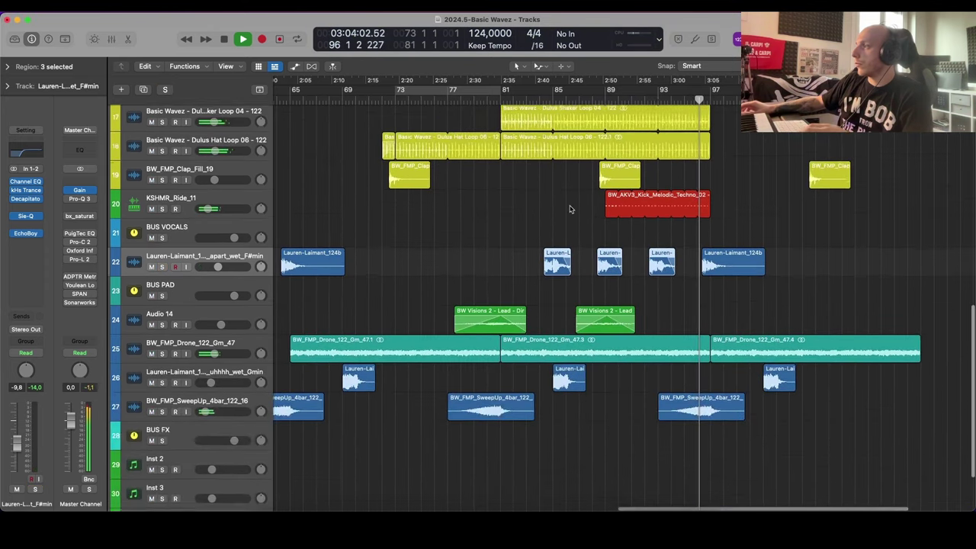
pyautogui.press('super+Up')
pyautogui.press('super+Up')
pyautogui.press('super+Up')
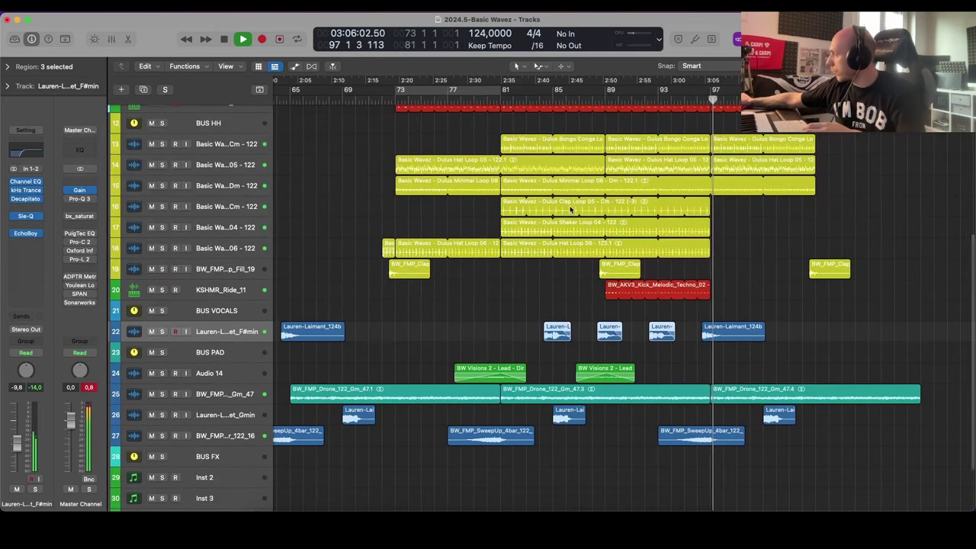
pyautogui.hscroll(4, 571, 209)
pyautogui.press('super+Down')
pyautogui.press('super+Down')
pyautogui.press('super+Down')
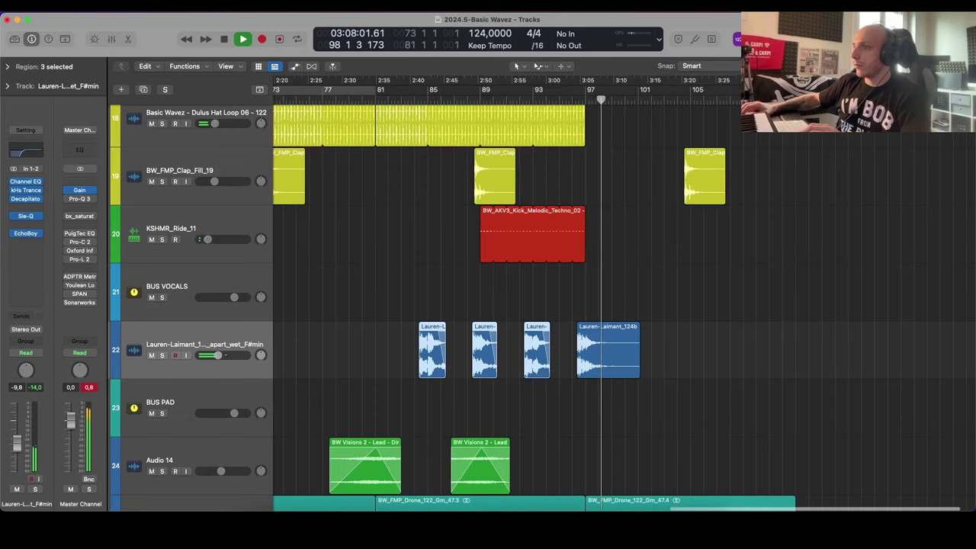
pyautogui.press('super+Up')
pyautogui.scroll(5, 305, 288)
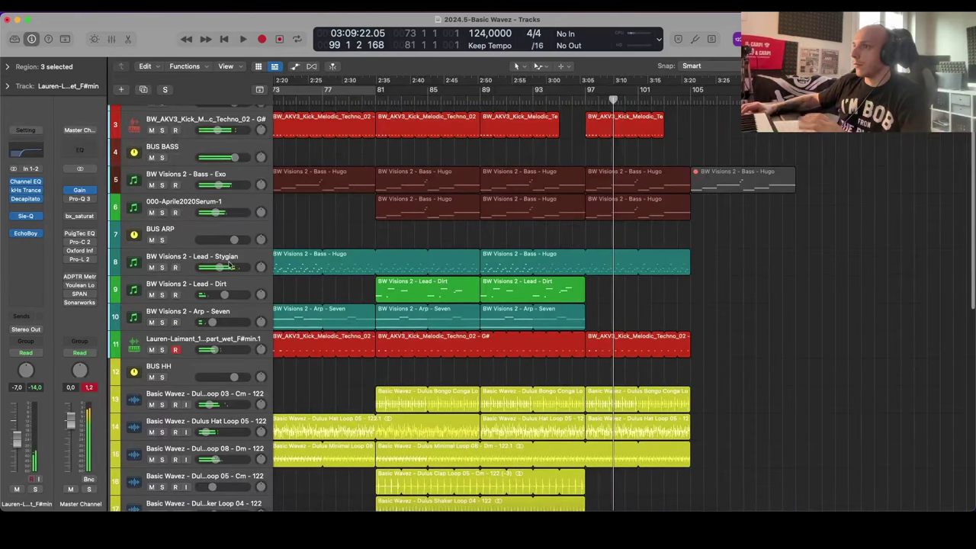
pyautogui.moveTo(228, 265); pyautogui.dragTo(219, 267)
pyautogui.click(217, 261)
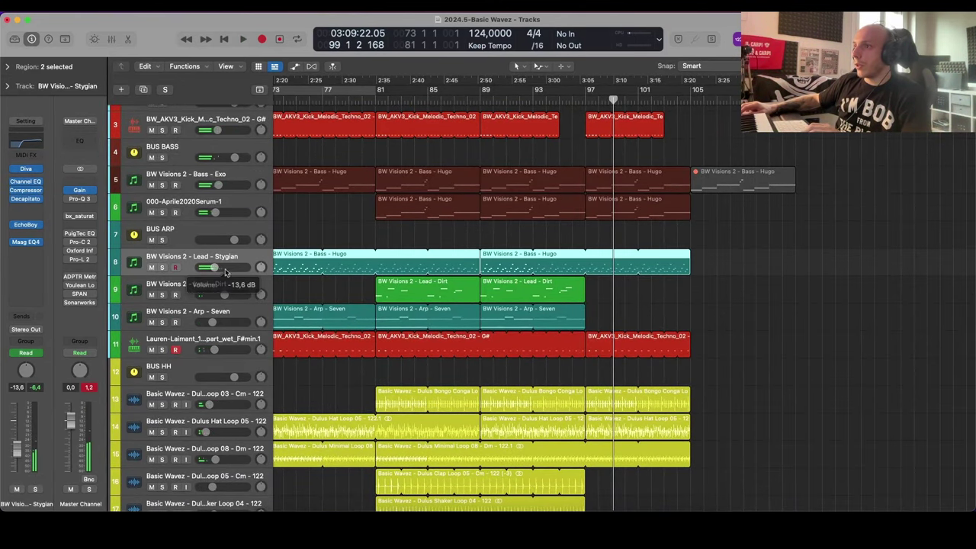
# Step: Play the arrangement from just before bar 81 to check the balance of the lead tracks
pyautogui.doubleClick(366, 102)
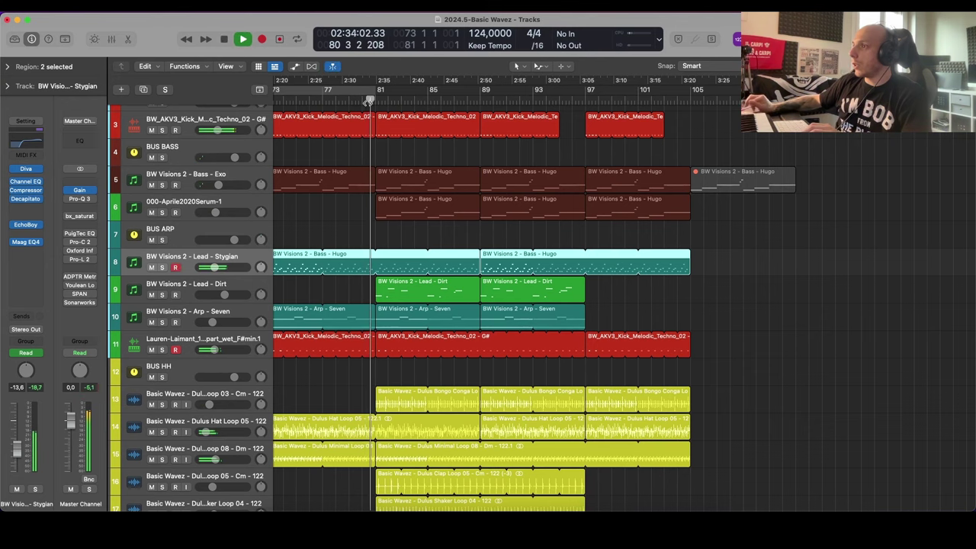
pyautogui.press('super+Down')
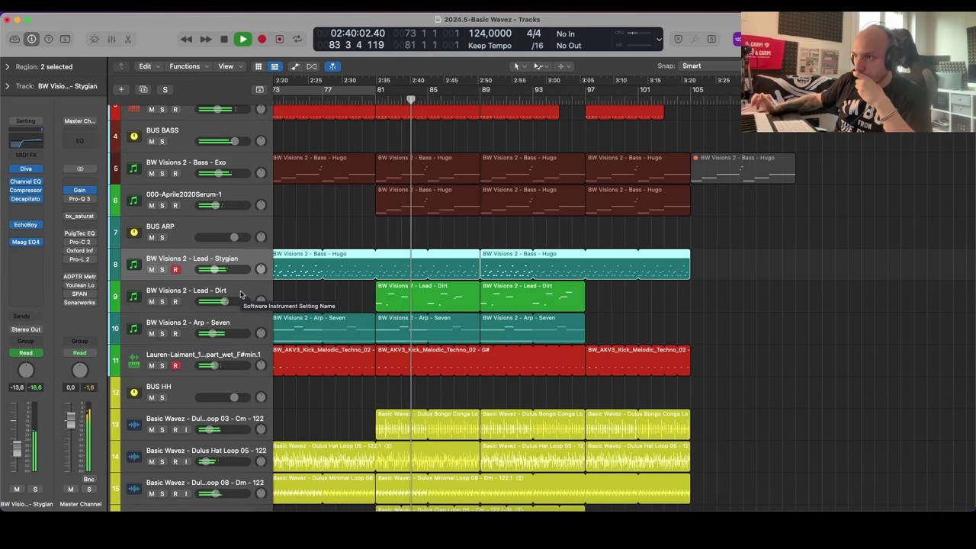
pyautogui.click(448, 242)
pyautogui.scroll(-3, 449, 242)
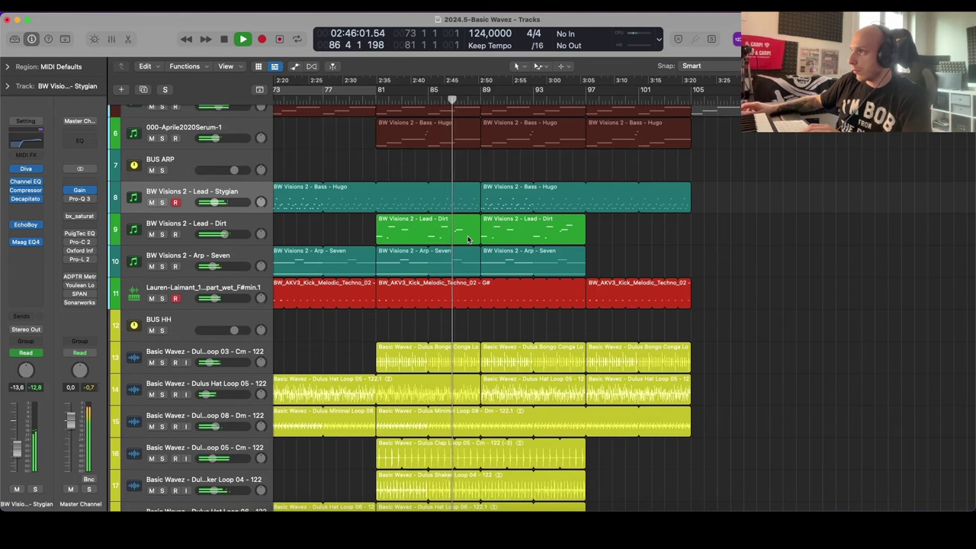
# Step: Show automation and lower the Lead - Dirt Frequency points between bars 85 and 89 to 46.88, 55.79 and 68.83
pyautogui.press('a')
pyautogui.press('super+Right')
pyautogui.press('super+Right')
pyautogui.press('super+Down')
pyautogui.press('super+Down')
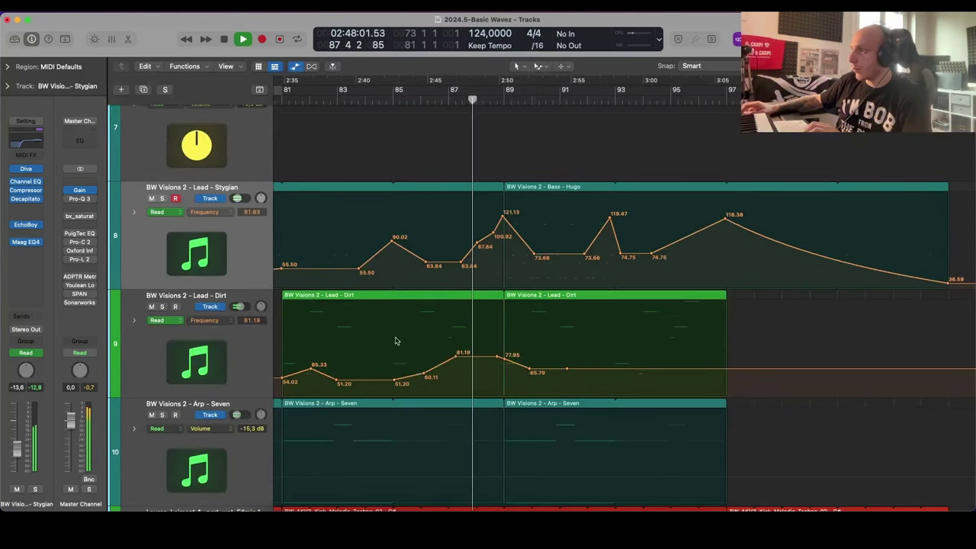
pyautogui.moveTo(397, 340); pyautogui.dragTo(500, 391)
pyautogui.moveTo(473, 356)
pyautogui.mouseDown()
pyautogui.moveTo(471, 371)
pyautogui.moveTo(464, 361)
pyautogui.mouseUp()
pyautogui.moveTo(395, 380); pyautogui.dragTo(395, 384)
pyautogui.moveTo(471, 360); pyautogui.dragTo(471, 366)
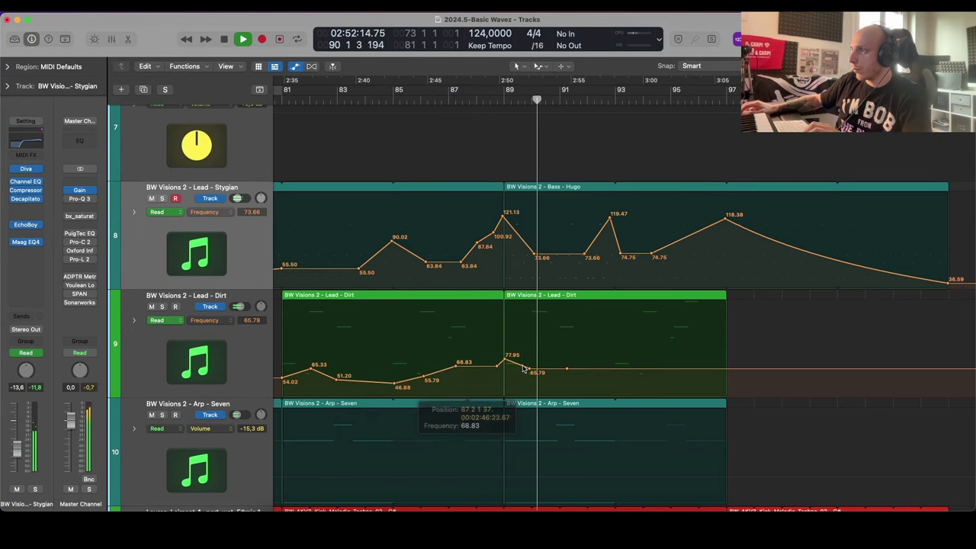
# Step: Lower the Lead - Dirt Frequency curve to 54.66 at bar 91, hold it at 55.28 and raise it to 69.01 at bar 95
pyautogui.click(574, 372)
pyautogui.moveTo(567, 371); pyautogui.dragTo(594, 378)
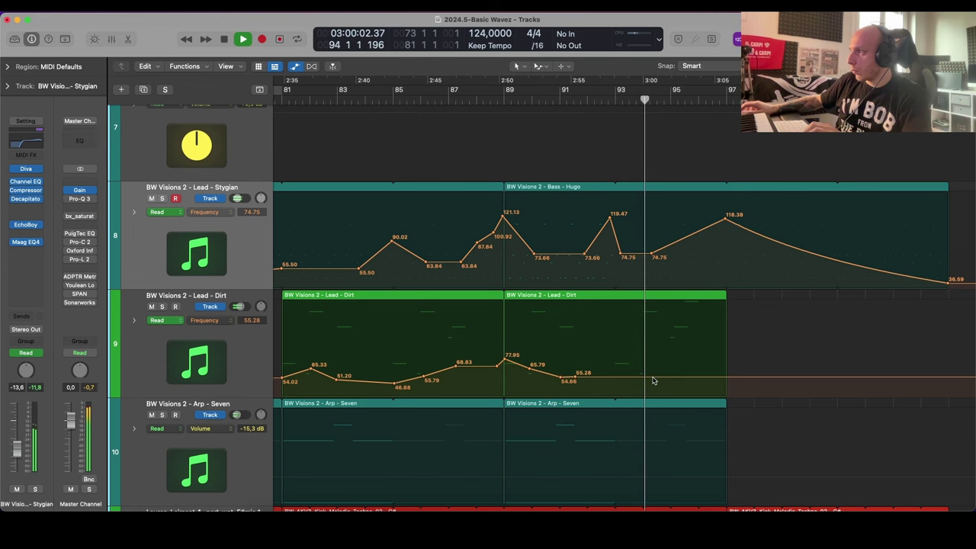
pyautogui.scroll(2, 661, 401)
pyautogui.press('super+Up')
pyautogui.hscroll(3, 613, 385)
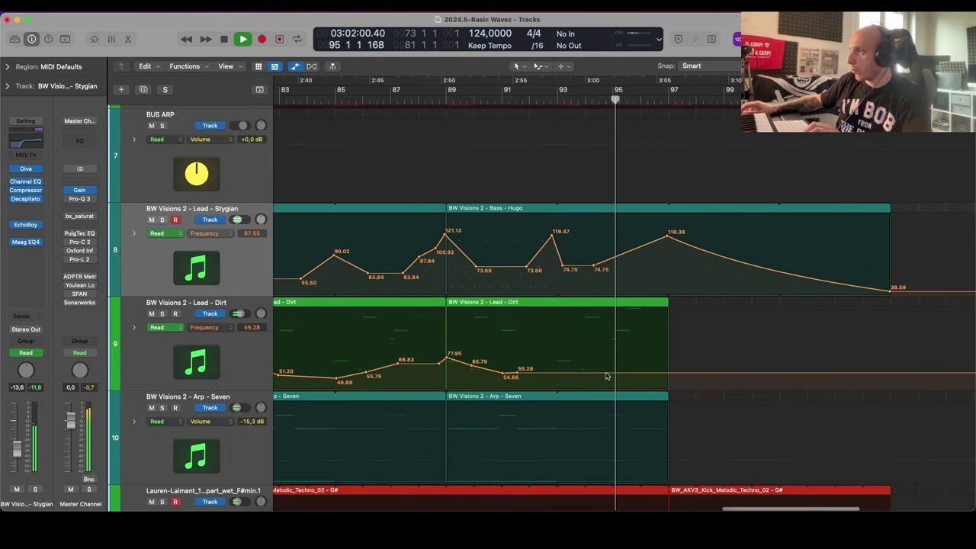
pyautogui.click(611, 364)
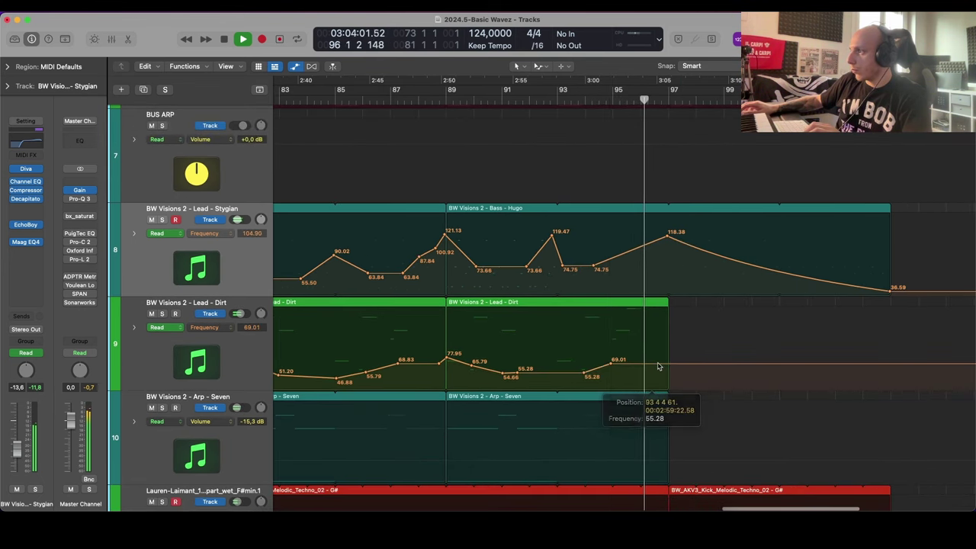
# Step: Hide the automation, select the Lead - Dirt region at bar 89 and stop playback
pyautogui.hscroll(2, 659, 367)
pyautogui.press('a')
pyautogui.click(582, 343)
pyautogui.press('space')
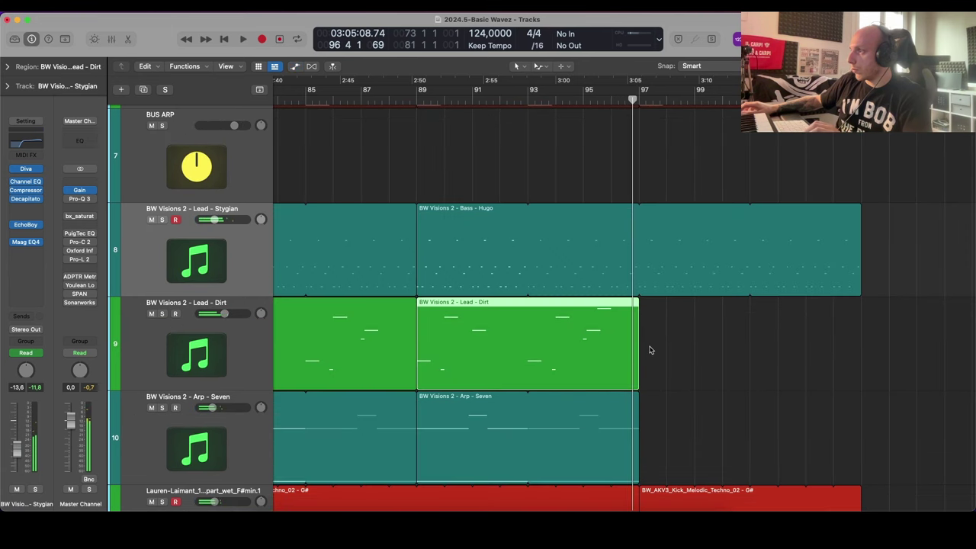
# Step: Examine the final notes of the bar 89 Lead - Dirt region in the Piano Roll, then close the editor
pyautogui.hscroll(-2, 651, 350)
pyautogui.doubleClick(648, 342)
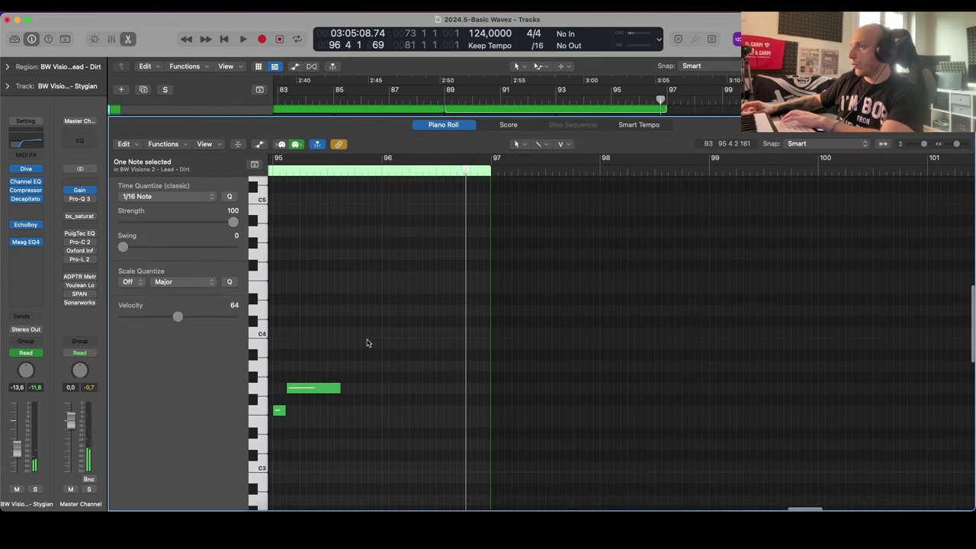
pyautogui.press('e')
pyautogui.press('super+Up')
pyautogui.press('super+Up')
pyautogui.press('super+Left')
pyautogui.scroll(5, 525, 329)
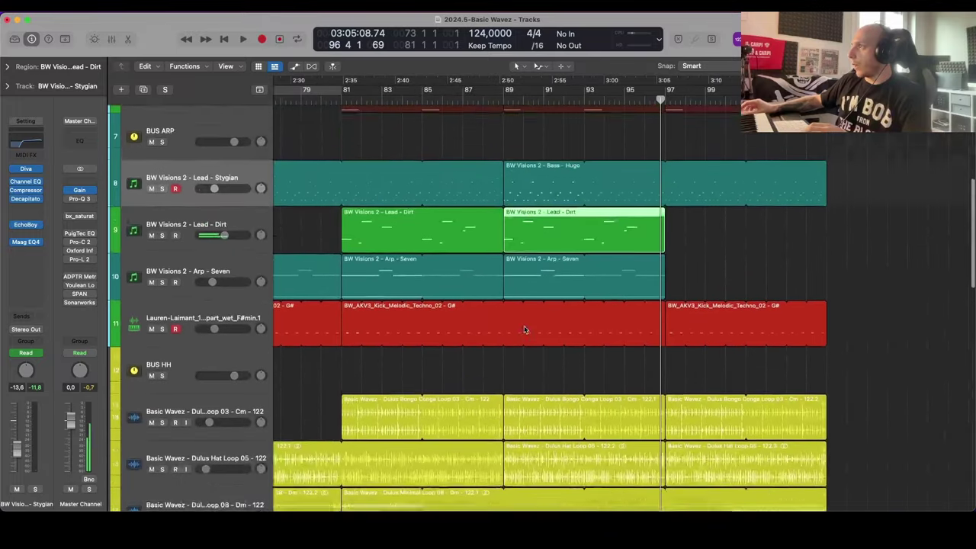
pyautogui.click(769, 329)
pyautogui.click(602, 293)
pyautogui.press('super+Left')
pyautogui.press('super+Left')
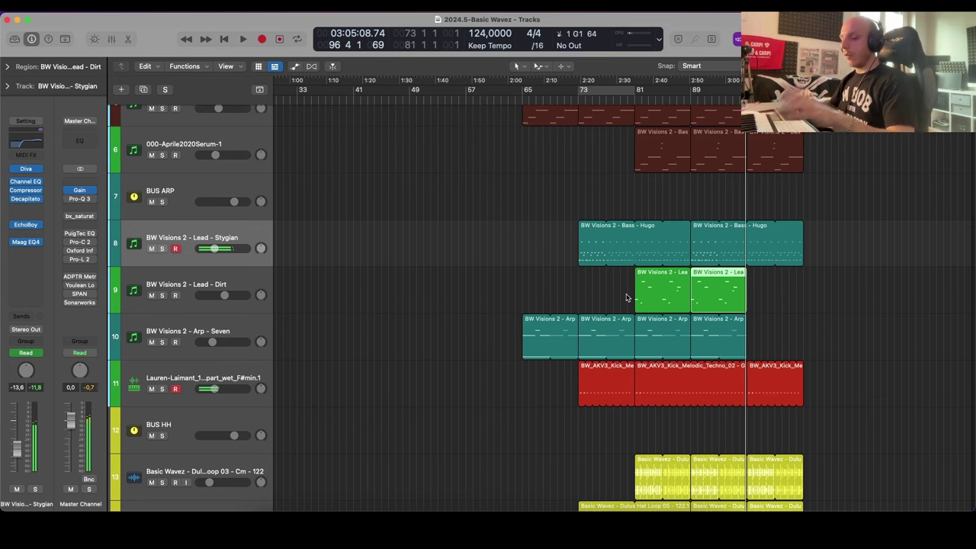
pyautogui.scroll(-5, 711, 257)
pyautogui.hscroll(3, 710, 257)
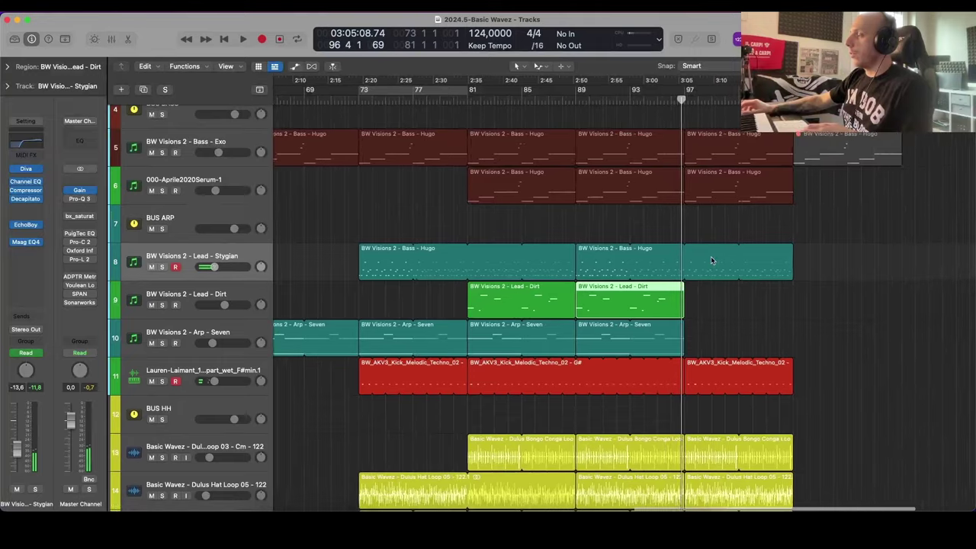
# Step: Recolour the Lead - Stygian, Lead - Dirt and Arp - Seven tracks' regions and the tracks themselves with the same teal
pyautogui.click(784, 238)
pyautogui.scroll(-1, 780, 237)
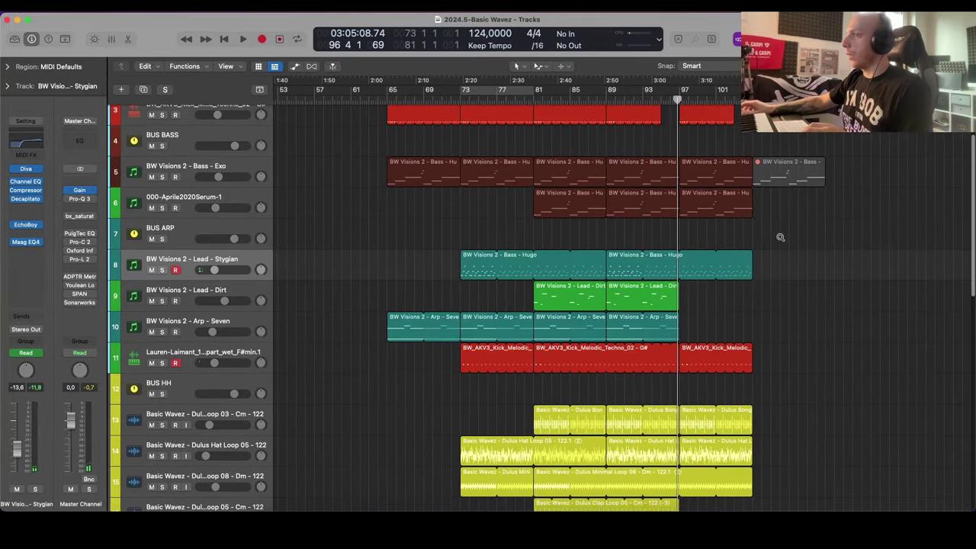
pyautogui.keyDown('shift'); pyautogui.click(259, 323); pyautogui.keyUp('shift')
pyautogui.hotkey('alt', 'c')
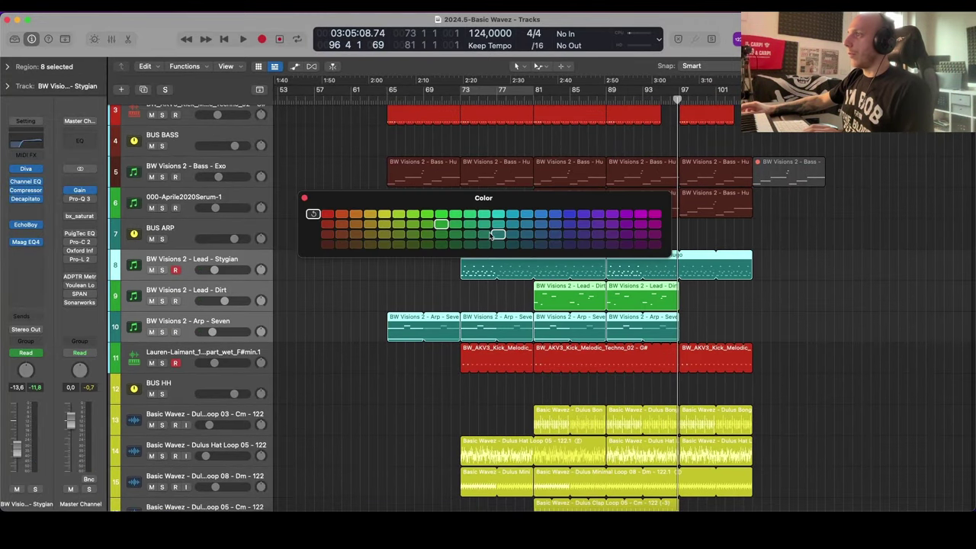
pyautogui.click(494, 236)
pyautogui.click(305, 198)
pyautogui.click(369, 212)
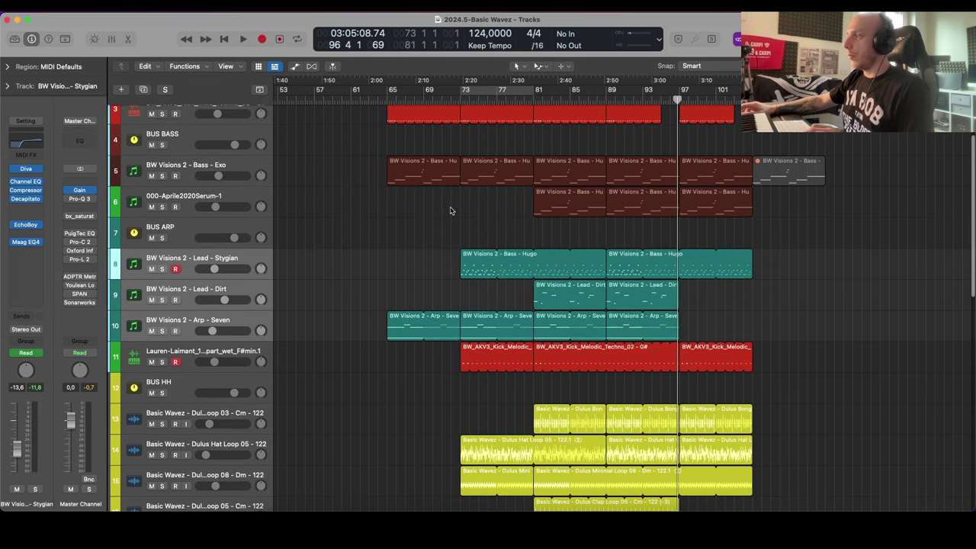
# Step: Extend the selection to the Lauren-Laimant F#min.1 sampler track 11, recolour its regions teal and clear the region selection
pyautogui.press('super+Up')
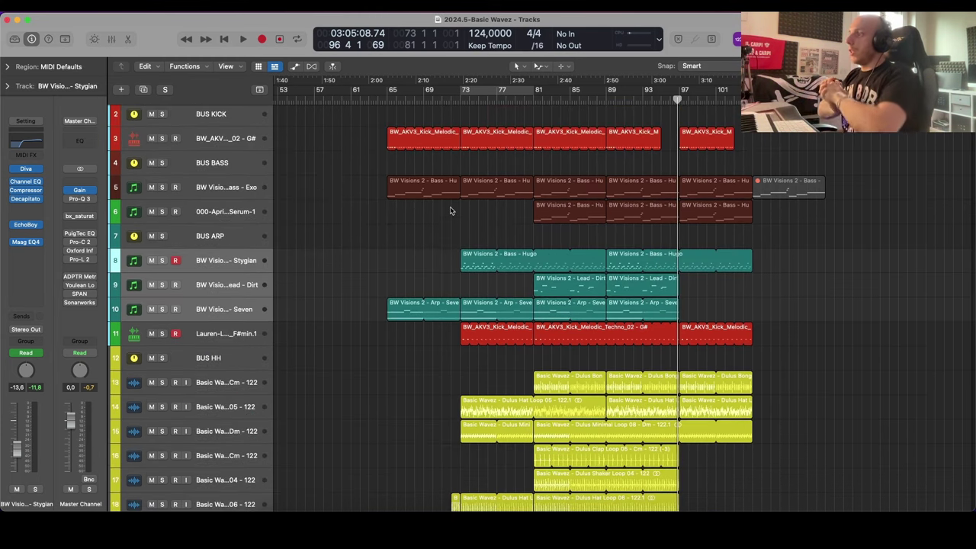
pyautogui.scroll(-3, 450, 212)
pyautogui.keyDown('shift'); pyautogui.click(263, 279); pyautogui.keyUp('shift')
pyautogui.hotkey('alt', 'c')
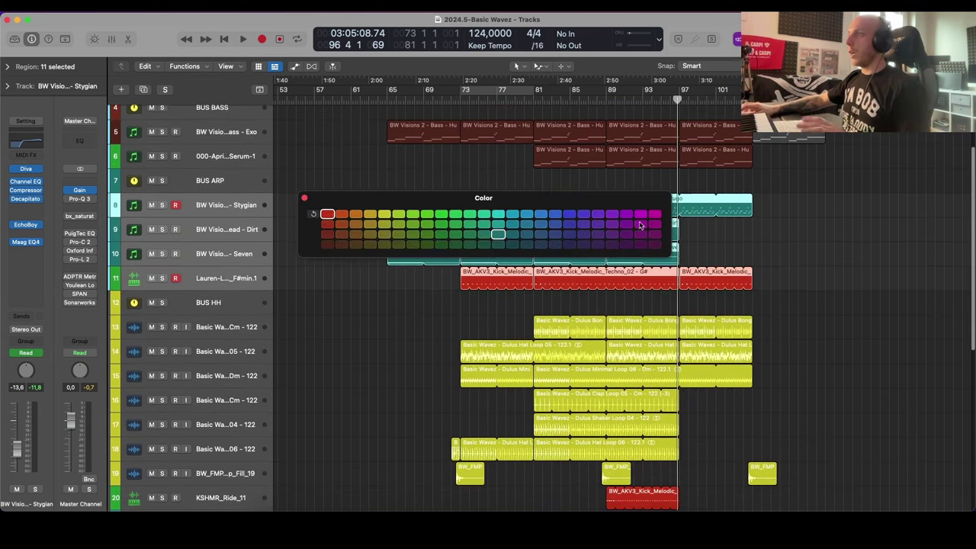
pyautogui.click(497, 235)
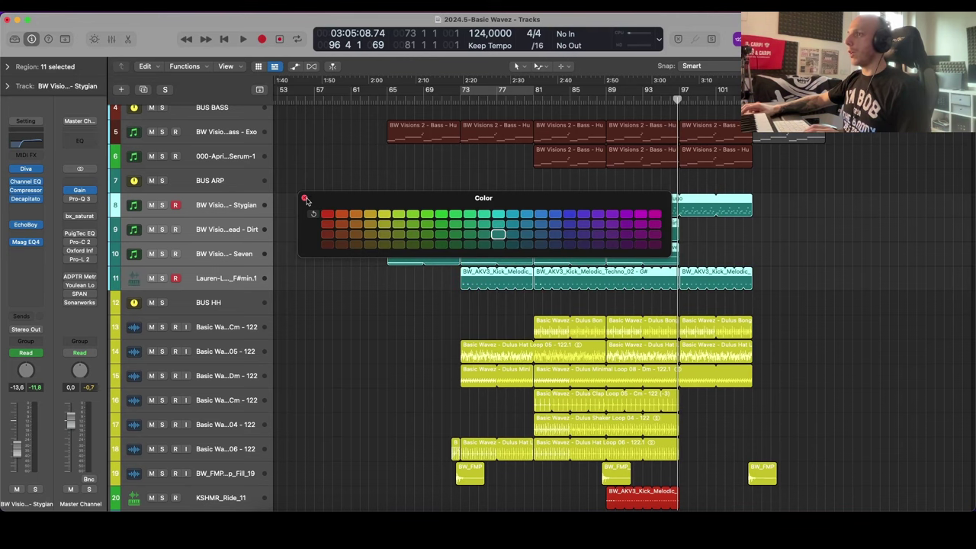
pyautogui.click(304, 198)
pyautogui.click(381, 192)
pyautogui.keyDown('ctrl'); pyautogui.keyDown('alt'); pyautogui.click(380, 192); pyautogui.keyUp('alt'); pyautogui.keyUp('ctrl')
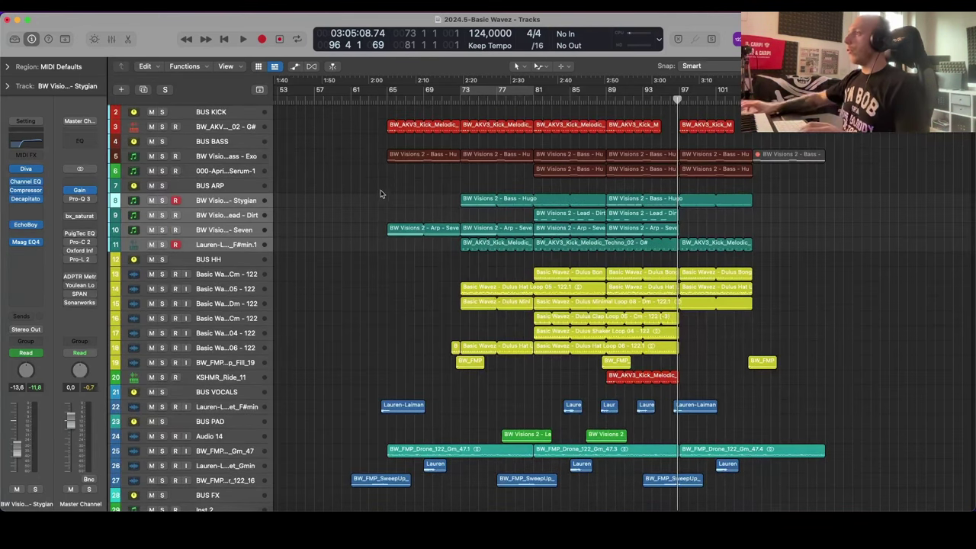
# Step: Set the cycle range from bar 97 to bar 128 and play the arrangement from bar 97 to review it
pyautogui.press('super+Right')
pyautogui.press('super+Down')
pyautogui.scroll(-5, 511, 219)
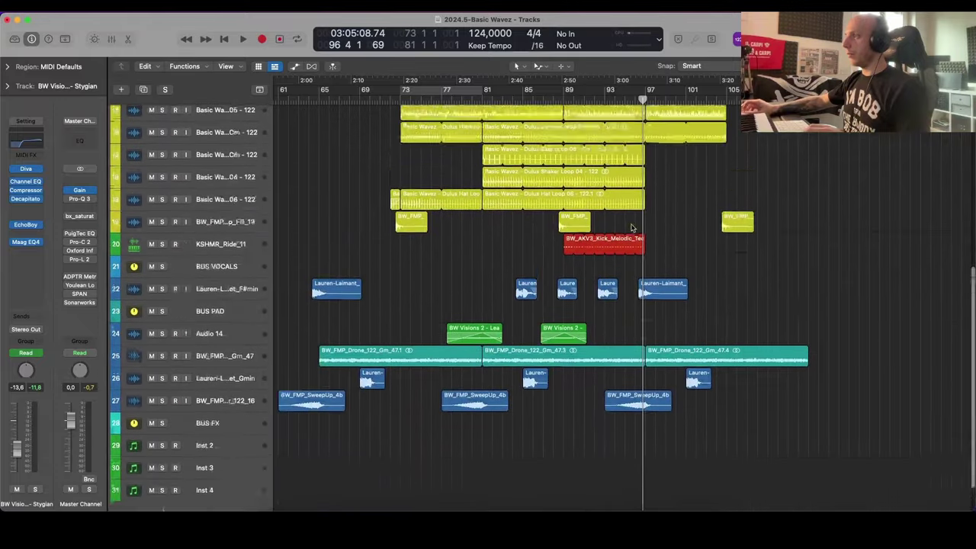
pyautogui.scroll(5, 632, 228)
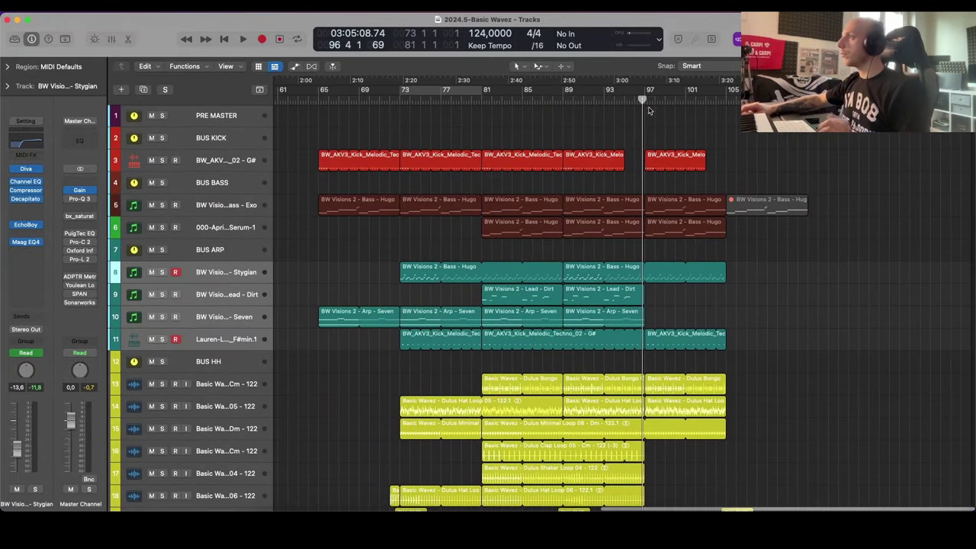
pyautogui.moveTo(647, 90); pyautogui.dragTo(727, 90)
pyautogui.press('space')
pyautogui.press('super+Right')
pyautogui.press('super+Right')
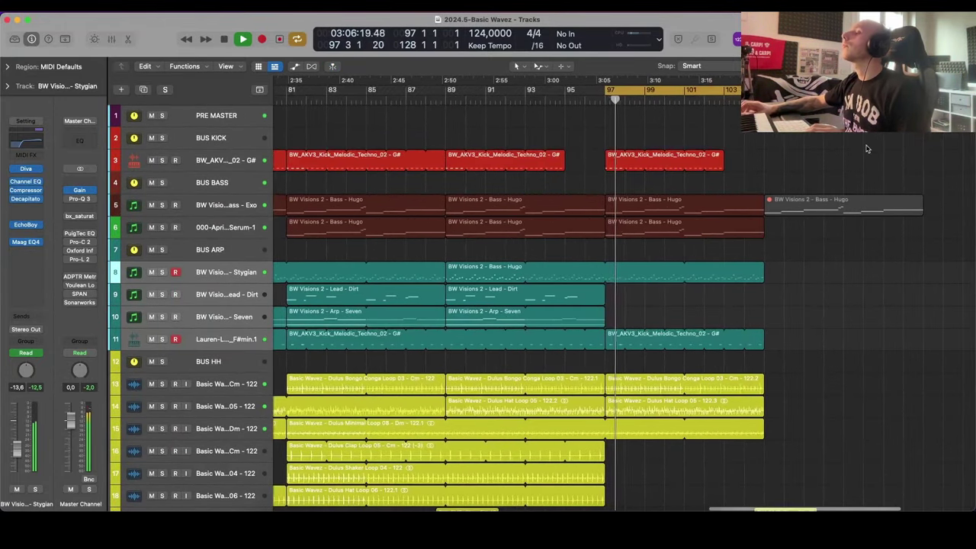
pyautogui.scroll(-8, 830, 165)
pyautogui.scroll(4, 823, 168)
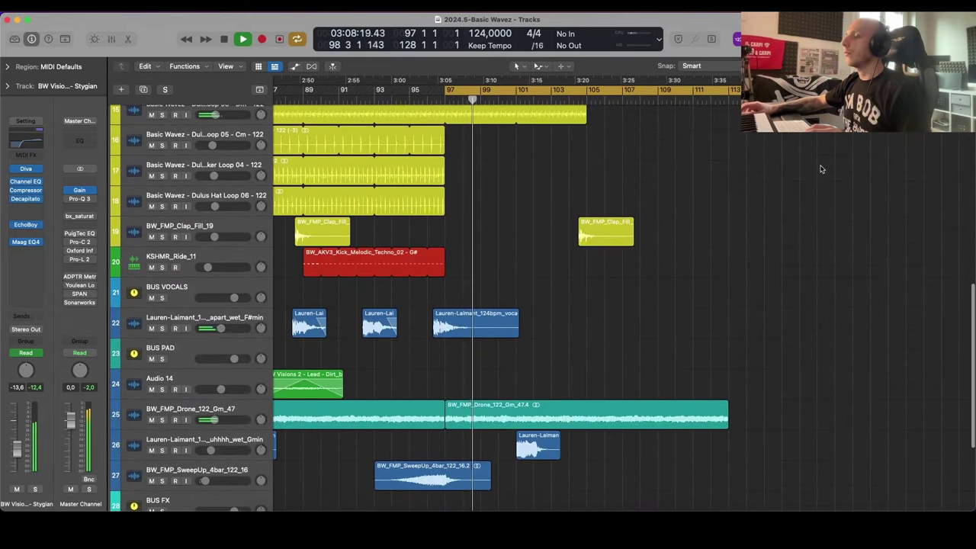
pyautogui.hscroll(-5, 803, 167)
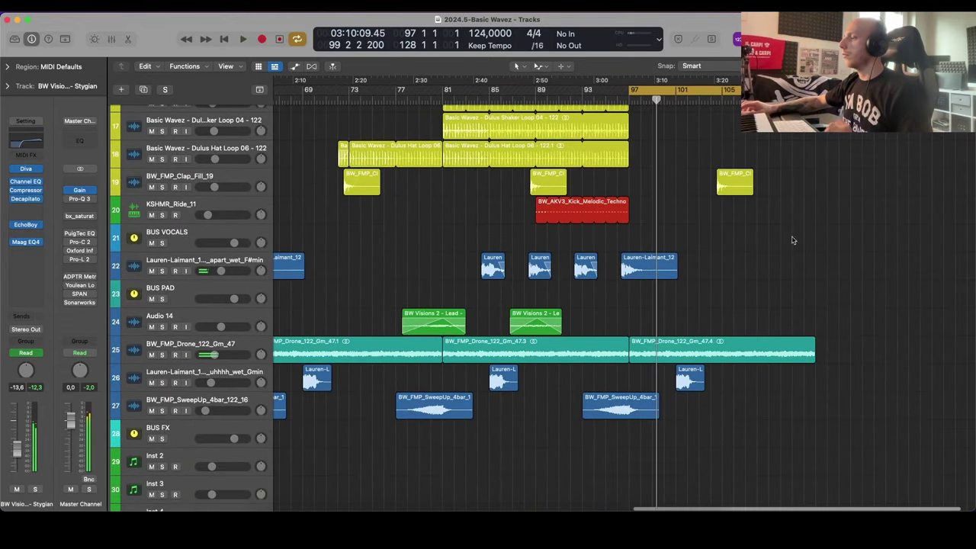
# Step: Open the file browser, go up to the main sample library folder and sort its sample packs by date
pyautogui.press('f')
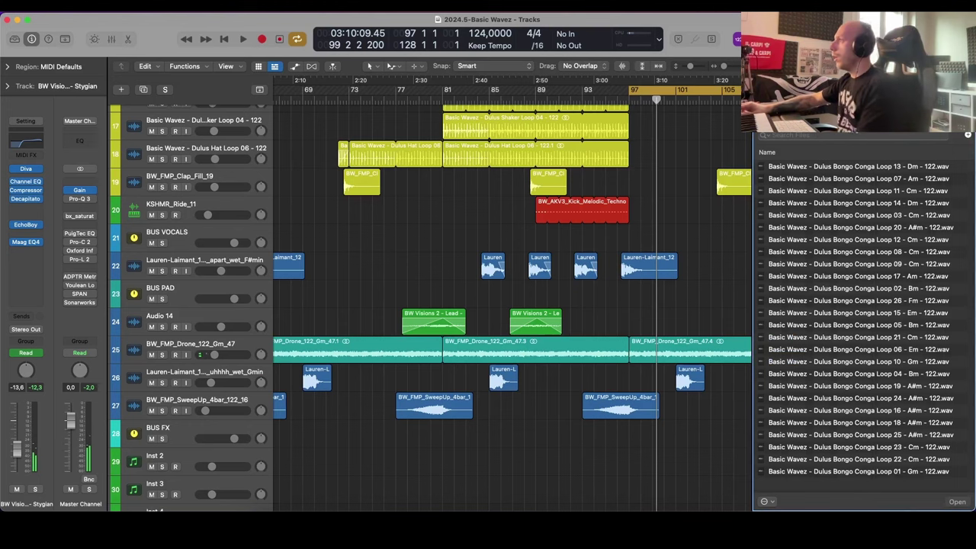
pyautogui.press('Left')
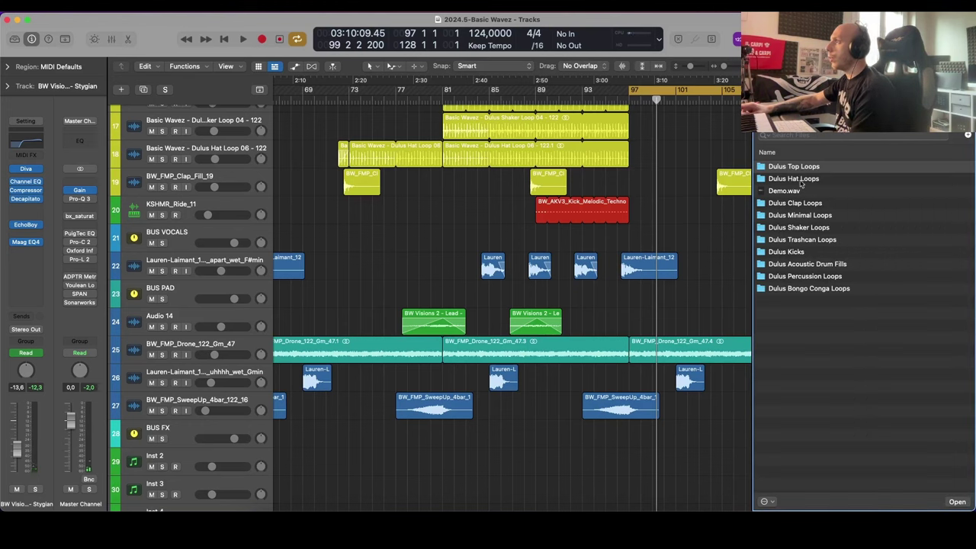
pyautogui.press('super+Up')
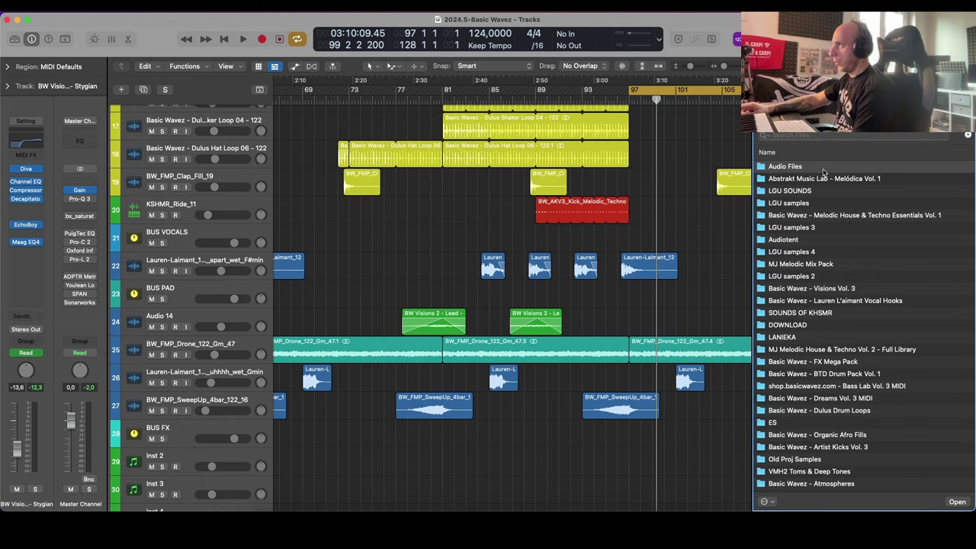
pyautogui.scroll(-10, 881, 254)
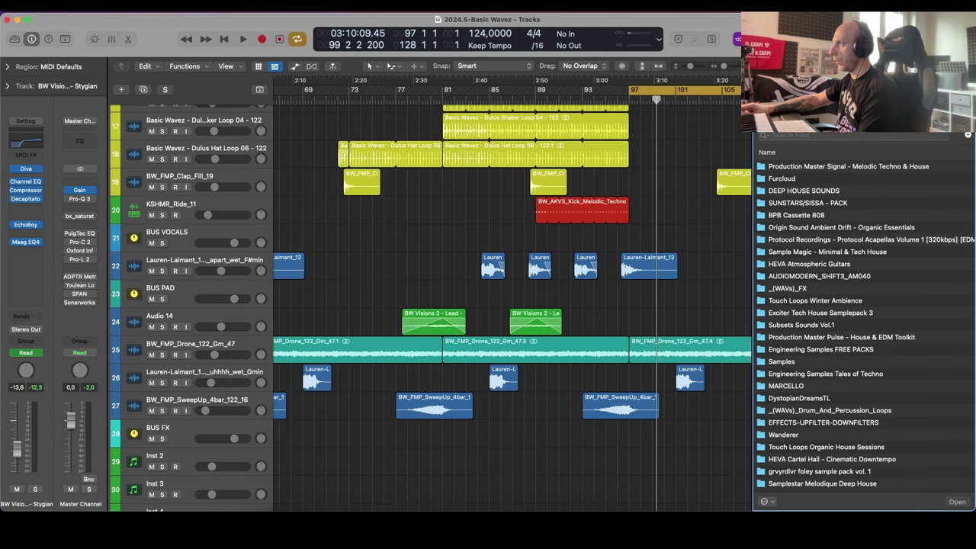
pyautogui.scroll(10, 862, 325)
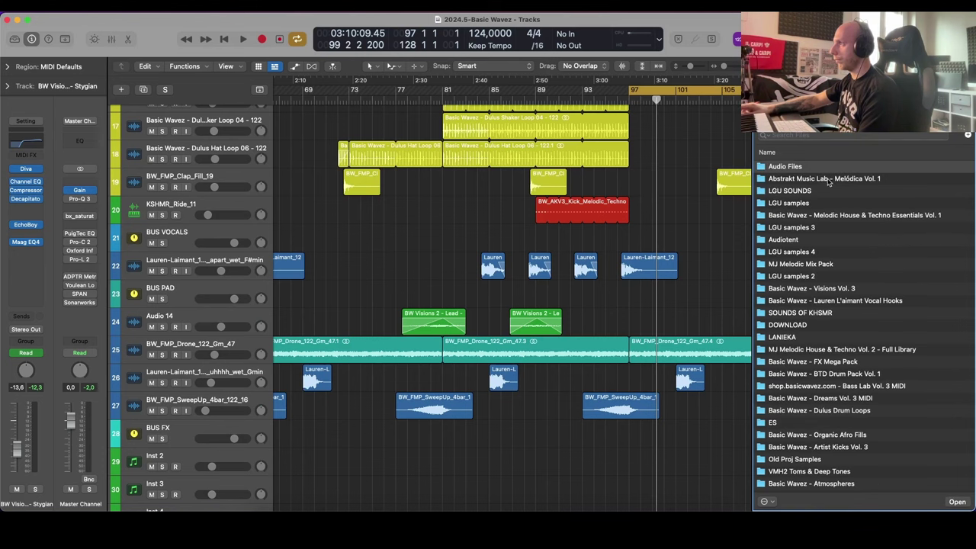
pyautogui.scroll(2, 830, 181)
pyautogui.scroll(-2, 838, 189)
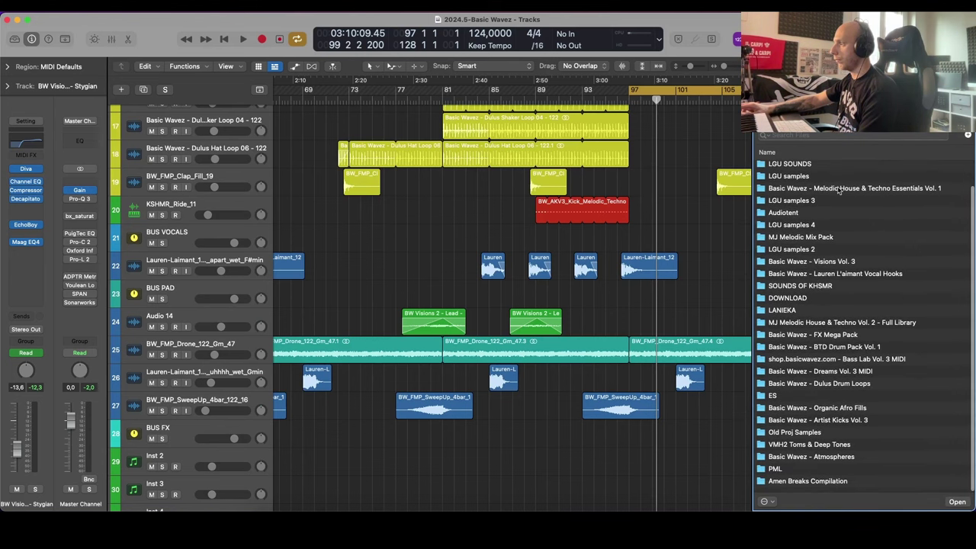
pyautogui.scroll(2, 885, 186)
pyautogui.hscroll(2, 943, 185)
pyautogui.hscroll(5, 942, 185)
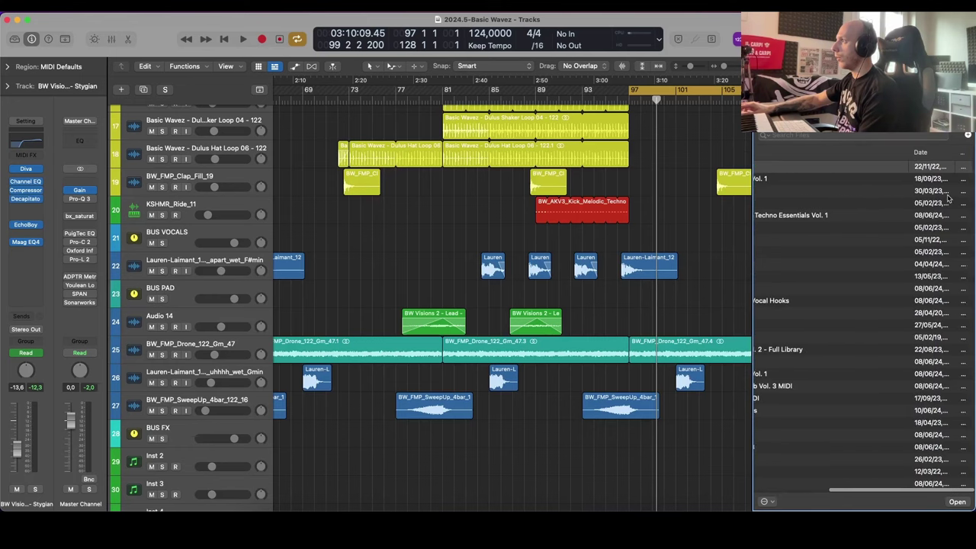
pyautogui.hscroll(-6, 876, 200)
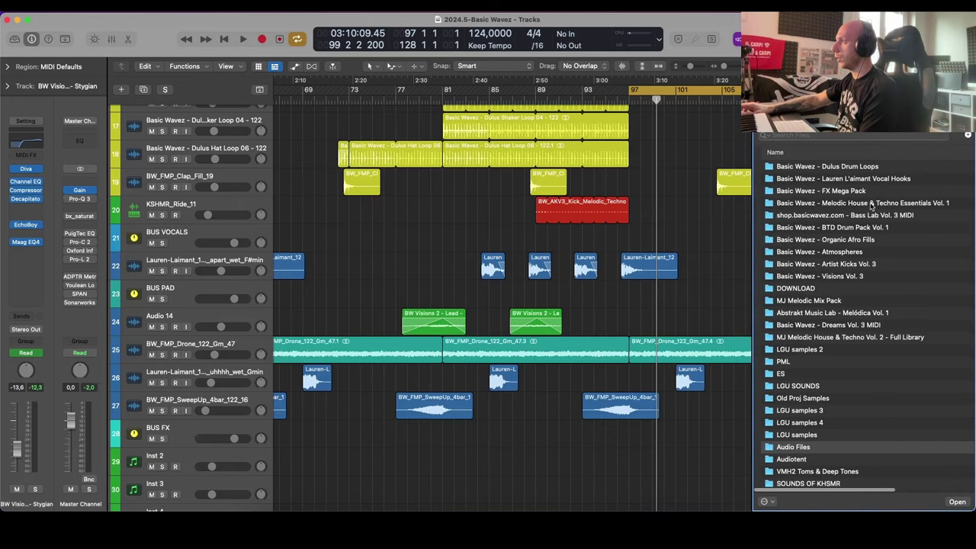
# Step: Open the Basic Wavez - FX Mega Pack and audition BW_FMP_Impact_C#m_13.wav and BW_FMP_Impact_06.wav in its Impacts folder
pyautogui.doubleClick(857, 195)
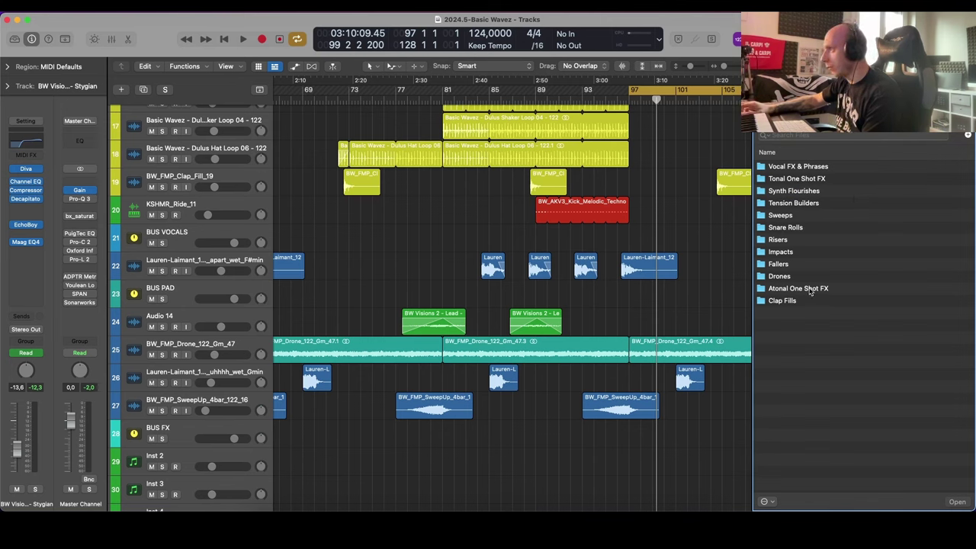
pyautogui.hscroll(2, 811, 291)
pyautogui.hscroll(-2, 803, 261)
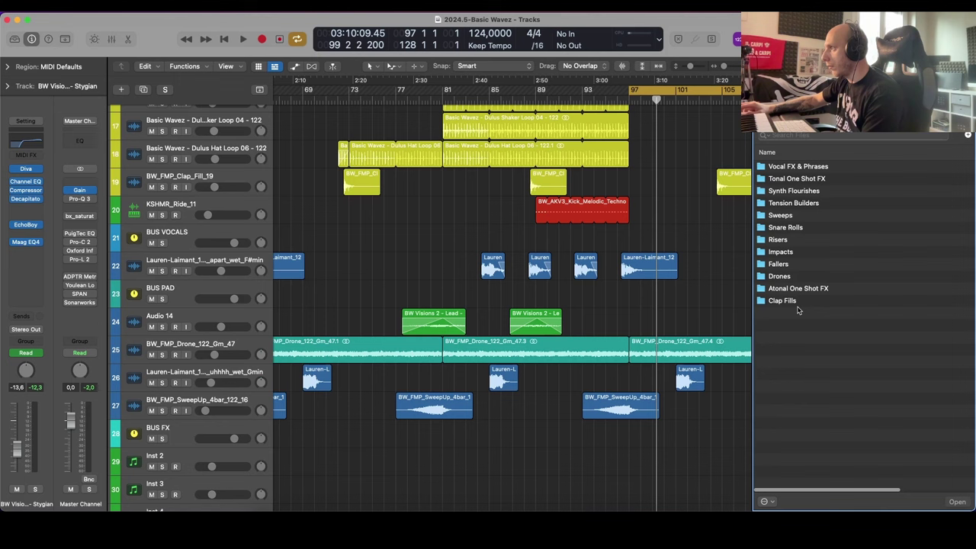
pyautogui.doubleClick(807, 254)
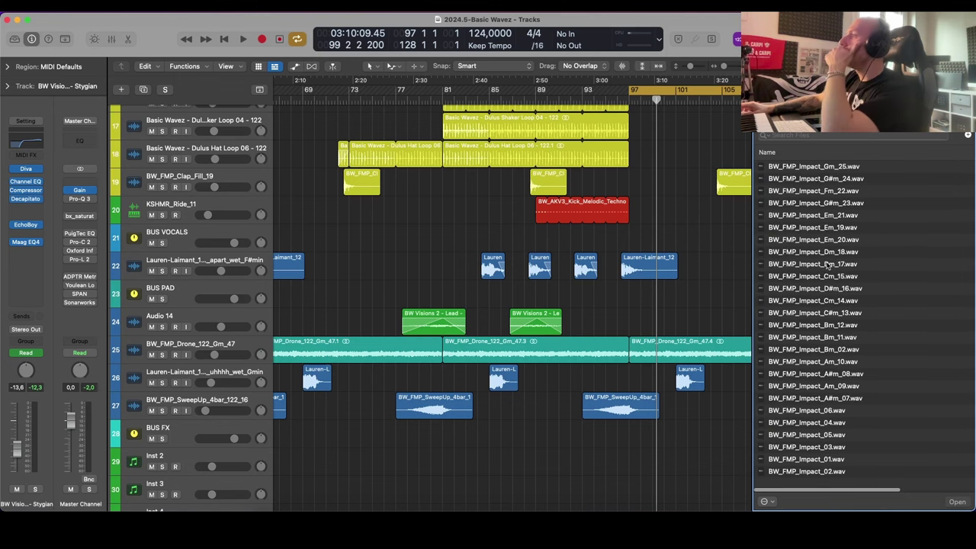
pyautogui.click(849, 313)
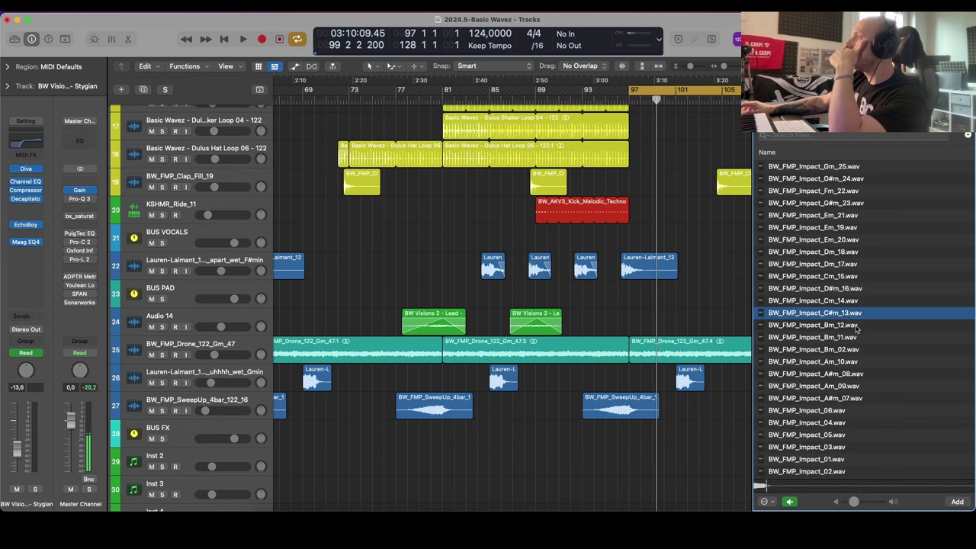
pyautogui.click(828, 410)
pyautogui.press('Left')
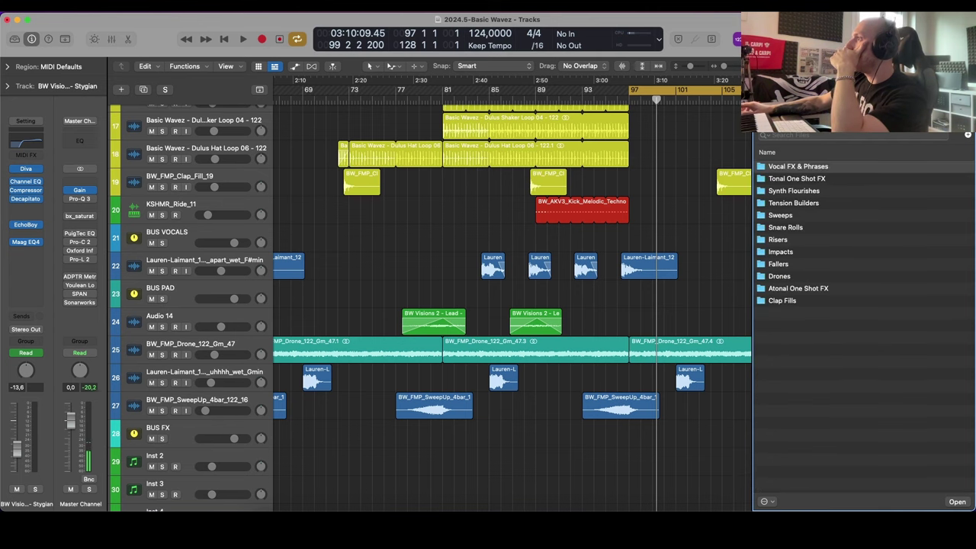
# Step: Open the Sweeps folder and audition BW_FMP_SweepDown_4bar_122_06.wav and BW_FMP_SweepDown_8bar_122_09.wav
pyautogui.click(791, 218)
pyautogui.doubleClick(780, 215)
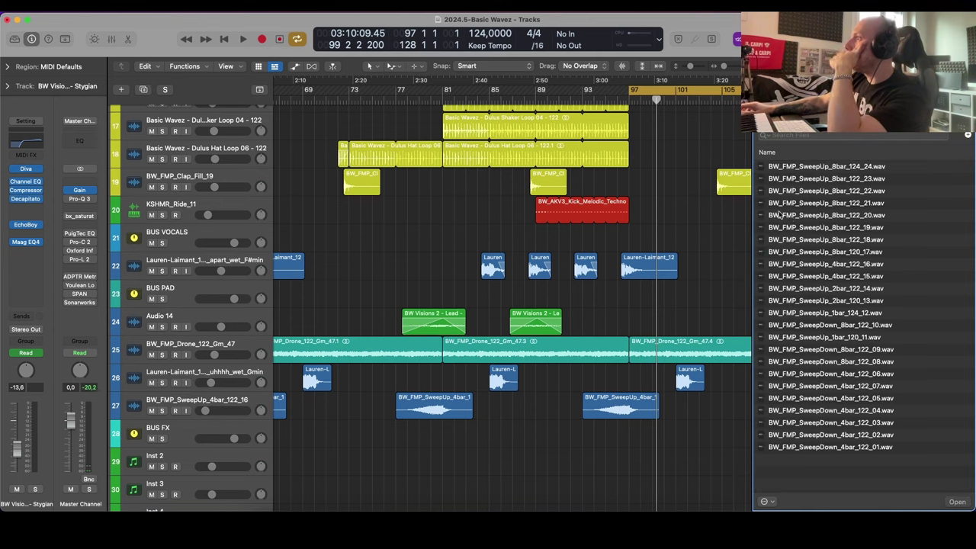
pyautogui.click(830, 373)
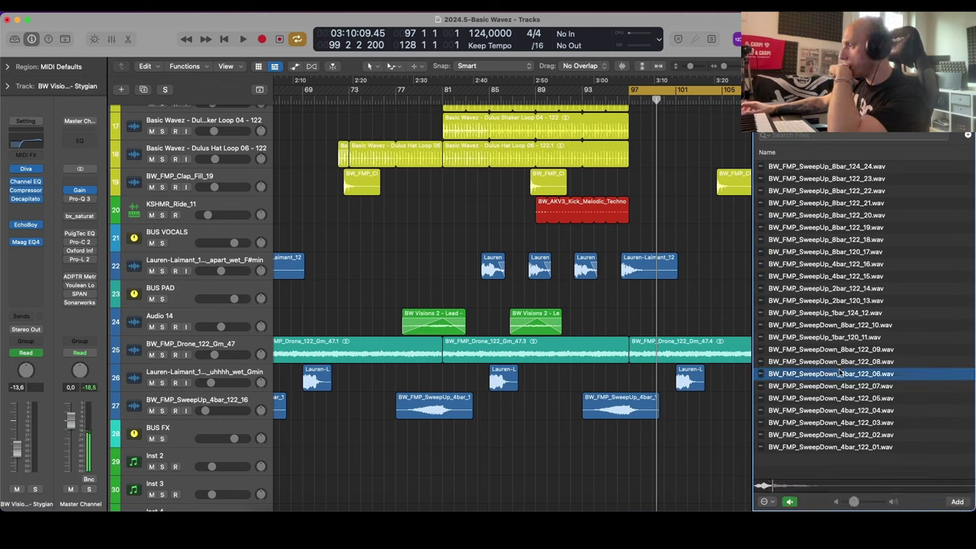
pyautogui.click(847, 352)
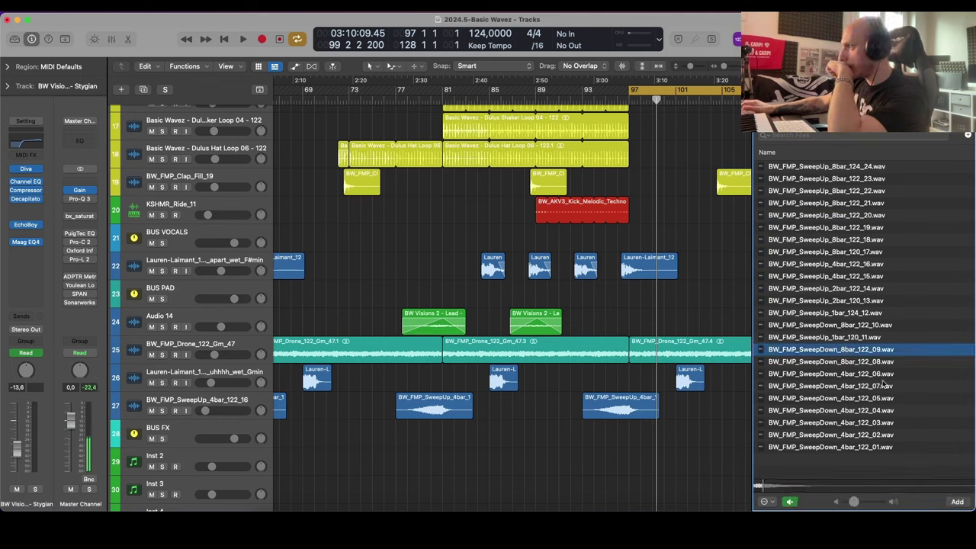
# Step: Add BW_FMP_SweepDown_8bar_122_09.wav on a new audio track at bar 97 and place that track directly above BUS FX
pyautogui.scroll(-5, 656, 353)
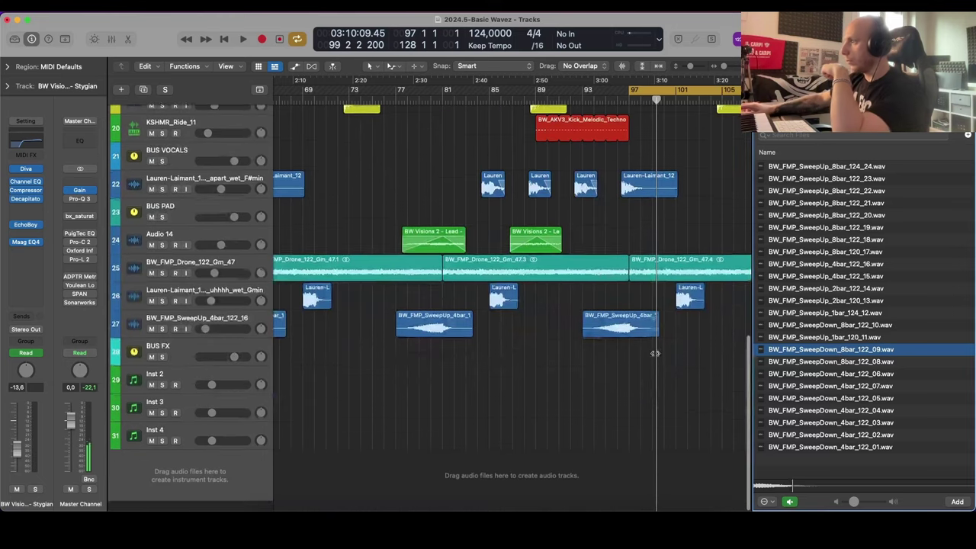
pyautogui.moveTo(795, 349); pyautogui.dragTo(630, 511)
pyautogui.moveTo(568, 511); pyautogui.dragTo(637, 504)
pyautogui.moveTo(216, 467); pyautogui.dragTo(208, 353)
# Step: Delete the empty Inst 2, Inst 3 and Inst 4 tracks below BUS FX
pyautogui.click(193, 416)
pyautogui.keyDown('shift'); pyautogui.click(191, 479); pyautogui.keyUp('shift')
pyautogui.press('super+BackSpace')
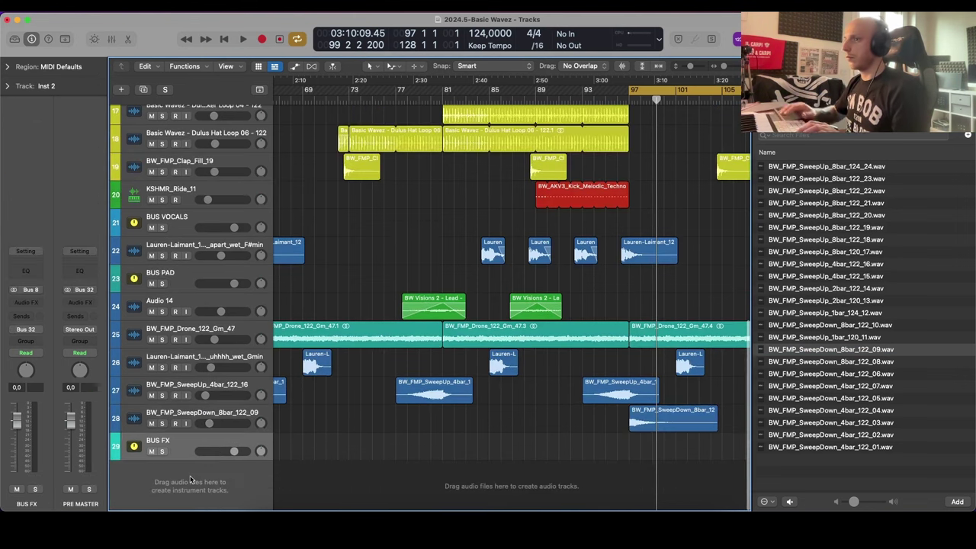
# Step: Play from bar 97, turn cycling off and lower the BW_FMP_SweepDown_8bar_122_09 track's volume to -23.5 dB
pyautogui.press('space')
pyautogui.press('super+Down')
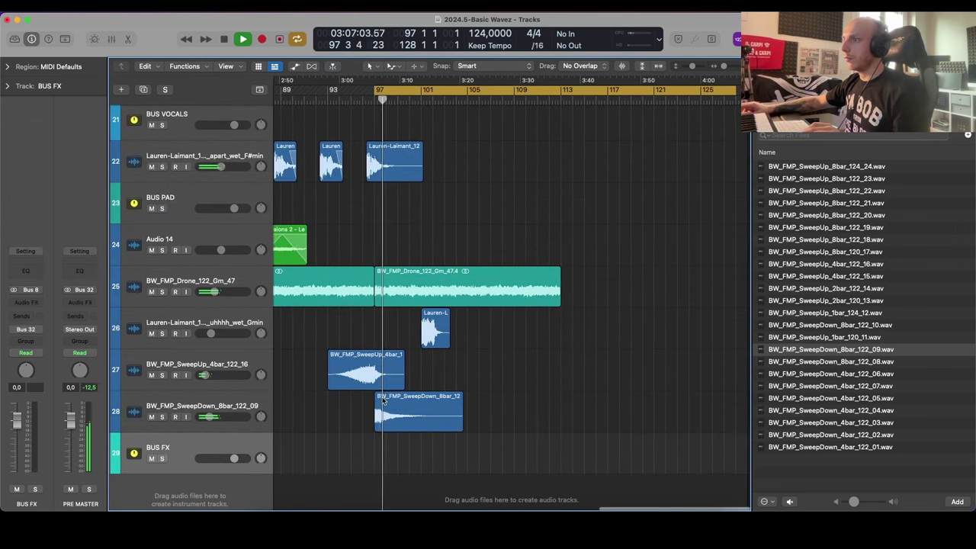
pyautogui.press('c')
pyautogui.press('super+Down')
pyautogui.press('super+Down')
pyautogui.moveTo(229, 415); pyautogui.dragTo(227, 415)
pyautogui.click(227, 414)
pyautogui.hscroll(-5, 137, 300)
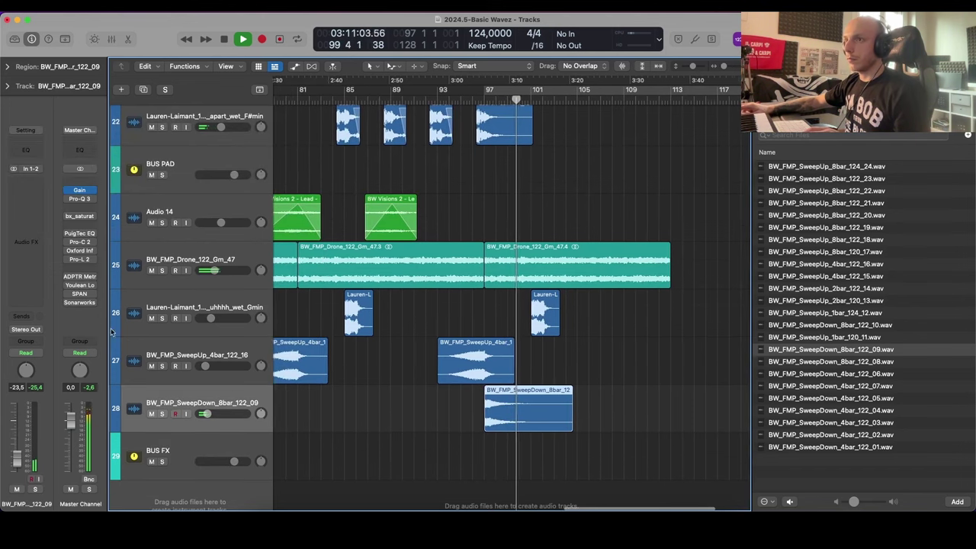
# Step: Deselect the sweep region and examine the drum, vocal, pad and FX layers around bar 97 during playback
pyautogui.press('super+Up')
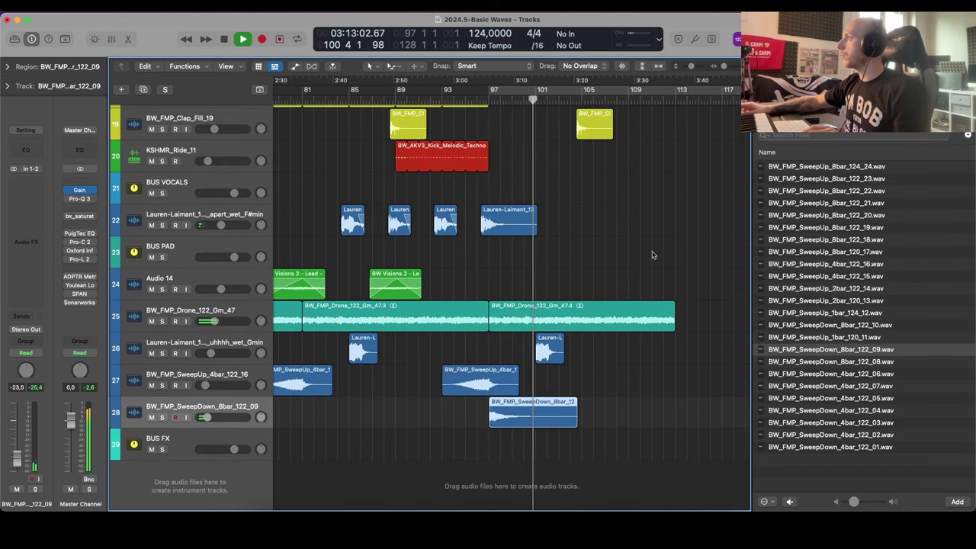
pyautogui.press('super+Left')
pyautogui.scroll(-3, 655, 239)
pyautogui.click(643, 244)
pyautogui.scroll(-5, 642, 243)
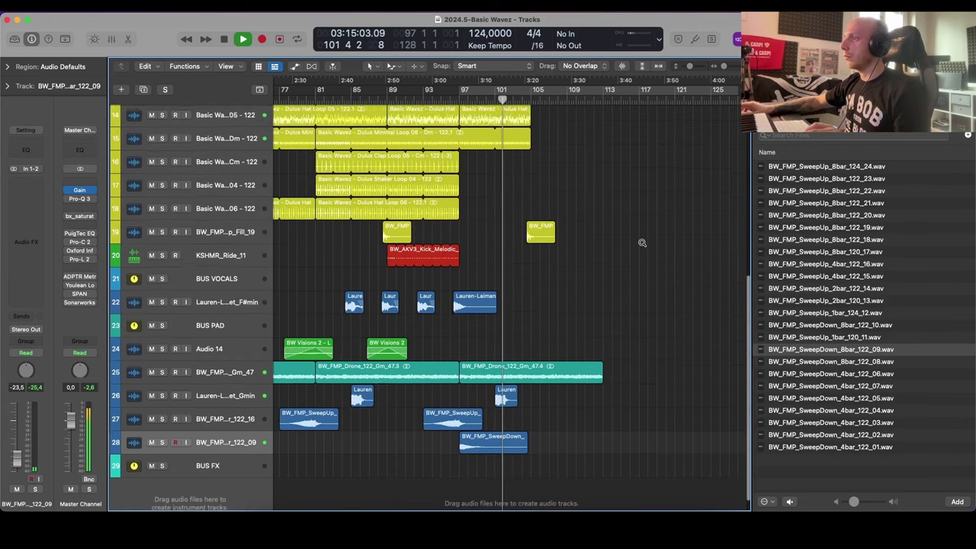
pyautogui.scroll(3, 642, 243)
pyautogui.hscroll(2, 642, 243)
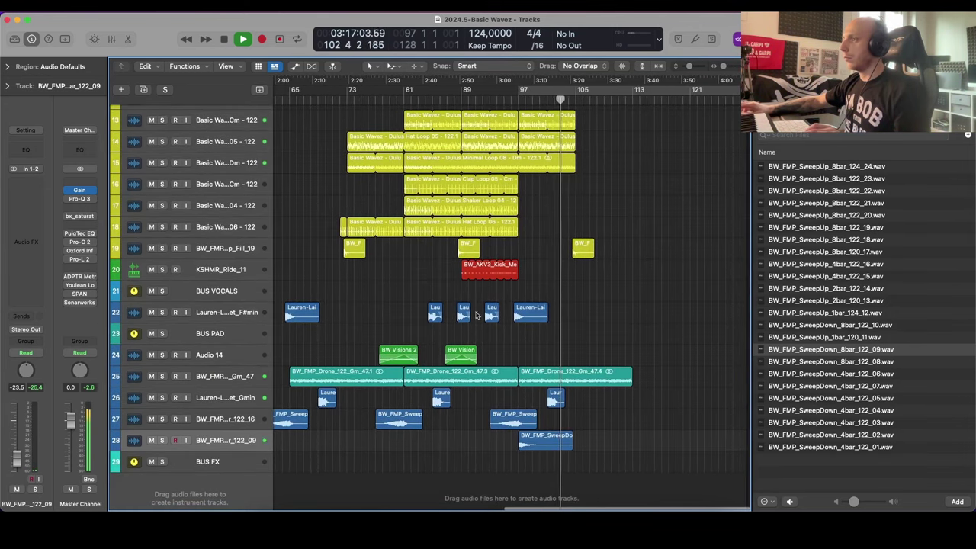
# Step: Duplicate the F#min vocal track with its settings, copy the four vocal regions from bar 84 onwards onto the new track and solo it
pyautogui.click(242, 319)
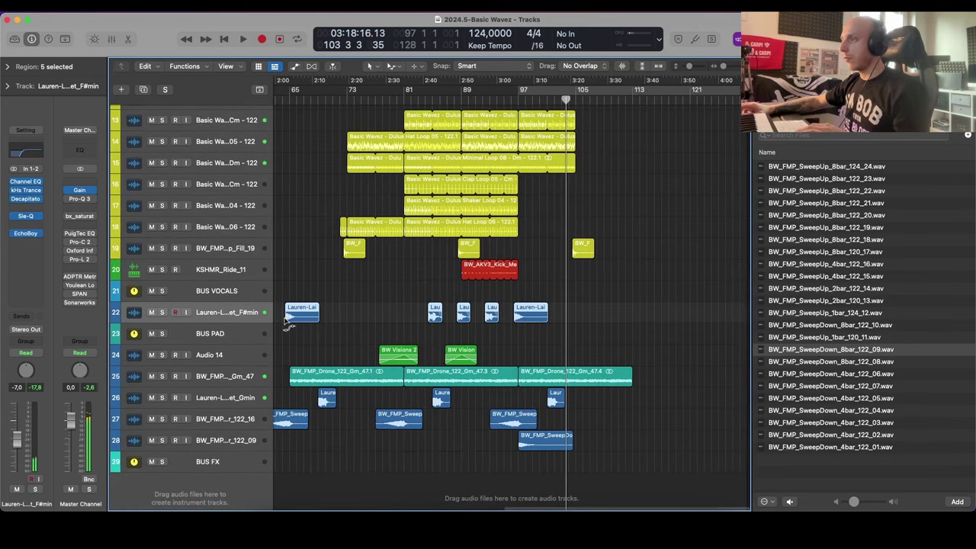
pyautogui.press('super+d')
pyautogui.scroll(3, 533, 298)
pyautogui.moveTo(543, 291); pyautogui.dragTo(392, 338)
pyautogui.press('s')
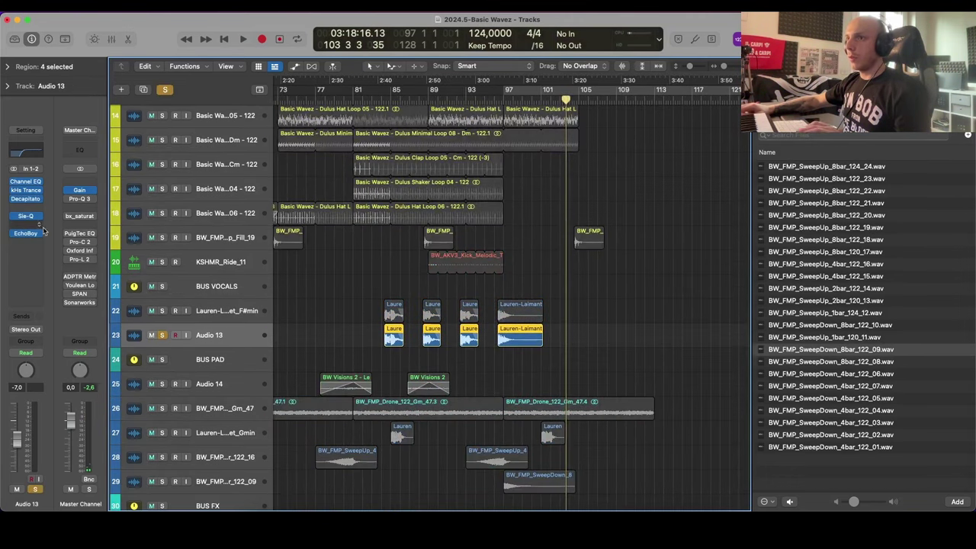
pyautogui.click(34, 207)
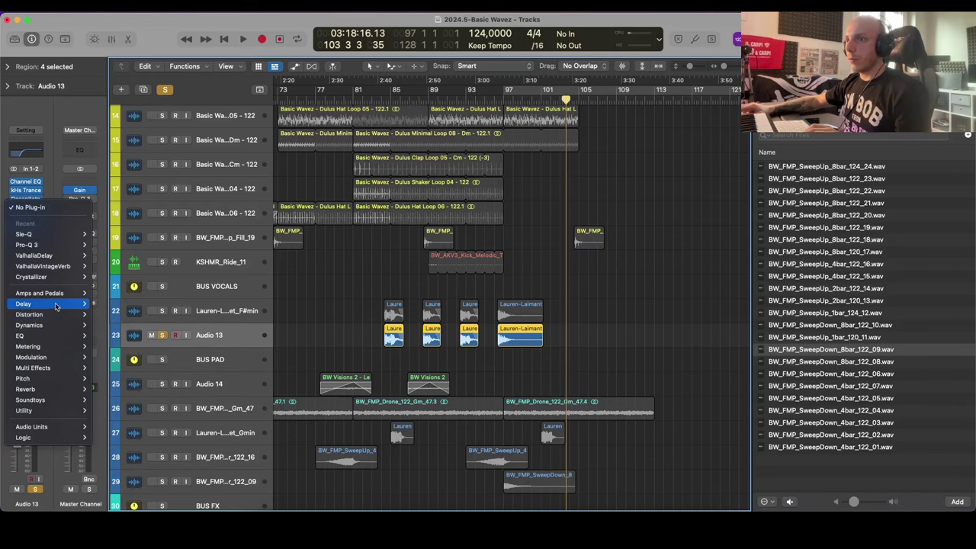
pyautogui.moveTo(56, 326)
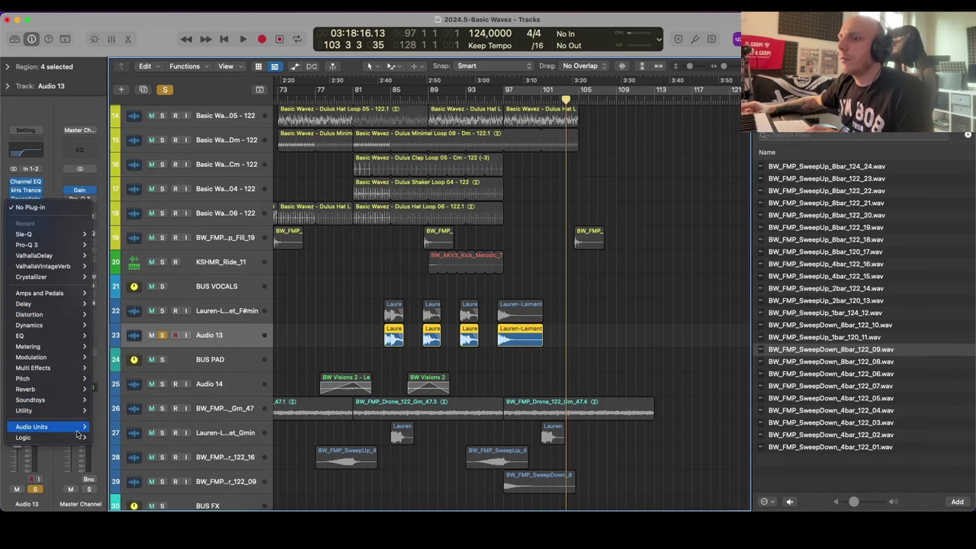
pyautogui.moveTo(77, 429)
pyautogui.click(650, 468)
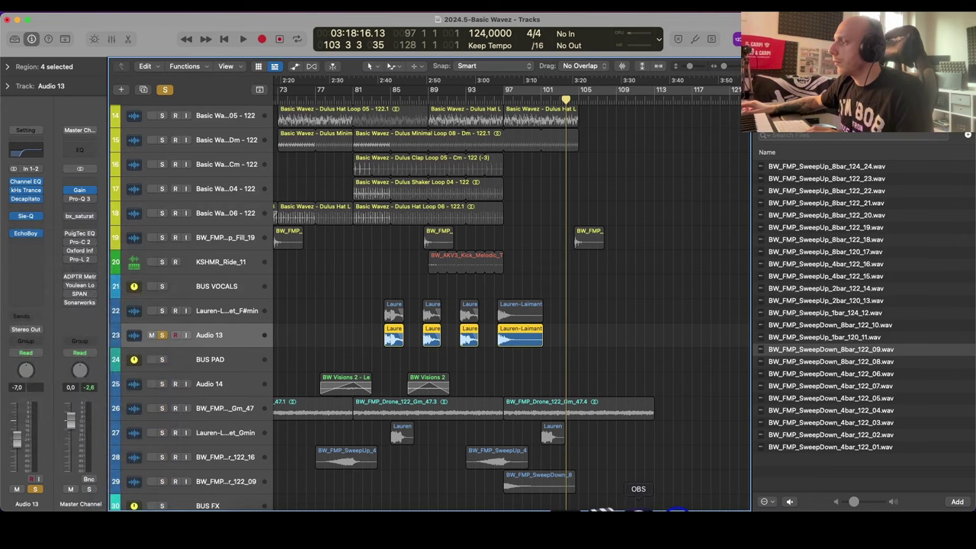
pyautogui.click(639, 512)
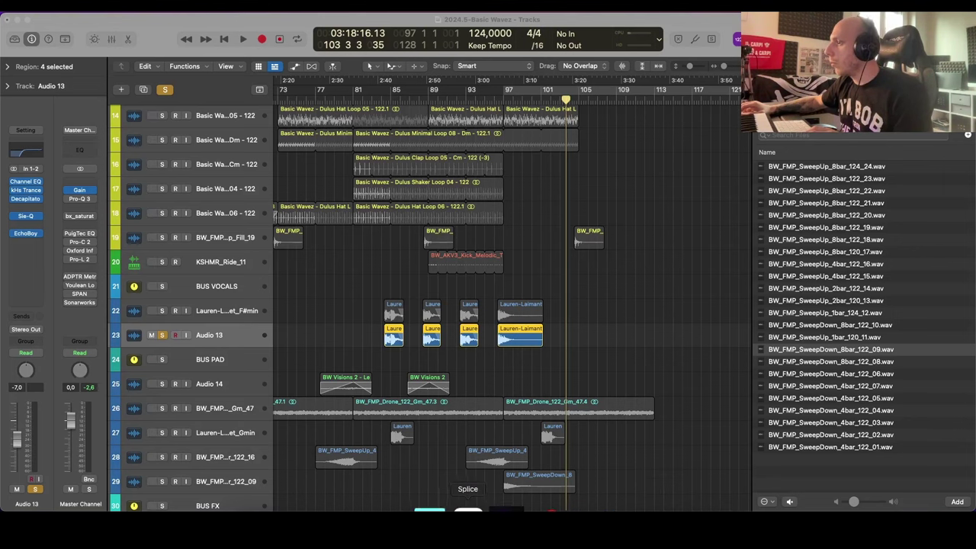
pyautogui.click(411, 510)
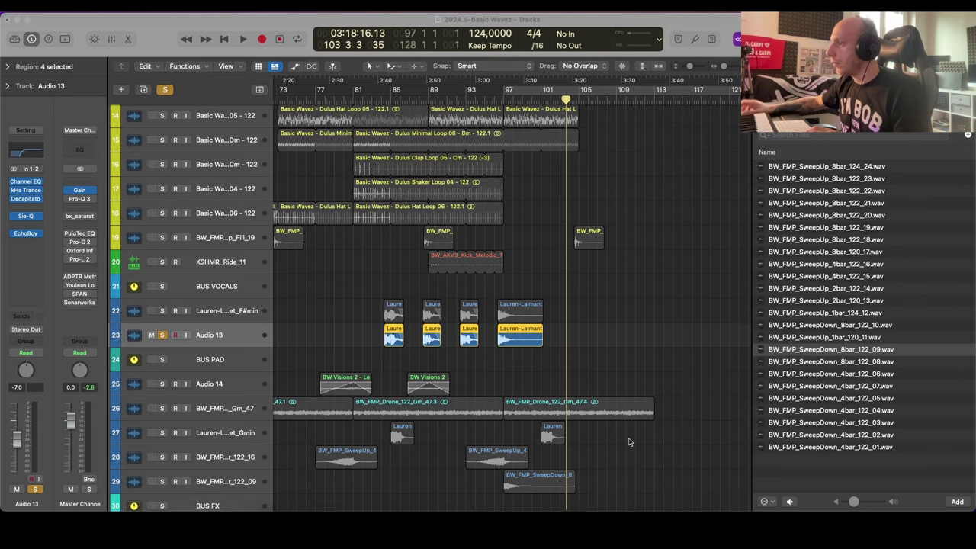
pyautogui.scroll(-3, 625, 336)
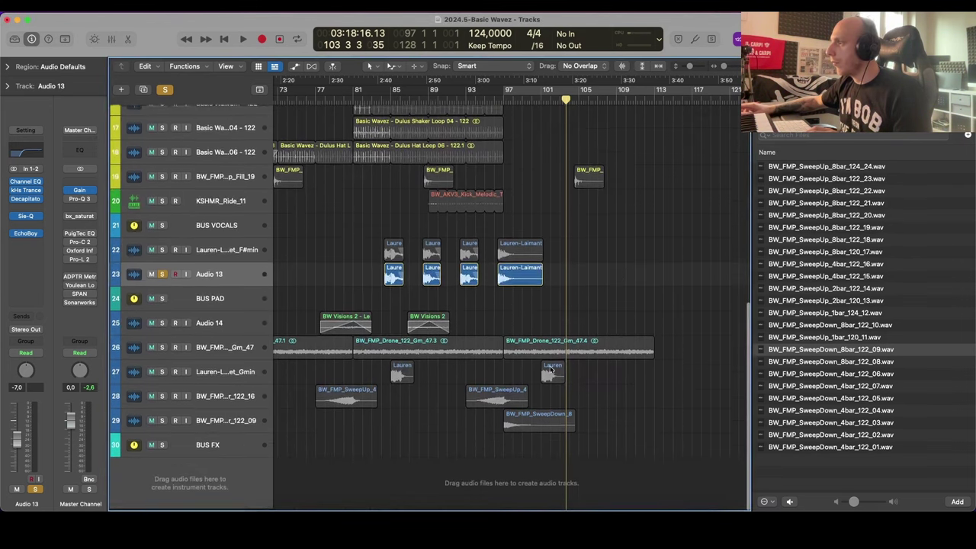
pyautogui.moveTo(162, 399); pyautogui.dragTo(162, 424)
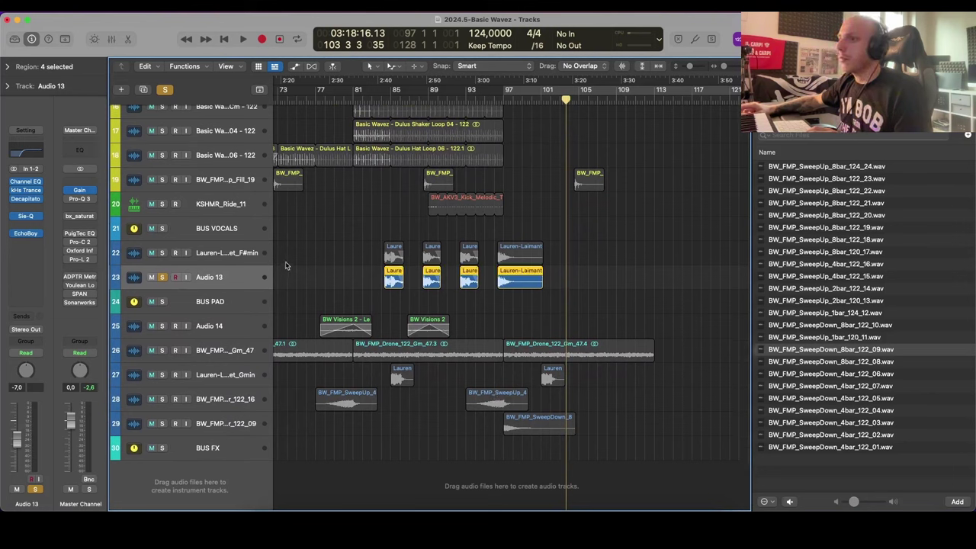
# Step: Insert a stereo Little AlterBoy on Audio 13 ahead of the Channel EQ
pyautogui.click(28, 208)
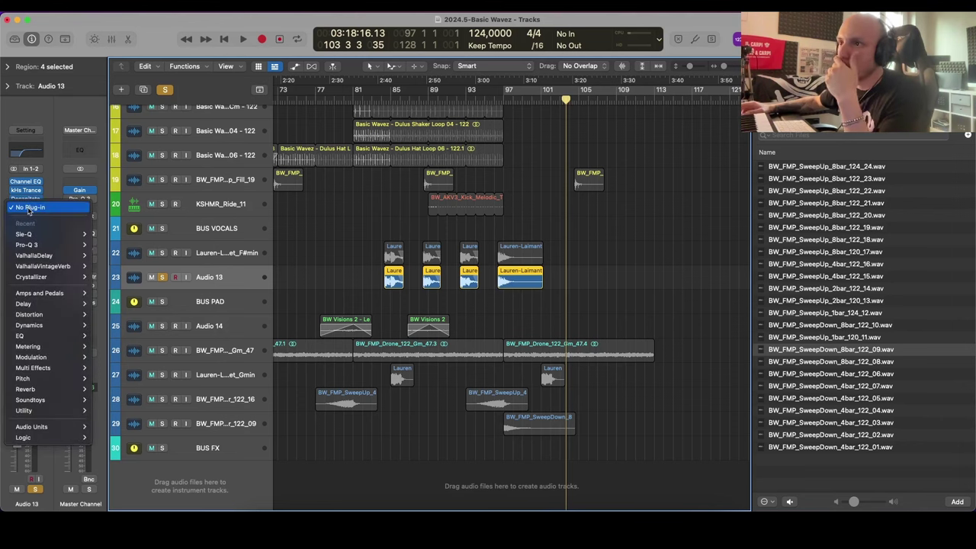
pyautogui.moveTo(47, 328)
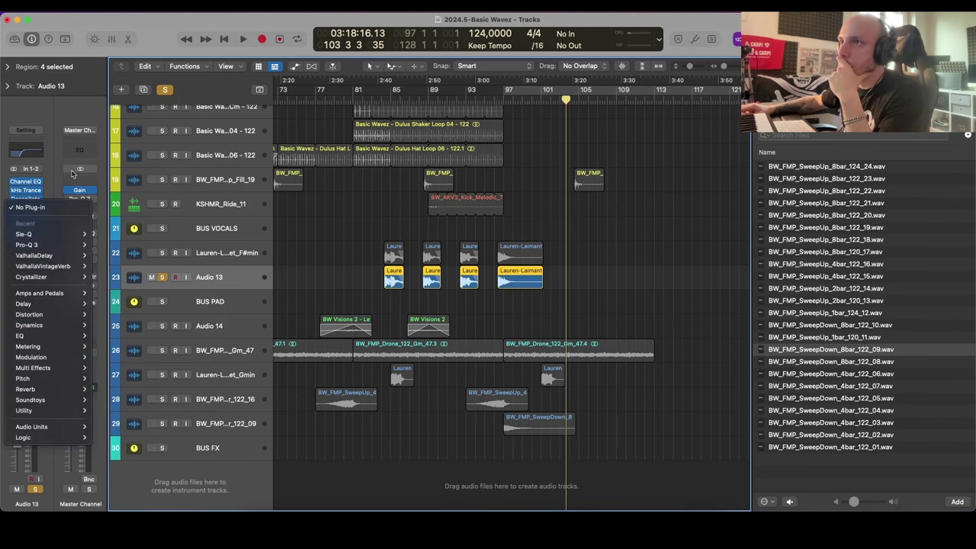
pyautogui.click(30, 183)
pyautogui.click(27, 180)
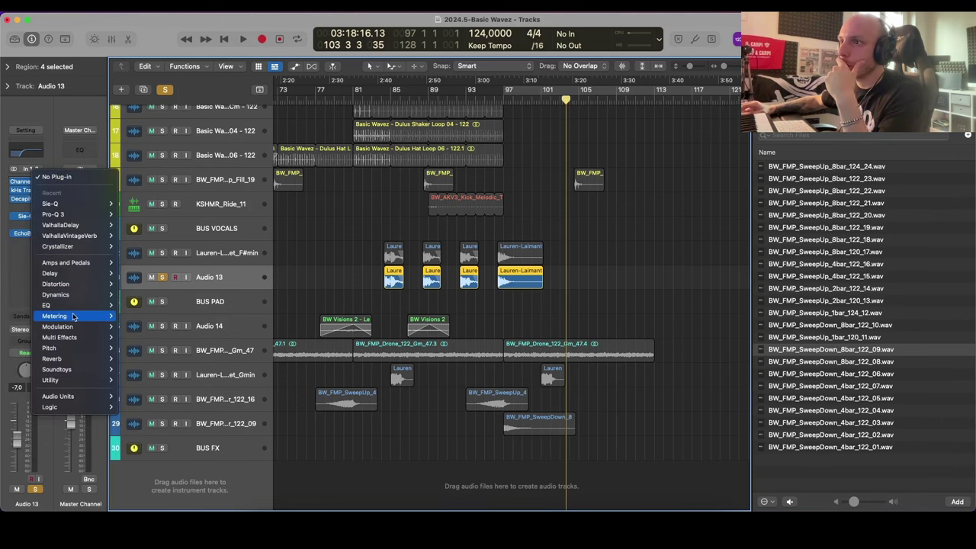
pyautogui.moveTo(67, 342)
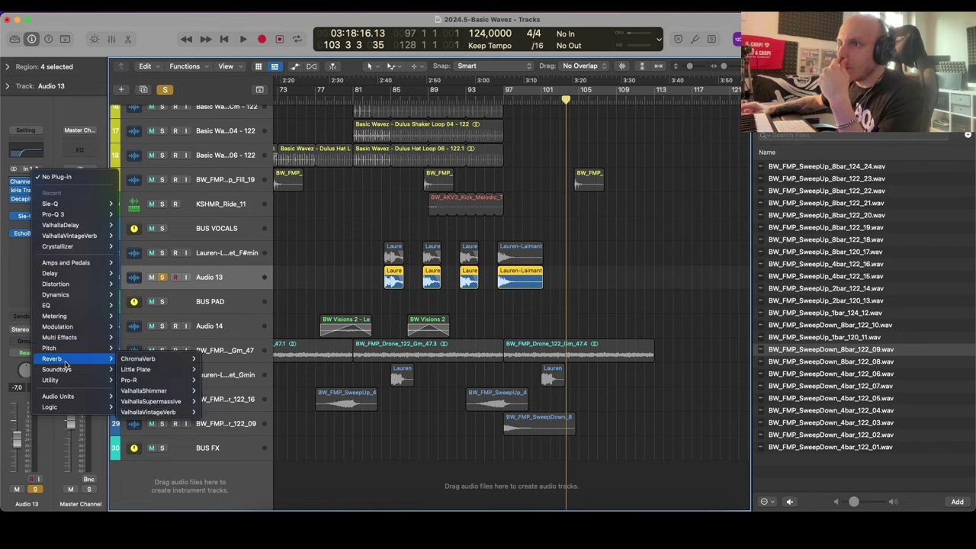
pyautogui.moveTo(69, 370)
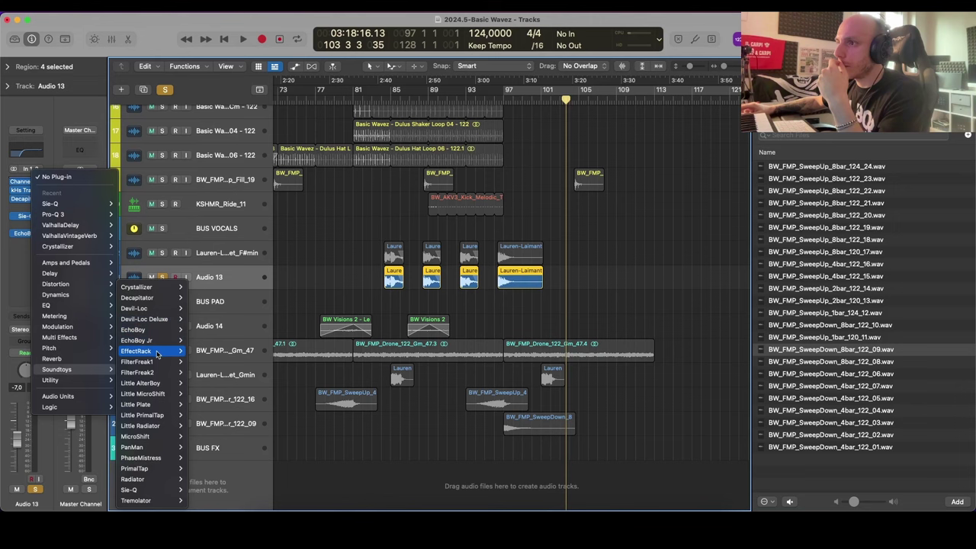
pyautogui.moveTo(165, 430)
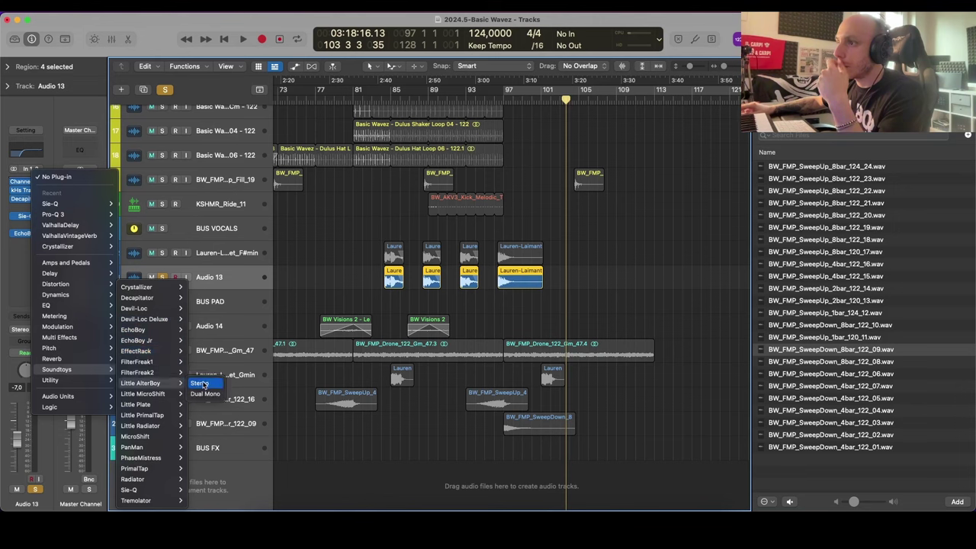
pyautogui.click(203, 384)
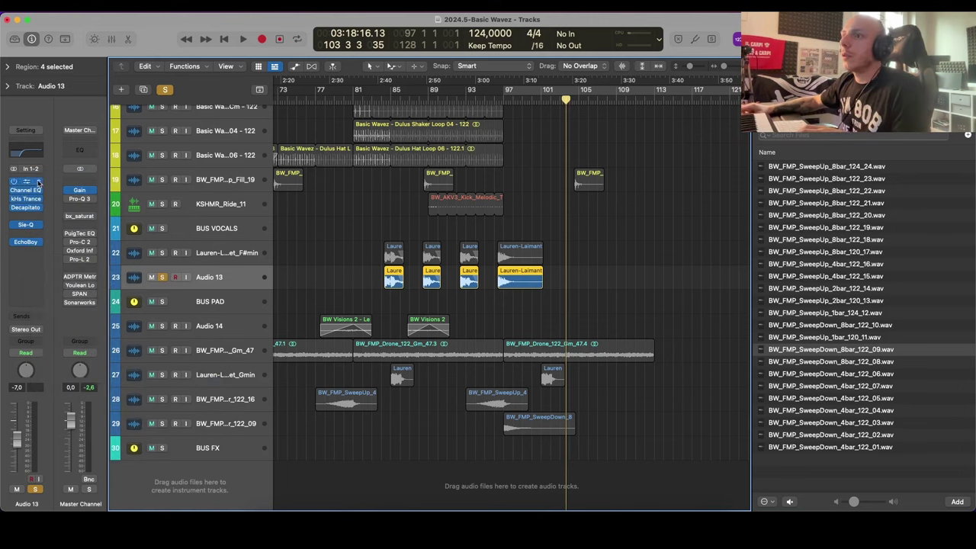
# Step: Solo the original F#min vocal alongside Audio 13 and loop playback from bar 84 to bar 101
pyautogui.click(162, 253)
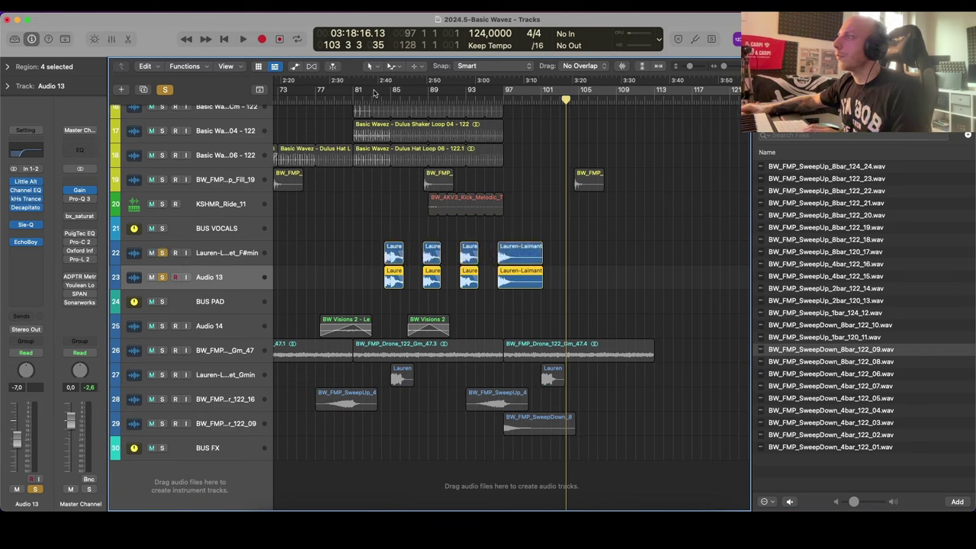
pyautogui.moveTo(374, 92); pyautogui.dragTo(542, 90)
pyautogui.press('space')
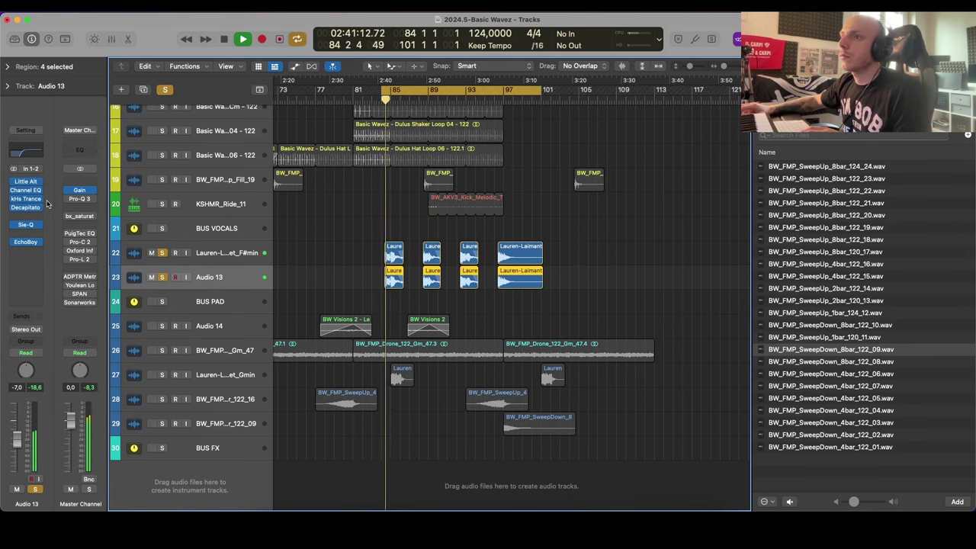
# Step: Set the formant to -5.0 in Audio 13's Little AlterBoy and take the original F#min vocal out of solo
pyautogui.click(25, 182)
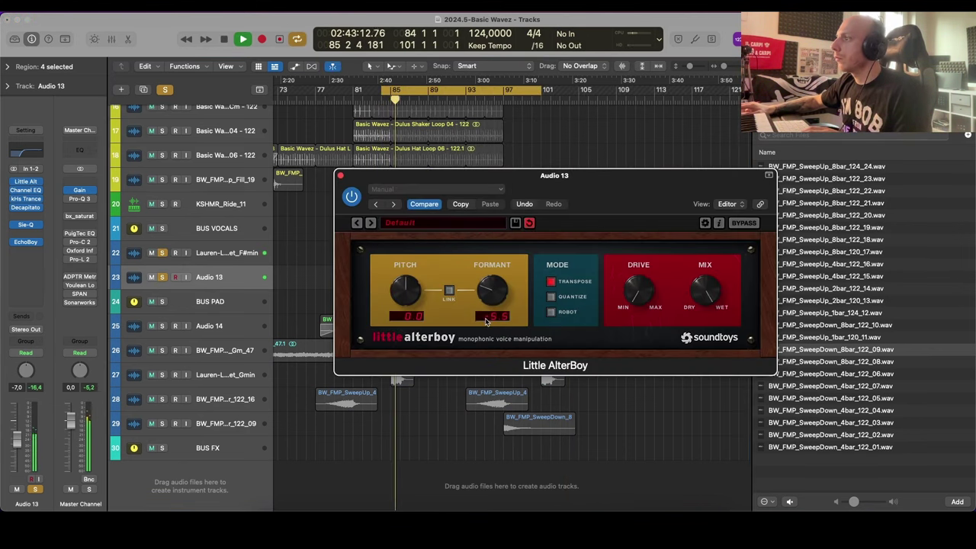
pyautogui.press('super+Down')
pyautogui.press('super+Down')
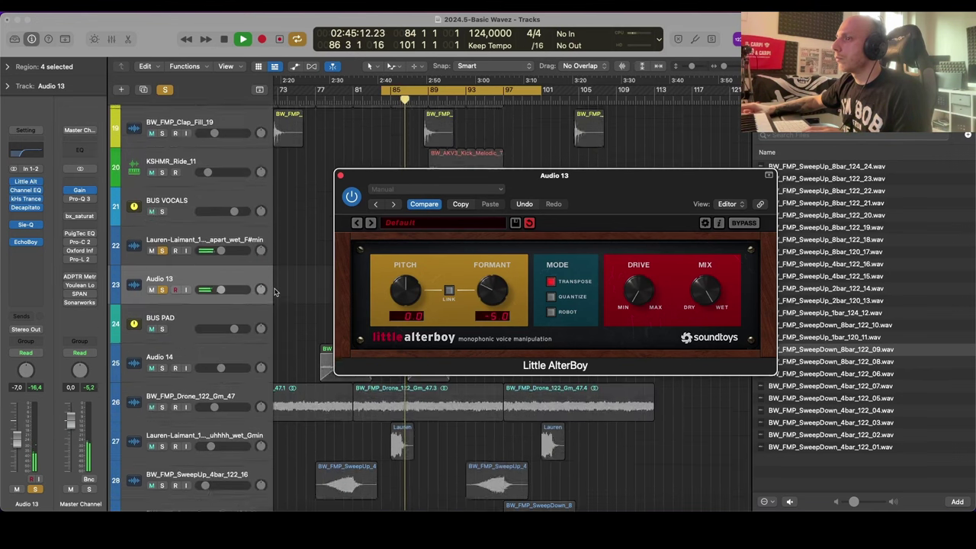
pyautogui.click(164, 249)
pyautogui.press('space')
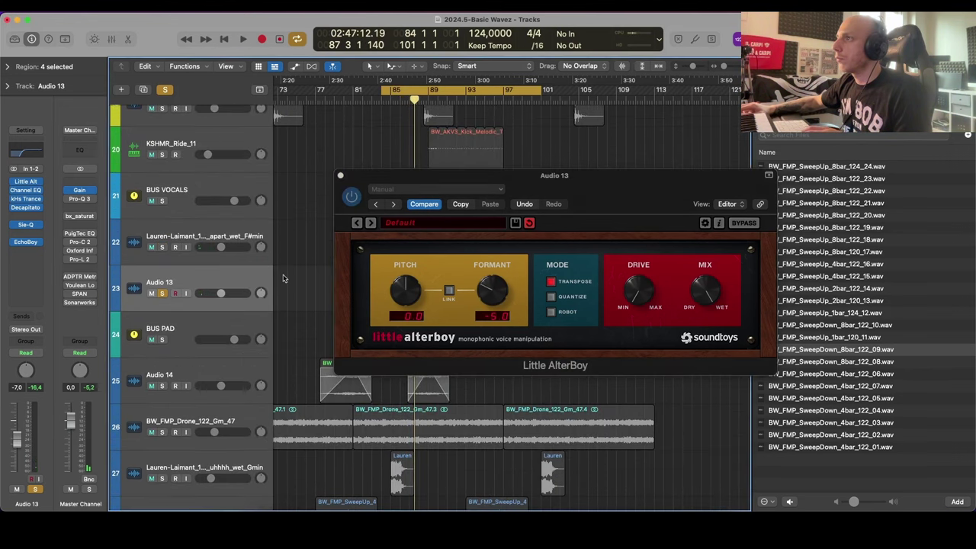
# Step: Move the cycle start to 84 2 3, where the first duplicated vocal region begins, and audition Audio 13 alone
pyautogui.press('super+Right')
pyautogui.press('super+Right')
pyautogui.press('super+Right')
pyautogui.press('super+Right')
pyautogui.press('super+Right')
pyautogui.press('super+Right')
pyautogui.press('super+Right')
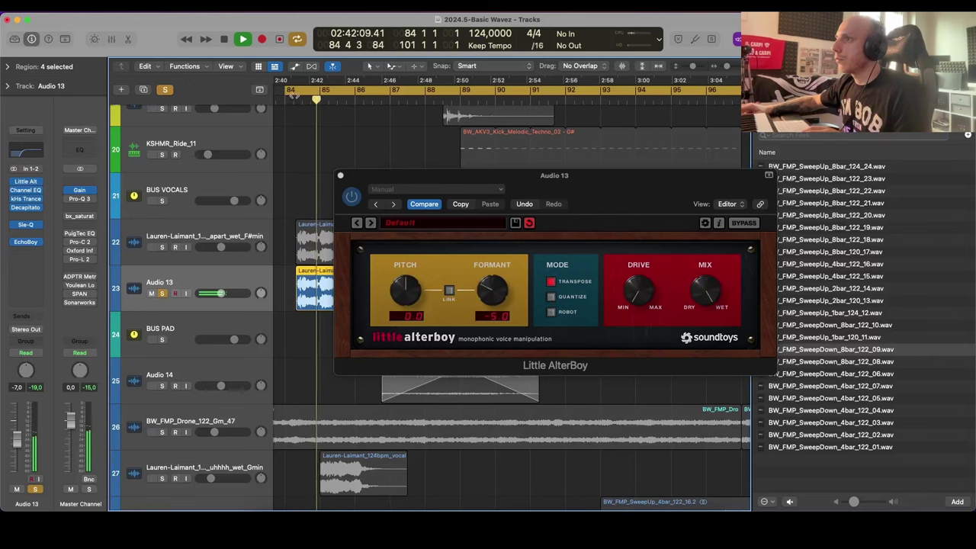
pyautogui.moveTo(287, 92); pyautogui.dragTo(299, 93)
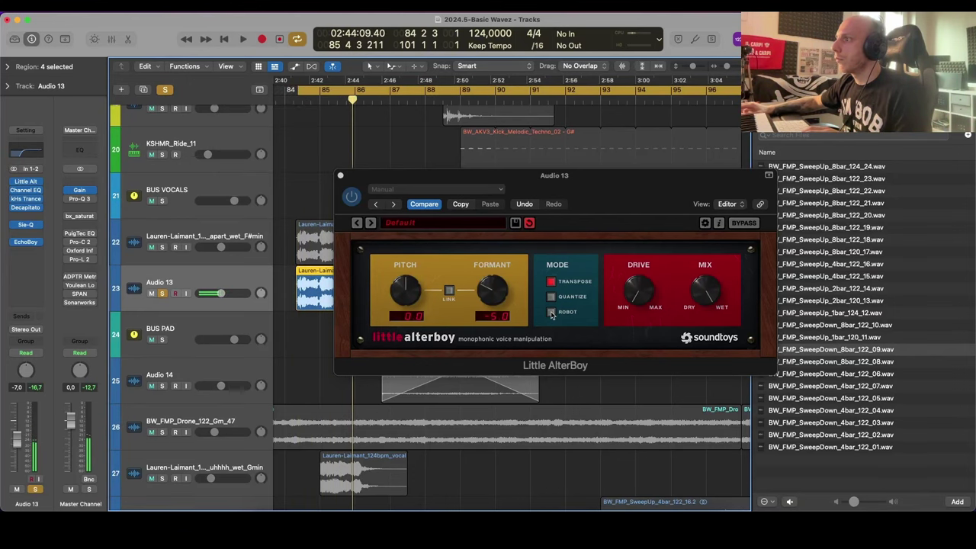
pyautogui.press('space')
pyautogui.press('space')
# Step: Try a Little AlterBoy pitch of -5.0 with the original vocal soloed again, and reset the pitch to 0.0
pyautogui.moveTo(404, 294); pyautogui.dragTo(402, 310)
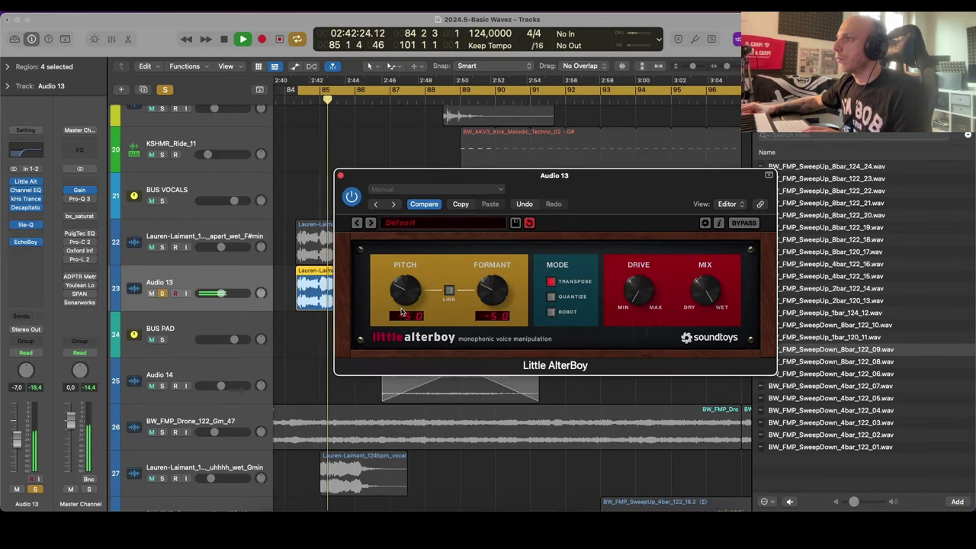
pyautogui.click(162, 248)
pyautogui.press('space')
pyautogui.press('space')
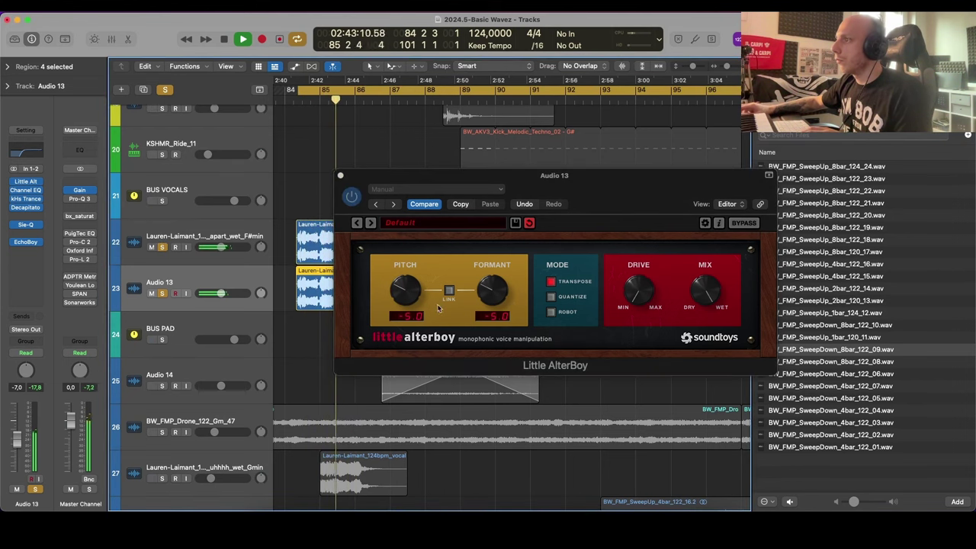
pyautogui.click(408, 297)
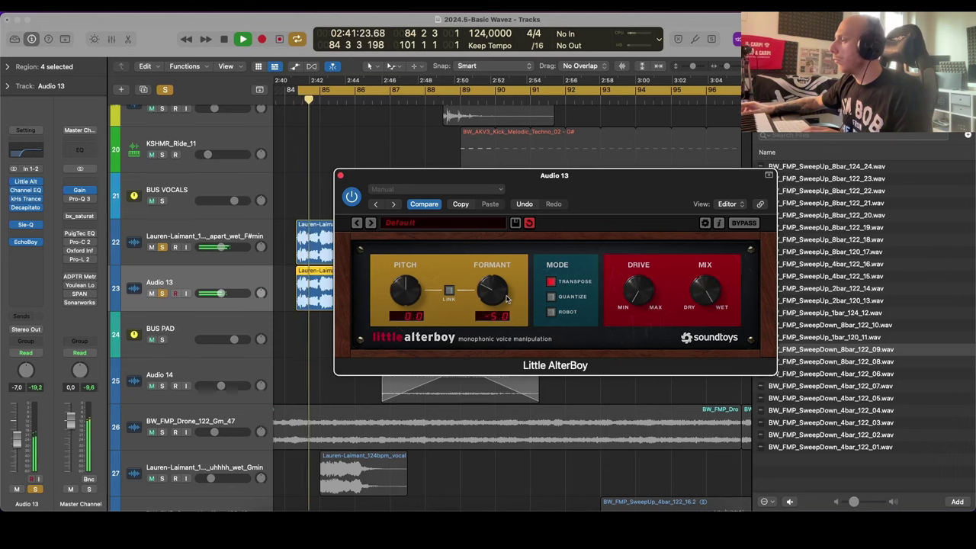
# Step: Try a formant of 6.9, settle it at -7.0, raise the drive and move the plug-in window clear of the vocal regions
pyautogui.moveTo(492, 294); pyautogui.dragTo(490, 249)
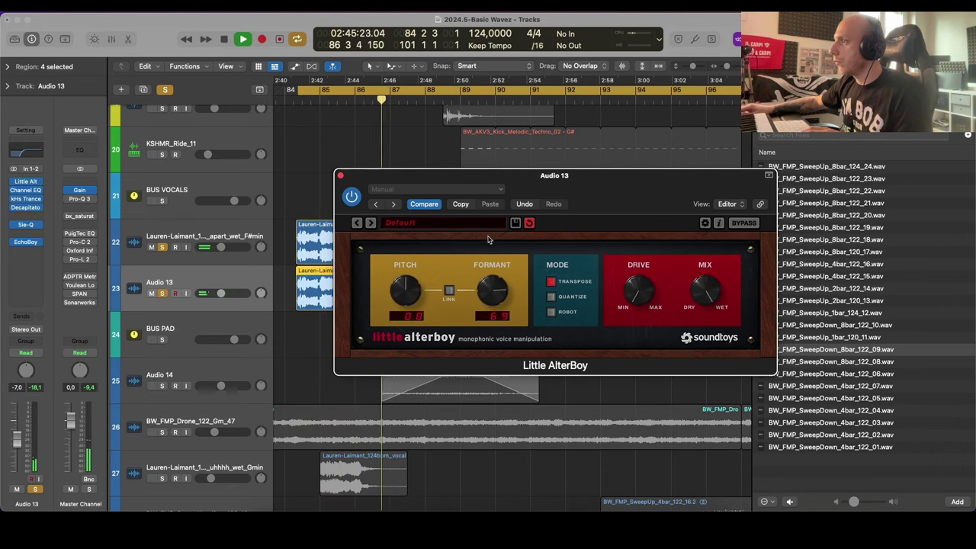
pyautogui.moveTo(489, 241); pyautogui.dragTo(488, 239)
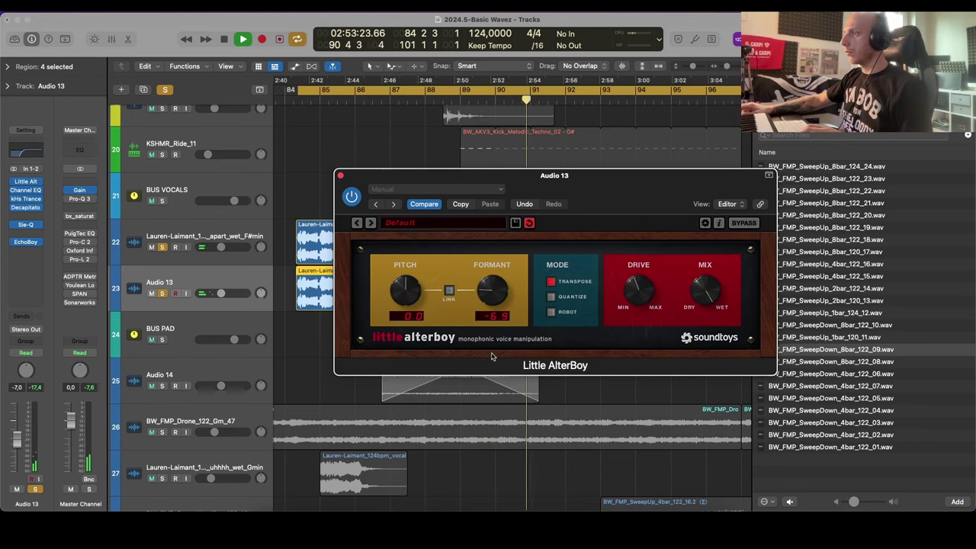
pyautogui.moveTo(599, 206); pyautogui.dragTo(553, 385)
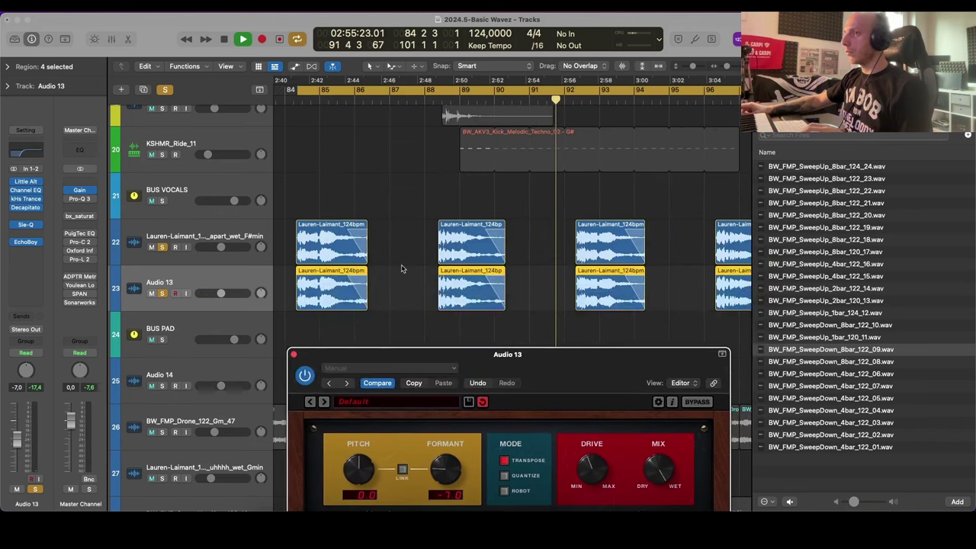
# Step: Lower the volume of Audio 13 to -11.0 dB
pyautogui.scroll(-5, 403, 268)
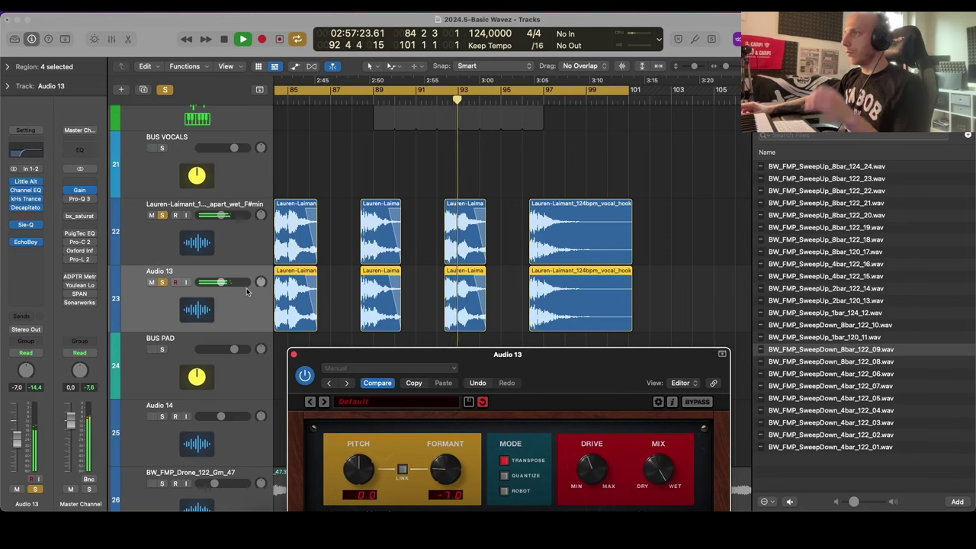
pyautogui.moveTo(221, 282); pyautogui.dragTo(218, 282)
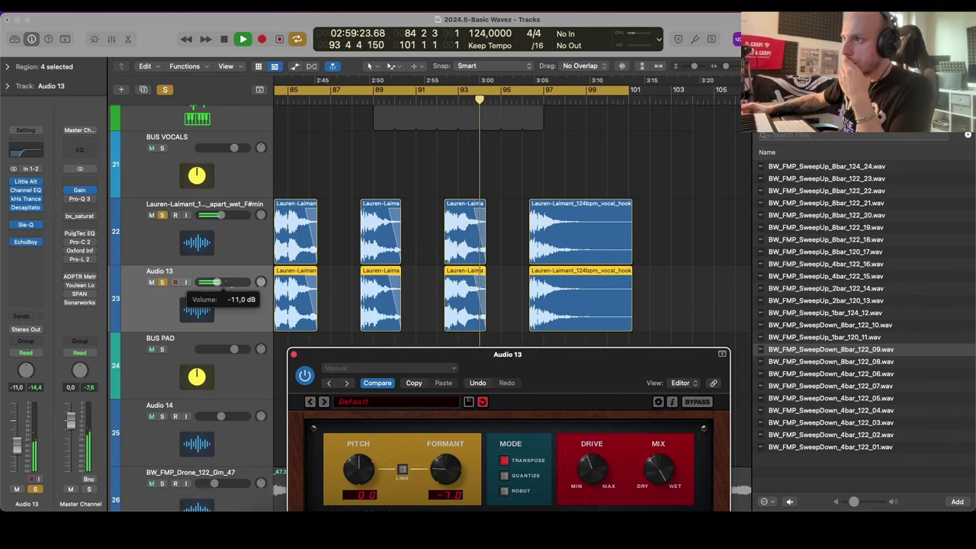
pyautogui.scroll(-3, 524, 290)
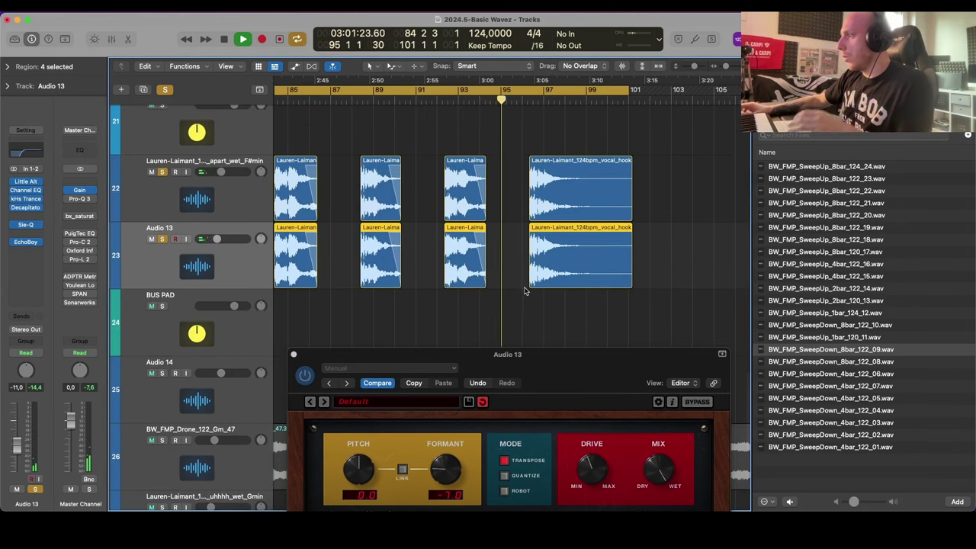
# Step: Reduce the Little AlterBoy drive slightly on Audio 13 while the vocal loop plays
pyautogui.click(580, 477)
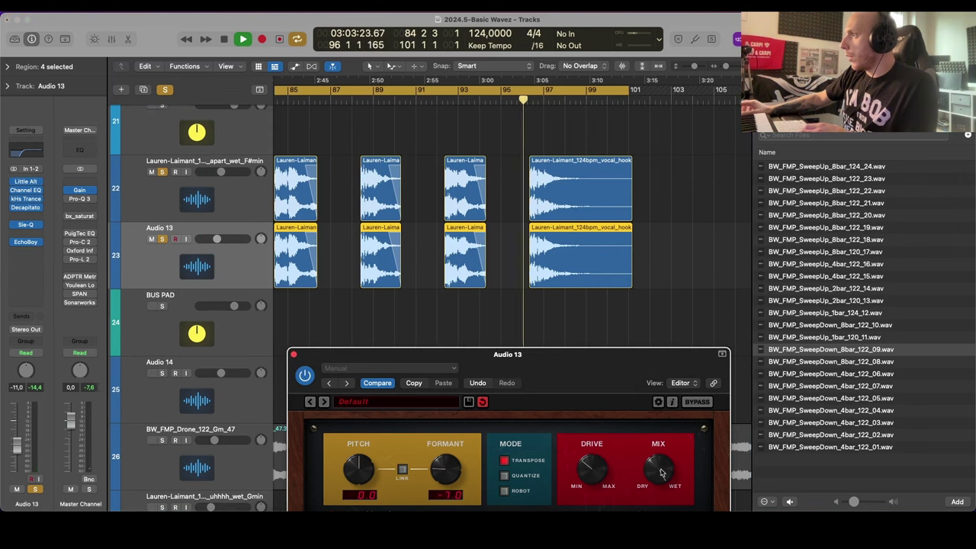
pyautogui.scroll(-5, 612, 225)
pyautogui.scroll(3, 600, 232)
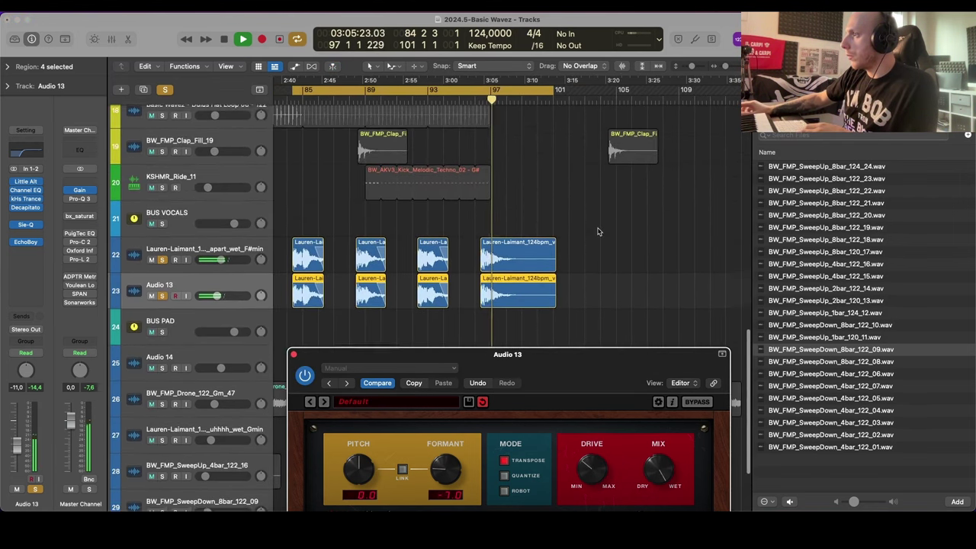
pyautogui.scroll(1, 598, 232)
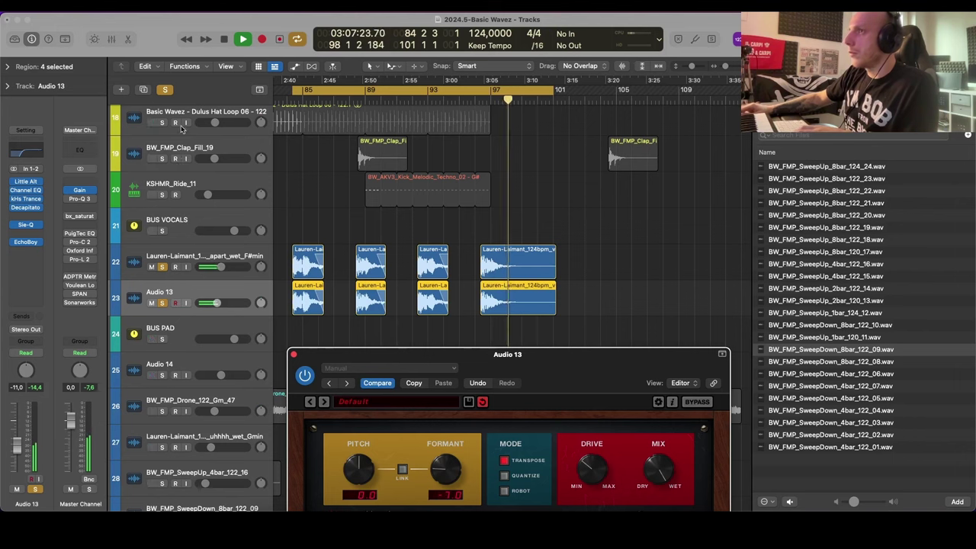
# Step: Clear all solos, close Audio 13's Little AlterBoy window and stop playback
pyautogui.click(166, 90)
pyautogui.click(293, 355)
pyautogui.scroll(-5, 405, 331)
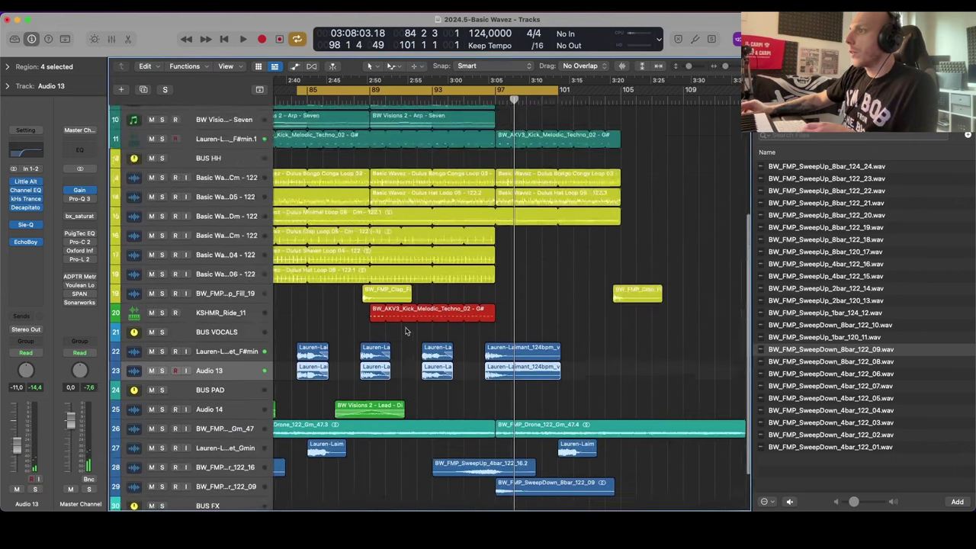
# Step: Route the outputs of the four teal tracks 8 to 11 to Bus 3, BUS ARP
pyautogui.scroll(5, 407, 330)
pyautogui.hscroll(-4, 406, 330)
pyautogui.click(232, 248)
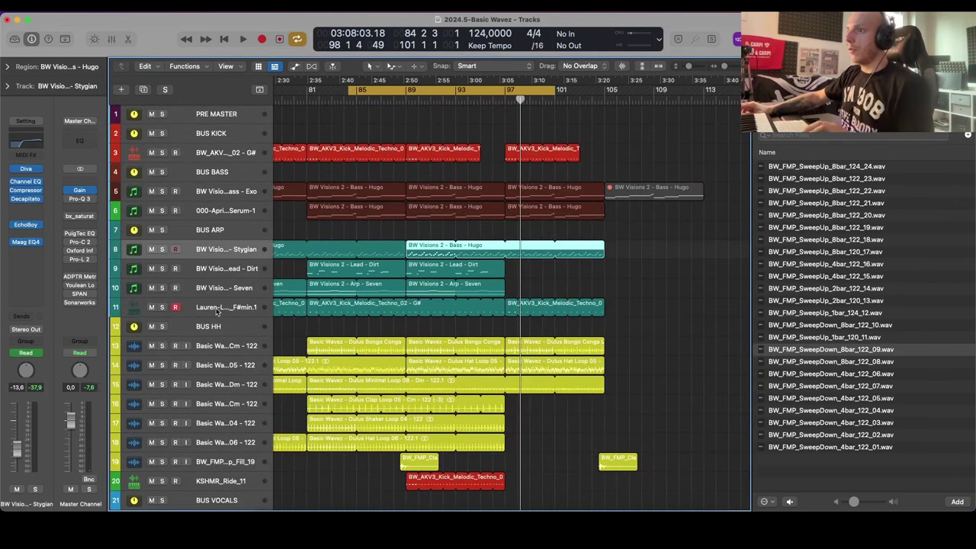
pyautogui.keyDown('shift'); pyautogui.click(216, 310); pyautogui.keyUp('shift')
pyautogui.press('x')
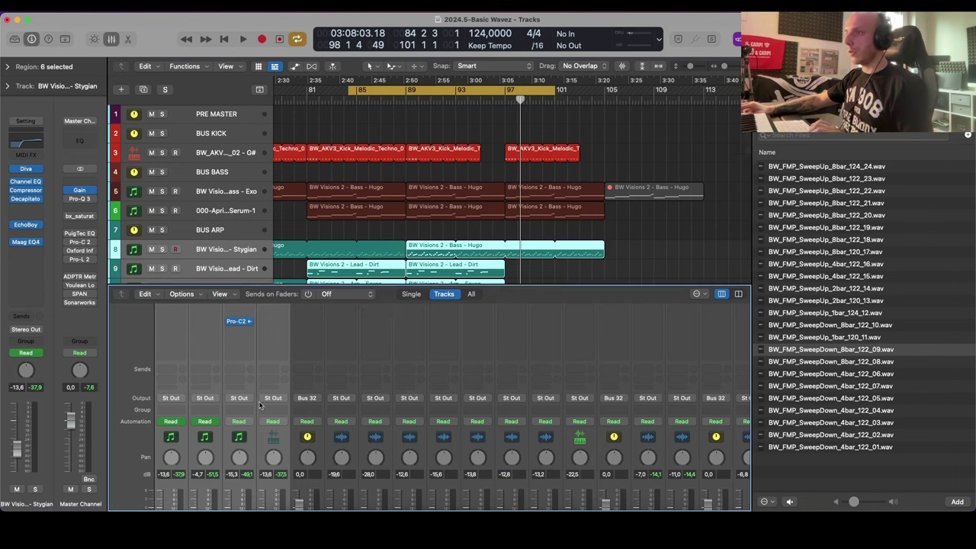
pyautogui.click(265, 399)
pyautogui.moveTo(294, 442)
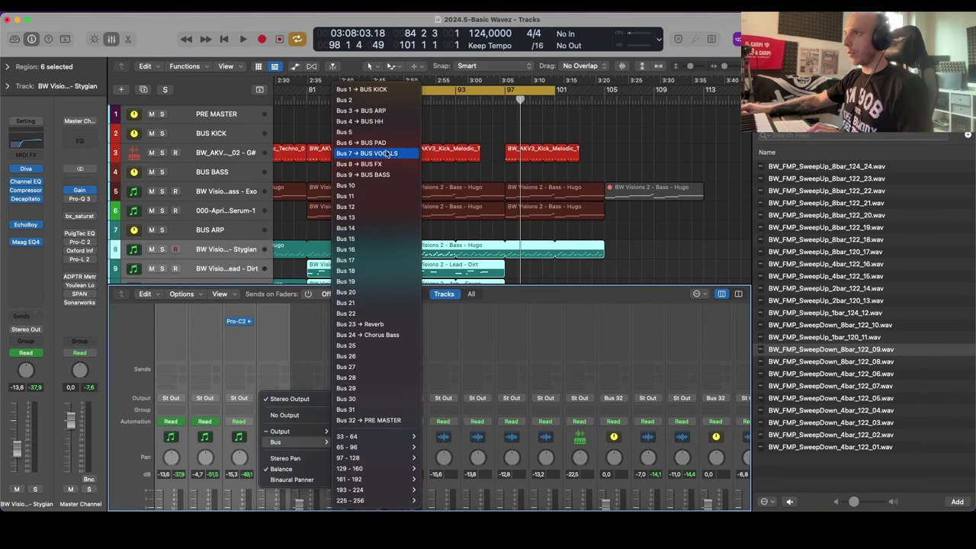
pyautogui.click(374, 110)
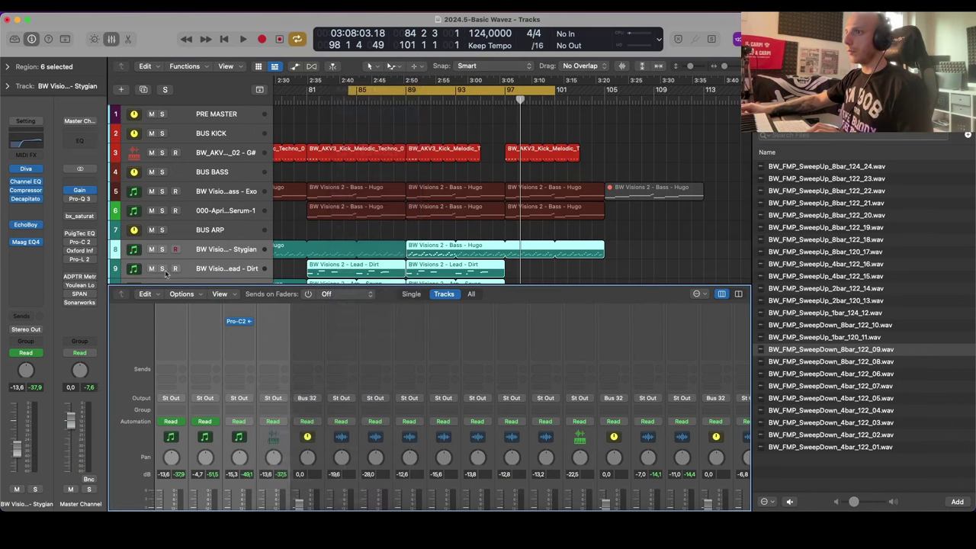
pyautogui.press('x')
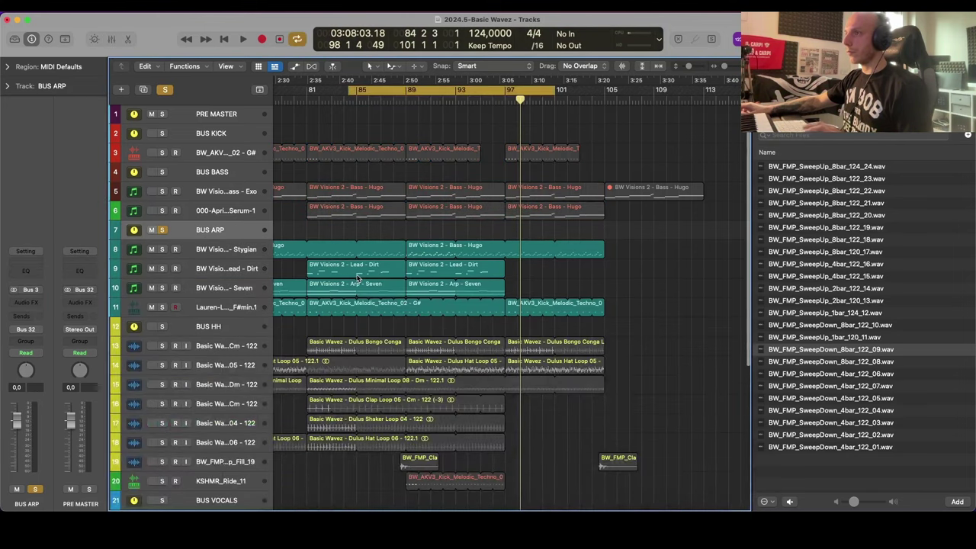
# Step: Play the loop with BUS ARP soloed, insert a Compressor on that bus and close its window
pyautogui.press('space')
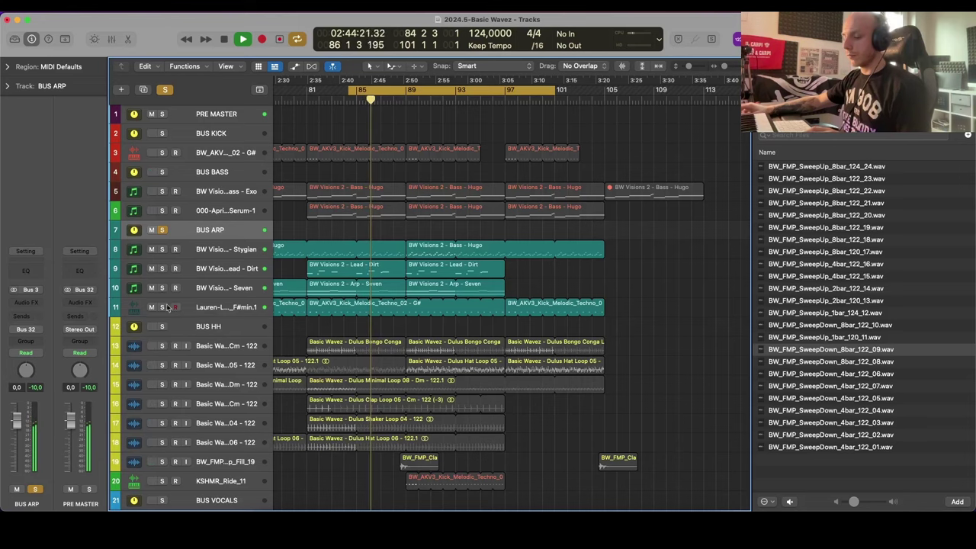
pyautogui.click(26, 260)
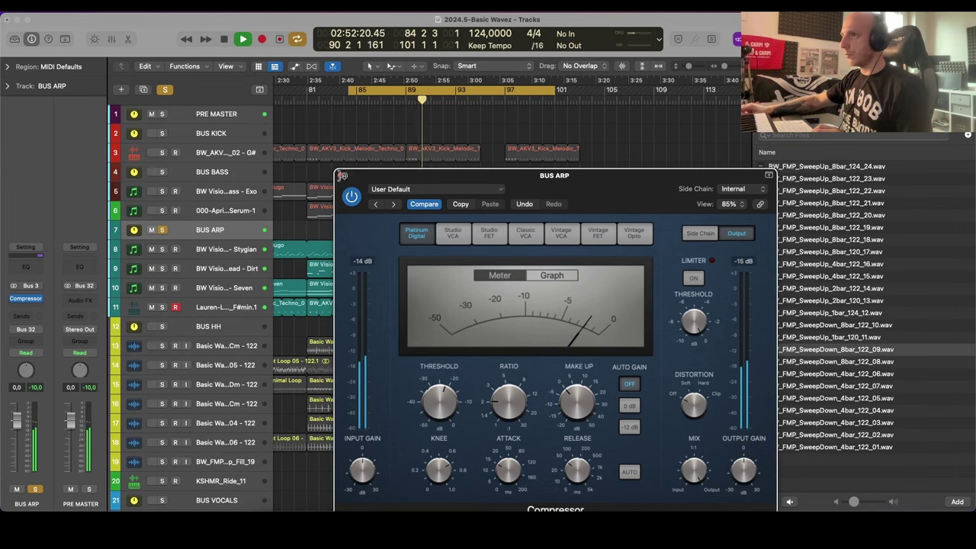
pyautogui.click(343, 176)
# Step: Show an enlarged mixer and insert Pro-Q 3 on the BUS ARP channel below the Compressor
pyautogui.scroll(-5, 381, 305)
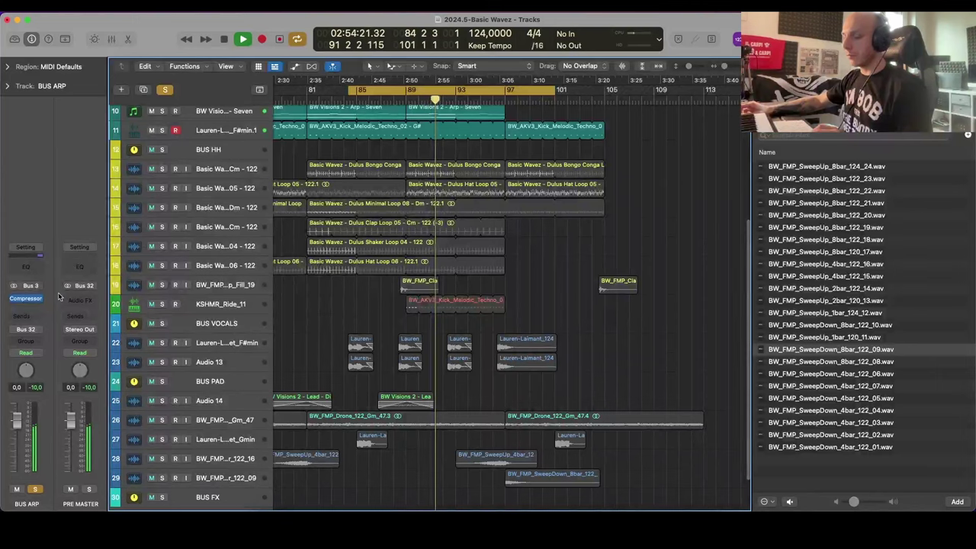
pyautogui.press('x')
pyautogui.moveTo(392, 288); pyautogui.dragTo(397, 122)
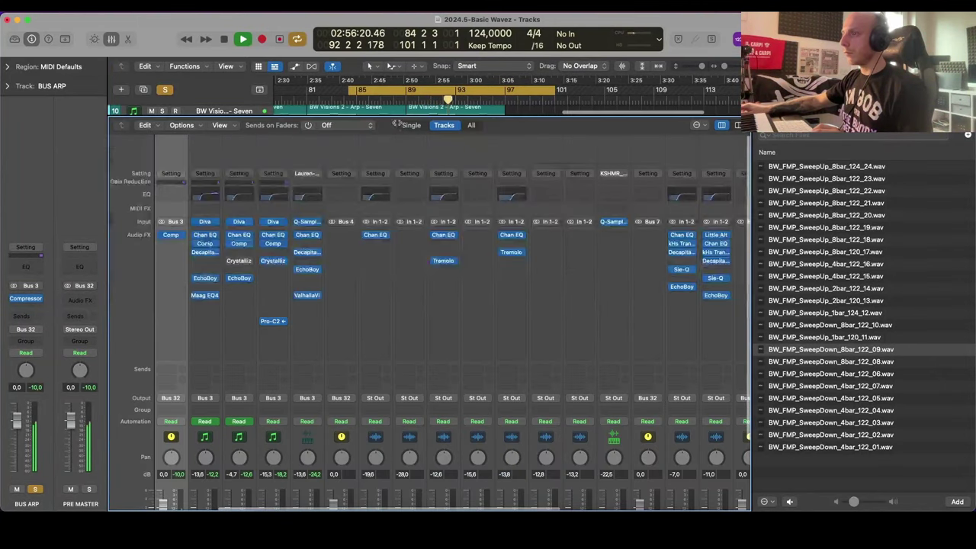
pyautogui.hscroll(-2, 229, 320)
pyautogui.click(215, 296)
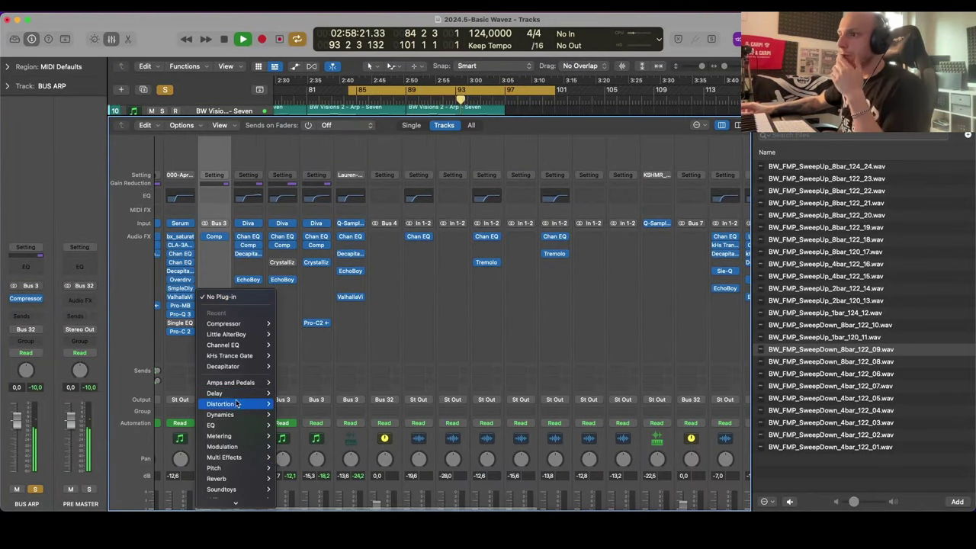
pyautogui.moveTo(221, 425)
pyautogui.click(347, 458)
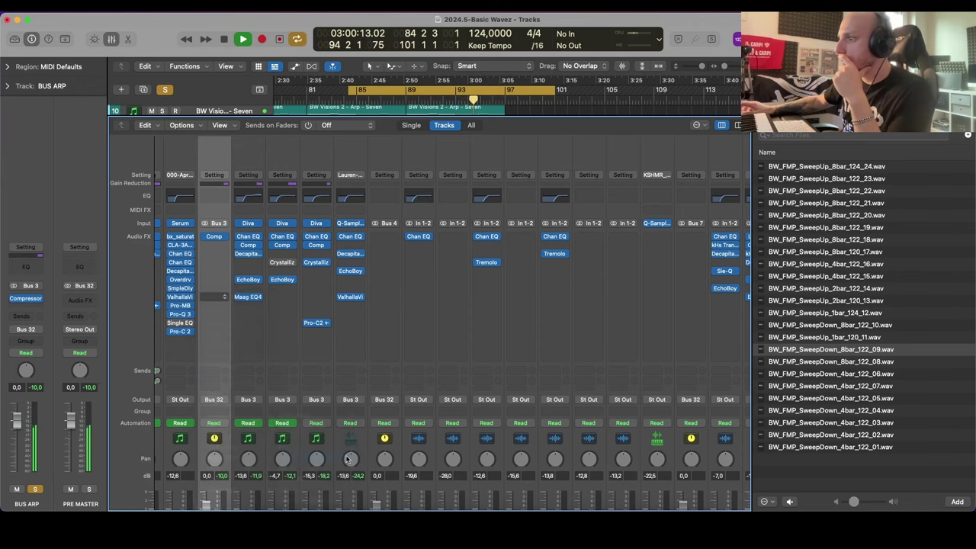
# Step: Add a low cut at about 127.57 Hz in the BUS ARP Pro-Q 3 and close the plug-in
pyautogui.click(350, 318)
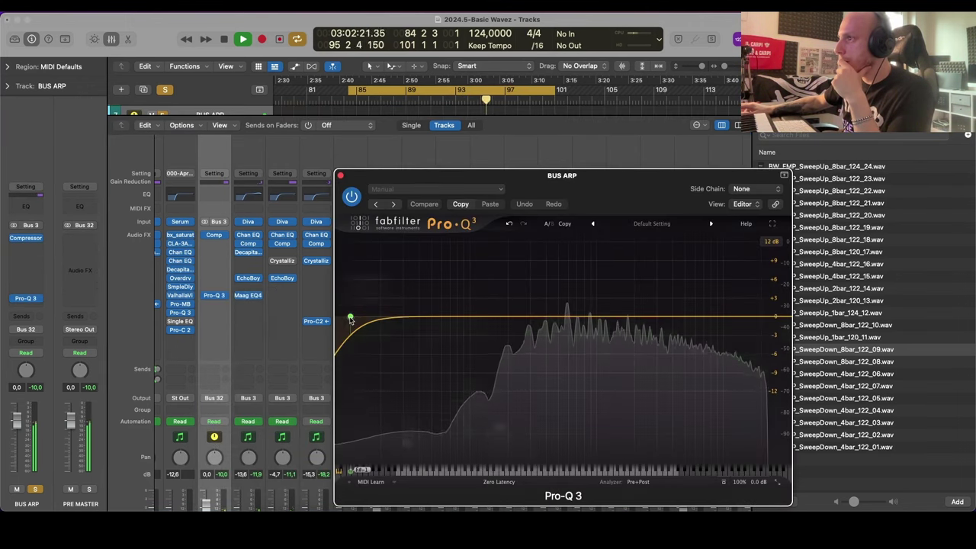
pyautogui.moveTo(350, 316); pyautogui.dragTo(487, 334)
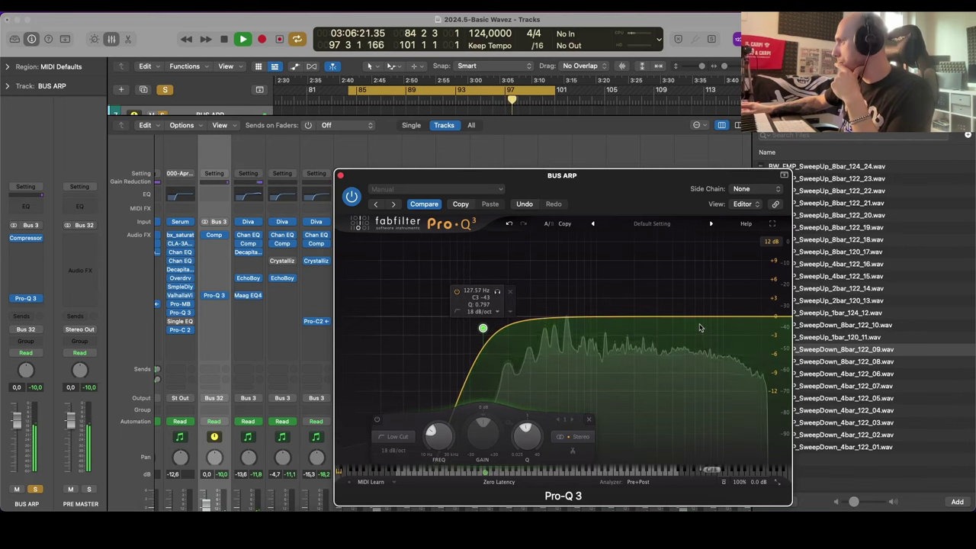
pyautogui.click(340, 175)
# Step: Insert Trackspacer 2.5 on BUS ARP below Pro-Q 3, hide the mixer and stop playback
pyautogui.click(215, 306)
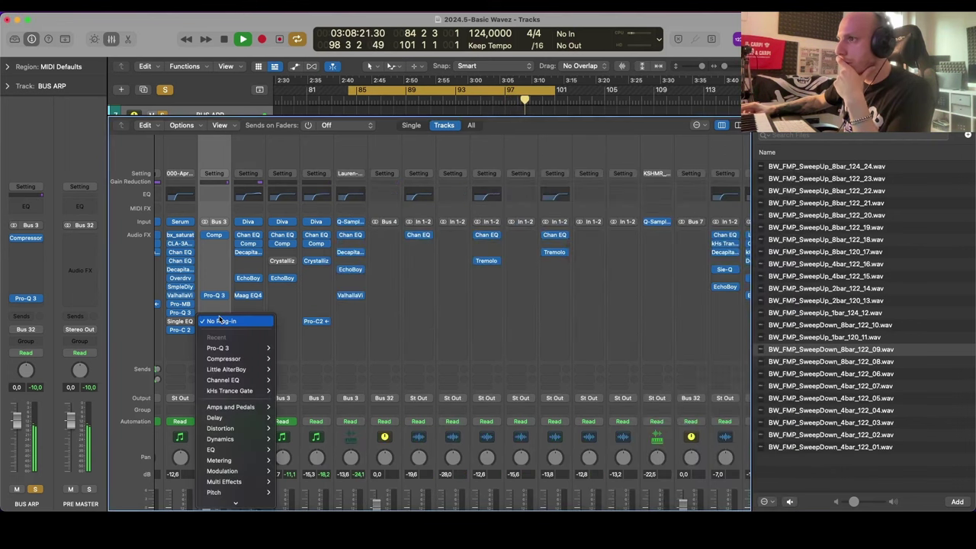
pyautogui.moveTo(215, 474)
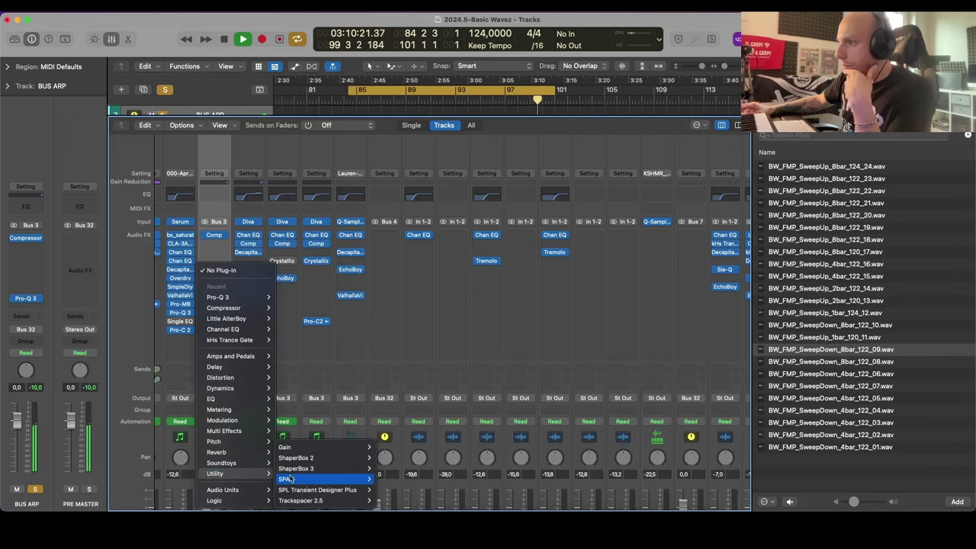
pyautogui.click(300, 500)
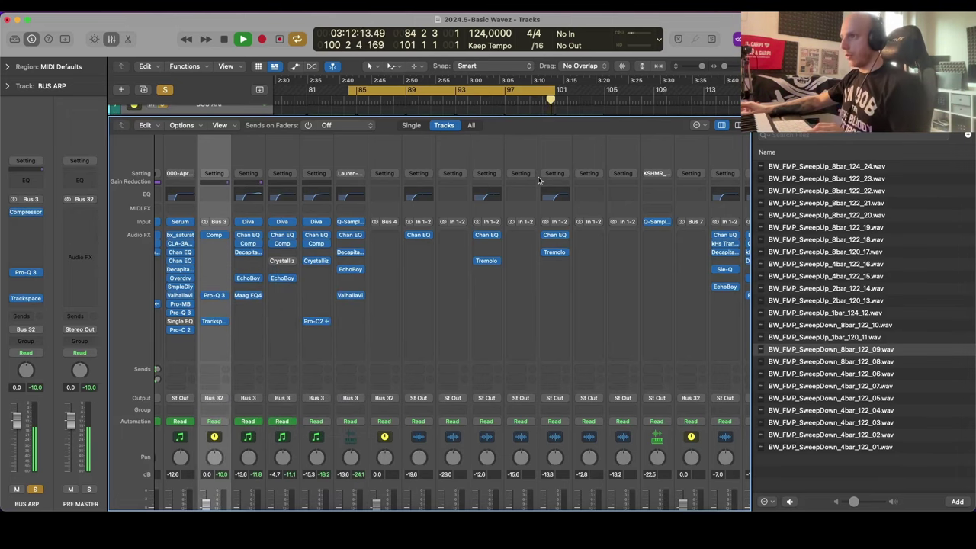
pyautogui.press('x')
pyautogui.press('space')
pyautogui.moveTo(543, 224); pyautogui.dragTo(516, 136)
# Step: Set Trackspacer's side chain to the vocal hook track, Audio 10, and start playback
pyautogui.click(601, 102)
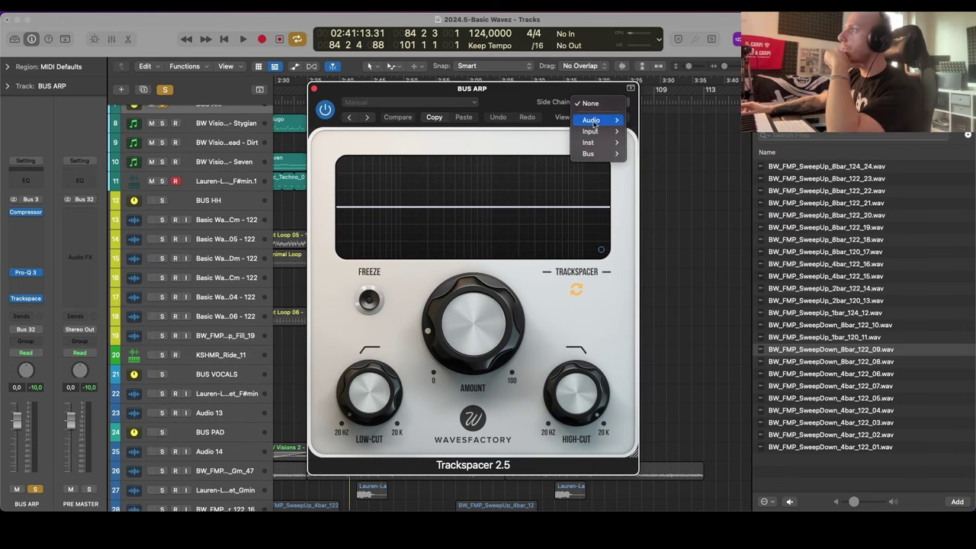
pyautogui.moveTo(594, 124)
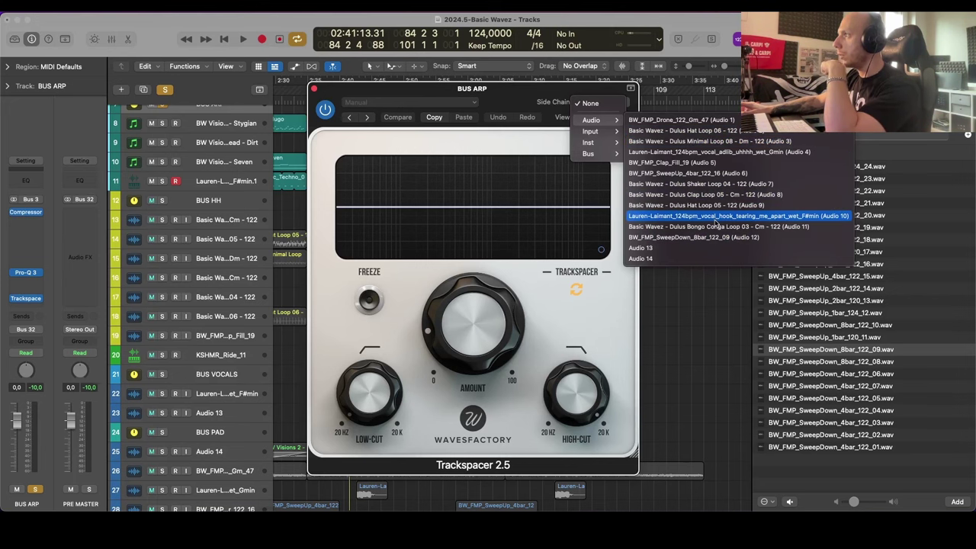
pyautogui.click(716, 222)
pyautogui.press('space')
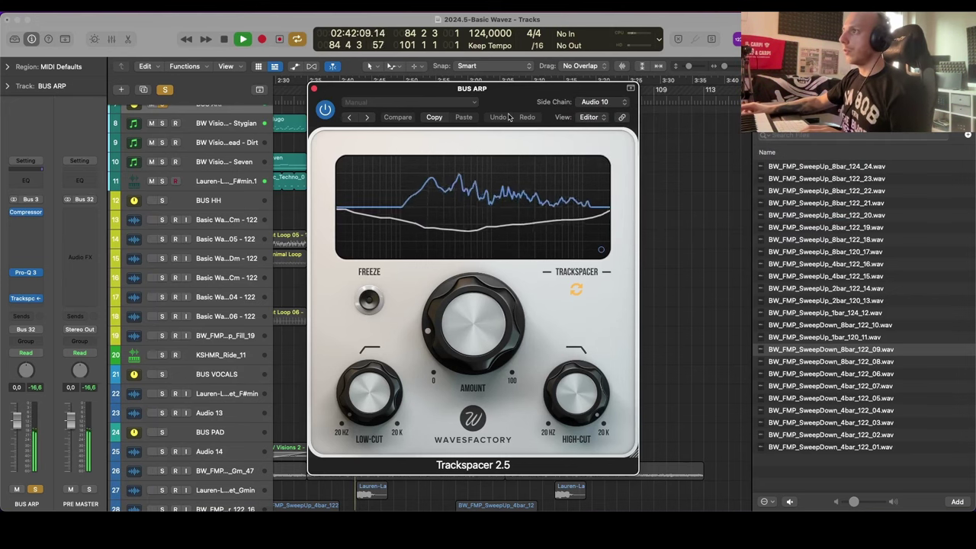
# Step: Solo BUS VOCALS alongside BUS ARP, set the Trackspacer amount to 19.5 % and close the plug-in
pyautogui.moveTo(509, 117); pyautogui.dragTo(732, 152)
pyautogui.scroll(-4, 163, 305)
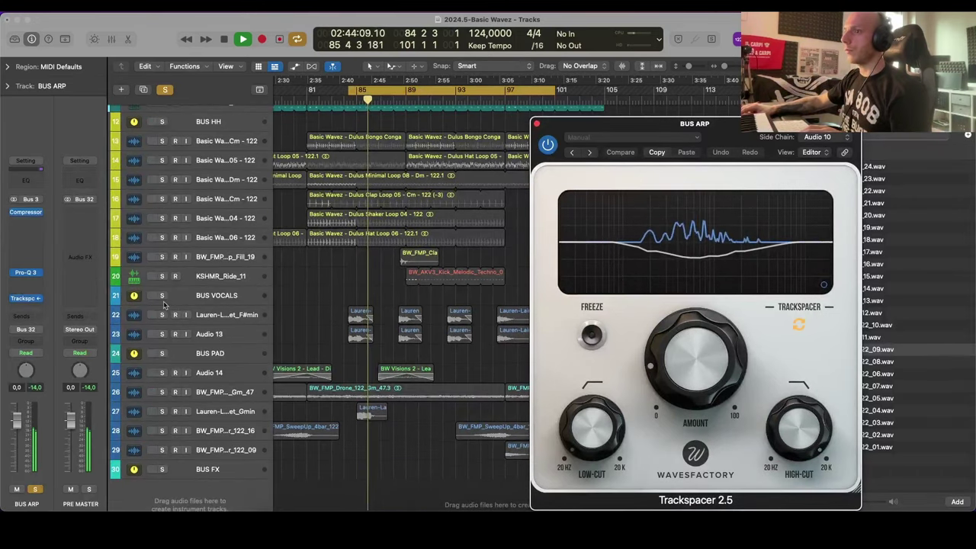
pyautogui.click(162, 296)
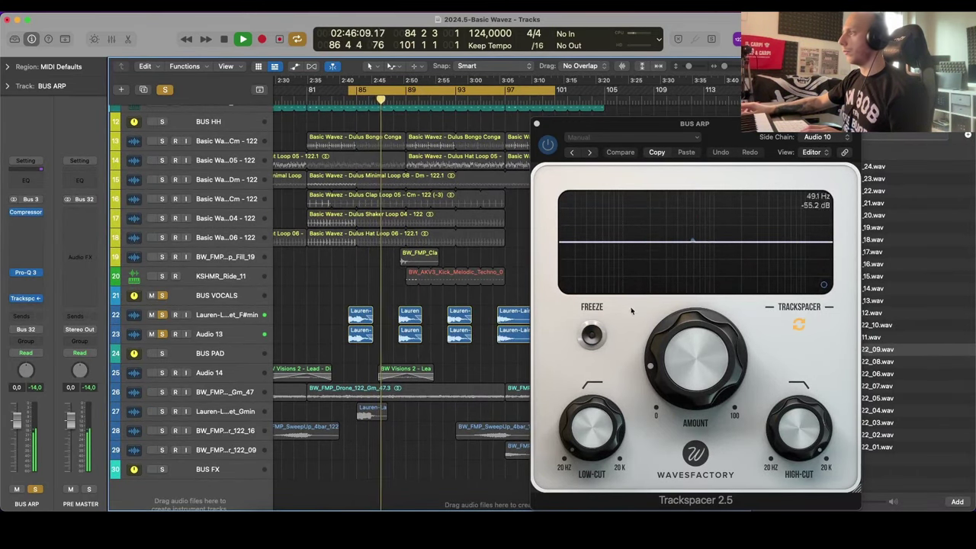
pyautogui.moveTo(689, 373); pyautogui.dragTo(689, 365)
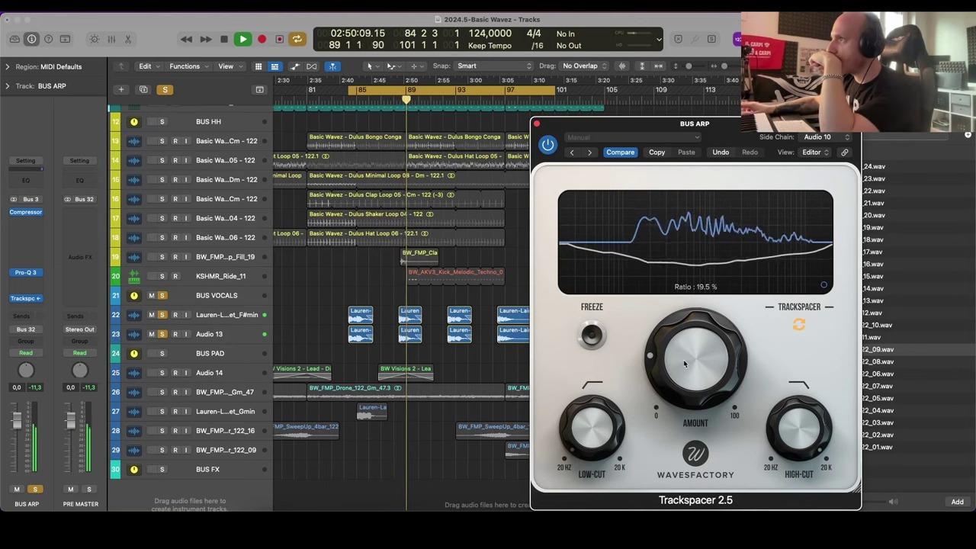
pyautogui.moveTo(798, 422)
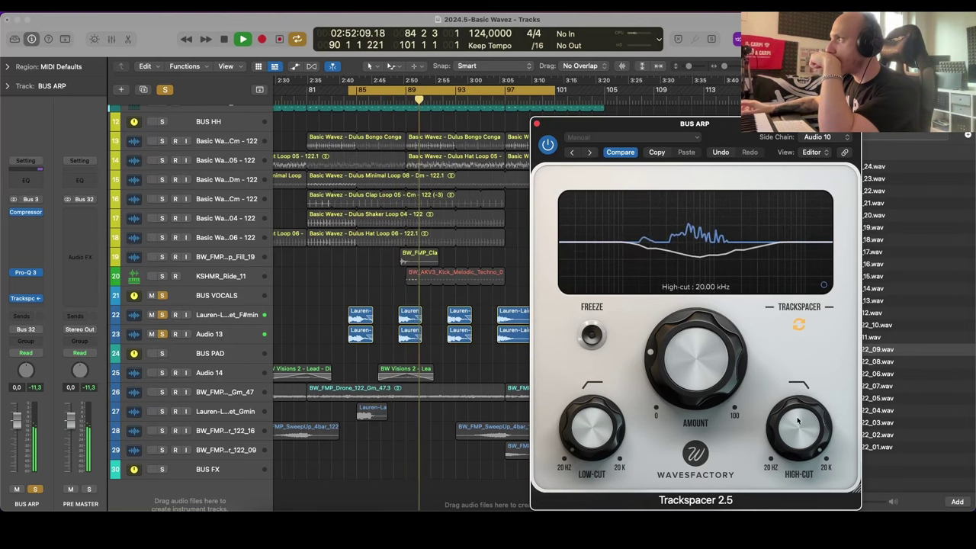
pyautogui.click(536, 124)
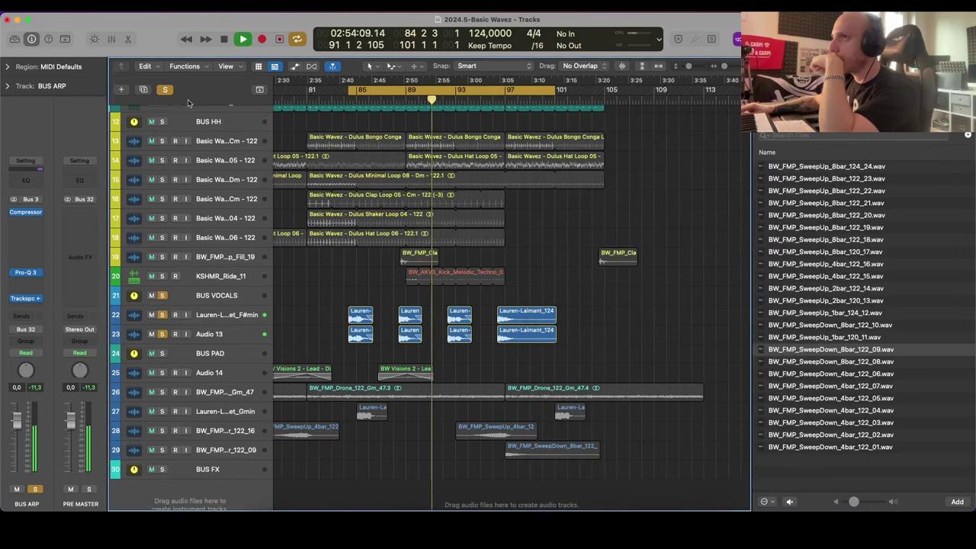
# Step: Clear all solos and turn off the cycle so the full arrangement plays
pyautogui.press('super+a')
pyautogui.press('c')
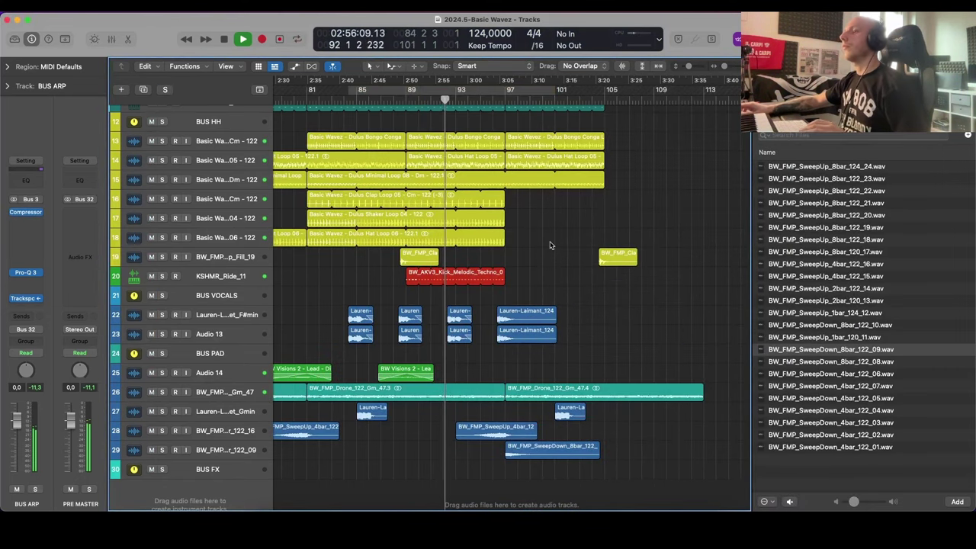
pyautogui.press('super+Up')
pyautogui.press('super+Up')
pyautogui.scroll(4, 550, 245)
pyautogui.press('super+Down')
pyautogui.press('super+Down')
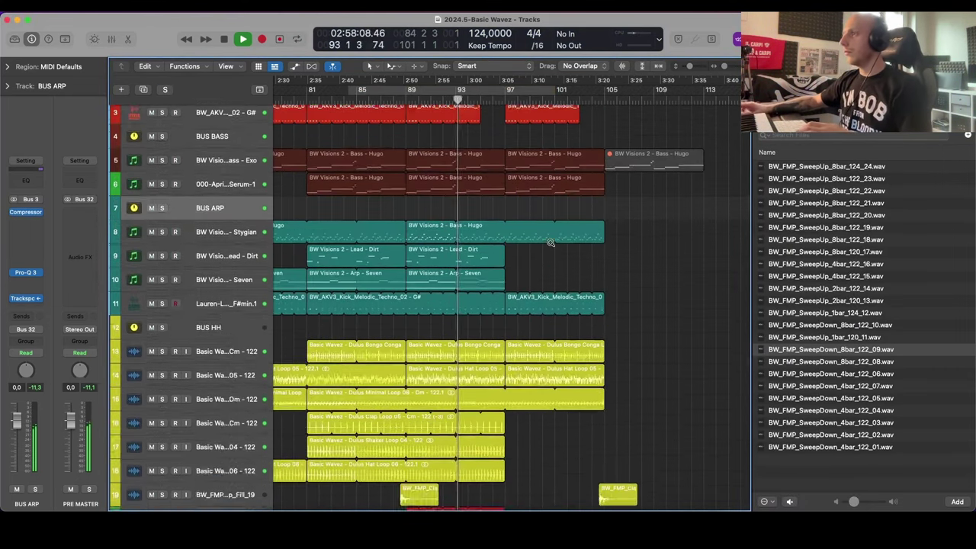
# Step: Examine the full mix's frequency balance and levels in SPAN on the Master Channel, then switch it off and close it
pyautogui.scroll(3, 540, 244)
pyautogui.hscroll(10, 449, 250)
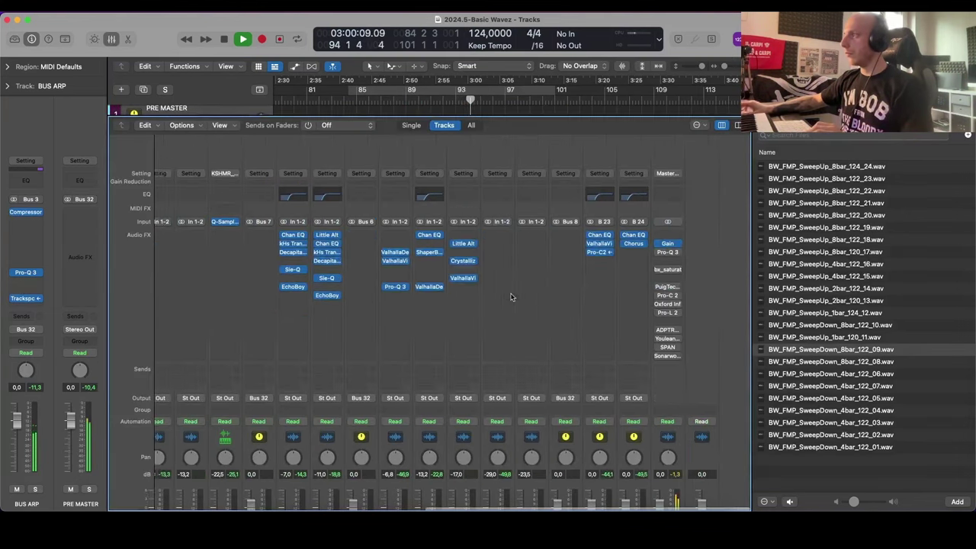
pyautogui.click(699, 349)
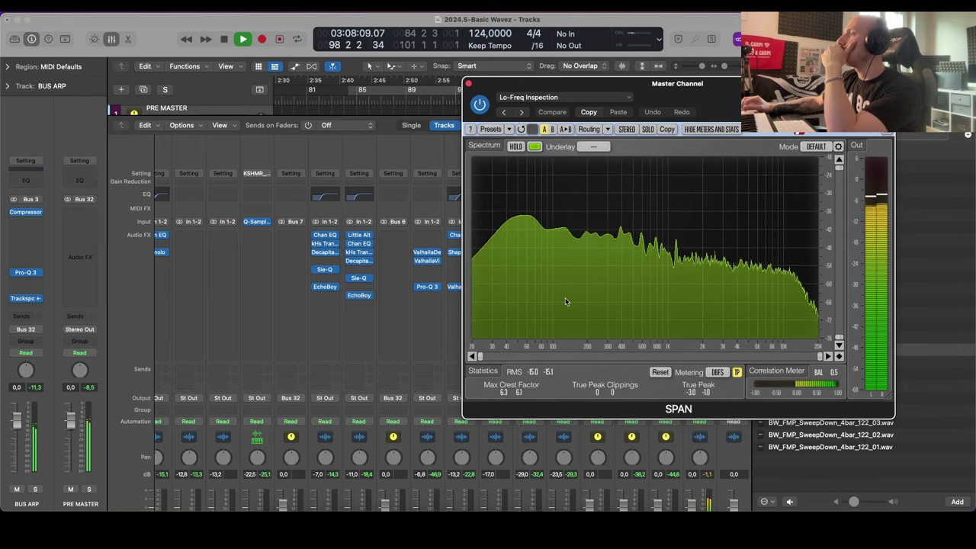
pyautogui.click(480, 105)
pyautogui.click(468, 83)
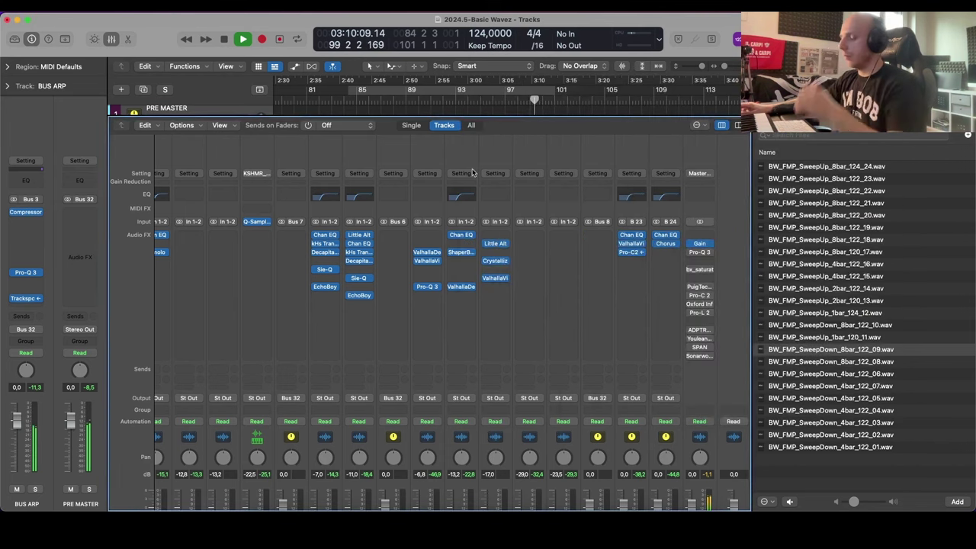
# Step: Hide the mixer, make the tracks taller and raise the BW Visions 2 - Lead - Stygian volume to -11.0 dB
pyautogui.press('x')
pyautogui.press('super+Down')
pyautogui.moveTo(215, 298); pyautogui.dragTo(217, 298)
# Step: Solo the Lead - Stygian track and play a cycle from bar 81 to bar 89
pyautogui.click(245, 288)
pyautogui.press('super+Left')
pyautogui.press('s')
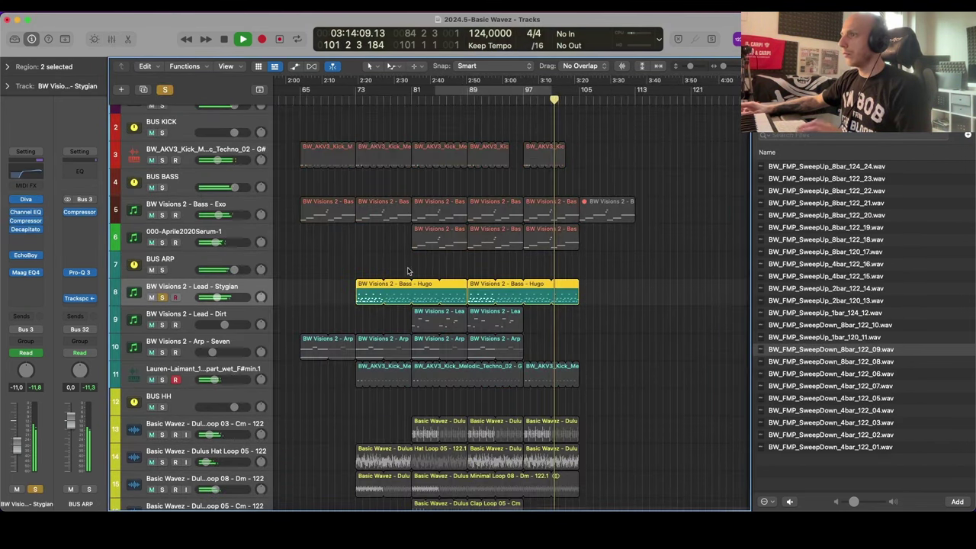
pyautogui.press('space')
pyautogui.moveTo(413, 93); pyautogui.dragTo(469, 94)
pyautogui.press('space')
# Step: Load the Diva preset BW Visions 2 - Arp - Fridge on the Stygian track and return to the synth's main page
pyautogui.click(29, 199)
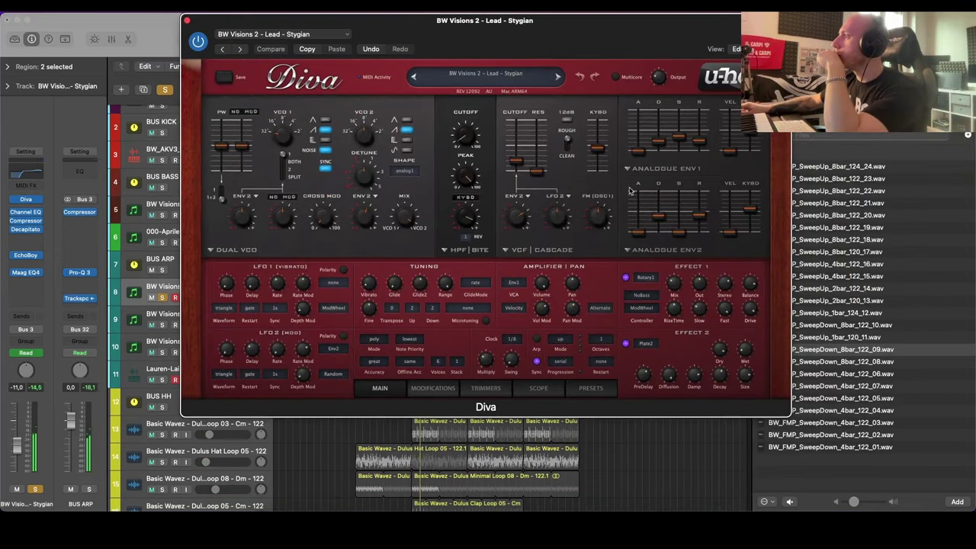
pyautogui.click(599, 388)
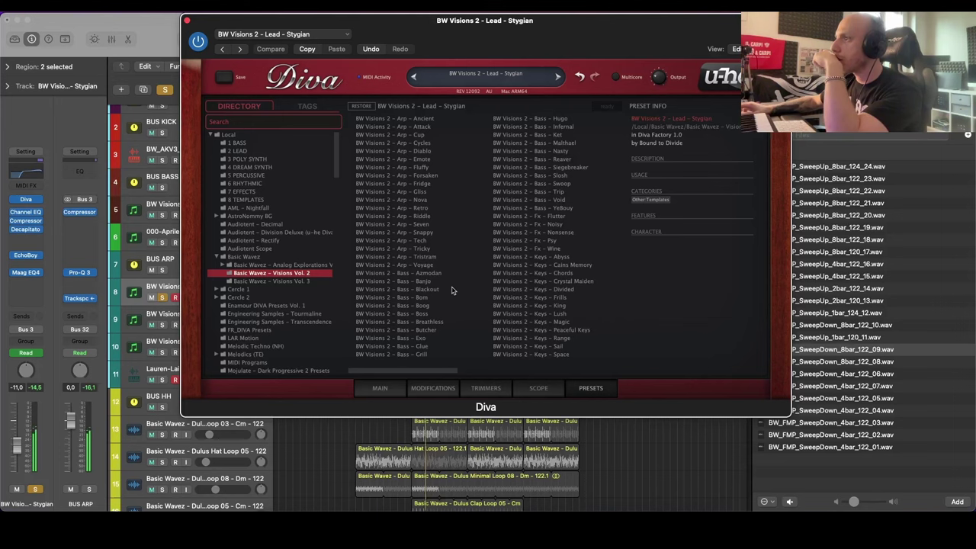
pyautogui.click(418, 184)
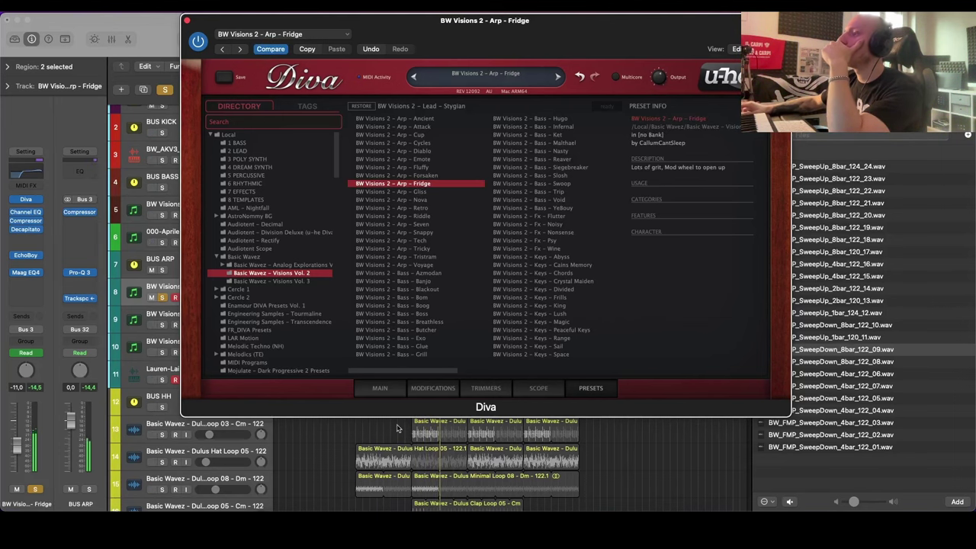
pyautogui.click(386, 390)
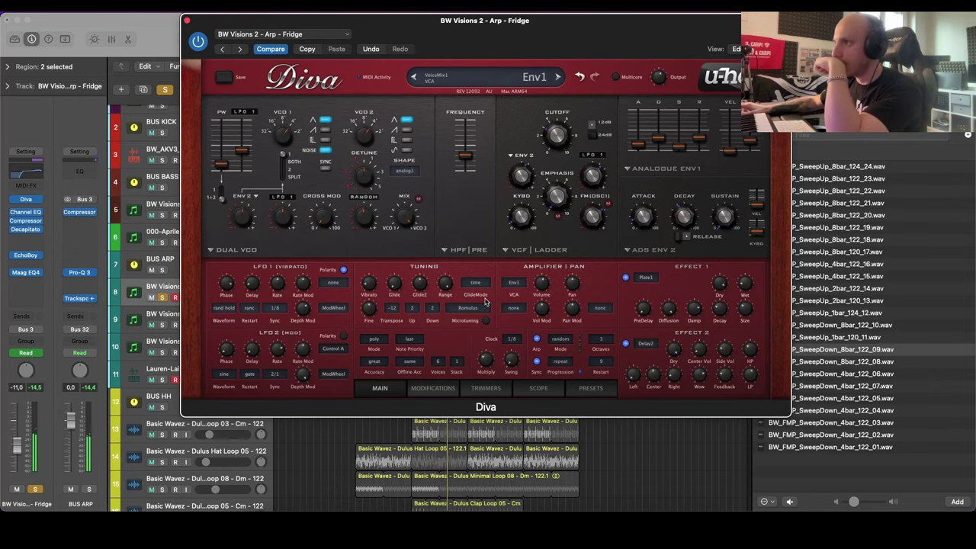
# Step: Unsolo the BW Visions 2 - Arp - Fridge track and raise its volume to -9.0 dB
pyautogui.click(591, 389)
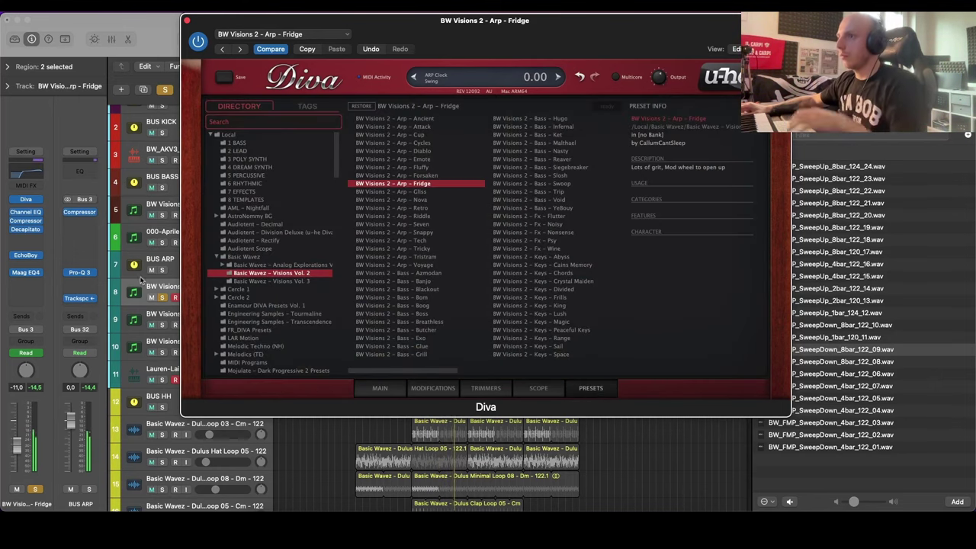
pyautogui.click(175, 297)
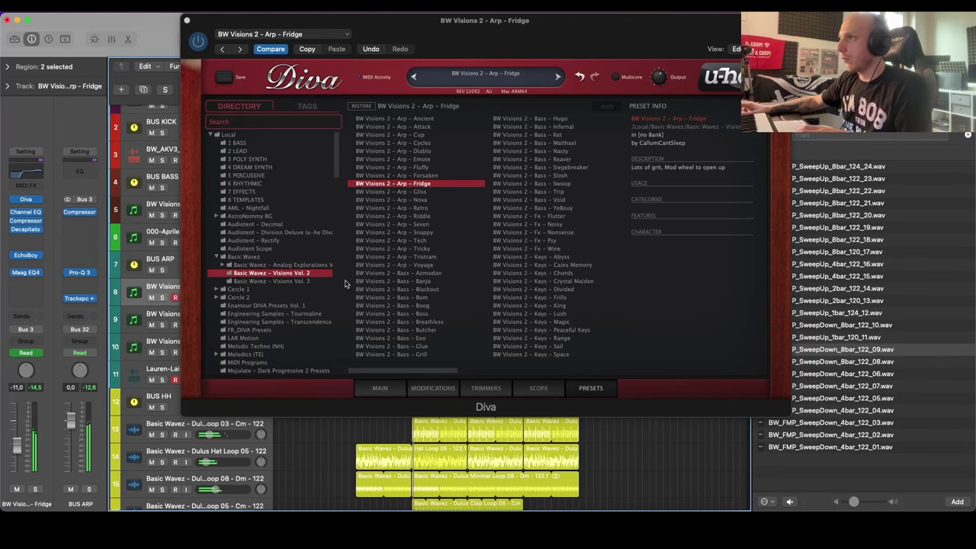
pyautogui.moveTo(496, 51); pyautogui.dragTo(691, 113)
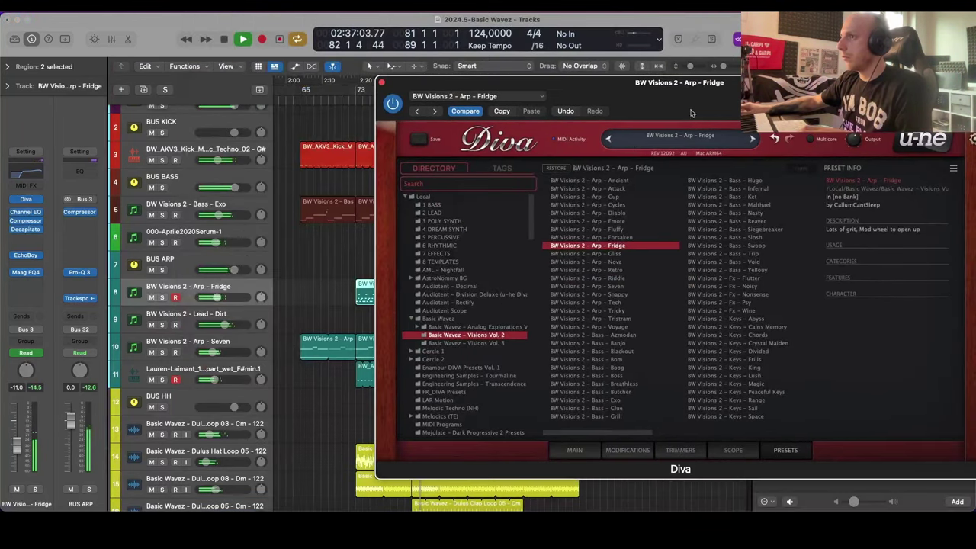
pyautogui.moveTo(216, 297); pyautogui.dragTo(220, 298)
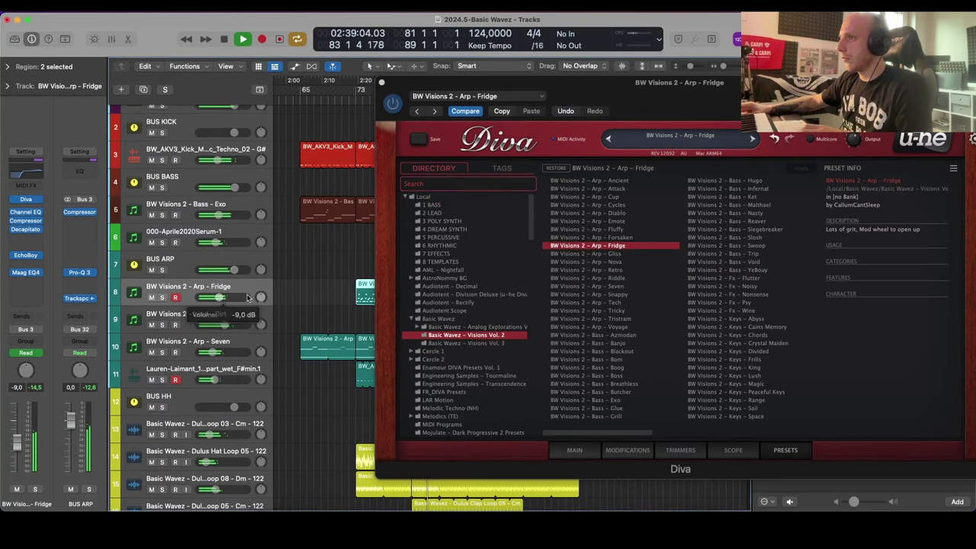
# Step: Solo the Arp - Fridge track to examine its Diva main page and Decapitator settings, and close both plug-ins
pyautogui.moveTo(630, 97); pyautogui.dragTo(522, 58)
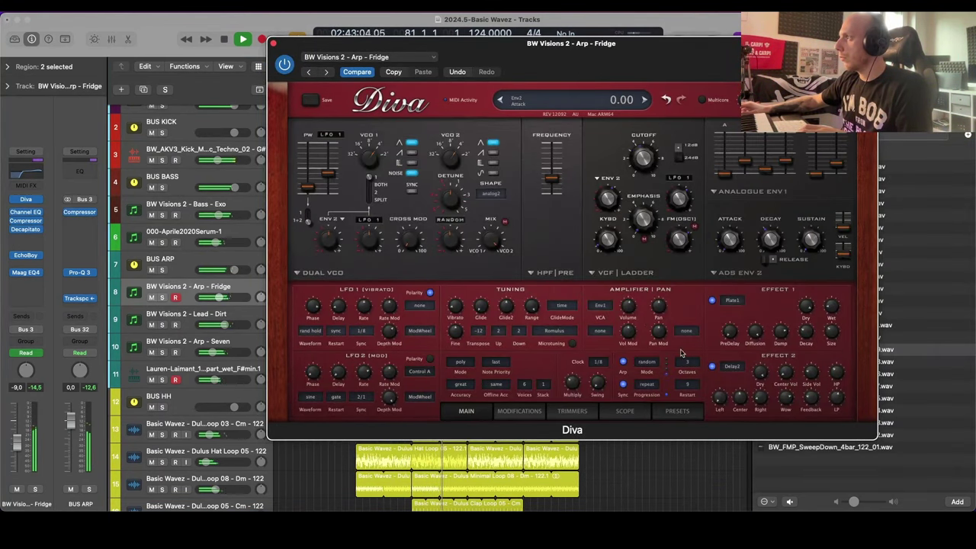
pyautogui.press('s')
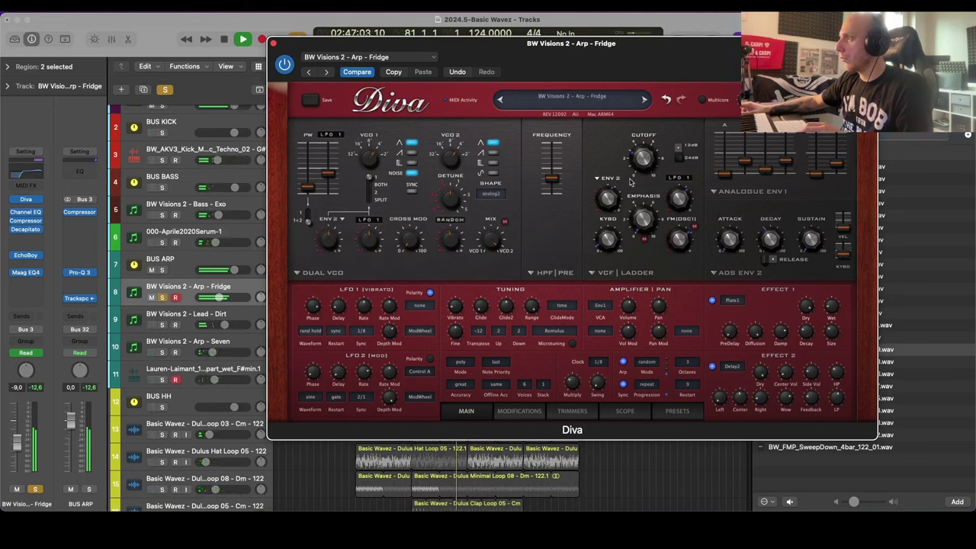
pyautogui.press('s')
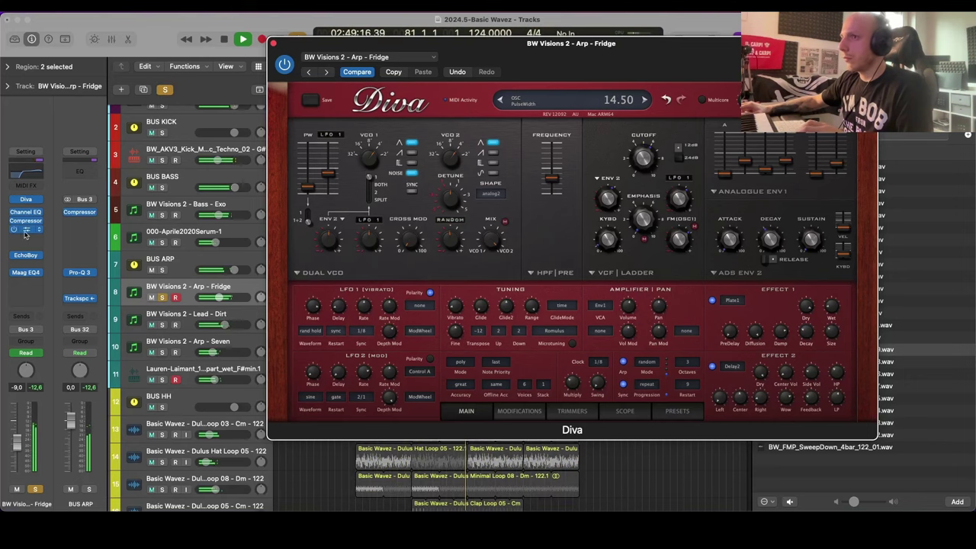
pyautogui.click(25, 229)
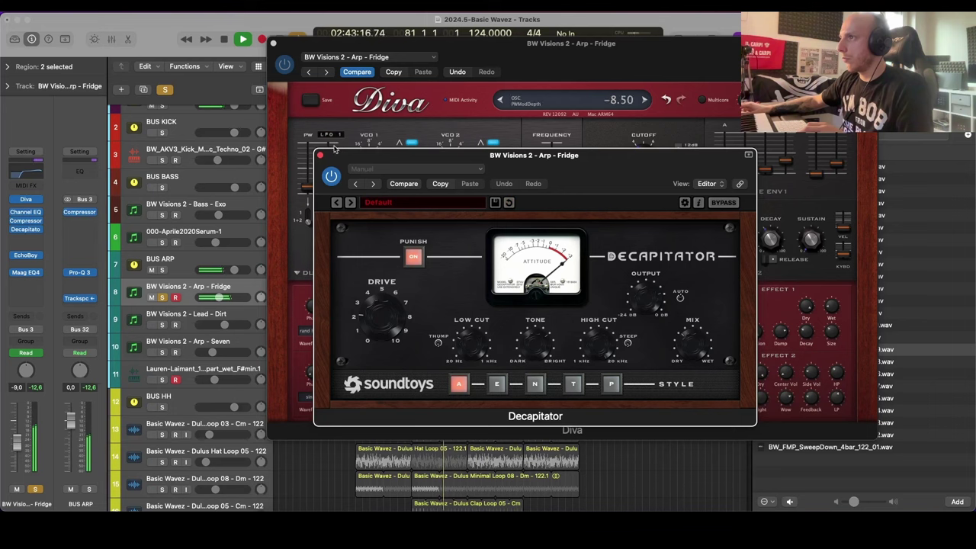
pyautogui.click(320, 155)
pyautogui.click(274, 43)
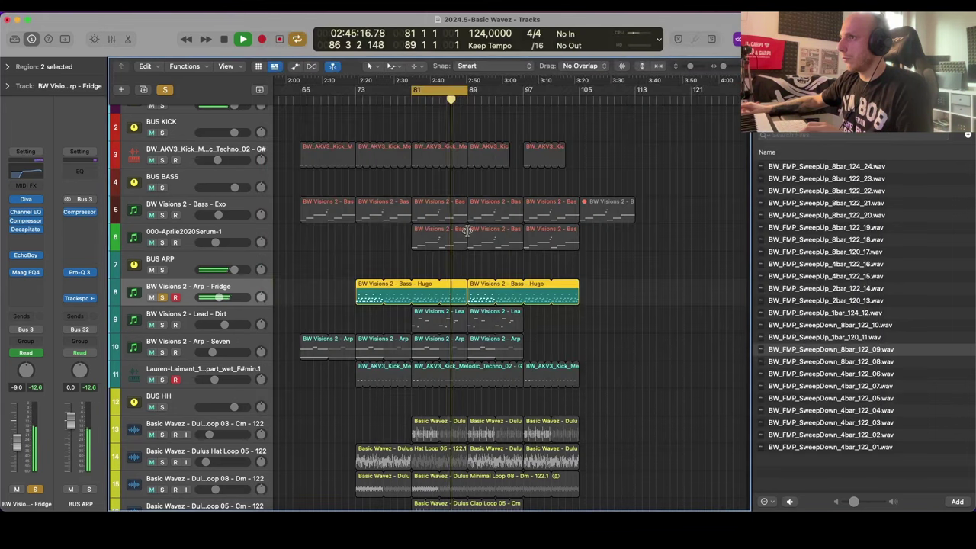
# Step: Unsolo the Arp - Fridge track and switch off the cycle between bars 81 and 89
pyautogui.press('s')
pyautogui.press('super+Up')
pyautogui.press('c')
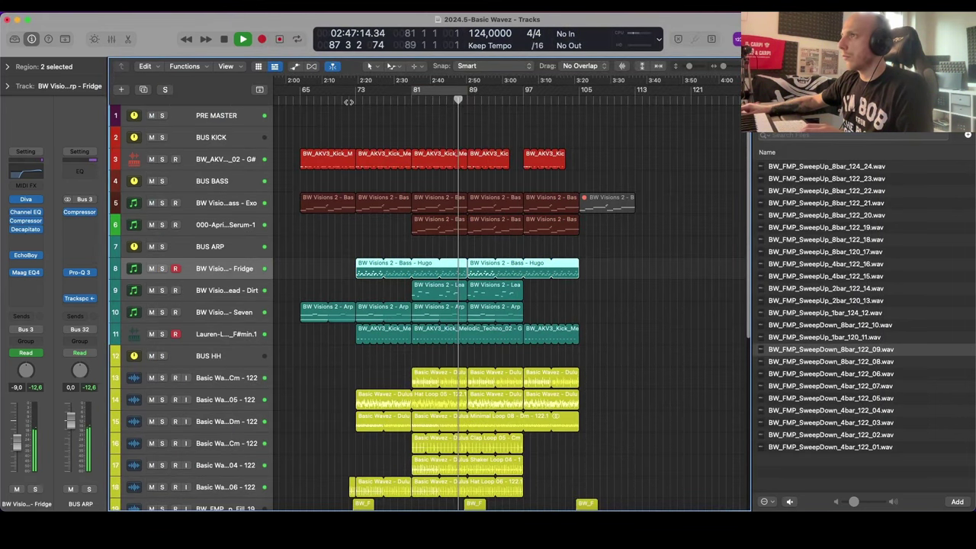
# Step: Restart playback from just before bar 73, clear the region selection and hide the file browser
pyautogui.click(349, 102)
pyautogui.click(628, 157)
pyautogui.press('f')
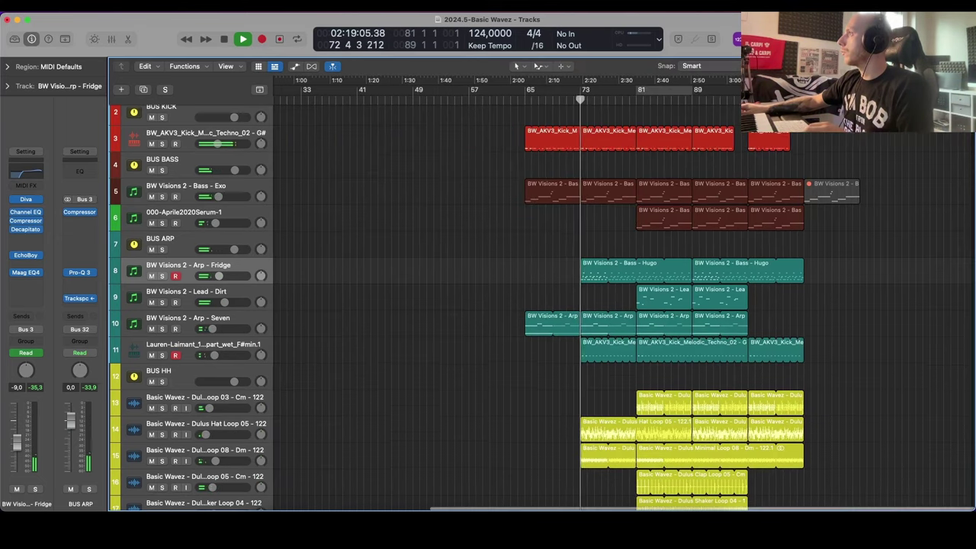
# Step: Copy the green BW Visions 2 - Lead region at bar 77 on the Audio 14 track to about bar 61
pyautogui.press('super+Right')
pyautogui.press('super+Right')
pyautogui.scroll(-10, 609, 238)
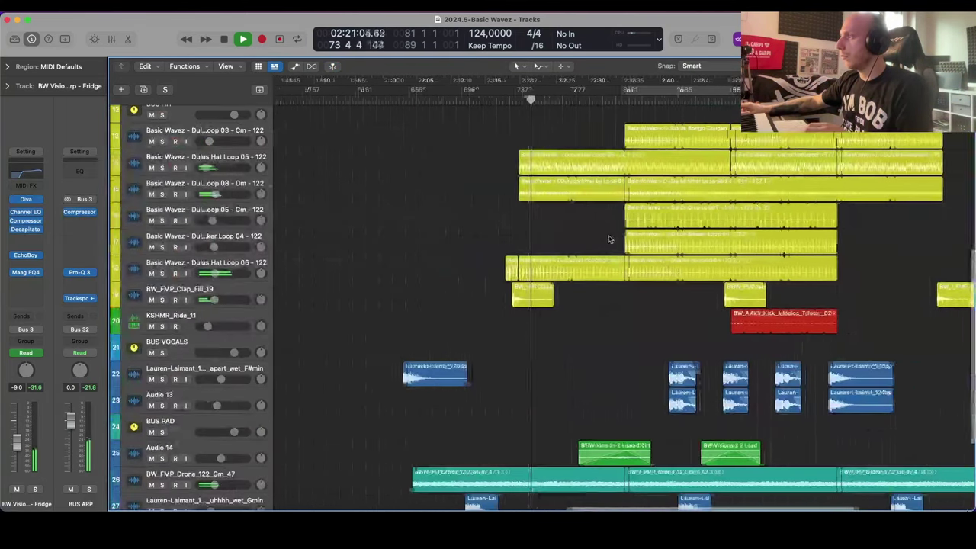
pyautogui.press('super+Up')
pyautogui.press('super+Left')
pyautogui.moveTo(739, 443); pyautogui.dragTo(566, 436)
pyautogui.press('super+Right')
pyautogui.hscroll(-5, 661, 453)
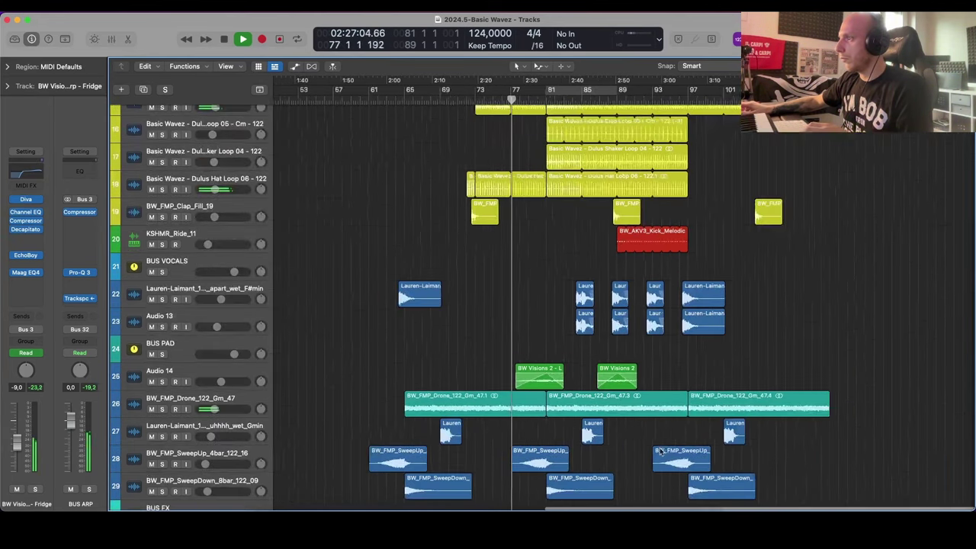
pyautogui.hscroll(5, 656, 450)
pyautogui.hscroll(2, 634, 442)
pyautogui.hscroll(-1, 612, 433)
pyautogui.hscroll(-3, 556, 386)
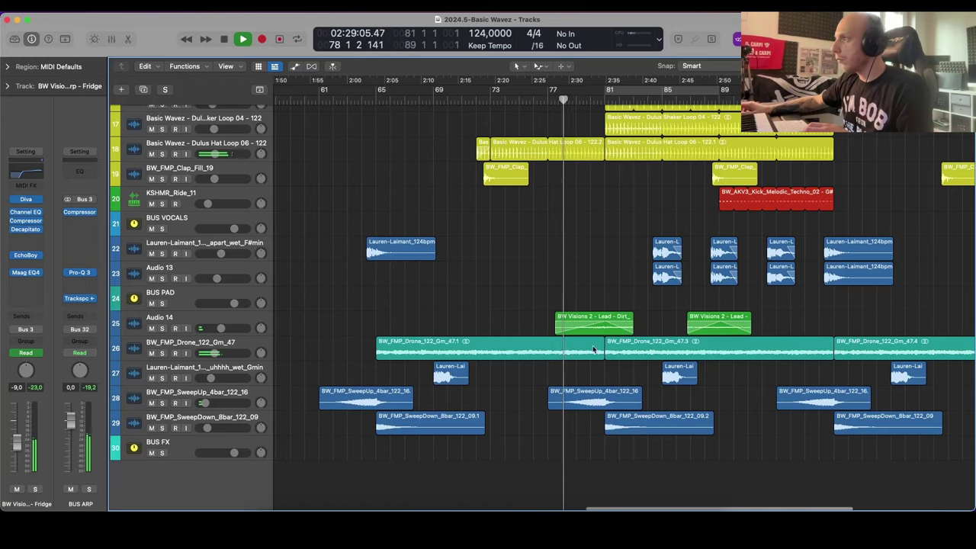
pyautogui.moveTo(611, 324); pyautogui.dragTo(384, 338)
pyautogui.press('super+Left')
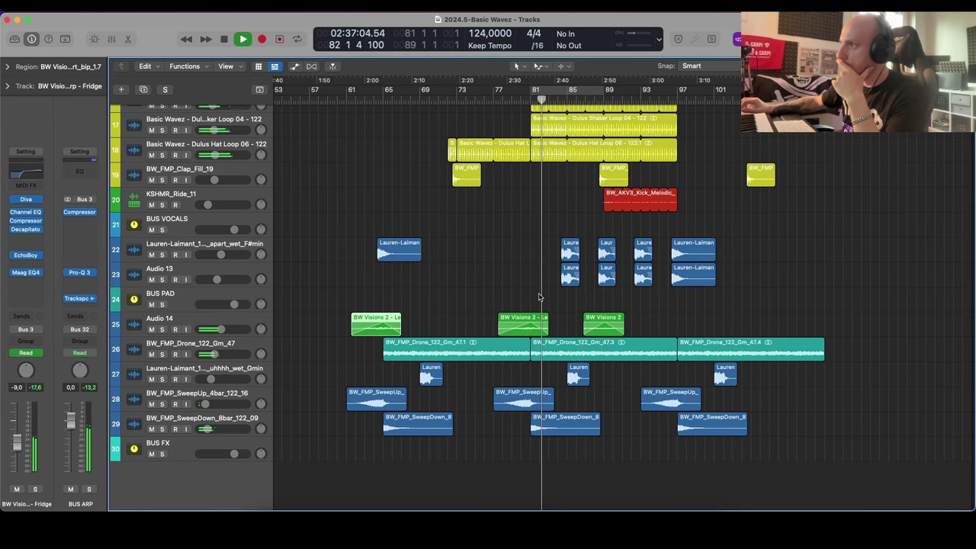
# Step: Solo the BW Visions 2 - Arp - Seven track and loop bars 81 to 89 to audition it
pyautogui.scroll(5, 539, 298)
pyautogui.scroll(3, 539, 298)
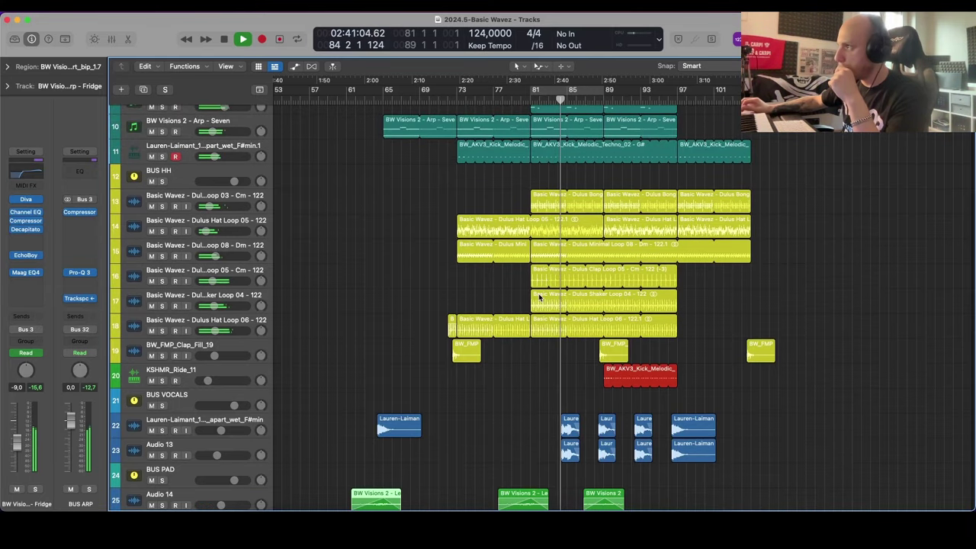
pyautogui.scroll(-1, 543, 300)
pyautogui.scroll(2, 543, 303)
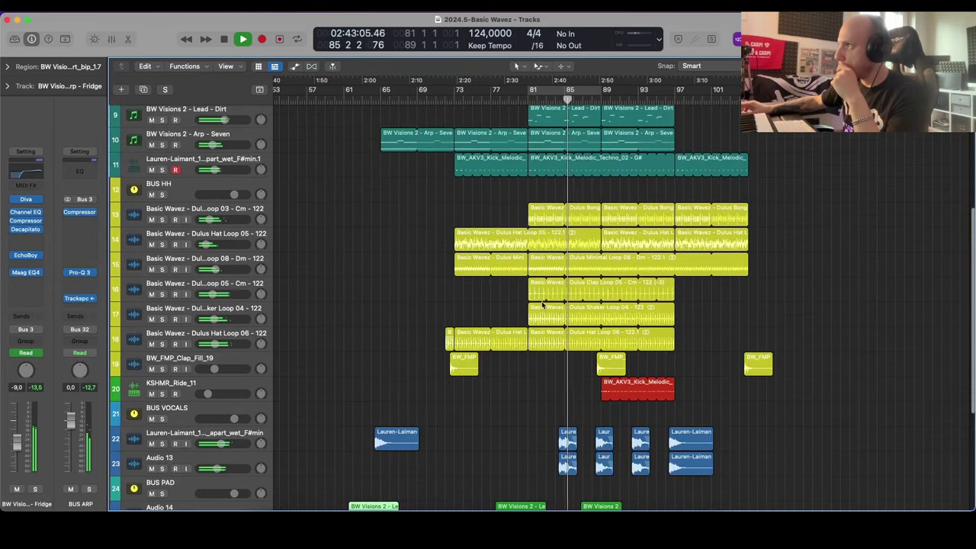
pyautogui.scroll(1, 458, 290)
pyautogui.click(218, 174)
pyautogui.press('s')
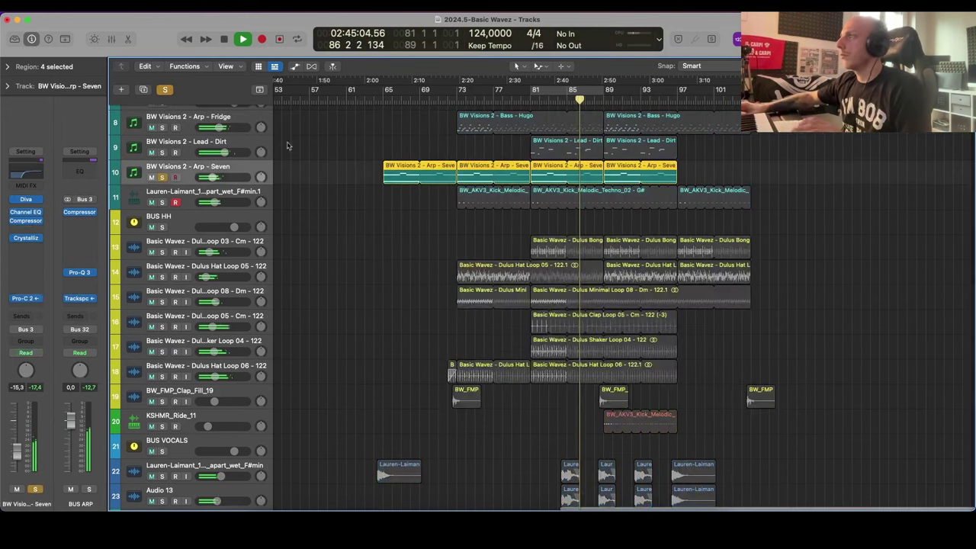
pyautogui.press('c')
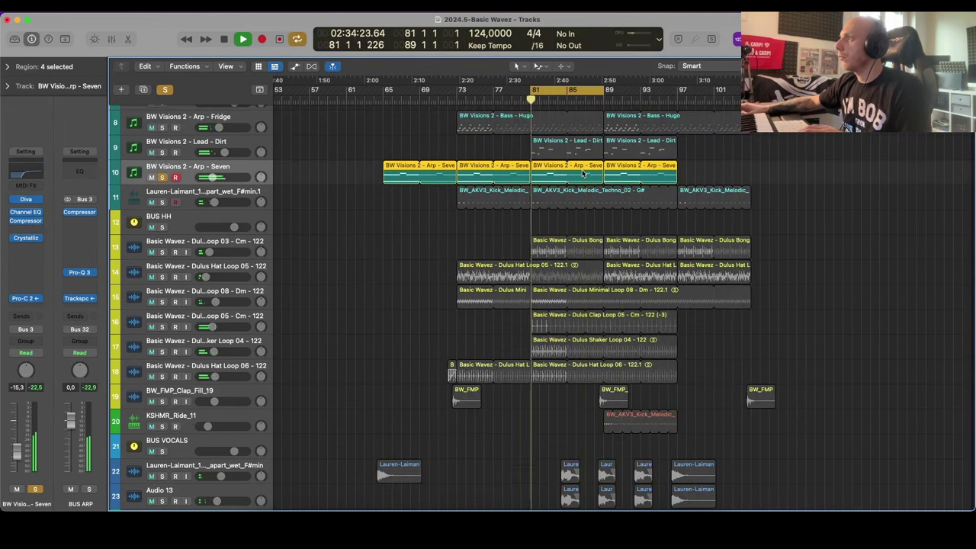
# Step: End the solo and set the Arp - Seven track's automation lane to Diva's filter Frequency
pyautogui.press('a')
pyautogui.click(161, 182)
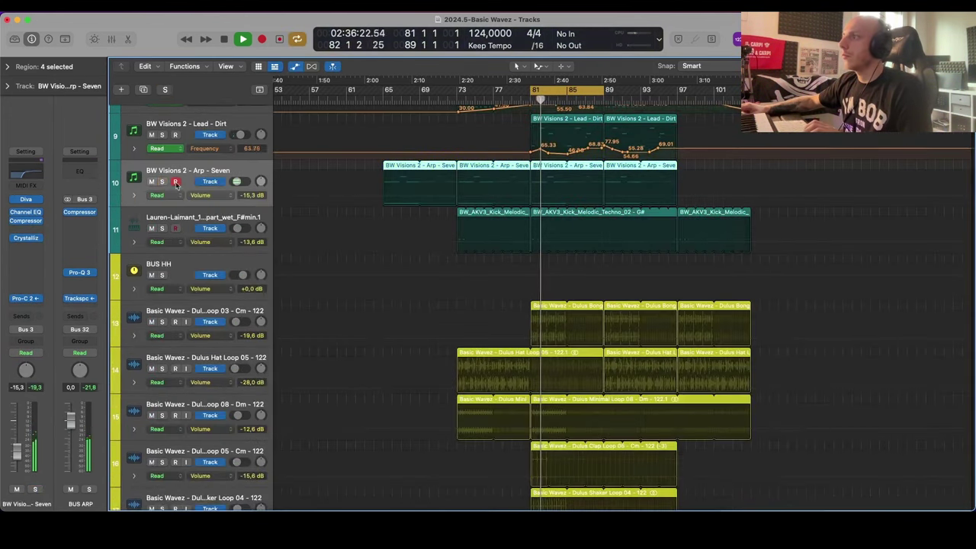
pyautogui.click(26, 200)
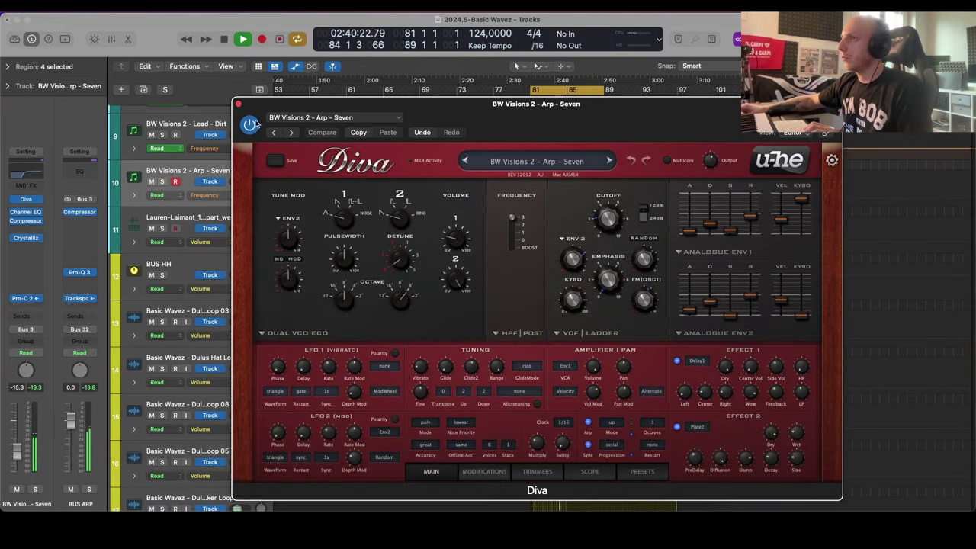
pyautogui.click(238, 104)
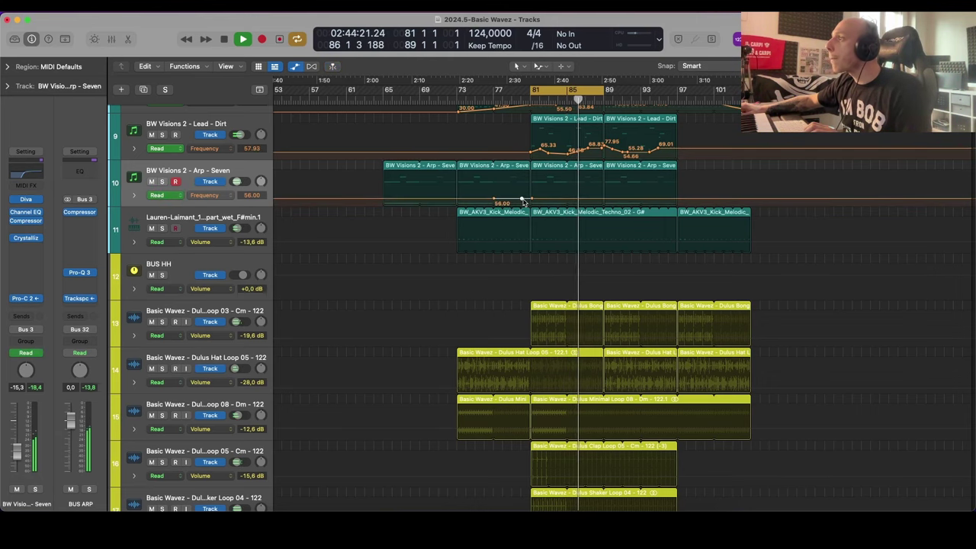
# Step: Shape a Frequency rise on Arp - Seven from 56.00 to a 79.44 peak at bar 81, then back to 56.00
pyautogui.moveTo(523, 202); pyautogui.dragTo(523, 186)
pyautogui.press('x')
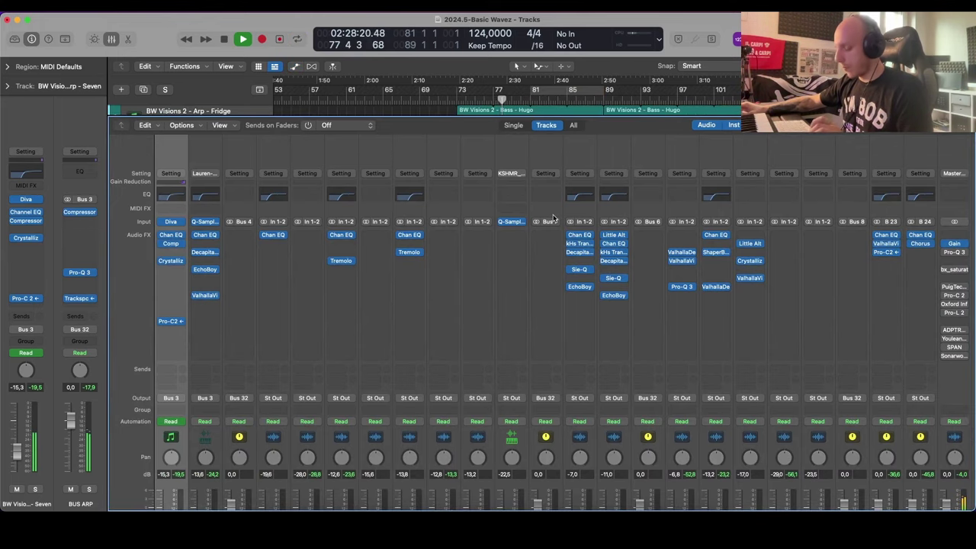
pyautogui.press('x')
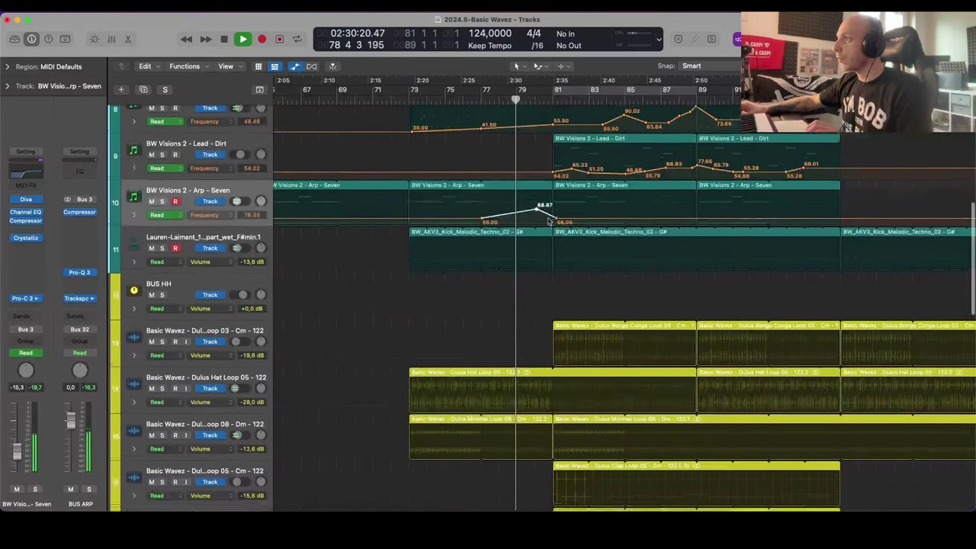
pyautogui.press('super+Down')
pyautogui.press('super+Down')
pyautogui.moveTo(538, 247); pyautogui.dragTo(558, 252)
pyautogui.press('a')
pyautogui.hscroll(5, 570, 252)
pyautogui.press('a')
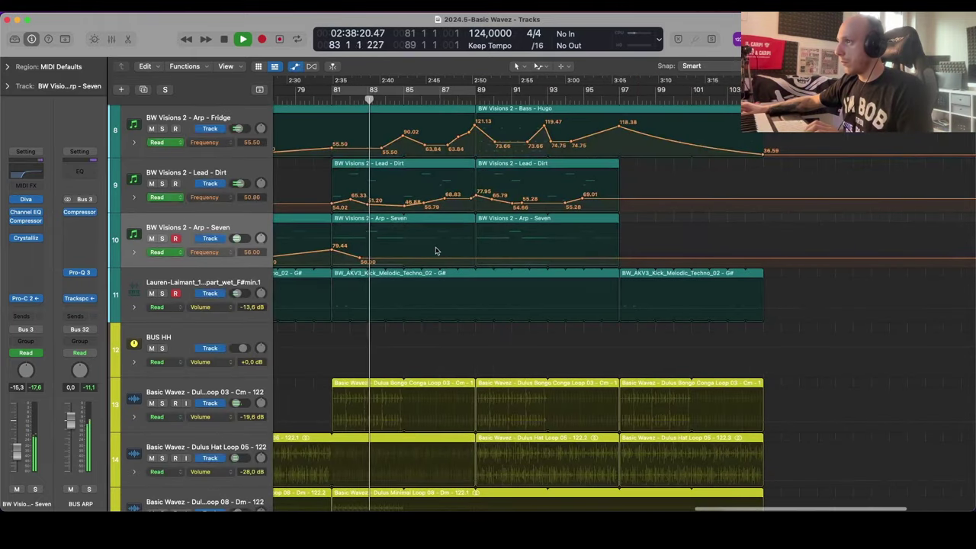
# Step: Raise the Frequency automation point near bar 85 on the Arp - Fridge track to 103.50
pyautogui.press('super+Left')
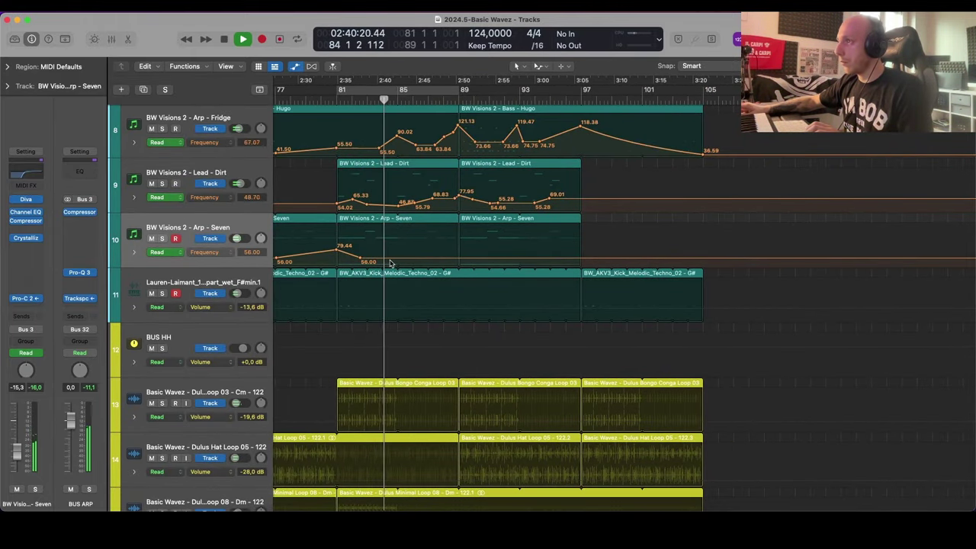
pyautogui.hscroll(-1, 406, 140)
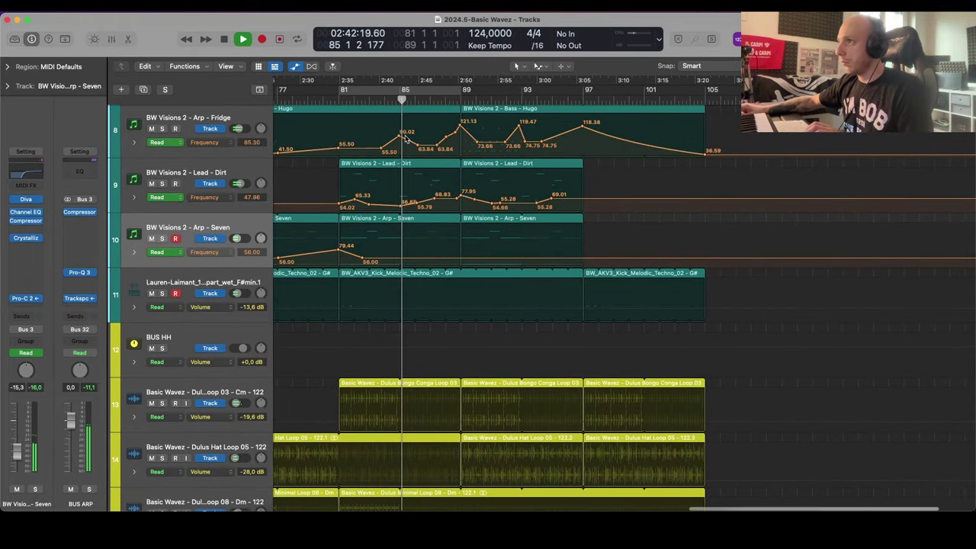
pyautogui.scroll(1, 359, 152)
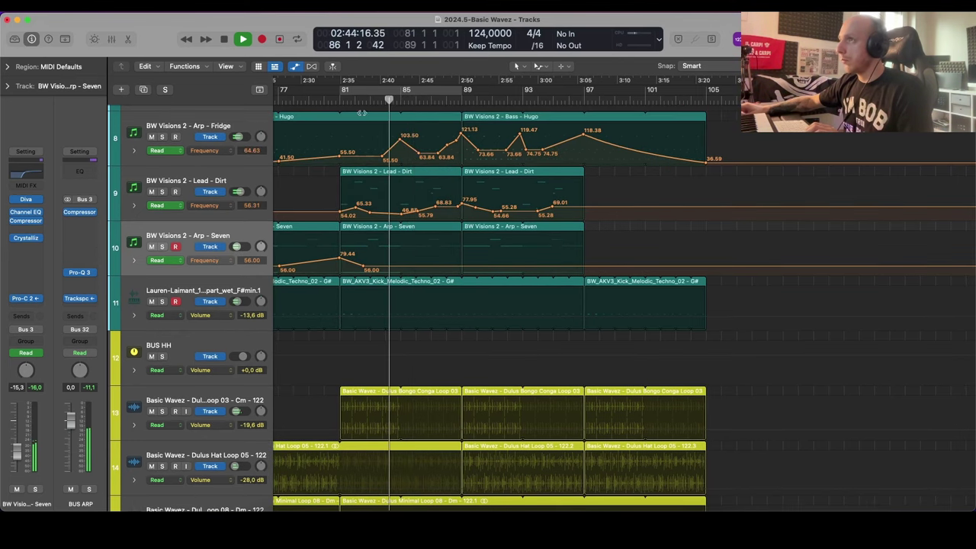
# Step: Audition the Arp - Fridge track in solo with its Diva synth open, then return to the full mix
pyautogui.click(162, 136)
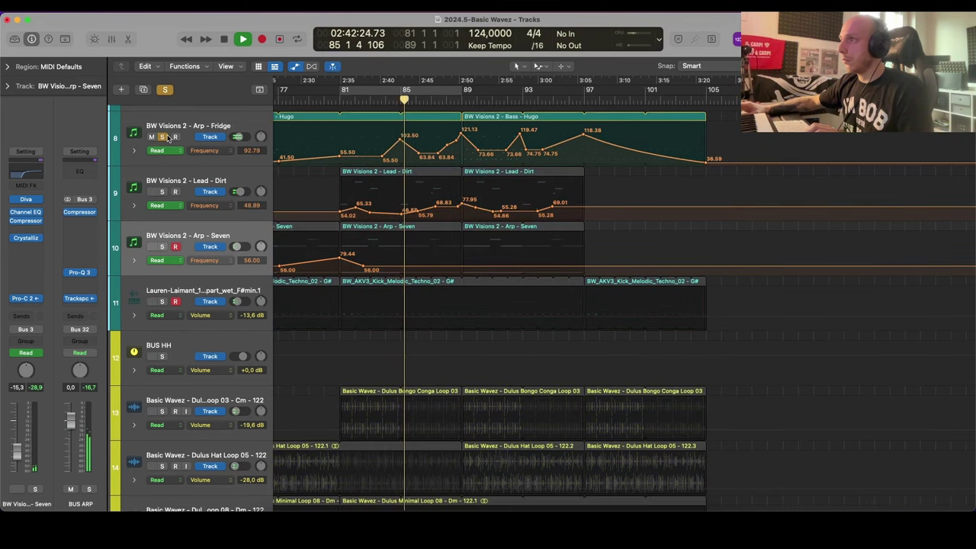
pyautogui.click(246, 138)
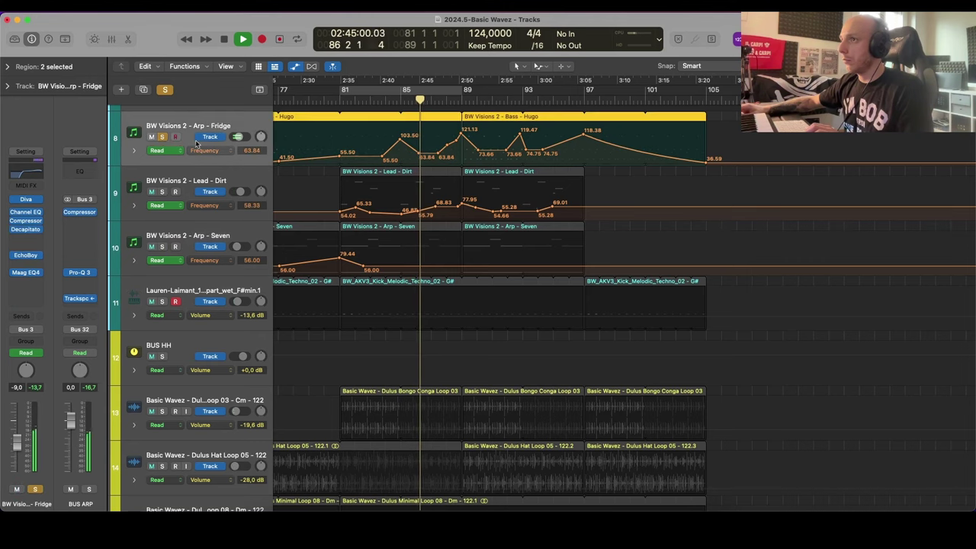
pyautogui.click(27, 199)
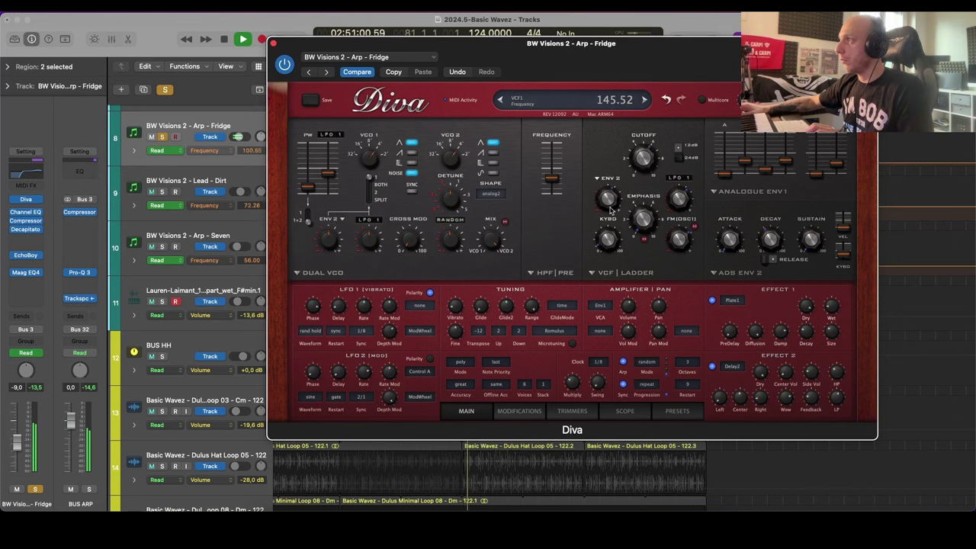
pyautogui.click(273, 43)
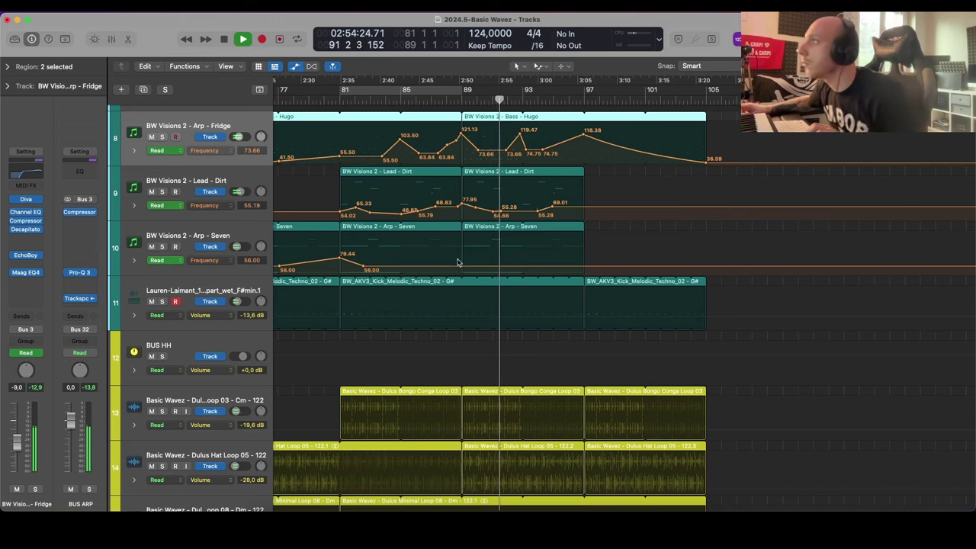
# Step: Hide the automation and extend the last Arp - Seven region to bar 105
pyautogui.press('a')
pyautogui.scroll(-3, 585, 249)
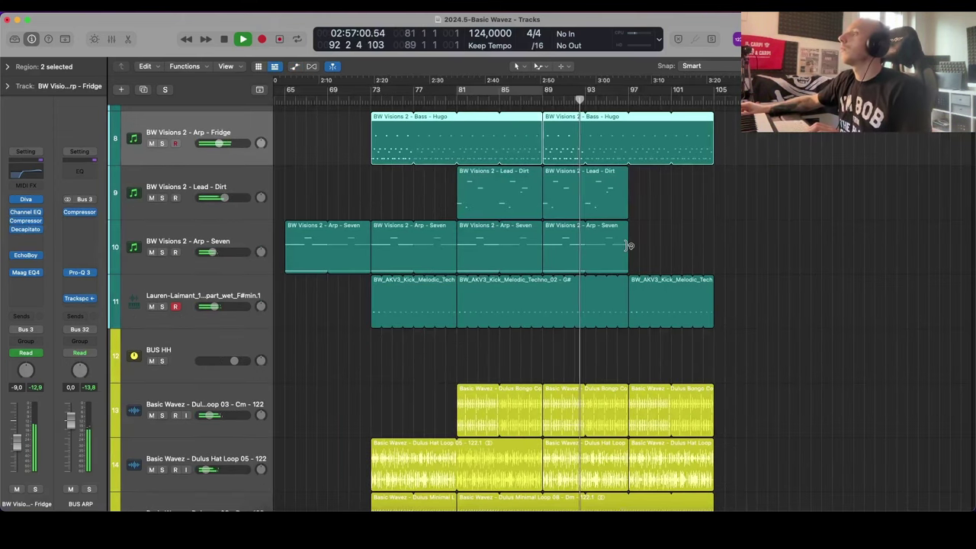
pyautogui.moveTo(630, 246); pyautogui.dragTo(713, 248)
# Step: Copy the Arp - Seven Frequency curve so that a second 79.44 peak falls at bar 89
pyautogui.press('a')
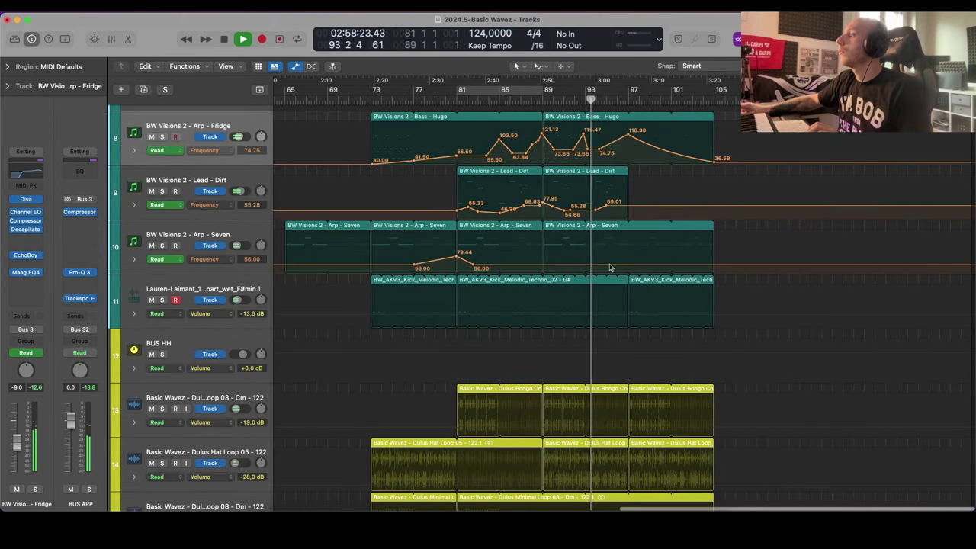
pyautogui.click(602, 267)
pyautogui.moveTo(400, 257); pyautogui.dragTo(534, 262)
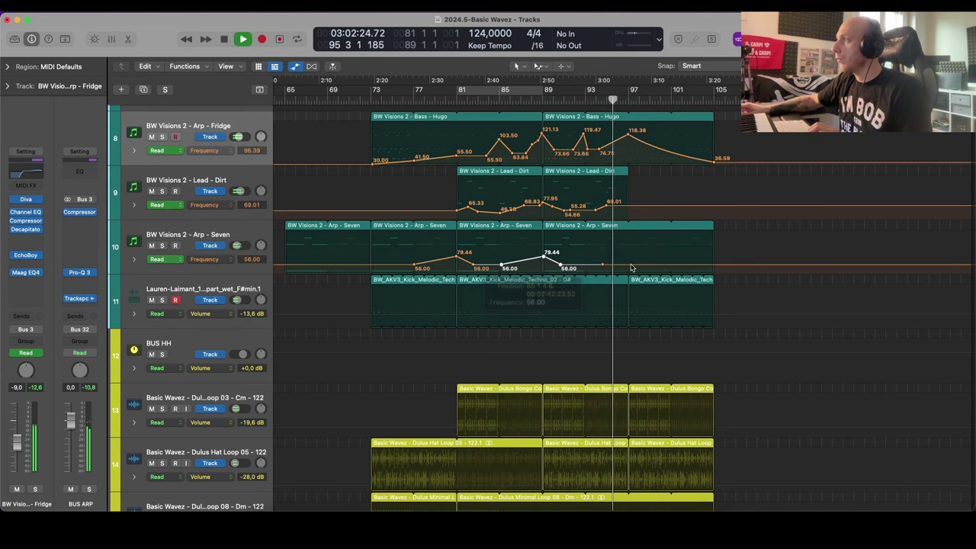
# Step: Add an Arp - Seven Frequency peak of 92.81 at bar 97 that curves down to 43.72 at bar 105
pyautogui.click(633, 267)
pyautogui.moveTo(647, 266); pyautogui.dragTo(656, 252)
pyautogui.moveTo(717, 254); pyautogui.dragTo(692, 275)
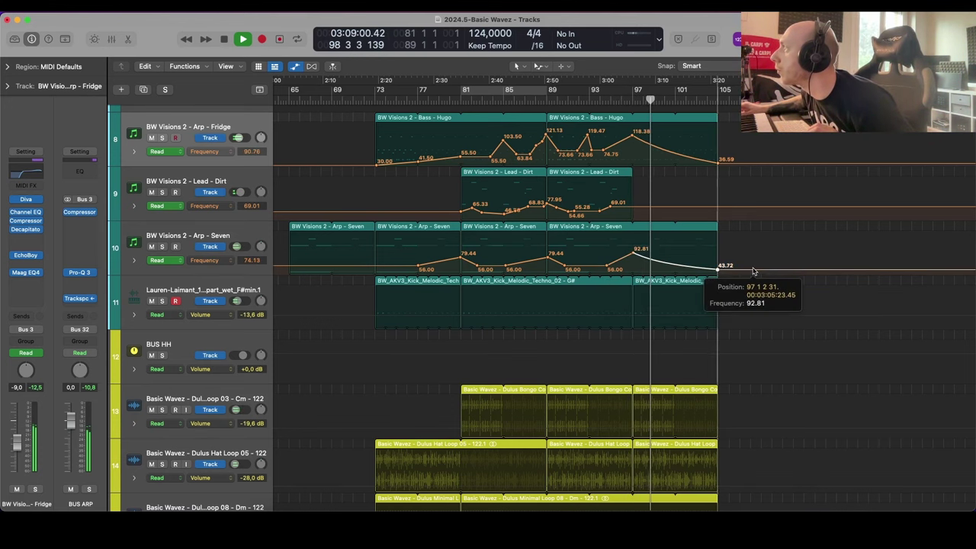
# Step: Hide the automation and briefly audition the Arp - Seven track in solo
pyautogui.press('a')
pyautogui.click(209, 197)
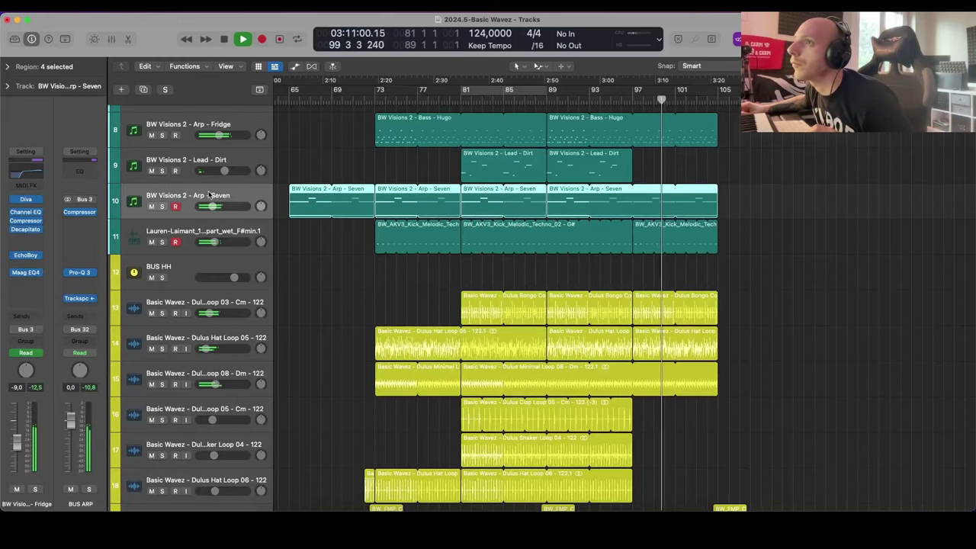
pyautogui.press('s')
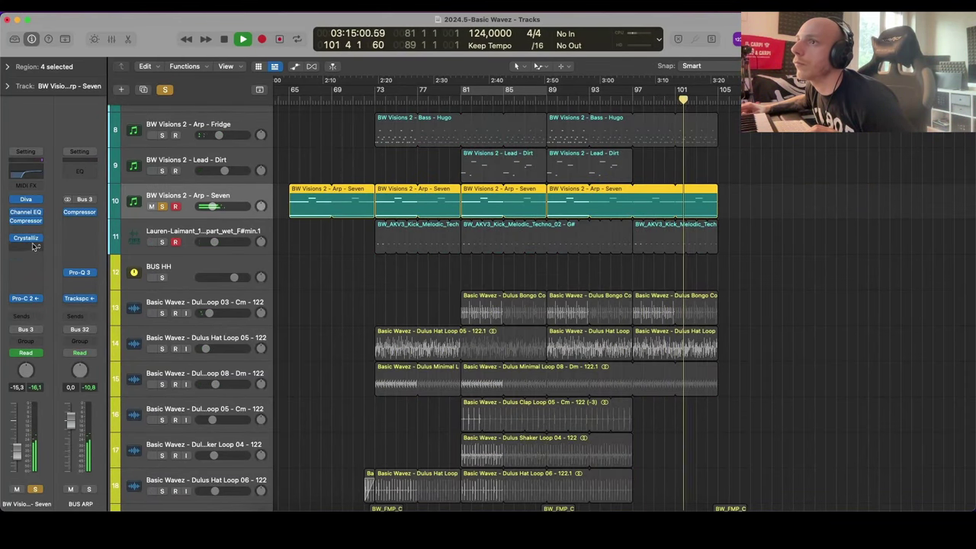
pyautogui.moveTo(37, 204)
pyautogui.press('s')
pyautogui.scroll(-2, 652, 257)
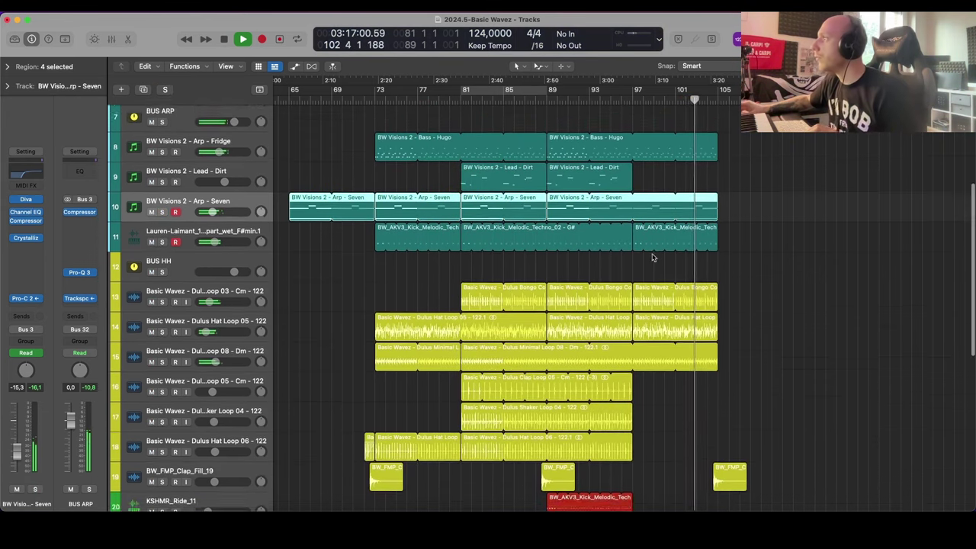
# Step: Copy the last BW_FMP_Drone_122_Gm_47 region so that it starts at bar 105
pyautogui.scroll(2, 652, 257)
pyautogui.click(802, 283)
pyautogui.scroll(-1, 803, 279)
pyautogui.keyDown('ctrl'); pyautogui.keyDown('alt'); pyautogui.click(803, 279); pyautogui.keyUp('alt'); pyautogui.keyUp('ctrl')
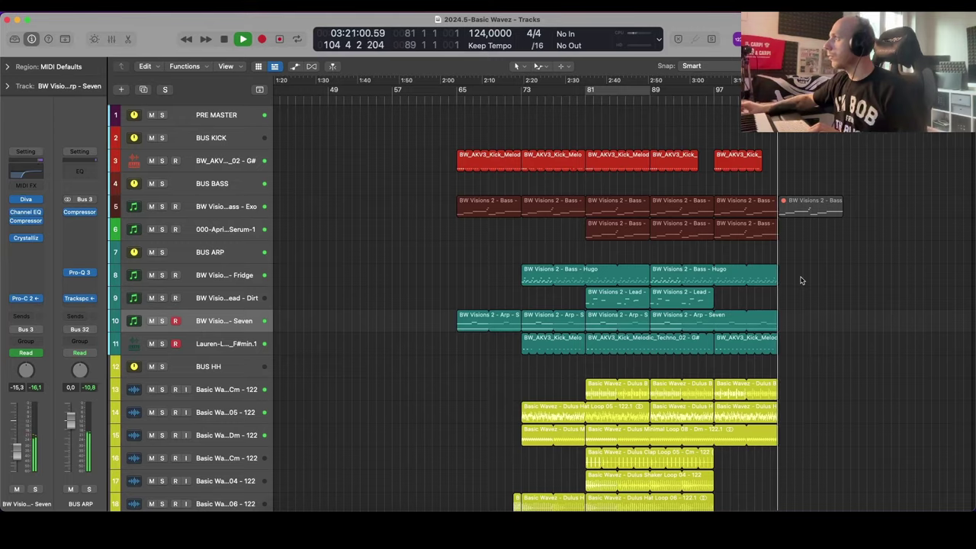
pyautogui.scroll(2, 799, 278)
pyautogui.scroll(-4, 785, 279)
pyautogui.scroll(-5, 781, 281)
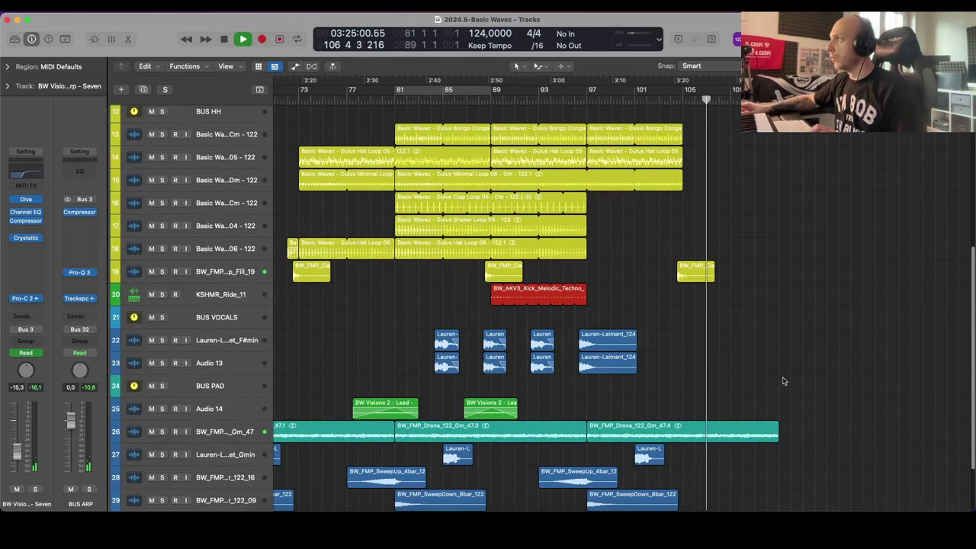
pyautogui.scroll(-1, 755, 393)
pyautogui.moveTo(678, 404); pyautogui.dragTo(770, 397)
pyautogui.scroll(-2, 770, 375)
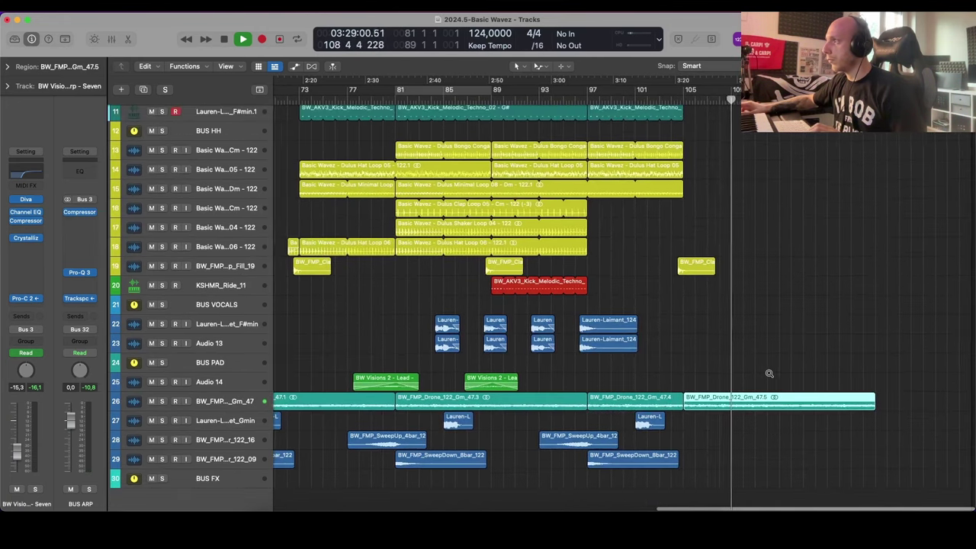
# Step: Stop playback and copy the second BW Visions 2 - Bass - Hugo region on the Arp - Fridge track to bar 105
pyautogui.hscroll(3, 768, 362)
pyautogui.scroll(4, 765, 332)
pyautogui.scroll(3, 765, 332)
pyautogui.press('space')
pyautogui.hscroll(-3, 689, 303)
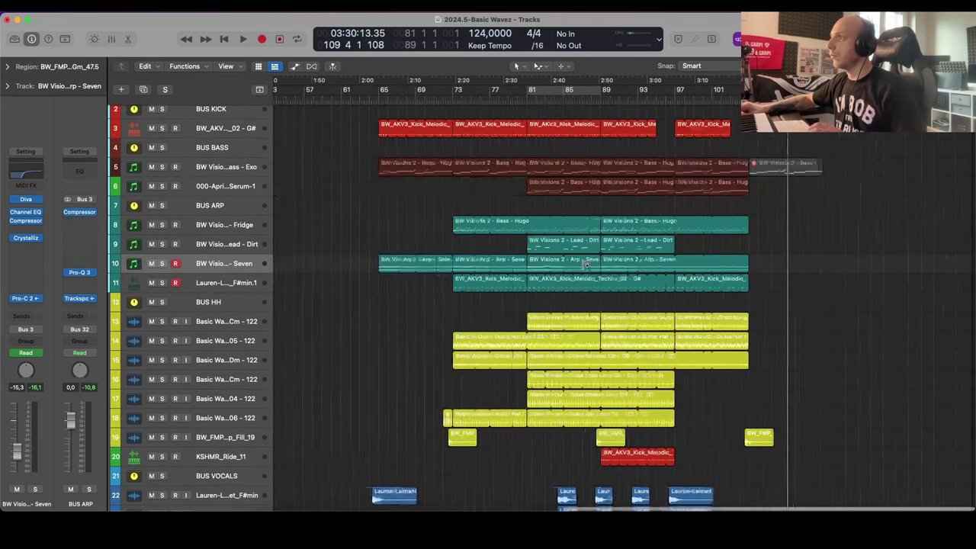
pyautogui.scroll(1, 815, 275)
pyautogui.click(815, 275)
pyautogui.moveTo(622, 246); pyautogui.dragTo(769, 244)
pyautogui.press('Return')
# Step: Move the project end marker out to about bar 136
pyautogui.scroll(2, 740, 216)
pyautogui.hscroll(2, 750, 213)
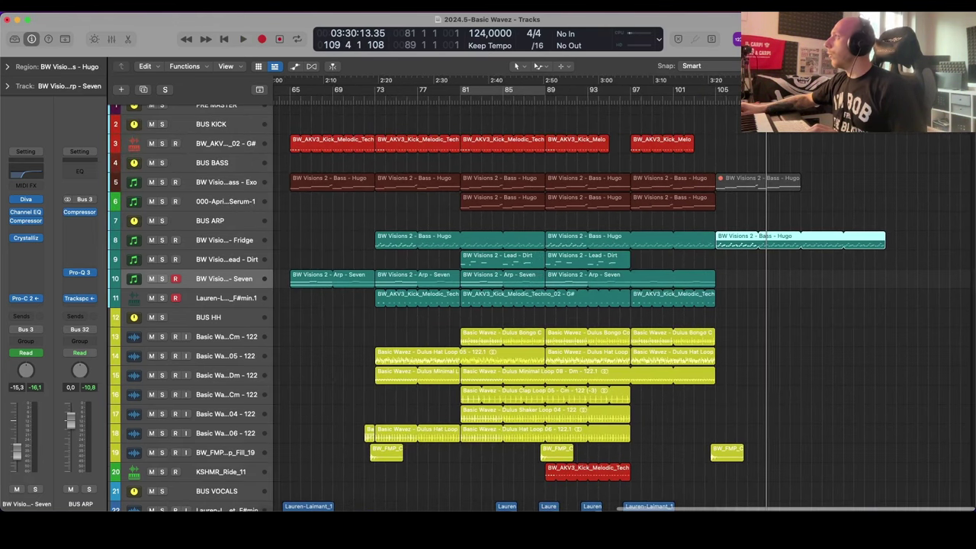
pyautogui.moveTo(971, 99); pyautogui.dragTo(975, 98)
pyautogui.hscroll(8, 974, 134)
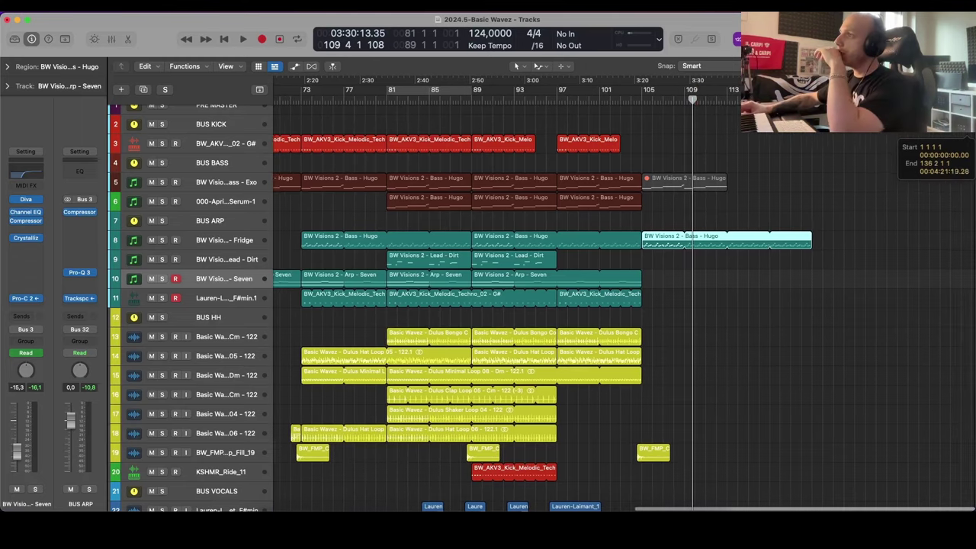
# Step: Recolour the 000-Aprile2020Serum-1 track dark red to match the BW Visions 2 - Bass - Exo track
pyautogui.hscroll(3, 974, 134)
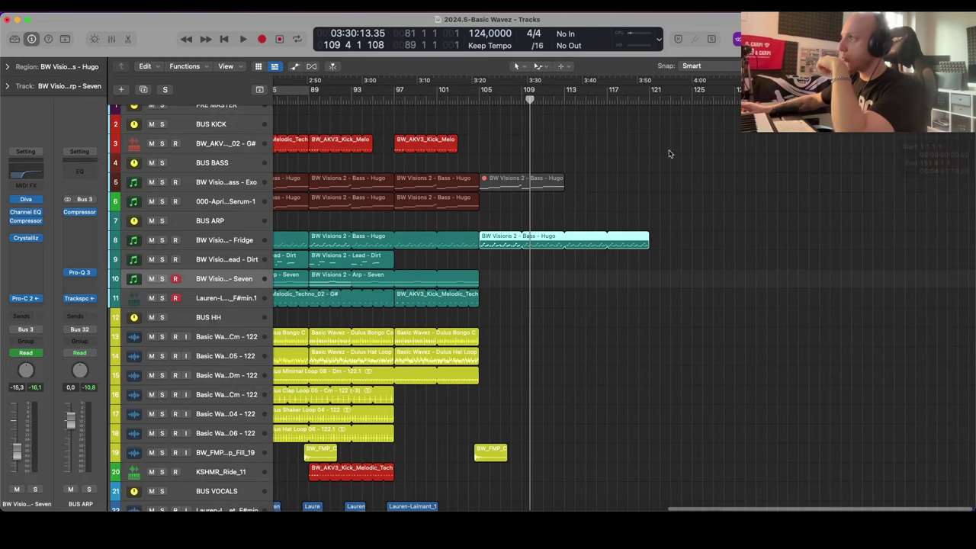
pyautogui.click(228, 183)
pyautogui.keyDown('shift'); pyautogui.click(232, 204); pyautogui.keyUp('shift')
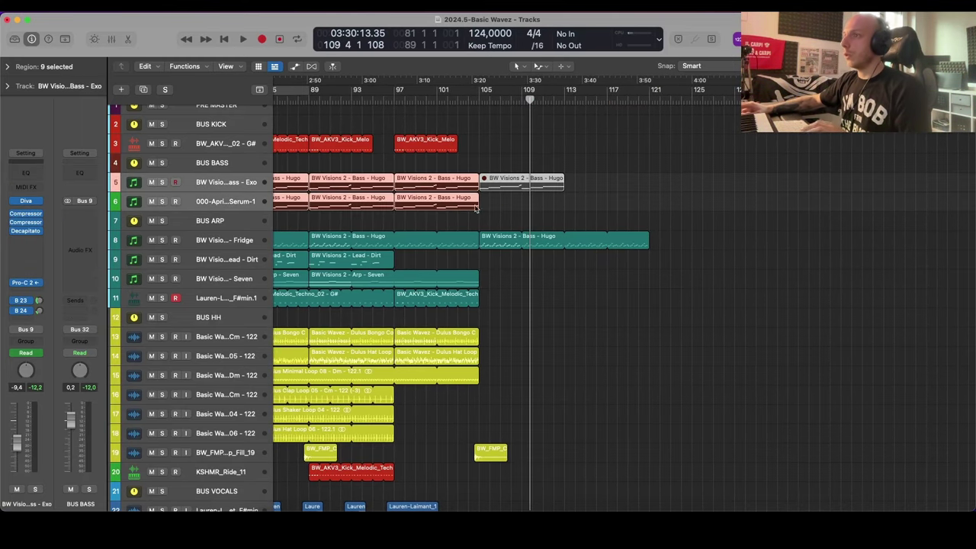
pyautogui.press('super+comma')
pyautogui.click(279, 211)
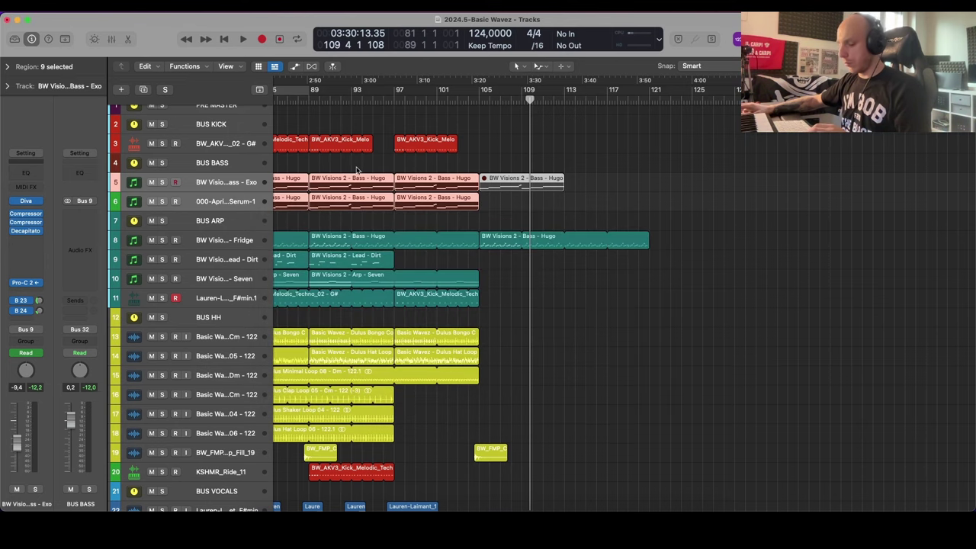
pyautogui.press('x')
pyautogui.press('x')
pyautogui.hotkey('alt', 'c')
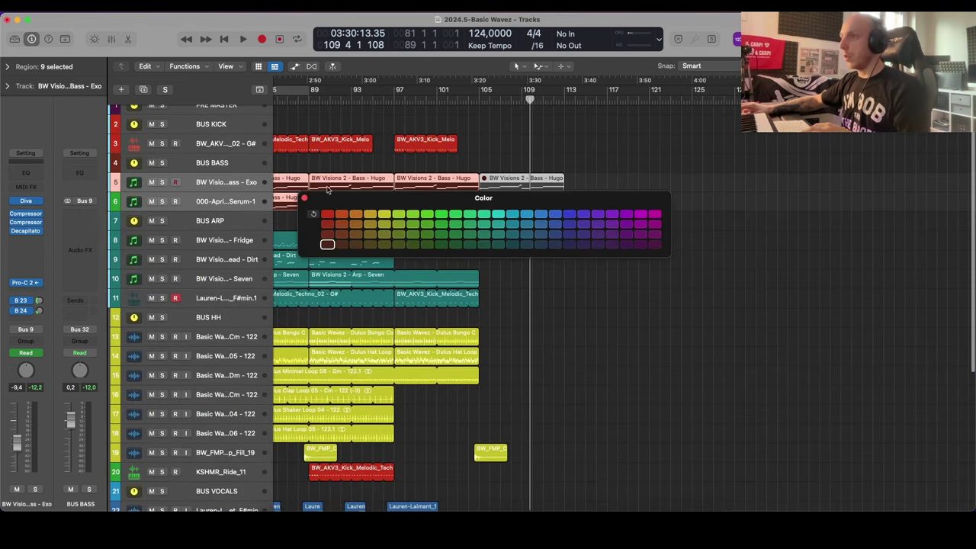
pyautogui.hotkey('alt', 'c')
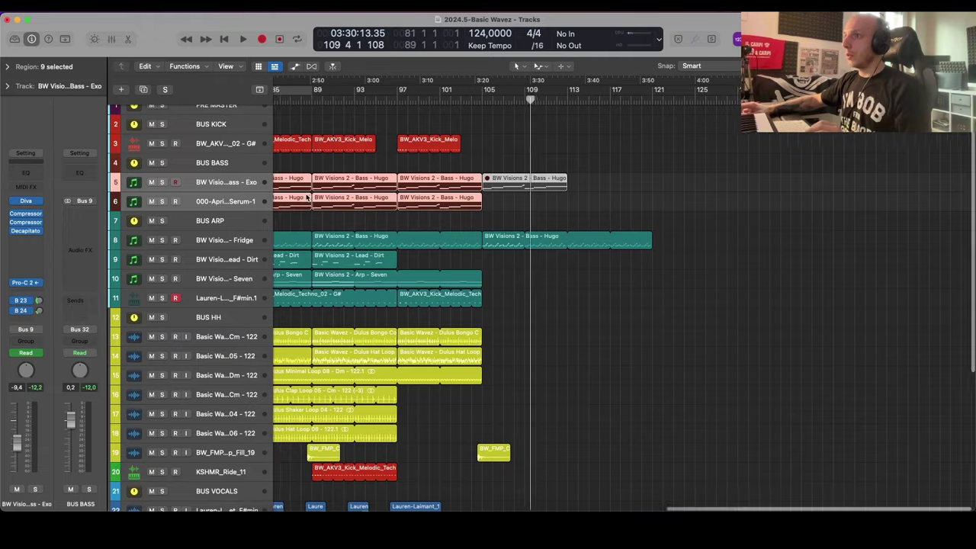
# Step: Route the output of the 000-Aprile2020Serum-1 channel to Bus 9, the BUS BASS
pyautogui.press('z')
pyautogui.press('z')
pyautogui.press('x')
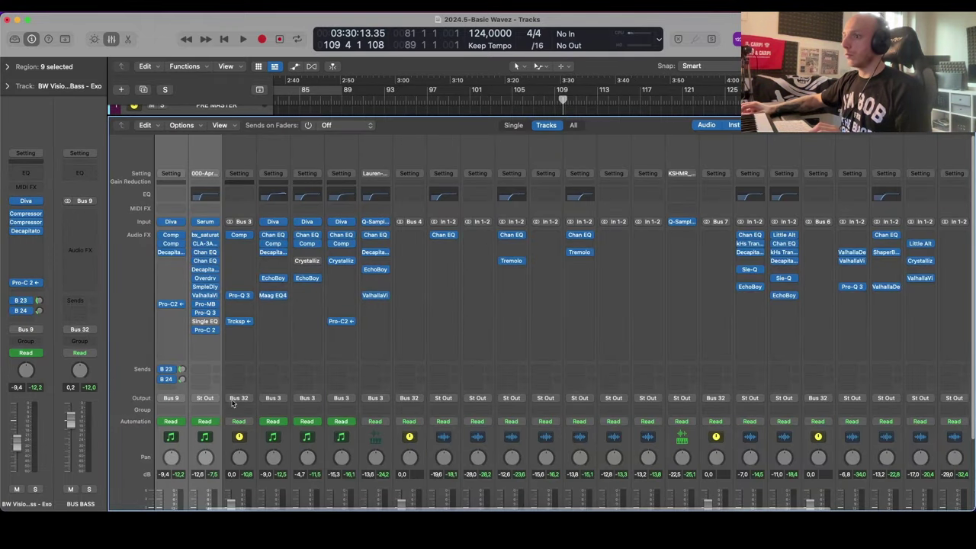
pyautogui.click(205, 398)
pyautogui.moveTo(218, 442)
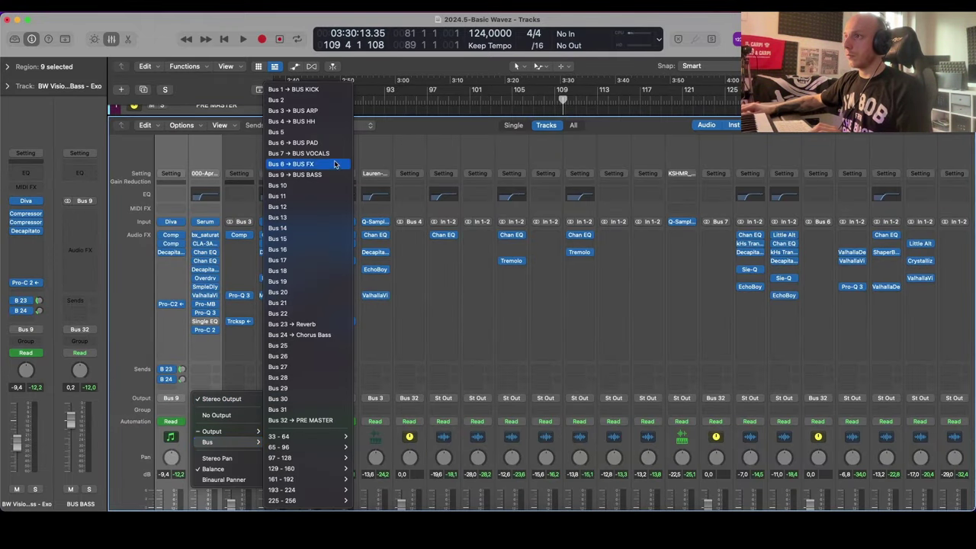
pyautogui.click(301, 174)
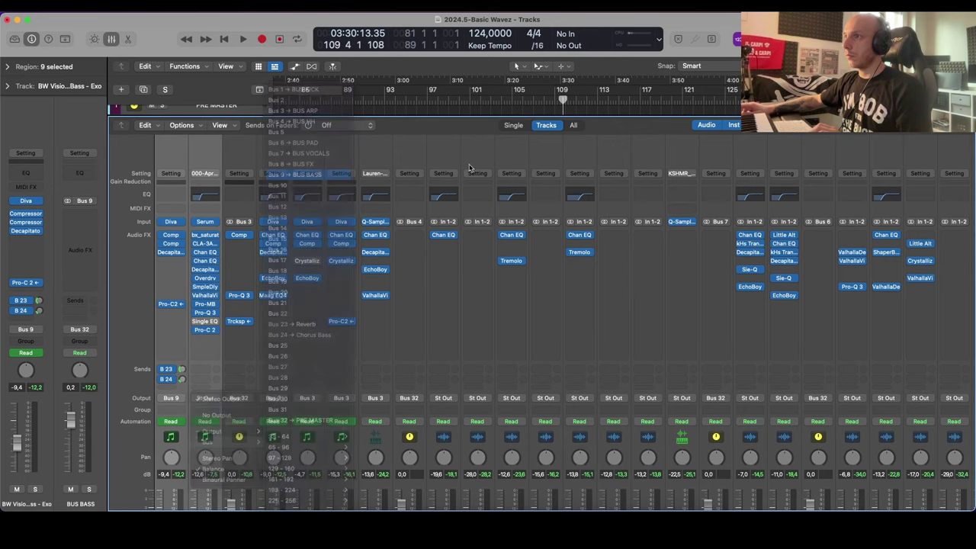
pyautogui.press('x')
# Step: Solo BUS BASS and play it in a cycle from bar 97 to bar 105
pyautogui.click(240, 164)
pyautogui.press('s')
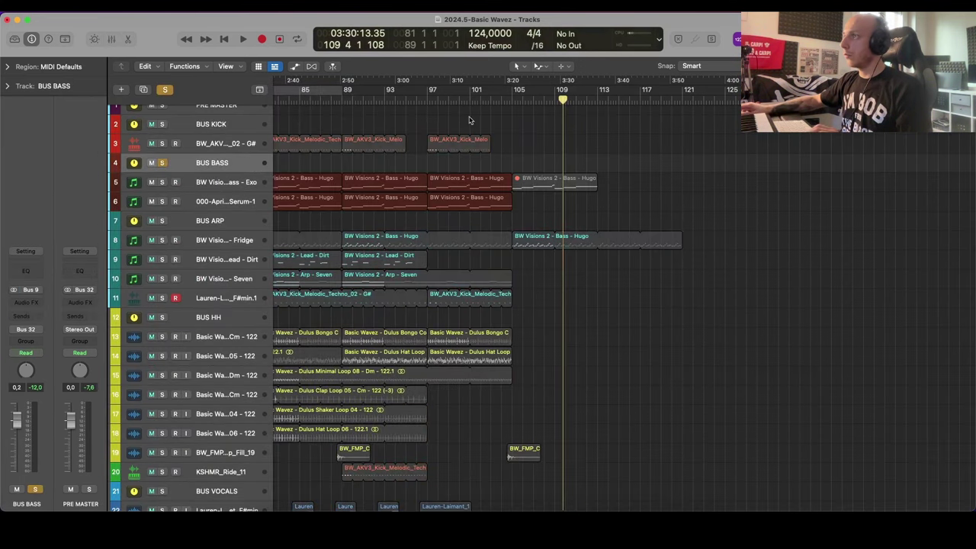
pyautogui.moveTo(428, 92); pyautogui.dragTo(511, 91)
pyautogui.press('space')
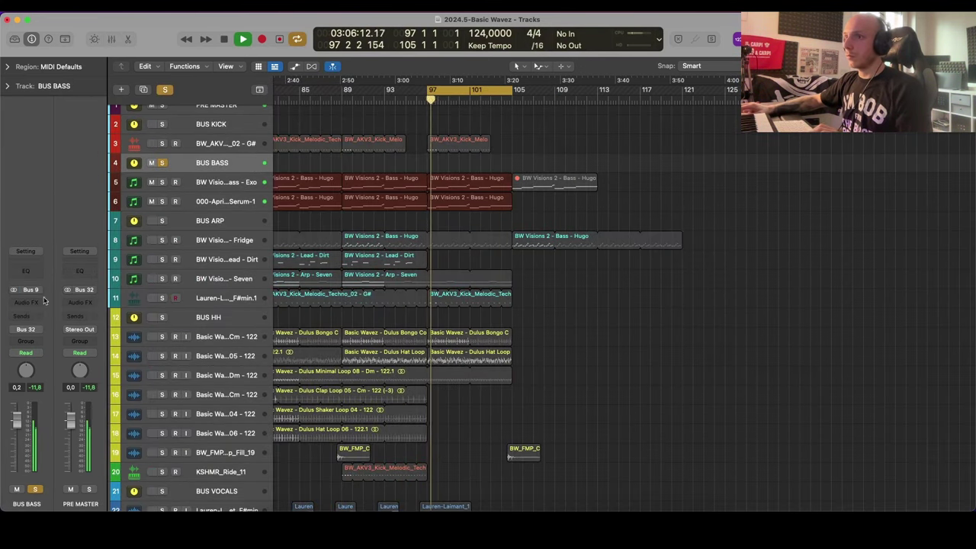
# Step: Insert a Compressor on BUS BASS, fine-tune its threshold and close its window
pyautogui.click(32, 260)
pyautogui.click(595, 236)
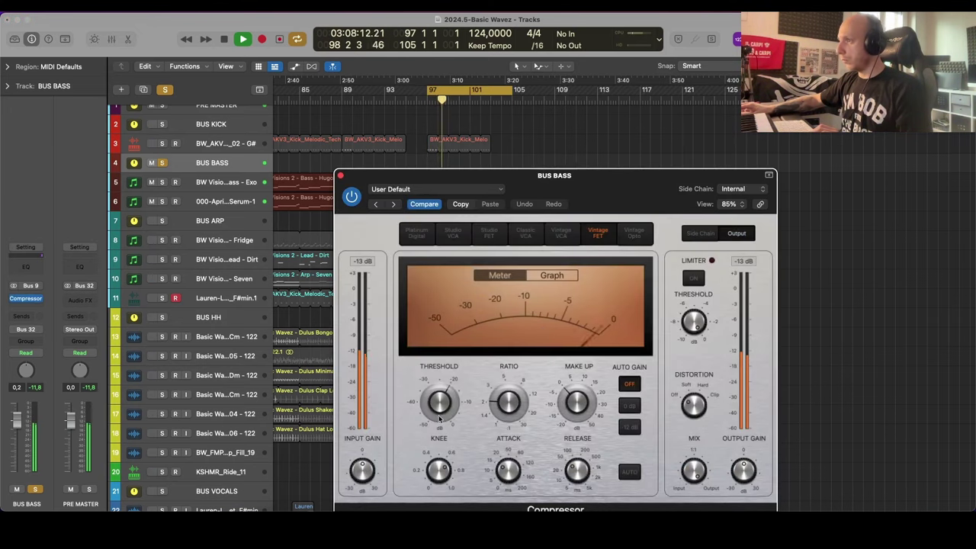
pyautogui.moveTo(439, 418); pyautogui.dragTo(433, 414)
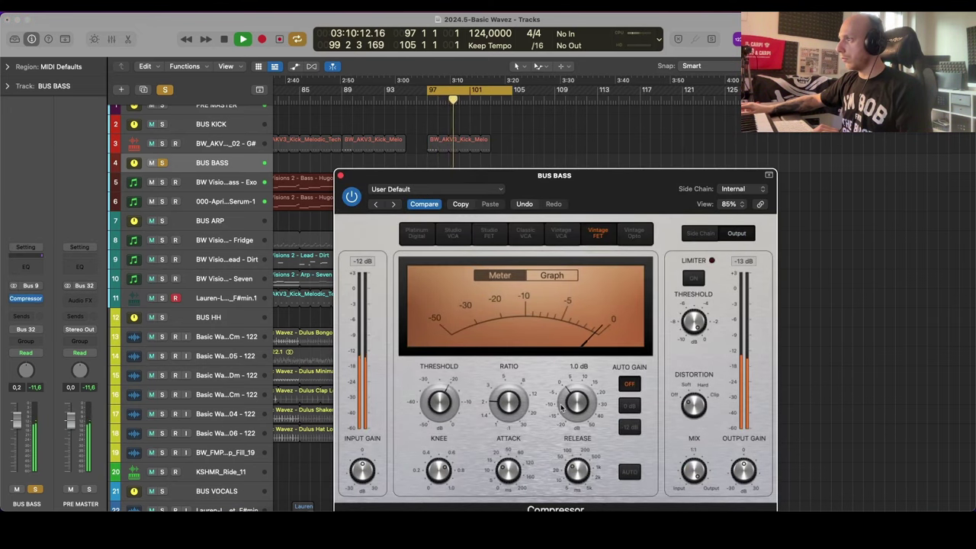
pyautogui.click(341, 175)
# Step: Inspect the automation on the bass tracks and audition the soloed bass bus from about bar 92
pyautogui.hscroll(-5, 393, 214)
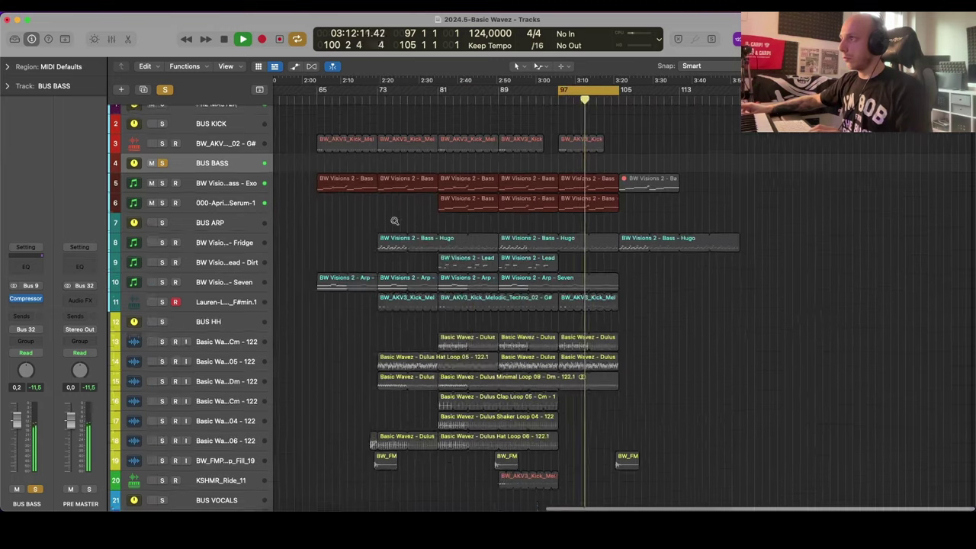
pyautogui.scroll(4, 394, 221)
pyautogui.press('a')
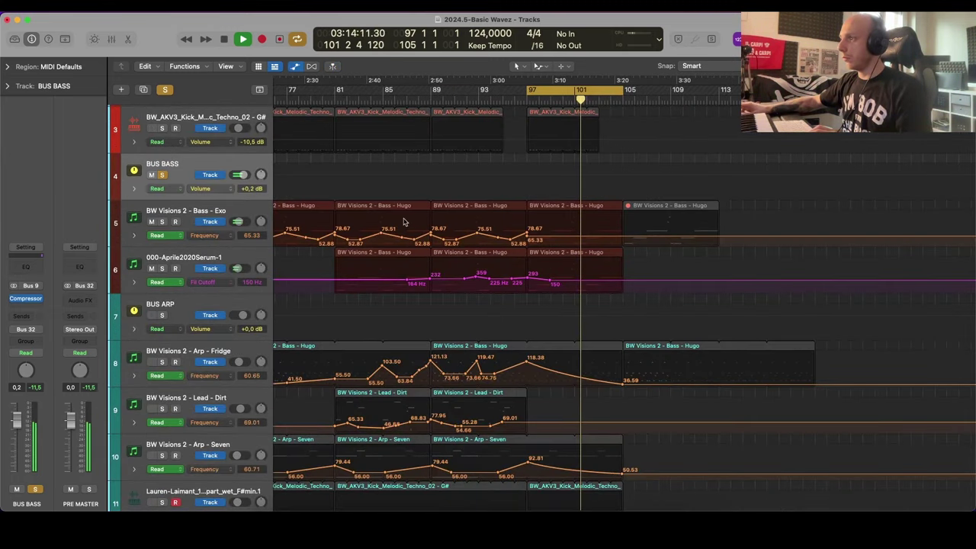
pyautogui.press('a')
pyautogui.click(466, 99)
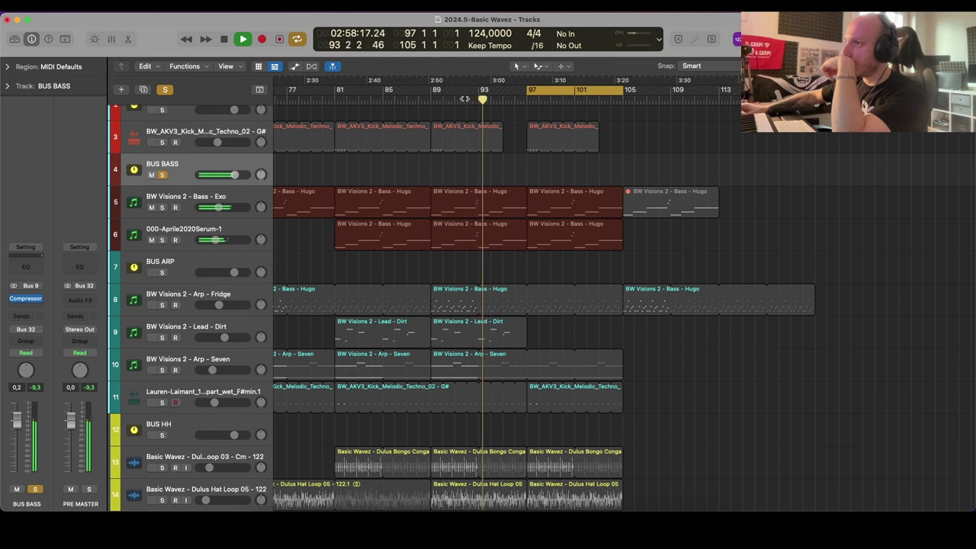
pyautogui.hscroll(5, 527, 180)
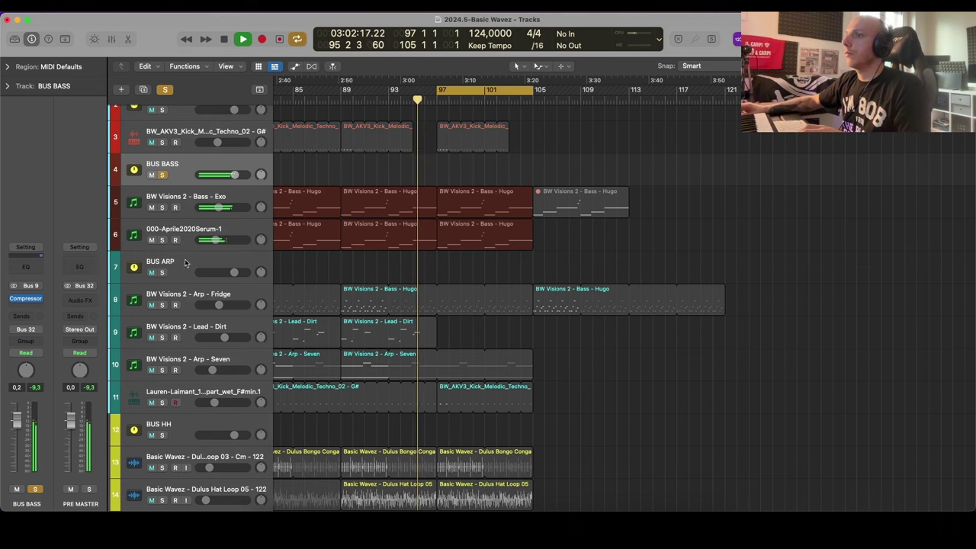
# Step: Insert the Pro-Q 3 equalizer in a lower effect slot of BUS BASS, leaving space below the Compressor
pyautogui.click(36, 308)
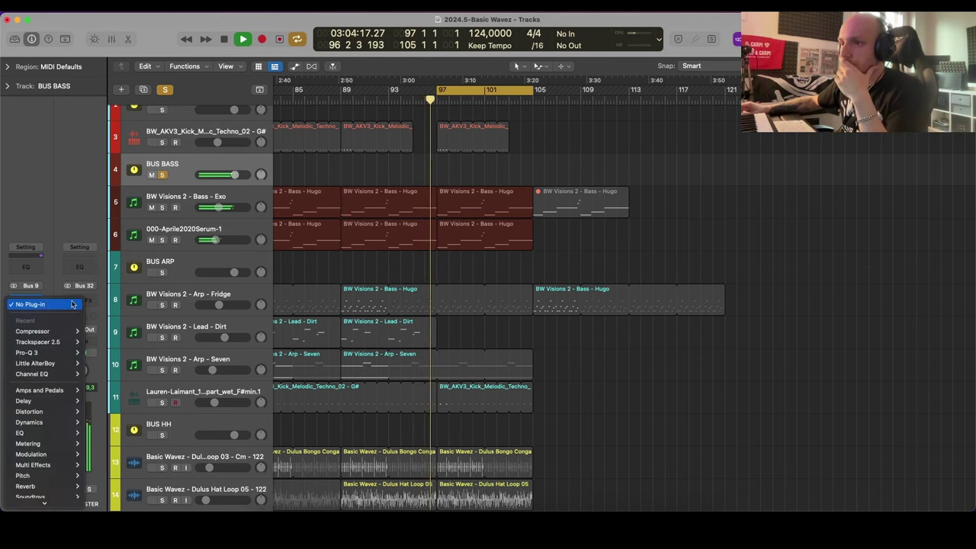
pyautogui.click(50, 167)
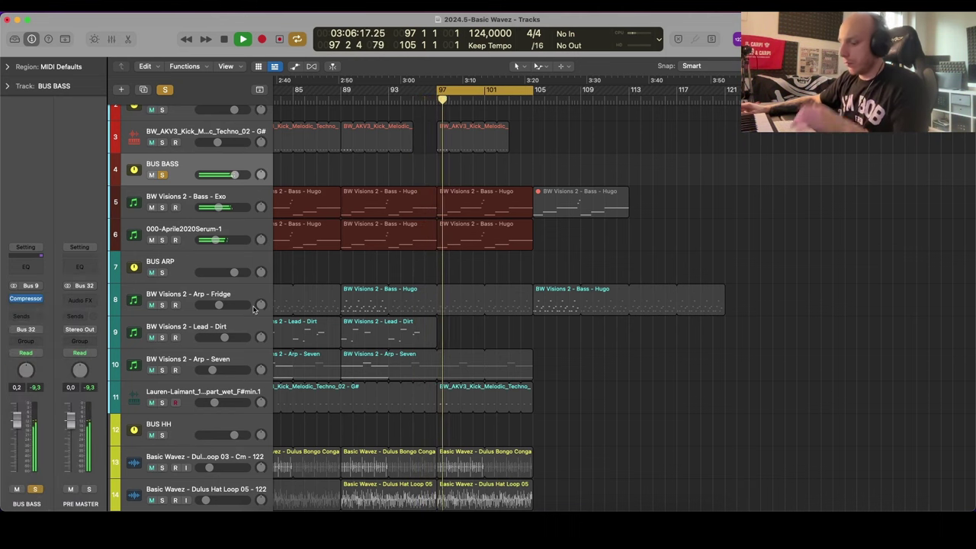
pyautogui.press('x')
pyautogui.click(170, 321)
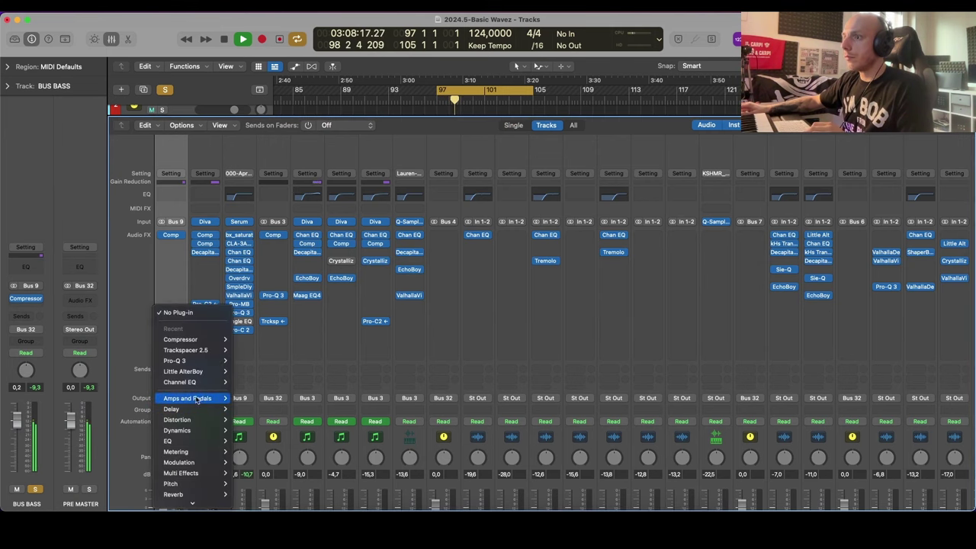
pyautogui.moveTo(170, 441)
pyautogui.click(278, 459)
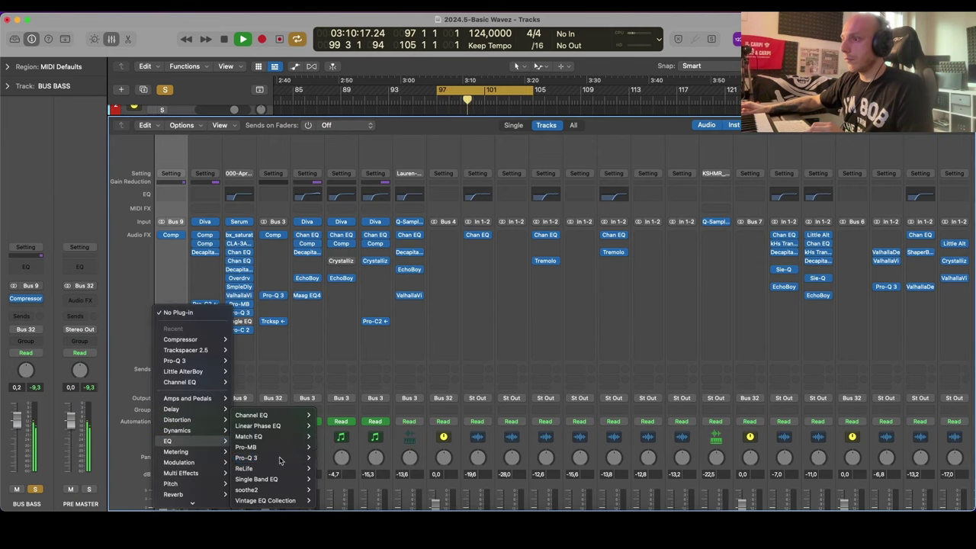
pyautogui.press('x')
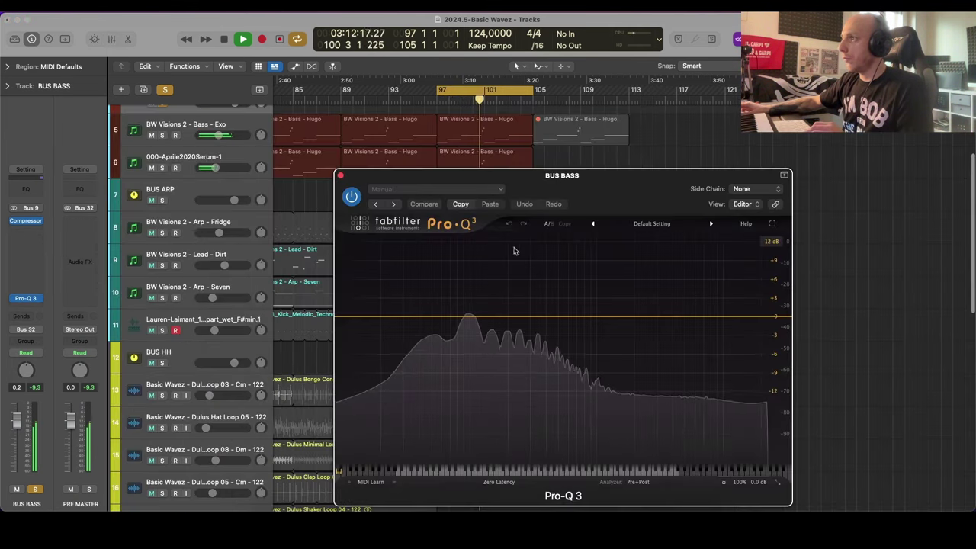
# Step: Add a 12 dB/oct low cut band at 10 Hz in Pro-Q 3 and show the track automation
pyautogui.click(344, 318)
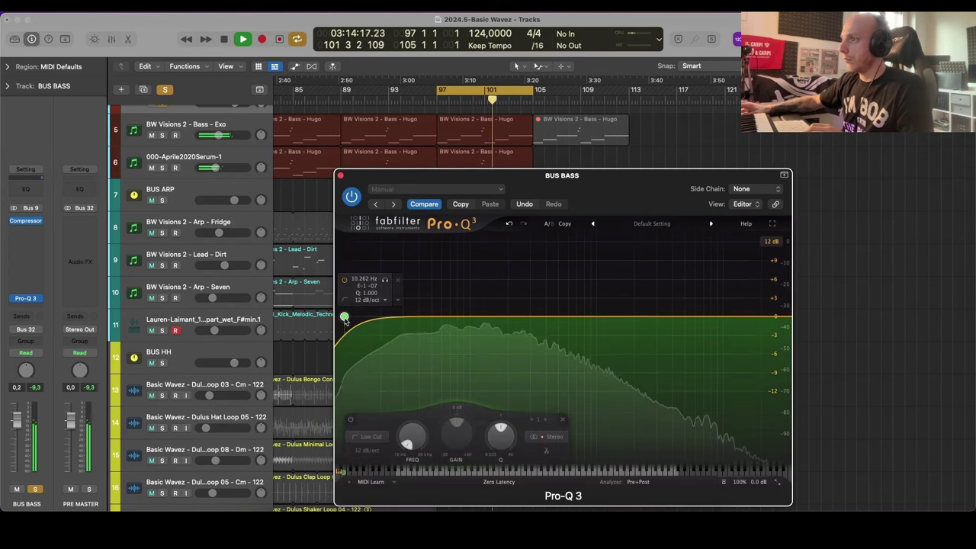
pyautogui.moveTo(409, 439)
pyautogui.mouseDown()
pyautogui.moveTo(419, 353)
pyautogui.moveTo(420, 427)
pyautogui.mouseUp()
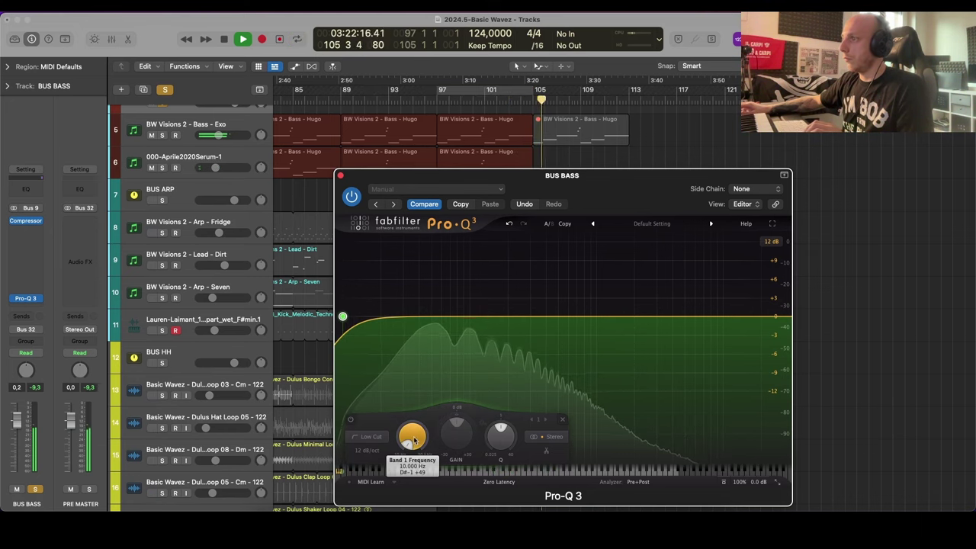
pyautogui.press('a')
pyautogui.click(341, 177)
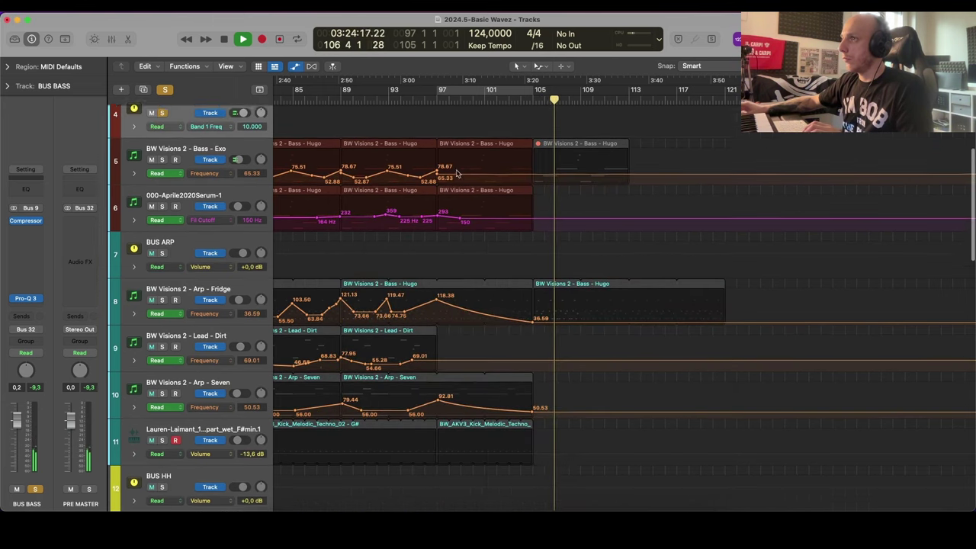
# Step: Automate the Band 1 frequency on BUS BASS to rise from 10 Hz at bar 101 to 215.42 Hz at bar 105
pyautogui.scroll(2, 468, 181)
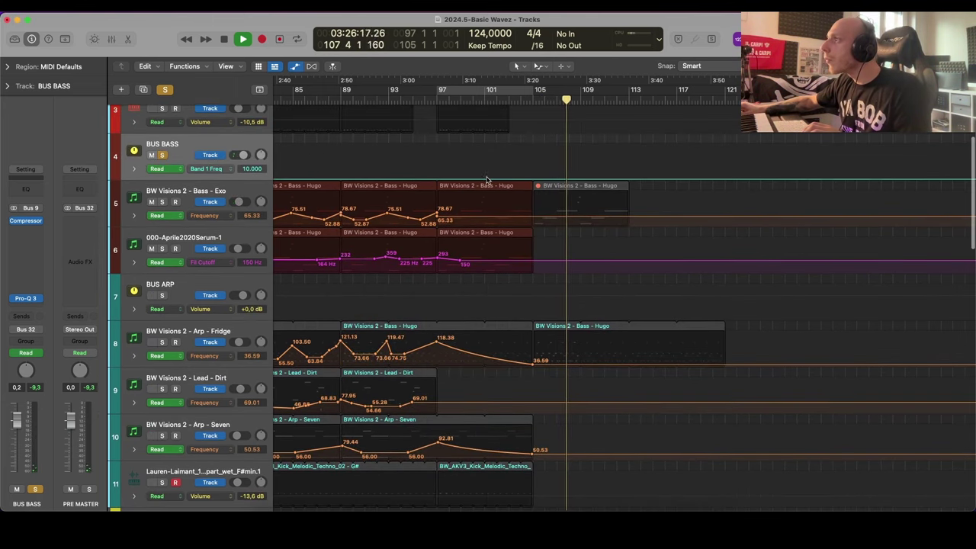
pyautogui.click(507, 176)
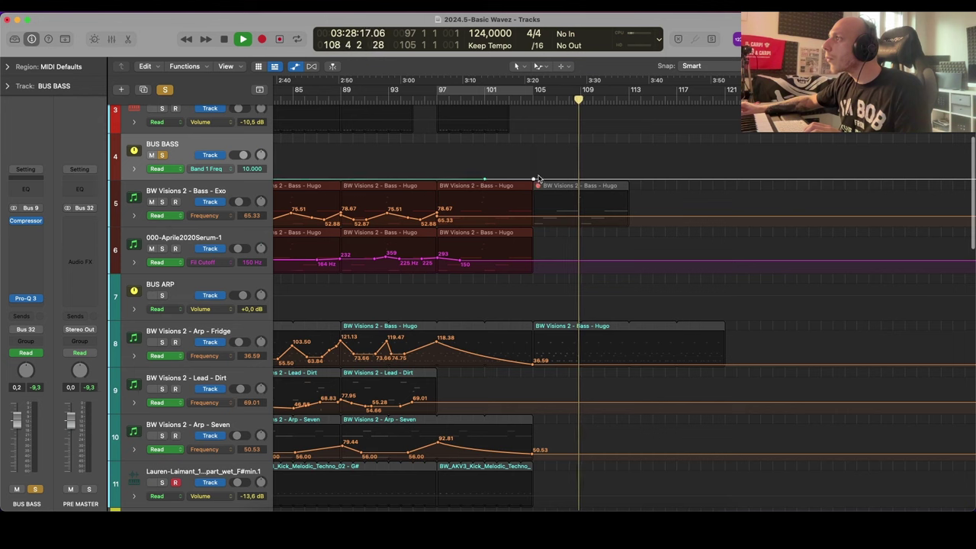
pyautogui.moveTo(536, 179); pyautogui.dragTo(538, 166)
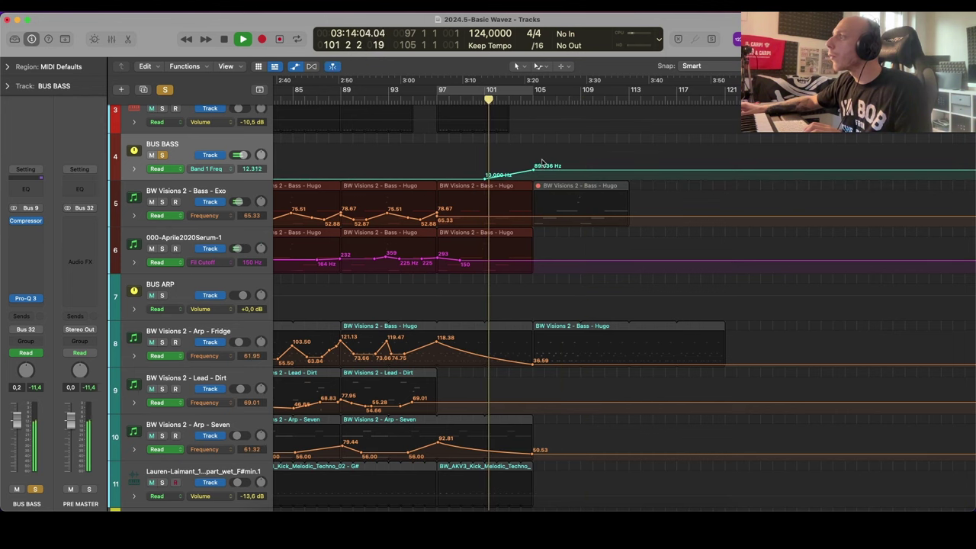
pyautogui.moveTo(554, 171); pyautogui.dragTo(554, 169)
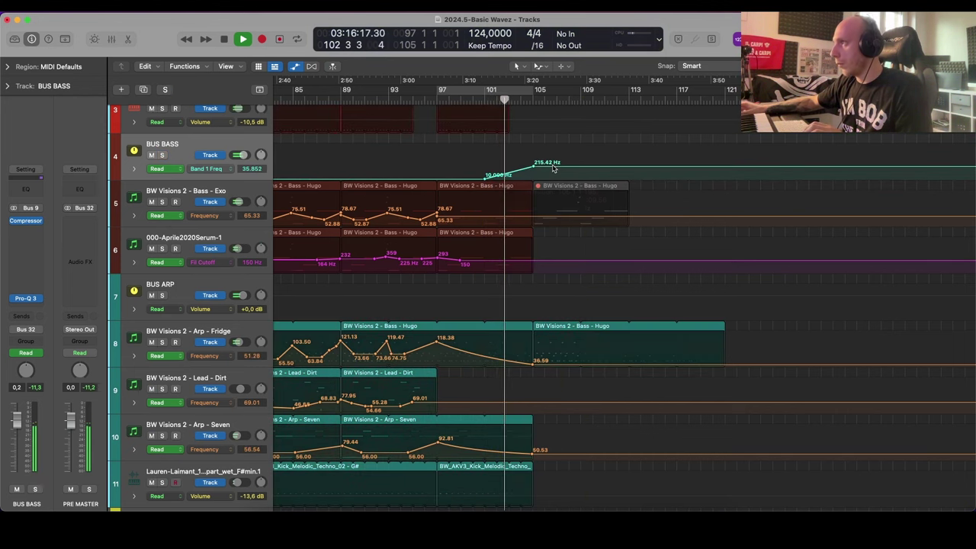
# Step: Automate the Bass - Exo frequency to fall from 65.33 before bar 105 to 42.32 at bar 105, and hide the automation
pyautogui.click(485, 217)
pyautogui.click(505, 216)
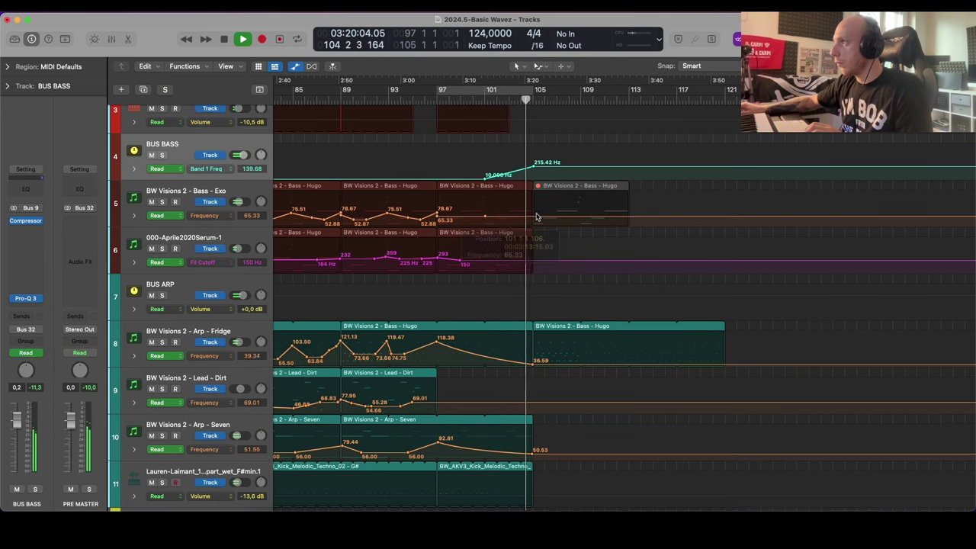
pyautogui.click(535, 216)
pyautogui.click(537, 216)
pyautogui.moveTo(541, 216); pyautogui.dragTo(550, 224)
pyautogui.press('a')
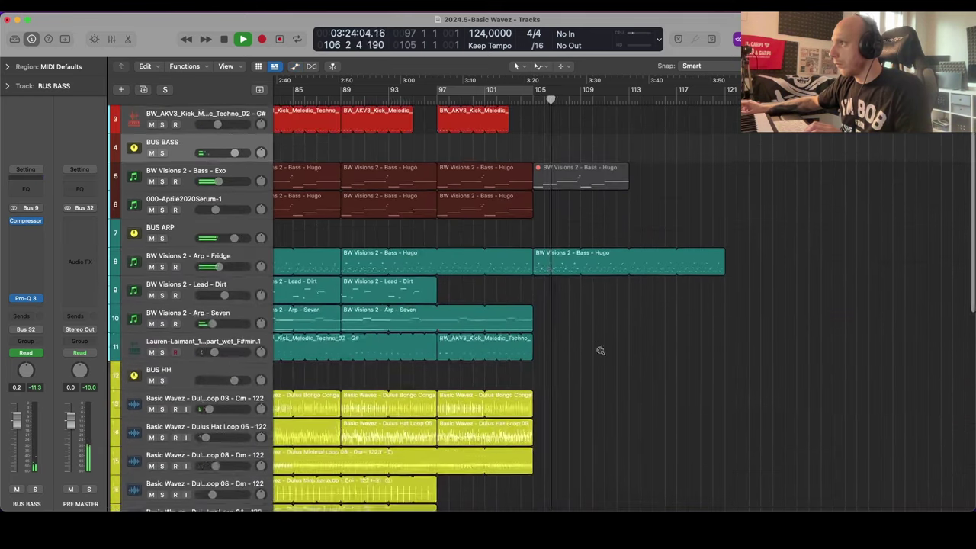
# Step: Mute the BW_FMP_Drone_122_Gm_47.5 region that starts at bar 105
pyautogui.hscroll(3, 580, 363)
pyautogui.press('a')
pyautogui.scroll(-8, 557, 354)
pyautogui.scroll(-5, 551, 352)
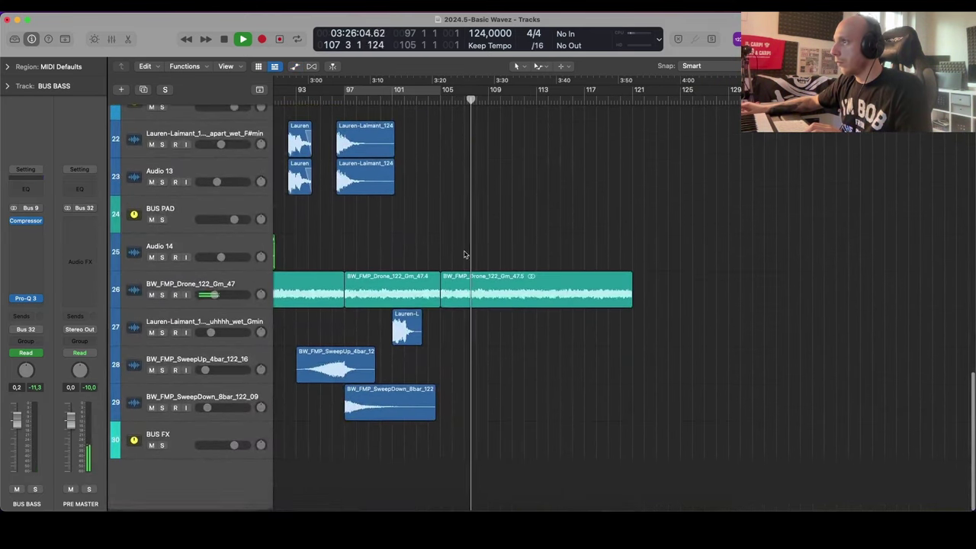
pyautogui.click(472, 307)
pyautogui.hotkey('ctrl', 'm')
# Step: Add an Arp - Fridge frequency point of 68.42 near bar 100 and raise the bar 105 point to 54.81
pyautogui.scroll(8, 473, 321)
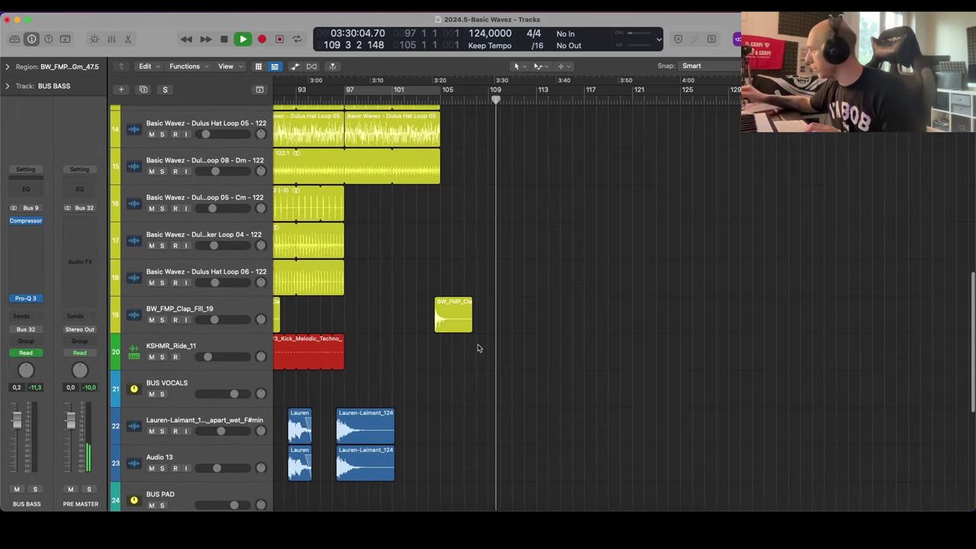
pyautogui.scroll(10, 503, 320)
pyautogui.press('a')
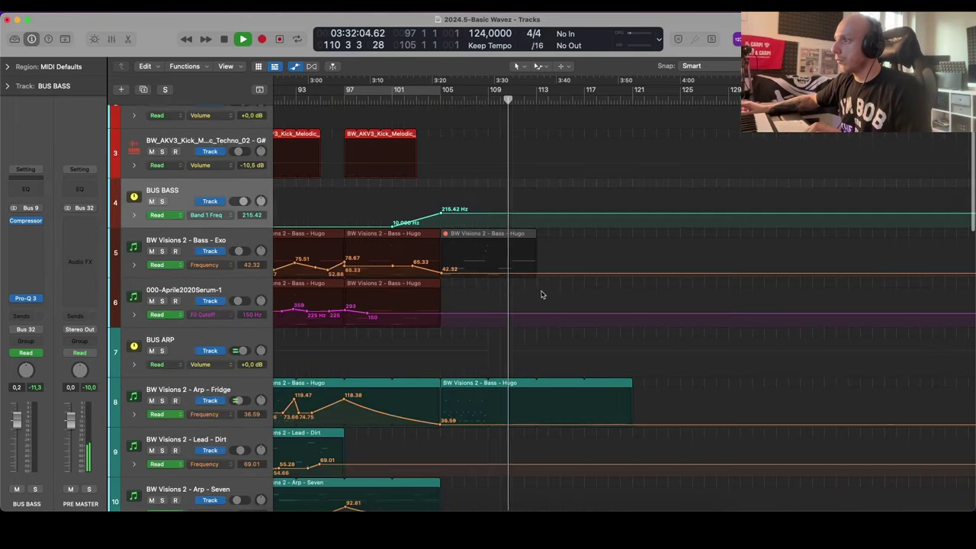
pyautogui.scroll(-3, 530, 312)
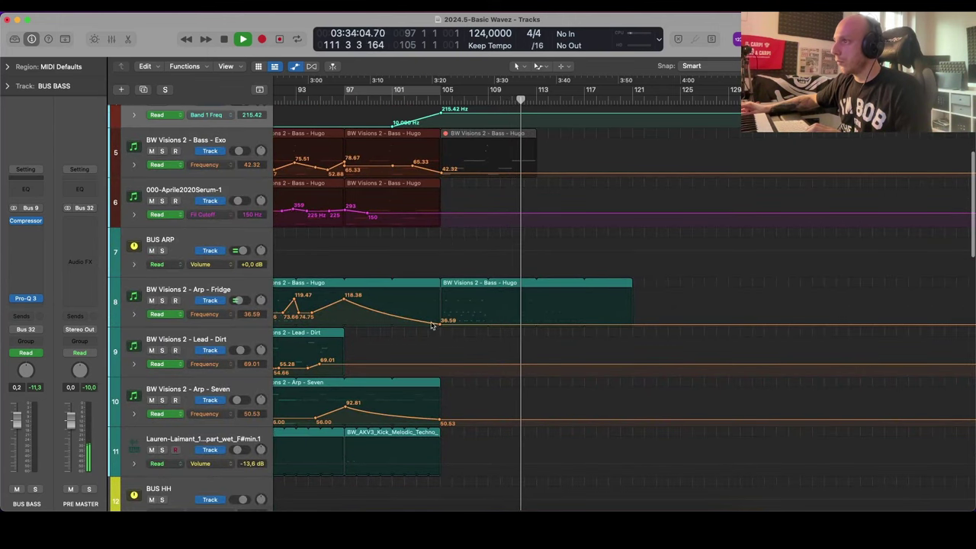
pyautogui.click(389, 316)
pyautogui.moveTo(489, 325); pyautogui.dragTo(460, 321)
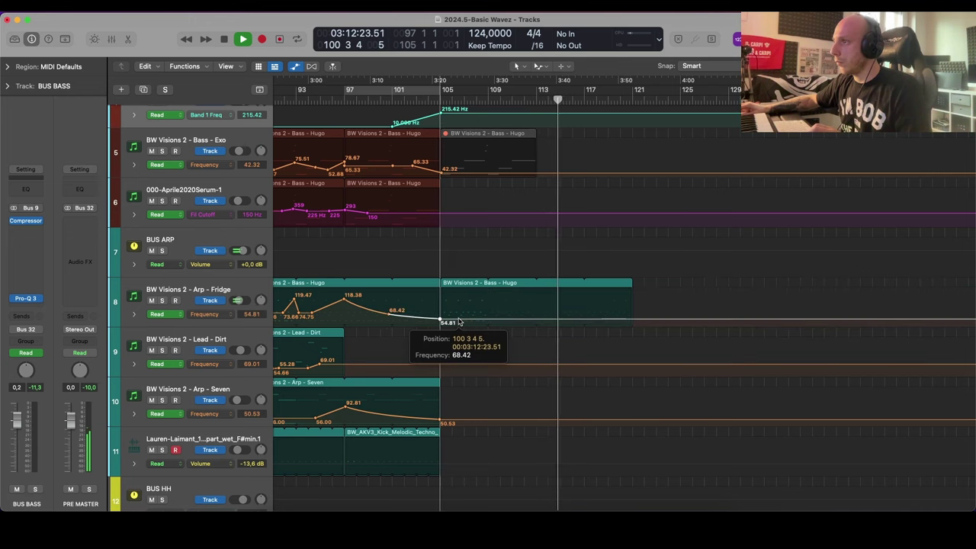
# Step: Hide the automation and listen to the transition into the break from just before bar 105
pyautogui.press('a')
pyautogui.click(427, 100)
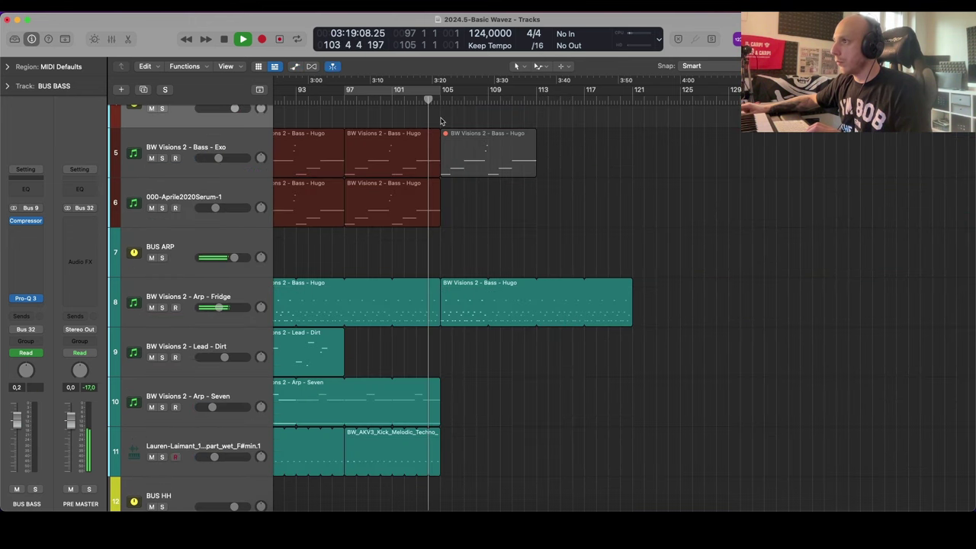
pyautogui.scroll(-2, 484, 218)
pyautogui.scroll(2, 484, 219)
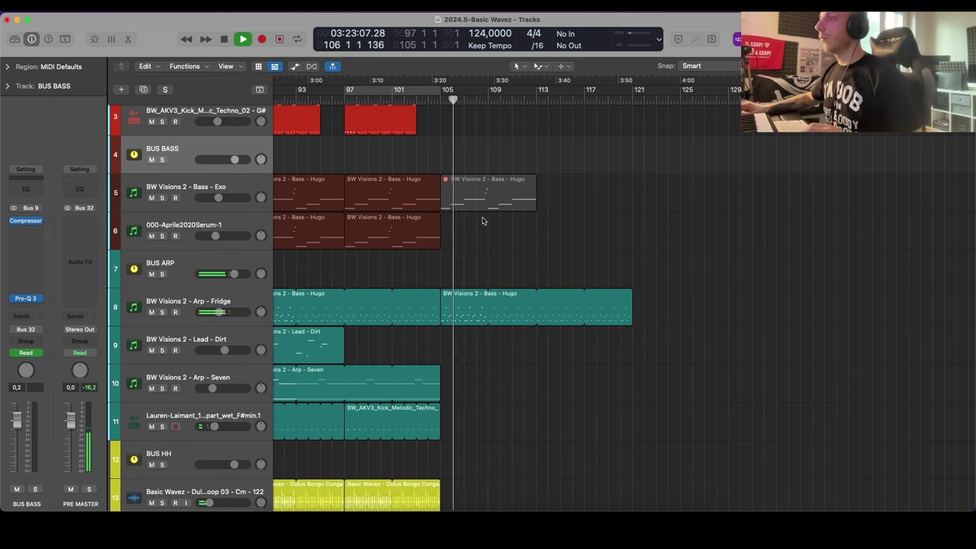
pyautogui.hscroll(1, 482, 220)
pyautogui.scroll(2, 483, 221)
pyautogui.scroll(-2, 482, 222)
pyautogui.hscroll(-1, 482, 224)
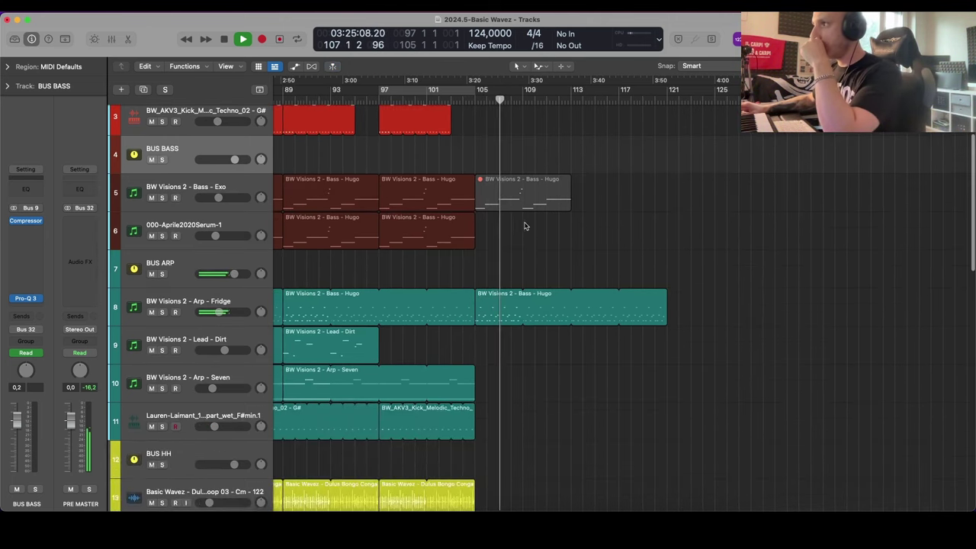
# Step: In the Bass - Exo region at bar 105, extend the first C1 note to bar 107 and delete all other notes except the short high one near bar 109
pyautogui.doubleClick(516, 206)
pyautogui.press('space')
pyautogui.scroll(-3, 464, 367)
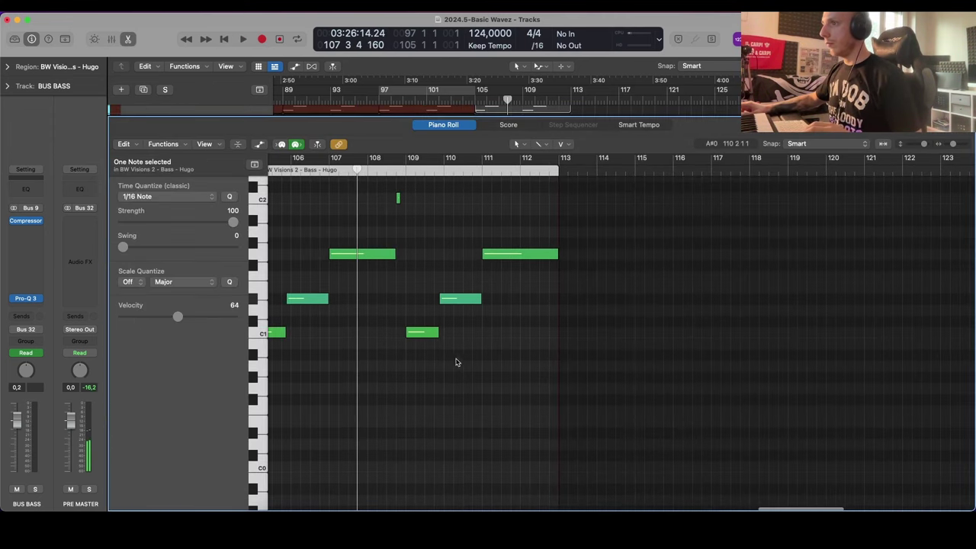
pyautogui.hscroll(-2, 458, 362)
pyautogui.moveTo(407, 332); pyautogui.dragTo(452, 332)
pyautogui.moveTo(412, 226); pyautogui.dragTo(545, 310)
pyautogui.press('Delete')
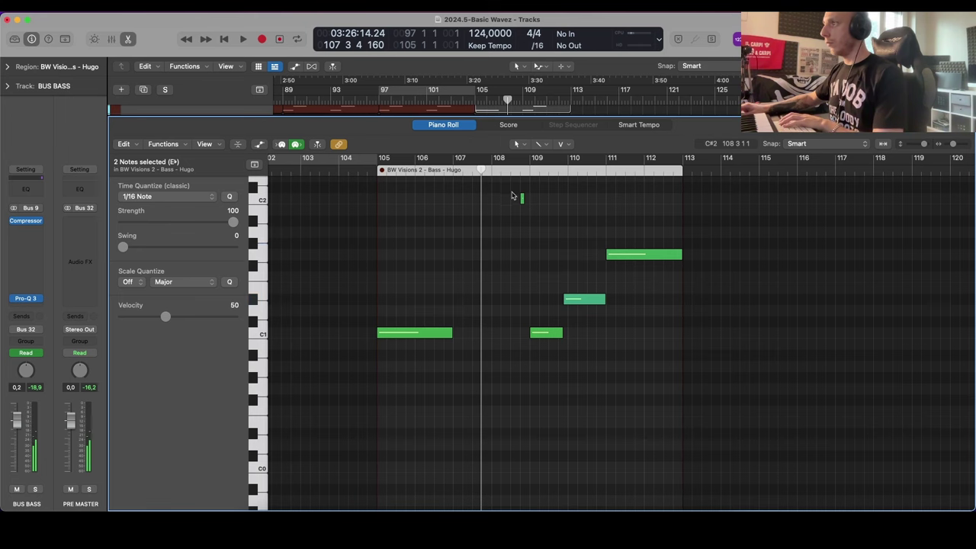
pyautogui.moveTo(511, 191); pyautogui.dragTo(682, 344)
pyautogui.press('Delete')
# Step: Return to the arrangement and unmute the Bass - Exo region at bar 105
pyautogui.press('p')
pyautogui.scroll(4, 676, 364)
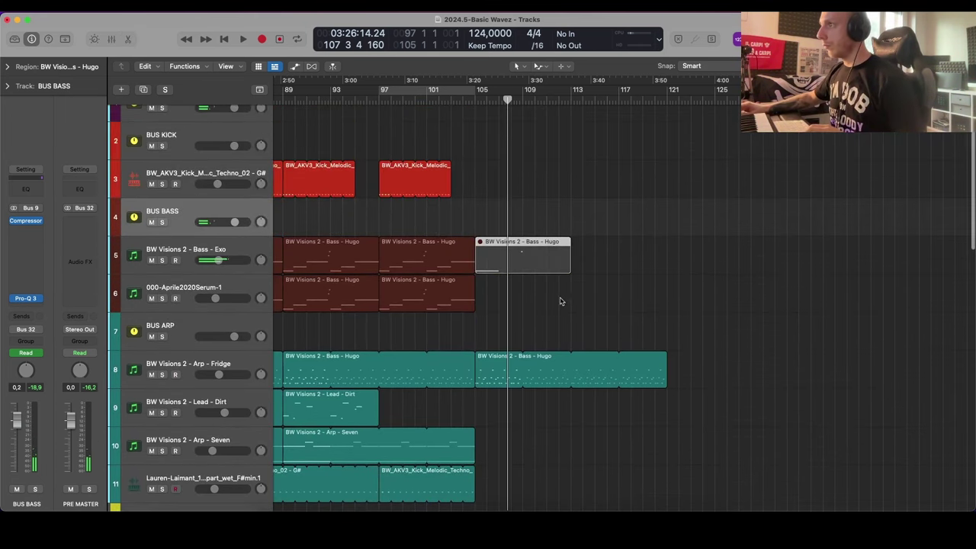
pyautogui.hotkey('ctrl', 'm')
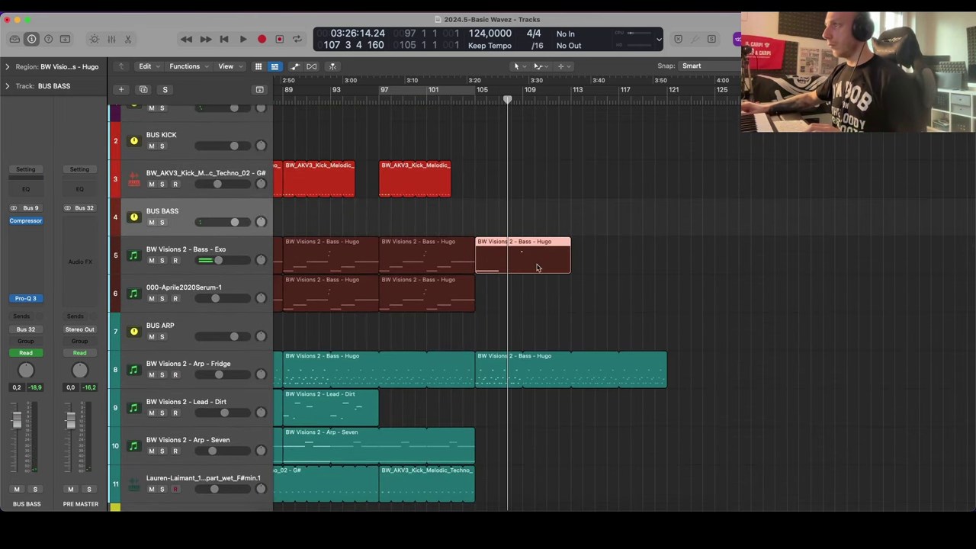
# Step: Extend the C1 note in the unmuted Bass - Exo region to almost bar 109 and play the result
pyautogui.doubleClick(546, 270)
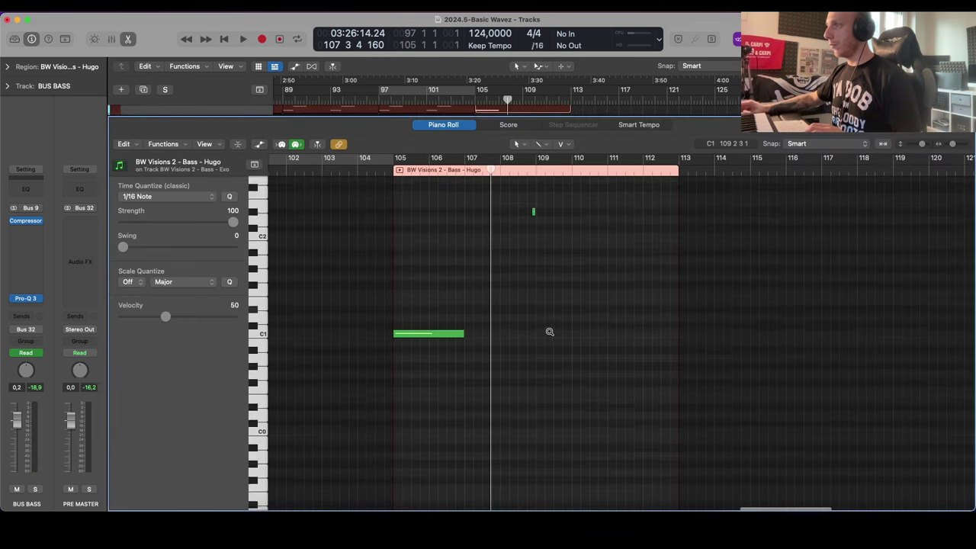
pyautogui.scroll(3, 549, 333)
pyautogui.moveTo(461, 363); pyautogui.dragTo(571, 363)
pyautogui.scroll(5, 538, 372)
pyautogui.press('space')
pyautogui.press('p')
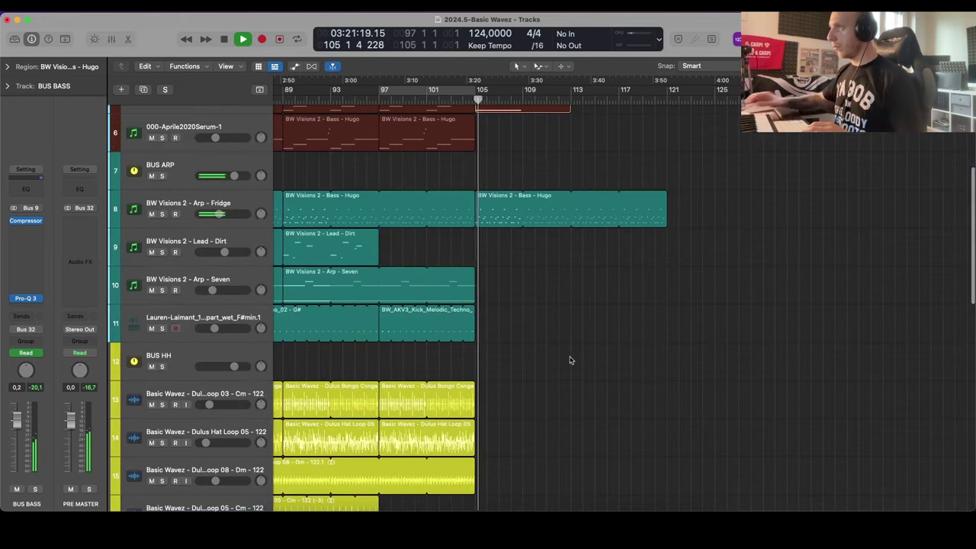
# Step: Shorten the Bass - Exo region at bar 105 to 4 bars and repeat it once at bar 109 without copying the automation data
pyautogui.press('super+Down')
pyautogui.press('super+Up')
pyautogui.press('super+Down')
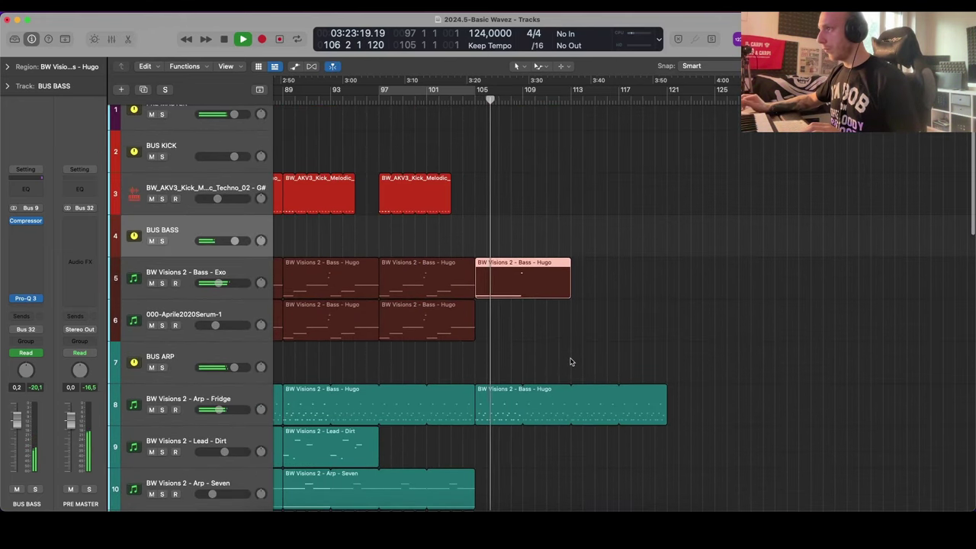
pyautogui.moveTo(569, 293); pyautogui.dragTo(523, 295)
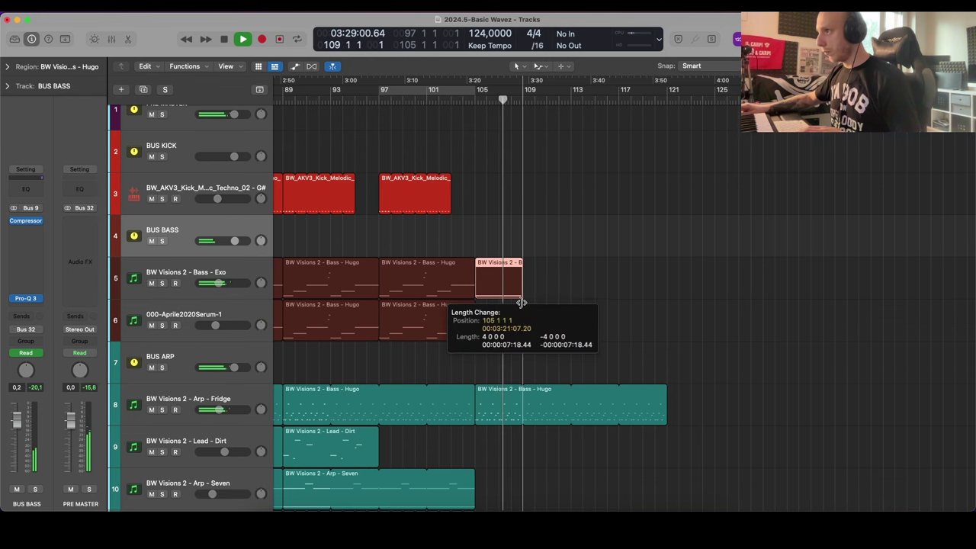
pyautogui.press('super+Right')
pyautogui.press('super+Right')
pyautogui.press('super+r')
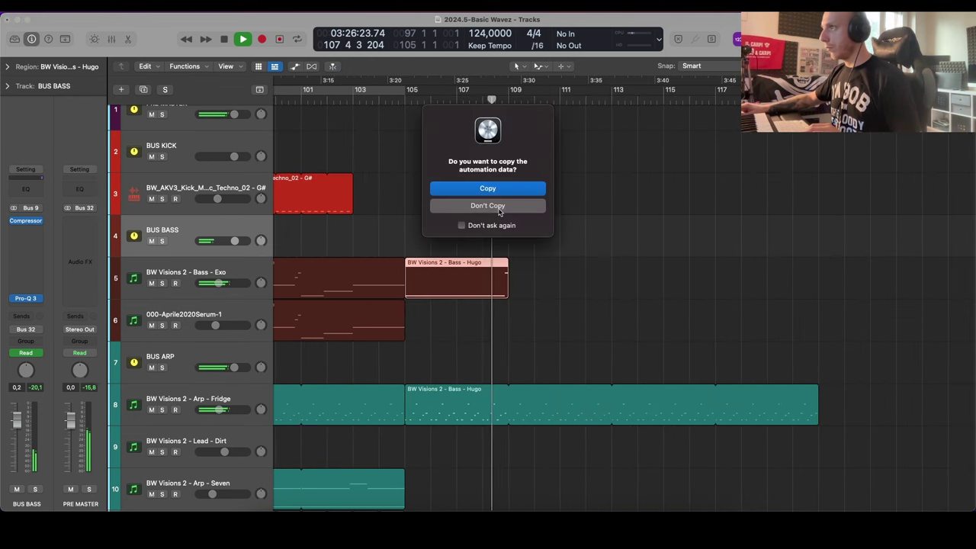
pyautogui.click(500, 207)
pyautogui.press('super+Left')
pyautogui.press('super+Left')
pyautogui.click(537, 219)
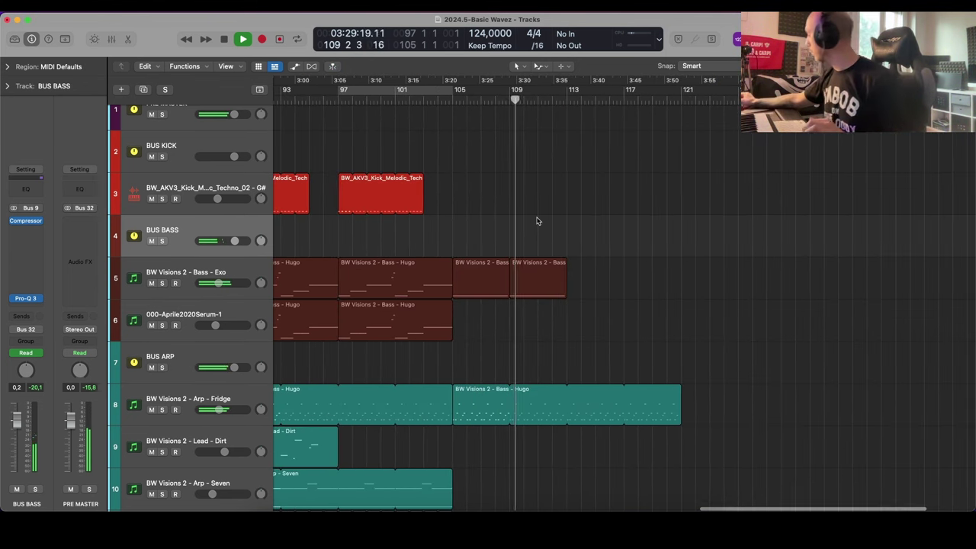
# Step: Listen to the repeated bass regions, check the lower tracks after bar 105, and stop playback
pyautogui.scroll(-5, 549, 229)
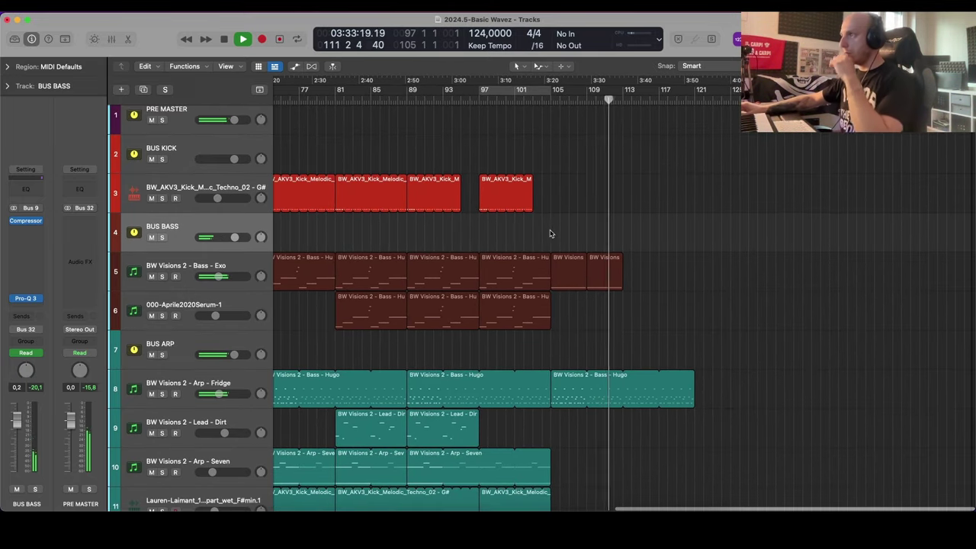
pyautogui.scroll(-10, 552, 234)
pyautogui.press('super+Up')
pyautogui.scroll(-2, 570, 238)
pyautogui.moveTo(547, 405); pyautogui.dragTo(662, 425)
pyautogui.press('space')
pyautogui.scroll(10, 669, 402)
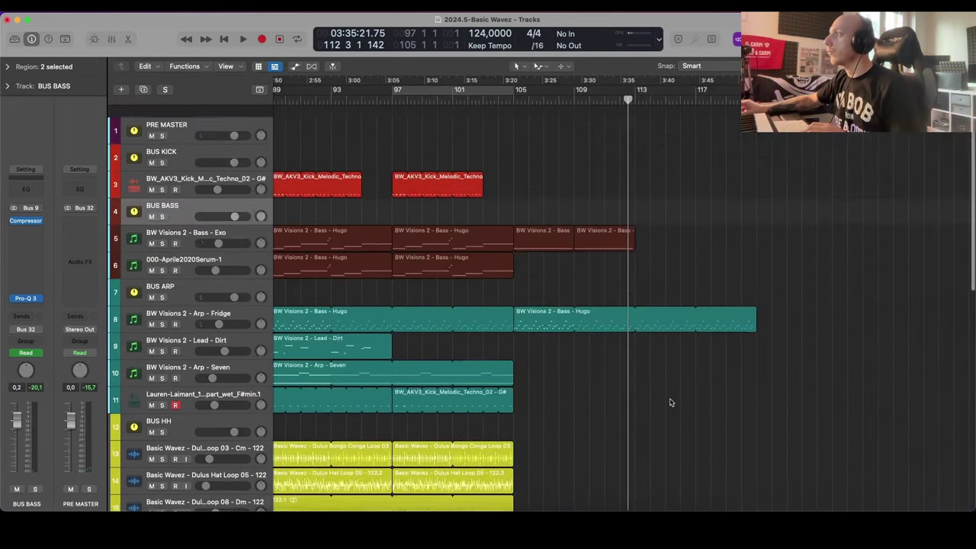
# Step: Copy the Bass - Exo region from bar 97 to bar 113 and play it in a cycle from bar 113 to bar 121
pyautogui.hscroll(2, 671, 399)
pyautogui.moveTo(452, 226); pyautogui.dragTo(653, 231)
pyautogui.press('Return')
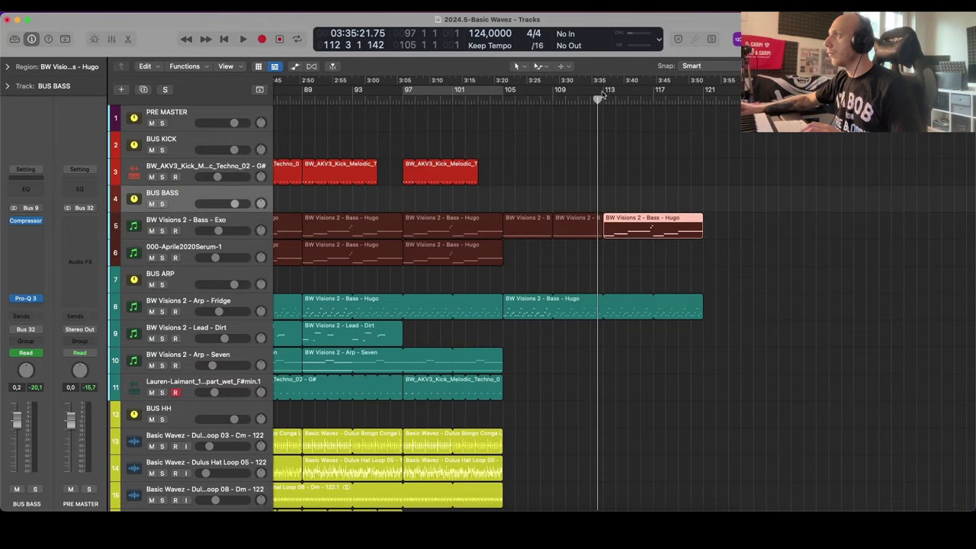
pyautogui.moveTo(604, 90); pyautogui.dragTo(702, 100)
pyautogui.press('space')
# Step: Inspect the notes of the Bass - Exo region at bar 113, stop playback, and return to the arrangement
pyautogui.doubleClick(645, 238)
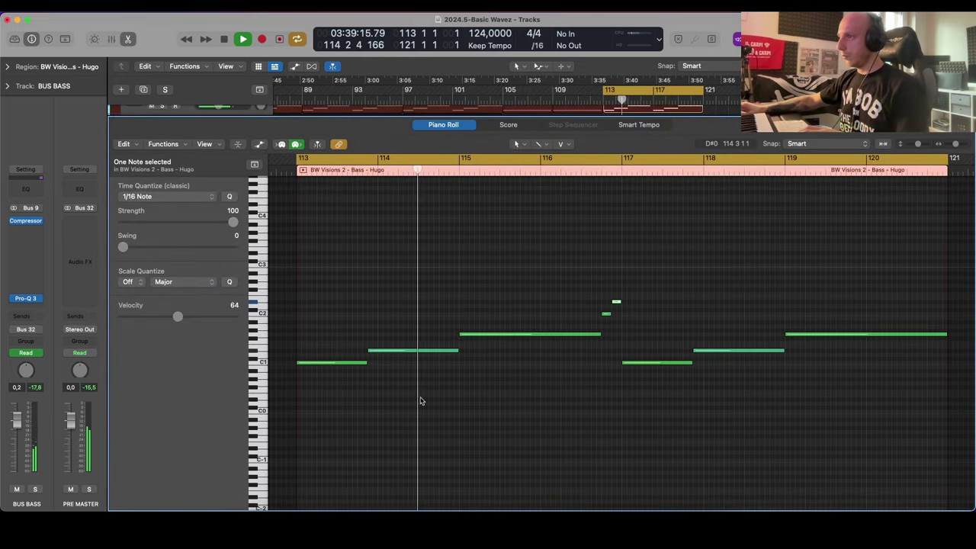
pyautogui.press('space')
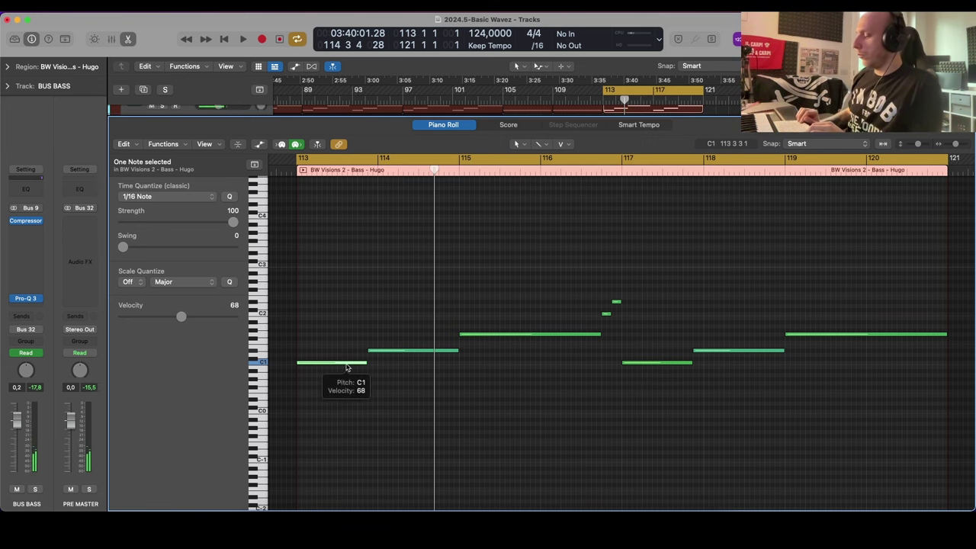
pyautogui.press('e')
pyautogui.scroll(5, 577, 302)
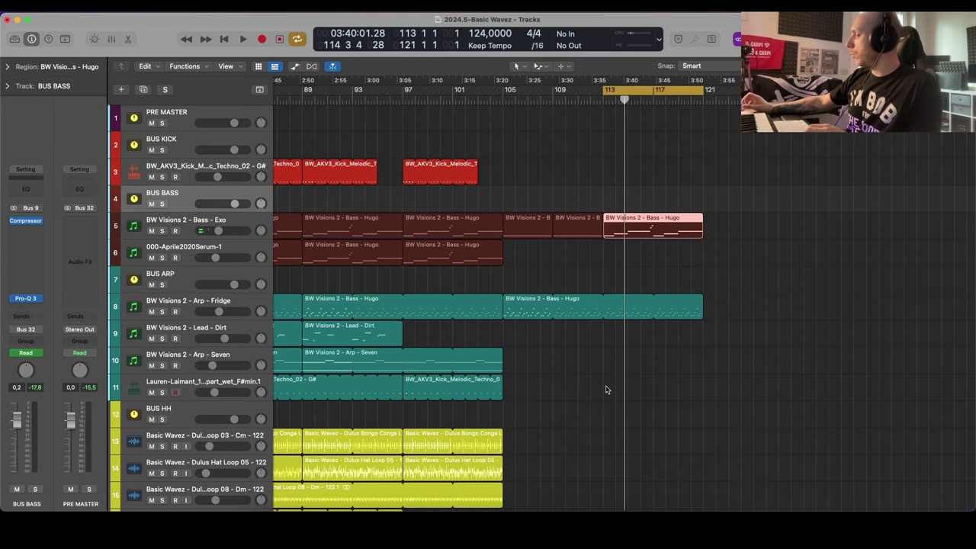
# Step: Look over the arrangement across all tracks from bar 81 to the cycled section at bars 113 to 121
pyautogui.press('super+Left')
pyautogui.scroll(-8, 651, 392)
pyautogui.click(651, 392)
pyautogui.scroll(6, 651, 391)
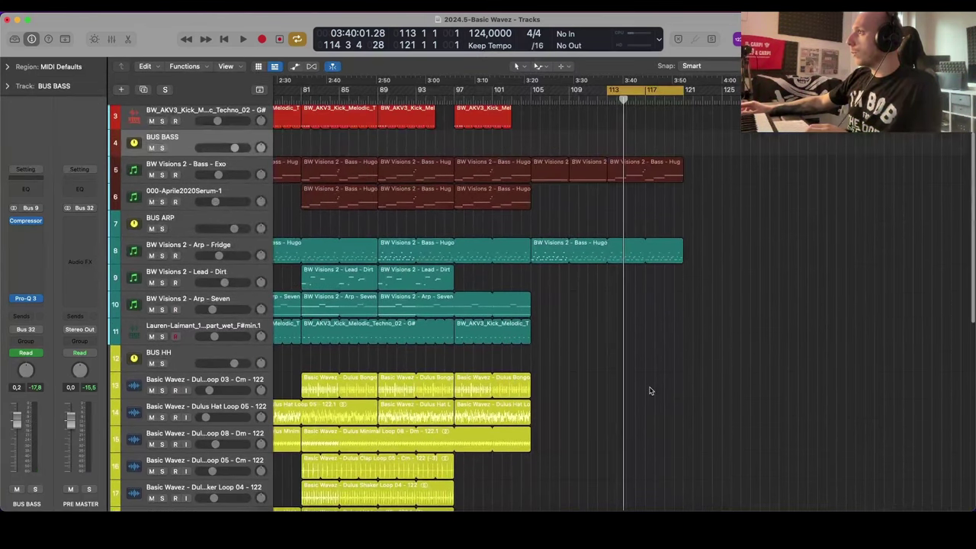
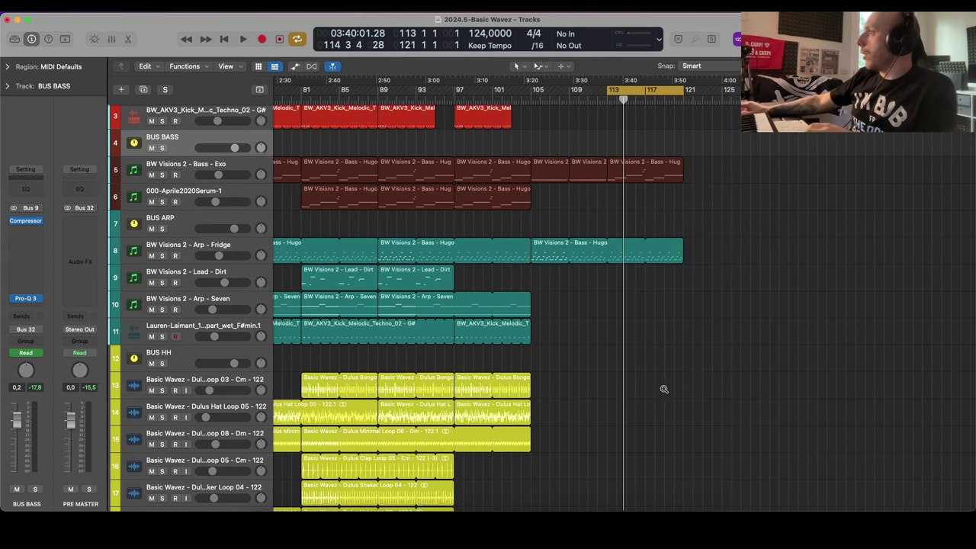
pyautogui.hscroll(5, 664, 389)
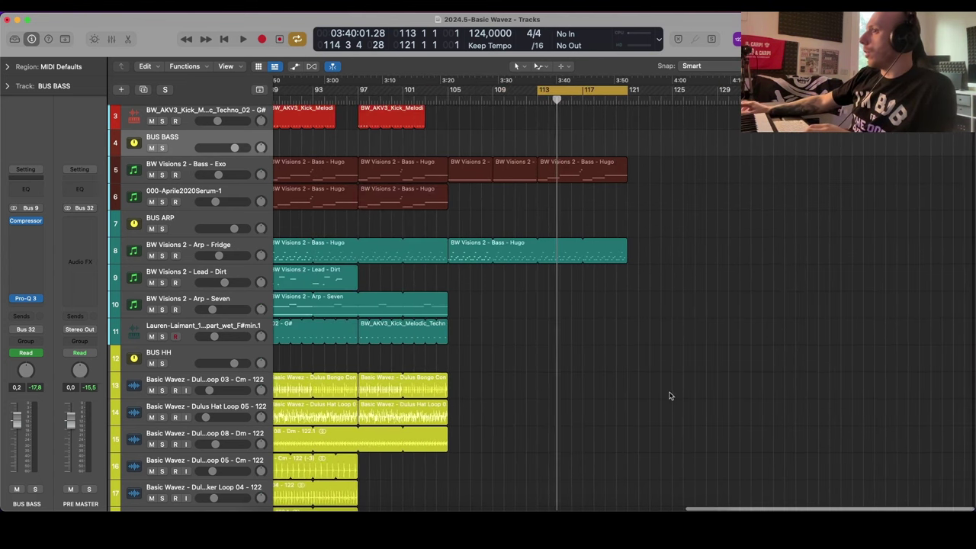
pyautogui.hscroll(-3, 670, 396)
pyautogui.scroll(-1, 670, 396)
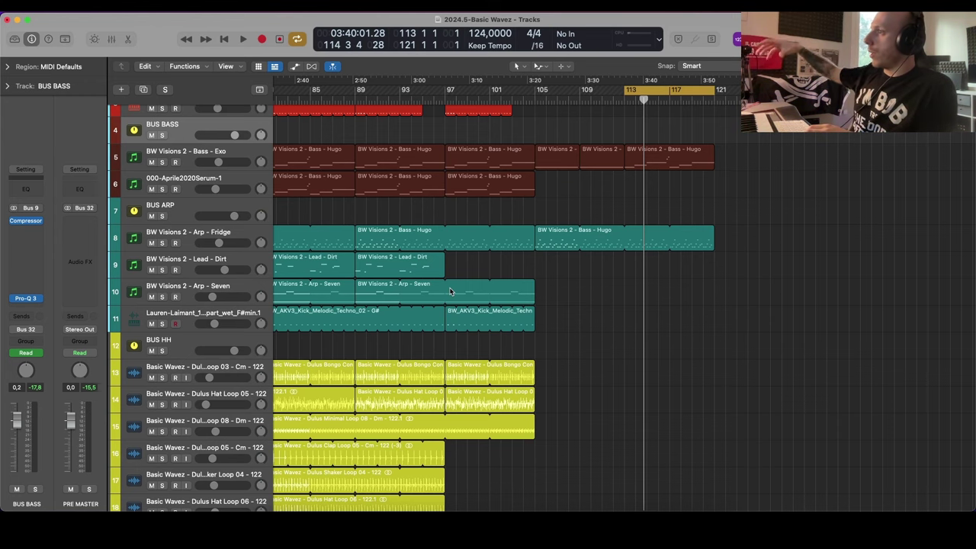
pyautogui.press('super+Right')
pyautogui.press('super+Right')
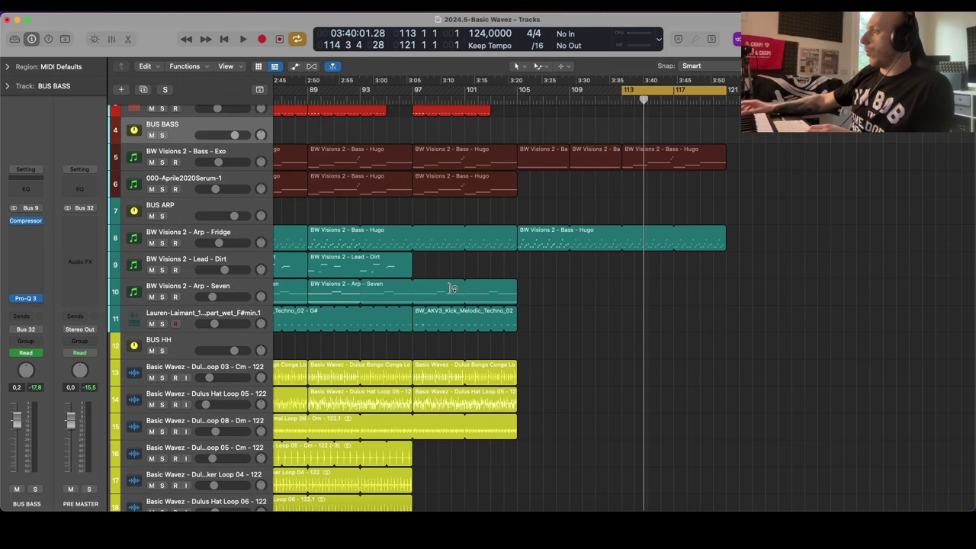
pyautogui.scroll(1, 453, 289)
pyautogui.scroll(-4, 453, 290)
pyautogui.scroll(2, 453, 290)
pyautogui.hscroll(3, 452, 295)
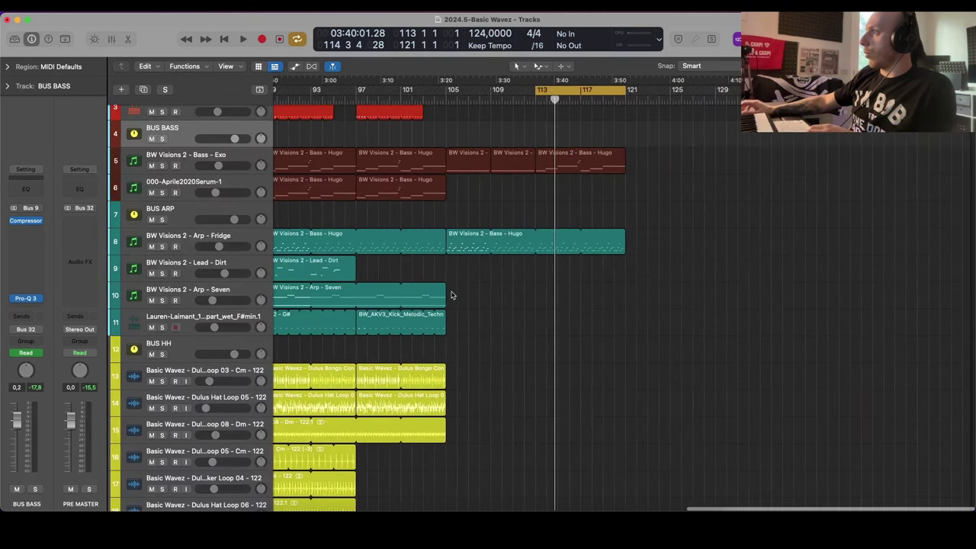
pyautogui.scroll(1, 450, 289)
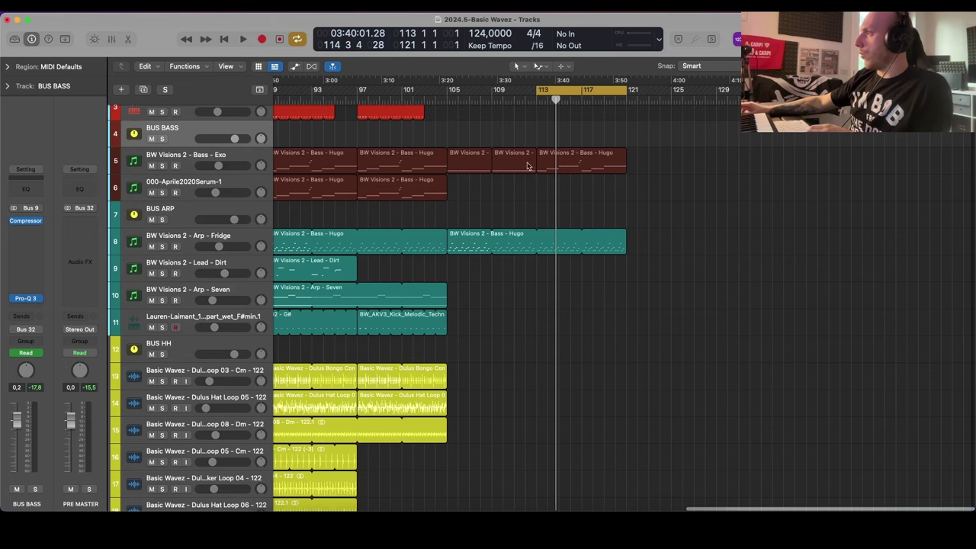
# Step: Repeat the bar 113 Bass - Exo region at bar 121 without copying the automation data, and split the Arp - Fridge region at bar 113
pyautogui.press('space')
pyautogui.moveTo(593, 164); pyautogui.dragTo(591, 196)
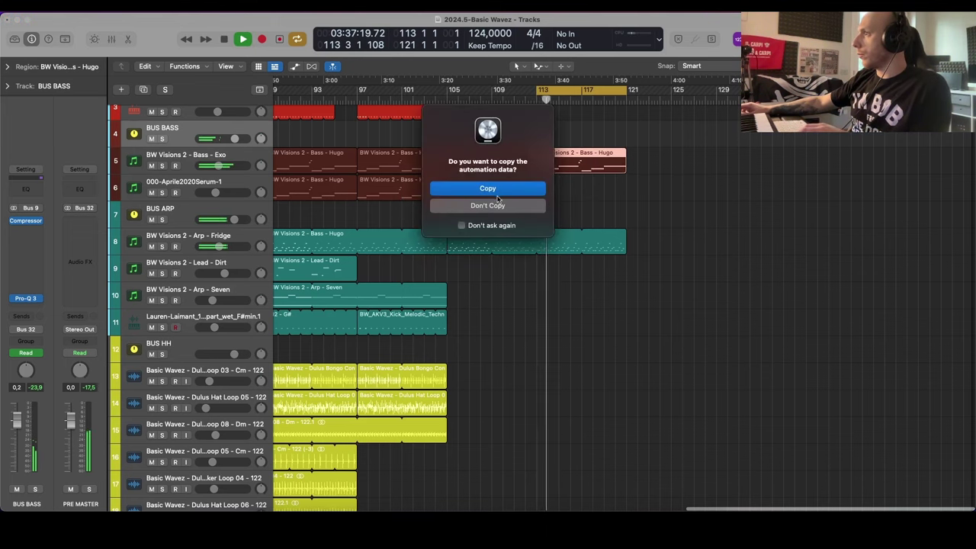
pyautogui.click(496, 204)
pyautogui.click(601, 250)
pyautogui.keyDown('super'); pyautogui.click(539, 243); pyautogui.keyUp('super')
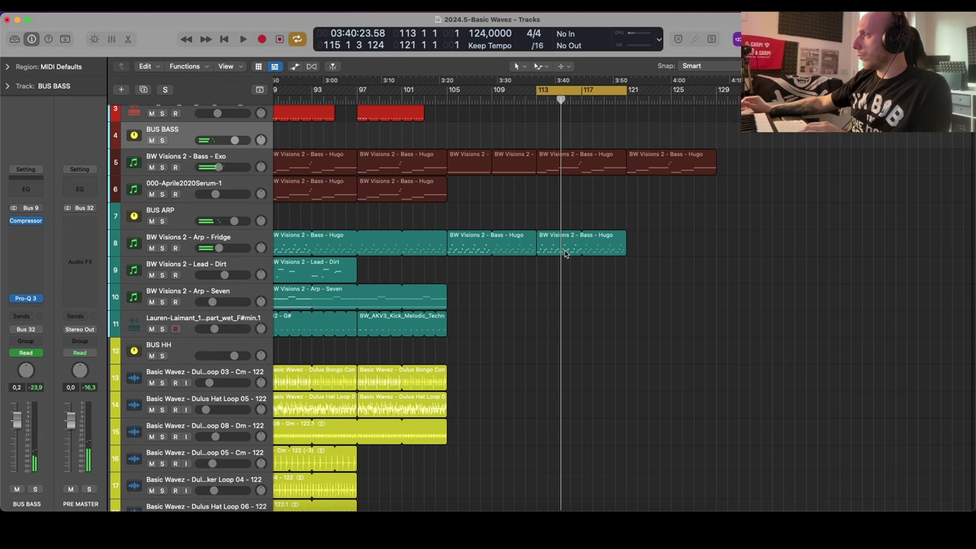
# Step: In the Bass - Exo region at bar 113, raise the first note to D#1, lower the second note to C1, and play the cycle
pyautogui.doubleClick(574, 164)
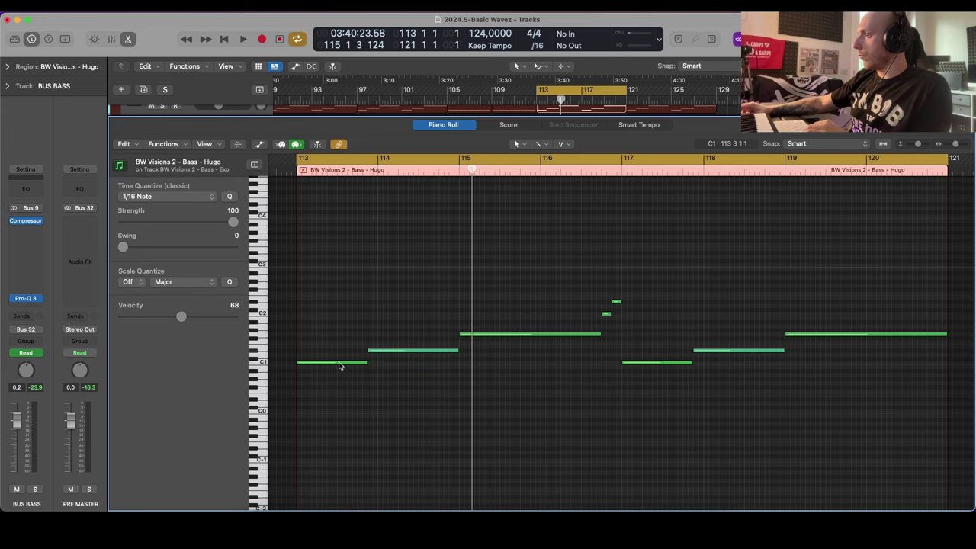
pyautogui.click(340, 363)
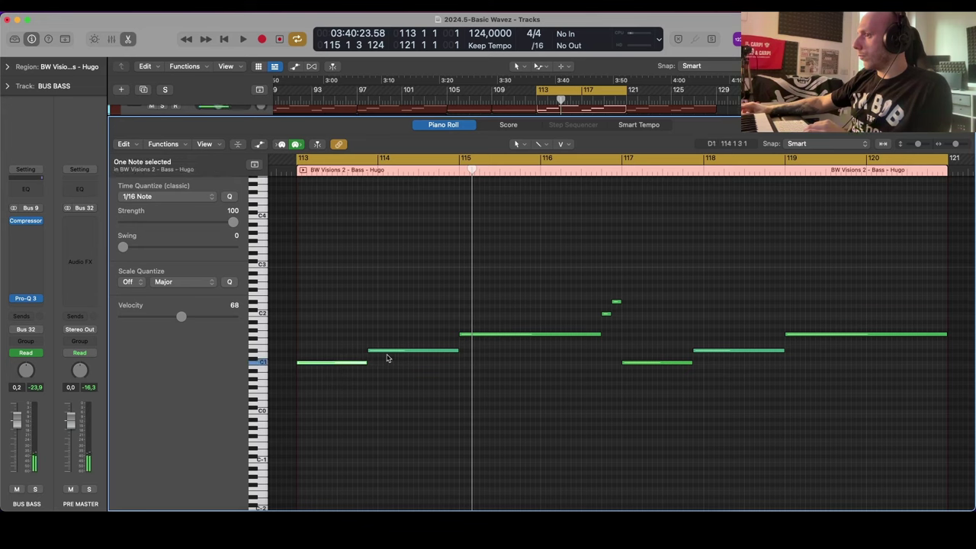
pyautogui.moveTo(390, 355)
pyautogui.mouseDown()
pyautogui.moveTo(389, 378)
pyautogui.moveTo(389, 355)
pyautogui.moveTo(356, 359)
pyautogui.moveTo(390, 368)
pyautogui.mouseUp()
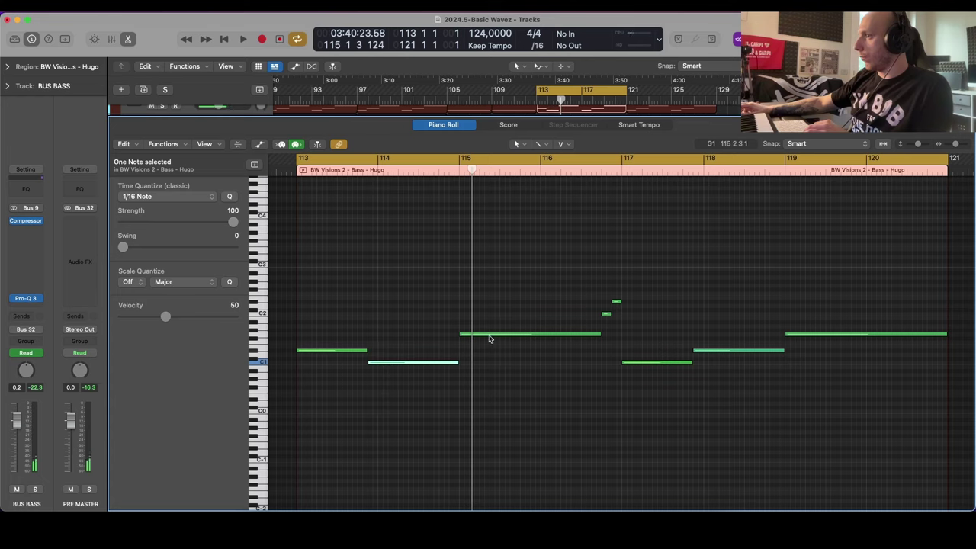
pyautogui.moveTo(492, 335); pyautogui.dragTo(492, 336)
pyautogui.press('space')
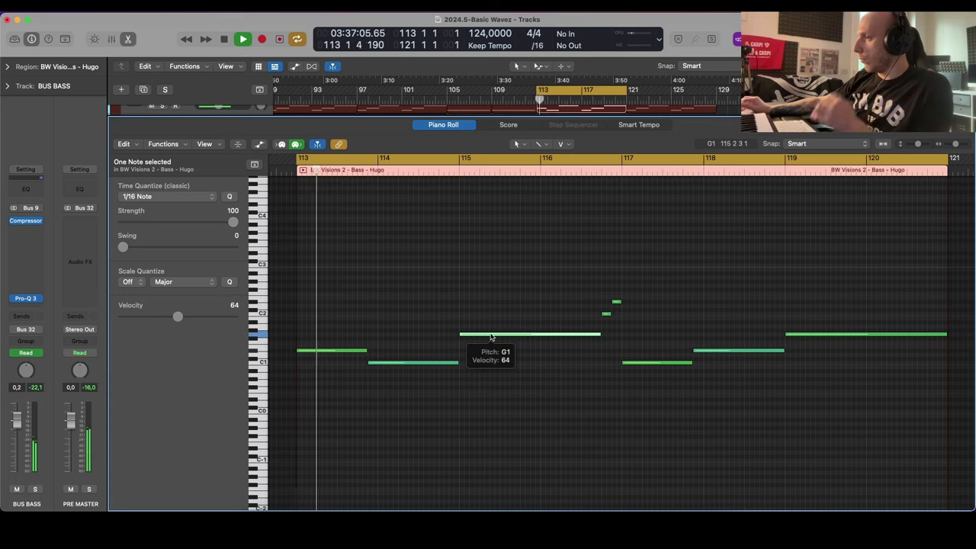
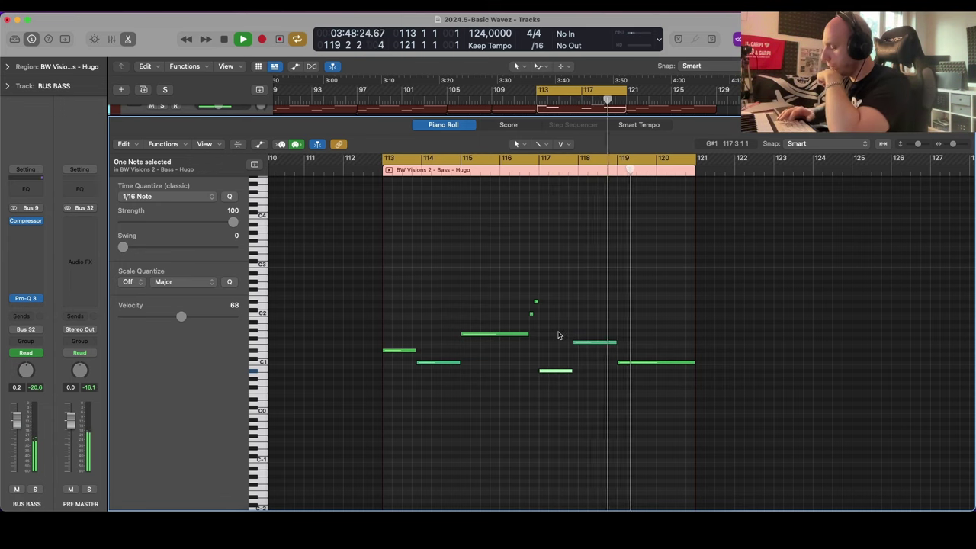
# Step: Turn off the cycle and repeat the edited bar 113 Bass - Exo region over the one at bar 121, without copying the automation data
pyautogui.press('p')
pyautogui.scroll(5, 565, 335)
pyautogui.press('c')
pyautogui.hscroll(1, 662, 233)
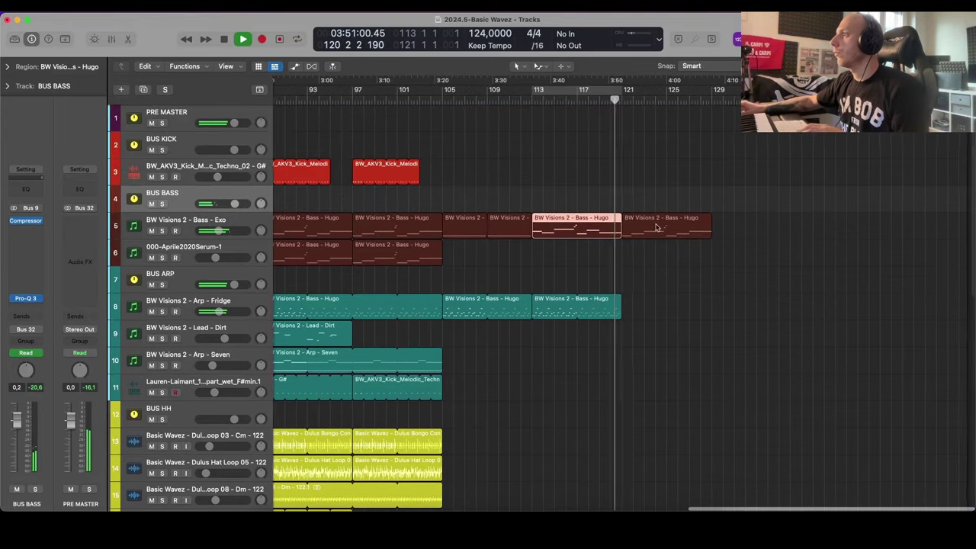
pyautogui.press('super+r')
pyautogui.click(496, 206)
pyautogui.scroll(4, 728, 207)
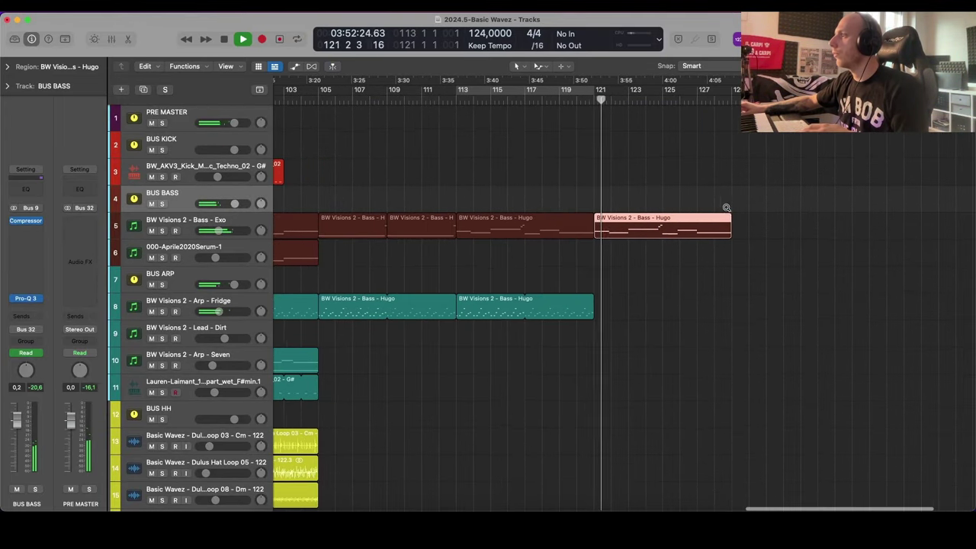
# Step: Copy the Arp - Fridge region from bar 113 to bar 121 without copying the automation data
pyautogui.moveTo(503, 328); pyautogui.dragTo(641, 315)
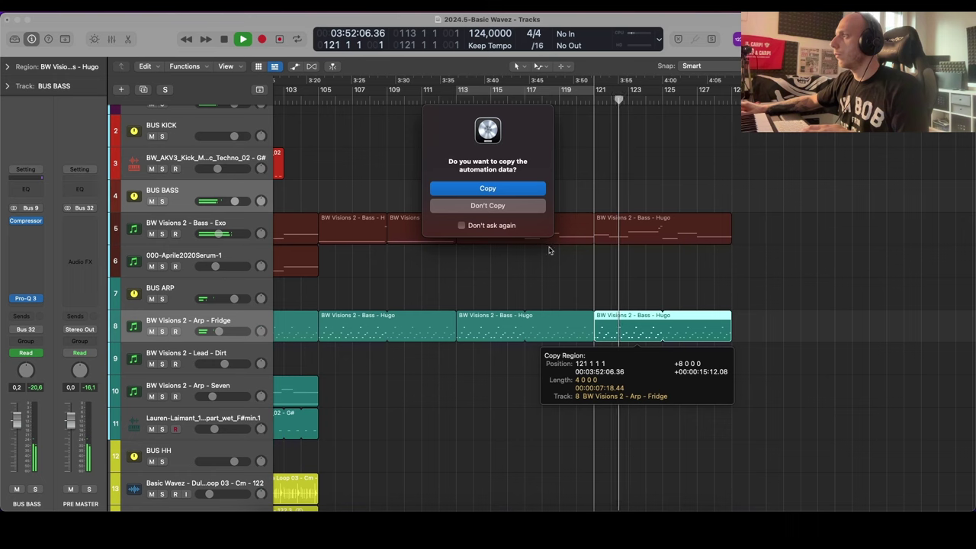
pyautogui.click(517, 207)
pyautogui.click(552, 221)
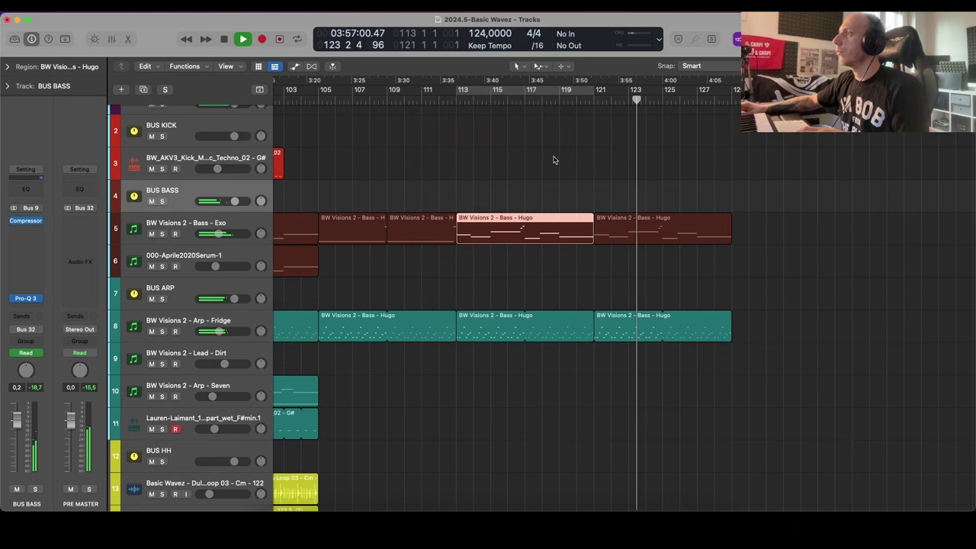
pyautogui.moveTo(640, 222); pyautogui.dragTo(641, 221)
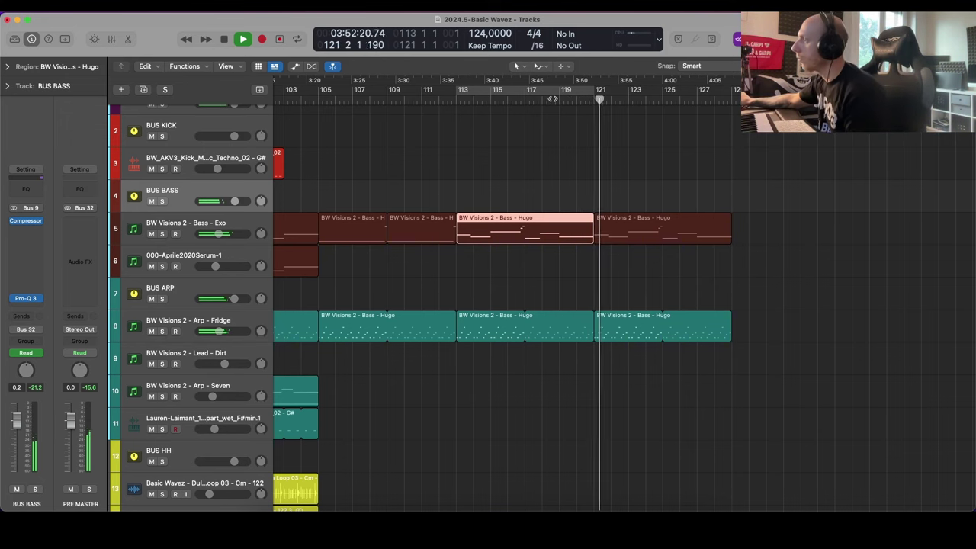
pyautogui.scroll(-4, 733, 231)
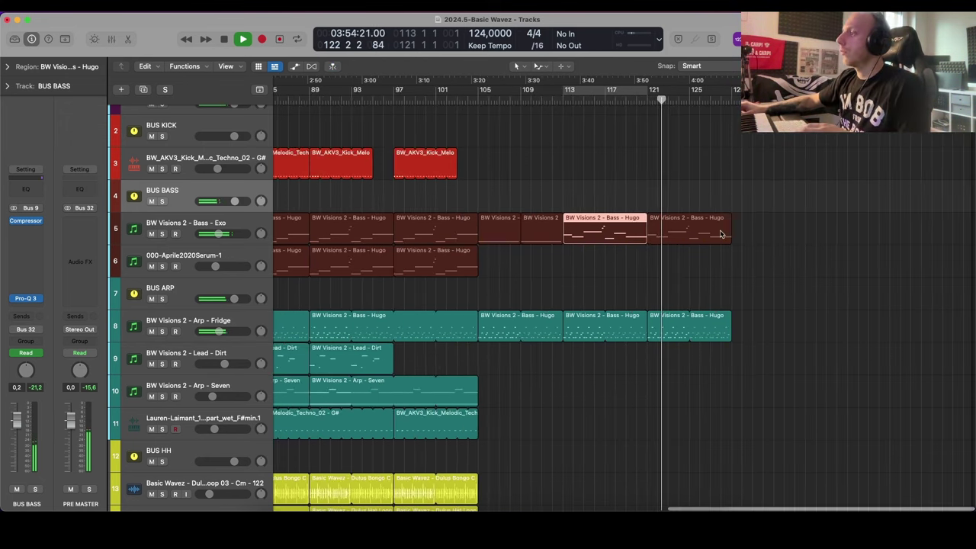
# Step: Cycle bars 113 to 121 and examine the notes of the Arp - Fridge region at bar 113 while playing it
pyautogui.press('space')
pyautogui.scroll(3, 641, 166)
pyautogui.click(588, 97)
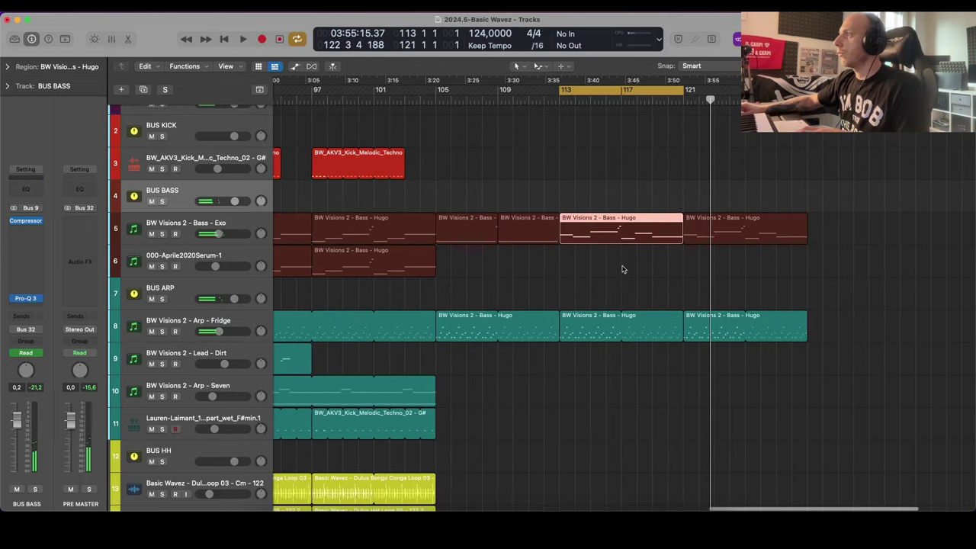
pyautogui.doubleClick(592, 324)
pyautogui.press('space')
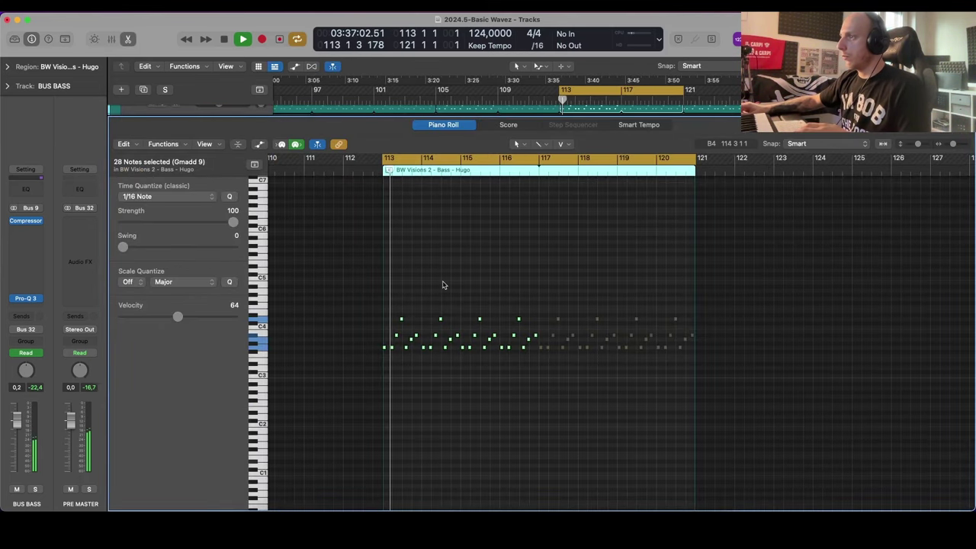
pyautogui.click(445, 282)
pyautogui.press('z')
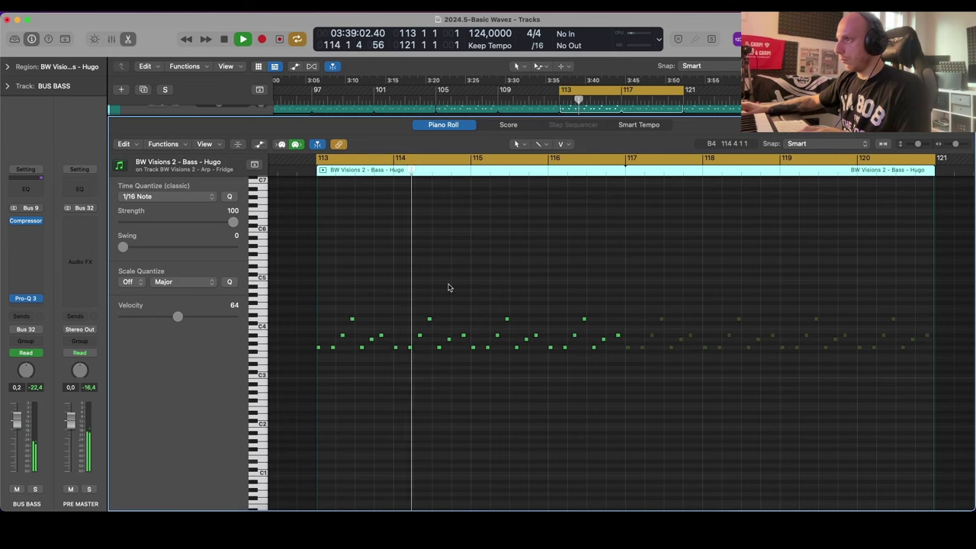
pyautogui.press('space')
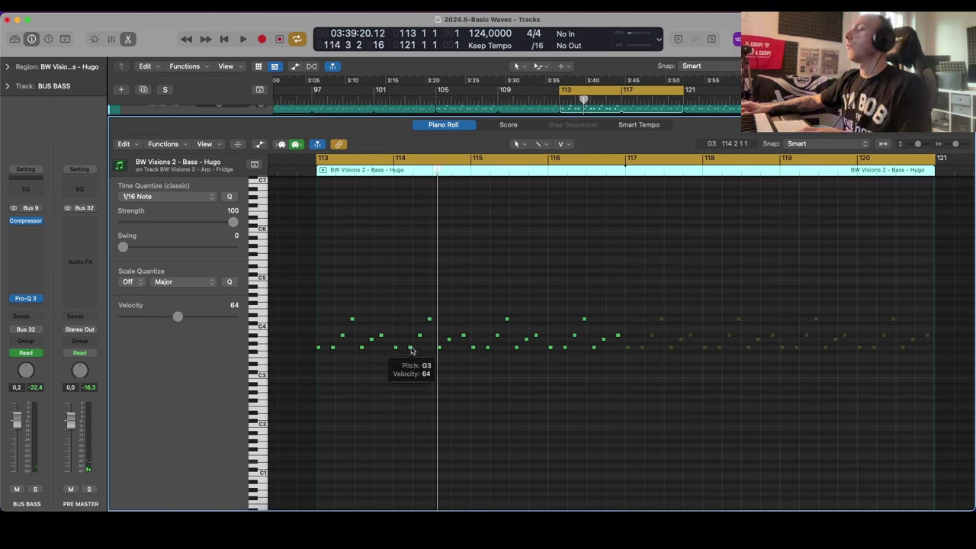
pyautogui.press('p')
pyautogui.press('space')
pyautogui.scroll(5, 454, 338)
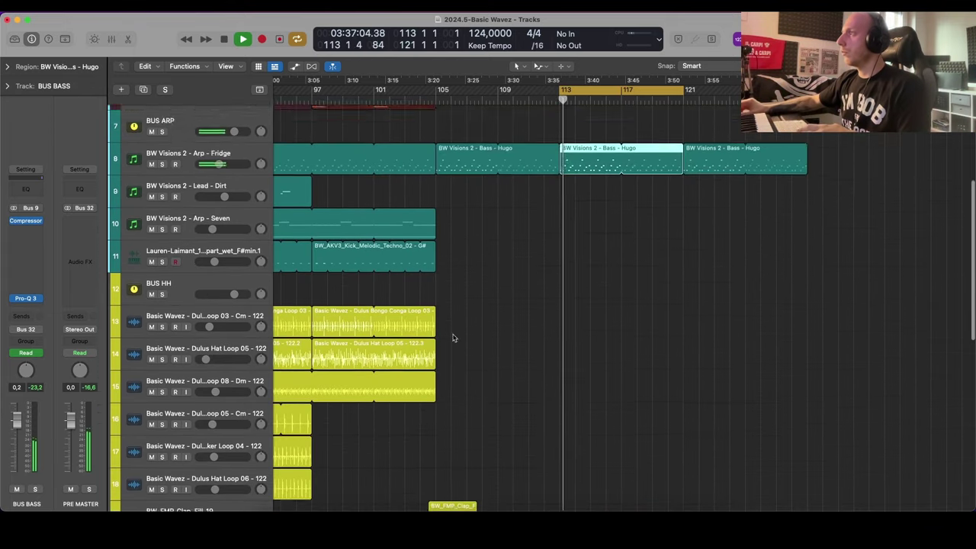
# Step: Turn off the cycle and copy the Lead - Dirt region from bar 89 to bar 113 without copying the automation data
pyautogui.press('super+Left')
pyautogui.scroll(-1, 478, 339)
pyautogui.press('super+Right')
pyautogui.hscroll(3, 486, 338)
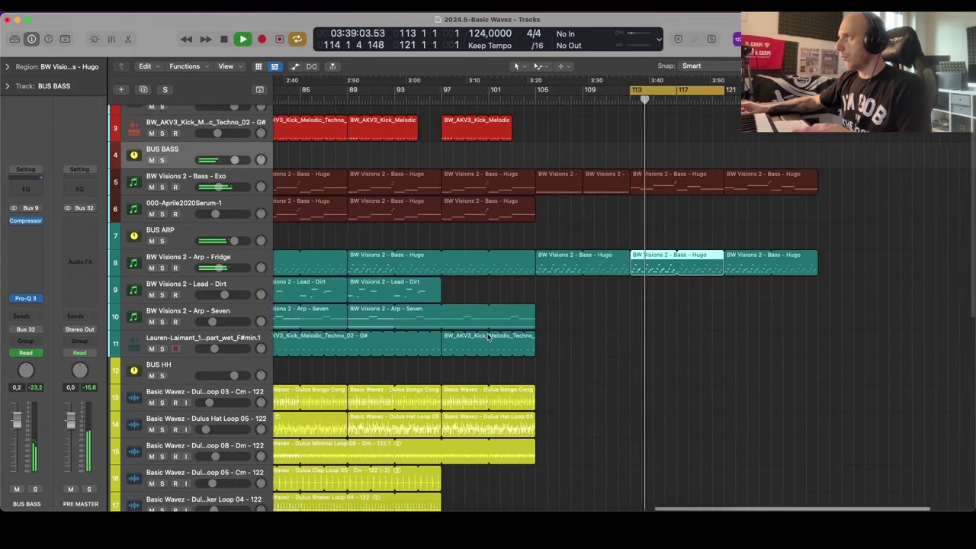
pyautogui.press('c')
pyautogui.click(343, 297)
pyautogui.moveTo(343, 297); pyautogui.dragTo(629, 293)
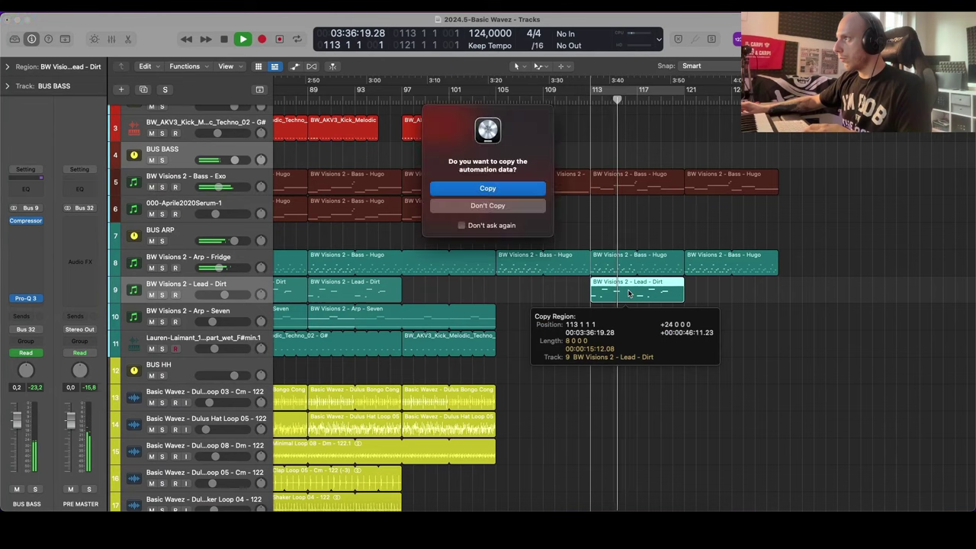
pyautogui.click(536, 212)
# Step: Stop playback and raise the Lead - Dirt Frequency automation to 96.95 at the start of bar 113
pyautogui.press('space')
pyautogui.press('a')
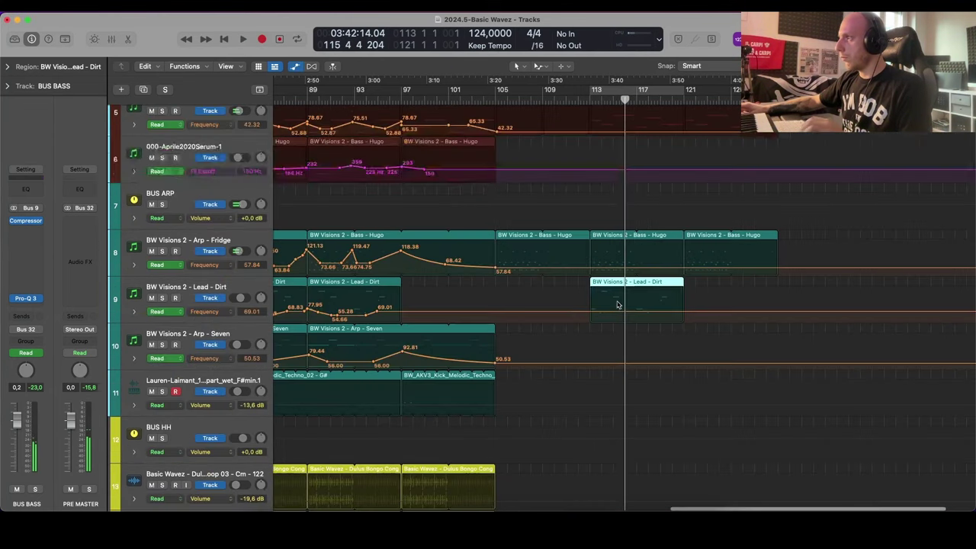
pyautogui.click(581, 312)
pyautogui.moveTo(592, 312); pyautogui.dragTo(589, 303)
pyautogui.scroll(-1, 705, 256)
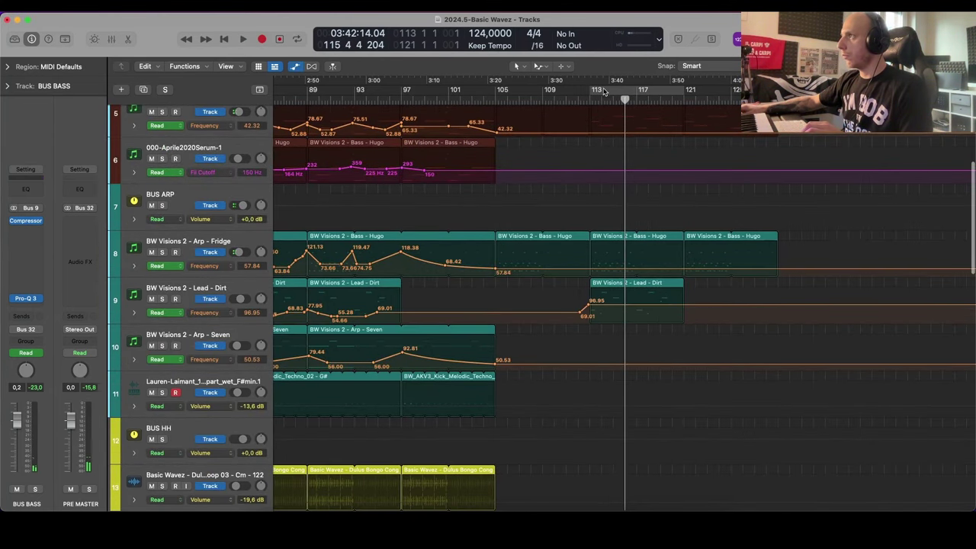
# Step: Play the cycle at bars 113 to 121 with the copied Lead - Dirt region, and hide the track automation
pyautogui.press('c')
pyautogui.press('space')
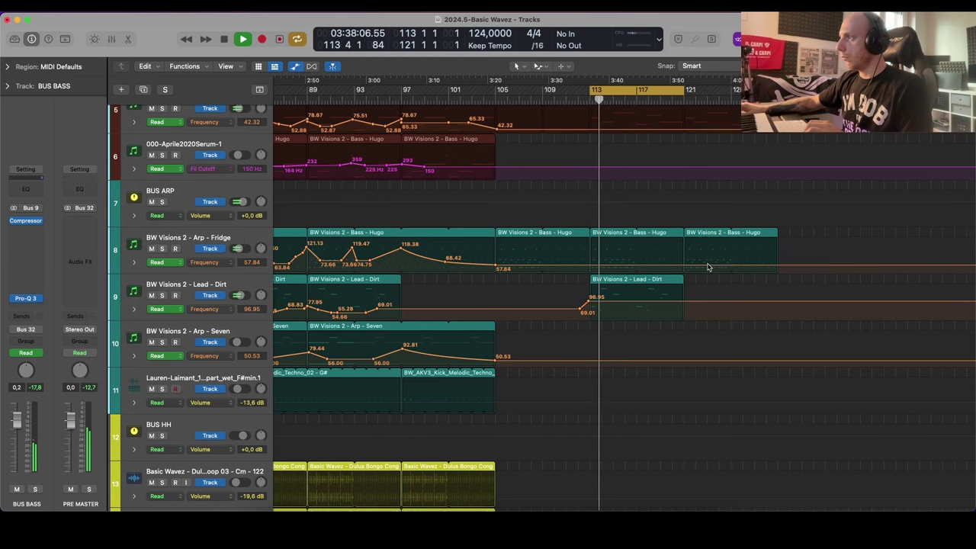
pyautogui.press('a')
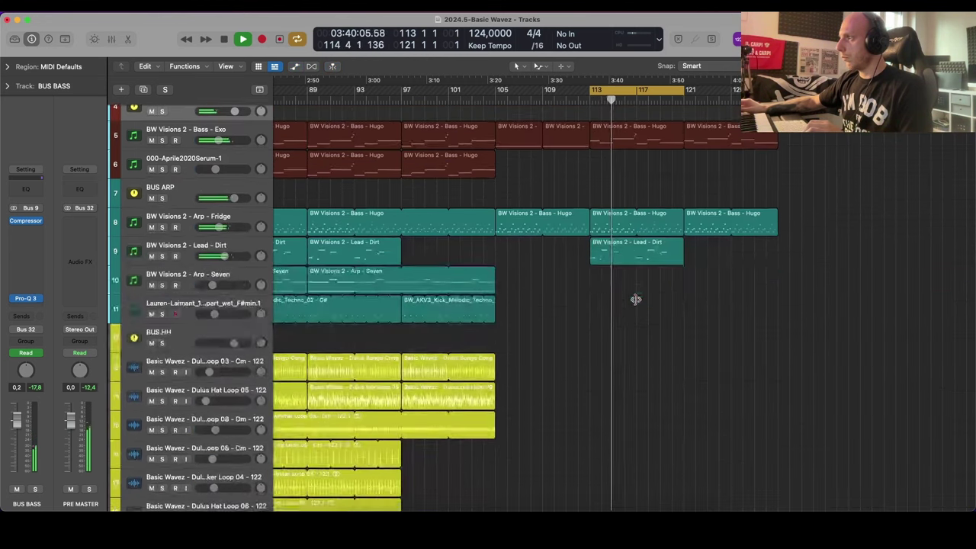
pyautogui.hscroll(1, 637, 299)
pyautogui.hscroll(2, 636, 299)
pyautogui.press('super+Down')
pyautogui.press('super+Down')
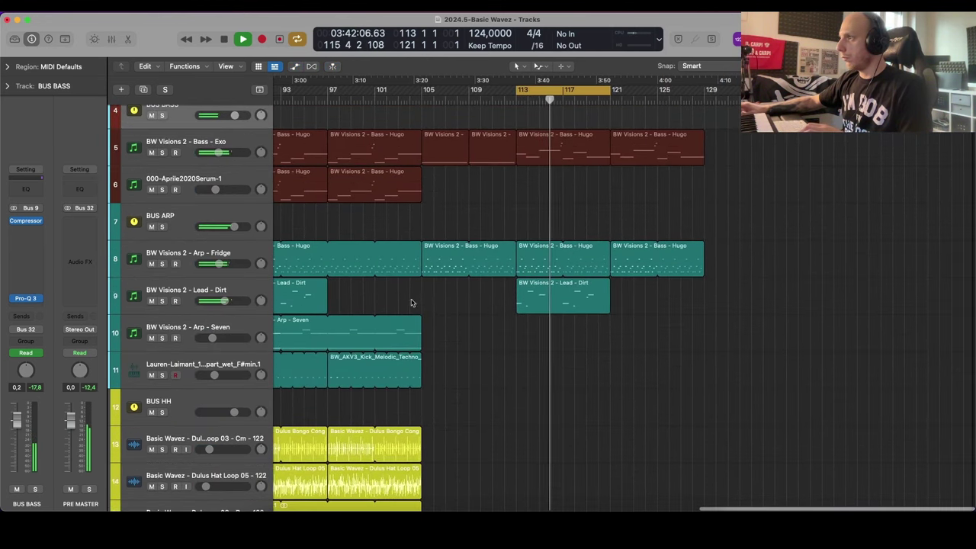
# Step: Stop the cycle playback and lower the bar 117 note in the bar 113 Lead - Dirt region to A#2
pyautogui.click(521, 301)
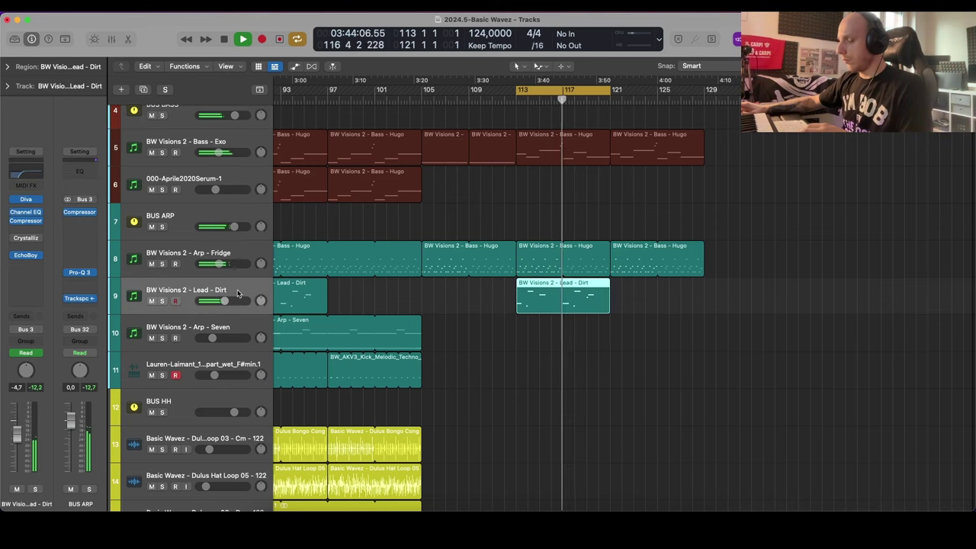
pyautogui.press('c')
pyautogui.press('space')
pyautogui.doubleClick(594, 309)
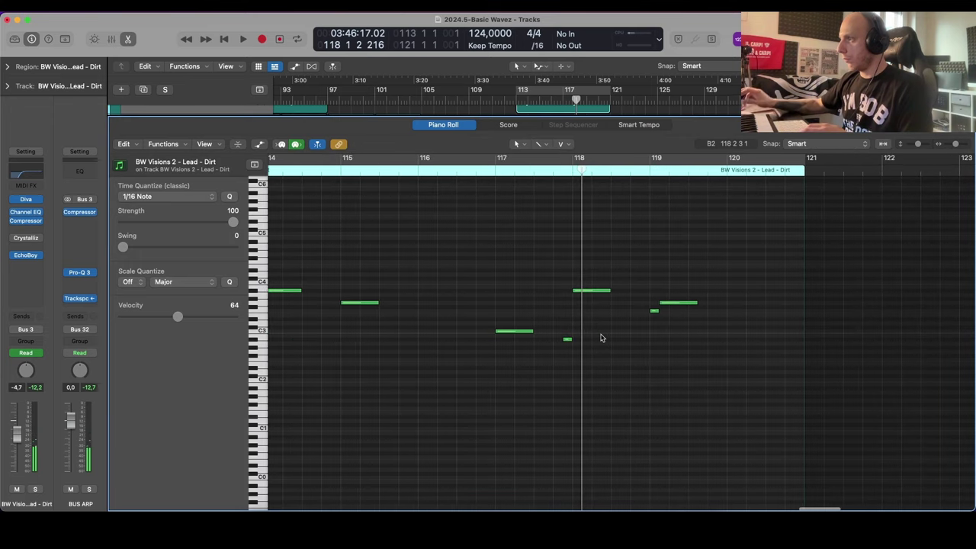
pyautogui.click(525, 333)
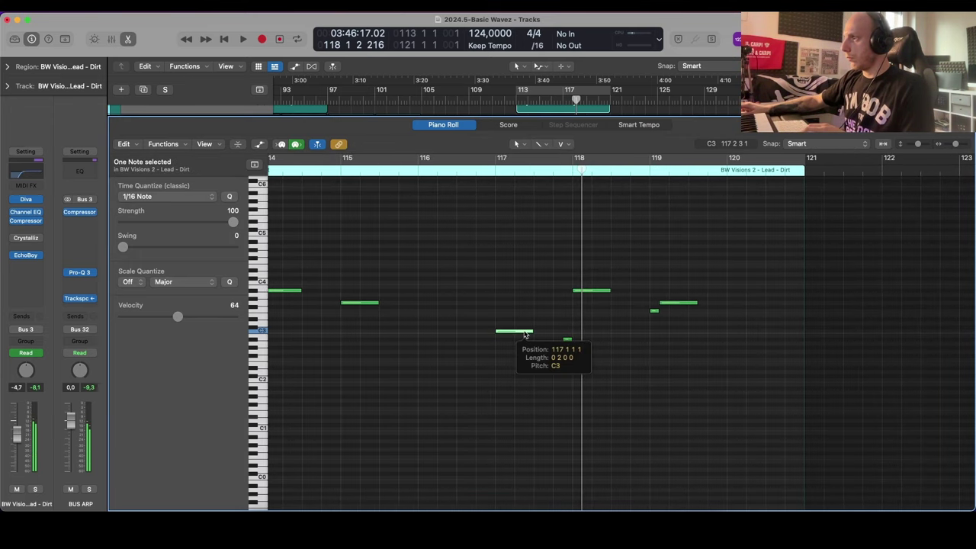
pyautogui.moveTo(524, 334); pyautogui.dragTo(525, 344)
pyautogui.press('p')
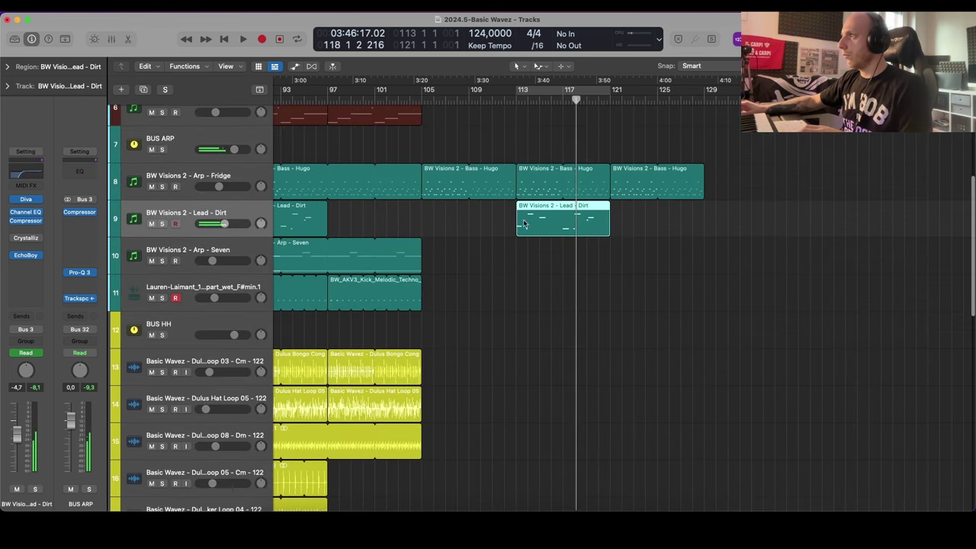
# Step: Play the cycle at bars 113 to 121 and listen to the edited Lead - Dirt region against the bass and arp
pyautogui.scroll(3, 523, 253)
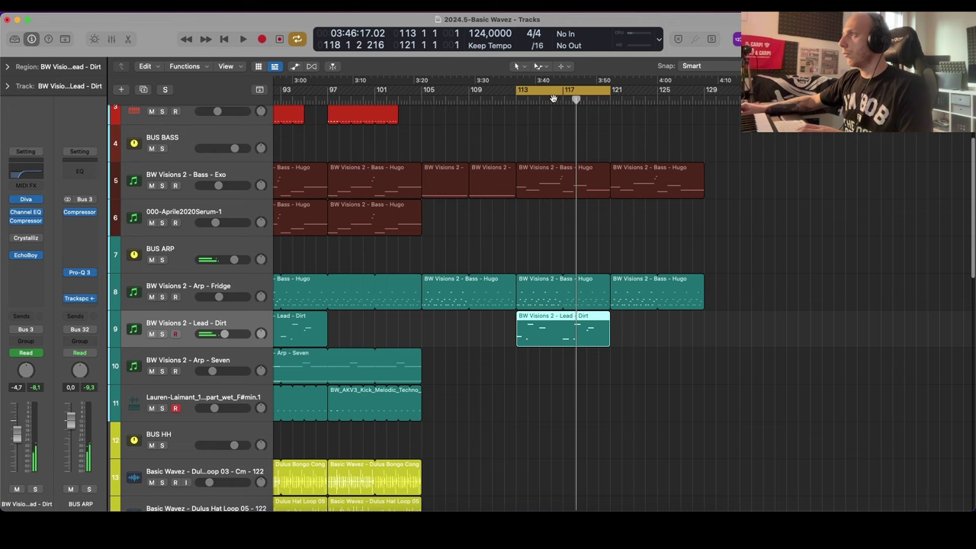
pyautogui.press('space')
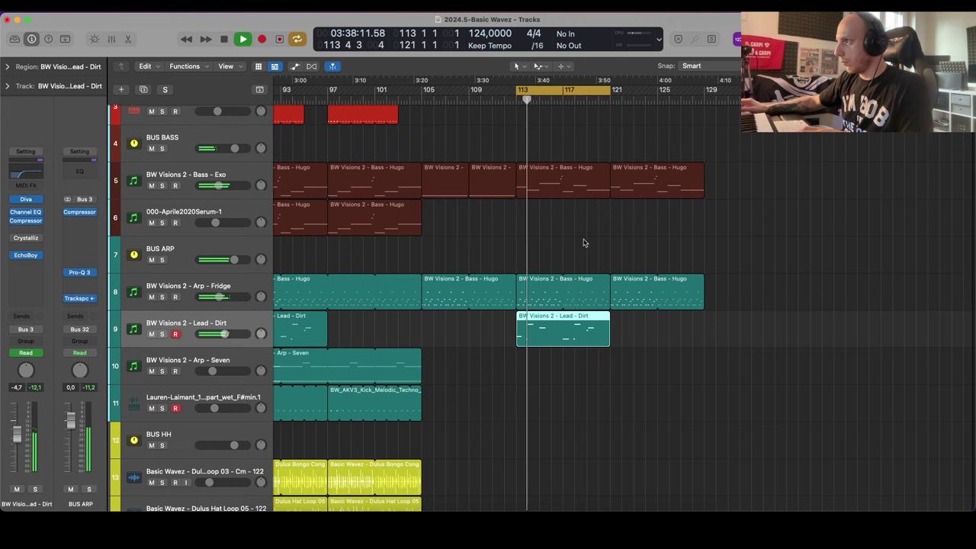
pyautogui.doubleClick(558, 328)
pyautogui.scroll(-5, 550, 325)
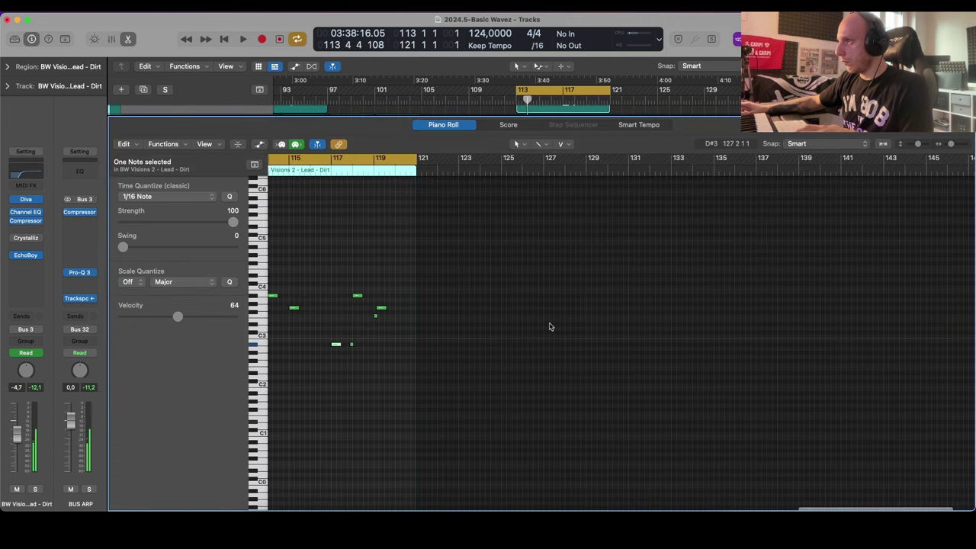
pyautogui.press('space')
pyautogui.press('p')
pyautogui.scroll(5, 549, 329)
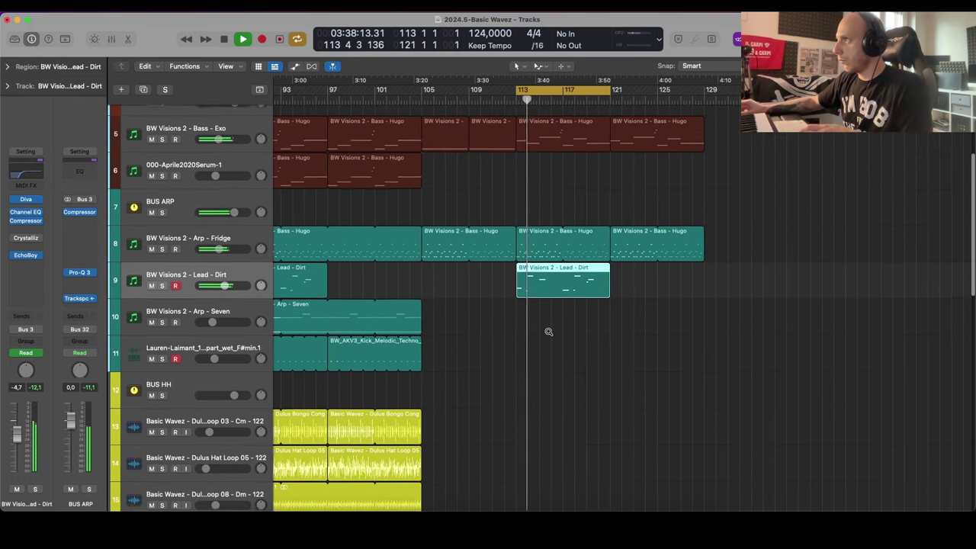
pyautogui.scroll(4, 549, 334)
pyautogui.hscroll(4, 549, 334)
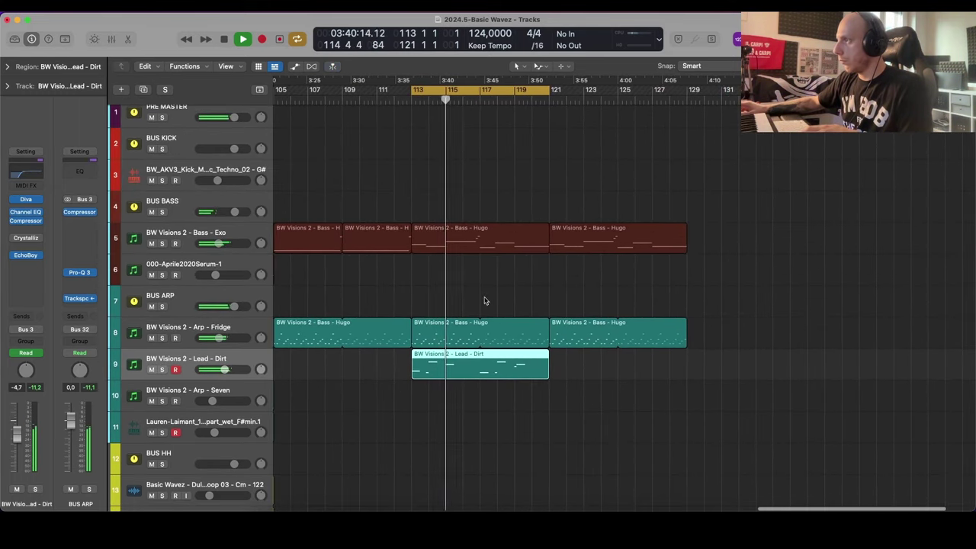
pyautogui.scroll(-3, 485, 301)
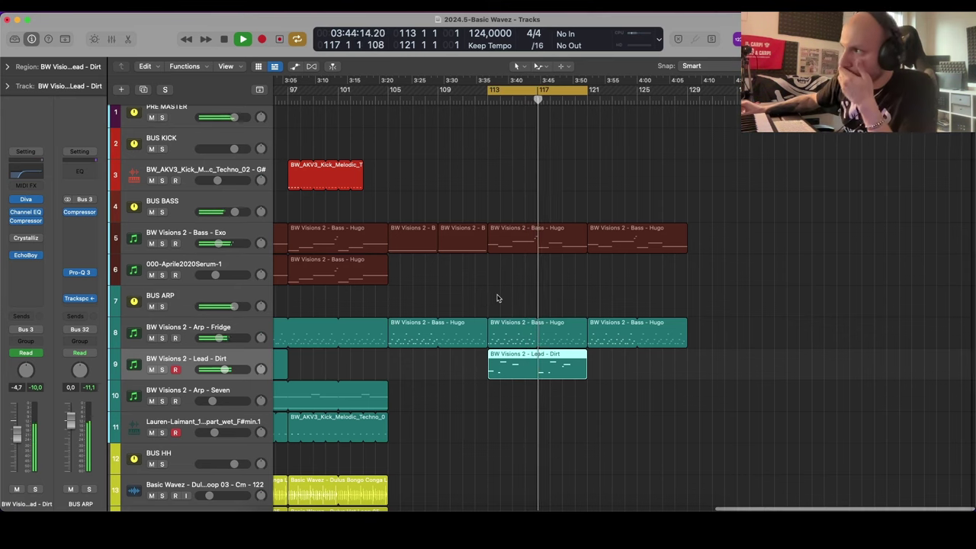
pyautogui.hscroll(1, 492, 298)
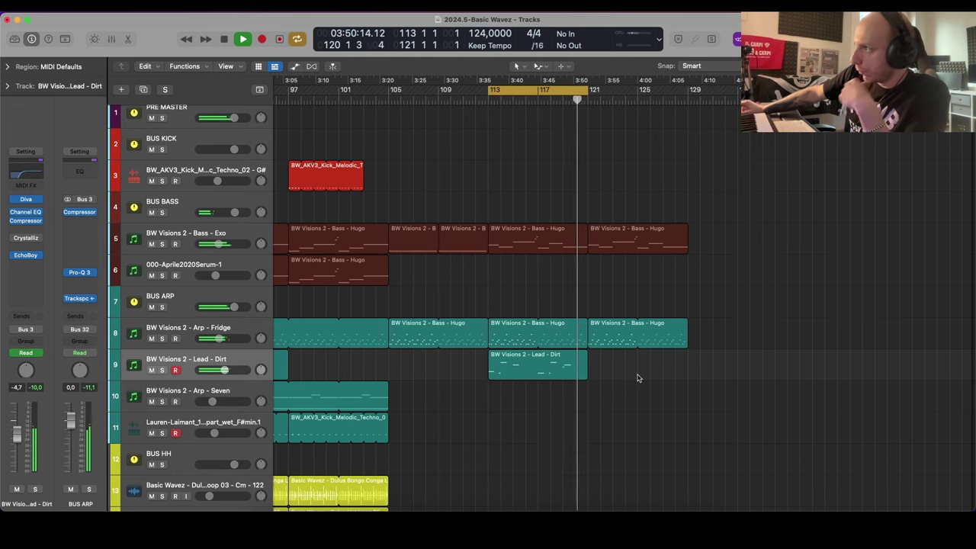
# Step: Repeat the bar 113 Lead - Dirt region at bar 121 without copying the automation data
pyautogui.press('super+r')
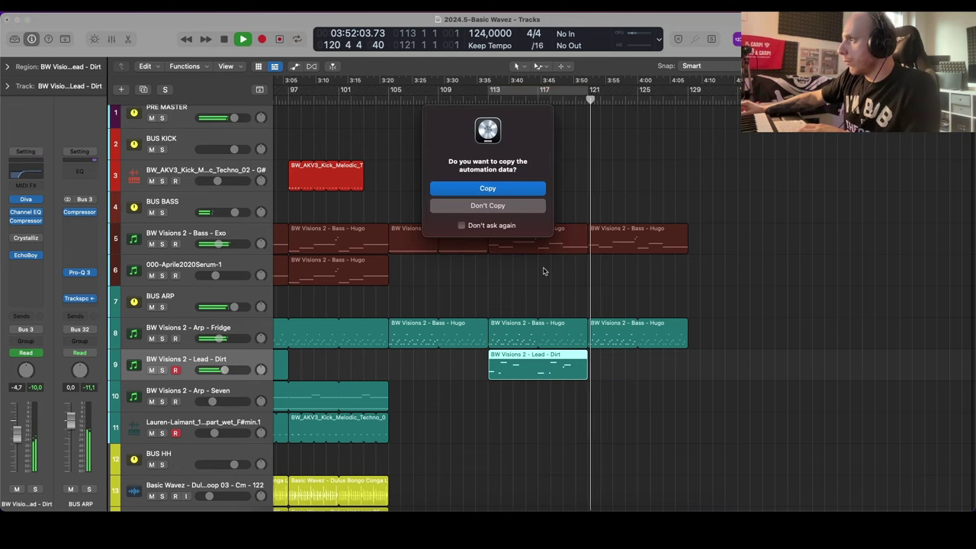
pyautogui.click(517, 207)
pyautogui.scroll(-5, 596, 285)
pyautogui.press('super+Right')
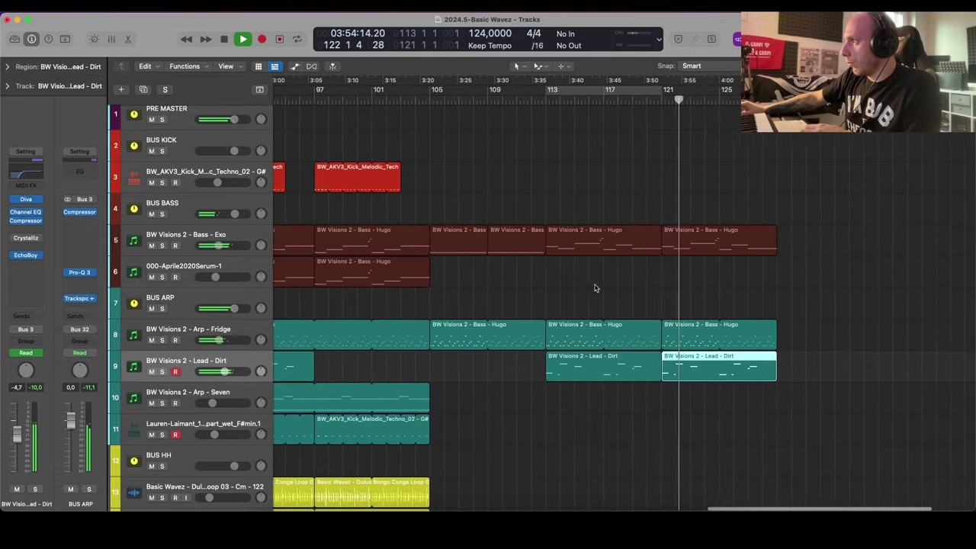
# Step: In the bar 113 Lead - Dirt region, set the first note's pitch to D#3 and play the region
pyautogui.press('space')
pyautogui.click(526, 370)
pyautogui.doubleClick(528, 371)
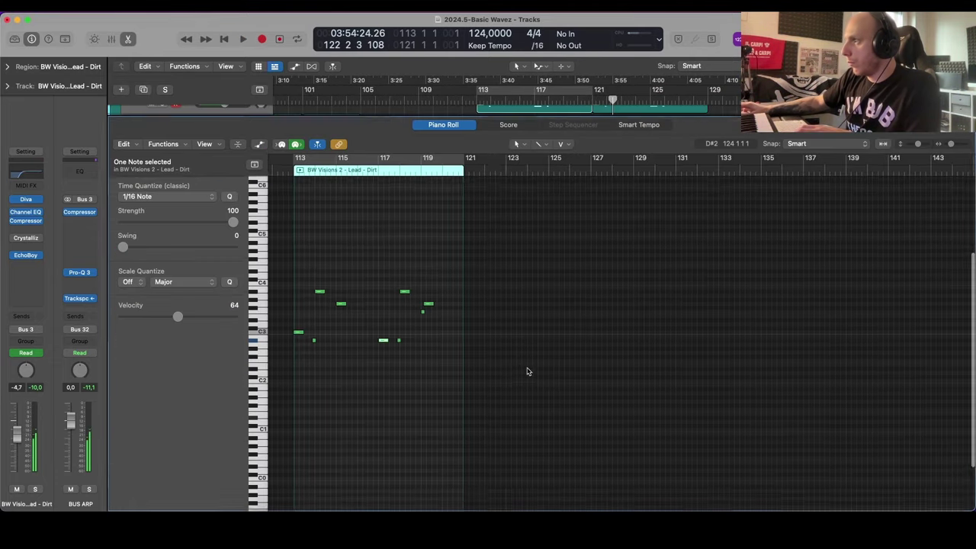
pyautogui.click(299, 338)
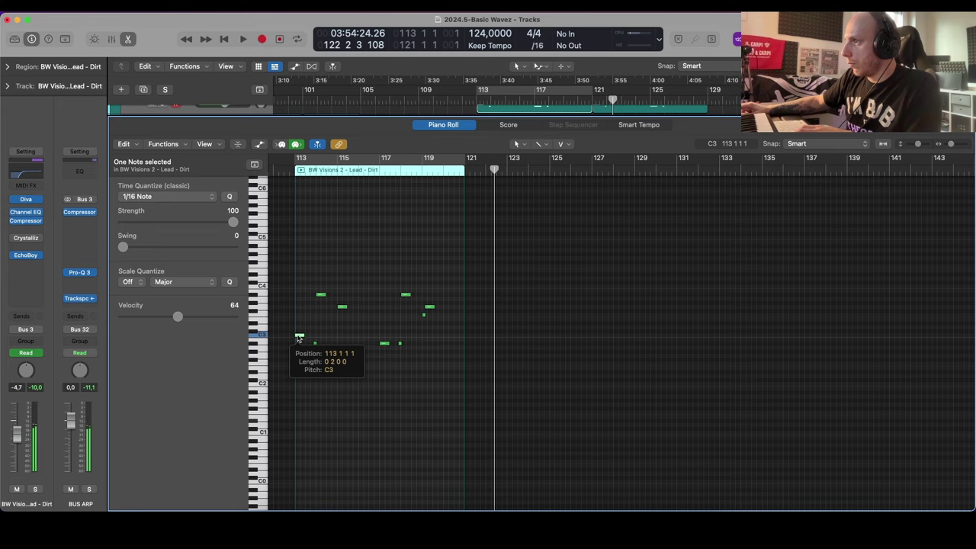
pyautogui.moveTo(299, 338); pyautogui.dragTo(299, 345)
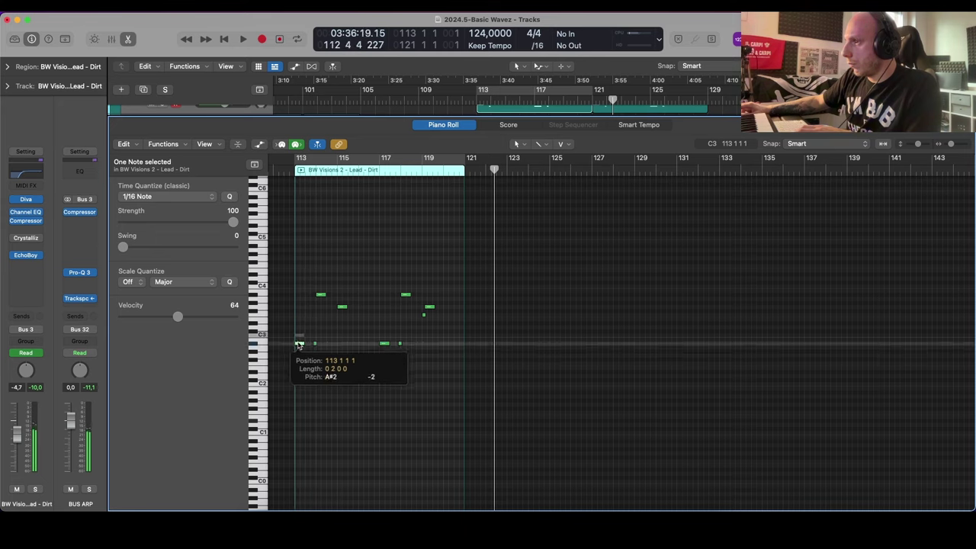
pyautogui.moveTo(299, 345); pyautogui.dragTo(299, 345)
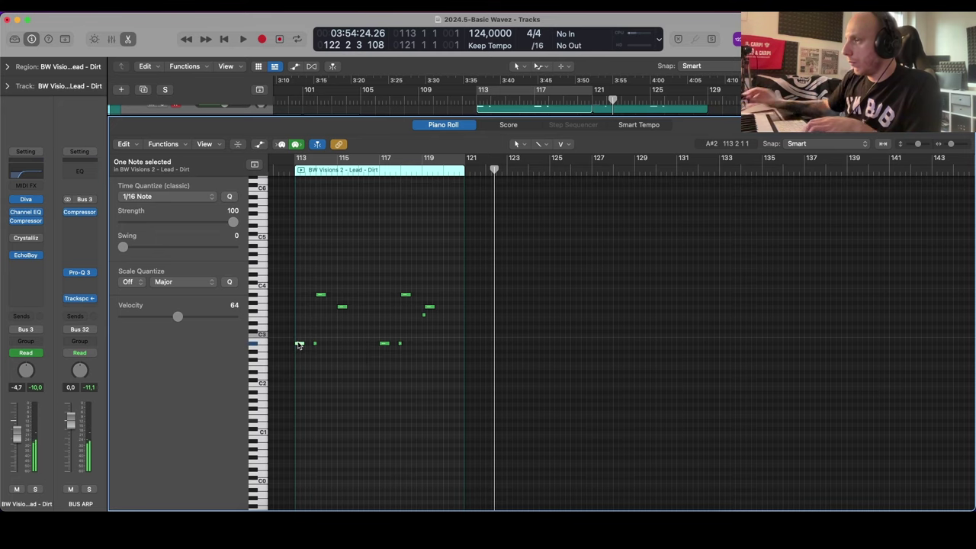
pyautogui.hotkey('alt', 'Up')
pyautogui.hotkey('alt', 'Up')
pyautogui.hotkey('alt', 'Up')
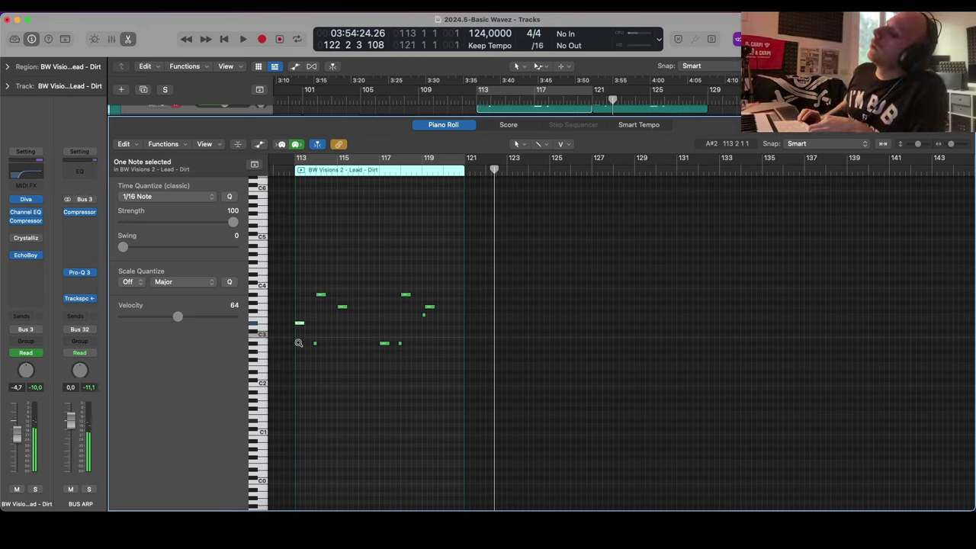
pyautogui.hotkey('shift', 'space')
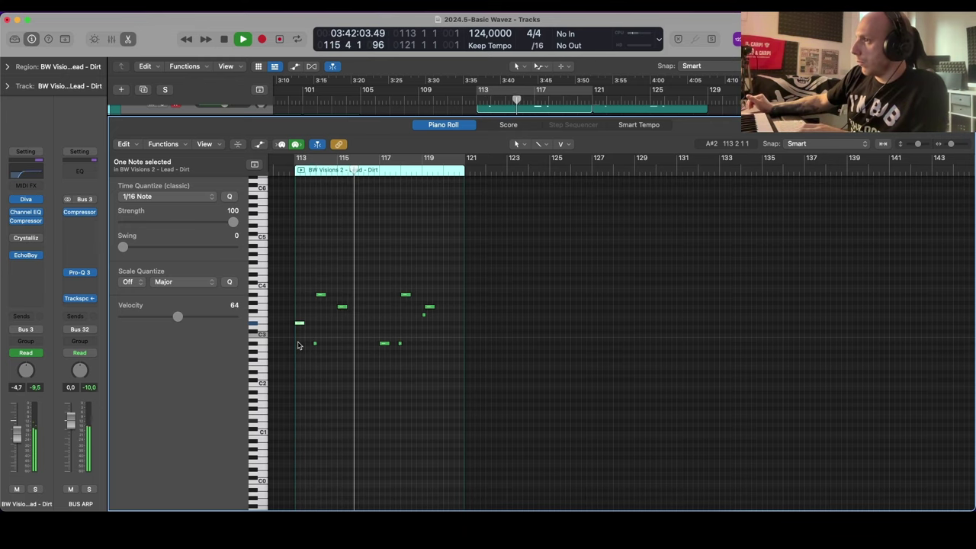
# Step: Raise the bar 117 note in the bar 113 Lead - Dirt region to G3 and play the phrase
pyautogui.click(385, 343)
pyautogui.press('space')
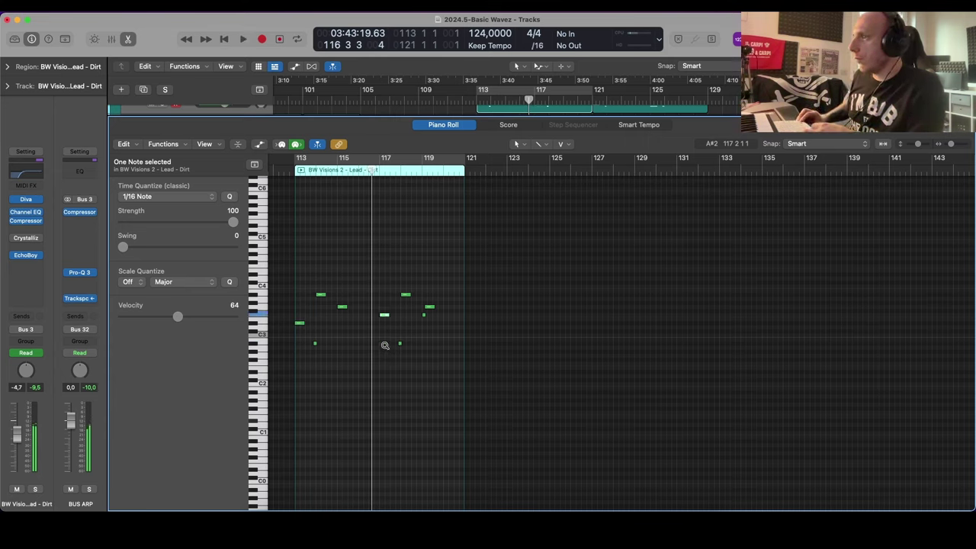
pyautogui.press('space')
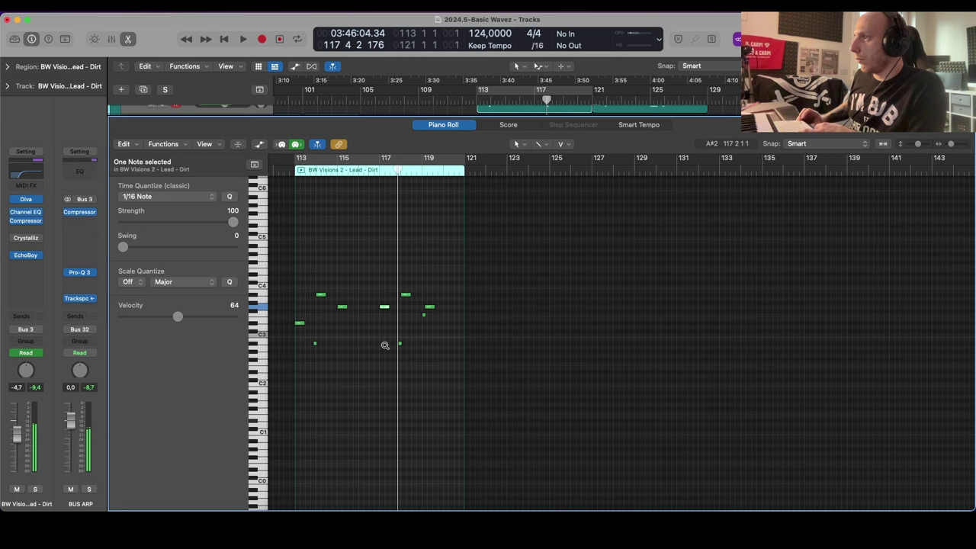
pyautogui.press('space')
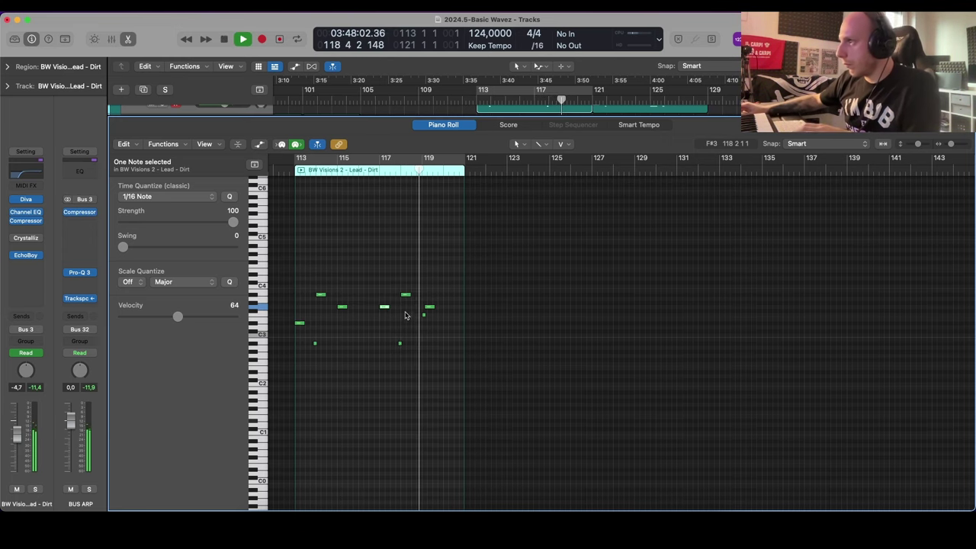
# Step: Split the bar 118 note of the Lead - Dirt region into two short notes, raise the second to C4, play it and close the editor
pyautogui.scroll(3, 413, 310)
pyautogui.scroll(2, 402, 298)
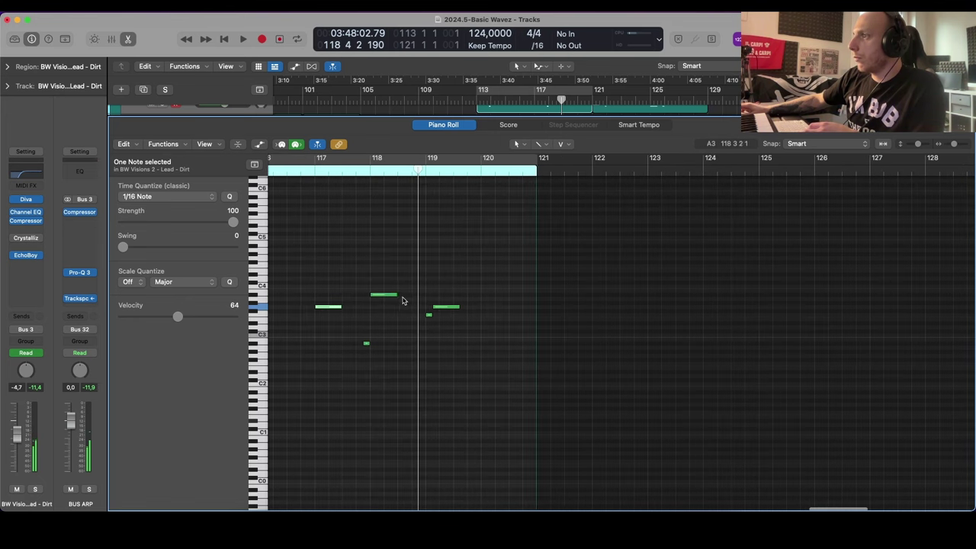
pyautogui.click(395, 293)
pyautogui.moveTo(395, 293); pyautogui.dragTo(391, 290)
pyautogui.scroll(-4, 391, 290)
pyautogui.press('space')
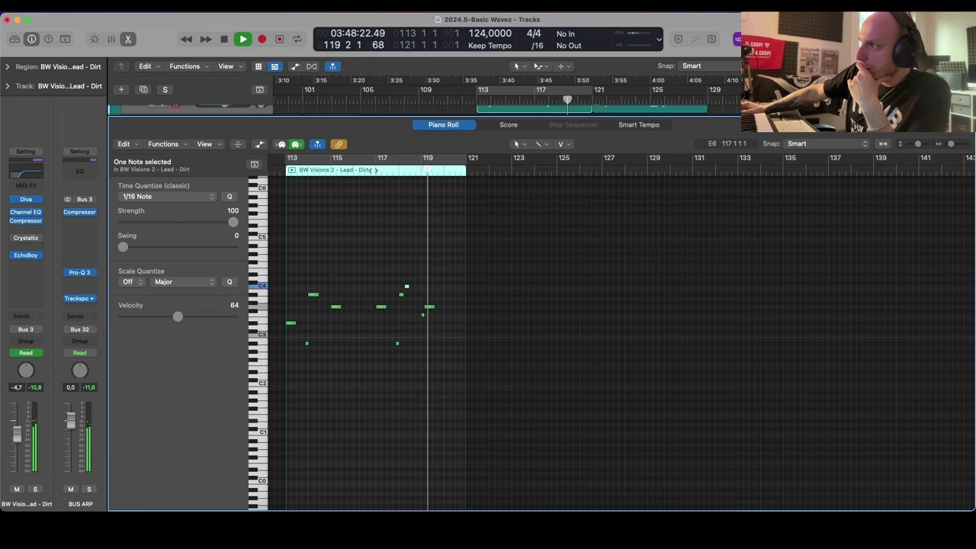
pyautogui.press('p')
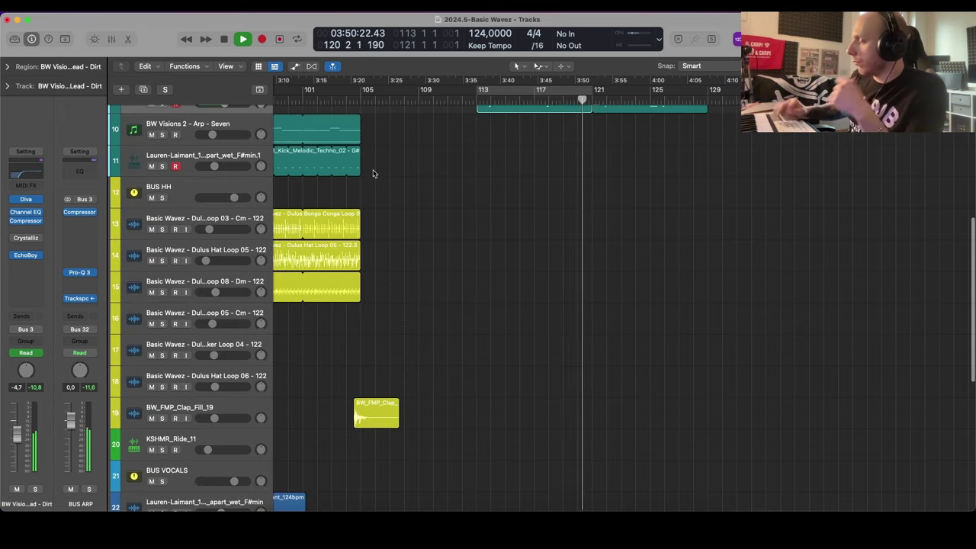
# Step: Repeat the edited bar 113 Lead - Dirt region at bar 121 without copying the automation data
pyautogui.scroll(5, 441, 235)
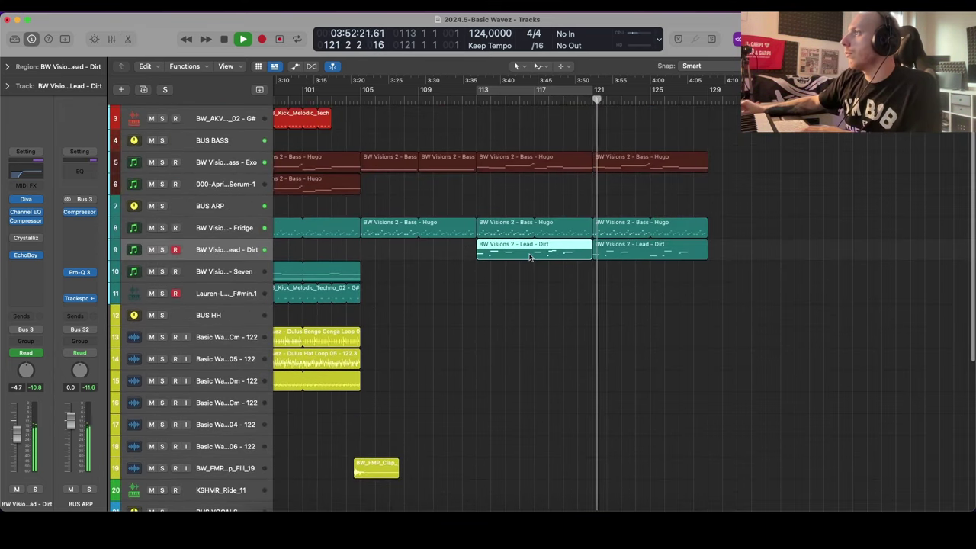
pyautogui.press('super+r')
pyautogui.click(506, 206)
pyautogui.scroll(-1, 616, 277)
pyautogui.press('super+Left')
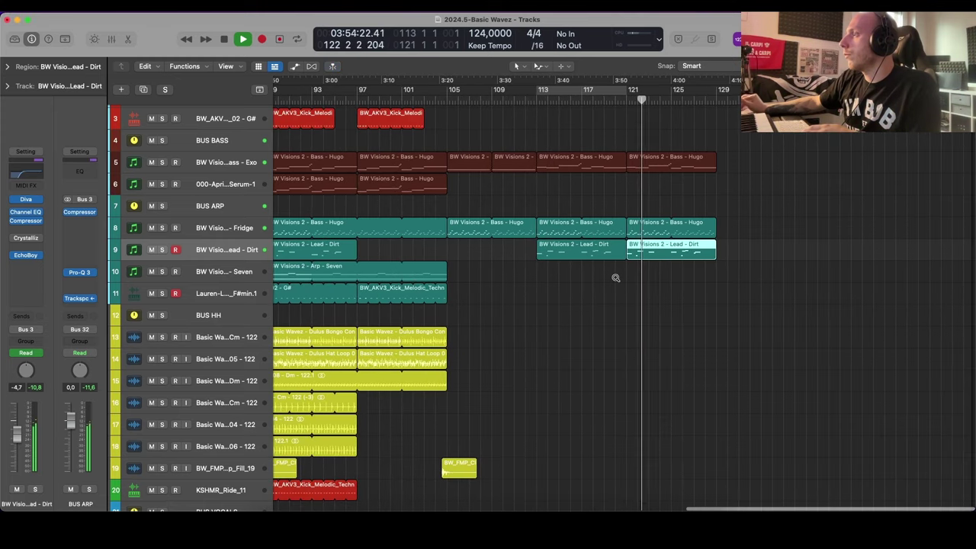
# Step: Listen to both Lead - Dirt regions against the bass and arp, and set the cycle range to bars 113 to 129
pyautogui.press('super+Down')
pyautogui.scroll(3, 616, 280)
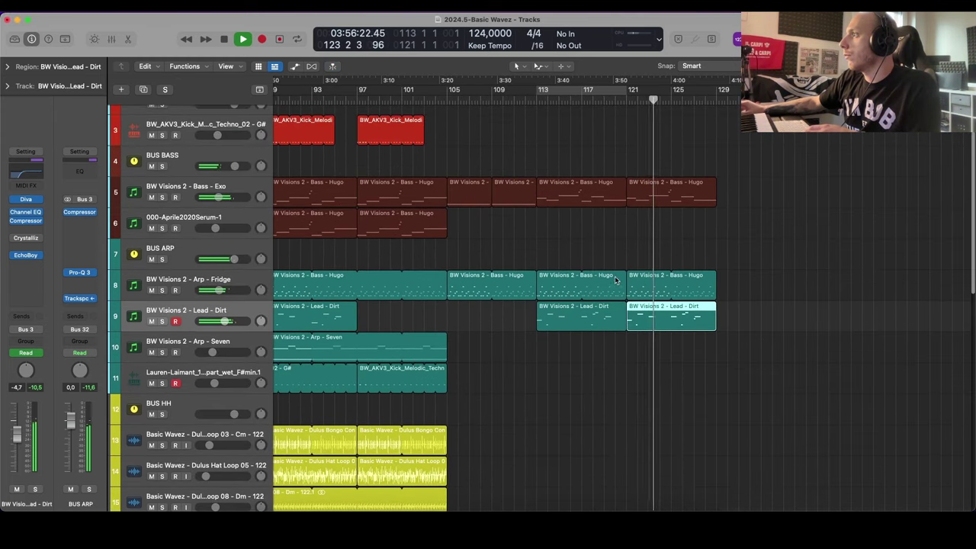
pyautogui.click(614, 249)
pyautogui.hscroll(1, 612, 250)
pyautogui.press('super+Right')
pyautogui.press('super+Down')
pyautogui.hscroll(1, 612, 249)
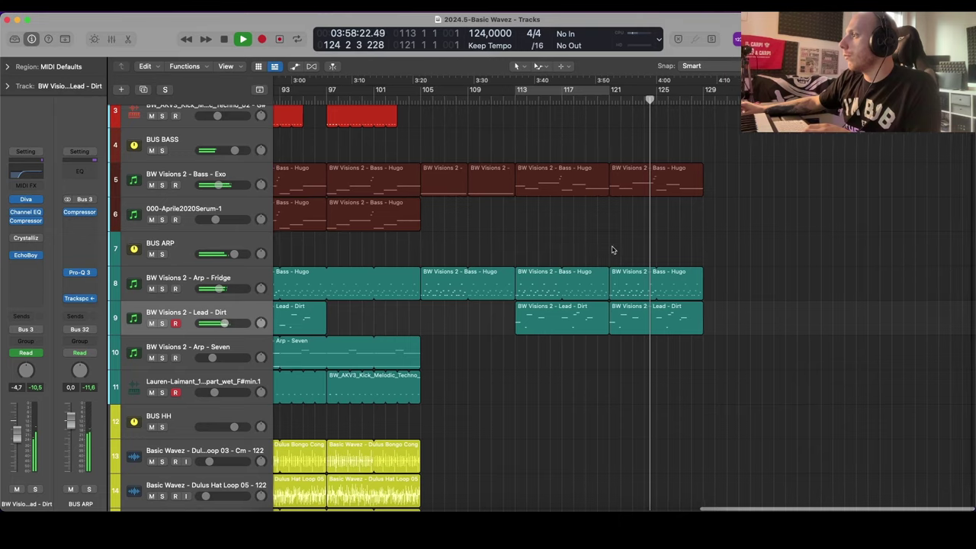
pyautogui.scroll(-2, 612, 249)
pyautogui.press('super+Up')
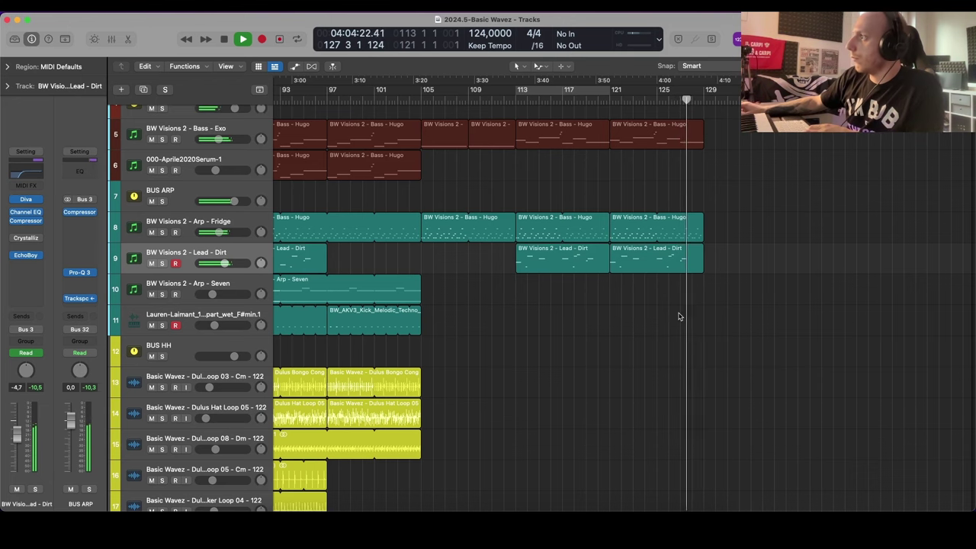
pyautogui.moveTo(543, 100); pyautogui.dragTo(711, 93)
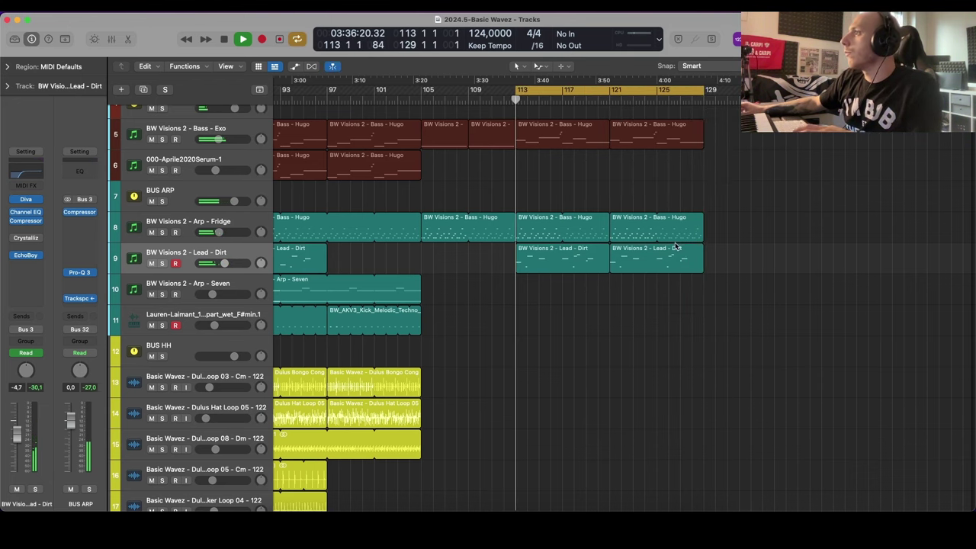
# Step: Show automation, lower the Lead - Dirt Frequency point just before bar 113 to 37.77, and hide automation
pyautogui.press('a')
pyautogui.click(519, 275)
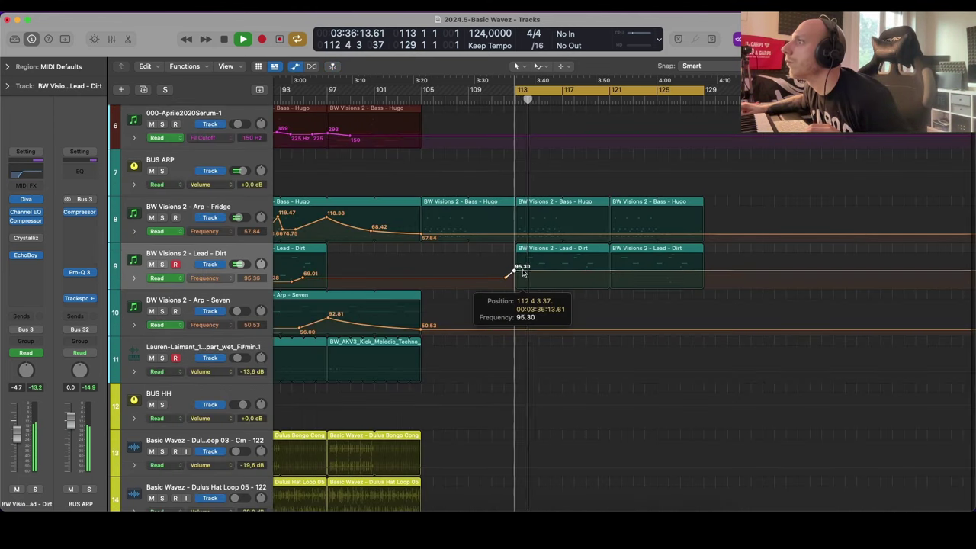
pyautogui.moveTo(522, 276); pyautogui.dragTo(531, 290)
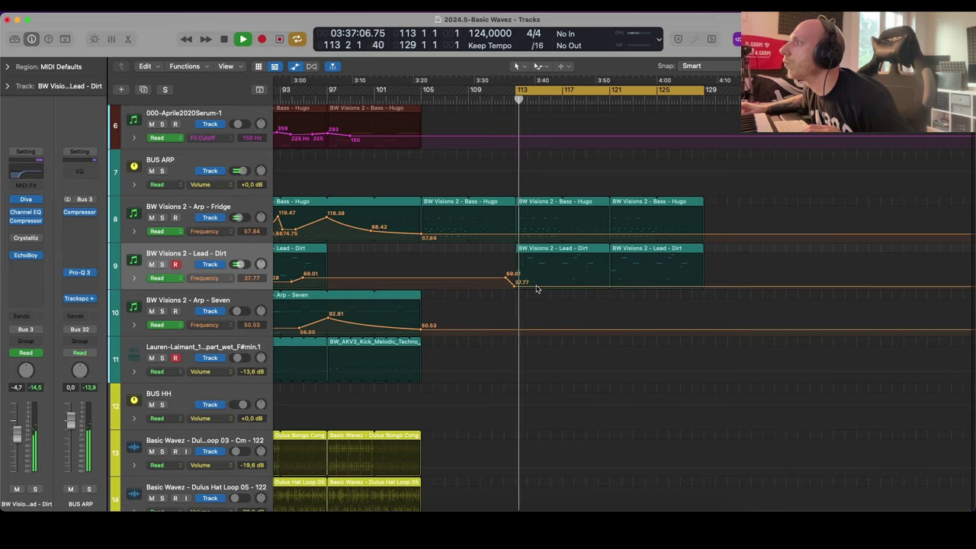
pyautogui.scroll(3, 541, 287)
pyautogui.hscroll(2, 542, 286)
pyautogui.press('a')
# Step: Examine the percussion, vocal, pad and effects tracks of the previous section, selecting the vocal regions on tracks 22 and 23
pyautogui.scroll(-5, 527, 301)
pyautogui.hscroll(-5, 524, 304)
pyautogui.scroll(-4, 524, 304)
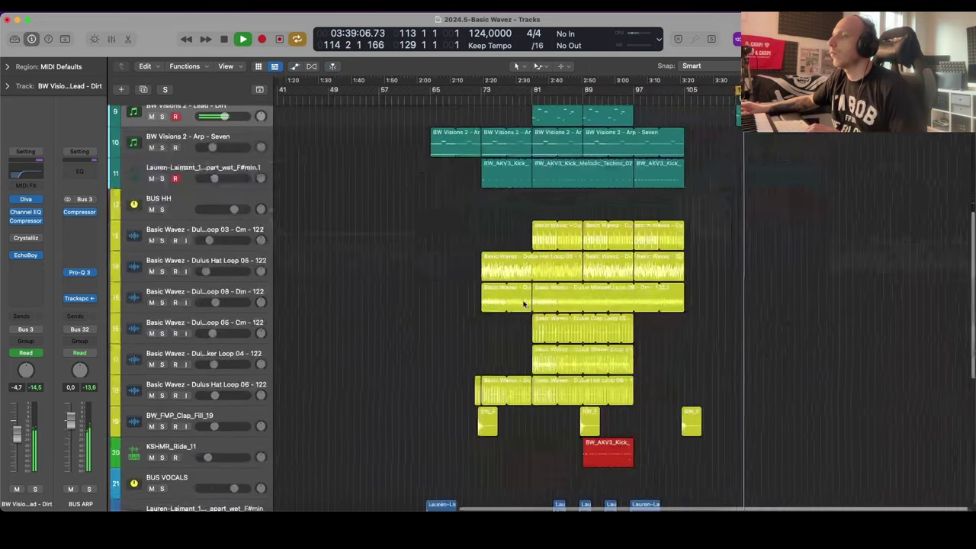
pyautogui.scroll(-5, 523, 303)
pyautogui.hscroll(3, 526, 300)
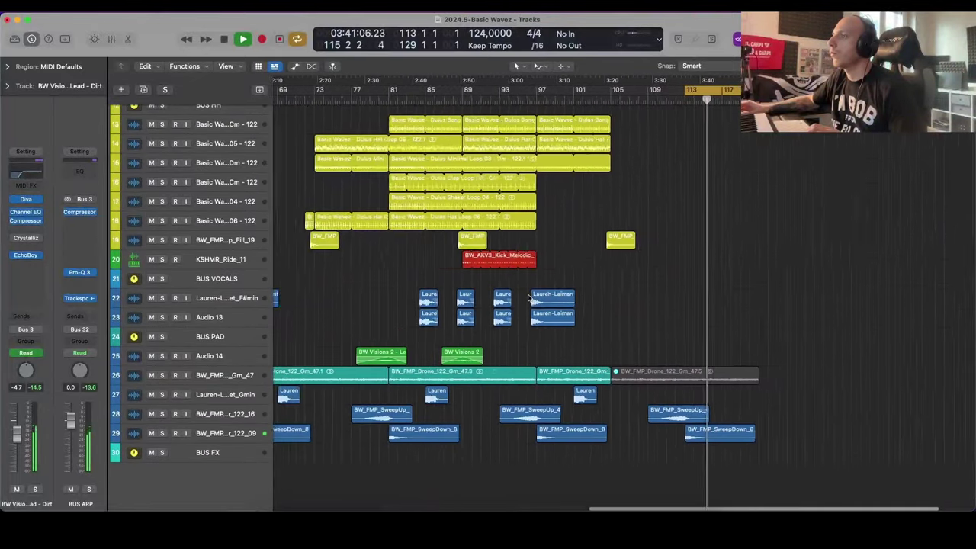
pyautogui.moveTo(618, 291); pyautogui.dragTo(436, 318)
pyautogui.press('super+Right')
pyautogui.press('super+Right')
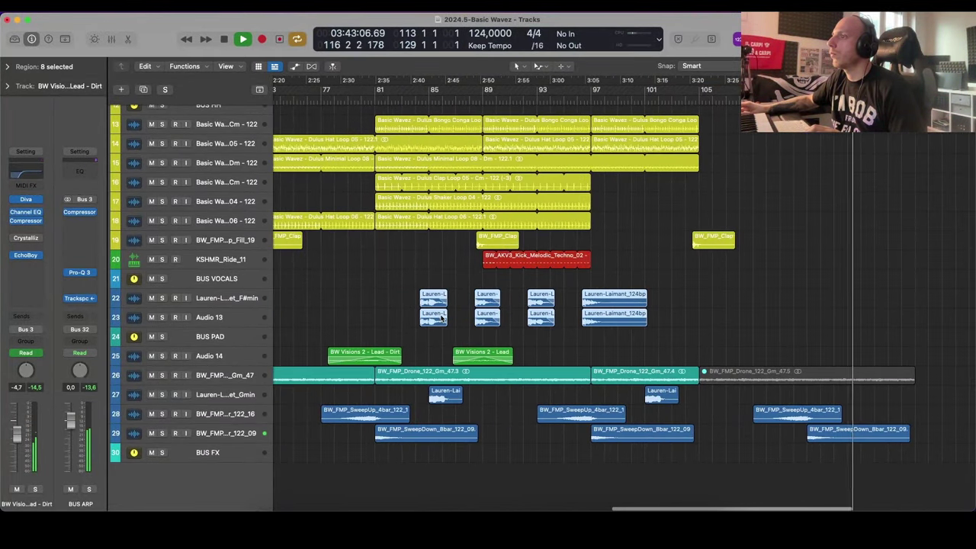
pyautogui.hscroll(3, 442, 318)
pyautogui.scroll(-3, 443, 318)
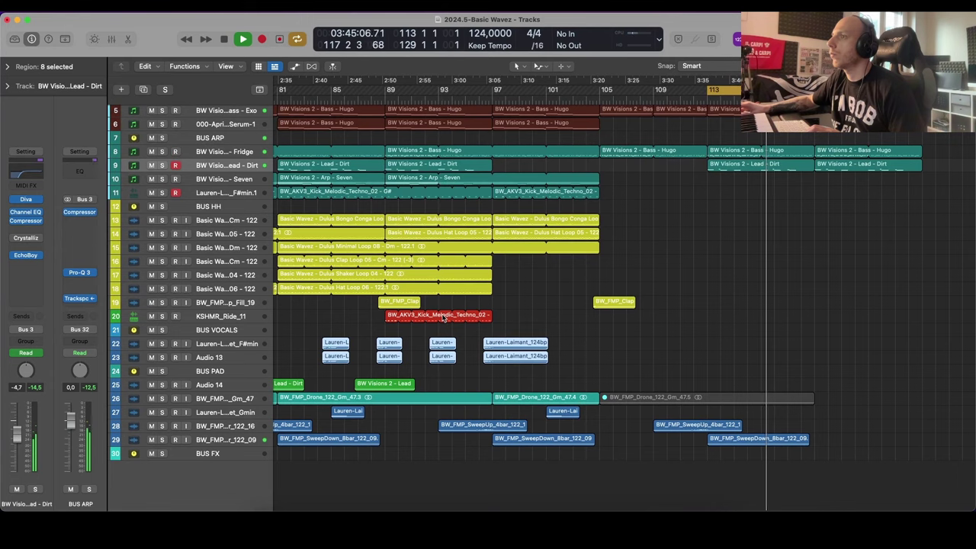
# Step: Try to copy the four-bar Lead - Dirt region at bar 93 to bar 117 and play from bar 113
pyautogui.doubleClick(763, 163)
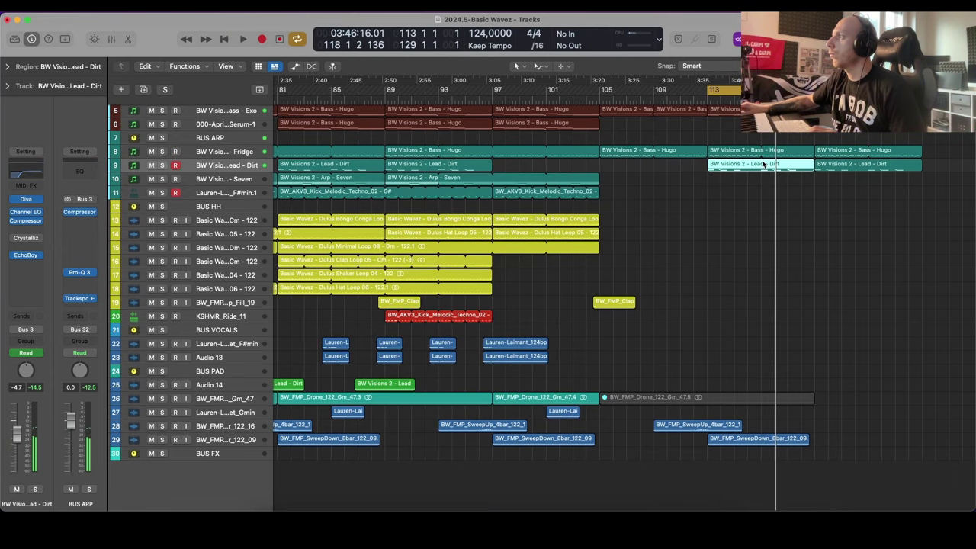
pyautogui.press('p')
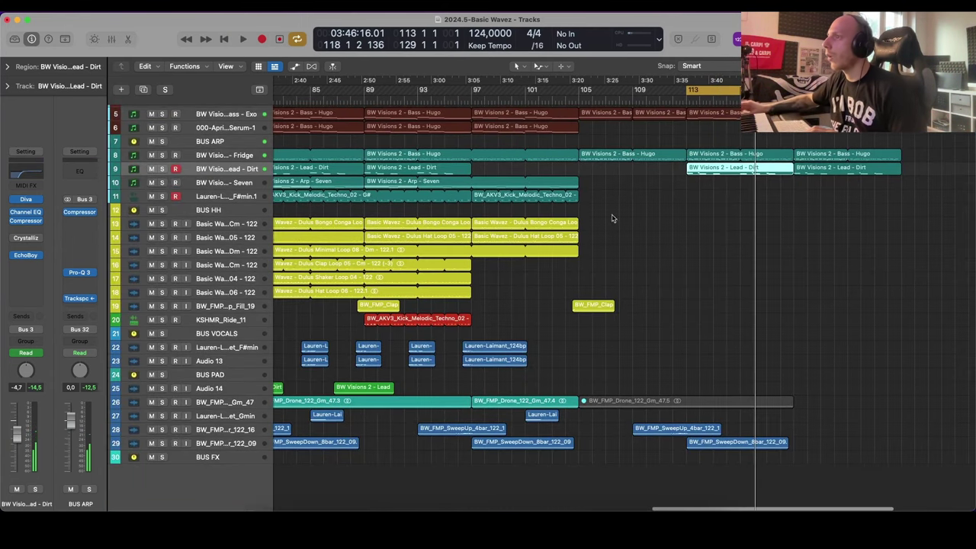
pyautogui.scroll(3, 418, 177)
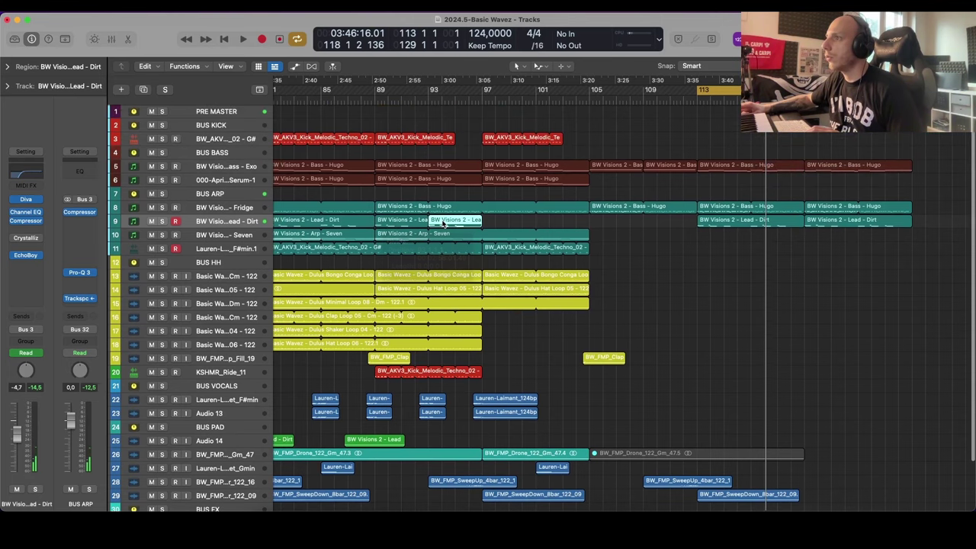
pyautogui.moveTo(435, 220); pyautogui.dragTo(756, 221)
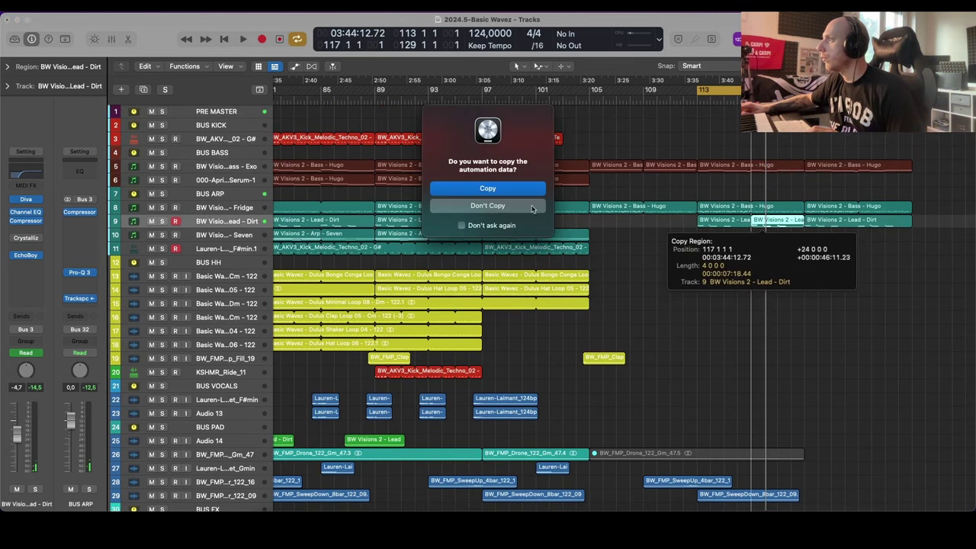
pyautogui.press('Return')
pyautogui.press('space')
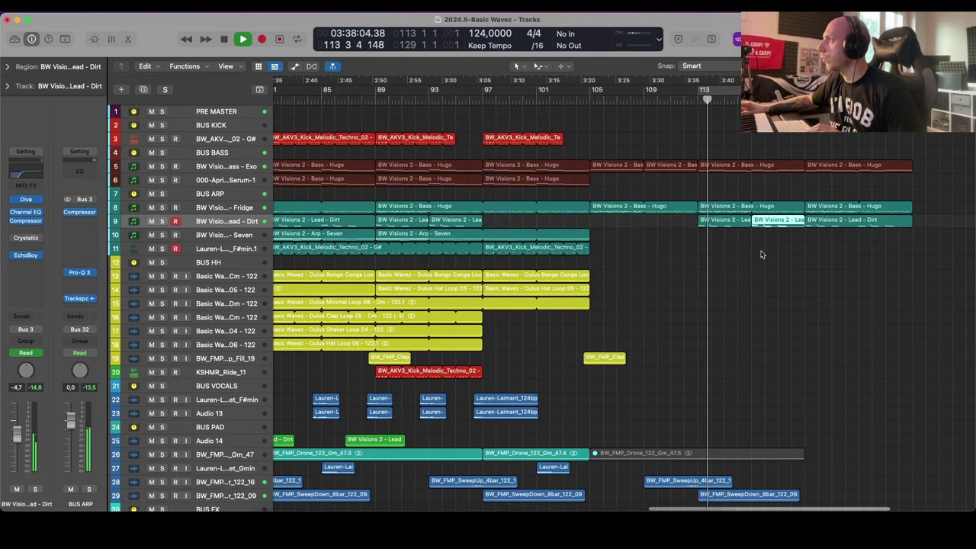
# Step: Try repeating the four-bar Lead - Dirt region at bar 113 to bar 117 without copying automation, and resume playback
pyautogui.press('super+Down')
pyautogui.press('super+Down')
pyautogui.press('super+Down')
pyautogui.press('super+Down')
pyautogui.hscroll(2, 762, 255)
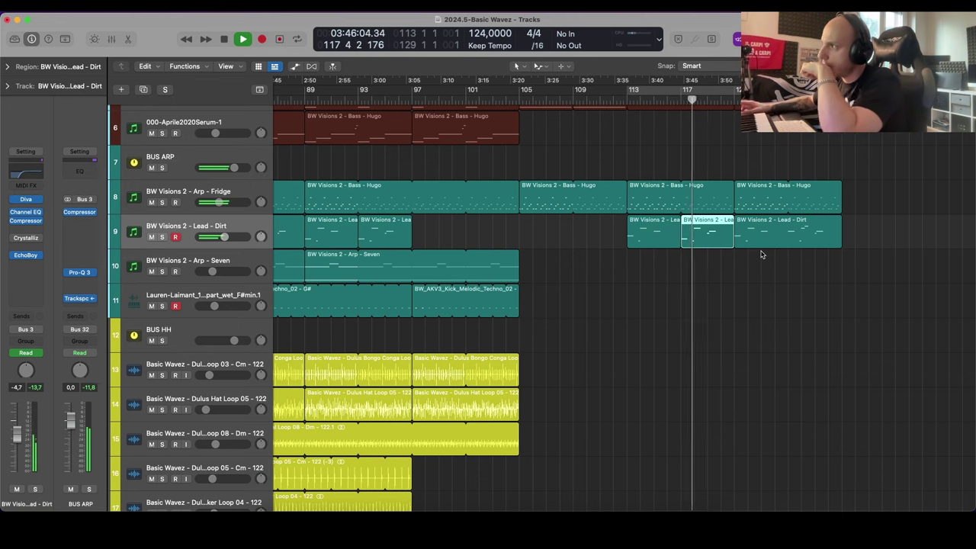
pyautogui.press('super+r')
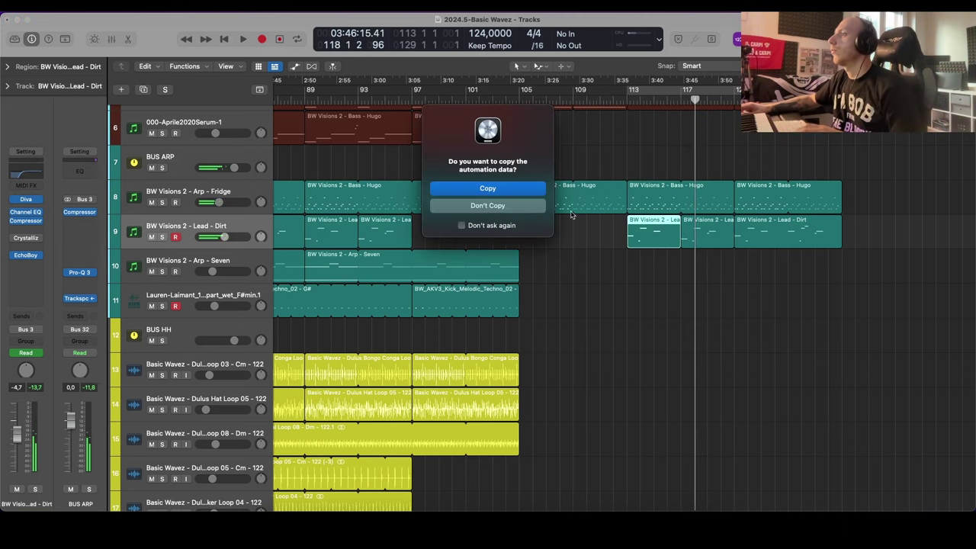
pyautogui.click(528, 211)
pyautogui.press('space')
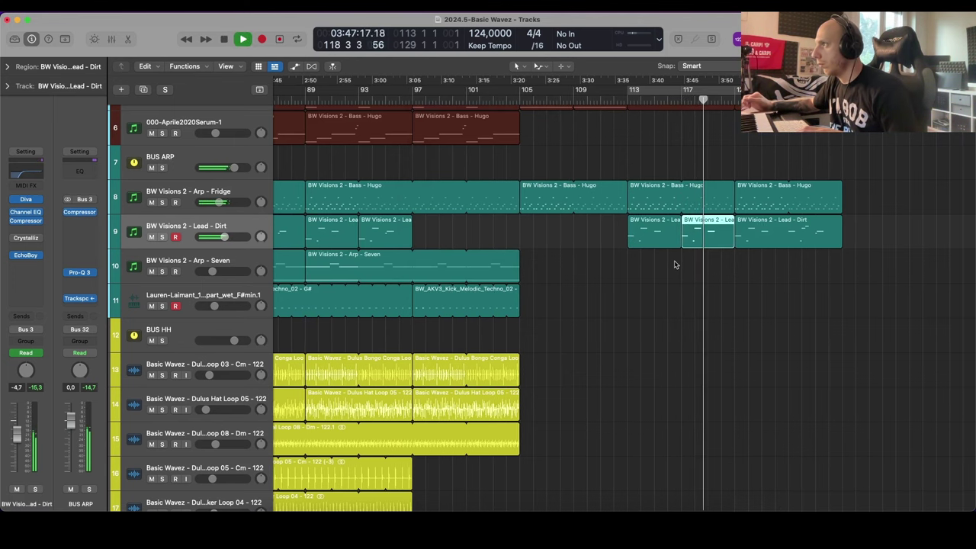
# Step: Play the repeated four-bar lead phrase from bar 113 and undo the Lead - Dirt region copies
pyautogui.hscroll(5, 674, 264)
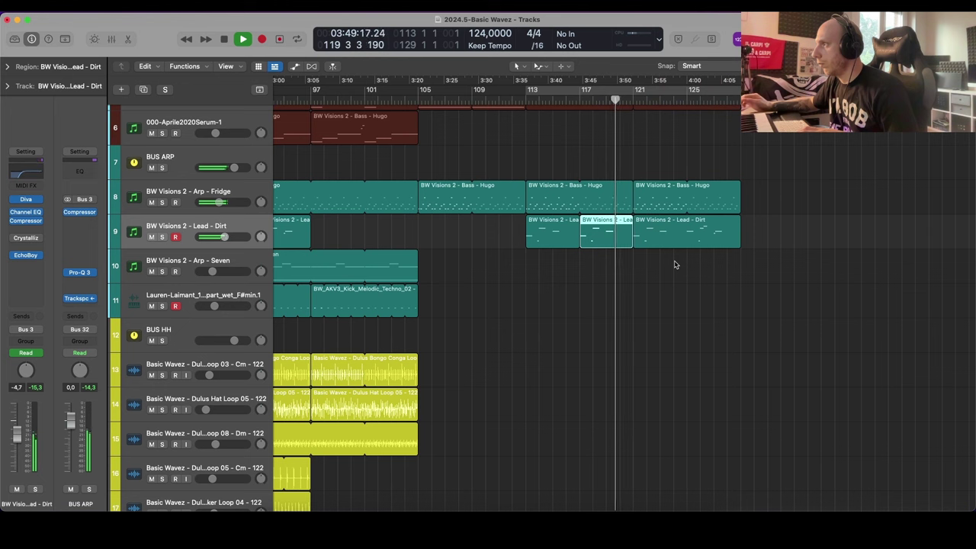
pyautogui.press('space')
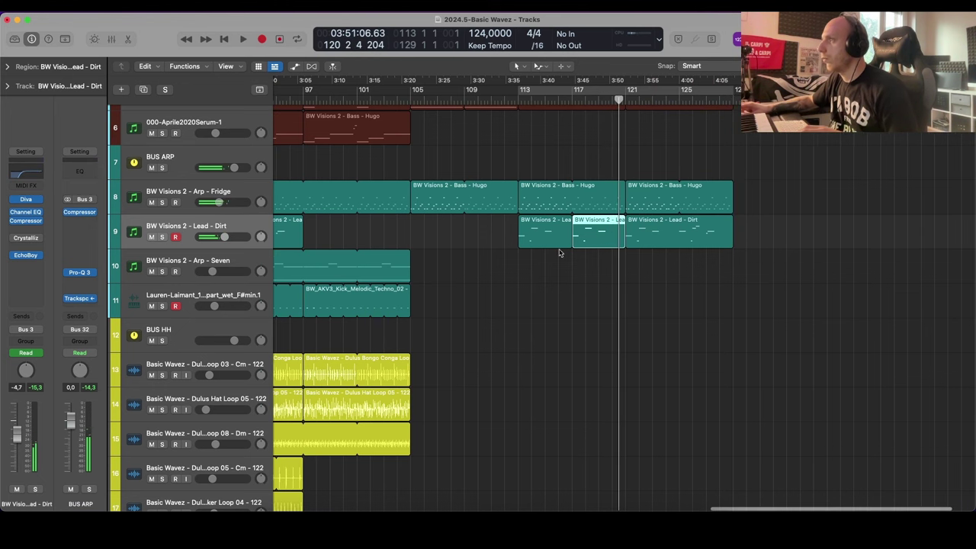
pyautogui.hscroll(-3, 557, 253)
pyautogui.press('Left')
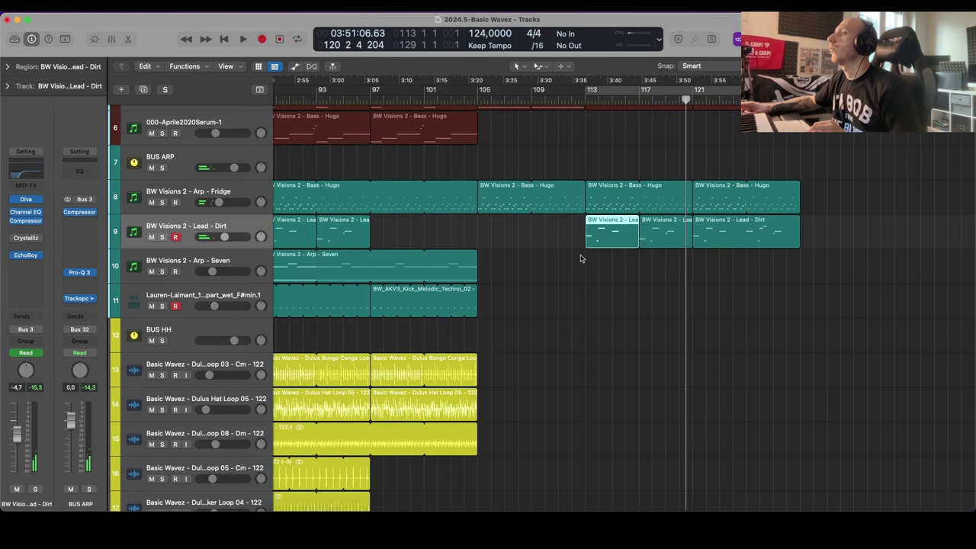
pyautogui.hotkey('shift', 'space')
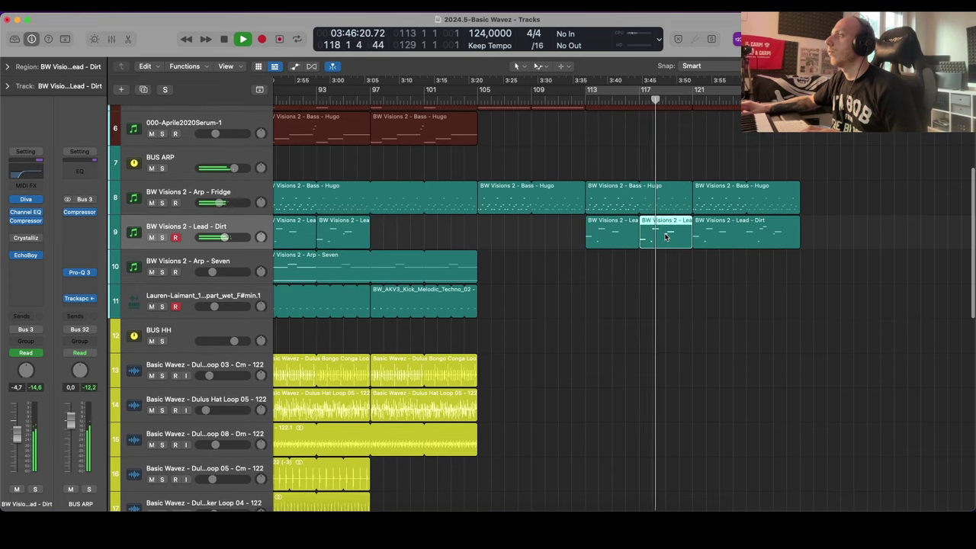
pyautogui.press('space')
pyautogui.press('super+z')
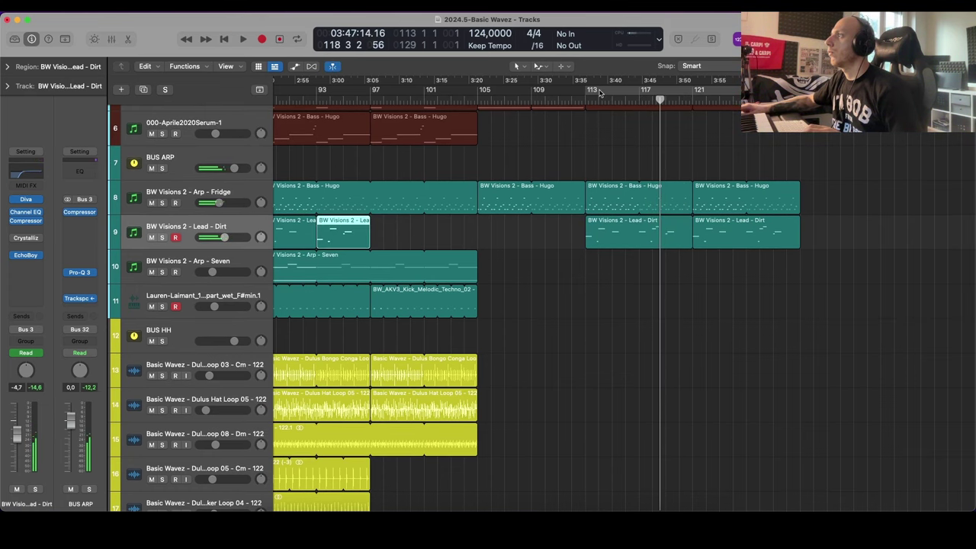
# Step: Play the arrangement from about bar 116 and open the bar 113 Lead - Dirt region for note editing
pyautogui.press('space')
pyautogui.press('super+Right')
pyautogui.press('super+Right')
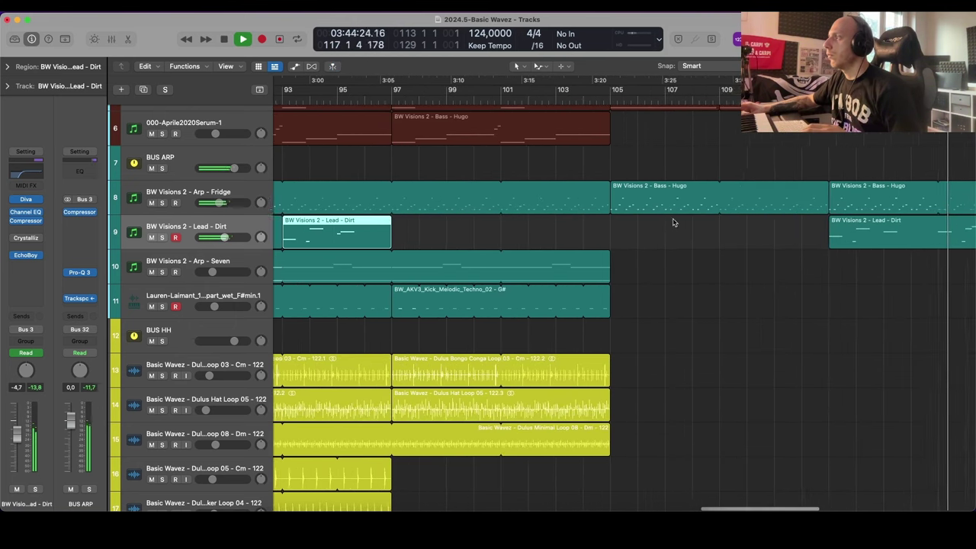
pyautogui.hscroll(5, 673, 222)
pyautogui.click(651, 299)
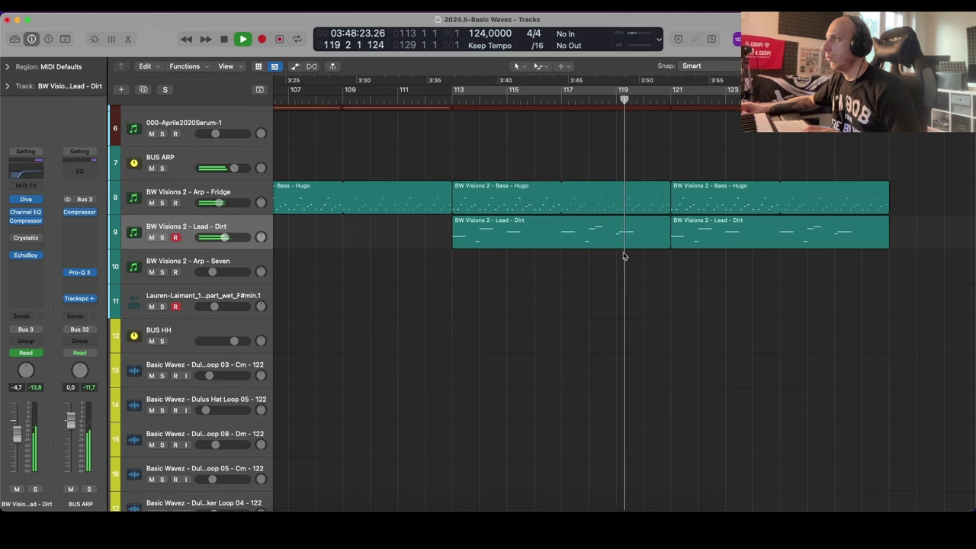
pyautogui.click(554, 97)
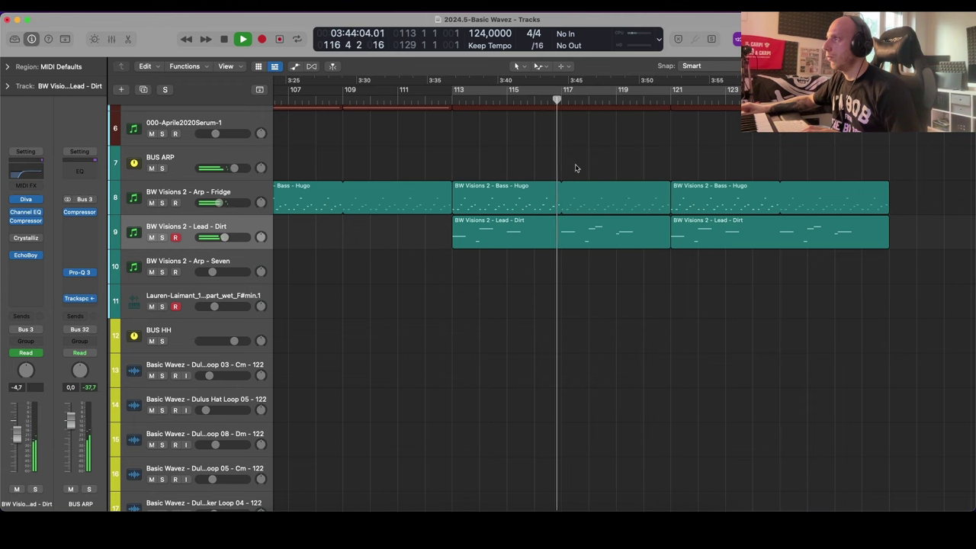
pyautogui.doubleClick(577, 233)
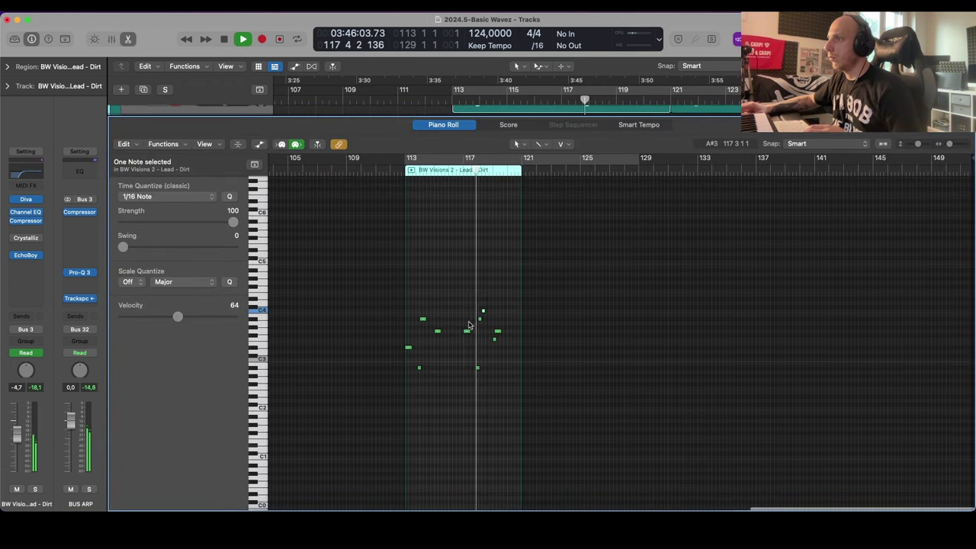
# Step: Lower the Lead - Dirt note at bar 117 to C3 while auditioning the phrase around bar 118
pyautogui.press('space')
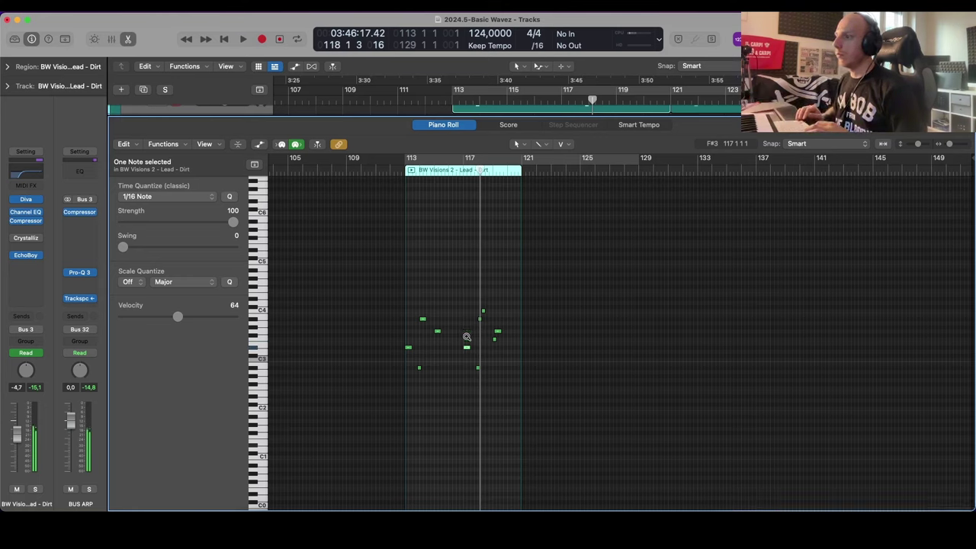
pyautogui.press('space')
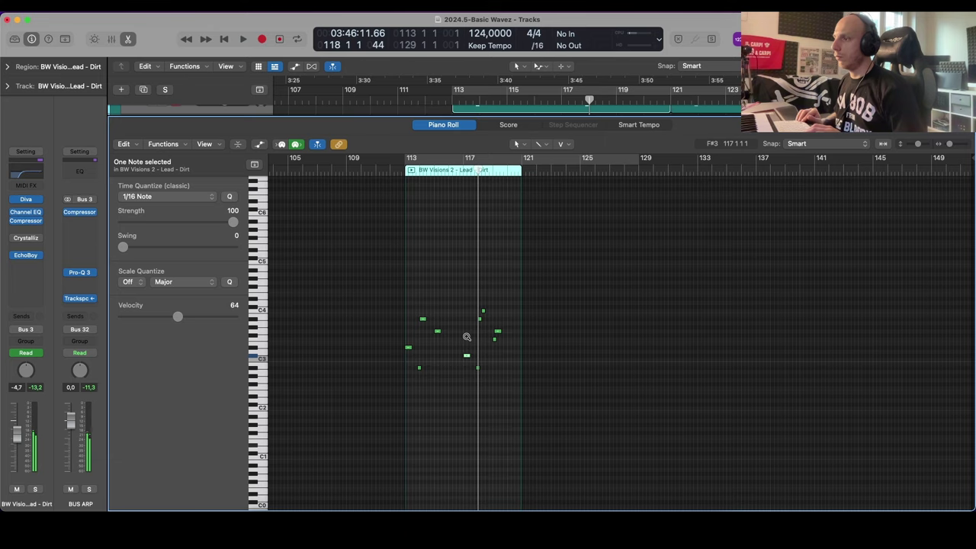
pyautogui.press('space')
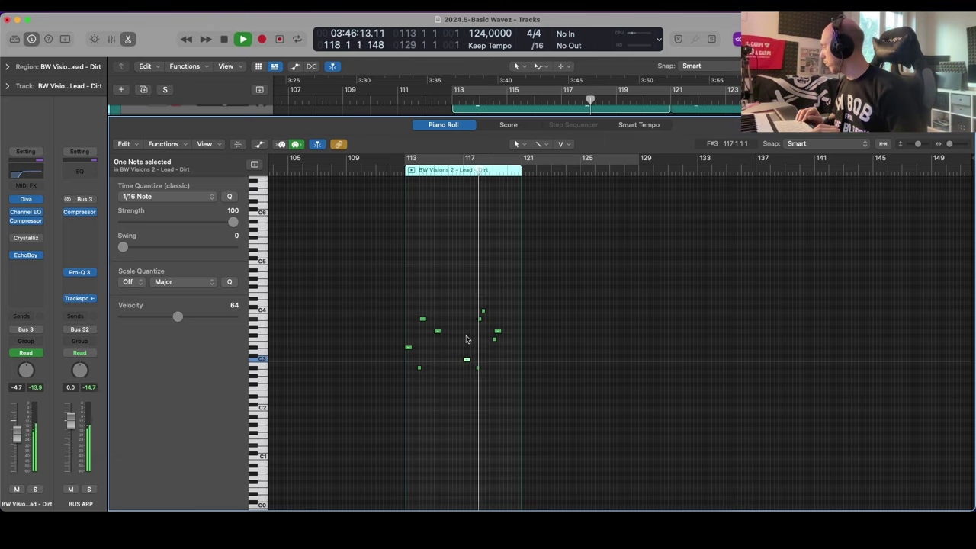
# Step: Copy the eight-bar Lead - Dirt region from bar 113 to bar 121 without copying its automation
pyautogui.press('p')
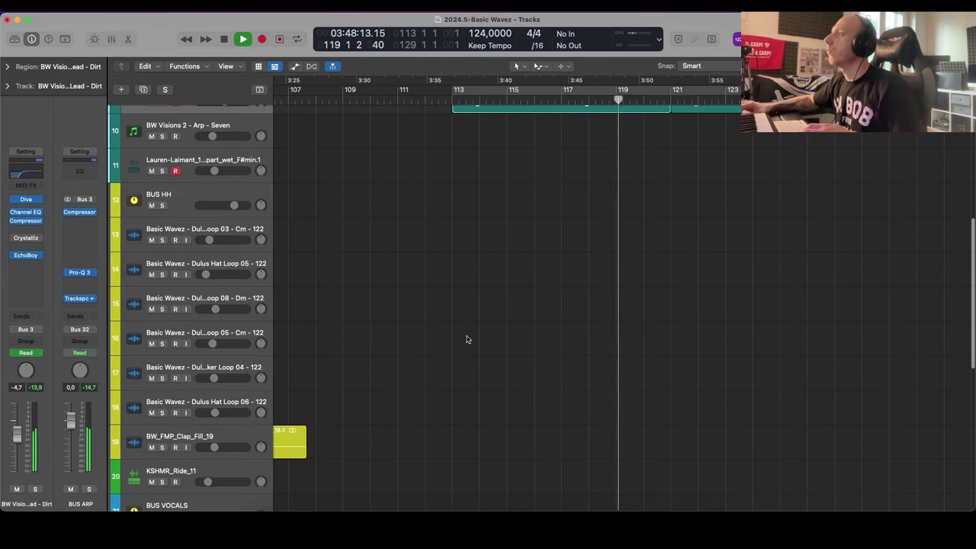
pyautogui.scroll(-5, 560, 309)
pyautogui.scroll(5, 560, 309)
pyautogui.moveTo(560, 308); pyautogui.dragTo(551, 267)
pyautogui.press('super+c')
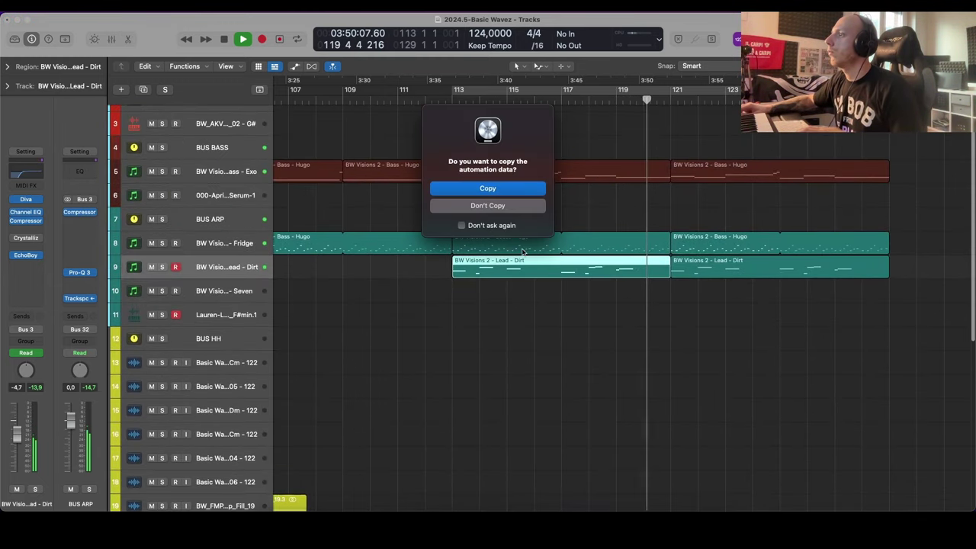
pyautogui.click(515, 208)
# Step: Lower the Lead - Dirt Frequency automation from bar 113 onward to 30.00 and resume playback
pyautogui.press('super+Left')
pyautogui.press('a')
pyautogui.press('space')
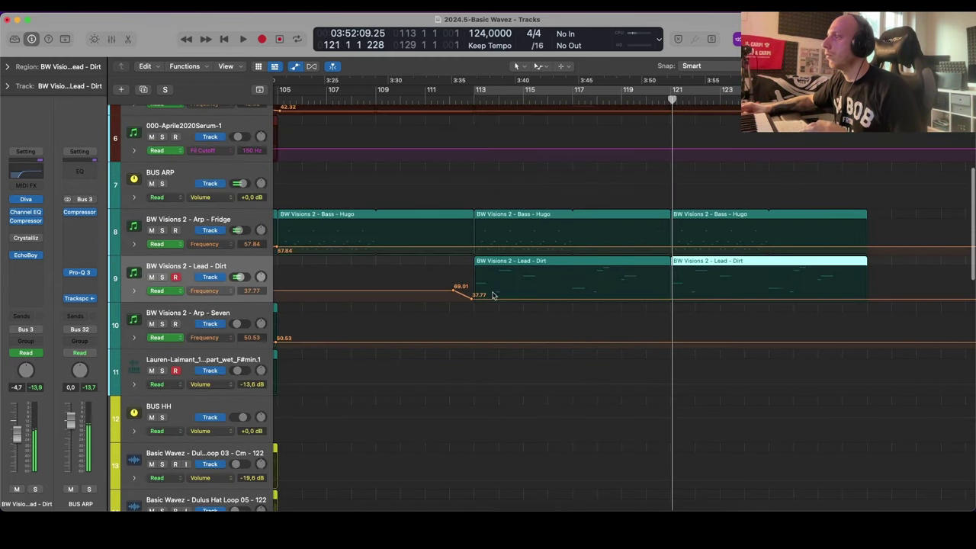
pyautogui.click(493, 306)
pyautogui.moveTo(501, 298); pyautogui.dragTo(502, 306)
pyautogui.press('space')
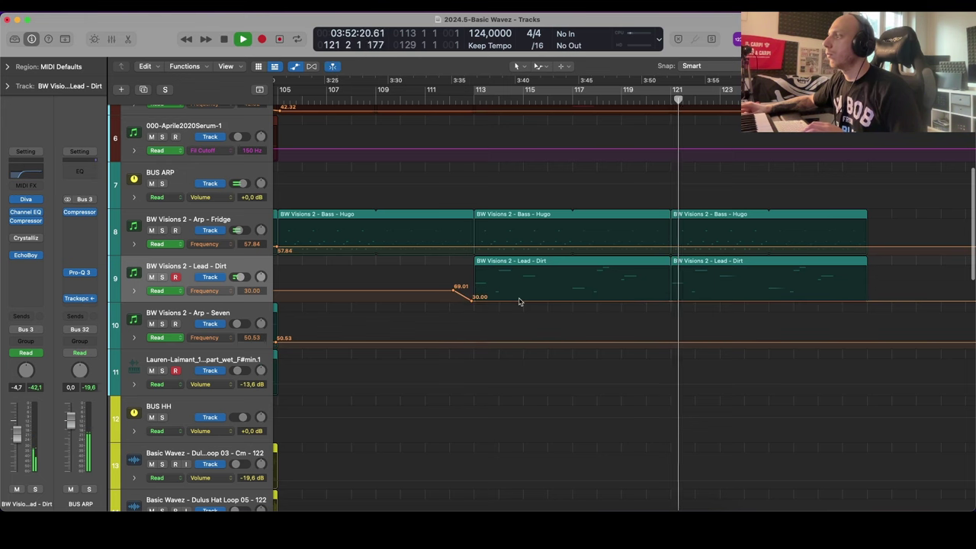
# Step: Hide the automation and play the arrangement with a cycle over bars 113 to 129
pyautogui.press('super+Left')
pyautogui.press('a')
pyautogui.press('super+Up')
pyautogui.hscroll(2, 520, 298)
pyautogui.click(524, 92)
pyautogui.press('space')
pyautogui.press('space')
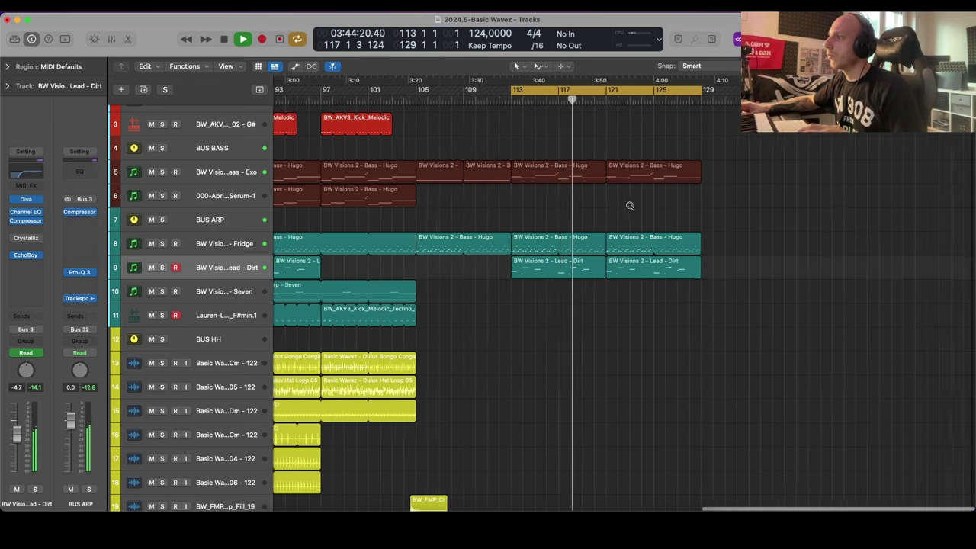
pyautogui.hscroll(-3, 630, 205)
pyautogui.scroll(-3, 630, 206)
pyautogui.scroll(3, 630, 207)
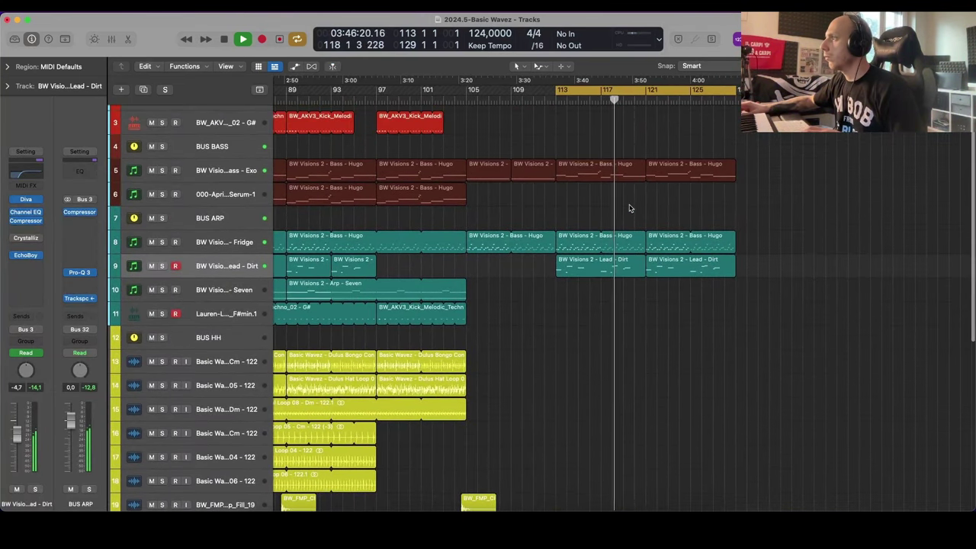
pyautogui.press('space')
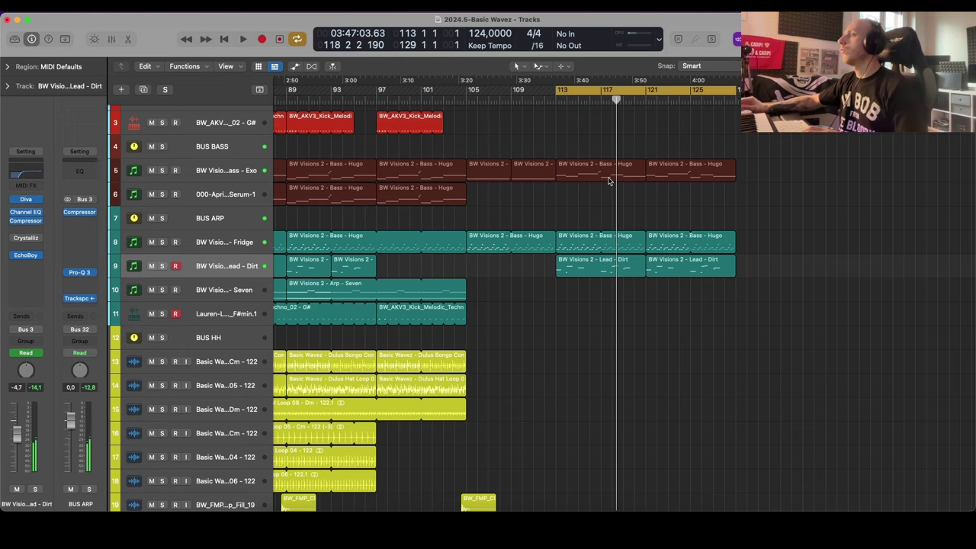
# Step: Inspect the notes of the Bass - Exo region at bar 113 and close the note editor
pyautogui.doubleClick(609, 180)
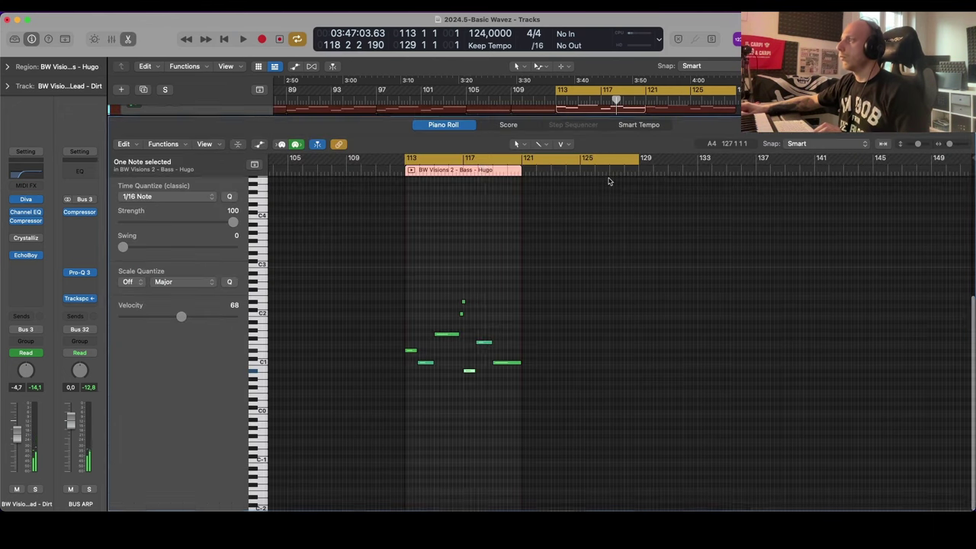
pyautogui.press('s')
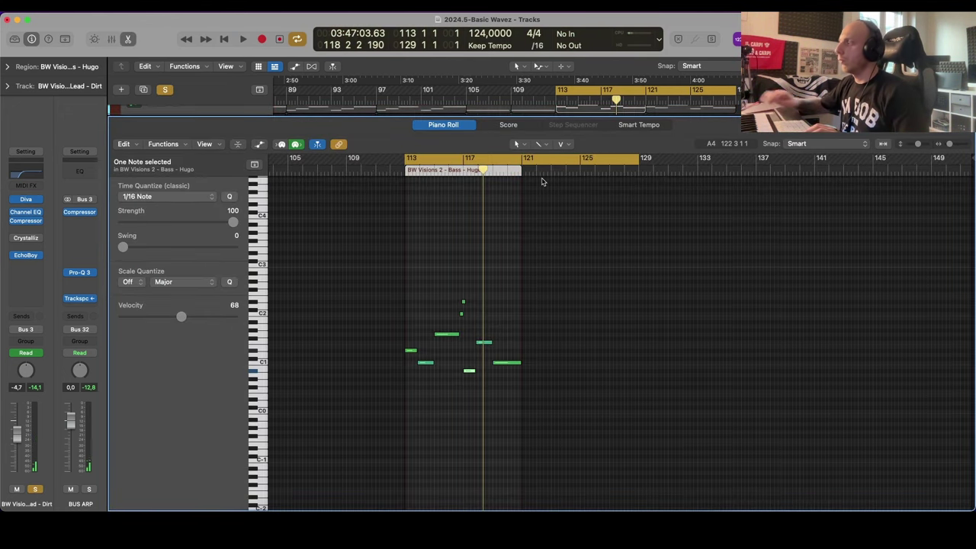
pyautogui.press('s')
pyautogui.press('e')
# Step: Solo the Bass - Exo and Lead - Dirt tracks and listen to them together from bar 113
pyautogui.scroll(5, 543, 181)
pyautogui.click(246, 213)
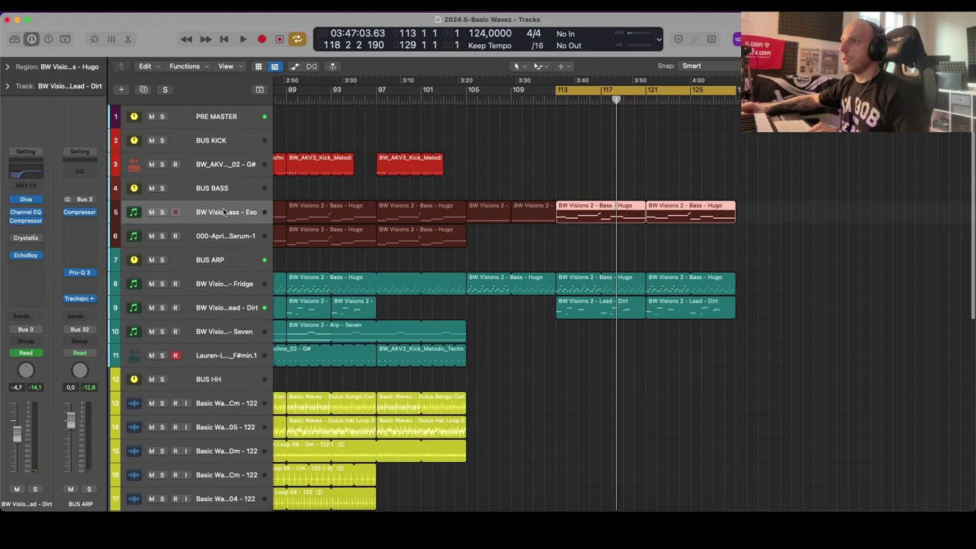
pyautogui.press('s')
pyautogui.press('space')
pyautogui.press('super+Right')
pyautogui.hscroll(3, 588, 225)
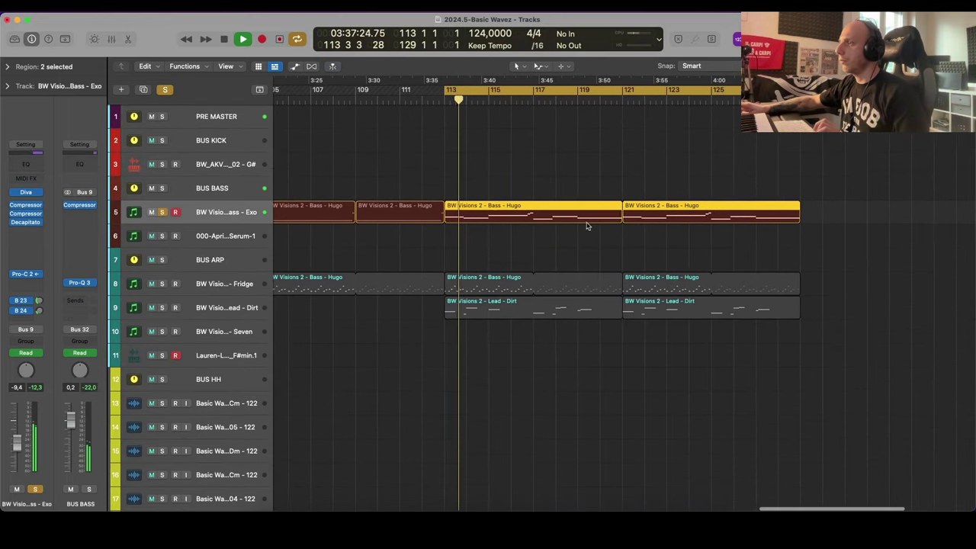
pyautogui.press('super+Down')
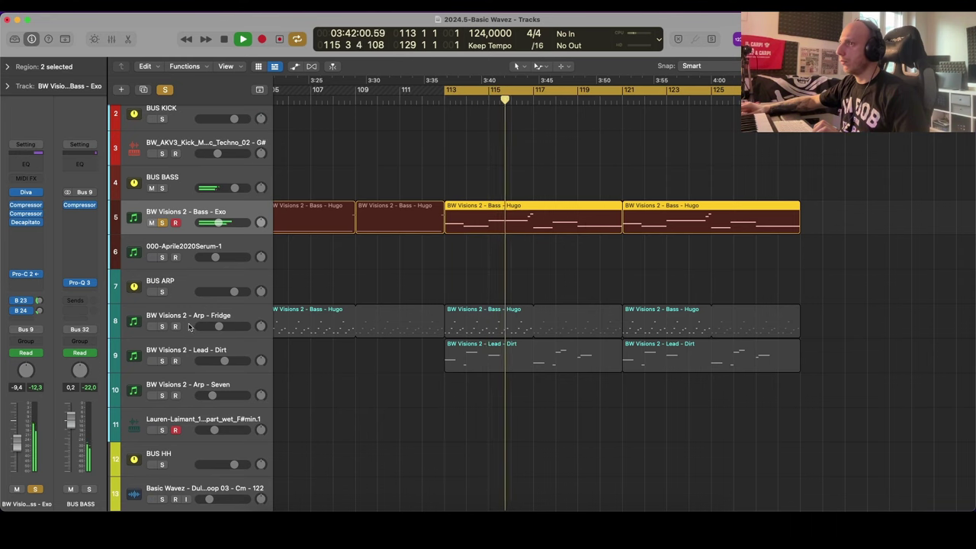
pyautogui.click(162, 360)
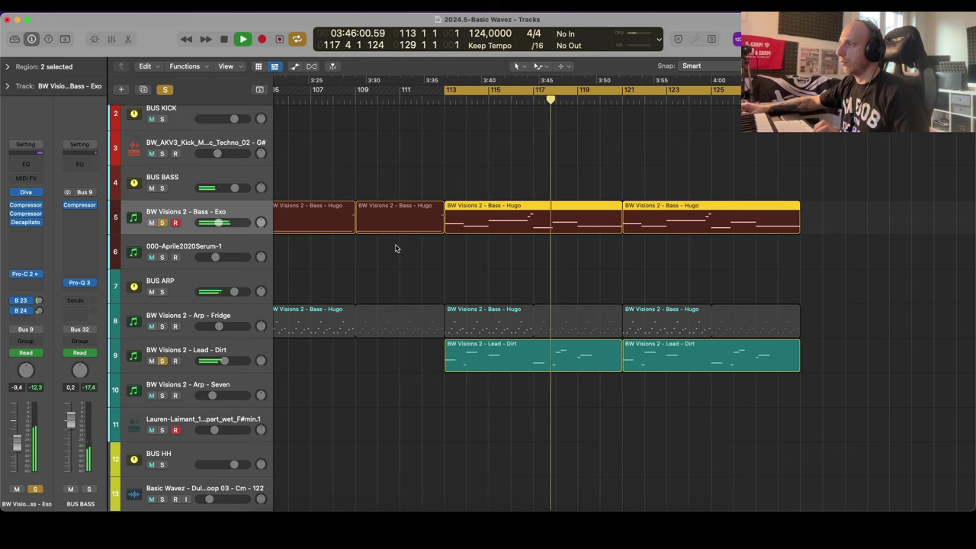
pyautogui.click(513, 245)
pyautogui.press('space')
# Step: Match the Lead - Dirt note at bar 117 to the bass note there by setting it to A#3, and audition it
pyautogui.doubleClick(545, 222)
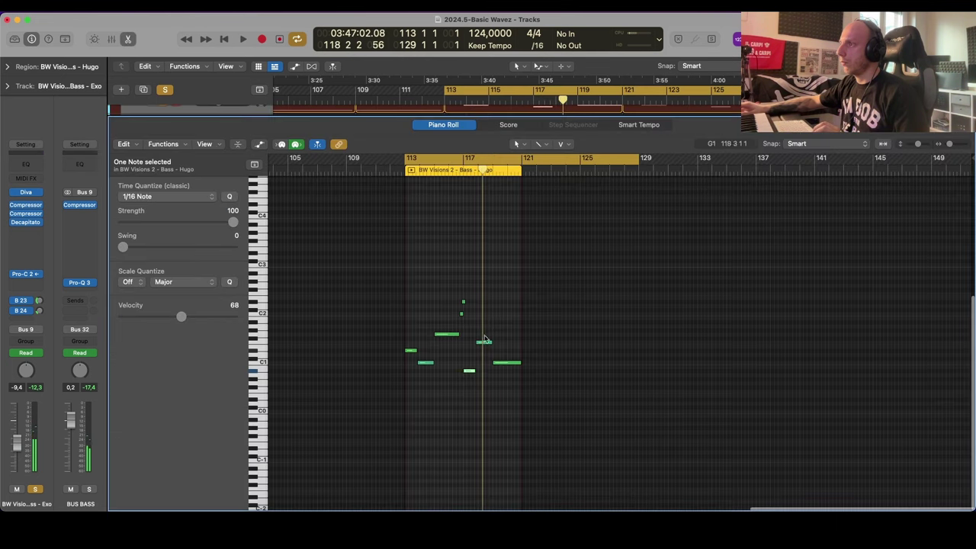
pyautogui.click(468, 373)
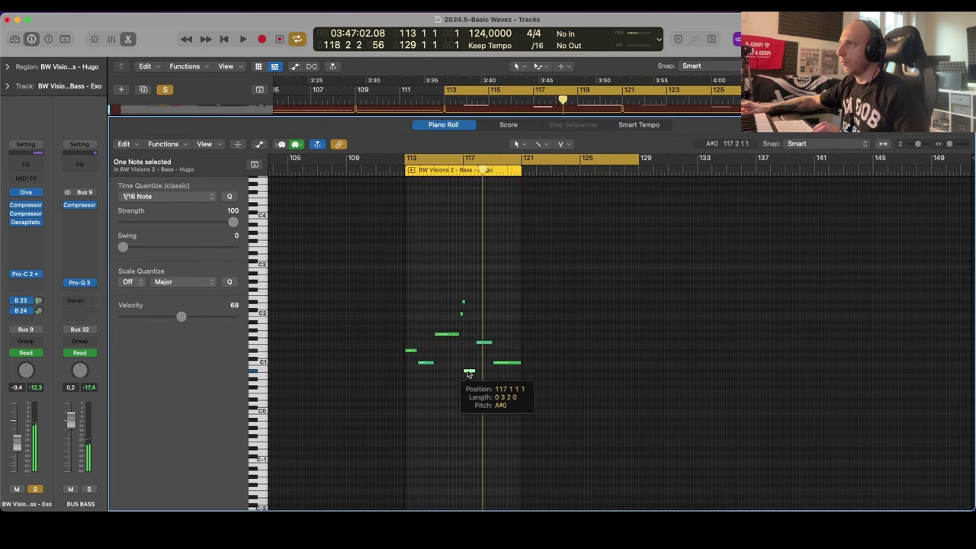
pyautogui.press('p')
pyautogui.doubleClick(521, 247)
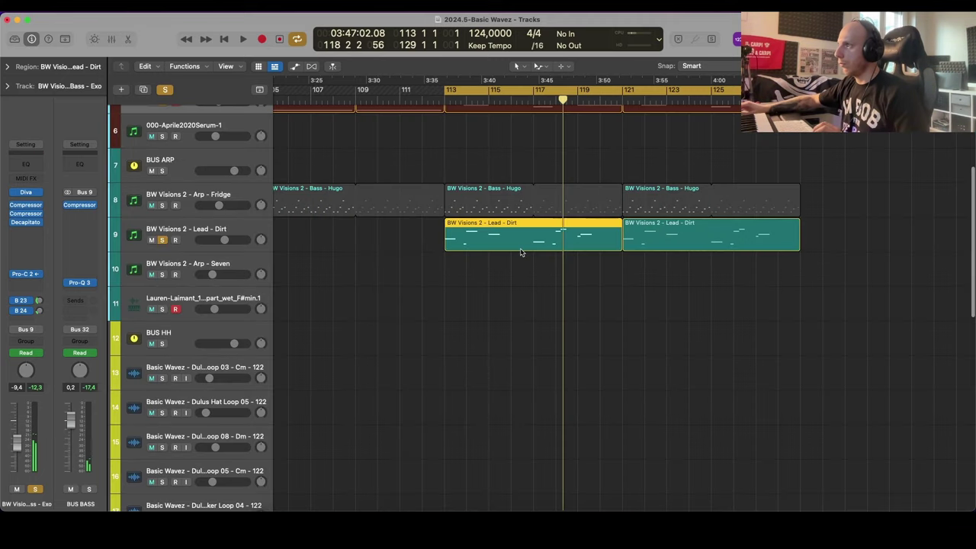
pyautogui.moveTo(466, 362); pyautogui.dragTo(467, 371)
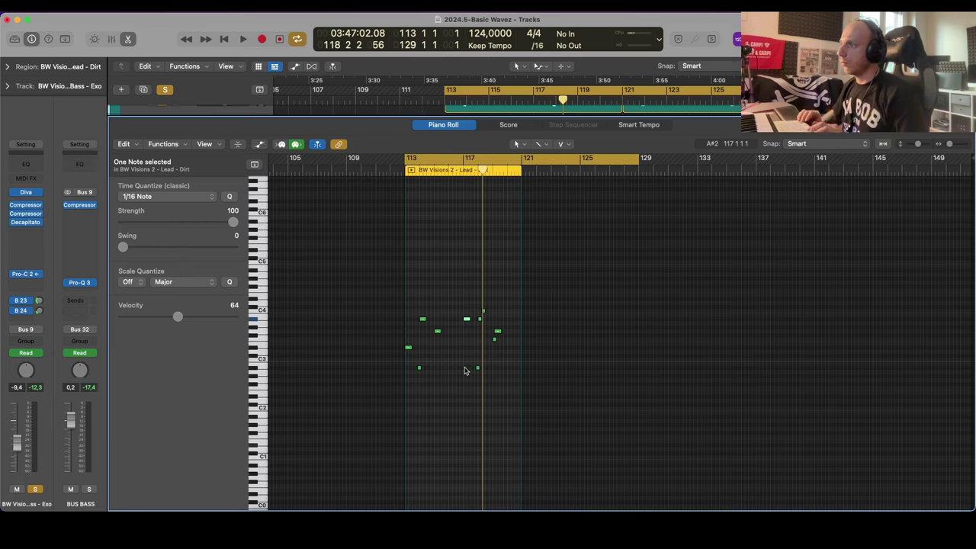
pyautogui.press('space')
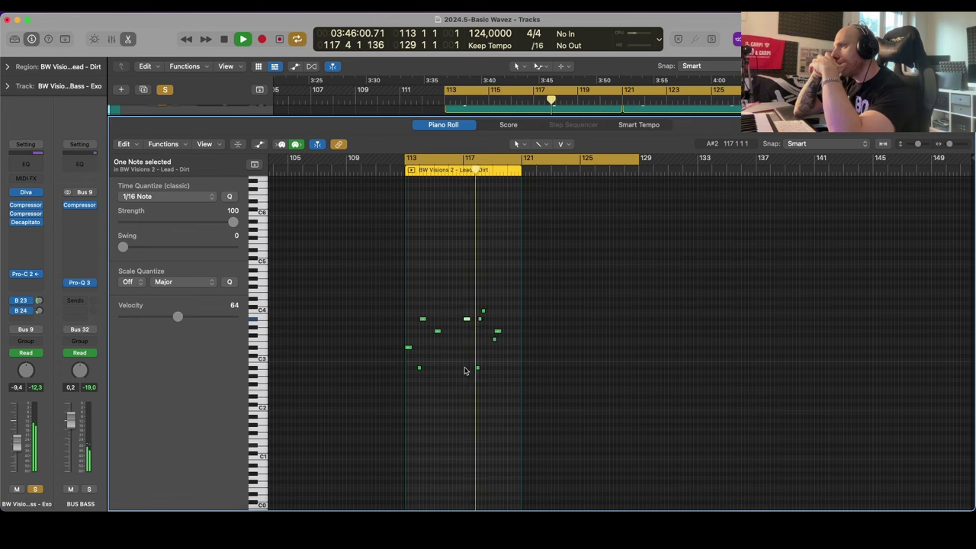
pyautogui.scroll(5, 466, 371)
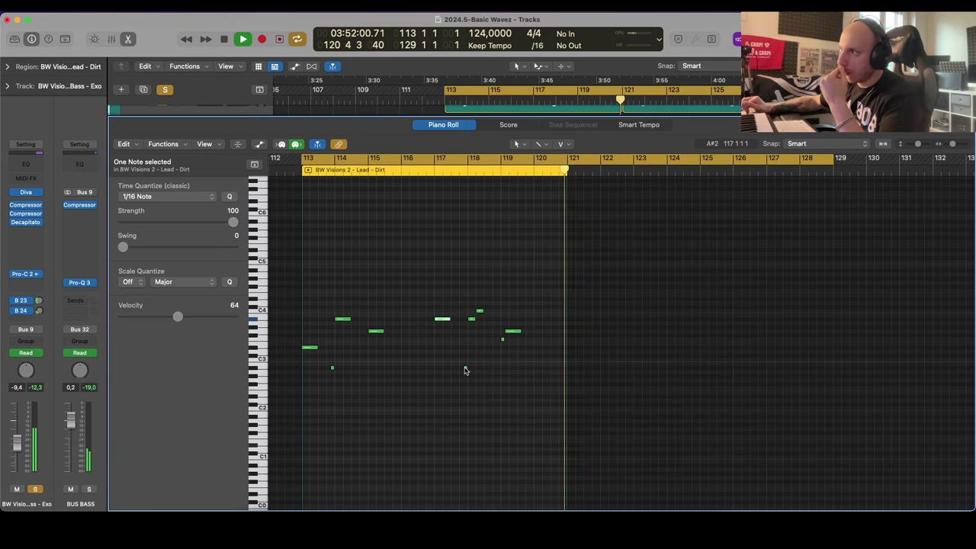
pyautogui.press('space')
# Step: Copy the short F3 lead note at bar 119 to F2 at position 118 4 3 1 and play the phrase
pyautogui.press('super+Right')
pyautogui.press('super+Right')
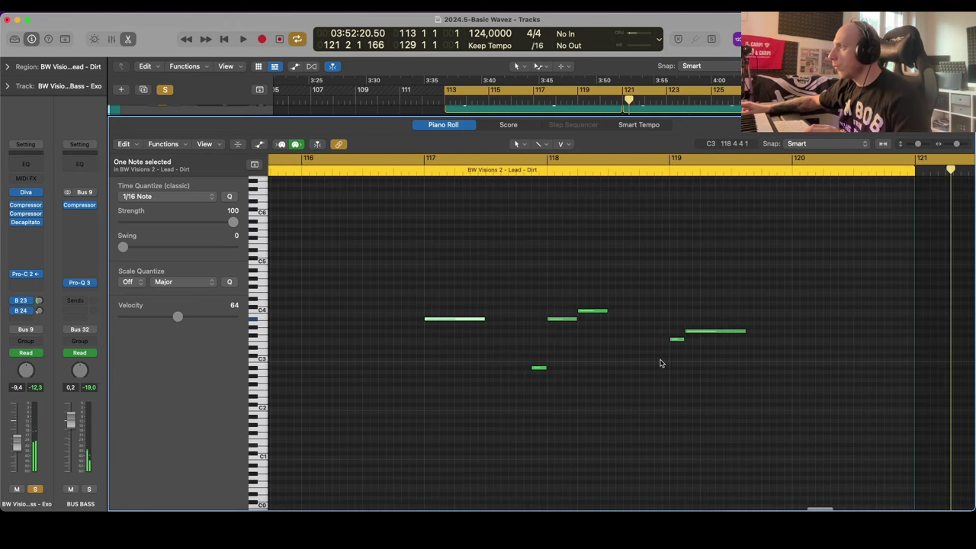
pyautogui.click(675, 343)
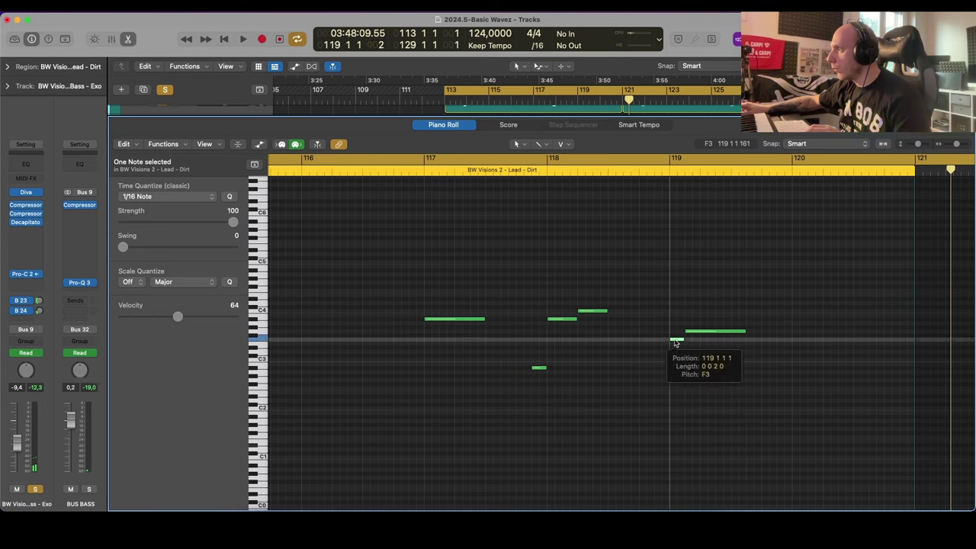
pyautogui.moveTo(675, 342); pyautogui.dragTo(663, 390)
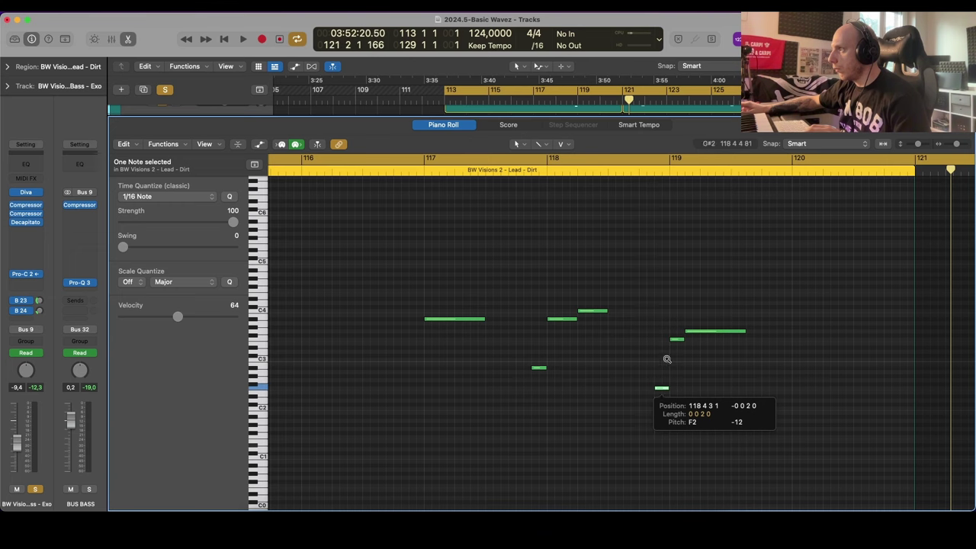
pyautogui.click(526, 169)
pyautogui.press('space')
pyautogui.scroll(-4, 602, 273)
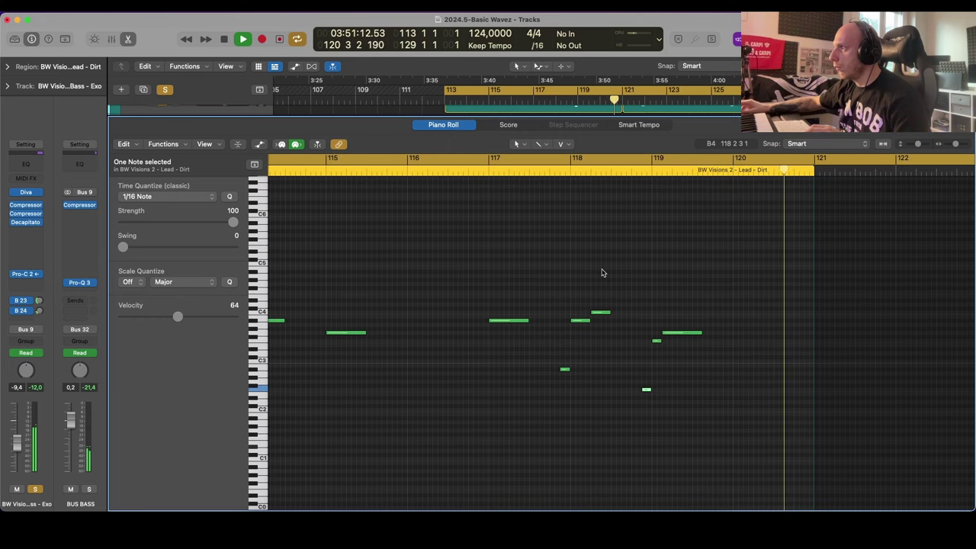
# Step: Draw a rising Frequency automation ramp on Lead - Dirt from 30.00 at bar 121 to 100.68 near bar 129
pyautogui.press('super+Left')
pyautogui.press('p')
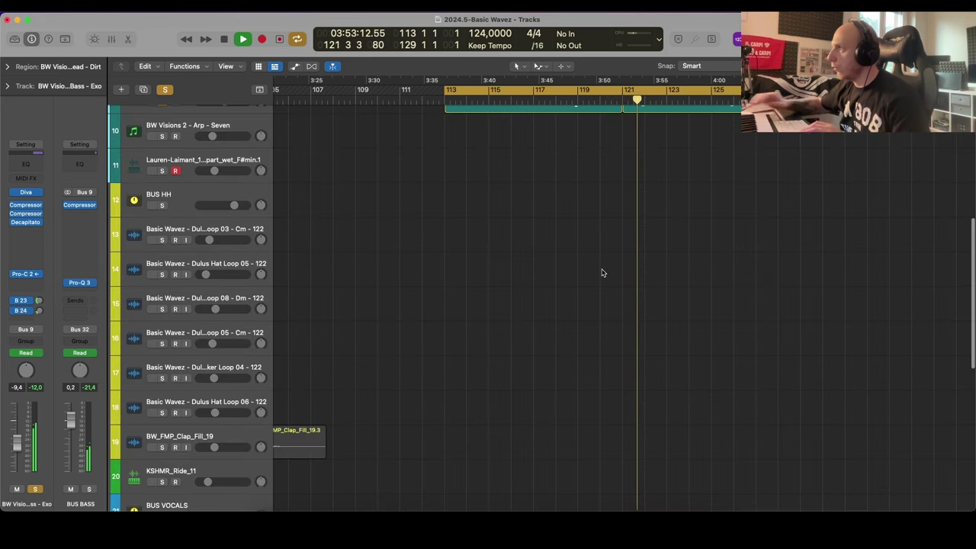
pyautogui.scroll(5, 602, 273)
pyautogui.press('super+Left')
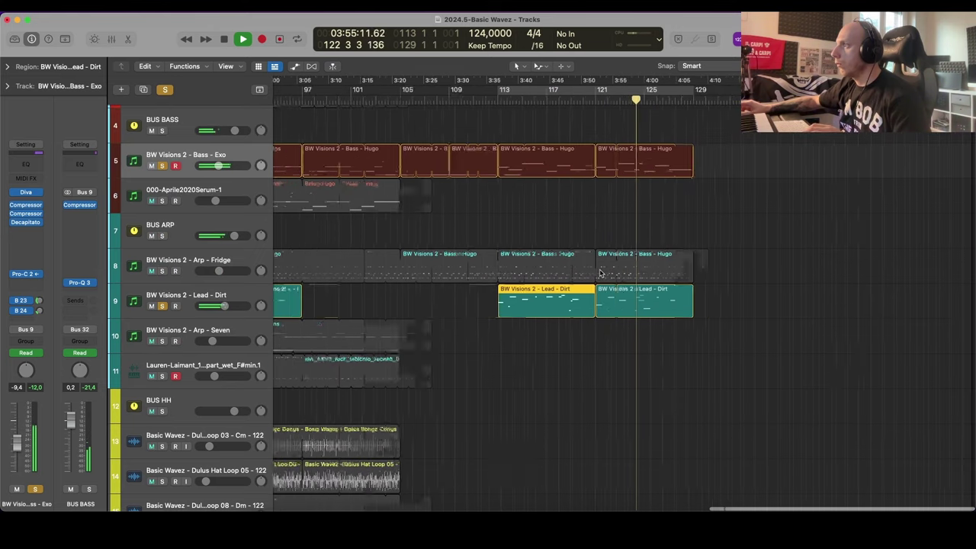
pyautogui.press('a')
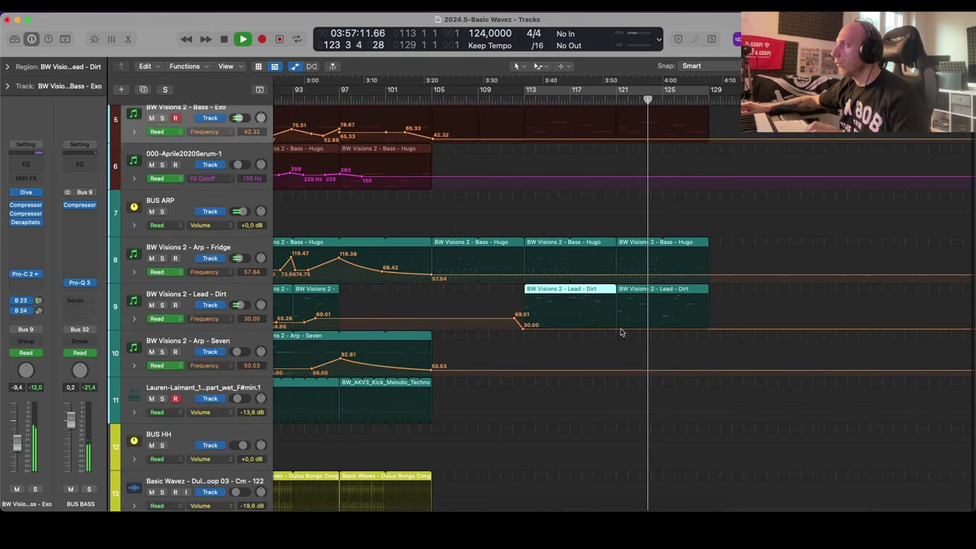
pyautogui.click(616, 330)
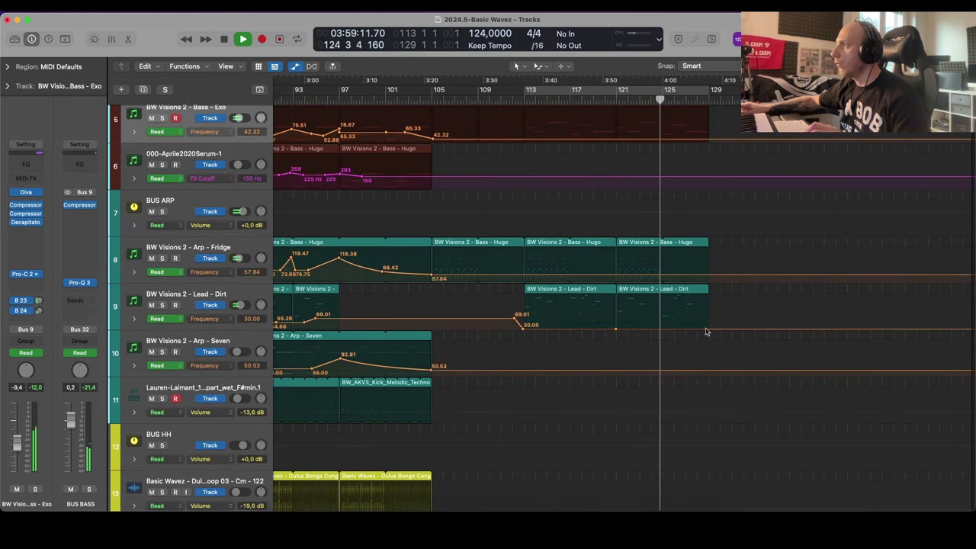
pyautogui.moveTo(710, 331); pyautogui.dragTo(715, 309)
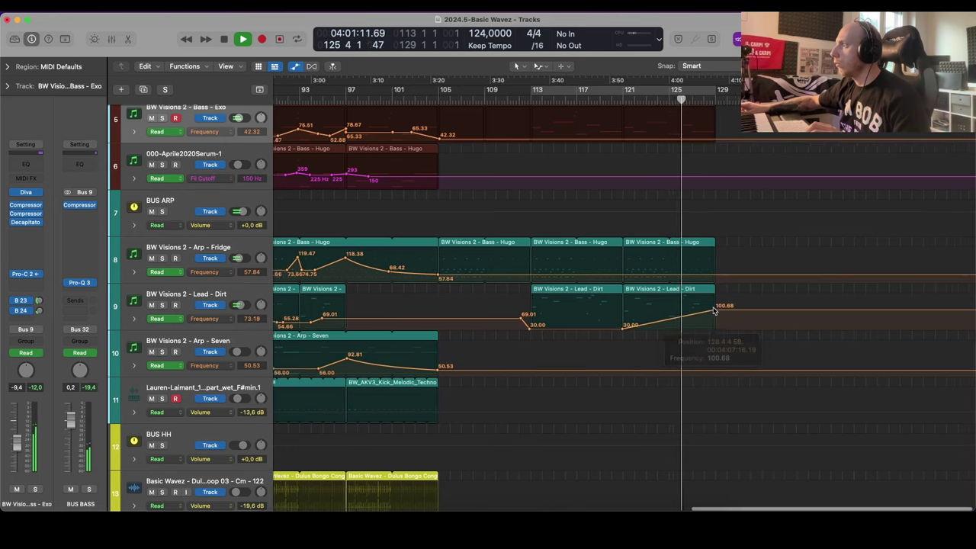
# Step: Ramp Arp - Fridge Frequency from 57.84 at bar 121 to 123.59 at bar 129, and steepen the Lead - Dirt ramp's end to 146.70
pyautogui.scroll(3, 714, 310)
pyautogui.hscroll(3, 686, 307)
pyautogui.click(518, 274)
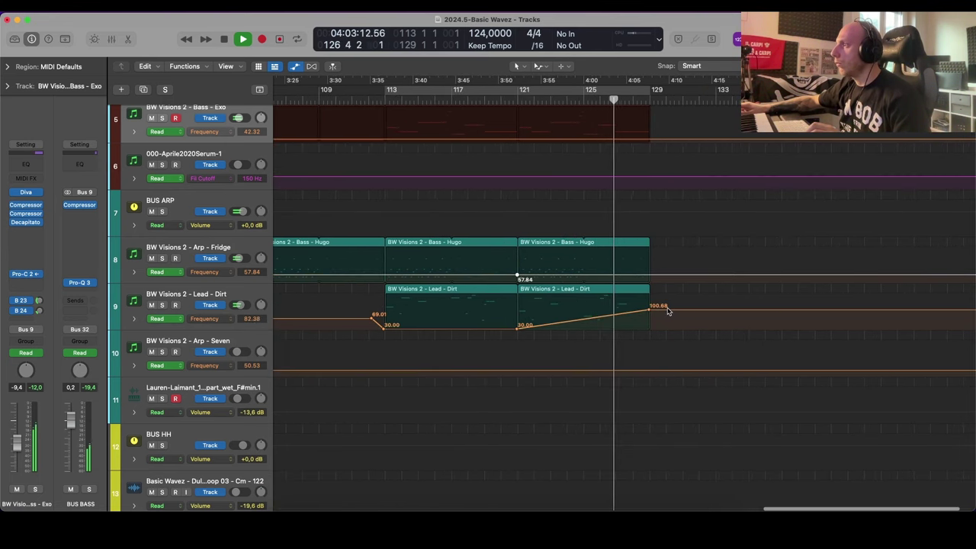
pyautogui.moveTo(649, 309); pyautogui.dragTo(650, 256)
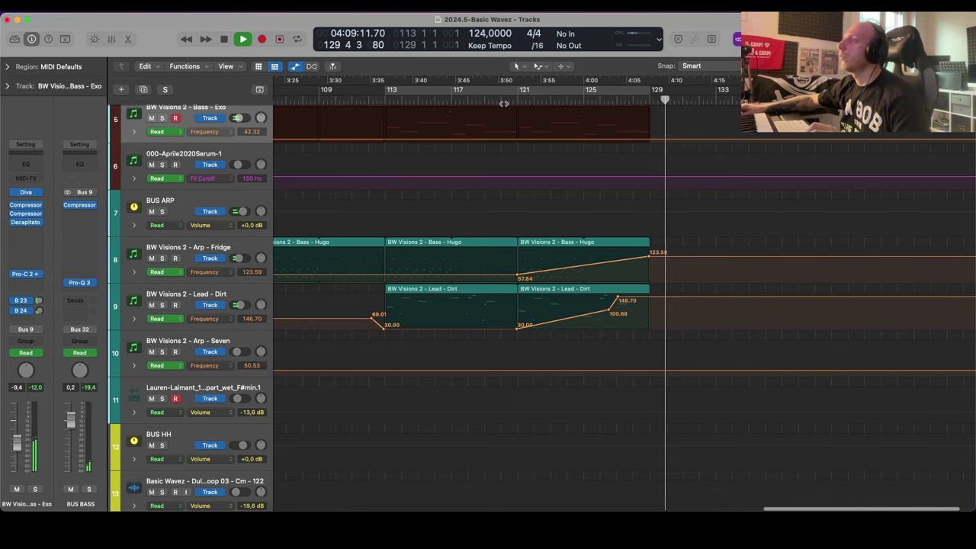
# Step: Hide the automation and play the arrangement from just before bar 113
pyautogui.click(376, 100)
pyautogui.press('a')
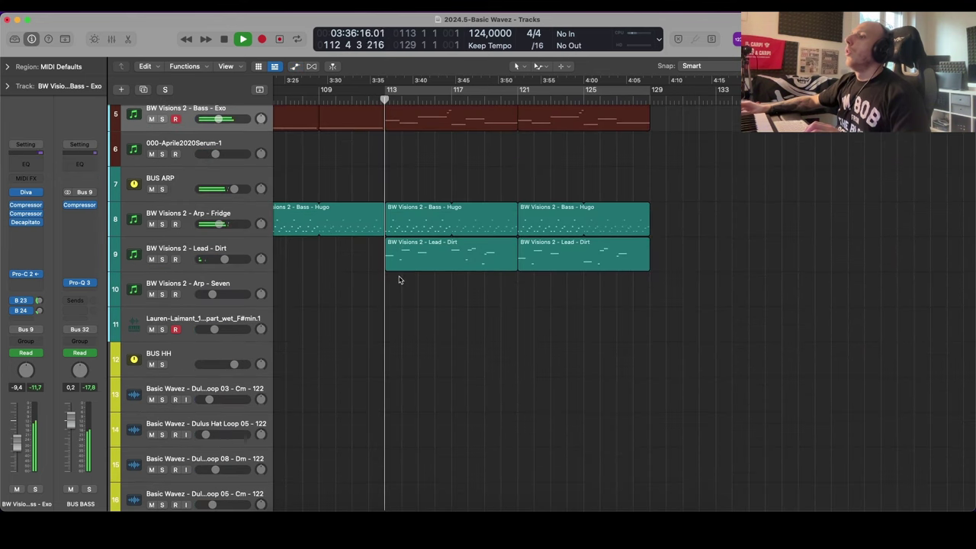
pyautogui.scroll(3, 402, 283)
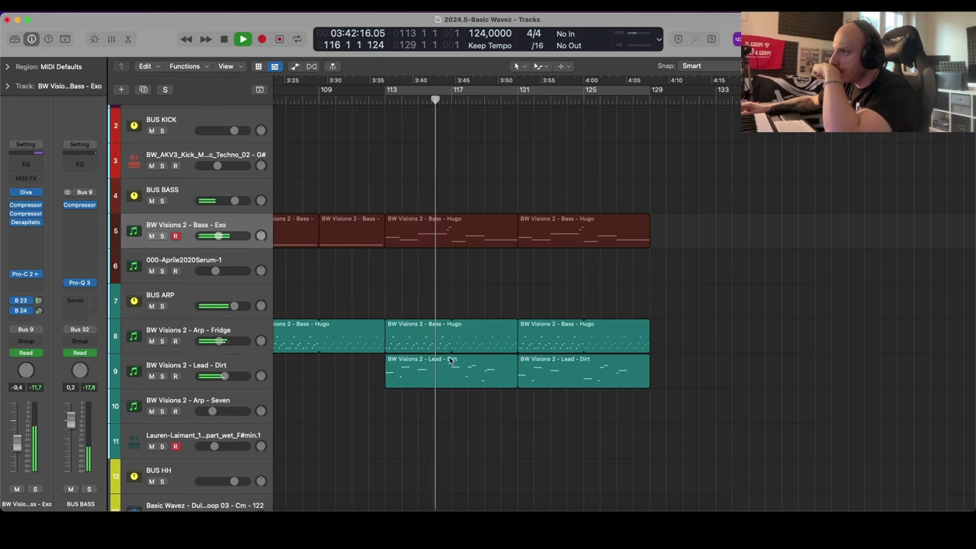
# Step: Split the first Lead - Dirt region at 116 3 1 1 and mute its second part up to bar 121
pyautogui.click(517, 383)
pyautogui.doubleClick(444, 378)
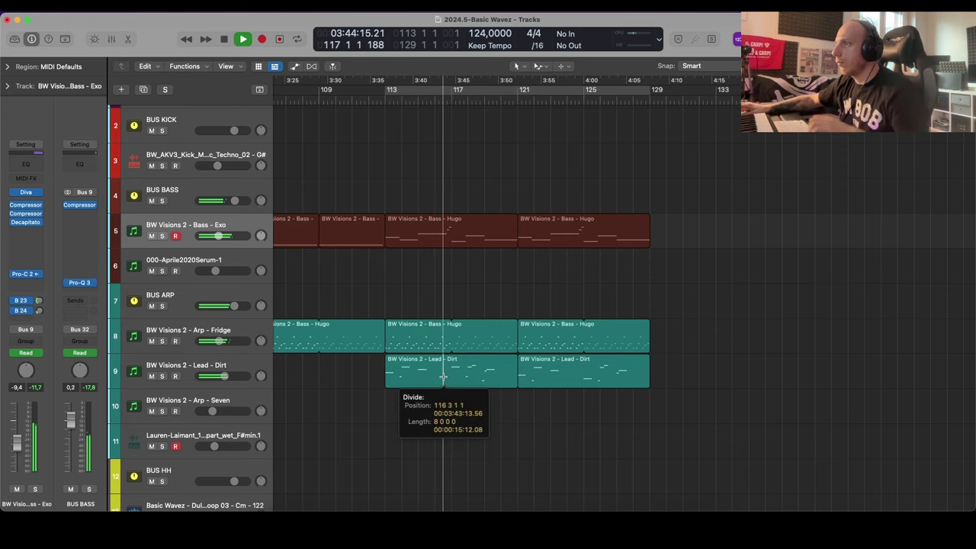
pyautogui.hotkey('ctrl', 'm')
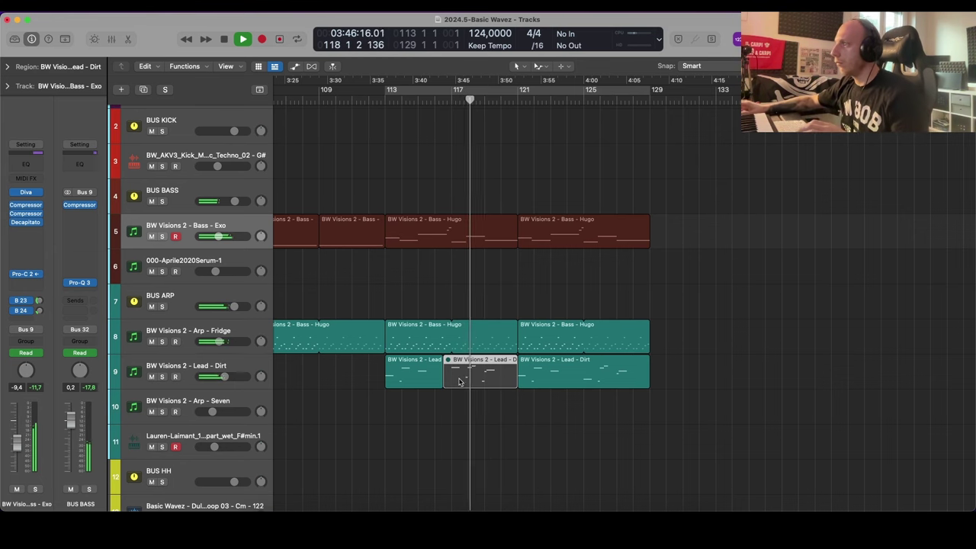
pyautogui.press('super+Down')
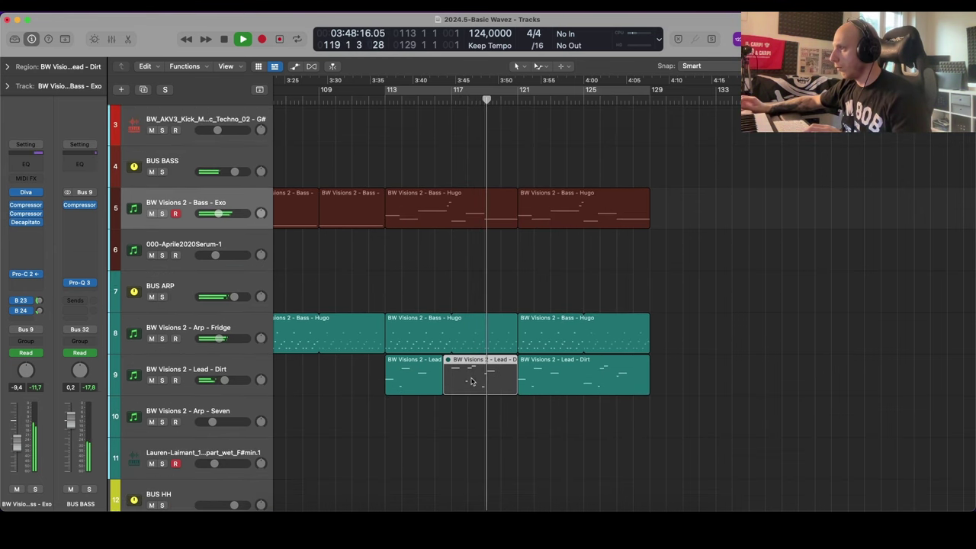
# Step: Review the percussion, vocal, pad and FX tracks below and select the eight vocal regions on tracks 22 and 23
pyautogui.scroll(-3, 526, 374)
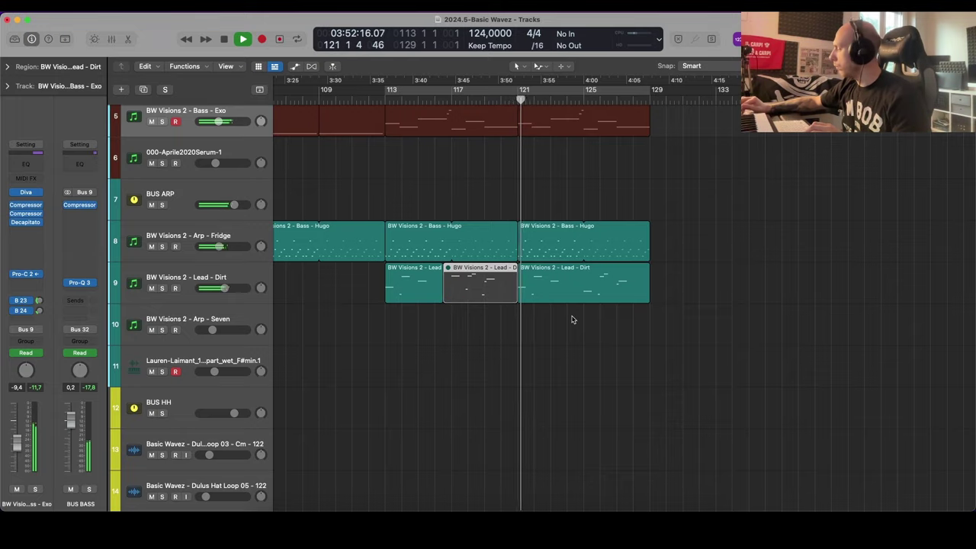
pyautogui.scroll(-6, 574, 319)
pyautogui.scroll(-3, 563, 320)
pyautogui.hscroll(-3, 558, 320)
pyautogui.scroll(-3, 558, 320)
pyautogui.hscroll(-3, 558, 321)
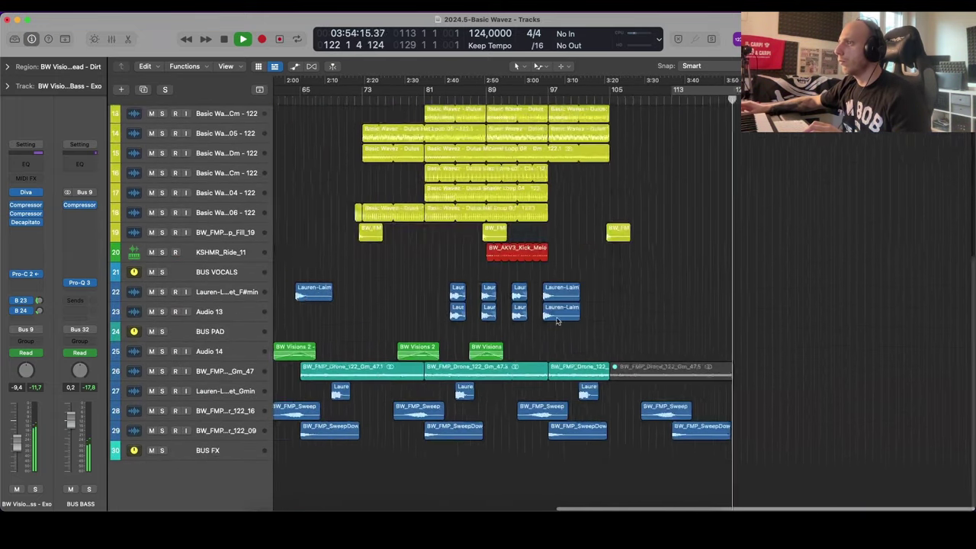
pyautogui.scroll(-4, 557, 321)
pyautogui.scroll(2, 558, 320)
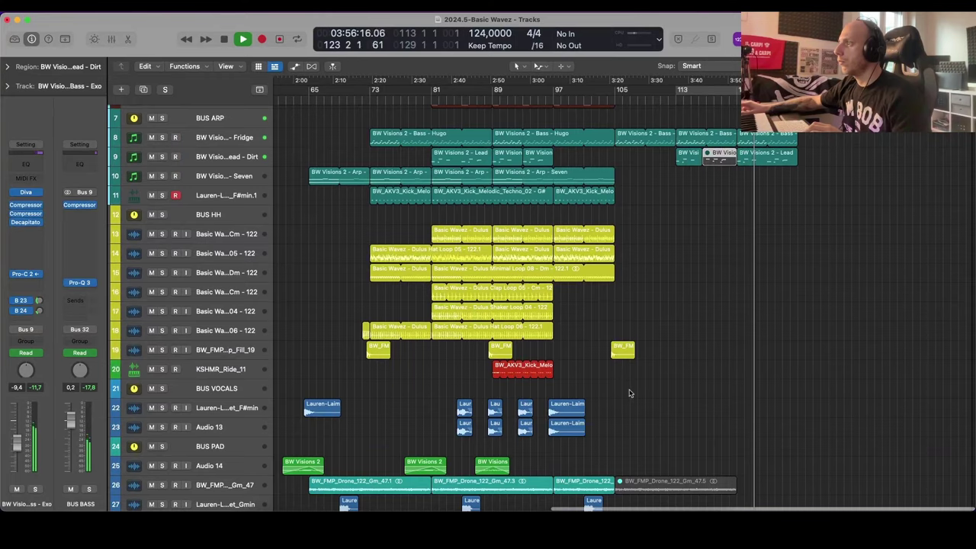
pyautogui.moveTo(630, 391); pyautogui.dragTo(478, 427)
pyautogui.hscroll(2, 478, 427)
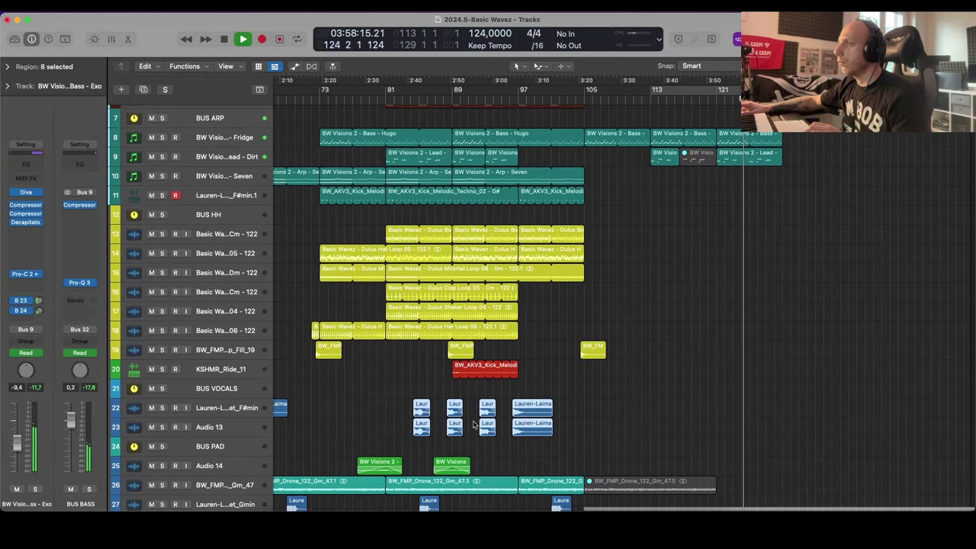
pyautogui.scroll(3, 476, 426)
pyautogui.hscroll(2, 476, 425)
pyautogui.scroll(4, 680, 384)
# Step: Show the automation, drop BUS BASS Band 1 Freq from 215.42 Hz to 10.000 Hz at bar 113, and hide the automation
pyautogui.press('a')
pyautogui.scroll(4, 806, 268)
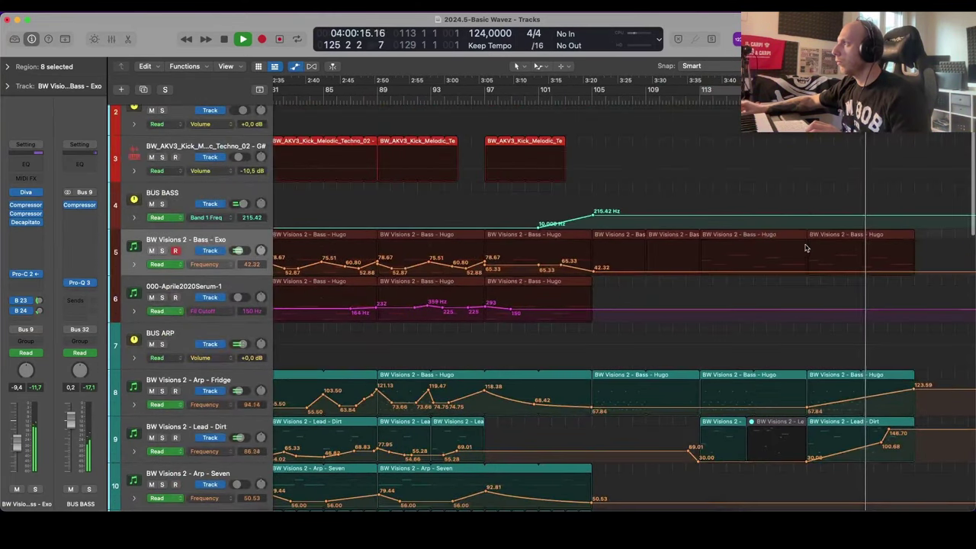
pyautogui.hscroll(3, 737, 252)
pyautogui.click(561, 221)
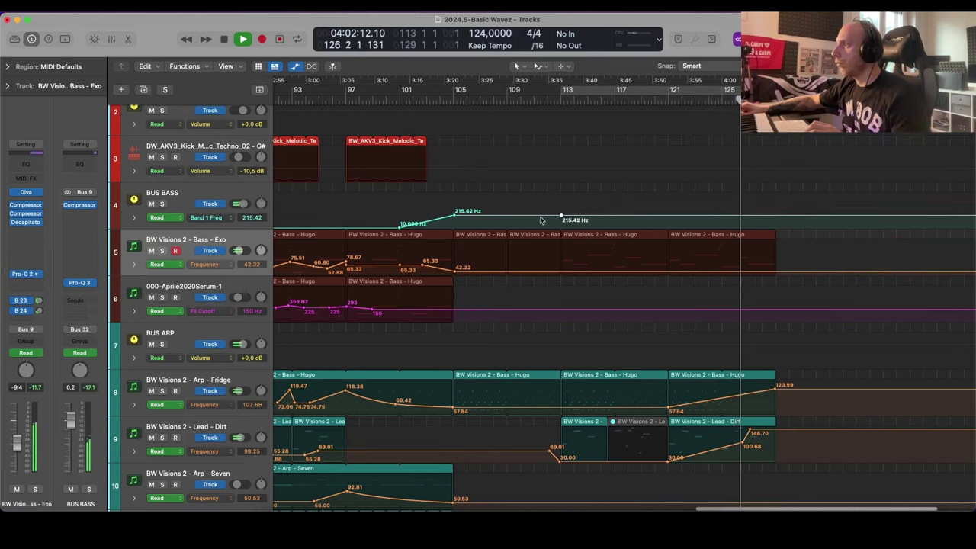
pyautogui.moveTo(594, 216); pyautogui.dragTo(601, 235)
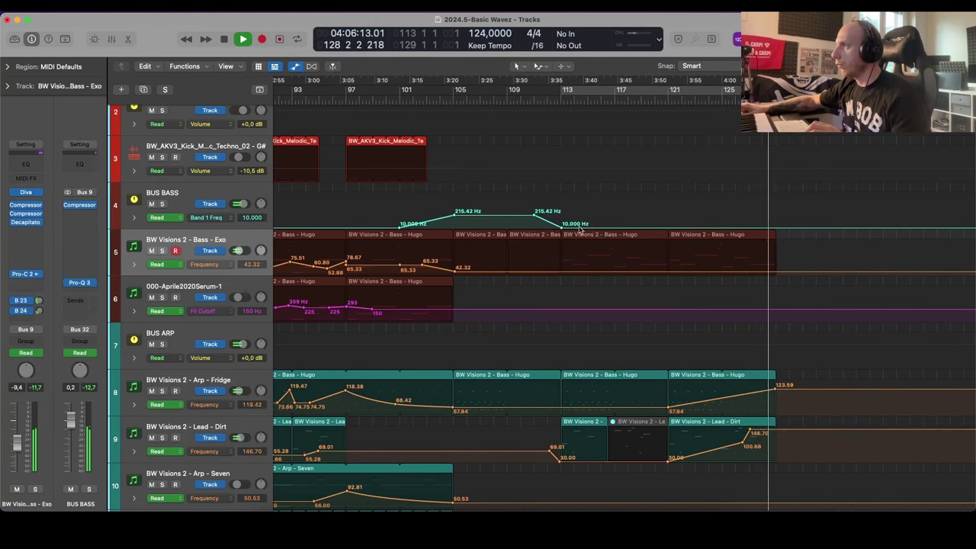
pyautogui.press('a')
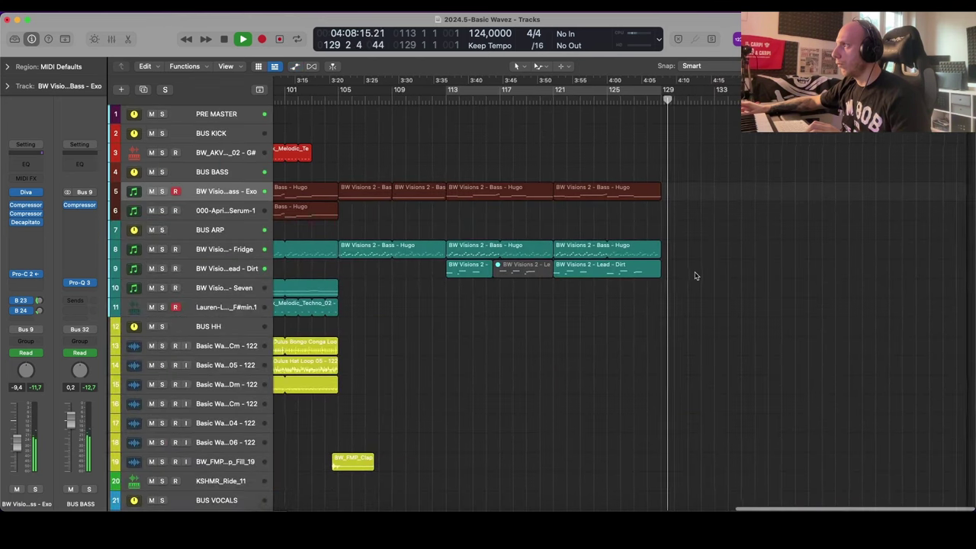
# Step: Play from shortly before bar 113 and set the BUS BASS Band 1 Freq automation to 57.760 Hz from bar 113
pyautogui.press('super+Down')
pyautogui.press('super+Down')
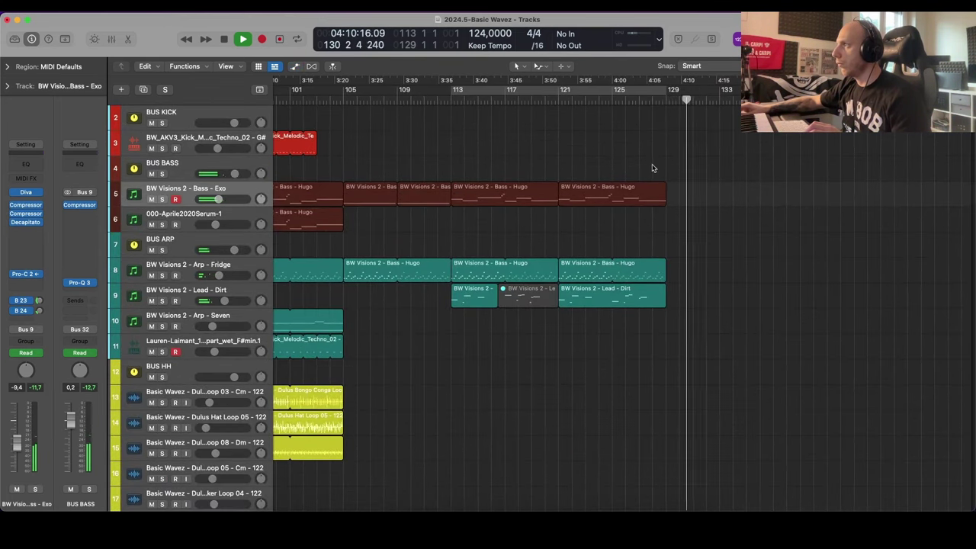
pyautogui.click(436, 101)
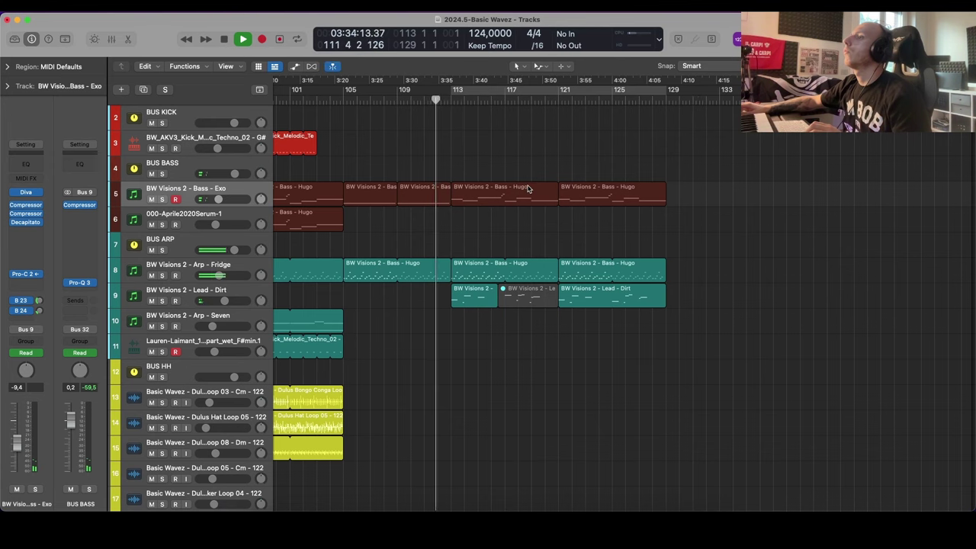
pyautogui.press('a')
pyautogui.moveTo(464, 178); pyautogui.dragTo(497, 177)
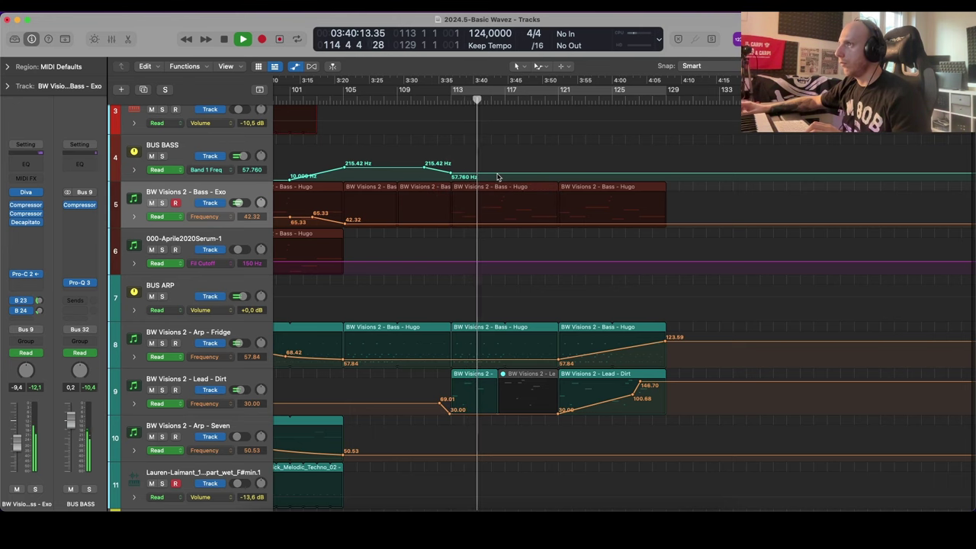
# Step: Automate Bass - Exo Frequency up to 60.40 at bar 113, with a peak of 86.70 at bar 121 falling back to 60.40
pyautogui.click(424, 222)
pyautogui.moveTo(453, 223); pyautogui.dragTo(467, 222)
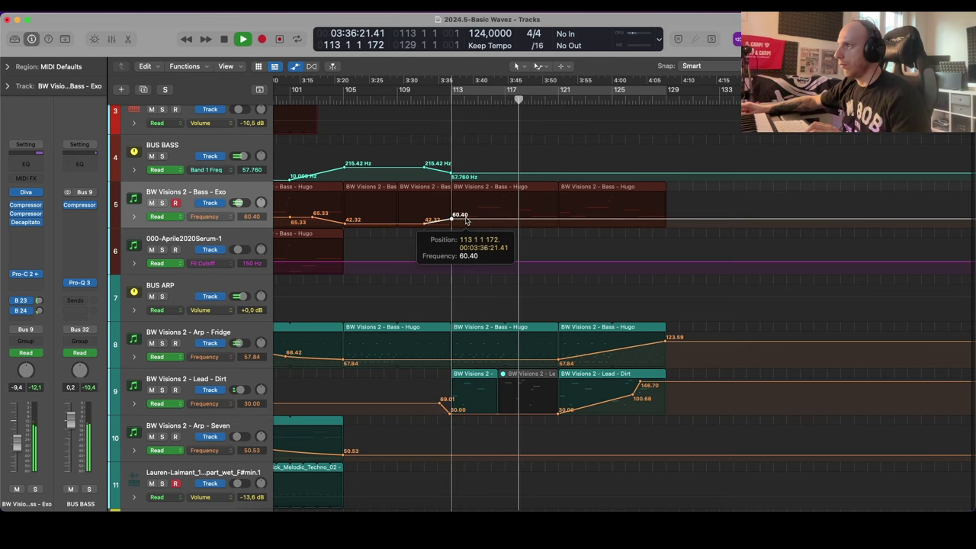
pyautogui.click(558, 219)
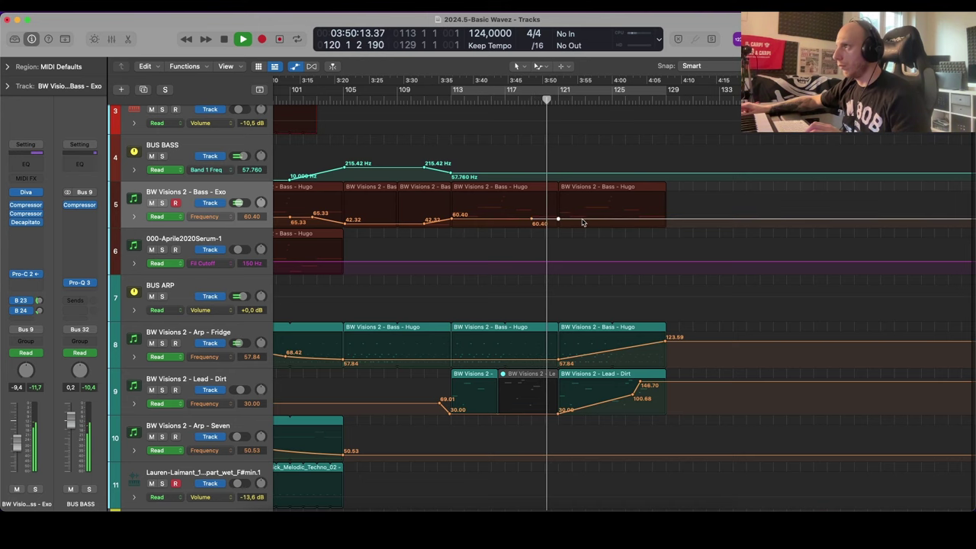
pyautogui.moveTo(557, 220); pyautogui.dragTo(559, 212)
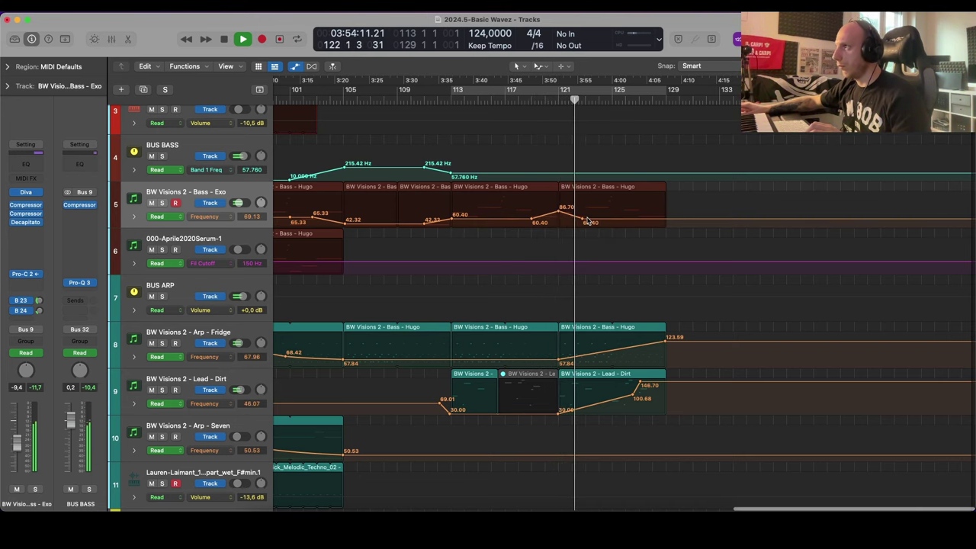
pyautogui.click(585, 222)
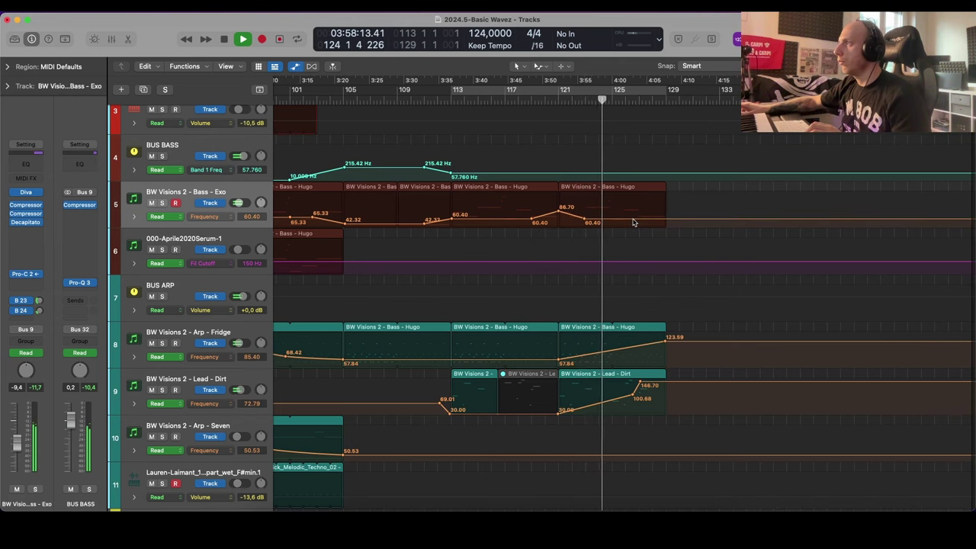
# Step: Ramp Bass - Exo Frequency from 60.40 near the end of bar 124 to 94.92 at bar 129, and hide the automation
pyautogui.click(639, 219)
pyautogui.click(666, 220)
pyautogui.moveTo(682, 220); pyautogui.dragTo(629, 223)
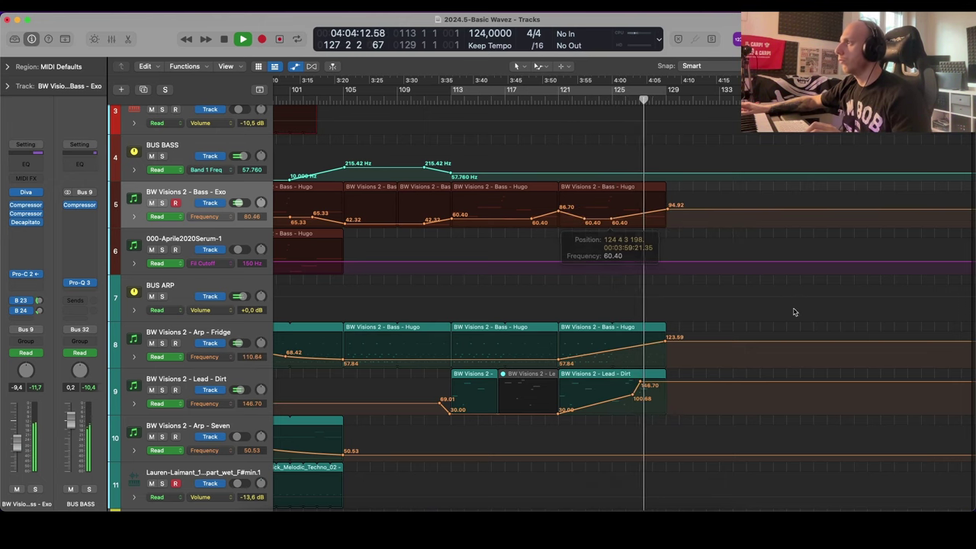
pyautogui.press('a')
# Step: Copy the Bass - Exo region at bar 121 onto the 000-Aprile2020Serum-1 track and play from bar 121
pyautogui.hscroll(-3, 710, 276)
pyautogui.press('super+Left')
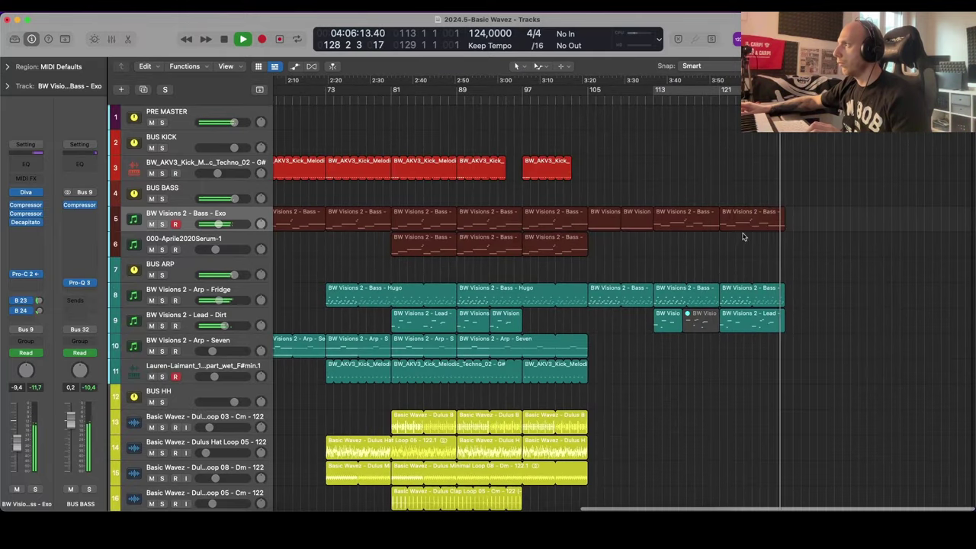
pyautogui.keyDown('alt'); pyautogui.moveTo(744, 225); pyautogui.dragTo(744, 243); pyautogui.keyUp('alt')
pyautogui.press('Return')
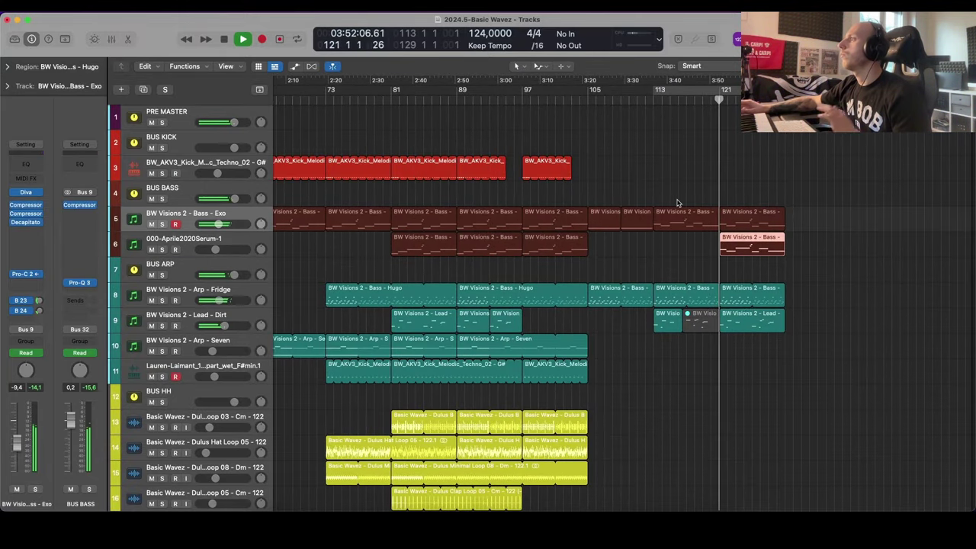
# Step: Raise the Fil Cutoff automation on 000-Aprile2020Serum-1 from 150 Hz just before bar 121 to 358 Hz at bar 121
pyautogui.scroll(5, 776, 236)
pyautogui.press('a')
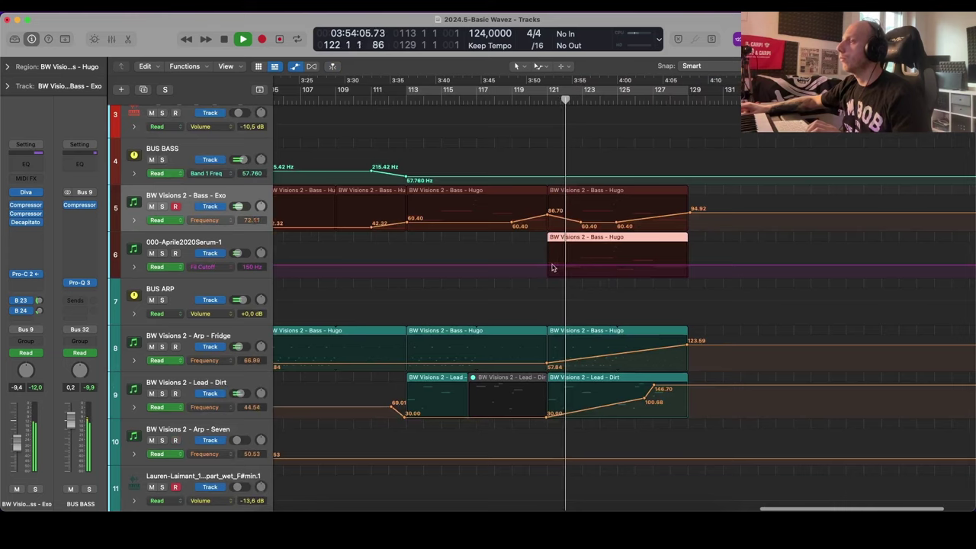
pyautogui.hscroll(-5, 540, 270)
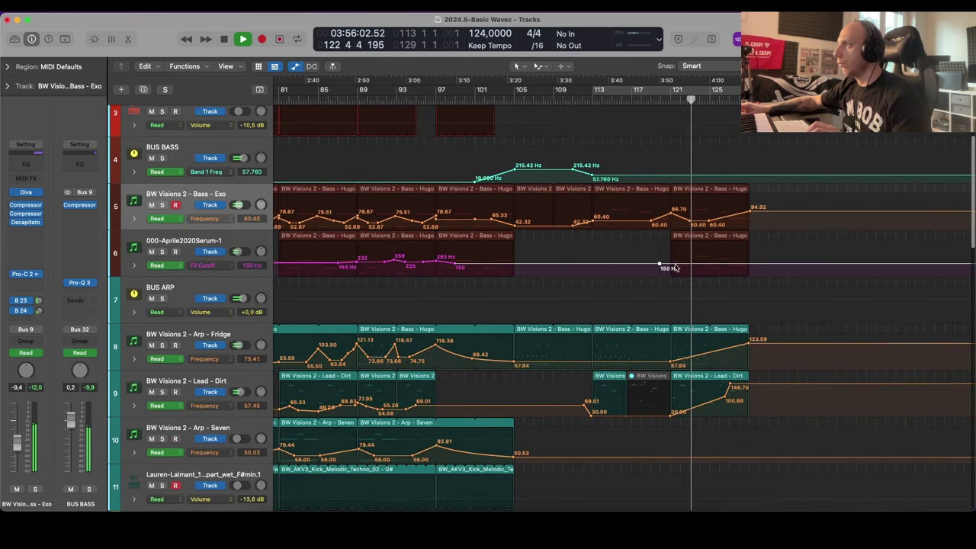
pyautogui.moveTo(701, 267); pyautogui.dragTo(699, 264)
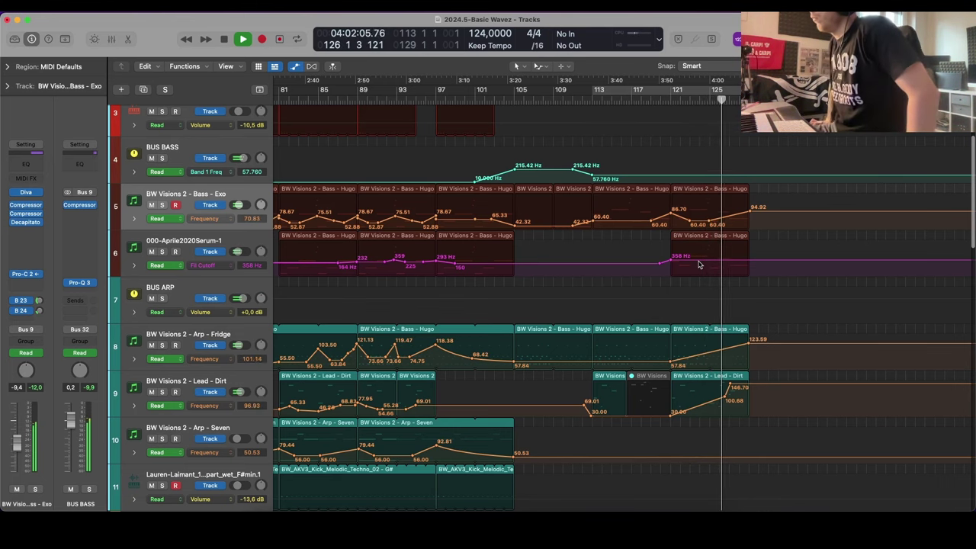
pyautogui.press('super+Down')
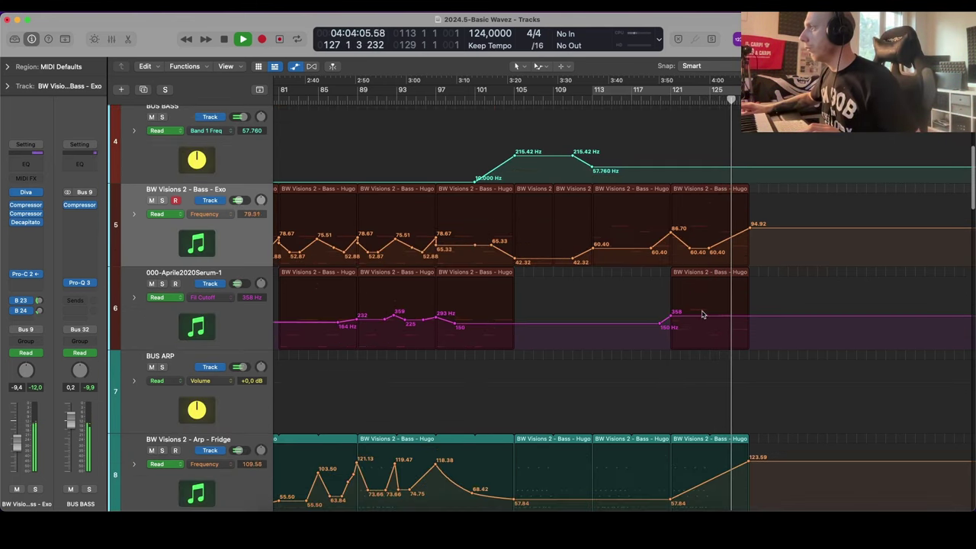
# Step: Hide the automation, restart playback just before bar 113 and fit all tracks in view
pyautogui.press('super+Up')
pyautogui.press('super+Up')
pyautogui.press('super+Up')
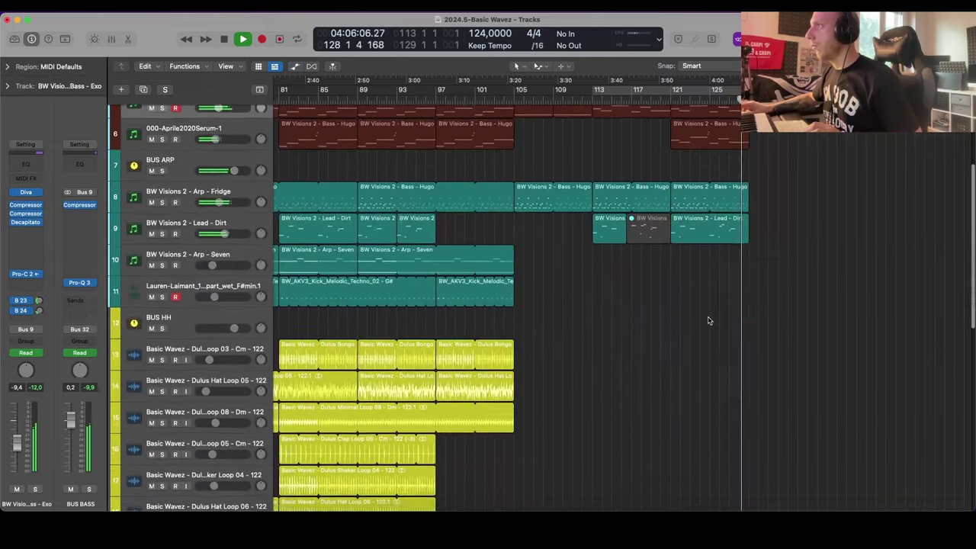
pyautogui.press('super+Up')
pyautogui.click(578, 97)
pyautogui.scroll(-8, 621, 257)
pyautogui.press('super+Up')
pyautogui.press('super+Up')
pyautogui.press('super+Up')
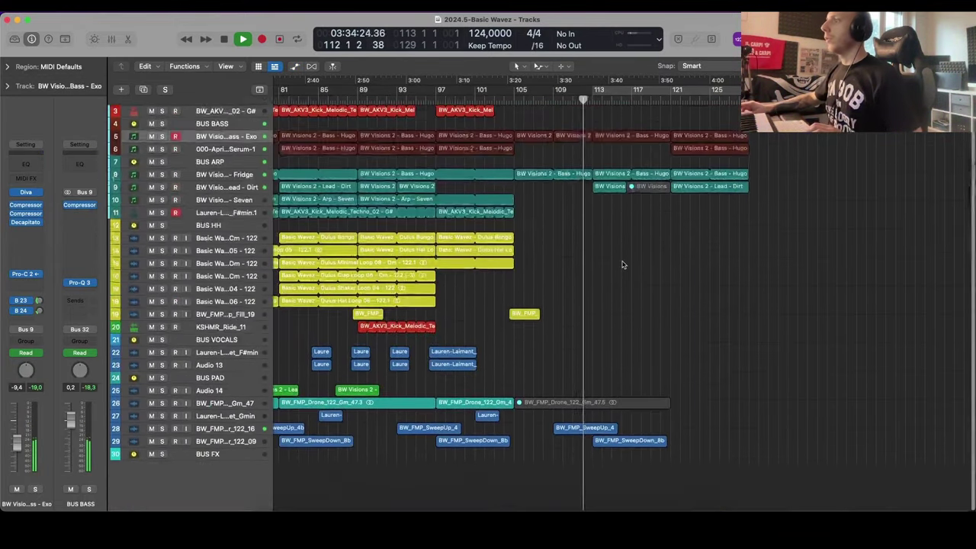
# Step: Copy the BW_FMP_Clap_Fill_19 region from around bar 105 to the same spot around bar 121
pyautogui.scroll(1, 623, 263)
pyautogui.press('super+Right')
pyautogui.press('super+Down')
pyautogui.press('super+Down')
pyautogui.press('super+Down')
pyautogui.press('super+Up')
pyautogui.scroll(-6, 621, 279)
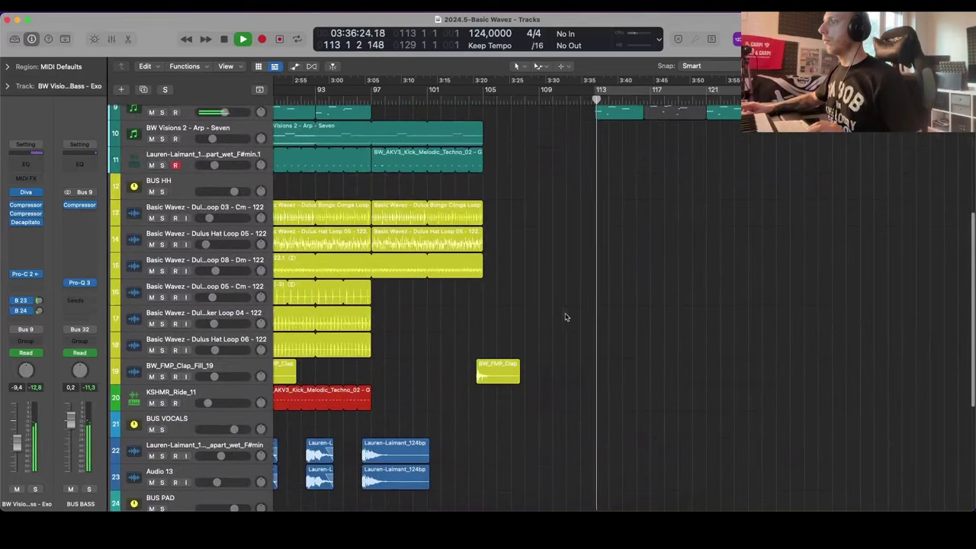
pyautogui.scroll(2, 564, 316)
pyautogui.click(502, 363)
pyautogui.moveTo(503, 365); pyautogui.dragTo(727, 354)
pyautogui.scroll(-3, 687, 364)
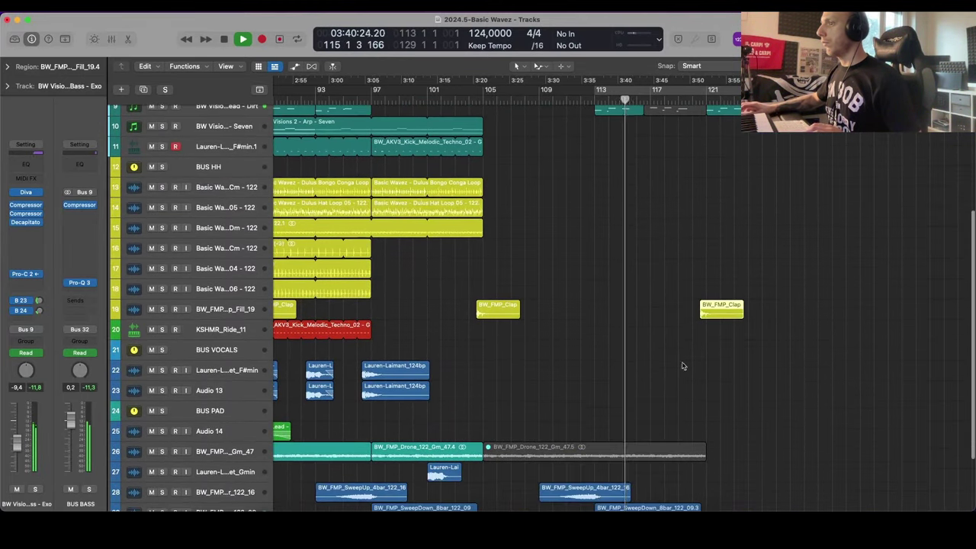
# Step: Select the eight vocal regions between bars 84 and 101 on tracks 22 and 23, and cycle playback from bar 113
pyautogui.press('super+Left')
pyautogui.press('super+Left')
pyautogui.moveTo(638, 366); pyautogui.dragTo(424, 405)
pyautogui.press('super+Right')
pyautogui.press('super+Right')
pyautogui.press('super+Up')
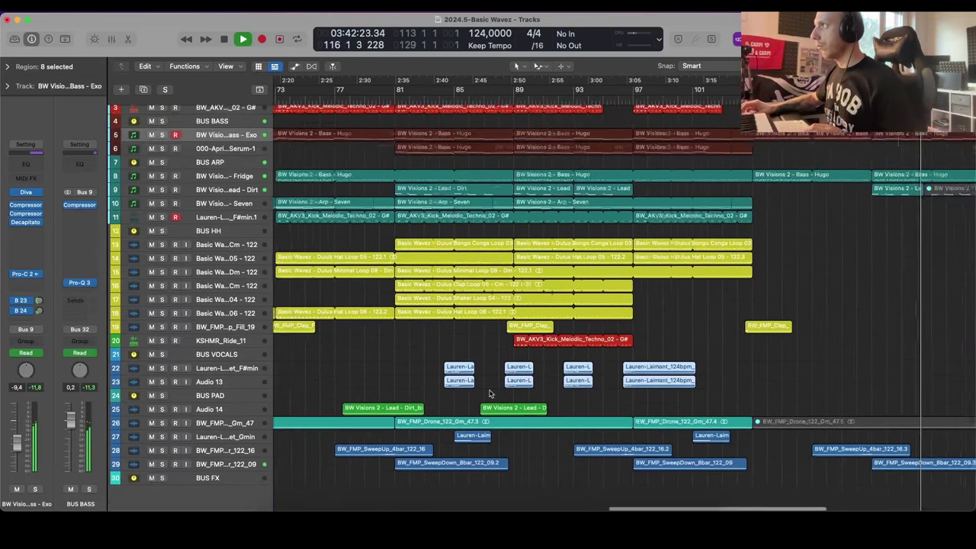
pyautogui.hscroll(5, 491, 393)
pyautogui.press('super+Left')
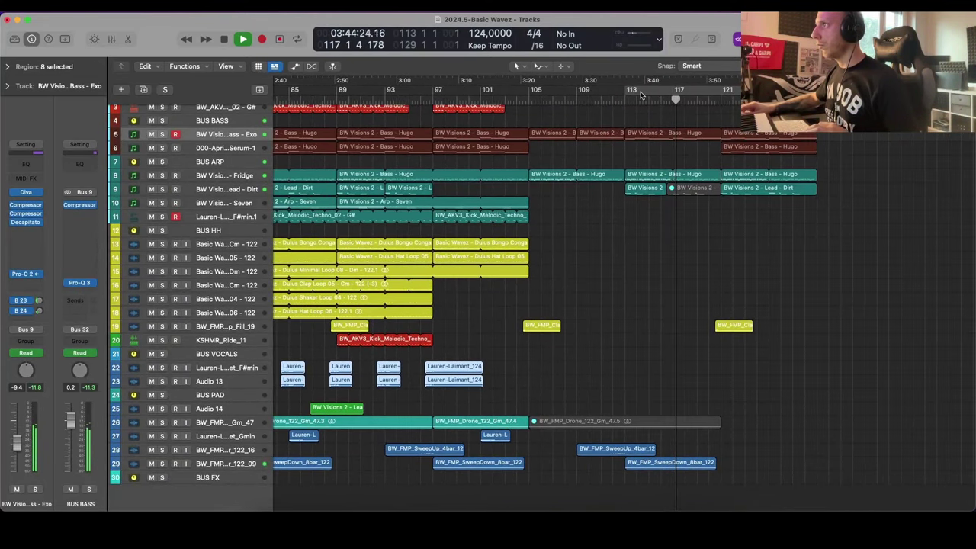
pyautogui.click(640, 94)
pyautogui.hscroll(-2, 483, 276)
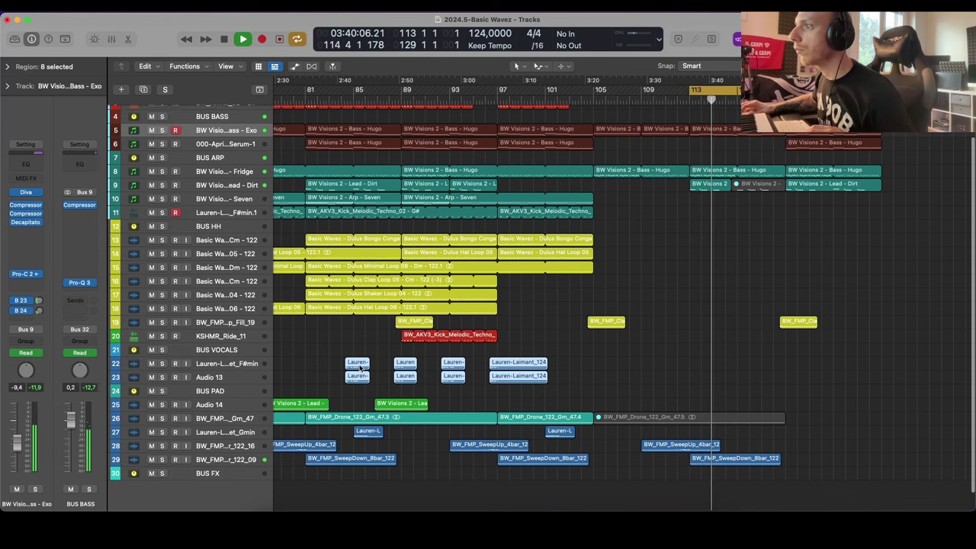
# Step: Stop playback, copy the eight vocal regions so the first starts at about bar 116, and play from bar 113
pyautogui.moveTo(360, 368); pyautogui.dragTo(322, 361)
pyautogui.scroll(5, 343, 356)
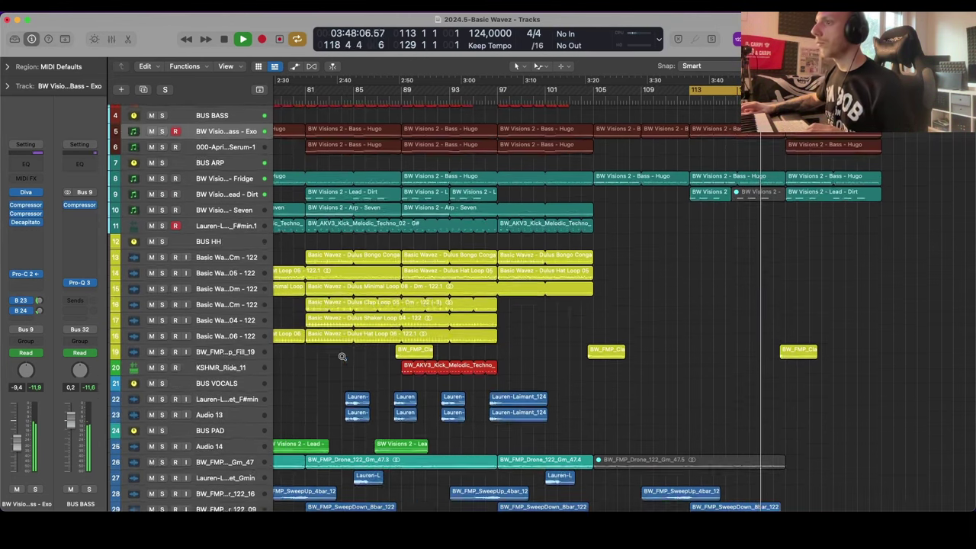
pyautogui.press('space')
pyautogui.scroll(-2, 455, 354)
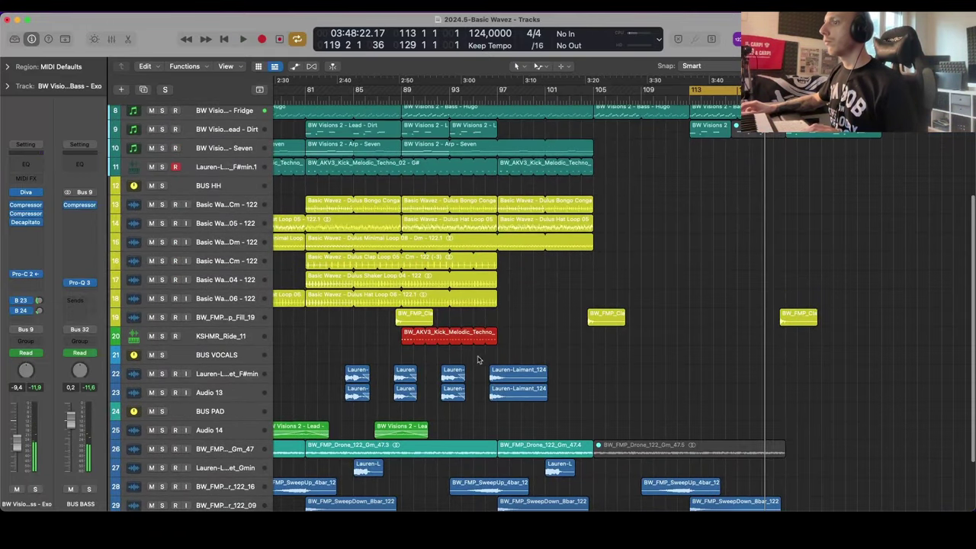
pyautogui.moveTo(601, 370); pyautogui.dragTo(744, 372)
pyautogui.press('space')
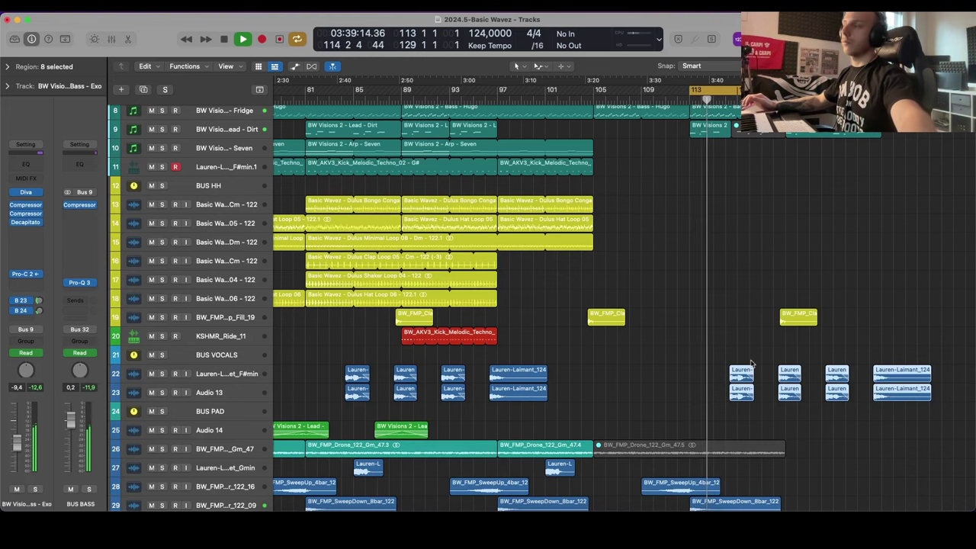
# Step: Listen to the break from bar 113 and examine how the copied vocals sit against the other tracks
pyautogui.scroll(5, 756, 364)
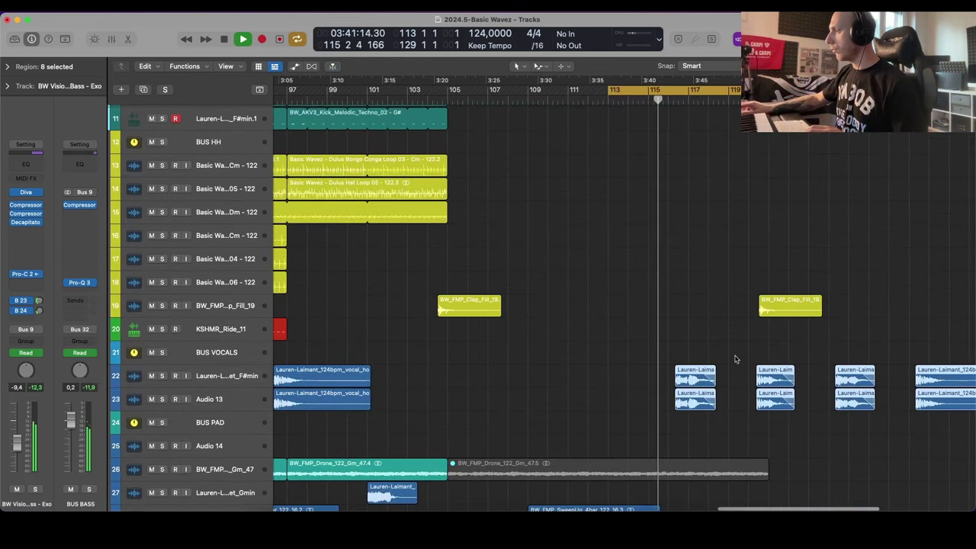
pyautogui.hscroll(4, 737, 359)
pyautogui.scroll(-5, 732, 357)
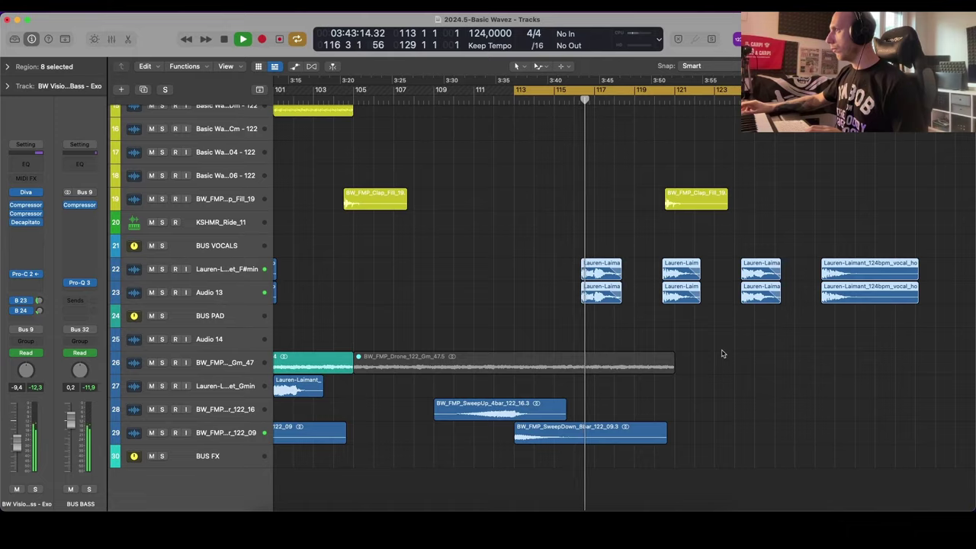
pyautogui.scroll(8, 717, 353)
pyautogui.scroll(-3, 687, 351)
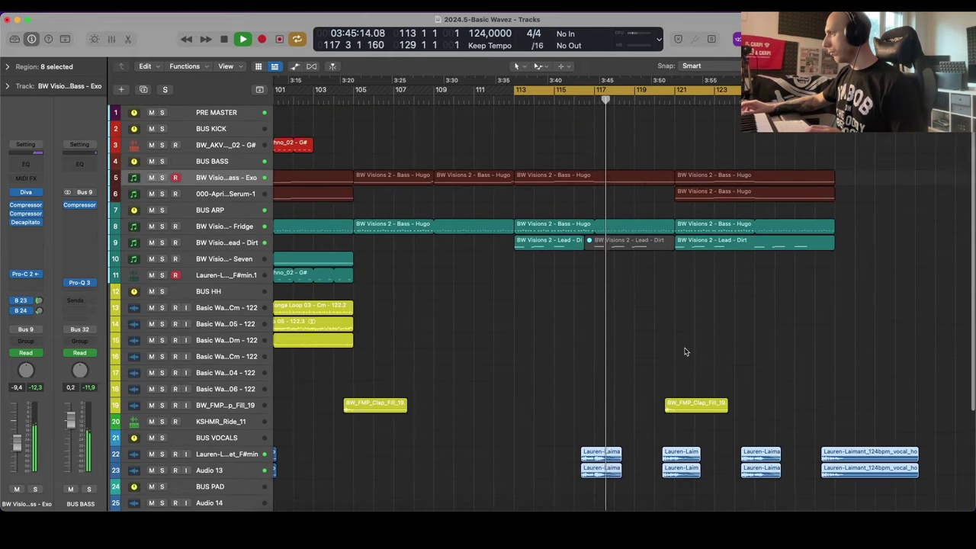
pyautogui.scroll(-6, 685, 352)
pyautogui.scroll(6, 685, 351)
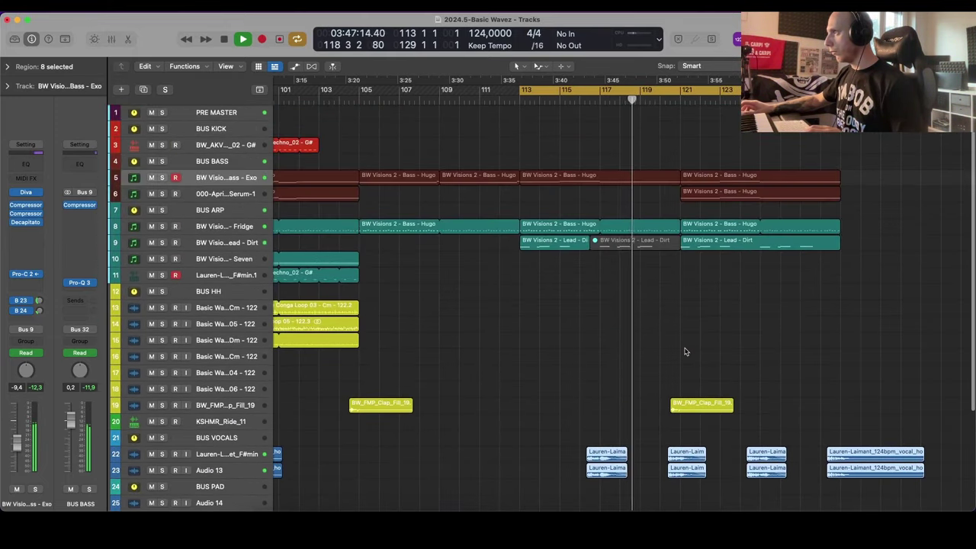
pyautogui.scroll(2, 685, 351)
pyautogui.scroll(-8, 685, 352)
pyautogui.scroll(10, 685, 351)
pyautogui.hscroll(-3, 685, 349)
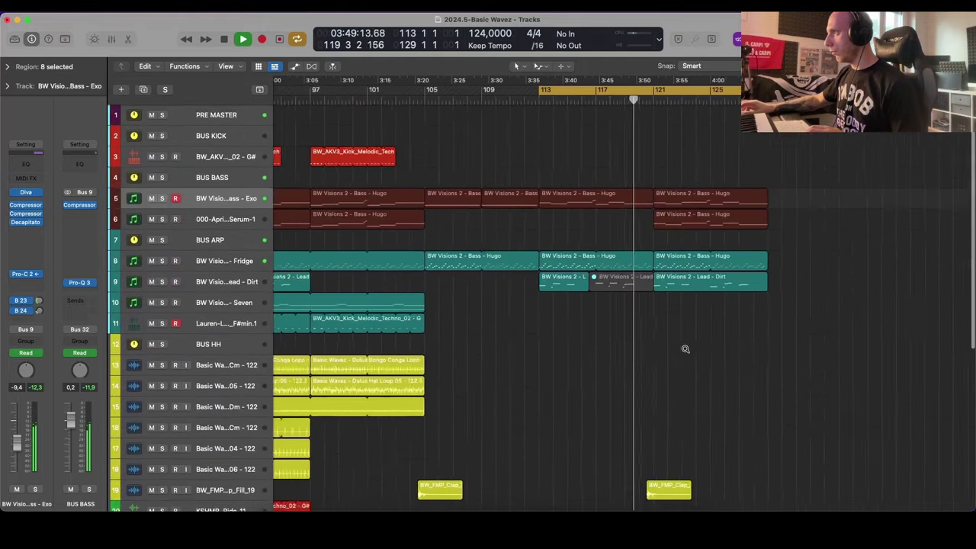
pyautogui.scroll(-4, 684, 349)
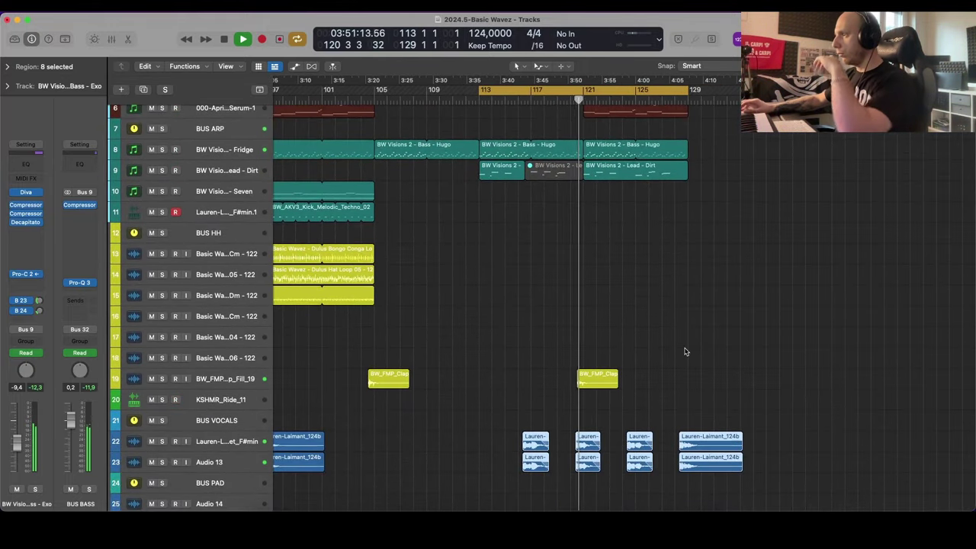
pyautogui.scroll(-3, 685, 352)
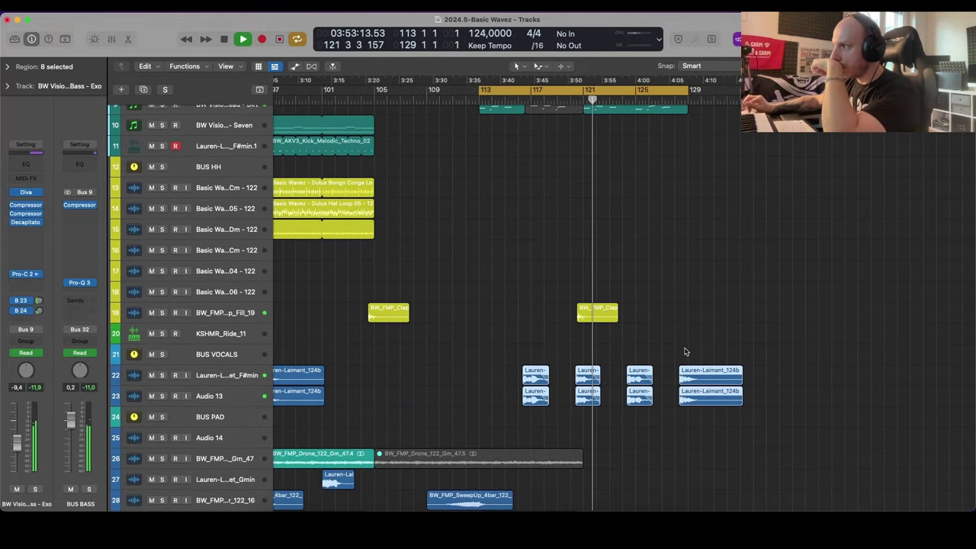
pyautogui.scroll(-1, 626, 341)
pyautogui.scroll(3, 619, 340)
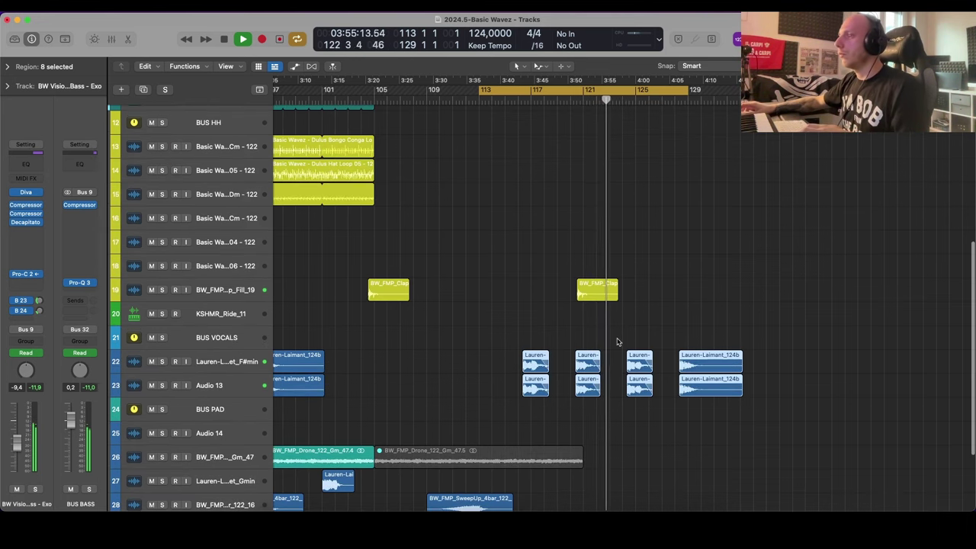
# Step: Solo vocal track 22, stop playback and add ValhallaVintageVerb in the free insert slot below EchoBoy
pyautogui.click(231, 357)
pyautogui.press('super+Up')
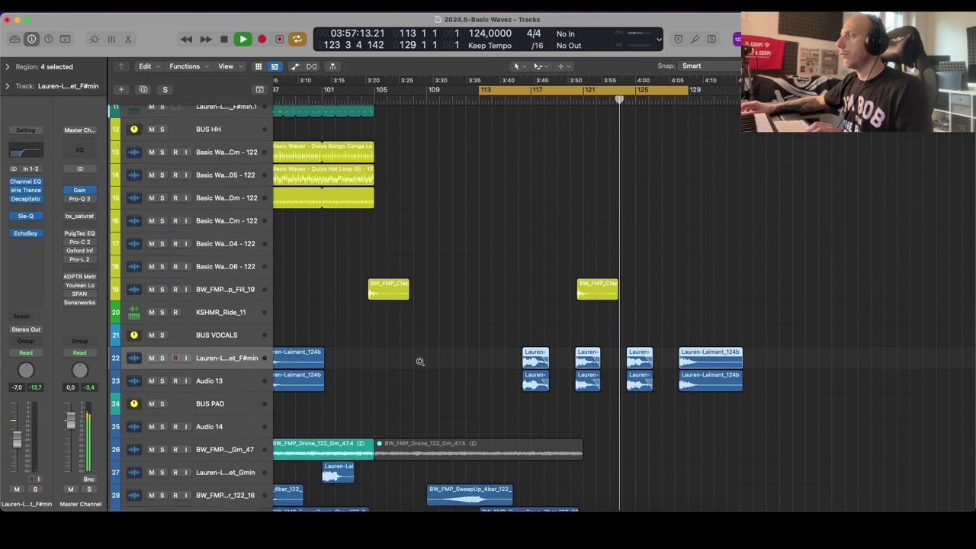
pyautogui.press('s')
pyautogui.click(33, 236)
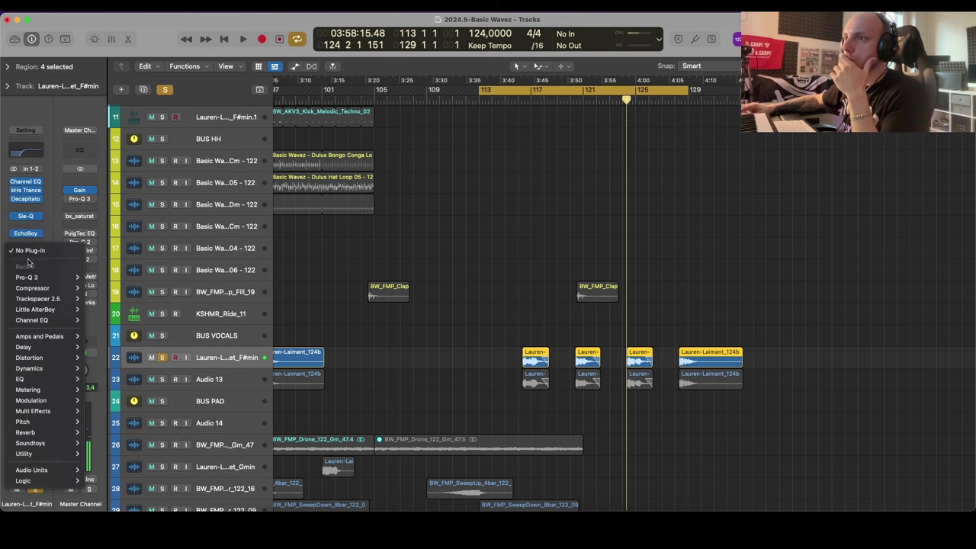
pyautogui.moveTo(26, 432)
pyautogui.click(182, 486)
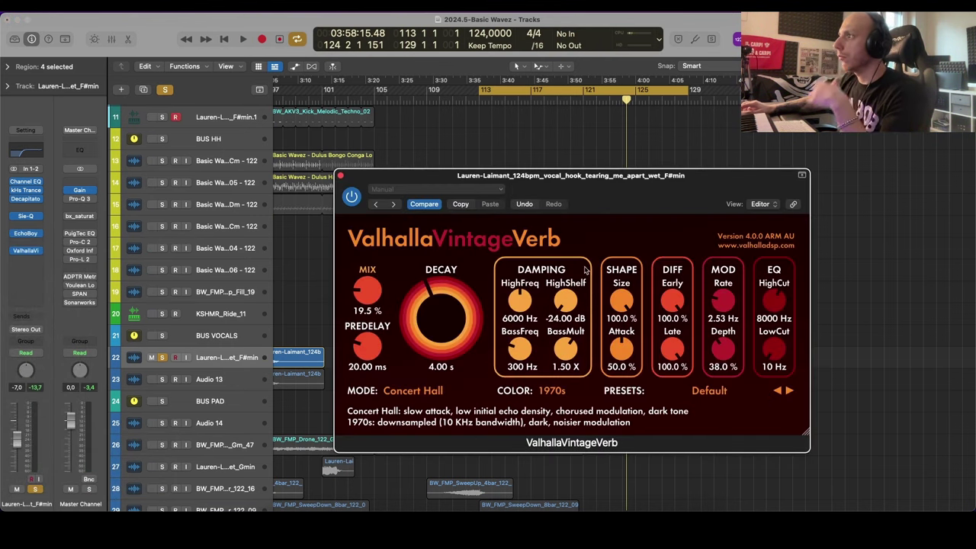
pyautogui.moveTo(447, 170); pyautogui.dragTo(800, 277)
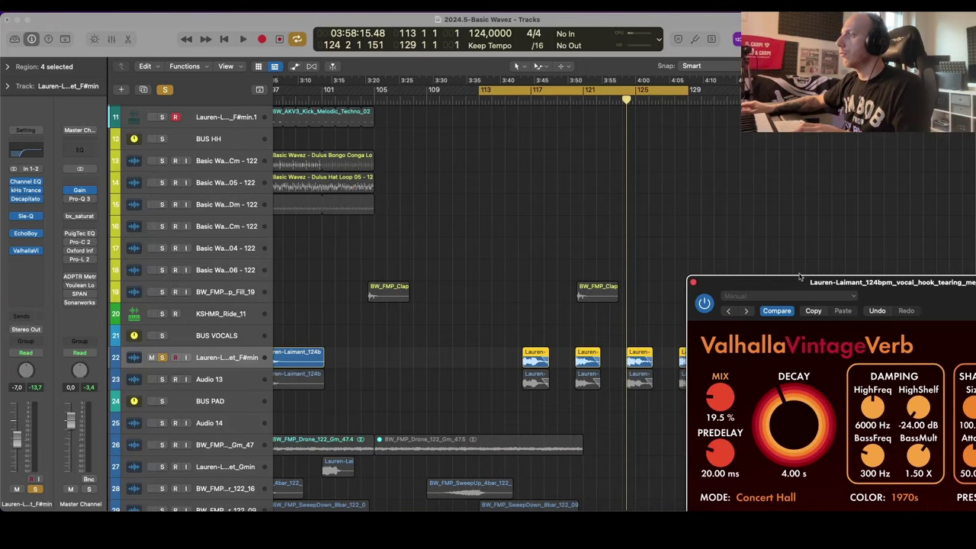
# Step: Play from the copied vocal at bar 116 and set the reverb's mix to 25.8 % and decay to 2.98 s
pyautogui.click(539, 356)
pyautogui.press('space')
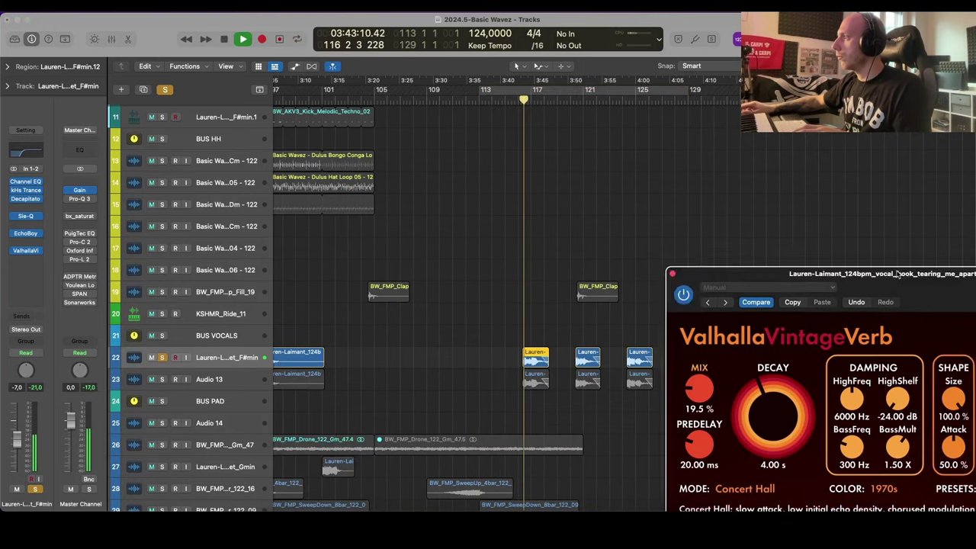
pyautogui.moveTo(762, 282); pyautogui.dragTo(597, 127)
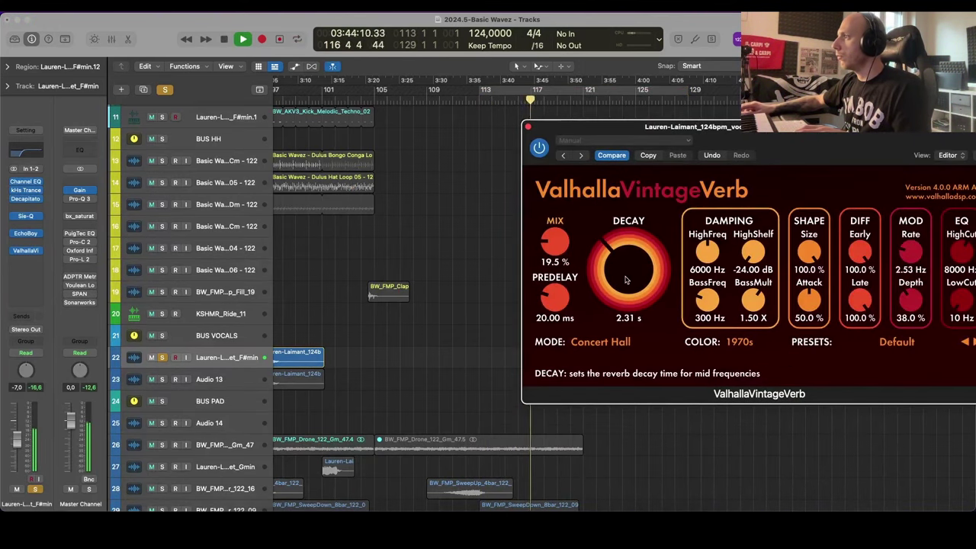
pyautogui.moveTo(627, 280); pyautogui.dragTo(627, 277)
pyautogui.moveTo(555, 244); pyautogui.dragTo(555, 231)
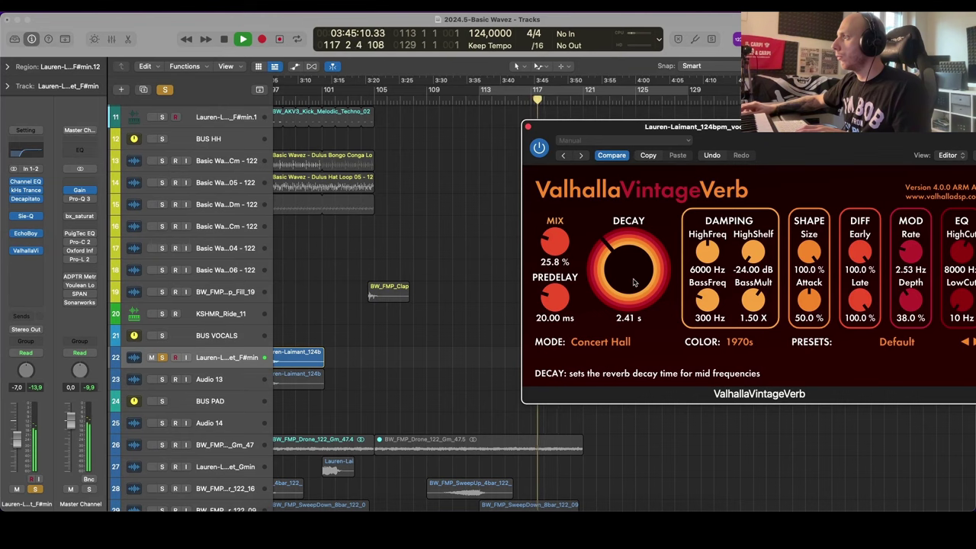
pyautogui.moveTo(634, 281); pyautogui.dragTo(634, 263)
# Step: Set the vocal reverb's EQ to a high cut of 10930 Hz and a low cut of 410 Hz
pyautogui.moveTo(892, 141); pyautogui.dragTo(681, 112)
pyautogui.moveTo(752, 275); pyautogui.dragTo(752, 246)
pyautogui.moveTo(751, 226); pyautogui.dragTo(751, 197)
pyautogui.moveTo(750, 276); pyautogui.dragTo(751, 270)
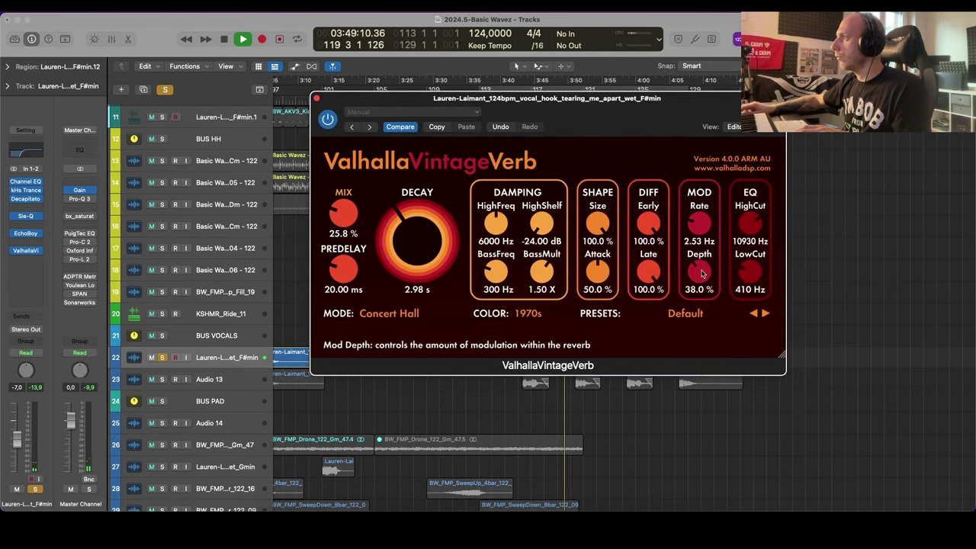
# Step: Set the reverb's modulation to 3.35 Hz rate and 48.3 % depth and late diffusion to 99.7 %, unsolo the vocal and close the plug-in
pyautogui.moveTo(698, 226); pyautogui.dragTo(698, 220)
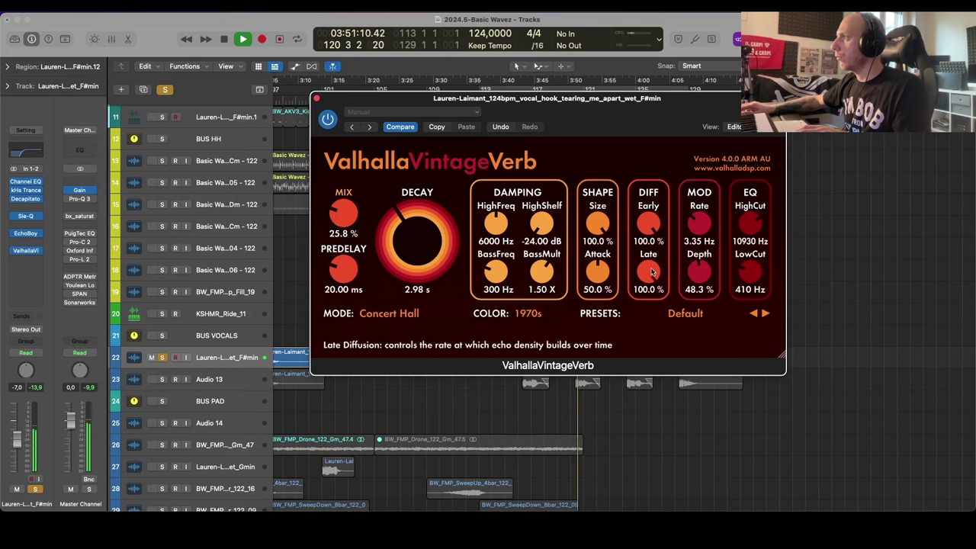
pyautogui.moveTo(648, 271); pyautogui.dragTo(648, 275)
pyautogui.press('s')
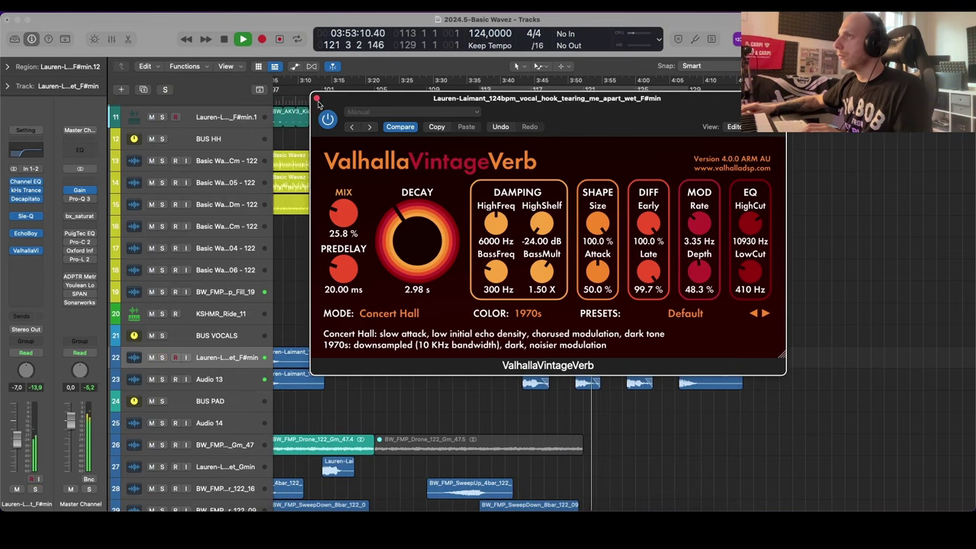
pyautogui.click(317, 100)
# Step: Play on without solo and compare the break's tracks with the fuller section between bars 81 and 105
pyautogui.scroll(3, 589, 294)
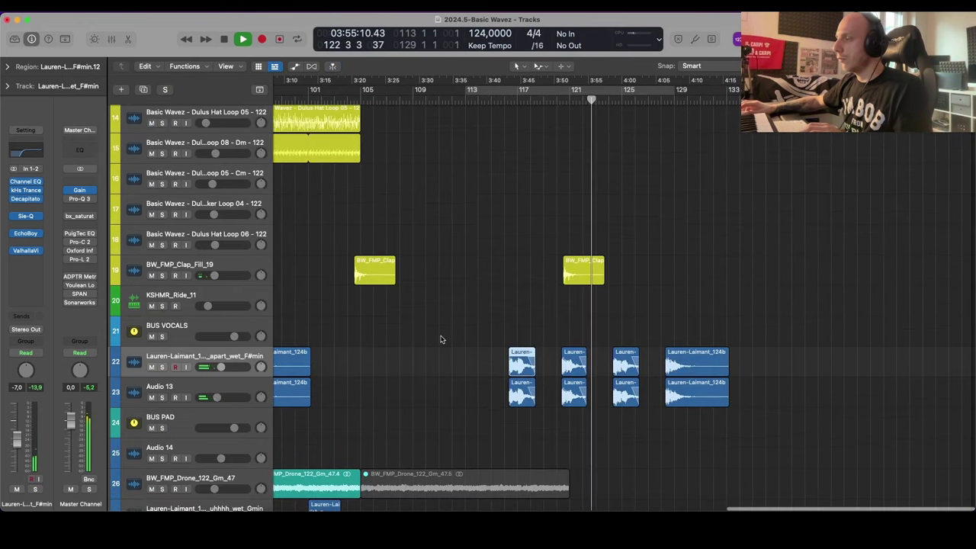
pyautogui.scroll(-4, 530, 338)
pyautogui.scroll(5, 608, 328)
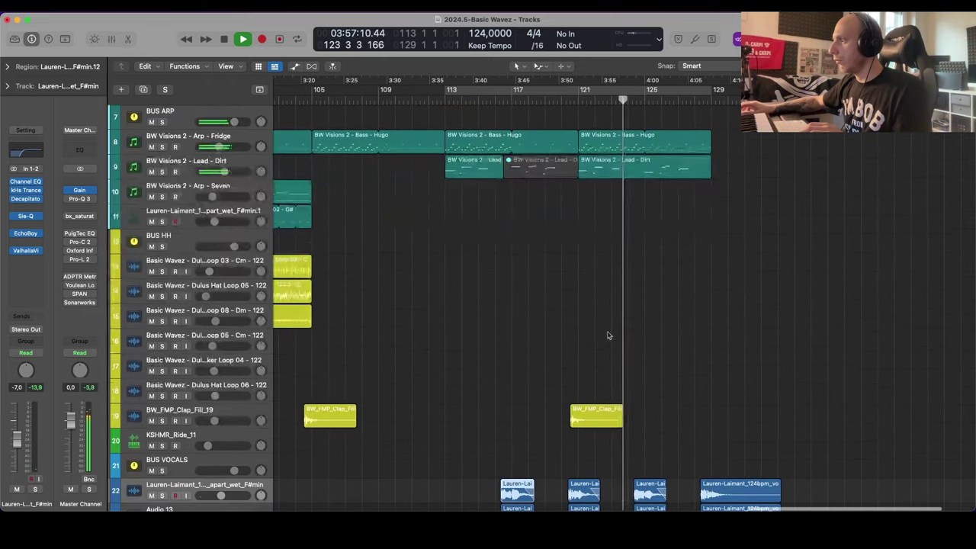
pyautogui.scroll(-7, 609, 336)
pyautogui.scroll(-3, 610, 336)
pyautogui.hscroll(-2, 609, 337)
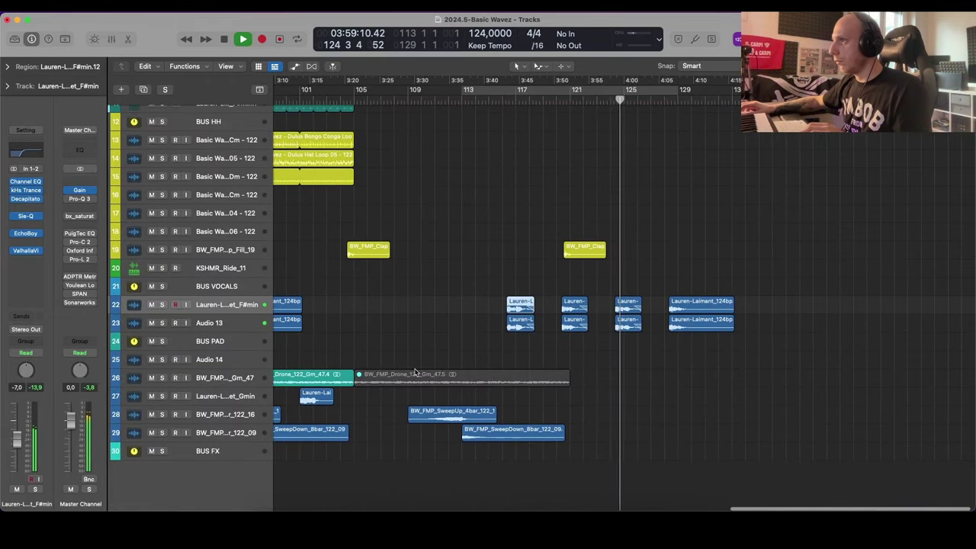
pyautogui.scroll(5, 415, 373)
pyautogui.scroll(-5, 416, 367)
pyautogui.scroll(2, 417, 366)
pyautogui.hscroll(-2, 420, 365)
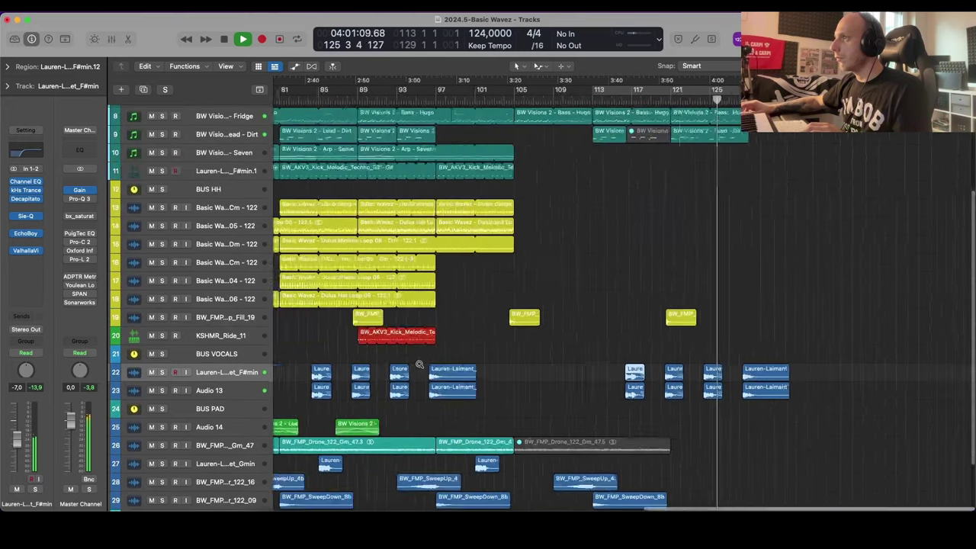
pyautogui.scroll(-3, 419, 365)
# Step: Split the Dulus Minimal Loop 08 region on track 15 at bar 97 and stop playback
pyautogui.keyDown('super'); pyautogui.click(474, 328); pyautogui.keyUp('super')
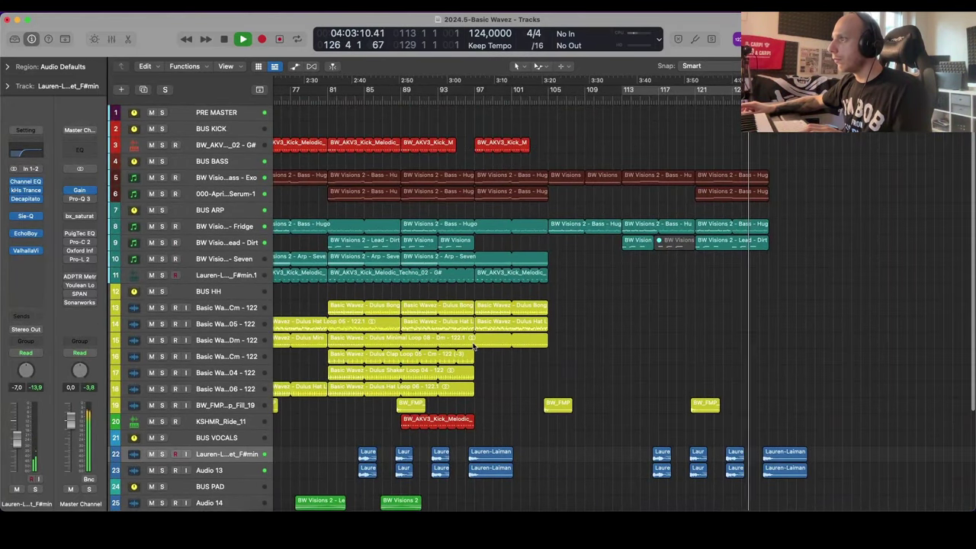
pyautogui.keyDown('super'); pyautogui.click(473, 343); pyautogui.keyUp('super')
pyautogui.press('space')
# Step: Place copies of the bongo conga, hat and minimal loops on tracks 13 to 15 from bar 113 to 129, and play them
pyautogui.moveTo(556, 295); pyautogui.dragTo(640, 353)
pyautogui.moveTo(692, 305); pyautogui.dragTo(771, 308)
pyautogui.press('space')
pyautogui.scroll(2, 292, 307)
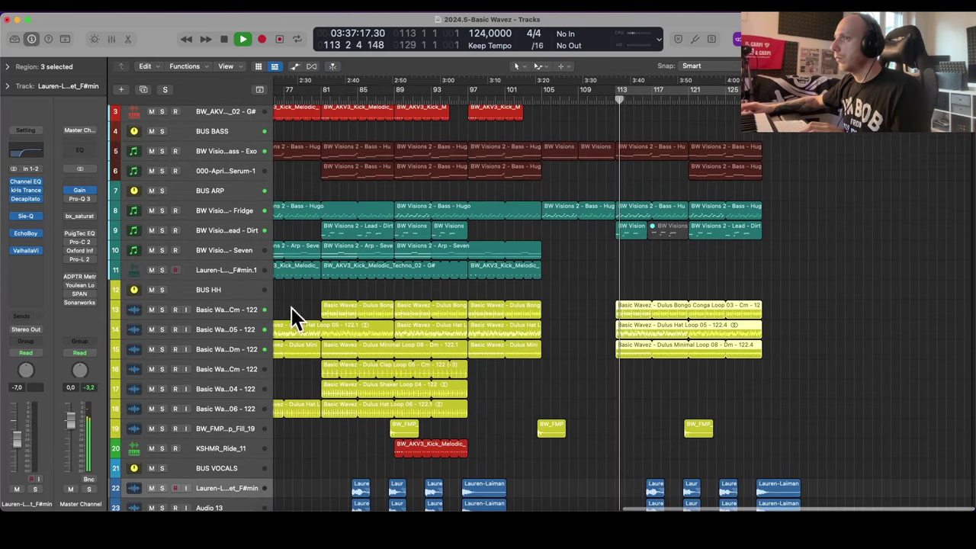
# Step: Select tracks 13 to 19 and route their outputs to Bus 4 (BUS HH) in the mixer
pyautogui.click(240, 315)
pyautogui.keyDown('shift'); pyautogui.click(234, 429); pyautogui.keyUp('shift')
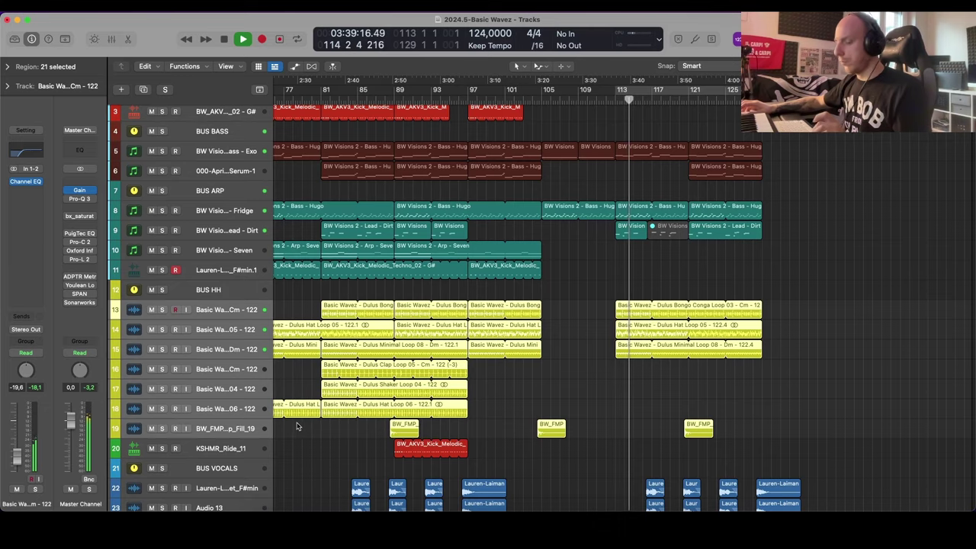
pyautogui.press('x')
pyautogui.click(509, 397)
pyautogui.moveTo(547, 442)
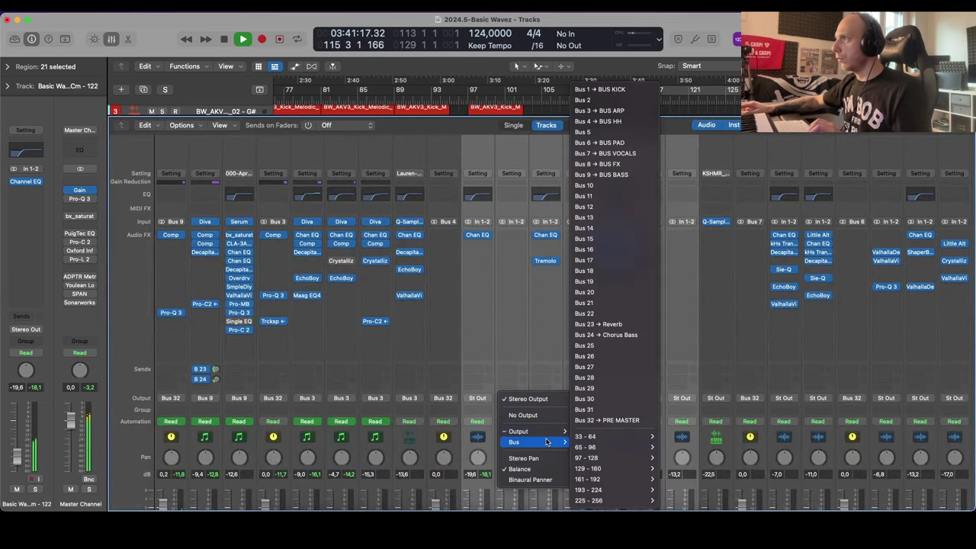
pyautogui.click(614, 133)
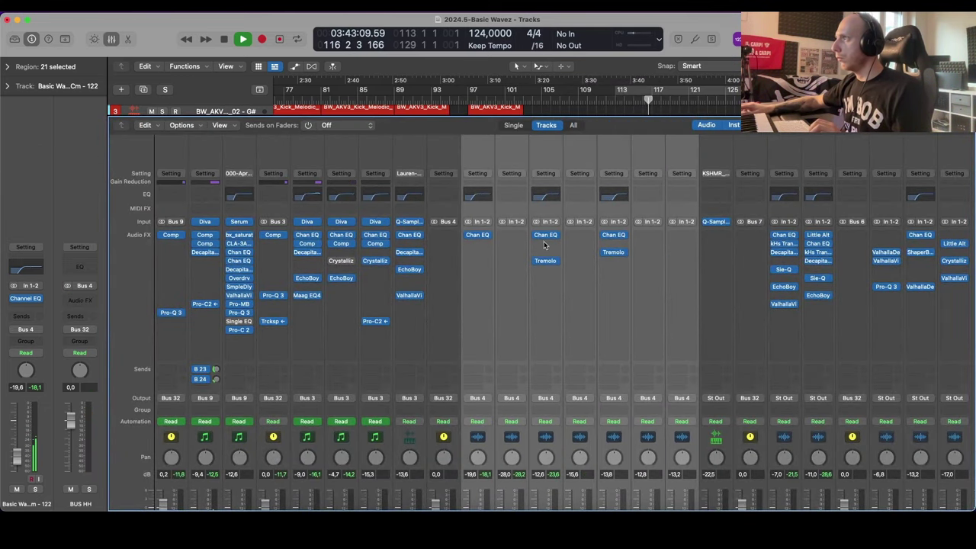
pyautogui.press('x')
# Step: Insert a stereo Single Band EQ on the BUS HH channel and return to the arrangement
pyautogui.click(226, 290)
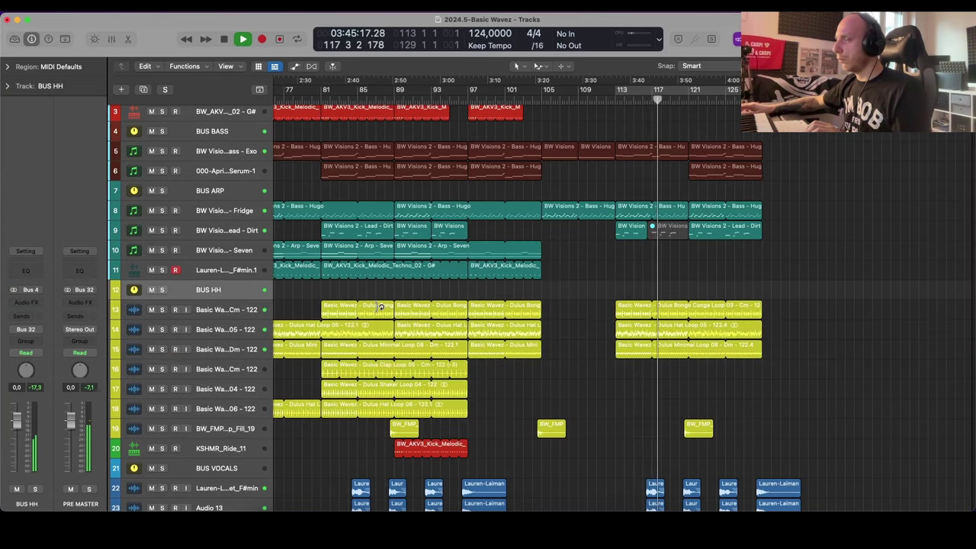
pyautogui.press('x')
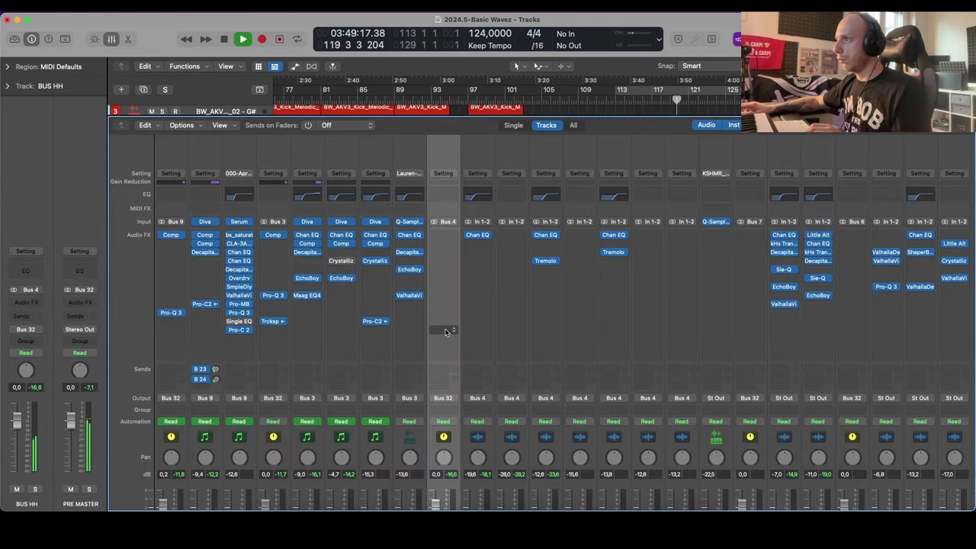
pyautogui.click(446, 332)
pyautogui.moveTo(458, 458)
pyautogui.moveTo(546, 477)
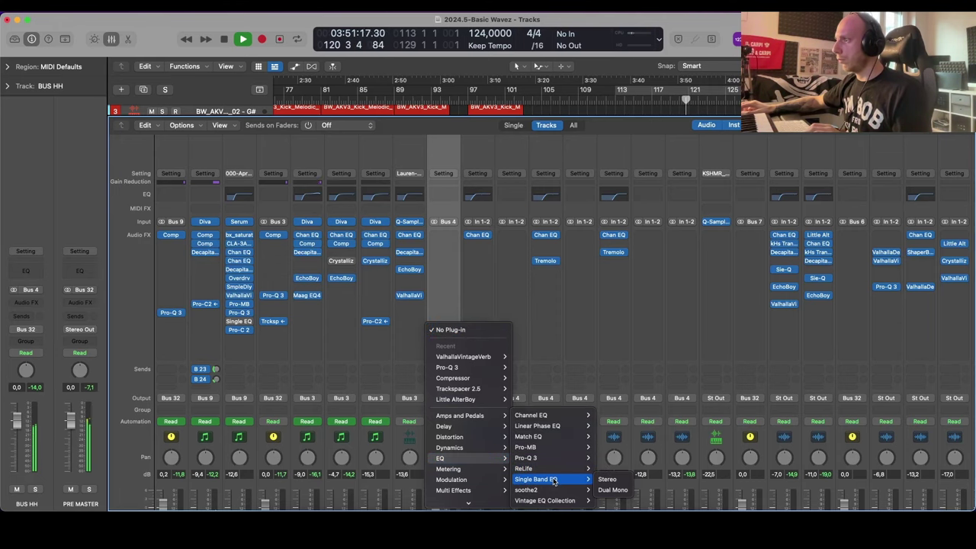
pyautogui.click(609, 485)
pyautogui.press('x')
# Step: Set the soloed BUS HH EQ to High Cut at 2650 Hz with a Q Factor of 0.18, and show track automation
pyautogui.click(503, 247)
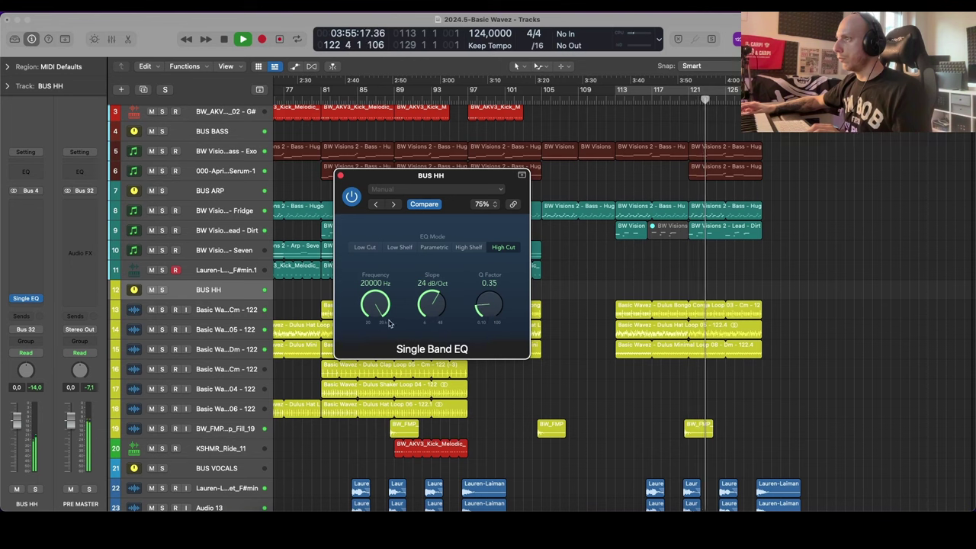
pyautogui.press('s')
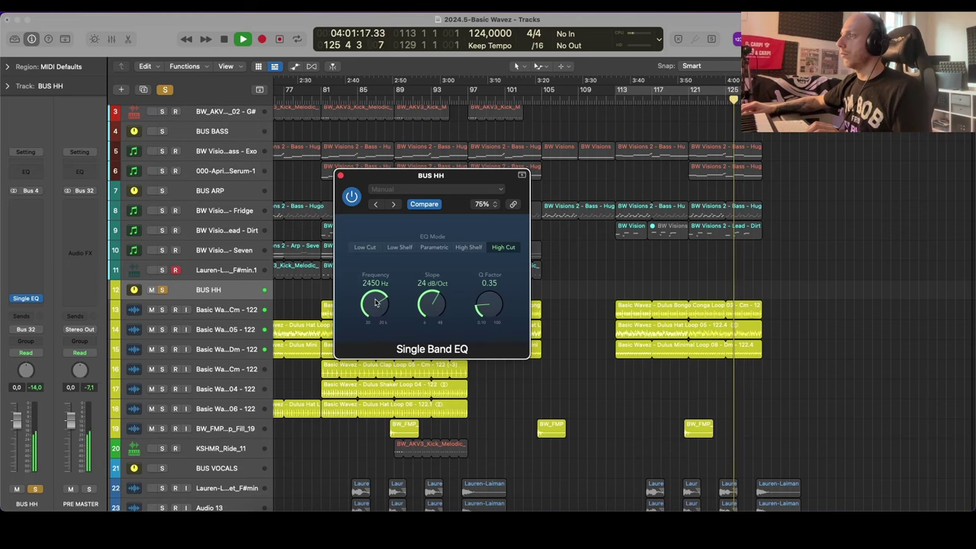
pyautogui.press('a')
pyautogui.click(609, 312)
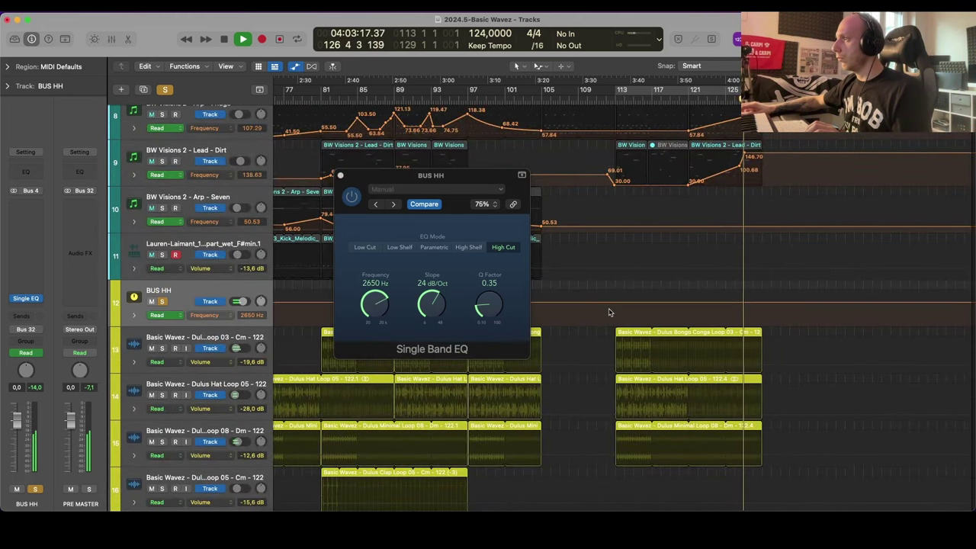
pyautogui.moveTo(501, 307); pyautogui.dragTo(498, 319)
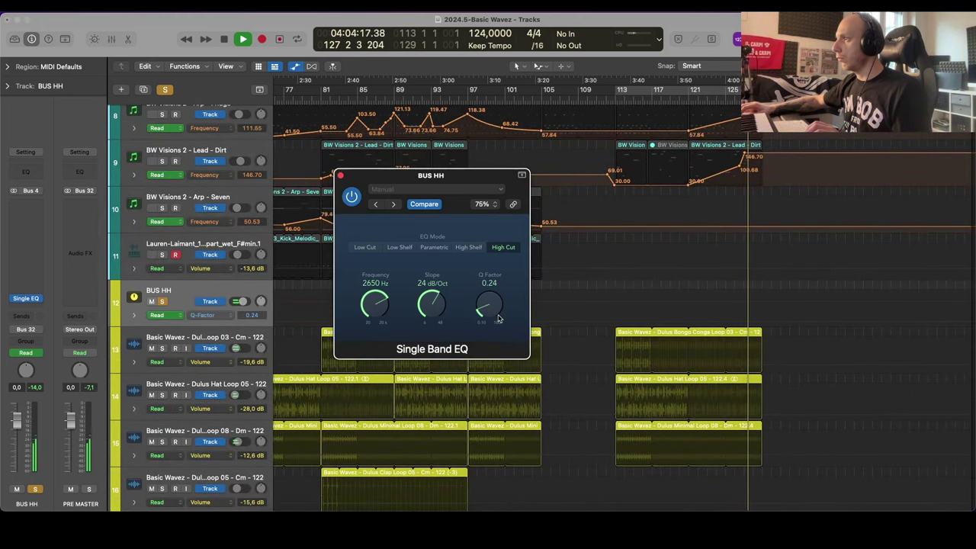
# Step: Automate the BUS HH EQ frequency so it drops from 20000 Hz to 2650 Hz just before bar 113
pyautogui.click(377, 299)
pyautogui.click(611, 304)
pyautogui.click(617, 305)
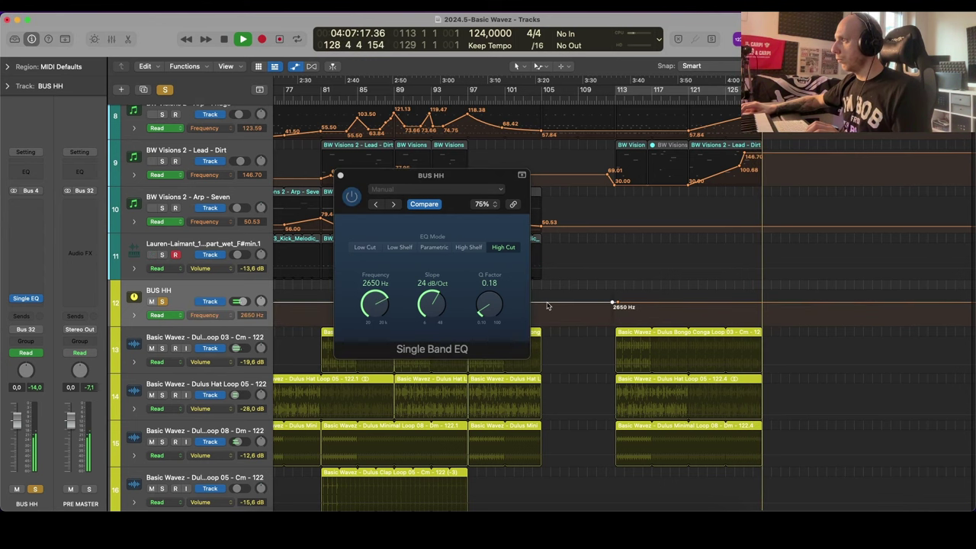
pyautogui.moveTo(548, 304); pyautogui.dragTo(564, 289)
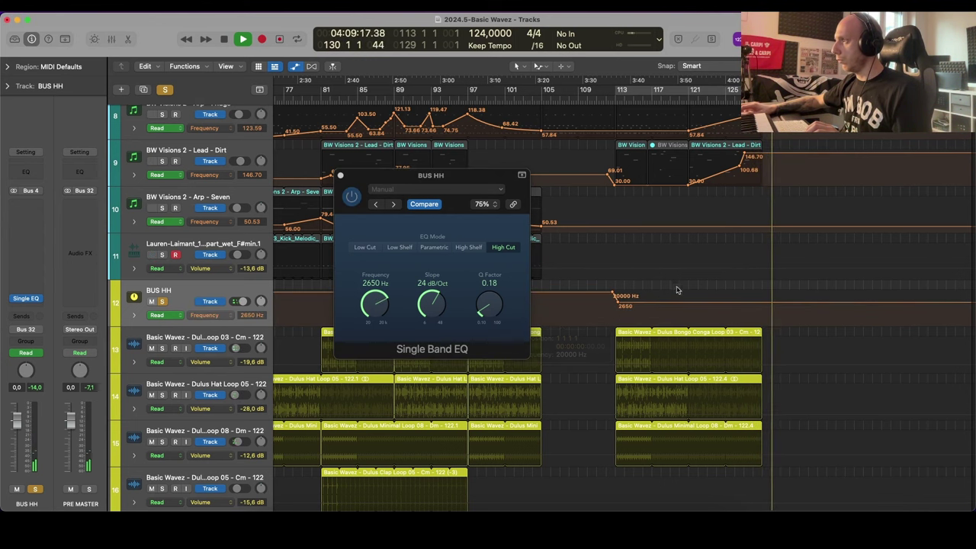
pyautogui.moveTo(654, 303); pyautogui.dragTo(651, 303)
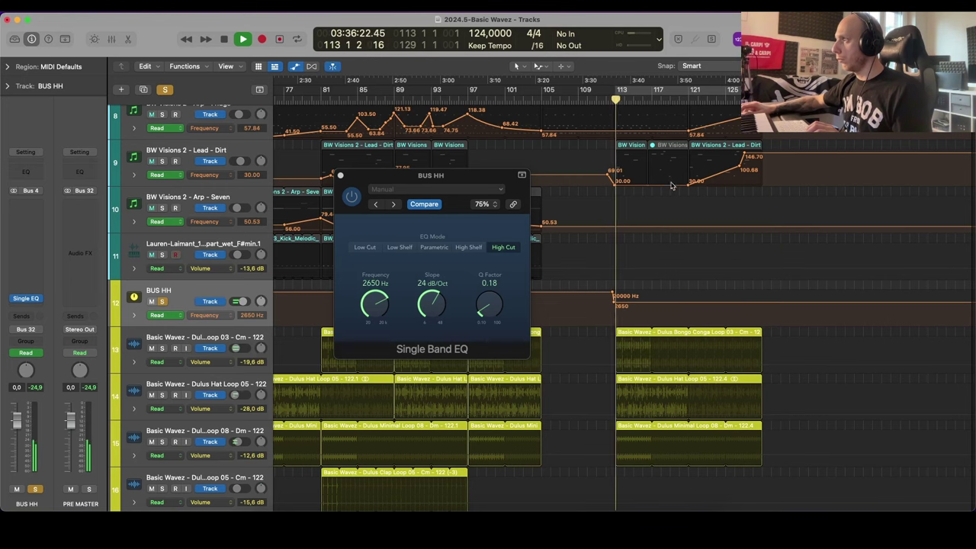
# Step: Shape the BUS HH frequency automation to rise from 2650 Hz near bar 117 through 5100 Hz at bar 121 to 20000 Hz at bar 129
pyautogui.press('super+Right')
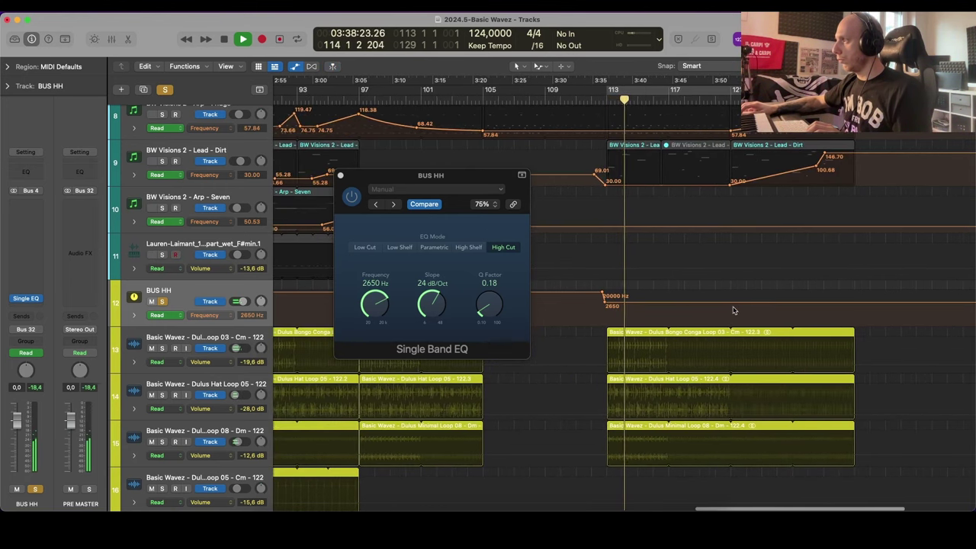
pyautogui.moveTo(867, 304)
pyautogui.mouseDown()
pyautogui.moveTo(873, 295)
pyautogui.moveTo(856, 294)
pyautogui.mouseUp()
pyautogui.press('super+z')
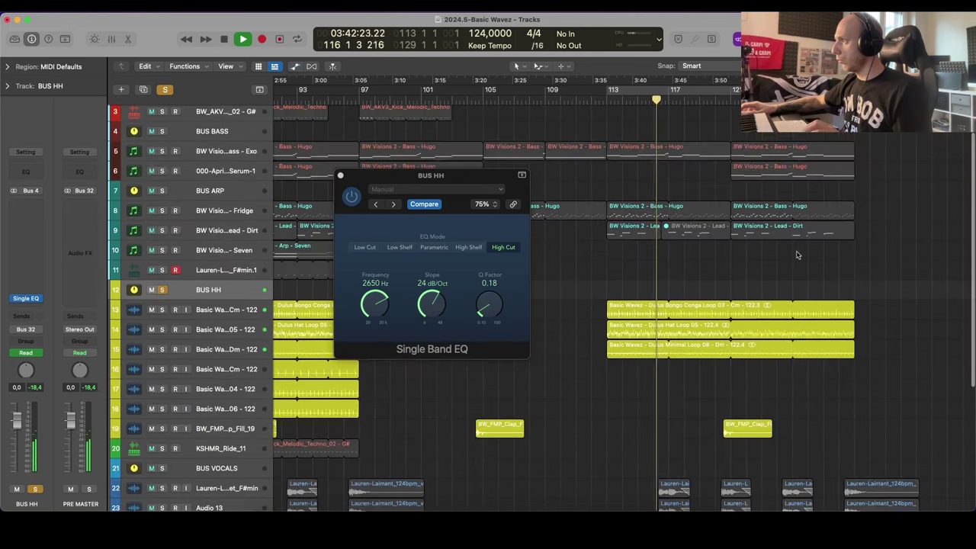
pyautogui.moveTo(730, 303); pyautogui.dragTo(731, 298)
# Step: Hide the track automation, take BUS HH out of solo and close its EQ window
pyautogui.press('a')
pyautogui.press('s')
pyautogui.click(341, 176)
pyautogui.press('super+Right')
pyautogui.press('super+Right')
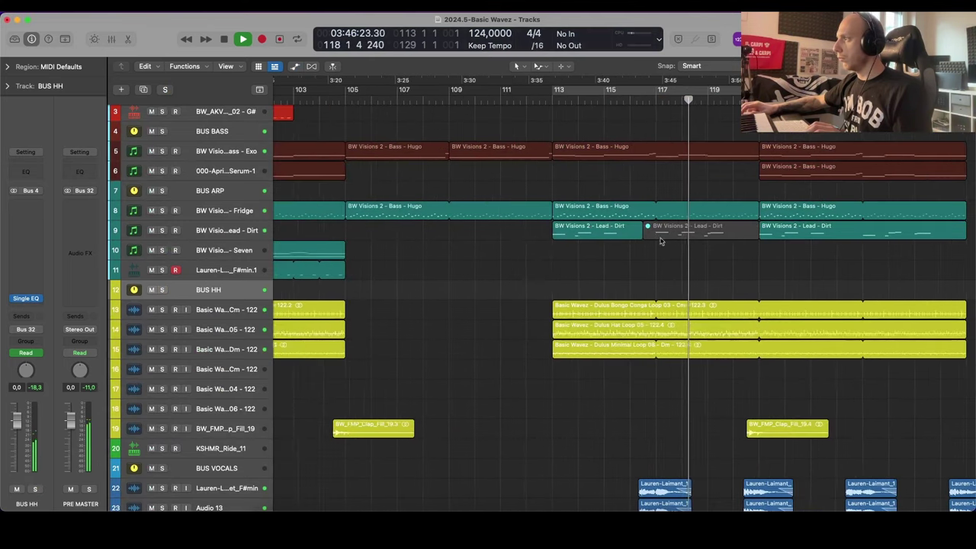
# Step: Copy the Kick Melodic Techno region on track 11 from bar 97 to bar 121
pyautogui.hscroll(3, 676, 259)
pyautogui.press('super+Down')
pyautogui.press('super+Left')
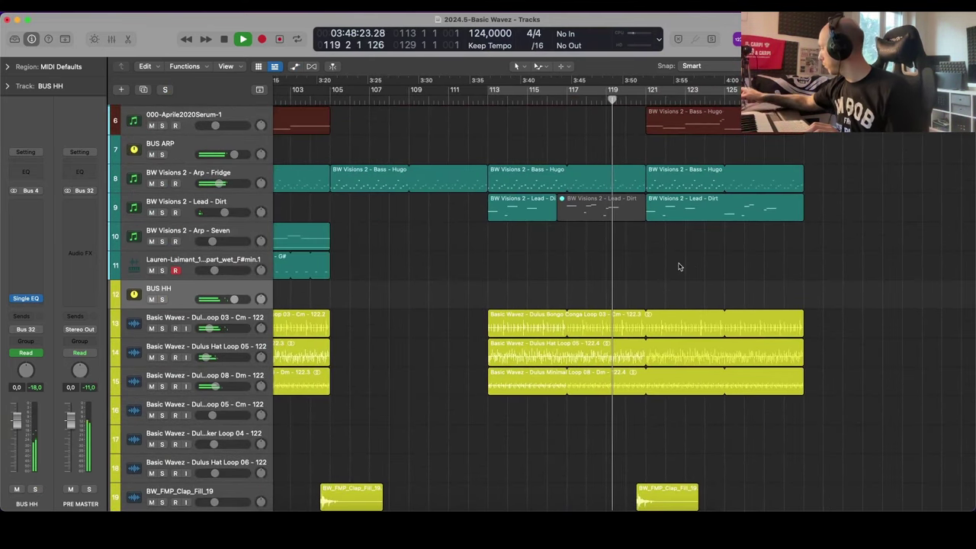
pyautogui.press('z')
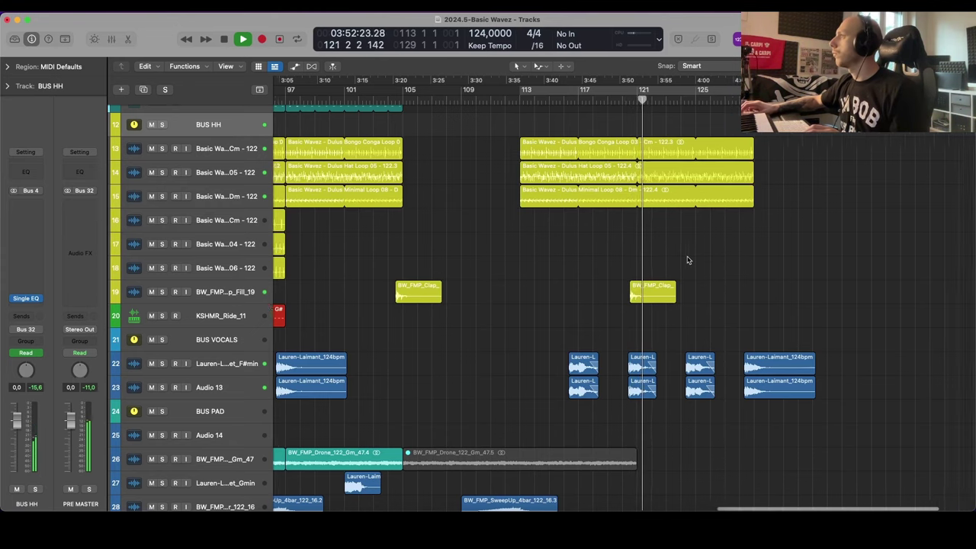
pyautogui.scroll(3, 686, 260)
pyautogui.scroll(3, 688, 260)
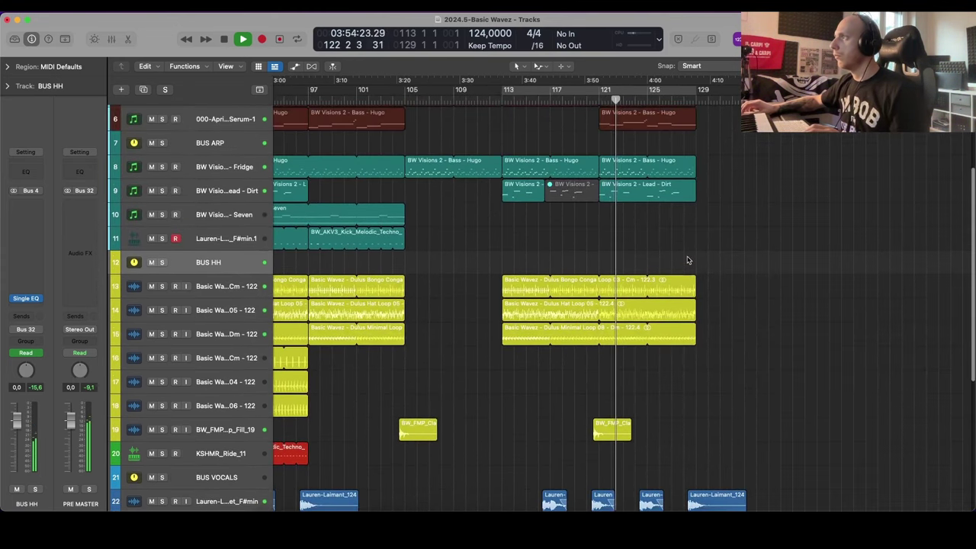
pyautogui.scroll(-3, 689, 261)
pyautogui.scroll(4, 688, 260)
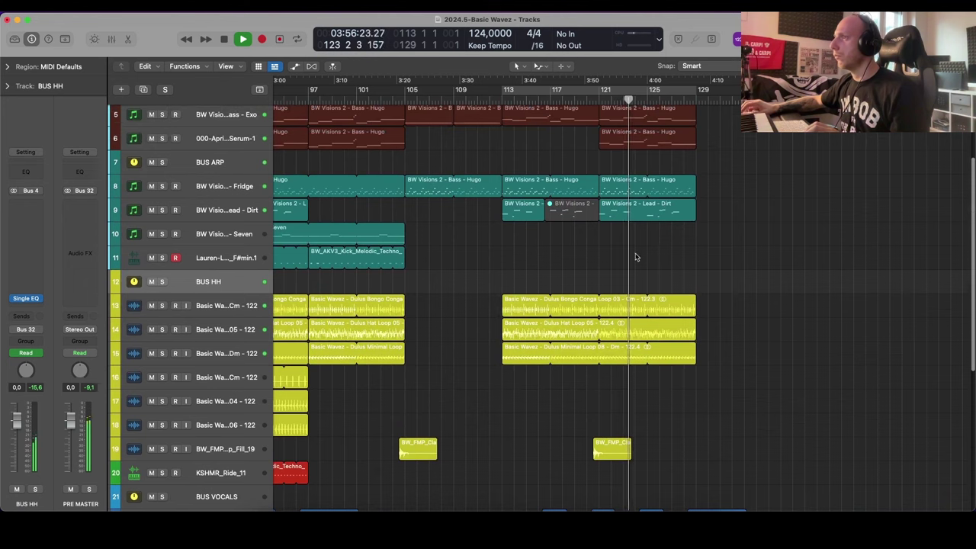
pyautogui.moveTo(315, 260); pyautogui.dragTo(610, 263)
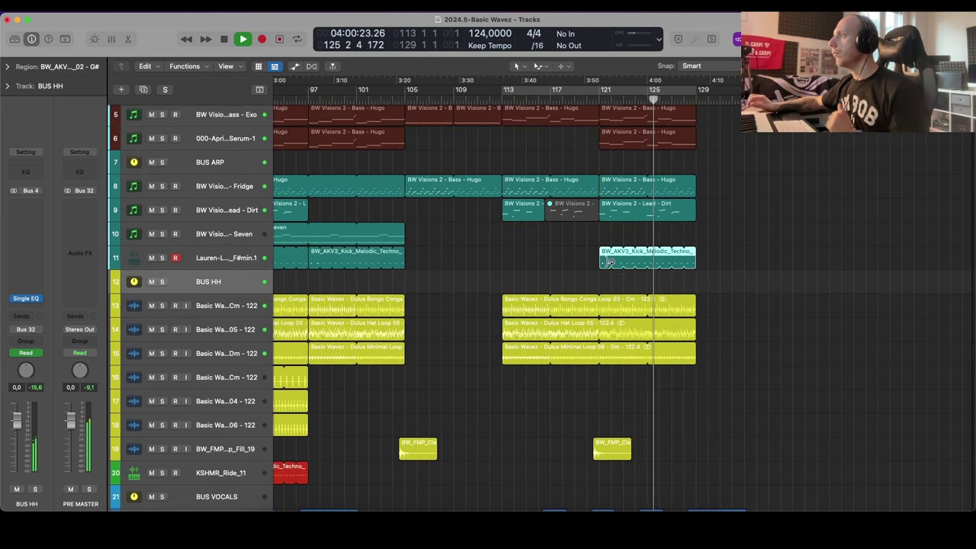
# Step: Copy the Arp - Seven region on track 10 from bar 89 to bar 129 without its automation
pyautogui.scroll(-2, 608, 262)
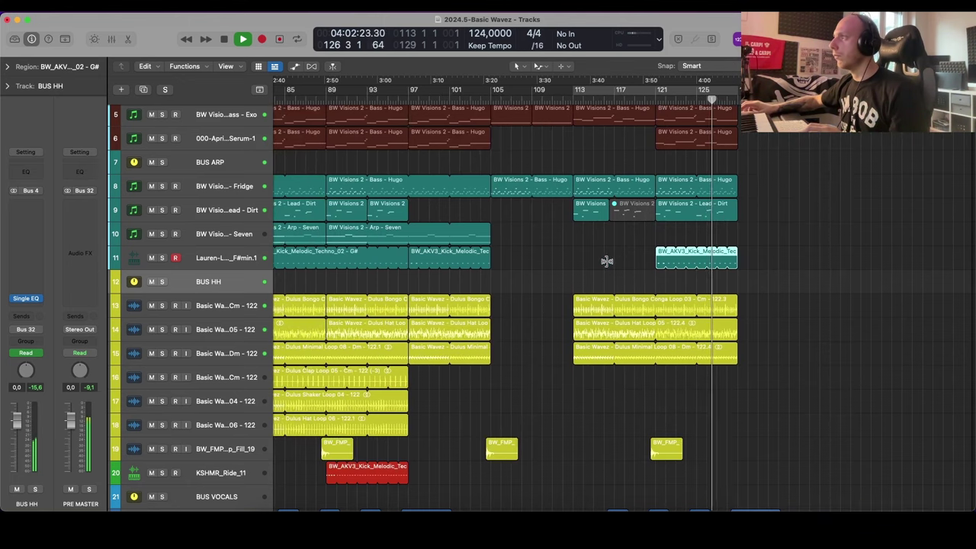
pyautogui.press('super+Left')
pyautogui.moveTo(403, 235); pyautogui.dragTo(779, 233)
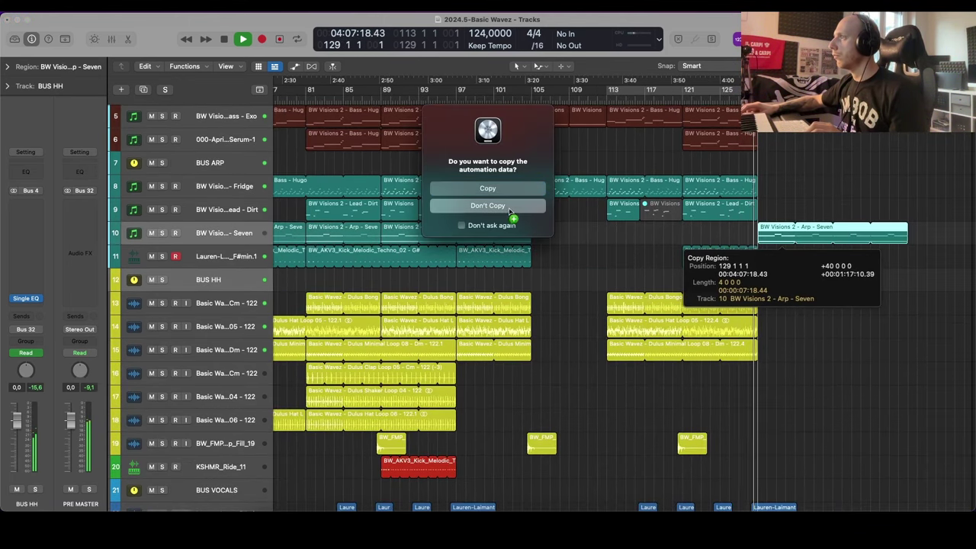
pyautogui.press('Return')
# Step: Extend the looped Kick Melodic Techno region on track 11 to bar 145, level with the Arp - Seven region
pyautogui.moveTo(679, 256); pyautogui.dragTo(959, 258)
pyautogui.press('super+Left')
pyautogui.moveTo(878, 256); pyautogui.dragTo(879, 256)
pyautogui.press('super+Up')
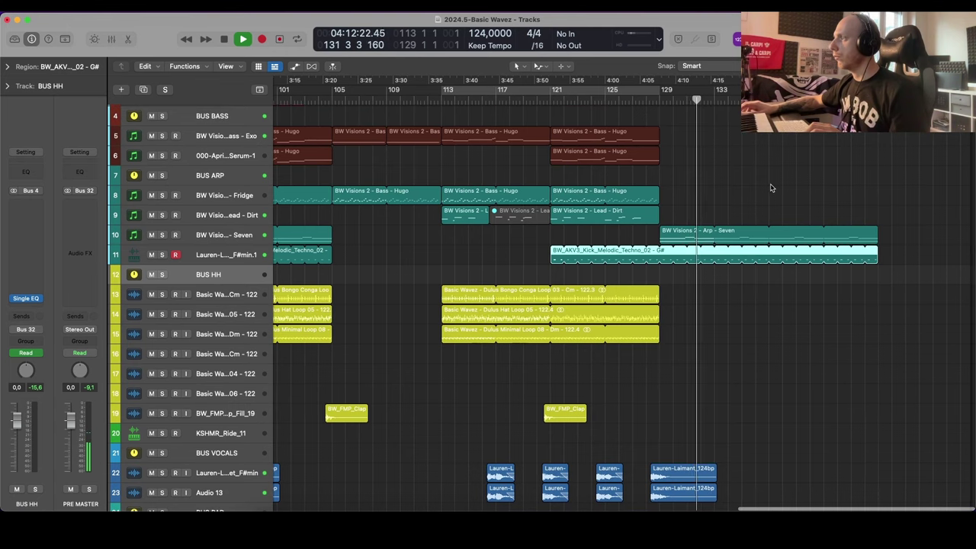
pyautogui.press('super+Down')
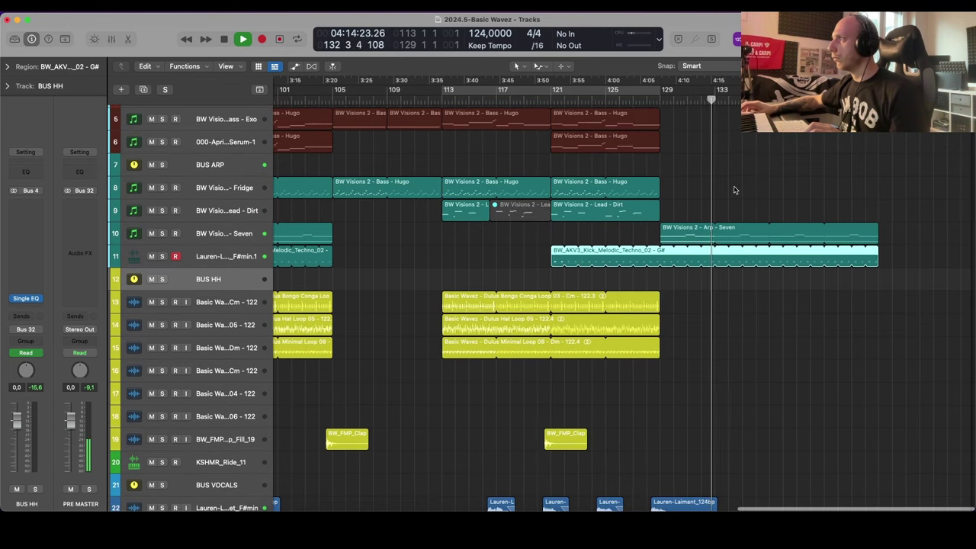
# Step: Copy the Arp - Fridge region from bar 121 to bar 133 on track 8 without its automation
pyautogui.keyDown('alt'); pyautogui.moveTo(578, 190); pyautogui.dragTo(738, 196); pyautogui.keyUp('alt')
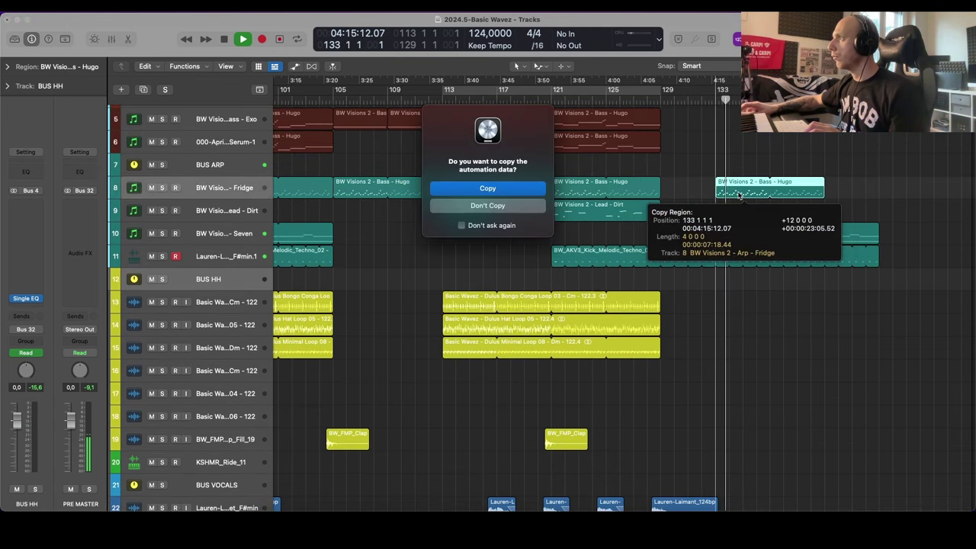
pyautogui.click(534, 207)
pyautogui.scroll(2, 795, 184)
pyautogui.hscroll(2, 796, 185)
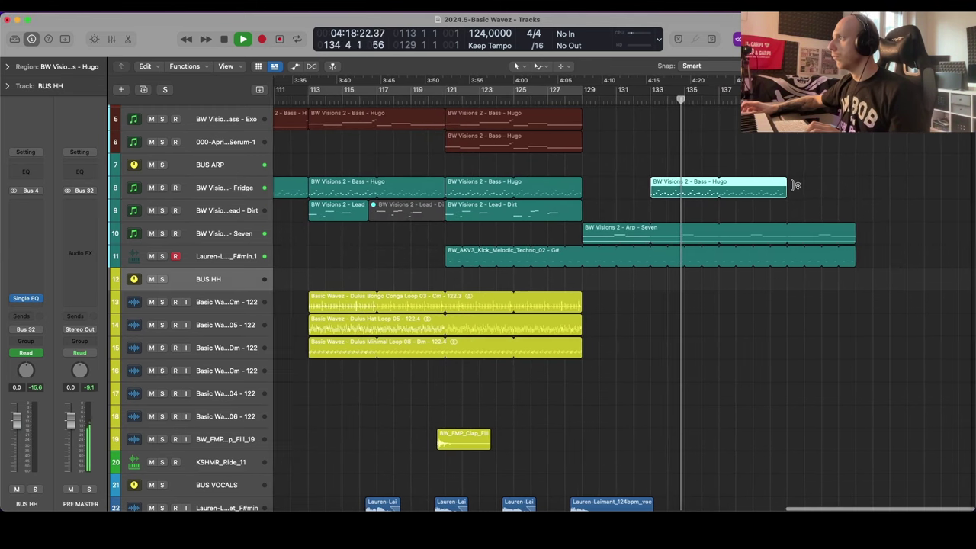
# Step: Replay the break from about bar 112 and review the arrangement across all tracks
pyautogui.scroll(2, 792, 185)
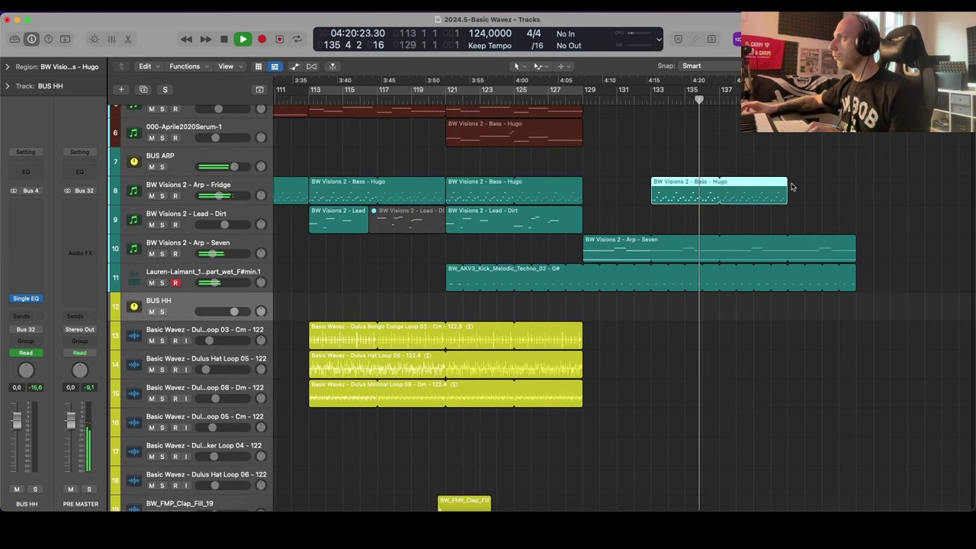
pyautogui.press('super+Up')
pyautogui.press('super+Left')
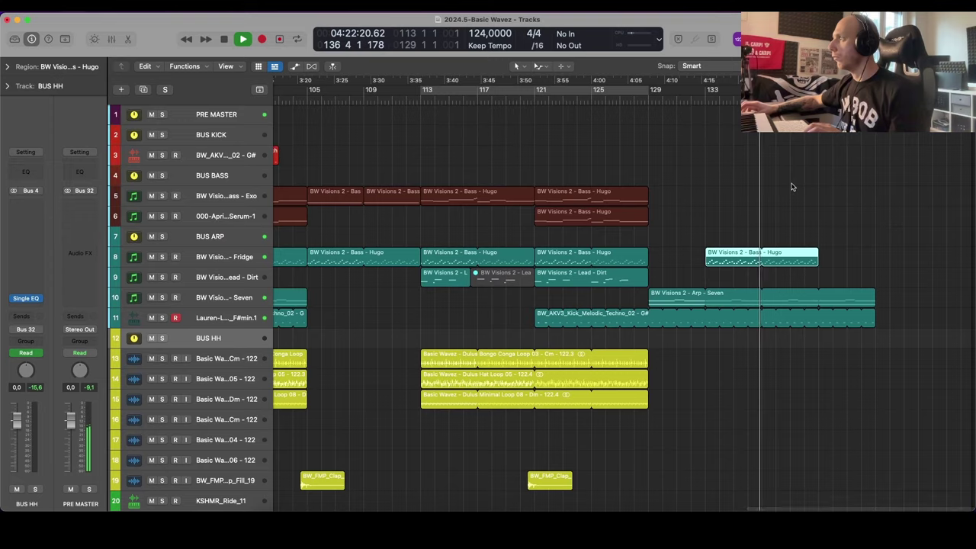
pyautogui.scroll(-10, 792, 186)
pyautogui.press('space')
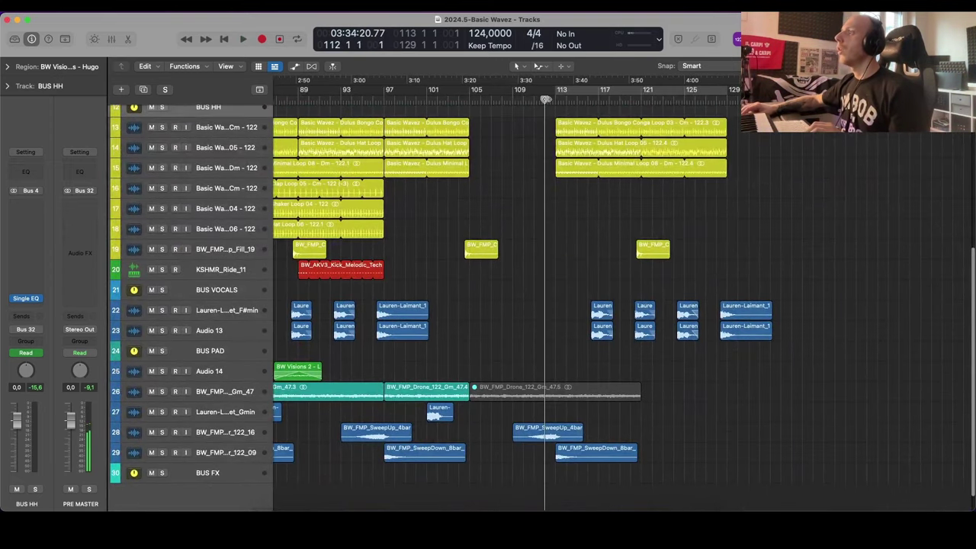
pyautogui.press('space')
pyautogui.scroll(10, 600, 140)
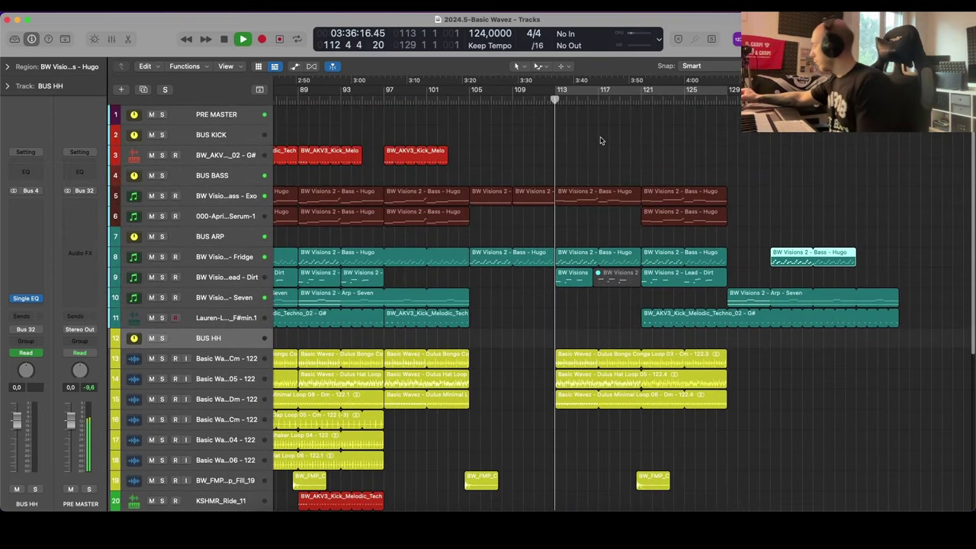
pyautogui.scroll(-1, 606, 227)
pyautogui.scroll(4, 607, 228)
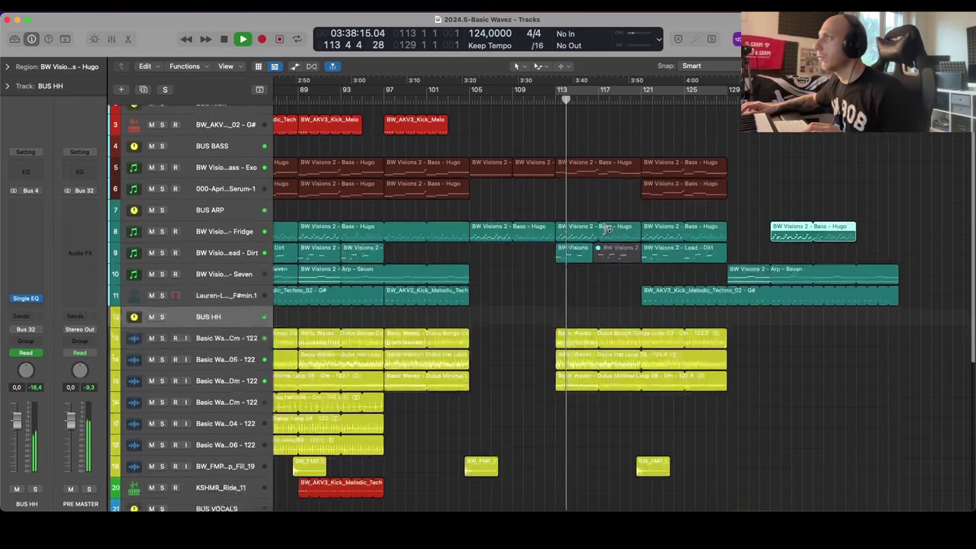
pyautogui.scroll(-4, 608, 229)
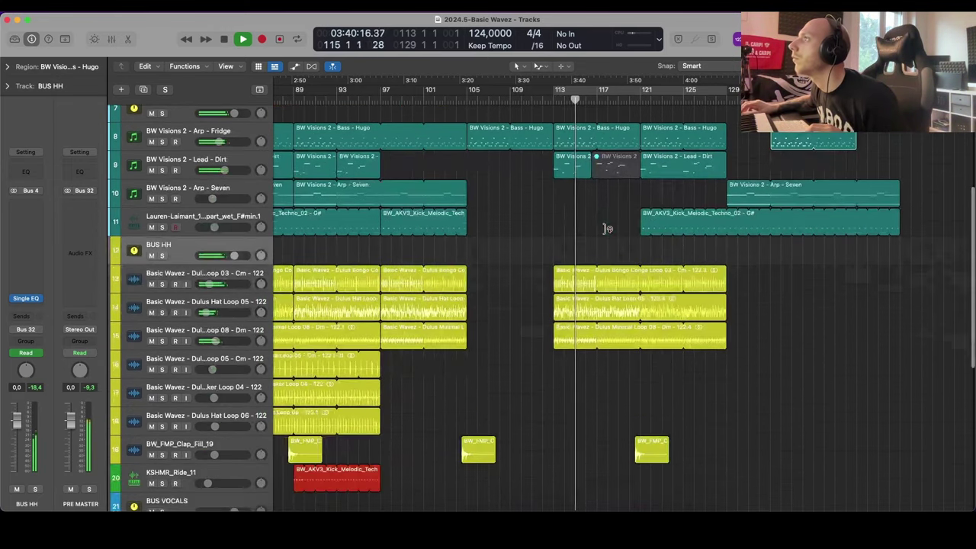
pyautogui.scroll(5, 608, 229)
pyautogui.scroll(2, 608, 229)
pyautogui.scroll(-5, 607, 230)
pyautogui.press('super+Up')
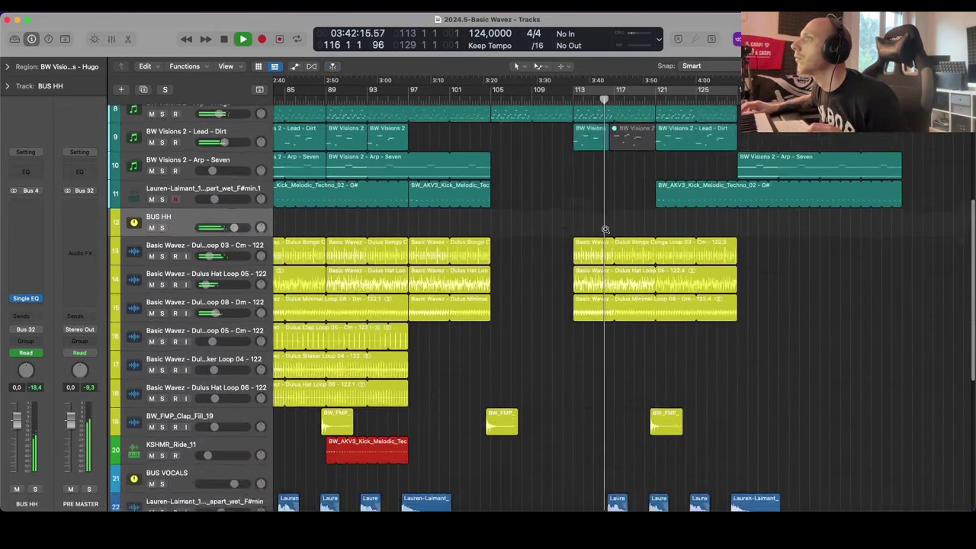
pyautogui.press('super+Left')
# Step: Raise the Arp - Fridge frequency automation to 132.22 at bar 129 and reshape the Lead - Dirt ramp through 93.16 and 113.62 to 146.70
pyautogui.press('a')
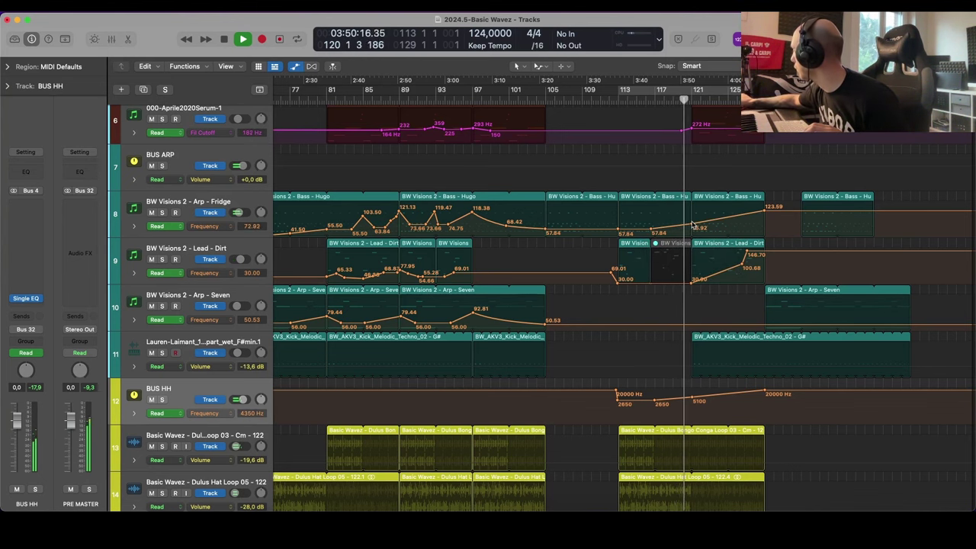
pyautogui.press('super+Right')
pyautogui.press('super+Right')
pyautogui.press('super+Right')
pyautogui.press('super+Down')
pyautogui.press('super+Down')
pyautogui.scroll(3, 709, 195)
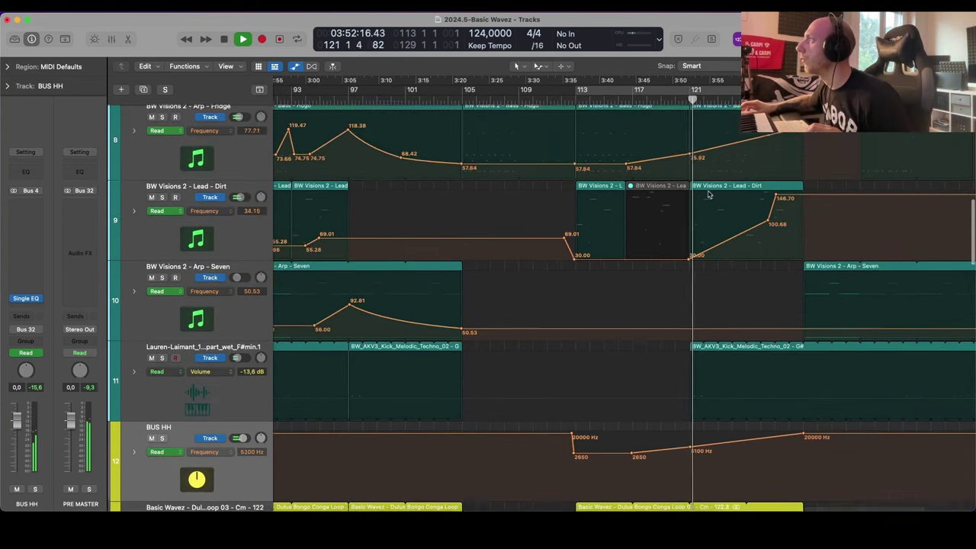
pyautogui.scroll(2, 708, 195)
pyautogui.hscroll(2, 795, 186)
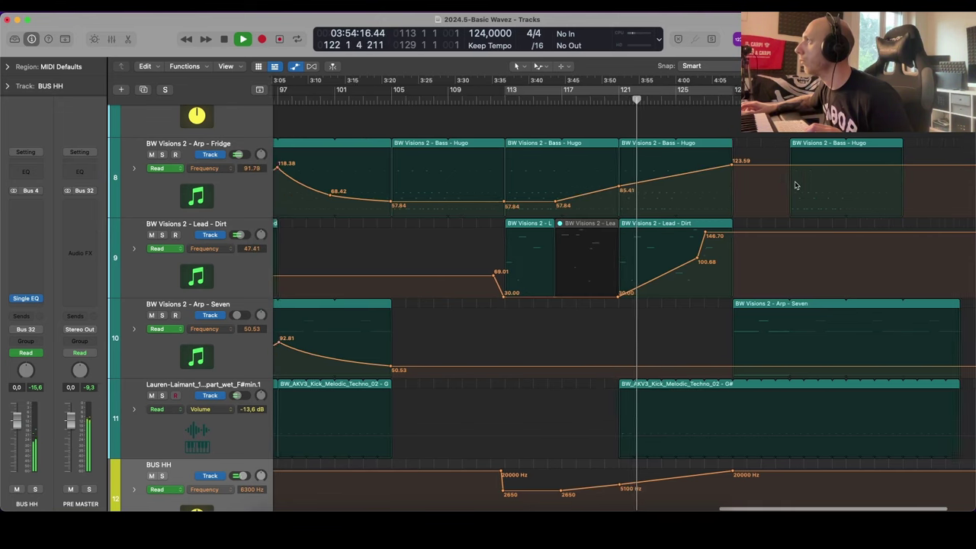
pyautogui.hscroll(3, 796, 185)
pyautogui.moveTo(653, 169); pyautogui.dragTo(648, 159)
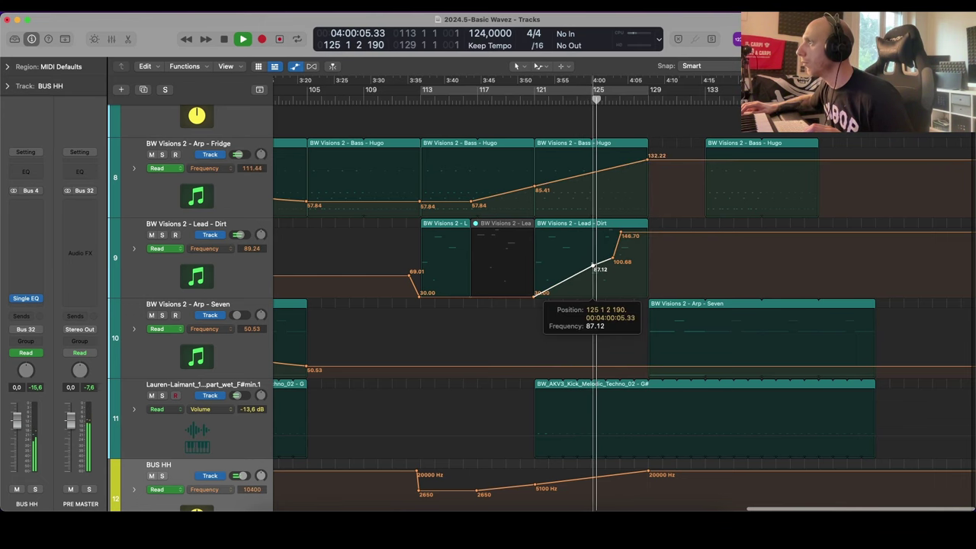
pyautogui.moveTo(594, 267); pyautogui.dragTo(636, 232)
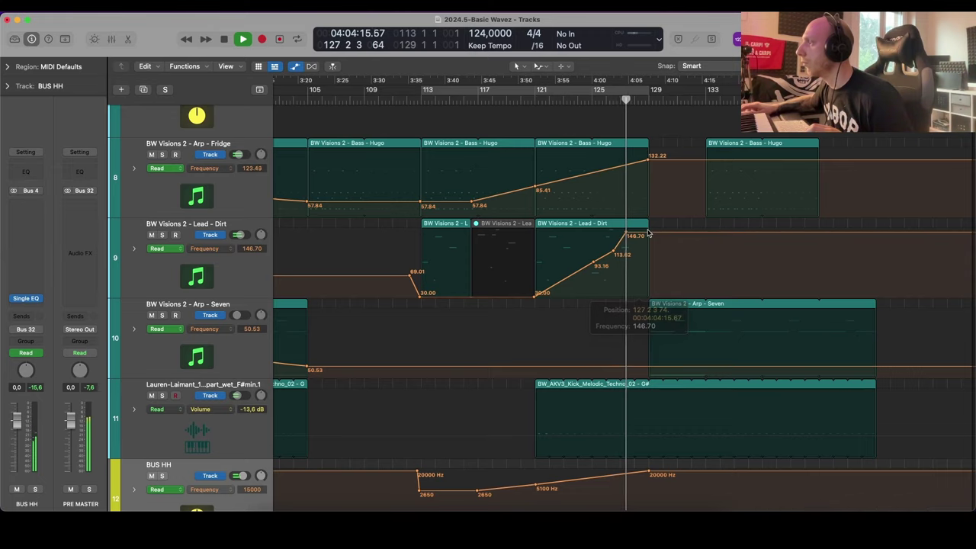
pyautogui.press('a')
# Step: Copy the Bass - Hugo regions on tracks 5 and 6 from bar 121 to bar 129 without their automation
pyautogui.scroll(-4, 637, 239)
pyautogui.hscroll(-3, 640, 234)
pyautogui.scroll(-4, 646, 233)
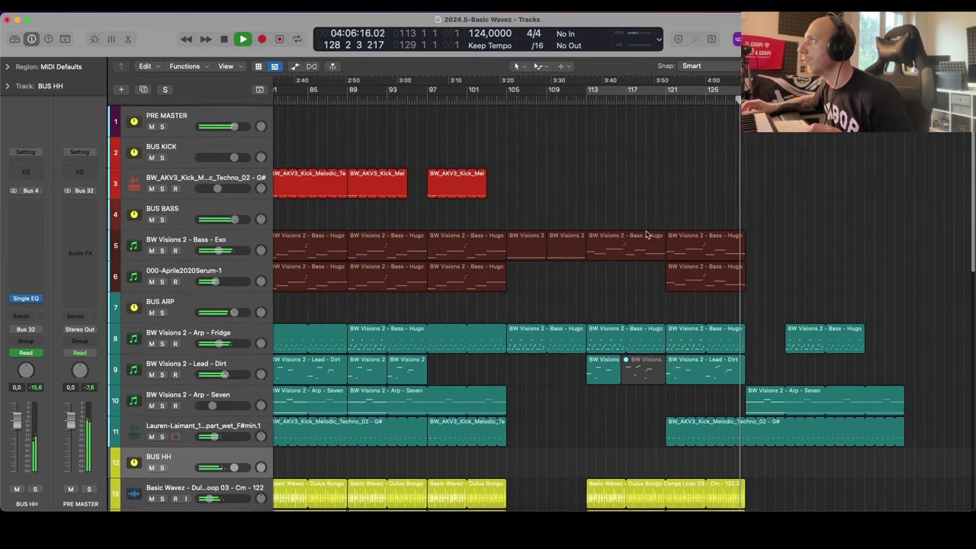
pyautogui.hscroll(3, 654, 234)
pyautogui.hscroll(4, 658, 234)
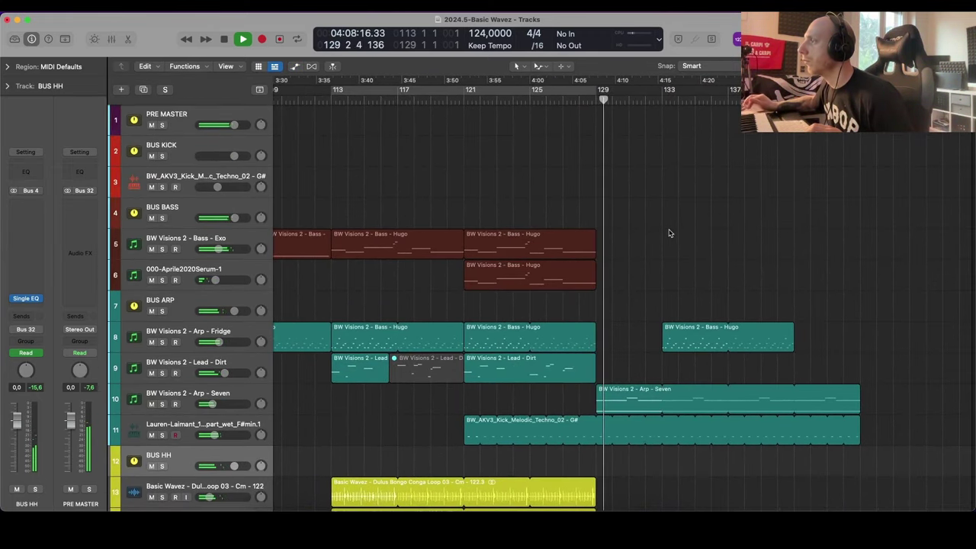
pyautogui.hscroll(-3, 671, 233)
pyautogui.scroll(-8, 671, 232)
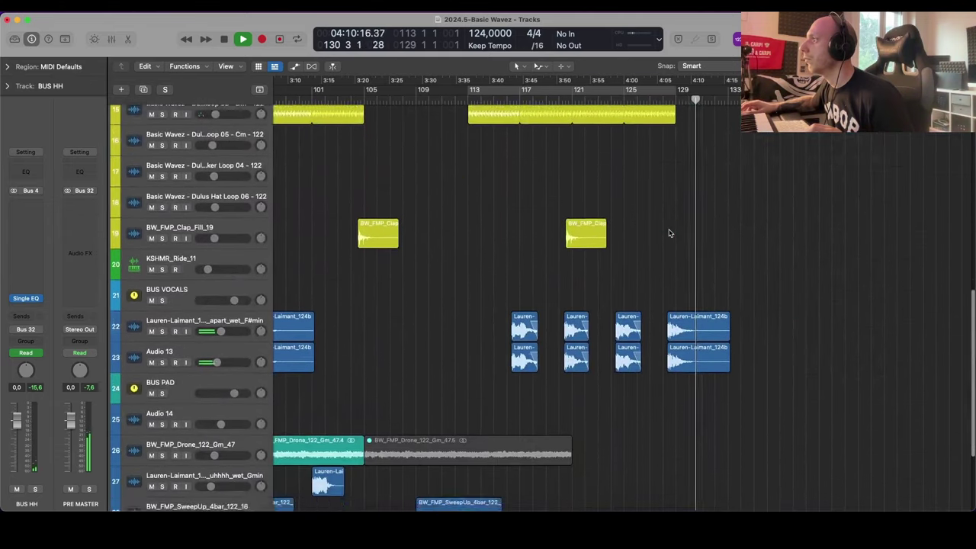
pyautogui.scroll(4, 669, 233)
pyautogui.scroll(8, 666, 232)
pyautogui.moveTo(630, 191); pyautogui.dragTo(711, 270)
pyautogui.click(524, 207)
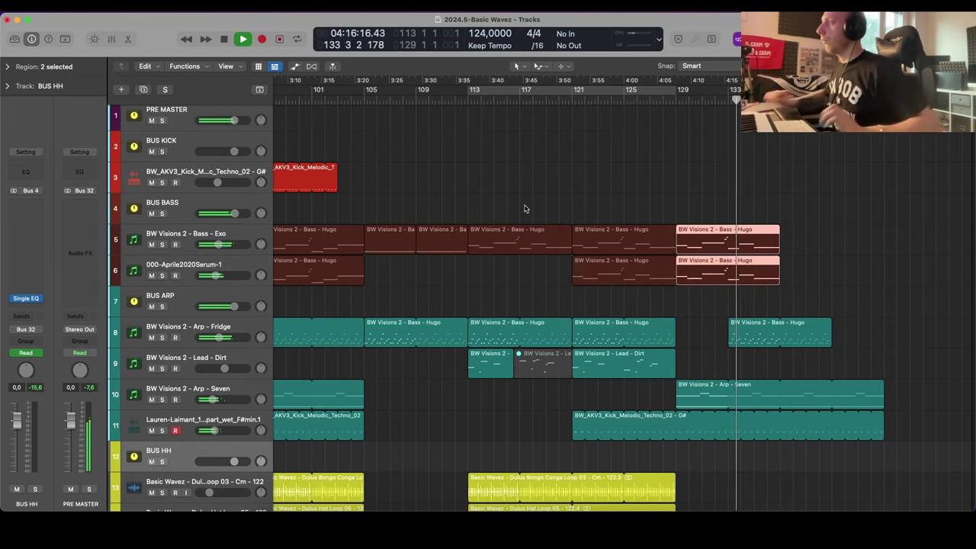
# Step: Move the Arp - Fridge region on track 8 from bar 133 to bar 129 without its track automation, and stop playback
pyautogui.hscroll(5, 744, 187)
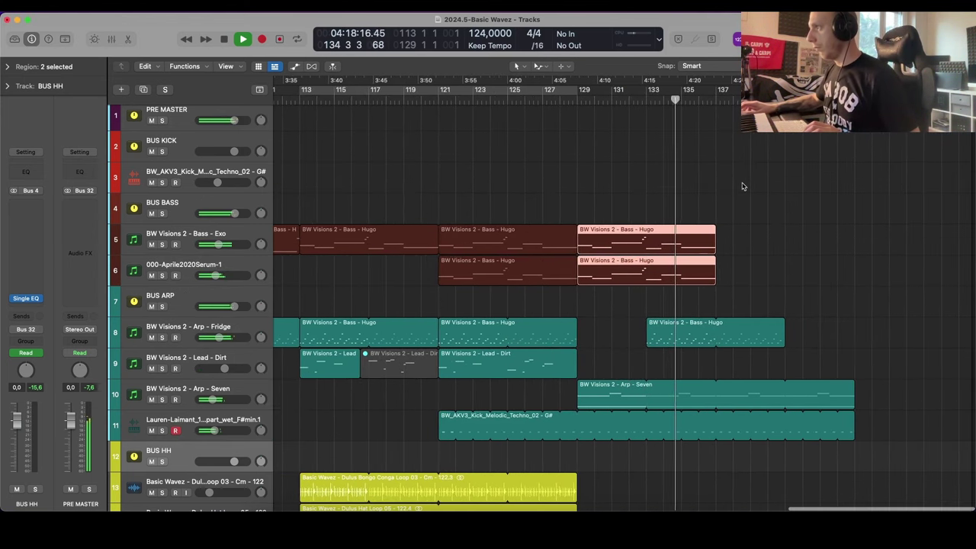
pyautogui.press('a')
pyautogui.click(577, 220)
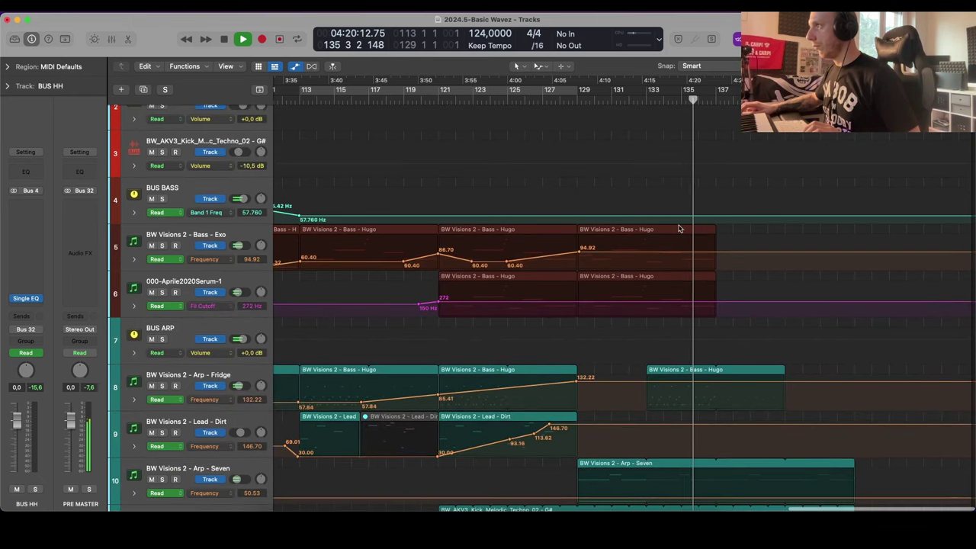
pyautogui.press('a')
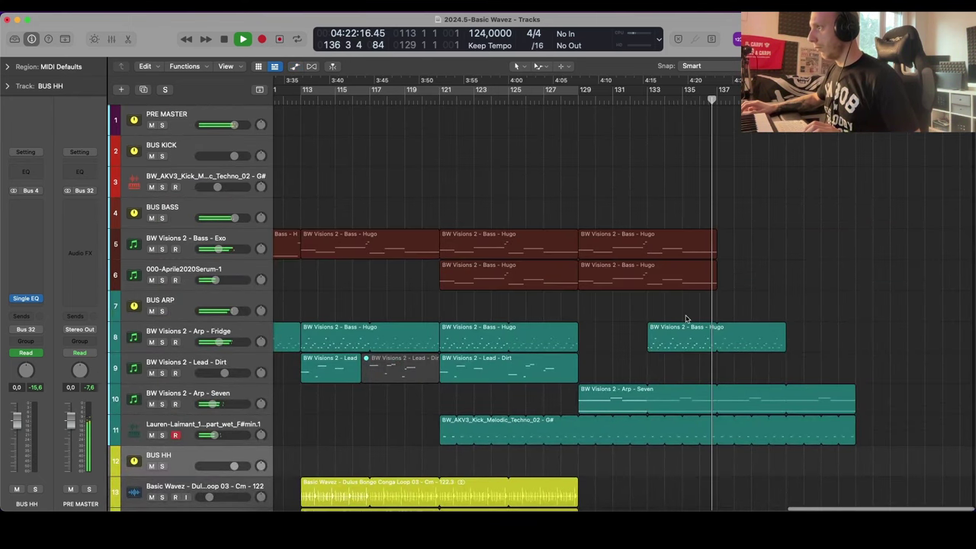
pyautogui.moveTo(670, 337); pyautogui.dragTo(604, 336)
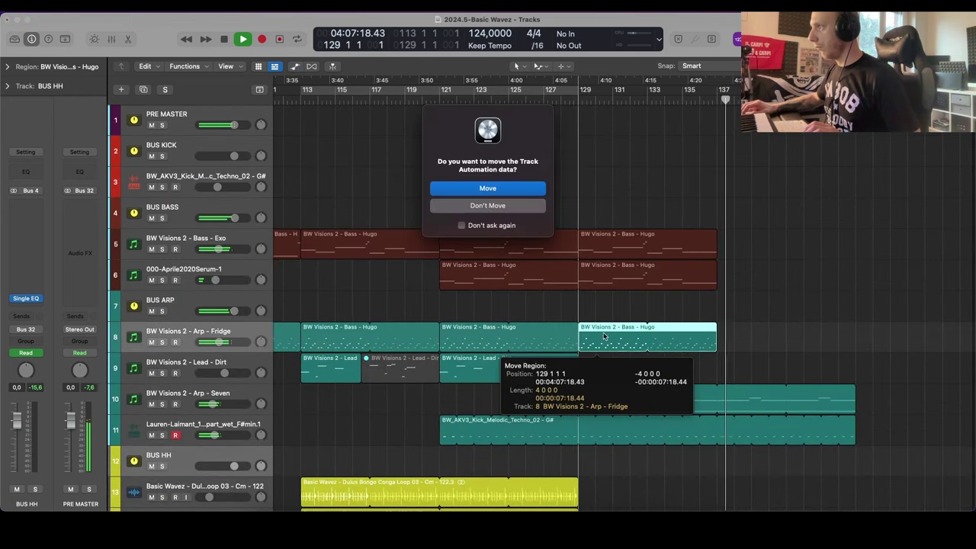
pyautogui.click(513, 208)
pyautogui.hscroll(-3, 702, 252)
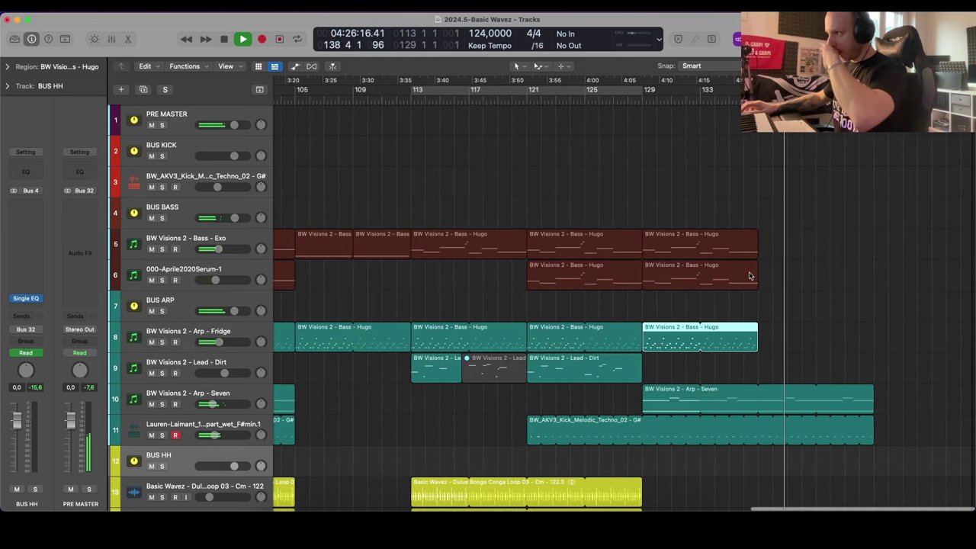
pyautogui.press('space')
# Step: Move the muted BW_FMP_Drone_122_Gm_47.5 region on track 26 from bar 105 to bar 113
pyautogui.scroll(-4, 768, 277)
pyautogui.press('super+Left')
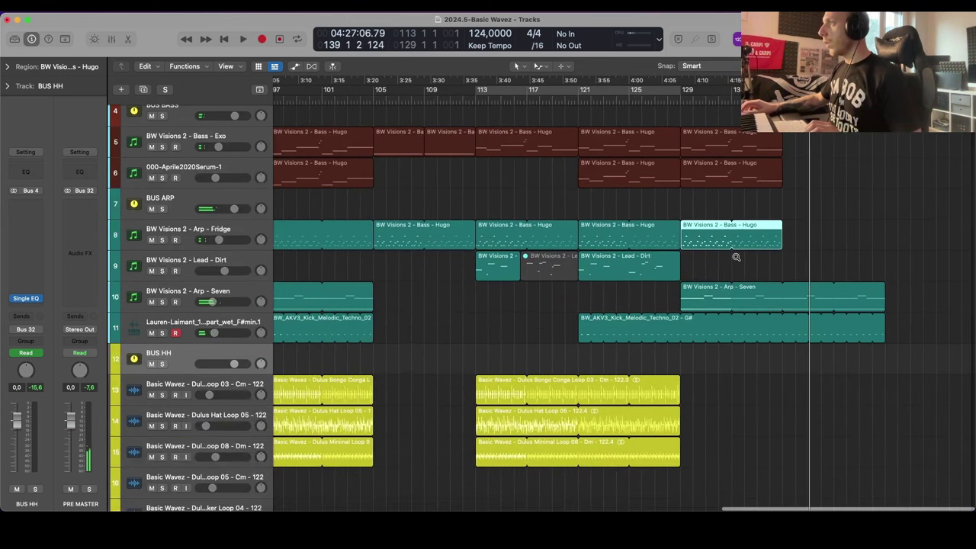
pyautogui.press('super+Up')
pyautogui.click(489, 192)
pyautogui.scroll(1, 489, 192)
pyautogui.scroll(-6, 490, 194)
pyautogui.press('super+Left')
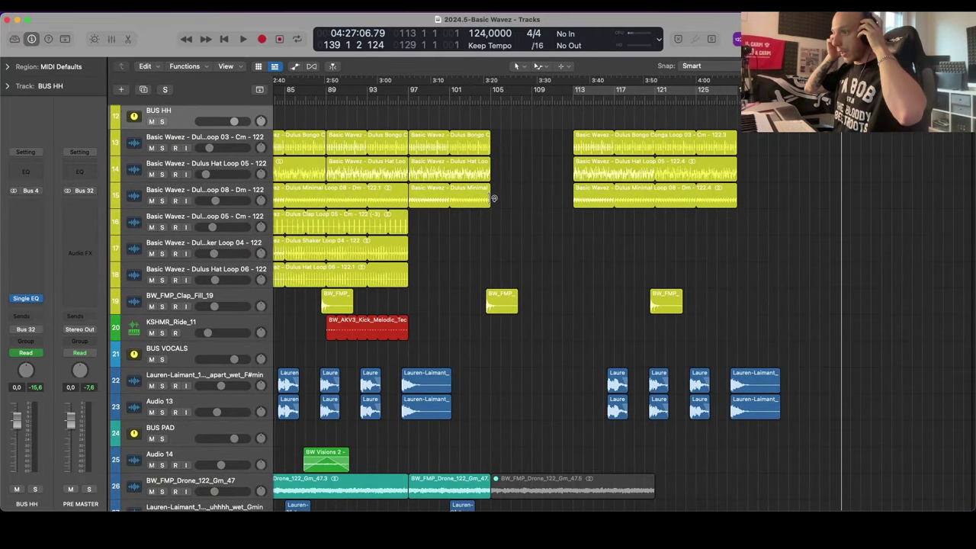
pyautogui.scroll(-4, 493, 201)
pyautogui.scroll(-5, 496, 203)
pyautogui.scroll(5, 505, 203)
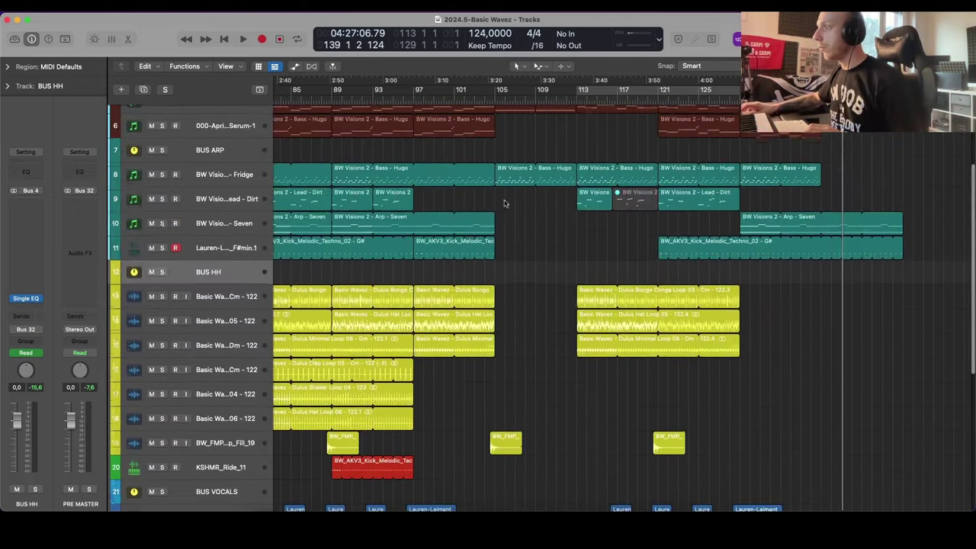
pyautogui.scroll(-7, 534, 225)
pyautogui.moveTo(546, 352); pyautogui.dragTo(624, 360)
pyautogui.scroll(8, 638, 317)
pyautogui.scroll(-8, 638, 317)
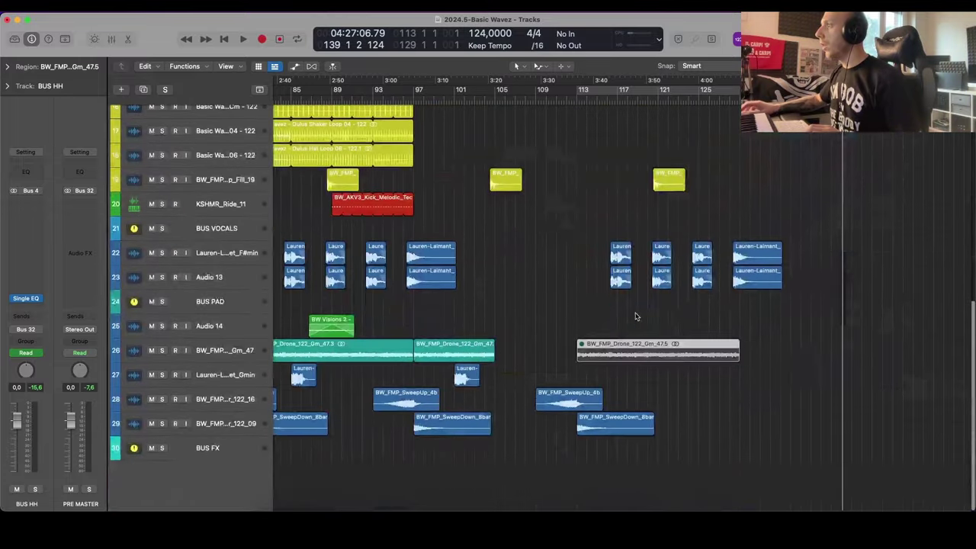
# Step: Review the break from bar 113 across the kick, bass, arp, hi-hat, vocal and drone tracks
pyautogui.scroll(8, 636, 316)
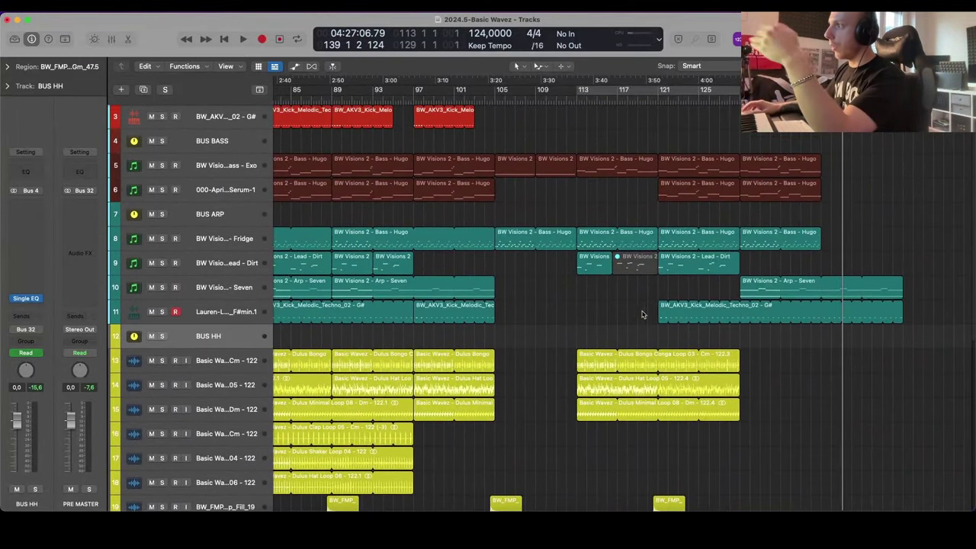
pyautogui.scroll(-3, 642, 314)
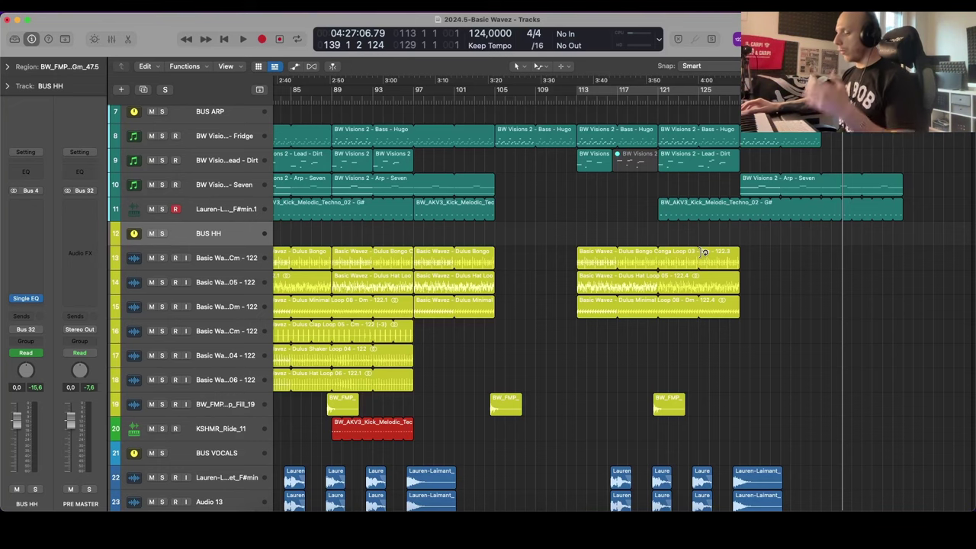
pyautogui.scroll(2, 713, 247)
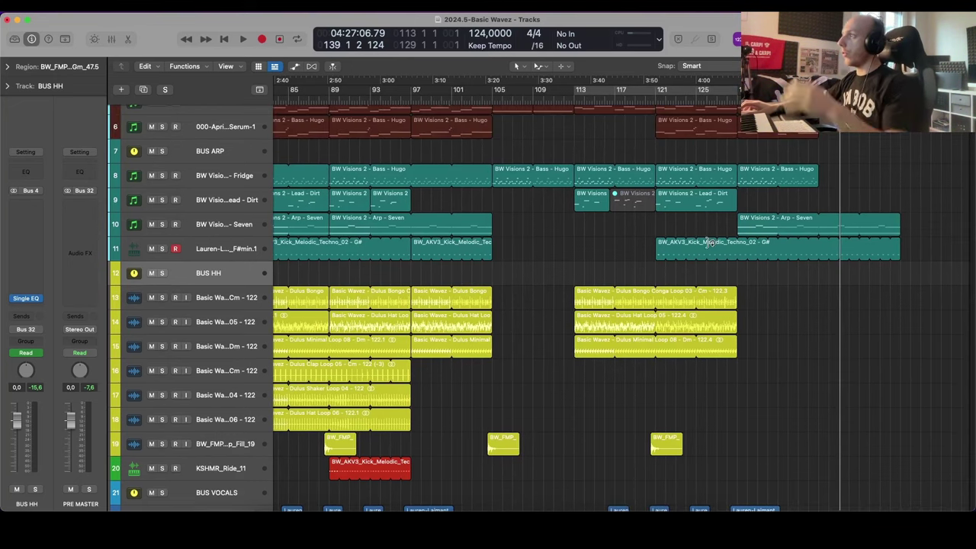
pyautogui.scroll(5, 709, 242)
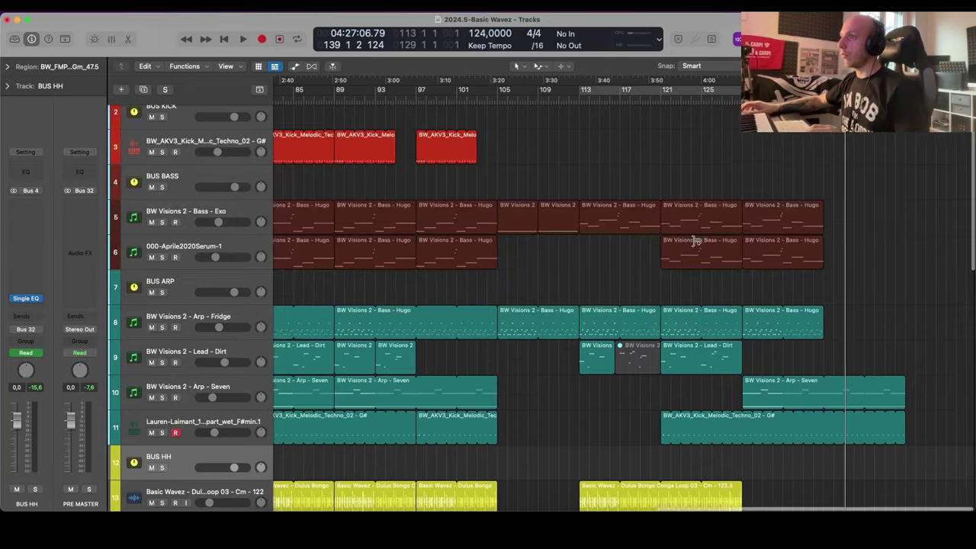
pyautogui.scroll(-6, 696, 241)
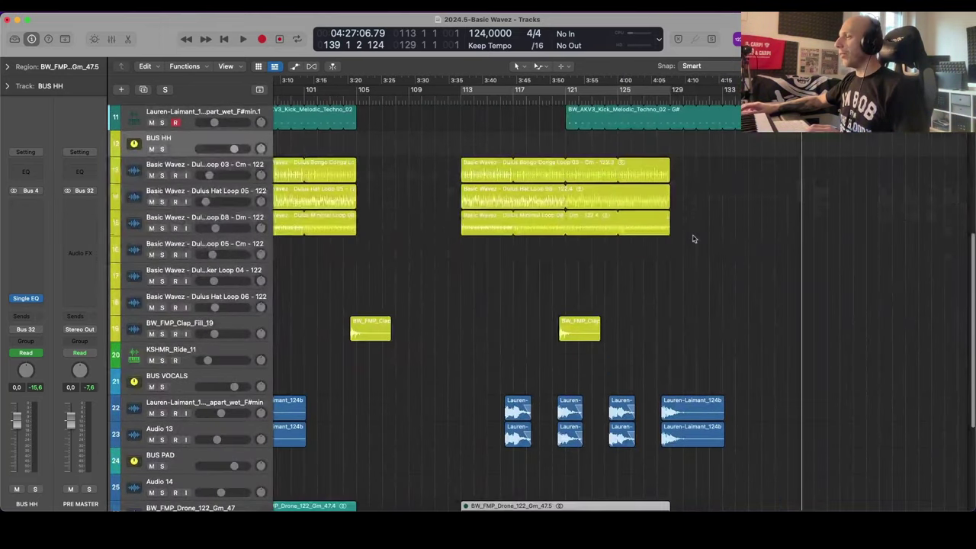
pyautogui.scroll(-1, 693, 238)
pyautogui.scroll(1, 690, 239)
pyautogui.scroll(-2, 689, 239)
pyautogui.scroll(2, 690, 239)
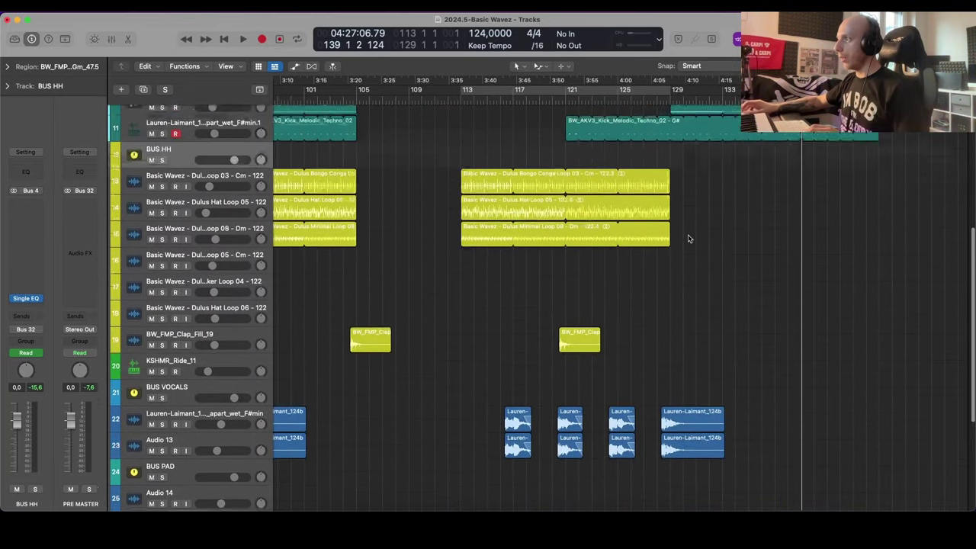
pyautogui.scroll(1, 688, 239)
pyautogui.scroll(-5, 688, 238)
pyautogui.scroll(5, 686, 240)
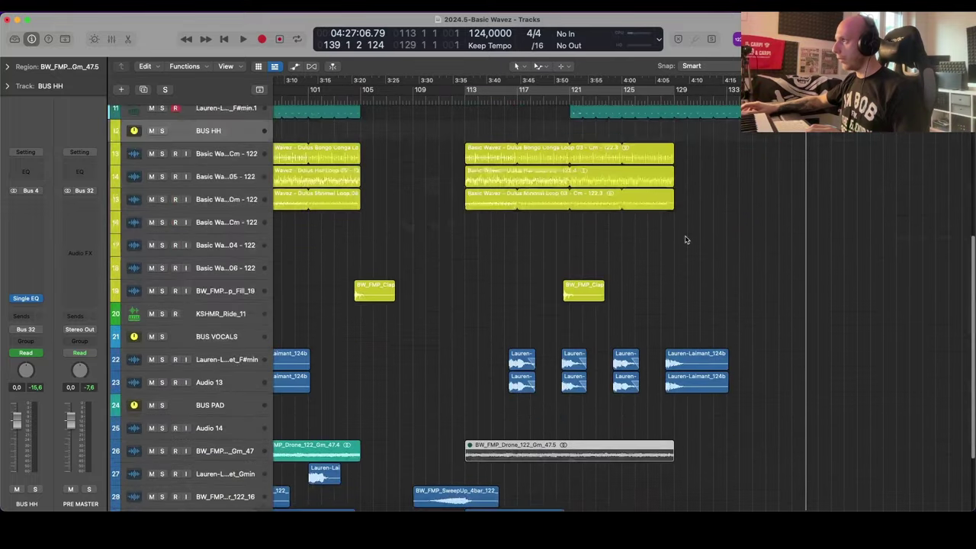
pyautogui.hscroll(-3, 686, 240)
pyautogui.scroll(4, 686, 240)
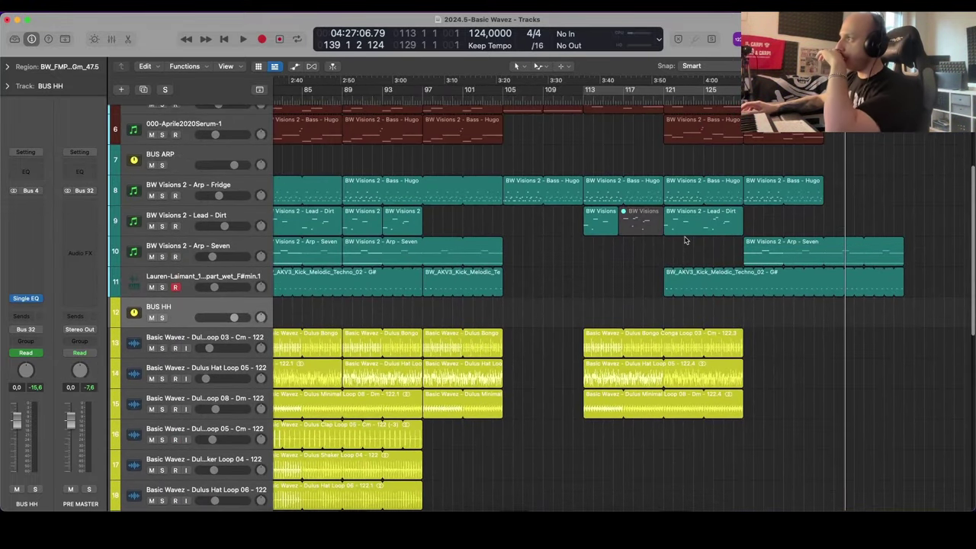
pyautogui.scroll(4, 685, 240)
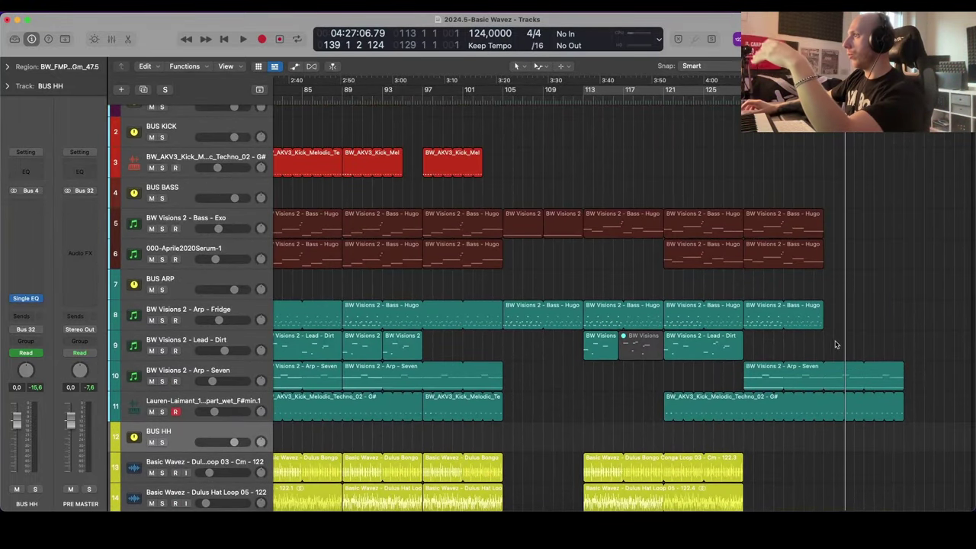
pyautogui.scroll(-2, 827, 339)
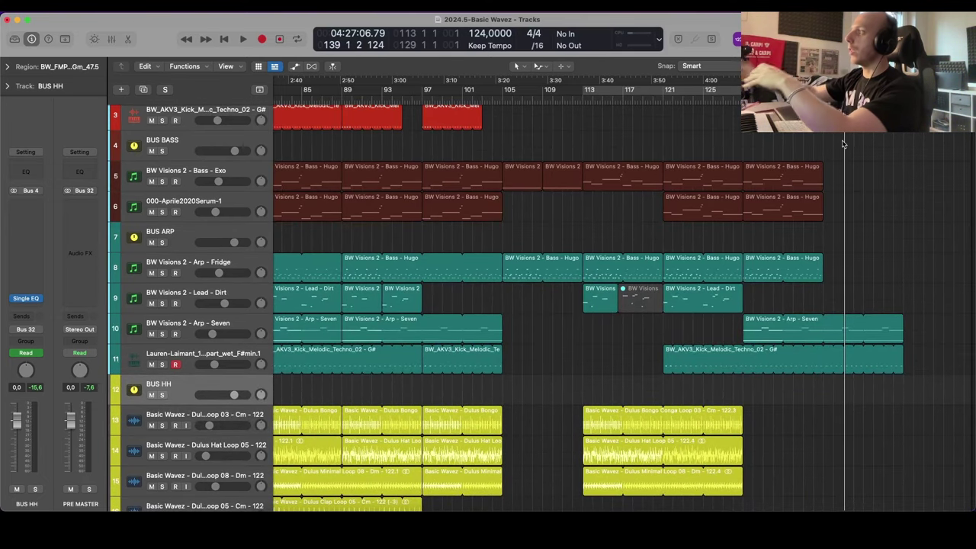
pyautogui.scroll(3, 862, 173)
pyautogui.hscroll(2, 864, 174)
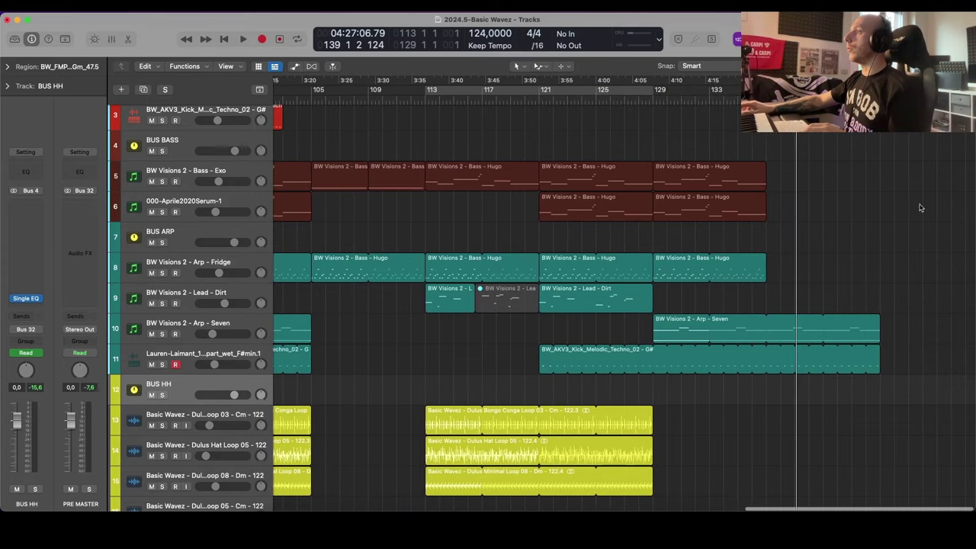
# Step: Compare the break's percussion, vocal, pad and FX layers with the fuller section between bars 73 and 105
pyautogui.scroll(3, 738, 282)
pyautogui.scroll(-2, 743, 283)
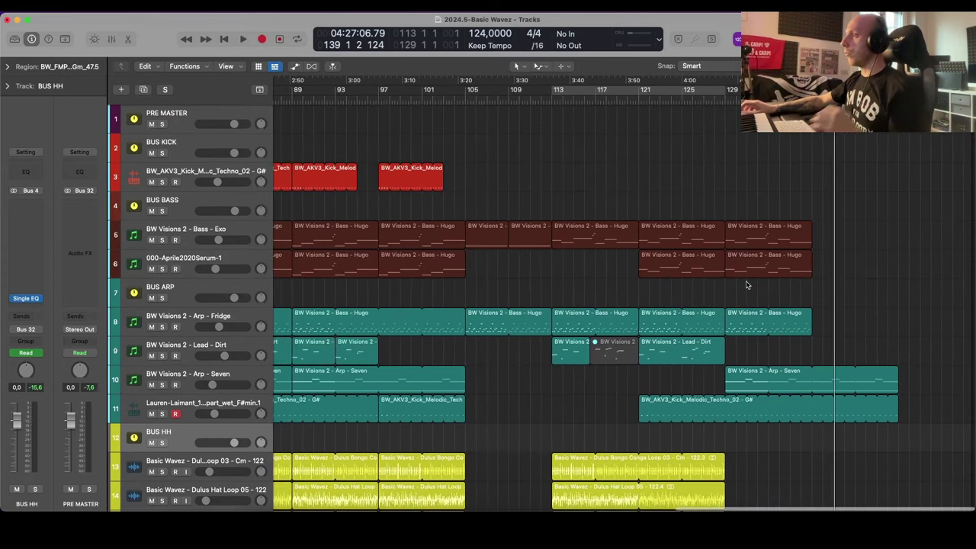
pyautogui.scroll(-5, 748, 284)
pyautogui.scroll(-3, 730, 282)
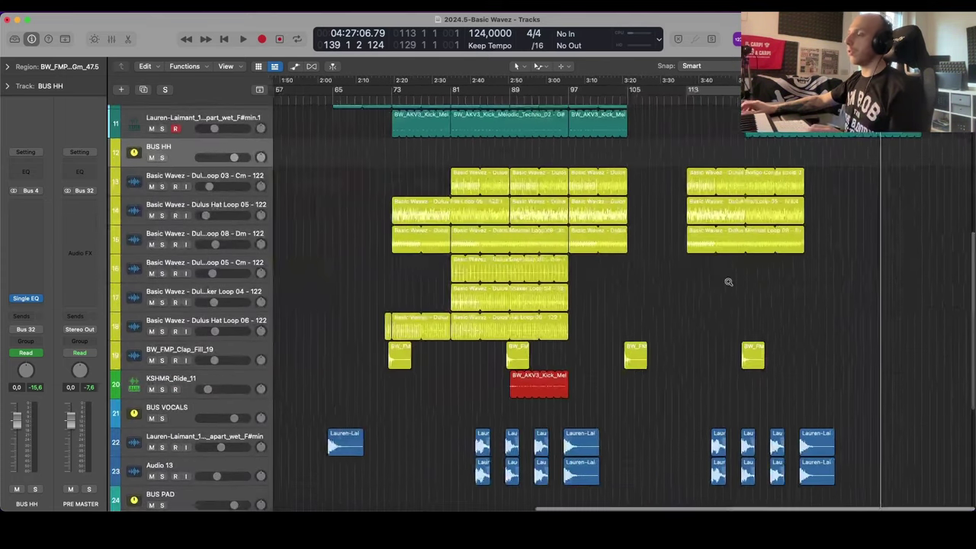
pyautogui.scroll(-3, 729, 284)
pyautogui.scroll(2, 728, 284)
pyautogui.scroll(6, 717, 282)
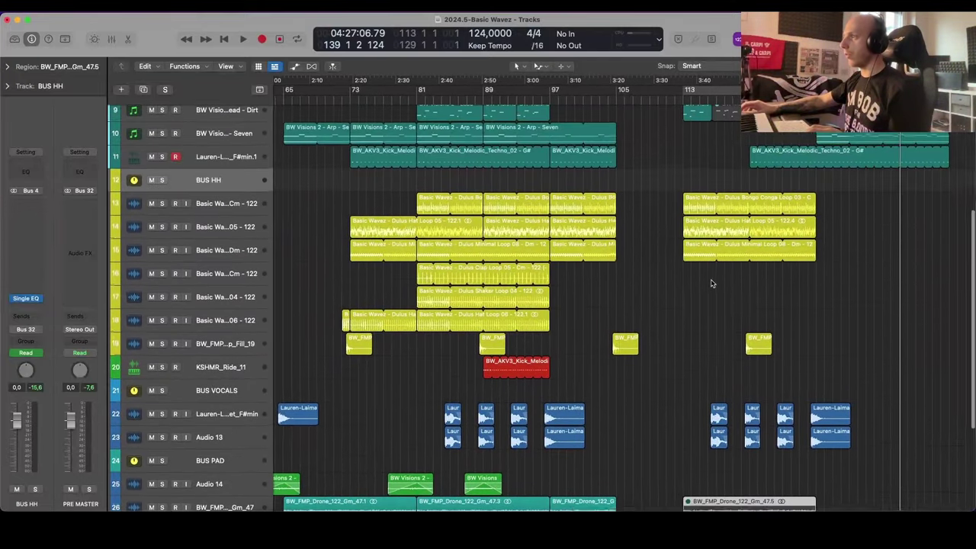
pyautogui.scroll(-2, 710, 279)
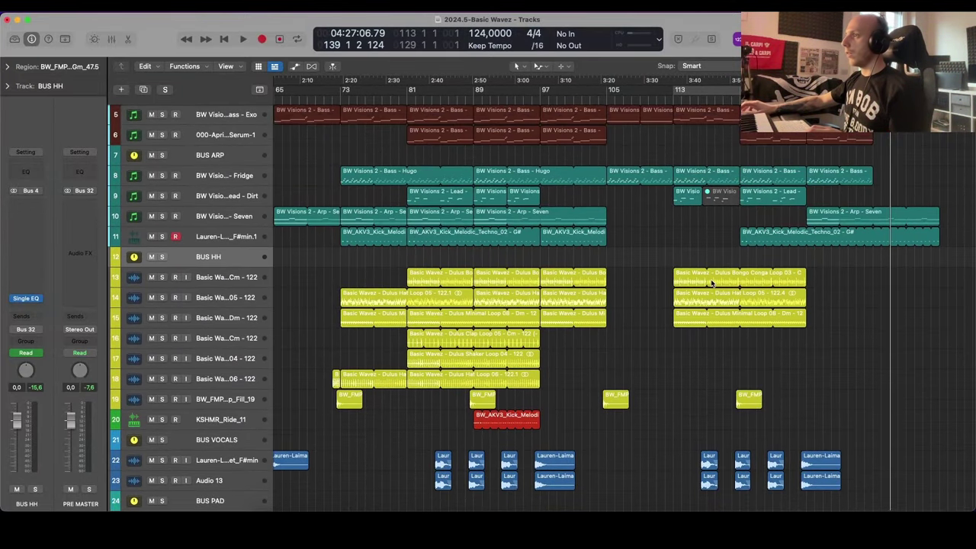
pyautogui.scroll(-4, 534, 382)
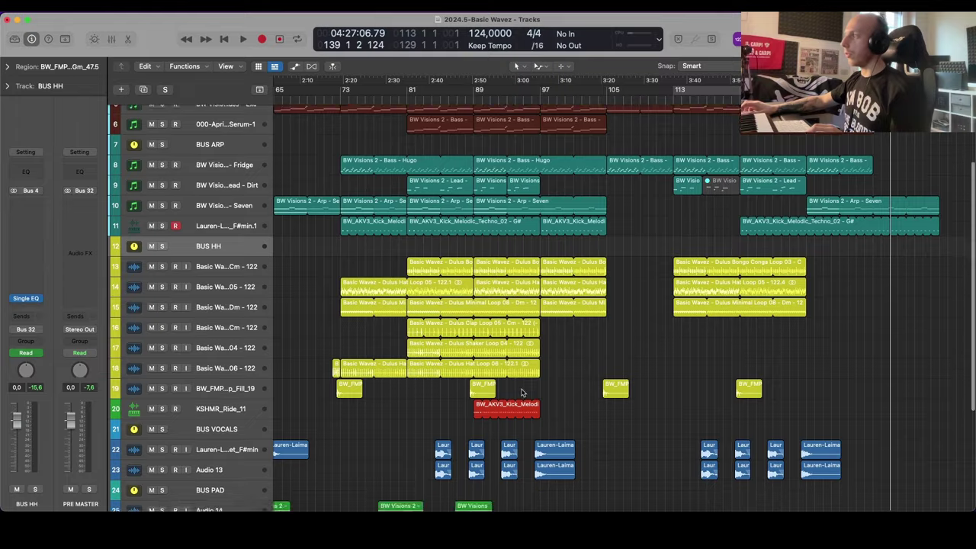
pyautogui.hscroll(2, 611, 366)
pyautogui.scroll(-4, 632, 362)
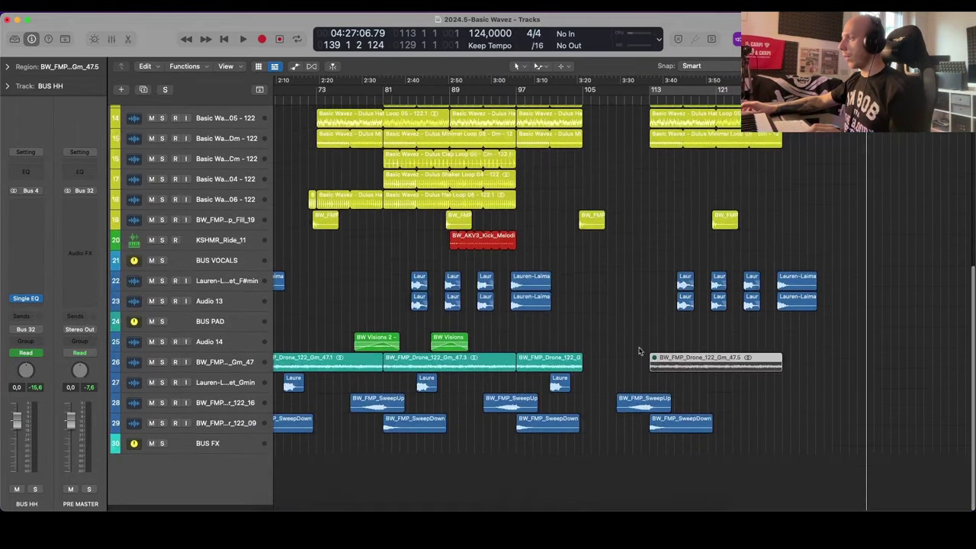
# Step: Start playback from bar 112 and unmute the drone region at bar 113 on track 26
pyautogui.click(687, 173)
pyautogui.click(640, 98)
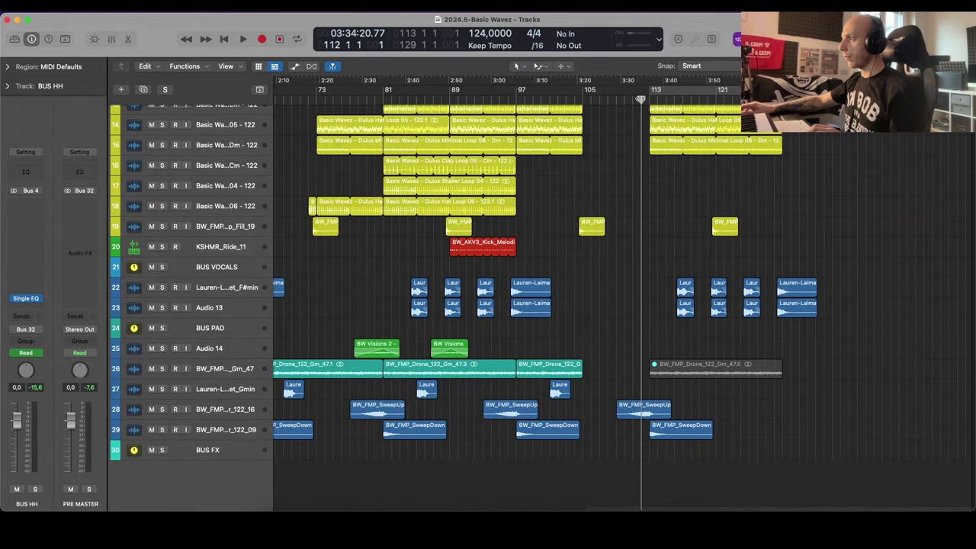
pyautogui.press('space')
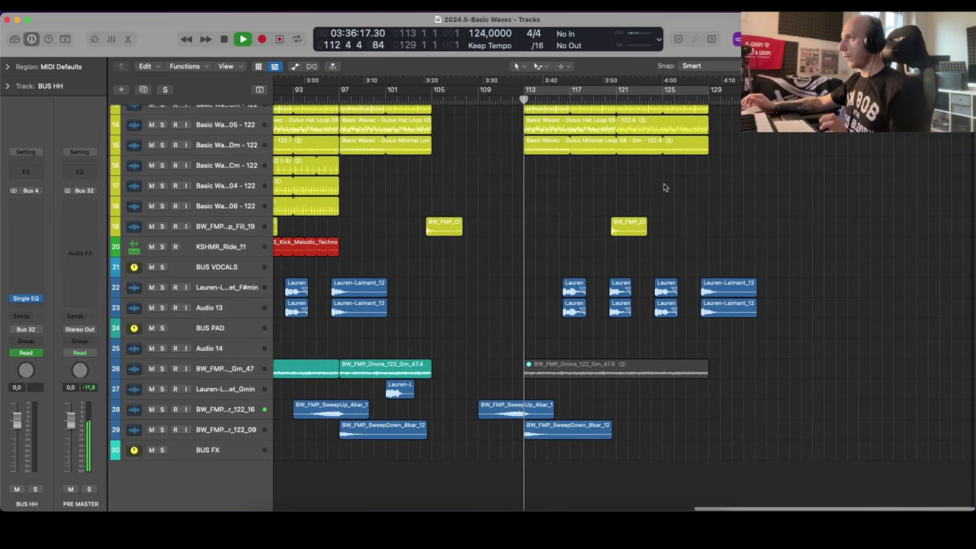
pyautogui.click(554, 373)
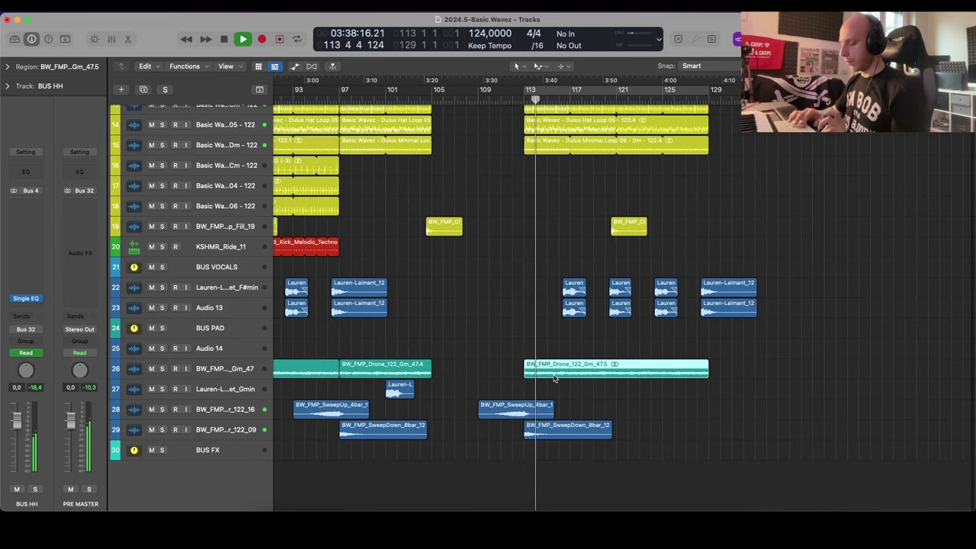
# Step: Copy the green Lead - Dirt audio regions on track 25 to about bars 97, 109 and 119
pyautogui.scroll(3, 560, 374)
pyautogui.scroll(4, 568, 377)
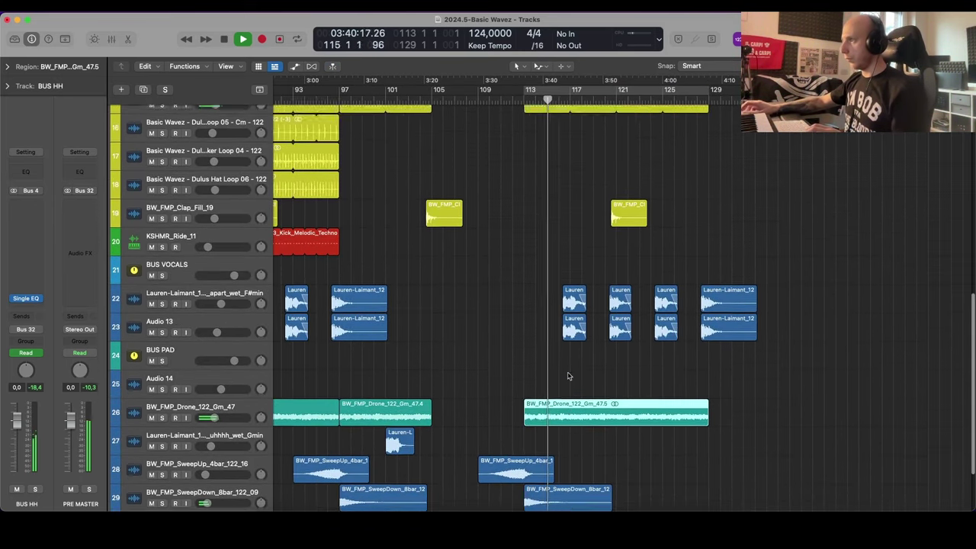
pyautogui.scroll(5, 564, 375)
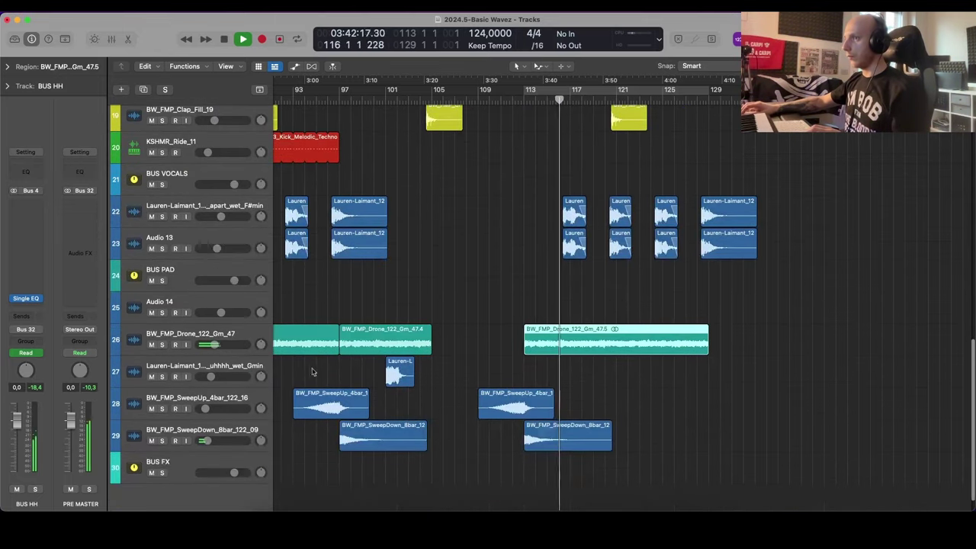
pyautogui.scroll(-3, 464, 339)
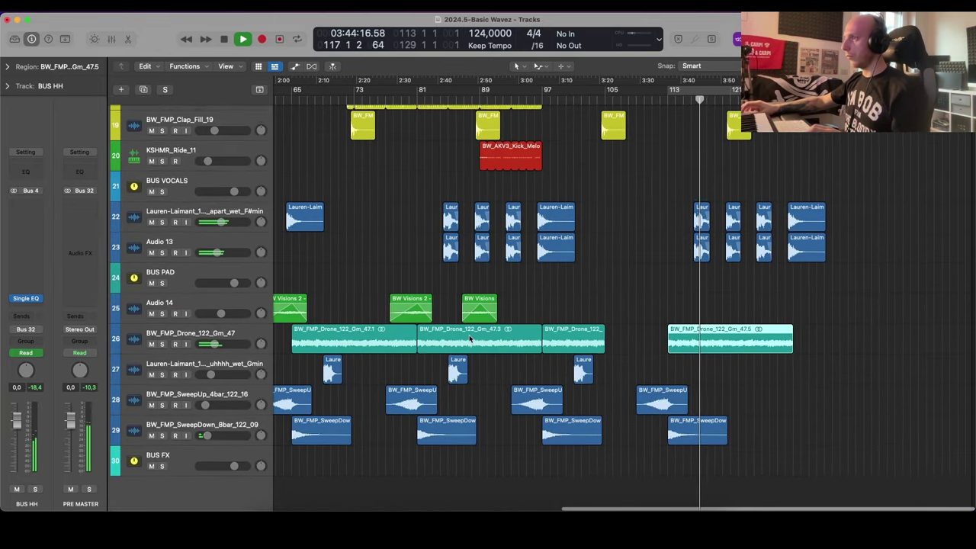
pyautogui.click(419, 320)
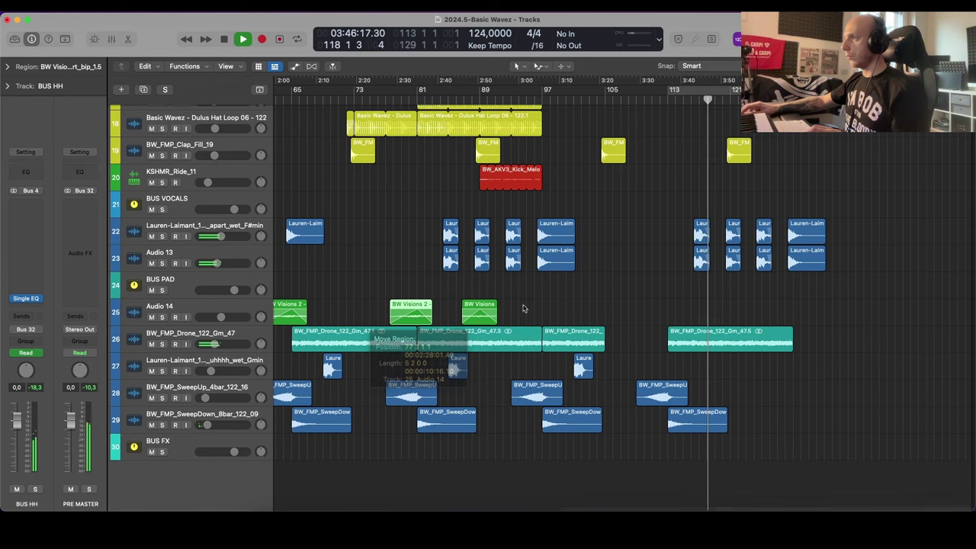
pyautogui.moveTo(554, 299); pyautogui.dragTo(584, 324)
pyautogui.scroll(5, 623, 319)
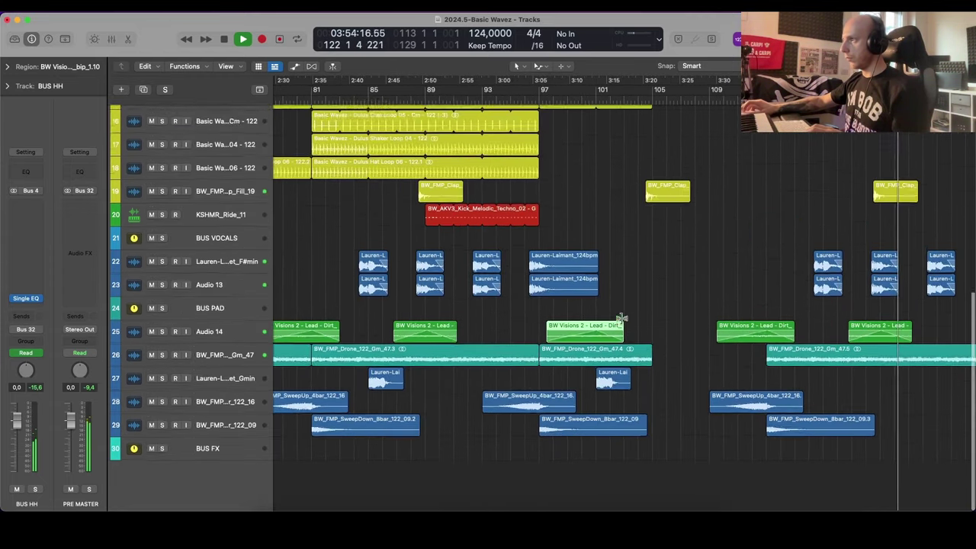
pyautogui.scroll(8, 623, 319)
pyautogui.scroll(-2, 623, 320)
pyautogui.scroll(-10, 622, 321)
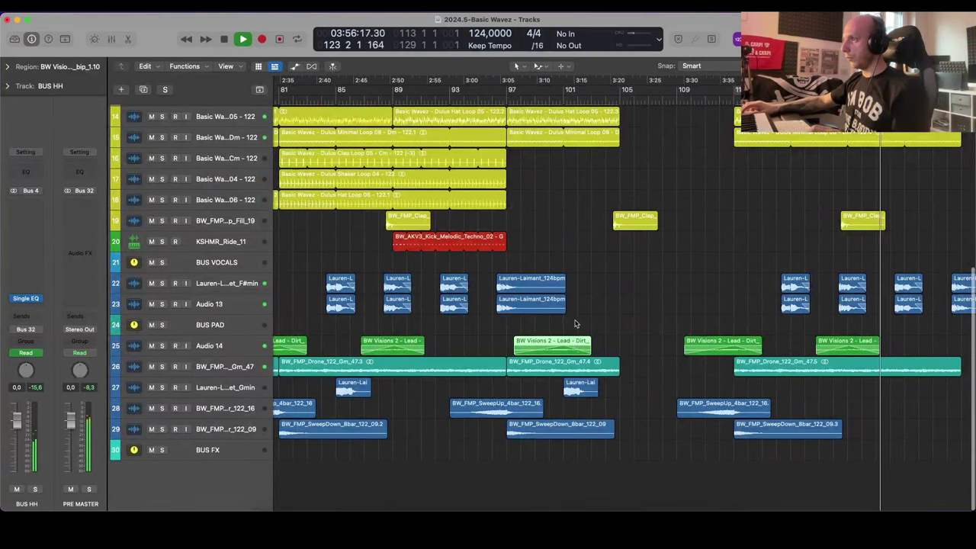
# Step: Move the Lead - Dirt region on track 25 from bar 97 to about bar 93 and copy the bar 87 region to about bar 103
pyautogui.moveTo(563, 347); pyautogui.dragTo(505, 354)
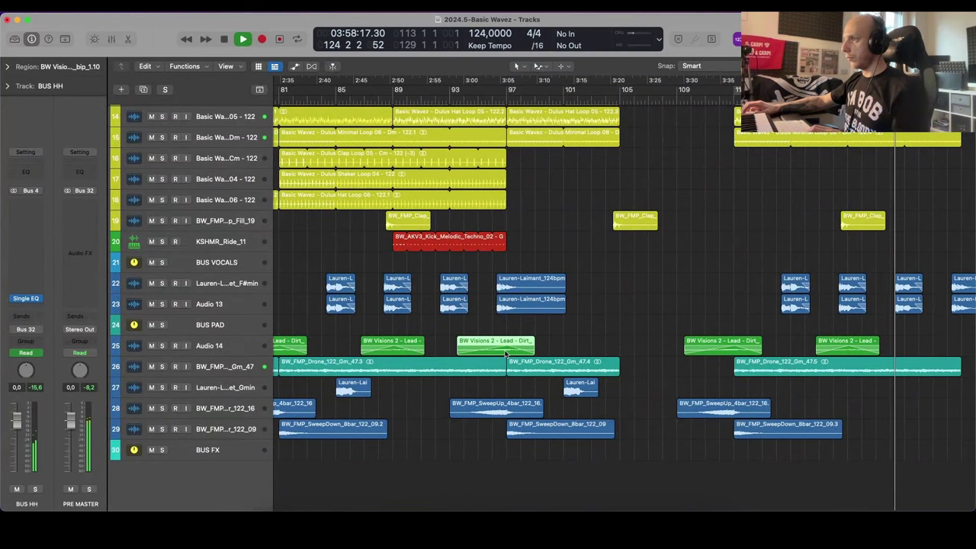
pyautogui.moveTo(405, 349); pyautogui.dragTo(632, 351)
# Step: Shape the Arp - Fridge frequency automation between bars 105 and 113 into a dip down to 30.00 at bar 109
pyautogui.scroll(8, 685, 266)
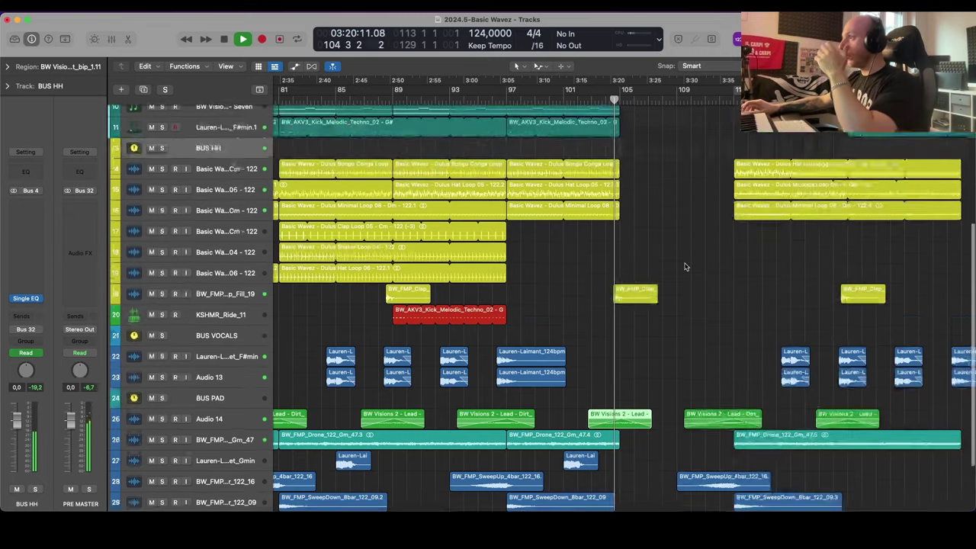
pyautogui.scroll(-8, 685, 265)
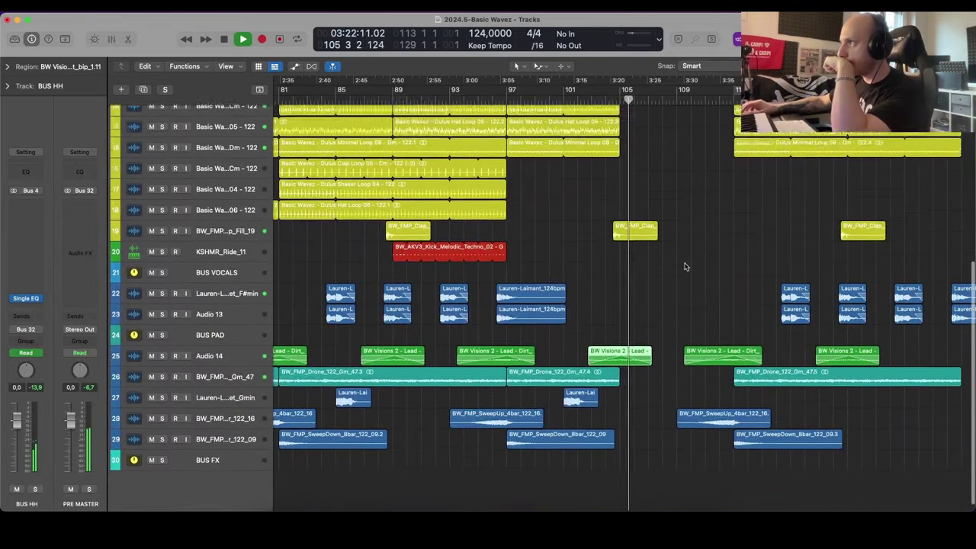
pyautogui.scroll(10, 685, 266)
pyautogui.hscroll(5, 685, 266)
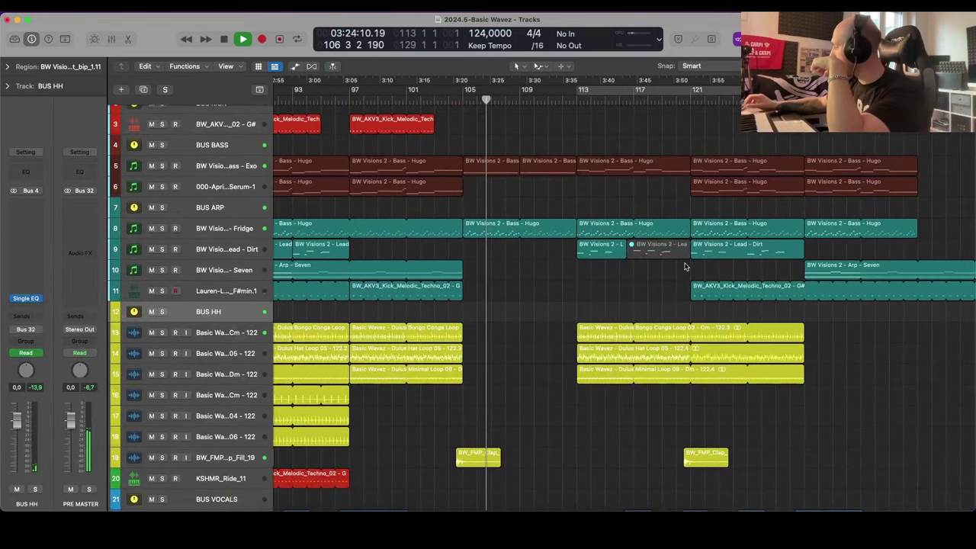
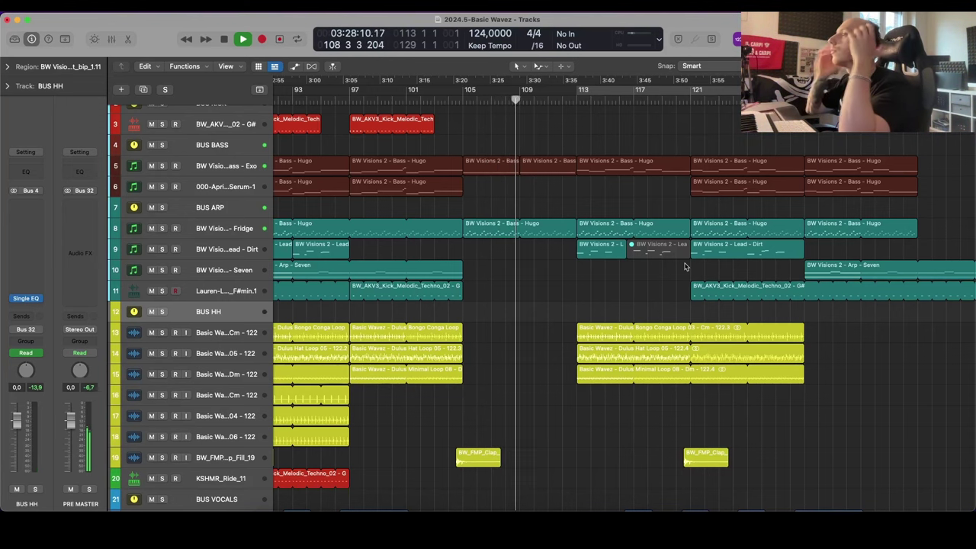
pyautogui.press('a')
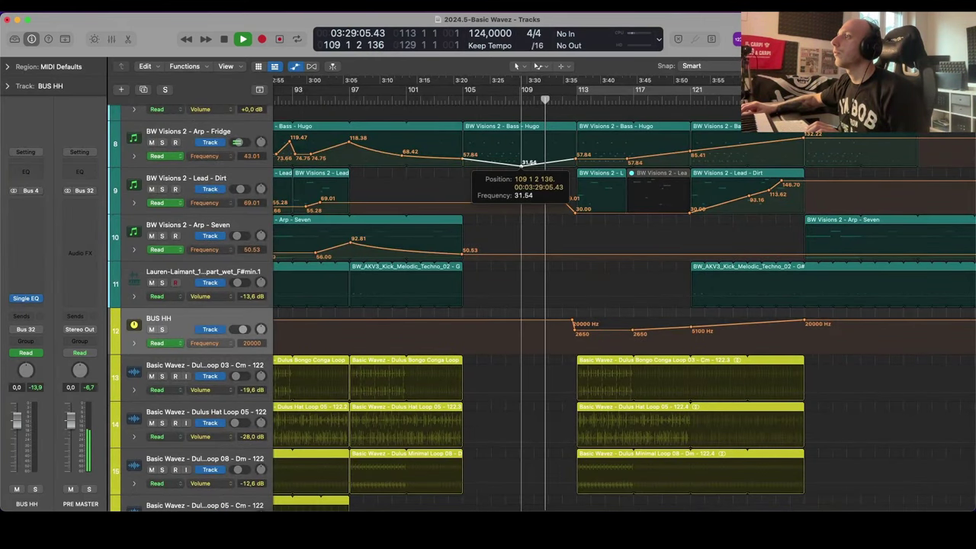
# Step: Extend the Bongo Conga Loop region on track 13 from bar 105 to bar 113
pyautogui.press('a')
pyautogui.moveTo(465, 341); pyautogui.dragTo(567, 341)
# Step: Automate the BUS HH filter frequency from 20000 Hz at bar 105 to 1500 Hz at bar 109 and 4950 Hz at bar 113
pyautogui.press('a')
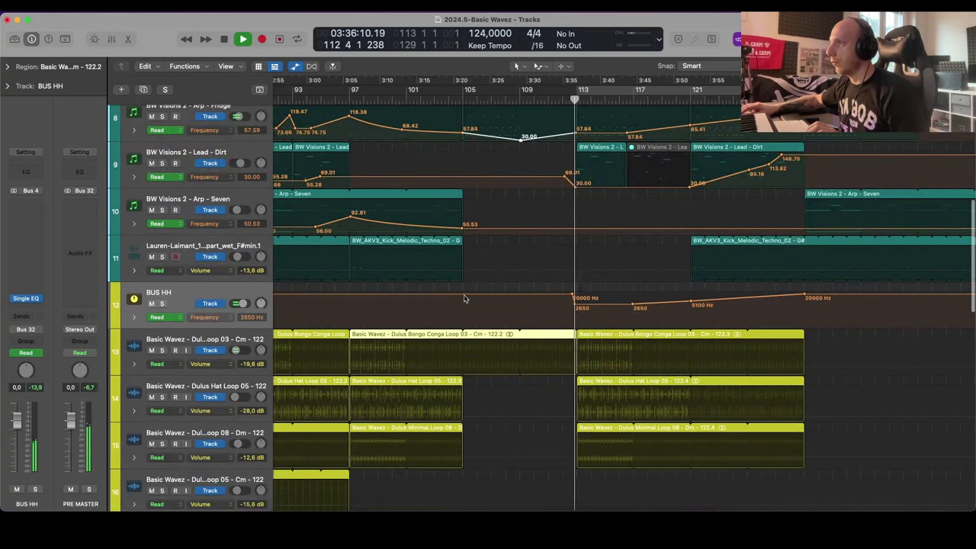
pyautogui.click(462, 297)
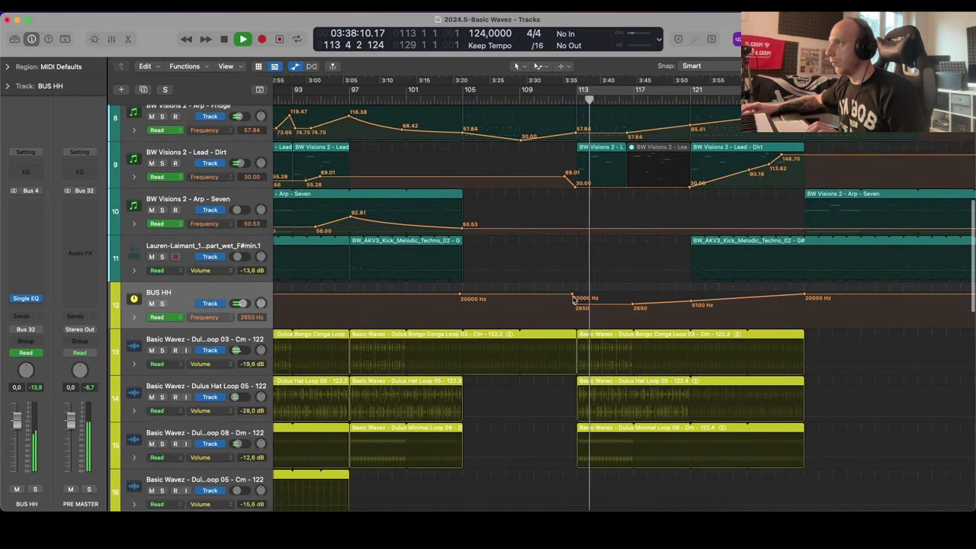
pyautogui.moveTo(573, 300)
pyautogui.mouseDown()
pyautogui.moveTo(517, 296)
pyautogui.moveTo(522, 307)
pyautogui.moveTo(577, 297)
pyautogui.mouseUp()
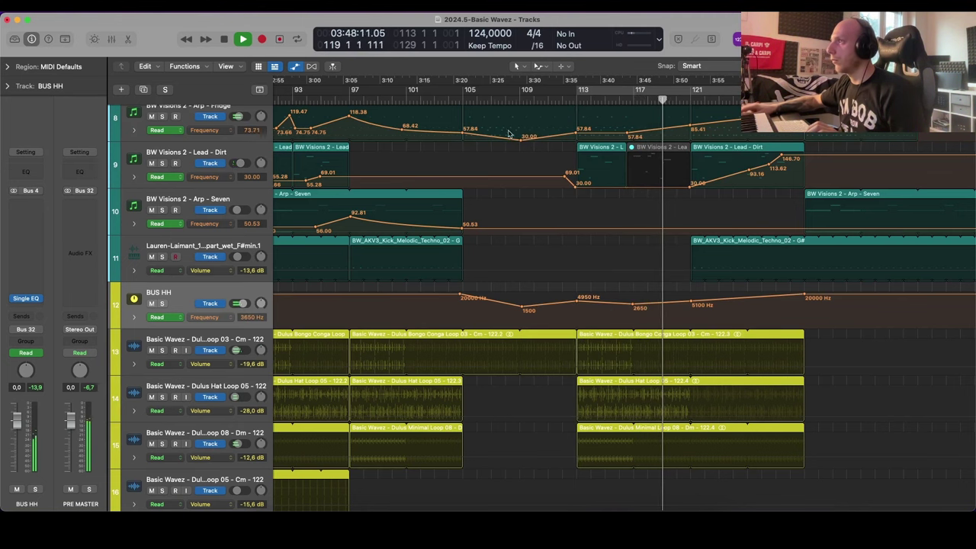
# Step: Play the break transition from about bar 104 with the automation lanes hidden and the track height adjusted
pyautogui.click(452, 99)
pyautogui.press('a')
pyautogui.press('super+Up')
pyautogui.press('super+Up')
pyautogui.press('super+Down')
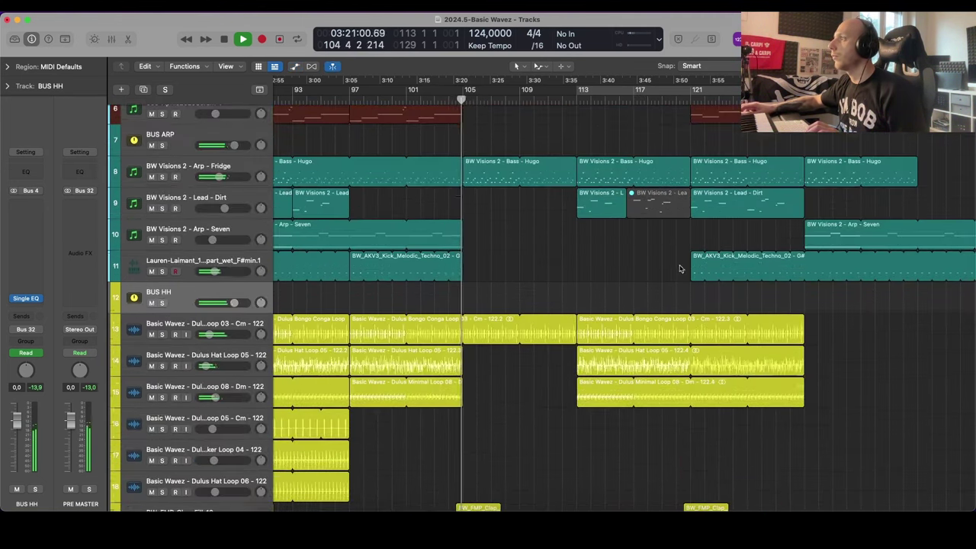
# Step: Unmute the muted Lead - Dirt region that ends at bar 121
pyautogui.click(653, 203)
pyautogui.hotkey('ctrl', 'm')
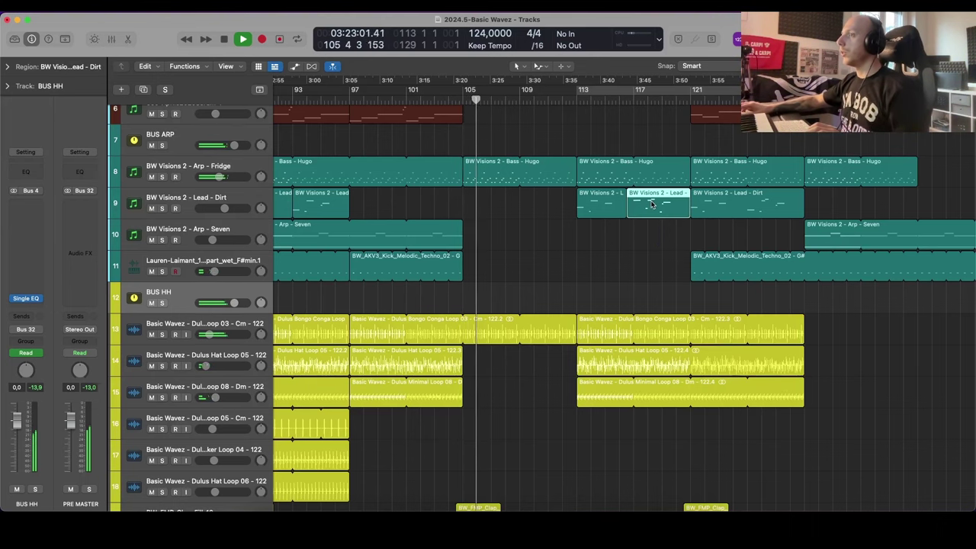
# Step: Extend the Kick_Melodic_Techno region on track 11 and the Arp - Seven region so both end at bar 113
pyautogui.press('super+Left')
pyautogui.press('super+Up')
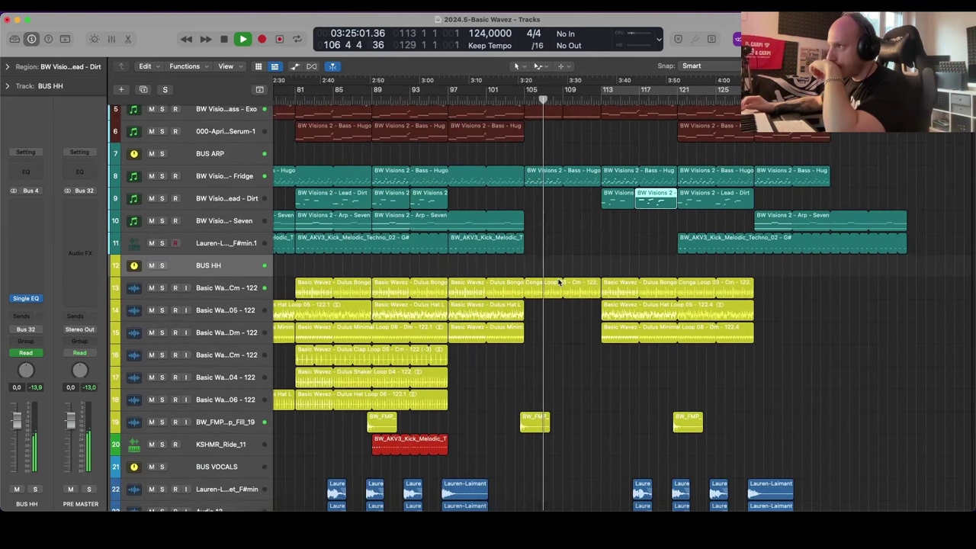
pyautogui.scroll(2, 559, 283)
pyautogui.moveTo(518, 282); pyautogui.dragTo(600, 281)
pyautogui.moveTo(523, 265); pyautogui.dragTo(600, 265)
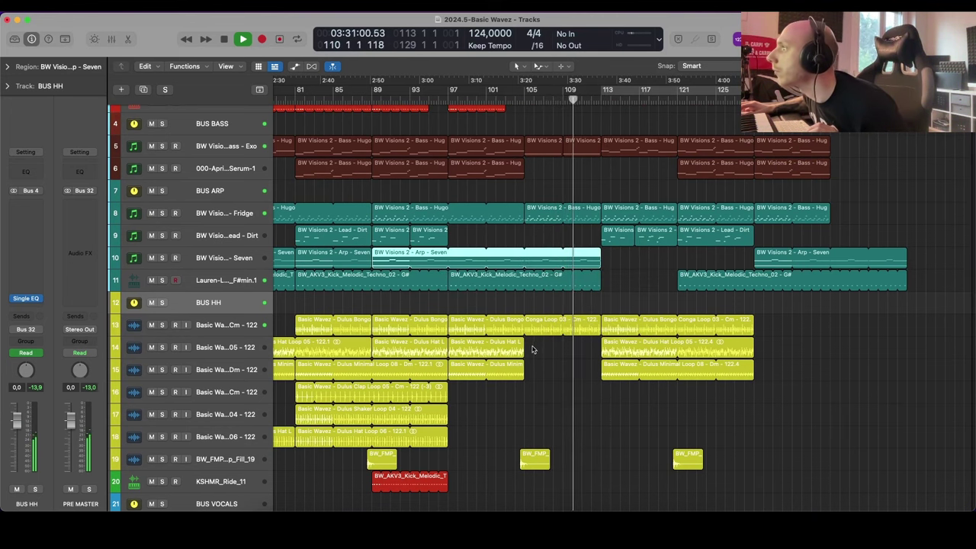
# Step: Extend the Dulus Hat Loop 05 and Dulus Minimal Loop 08 regions together to bar 113
pyautogui.moveTo(533, 350); pyautogui.dragTo(514, 369)
pyautogui.moveTo(522, 366); pyautogui.dragTo(601, 365)
pyautogui.press('a')
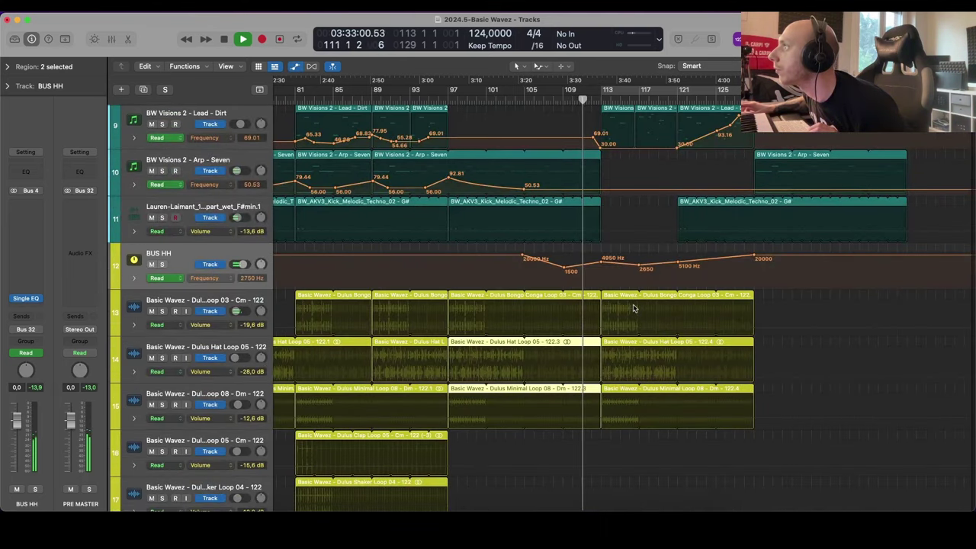
pyautogui.press('a')
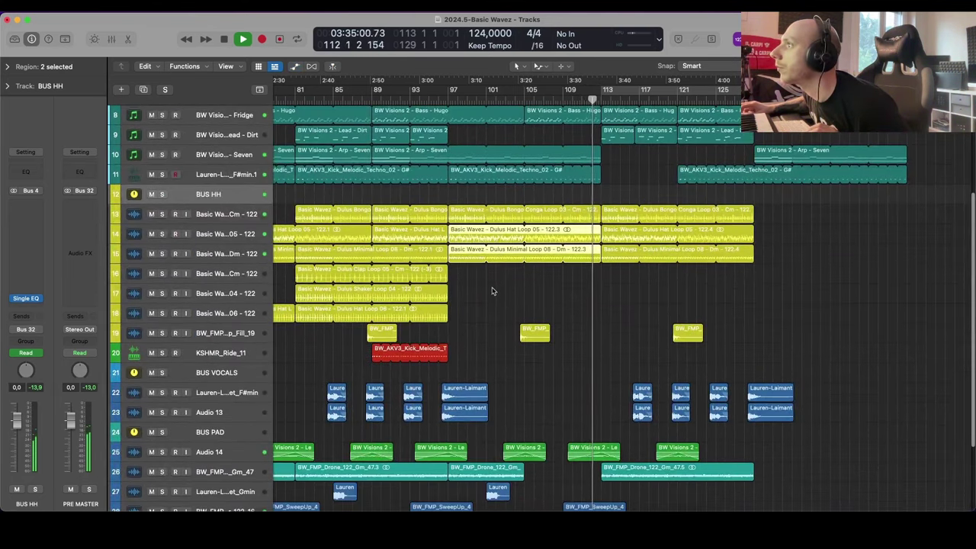
# Step: Reorder the tracks so Dulus Hat Loop 06 sits directly above the Clap Loop 05 track
pyautogui.scroll(3, 492, 292)
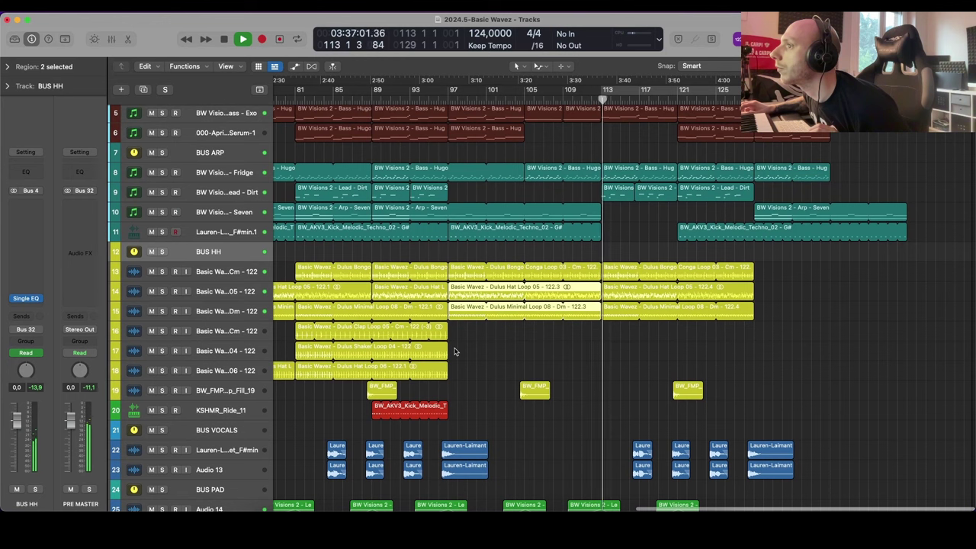
pyautogui.click(448, 349)
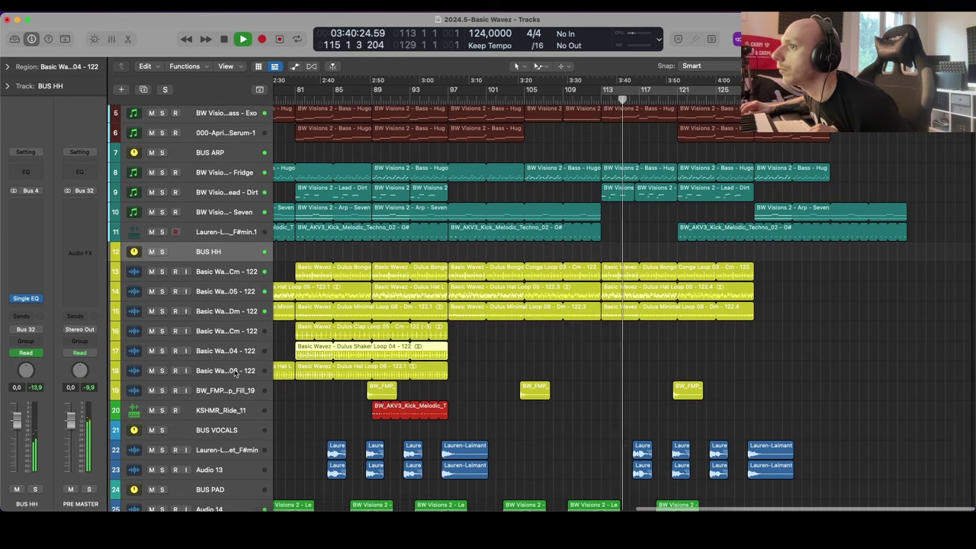
pyautogui.moveTo(236, 371); pyautogui.dragTo(236, 328)
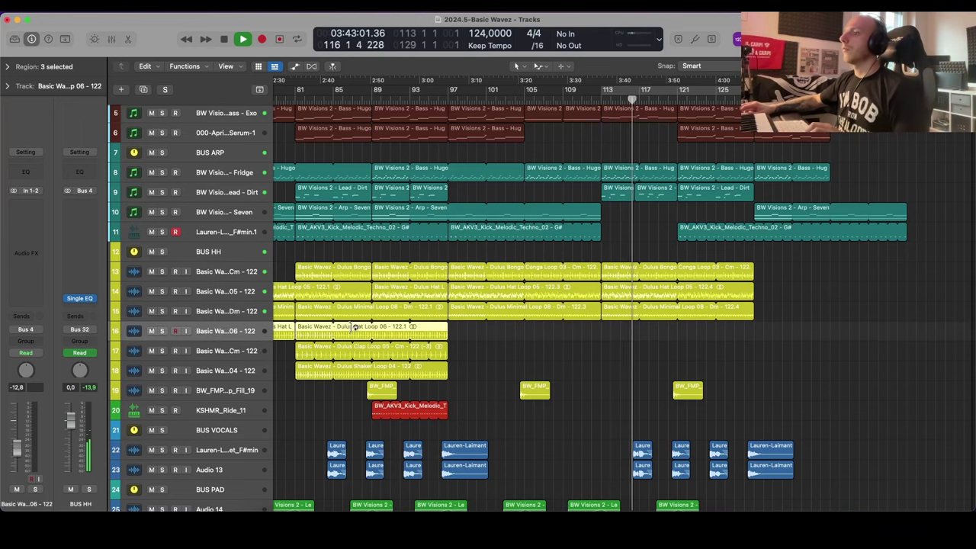
# Step: Copy the Dulus Hat Loop 06 region that starts at bar 81 to bar 97 on the same track
pyautogui.press('s')
pyautogui.hscroll(-5, 336, 327)
pyautogui.press('s')
pyautogui.hscroll(3, 486, 344)
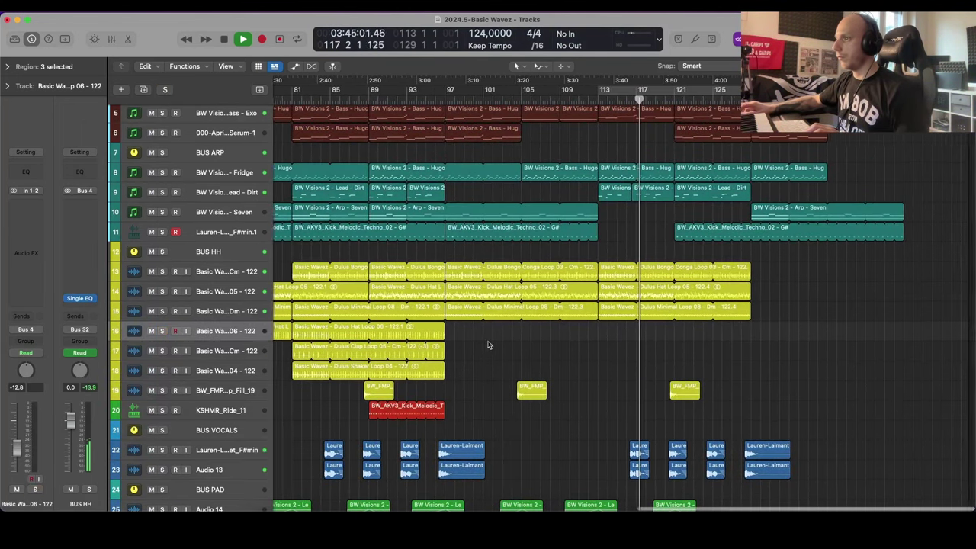
pyautogui.click(490, 344)
pyautogui.hscroll(-3, 473, 344)
pyautogui.moveTo(395, 335); pyautogui.dragTo(542, 336)
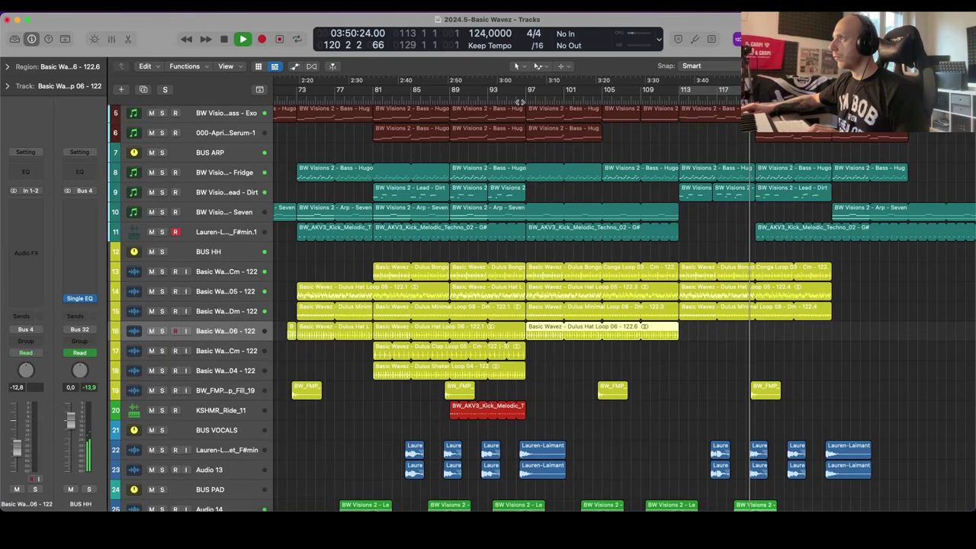
# Step: Shorten the copied Dulus Hat Loop 06 region and move it to bar 105 so it ends at bar 113
pyautogui.click(587, 159)
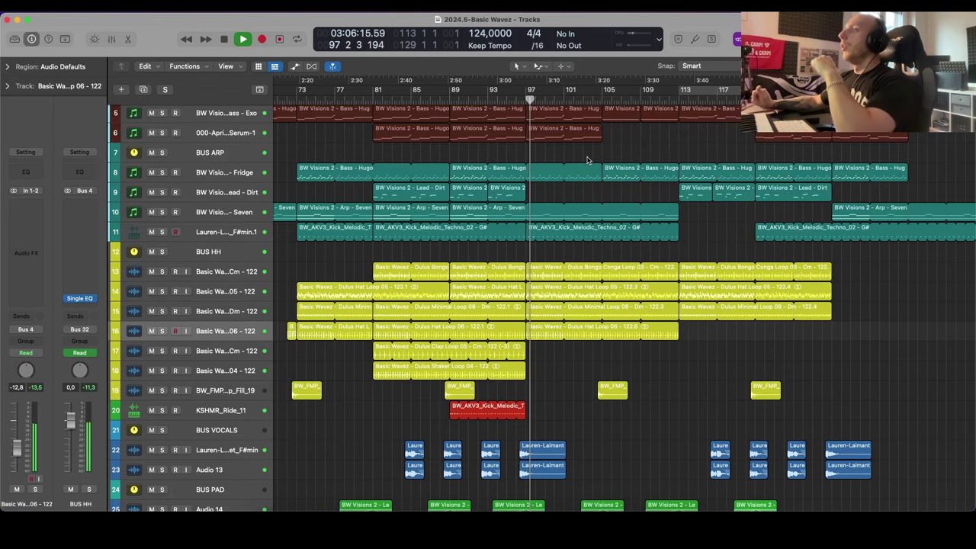
pyautogui.scroll(4, 587, 160)
pyautogui.scroll(-3, 649, 224)
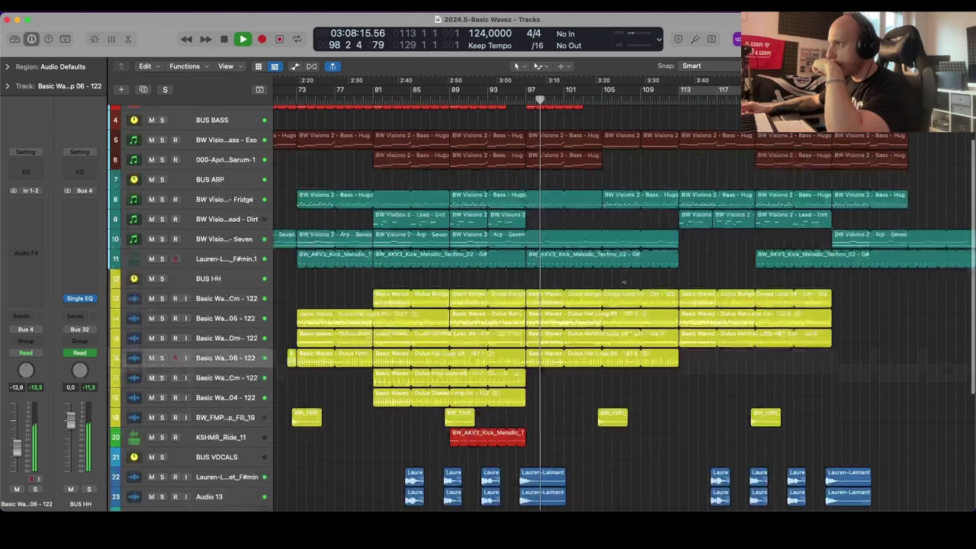
pyautogui.click(548, 363)
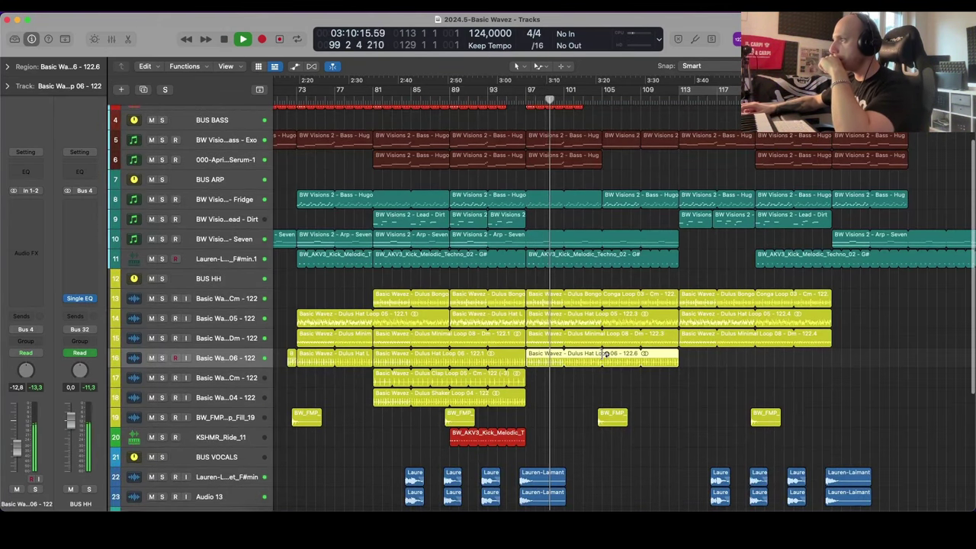
pyautogui.moveTo(604, 355); pyautogui.dragTo(681, 355)
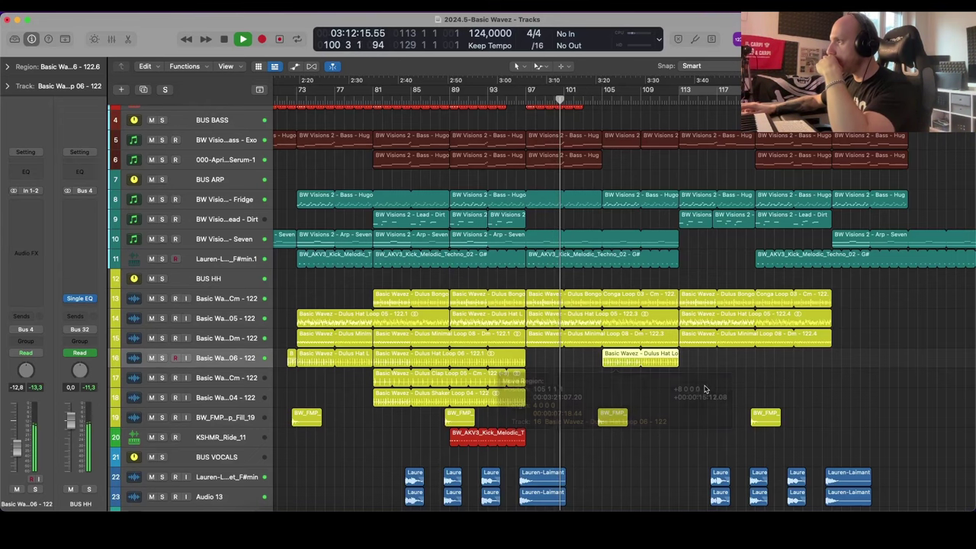
pyautogui.click(705, 390)
# Step: Lower the Dulus Hat Loop 06 track volume to -13.6 dB
pyautogui.press('super+Down')
pyautogui.press('super+Down')
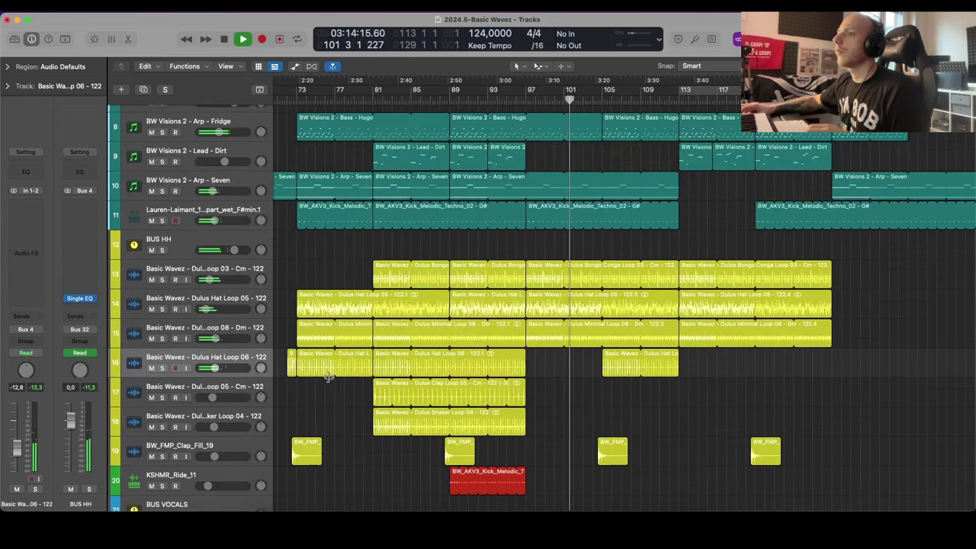
pyautogui.click(216, 369)
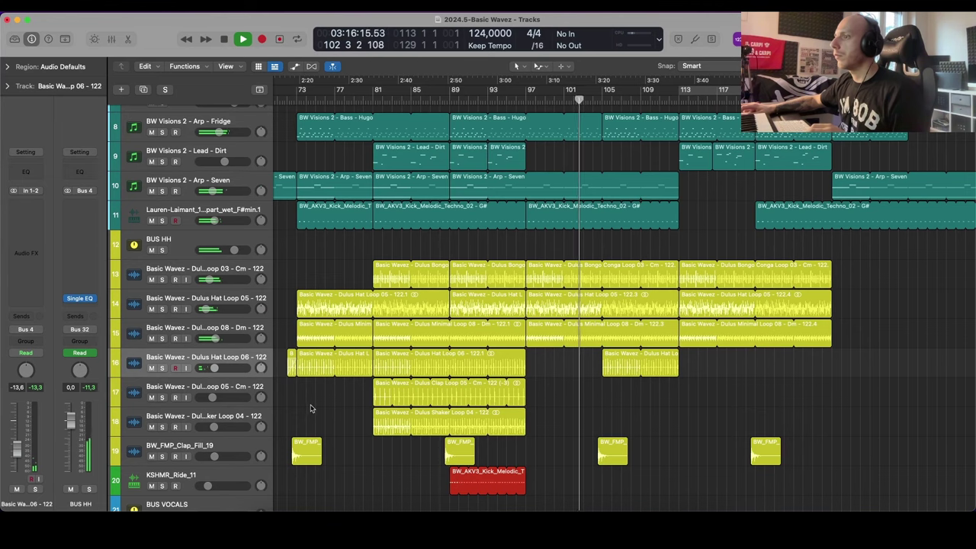
# Step: Align the 20000 Hz point of the BUS HH frequency automation with bar 105
pyautogui.scroll(5, 562, 355)
pyautogui.hscroll(3, 569, 354)
pyautogui.hscroll(5, 566, 355)
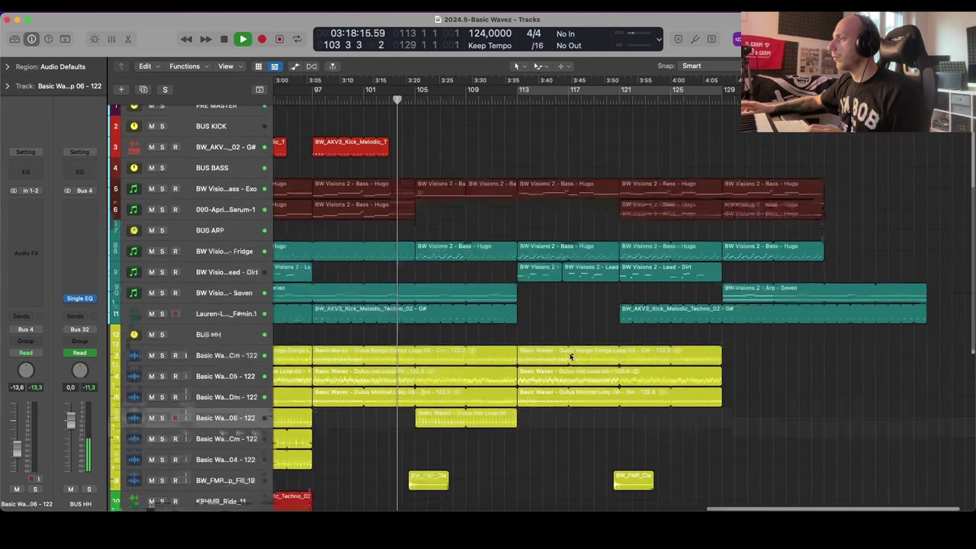
pyautogui.scroll(-3, 557, 359)
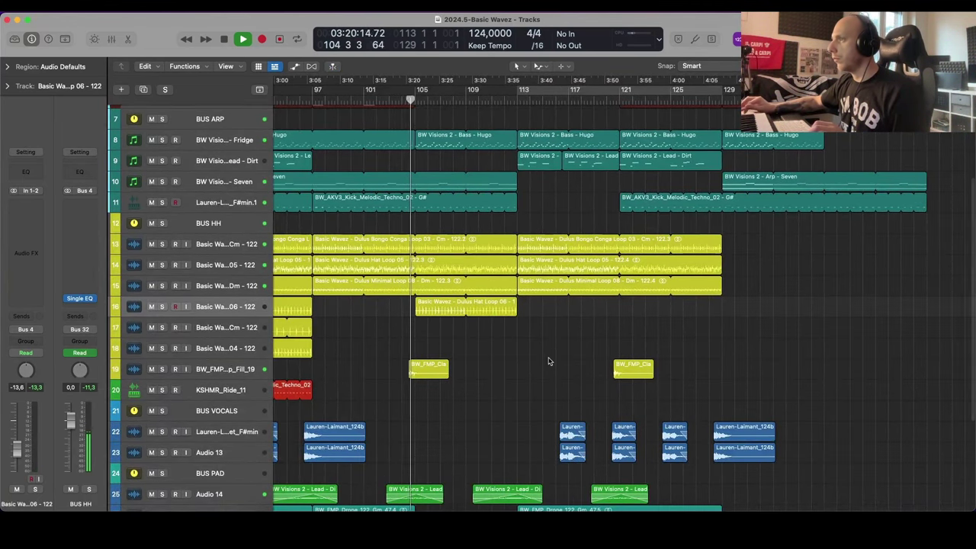
pyautogui.scroll(2, 542, 357)
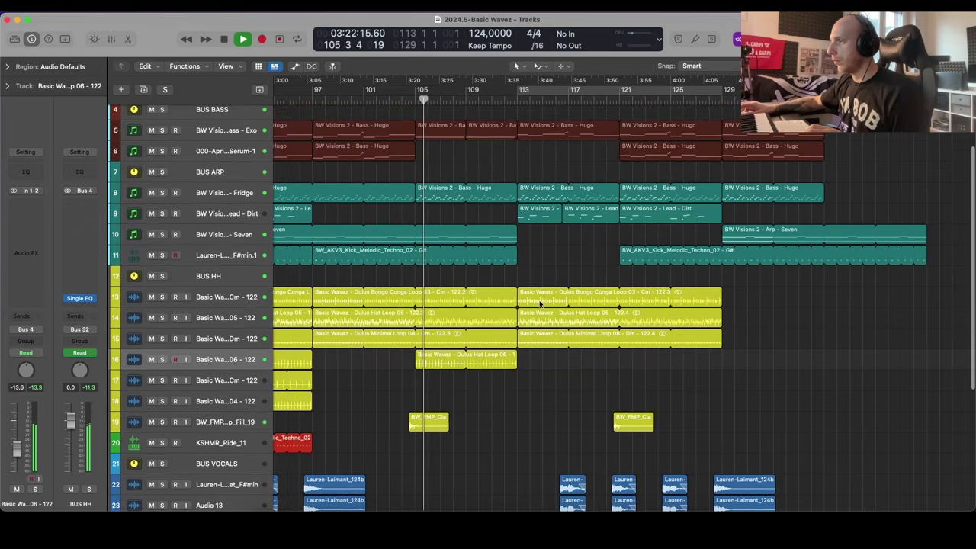
pyautogui.press('super+Down')
pyautogui.press('super+Down')
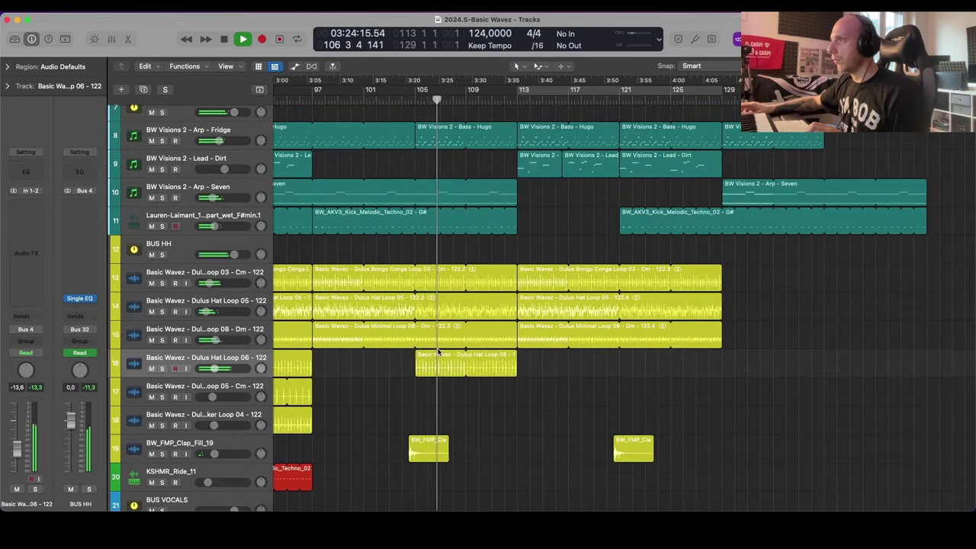
pyautogui.press('a')
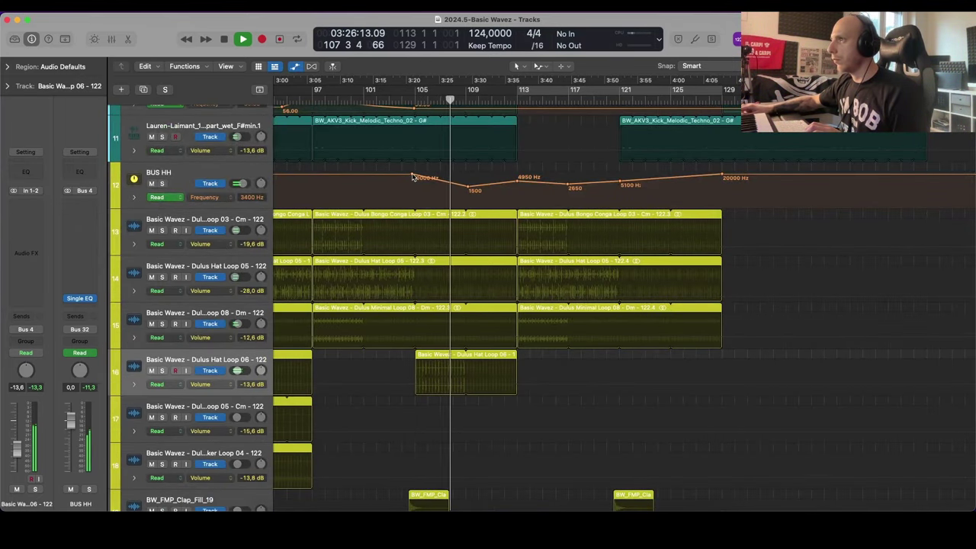
pyautogui.moveTo(413, 176); pyautogui.dragTo(416, 177)
pyautogui.press('super+Up')
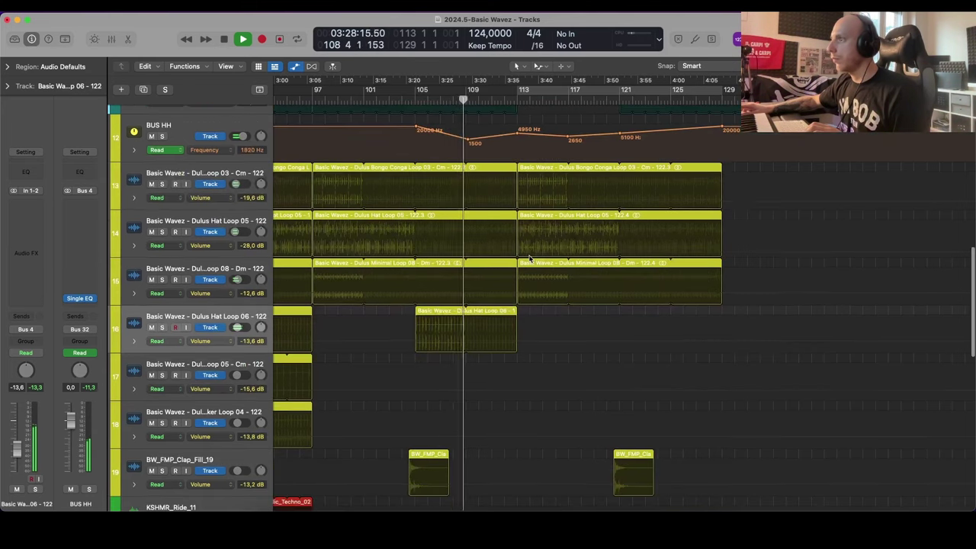
pyautogui.press('a')
# Step: Add two frequency automation points on Arp - Seven at bar 113 and about bar 116, and lower the bar 113 point to 30.00
pyautogui.press('super+Up')
pyautogui.press('super+Up')
pyautogui.press('super+Down')
pyautogui.press('super+Down')
pyautogui.press('super+Down')
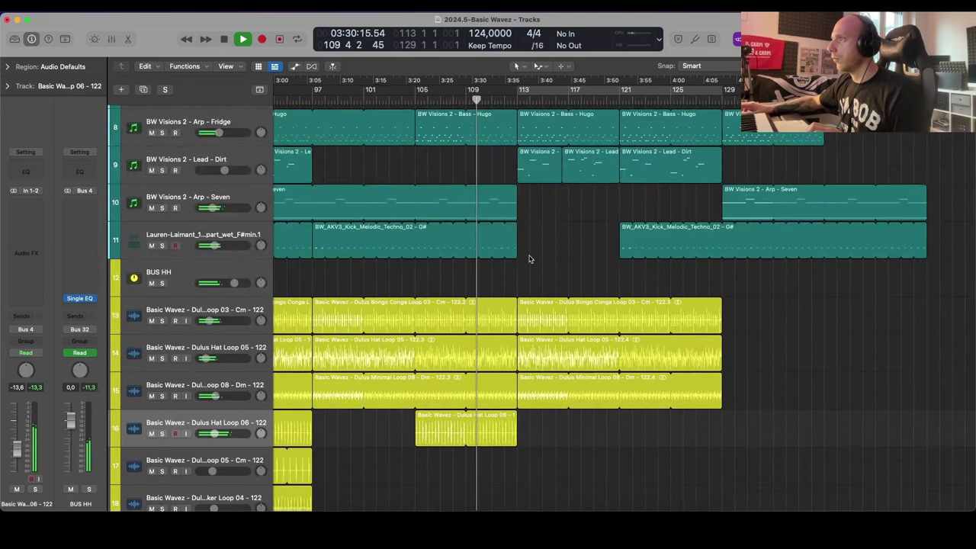
pyautogui.press('a')
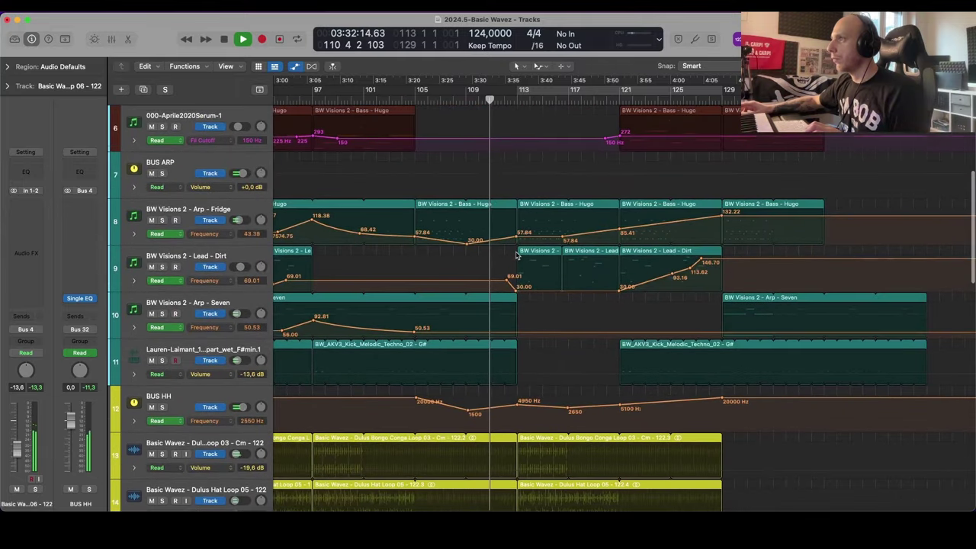
pyautogui.click(517, 333)
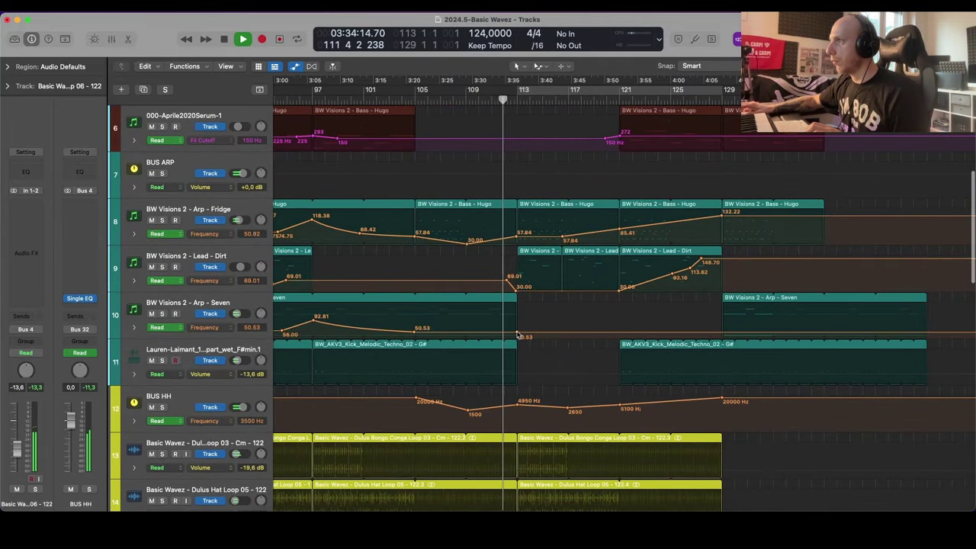
pyautogui.click(552, 333)
pyautogui.click(517, 333)
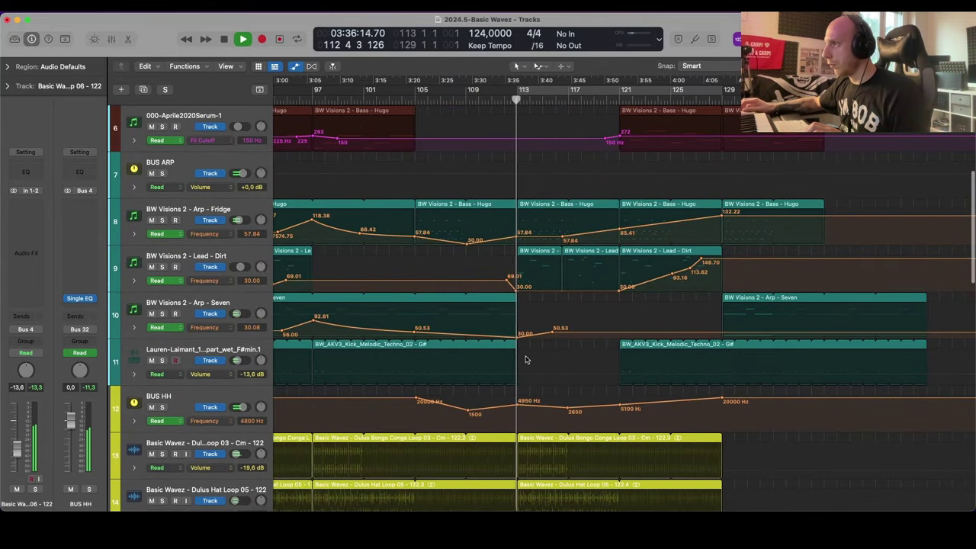
# Step: Raise the Lead - Dirt frequency automation between bars 113 and 121 to 99.03
pyautogui.press('a')
pyautogui.press('a')
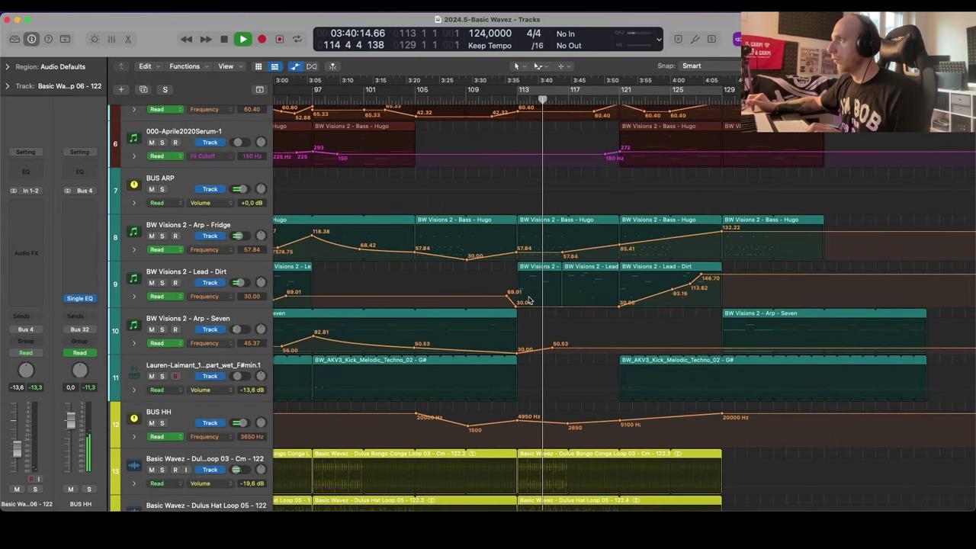
pyautogui.press('a')
pyautogui.scroll(-2, 545, 298)
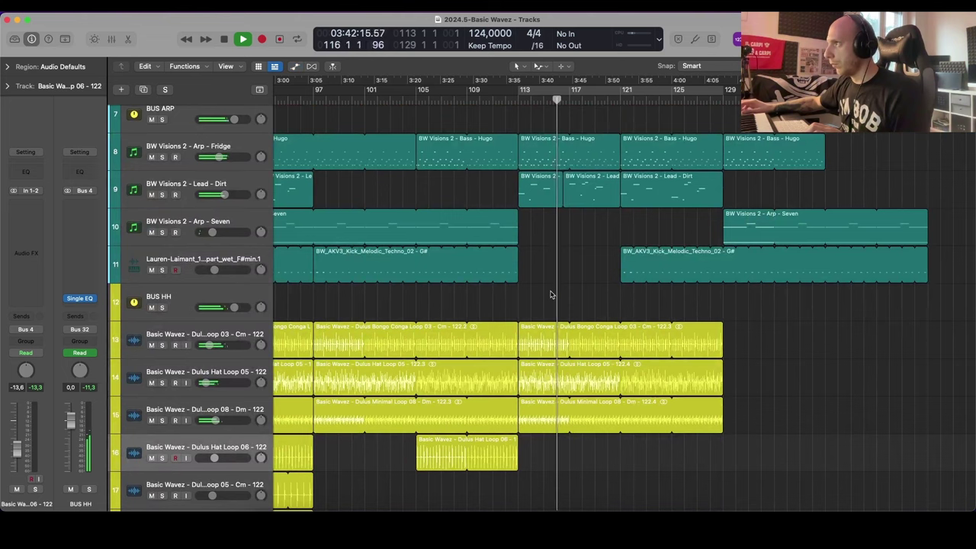
pyautogui.press('a')
pyautogui.scroll(1, 559, 187)
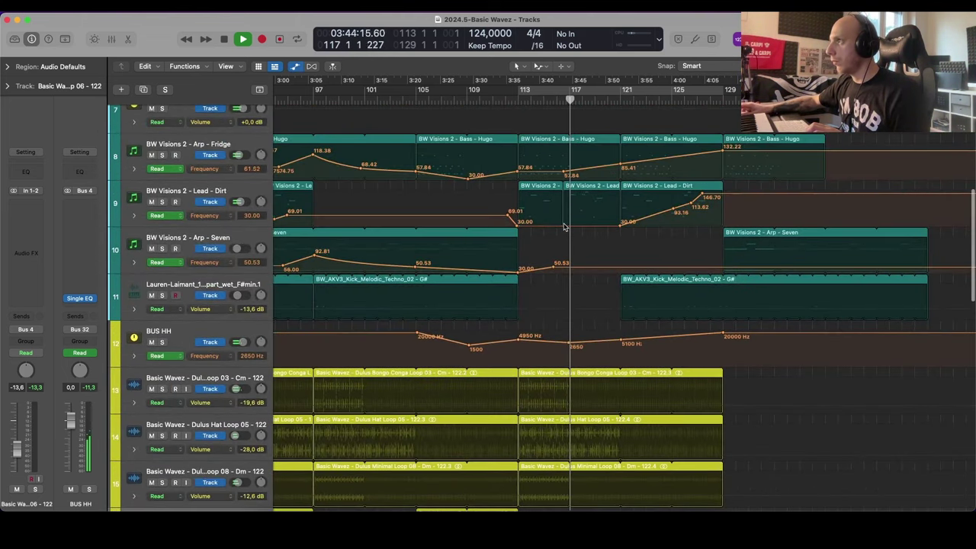
pyautogui.moveTo(565, 226); pyautogui.dragTo(567, 210)
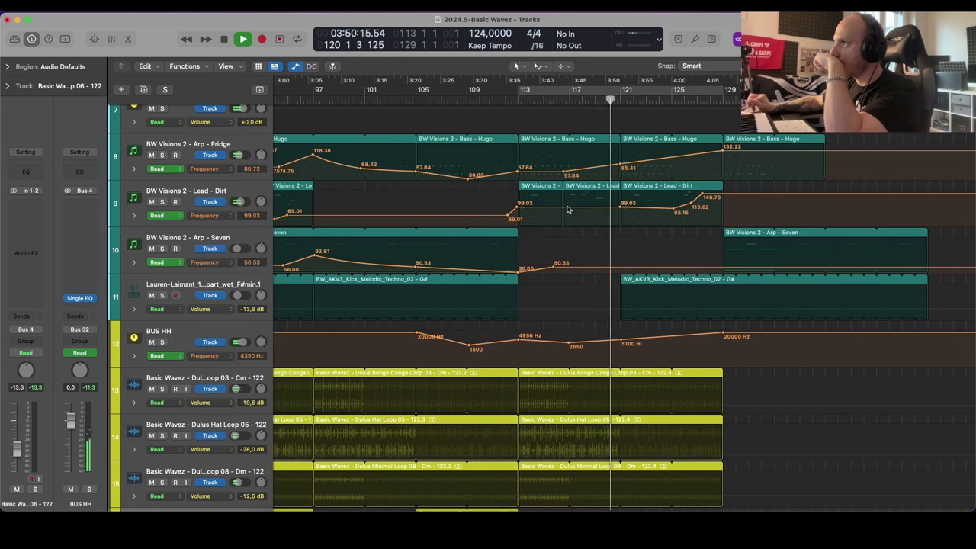
# Step: Raise the Lead - Dirt frequency automation to 150.00 from bar 113 onward and delete the 113.62 point
pyautogui.scroll(-3, 568, 209)
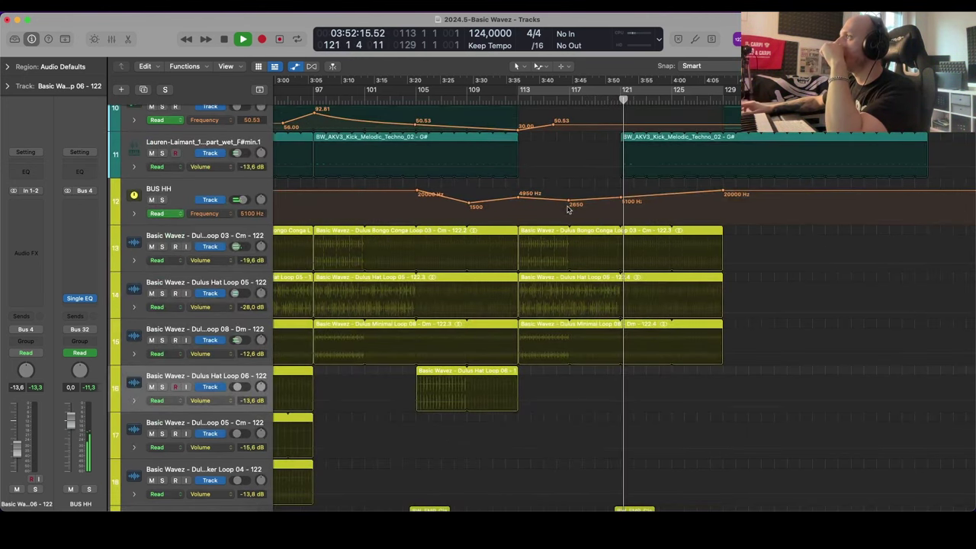
pyautogui.scroll(5, 567, 209)
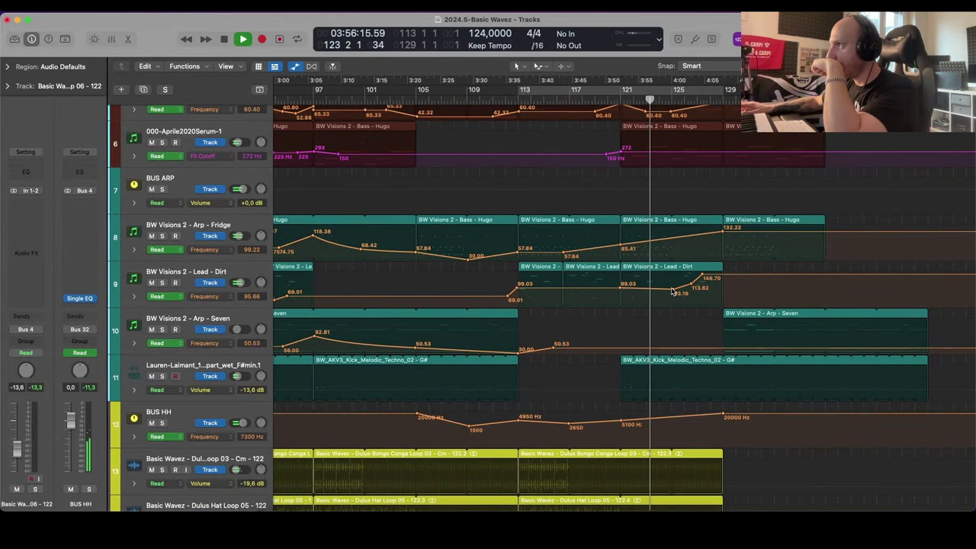
pyautogui.moveTo(673, 291); pyautogui.dragTo(659, 271)
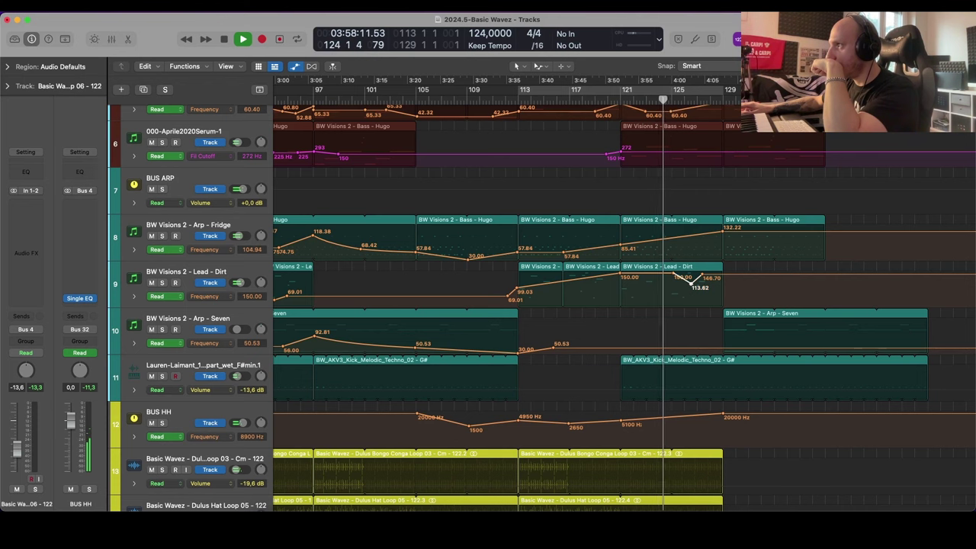
pyautogui.doubleClick(691, 284)
pyautogui.moveTo(730, 276); pyautogui.dragTo(730, 269)
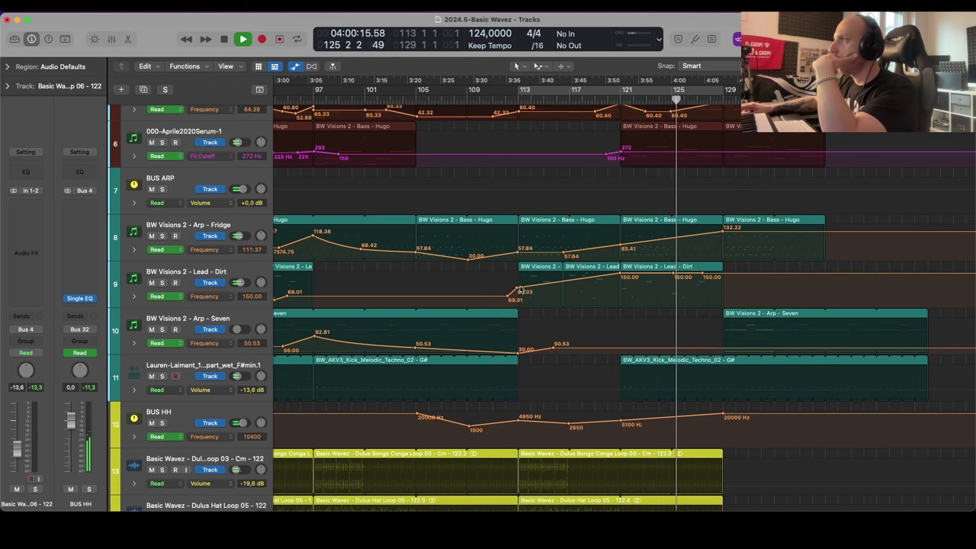
pyautogui.moveTo(520, 290); pyautogui.dragTo(516, 267)
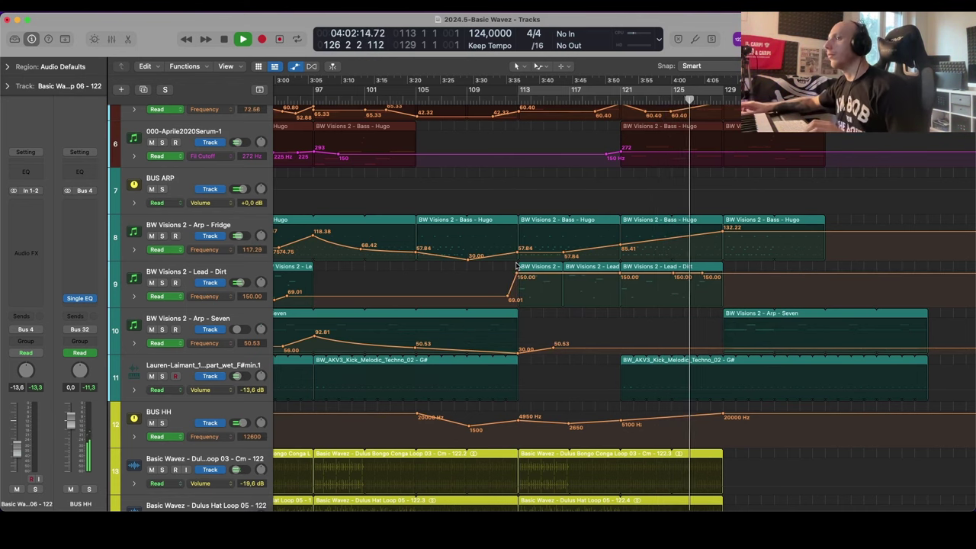
# Step: Solo the Lead - Dirt track and insert the Decapitator distortion on it with Punish switched on
pyautogui.press('a')
pyautogui.click(222, 261)
pyautogui.press('s')
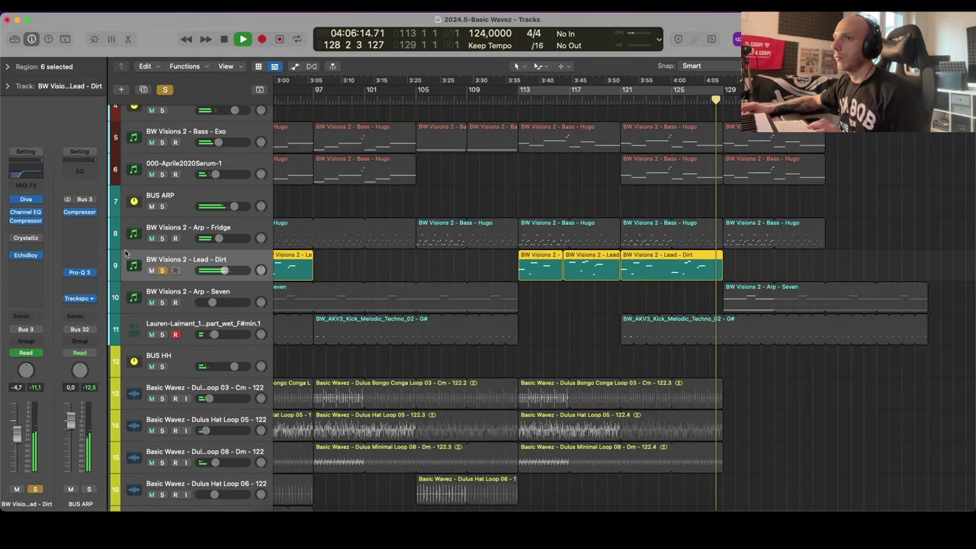
pyautogui.click(27, 231)
pyautogui.moveTo(46, 337)
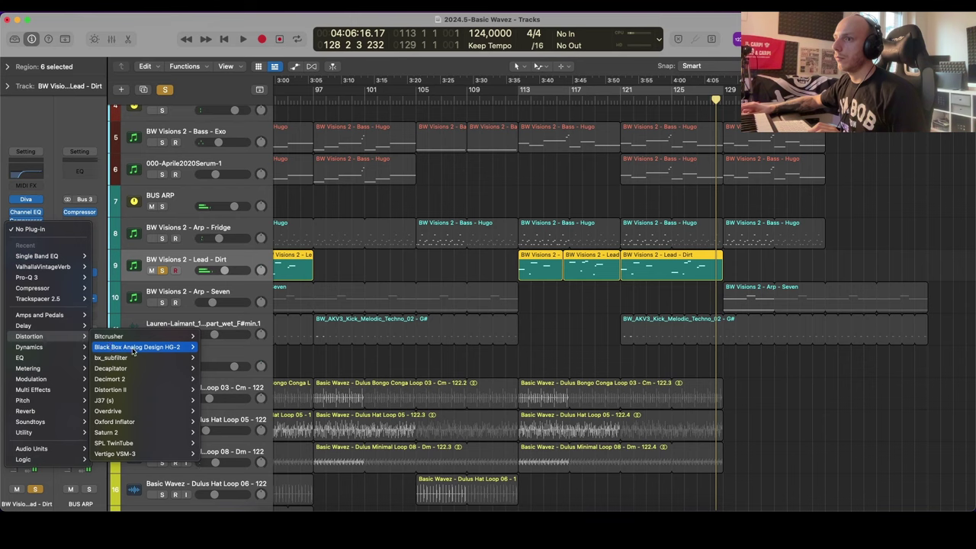
pyautogui.moveTo(126, 371)
pyautogui.click(289, 333)
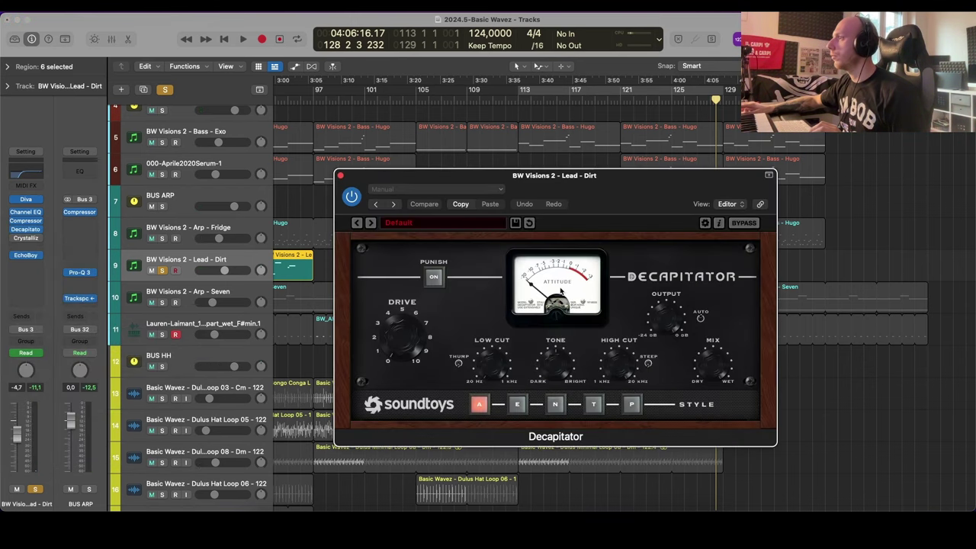
pyautogui.moveTo(610, 201); pyautogui.dragTo(631, 364)
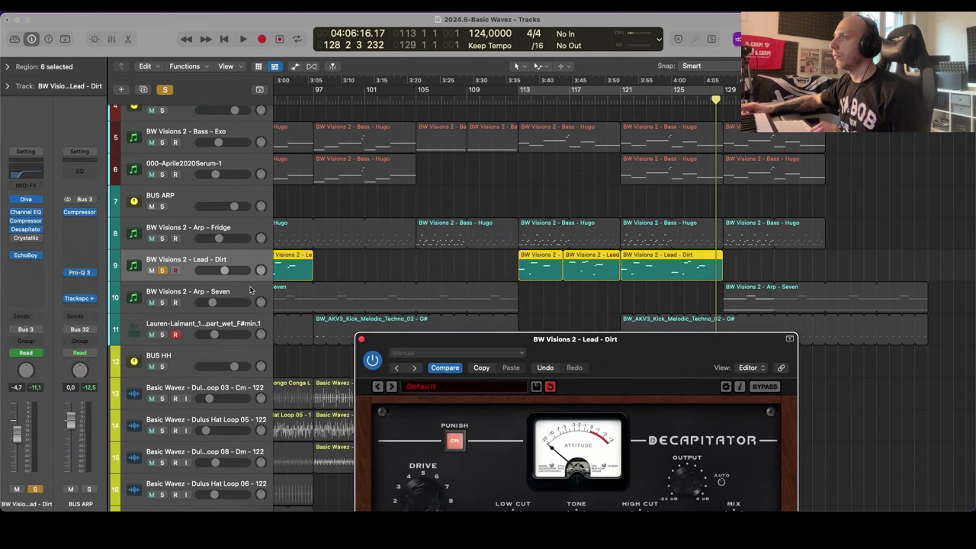
# Step: Audition the soloed Lead - Dirt track with Decapitator from bar 81, and take the track out of solo
pyautogui.hotkey('shift', 'space')
pyautogui.press('super+Left')
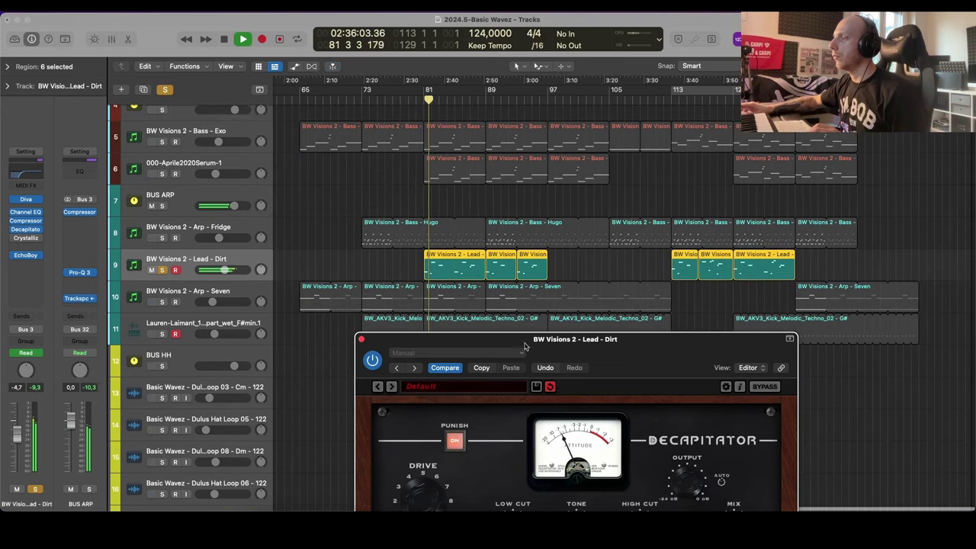
pyautogui.moveTo(627, 367); pyautogui.dragTo(578, 214)
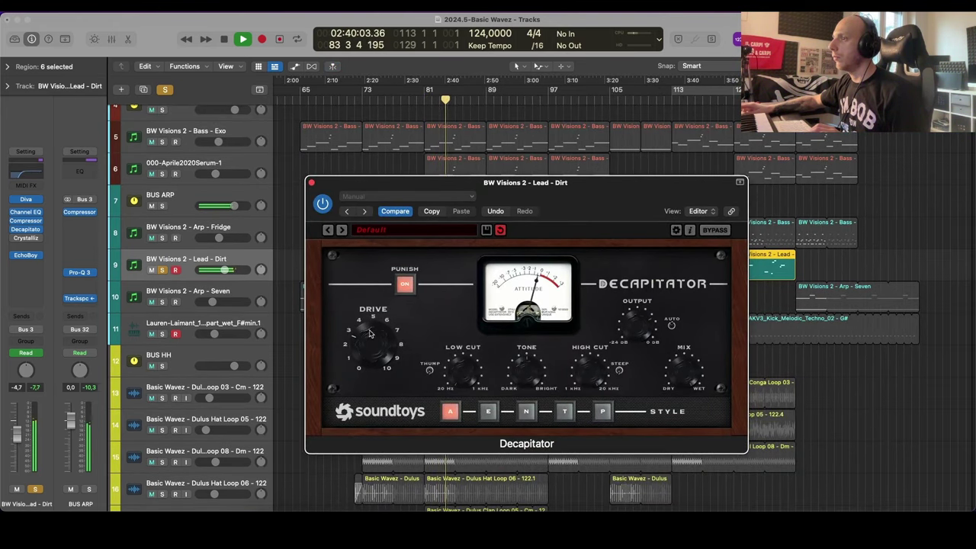
pyautogui.click(312, 183)
pyautogui.press('s')
pyautogui.press('super+Up')
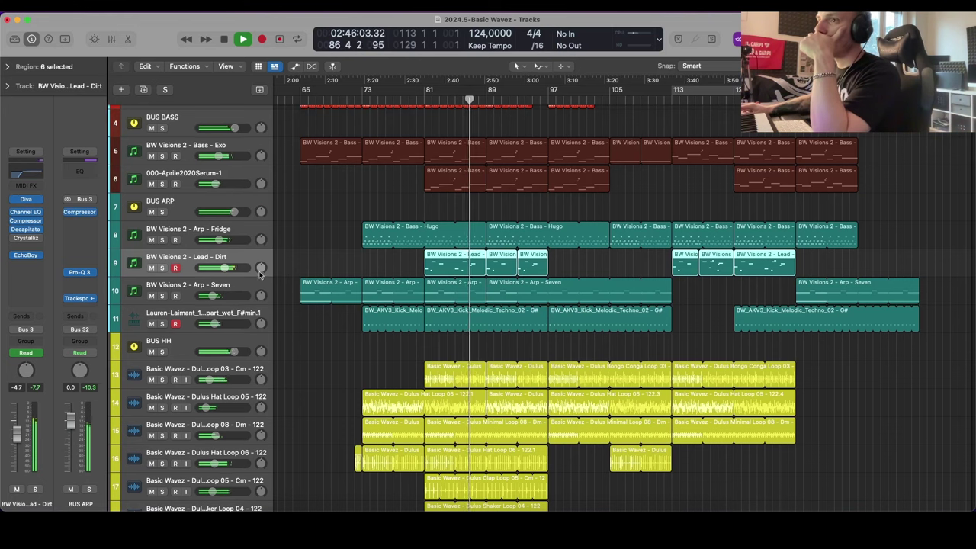
# Step: Check the Decapitator on Lead - Dirt against the full mix, close it and deselect the regions
pyautogui.moveTo(244, 270); pyautogui.dragTo(235, 270)
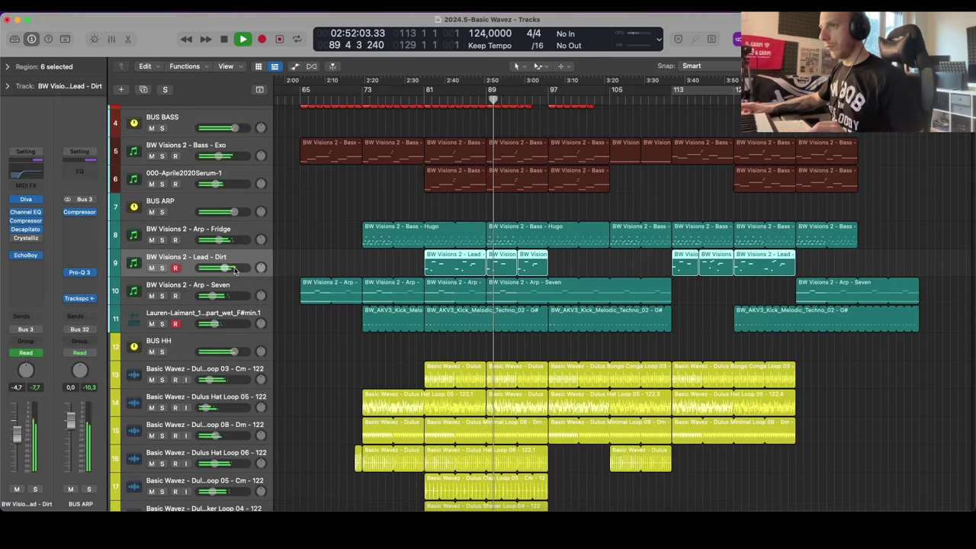
pyautogui.click(25, 229)
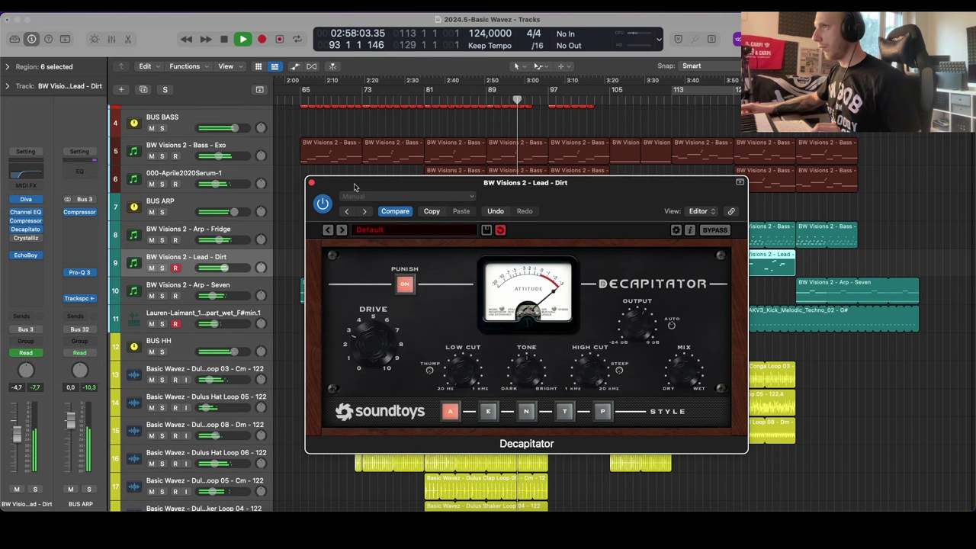
pyautogui.click(311, 183)
pyautogui.click(560, 264)
# Step: Play from about bar 88 and set the KSHMR_Ride_11 volume to -28.0 dB
pyautogui.press('super+Up')
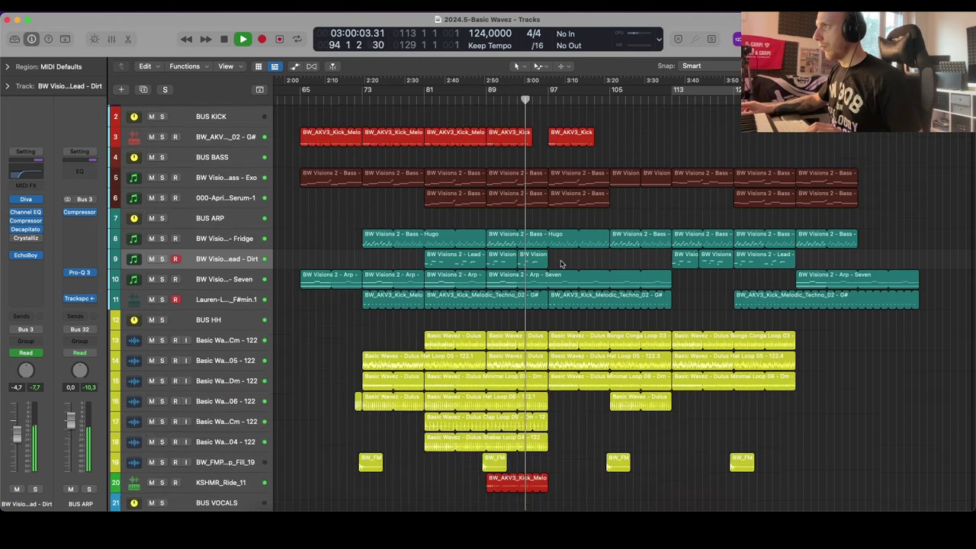
pyautogui.scroll(-2, 569, 263)
pyautogui.hscroll(4, 571, 261)
pyautogui.scroll(-5, 571, 261)
pyautogui.scroll(2, 572, 261)
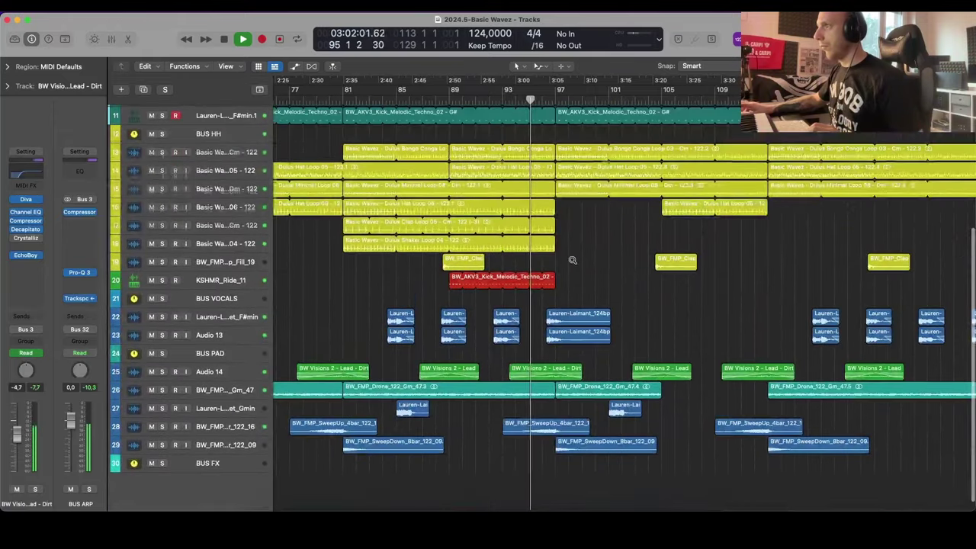
pyautogui.scroll(-3, 572, 260)
pyautogui.click(237, 260)
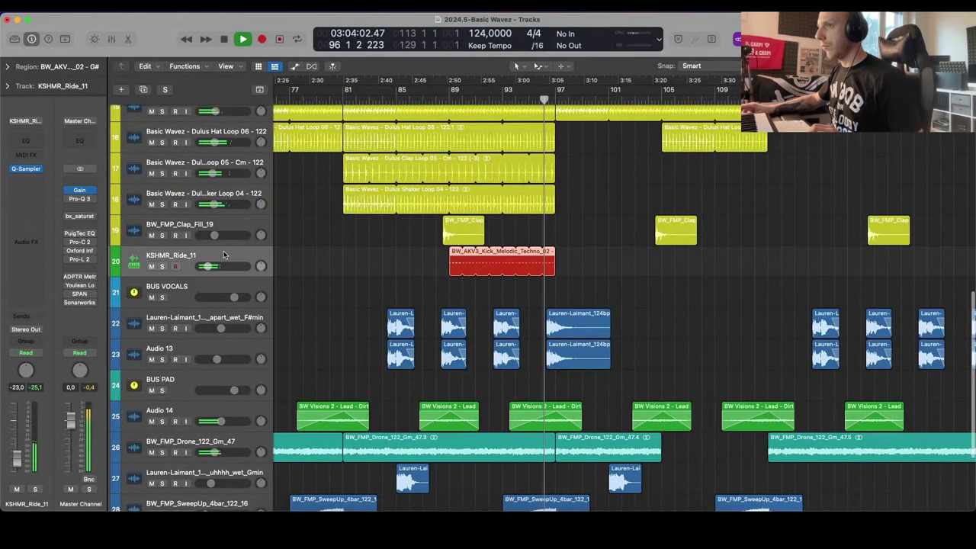
pyautogui.click(442, 99)
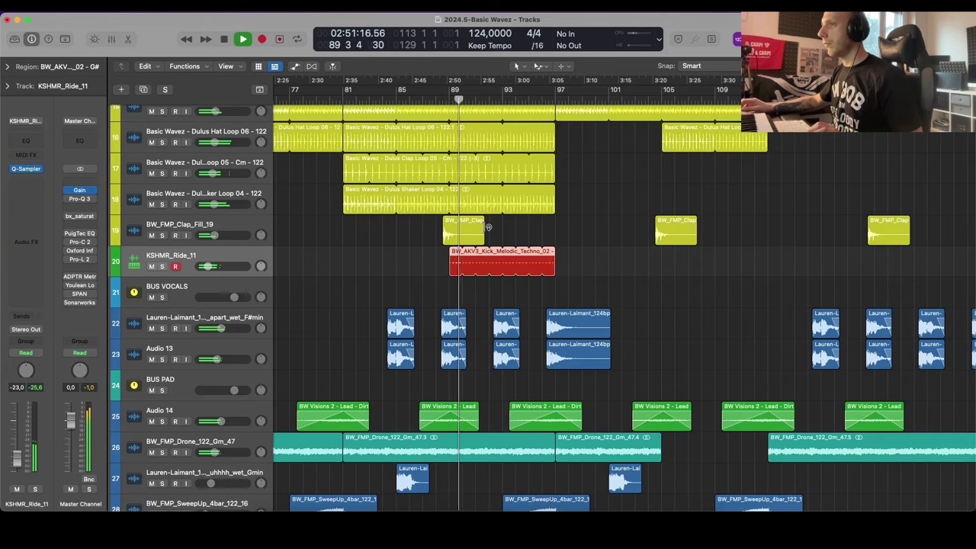
pyautogui.scroll(3, 488, 229)
pyautogui.moveTo(209, 352); pyautogui.dragTo(198, 354)
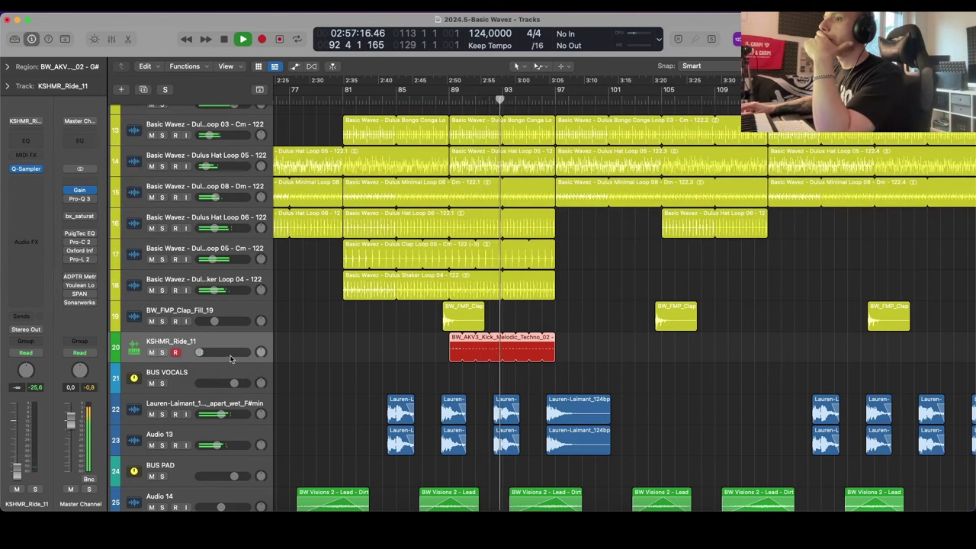
pyautogui.scroll(3, 225, 363)
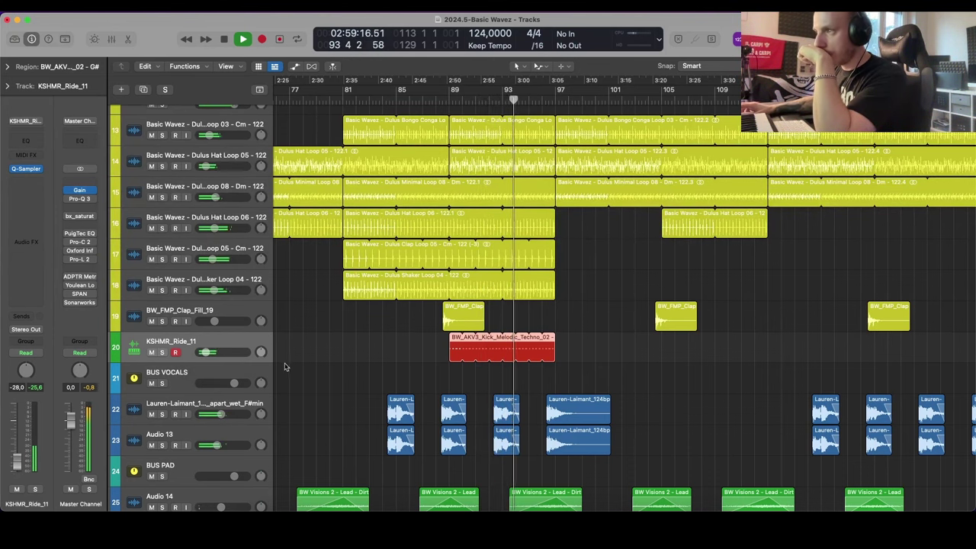
# Step: Add a Channel EQ to KSHMR_Ride_11 and move the 1040 Hz band to 20000 Hz with a +3.5 dB boost
pyautogui.click(26, 140)
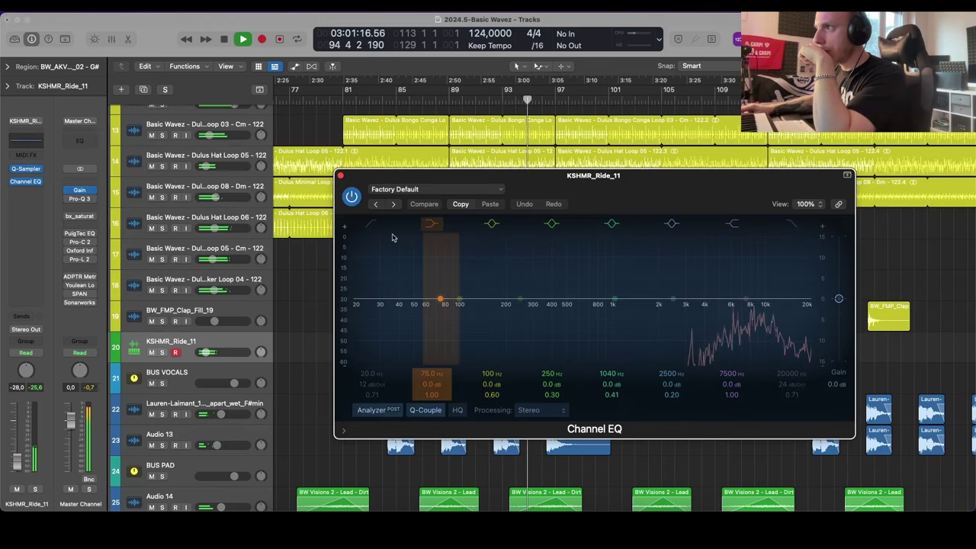
pyautogui.moveTo(612, 297); pyautogui.dragTo(835, 290)
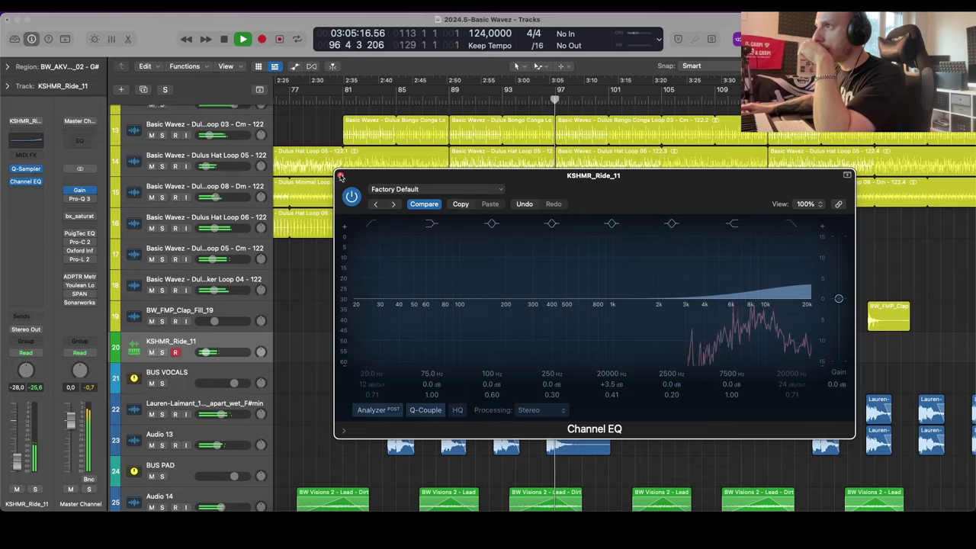
pyautogui.click(341, 175)
pyautogui.click(630, 338)
# Step: Copy the two long vocal hook regions near bar 96 on tracks 22 and 23 to about bar 104
pyautogui.scroll(-3, 630, 336)
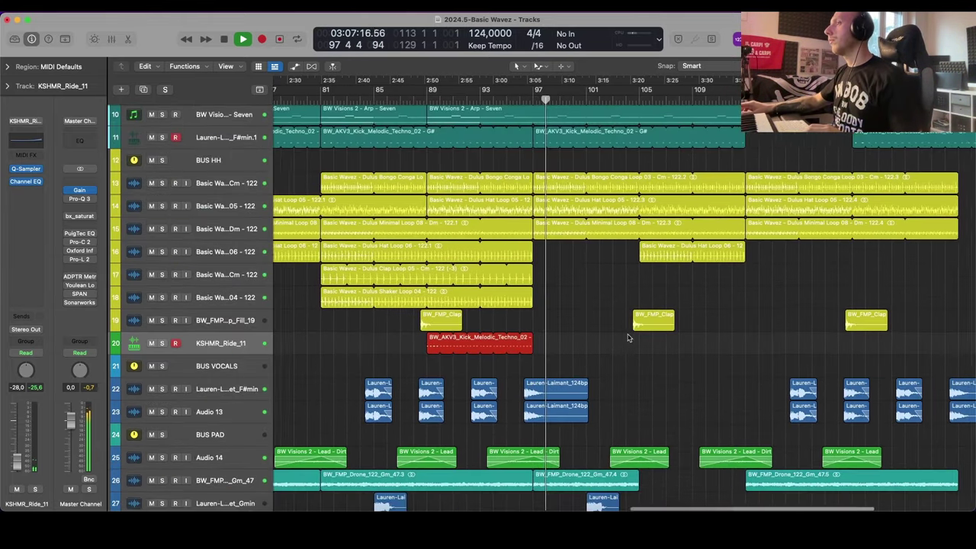
pyautogui.scroll(-5, 629, 338)
pyautogui.scroll(4, 629, 337)
pyautogui.hscroll(-2, 629, 336)
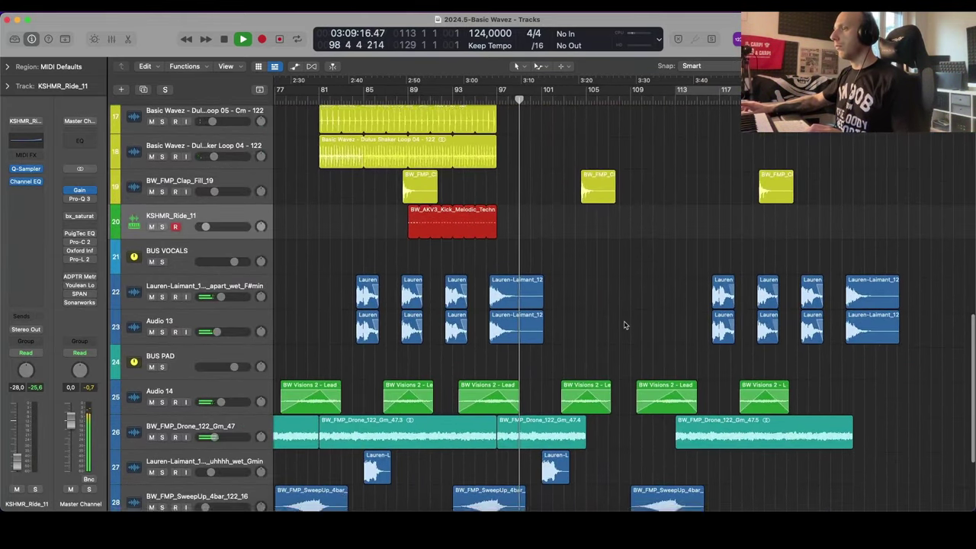
pyautogui.scroll(-4, 624, 324)
pyautogui.scroll(5, 625, 323)
pyautogui.scroll(-5, 625, 324)
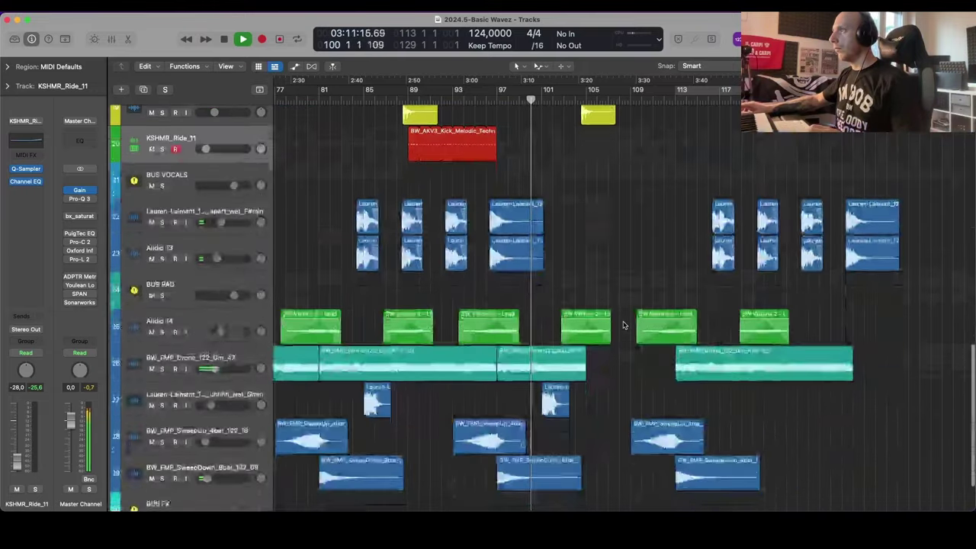
pyautogui.scroll(6, 624, 325)
pyautogui.scroll(5, 624, 325)
pyautogui.scroll(-10, 624, 324)
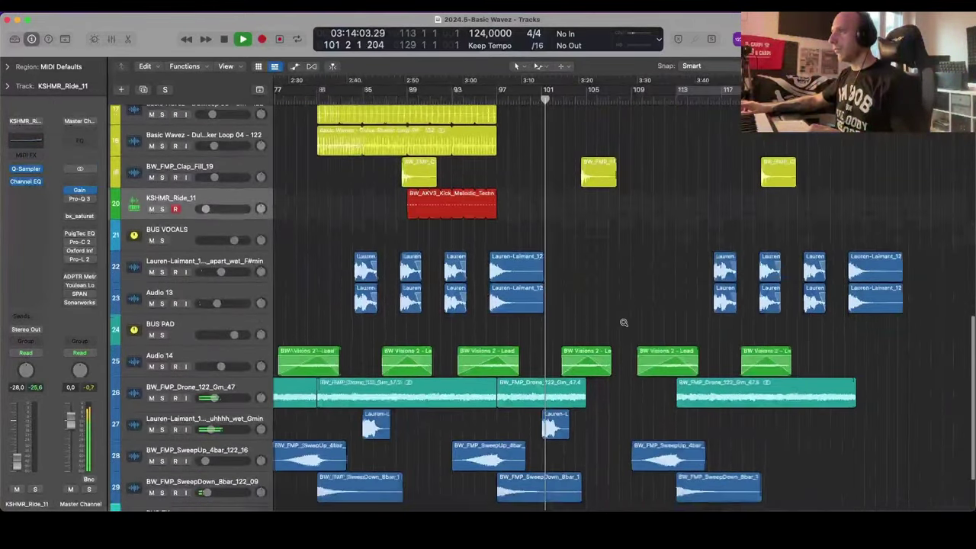
pyautogui.keyDown('ctrl'); pyautogui.keyDown('alt'); pyautogui.click(624, 324); pyautogui.keyUp('alt'); pyautogui.keyUp('ctrl')
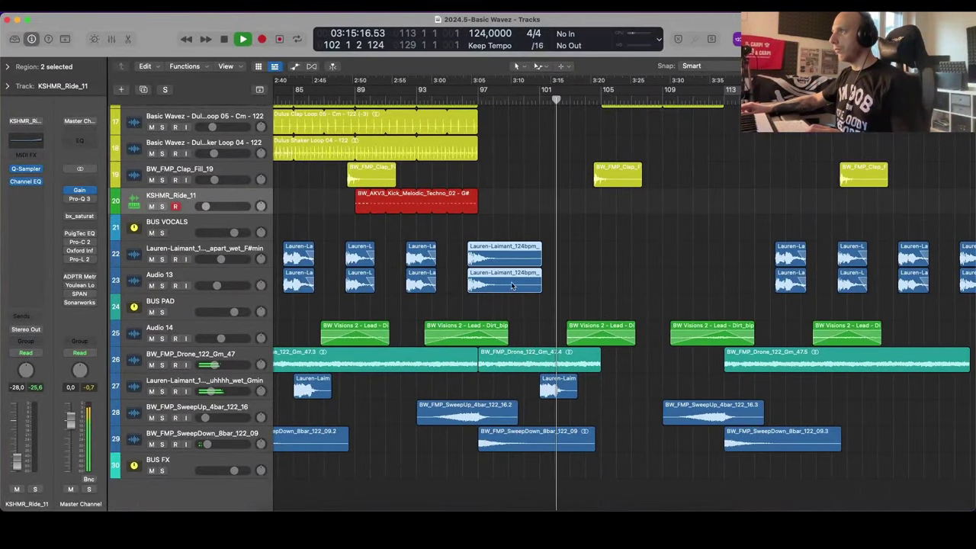
pyautogui.moveTo(511, 287); pyautogui.dragTo(633, 288)
pyautogui.scroll(5, 633, 288)
pyautogui.hscroll(1, 641, 288)
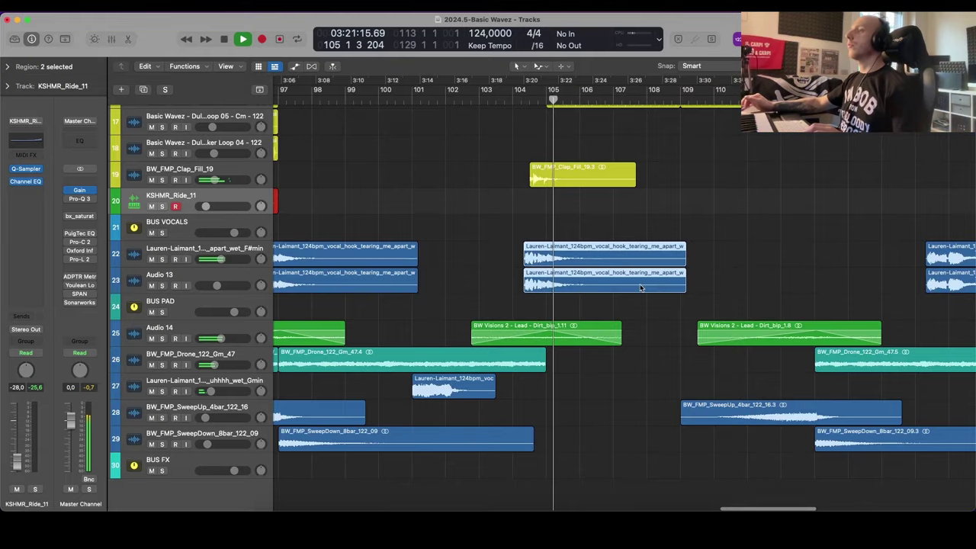
# Step: Mute the copied vocal hook region near bar 104 on track 22, keeping the Audio 13 copy active
pyautogui.scroll(-10, 640, 288)
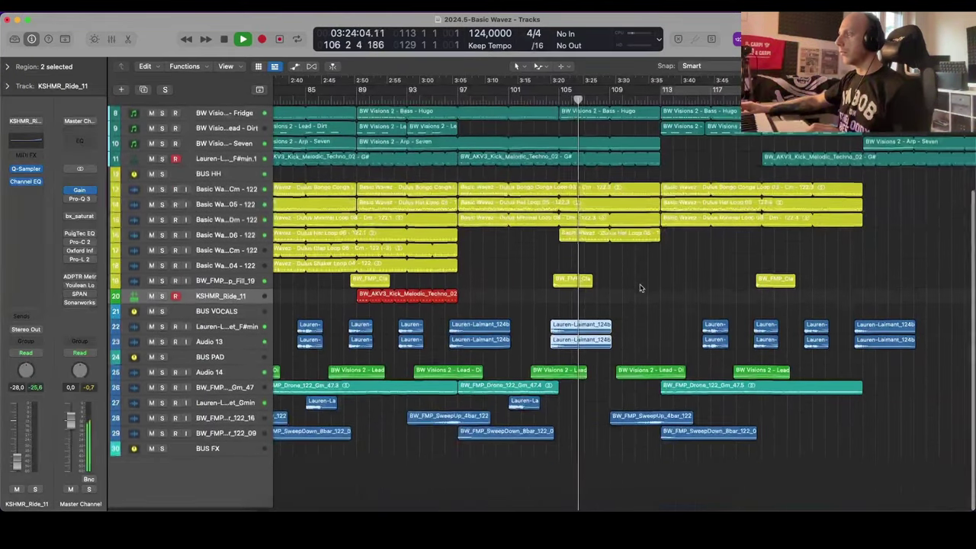
pyautogui.scroll(3, 640, 288)
pyautogui.click(593, 339)
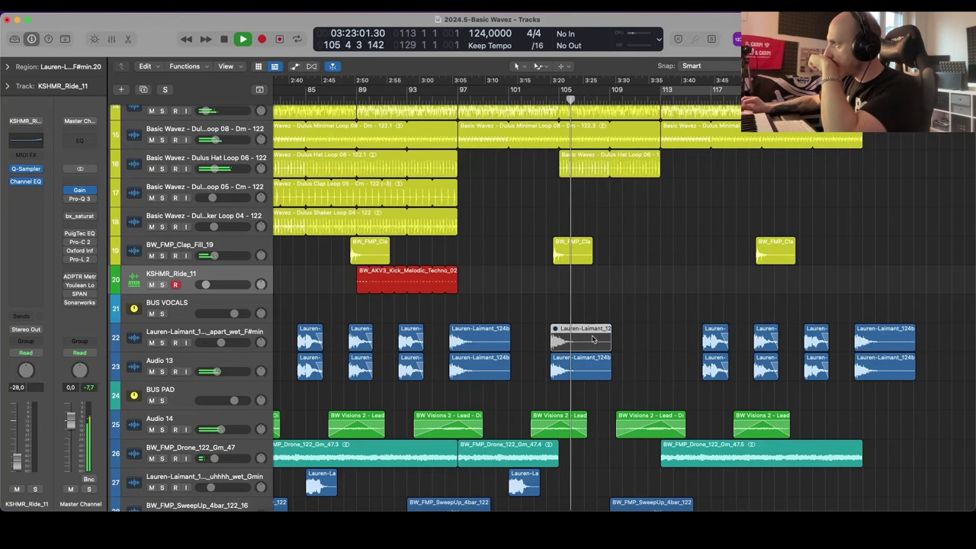
pyautogui.hscroll(3, 599, 336)
pyautogui.click(587, 286)
# Step: Set the gain of the Dulus Hat Loop 06 region at bar 105 to -5 dB
pyautogui.scroll(4, 603, 232)
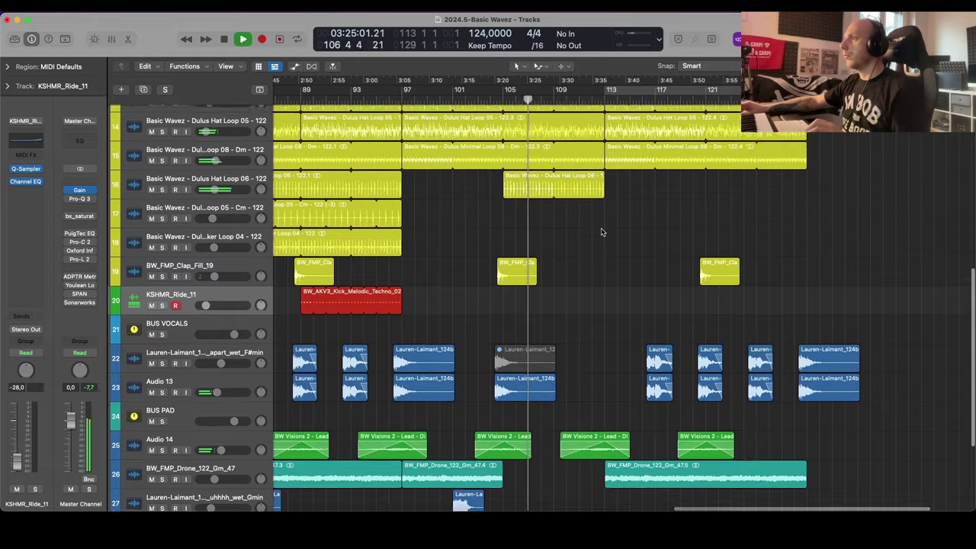
pyautogui.click(516, 258)
pyautogui.click(8, 66)
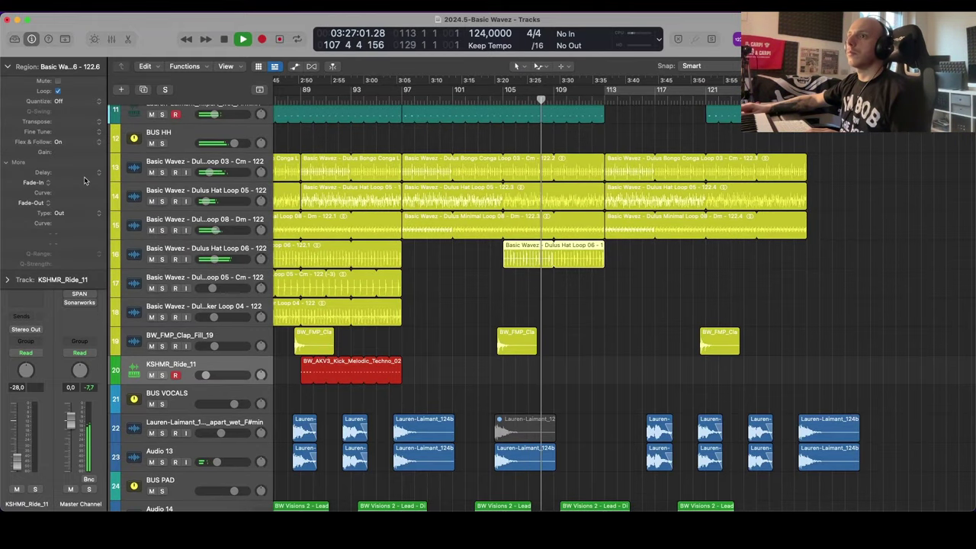
pyautogui.doubleClick(69, 151)
pyautogui.write('-5')
pyautogui.press('Return')
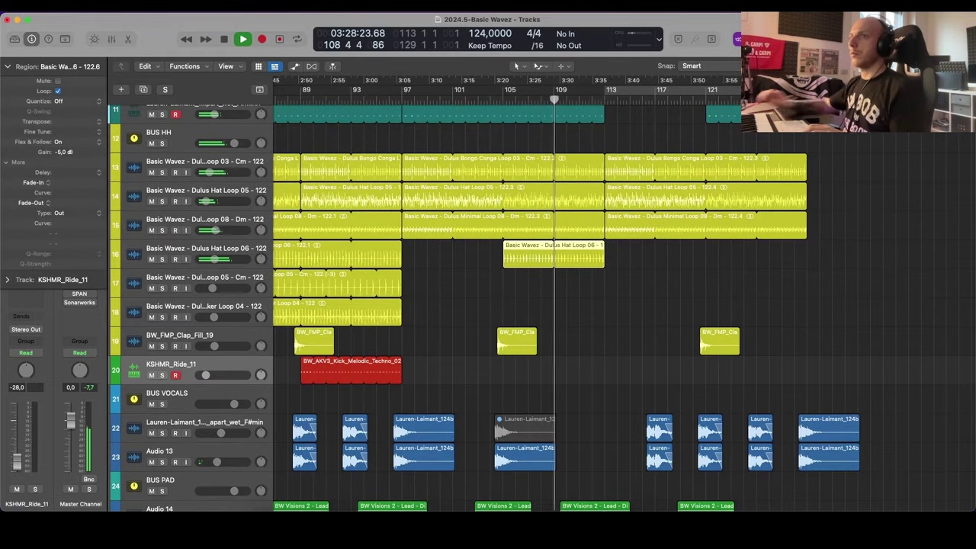
# Step: Insert ValhallaVintageVerb on BUS HH, show the track automation and set the reverb mix to 0.0 %
pyautogui.scroll(-3, 523, 303)
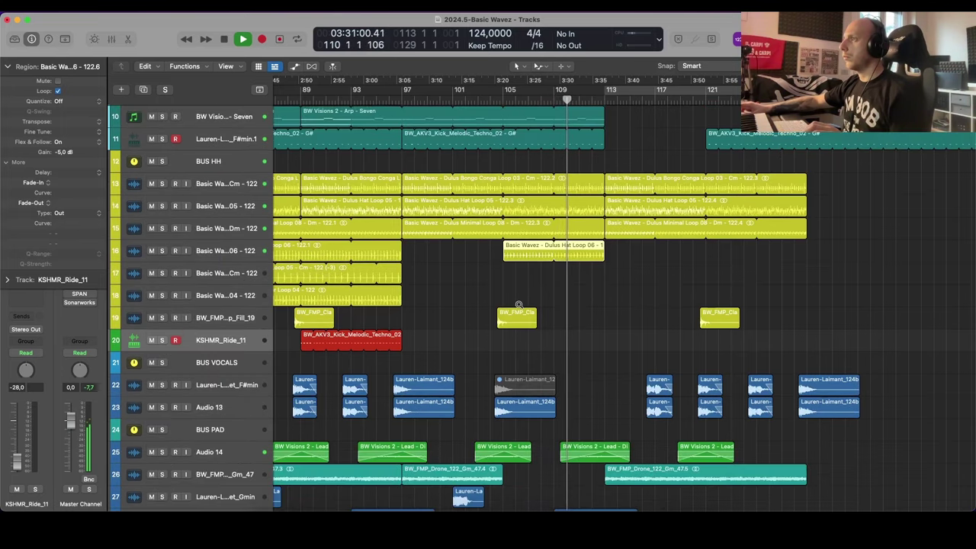
pyautogui.scroll(5, 519, 306)
pyautogui.scroll(-2, 515, 307)
pyautogui.scroll(-1, 511, 306)
pyautogui.click(227, 174)
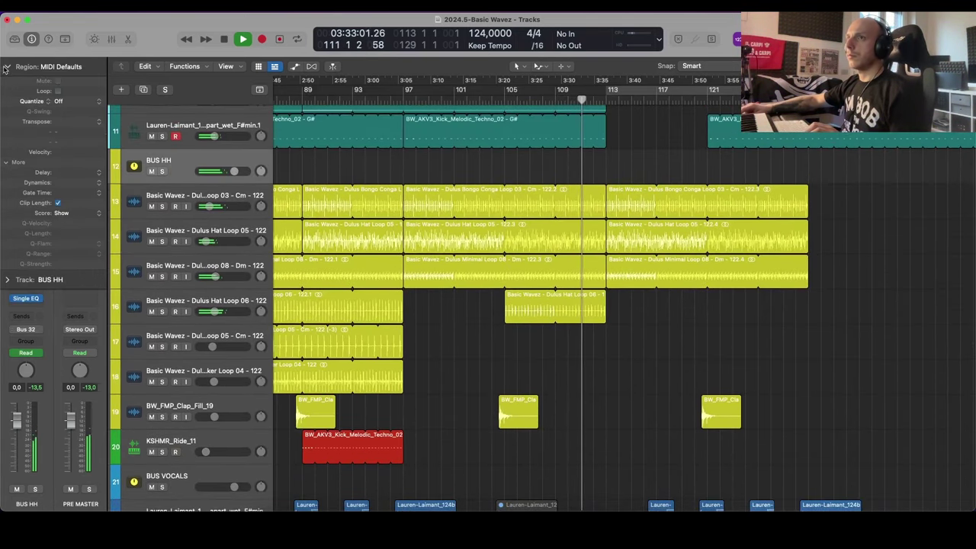
pyautogui.click(405, 97)
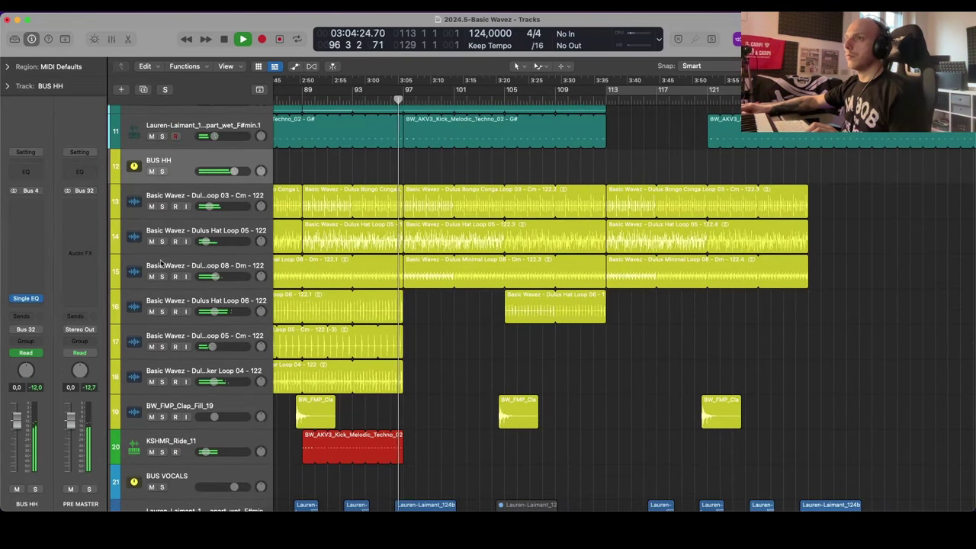
pyautogui.click(27, 259)
pyautogui.moveTo(46, 437)
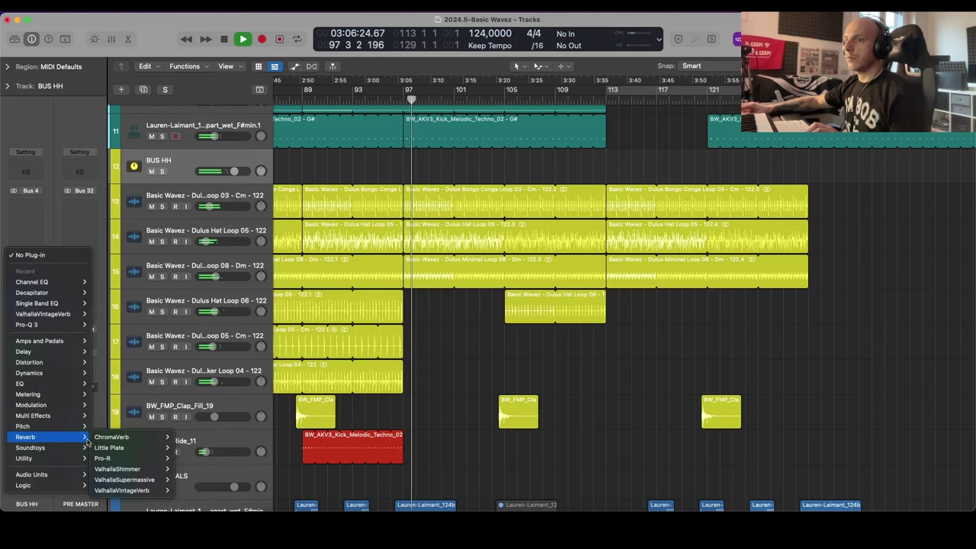
pyautogui.moveTo(134, 490)
pyautogui.click(187, 491)
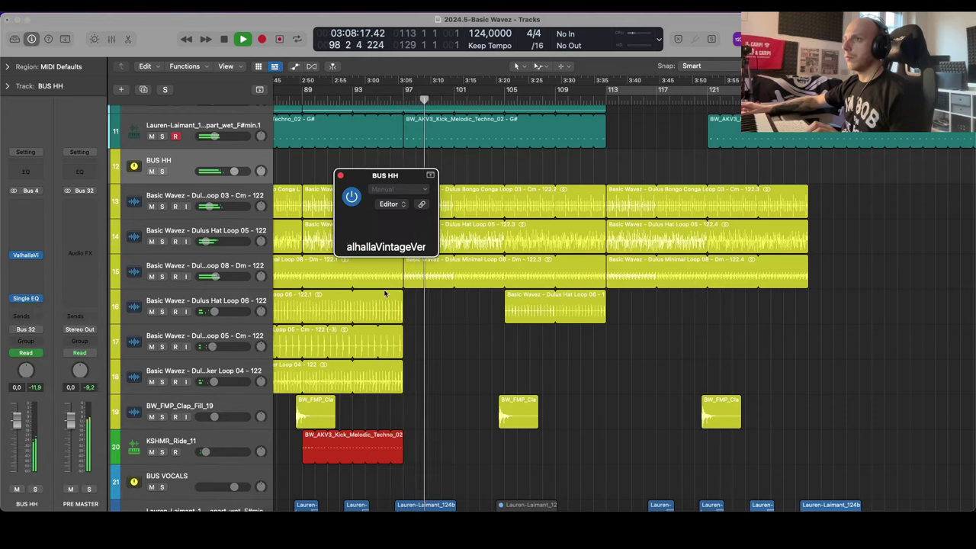
pyautogui.press('a')
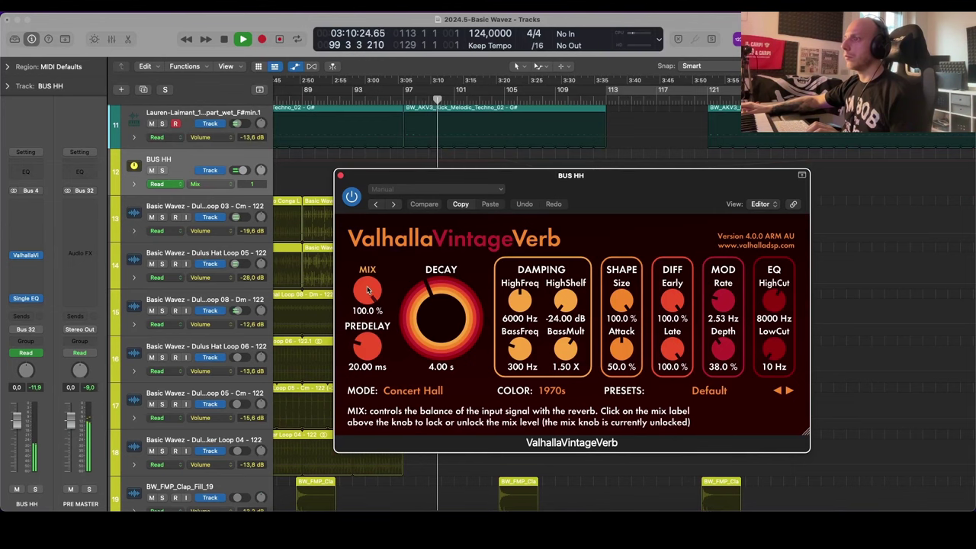
pyautogui.moveTo(370, 293); pyautogui.dragTo(372, 381)
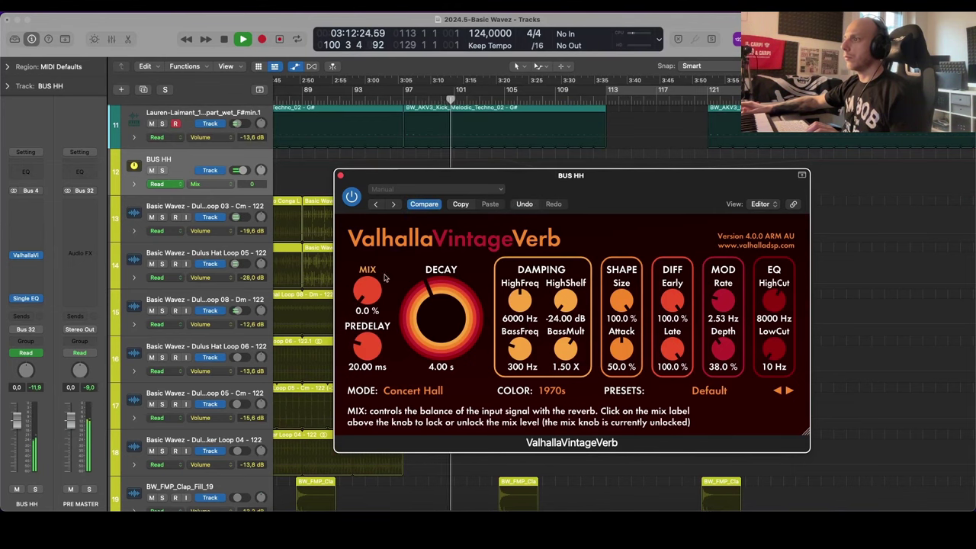
# Step: Shape the BUS HH reverb mix automation so it rises from 0 at bar 97 to 0.57 at bar 105
pyautogui.click(341, 176)
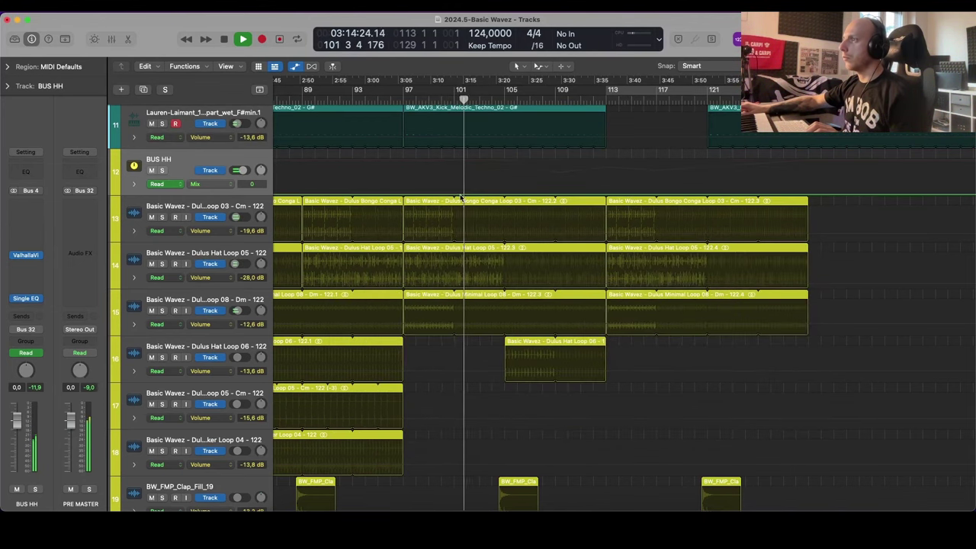
pyautogui.click(455, 194)
pyautogui.click(506, 194)
pyautogui.moveTo(537, 194); pyautogui.dragTo(549, 184)
pyautogui.moveTo(456, 191); pyautogui.dragTo(407, 191)
pyautogui.moveTo(549, 186); pyautogui.dragTo(555, 177)
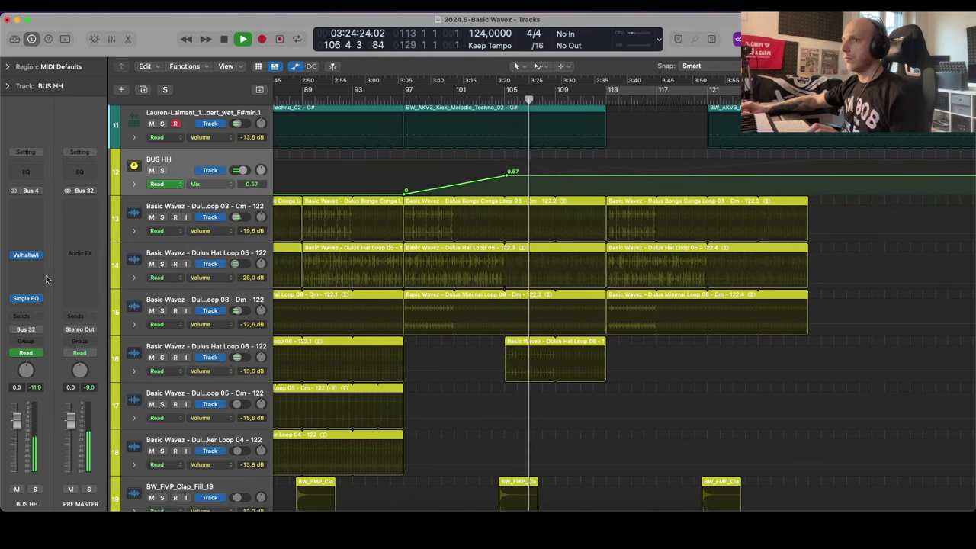
# Step: Set the BUS HH ValhallaVintageVerb to 6.69 s decay, 28.68 ms predelay, 12450 Hz high cut and 490 Hz low cut
pyautogui.click(26, 254)
pyautogui.moveTo(443, 305); pyautogui.dragTo(445, 295)
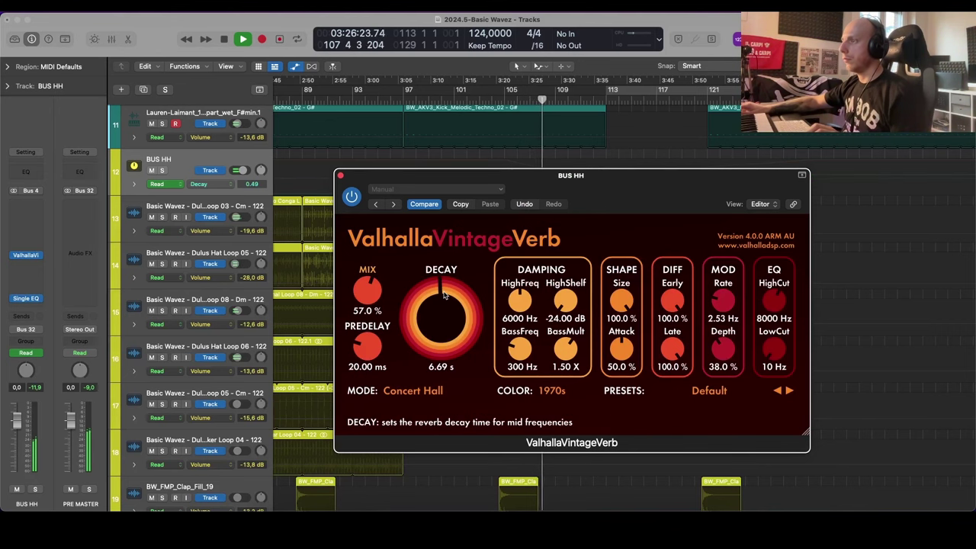
pyautogui.moveTo(374, 348); pyautogui.dragTo(374, 341)
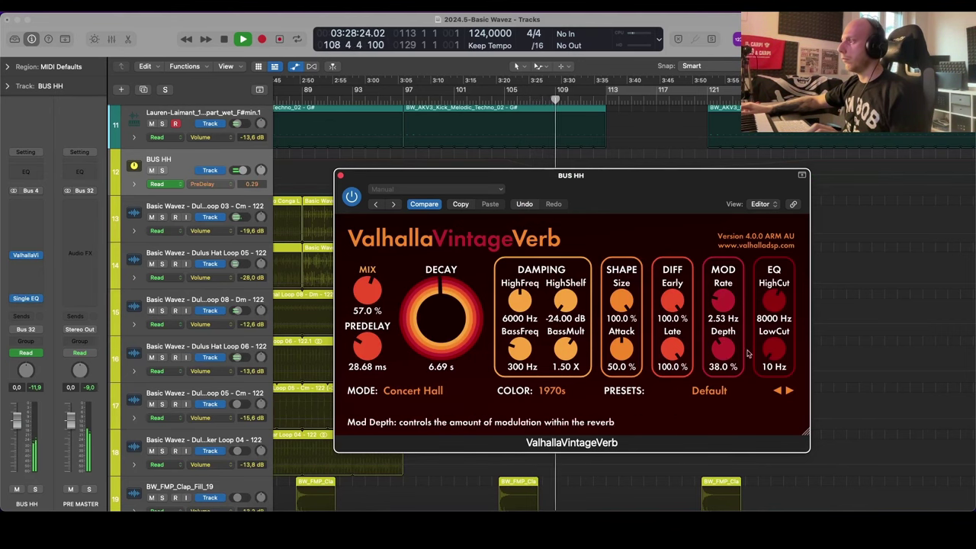
pyautogui.moveTo(767, 350); pyautogui.dragTo(765, 285)
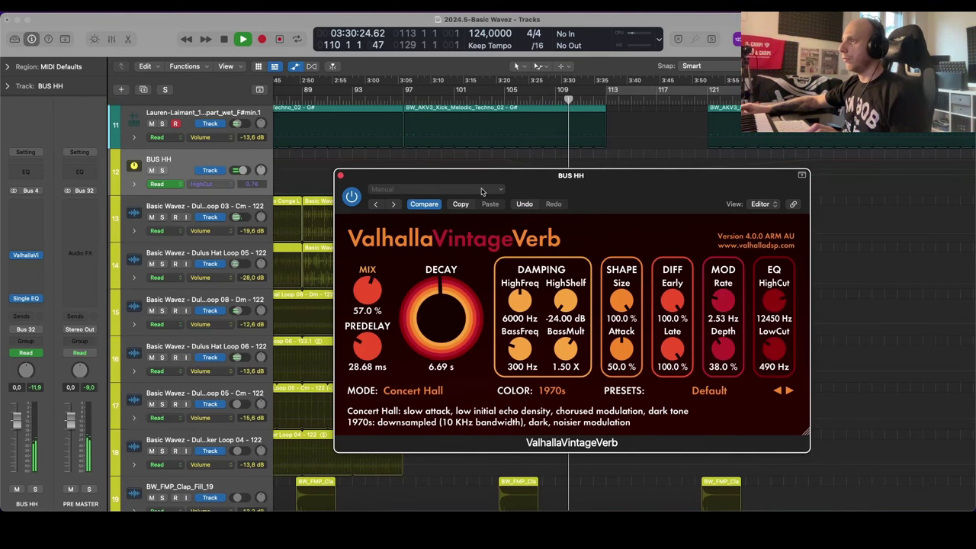
# Step: Hold the BUS HH reverb mix automation at 0.57 until bar 109, bring it to 0 at bar 113 and close the reverb
pyautogui.moveTo(481, 190); pyautogui.dragTo(771, 309)
pyautogui.click(657, 415)
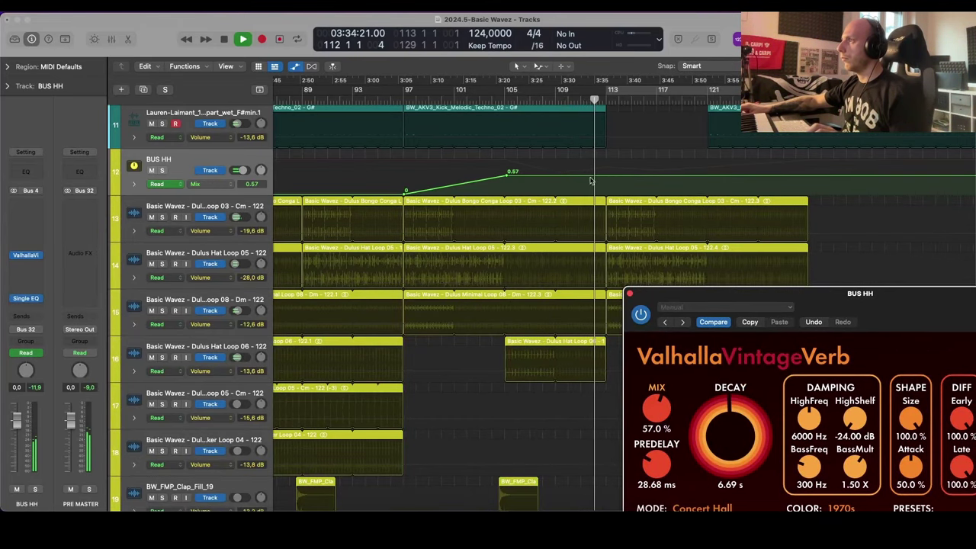
pyautogui.click(558, 176)
pyautogui.moveTo(609, 176); pyautogui.dragTo(609, 196)
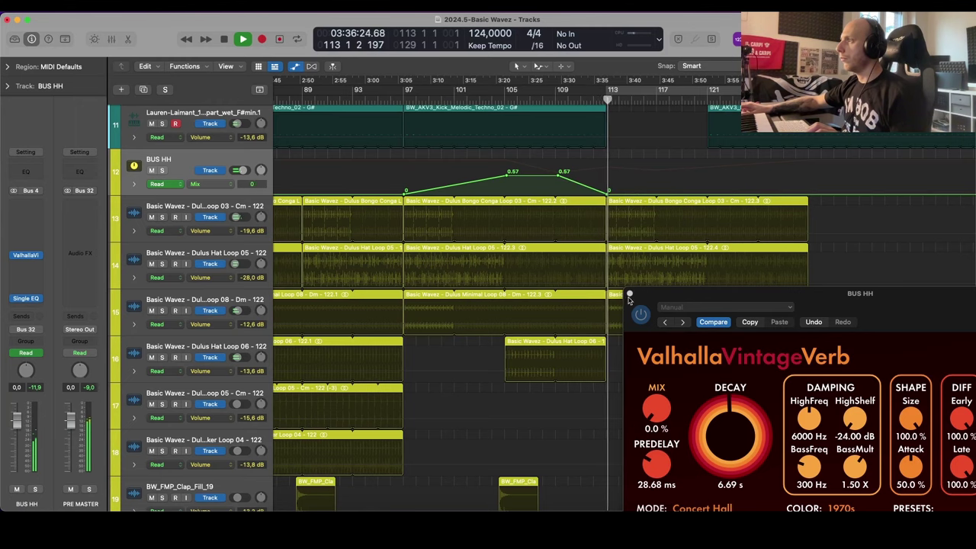
pyautogui.click(630, 294)
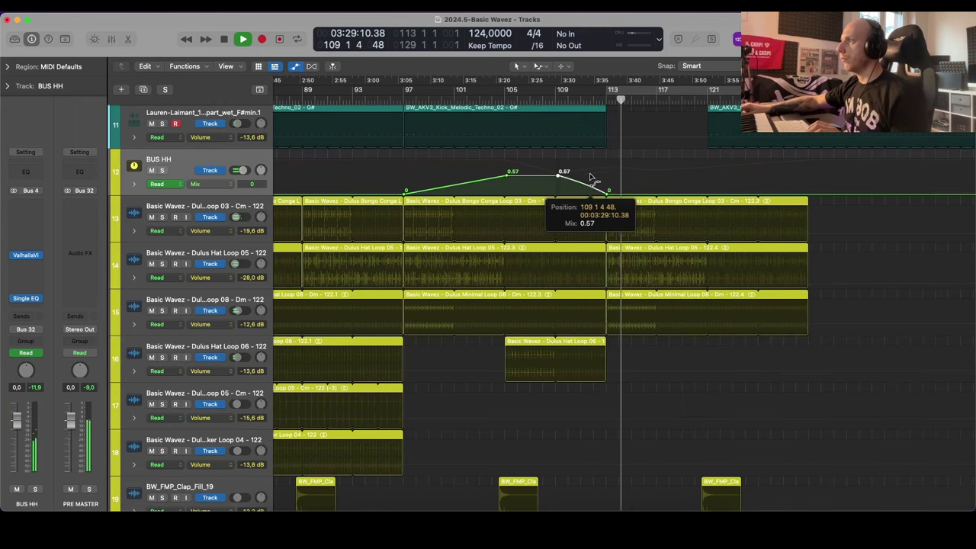
# Step: Look over the arrangement around bars 113 to 129 on all tracks during playback
pyautogui.scroll(-8, 681, 282)
pyautogui.scroll(-3, 681, 282)
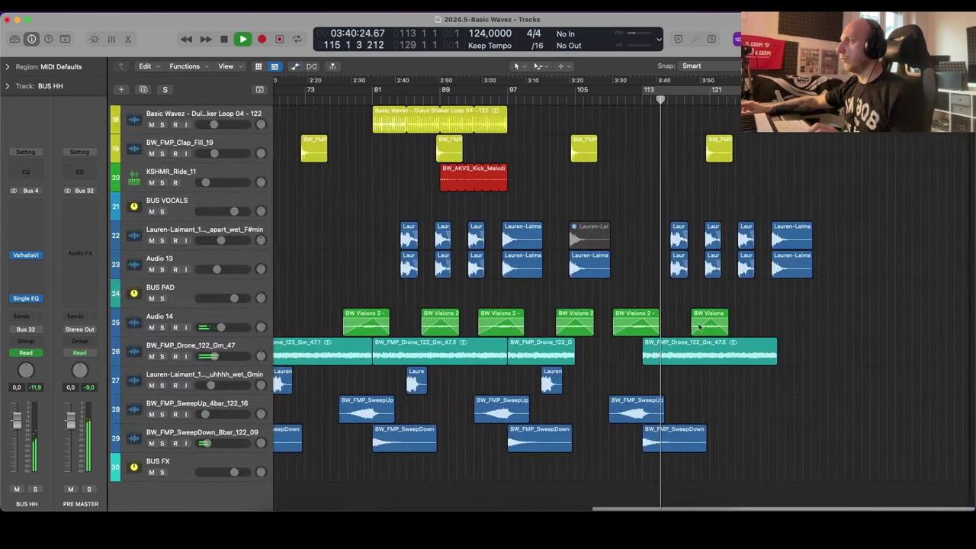
pyautogui.scroll(4, 798, 321)
pyautogui.hscroll(3, 674, 290)
pyautogui.scroll(3, 674, 290)
pyautogui.scroll(10, 675, 288)
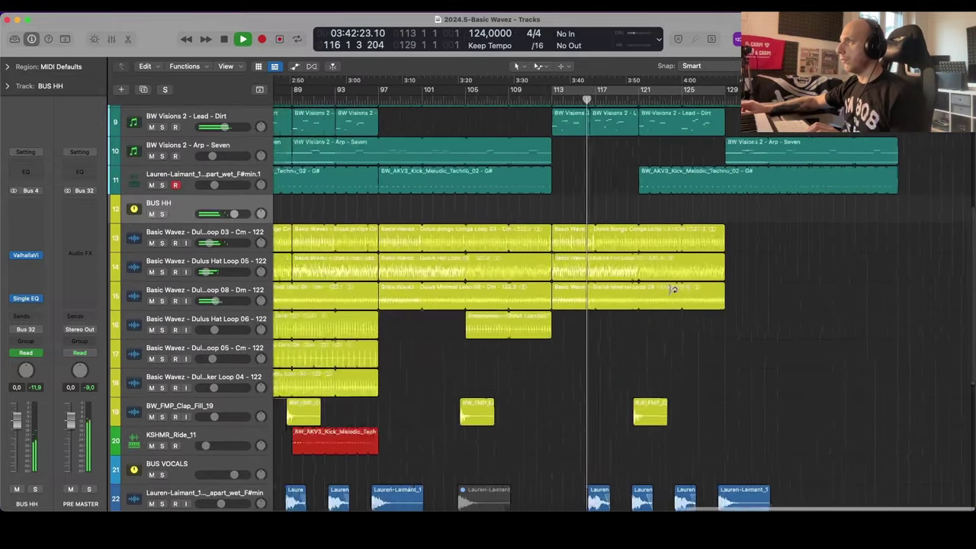
pyautogui.scroll(-4, 679, 288)
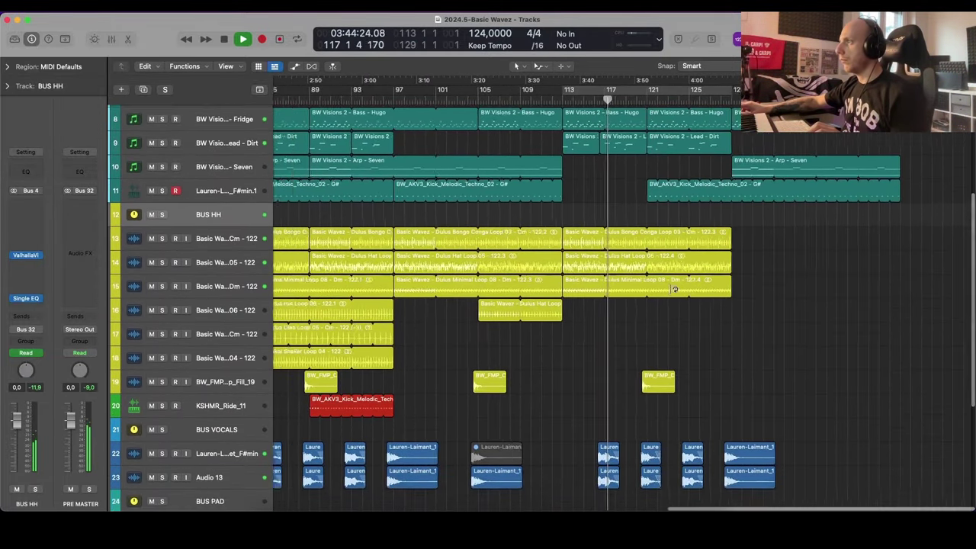
pyautogui.scroll(2, 667, 288)
pyautogui.hscroll(1, 666, 287)
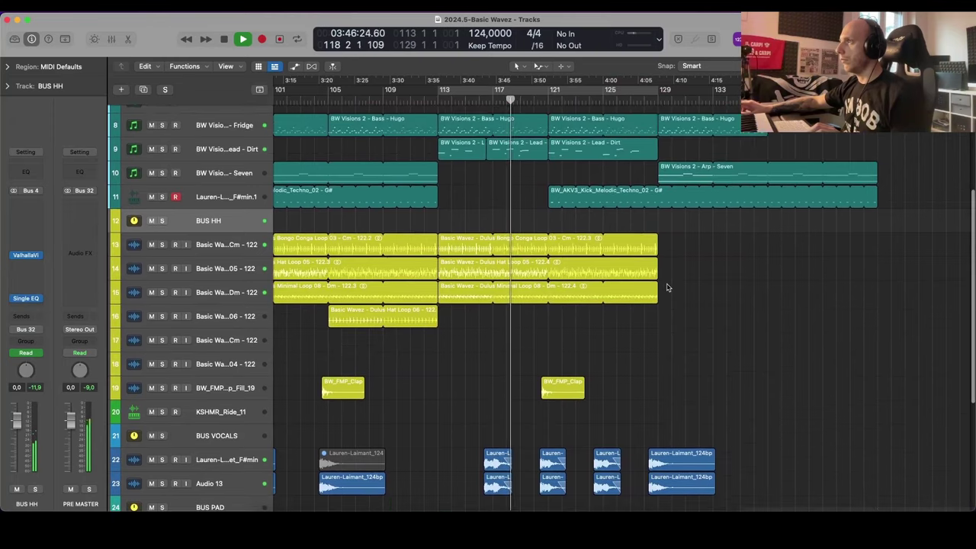
# Step: Check the notes of the Lead - Dirt region at bar 117 and join it with the preceding region at bar 113
pyautogui.doubleClick(517, 150)
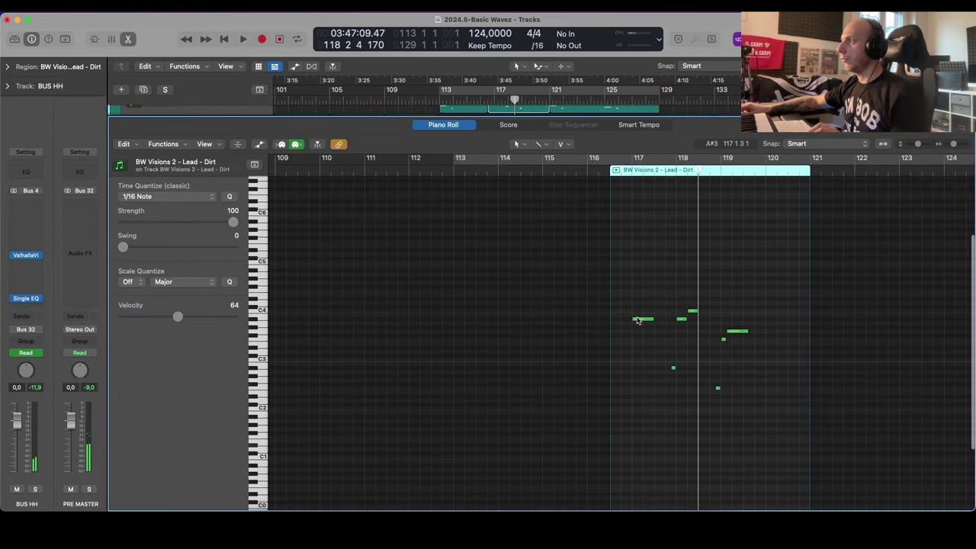
pyautogui.click(638, 320)
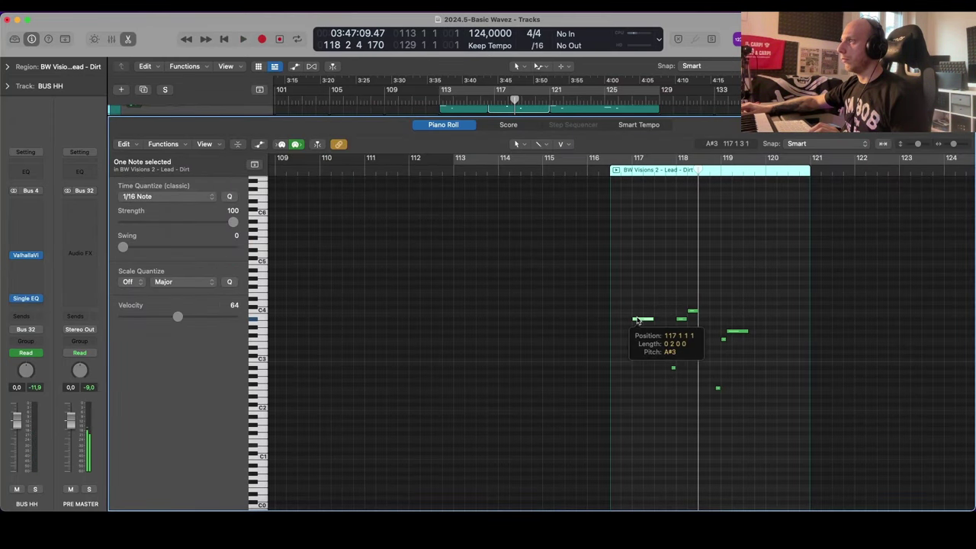
pyautogui.press('p')
pyautogui.scroll(5, 482, 172)
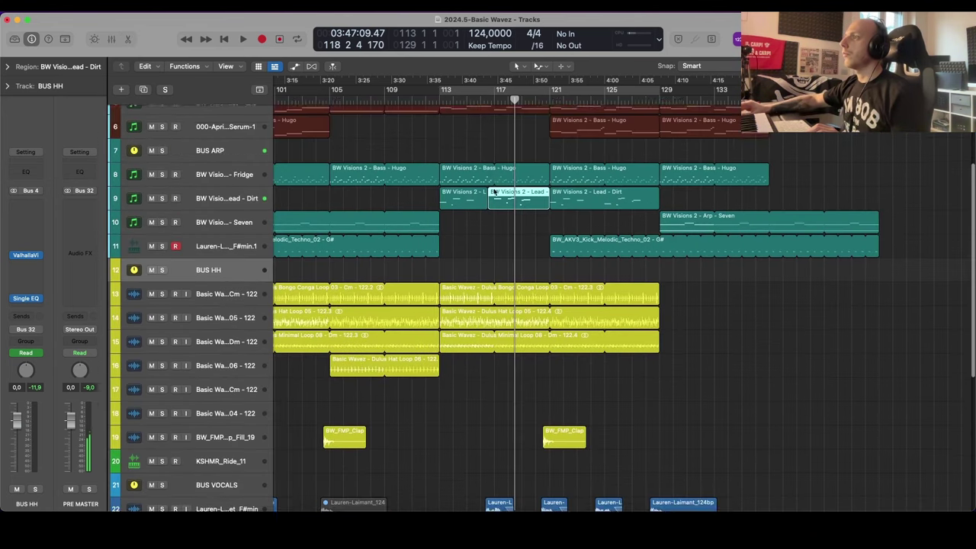
pyautogui.moveTo(507, 252); pyautogui.dragTo(478, 225)
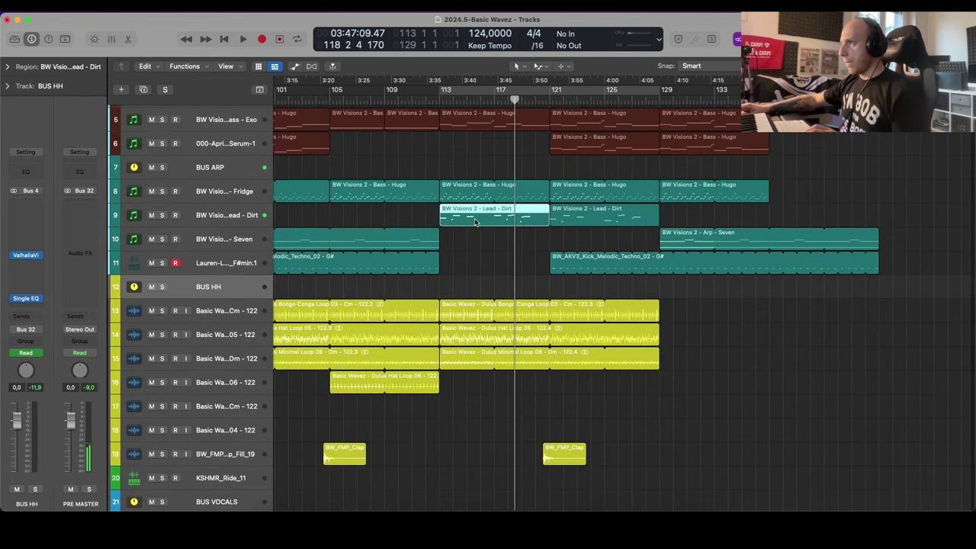
# Step: Lower the note at bar 117 of the joined Lead - Dirt region to D#3 and play it back
pyautogui.press('p')
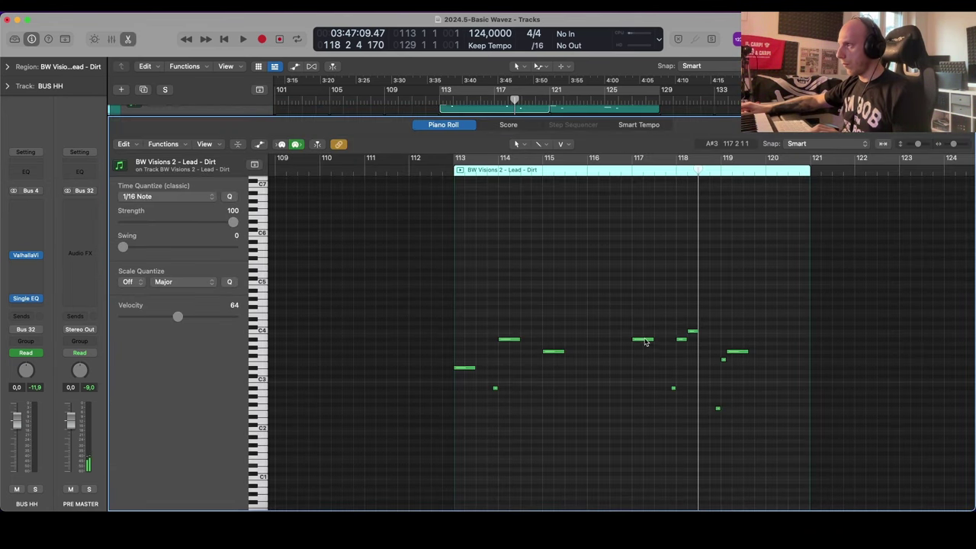
pyautogui.moveTo(645, 342); pyautogui.dragTo(644, 370)
pyautogui.hotkey('shift', 'space')
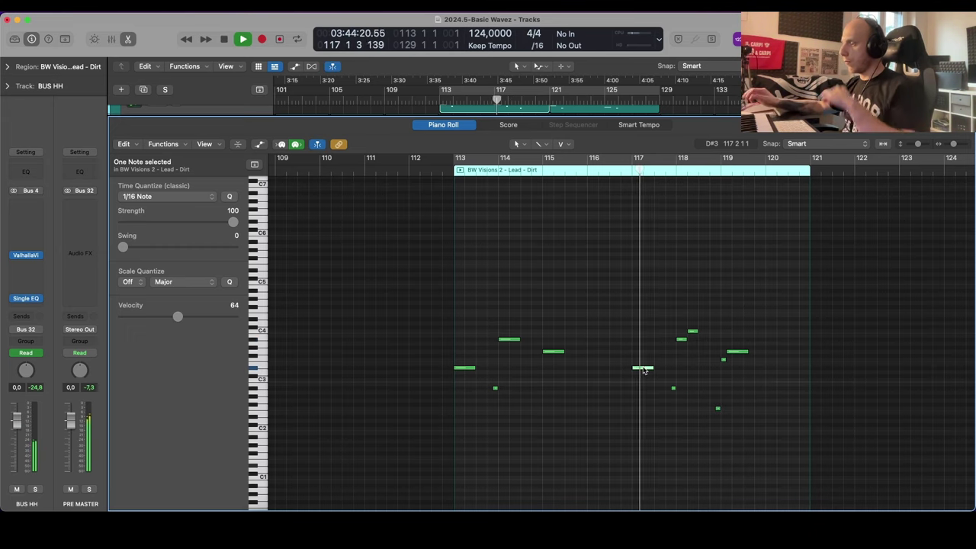
pyautogui.press('p')
pyautogui.scroll(5, 647, 369)
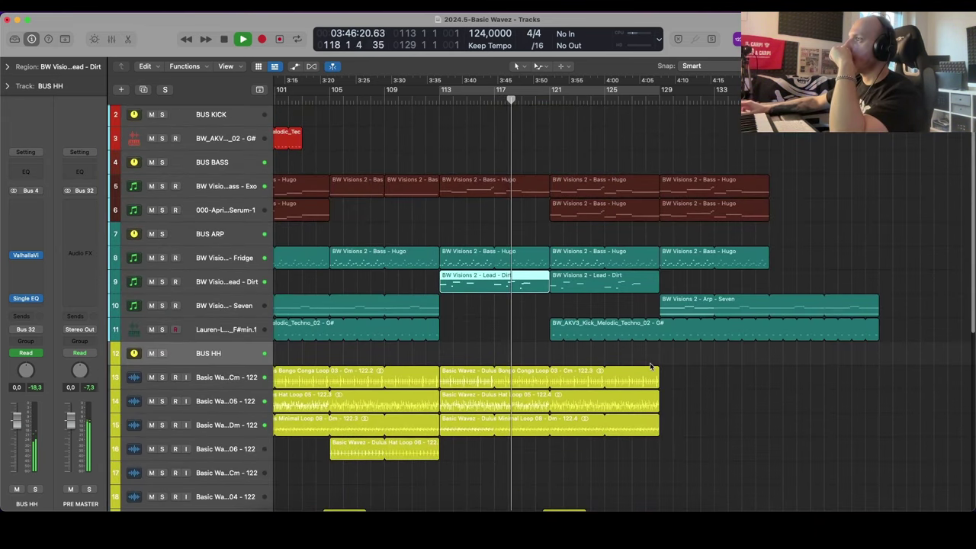
# Step: Repeat the joined Lead - Dirt region from bar 113 so its copy fills bars 121 to 129
pyautogui.click(416, 333)
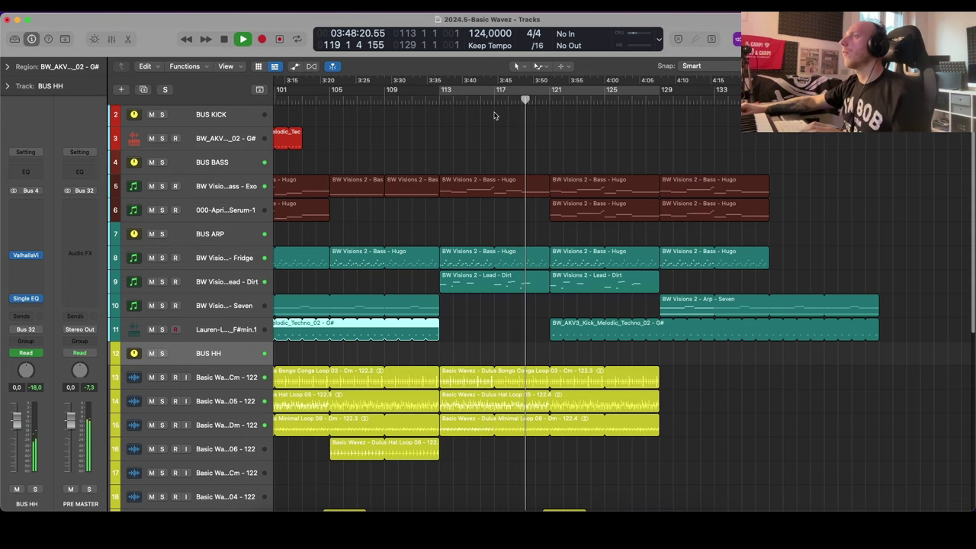
pyautogui.click(509, 137)
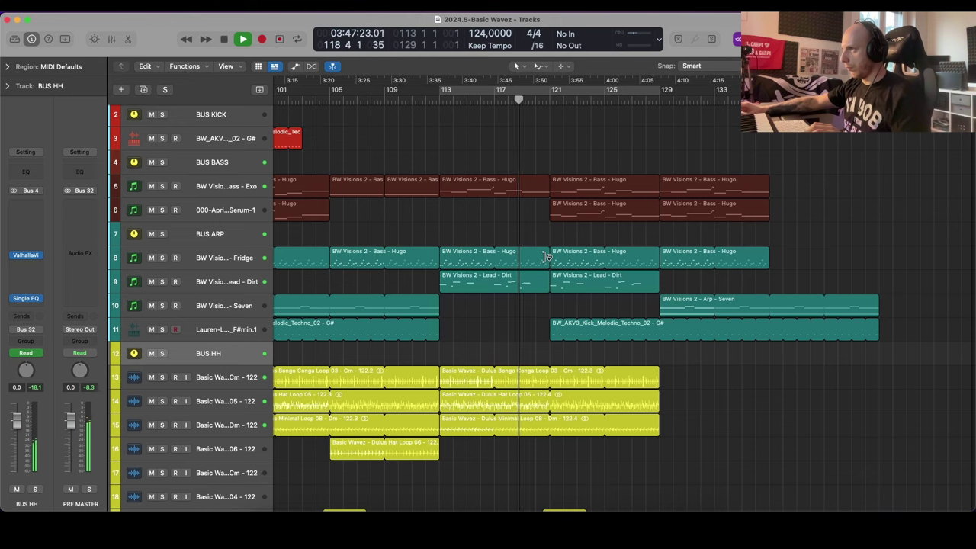
pyautogui.click(512, 288)
pyautogui.press('super+r')
pyautogui.click(517, 207)
pyautogui.click(516, 243)
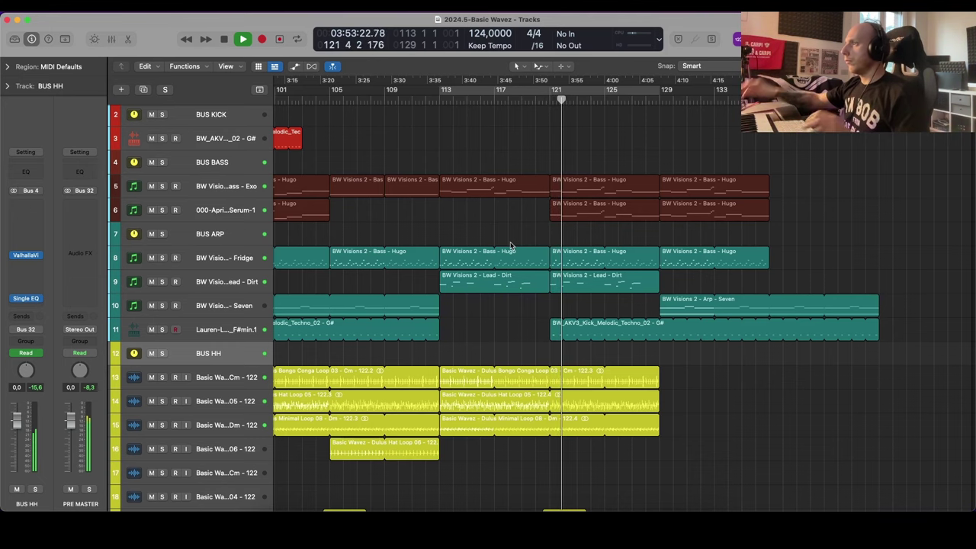
# Step: Solo the BW Visions 2 - Lead - Dirt track, stop playback and add a new software instrument track below it
pyautogui.press('super+Left')
pyautogui.press('super+Down')
pyautogui.click(236, 271)
pyautogui.press('s')
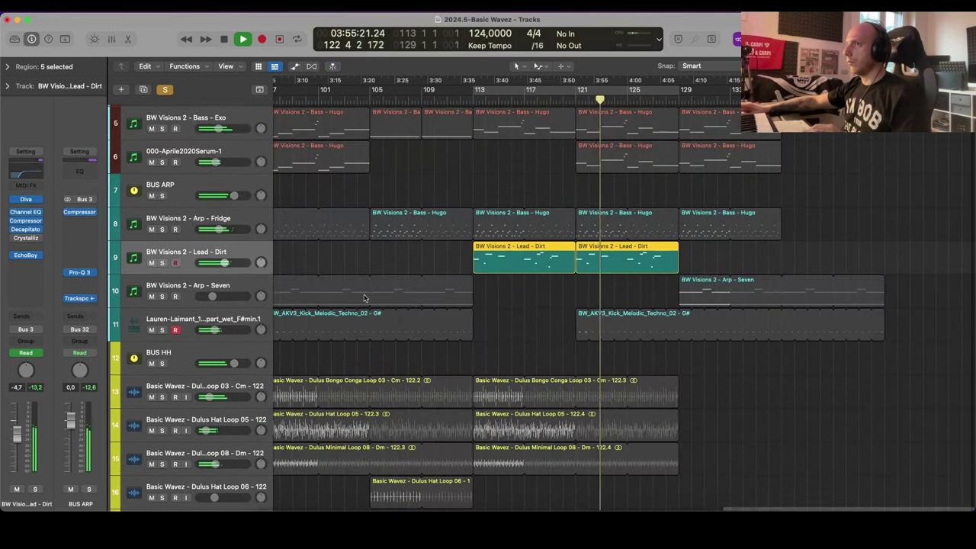
pyautogui.press('space')
pyautogui.press('alt+super+s')
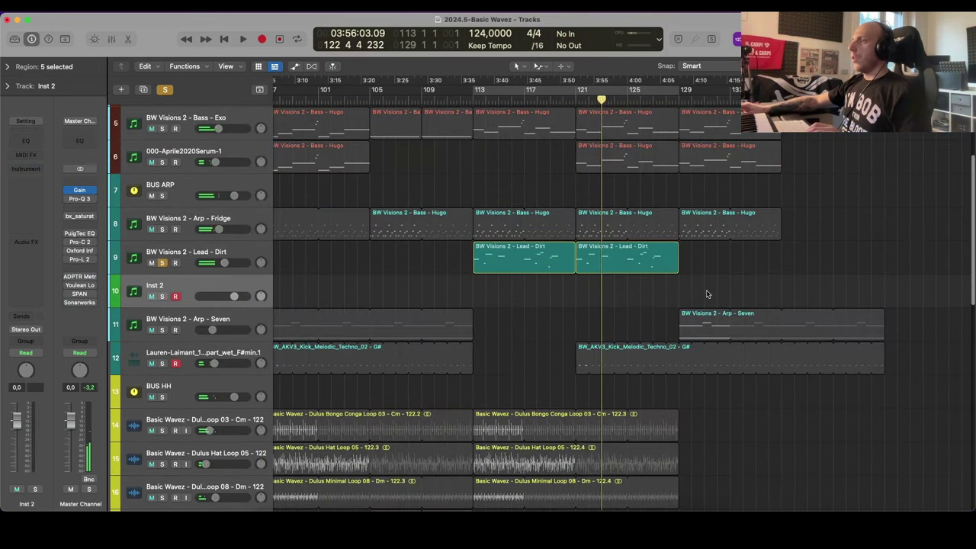
# Step: Change the Accuracy setting of the Diva synth on the Lead - Dirt track
pyautogui.click(214, 259)
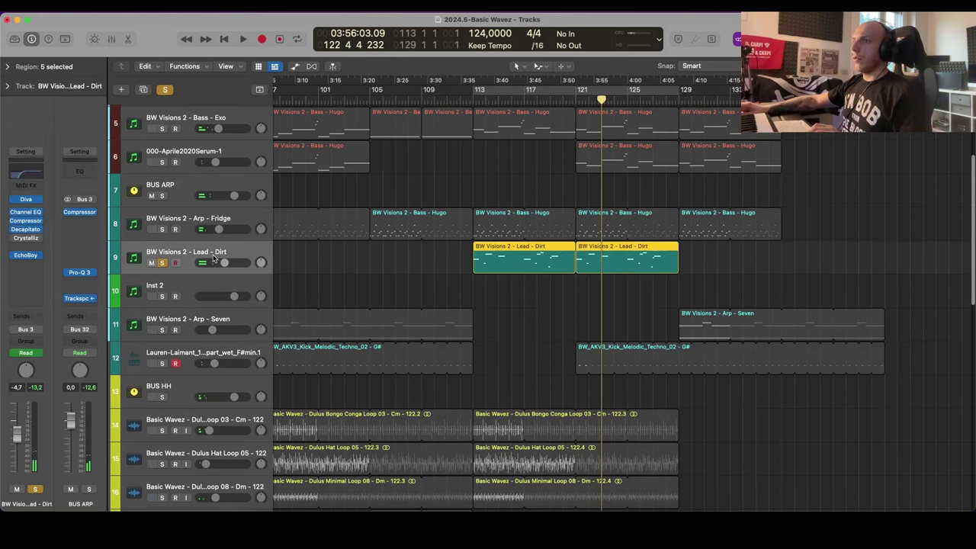
pyautogui.click(28, 201)
pyautogui.click(353, 434)
pyautogui.click(373, 418)
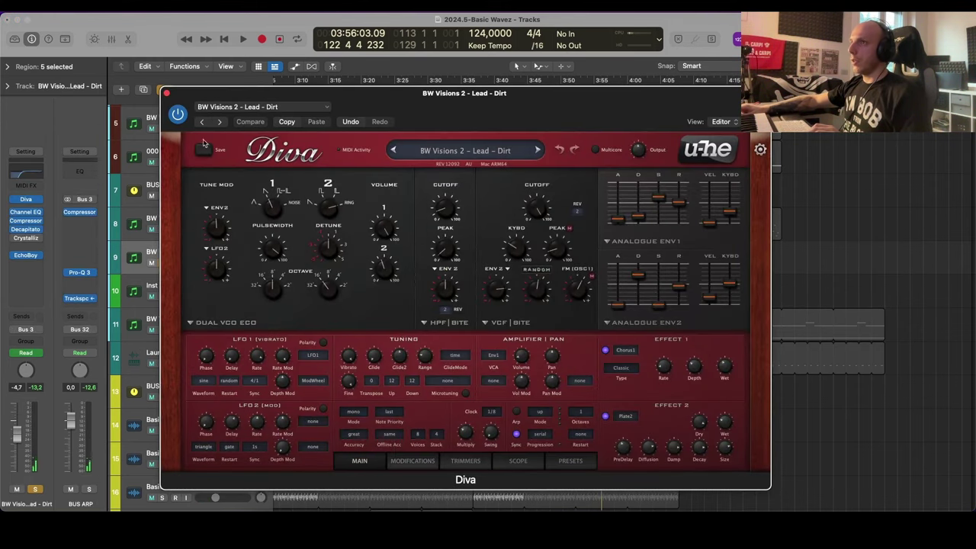
pyautogui.click(166, 93)
# Step: Set the Accuracy of the Diva synth on the Arp - Fridge track to draft
pyautogui.click(206, 219)
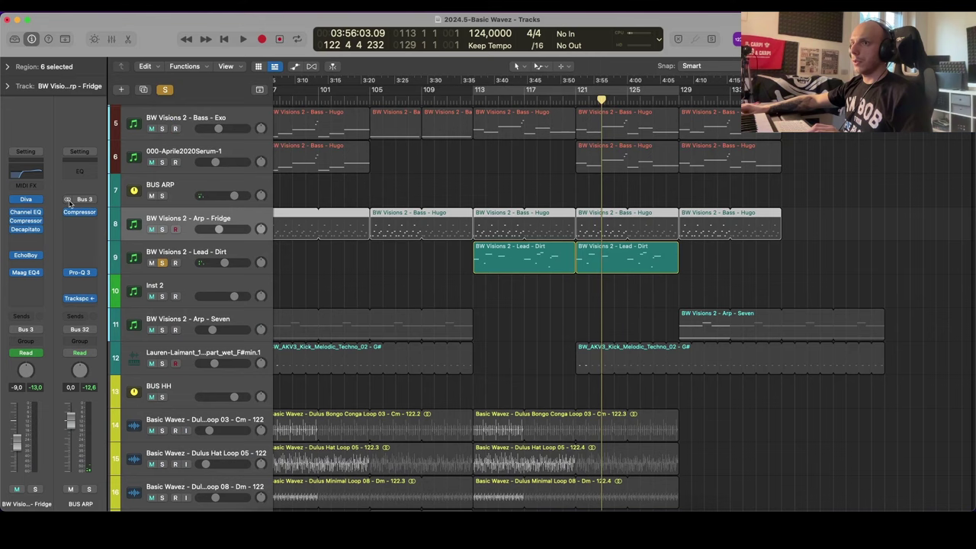
pyautogui.click(28, 200)
pyautogui.click(462, 384)
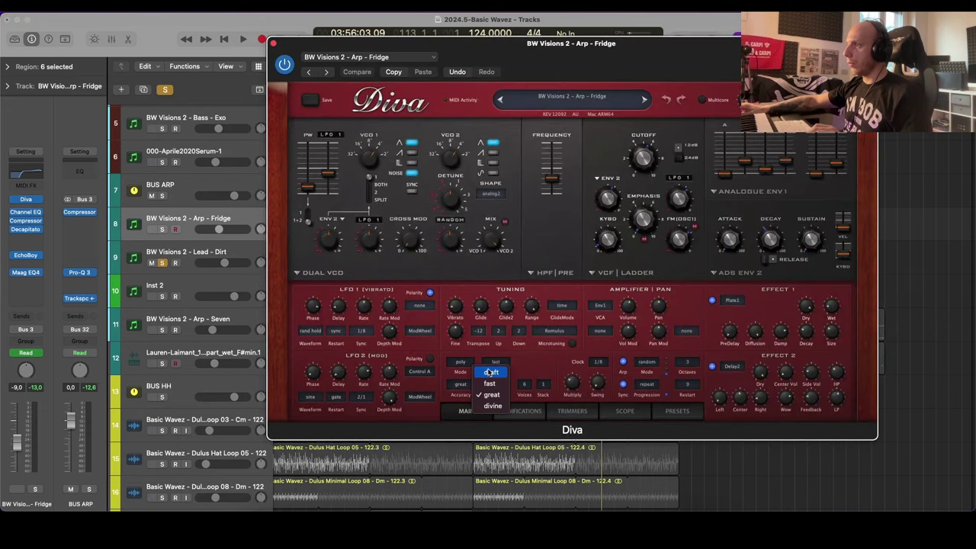
pyautogui.click(490, 372)
pyautogui.click(272, 44)
# Step: Set the Accuracy of the Diva synth on the Bass - Exo track to draft
pyautogui.click(211, 122)
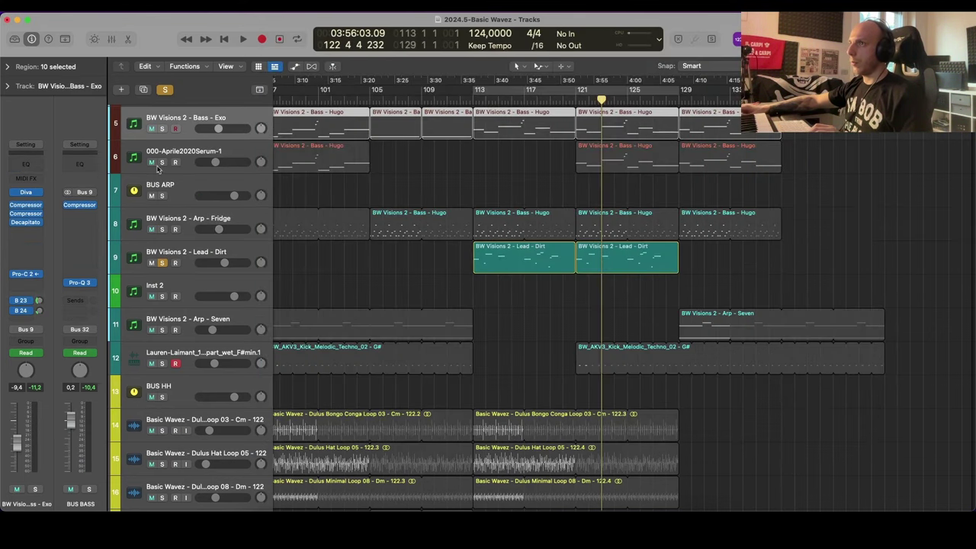
pyautogui.click(26, 192)
pyautogui.click(467, 456)
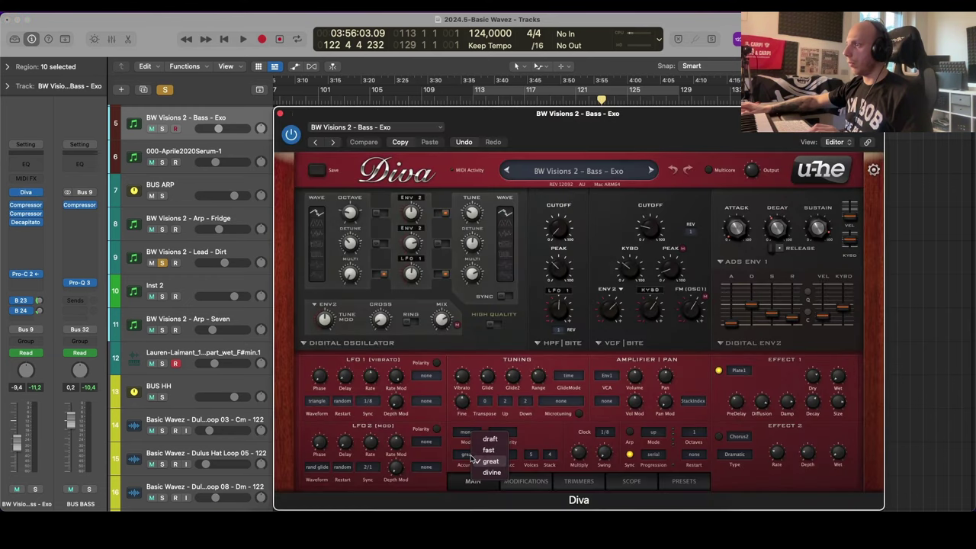
pyautogui.click(489, 440)
pyautogui.click(279, 113)
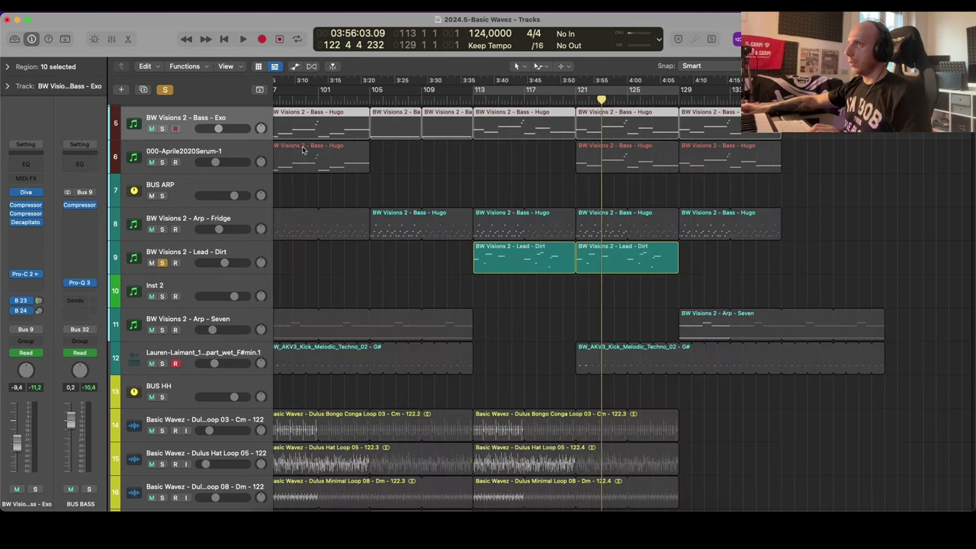
# Step: Solo the empty Inst 2 track, turn on cycling for bars 113 to 129 and briefly play the Lead - Dirt part
pyautogui.click(209, 250)
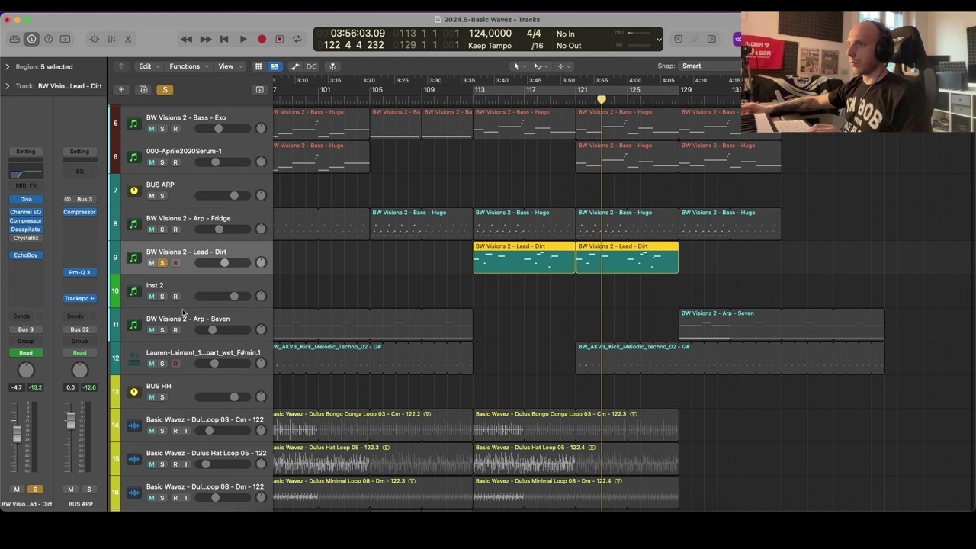
pyautogui.click(160, 292)
pyautogui.click(511, 248)
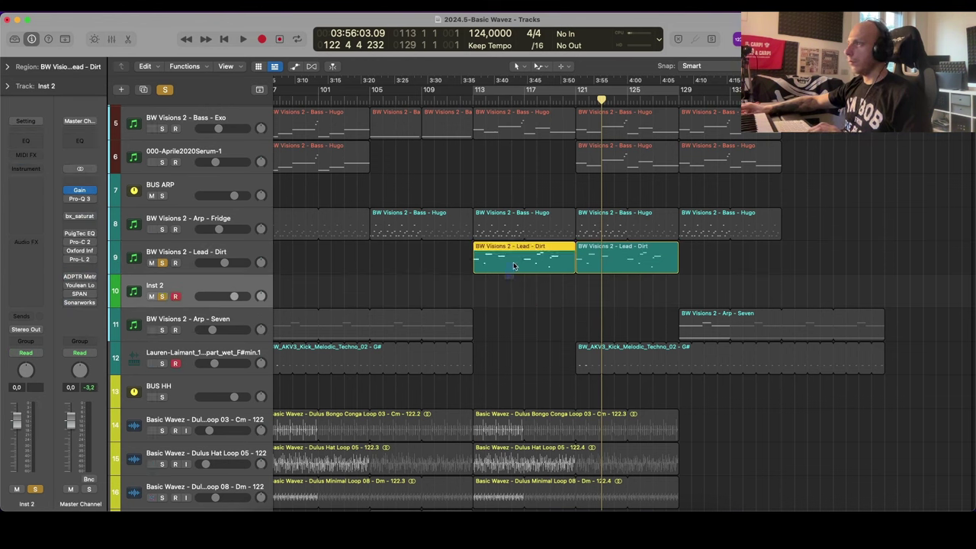
pyautogui.press('c')
pyautogui.press('space')
pyautogui.press('space')
# Step: Copy both Lead - Dirt regions at bars 113 to 129 onto the Inst 2 track without their automation data
pyautogui.keyDown('shift'); pyautogui.click(667, 260); pyautogui.keyUp('shift')
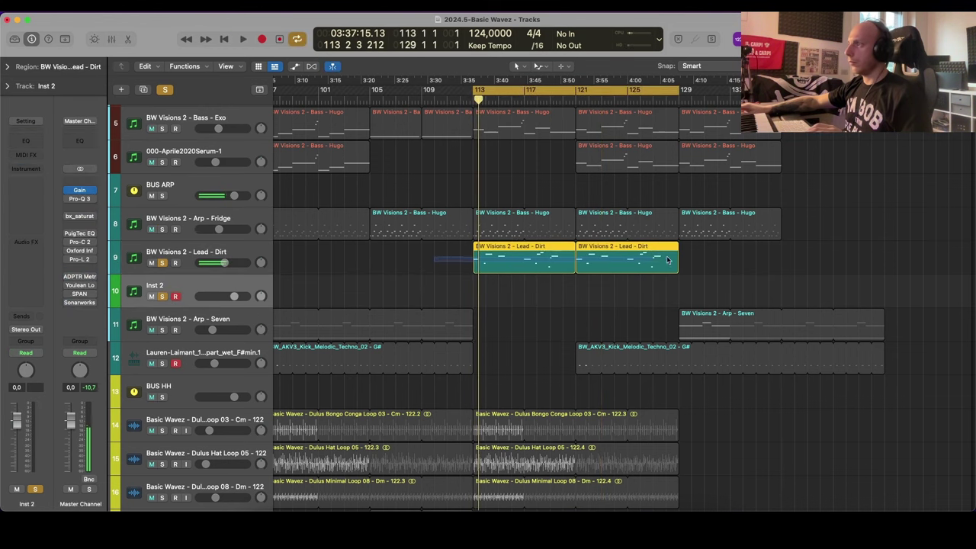
pyautogui.moveTo(551, 261); pyautogui.dragTo(544, 291)
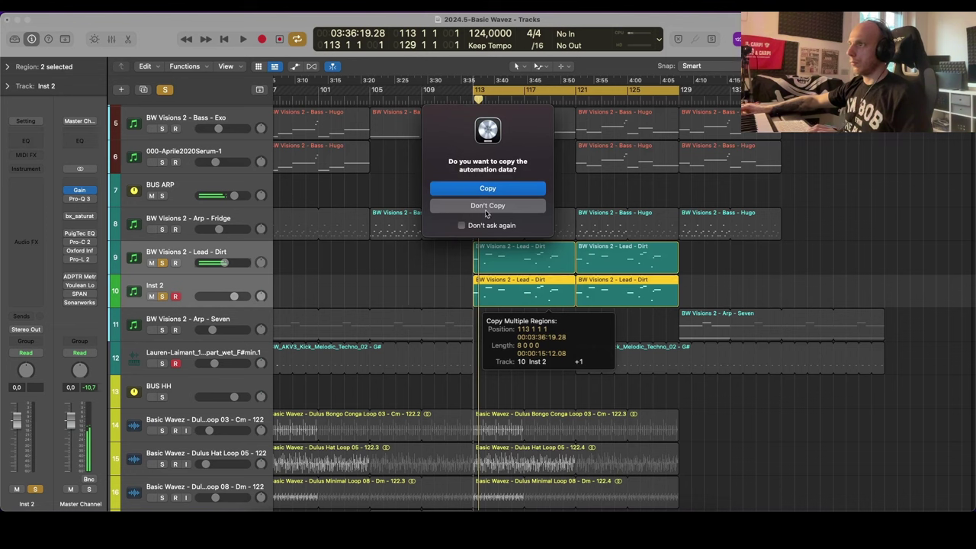
pyautogui.click(487, 206)
# Step: Set the Inst 2 track's volume to -8.6 dB and load the Diva synth as its instrument
pyautogui.moveTo(234, 296); pyautogui.dragTo(221, 296)
pyautogui.click(35, 169)
pyautogui.click(34, 211)
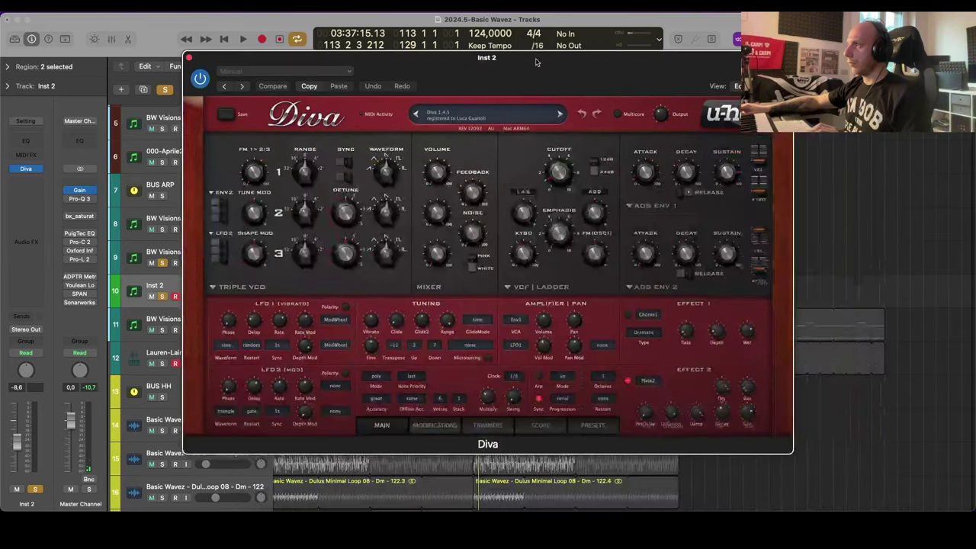
# Step: Load the BW Visions 2 - Lead - Destruction preset from the Basic Wavez - Visions Vol. 2 folder in Diva
pyautogui.click(592, 425)
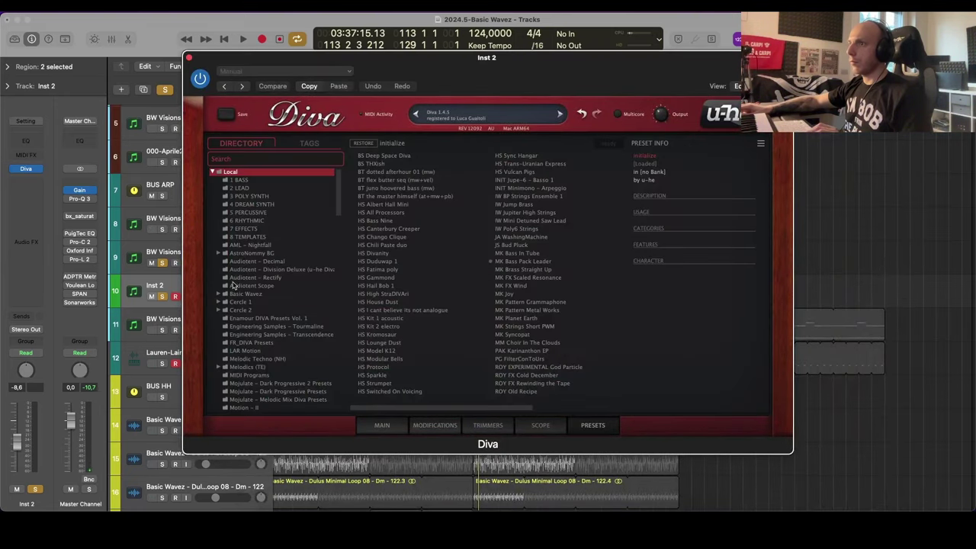
pyautogui.click(219, 295)
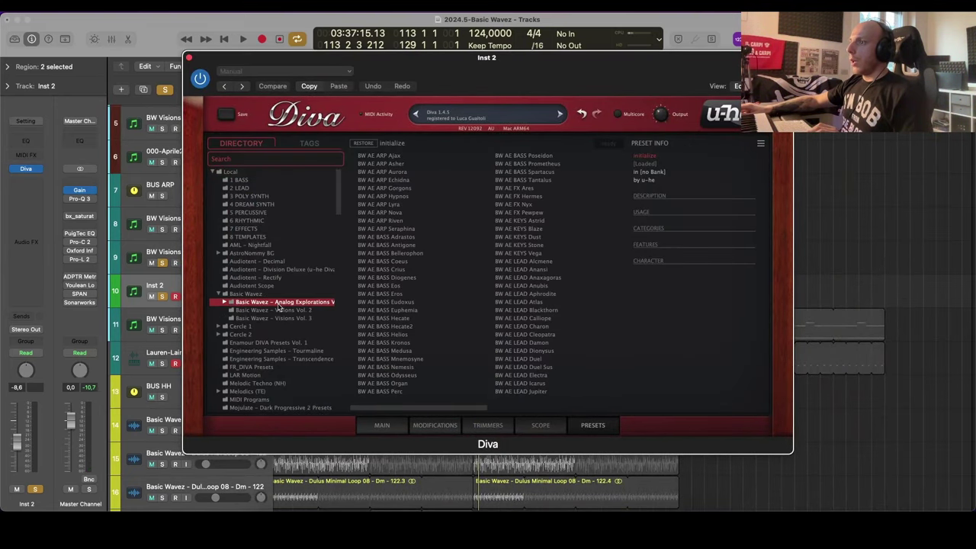
pyautogui.click(301, 310)
pyautogui.hscroll(3, 605, 340)
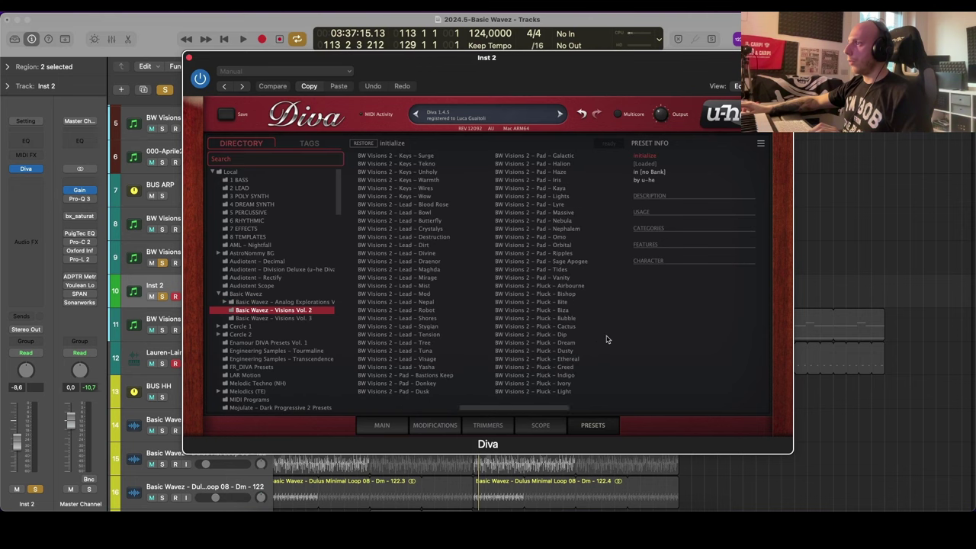
pyautogui.click(437, 229)
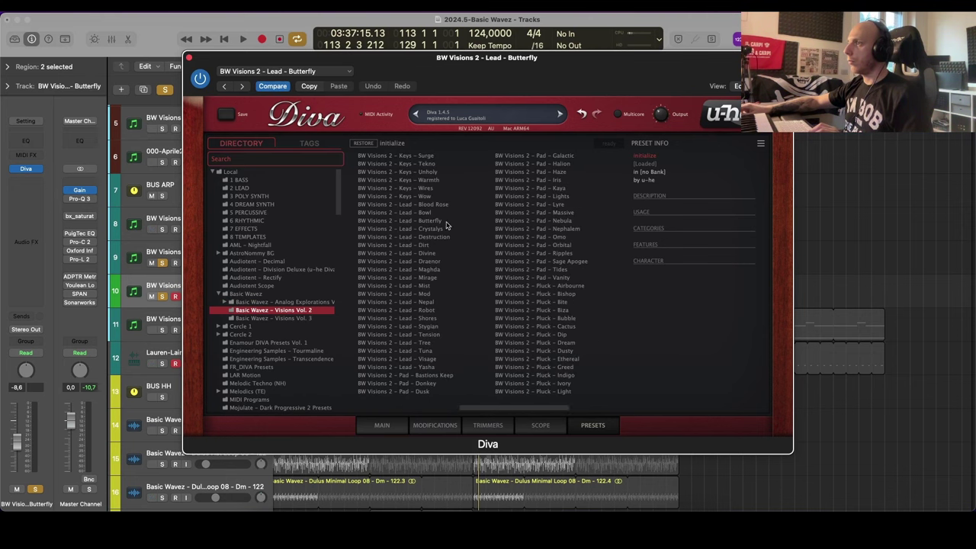
pyautogui.click(464, 244)
pyautogui.click(456, 238)
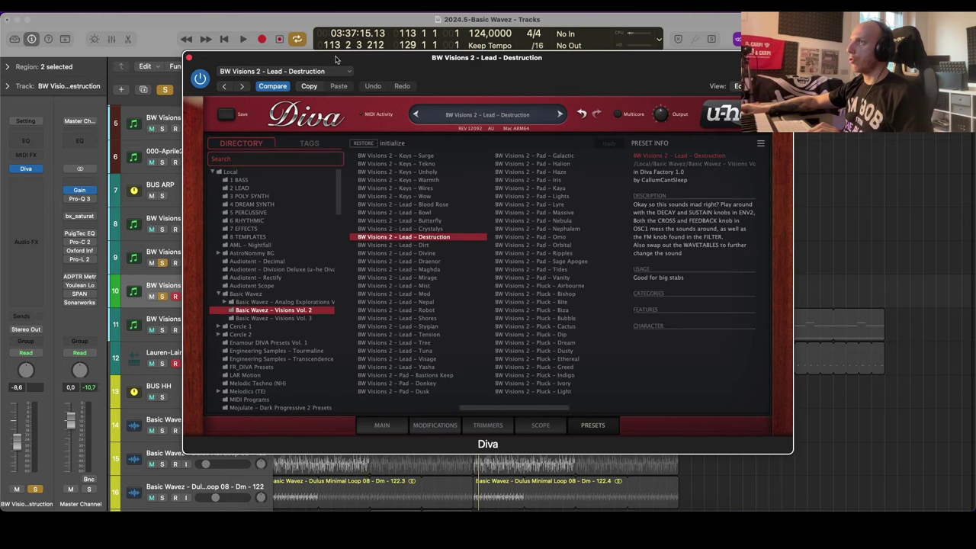
# Step: Play the Lead - Destruction layer together with Lead - Dirt and raise its volume to -5.5 dB
pyautogui.moveTo(337, 58); pyautogui.dragTo(660, 88)
pyautogui.press('space')
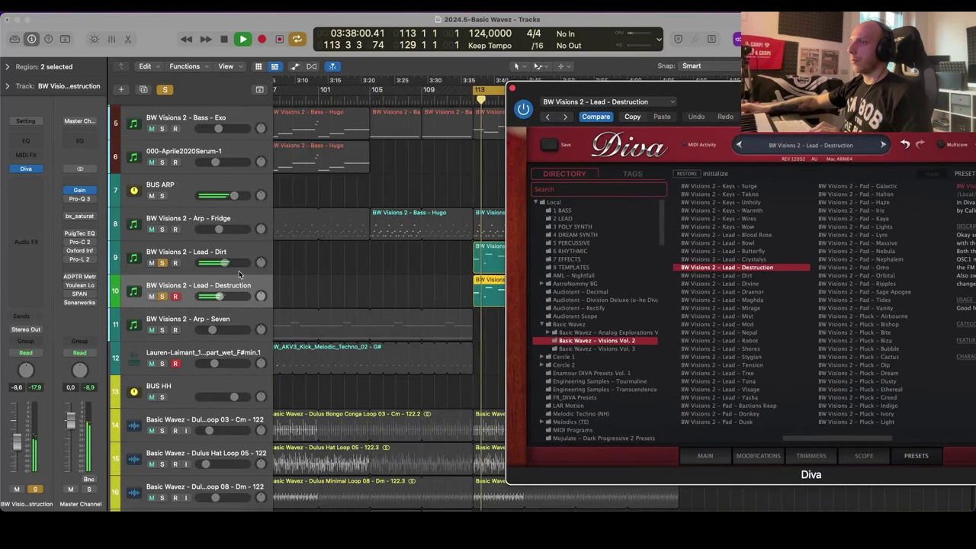
pyautogui.moveTo(219, 296); pyautogui.dragTo(225, 297)
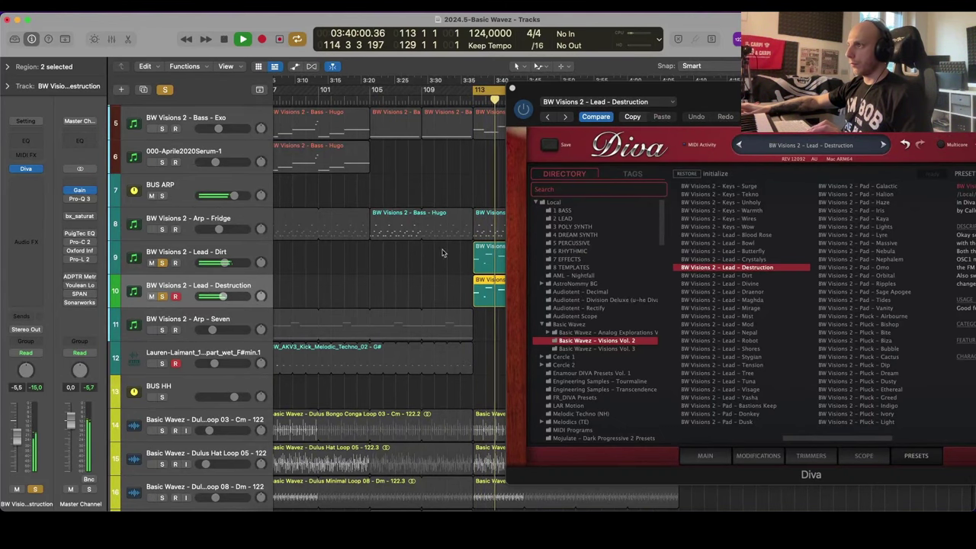
pyautogui.moveTo(850, 102); pyautogui.dragTo(804, 97)
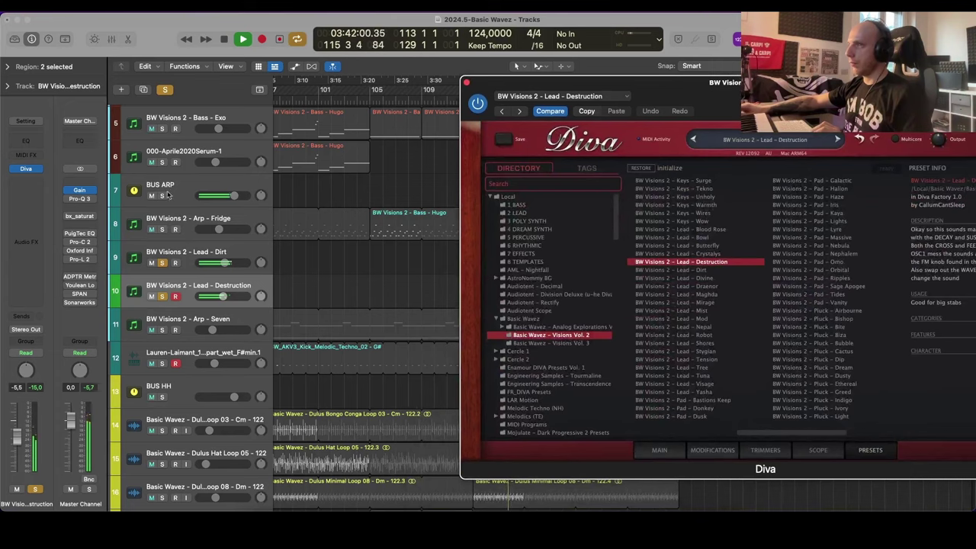
# Step: Add a Channel EQ with a low cut to the Lead - Destruction track and roll off its low end
pyautogui.click(28, 146)
pyautogui.click(372, 225)
pyautogui.moveTo(432, 327); pyautogui.dragTo(610, 329)
pyautogui.click(341, 175)
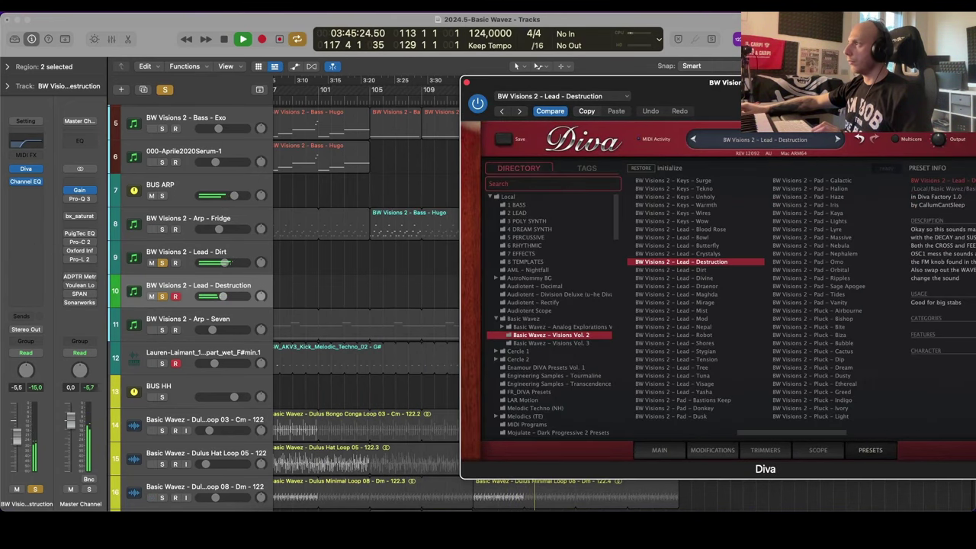
# Step: Show Diva's main sound controls for Lead - Destruction and lower the track's volume to -6.8 dB
pyautogui.moveTo(763, 96); pyautogui.dragTo(518, 59)
pyautogui.click(425, 414)
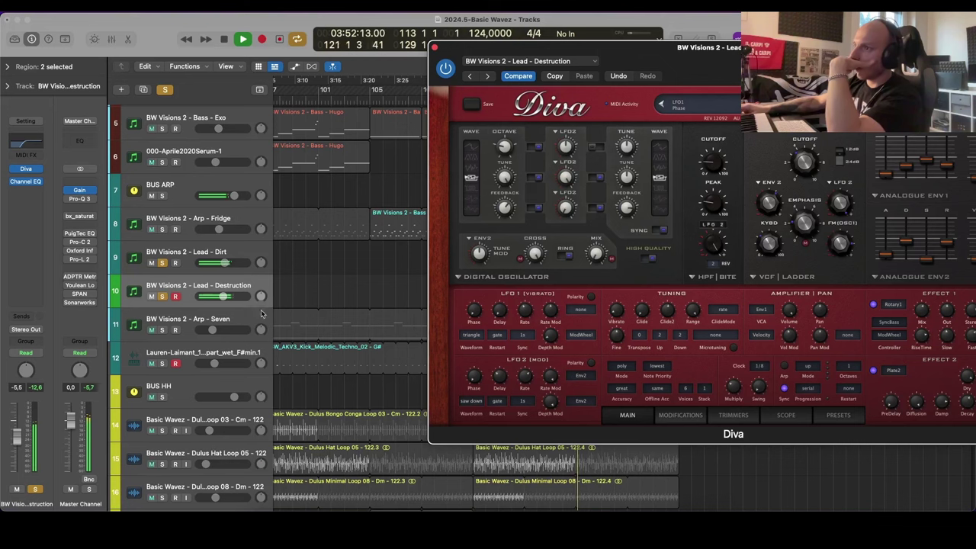
pyautogui.moveTo(241, 299); pyautogui.dragTo(225, 303)
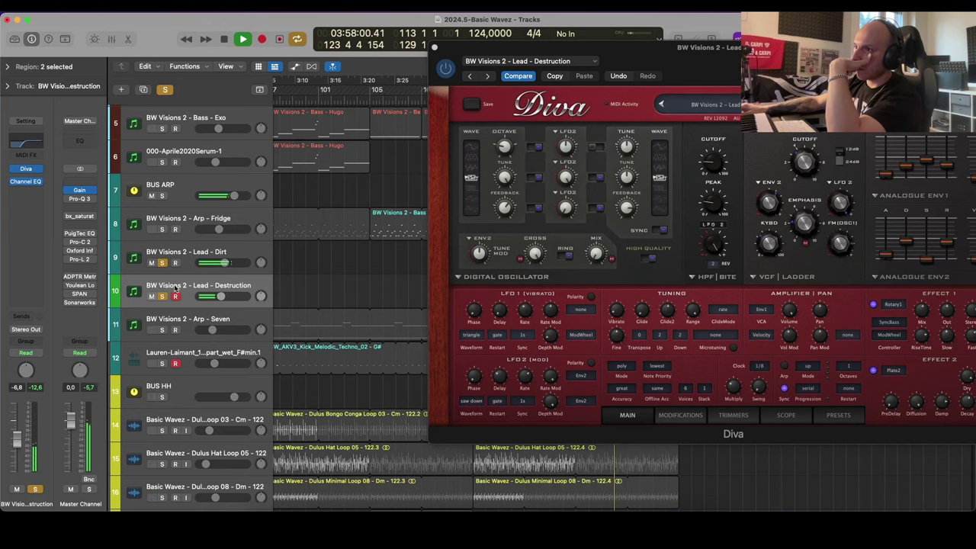
# Step: Inspect the EchoBoy delay and Diva synth settings on the Lead - Dirt track
pyautogui.click(198, 254)
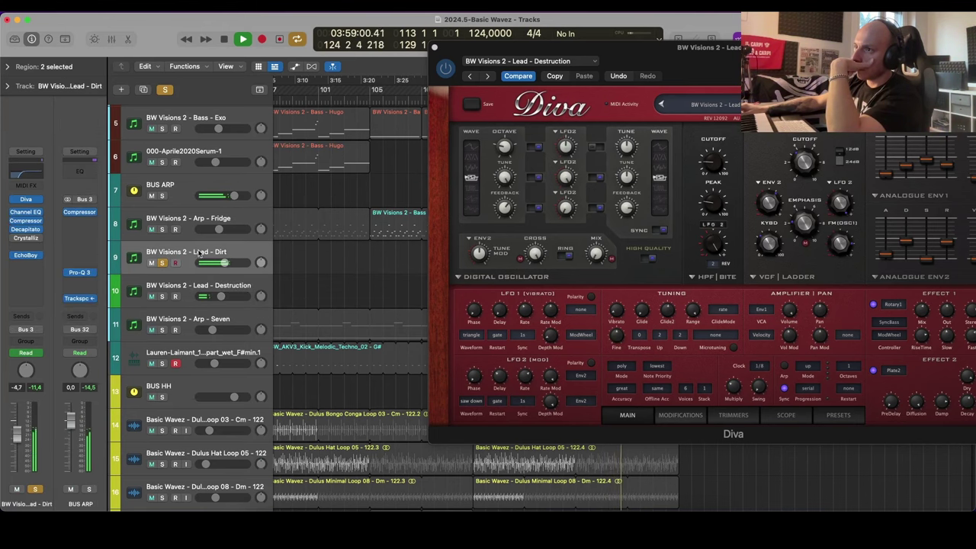
pyautogui.click(27, 256)
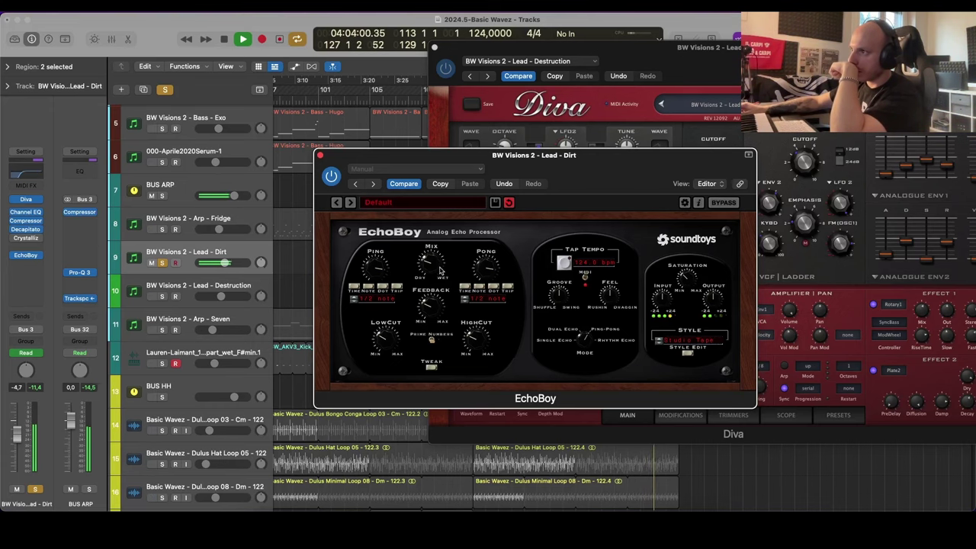
pyautogui.click(321, 155)
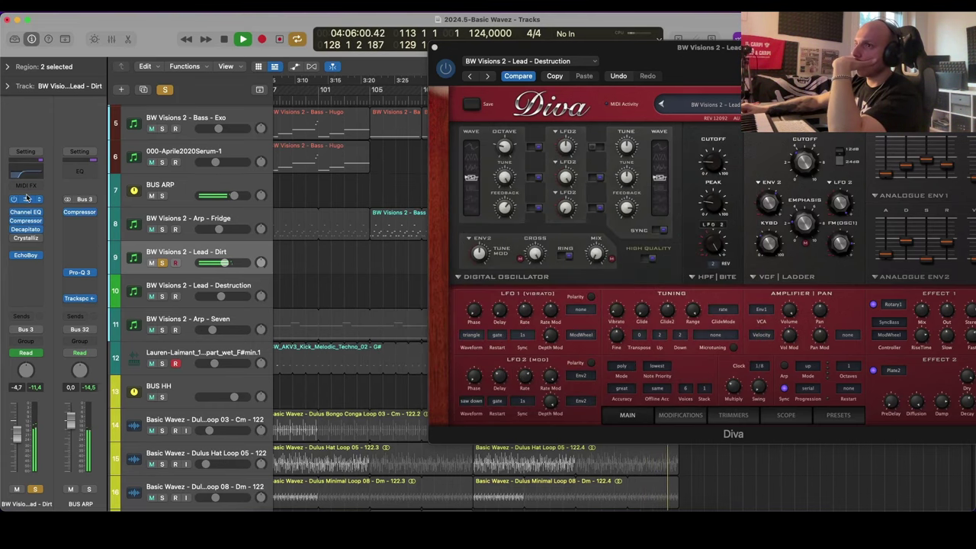
pyautogui.click(26, 199)
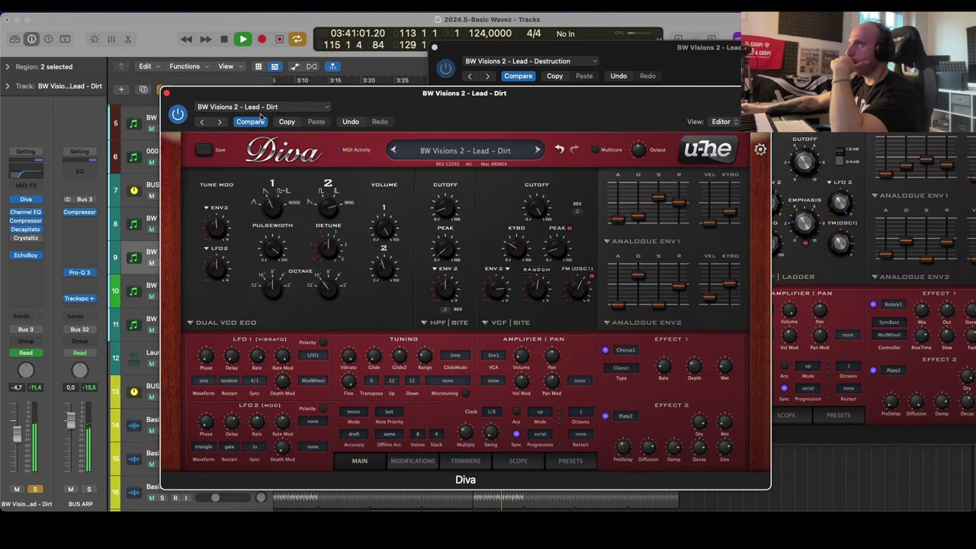
pyautogui.click(167, 93)
# Step: Examine the Lead - Destruction synth's filter and oscillator controls, browse the Visions Vol. 2 presets and close Diva
pyautogui.moveTo(765, 71); pyautogui.dragTo(694, 157)
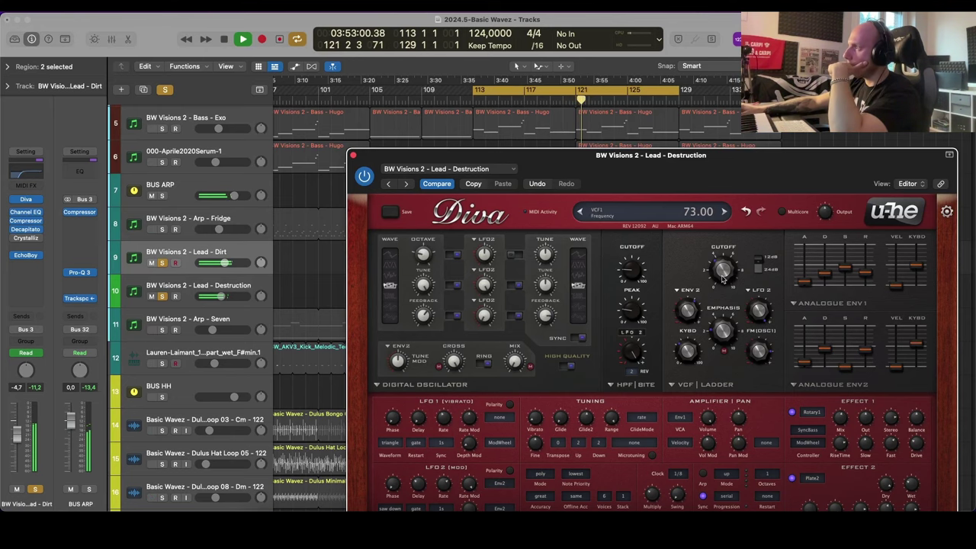
pyautogui.moveTo(724, 159); pyautogui.dragTo(603, 64)
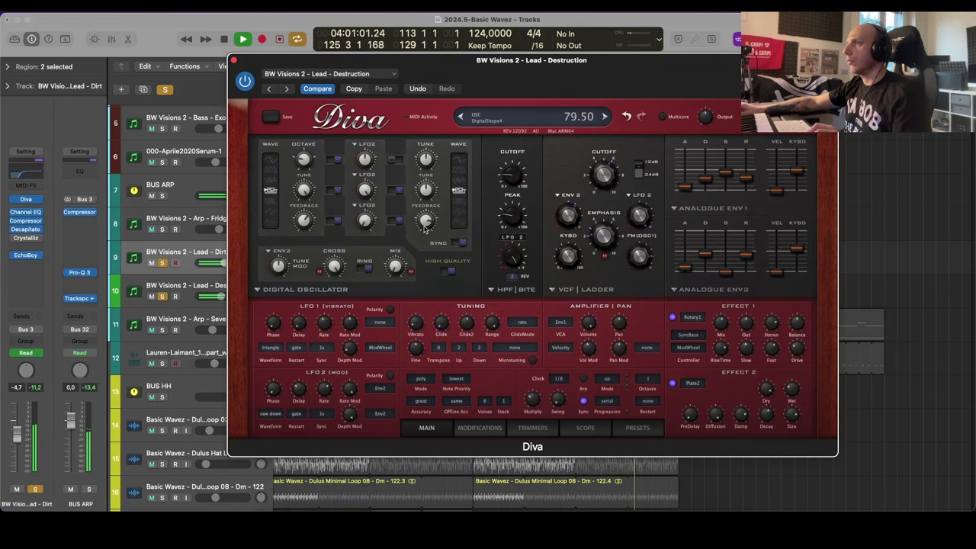
pyautogui.click(638, 428)
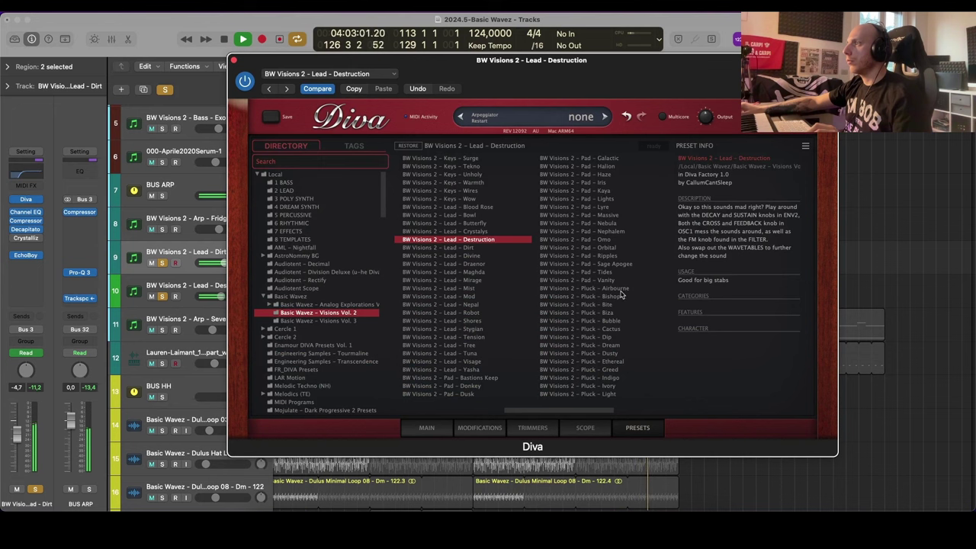
pyautogui.hscroll(-3, 534, 232)
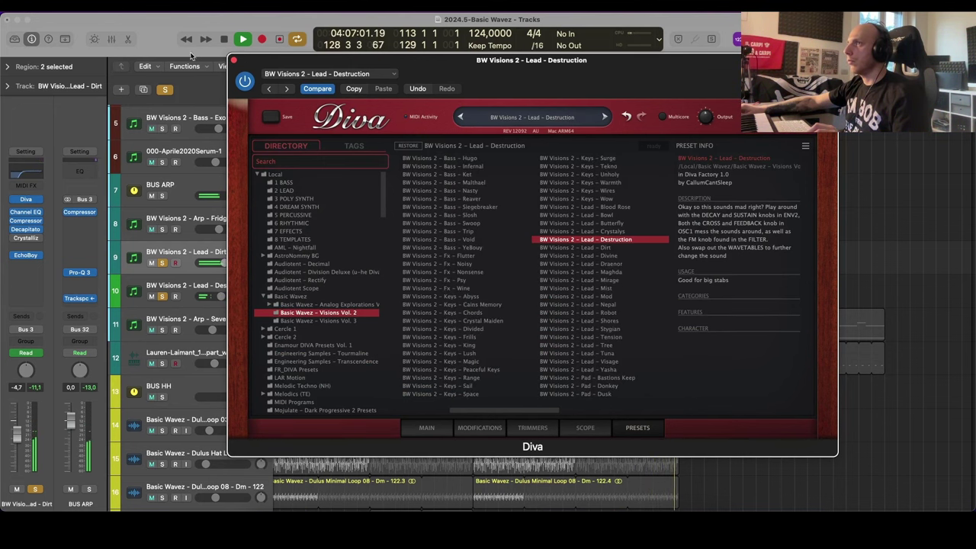
pyautogui.click(234, 61)
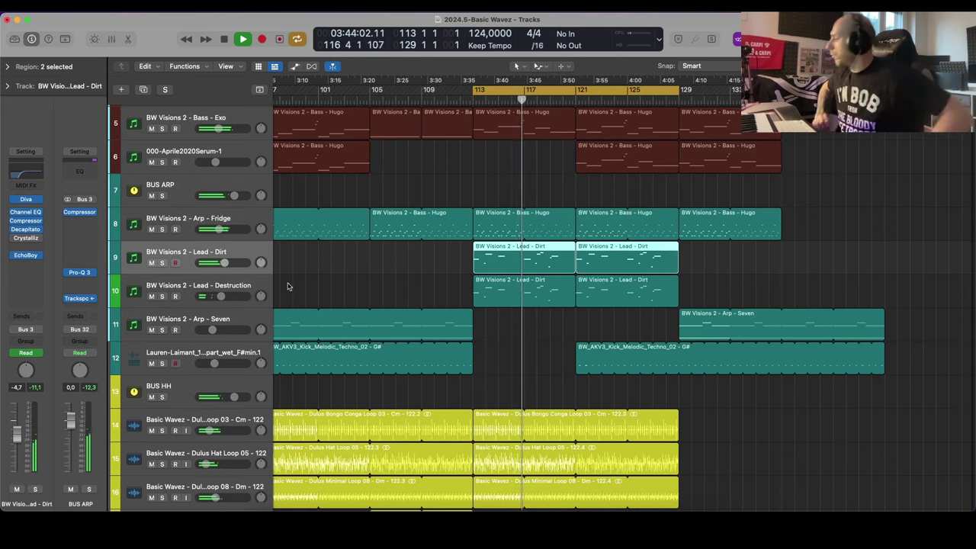
# Step: Look over the full arrangement around bars 113 to 129 during playback, including the percussion and vocal tracks
pyautogui.scroll(-5, 432, 261)
pyautogui.scroll(5, 400, 270)
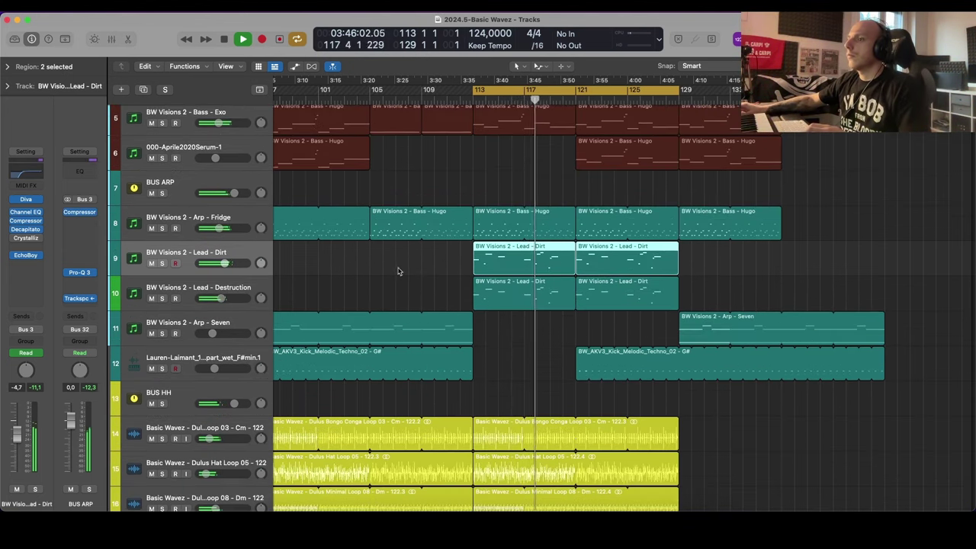
pyautogui.scroll(-1, 390, 269)
pyautogui.click(412, 278)
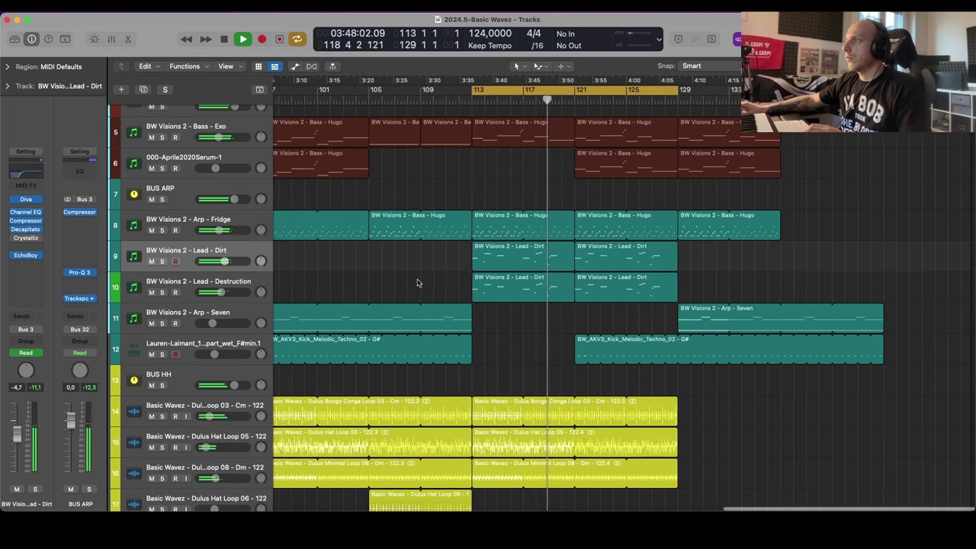
pyautogui.hscroll(5, 418, 279)
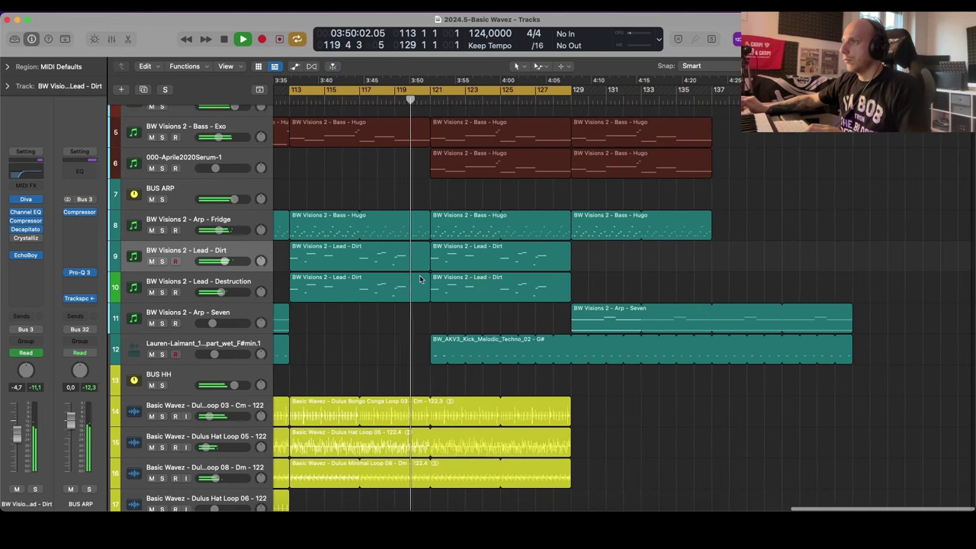
pyautogui.hscroll(-3, 421, 279)
pyautogui.scroll(-3, 421, 280)
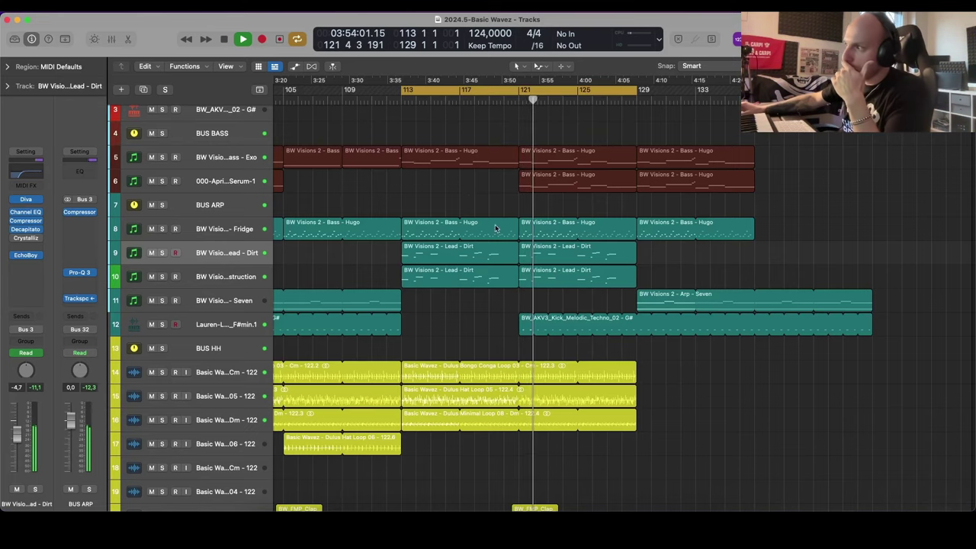
pyautogui.scroll(-5, 503, 276)
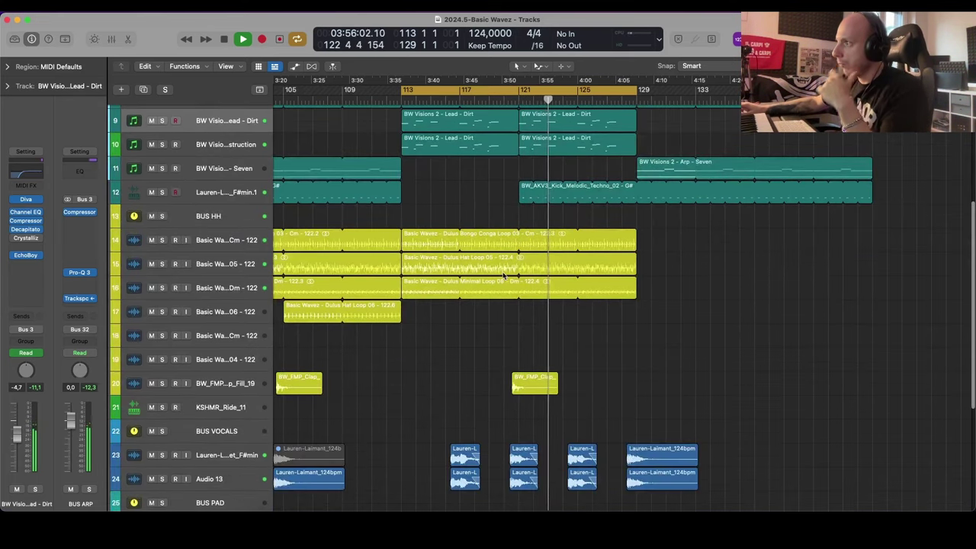
pyautogui.scroll(-3, 501, 276)
# Step: Copy the Dulus Clap Loop 05 and Hat Loop 06 regions from bar 81 to bar 121 and trim both to end at bar 129
pyautogui.scroll(5, 497, 275)
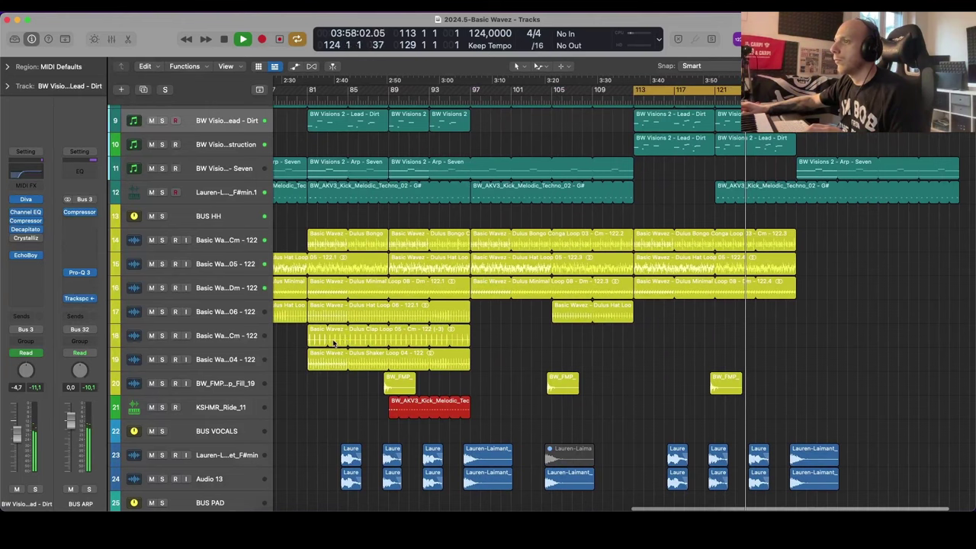
pyautogui.click(312, 340)
pyautogui.moveTo(312, 340); pyautogui.dragTo(721, 342)
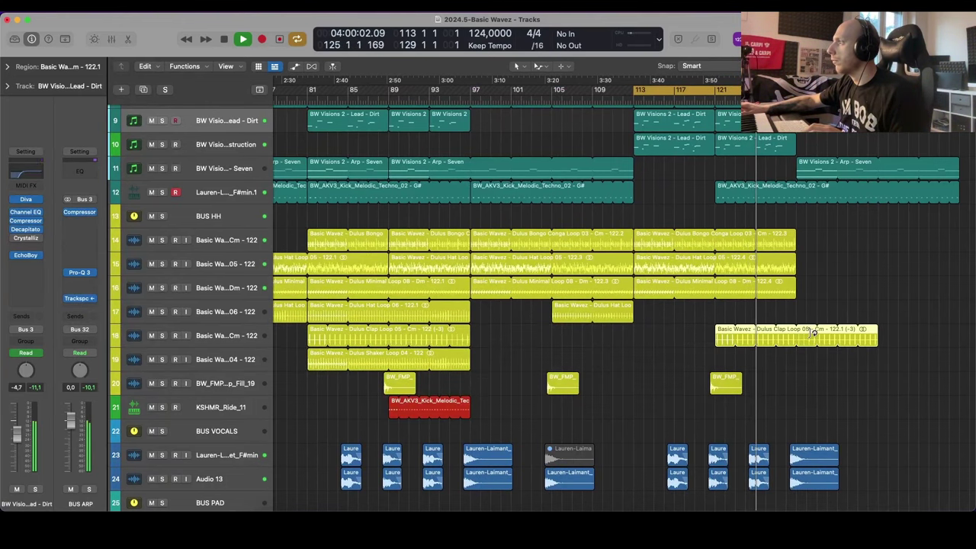
pyautogui.moveTo(811, 333); pyautogui.dragTo(800, 333)
pyautogui.moveTo(325, 311); pyautogui.dragTo(732, 319)
pyautogui.moveTo(810, 307); pyautogui.dragTo(802, 308)
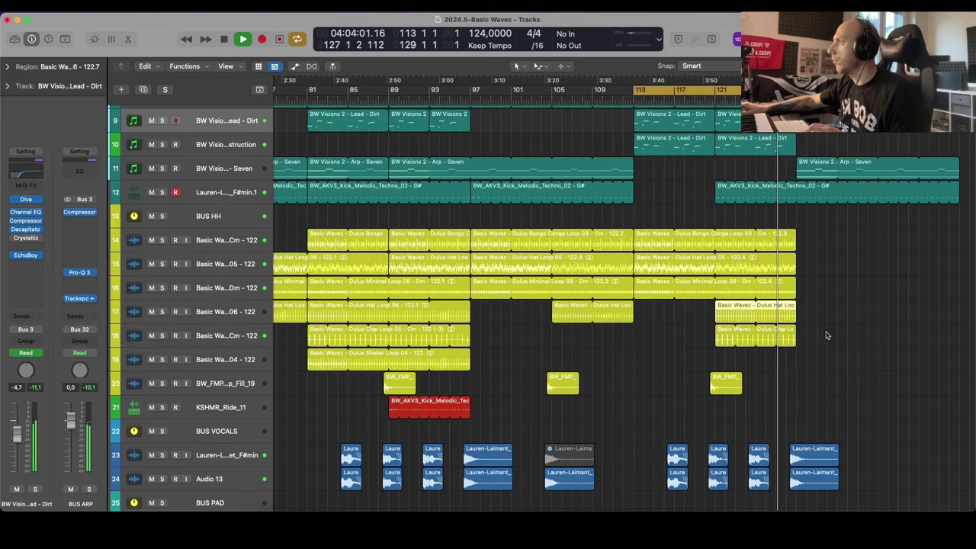
# Step: Turn off cycling so playback continues past bar 129, and select the BW_AKV3 kick track with all its regions
pyautogui.scroll(2, 828, 336)
pyautogui.press('c')
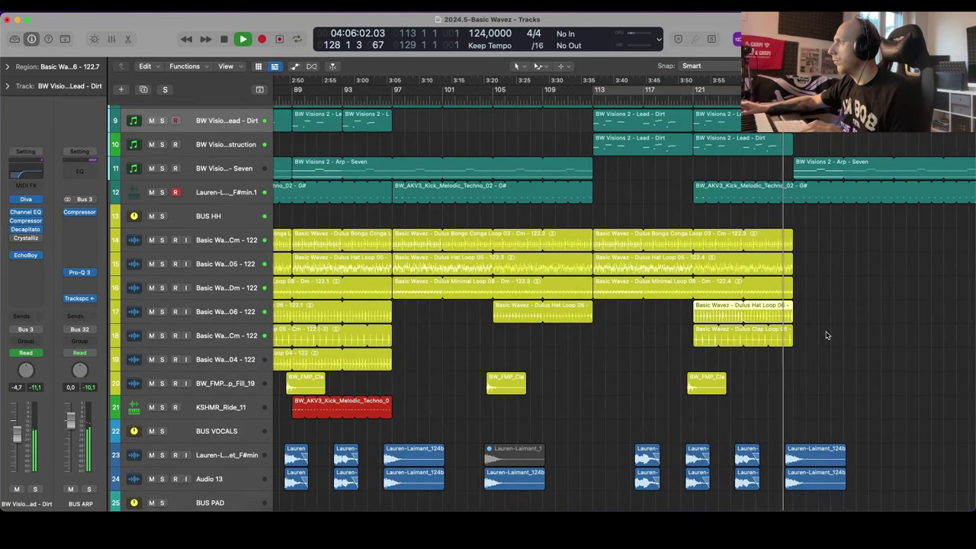
pyautogui.scroll(-4, 827, 335)
pyautogui.hscroll(3, 828, 335)
pyautogui.scroll(2, 823, 334)
pyautogui.scroll(2, 821, 334)
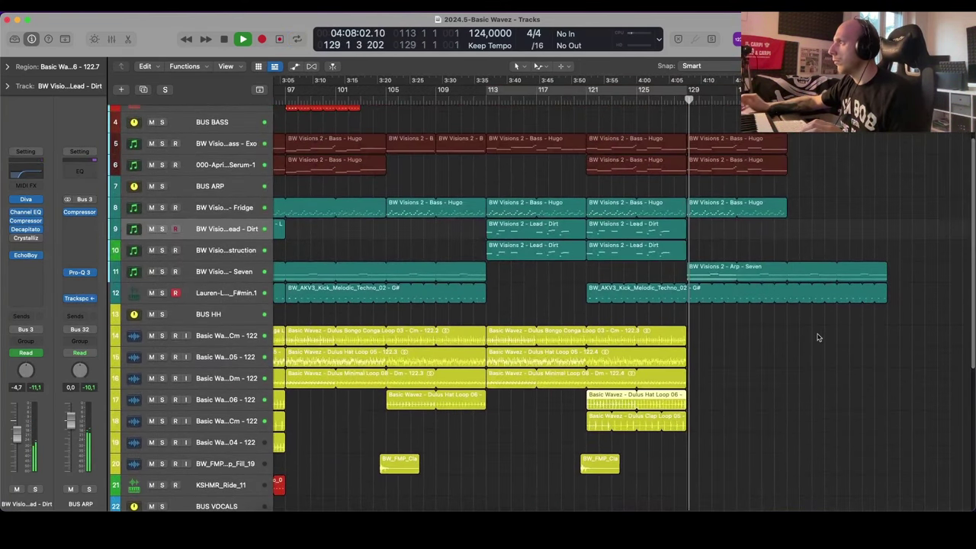
pyautogui.scroll(-2, 817, 338)
pyautogui.hscroll(-3, 791, 335)
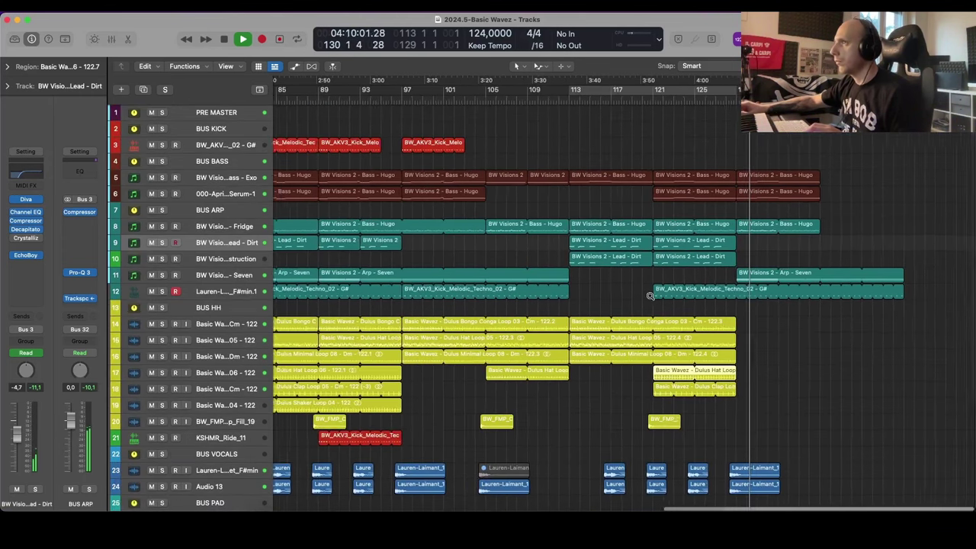
pyautogui.click(253, 146)
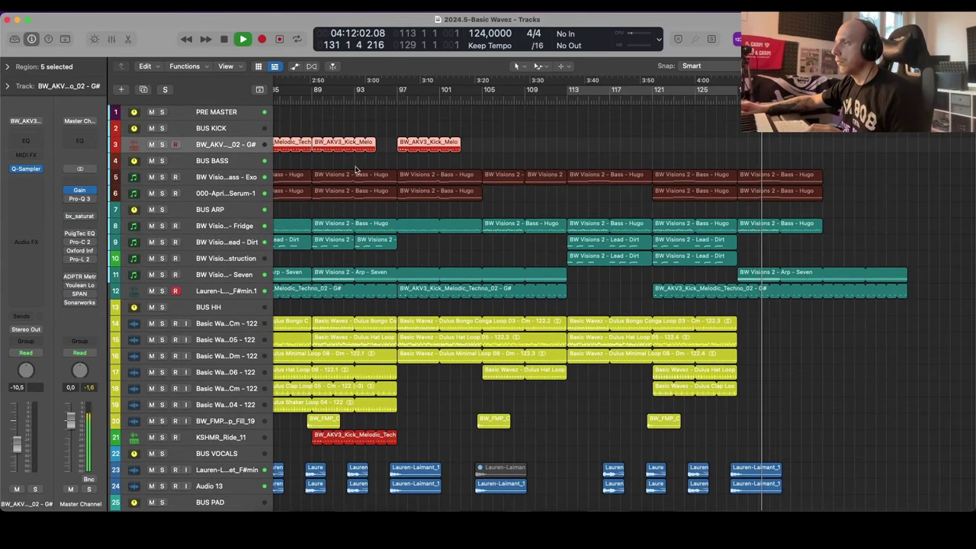
# Step: Copy the kick region from bar 97 to bar 129 on the BW_AKV3 kick track
pyautogui.scroll(3, 432, 195)
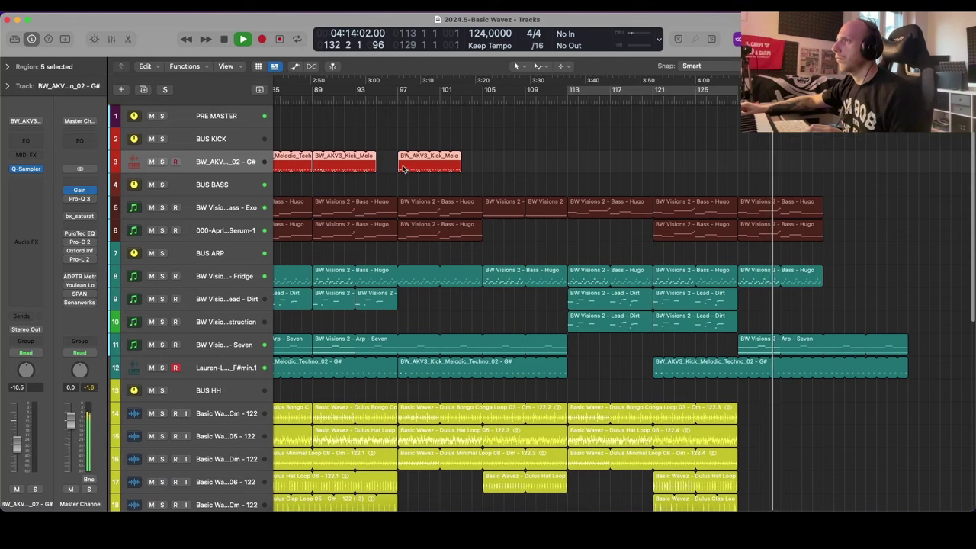
pyautogui.moveTo(404, 168); pyautogui.dragTo(738, 157)
pyautogui.scroll(3, 801, 178)
pyautogui.hscroll(3, 763, 167)
pyautogui.scroll(-2, 751, 168)
pyautogui.scroll(4, 778, 175)
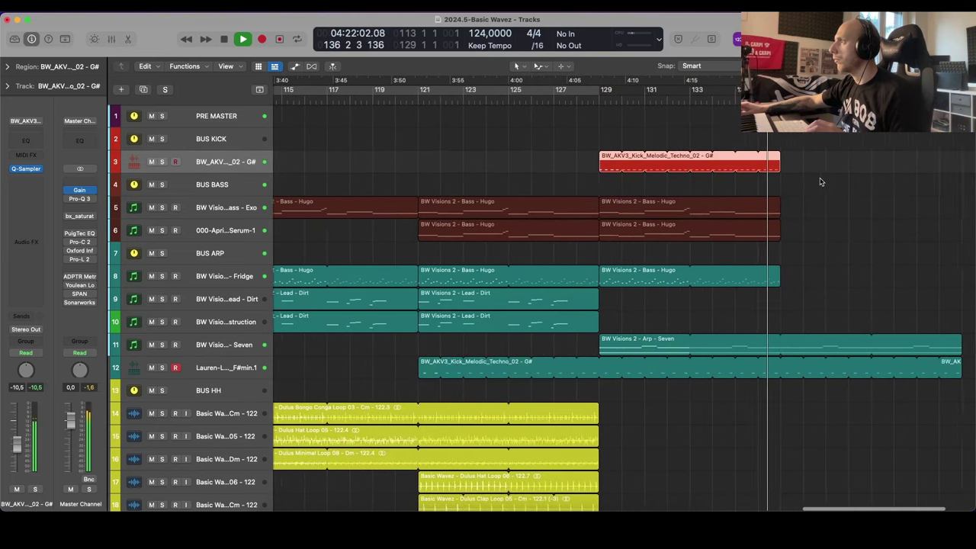
# Step: Stop playback and repeat the kick, both bass and Arp - Fridge regions at bar 129 so copies start at bar 137
pyautogui.scroll(-3, 812, 179)
pyautogui.scroll(1, 809, 179)
pyautogui.hscroll(2, 800, 178)
pyautogui.press('space')
pyautogui.moveTo(589, 165); pyautogui.dragTo(725, 276)
pyautogui.press('super+r')
pyautogui.click(534, 206)
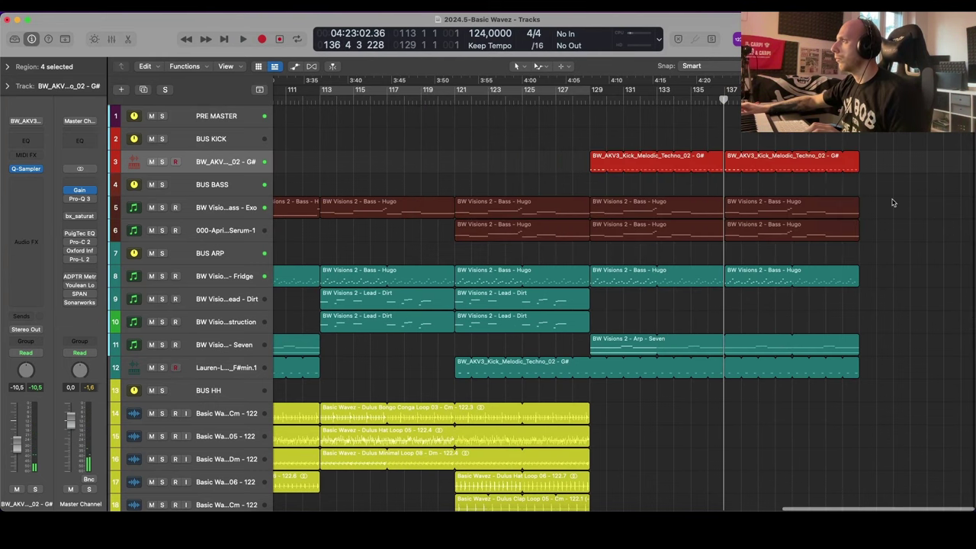
# Step: Solo the BW_AKV3 kick track, play it from bar 65 and insert ShaperBox 3 on it
pyautogui.click(241, 162)
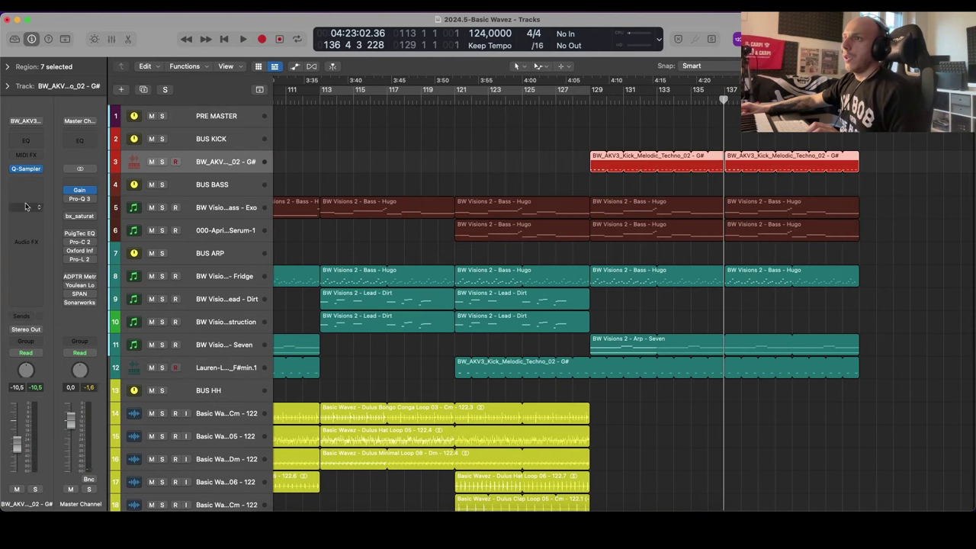
pyautogui.hscroll(-15, 525, 198)
pyautogui.click(497, 166)
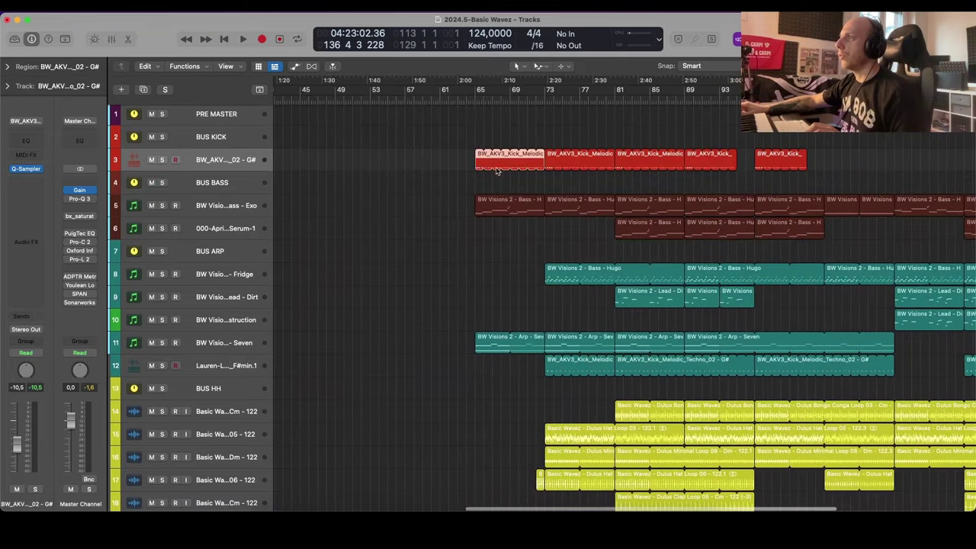
pyautogui.click(223, 159)
pyautogui.press('s')
pyautogui.doubleClick(475, 100)
pyautogui.click(26, 202)
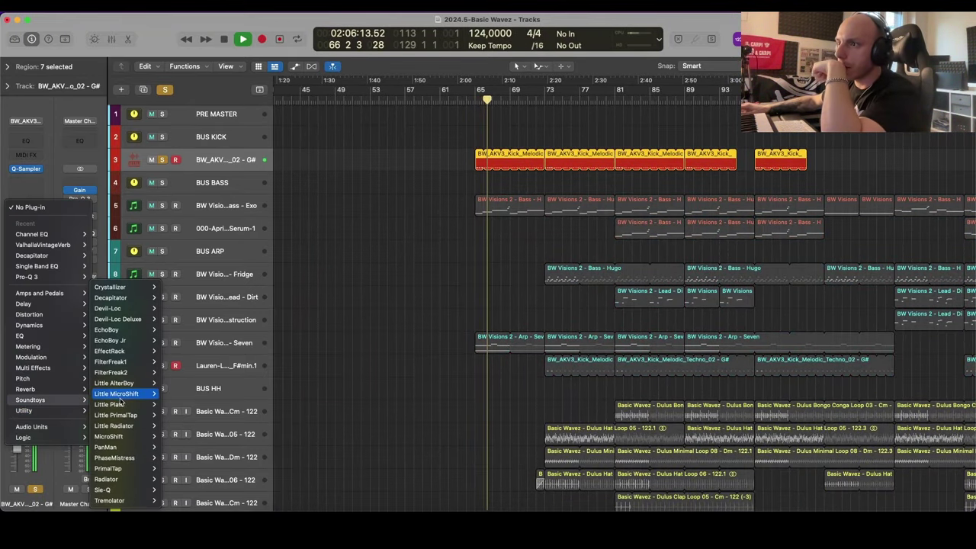
pyautogui.click(211, 437)
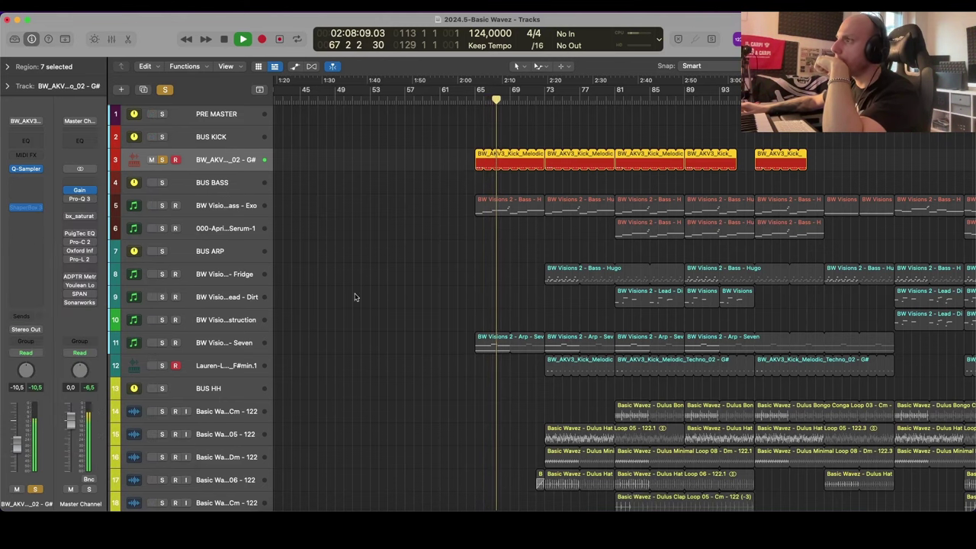
# Step: Add the Volume shaper in the kick's ShaperBox 3, set its length to 1/4 and apply a falling Trim curve
pyautogui.click(28, 208)
pyautogui.moveTo(636, 186); pyautogui.dragTo(537, 87)
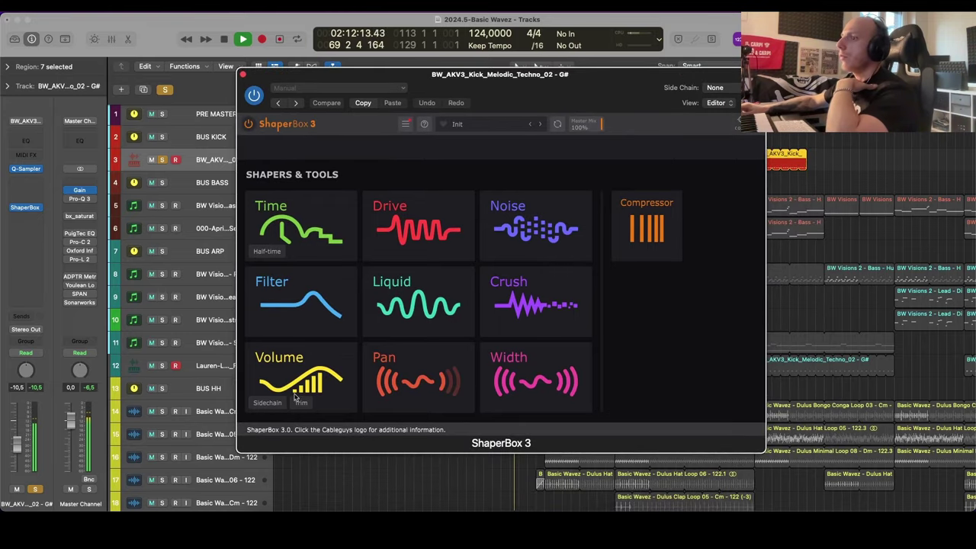
pyautogui.click(306, 382)
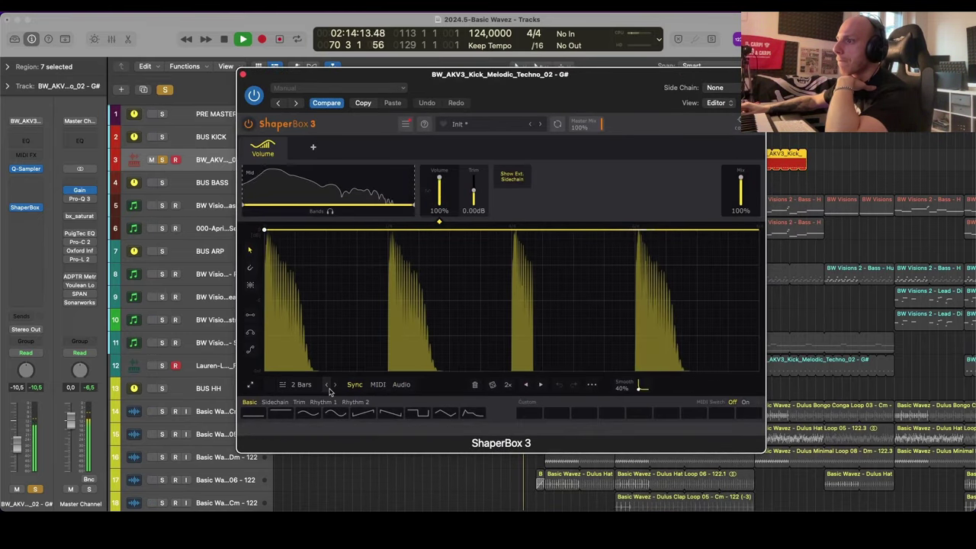
pyautogui.click(328, 386)
pyautogui.click(328, 385)
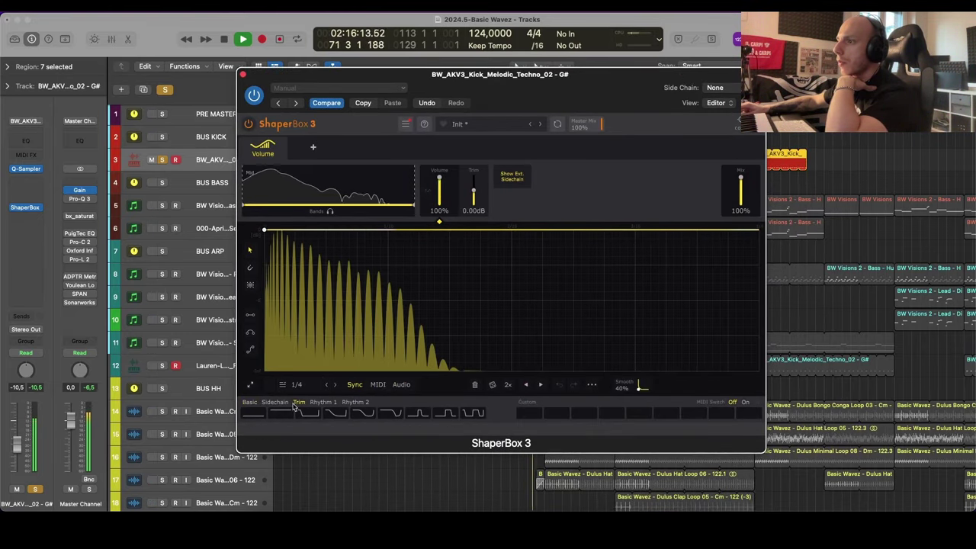
pyautogui.click(303, 413)
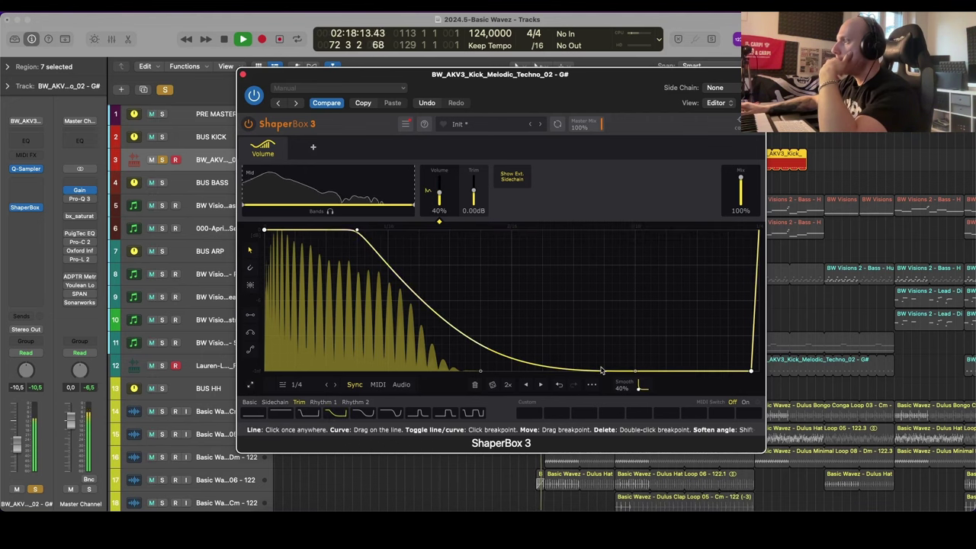
pyautogui.click(243, 74)
pyautogui.scroll(2, 611, 260)
pyautogui.press('space')
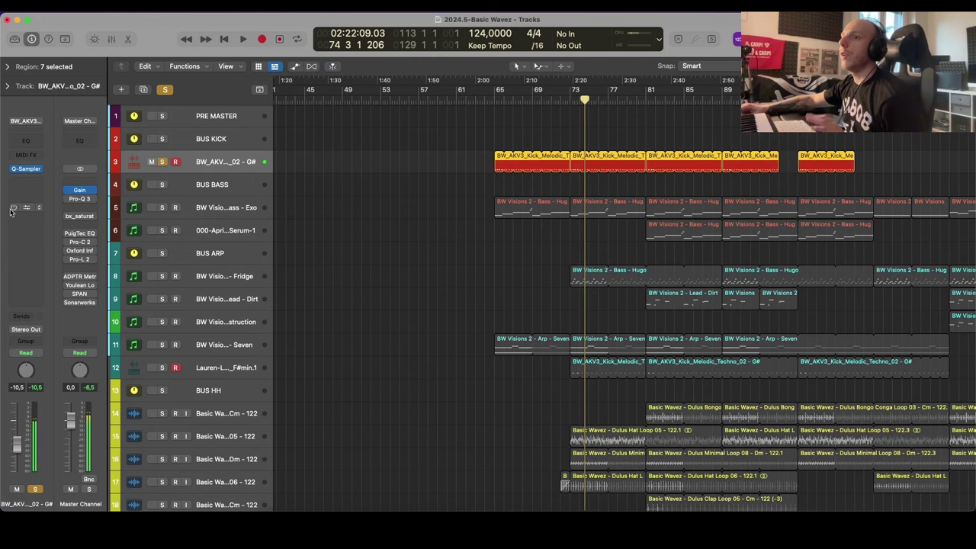
pyautogui.click(29, 208)
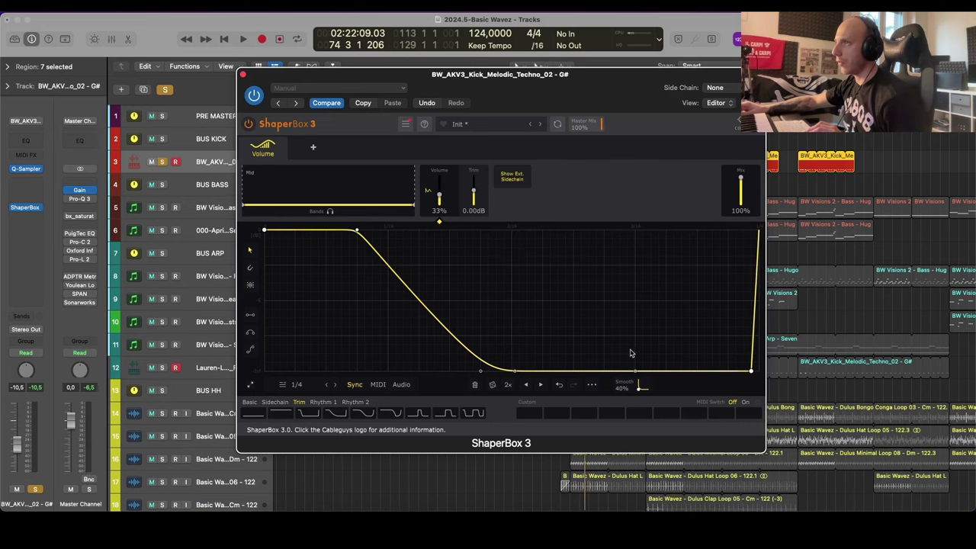
pyautogui.click(243, 76)
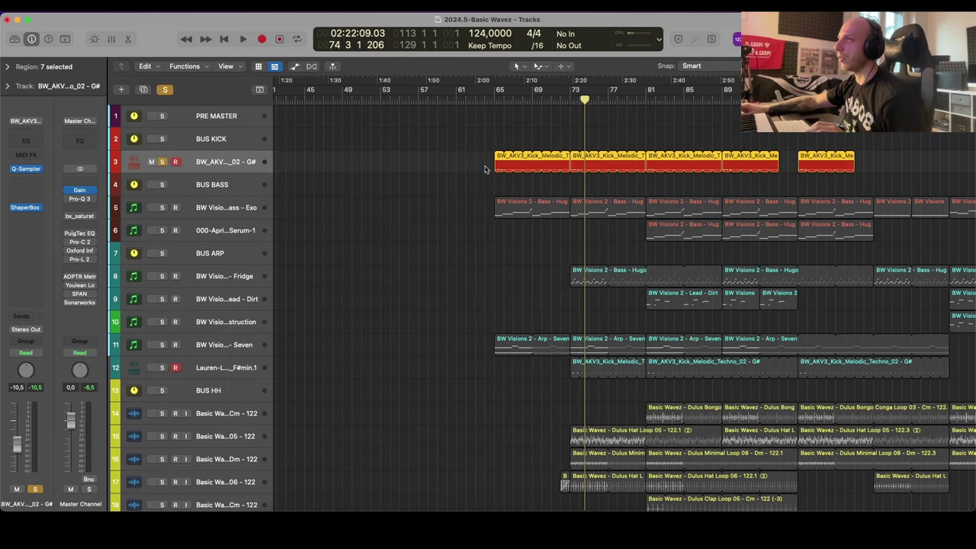
# Step: Solo BUS BASS together with the kick track
pyautogui.press('super+Right')
pyautogui.hscroll(4, 518, 191)
pyautogui.press('super+Down')
pyautogui.scroll(2, 517, 191)
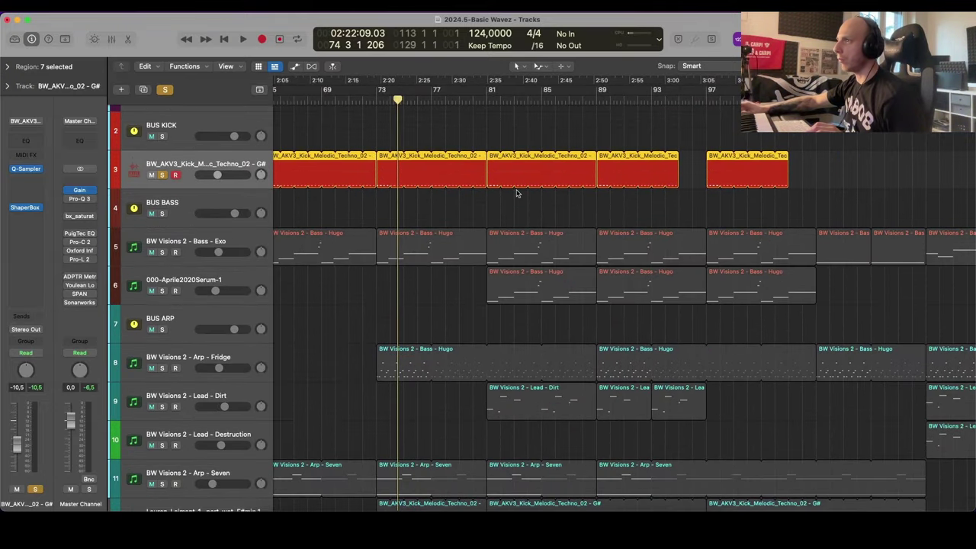
pyautogui.hscroll(-4, 518, 195)
pyautogui.hscroll(-1, 510, 203)
pyautogui.press('super+Left')
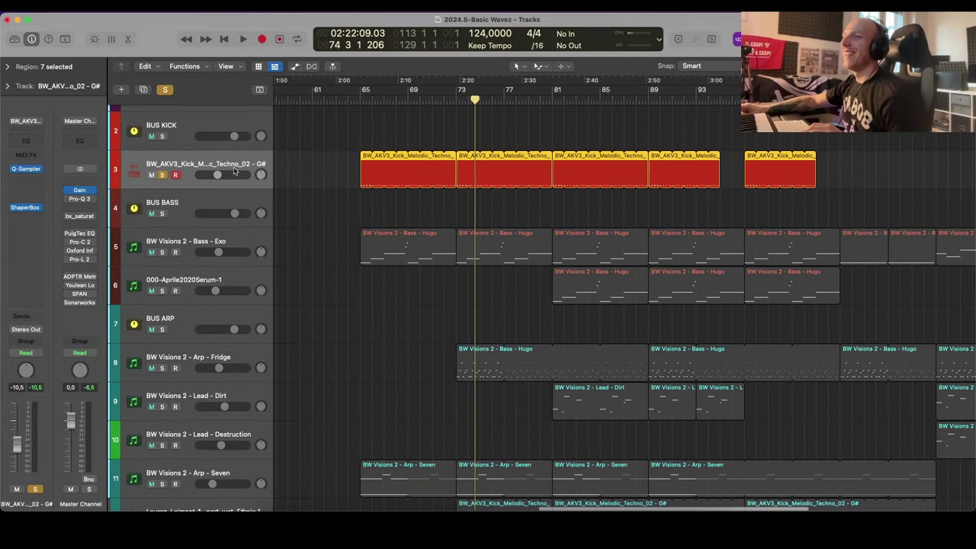
pyautogui.click(161, 214)
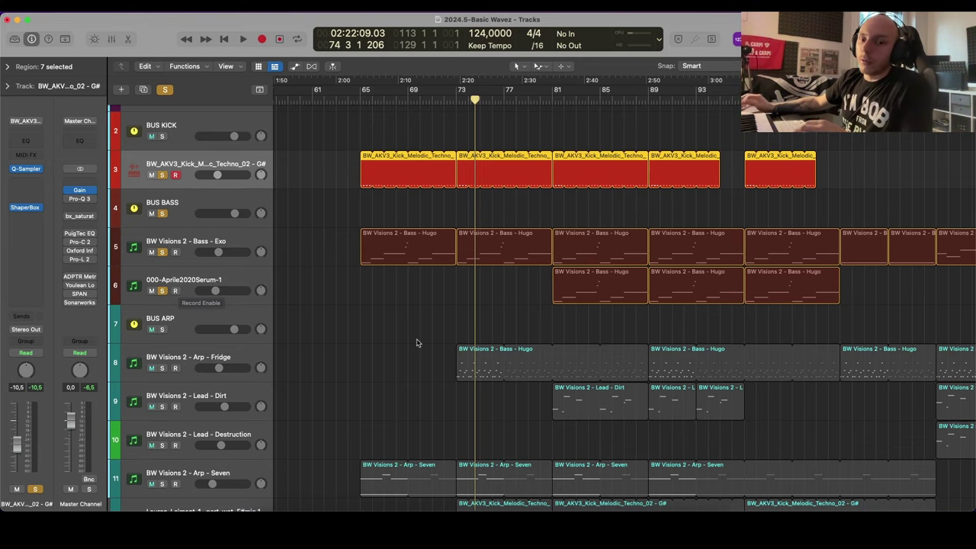
# Step: Clear the solo state of all tracks around the kick regions at bars 129 to 145
pyautogui.scroll(-5, 734, 307)
pyautogui.scroll(4, 735, 304)
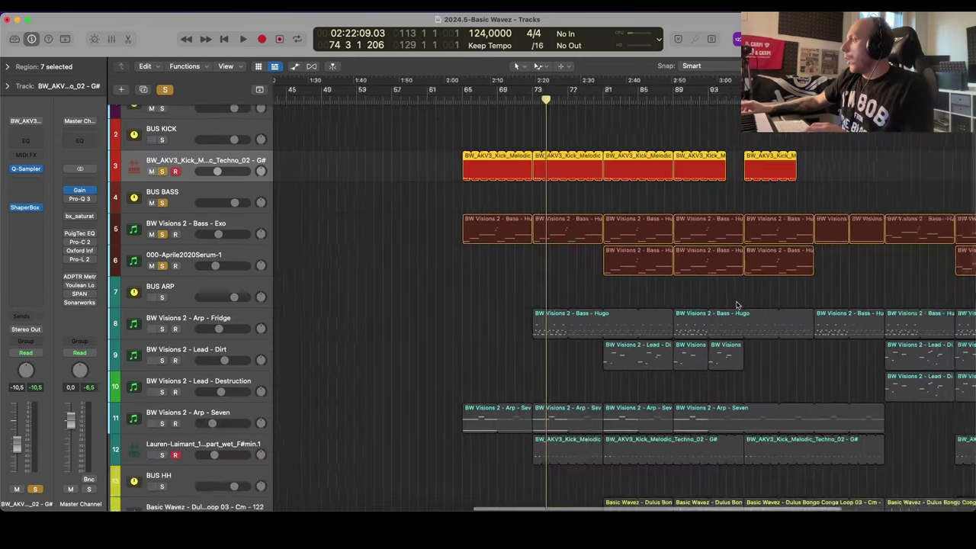
pyautogui.hscroll(5, 737, 306)
pyautogui.scroll(5, 737, 305)
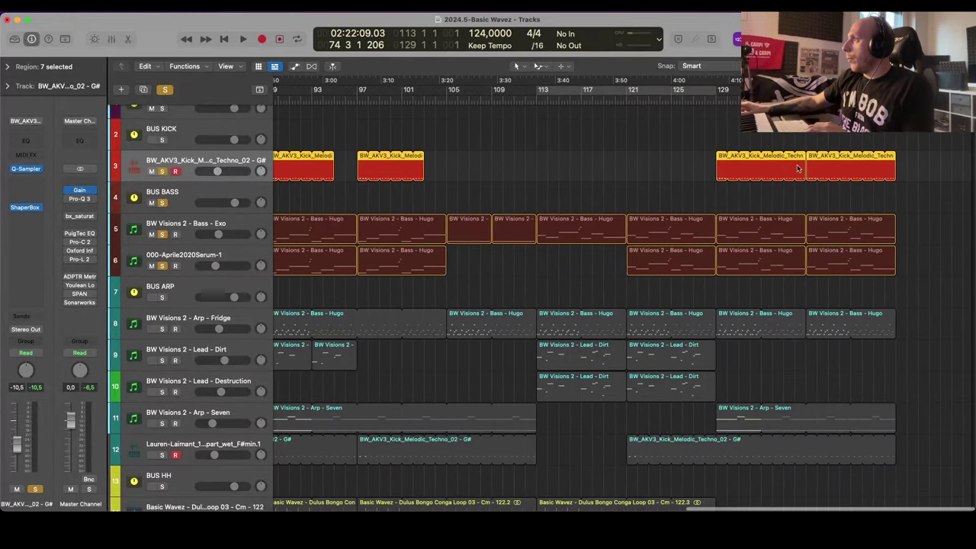
pyautogui.hscroll(7, 784, 164)
pyautogui.click(166, 90)
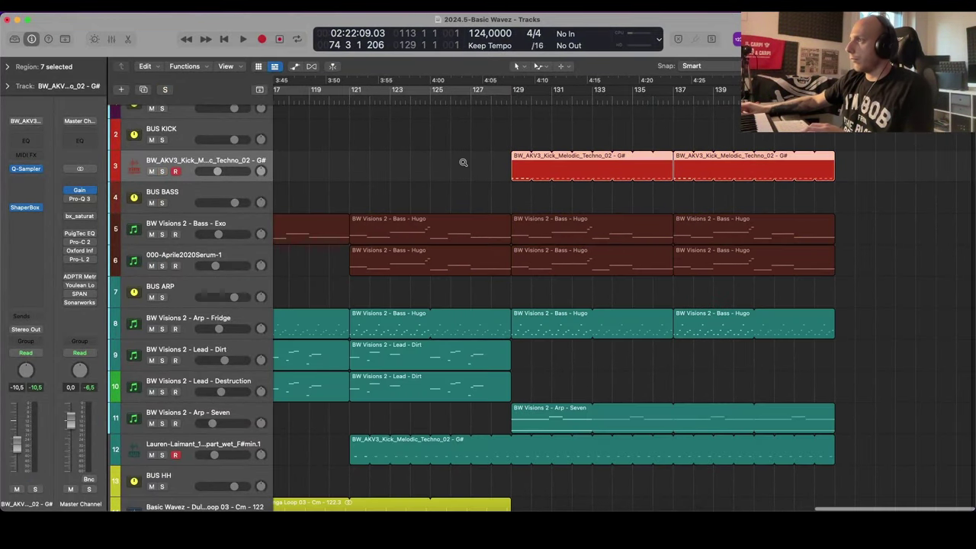
# Step: Show automation and ramp BUS BASS's Band 1 Freq from 57.760 Hz at bar 127 up to 193.07 Hz at bar 129
pyautogui.hscroll(-7, 463, 164)
pyautogui.scroll(-5, 464, 164)
pyautogui.scroll(-3, 463, 165)
pyautogui.scroll(5, 772, 174)
pyautogui.hscroll(10, 763, 188)
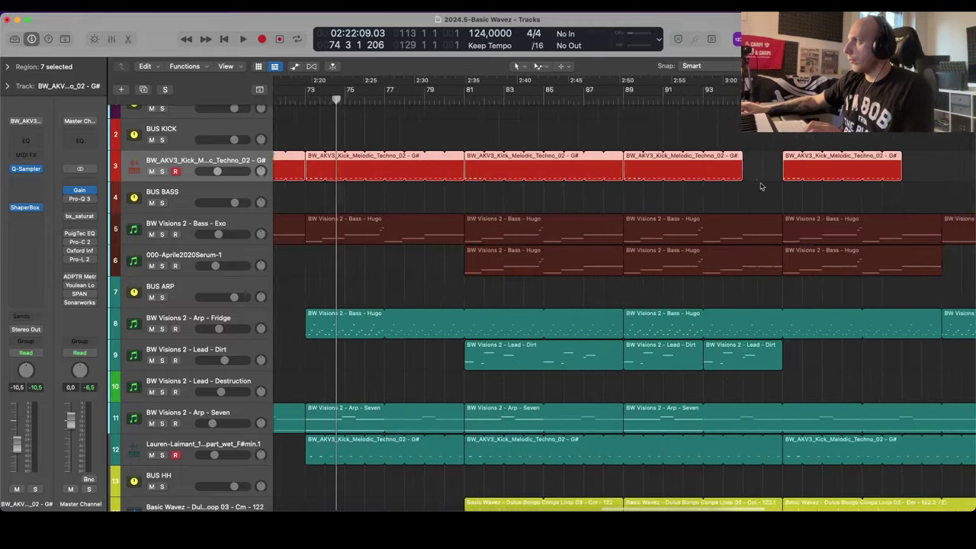
pyautogui.hscroll(5, 758, 189)
pyautogui.press('a')
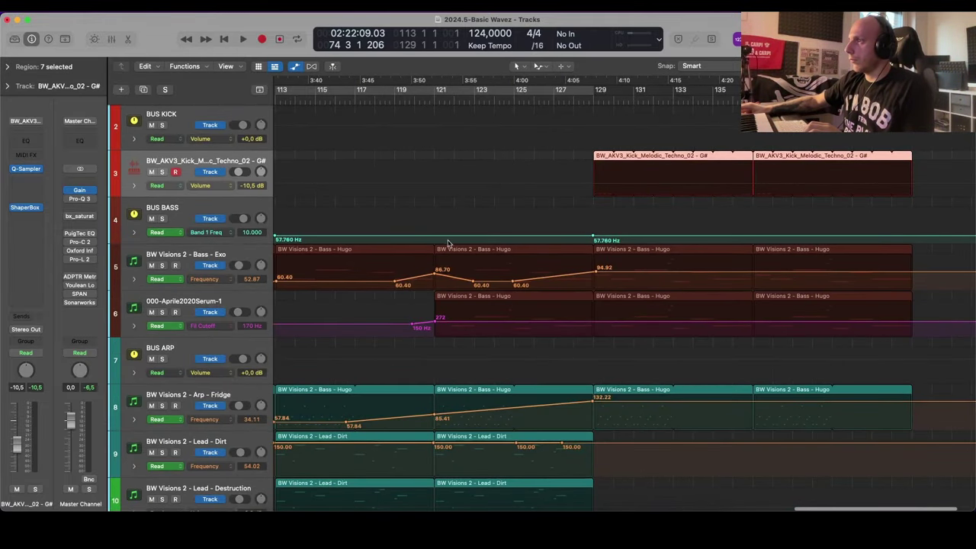
pyautogui.click(451, 238)
pyautogui.moveTo(580, 240); pyautogui.dragTo(628, 230)
pyautogui.press('space')
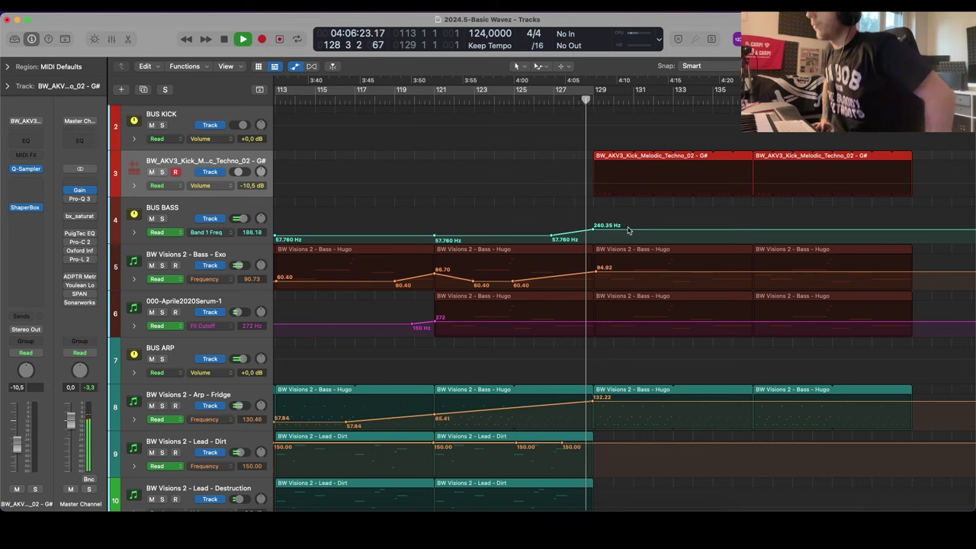
pyautogui.moveTo(629, 231); pyautogui.dragTo(629, 235)
# Step: Automate the Bass - Exo Frequency down to 60.40 and the Serum bass Fil Cutoff down to 103 Hz from bar 129 to 133
pyautogui.click(672, 271)
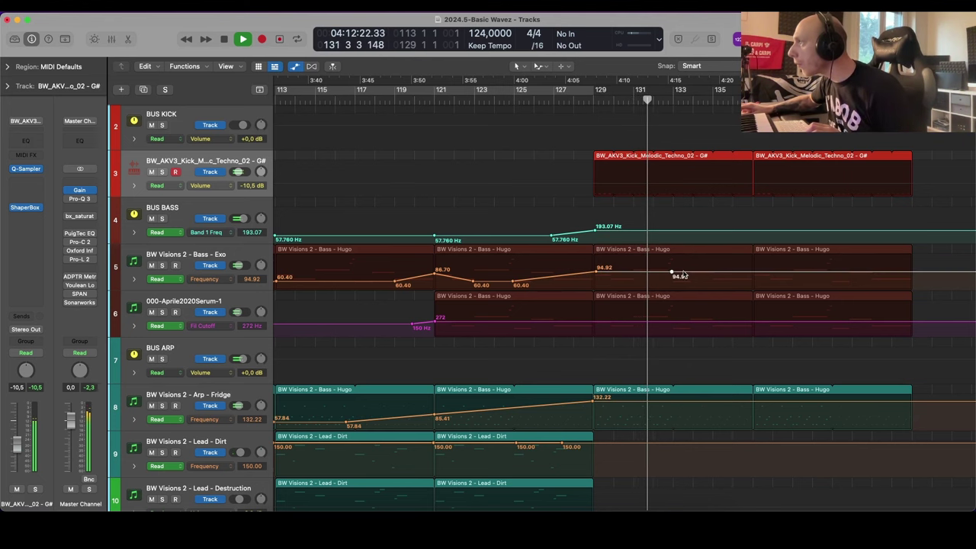
pyautogui.moveTo(682, 272); pyautogui.dragTo(681, 286)
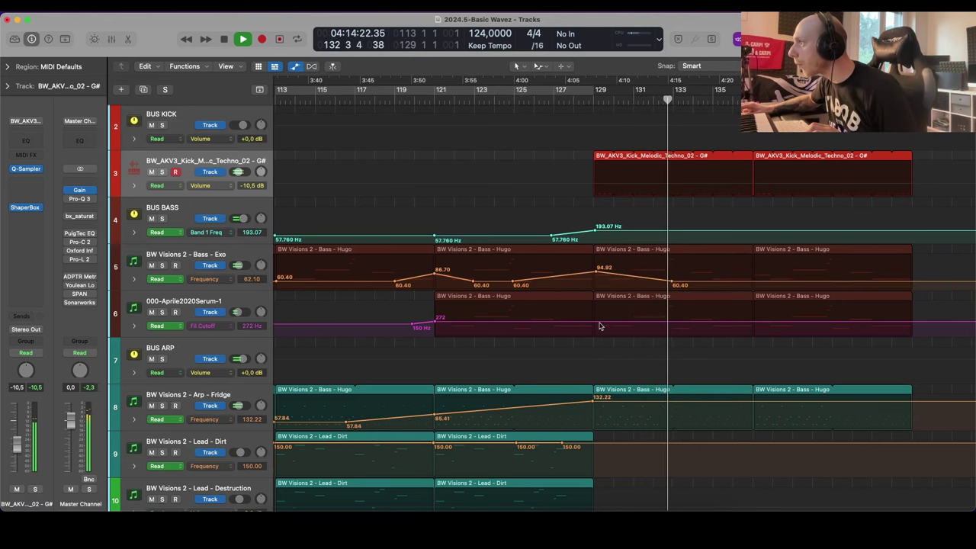
pyautogui.click(598, 323)
pyautogui.click(673, 322)
pyautogui.moveTo(675, 323); pyautogui.dragTo(676, 328)
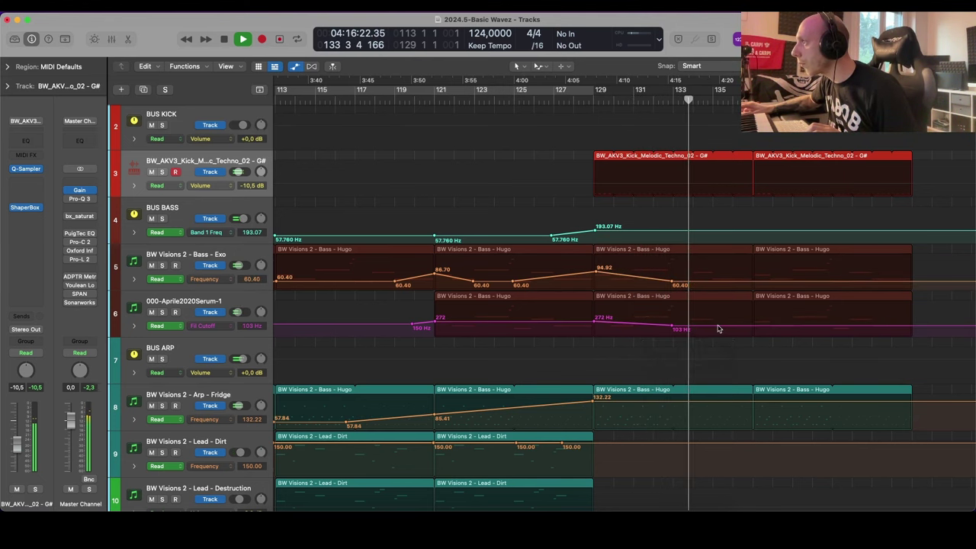
pyautogui.hscroll(3, 720, 329)
pyautogui.press('super+Down')
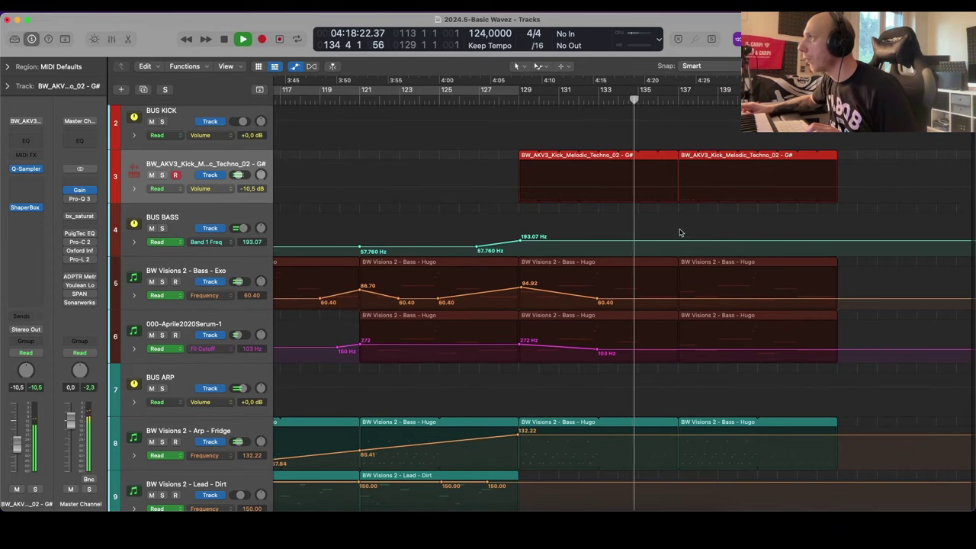
pyautogui.press('a')
pyautogui.press('space')
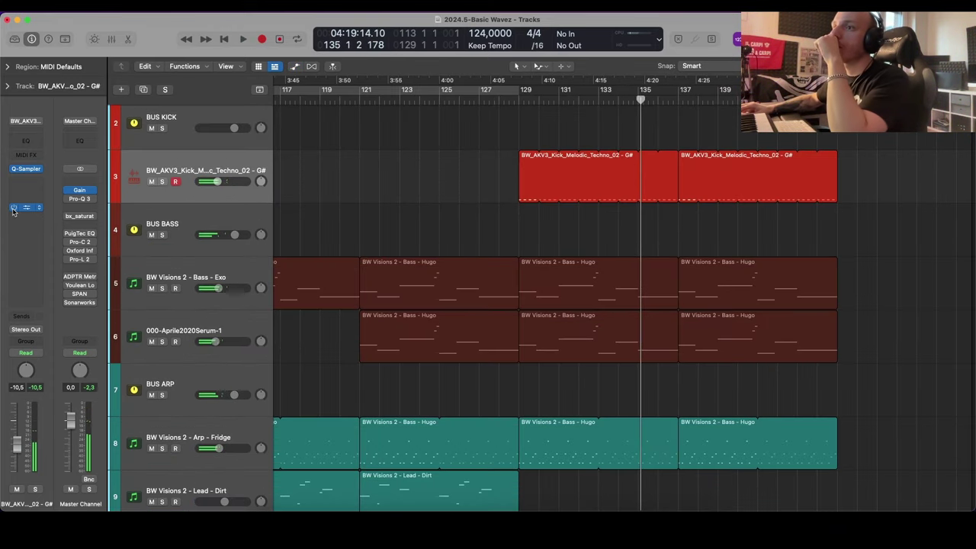
# Step: Bypass ShaperBox on the kick track and insert a stereo Single Band EQ in High Cut mode with a 24 dB/Oct slope
pyautogui.click(13, 210)
pyautogui.moveTo(46, 330)
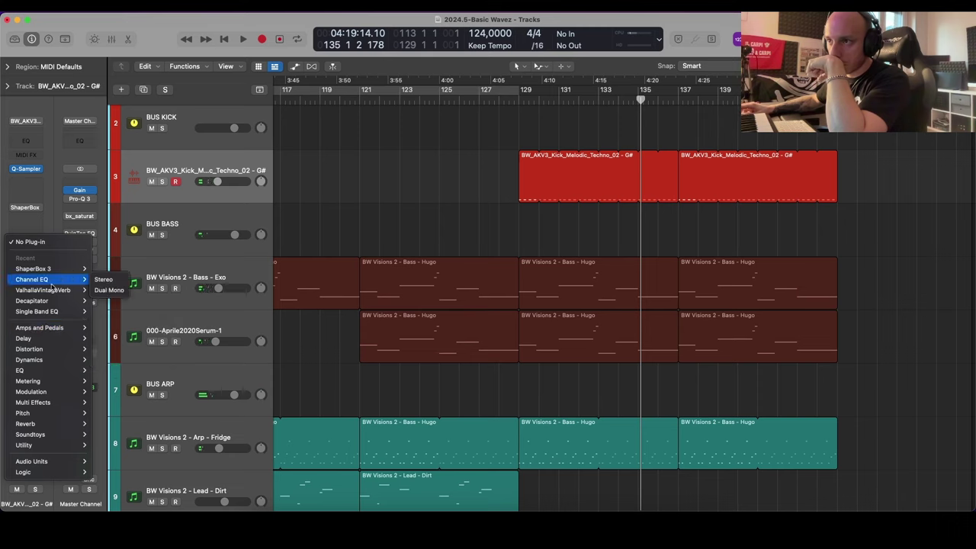
pyautogui.moveTo(53, 373)
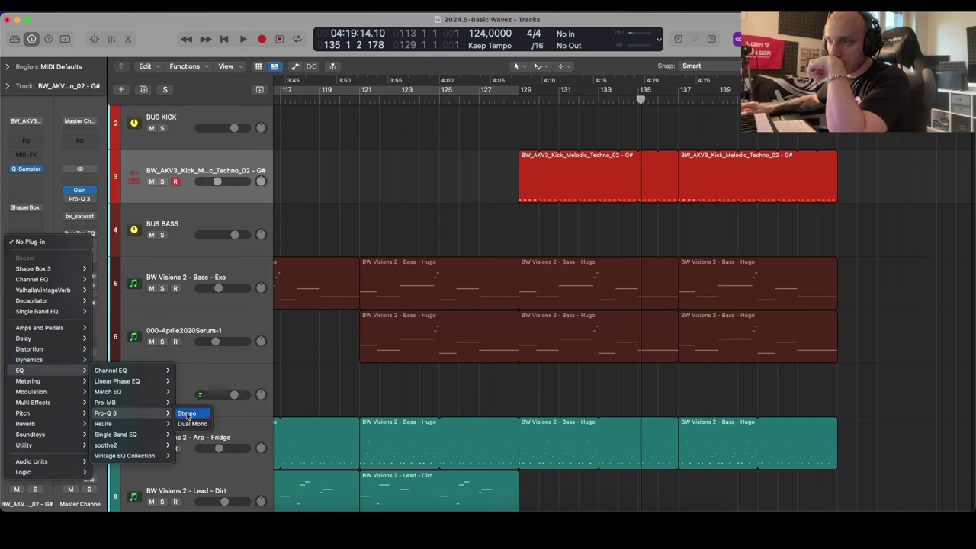
pyautogui.moveTo(151, 434)
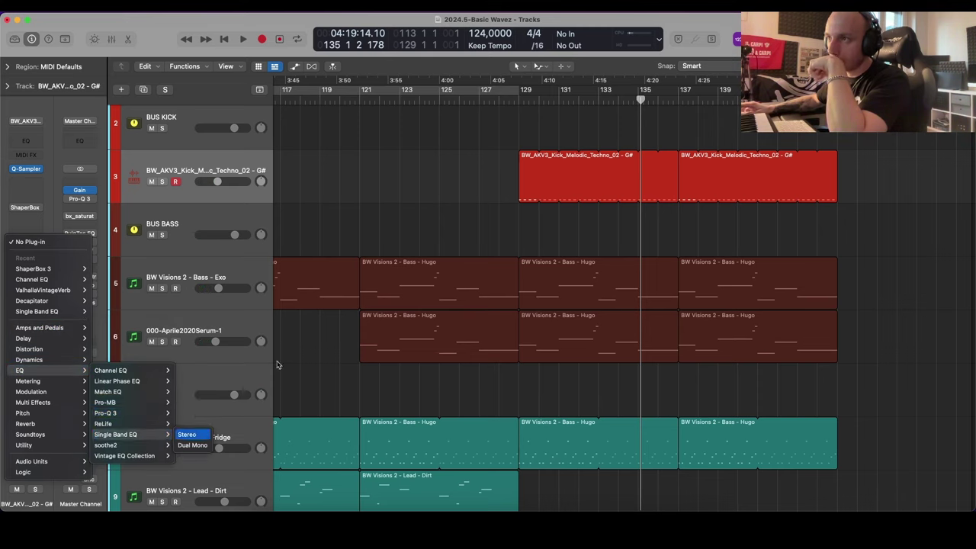
pyautogui.click(187, 434)
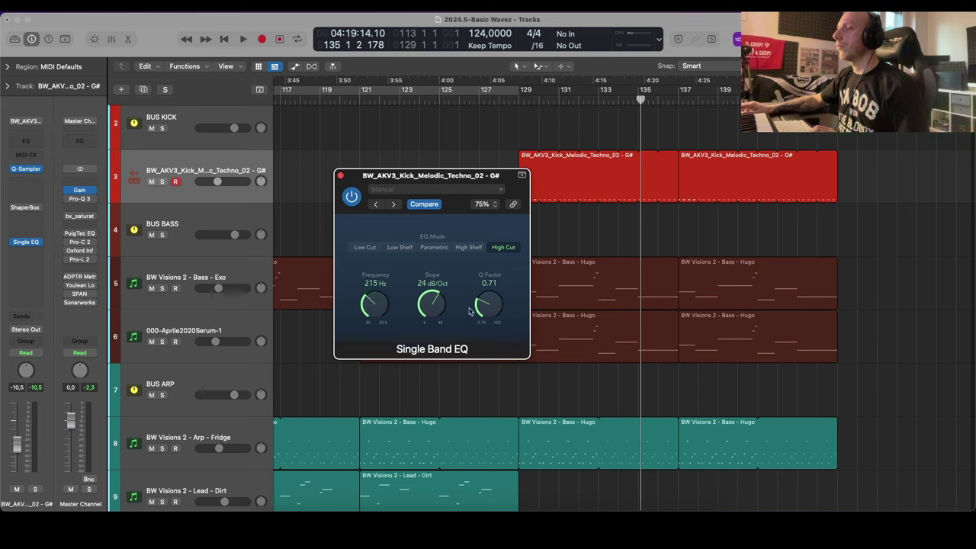
# Step: Set the kick's Single Band EQ to a Q Factor of 0.19 and a frequency of 148 Hz while auditioning it soloed
pyautogui.moveTo(482, 336); pyautogui.dragTo(482, 341)
pyautogui.press('s')
pyautogui.press('space')
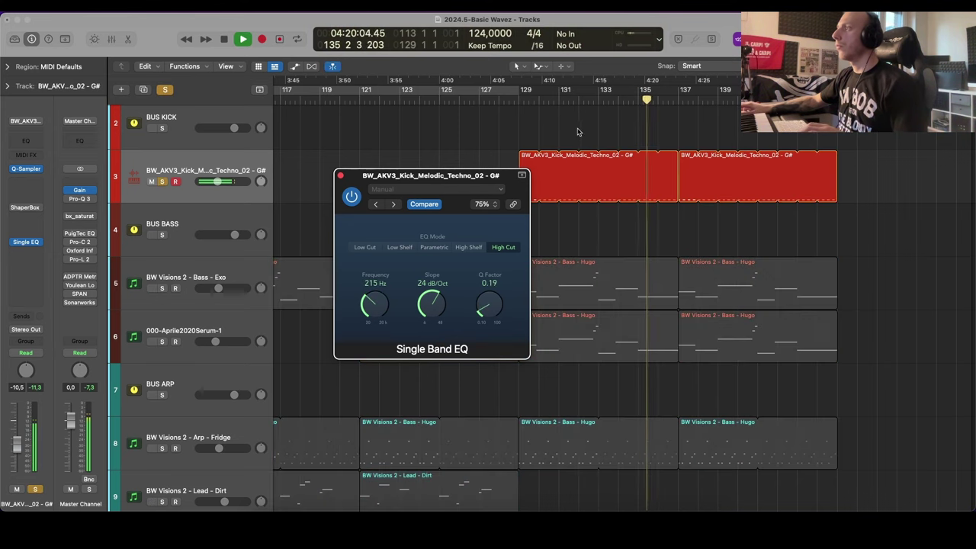
pyautogui.moveTo(373, 306); pyautogui.dragTo(376, 317)
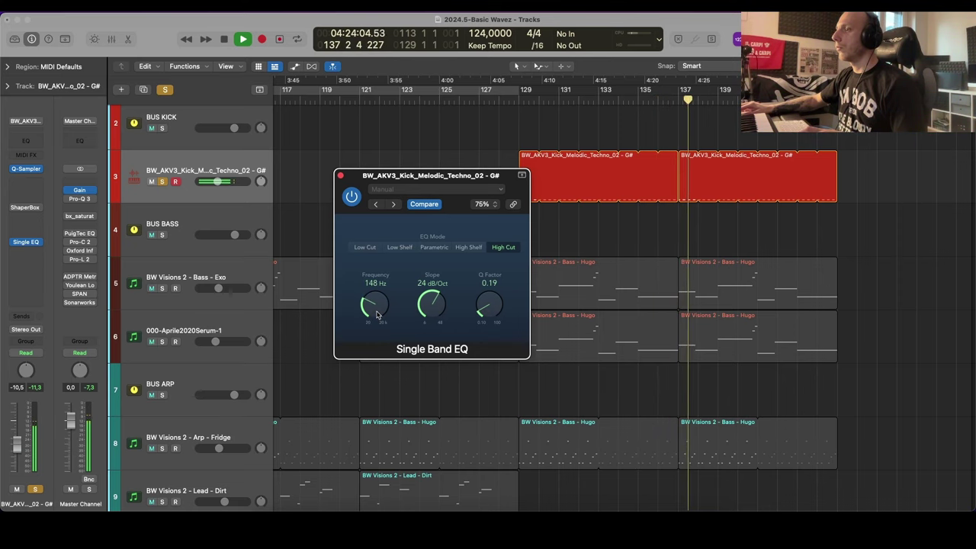
pyautogui.click(341, 176)
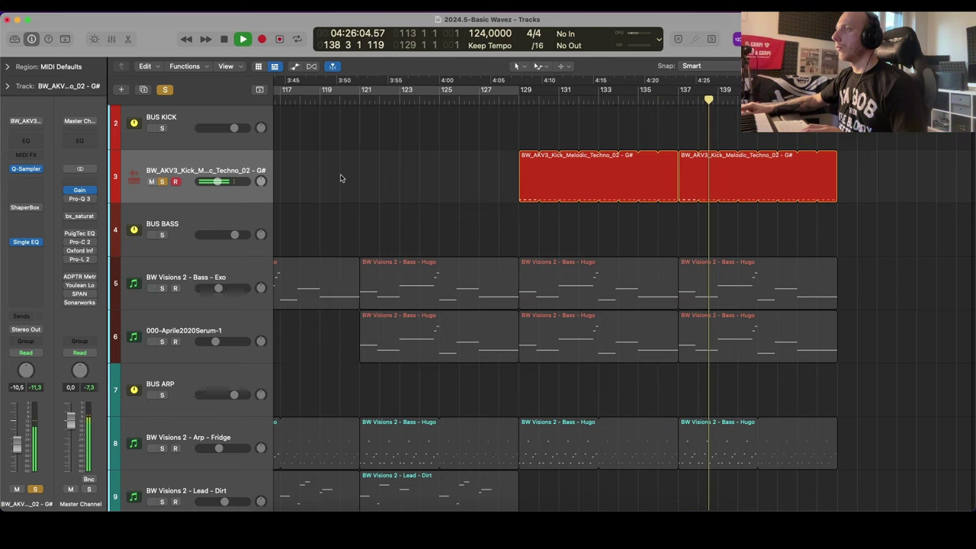
# Step: Automate the kick's EQ bypass so the EQ is active only from about bar 128 to bar 146, and clear the kick's solo
pyautogui.scroll(-5, 405, 194)
pyautogui.press('space')
pyautogui.press('a')
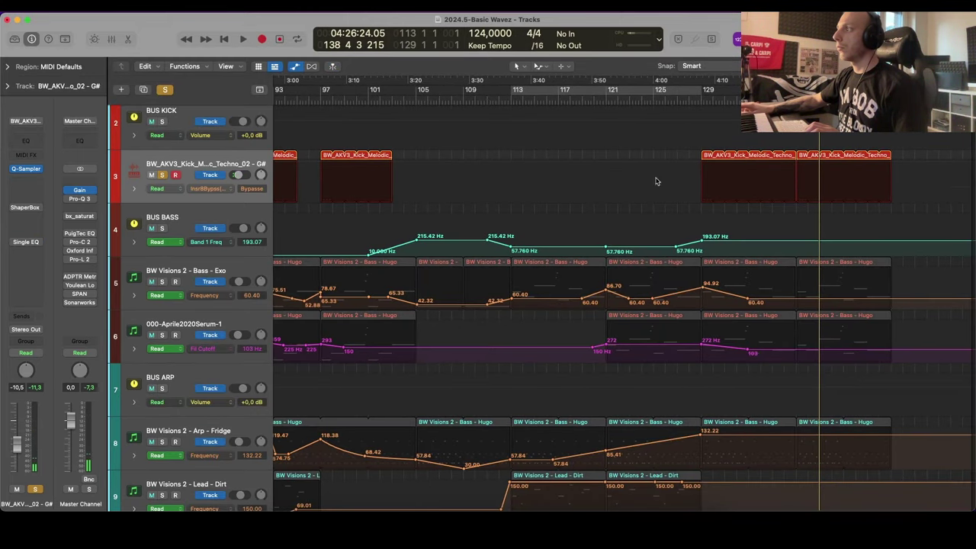
pyautogui.moveTo(695, 177); pyautogui.dragTo(903, 180)
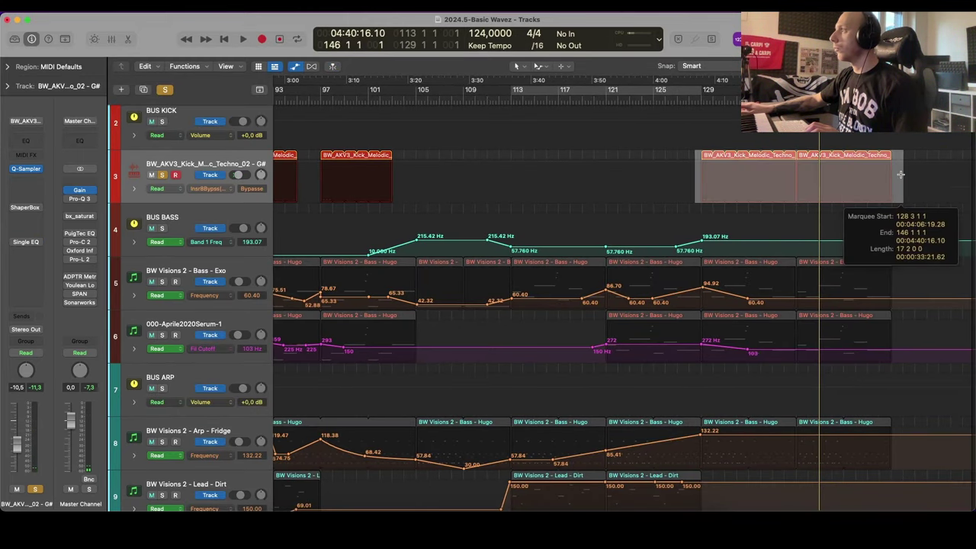
pyautogui.click(761, 167)
pyautogui.press('a')
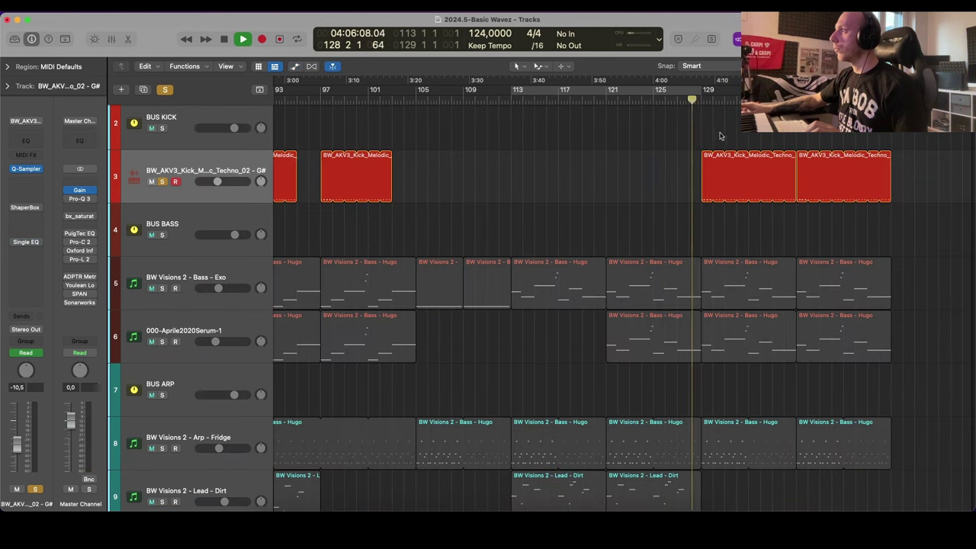
pyautogui.click(166, 90)
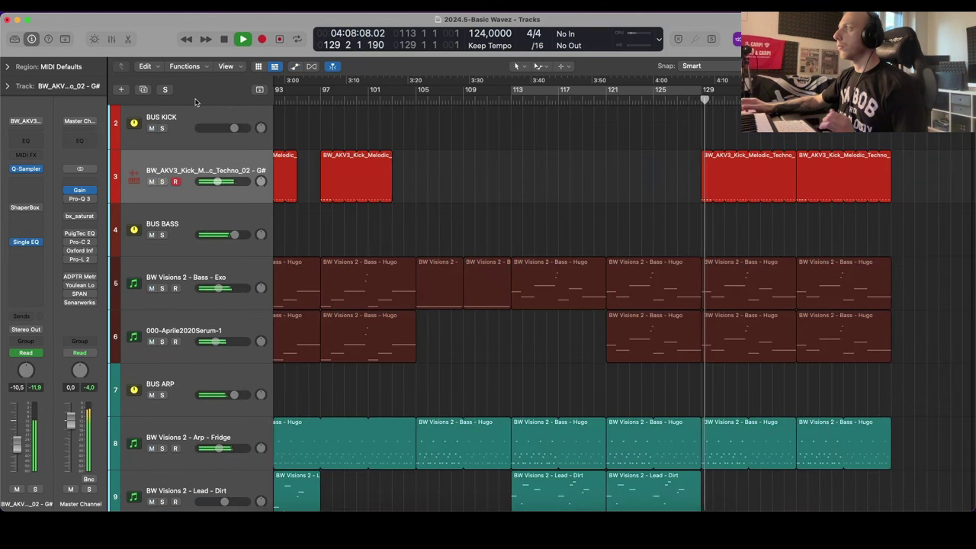
# Step: Set BUS BASS's Band 1 Freq automation to 10.000 Hz from bar 129 onward
pyautogui.press('cmd+Right')
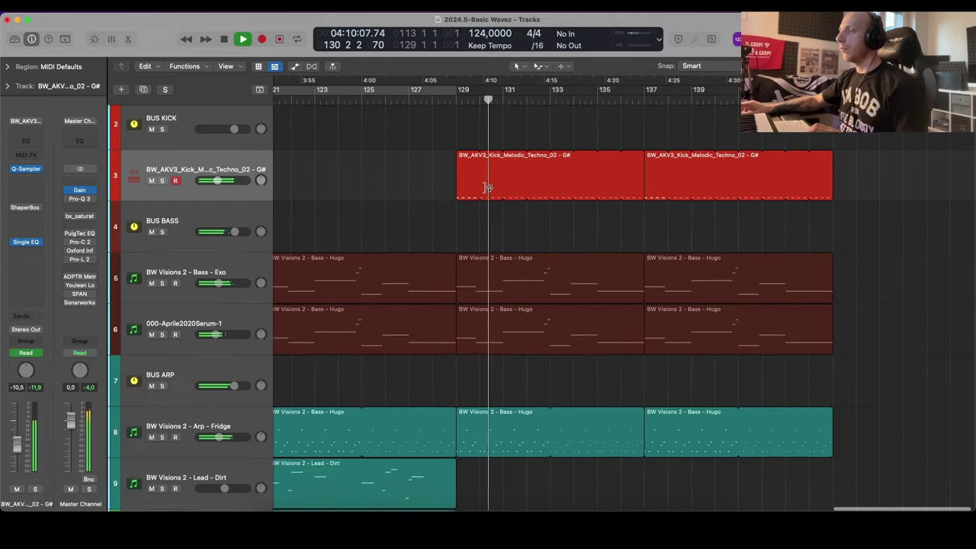
pyautogui.scroll(-3, 476, 189)
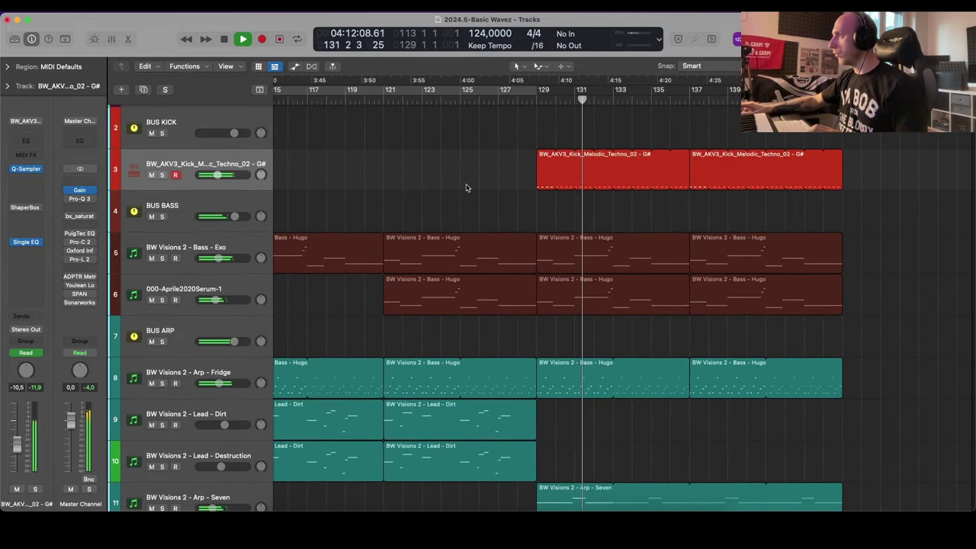
pyautogui.press('super+Left')
pyautogui.press('super+Left')
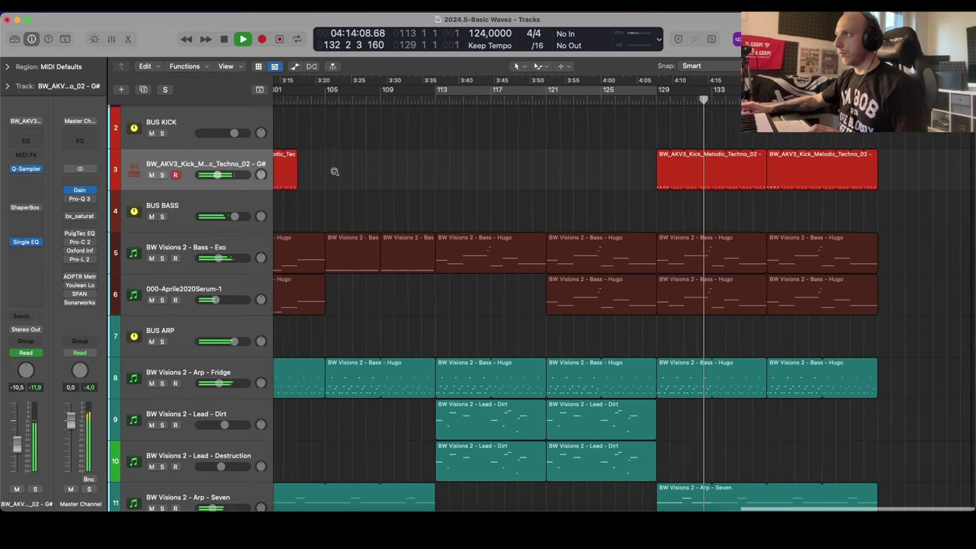
pyautogui.press('super+Up')
pyautogui.press('a')
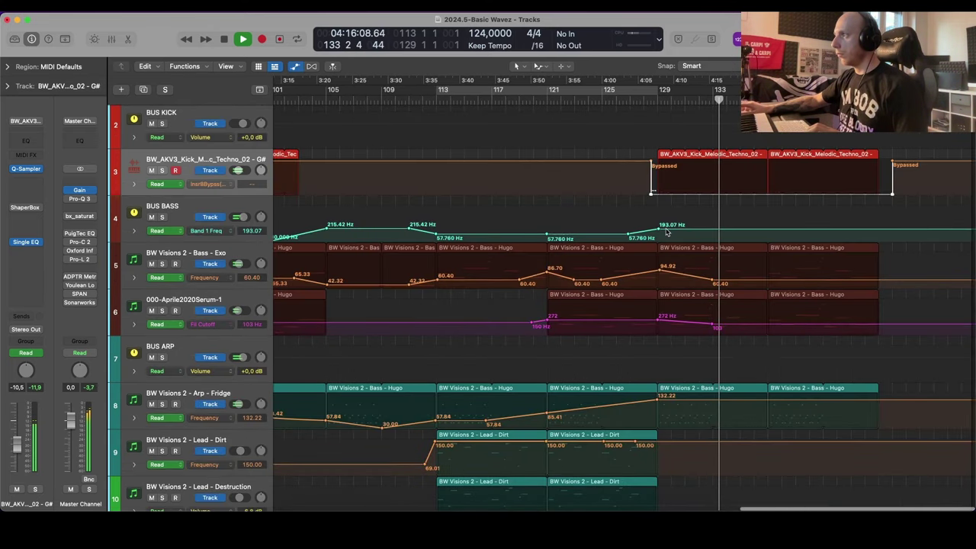
pyautogui.moveTo(673, 232); pyautogui.dragTo(699, 239)
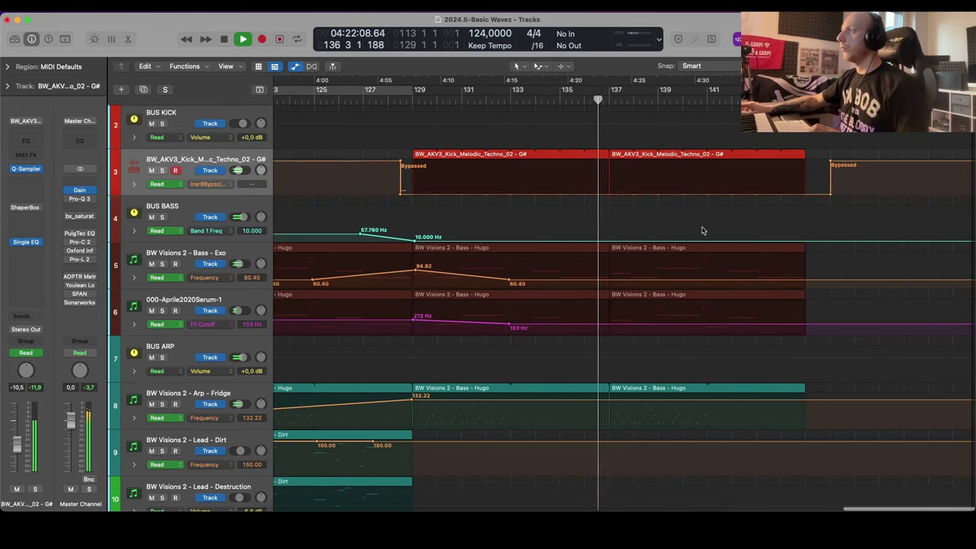
pyautogui.press('a')
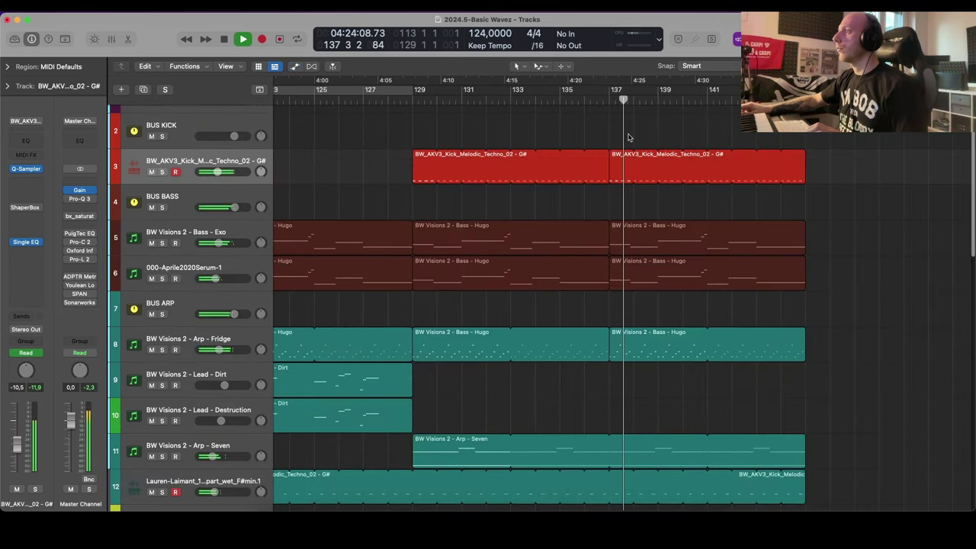
# Step: Mute the second kick region, the one starting at bar 137
pyautogui.click(639, 164)
pyautogui.hotkey('ctrl', 'm')
# Step: Draw a curved rise in BUS BASS's Band 1 Freq automation from 10.000 Hz at bar 137 to 415.87 Hz around bar 144
pyautogui.press('a')
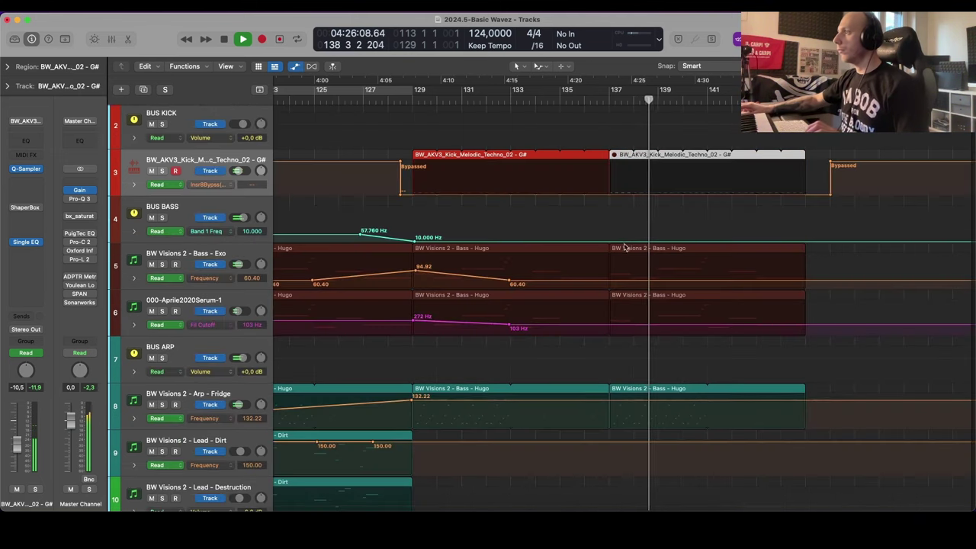
pyautogui.click(776, 240)
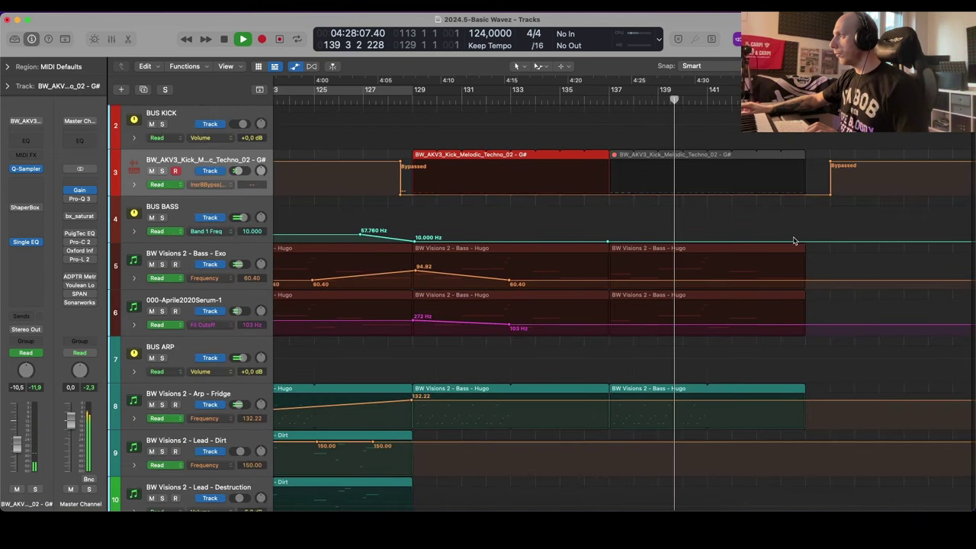
pyautogui.moveTo(755, 242); pyautogui.dragTo(780, 219)
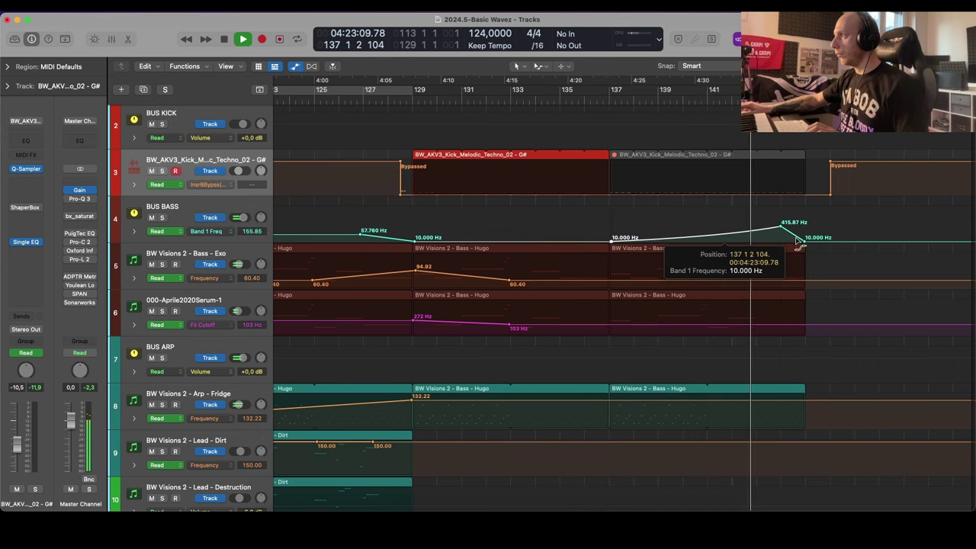
pyautogui.moveTo(798, 242); pyautogui.dragTo(805, 218)
pyautogui.press('a')
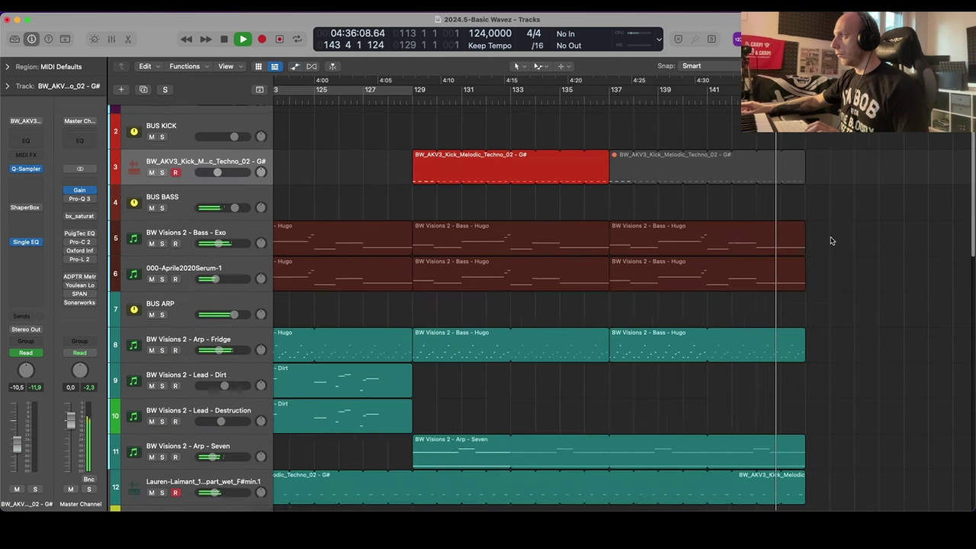
# Step: Listen to the section through its end past bar 145 and review the arrangement leading up to it
pyautogui.press('super+Left')
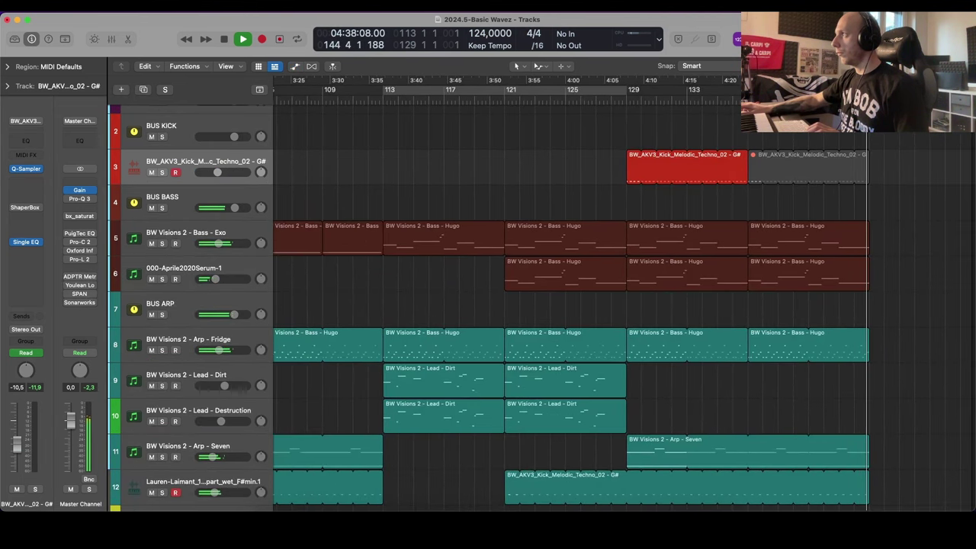
pyautogui.moveTo(971, 90); pyautogui.dragTo(975, 90)
pyautogui.hscroll(4, 624, 293)
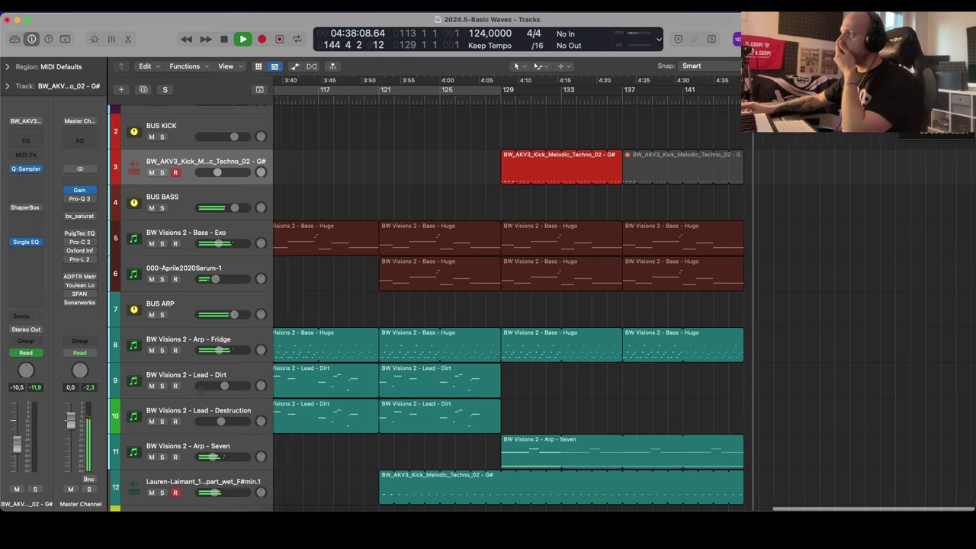
pyautogui.hscroll(5, 661, 235)
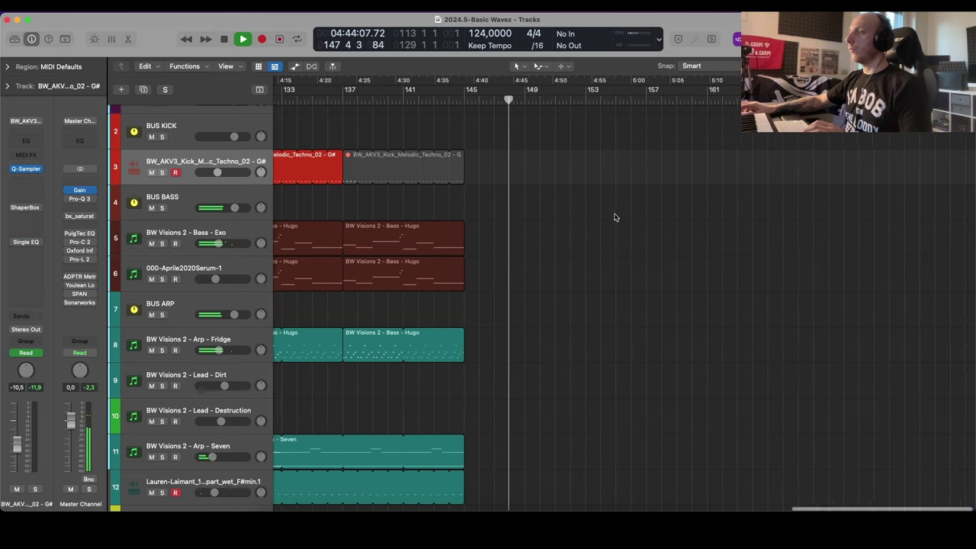
pyautogui.scroll(-3, 615, 217)
pyautogui.press('space')
pyautogui.scroll(-4, 617, 217)
pyautogui.scroll(-2, 617, 218)
pyautogui.scroll(3, 616, 217)
pyautogui.press('super+Left')
pyautogui.press('super+Left')
pyautogui.press('super+Left')
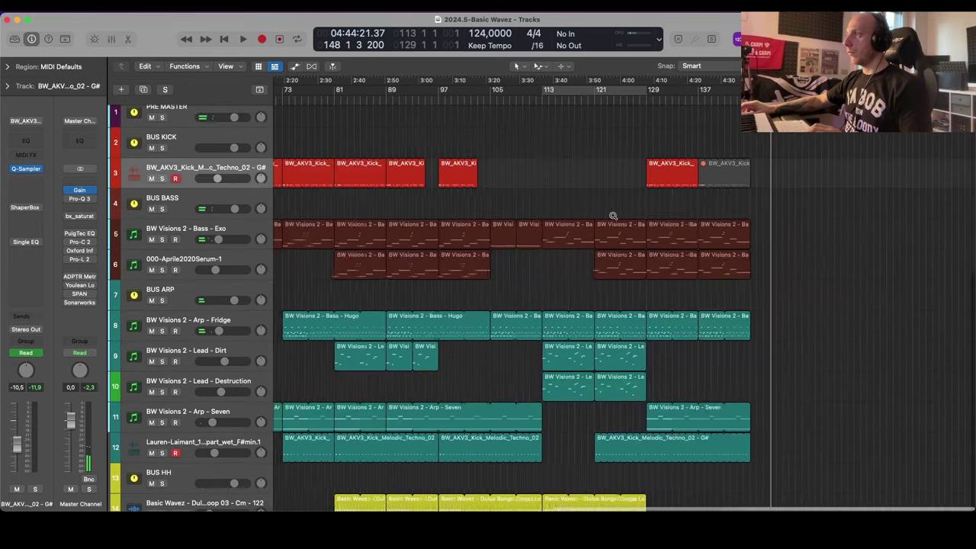
# Step: Delete the Bass - Exo and Serum bass regions from bar 137 to 145
pyautogui.press('super+Right')
pyautogui.press('super+Right')
pyautogui.click(708, 267)
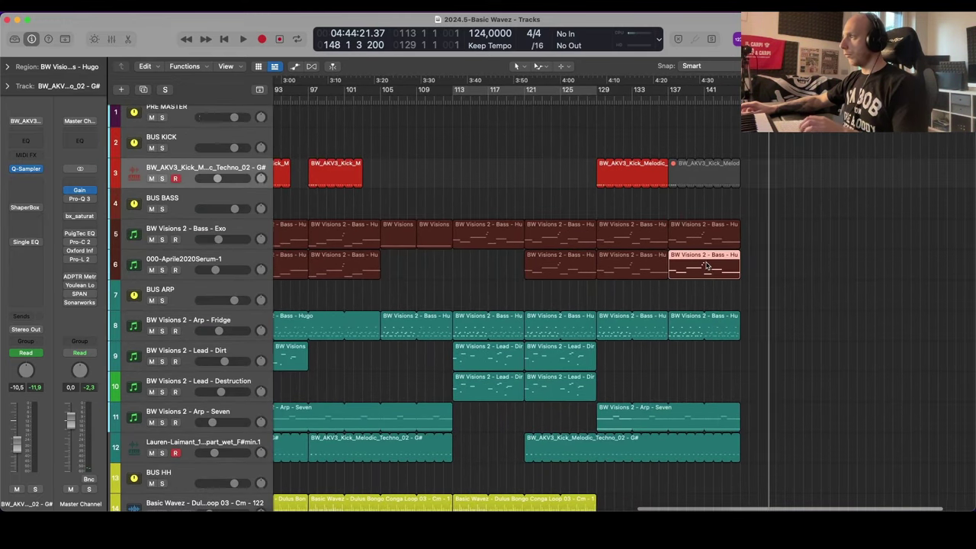
pyautogui.moveTo(727, 214); pyautogui.dragTo(669, 274)
pyautogui.press('Delete')
pyautogui.click(504, 205)
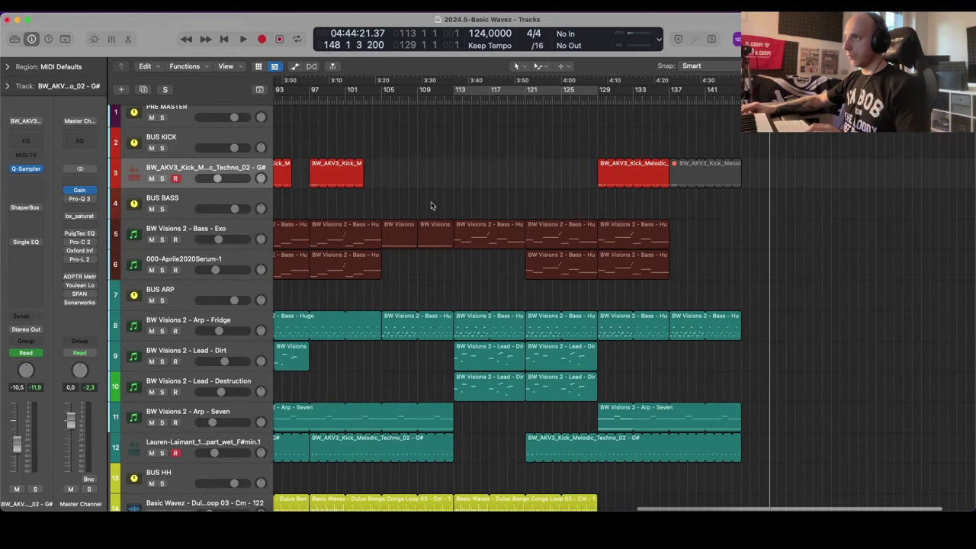
# Step: Copy the two short Bass - Exo regions at bar 105 to bar 137 on both the Exo and Serum tracks, including automation data
pyautogui.moveTo(401, 235); pyautogui.dragTo(675, 254)
pyautogui.press('Return')
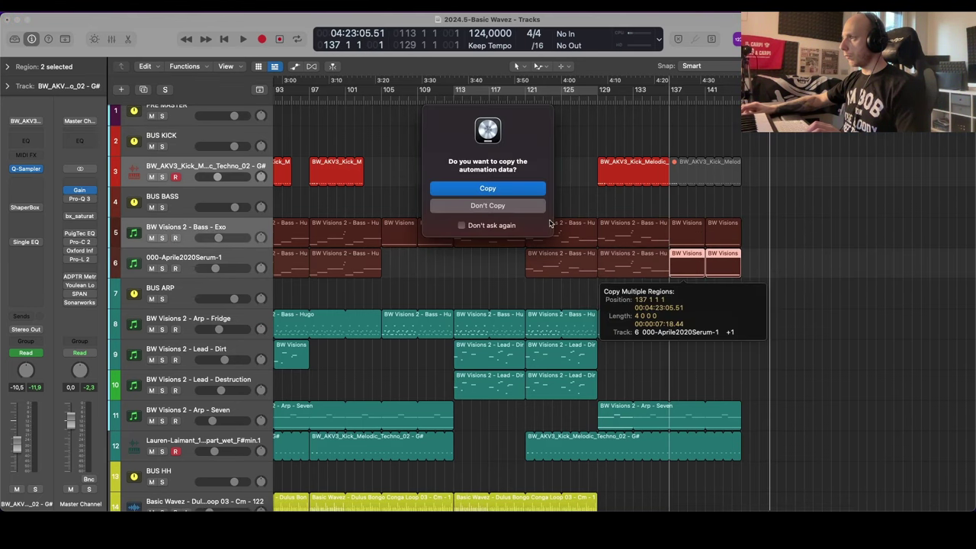
pyautogui.press('Return')
# Step: Play from just before bar 137 and check the new bass part against the drum, vocal and effect tracks
pyautogui.click(662, 99)
pyautogui.press('space')
pyautogui.scroll(3, 744, 242)
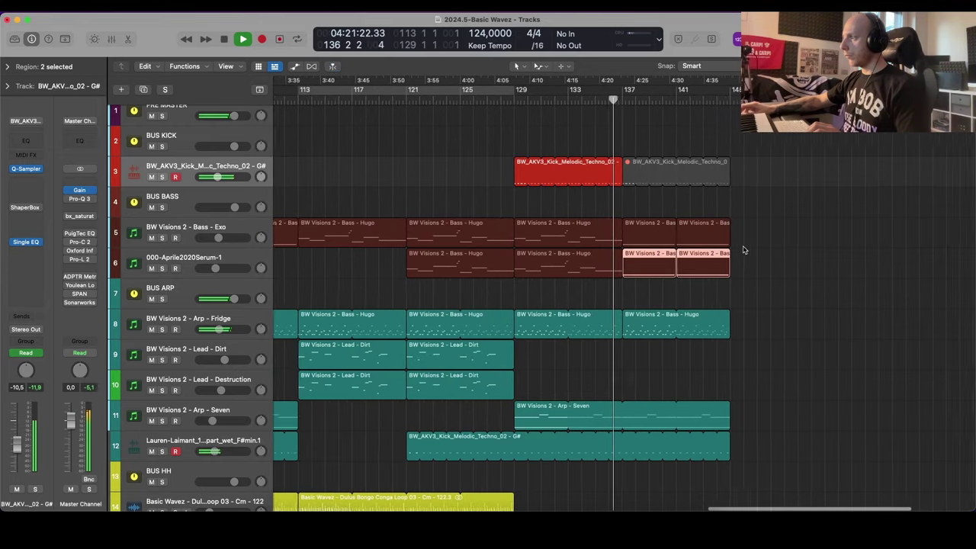
pyautogui.hscroll(2, 717, 267)
pyautogui.scroll(-3, 707, 270)
pyautogui.scroll(-8, 565, 275)
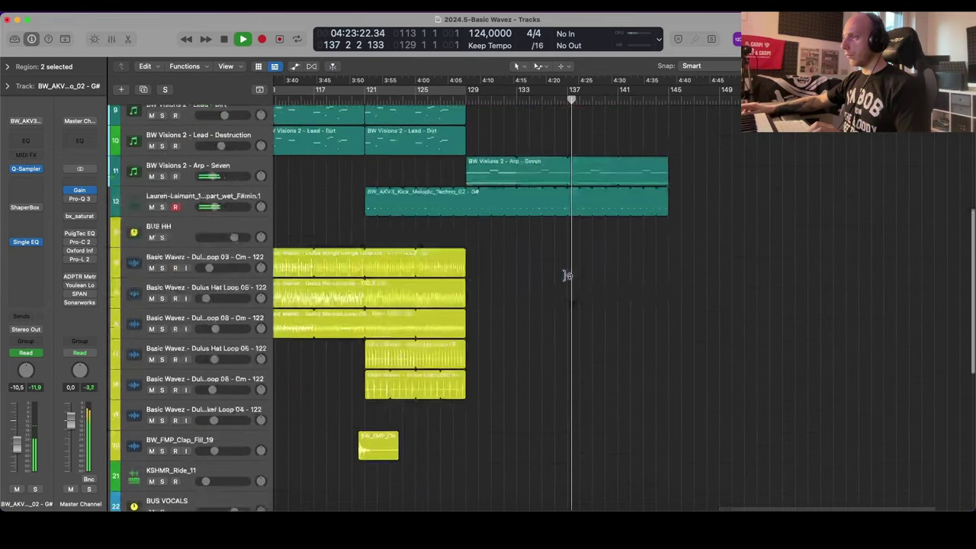
pyautogui.scroll(-2, 566, 278)
pyautogui.scroll(7, 567, 279)
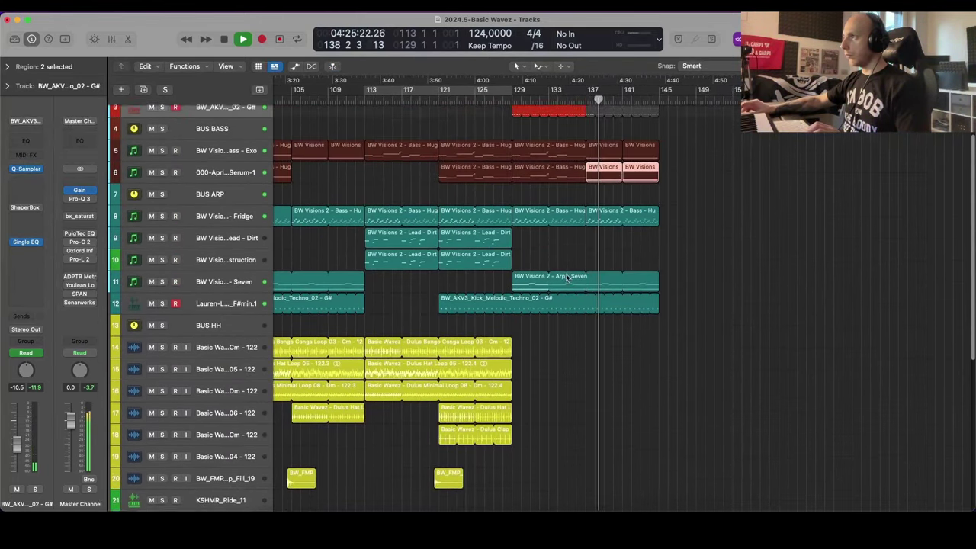
pyautogui.press('a')
pyautogui.press('a')
pyautogui.press('a')
pyautogui.press('super+Up')
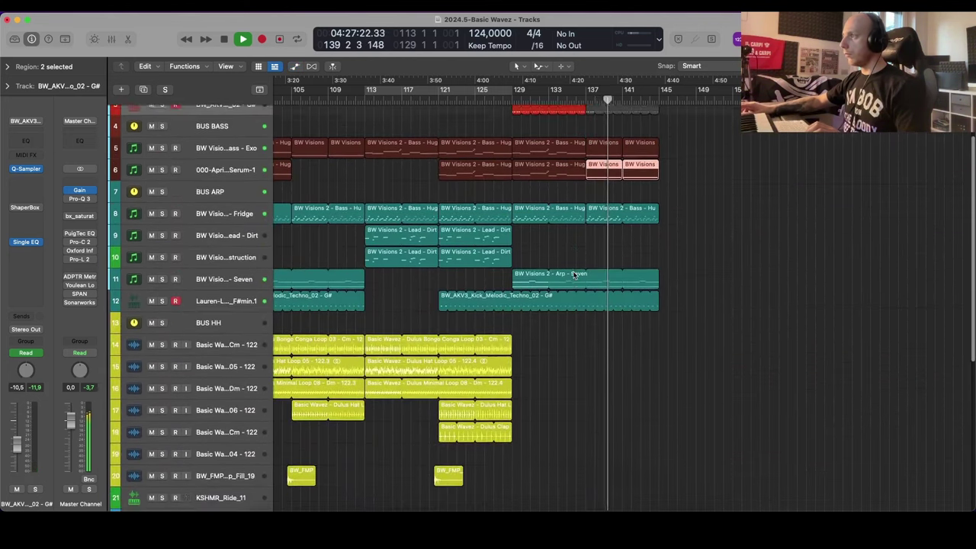
# Step: Open the file browser and copy the SweepUp and SweepDown regions from bars 109 and 113 to bars 137 and 141
pyautogui.press('space')
pyautogui.press('f')
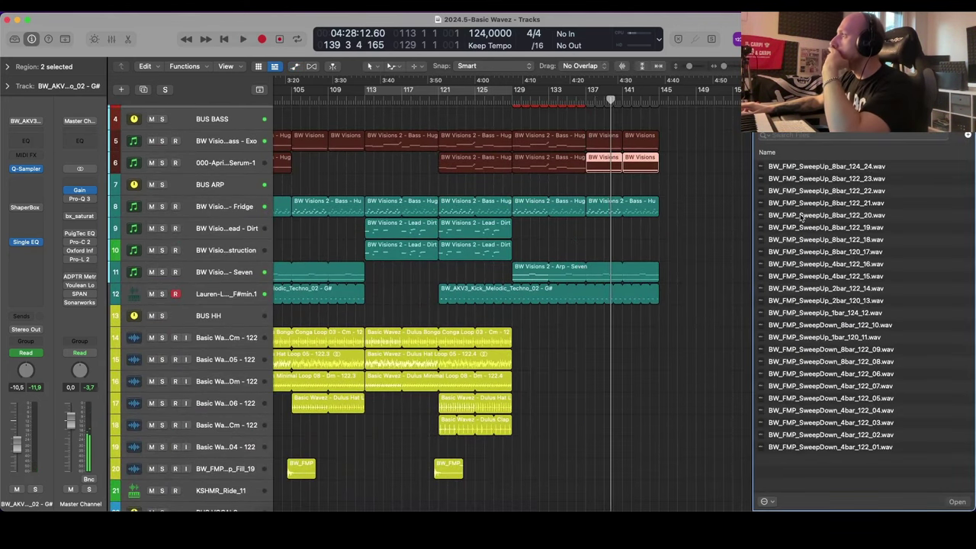
pyautogui.scroll(-10, 612, 284)
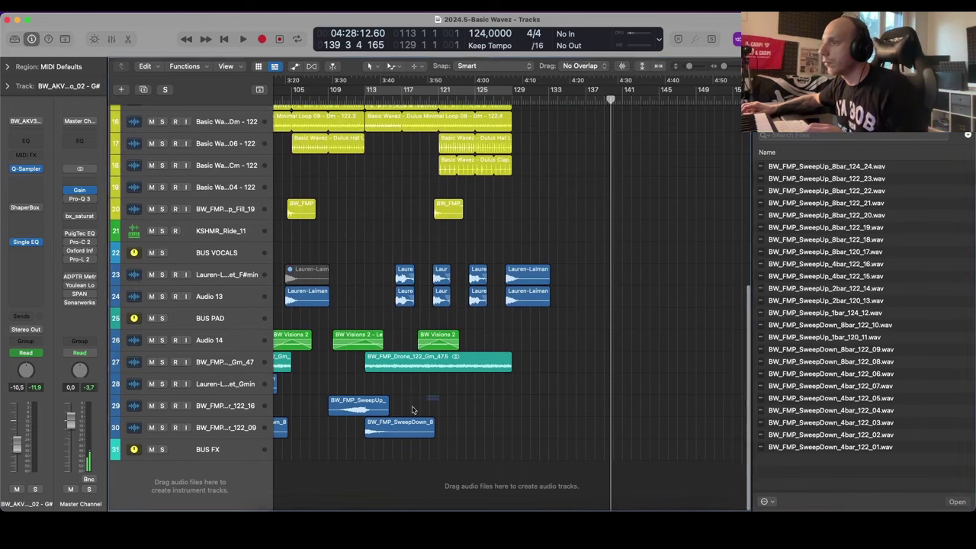
pyautogui.moveTo(402, 431); pyautogui.dragTo(659, 429)
pyautogui.scroll(-3, 666, 420)
pyautogui.scroll(3, 667, 419)
pyautogui.scroll(-3, 665, 389)
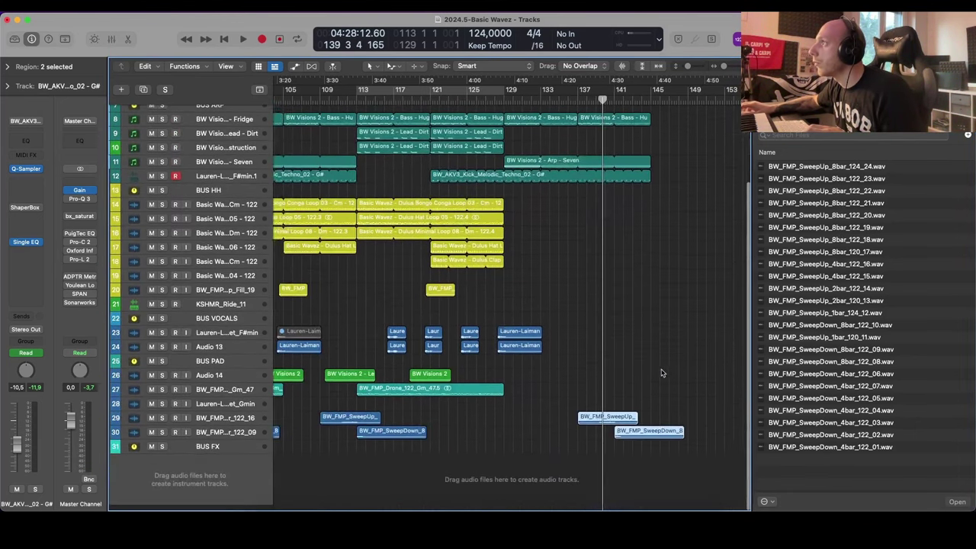
pyautogui.scroll(3, 663, 372)
# Step: Move the copied sweep regions four bars later so the SweepUp starts at bar 141 and the SweepDown at bar 145
pyautogui.press('space')
pyautogui.press('space')
pyautogui.click(627, 100)
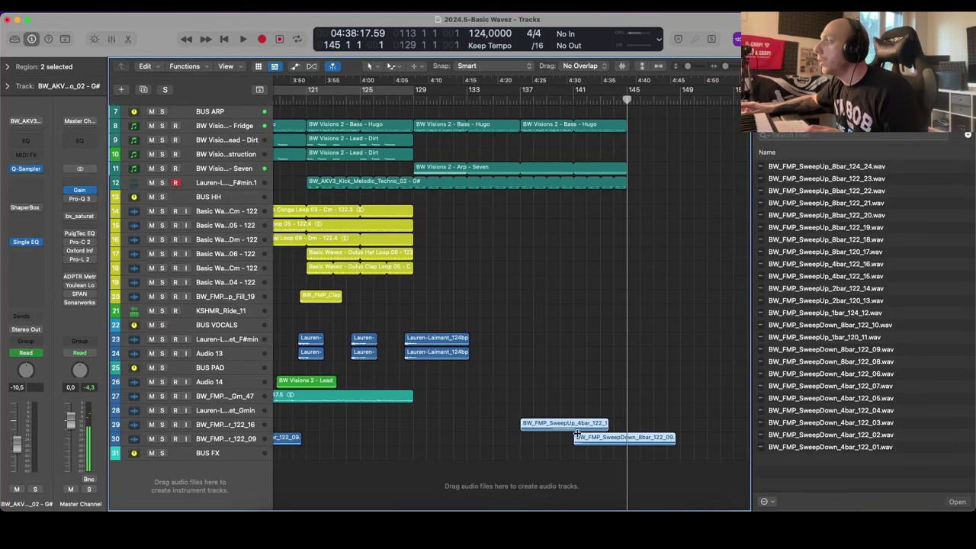
pyautogui.moveTo(598, 436); pyautogui.dragTo(651, 437)
# Step: Repeat the drone region so a second copy runs from bar 129 to bar 145
pyautogui.press('super+Down')
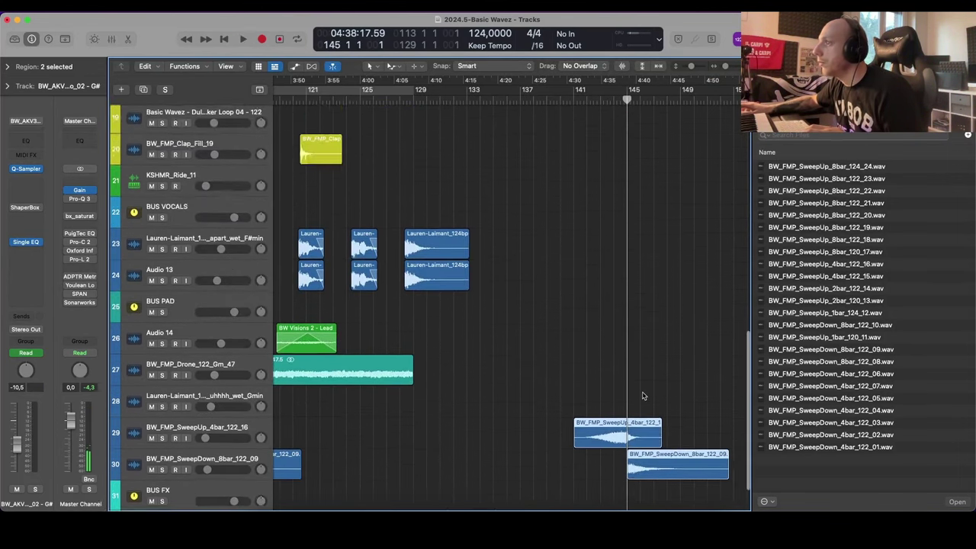
pyautogui.press('super+Left')
pyautogui.click(395, 351)
pyautogui.press('super+r')
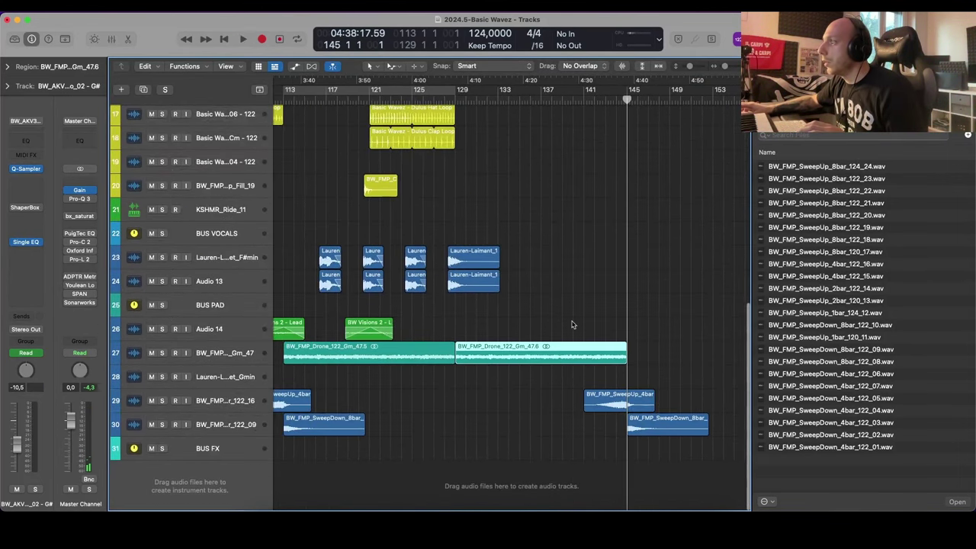
# Step: Copy the last two green lead regions on the Audio 14 track 16 bars later, to about bars 125 and 135
pyautogui.press('super+Down')
pyautogui.click(499, 321)
pyautogui.hscroll(-5, 511, 323)
pyautogui.moveTo(512, 324); pyautogui.dragTo(548, 327)
pyautogui.scroll(-5, 625, 289)
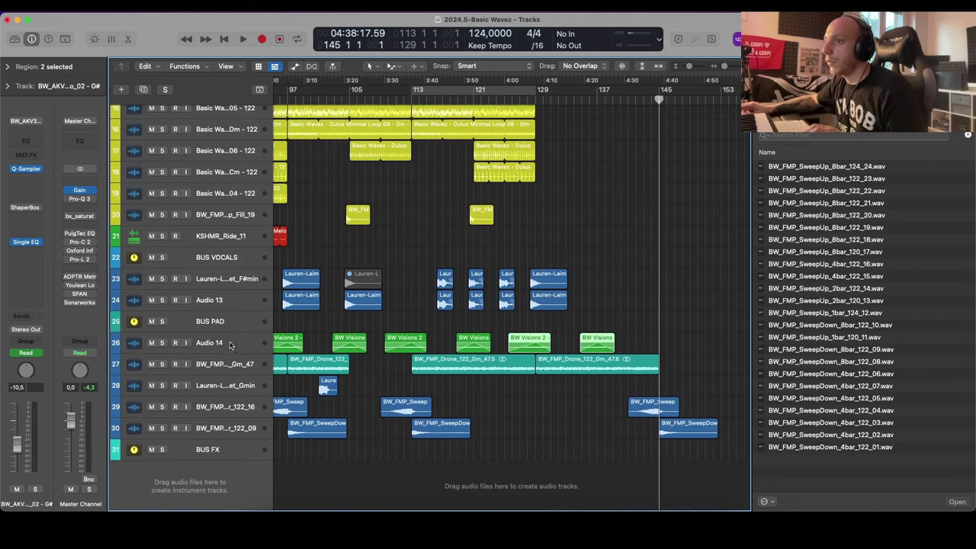
# Step: Move the Audio 14 track and the SweepUp and SweepDown tracks below BUS FX
pyautogui.moveTo(225, 343); pyautogui.dragTo(229, 432)
pyautogui.click(222, 386)
pyautogui.keyDown('shift'); pyautogui.click(223, 402); pyautogui.keyUp('shift')
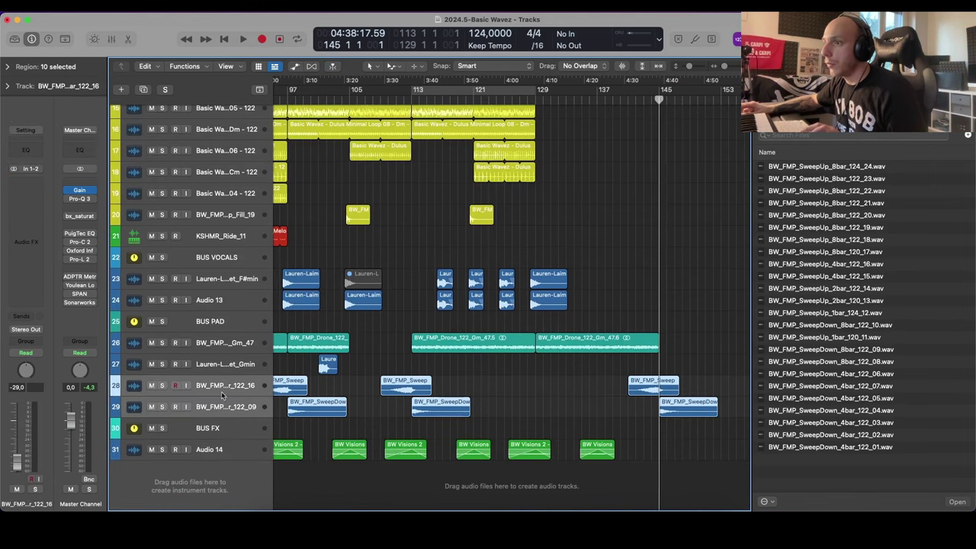
pyautogui.moveTo(223, 390); pyautogui.dragTo(222, 461)
# Step: Colour the Audio 14, SweepUp and SweepDown tracks' regions turquoise to match BUS FX
pyautogui.keyDown('shift'); pyautogui.click(229, 405); pyautogui.keyUp('shift')
pyautogui.hotkey('alt', 'c')
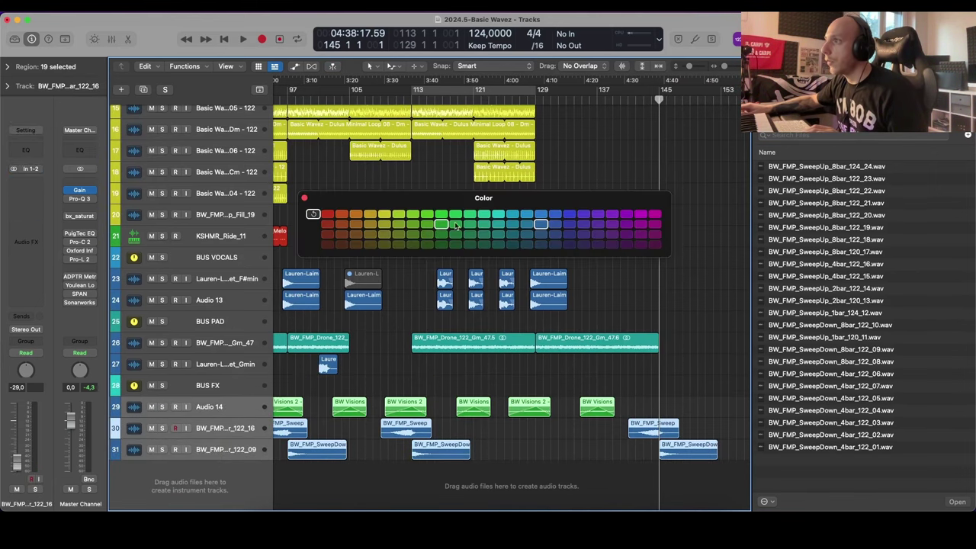
pyautogui.click(498, 216)
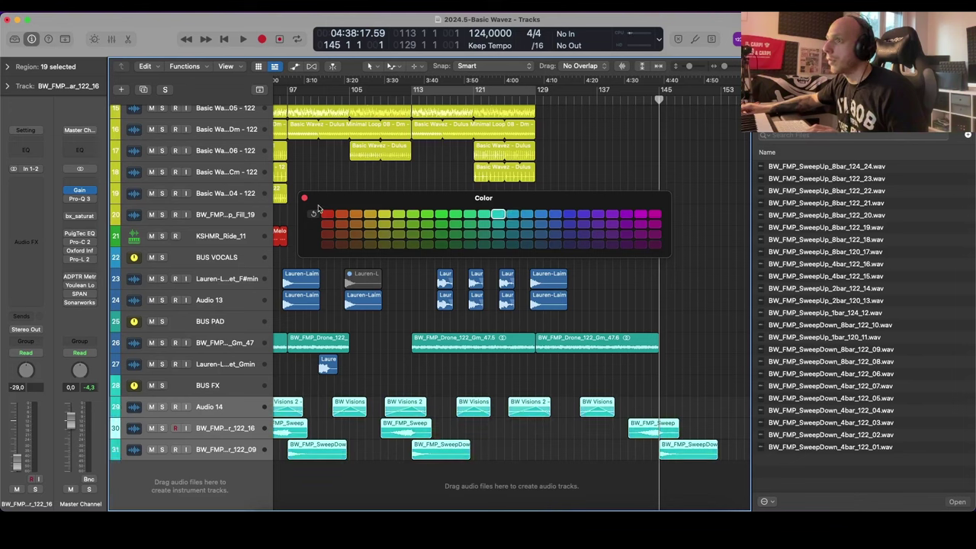
# Step: Colour the regions of the two tracks under BUS PAD teal to match that bus
pyautogui.click(303, 199)
pyautogui.click(368, 335)
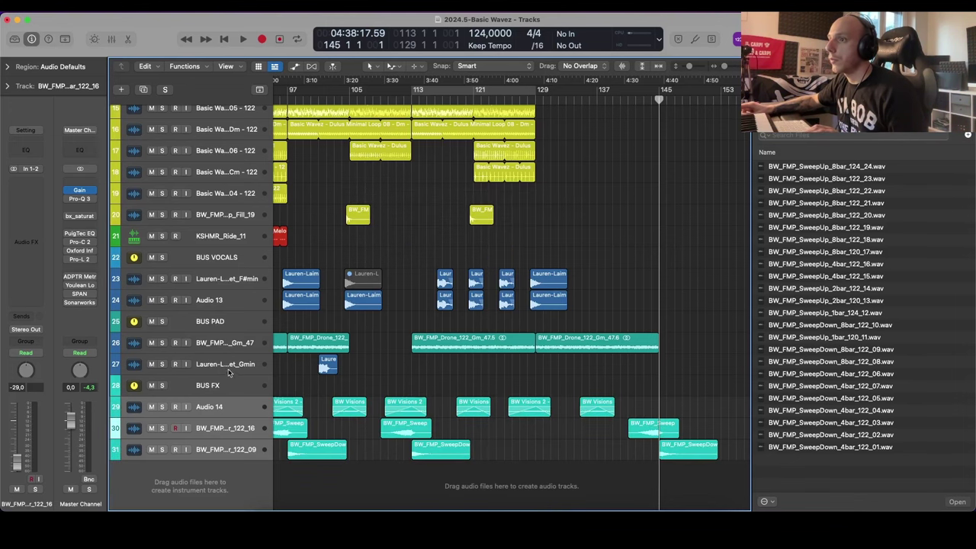
pyautogui.click(229, 371)
pyautogui.keyDown('shift'); pyautogui.click(229, 347); pyautogui.keyUp('shift')
pyautogui.hotkey('alt', 'c')
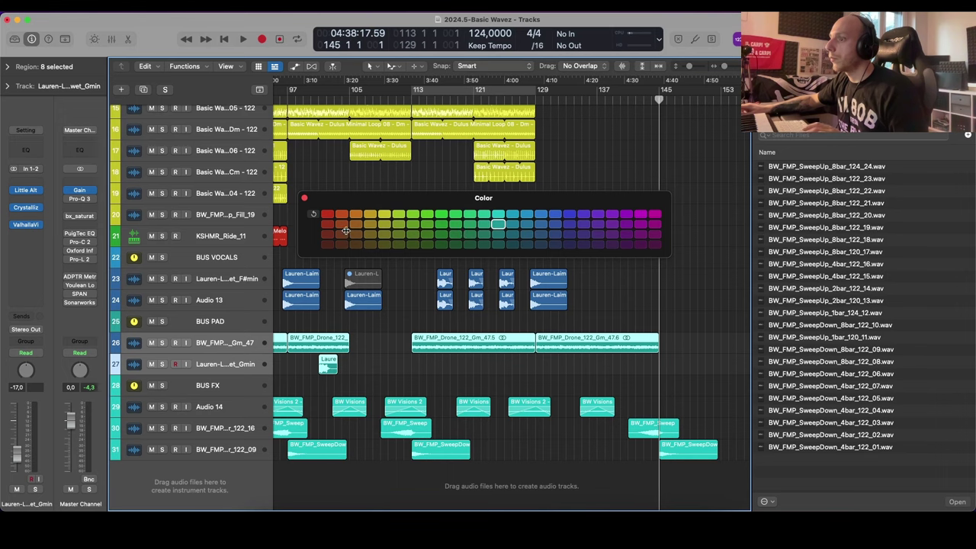
pyautogui.click(305, 199)
pyautogui.click(365, 311)
# Step: Colour the regions of the two vocal tracks under BUS VOCALS light blue to match that bus
pyautogui.press('super+Left')
pyautogui.click(249, 300)
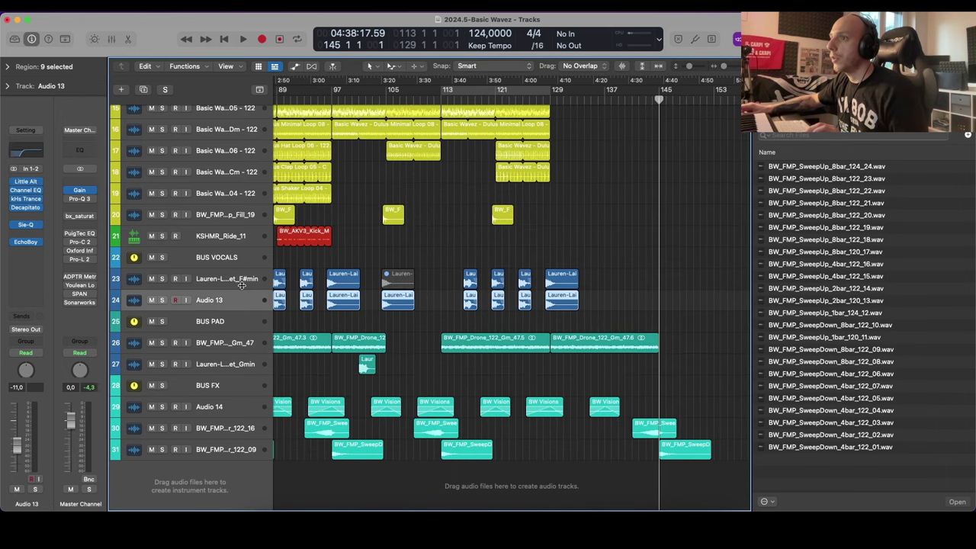
pyautogui.keyDown('shift'); pyautogui.click(248, 279); pyautogui.keyUp('shift')
pyautogui.hotkey('alt', 'c')
pyautogui.click(527, 215)
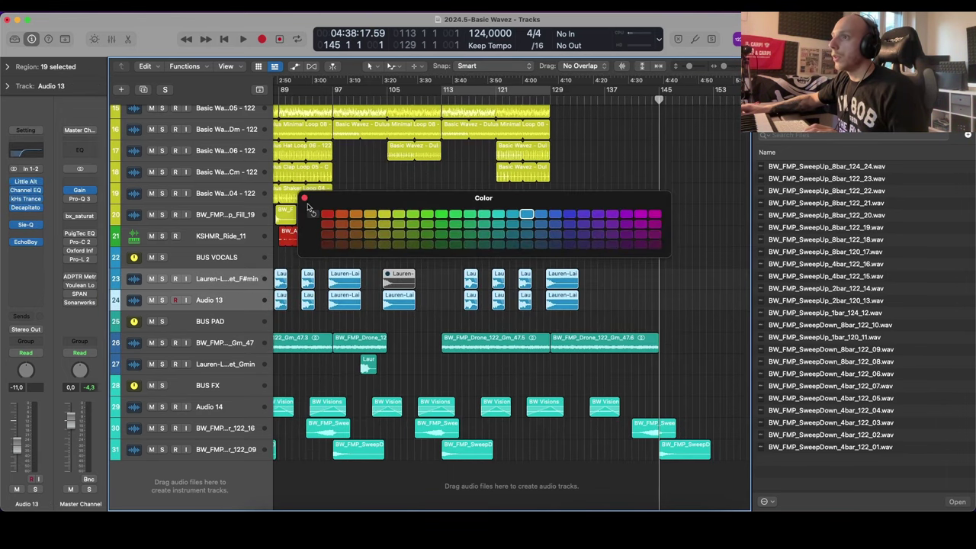
pyautogui.click(305, 199)
pyautogui.click(371, 227)
# Step: Preview BW_FMP_SweepUp_8bar_122_23.wav and add it on a new audio track below the other FX tracks, before bar 145
pyautogui.scroll(-5, 425, 264)
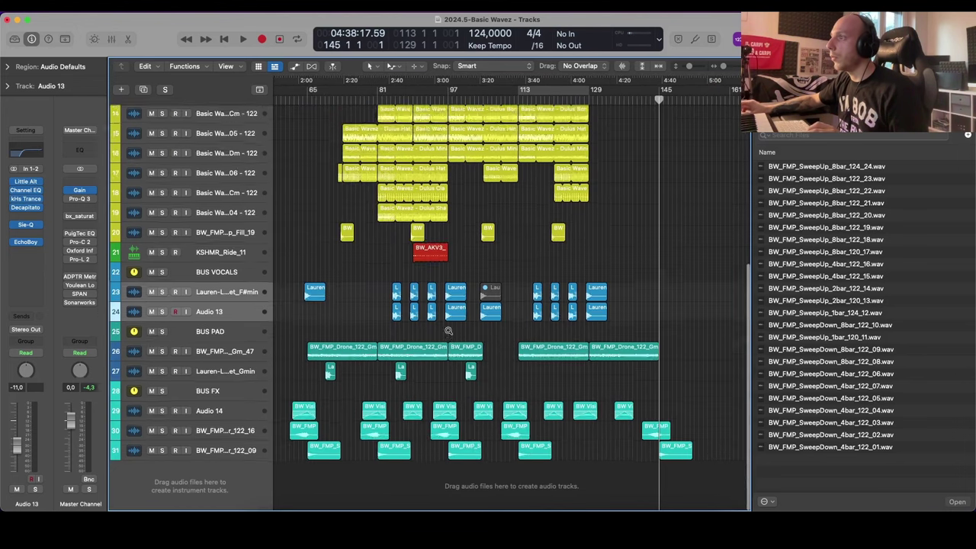
pyautogui.scroll(-4, 448, 331)
pyautogui.hscroll(6, 451, 335)
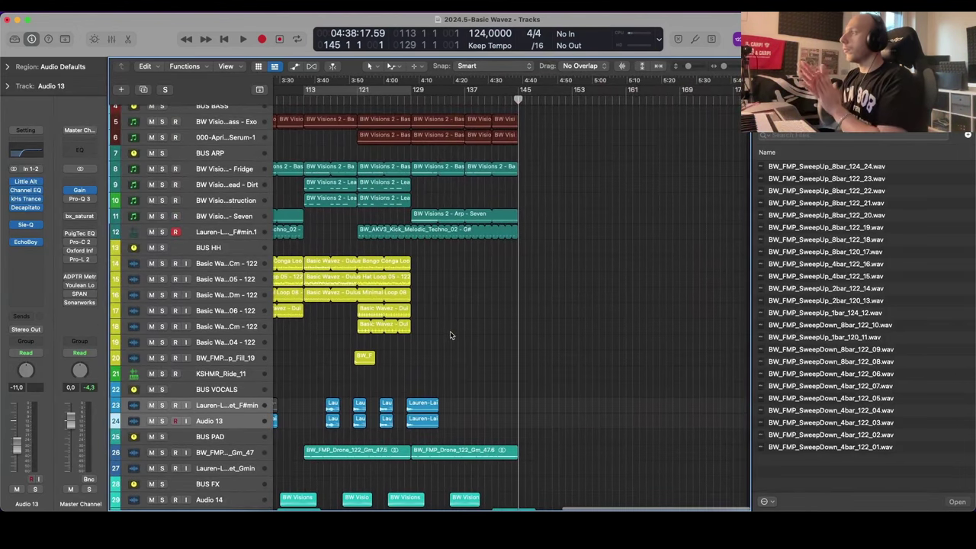
pyautogui.scroll(-5, 450, 336)
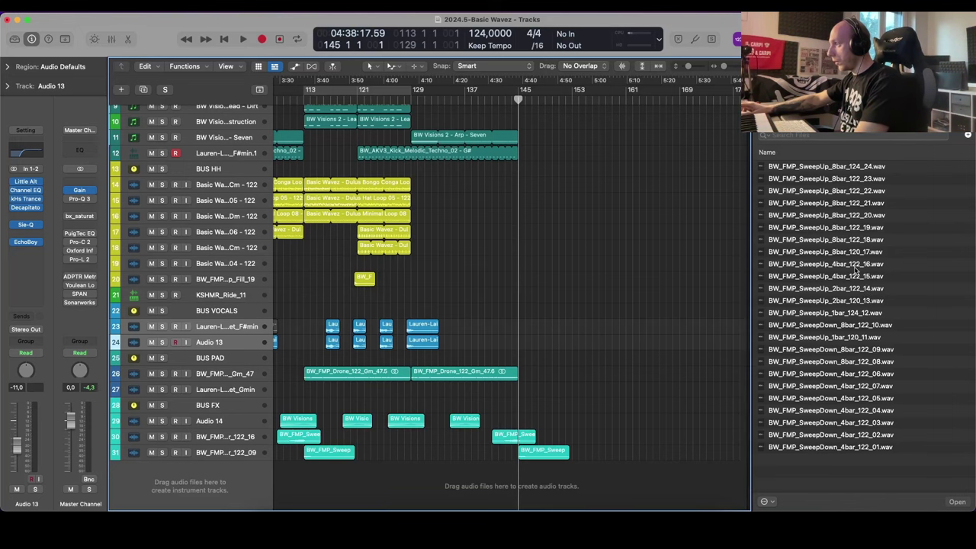
pyautogui.click(839, 178)
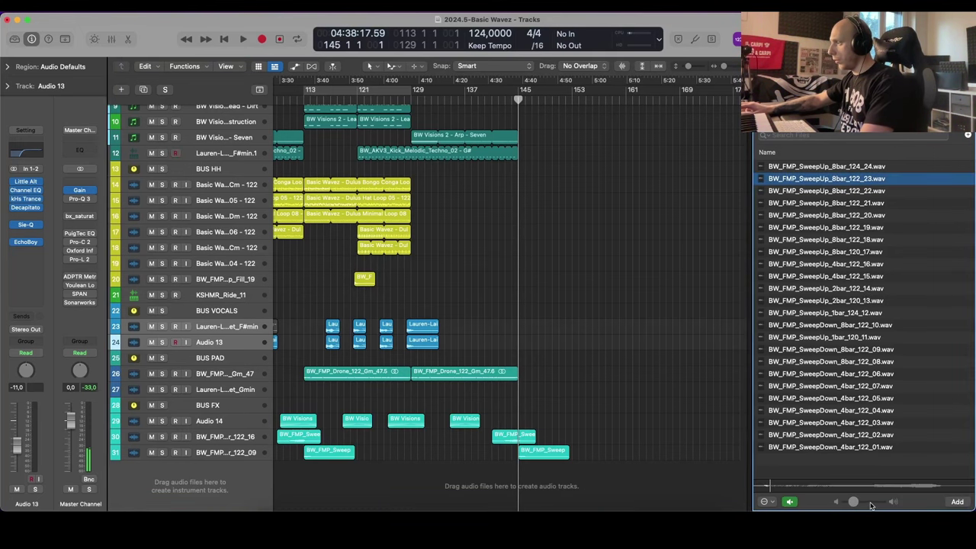
pyautogui.scroll(4, 692, 349)
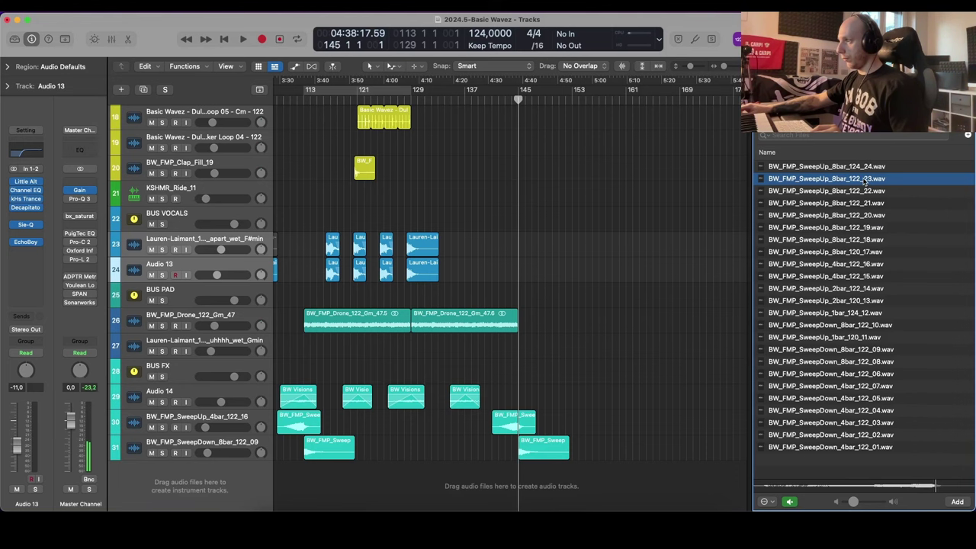
pyautogui.moveTo(866, 179); pyautogui.dragTo(483, 488)
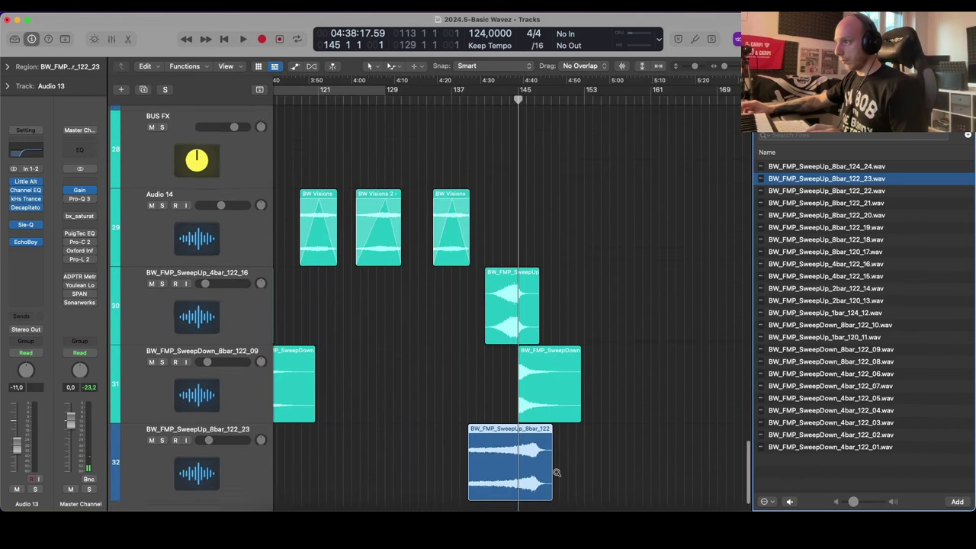
# Step: Move the new 8-bar sweep-up to start at about bar 137 so it peaks at bar 145, with a fade-in
pyautogui.moveTo(596, 475); pyautogui.dragTo(538, 471)
pyautogui.press('super+Left')
pyautogui.press('super+Left')
pyautogui.press('super+Left')
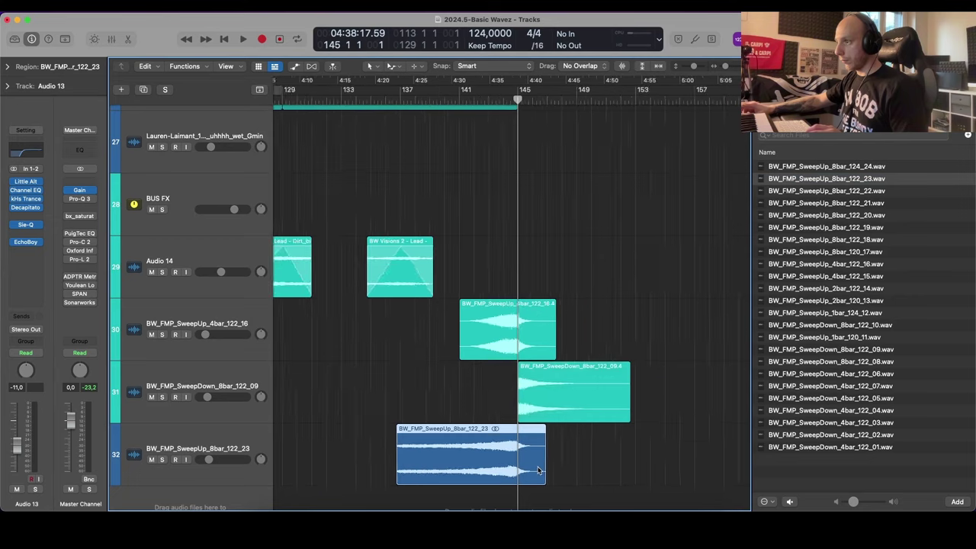
pyautogui.press('super+Up')
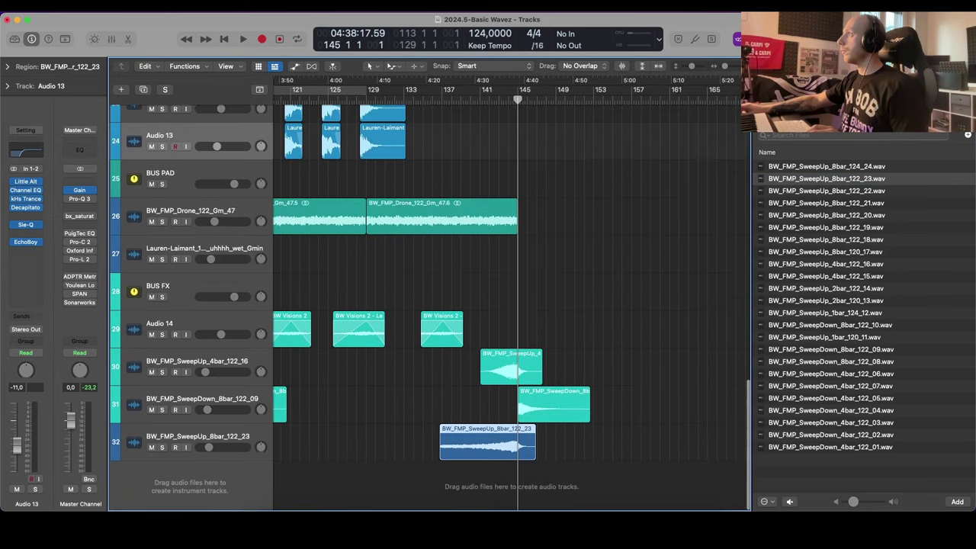
pyautogui.press('f')
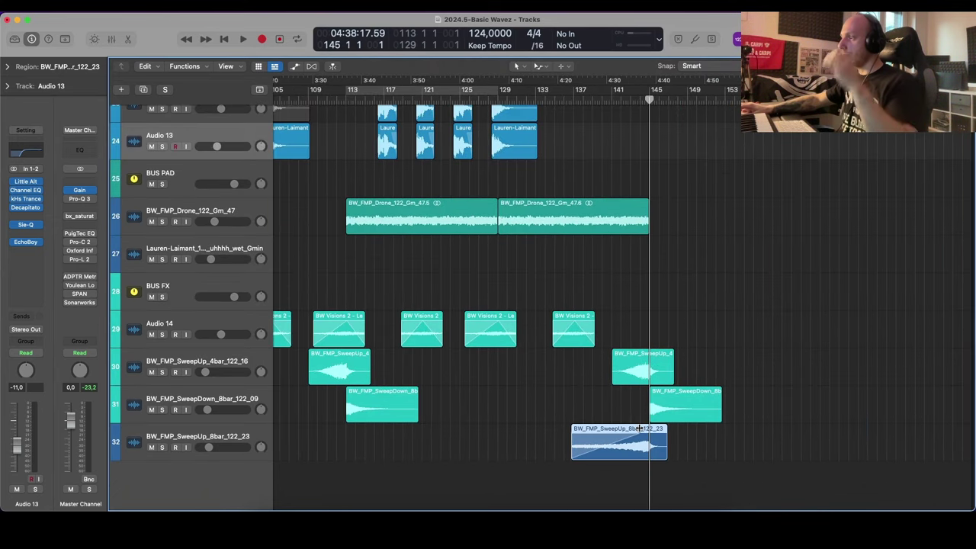
# Step: Set the cycle range to bars 137 to 145 and play it to audition the new sweep
pyautogui.click(577, 102)
pyautogui.scroll(15, 600, 219)
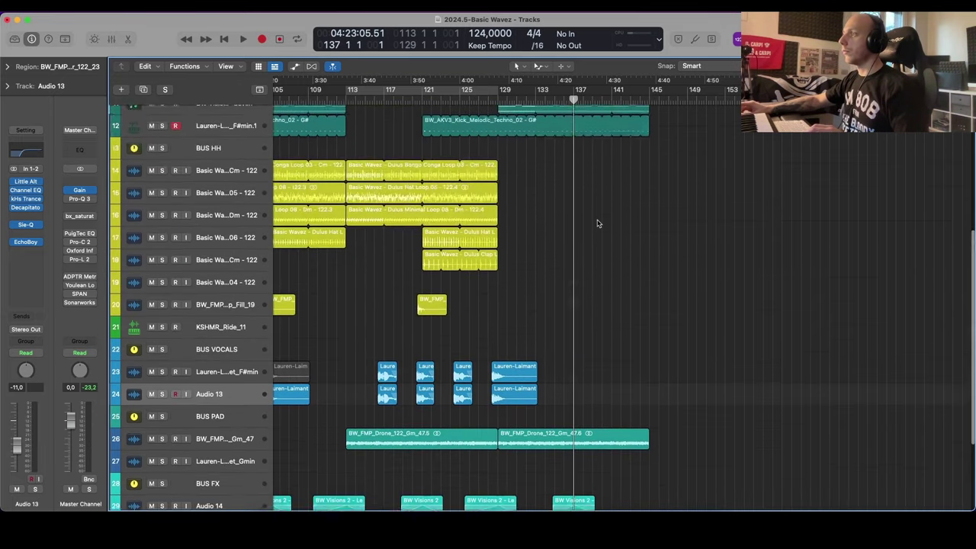
pyautogui.moveTo(577, 95); pyautogui.dragTo(650, 95)
pyautogui.press('space')
pyautogui.scroll(-15, 645, 407)
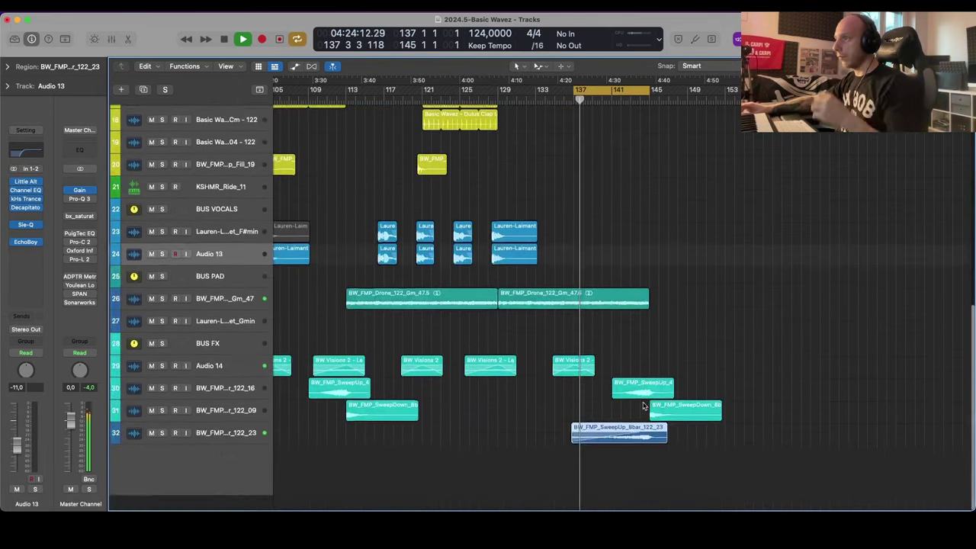
pyautogui.press('super+Down')
pyautogui.press('super+Down')
pyautogui.scroll(10, 644, 406)
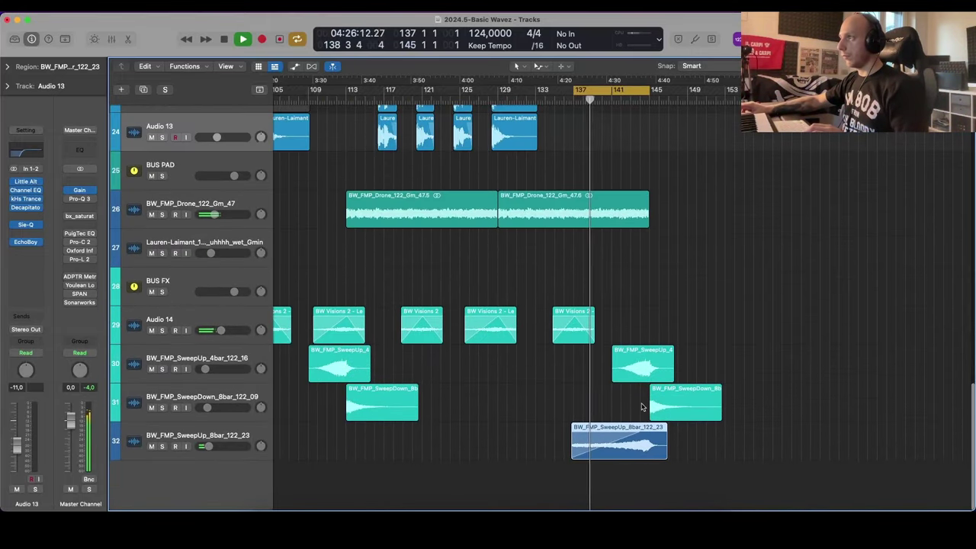
pyautogui.press('space')
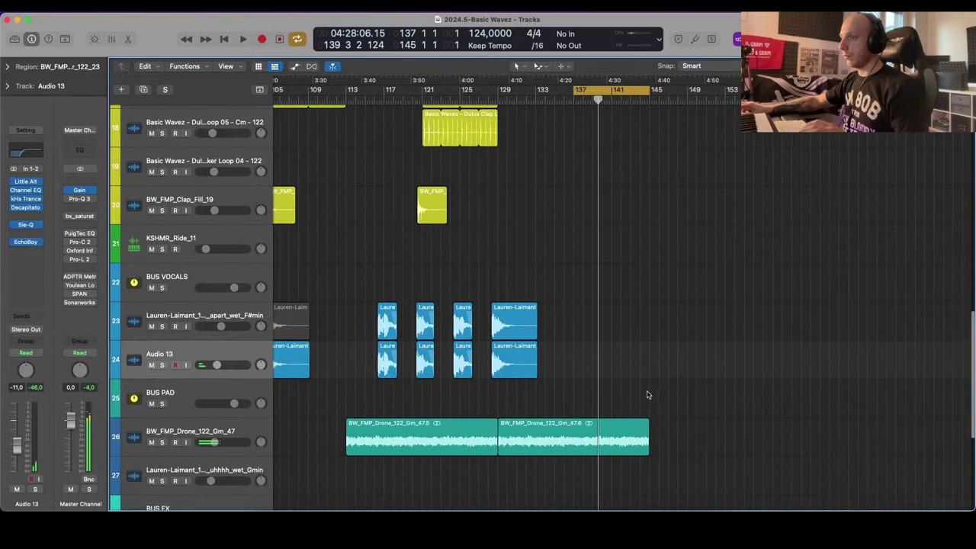
# Step: Add a new software instrument track directly below BUS PAD and turn cycle mode off
pyautogui.scroll(-8, 641, 395)
pyautogui.scroll(5, 645, 385)
pyautogui.scroll(5, 645, 385)
pyautogui.press('super+Right')
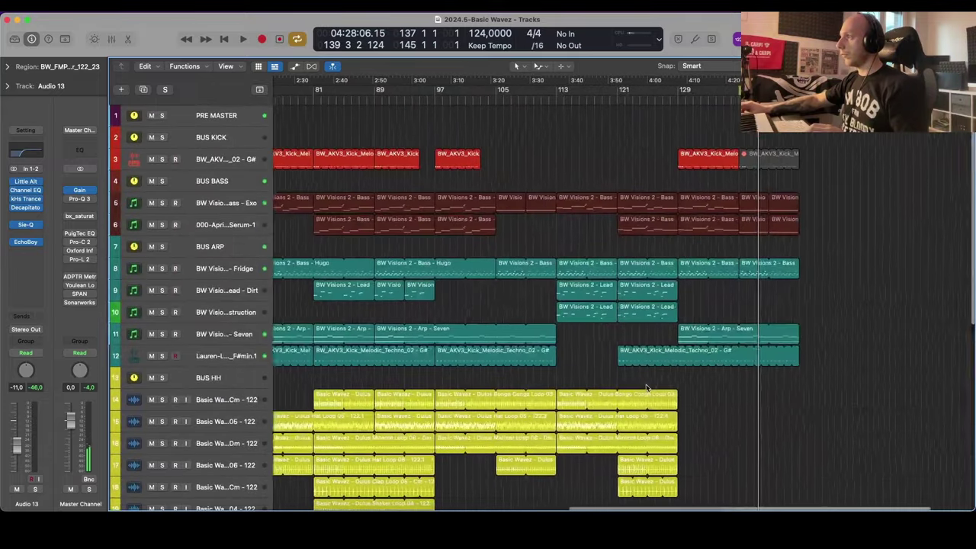
pyautogui.scroll(-3, 646, 387)
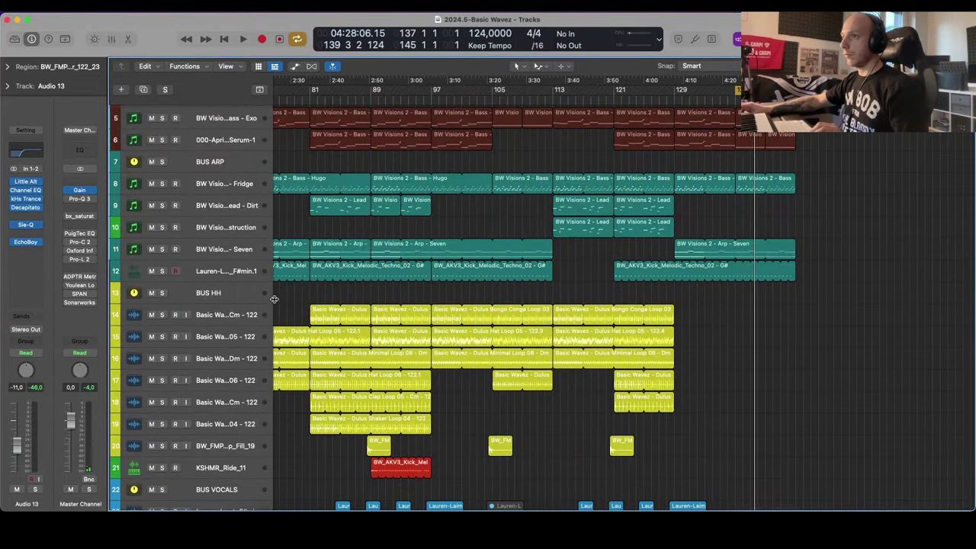
pyautogui.click(235, 226)
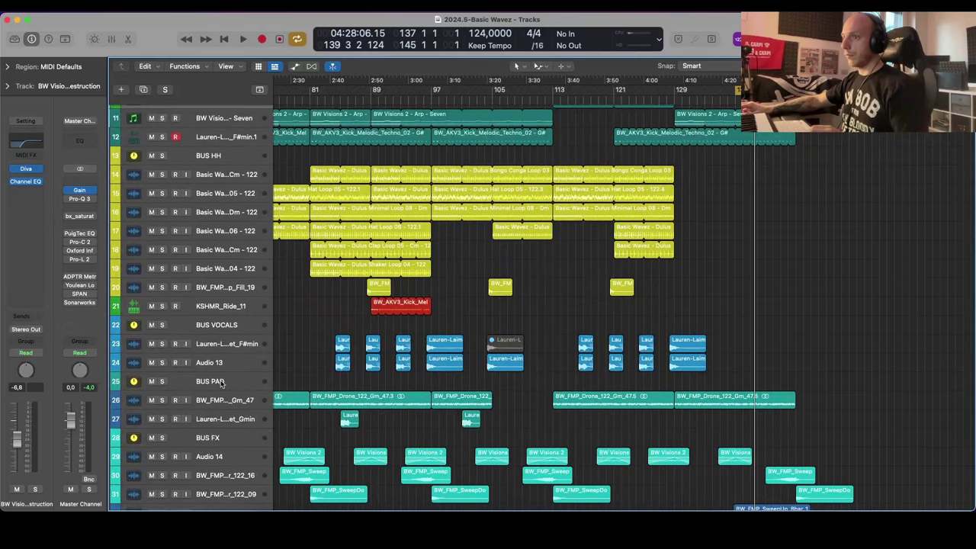
pyautogui.click(223, 381)
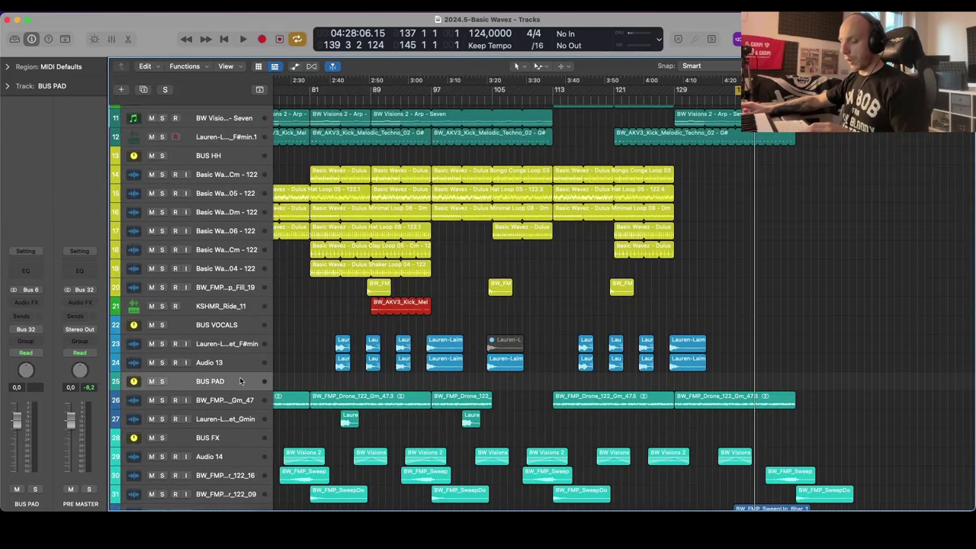
pyautogui.press('alt+super+s')
pyautogui.scroll(3, 645, 285)
pyautogui.press('c')
pyautogui.scroll(5, 621, 175)
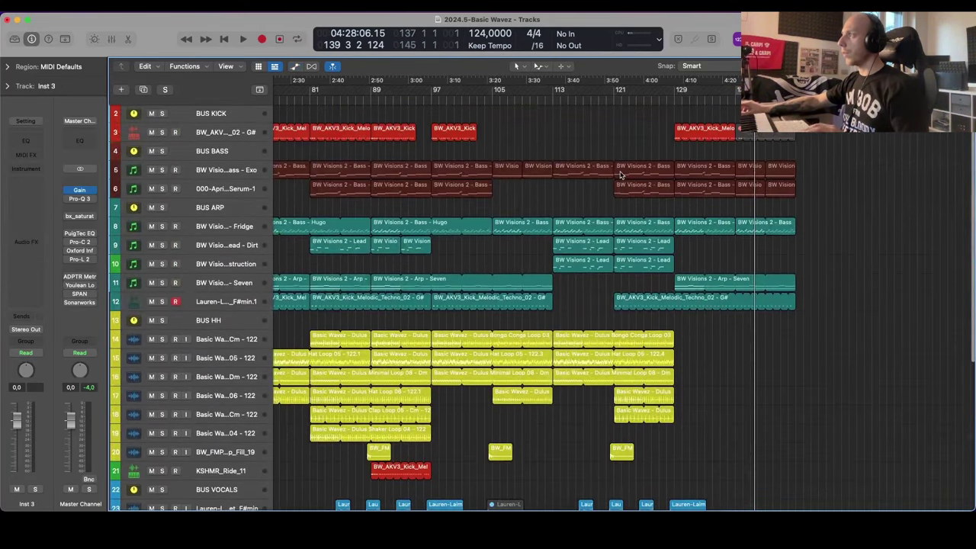
# Step: Examine which tracks play between bars 121 and 145 and what follows bar 145
pyautogui.hscroll(3, 621, 176)
pyautogui.scroll(3, 623, 229)
pyautogui.scroll(-6, 623, 233)
pyautogui.hscroll(3, 627, 231)
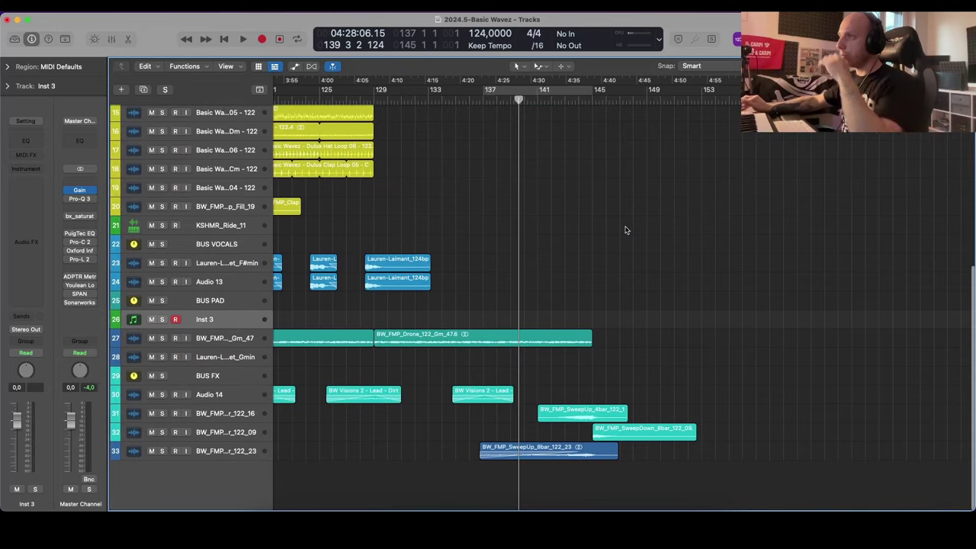
pyautogui.scroll(6, 625, 238)
pyautogui.scroll(-6, 614, 239)
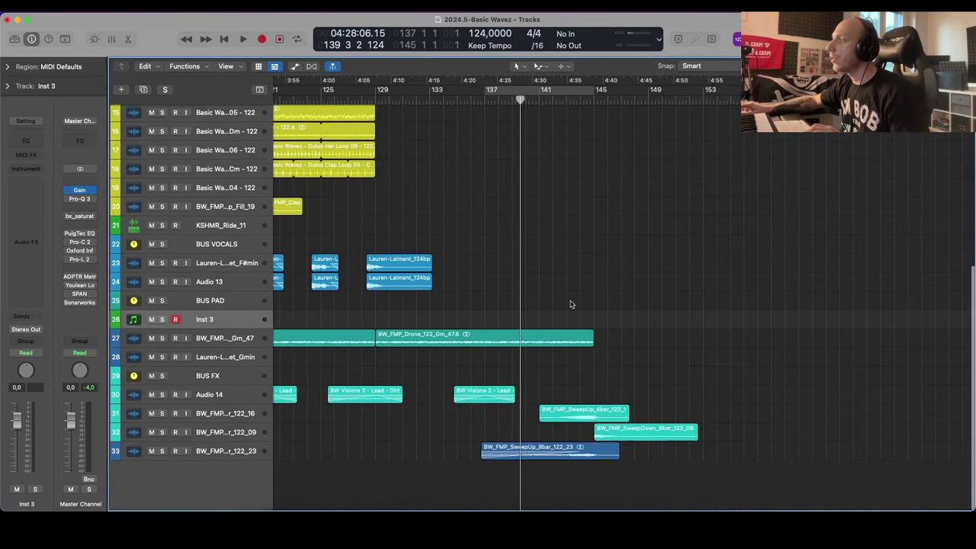
pyautogui.scroll(3, 572, 302)
pyautogui.scroll(-3, 570, 304)
pyautogui.scroll(2, 568, 304)
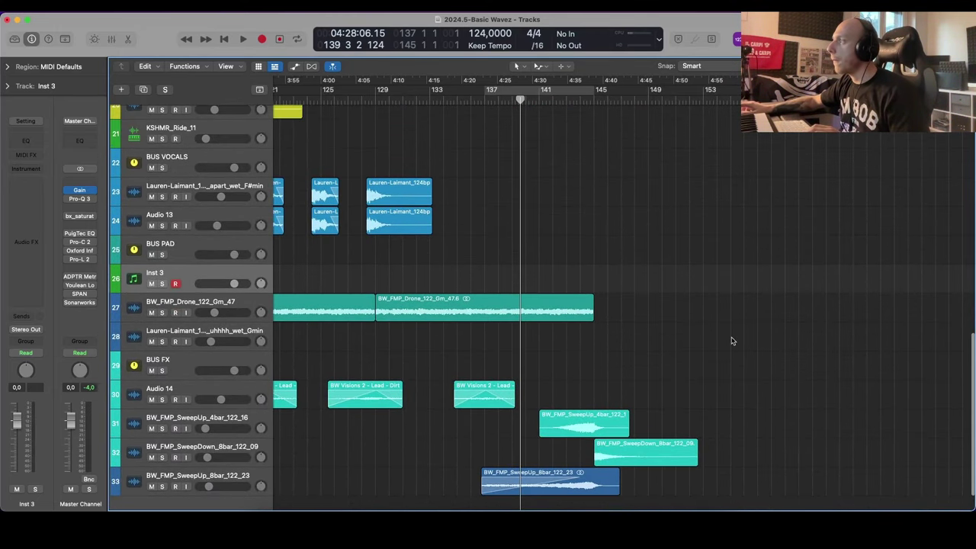
# Step: Try searching the Basic Wavez - Dulus Drum Loops folder for a snare
pyautogui.press('f')
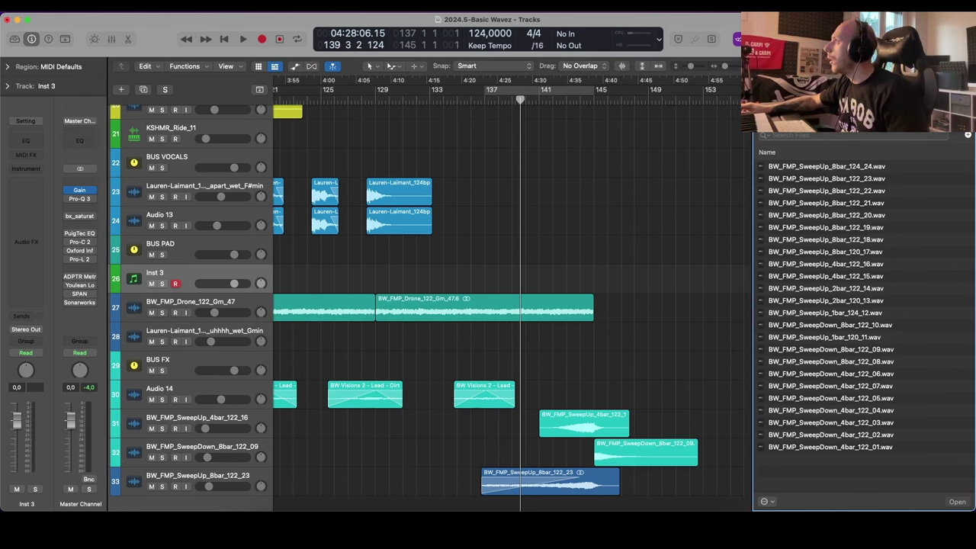
pyautogui.click(764, 90)
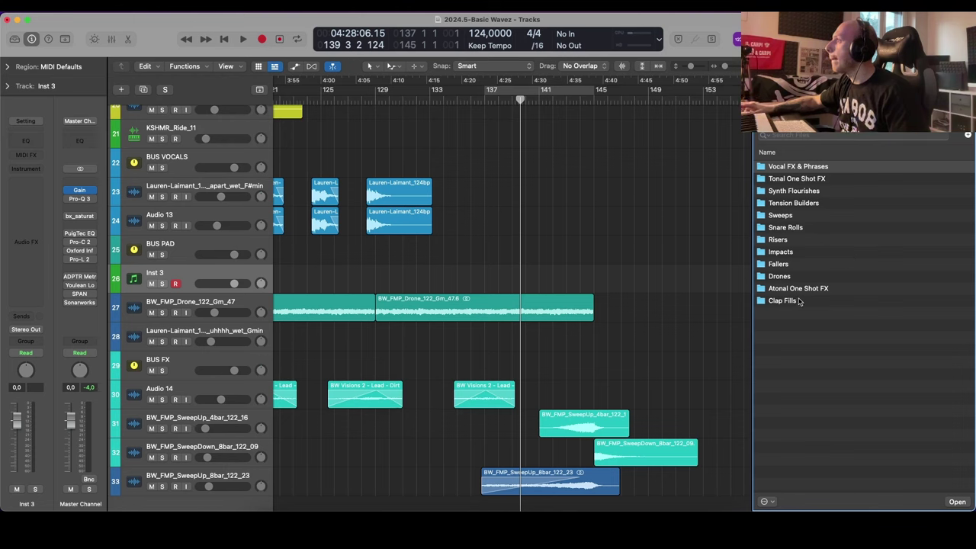
pyautogui.press('super+Up')
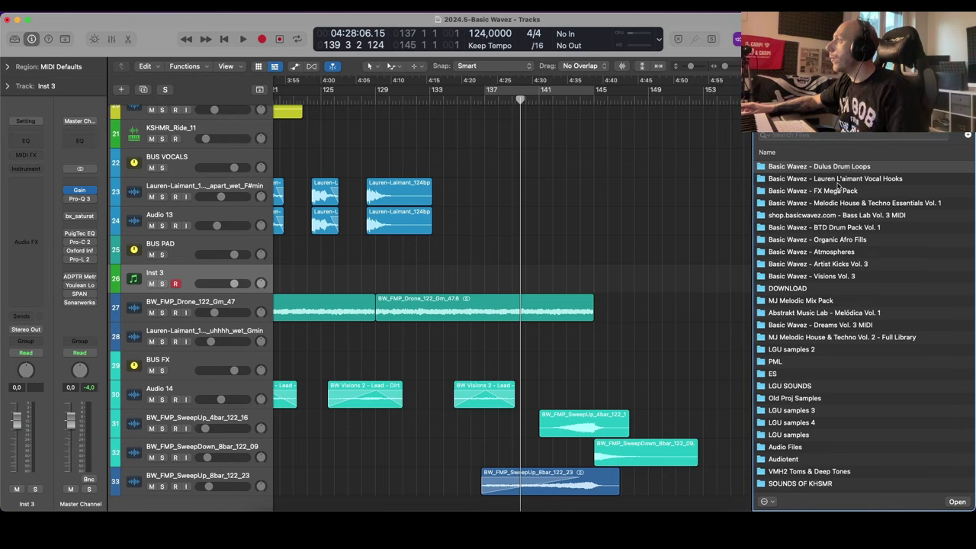
pyautogui.doubleClick(842, 169)
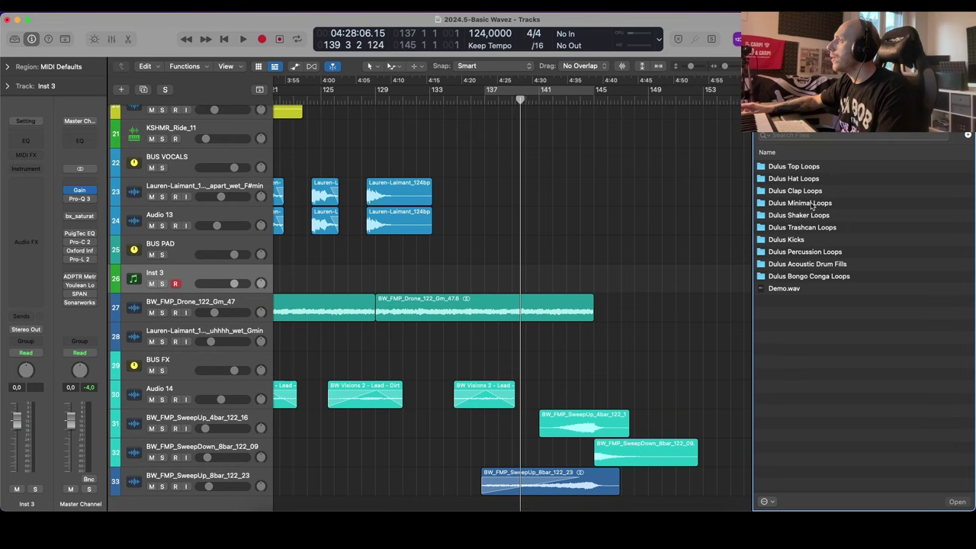
pyautogui.click(823, 135)
pyautogui.write('snare')
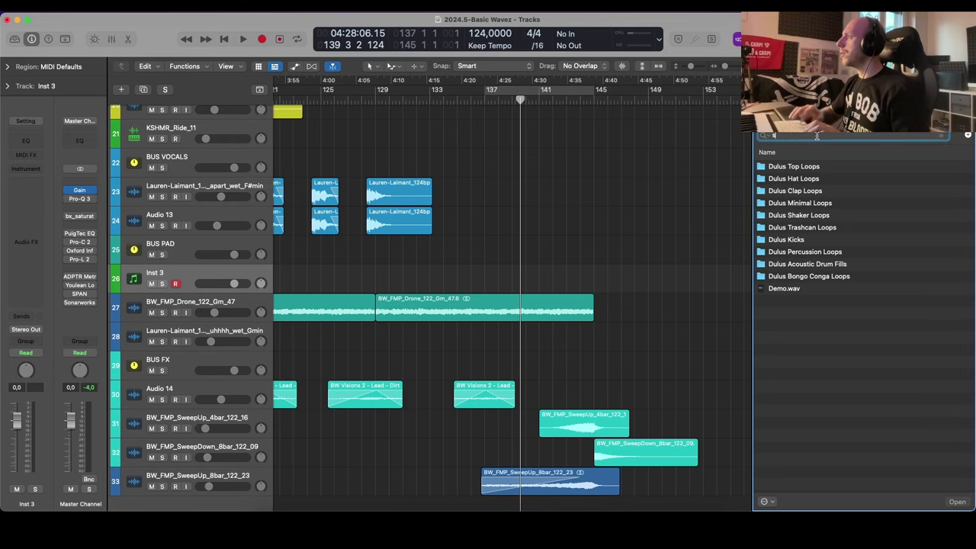
pyautogui.press('Escape')
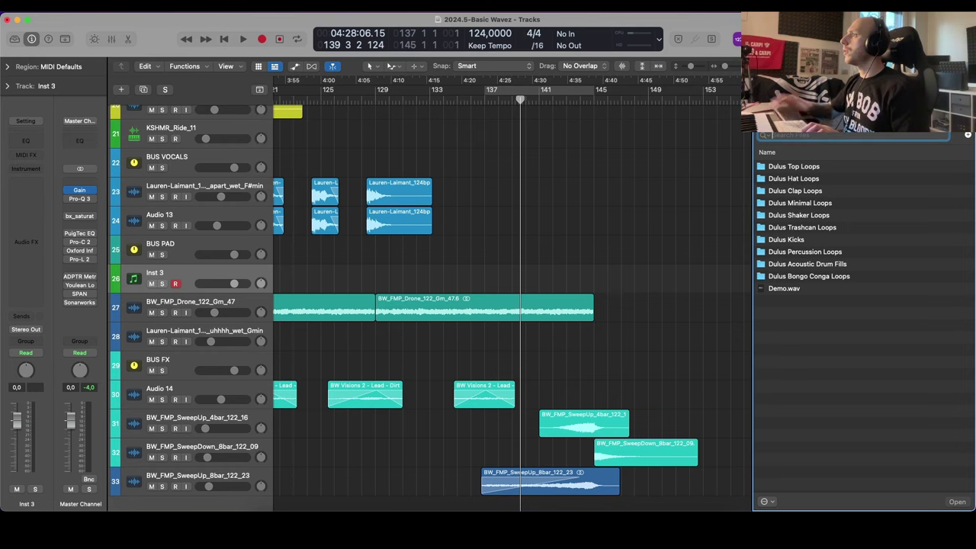
# Step: Sort the sample pack folders by date with the newest first and open Basic Wavez - FX Mega Pack
pyautogui.press('super+Up')
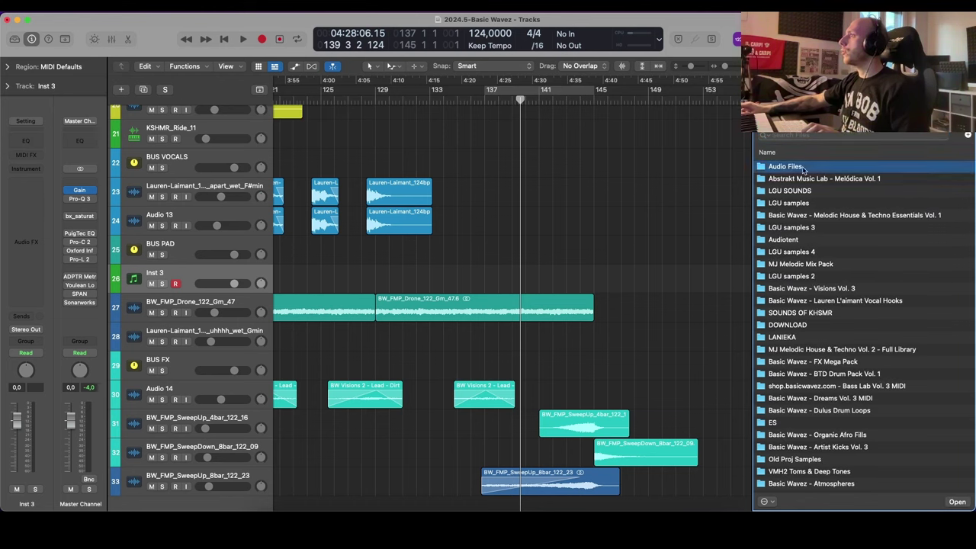
pyautogui.hscroll(5, 952, 167)
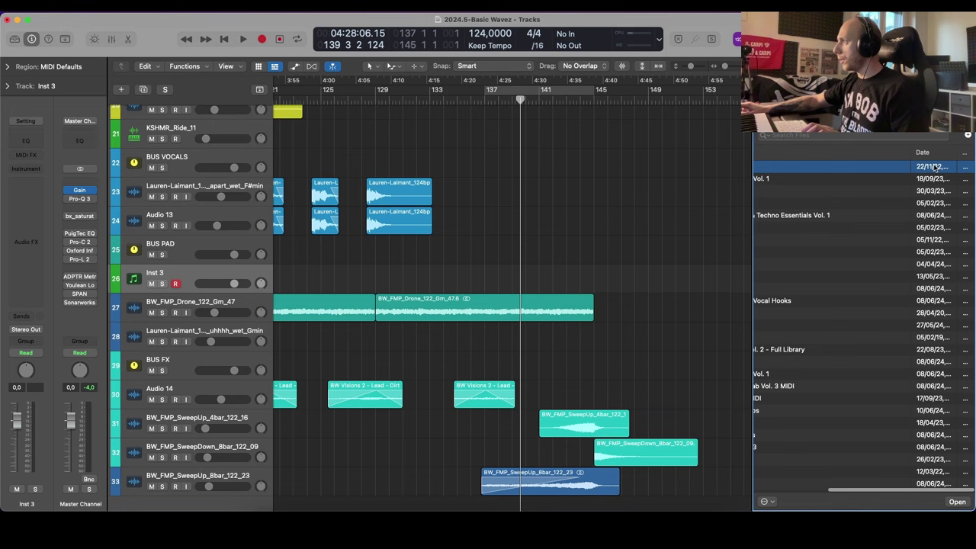
pyautogui.click(934, 154)
pyautogui.click(934, 155)
pyautogui.hscroll(-3, 852, 258)
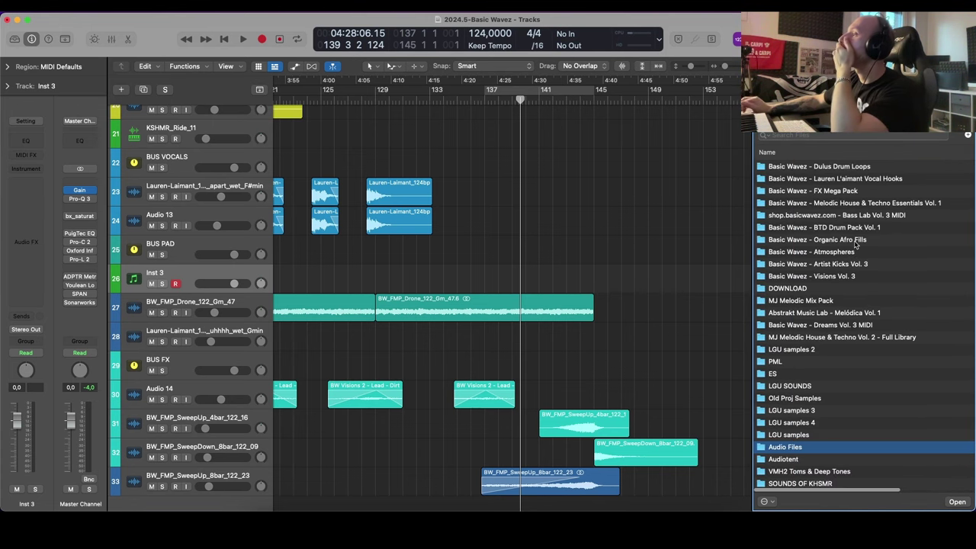
pyautogui.doubleClick(863, 197)
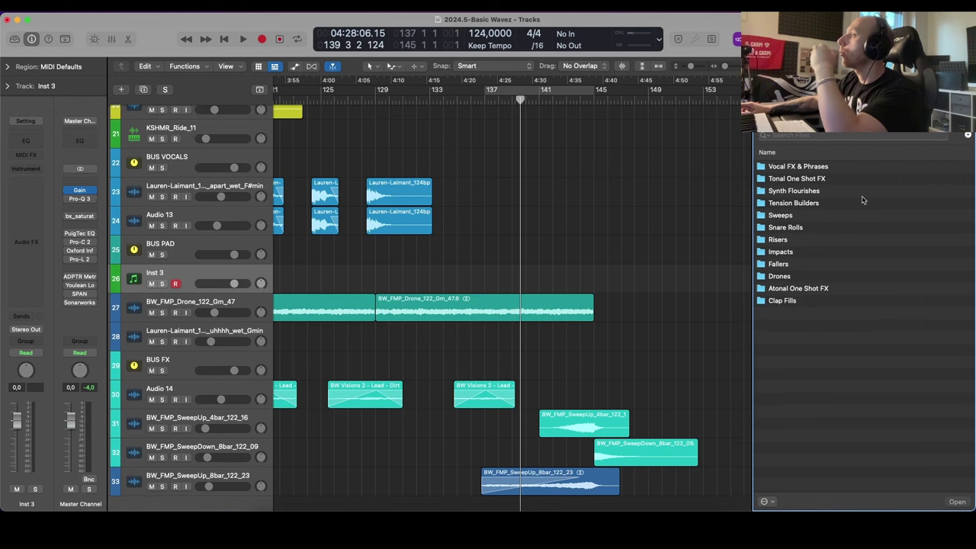
# Step: Open the Snare Rolls folder and audition the 8-bar snare rolls 08, 07 and 05
pyautogui.doubleClick(786, 227)
pyautogui.click(824, 229)
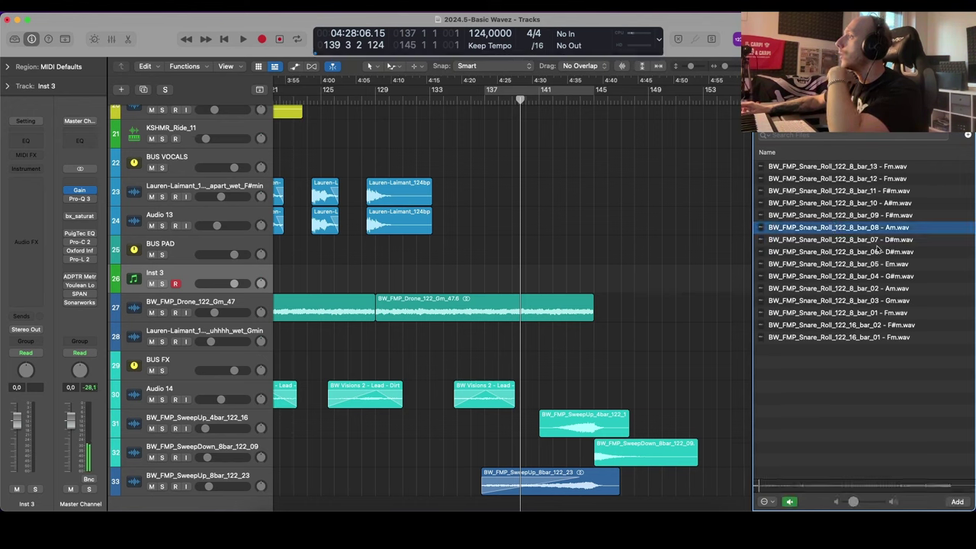
pyautogui.click(853, 240)
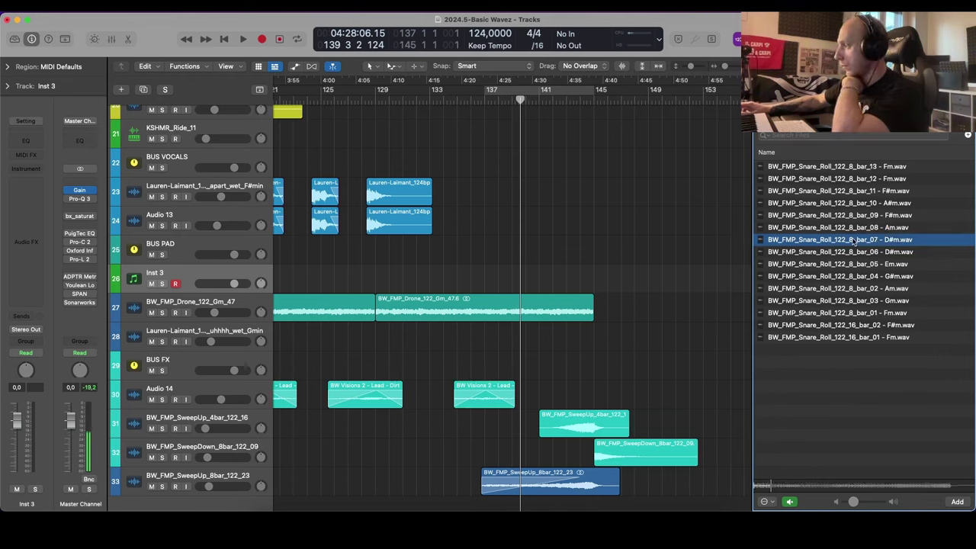
pyautogui.click(851, 264)
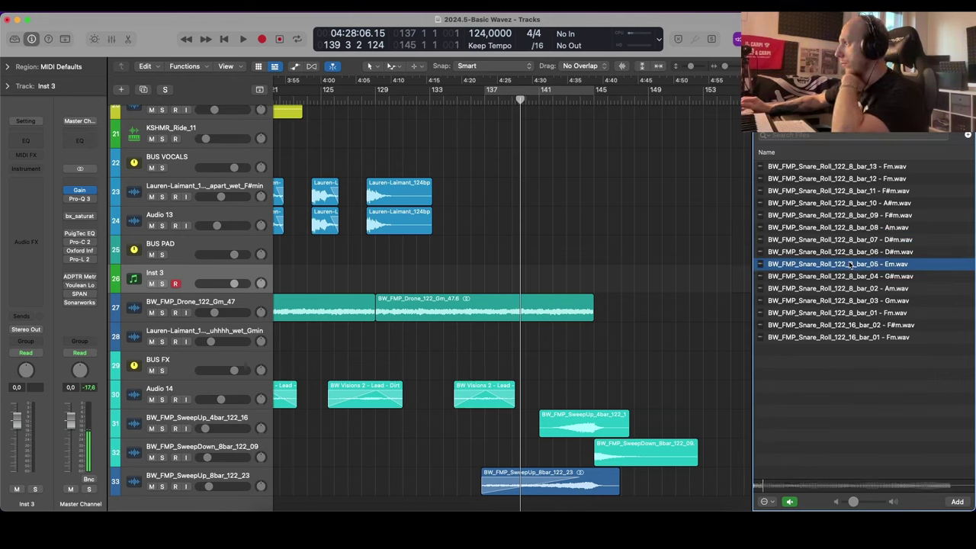
pyautogui.click(919, 484)
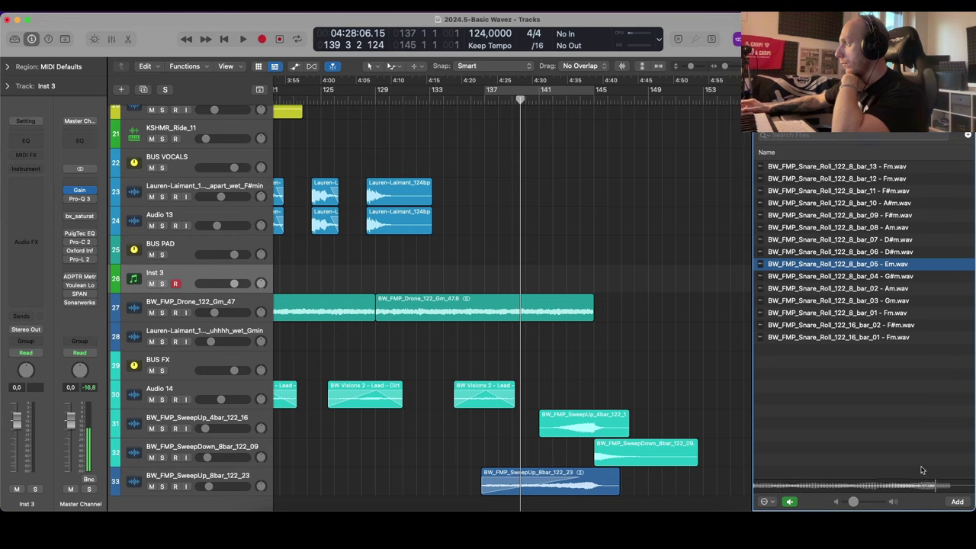
# Step: Audition BW_FMP_Snare_Roll_122_8_bar_04 - G#m and place it at bar 137 on a new track below the last sweep
pyautogui.press('Down')
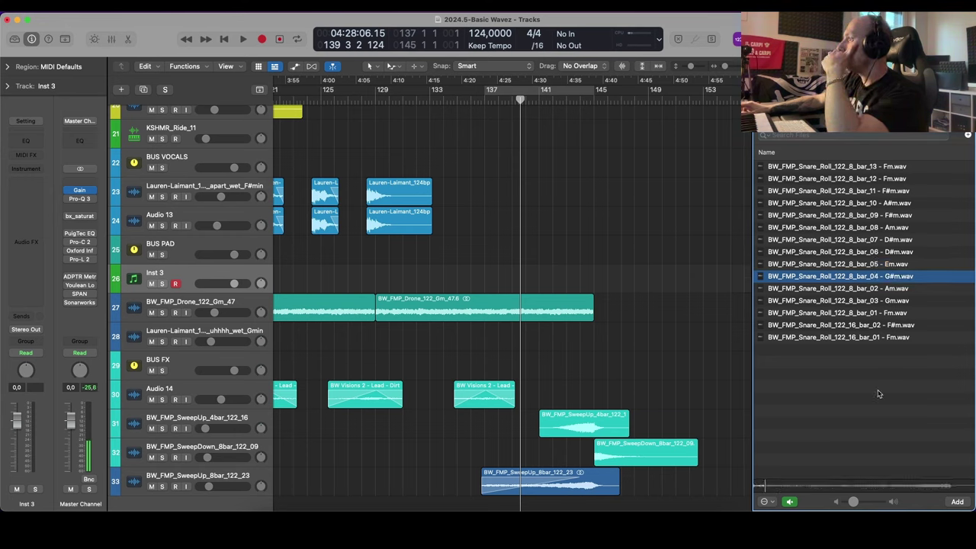
pyautogui.click(923, 487)
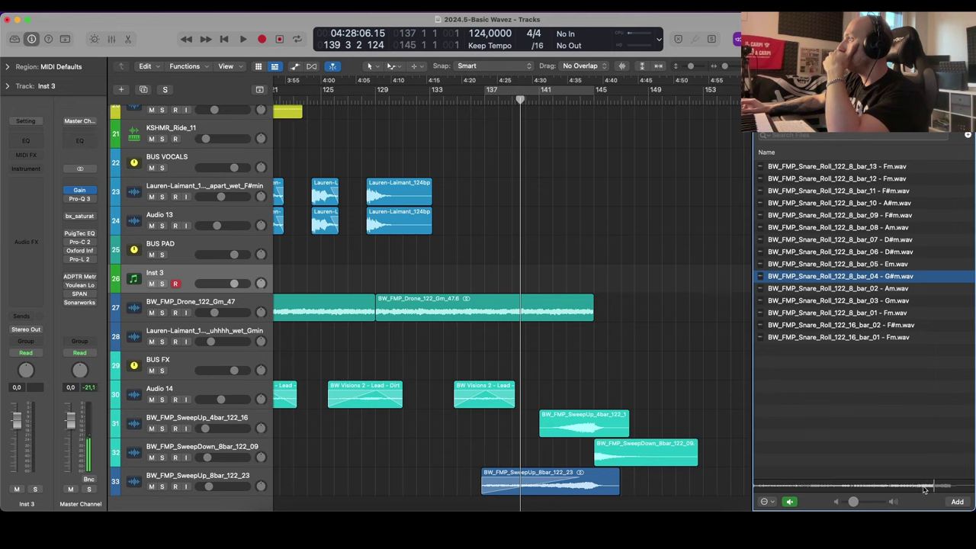
pyautogui.moveTo(925, 490); pyautogui.dragTo(488, 488)
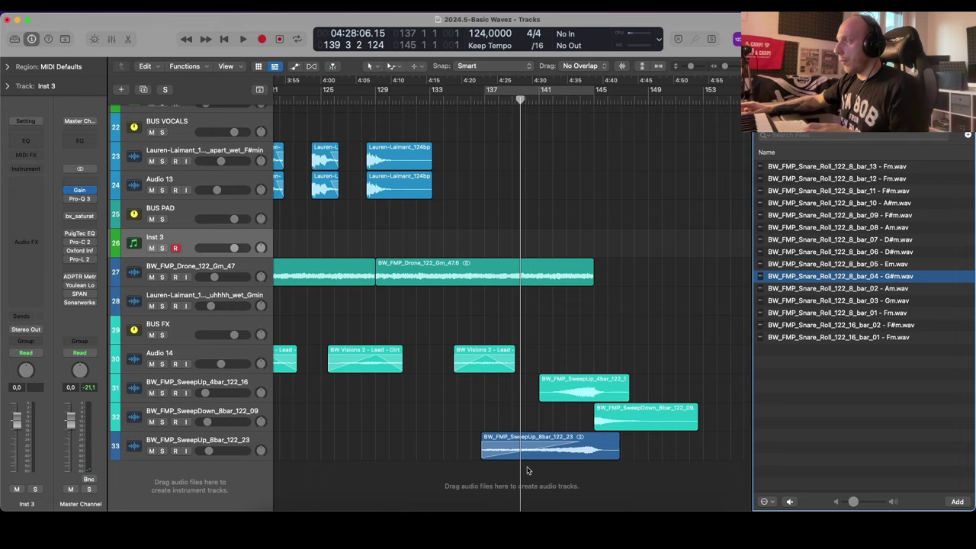
pyautogui.scroll(-2, 429, 456)
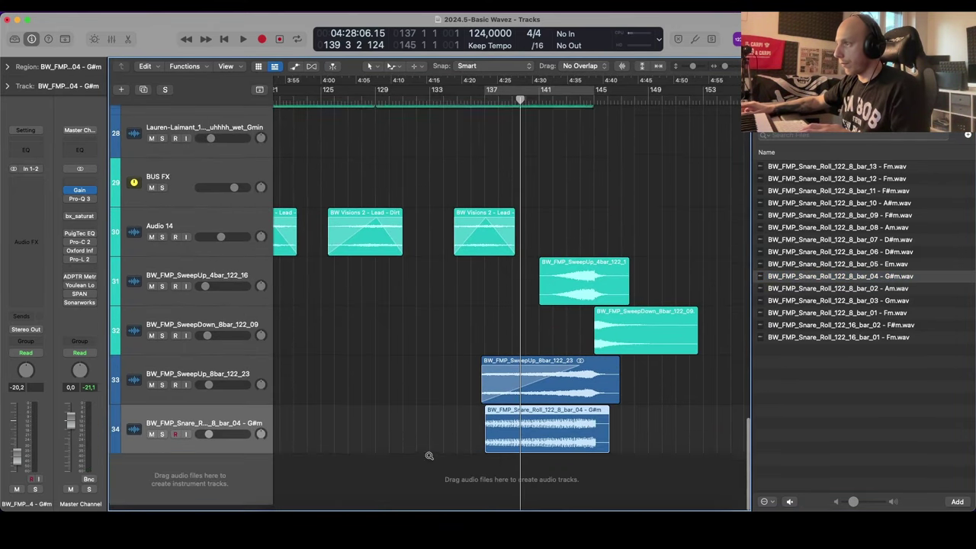
# Step: Analyze the snare roll's tempo with Smart Tempo, apply the project tempo to region and downbeat, and close the editor
pyautogui.press('super+Right')
pyautogui.press('super+Right')
pyautogui.doubleClick(543, 435)
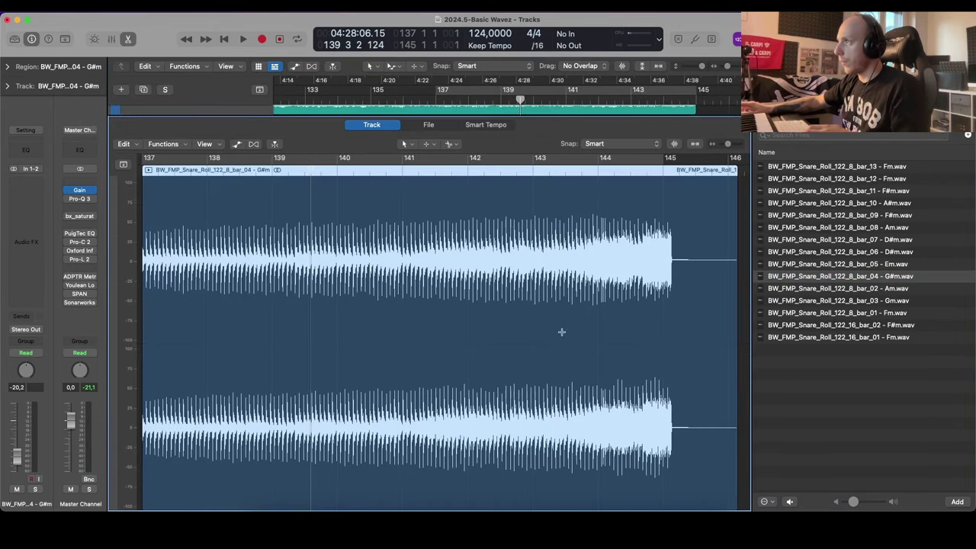
pyautogui.click(486, 125)
pyautogui.click(429, 343)
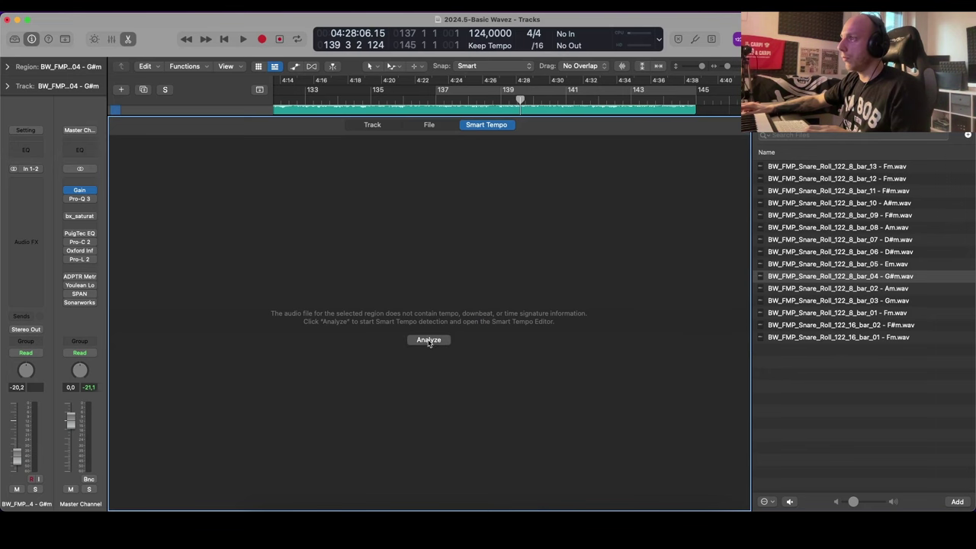
pyautogui.click(126, 146)
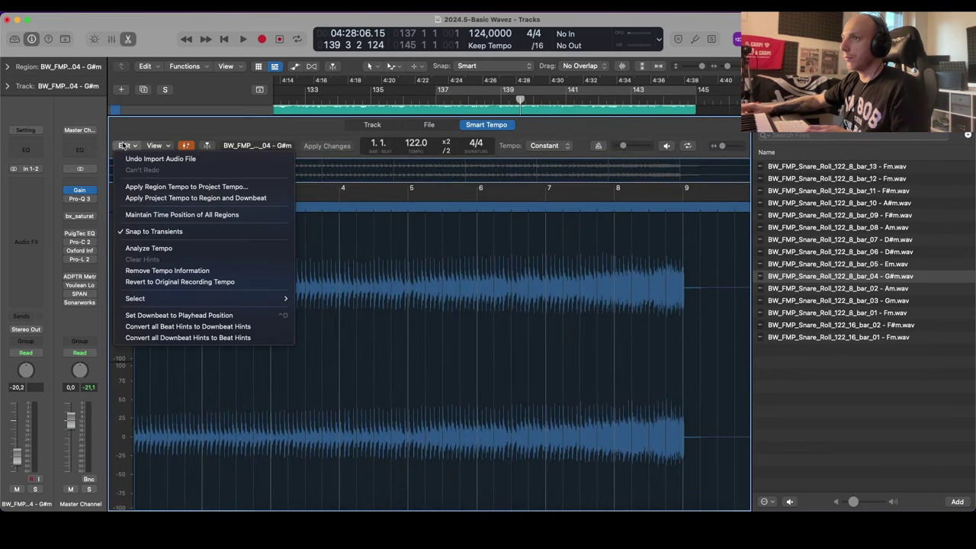
pyautogui.click(150, 198)
pyautogui.press('e')
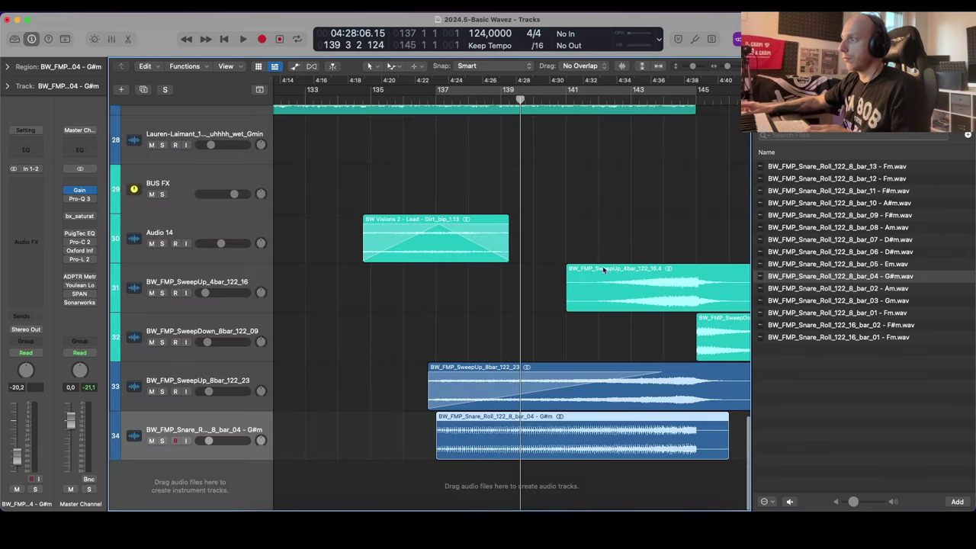
# Step: Start playback shortly before bar 137 to hear the snare roll in context, and close the file browser
pyautogui.scroll(10, 490, 193)
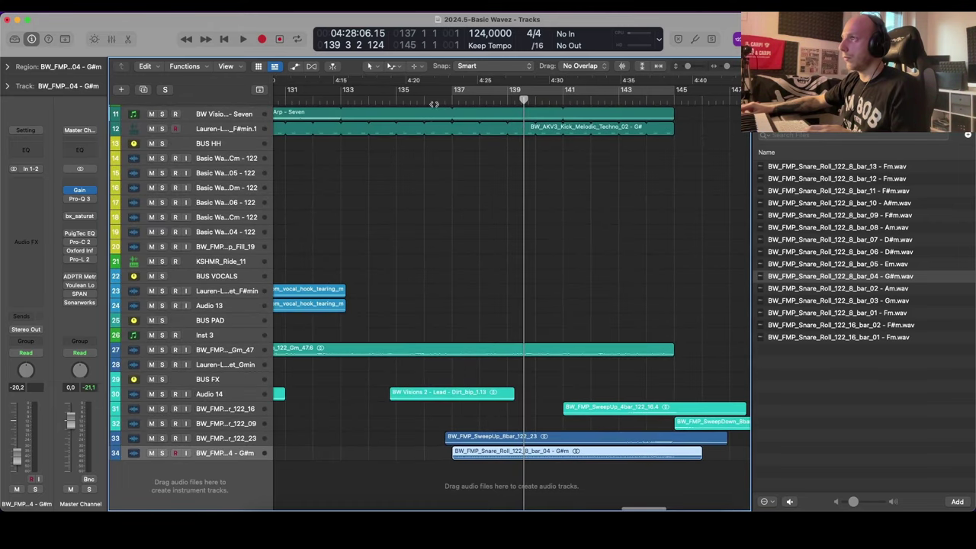
pyautogui.click(434, 104)
pyautogui.press('space')
pyautogui.press('super+Down')
pyautogui.press('super+Down')
pyautogui.press('super+Down')
pyautogui.click(962, 39)
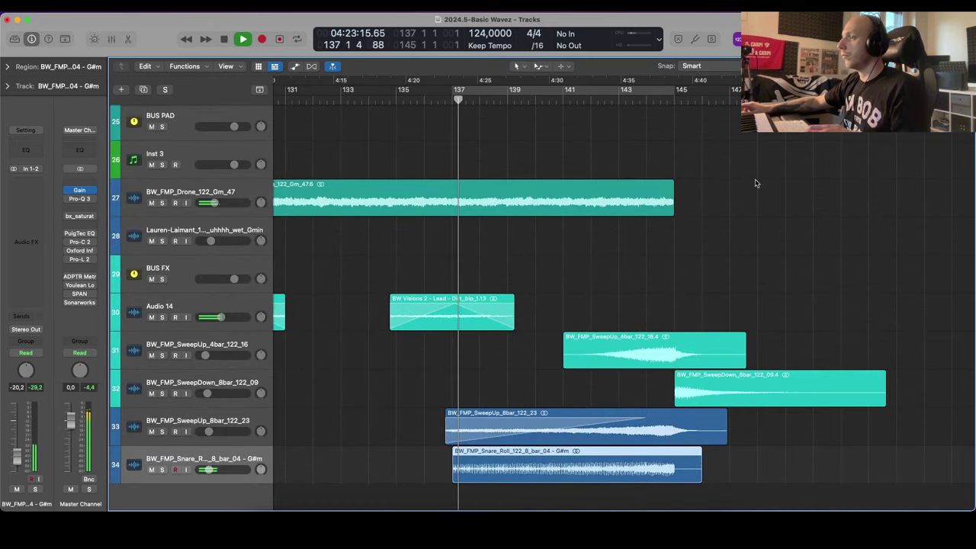
# Step: Loop bars 137 to 145 and raise the snare roll track's volume to -13.0 dB
pyautogui.press('super+Up')
pyautogui.press('super+Up')
pyautogui.press('super+Up')
pyautogui.press('c')
pyautogui.press('super+Down')
pyautogui.press('super+Down')
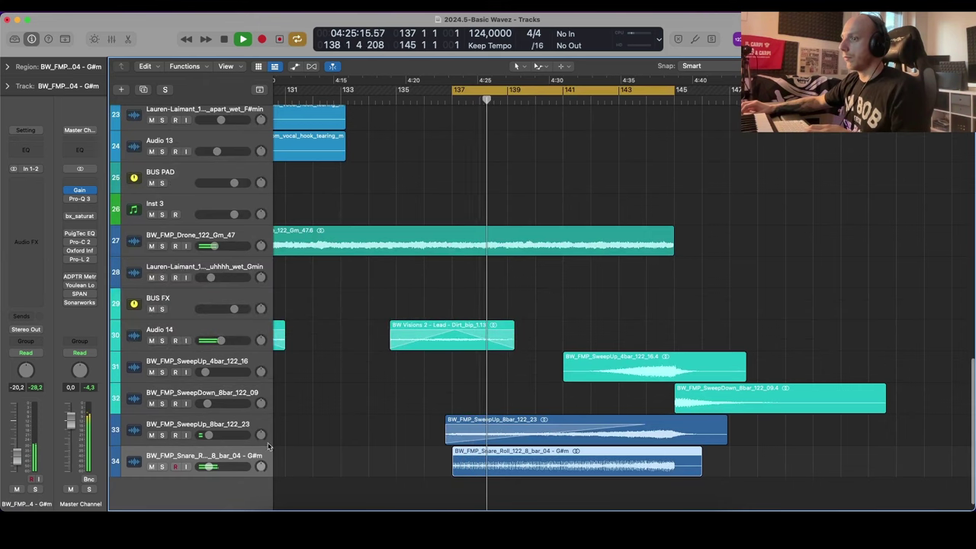
pyautogui.moveTo(208, 466); pyautogui.dragTo(218, 466)
pyautogui.scroll(-3, 630, 272)
pyautogui.scroll(5, 630, 273)
pyautogui.scroll(-1, 630, 271)
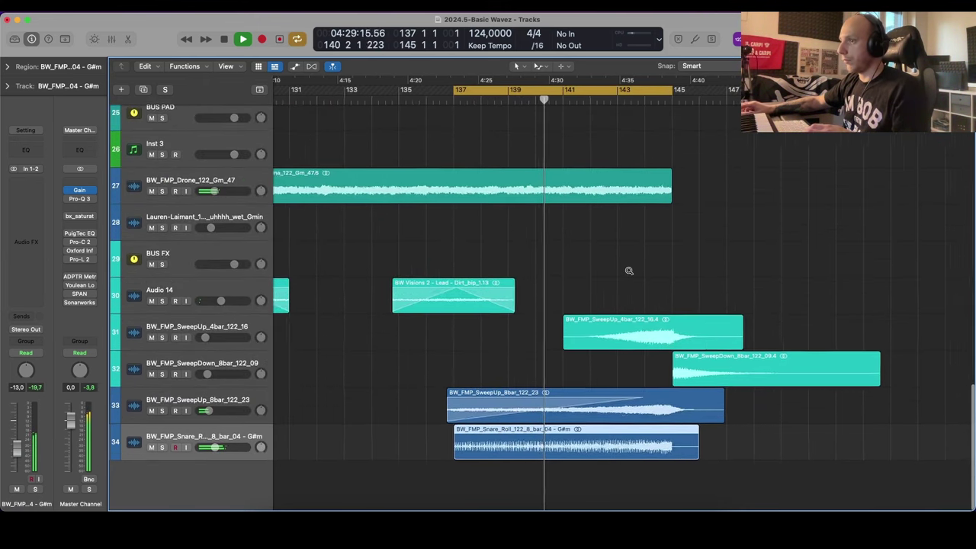
# Step: Turn cycle mode off and move the snare roll track between the clap fill track and KSHMR_Ride_11
pyautogui.scroll(-5, 622, 270)
pyautogui.scroll(-5, 617, 270)
pyautogui.press('c')
pyautogui.scroll(-4, 607, 266)
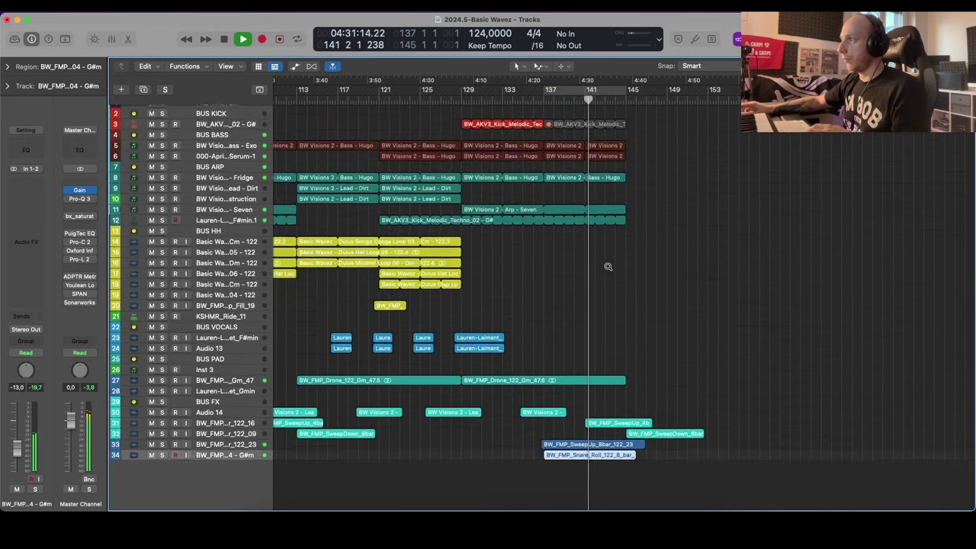
pyautogui.press('super+Down')
pyautogui.moveTo(237, 456); pyautogui.dragTo(241, 278)
pyautogui.scroll(5, 407, 301)
pyautogui.scroll(-5, 408, 302)
pyautogui.scroll(-3, 408, 303)
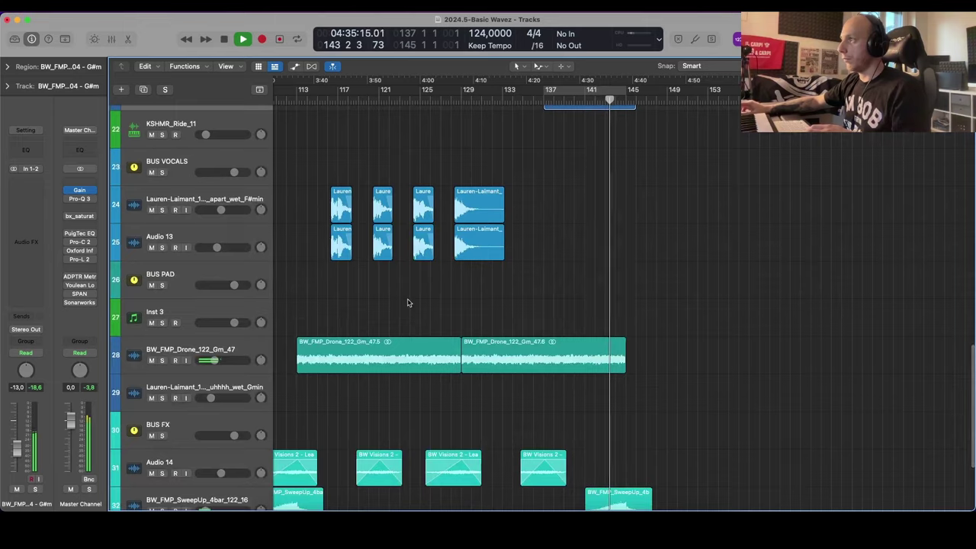
# Step: Set the BW_FMP_SweepUp_8bar_122_23 track's volume to -17.6 dB, listen past bar 145 and stop playback
pyautogui.scroll(-3, 407, 303)
pyautogui.moveTo(211, 462); pyautogui.dragTo(209, 462)
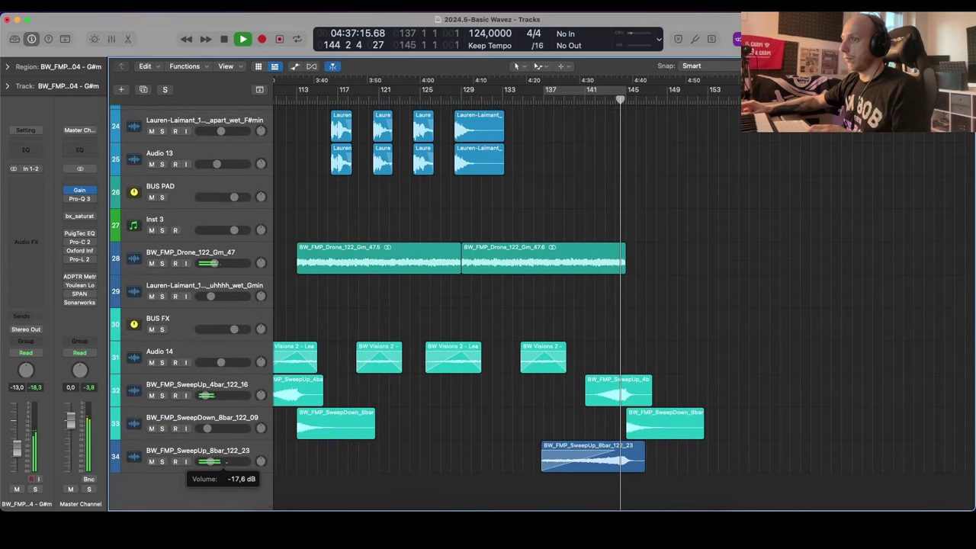
pyautogui.press('super+Up')
pyautogui.press('super+Up')
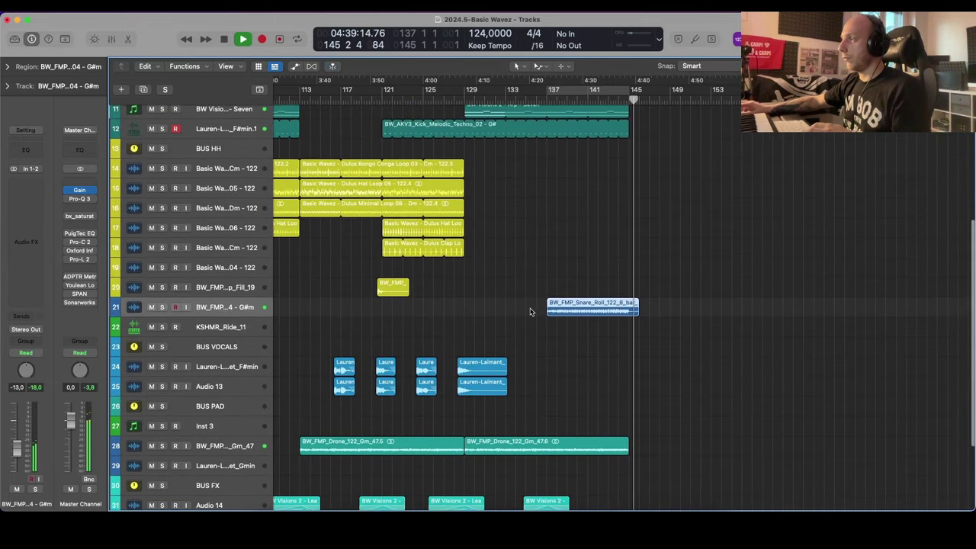
pyautogui.hscroll(5, 629, 293)
pyautogui.scroll(-4, 629, 294)
pyautogui.hscroll(3, 629, 295)
pyautogui.press('space')
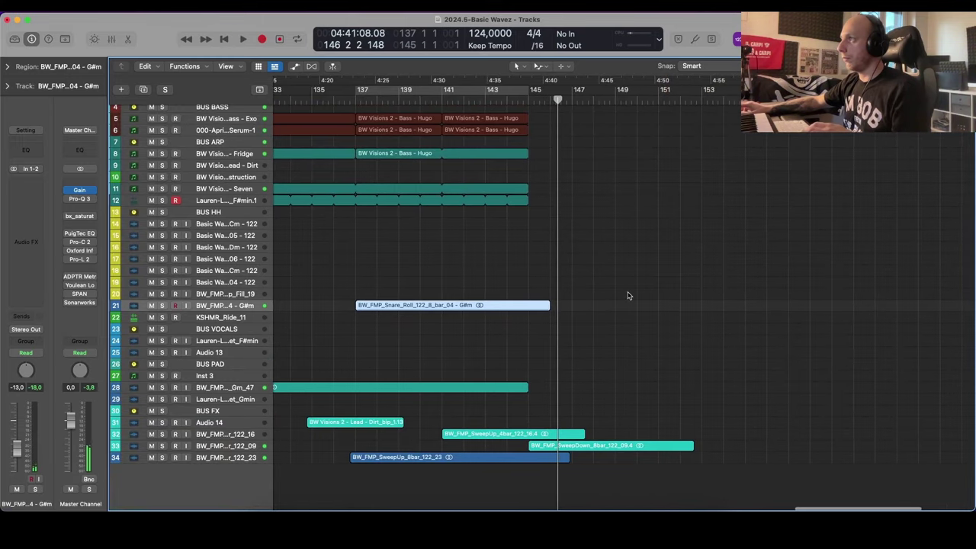
# Step: Shift the BW_FMP_SweepDown_8bar_122_09 region from bar 145 to about bar 146, playing the transition to check its timing
pyautogui.press('super+Down')
pyautogui.press('super+Down')
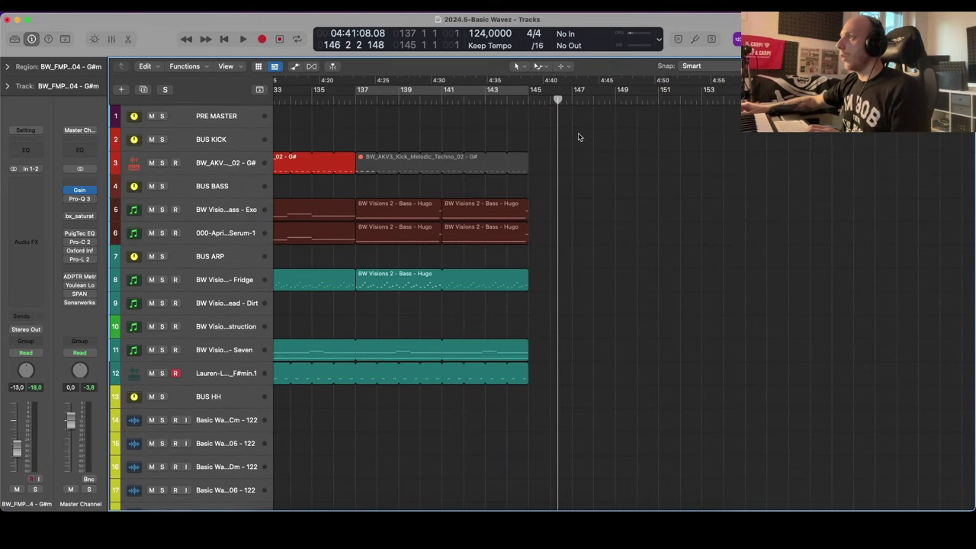
pyautogui.press('super+Left')
pyautogui.scroll(-10, 568, 152)
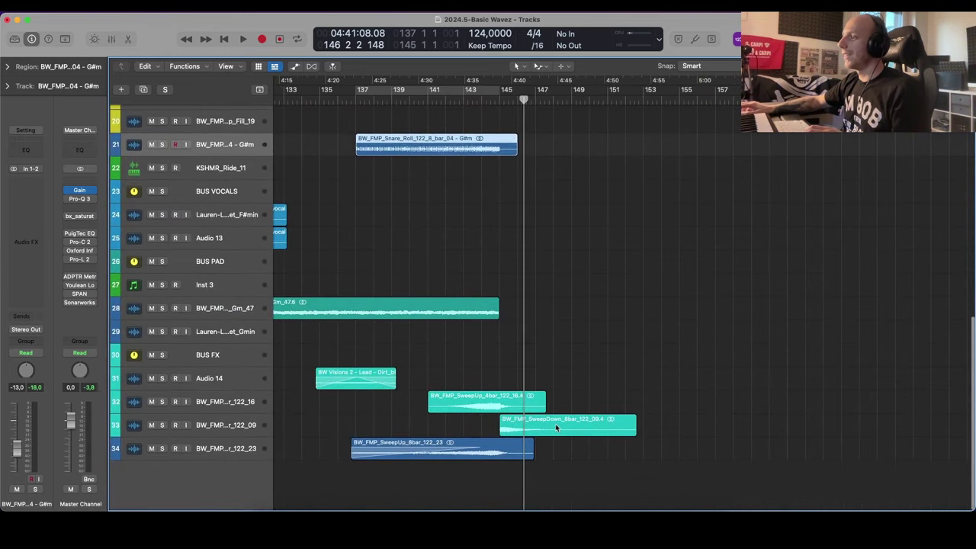
pyautogui.moveTo(555, 427); pyautogui.dragTo(565, 427)
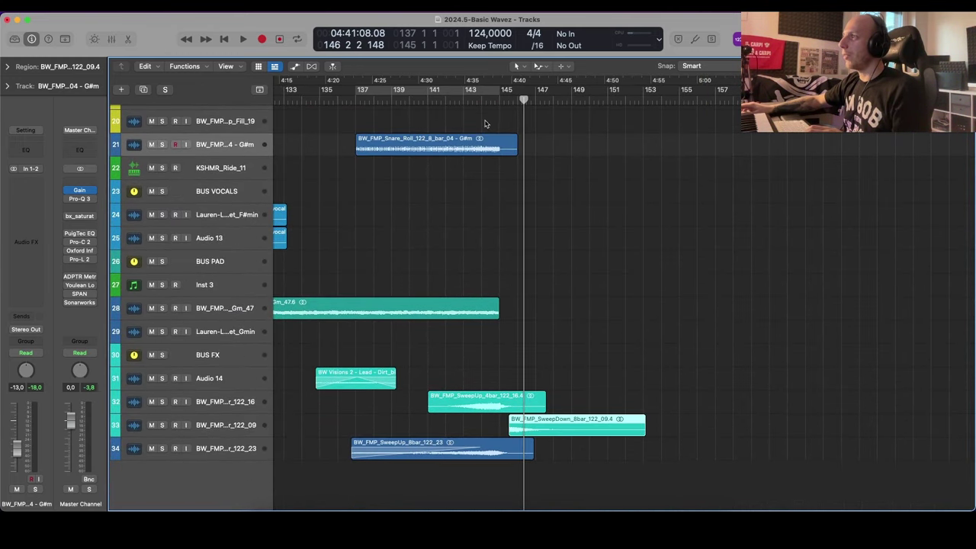
pyautogui.click(481, 102)
pyautogui.press('space')
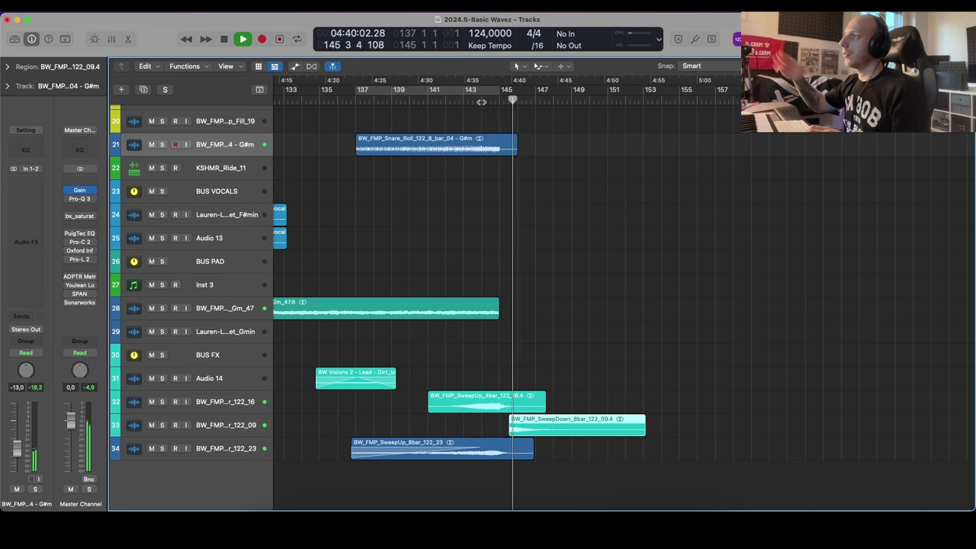
pyautogui.moveTo(539, 424); pyautogui.dragTo(549, 424)
pyautogui.click(582, 351)
pyautogui.scroll(-3, 578, 350)
pyautogui.press('space')
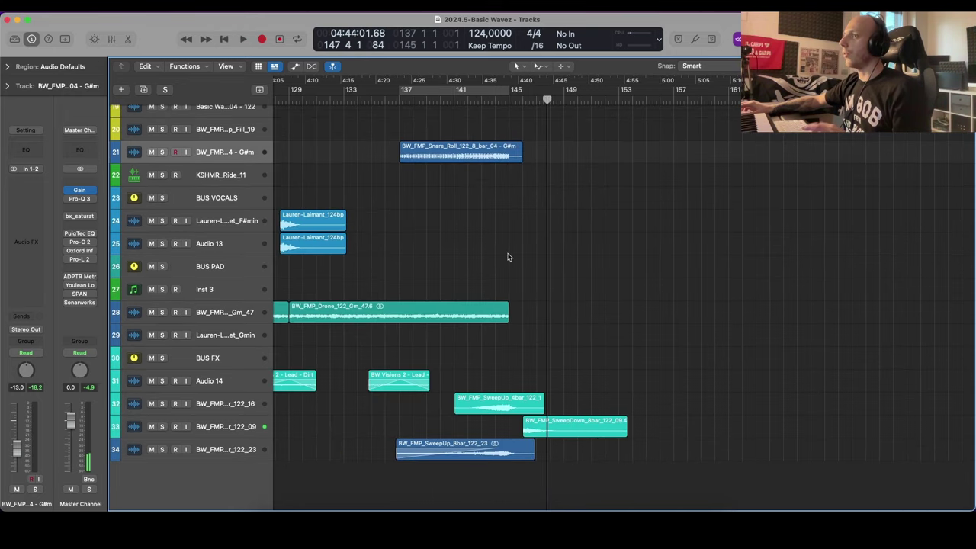
# Step: Move the Inst 3 track to the end of the track list, below BW_FMP_SweepUp_8bar_122_23
pyautogui.scroll(5, 510, 258)
pyautogui.scroll(-3, 507, 259)
pyautogui.hscroll(-5, 508, 259)
pyautogui.scroll(4, 506, 260)
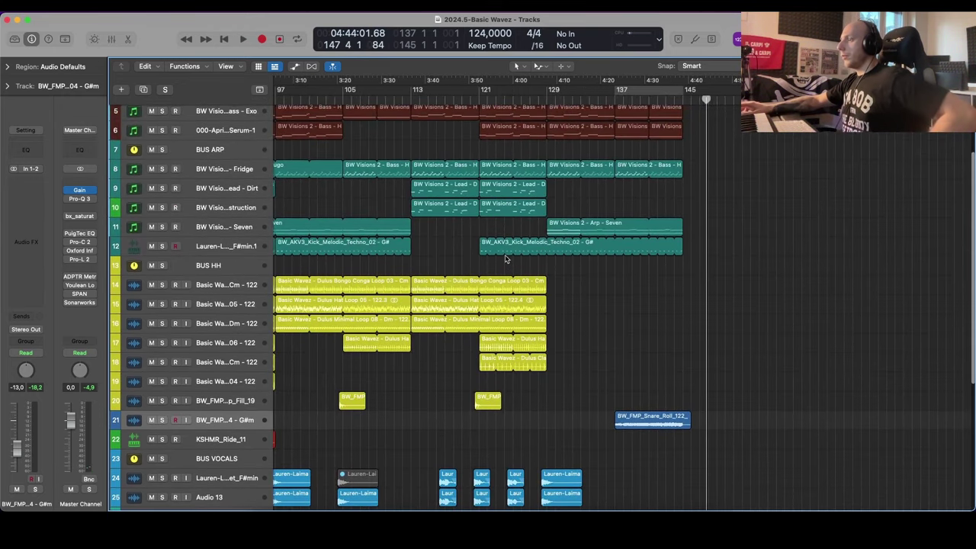
pyautogui.scroll(3, 505, 260)
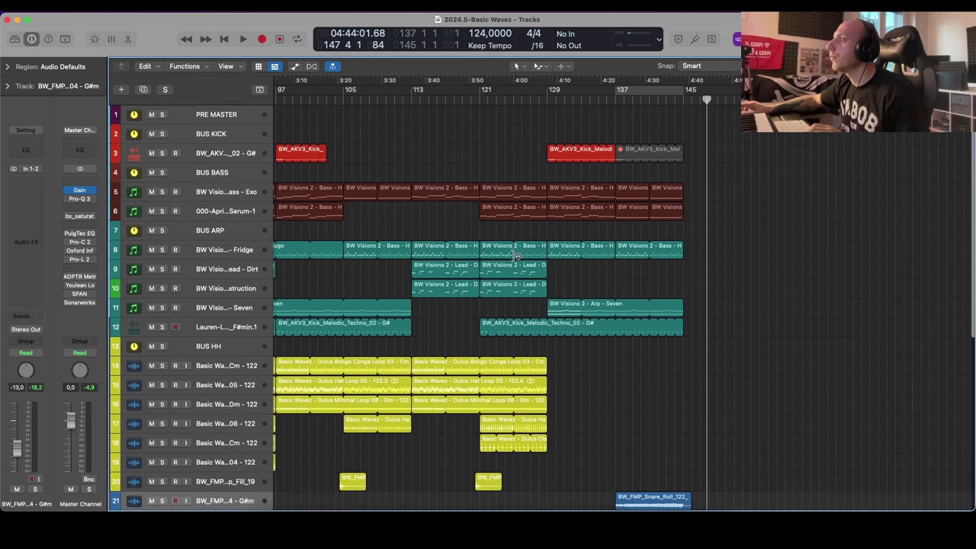
pyautogui.scroll(-8, 621, 266)
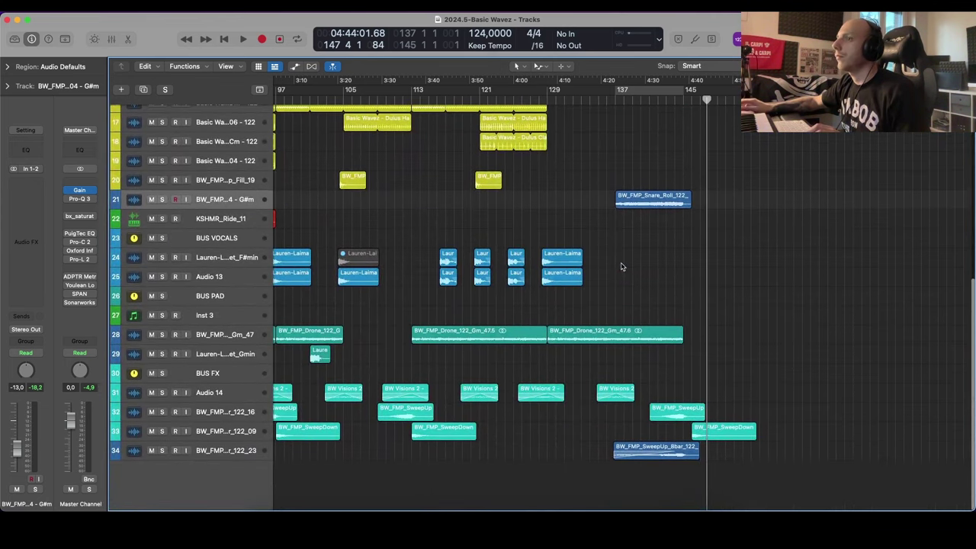
pyautogui.click(223, 315)
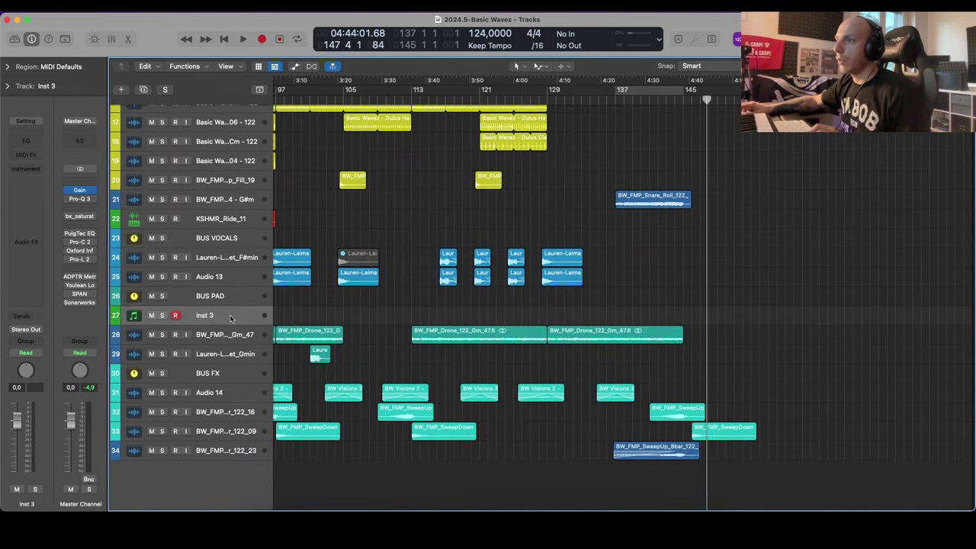
pyautogui.moveTo(202, 316); pyautogui.dragTo(204, 485)
# Step: Load Diva as the software instrument on the Inst 3 track
pyautogui.click(26, 169)
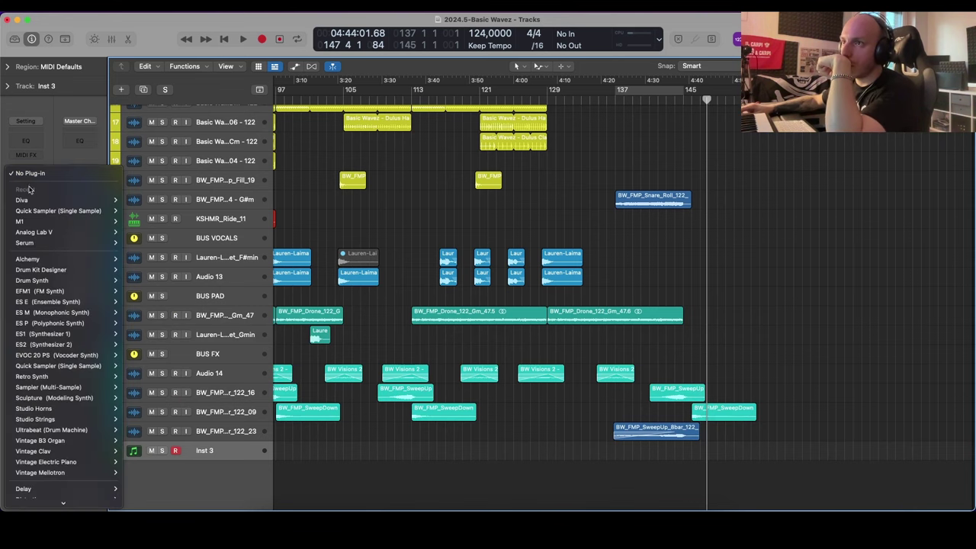
pyautogui.moveTo(69, 200)
pyautogui.click(136, 202)
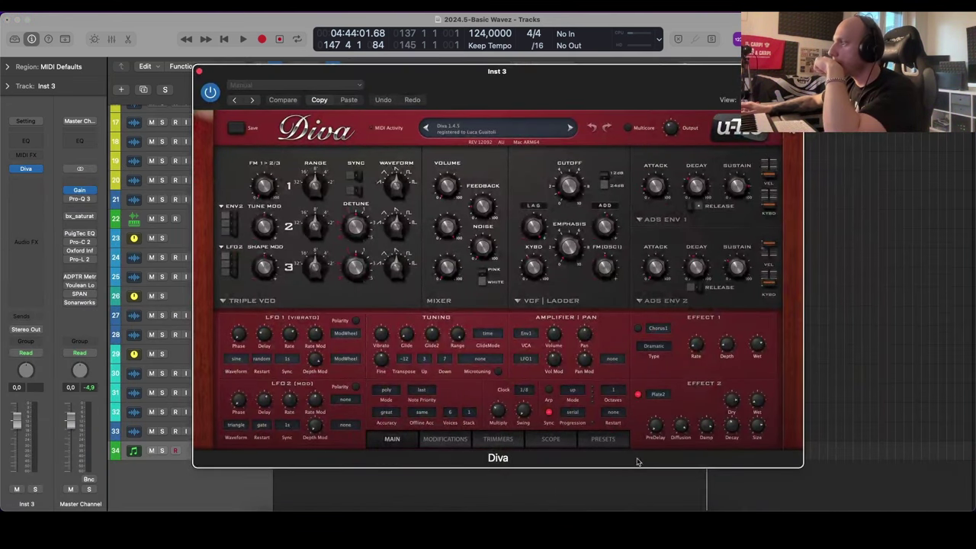
# Step: Browse Diva's presets and open the Basic Wavez - Visions Vol. 2 folder
pyautogui.click(603, 439)
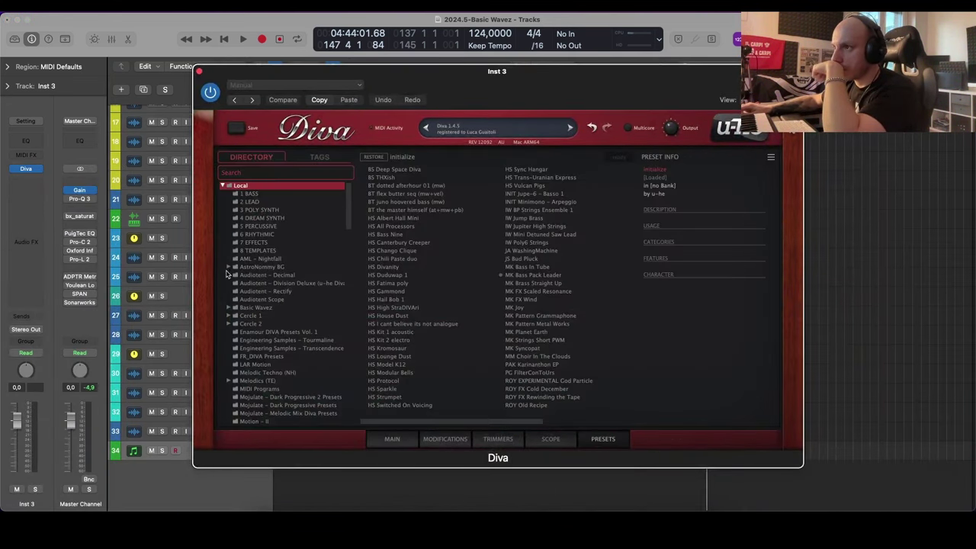
pyautogui.click(228, 267)
pyautogui.click(228, 267)
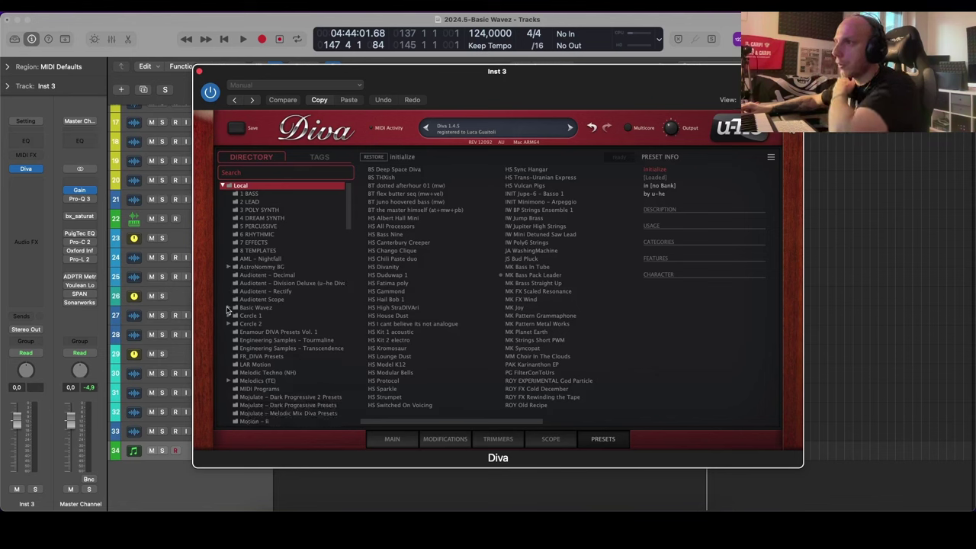
pyautogui.click(227, 308)
pyautogui.click(259, 316)
pyautogui.click(273, 324)
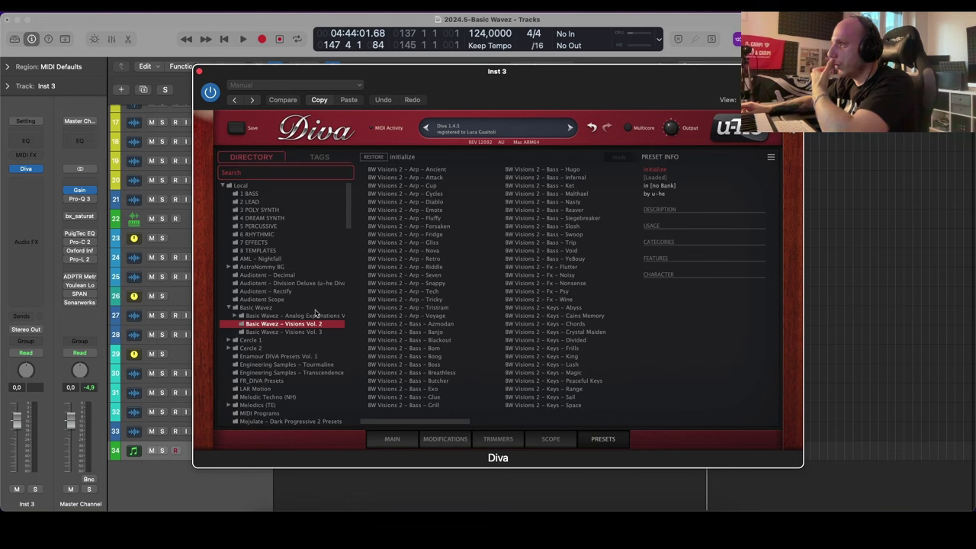
# Step: Browse the Basic Wavez - Visions Vol. 3 presets and try BW Visions 3 - Pad - Masai
pyautogui.click(293, 333)
pyautogui.hscroll(5, 568, 324)
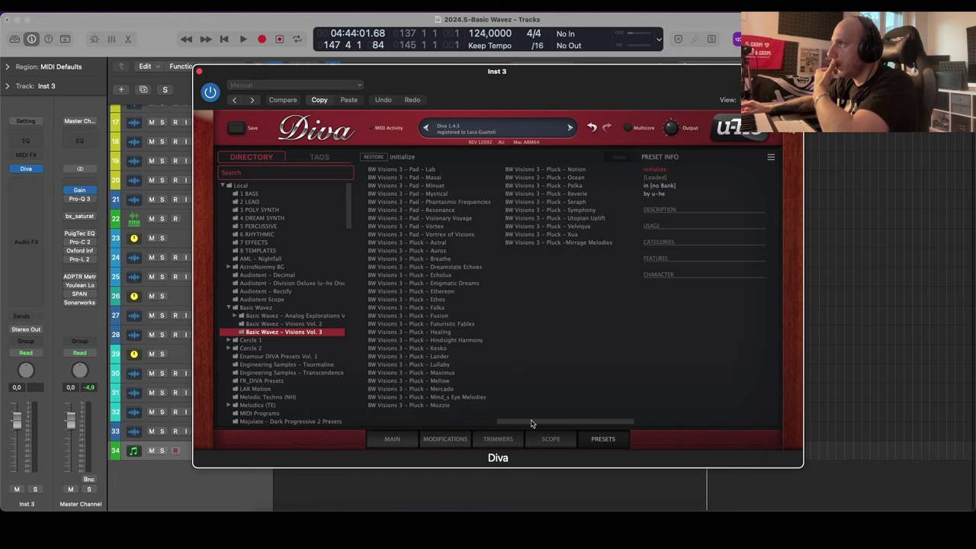
pyautogui.hscroll(-3, 474, 425)
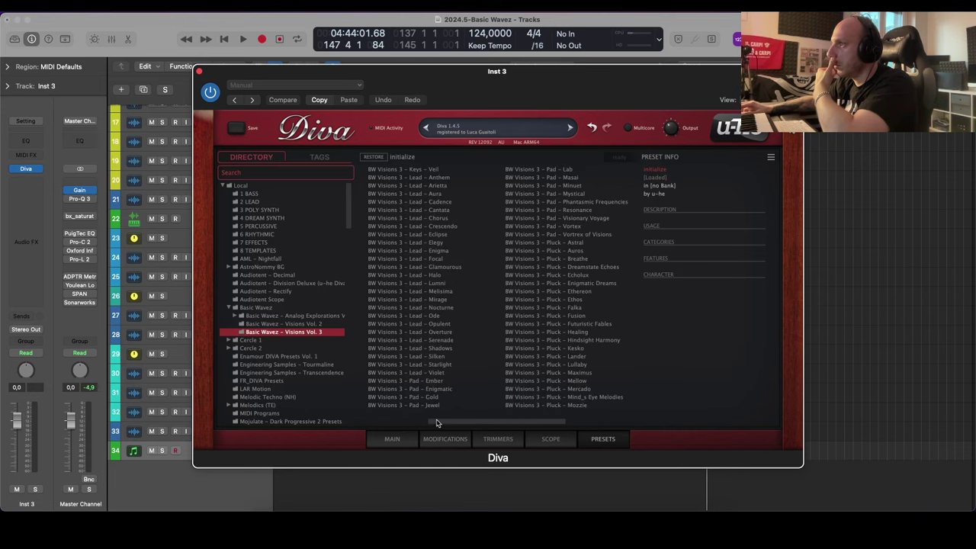
pyautogui.click(400, 422)
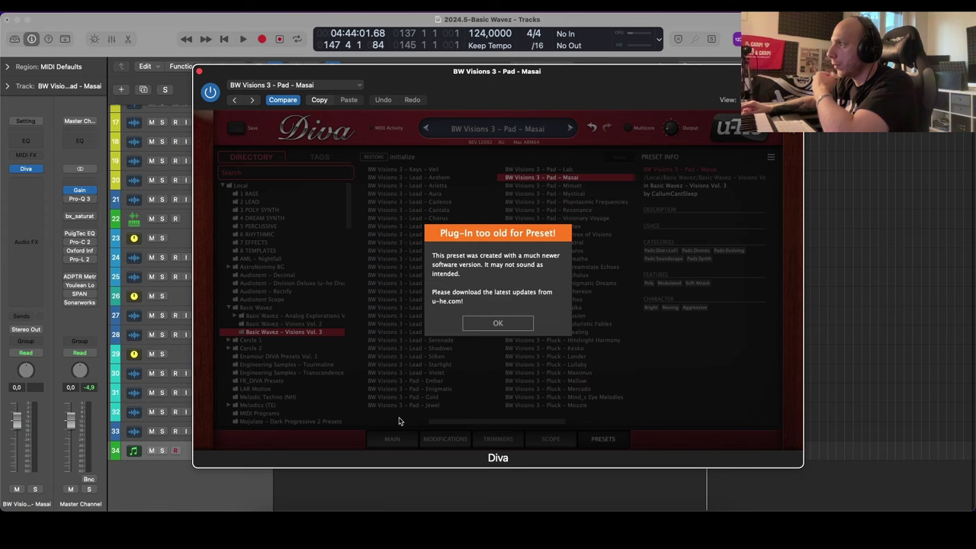
pyautogui.click(499, 322)
pyautogui.hscroll(-3, 411, 424)
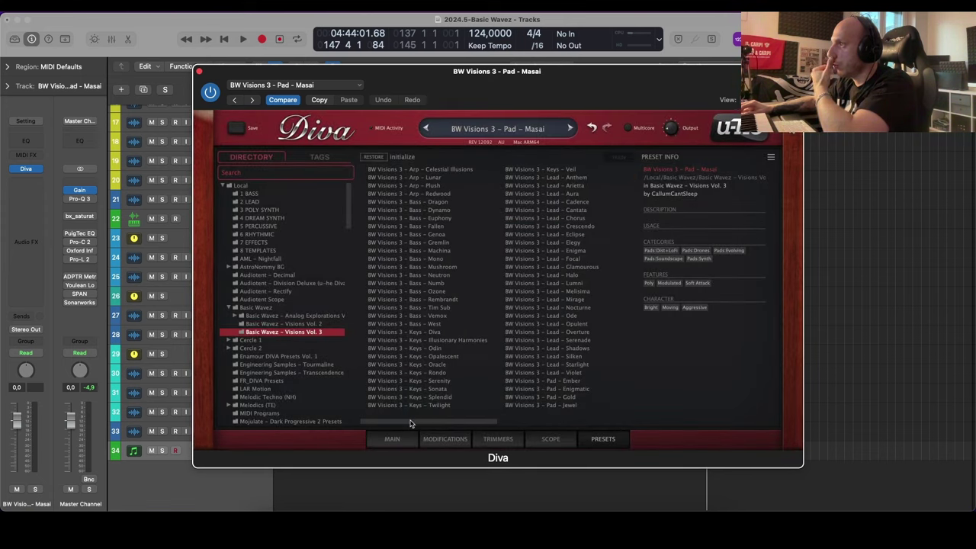
# Step: Audition the Analog Explorations FX presets Ares, Hermes, Nyx and Pewpew with the track volume lowered to -10.0 dB
pyautogui.click(311, 316)
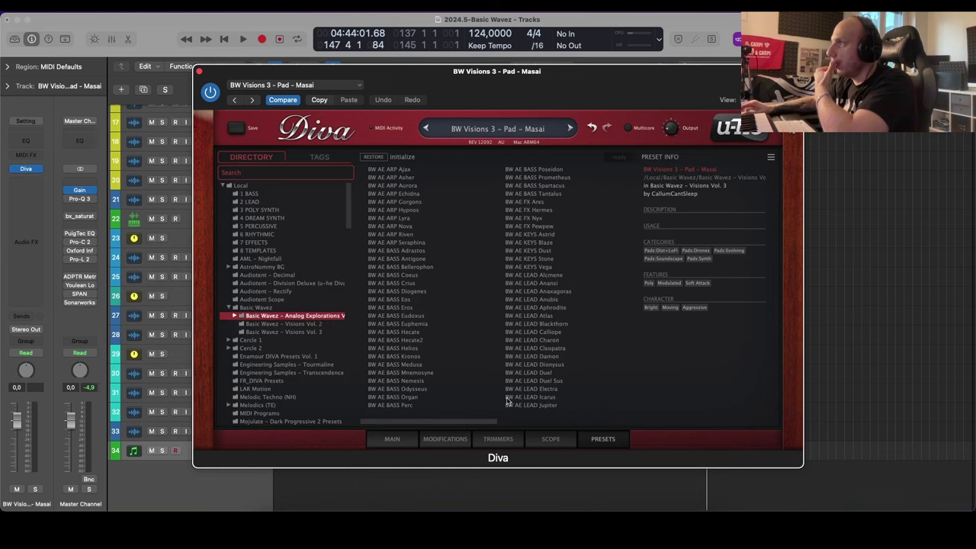
pyautogui.click(546, 202)
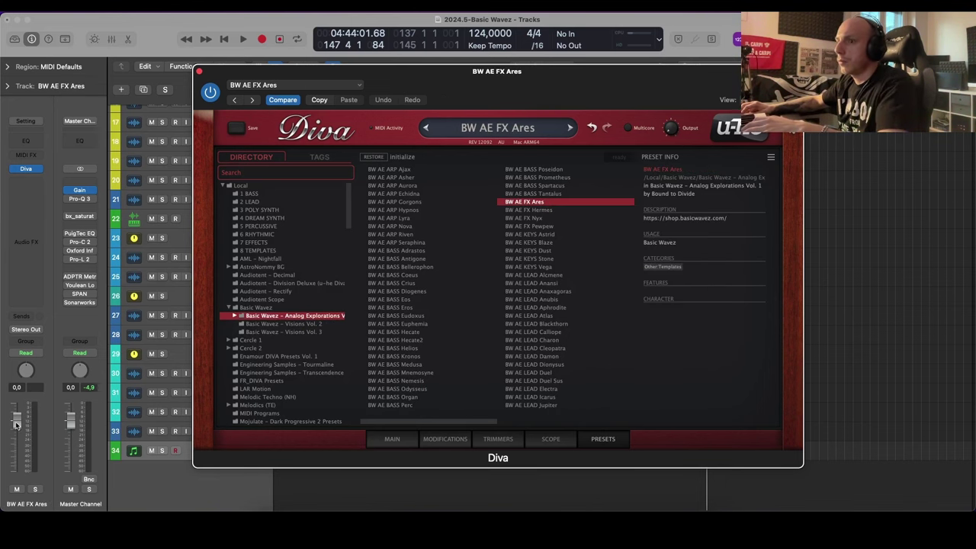
pyautogui.moveTo(17, 424); pyautogui.dragTo(17, 444)
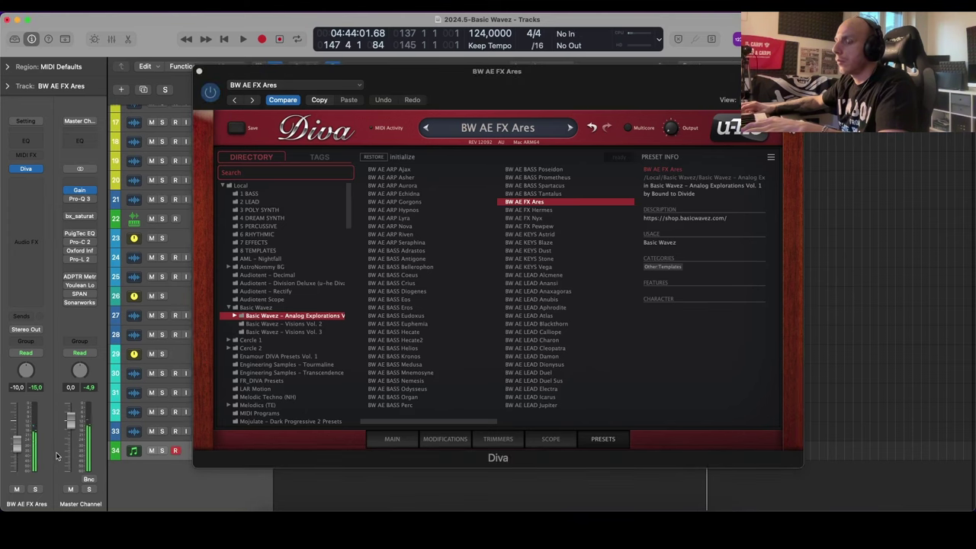
pyautogui.click(548, 211)
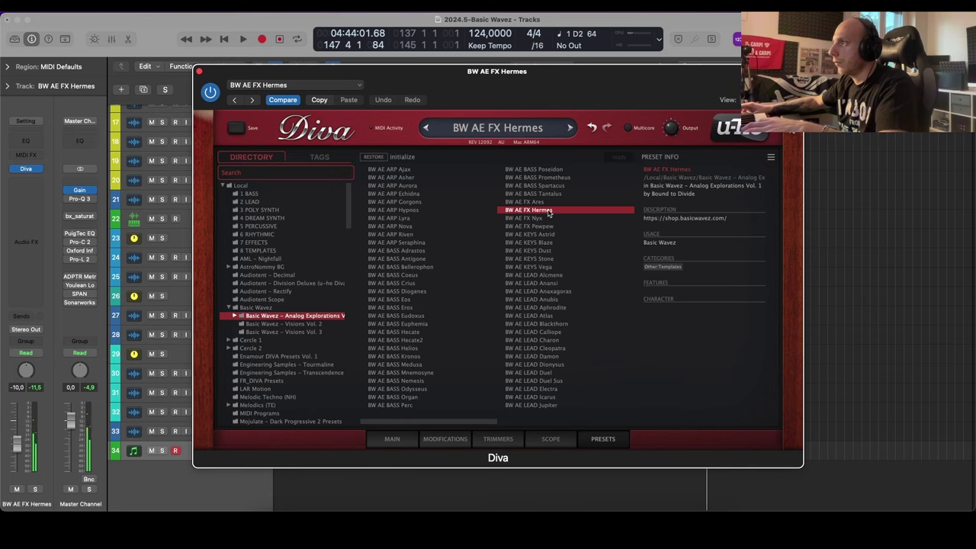
pyautogui.click(547, 219)
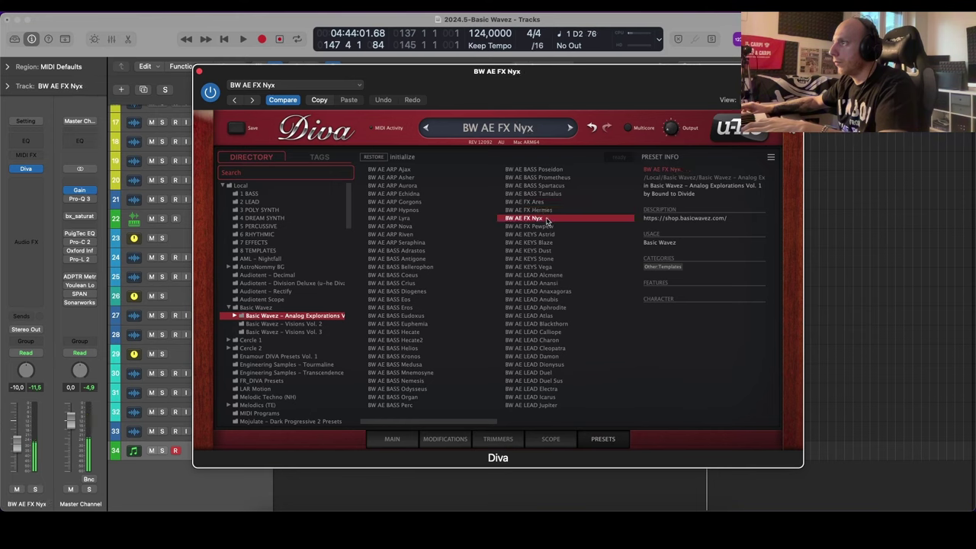
pyautogui.click(550, 227)
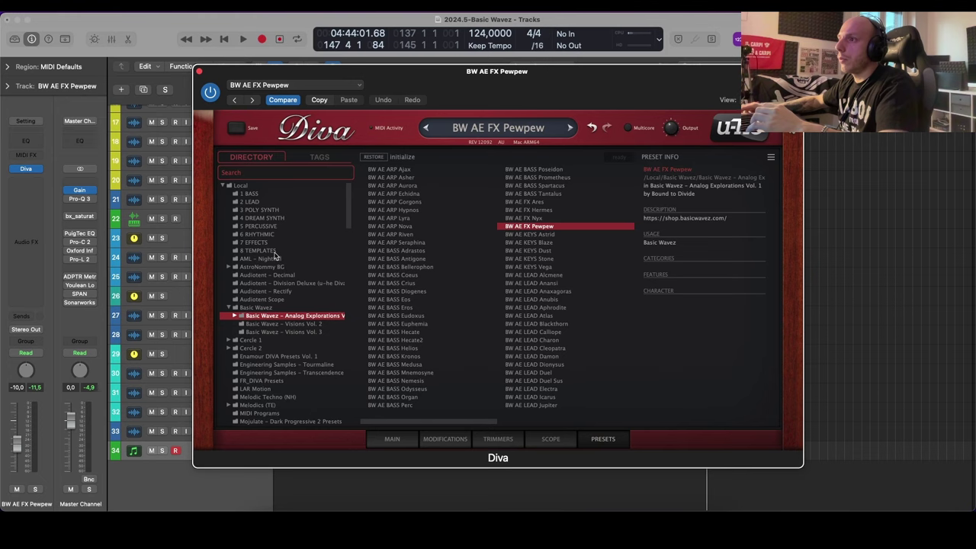
# Step: Load the INIT Minimono preset from the 8 TEMPLATES folder and try out its filter cutoff on the main page
pyautogui.click(273, 252)
pyautogui.click(393, 210)
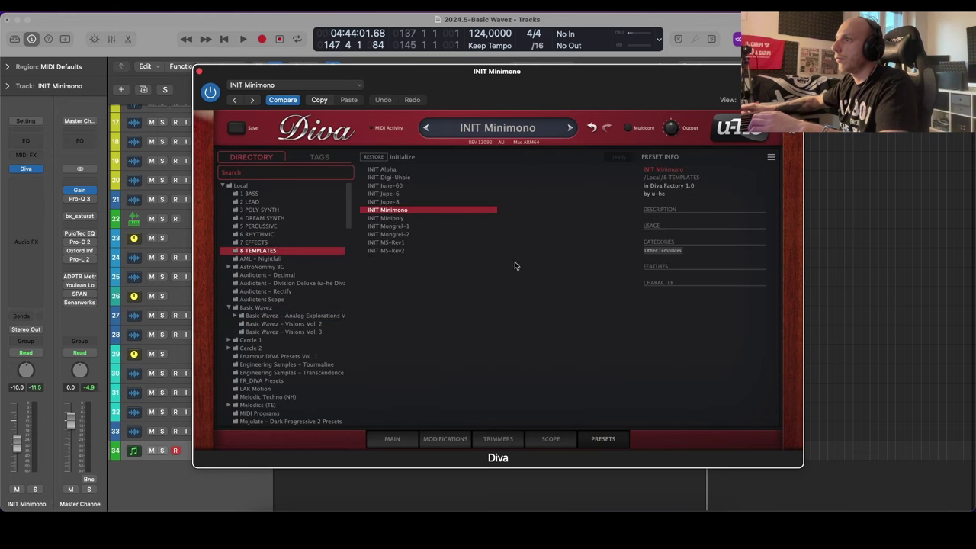
pyautogui.click(392, 439)
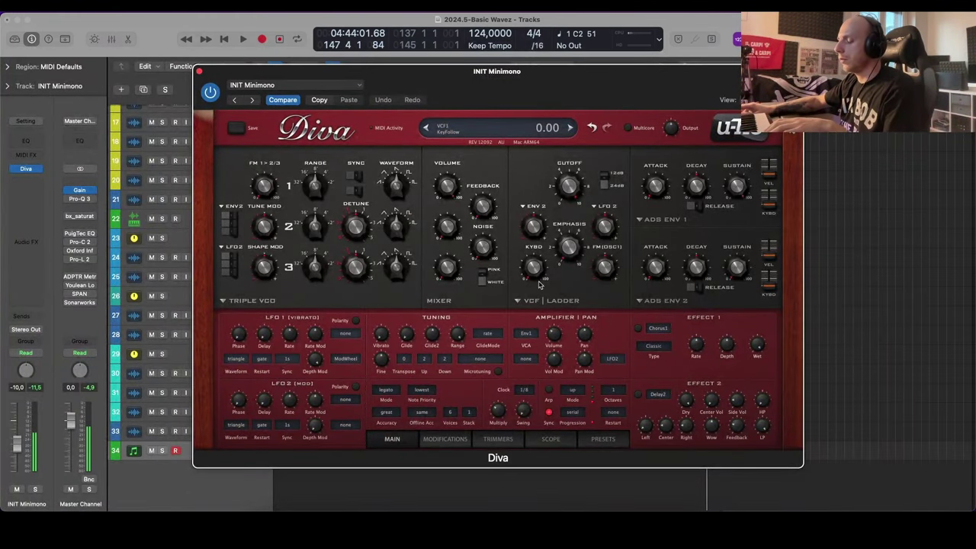
pyautogui.moveTo(570, 185); pyautogui.dragTo(574, 300)
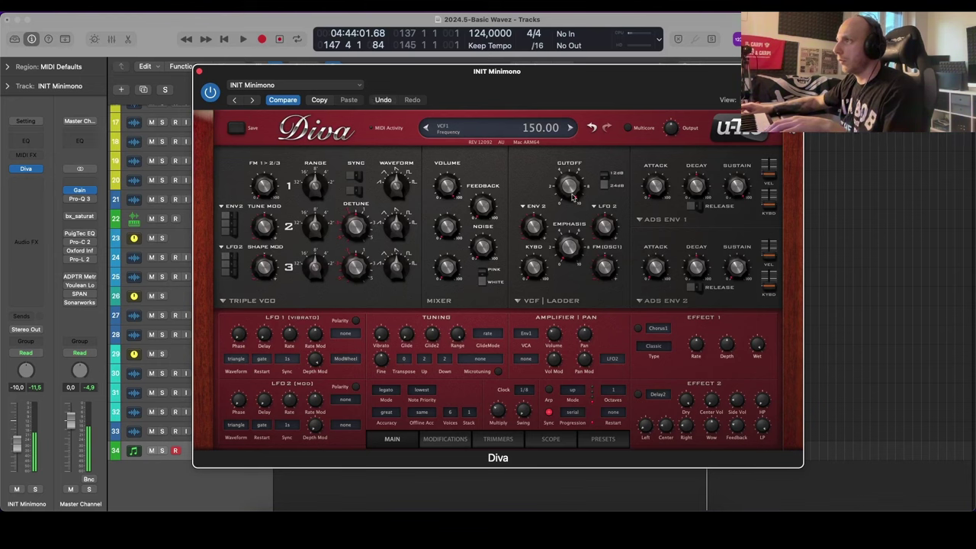
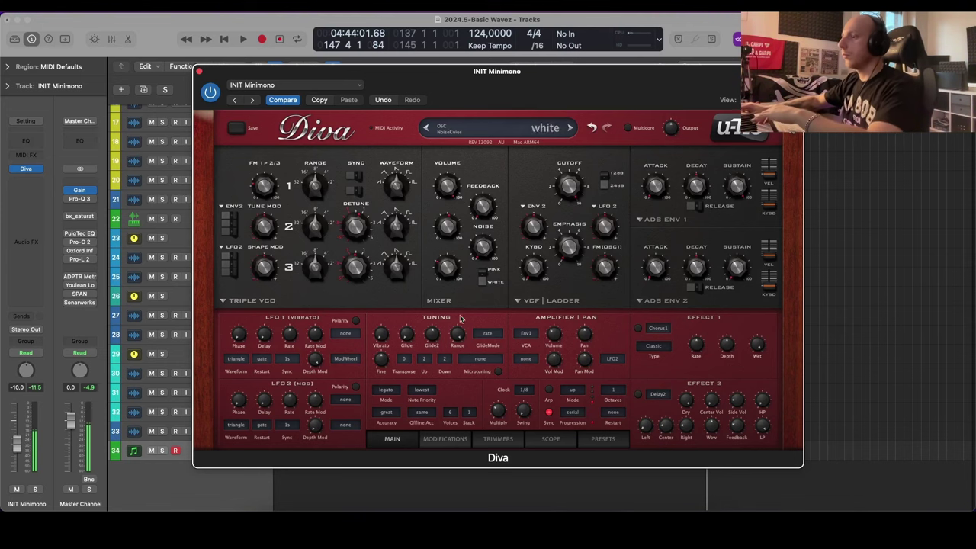
# Step: Set Diva's accuracy to draft and its upward pitch bend range to 12, closing the plug-in window when finished
pyautogui.click(389, 413)
pyautogui.click(557, 260)
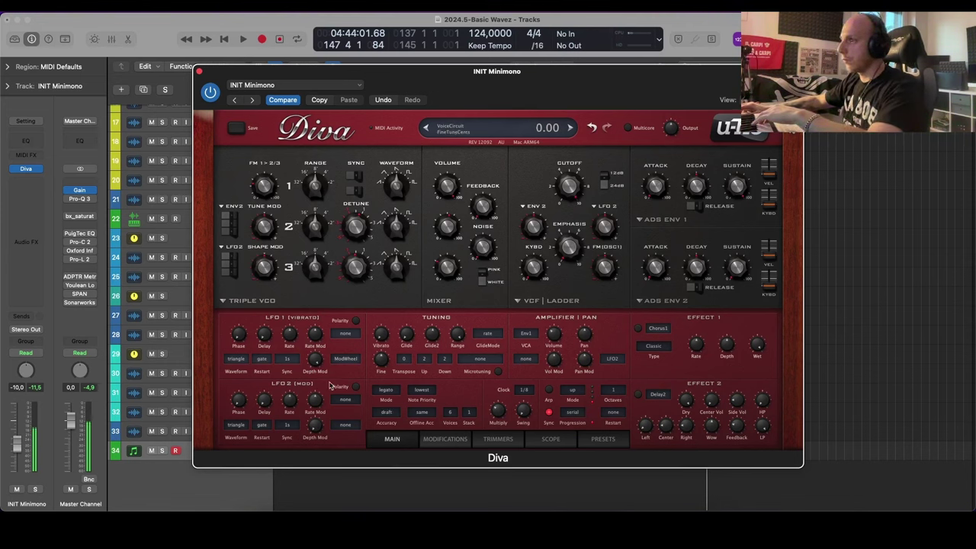
pyautogui.click(387, 412)
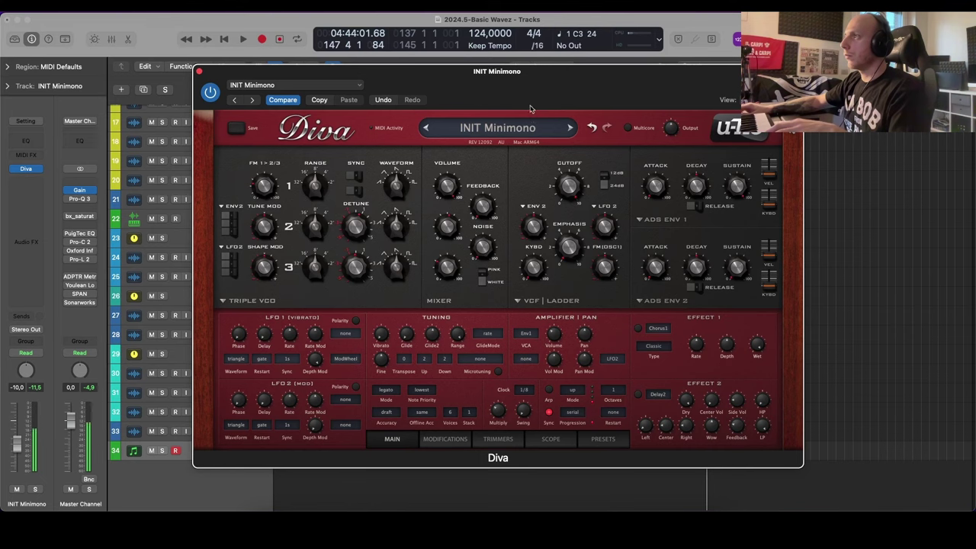
pyautogui.moveTo(529, 94); pyautogui.dragTo(545, 78)
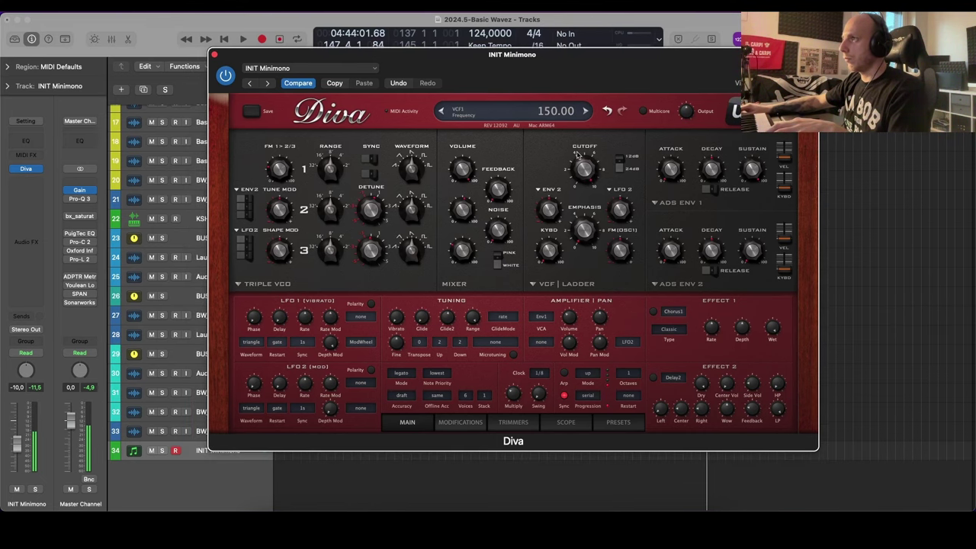
pyautogui.click(440, 344)
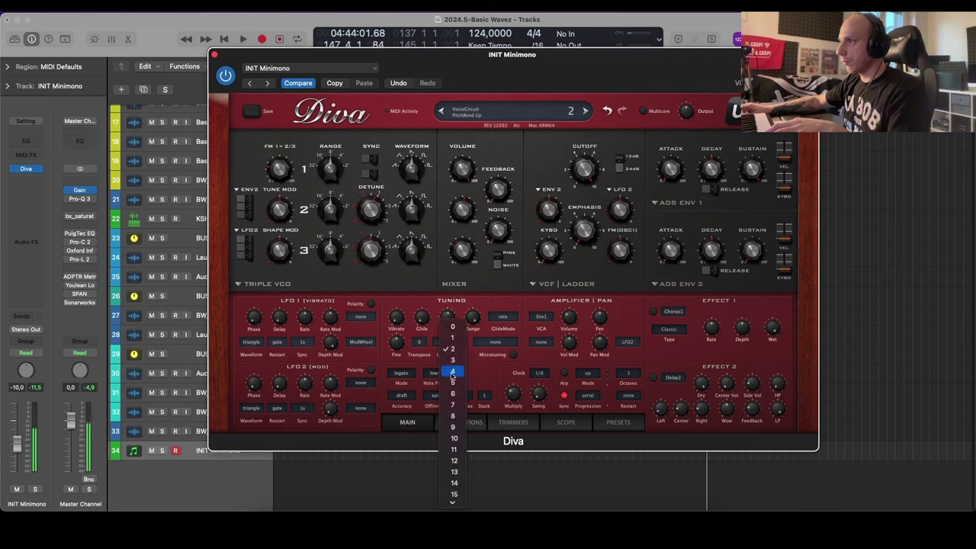
pyautogui.click(456, 461)
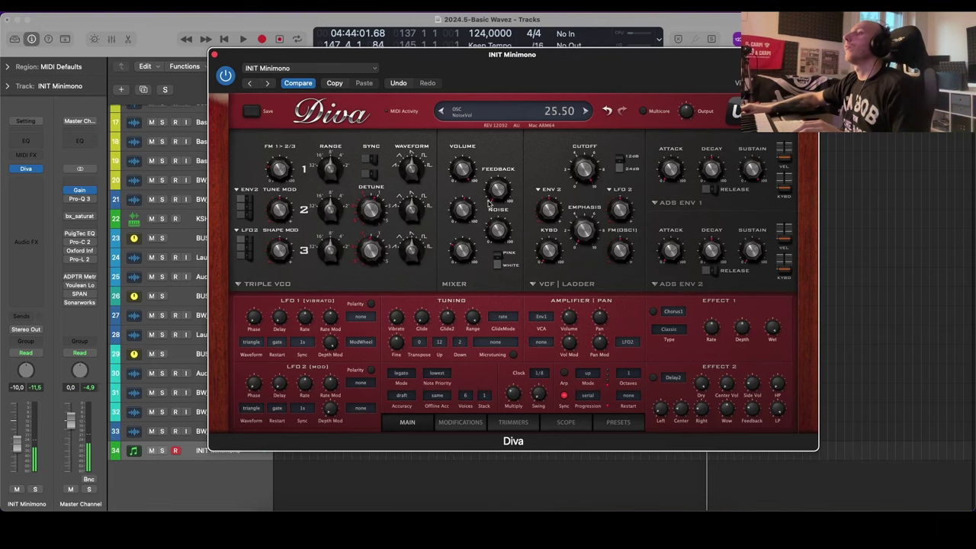
pyautogui.click(216, 55)
# Step: Draw an empty MIDI region on the INIT Minimono track spanning bars 137 to 145
pyautogui.scroll(5, 763, 399)
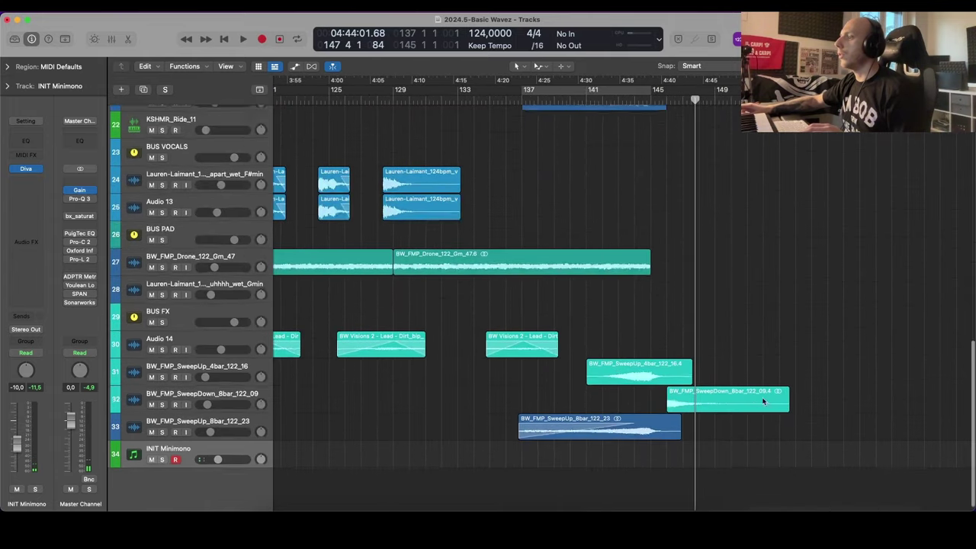
pyautogui.scroll(-5, 734, 399)
pyautogui.scroll(-5, 736, 403)
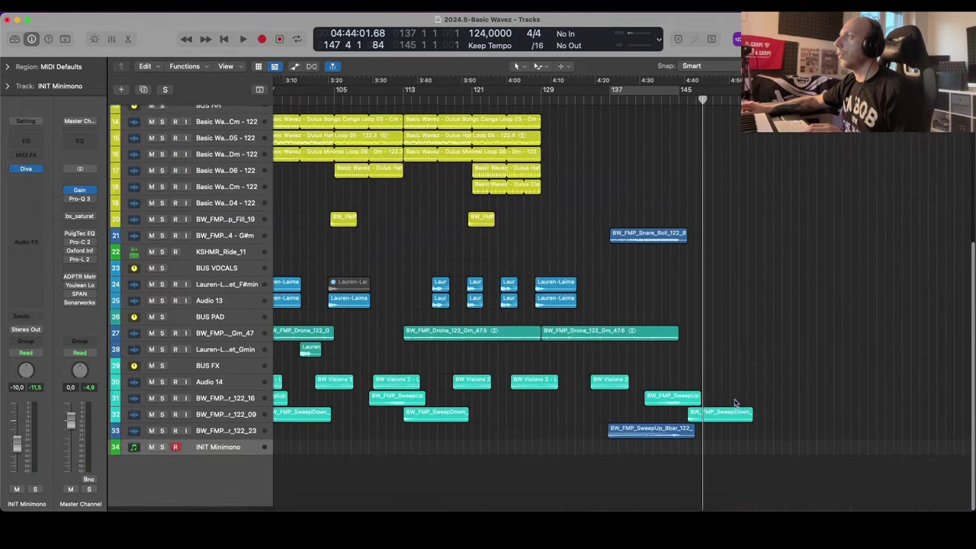
pyautogui.click(542, 66)
pyautogui.click(572, 91)
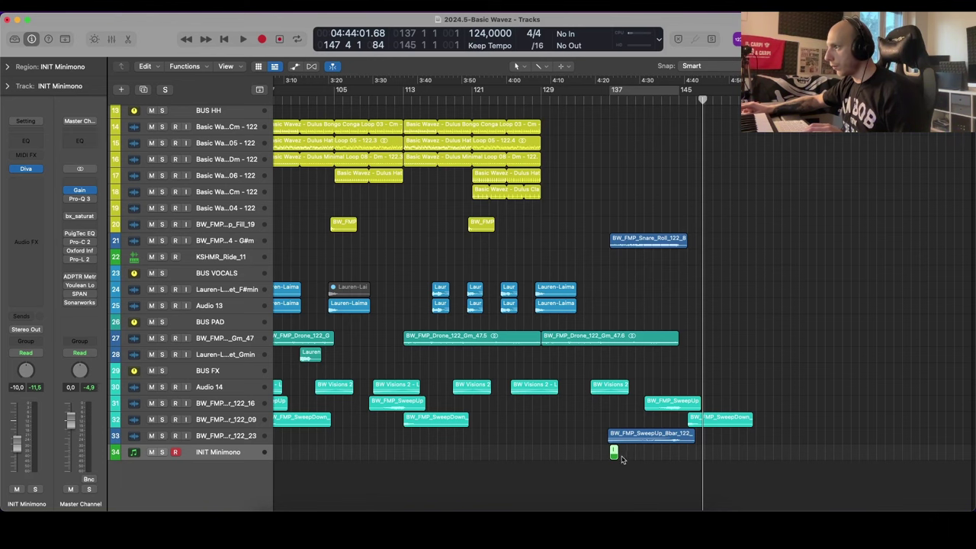
pyautogui.moveTo(617, 456); pyautogui.dragTo(680, 460)
pyautogui.scroll(4, 627, 471)
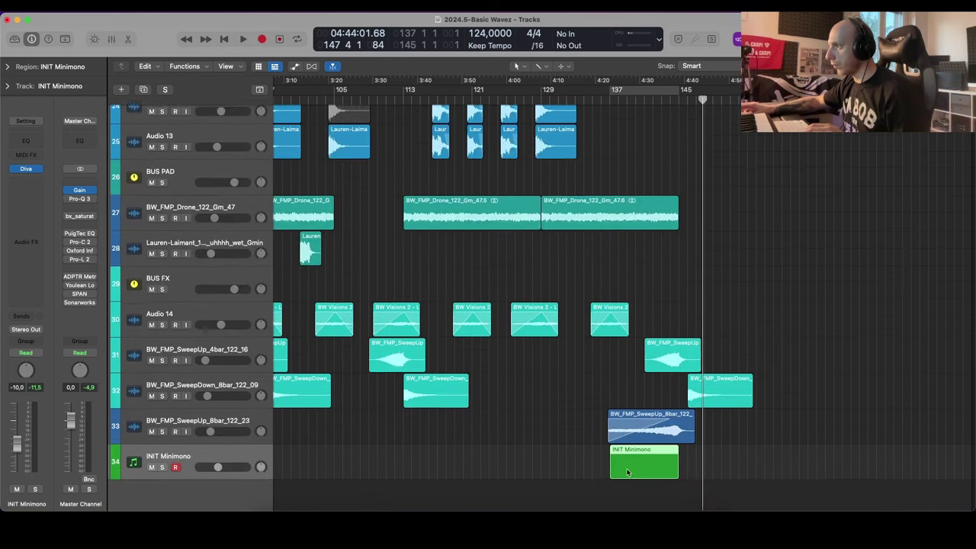
# Step: Enter a single C3 note filling the whole INIT Minimono region from bar 137 to 145
pyautogui.doubleClick(627, 470)
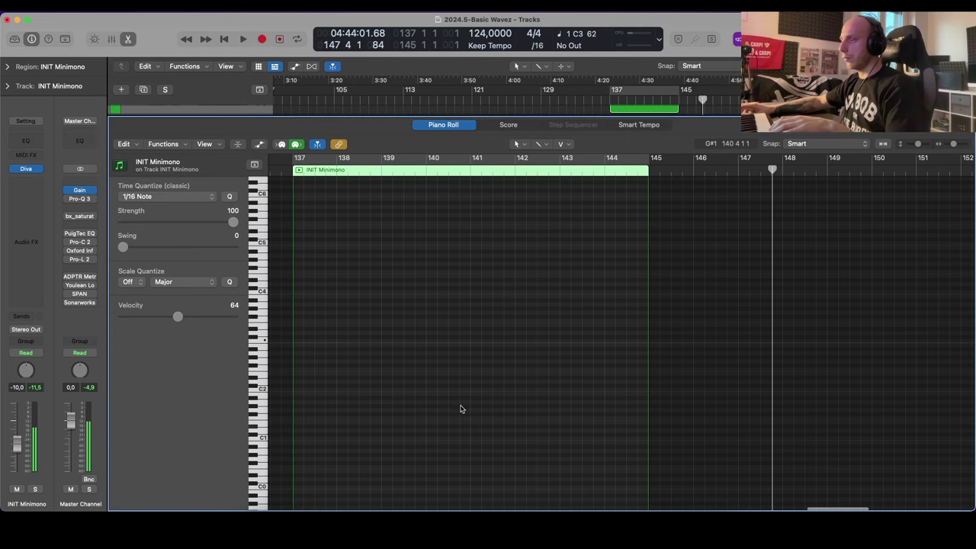
pyautogui.keyDown('super'); pyautogui.click(298, 342); pyautogui.keyUp('super')
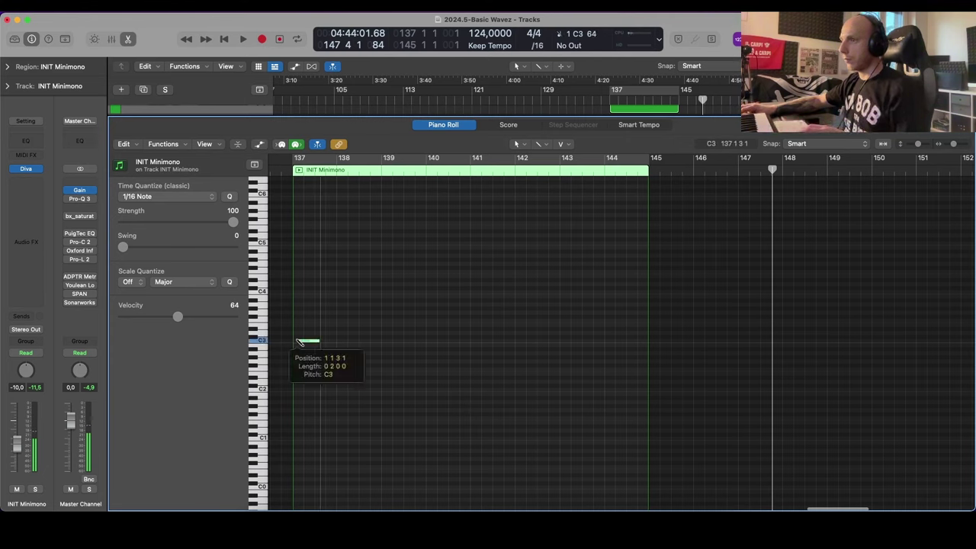
pyautogui.moveTo(312, 344); pyautogui.dragTo(649, 347)
pyautogui.press('p')
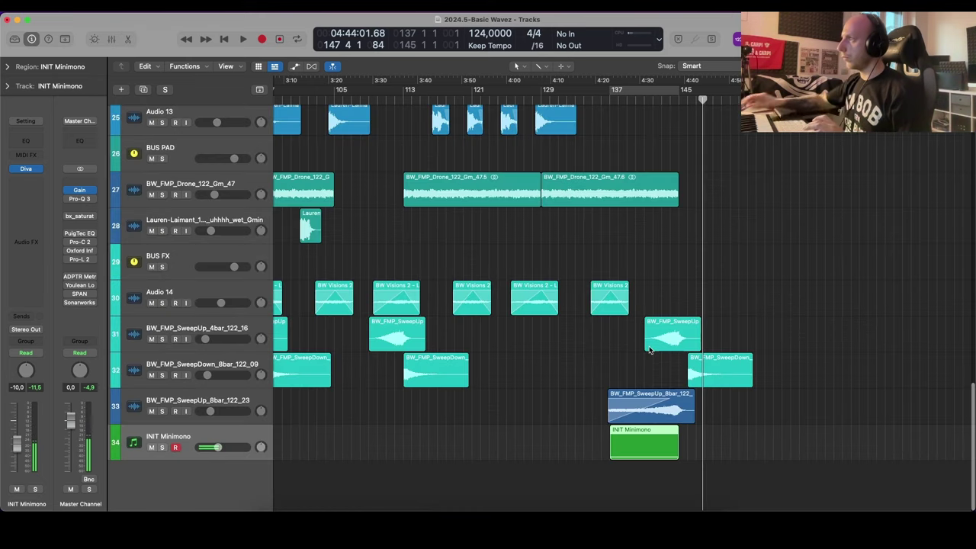
# Step: Play the INIT Minimono region from bar 137 and turn on cycle playback over bars 137 to 145
pyautogui.hotkey('shift', 'space')
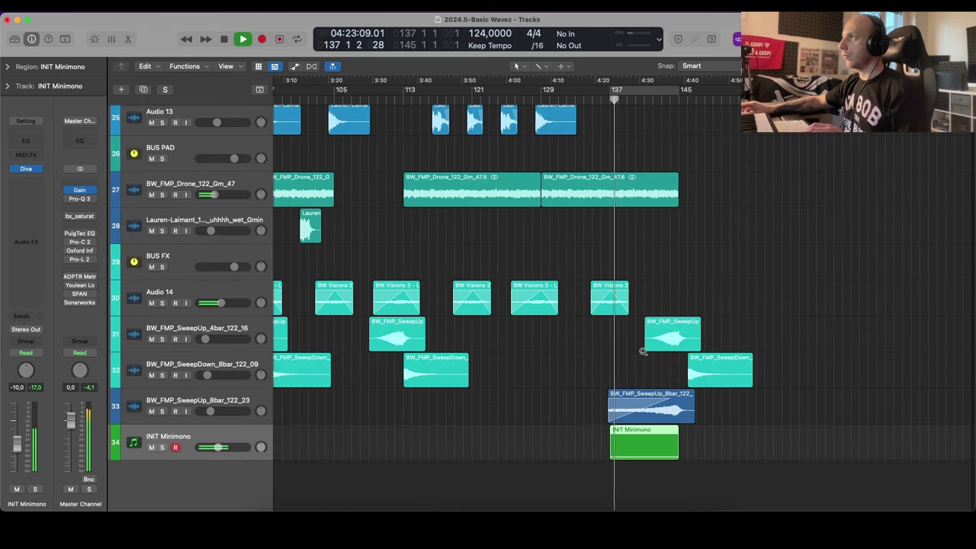
pyautogui.keyDown('ctrl'); pyautogui.keyDown('alt'); pyautogui.click(643, 352); pyautogui.keyUp('alt'); pyautogui.keyUp('ctrl')
pyautogui.press('c')
pyautogui.press('super+Down')
pyautogui.press('super+Down')
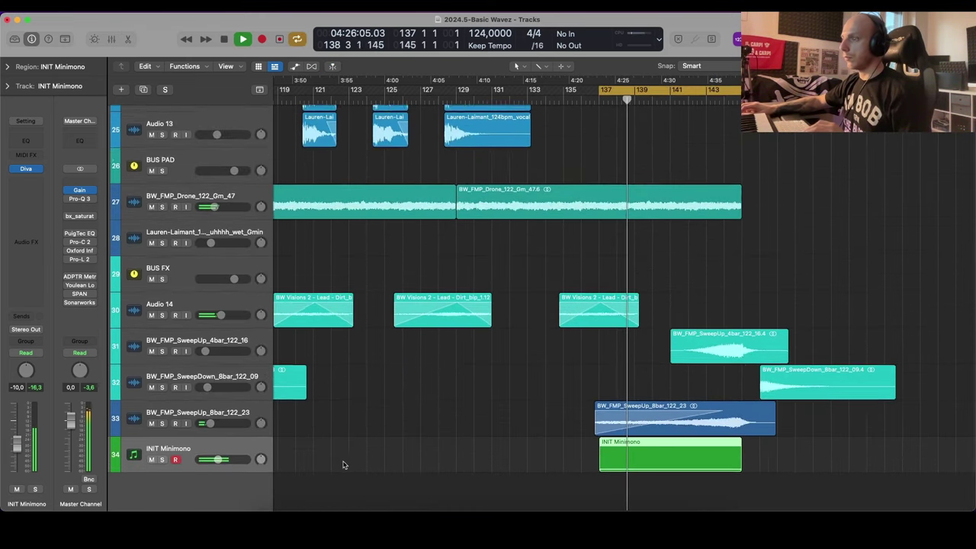
# Step: Stop playback and transpose the sustained note in the INIT Minimono region to G3
pyautogui.doubleClick(634, 461)
pyautogui.press('space')
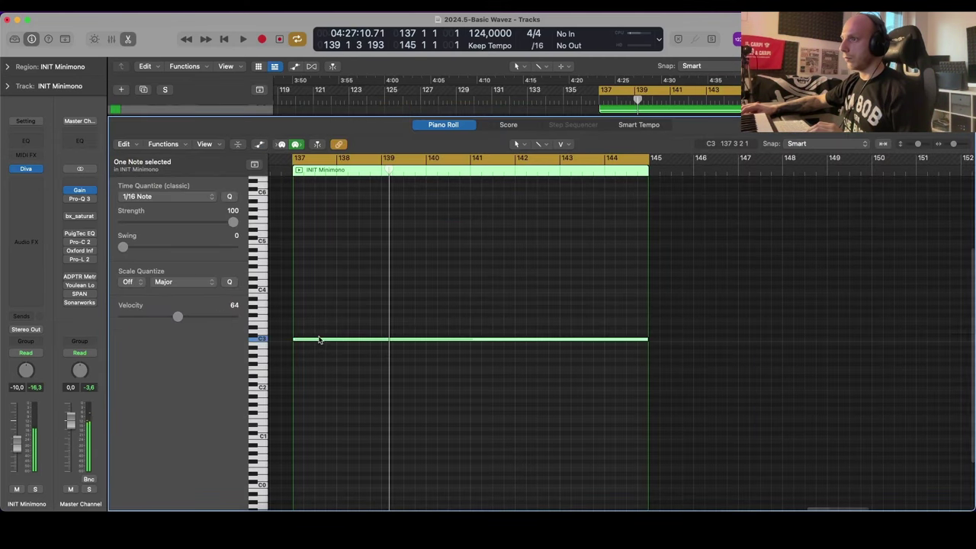
pyautogui.moveTo(319, 339); pyautogui.dragTo(319, 316)
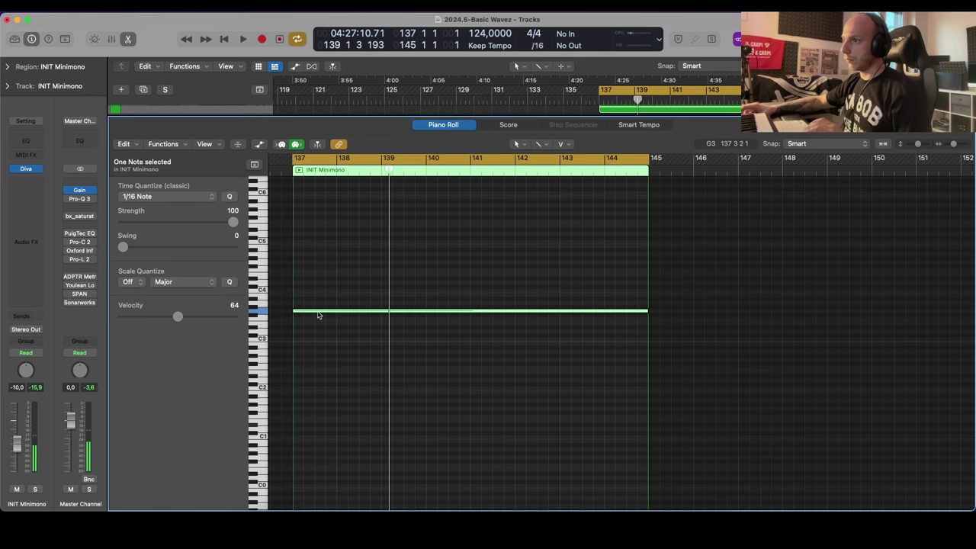
# Step: Play the looped section and lower the INIT Minimono track volume to -17.8 dB
pyautogui.press('space')
pyautogui.press('e')
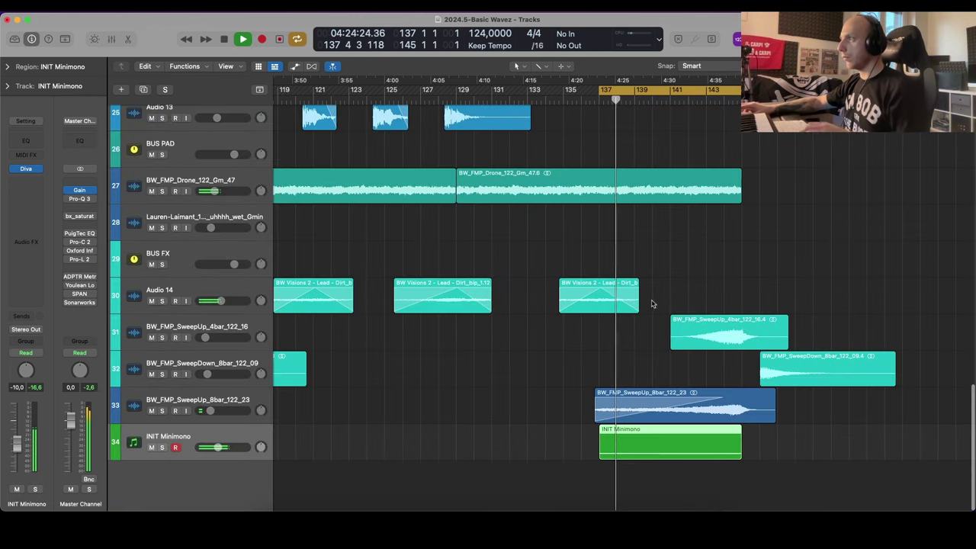
pyautogui.moveTo(219, 447); pyautogui.dragTo(212, 448)
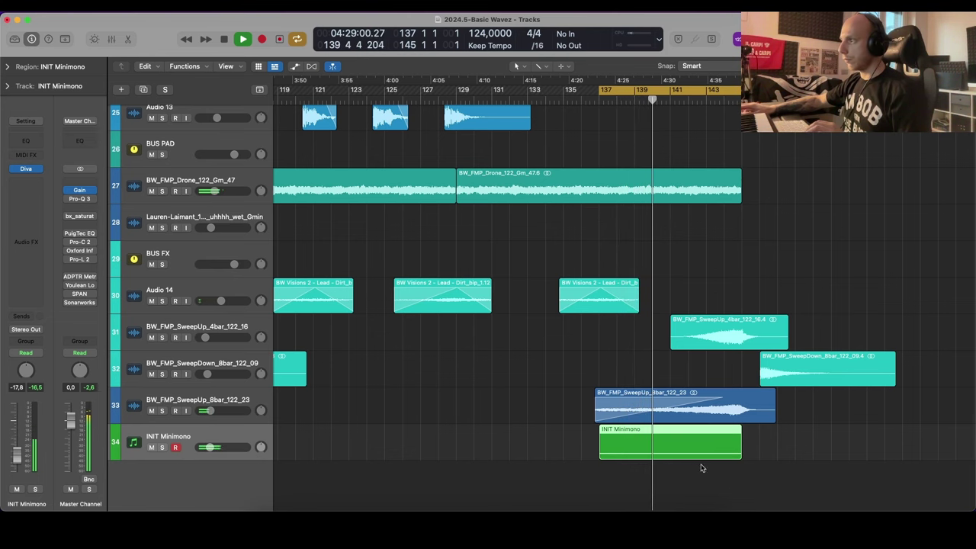
# Step: Open the INIT Minimono region in the Piano Roll and show the Pitch Bend parameter in its automation area
pyautogui.doubleClick(678, 453)
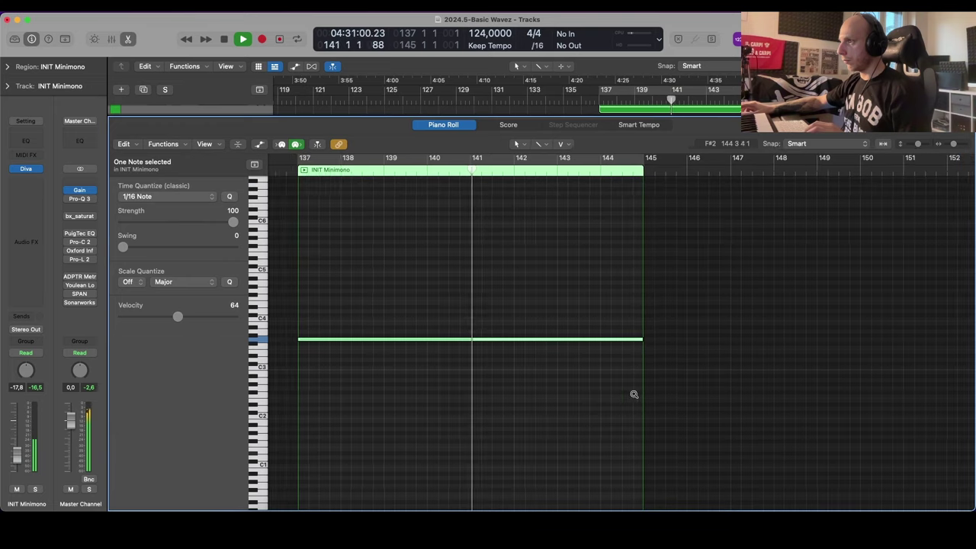
pyautogui.press('a')
pyautogui.click(221, 383)
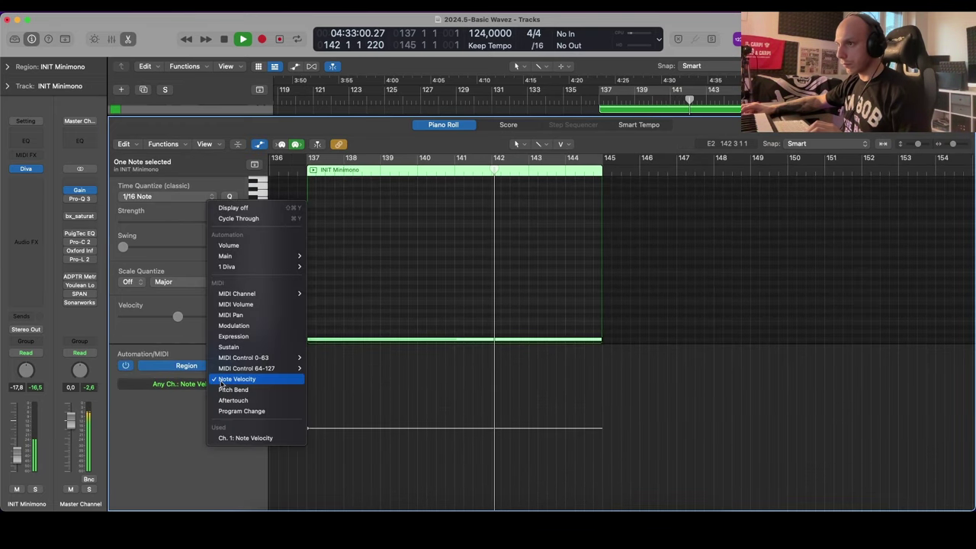
pyautogui.click(233, 389)
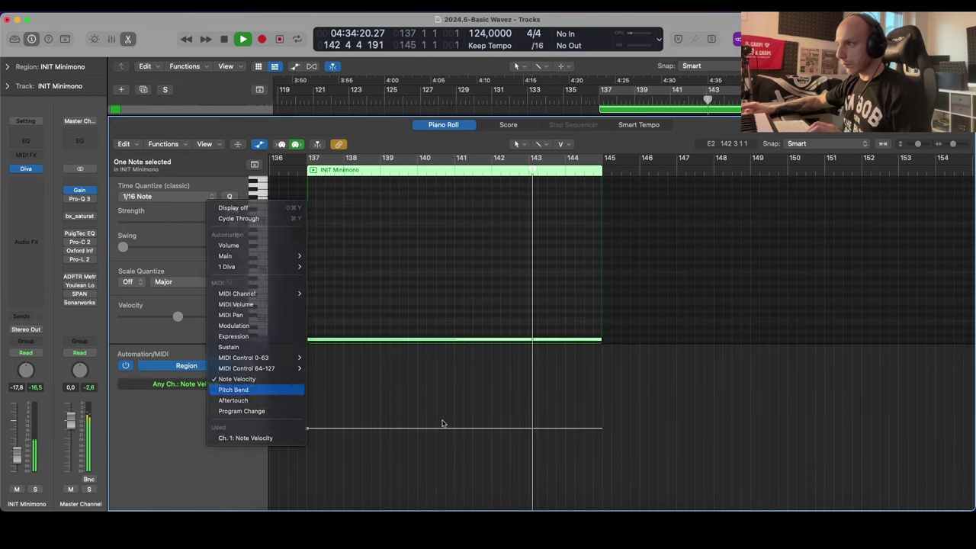
# Step: Draw pitch bend automation staying at 0 until bar 141 and rising to 63 at bar 144, and start cycle playback
pyautogui.moveTo(453, 435)
pyautogui.mouseDown()
pyautogui.moveTo(460, 453)
pyautogui.moveTo(459, 427)
pyautogui.mouseUp()
pyautogui.press('space')
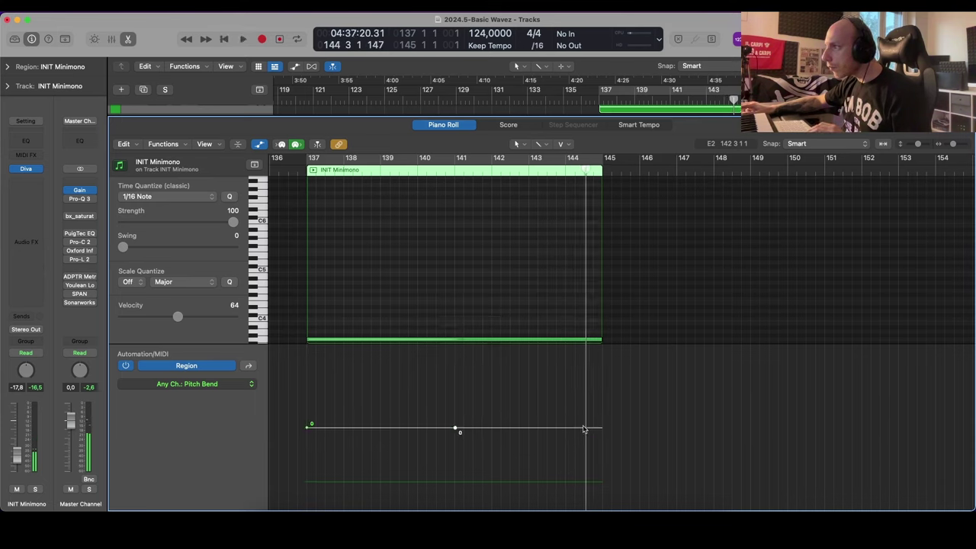
pyautogui.moveTo(568, 431); pyautogui.dragTo(602, 417)
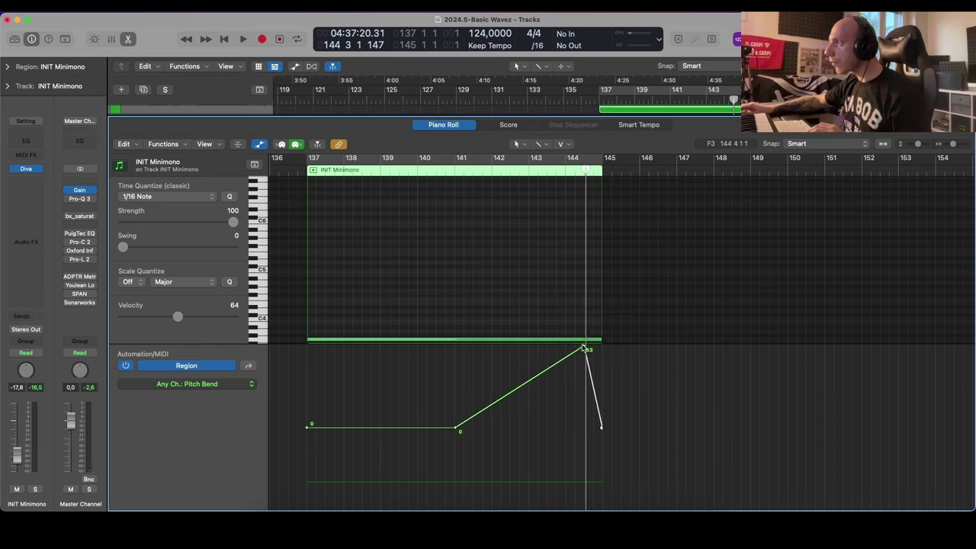
pyautogui.moveTo(585, 348); pyautogui.dragTo(566, 348)
pyautogui.click(483, 159)
pyautogui.press('space')
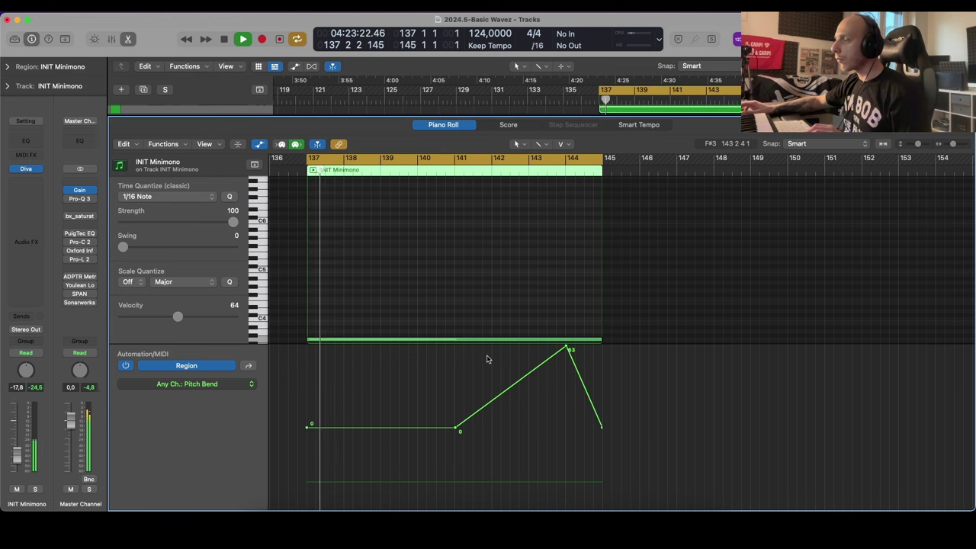
# Step: Audition the looped INIT Minimono riser soloed and in the mix, and inspect its Diva settings
pyautogui.press('a')
pyautogui.press('e')
pyautogui.press('s')
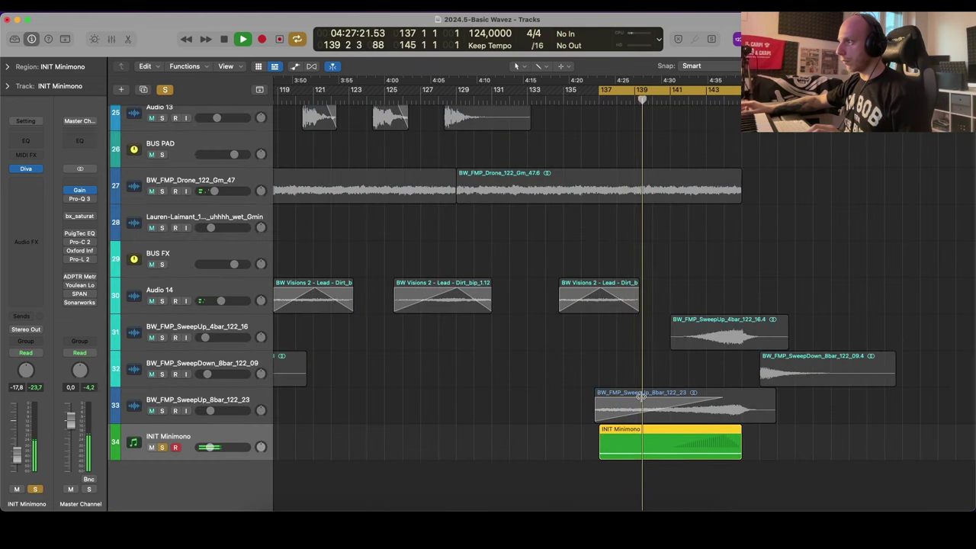
pyautogui.press('s')
pyautogui.click(27, 169)
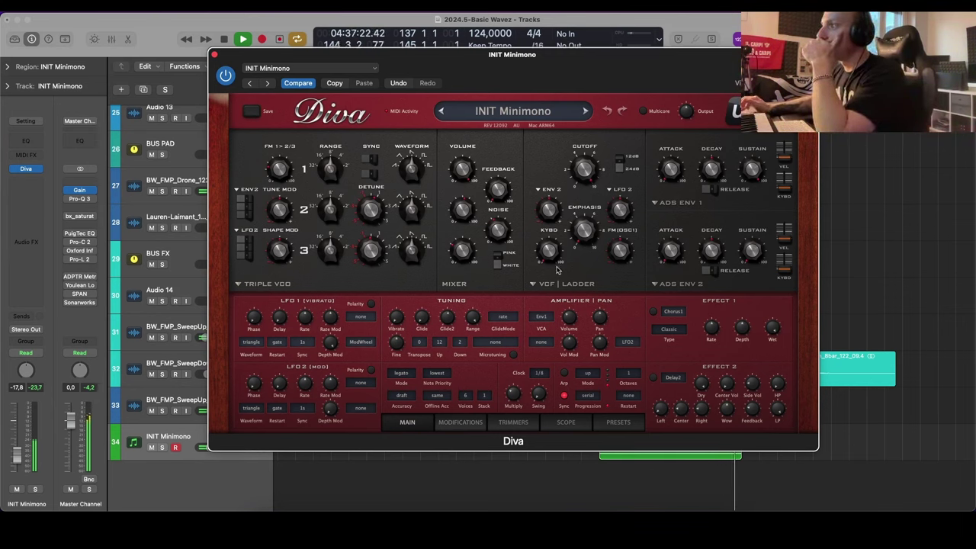
pyautogui.click(215, 55)
pyautogui.press('space')
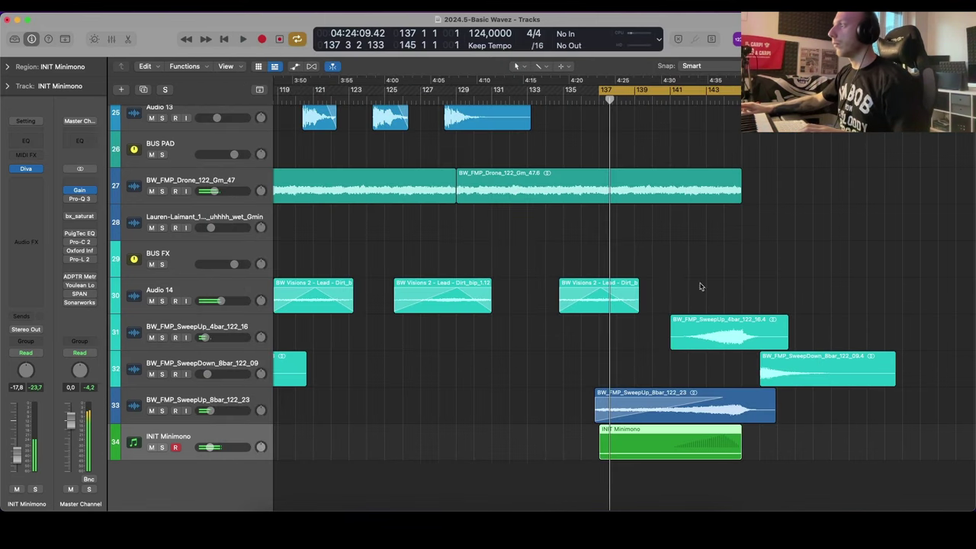
# Step: Raise the last pitch bend point so the bend holds at 63 until the region's end, and play the loop
pyautogui.doubleClick(715, 444)
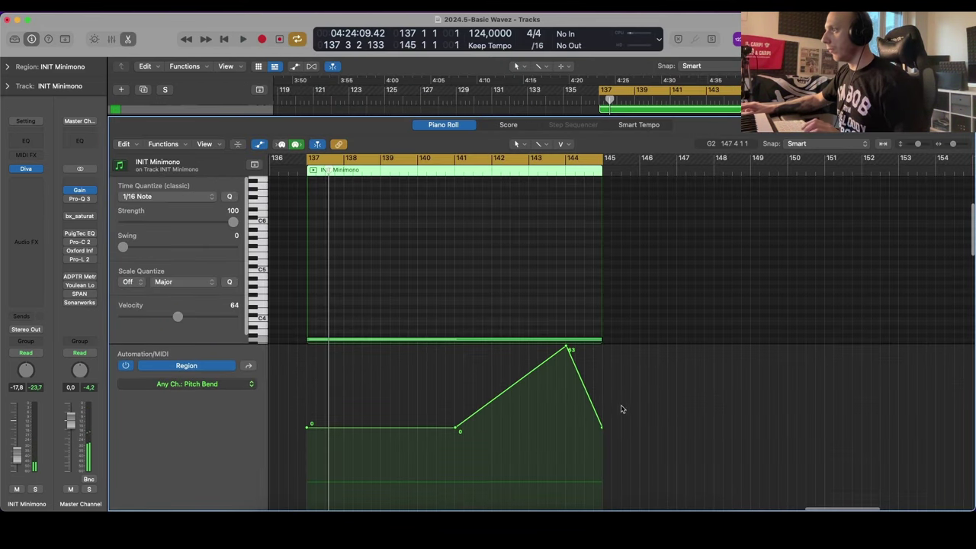
pyautogui.moveTo(602, 432); pyautogui.dragTo(601, 350)
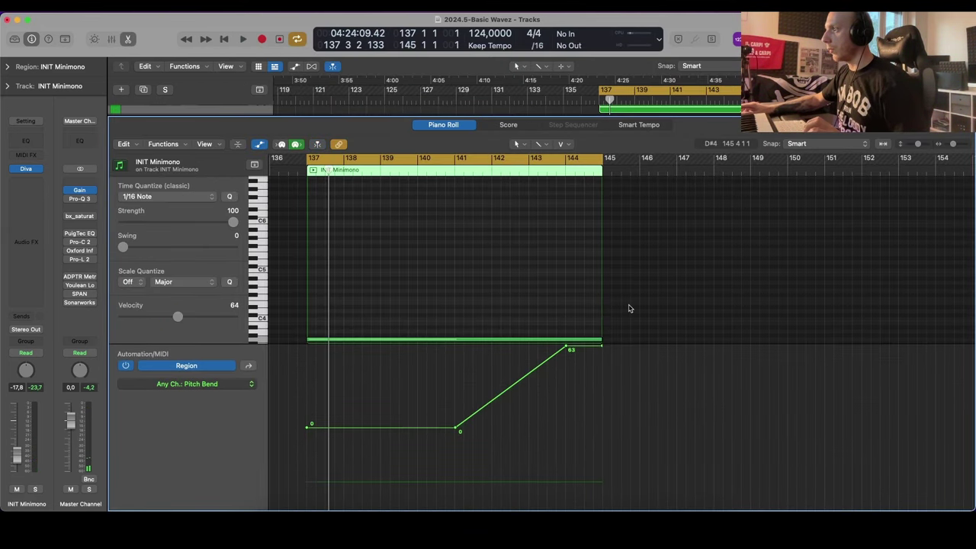
pyautogui.press('a')
pyautogui.press('space')
pyautogui.press('a')
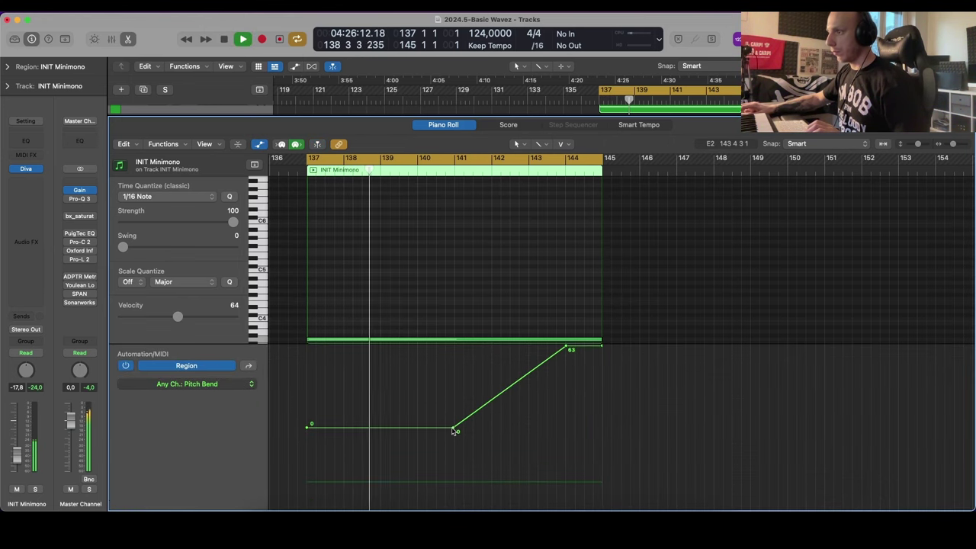
# Step: Raise the middle pitch bend point to 21 just before bar 141 and assign the Automation Curve Tool as the alternate tool
pyautogui.moveTo(455, 431); pyautogui.dragTo(449, 404)
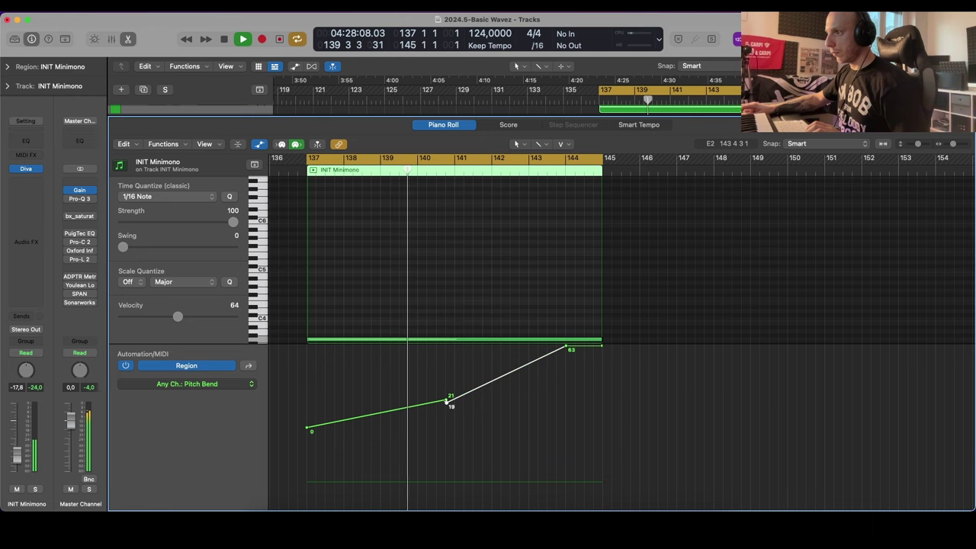
pyautogui.click(550, 145)
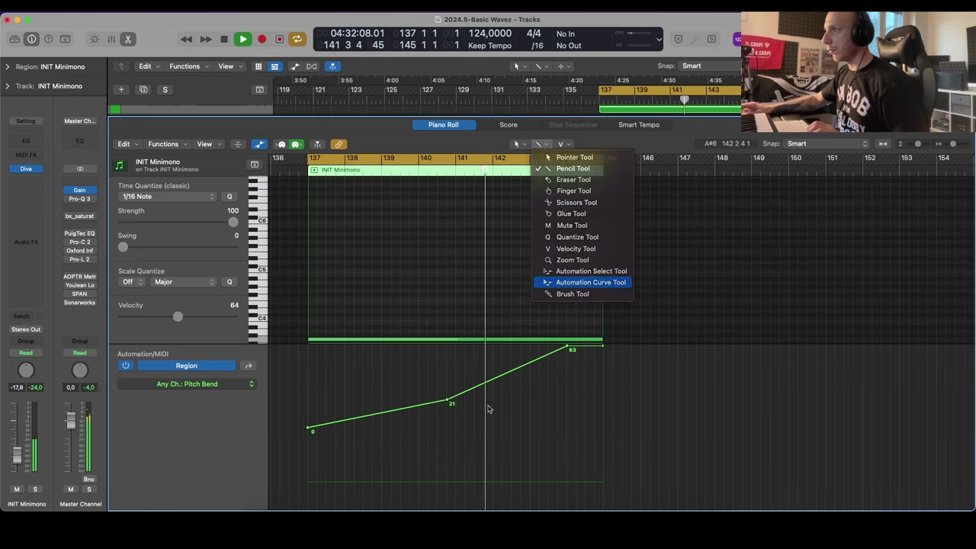
pyautogui.click(569, 283)
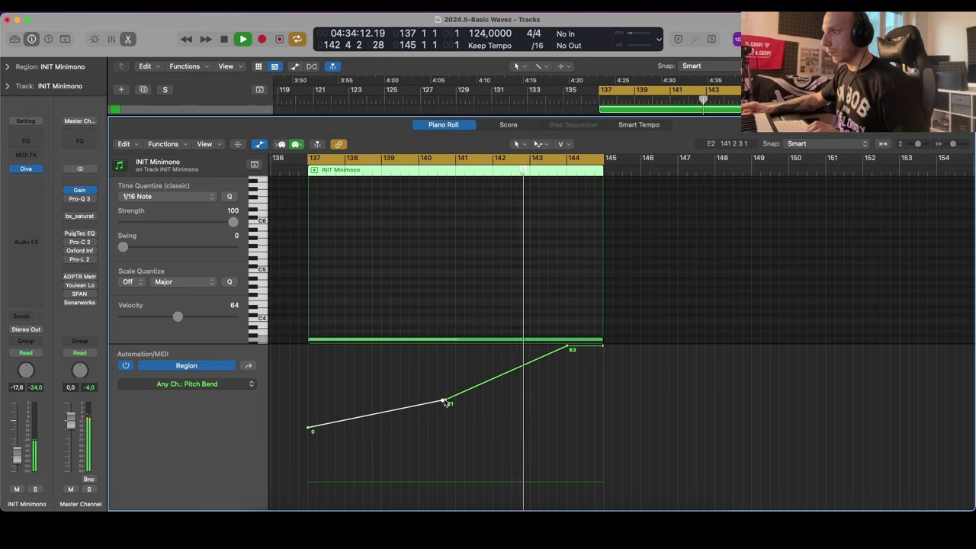
pyautogui.click(445, 400)
pyautogui.moveTo(448, 387); pyautogui.dragTo(450, 411)
pyautogui.press('c')
pyautogui.press('p')
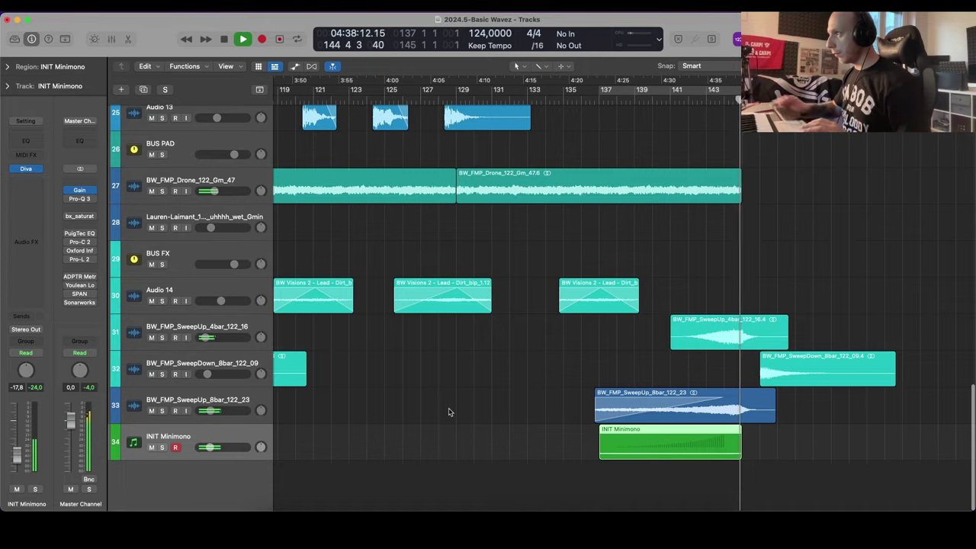
# Step: Copy the kick and two bass regions from bar 129 to bar 146 together with their automation data
pyautogui.press('super+Up')
pyautogui.press('super+Up')
pyautogui.hscroll(5, 753, 294)
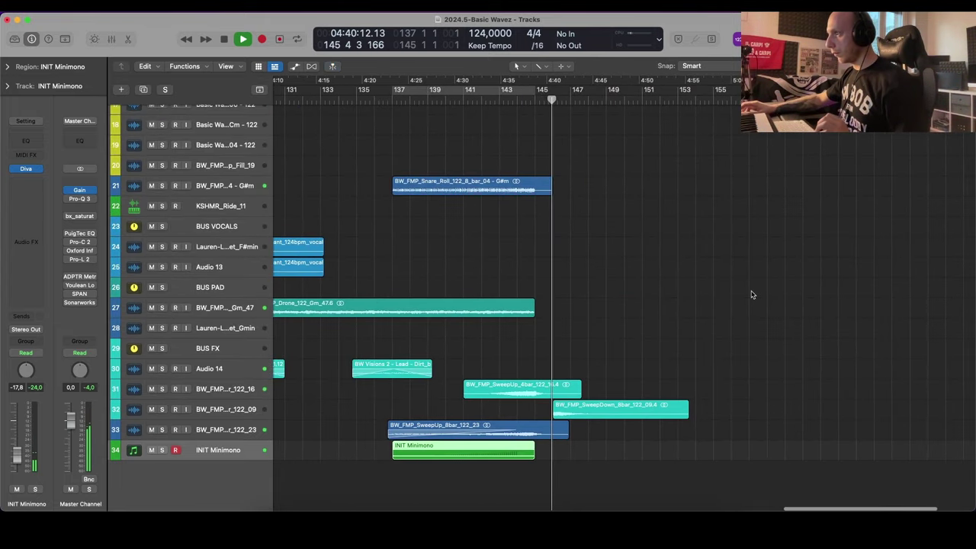
pyautogui.scroll(-5, 745, 288)
pyautogui.scroll(5, 741, 288)
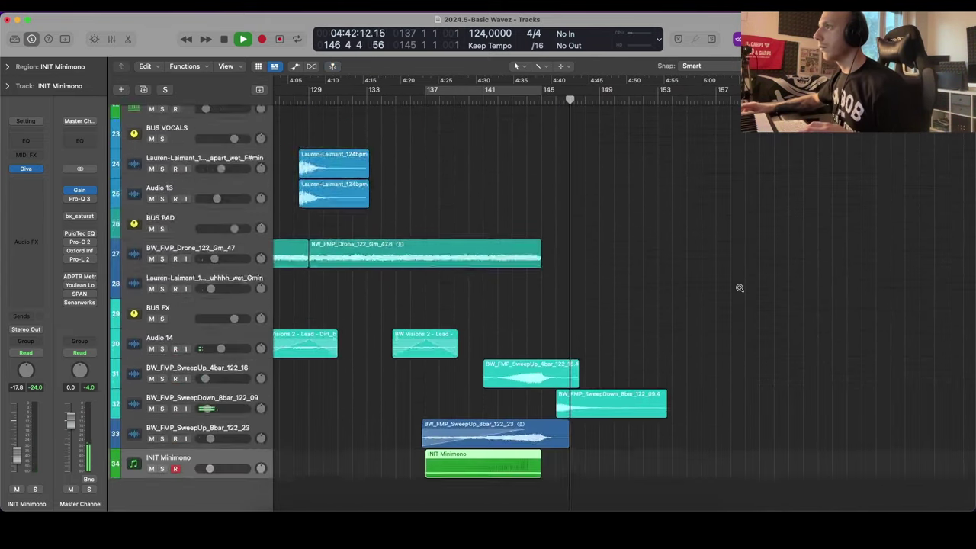
pyautogui.scroll(10, 717, 289)
pyautogui.scroll(-3, 669, 286)
pyautogui.hscroll(-5, 668, 286)
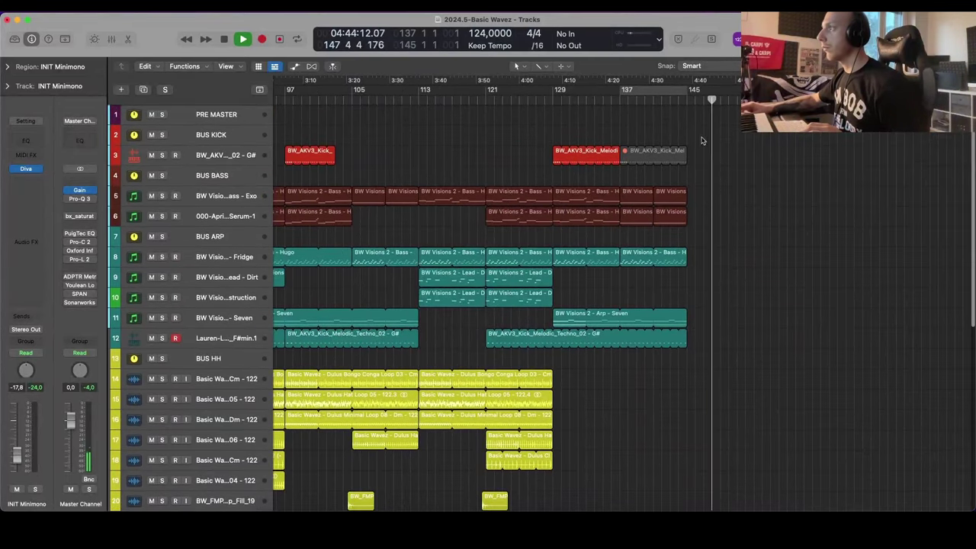
pyautogui.moveTo(599, 121); pyautogui.dragTo(723, 197)
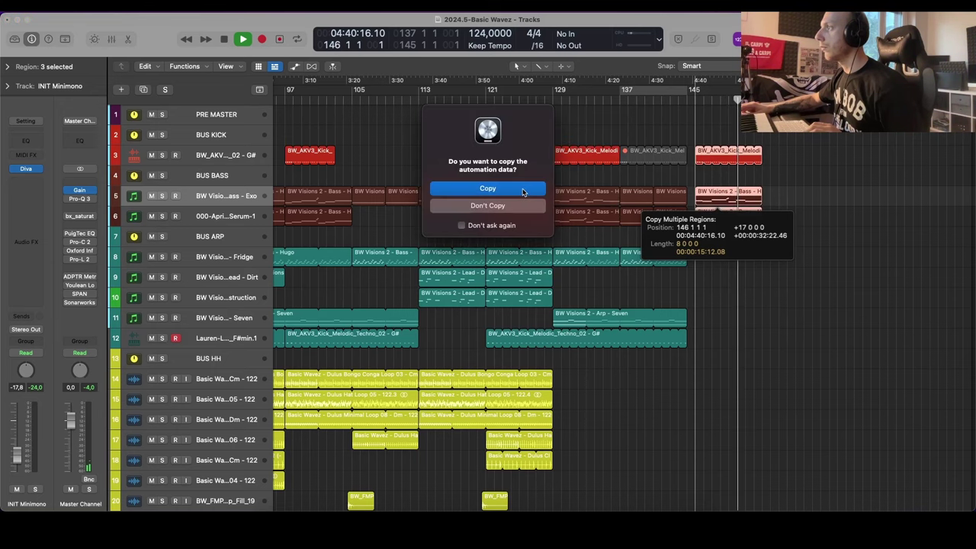
pyautogui.click(523, 189)
# Step: Set the automation from bar 146 to a Frequency of 101.49 on Bass - Exo and a filter cutoff of 338 Hz on Serum
pyautogui.press('a')
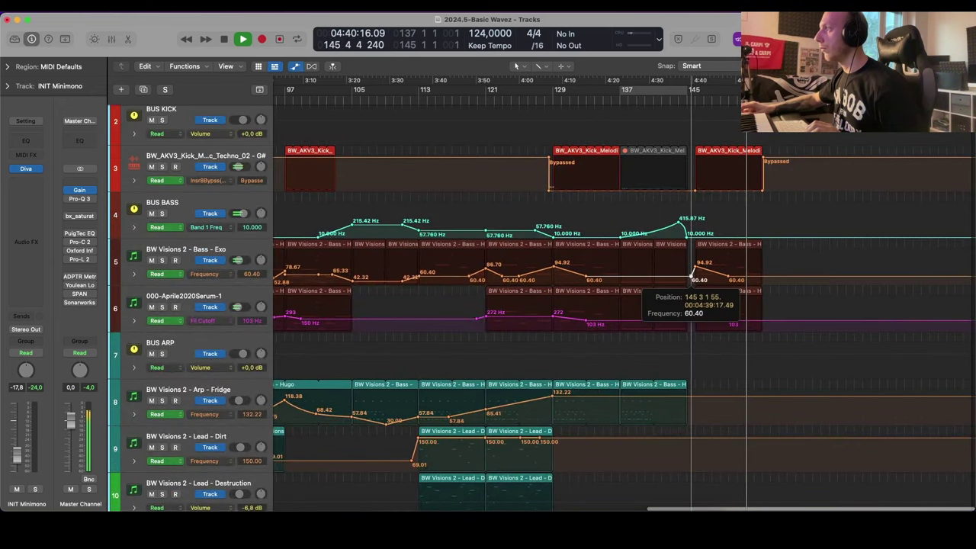
pyautogui.moveTo(742, 276); pyautogui.dragTo(743, 266)
pyautogui.moveTo(752, 321); pyautogui.dragTo(737, 316)
pyautogui.click(729, 316)
pyautogui.moveTo(729, 268); pyautogui.dragTo(727, 270)
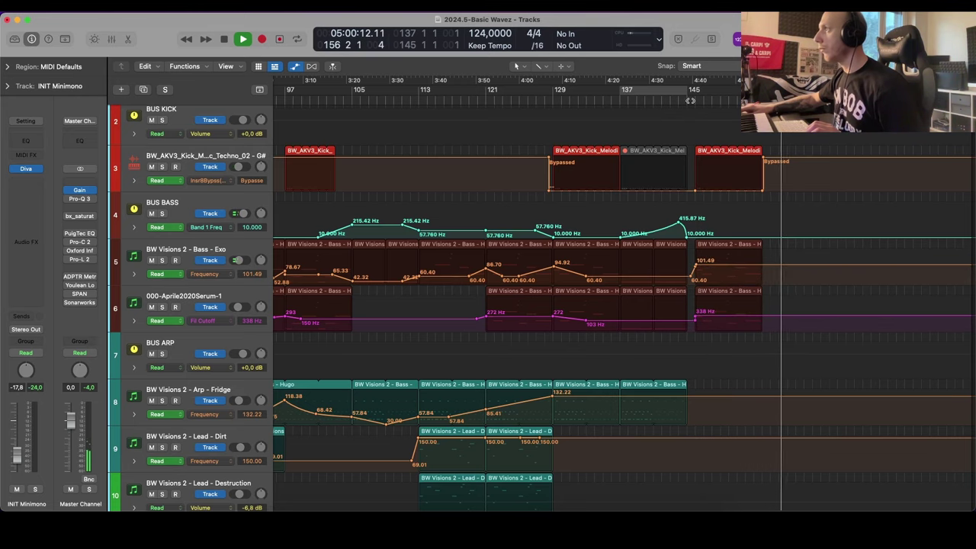
pyautogui.press('a')
# Step: Copy the Arp - Fridge region to bar 146 without its automation data
pyautogui.scroll(-5, 746, 244)
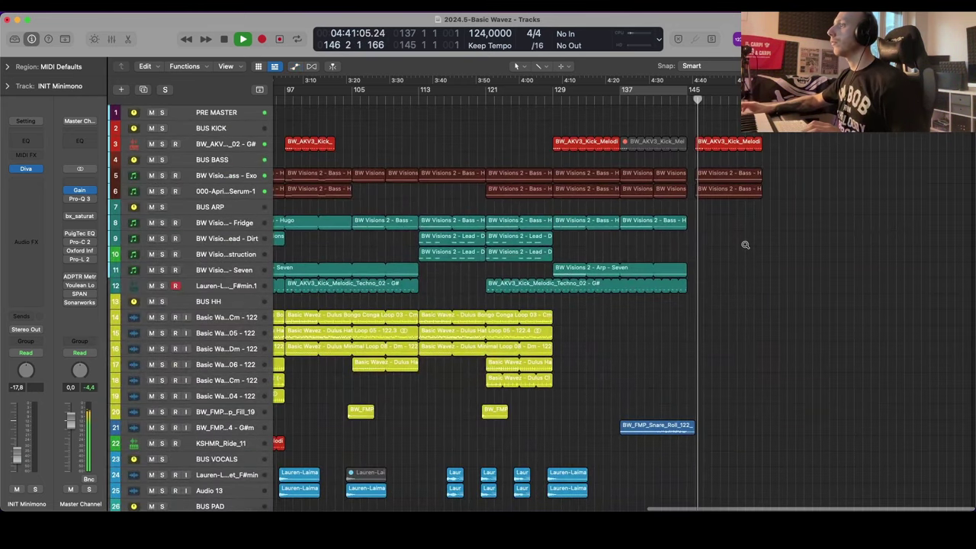
pyautogui.scroll(5, 748, 247)
pyautogui.press('super+Up')
pyautogui.press('super+Up')
pyautogui.moveTo(639, 175); pyautogui.dragTo(715, 175)
pyautogui.click(519, 206)
# Step: Add Frequency automation points on Arp - Fridge that hold 132.22 until the break and reach 150.00 at bar 146
pyautogui.press('a')
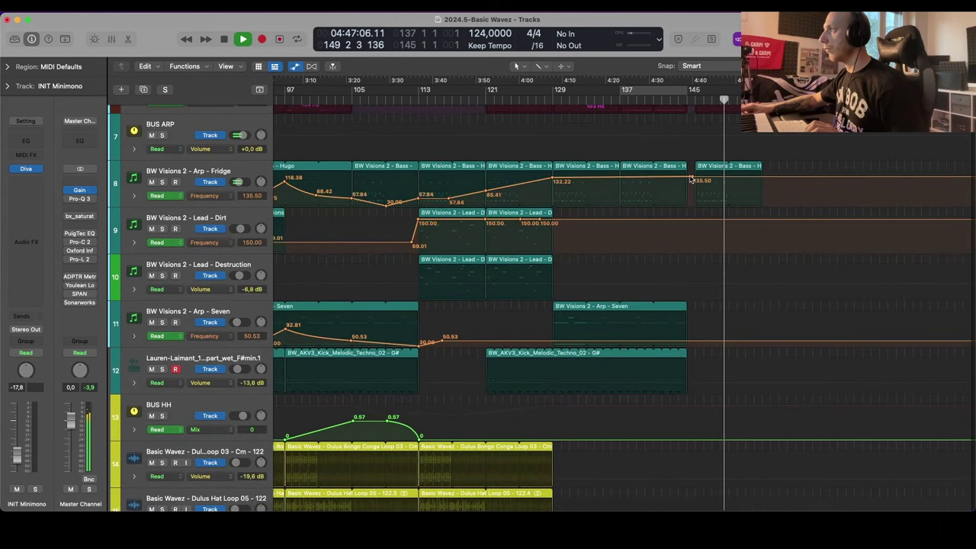
pyautogui.click(702, 179)
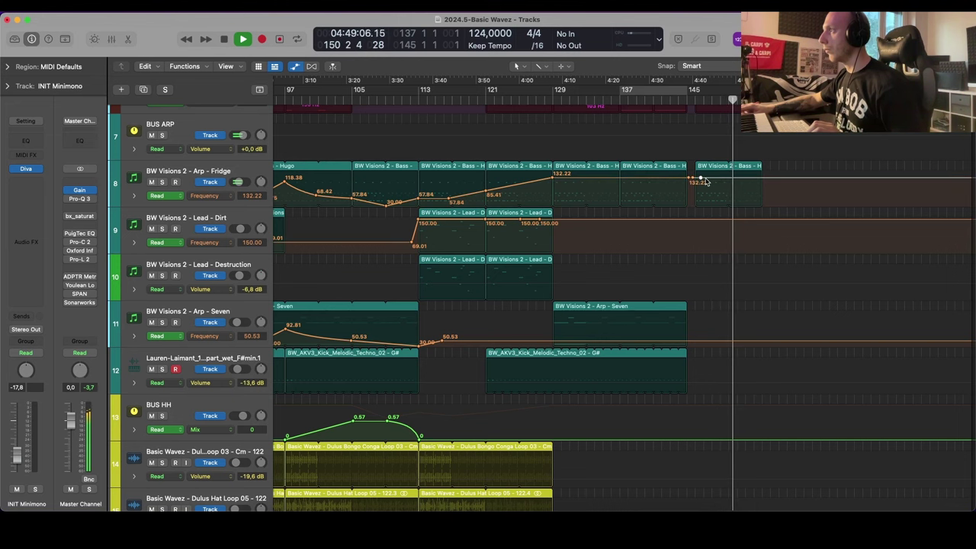
pyautogui.moveTo(702, 179); pyautogui.dragTo(699, 162)
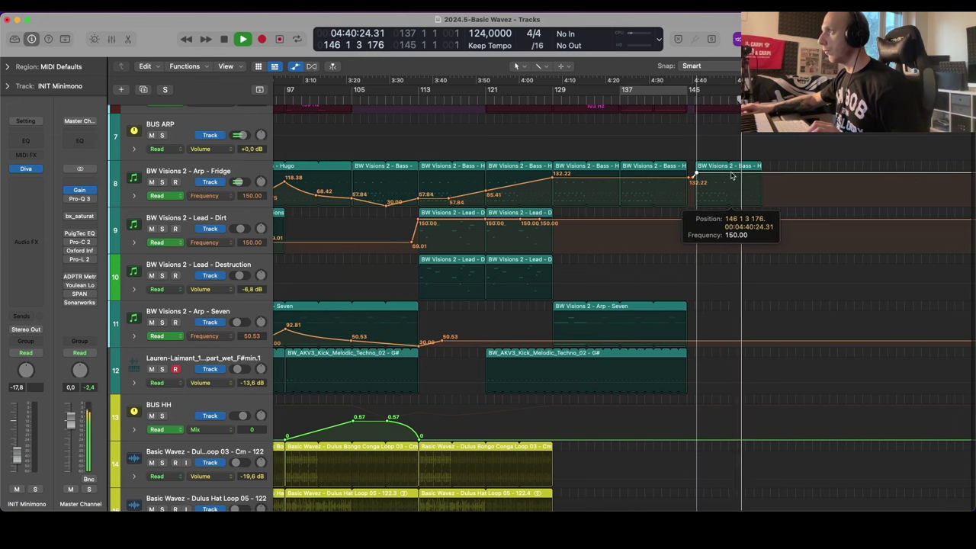
pyautogui.press('a')
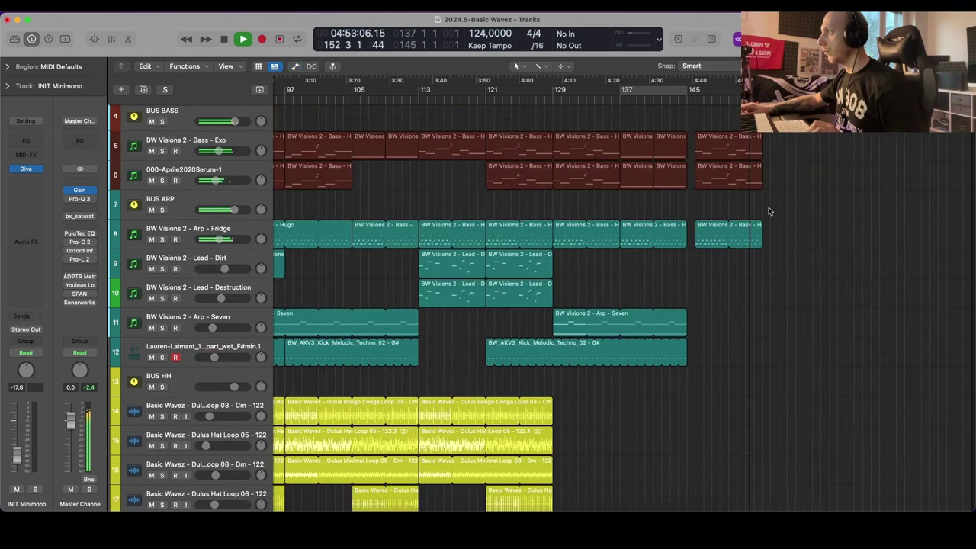
# Step: Duplicate the two bass regions and the Arp - Fridge region from bar 146 to bar 154 without automation data
pyautogui.moveTo(787, 147); pyautogui.dragTo(774, 238)
pyautogui.click(506, 205)
# Step: Raise the kick track's insert bypass automation point at bar 146
pyautogui.press('a')
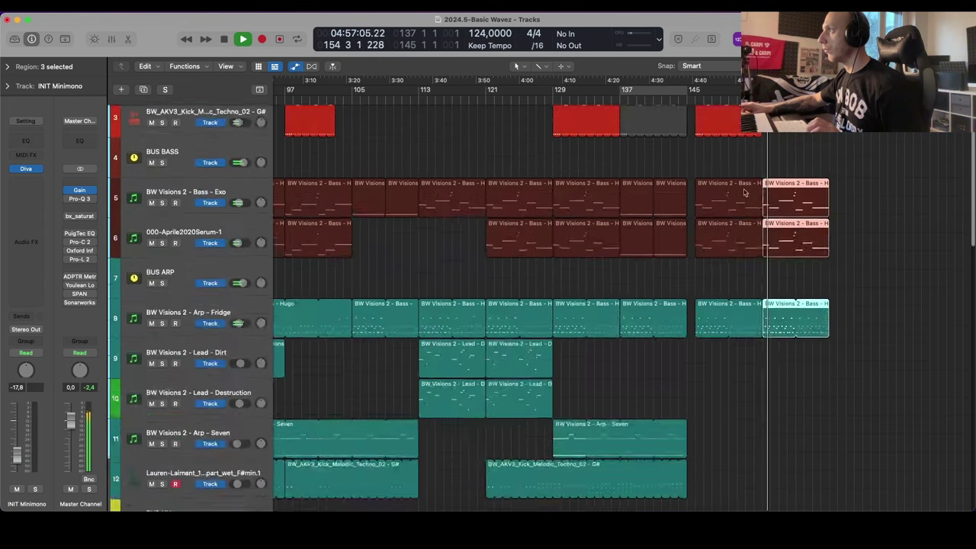
pyautogui.scroll(4, 703, 168)
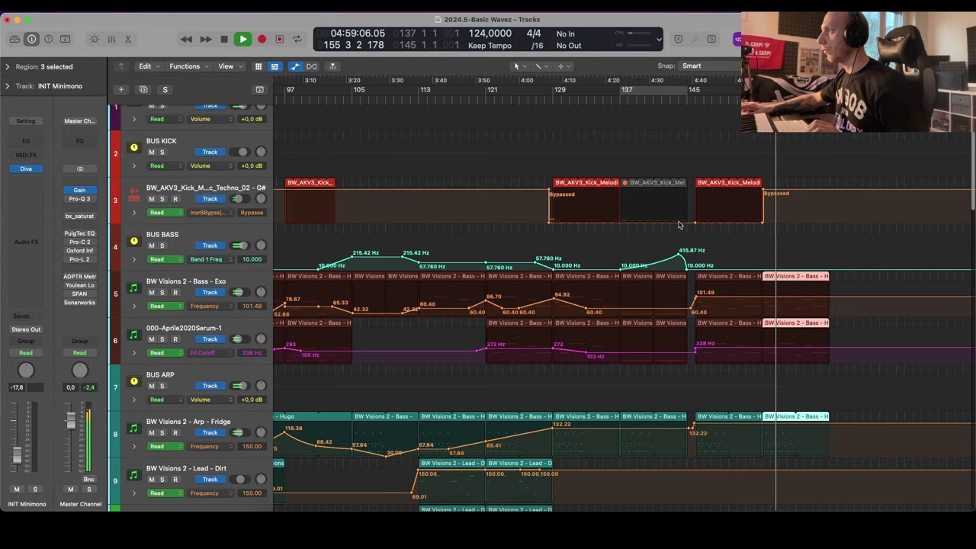
pyautogui.moveTo(695, 223); pyautogui.dragTo(706, 202)
pyautogui.press('a')
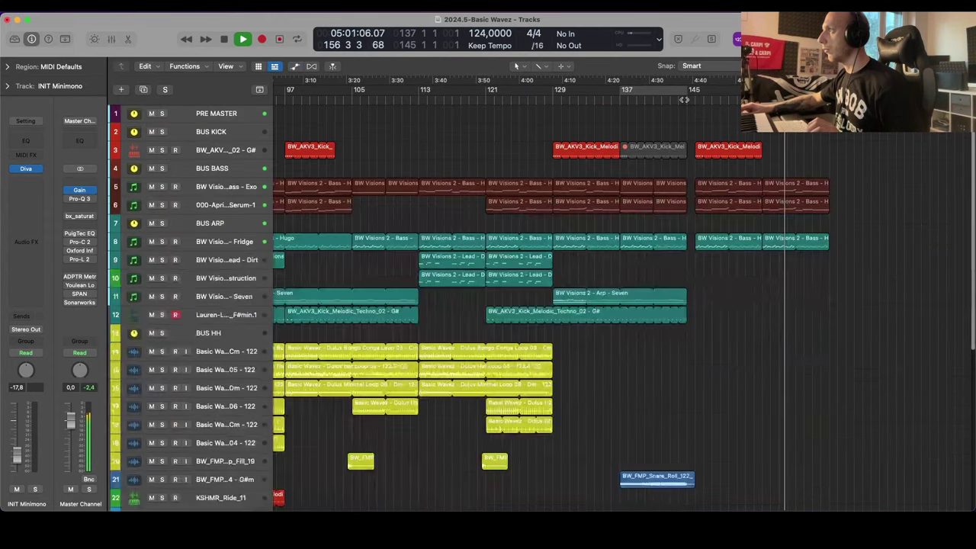
# Step: Play the transition from just before bar 145 and examine the drum, vocal, pad and FX tracks across the arrangement
pyautogui.click(684, 100)
pyautogui.scroll(-10, 724, 226)
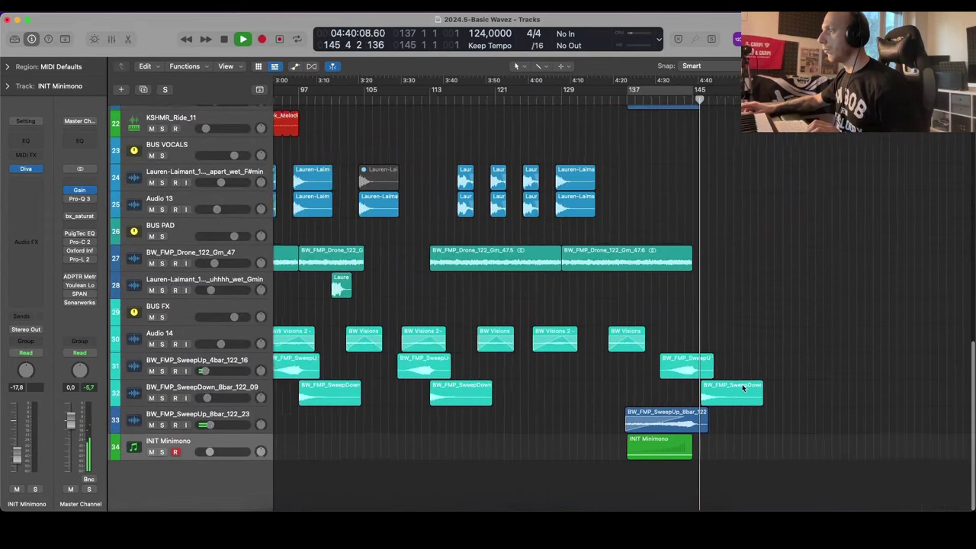
pyautogui.press('super+Left')
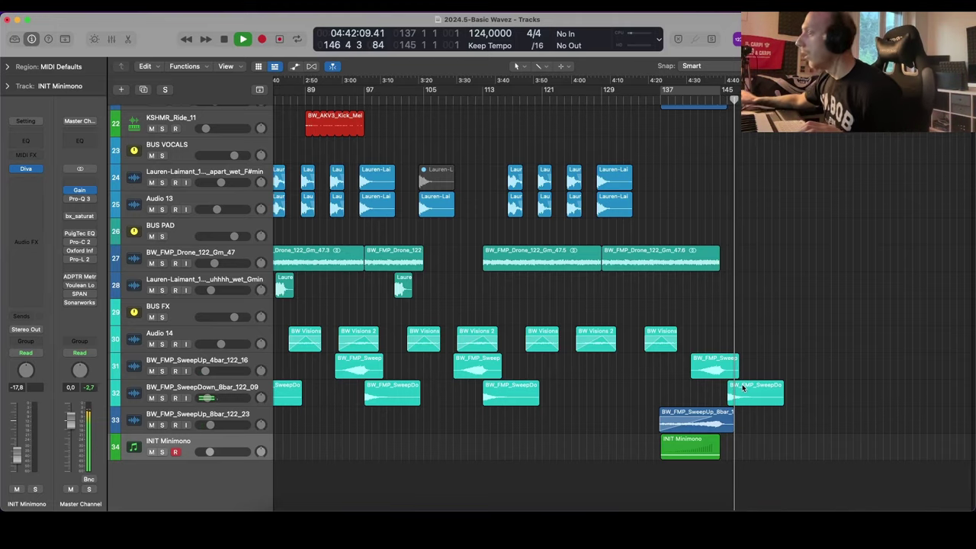
pyautogui.press('super+Right')
pyautogui.press('super+Right')
pyautogui.press('super+Right')
pyautogui.press('super+Up')
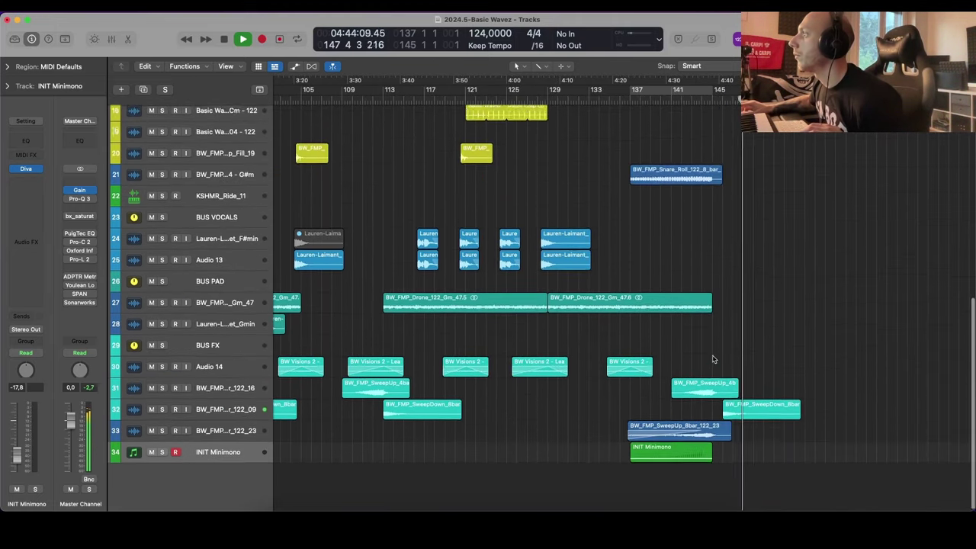
pyautogui.press('super+Down')
pyautogui.scroll(5, 714, 357)
pyautogui.press('super+Up')
pyautogui.press('super+Left')
pyautogui.scroll(6, 711, 352)
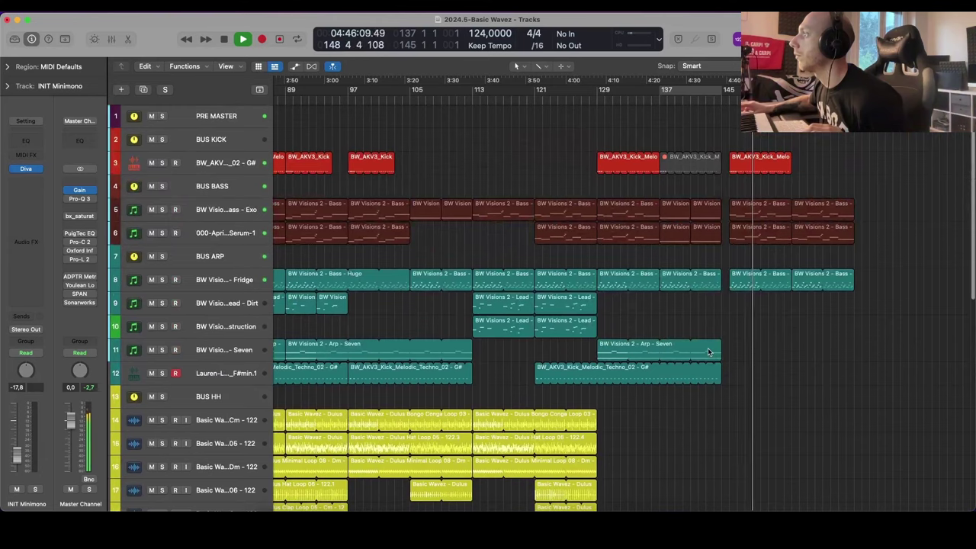
pyautogui.hscroll(1, 698, 345)
pyautogui.scroll(-2, 671, 342)
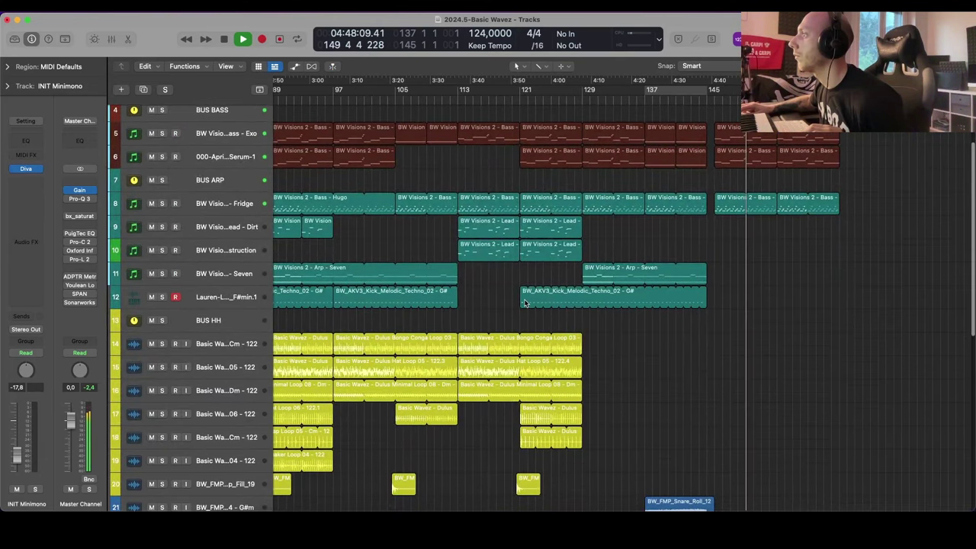
pyautogui.scroll(-8, 633, 267)
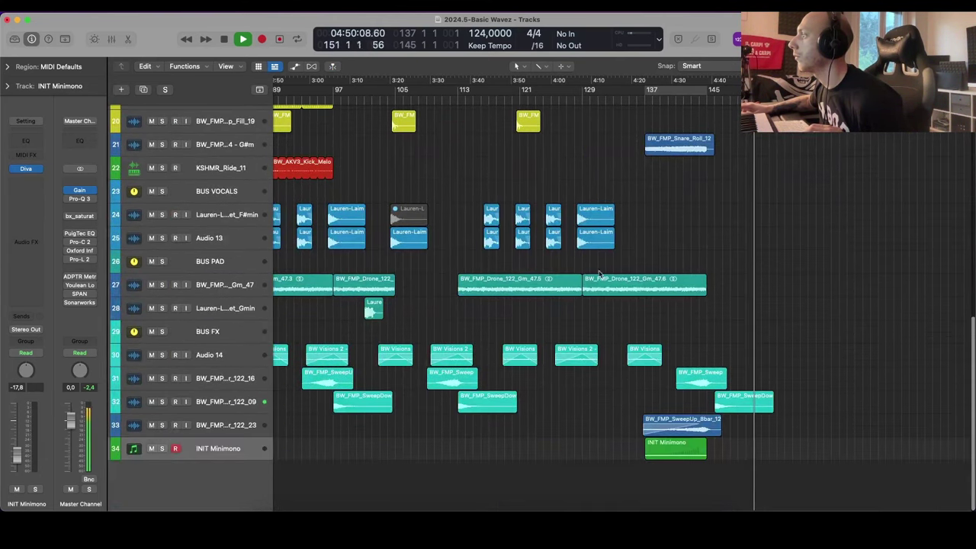
pyautogui.scroll(5, 680, 260)
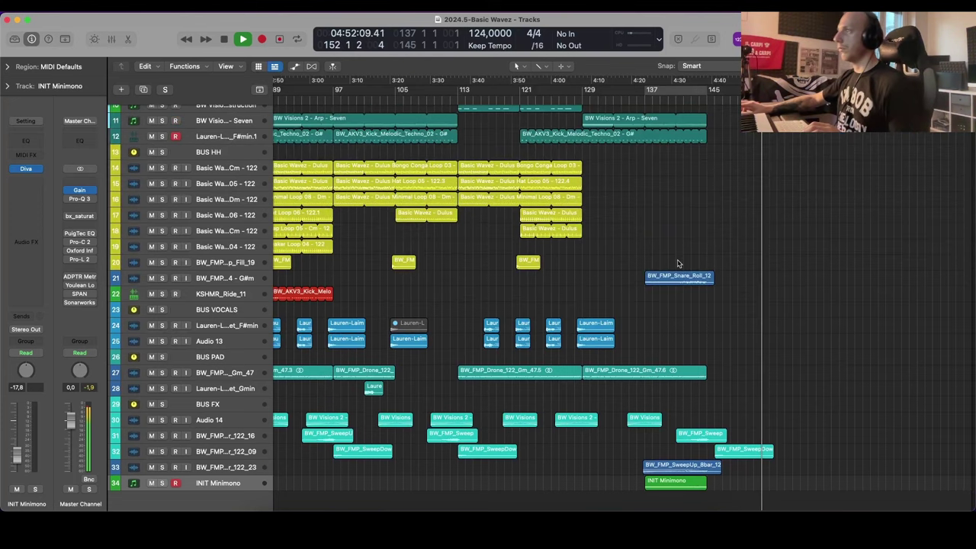
pyautogui.scroll(5, 679, 263)
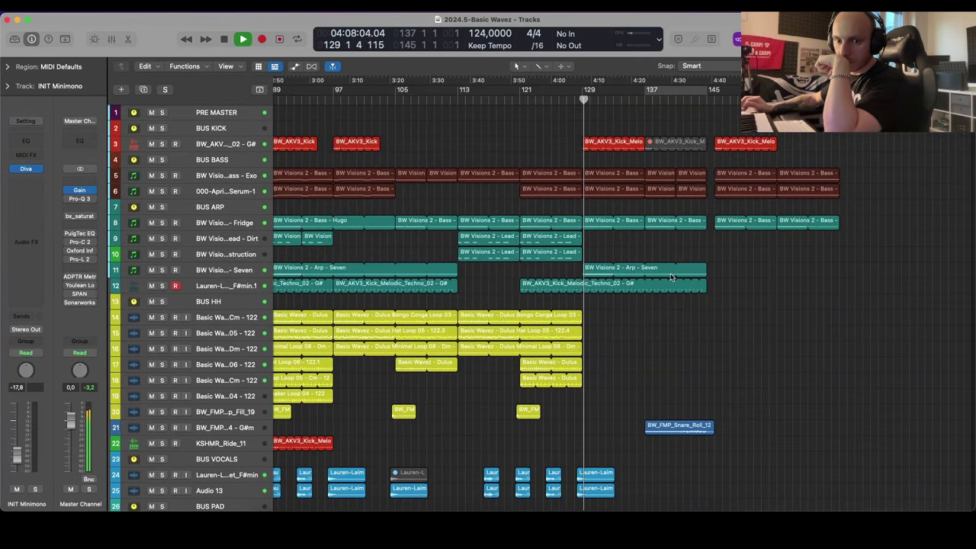
# Step: Lower the Arp - Fridge Frequency automation to 79.31 at about bar 134 and 79.62 at bar 137
pyautogui.scroll(-4, 709, 292)
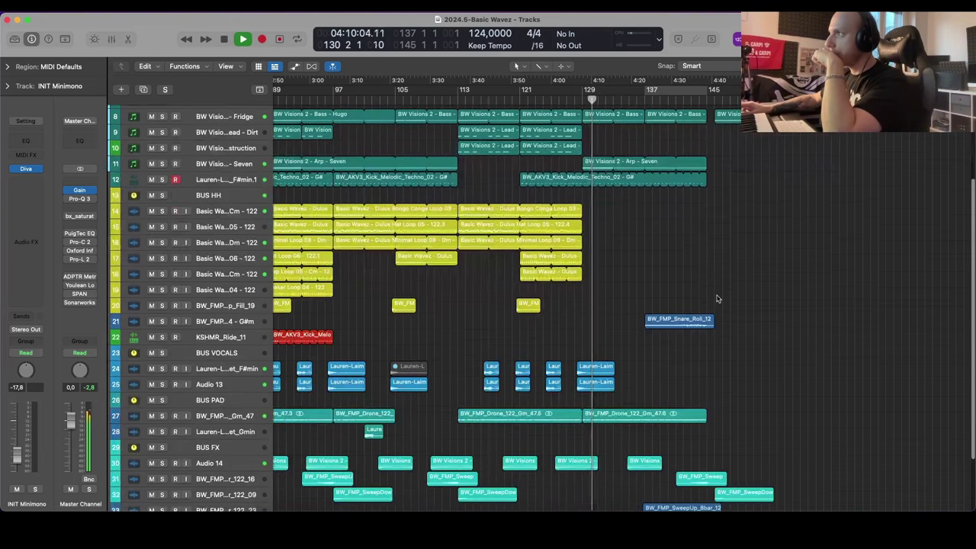
pyautogui.scroll(4, 718, 299)
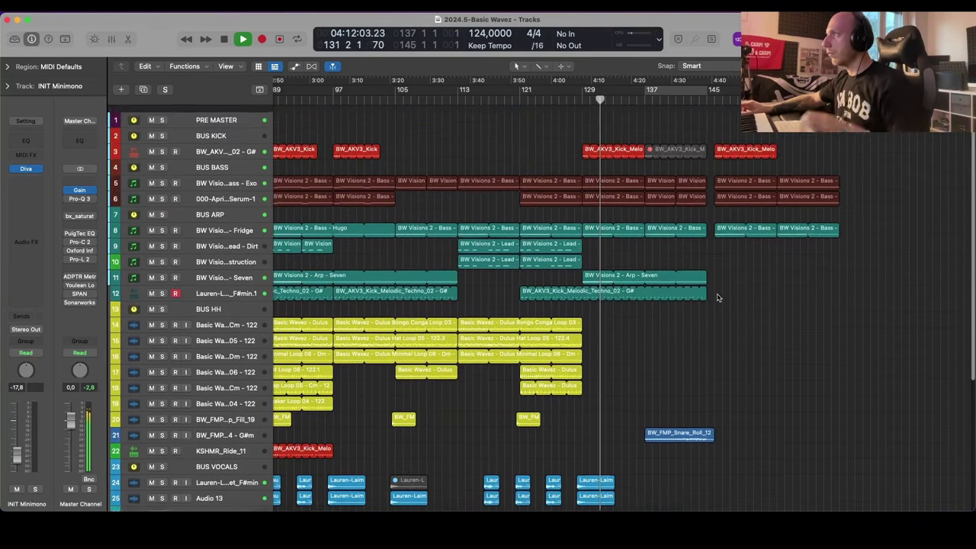
pyautogui.press('a')
pyautogui.scroll(4, 671, 246)
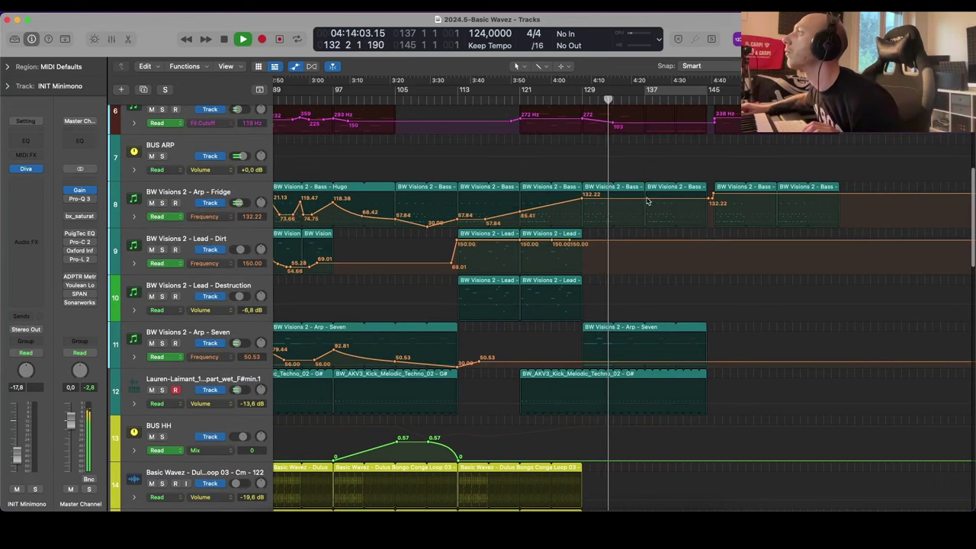
pyautogui.moveTo(646, 200); pyautogui.dragTo(622, 213)
pyautogui.click(623, 210)
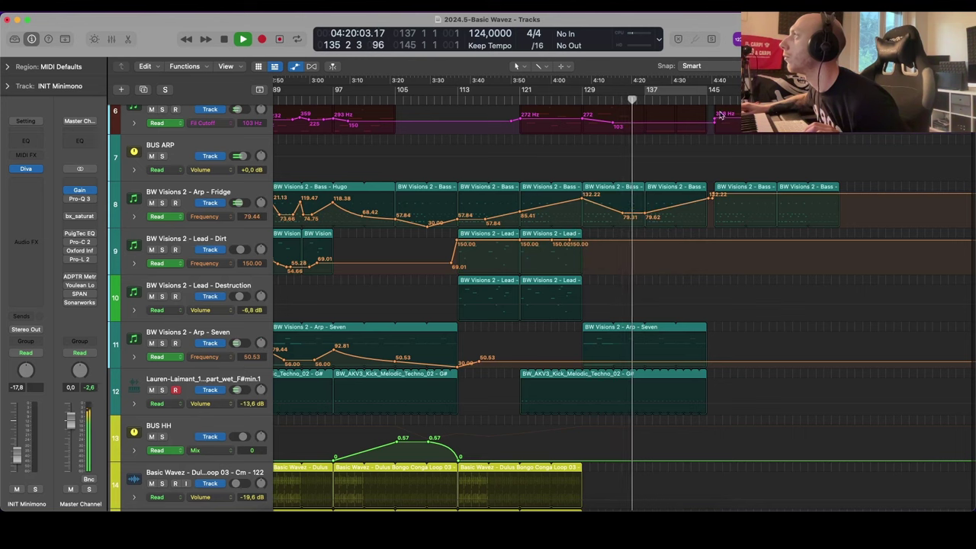
# Step: Bend the Arp - Fridge Frequency automation line between bar 137 and the end of the break with the Automation Curve tool
pyautogui.click(537, 66)
pyautogui.click(576, 191)
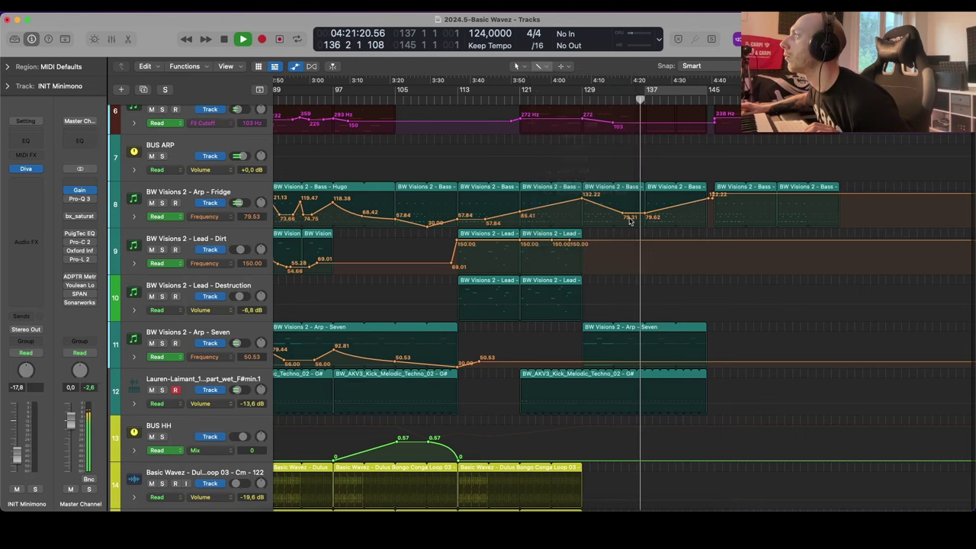
pyautogui.moveTo(645, 213); pyautogui.dragTo(673, 227)
# Step: Display Diva's filter cutoff Frequency automation on the INIT Minimono track and add a 150.00 point at about bar 141
pyautogui.scroll(-15, 674, 233)
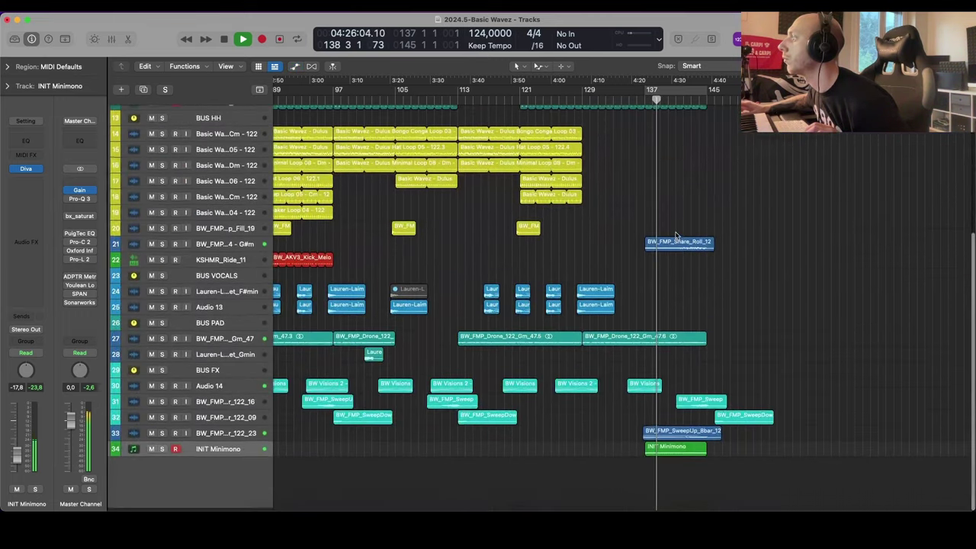
pyautogui.scroll(-1, 674, 233)
pyautogui.scroll(5, 676, 236)
pyautogui.scroll(-8, 693, 244)
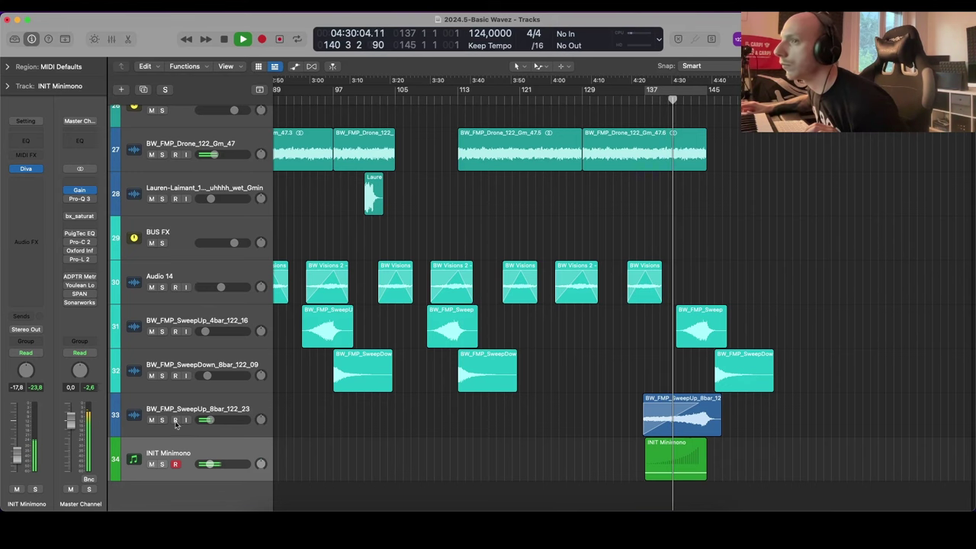
pyautogui.click(26, 169)
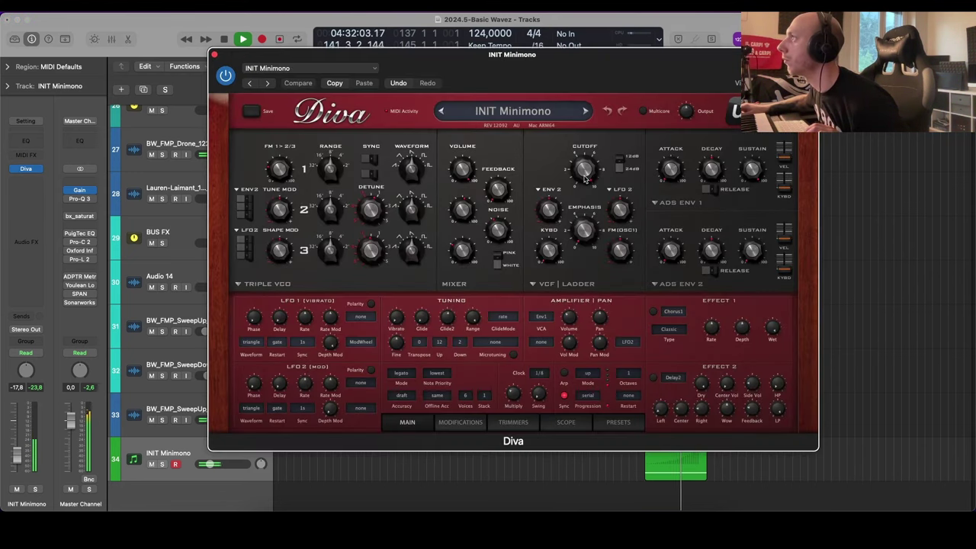
pyautogui.press('a')
pyautogui.click(585, 179)
pyautogui.click(214, 54)
pyautogui.click(647, 448)
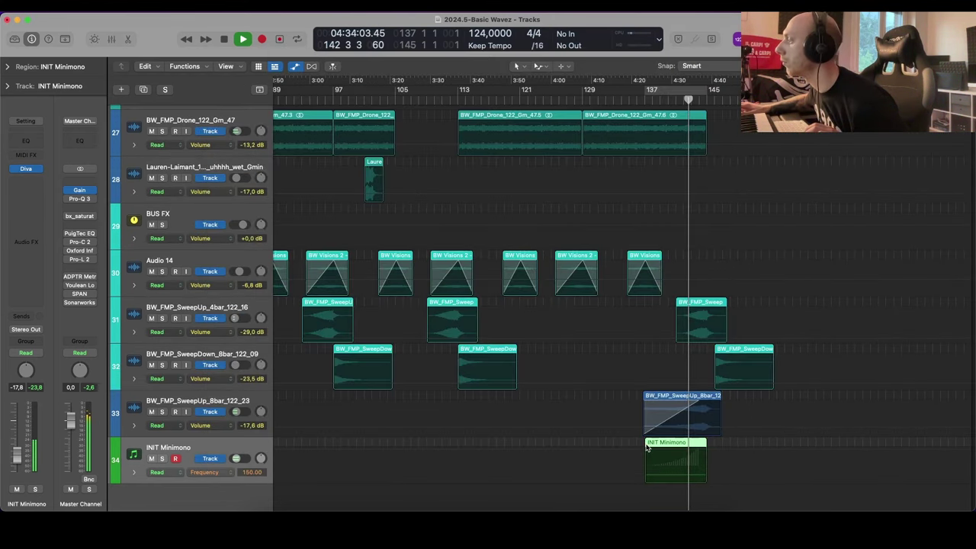
pyautogui.click(677, 455)
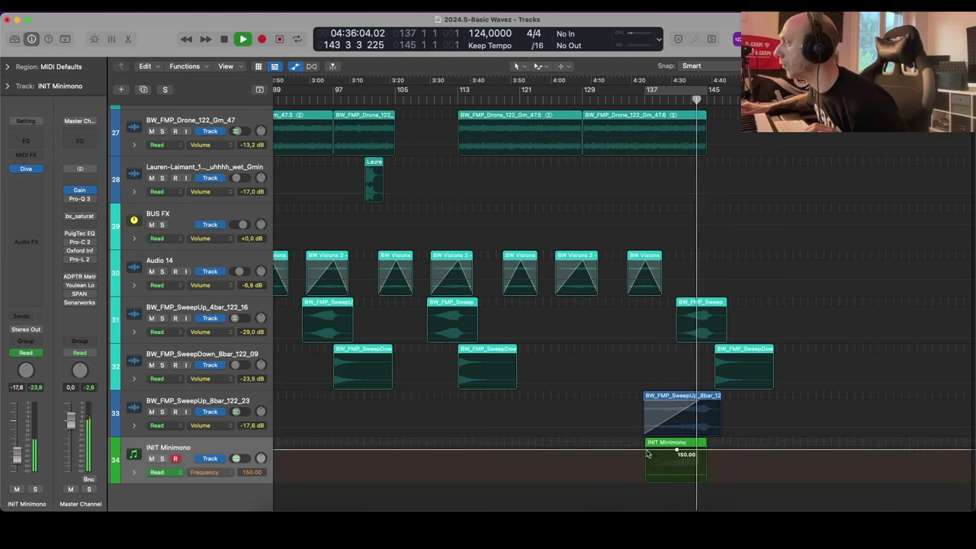
# Step: Shape the INIT Minimono Frequency automation as a rising ramp from 62.88 at the region's start to 150
pyautogui.moveTo(647, 451); pyautogui.dragTo(664, 466)
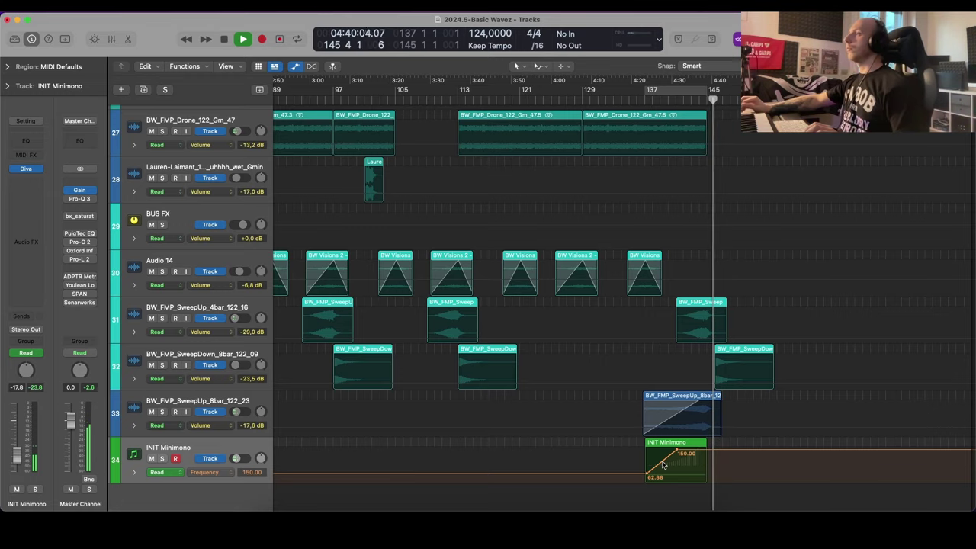
pyautogui.moveTo(677, 453); pyautogui.dragTo(684, 453)
# Step: Copy the Arp - Seven region that starts at bar 129 to bar 146, without copying its automation data
pyautogui.scroll(15, 706, 442)
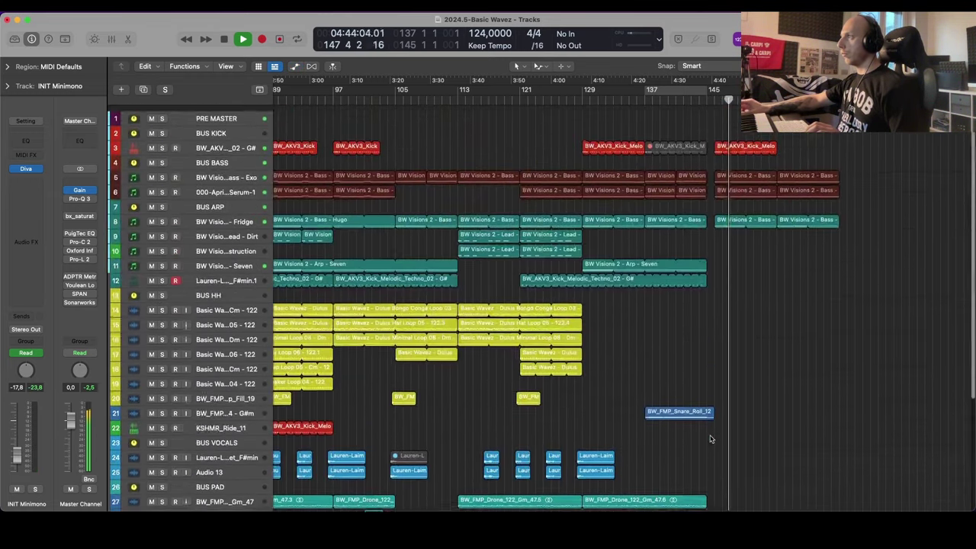
pyautogui.press('super+Left')
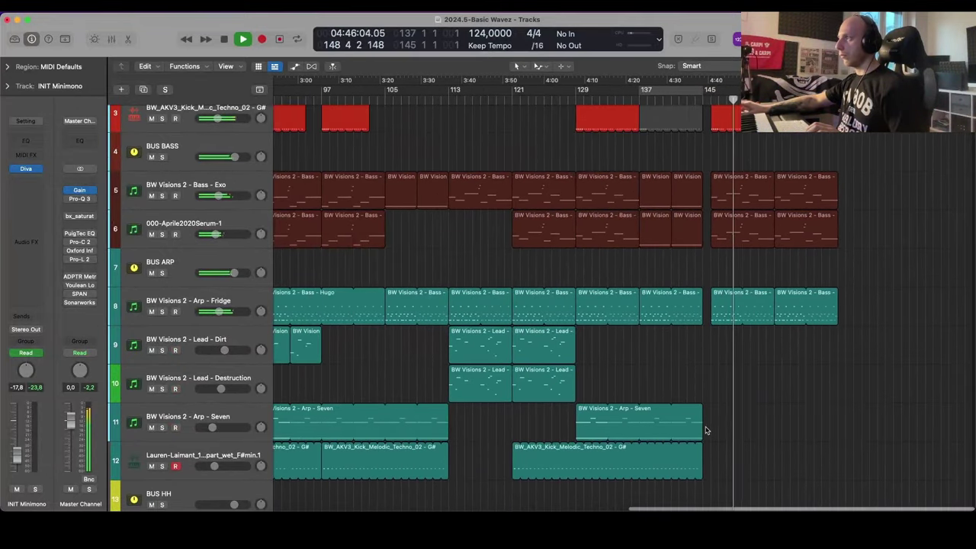
pyautogui.press('super+Up')
pyautogui.press('super+Up')
pyautogui.scroll(-5, 708, 432)
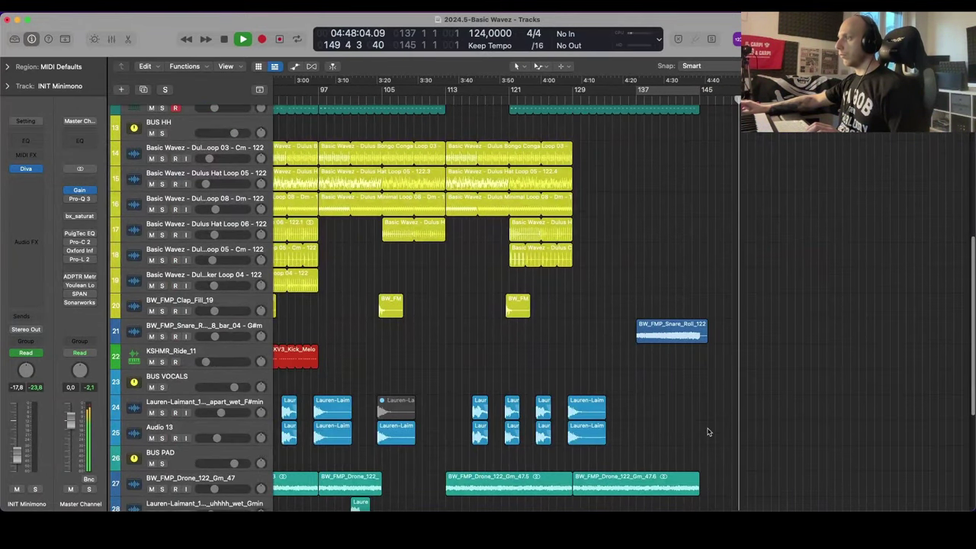
pyautogui.press('super+Up')
pyautogui.scroll(5, 708, 432)
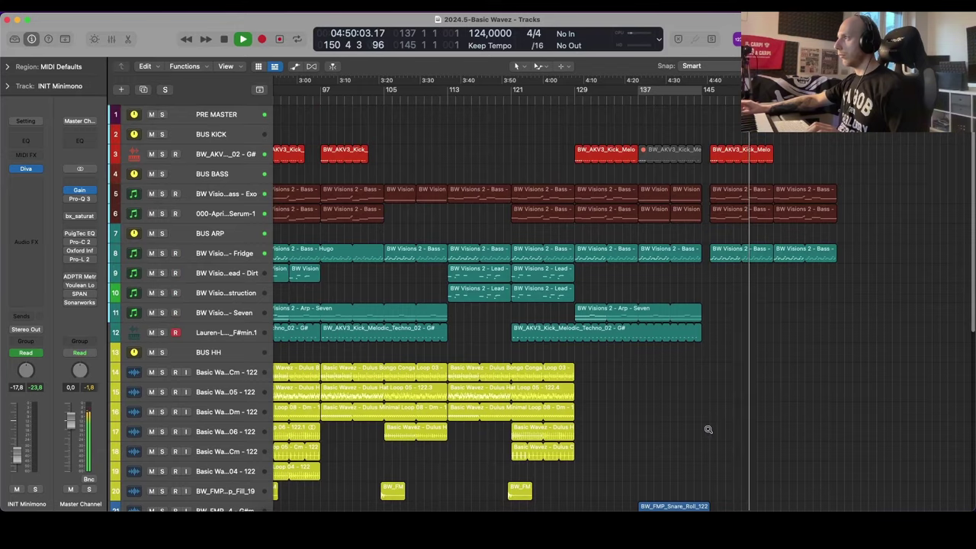
pyautogui.scroll(3, 709, 431)
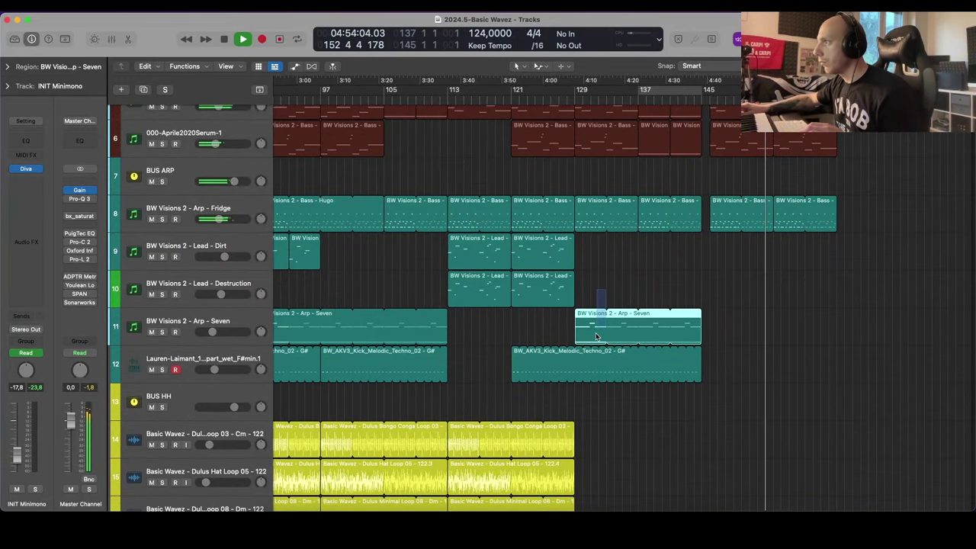
pyautogui.moveTo(596, 336); pyautogui.dragTo(732, 337)
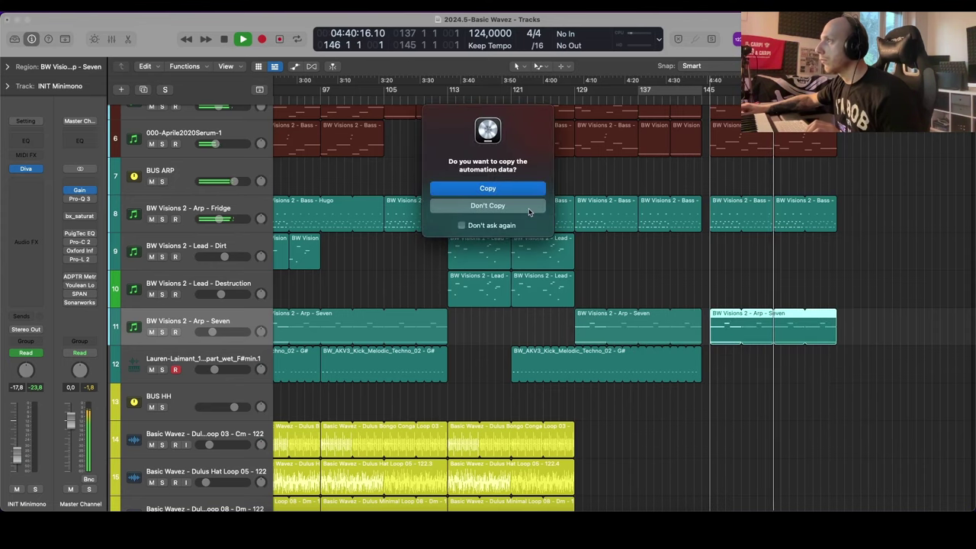
pyautogui.click(529, 213)
# Step: Raise the Arp - Seven Frequency automation to 133.58 from the start of the copied region at bar 146
pyautogui.press('a')
pyautogui.click(708, 350)
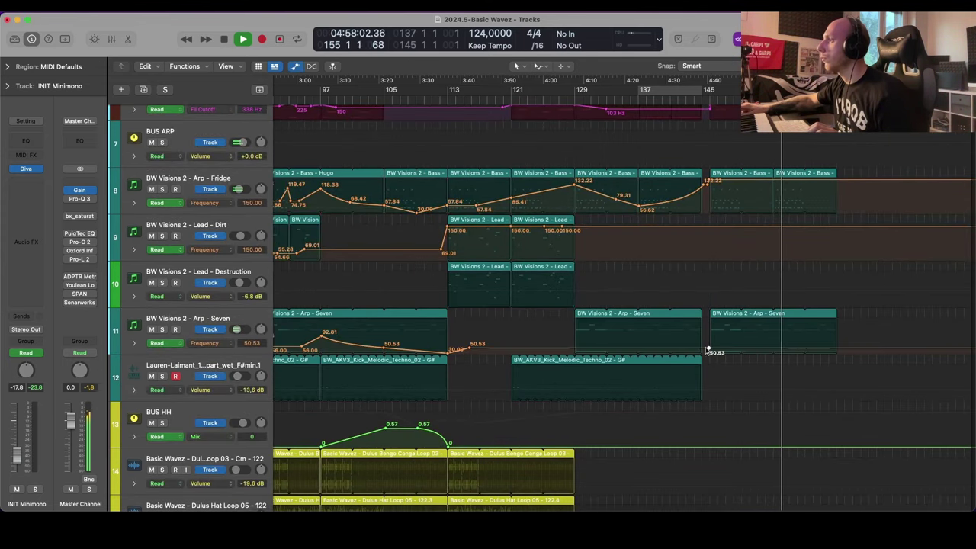
pyautogui.moveTo(730, 349); pyautogui.dragTo(744, 329)
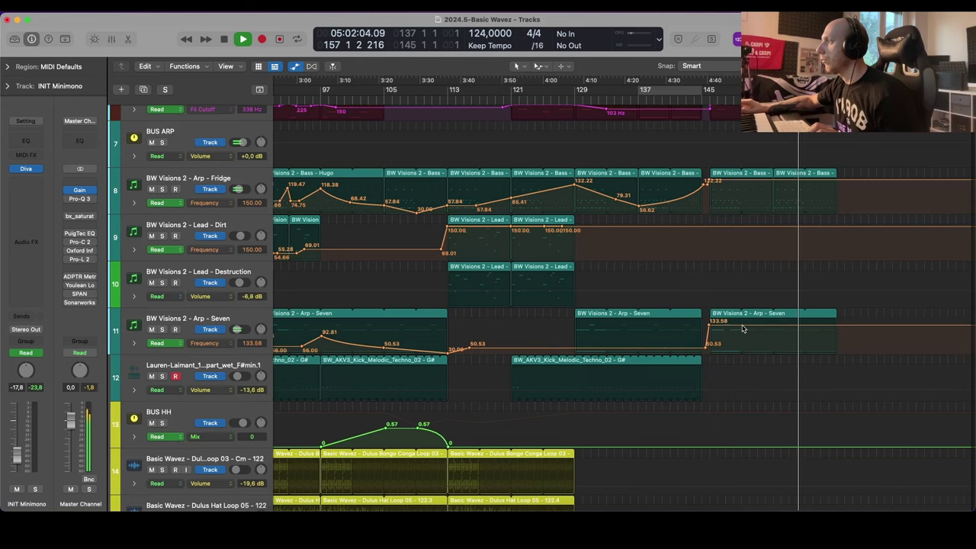
pyautogui.press('a')
# Step: Transpose the long C#2 note in the copied Arp - Seven region up two octaves in the piano roll
pyautogui.doubleClick(741, 331)
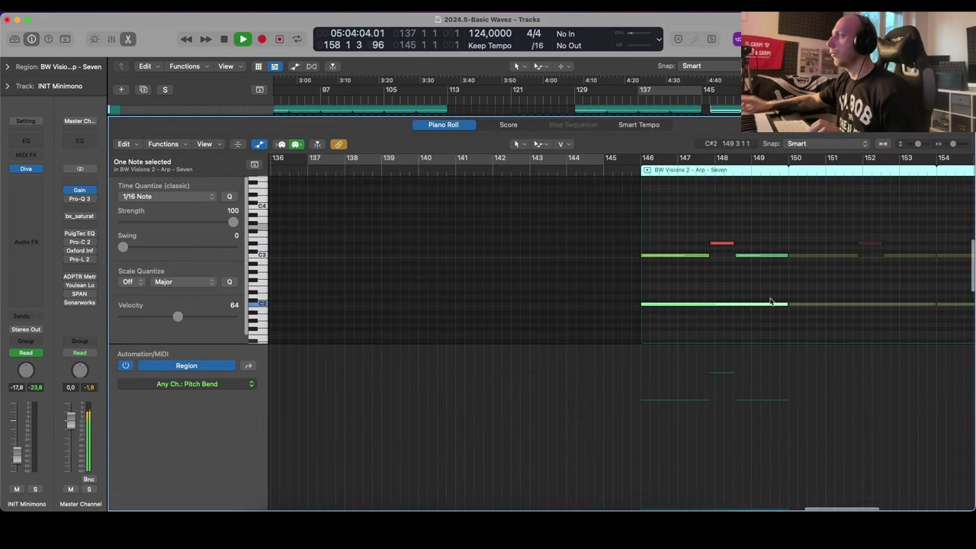
pyautogui.hotkey('alt', 'shift', 'Up')
pyautogui.hotkey('alt', 'shift', 'Up')
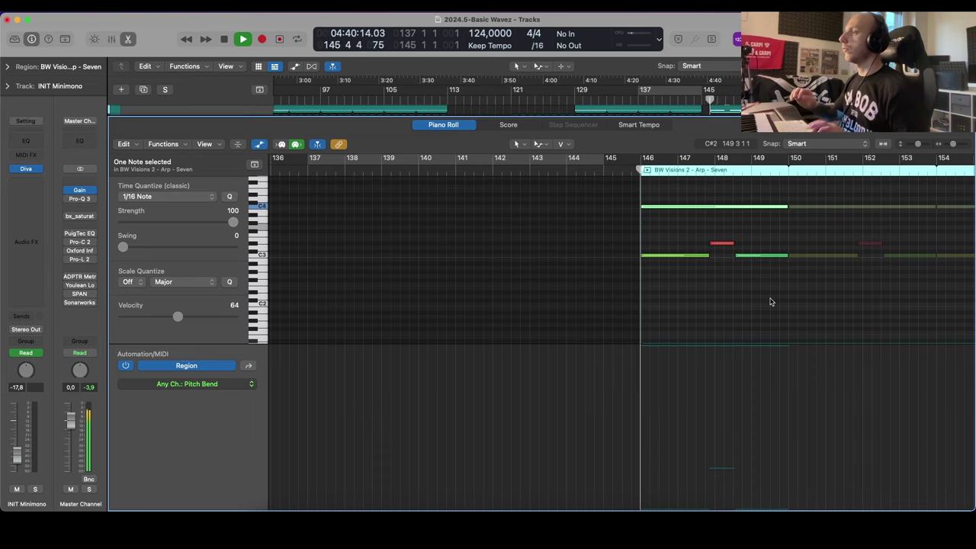
pyautogui.press('p')
pyautogui.scroll(4, 772, 303)
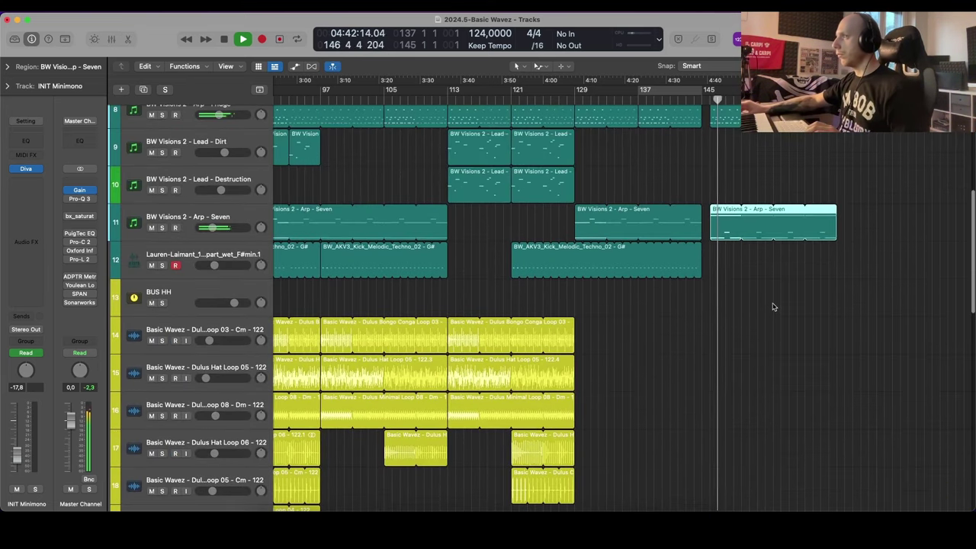
# Step: Solo the Arp - Seven track to audition the transposed note, and unsolo it
pyautogui.click(235, 220)
pyautogui.press('s')
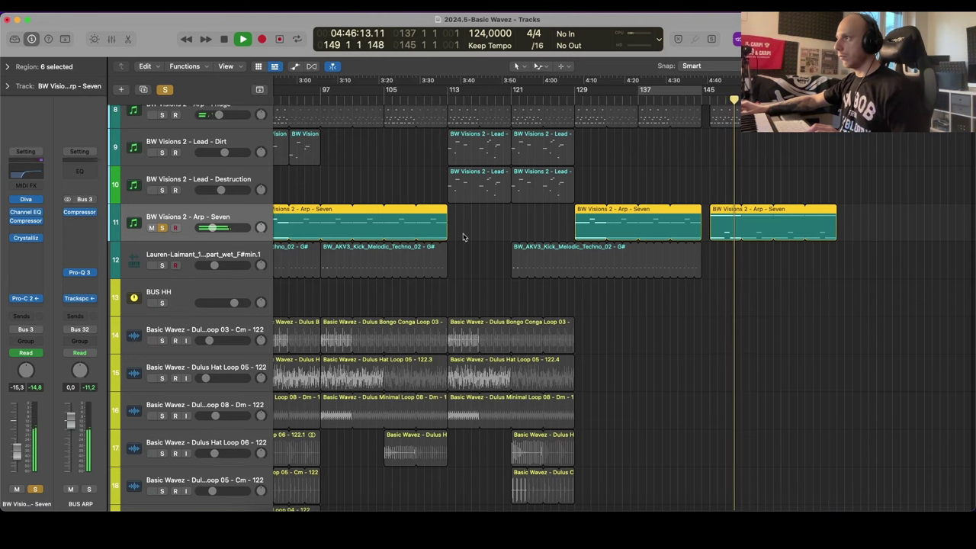
pyautogui.press('s')
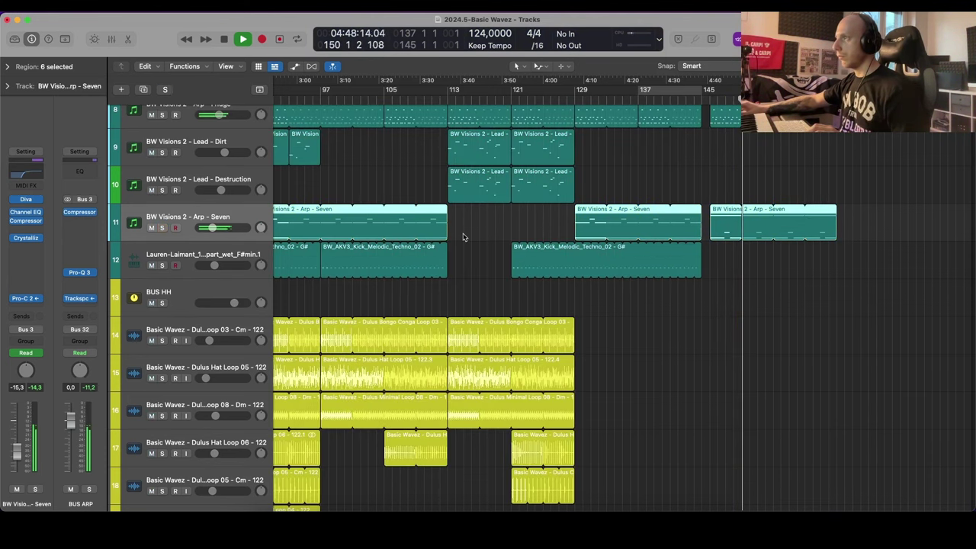
# Step: Review the arrangement from the kick track down to the FX tracks and stop playback
pyautogui.press('super+Up')
pyautogui.scroll(-3, 463, 237)
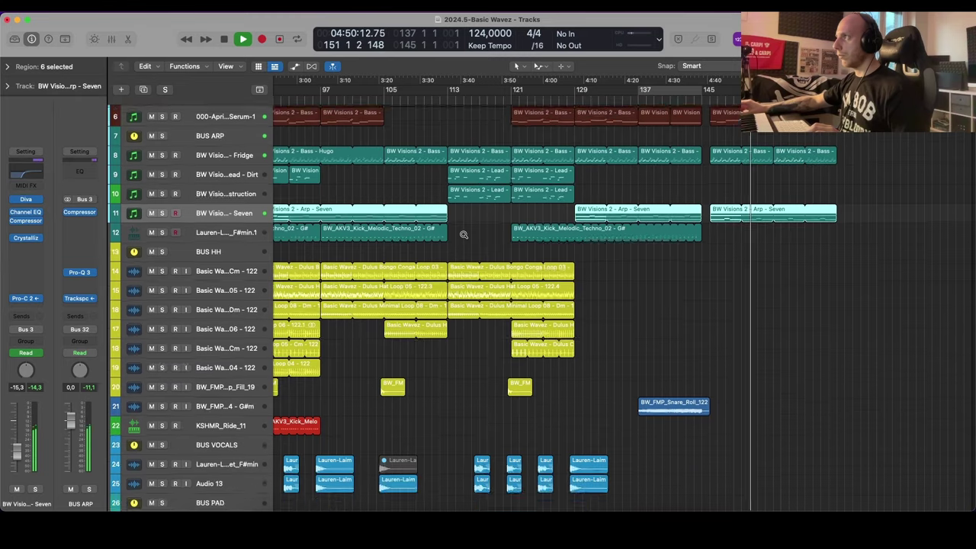
pyautogui.scroll(5, 463, 237)
pyautogui.scroll(-5, 463, 237)
pyautogui.scroll(3, 463, 237)
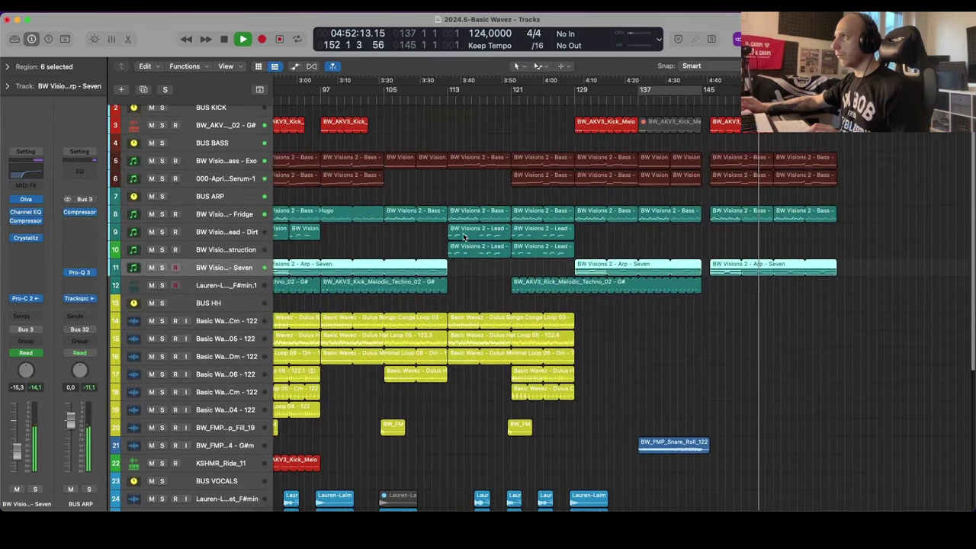
pyautogui.hscroll(2, 463, 237)
pyautogui.click(737, 240)
pyautogui.press('space')
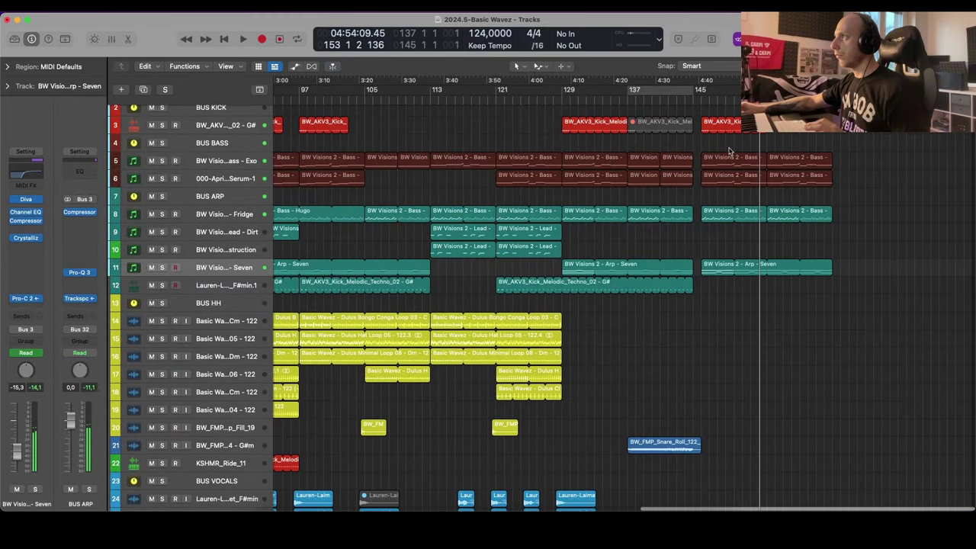
pyautogui.scroll(-6, 705, 193)
pyautogui.scroll(2, 658, 159)
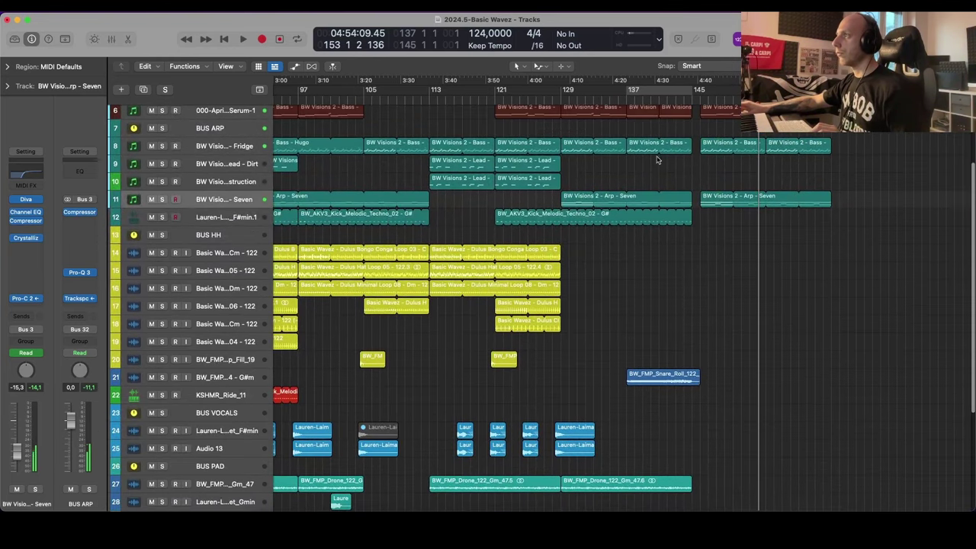
pyautogui.hscroll(-5, 561, 112)
pyautogui.scroll(-8, 592, 250)
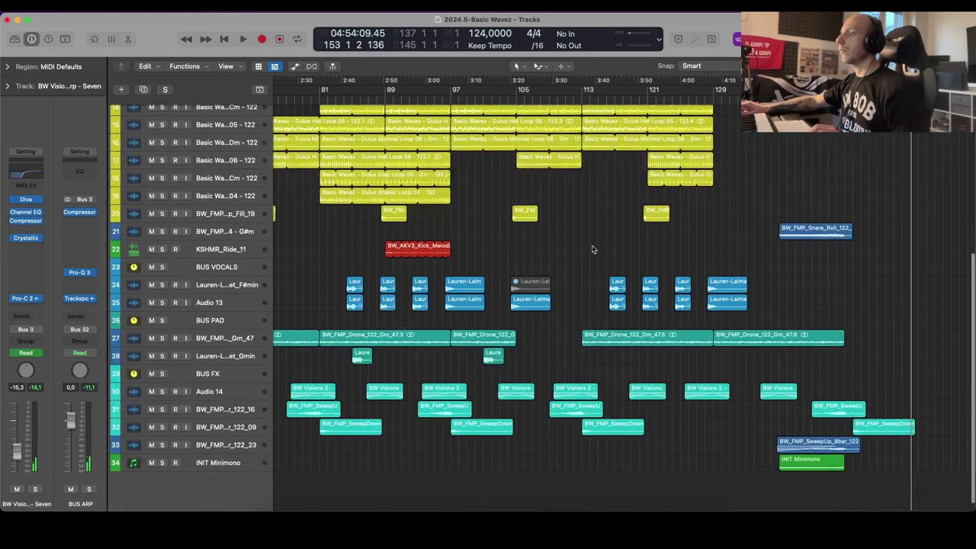
pyautogui.hscroll(8, 729, 236)
pyautogui.scroll(10, 752, 229)
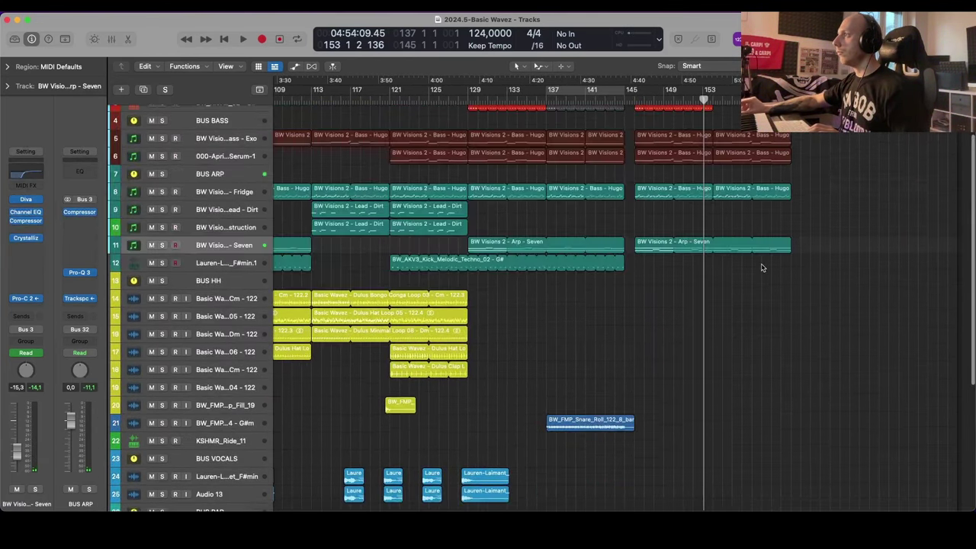
# Step: Extend the kick pattern in the final section on track 3 toward the end of the bass regions
pyautogui.scroll(3, 757, 269)
pyautogui.hscroll(-1, 756, 269)
pyautogui.moveTo(728, 151); pyautogui.dragTo(795, 152)
pyautogui.scroll(-4, 790, 188)
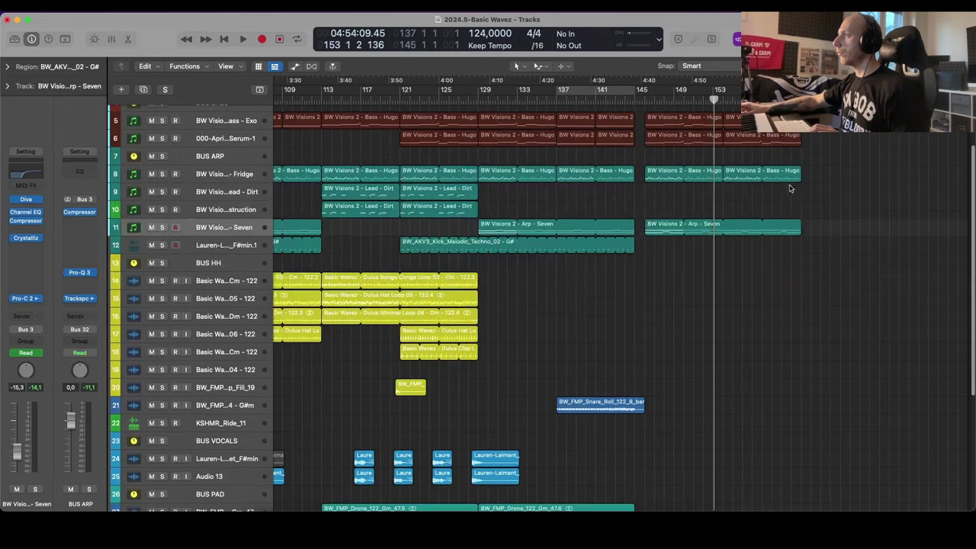
# Step: Play the new section, copy the snare roll to bar 154, and trim it to a short faded-in piece starting at bar 160
pyautogui.click(647, 109)
pyautogui.press('space')
pyautogui.press('super+Down')
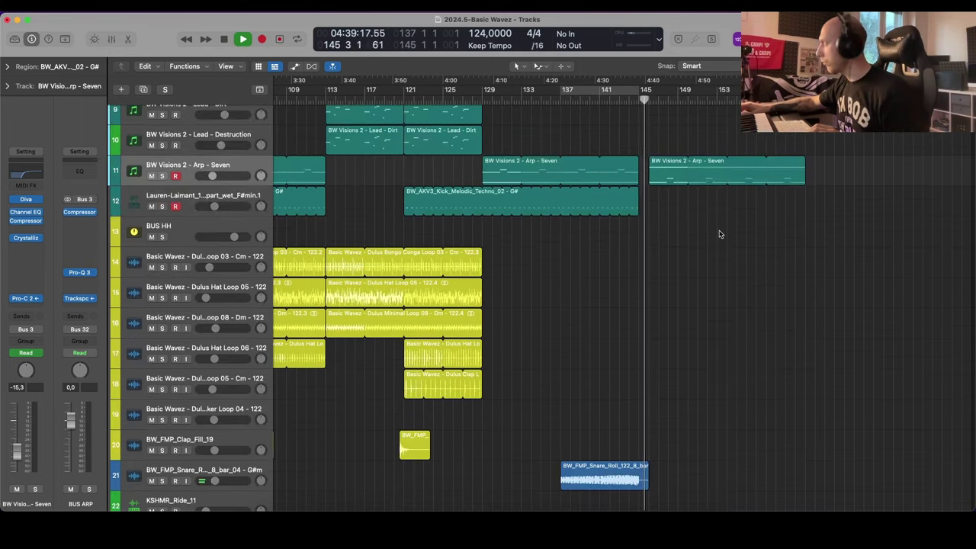
pyautogui.scroll(-7, 724, 267)
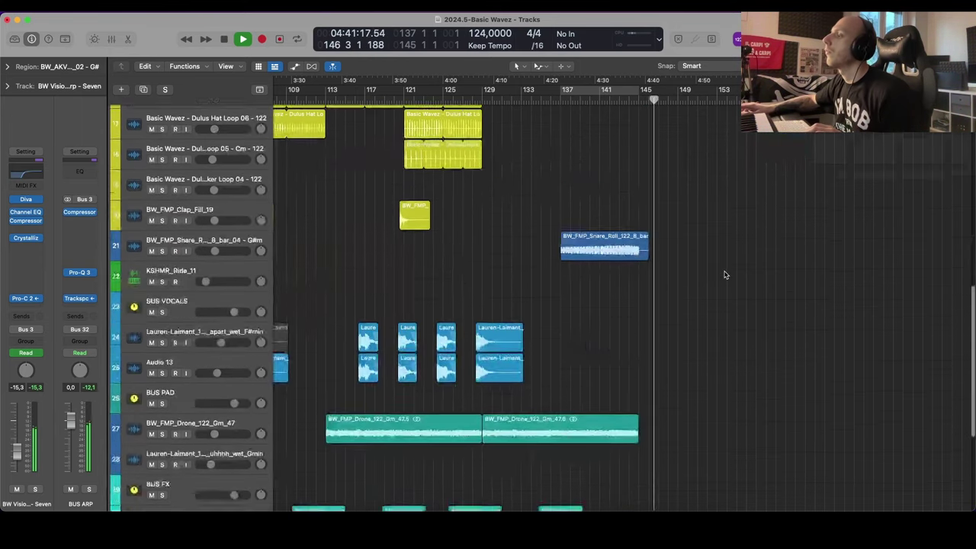
pyautogui.press('super+Up')
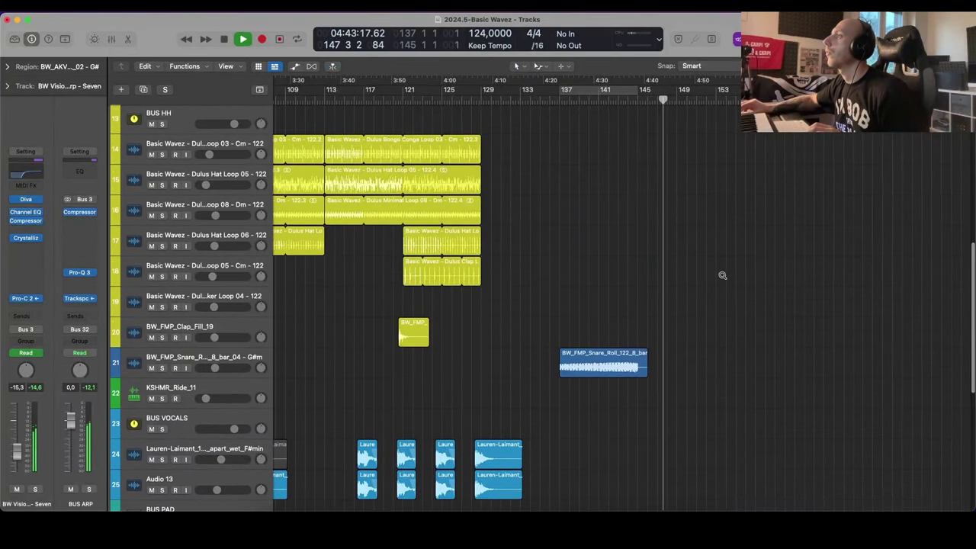
pyautogui.moveTo(623, 398); pyautogui.dragTo(797, 399)
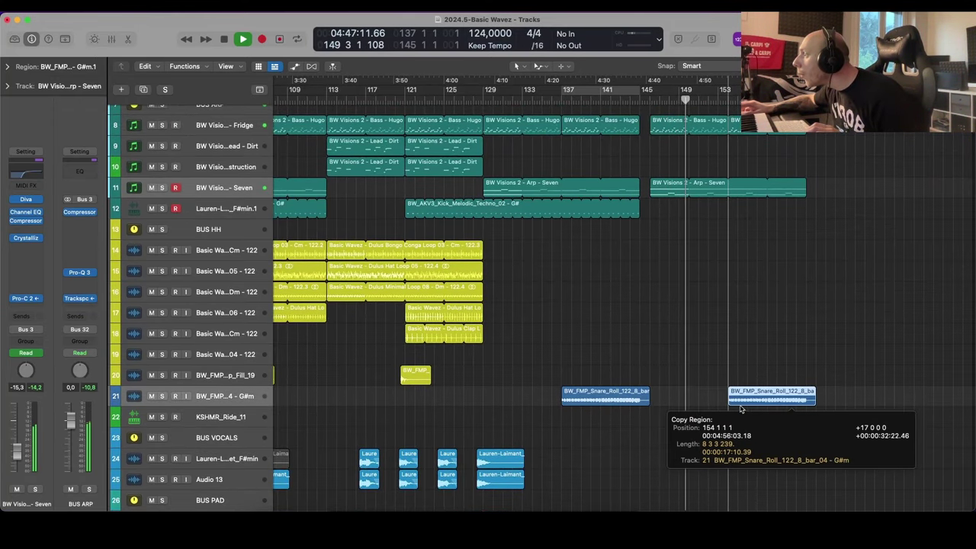
pyautogui.moveTo(734, 400); pyautogui.dragTo(788, 399)
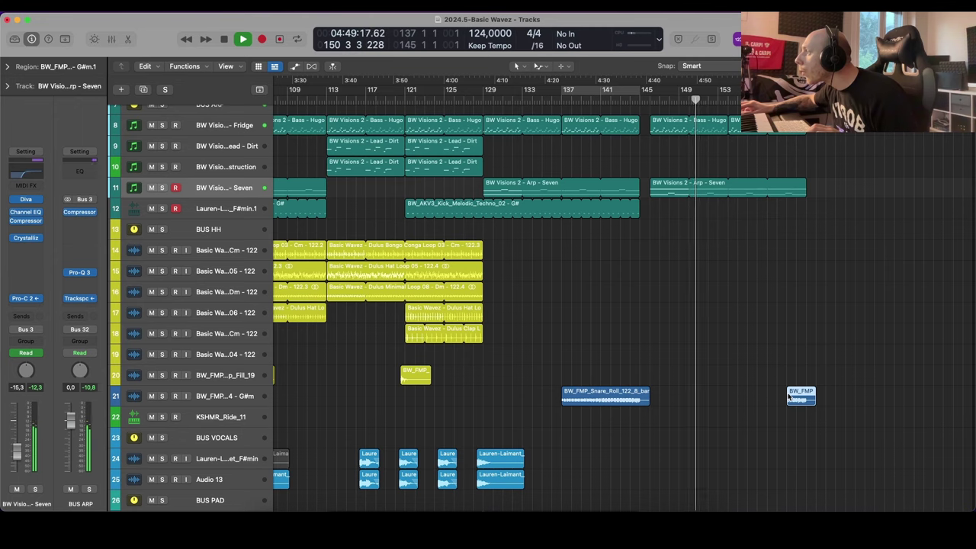
pyautogui.press('super+Down')
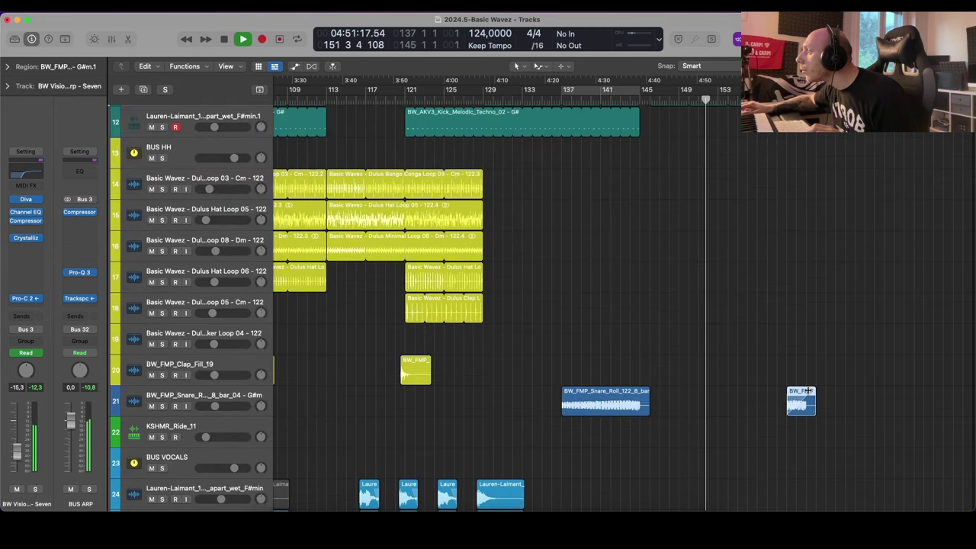
# Step: Copy the five percussion loops on tracks 14 to 18 from bars 121–129 to bar 154
pyautogui.scroll(-4, 737, 305)
pyautogui.hscroll(-2, 481, 295)
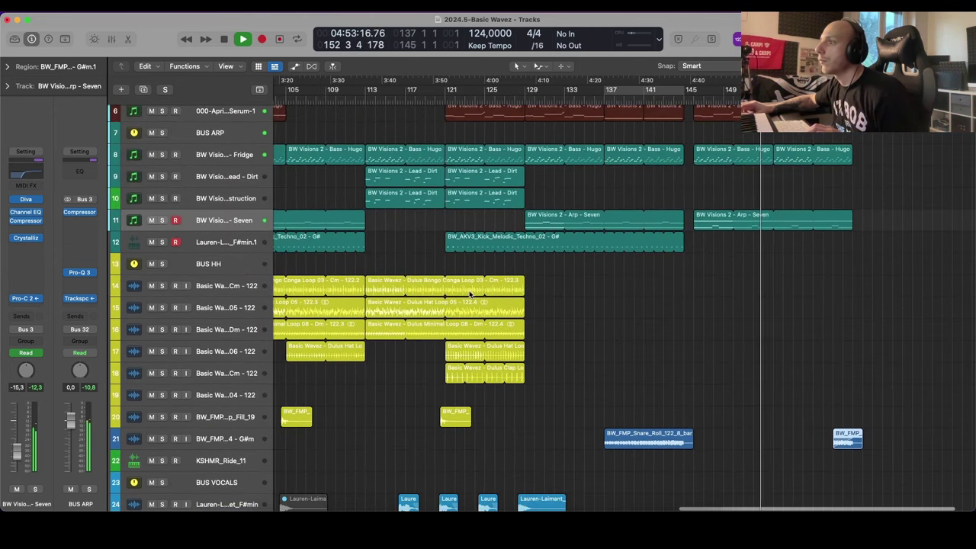
pyautogui.moveTo(447, 273); pyautogui.dragTo(784, 299)
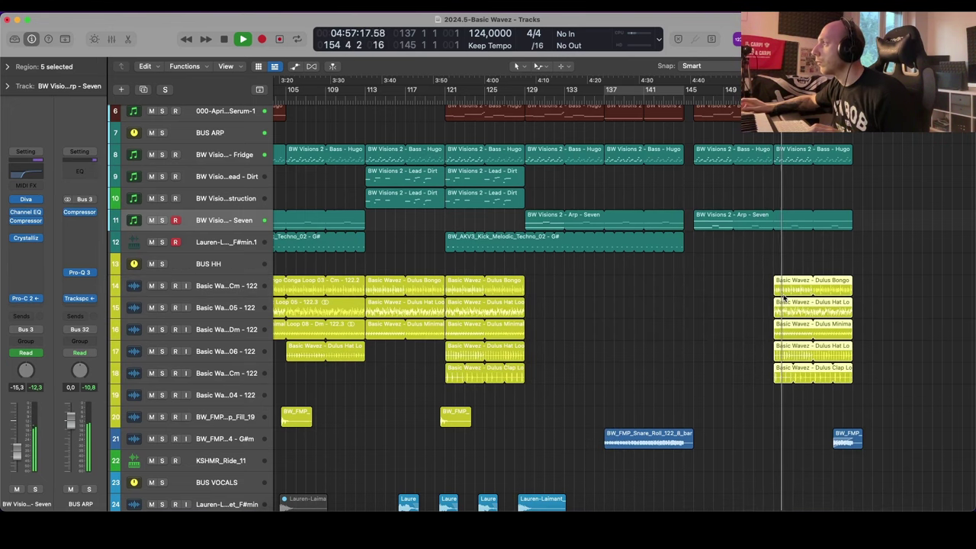
pyautogui.press('super+Right')
pyautogui.hscroll(2, 785, 298)
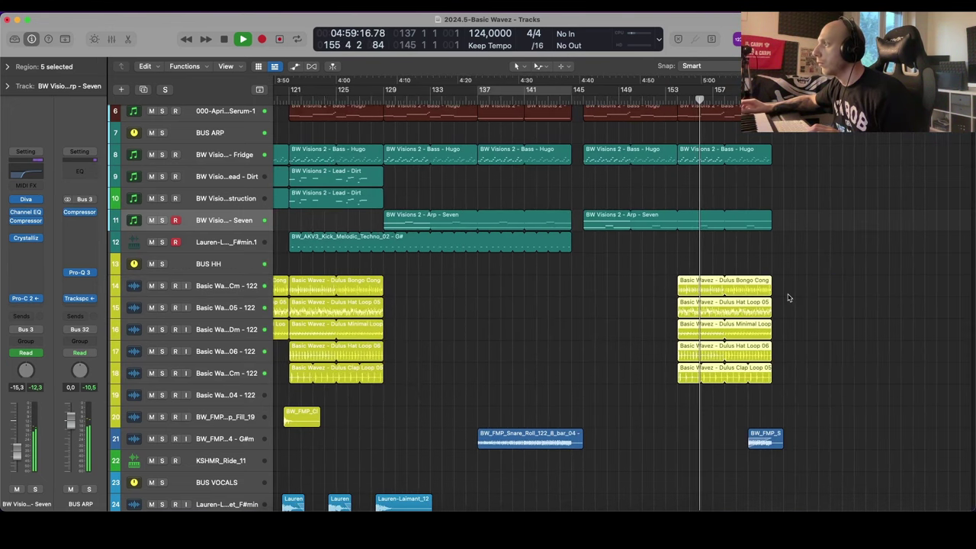
pyautogui.press('super+Right')
pyautogui.hscroll(1, 789, 298)
pyautogui.scroll(1, 789, 298)
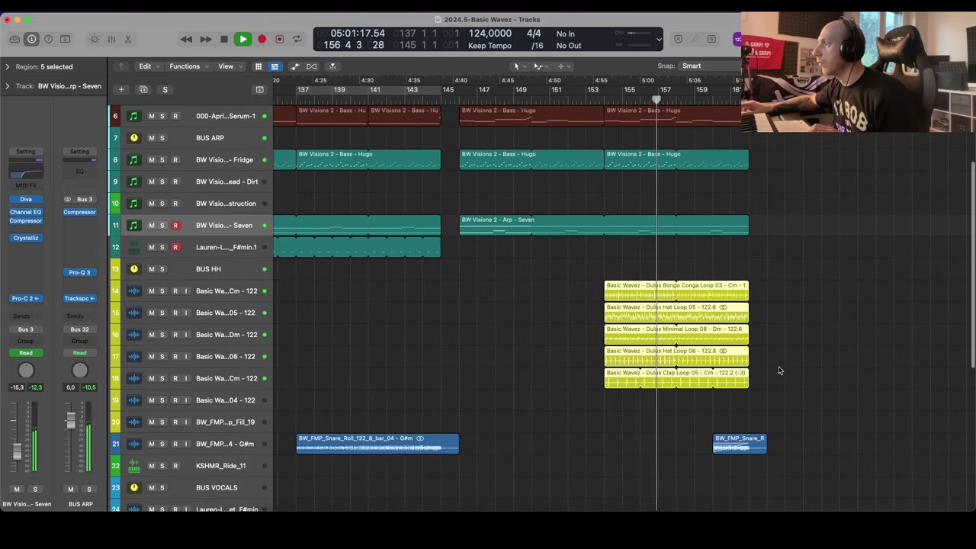
# Step: Solo the Hat Loop 06 track to audition its copied loop, and unsolo it
pyautogui.click(790, 361)
pyautogui.press('super+Down')
pyautogui.press('super+Down')
pyautogui.press('super+Down')
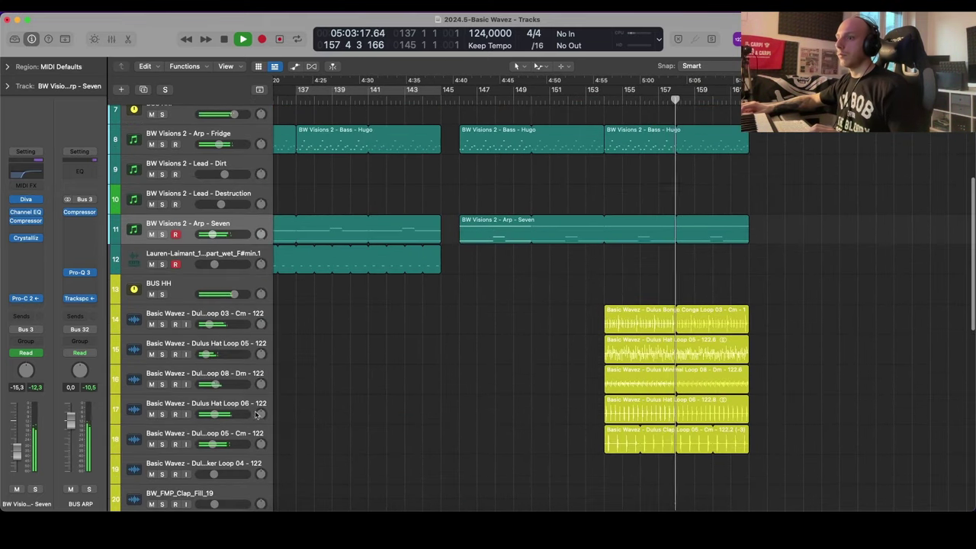
pyautogui.click(252, 403)
pyautogui.press('s')
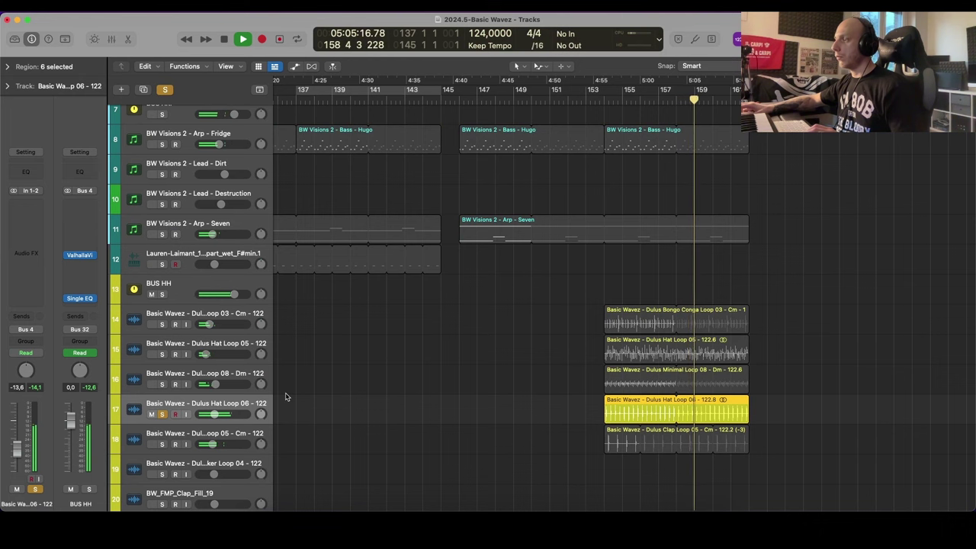
pyautogui.press('s')
# Step: Stop playback and move the copied Clap Loop 05 region from bar 154 to bar 162
pyautogui.scroll(-3, 457, 383)
pyautogui.press('space')
pyautogui.moveTo(537, 363); pyautogui.dragTo(762, 363)
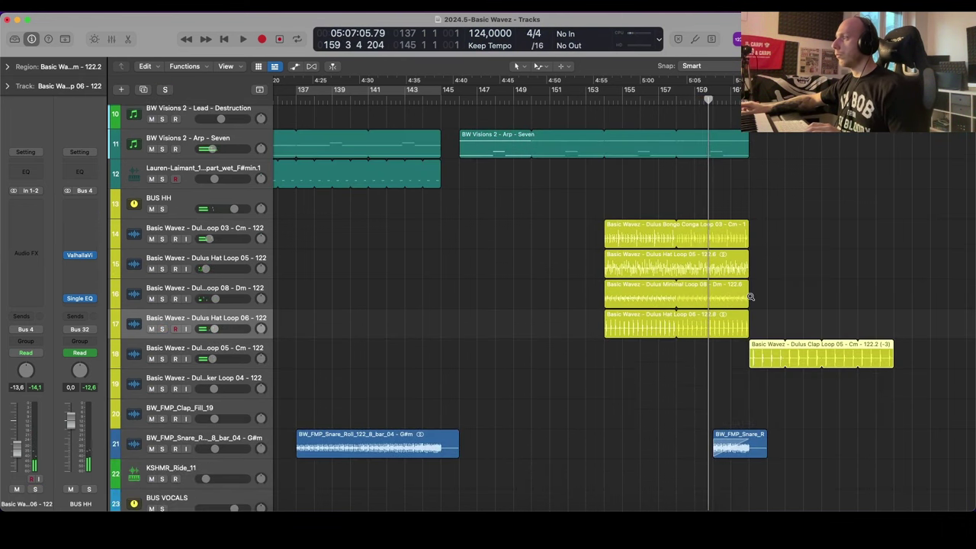
# Step: Repeat the loops on tracks 14 to 17 at bar 162, and copy all five percussion loops to bar 170
pyautogui.press('super+Up')
pyautogui.moveTo(749, 273); pyautogui.dragTo(871, 356)
pyautogui.press('super+Left')
pyautogui.keyDown('shift'); pyautogui.click(791, 353); pyautogui.keyUp('shift')
pyautogui.press('super+Left')
pyautogui.press('super+Left')
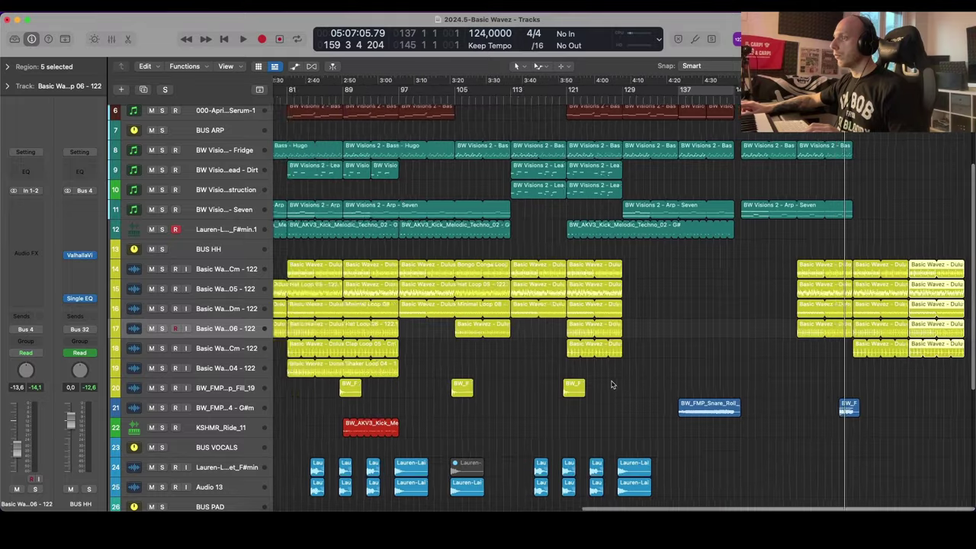
# Step: Copy the Shaker Loop 04 region and the red ride region to bar 154, extending the shaker to the end of the other loops
pyautogui.press('super+Left')
pyautogui.press('super+Right')
pyautogui.click(455, 354)
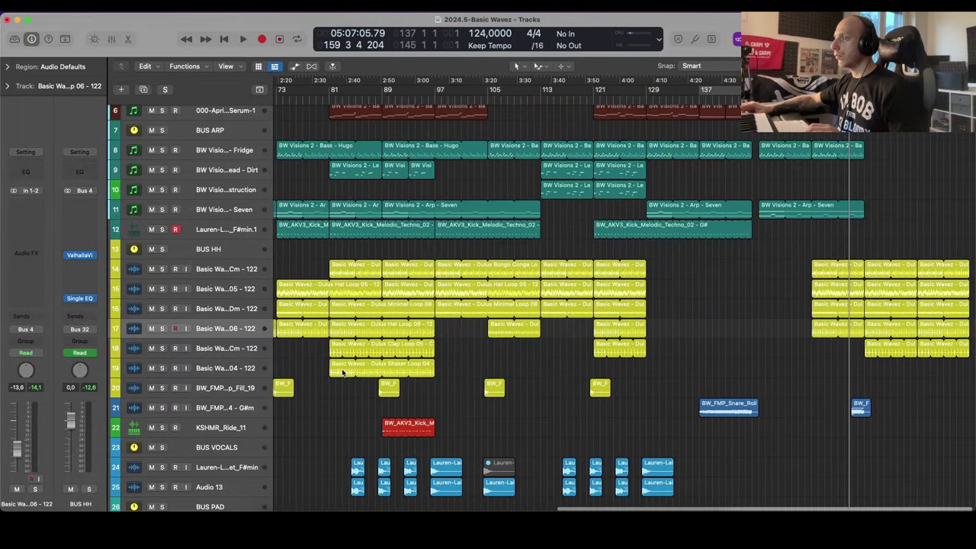
pyautogui.keyDown('alt'); pyautogui.moveTo(343, 371); pyautogui.dragTo(826, 371); pyautogui.keyUp('alt')
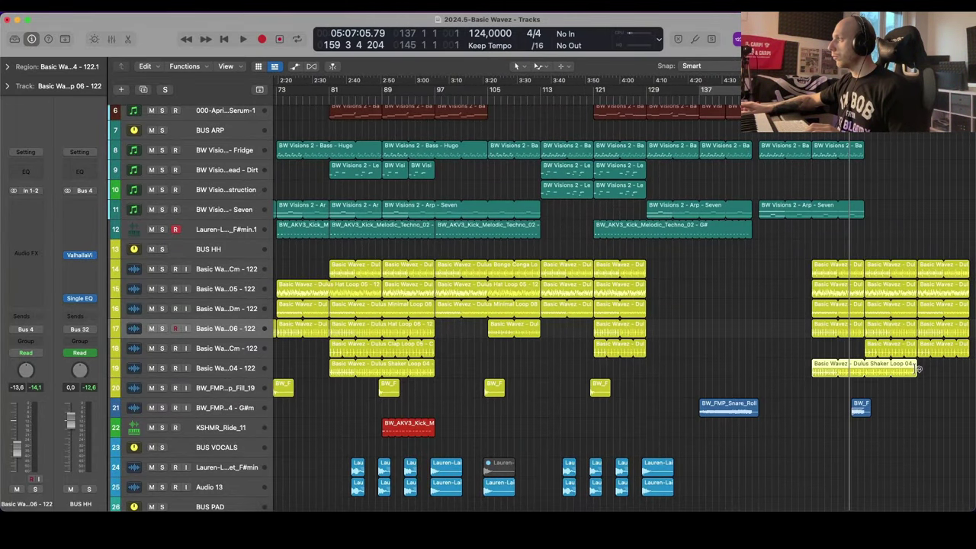
pyautogui.moveTo(920, 369); pyautogui.dragTo(965, 371)
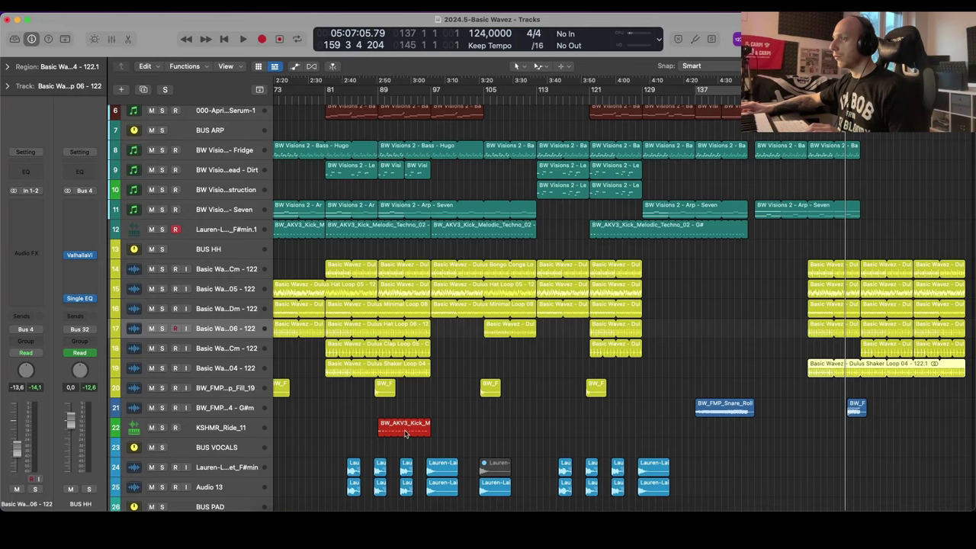
pyautogui.keyDown('alt'); pyautogui.moveTo(379, 432); pyautogui.dragTo(810, 429); pyautogui.keyUp('alt')
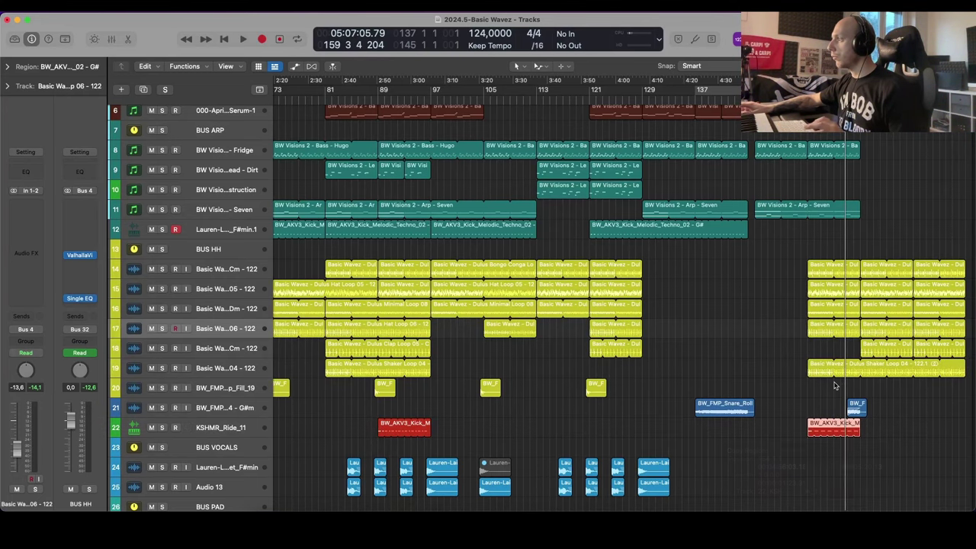
# Step: Move the KSHMR_Ride_11 track above the snare roll track and colour it yellow together with percussion tracks 14 to 20
pyautogui.moveTo(219, 434); pyautogui.dragTo(214, 409)
pyautogui.keyDown('shift'); pyautogui.click(227, 270); pyautogui.keyUp('shift')
pyautogui.hotkey('alt', 'c')
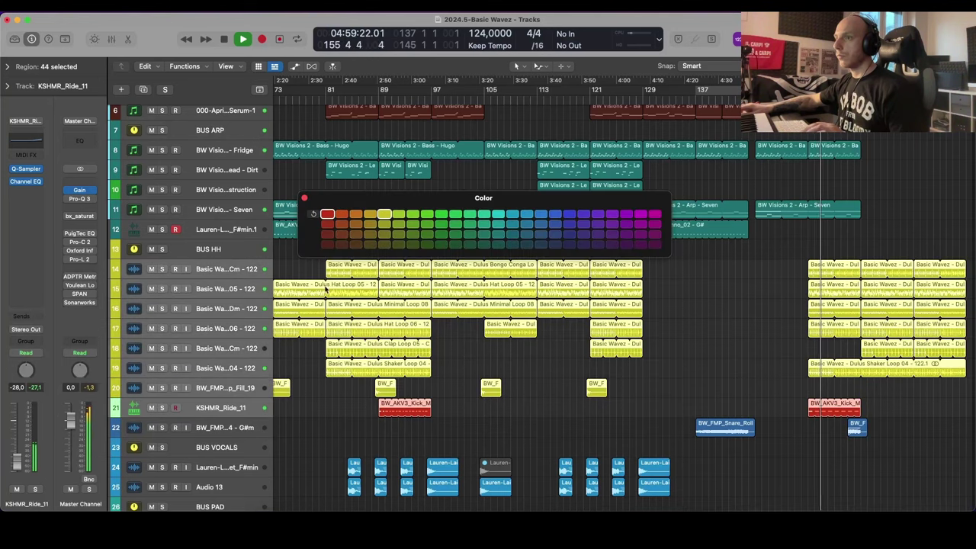
pyautogui.click(385, 213)
pyautogui.click(303, 199)
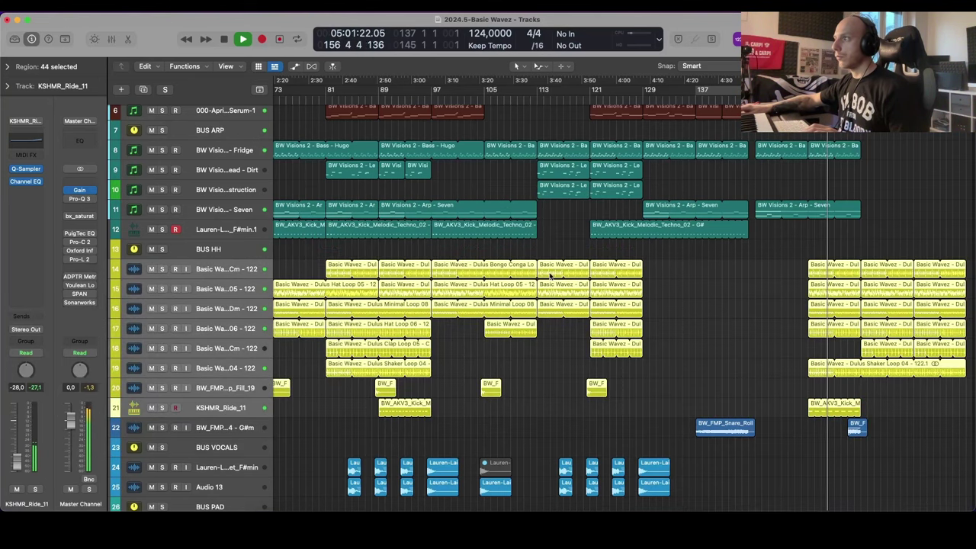
pyautogui.click(735, 328)
# Step: Stop playback, switch to ADSR Sample Manager and browse the samples in the Favorites collection
pyautogui.press('super+Up')
pyautogui.press('super+Up')
pyautogui.scroll(-4, 751, 342)
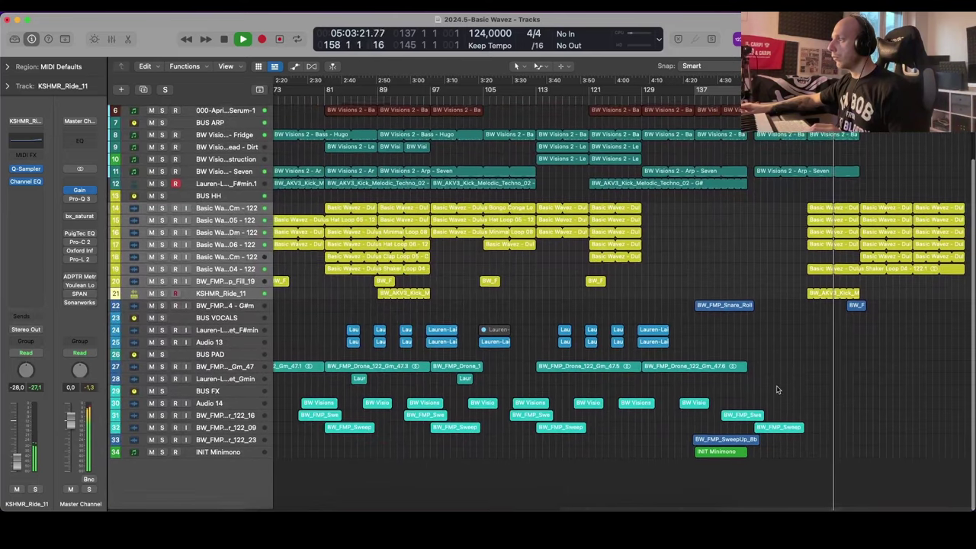
pyautogui.press('space')
pyautogui.press('super+Down')
pyautogui.press('super+Down')
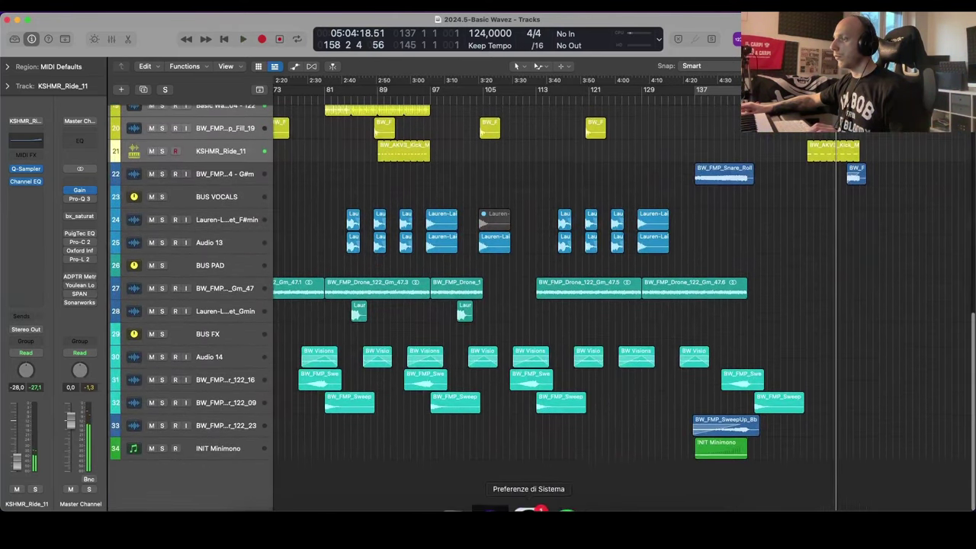
pyautogui.click(488, 510)
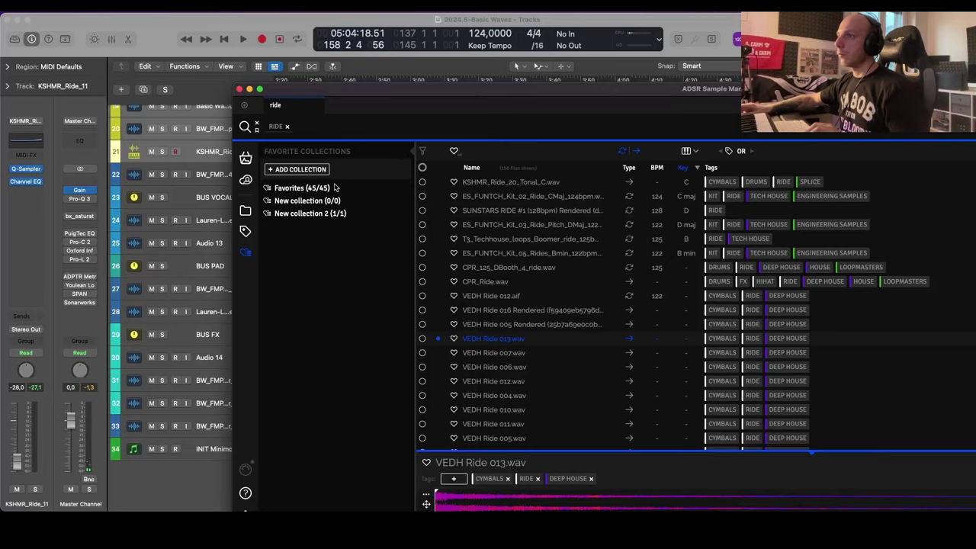
pyautogui.click(333, 187)
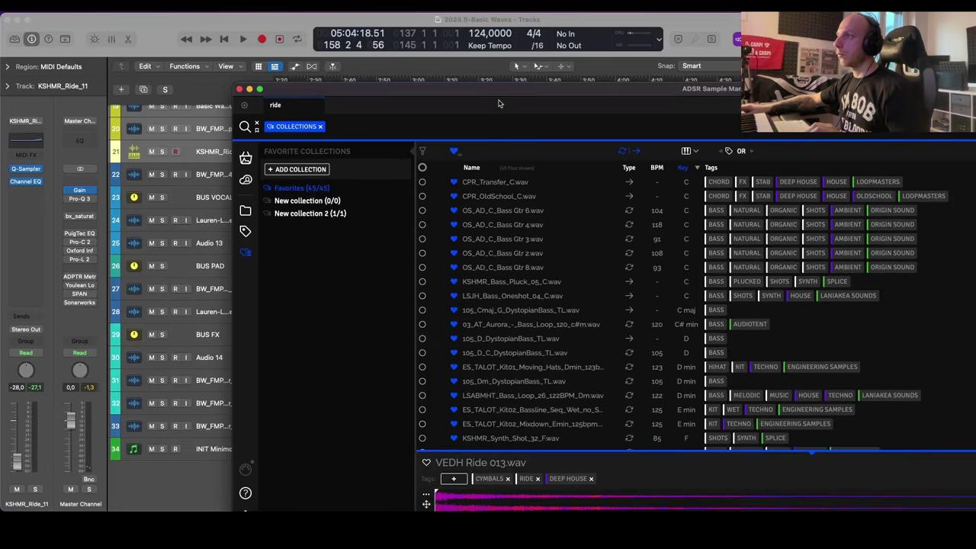
pyautogui.scroll(-8, 427, 284)
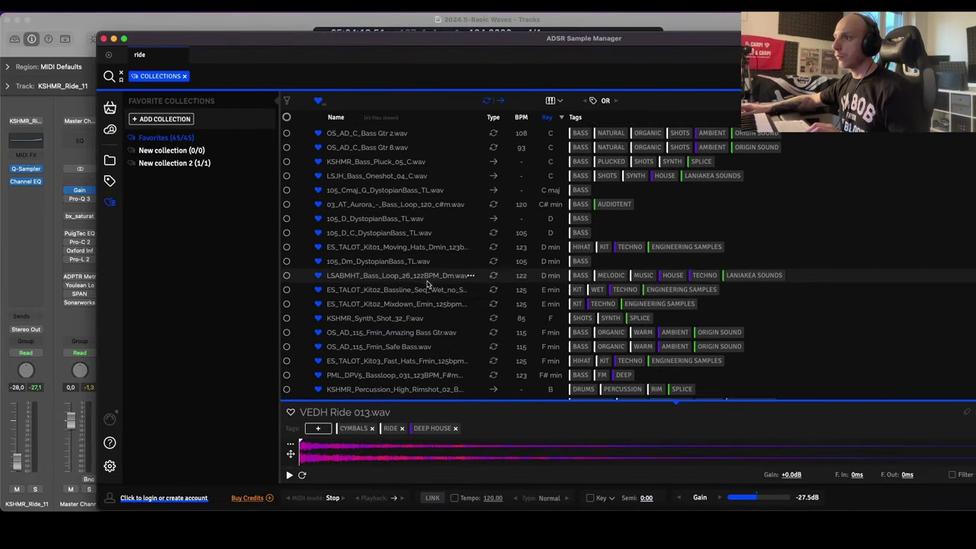
pyautogui.scroll(-6, 425, 285)
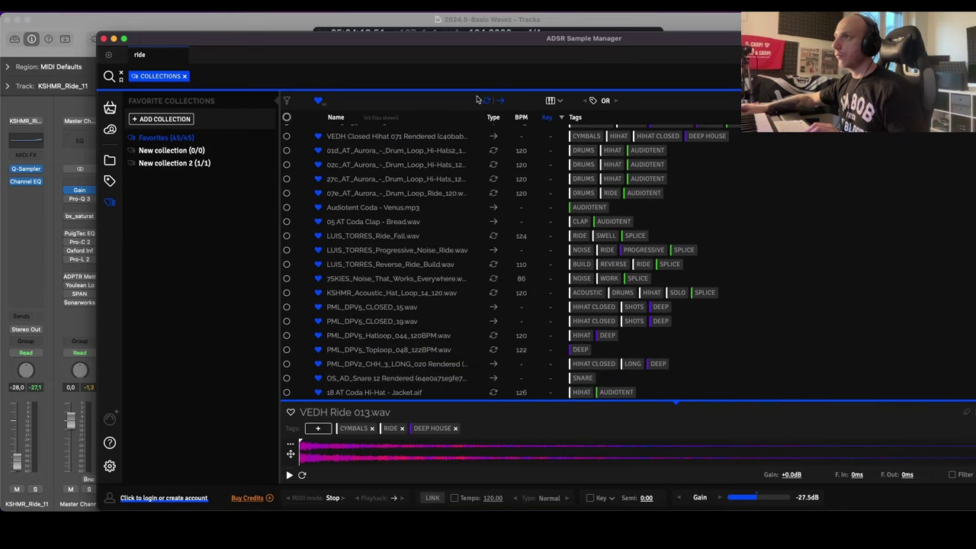
# Step: Move the sample manager window aside and add the 7SKIES_Noise_That_Works_Everywhere sample twice, on two new tracks below INIT Minimono
pyautogui.moveTo(599, 38); pyautogui.dragTo(0, 40)
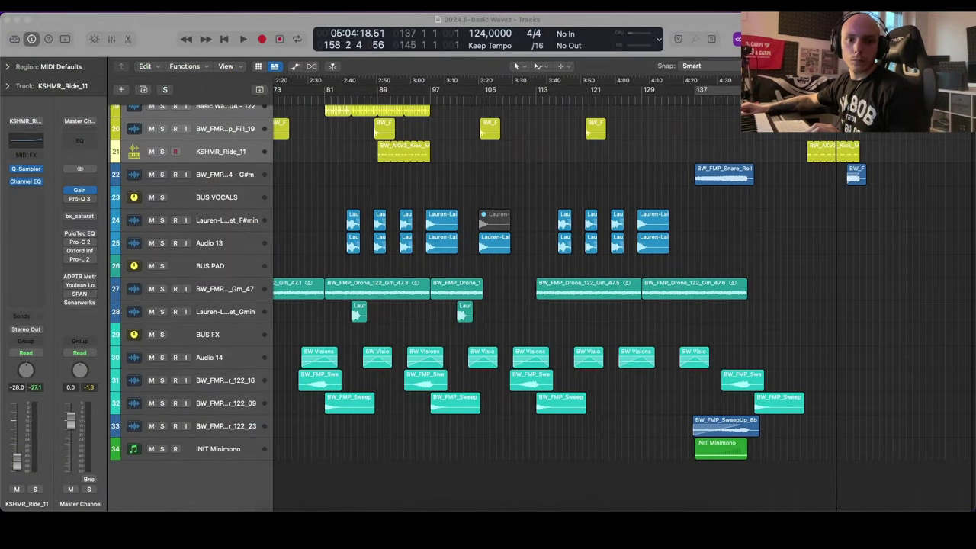
pyautogui.moveTo(705, 455); pyautogui.dragTo(631, 473)
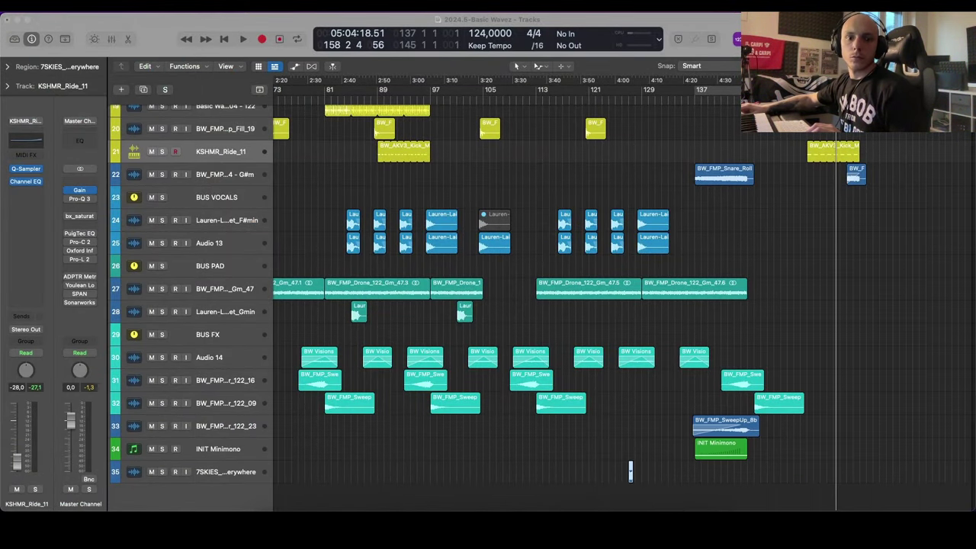
pyautogui.moveTo(772, 474); pyautogui.dragTo(770, 496)
# Step: Delete the first noise region from track 35
pyautogui.scroll(4, 798, 493)
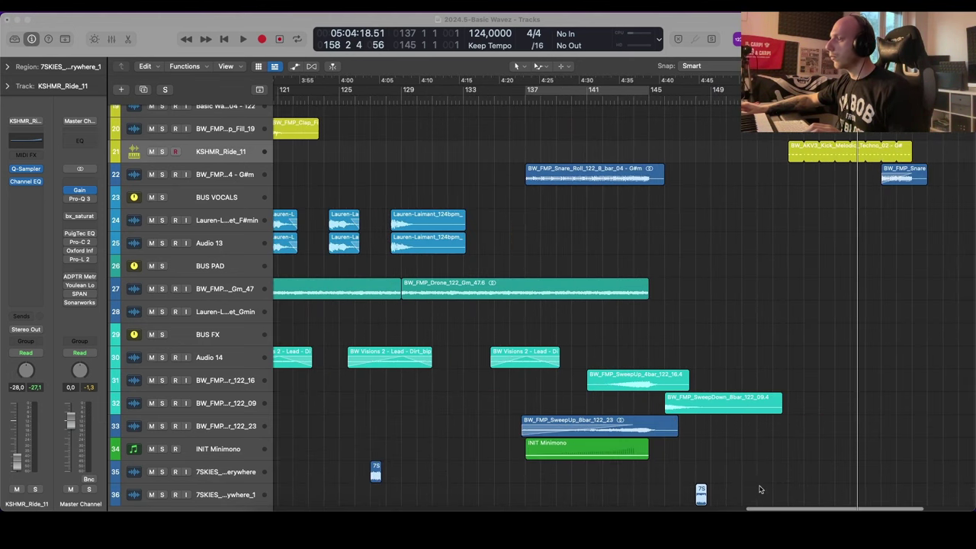
pyautogui.scroll(-2, 760, 490)
pyautogui.scroll(-4, 488, 457)
pyautogui.click(248, 430)
pyautogui.press('Delete')
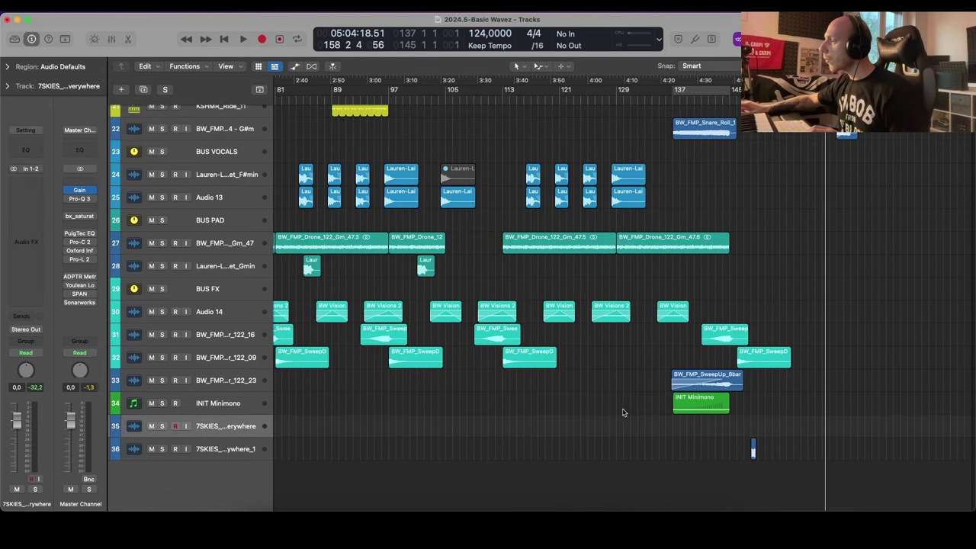
# Step: Move the noise region on track 36 to bar 146, aligned with the start of the SweepDown region
pyautogui.press('super+Right')
pyautogui.press('super+Right')
pyautogui.hscroll(2, 637, 410)
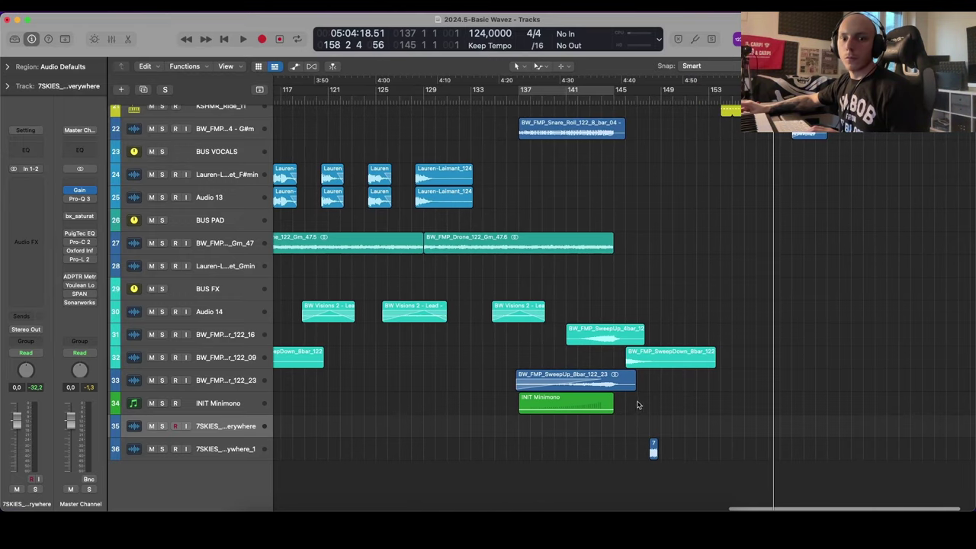
pyautogui.hscroll(1, 760, 385)
pyautogui.scroll(3, 736, 387)
pyautogui.scroll(-5, 638, 334)
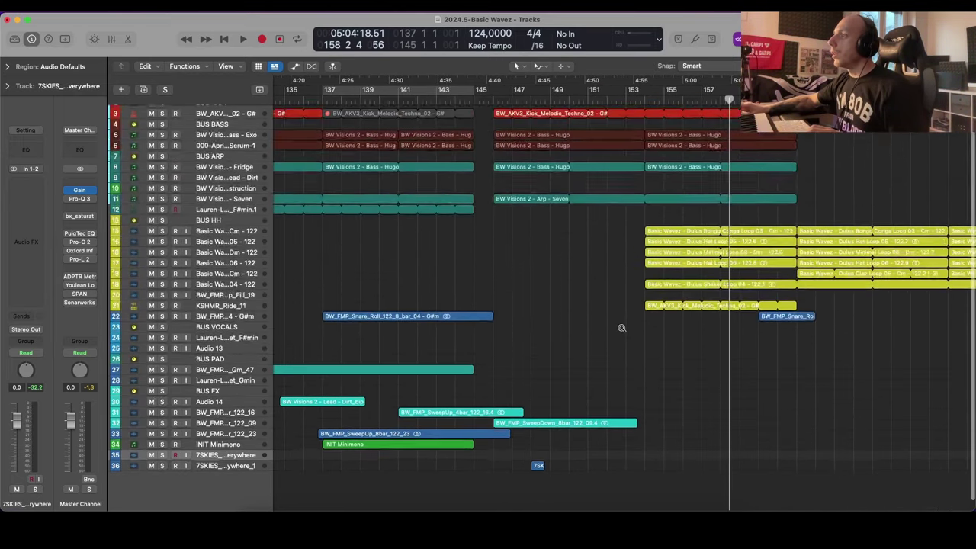
pyautogui.press('super+Down')
pyautogui.moveTo(532, 480); pyautogui.dragTo(496, 481)
pyautogui.press('super+Down')
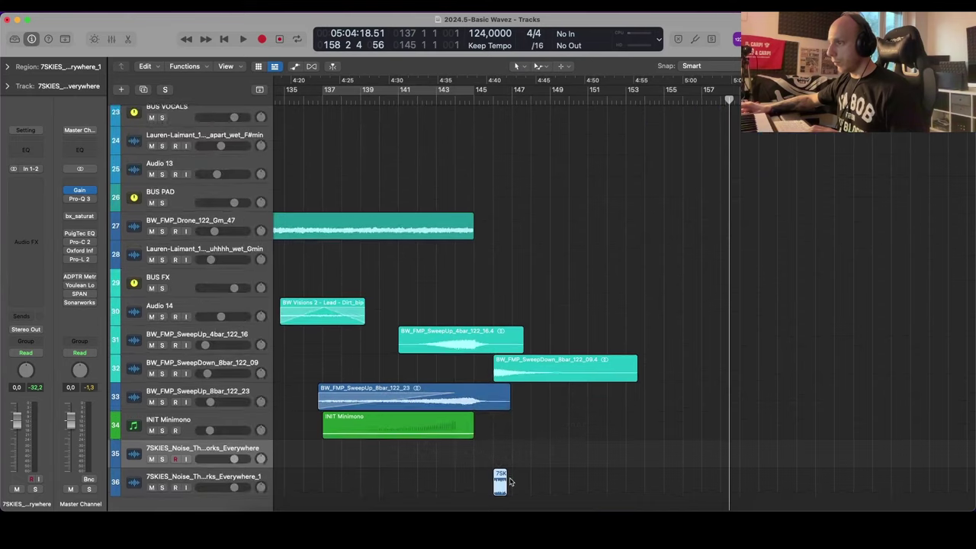
# Step: Delete the empty noise track 35 below INIT Minimono
pyautogui.press('super+Left')
pyautogui.press('super+Left')
pyautogui.press('super+Left')
pyautogui.press('super+Left')
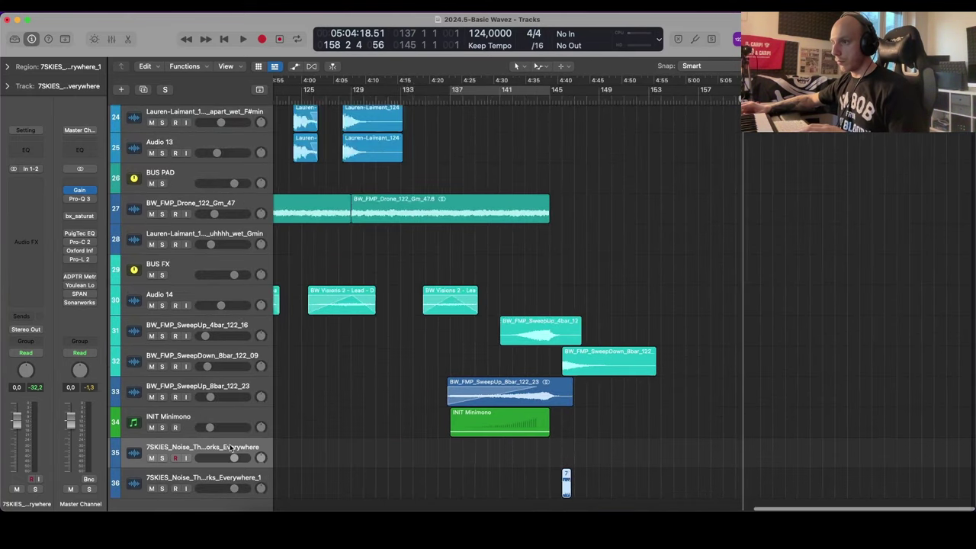
pyautogui.click(235, 449)
pyautogui.press('super+BackSpace')
# Step: Repeat the noise region back to back from bar 146 to about bar 159
pyautogui.press('super+Right')
pyautogui.press('super+Right')
pyautogui.press('super+Right')
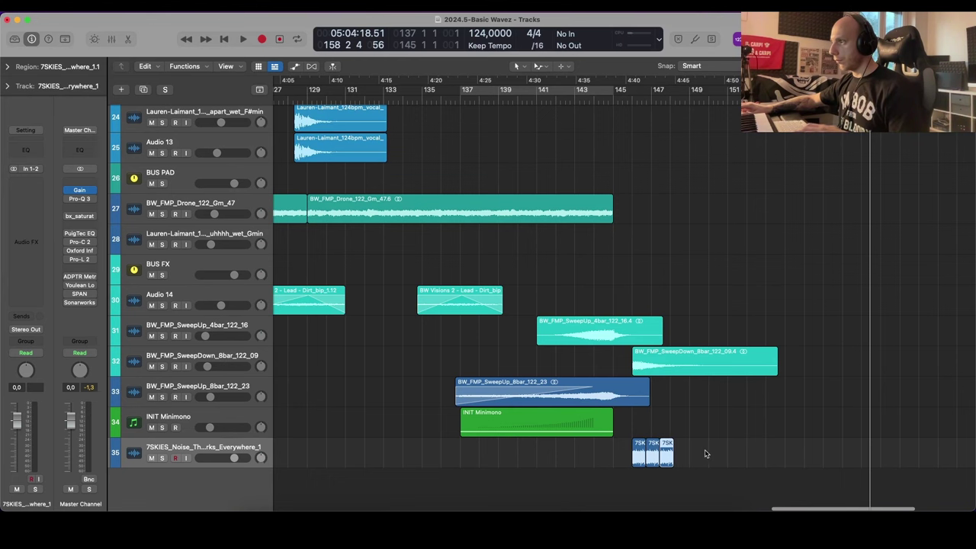
pyautogui.press('super+Up')
pyautogui.press('super+Left')
pyautogui.press('super+Left')
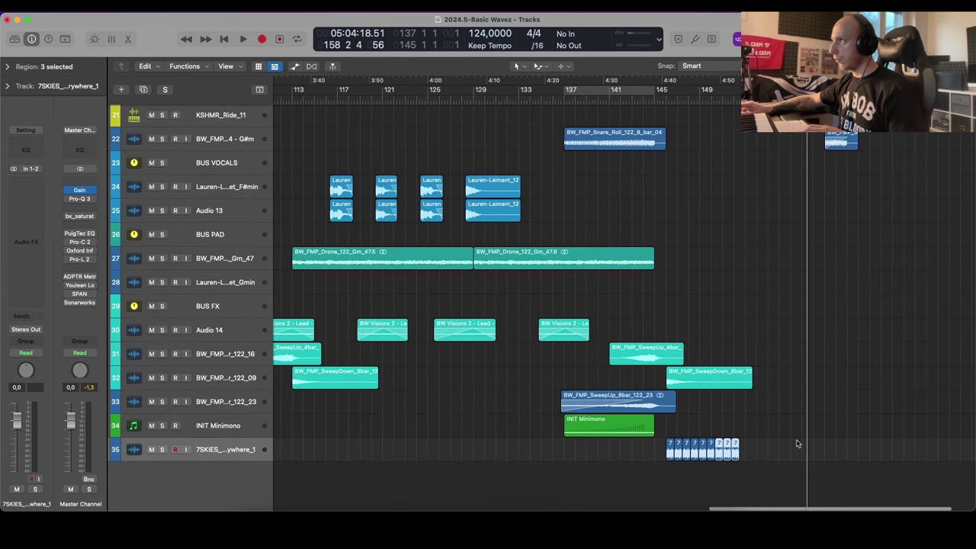
pyautogui.moveTo(719, 468); pyautogui.dragTo(664, 471)
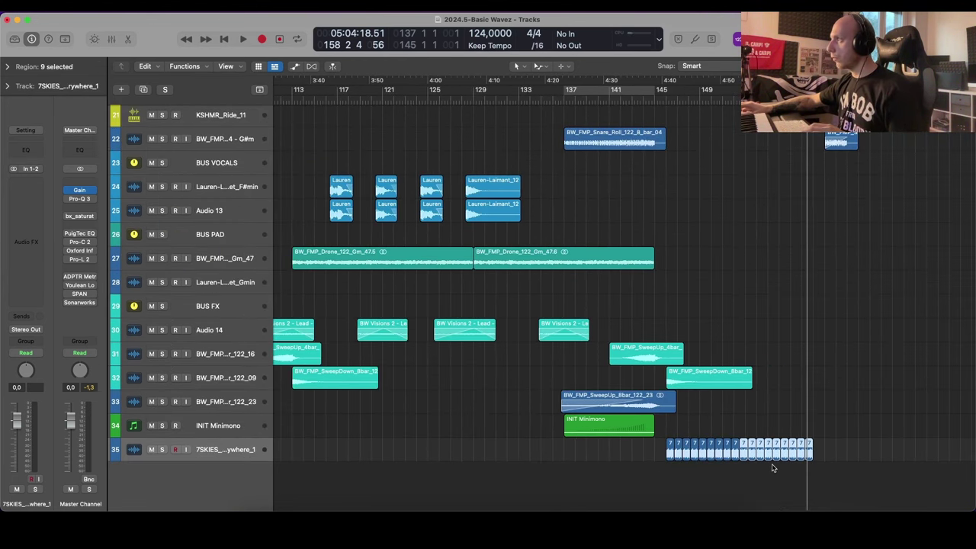
# Step: Set the noise track's volume to -21.5 dB, play from bar 145 and lower the volume to -26.0 dB
pyautogui.scroll(-1, 772, 469)
pyautogui.scroll(4, 287, 453)
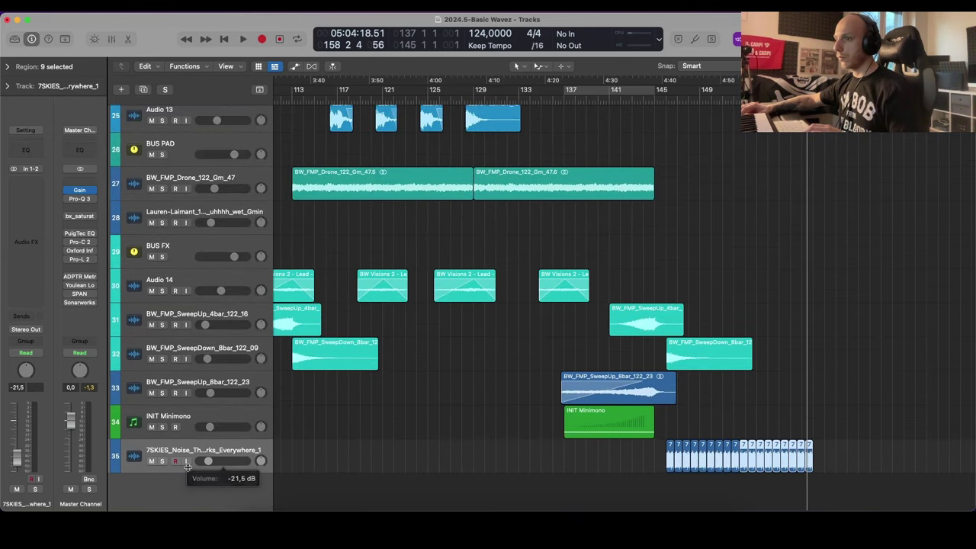
pyautogui.press('super+Up')
pyautogui.press('super+Down')
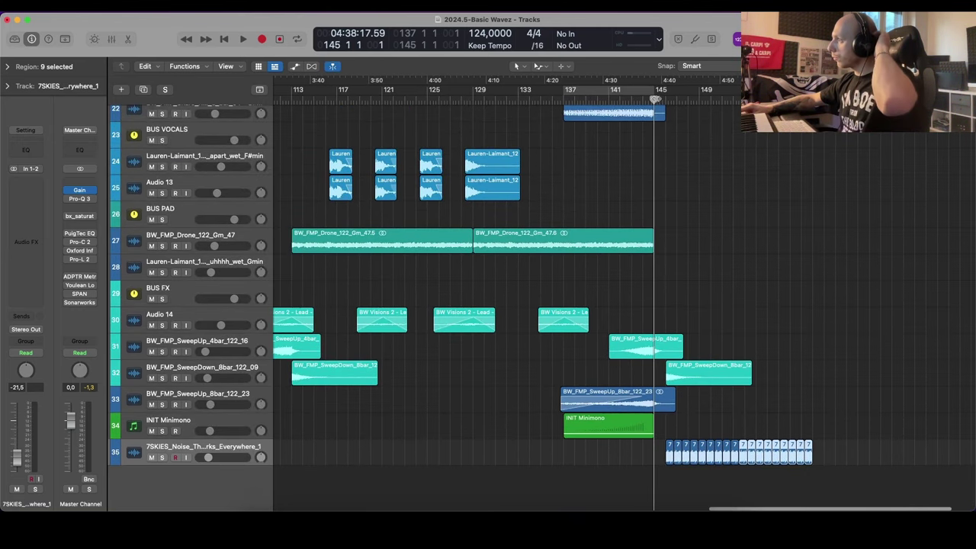
pyautogui.press('space')
pyautogui.press('super+Down')
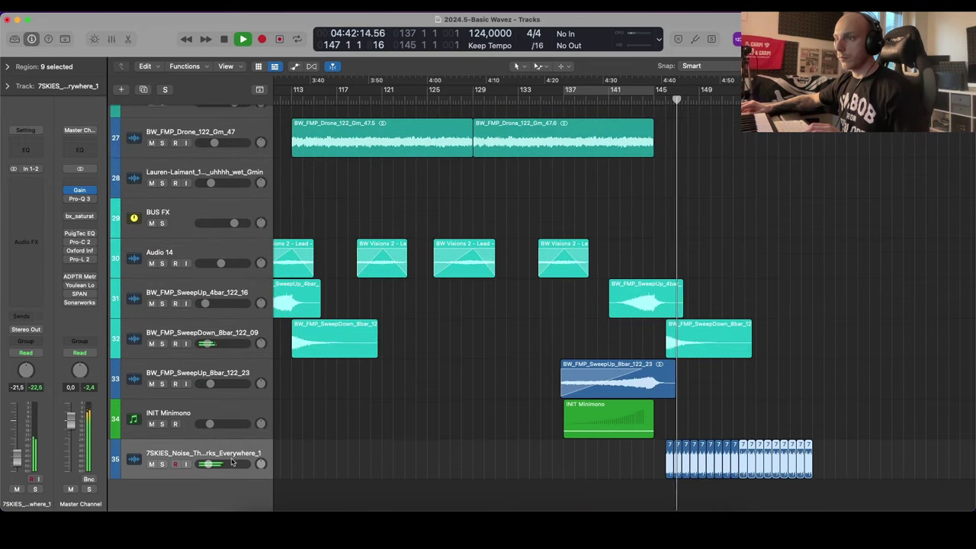
pyautogui.moveTo(233, 463); pyautogui.dragTo(226, 464)
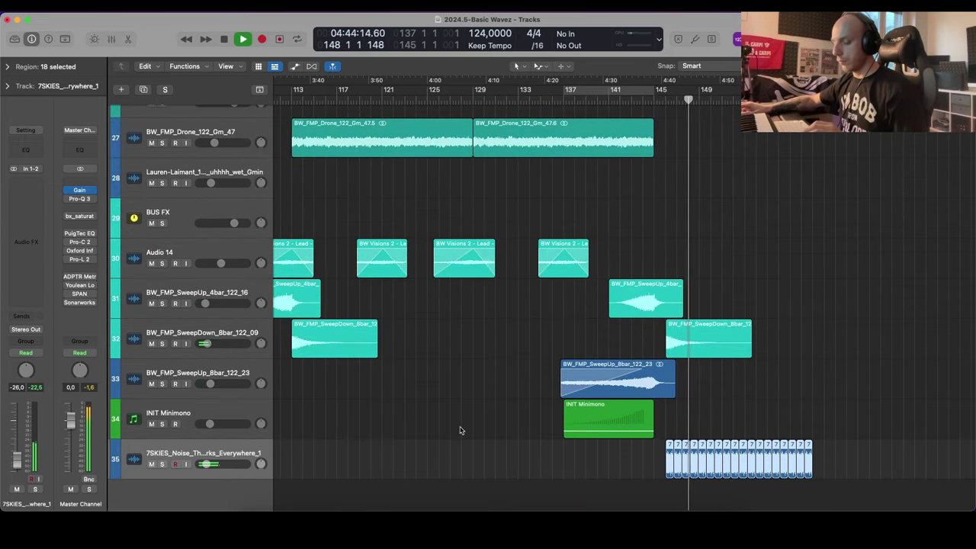
# Step: Show the mixer, copy the side-chained Pro-C 2 compressor from another channel to the noise channel, and open its settings
pyautogui.press('x')
pyautogui.hscroll(5, 610, 347)
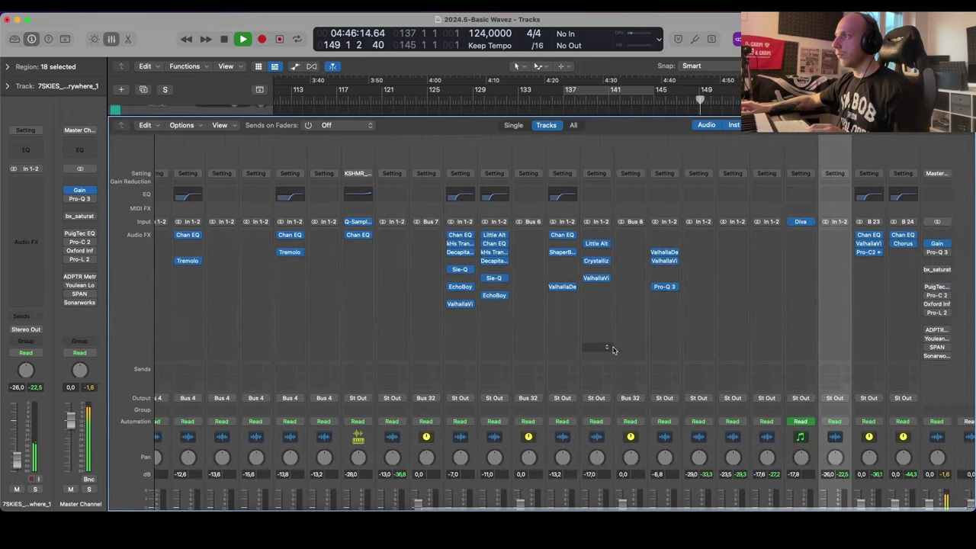
pyautogui.hscroll(-5, 556, 343)
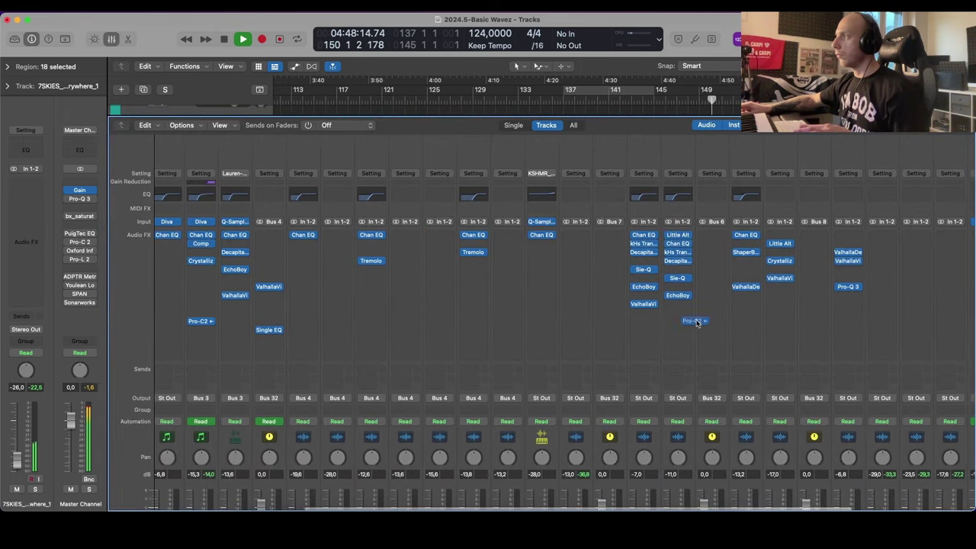
pyautogui.moveTo(969, 320); pyautogui.dragTo(932, 311)
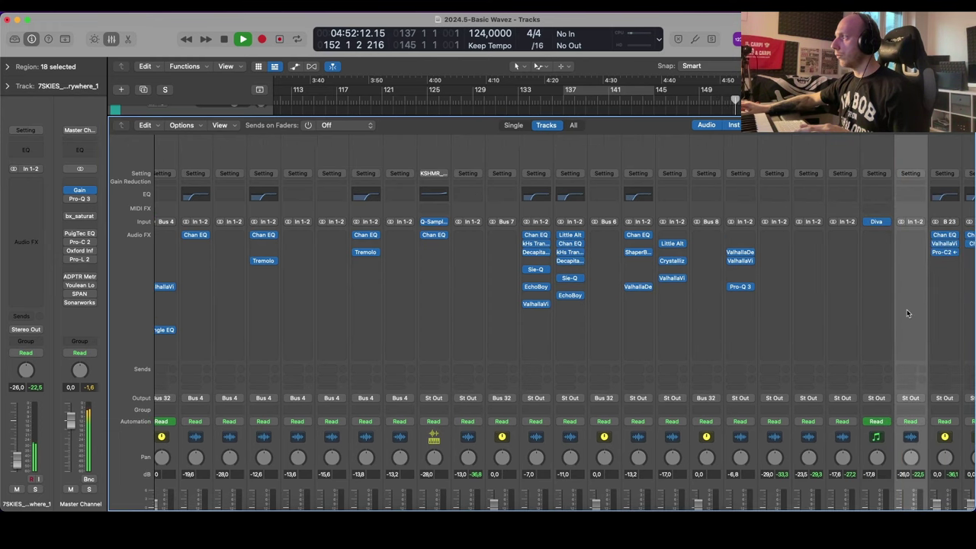
pyautogui.click(909, 313)
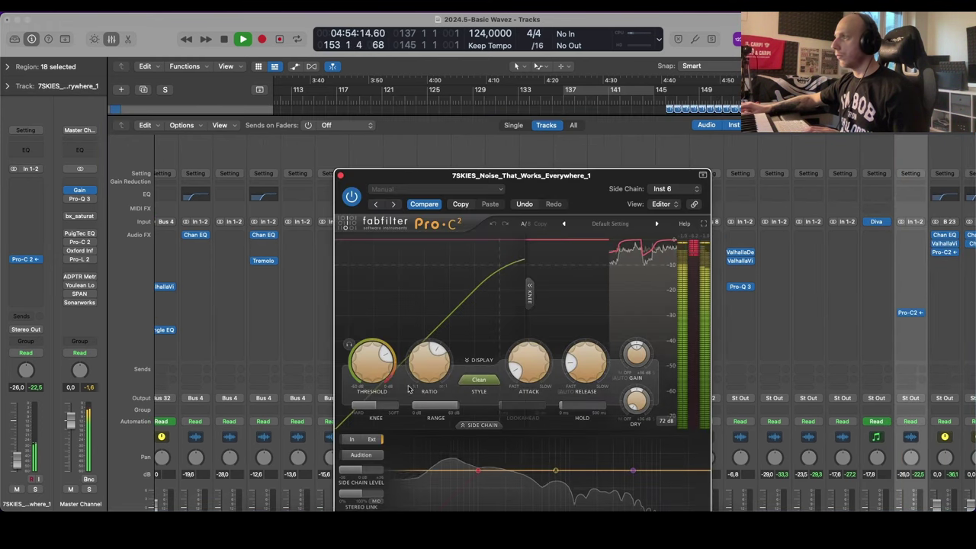
# Step: Lower the Pro-C 2 threshold on the noise channel to about -18 dB, and close the plug-in and the mixer
pyautogui.moveTo(369, 383); pyautogui.dragTo(369, 392)
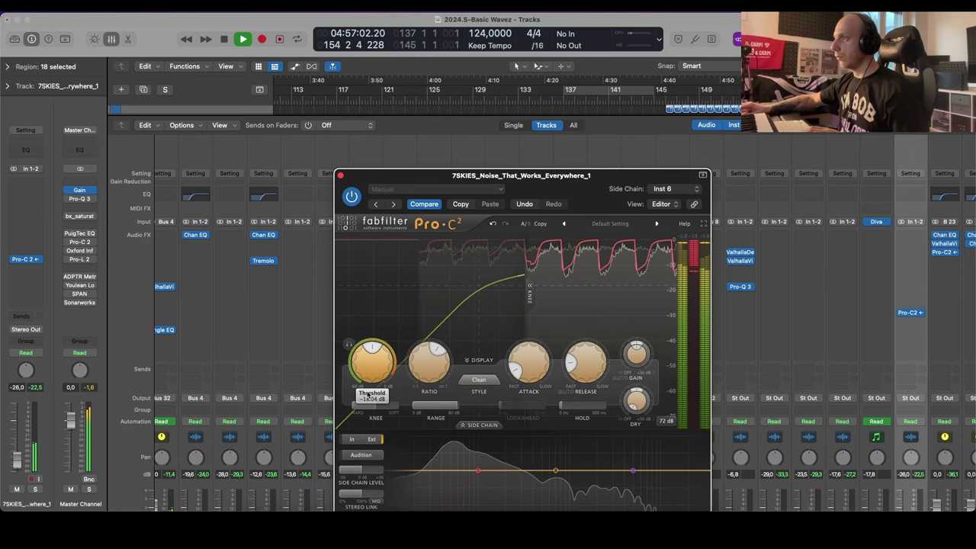
pyautogui.click(340, 175)
pyautogui.press('x')
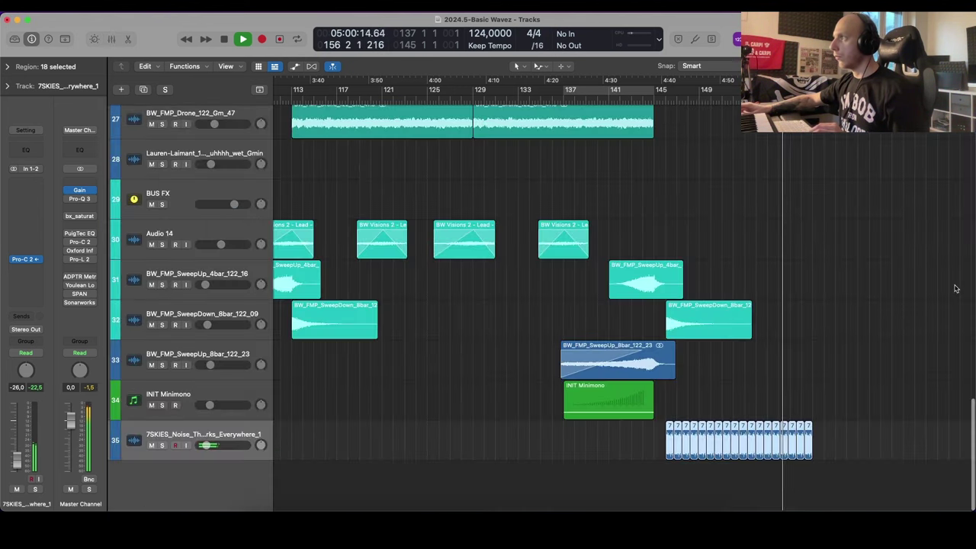
# Step: Delete the repeated noise regions after bar 154, where the ride region starts
pyautogui.scroll(-1, 887, 273)
pyautogui.scroll(-3, 887, 273)
pyautogui.click(872, 328)
pyautogui.hscroll(4, 870, 324)
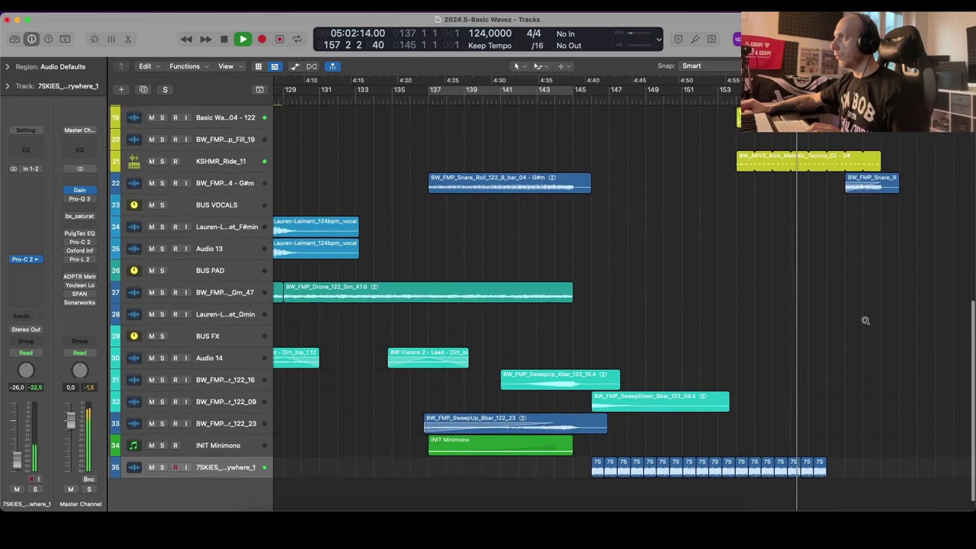
pyautogui.scroll(2, 866, 322)
pyautogui.scroll(-3, 866, 322)
pyautogui.hscroll(3, 866, 323)
pyautogui.scroll(2, 867, 323)
pyautogui.moveTo(790, 447); pyautogui.dragTo(640, 477)
pyautogui.press('Delete')
pyautogui.press('super+Right')
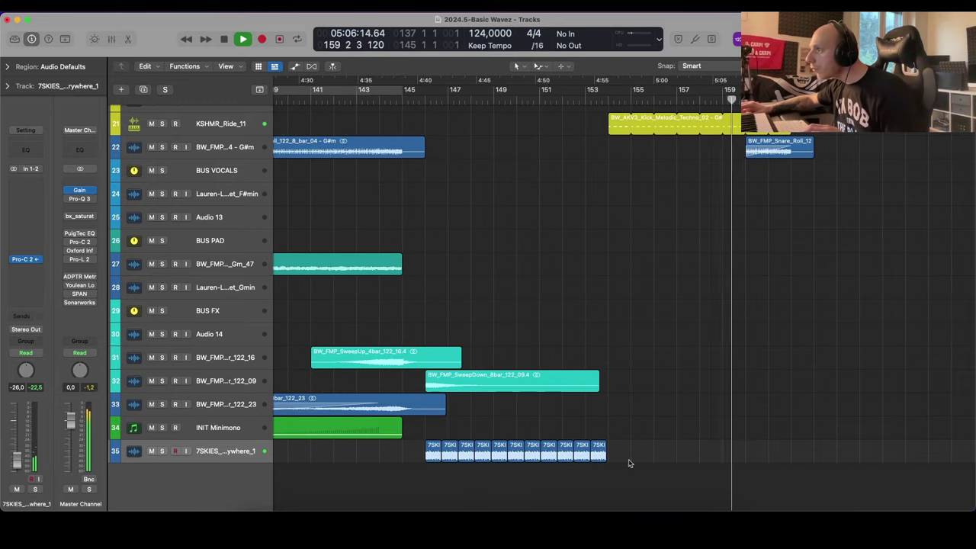
# Step: Repeat the last noise region once so another copy starts at bar 154
pyautogui.press('super+r')
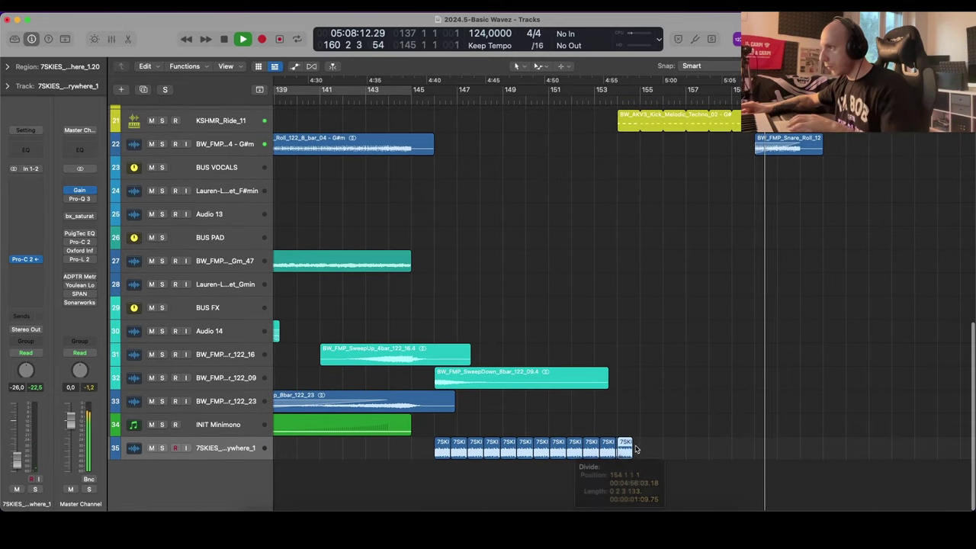
# Step: Copy the kick, bass, Arp Fridge and Arp Seven regions from bar 146 to bar 162 without their automation data
pyautogui.scroll(10, 688, 296)
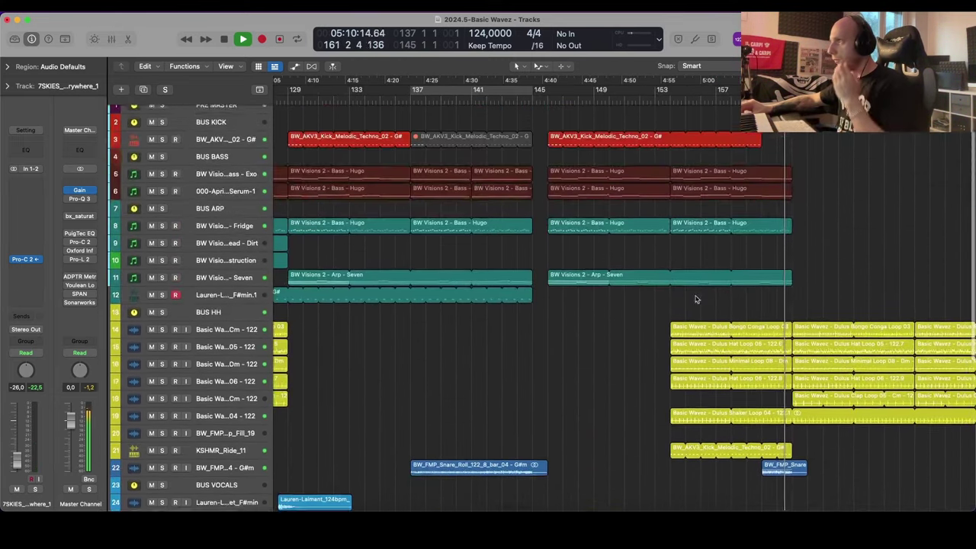
pyautogui.scroll(5, 712, 304)
pyautogui.scroll(-6, 728, 299)
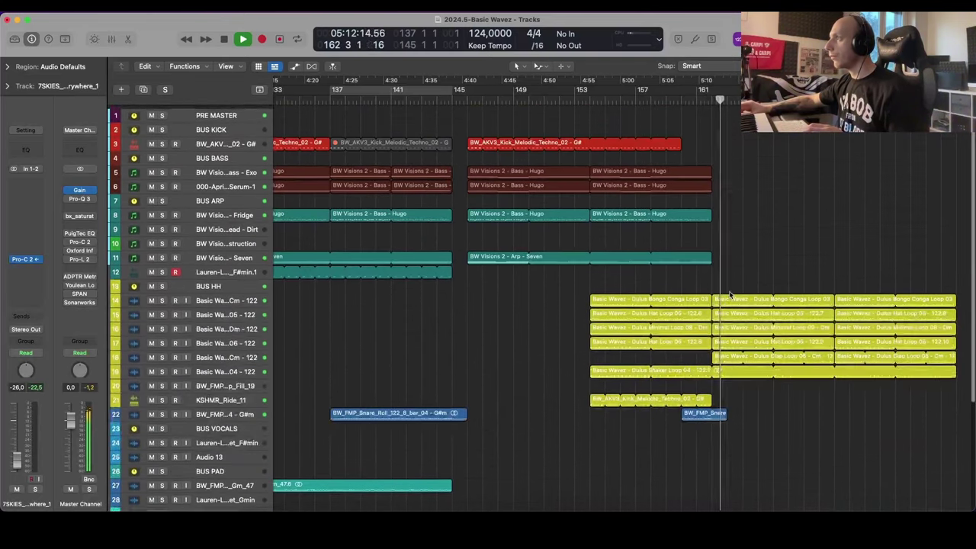
pyautogui.scroll(1, 725, 273)
pyautogui.scroll(4, 724, 260)
pyautogui.moveTo(751, 127); pyautogui.dragTo(743, 295)
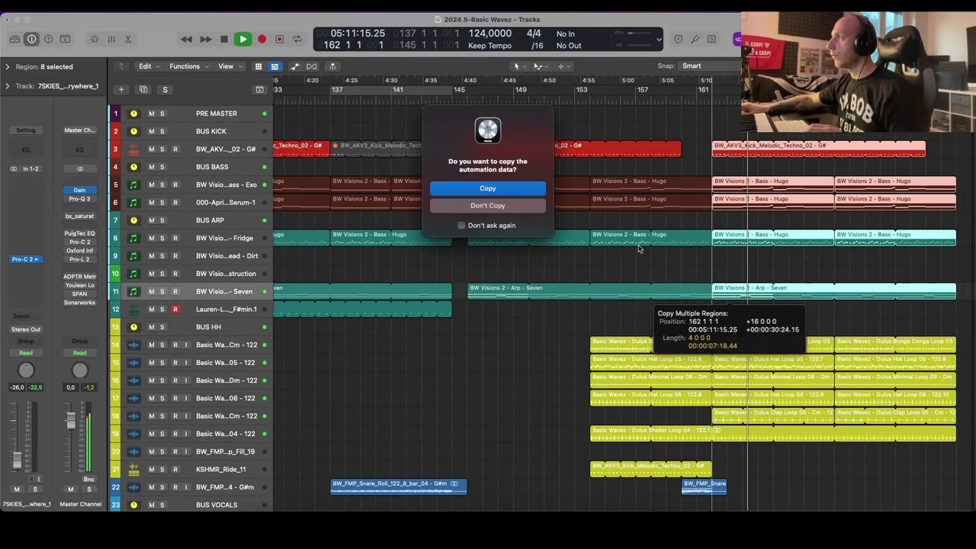
pyautogui.click(506, 208)
# Step: Copy the BW_AKV3_Kick_Melodic_Techno_02 pattern region on track 12 from bar 121 to bar 154
pyautogui.scroll(-6, 574, 222)
pyautogui.scroll(4, 577, 222)
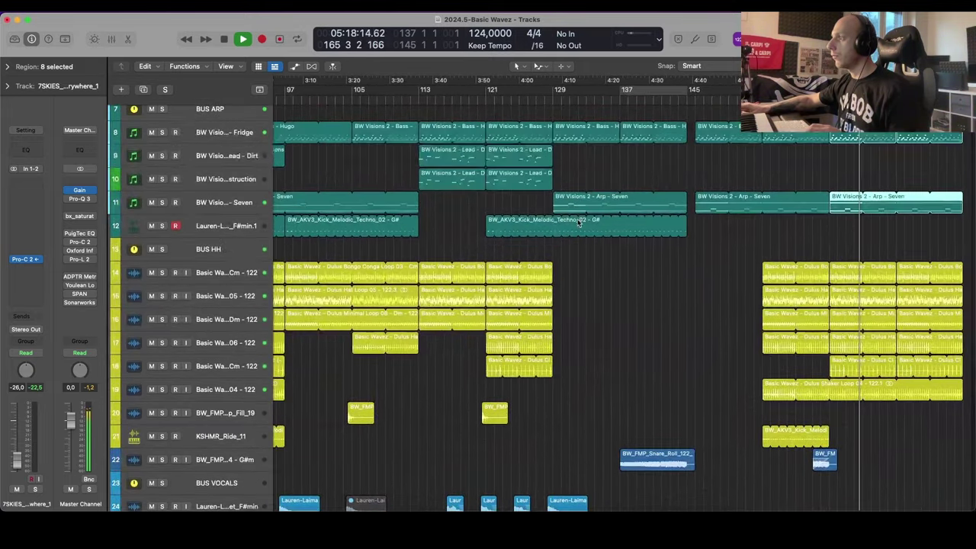
pyautogui.scroll(-7, 578, 223)
pyautogui.press('super+Up')
pyautogui.press('super+Up')
pyautogui.scroll(3, 578, 223)
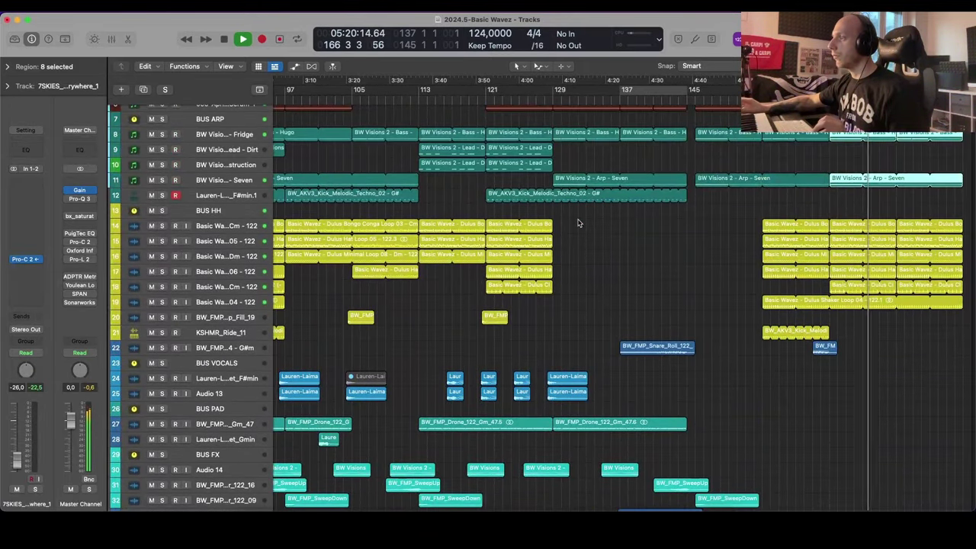
pyautogui.press('super+Down')
pyautogui.scroll(4, 578, 222)
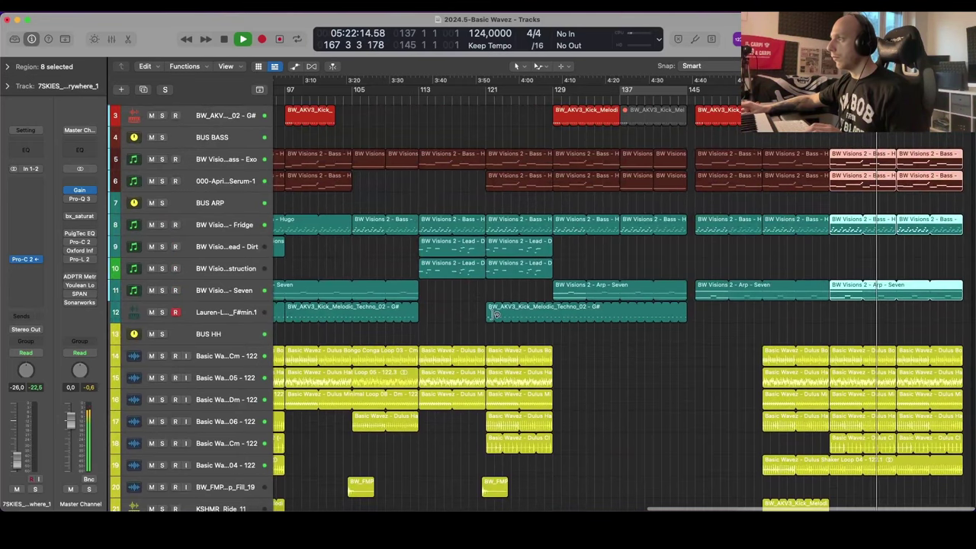
pyautogui.moveTo(490, 317); pyautogui.dragTo(762, 328)
pyautogui.press('super+Down')
pyautogui.press('super+Down')
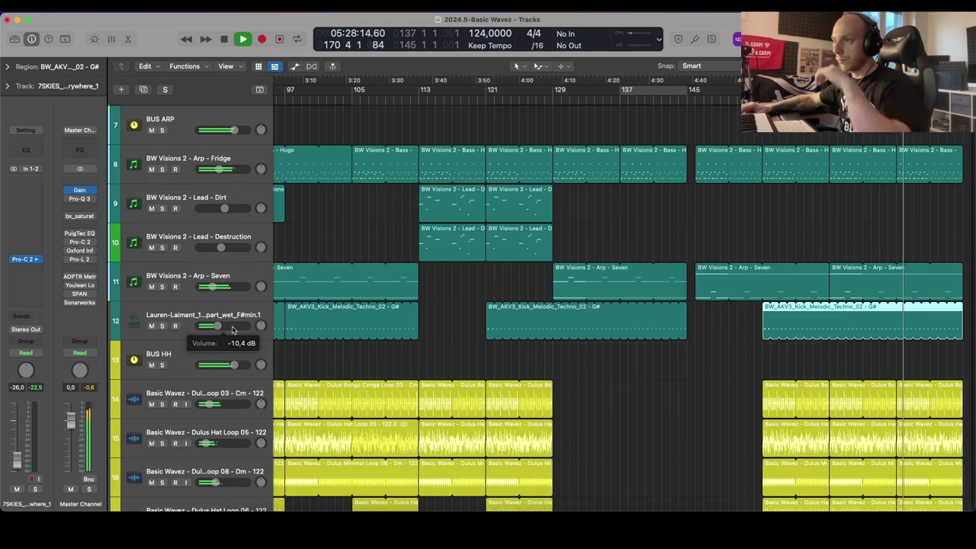
# Step: Copy the four Lead Dirt and Lead Destruction regions from bar 113 to bar 162, including their automation data
pyautogui.scroll(-4, 499, 272)
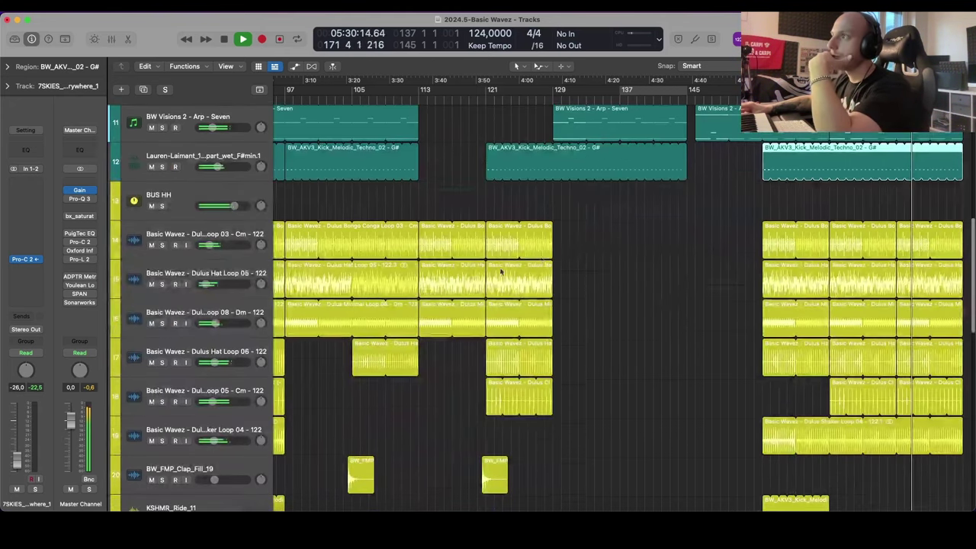
pyautogui.scroll(4, 569, 257)
pyautogui.click(647, 218)
pyautogui.press('super+Up')
pyautogui.press('super+Up')
pyautogui.scroll(1, 614, 207)
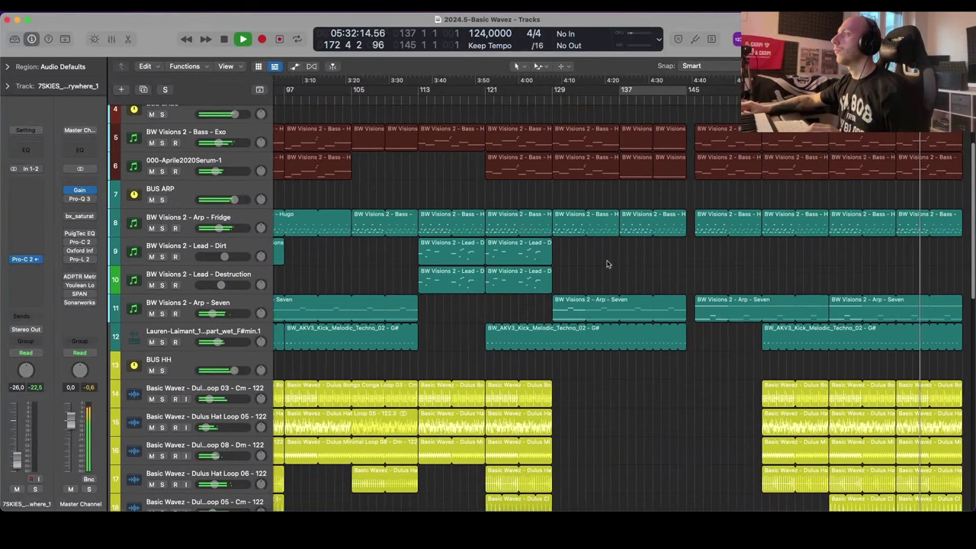
pyautogui.moveTo(516, 263); pyautogui.dragTo(870, 277)
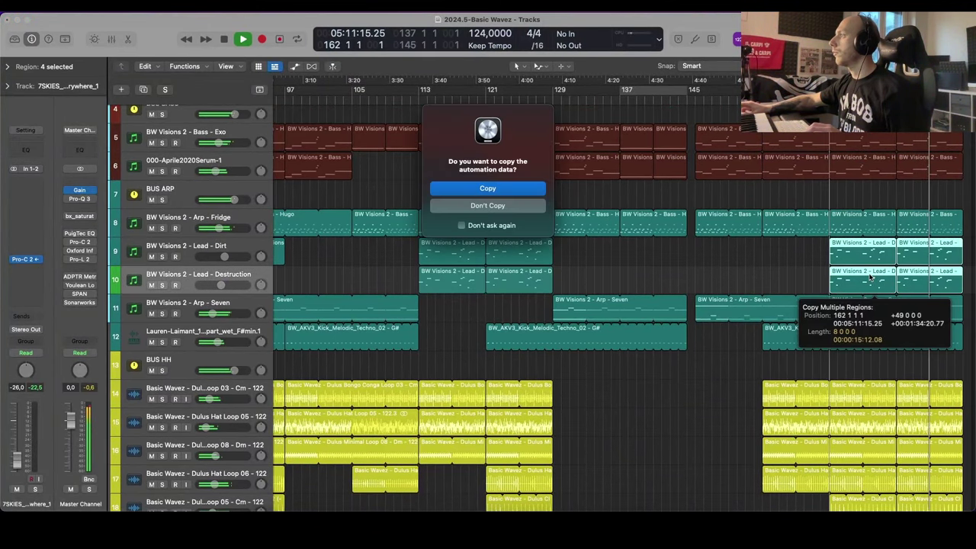
pyautogui.click(533, 189)
# Step: Listen to the final section to its end with the added lead layers, stop playback and check the lower tracks for missing regions
pyautogui.press('super+Right')
pyautogui.press('super+Right')
pyautogui.press('super+Right')
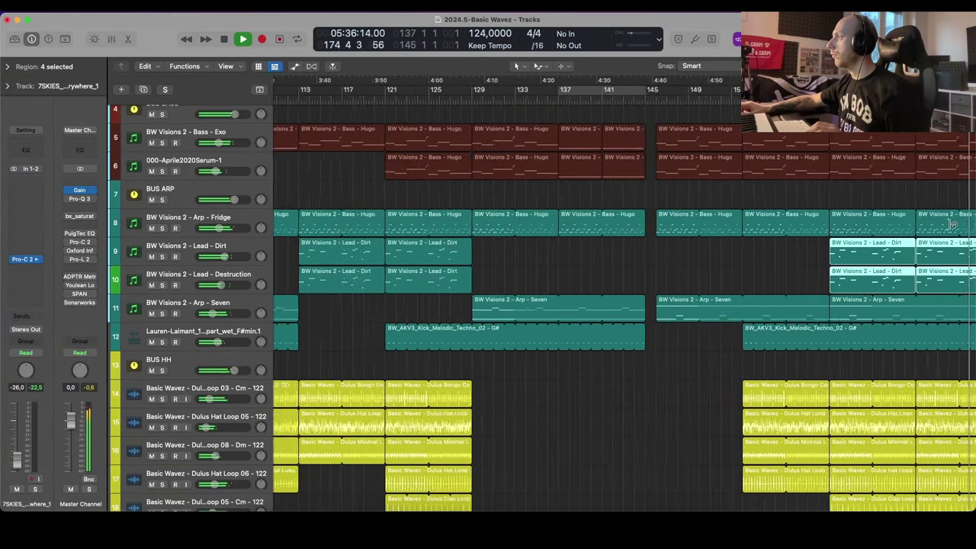
pyautogui.hscroll(3, 940, 226)
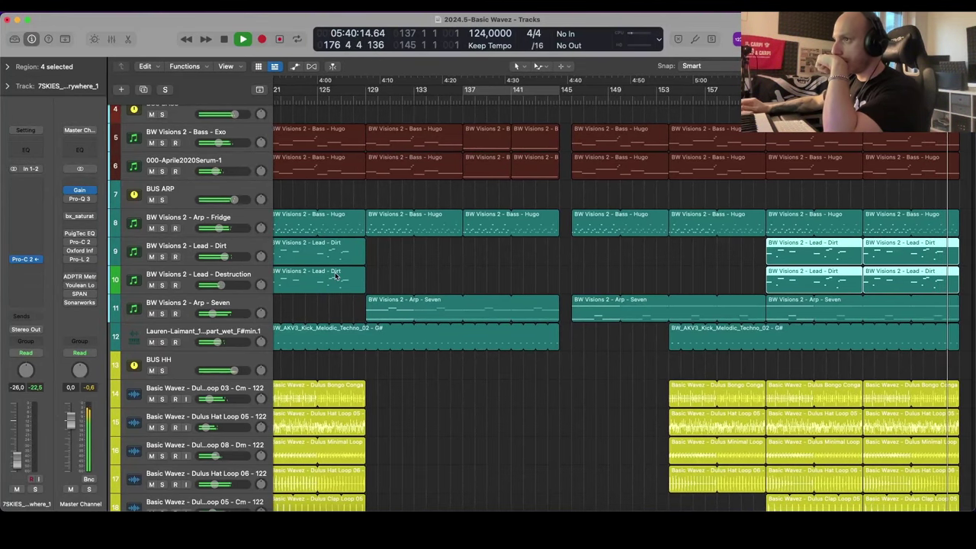
pyautogui.scroll(4, 628, 248)
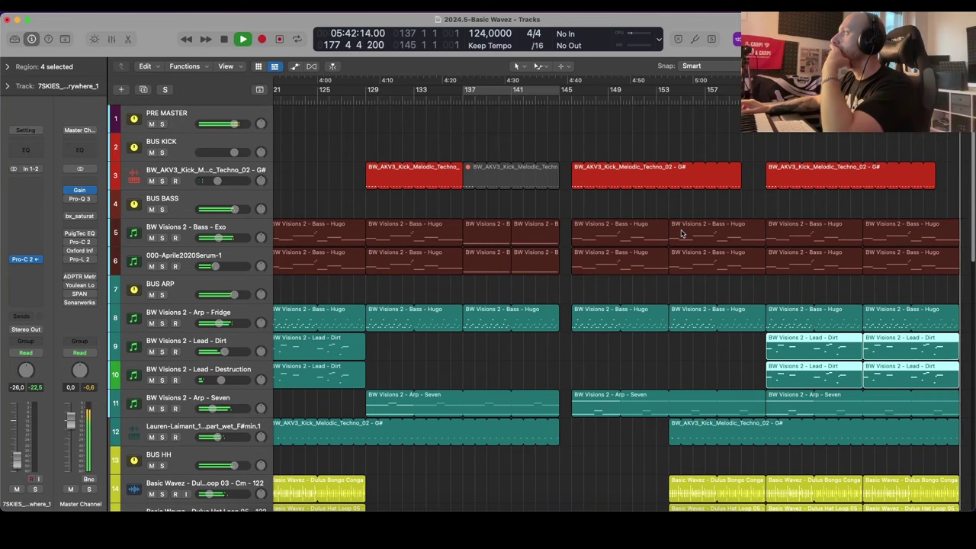
pyautogui.scroll(-4, 682, 233)
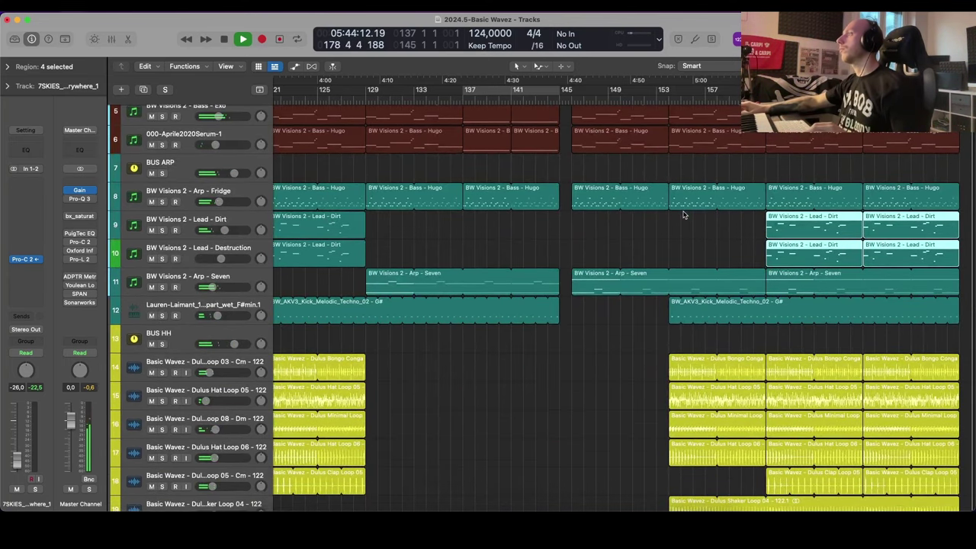
pyautogui.press('space')
pyautogui.press('super+Up')
pyautogui.scroll(4, 695, 214)
pyautogui.press('super+Left')
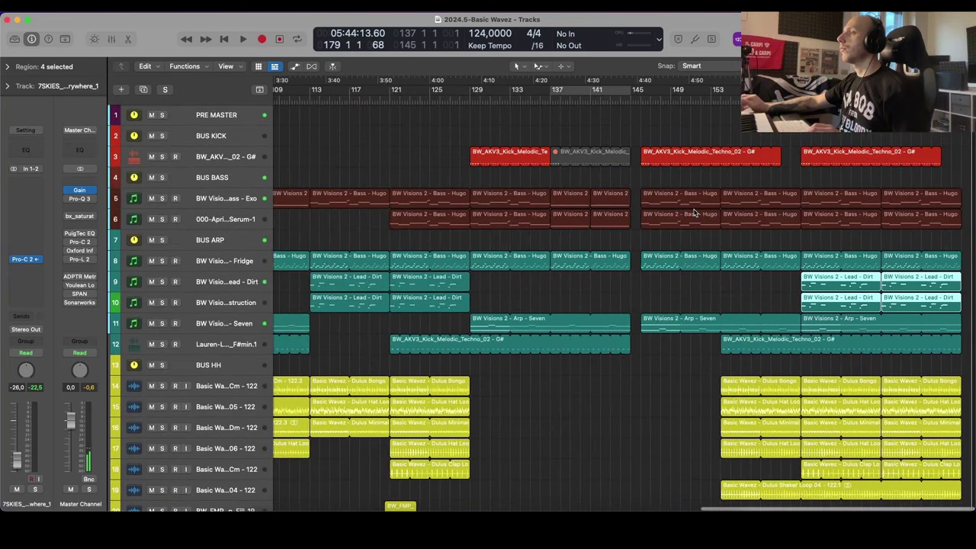
pyautogui.scroll(-10, 694, 213)
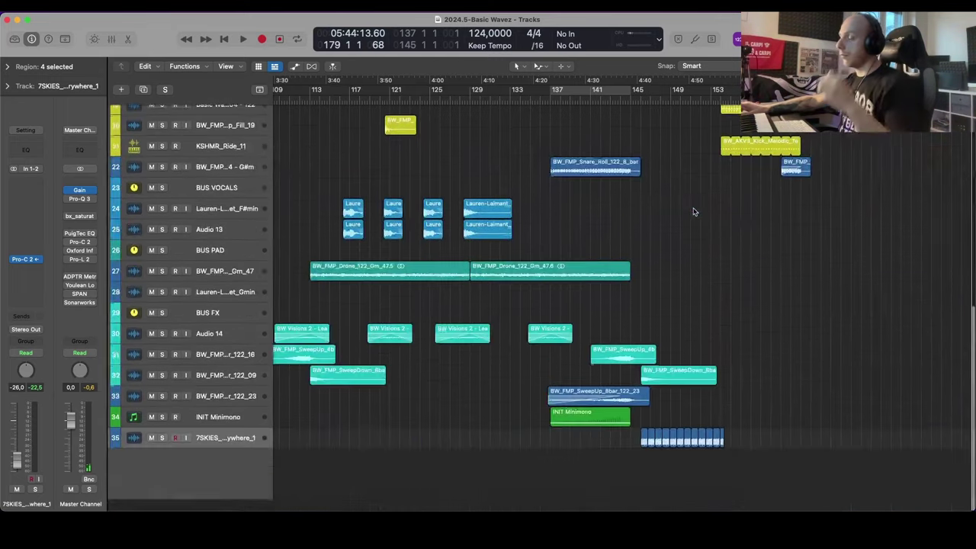
# Step: Copy the drone region at bar 129 on the pad track to bar 146
pyautogui.click(688, 227)
pyautogui.press('super+Left')
pyautogui.press('super+Up')
pyautogui.press('super+Up')
pyautogui.press('super+Down')
pyautogui.press('super+Down')
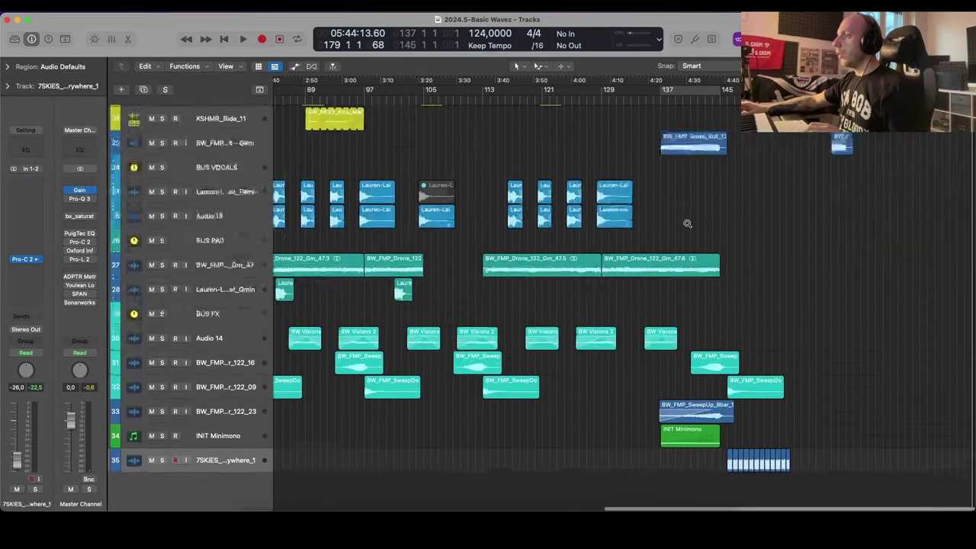
pyautogui.scroll(4, 688, 223)
pyautogui.press('super+Up')
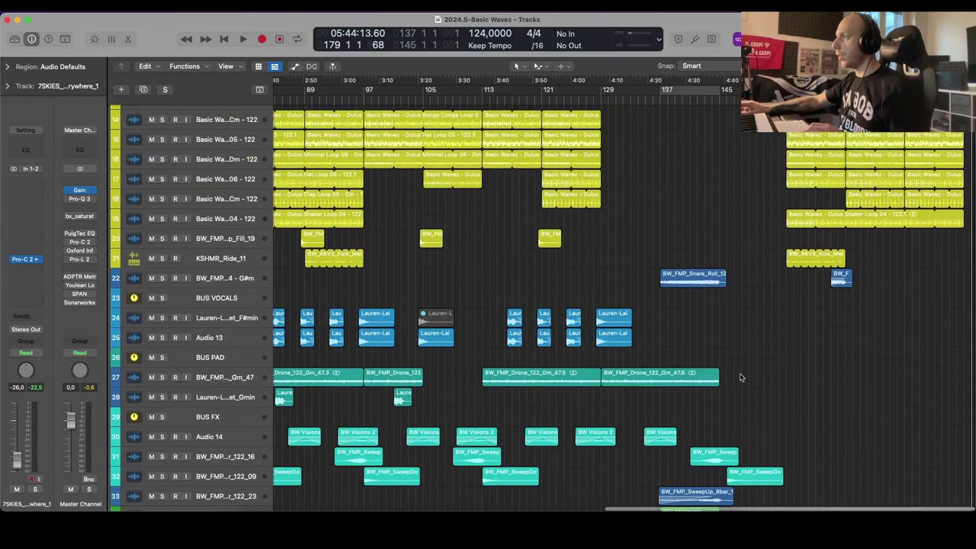
pyautogui.moveTo(670, 376); pyautogui.dragTo(800, 380)
# Step: Repeat the copied drone region once so the drone continues from bar 162 to the end of the section
pyautogui.press('super+Right')
pyautogui.scroll(-3, 800, 380)
pyautogui.hscroll(1, 801, 380)
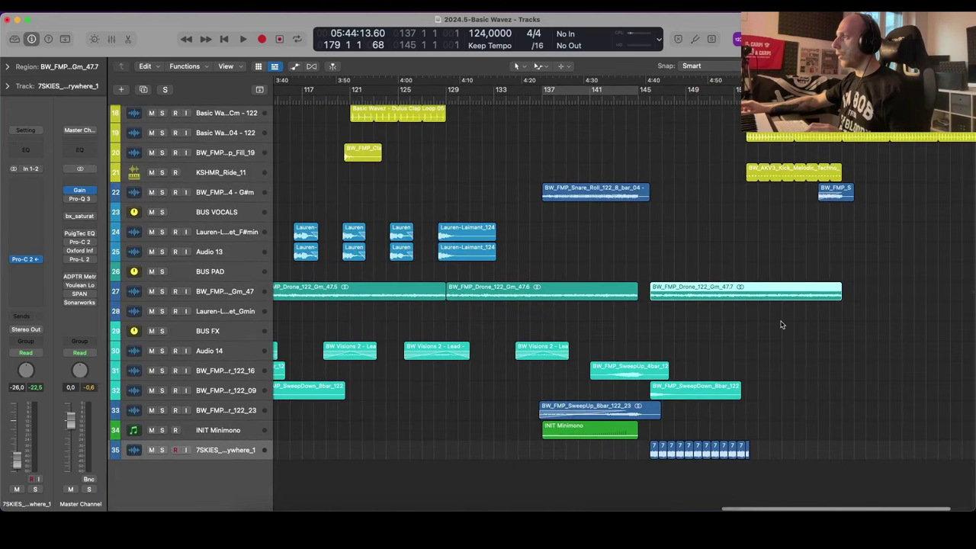
pyautogui.scroll(3, 781, 335)
pyautogui.press('super+r')
pyautogui.press('super+Left')
pyautogui.press('super+Left')
pyautogui.hscroll(-1, 763, 334)
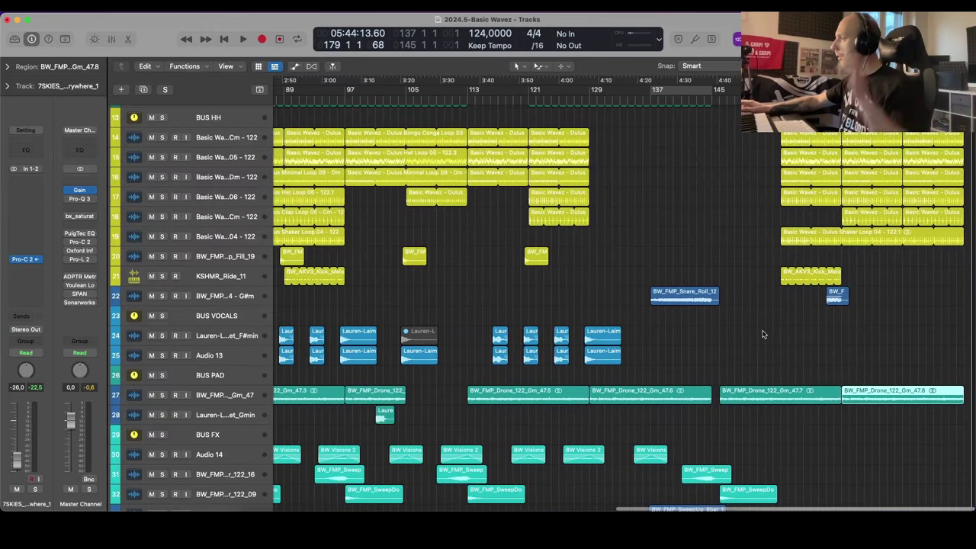
# Step: Colour tracks 8 to 12 of the arp group teal, and select the BUS ARP track
pyautogui.scroll(2, 538, 298)
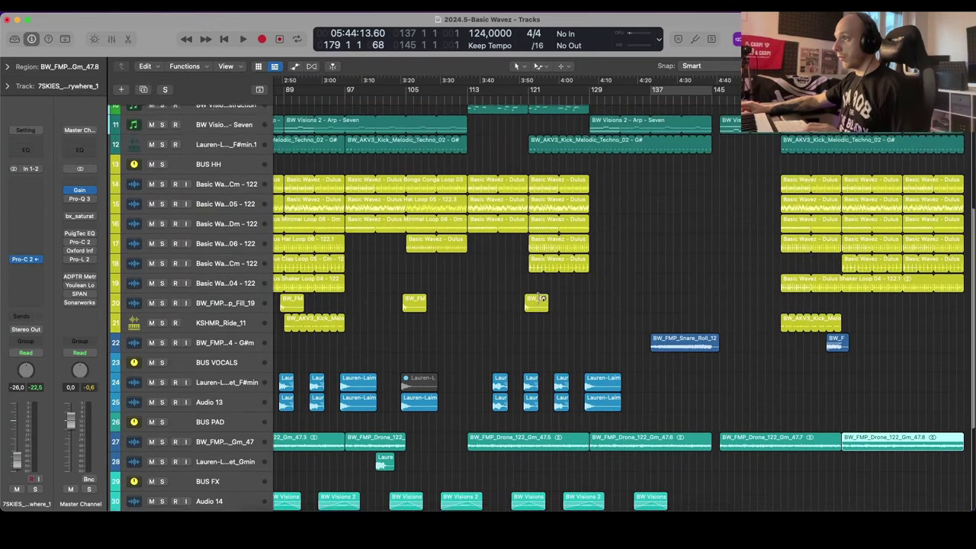
pyautogui.scroll(-2, 530, 294)
pyautogui.scroll(5, 531, 297)
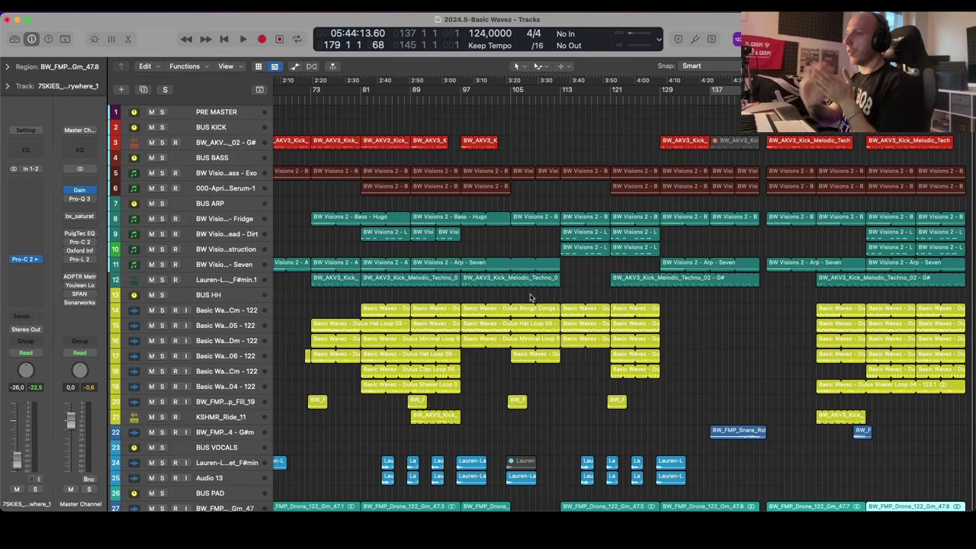
pyautogui.click(223, 282)
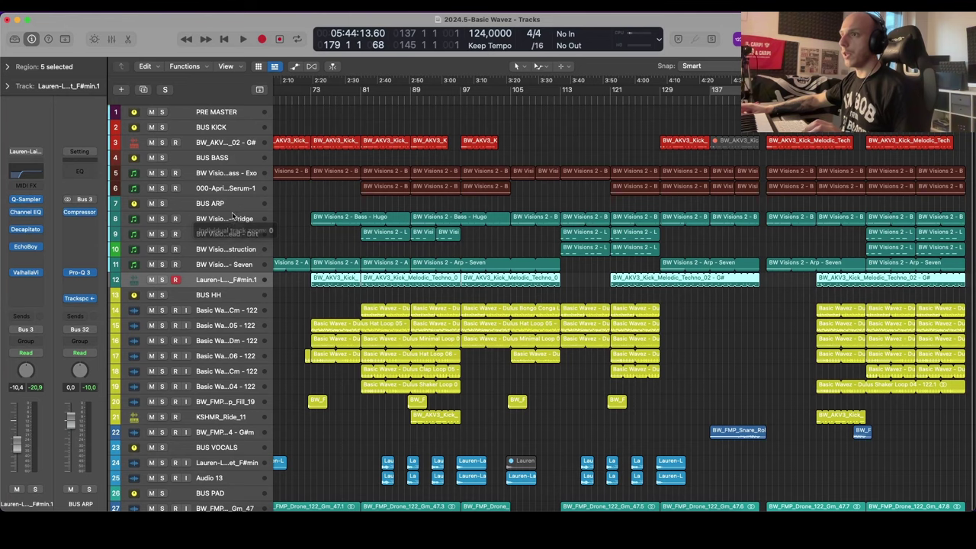
pyautogui.keyDown('shift'); pyautogui.click(228, 220); pyautogui.keyUp('shift')
pyautogui.hotkey('alt', 'c')
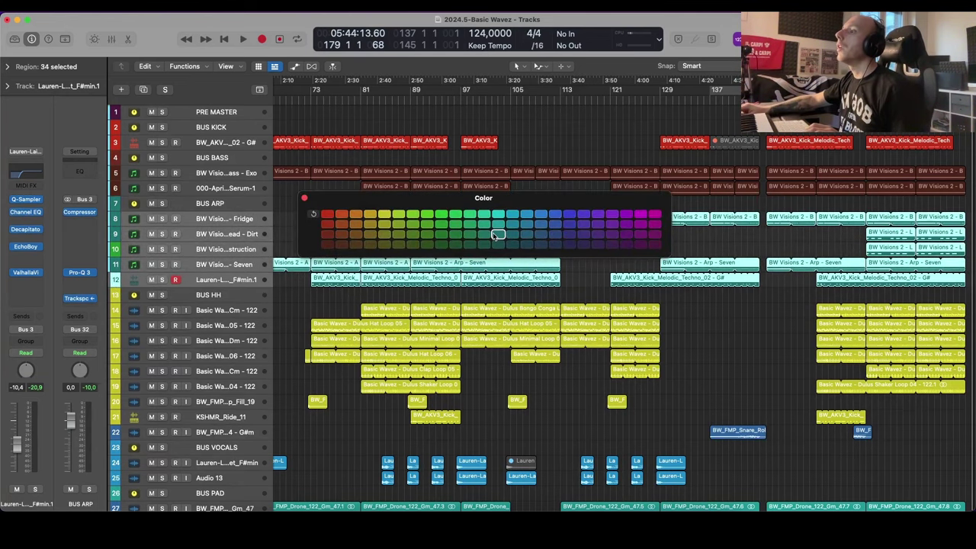
pyautogui.click(305, 197)
pyautogui.click(213, 208)
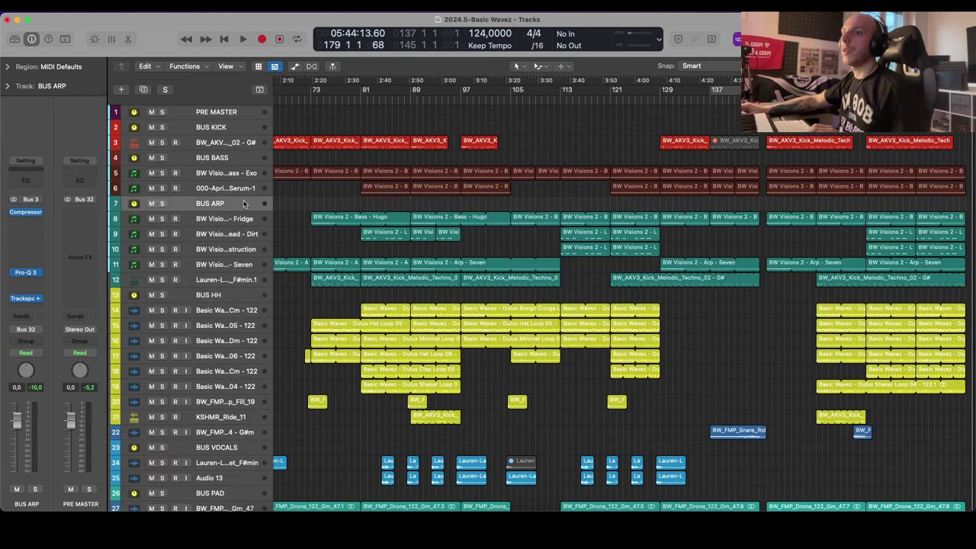
# Step: Examine the layering of bass, arp, percussion, vocal and effects regions from the first drop through the final section
pyautogui.hscroll(-3, 439, 190)
pyautogui.press('super+Left')
pyautogui.press('super+Down')
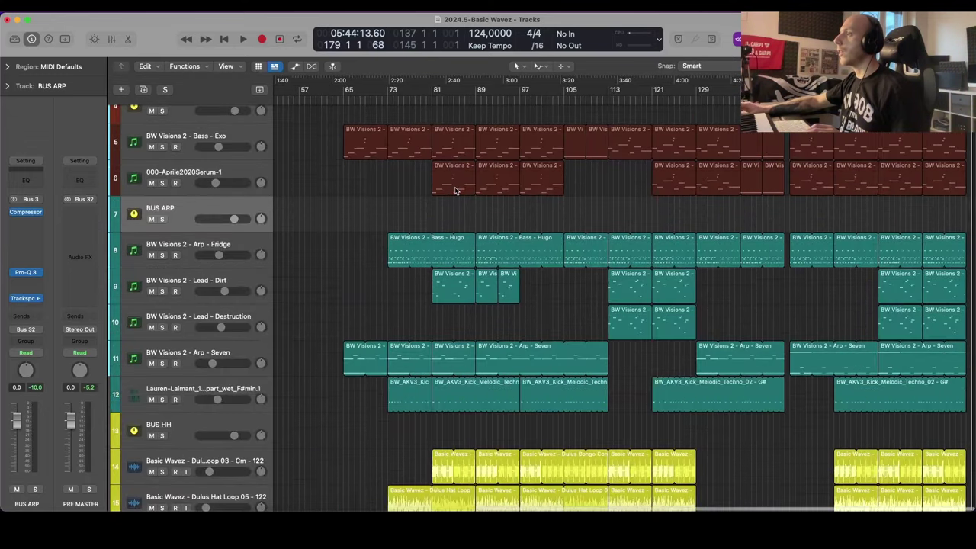
pyautogui.press('super+Up')
pyautogui.press('super+Up')
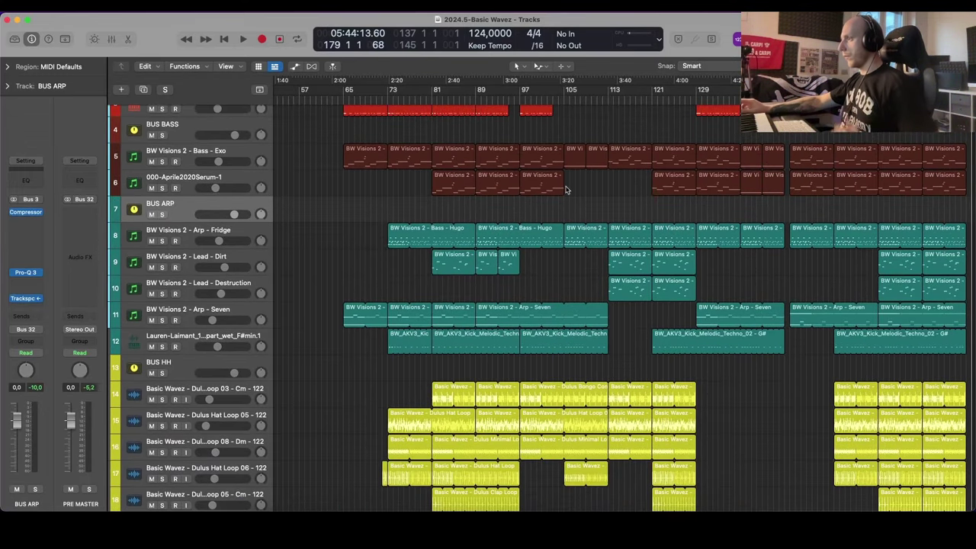
pyautogui.scroll(-2, 569, 188)
pyautogui.scroll(-5, 570, 188)
pyautogui.scroll(4, 572, 188)
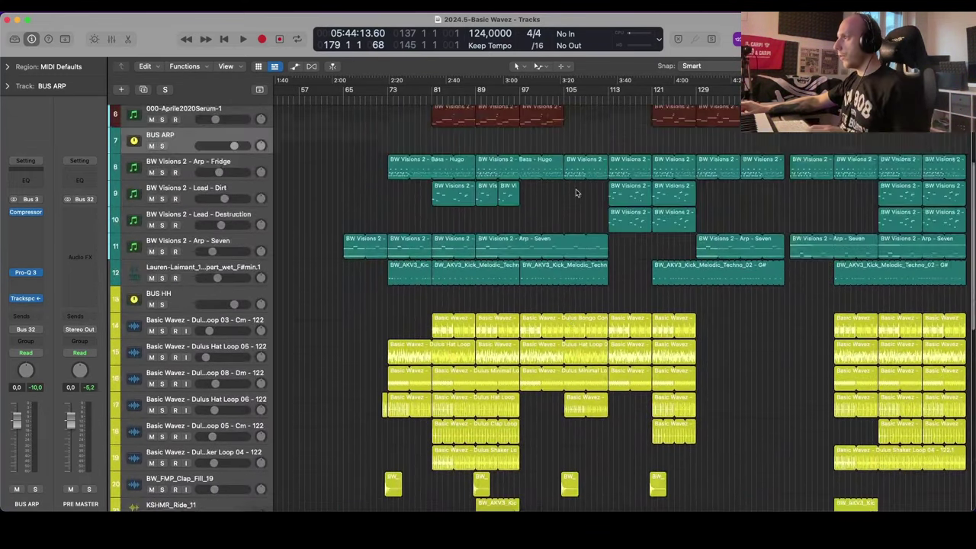
pyautogui.press('super+Right')
pyautogui.press('super+Right')
pyautogui.scroll(-3, 580, 193)
pyautogui.press('super+Up')
pyautogui.hscroll(-3, 527, 216)
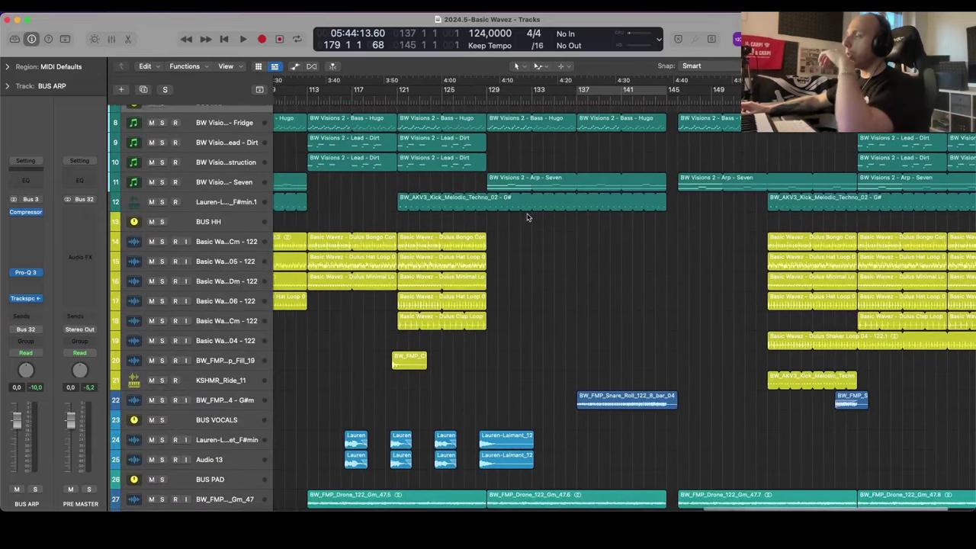
pyautogui.scroll(5, 528, 217)
pyautogui.press('super+Up')
pyautogui.scroll(-6, 527, 216)
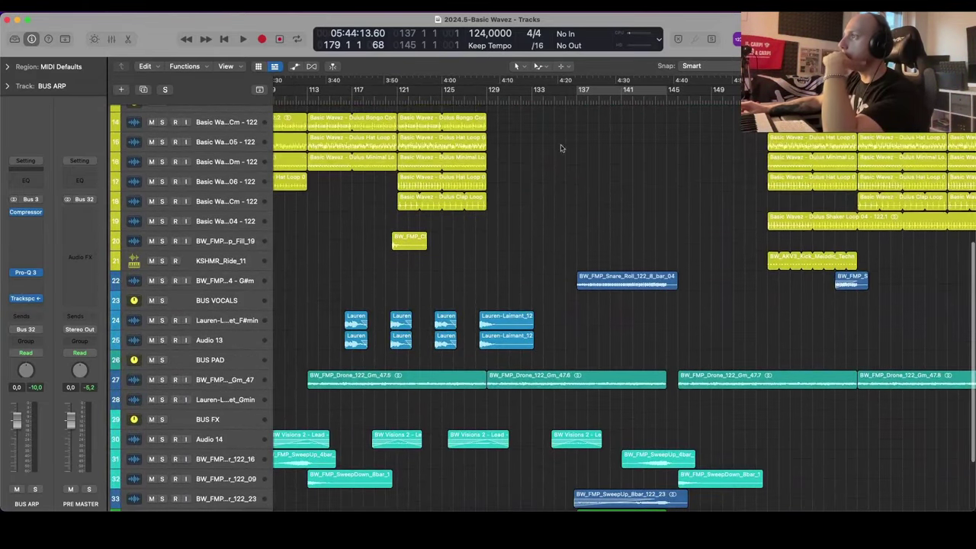
pyautogui.press('super+Down')
pyautogui.press('super+Up')
pyautogui.scroll(4, 546, 221)
pyautogui.hscroll(-2, 546, 221)
pyautogui.press('super+Down')
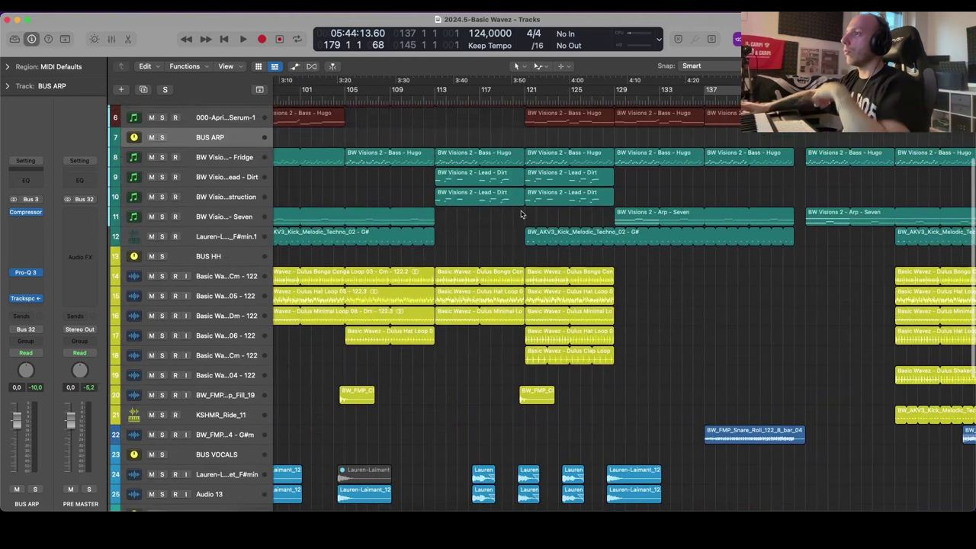
# Step: Set the cycle range from bar 113 to bar 129 and play the looped section
pyautogui.press('super+Up')
pyautogui.scroll(3, 522, 215)
pyautogui.press('super+Down')
pyautogui.moveTo(437, 90); pyautogui.dragTo(609, 98)
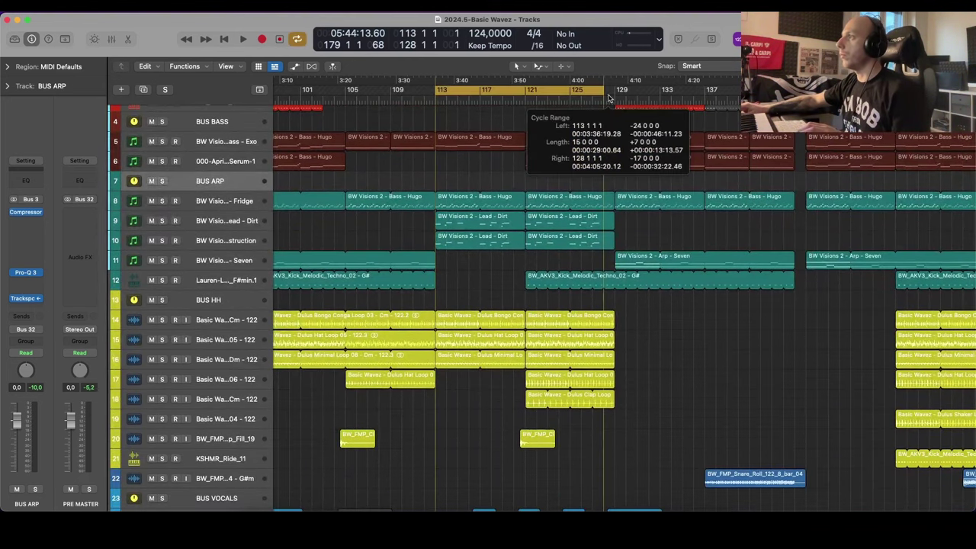
pyautogui.press('space')
pyautogui.scroll(3, 608, 150)
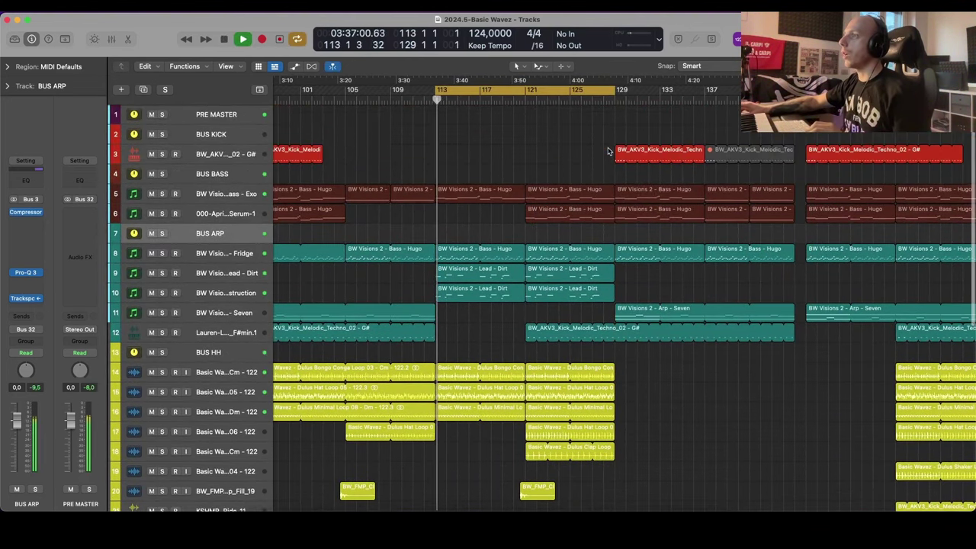
pyautogui.scroll(-4, 609, 150)
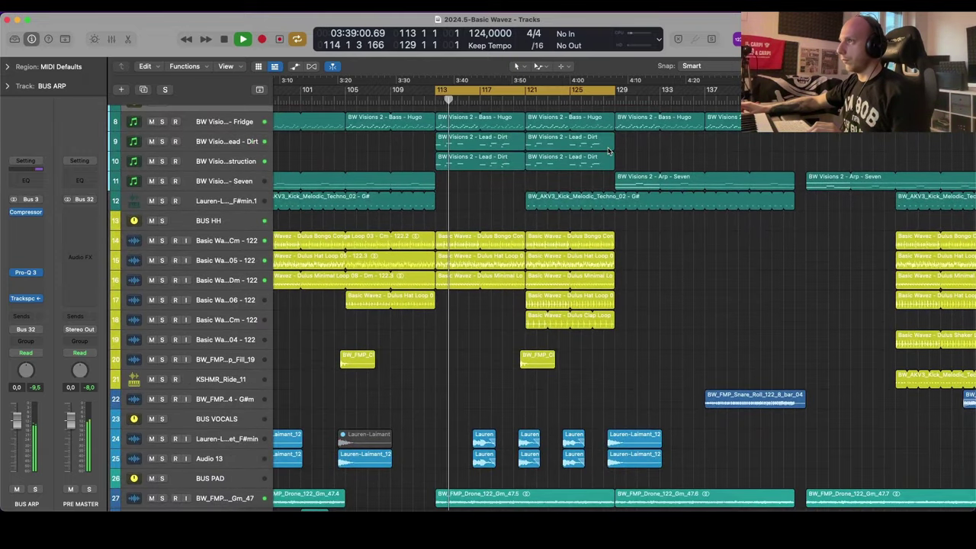
# Step: Lower the volume of lead tracks 9 and 10 slightly, with BW Visions 2 - Lead - Dirt at -5,8 dB
pyautogui.press('super+Down')
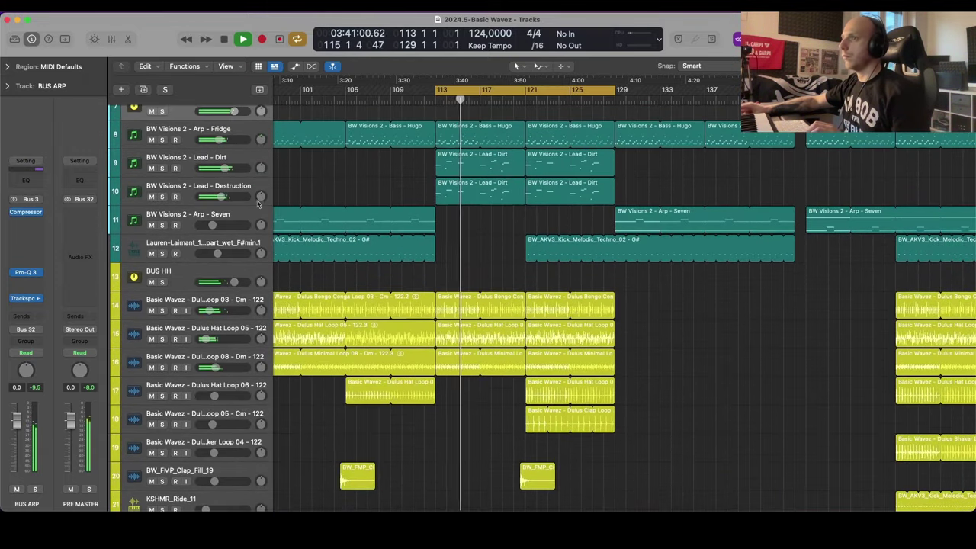
pyautogui.click(229, 161)
pyautogui.moveTo(224, 168); pyautogui.dragTo(222, 168)
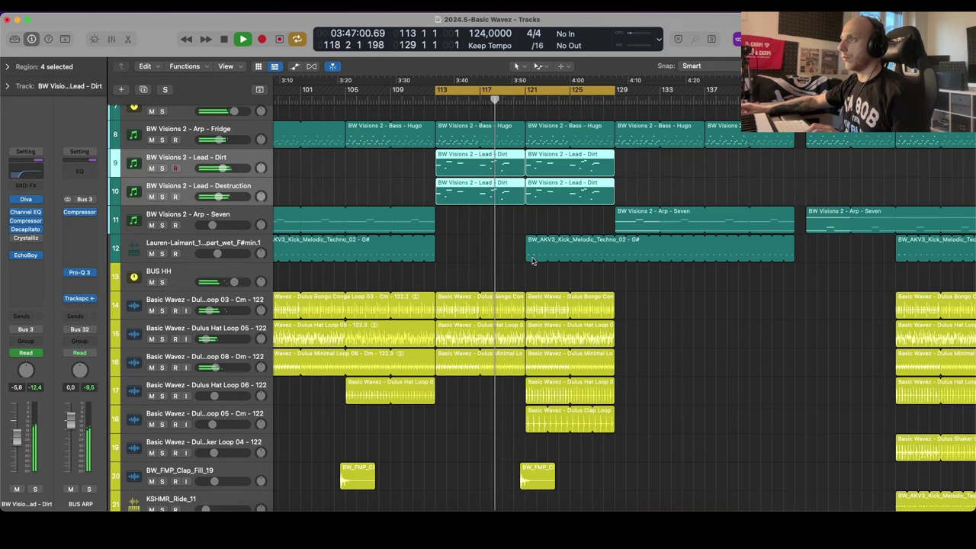
pyautogui.click(497, 262)
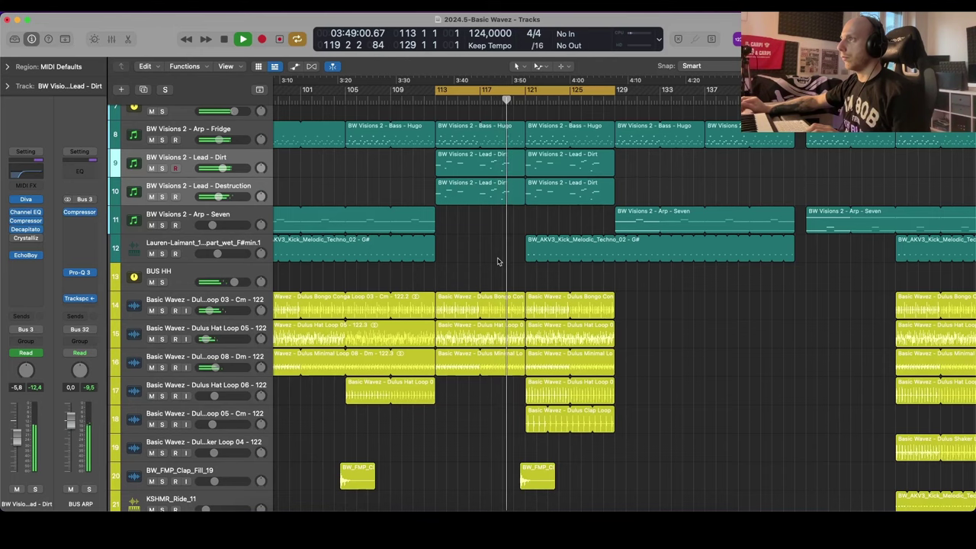
pyautogui.scroll(3, 498, 262)
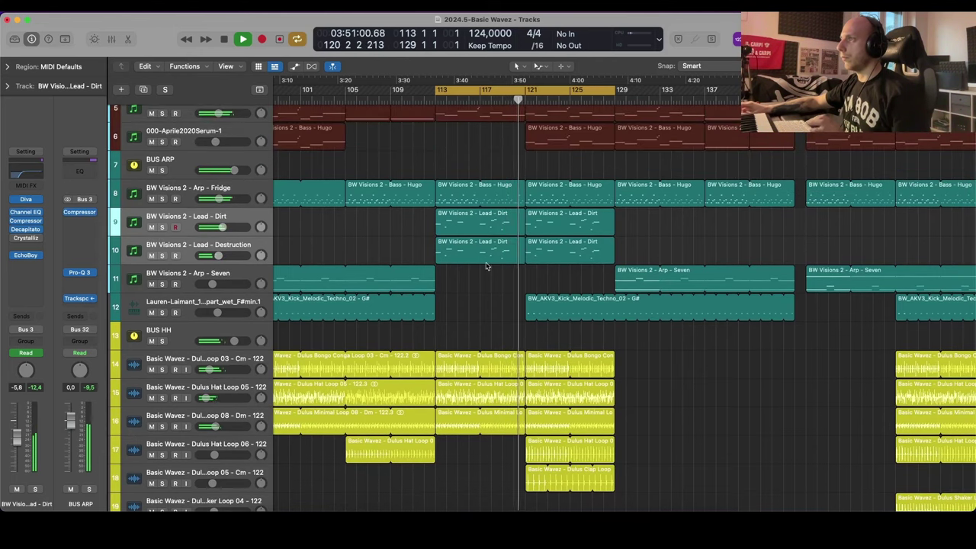
# Step: Loop bars 117 to 121 with the Bass - Exo, Lead - Dirt and Lead - Destruction tracks soloed, and clear the solos after listening
pyautogui.press('space')
pyautogui.moveTo(480, 95); pyautogui.dragTo(527, 96)
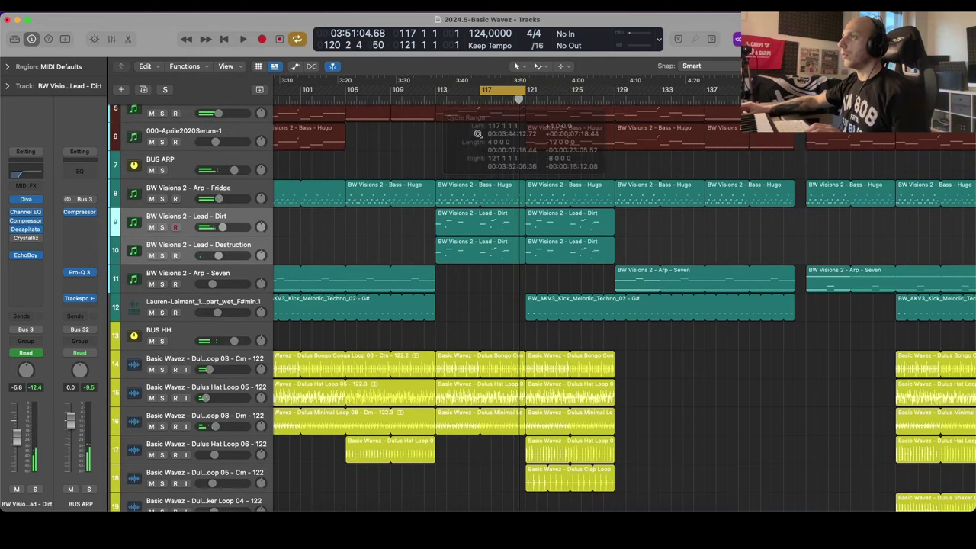
pyautogui.click(163, 121)
pyautogui.click(161, 226)
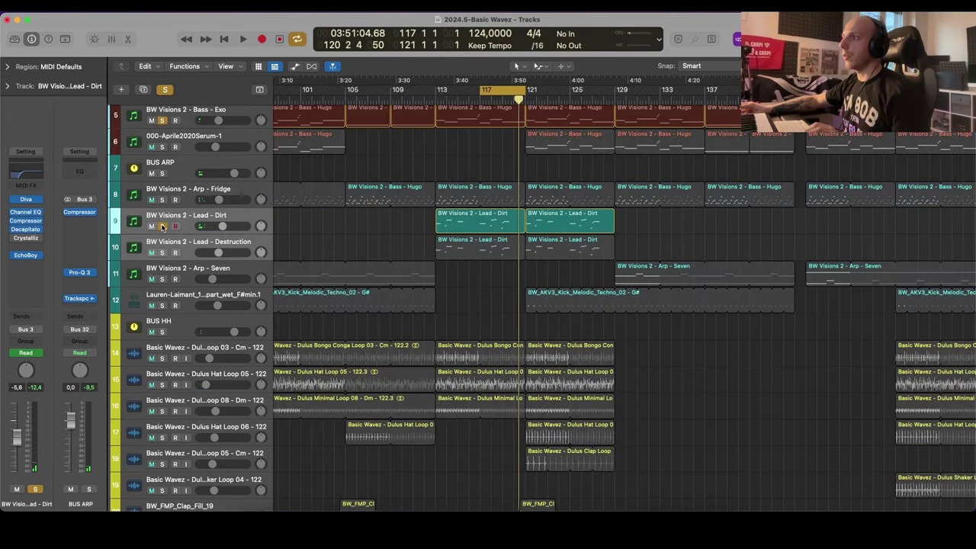
pyautogui.click(161, 253)
pyautogui.press('space')
pyautogui.scroll(2, 516, 220)
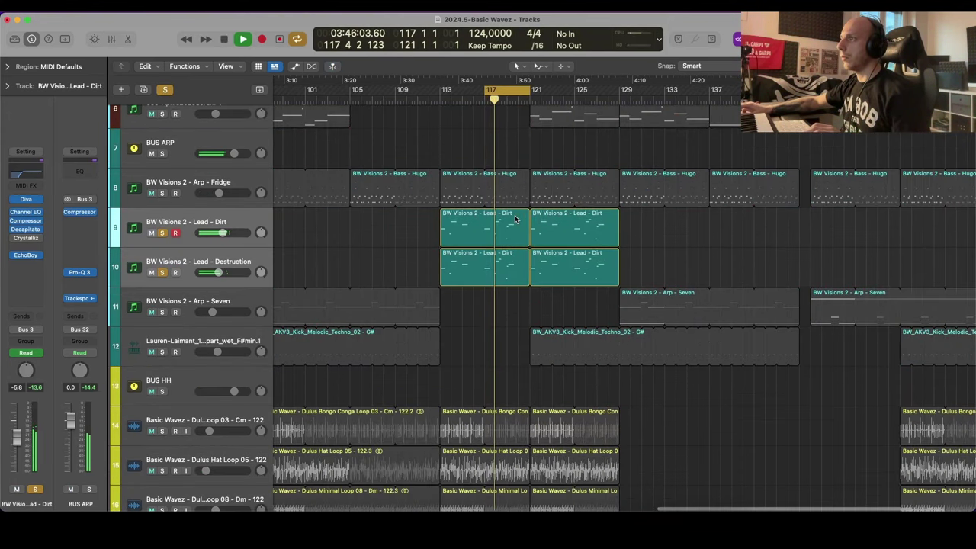
pyautogui.scroll(-1, 515, 220)
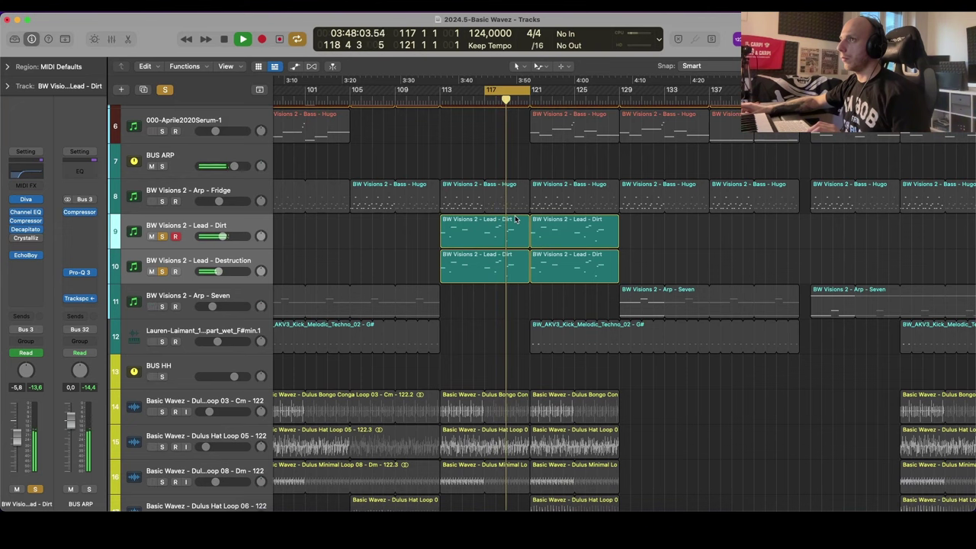
pyautogui.press('s')
# Step: Browse the Tension Builders folder of Basic Wavez - FX Mega Pack and preview BW_FMP_Tension_Builder_8bar_125_Gm_15.wav
pyautogui.scroll(-2, 482, 166)
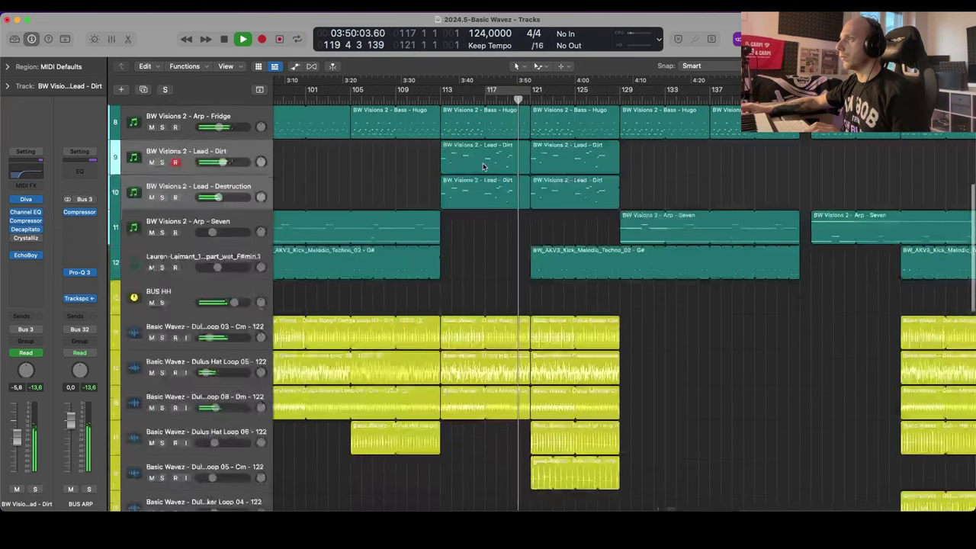
pyautogui.scroll(-5, 482, 166)
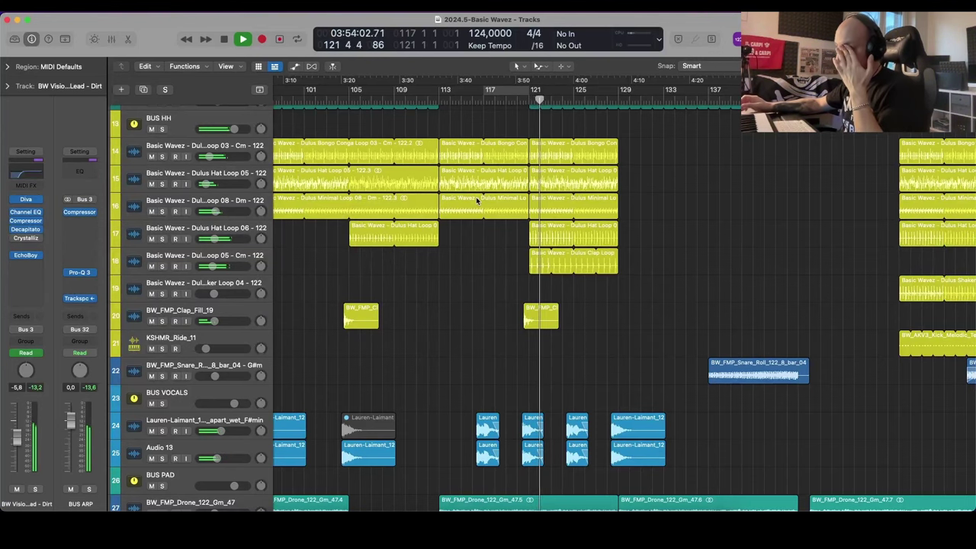
pyautogui.scroll(-9, 492, 238)
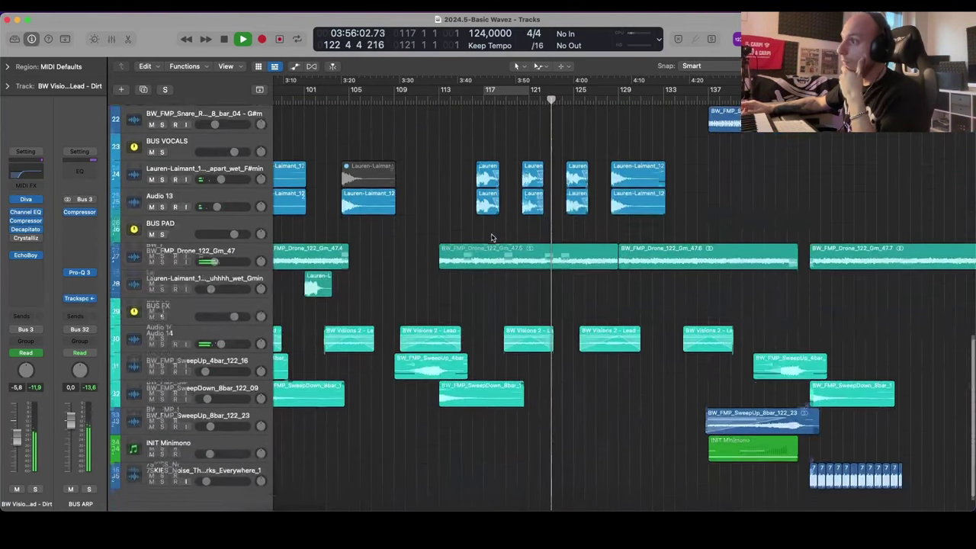
pyautogui.press('space')
pyautogui.press('f')
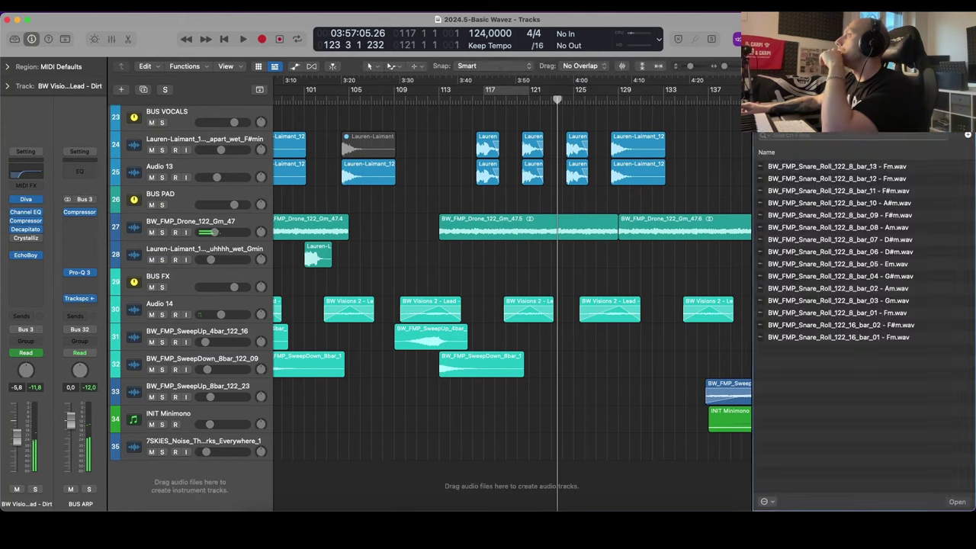
pyautogui.click(765, 92)
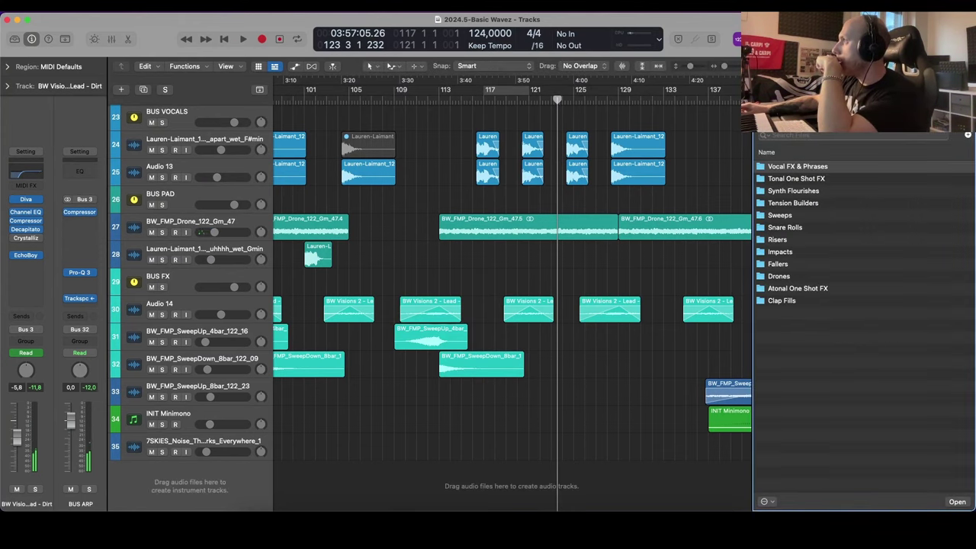
pyautogui.press('super+Up')
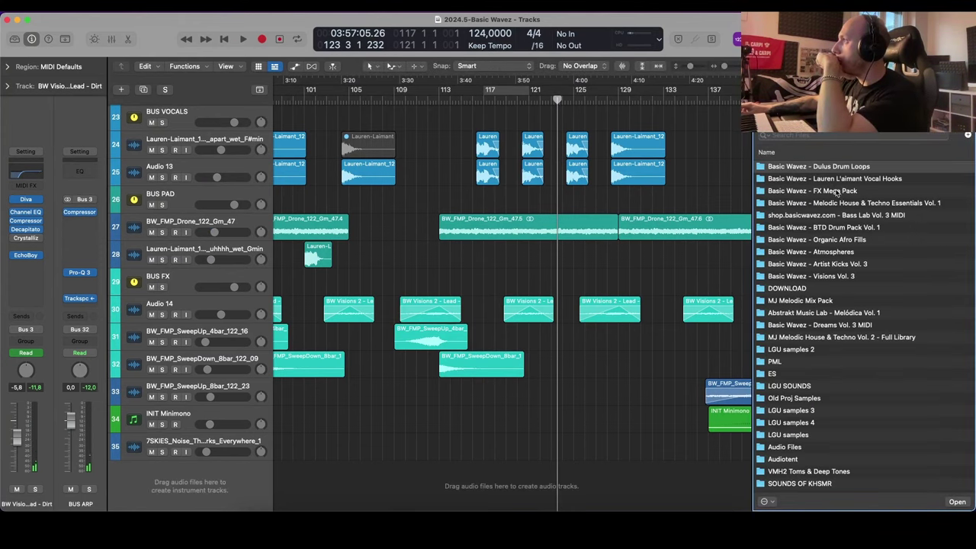
pyautogui.doubleClick(837, 191)
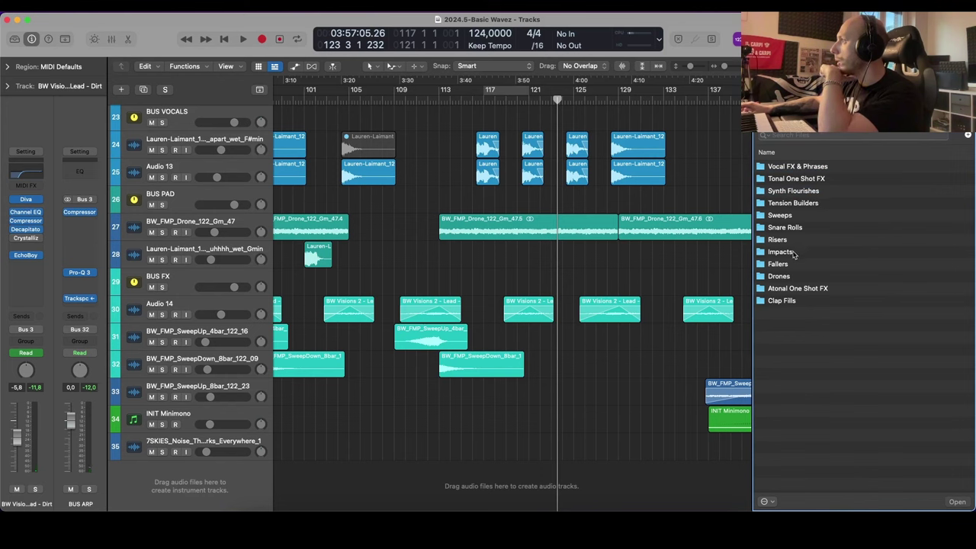
pyautogui.doubleClick(793, 203)
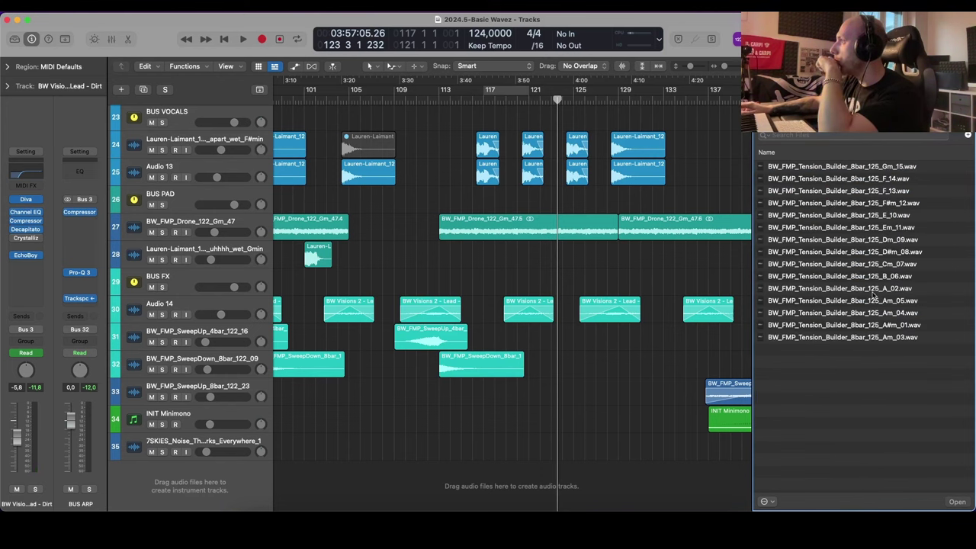
pyautogui.click(911, 169)
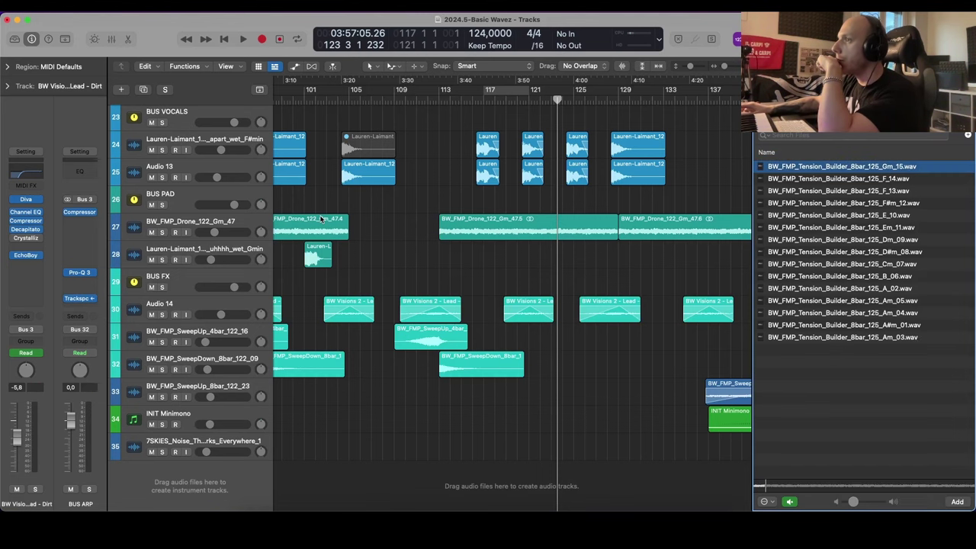
# Step: Add a new audio track below BUS PAD and place BW_FMP_Tension_Builder_8bar_125_Gm_15.wav on it at bar 113
pyautogui.scroll(5, 496, 359)
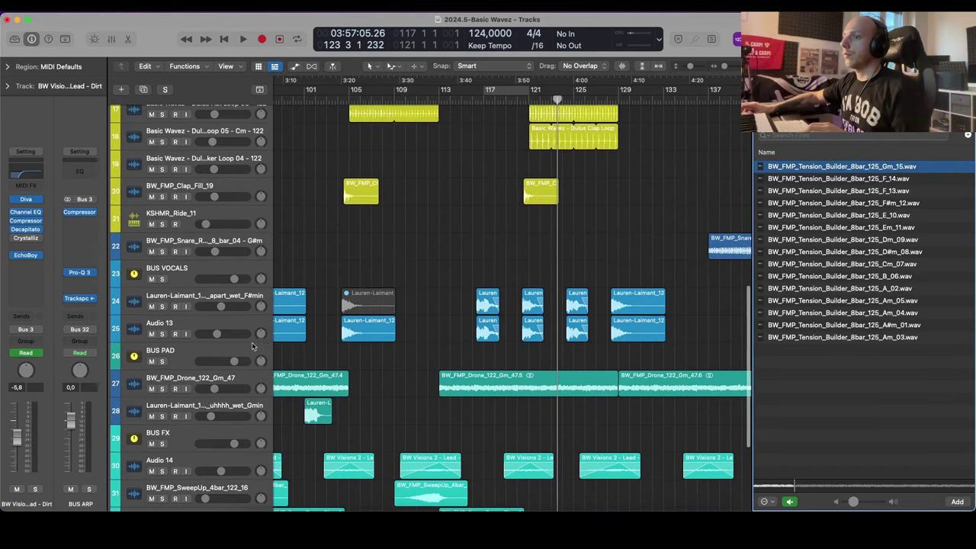
pyautogui.click(219, 356)
pyautogui.press('alt+super+a')
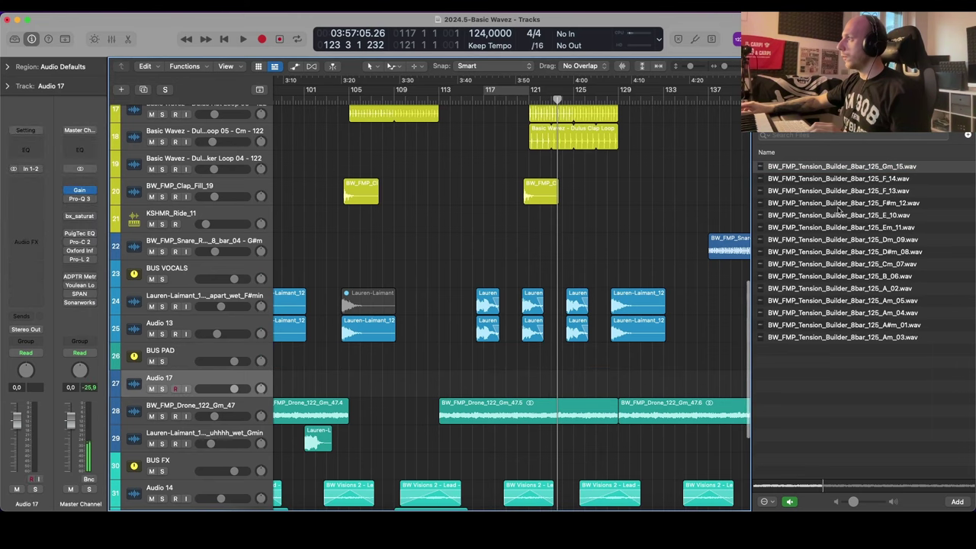
pyautogui.moveTo(843, 169); pyautogui.dragTo(440, 396)
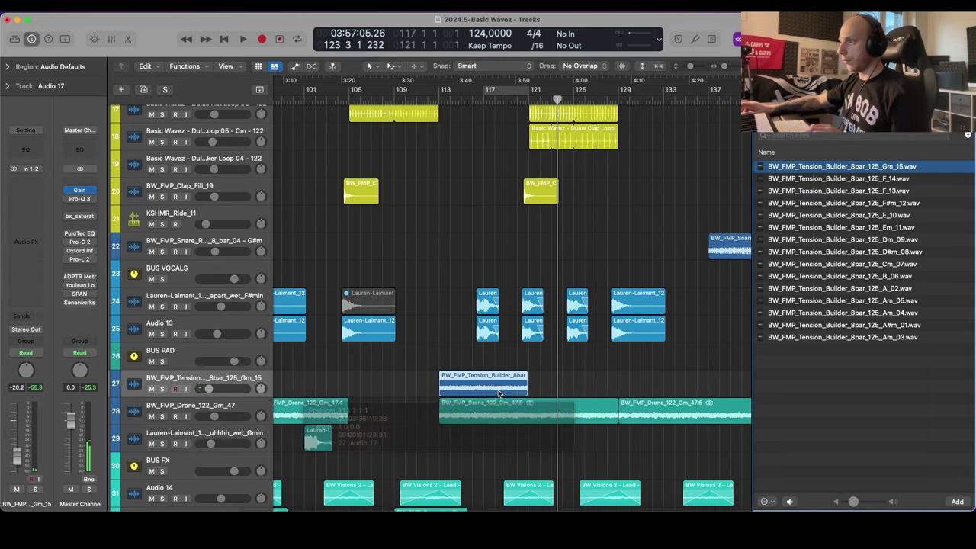
# Step: Time-stretch the tension builder region to 8 bars and repeat it once so it fills bars 113 to 129
pyautogui.scroll(-3, 501, 393)
pyautogui.press('super+Down')
pyautogui.press('super+Down')
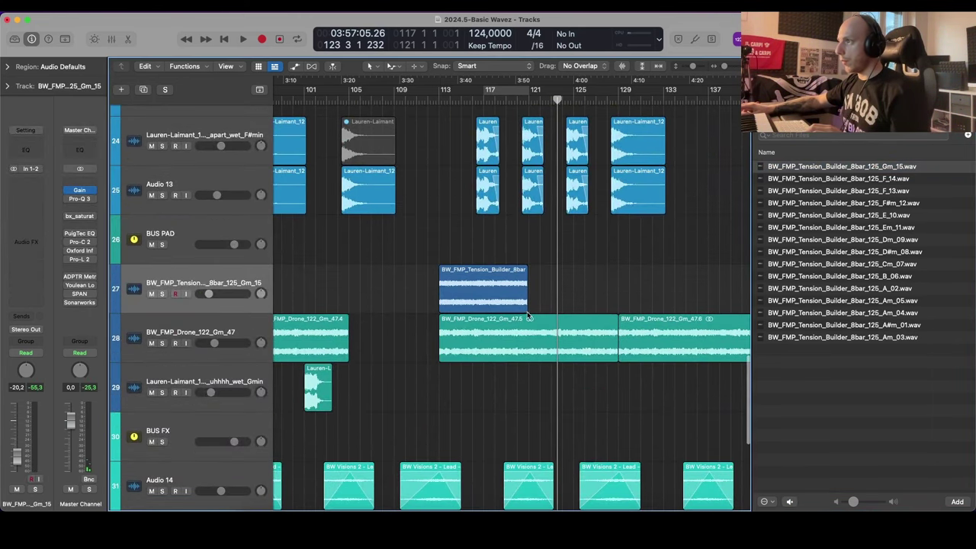
pyautogui.moveTo(526, 309); pyautogui.dragTo(526, 311)
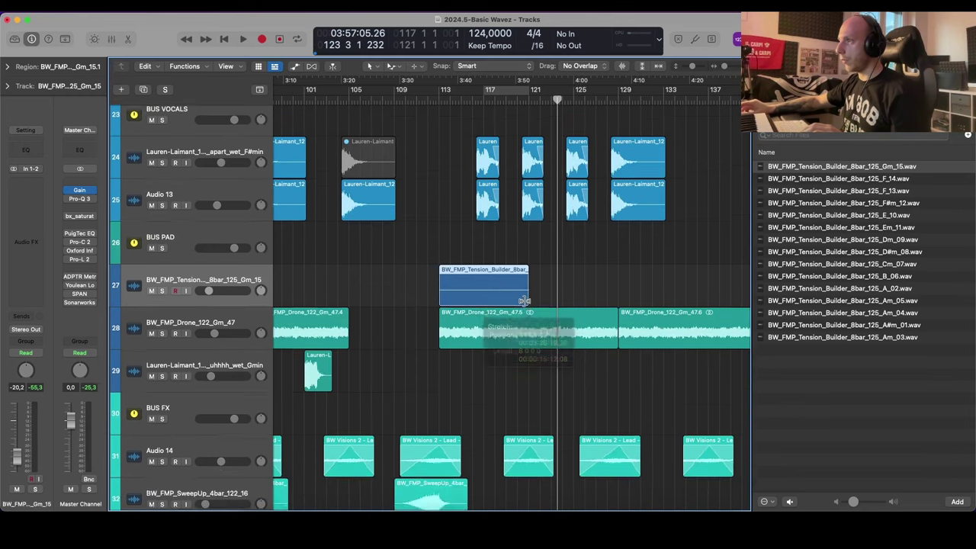
pyautogui.press('super+Up')
pyautogui.press('super+r')
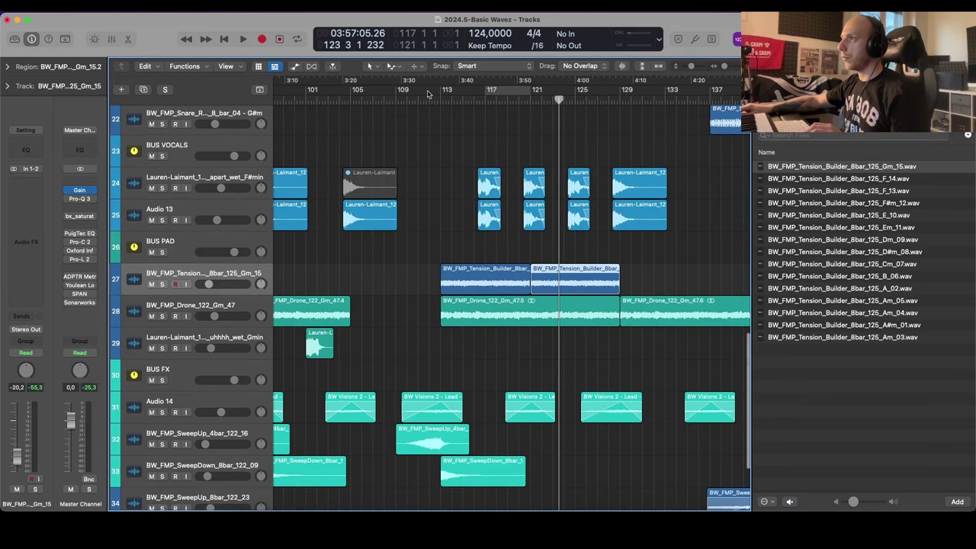
# Step: Set the tension builder track's volume to -14,0 dB while playing from about bar 112, check it soloed, and close the file browser
pyautogui.click(428, 94)
pyautogui.press('space')
pyautogui.press('super+Down')
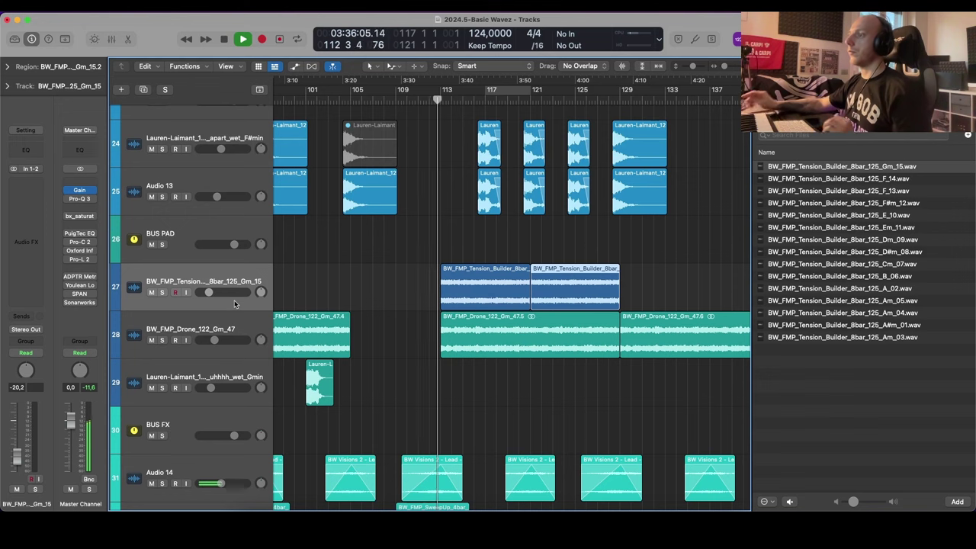
pyautogui.moveTo(208, 292); pyautogui.dragTo(215, 292)
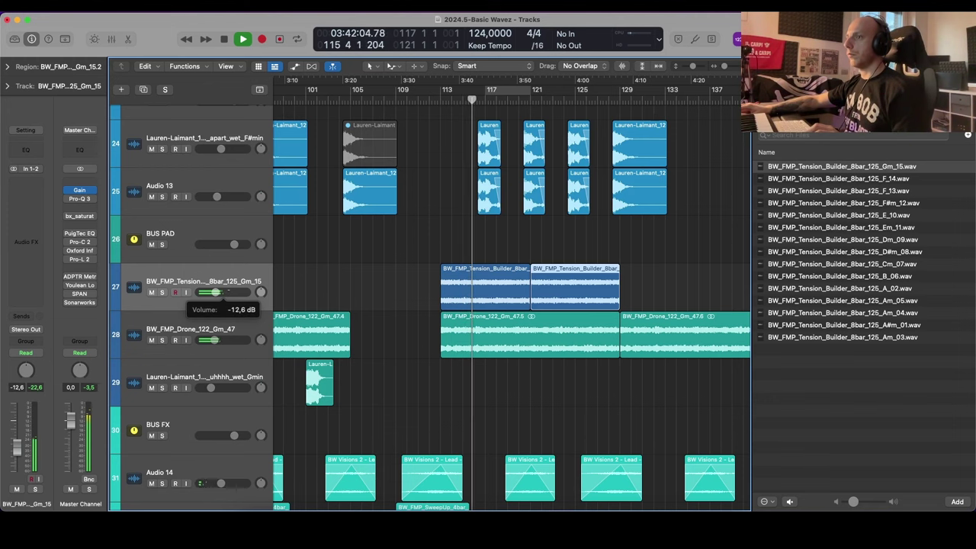
pyautogui.press('s')
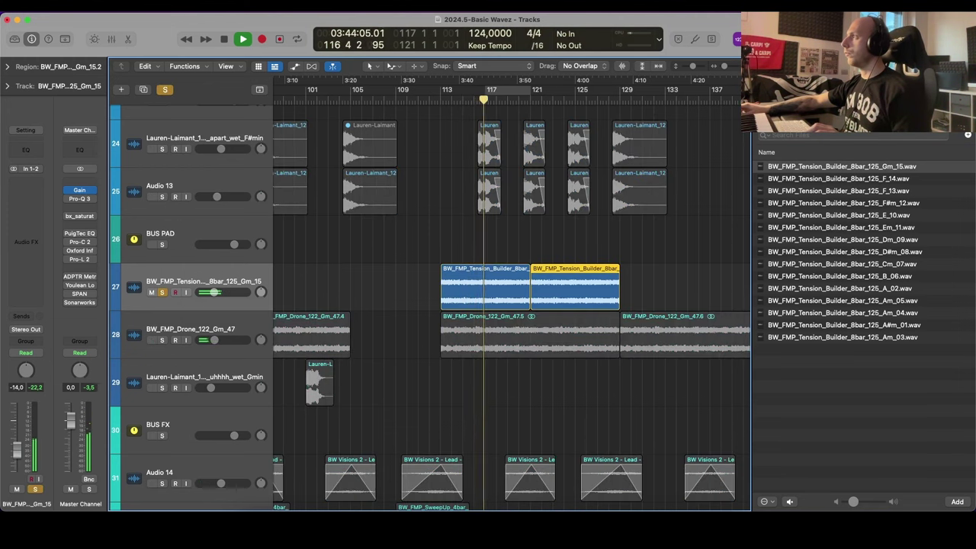
pyautogui.press('f')
pyautogui.press('s')
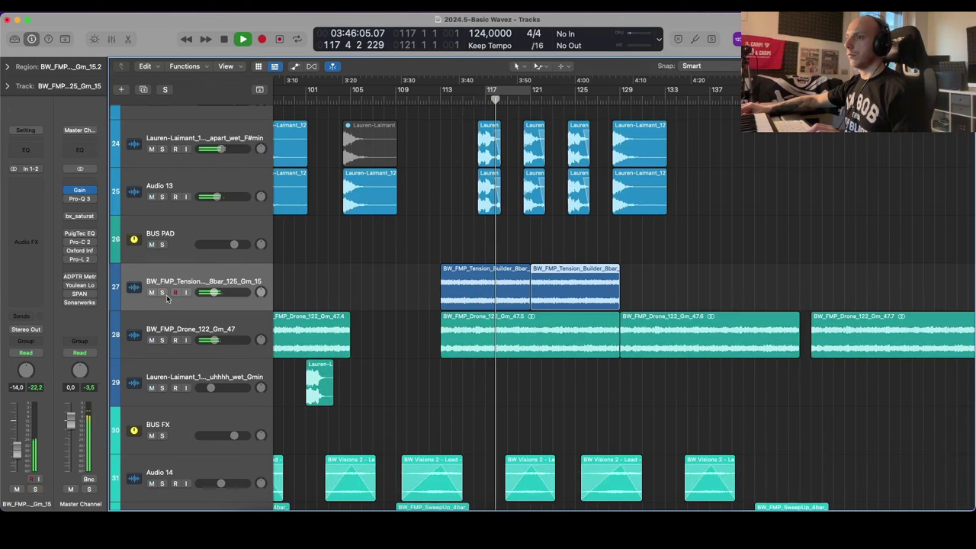
# Step: Solo the tension builder and drone tracks to compare how they sound together
pyautogui.click(162, 293)
pyautogui.click(163, 341)
pyautogui.press('super+Up')
pyautogui.press('super+Up')
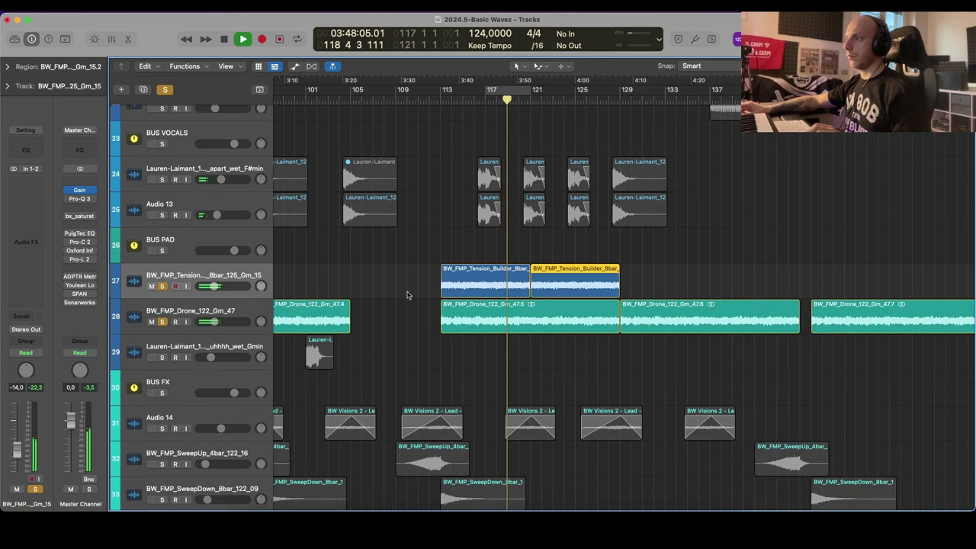
# Step: Try transposing both tension builder regions by 5 semitones and play them against the soloed drone
pyautogui.click(391, 287)
pyautogui.click(265, 280)
pyautogui.click(378, 276)
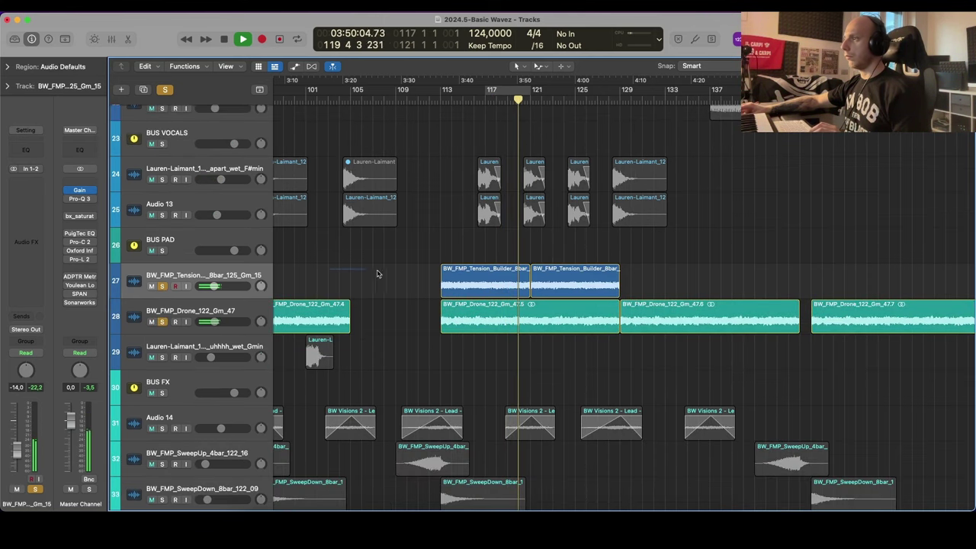
pyautogui.click(264, 274)
pyautogui.press('space')
pyautogui.click(8, 66)
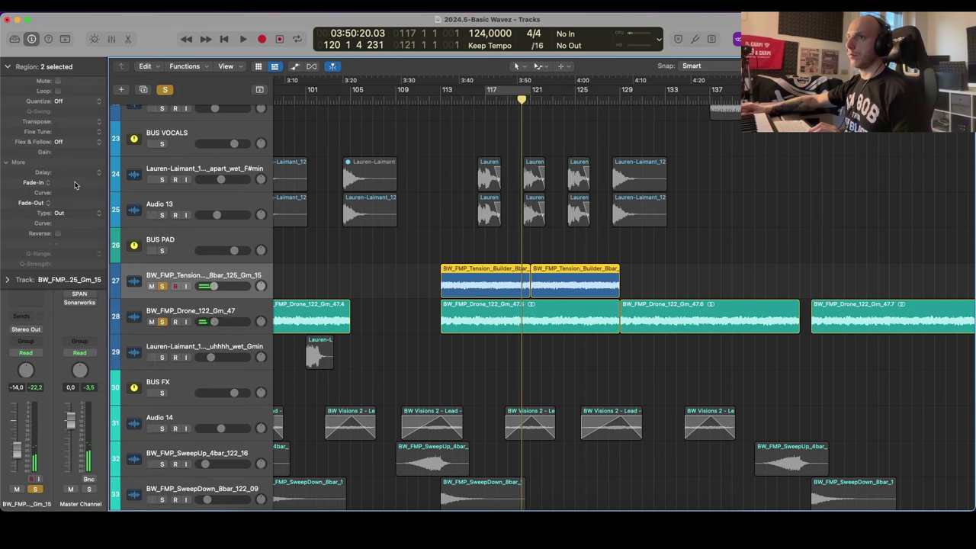
pyautogui.moveTo(85, 124); pyautogui.dragTo(85, 119)
pyautogui.press('space')
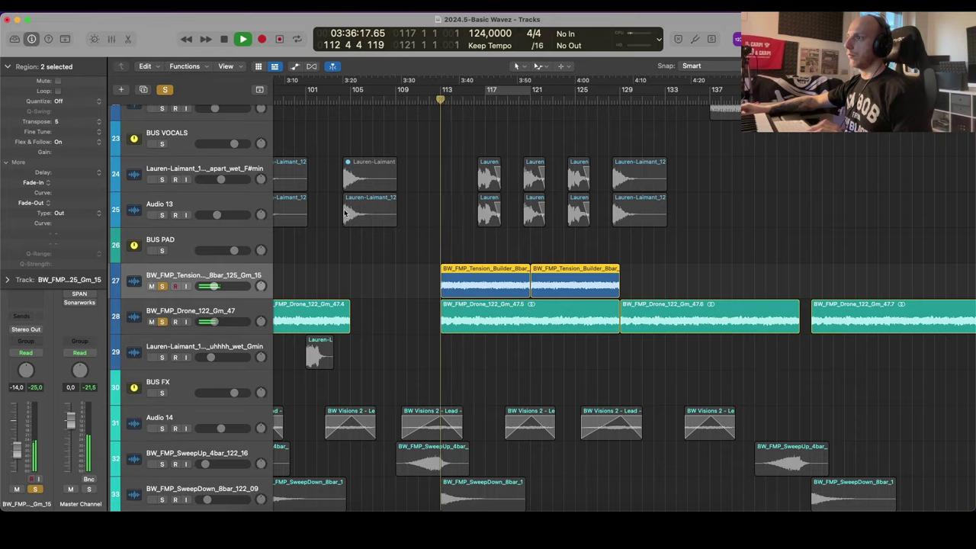
# Step: Reset the transposition of both tension builder regions after trying 2 semitones, and clear all solos to play the full mix
pyautogui.scroll(10, 344, 214)
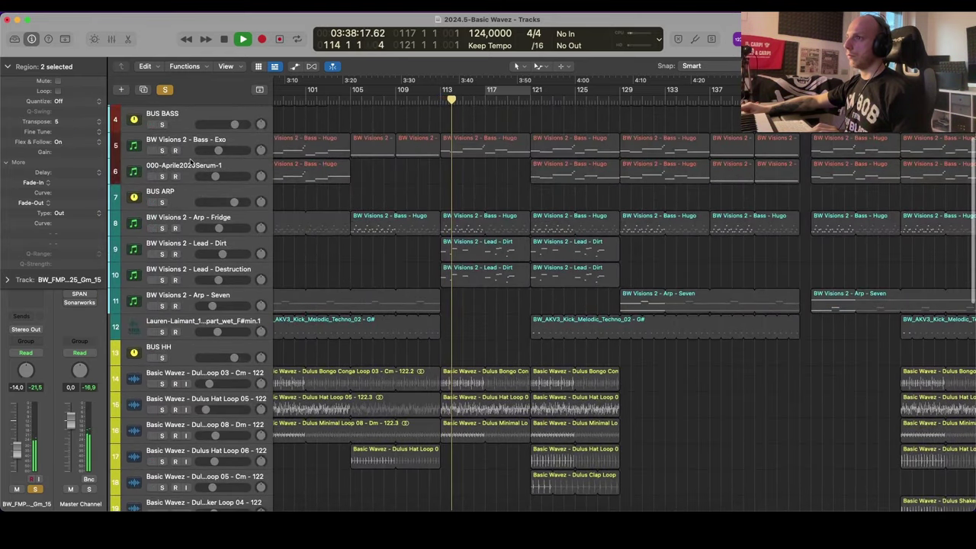
pyautogui.scroll(-10, 382, 285)
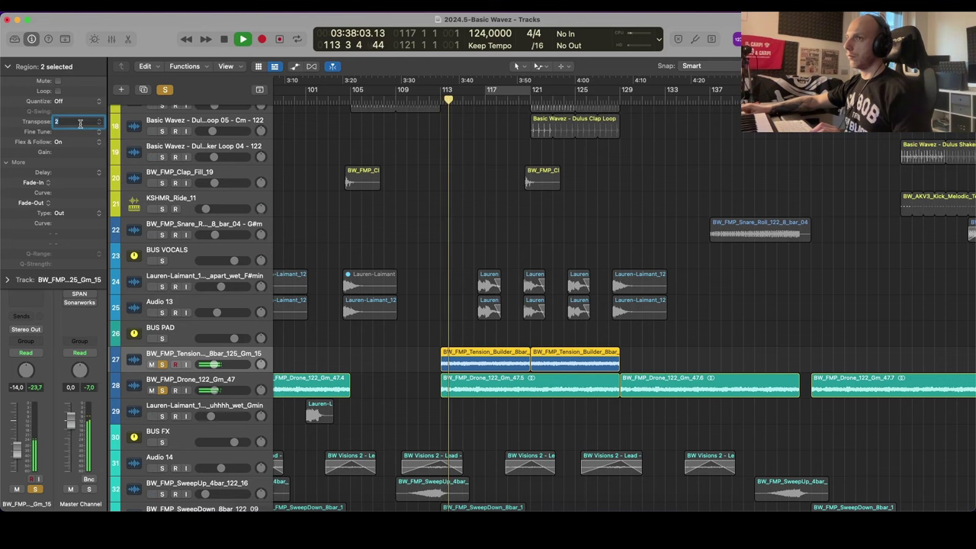
pyautogui.press('Return')
pyautogui.scroll(-3, 427, 267)
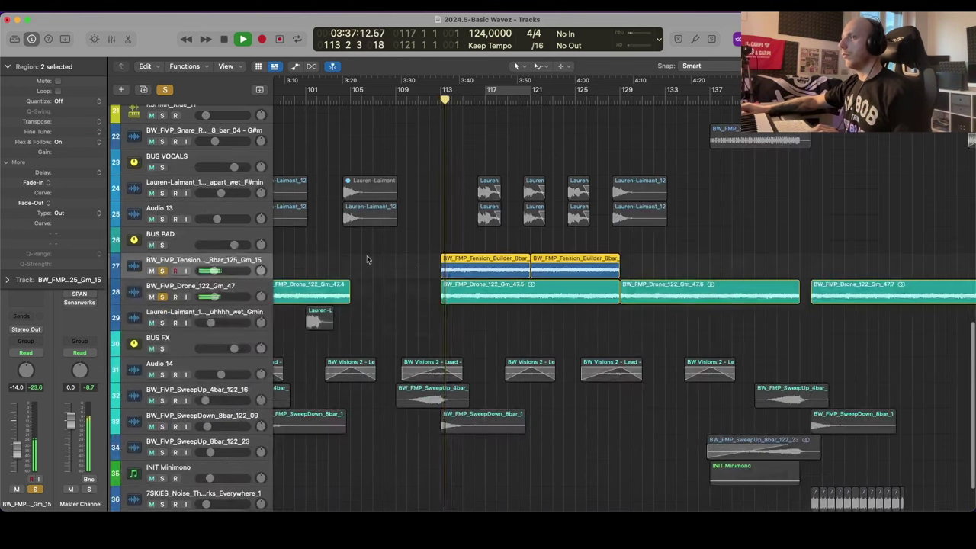
pyautogui.click(170, 89)
pyautogui.press('super+Left')
pyautogui.press('super+Left')
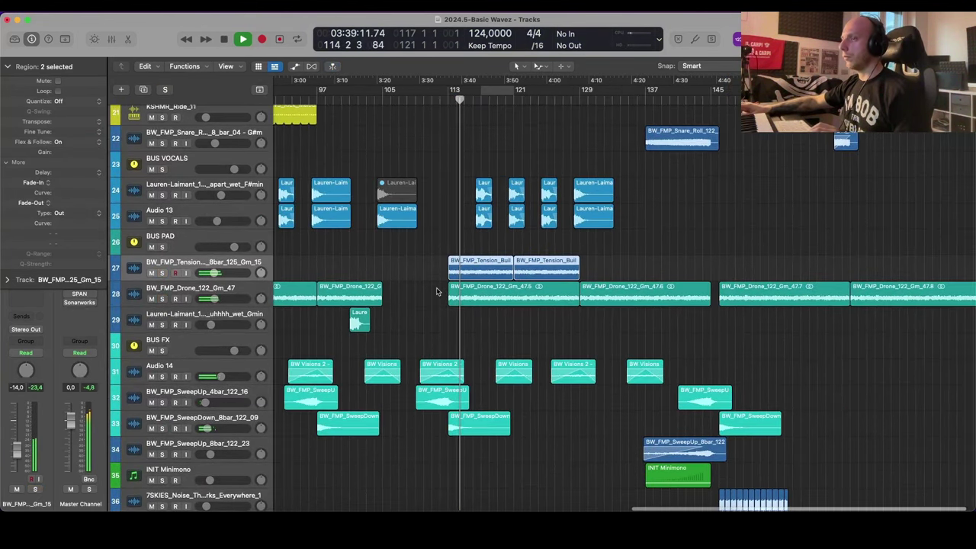
# Step: Transpose both tension builder regions by 12 semitones and audition them soloed from bar 113 and in the full mix
pyautogui.press('super+Down')
pyautogui.press('super+Down')
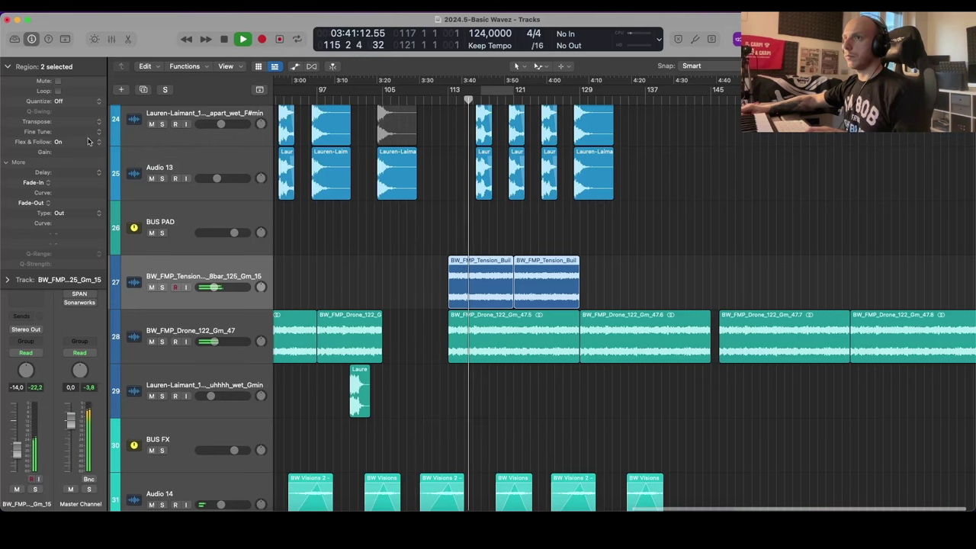
pyautogui.doubleClick(85, 124)
pyautogui.write('12')
pyautogui.press('Return')
pyautogui.press('s')
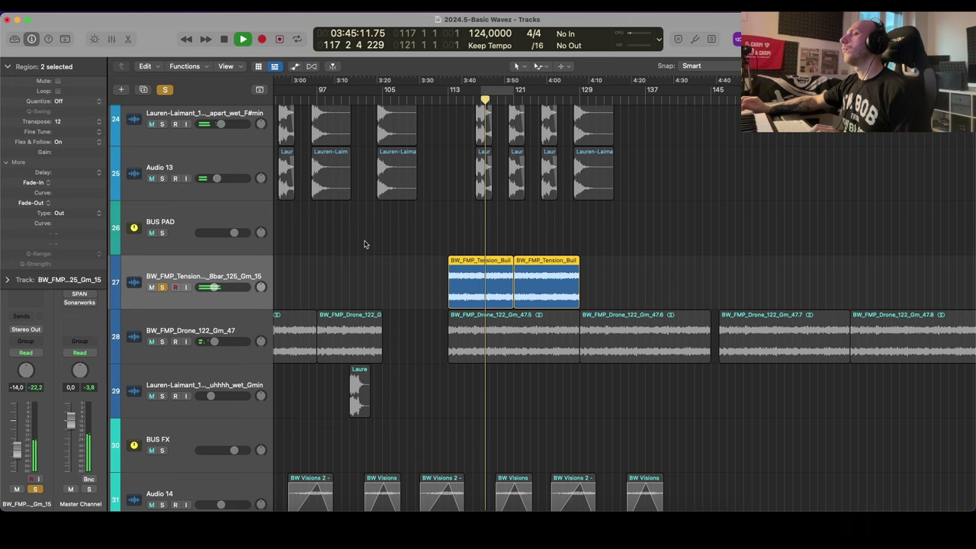
pyautogui.hotkey('shift', 'space')
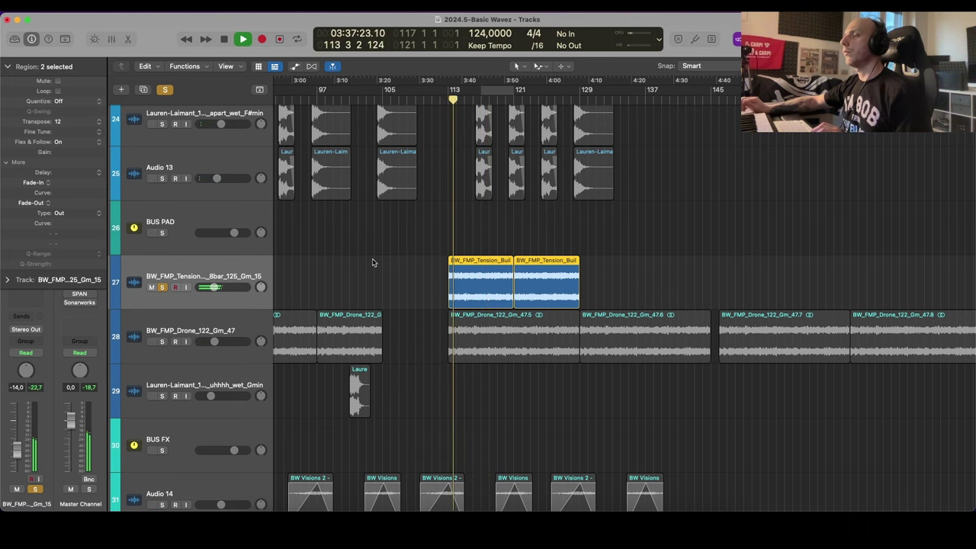
pyautogui.press('s')
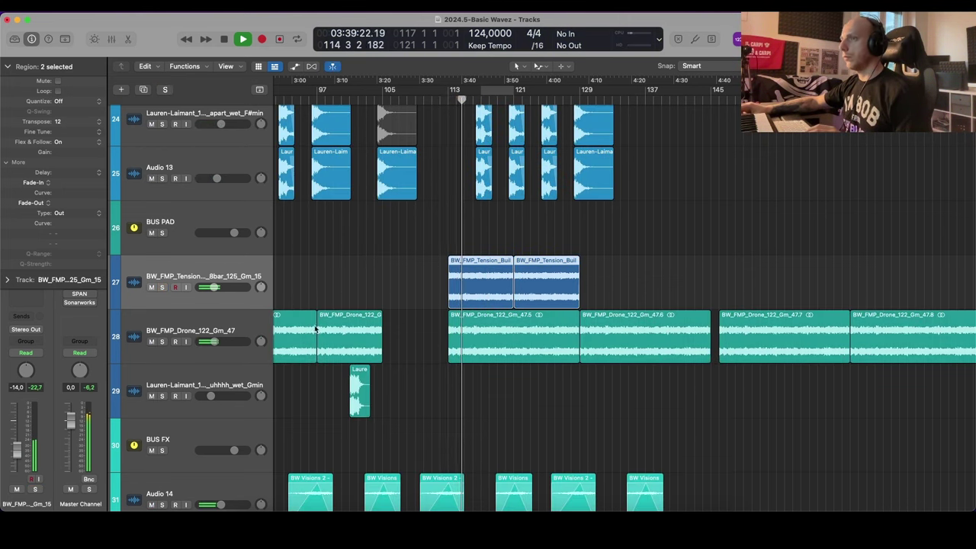
# Step: Lower the tension builder track's volume to -25,0 dB, compare it soloed and in the mix, and collapse the region parameters
pyautogui.moveTo(214, 283); pyautogui.dragTo(206, 283)
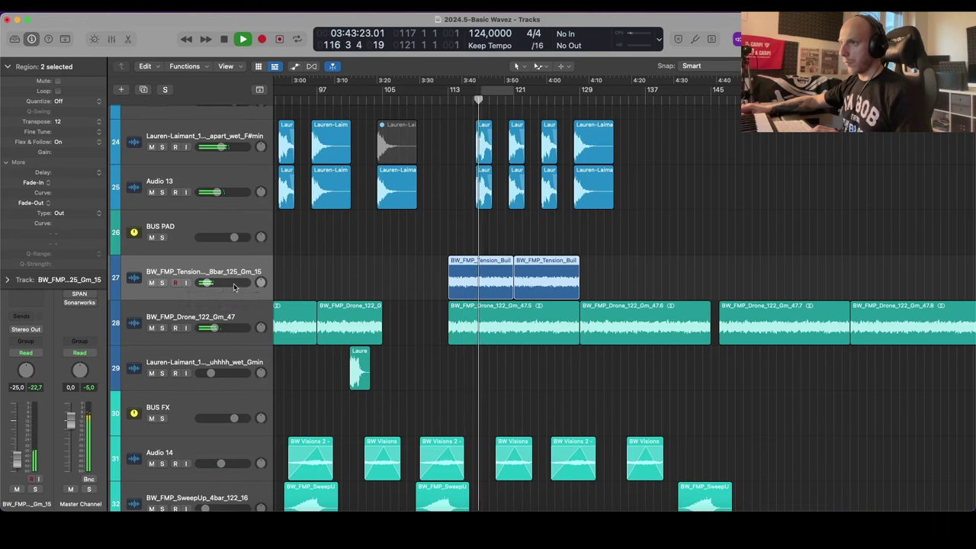
pyautogui.press('s')
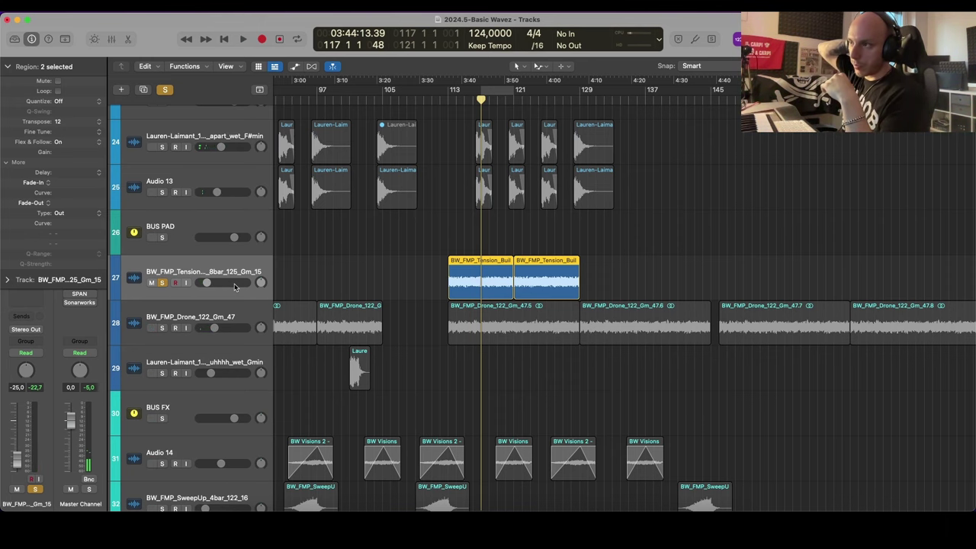
pyautogui.press('space')
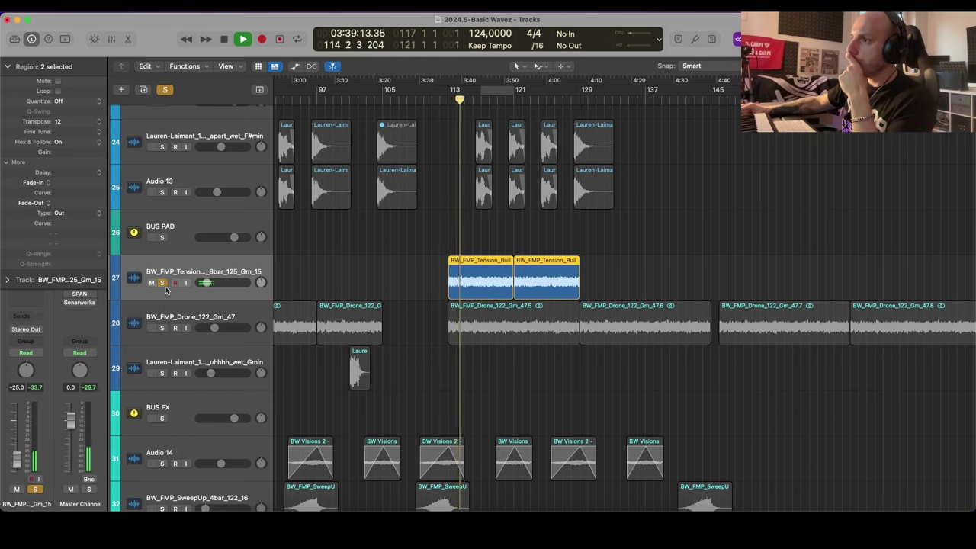
pyautogui.press('s')
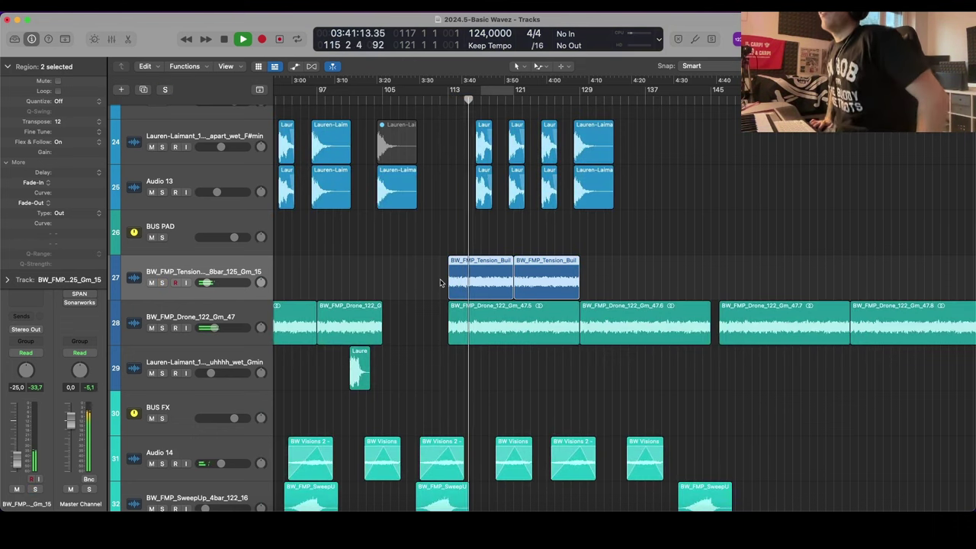
pyautogui.click(8, 66)
pyautogui.scroll(-3, 354, 243)
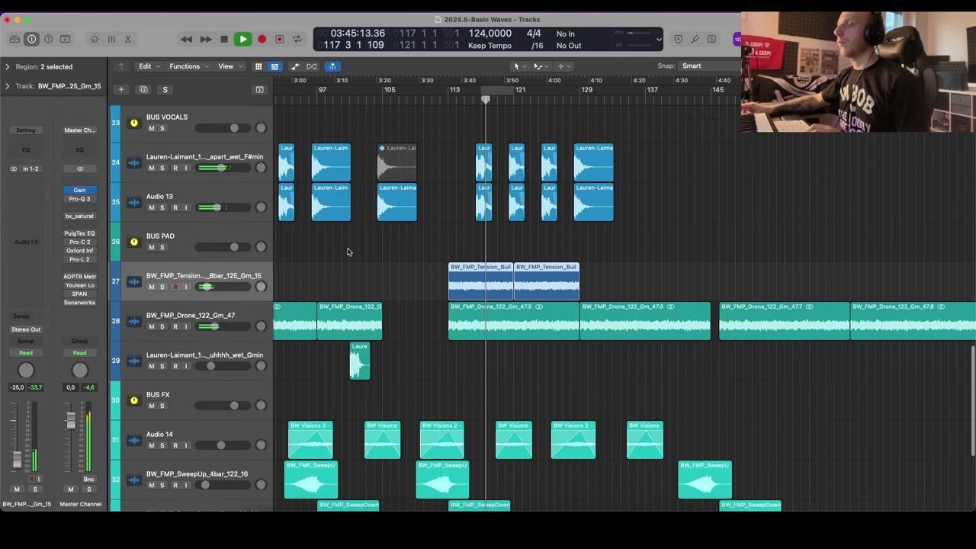
# Step: Stop playback and delete both tension builder regions together with their track
pyautogui.press('space')
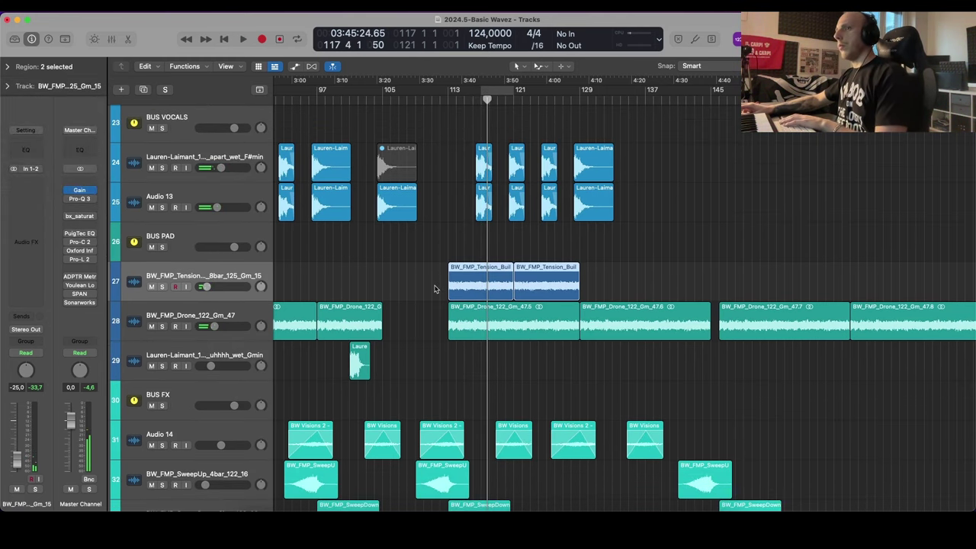
pyautogui.press('BackSpace')
pyautogui.press('BackSpace')
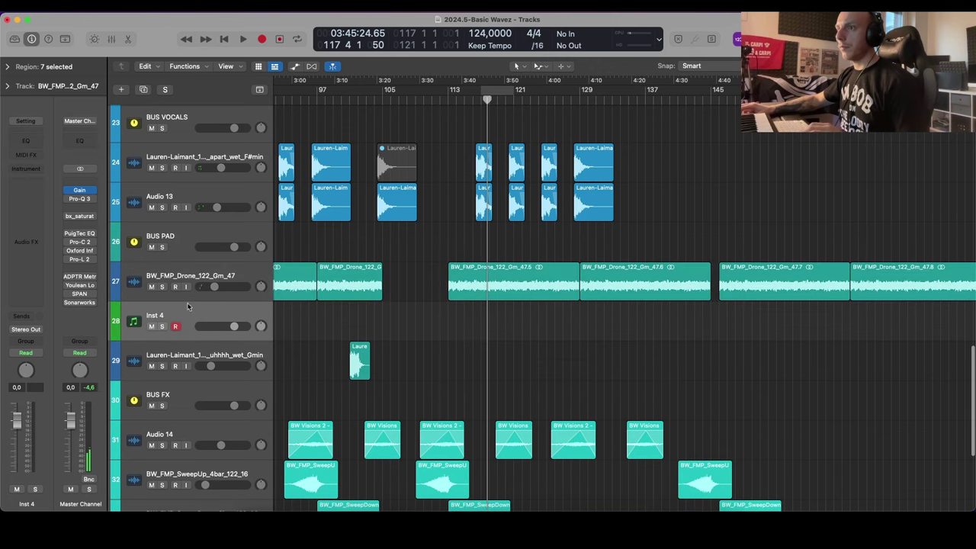
# Step: Add a software instrument track above the drone track and load Studio Strings in stereo on it
pyautogui.press('alt+super+s')
pyautogui.click(36, 170)
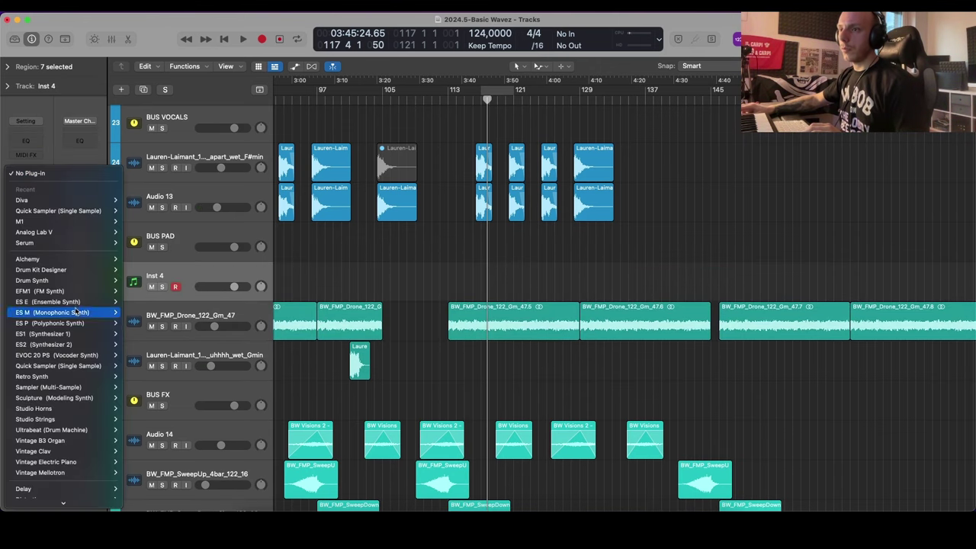
pyautogui.moveTo(108, 419)
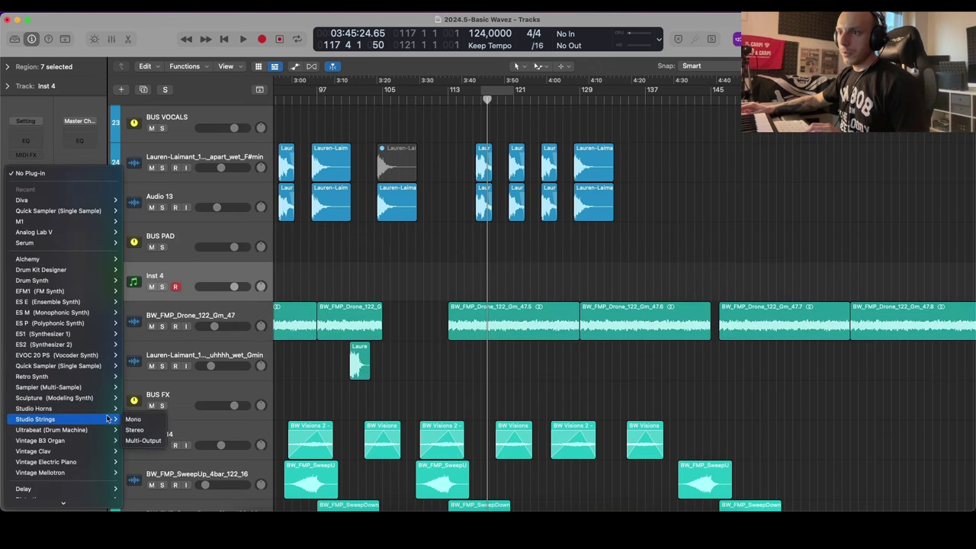
pyautogui.click(135, 430)
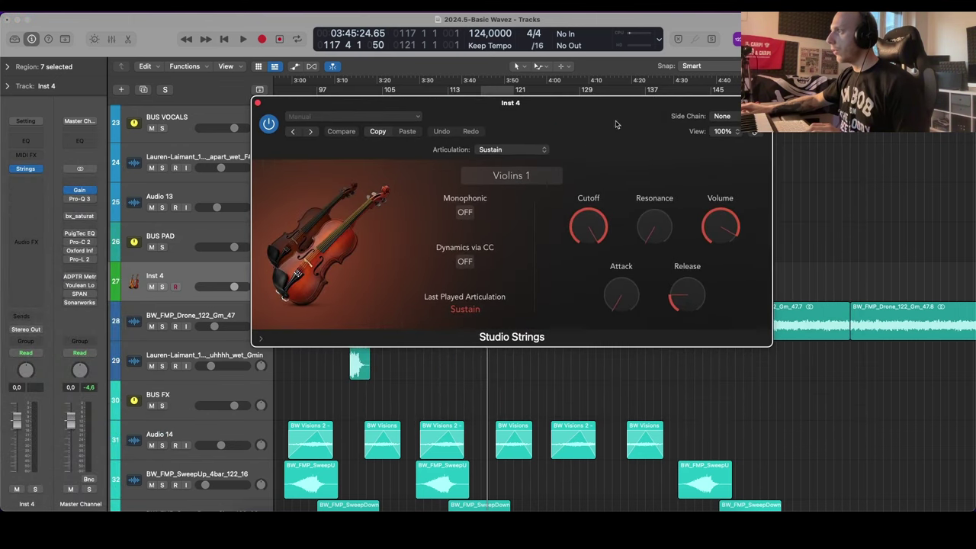
# Step: Set the Studio Strings articulation to Tremolo and lower the strings track to -16,2 dB while trying out a chord
pyautogui.click(535, 175)
pyautogui.click(511, 150)
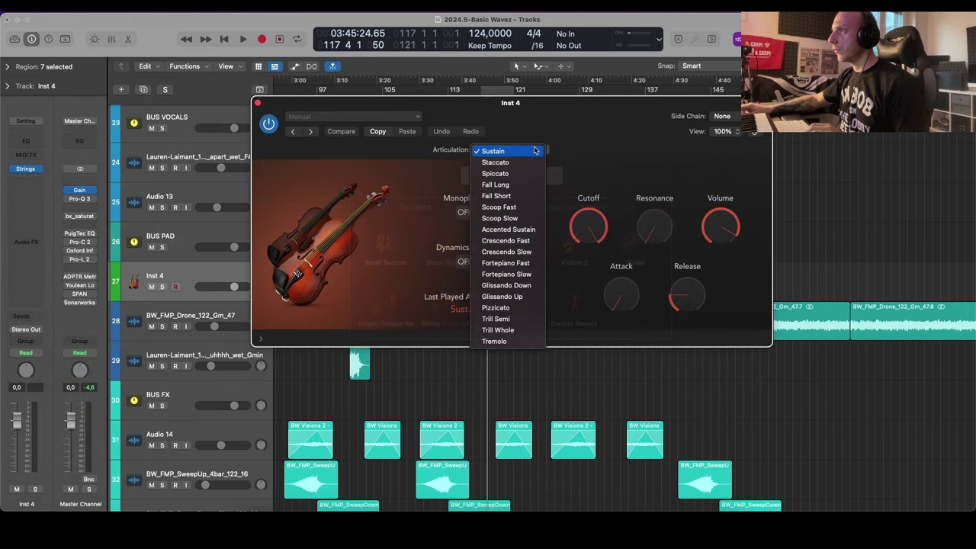
pyautogui.click(510, 341)
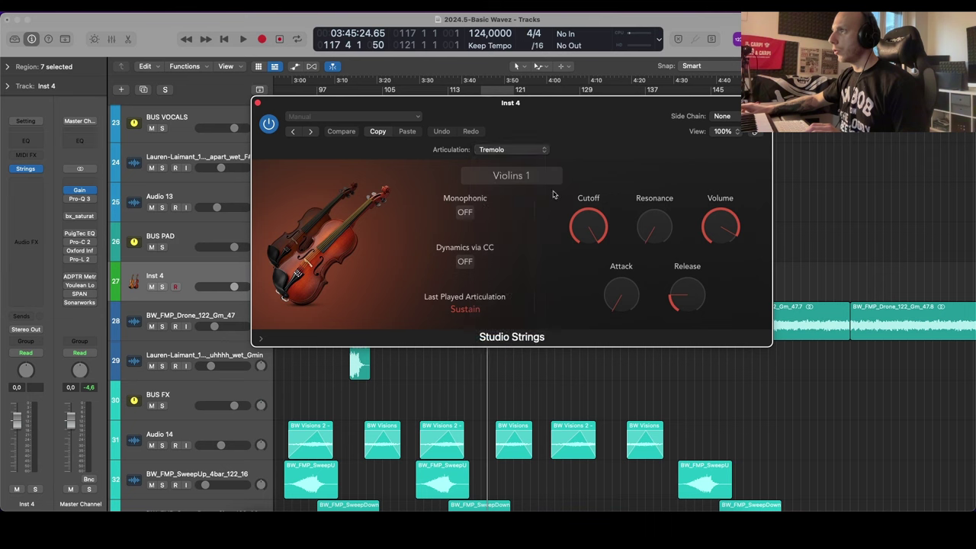
pyautogui.moveTo(621, 128); pyautogui.dragTo(635, 146)
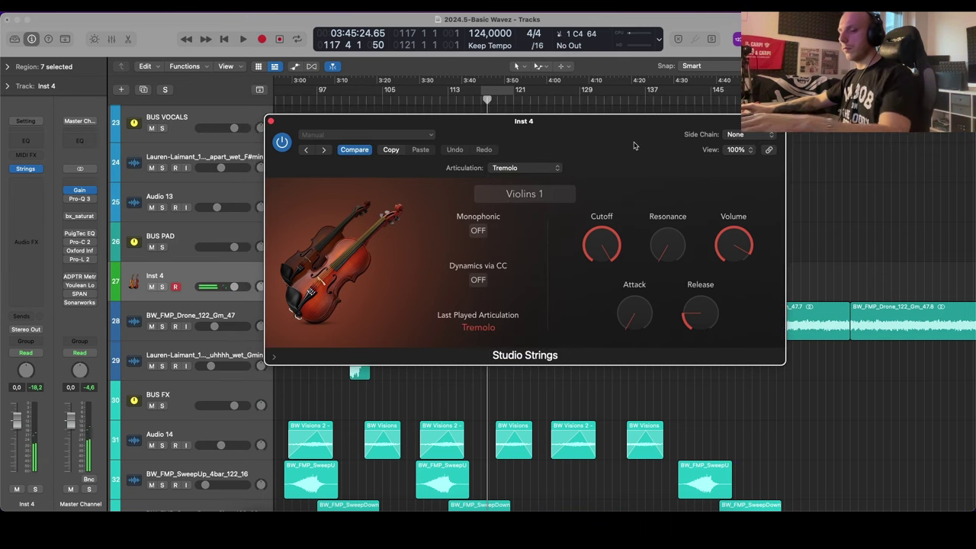
pyautogui.moveTo(234, 287); pyautogui.dragTo(208, 287)
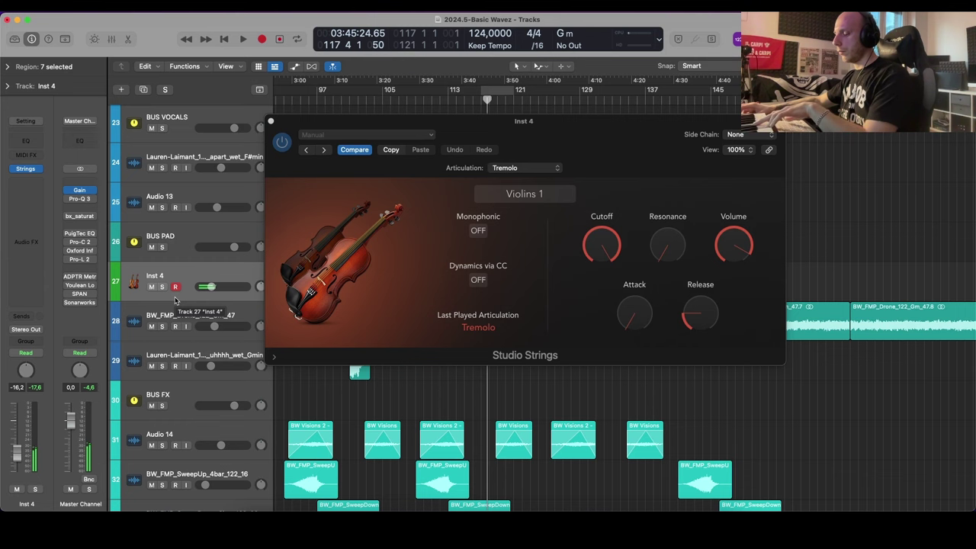
pyautogui.click(272, 122)
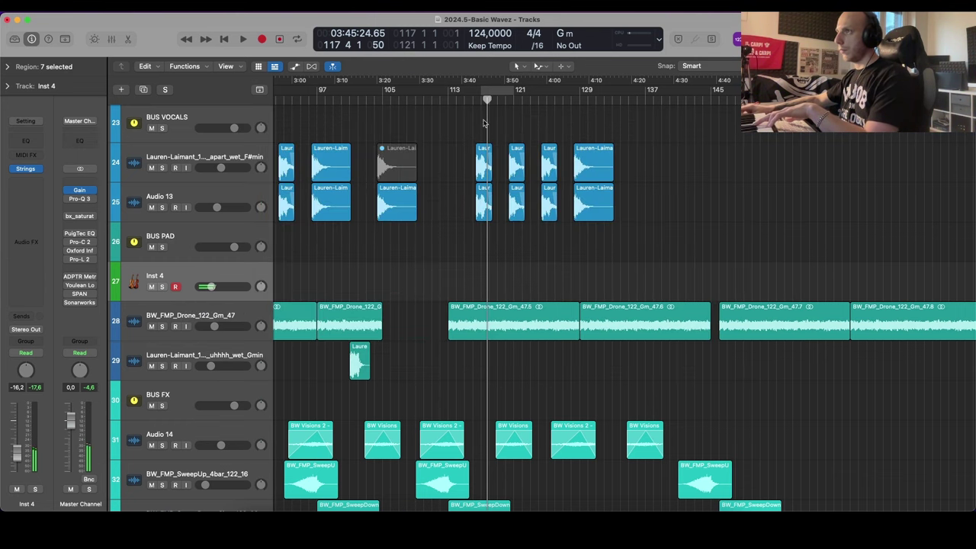
# Step: Play a sustained G minor chord over the arrangement from about bar 112, set the strings track to -12,8 dB, and check it soloed
pyautogui.click(440, 100)
pyautogui.press('space')
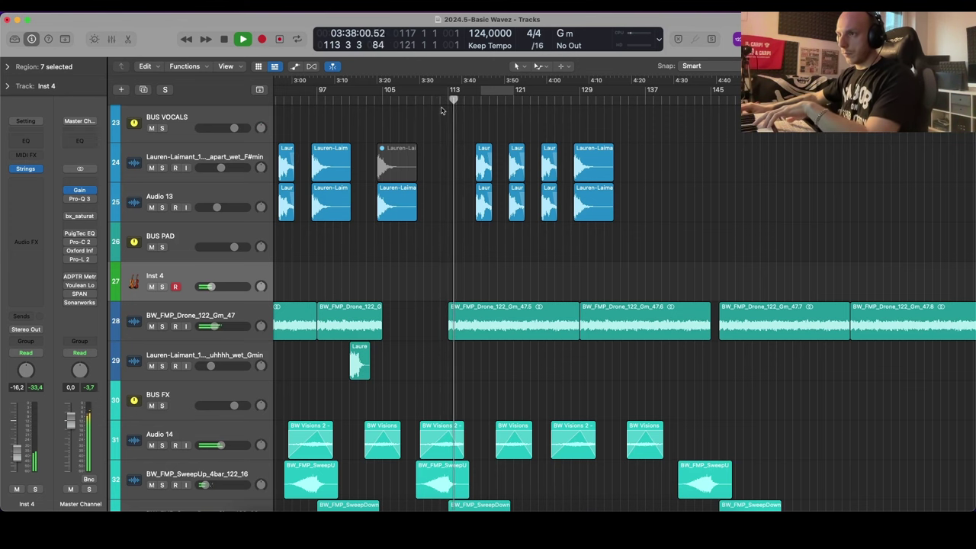
pyautogui.moveTo(224, 287); pyautogui.dragTo(216, 286)
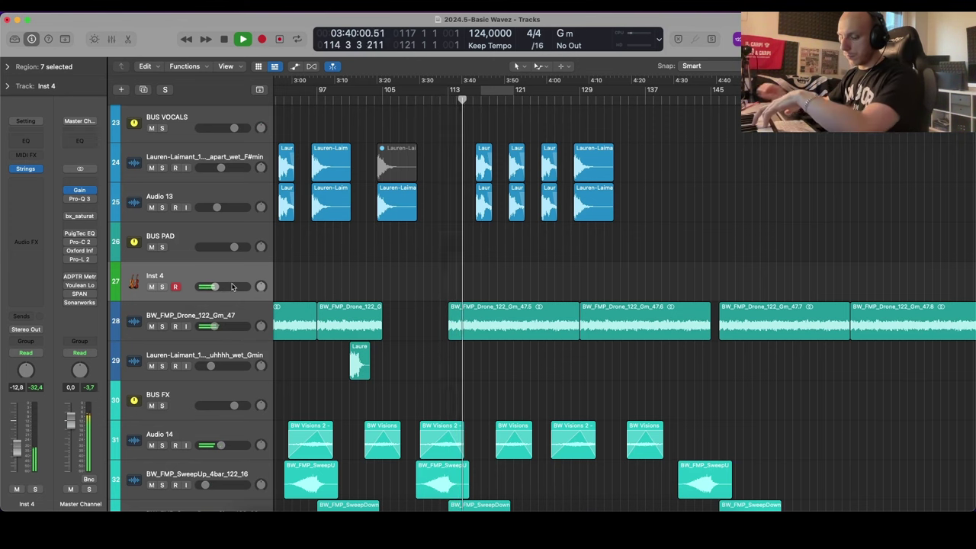
pyautogui.press('s')
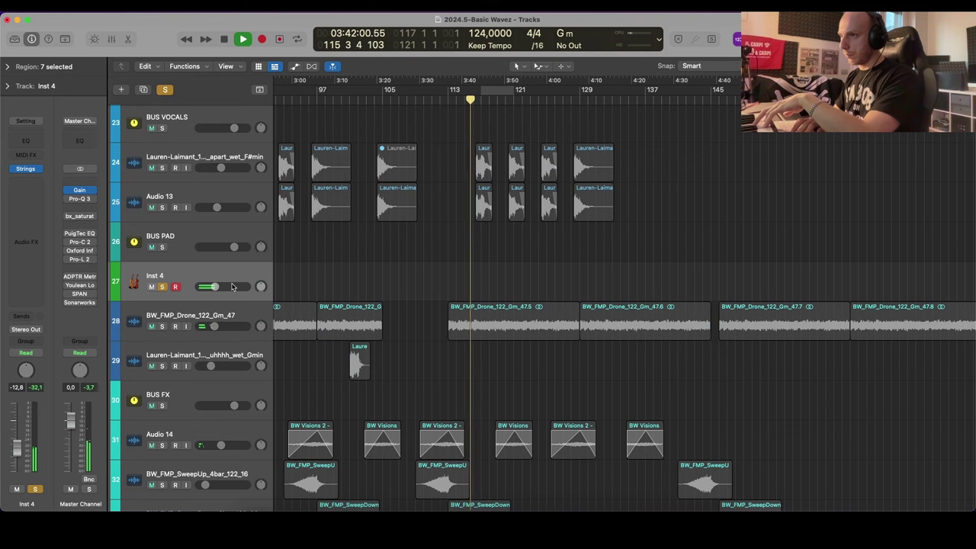
pyautogui.press('s')
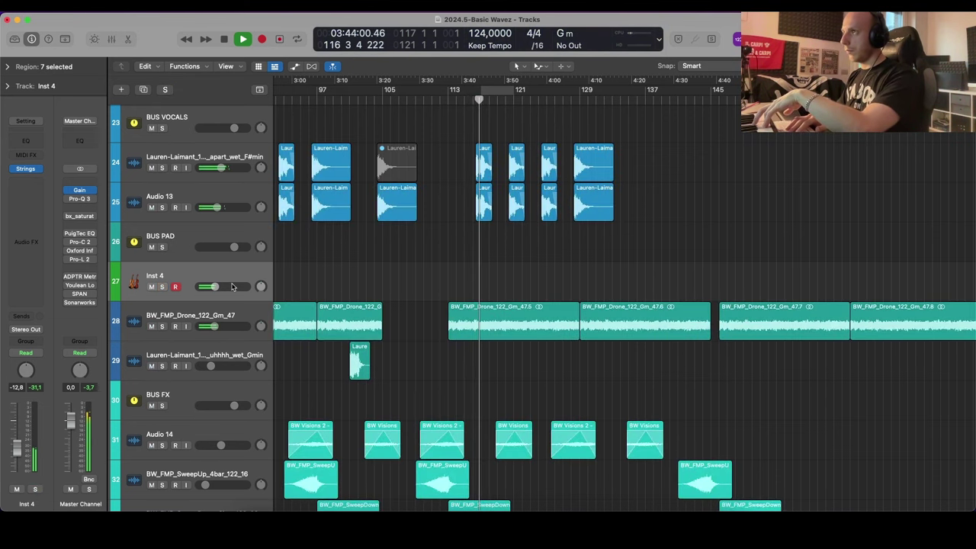
# Step: Capture the chord just played as a region at bar 113 on the strings track and open it in the Piano Roll
pyautogui.click(280, 39)
pyautogui.press('super+Down')
pyautogui.press('super+Down')
pyautogui.press('super+Down')
pyautogui.press('super+Up')
pyautogui.press('super+Up')
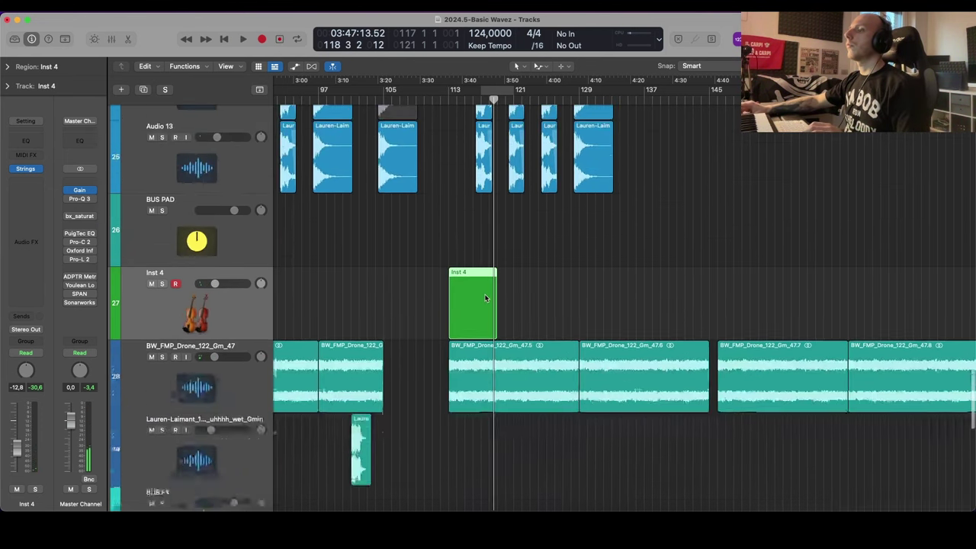
pyautogui.press('super+Right')
pyautogui.press('super+Right')
pyautogui.press('super+Right')
pyautogui.doubleClick(466, 299)
pyautogui.hscroll(-2, 458, 331)
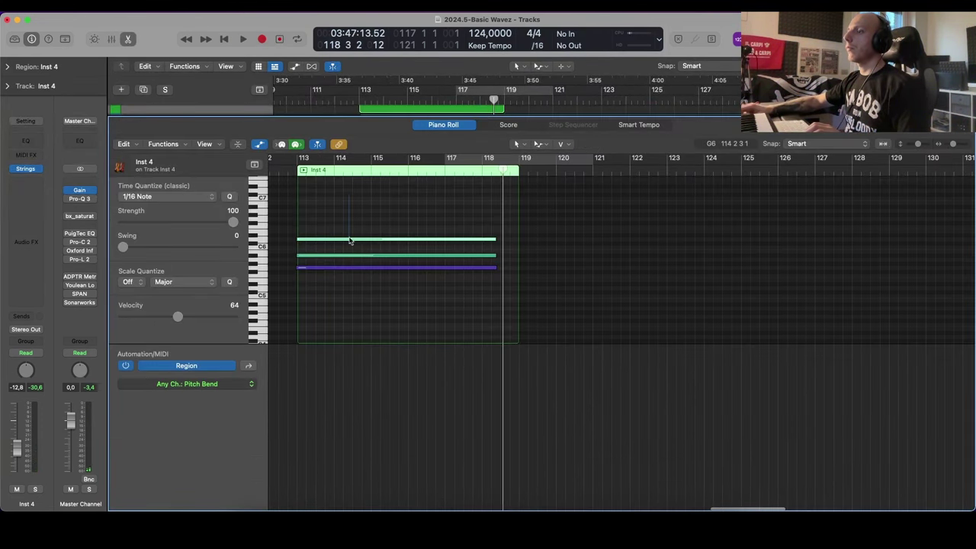
# Step: Quantize the three chord notes to 1/16 notes and shorten them to end at bar 117
pyautogui.moveTo(350, 241); pyautogui.dragTo(351, 292)
pyautogui.press('q')
pyautogui.click(477, 288)
pyautogui.moveTo(492, 221); pyautogui.dragTo(488, 272)
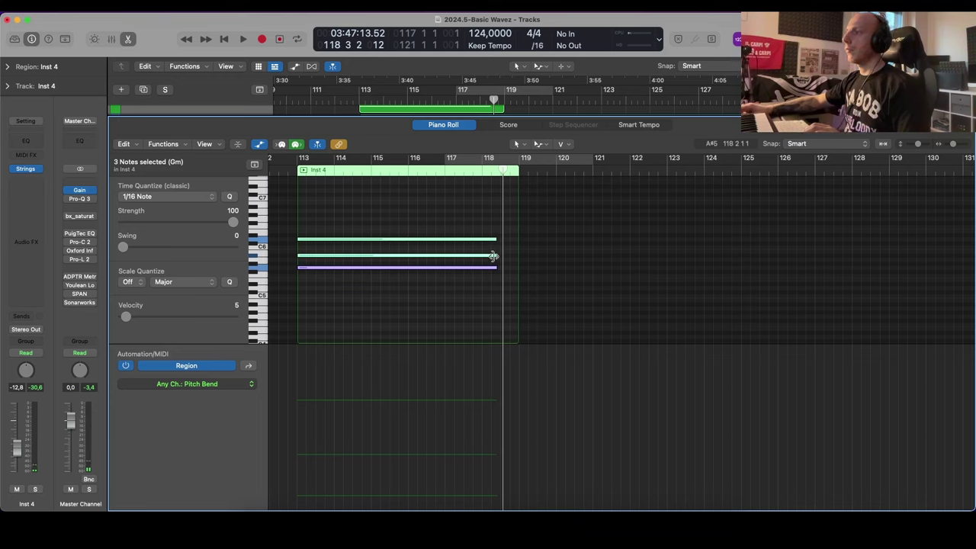
pyautogui.click(494, 272)
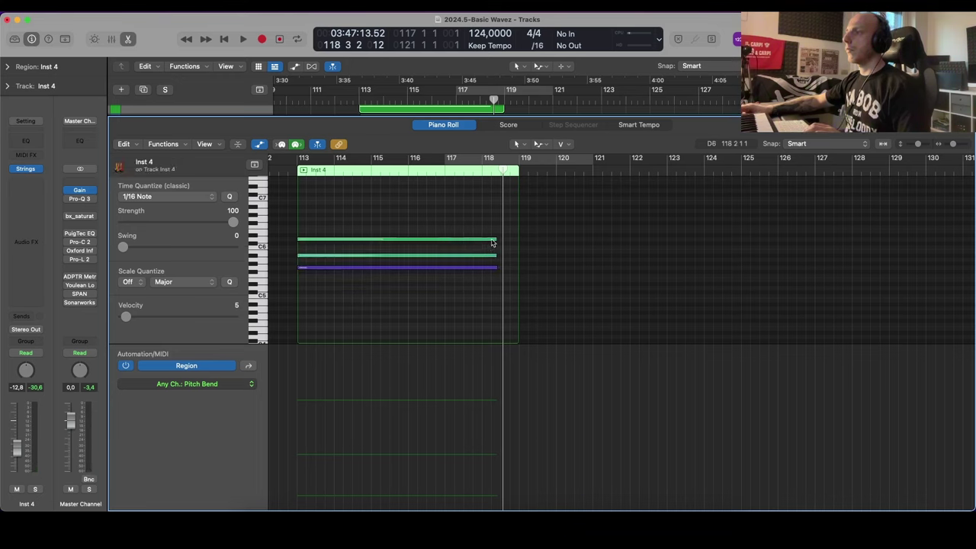
pyautogui.moveTo(496, 240); pyautogui.dragTo(445, 267)
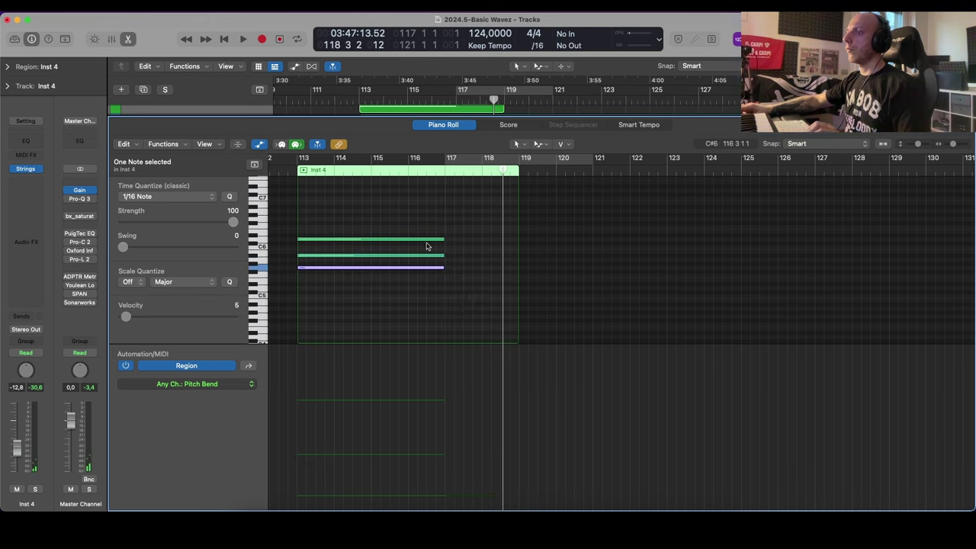
# Step: Select all three chord notes and show their Note Velocity in the Piano Roll's automation area
pyautogui.click(383, 260)
pyautogui.press('super+a')
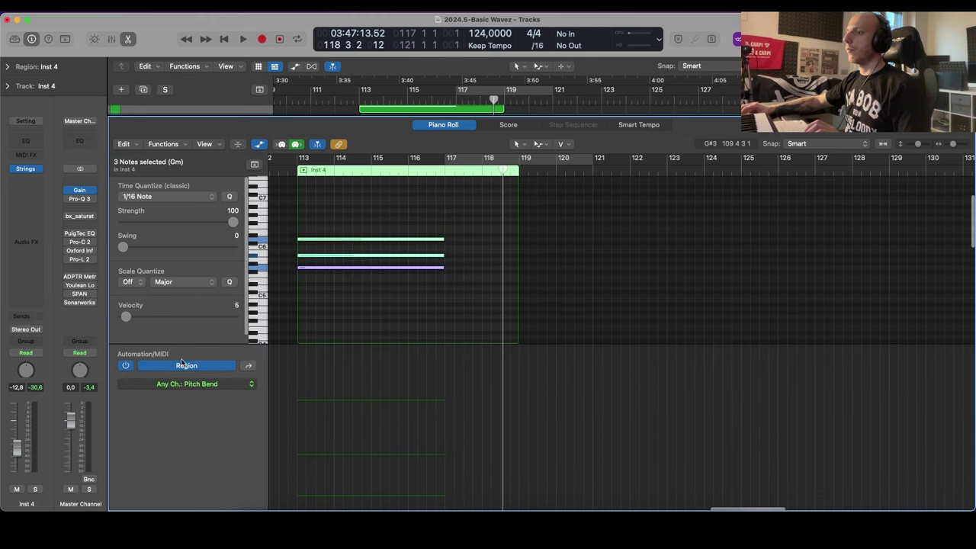
pyautogui.click(211, 385)
pyautogui.click(234, 433)
# Step: Try setting all three chord notes to the same velocity of 88
pyautogui.moveTo(338, 429); pyautogui.dragTo(342, 350)
pyautogui.moveTo(296, 396); pyautogui.dragTo(479, 356)
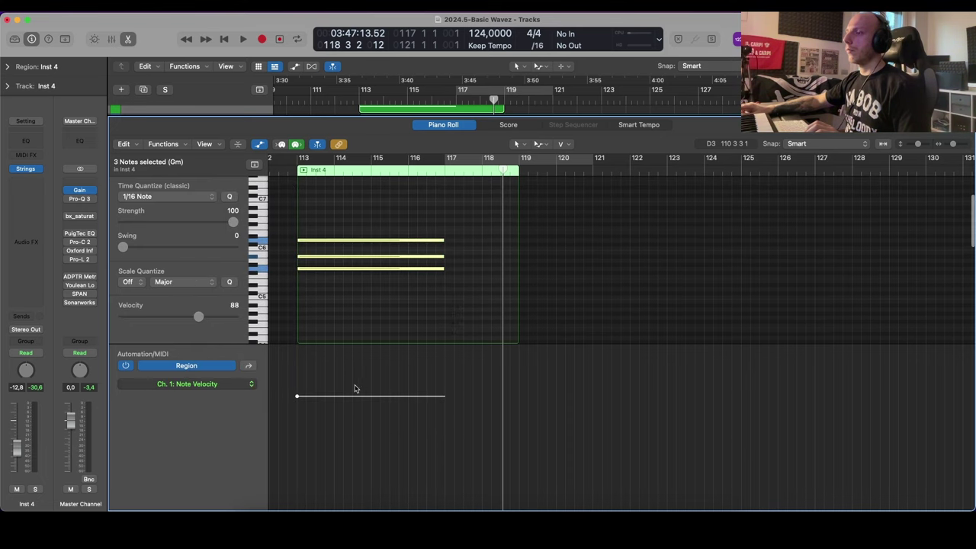
pyautogui.click(320, 383)
pyautogui.scroll(-1, 337, 372)
pyautogui.click(343, 290)
pyautogui.click(347, 267)
pyautogui.scroll(1, 358, 297)
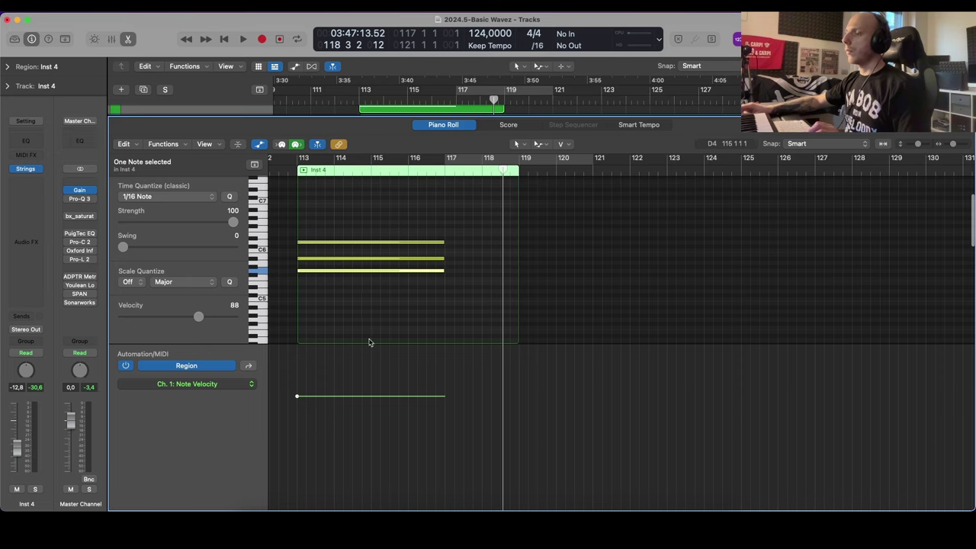
pyautogui.press('super+z')
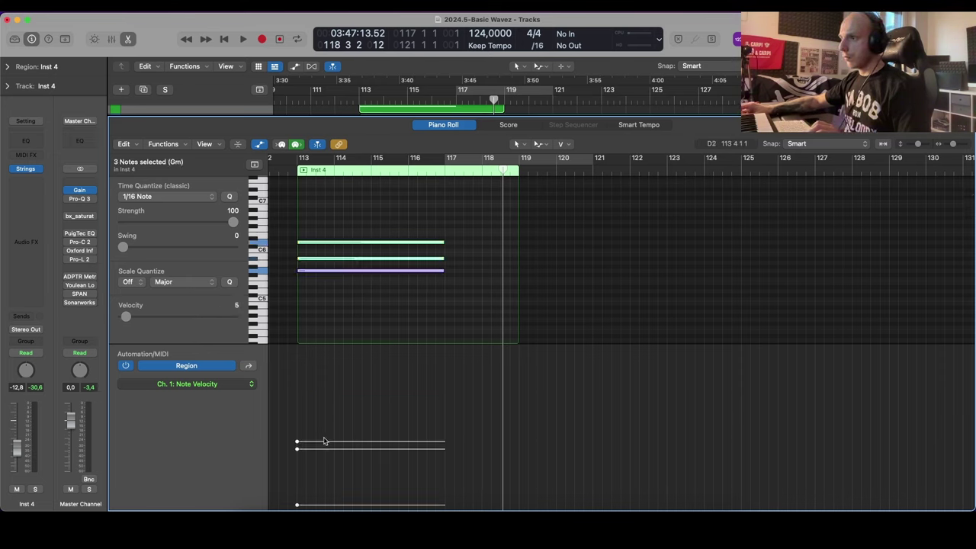
pyautogui.moveTo(297, 444); pyautogui.dragTo(300, 386)
pyautogui.press('super+z')
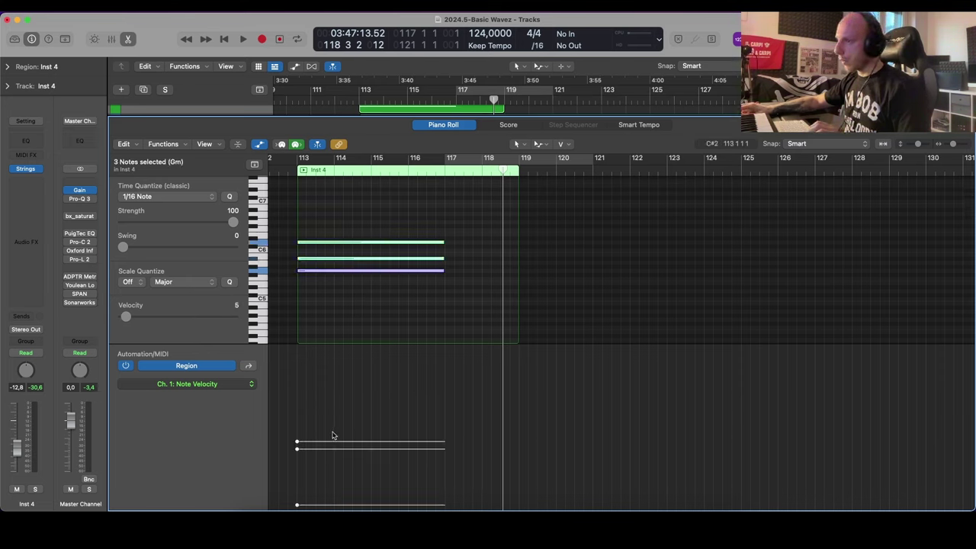
# Step: Raise the three chord notes' velocities, play the strings from just before bar 113, and close the Piano Roll
pyautogui.moveTo(297, 444); pyautogui.dragTo(298, 411)
pyautogui.moveTo(298, 502); pyautogui.dragTo(297, 440)
pyautogui.press('space')
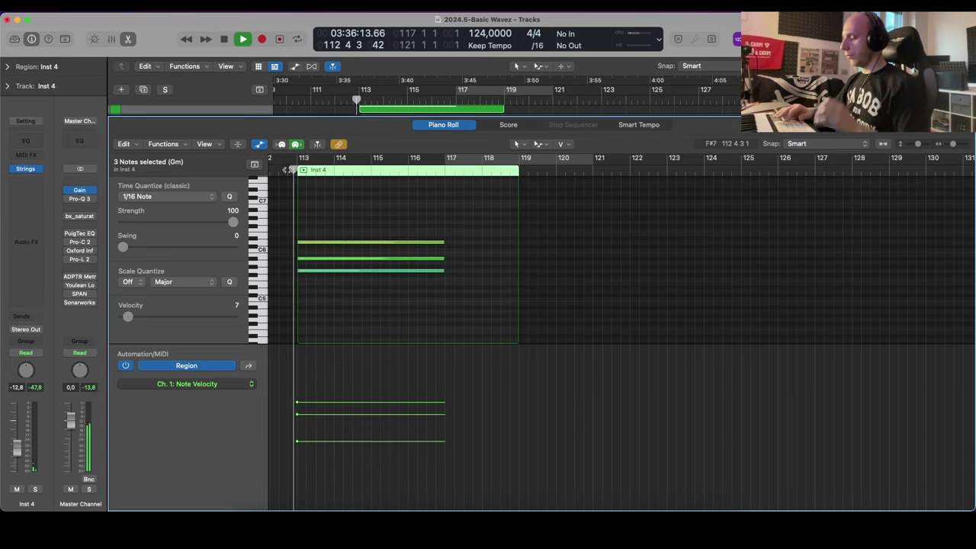
pyautogui.press('p')
pyautogui.scroll(5, 412, 236)
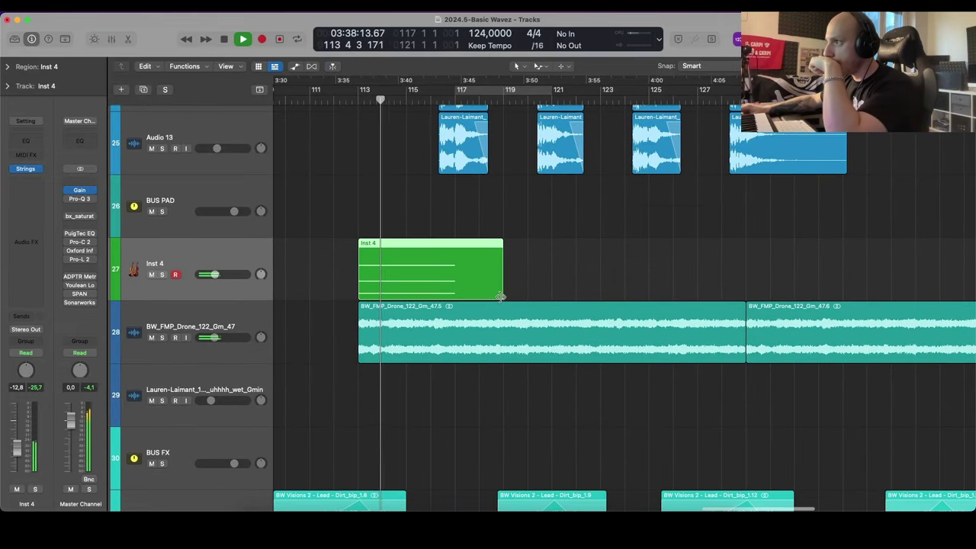
# Step: Shorten the Inst 4 strings region to end at bar 117 and loop it up to bar 129
pyautogui.moveTo(503, 306); pyautogui.dragTo(452, 297)
pyautogui.press('l')
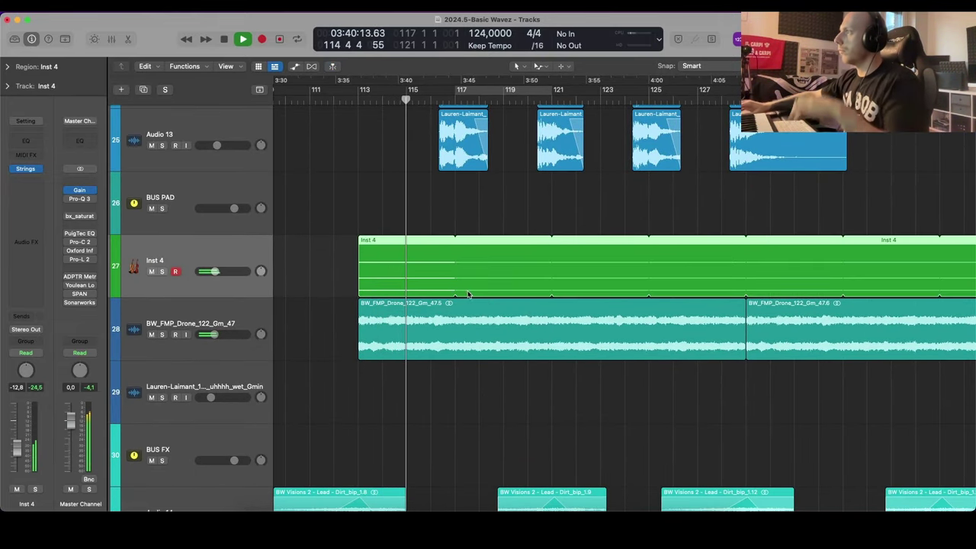
pyautogui.scroll(-5, 593, 275)
pyautogui.scroll(3, 607, 284)
pyautogui.scroll(-2, 608, 284)
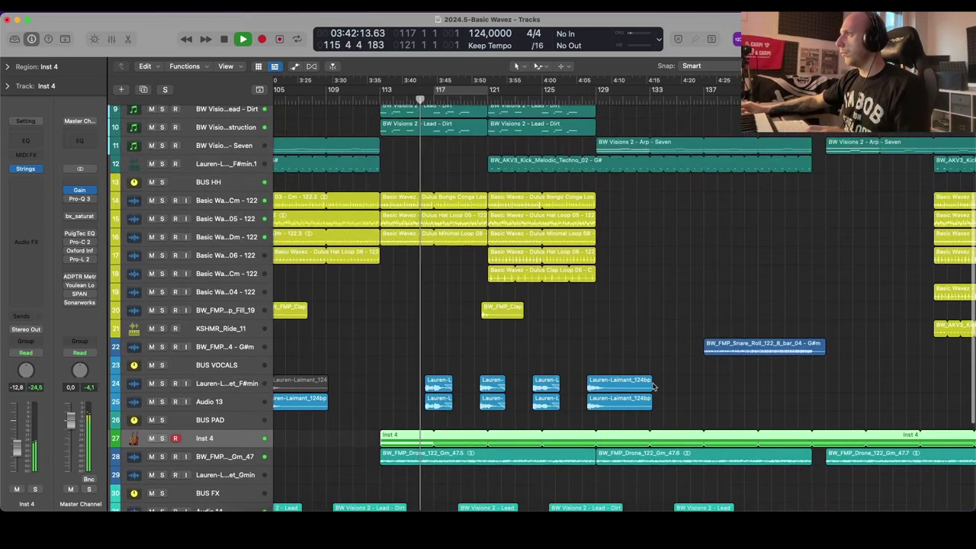
pyautogui.click(598, 436)
pyautogui.scroll(4, 606, 435)
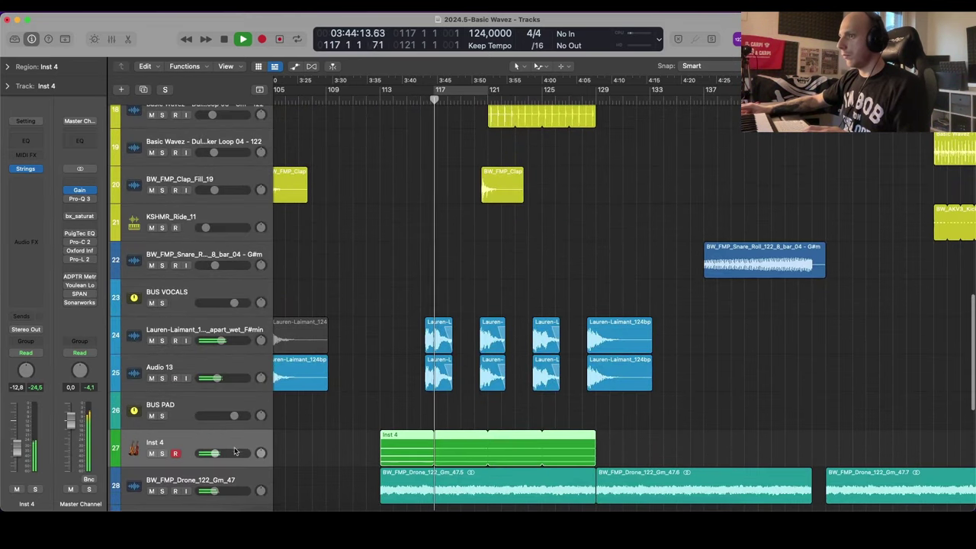
# Step: Lower the Inst 4 track's volume to -25.0 and compare the mix with the track muted and unmuted
pyautogui.moveTo(232, 456)
pyautogui.mouseDown()
pyautogui.moveTo(222, 458)
pyautogui.moveTo(238, 455)
pyautogui.mouseUp()
pyautogui.click(151, 454)
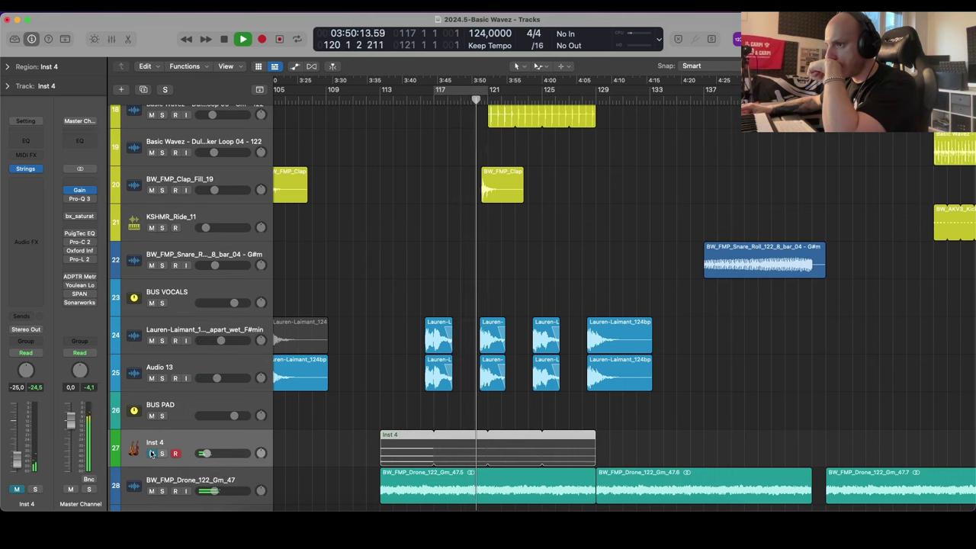
pyautogui.click(151, 454)
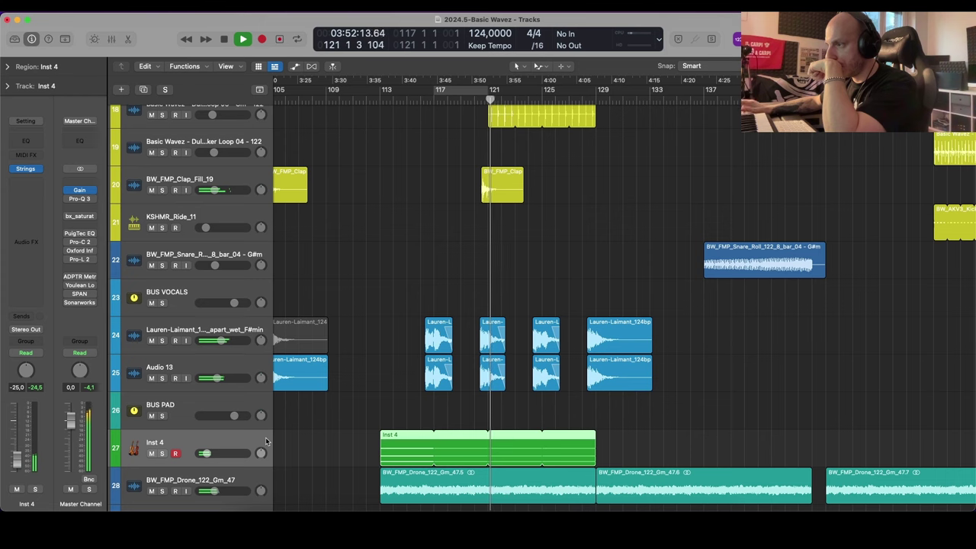
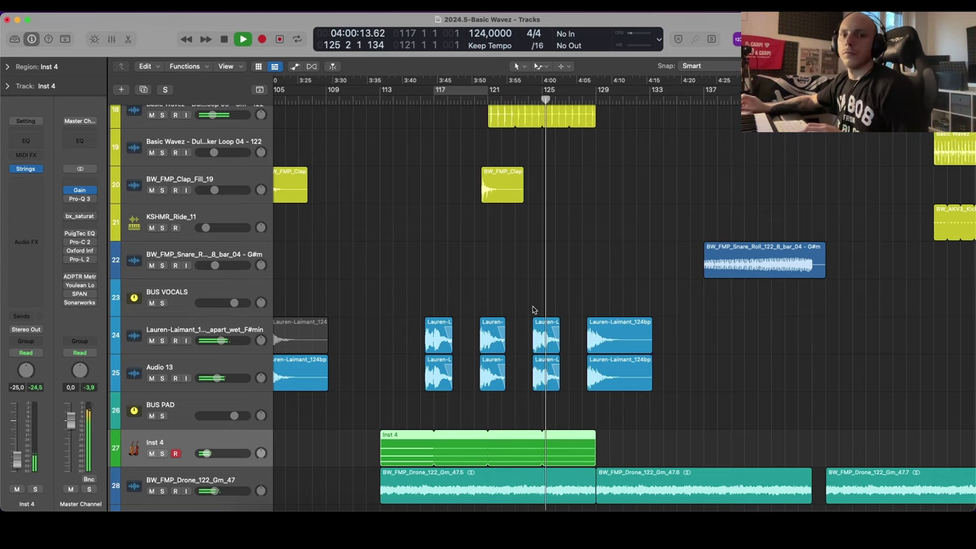
# Step: Cycle playback from bar 124 to 129 with only BUS BASS and the Lead - Dirt track soloed
pyautogui.scroll(15, 583, 328)
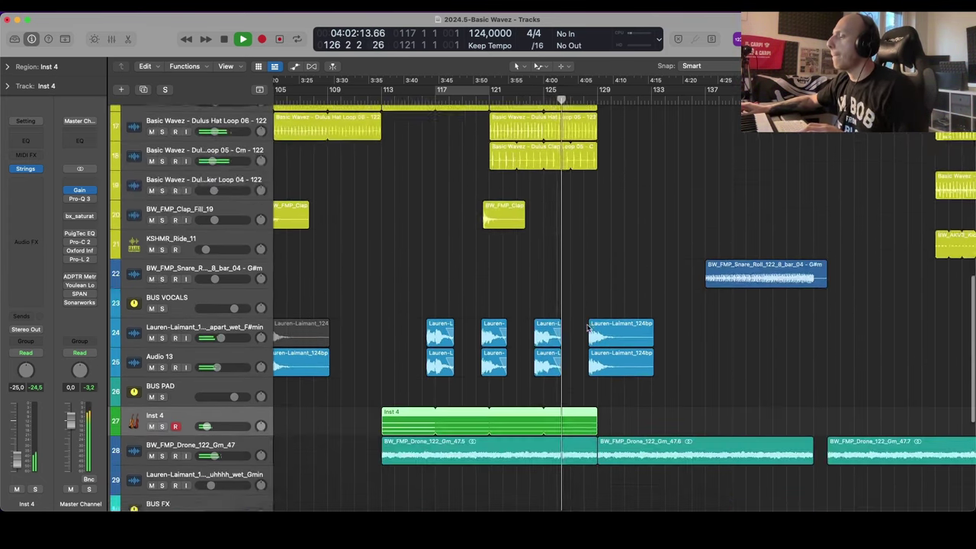
pyautogui.scroll(2, 587, 328)
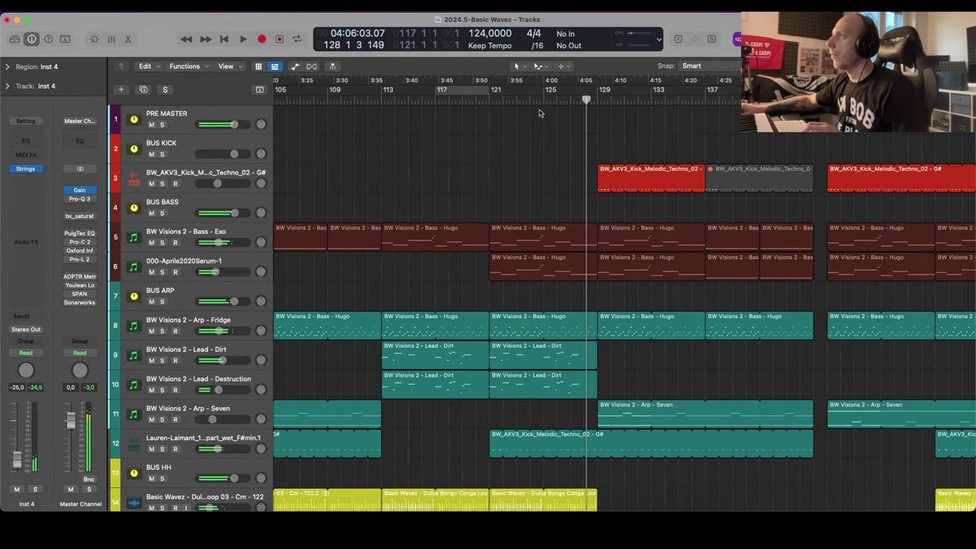
pyautogui.moveTo(529, 90); pyautogui.dragTo(598, 90)
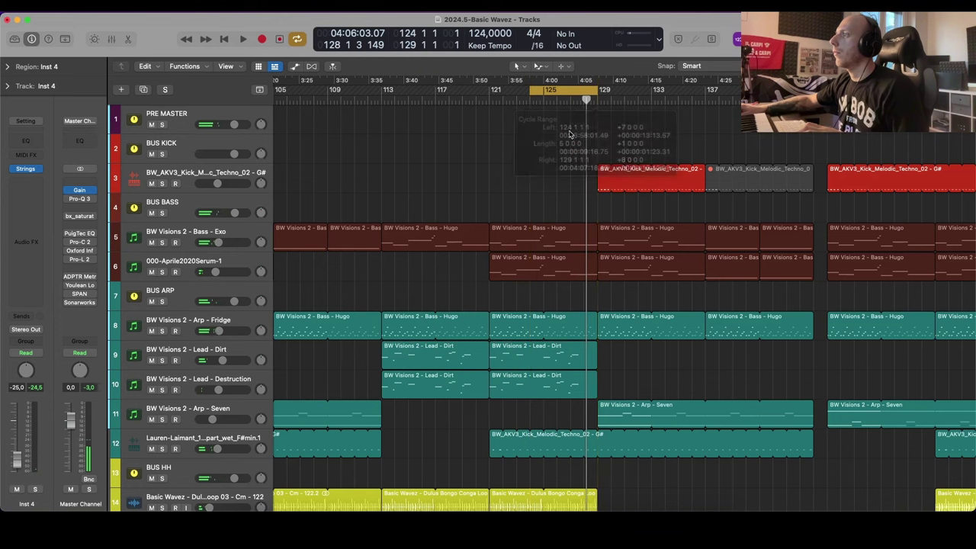
pyautogui.click(161, 213)
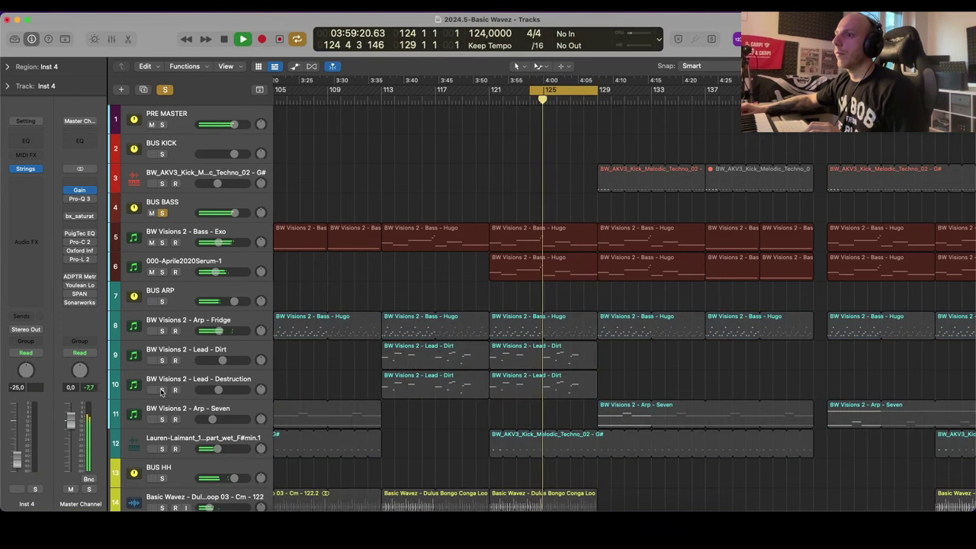
pyautogui.click(162, 360)
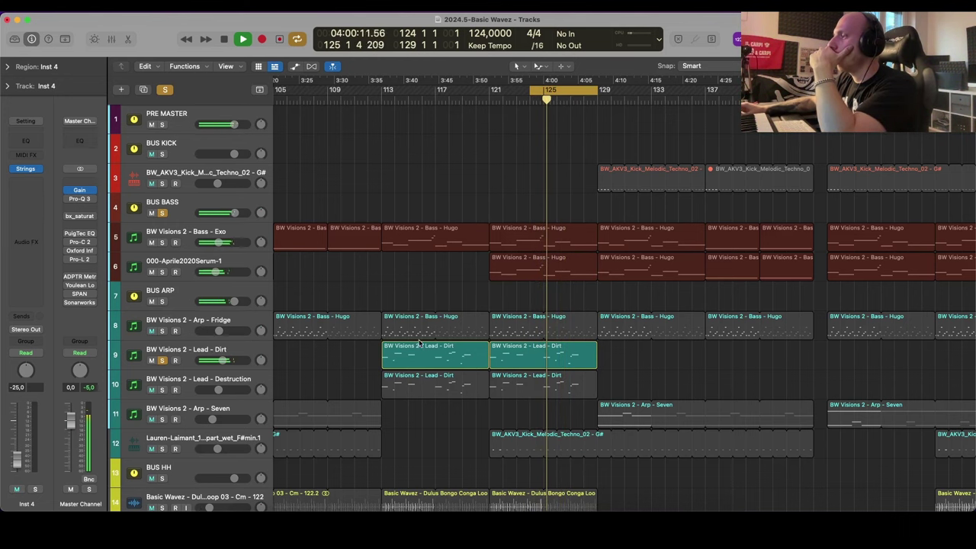
# Step: Stop playback, inspect the Lead - Dirt region at bars 121 to 129 in the Piano Roll and hide its automation area
pyautogui.doubleClick(578, 360)
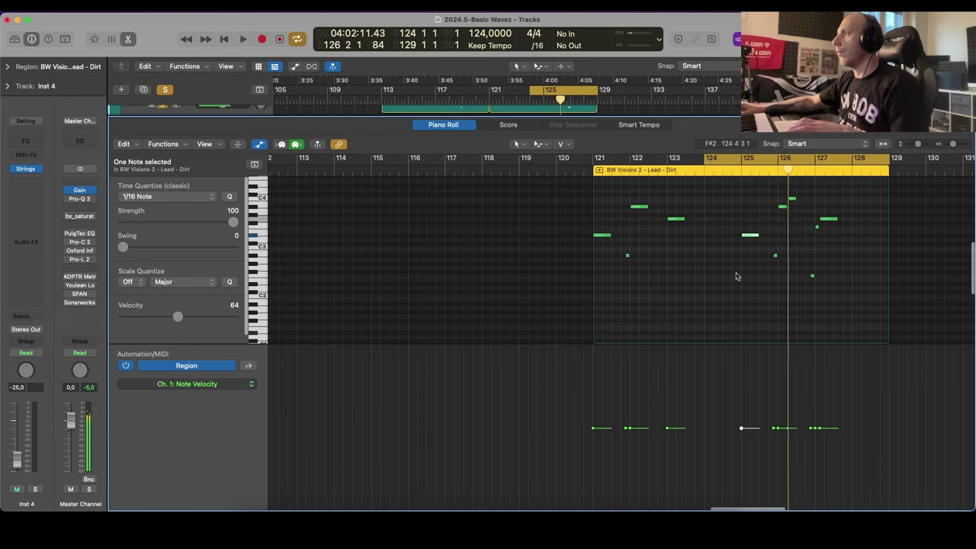
pyautogui.press('space')
pyautogui.press('a')
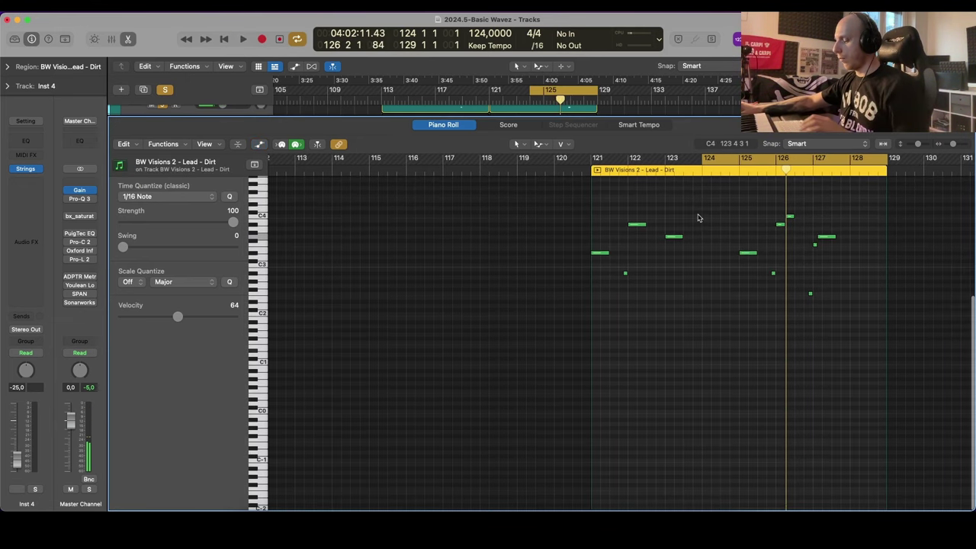
pyautogui.scroll(5, 697, 229)
pyautogui.press('p')
pyautogui.scroll(5, 632, 207)
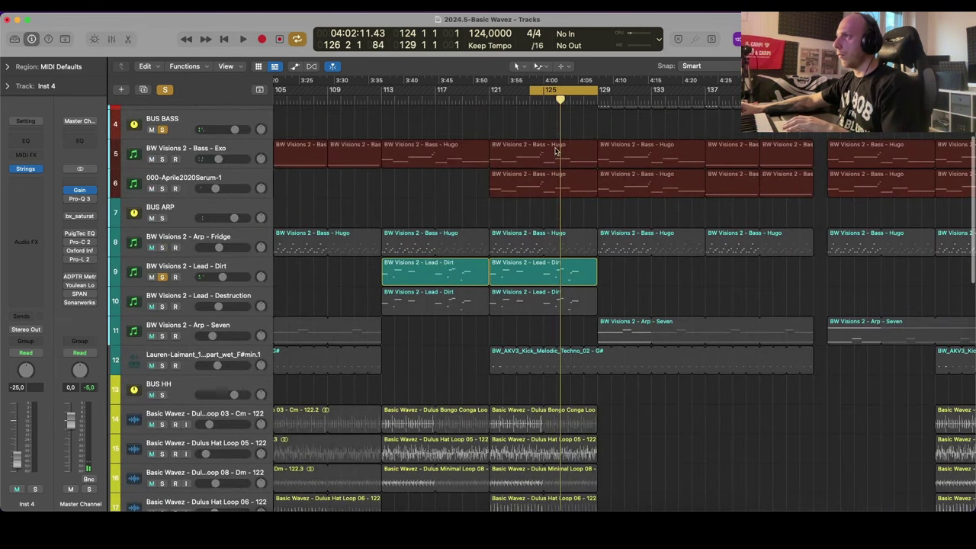
# Step: Check the pitch of the note at bar 125 in the Bass - Exo track's region
pyautogui.doubleClick(557, 151)
pyautogui.click(746, 378)
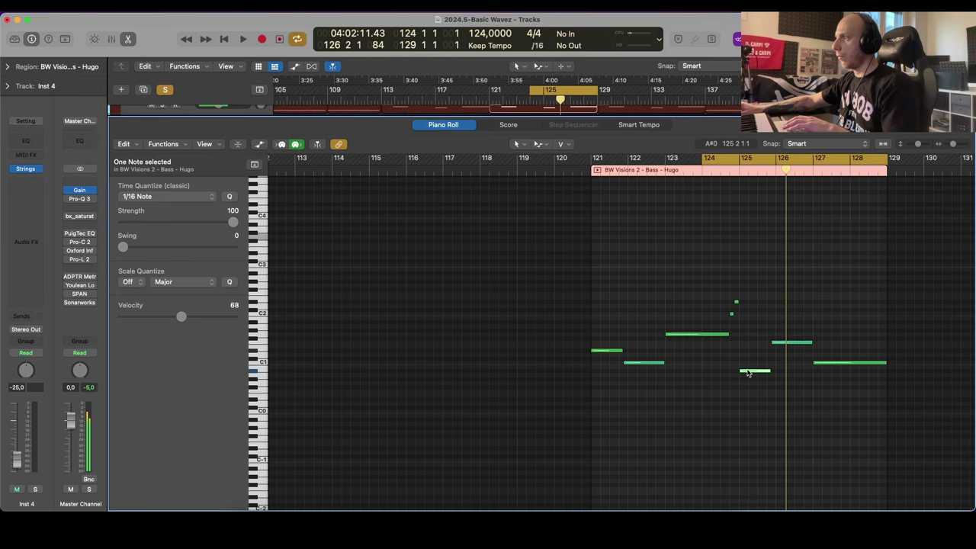
pyautogui.click(748, 372)
pyautogui.press('p')
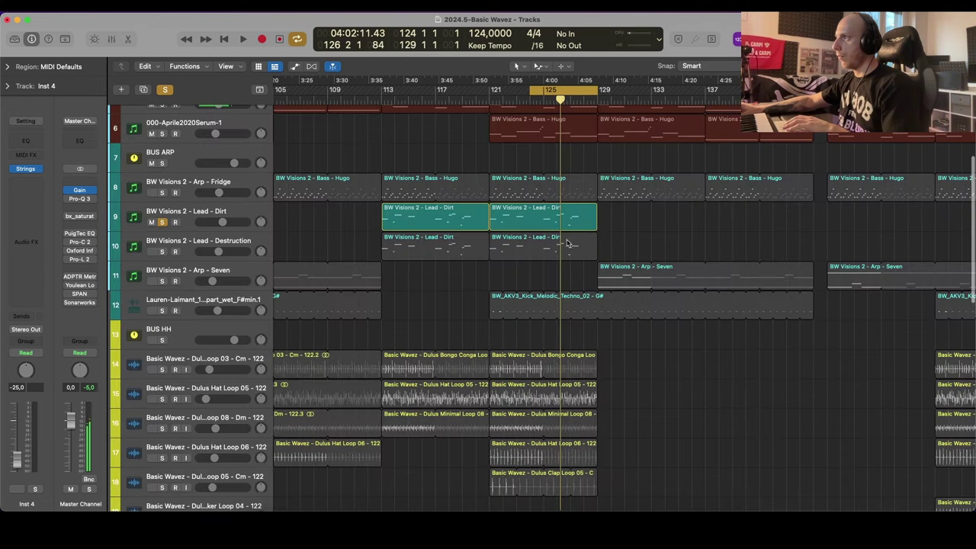
# Step: Move the Lead - Dirt note at bar 125 down to A#2, play the cycle and close the Piano Roll
pyautogui.doubleClick(567, 215)
pyautogui.click(747, 320)
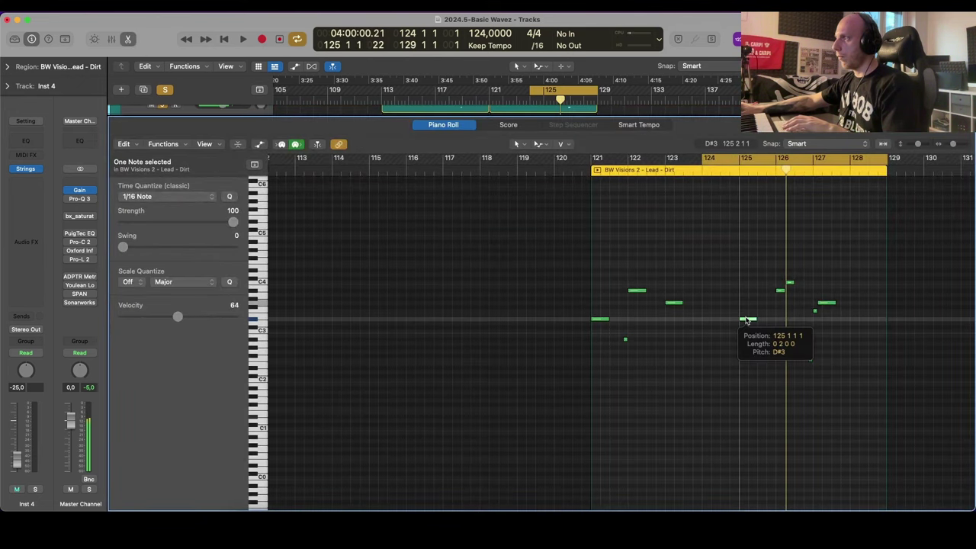
pyautogui.moveTo(747, 321); pyautogui.dragTo(749, 344)
pyautogui.press('space')
pyautogui.press('p')
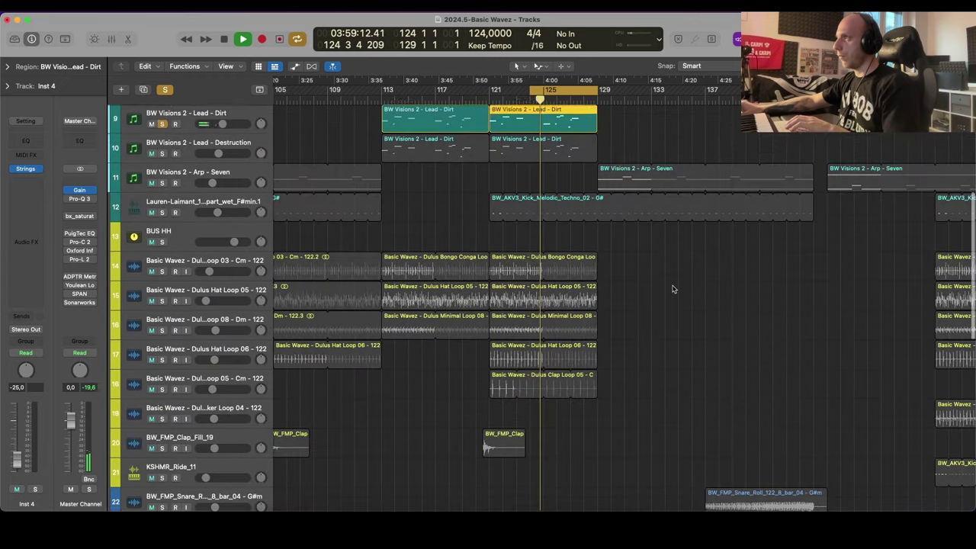
# Step: Move the matching note at bar 125 in the Lead - Destruction track's region down to A#2
pyautogui.scroll(5, 673, 289)
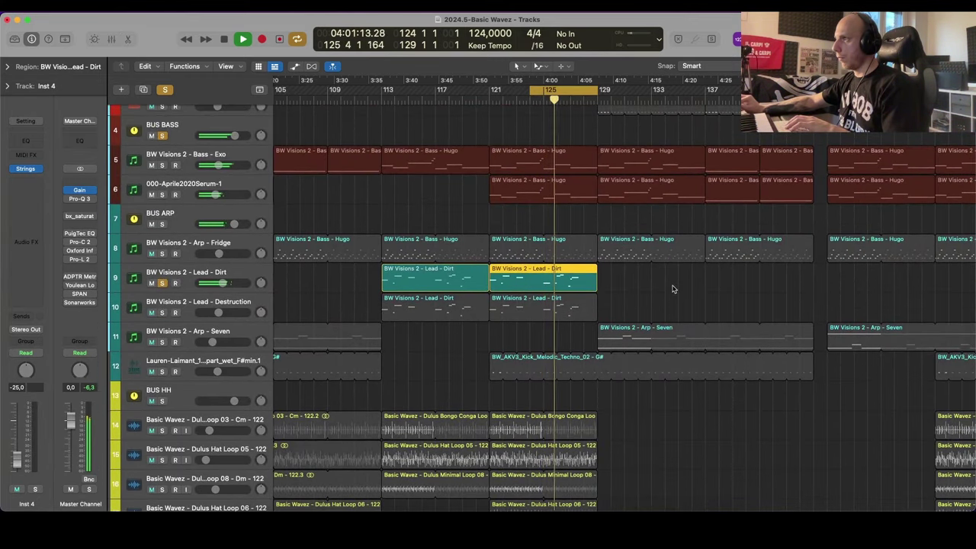
pyautogui.press('super+z')
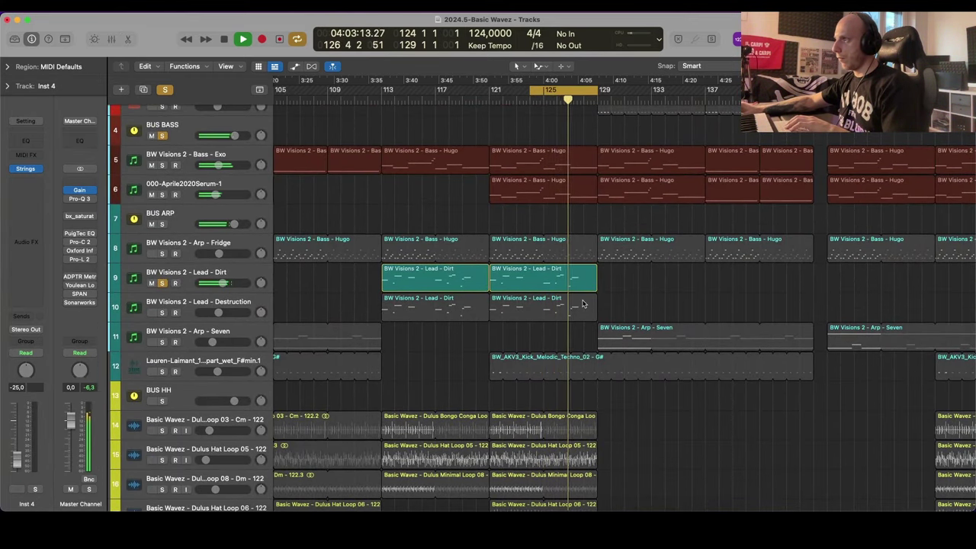
pyautogui.doubleClick(587, 285)
pyautogui.moveTo(748, 321); pyautogui.dragTo(748, 343)
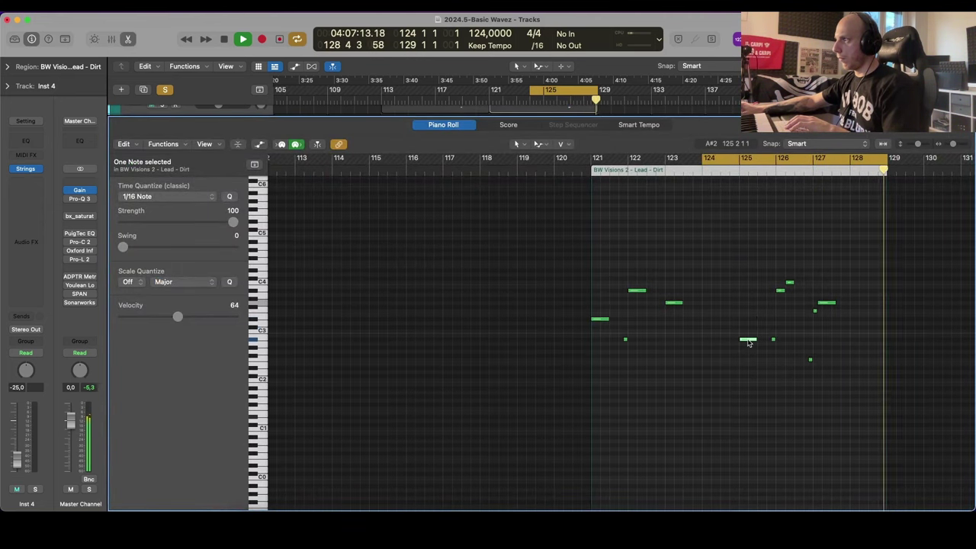
pyautogui.press('p')
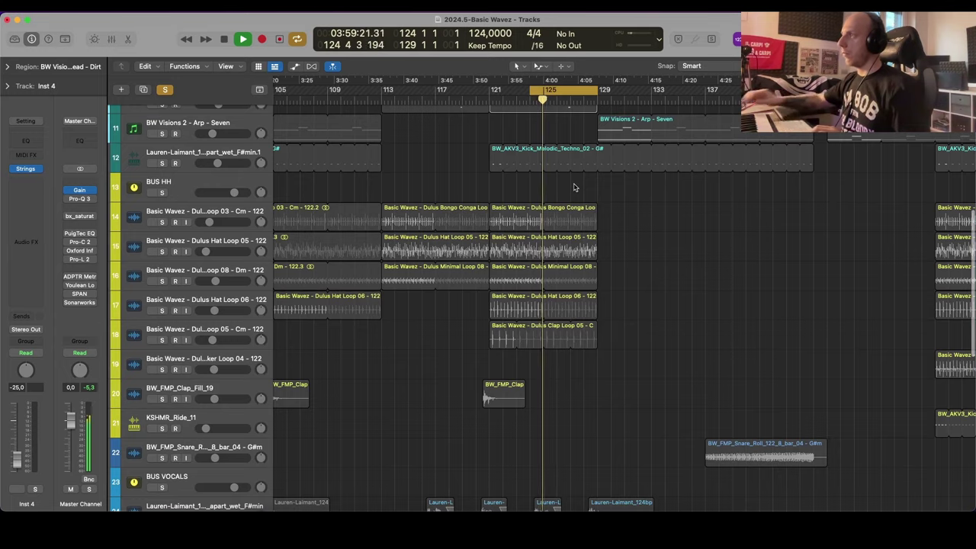
# Step: Stop playback, clear all track solos and turn off the cycle range
pyautogui.scroll(-3, 575, 186)
pyautogui.scroll(-4, 575, 185)
pyautogui.scroll(5, 600, 206)
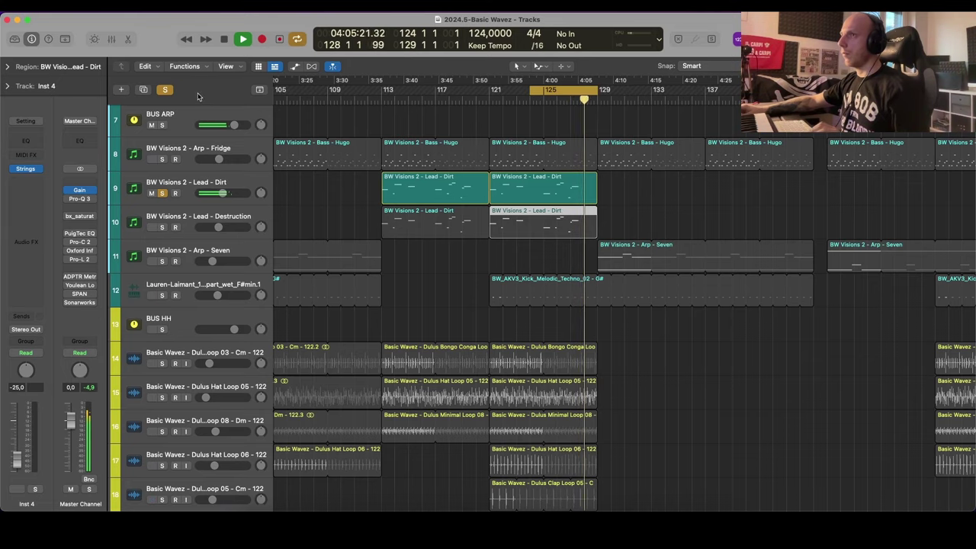
pyautogui.press('space')
pyautogui.click(165, 90)
pyautogui.scroll(-4, 497, 181)
pyautogui.press('c')
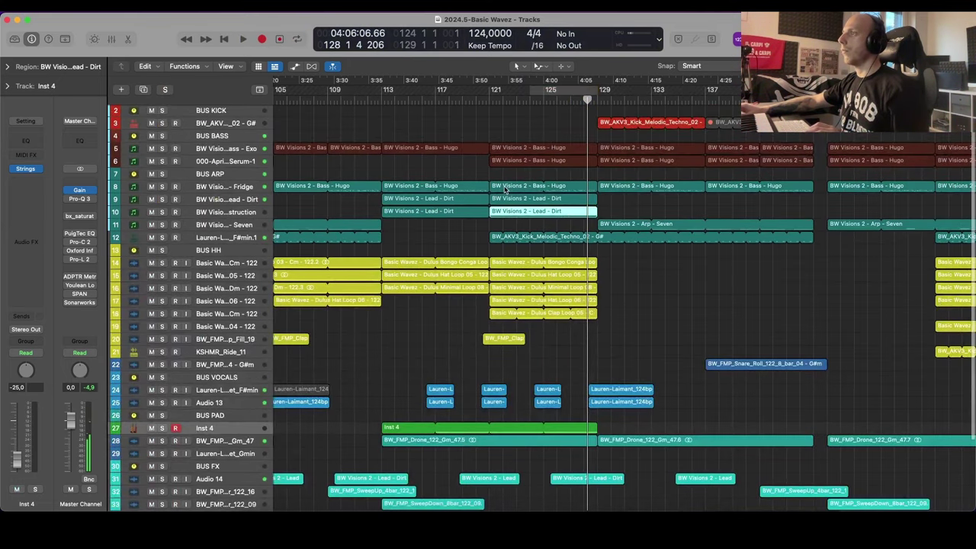
# Step: Play the full mix from just before bar 113 and review the vocal, pad and FX tracks for gaps
pyautogui.scroll(-3, 505, 191)
pyautogui.click(413, 100)
pyautogui.press('space')
pyautogui.scroll(4, 479, 241)
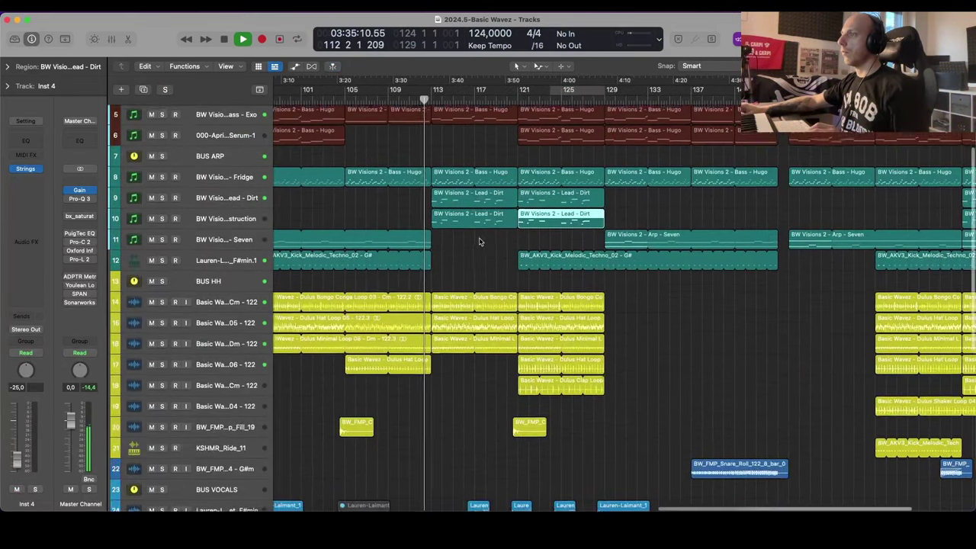
pyautogui.scroll(-10, 480, 242)
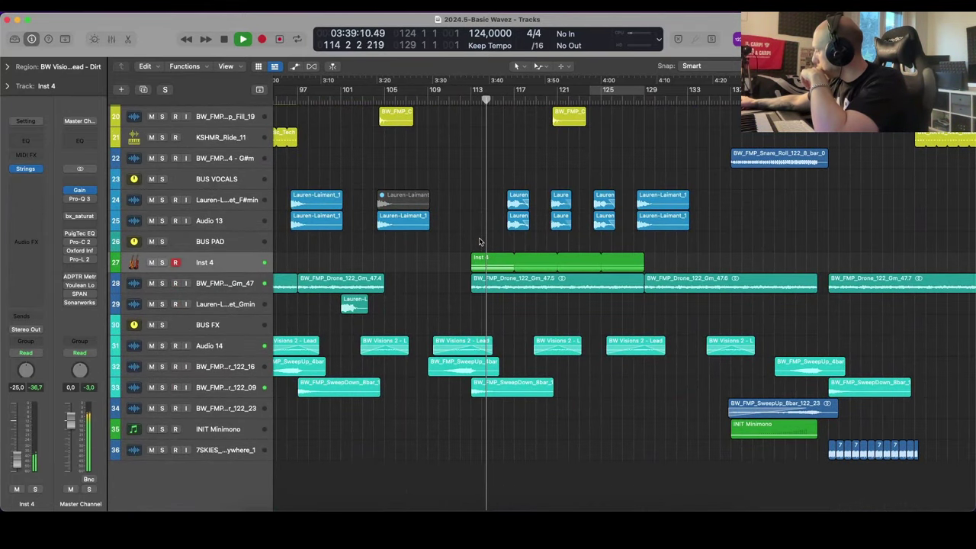
pyautogui.scroll(9, 479, 242)
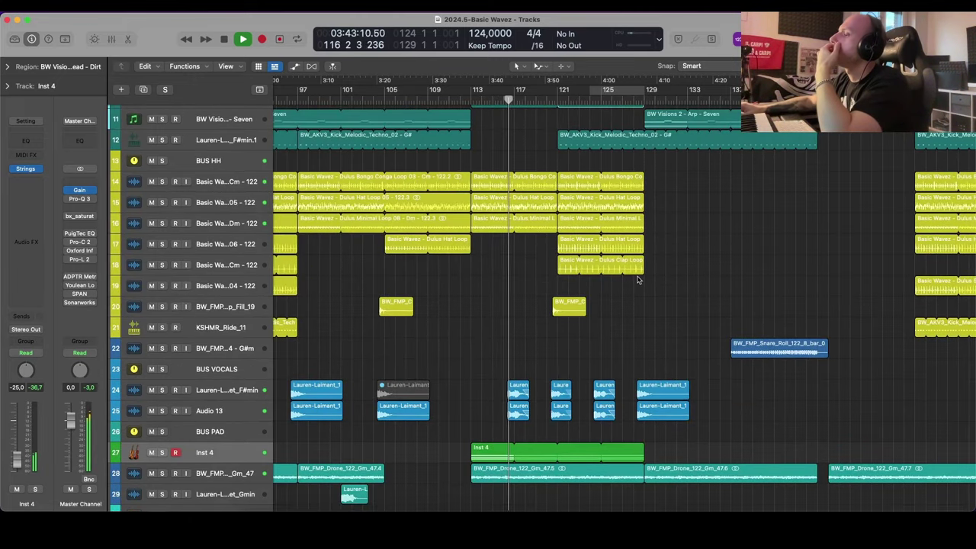
pyautogui.hscroll(1, 638, 281)
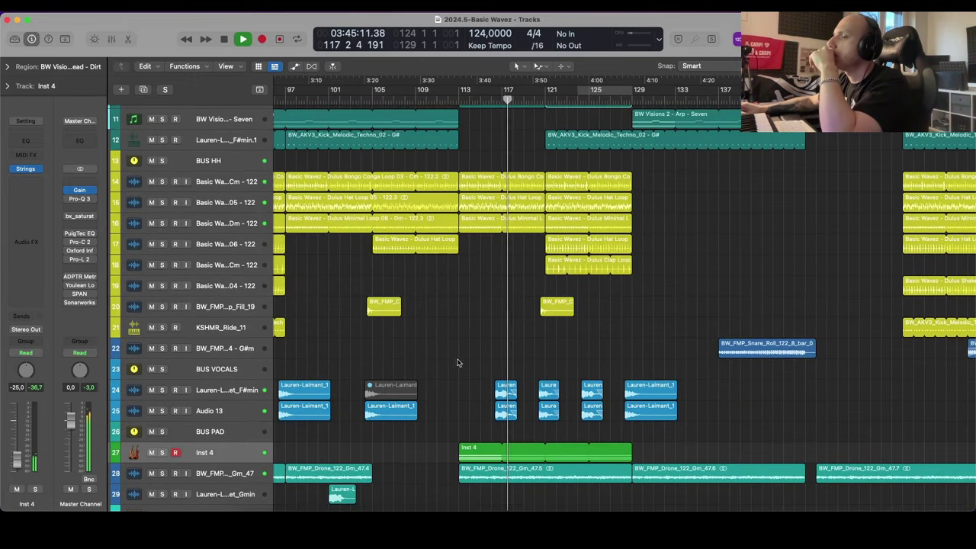
pyautogui.scroll(-6, 404, 380)
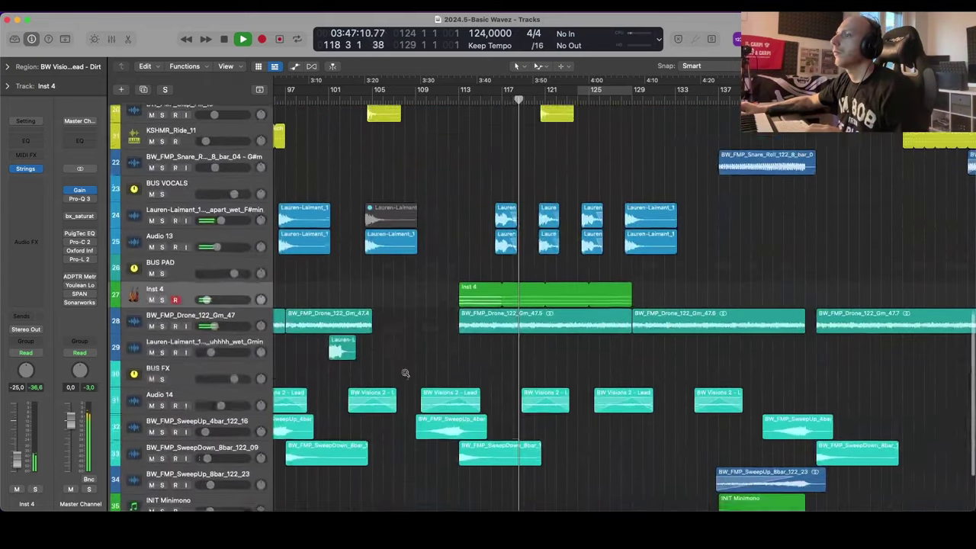
pyautogui.scroll(-10, 405, 373)
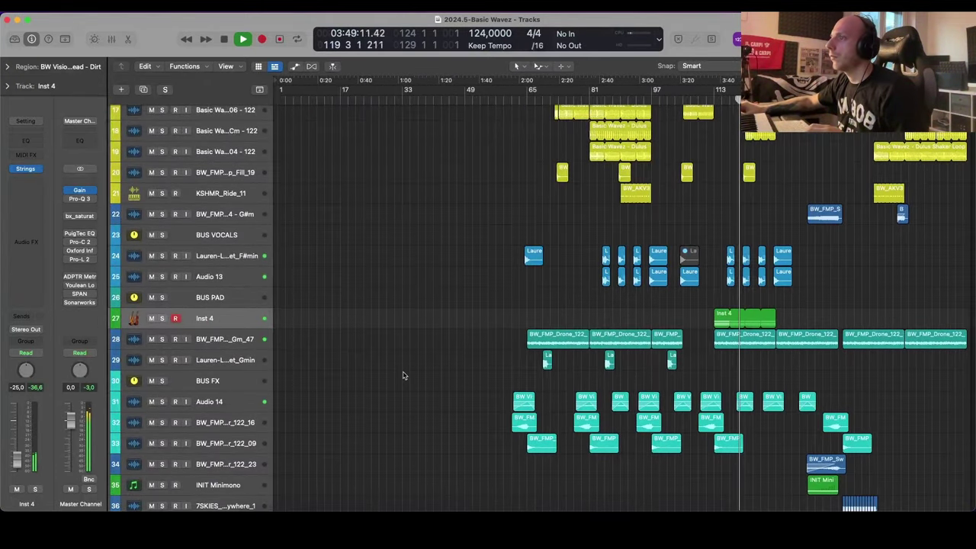
pyautogui.scroll(8, 418, 370)
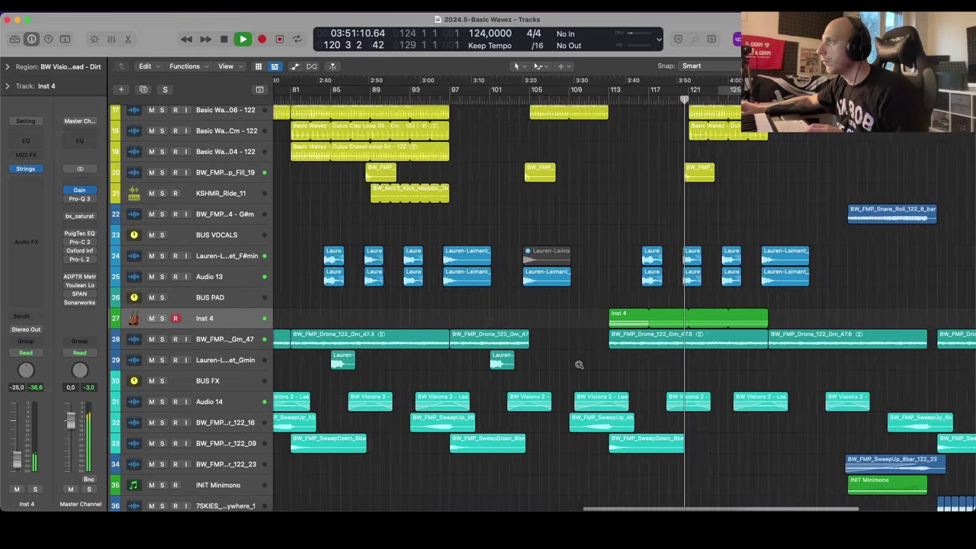
# Step: Marquee-select bars 97 to 105 on the uhhhh_wet vocal track and repeat that section three times up to bar 129
pyautogui.moveTo(387, 364); pyautogui.dragTo(489, 358)
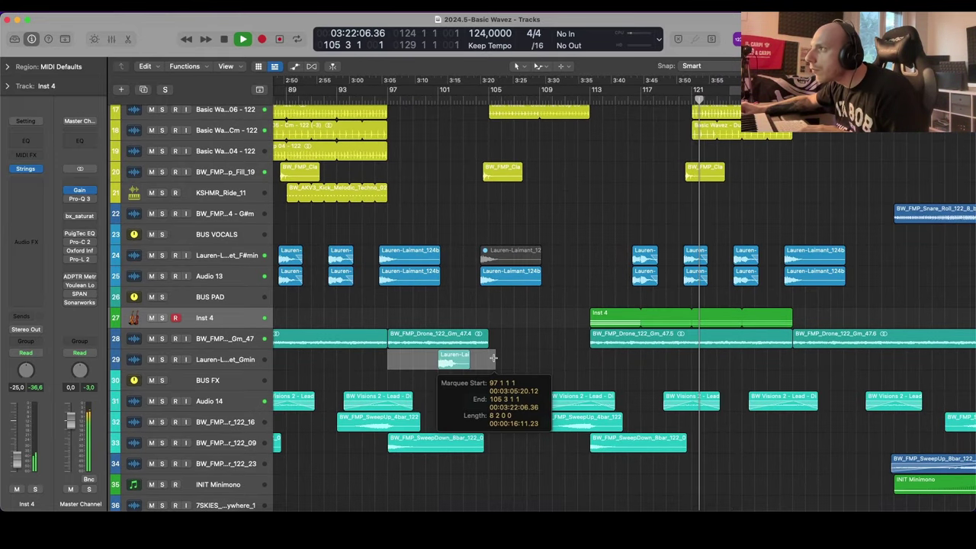
pyautogui.scroll(-1, 557, 372)
pyautogui.press('super+r')
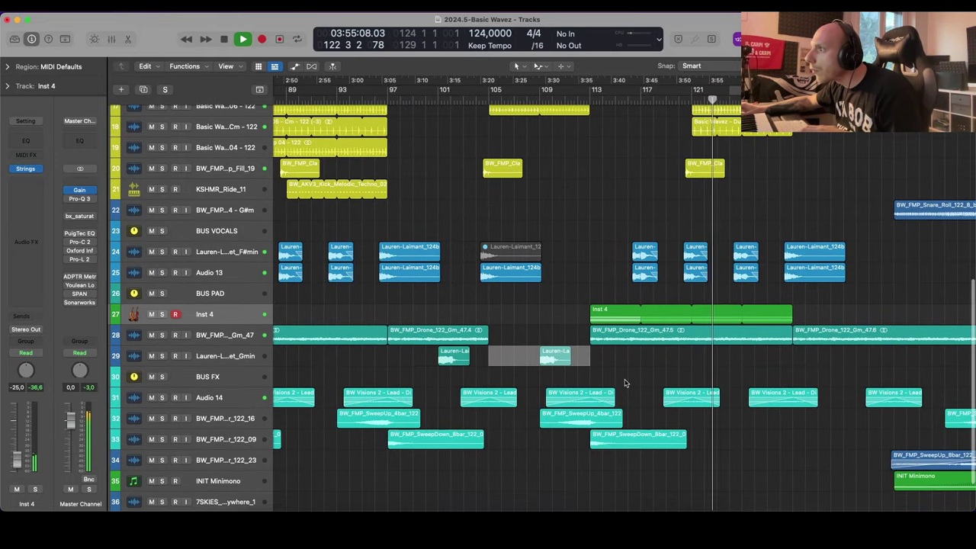
pyautogui.press('super+r')
pyautogui.press('super+r')
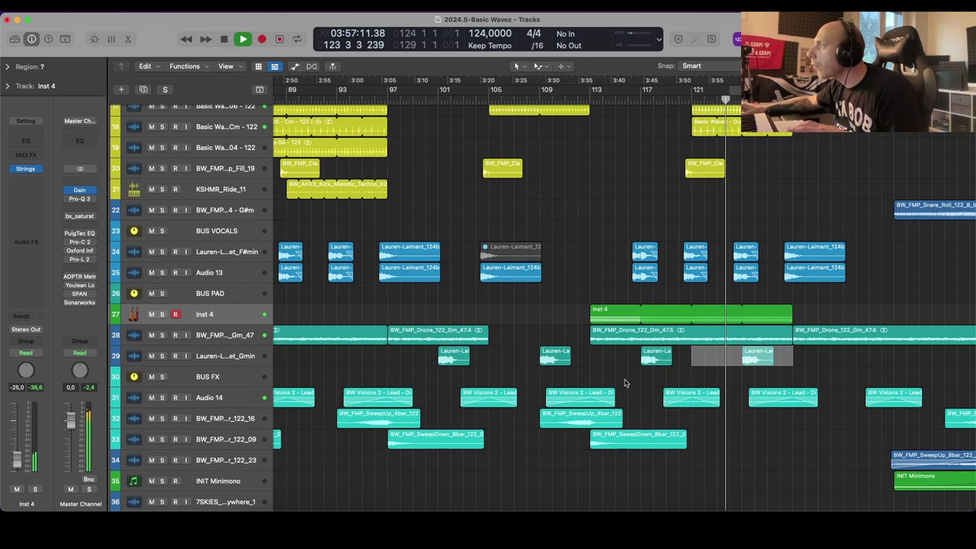
pyautogui.hscroll(2, 624, 382)
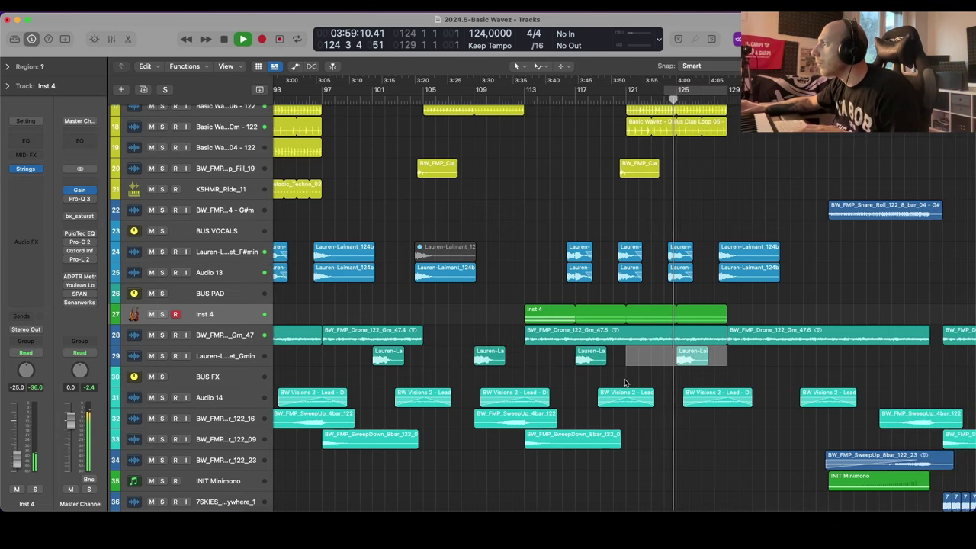
# Step: Repeat the marquee-selected section on the uhhhh_wet vocal track two more times up to bar 145 and clear the selection
pyautogui.press('super+r')
pyautogui.hscroll(4, 626, 383)
pyautogui.press('super+r')
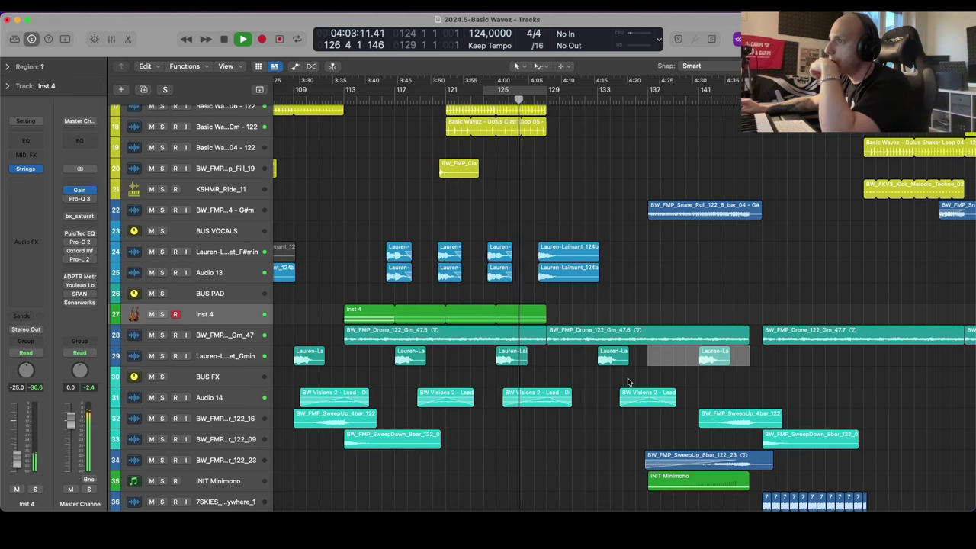
pyautogui.click(649, 301)
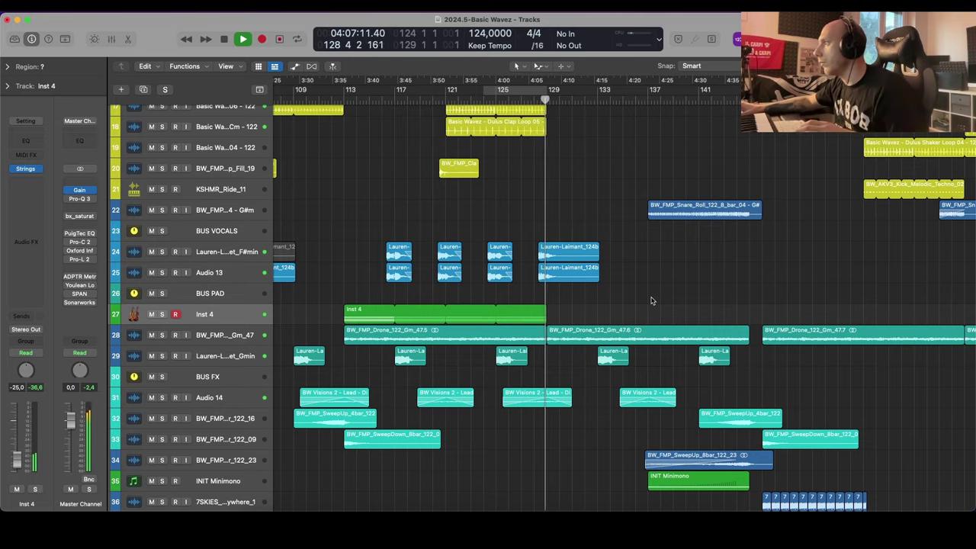
# Step: Review the percussion, vocal, pad and FX tracks past bar 129, and replay from just before bar 125 with track automation shown
pyautogui.scroll(2, 649, 276)
pyautogui.scroll(7, 650, 277)
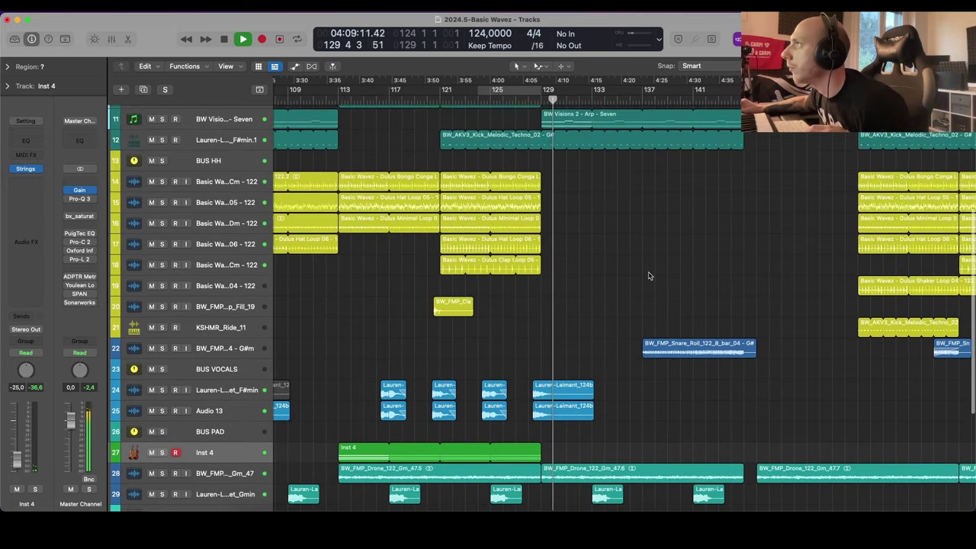
pyautogui.scroll(-11, 649, 277)
pyautogui.press('super+Down')
pyautogui.press('super+Down')
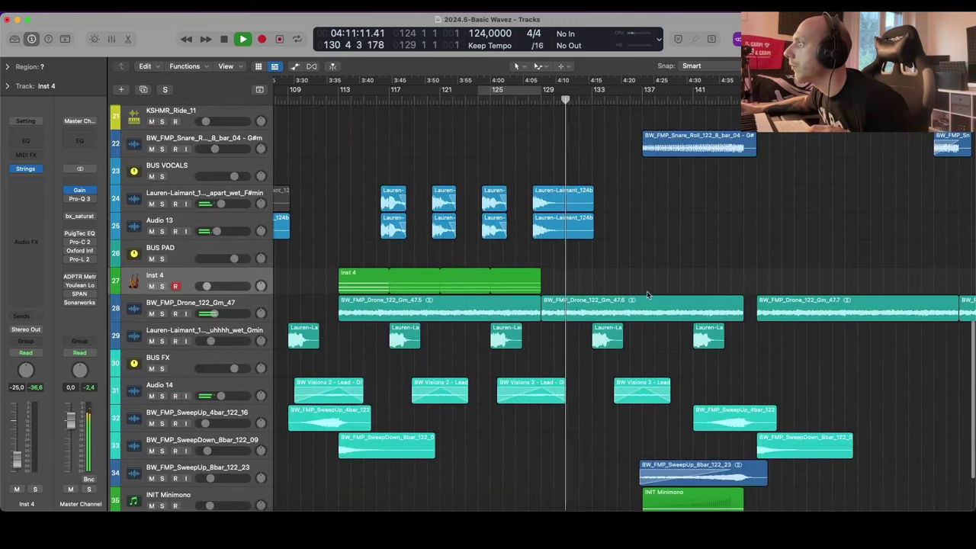
pyautogui.scroll(-5, 649, 276)
pyautogui.moveTo(415, 399); pyautogui.dragTo(572, 363)
pyautogui.scroll(20, 572, 276)
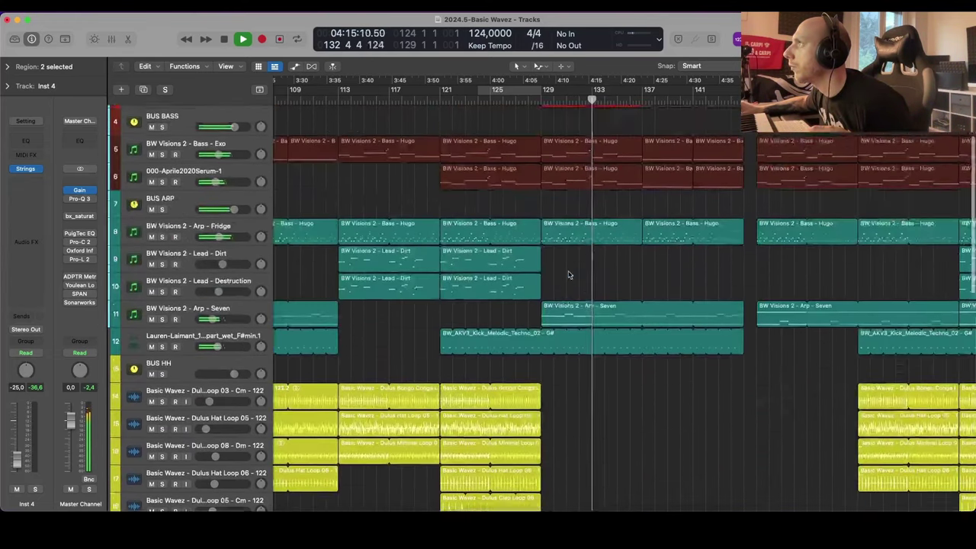
pyautogui.click(490, 100)
pyautogui.press('a')
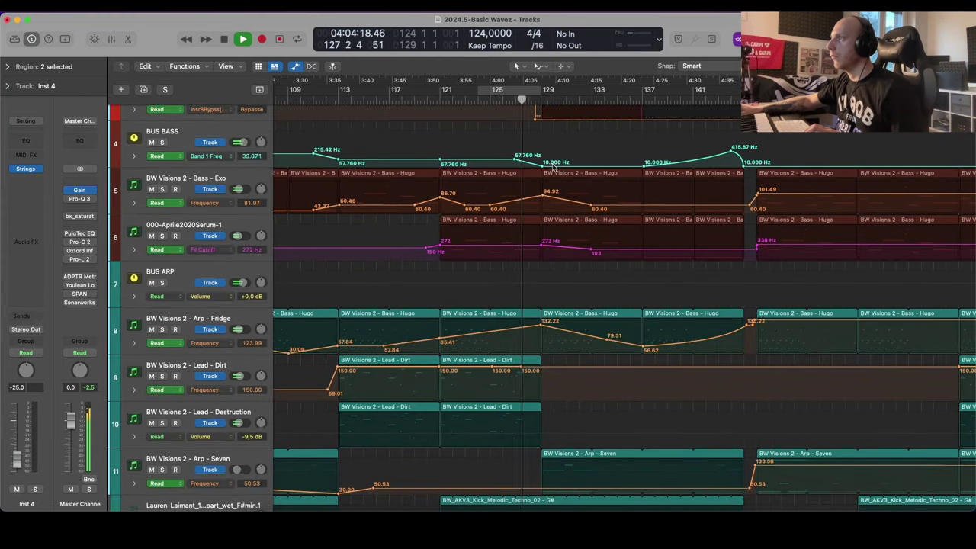
# Step: Try raising the BUS BASS Band 1 Freq automation between bars 129 and 137 to 299.41 Hz
pyautogui.moveTo(553, 166); pyautogui.dragTo(557, 150)
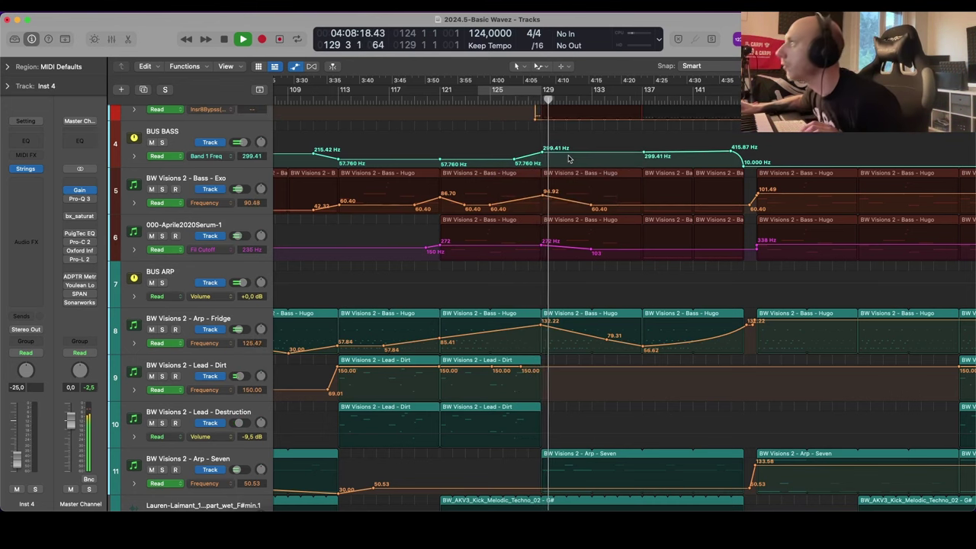
pyautogui.press('super+z')
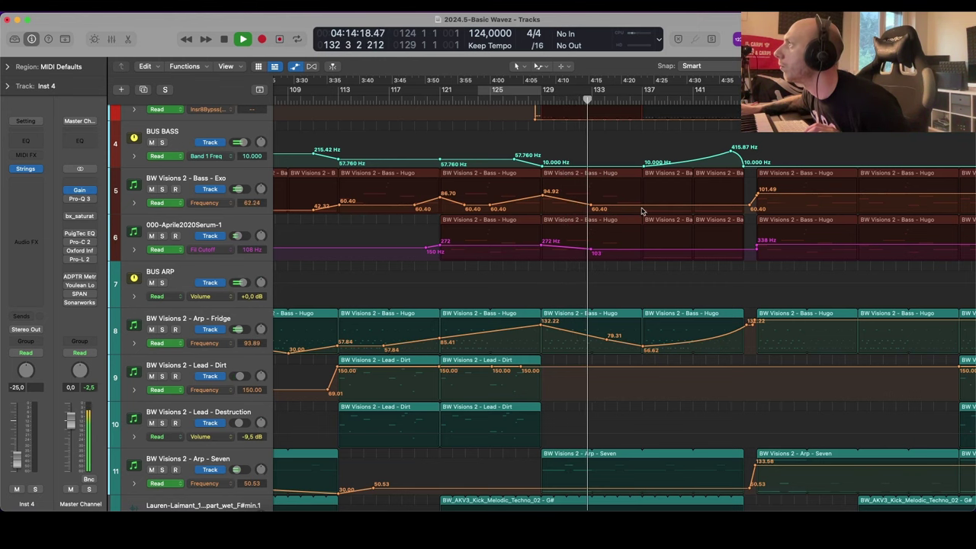
# Step: Automate rising sweeps from bar 137 to 145: Bass - Exo Frequency from 40.68 to 121.22, and Aprile2020Serum-1 Fil Cutoff from 103 to 521 Hz
pyautogui.click(644, 208)
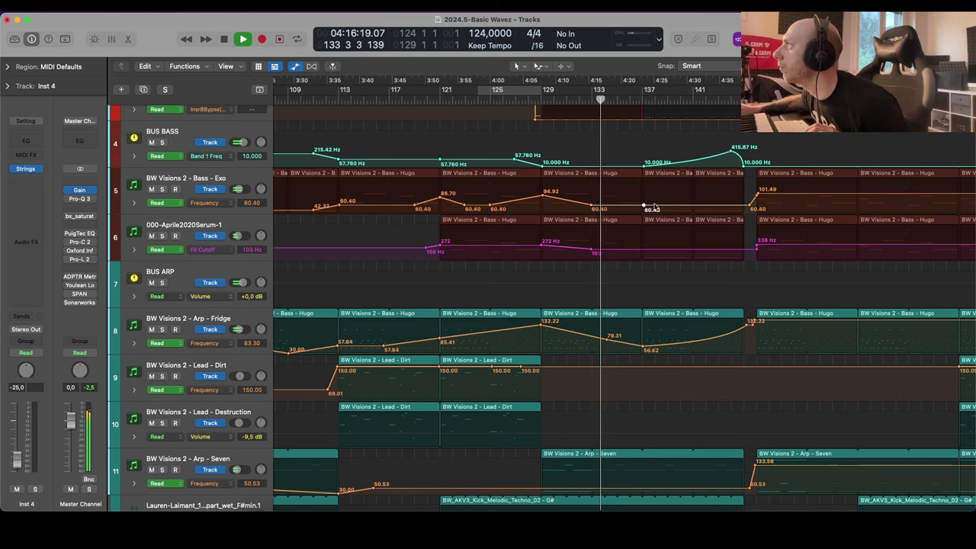
pyautogui.moveTo(654, 208)
pyautogui.mouseDown()
pyautogui.moveTo(656, 240)
pyautogui.moveTo(657, 212)
pyautogui.mouseUp()
pyautogui.click(641, 250)
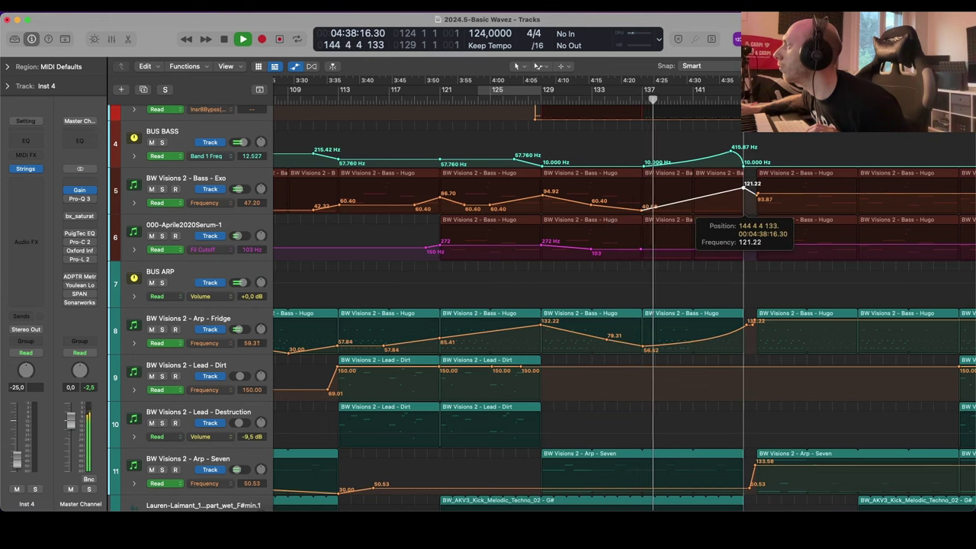
pyautogui.moveTo(743, 251); pyautogui.dragTo(746, 241)
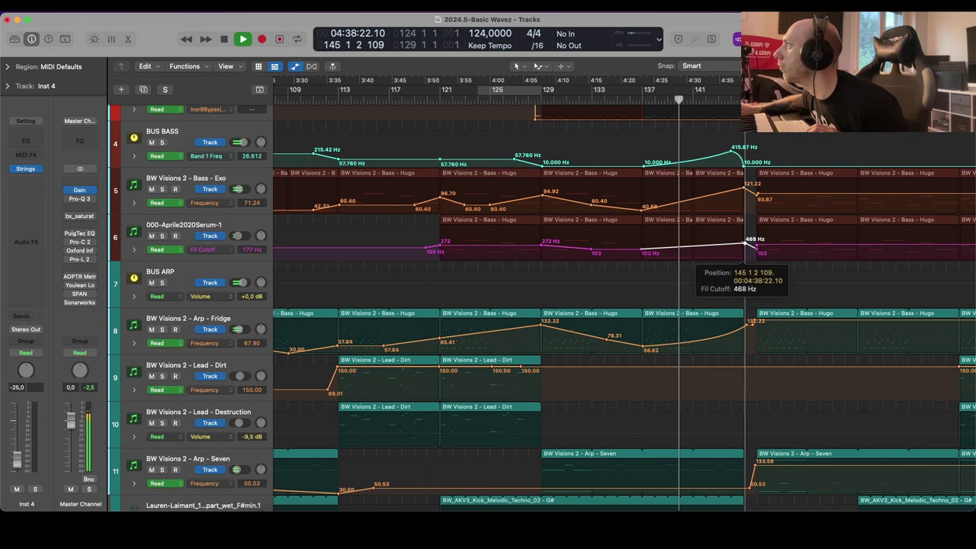
# Step: Listen through bars 140 to 147 while examining the arp, sweep, riser and kick tracks around the break
pyautogui.scroll(4, 745, 246)
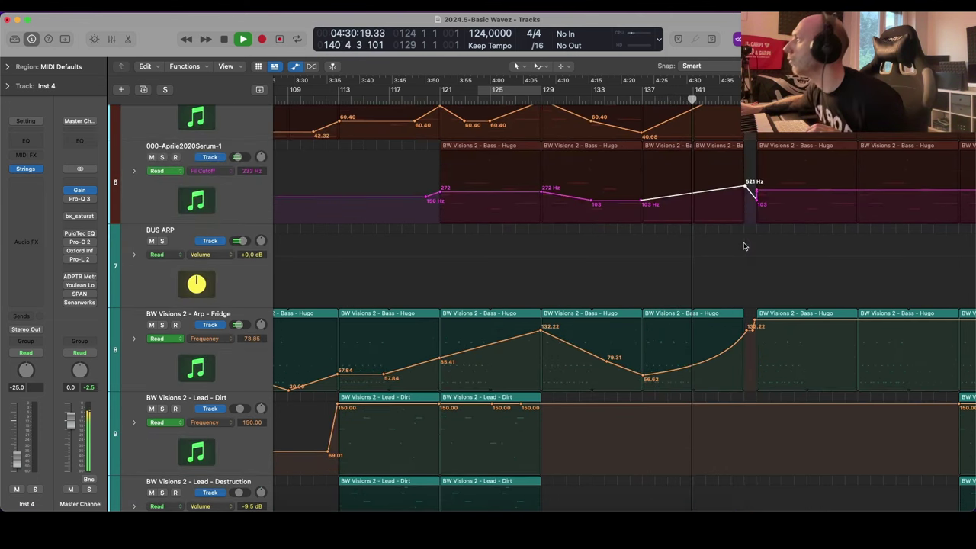
pyautogui.press('super+Up')
pyautogui.scroll(3, 731, 287)
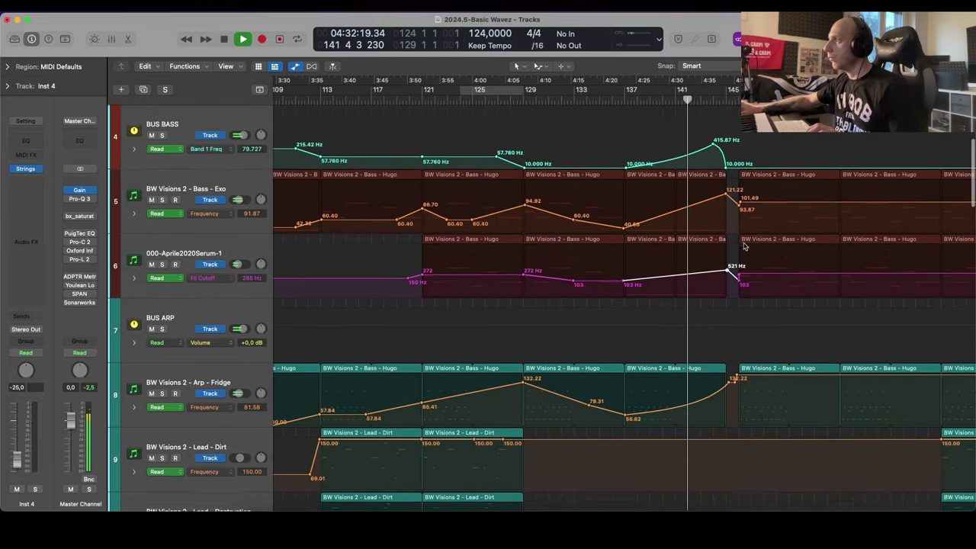
pyautogui.scroll(-20, 733, 288)
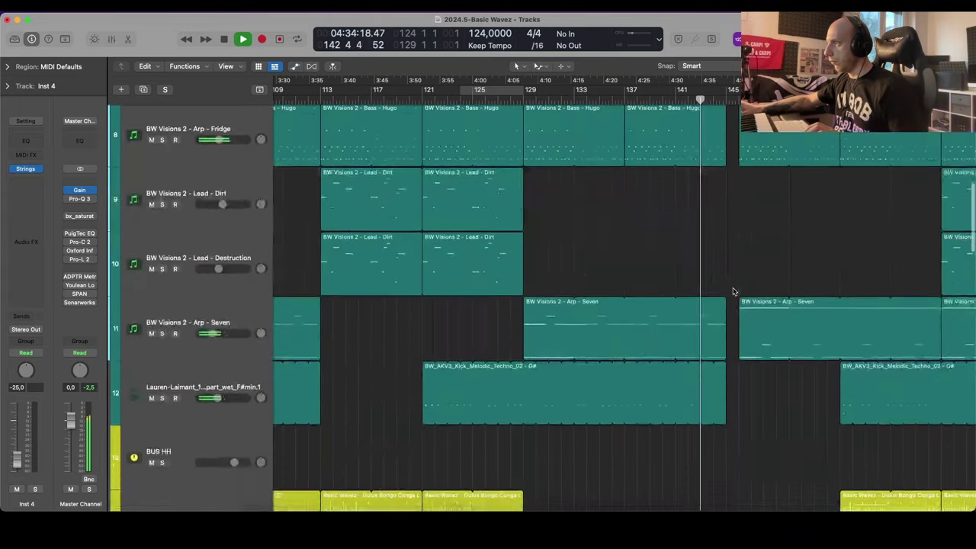
pyautogui.press('super+Up')
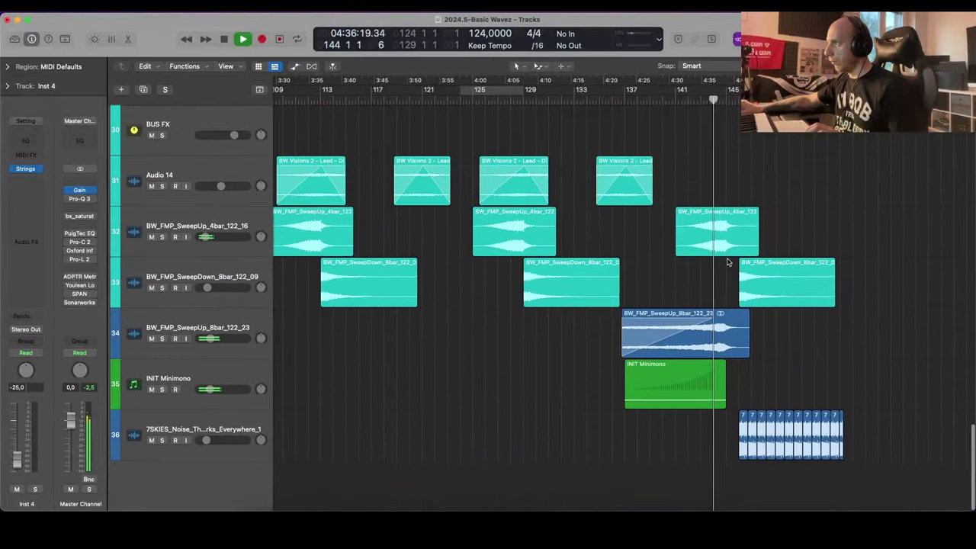
pyautogui.hscroll(5, 729, 275)
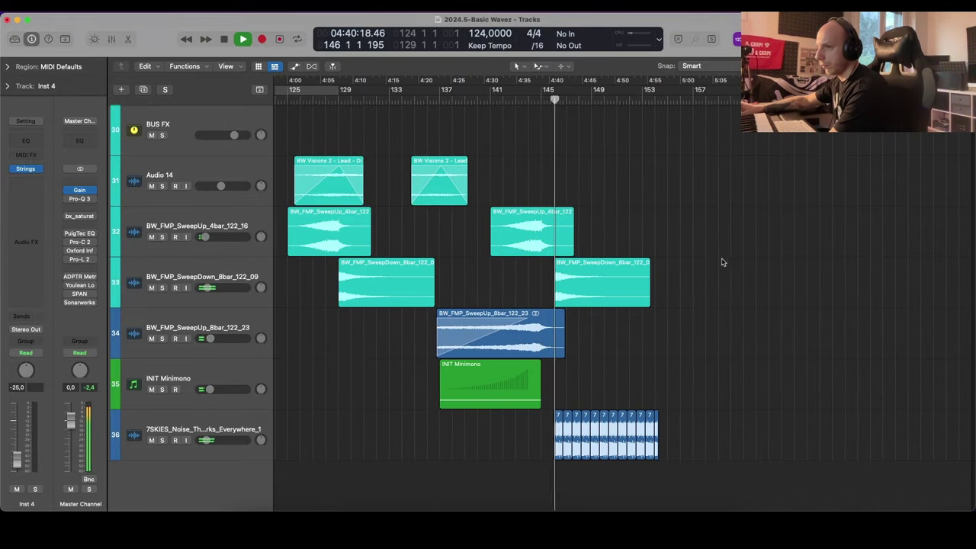
pyautogui.scroll(20, 719, 256)
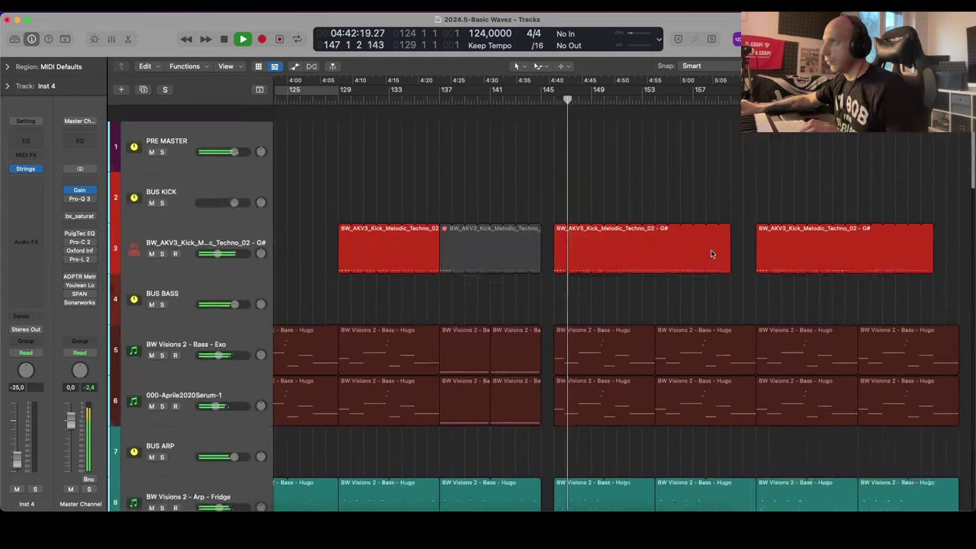
# Step: Extend the held C1 notes in both bass regions starting at bar 141 so they end at bar 145
pyautogui.press('super+Right')
pyautogui.press('super+Right')
pyautogui.scroll(-3, 702, 255)
pyautogui.scroll(-1, 524, 248)
pyautogui.moveTo(517, 135); pyautogui.dragTo(511, 204)
pyautogui.press('super+Right')
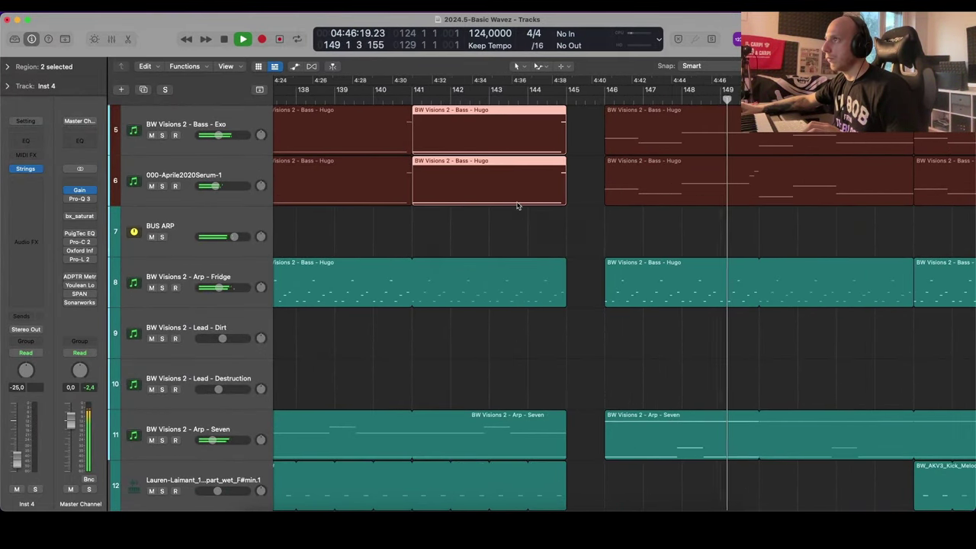
pyautogui.press('space')
pyautogui.doubleClick(547, 192)
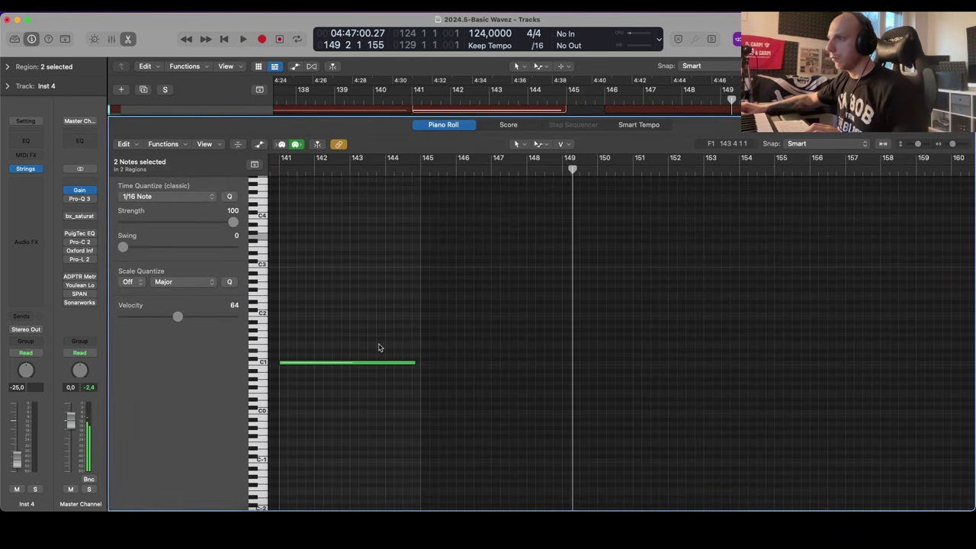
pyautogui.moveTo(414, 363); pyautogui.dragTo(419, 362)
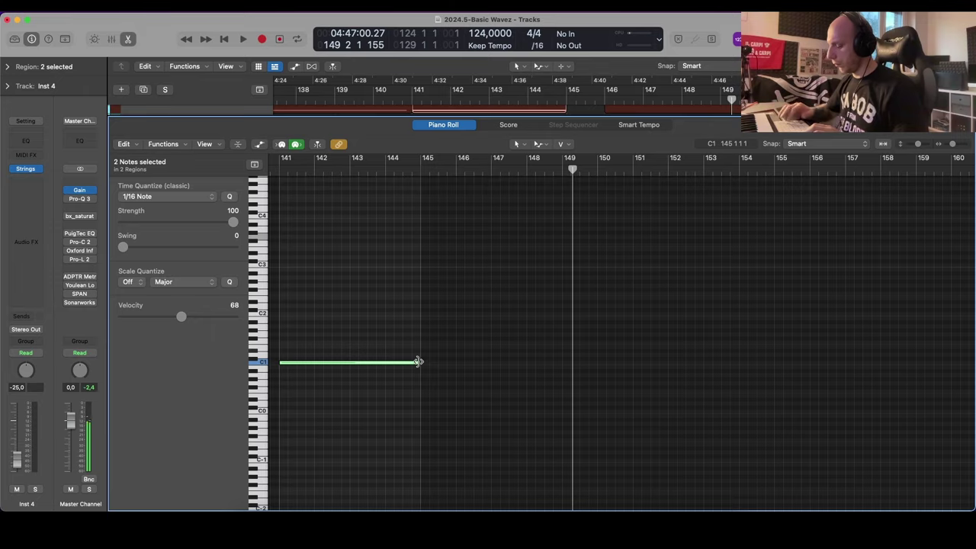
pyautogui.press('e')
pyautogui.click(459, 363)
# Step: Replay from just before bar 141 and shift the BUS BASS Band 1 Freq peak to bar 145 and its drop to bar 146
pyautogui.scroll(-3, 463, 362)
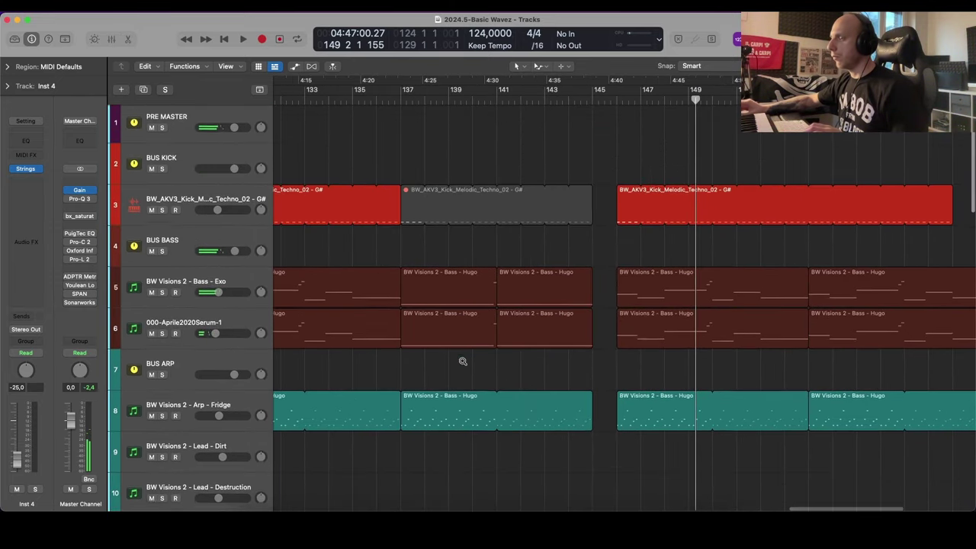
pyautogui.scroll(-5, 462, 361)
pyautogui.click(491, 99)
pyautogui.press('space')
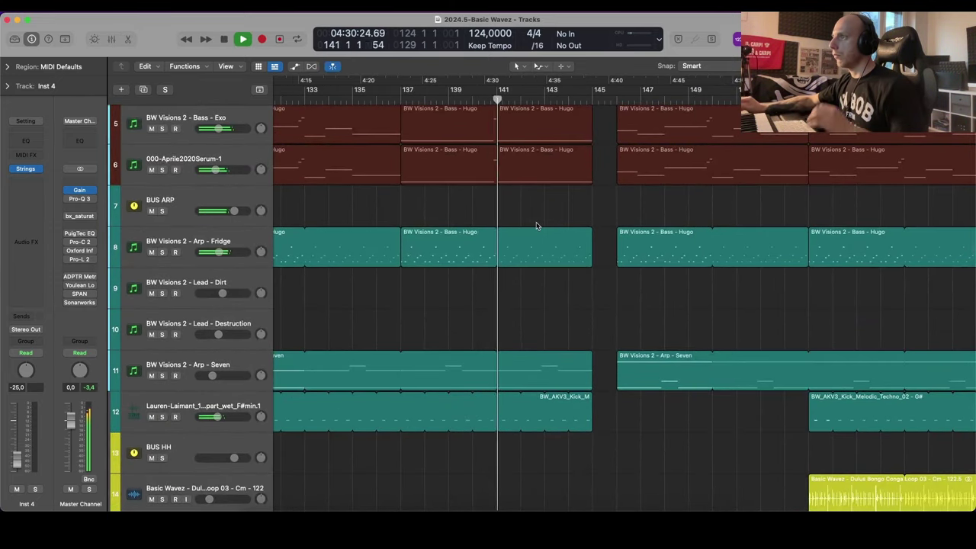
pyautogui.scroll(-10, 580, 356)
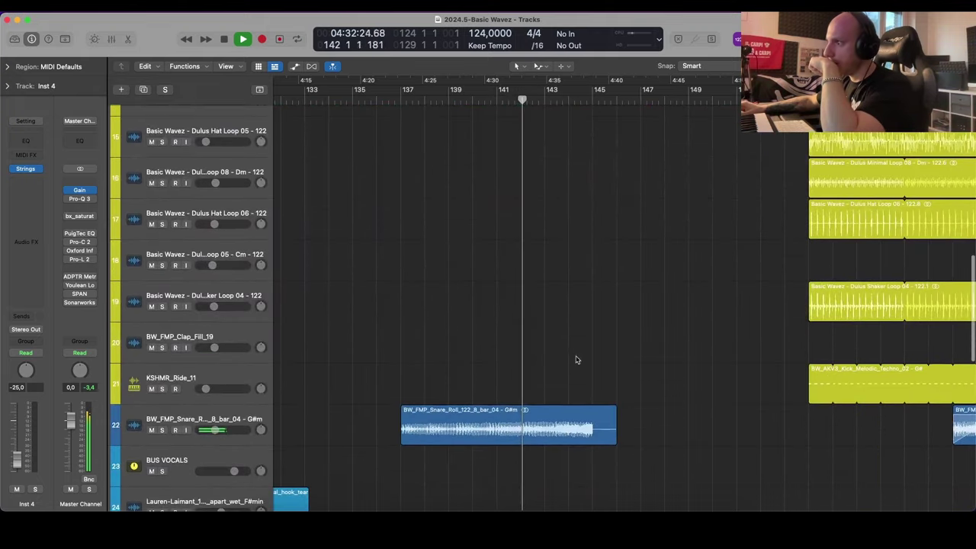
pyautogui.scroll(15, 582, 353)
pyautogui.press('a')
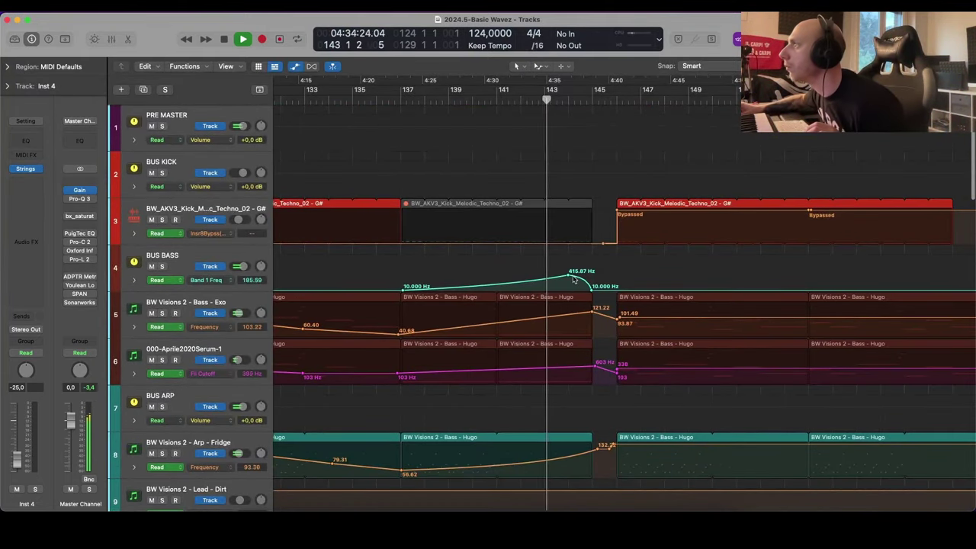
pyautogui.moveTo(578, 279); pyautogui.dragTo(602, 280)
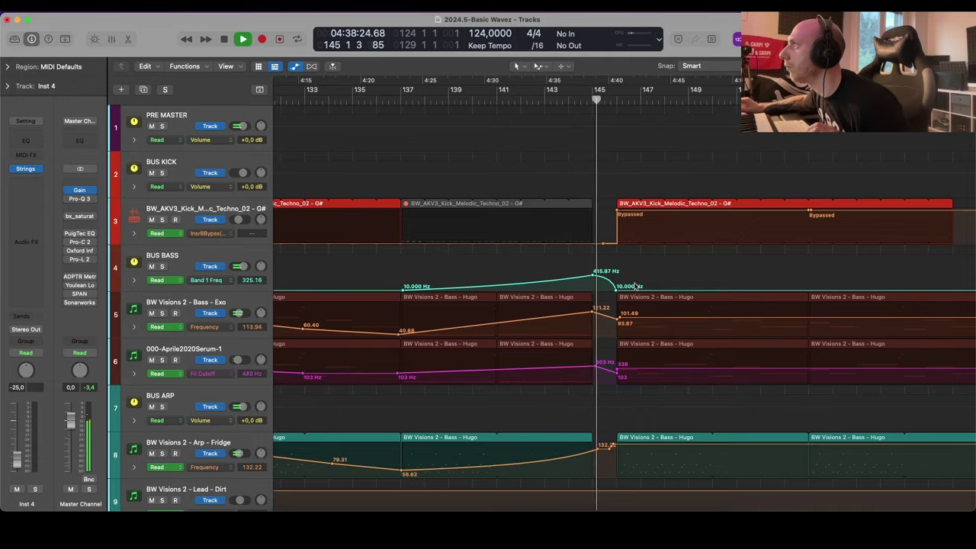
pyautogui.press('a')
# Step: Copy the looped Inst 4 strings region to bar 146 and extend the original region's loop to bar 145
pyautogui.scroll(-8, 636, 286)
pyautogui.scroll(-5, 635, 286)
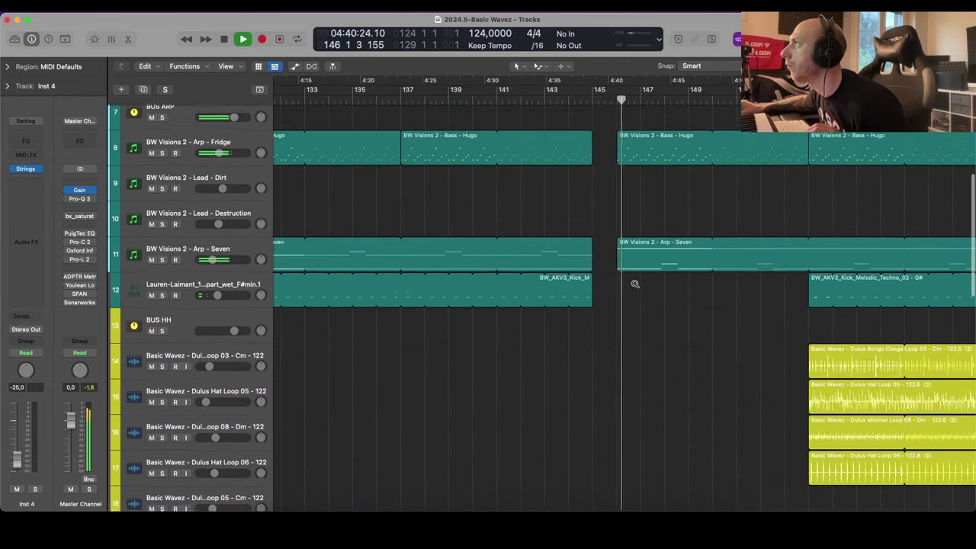
pyautogui.scroll(-12, 635, 286)
pyautogui.scroll(-10, 635, 286)
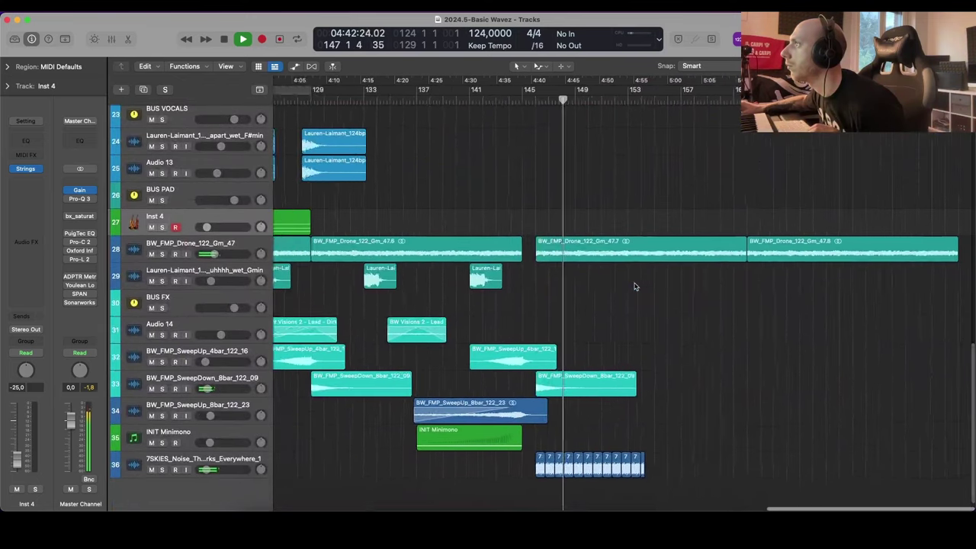
pyautogui.press('super+Up')
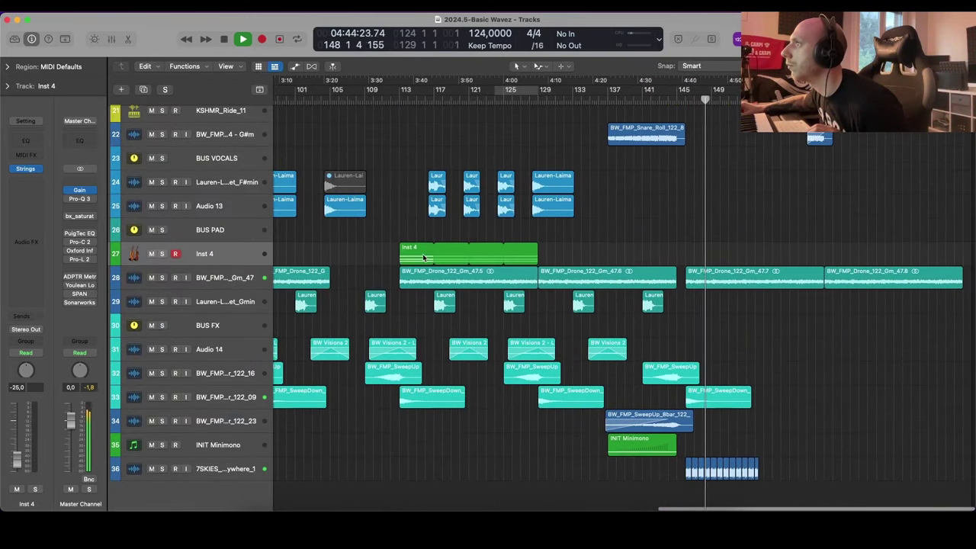
pyautogui.moveTo(425, 258); pyautogui.dragTo(711, 261)
pyautogui.moveTo(630, 253); pyautogui.dragTo(630, 252)
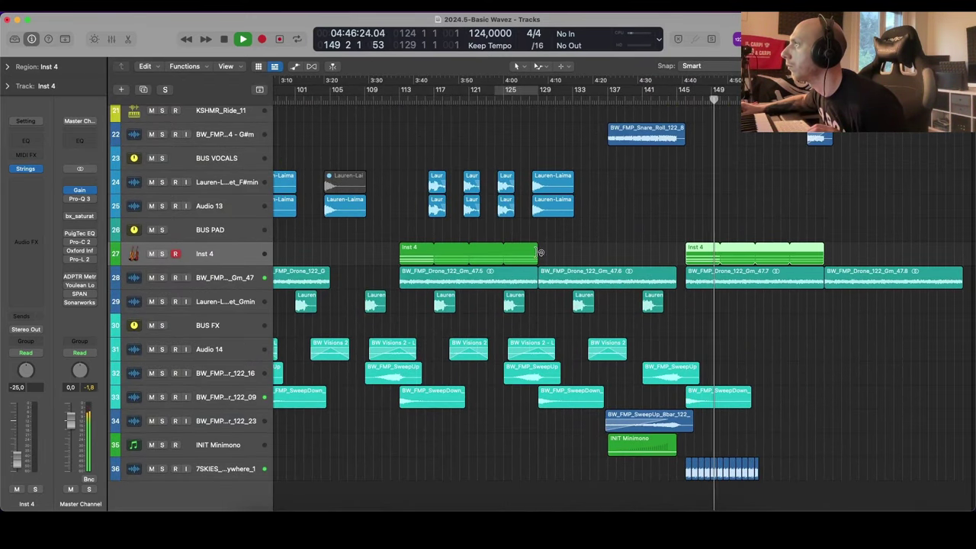
pyautogui.moveTo(537, 252); pyautogui.dragTo(677, 252)
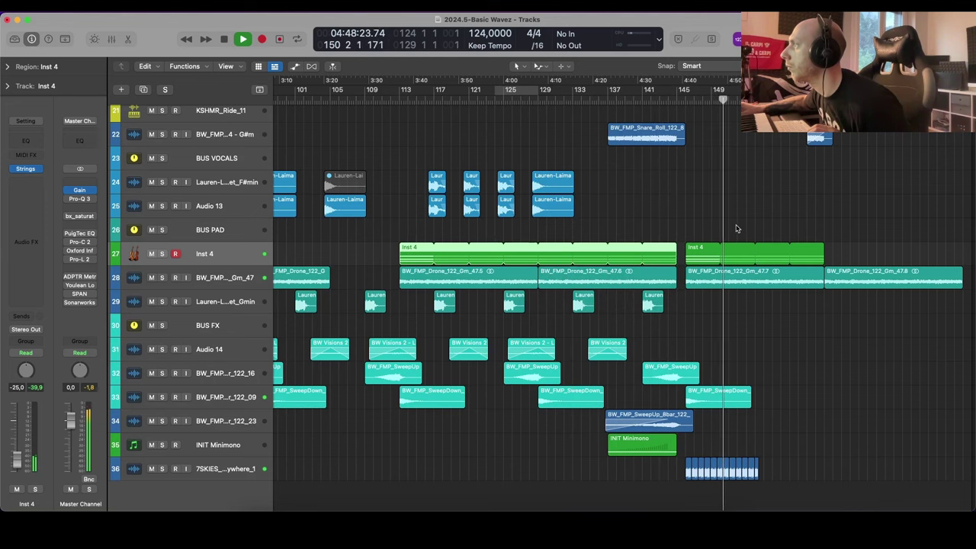
# Step: Check the Inst 4 strings in solo, return to the full mix and raise their track volume to -17.6 dB
pyautogui.scroll(5, 737, 229)
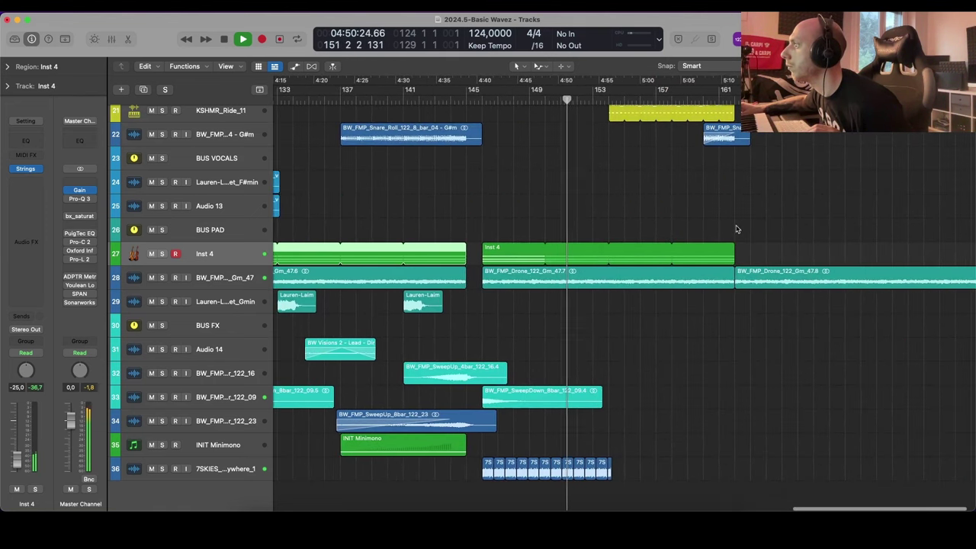
pyautogui.scroll(3, 582, 323)
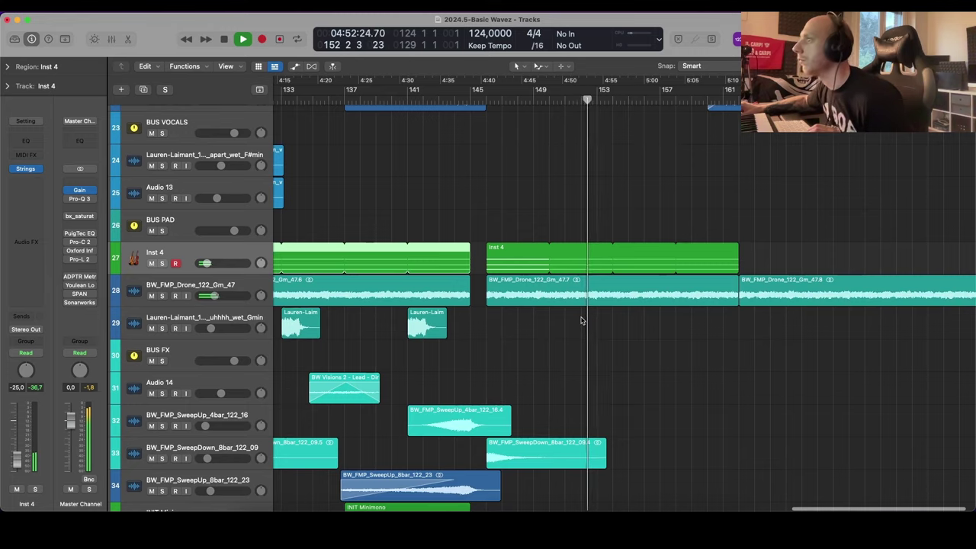
pyautogui.scroll(-3, 582, 321)
pyautogui.hotkey('ctrl', 's')
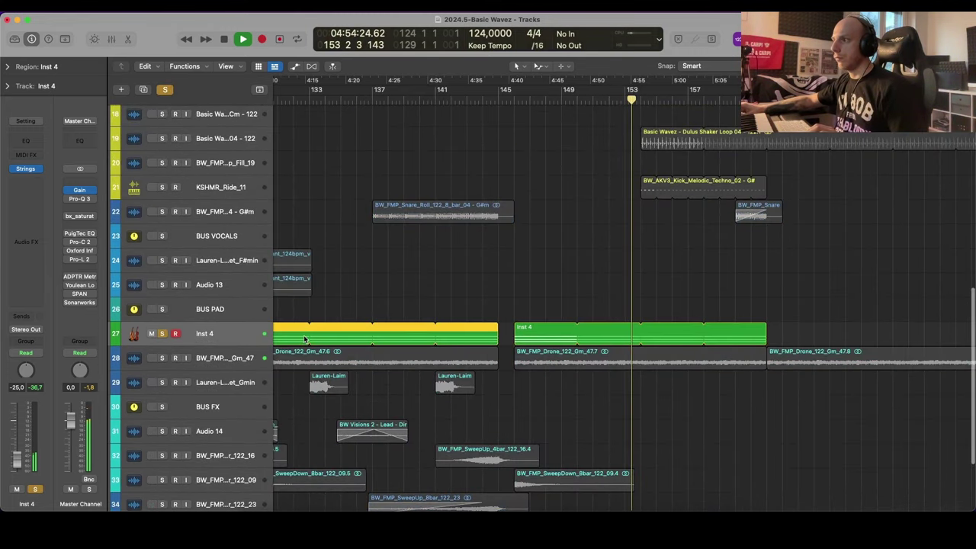
pyautogui.hotkey('ctrl', 's')
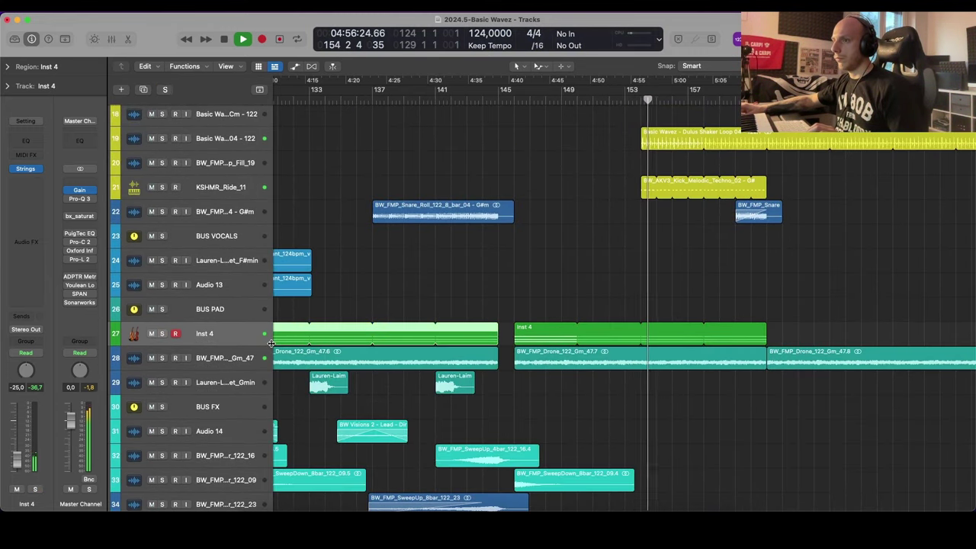
pyautogui.scroll(3, 366, 344)
pyautogui.moveTo(205, 345); pyautogui.dragTo(209, 345)
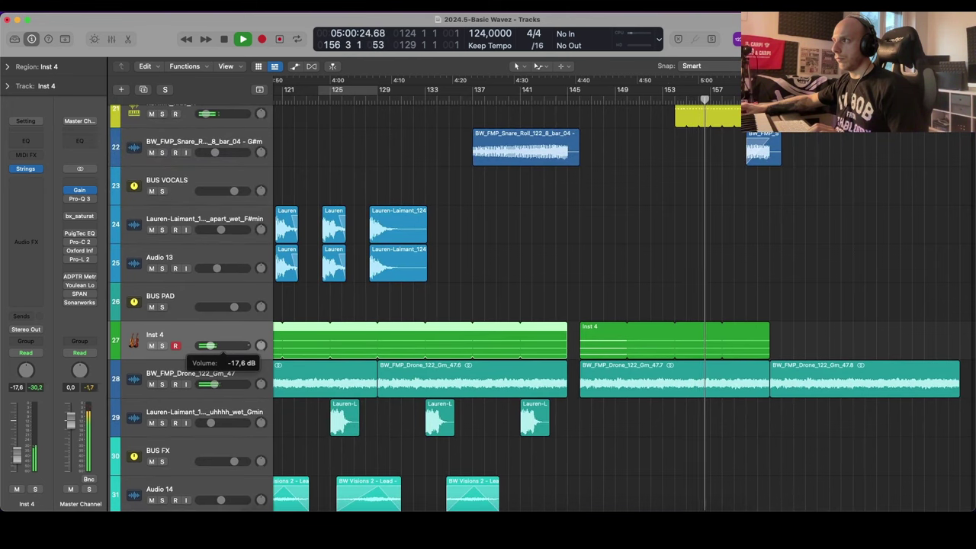
# Step: Lower the Inst 4 strings track volume to -21.5 dB and deselect its region
pyautogui.moveTo(208, 346); pyautogui.dragTo(208, 345)
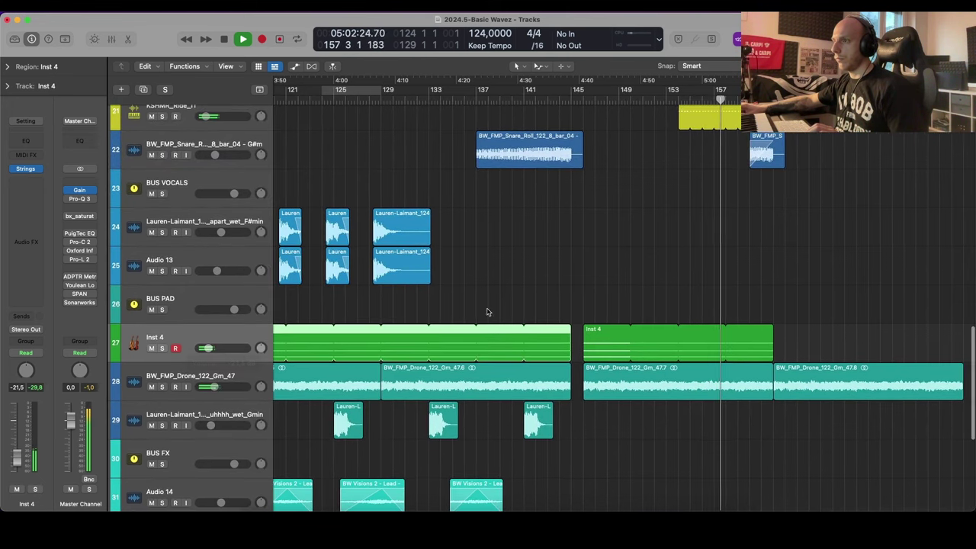
pyautogui.scroll(-3, 592, 285)
pyautogui.click(600, 283)
# Step: Add an instrument track below Arp - Fridge and copy that track's two regions at bars 146 and 154 onto it without automation data
pyautogui.scroll(2, 598, 284)
pyautogui.scroll(-3, 597, 286)
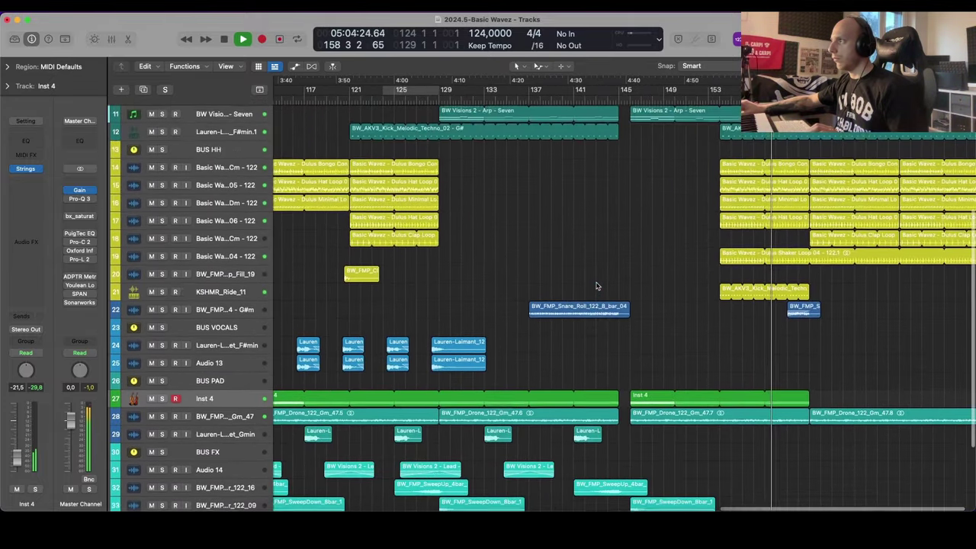
pyautogui.scroll(-2, 597, 286)
pyautogui.scroll(4, 597, 286)
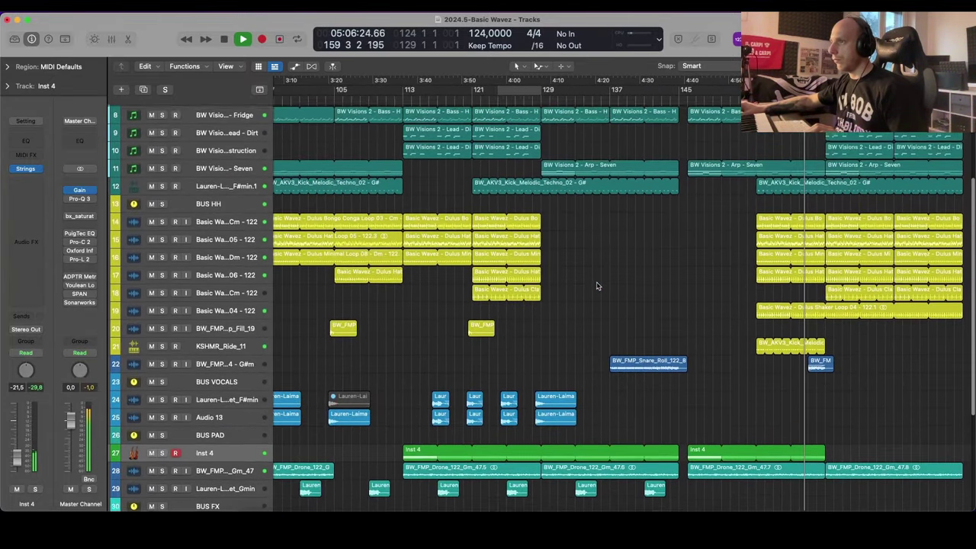
pyautogui.scroll(2, 600, 284)
pyautogui.scroll(2, 601, 277)
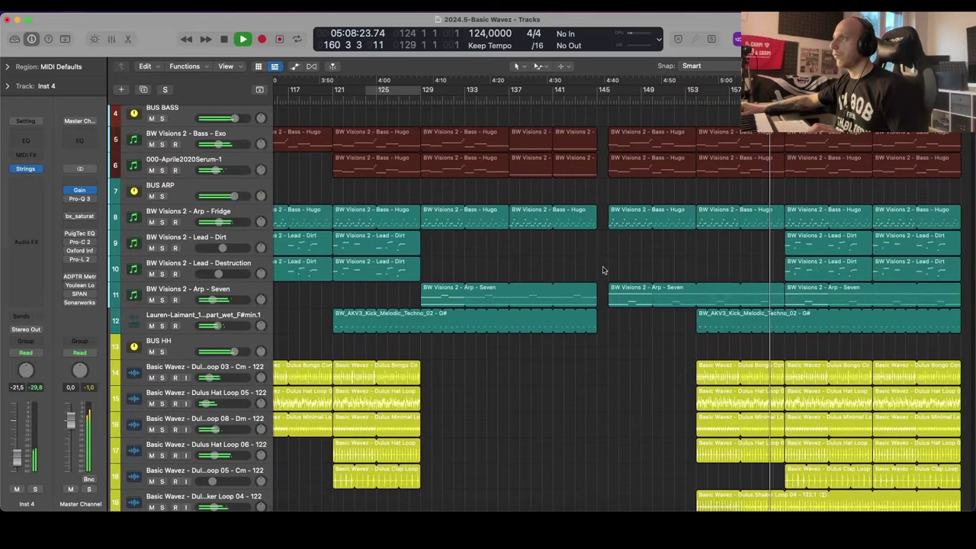
pyautogui.click(244, 216)
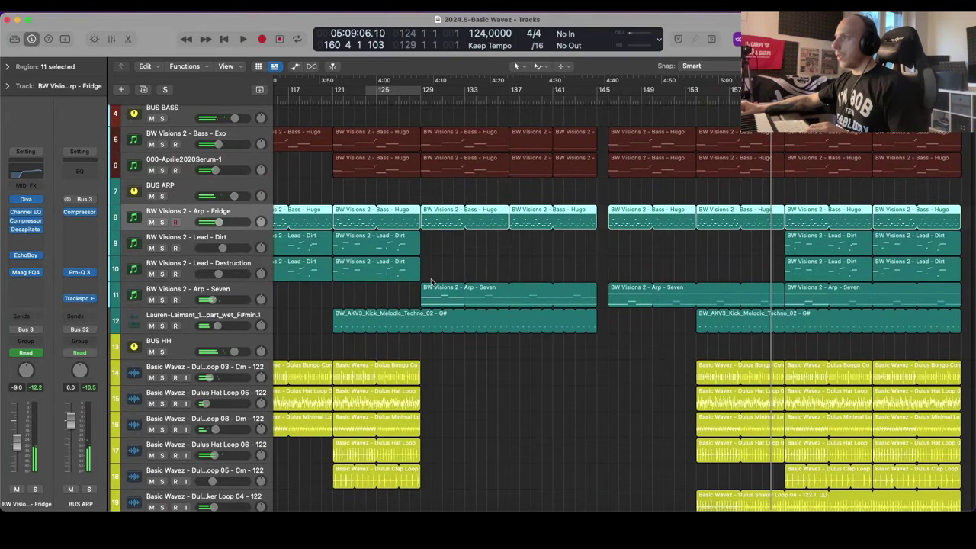
pyautogui.press('alt+super+s')
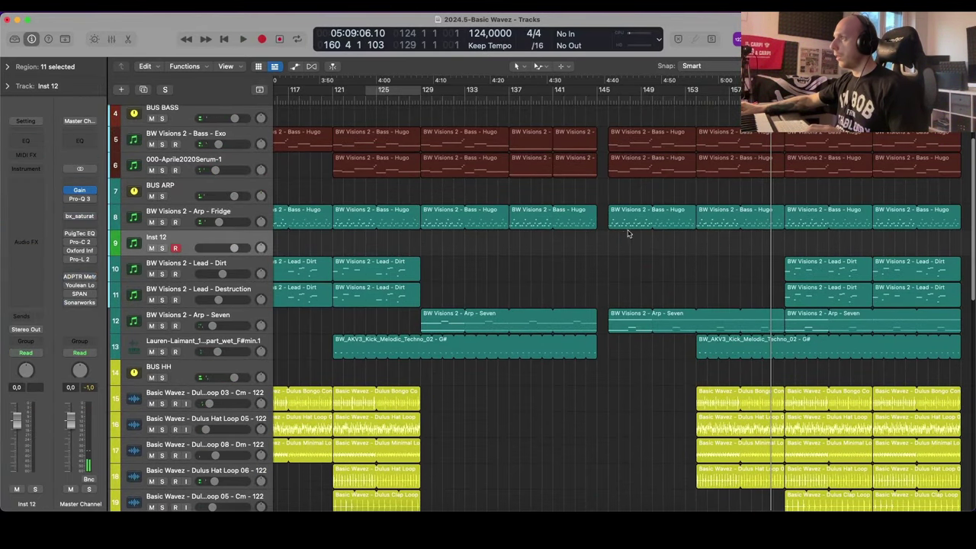
pyautogui.moveTo(742, 255); pyautogui.dragTo(630, 248)
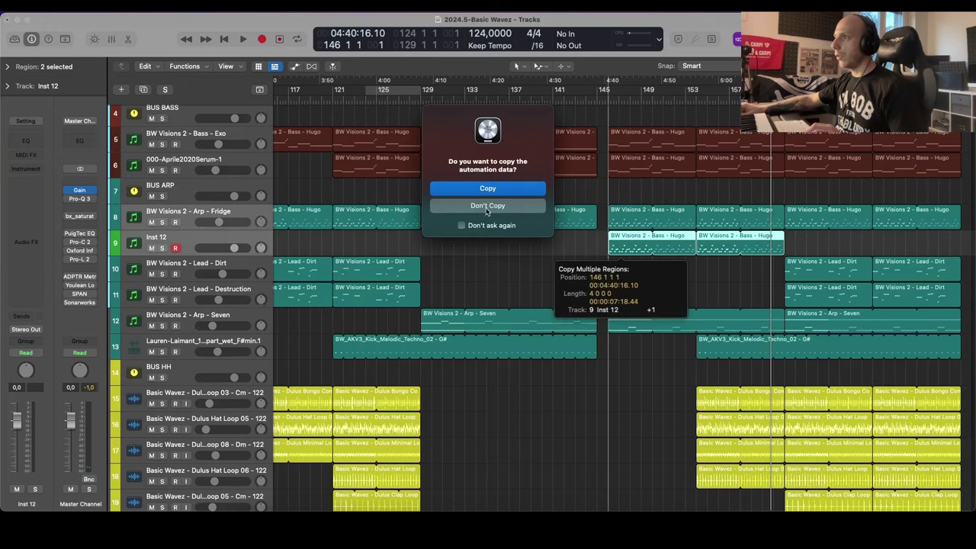
pyautogui.click(488, 207)
# Step: Solo the Inst 12 and Arp - Fridge tracks and set the cycle range from bar 146 to bar 162
pyautogui.press('s')
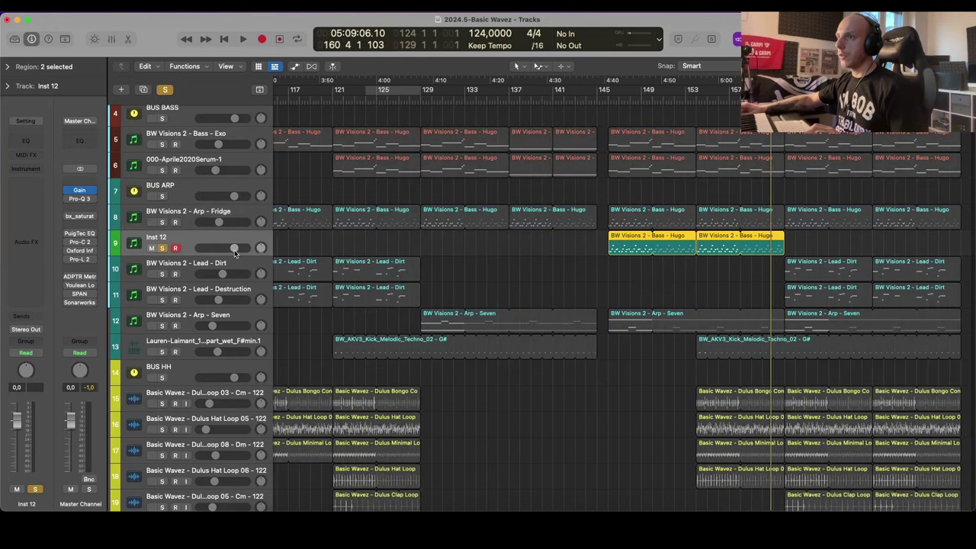
pyautogui.click(162, 221)
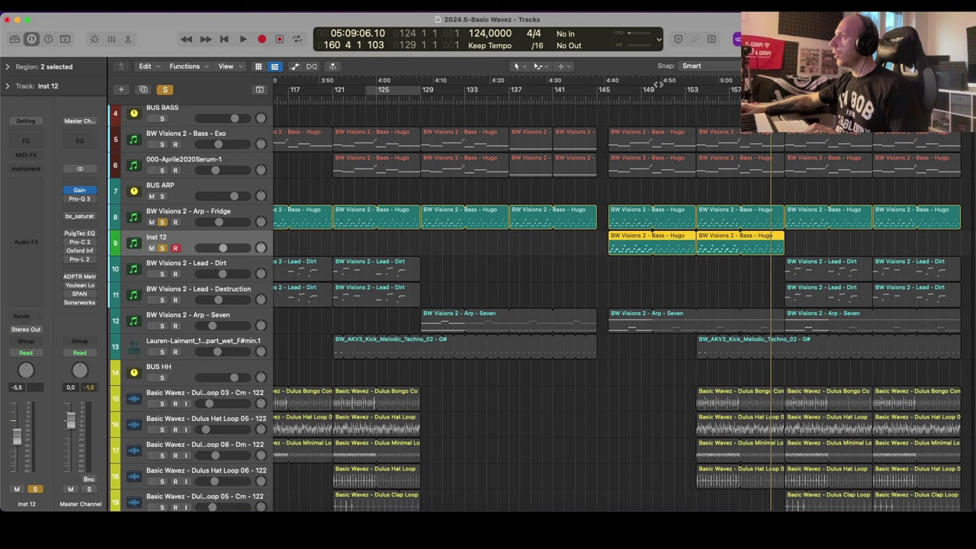
pyautogui.moveTo(607, 90); pyautogui.dragTo(792, 90)
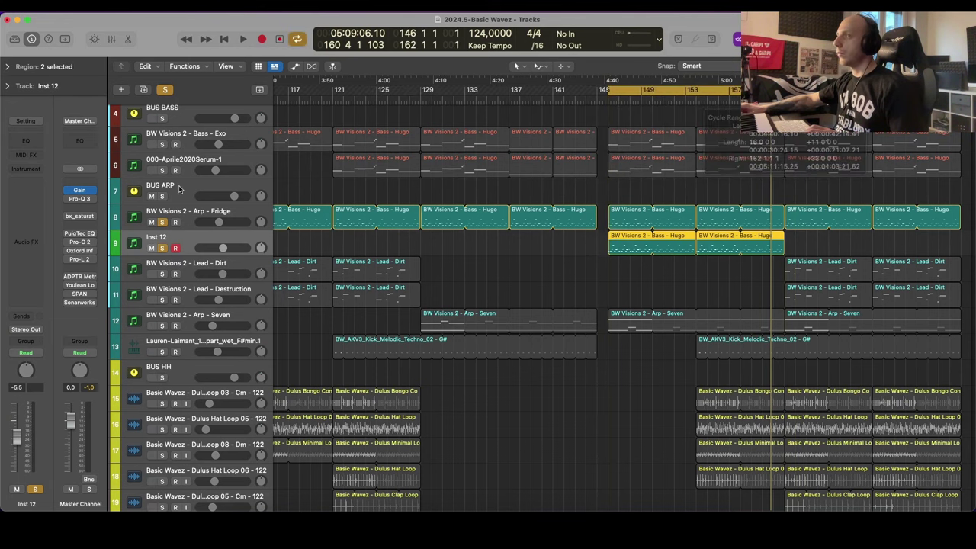
# Step: Try Diva as the Inst 12 instrument and look through its preset browser
pyautogui.click(26, 169)
pyautogui.click(76, 211)
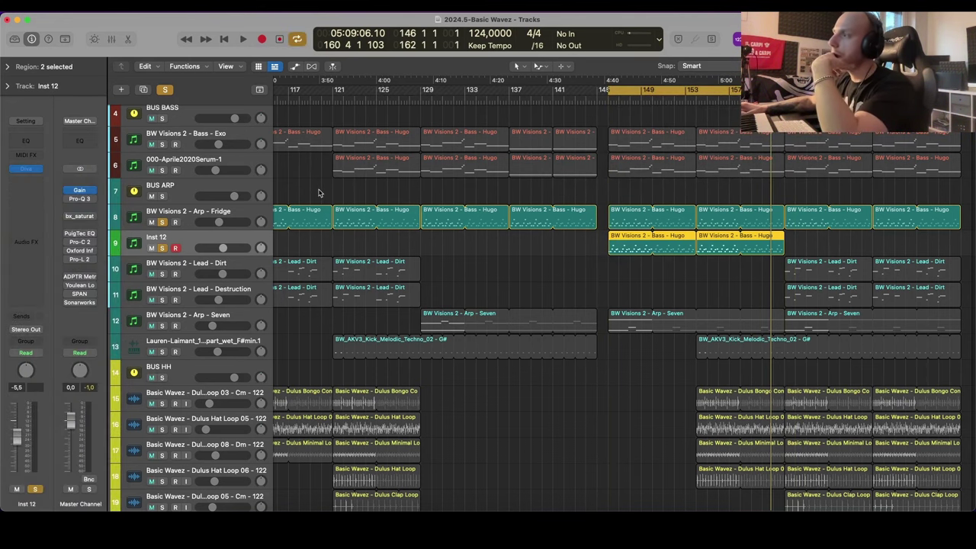
pyautogui.moveTo(684, 177); pyautogui.dragTo(532, 67)
pyautogui.click(589, 434)
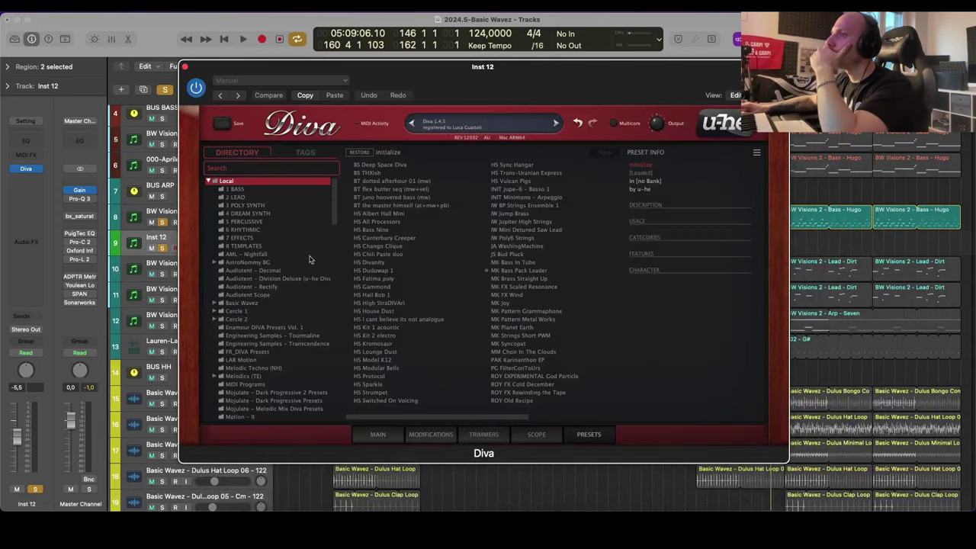
pyautogui.click(185, 67)
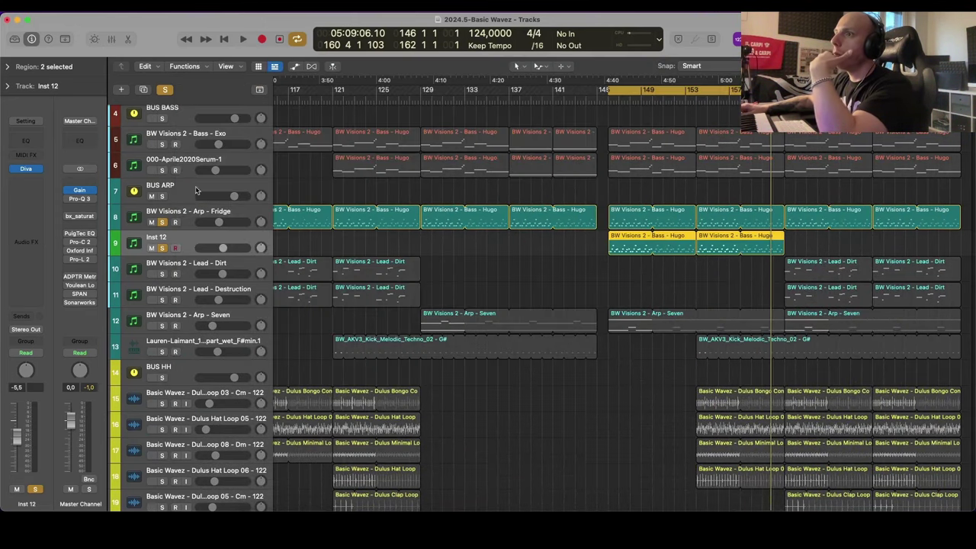
pyautogui.click(32, 170)
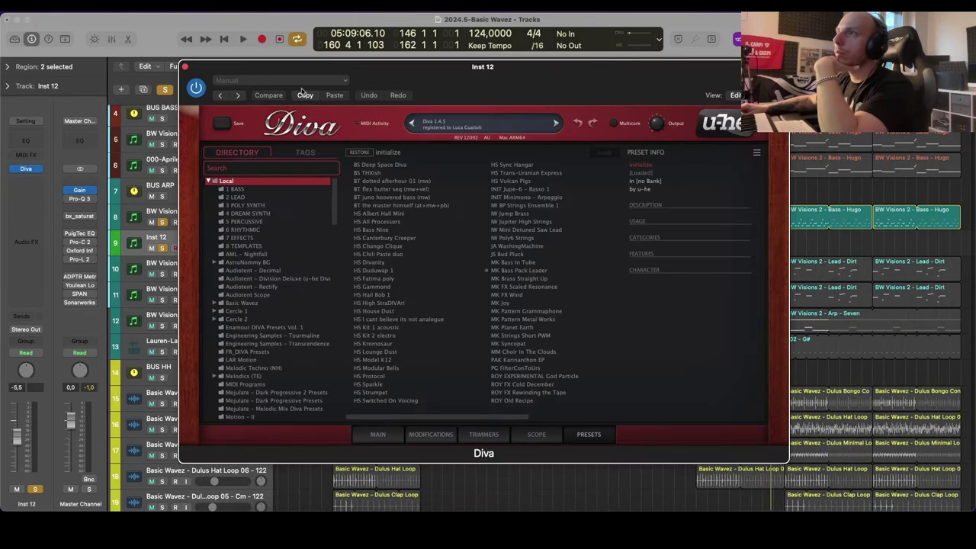
pyautogui.click(185, 68)
# Step: Replace the instrument on Inst 12 with Serum from Xfer Records
pyautogui.click(37, 168)
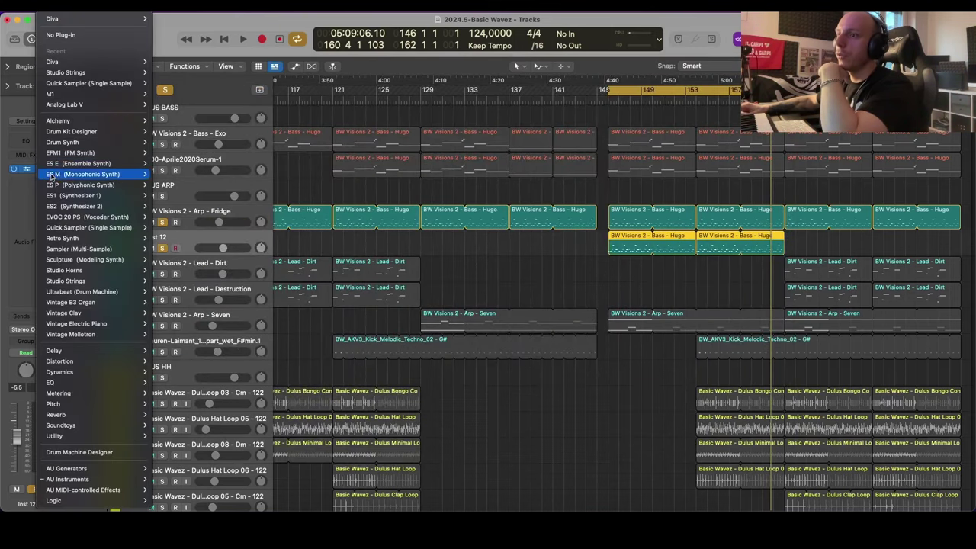
pyautogui.moveTo(99, 480)
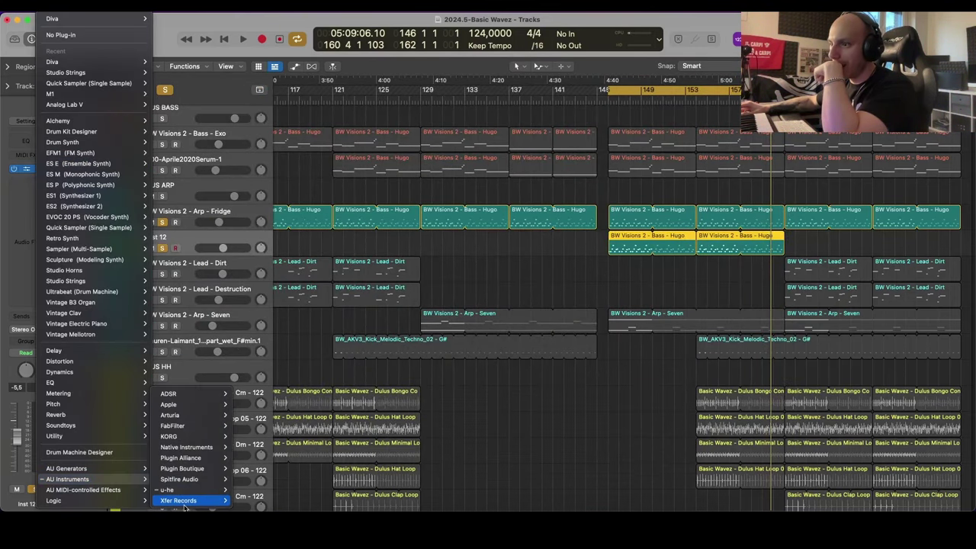
pyautogui.click(284, 501)
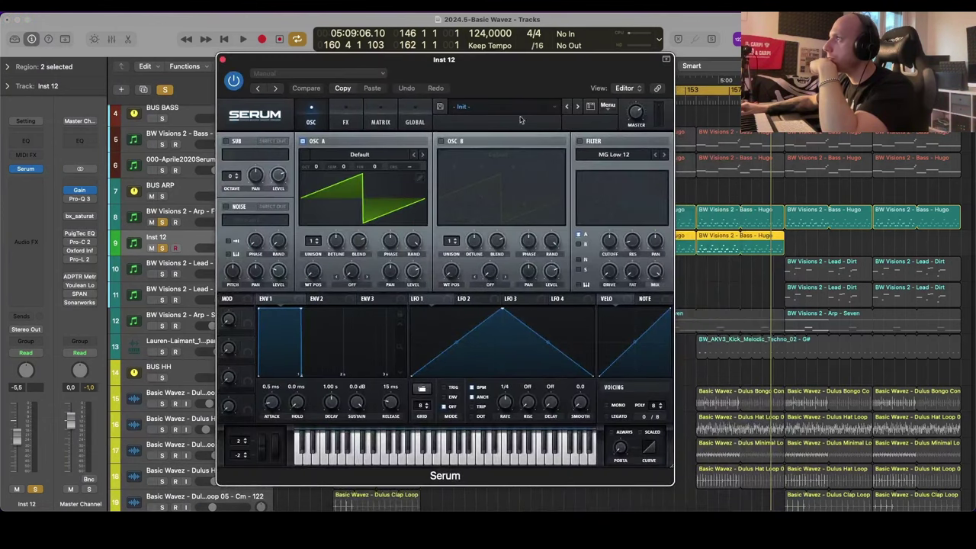
# Step: Load the user preset BW DV3 - LD Alive from Dreams Vol. 3 in Serum and start cycle playback
pyautogui.click(513, 108)
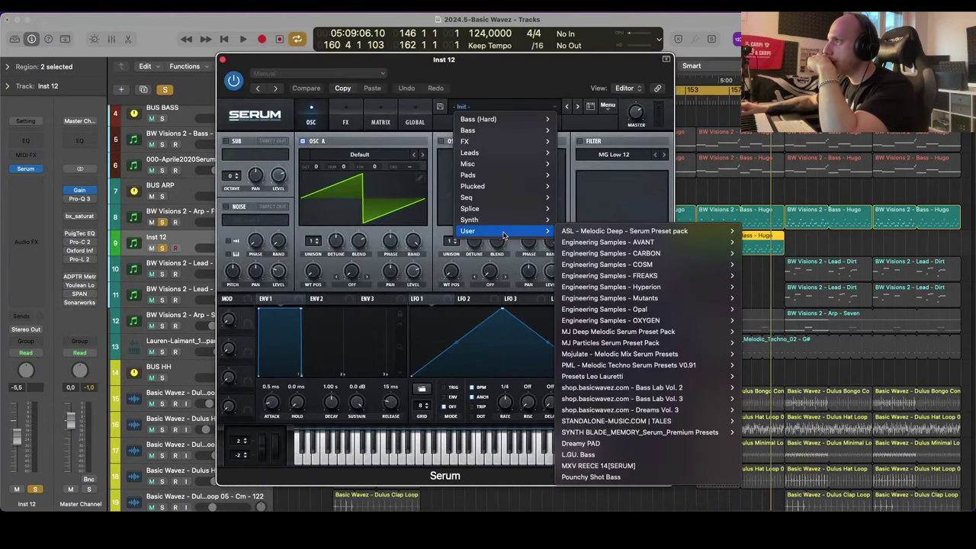
pyautogui.moveTo(503, 231)
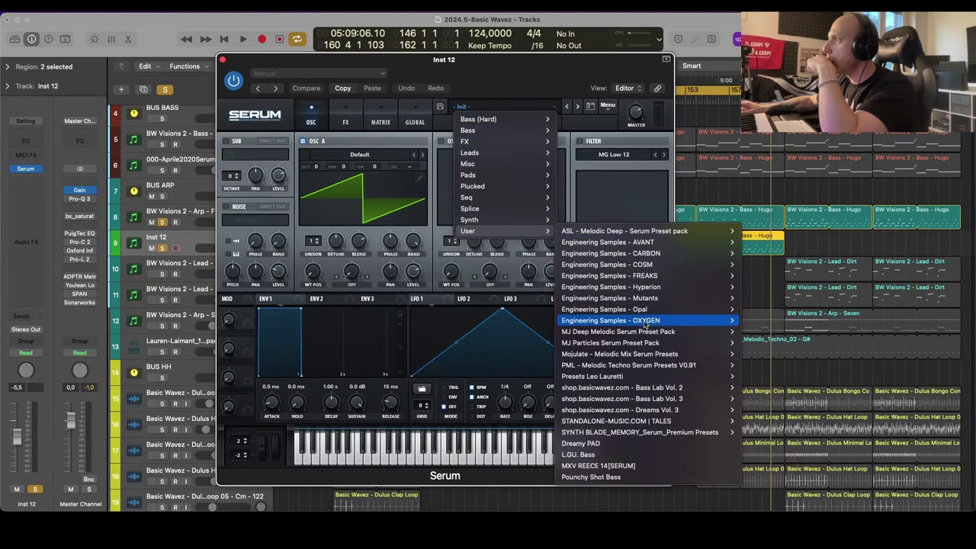
pyautogui.moveTo(635, 390)
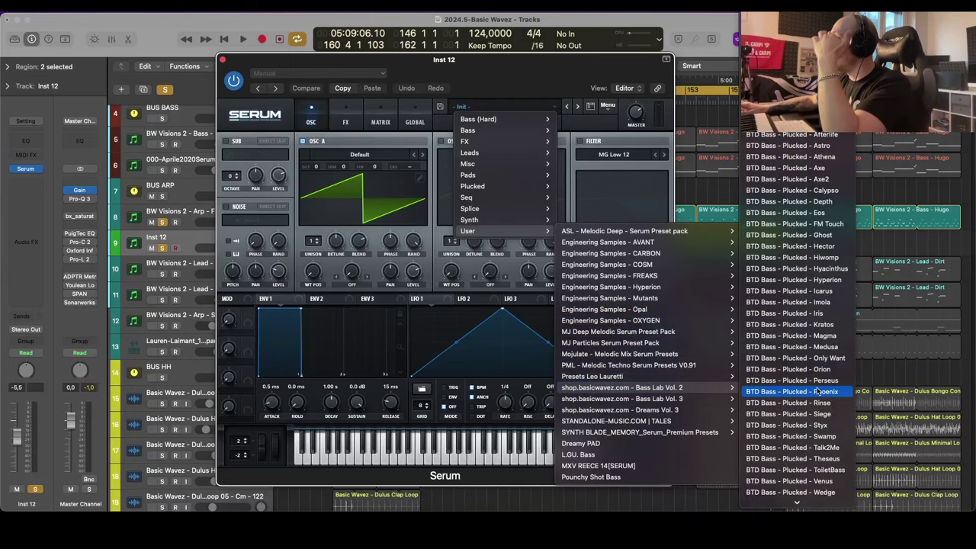
pyautogui.scroll(-10, 818, 390)
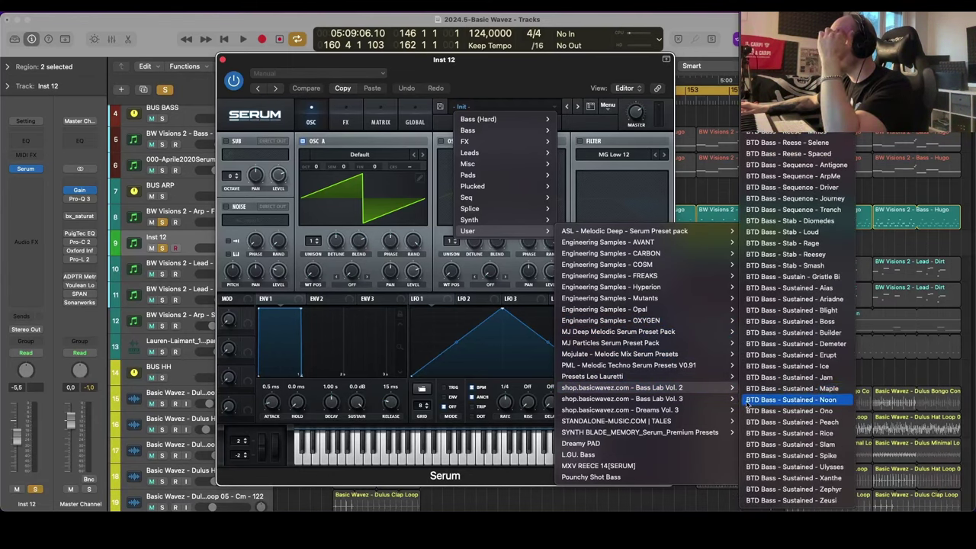
pyautogui.moveTo(728, 410)
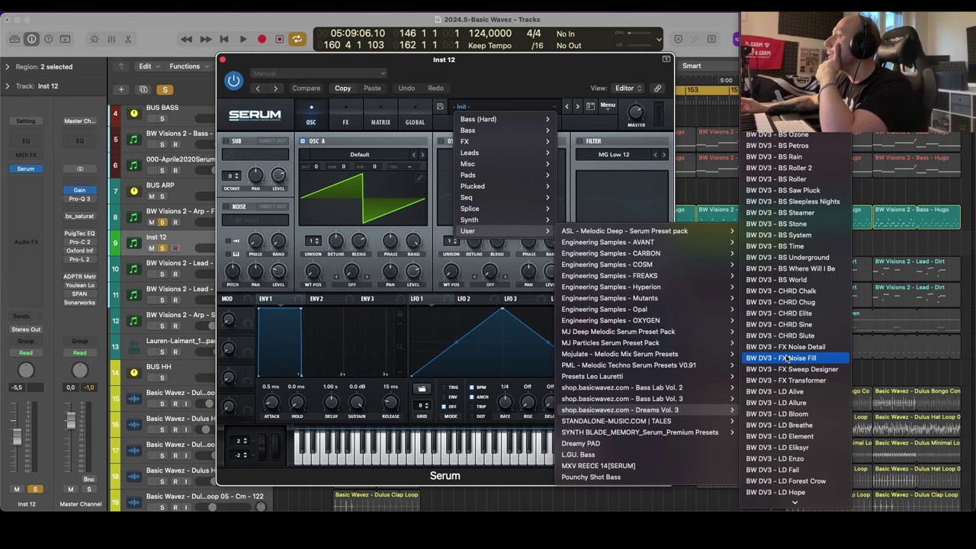
pyautogui.scroll(-10, 793, 361)
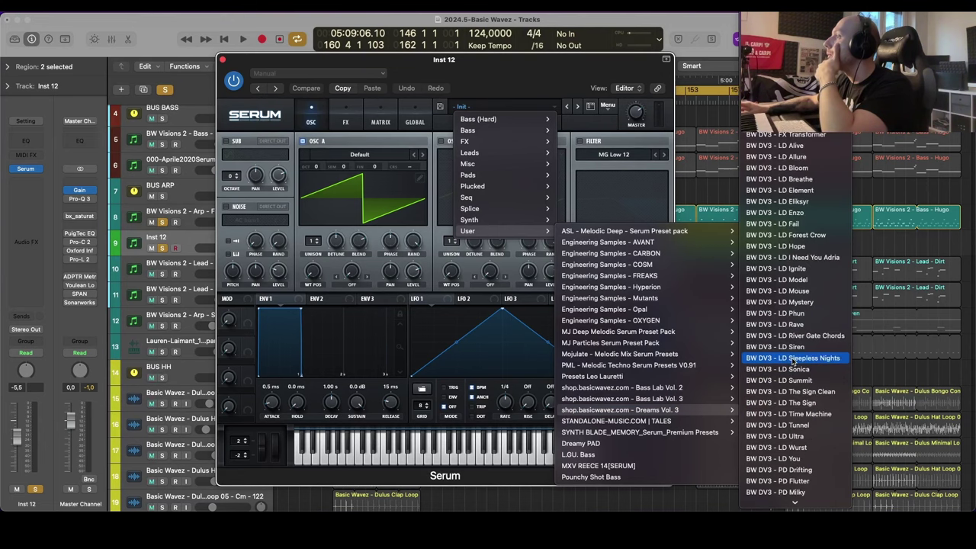
pyautogui.click(794, 145)
pyautogui.press('space')
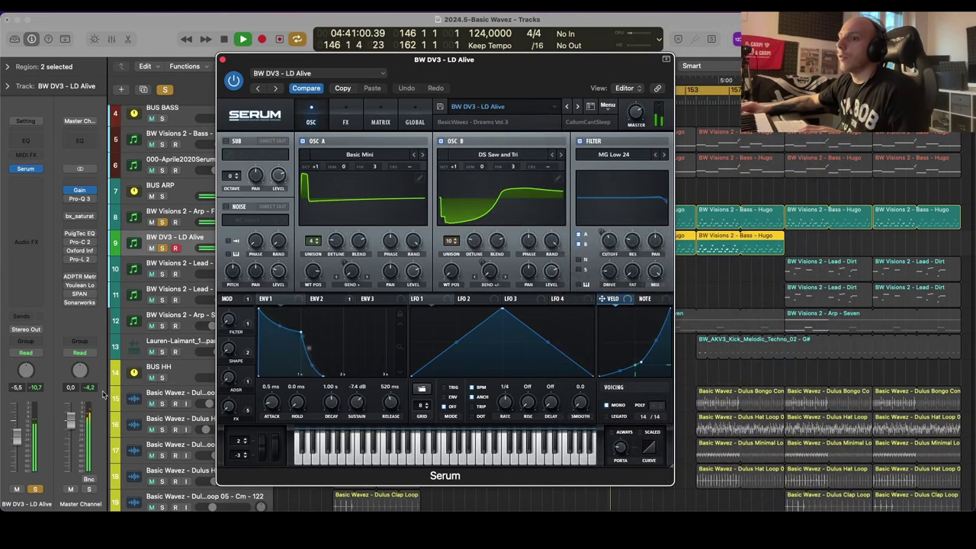
# Step: Lower the Serum track volume to -10.4 dB and switch to the following preset, BW DV3 - LD Allure
pyautogui.moveTo(21, 431); pyautogui.dragTo(21, 439)
pyautogui.moveTo(457, 58); pyautogui.dragTo(444, 35)
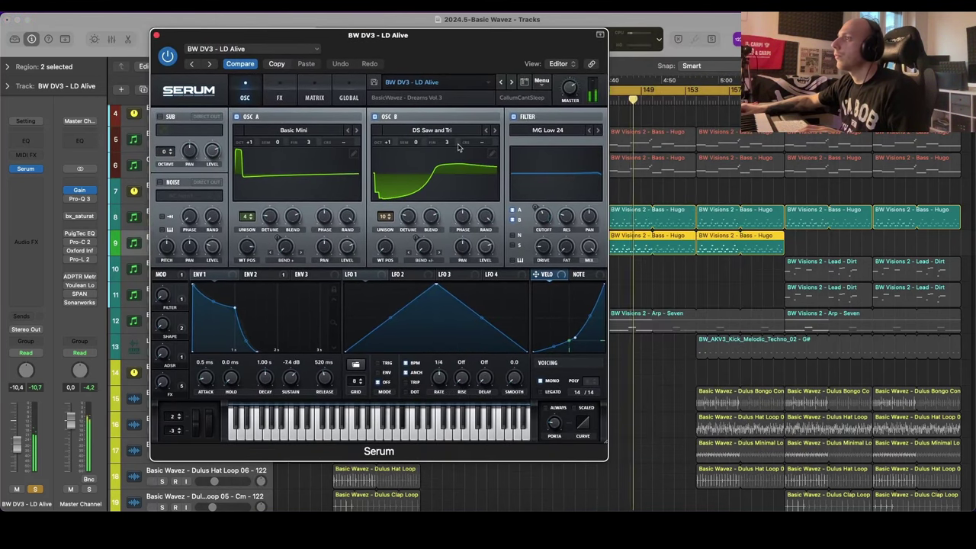
pyautogui.click(511, 81)
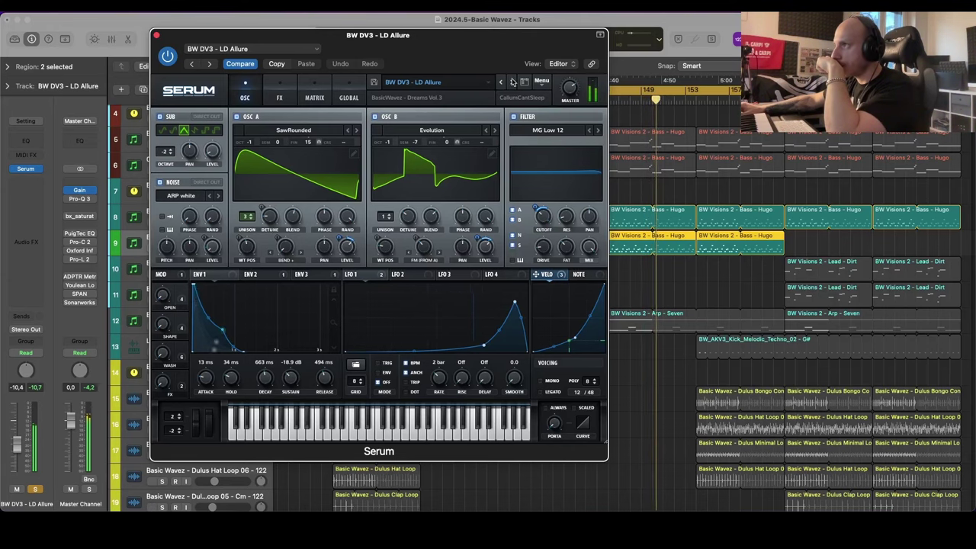
pyautogui.moveTo(511, 45); pyautogui.dragTo(645, 93)
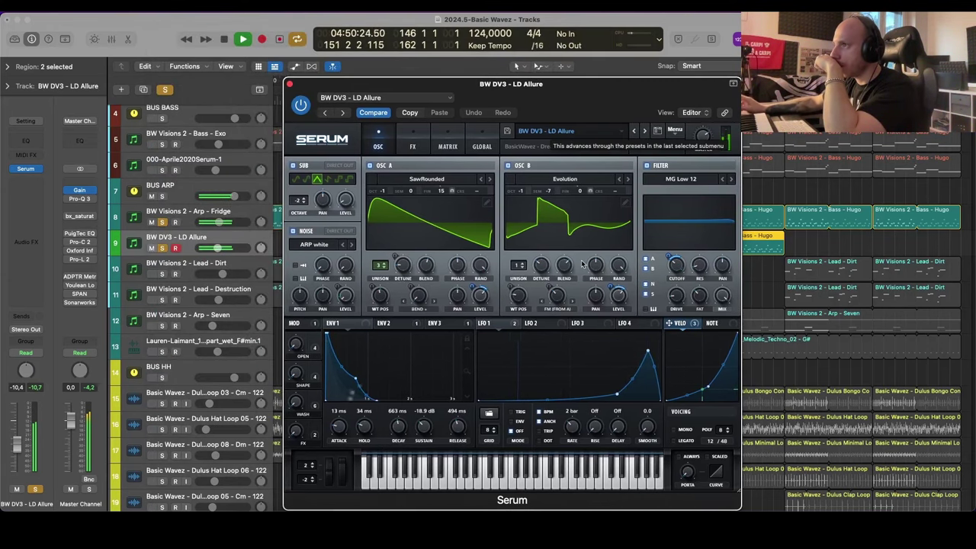
# Step: Set Serum oscillator B's semitone and octave offsets to 0 and trim the track volume to -10.6 dB
pyautogui.doubleClick(549, 191)
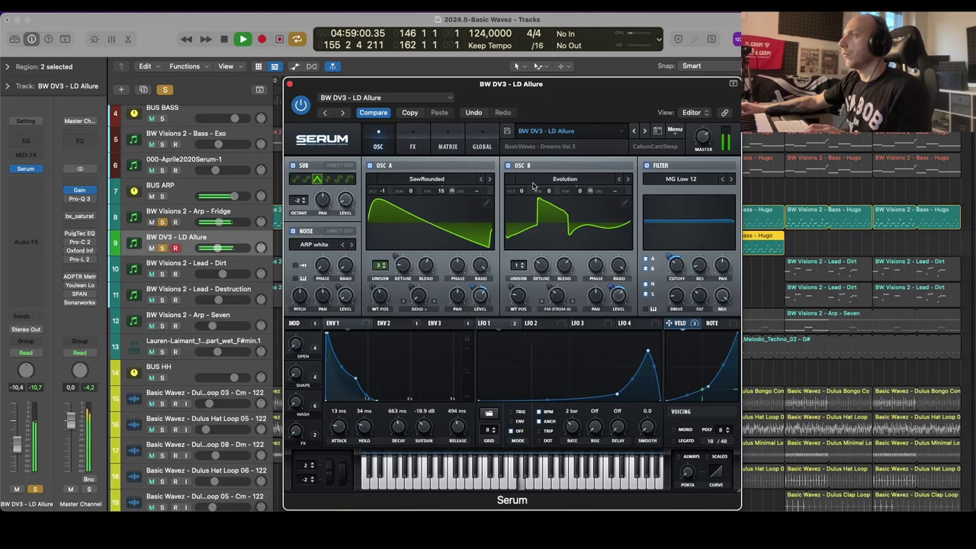
pyautogui.moveTo(522, 191); pyautogui.dragTo(523, 184)
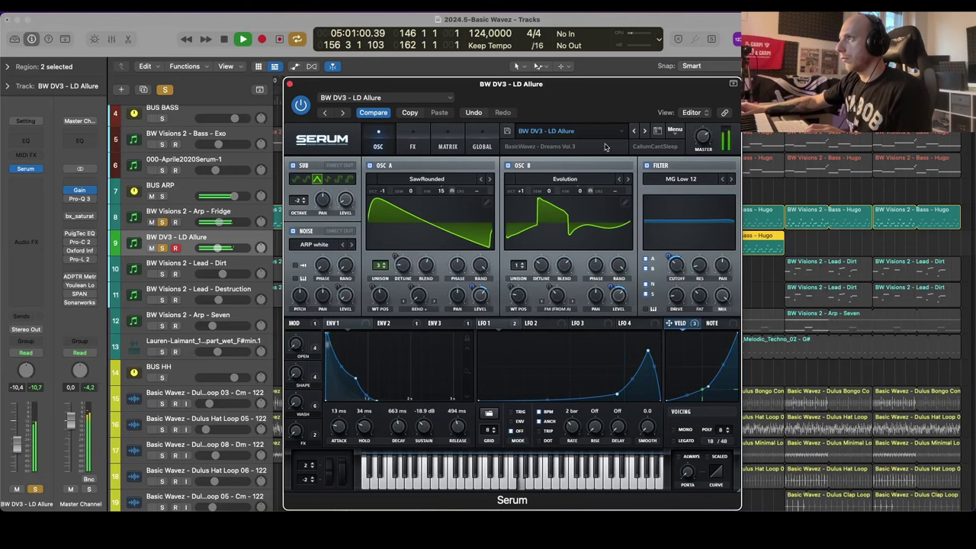
pyautogui.moveTo(550, 99); pyautogui.dragTo(645, 135)
pyautogui.moveTo(618, 227); pyautogui.dragTo(618, 235)
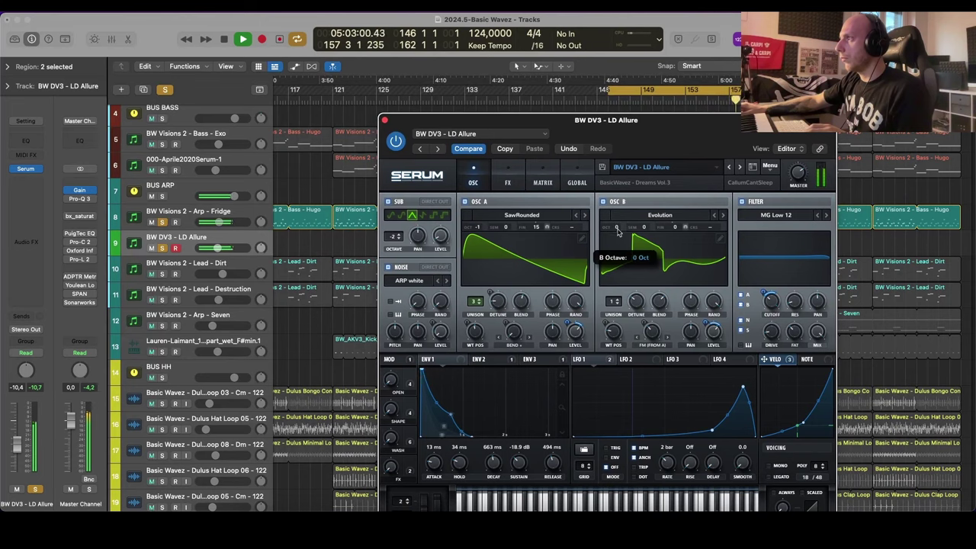
pyautogui.moveTo(630, 120); pyautogui.dragTo(562, 42)
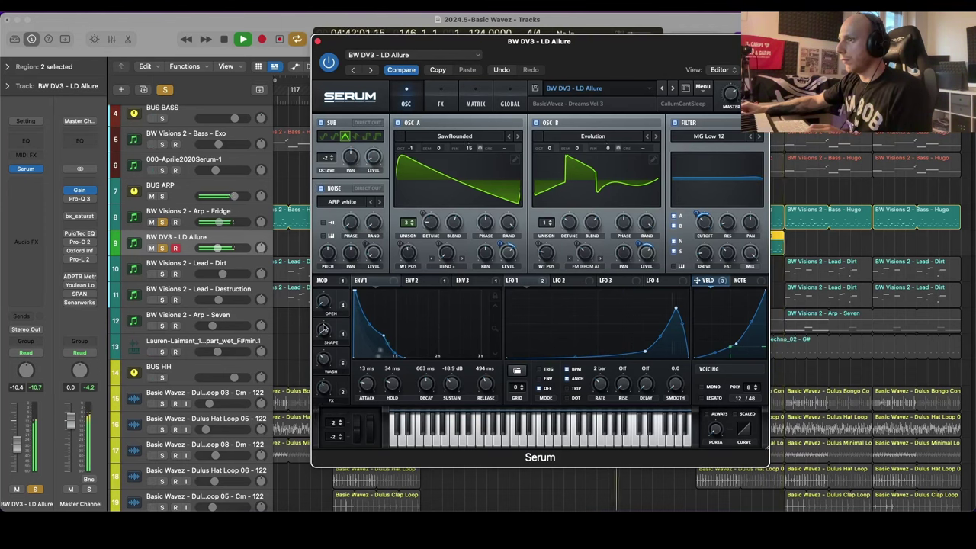
pyautogui.click(235, 251)
pyautogui.moveTo(235, 251); pyautogui.dragTo(233, 251)
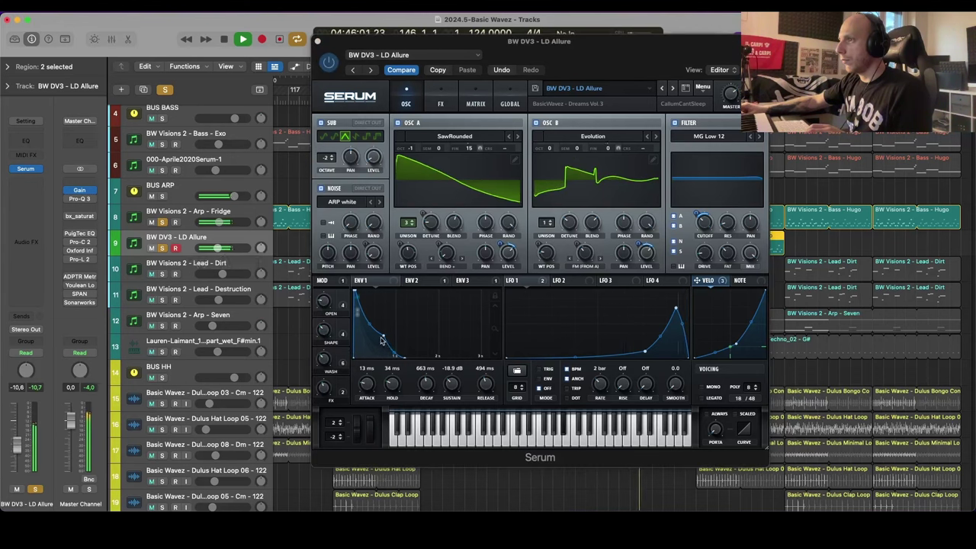
# Step: Tighten Serum's envelopes: set Env 1 to 0.0 ms hold and 219 ms decay, and Env 2 to 295 ms decay and 10.83% sustain
pyautogui.moveTo(381, 340); pyautogui.dragTo(374, 349)
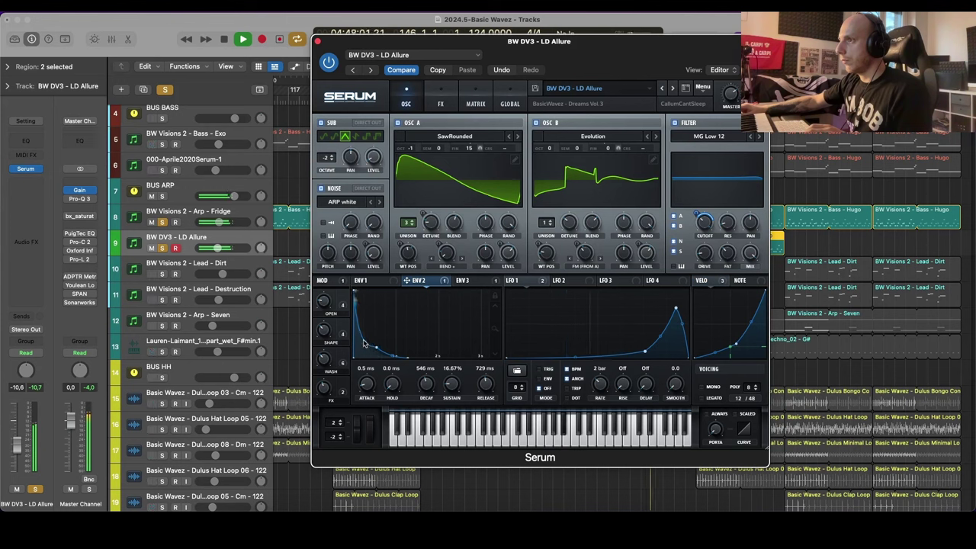
pyautogui.click(462, 282)
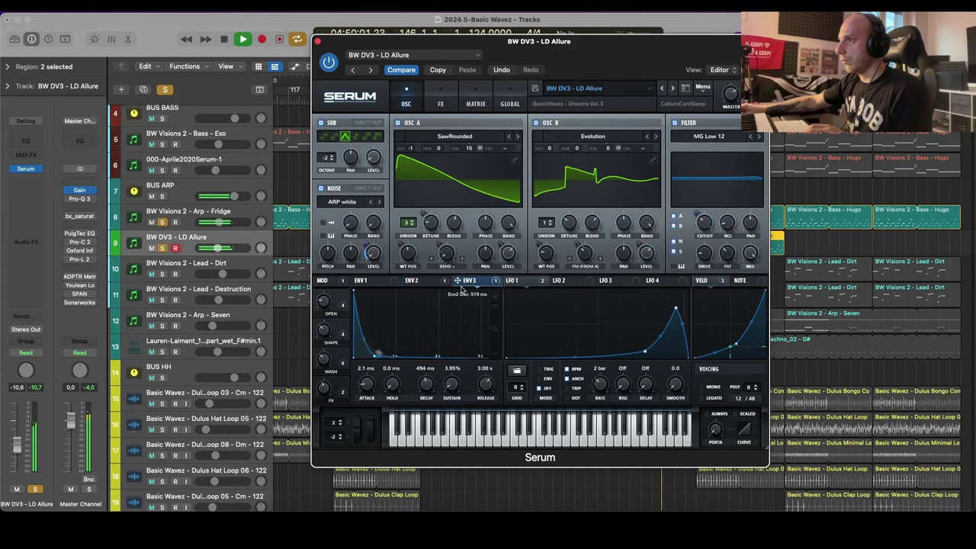
pyautogui.click(367, 282)
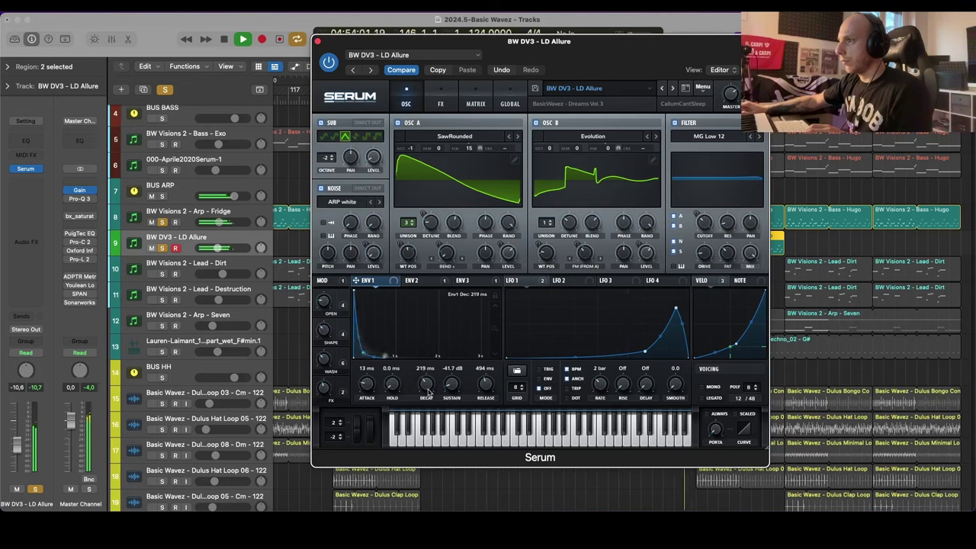
pyautogui.click(416, 282)
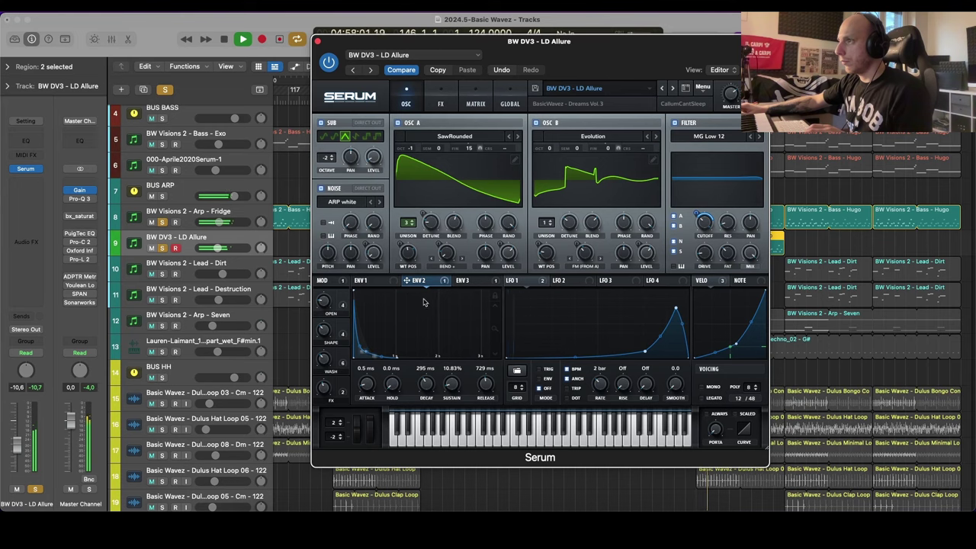
pyautogui.click(319, 42)
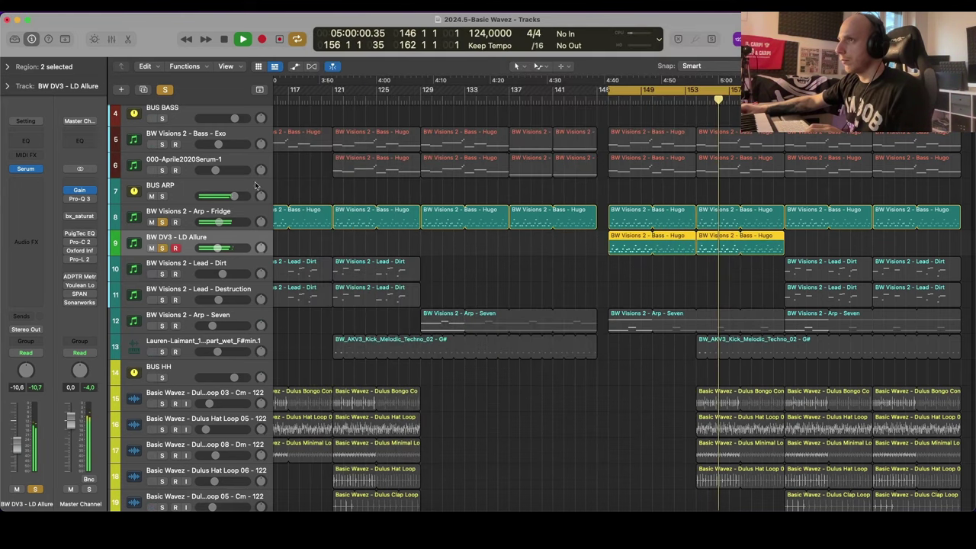
# Step: Inspect the notes of the two LD Allure regions in the Piano Roll, then return to the arrangement
pyautogui.moveTo(550, 262); pyautogui.dragTo(715, 250)
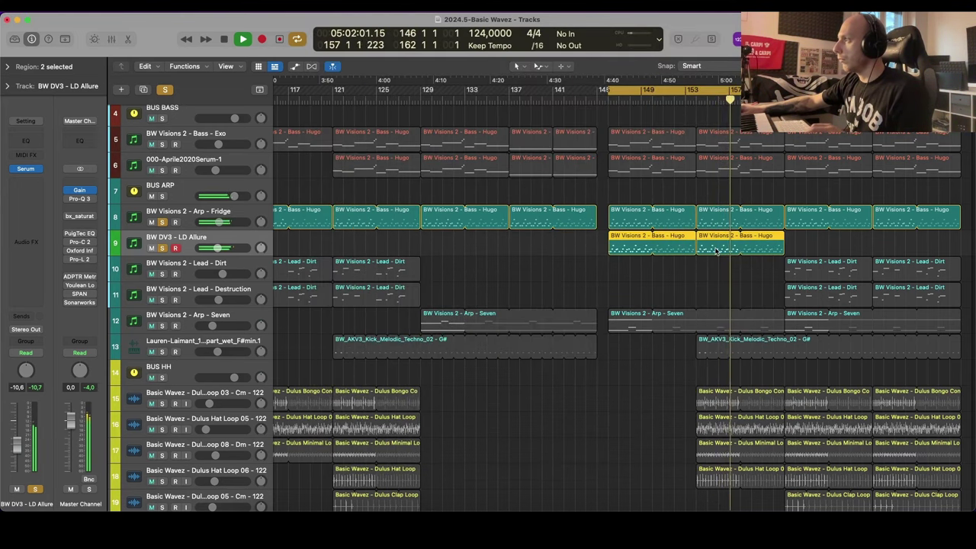
pyautogui.doubleClick(716, 252)
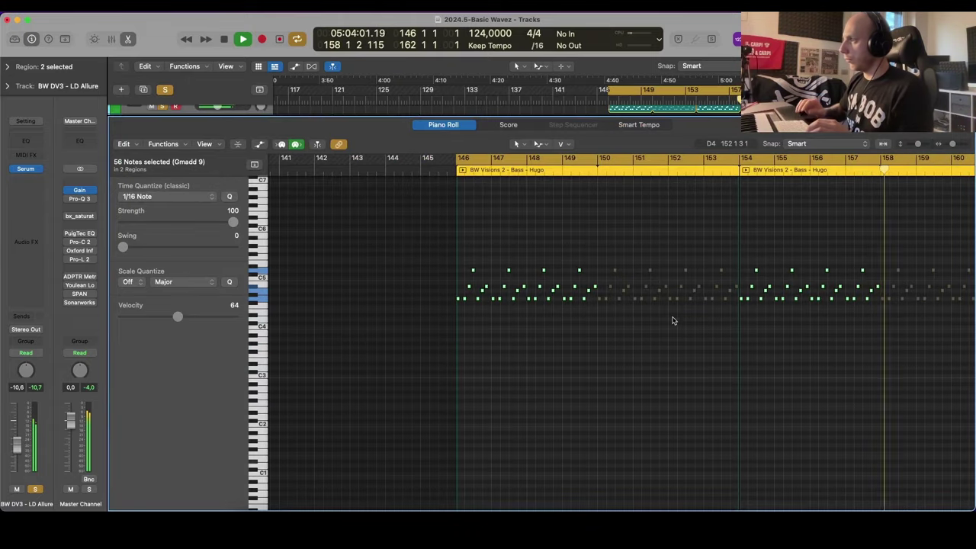
pyautogui.press('e')
pyautogui.scroll(5, 675, 321)
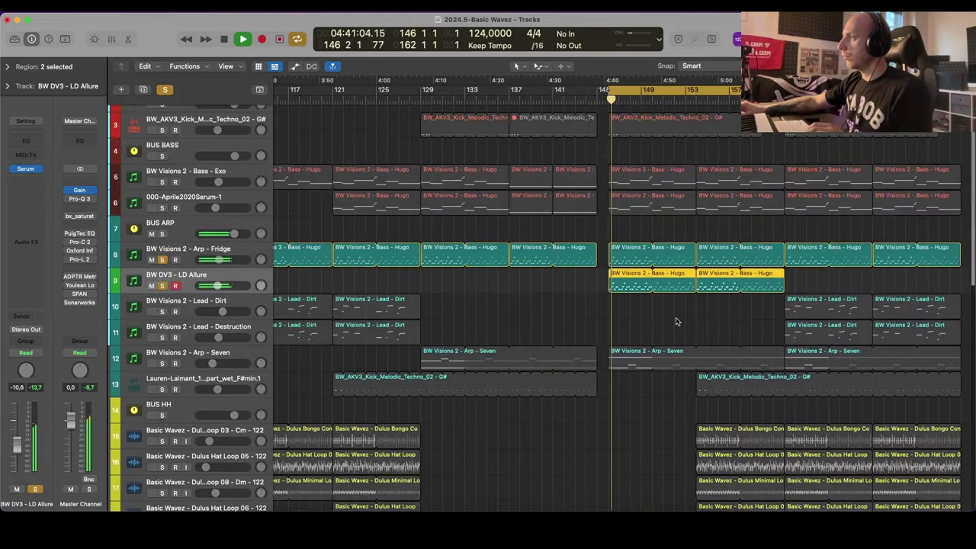
# Step: Unsolo the Arp - Fridge and LD Allure tracks, set LD Allure to -11.8 dB, and compare the mix with it muted and unmuted
pyautogui.press('super+Down')
pyautogui.press('super+Right')
pyautogui.hscroll(3, 626, 314)
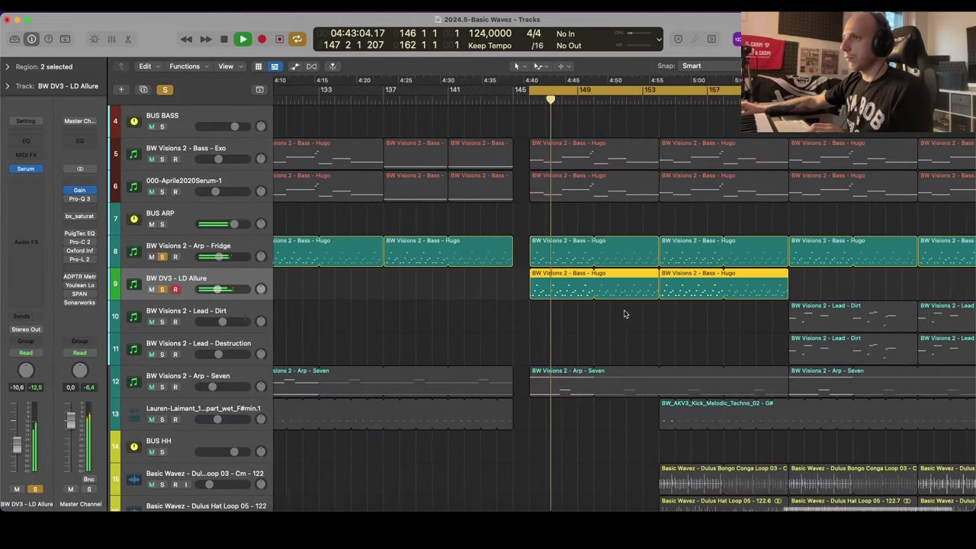
pyautogui.click(163, 258)
pyautogui.click(163, 289)
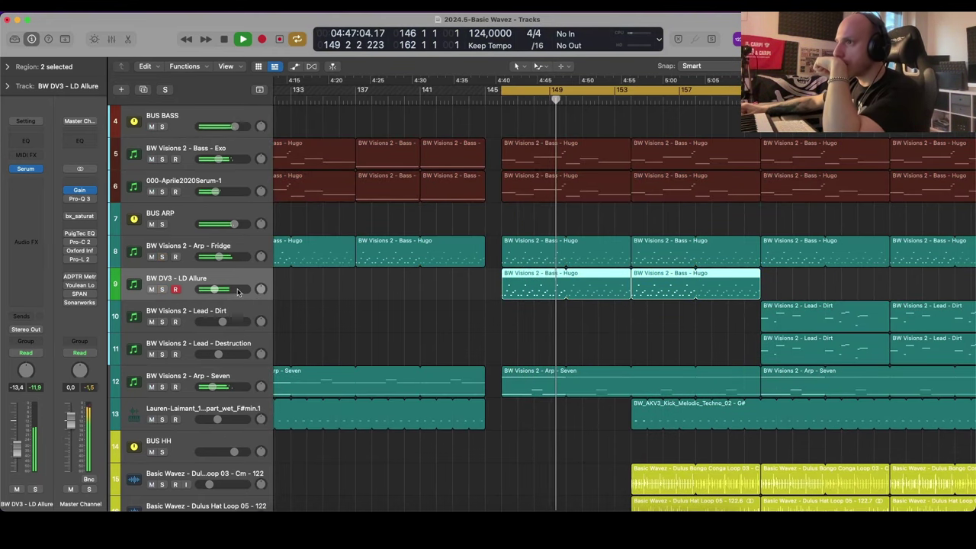
pyautogui.hscroll(-3, 420, 298)
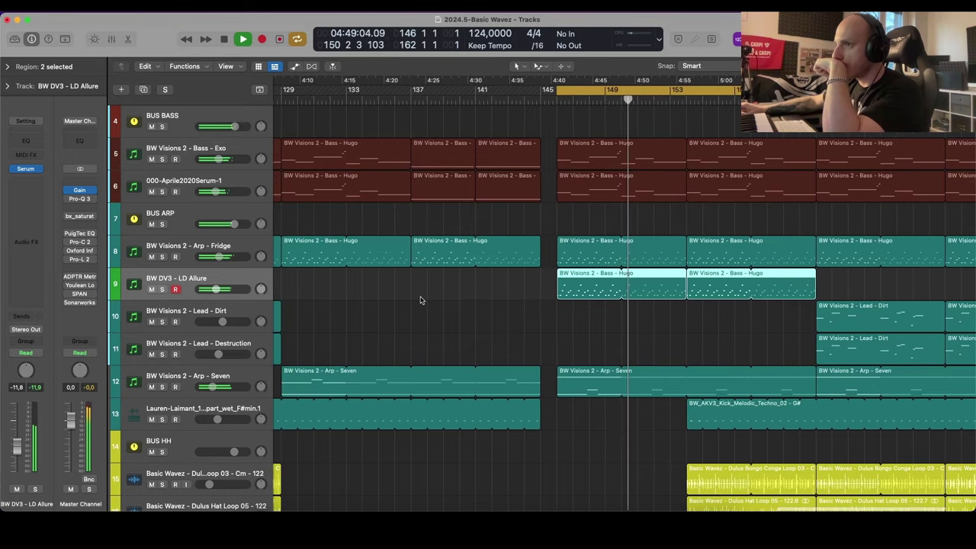
pyautogui.click(151, 289)
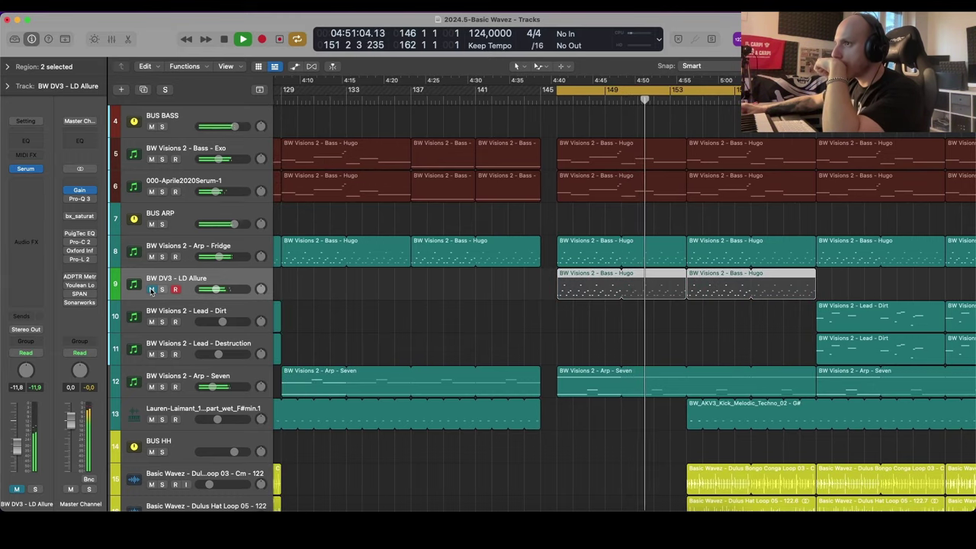
pyautogui.click(151, 290)
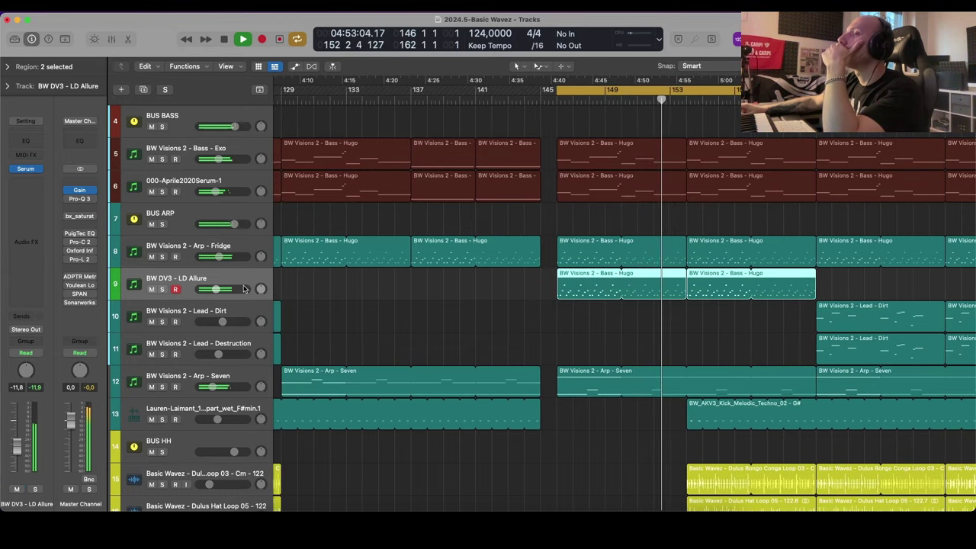
# Step: Solo the Serum track, advance through the presets to BW DV3 - LD Element, and lower the track volume to -13.2 dB
pyautogui.click(34, 171)
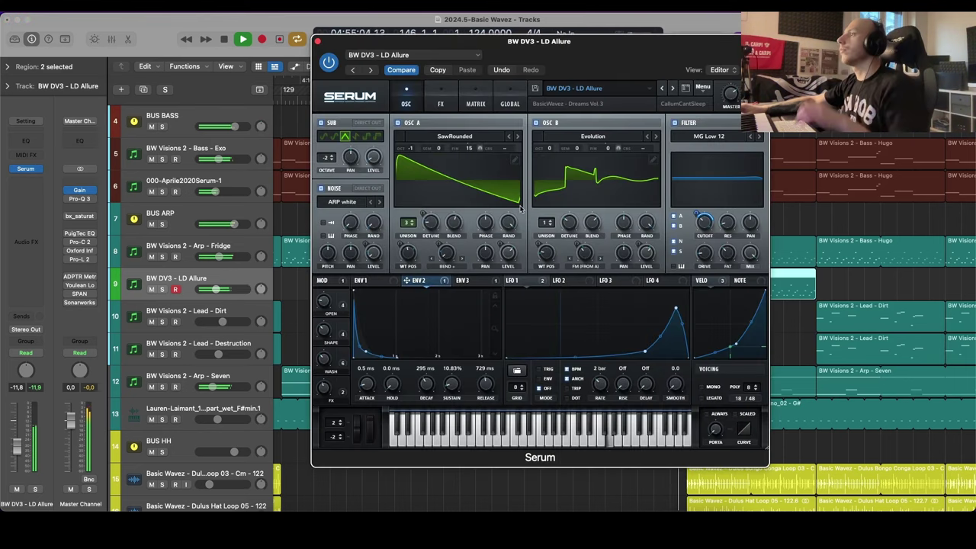
pyautogui.press('s')
pyautogui.click(671, 88)
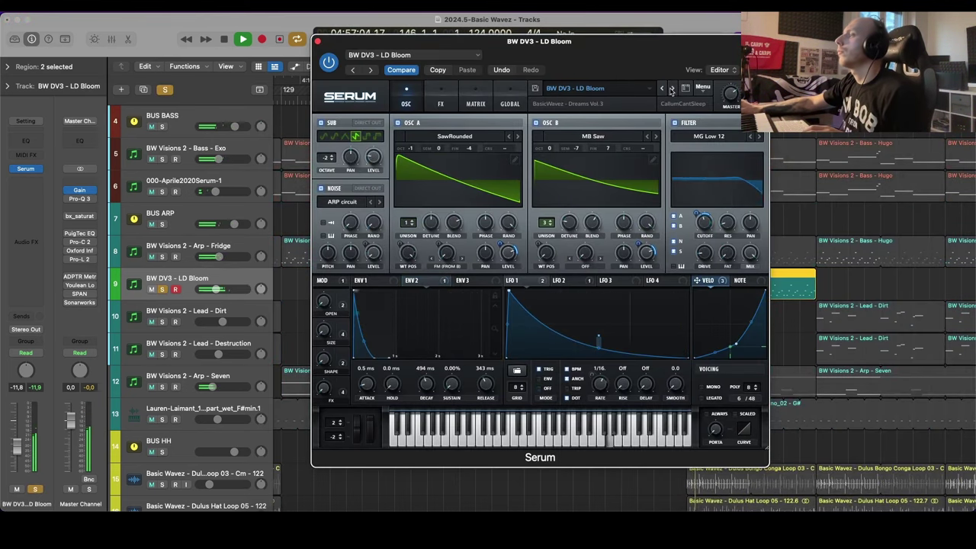
pyautogui.click(673, 89)
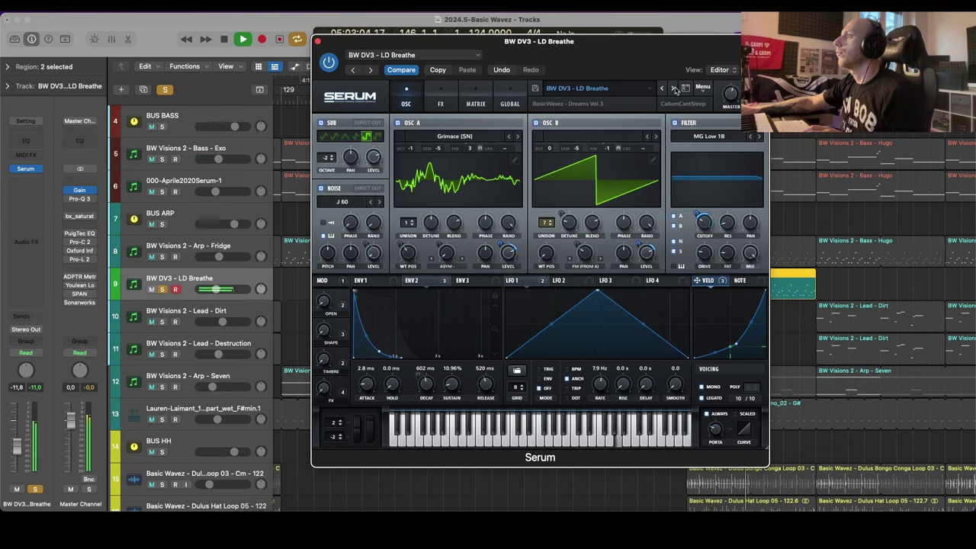
pyautogui.click(674, 90)
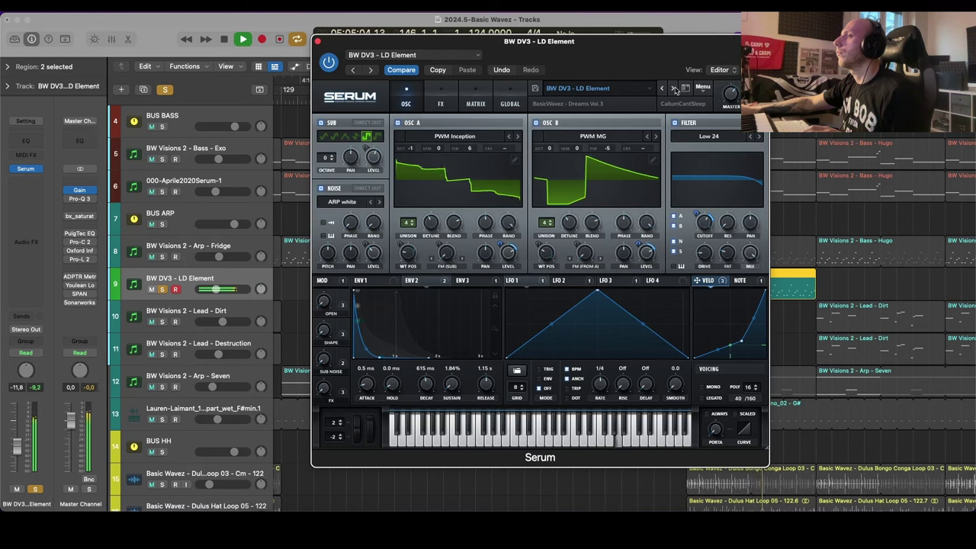
pyautogui.moveTo(216, 290); pyautogui.dragTo(214, 290)
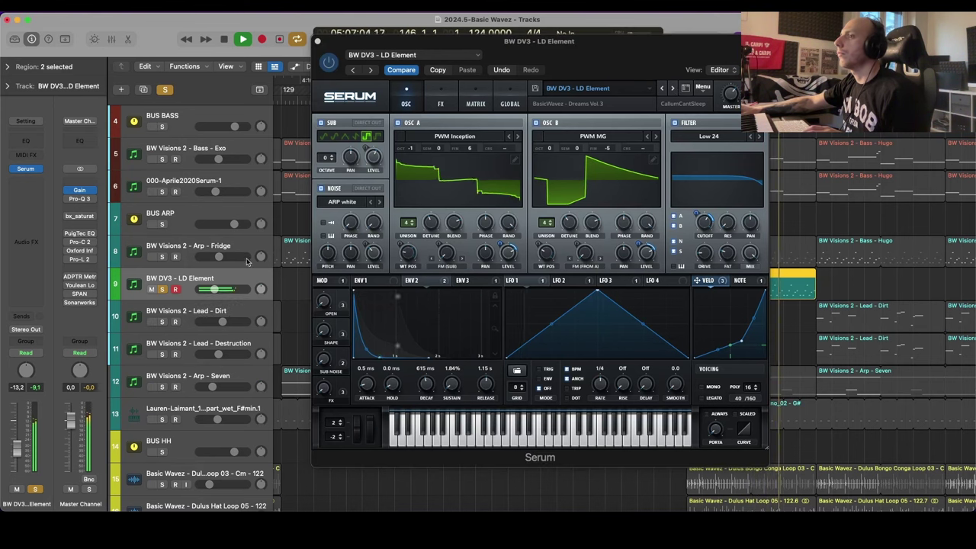
pyautogui.click(327, 311)
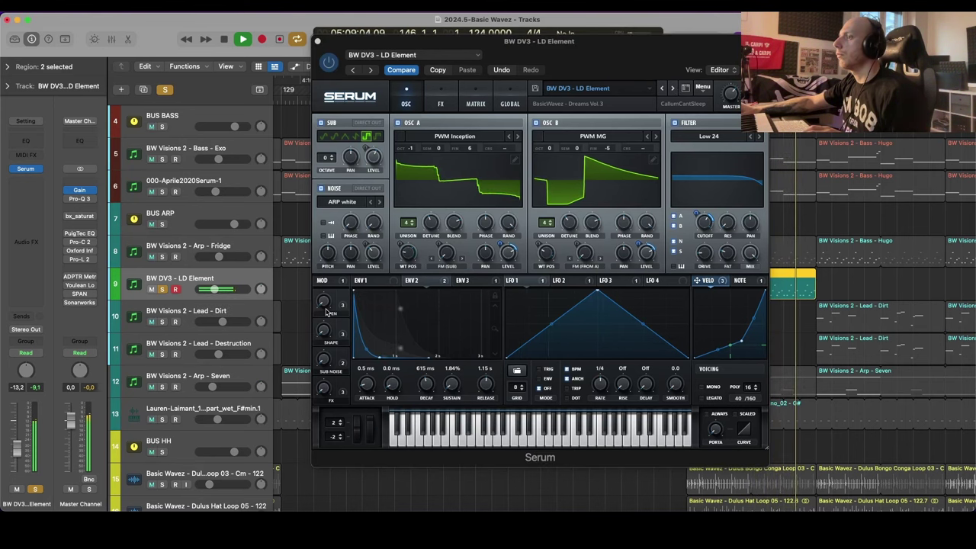
pyautogui.click(344, 373)
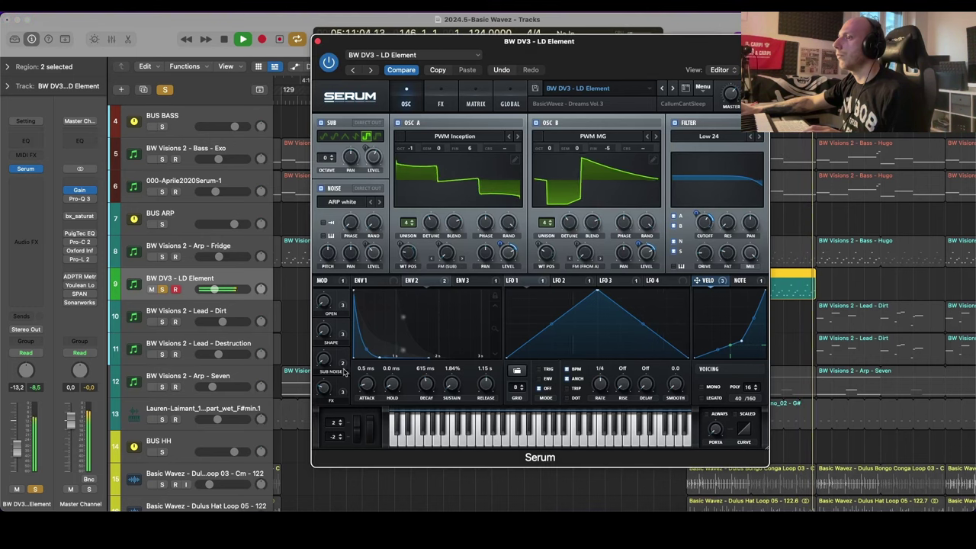
# Step: Add a Channel EQ to the LD Element track with a low cut at 246 Hz and a -3.7 dB dip at 398 Hz
pyautogui.click(27, 139)
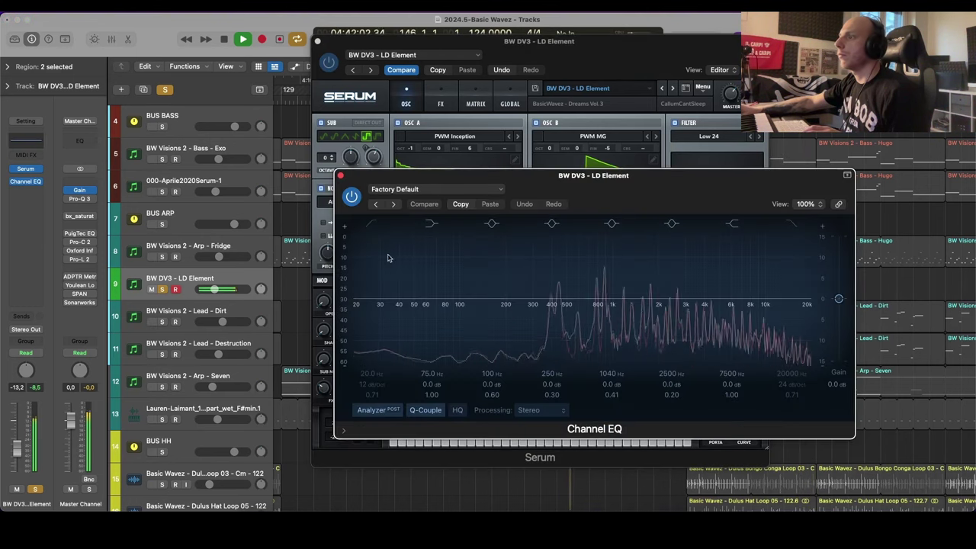
pyautogui.moveTo(551, 303); pyautogui.dragTo(531, 332)
pyautogui.click(372, 225)
pyautogui.moveTo(402, 329); pyautogui.dragTo(563, 329)
# Step: Lower the LD Element track to -18.5 dB, solo Arp - Fridge alongside it, and close the plug-in windows
pyautogui.moveTo(215, 288); pyautogui.dragTo(212, 282)
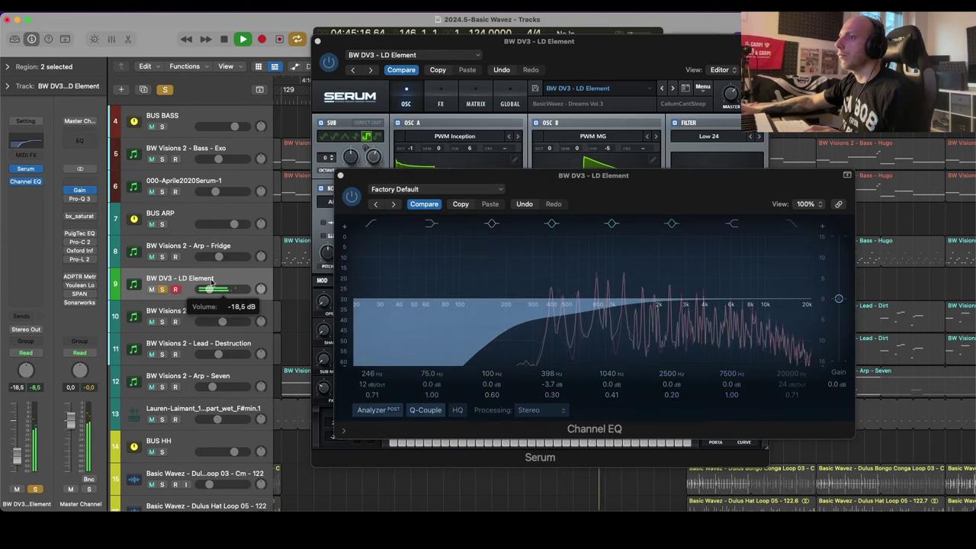
pyautogui.click(162, 257)
pyautogui.click(341, 175)
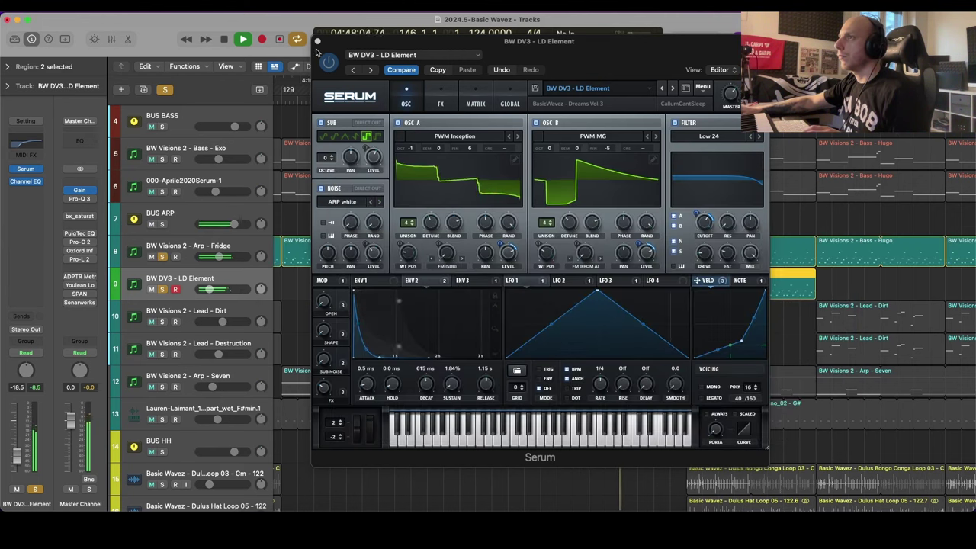
pyautogui.click(317, 40)
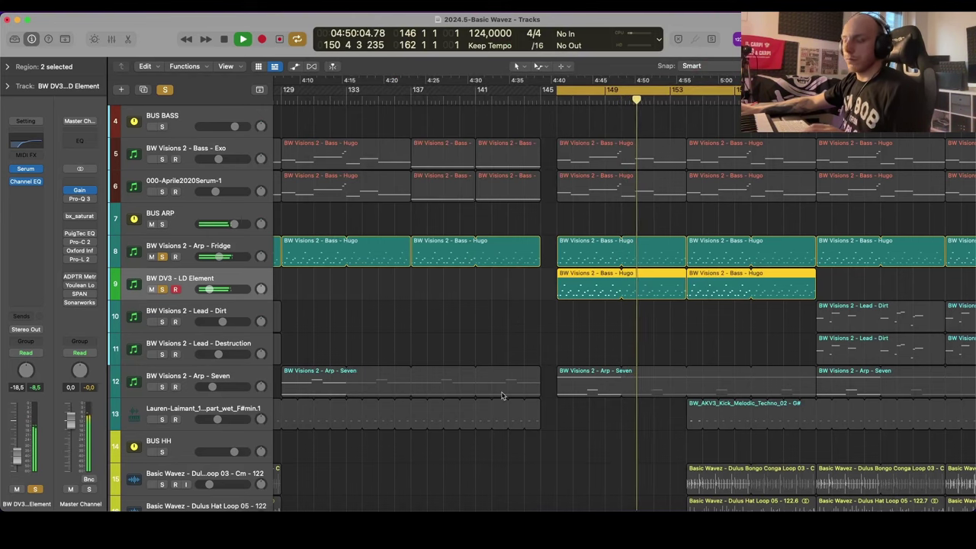
# Step: Insert FabFilter Pro-C 2 on the LD Element mixer channel and adjust its threshold
pyautogui.press('x')
pyautogui.hscroll(-3, 261, 307)
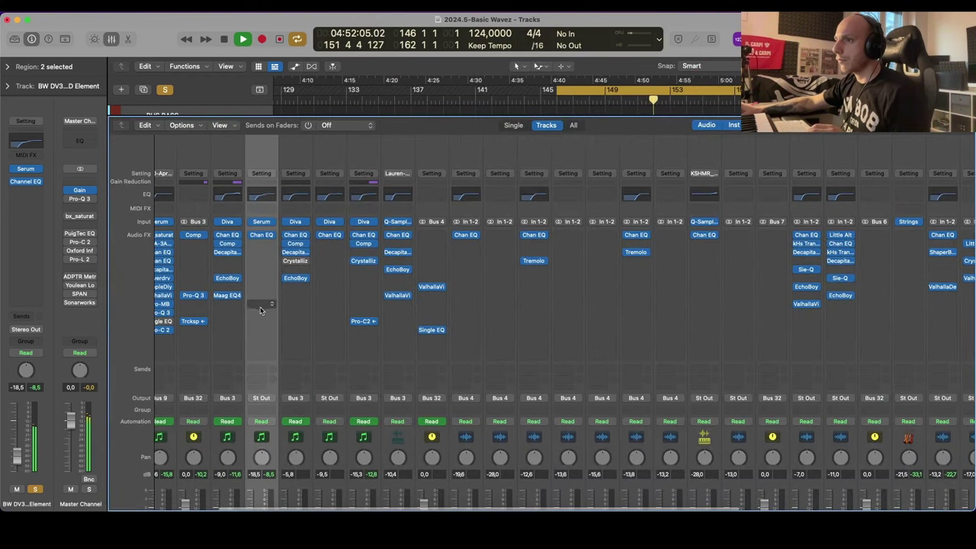
pyautogui.hscroll(-3, 197, 317)
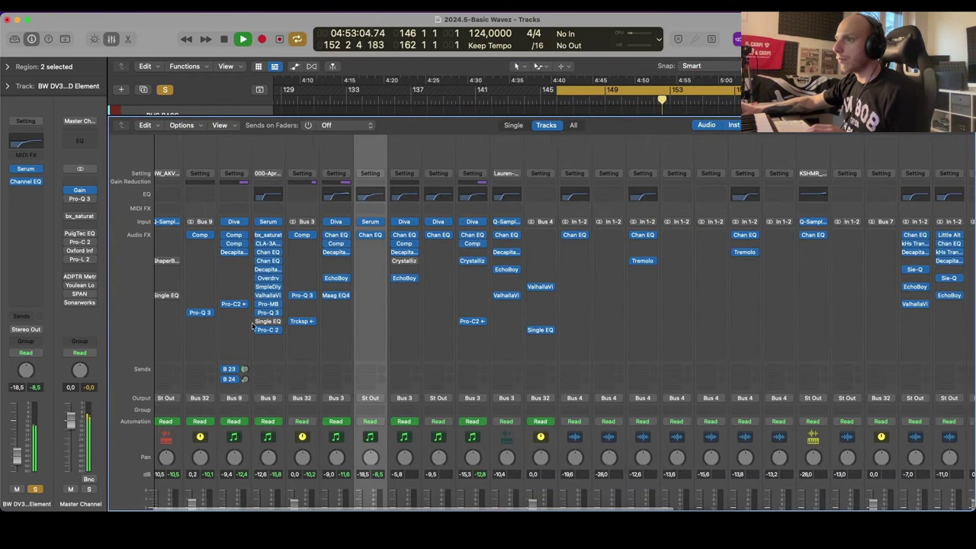
pyautogui.click(356, 354)
pyautogui.moveTo(373, 366)
pyautogui.mouseDown()
pyautogui.moveTo(374, 399)
pyautogui.moveTo(375, 373)
pyautogui.mouseUp()
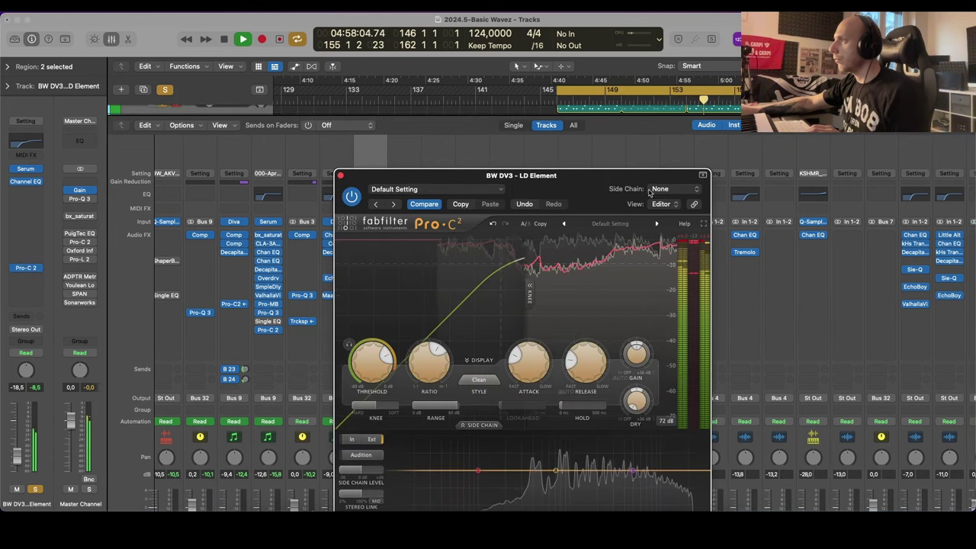
pyautogui.moveTo(647, 177); pyautogui.dragTo(609, 102)
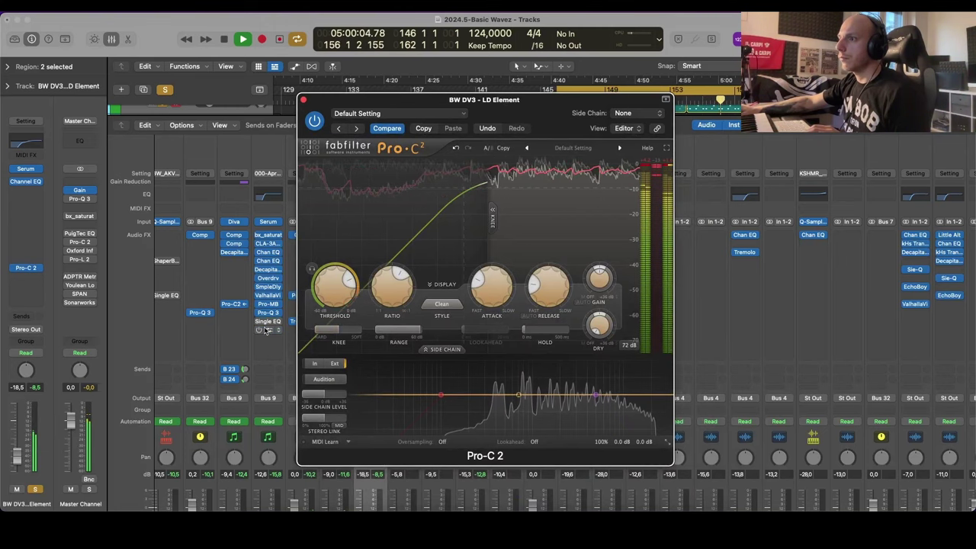
pyautogui.moveTo(324, 101); pyautogui.dragTo(499, 103)
pyautogui.click(479, 102)
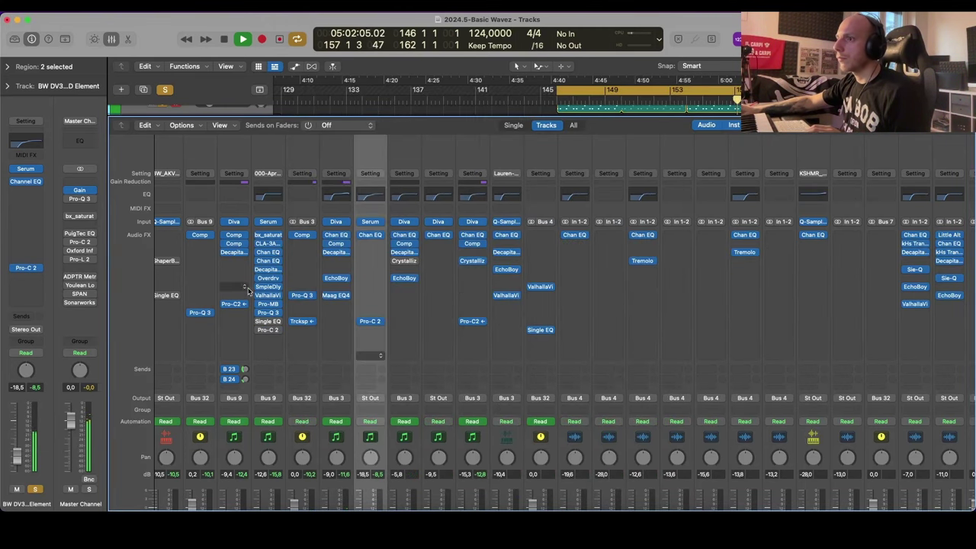
# Step: Replace the LD Element channel's Pro-C 2 with a copy of the sidechained Pro-C 2 from the Bass - Exo channel and open it
pyautogui.hscroll(-3, 215, 319)
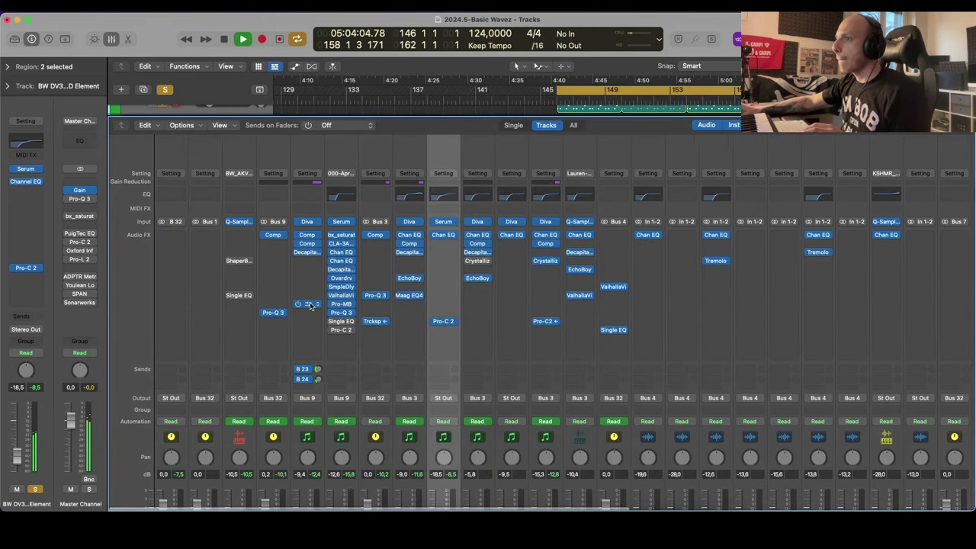
pyautogui.moveTo(416, 310); pyautogui.dragTo(451, 322)
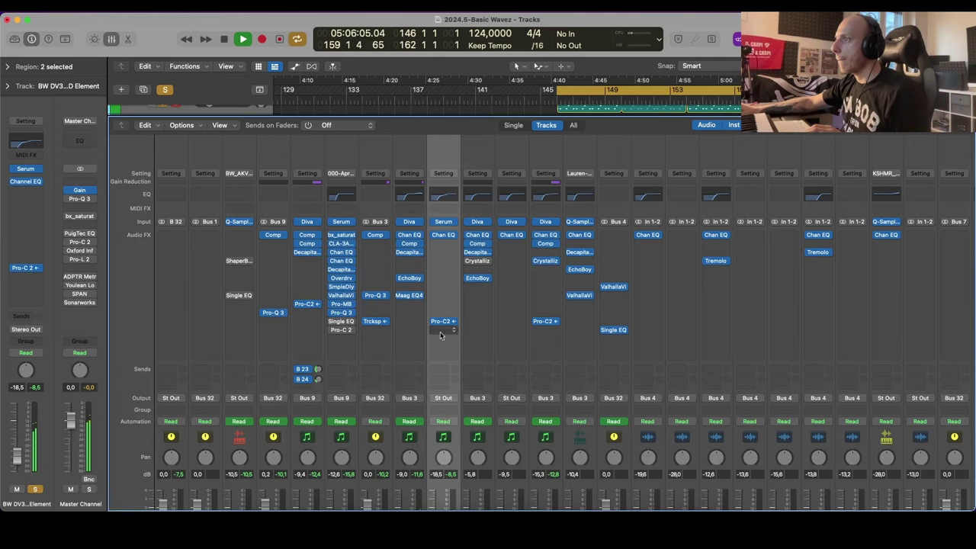
pyautogui.click(442, 322)
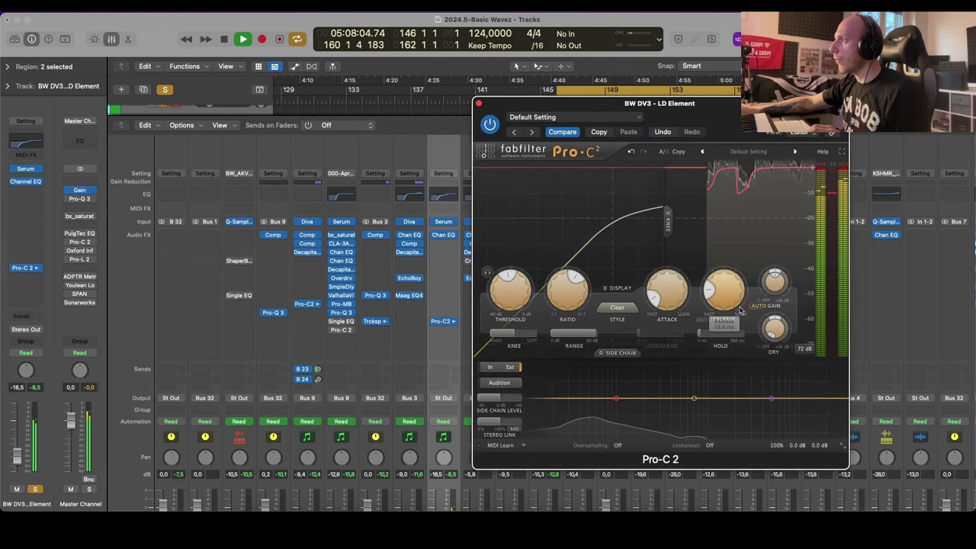
# Step: Turn off auto gain and lower the threshold in LD Element's Pro-C 2, restart playback, and return to the arrangement
pyautogui.click(759, 306)
pyautogui.moveTo(509, 296)
pyautogui.mouseDown()
pyautogui.moveTo(506, 279)
pyautogui.moveTo(504, 313)
pyautogui.moveTo(505, 304)
pyautogui.mouseUp()
pyautogui.press('space')
pyautogui.press('space')
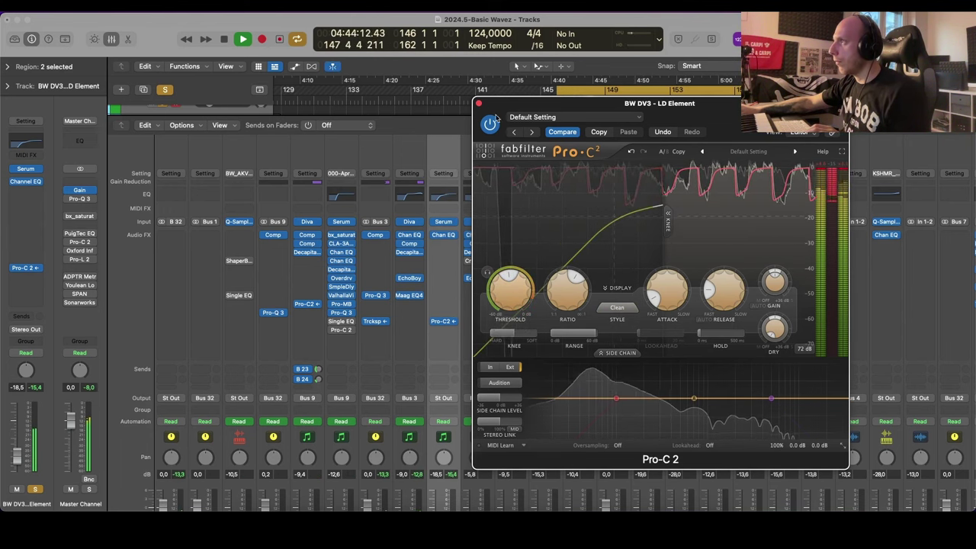
pyautogui.click(478, 103)
pyautogui.press('x')
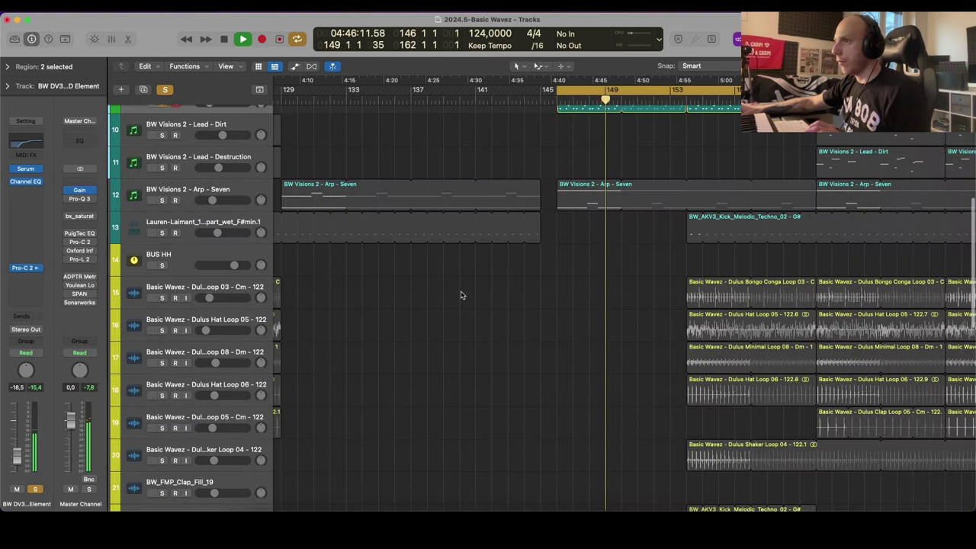
pyautogui.scroll(4, 386, 251)
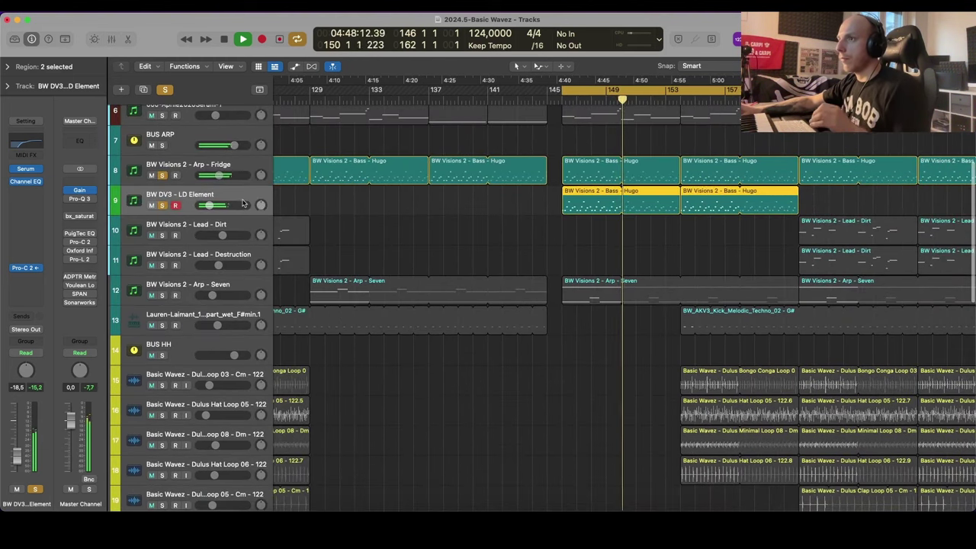
# Step: Insert ValhallaVintageVerb on the LD Element channel and bring its mix down to 23.8 %
pyautogui.click(29, 233)
pyautogui.moveTo(33, 416)
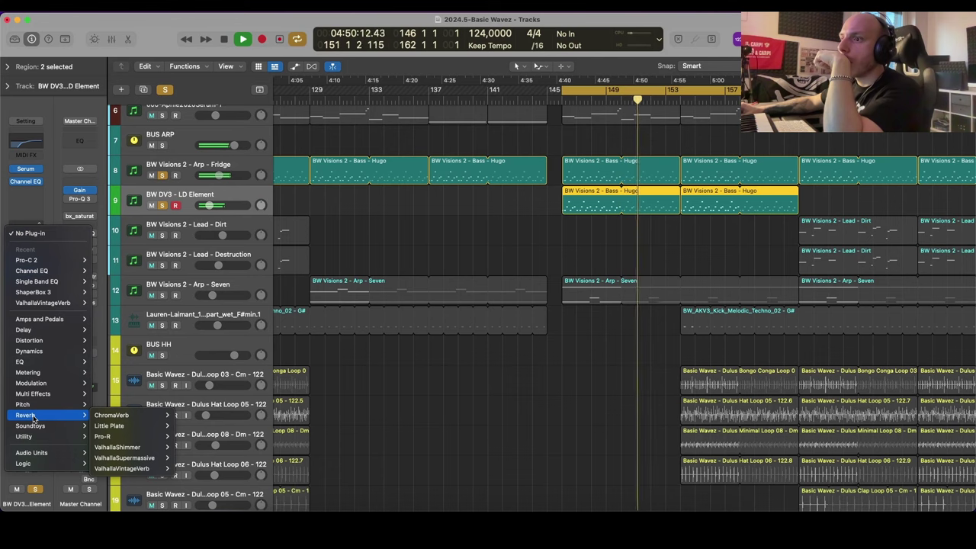
pyautogui.click(121, 468)
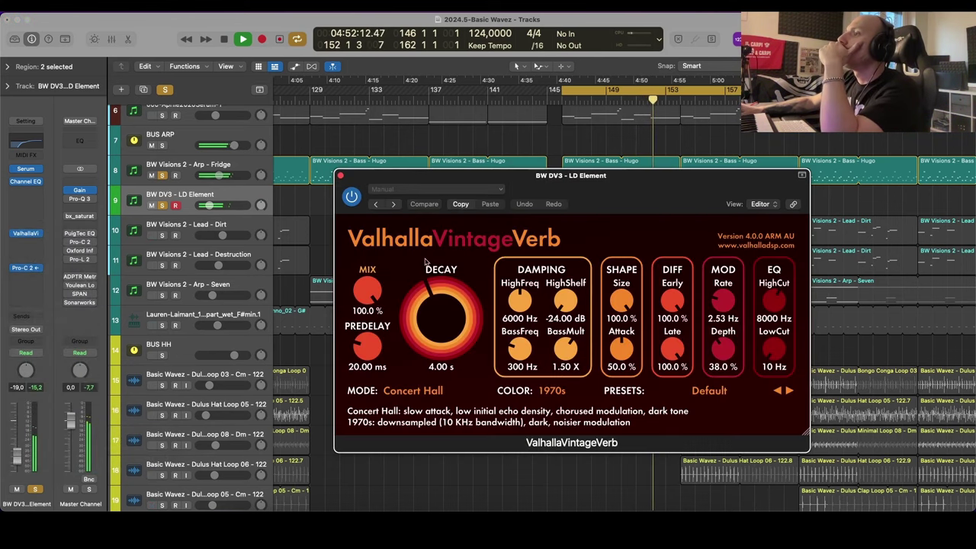
pyautogui.moveTo(367, 291); pyautogui.dragTo(390, 389)
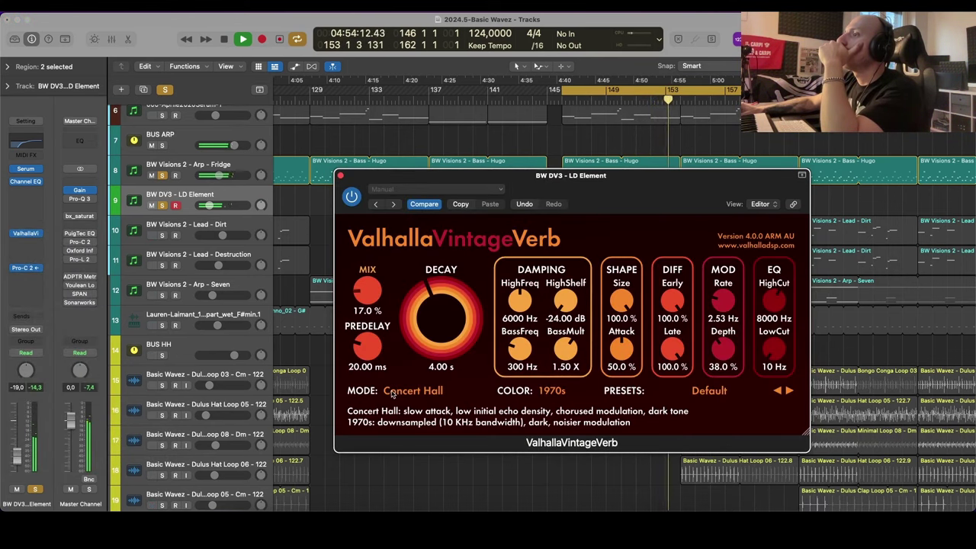
pyautogui.moveTo(368, 294); pyautogui.dragTo(368, 286)
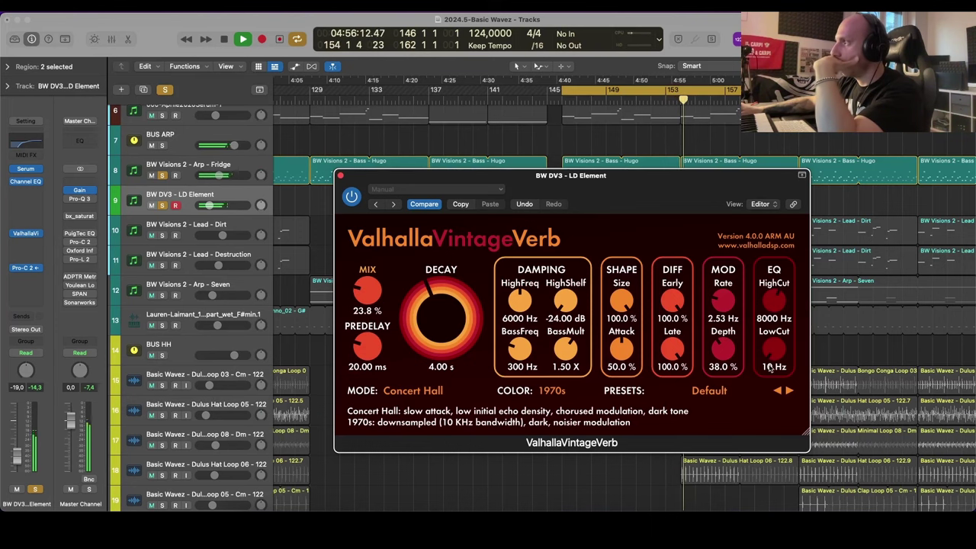
# Step: Set the reverb's low cut to 400 Hz, high cut to 18490 Hz, bass multiplier to 0.25, decay to 3.36 s and mix to 30.4 %, then close it
pyautogui.moveTo(775, 356); pyautogui.dragTo(780, 238)
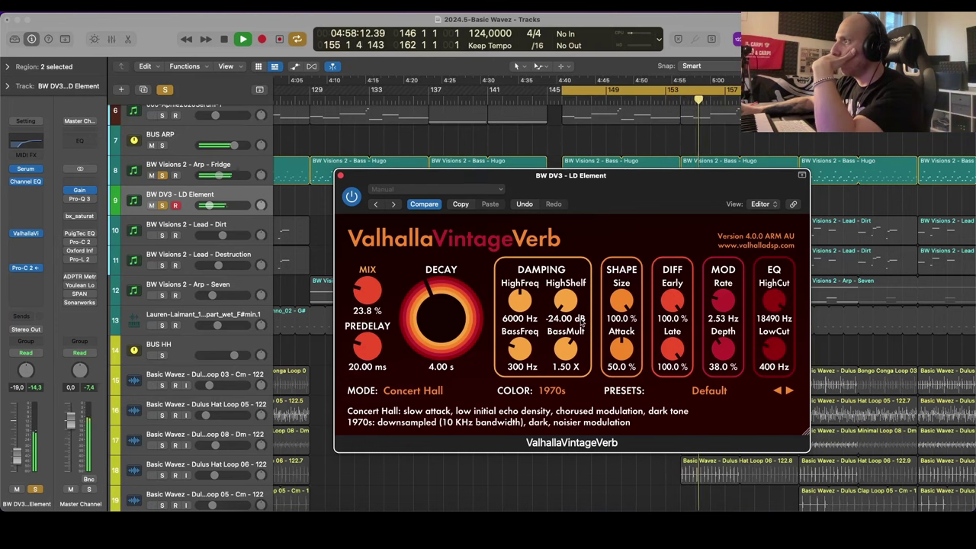
pyautogui.moveTo(566, 350); pyautogui.dragTo(566, 418)
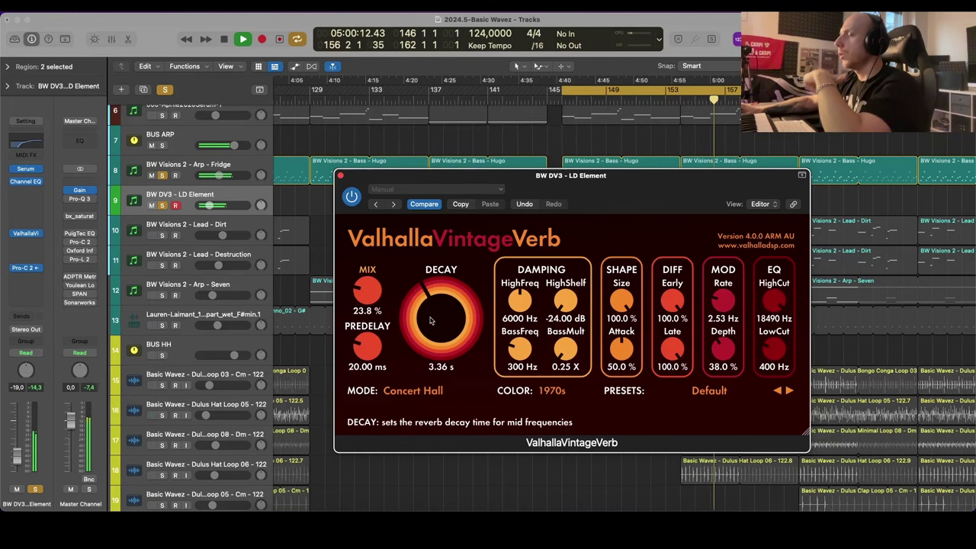
pyautogui.moveTo(374, 296); pyautogui.dragTo(394, 283)
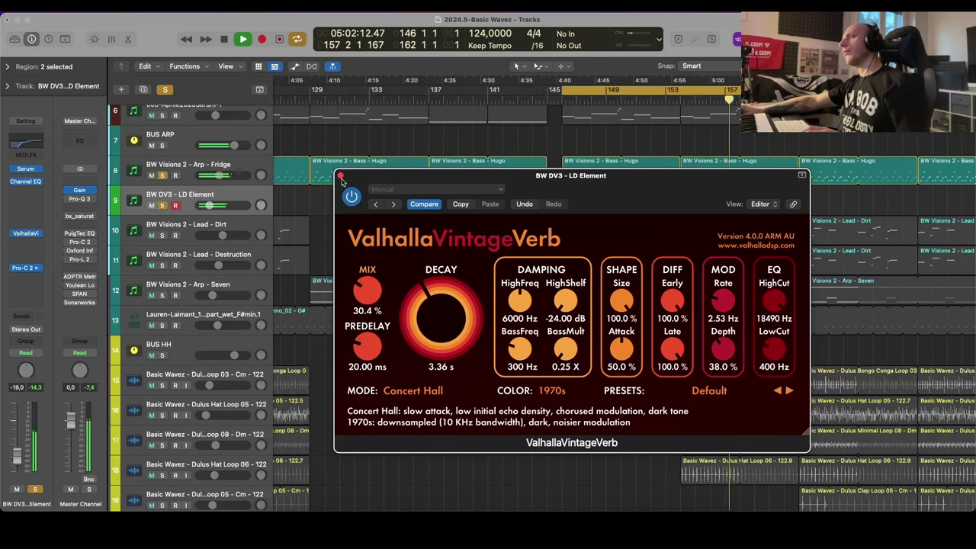
pyautogui.click(340, 176)
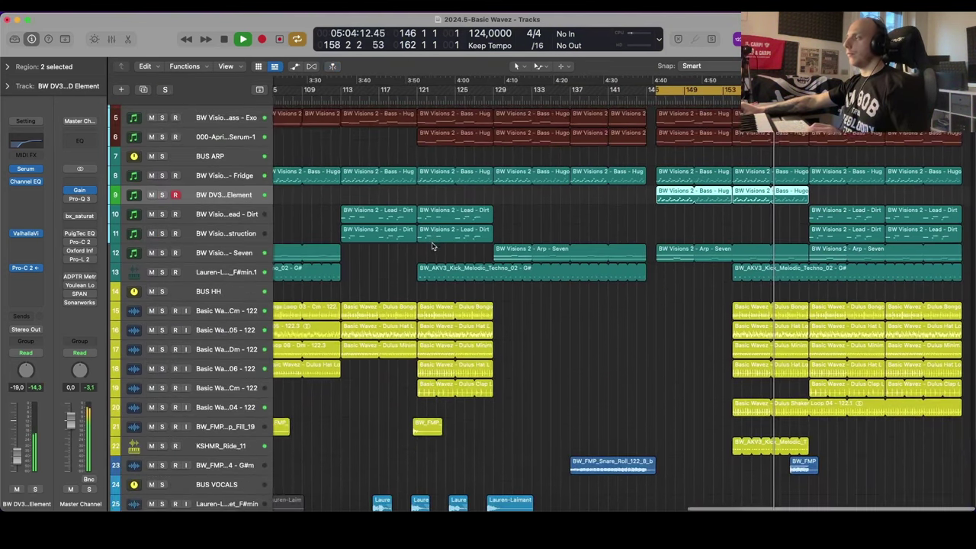
# Step: Lower the LD Element track to -26.0 dB against the full mix and turn off the cycle range
pyautogui.hscroll(-5, 351, 211)
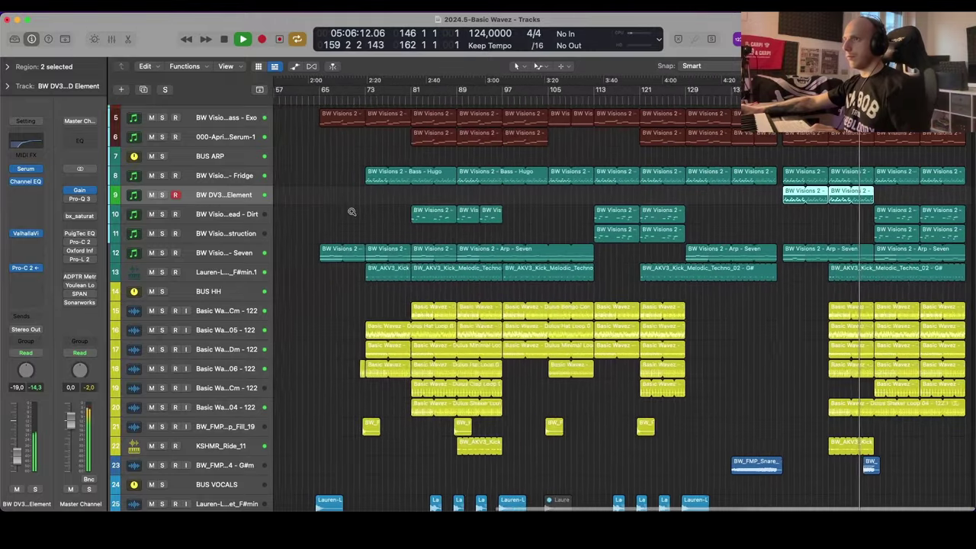
pyautogui.scroll(5, 319, 220)
pyautogui.moveTo(210, 212); pyautogui.dragTo(206, 213)
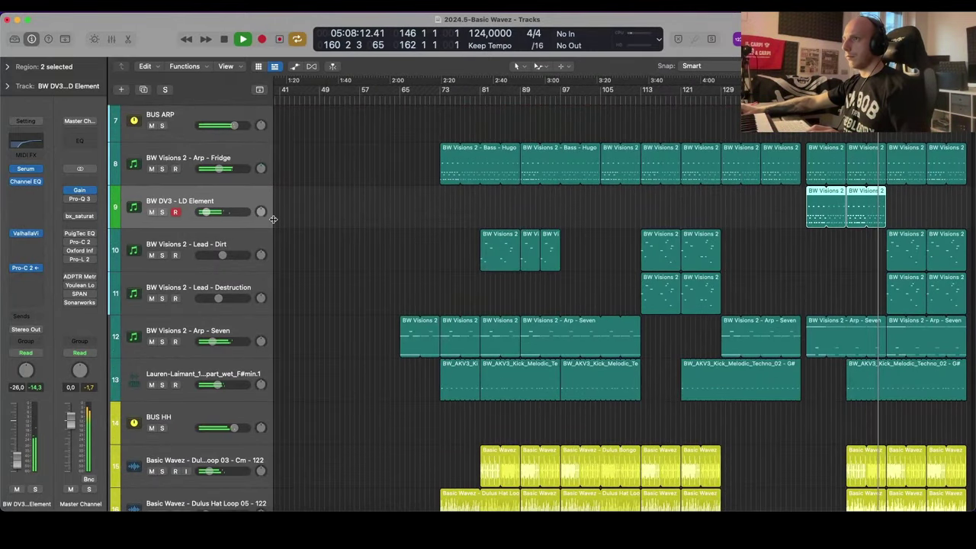
pyautogui.scroll(-5, 497, 214)
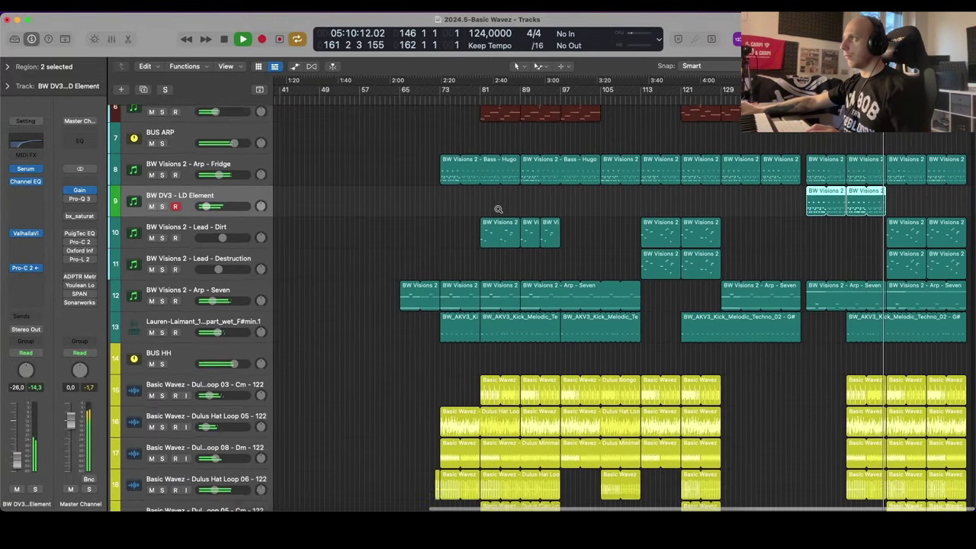
pyautogui.hscroll(5, 503, 209)
pyautogui.press('c')
pyautogui.press('super+Down')
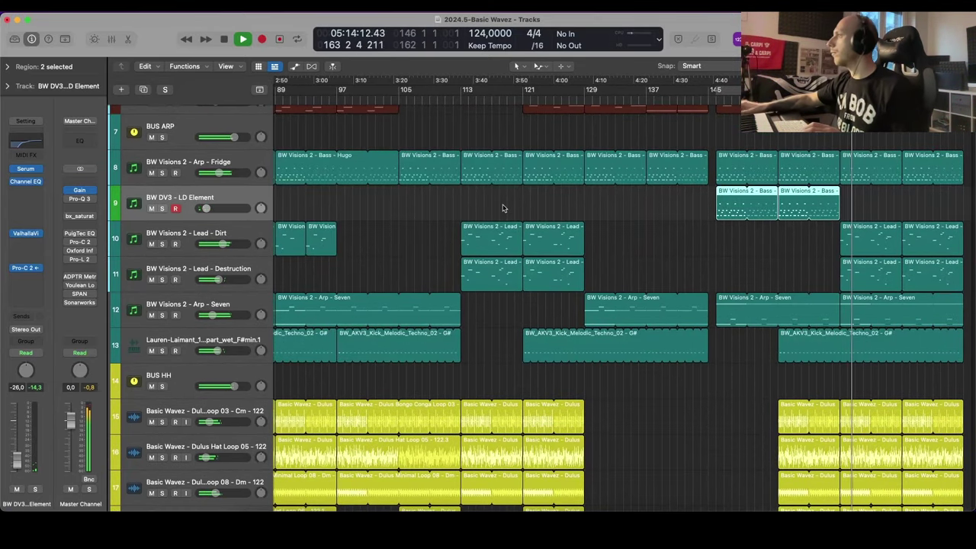
# Step: Solo the Arp - Fridge track, examine its Diva synth while it plays, and close the plug-in
pyautogui.hscroll(1, 504, 208)
pyautogui.click(220, 162)
pyautogui.press('super+Right')
pyautogui.press('super+Right')
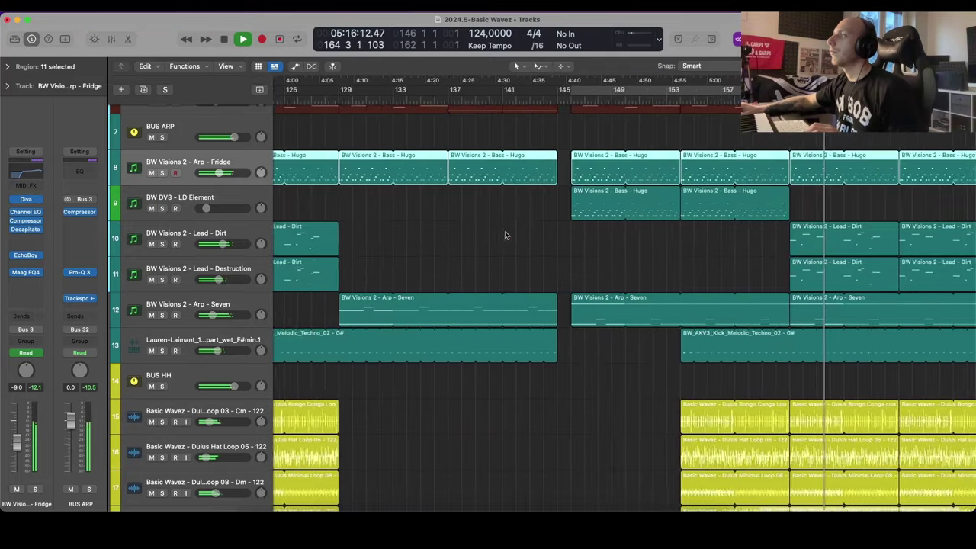
pyautogui.hscroll(2, 505, 235)
pyautogui.press('s')
pyautogui.click(26, 199)
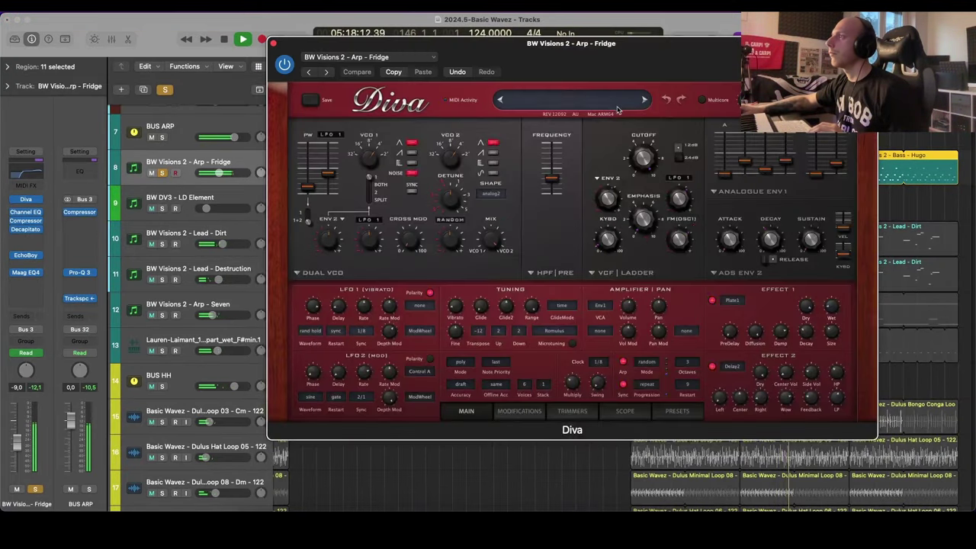
pyautogui.moveTo(658, 47); pyautogui.dragTo(597, 47)
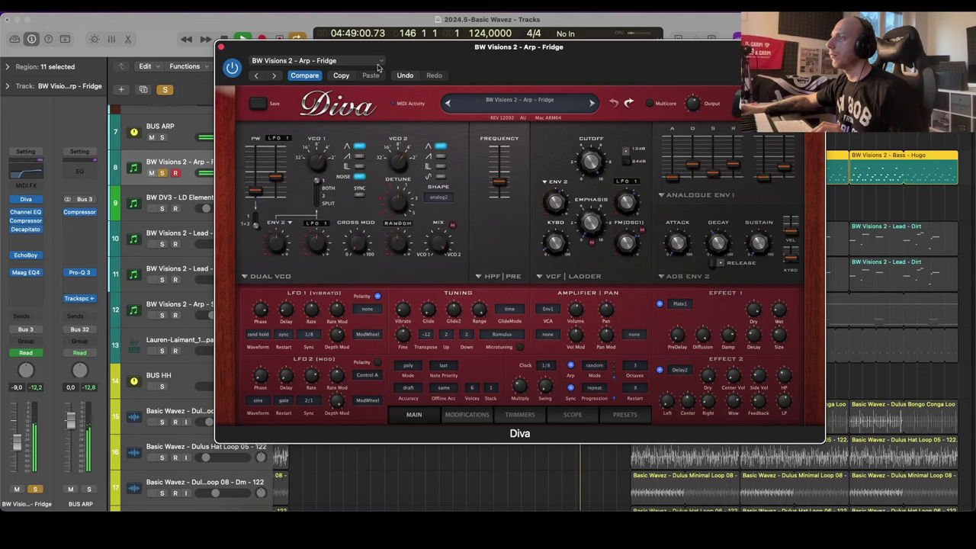
pyautogui.click(220, 48)
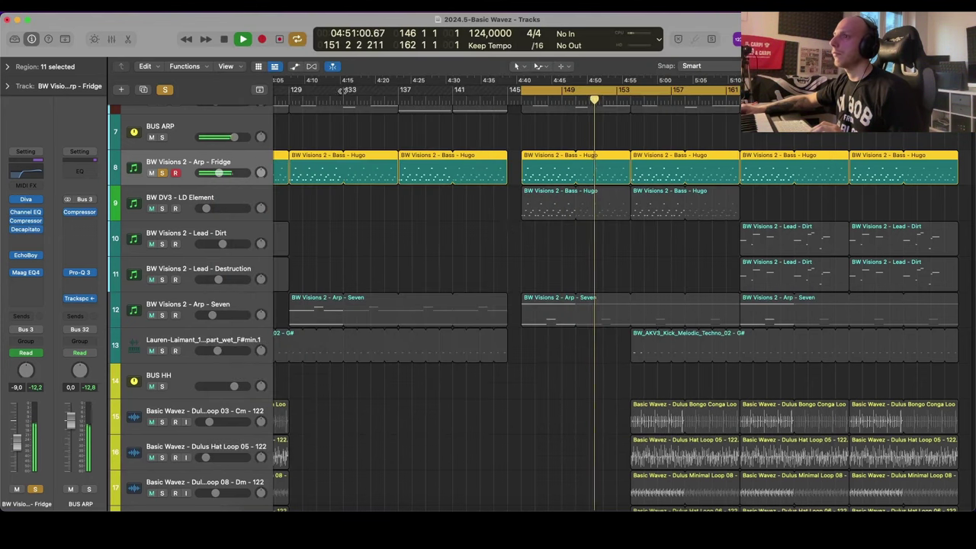
# Step: Solo the LD Element track and step through its Serum presets to BW DV3 - LD Fail
pyautogui.click(162, 209)
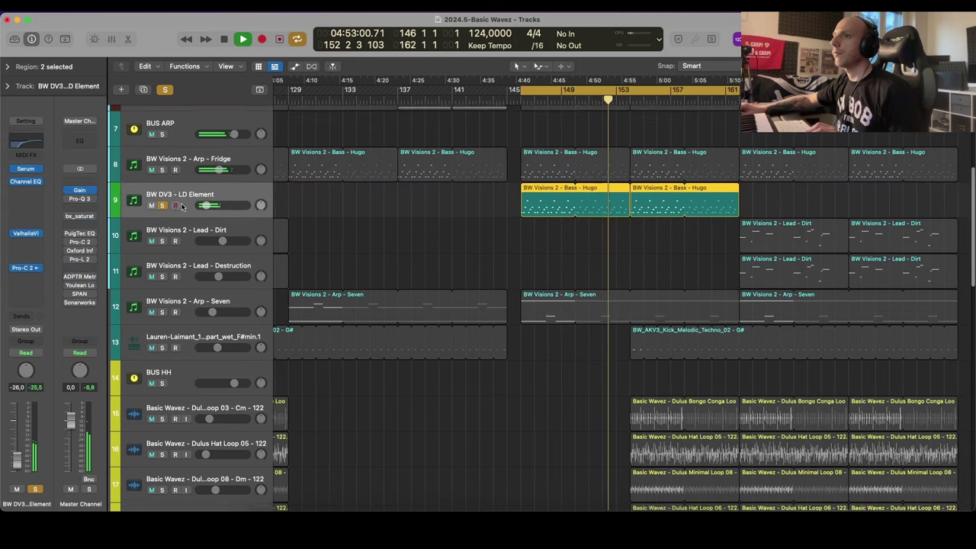
pyautogui.click(35, 169)
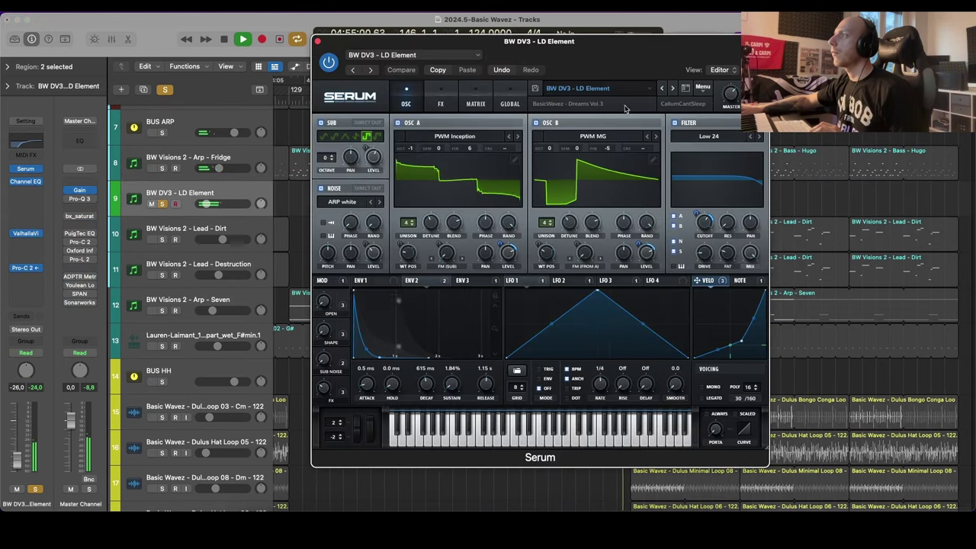
pyautogui.click(672, 88)
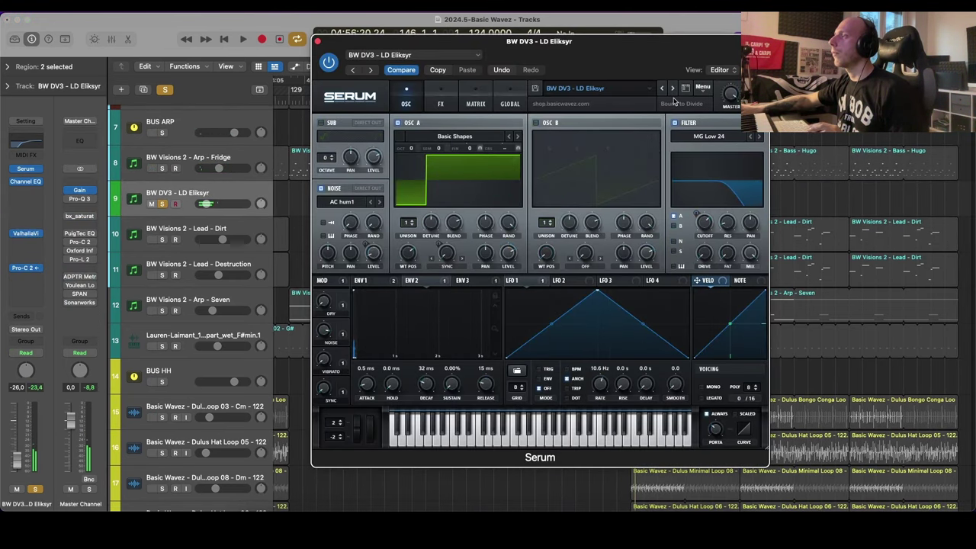
pyautogui.click(672, 89)
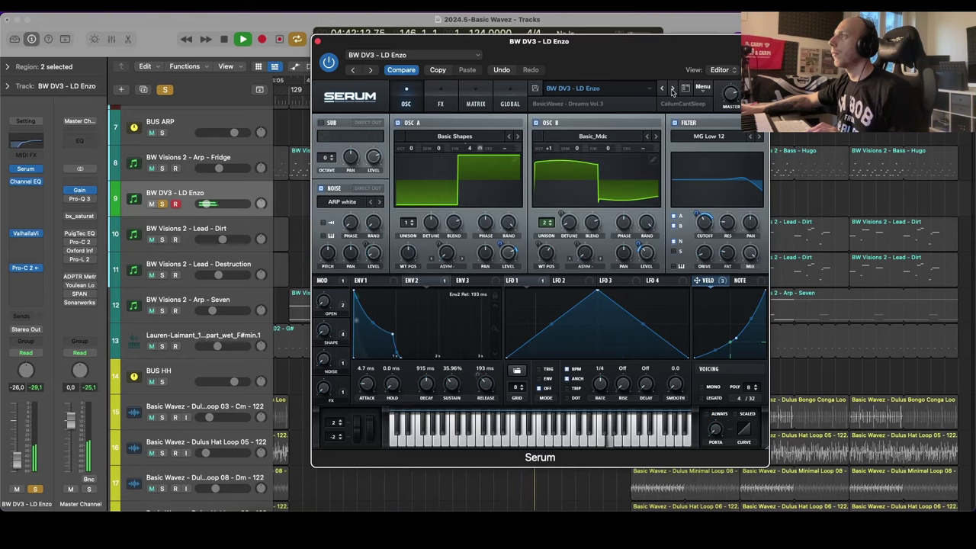
pyautogui.click(672, 89)
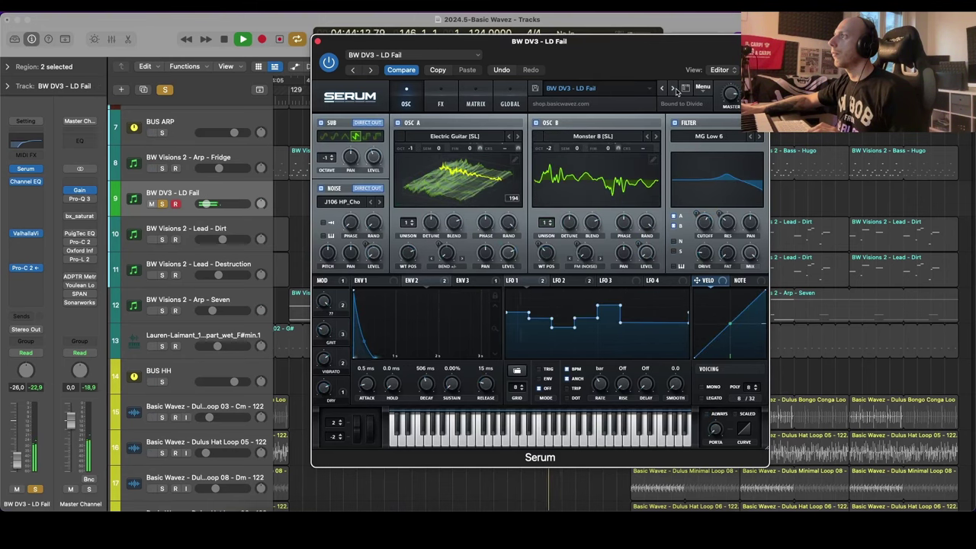
# Step: Move the Serum window aside, raise the LD Fail track to about -12.6 dB, and solo Arp - Fridge alongside it
pyautogui.moveTo(602, 42); pyautogui.dragTo(581, 110)
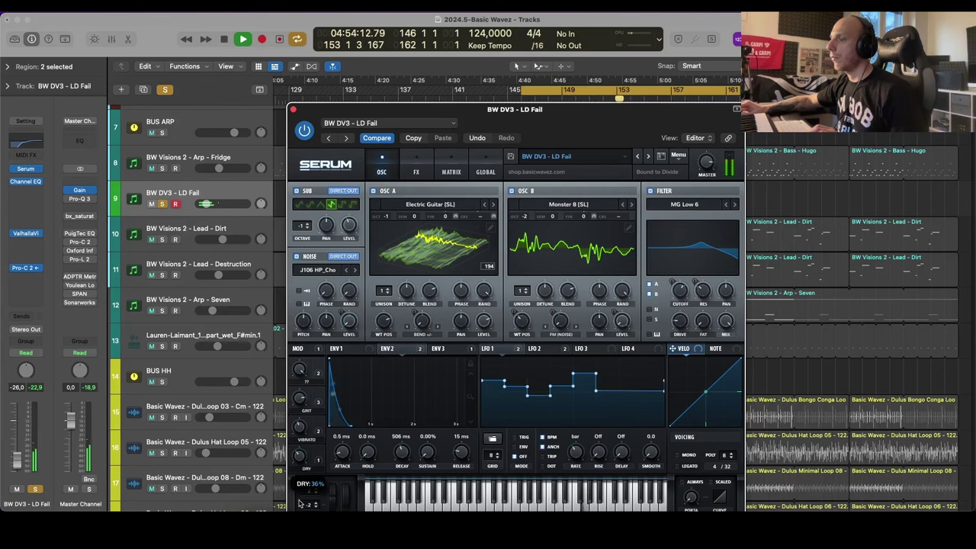
pyautogui.moveTo(540, 138); pyautogui.dragTo(699, 135)
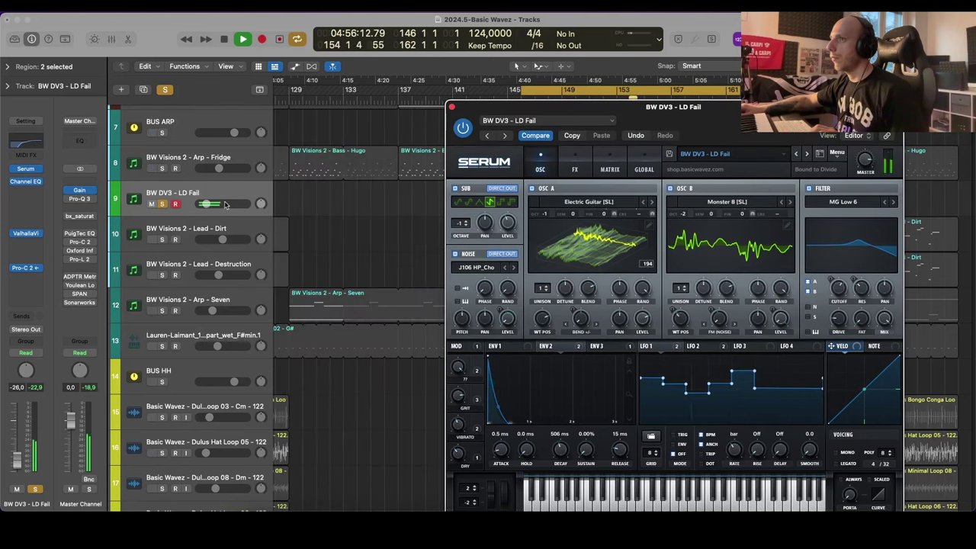
pyautogui.moveTo(225, 204); pyautogui.dragTo(189, 205)
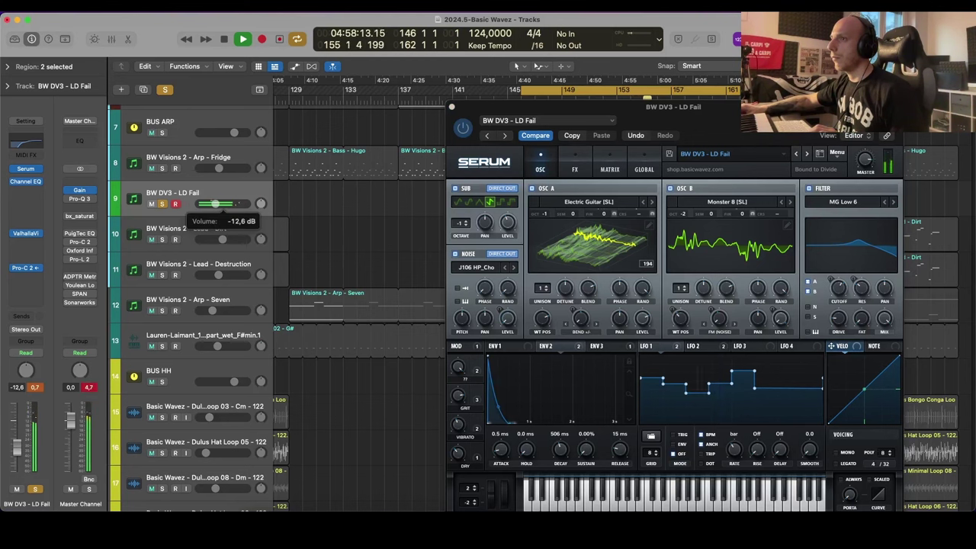
pyautogui.click(162, 169)
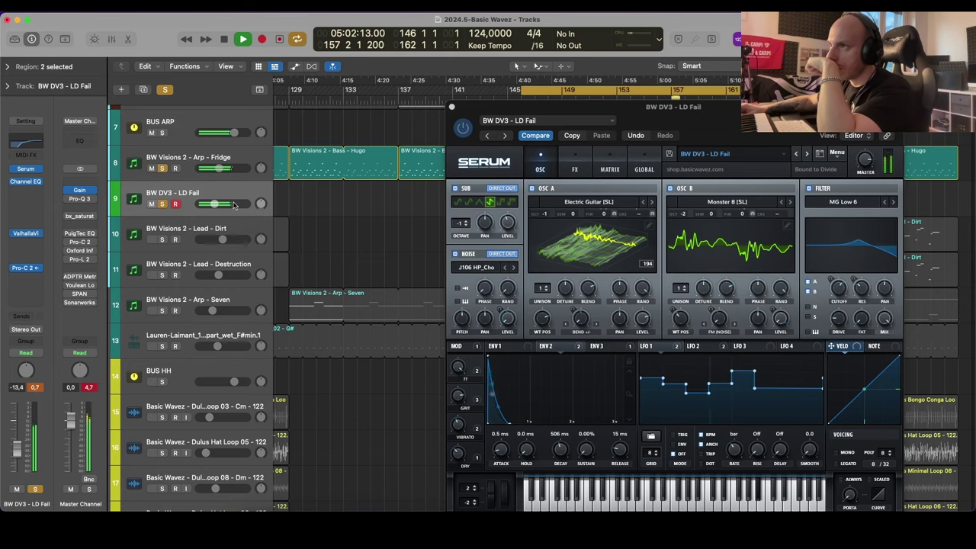
# Step: Set oscillator A's octave to 0 in Serum, close the plug-in, and turn off solo for the whole project
pyautogui.moveTo(782, 107); pyautogui.dragTo(641, 52)
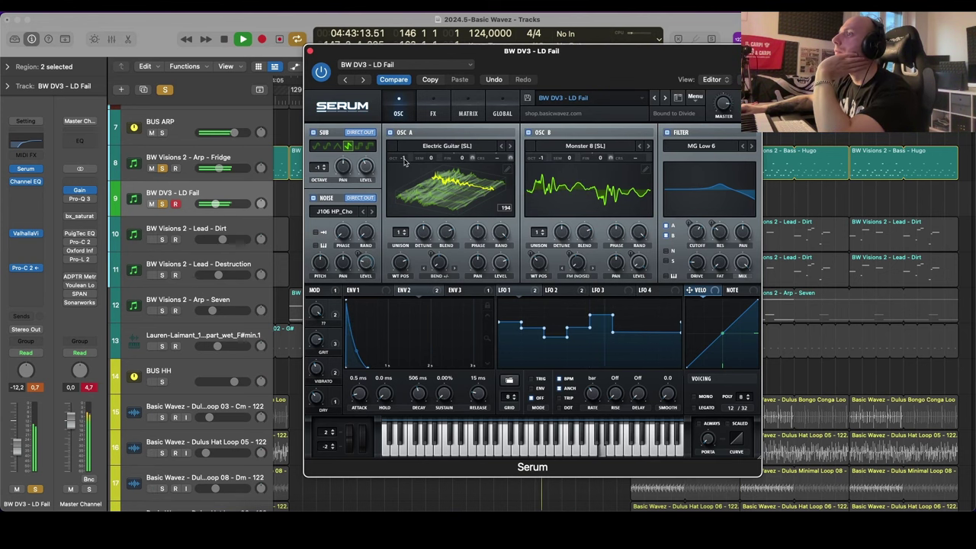
pyautogui.moveTo(402, 162); pyautogui.dragTo(405, 153)
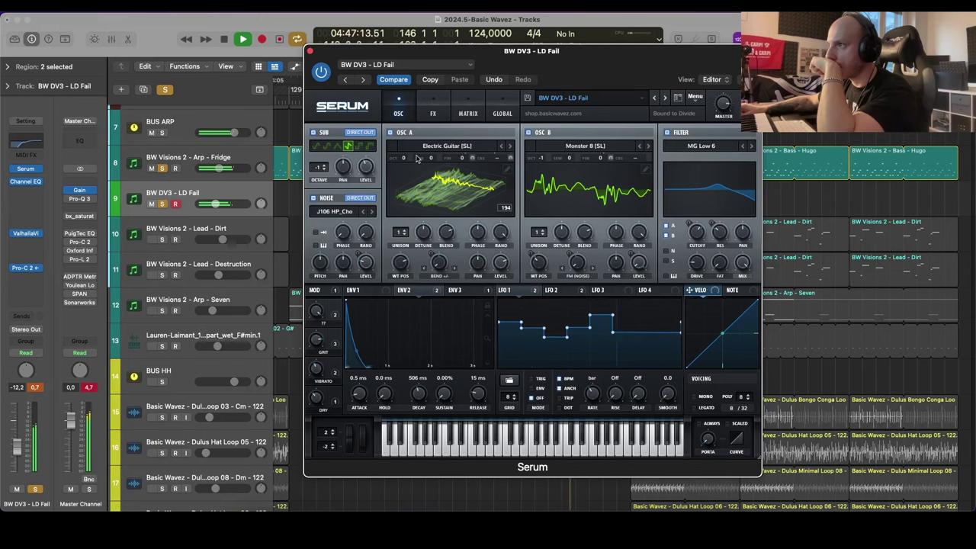
pyautogui.click(311, 52)
pyautogui.click(166, 90)
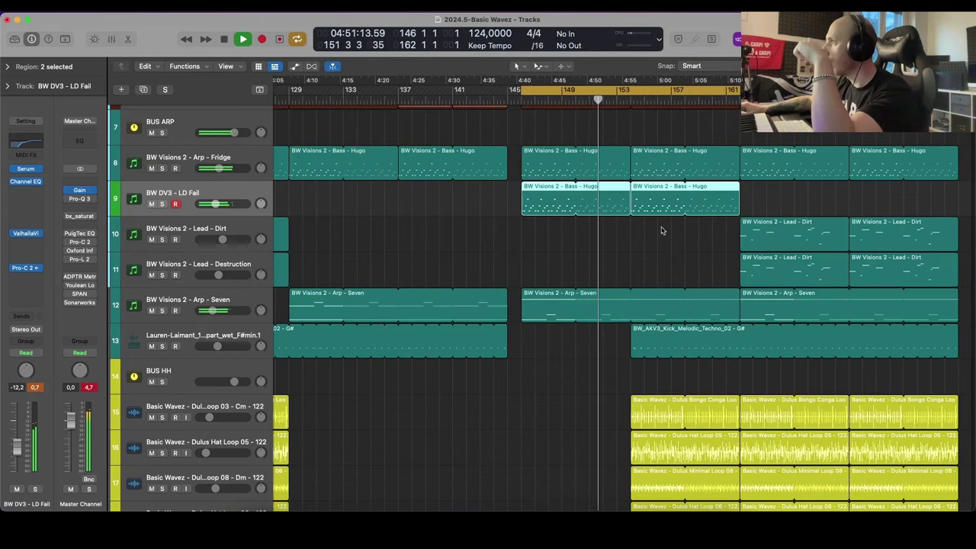
# Step: Copy both LD Fail regions to bar 113 without their automation and play from just before that bar with the cycle range off
pyautogui.scroll(3, 662, 230)
pyautogui.hscroll(-5, 509, 267)
pyautogui.press('super+Left')
pyautogui.press('super+Up')
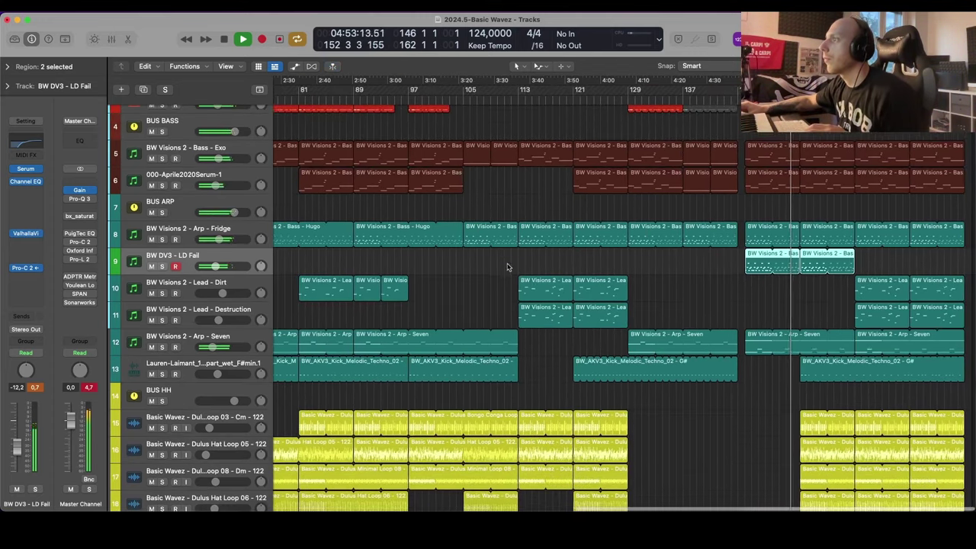
pyautogui.moveTo(591, 216); pyautogui.dragTo(528, 262)
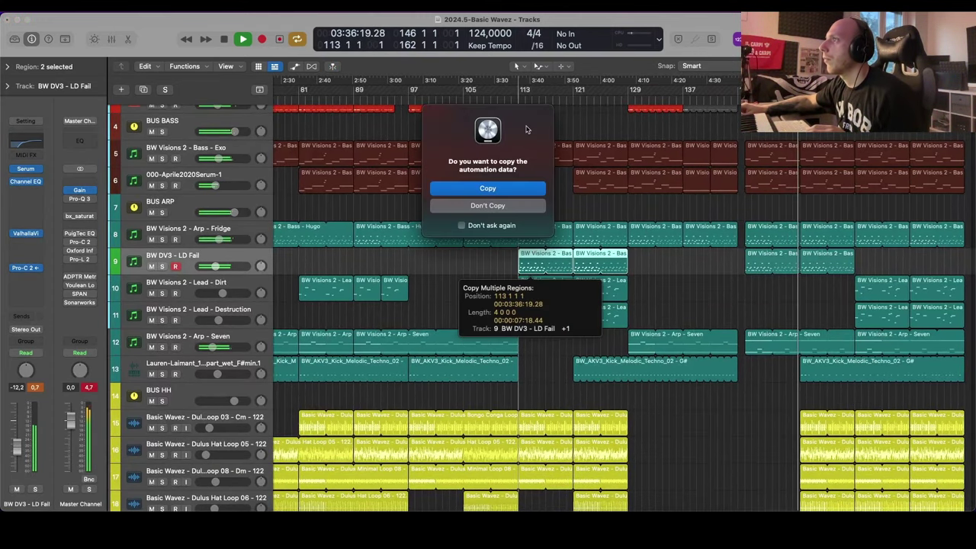
pyautogui.click(488, 206)
pyautogui.scroll(2, 543, 197)
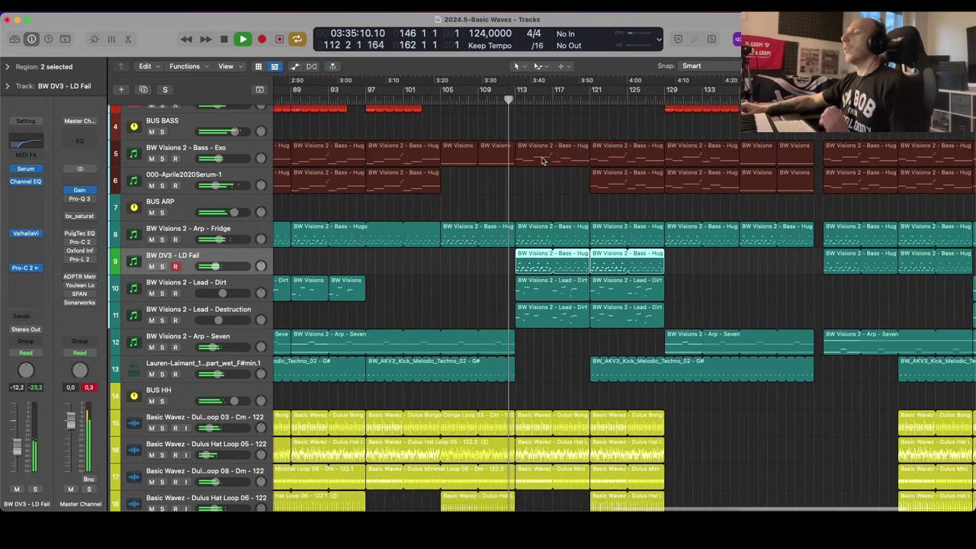
pyautogui.click(543, 196)
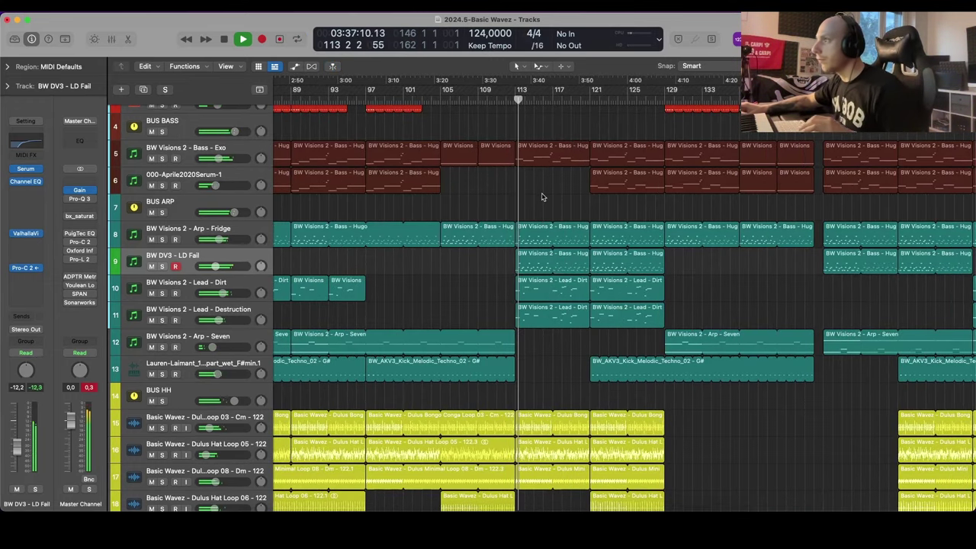
# Step: Move the two LD Fail regions from bar 113 to bar 129 and reselect them
pyautogui.hscroll(2, 614, 222)
pyautogui.moveTo(655, 258)
pyautogui.mouseDown()
pyautogui.moveTo(495, 270)
pyautogui.moveTo(644, 270)
pyautogui.mouseUp()
pyautogui.scroll(2, 577, 264)
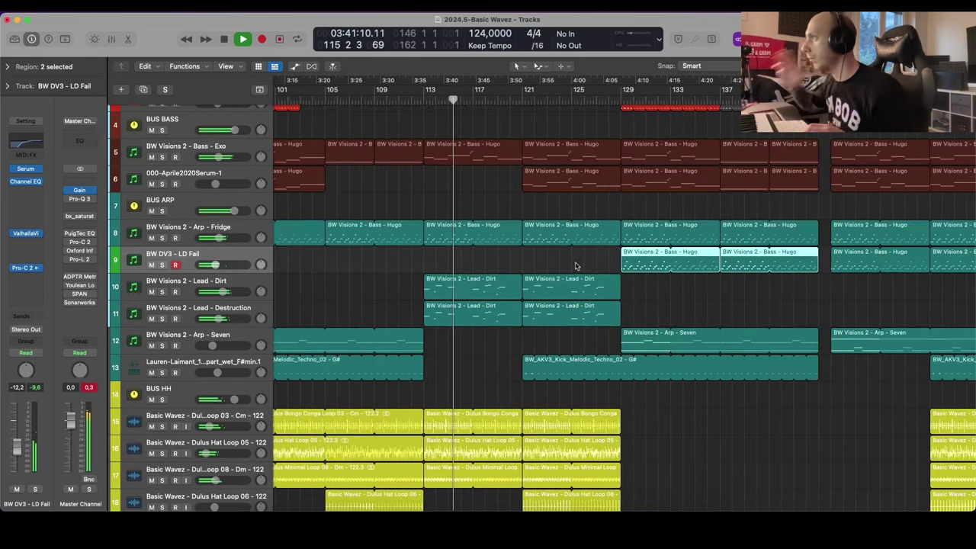
pyautogui.scroll(-2, 576, 266)
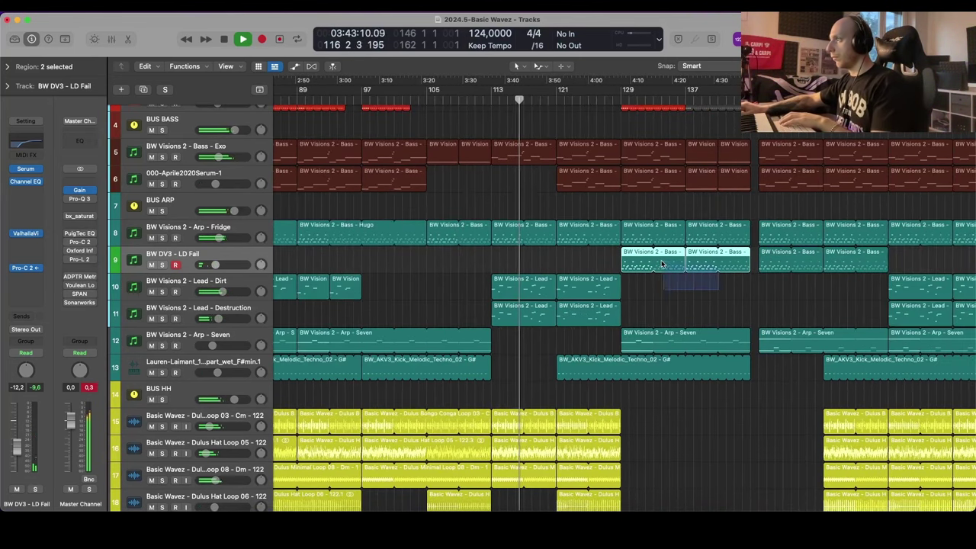
pyautogui.press('Delete')
pyautogui.moveTo(843, 299); pyautogui.dragTo(662, 268)
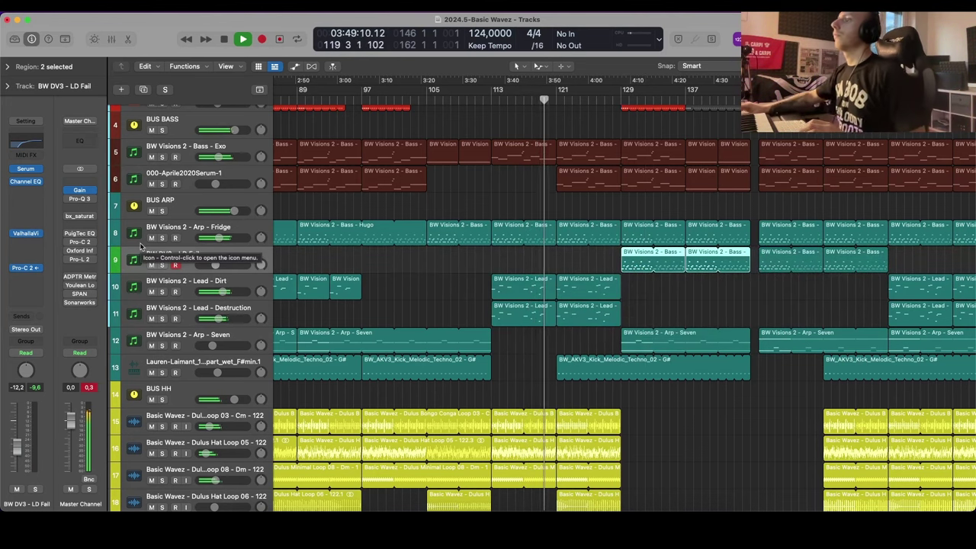
# Step: Deselect the regions and check the mix's spectrum in the master channel's SPAN analyser while the section before bar 129 plays
pyautogui.moveTo(608, 269); pyautogui.dragTo(528, 317)
pyautogui.press('Return')
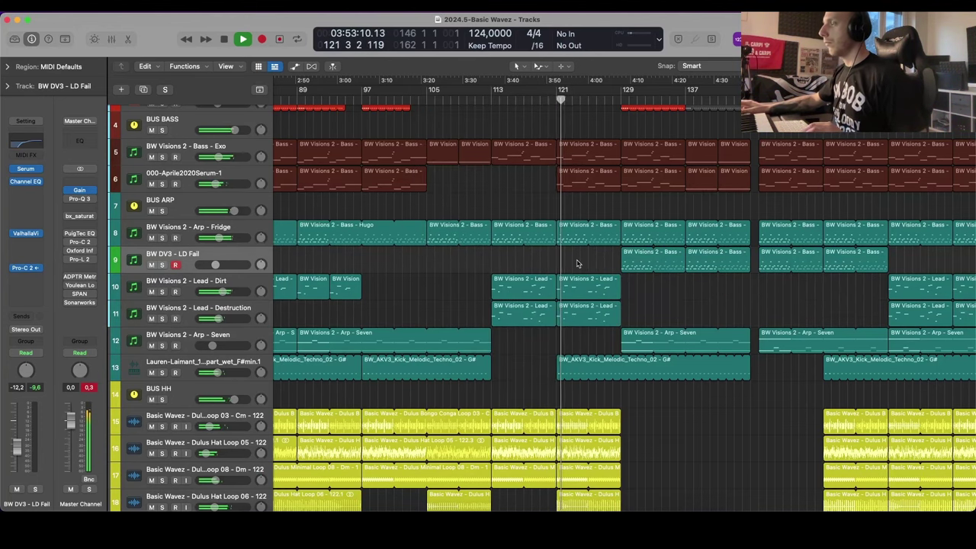
pyautogui.hscroll(5, 577, 263)
pyautogui.scroll(-2, 577, 263)
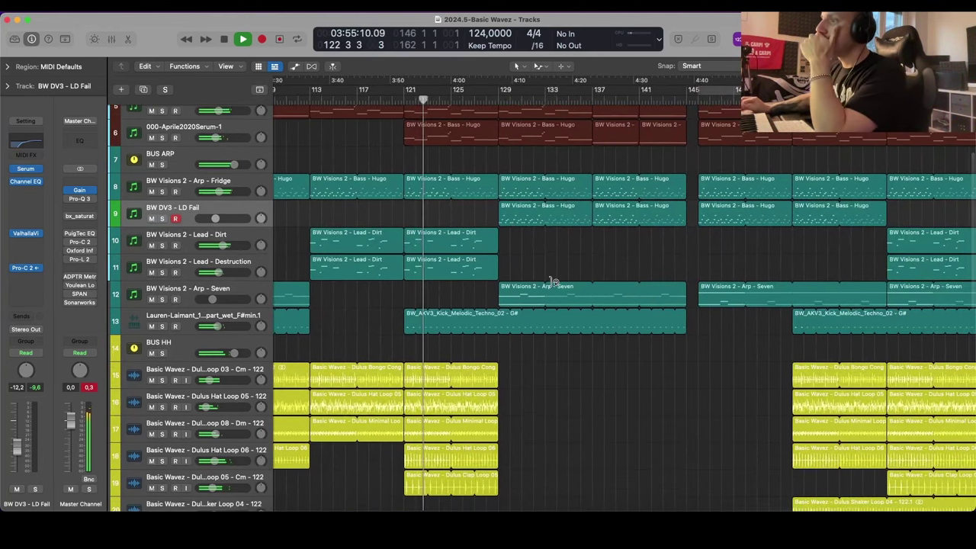
pyautogui.scroll(4, 553, 282)
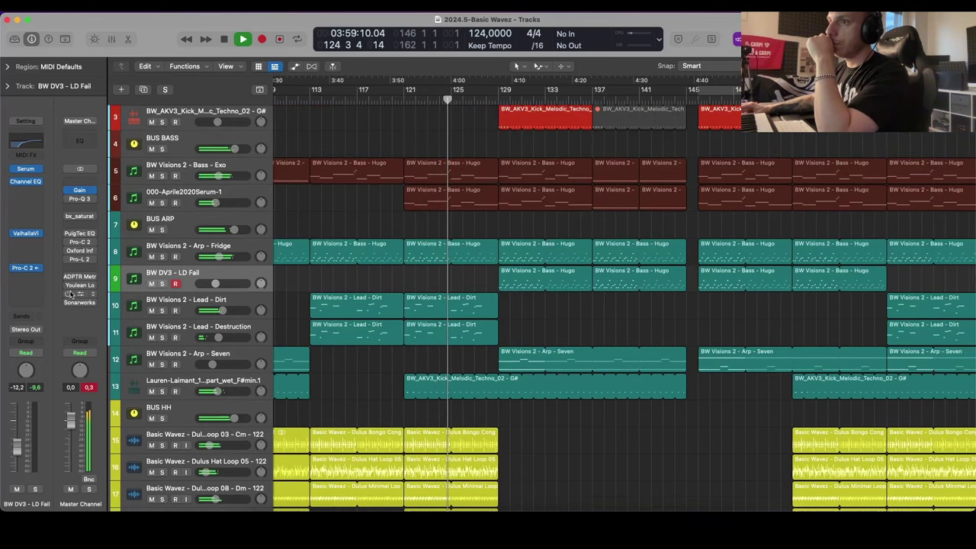
pyautogui.click(92, 295)
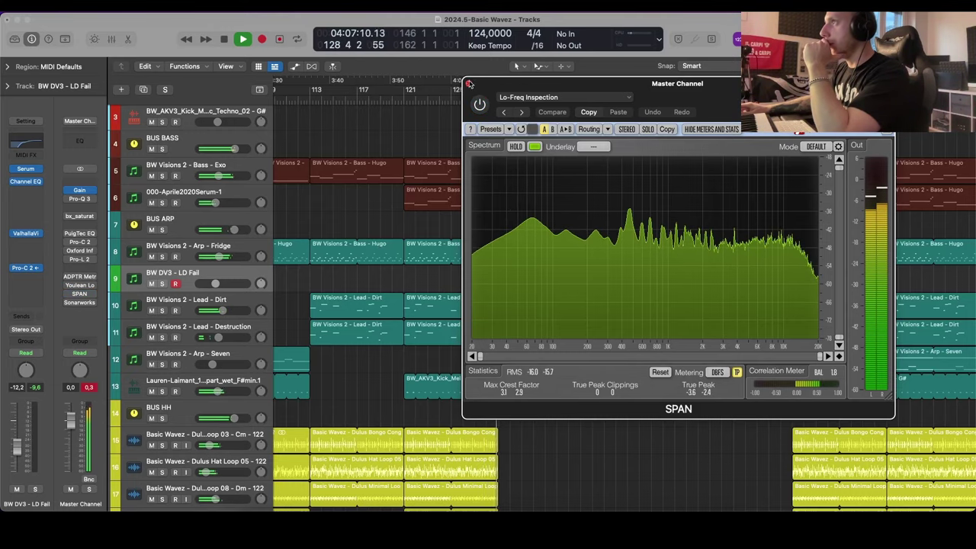
pyautogui.click(468, 84)
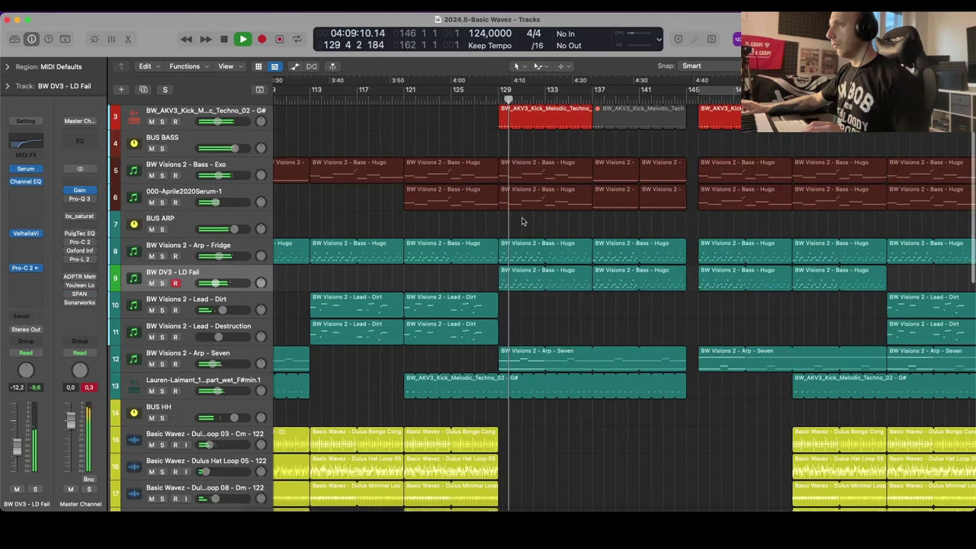
pyautogui.scroll(-10, 517, 222)
pyautogui.press('a')
pyautogui.scroll(5, 521, 217)
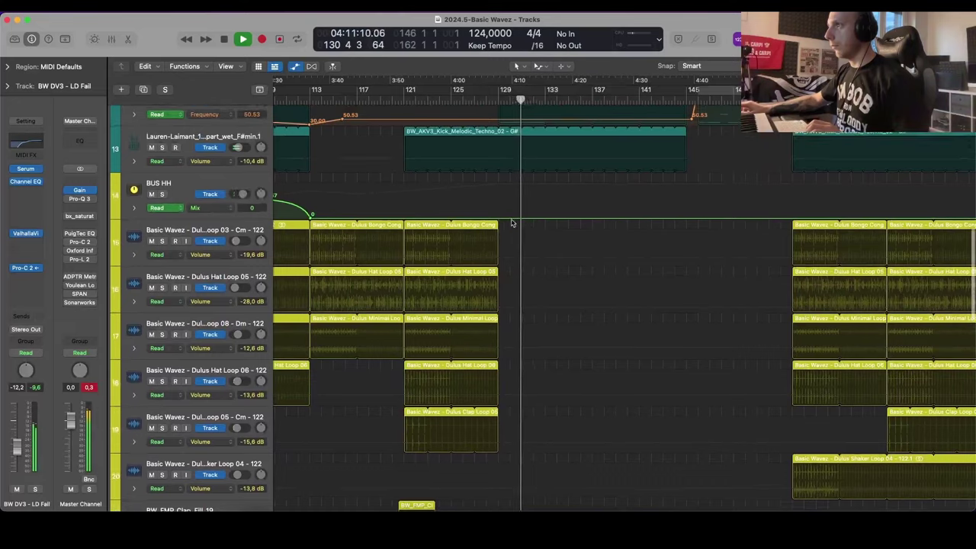
pyautogui.press('a')
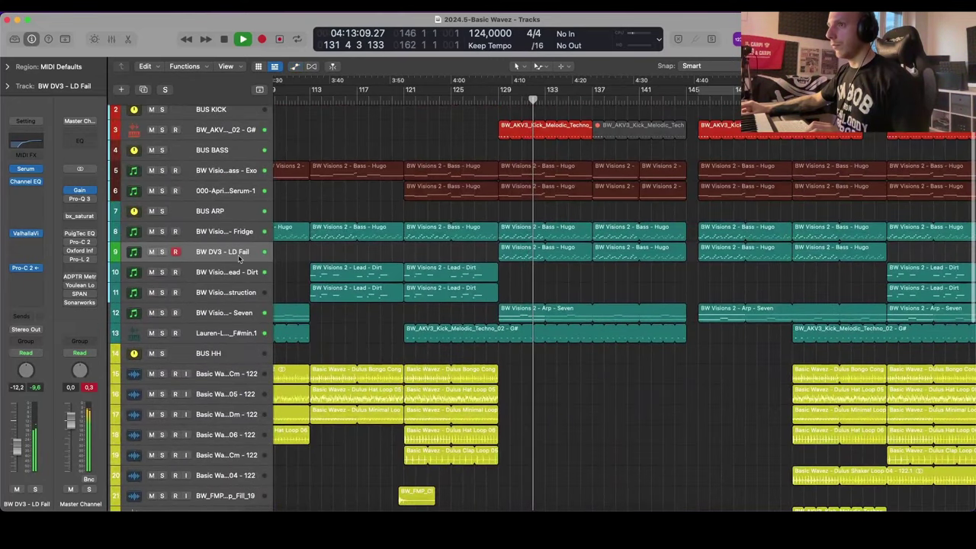
# Step: Select all regions on the LD Fail track, stop playback, and open the track's Serum plug-in
pyautogui.click(246, 257)
pyautogui.press('space')
pyautogui.click(25, 169)
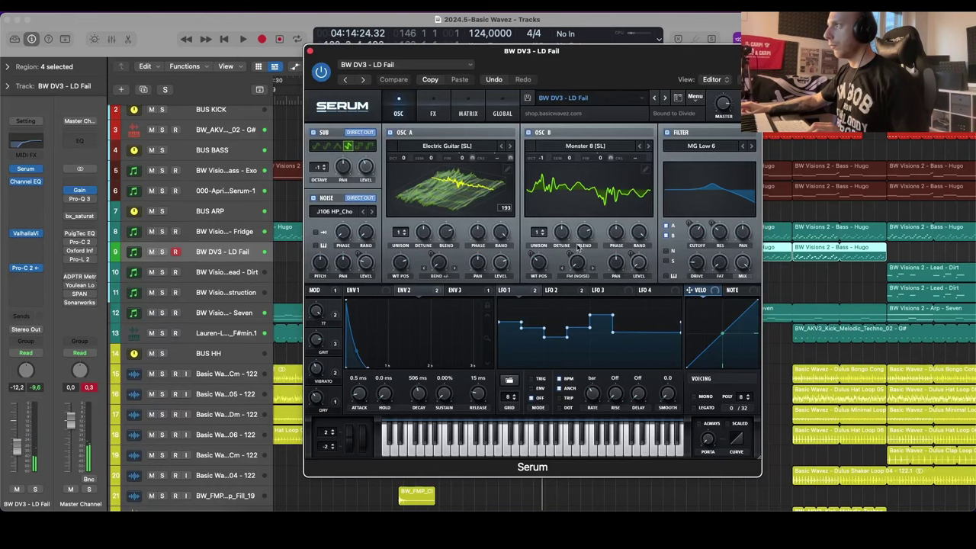
# Step: Show track automation, solo LD Fail in playback, set Serum's filter cutoff to about 739 Hz, and close the plug-in
pyautogui.press('a')
pyautogui.press('s')
pyautogui.press('space')
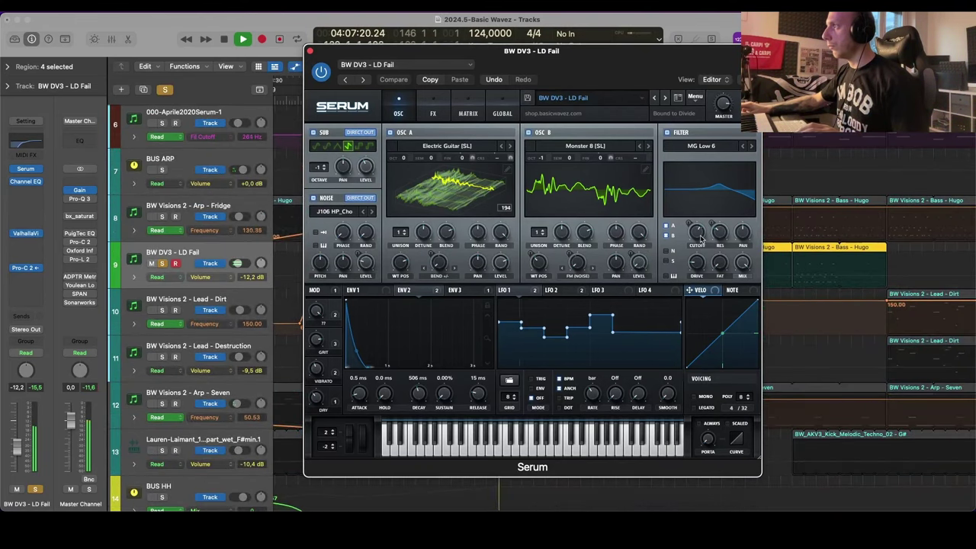
pyautogui.moveTo(697, 234); pyautogui.dragTo(699, 281)
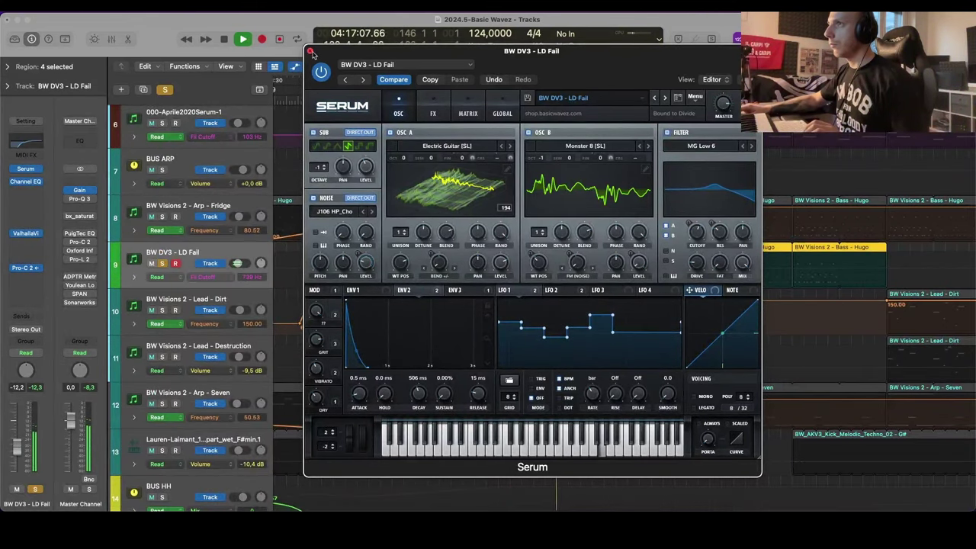
pyautogui.click(311, 51)
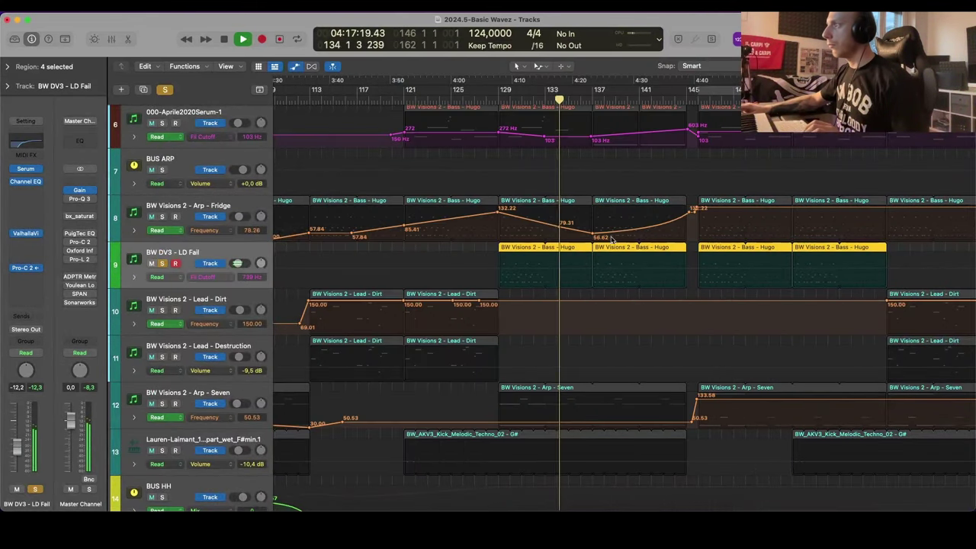
# Step: Draw Fil Cutoff automation on BW DV3 - LD Fail, holding 55 Hz from bar 129 to 137 and rising to 739 Hz around bar 145
pyautogui.click(673, 275)
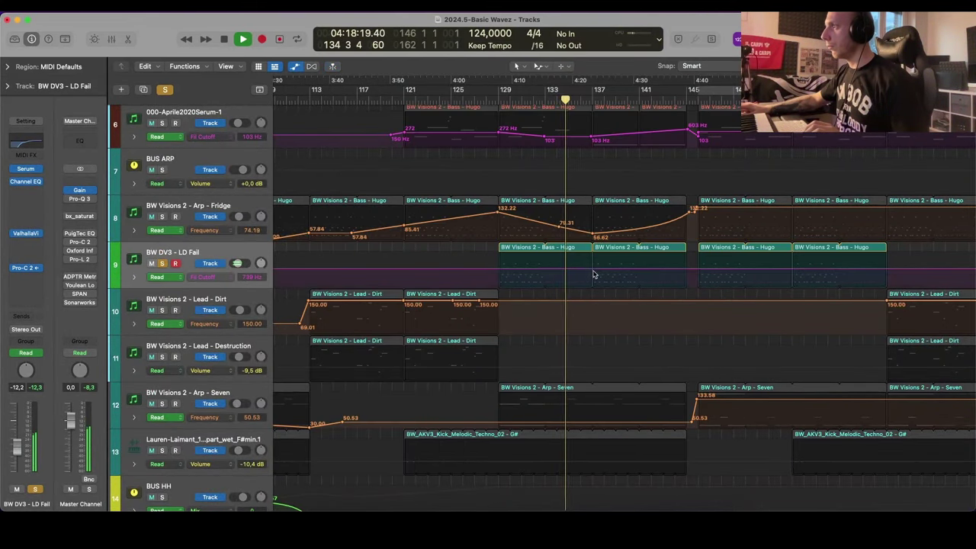
pyautogui.click(696, 270)
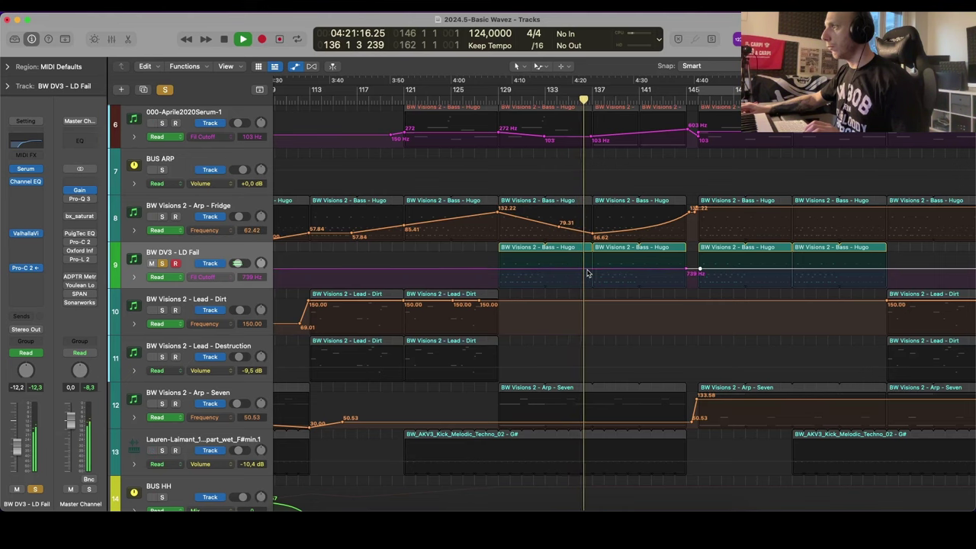
pyautogui.click(591, 270)
pyautogui.click(500, 270)
pyautogui.moveTo(541, 270); pyautogui.dragTo(542, 282)
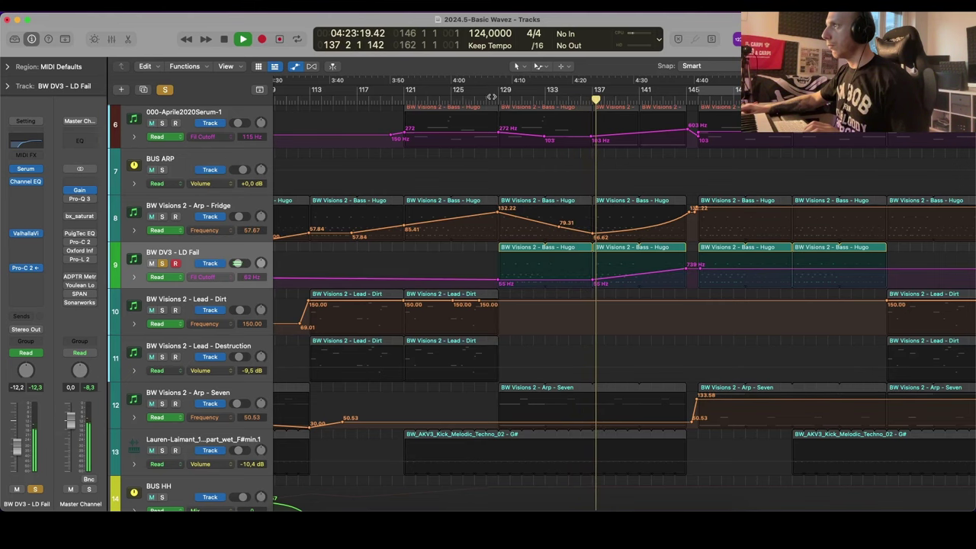
# Step: Play from bar 129 and raise the low section of the Fil Cutoff automation to 69 Hz
pyautogui.click(489, 98)
pyautogui.scroll(4, 601, 240)
pyautogui.scroll(-1, 601, 241)
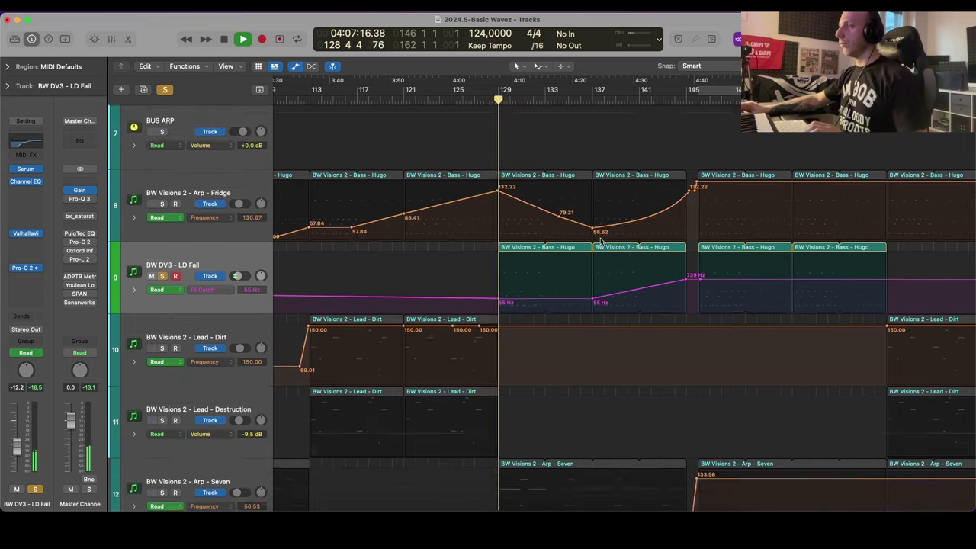
pyautogui.scroll(-1, 601, 241)
pyautogui.moveTo(566, 295); pyautogui.dragTo(581, 292)
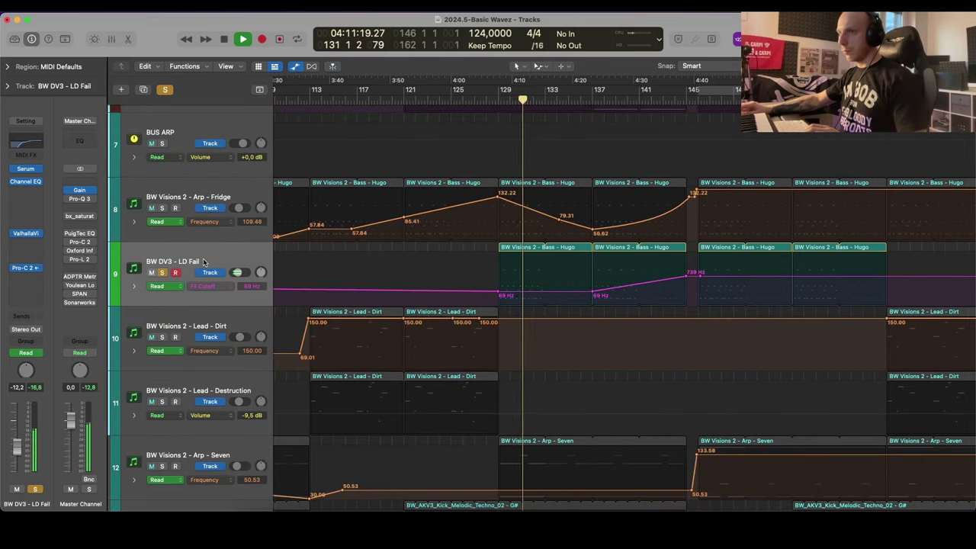
# Step: Set the LD Fail track's Channel EQ high cut to 710 Hz and automate it from bar 129, rising between bars 137 and 145
pyautogui.click(33, 141)
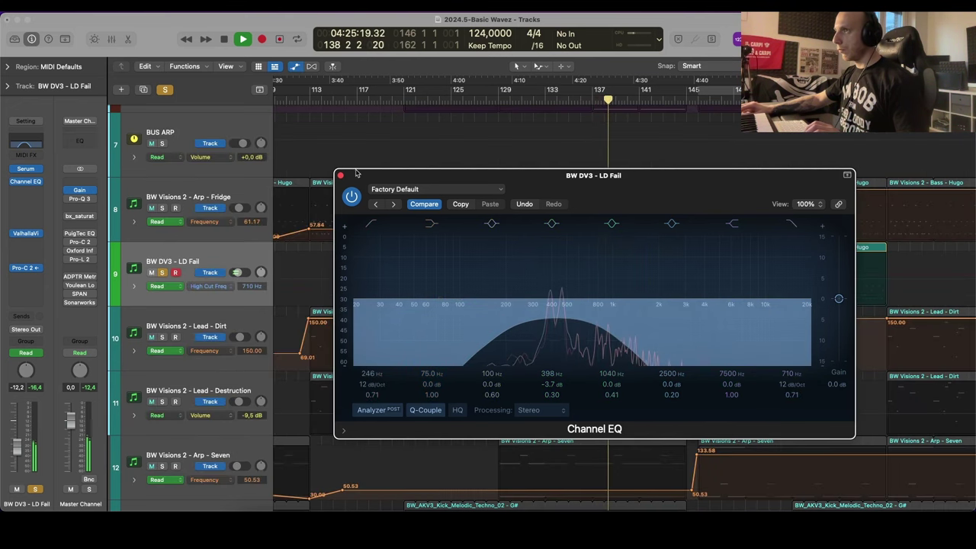
pyautogui.click(341, 176)
pyautogui.click(598, 284)
pyautogui.hscroll(1, 587, 285)
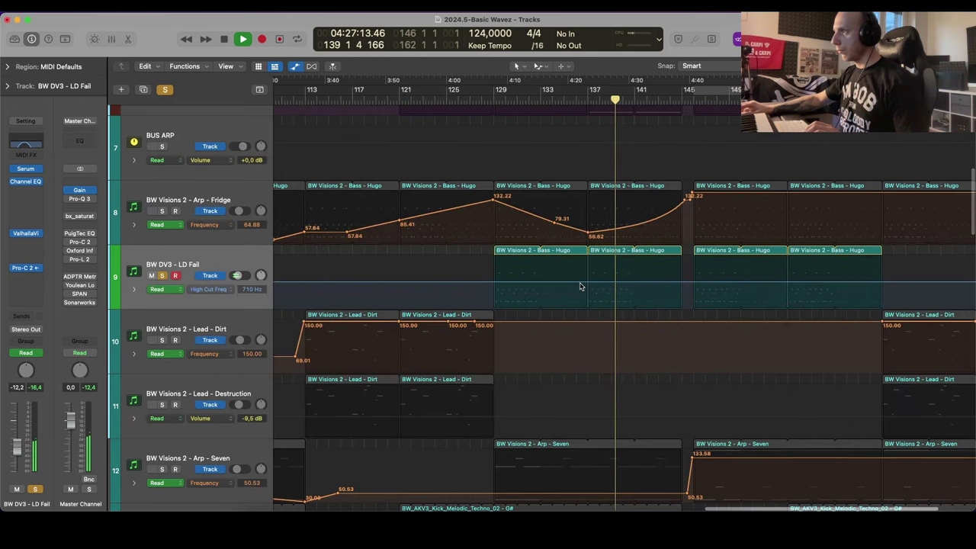
pyautogui.click(493, 282)
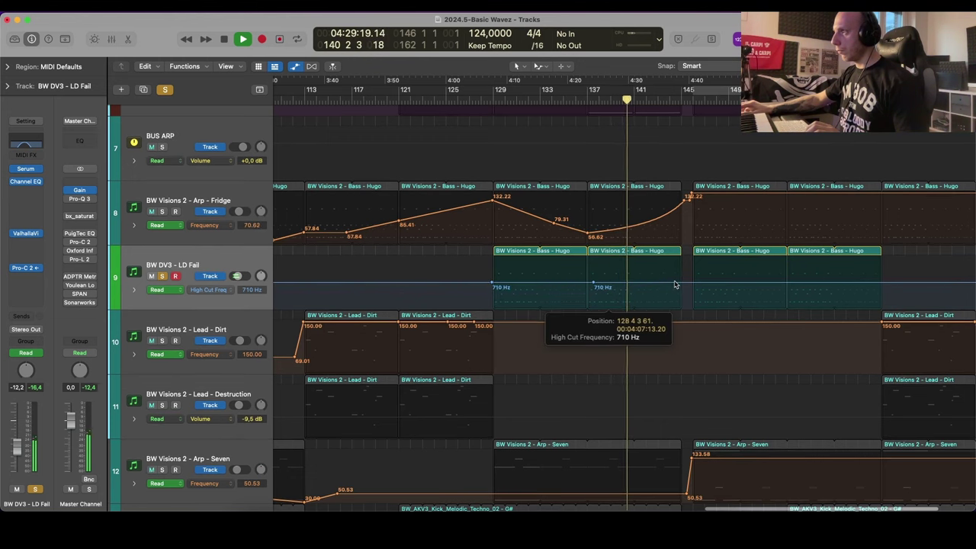
pyautogui.moveTo(680, 282); pyautogui.dragTo(679, 256)
pyautogui.moveTo(595, 282); pyautogui.dragTo(587, 281)
pyautogui.hscroll(-1, 495, 284)
# Step: Hide the automation lanes and unsolo the BW DV3 - LD Fail track
pyautogui.press('a')
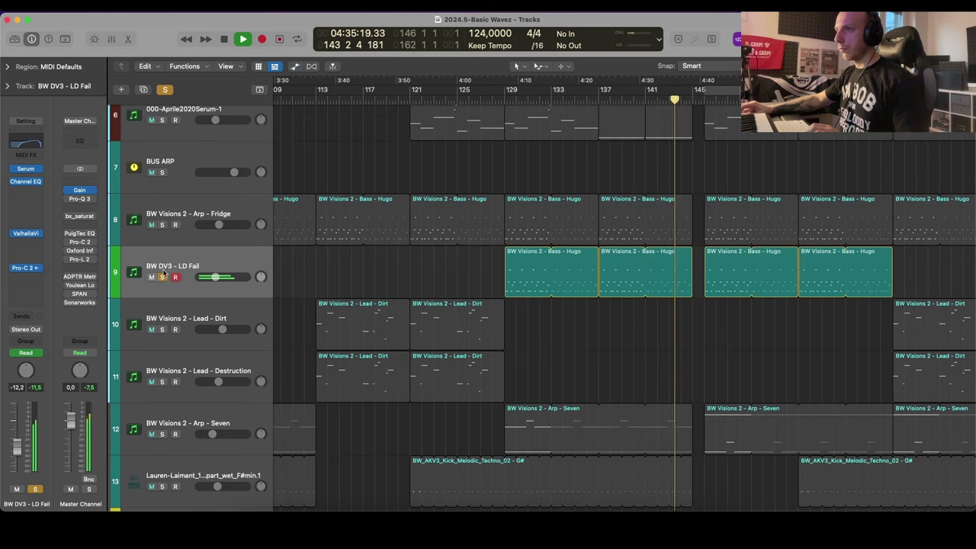
pyautogui.click(163, 277)
pyautogui.scroll(-2, 608, 221)
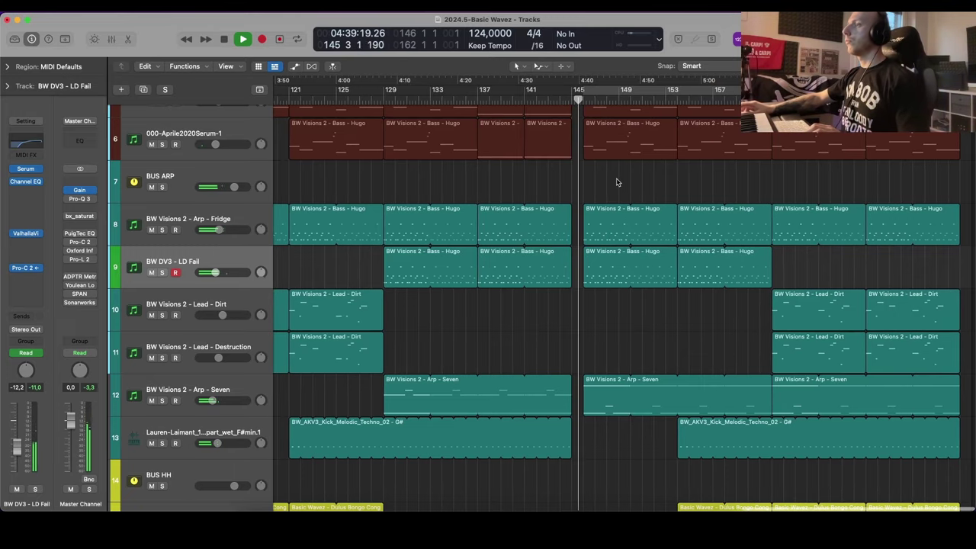
# Step: Examine the bass, arp, percussion, vocal, pad and FX tracks around bars 145 to 157 during playback
pyautogui.press('super+Up')
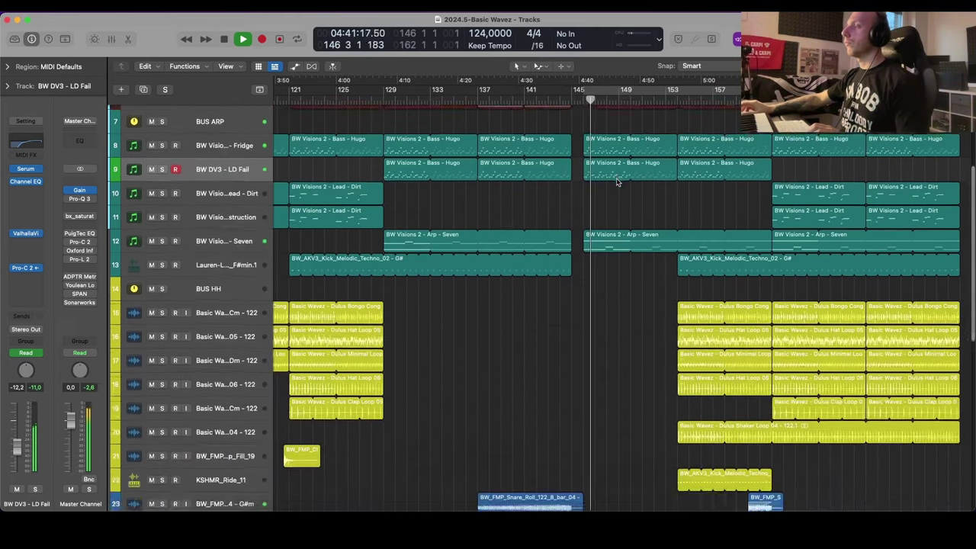
pyautogui.scroll(-8, 618, 183)
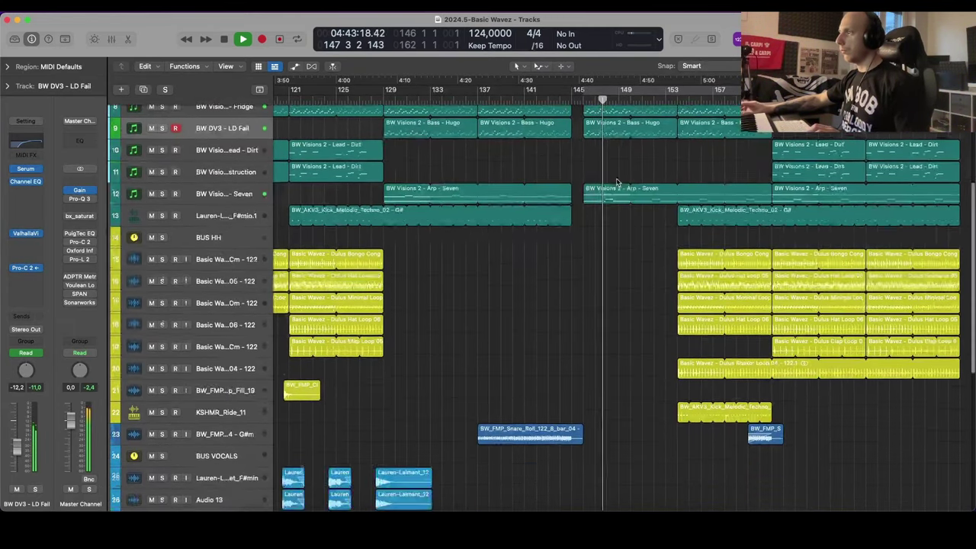
pyautogui.press('super+Down')
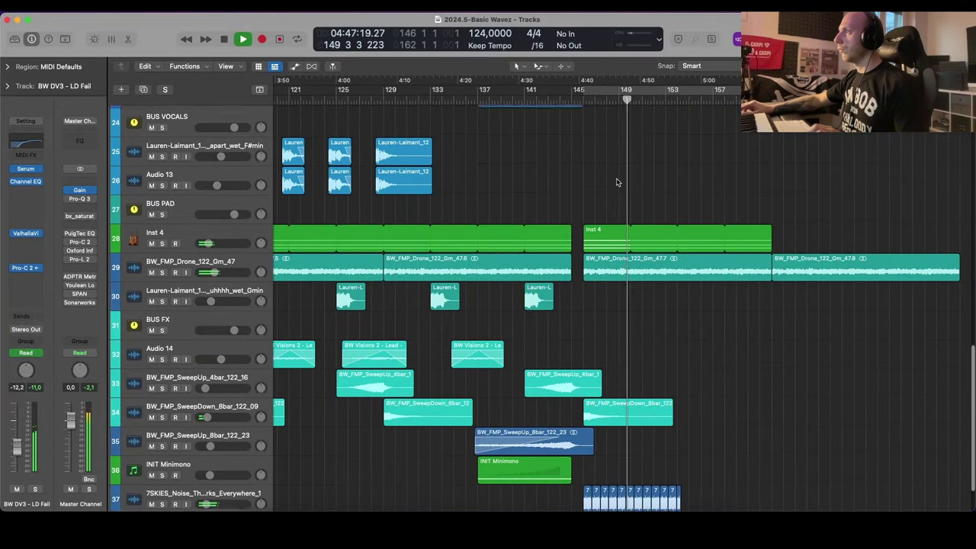
pyautogui.press('super+Up')
pyautogui.press('super+Down')
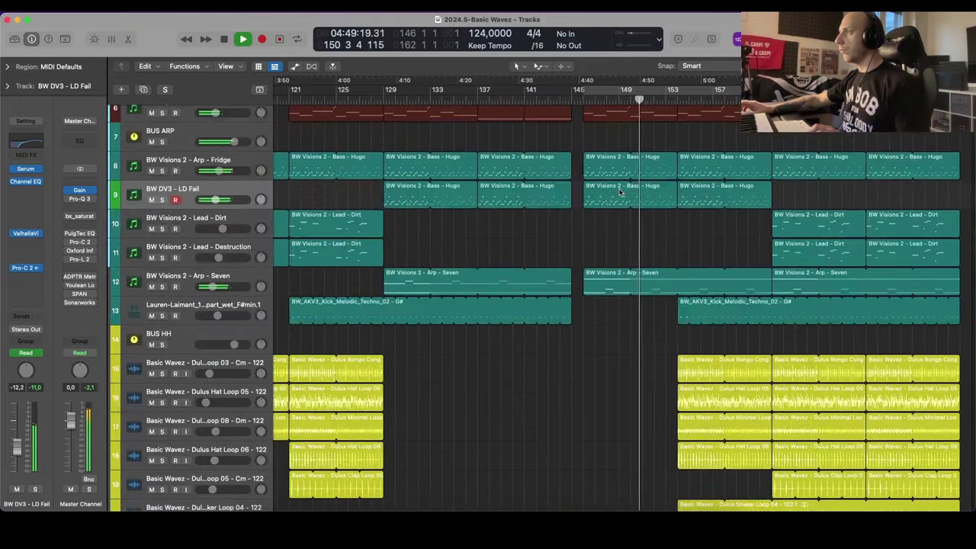
pyautogui.scroll(-5, 620, 193)
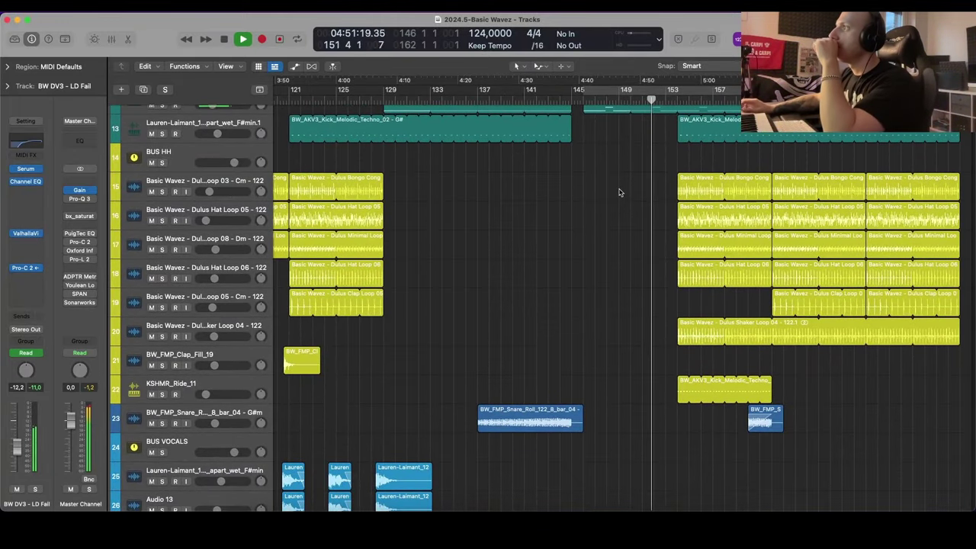
pyautogui.scroll(3, 619, 193)
pyautogui.scroll(3, 620, 193)
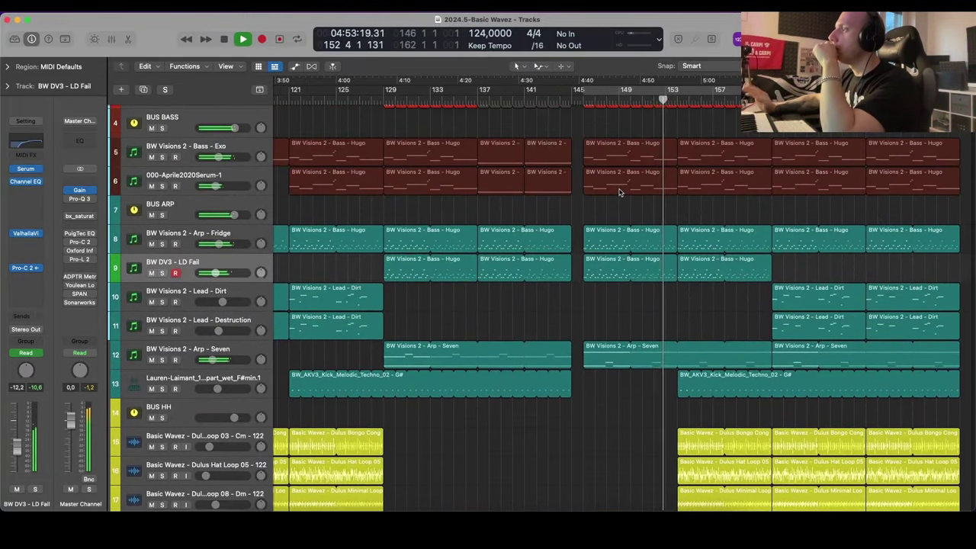
pyautogui.scroll(-1, 619, 193)
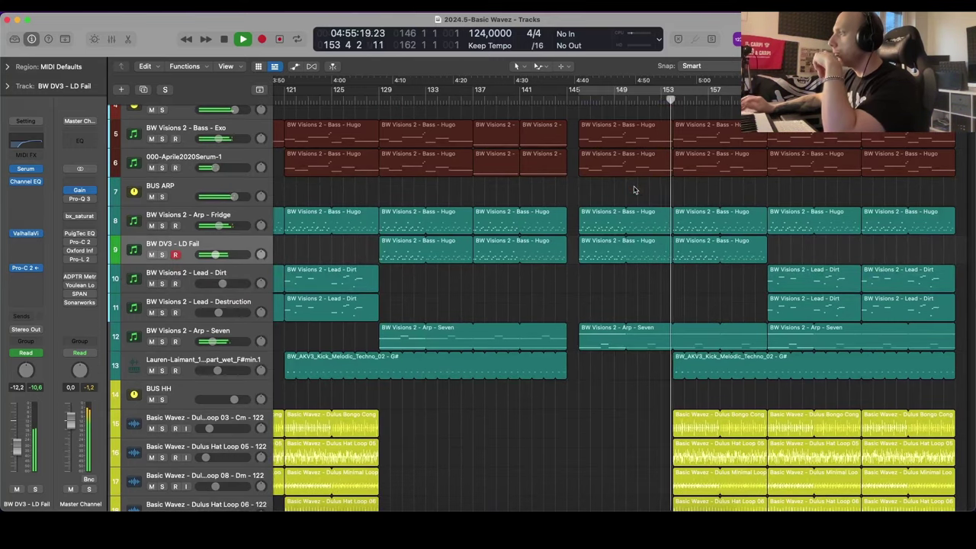
pyautogui.scroll(-1, 633, 190)
pyautogui.scroll(-4, 633, 190)
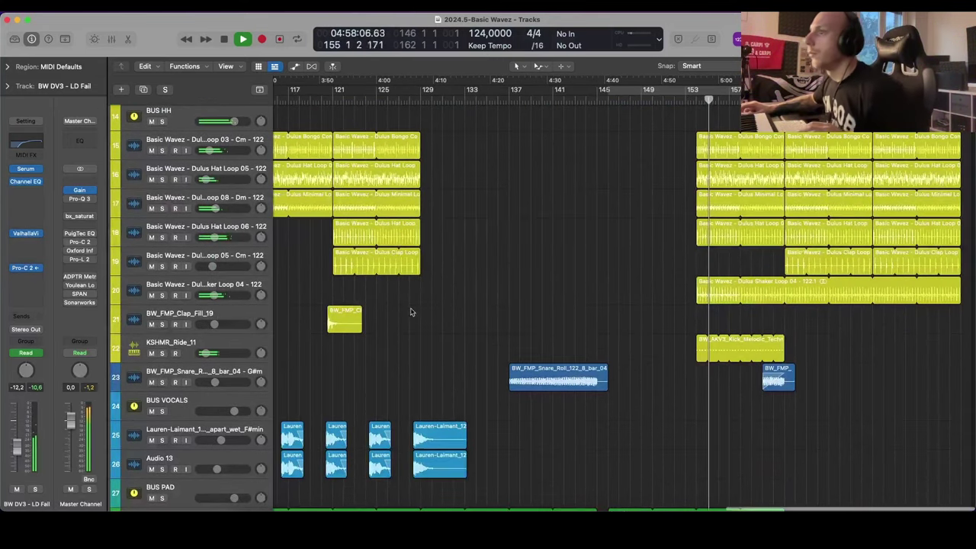
# Step: Copy the BW_FMP_Clap_Fill_19 region on track 21 to about bar 153, and stop playback
pyautogui.moveTo(345, 319); pyautogui.dragTo(716, 324)
pyautogui.scroll(-3, 718, 227)
pyautogui.click(629, 263)
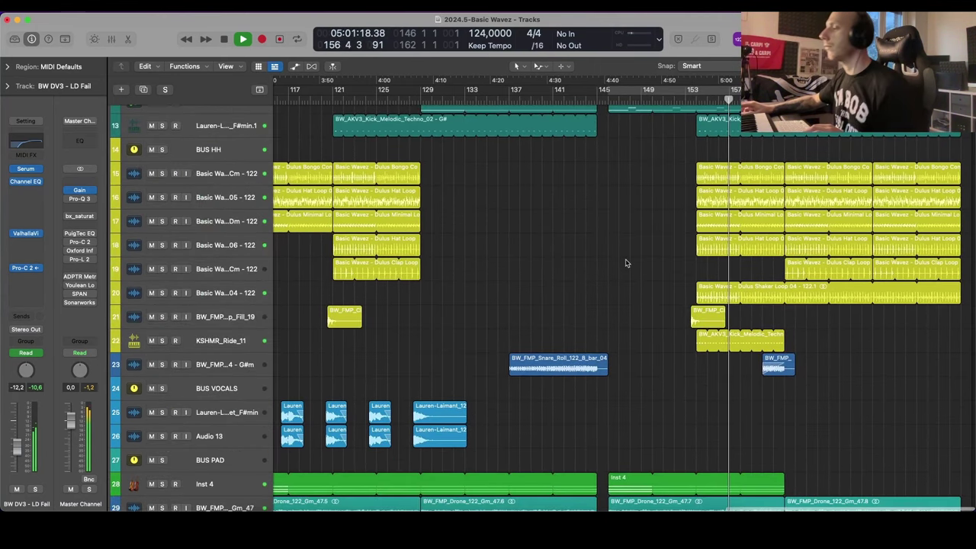
pyautogui.press('space')
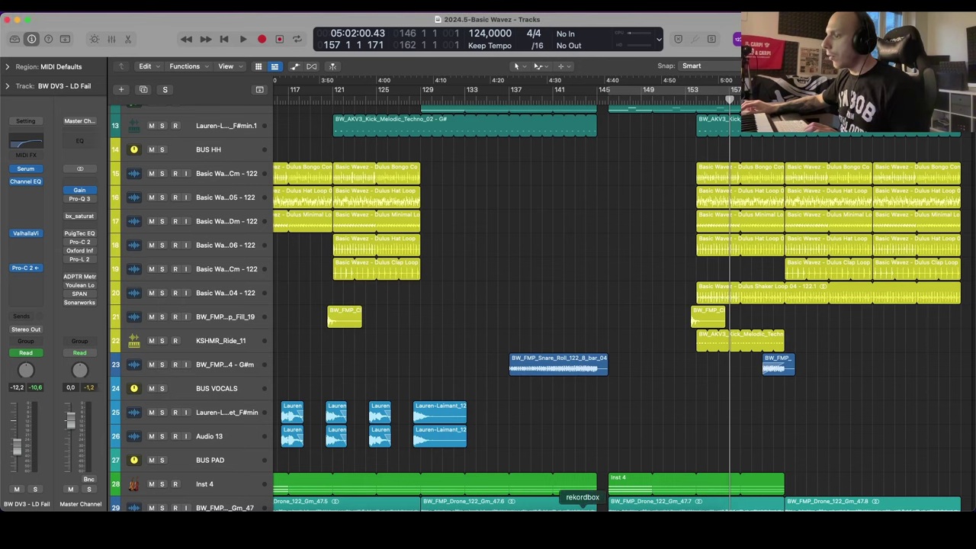
# Step: Switch to Splice and search the sample library for "909" in place of the "ride" filter
pyautogui.click(464, 527)
pyautogui.scroll(3, 581, 176)
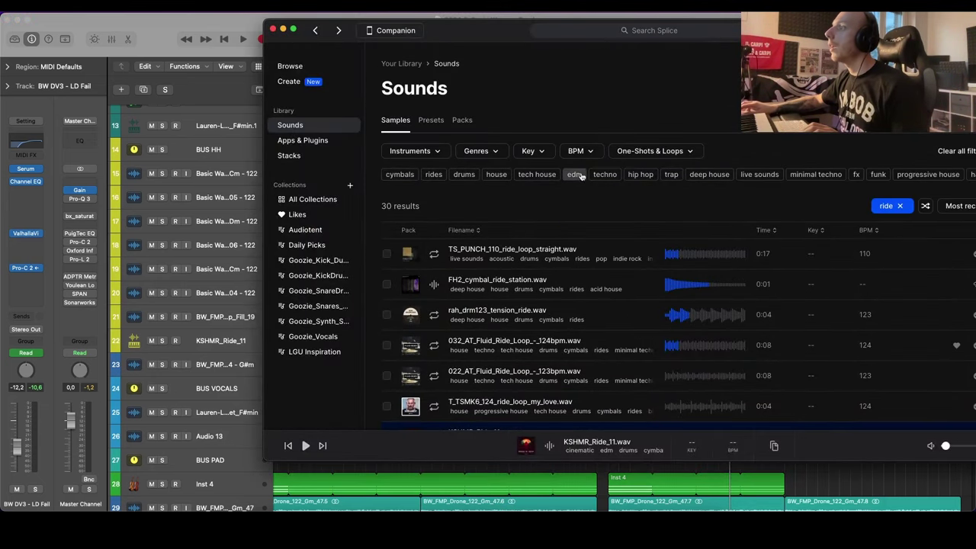
pyautogui.click(901, 207)
pyautogui.click(906, 206)
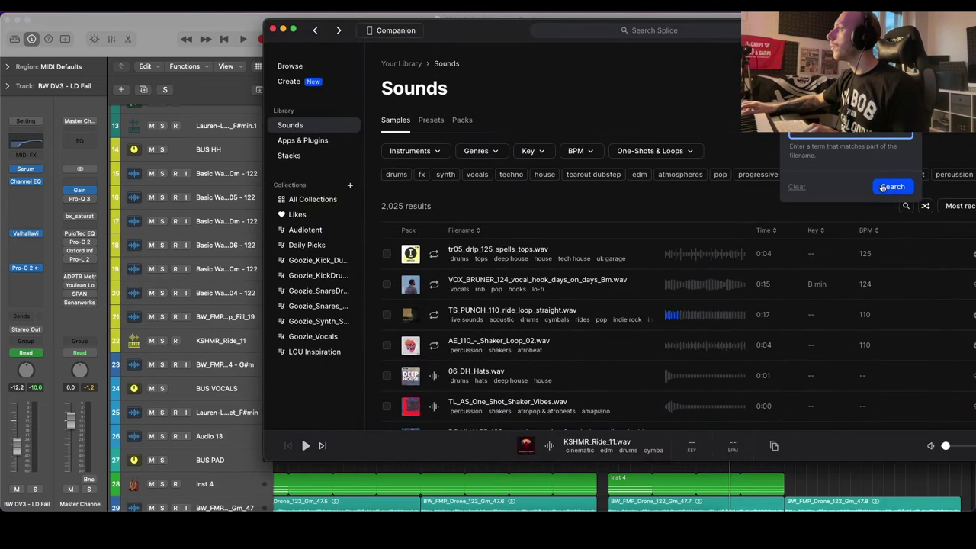
pyautogui.write('909')
pyautogui.press('Return')
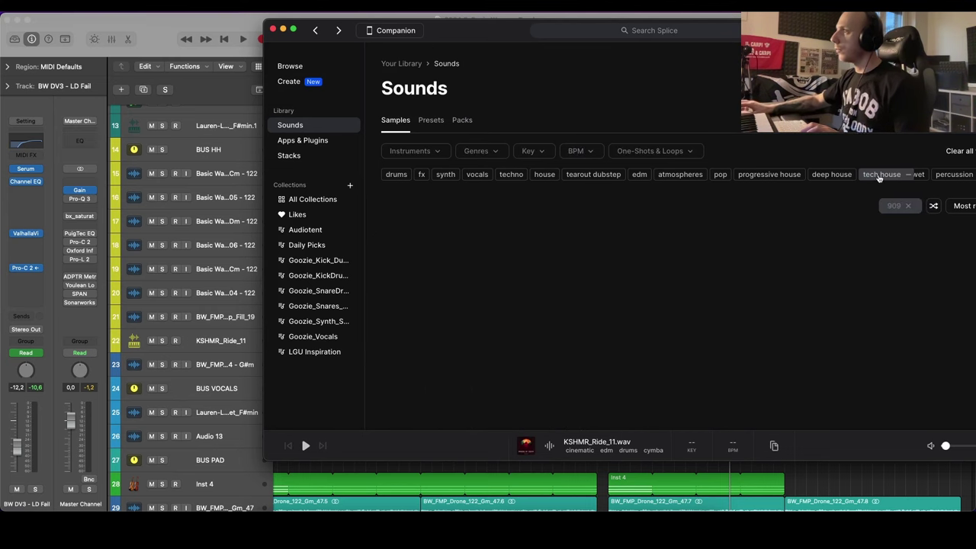
pyautogui.scroll(-3, 610, 316)
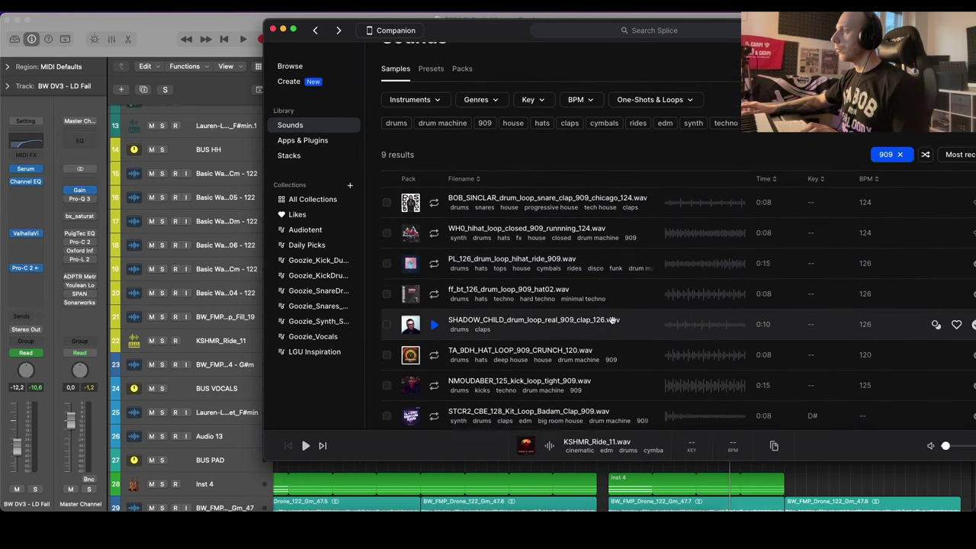
pyautogui.moveTo(946, 29); pyautogui.dragTo(768, 34)
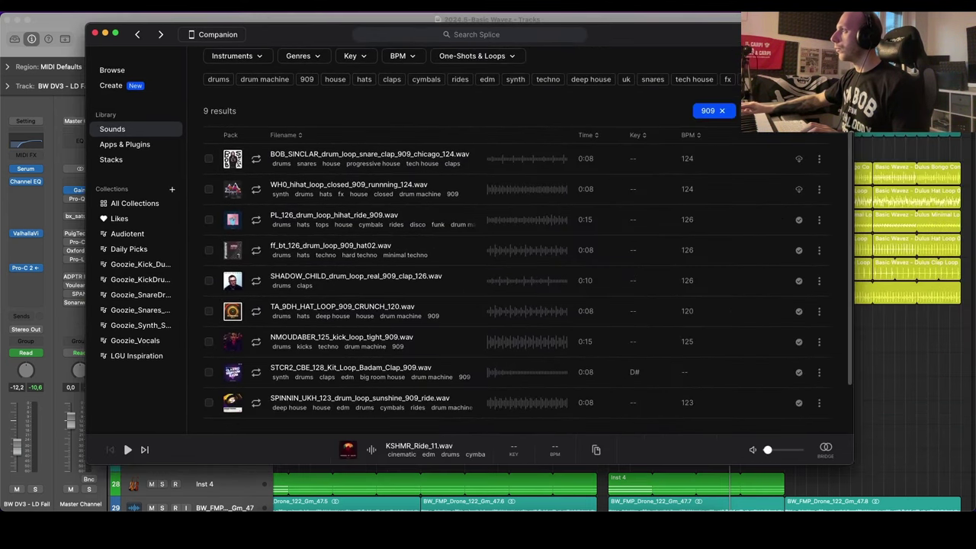
pyautogui.click(785, 111)
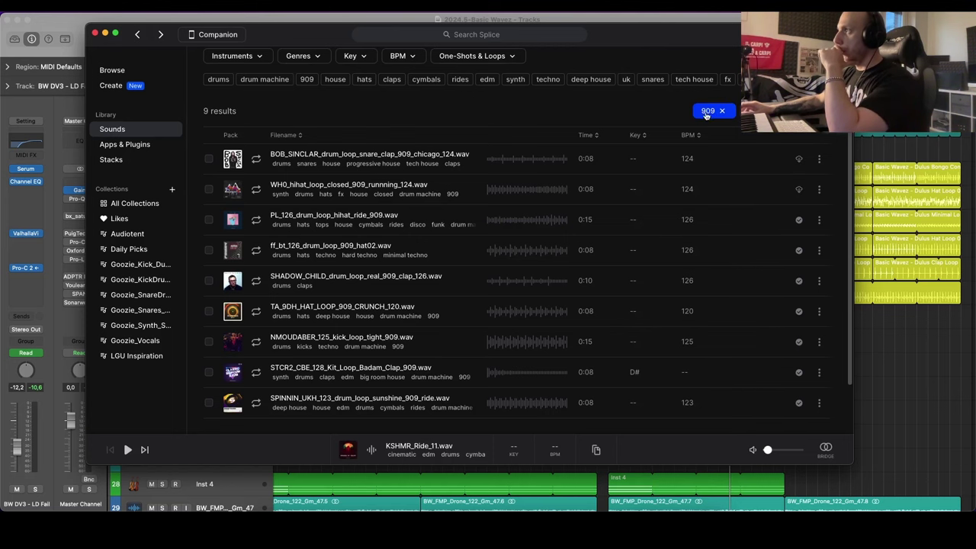
pyautogui.scroll(3, 709, 114)
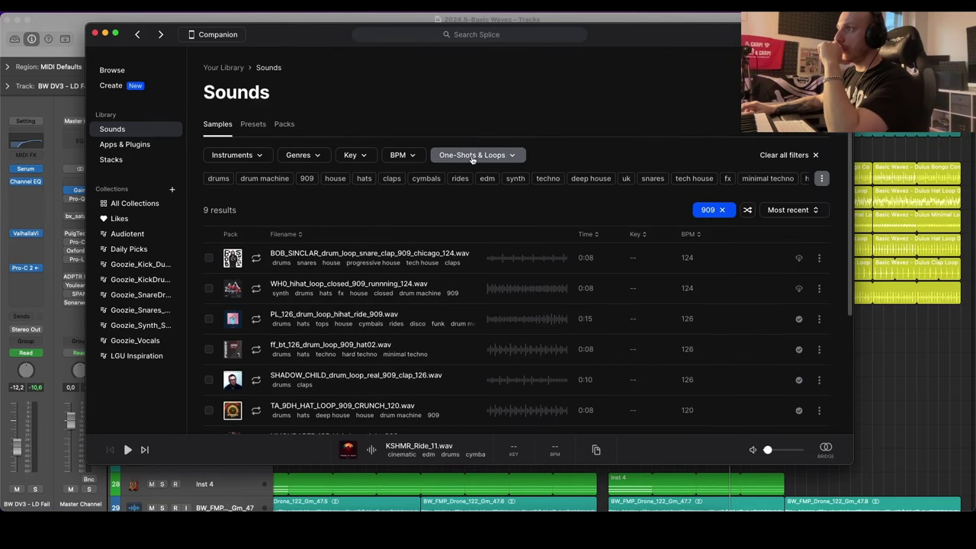
# Step: Restrict the library samples to One-Shots
pyautogui.click(471, 155)
pyautogui.click(475, 203)
pyautogui.click(544, 241)
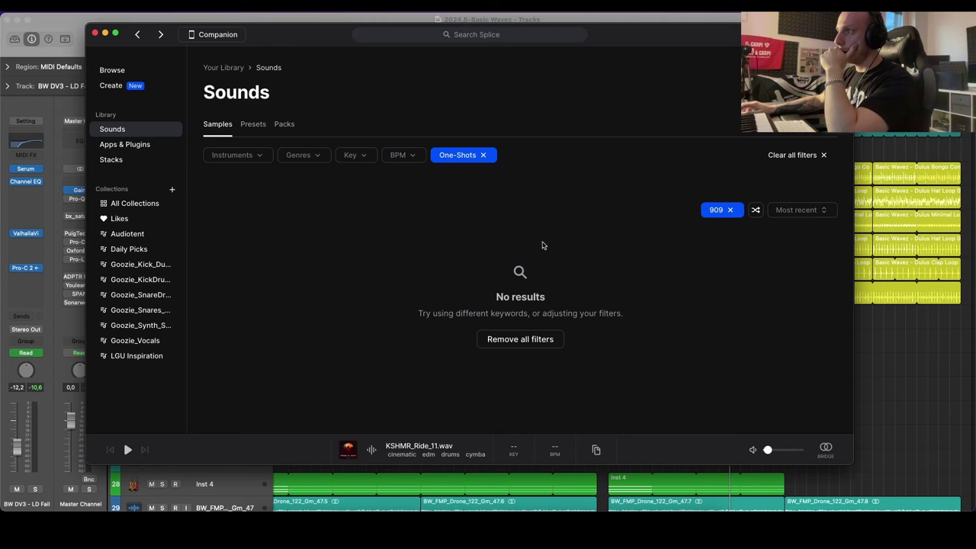
# Step: Remove the "909" search term and search the one-shot samples for "rinzen" instead
pyautogui.click(729, 210)
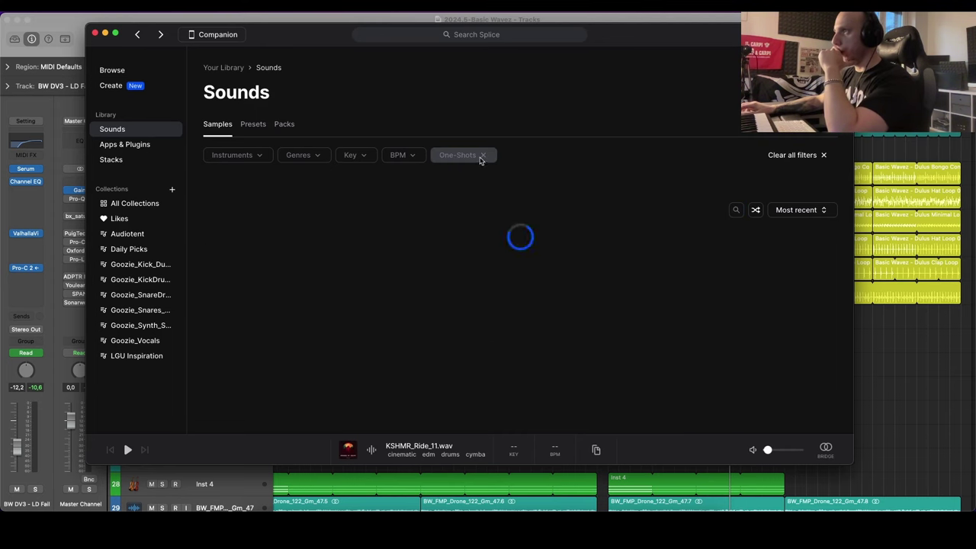
pyautogui.click(480, 159)
pyautogui.click(329, 233)
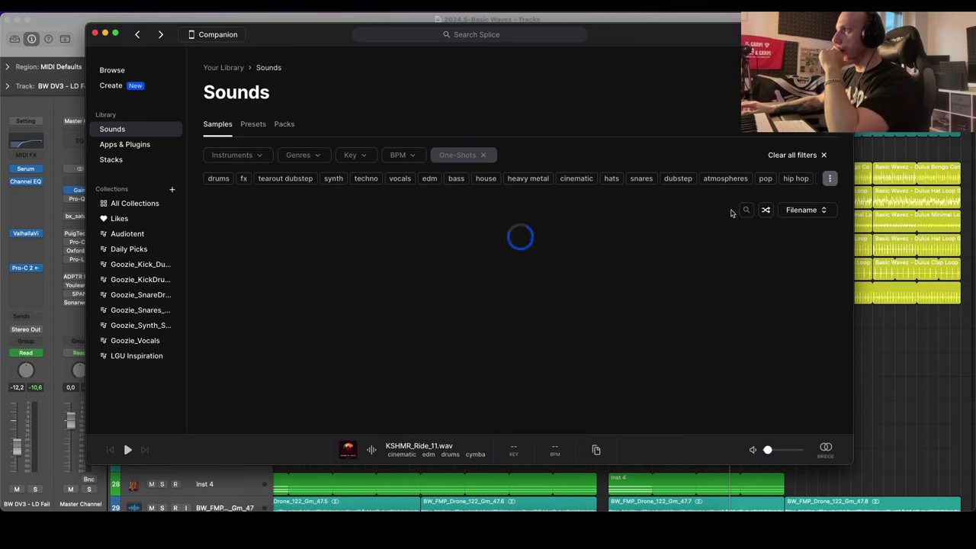
pyautogui.click(728, 211)
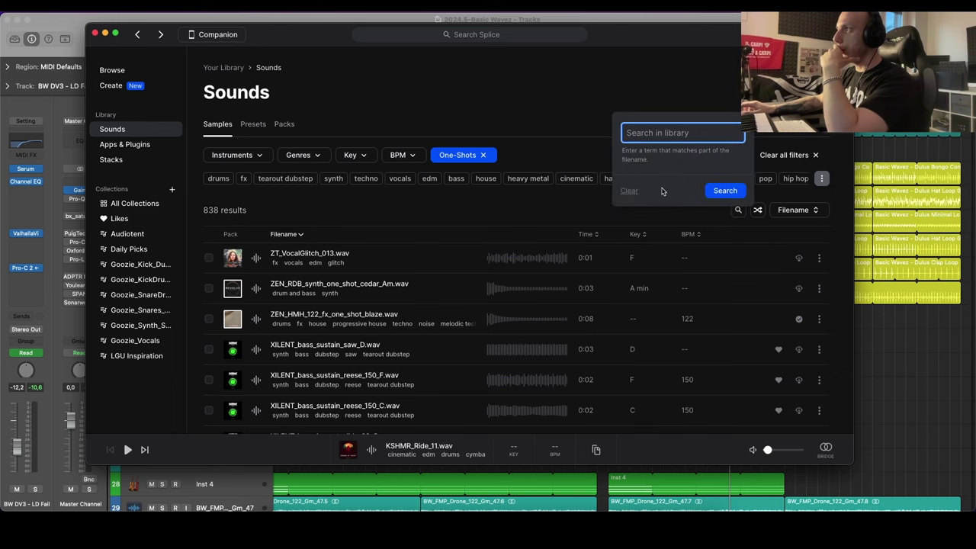
pyautogui.write('rinzen')
pyautogui.press('Return')
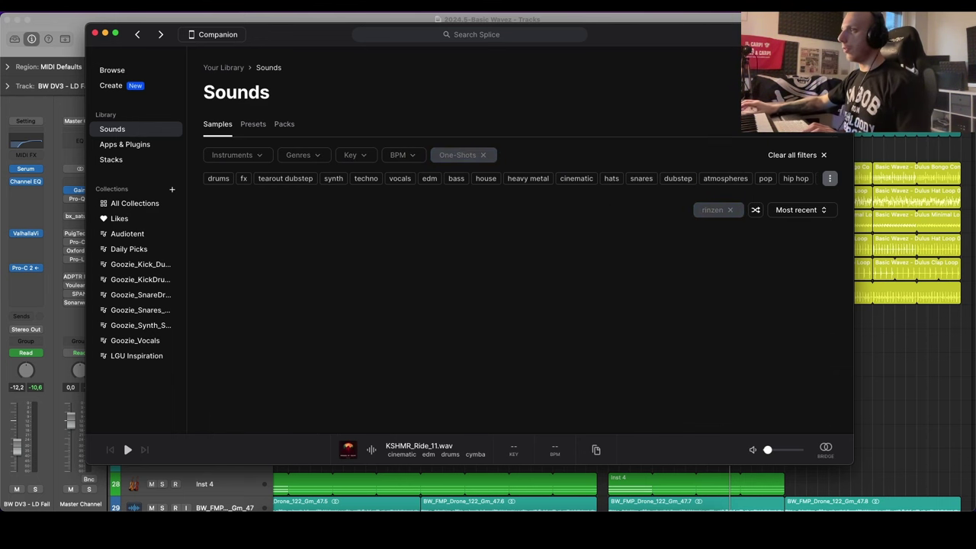
# Step: Audition the RINZEN_hihat_noise_02, RINZEN_percussion_woodblock and RINZEN_hihat_noise_01 samples
pyautogui.scroll(-4, 474, 275)
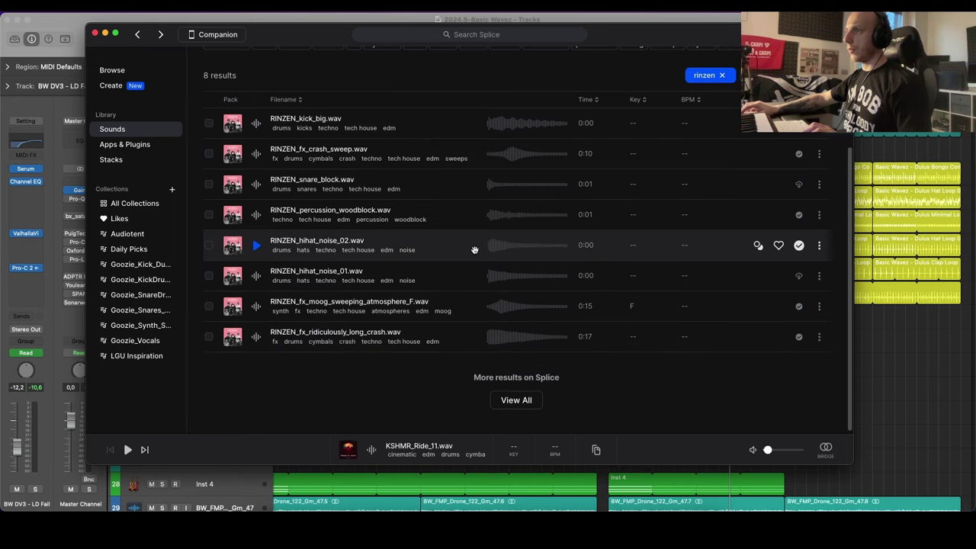
pyautogui.click(476, 249)
pyautogui.click(468, 223)
pyautogui.click(465, 276)
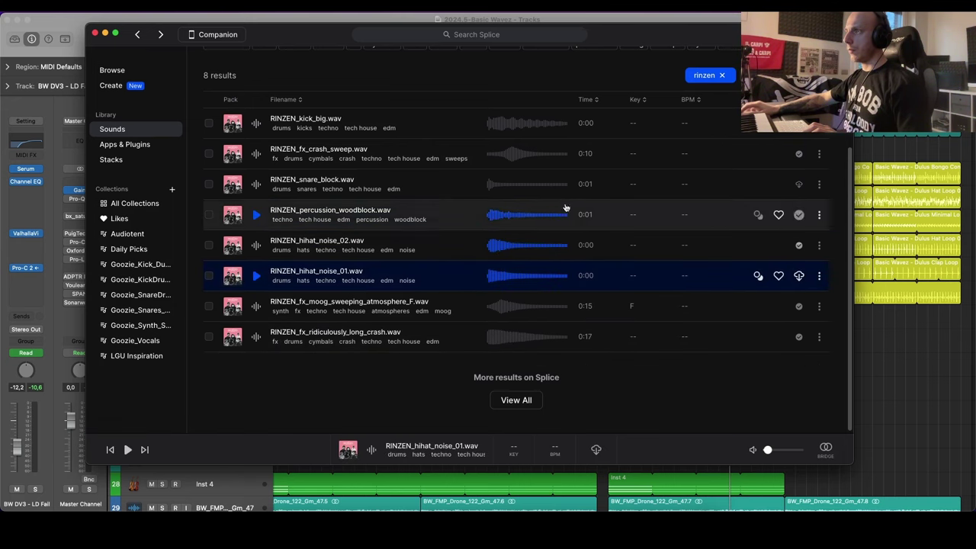
# Step: Move the Splice window aside, switch to Logic Pro and add a new audio track below KSHMR_Ride_11
pyautogui.moveTo(324, 34); pyautogui.dragTo(924, 311)
pyautogui.scroll(-3, 687, 267)
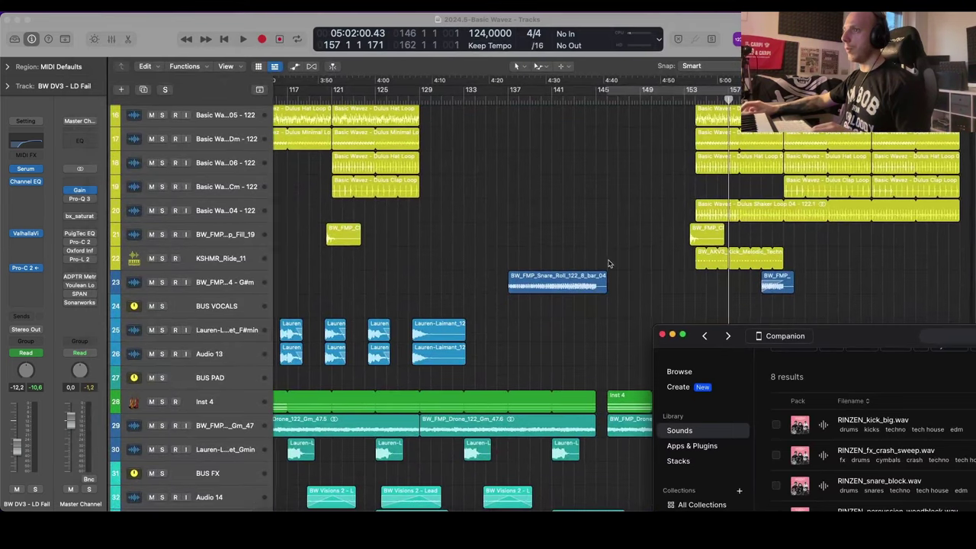
pyautogui.click(251, 257)
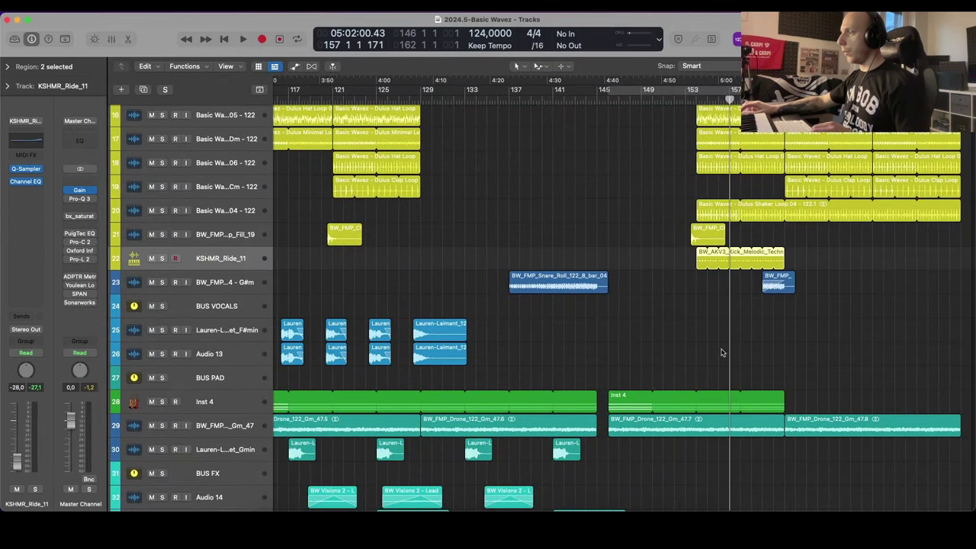
pyautogui.press('alt+super+a')
# Step: Switch to Splice, download RINZEN_hihat_noise_01.wav and place it on the new audio track in bar 154
pyautogui.press('super+Tab')
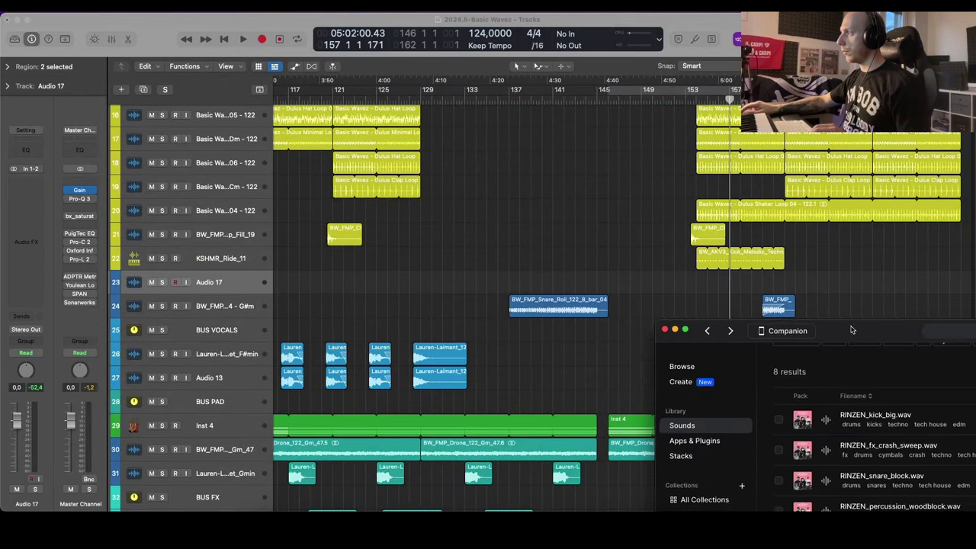
pyautogui.moveTo(852, 329); pyautogui.dragTo(950, 190)
pyautogui.moveTo(957, 416); pyautogui.dragTo(701, 292)
pyautogui.moveTo(946, 175); pyautogui.dragTo(259, 185)
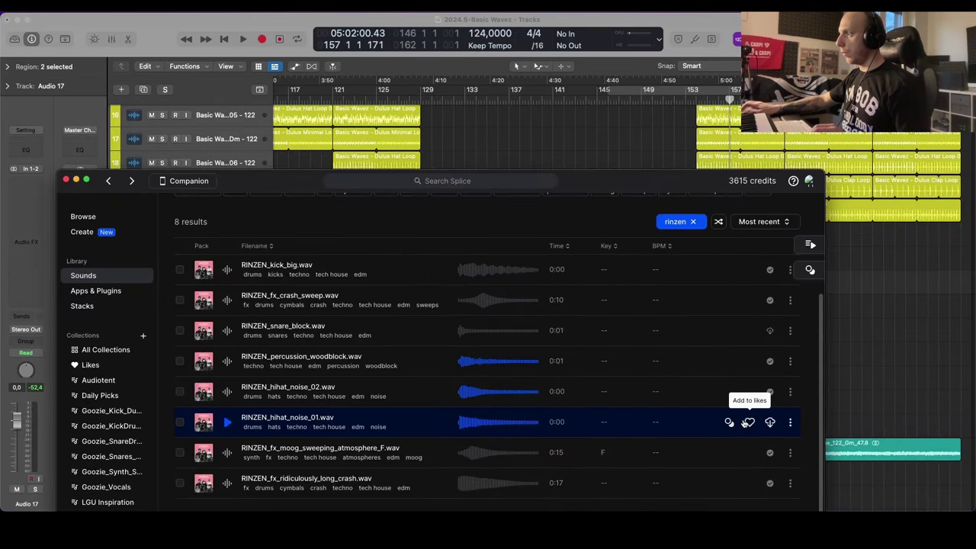
pyautogui.click(772, 423)
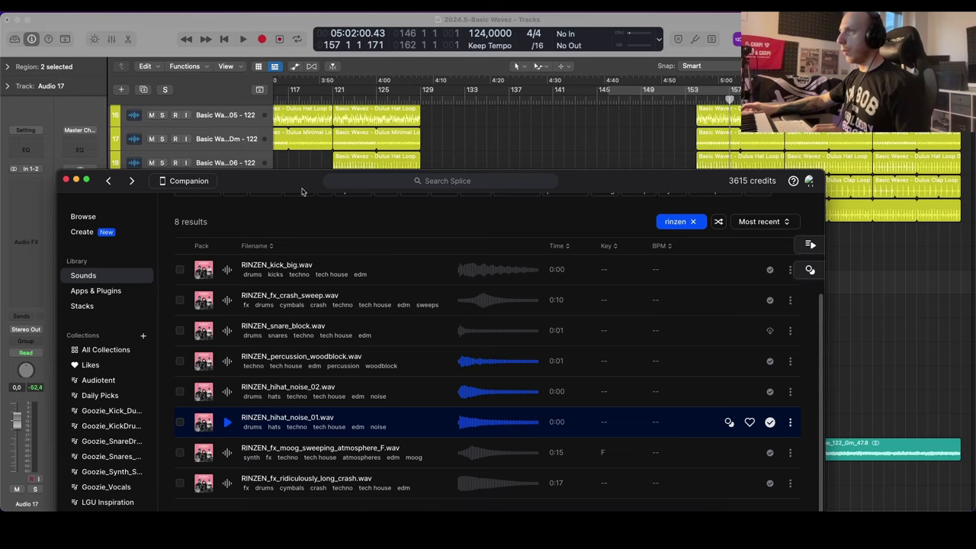
pyautogui.moveTo(301, 192); pyautogui.dragTo(974, 253)
pyautogui.moveTo(959, 479); pyautogui.dragTo(702, 287)
# Step: Move the hi-hat hit to the first off-beat of bar 154 and lower its track volume to -23.5 dB
pyautogui.scroll(15, 838, 287)
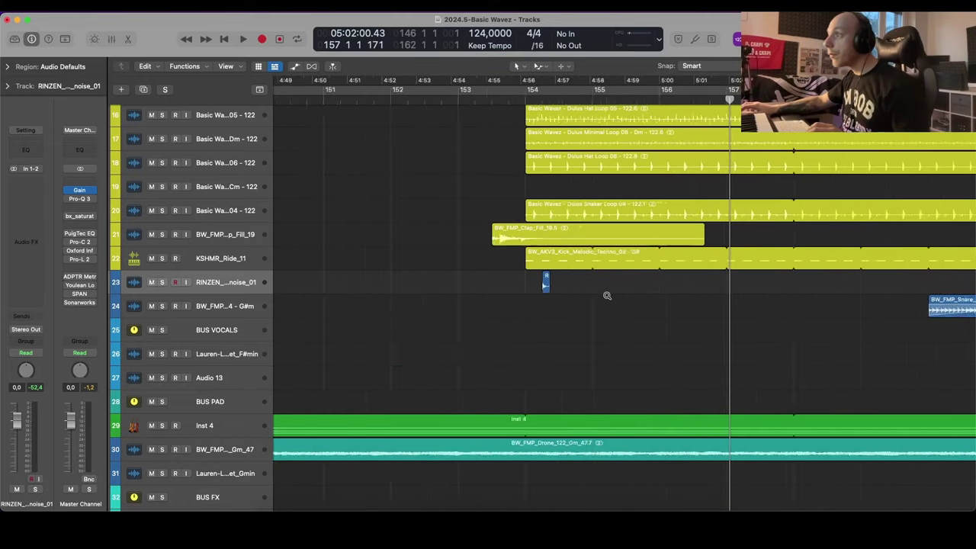
pyautogui.hscroll(-5, 430, 291)
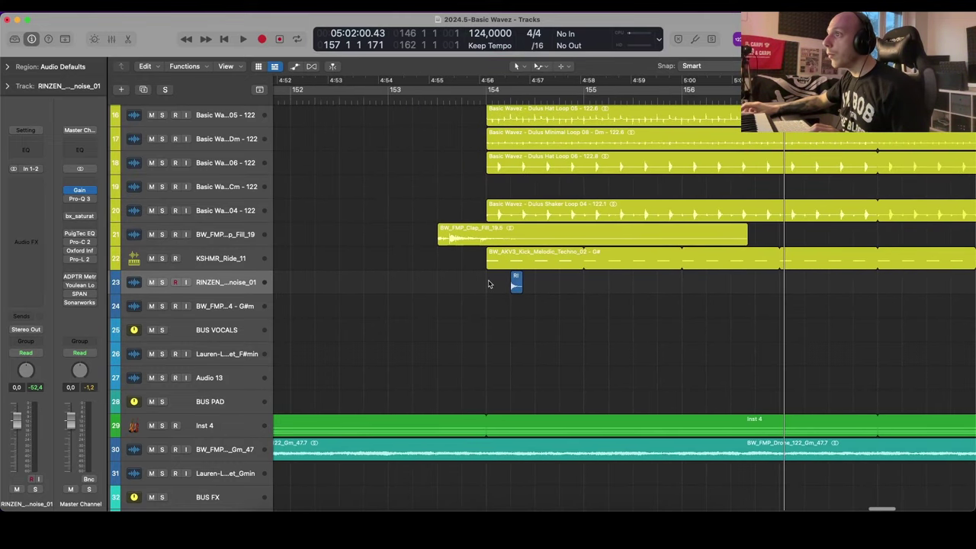
pyautogui.moveTo(514, 287); pyautogui.dragTo(502, 287)
pyautogui.press('super+Down')
pyautogui.press('super+Down')
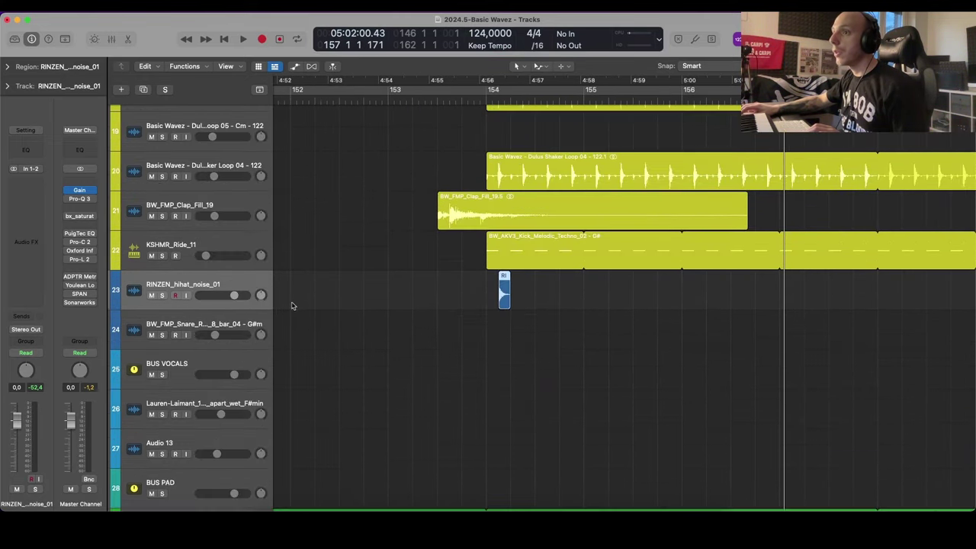
pyautogui.moveTo(236, 296); pyautogui.dragTo(170, 300)
# Step: Repeat the hi-hat hit on every off-beat of bar 154 and join the four hits into a new audio file
pyautogui.scroll(-3, 336, 296)
pyautogui.moveTo(509, 292)
pyautogui.mouseDown()
pyautogui.moveTo(537, 292)
pyautogui.moveTo(490, 290)
pyautogui.mouseUp()
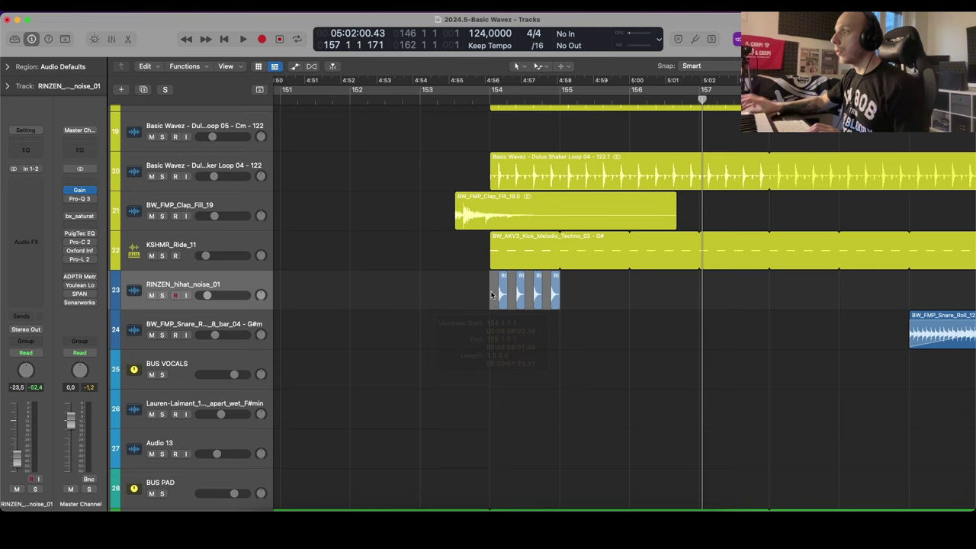
pyautogui.press('super+j')
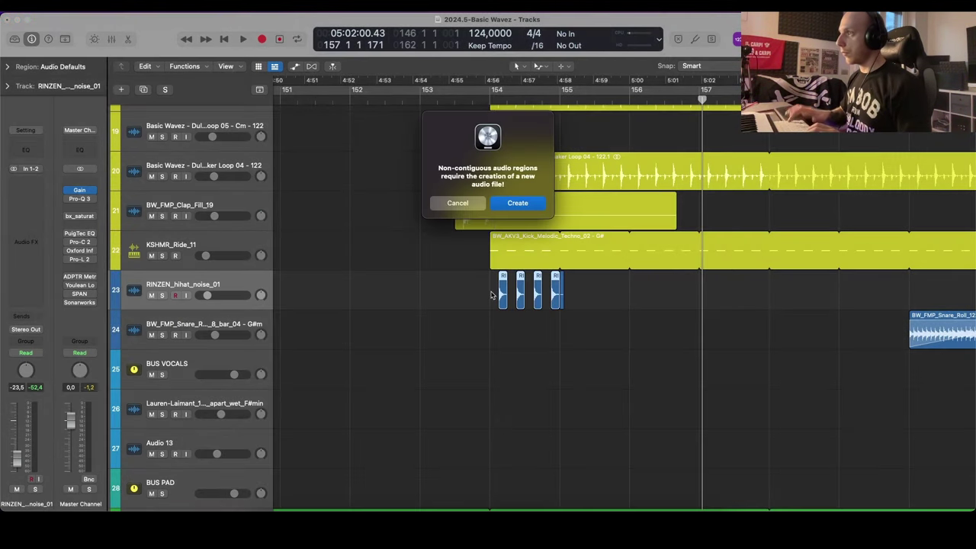
pyautogui.press('Return')
# Step: Trim the joined hi-hat region to end at bar 155 and loop it up to bar 162
pyautogui.press('super+Right')
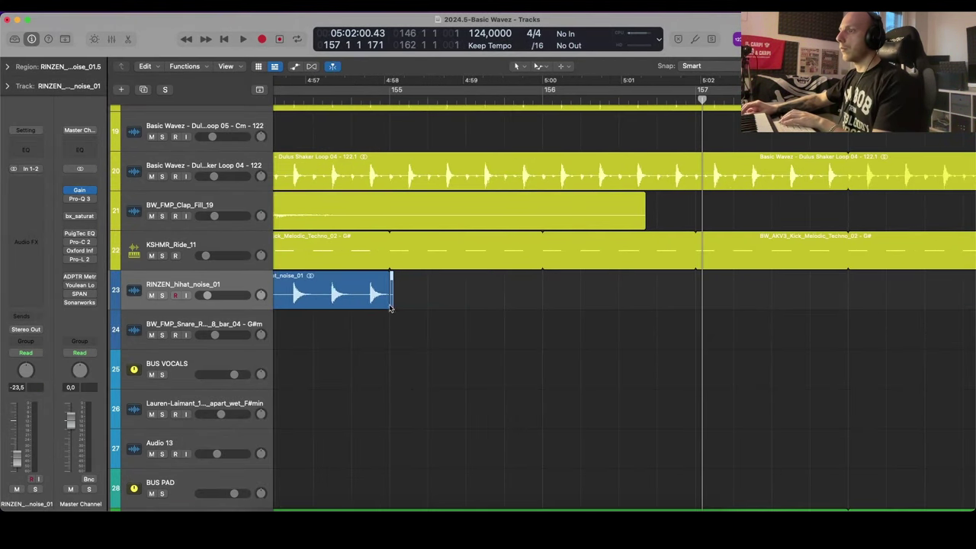
pyautogui.press('super+Left')
pyautogui.press('l')
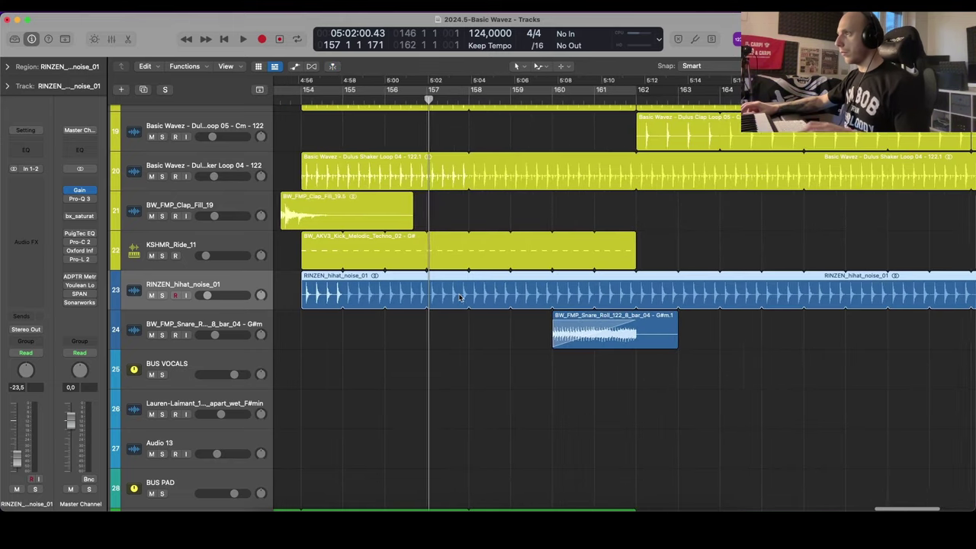
pyautogui.press('super+Left')
pyautogui.click(553, 279)
pyautogui.press('super+Left')
pyautogui.press('super+Up')
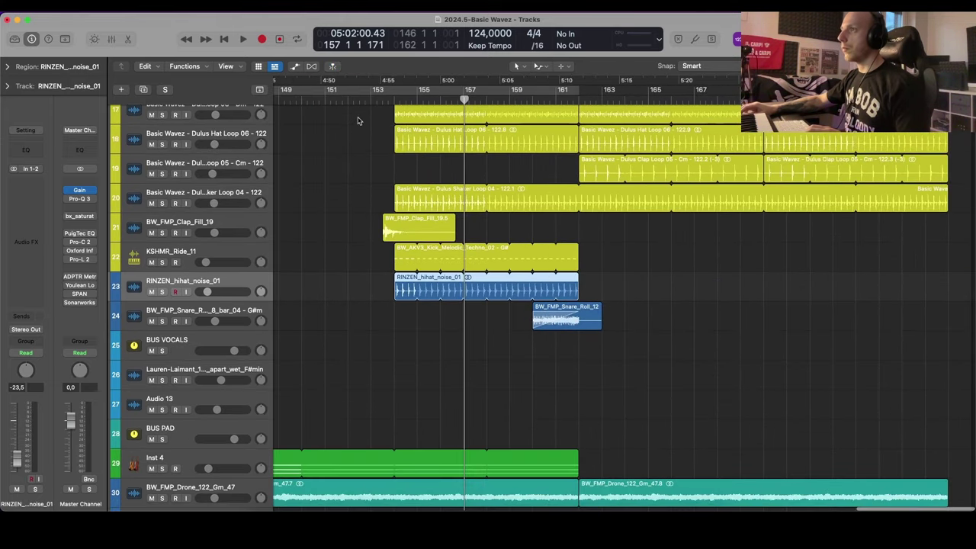
# Step: Play the section from before the clap fill and raise the RINZEN_hihat_noise_01 track volume to -16.8 dB
pyautogui.click(357, 101)
pyautogui.press('space')
pyautogui.moveTo(230, 293); pyautogui.dragTo(233, 292)
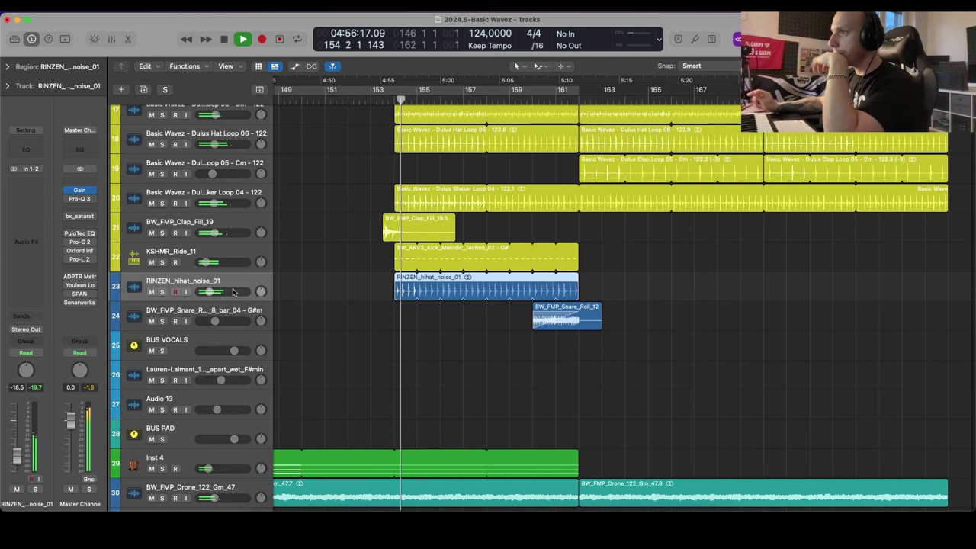
pyautogui.scroll(2, 244, 294)
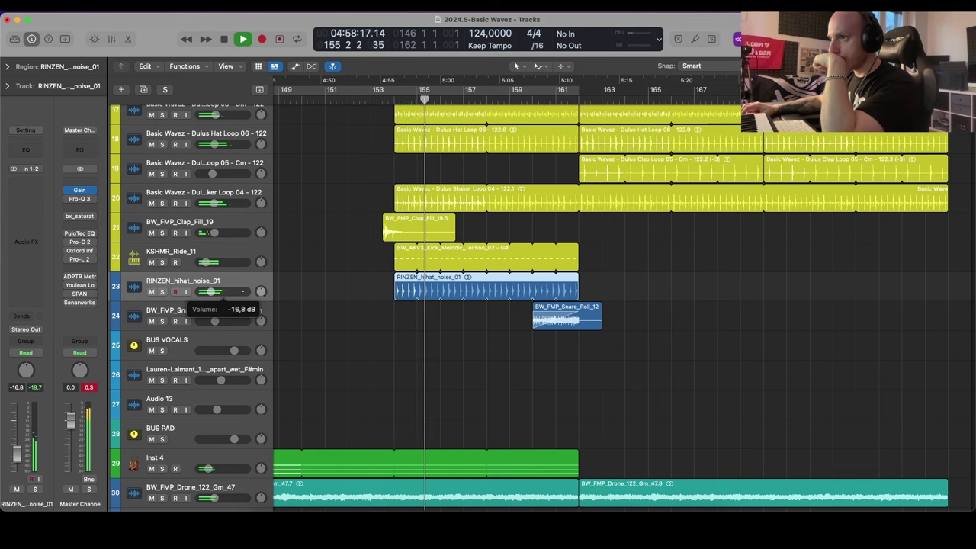
# Step: Compare the hi-hat with the mix by briefly soloing and then briefly muting the RINZEN_hihat_noise_01 track during playback
pyautogui.click(163, 292)
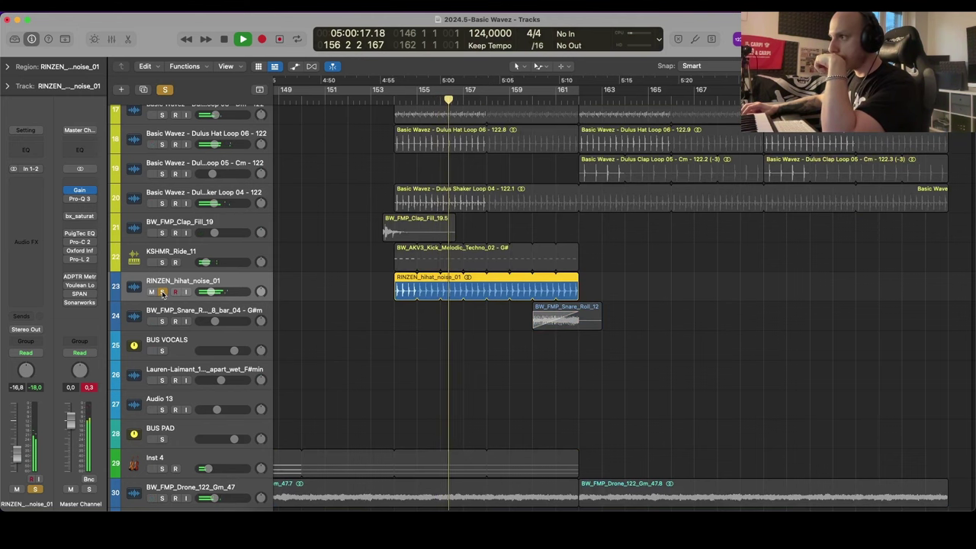
pyautogui.click(162, 292)
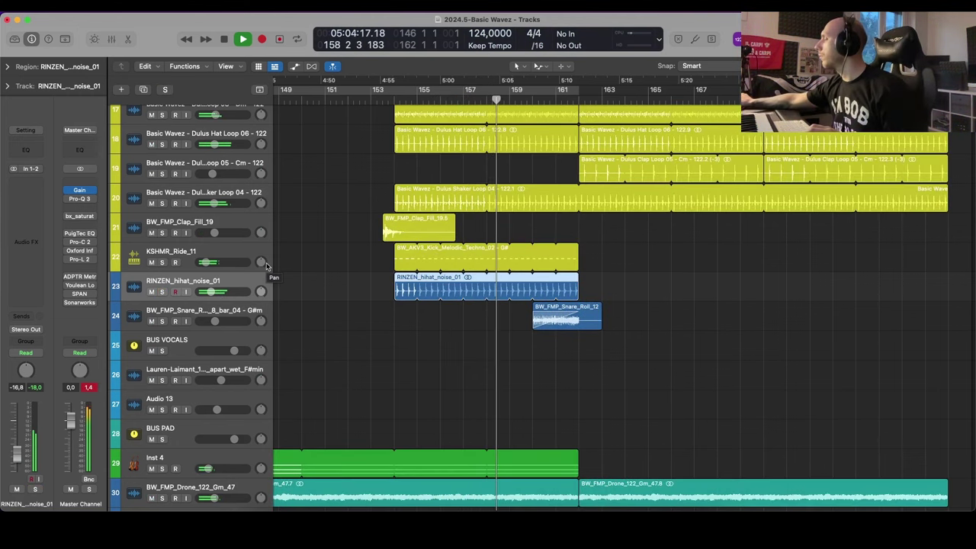
pyautogui.hscroll(-2, 273, 261)
pyautogui.hscroll(-1, 273, 261)
pyautogui.hotkey('ctrl', 'm')
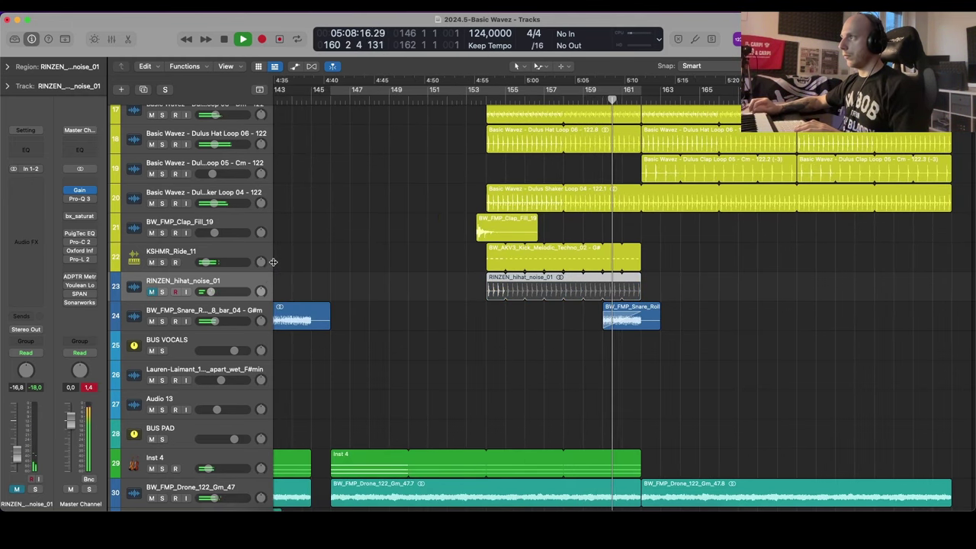
pyautogui.press('m')
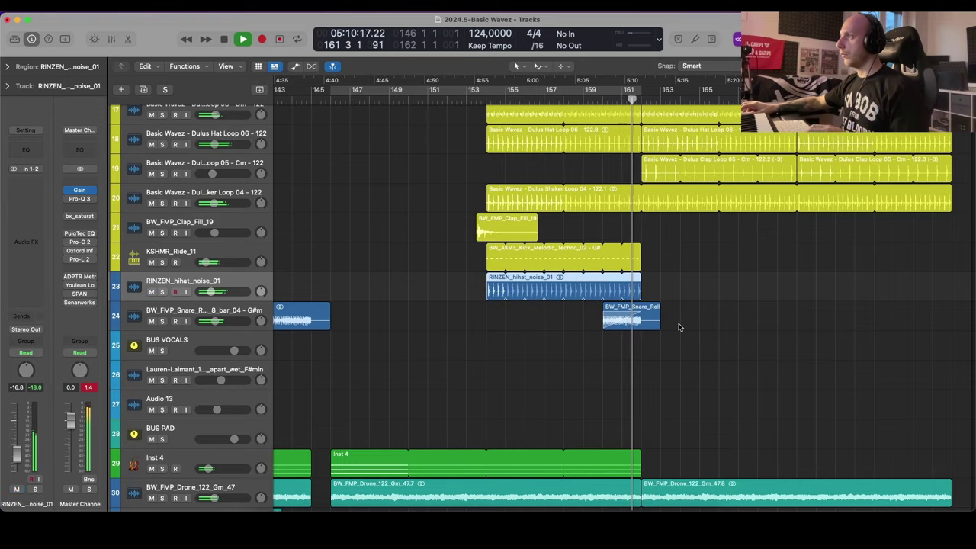
pyautogui.scroll(-3, 679, 326)
pyautogui.scroll(1, 680, 325)
pyautogui.scroll(-5, 678, 326)
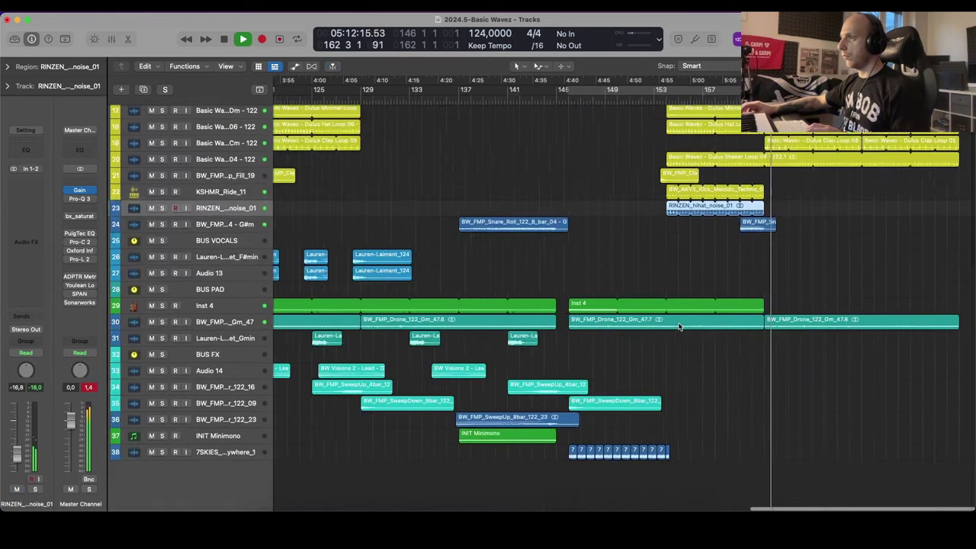
pyautogui.moveTo(627, 245); pyautogui.dragTo(452, 282)
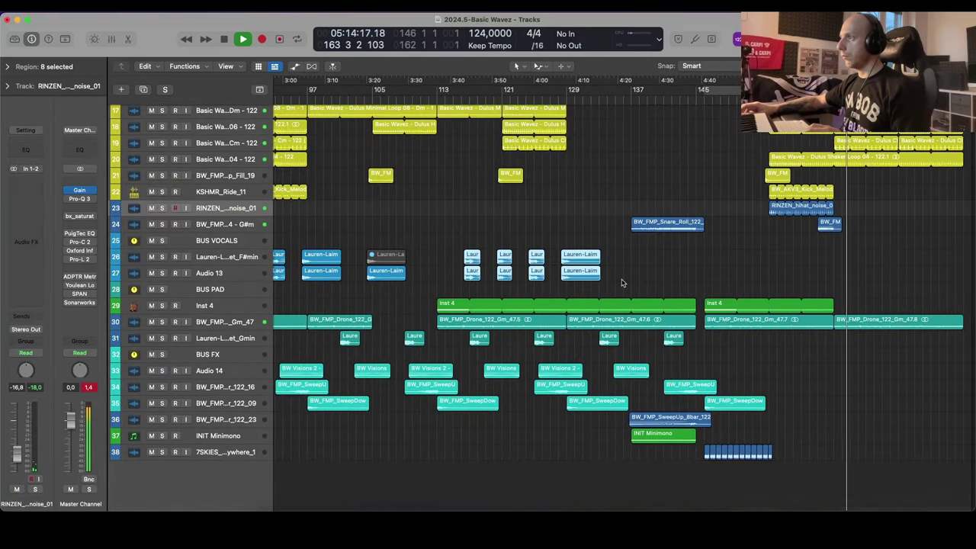
pyautogui.scroll(3, 623, 283)
pyautogui.hscroll(2, 602, 285)
pyautogui.scroll(8, 580, 286)
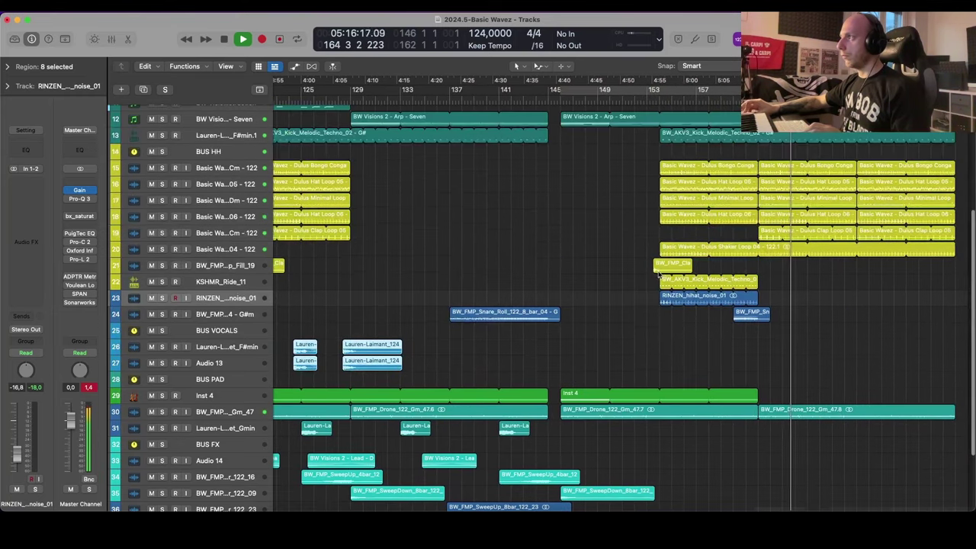
pyautogui.click(744, 158)
# Step: Extend the start of the second snare roll region back to bar 158 and lengthen its fade-in to about bar 162
pyautogui.scroll(-3, 760, 437)
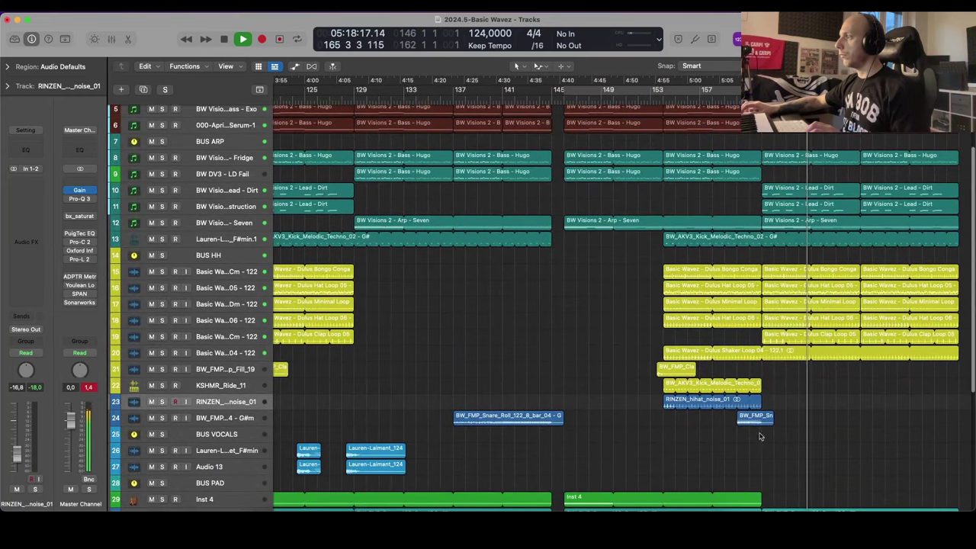
pyautogui.moveTo(738, 425); pyautogui.dragTo(713, 425)
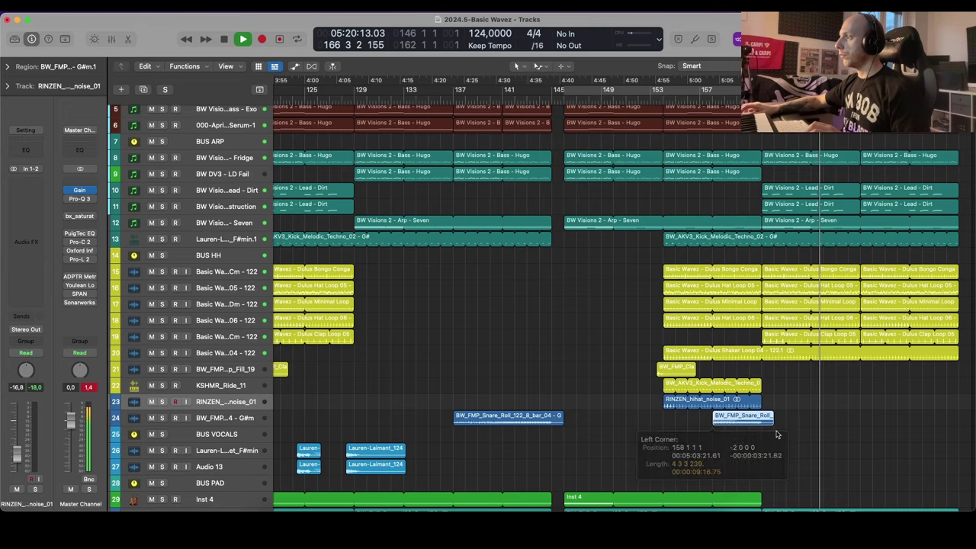
pyautogui.press('super+Down')
pyautogui.press('super+Down')
pyautogui.press('super+Down')
pyautogui.press('super+Down')
pyautogui.press('super+Right')
pyautogui.press('super+Right')
pyautogui.press('super+Right')
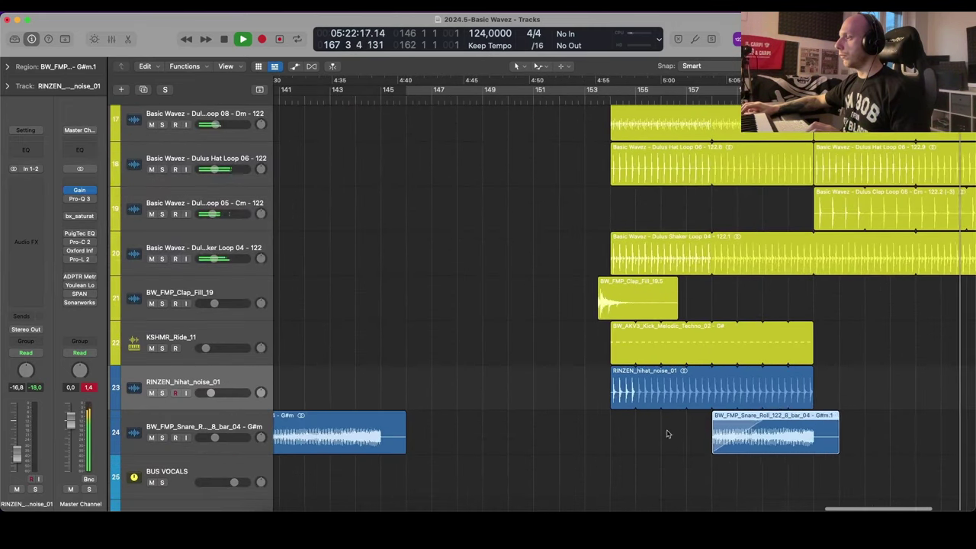
pyautogui.click(669, 434)
pyautogui.click(808, 420)
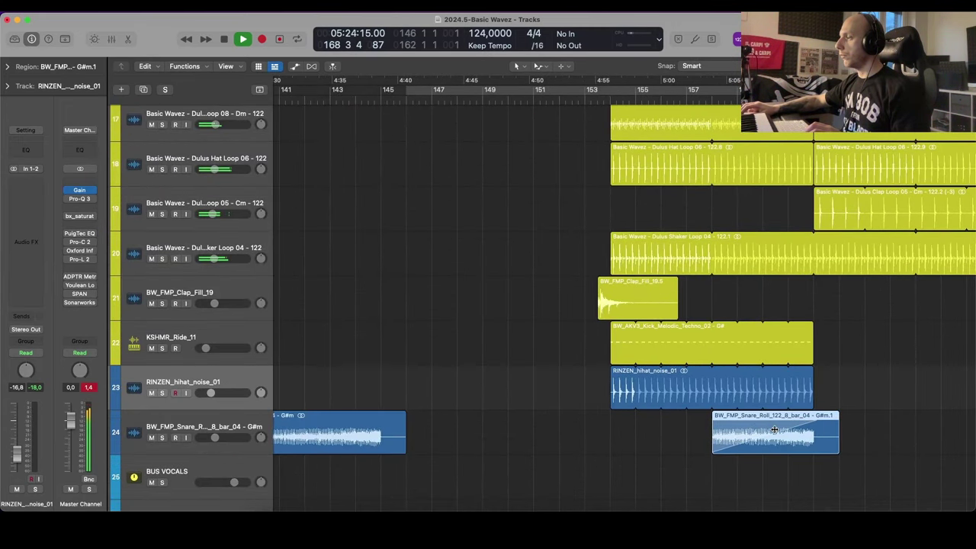
# Step: Copy the last long vocal phrase on tracks 26 and 27 to just before bar 162
pyautogui.press('super+Left')
pyautogui.press('super+Left')
pyautogui.press('super+Left')
pyautogui.press('super+Up')
pyautogui.press('super+Up')
pyautogui.press('super+Up')
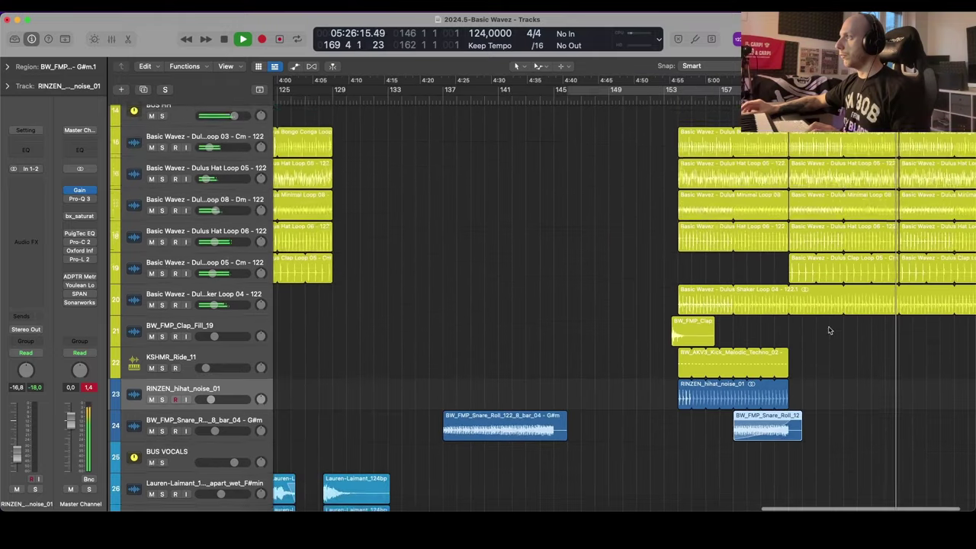
pyautogui.scroll(10, 831, 330)
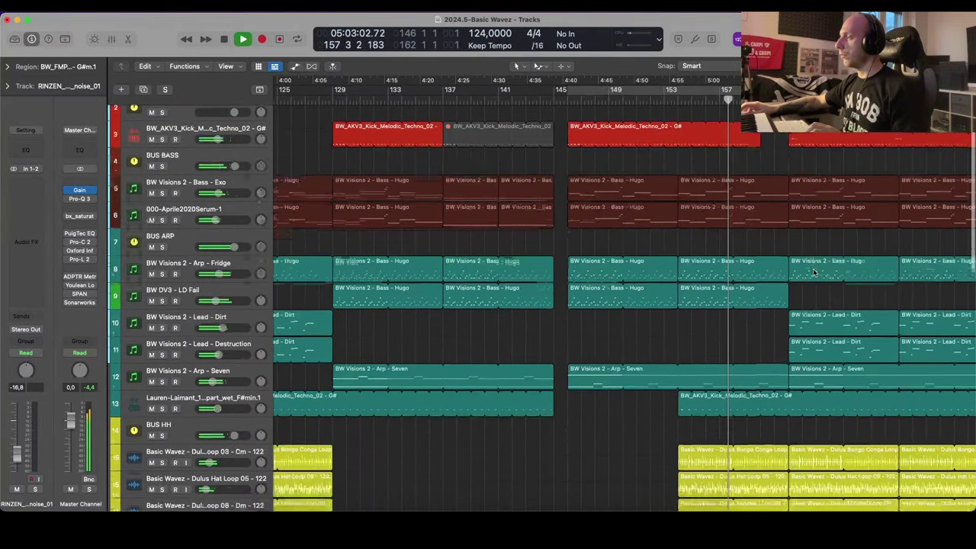
pyautogui.scroll(-15, 785, 268)
pyautogui.scroll(-5, 785, 269)
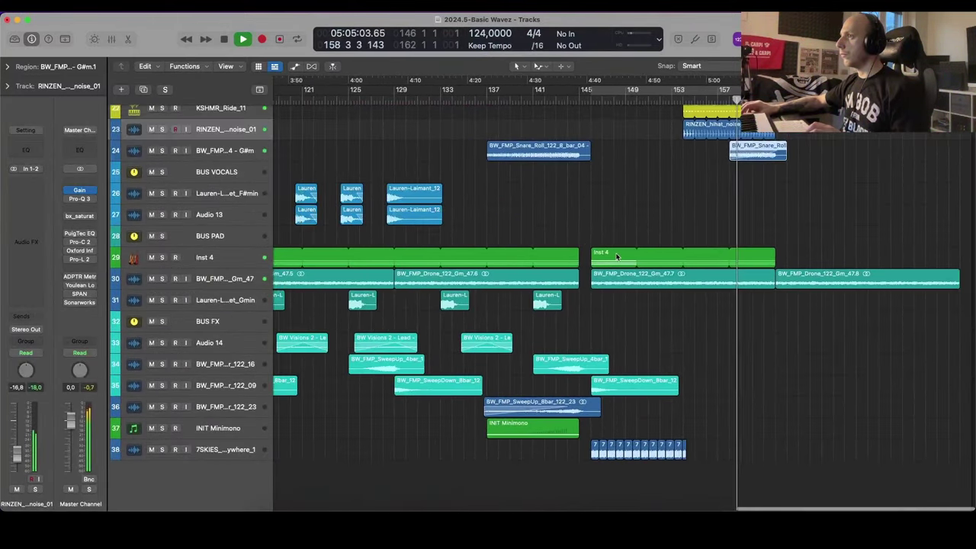
pyautogui.moveTo(490, 165); pyautogui.dragTo(799, 212)
pyautogui.scroll(-5, 676, 209)
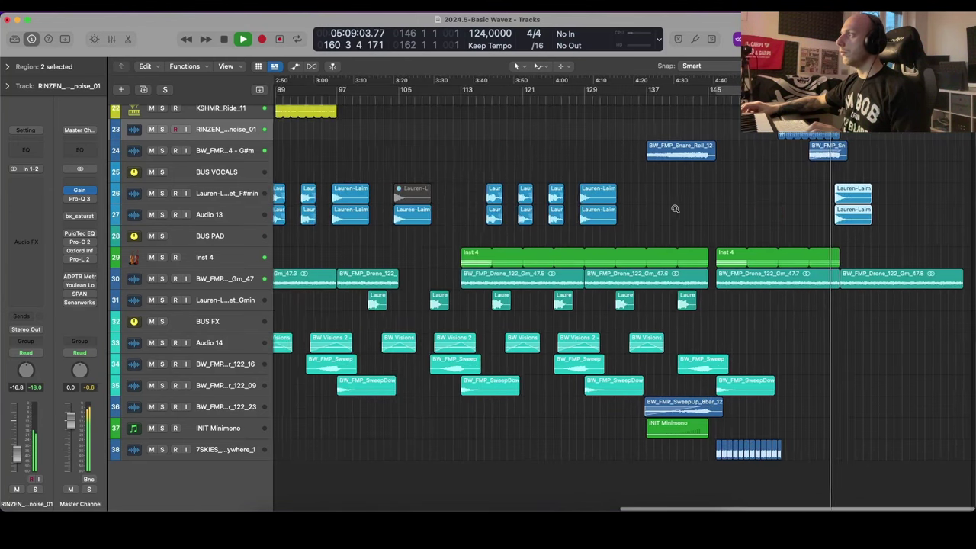
# Step: Copy the eight earlier vocal regions on tracks 26 and 27 to directly after the copied phrase, starting in bar 165
pyautogui.scroll(5, 675, 209)
pyautogui.scroll(2, 675, 209)
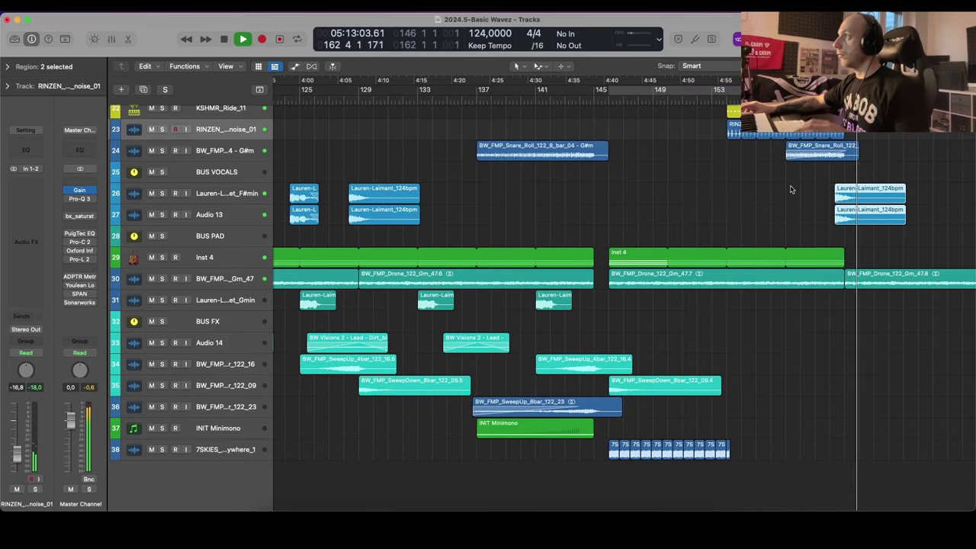
pyautogui.scroll(-5, 791, 190)
pyautogui.scroll(3, 625, 296)
pyautogui.scroll(2, 626, 296)
pyautogui.moveTo(543, 327); pyautogui.dragTo(883, 356)
pyautogui.moveTo(884, 355); pyautogui.dragTo(880, 355)
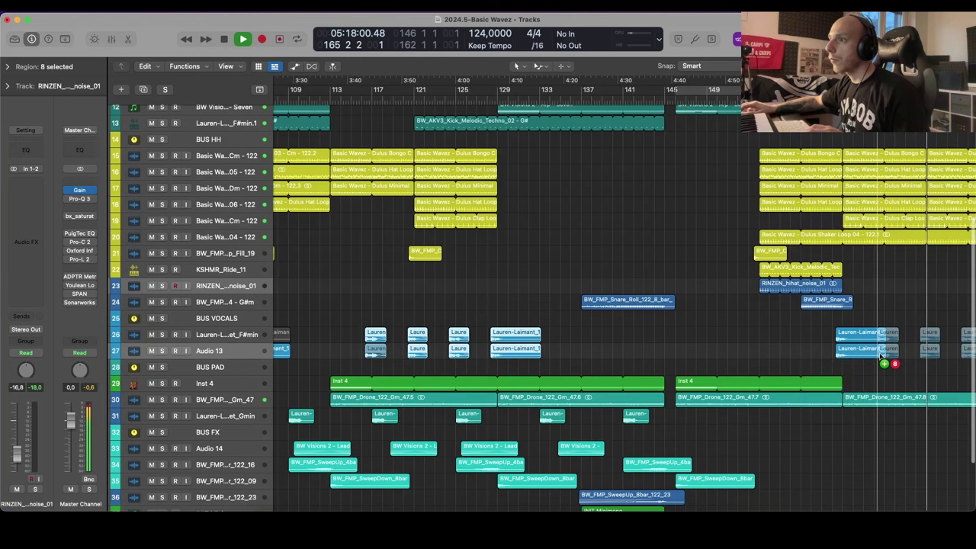
pyautogui.moveTo(884, 355); pyautogui.dragTo(882, 355)
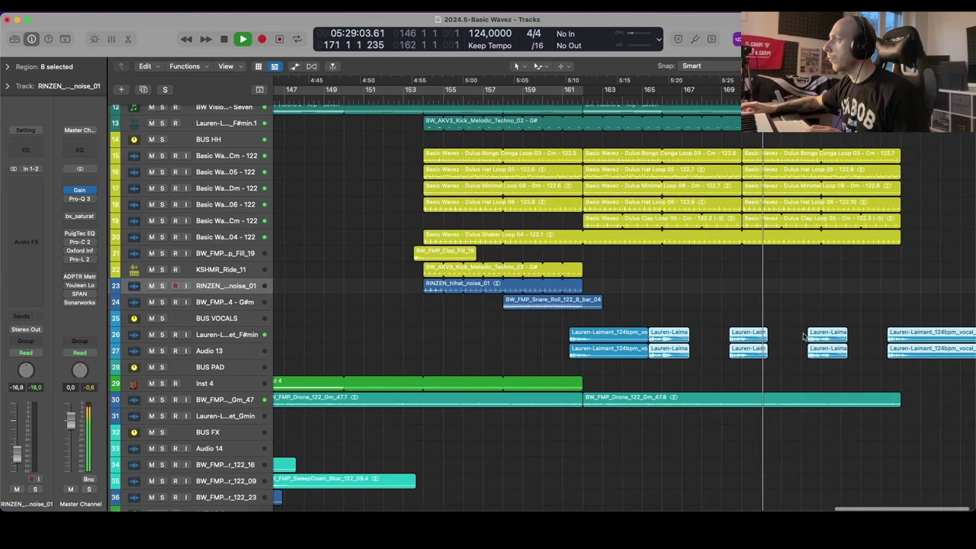
pyautogui.scroll(5, 751, 320)
pyautogui.scroll(3, 751, 321)
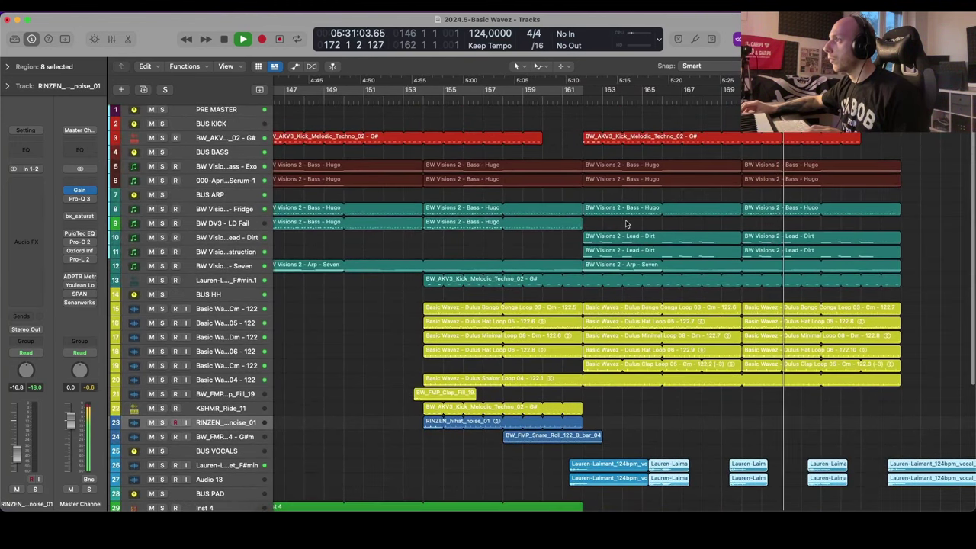
pyautogui.click(721, 436)
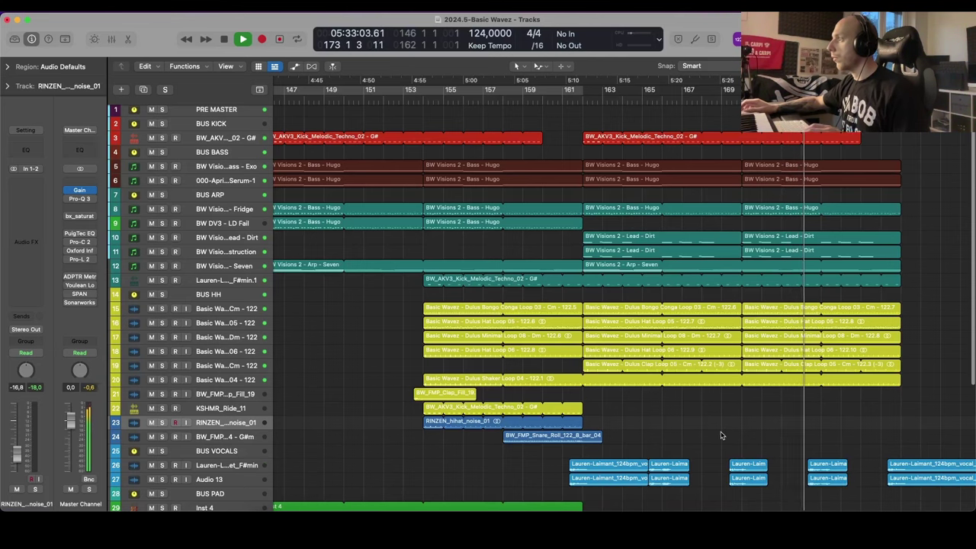
# Step: Shorten the first copied vocal phrase on tracks 26 and 27 so it ends at about bar 163.5
pyautogui.hscroll(2, 720, 435)
pyautogui.scroll(-1, 721, 436)
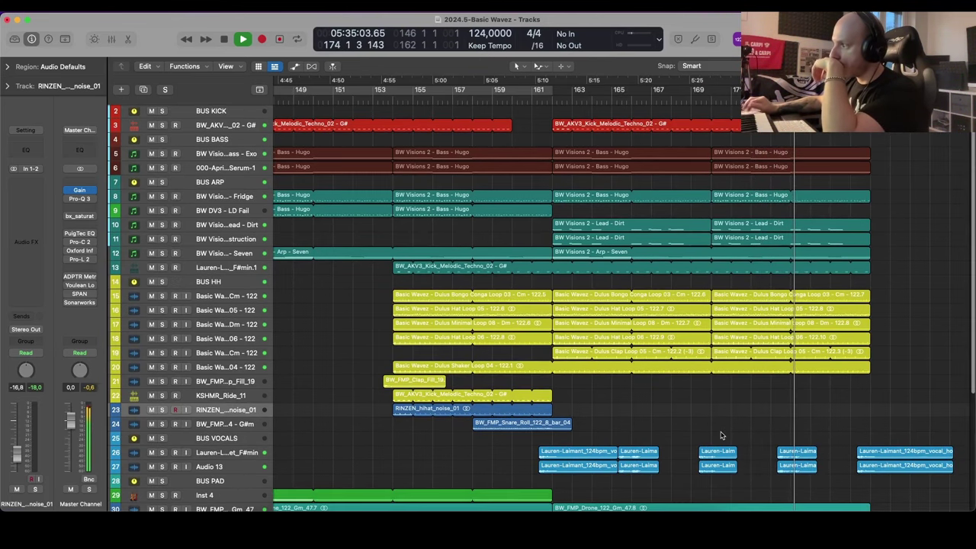
pyautogui.scroll(-5, 721, 435)
pyautogui.moveTo(617, 405); pyautogui.dragTo(578, 410)
pyautogui.click(604, 375)
pyautogui.scroll(3, 634, 361)
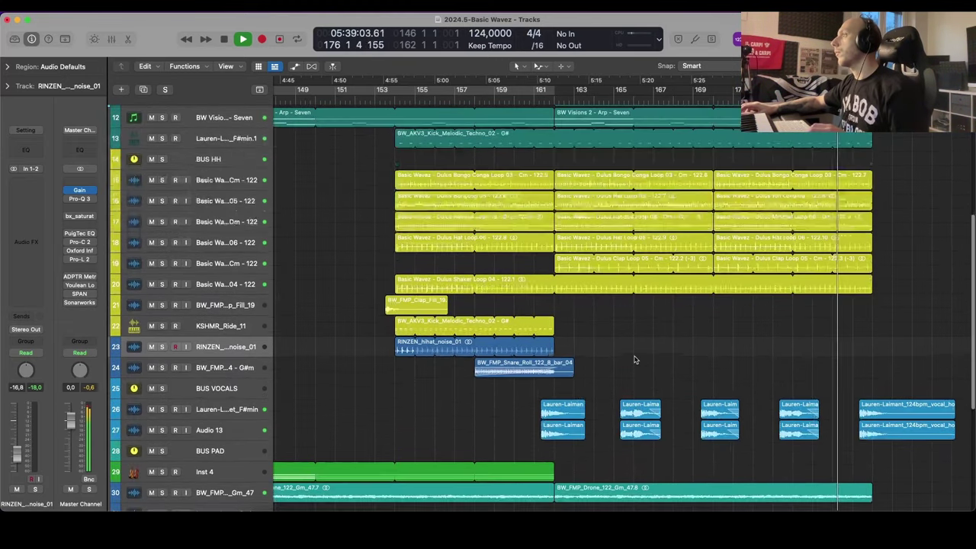
# Step: Show the track automation and switch the BUS HH lane from Mix to the Frequency parameter
pyautogui.hscroll(-3, 635, 359)
pyautogui.scroll(-1, 636, 358)
pyautogui.scroll(3, 649, 354)
pyautogui.scroll(2, 701, 338)
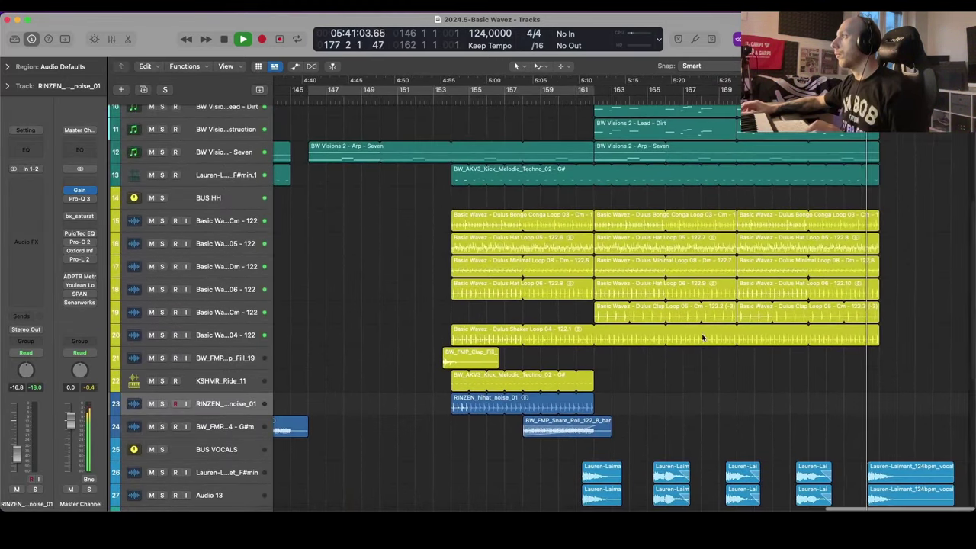
pyautogui.press('a')
pyautogui.scroll(4, 875, 172)
pyautogui.scroll(2, 864, 185)
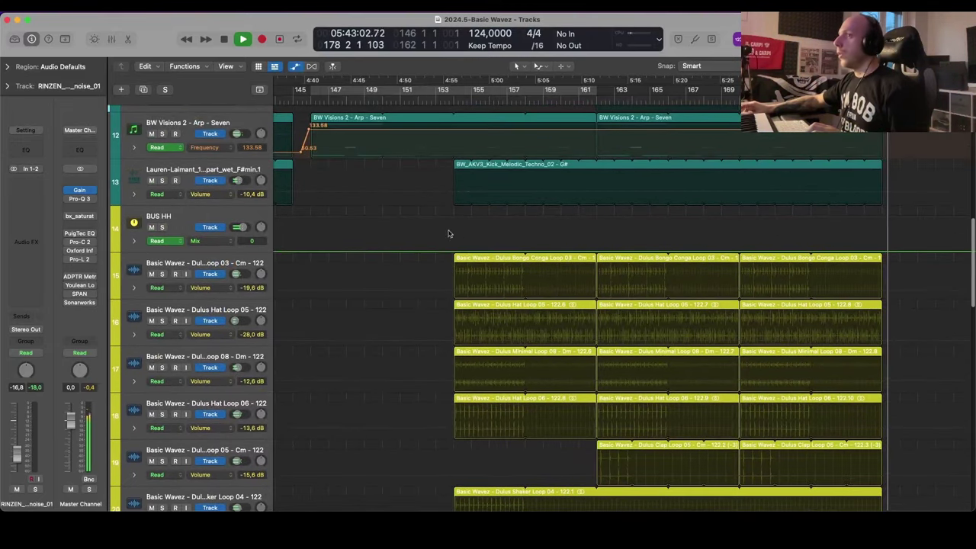
pyautogui.click(225, 244)
pyautogui.click(263, 234)
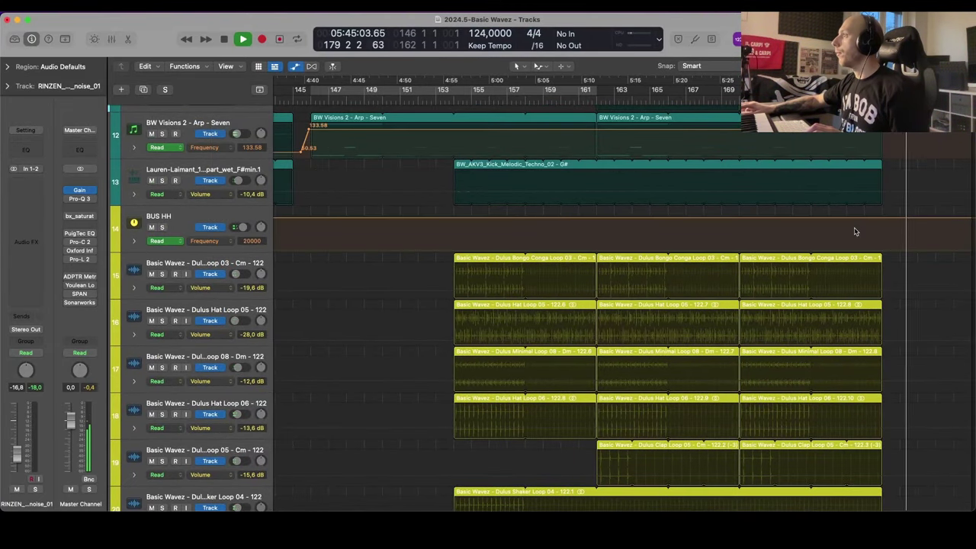
# Step: Automate a curved Band 1 Freq rise on BUS BASS from 10.000 Hz at about bar 174 to 803.41 Hz at bar 178
pyautogui.scroll(5, 860, 220)
pyautogui.scroll(3, 859, 225)
pyautogui.scroll(1, 870, 225)
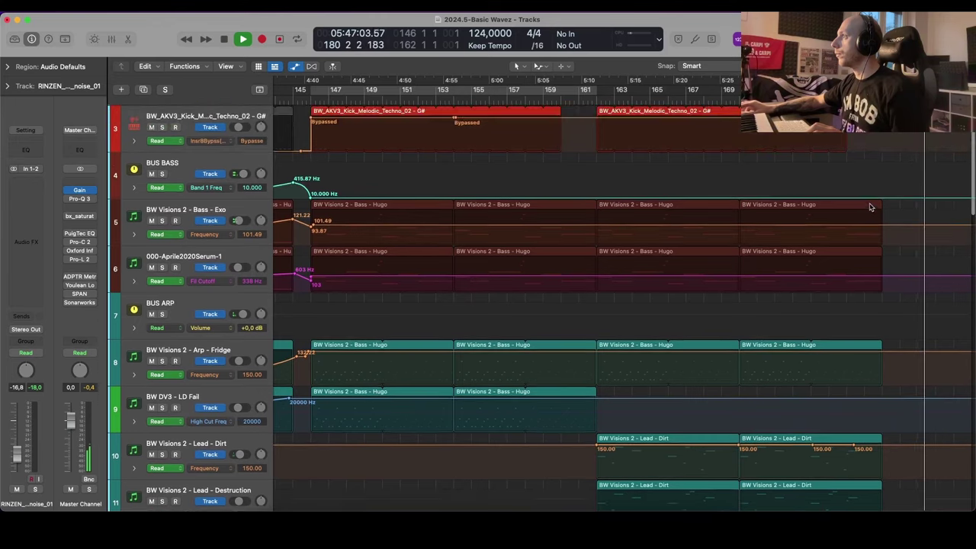
pyautogui.click(846, 198)
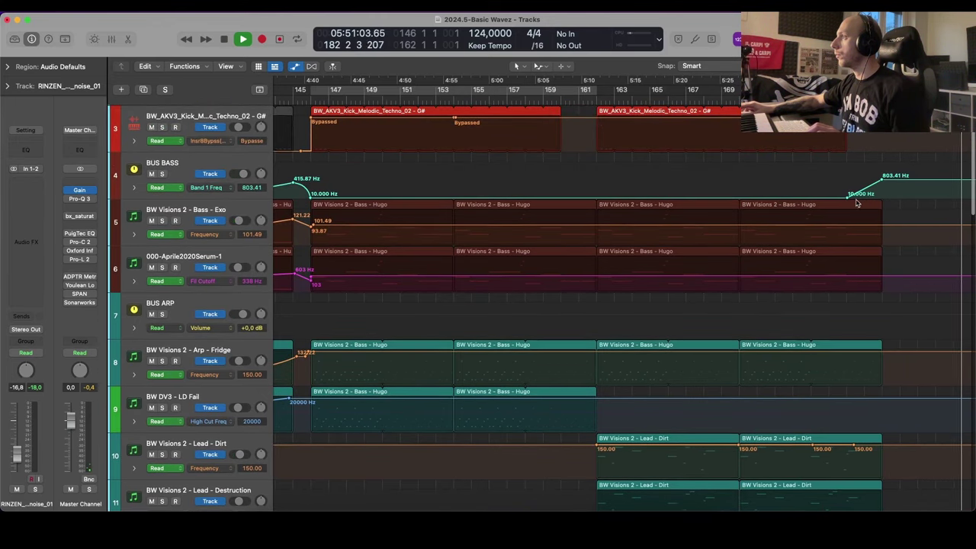
pyautogui.moveTo(848, 198); pyautogui.dragTo(823, 198)
pyautogui.press('space')
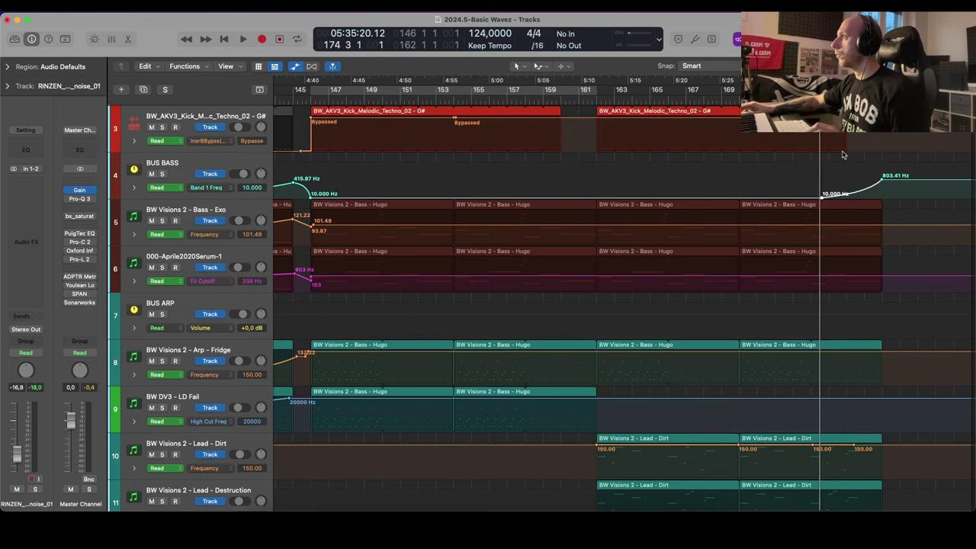
# Step: Try extending the last BW DV3 - LD Fail region on track 9 from bar 162 to bar 178 during playback
pyautogui.press('space')
pyautogui.press('a')
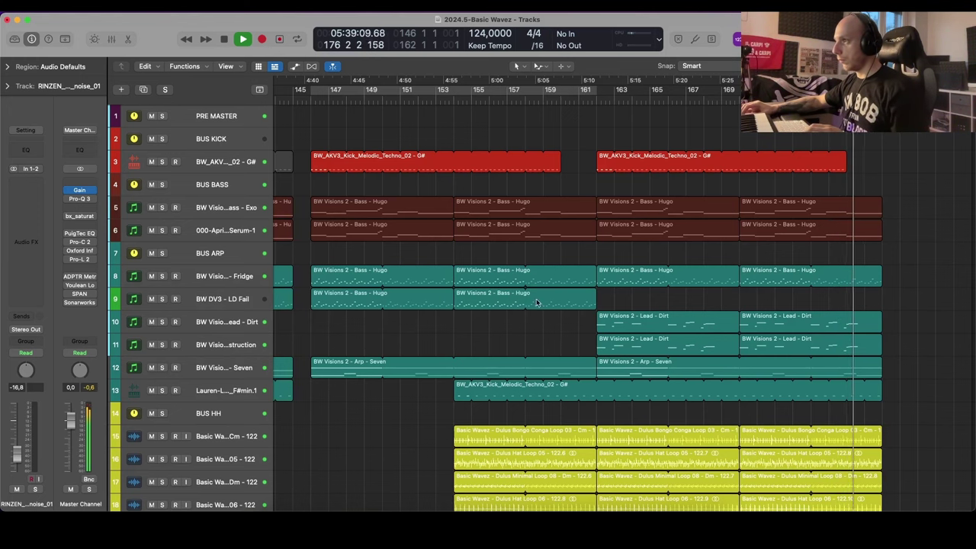
pyautogui.moveTo(598, 302); pyautogui.dragTo(878, 302)
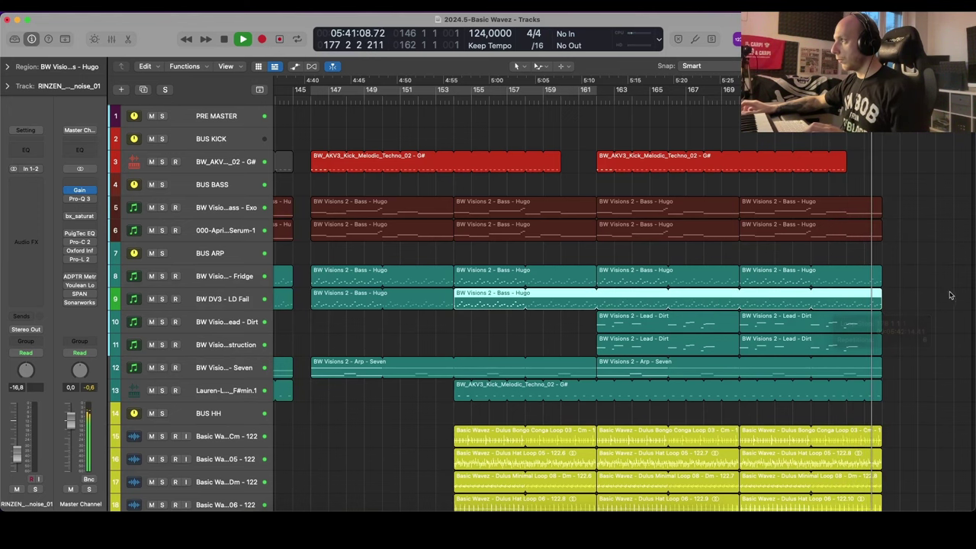
# Step: Play the final section from about bar 145 and examine how its regions are arranged across all tracks
pyautogui.press('super+Down')
pyautogui.press('super+Up')
pyautogui.press('super+Up')
pyautogui.press('super+Up')
pyautogui.scroll(-2, 907, 224)
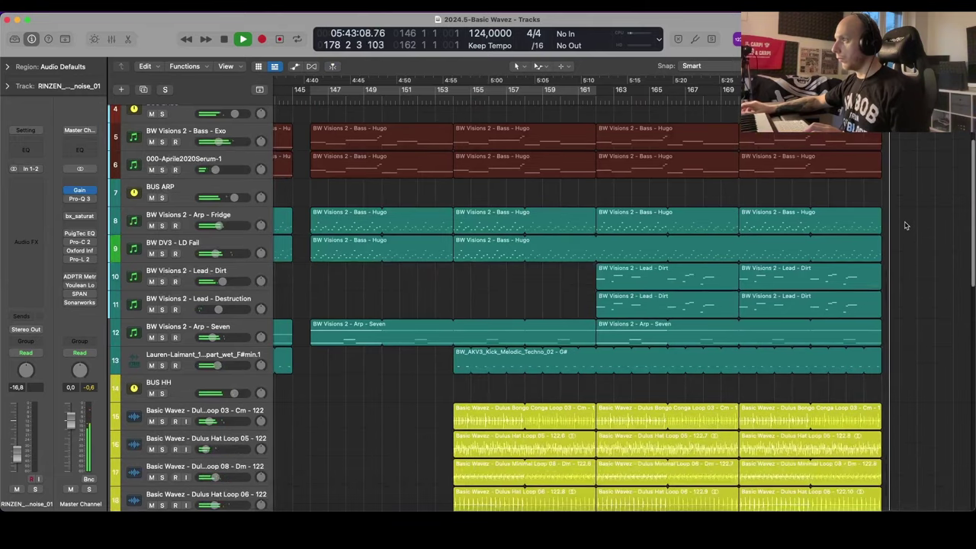
pyautogui.press('super+Up')
pyautogui.press('super+Up')
pyautogui.press('super+Left')
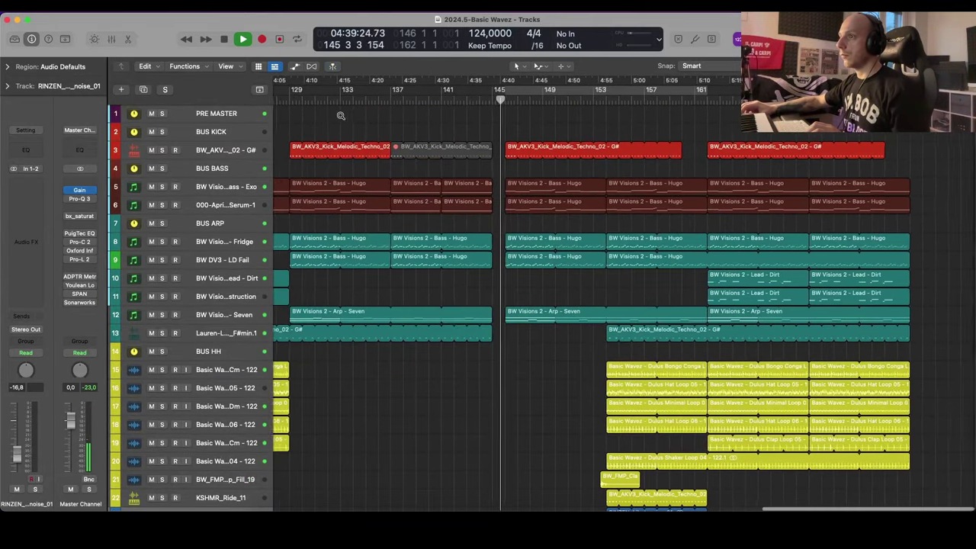
pyautogui.press('super+Down')
pyautogui.press('super+Down')
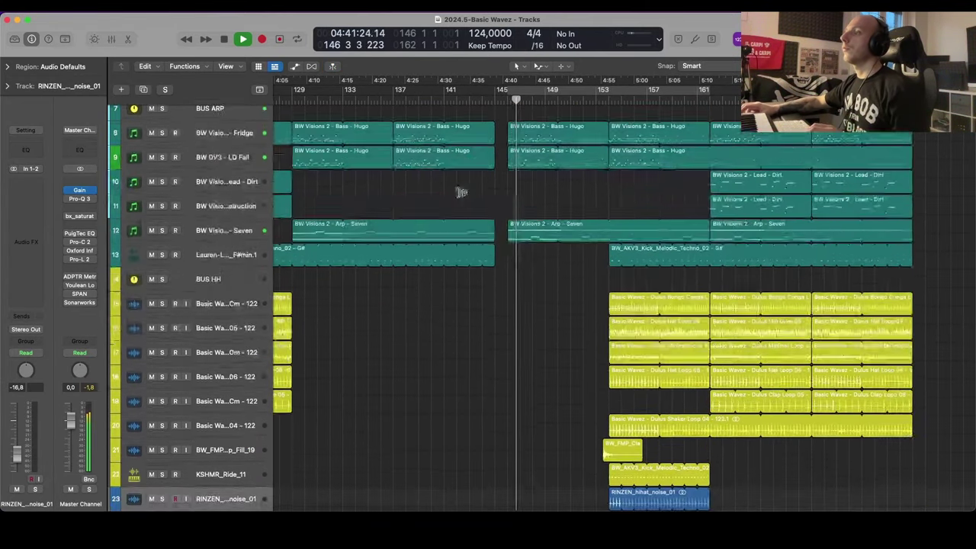
pyautogui.scroll(-10, 495, 190)
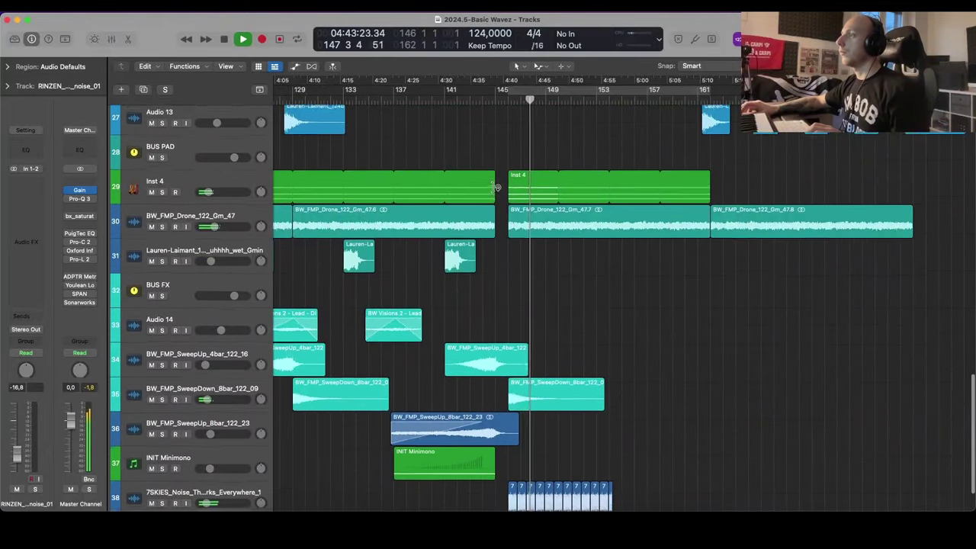
pyautogui.scroll(5, 494, 189)
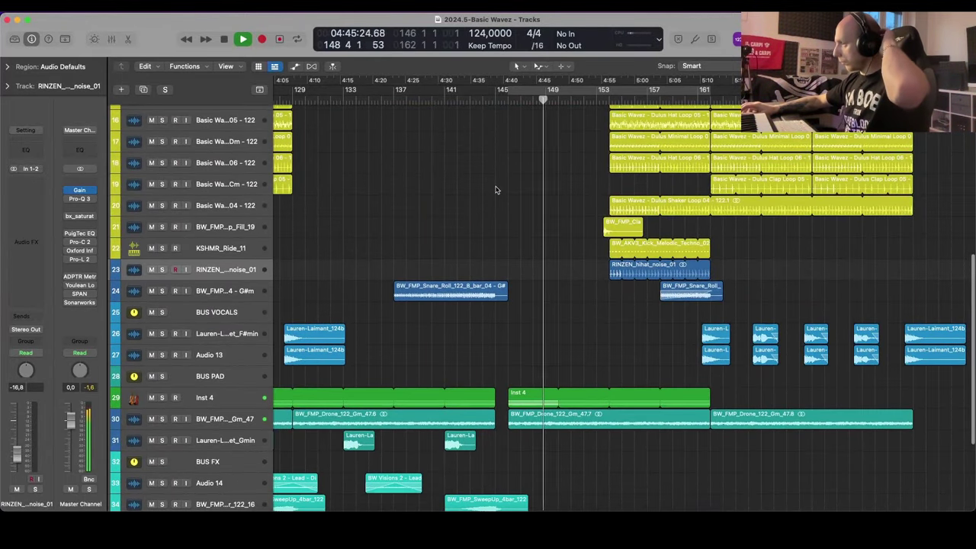
pyautogui.scroll(-3, 497, 192)
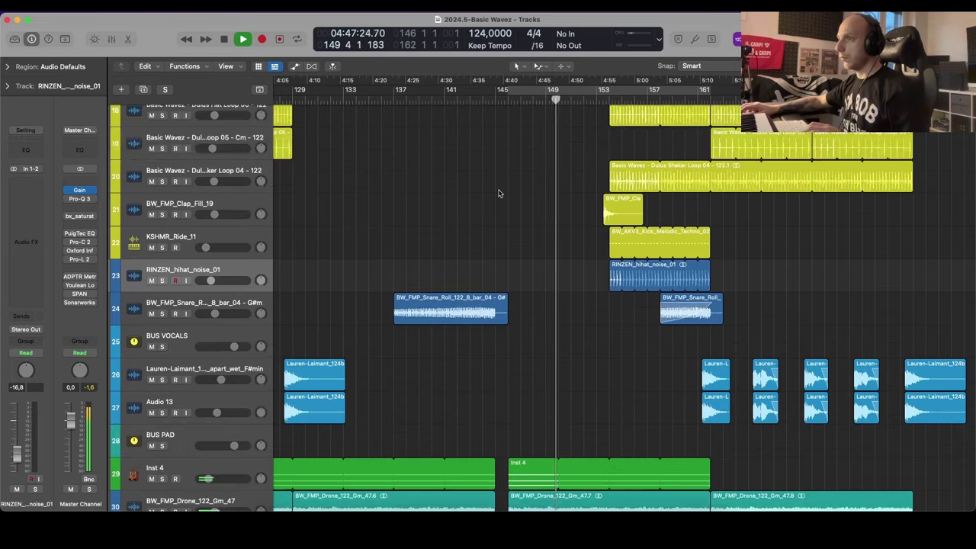
pyautogui.scroll(6, 498, 193)
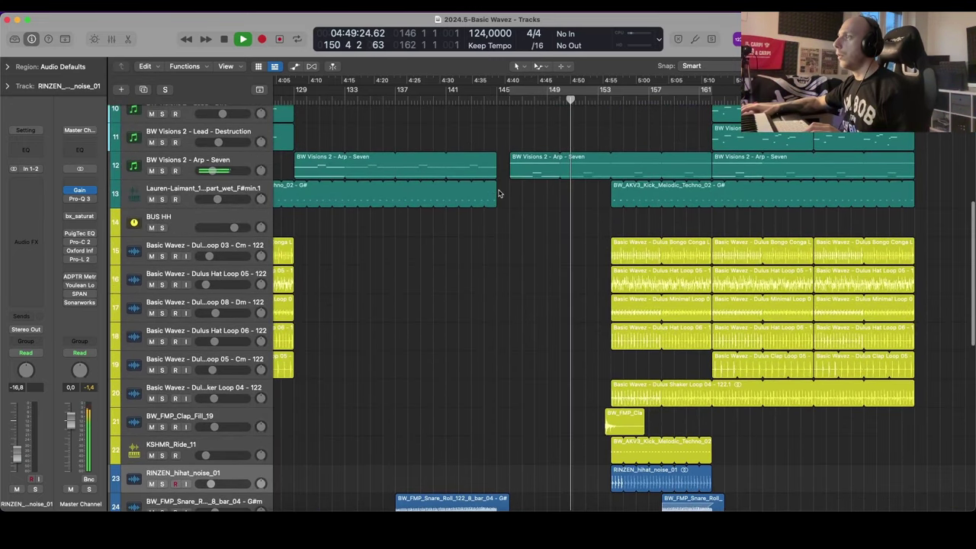
pyautogui.scroll(4, 499, 192)
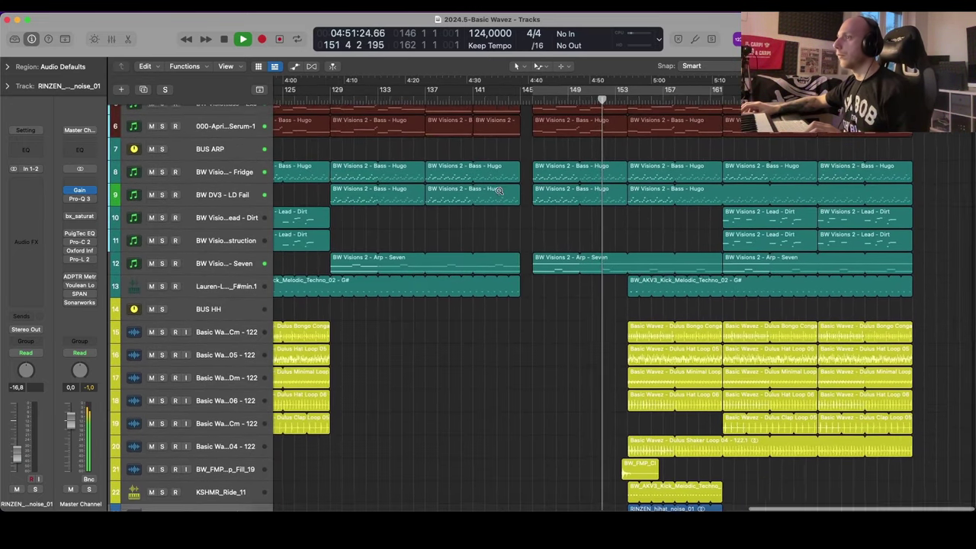
# Step: Automate the Frequency of the Arp - Fridge track to fall from 150.00 at about bar 160 to 128.65 at bar 162
pyautogui.scroll(-1, 501, 191)
pyautogui.press('a')
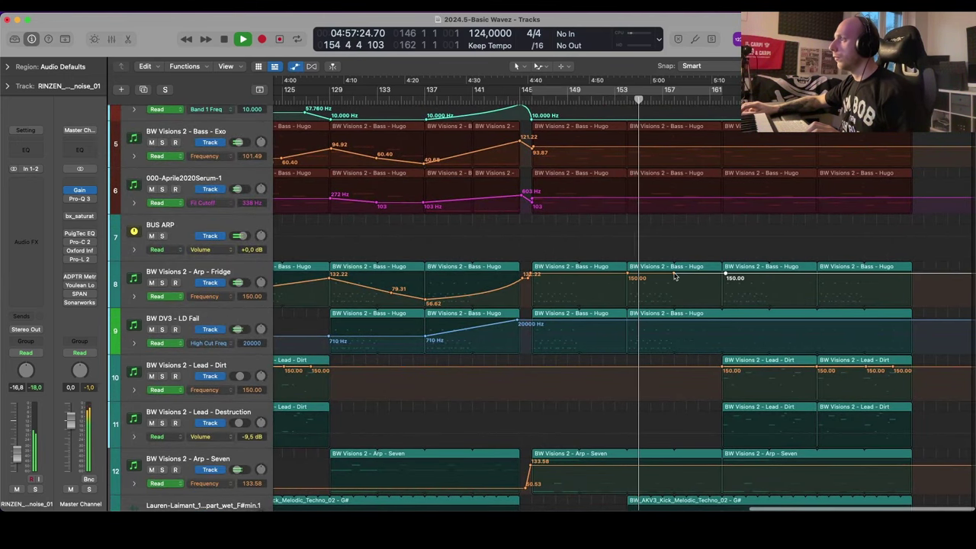
pyautogui.scroll(3, 648, 318)
pyautogui.hscroll(1, 602, 331)
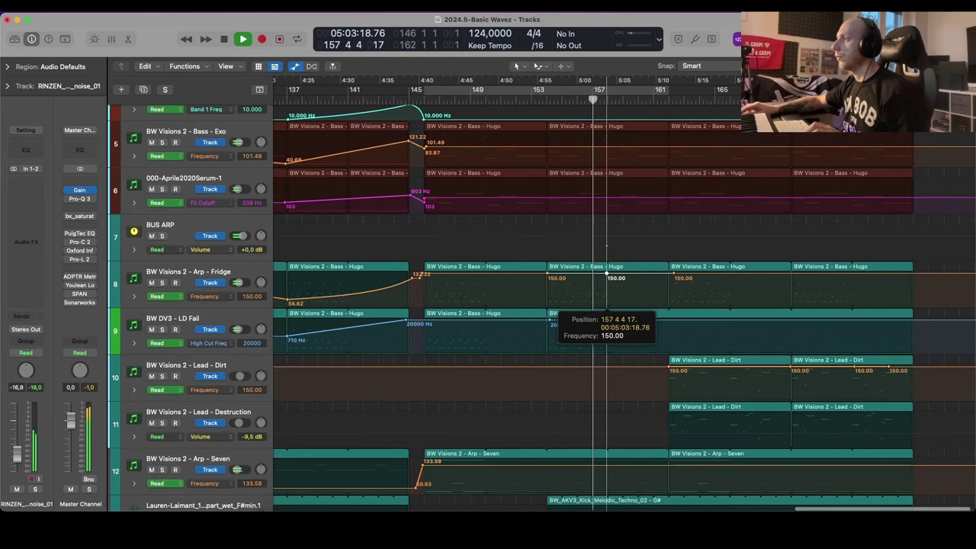
pyautogui.press('a')
pyautogui.hscroll(1, 616, 247)
pyautogui.press('a')
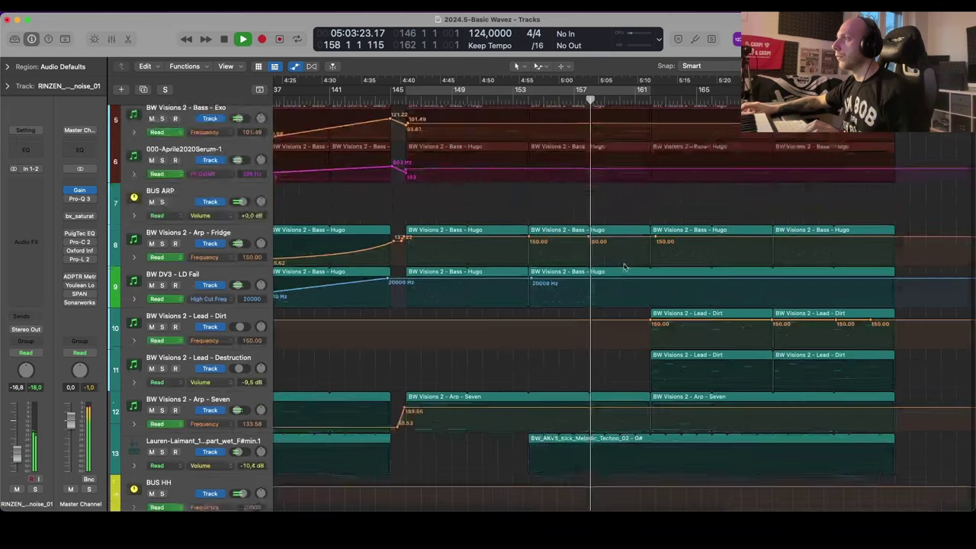
pyautogui.scroll(1, 625, 267)
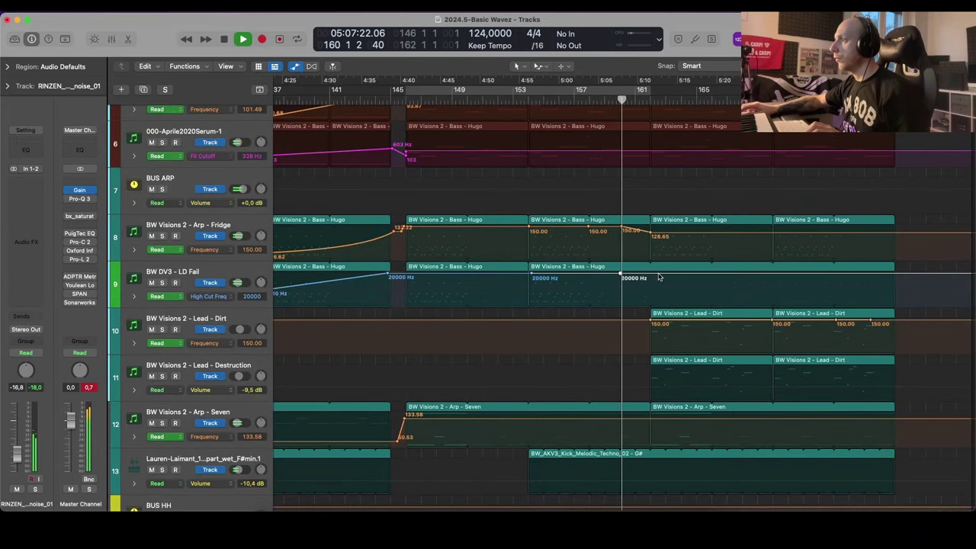
# Step: Automate the LD Fail track's High Cut Freq to fall from 20000 Hz to 1780 Hz by bar 162, and lower the Arp - Fridge endpoint to 120.44
pyautogui.scroll(3, 679, 287)
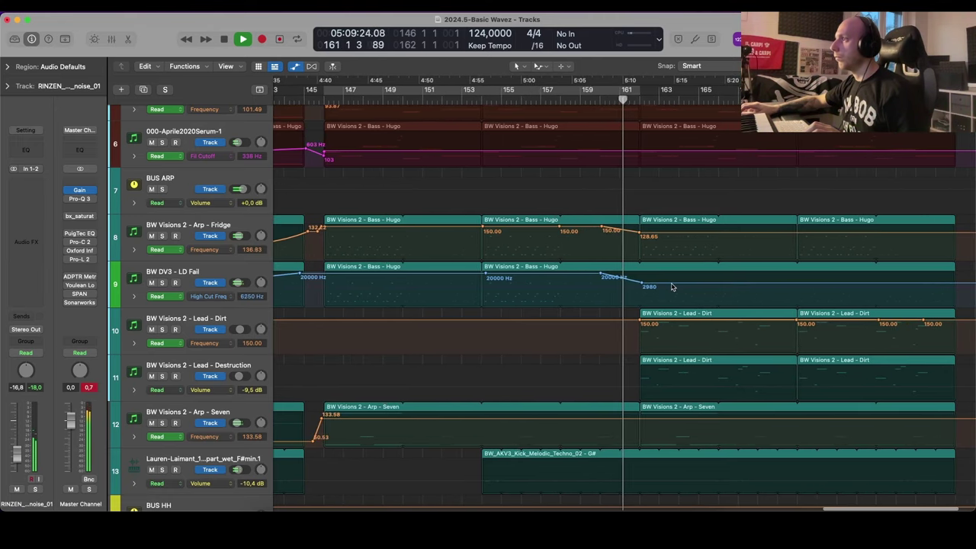
pyautogui.moveTo(668, 283); pyautogui.dragTo(667, 287)
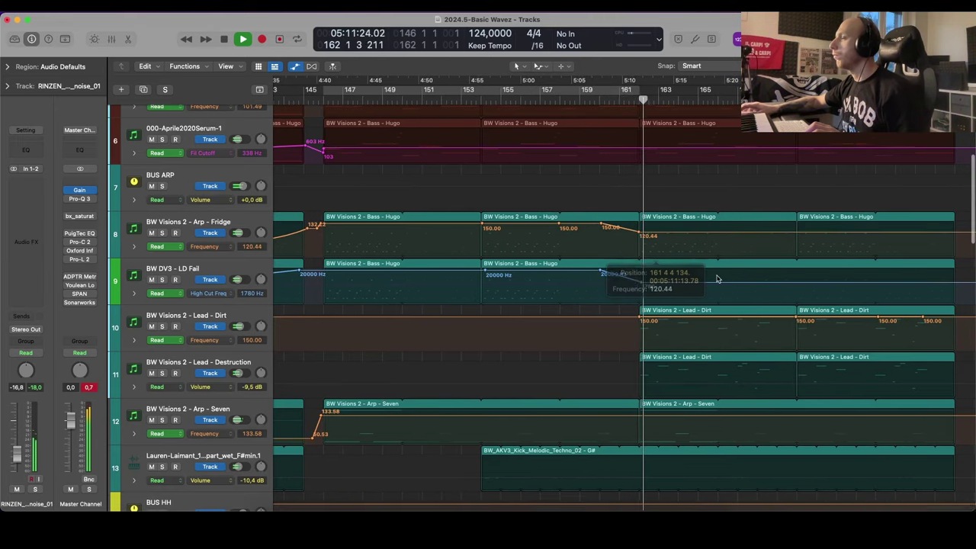
pyautogui.press('a')
pyautogui.scroll(-6, 680, 275)
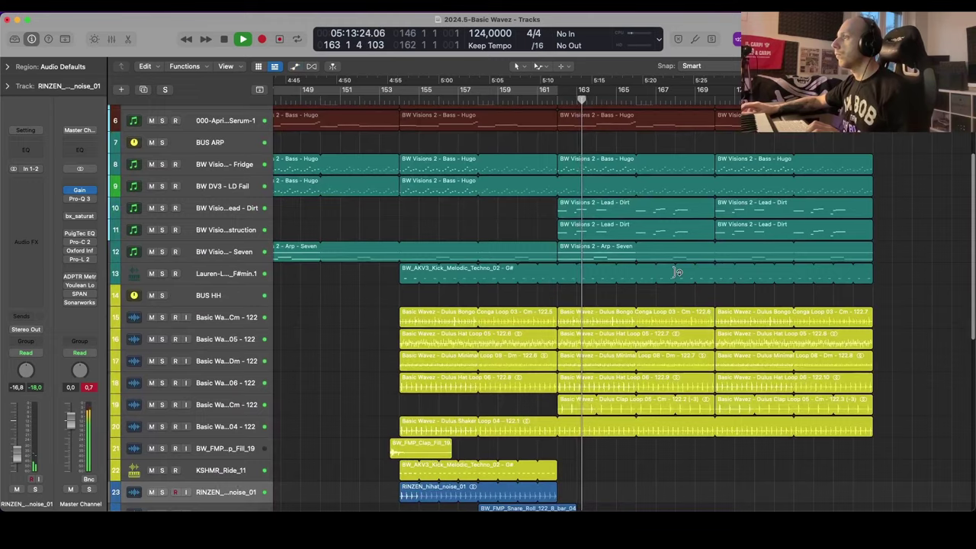
# Step: Raise the automation endpoints at bar 162 to 4720 Hz for the LD Fail High Cut Freq and 125.37 for the Arp - Fridge Frequency
pyautogui.press('a')
pyautogui.scroll(10, 655, 273)
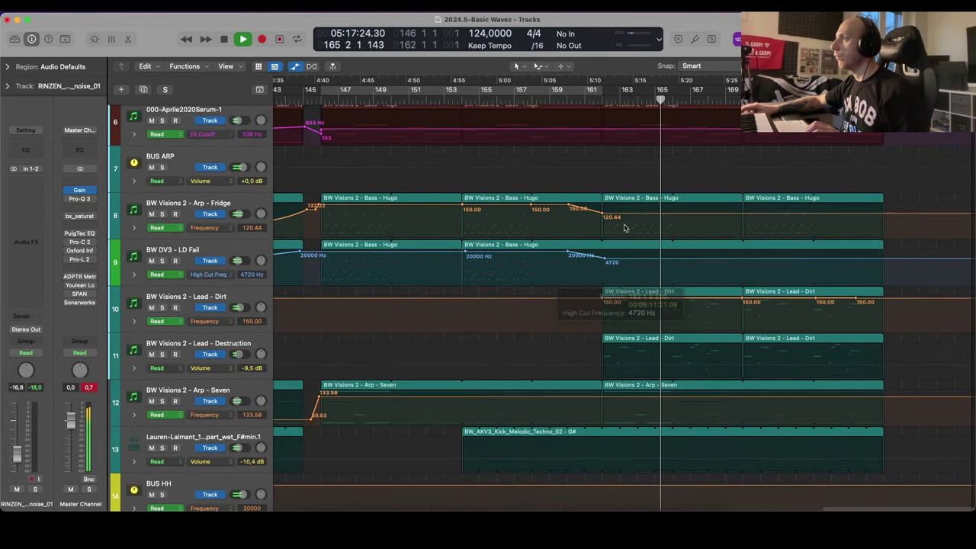
pyautogui.scroll(1, 692, 271)
# Step: Remove the extended part of the BW DV3 - LD Fail region so that it ends at bar 162 again
pyautogui.press('a')
pyautogui.scroll(-5, 692, 271)
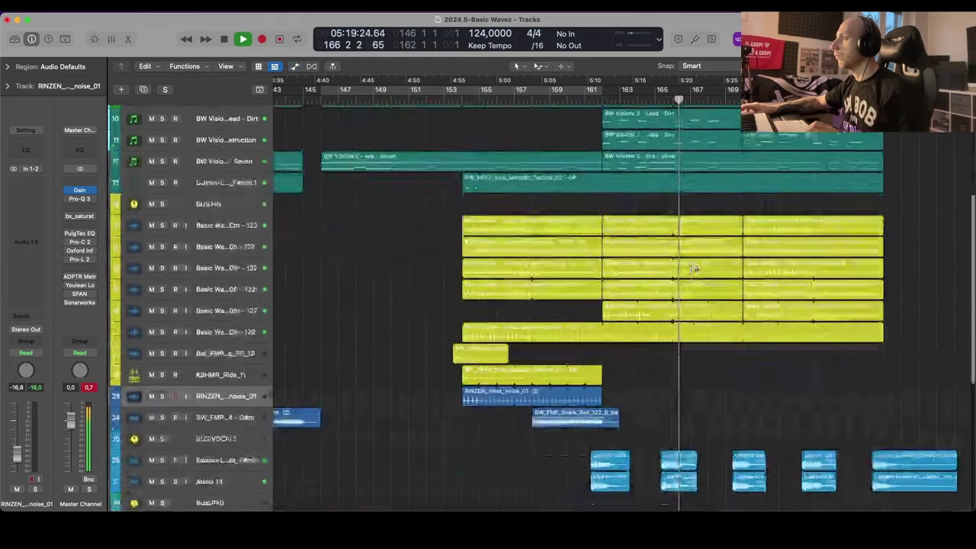
pyautogui.scroll(10, 695, 267)
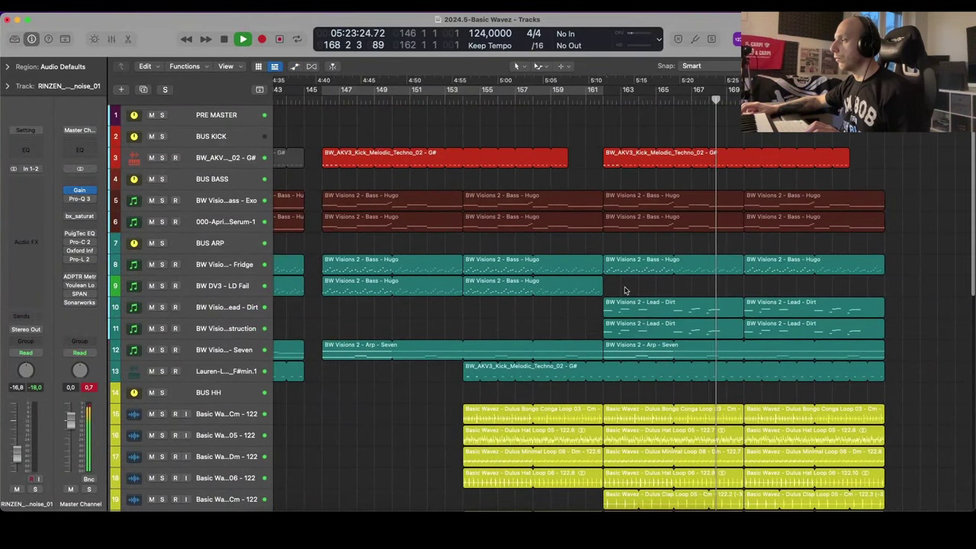
pyautogui.scroll(-6, 626, 290)
pyautogui.scroll(4, 627, 288)
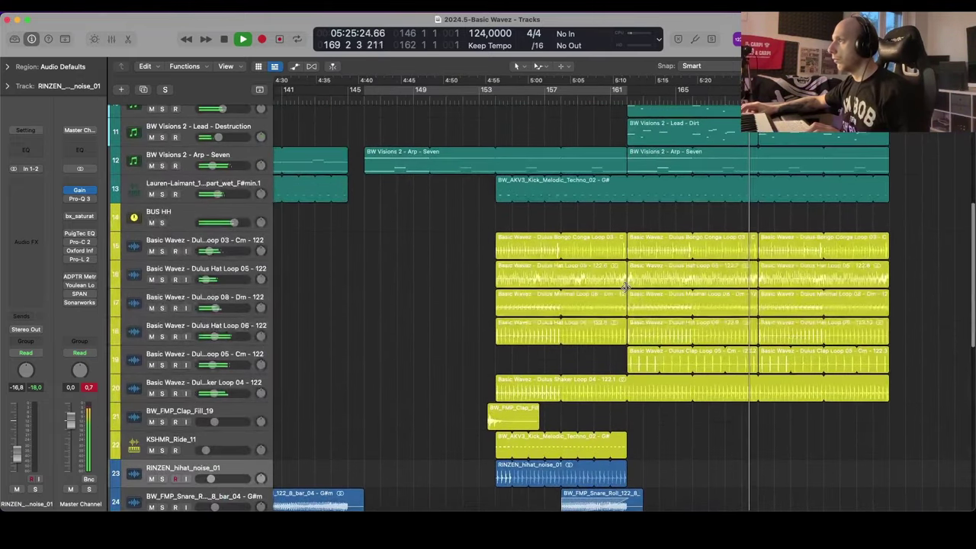
# Step: Examine the automation across the whole arrangement and briefly solo the BW Visions 2 - Bass - Exo track
pyautogui.press('a')
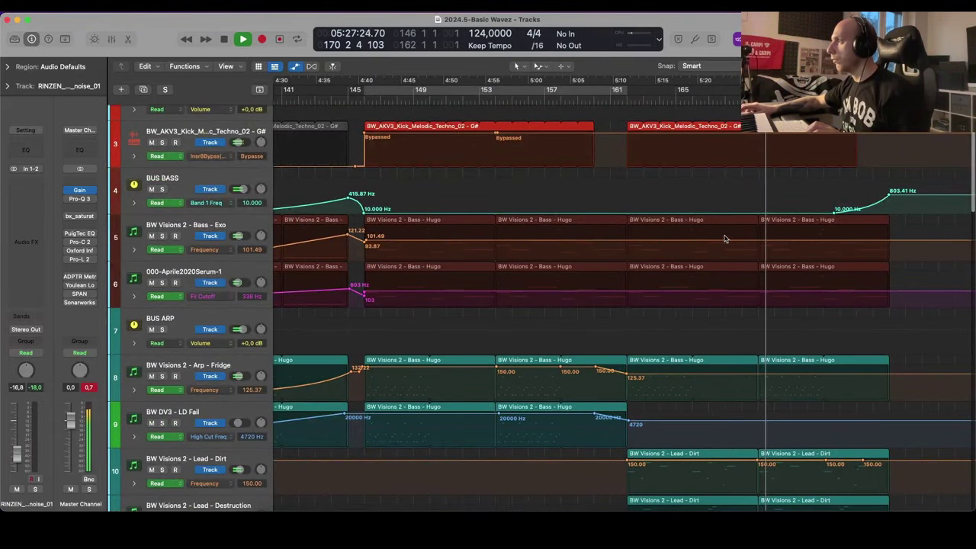
pyautogui.press('super+Left')
pyautogui.press('super+Left')
pyautogui.press('super+Left')
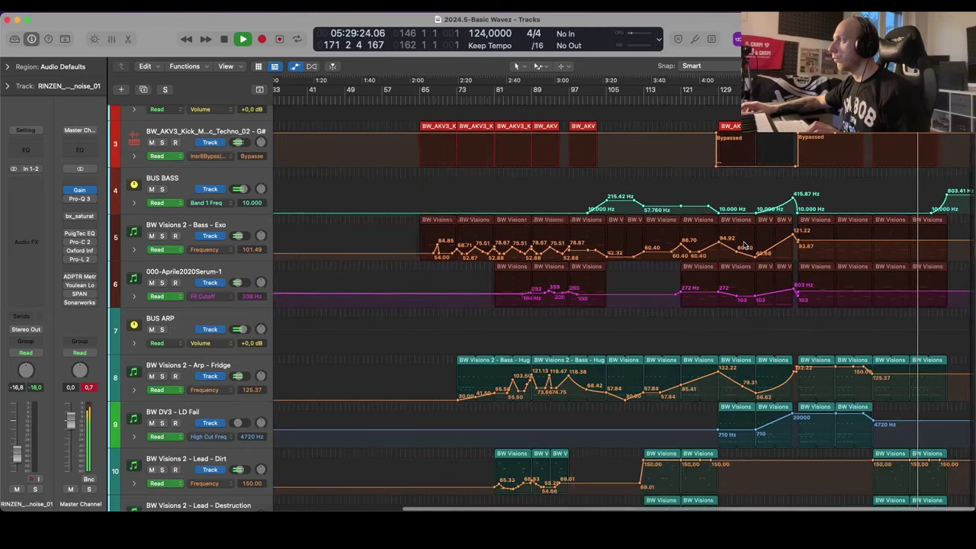
pyautogui.press('super+Right')
pyautogui.press('super+Right')
pyautogui.click(214, 224)
pyautogui.press('s')
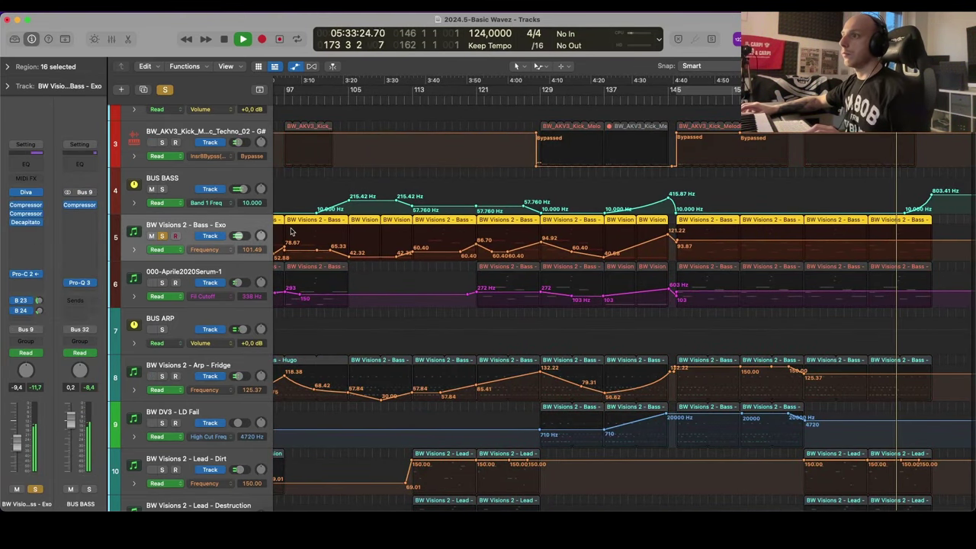
pyautogui.press('s')
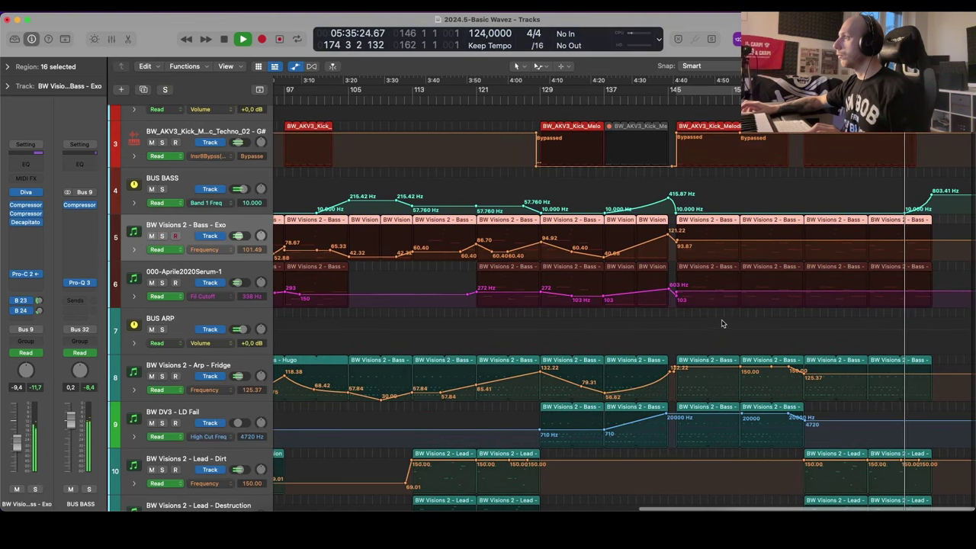
# Step: Raise the Bass - Exo Frequency automation to 150.00 from bar 146 onward and solo the track while playing from about bar 145
pyautogui.scroll(-2, 743, 325)
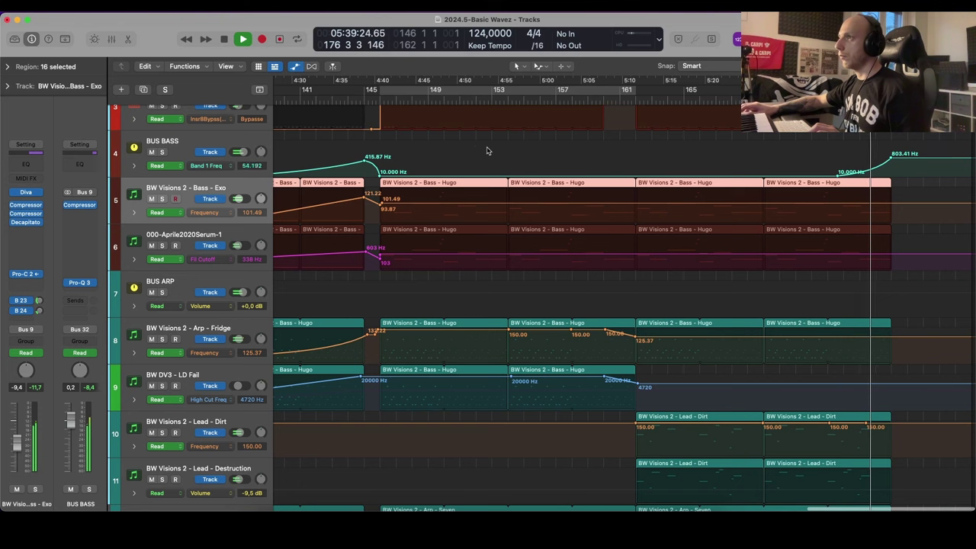
pyautogui.click(369, 100)
pyautogui.moveTo(384, 203); pyautogui.dragTo(388, 188)
pyautogui.press('s')
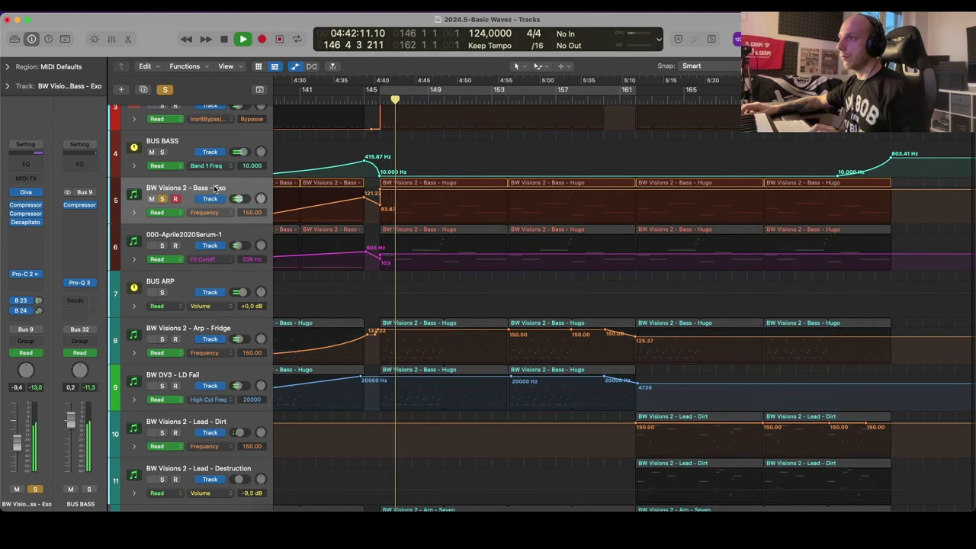
# Step: Lower the Bass - Exo Frequency automation to 112.21 from bar 146 and ramp it from bar 152 down to 99.06 at bar 154
pyautogui.moveTo(409, 193); pyautogui.dragTo(380, 205)
pyautogui.click(396, 202)
pyautogui.press('a')
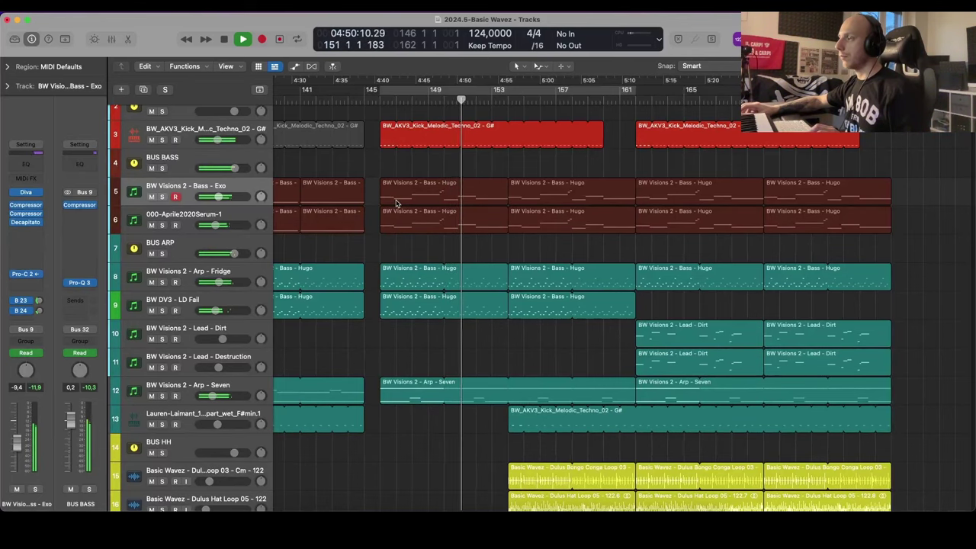
pyautogui.press('a')
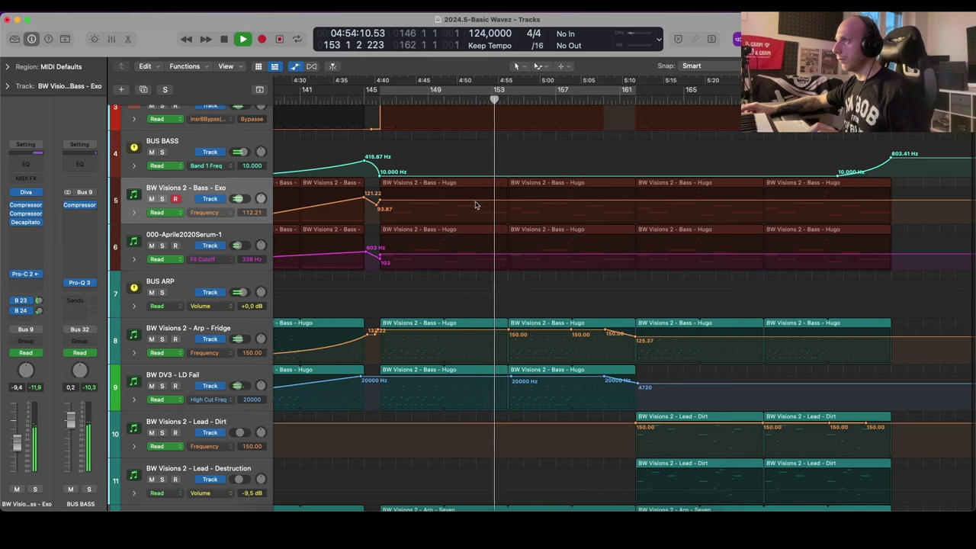
pyautogui.click(475, 203)
pyautogui.moveTo(536, 201); pyautogui.dragTo(534, 208)
# Step: Add Fil Cutoff automation points on the 000-Aprile2020Serum-1 track at 338 Hz at bar 152 and 350 Hz at bar 154
pyautogui.click(476, 254)
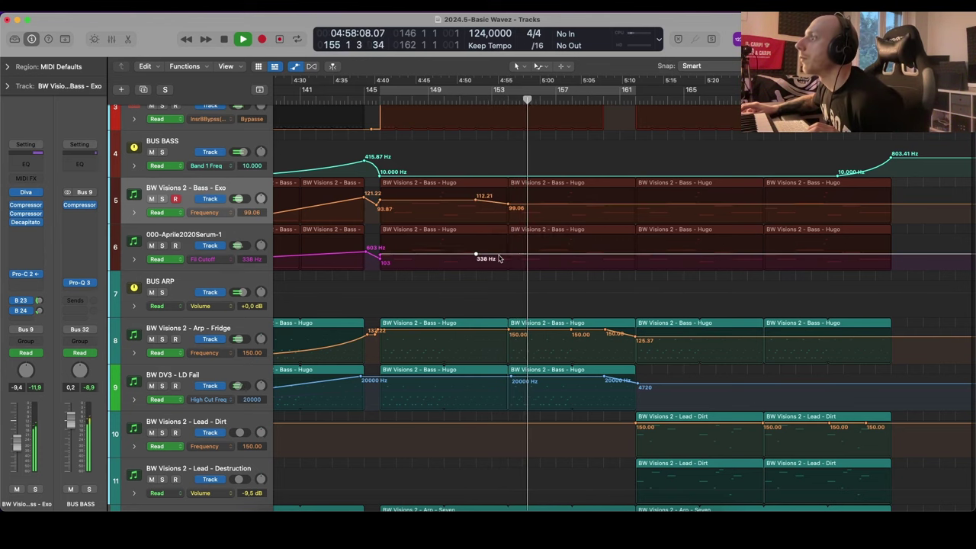
pyautogui.moveTo(518, 256); pyautogui.dragTo(518, 263)
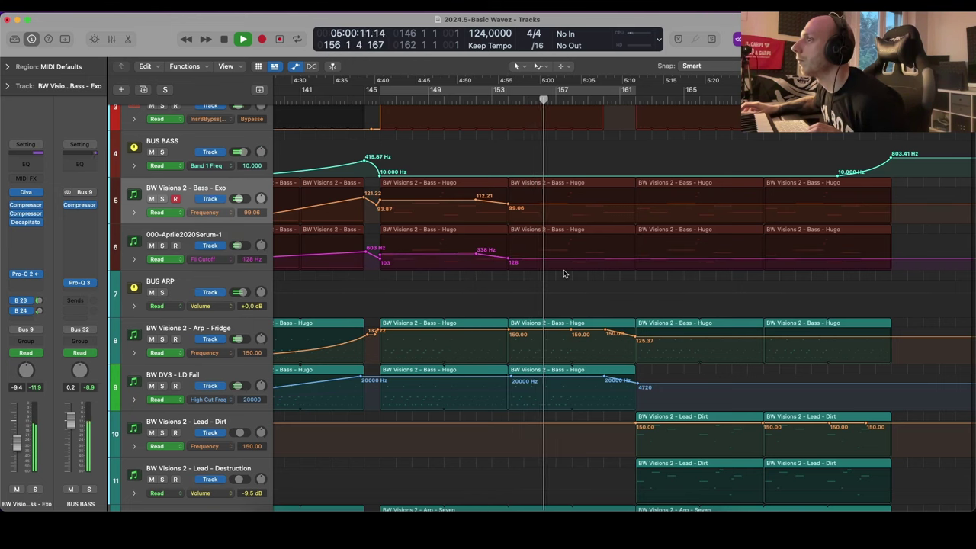
pyautogui.press('super+Left')
pyautogui.press('super+Down')
pyautogui.moveTo(627, 311); pyautogui.dragTo(626, 304)
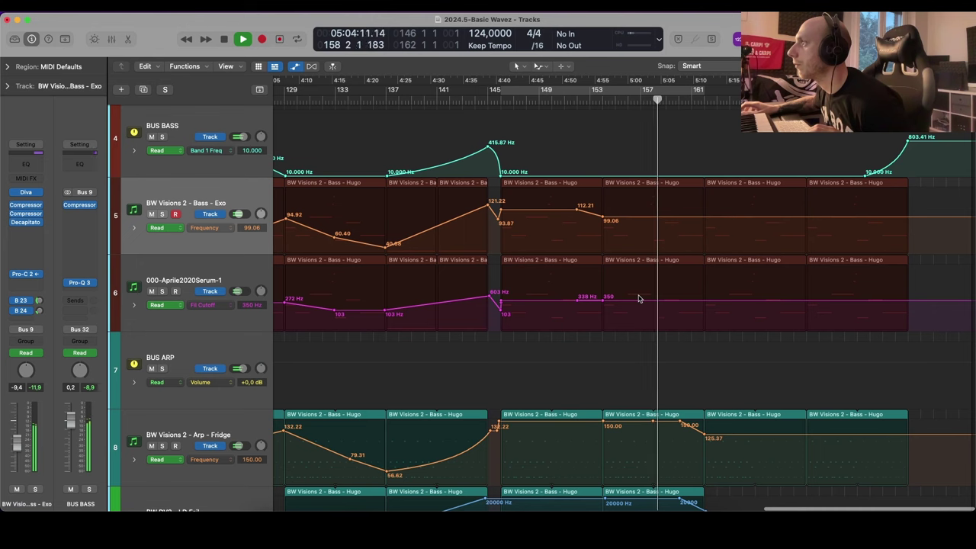
# Step: Shape a BUS BASS Band 1 Freq bump from bar 160 up to 132.97 Hz, curving back to 10 Hz at bar 162
pyautogui.press('super+Right')
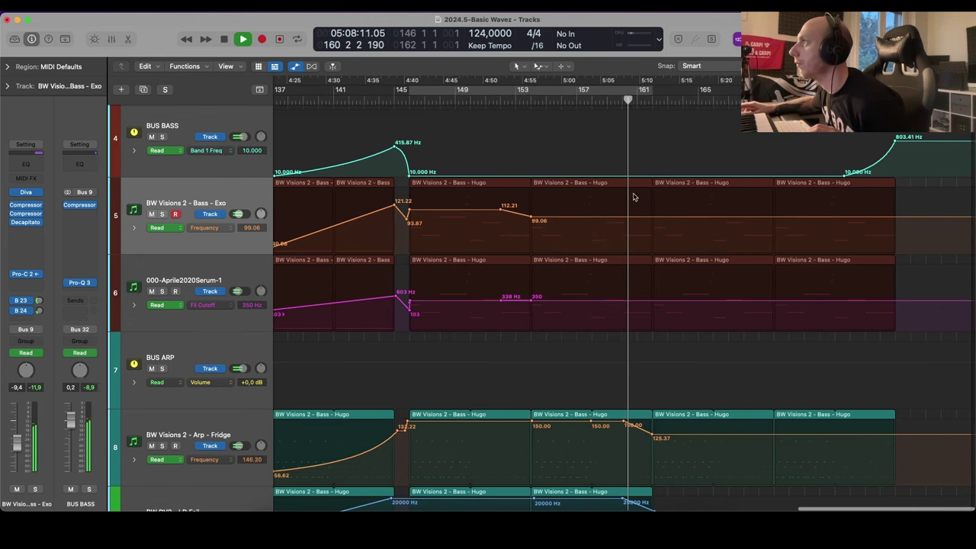
pyautogui.press('super+Right')
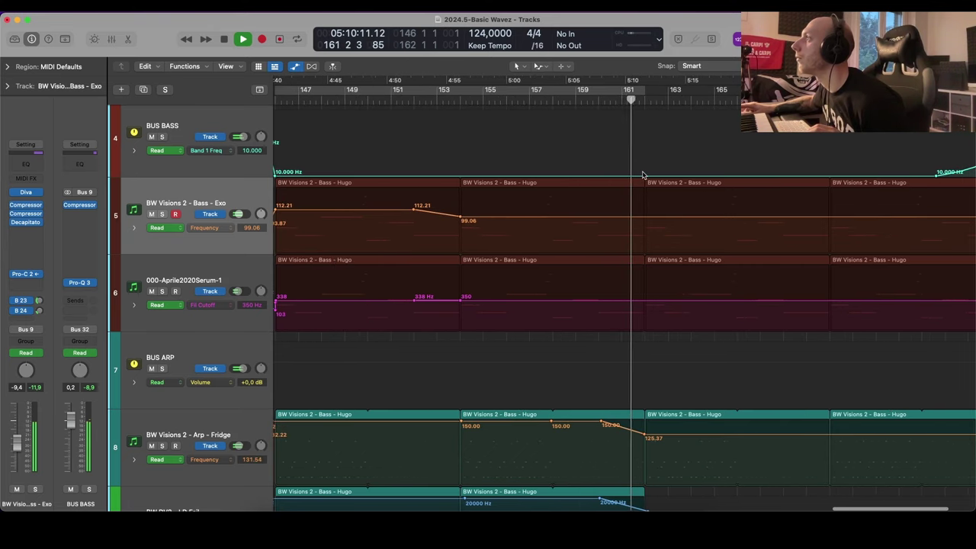
pyautogui.moveTo(644, 174)
pyautogui.mouseDown()
pyautogui.moveTo(592, 174)
pyautogui.moveTo(638, 157)
pyautogui.mouseUp()
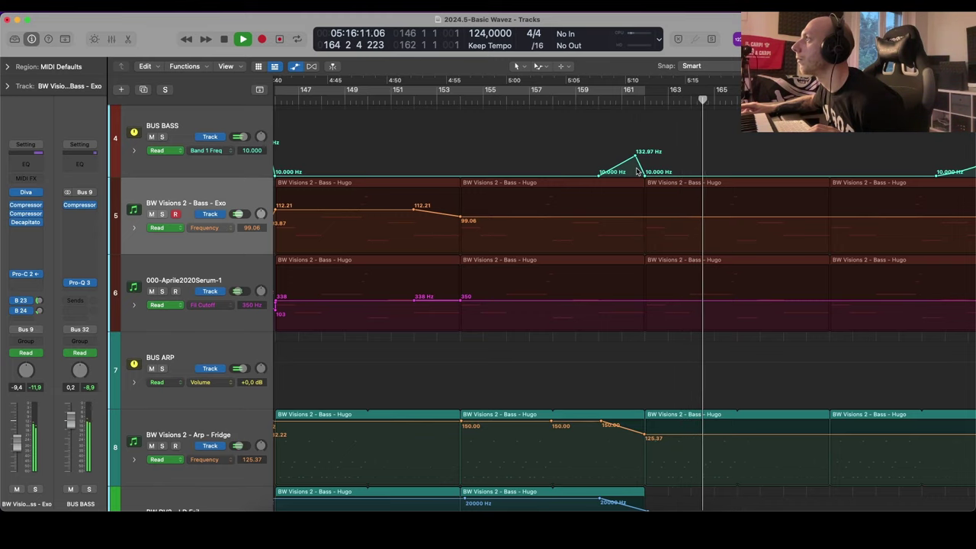
pyautogui.press('super+Right')
pyautogui.hscroll(3, 633, 172)
pyautogui.moveTo(572, 168); pyautogui.dragTo(583, 164)
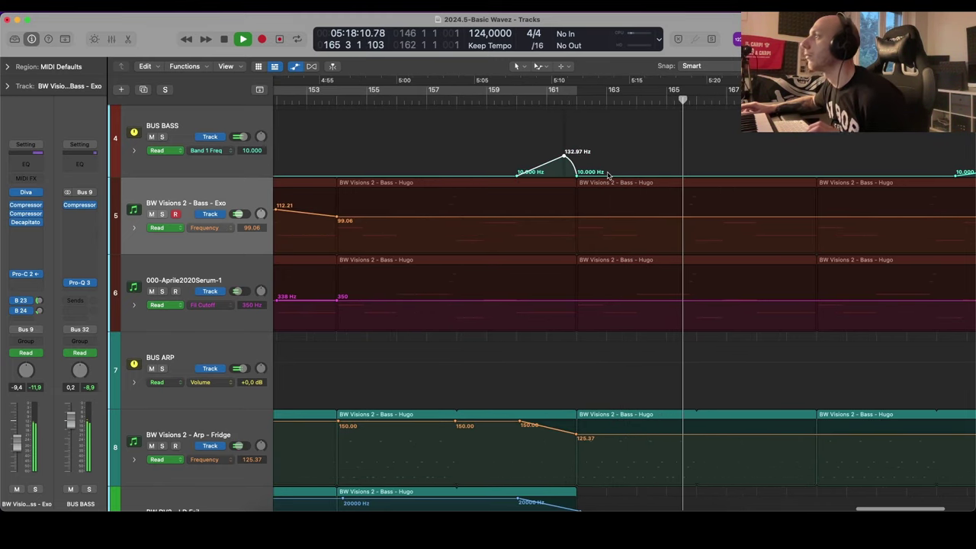
# Step: Look over the percussion and melodic tracks of the final section during playback
pyautogui.scroll(-15, 608, 174)
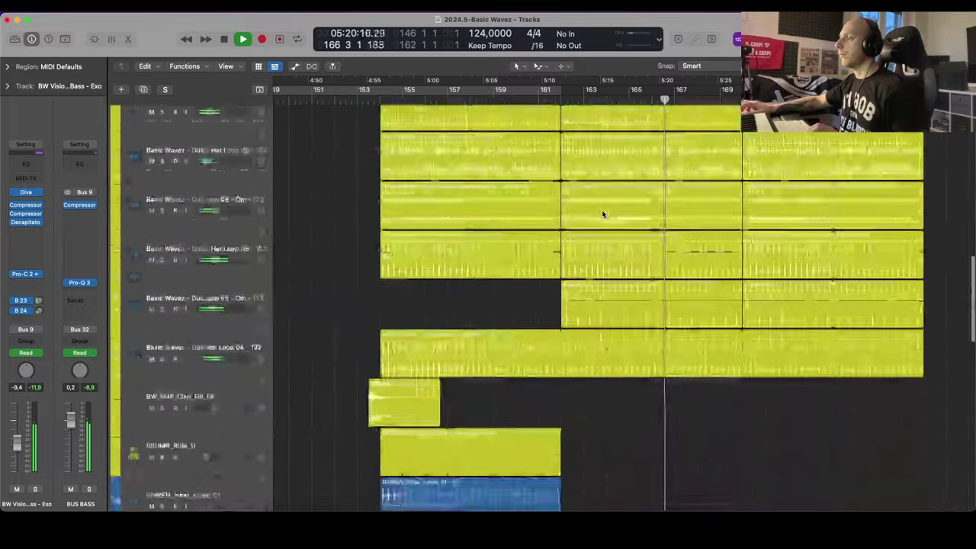
pyautogui.scroll(-8, 603, 214)
pyautogui.press('super+Up')
pyautogui.scroll(4, 604, 213)
pyautogui.press('super+Left')
pyautogui.press('super+Up')
pyautogui.press('super+Up')
pyautogui.scroll(5, 605, 212)
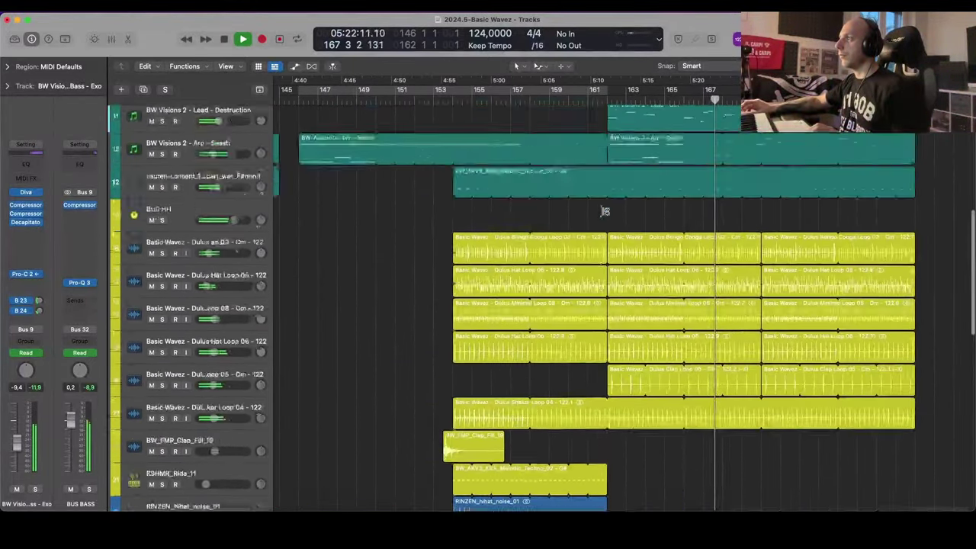
pyautogui.scroll(5, 605, 211)
pyautogui.press('super+Up')
pyautogui.press('super+Up')
pyautogui.scroll(4, 603, 216)
pyautogui.press('super+Left')
pyautogui.hscroll(-2, 604, 218)
# Step: Stop playback and delete the bass regions on tracks 5 and 6 from bar 162 to 178, keeping their automation
pyautogui.press('space')
pyautogui.moveTo(822, 182); pyautogui.dragTo(728, 237)
pyautogui.press('Delete')
pyautogui.click(522, 207)
pyautogui.press('super+Left')
pyautogui.hscroll(-4, 526, 215)
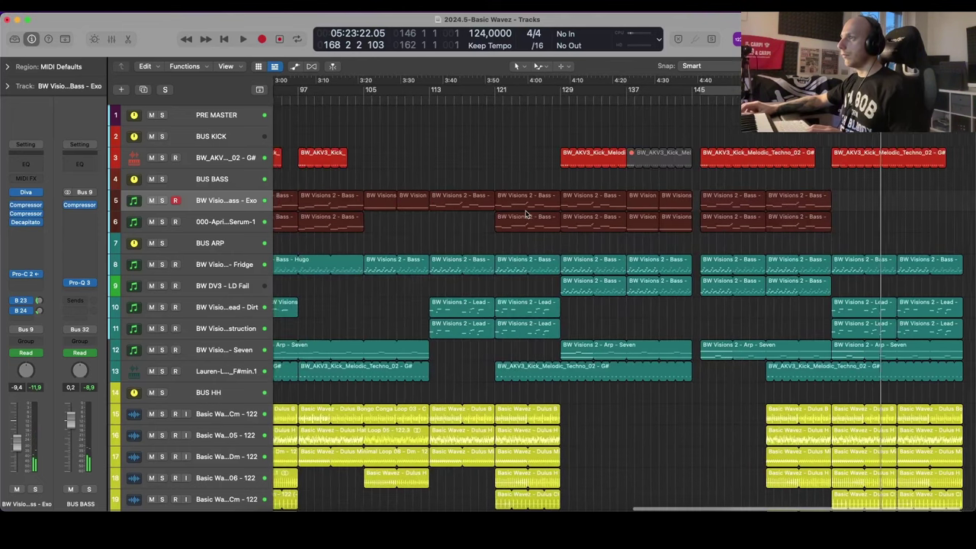
# Step: Copy four bass regions from an earlier section to bar 162 on the Bass - Exo and Serum tracks, without their automation
pyautogui.press('super+Left')
pyautogui.moveTo(338, 207); pyautogui.dragTo(890, 227)
pyautogui.click(488, 207)
pyautogui.press('super+Right')
# Step: Play the copied bass regions from bar 162, briefly soloing the Bass - Exo track
pyautogui.hotkey('shift', 'space')
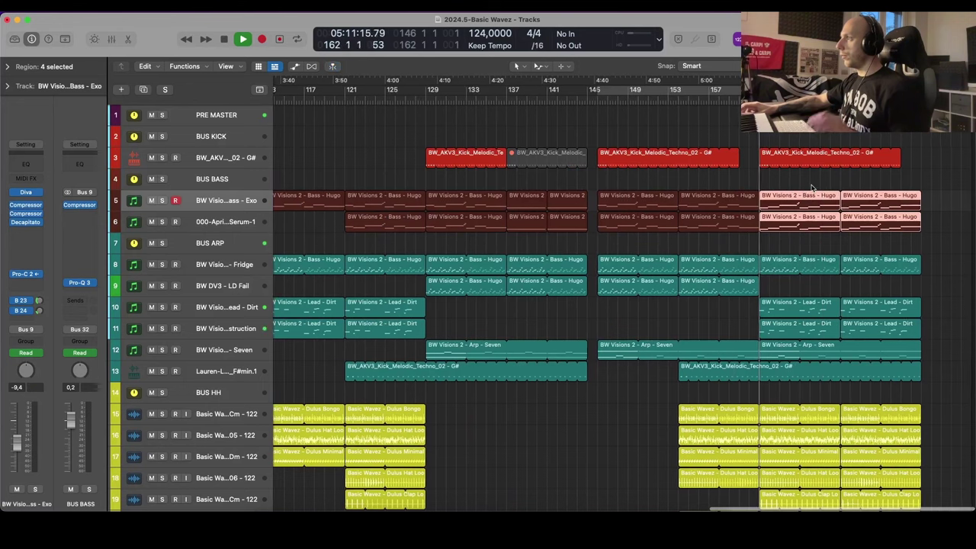
pyautogui.press('s')
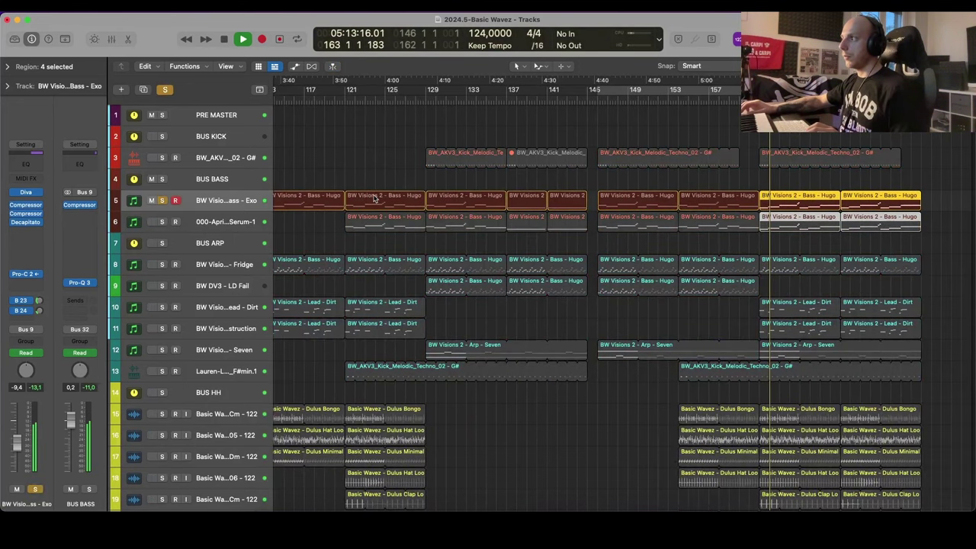
pyautogui.press('s')
pyautogui.press('super+Left')
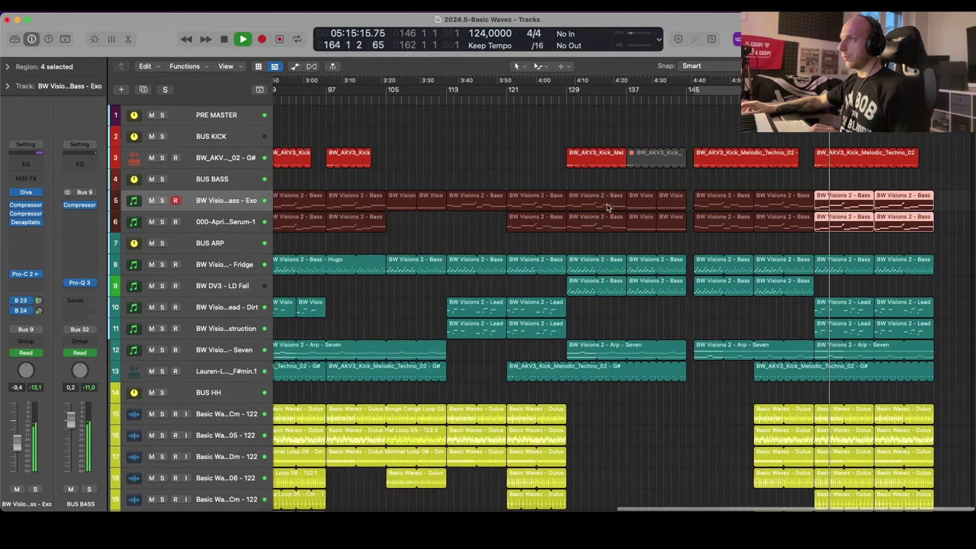
pyautogui.press('super+Left')
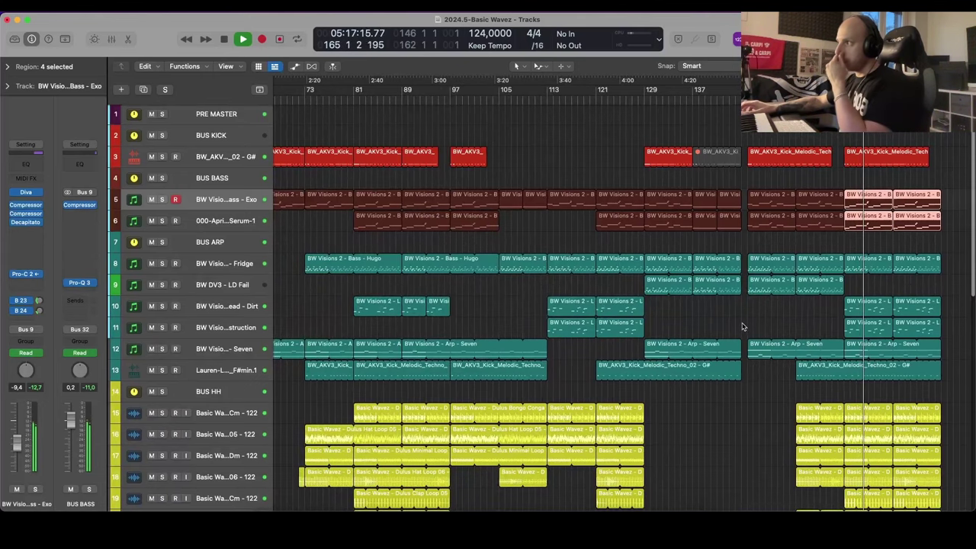
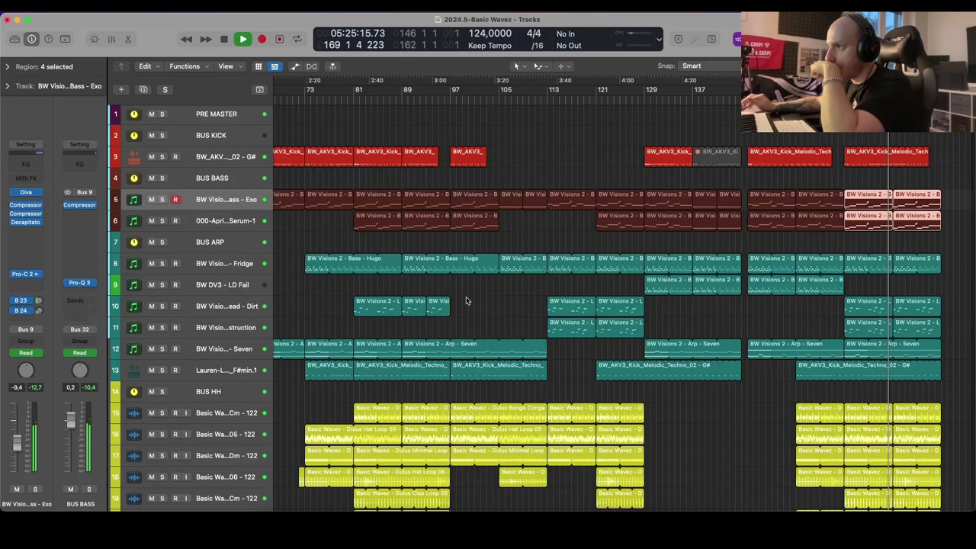
# Step: Delete the four Lead - Dirt and Lead - Destruction regions between bars 162 and 178 without erasing their automation
pyautogui.moveTo(468, 301); pyautogui.dragTo(359, 307)
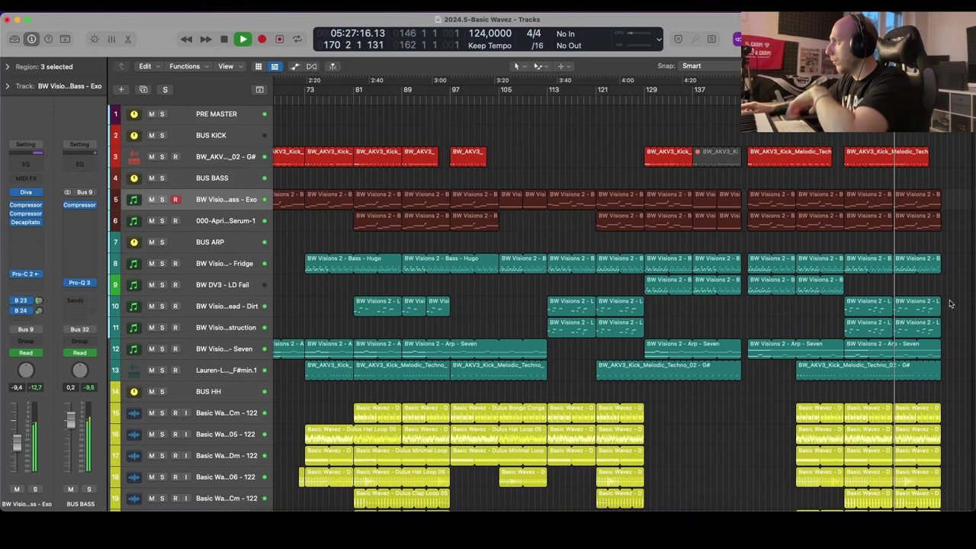
pyautogui.press('Delete')
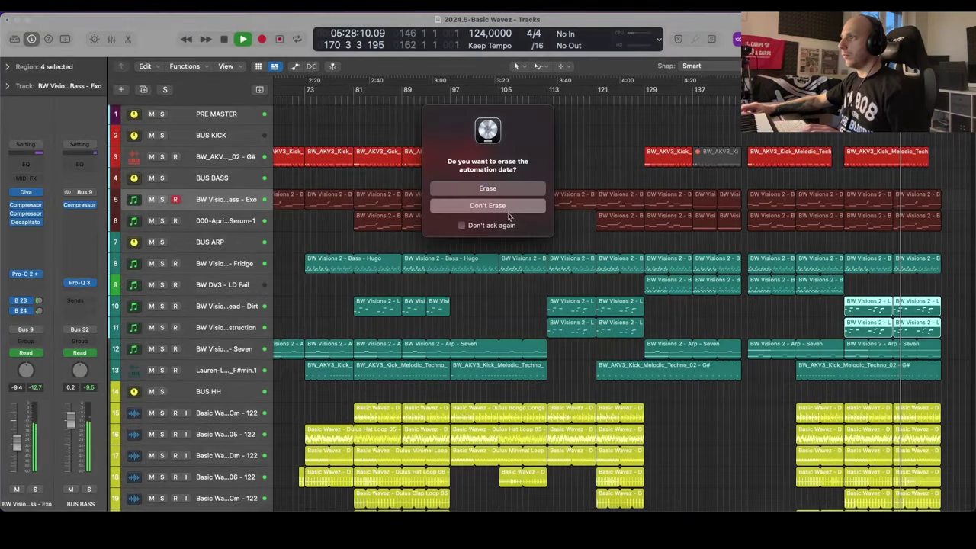
pyautogui.click(488, 202)
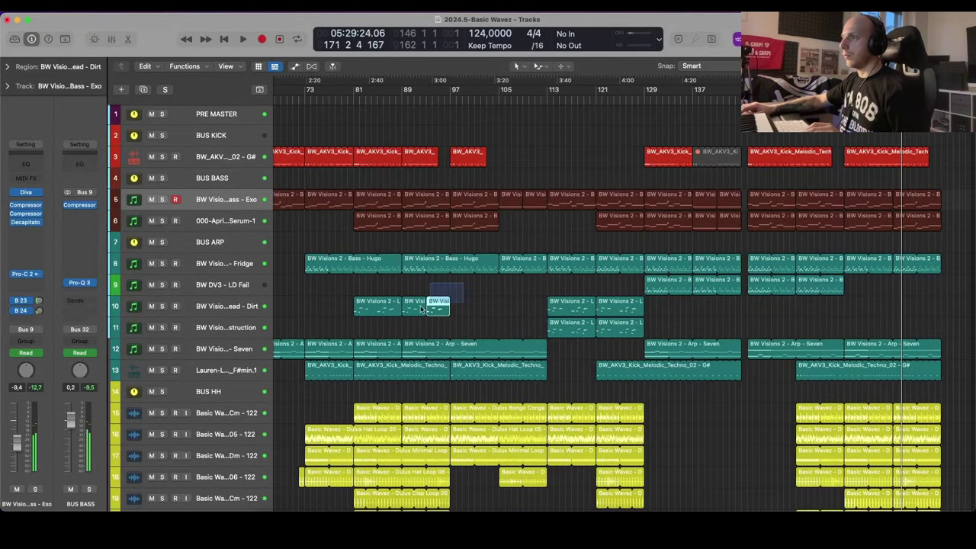
# Step: Copy the three Lead - Dirt regions starting at bar 81 to bar 162 without their automation and play them
pyautogui.moveTo(421, 309); pyautogui.dragTo(839, 305)
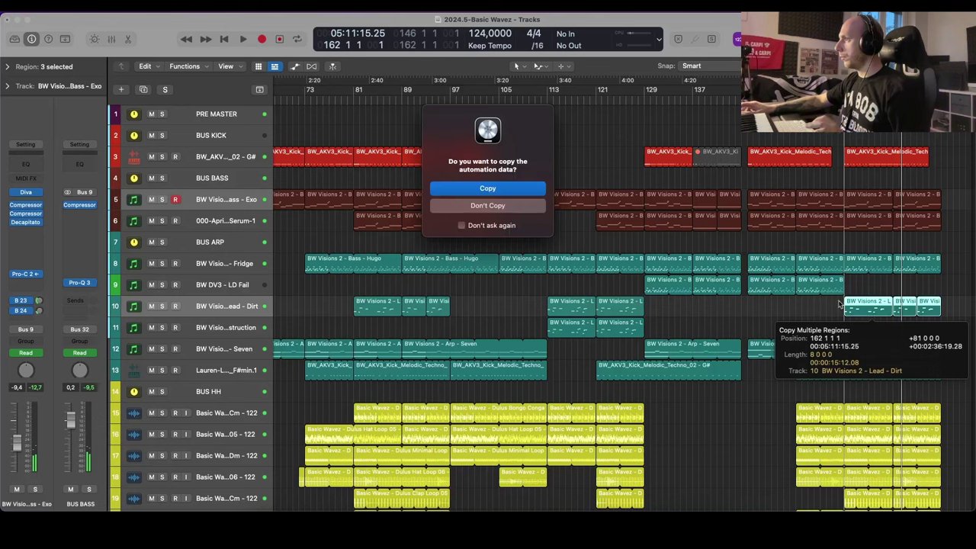
pyautogui.click(517, 209)
pyautogui.press('space')
# Step: Duplicate the three new Lead - Dirt regions onto the Lead - Destruction track at bar 162, without copying automation
pyautogui.hscroll(5, 806, 282)
pyautogui.scroll(3, 794, 296)
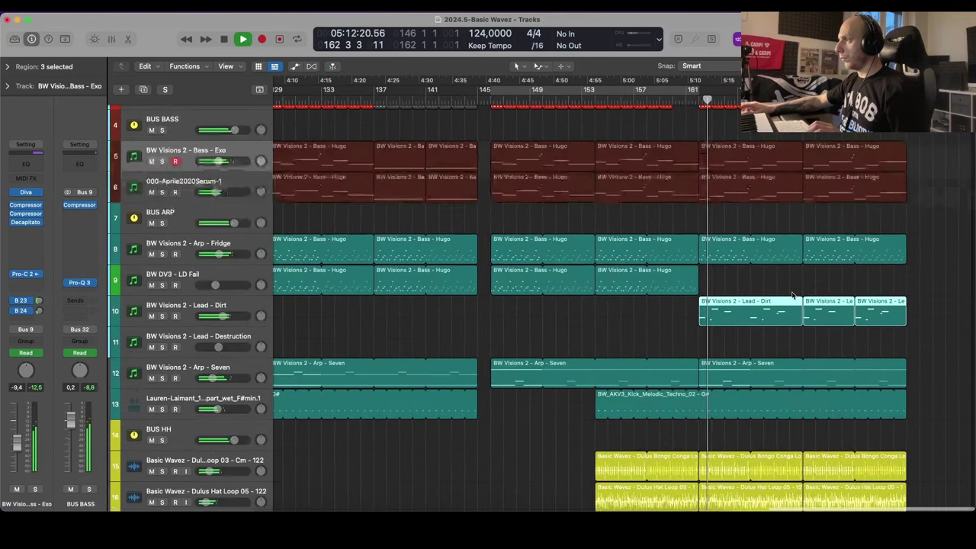
pyautogui.moveTo(792, 296); pyautogui.dragTo(763, 338)
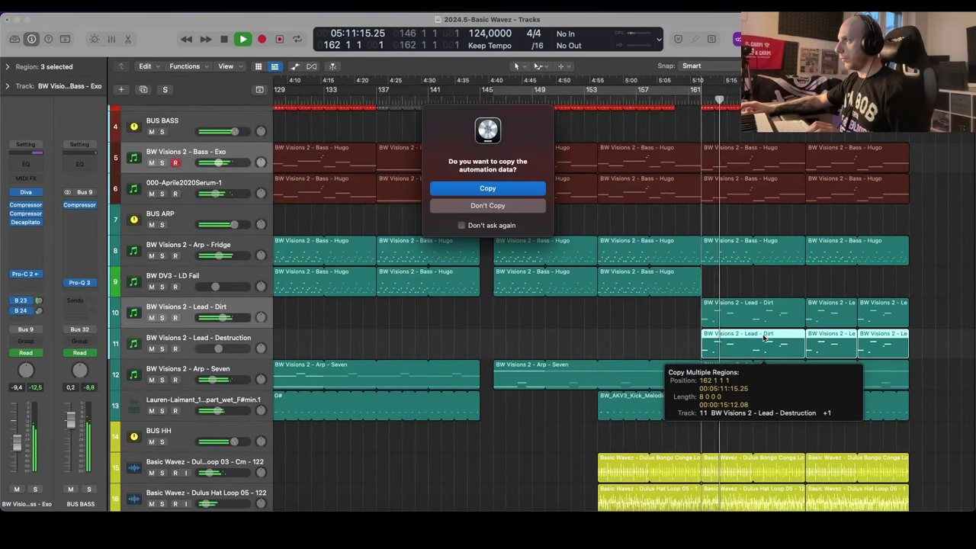
pyautogui.click(512, 207)
pyautogui.scroll(3, 678, 284)
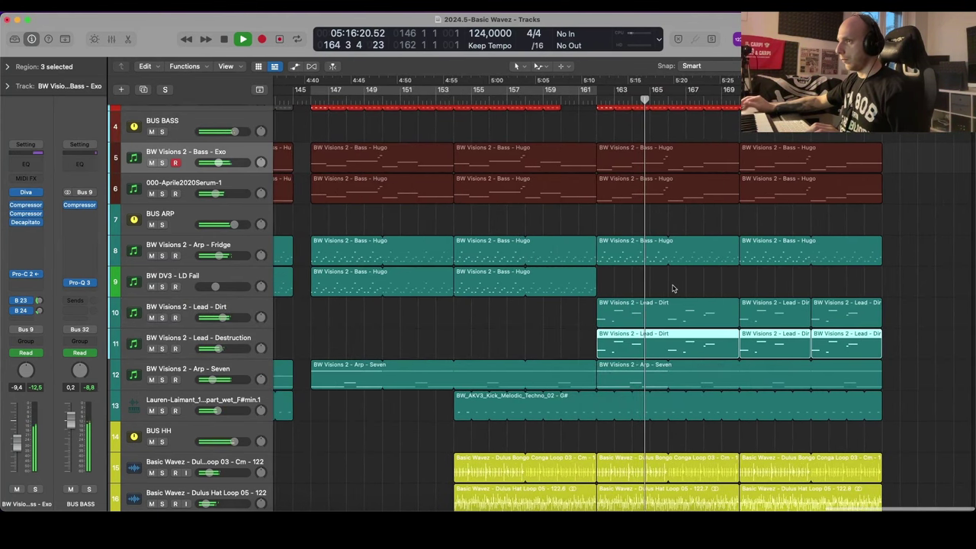
pyautogui.scroll(-2, 674, 286)
pyautogui.click(680, 292)
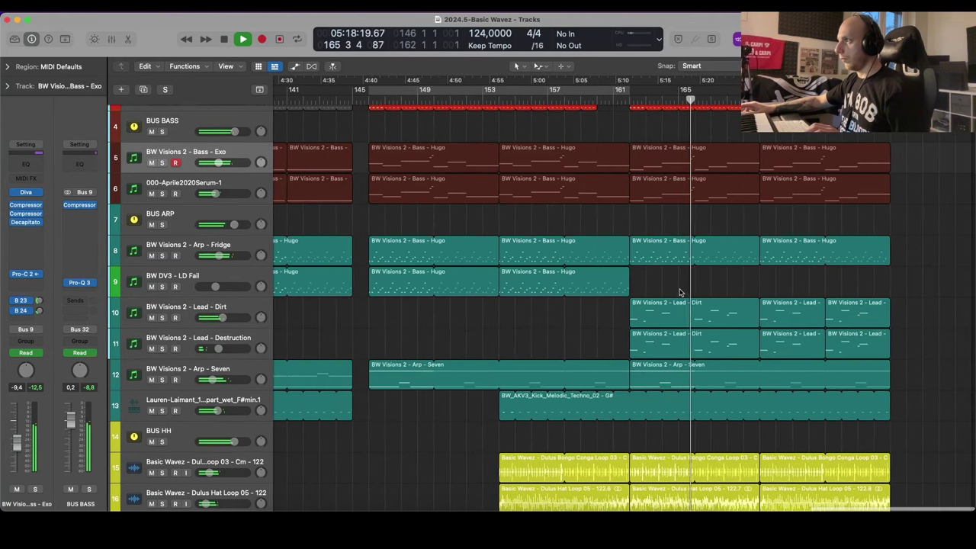
# Step: Raise the volume of the vocal track directly above Audio 13 to -5.0 dB during playback
pyautogui.scroll(3, 720, 326)
pyautogui.scroll(-3, 721, 328)
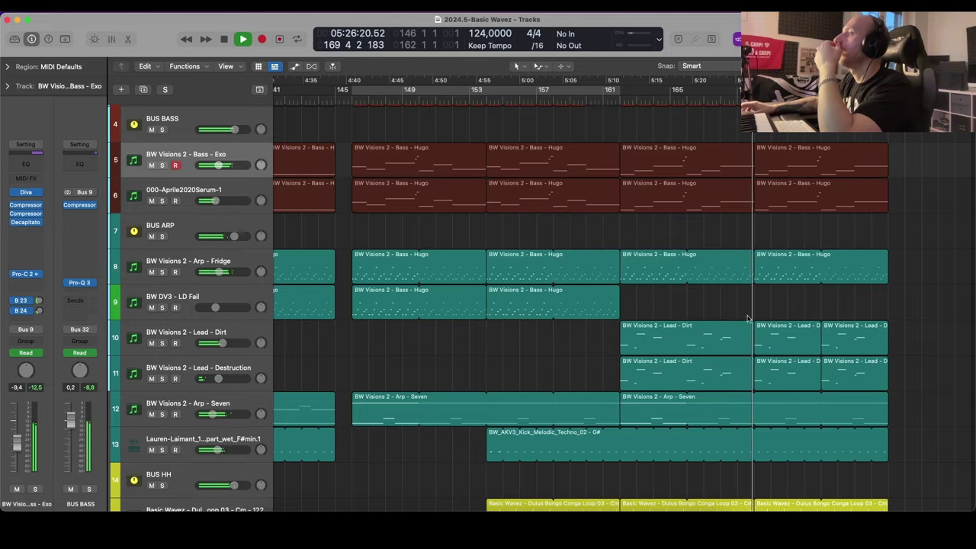
pyautogui.scroll(-5, 775, 321)
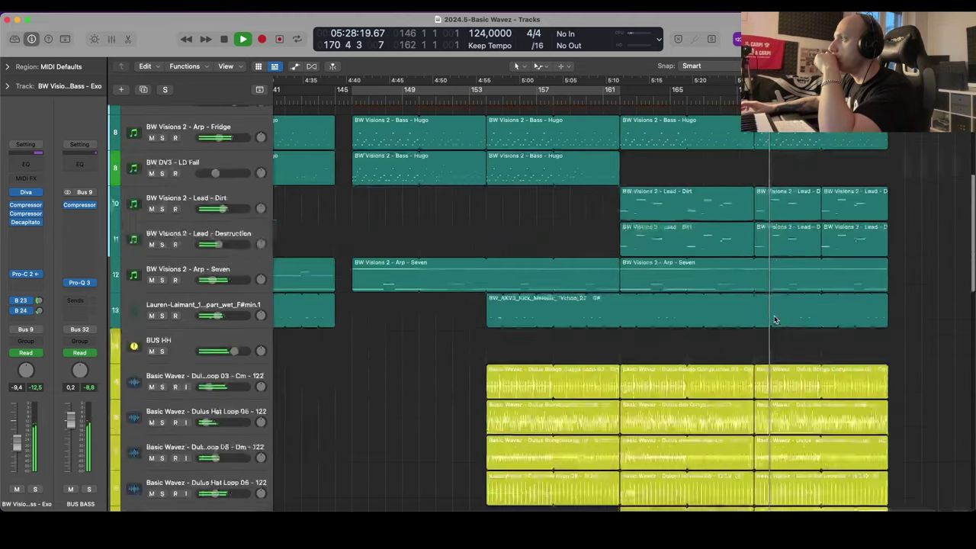
pyautogui.scroll(-5, 775, 320)
pyautogui.scroll(5, 775, 321)
pyautogui.scroll(-20, 775, 321)
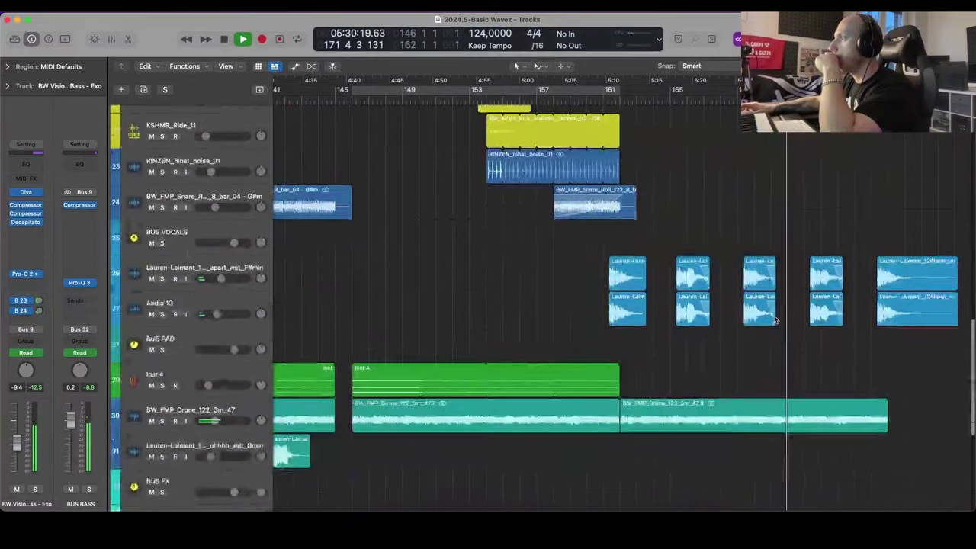
pyautogui.click(242, 165)
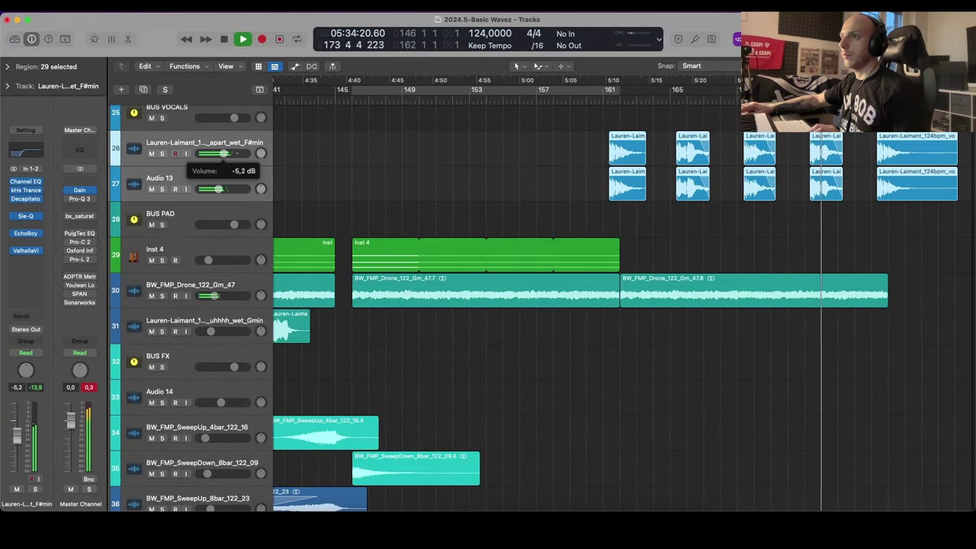
pyautogui.moveTo(224, 153); pyautogui.dragTo(225, 153)
pyautogui.click(476, 174)
# Step: In the last Lead - Dirt region at bar 174, shorten the A#3 note at bar 175 and add a short C4 note right after it
pyautogui.scroll(-3, 475, 175)
pyautogui.scroll(6, 503, 183)
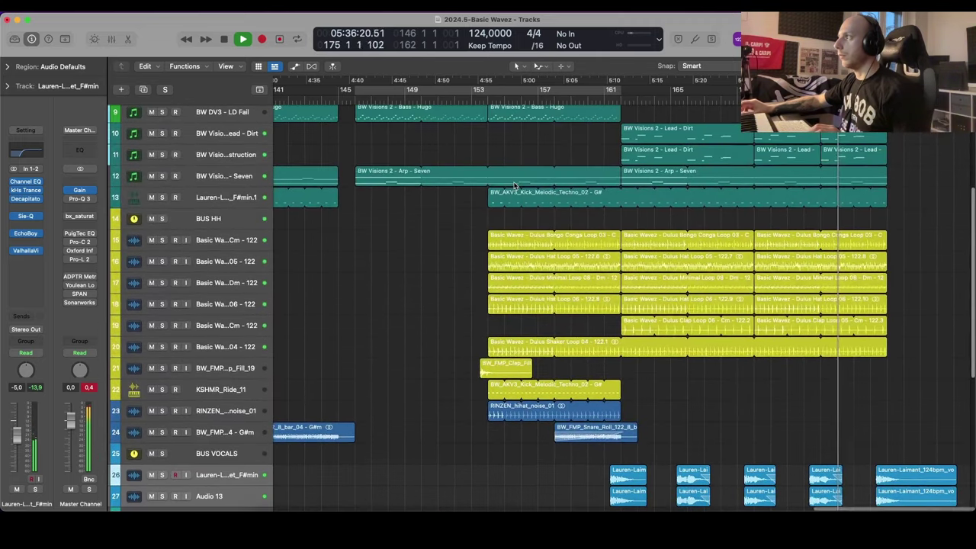
pyautogui.scroll(5, 514, 185)
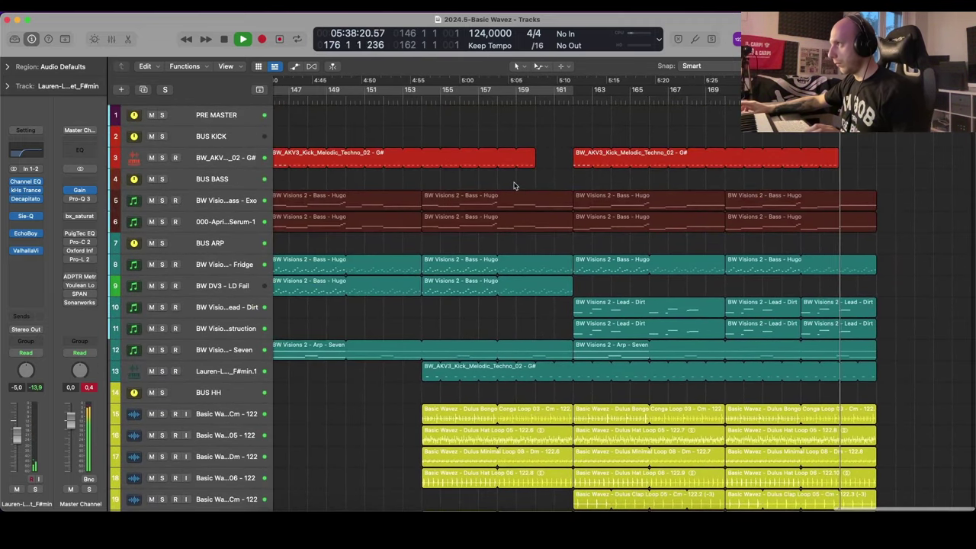
pyautogui.scroll(4, 755, 244)
pyautogui.press('space')
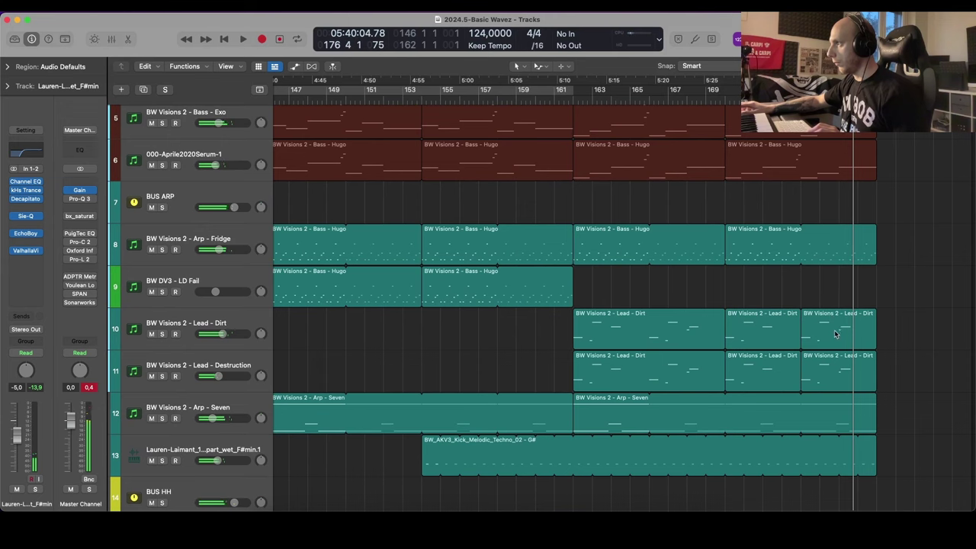
pyautogui.doubleClick(835, 334)
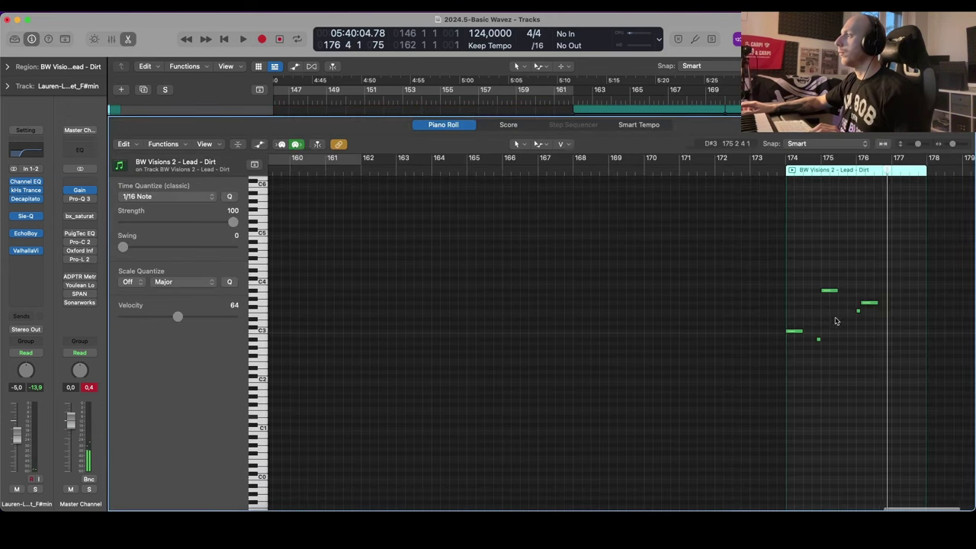
pyautogui.click(766, 295)
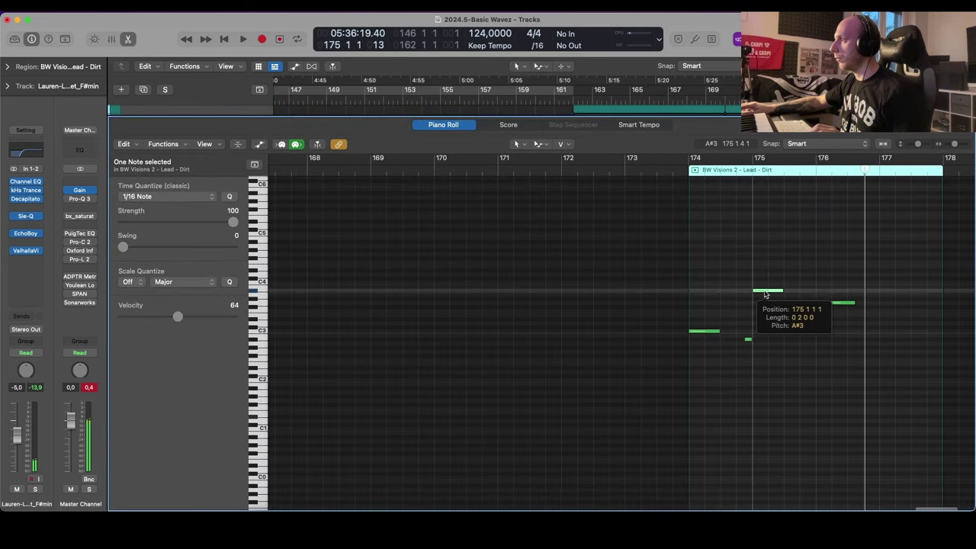
pyautogui.scroll(5, 766, 292)
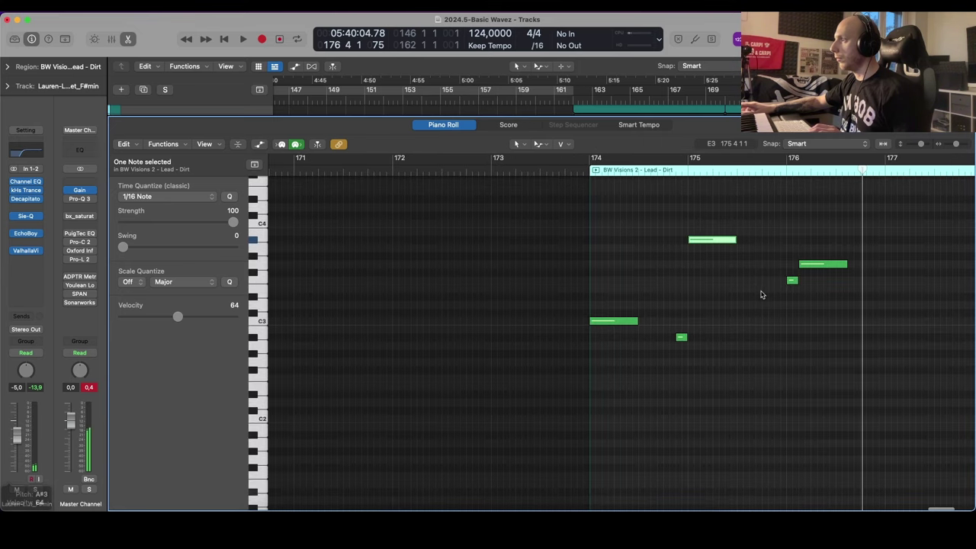
pyautogui.moveTo(549, 334); pyautogui.dragTo(594, 218)
pyautogui.scroll(3, 607, 249)
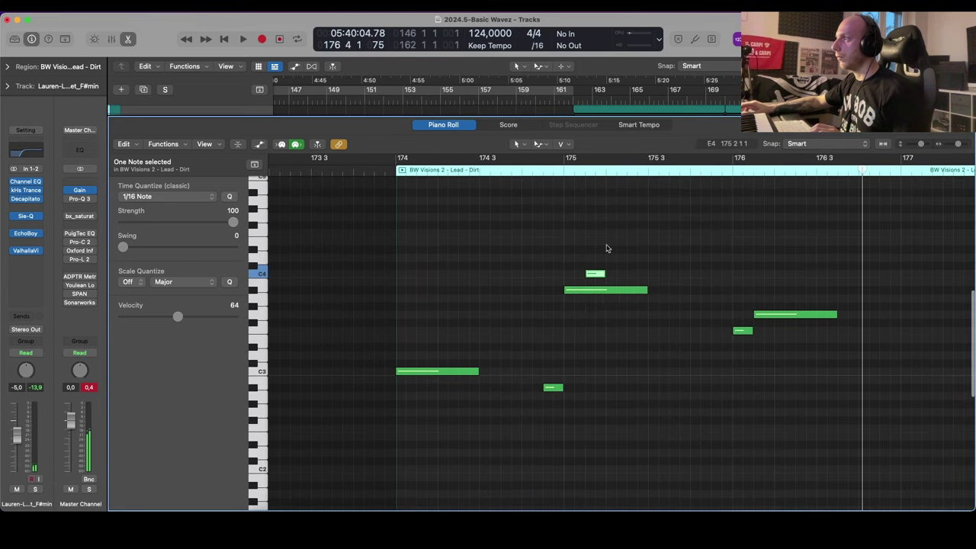
pyautogui.moveTo(644, 290); pyautogui.dragTo(588, 289)
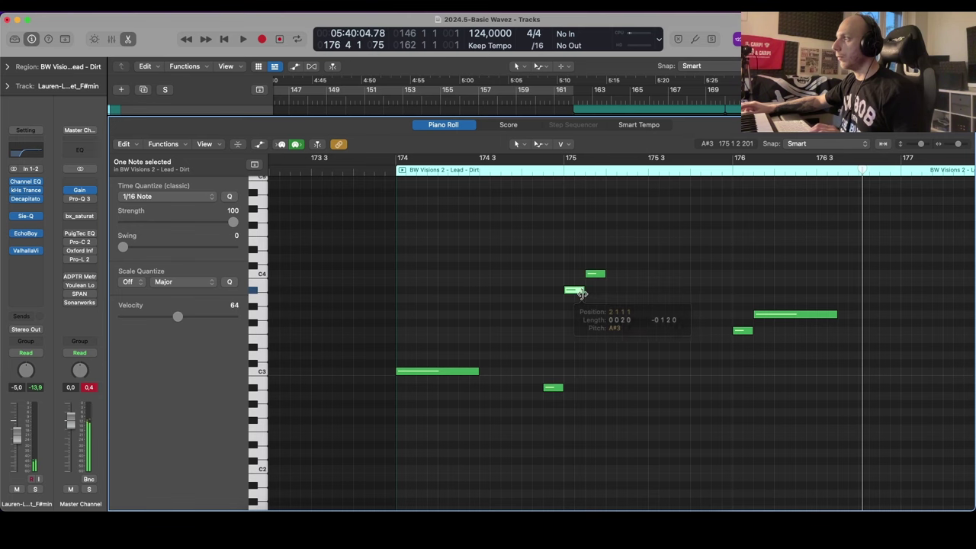
# Step: Play the edited lead melody, lengthen its A#3 note slightly and move the C4 note a little later in bar 175
pyautogui.scroll(-3, 583, 296)
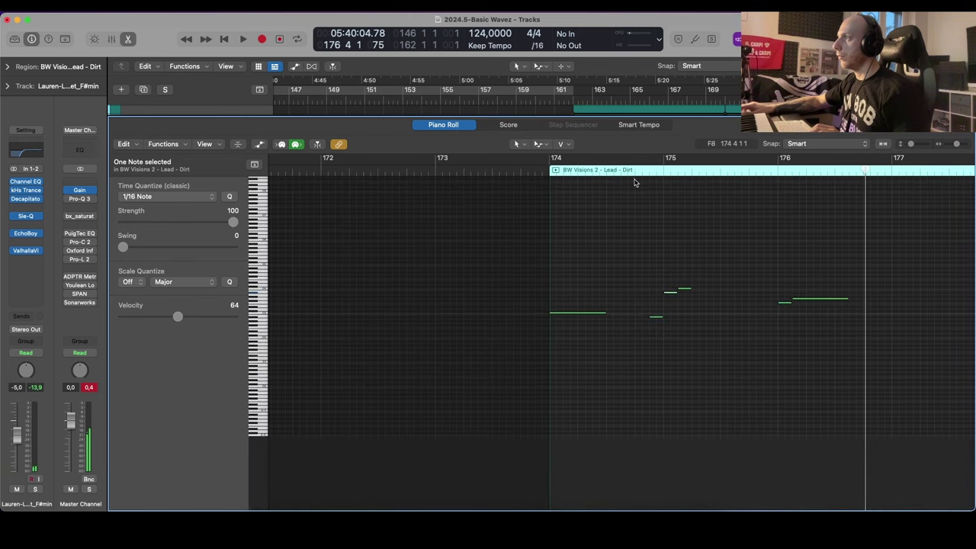
pyautogui.press('p')
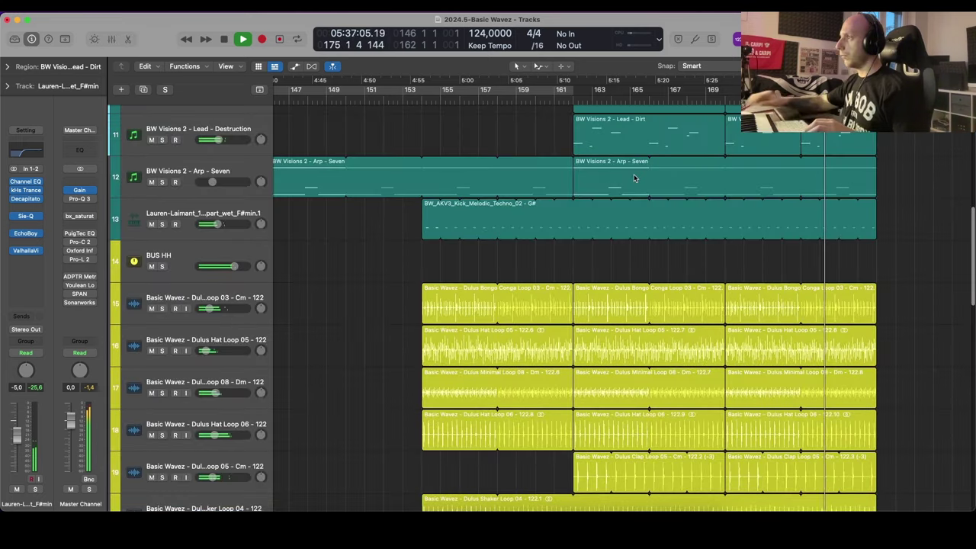
pyautogui.scroll(5, 803, 303)
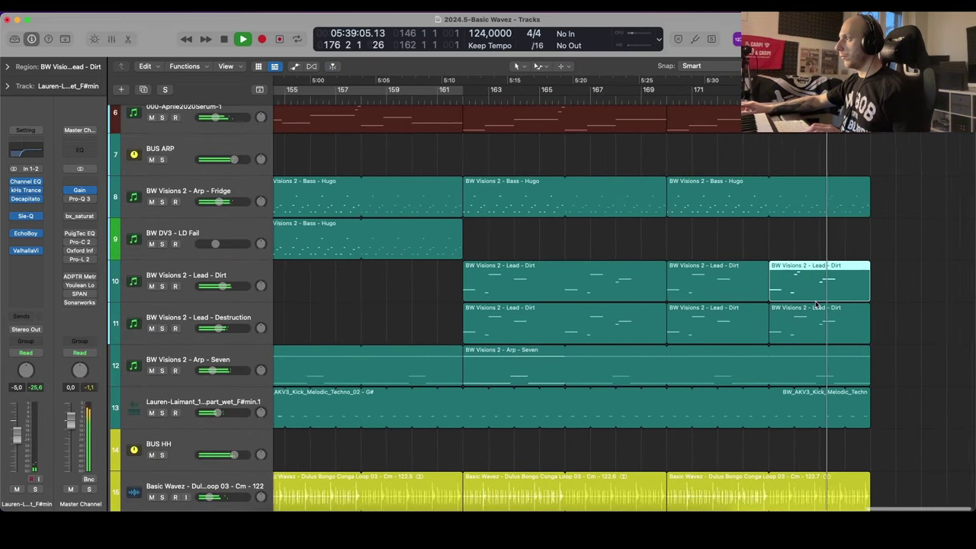
pyautogui.press('space')
pyautogui.press('p')
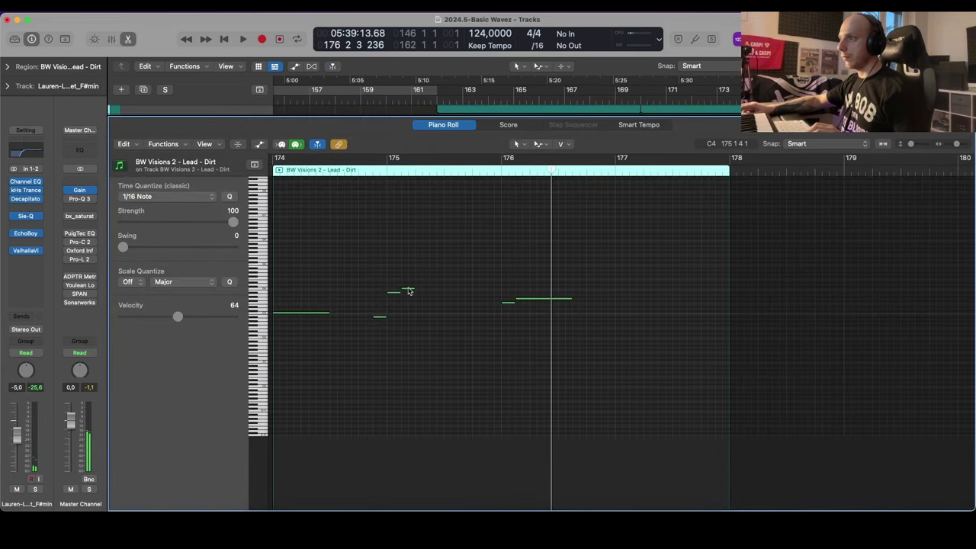
pyautogui.moveTo(409, 291)
pyautogui.mouseDown()
pyautogui.moveTo(424, 292)
pyautogui.moveTo(411, 295)
pyautogui.mouseUp()
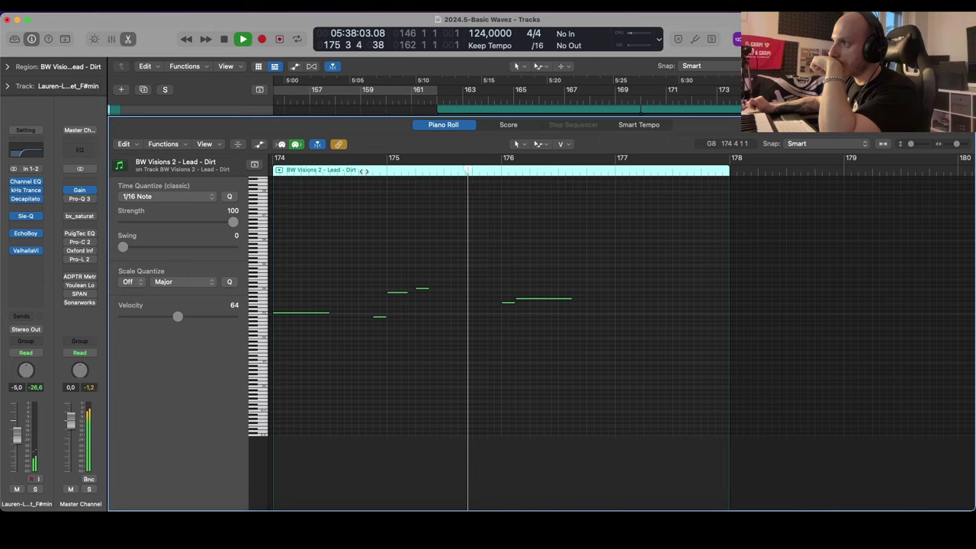
pyautogui.press('p')
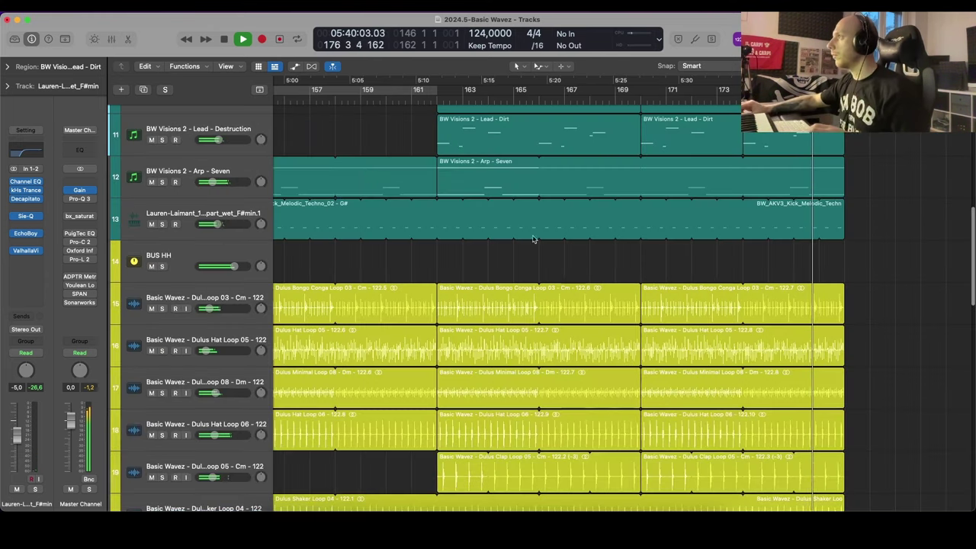
# Step: Copy the edited Lead - Dirt region at bar 174 onto the Lead - Destruction track without its automation, and play it
pyautogui.scroll(3, 793, 200)
pyautogui.moveTo(793, 200); pyautogui.dragTo(793, 229)
pyautogui.press('Return')
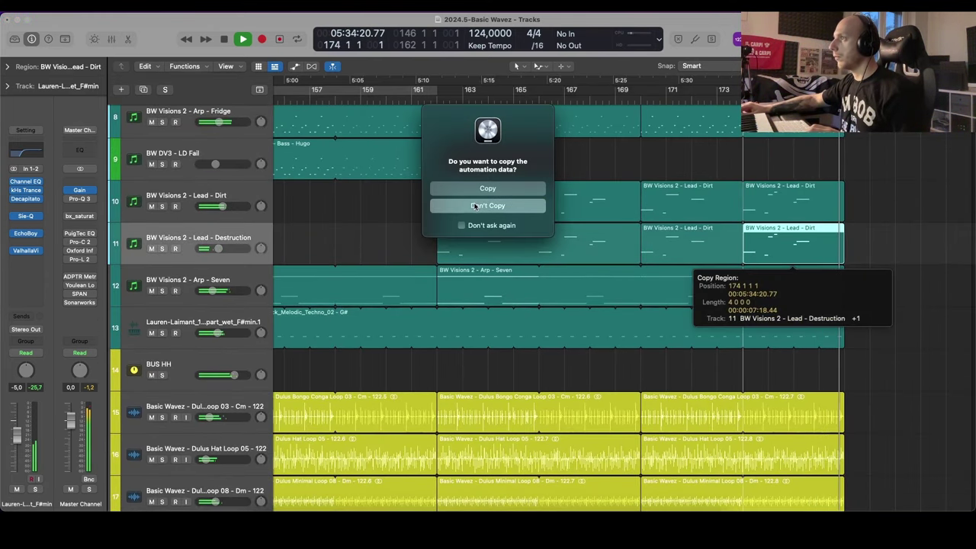
pyautogui.hscroll(-3, 735, 295)
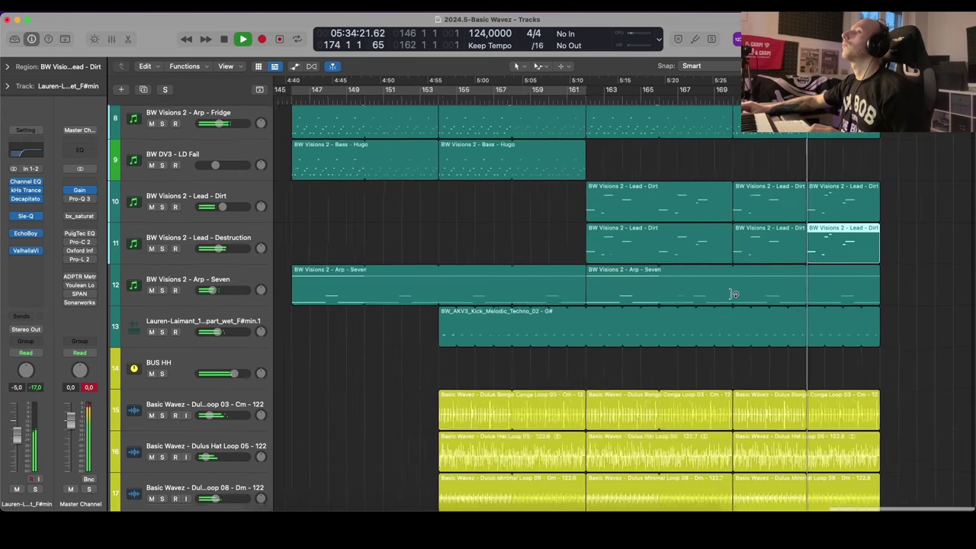
pyautogui.scroll(-3, 732, 295)
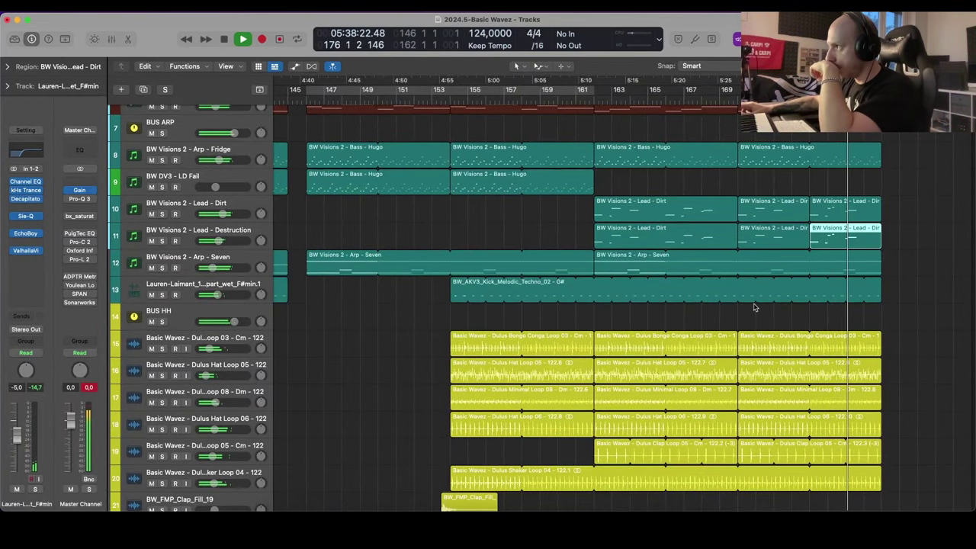
# Step: Shorten the looped kick region starting at bar 162 so that it stops at bar 174
pyautogui.scroll(6, 762, 267)
pyautogui.click(843, 151)
pyautogui.moveTo(844, 152); pyautogui.dragTo(809, 154)
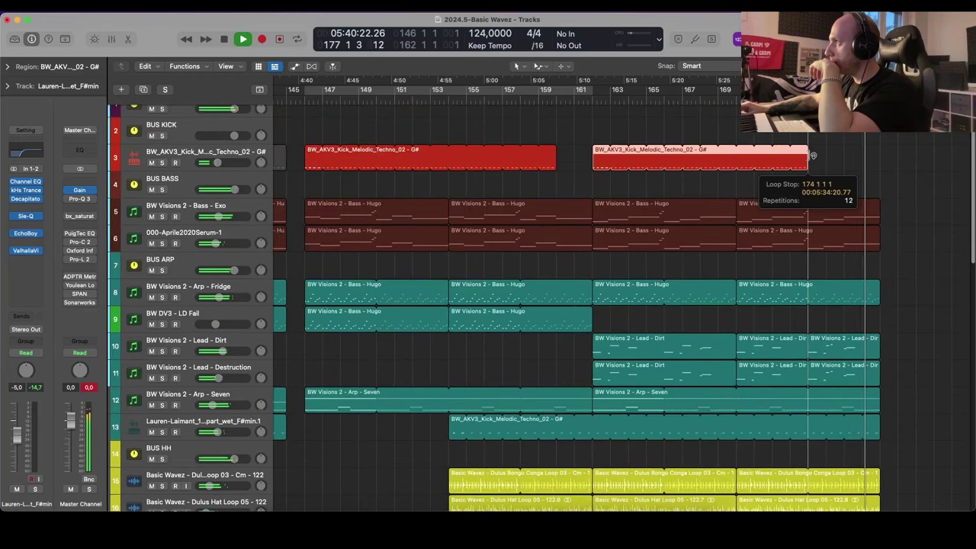
pyautogui.click(830, 152)
# Step: Copy the Inst 4 pad region from bar 146 to bar 162
pyautogui.scroll(-5, 881, 220)
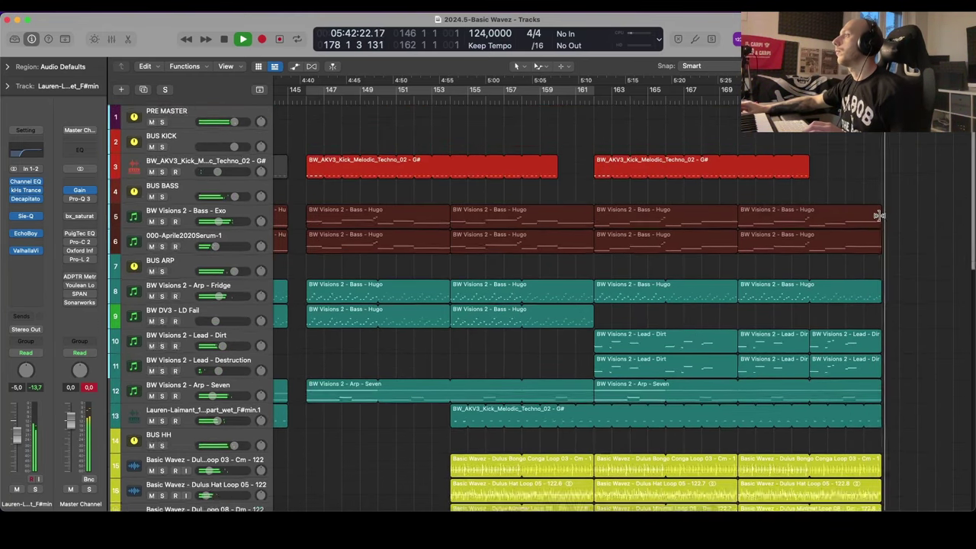
pyautogui.scroll(-10, 880, 219)
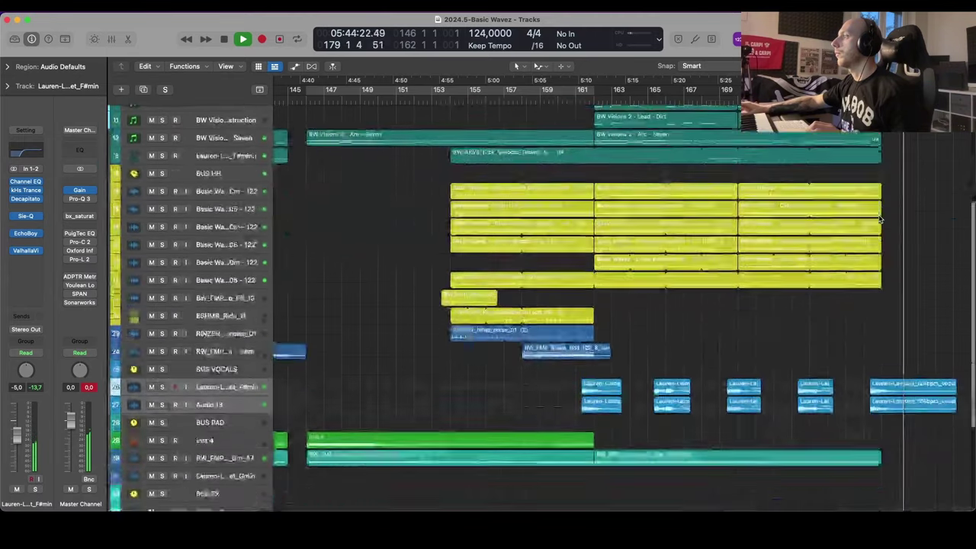
pyautogui.scroll(-3, 880, 219)
pyautogui.scroll(3, 839, 258)
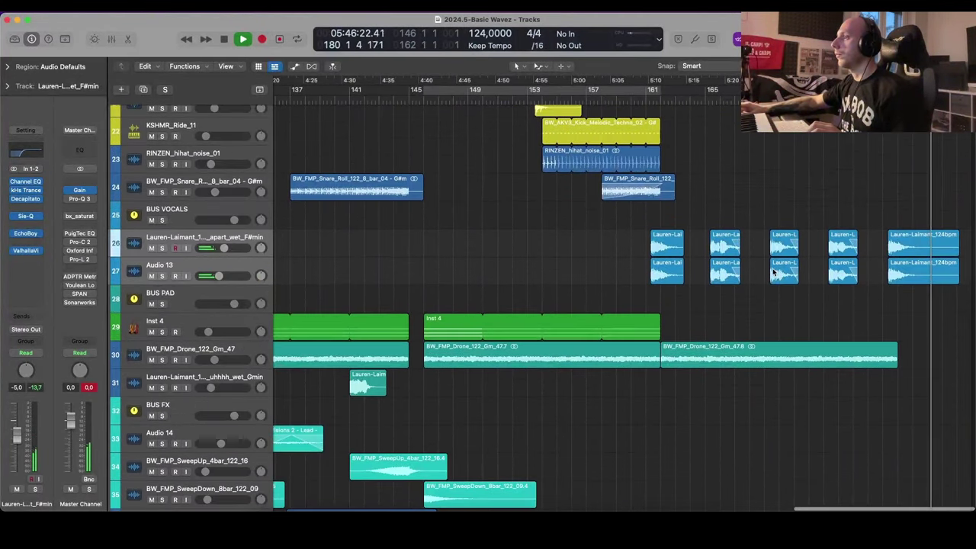
pyautogui.scroll(-2, 717, 295)
pyautogui.moveTo(514, 325); pyautogui.dragTo(722, 326)
pyautogui.keyDown('ctrl'); pyautogui.keyDown('alt'); pyautogui.click(561, 261); pyautogui.keyUp('alt'); pyautogui.keyUp('ctrl')
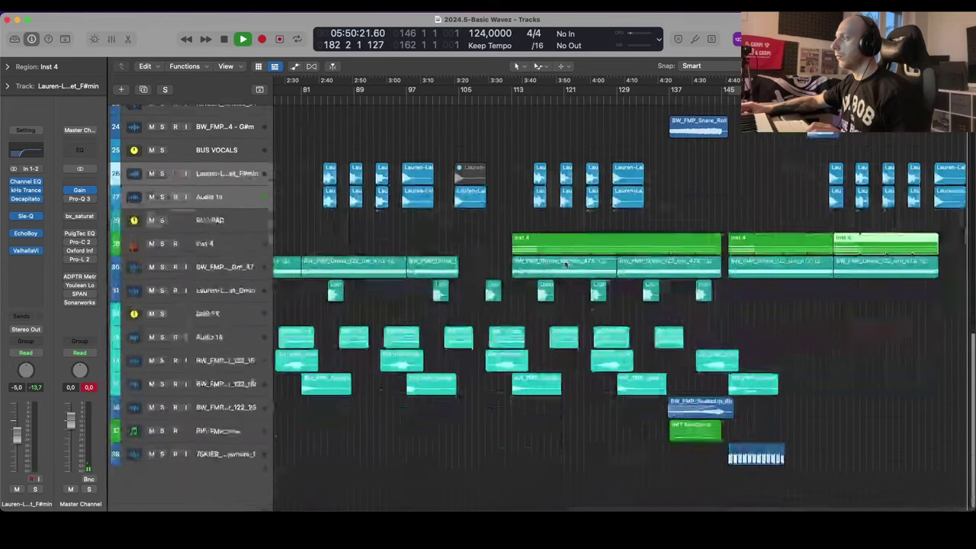
# Step: Copy the uhhhh vocal track's section from bar 137 to 145 and paste it four times in a row from bar 146 to 178
pyautogui.press('space')
pyautogui.hscroll(-1, 511, 290)
pyautogui.scroll(-2, 511, 287)
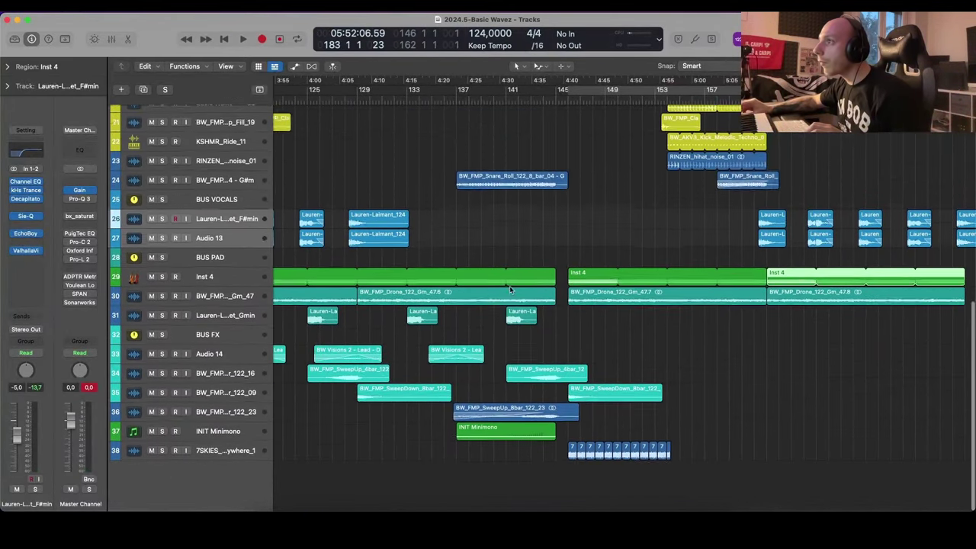
pyautogui.moveTo(452, 318); pyautogui.dragTo(551, 319)
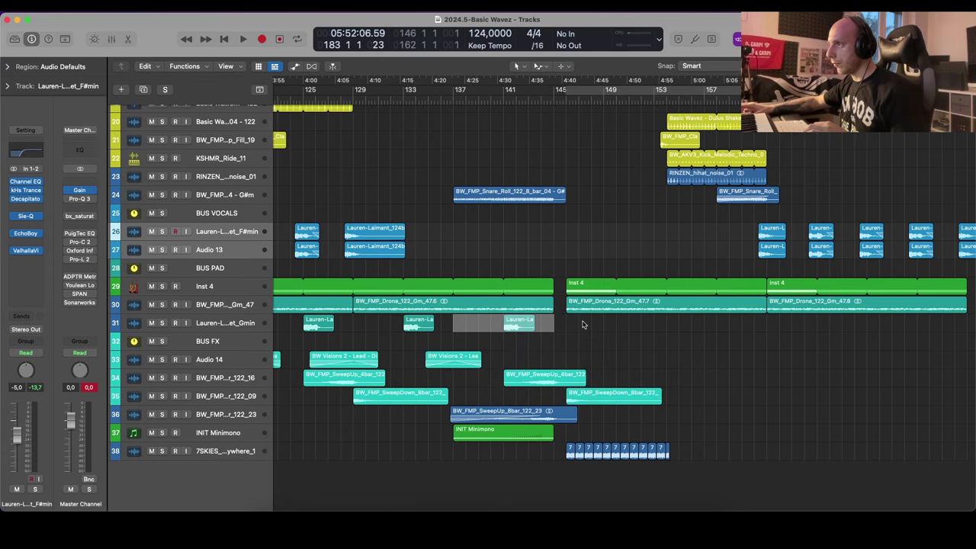
pyautogui.moveTo(569, 329); pyautogui.dragTo(668, 330)
pyautogui.hscroll(-1, 667, 330)
pyautogui.press('super+v')
pyautogui.press('super+v')
pyautogui.press('super+v')
pyautogui.press('super+v')
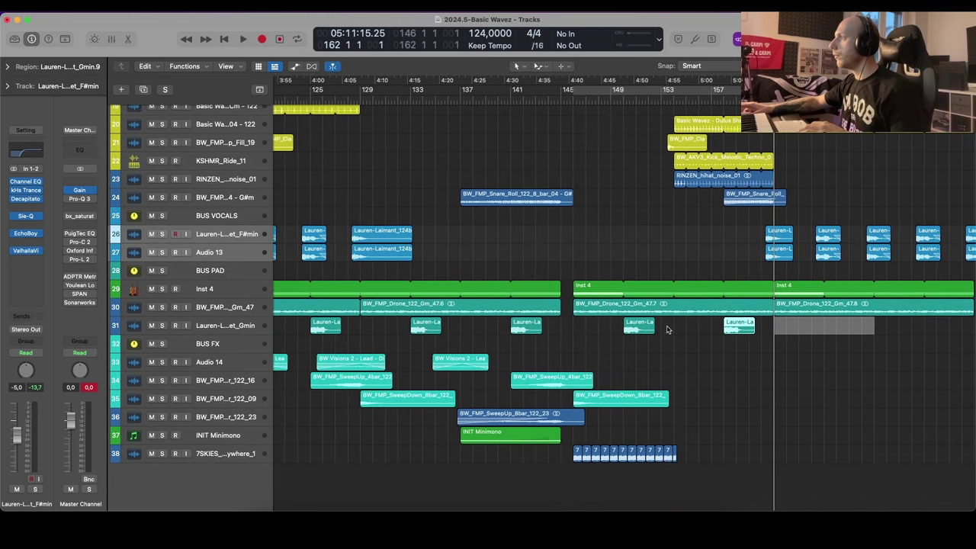
pyautogui.scroll(-3, 777, 371)
pyautogui.click(777, 372)
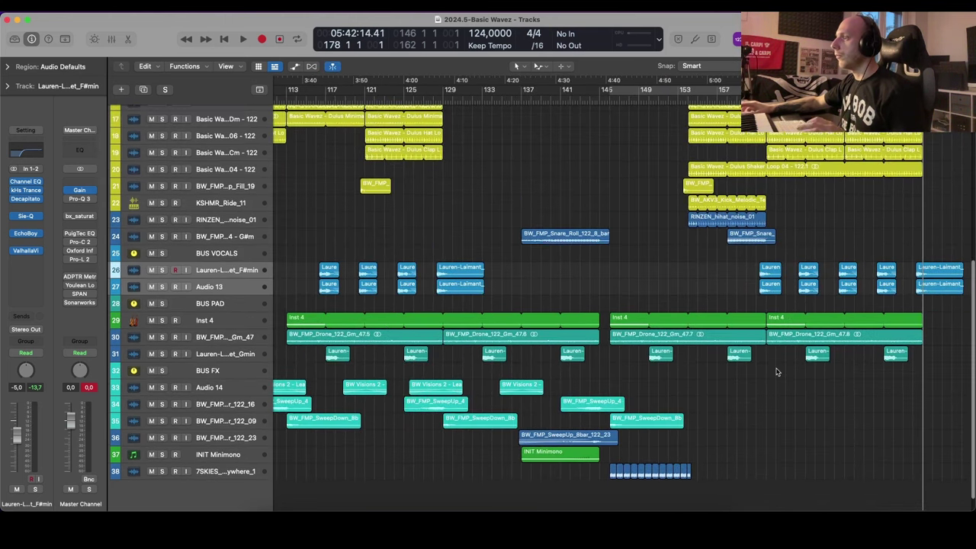
# Step: Copy the 4-bar SweepUp region to bar 158 and the 8-bar SweepDown region to bar 162
pyautogui.scroll(-3, 770, 373)
pyautogui.moveTo(671, 340); pyautogui.dragTo(774, 399)
pyautogui.scroll(2, 810, 394)
pyautogui.hscroll(1, 810, 394)
pyautogui.click(812, 373)
# Step: Solo and play the INIT Minimono track, and add a Channel EQ with a low cut rolling off below about 500 Hz
pyautogui.scroll(4, 681, 447)
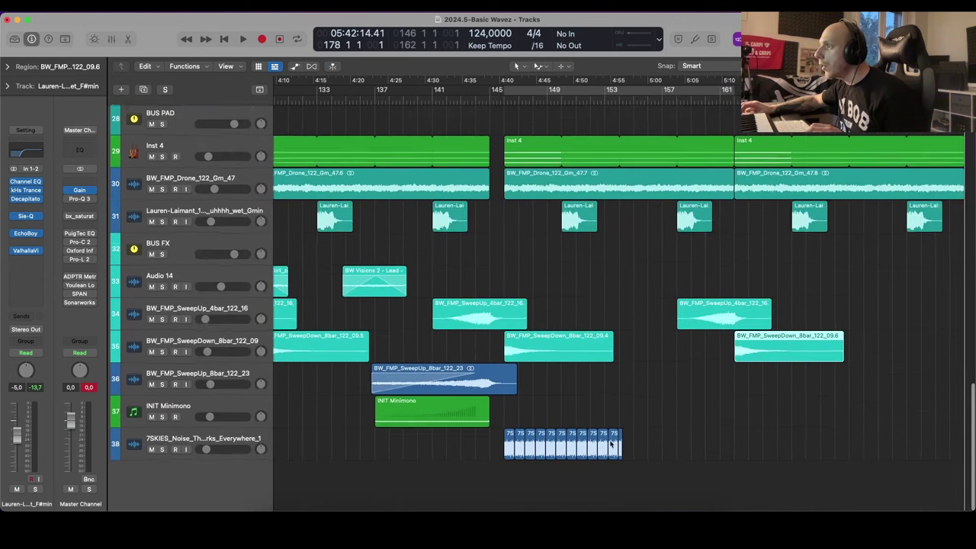
pyautogui.press('super+Up')
pyautogui.scroll(-1, 580, 397)
pyautogui.scroll(2, 542, 403)
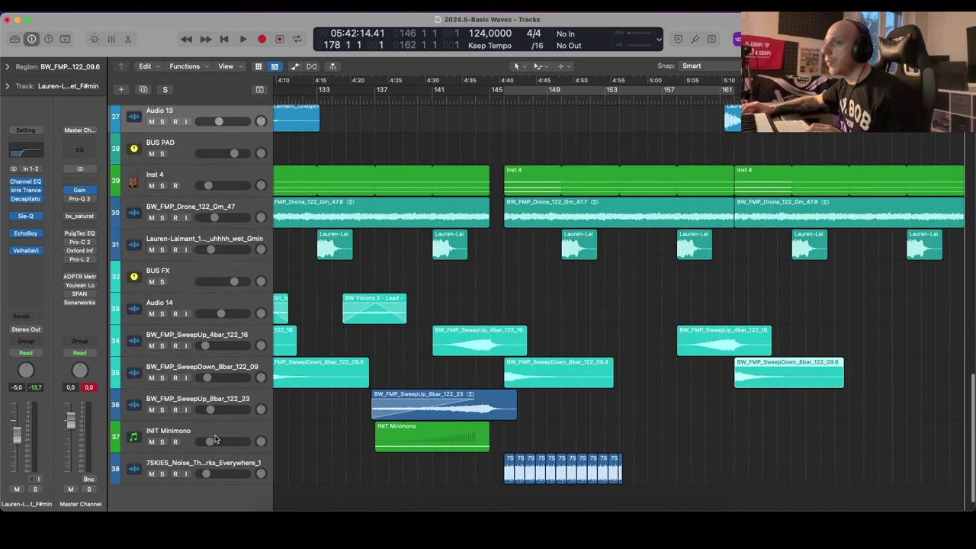
pyautogui.click(216, 436)
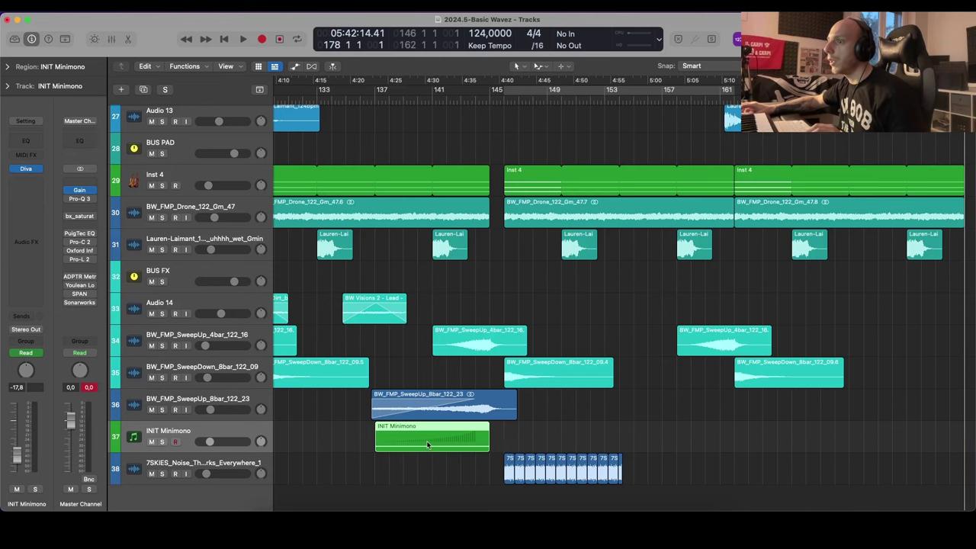
pyautogui.press('s')
pyautogui.hotkey('shift', 'space')
pyautogui.click(26, 141)
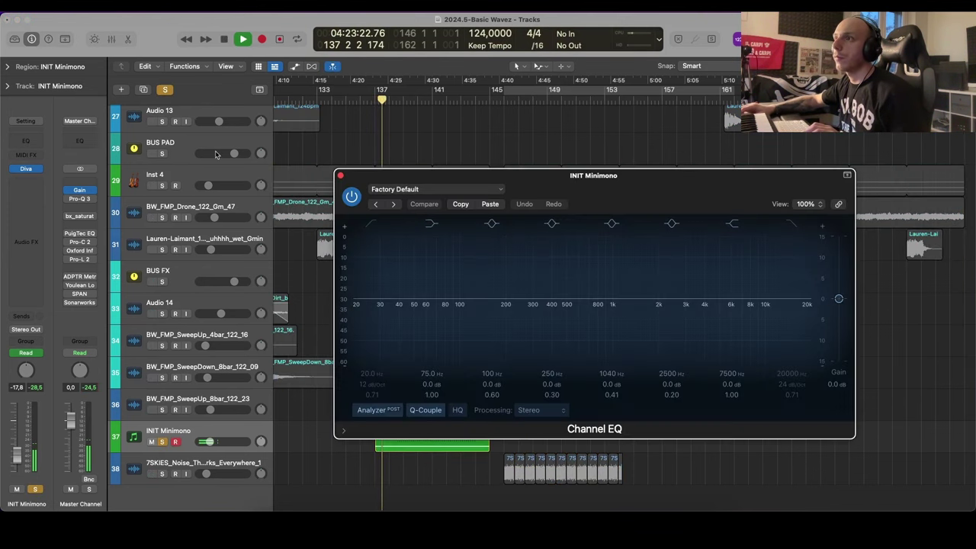
pyautogui.click(372, 223)
pyautogui.moveTo(375, 320); pyautogui.dragTo(528, 355)
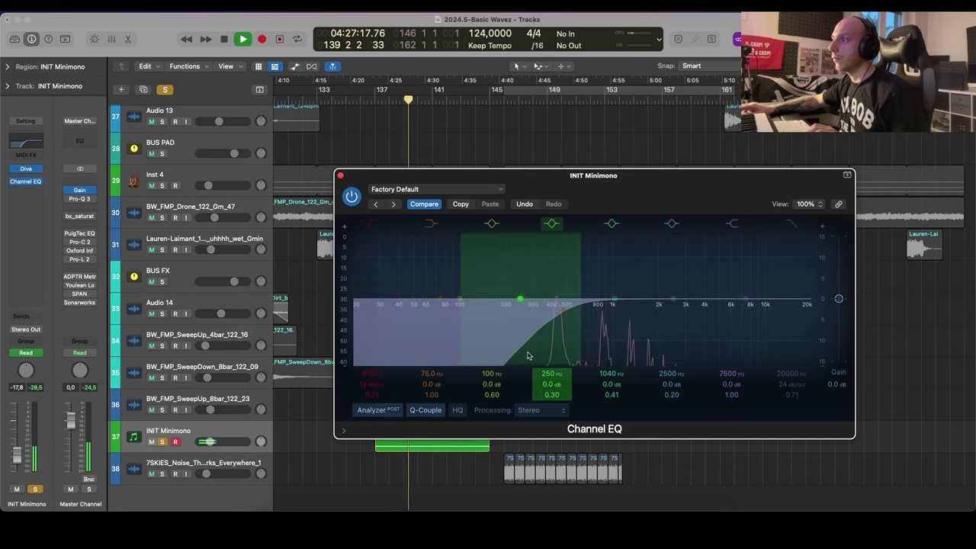
# Step: Audition the Diva oscillator settings on INIT Minimono, close both plug-in windows and turn off the track's solo
pyautogui.click(20, 172)
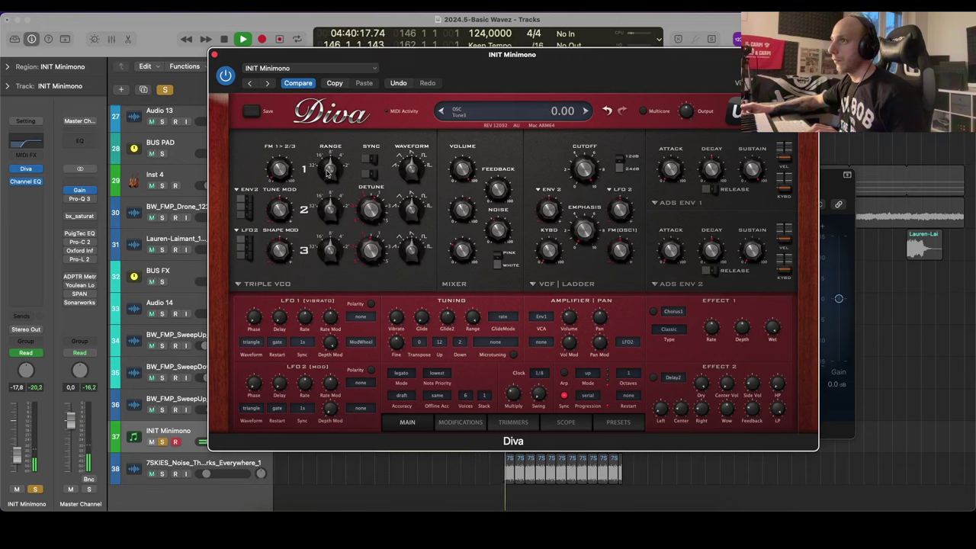
pyautogui.press('space')
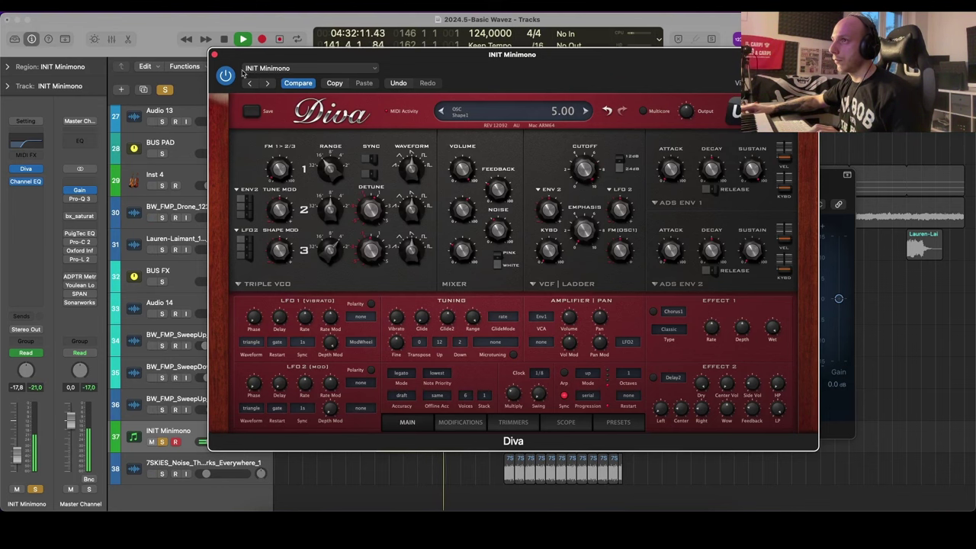
pyautogui.click(216, 55)
pyautogui.press('s')
pyautogui.click(340, 176)
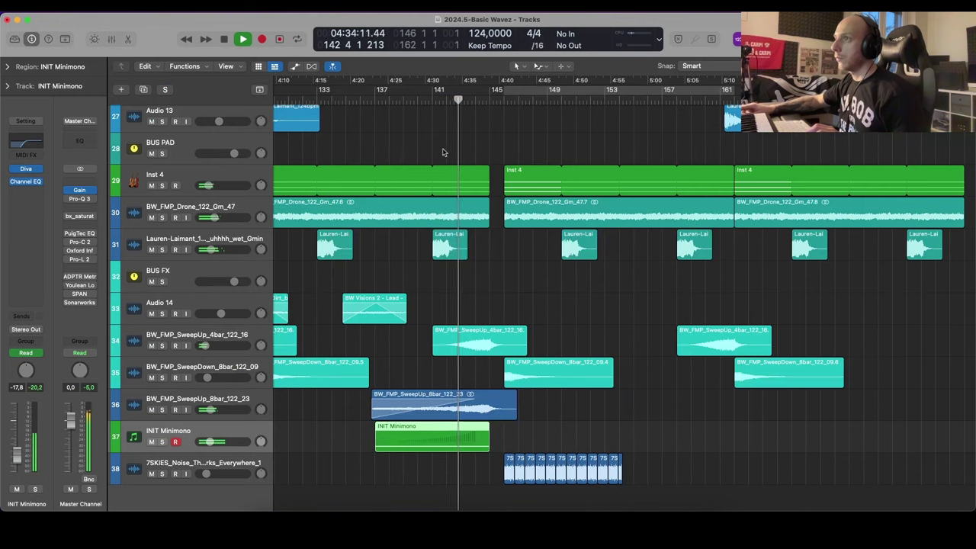
pyautogui.click(445, 146)
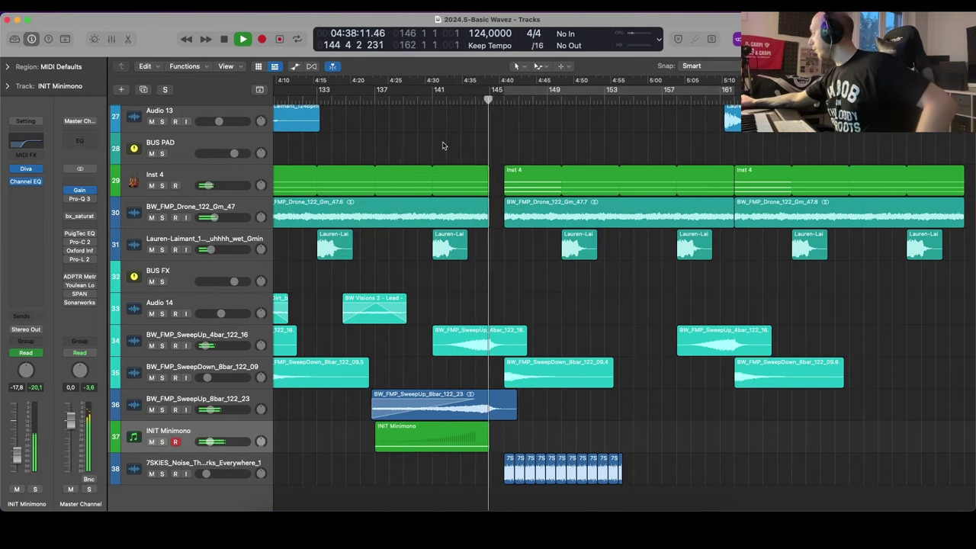
# Step: Examine all tracks between bars 125 and 161 during playback, comparing where regions end and restart around bars 145 and 146, and stop playback
pyautogui.scroll(-5, 470, 185)
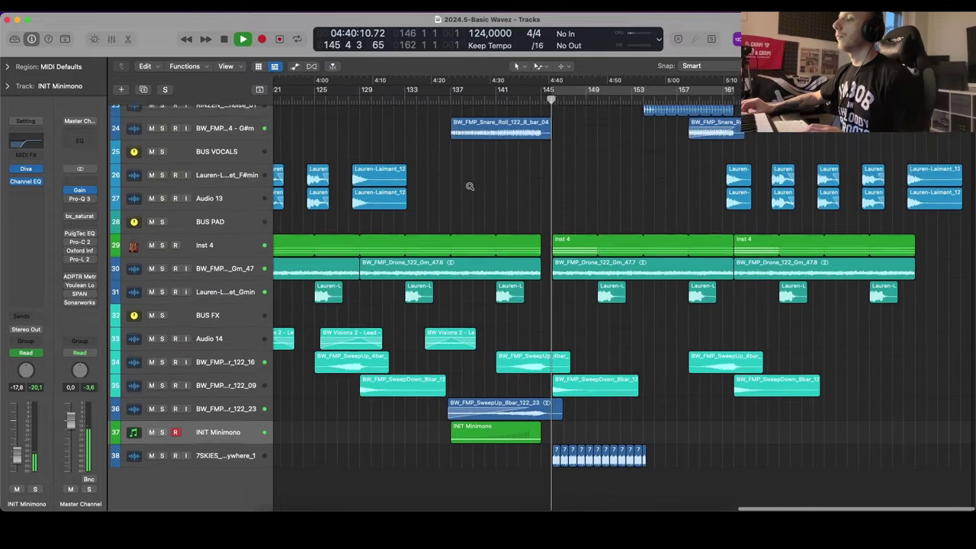
pyautogui.scroll(5, 471, 189)
pyautogui.scroll(-6, 475, 196)
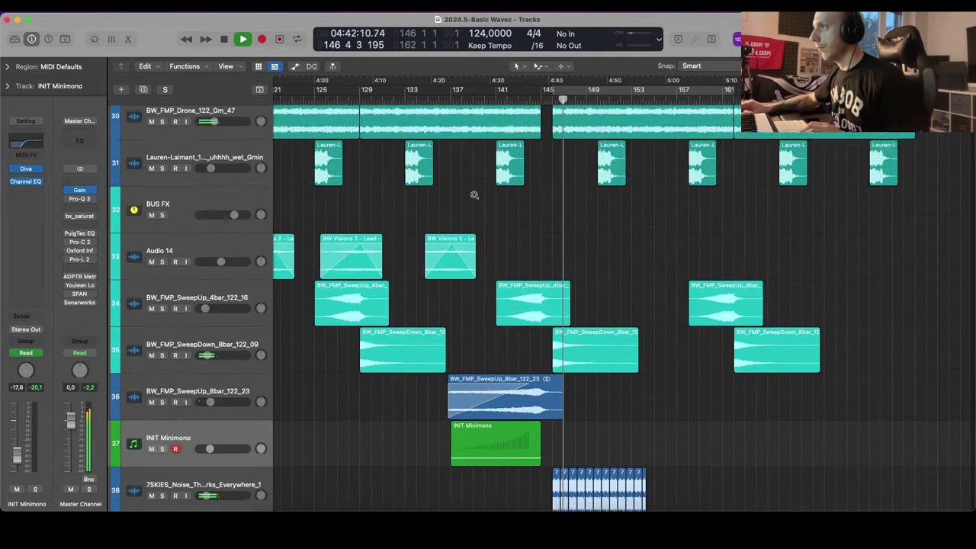
pyautogui.scroll(10, 477, 199)
pyautogui.scroll(-10, 476, 196)
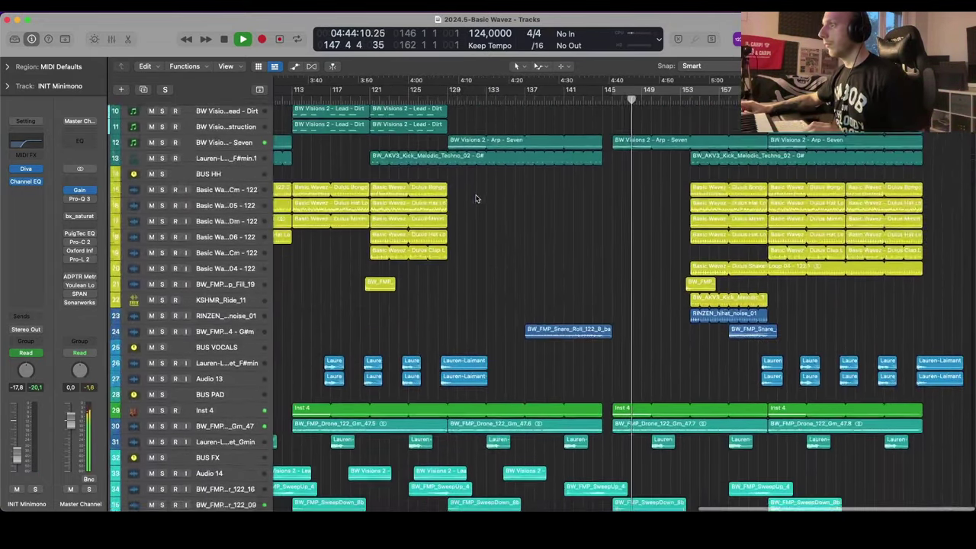
pyautogui.scroll(2, 476, 197)
pyautogui.scroll(-3, 476, 197)
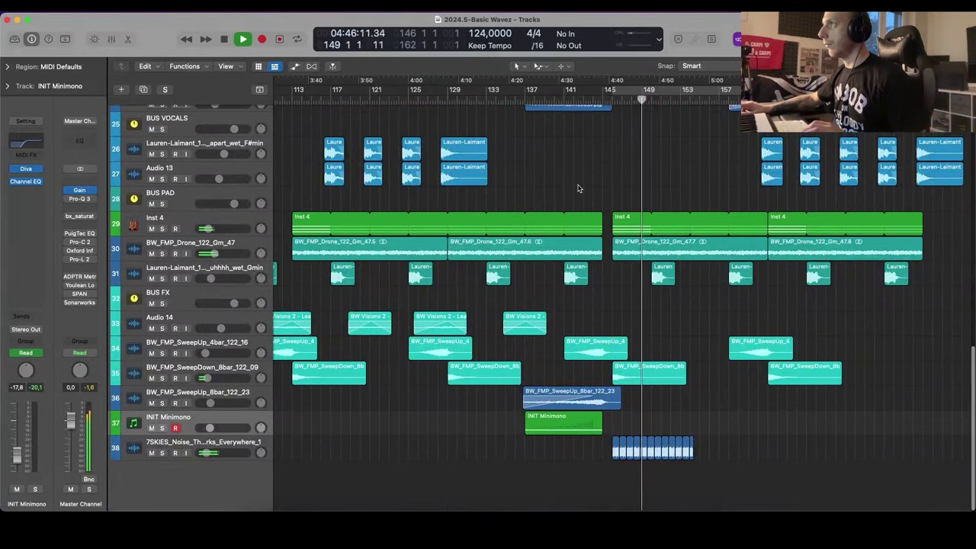
pyautogui.scroll(10, 579, 188)
pyautogui.scroll(3, 581, 188)
pyautogui.scroll(-10, 582, 188)
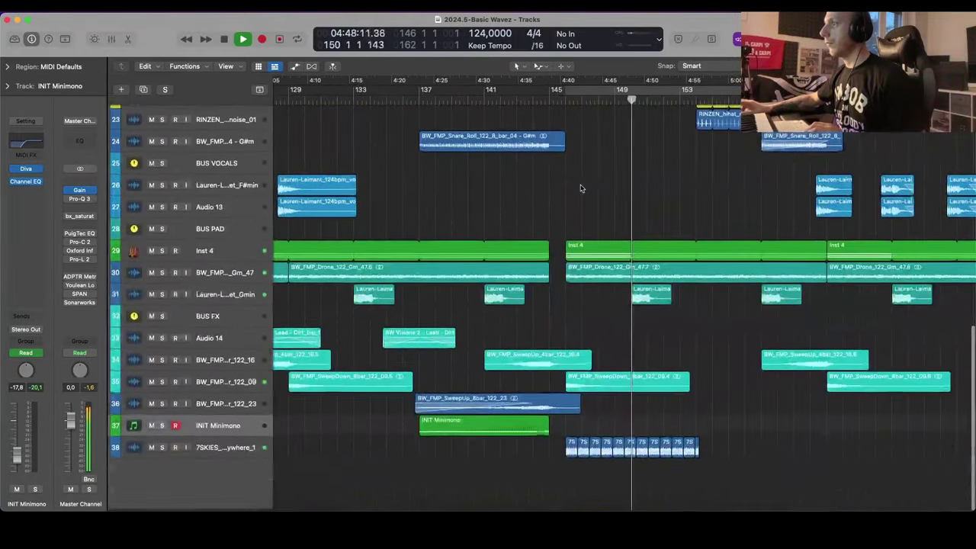
pyautogui.press('space')
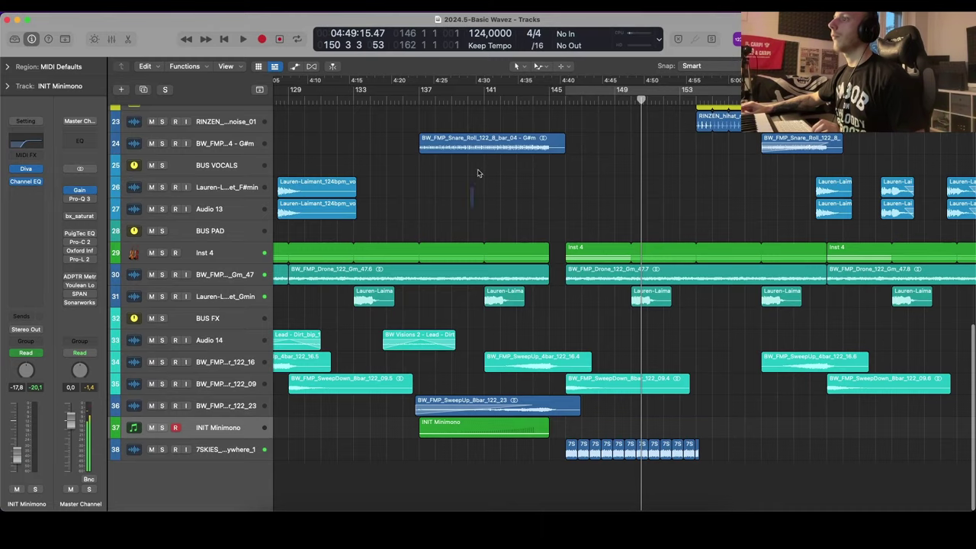
# Step: Play the transition from bar 141 and examine the one-bar gap between bars 145 and 146 across all tracks
pyautogui.scroll(10, 578, 163)
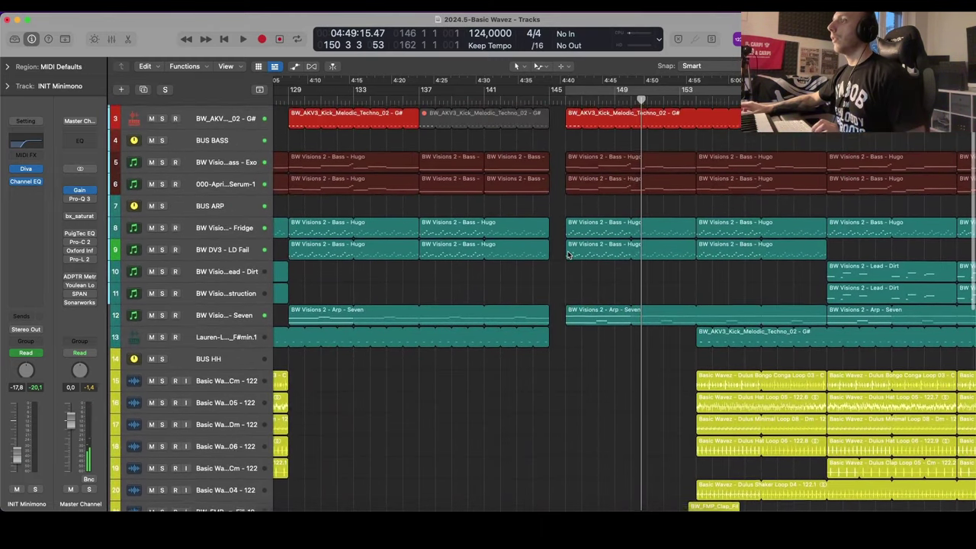
pyautogui.moveTo(491, 91)
pyautogui.mouseDown()
pyautogui.moveTo(536, 104)
pyautogui.moveTo(891, 111)
pyautogui.mouseUp()
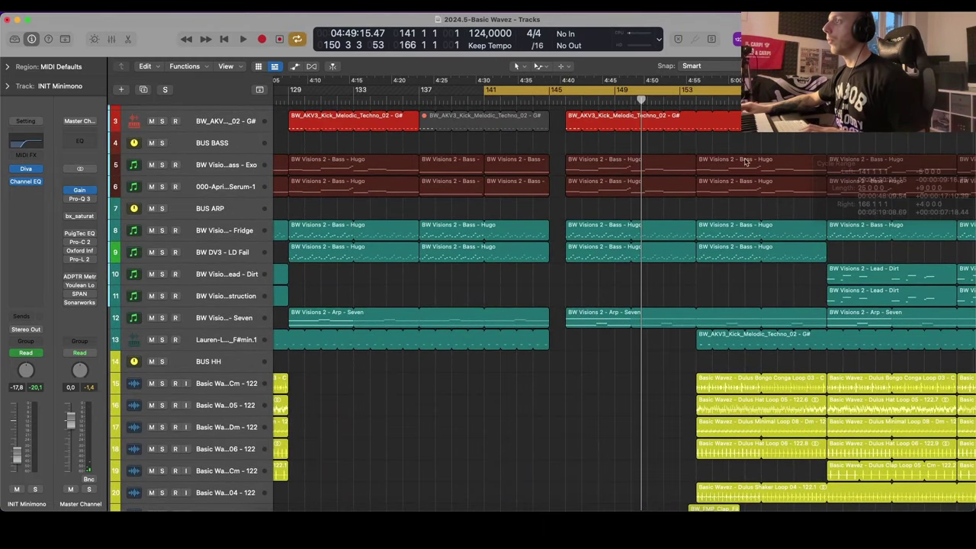
pyautogui.press('space')
pyautogui.scroll(-10, 618, 239)
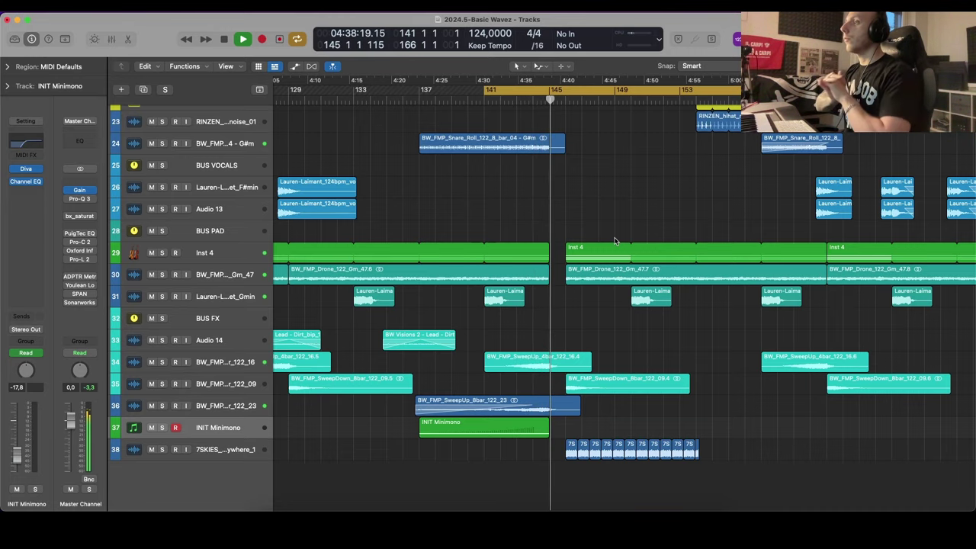
pyautogui.press('c')
pyautogui.scroll(5, 607, 248)
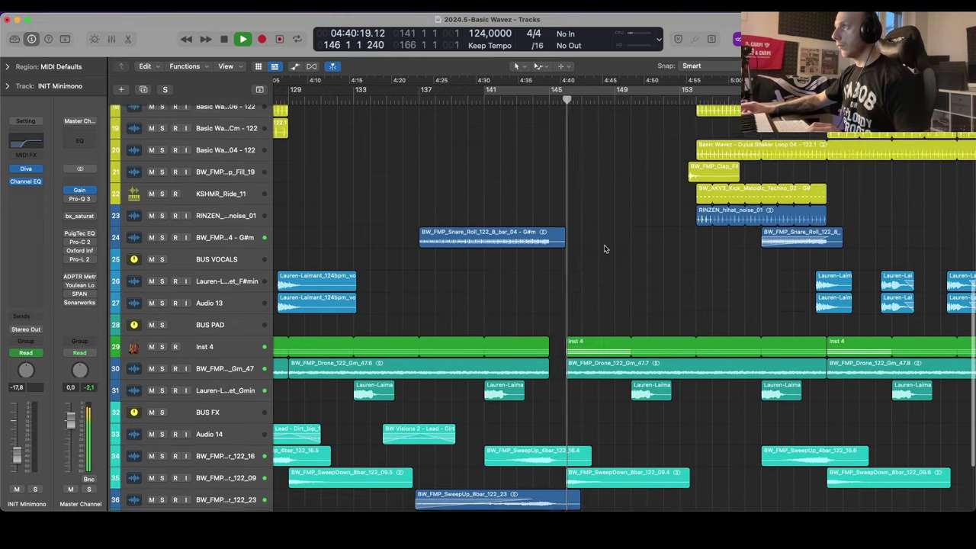
pyautogui.scroll(-3, 608, 248)
pyautogui.scroll(-4, 608, 248)
pyautogui.scroll(8, 608, 247)
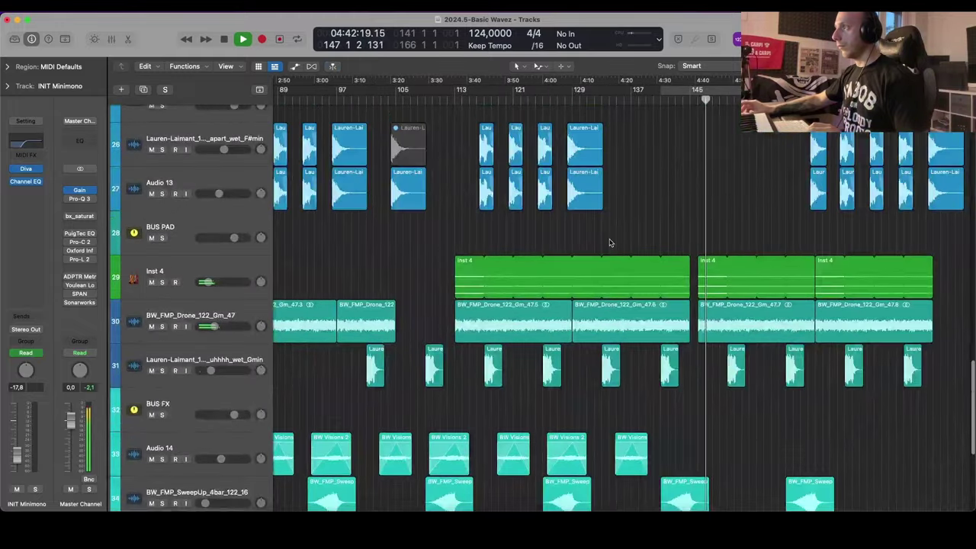
pyautogui.scroll(-6, 614, 243)
pyautogui.scroll(4, 619, 242)
pyautogui.scroll(4, 693, 231)
pyautogui.press('space')
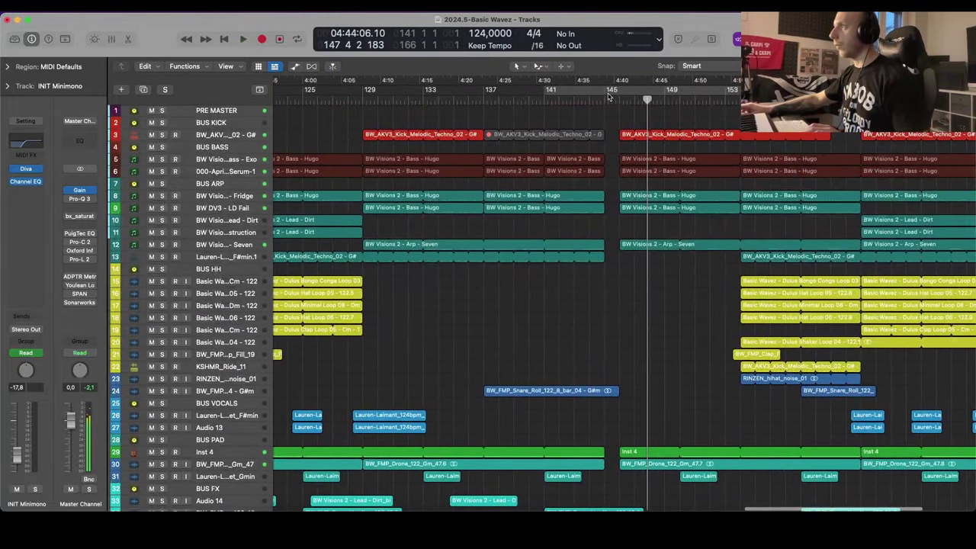
# Step: Mark bar 145 to 146 as the cycle range and cut that one-bar section out of the whole arrangement, with cycle off
pyautogui.moveTo(609, 95); pyautogui.dragTo(620, 98)
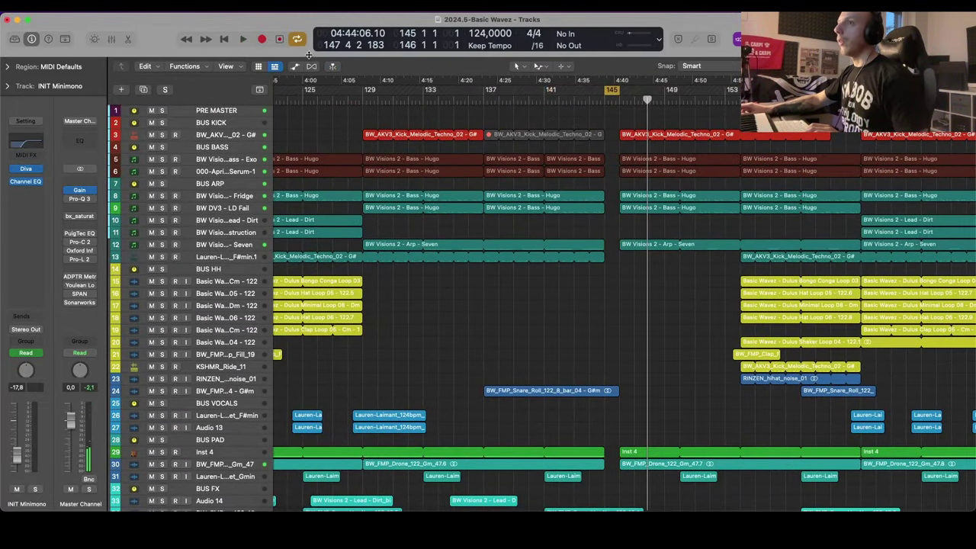
pyautogui.click(68, 40)
pyautogui.click(711, 74)
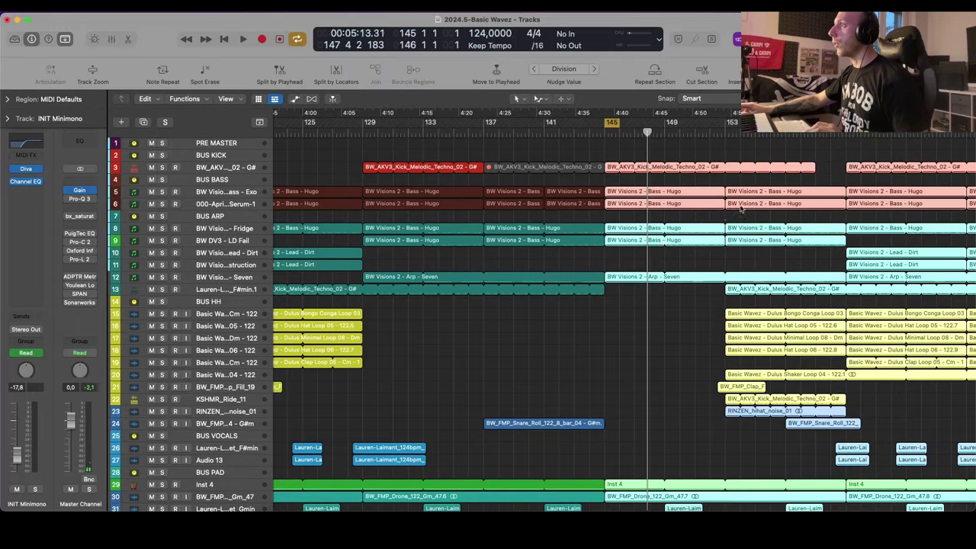
pyautogui.scroll(-5, 719, 215)
pyautogui.scroll(-3, 625, 215)
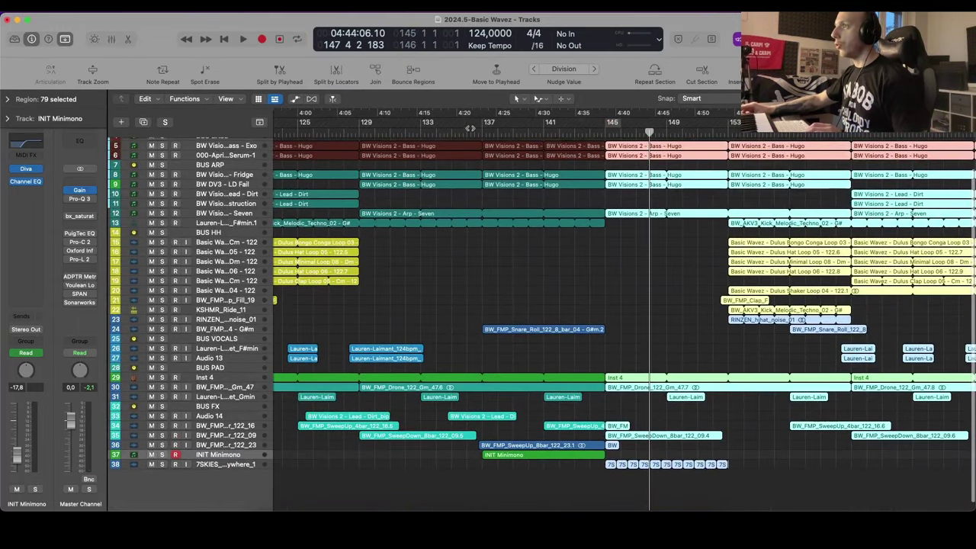
pyautogui.scroll(3, 664, 293)
pyautogui.scroll(8, 664, 291)
# Step: Show automation and move the BUS BASS Band 1 frequency peak of 415.01 Hz to about bar 144, curving down to 10 Hz at bar 145
pyautogui.press('a')
pyautogui.scroll(3, 631, 288)
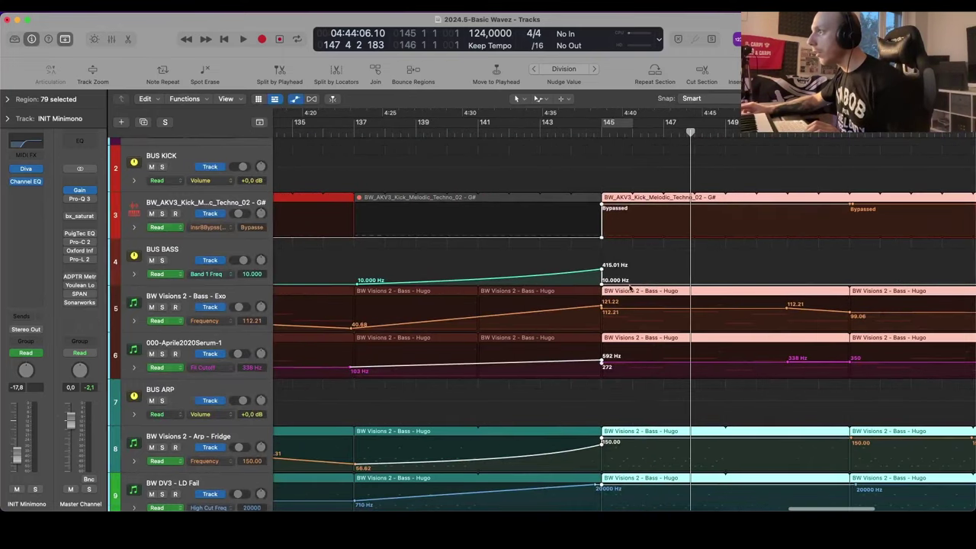
pyautogui.click(582, 273)
pyautogui.moveTo(601, 269)
pyautogui.mouseDown()
pyautogui.moveTo(572, 270)
pyautogui.moveTo(608, 279)
pyautogui.mouseUp()
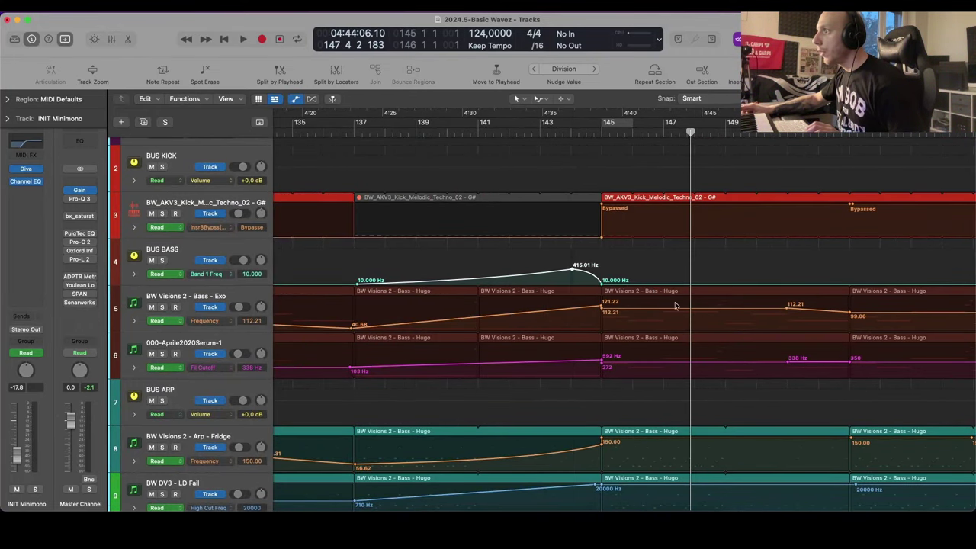
# Step: Smooth the automation jumps at bar 145, leaving single points of 121.22 on the Bass - Exo frequency and 452 Hz on the Serum filter cutoff
pyautogui.scroll(-3, 675, 306)
pyautogui.moveTo(600, 206); pyautogui.dragTo(601, 214)
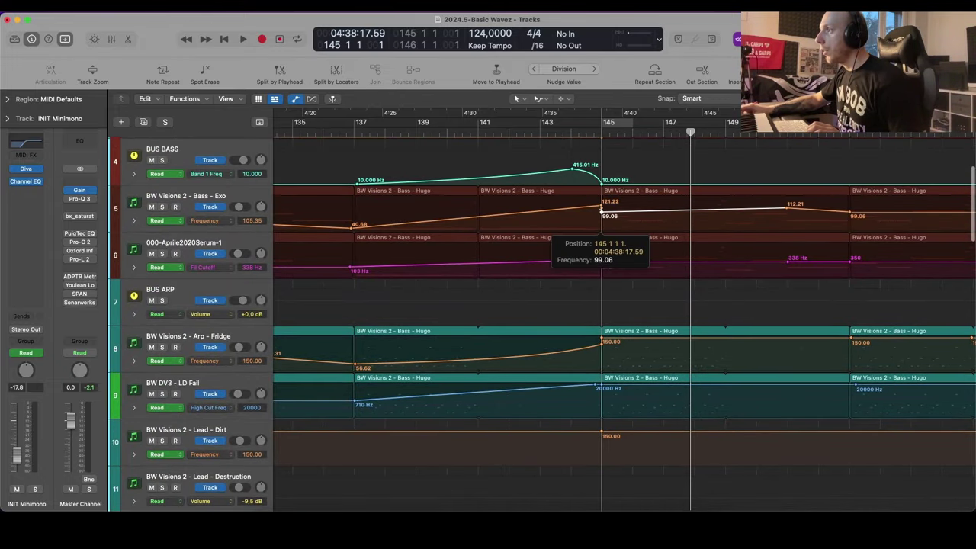
pyautogui.click(602, 208)
pyautogui.hscroll(1, 608, 219)
pyautogui.scroll(-1, 608, 219)
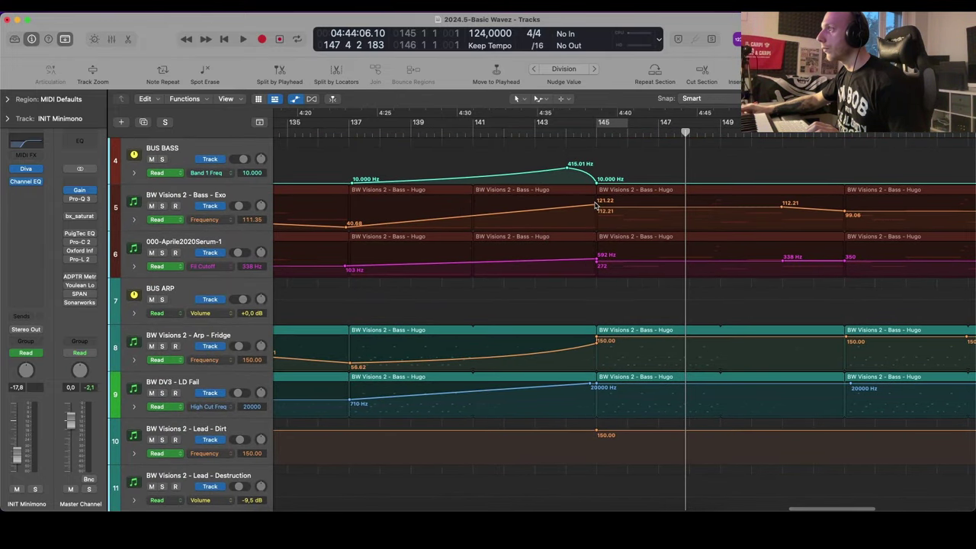
pyautogui.moveTo(597, 205); pyautogui.dragTo(597, 215)
pyautogui.press('super+Down')
pyautogui.press('super+Down')
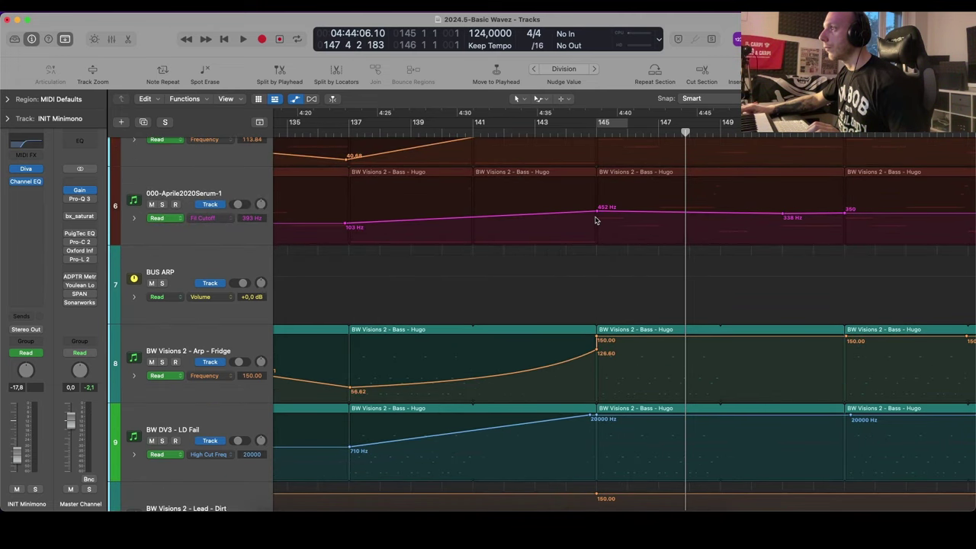
# Step: Remove the jump at bar 145 in the Arp - Fridge frequency automation so the curve ends at 150.00, and hide automation
pyautogui.scroll(-3, 622, 227)
pyautogui.scroll(-3, 647, 274)
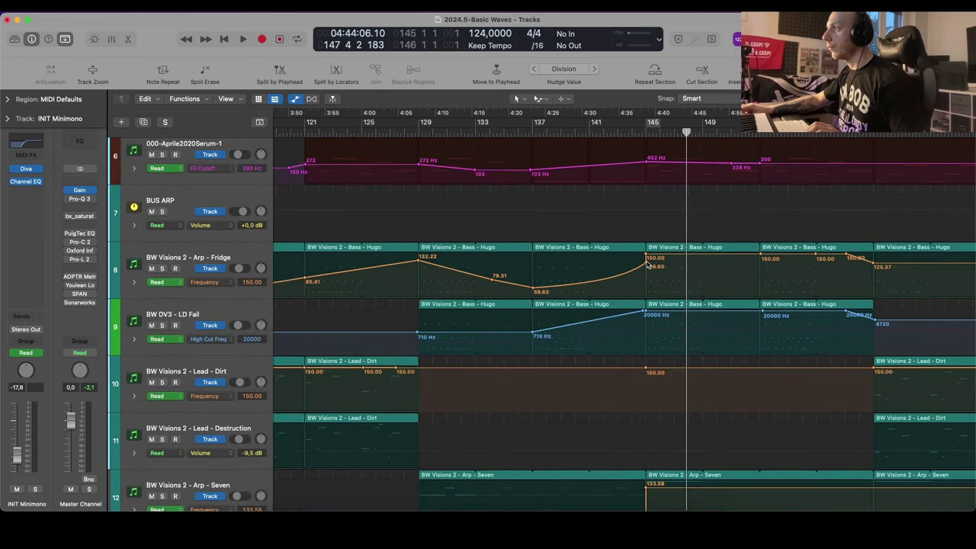
pyautogui.click(625, 280)
pyautogui.press('a')
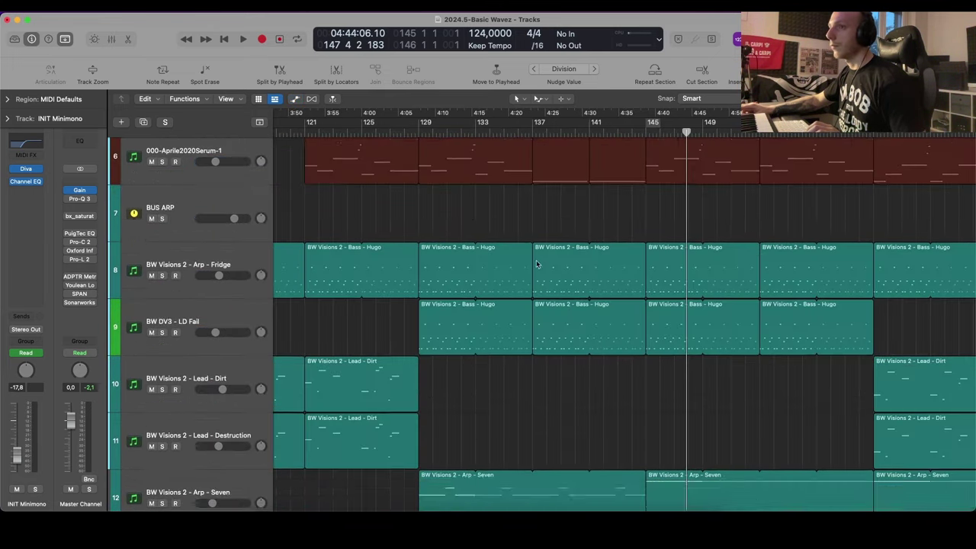
# Step: Solo the BUS ARP track and check which arp and lead tracks are routed through it
pyautogui.click(215, 253)
pyautogui.click(215, 254)
pyautogui.press('s')
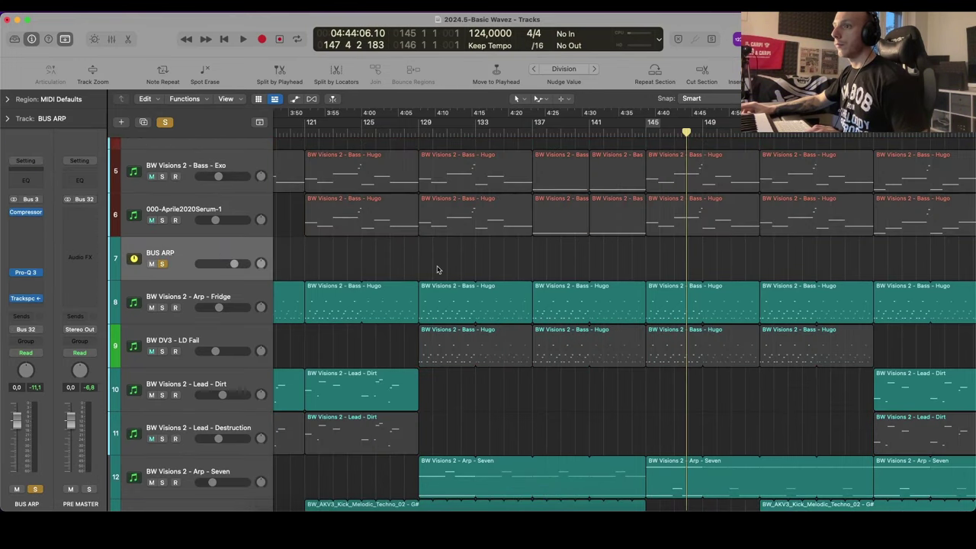
pyautogui.scroll(-3, 436, 268)
pyautogui.scroll(-3, 533, 284)
pyautogui.scroll(-2, 533, 284)
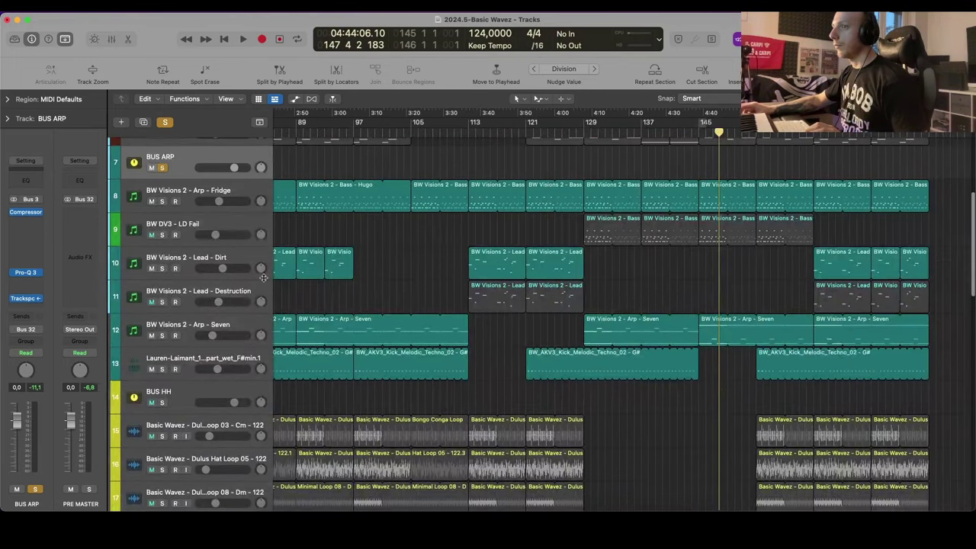
# Step: Route the outputs of BW DV3 - LD Fail, Lead - Dirt and Lead - Destruction to Bus 3 (BUS ARP) in the mixer
pyautogui.click(225, 223)
pyautogui.keyDown('shift'); pyautogui.click(232, 300); pyautogui.keyUp('shift')
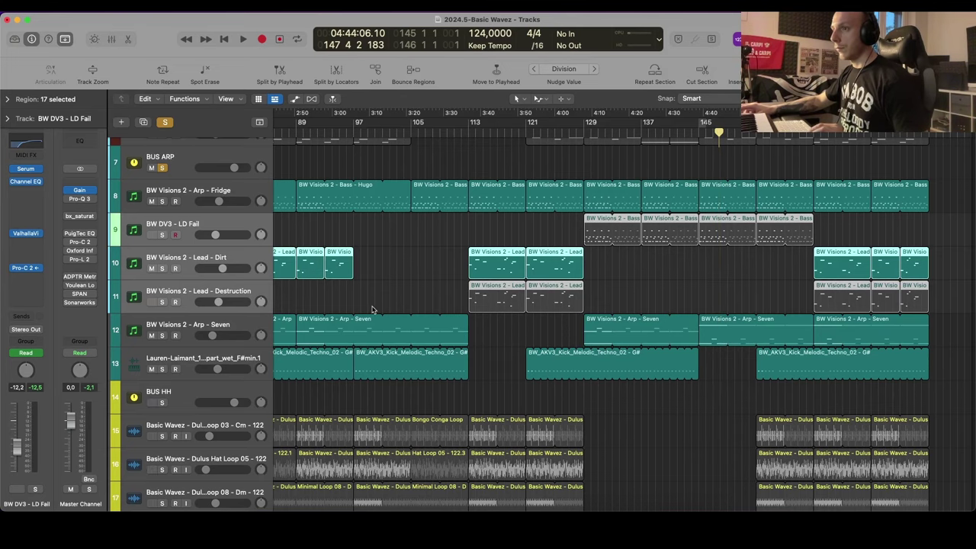
pyautogui.press('x')
pyautogui.click(477, 398)
pyautogui.moveTo(523, 443)
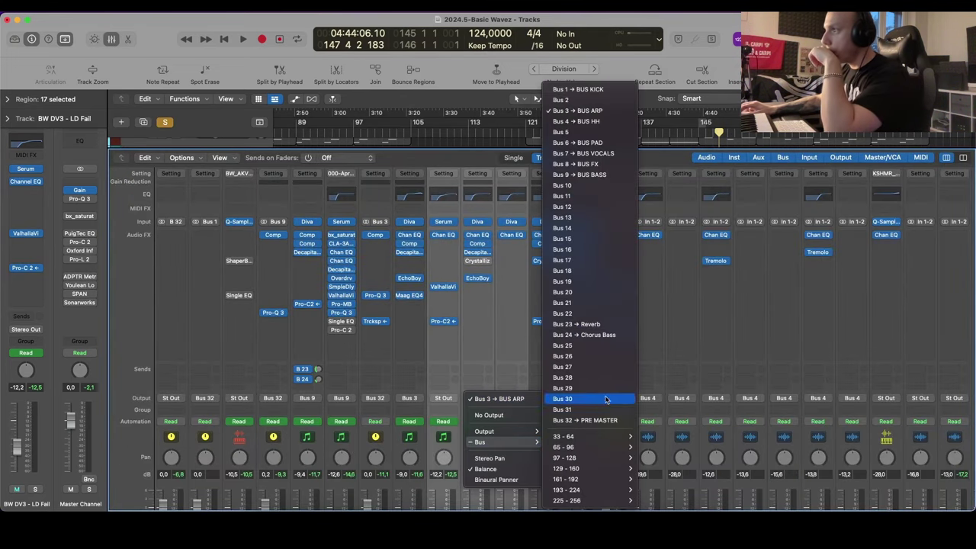
pyautogui.click(592, 112)
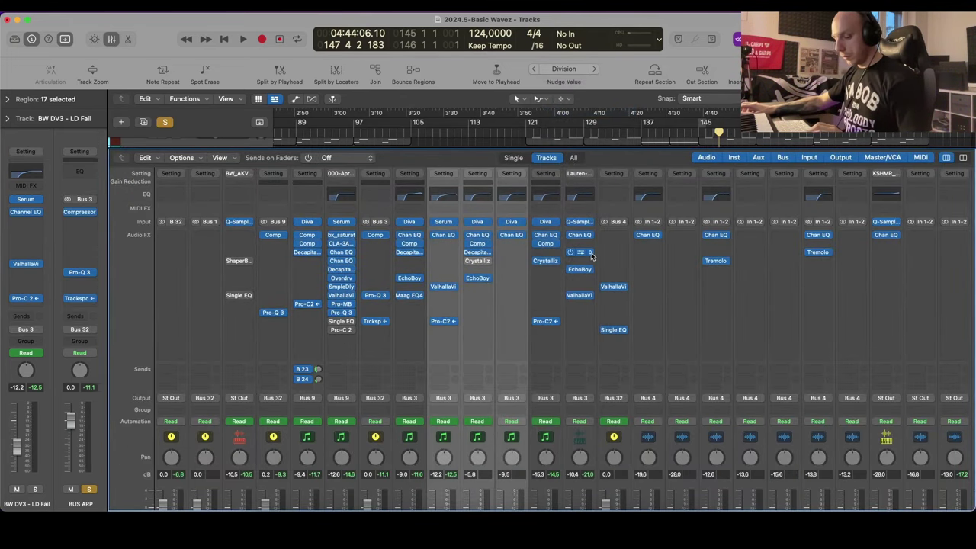
pyautogui.press('x')
# Step: Automate BUS ARP's Pro-Q 3 Band 1 frequency from 133.81 Hz at bar 137 to 1074.9 Hz at bar 144, returning to 133.81 Hz by bar 145
pyautogui.scroll(2, 229, 198)
pyautogui.click(229, 198)
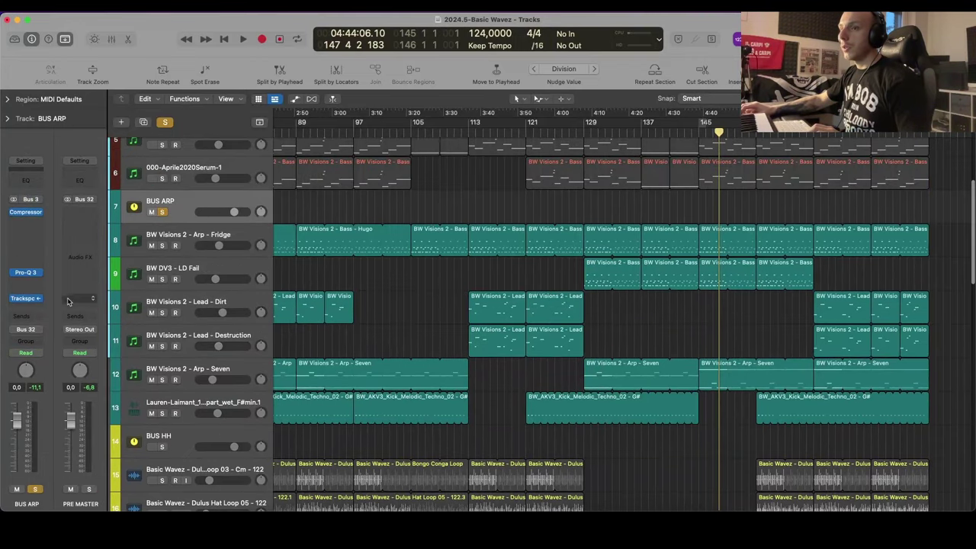
pyautogui.click(27, 277)
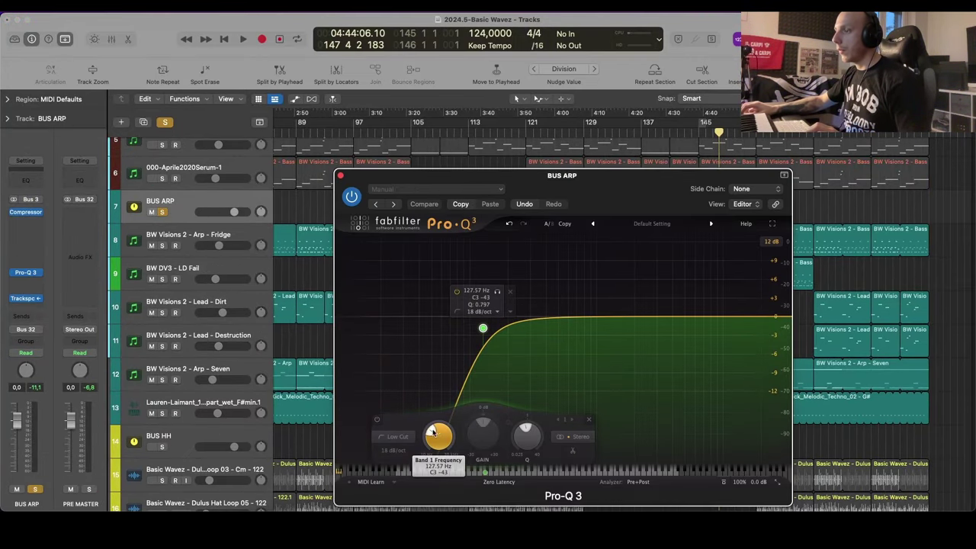
pyautogui.press('a')
pyautogui.click(341, 177)
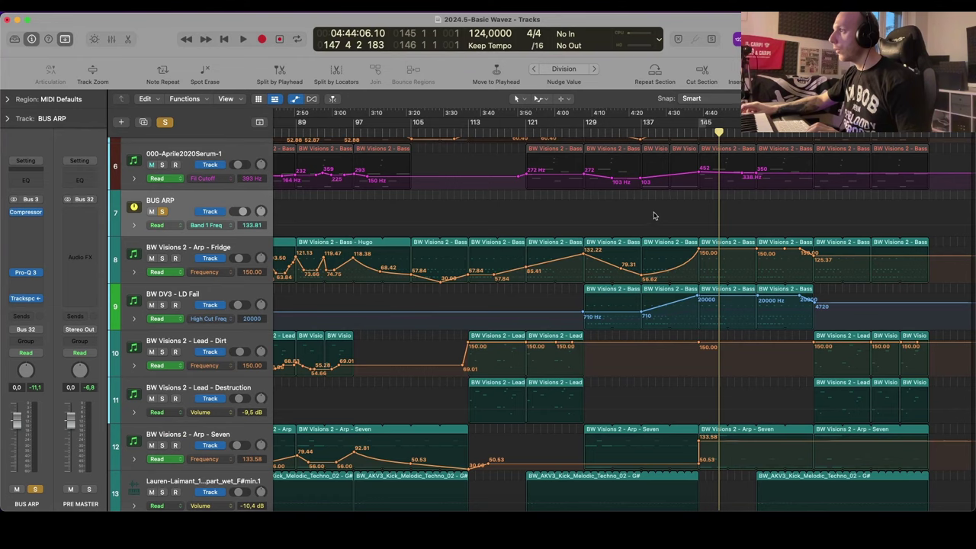
pyautogui.scroll(4, 648, 218)
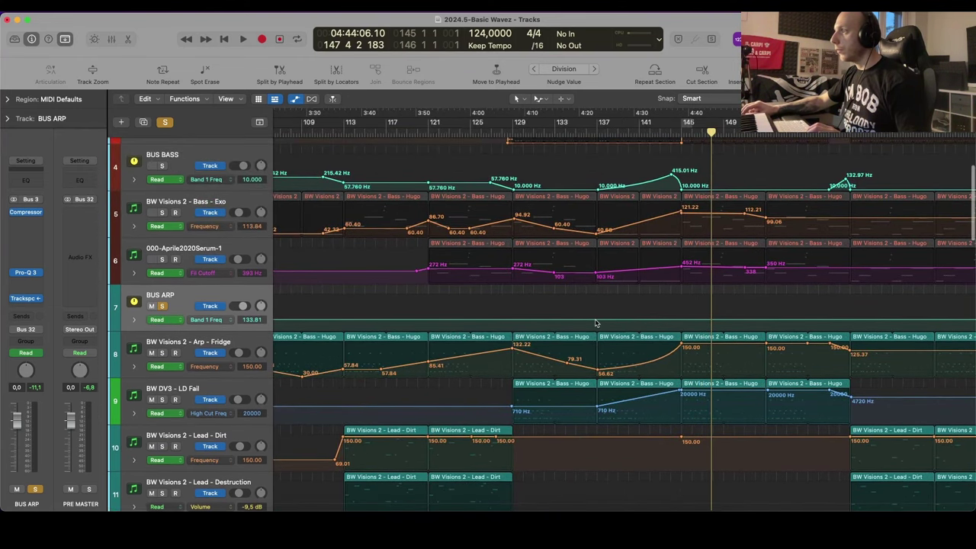
pyautogui.moveTo(672, 321); pyautogui.dragTo(672, 312)
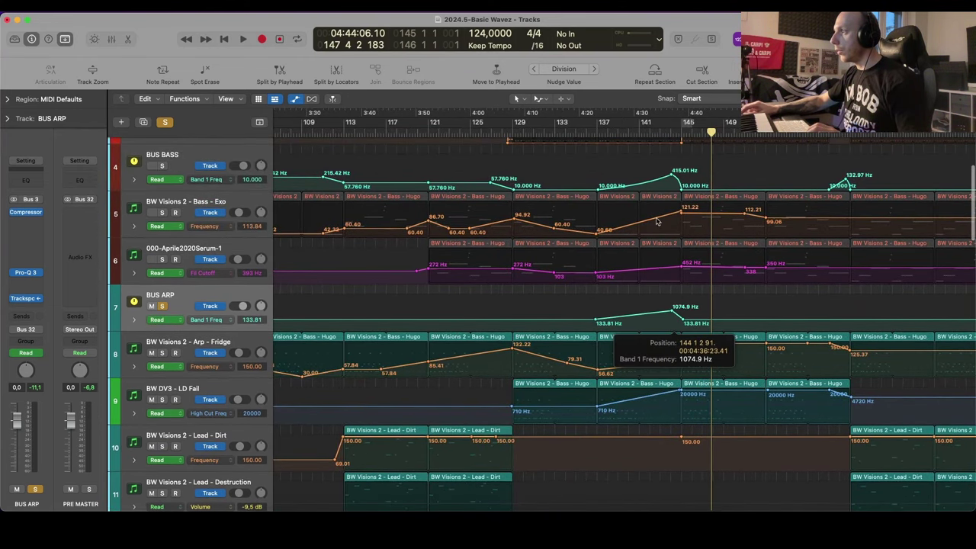
# Step: Play the BUS ARP filter sweep from about bar 136, turn off solo to hear it with all tracks, and hide automation
pyautogui.click(587, 134)
pyautogui.press('space')
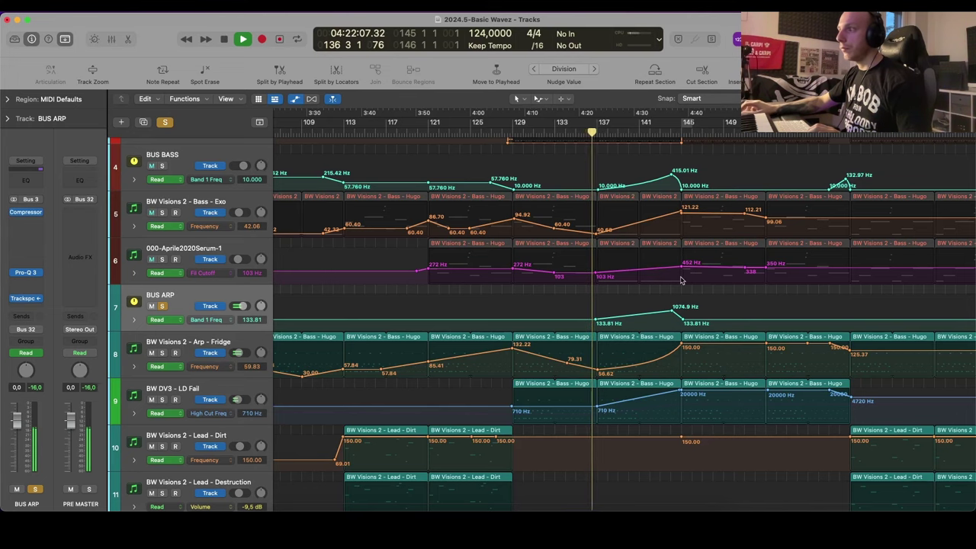
pyautogui.hscroll(3, 682, 279)
pyautogui.click(167, 122)
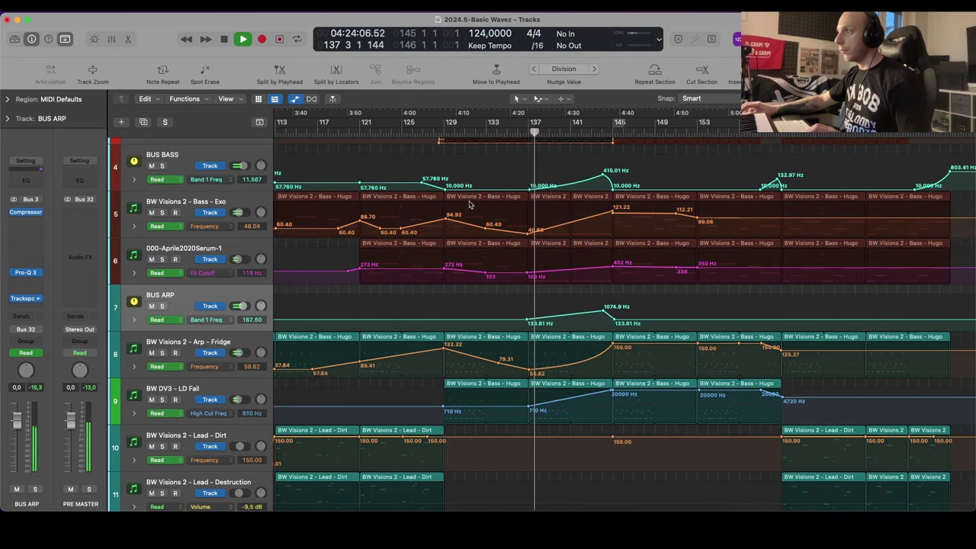
pyautogui.scroll(-10, 582, 293)
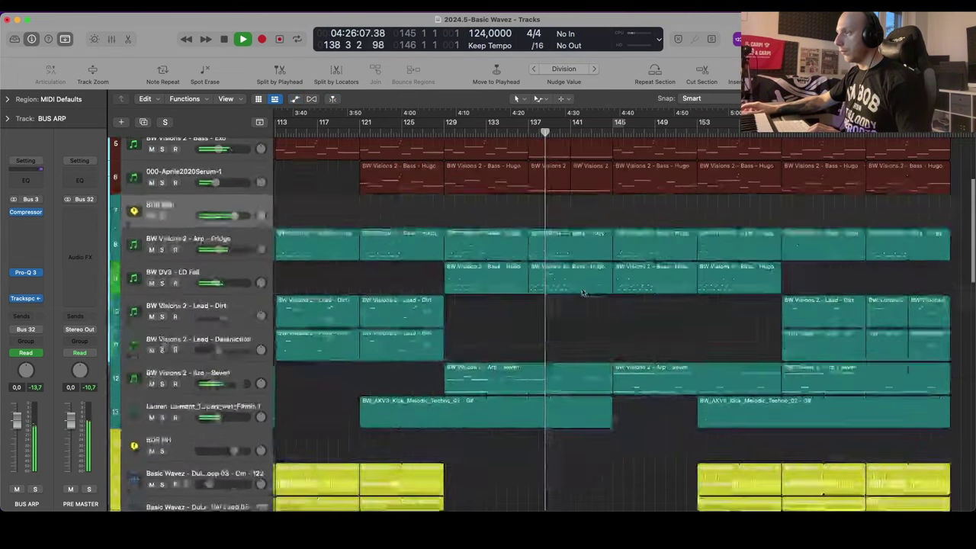
# Step: Set BUS BASS's Band 1 Frequency automation peak at bar 144 to 576.43 Hz and hide automation
pyautogui.scroll(10, 584, 290)
pyautogui.press('a')
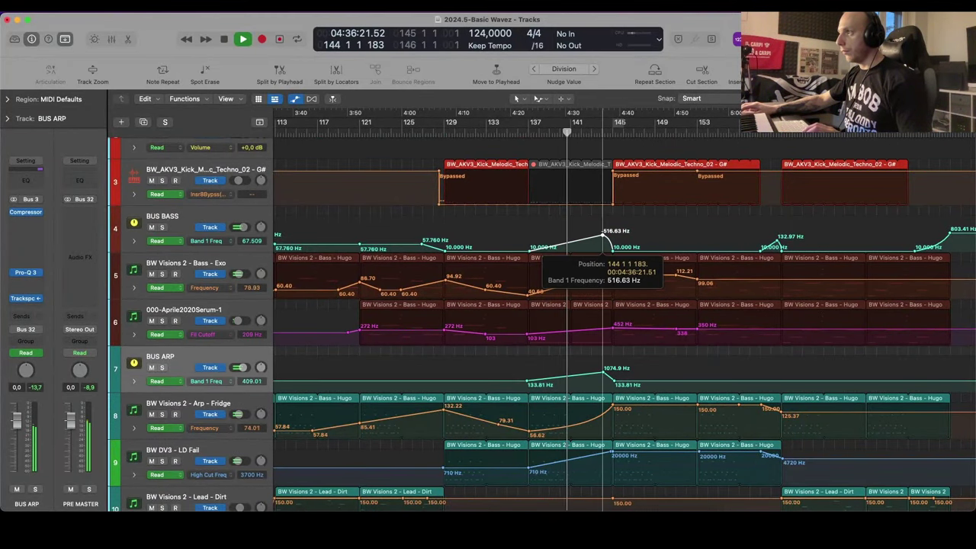
pyautogui.press('a')
# Step: Play the transition into bar 145 while examining the vocal, pad and FX tracks around it
pyautogui.scroll(-15, 614, 267)
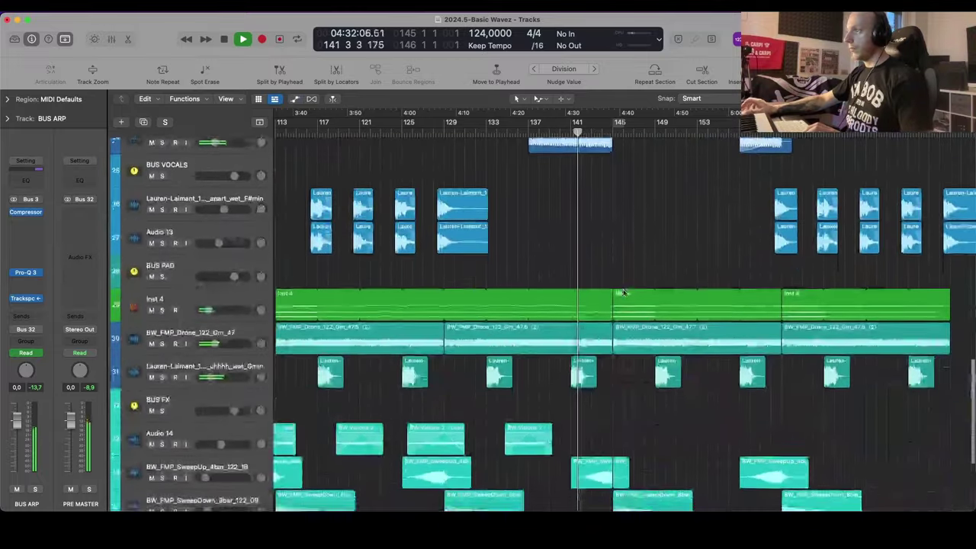
pyautogui.scroll(-3, 623, 292)
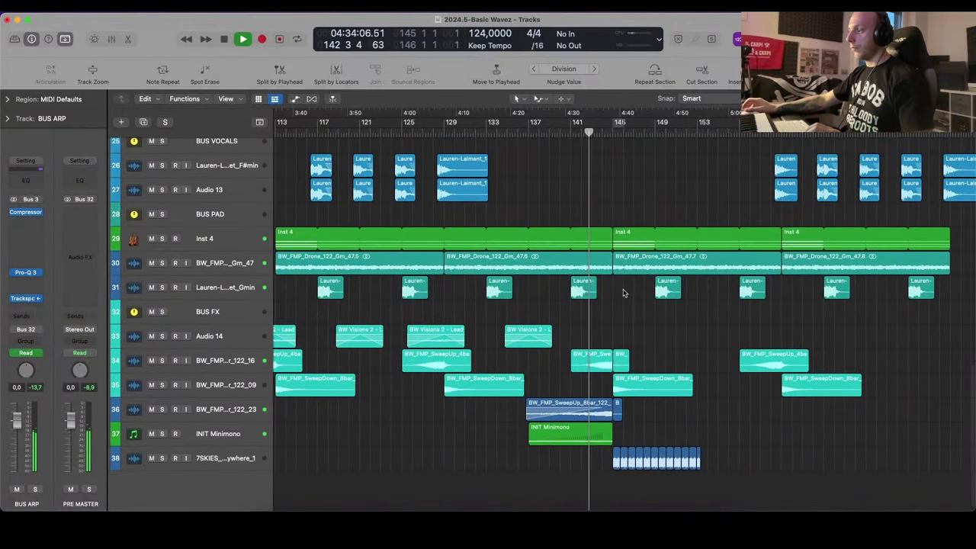
pyautogui.press('super+Down')
pyautogui.press('super+Down')
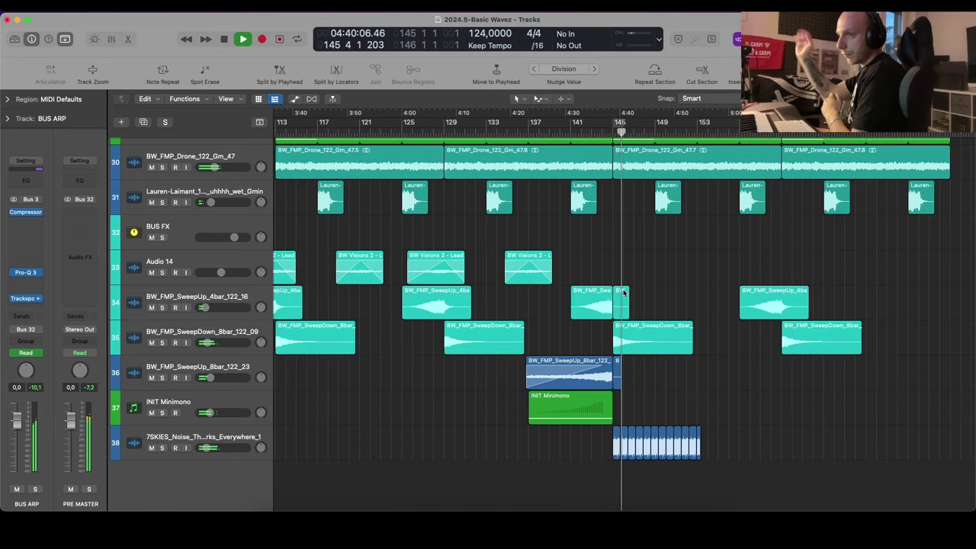
pyautogui.scroll(10, 661, 272)
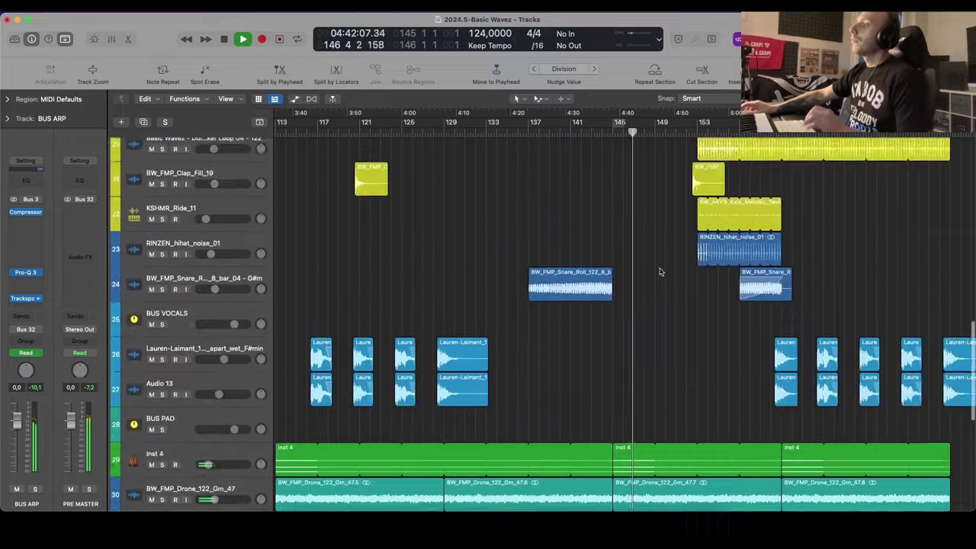
pyautogui.scroll(-5, 660, 272)
pyautogui.scroll(1, 659, 268)
pyautogui.keyDown('ctrl'); pyautogui.keyDown('alt'); pyautogui.click(659, 269); pyautogui.keyUp('alt'); pyautogui.keyUp('ctrl')
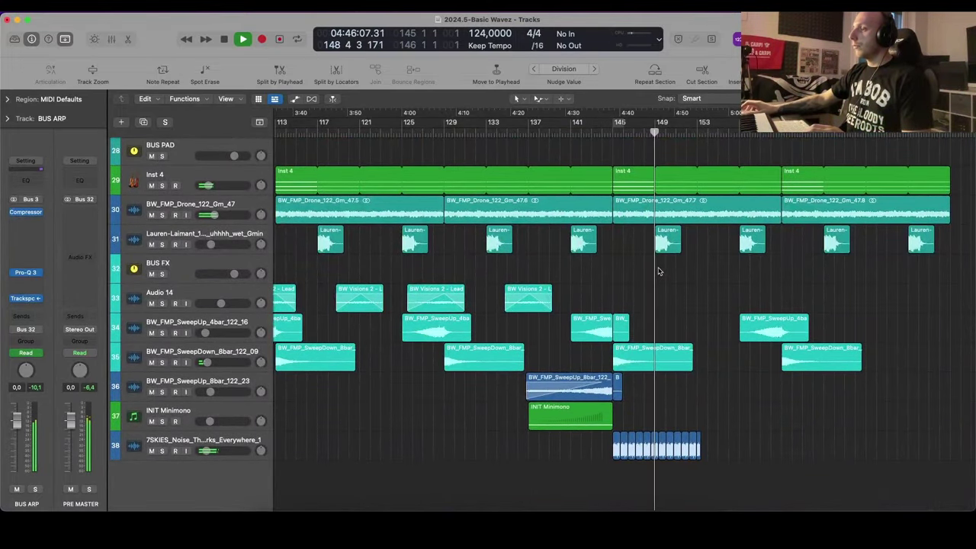
# Step: Lower the bar-144 Band 1 Frequency peaks to 556.79 Hz on BUS ARP and 371.96 Hz on BUS BASS, replaying from bar 137
pyautogui.scroll(12, 659, 271)
pyautogui.press('a')
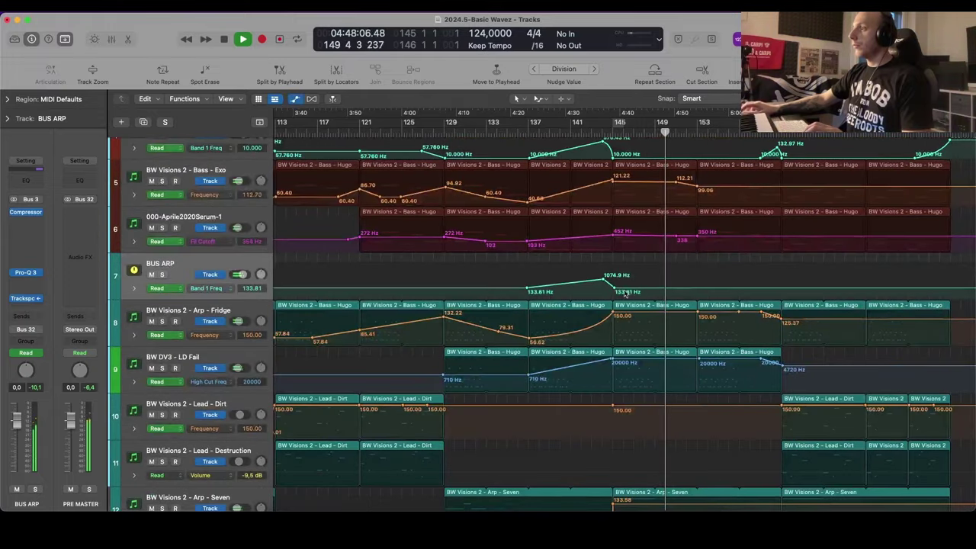
pyautogui.moveTo(604, 280); pyautogui.dragTo(604, 283)
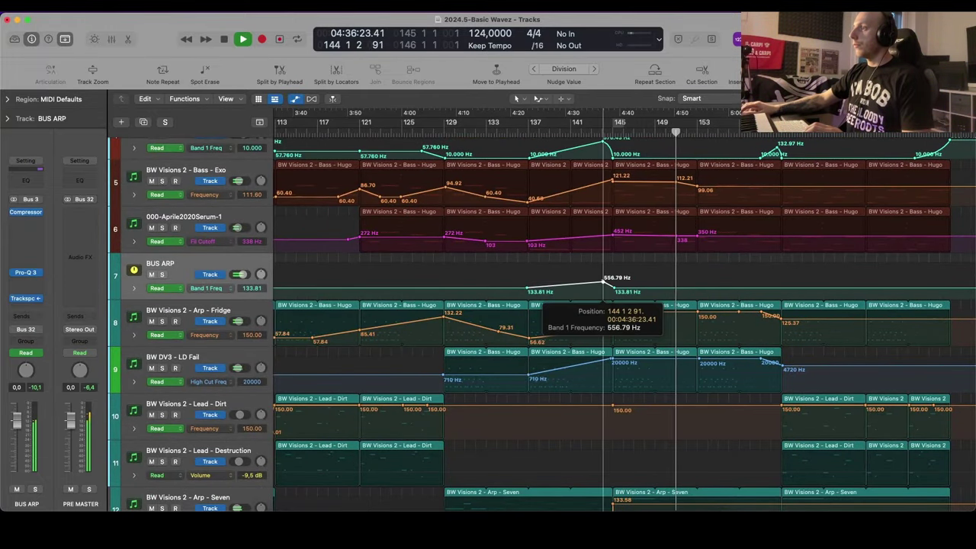
pyautogui.click(524, 131)
pyautogui.scroll(2, 615, 243)
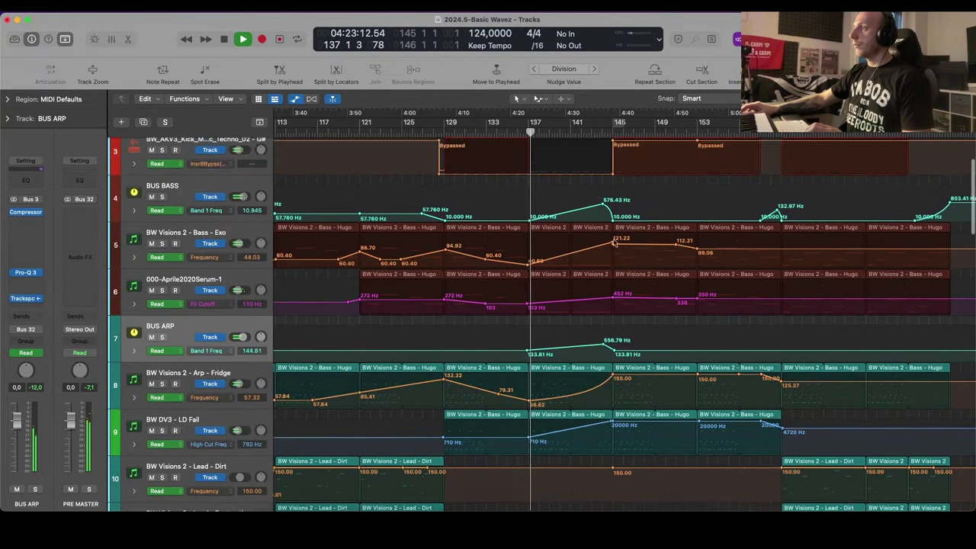
pyautogui.moveTo(603, 206); pyautogui.dragTo(603, 208)
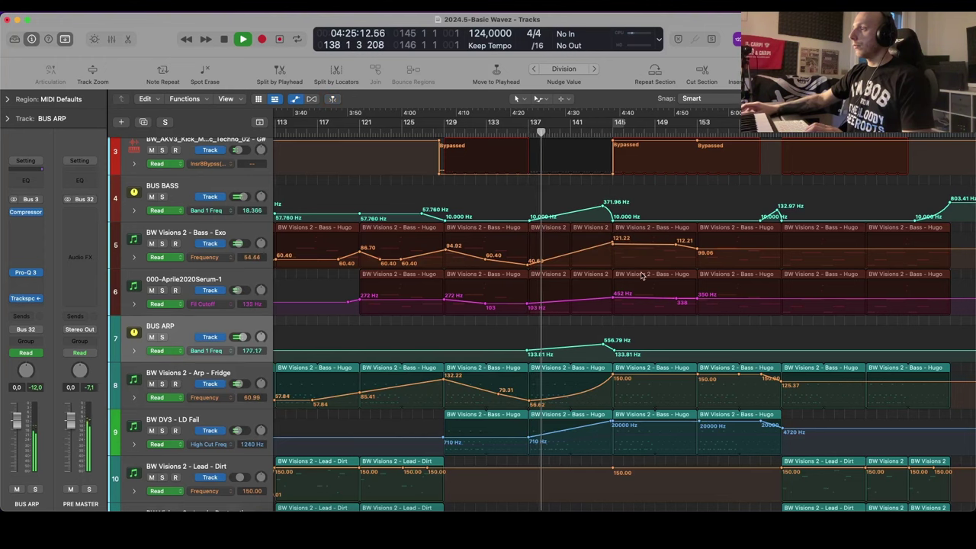
# Step: Bend BUS ARP's Band 1 Frequency drop into bar 145 into a curve ending at 133.81 Hz, and hide automation
pyautogui.scroll(5, 689, 349)
pyautogui.moveTo(701, 346); pyautogui.dragTo(725, 354)
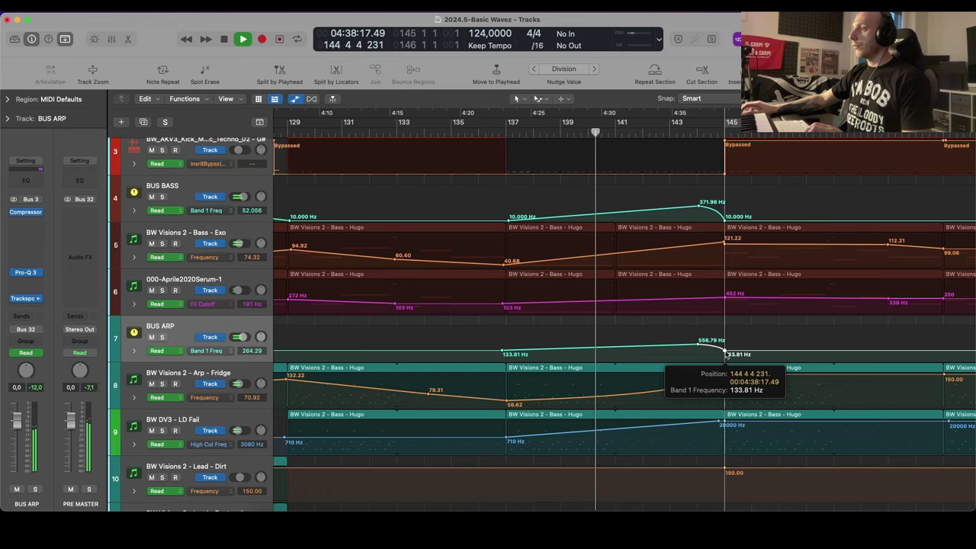
pyautogui.press('a')
# Step: Try to reshape the BW Visions 2 - Arp - Fridge Frequency curve just before bar 145, undo it and hide automation
pyautogui.scroll(-3, 633, 405)
pyautogui.hscroll(5, 621, 407)
pyautogui.scroll(-4, 619, 408)
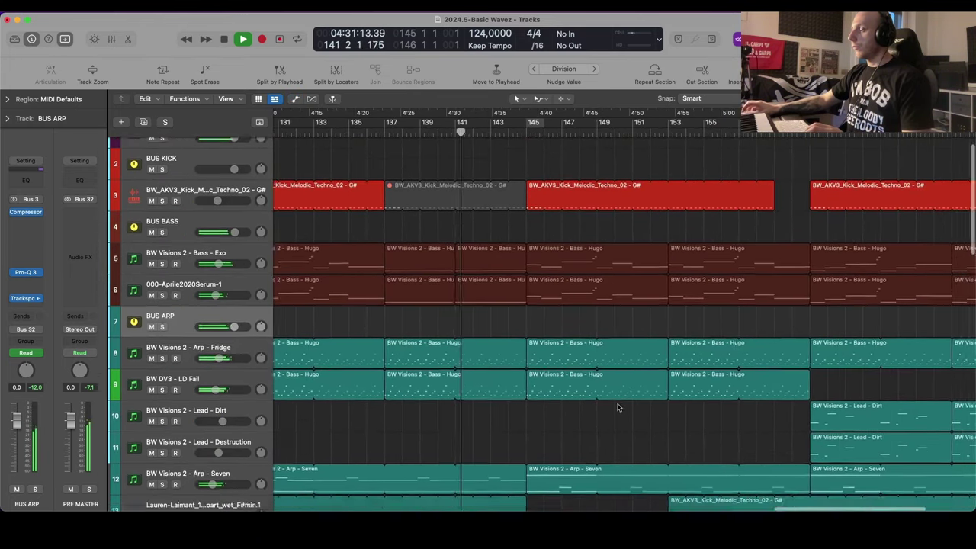
pyautogui.press('a')
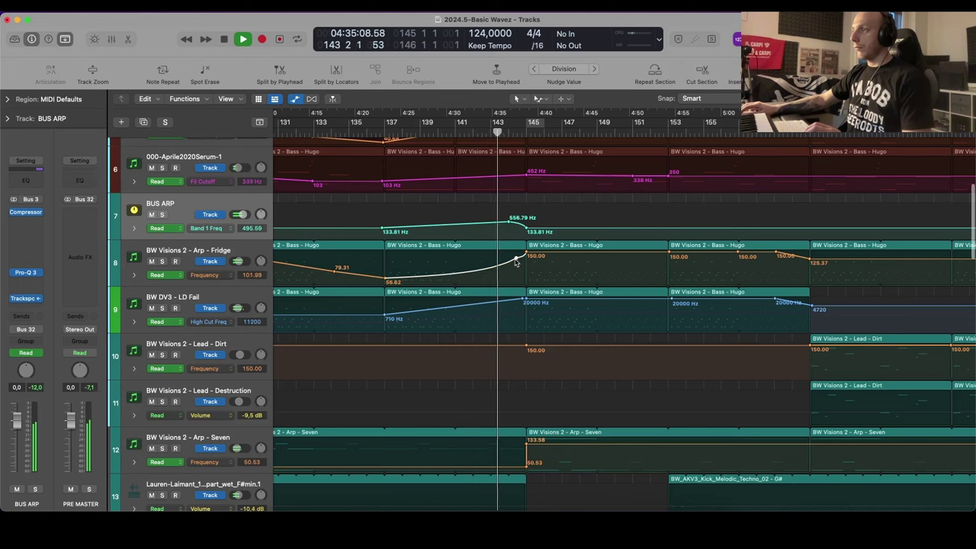
pyautogui.moveTo(516, 260); pyautogui.dragTo(517, 275)
pyautogui.press('super+z')
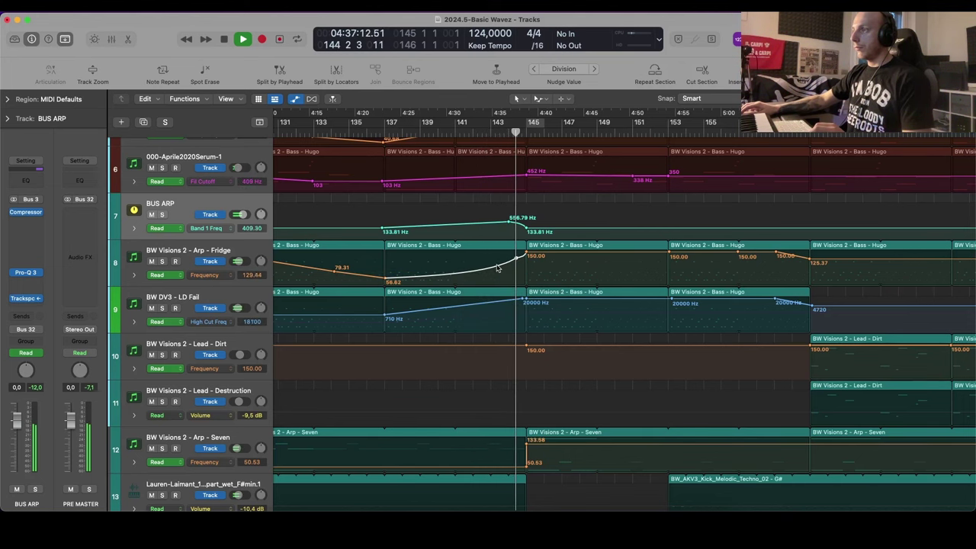
pyautogui.press('a')
# Step: Review the arrangement around bar 145 from the kick tracks down to the sweeps and noise regions on the FX tracks
pyautogui.press('super+Up')
pyautogui.press('super+Up')
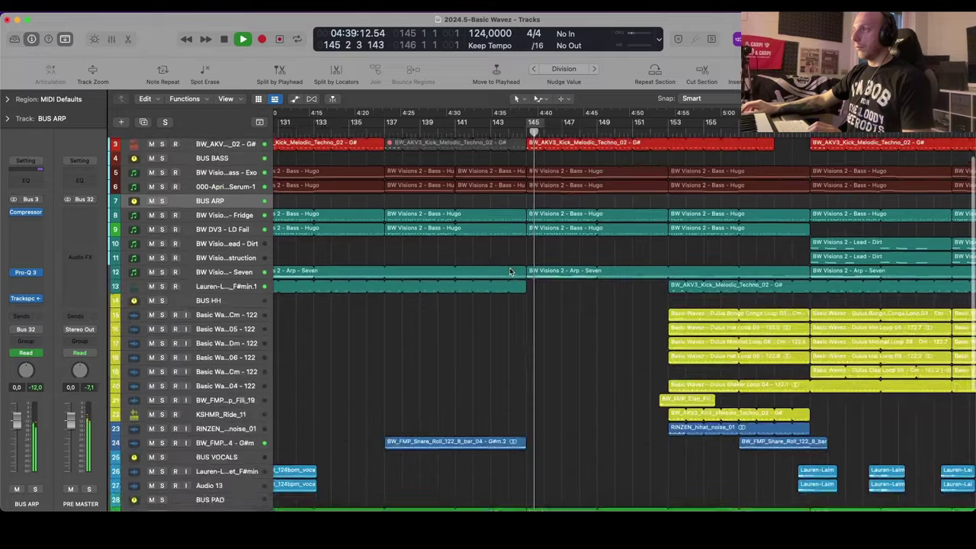
pyautogui.press('super+Left')
pyautogui.scroll(-6, 511, 271)
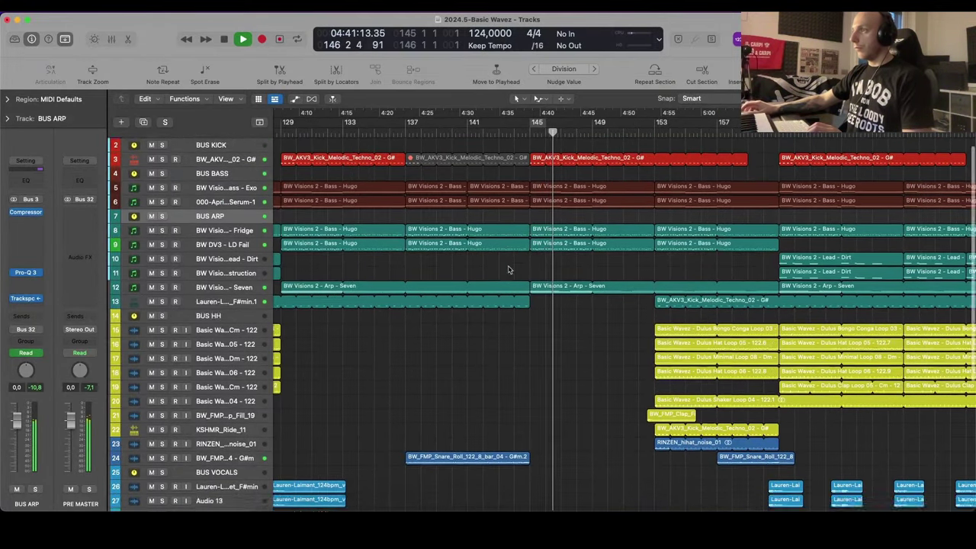
pyautogui.press('super+Left')
pyautogui.press('super+Left')
pyautogui.press('super+Left')
pyautogui.hscroll(-3, 510, 270)
pyautogui.press('super+Down')
pyautogui.press('super+Down')
pyautogui.press('super+Down')
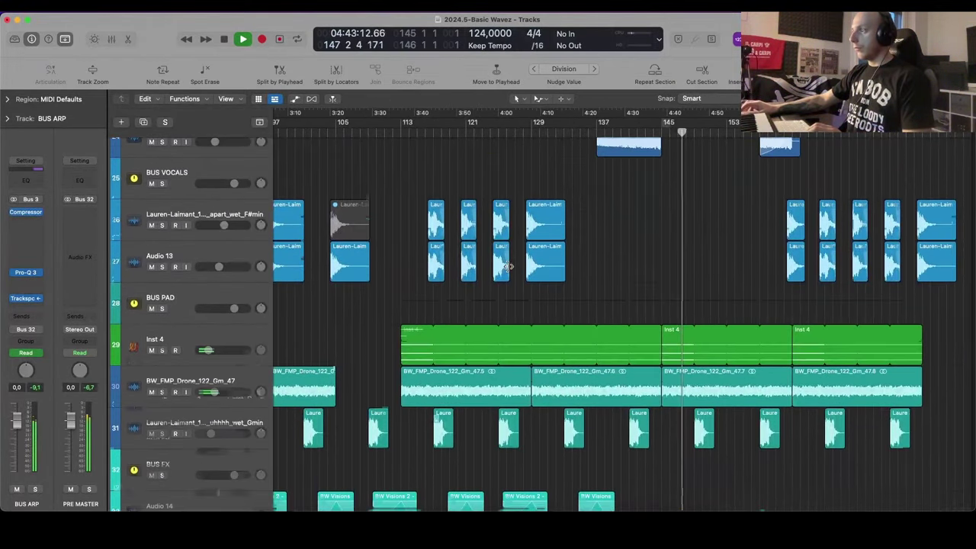
pyautogui.scroll(-6, 510, 267)
pyautogui.press('super+Right')
pyautogui.press('super+Right')
pyautogui.hscroll(2, 512, 269)
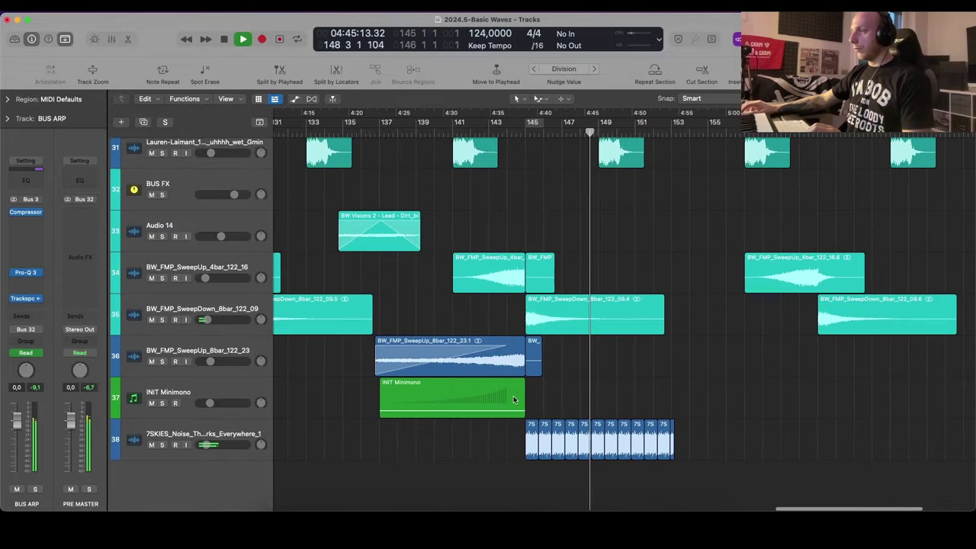
# Step: Copy the BW Visions 2 - Lead - Dirt regions on Audio 14 from about bar 141 through the end of the arrangement
pyautogui.scroll(6, 482, 401)
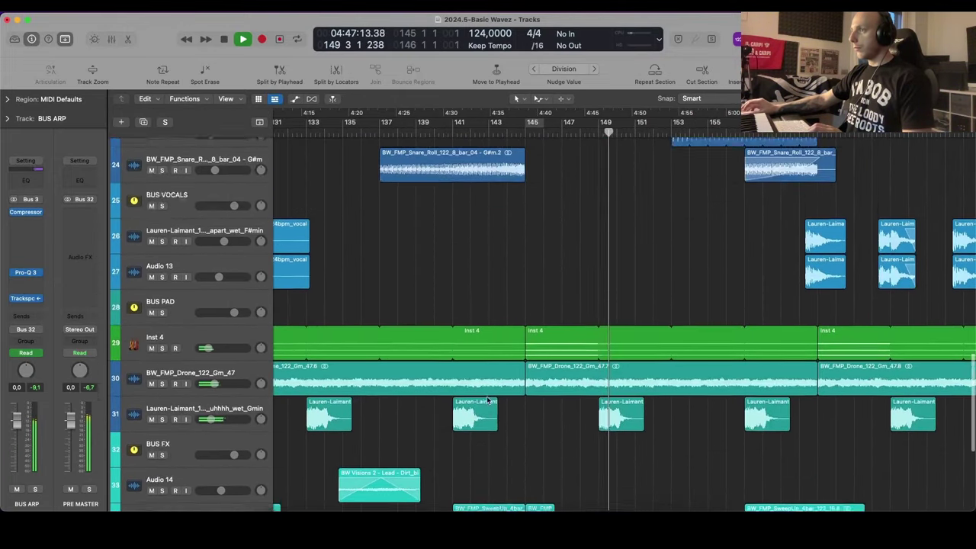
pyautogui.press('super+Left')
pyautogui.press('super+Left')
pyautogui.press('super+Up')
pyautogui.scroll(-5, 488, 400)
pyautogui.press('super+Up')
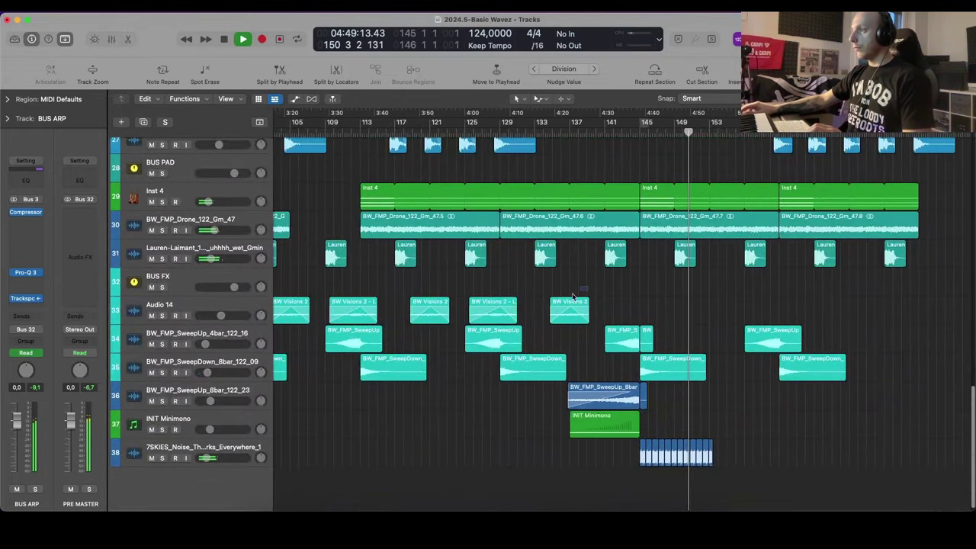
pyautogui.moveTo(573, 314); pyautogui.dragTo(923, 313)
pyautogui.click(824, 285)
# Step: Play past bar 153 and examine the drum, bass, arp and lead layers of the final section against the earlier ones
pyautogui.scroll(12, 791, 275)
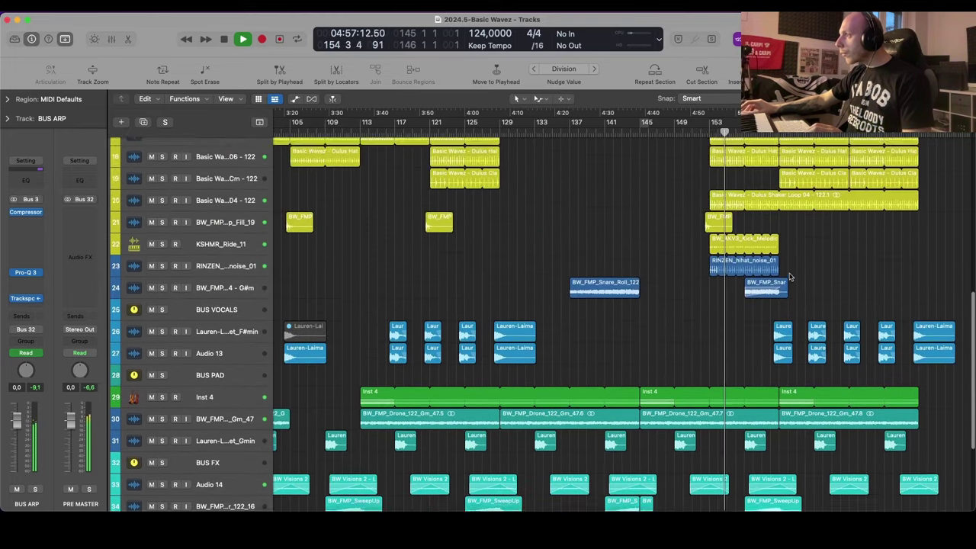
pyautogui.press('super+Right')
pyautogui.scroll(8, 789, 278)
pyautogui.press('super+Down')
pyautogui.press('super+Down')
pyautogui.hscroll(3, 786, 279)
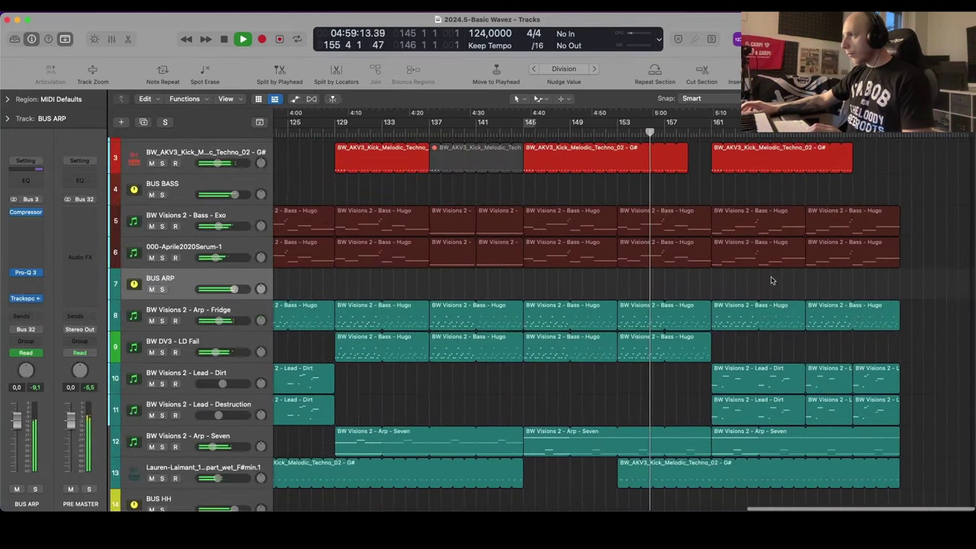
pyautogui.press('super+Up')
pyautogui.scroll(-8, 625, 305)
pyautogui.press('super+Left')
pyautogui.press('super+Up')
pyautogui.scroll(8, 625, 305)
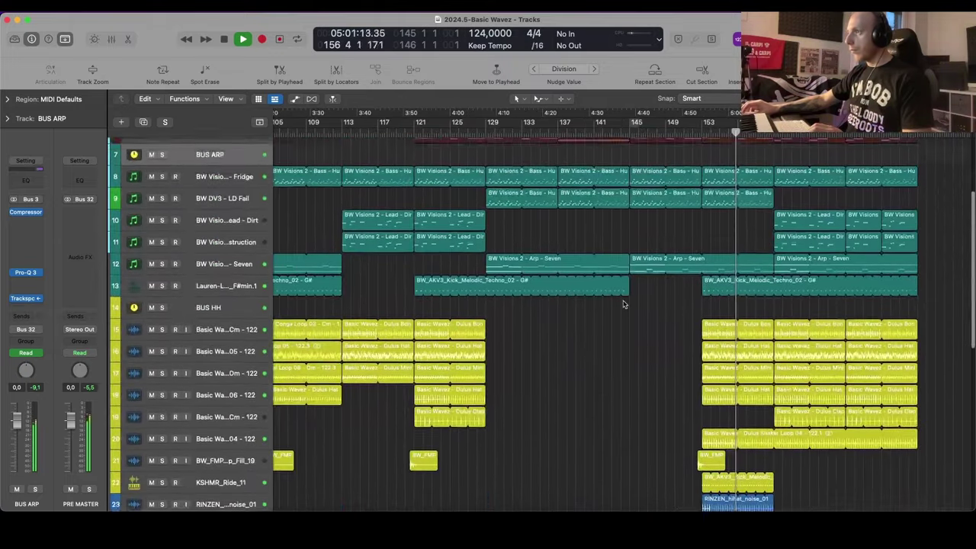
pyautogui.press('super+Left')
pyautogui.press('super+Left')
pyautogui.scroll(-6, 643, 364)
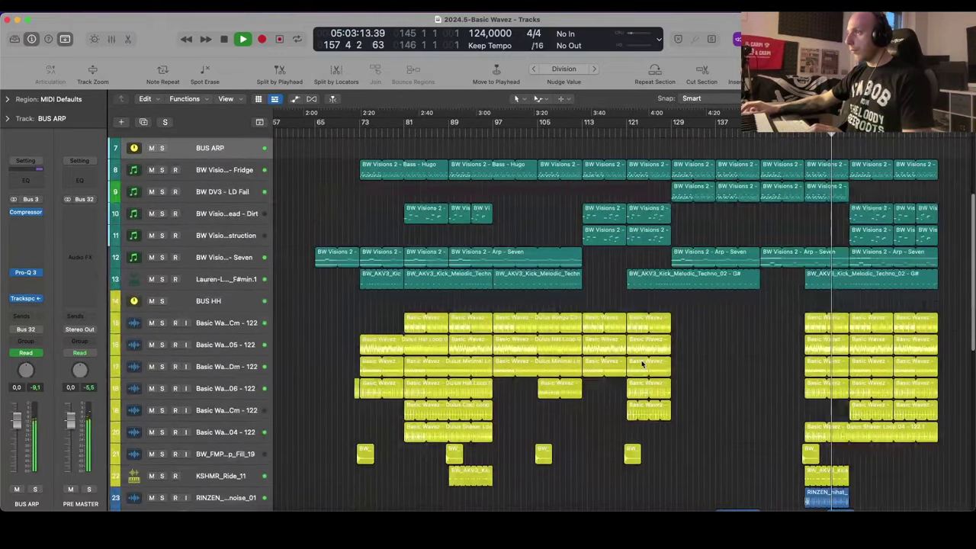
pyautogui.scroll(4, 642, 364)
pyautogui.press('super+Right')
pyautogui.press('super+Right')
pyautogui.hscroll(3, 648, 351)
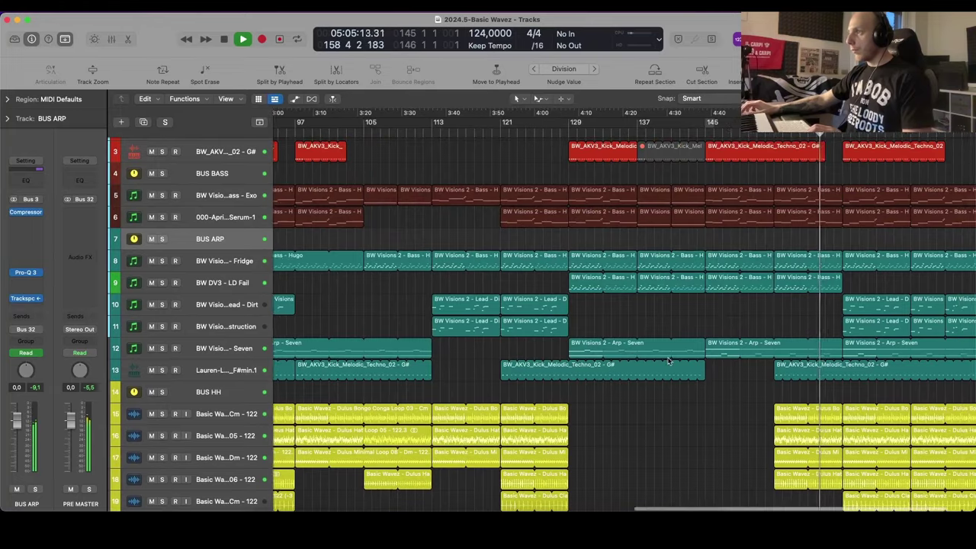
# Step: Ramp BW Visions 2 - Arp - Seven's Frequency from 50.53 at bar 137 to 133.58 at bar 145, and hide automation
pyautogui.scroll(-3, 662, 328)
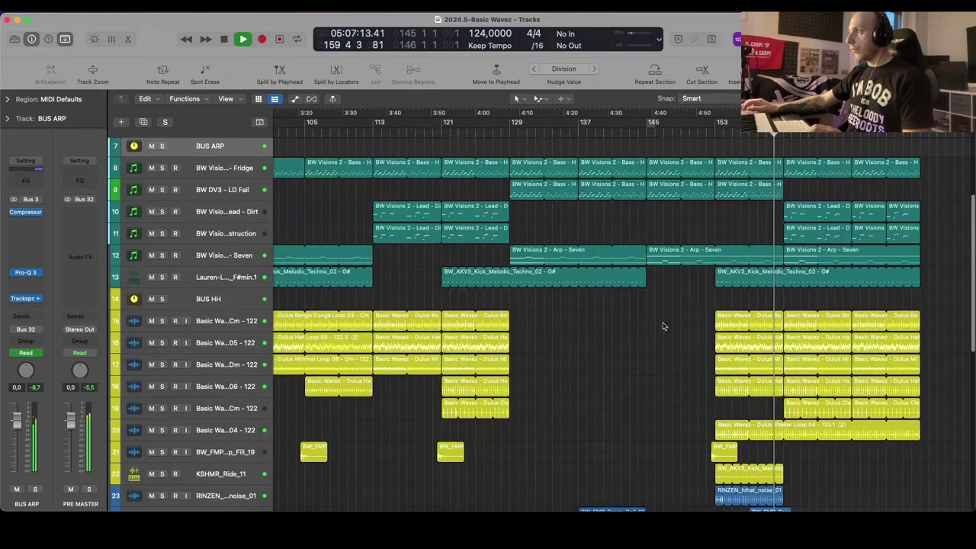
pyautogui.press('a')
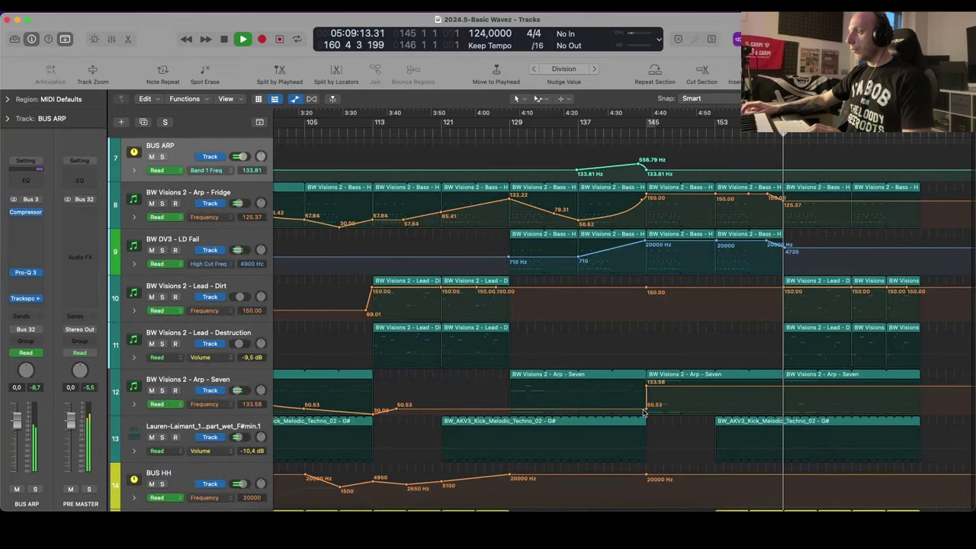
pyautogui.moveTo(647, 407); pyautogui.dragTo(577, 406)
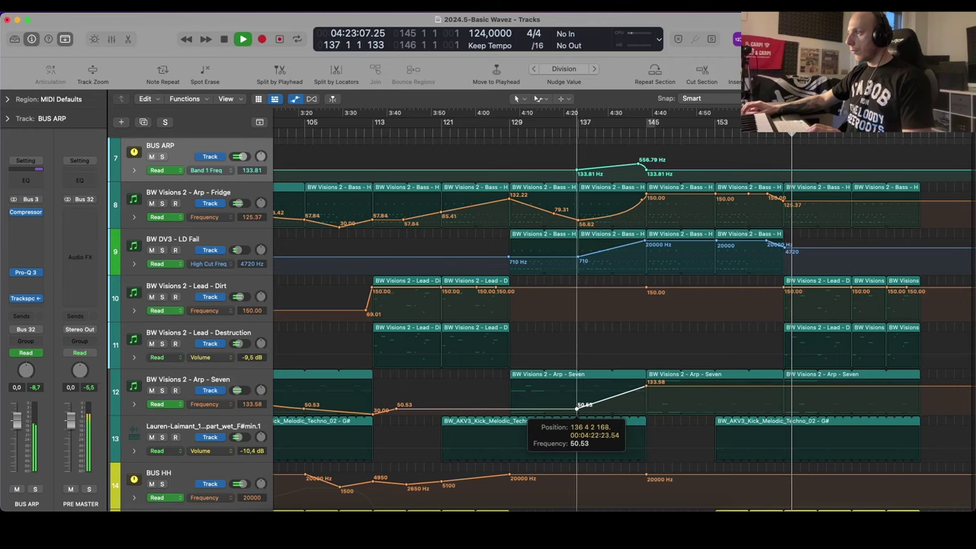
pyautogui.press('a')
pyautogui.scroll(4, 739, 338)
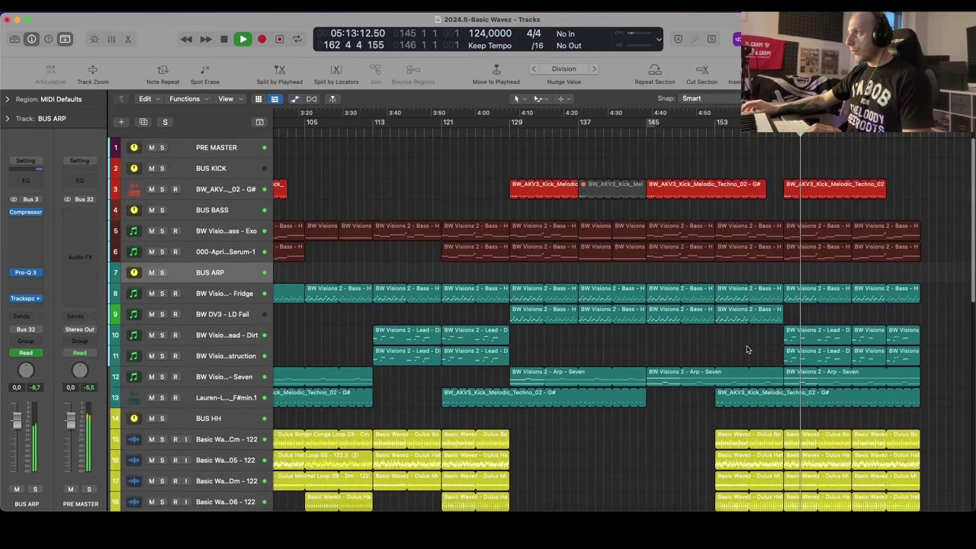
# Step: Set a cycle range from bar 159 to bar 182 and restart playback from its beginning
pyautogui.hscroll(-1, 738, 338)
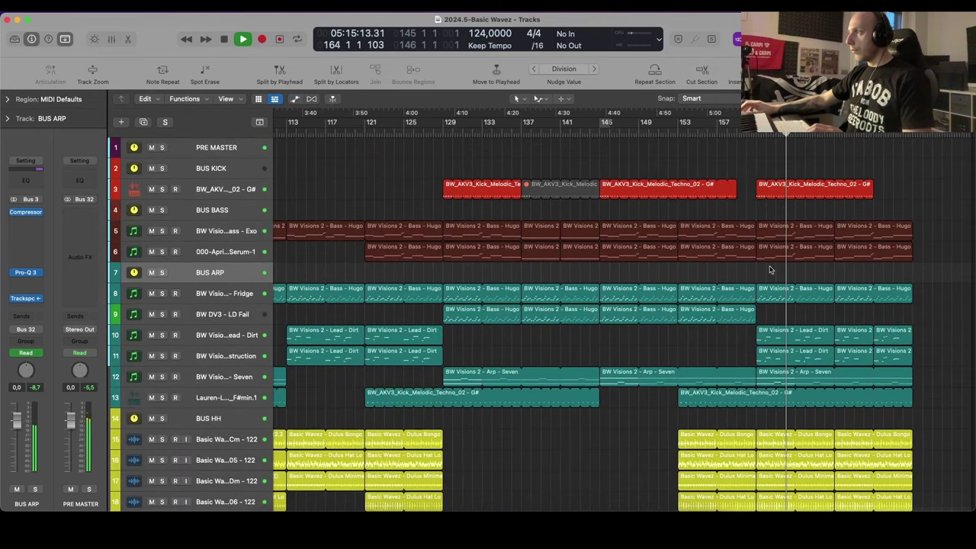
pyautogui.press('super+Right')
pyautogui.hscroll(3, 769, 267)
pyautogui.moveTo(603, 123); pyautogui.dragTo(967, 183)
pyautogui.press('space')
pyautogui.press('space')
# Step: Show automation and raise BUS BASS's Band 1 Frequency peak just before bar 161 to 262.83 Hz
pyautogui.press('super+Down')
pyautogui.press('super+Down')
pyautogui.press('super+Down')
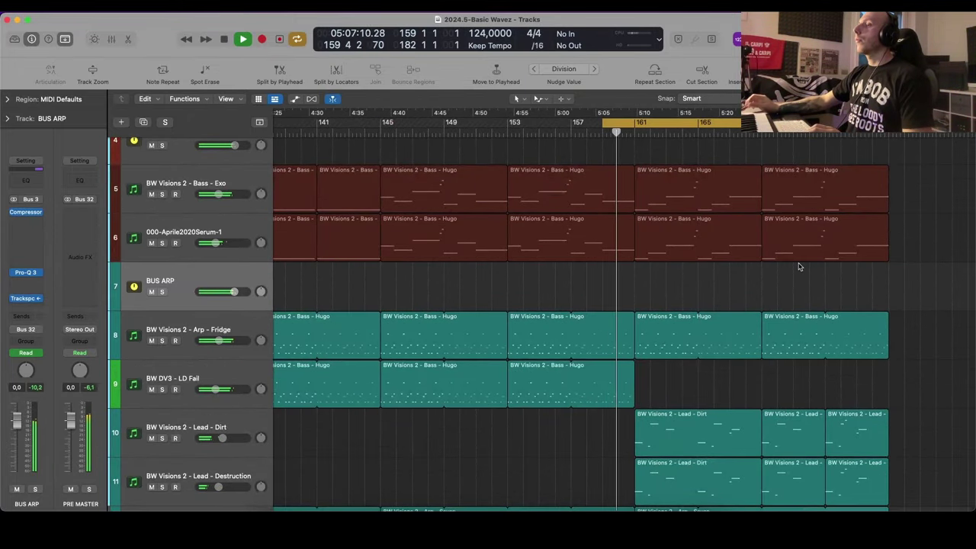
pyautogui.press('super+Up')
pyautogui.press('super+Up')
pyautogui.press('a')
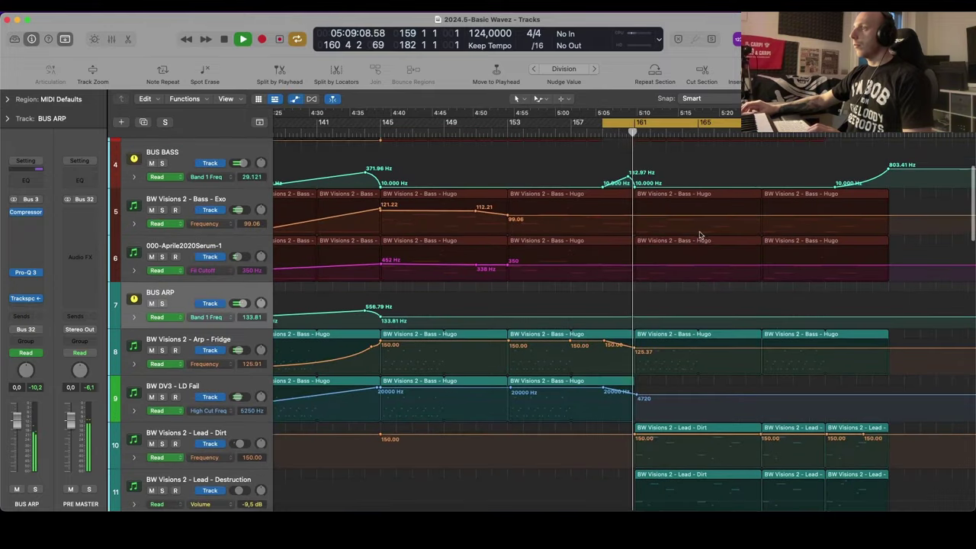
pyautogui.scroll(2, 685, 241)
pyautogui.press('super+Right')
pyautogui.press('super+Right')
pyautogui.press('super+Down')
pyautogui.moveTo(607, 176); pyautogui.dragTo(602, 170)
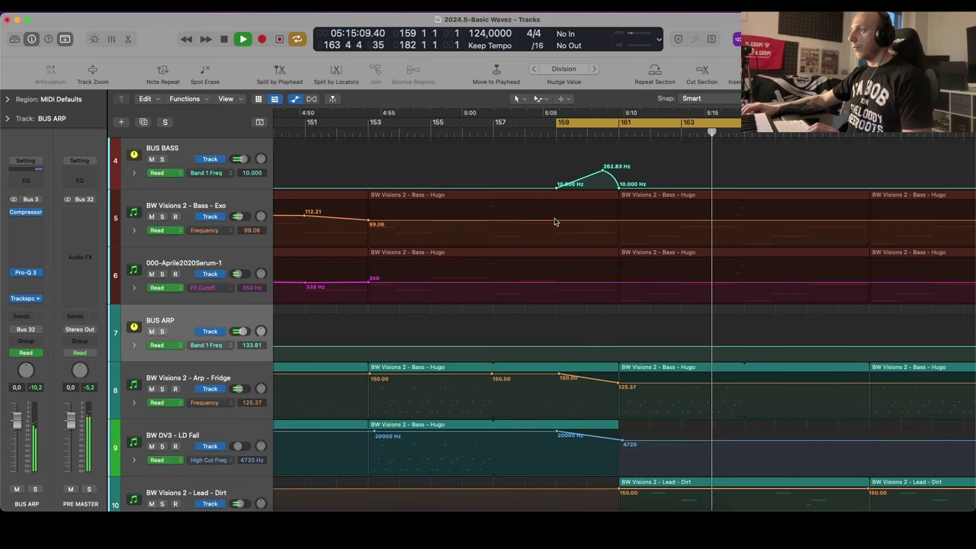
# Step: From bar 159 to 161, ramp Bass - Exo's Frequency from 99.06 to 78.64 and 000-Aprile2020Serum-1's Fil Cutoff from 350 to 151 Hz
pyautogui.click(554, 222)
pyautogui.moveTo(620, 222); pyautogui.dragTo(649, 233)
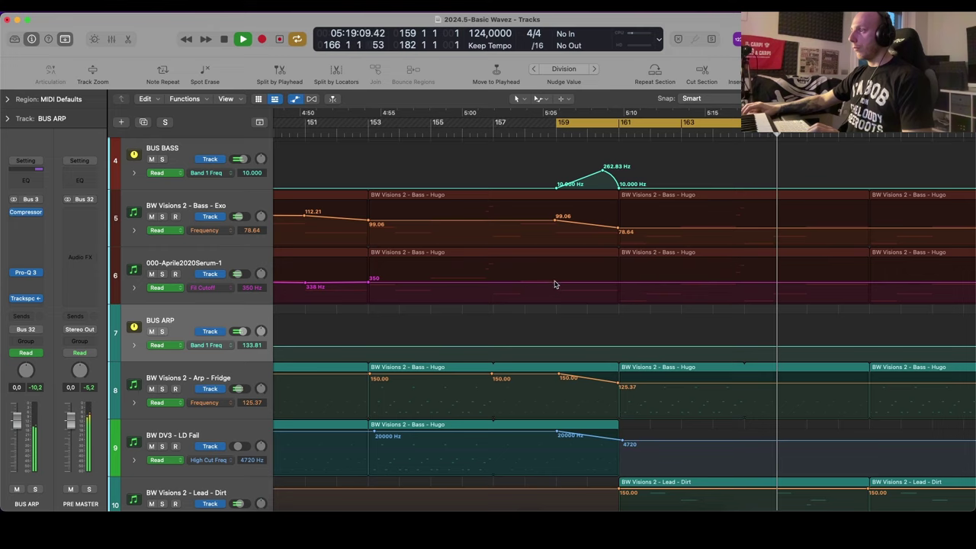
pyautogui.click(555, 283)
pyautogui.moveTo(644, 285); pyautogui.dragTo(651, 293)
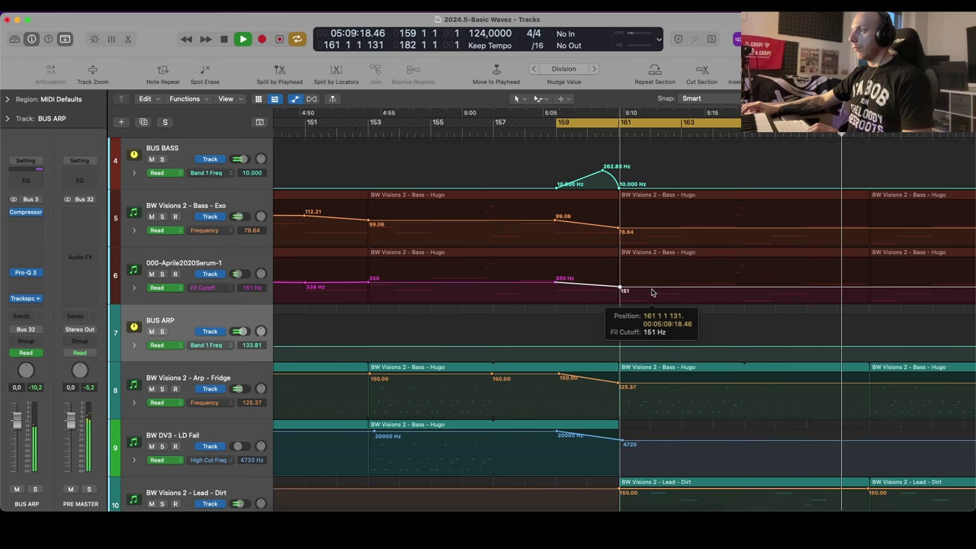
# Step: Hide the track automation and turn off the cycle range
pyautogui.press('a')
pyautogui.press('super+Left')
pyautogui.press('super+Left')
pyautogui.press('super+Left')
pyautogui.press('super+Up')
pyautogui.press('super+Up')
pyautogui.press('c')
# Step: Copy the ride and RINZEN_hihat_noise_01 regions from bar 153 to bar 169, and the clap fill to just before bar 169
pyautogui.scroll(-10, 663, 290)
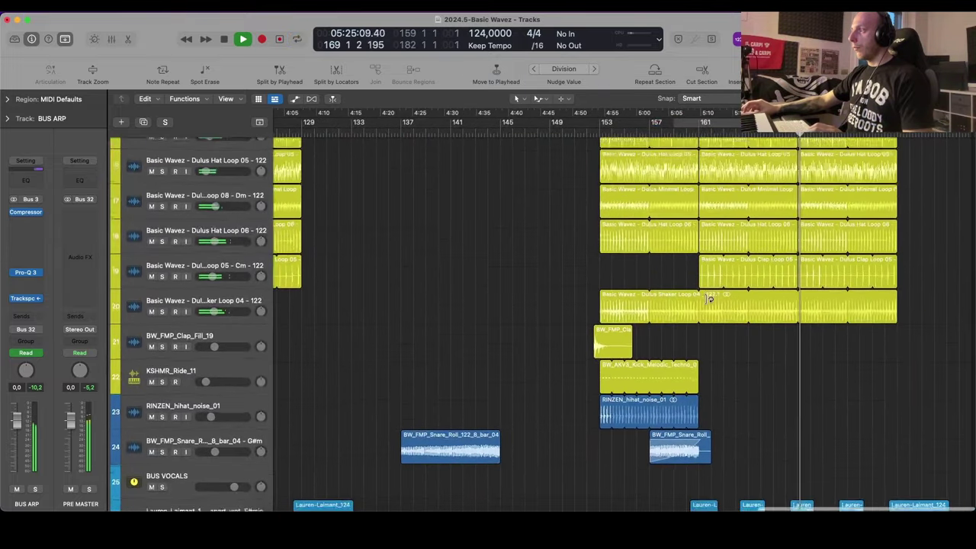
pyautogui.press('super+Up')
pyautogui.moveTo(739, 356); pyautogui.dragTo(672, 383)
pyautogui.moveTo(610, 381); pyautogui.dragTo(805, 381)
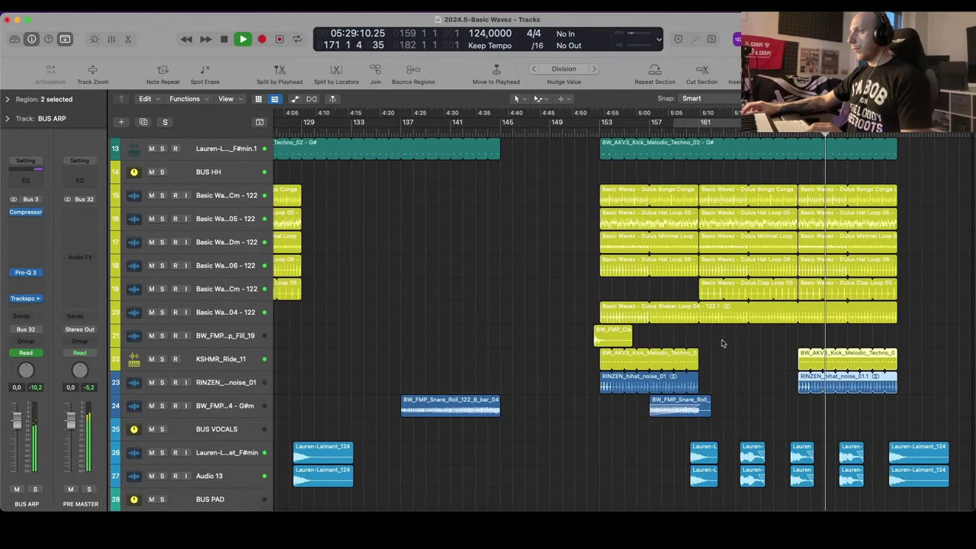
pyautogui.moveTo(619, 343); pyautogui.dragTo(817, 337)
# Step: Look over the arrangement around the copied percussion regions and onward to the section's end at bar 177
pyautogui.scroll(-2, 817, 338)
pyautogui.hscroll(3, 817, 338)
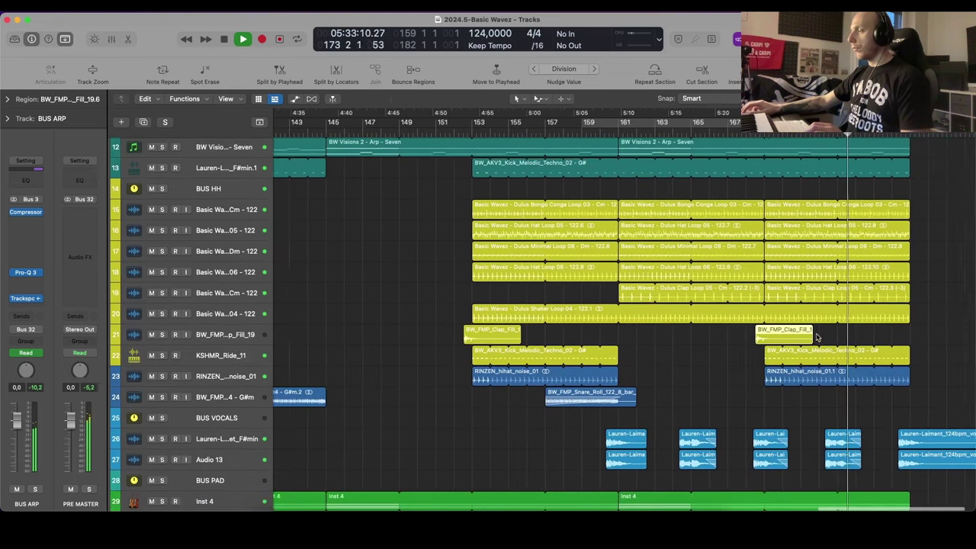
pyautogui.hscroll(2, 817, 338)
pyautogui.click(663, 375)
pyautogui.scroll(-8, 664, 374)
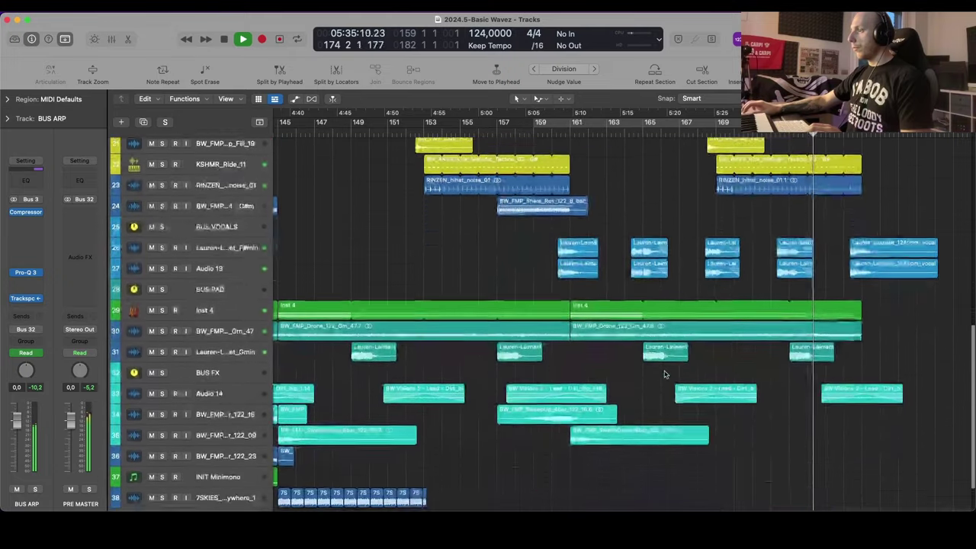
pyautogui.scroll(8, 664, 375)
pyautogui.press('z')
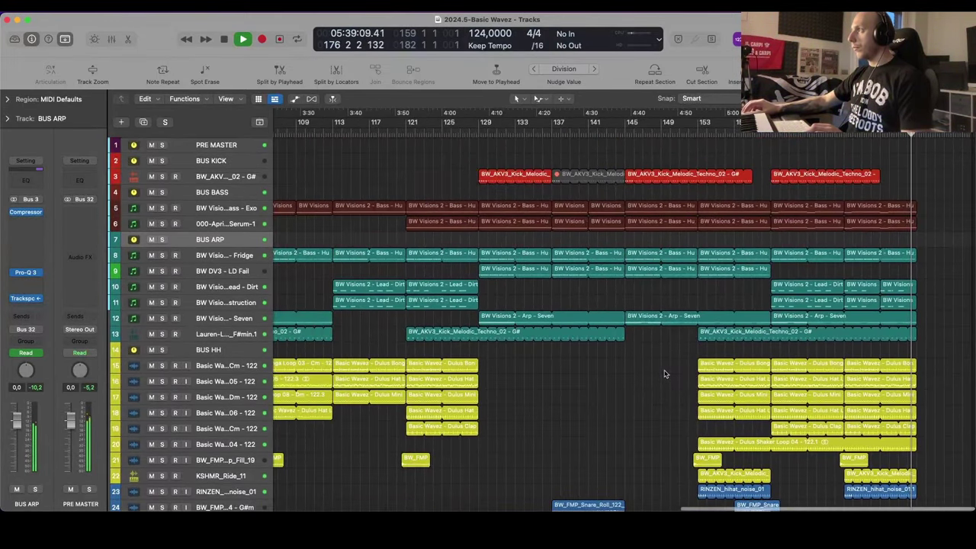
pyautogui.scroll(-10, 738, 352)
pyautogui.hscroll(-5, 738, 351)
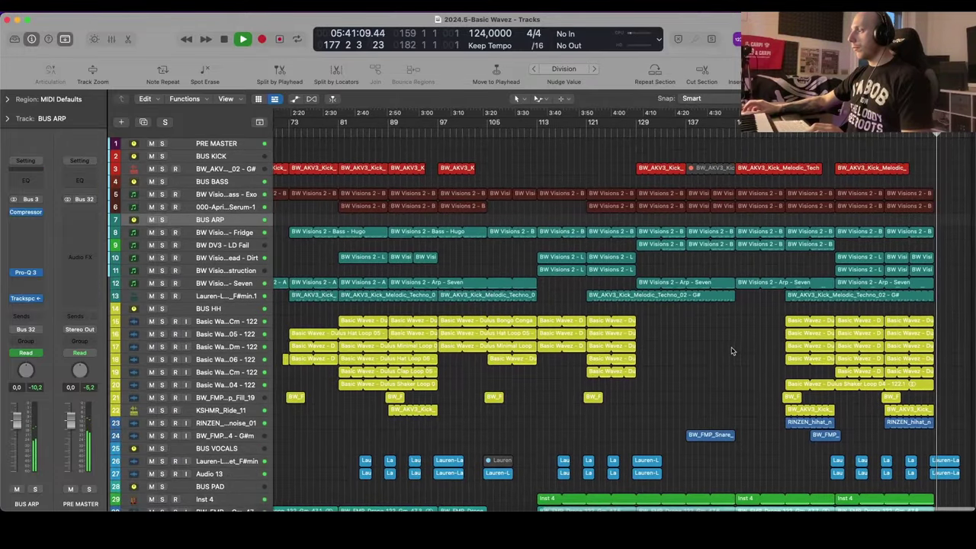
# Step: Ramp BUS HH's Frequency automation from 20000 Hz down to 1600 Hz at bar 177, showing automation for the edit and hiding it again
pyautogui.press('super+Right')
pyautogui.scroll(4, 734, 351)
pyautogui.press('a')
pyautogui.scroll(7, 936, 229)
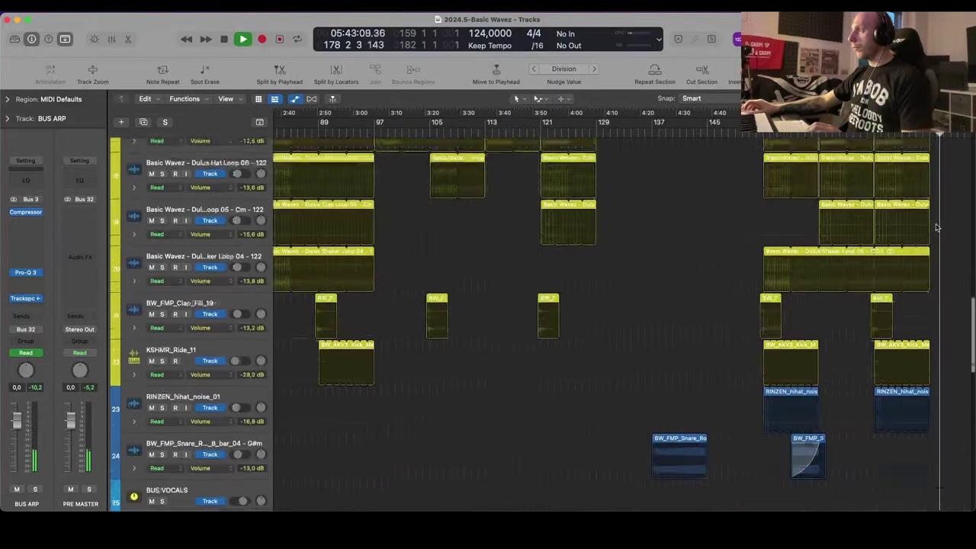
pyautogui.scroll(3, 935, 230)
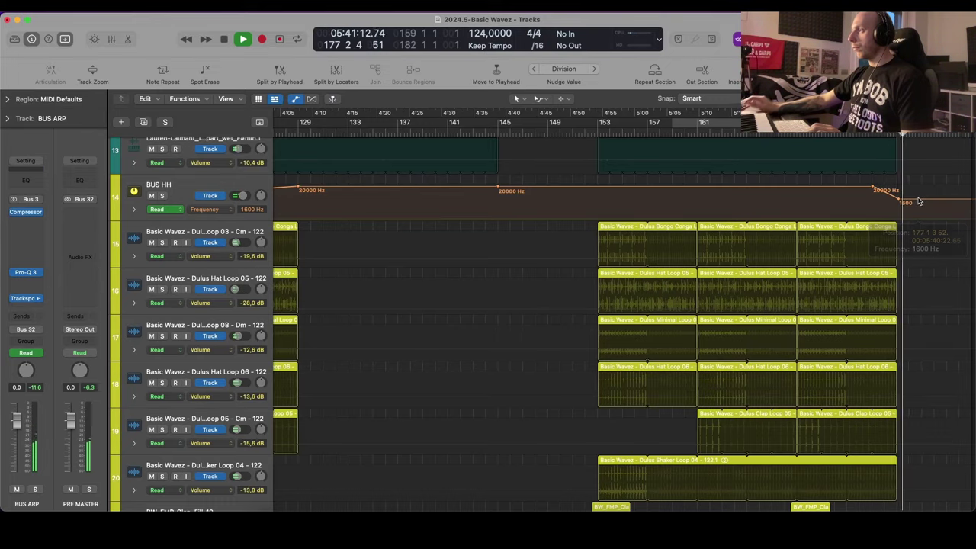
pyautogui.press('a')
# Step: Check the pad, vocal and FX tracks across the arrangement while the ending plays, and stop playback
pyautogui.scroll(-7, 900, 292)
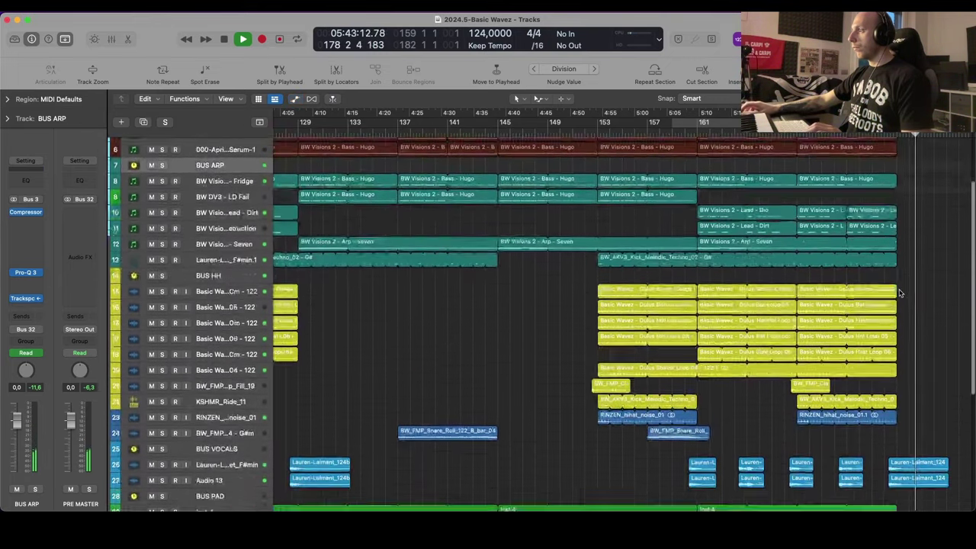
pyautogui.press('super+Down')
pyautogui.scroll(15, 804, 271)
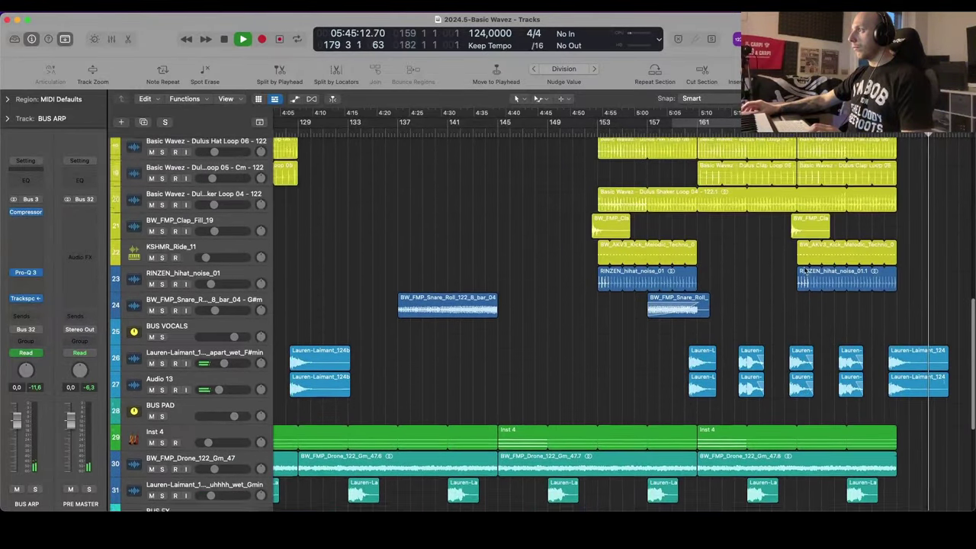
pyautogui.press('super+Left')
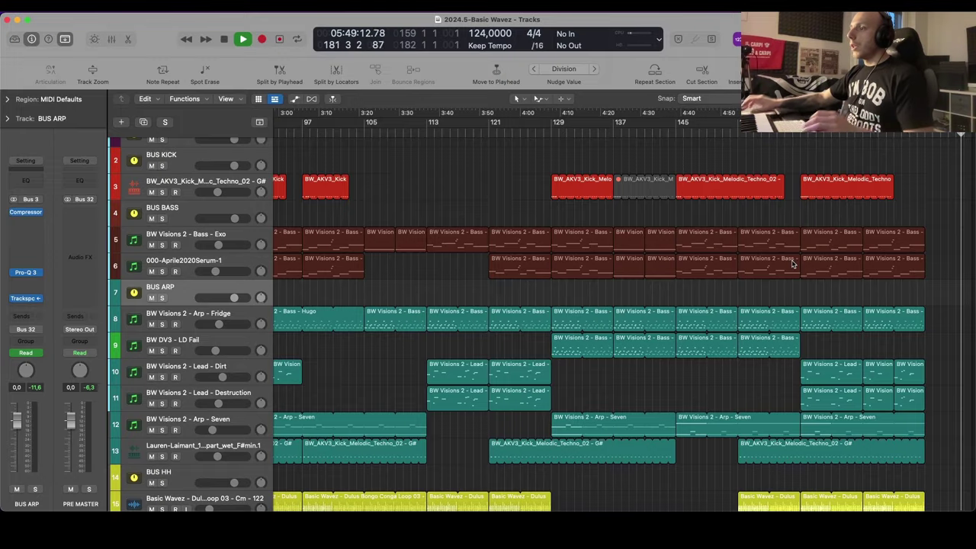
pyautogui.scroll(-7, 627, 279)
pyautogui.press('super+Left')
pyautogui.press('super+Up')
pyautogui.scroll(-8, 633, 278)
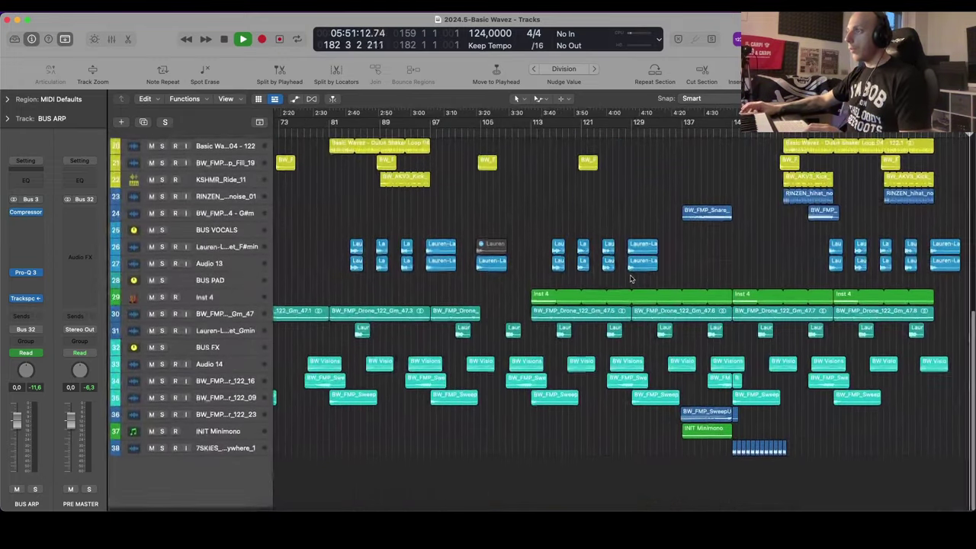
pyautogui.scroll(4, 632, 279)
pyautogui.press('space')
# Step: Recolor the Inst 4, BW_FMP_Drone_122_Gm_47 and pad vocal tracks' regions teal to match BUS PAD
pyautogui.click(213, 304)
pyautogui.keyDown('shift'); pyautogui.click(229, 372); pyautogui.keyUp('shift')
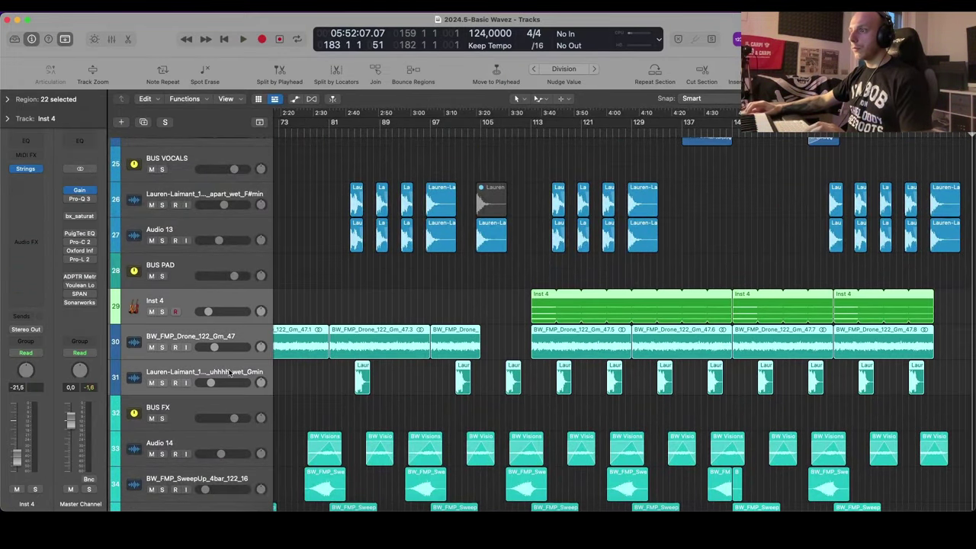
pyautogui.hotkey('alt', 'c')
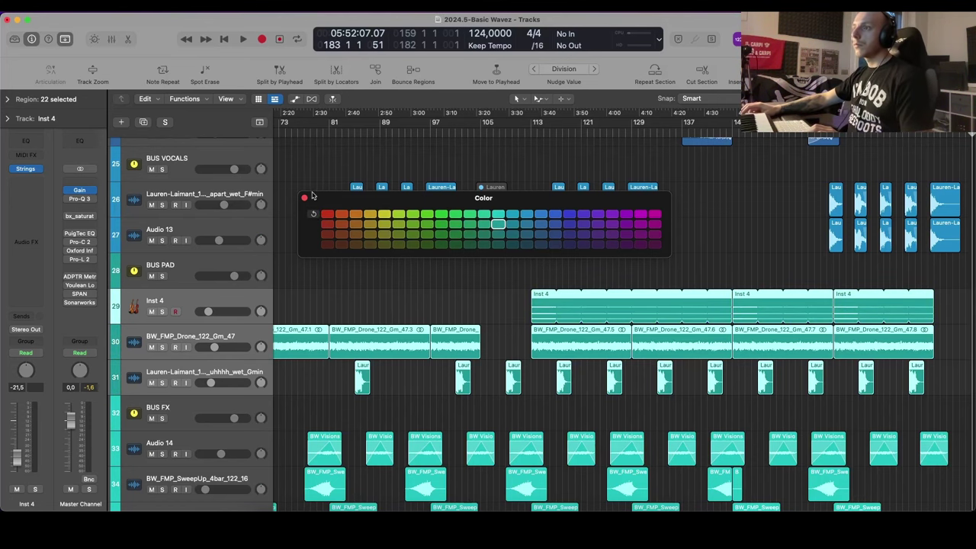
pyautogui.click(304, 198)
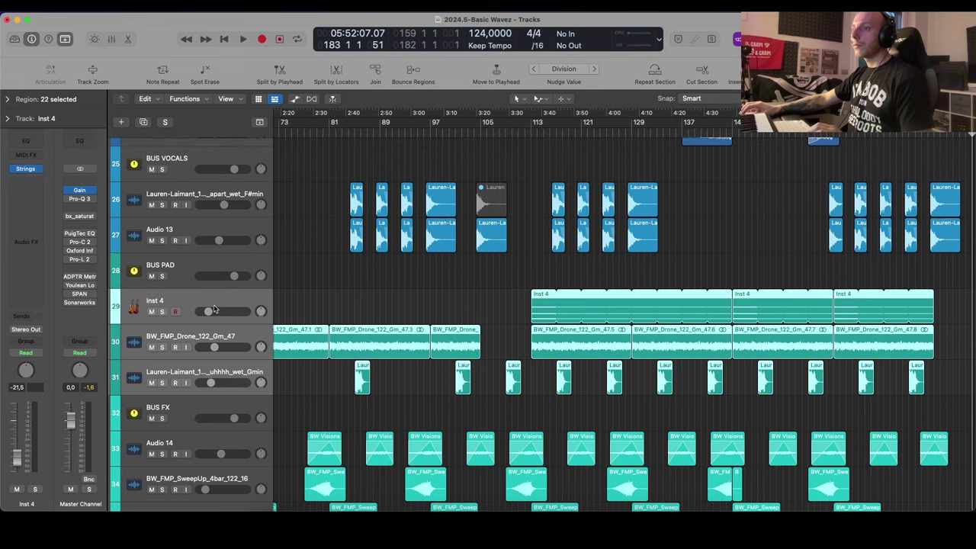
# Step: Route the outputs of Inst 4, the drone track and the pad vocal track to Bus 6 (BUS PAD)
pyautogui.press('x')
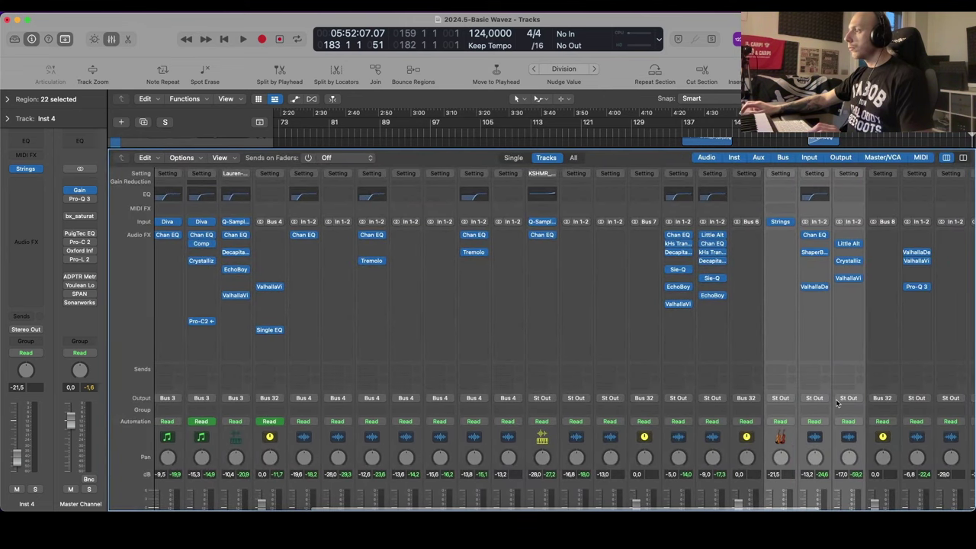
pyautogui.click(837, 402)
pyautogui.moveTo(855, 443)
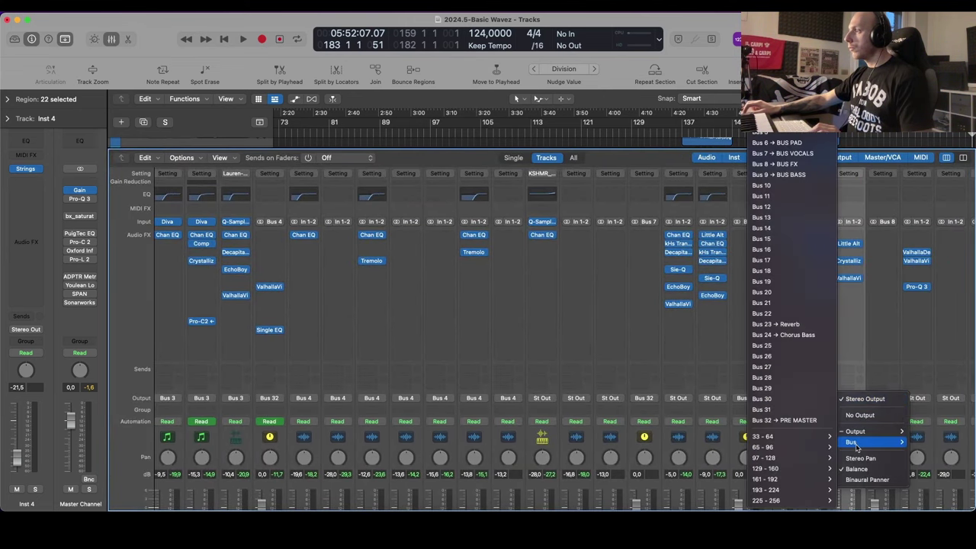
pyautogui.click(795, 143)
pyautogui.press('x')
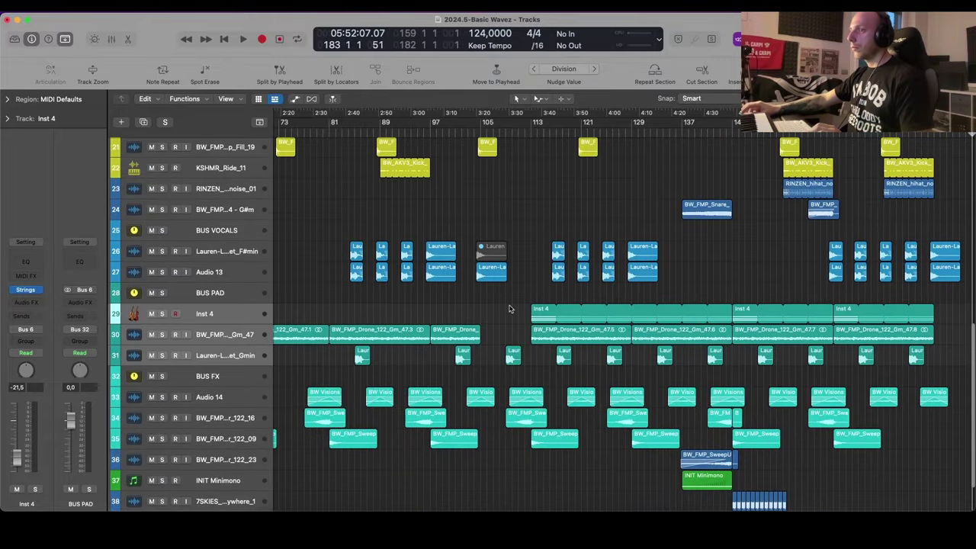
# Step: Solo BUS HH to check which percussion tracks feed into it
pyautogui.scroll(15, 510, 309)
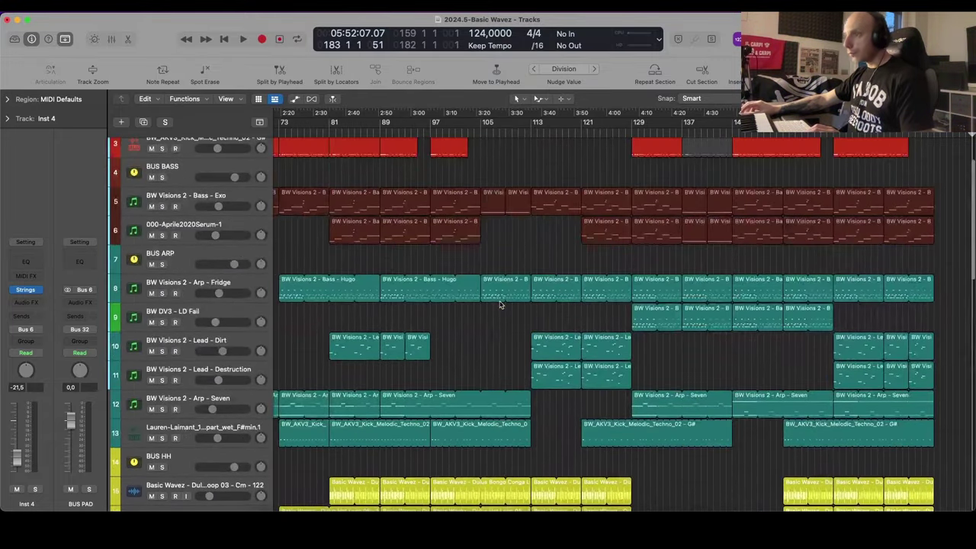
pyautogui.scroll(-6, 500, 305)
pyautogui.scroll(-3, 500, 305)
pyautogui.click(204, 314)
pyautogui.press('s')
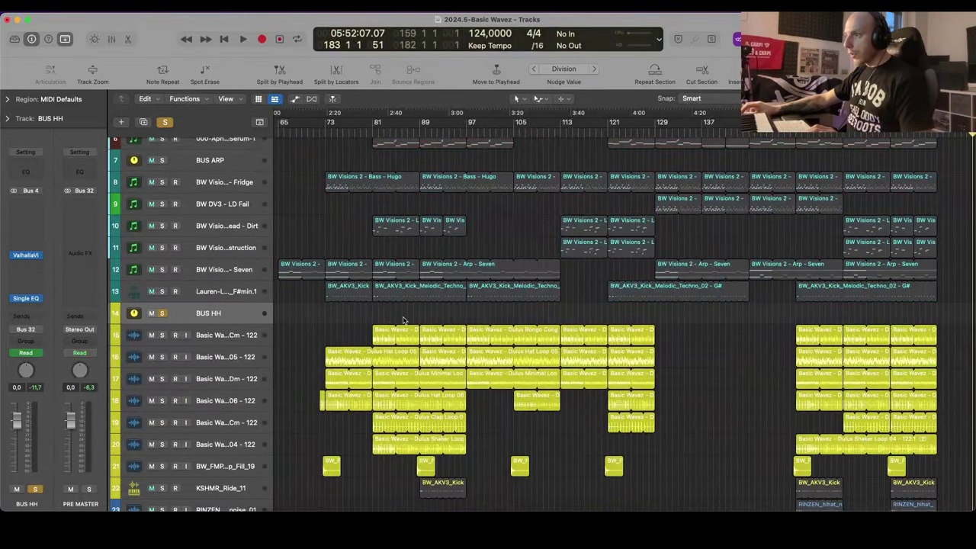
# Step: Route KSHMR_Ride_11's output to Bus 4 (BUS HH)
pyautogui.scroll(-3, 384, 317)
pyautogui.click(229, 431)
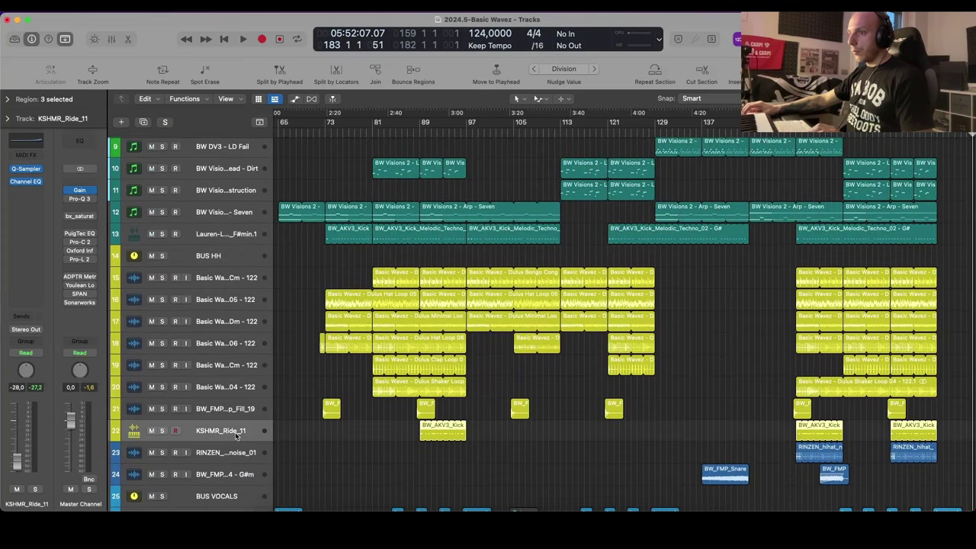
pyautogui.press('x')
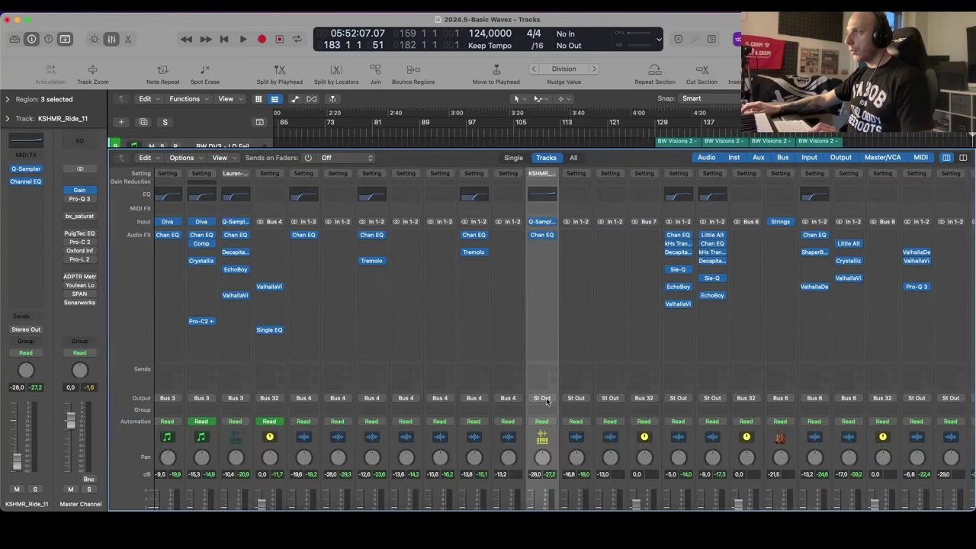
pyautogui.click(542, 399)
pyautogui.moveTo(568, 442)
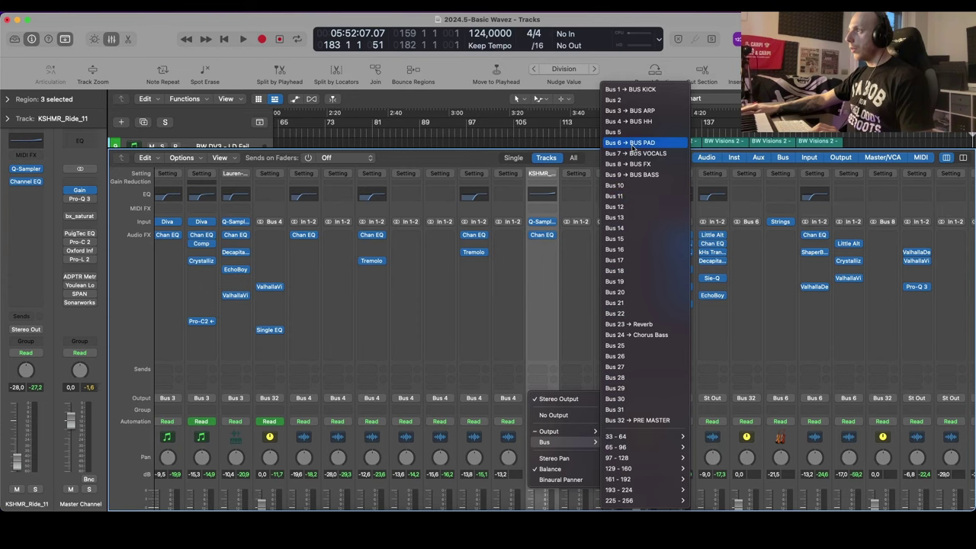
pyautogui.click(632, 122)
pyautogui.press('x')
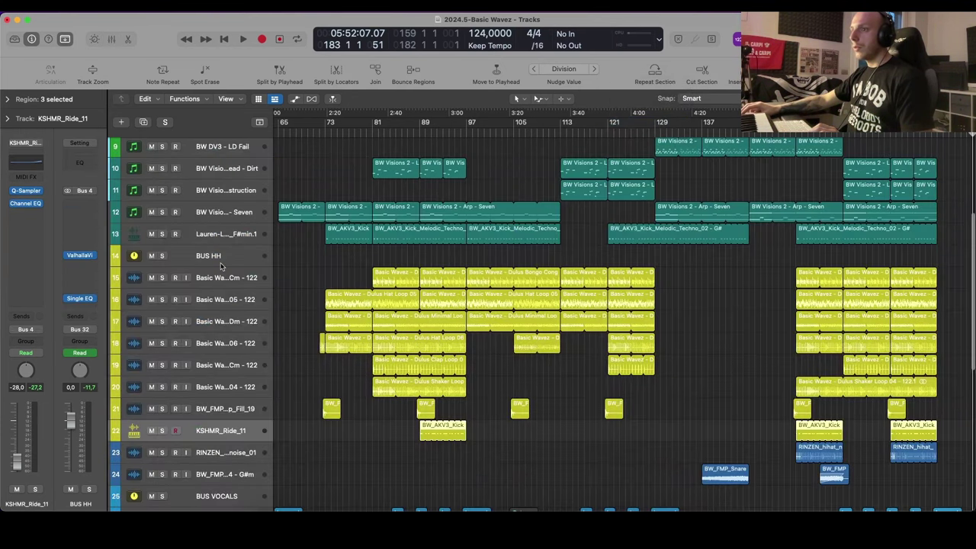
# Step: Solo BUS HH and play it in a cycle from bar 81 to bar 97
pyautogui.click(221, 261)
pyautogui.press('s')
pyautogui.moveTo(374, 123); pyautogui.dragTo(460, 124)
pyautogui.press('space')
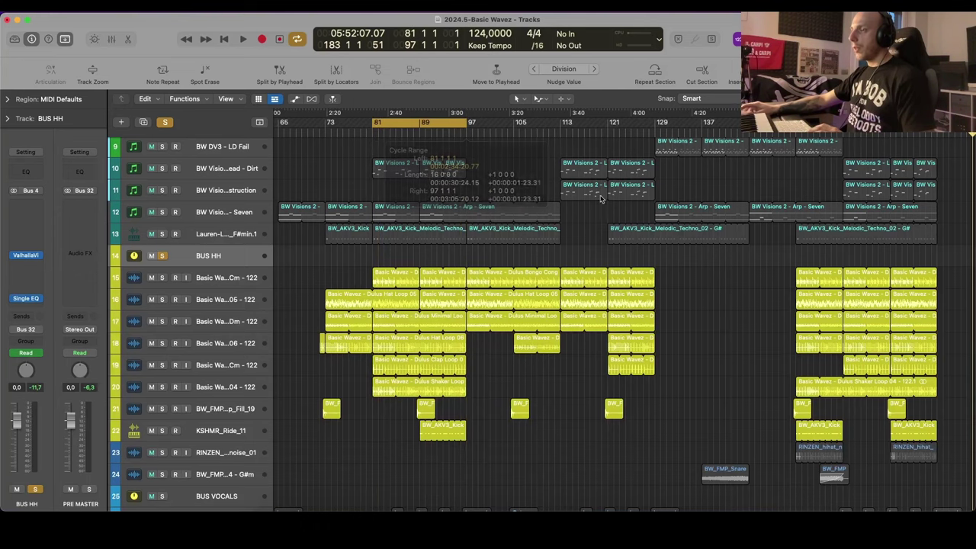
# Step: Insert a Channel EQ on BUS HH, enable its low cut, and adjust the cut's frequency and slope
pyautogui.click(28, 175)
pyautogui.click(371, 226)
pyautogui.moveTo(391, 303); pyautogui.dragTo(549, 311)
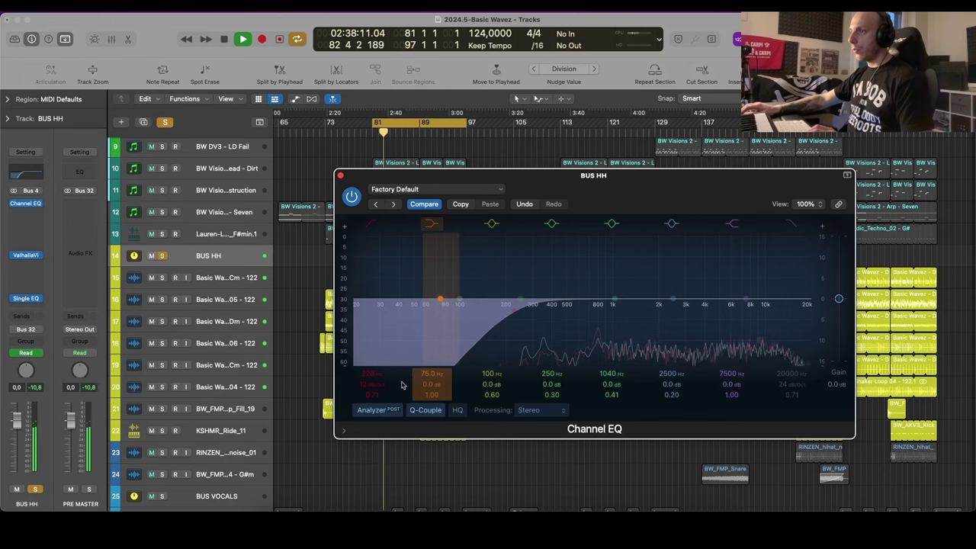
pyautogui.moveTo(372, 385); pyautogui.dragTo(373, 378)
pyautogui.moveTo(515, 329); pyautogui.dragTo(546, 315)
pyautogui.click(341, 176)
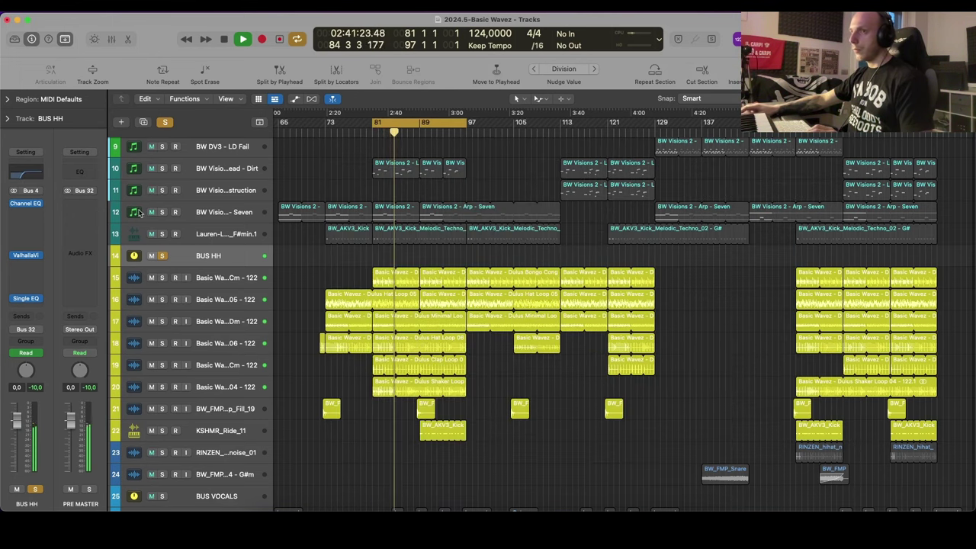
# Step: Insert the SSLComp (s) buss compressor on BUS HH after the Channel EQ
pyautogui.click(42, 216)
pyautogui.moveTo(61, 330)
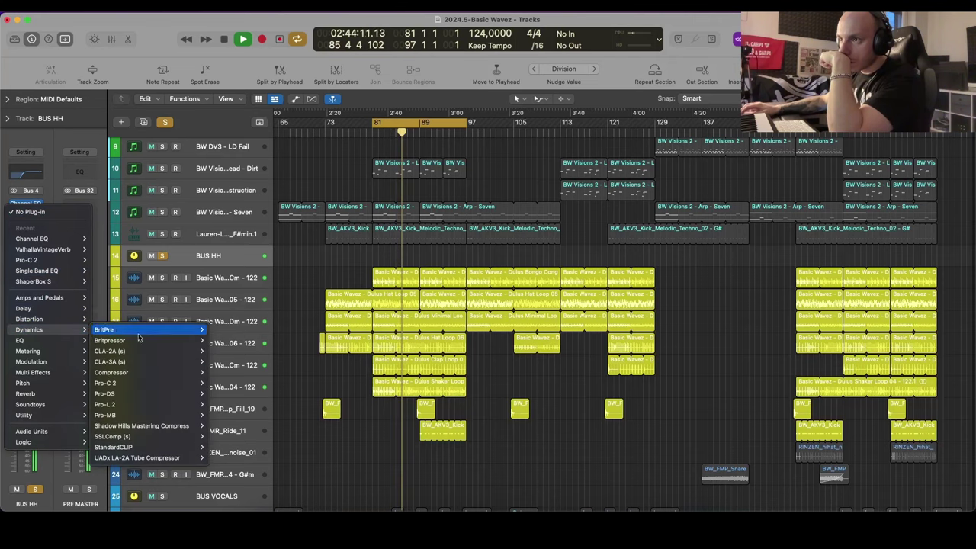
pyautogui.moveTo(180, 375)
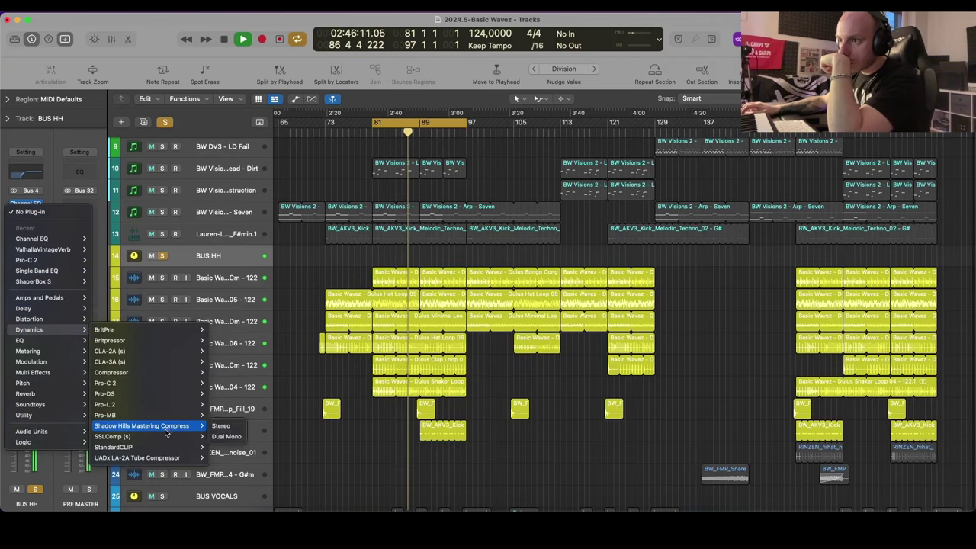
pyautogui.click(221, 426)
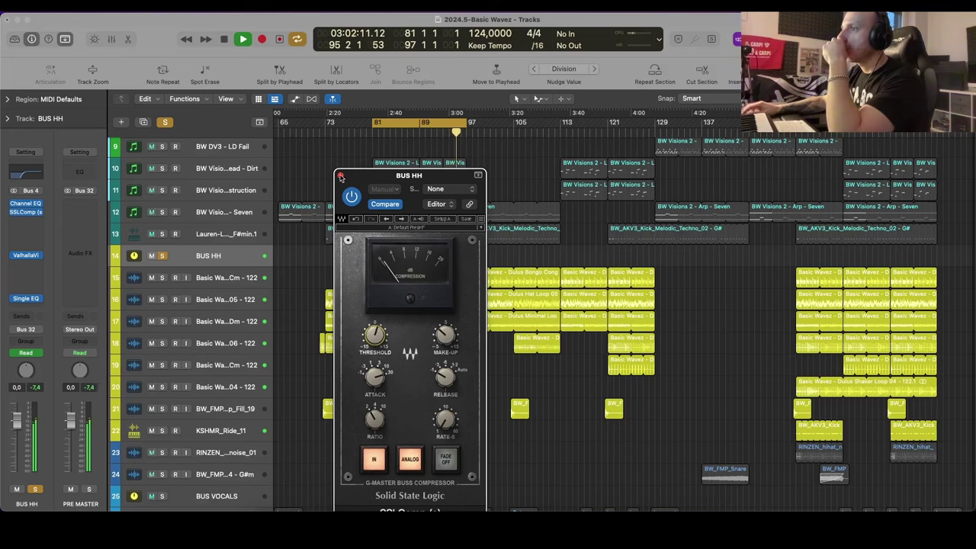
pyautogui.click(341, 176)
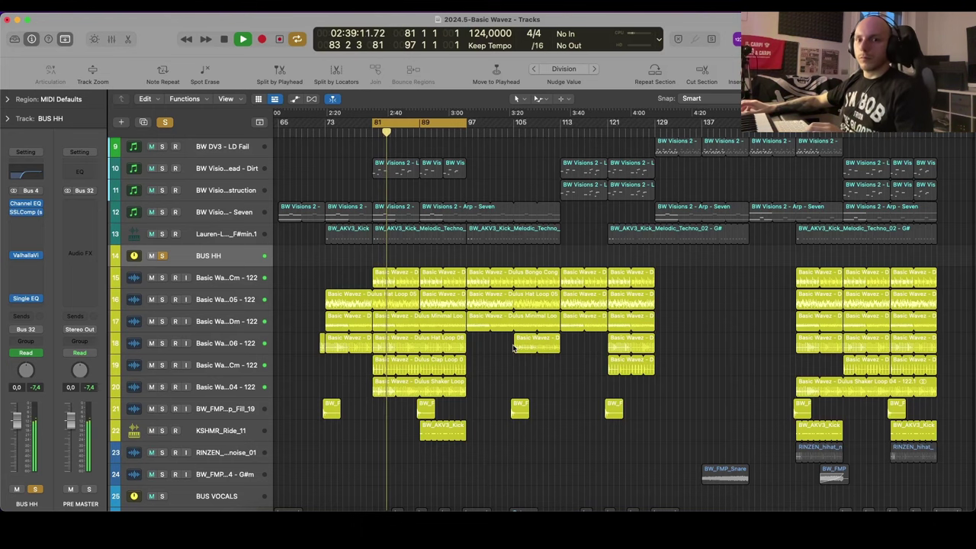
pyautogui.scroll(2, 507, 320)
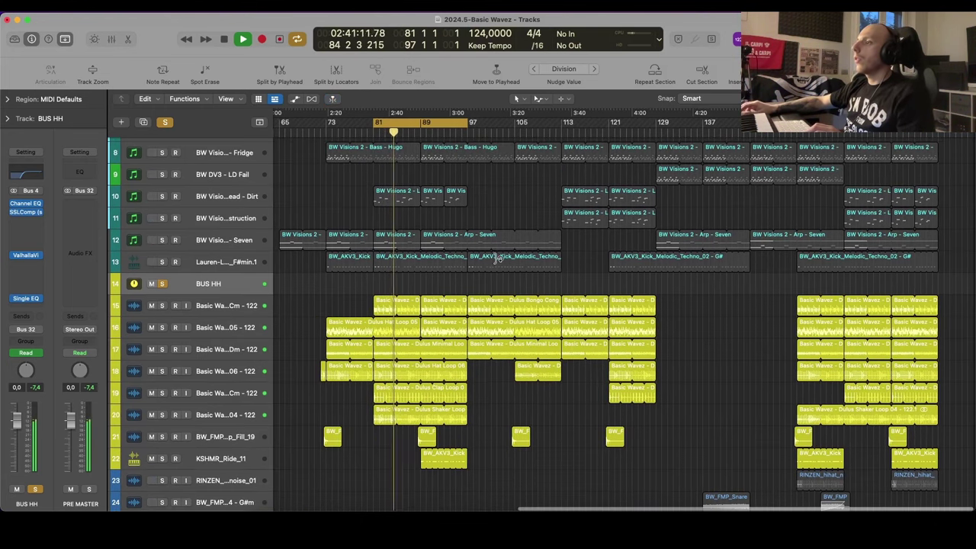
pyautogui.press('super+Right')
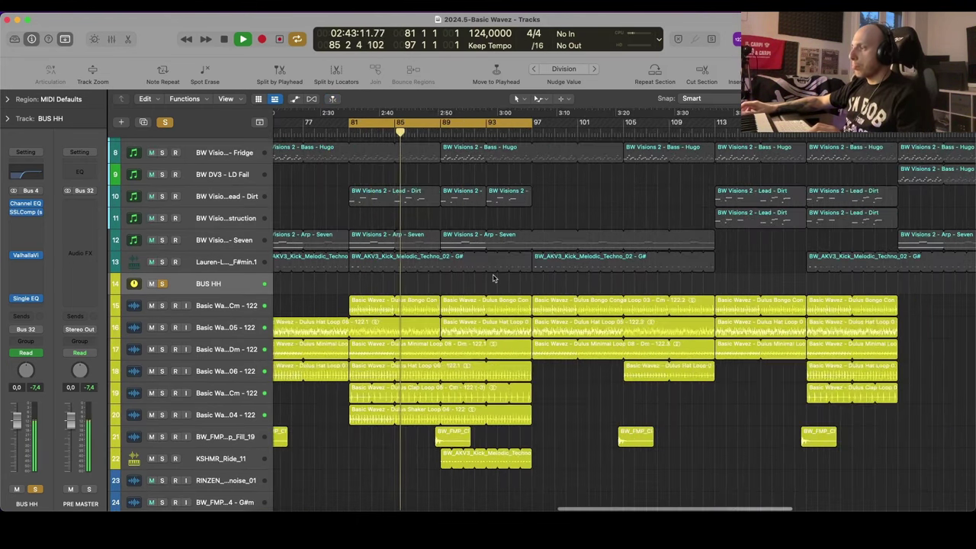
pyautogui.scroll(-5, 493, 279)
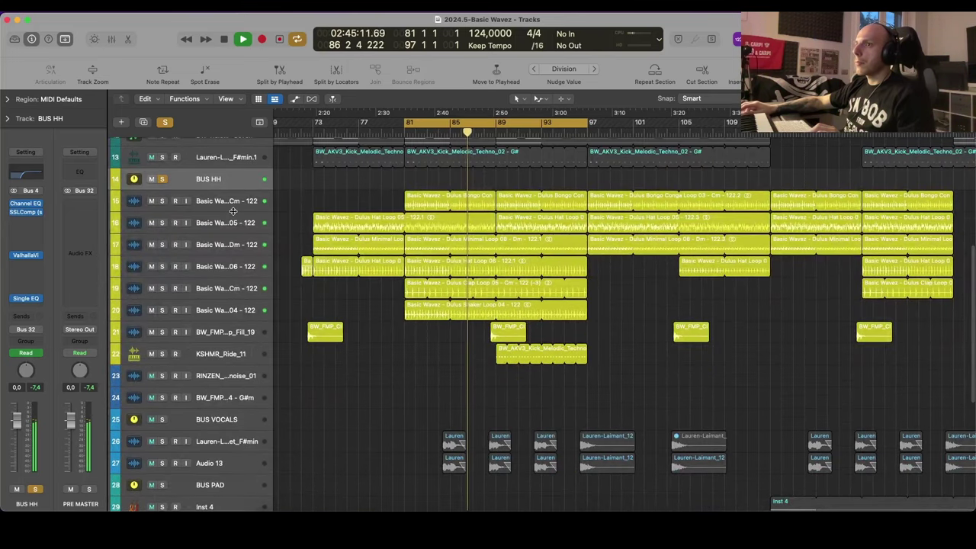
pyautogui.click(31, 239)
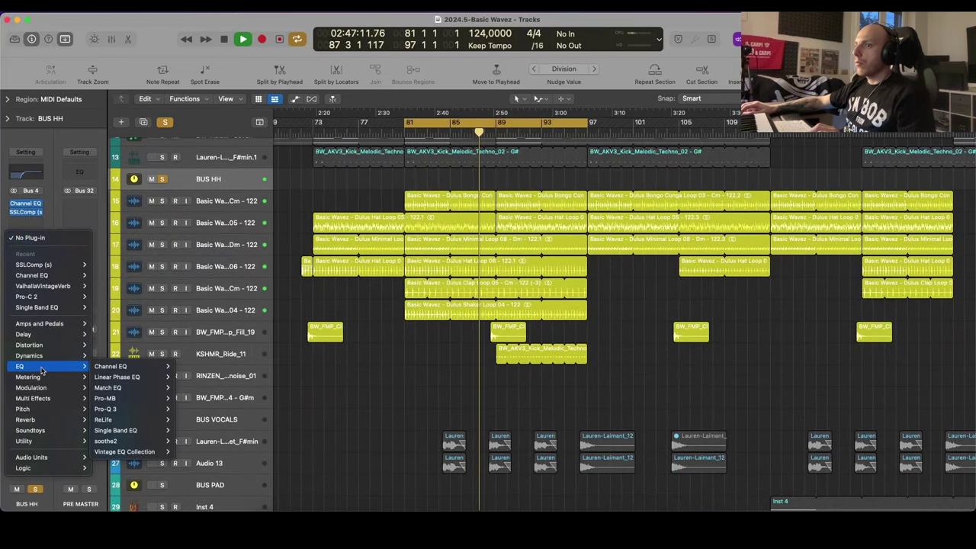
pyautogui.moveTo(42, 347)
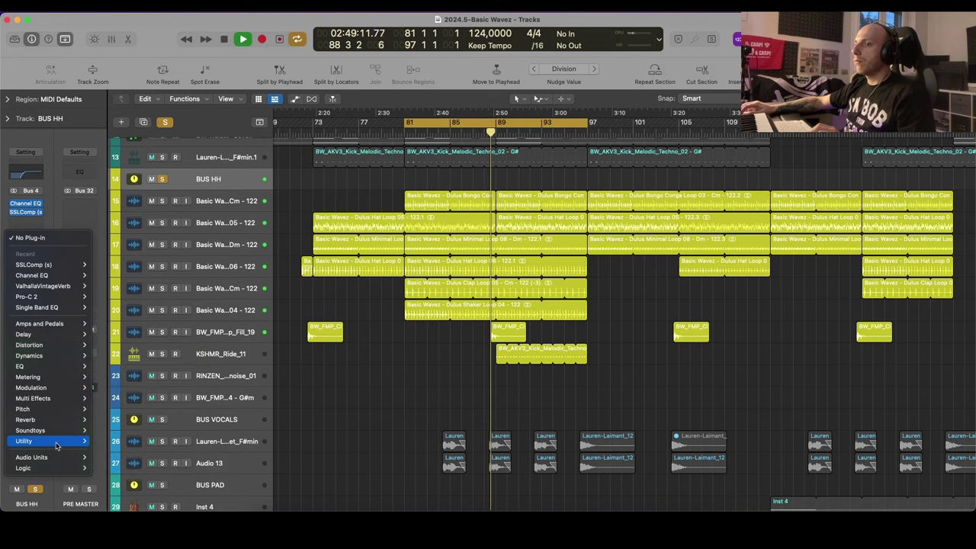
pyautogui.click(427, 414)
# Step: Stop playback and insert the stereo Devil-Loc Deluxe on BUS HH after the SSLComp (s)
pyautogui.press('space')
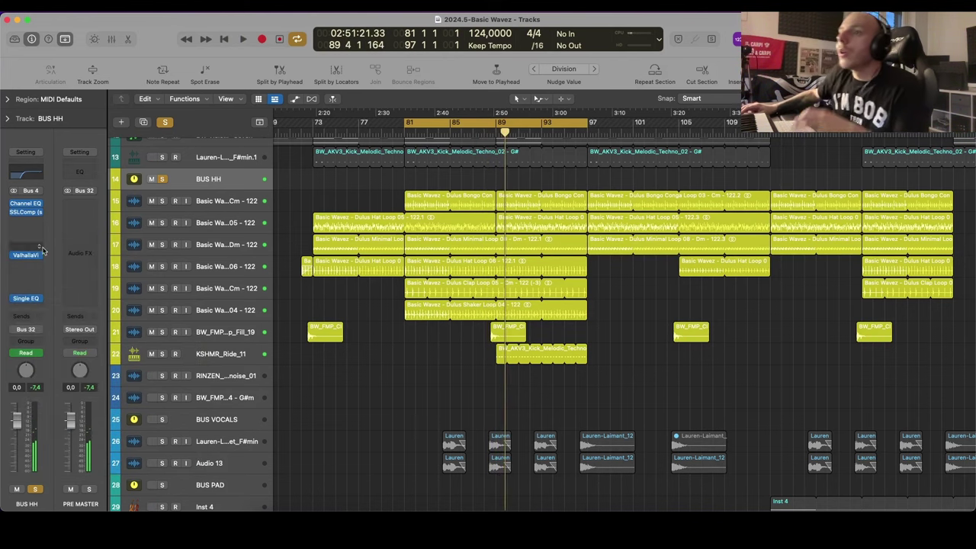
pyautogui.click(43, 249)
pyautogui.moveTo(51, 417)
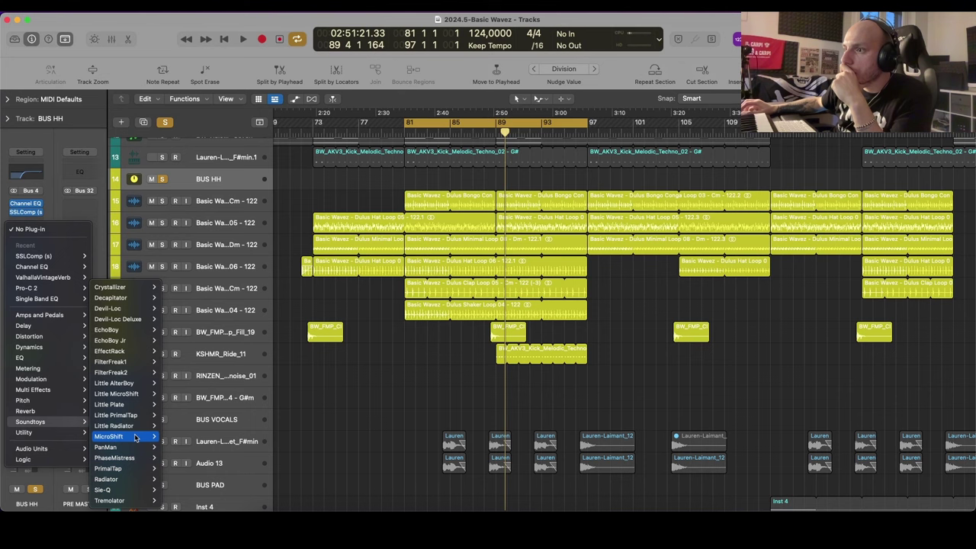
pyautogui.moveTo(130, 431)
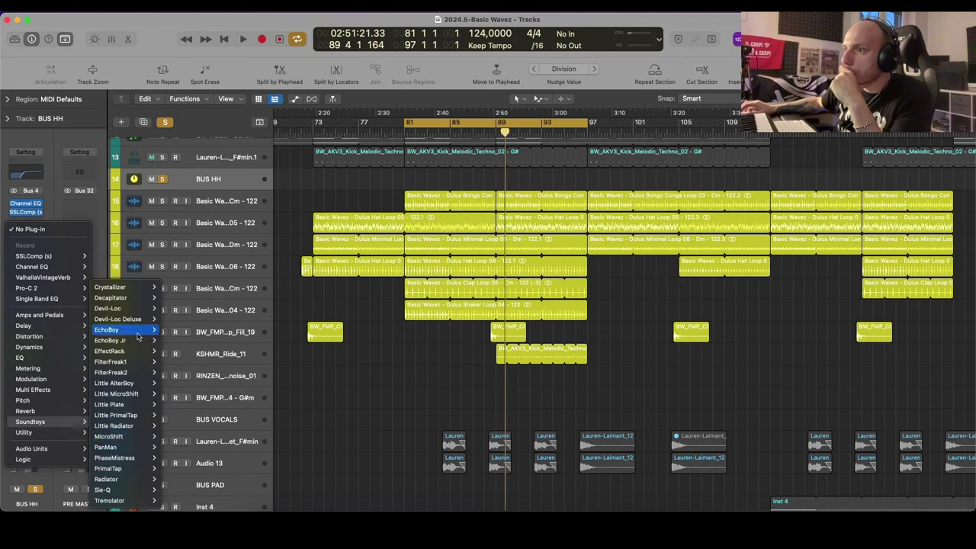
pyautogui.moveTo(142, 318)
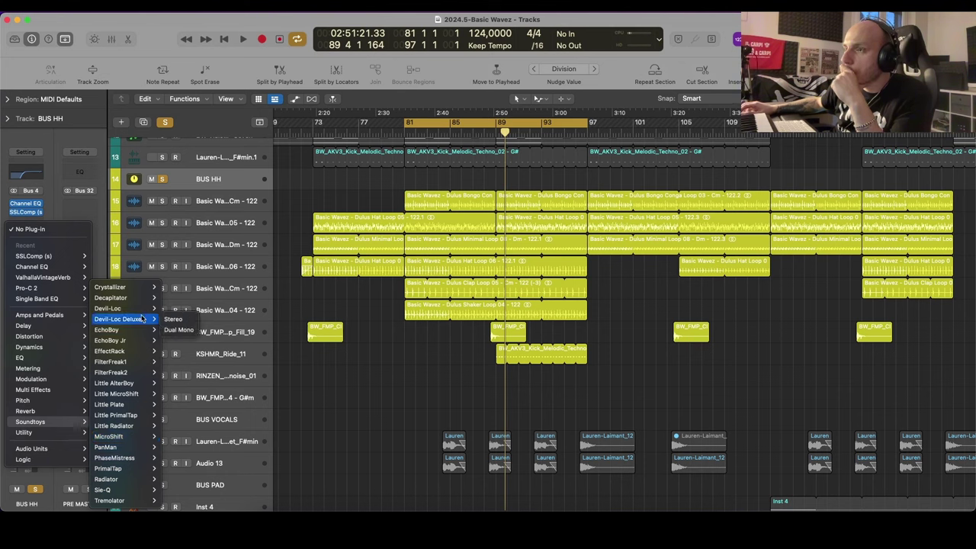
pyautogui.click(172, 319)
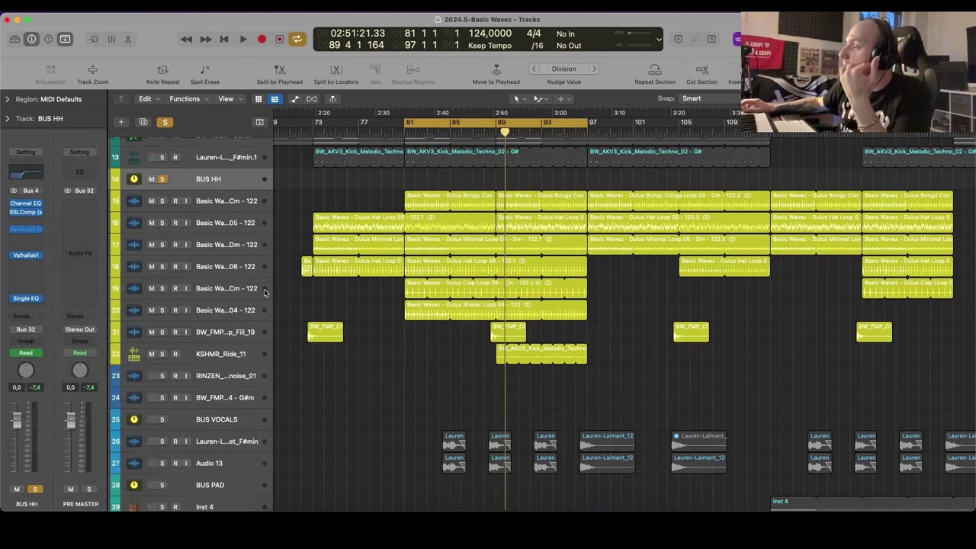
# Step: Set Devil-Loc Deluxe's mix to 0.5 % and compare it with its bypass during playback, closing the plug-in when done
pyautogui.click(28, 230)
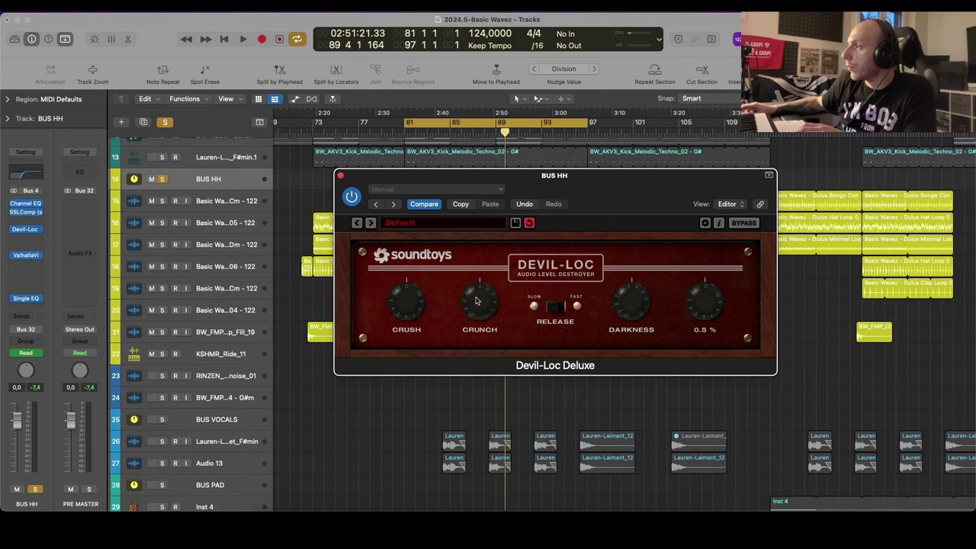
pyautogui.press('space')
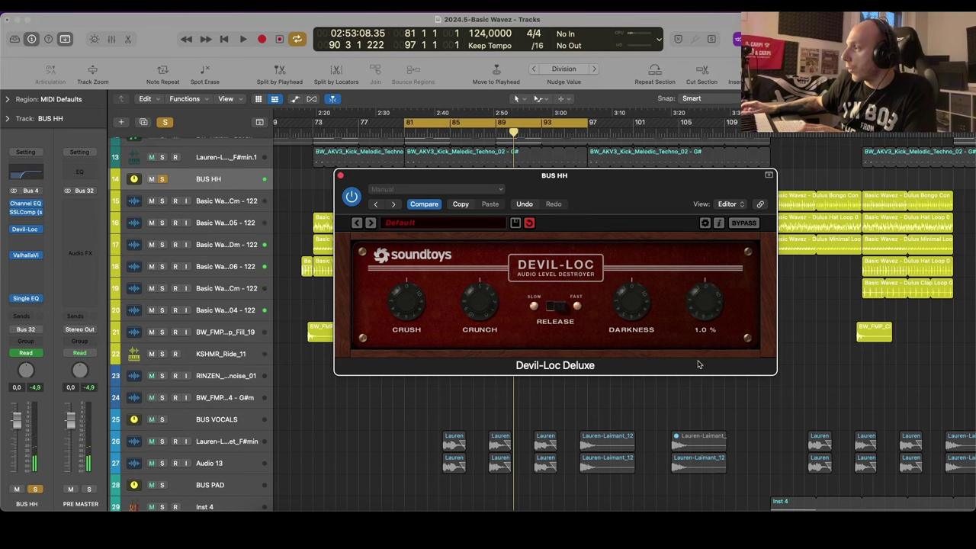
pyautogui.press('space')
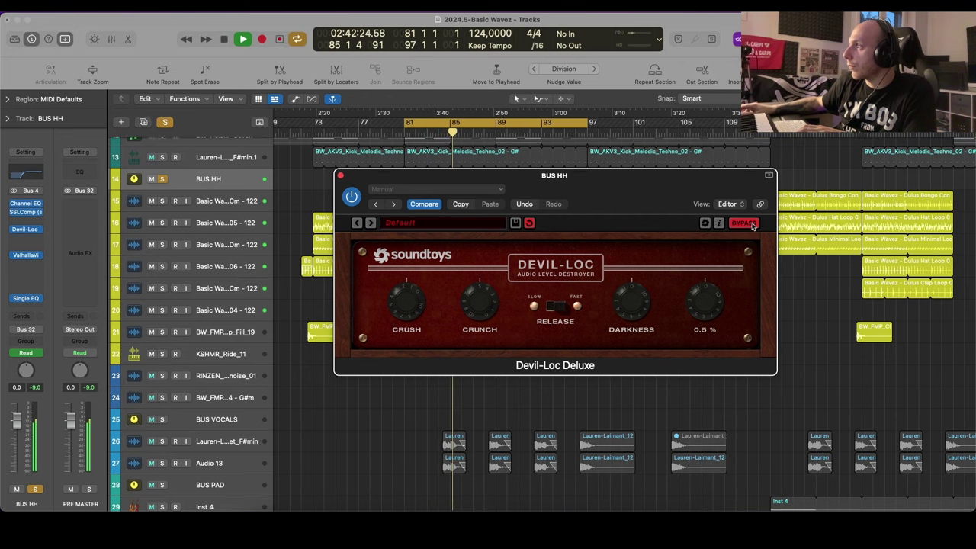
pyautogui.click(340, 175)
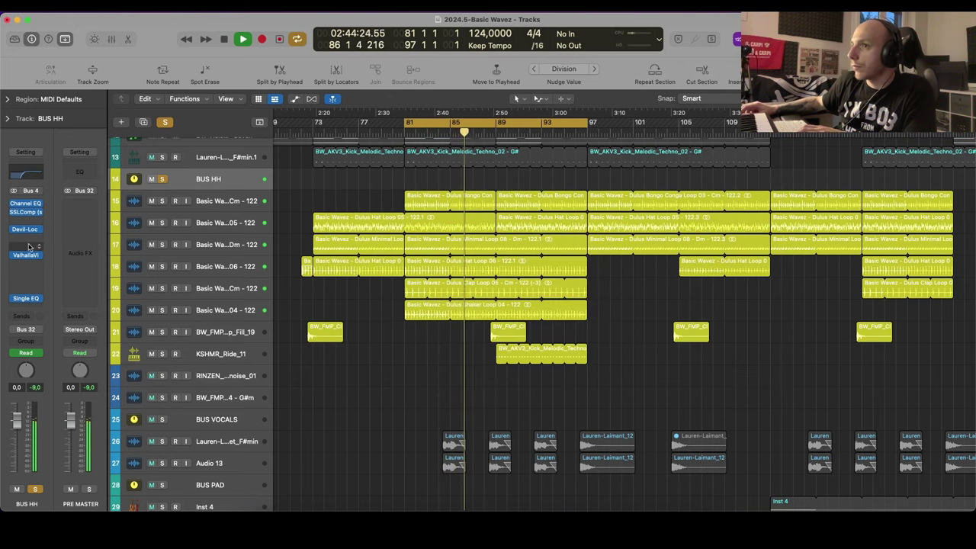
pyautogui.scroll(2, 367, 262)
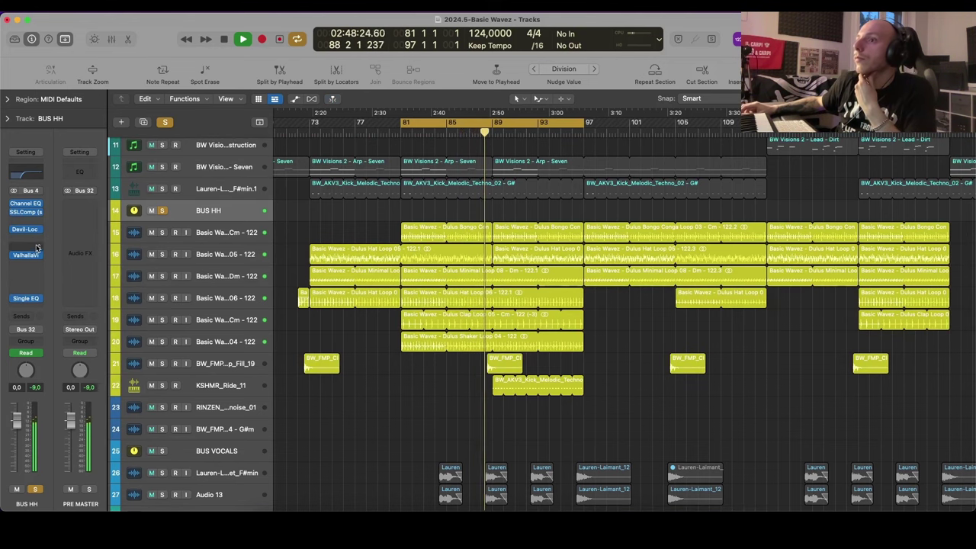
pyautogui.click(37, 246)
pyautogui.click(383, 424)
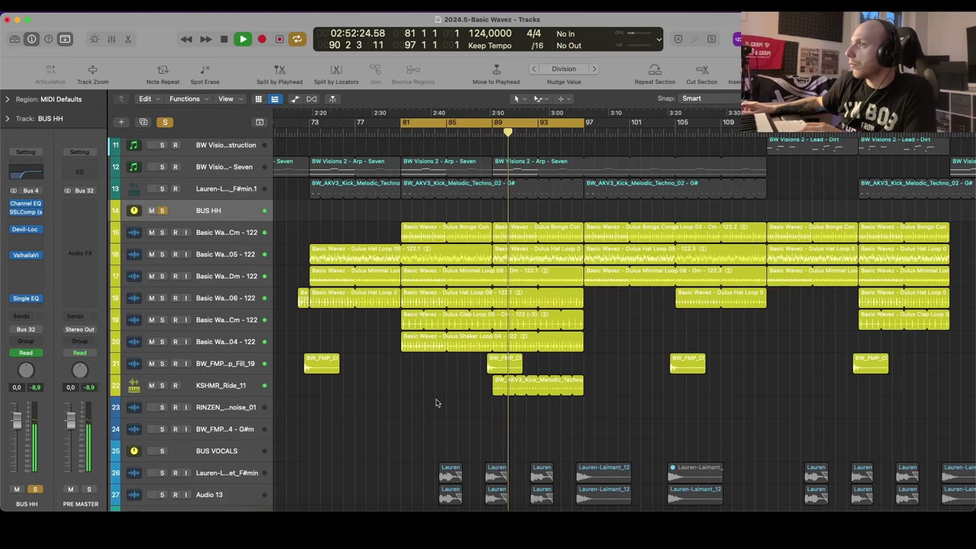
# Step: Add a send from BUS HH to Bus 27 and name the new aux channel Drums Verb
pyautogui.click(30, 316)
pyautogui.moveTo(39, 332)
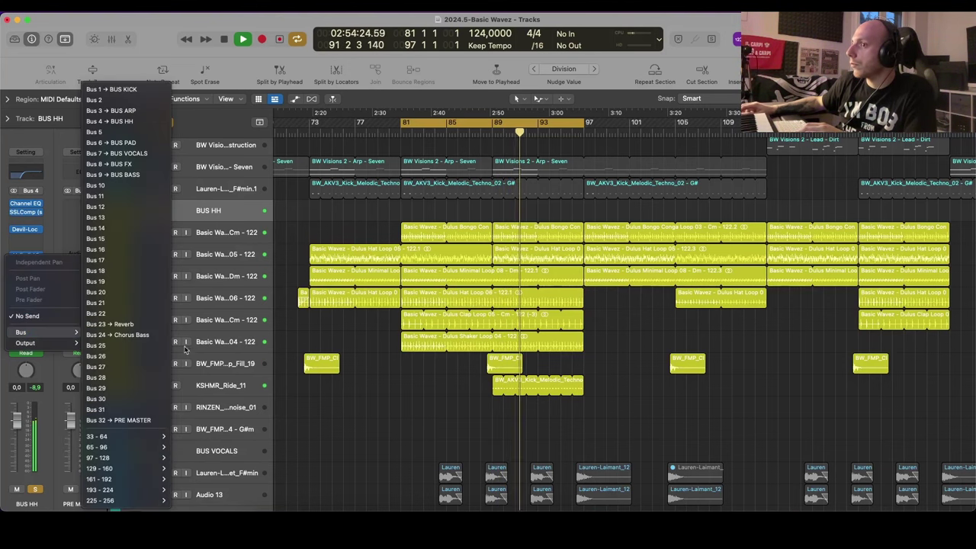
pyautogui.click(148, 366)
pyautogui.doubleClick(80, 504)
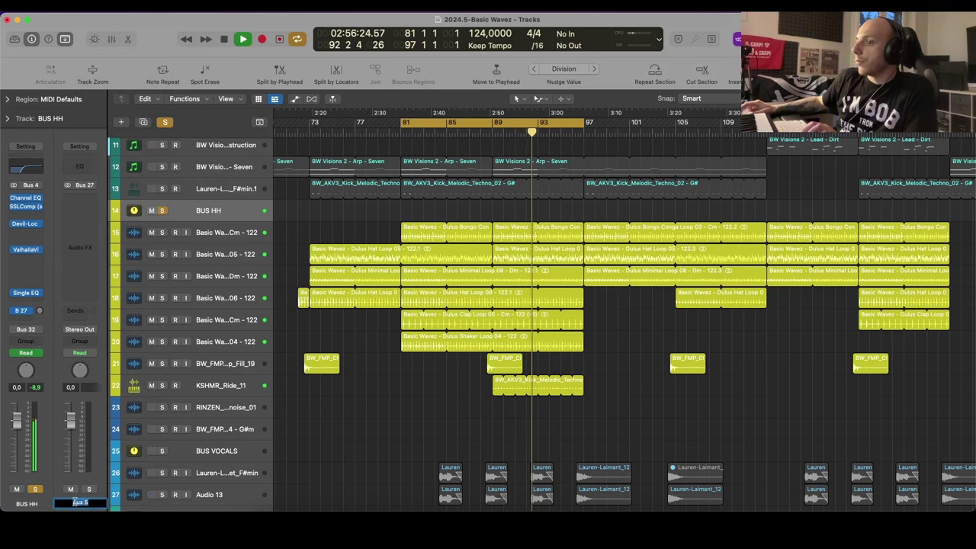
pyautogui.write('Drums Verb')
pyautogui.press('Return')
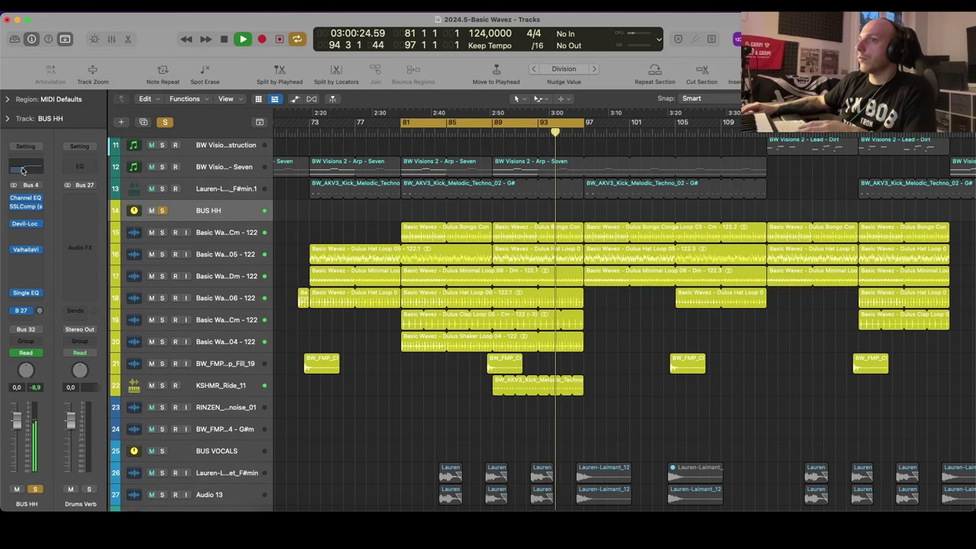
# Step: Insert a Channel EQ on Drums Verb, followed by the ValhallaVintageVerb reverb
pyautogui.click(80, 166)
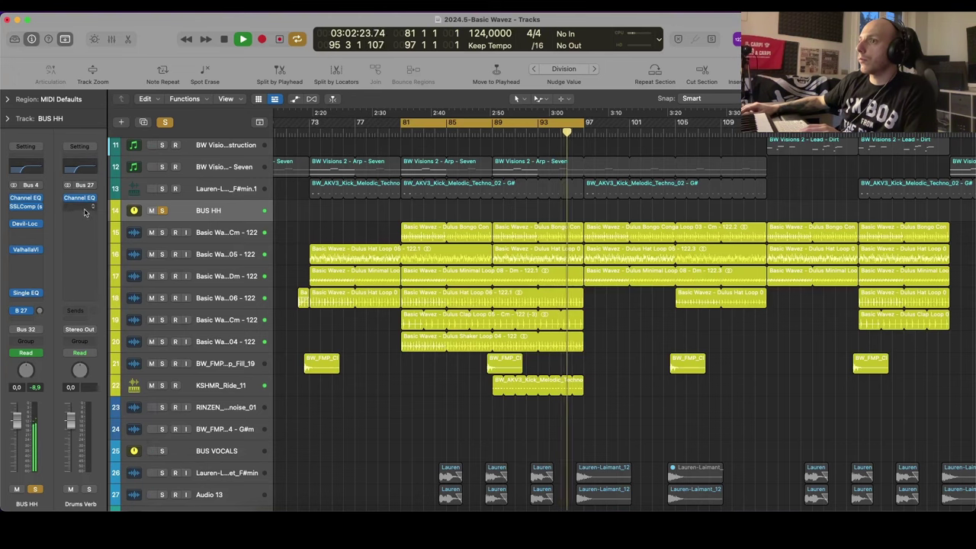
pyautogui.click(85, 208)
pyautogui.moveTo(115, 388)
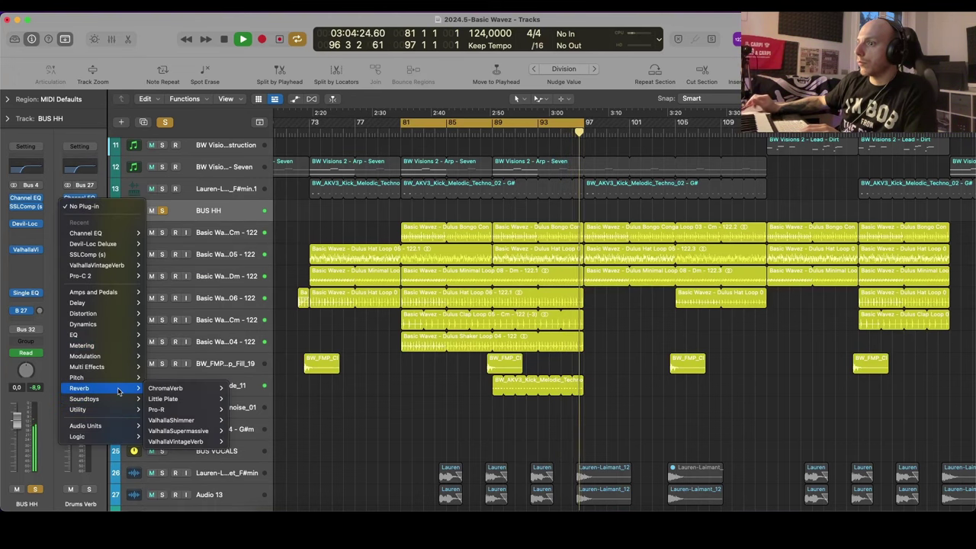
pyautogui.moveTo(191, 410)
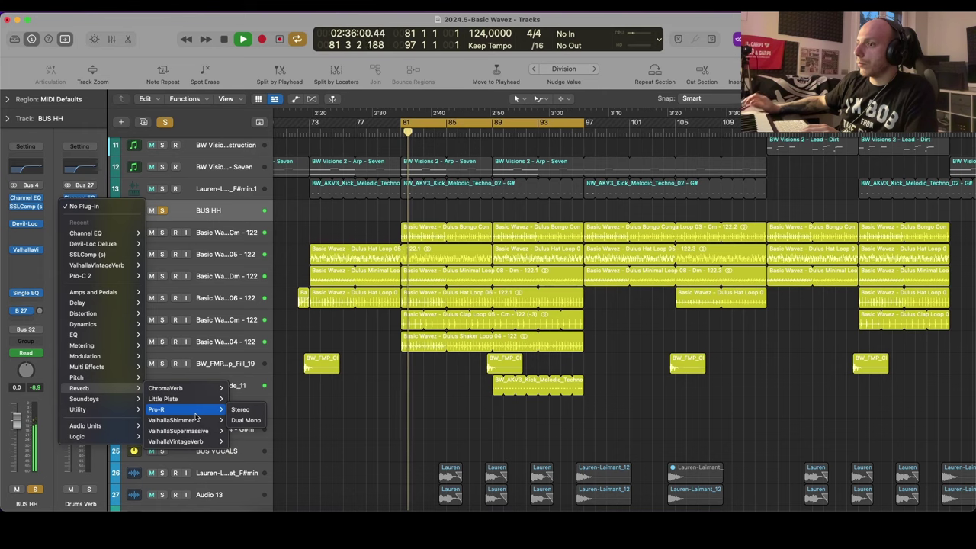
pyautogui.moveTo(190, 442)
pyautogui.click(238, 442)
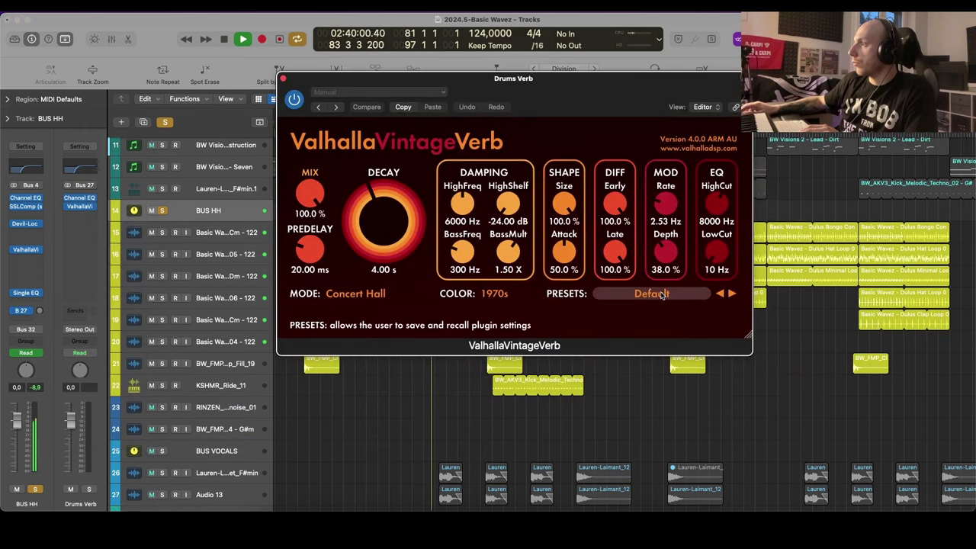
# Step: Load the Drum Plate preset from the Plates category in the Drums Verb ValhallaVintageVerb
pyautogui.click(654, 294)
pyautogui.moveTo(621, 269)
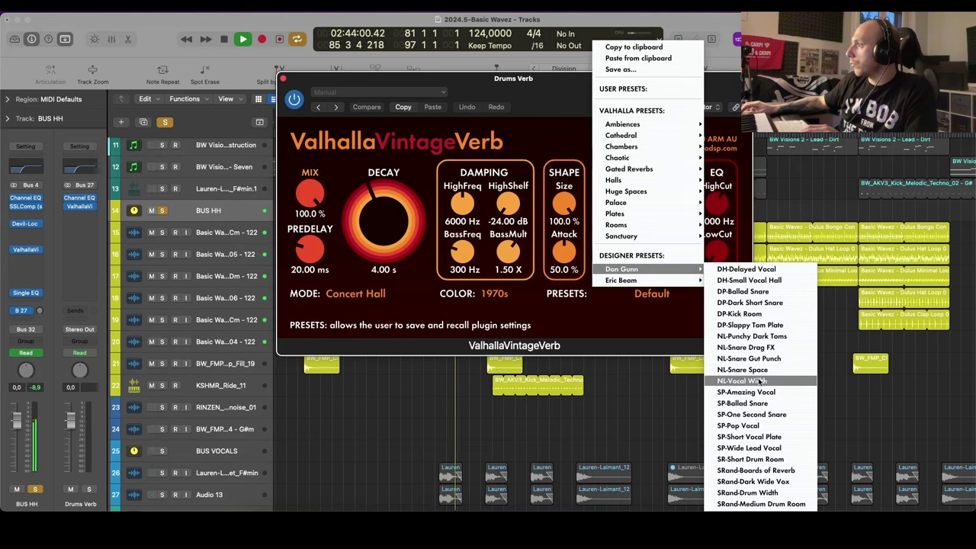
pyautogui.moveTo(679, 285)
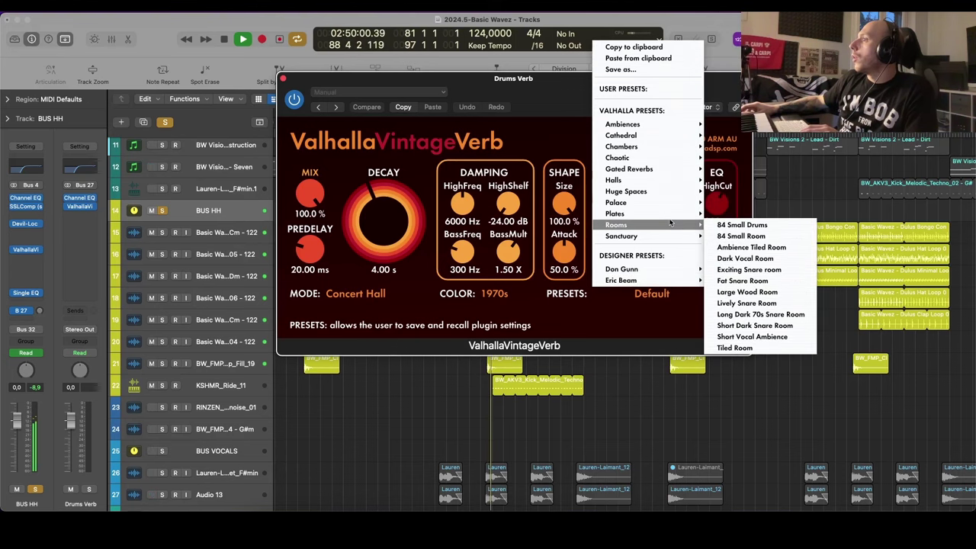
pyautogui.moveTo(671, 213)
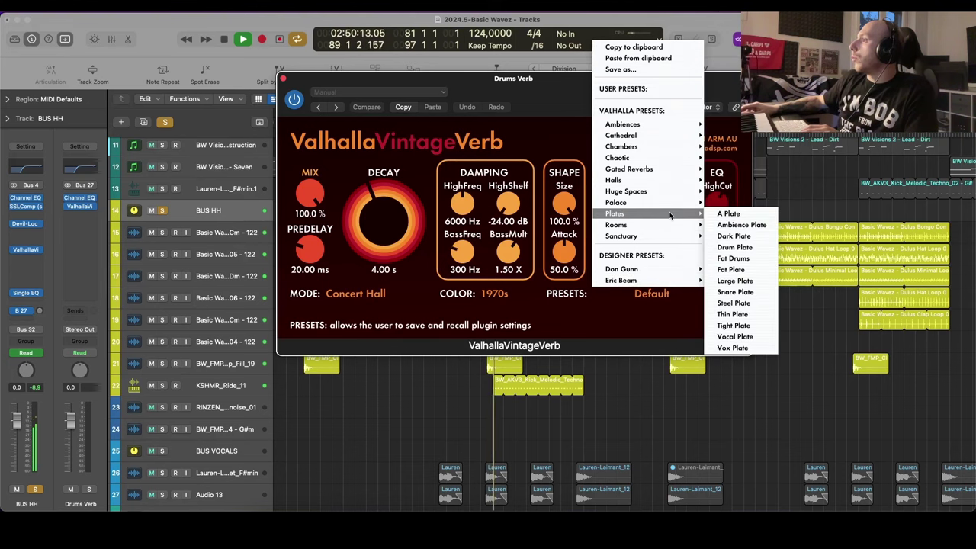
pyautogui.click(735, 247)
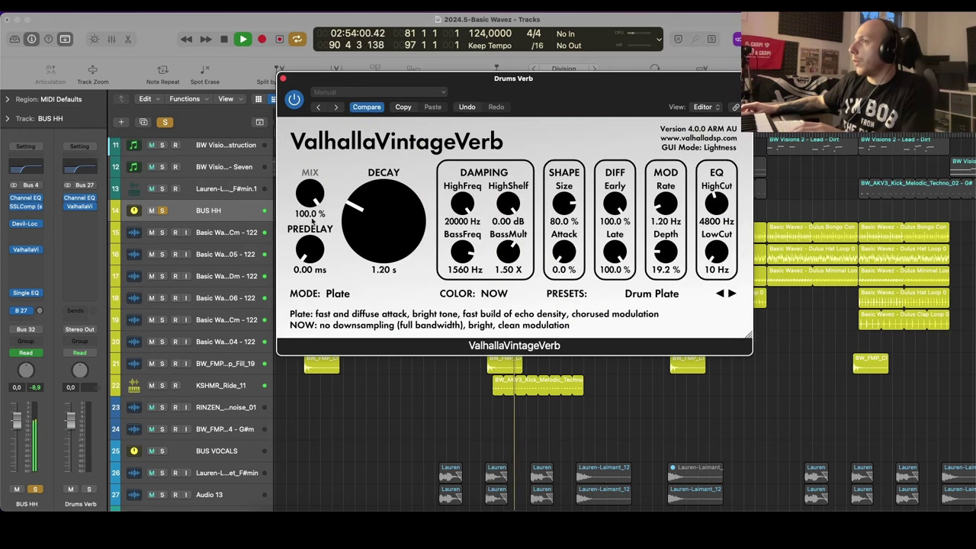
# Step: Raise BUS HH's Bus 27 send and set the reverb's LowCut to 540 Hz and HighCut to 12370 Hz
pyautogui.moveTo(41, 315); pyautogui.dragTo(55, 341)
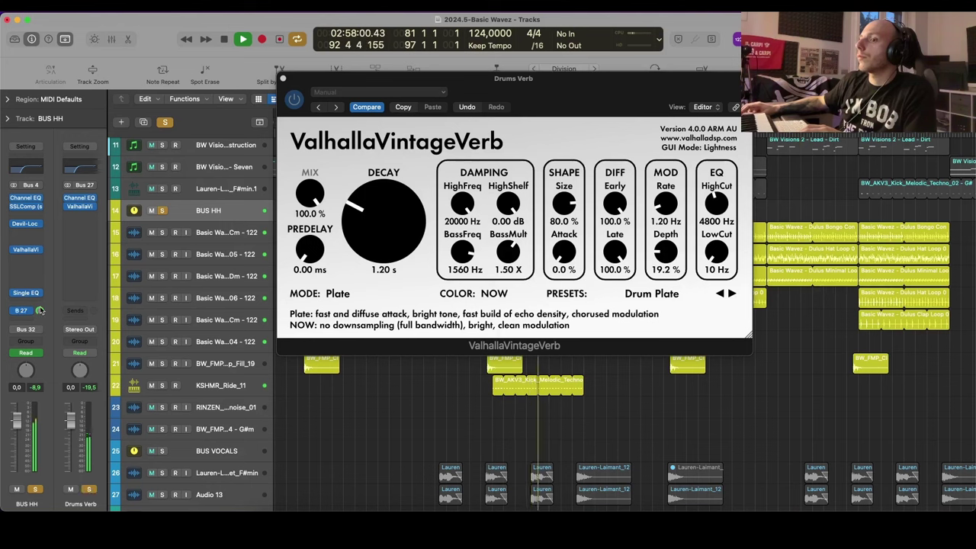
pyautogui.moveTo(718, 261); pyautogui.dragTo(734, 232)
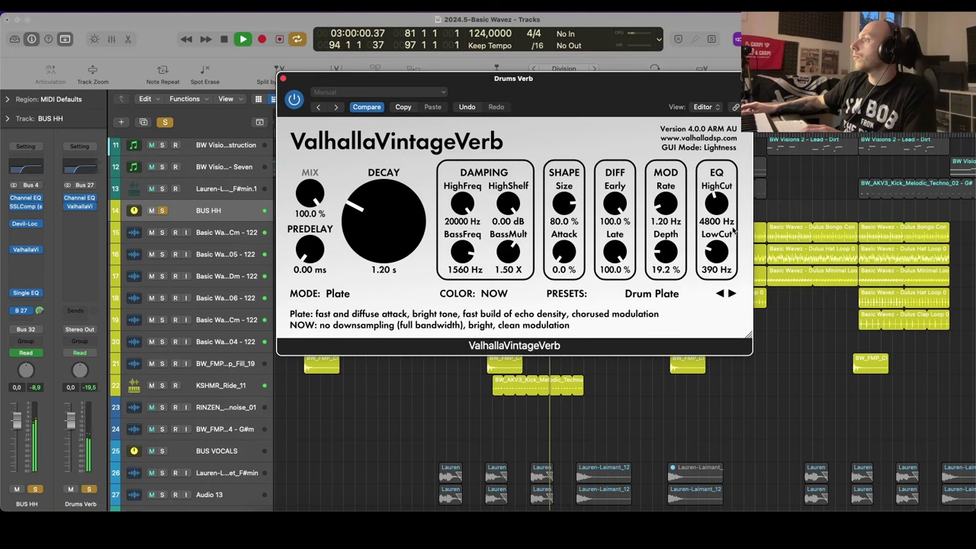
pyautogui.moveTo(718, 167); pyautogui.dragTo(718, 153)
pyautogui.moveTo(722, 256); pyautogui.dragTo(722, 244)
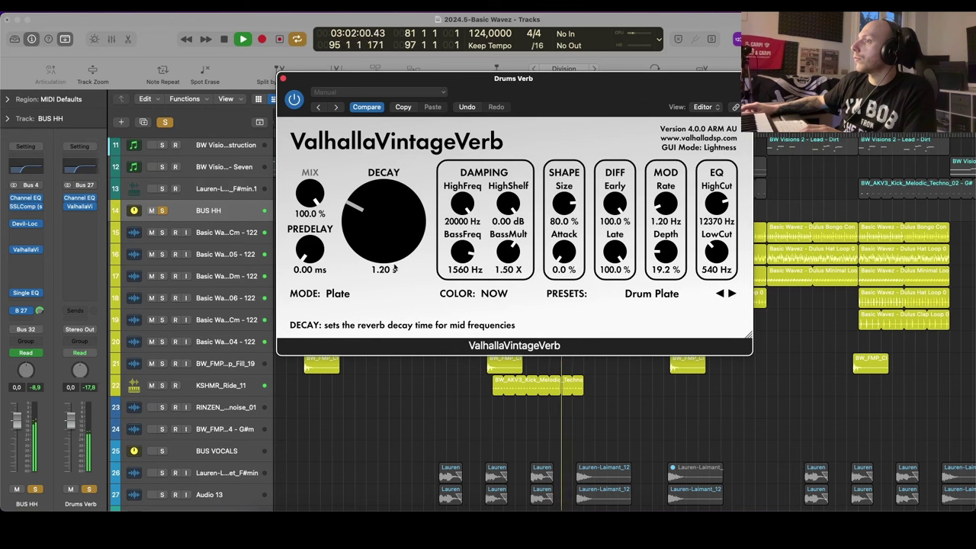
# Step: On the Drums Verb Channel EQ, move the 2500 Hz band to 20000 Hz at +3.6 dB and set the low cut to 685 Hz
pyautogui.click(82, 171)
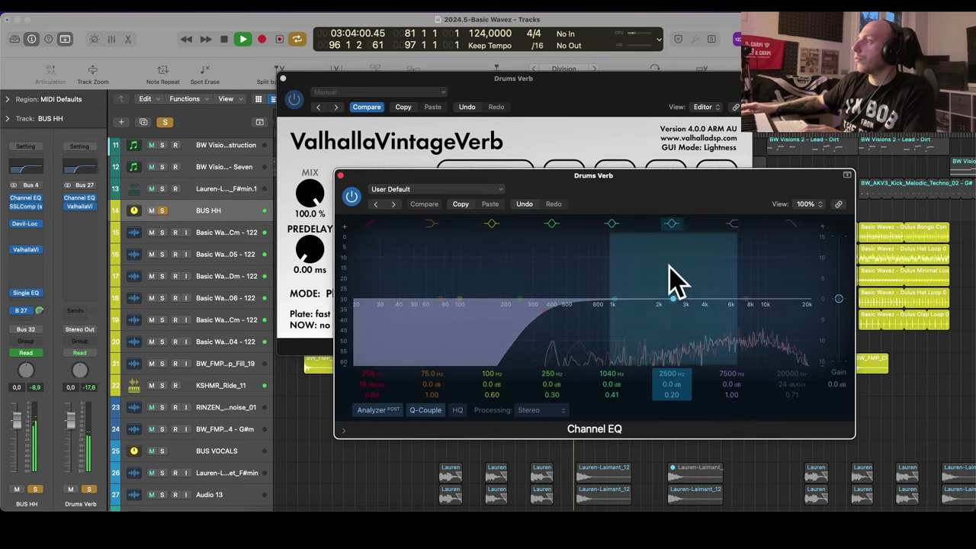
pyautogui.moveTo(669, 283); pyautogui.dragTo(811, 285)
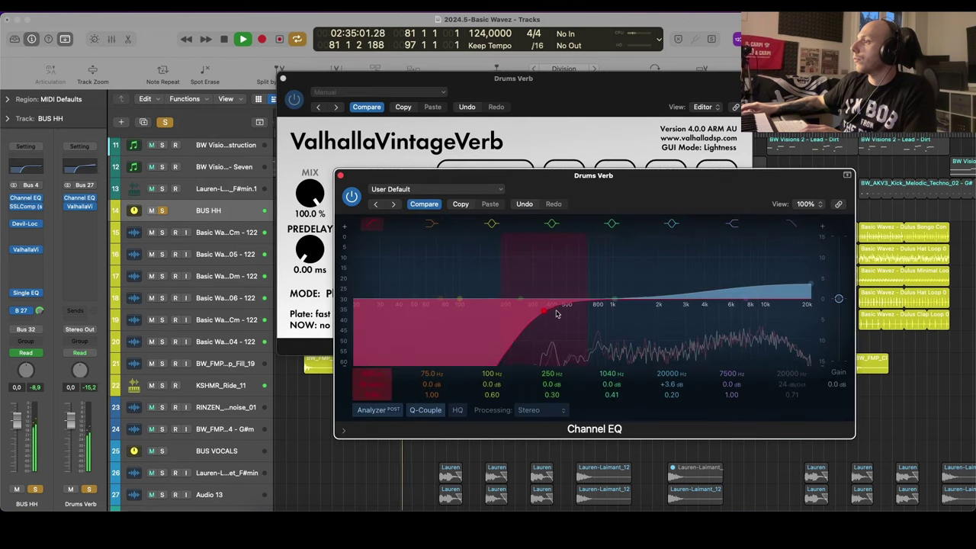
pyautogui.moveTo(557, 313); pyautogui.dragTo(602, 318)
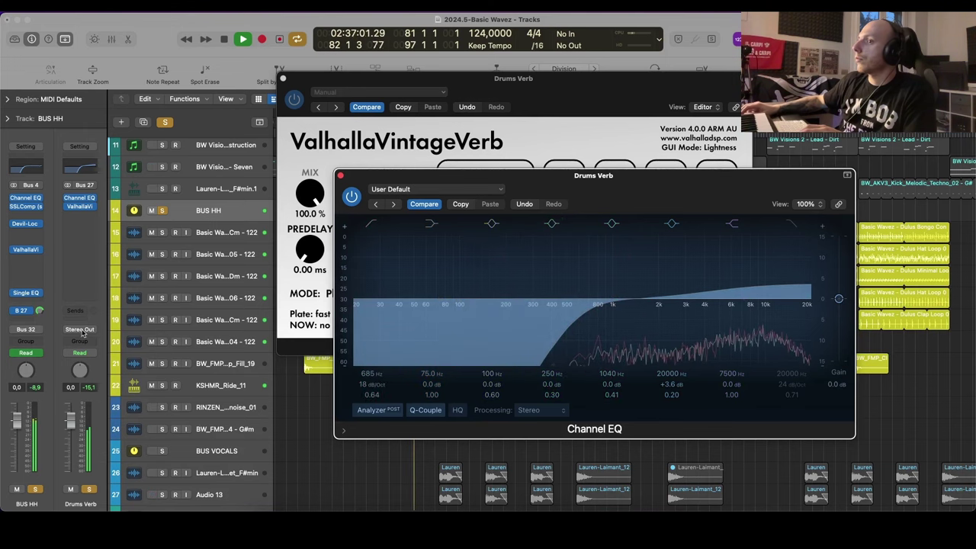
# Step: Fine-tune BUS HH's Bus 27 send level and close the ValhallaVintageVerb and Channel EQ windows
pyautogui.moveTo(40, 312); pyautogui.dragTo(41, 325)
pyautogui.click(307, 79)
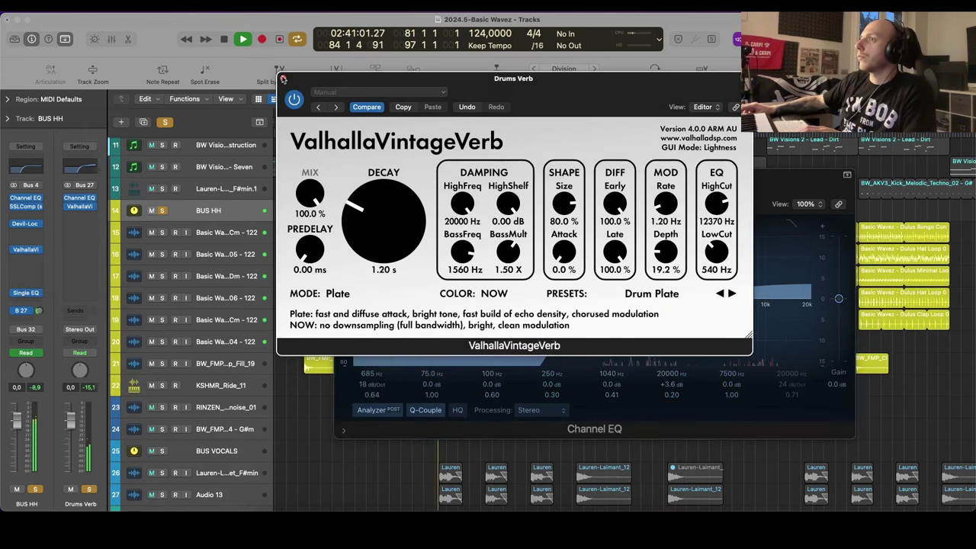
pyautogui.click(283, 78)
pyautogui.click(342, 176)
pyautogui.scroll(-1, 343, 193)
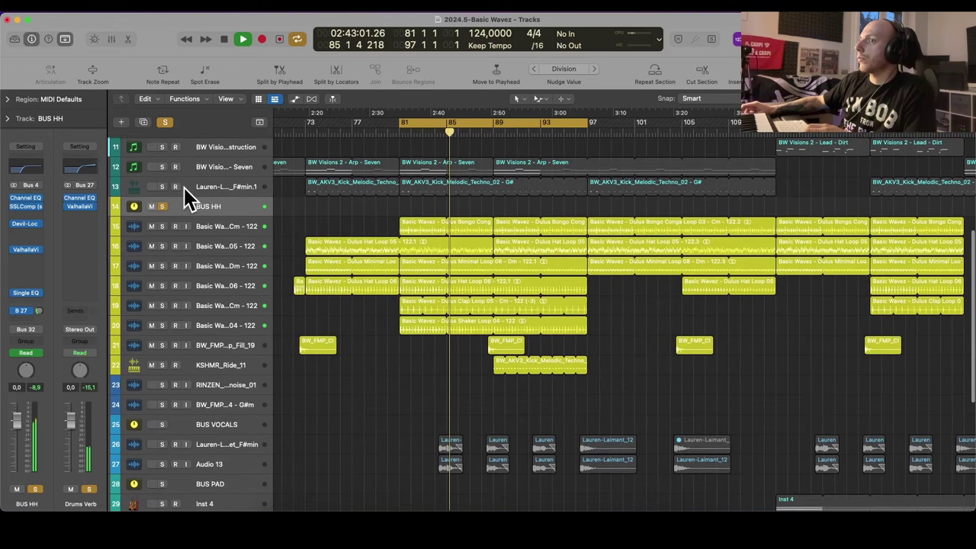
# Step: Set BUS HH's Bus 27 send level to -25.6 dB and turn off all solos to bring back the full mix
pyautogui.moveTo(40, 311); pyautogui.dragTo(40, 323)
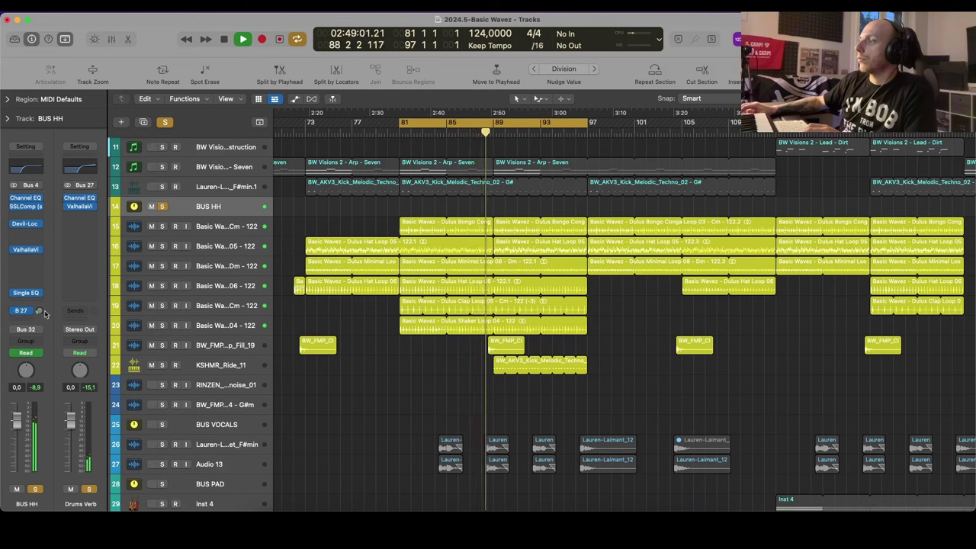
pyautogui.moveTo(41, 318); pyautogui.dragTo(39, 315)
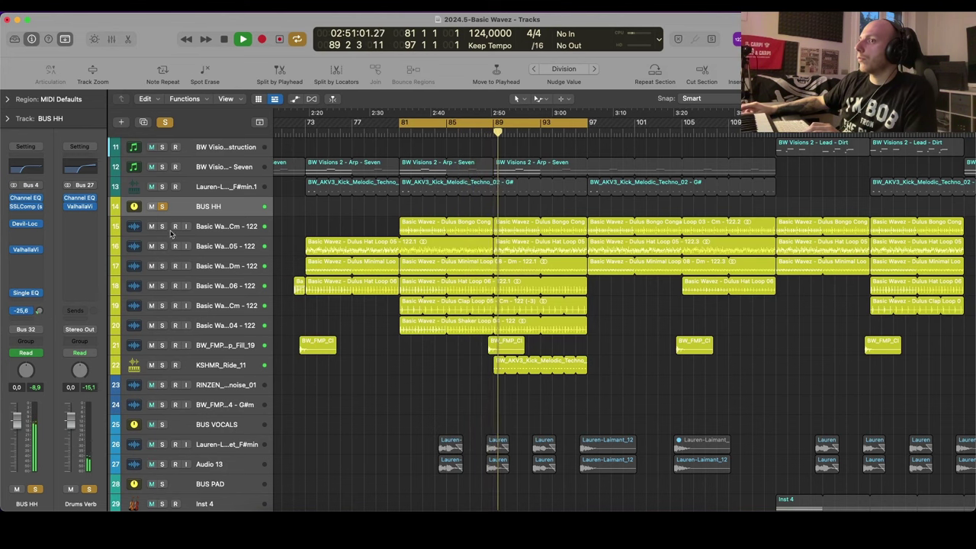
pyautogui.scroll(-3, 438, 154)
pyautogui.click(165, 123)
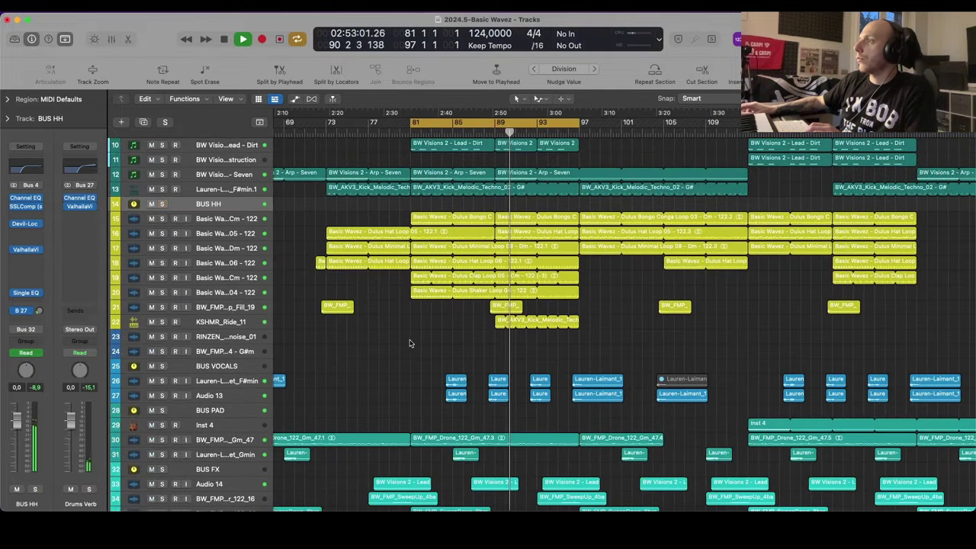
# Step: Examine the kick, bass, arp, drum and vocal tracks around the looped section from bar 81 to 97 during playback
pyautogui.scroll(5, 396, 351)
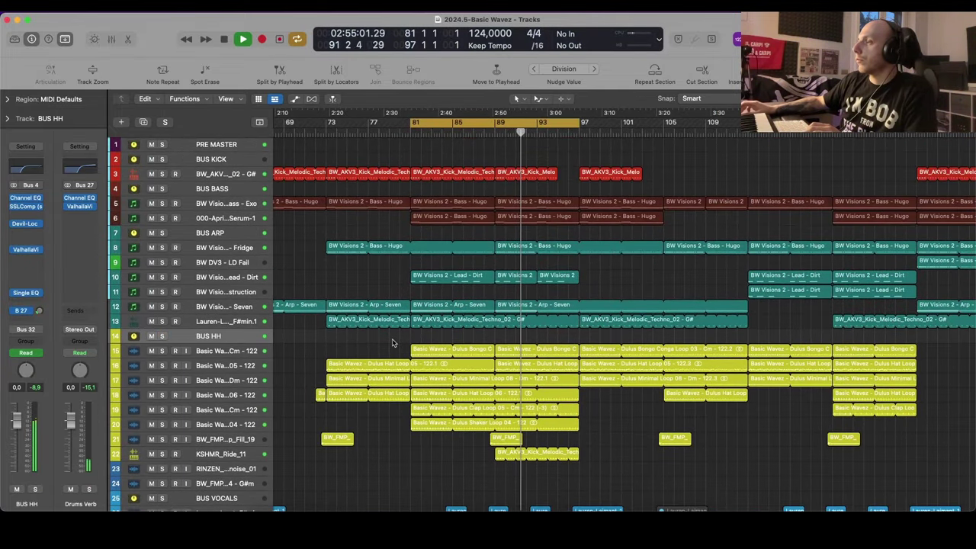
pyautogui.press('super+Down')
pyautogui.press('super+Down')
pyautogui.press('super+Left')
pyautogui.press('super+Left')
pyautogui.scroll(-5, 393, 343)
pyautogui.press('super+Right')
pyautogui.press('super+Right')
pyautogui.press('super+Down')
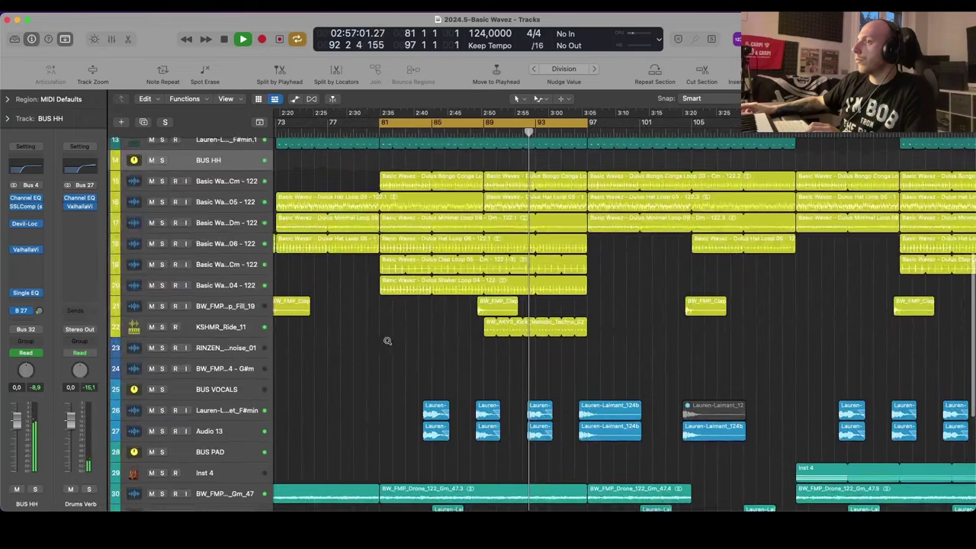
pyautogui.scroll(-1, 381, 341)
pyautogui.scroll(5, 374, 342)
pyautogui.scroll(1, 374, 342)
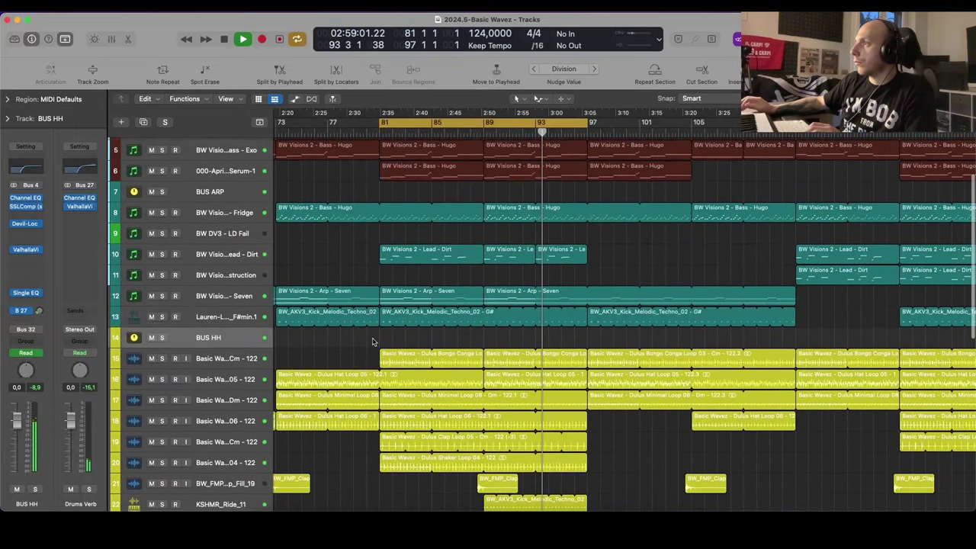
# Step: Solo the Arp - Fridge track and insert a Pro-Q 3 equalizer after its Maag EQ4
pyautogui.click(215, 213)
pyautogui.press('s')
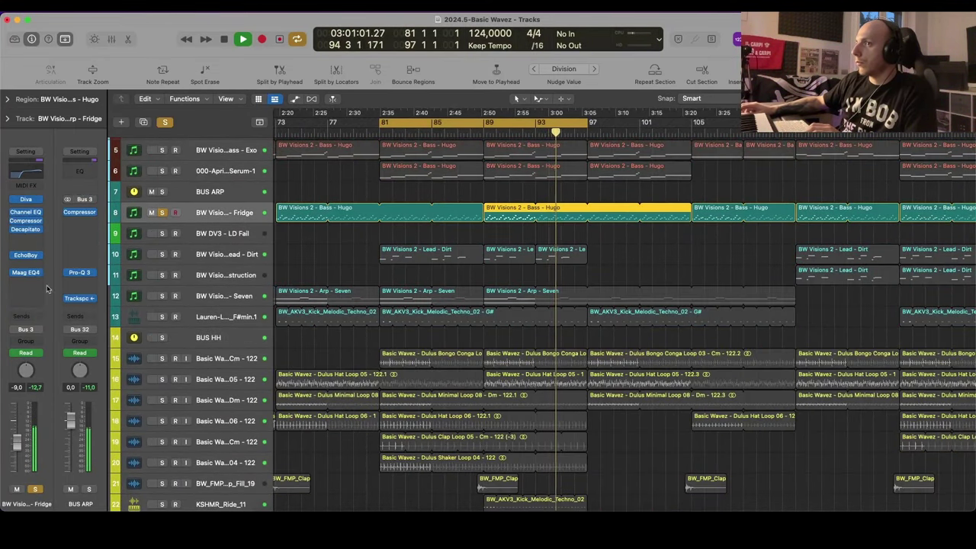
pyautogui.click(46, 288)
pyautogui.moveTo(45, 418)
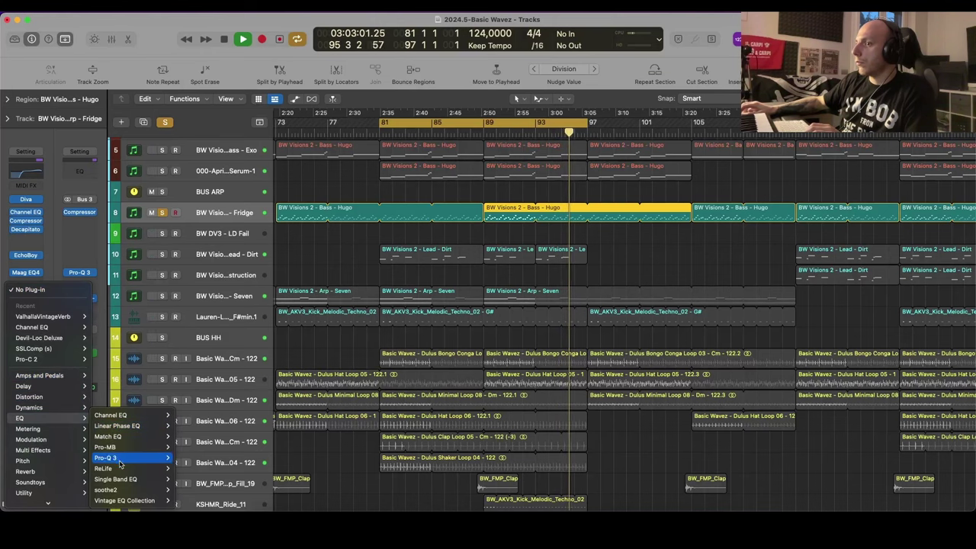
pyautogui.click(120, 463)
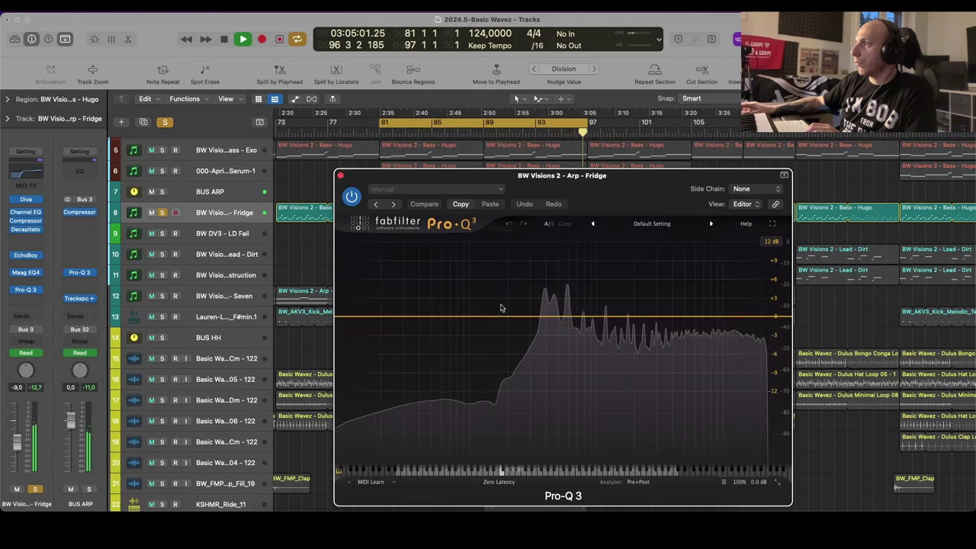
# Step: Add a low cut and a bell band in Arp - Fridge's Pro-Q 3, unsolo the track and close the plug-in window
pyautogui.moveTo(361, 319); pyautogui.dragTo(517, 347)
pyautogui.moveTo(598, 319); pyautogui.dragTo(551, 320)
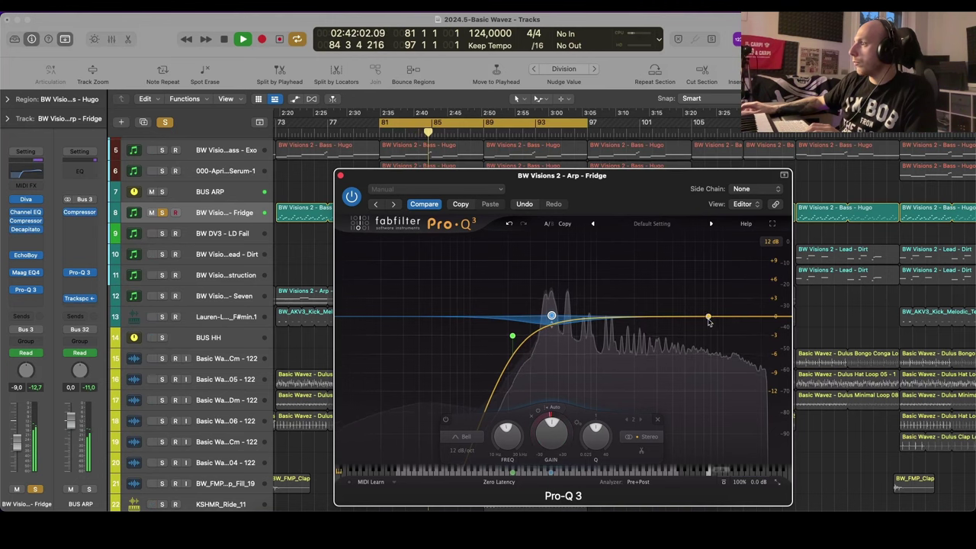
pyautogui.moveTo(708, 317); pyautogui.dragTo(729, 112)
pyautogui.press('s')
pyautogui.click(759, 259)
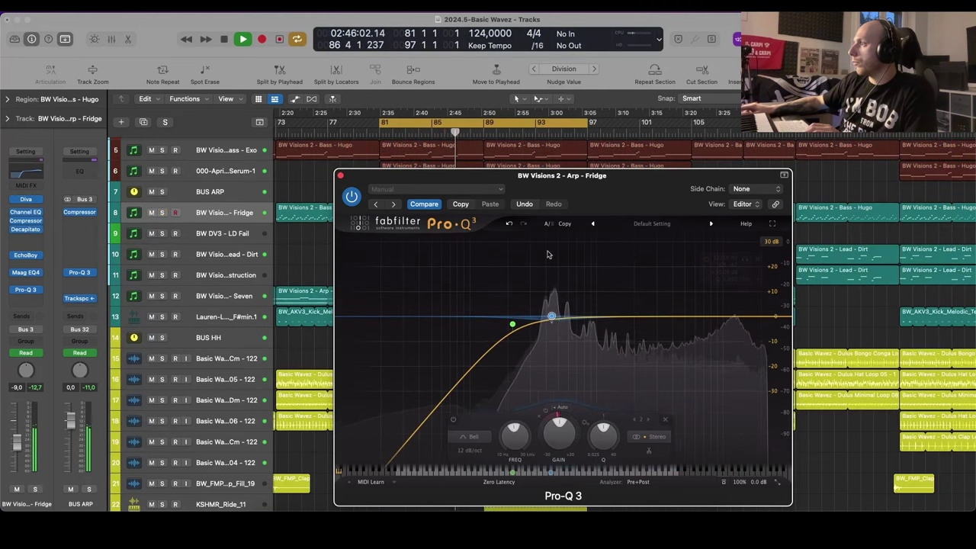
pyautogui.click(341, 176)
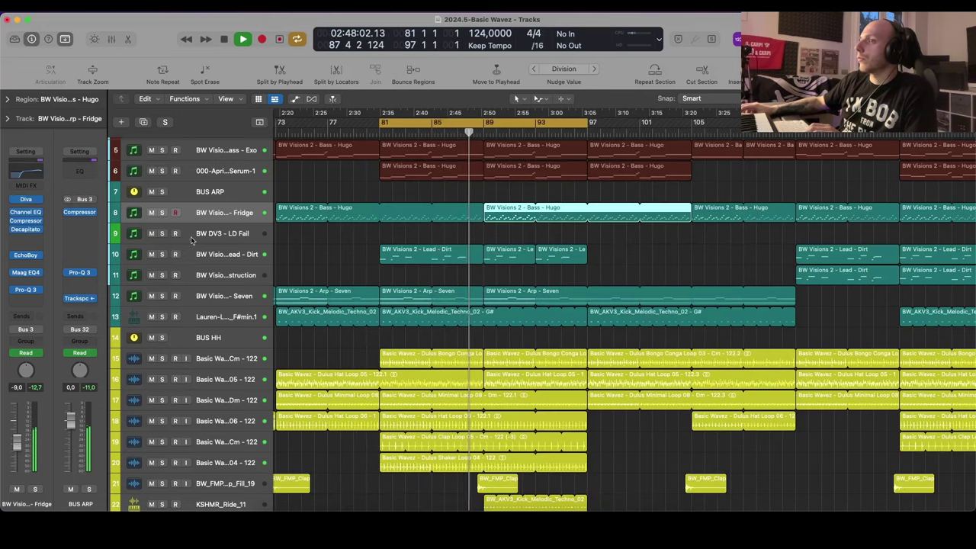
# Step: Raise the dips in Arp - Fridge's Frequency automation to 62.07 and 73.70 in bars 81 to 89, and to 85.16 after bar 89
pyautogui.scroll(4, 340, 240)
pyautogui.hscroll(-1, 342, 239)
pyautogui.scroll(-2, 347, 235)
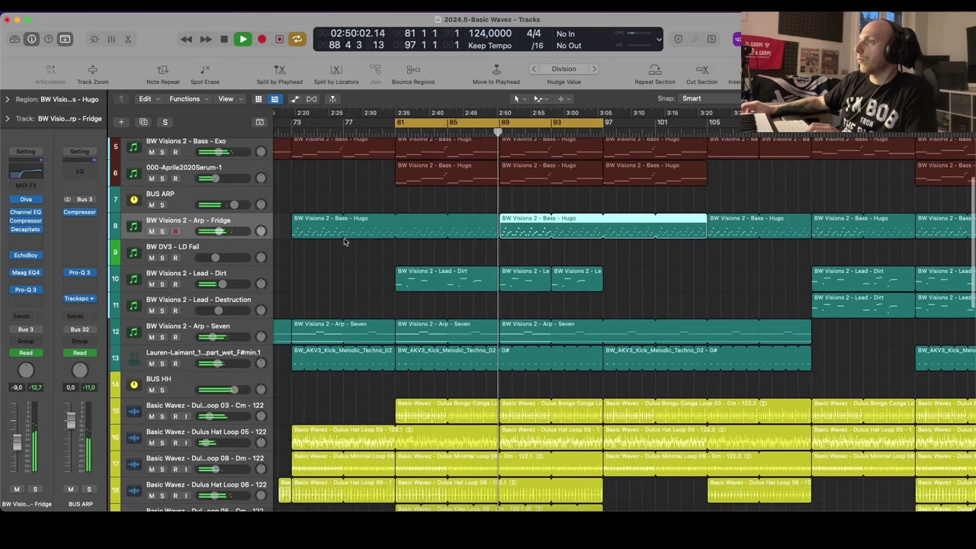
pyautogui.press('a')
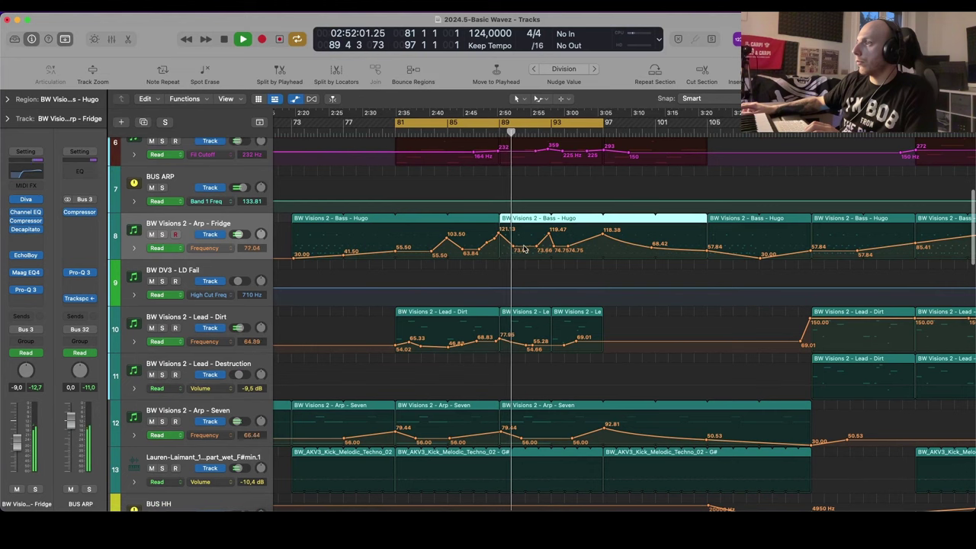
pyautogui.moveTo(524, 251); pyautogui.dragTo(526, 244)
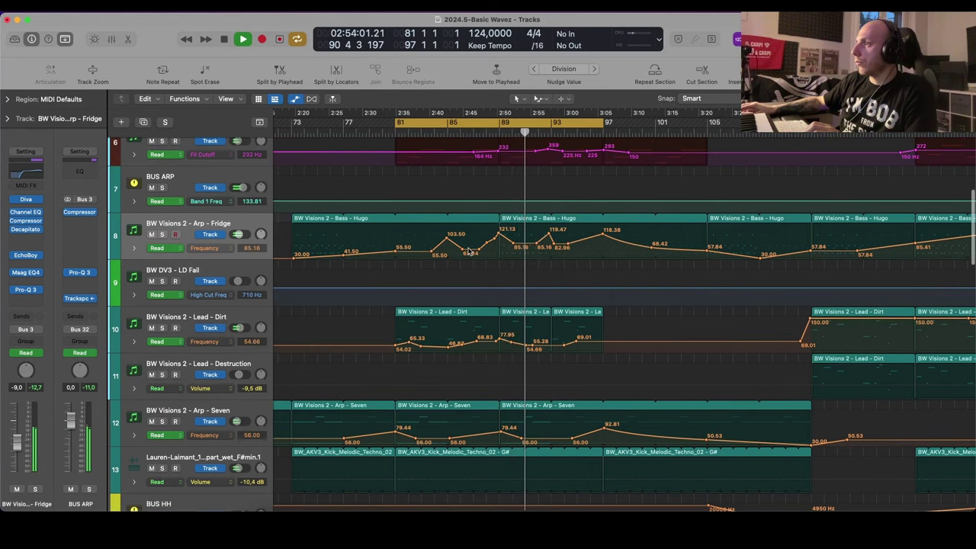
pyautogui.moveTo(469, 252); pyautogui.dragTo(441, 248)
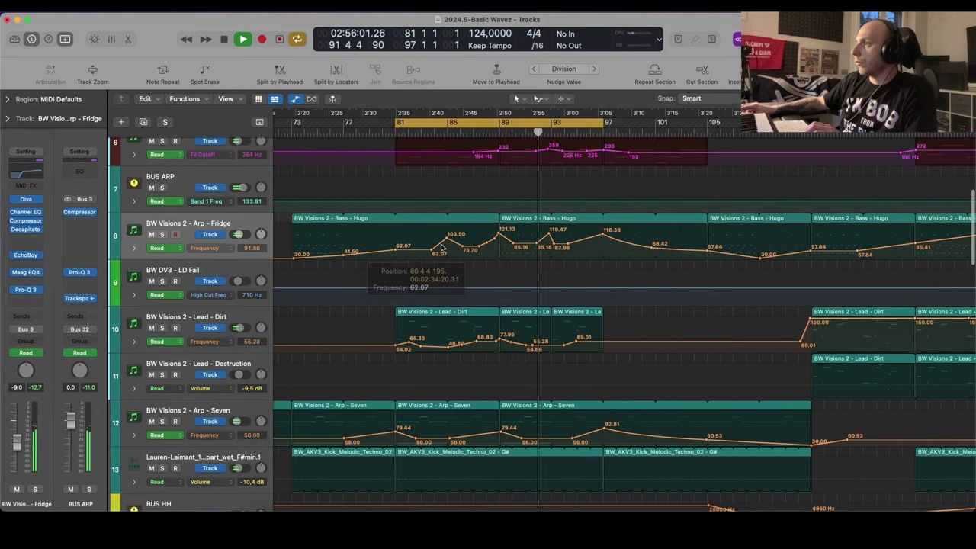
pyautogui.press('a')
# Step: Examine the arrangement from the bass and arp tracks down to the pads and FX around bars 57 to 113 during playback
pyautogui.hscroll(-3, 442, 245)
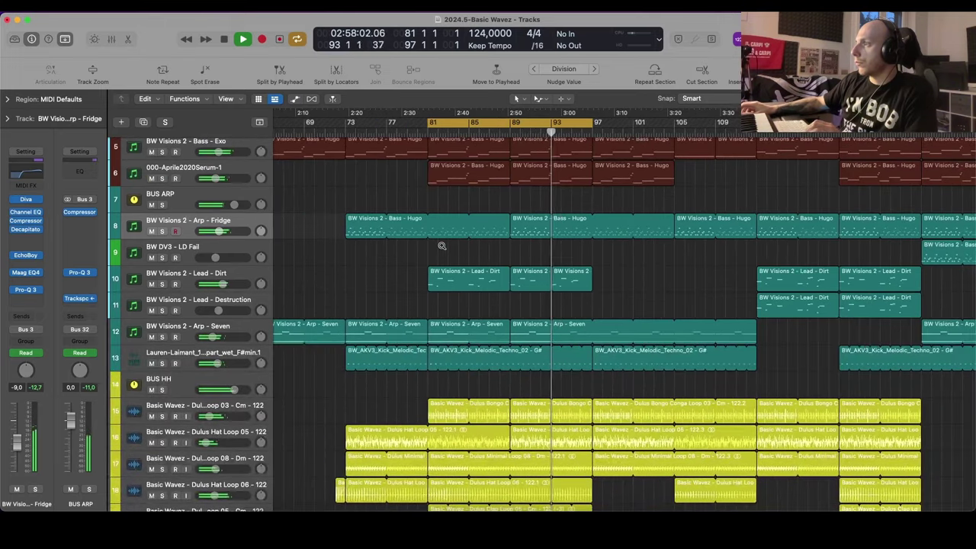
pyautogui.scroll(-10, 441, 248)
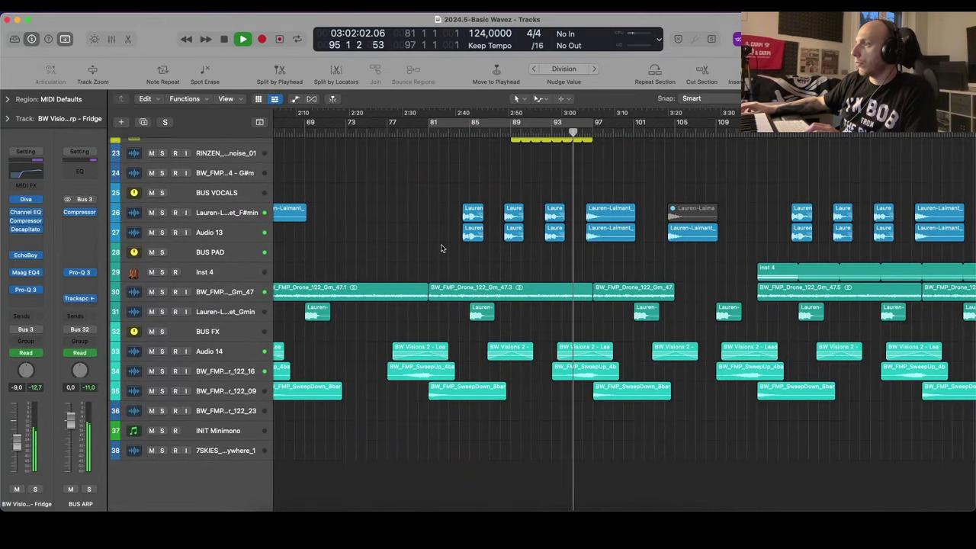
pyautogui.scroll(5, 442, 249)
pyautogui.scroll(-5, 442, 249)
pyautogui.hscroll(-3, 441, 247)
pyautogui.scroll(7, 442, 248)
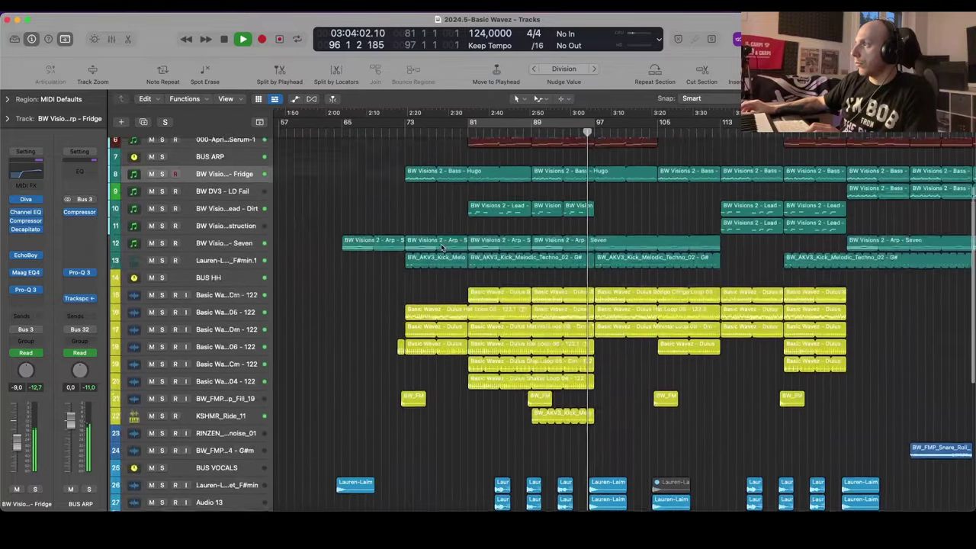
pyautogui.scroll(4, 442, 248)
pyautogui.hscroll(3, 443, 248)
pyautogui.scroll(3, 442, 248)
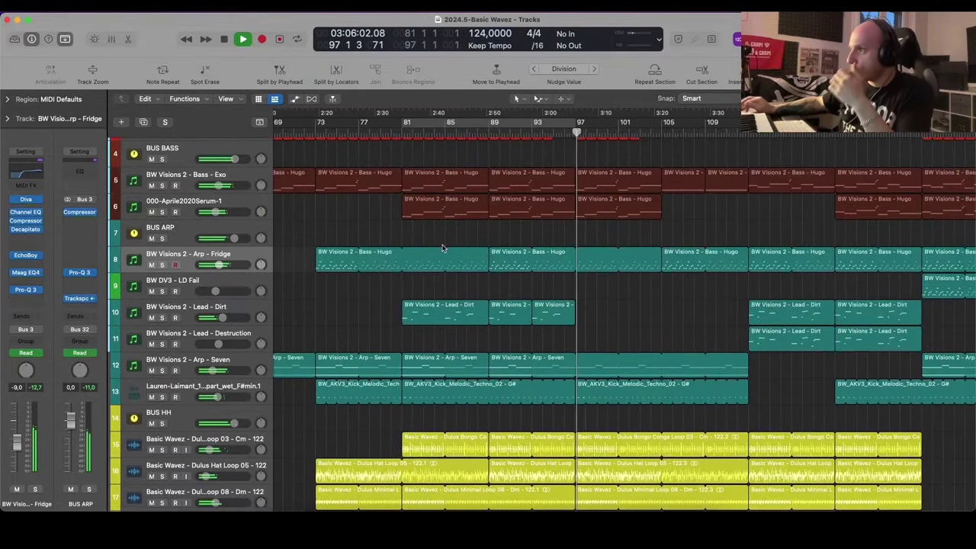
pyautogui.scroll(-15, 442, 248)
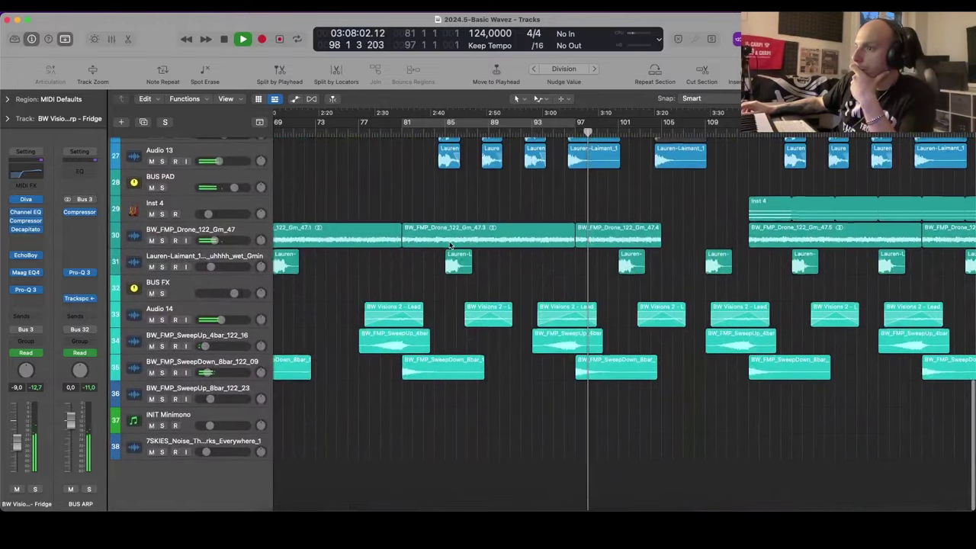
pyautogui.scroll(-3, 449, 246)
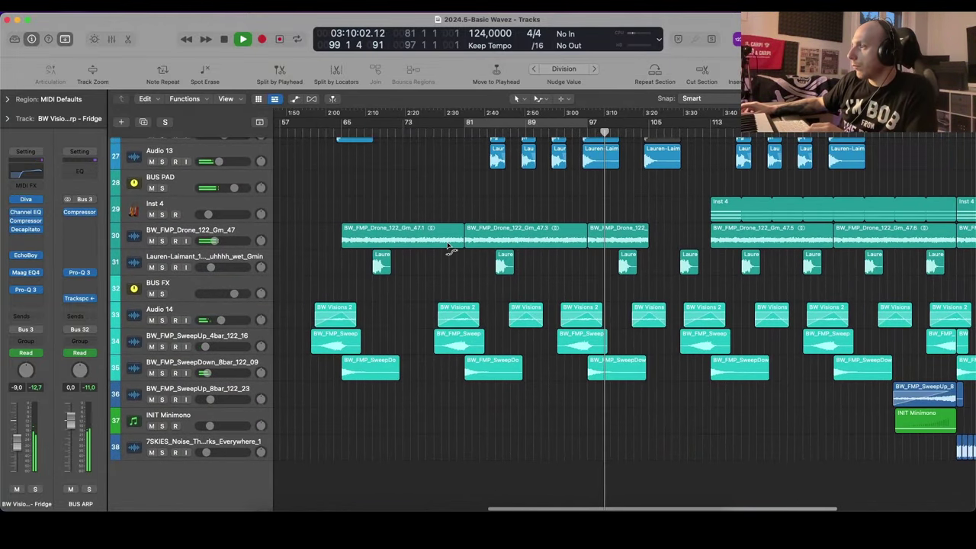
pyautogui.scroll(5, 457, 246)
pyautogui.scroll(10, 515, 244)
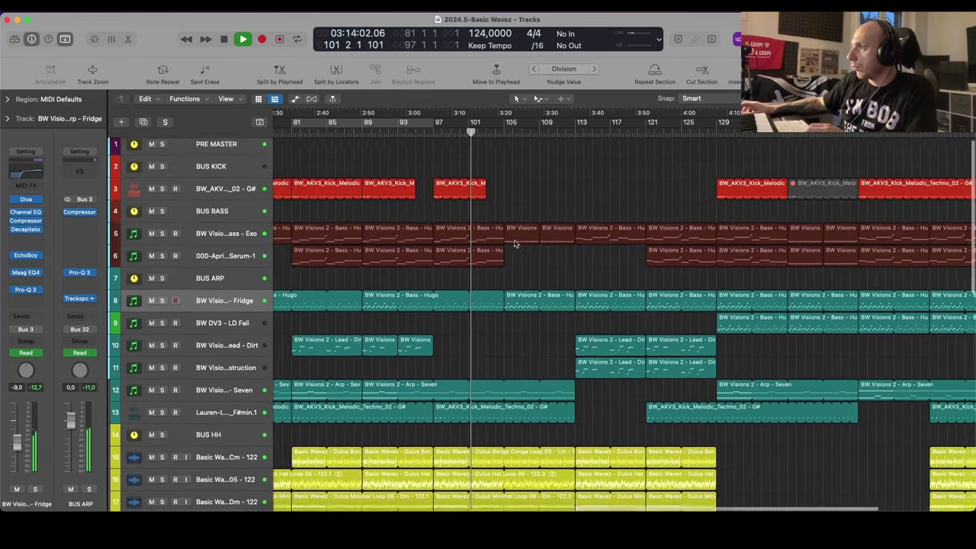
# Step: Copy the Bass - Hugo region on the BW DV3 - LD Fail track from bar 129 to bar 97
pyautogui.scroll(-5, 515, 244)
pyautogui.press('a')
pyautogui.scroll(1, 515, 244)
pyautogui.press('a')
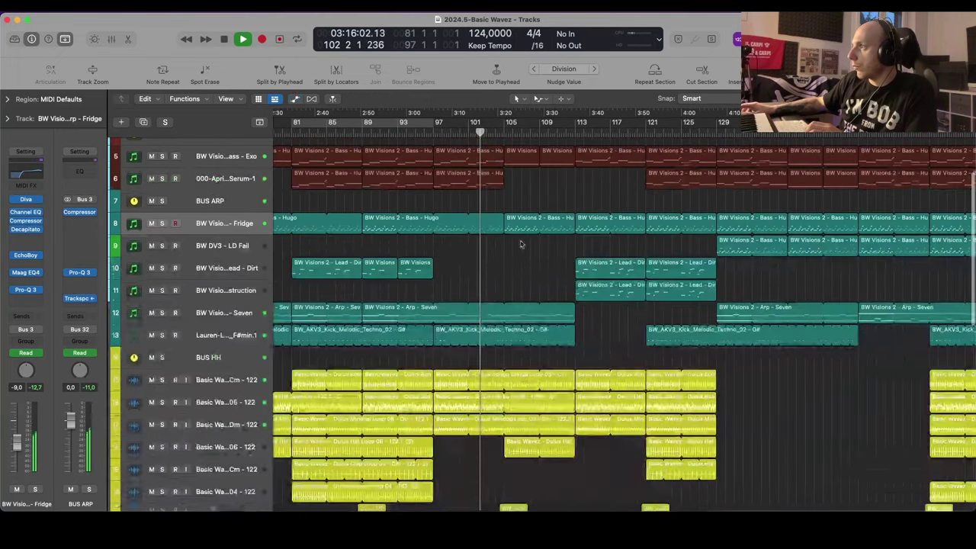
pyautogui.scroll(-1, 583, 241)
pyautogui.moveTo(733, 248); pyautogui.dragTo(457, 245)
pyautogui.click(488, 206)
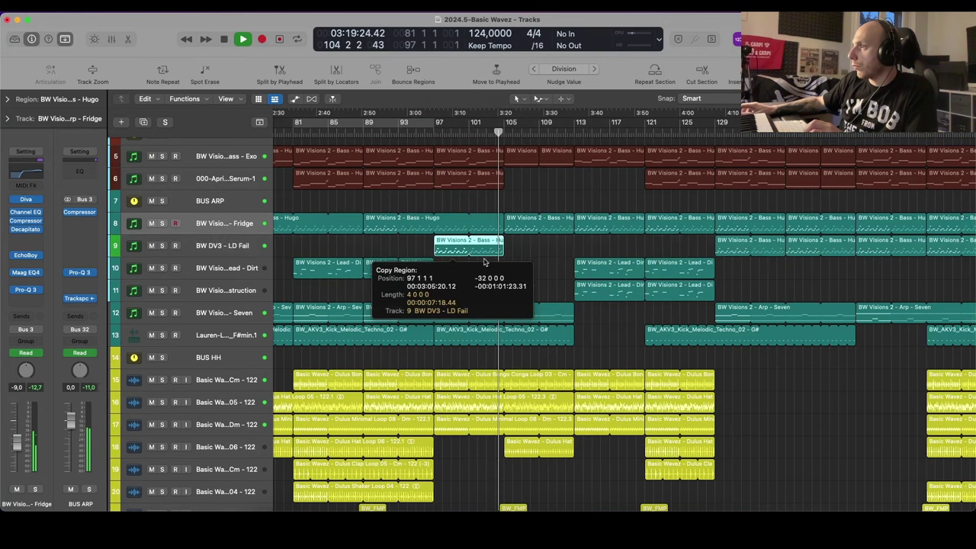
# Step: Raise LD Fail's High Cut Freq automation to 1880 Hz up to about bar 105, dropping to a 710 Hz point just after it
pyautogui.press('a')
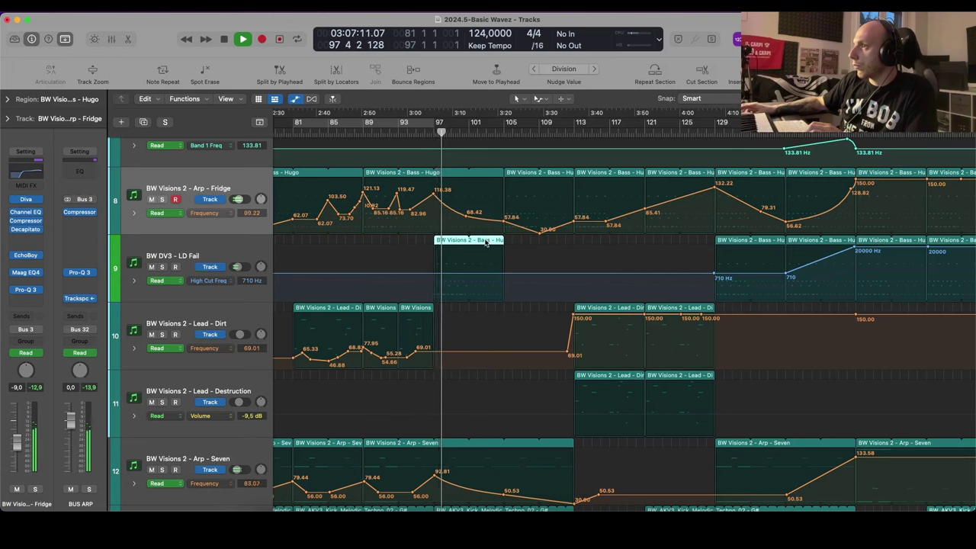
pyautogui.click(521, 273)
pyautogui.moveTo(488, 275); pyautogui.dragTo(489, 272)
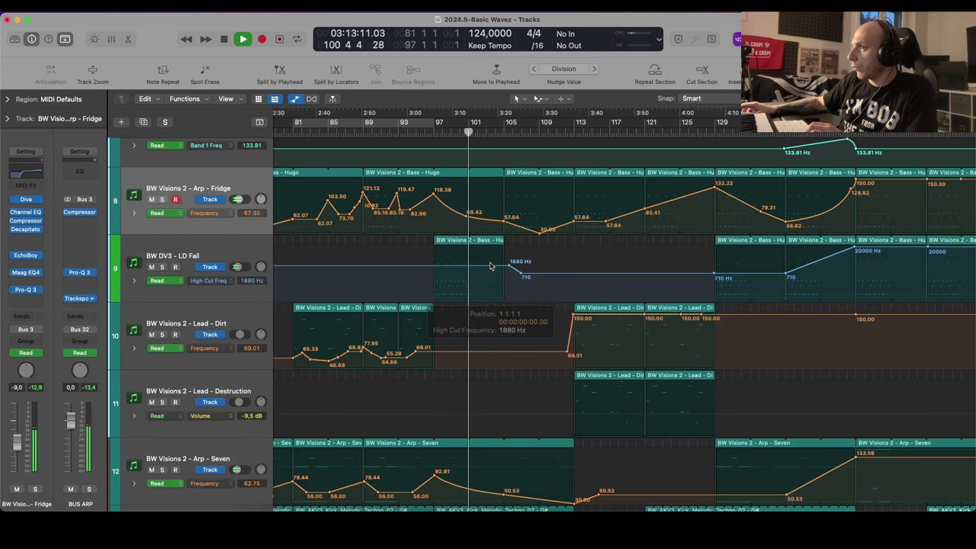
pyautogui.press('a')
# Step: Audition the BW DV3 - LD Fail track soloed around bar 101 and return to the full mix
pyautogui.click(219, 270)
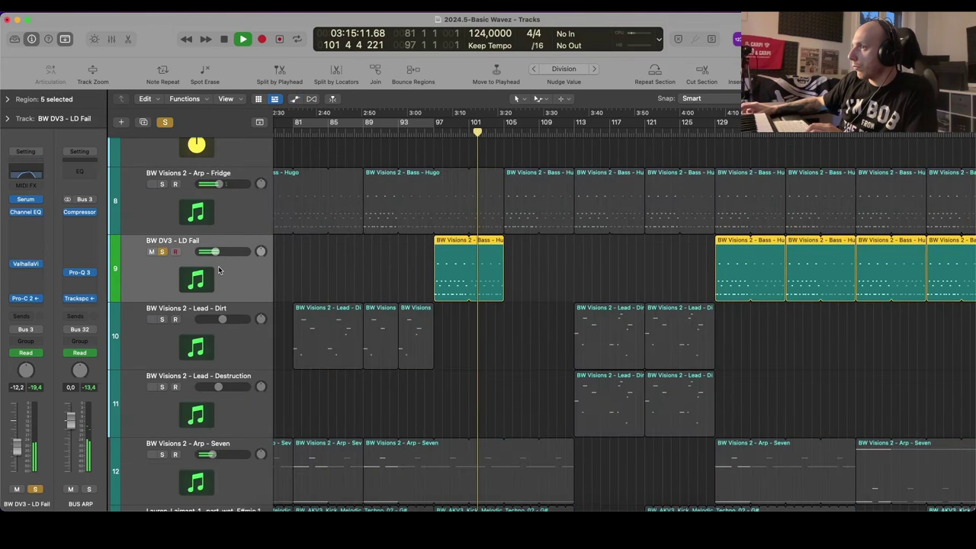
pyautogui.press('s')
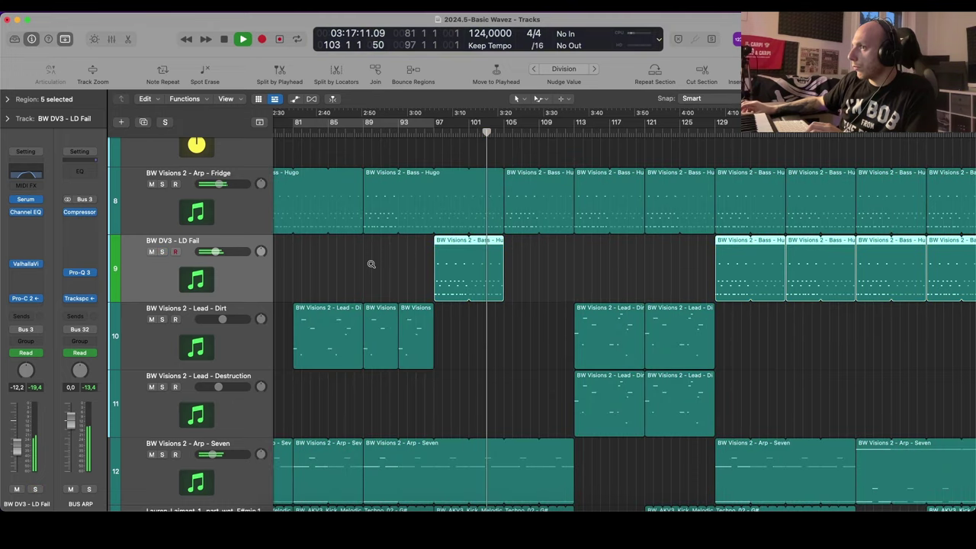
pyautogui.press('super+Up')
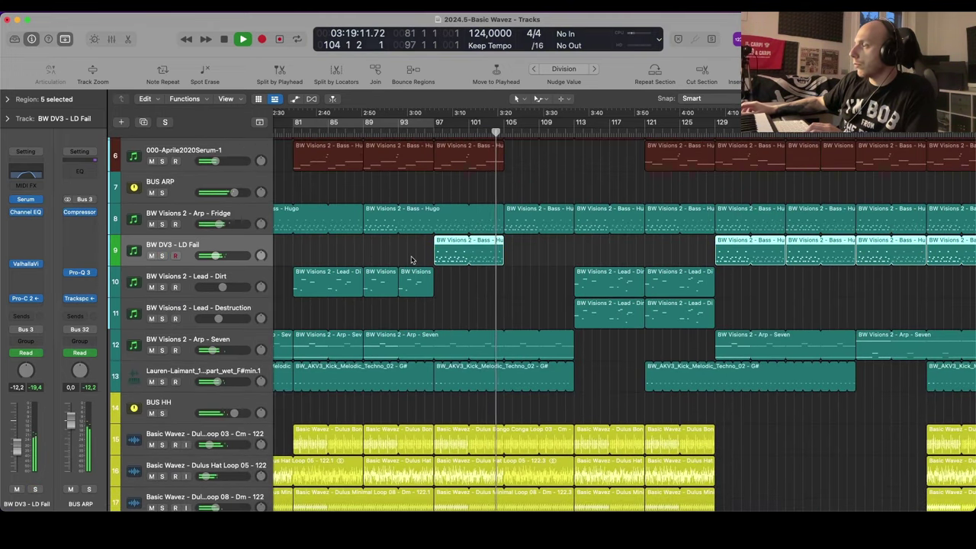
pyautogui.press('super+Up')
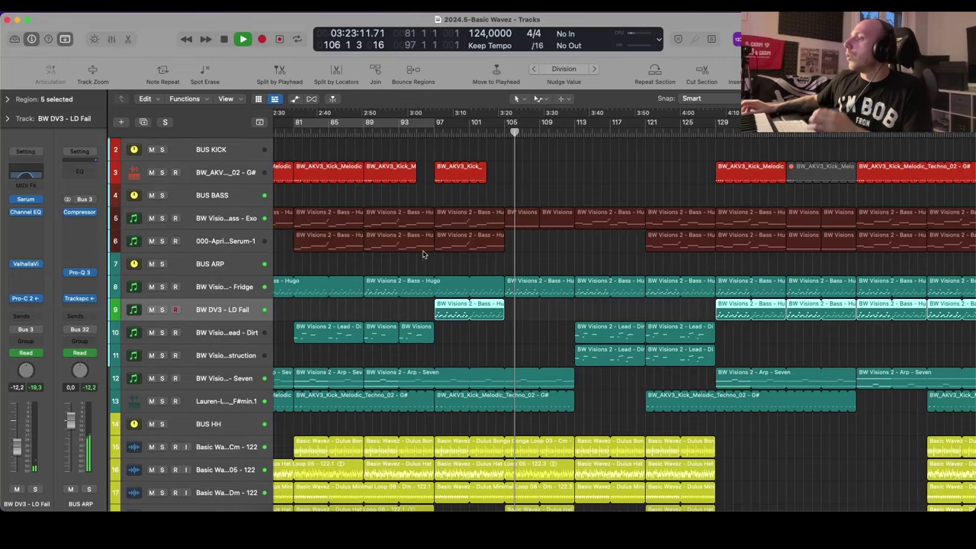
# Step: Examine the drum, vocal, pad and arp tracks around bars 95 to 119 during playback
pyautogui.scroll(-8, 425, 255)
pyautogui.press('super+Right')
pyautogui.press('super+Right')
pyautogui.press('super+Right')
pyautogui.press('super+Right')
pyautogui.hscroll(3, 481, 282)
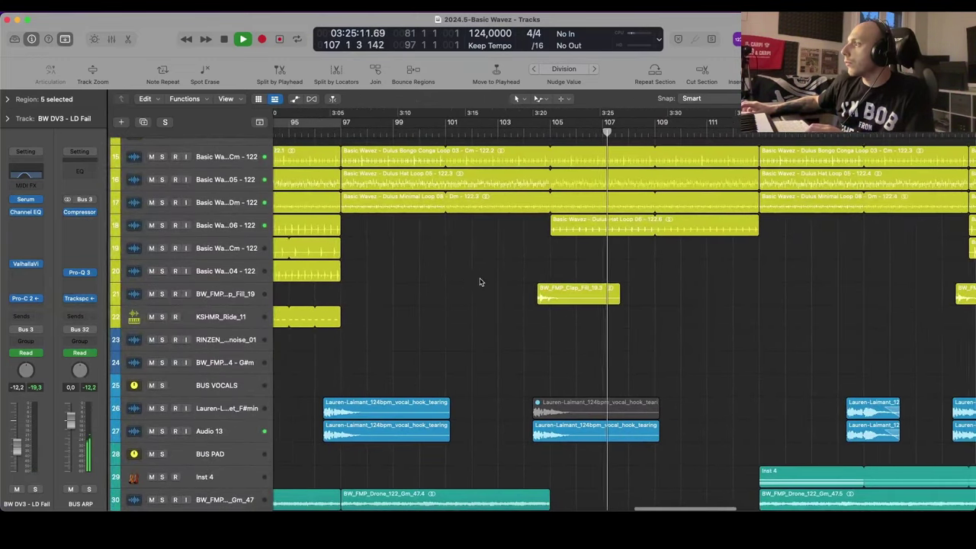
pyautogui.hscroll(2, 479, 280)
pyautogui.scroll(-3, 473, 278)
pyautogui.scroll(8, 472, 280)
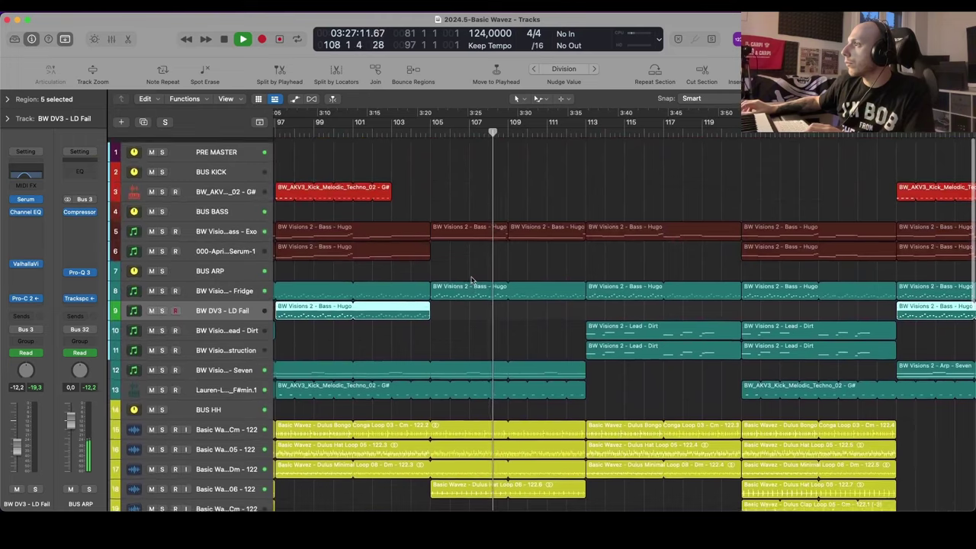
# Step: Deselect the LD Fail regions and show the track automation around bars 93 to 125
pyautogui.click(473, 262)
pyautogui.press('super+Left')
pyautogui.scroll(-3, 473, 262)
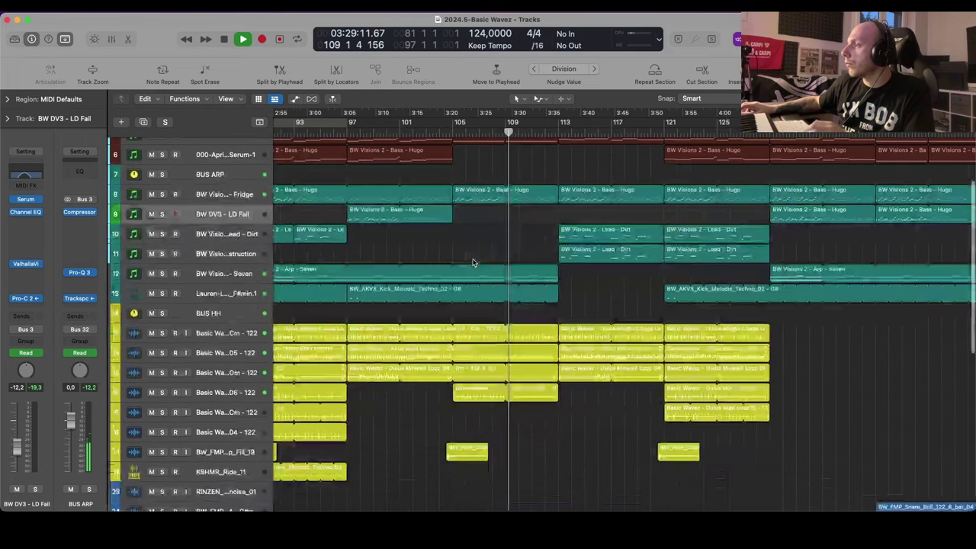
pyautogui.press('a')
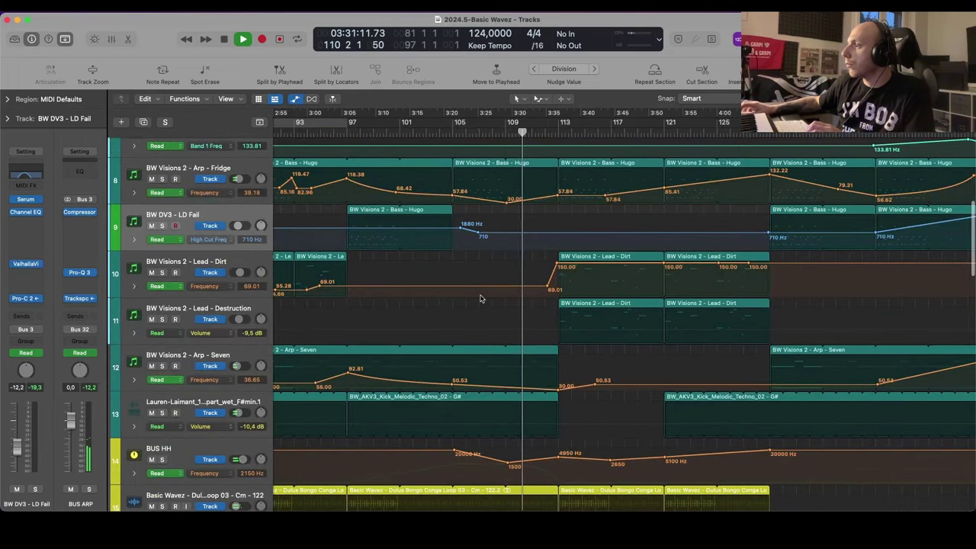
# Step: Hide the track automation and examine the kick, arp, hi-hat, vocal, pad and FX tracks around bars 105 to 137 during playback
pyautogui.press('a')
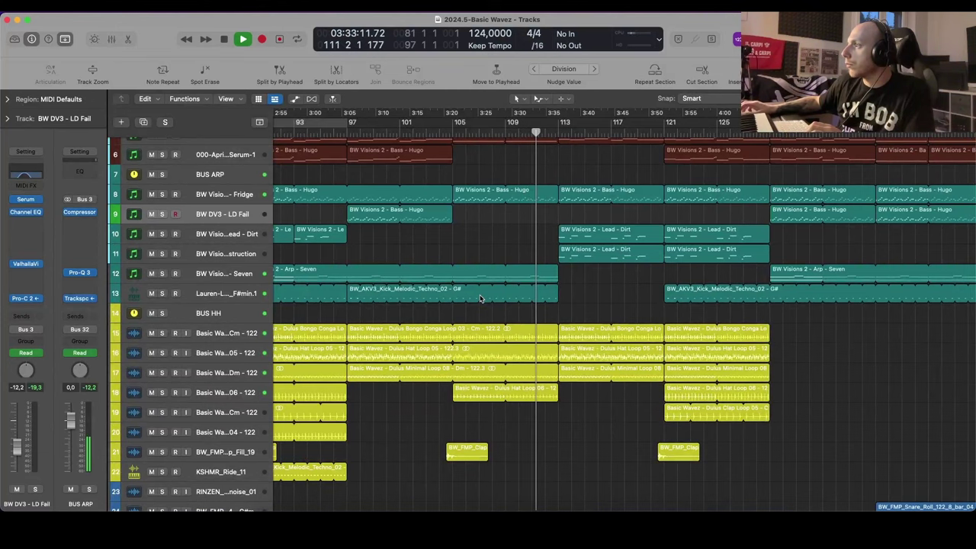
pyautogui.scroll(-10, 481, 298)
pyautogui.hscroll(5, 480, 298)
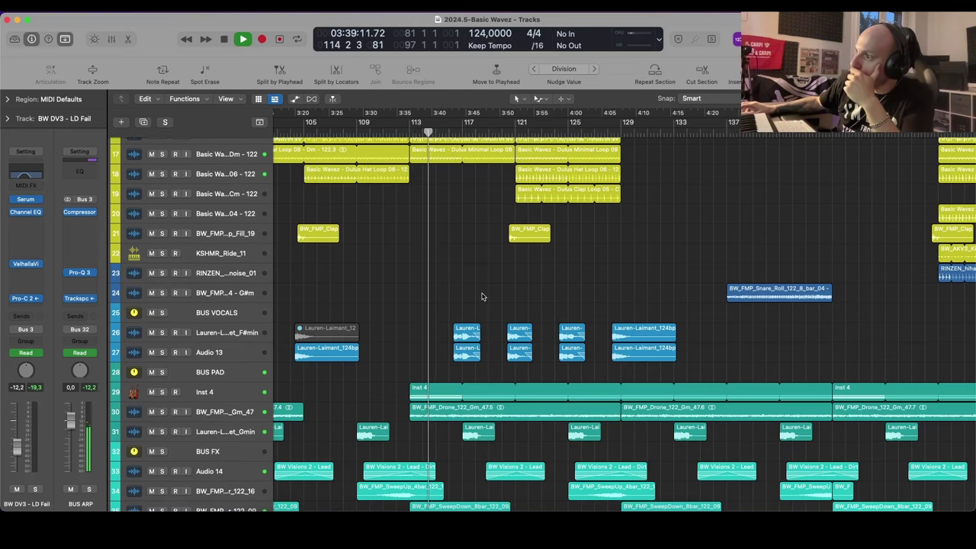
pyautogui.scroll(-5, 481, 297)
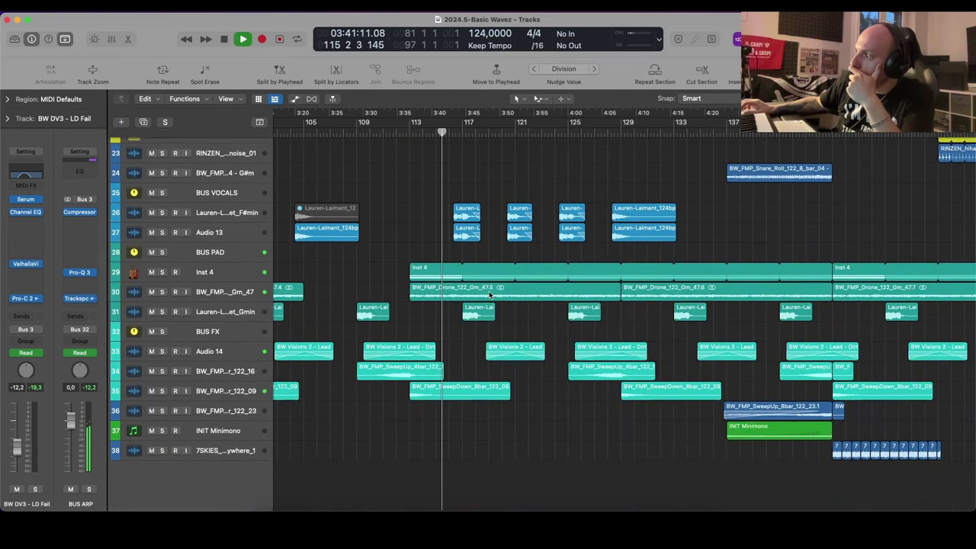
pyautogui.scroll(10, 503, 290)
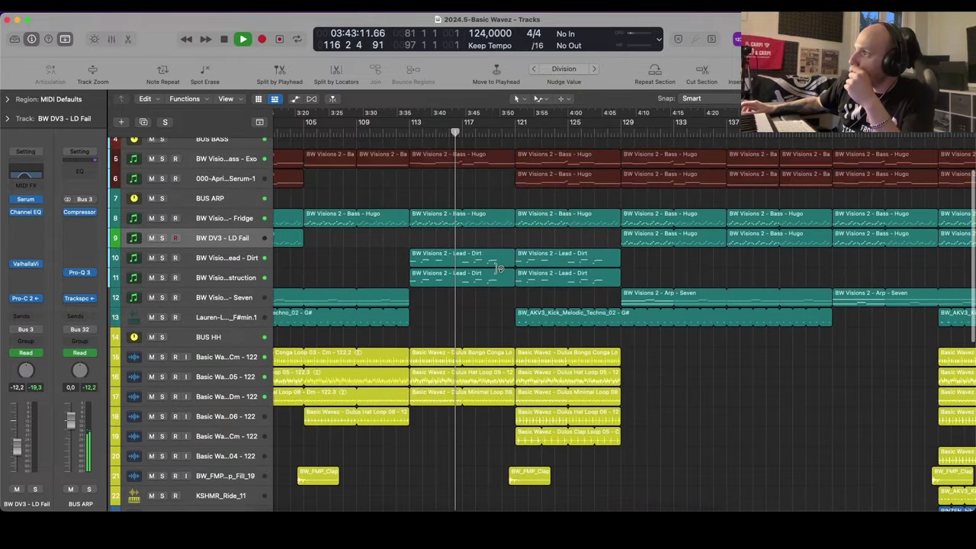
pyautogui.scroll(3, 499, 268)
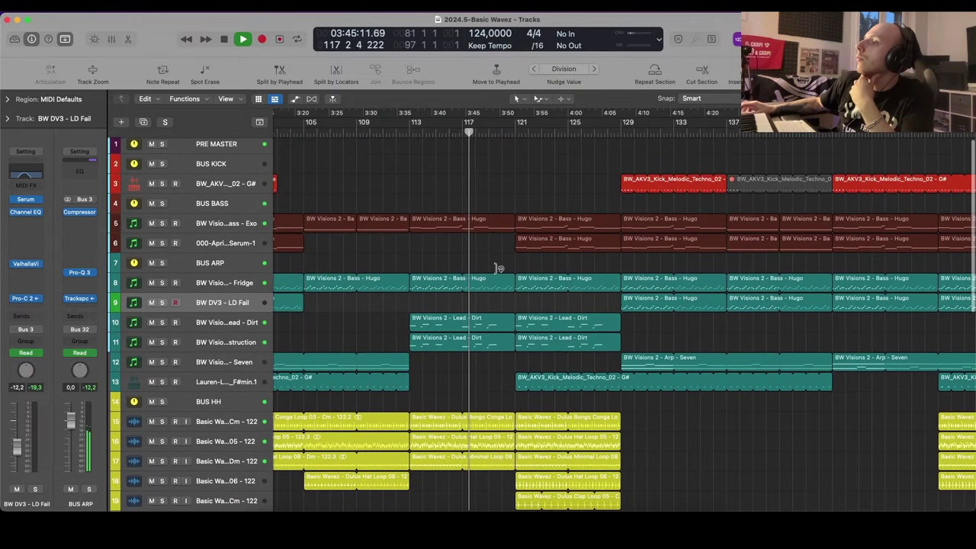
pyautogui.scroll(-3, 499, 268)
pyautogui.scroll(-3, 500, 268)
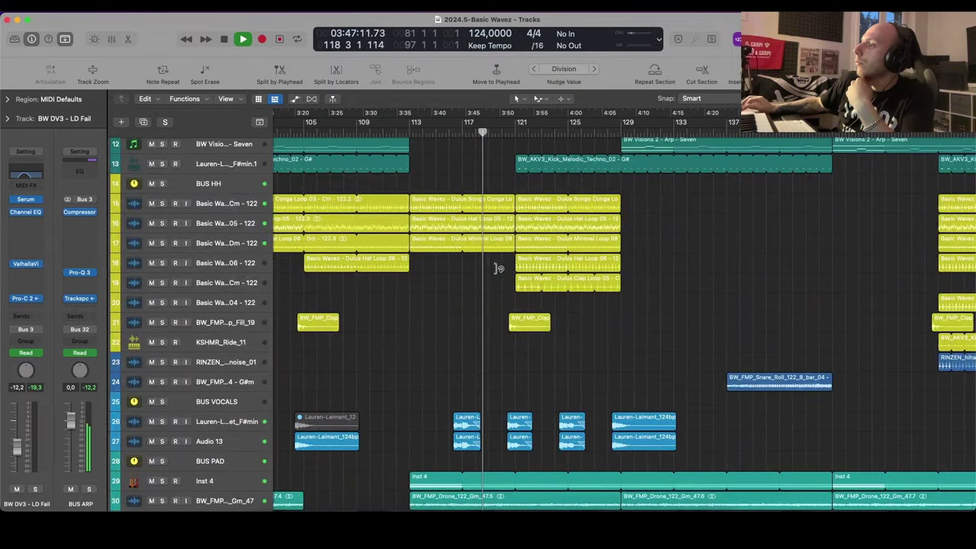
# Step: Duplicate the Audio 13 vocal track with its settings and copy its four vocal regions between about bars 116 and 133 onto the duplicate
pyautogui.click(246, 442)
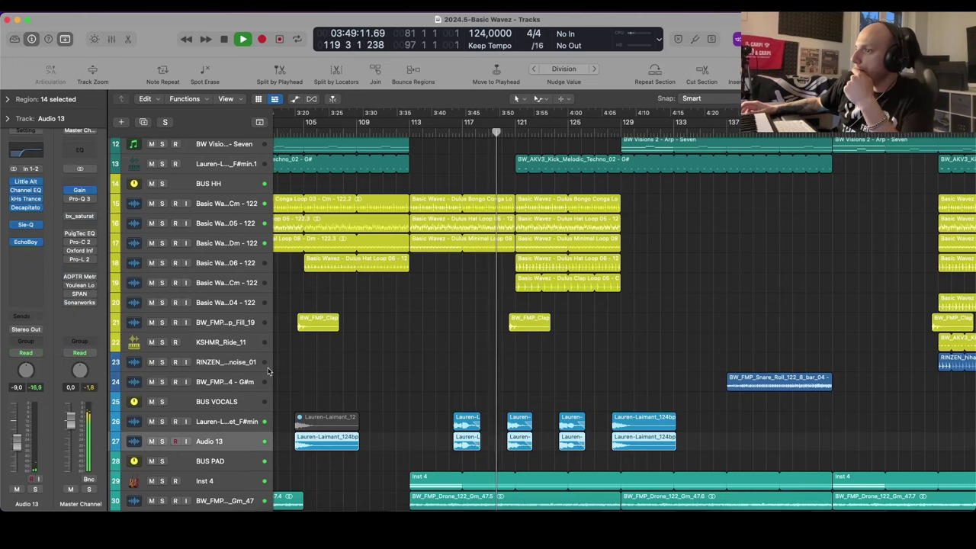
pyautogui.press('super+d')
pyautogui.scroll(-3, 626, 420)
pyautogui.click(666, 383)
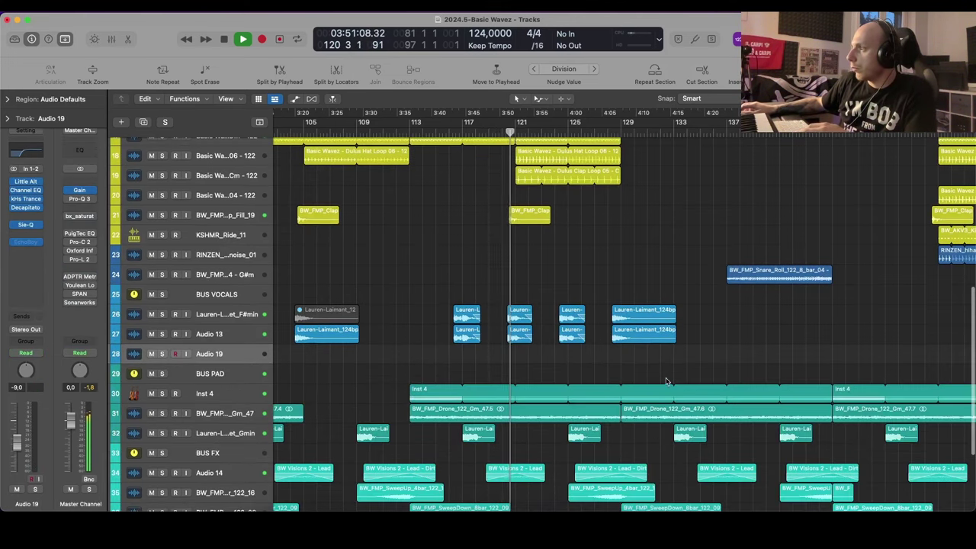
pyautogui.moveTo(666, 383); pyautogui.dragTo(463, 356)
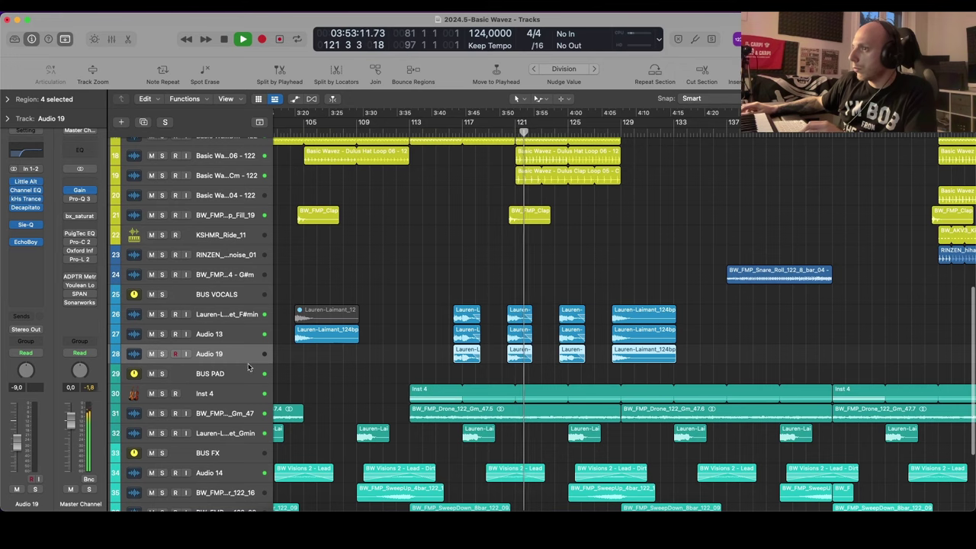
# Step: Solo the Audio 19 track and set its Little AlterBoy pitch to 7.0 and formant to 0.0
pyautogui.press('s')
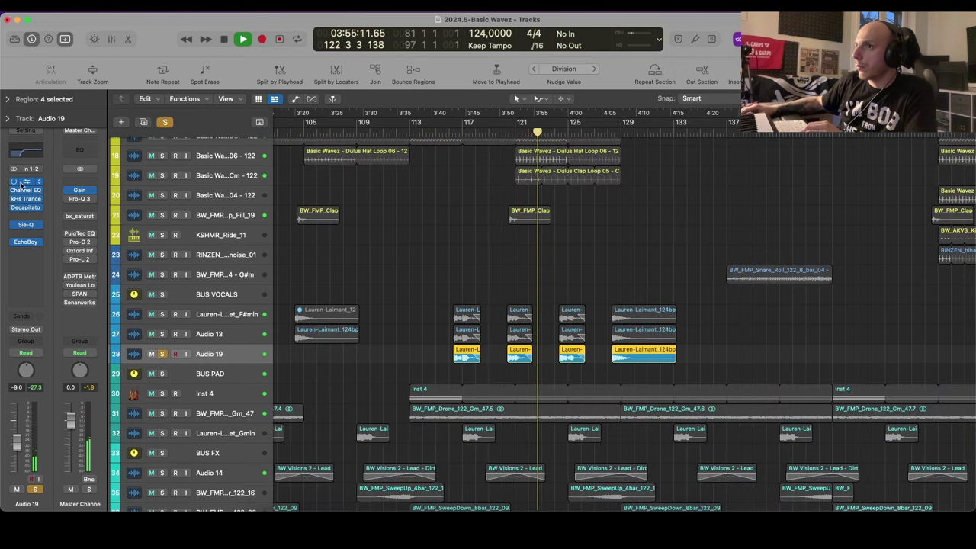
pyautogui.click(22, 183)
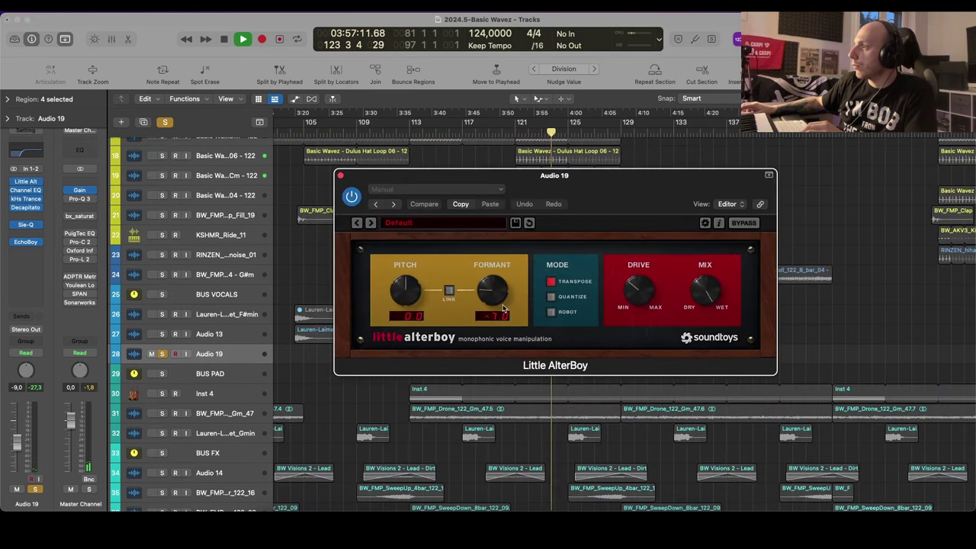
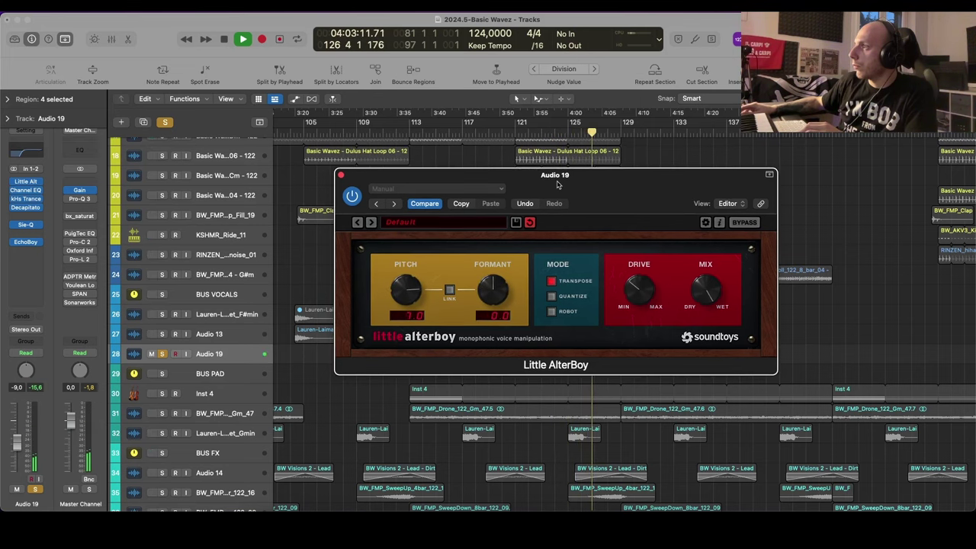
pyautogui.moveTo(368, 211); pyautogui.dragTo(691, 313)
# Step: Audition the three vocal tracks soloed together, then return to the full mix from about bar 116
pyautogui.moveTo(163, 315); pyautogui.dragTo(163, 335)
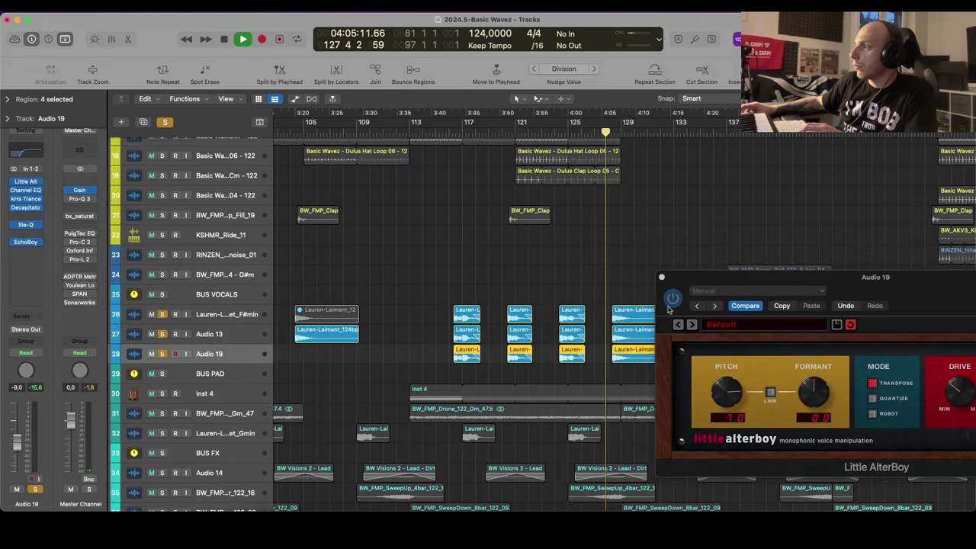
pyautogui.moveTo(851, 270); pyautogui.dragTo(841, 146)
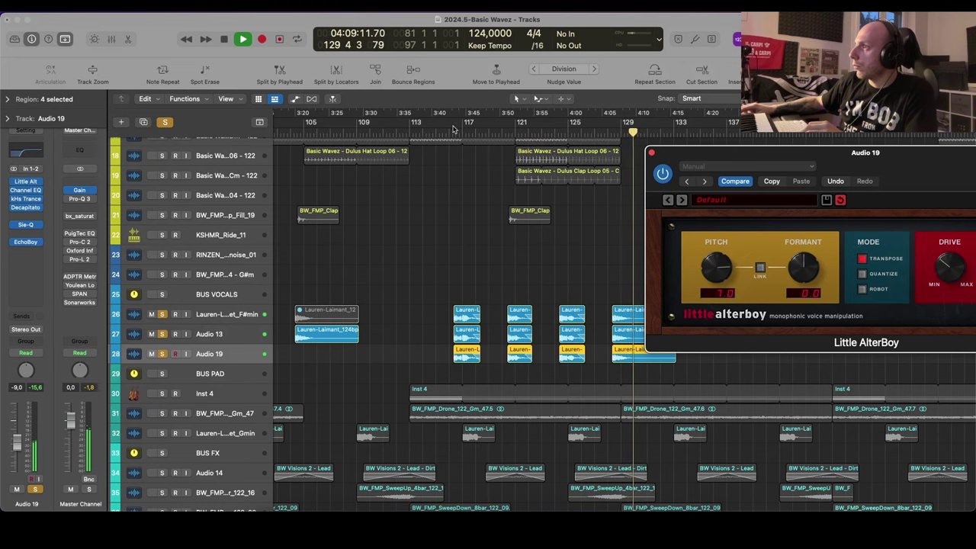
pyautogui.click(454, 134)
pyautogui.click(162, 122)
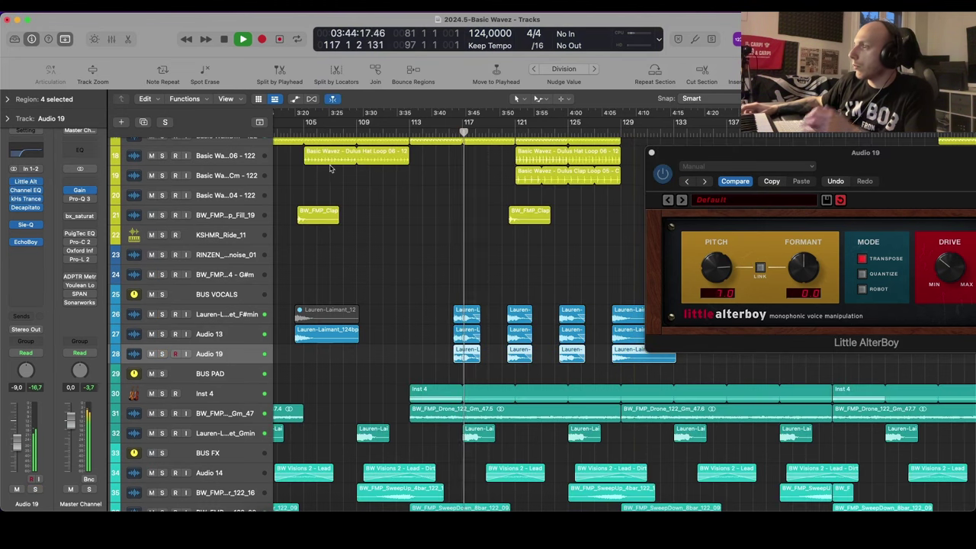
# Step: Enlarge the track rows and lower the Audio 19 track's volume to -12.4 dB
pyautogui.press('super+Down')
pyautogui.press('super+Down')
pyautogui.press('super+Down')
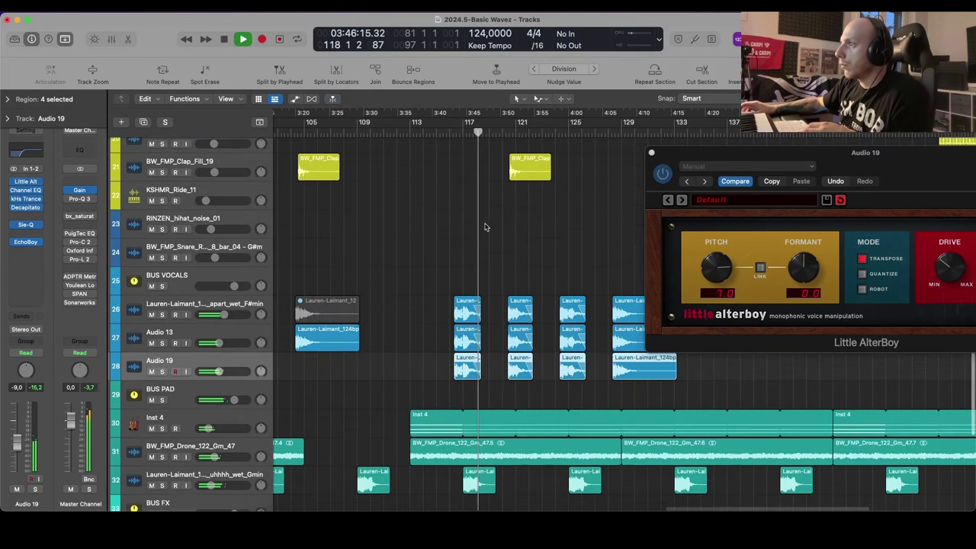
pyautogui.press('super+Up')
pyautogui.moveTo(237, 371); pyautogui.dragTo(233, 372)
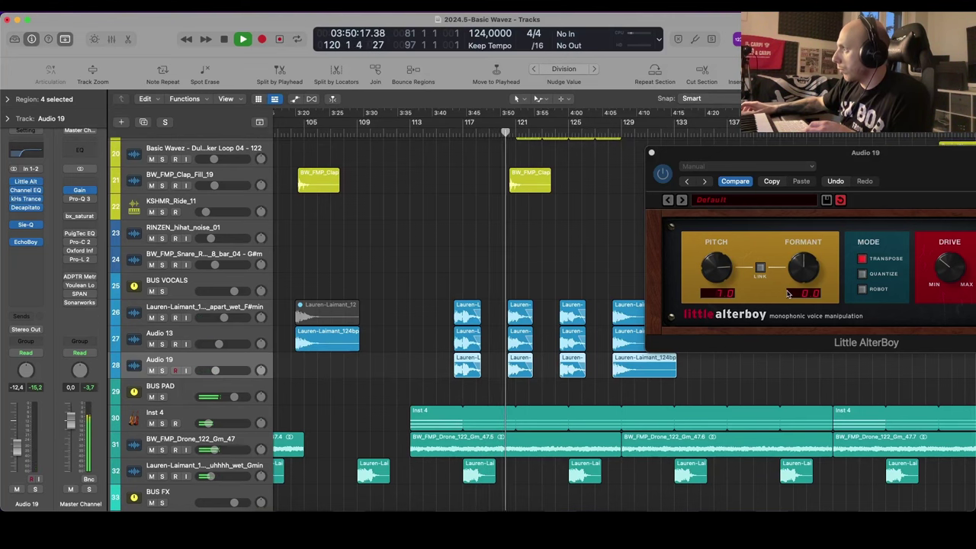
# Step: Set Little AlterBoy's pitch on Audio 19 to 12.0 and solo the track for listening
pyautogui.moveTo(717, 268); pyautogui.dragTo(710, 169)
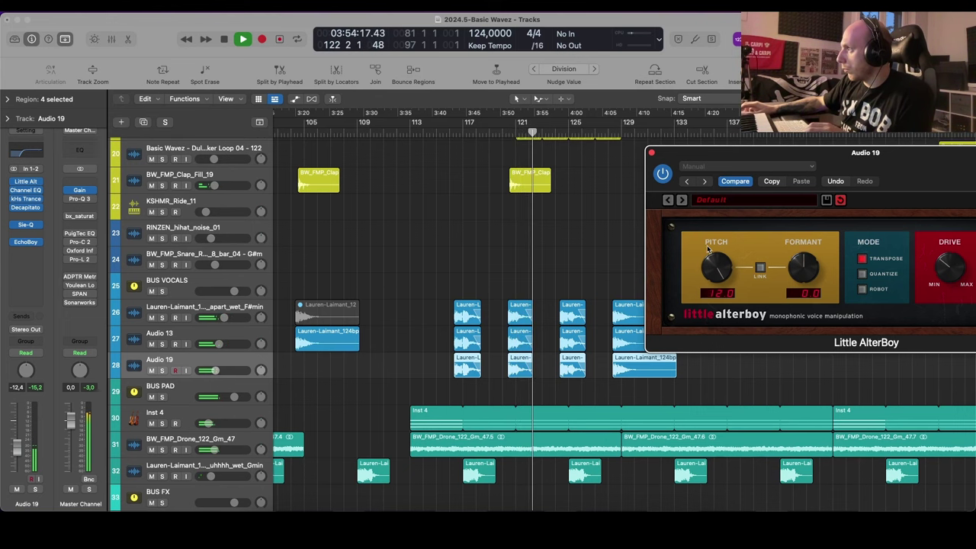
pyautogui.press('s')
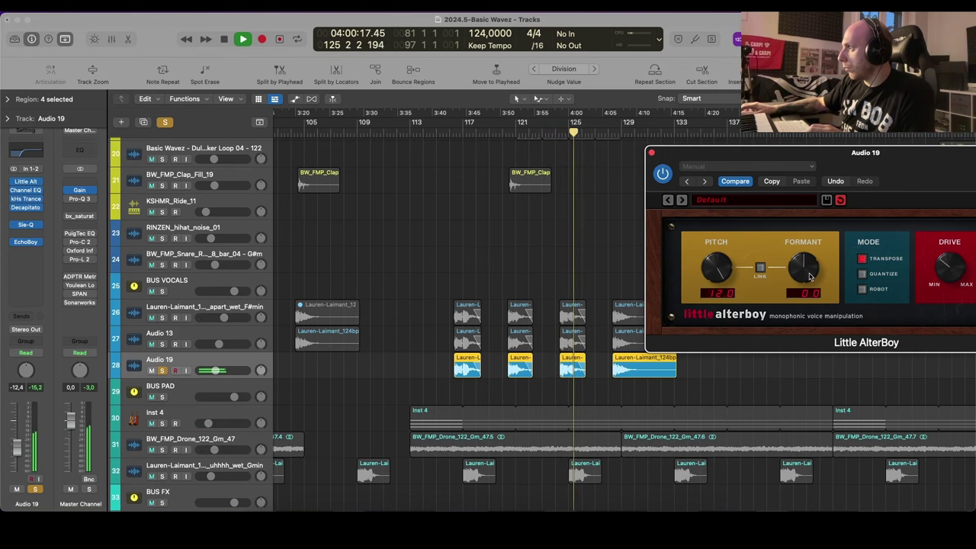
# Step: Turn off solo on the Audio 19 track and close its Little AlterBoy plug-in window
pyautogui.press('s')
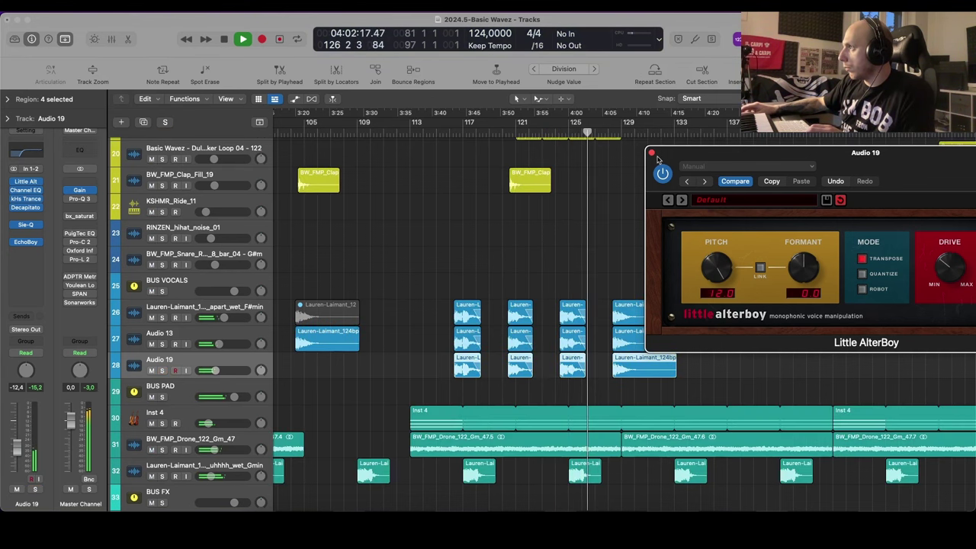
pyautogui.click(652, 152)
# Step: Lower the Audio 19 track's volume to -14.0 dB
pyautogui.press('super+Up')
pyautogui.press('super+Up')
pyautogui.press('super+Up')
pyautogui.press('super+Up')
pyautogui.press('super+Down')
pyautogui.press('super+Down')
pyautogui.press('super+Right')
pyautogui.press('super+Right')
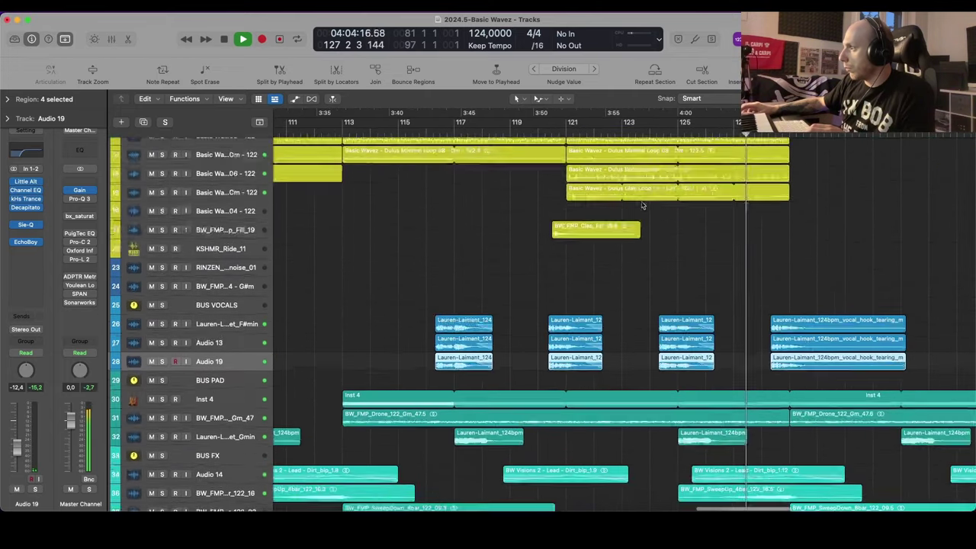
pyautogui.press('super+Down')
pyautogui.press('super+Down')
pyautogui.press('super+Down')
pyautogui.press('super+Left')
pyautogui.press('super+Left')
pyautogui.press('super+Right')
pyautogui.press('super+Up')
pyautogui.press('super+Left')
pyautogui.press('super+Right')
pyautogui.press('super+Up')
pyautogui.press('super+Left')
pyautogui.press('super+Left')
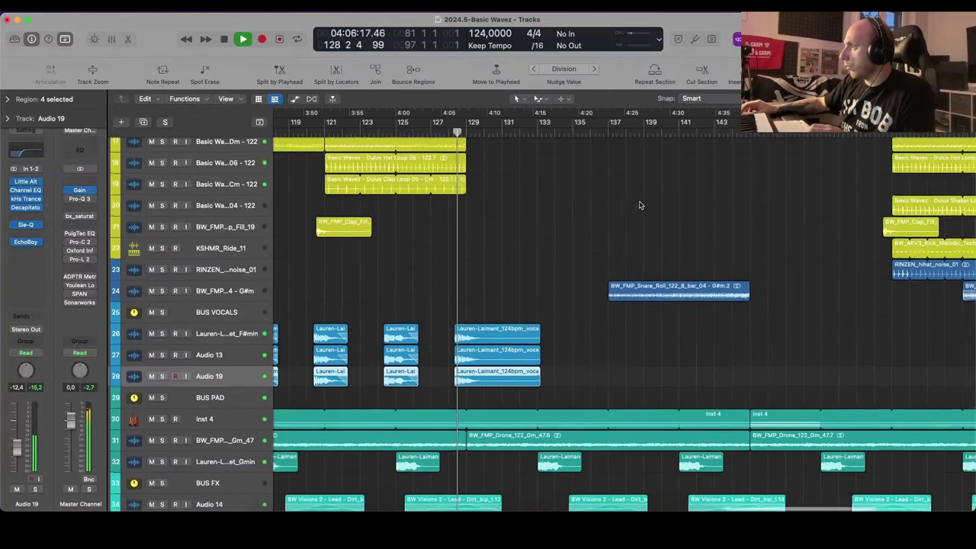
pyautogui.press('super+Down')
pyautogui.press('super+Down')
pyautogui.press('super+Down')
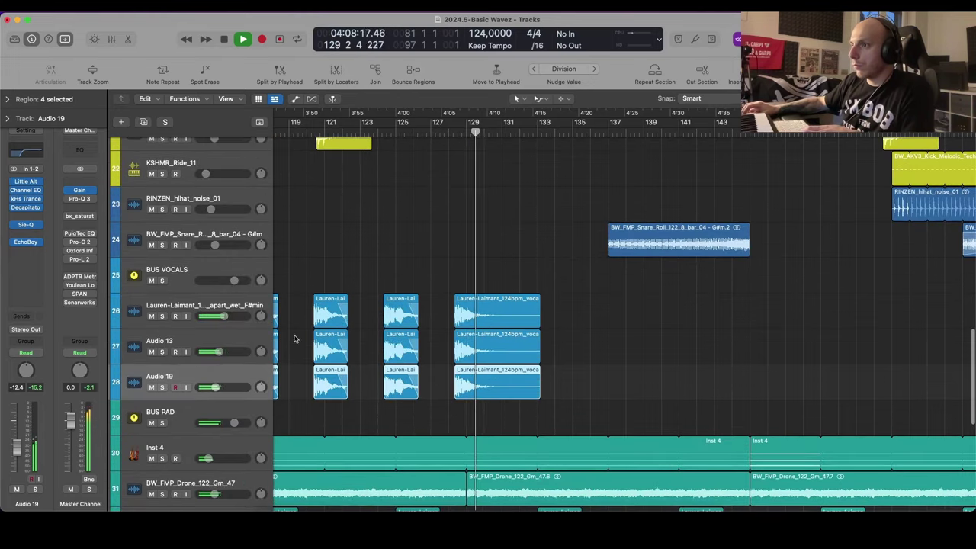
pyautogui.moveTo(217, 387); pyautogui.dragTo(214, 389)
# Step: Copy the four selected Audio 19 vocal regions to the later vocal section starting around bar 160
pyautogui.scroll(-5, 468, 272)
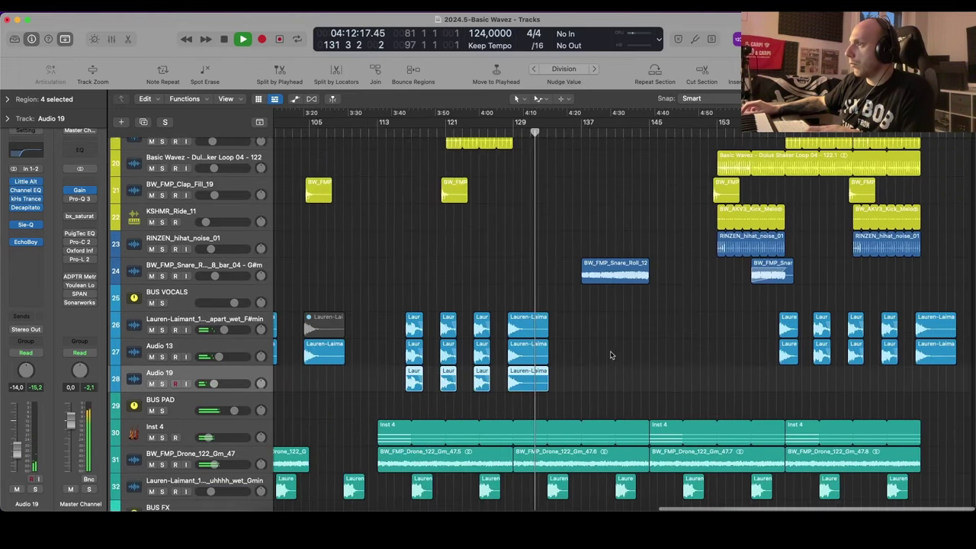
pyautogui.moveTo(531, 383); pyautogui.dragTo(906, 384)
# Step: Copy a one-bar slice from the start of the snare roll to bar 133 and repeat it up to bar 137
pyautogui.scroll(-2, 727, 298)
pyautogui.scroll(-5, 711, 298)
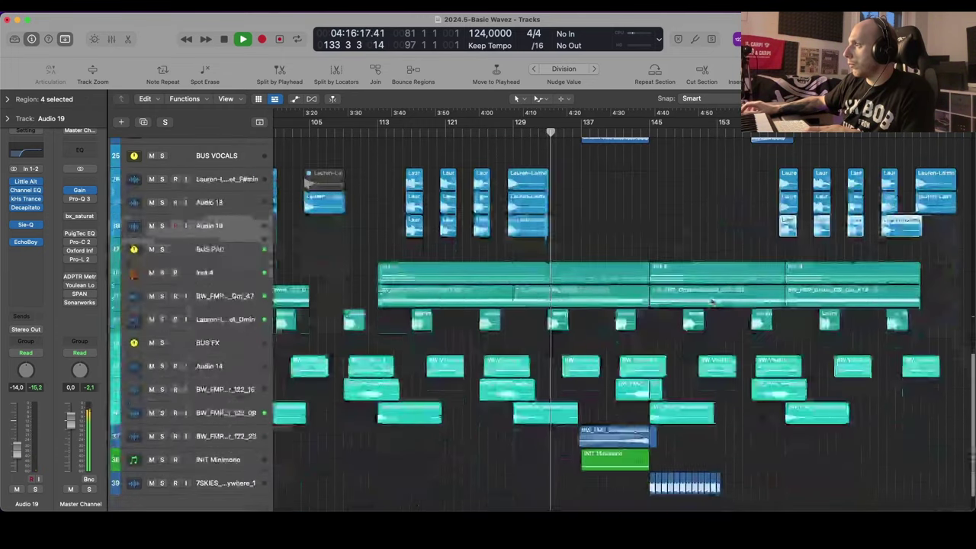
pyautogui.scroll(5, 687, 288)
pyautogui.hscroll(-5, 580, 280)
pyautogui.scroll(5, 486, 277)
pyautogui.scroll(-3, 495, 281)
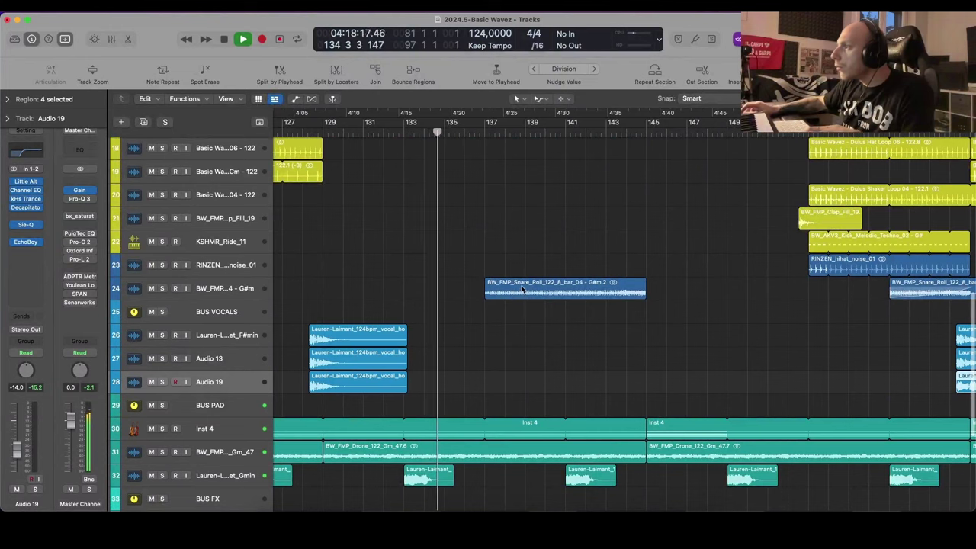
pyautogui.moveTo(505, 289); pyautogui.dragTo(411, 293)
pyautogui.press('super+r')
pyautogui.press('super+r')
pyautogui.press('super+r')
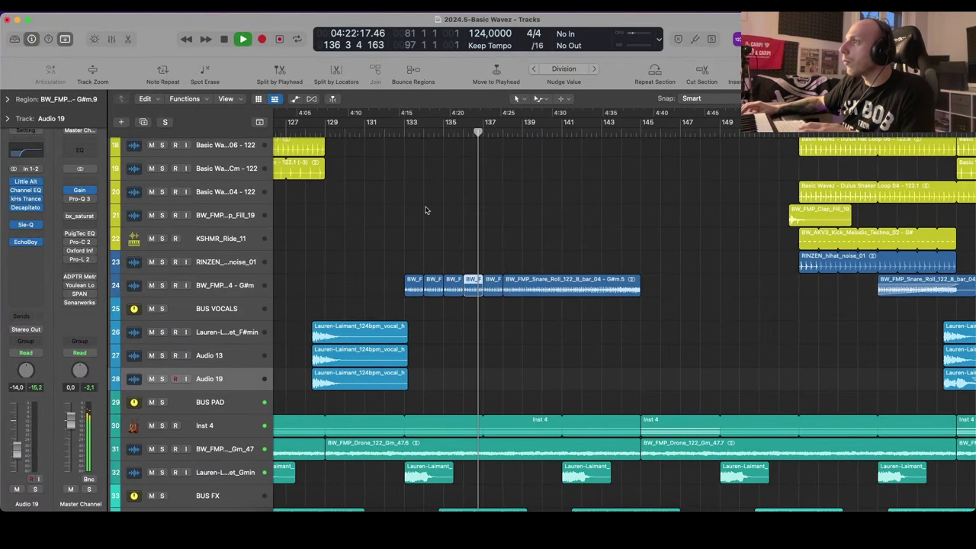
# Step: Extend the one-bar snare roll slices back to bar 129 and play from just before that point
pyautogui.scroll(-4, 427, 210)
pyautogui.scroll(5, 429, 209)
pyautogui.hscroll(-2, 425, 195)
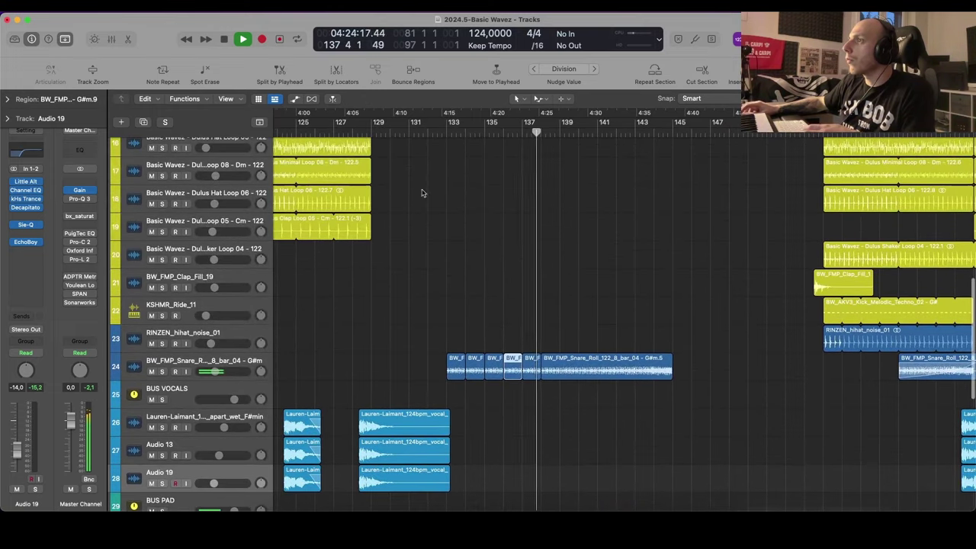
pyautogui.click(349, 132)
pyautogui.moveTo(524, 321); pyautogui.dragTo(382, 367)
pyautogui.click(450, 336)
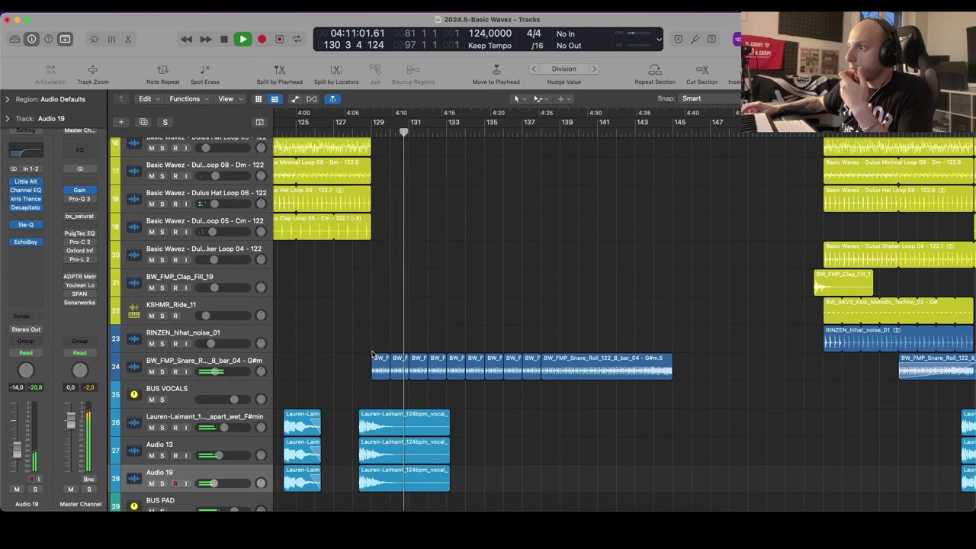
# Step: Add a Channel EQ to the snare roll track with a low cut and a high cut at 4540 Hz
pyautogui.click(246, 363)
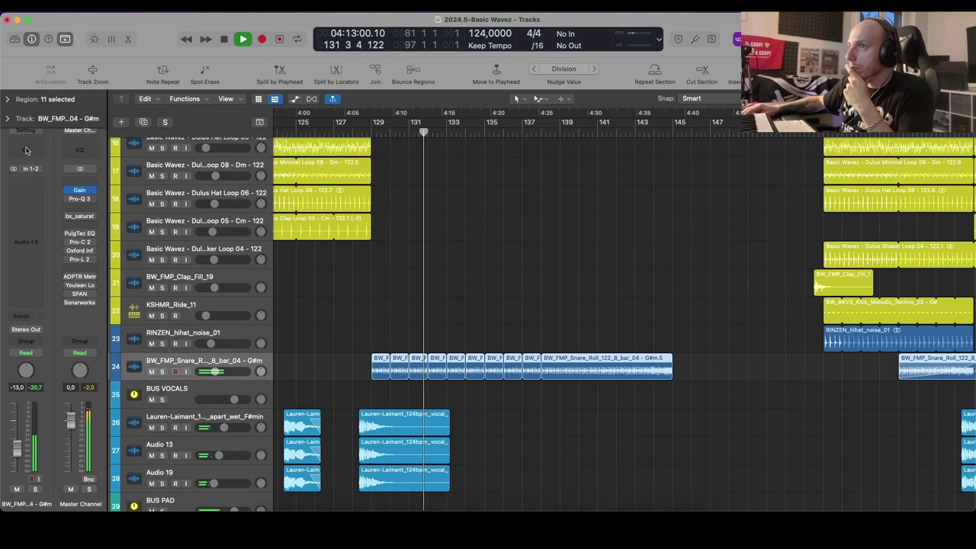
pyautogui.click(26, 150)
pyautogui.click(372, 224)
pyautogui.moveTo(393, 314)
pyautogui.mouseDown()
pyautogui.moveTo(445, 323)
pyautogui.moveTo(410, 316)
pyautogui.mouseUp()
pyautogui.click(793, 224)
pyautogui.moveTo(801, 313); pyautogui.dragTo(707, 331)
# Step: Automate the snare roll's high cut frequency to rise from a lower start at bar 129 through 4540 Hz to 20000 Hz at bar 145
pyautogui.press('a')
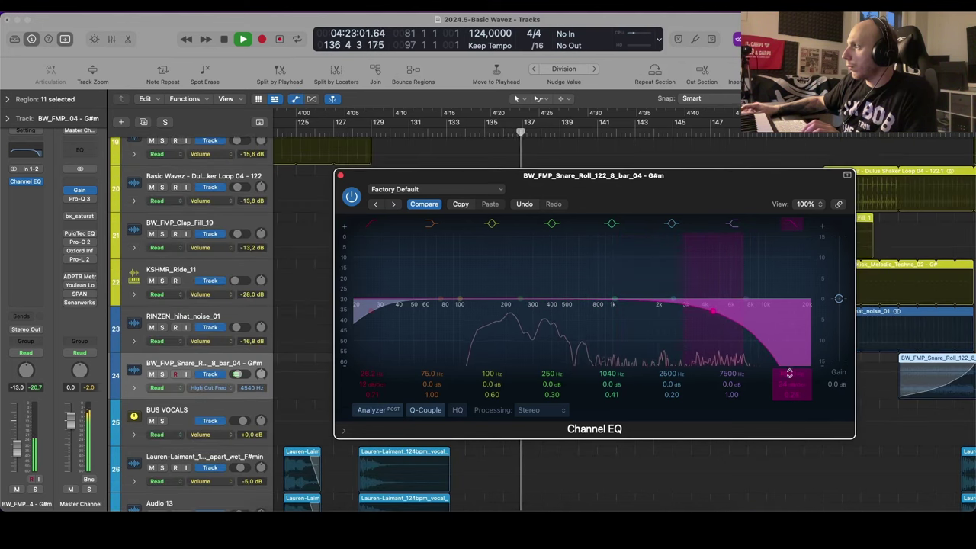
pyautogui.click(341, 176)
pyautogui.click(480, 375)
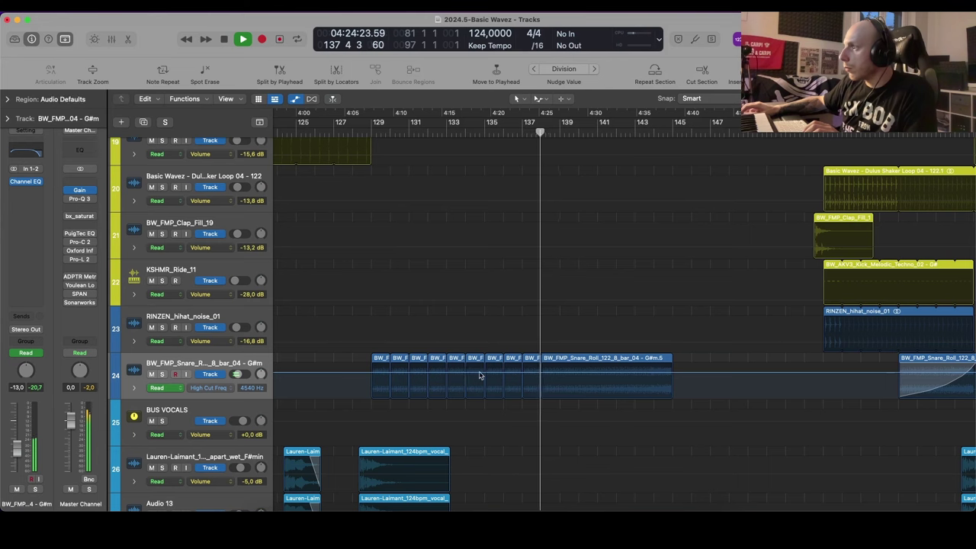
pyautogui.click(540, 374)
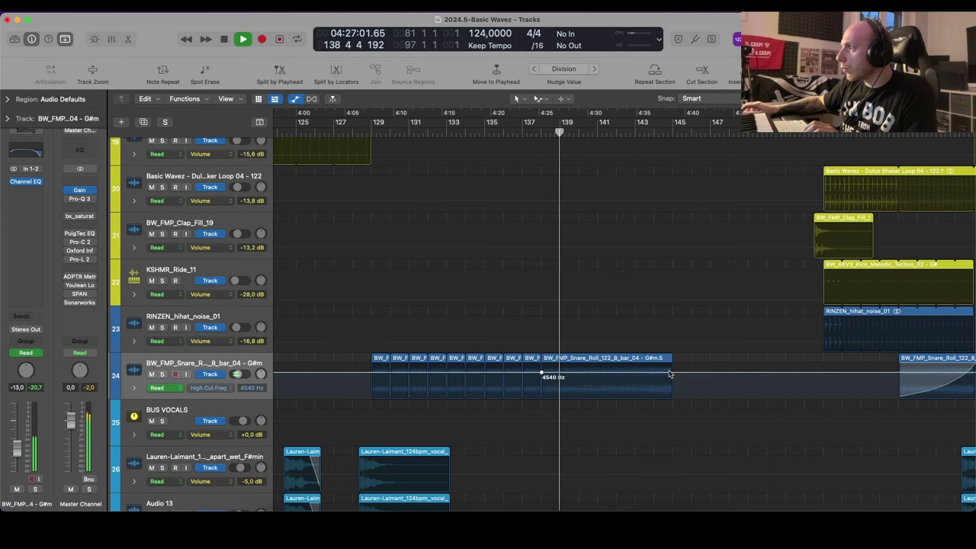
pyautogui.moveTo(671, 374); pyautogui.dragTo(672, 369)
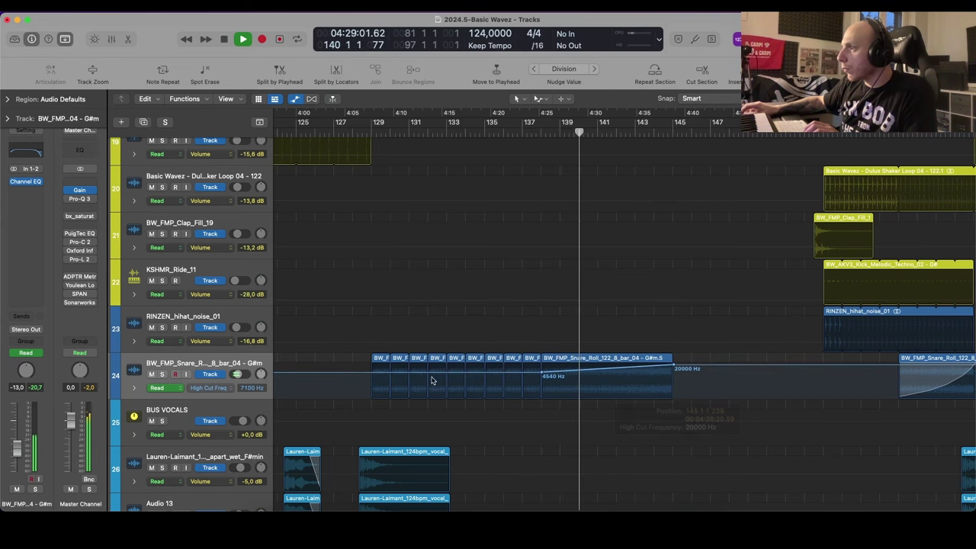
pyautogui.moveTo(373, 376); pyautogui.dragTo(366, 380)
pyautogui.press('a')
# Step: Look over the whole arrangement during playback, from the kick and bass tracks down to the effects tracks
pyautogui.scroll(-15, 578, 345)
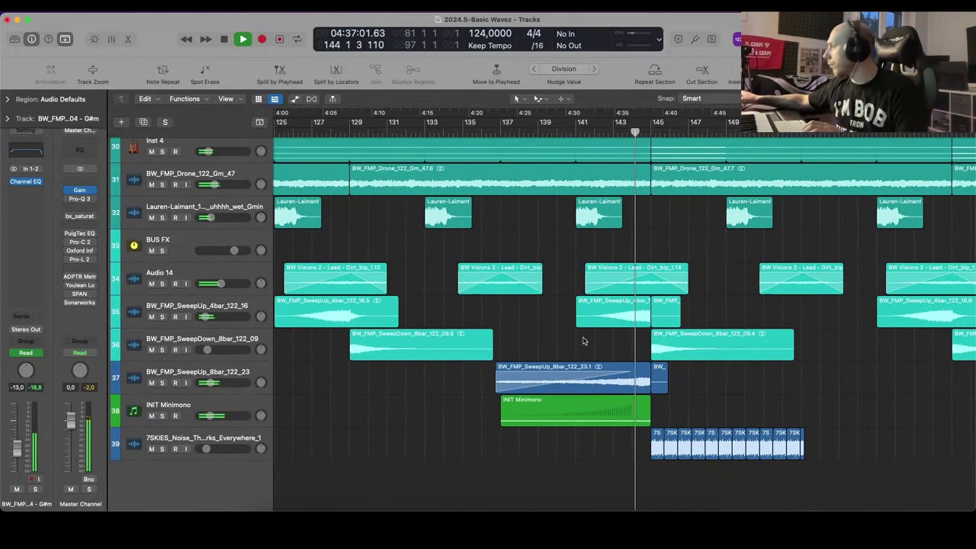
pyautogui.scroll(15, 589, 335)
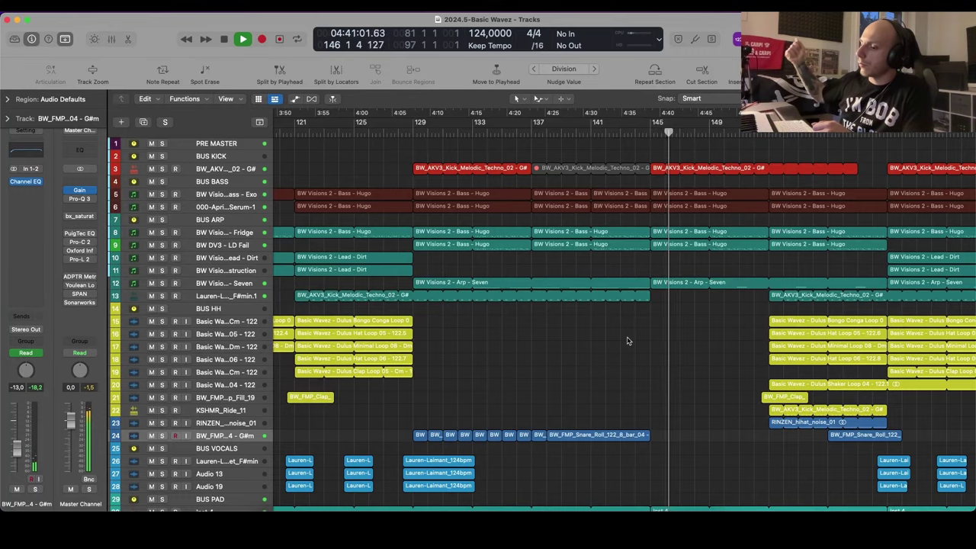
pyautogui.press('super+Down')
pyautogui.press('super+Left')
pyautogui.press('super+Left')
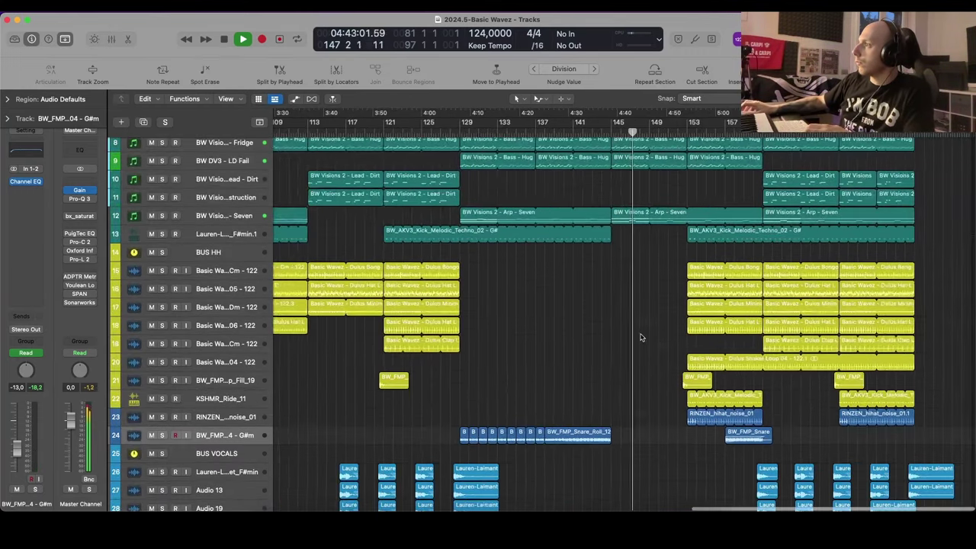
pyautogui.scroll(-5, 642, 339)
pyautogui.scroll(8, 643, 338)
pyautogui.scroll(2, 641, 338)
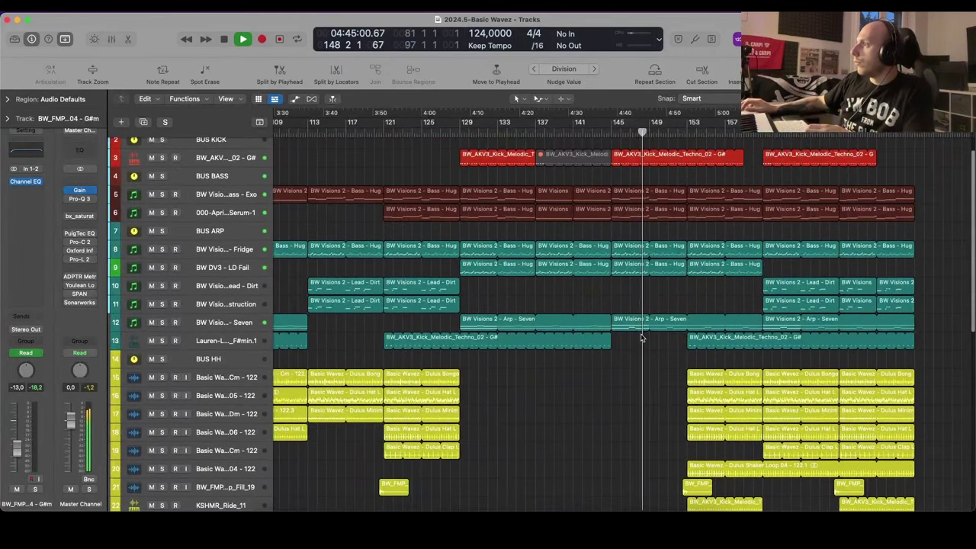
pyautogui.scroll(-3, 641, 335)
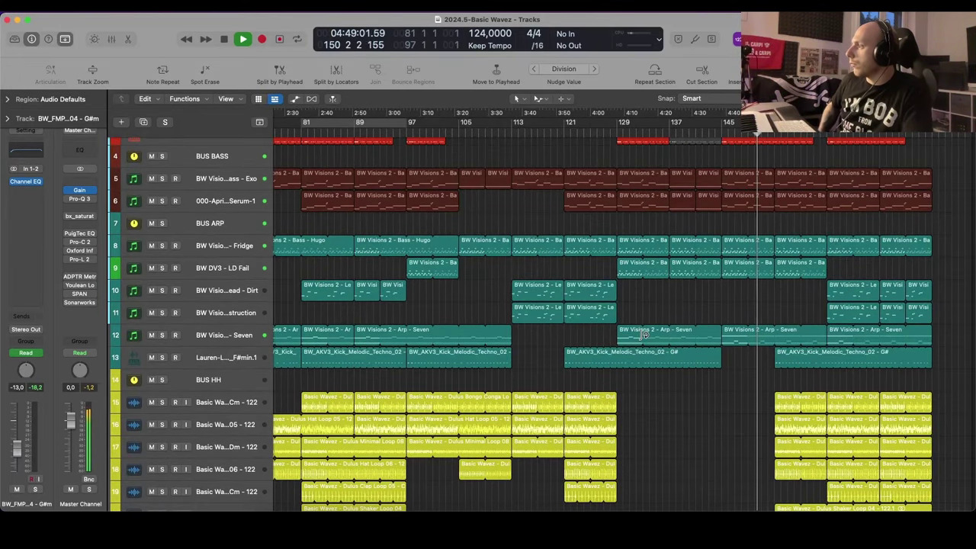
pyautogui.scroll(-12, 644, 334)
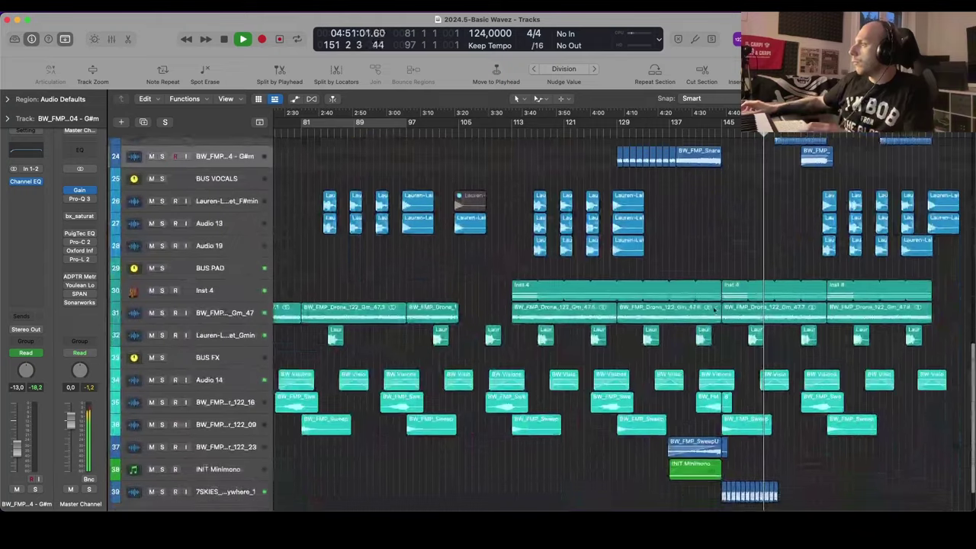
pyautogui.scroll(3, 709, 308)
pyautogui.scroll(5, 492, 292)
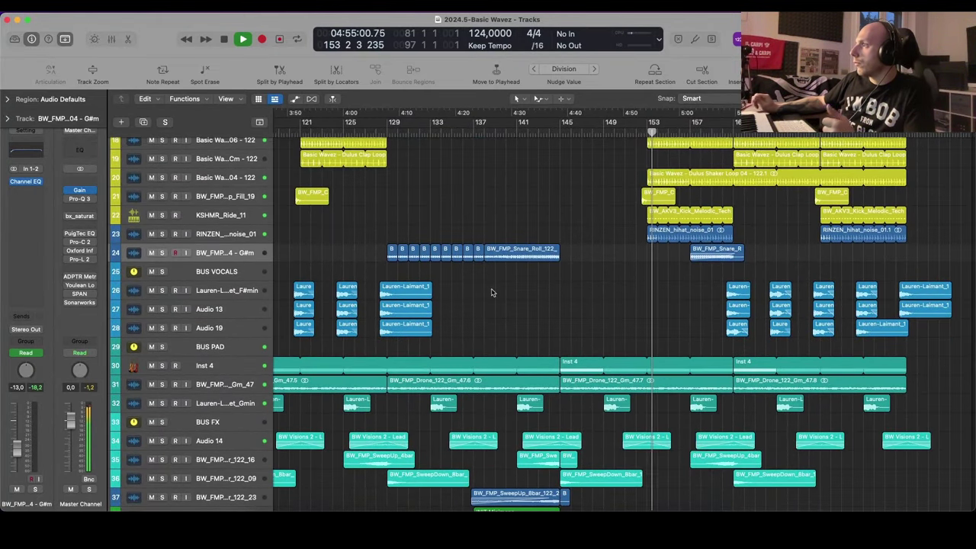
pyautogui.scroll(5, 492, 293)
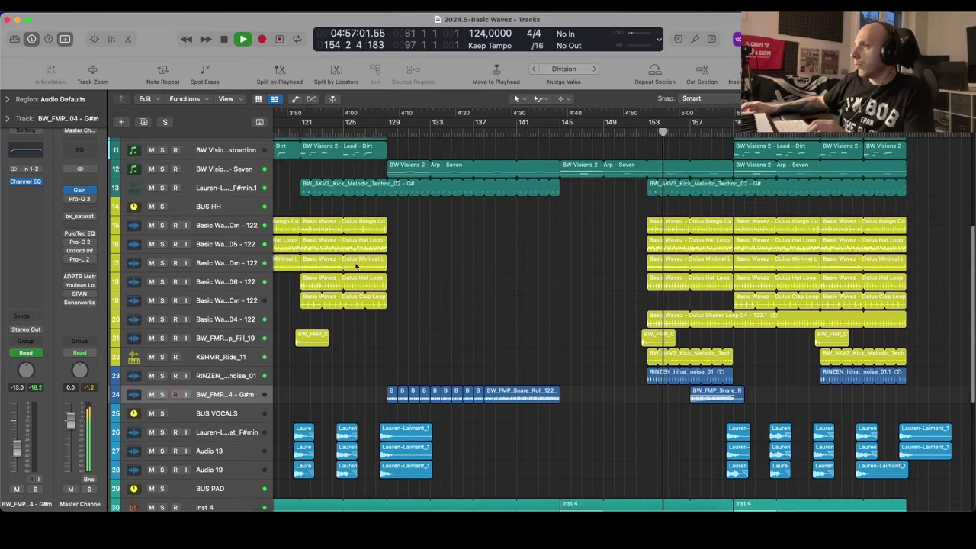
# Step: Recolour the percussion tracks 15 to 24 and their regions in the same yellow
pyautogui.click(220, 226)
pyautogui.keyDown('shift'); pyautogui.click(221, 365); pyautogui.keyUp('shift')
pyautogui.hotkey('alt', 'c')
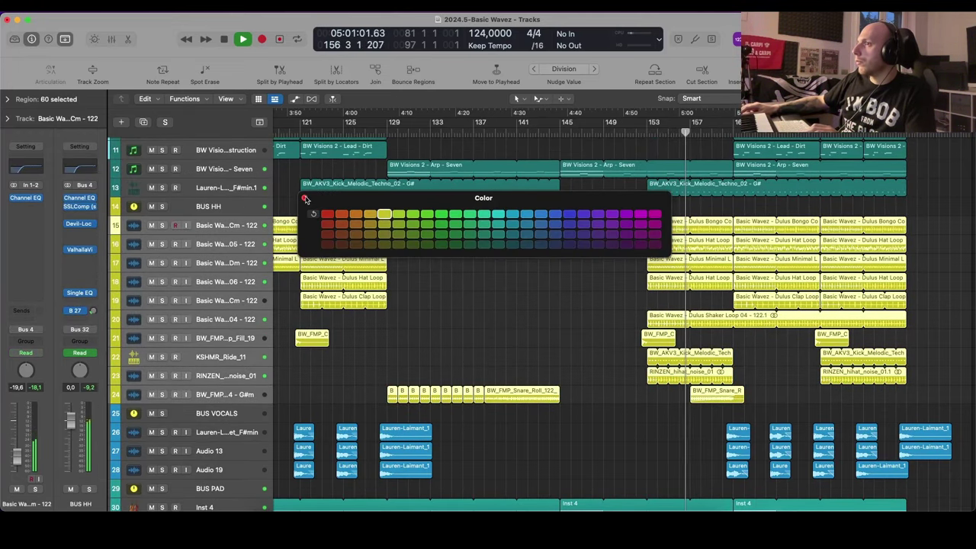
pyautogui.click(469, 328)
# Step: Solo the BUS BASS track and set a playback cycle from bar 161 to bar 169
pyautogui.scroll(4, 473, 325)
pyautogui.scroll(-4, 473, 325)
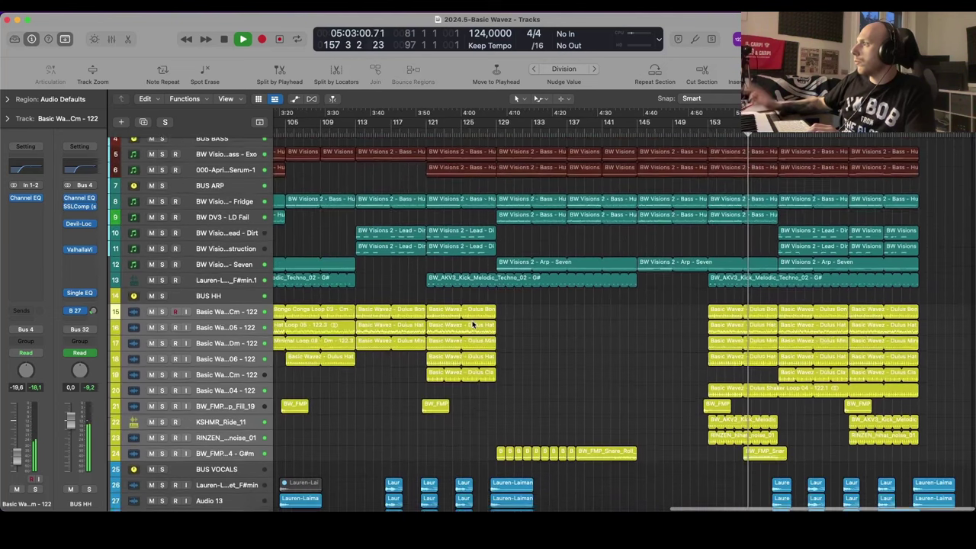
pyautogui.scroll(3, 473, 324)
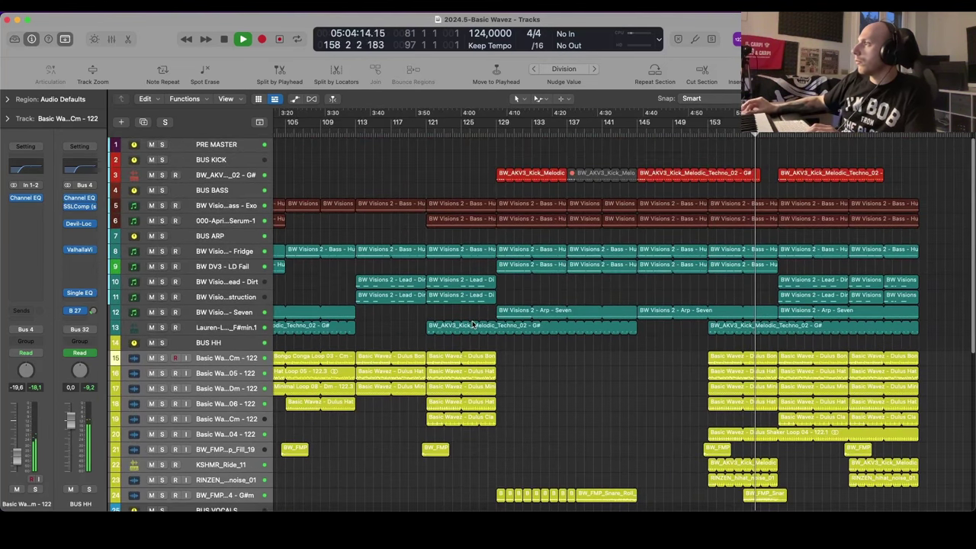
pyautogui.click(200, 193)
pyautogui.press('s')
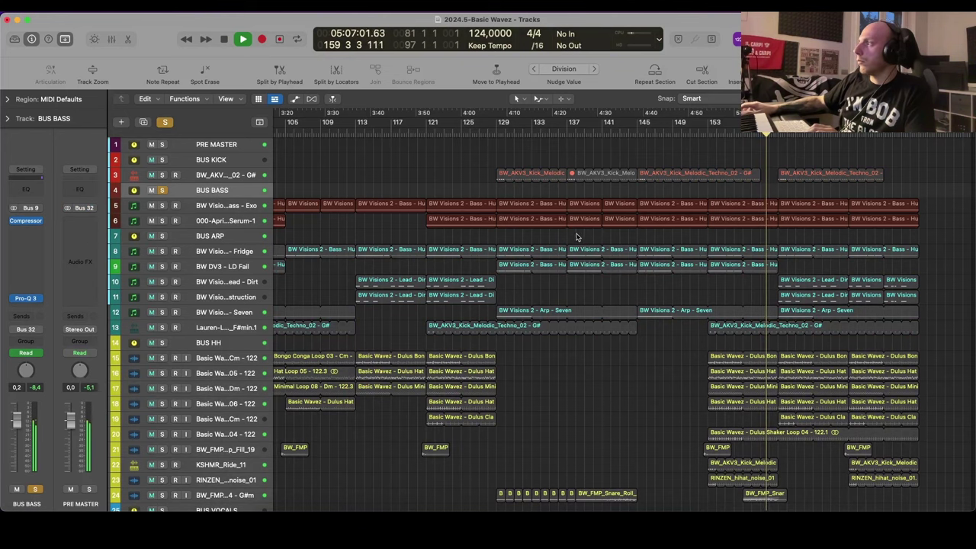
pyautogui.moveTo(779, 113); pyautogui.dragTo(850, 113)
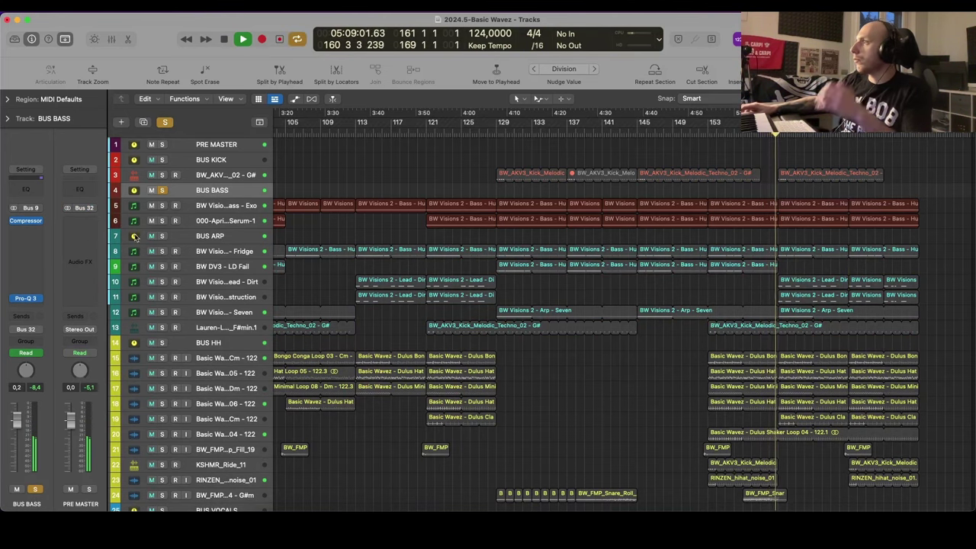
# Step: Insert soothe2 on BUS BASS after the Compressor, load the "De-mudding the bass" preset and close the plug-in window
pyautogui.click(25, 230)
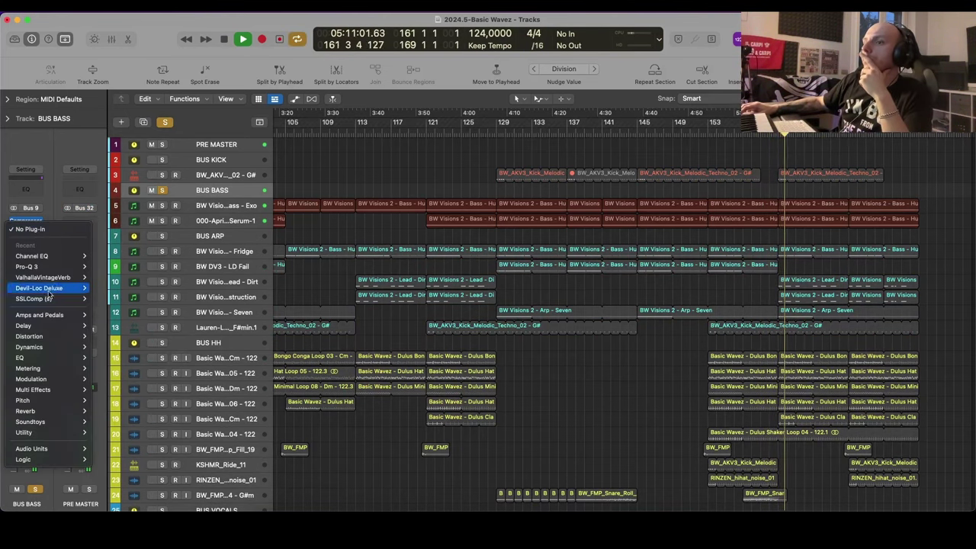
pyautogui.moveTo(52, 325)
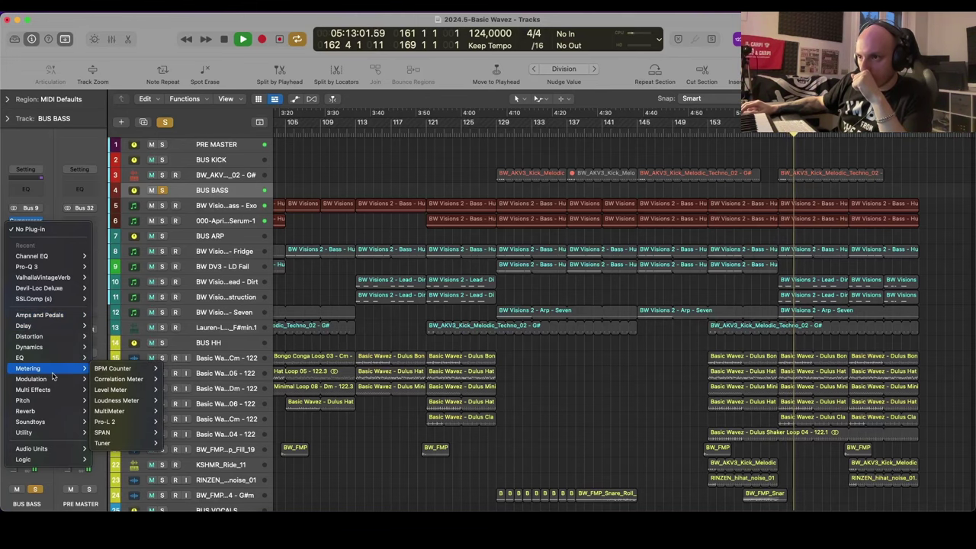
pyautogui.moveTo(54, 361)
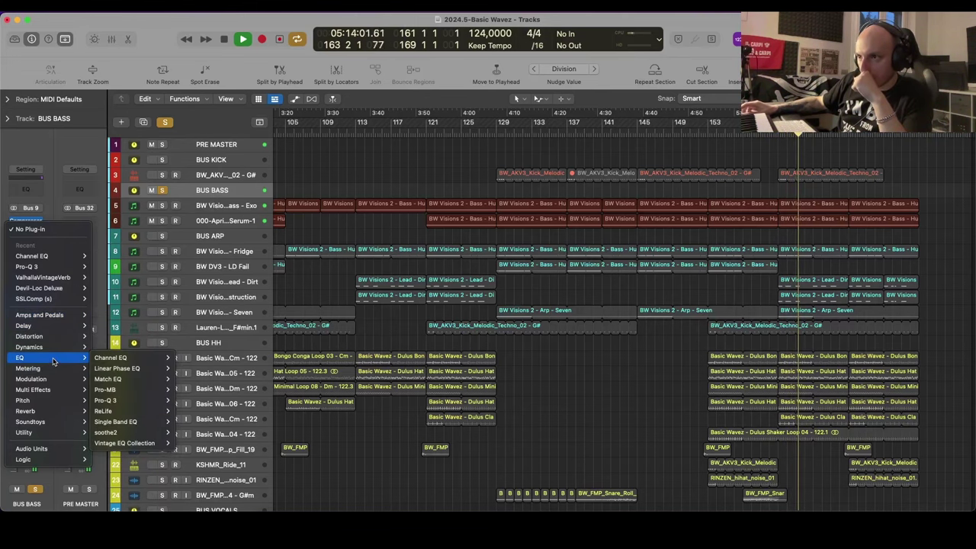
pyautogui.click(105, 432)
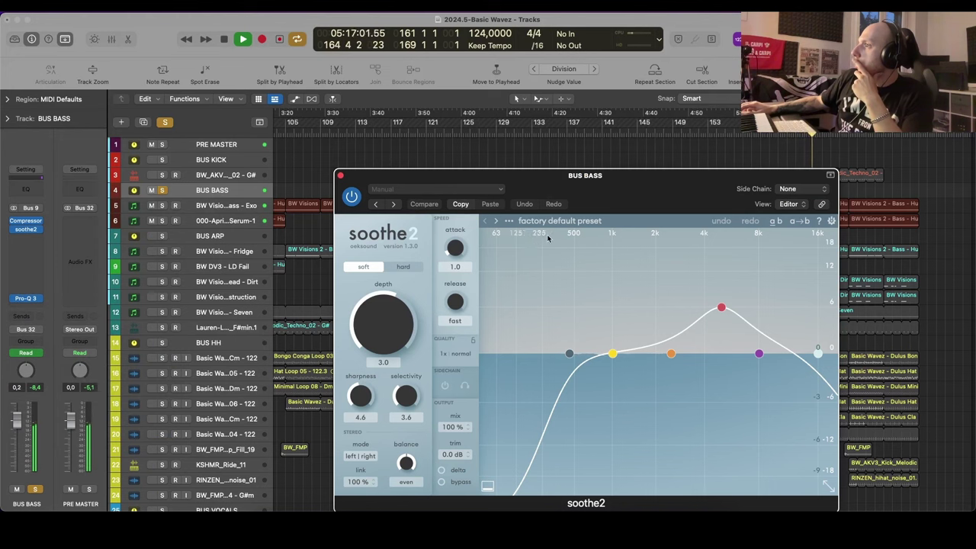
pyautogui.click(549, 221)
pyautogui.scroll(-3, 535, 373)
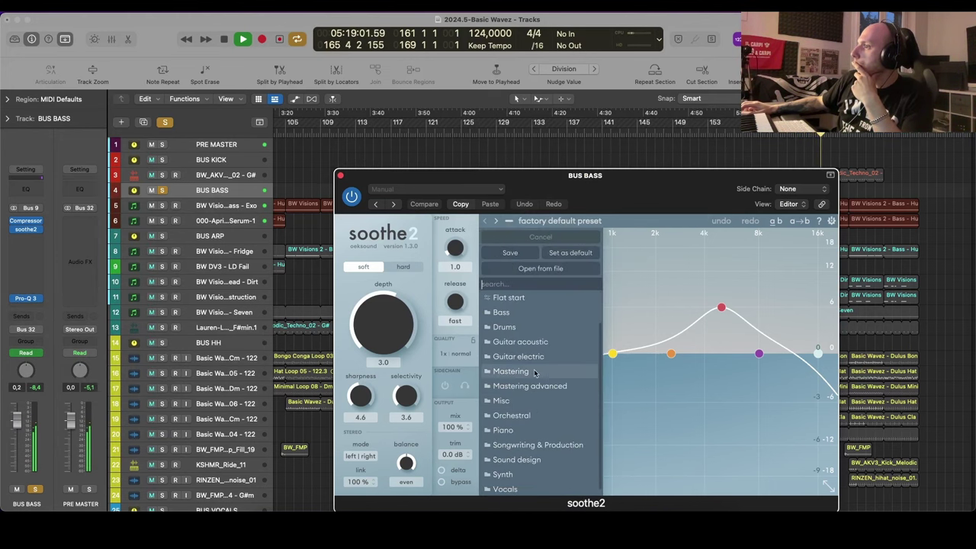
pyautogui.moveTo(533, 314)
pyautogui.click(676, 238)
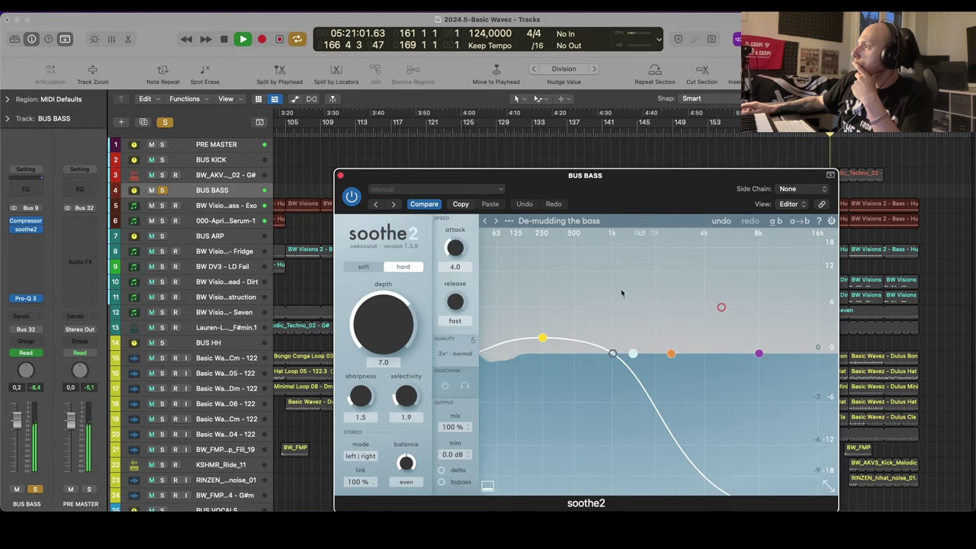
pyautogui.click(340, 176)
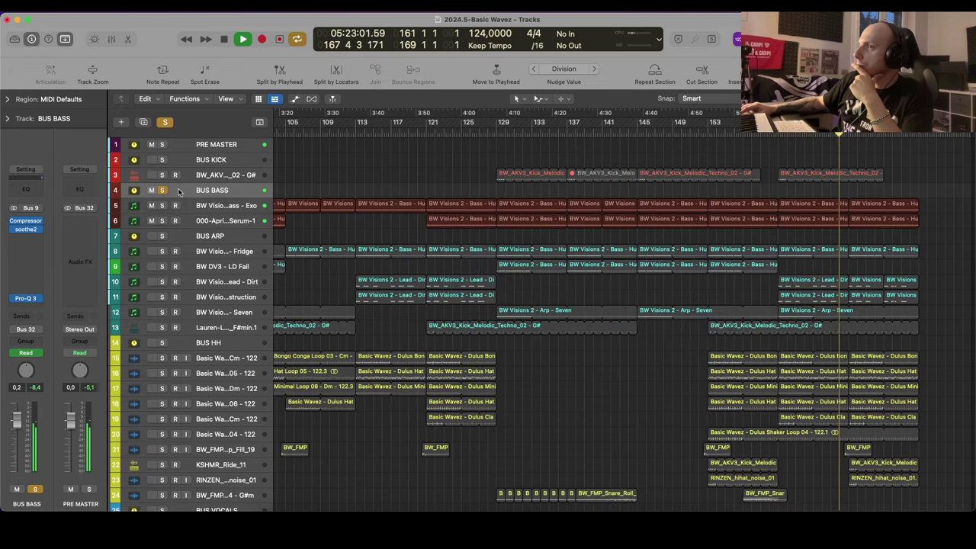
# Step: Unsolo the BUS BASS track with the playback cycle off and review the arrangement down to the effects tracks
pyautogui.press('s')
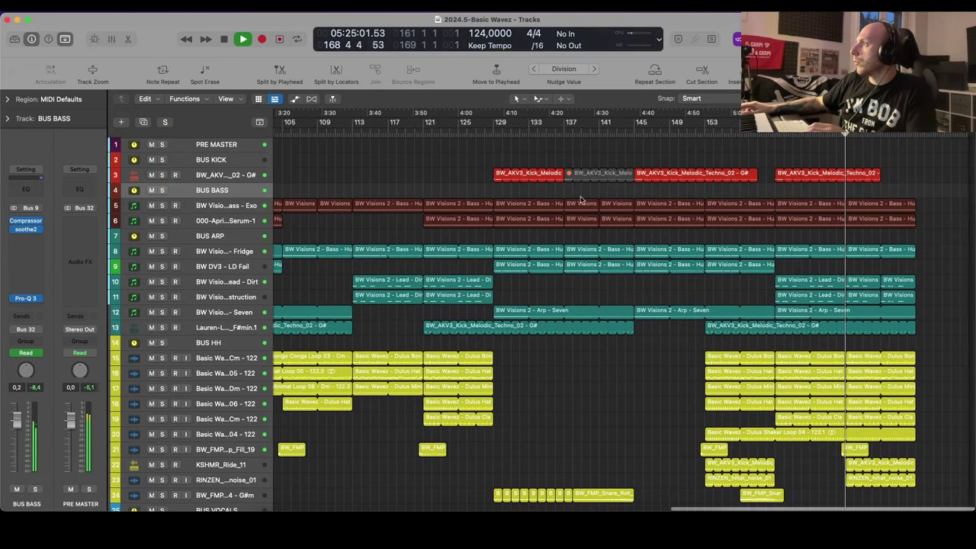
pyautogui.press('super+Down')
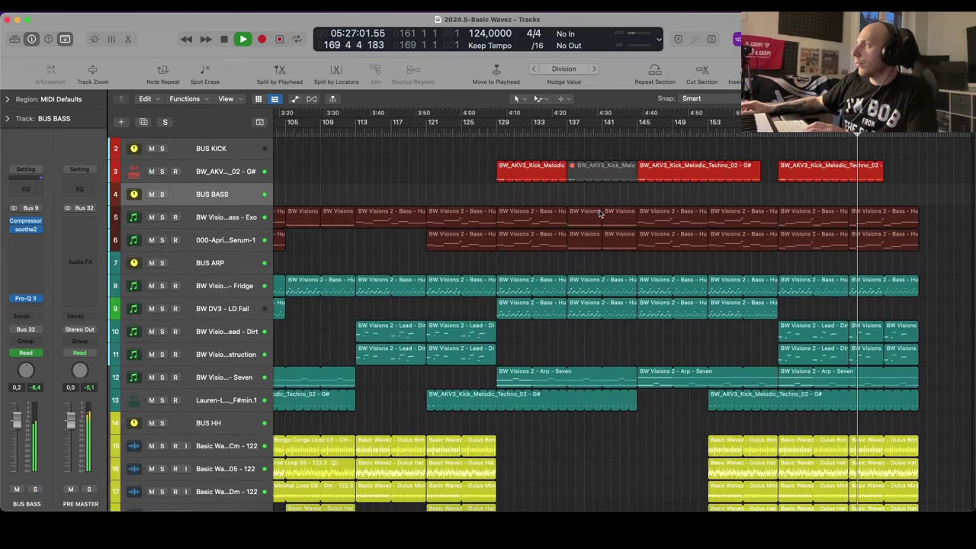
pyautogui.press('super+Up')
pyautogui.scroll(-10, 600, 211)
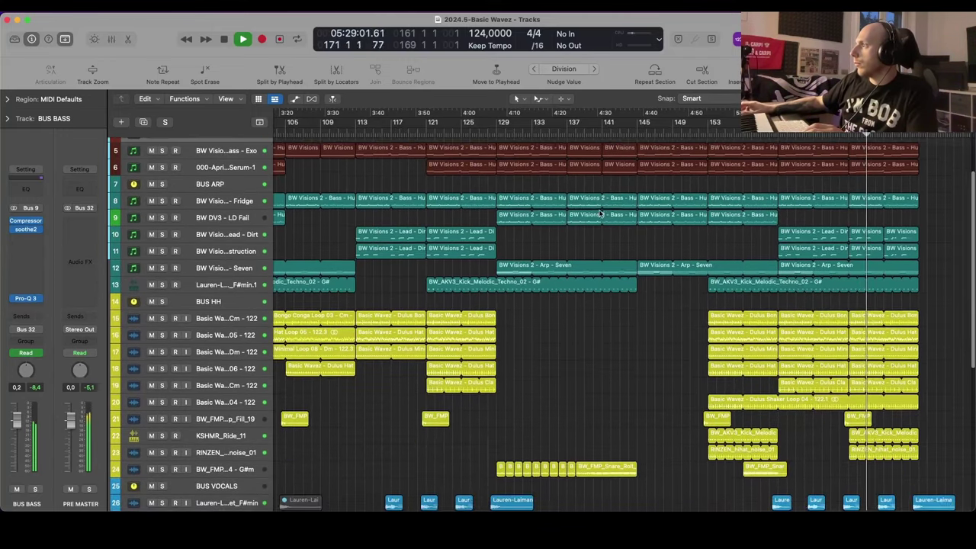
pyautogui.scroll(-4, 630, 264)
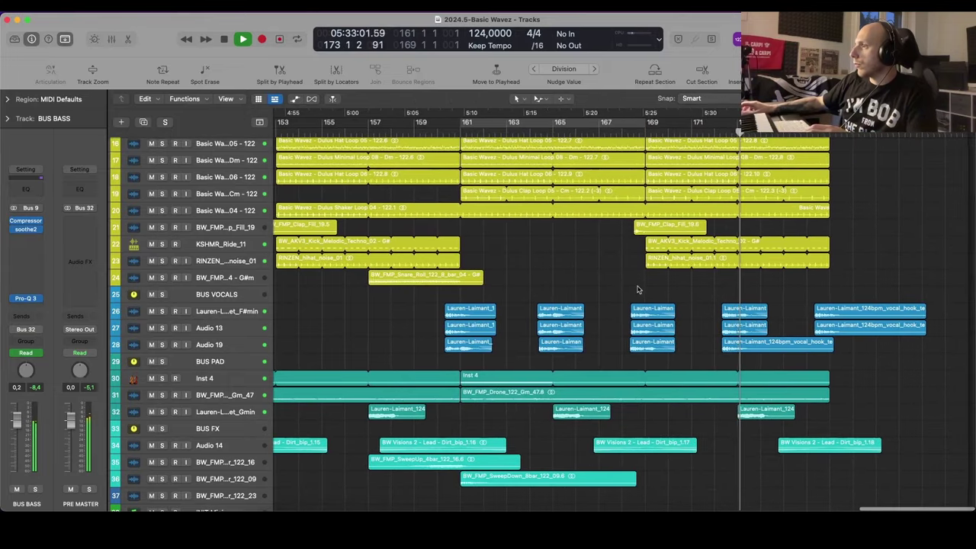
# Step: Replace the four final-section vocal regions on Audio 19 by copying the ten vocal regions of tracks 26 and 27 one track down
pyautogui.scroll(-3, 637, 285)
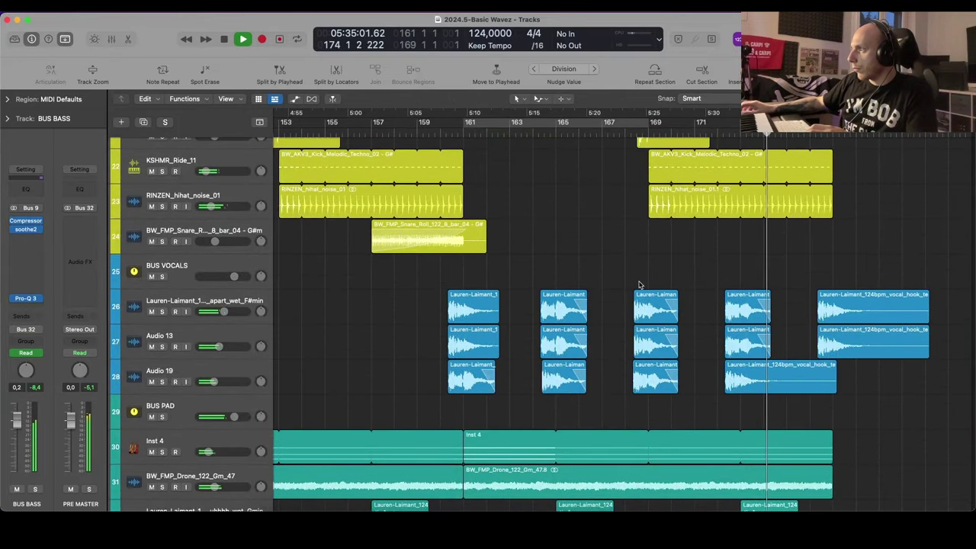
pyautogui.hscroll(-3, 639, 285)
pyautogui.moveTo(515, 402); pyautogui.dragTo(829, 384)
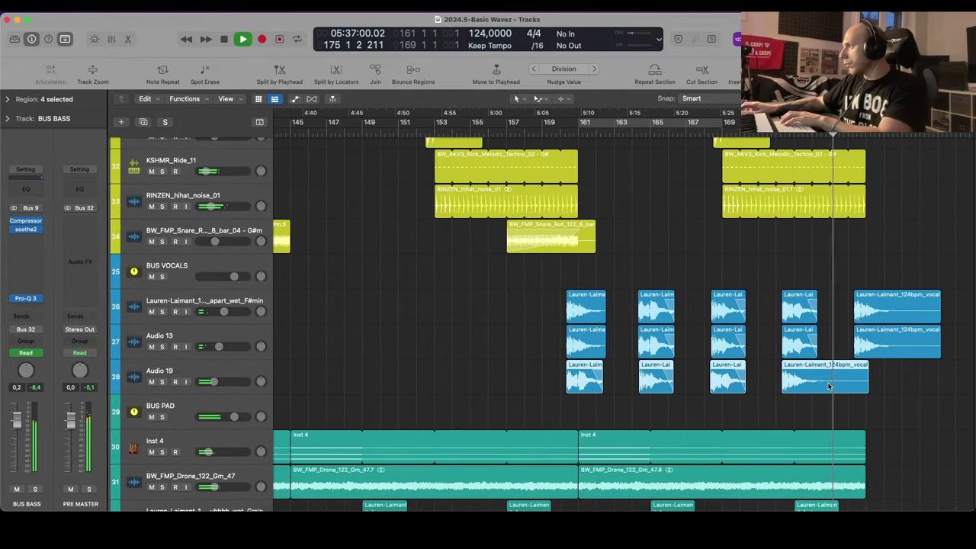
pyautogui.press('BackSpace')
pyautogui.scroll(2, 798, 337)
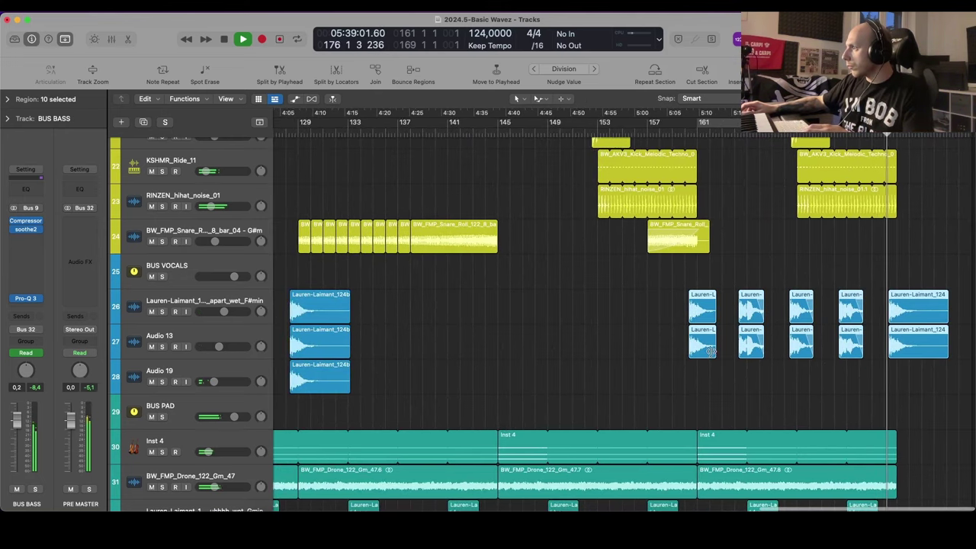
pyautogui.moveTo(710, 352); pyautogui.dragTo(707, 365)
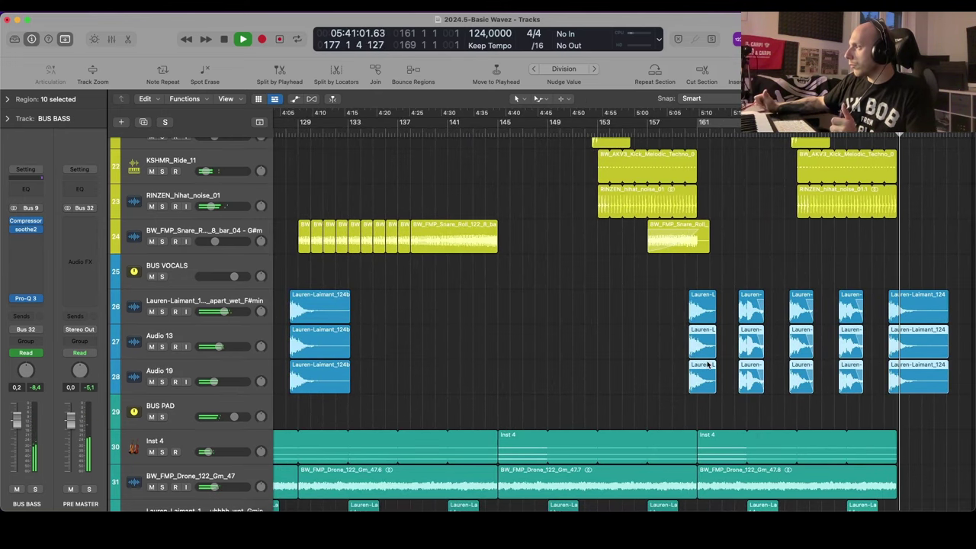
# Step: Stop playback and look over the whole arrangement, comparing the vocal sections with the other track groups
pyautogui.scroll(3, 708, 365)
pyautogui.scroll(-3, 707, 364)
pyautogui.scroll(-2, 541, 360)
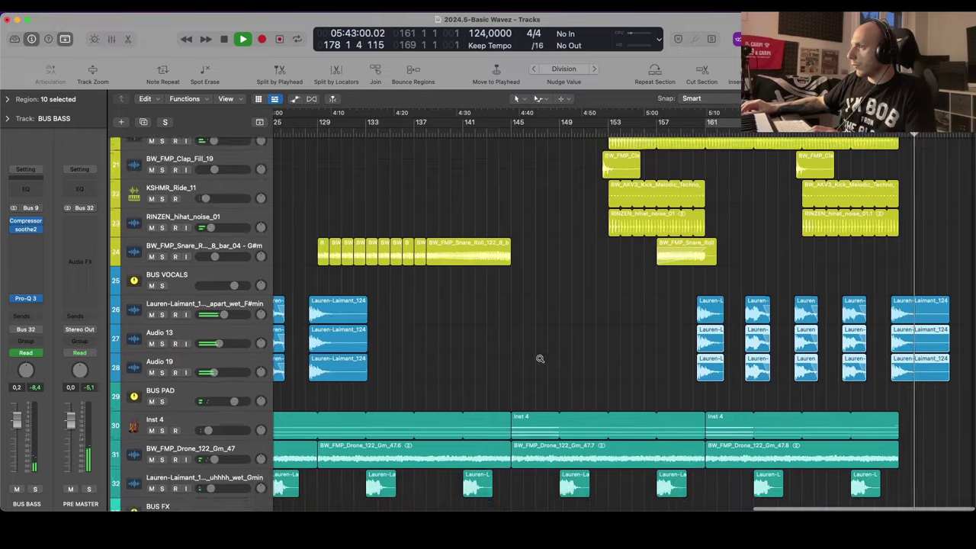
pyautogui.hscroll(-4, 541, 361)
pyautogui.press('space')
pyautogui.hscroll(-3, 510, 328)
pyautogui.scroll(-4, 509, 329)
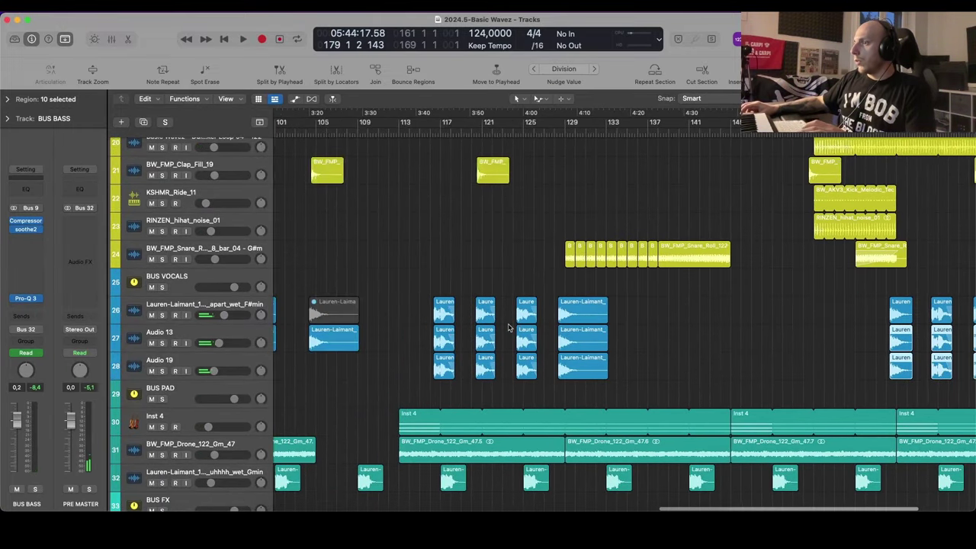
pyautogui.scroll(2, 534, 332)
pyautogui.scroll(-2, 546, 333)
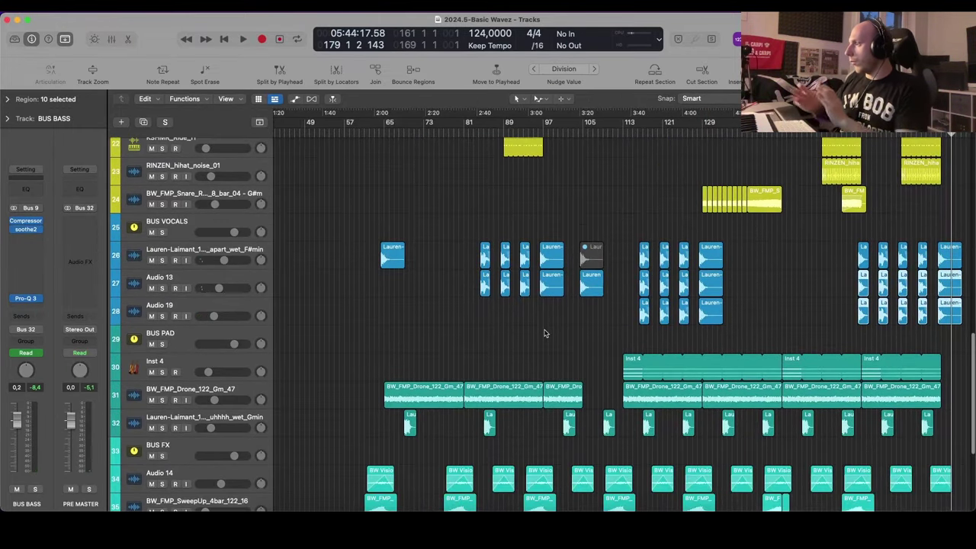
pyautogui.scroll(-4, 546, 331)
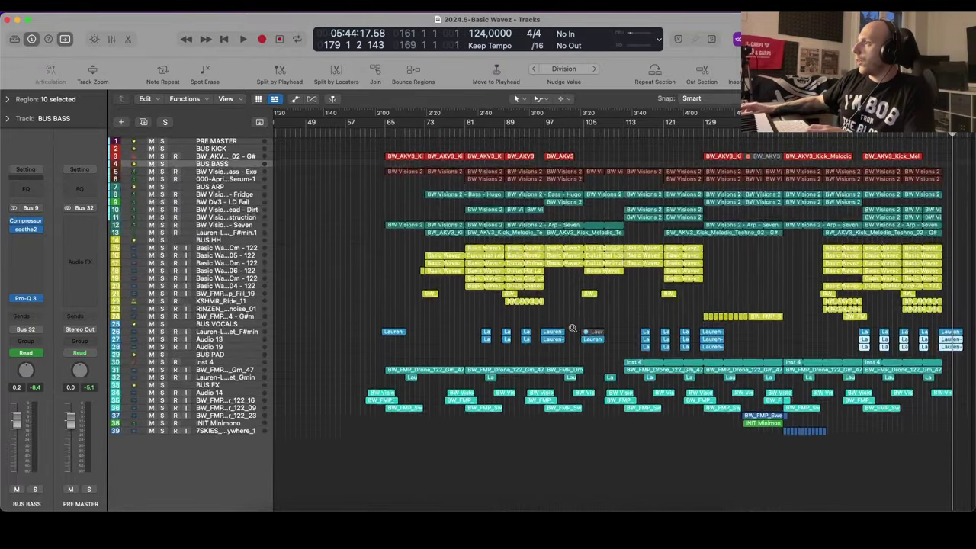
pyautogui.scroll(2, 572, 329)
pyautogui.scroll(8, 572, 328)
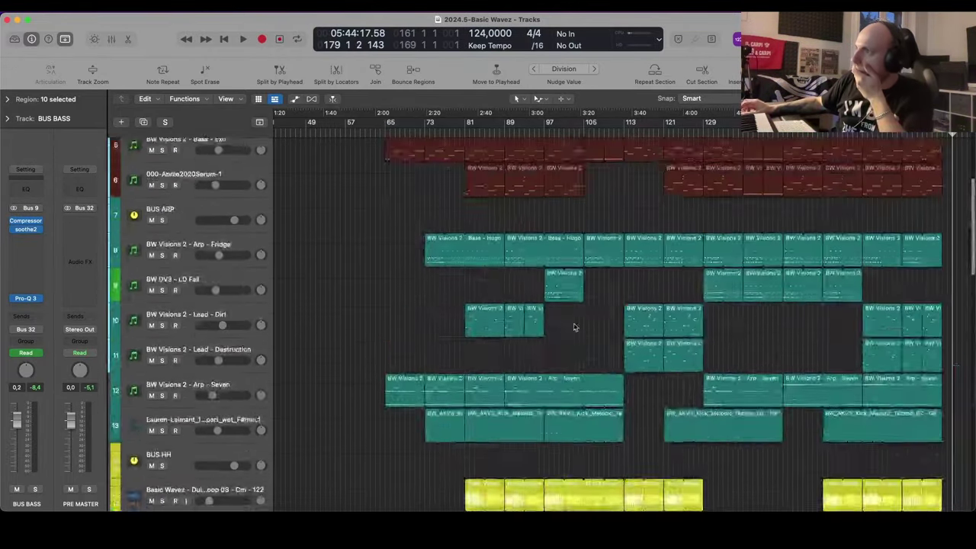
pyautogui.scroll(-10, 573, 327)
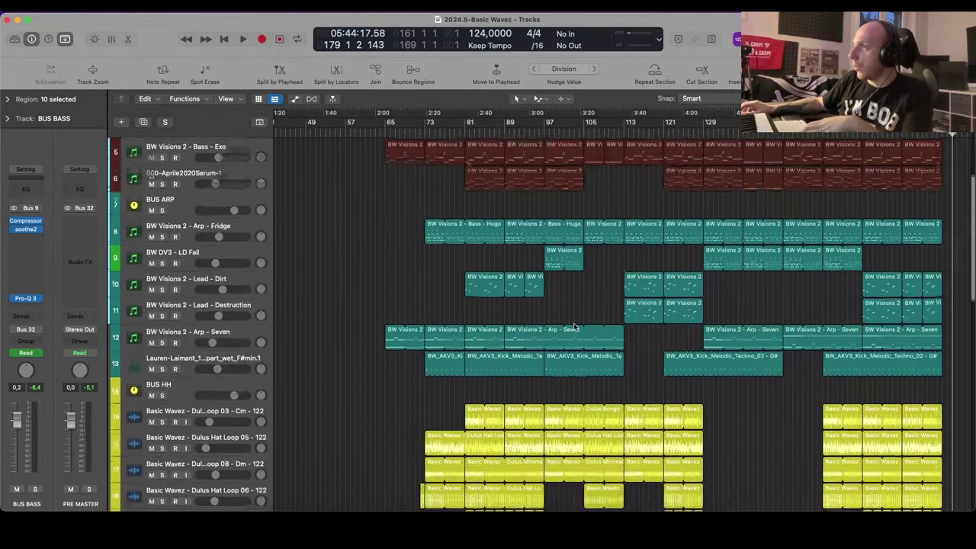
# Step: Play the track from the effects regions before bar 65 and check how vocals, pads, effects and percussion enter
pyautogui.scroll(4, 573, 327)
pyautogui.hscroll(-10, 576, 327)
pyautogui.scroll(-6, 577, 328)
pyautogui.scroll(-3, 578, 327)
pyautogui.hscroll(-4, 577, 326)
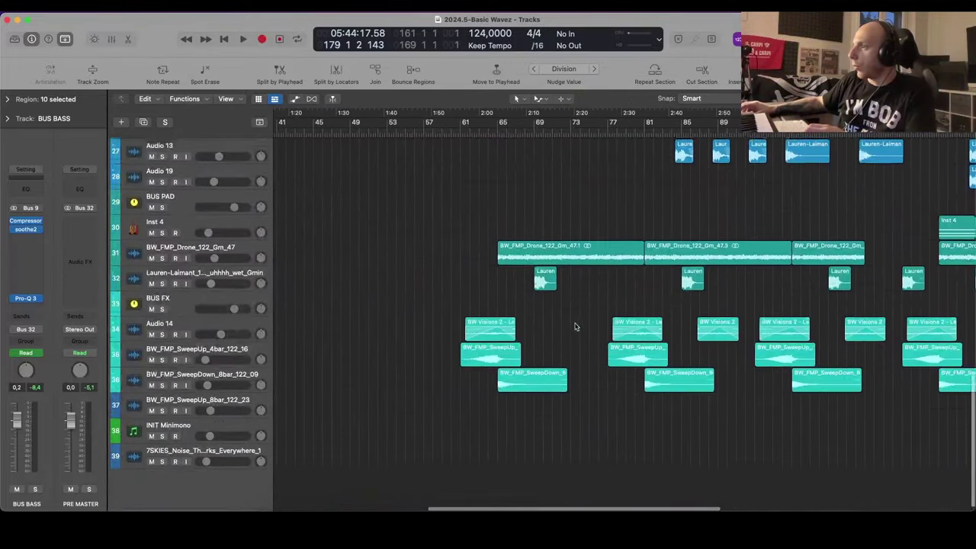
pyautogui.scroll(-2, 577, 326)
pyautogui.press('space')
pyautogui.scroll(2, 487, 372)
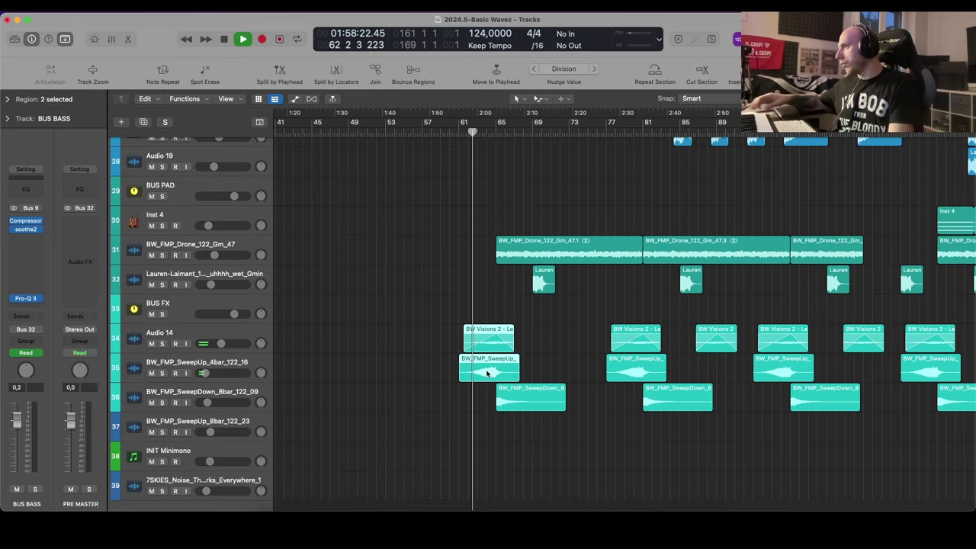
pyautogui.scroll(10, 518, 361)
pyautogui.scroll(-5, 524, 361)
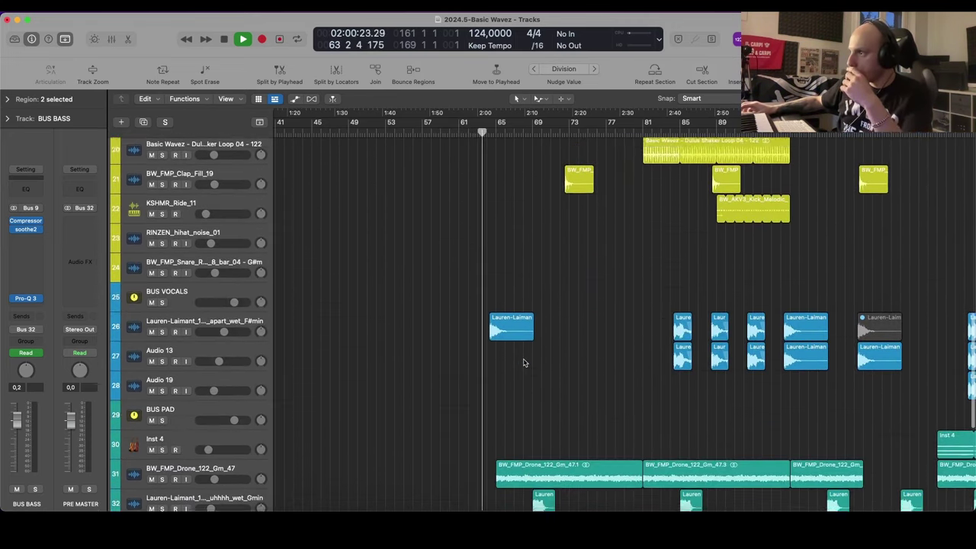
pyautogui.scroll(-1, 704, 341)
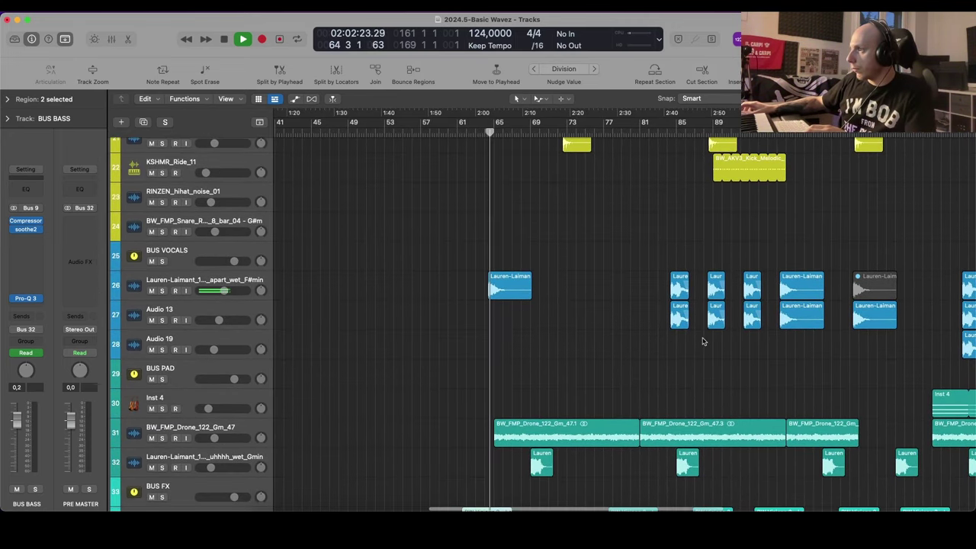
pyautogui.hscroll(5, 703, 341)
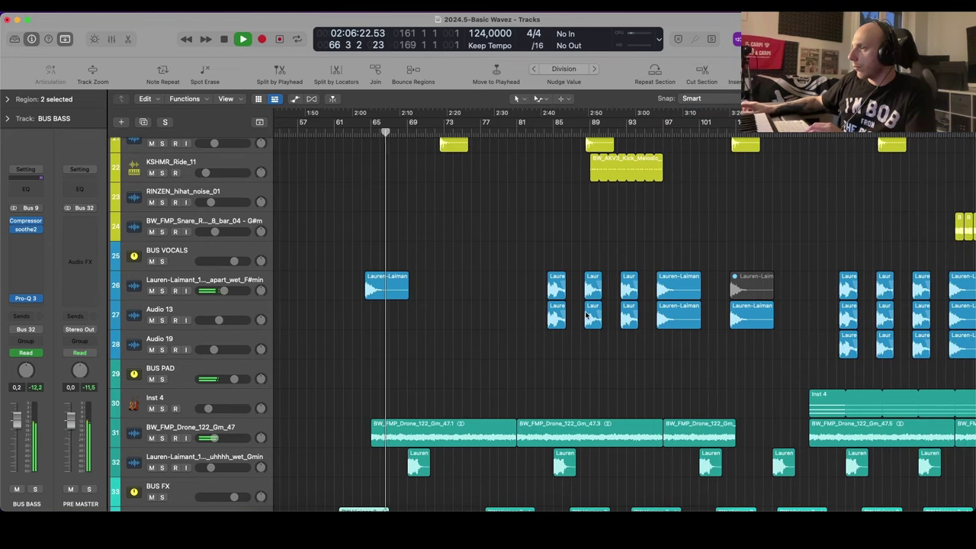
pyautogui.scroll(-5, 545, 306)
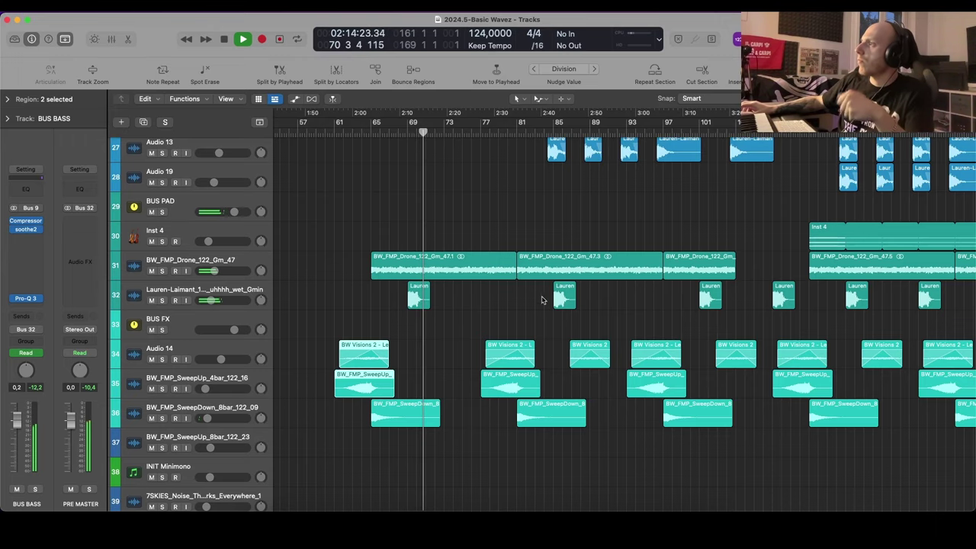
pyautogui.scroll(10, 541, 300)
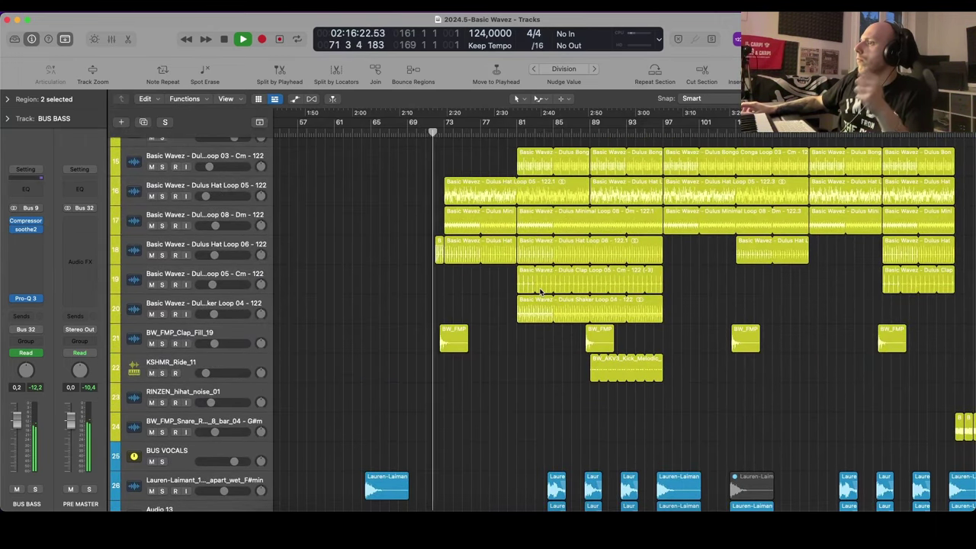
pyautogui.scroll(12, 541, 292)
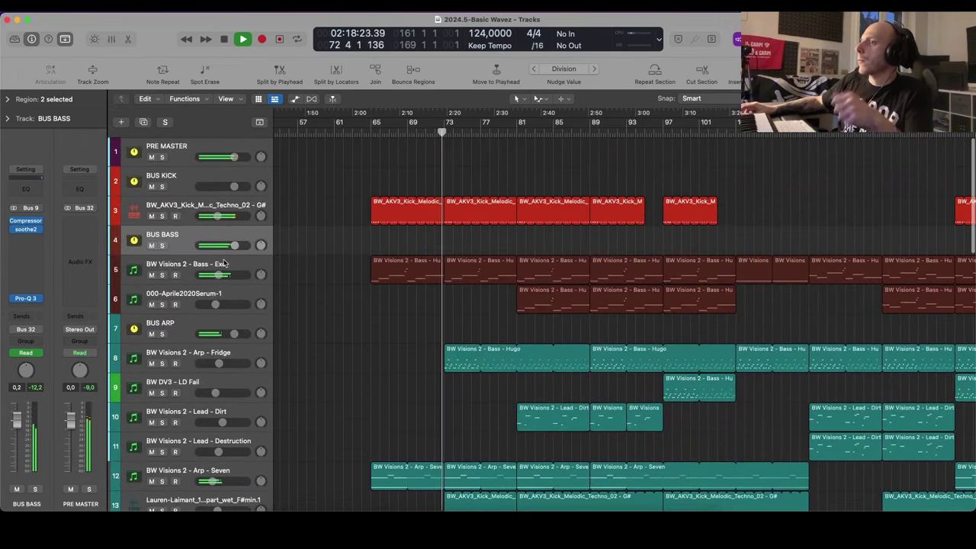
# Step: Insert a stereo Pro-Q 3 on BUS BASS after soothe2 and load the dynamic "Mix Mud Removal 130Hz" preset
pyautogui.click(25, 297)
pyautogui.moveTo(46, 329)
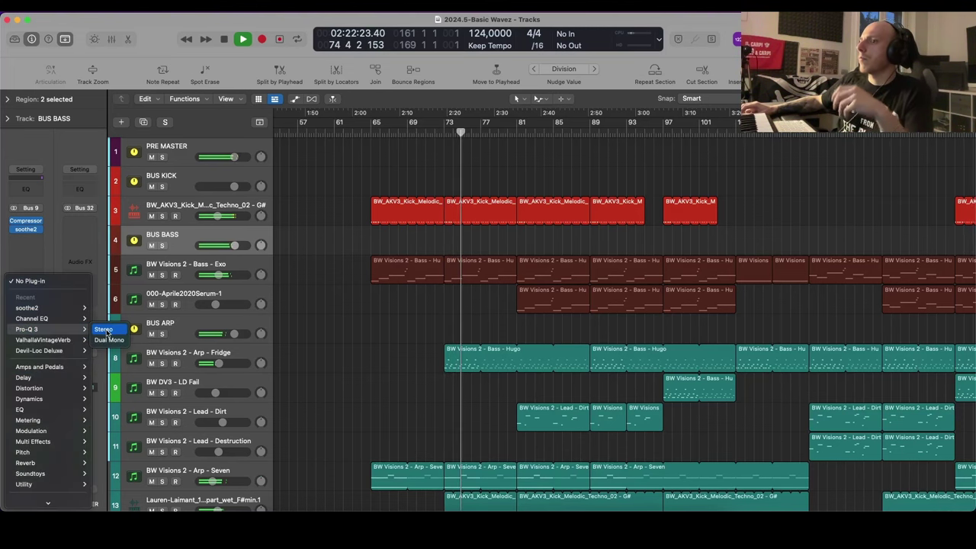
pyautogui.click(107, 329)
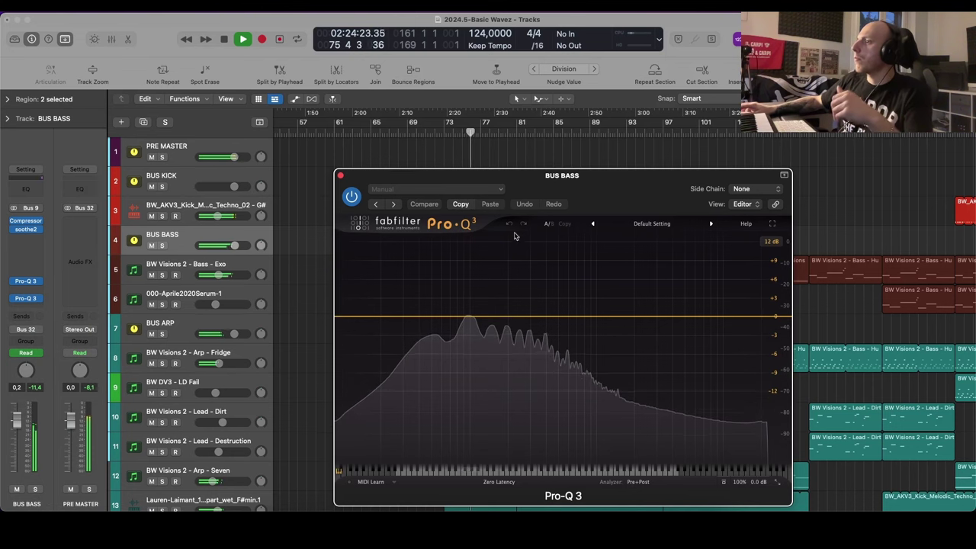
pyautogui.click(654, 224)
pyautogui.moveTo(679, 238)
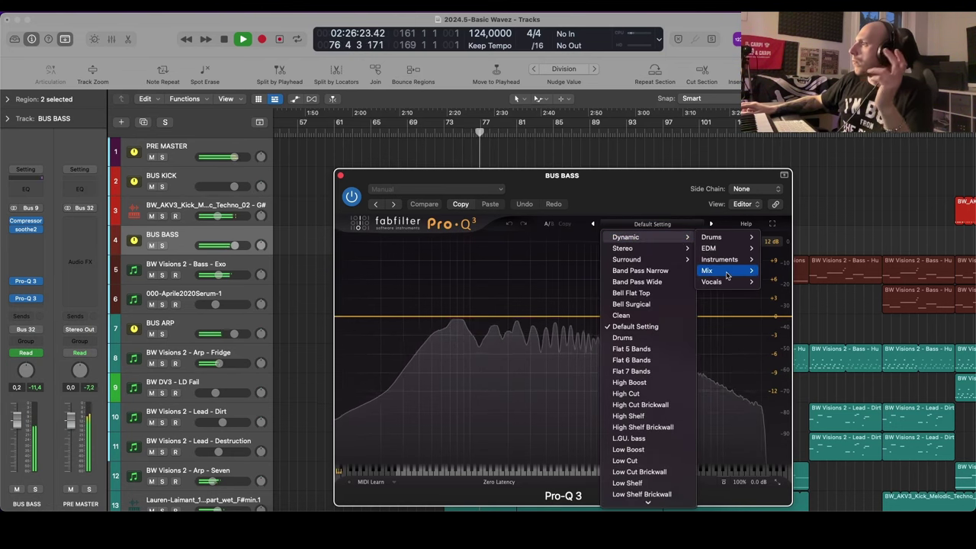
pyautogui.moveTo(732, 271)
pyautogui.click(804, 360)
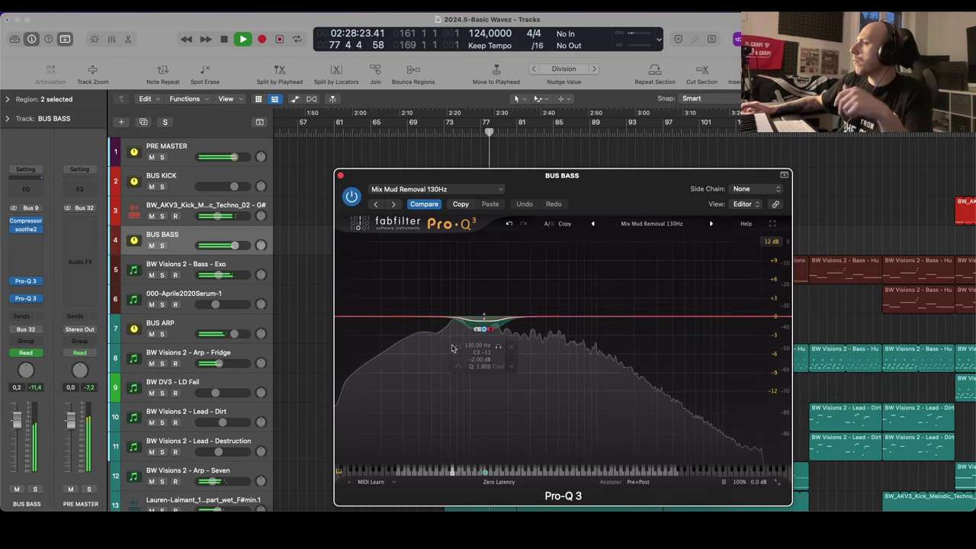
# Step: Set the Q of the 130 Hz band to about 1.27, adjust its dynamic range and close the Pro-Q 3 window
pyautogui.moveTo(502, 405)
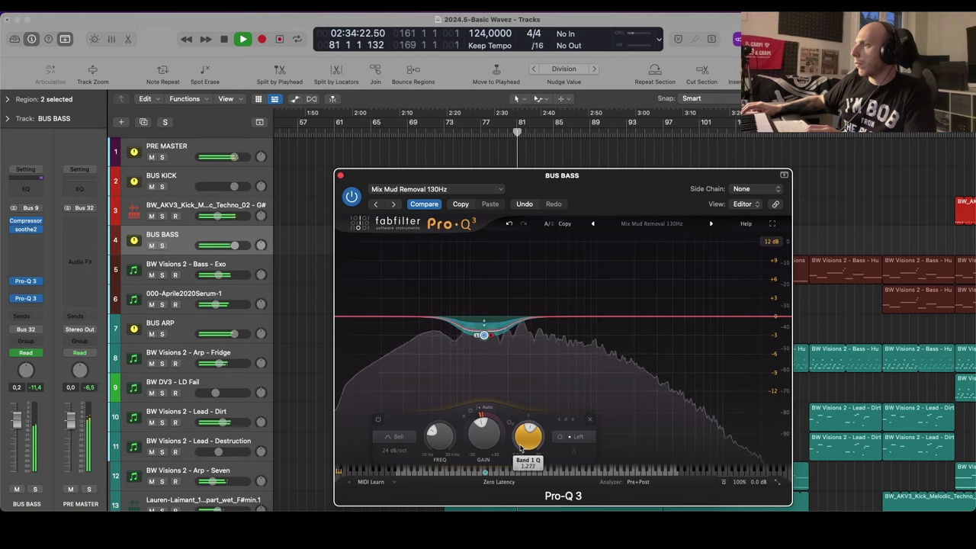
pyautogui.moveTo(478, 440); pyautogui.dragTo(478, 438)
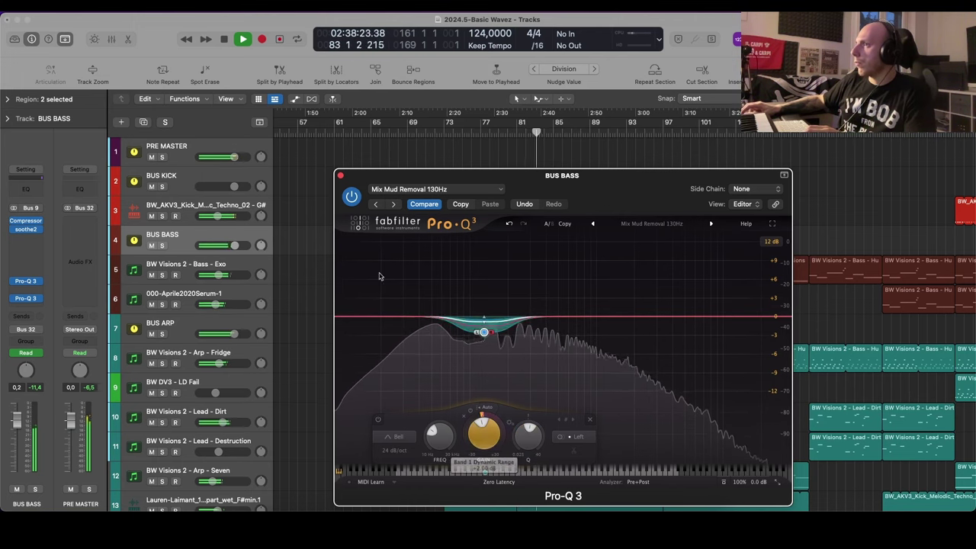
pyautogui.click(341, 176)
# Step: Examine the lead, arp and percussion tracks around bars 81 to 97 during playback
pyautogui.scroll(-10, 528, 301)
pyautogui.scroll(10, 527, 300)
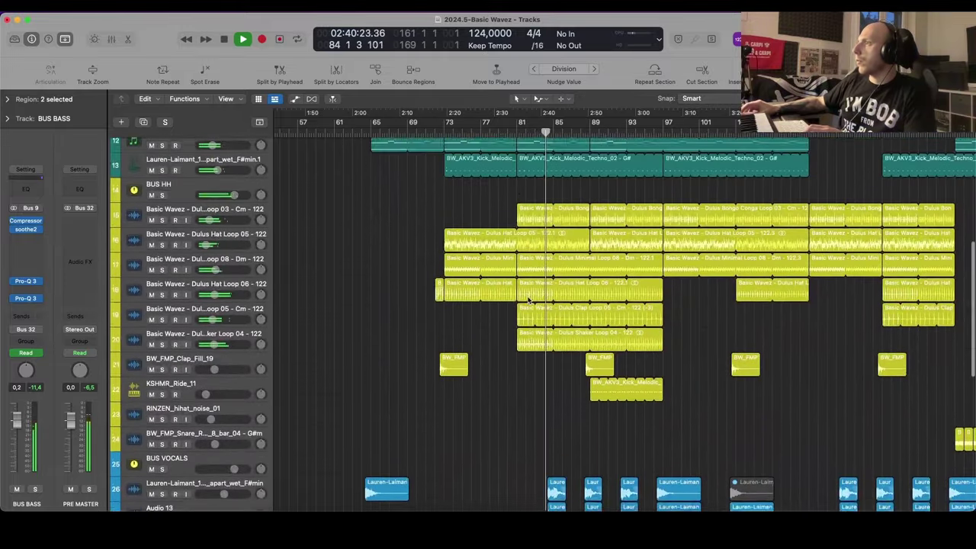
pyautogui.hscroll(5, 530, 302)
pyautogui.scroll(-4, 529, 303)
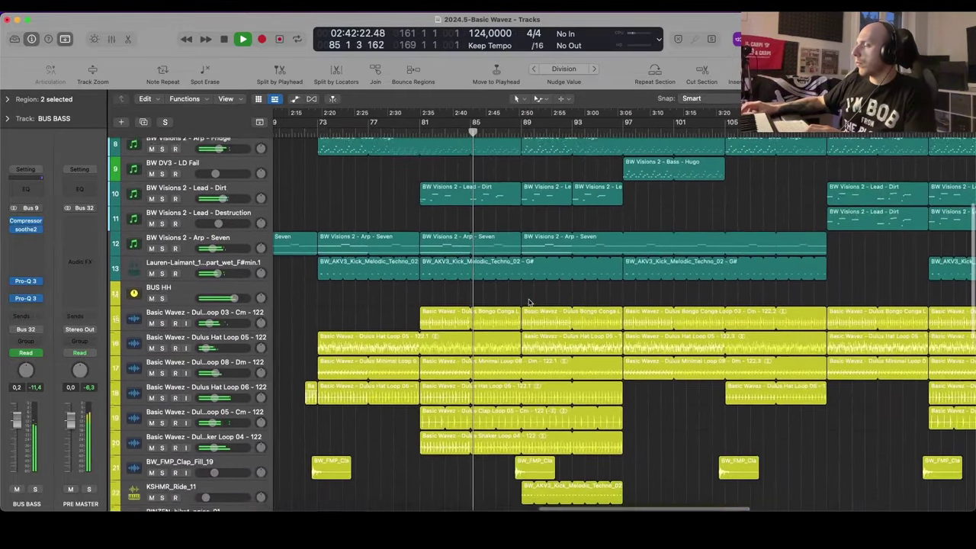
pyautogui.scroll(2, 525, 302)
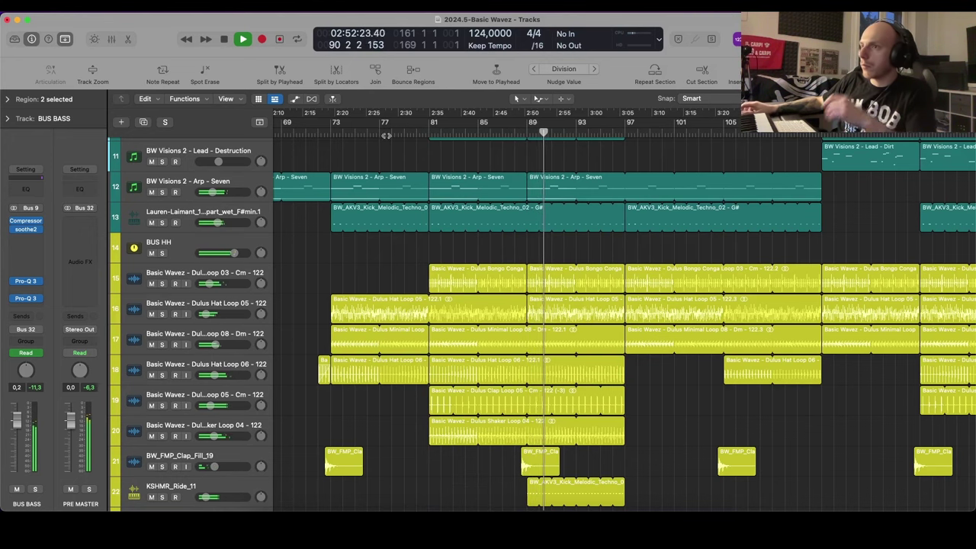
pyautogui.hscroll(-1, 396, 262)
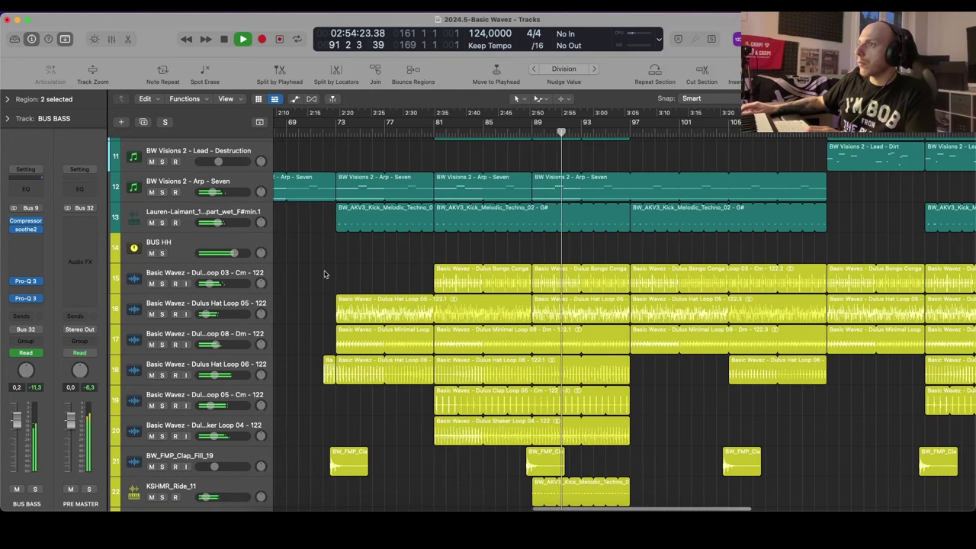
# Step: Inspect the mix's frequency spectrum in SPAN on the Master Channel, switch the analyser off and close its window
pyautogui.scroll(10, 323, 274)
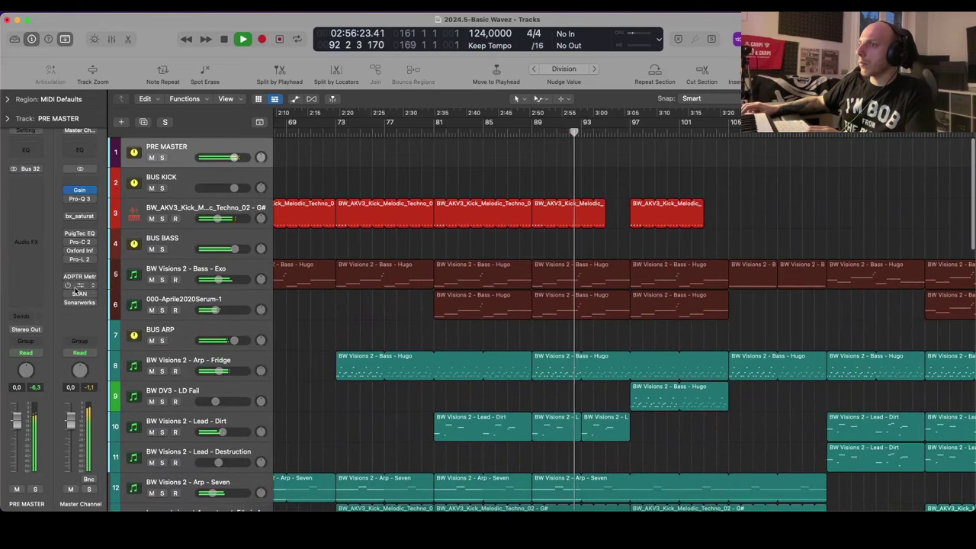
pyautogui.click(79, 293)
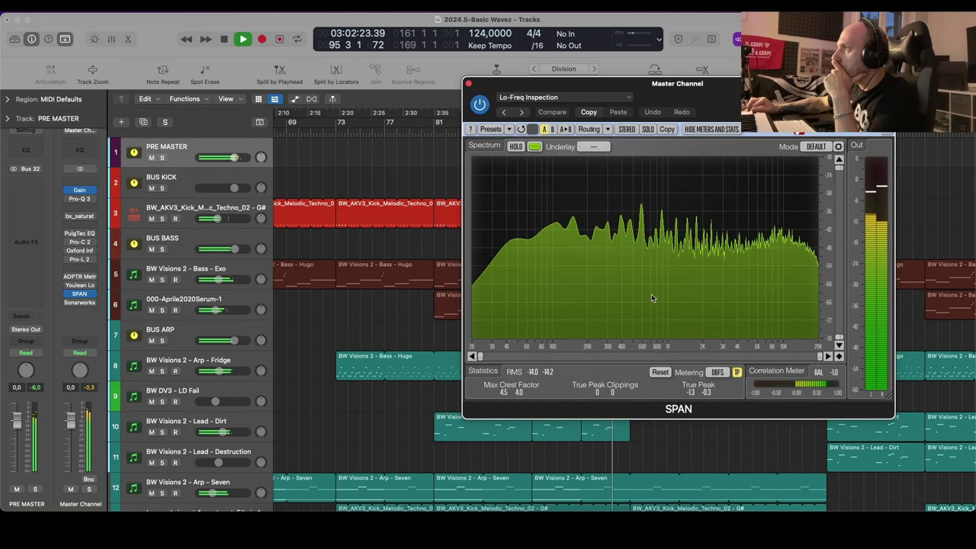
pyautogui.click(483, 106)
pyautogui.click(469, 84)
pyautogui.hscroll(3, 826, 246)
pyautogui.scroll(-3, 760, 237)
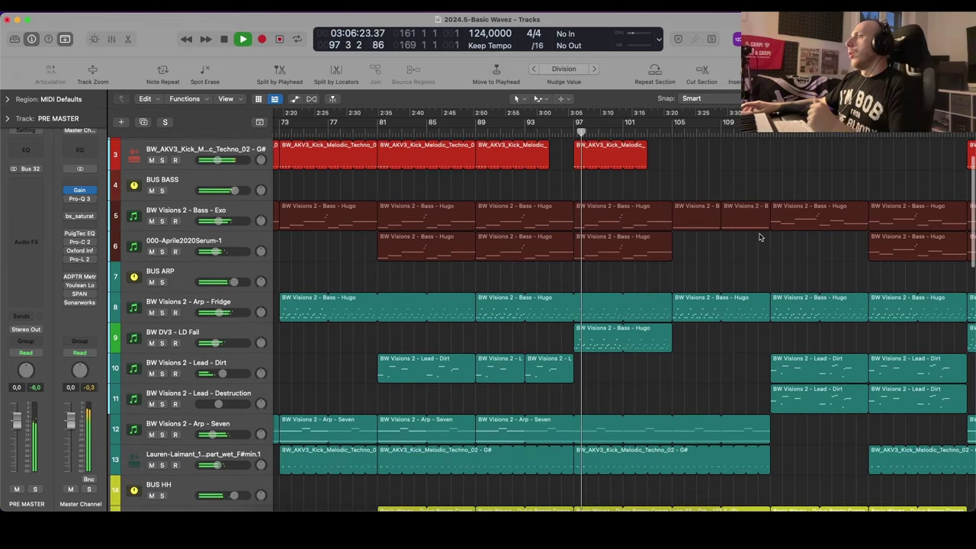
# Step: Examine the percussion, vocal, pad and FX tracks around bars 97 to 109 during playback
pyautogui.scroll(-5, 759, 237)
pyautogui.press('a')
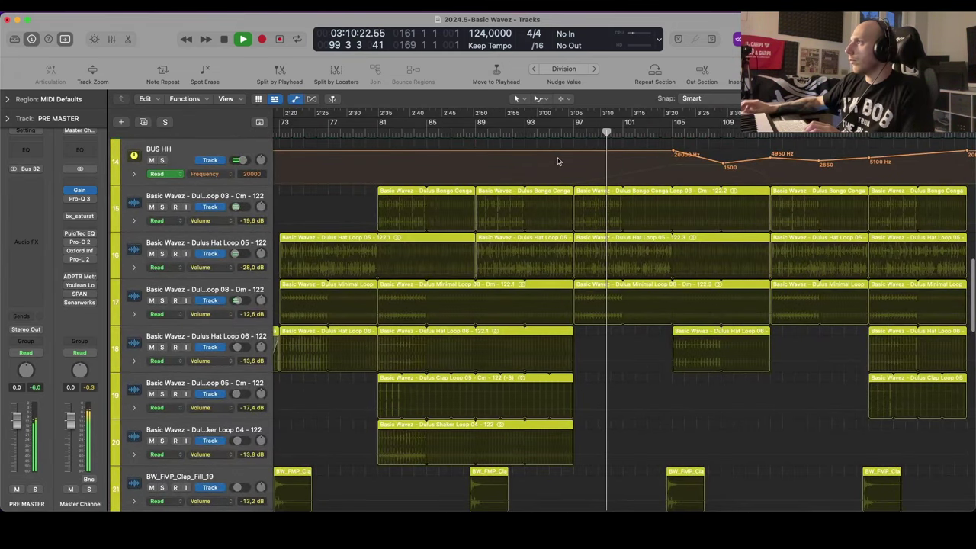
pyautogui.press('a')
pyautogui.scroll(5, 559, 175)
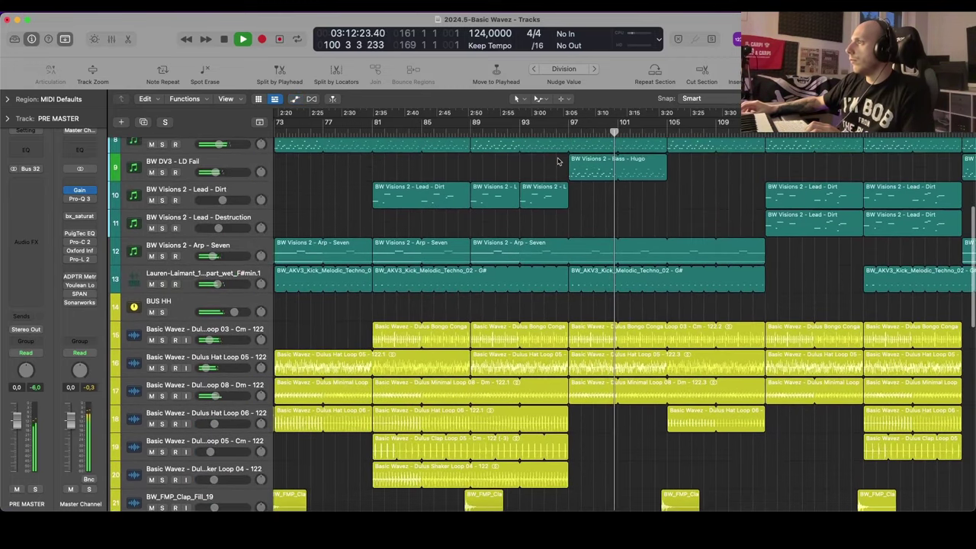
pyautogui.scroll(-6, 559, 191)
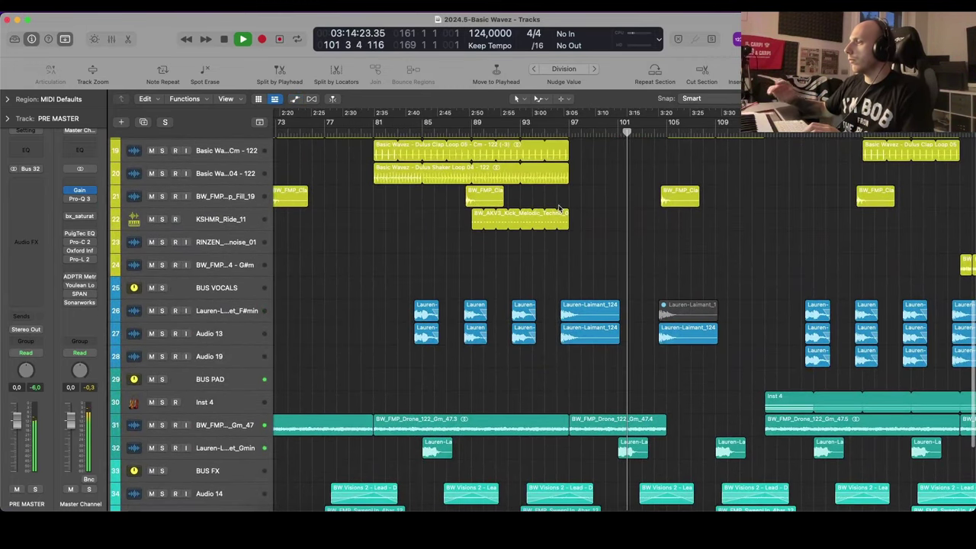
pyautogui.scroll(-3, 559, 207)
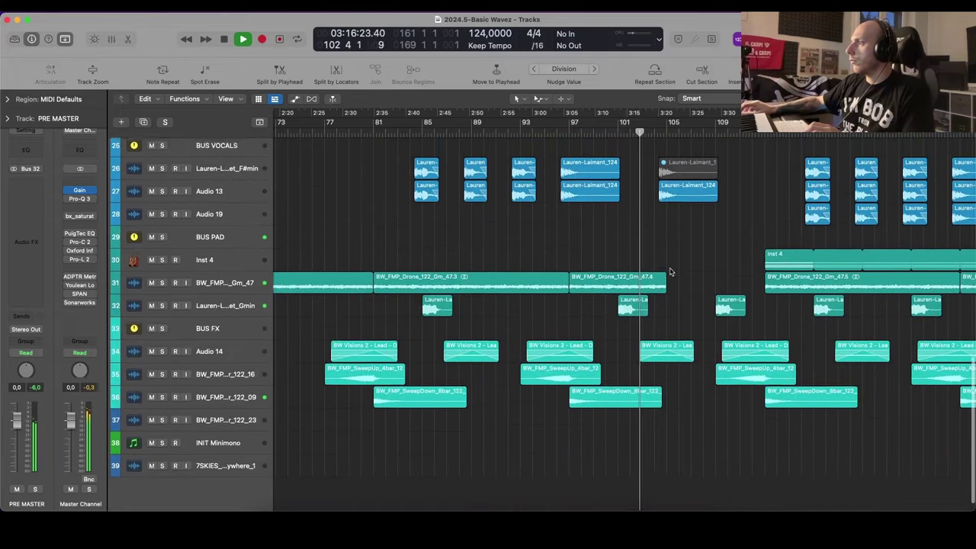
pyautogui.hscroll(2, 595, 214)
pyautogui.scroll(8, 627, 221)
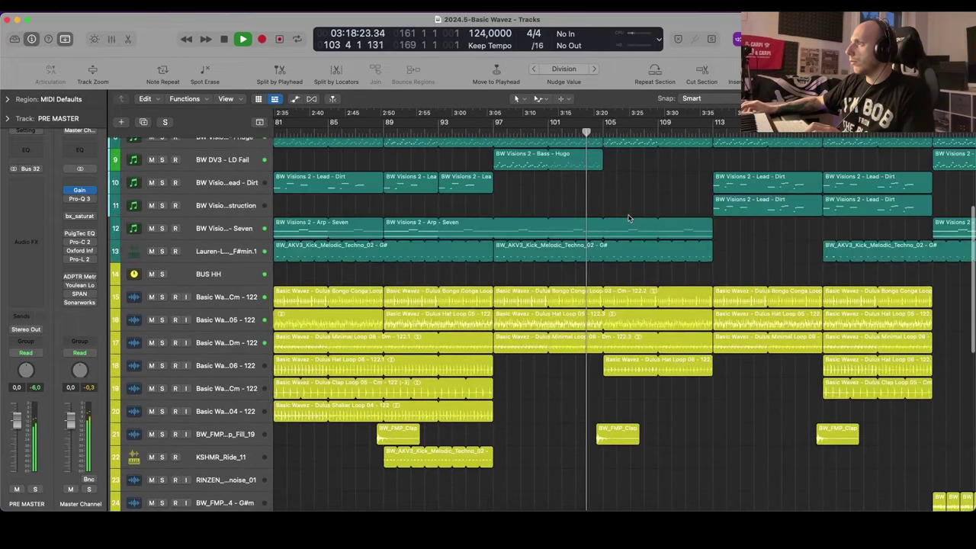
# Step: Examine the arp and lead tracks and their automation around bars 97 to 129 during playback
pyautogui.press('a')
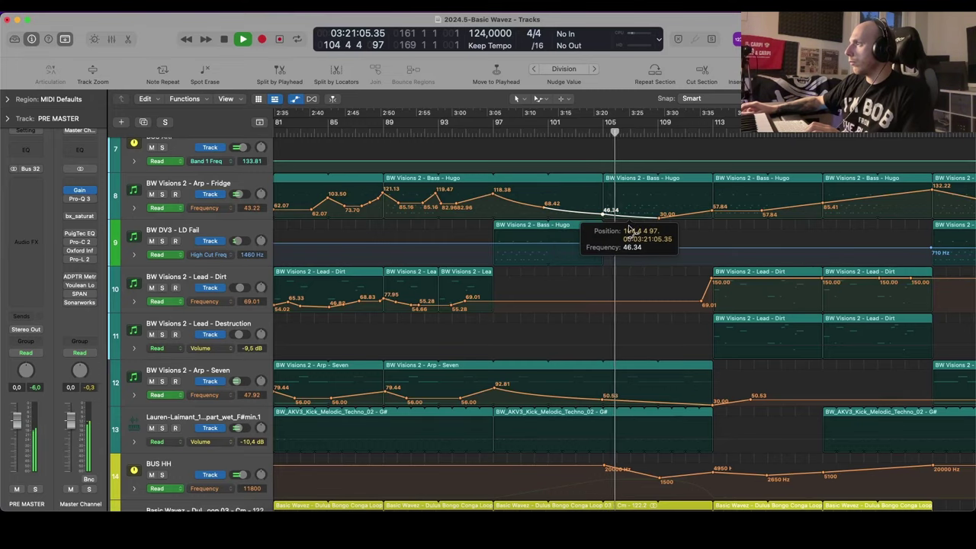
pyautogui.press('a')
pyautogui.hscroll(5, 630, 237)
pyautogui.press('super+Down')
pyautogui.press('super+Down')
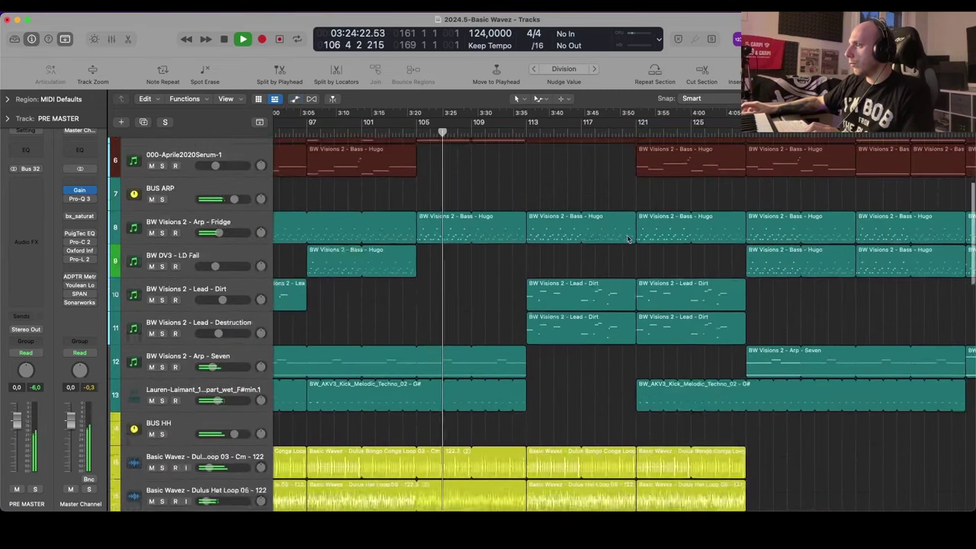
pyautogui.press('super+Up')
pyautogui.press('super+Up')
pyautogui.press('super+Down')
pyautogui.press('super+Up')
pyautogui.press('super+Up')
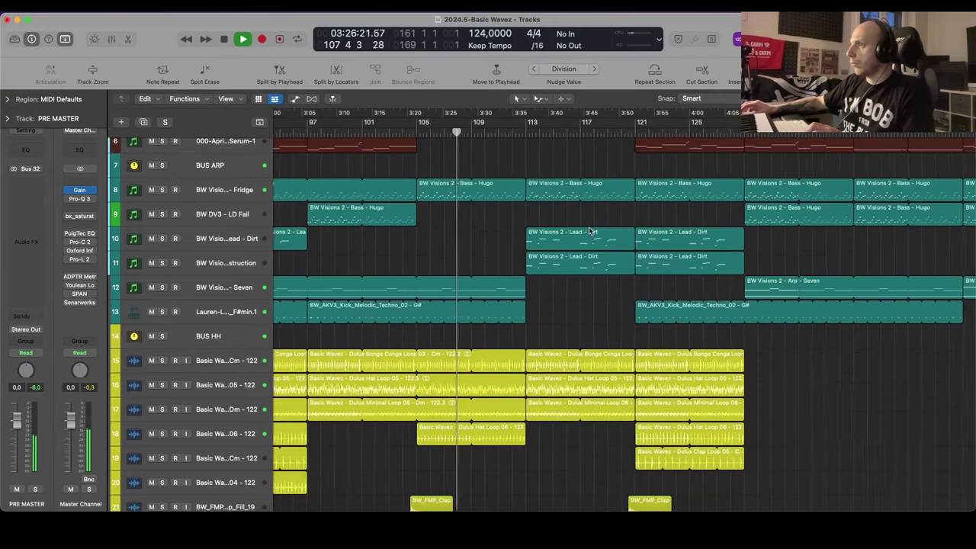
pyautogui.press('super+Left')
# Step: Automate EchoBoy's mix on track 13 to rise from 14.5% at bar 105 to about 90% at bar 113 and fall to 14.5% at bar 121
pyautogui.click(228, 316)
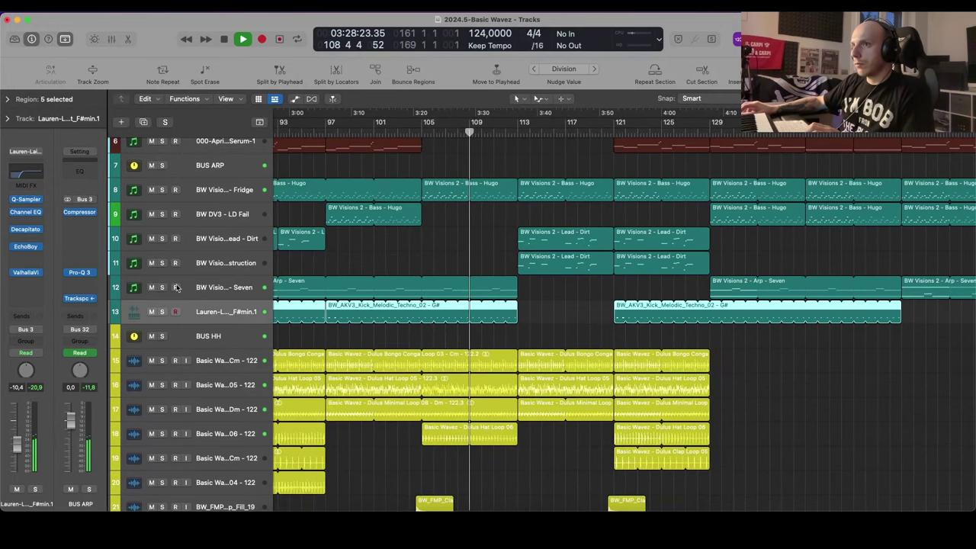
pyautogui.click(27, 247)
pyautogui.press('a')
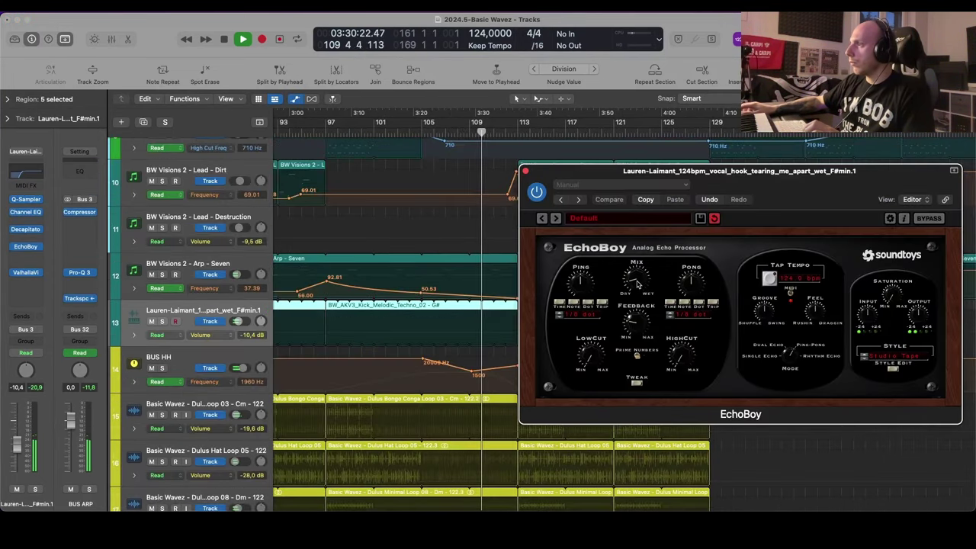
pyautogui.click(525, 171)
pyautogui.click(421, 342)
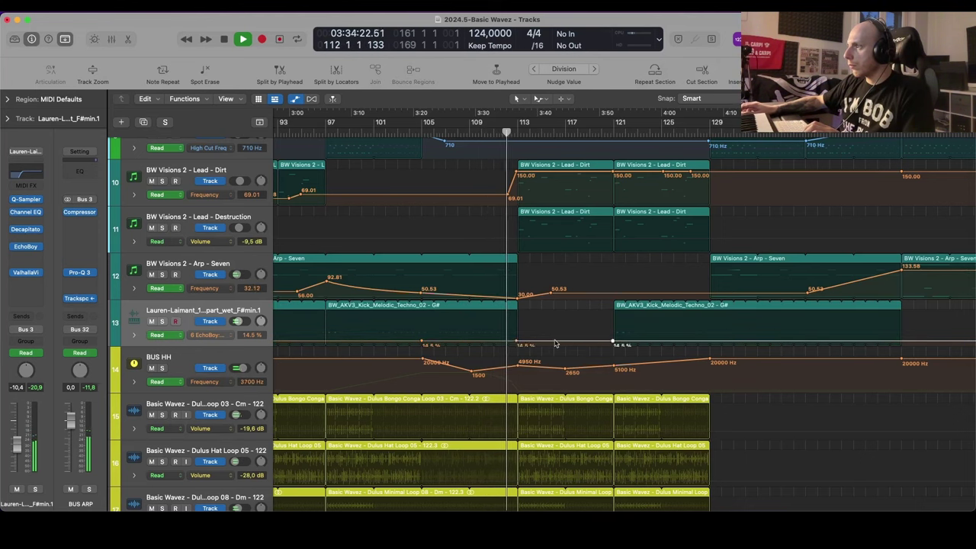
pyautogui.moveTo(556, 342); pyautogui.dragTo(560, 315)
pyautogui.moveTo(625, 316); pyautogui.dragTo(619, 337)
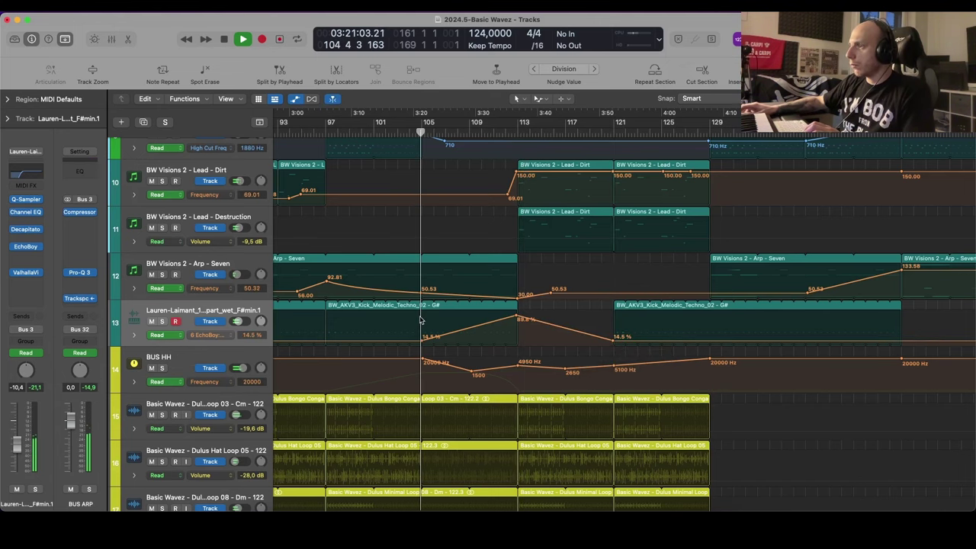
# Step: With track 13 soloed, automate ValhallaVintageVerb's mix from 0.23 at bar 105 to 0.68 at bar 113, back to 0.23 around bar 119; hide automation
pyautogui.press('s')
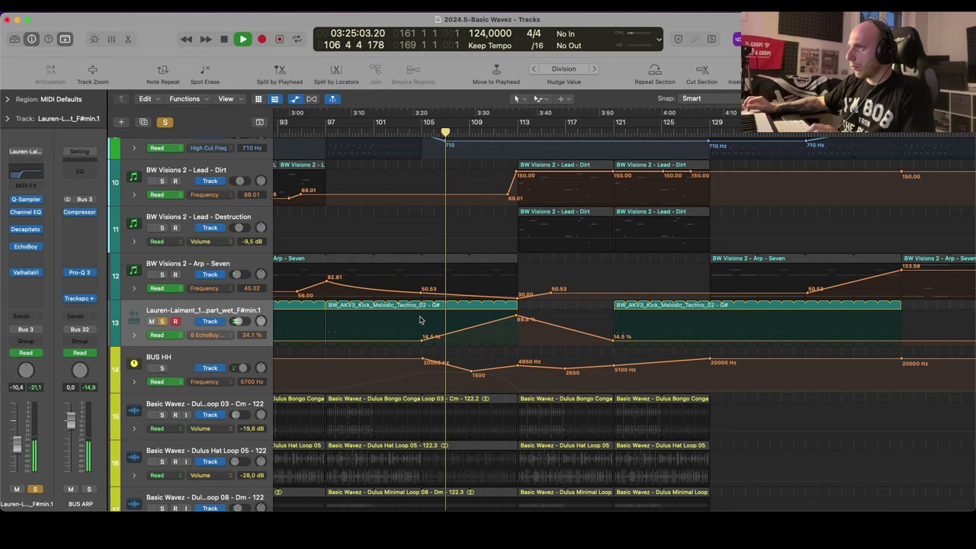
pyautogui.click(18, 273)
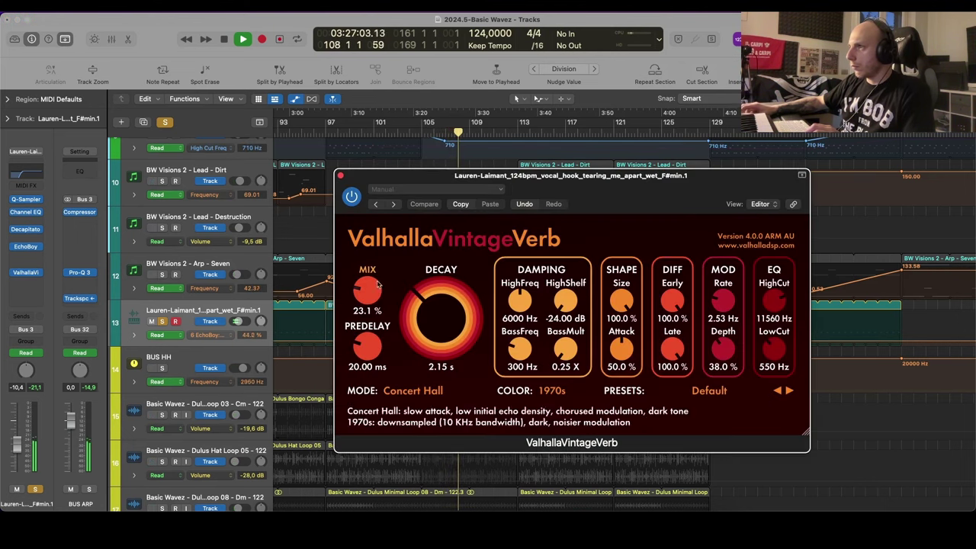
pyautogui.press('a')
pyautogui.press('a')
pyautogui.press('super+w')
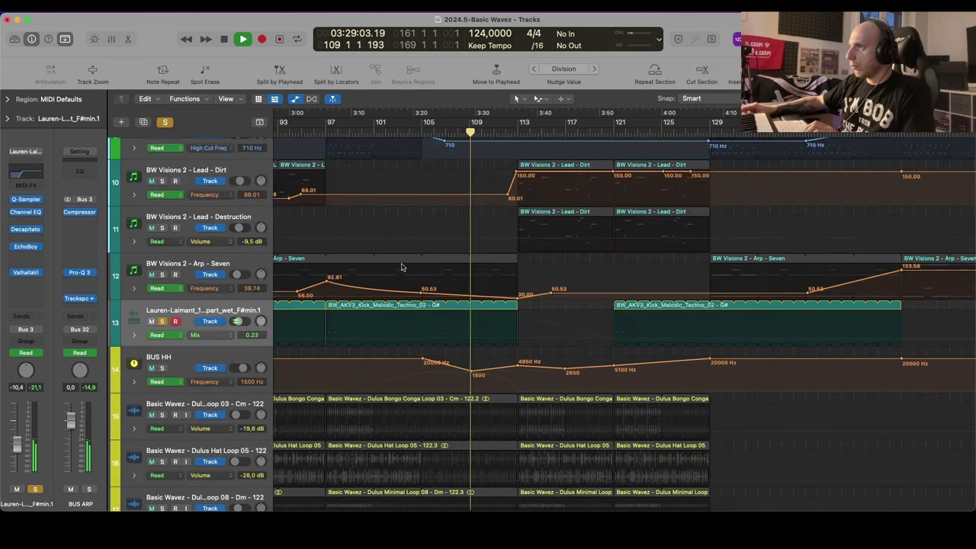
pyautogui.click(420, 338)
pyautogui.click(420, 338)
pyautogui.click(517, 338)
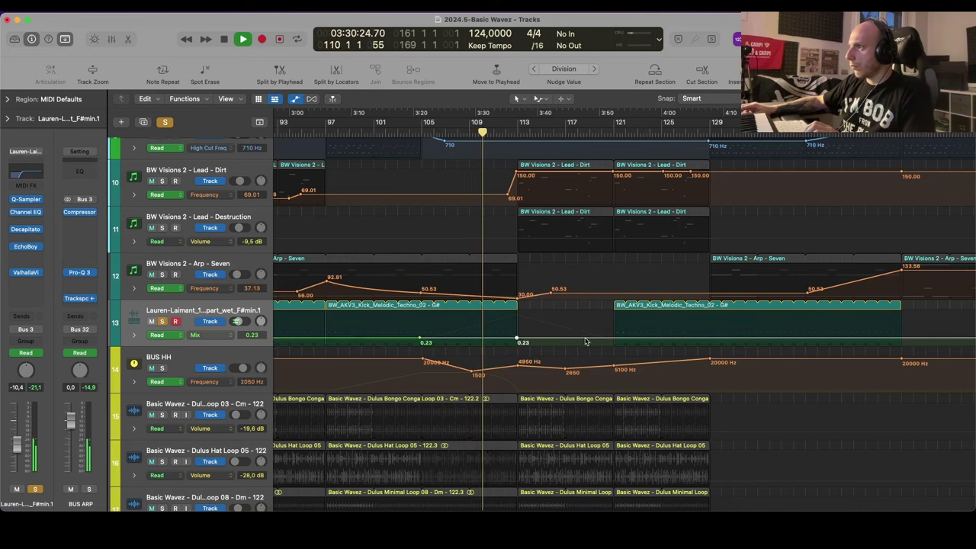
pyautogui.moveTo(515, 341)
pyautogui.mouseDown()
pyautogui.moveTo(517, 315)
pyautogui.moveTo(518, 325)
pyautogui.mouseUp()
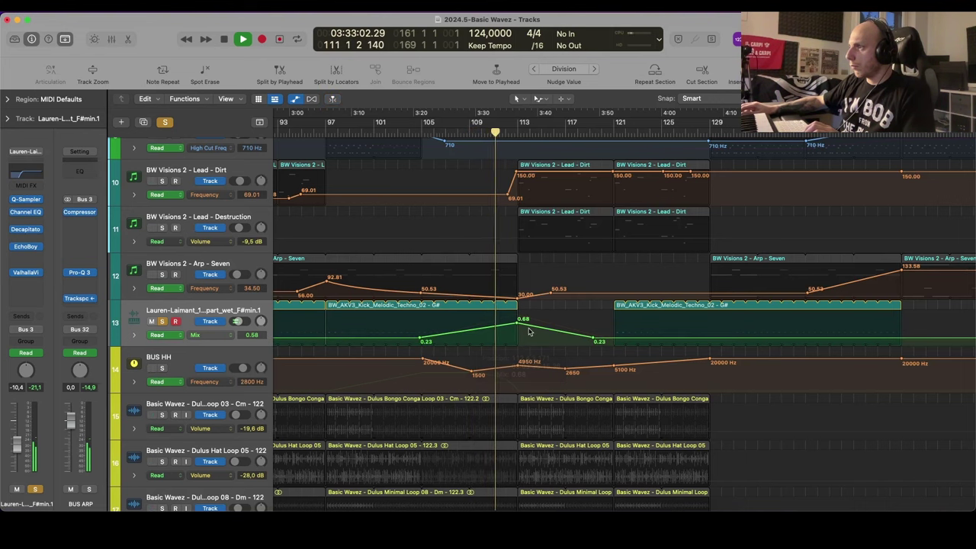
pyautogui.press('s')
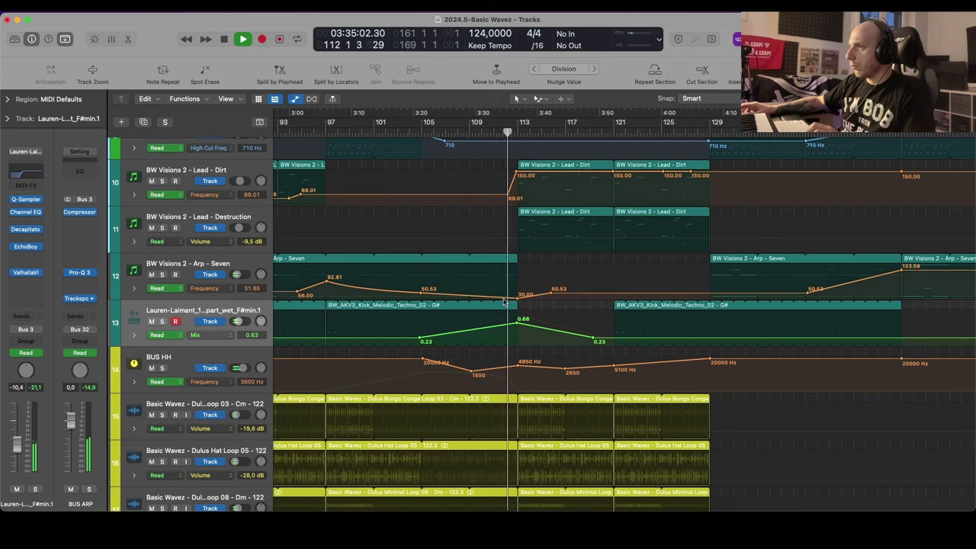
pyautogui.press('a')
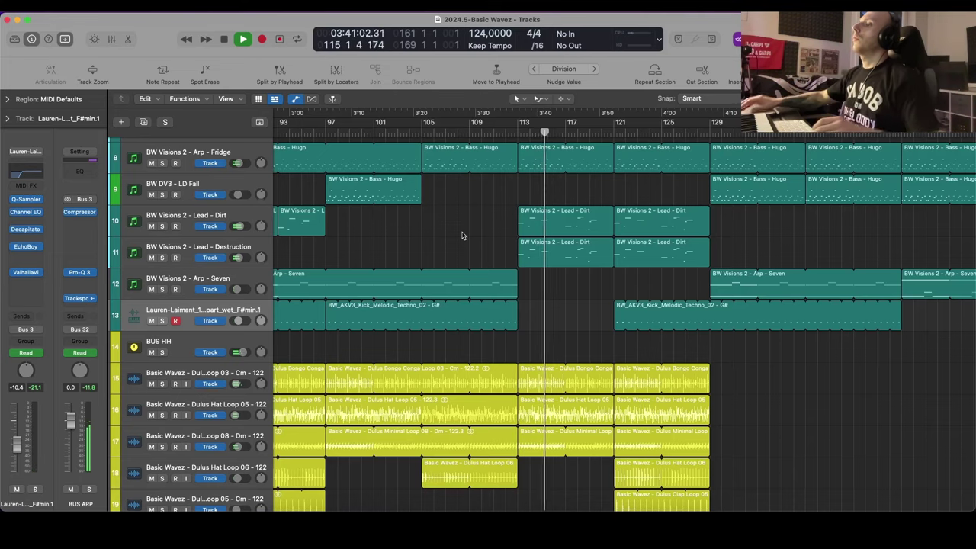
# Step: Examine all track groups around bars 113 to 145 during playback, from the FX up to the kick and bass
pyautogui.scroll(-2, 489, 227)
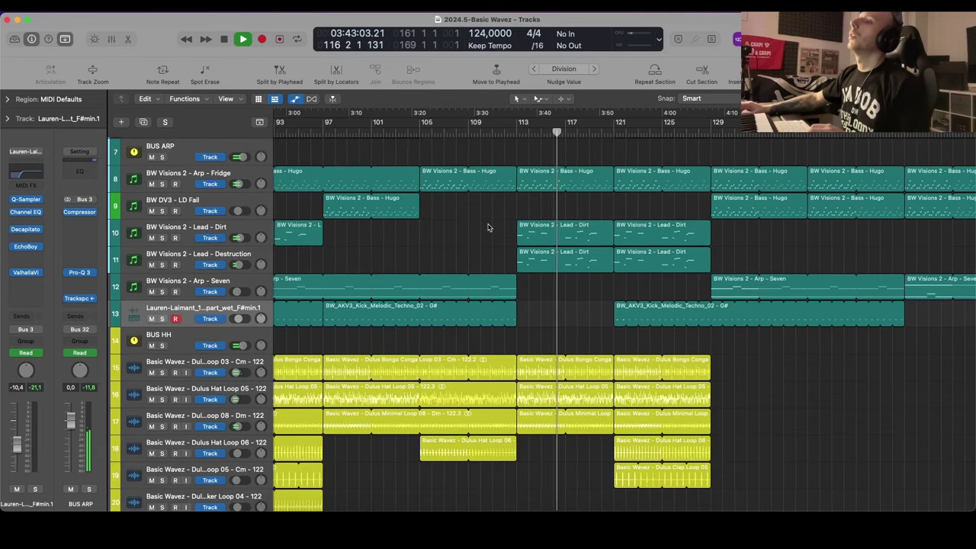
pyautogui.scroll(-12, 489, 228)
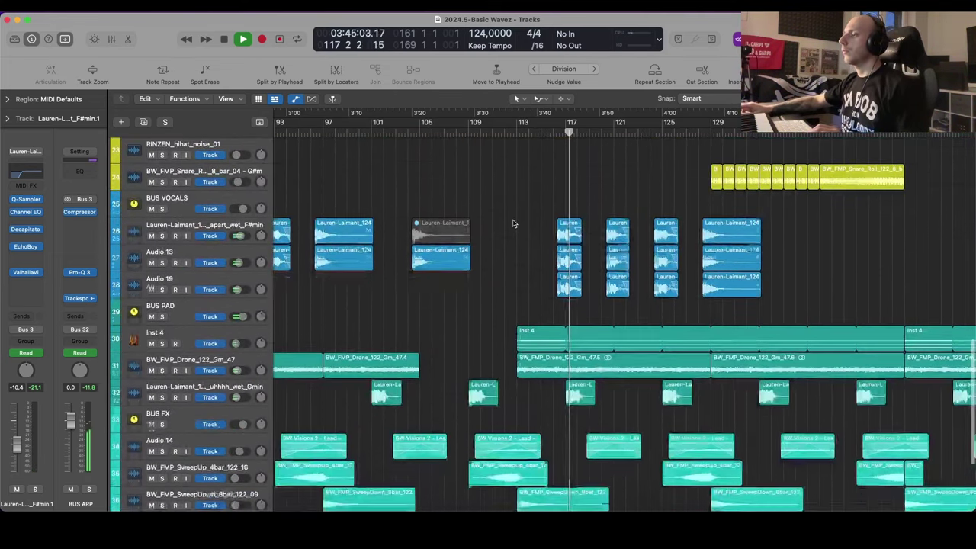
pyautogui.scroll(-2, 428, 183)
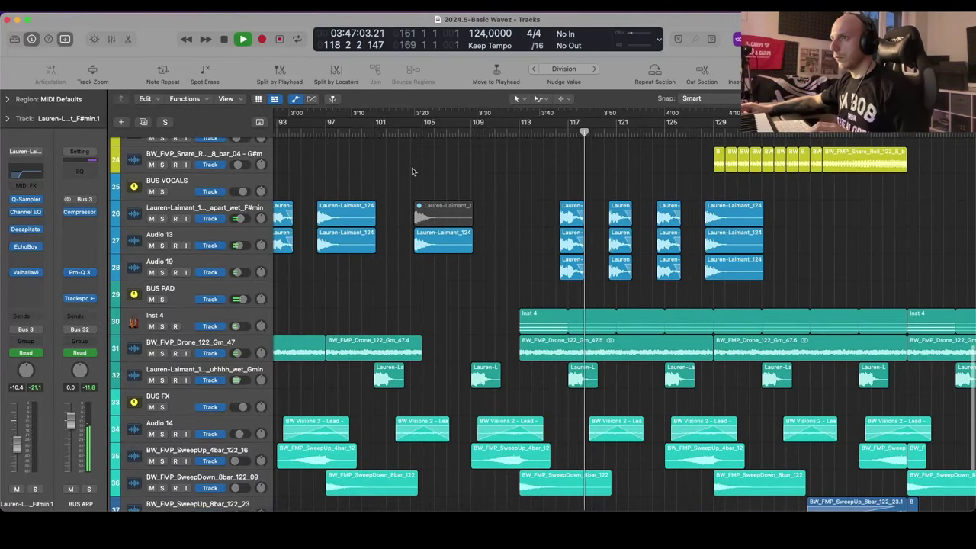
pyautogui.scroll(-1, 566, 178)
pyautogui.hscroll(4, 579, 180)
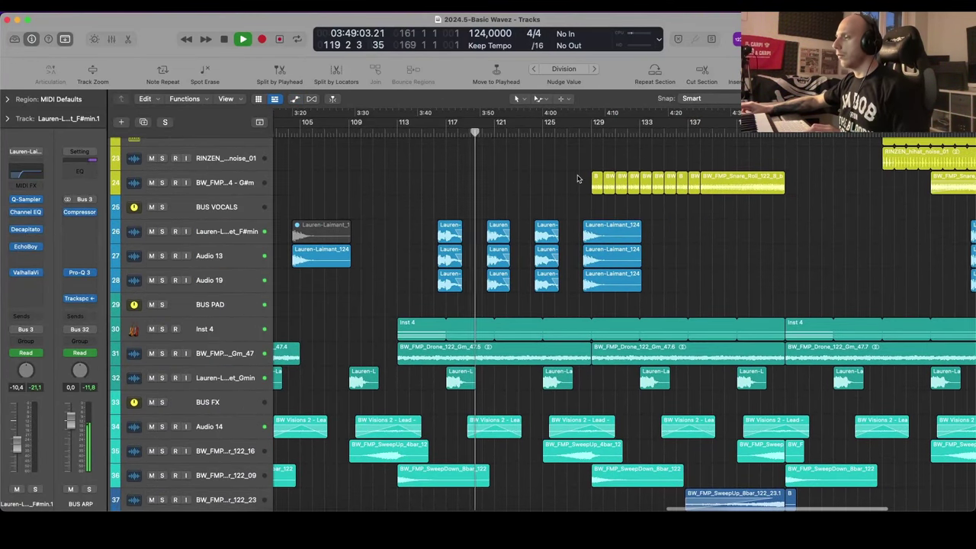
pyautogui.scroll(-5, 577, 179)
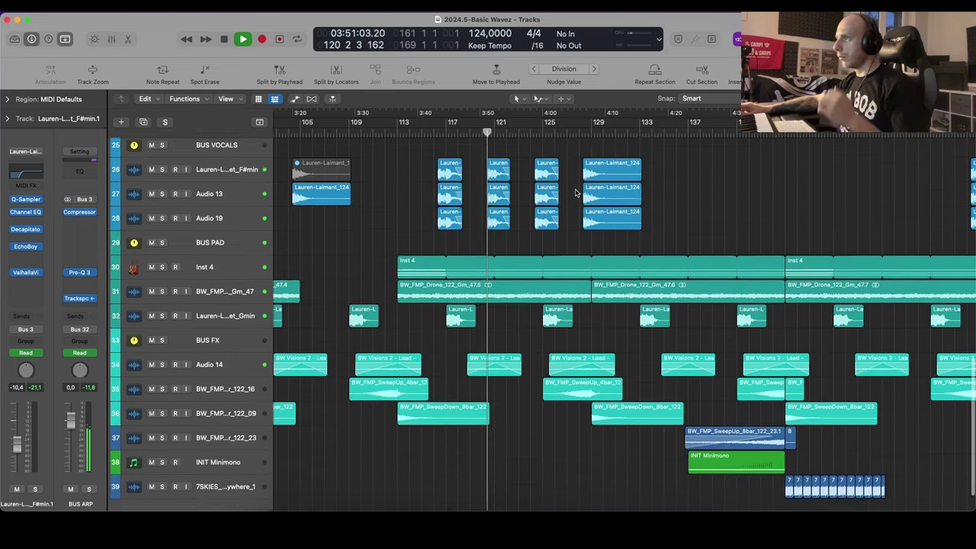
pyautogui.scroll(6, 576, 190)
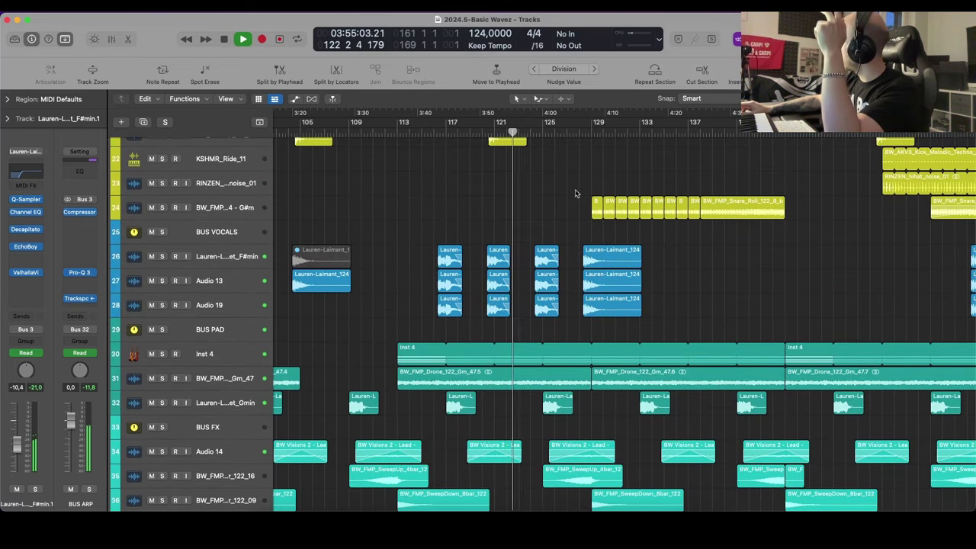
pyautogui.scroll(5, 576, 193)
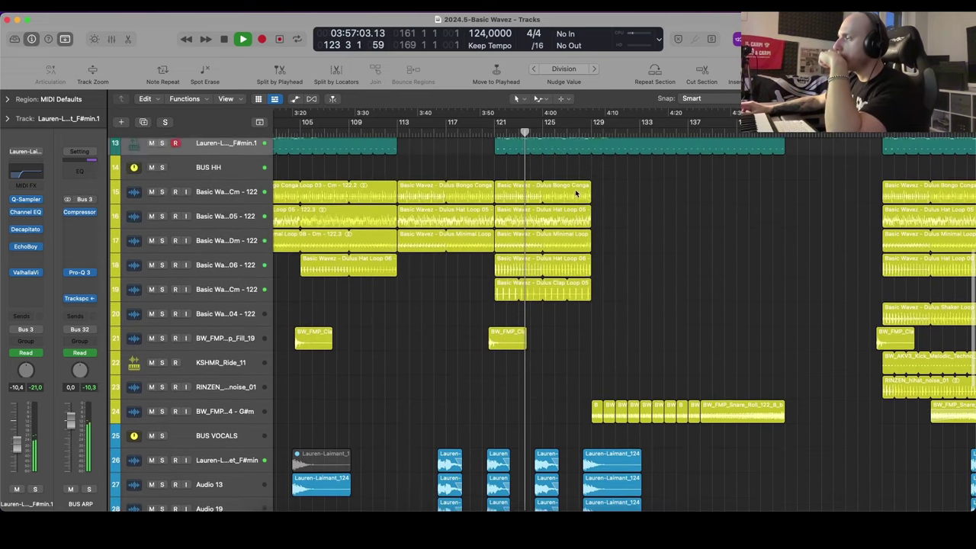
pyautogui.scroll(-3, 576, 190)
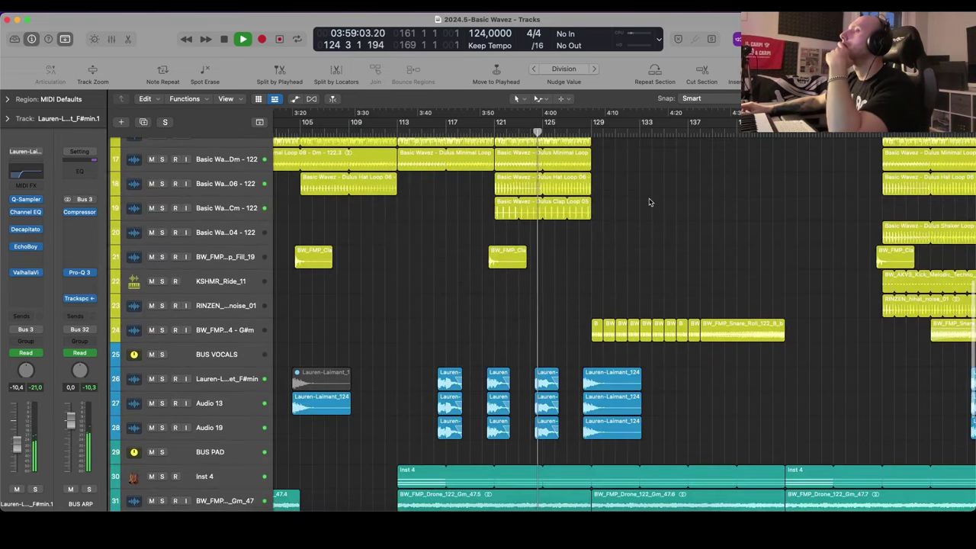
pyautogui.scroll(6, 649, 202)
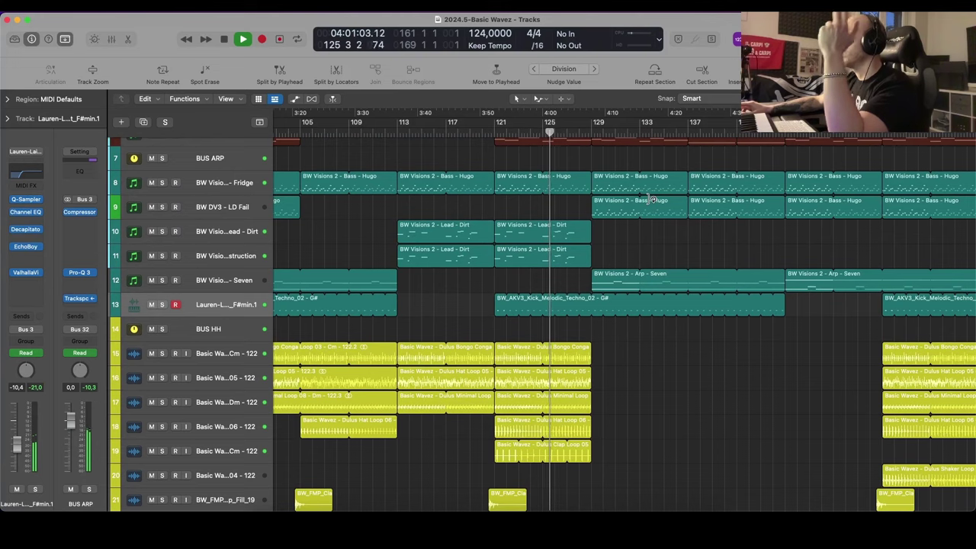
pyautogui.scroll(-4, 652, 200)
pyautogui.scroll(6, 650, 200)
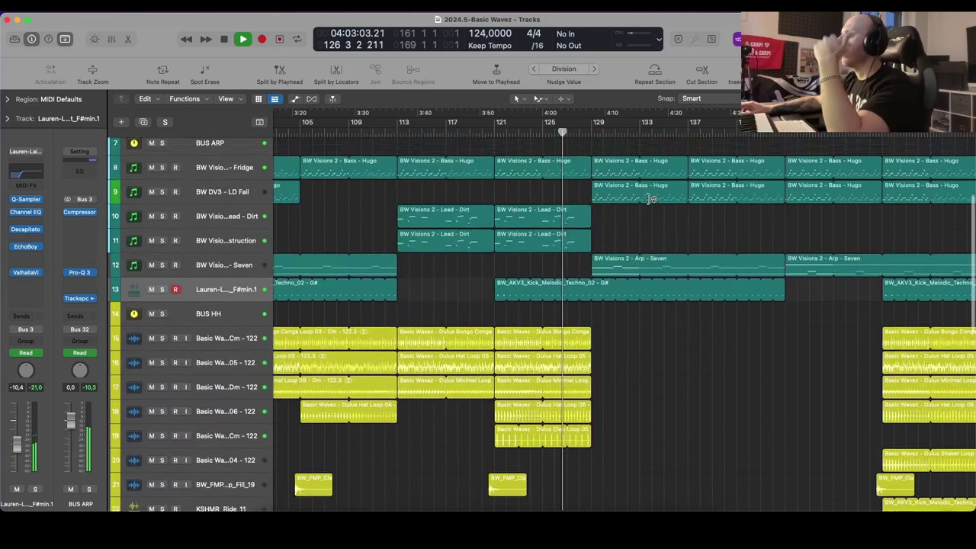
pyautogui.scroll(5, 649, 198)
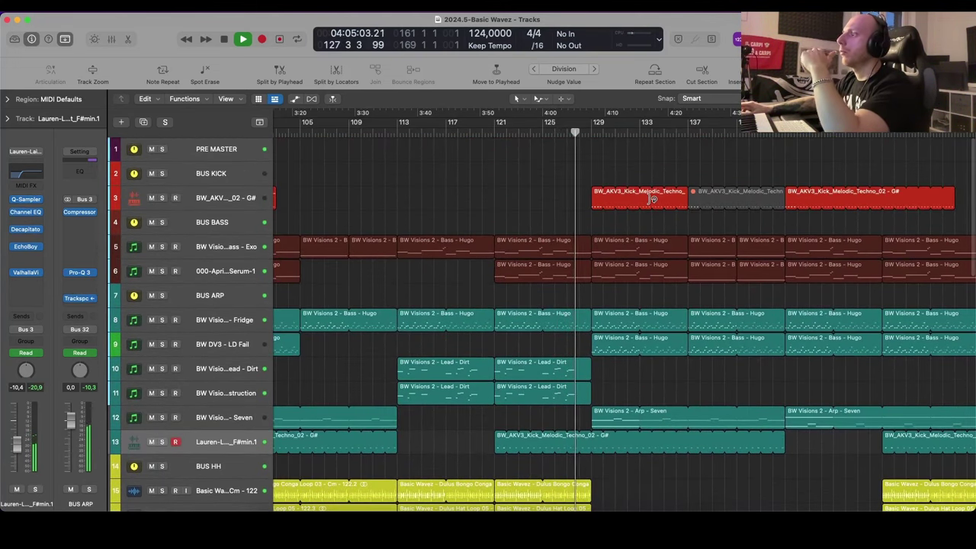
pyautogui.click(242, 230)
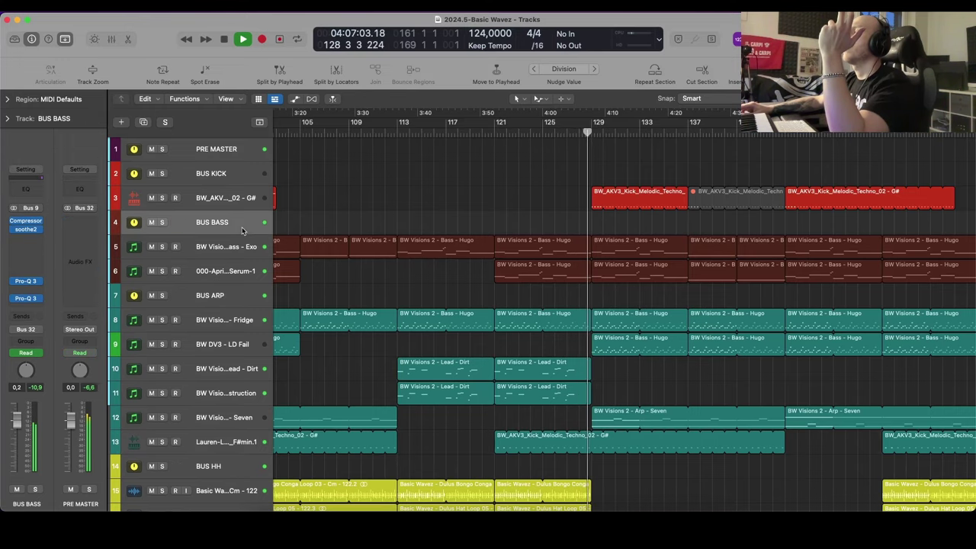
# Step: Copy the BW_FMP_SweepUp_8bar_122_23 region earlier on track 37, trimmed to run from about bar 125 to bar 129
pyautogui.scroll(-4, 559, 248)
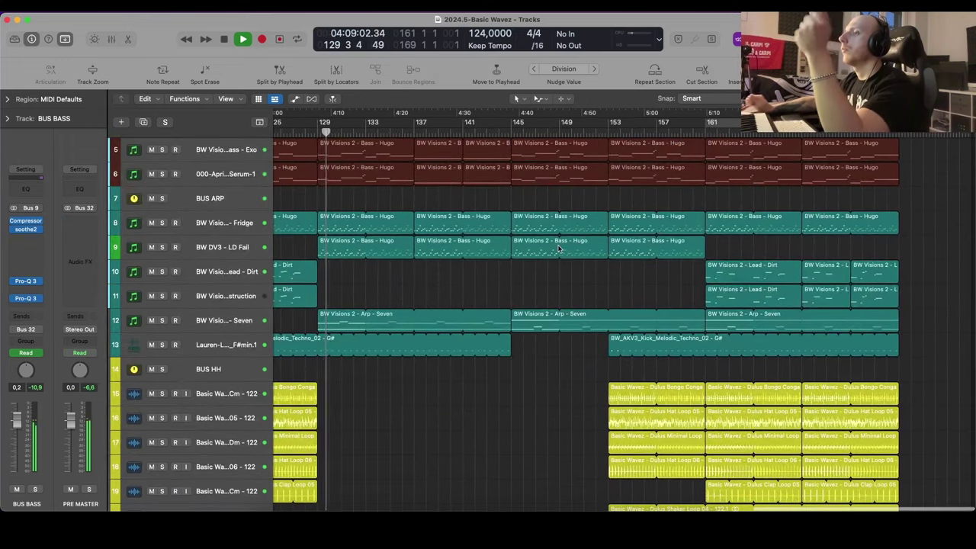
pyautogui.scroll(-15, 559, 249)
pyautogui.hscroll(-2, 561, 244)
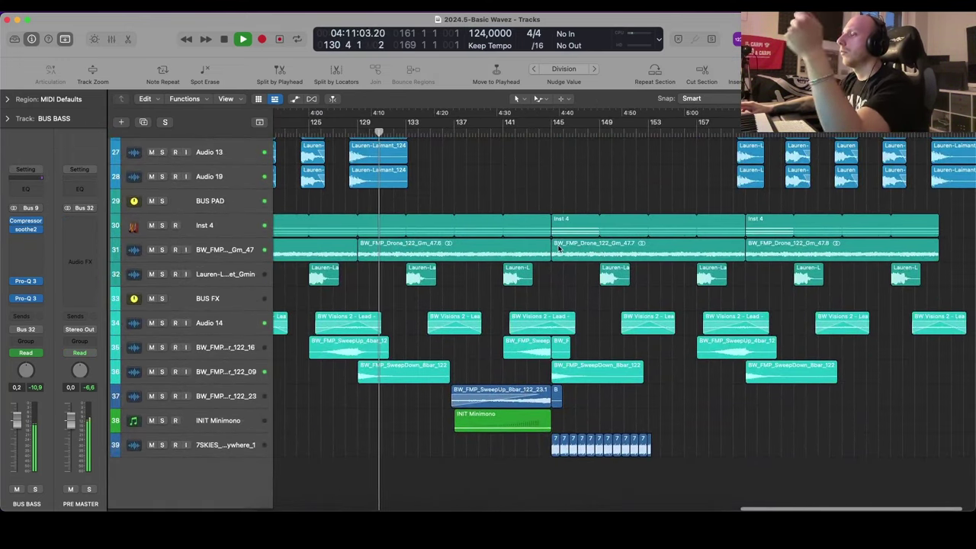
pyautogui.moveTo(545, 398); pyautogui.dragTo(382, 406)
pyautogui.hscroll(-3, 353, 420)
pyautogui.click(353, 420)
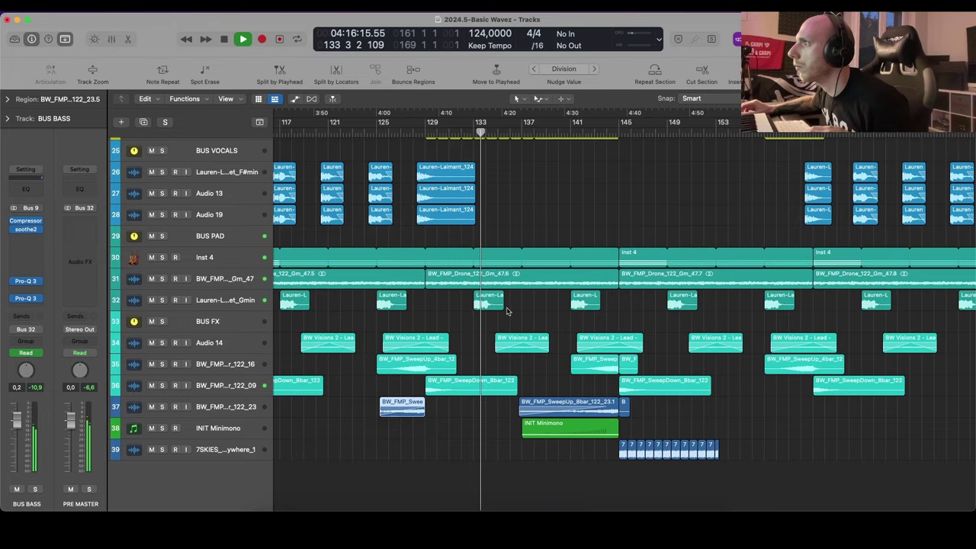
# Step: Remove the Inst 4 pad regions between bars 129 and 145
pyautogui.click(429, 249)
pyautogui.click(513, 254)
pyautogui.scroll(3, 519, 260)
pyautogui.scroll(2, 519, 261)
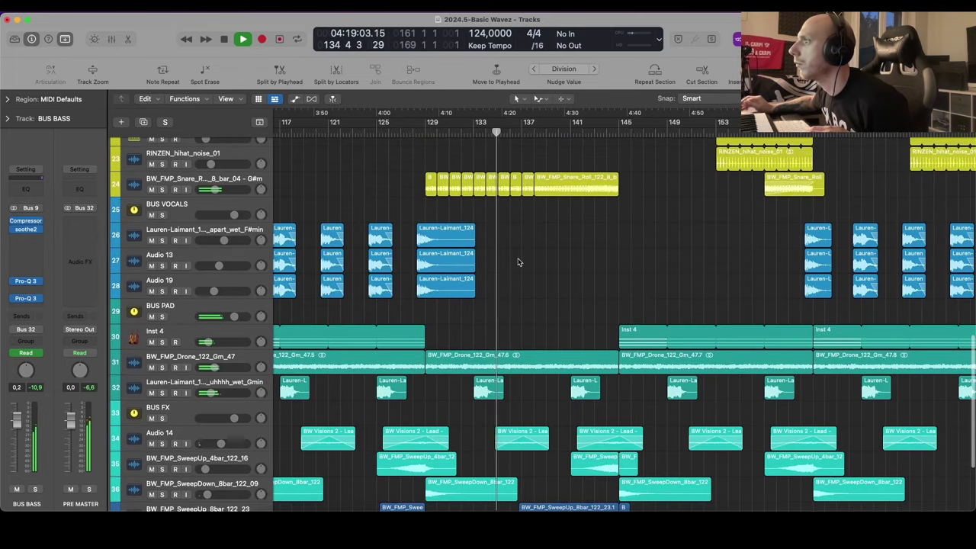
# Step: Examine the break's tracks and automation during playback around bars 134 to 143, from the FX up to the kick
pyautogui.scroll(-3, 519, 261)
pyautogui.scroll(3, 518, 261)
pyautogui.scroll(2, 518, 261)
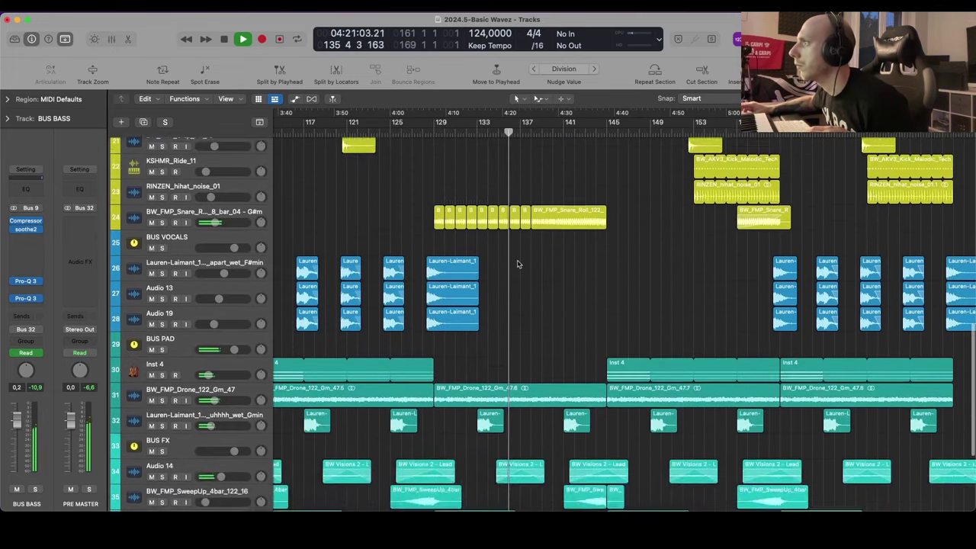
pyautogui.scroll(-2, 518, 265)
pyautogui.scroll(1, 518, 266)
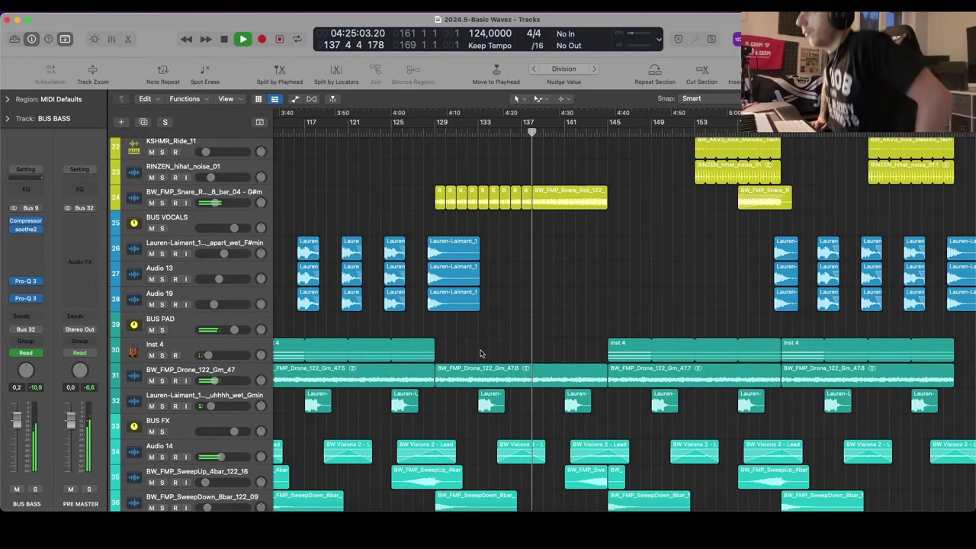
pyautogui.scroll(20, 546, 336)
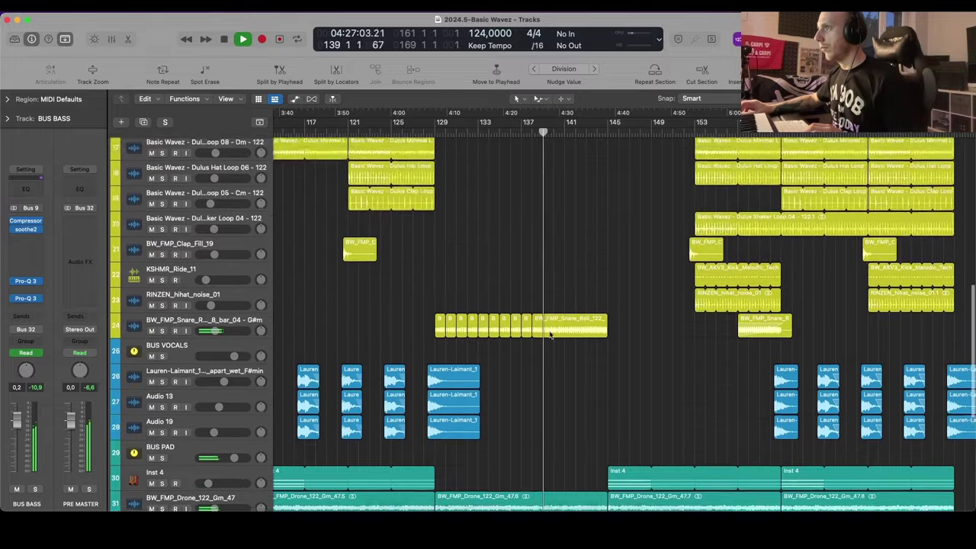
pyautogui.press('a')
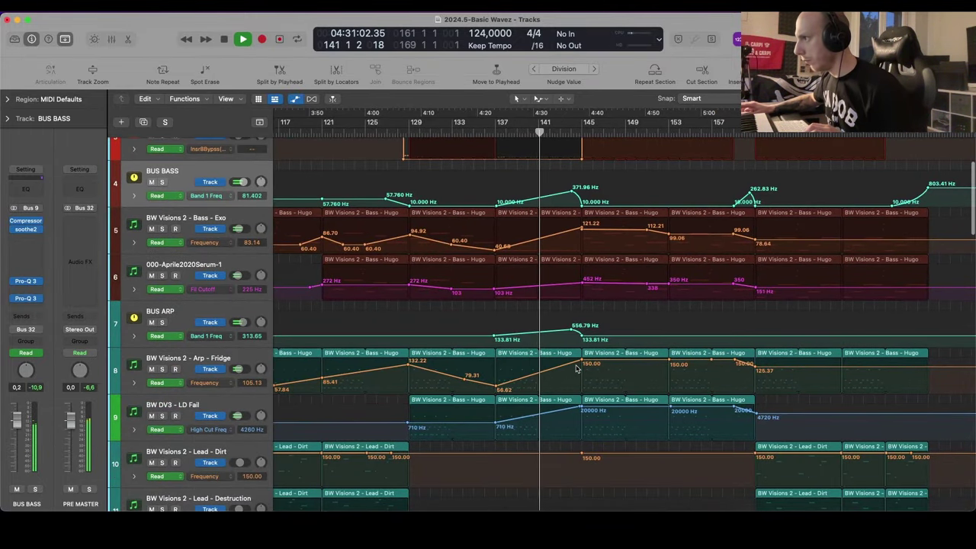
pyautogui.press('a')
pyautogui.scroll(5, 577, 366)
pyautogui.scroll(-3, 577, 367)
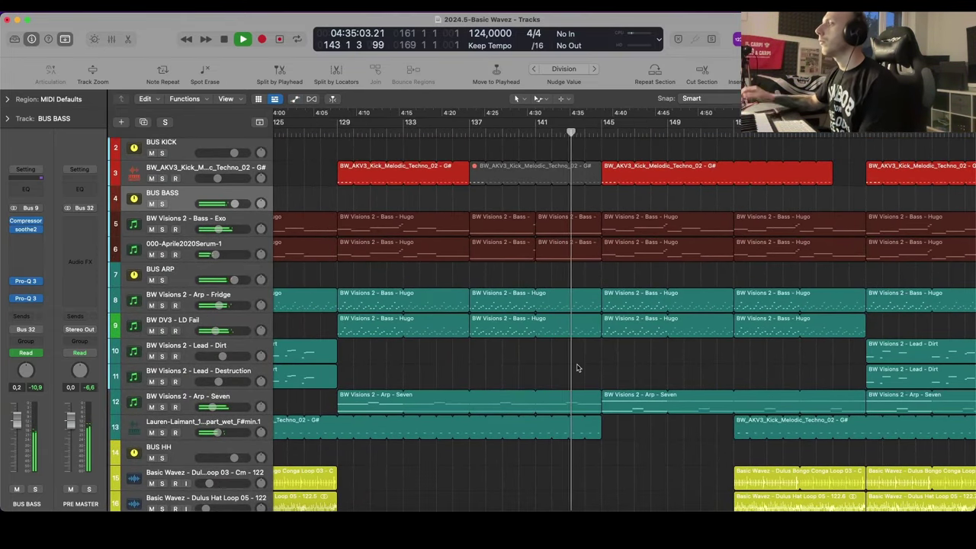
# Step: Examine all track groups during playback from bars 143 to 151, going through kick, bass, arps, percussion, vocals, pads and FX
pyautogui.hscroll(3, 579, 366)
pyautogui.scroll(-4, 578, 366)
pyautogui.scroll(3, 577, 367)
pyautogui.scroll(-2, 576, 366)
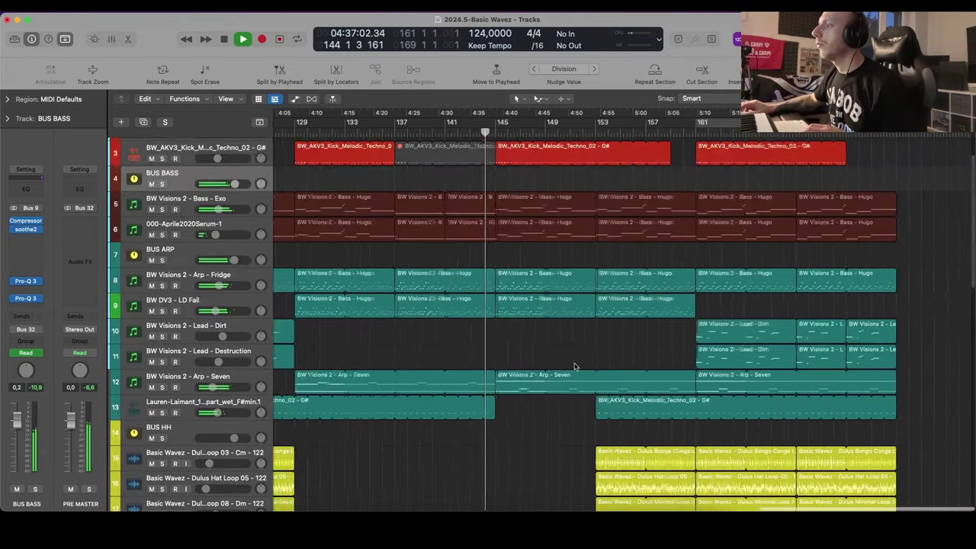
pyautogui.scroll(-4, 576, 367)
pyautogui.scroll(-8, 575, 367)
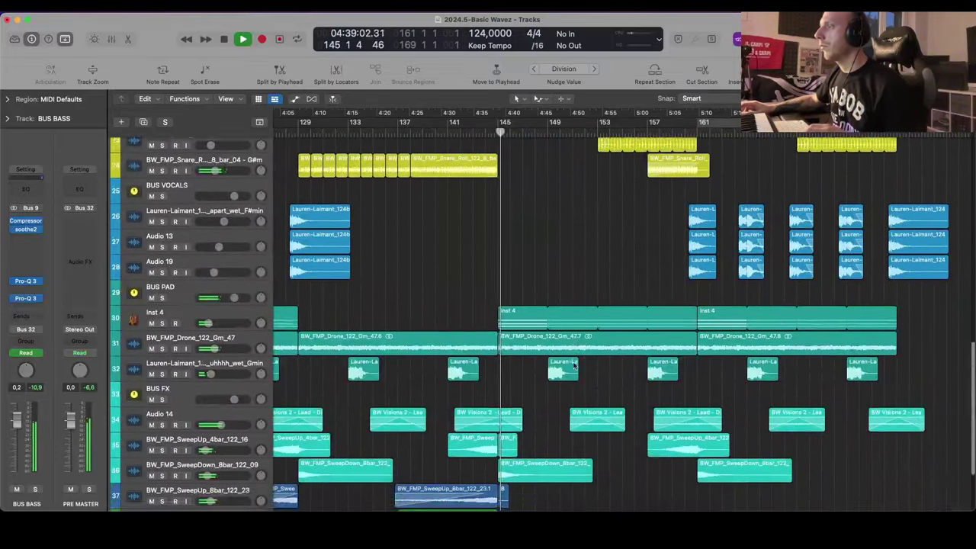
pyautogui.scroll(-4, 575, 367)
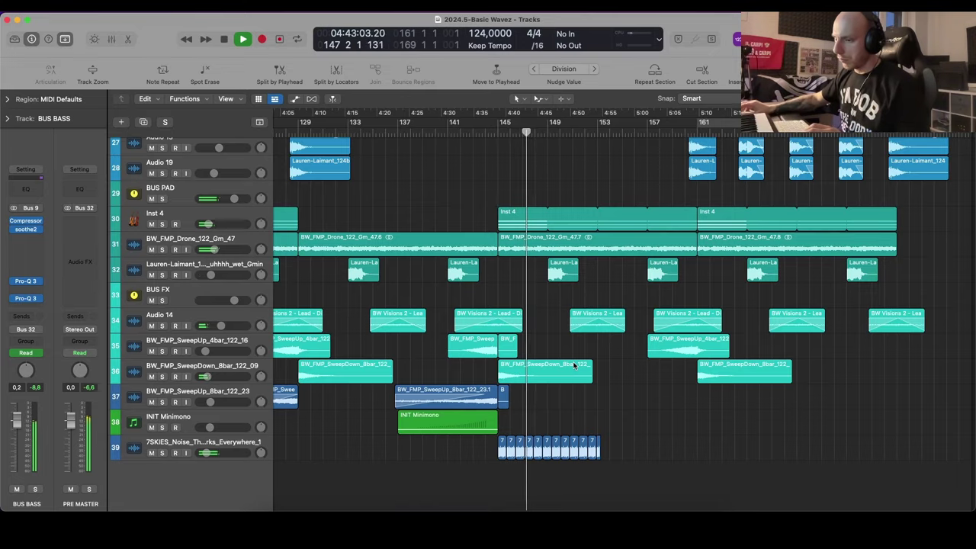
pyautogui.scroll(15, 575, 367)
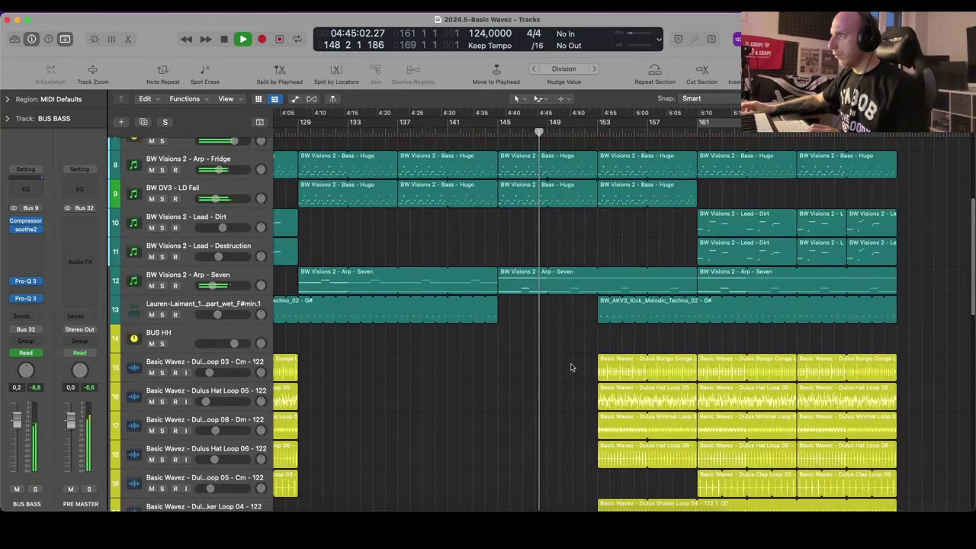
pyautogui.scroll(-3, 570, 368)
pyautogui.scroll(-2, 570, 368)
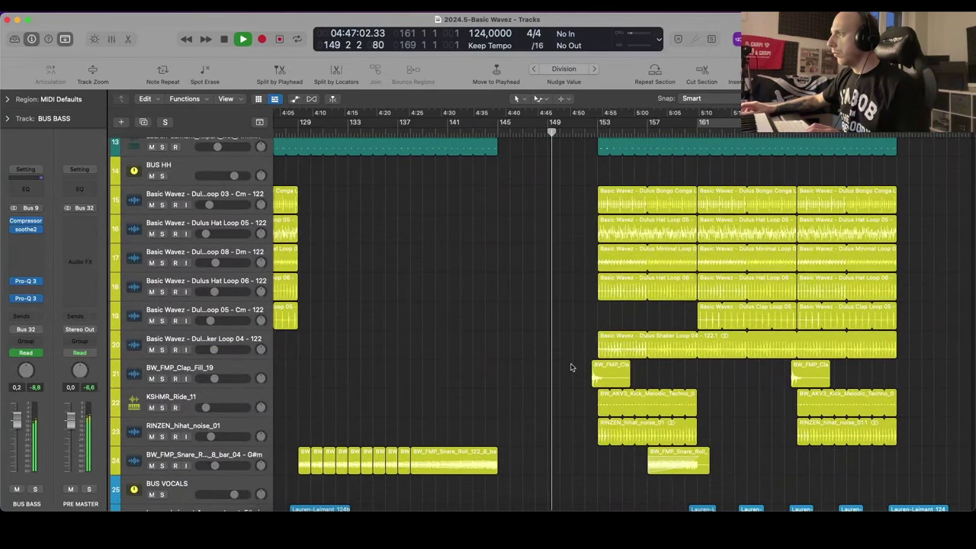
pyautogui.scroll(-8, 572, 368)
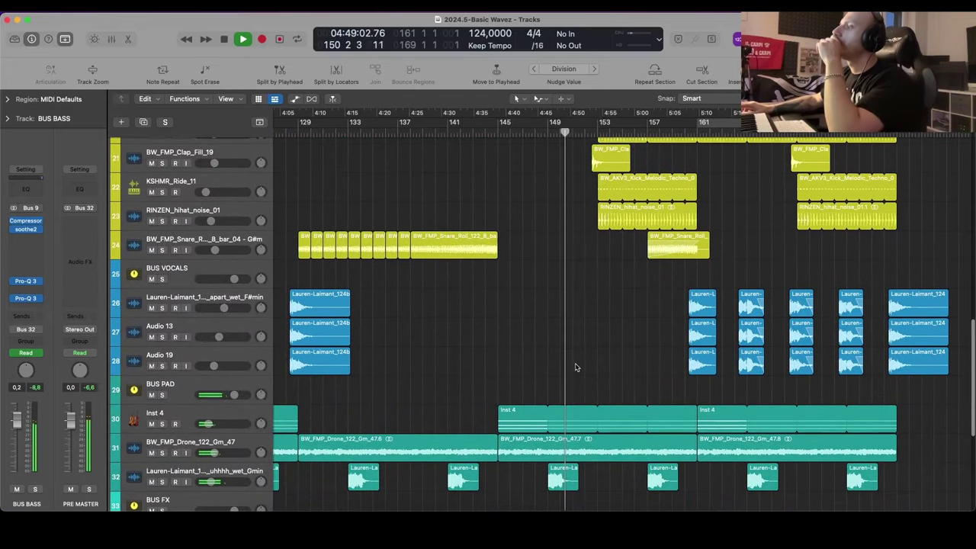
pyautogui.scroll(-3, 561, 363)
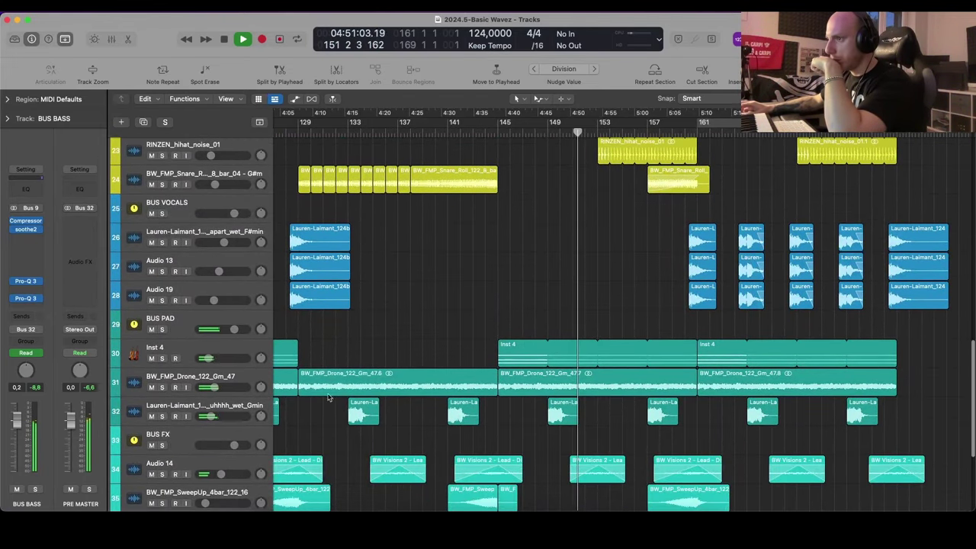
# Step: Change the volume of the uhhhh_wet_Gmin vocal on track 32
pyautogui.doubleClick(222, 417)
pyautogui.write('-')
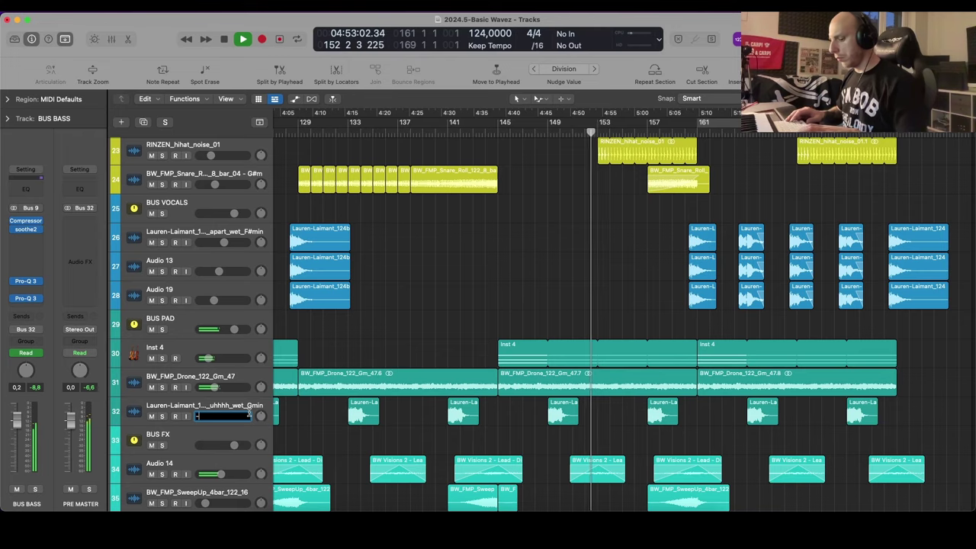
pyautogui.scroll(-4, 526, 341)
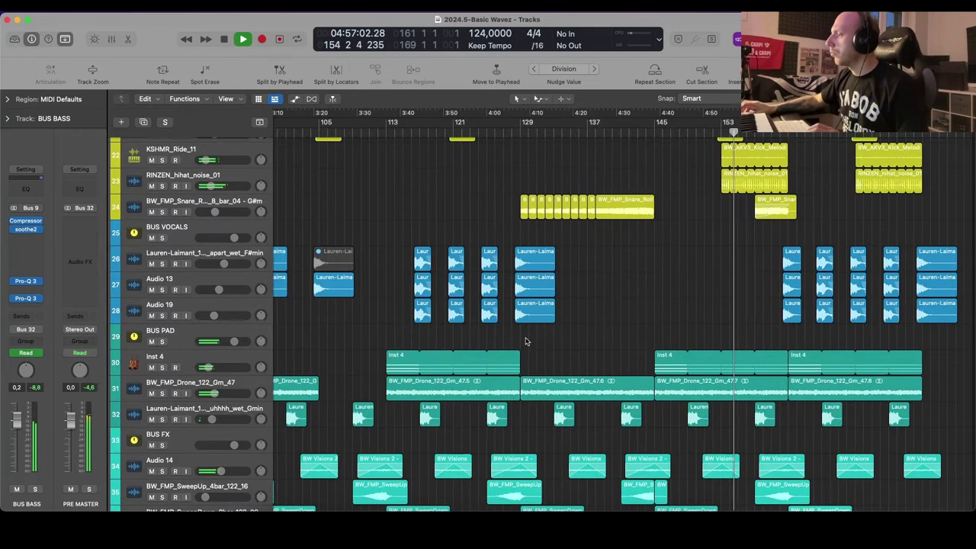
# Step: Examine the section around bars 153 to 160 across the percussion, arp, bass and vocal tracks, and stop playback
pyautogui.scroll(-5, 525, 342)
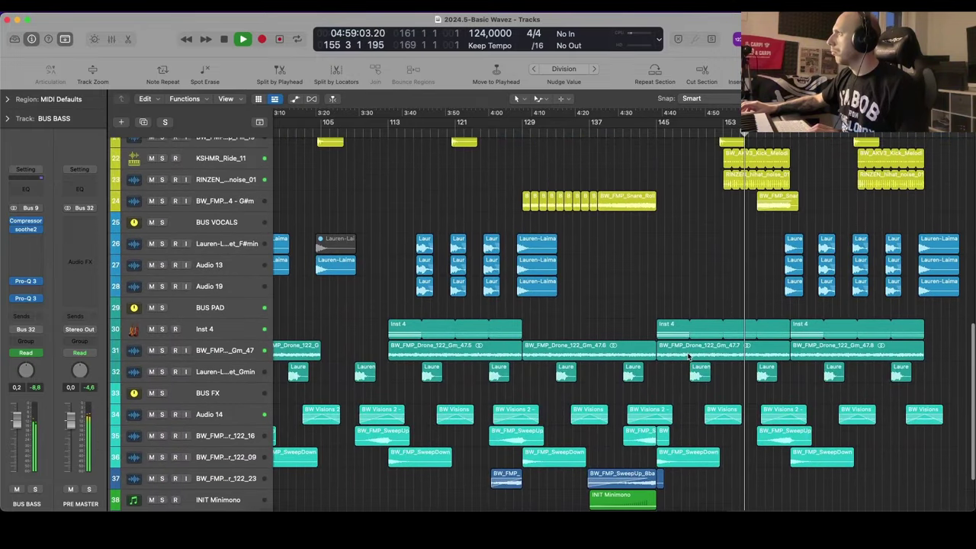
pyautogui.scroll(10, 688, 356)
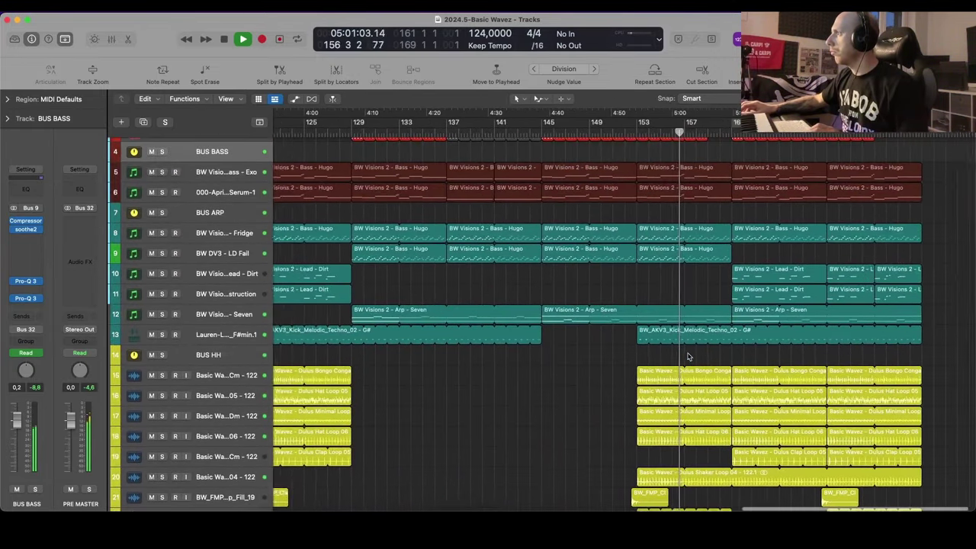
pyautogui.scroll(3, 688, 356)
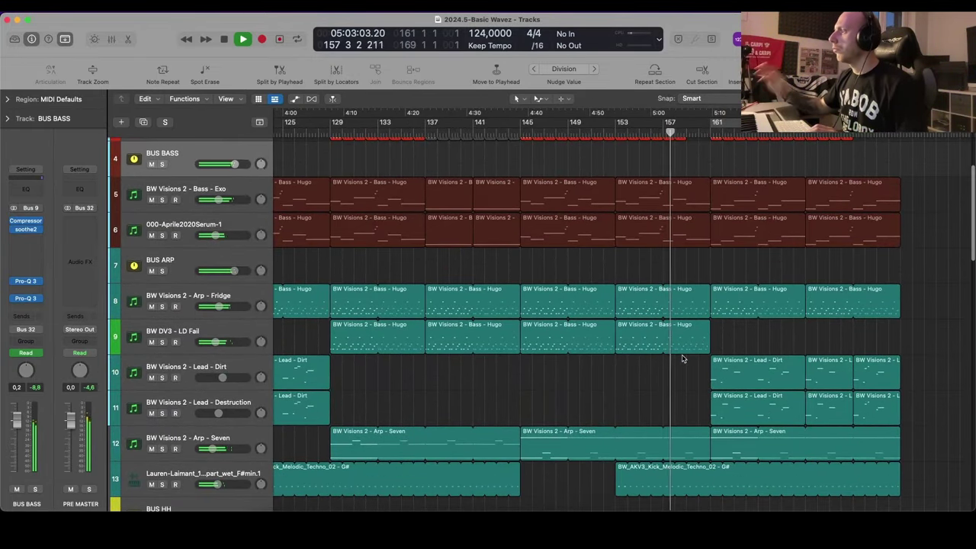
pyautogui.scroll(-3, 684, 357)
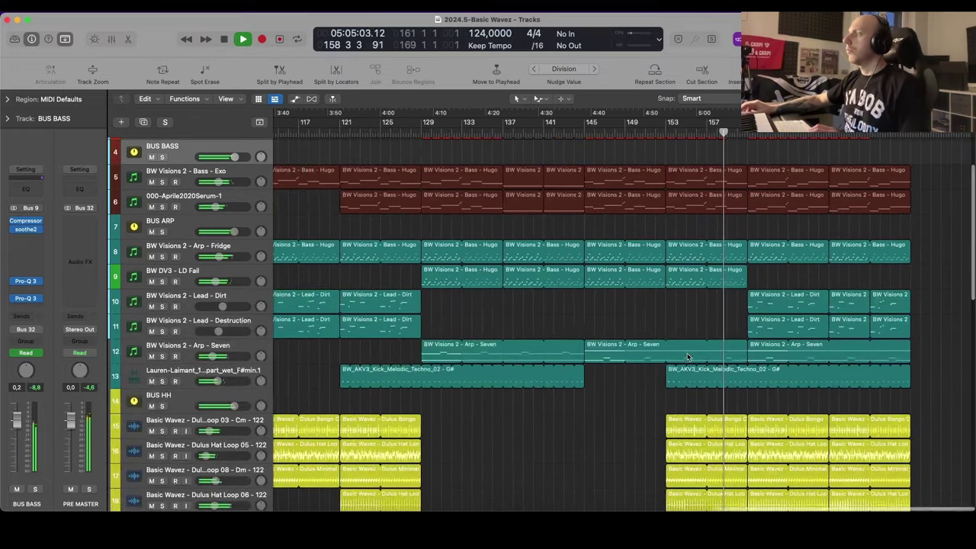
pyautogui.scroll(-3, 634, 322)
pyautogui.scroll(-10, 633, 323)
pyautogui.hscroll(-4, 633, 326)
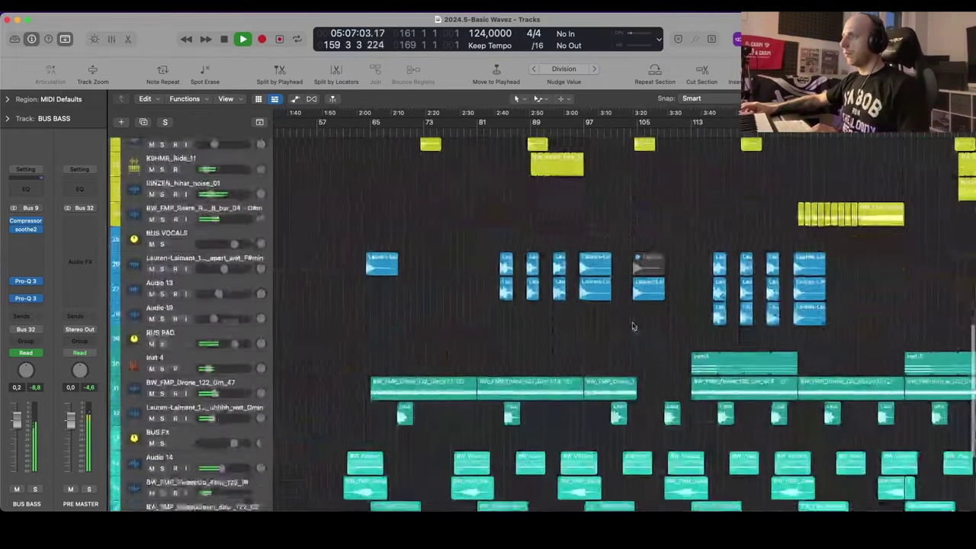
pyautogui.scroll(8, 632, 326)
pyautogui.press('space')
# Step: Play back from around bar 73 and examine the first section's tracks up to bar 80, from arps to FX
pyautogui.scroll(-3, 625, 327)
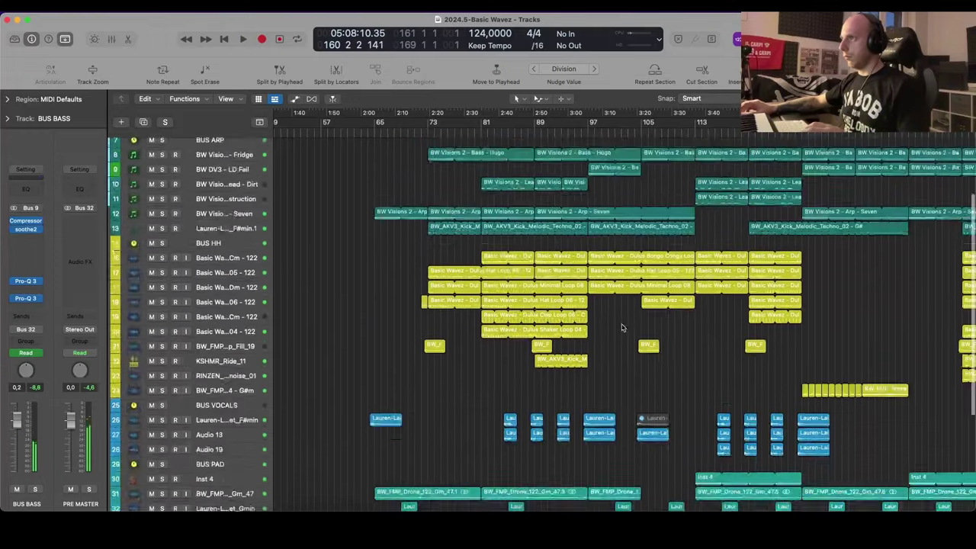
pyautogui.scroll(-2, 610, 330)
pyautogui.scroll(6, 481, 190)
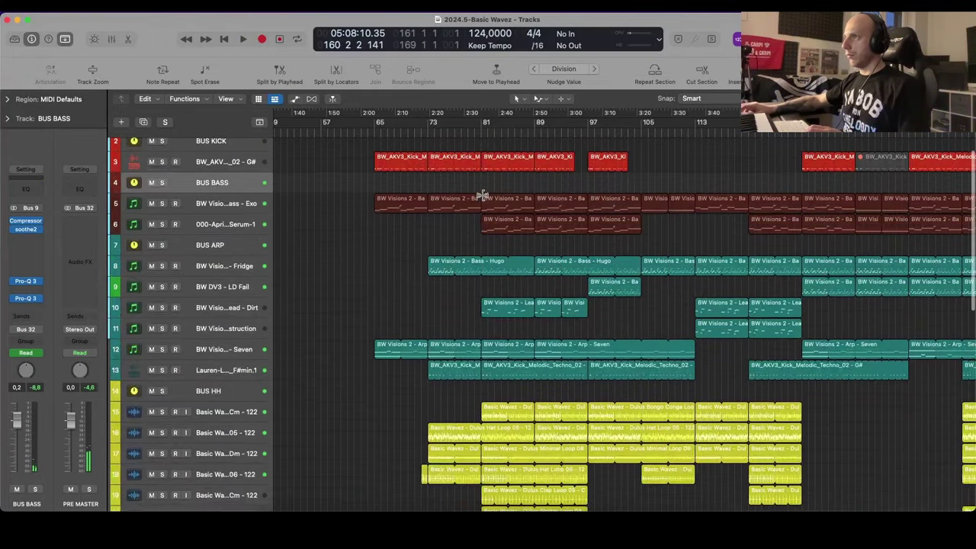
pyautogui.scroll(-1, 496, 172)
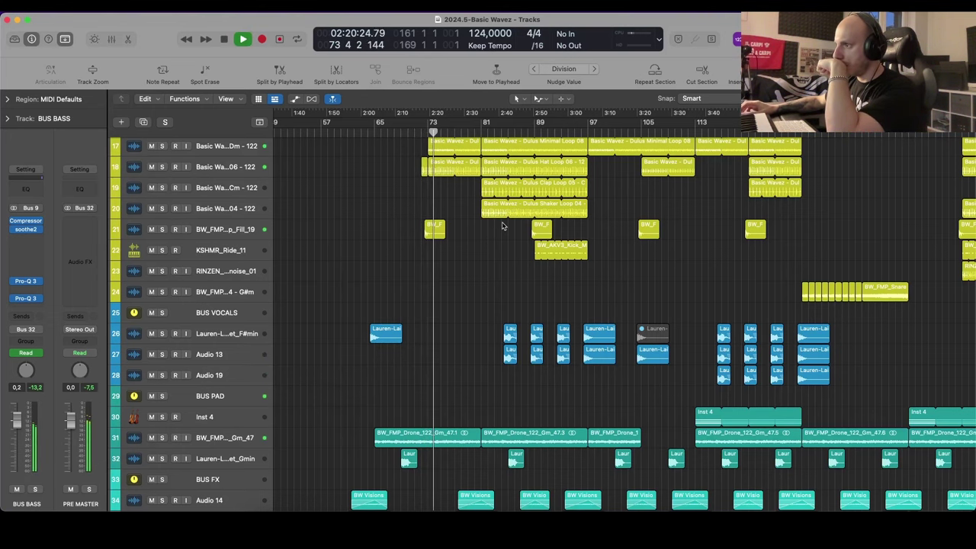
pyautogui.scroll(-5, 502, 225)
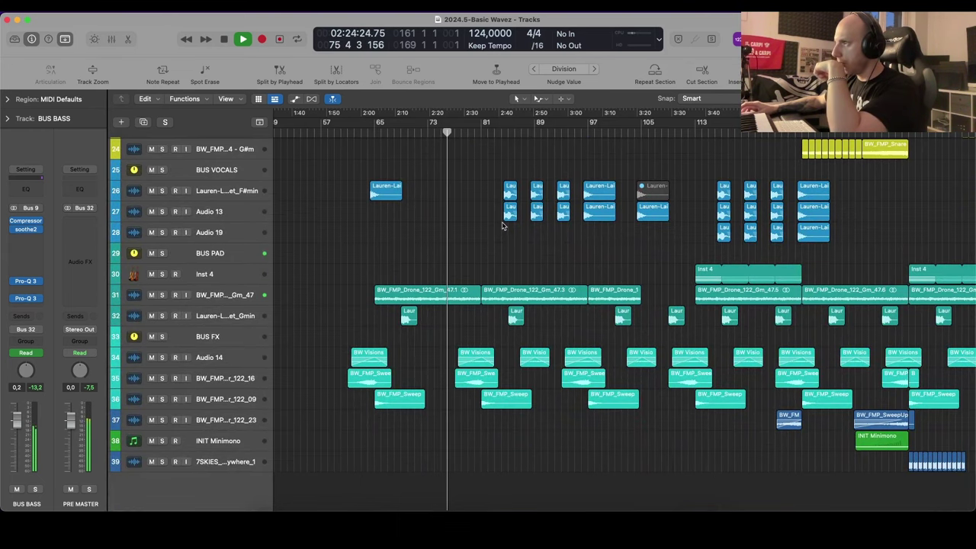
pyautogui.scroll(2, 503, 224)
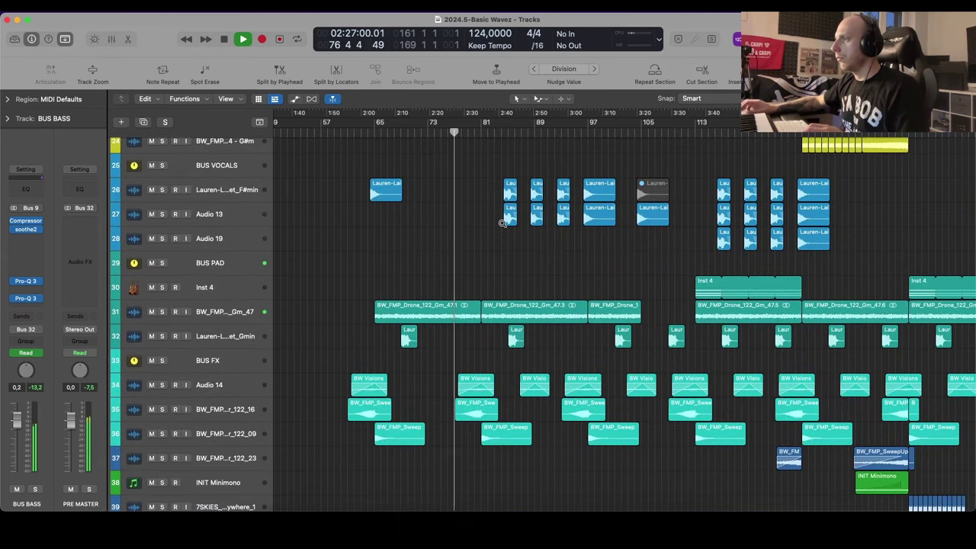
pyautogui.scroll(10, 502, 223)
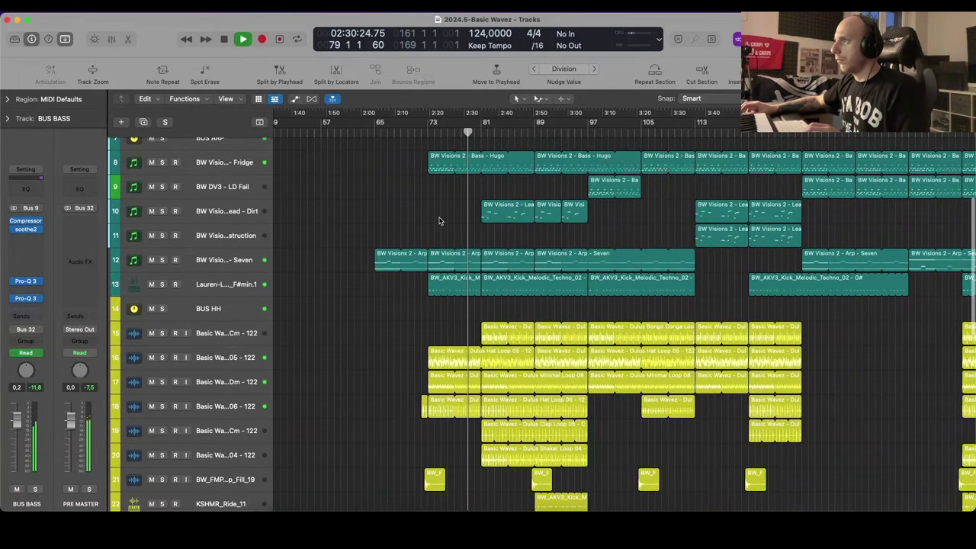
pyautogui.scroll(-6, 442, 223)
pyautogui.scroll(-2, 424, 185)
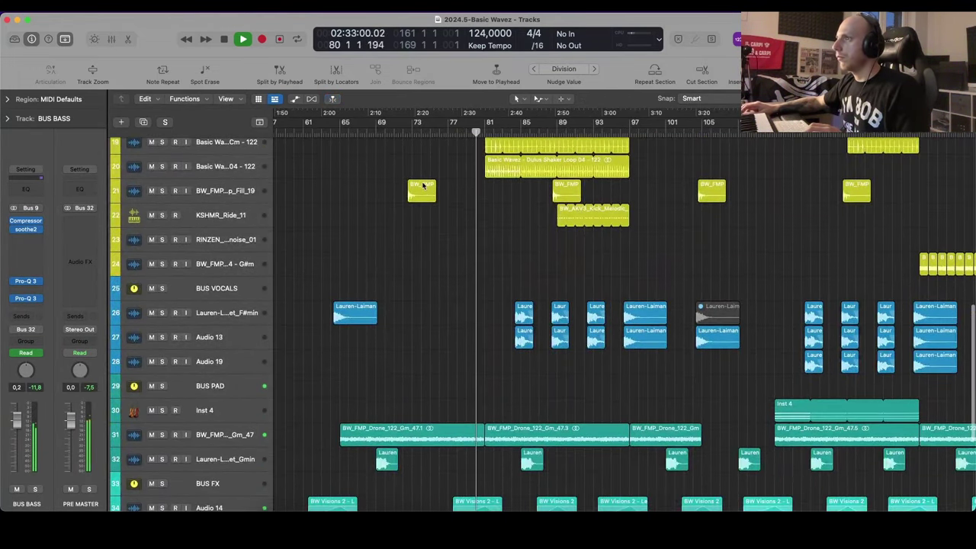
# Step: Try a copy of the long vocal hook region at about bar 72 on Audio 13, playing from about bar 64
pyautogui.moveTo(348, 128); pyautogui.dragTo(330, 128)
pyautogui.scroll(-3, 444, 249)
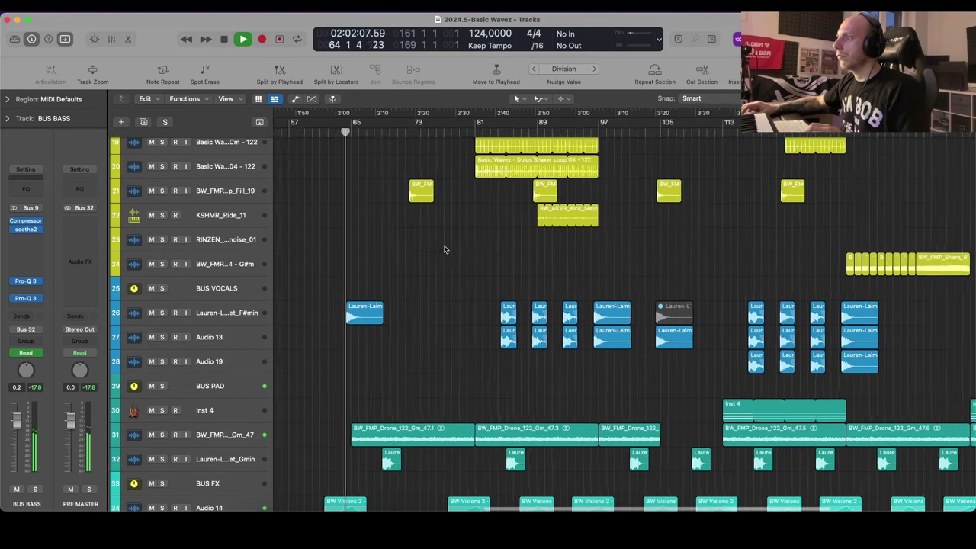
pyautogui.scroll(1, 448, 279)
pyautogui.hscroll(-2, 607, 362)
pyautogui.moveTo(638, 369); pyautogui.dragTo(463, 374)
pyautogui.scroll(4, 462, 373)
pyautogui.hscroll(-8, 465, 375)
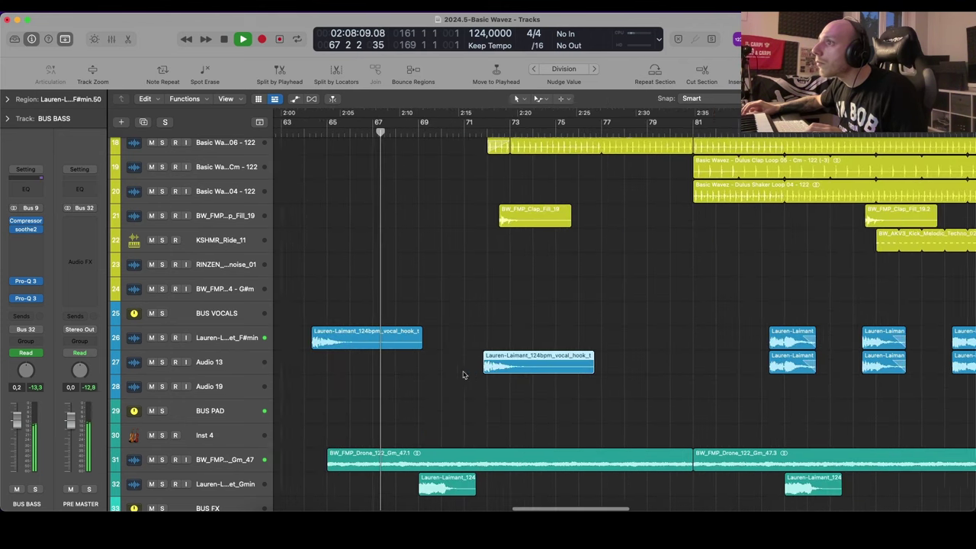
pyautogui.scroll(-3, 498, 372)
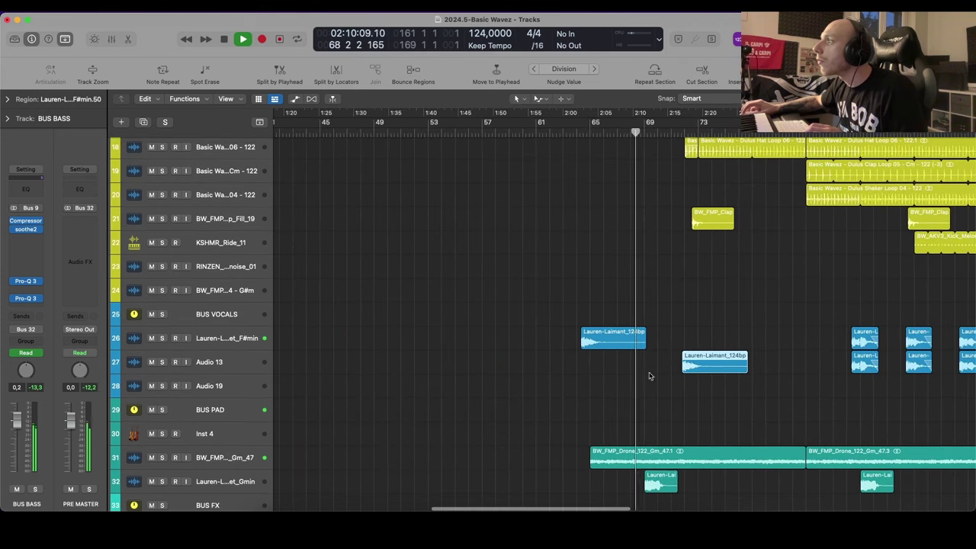
pyautogui.moveTo(713, 375); pyautogui.dragTo(725, 373)
pyautogui.hscroll(5, 747, 371)
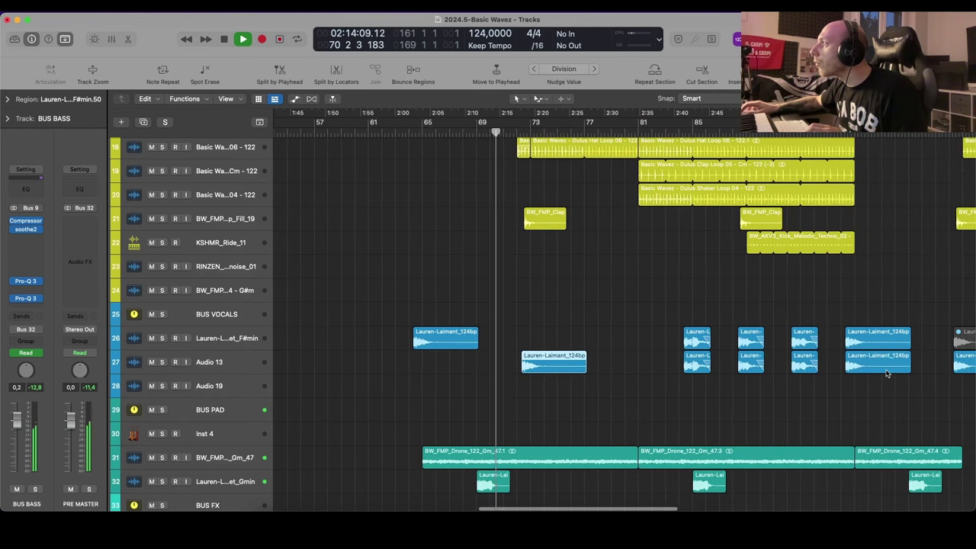
pyautogui.click(557, 321)
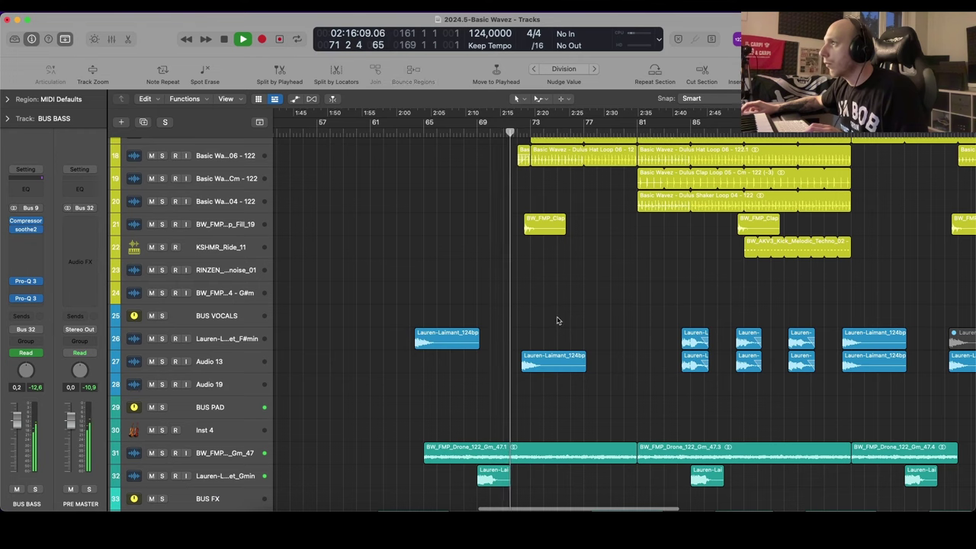
# Step: Remove the copied vocal hook region at about bar 72 on Audio 13
pyautogui.scroll(2, 557, 320)
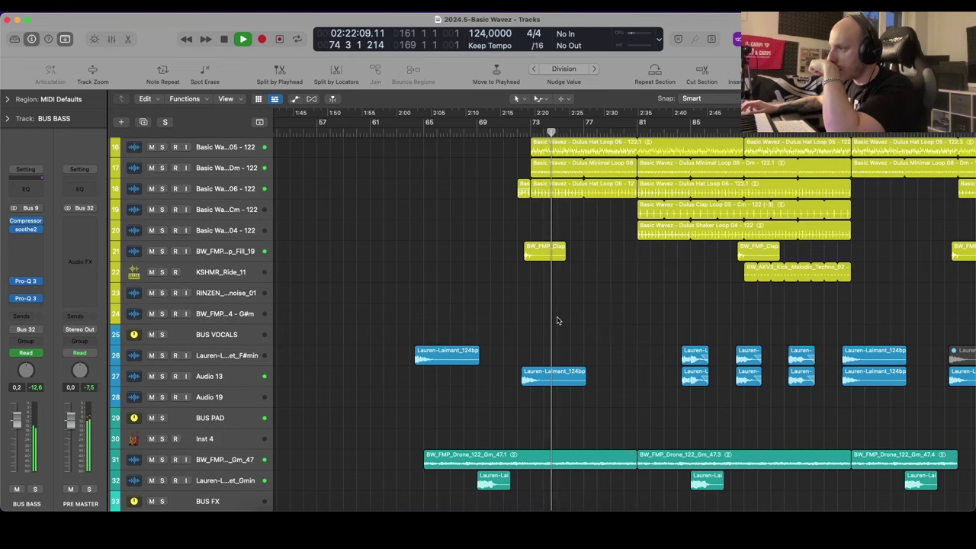
pyautogui.hscroll(2, 557, 320)
pyautogui.scroll(3, 541, 332)
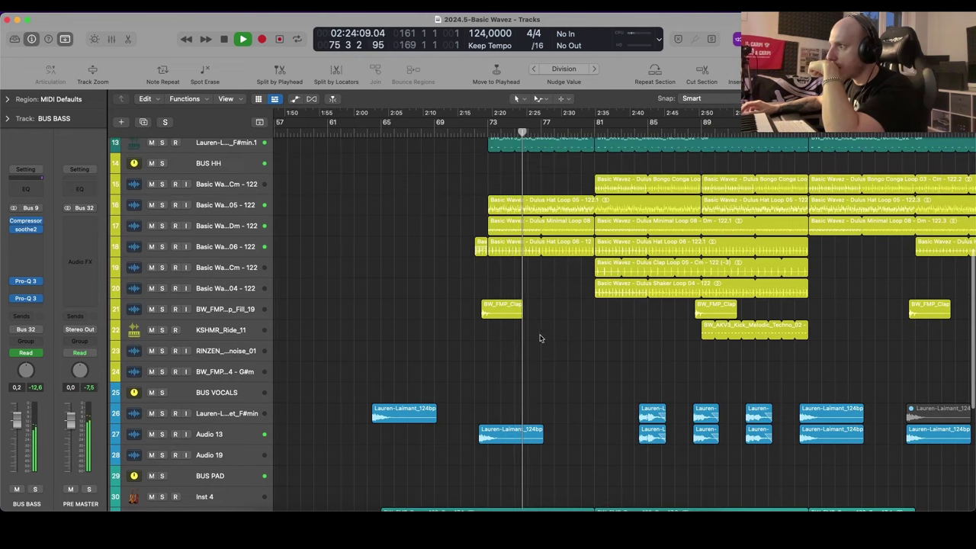
pyautogui.press('Delete')
pyautogui.scroll(6, 570, 326)
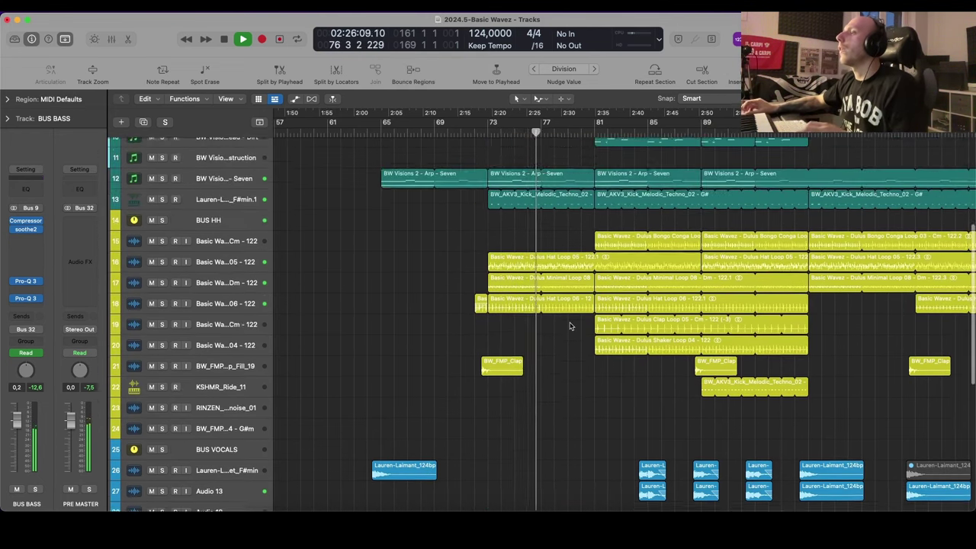
pyautogui.scroll(-3, 571, 326)
pyautogui.scroll(4, 569, 327)
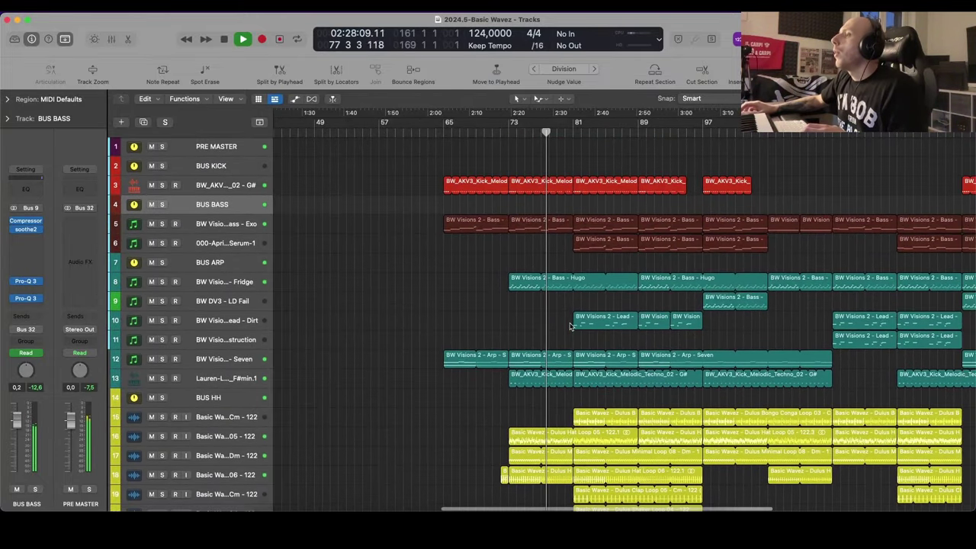
# Step: Examine bars 78 to 84 in playback across the bass, arp, percussion, vocal, pad and FX tracks
pyautogui.scroll(-4, 570, 325)
pyautogui.scroll(-3, 569, 325)
pyautogui.hscroll(3, 570, 325)
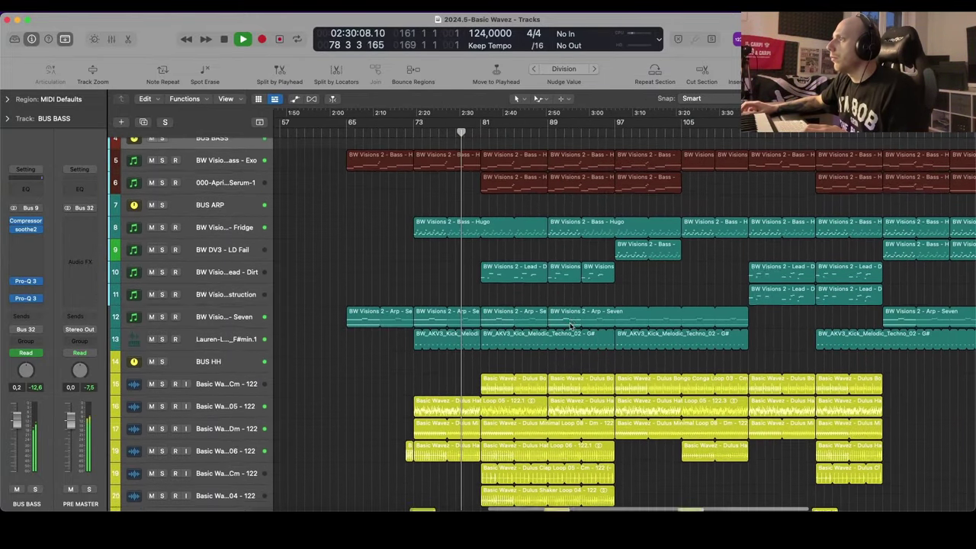
pyautogui.scroll(-2, 569, 326)
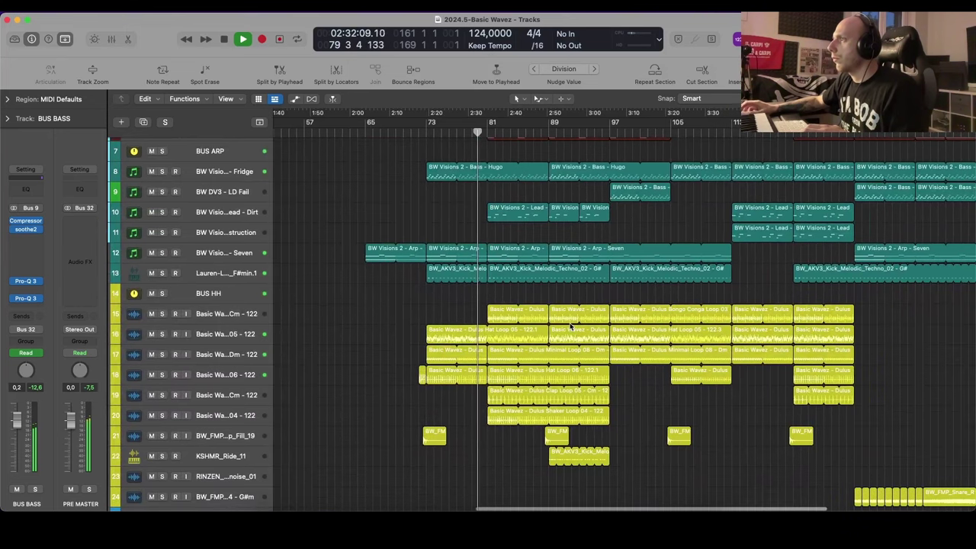
pyautogui.scroll(-4, 569, 326)
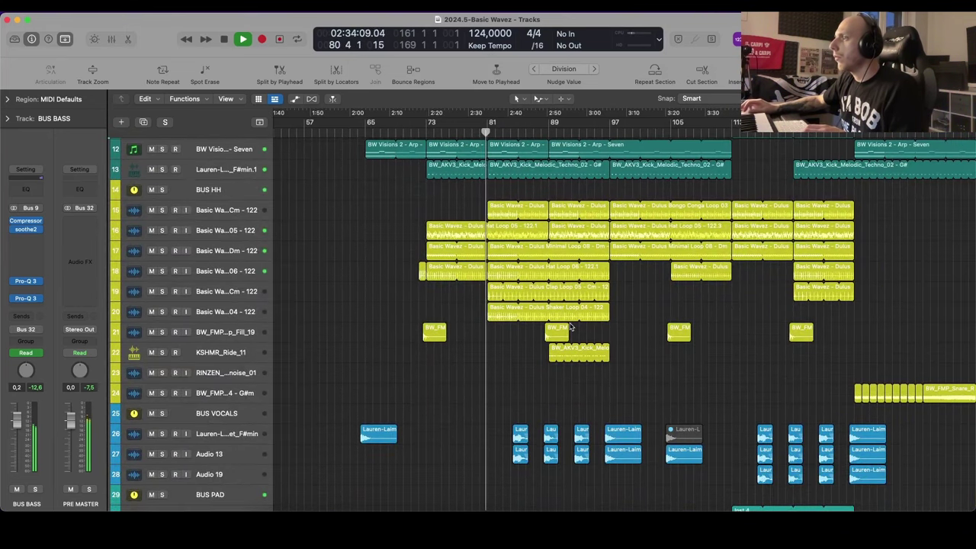
pyautogui.scroll(2, 599, 318)
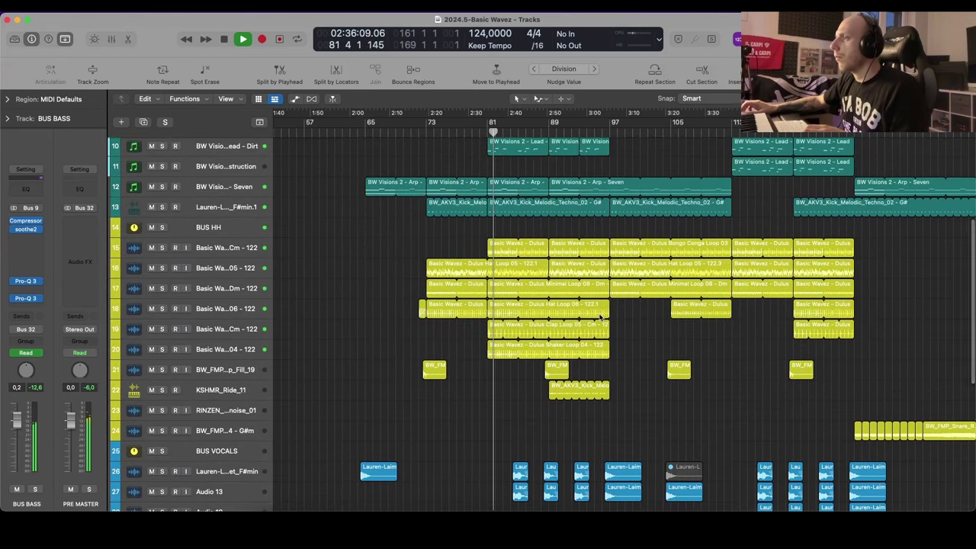
pyautogui.scroll(-2, 600, 317)
pyautogui.scroll(-3, 600, 318)
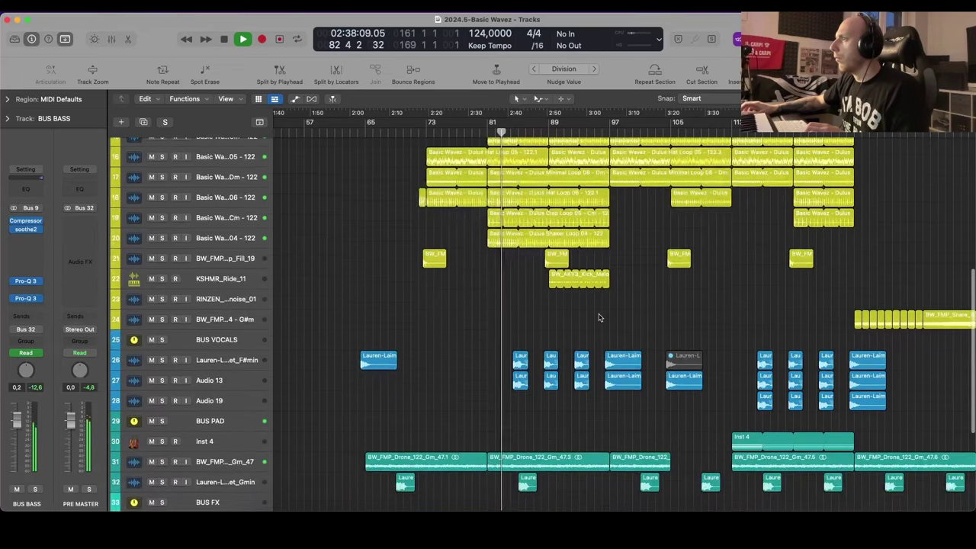
pyautogui.scroll(-4, 600, 317)
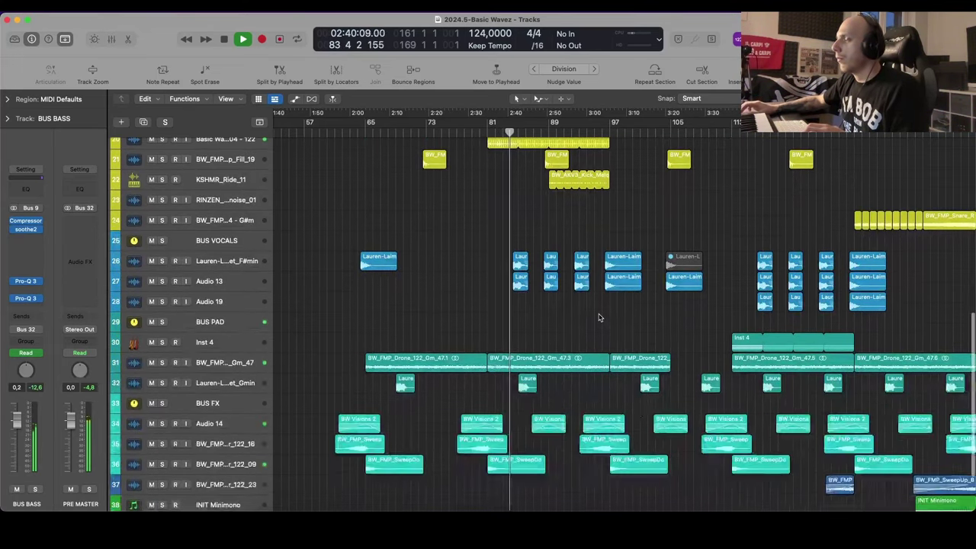
pyautogui.scroll(10, 521, 284)
pyautogui.scroll(2, 522, 284)
# Step: Isolate and mute the short slice around bar 85 of the first region on the Lead - Dirt track
pyautogui.press('super+Right')
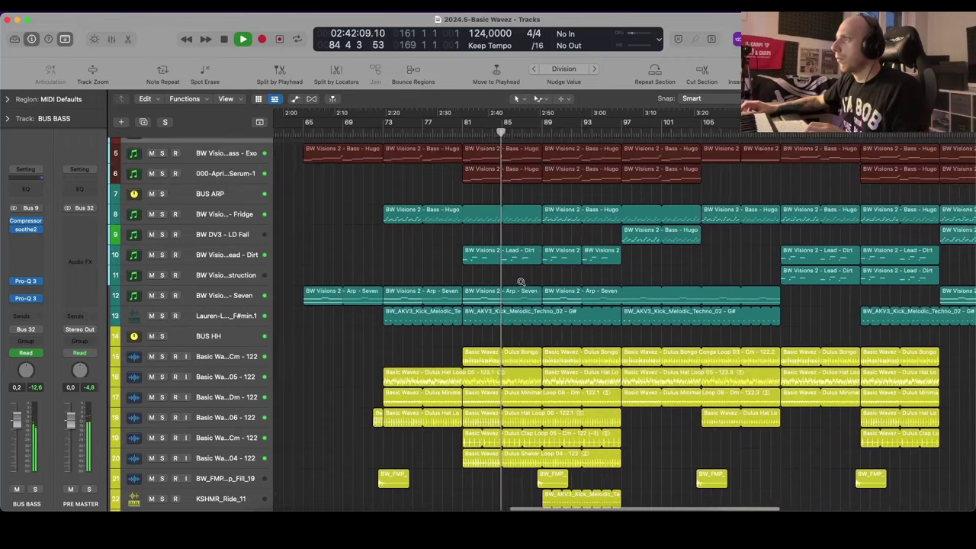
pyautogui.press('super+Down')
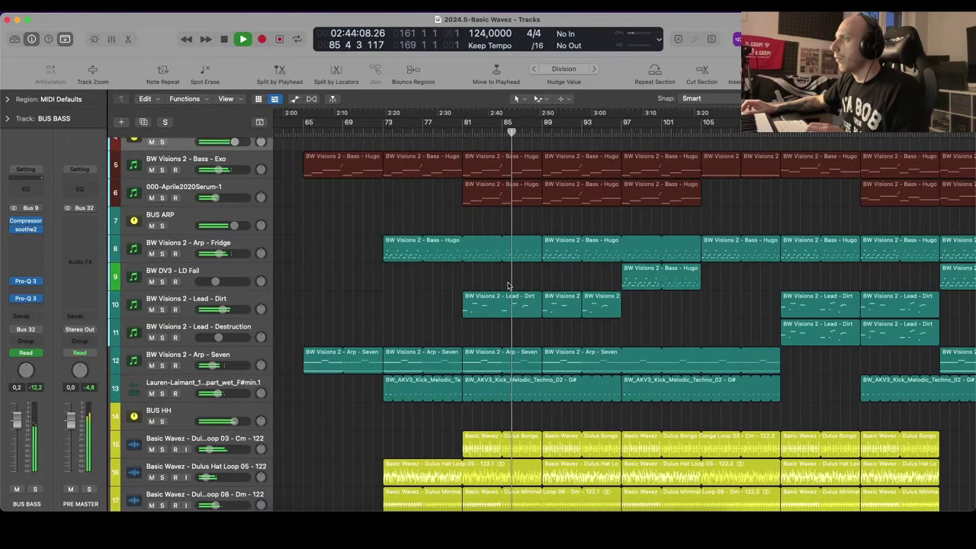
pyautogui.scroll(-3, 509, 286)
pyautogui.scroll(3, 509, 286)
pyautogui.press('super+Right')
pyautogui.press('super+Right')
pyautogui.press('super+Right')
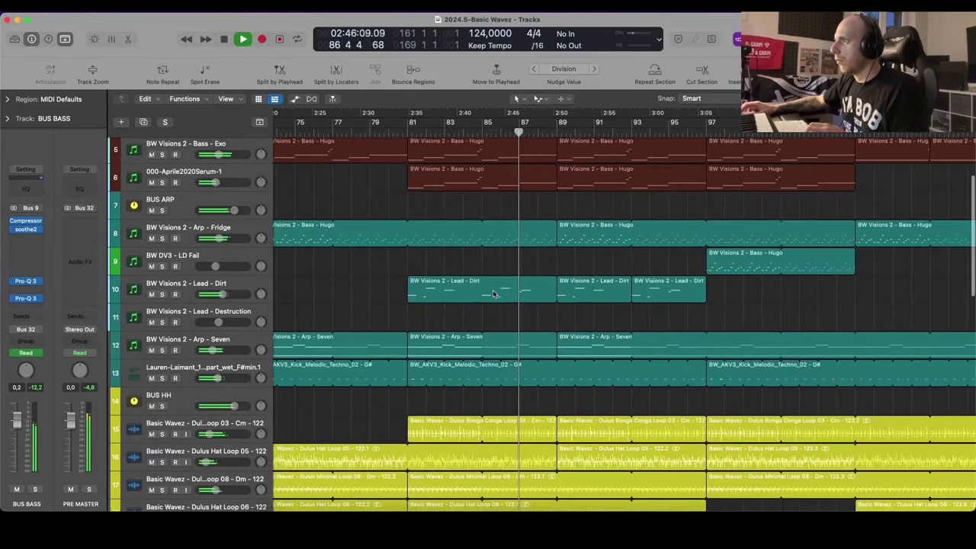
pyautogui.moveTo(480, 298); pyautogui.dragTo(494, 296)
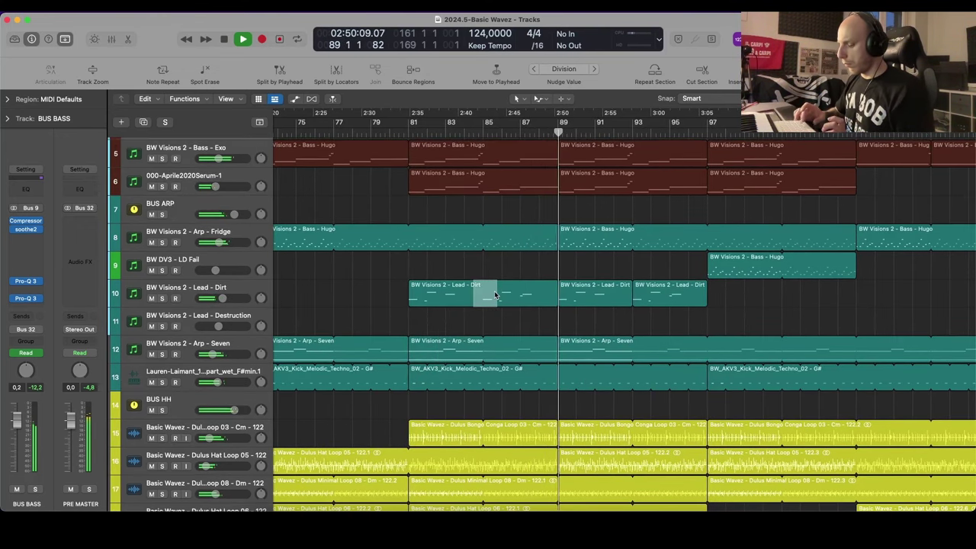
pyautogui.press('super+t')
# Step: Isolate and mute short slices at the starts of the Lead - Dirt regions at bars 89 and 93
pyautogui.moveTo(572, 303); pyautogui.dragTo(559, 305)
pyautogui.press('super+t')
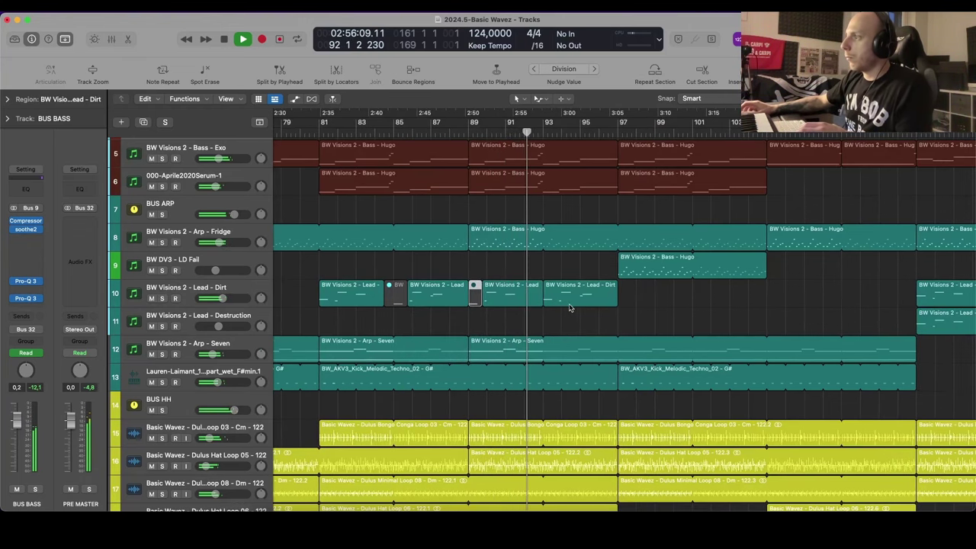
pyautogui.moveTo(556, 304); pyautogui.dragTo(540, 304)
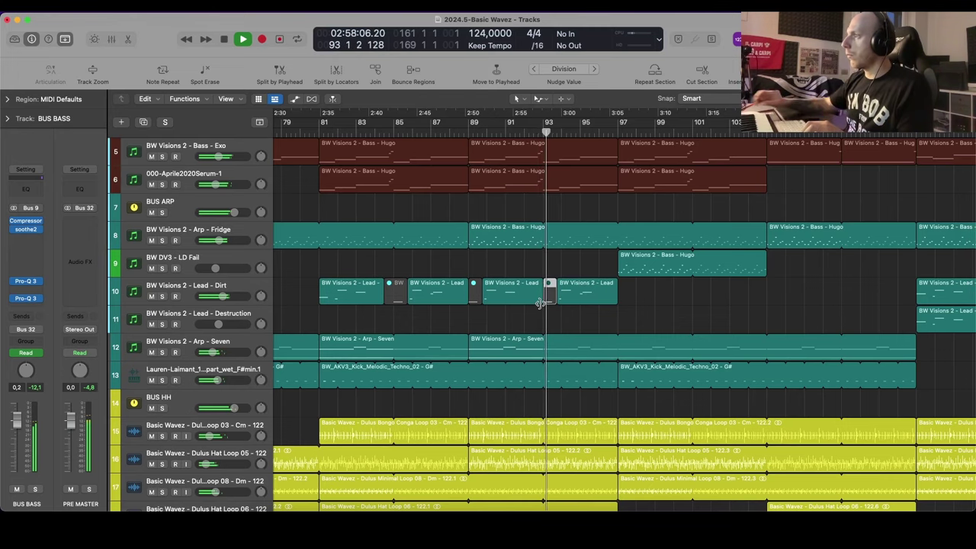
# Step: Examine the tracks around bars 94 to 99 in playback, including the arp and lead automation curves
pyautogui.press('super+Left')
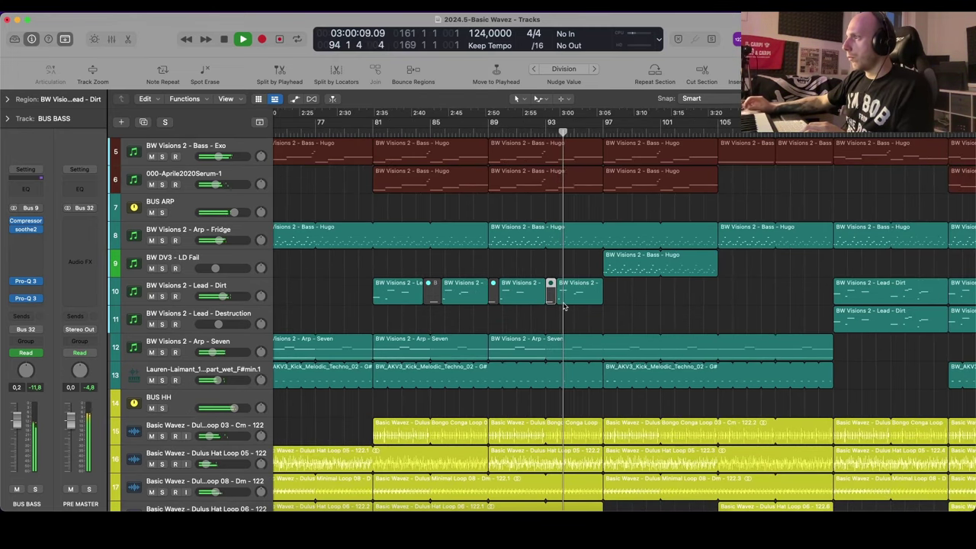
pyautogui.scroll(-6, 620, 292)
pyautogui.scroll(4, 620, 293)
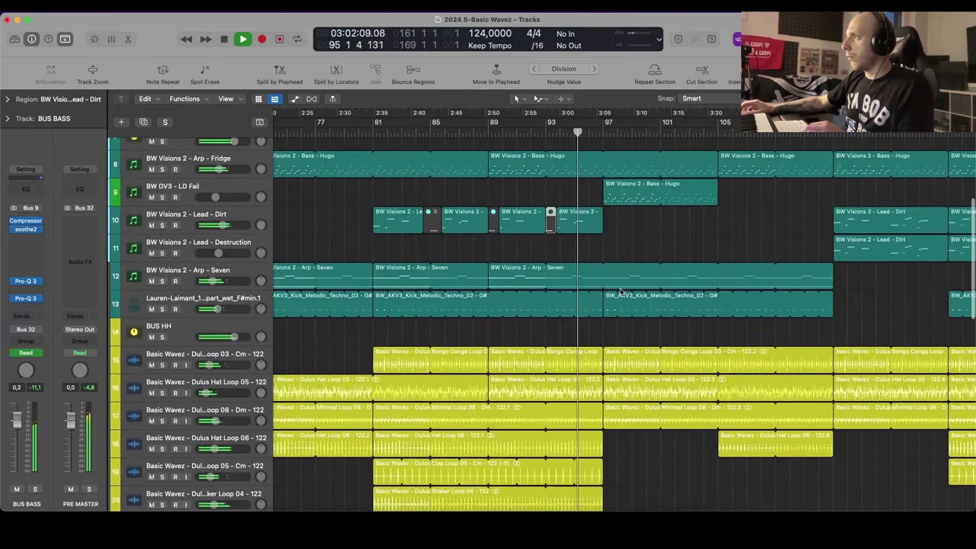
pyautogui.press('super+Left')
pyautogui.press('super+Up')
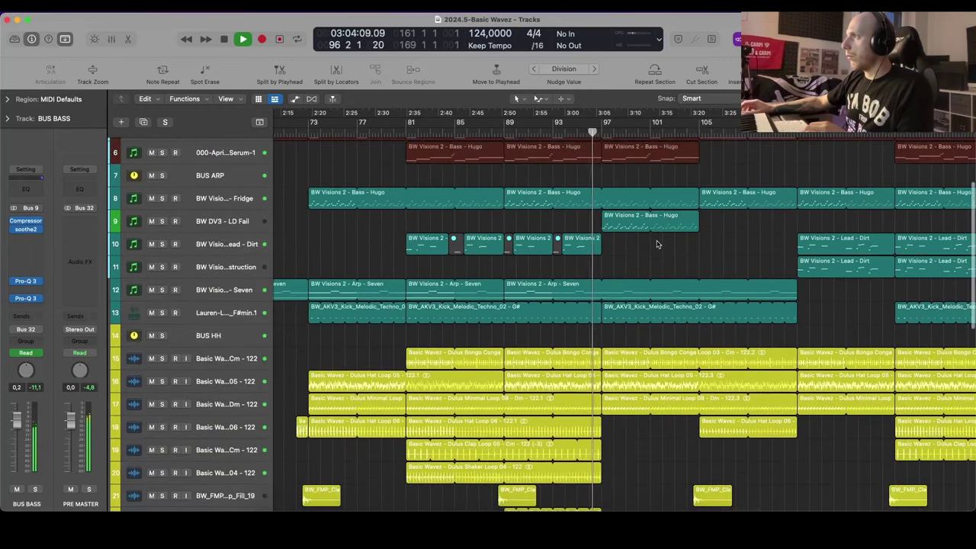
pyautogui.scroll(-3, 656, 245)
pyautogui.hscroll(3, 657, 245)
pyautogui.press('a')
pyautogui.press('super+Down')
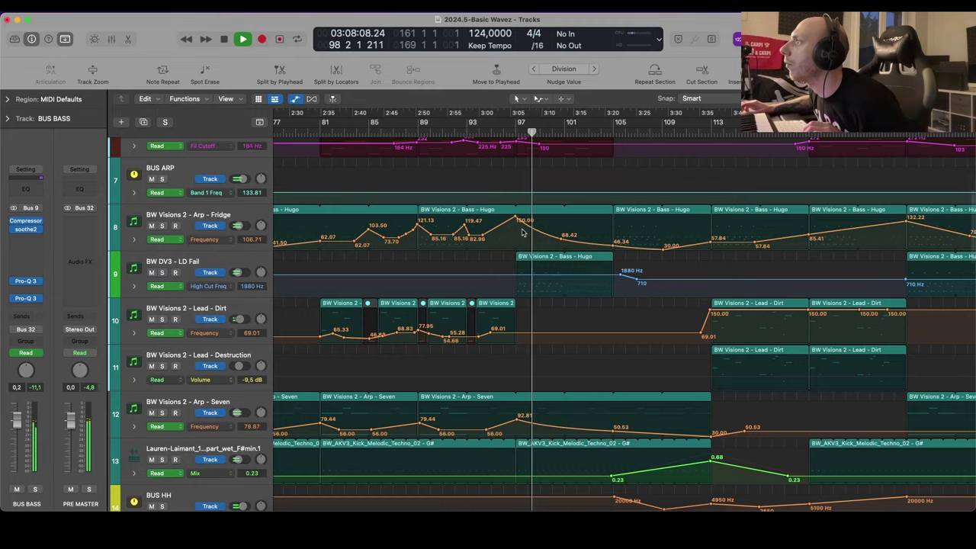
pyautogui.press('a')
pyautogui.press('super+Up')
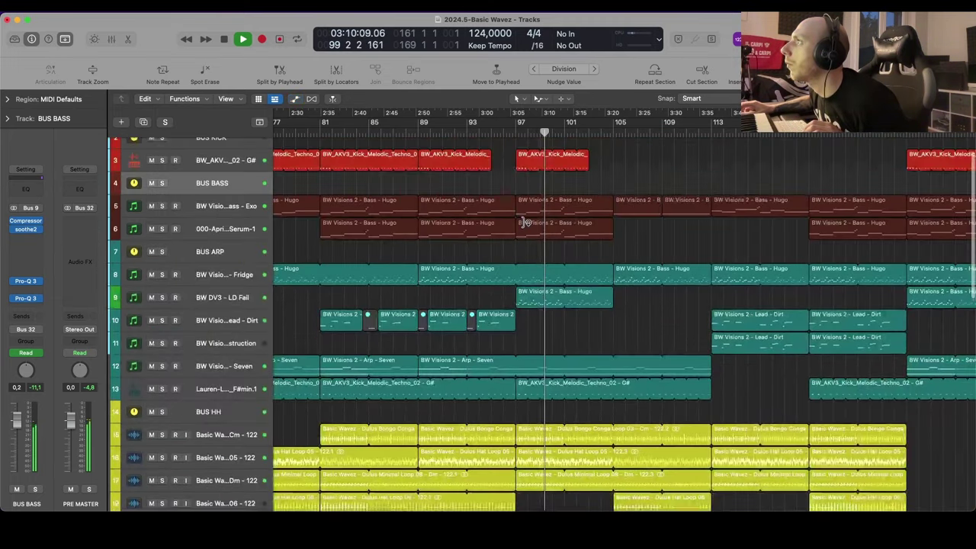
# Step: Examine bars 99 to 108 in playback across the percussion, vocal, pad and FX tracks, including the percussion automation
pyautogui.scroll(-5, 620, 262)
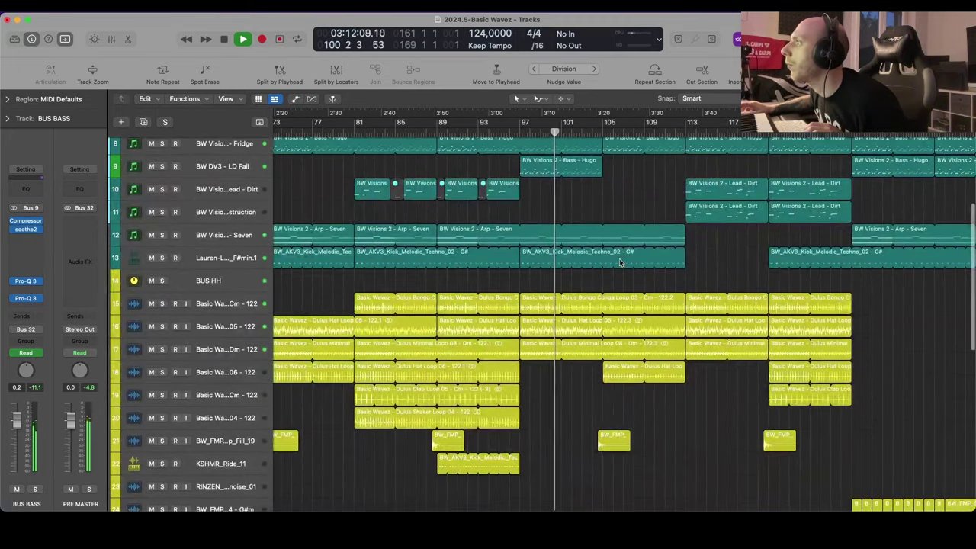
pyautogui.scroll(-6, 620, 262)
pyautogui.scroll(-3, 617, 262)
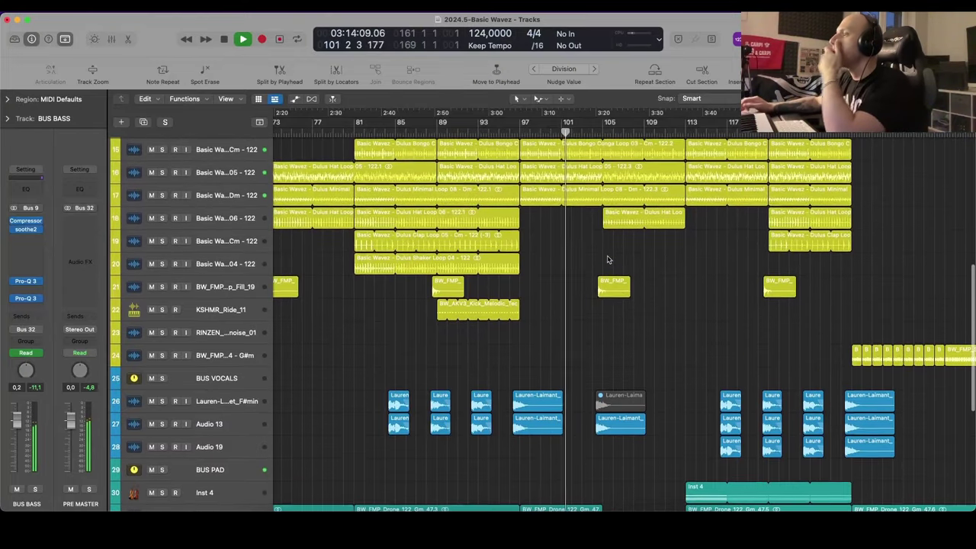
pyautogui.scroll(-4, 608, 260)
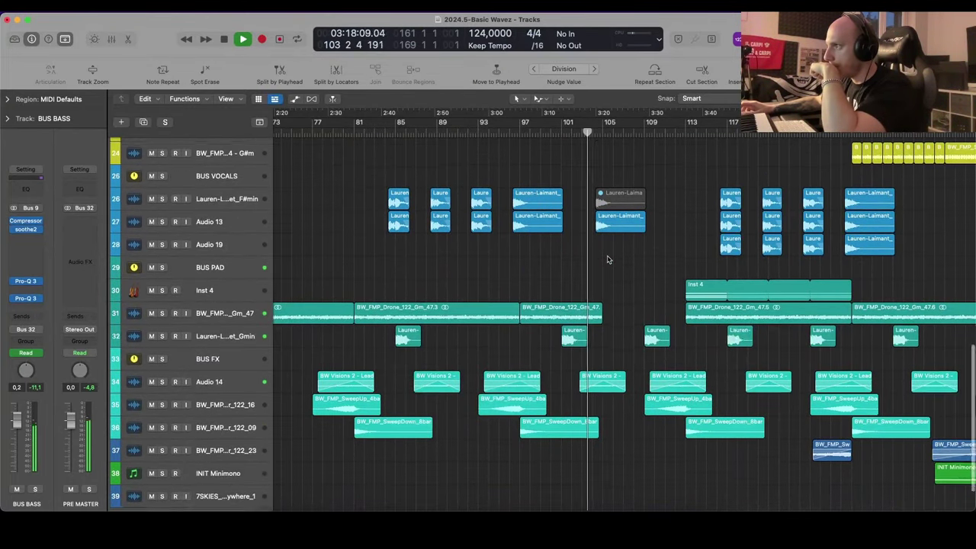
pyautogui.scroll(12, 608, 259)
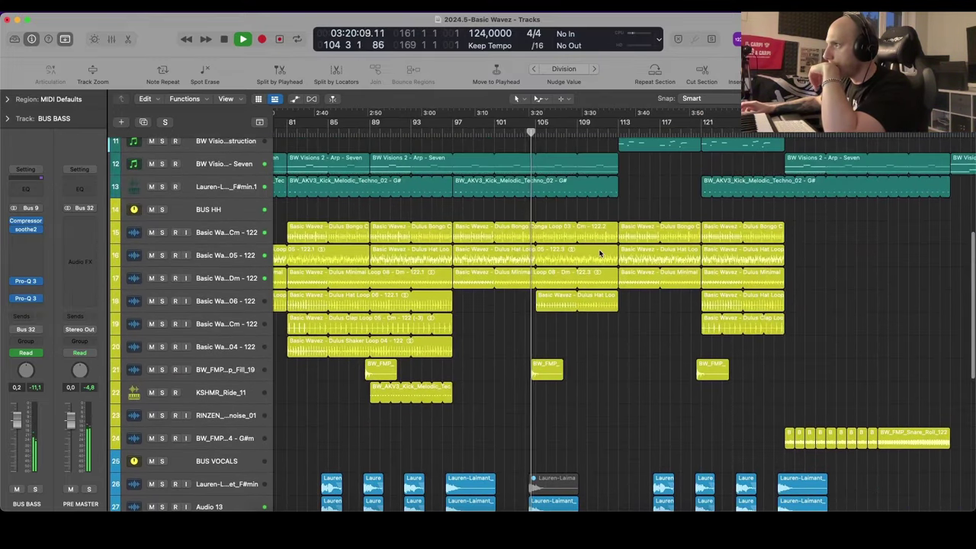
pyautogui.scroll(-3, 599, 254)
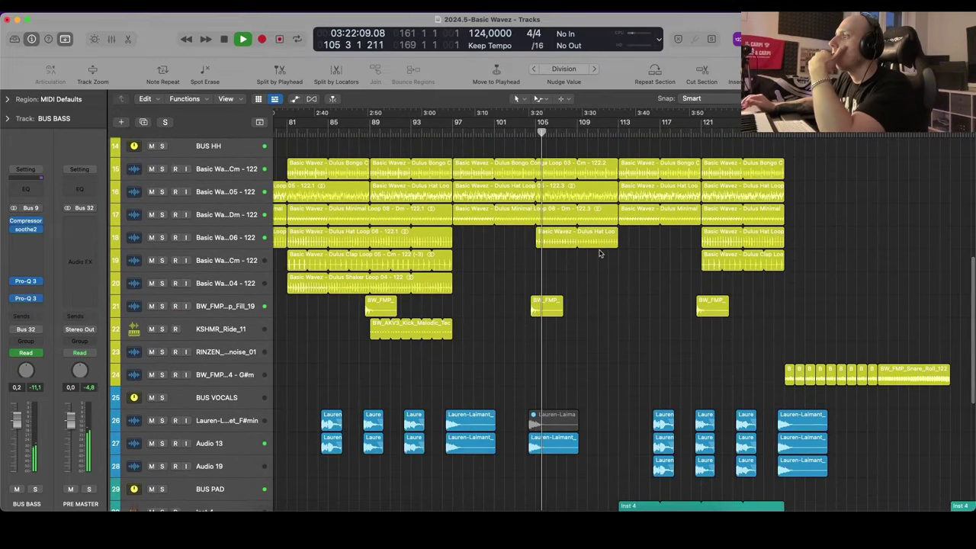
pyautogui.scroll(4, 600, 254)
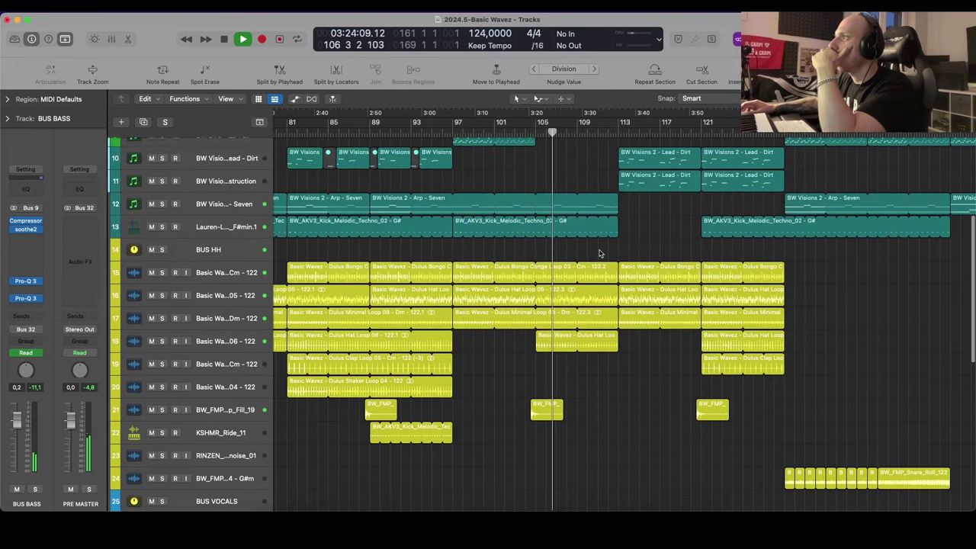
pyautogui.press('a')
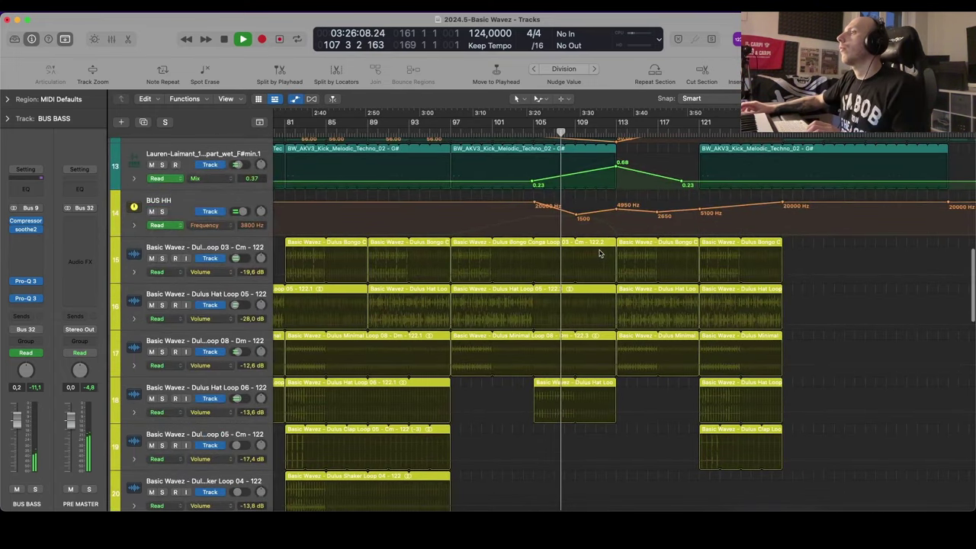
pyautogui.press('a')
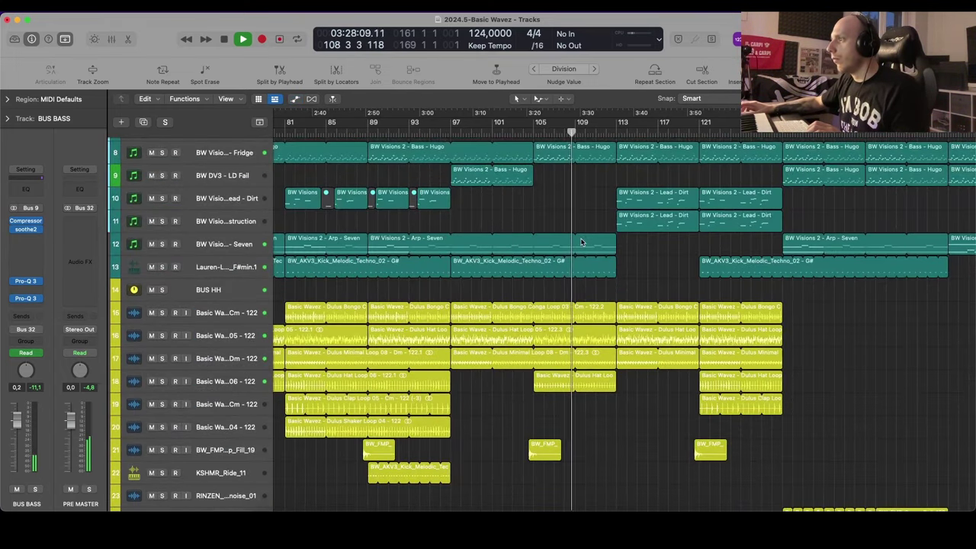
# Step: Copy the short BW_FMP_SweepUp_8bar_122_23 region from about bar 125 to about bar 109 so it ends at bar 113
pyautogui.press('super+Right')
pyautogui.scroll(1, 630, 326)
pyautogui.press('super+Right')
pyautogui.press('a')
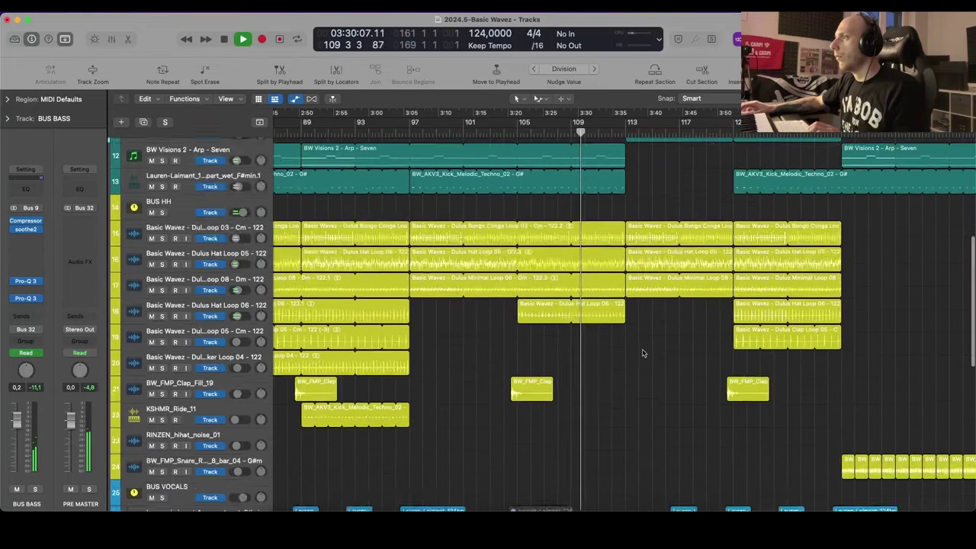
pyautogui.press('a')
pyautogui.scroll(-10, 659, 325)
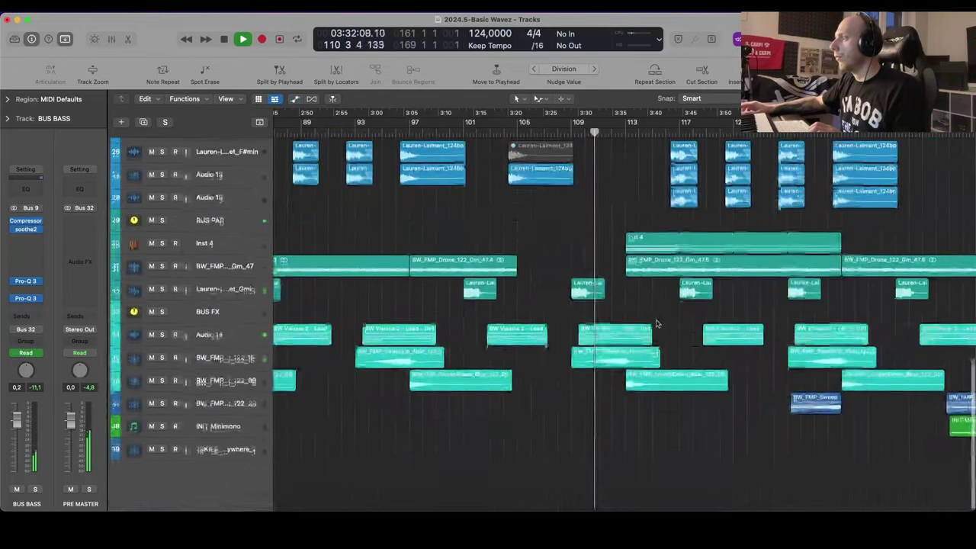
pyautogui.moveTo(803, 424); pyautogui.dragTo(605, 424)
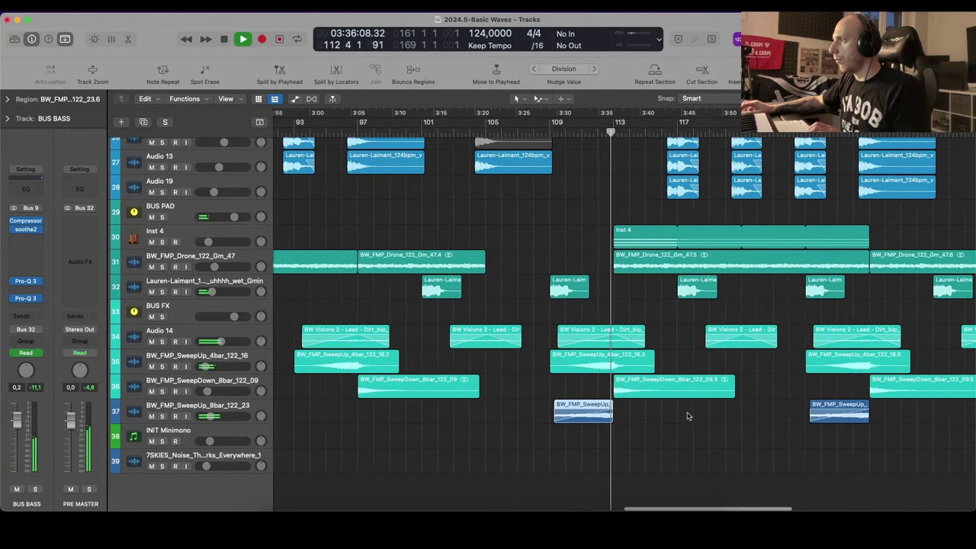
# Step: Examine bars 113 to 121 in playback across the FX, vocal, pad, percussion and arp tracks
pyautogui.hscroll(3, 679, 416)
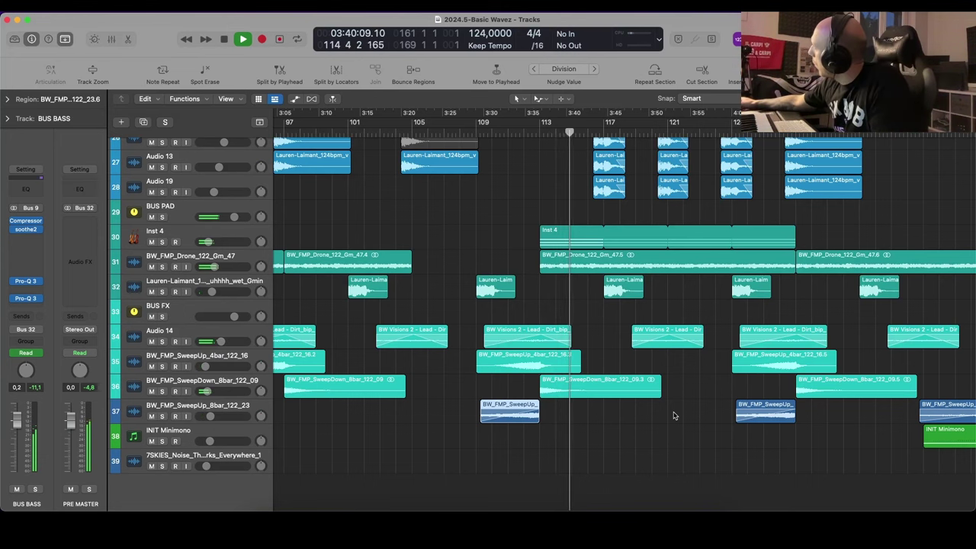
pyautogui.scroll(8, 724, 408)
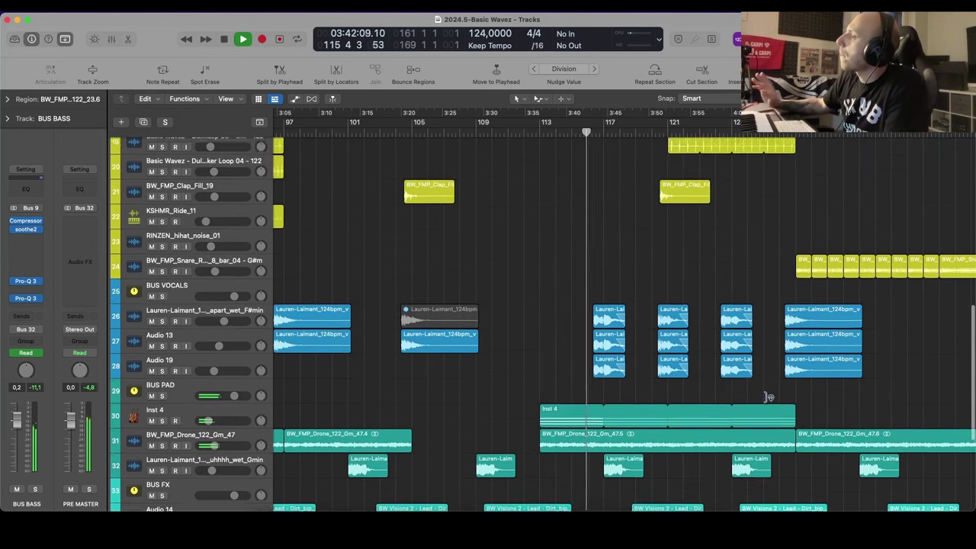
pyautogui.hscroll(5, 710, 366)
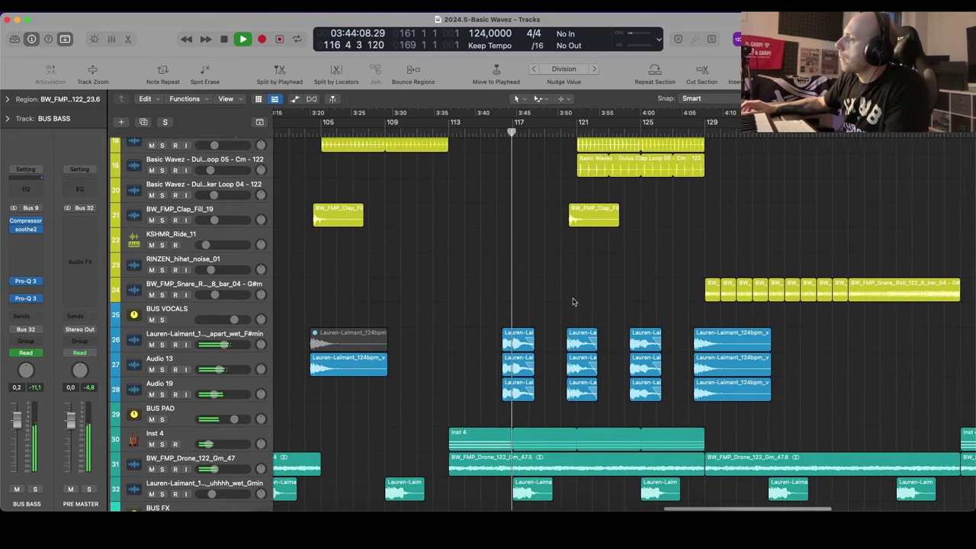
pyautogui.scroll(2, 630, 275)
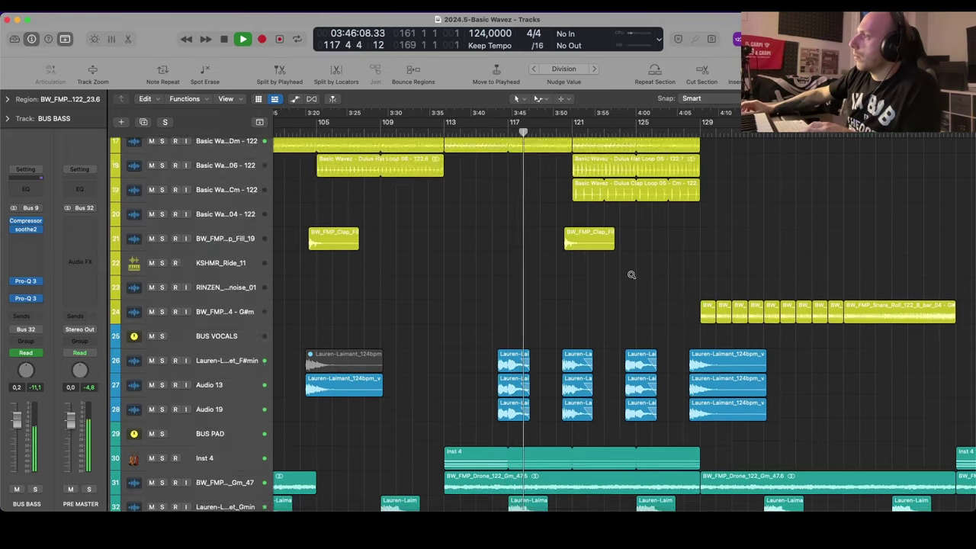
pyautogui.scroll(5, 630, 278)
pyautogui.hscroll(-2, 628, 280)
pyautogui.scroll(-4, 626, 281)
pyautogui.scroll(-5, 626, 281)
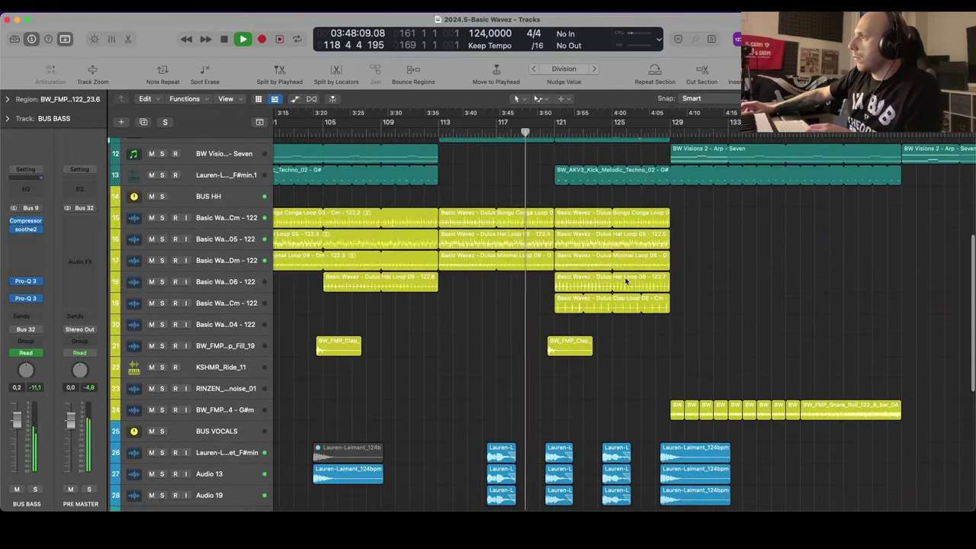
pyautogui.scroll(5, 627, 279)
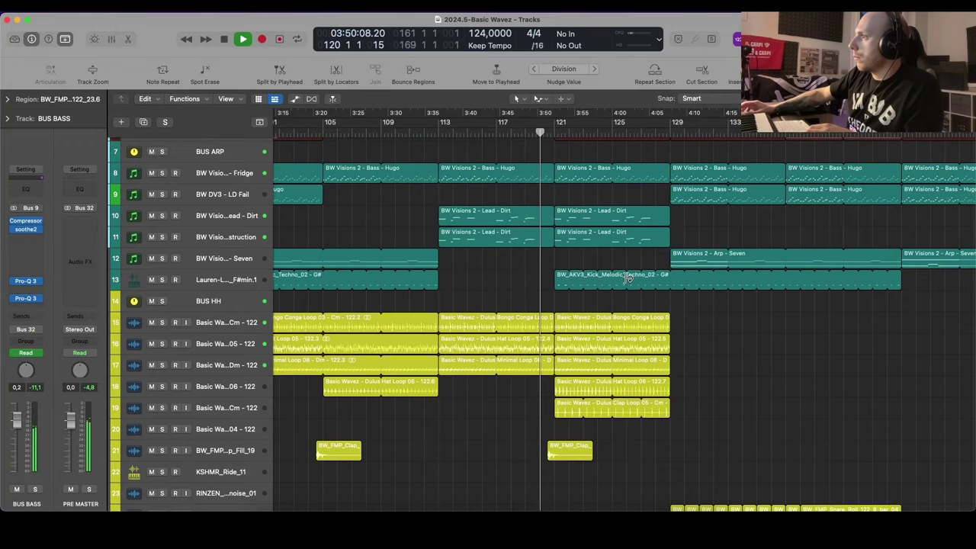
pyautogui.scroll(-10, 627, 279)
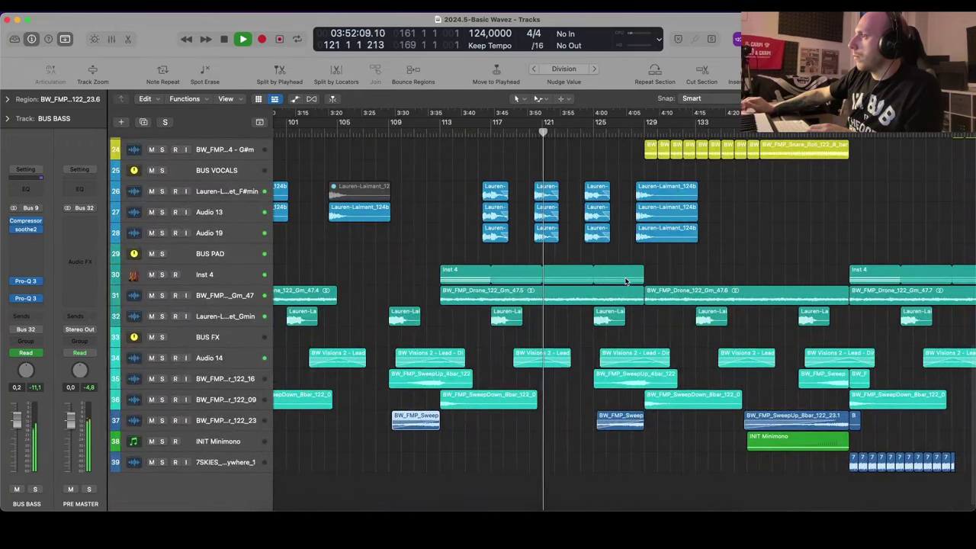
# Step: Examine bars 121 to 143 in playback across the bass, arp, percussion, vocal, pad and FX tracks
pyautogui.scroll(3, 625, 281)
pyautogui.scroll(8, 626, 281)
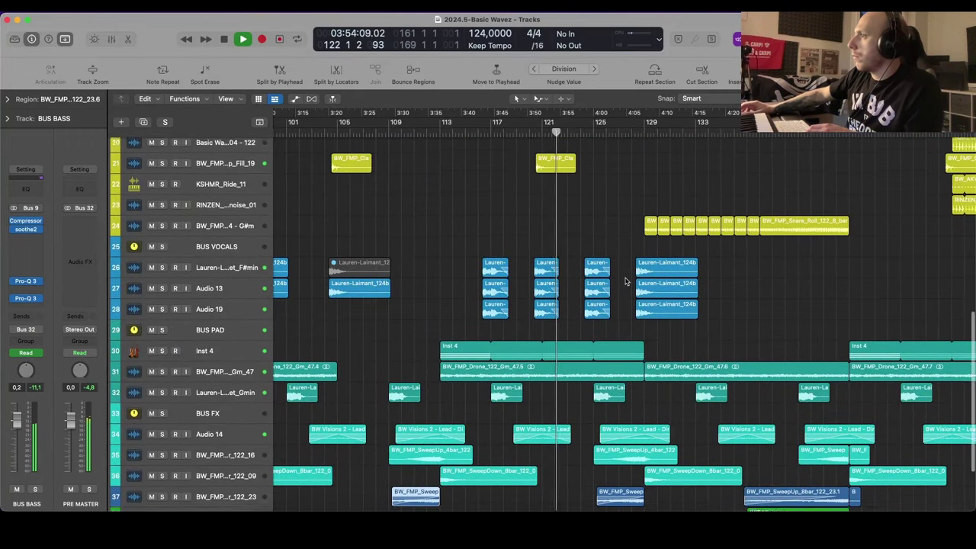
pyautogui.scroll(5, 626, 281)
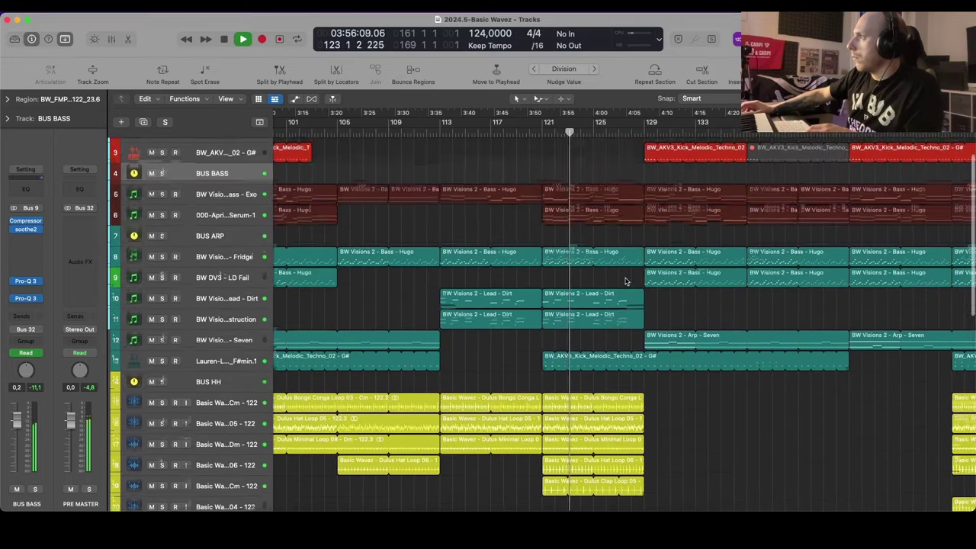
pyautogui.hscroll(5, 603, 284)
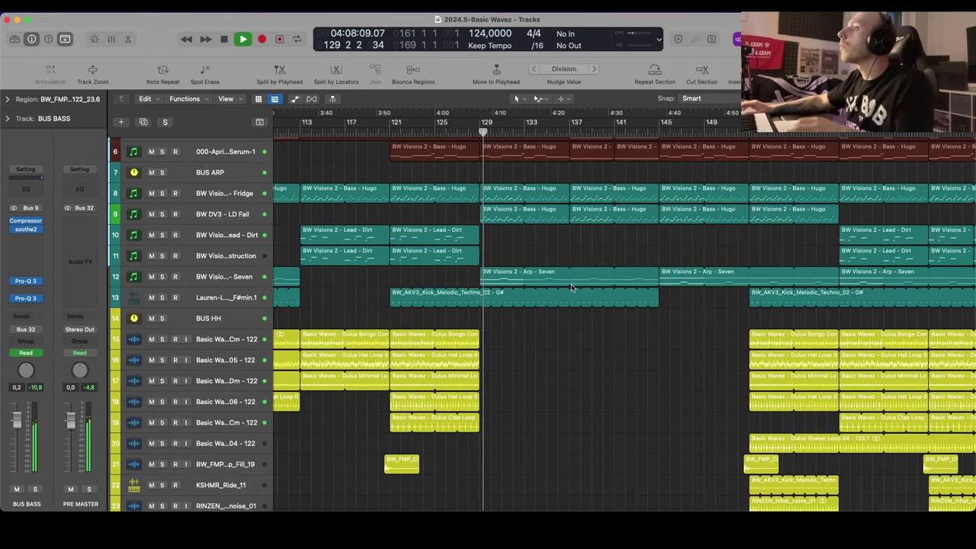
pyautogui.scroll(-10, 625, 275)
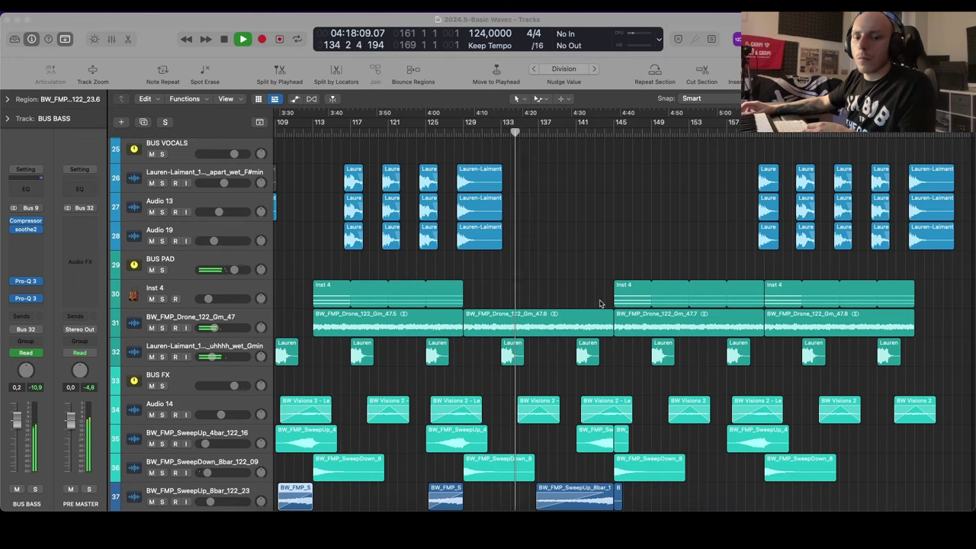
pyautogui.scroll(-5, 705, 227)
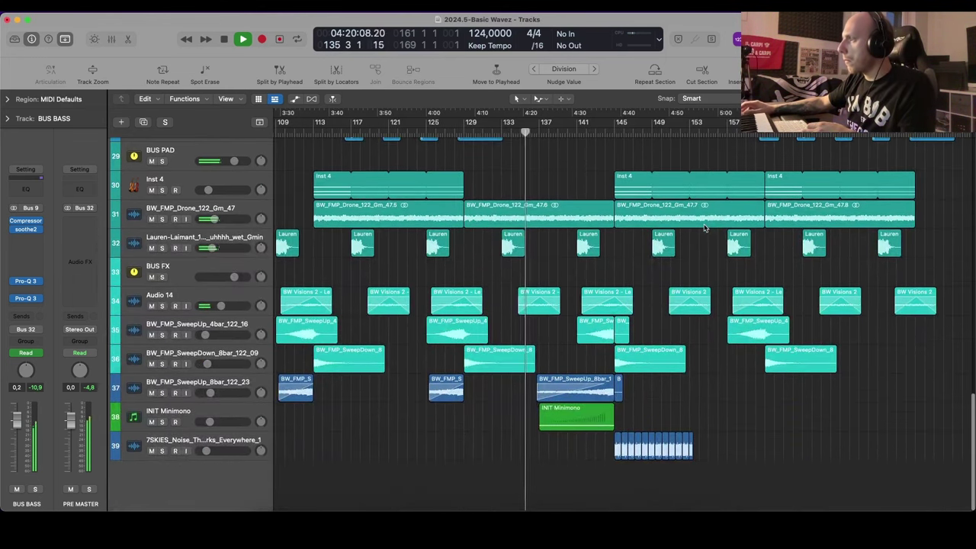
pyautogui.click(705, 228)
pyautogui.press('super+Right')
pyautogui.scroll(8, 705, 228)
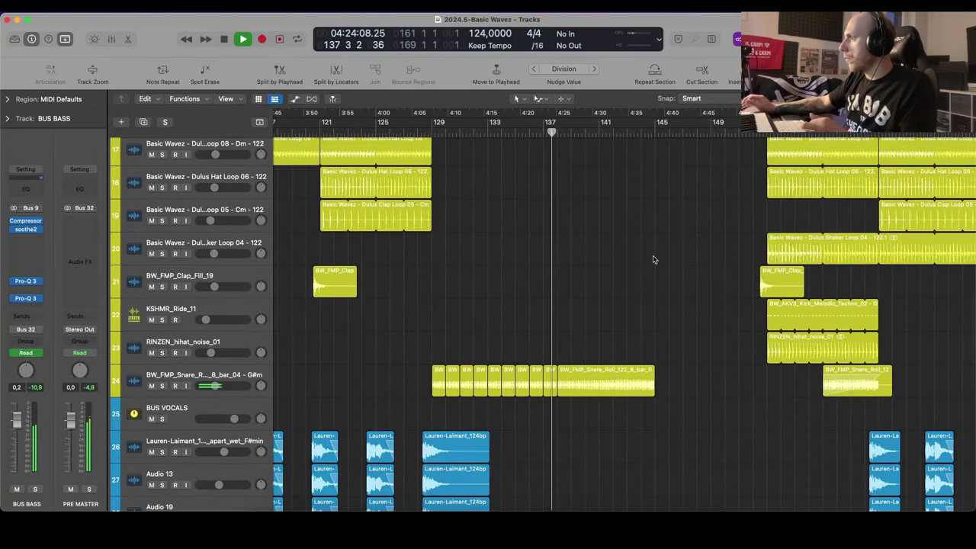
pyautogui.scroll(-10, 654, 260)
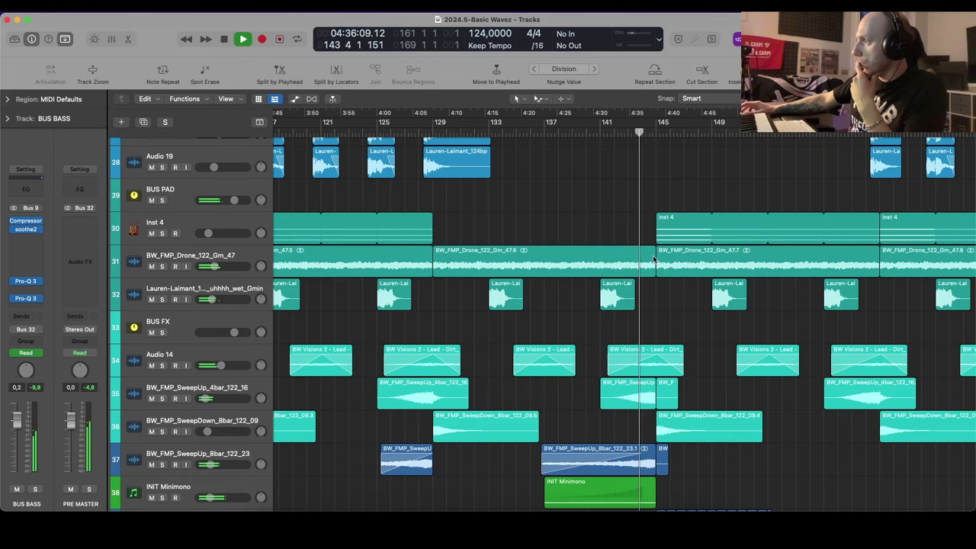
# Step: Examine bars 144 to 154 in playback, from the FX tracks through the bass, arp and lead tracks to the percussion
pyautogui.scroll(-3, 741, 267)
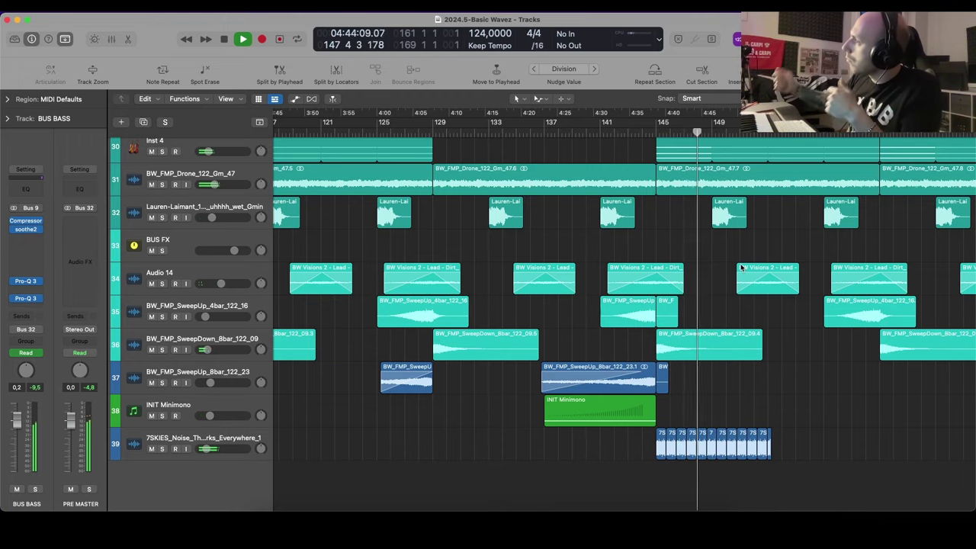
pyautogui.scroll(15, 741, 267)
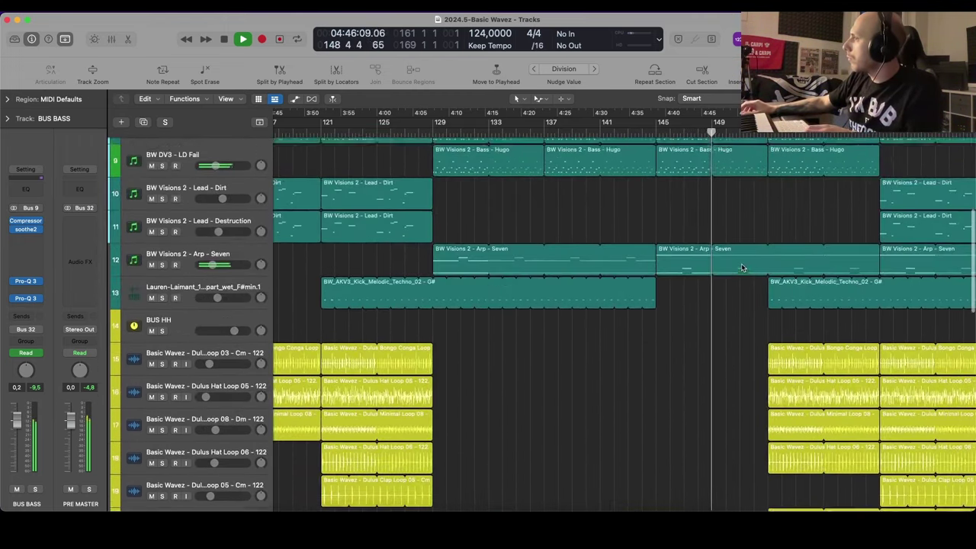
pyautogui.scroll(5, 741, 267)
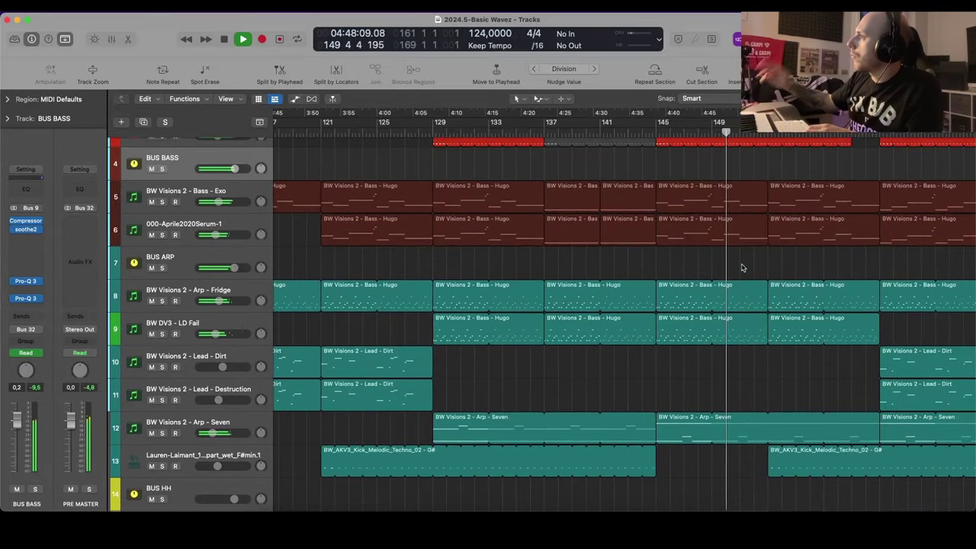
pyautogui.scroll(-3, 744, 267)
pyautogui.scroll(-3, 744, 267)
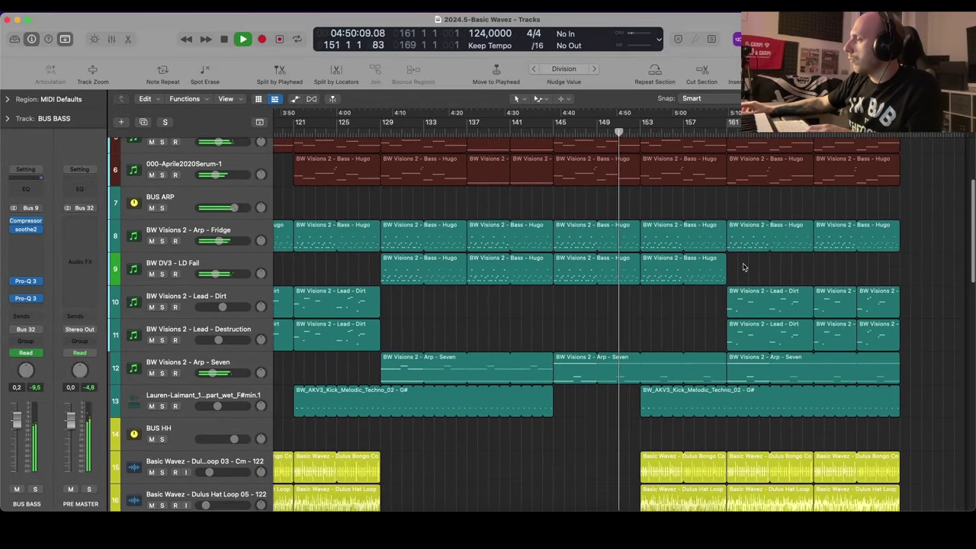
pyautogui.scroll(-1, 741, 268)
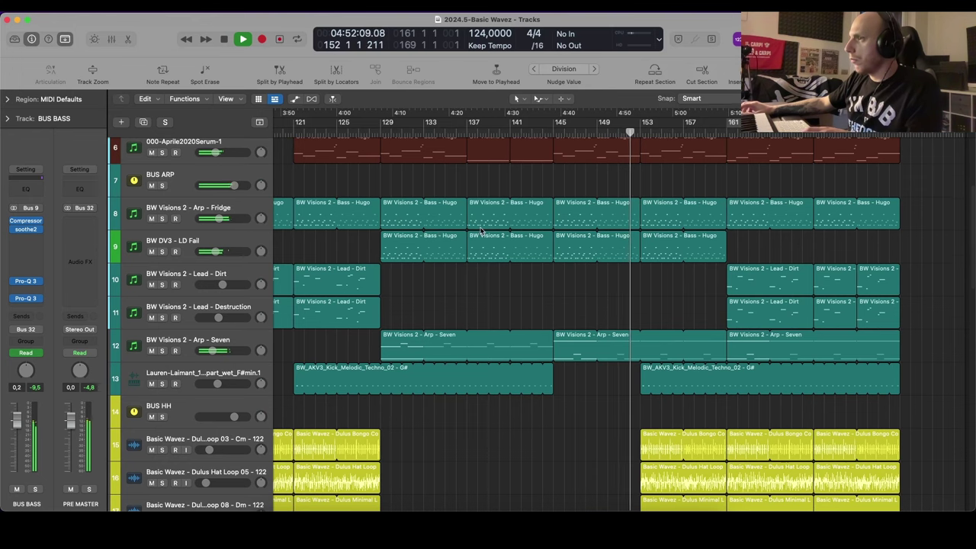
pyautogui.scroll(-3, 481, 230)
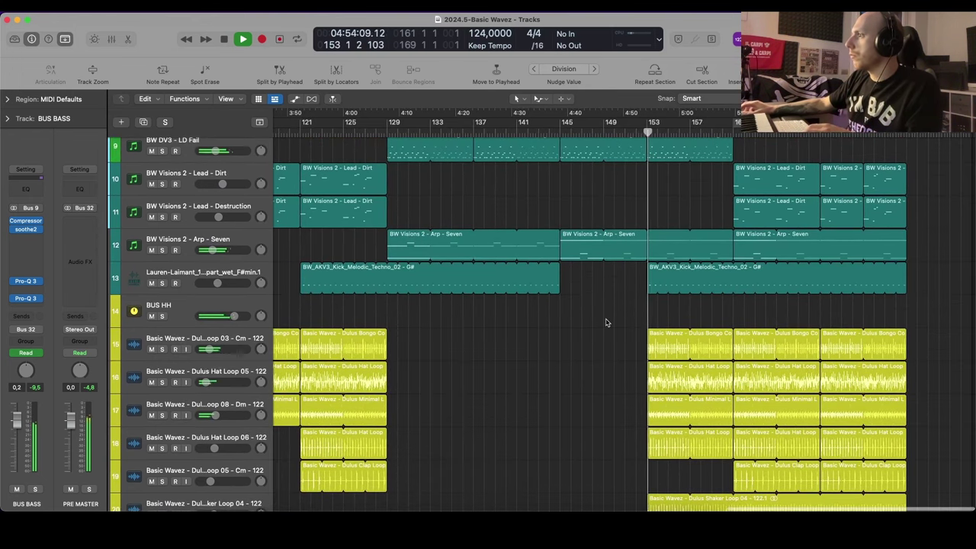
pyautogui.scroll(-6, 607, 322)
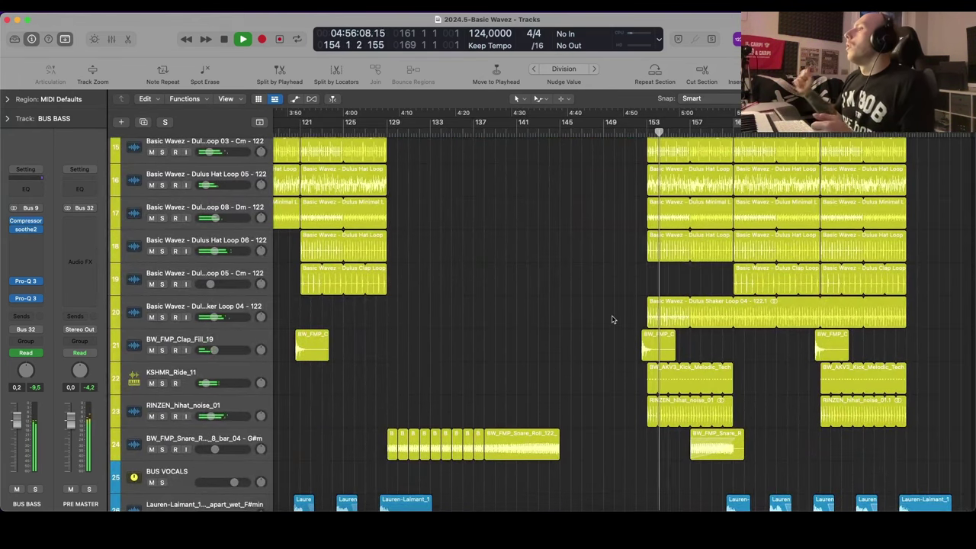
# Step: Examine the track's closing section from bar 154 in playback, covering percussion, vocal hooks, pads, kick, bass and leads
pyautogui.click(214, 449)
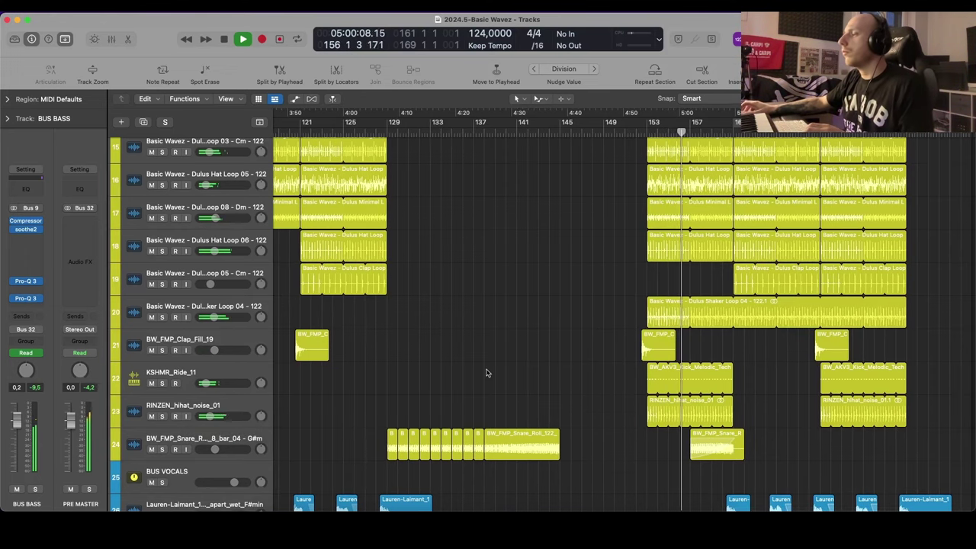
pyautogui.scroll(-4, 488, 373)
pyautogui.scroll(3, 489, 373)
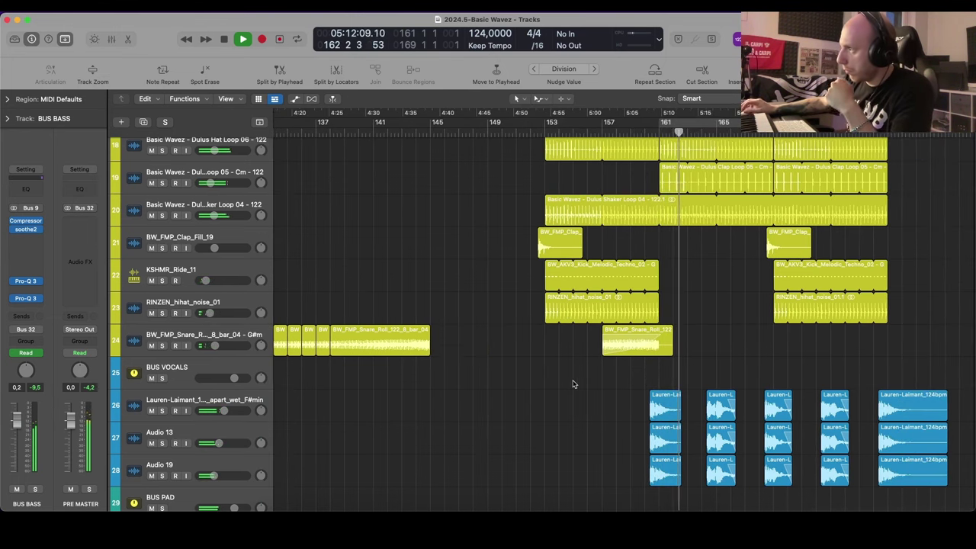
pyautogui.scroll(-2, 578, 383)
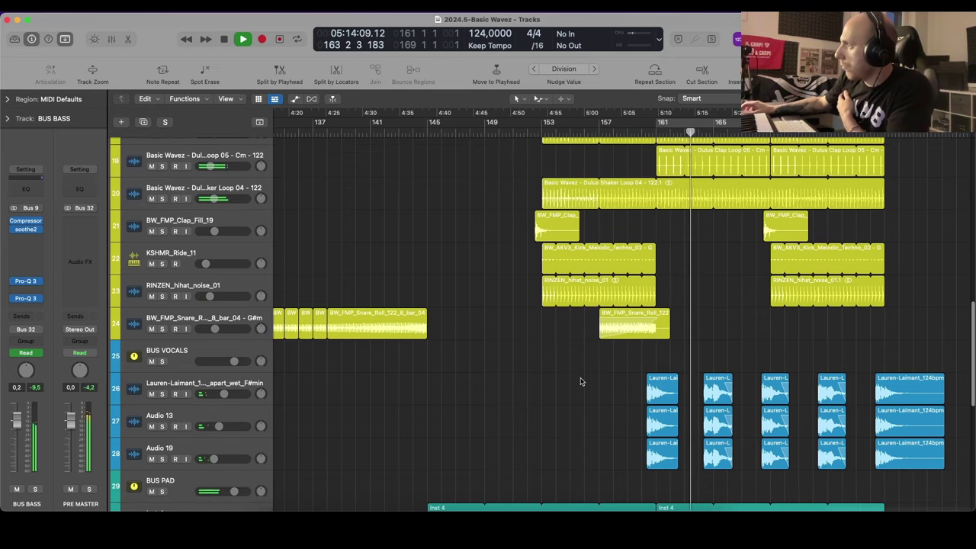
pyautogui.scroll(-2, 583, 381)
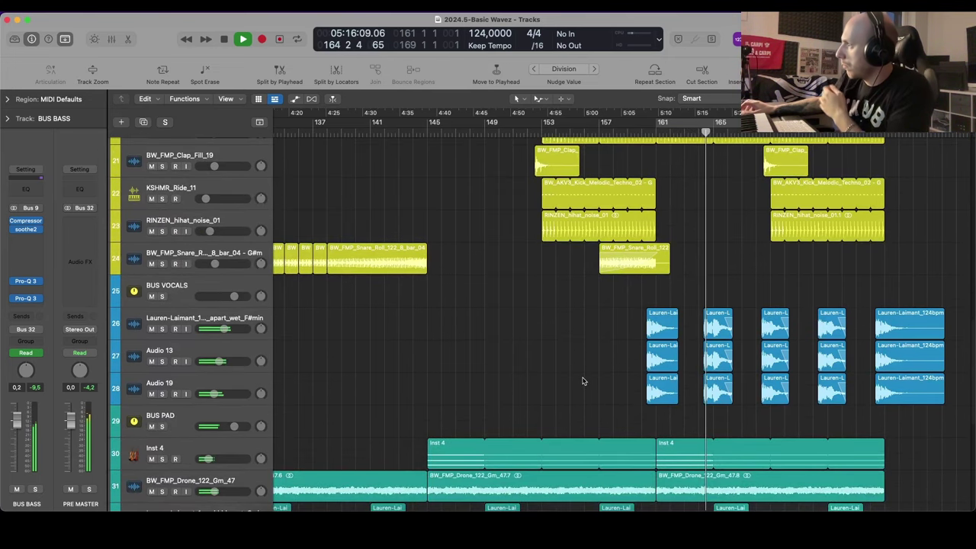
pyautogui.scroll(-3, 583, 382)
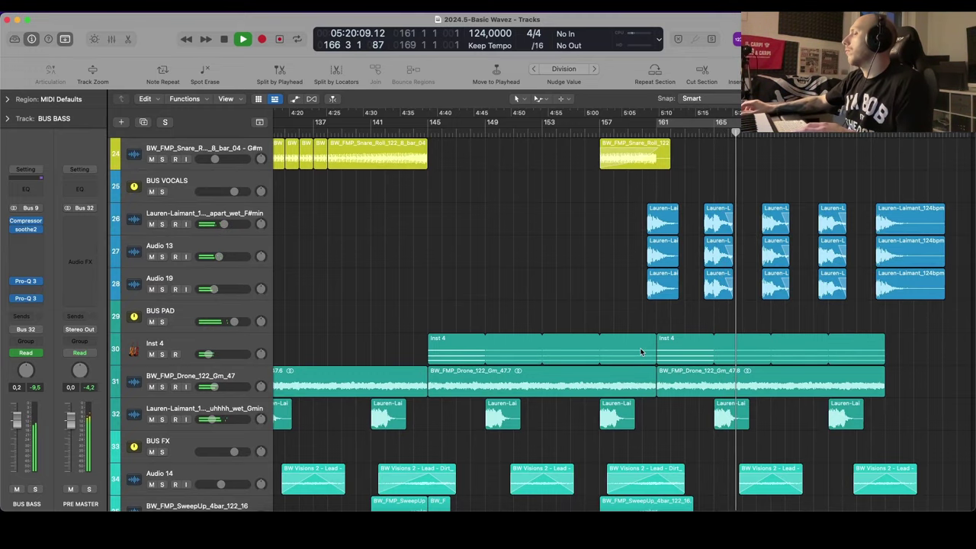
pyautogui.scroll(20, 582, 382)
pyautogui.hscroll(5, 641, 355)
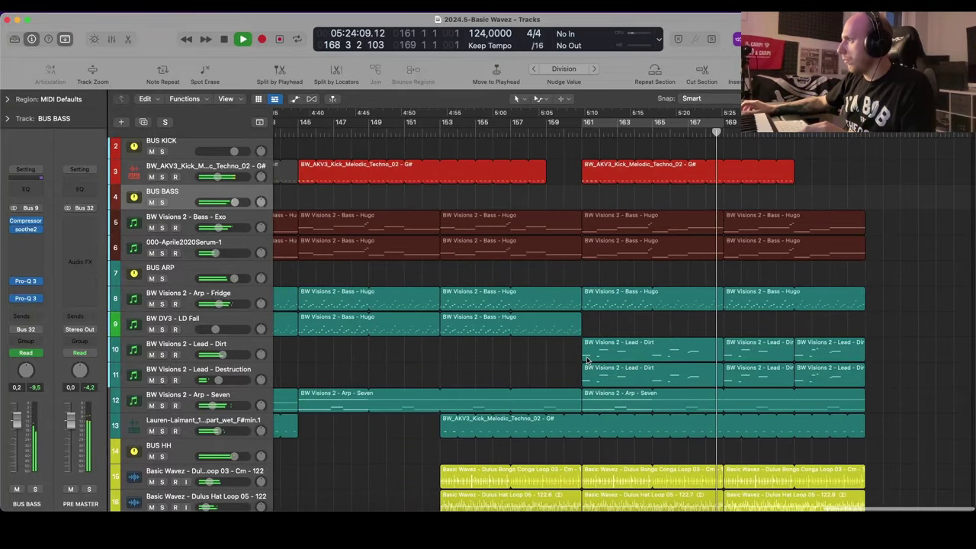
pyautogui.scroll(-3, 587, 361)
pyautogui.scroll(-5, 587, 360)
pyautogui.scroll(-3, 587, 361)
pyautogui.hscroll(-3, 586, 362)
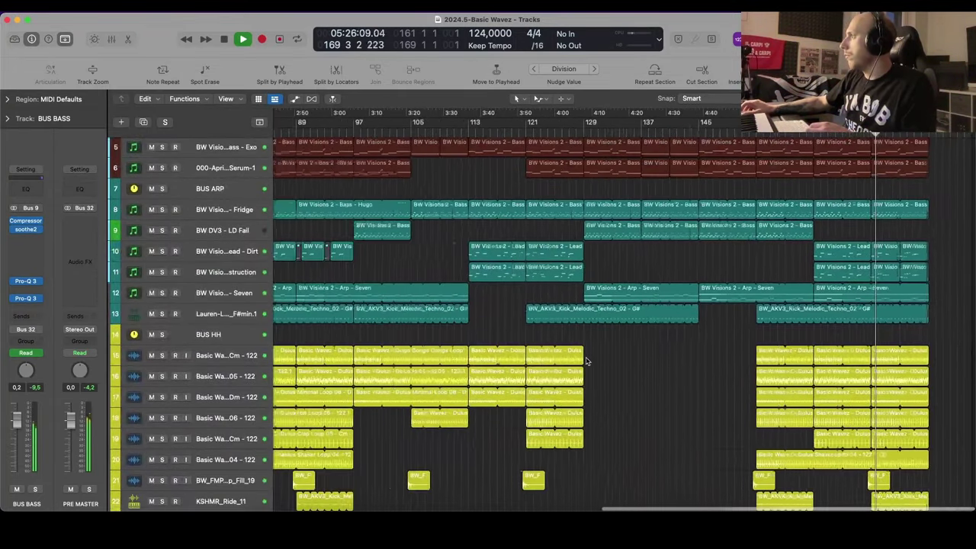
pyautogui.scroll(-5, 586, 362)
pyautogui.scroll(-5, 585, 361)
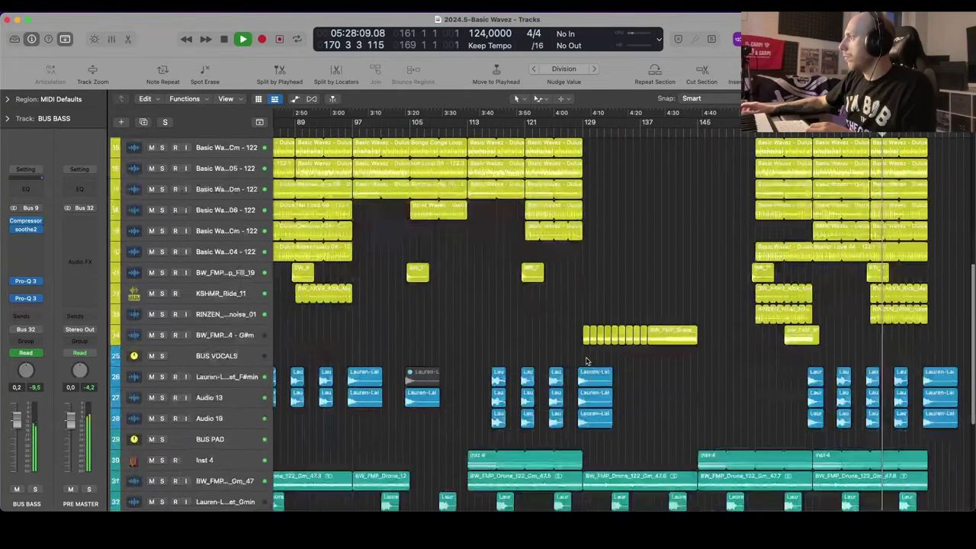
# Step: Review the layout of the percussion, vocal and pad regions between about bars 65 and 137
pyautogui.scroll(10, 685, 382)
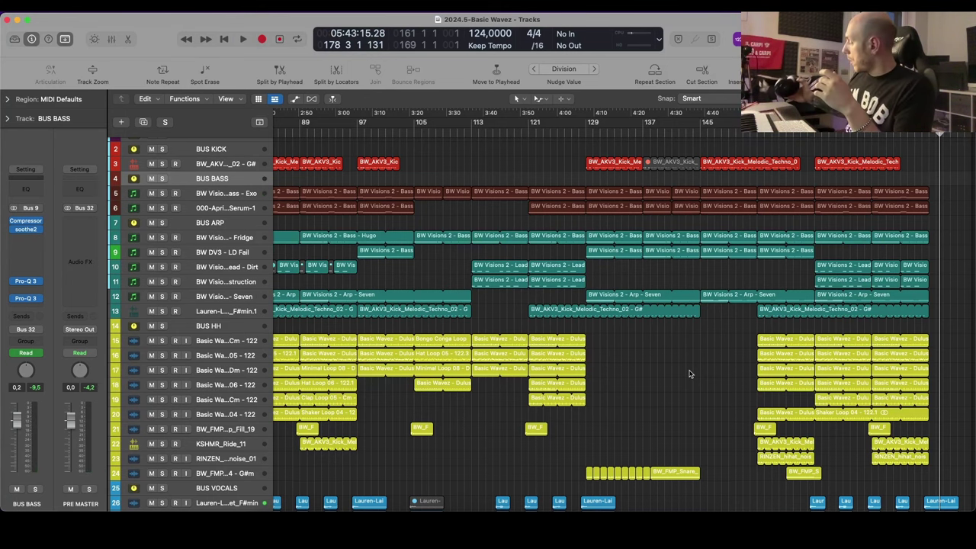
pyautogui.hscroll(-1, 584, 359)
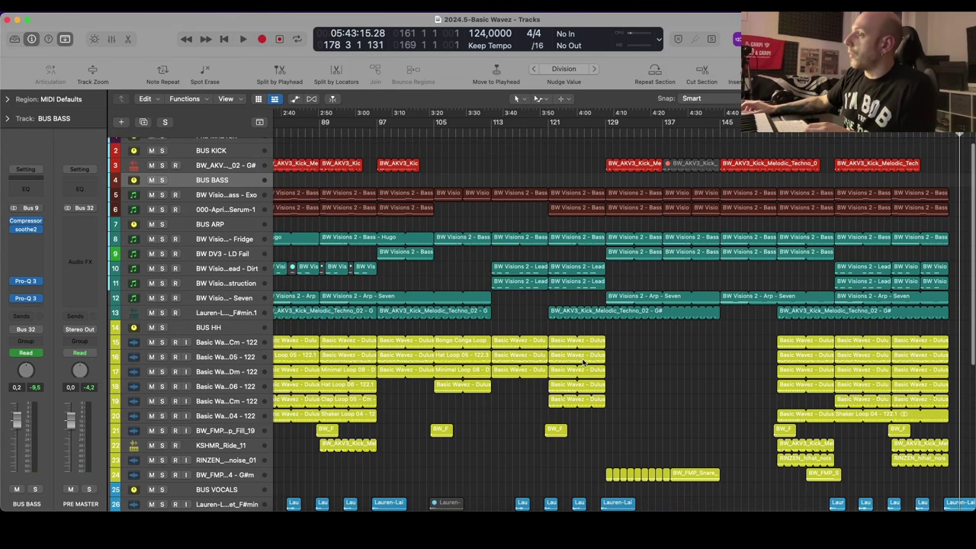
pyautogui.scroll(3, 593, 360)
pyautogui.hscroll(-5, 595, 361)
pyautogui.scroll(-6, 594, 362)
pyautogui.scroll(-10, 593, 362)
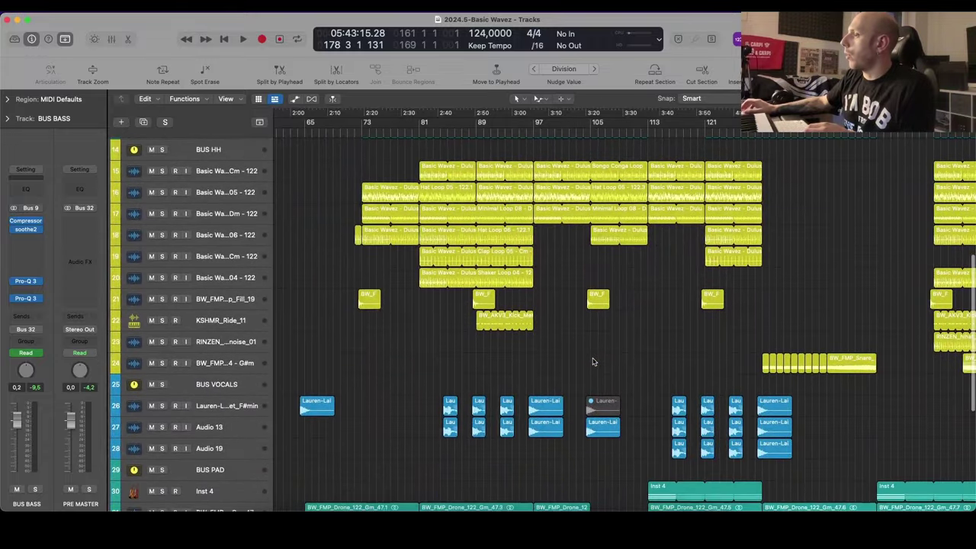
pyautogui.scroll(9, 593, 361)
pyautogui.hscroll(2, 594, 361)
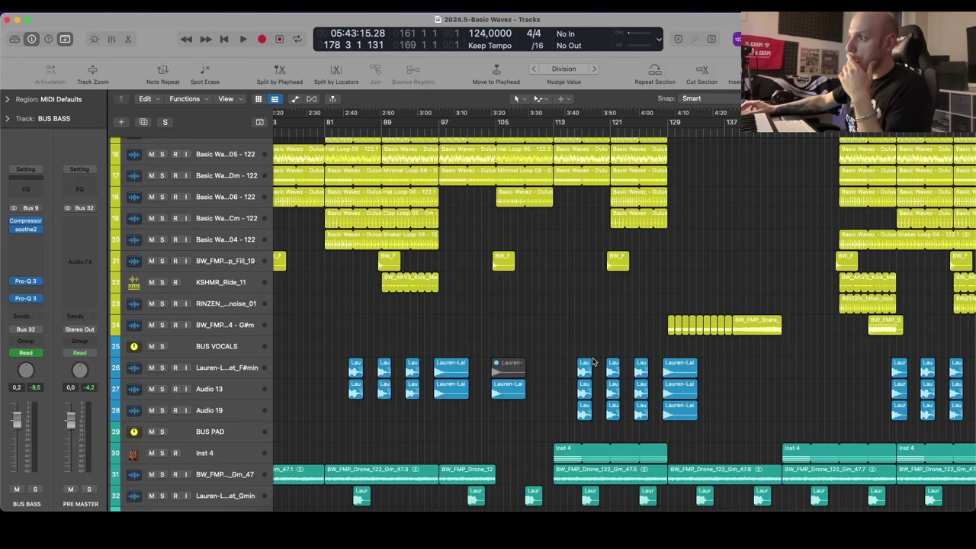
# Step: Compare the kick, bass, arp, lead and percussion regions across the arrangement from about bar 65 to the end
pyautogui.scroll(10, 598, 362)
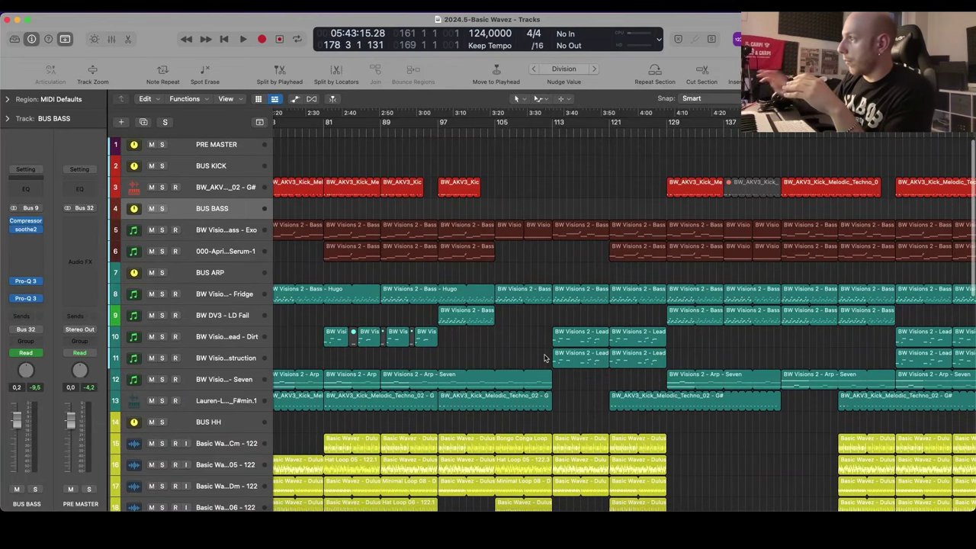
pyautogui.hscroll(3, 544, 359)
pyautogui.scroll(-1, 534, 364)
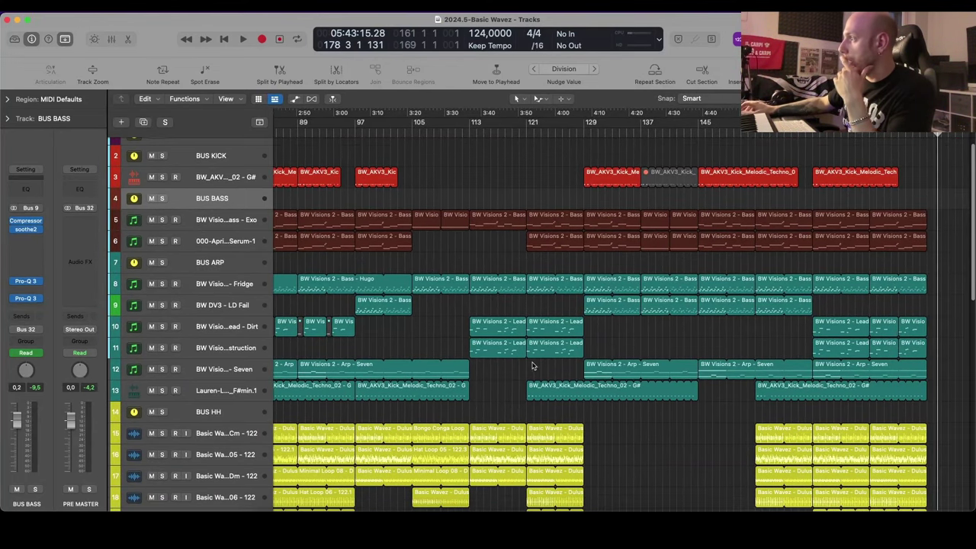
pyautogui.scroll(-2, 533, 365)
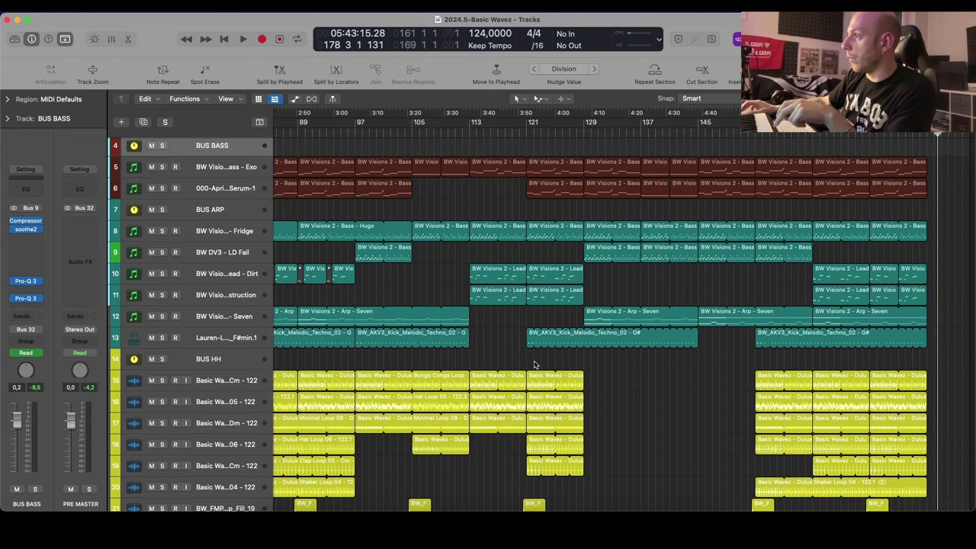
pyautogui.scroll(-1, 535, 364)
pyautogui.hscroll(-3, 535, 364)
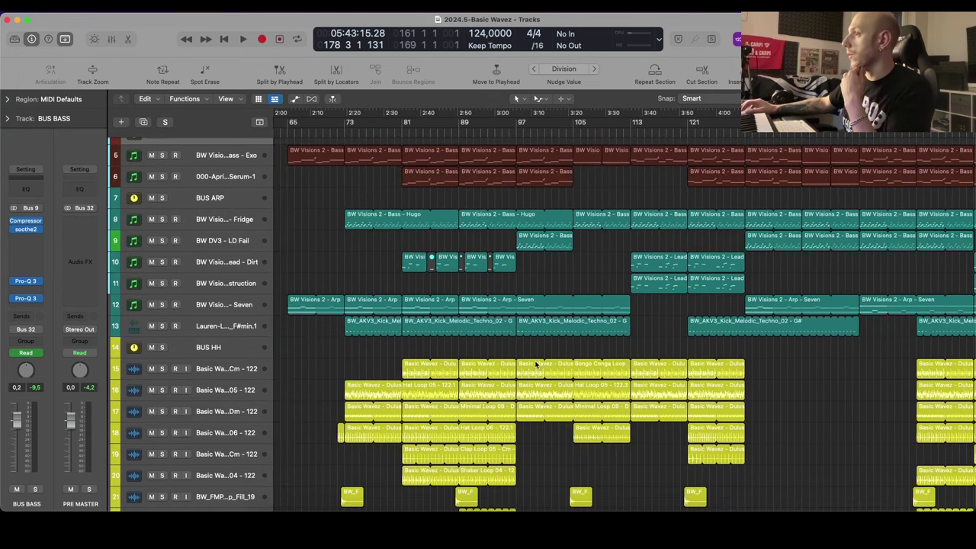
pyautogui.scroll(2, 551, 282)
pyautogui.scroll(-6, 552, 281)
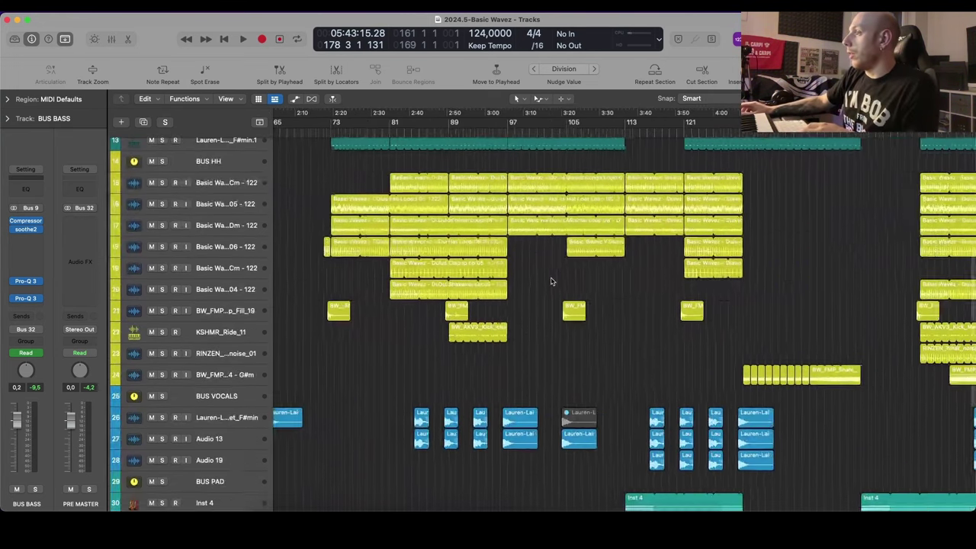
pyautogui.scroll(-4, 552, 281)
pyautogui.scroll(3, 550, 281)
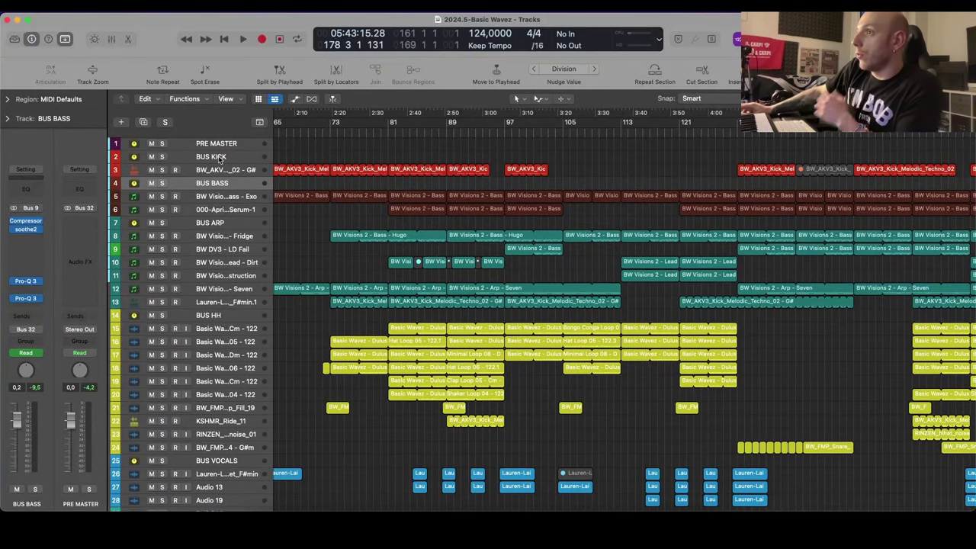
# Step: Delete the BUS KICK track from the project
pyautogui.click(220, 157)
pyautogui.press('super+BackSpace')
pyautogui.scroll(-3, 435, 163)
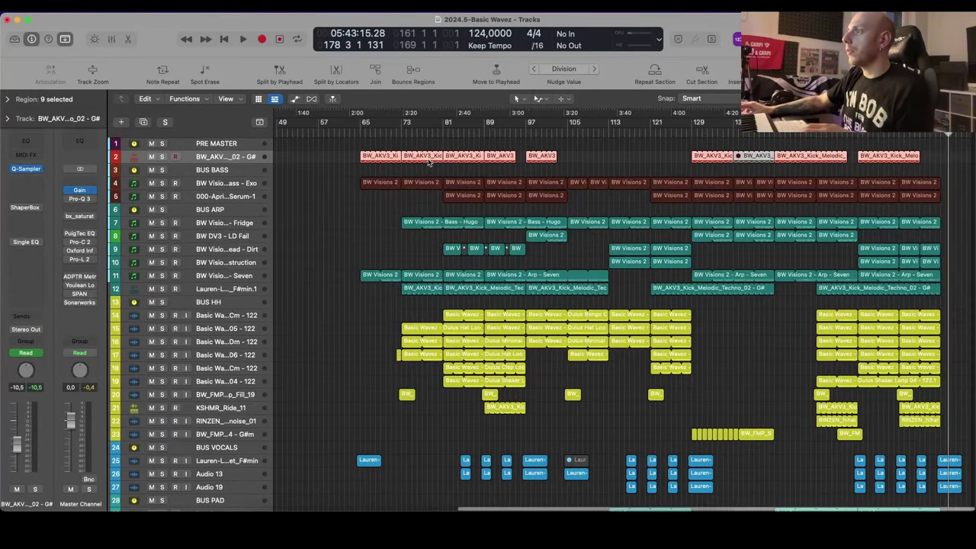
pyautogui.scroll(4, 459, 170)
pyautogui.scroll(2, 459, 171)
pyautogui.scroll(-3, 481, 177)
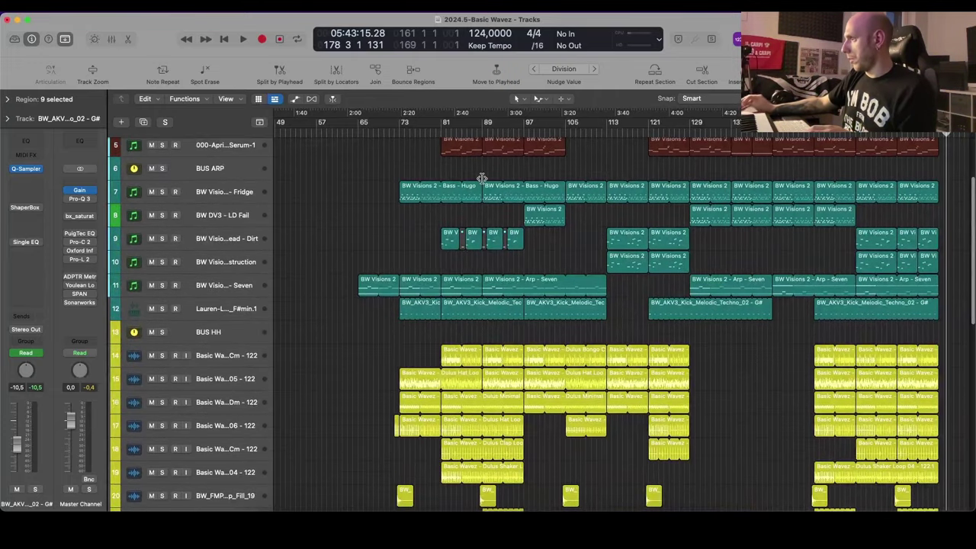
# Step: Solo the BUS ARP track
pyautogui.click(218, 175)
pyautogui.press('z')
pyautogui.press('s')
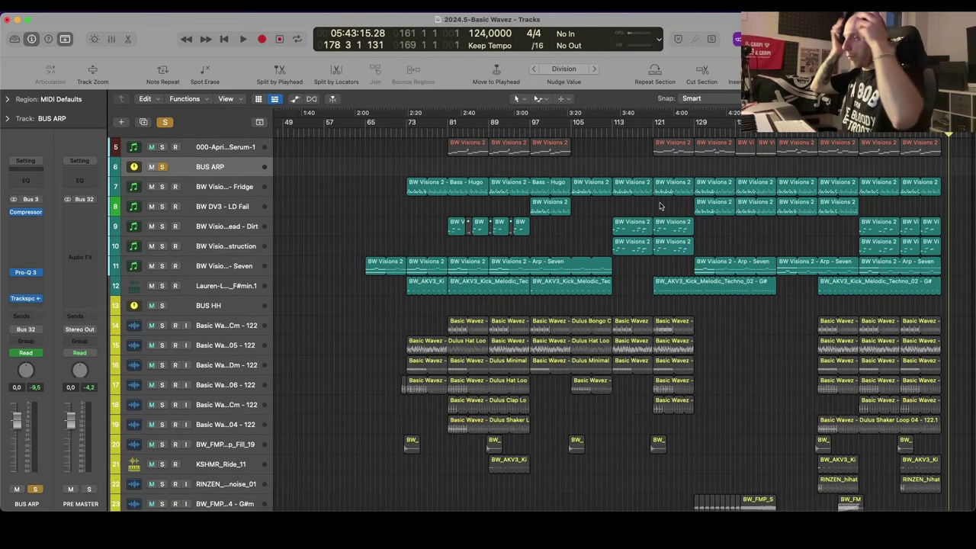
# Step: Play bars 161 to 169 in a cycle with the arp bus soloed
pyautogui.hscroll(5, 666, 204)
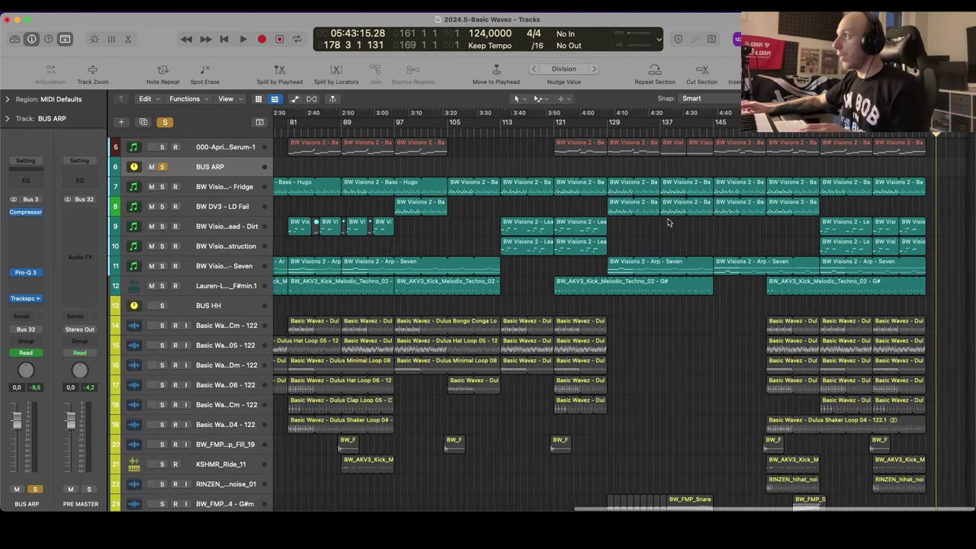
pyautogui.press('c')
pyautogui.moveTo(848, 126)
pyautogui.mouseDown()
pyautogui.moveTo(782, 126)
pyautogui.moveTo(842, 125)
pyautogui.moveTo(861, 114)
pyautogui.mouseUp()
pyautogui.press('space')
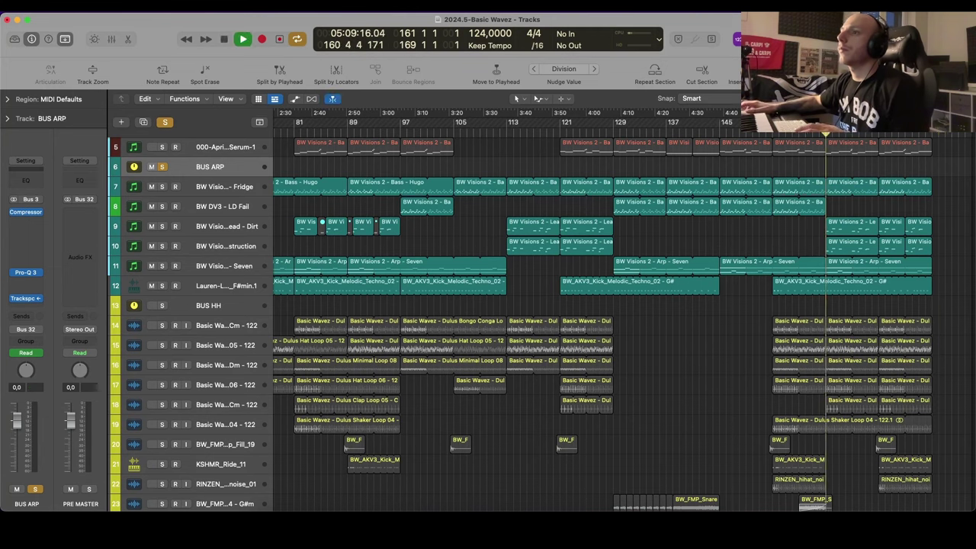
# Step: Insert the stereo StandardCLIP plug-in from SIR Audio Tools on the BUS ARP channel
pyautogui.click(37, 256)
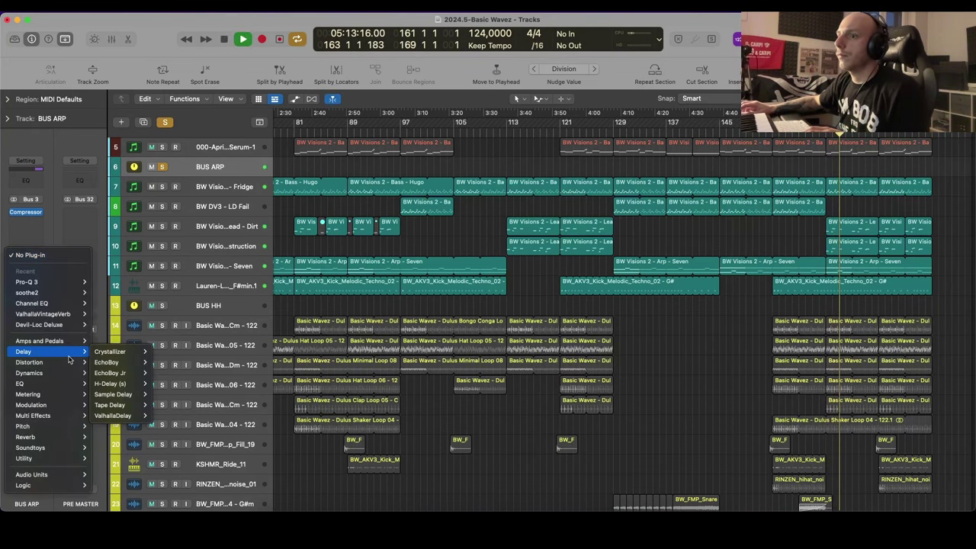
pyautogui.moveTo(72, 366)
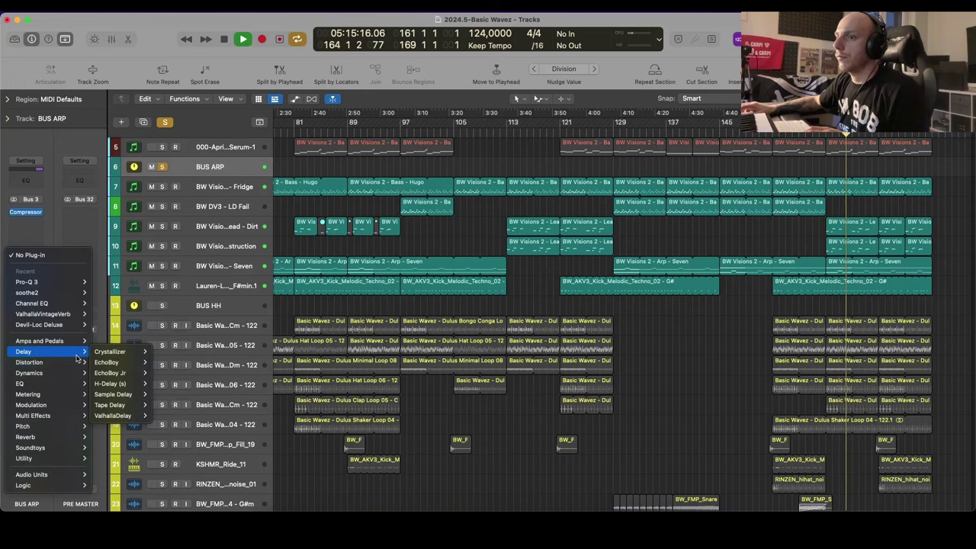
pyautogui.moveTo(62, 422)
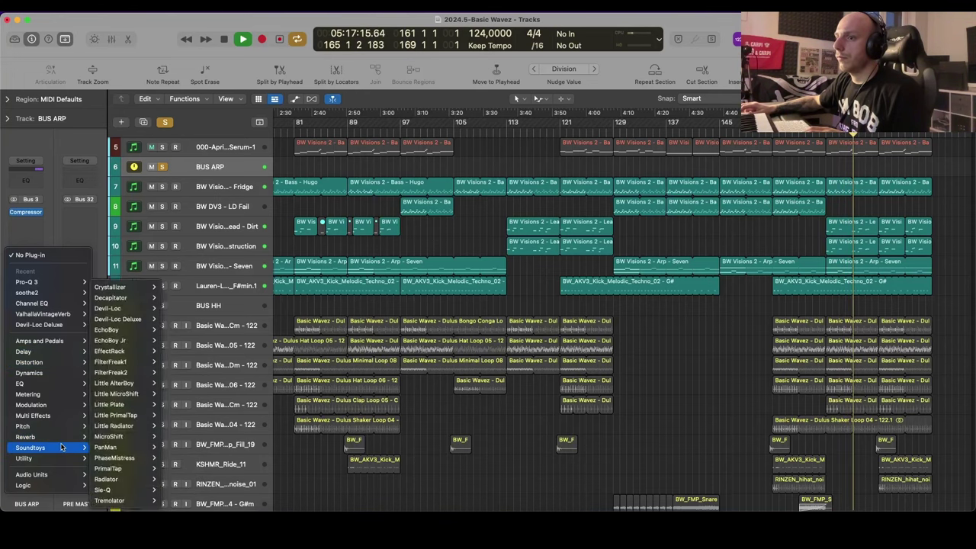
pyautogui.moveTo(53, 475)
pyautogui.moveTo(133, 381)
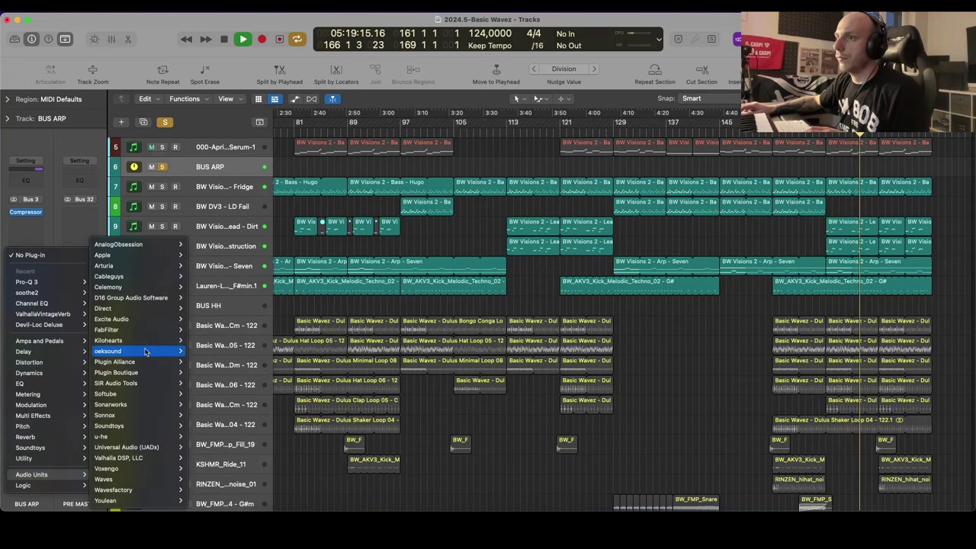
pyautogui.moveTo(147, 336)
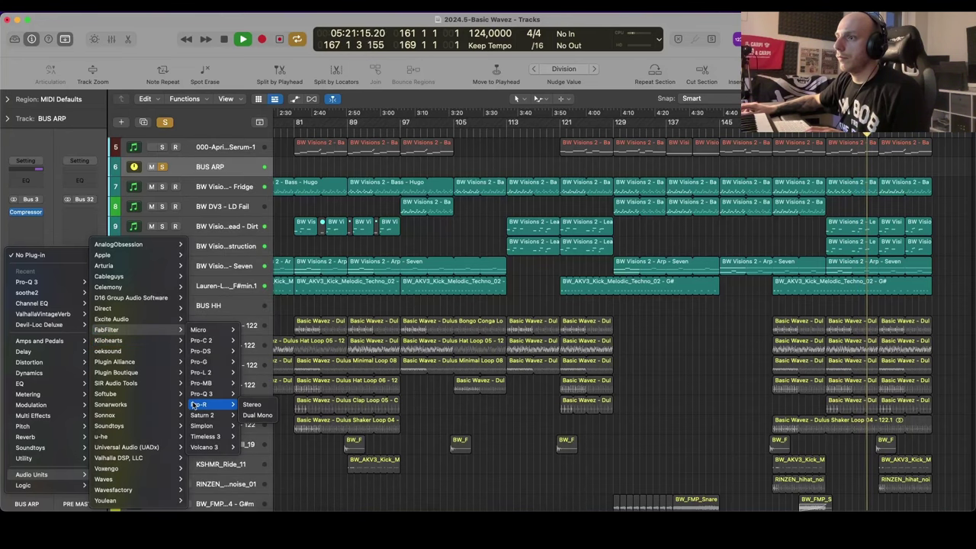
pyautogui.moveTo(123, 311)
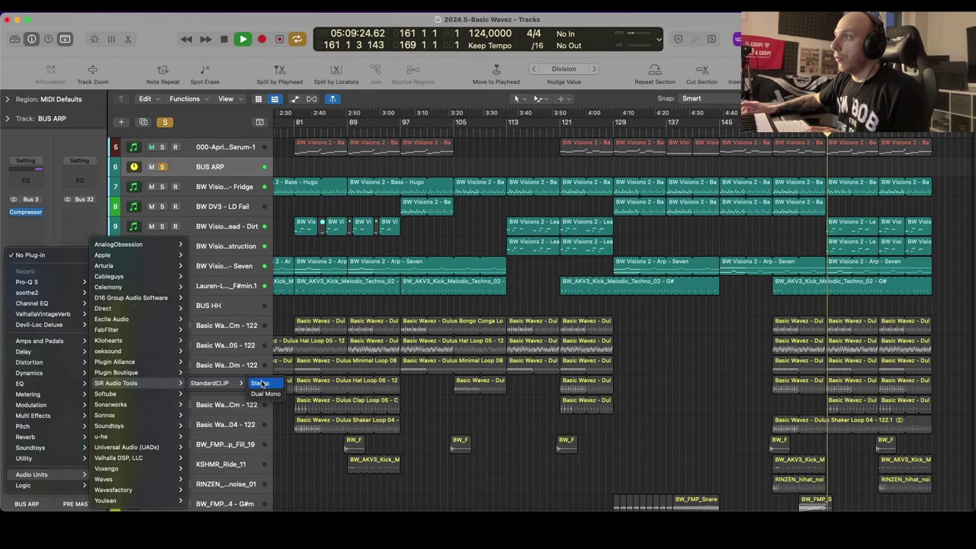
pyautogui.click(261, 383)
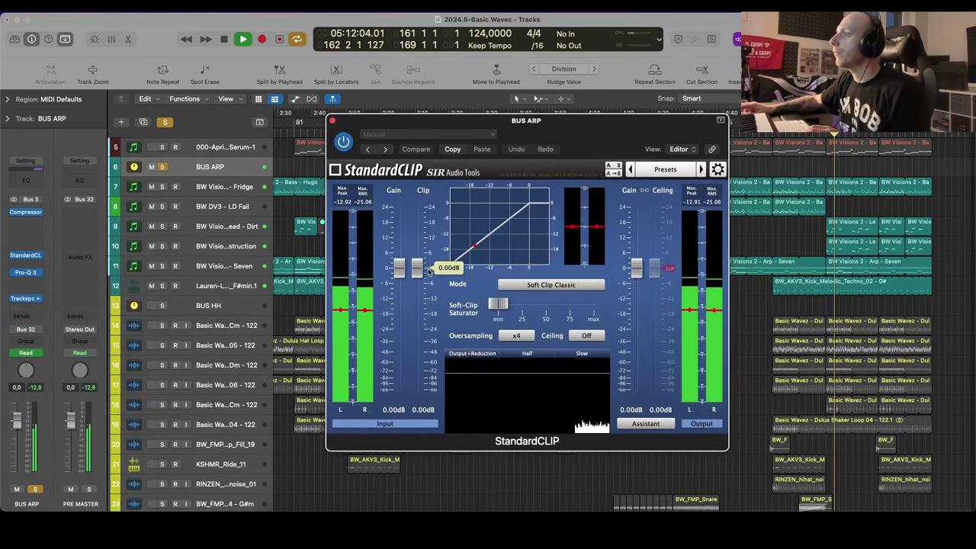
# Step: Set StandardCLIP's input clip level on BUS ARP to -3.80 dB, bypass the plug-in and close it
pyautogui.moveTo(420, 269); pyautogui.dragTo(418, 283)
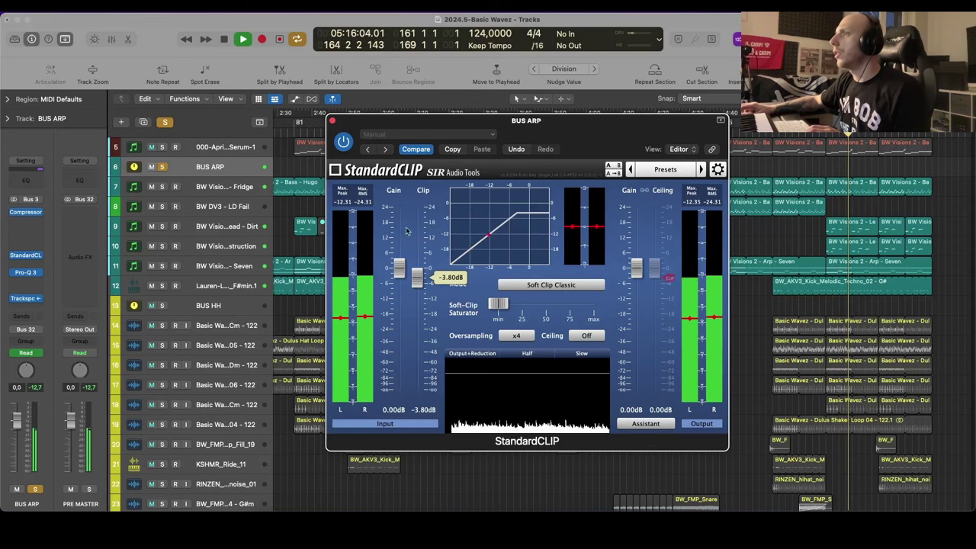
pyautogui.click(343, 142)
pyautogui.click(333, 121)
# Step: Solo BUS BASS instead of BUS ARP, select it and replay the cycle from bar 161
pyautogui.scroll(4, 580, 274)
pyautogui.press('super+Right')
pyautogui.press('super+Right')
pyautogui.hscroll(3, 588, 279)
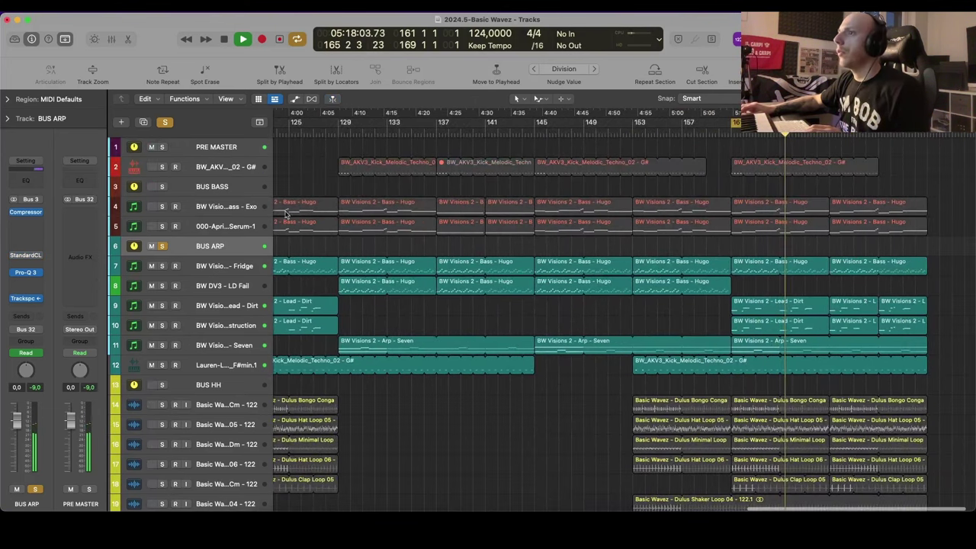
pyautogui.click(161, 189)
pyautogui.click(216, 193)
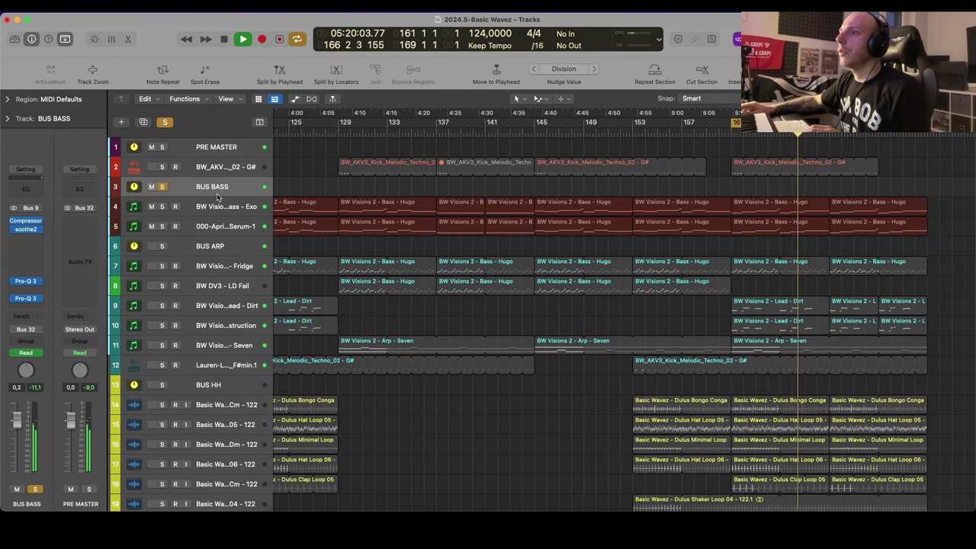
pyautogui.press('space')
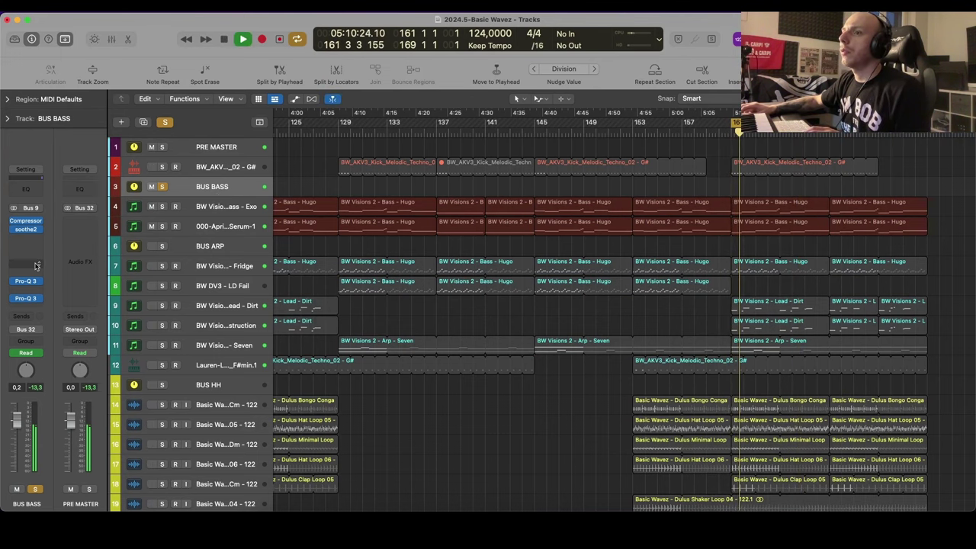
# Step: Insert StandardCLIP on the BUS BASS channel, bypass it and close its window
pyautogui.click(33, 264)
pyautogui.click(43, 291)
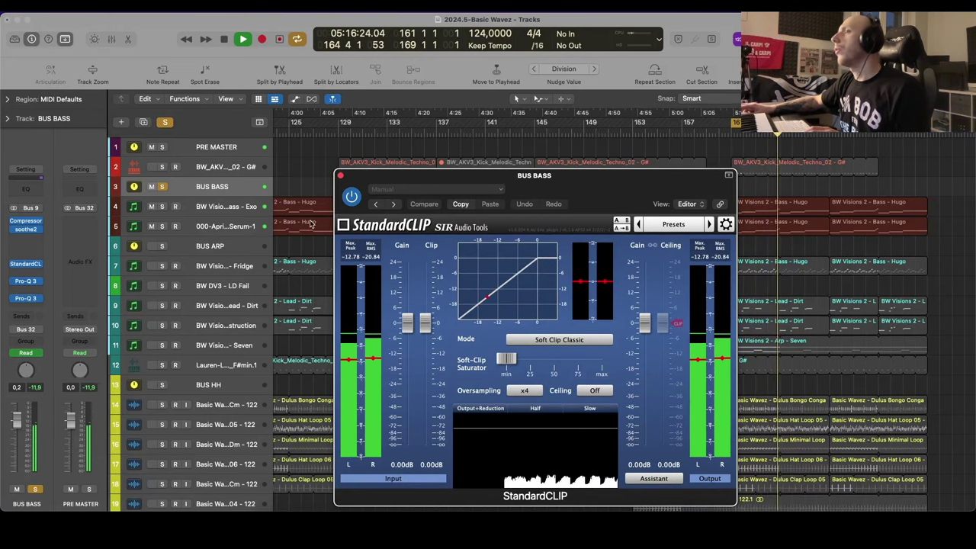
pyautogui.click(352, 196)
pyautogui.click(340, 175)
# Step: Solo the BUS HH track and remove the solo from BUS BASS
pyautogui.scroll(-5, 319, 264)
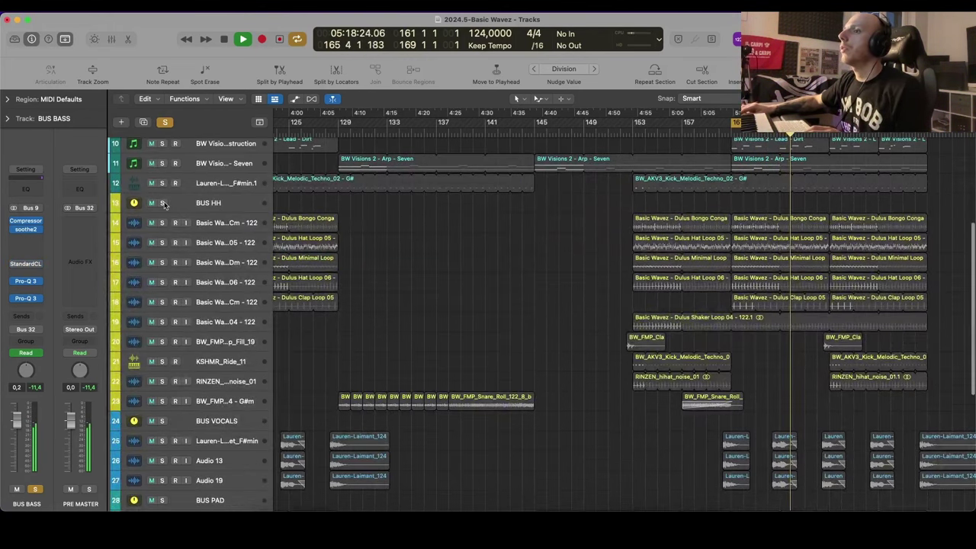
pyautogui.click(162, 203)
pyautogui.press('super+Up')
pyautogui.press('super+Up')
pyautogui.press('super+Up')
pyautogui.scroll(3, 169, 202)
pyautogui.click(162, 164)
# Step: Route the output of the RINZEN hihat noise track to Bus 4, the BUS HH
pyautogui.press('super+Down')
pyautogui.press('super+Down')
pyautogui.press('super+Down')
pyautogui.press('super+Down')
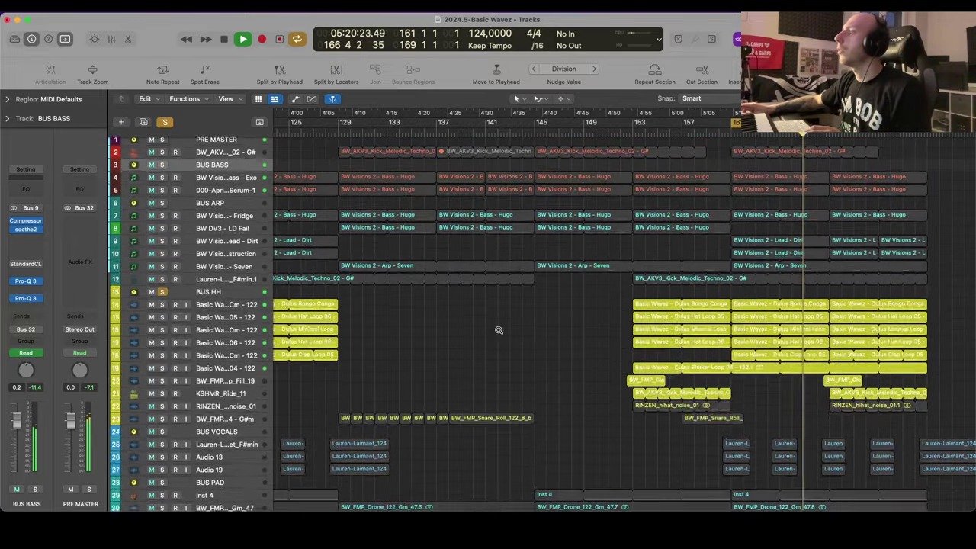
pyautogui.scroll(-4, 551, 356)
pyautogui.press('super+Up')
pyautogui.scroll(-2, 551, 357)
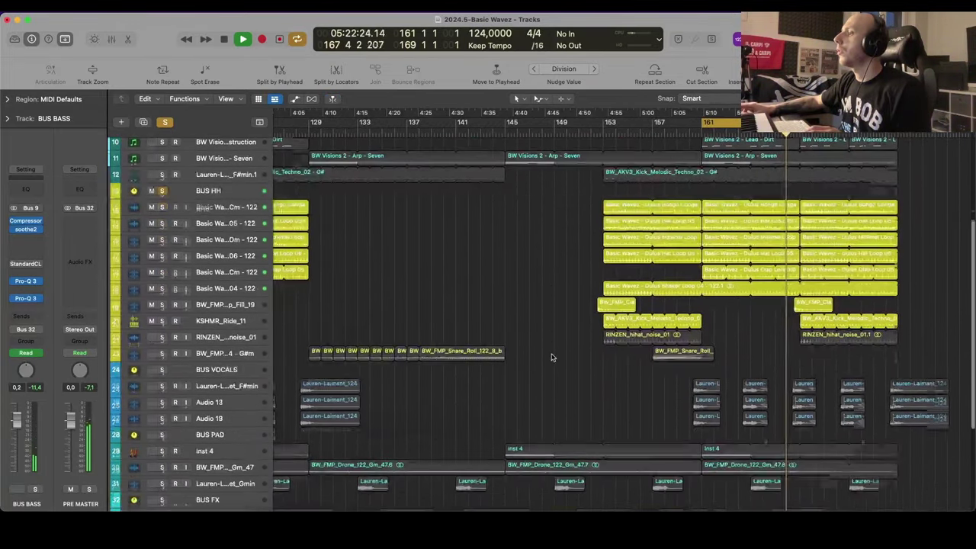
pyautogui.click(226, 337)
pyautogui.click(33, 337)
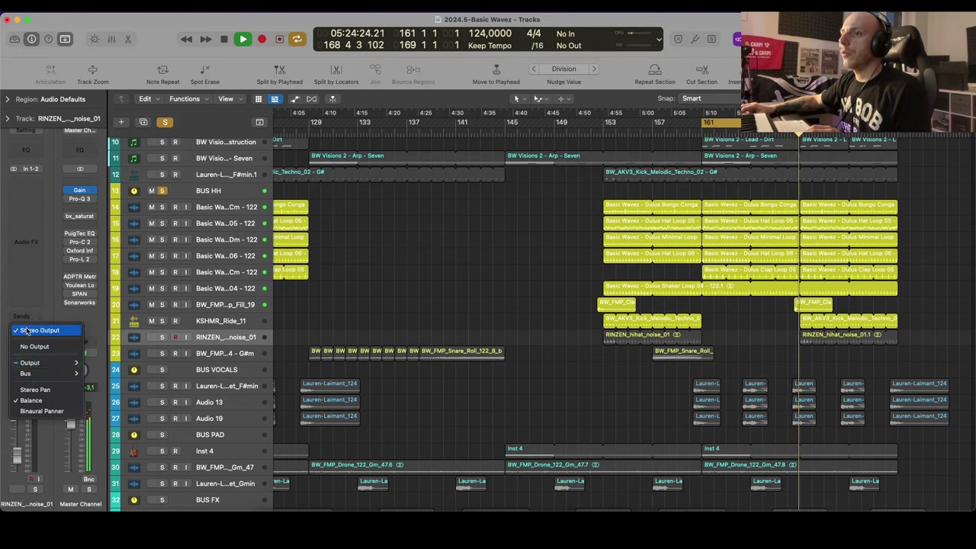
pyautogui.moveTo(45, 373)
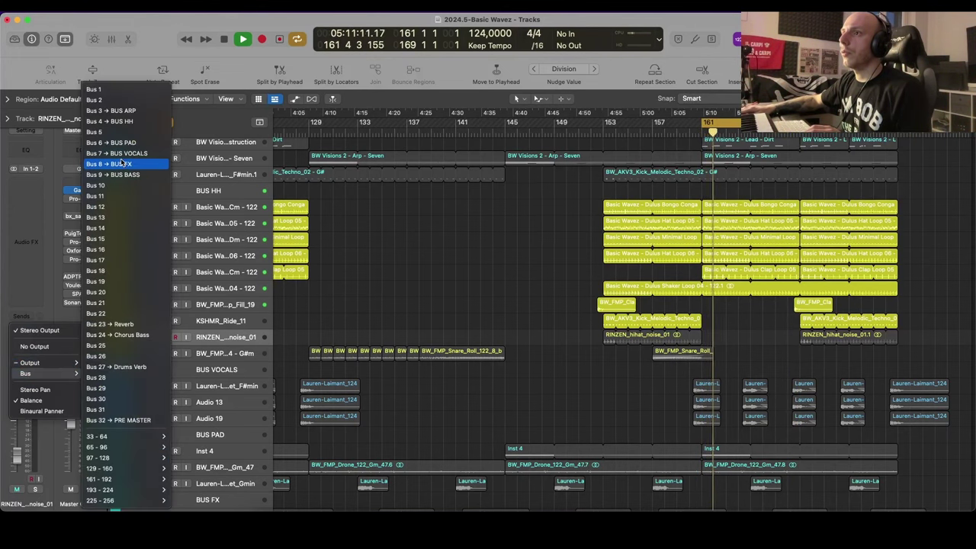
pyautogui.click(124, 121)
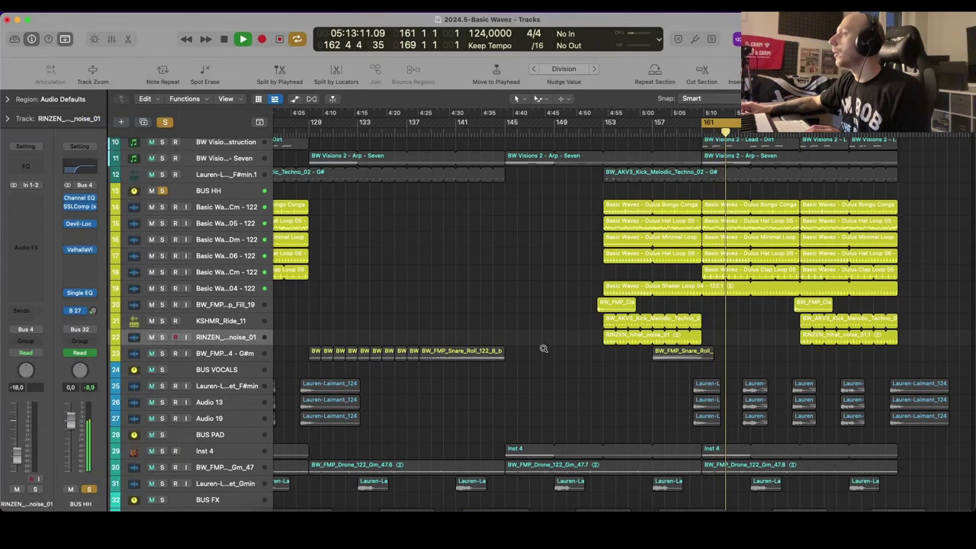
# Step: Insert StandardCLIP on the BUS HH channel and lower its input clip level to -11.40 dB
pyautogui.press('super+Left')
pyautogui.press('super+Down')
pyautogui.scroll(2, 467, 280)
pyautogui.scroll(2, 467, 280)
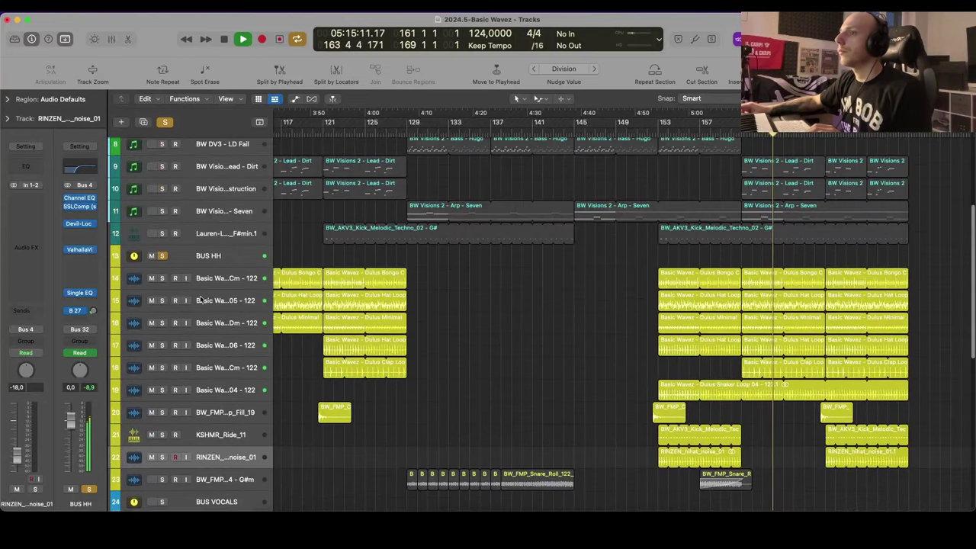
pyautogui.click(262, 262)
pyautogui.click(41, 277)
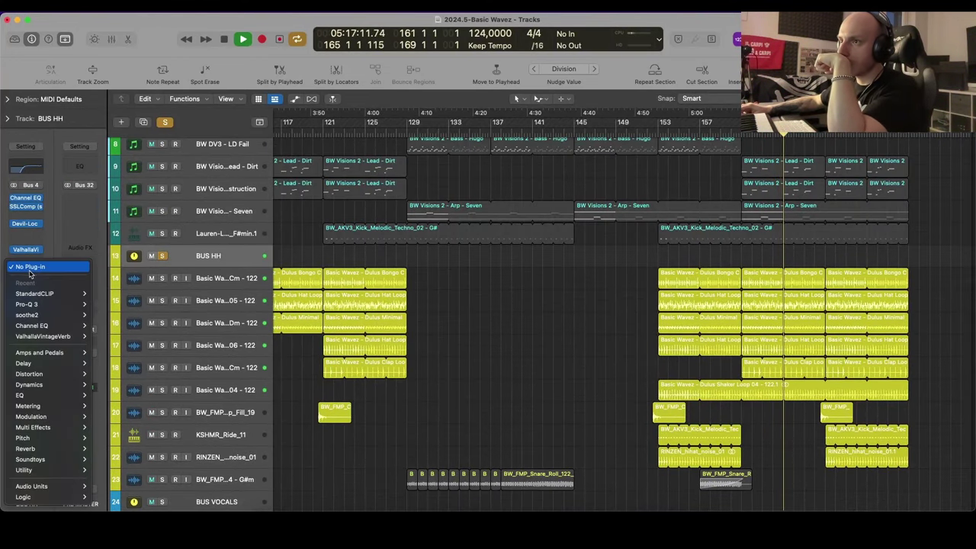
pyautogui.click(77, 296)
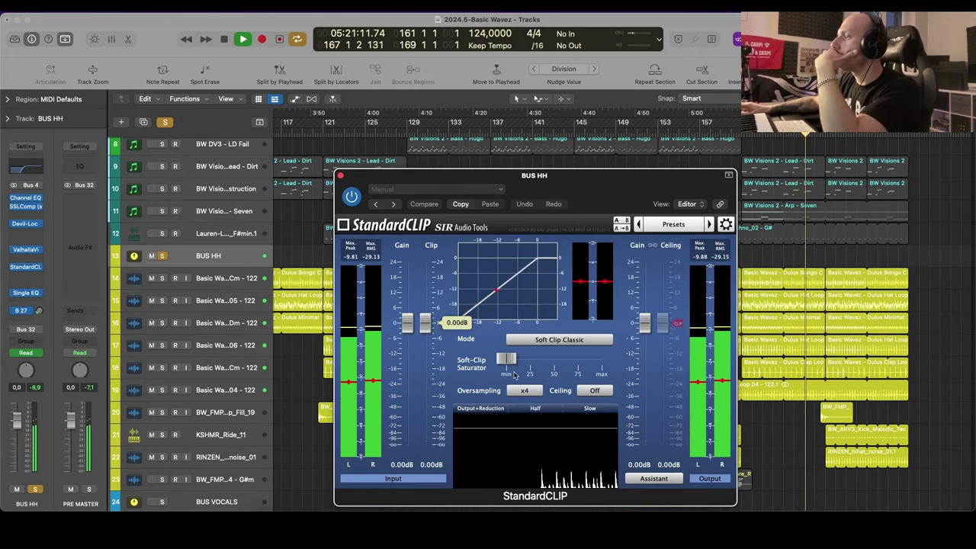
pyautogui.moveTo(425, 323); pyautogui.dragTo(432, 369)
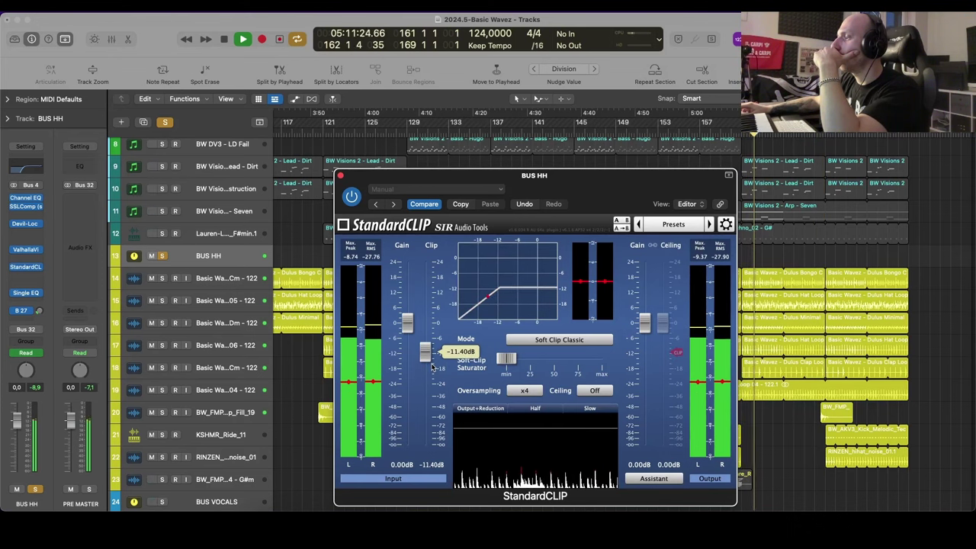
pyautogui.click(340, 176)
# Step: Clear the active solo, solo the BUS VOCALS track and stop playback
pyautogui.scroll(-5, 549, 355)
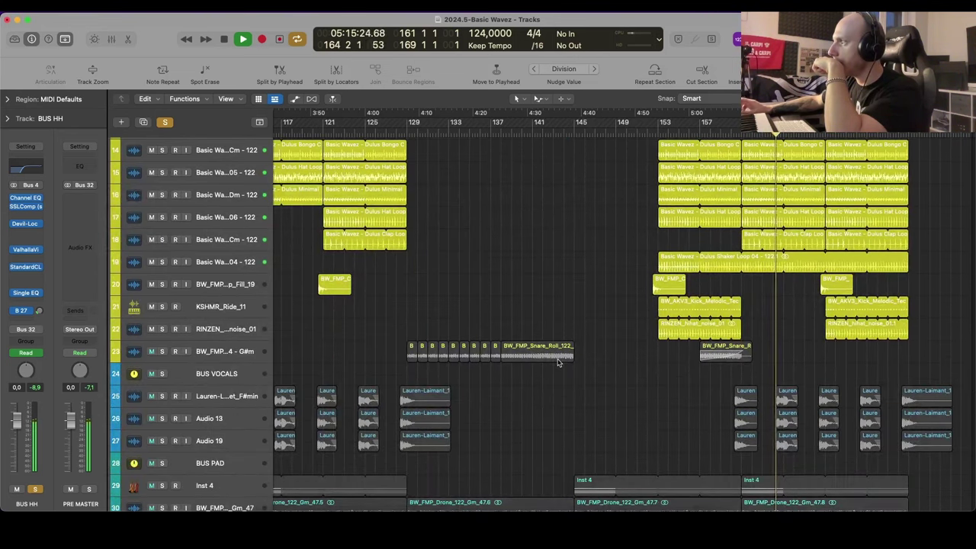
pyautogui.scroll(-8, 464, 334)
pyautogui.scroll(1, 290, 292)
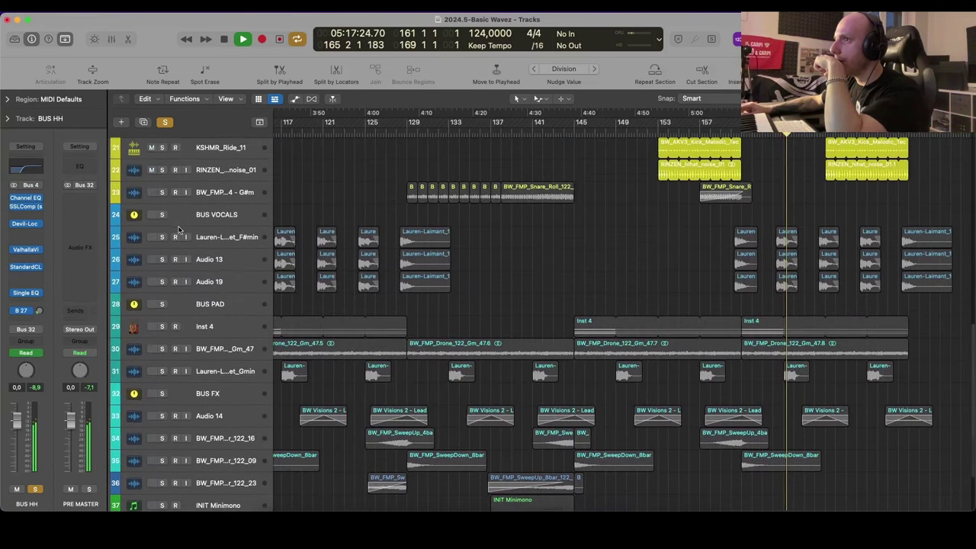
pyautogui.click(165, 122)
pyautogui.click(204, 221)
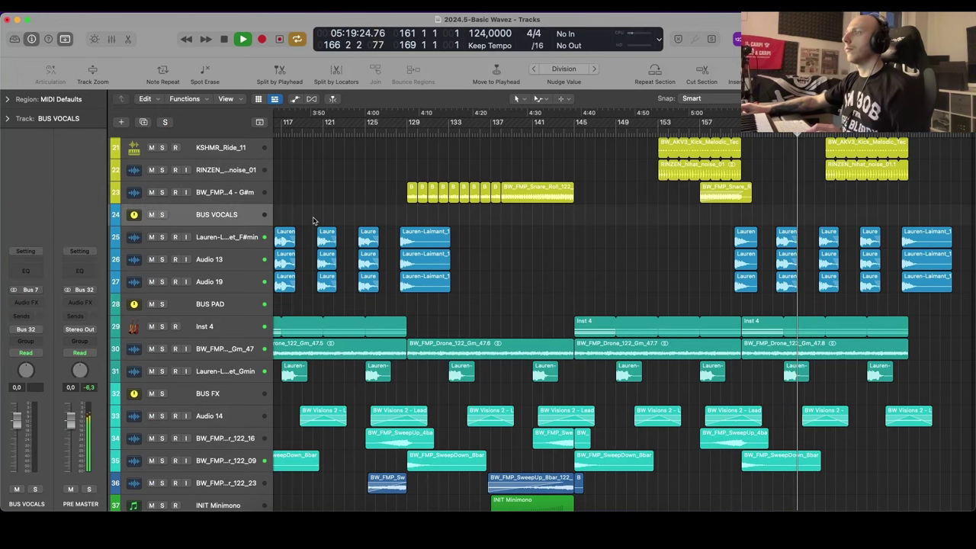
pyautogui.press('s')
pyautogui.press('space')
# Step: Route the three vocal tracks below BUS VOCALS, including Audio 13 and Audio 19, to Bus 7 together
pyautogui.click(228, 243)
pyautogui.keyDown('shift'); pyautogui.click(230, 283); pyautogui.keyUp('shift')
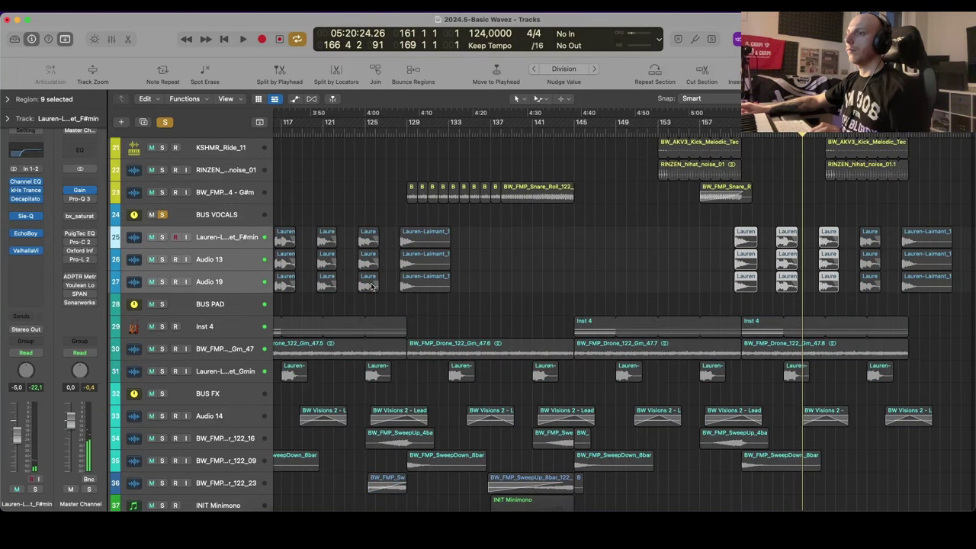
pyautogui.press('x')
pyautogui.scroll(-3, 671, 312)
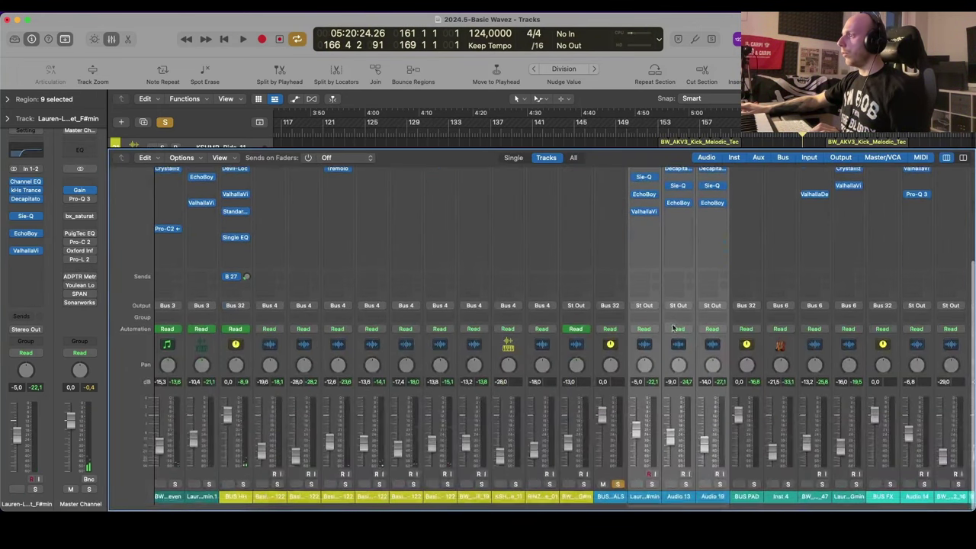
pyautogui.click(684, 311)
pyautogui.moveTo(687, 355)
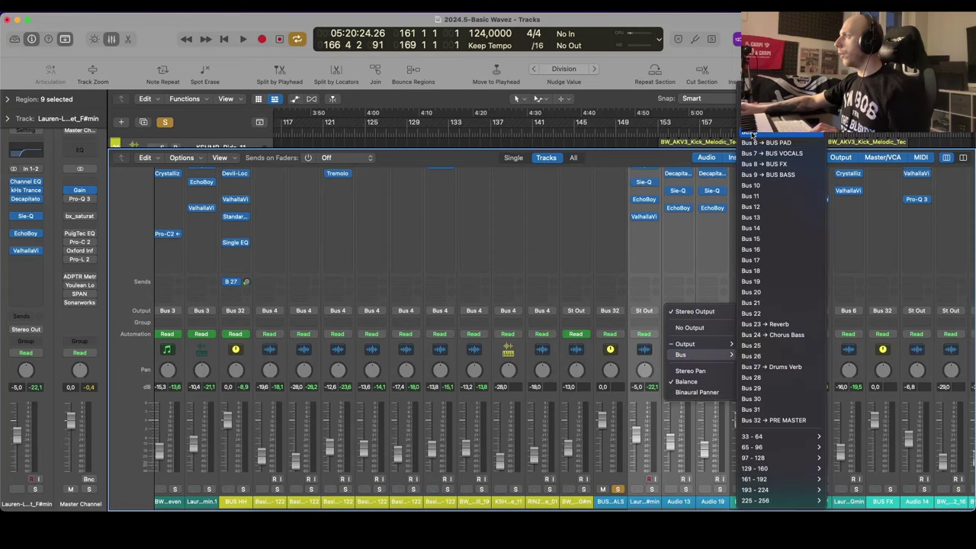
pyautogui.click(760, 157)
pyautogui.press('x')
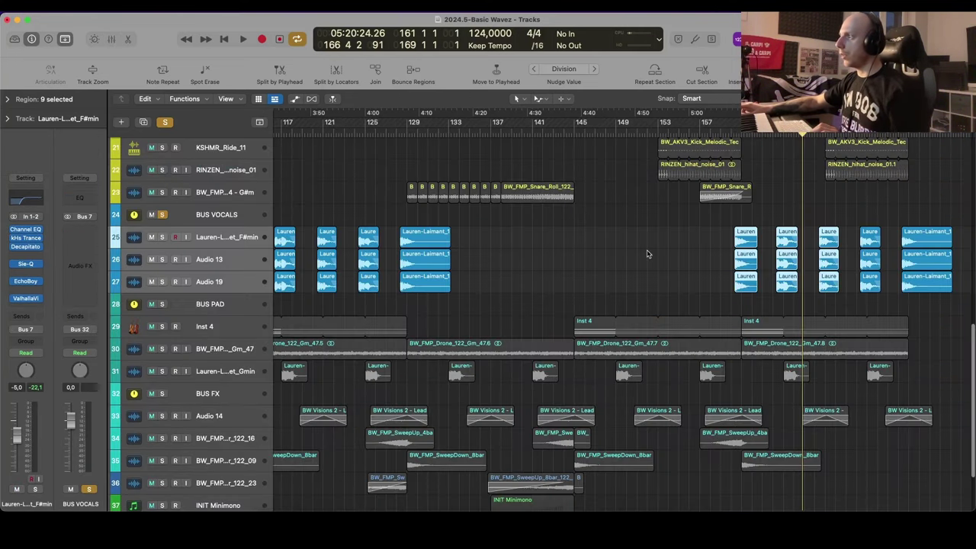
# Step: Compress BUS VOCALS with a Classic VCA Compressor at a -26.0 dB threshold and close its window
pyautogui.click(179, 214)
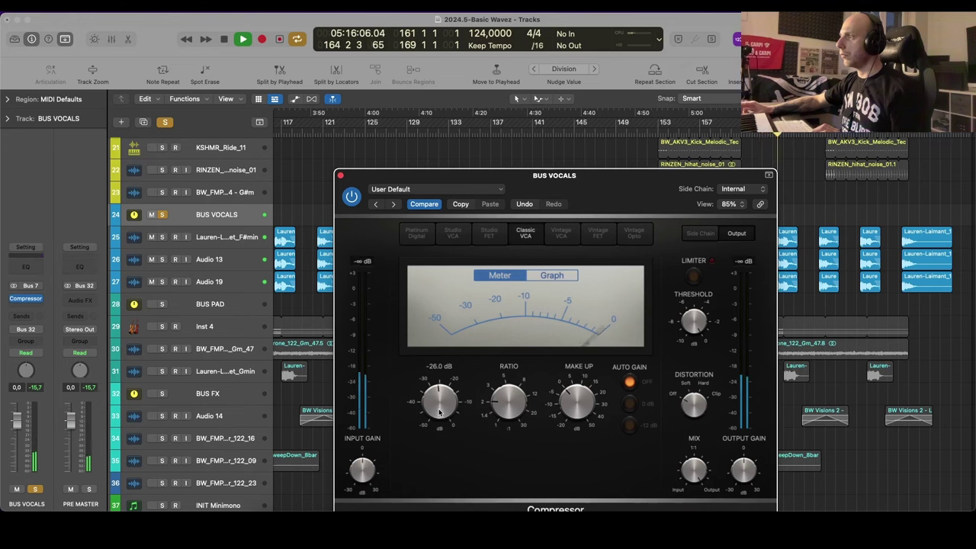
pyautogui.moveTo(581, 402)
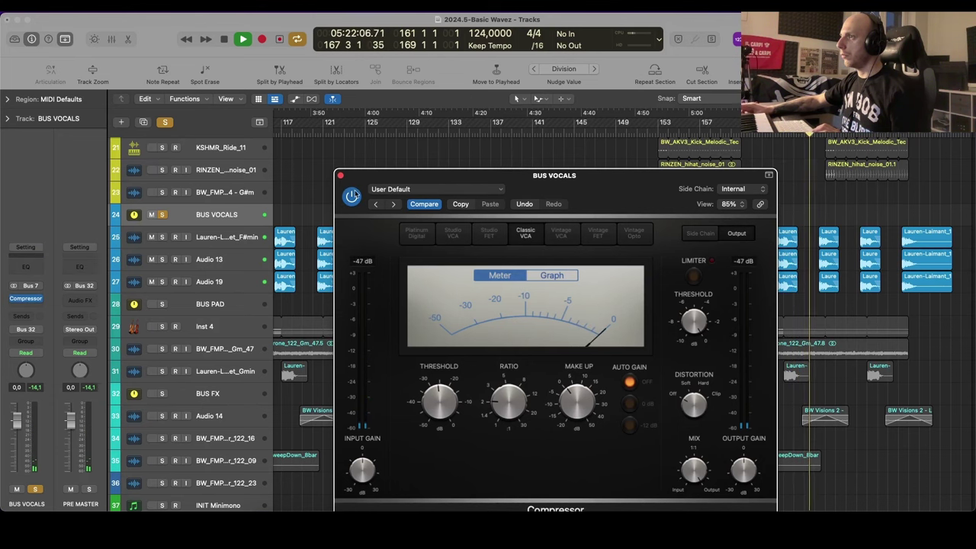
pyautogui.click(341, 176)
# Step: Stop playback and remove the solo from BUS VOCALS
pyautogui.scroll(-3, 190, 210)
pyautogui.press('space')
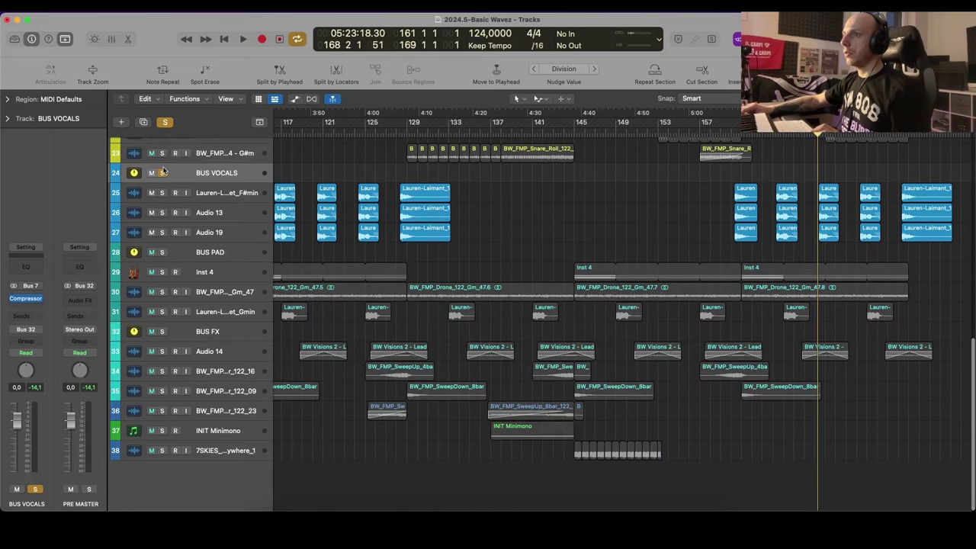
pyautogui.click(162, 173)
pyautogui.scroll(-3, 498, 305)
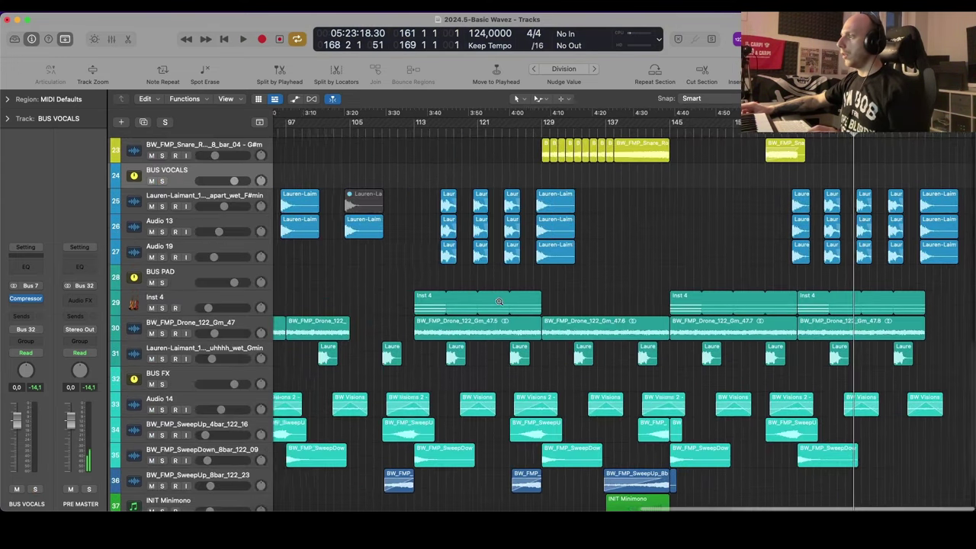
# Step: Color the six tracks below BUS FX, from Audio 14 to the 7SKIES noise track, and all their regions in the BUS FX turquoise
pyautogui.scroll(-4, 603, 288)
pyautogui.scroll(-2, 436, 311)
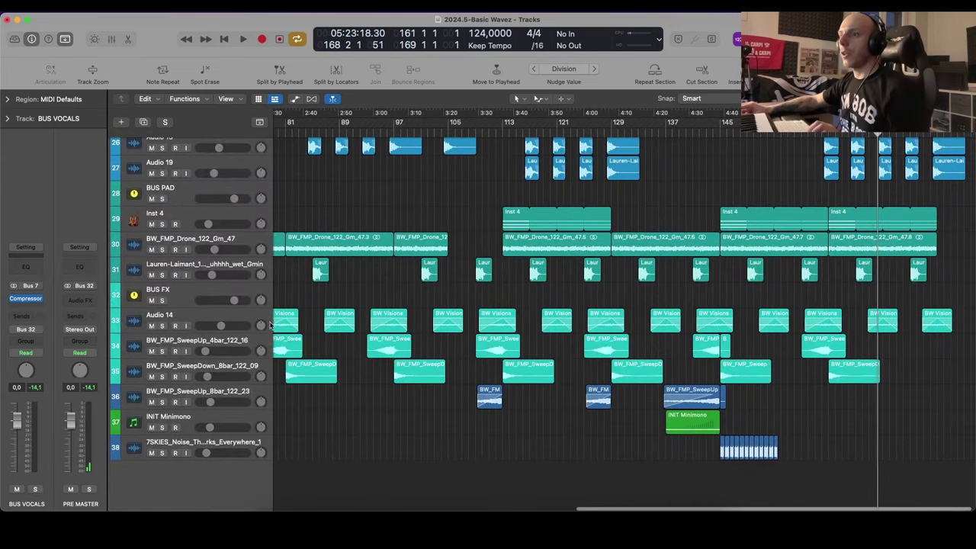
pyautogui.click(231, 316)
pyautogui.hotkey('alt', 'c')
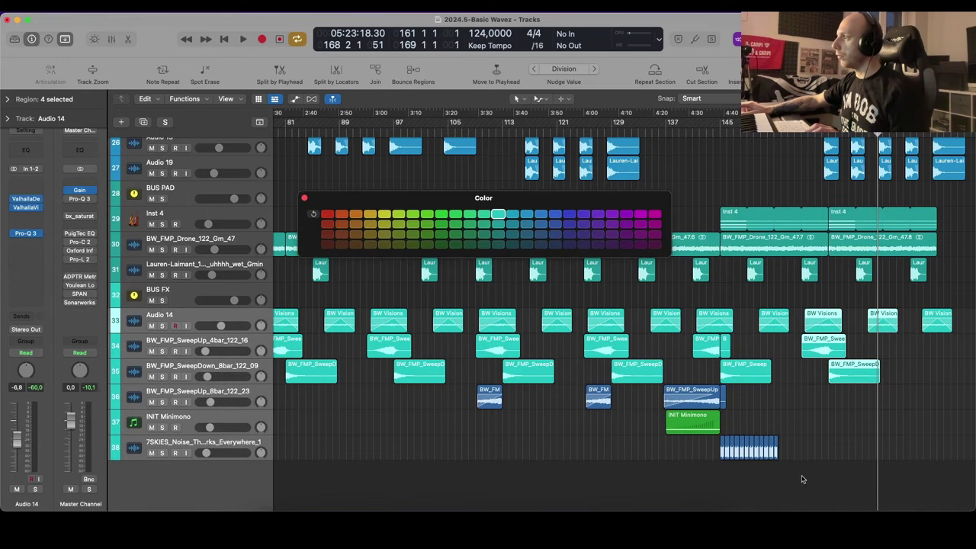
pyautogui.moveTo(835, 477); pyautogui.dragTo(370, 319)
pyautogui.scroll(-4, 371, 319)
pyautogui.scroll(2, 370, 319)
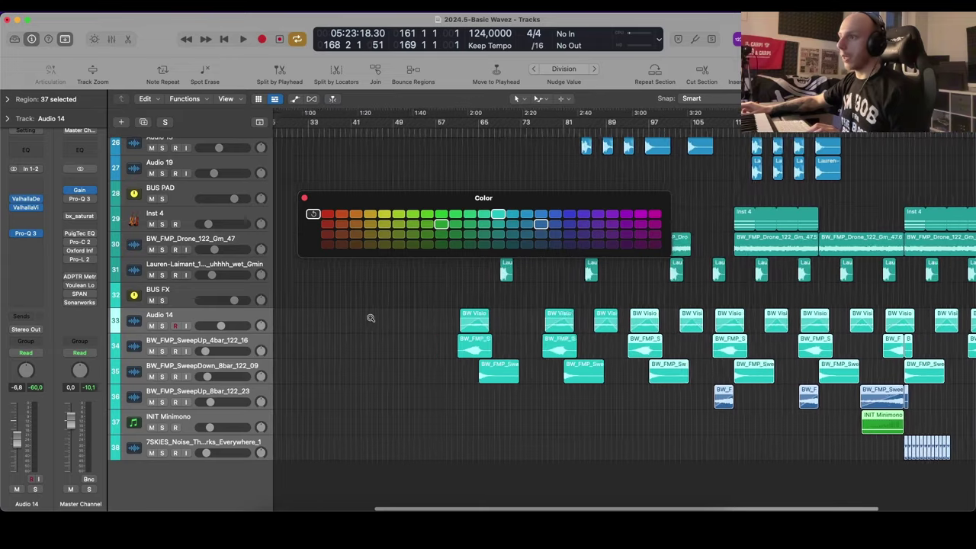
pyautogui.click(498, 215)
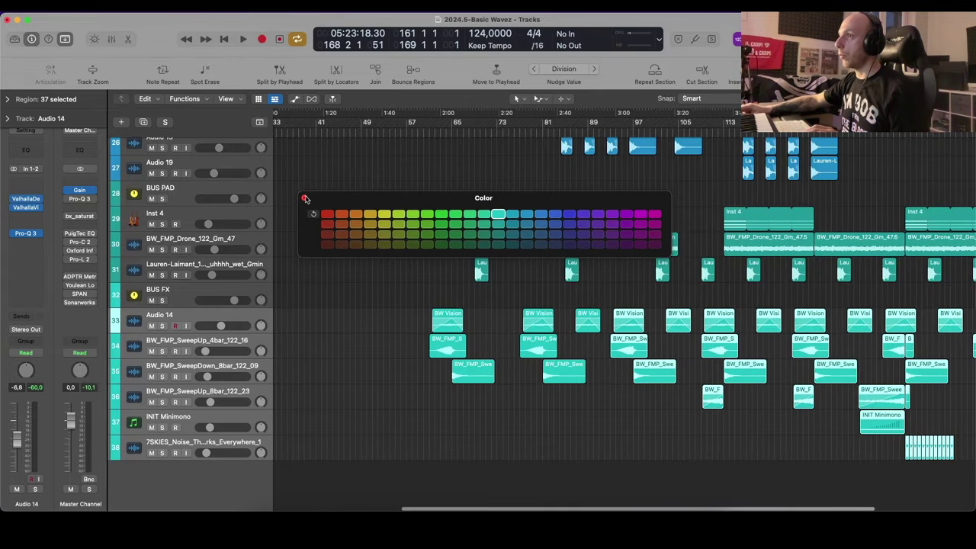
pyautogui.click(304, 199)
pyautogui.click(562, 216)
# Step: Look over the arrangement from the percussion tracks down to the FX tracks to check the color-coded bus groups
pyautogui.hscroll(5, 553, 219)
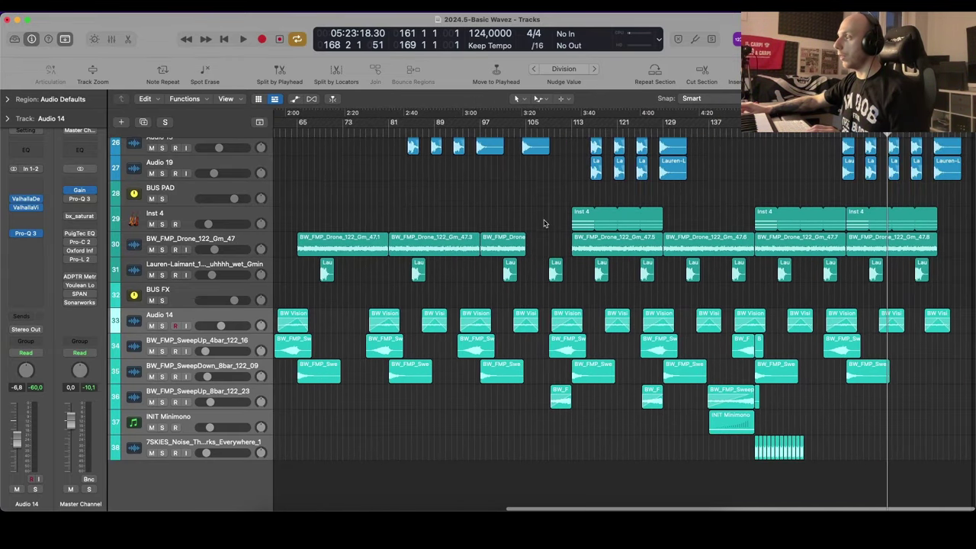
pyautogui.scroll(1, 550, 223)
pyautogui.hscroll(2, 558, 222)
pyautogui.scroll(4, 559, 222)
pyautogui.hscroll(4, 563, 222)
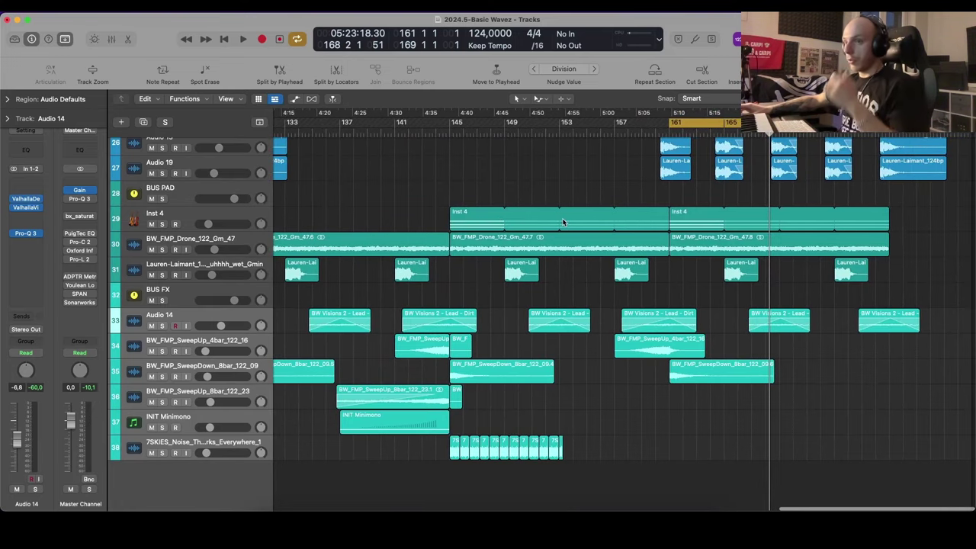
pyautogui.scroll(8, 580, 233)
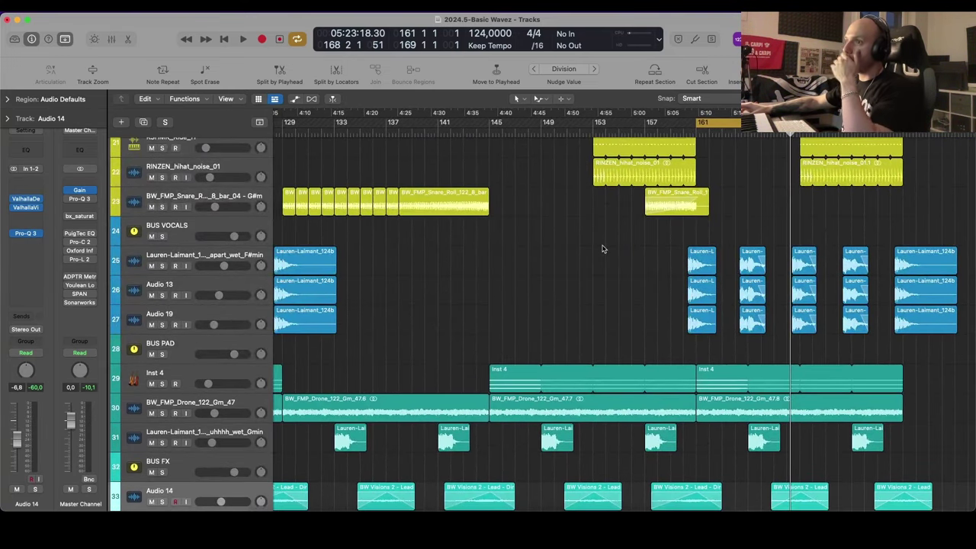
pyautogui.scroll(10, 602, 249)
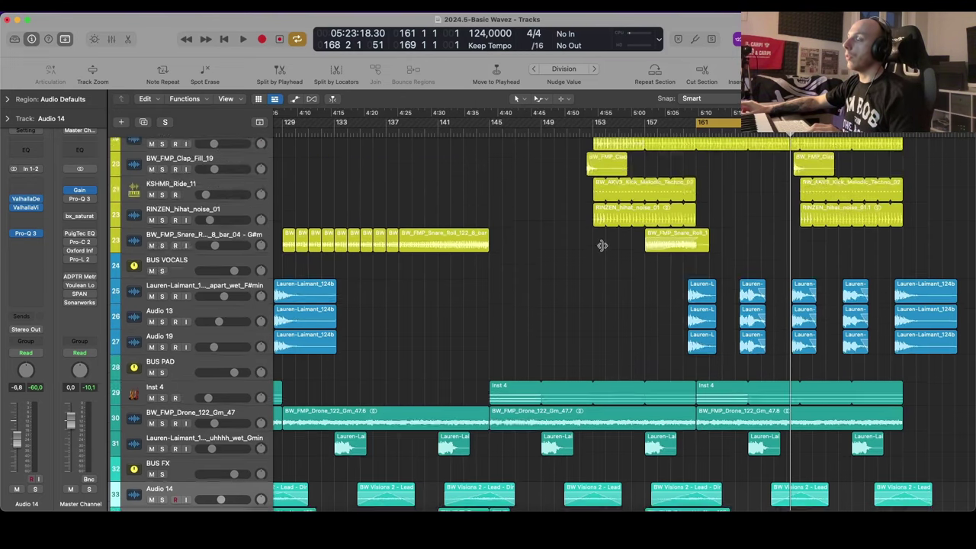
pyautogui.scroll(-6, 602, 244)
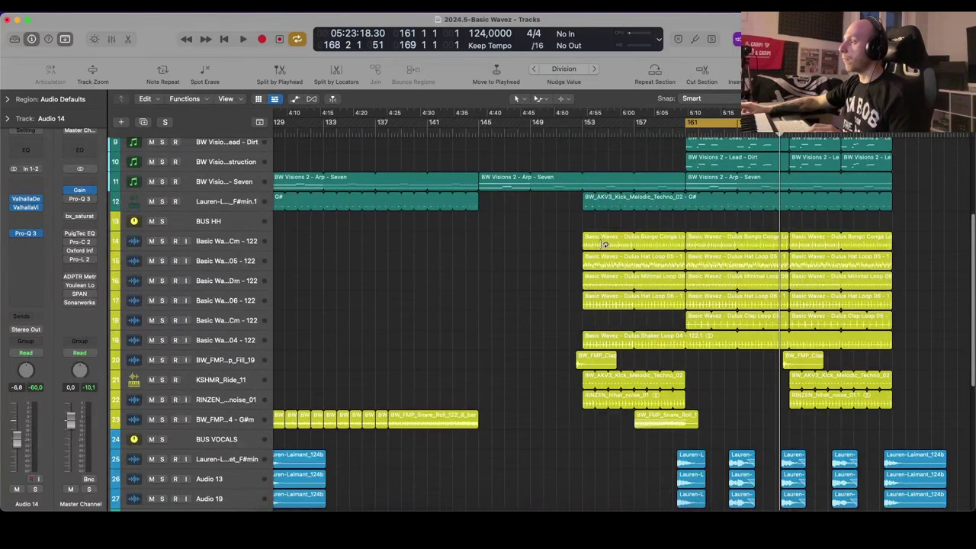
pyautogui.scroll(-5, 603, 247)
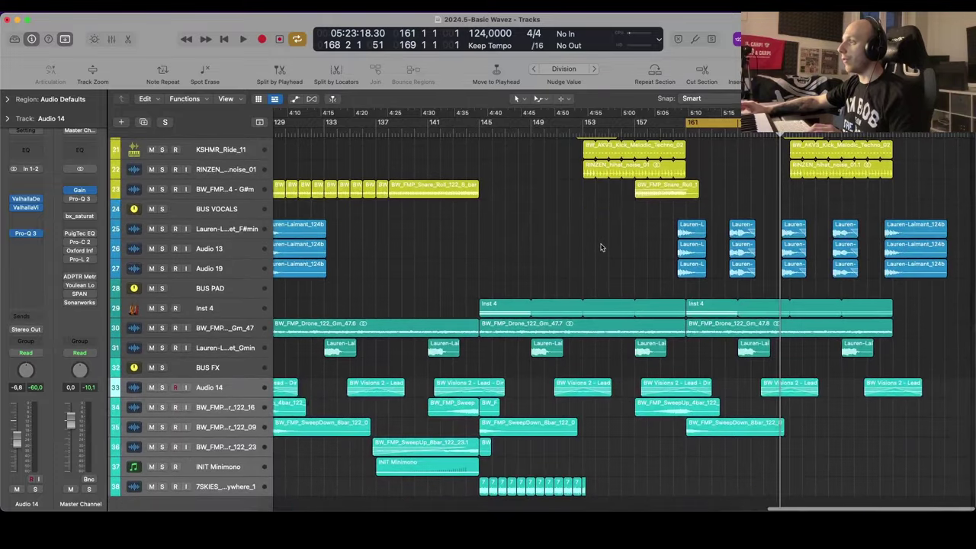
pyautogui.press('super+Left')
pyautogui.press('super+Left')
pyautogui.press('super+Left')
pyautogui.press('super+Down')
pyautogui.press('super+Down')
pyautogui.press('super+Up')
pyautogui.press('super+Up')
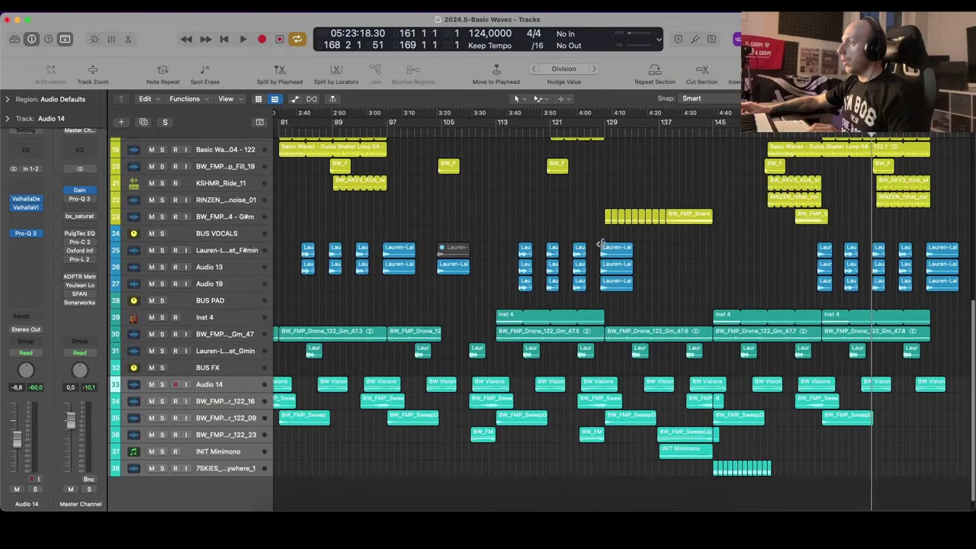
# Step: Route the six selected tracks below BUS FX, starting with Audio 14, to Bus 8 together
pyautogui.scroll(-3, 602, 247)
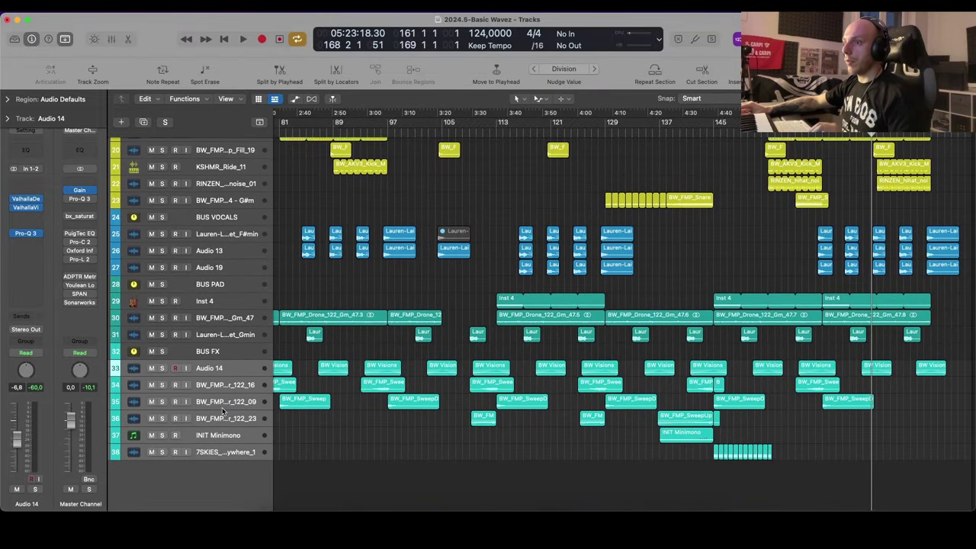
pyautogui.press('x')
pyautogui.click(849, 311)
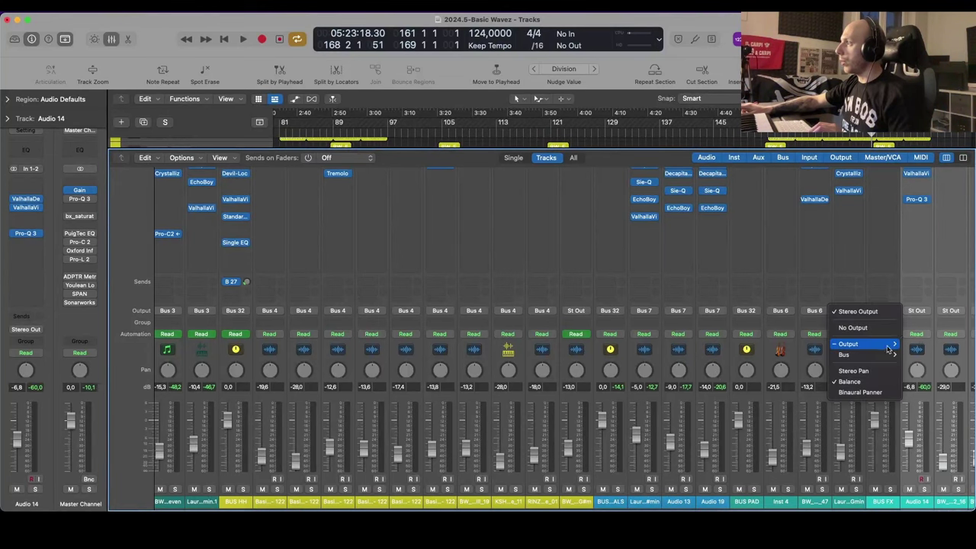
pyautogui.moveTo(872, 356)
pyautogui.click(784, 174)
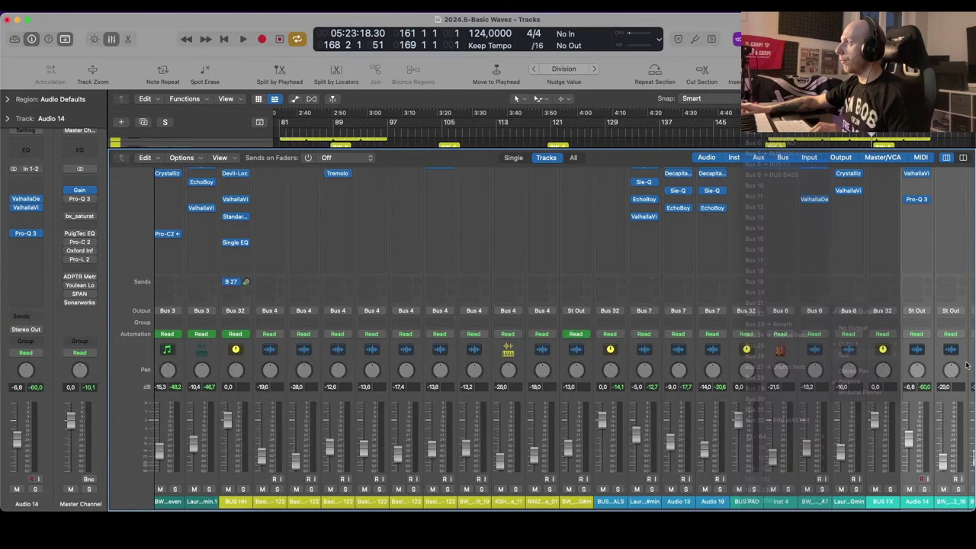
pyautogui.press('x')
# Step: With PRE MASTER selected, activate the PuigTec EQ on the Master Channel and insert Saturn 2 before the bx_saturat plug-in
pyautogui.scroll(10, 791, 243)
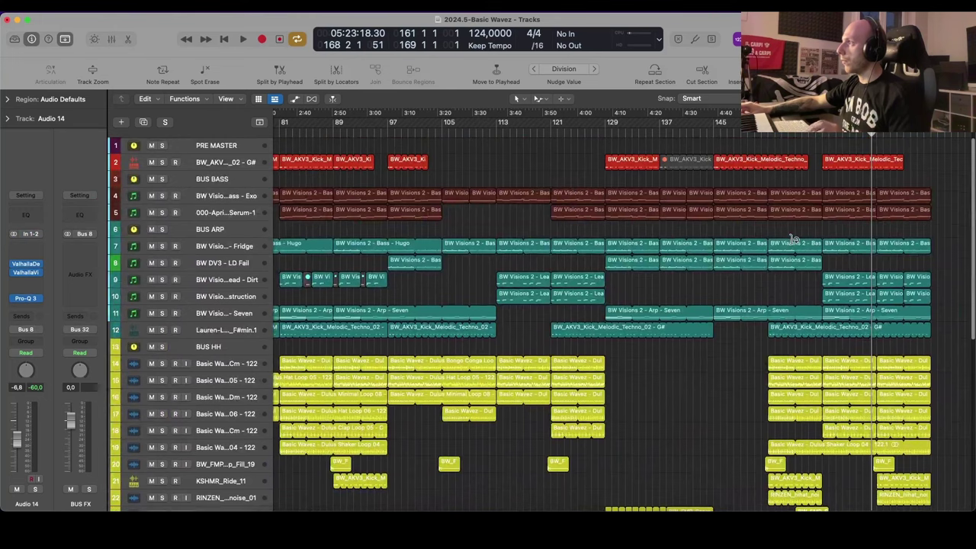
pyautogui.press('space')
pyautogui.click(227, 149)
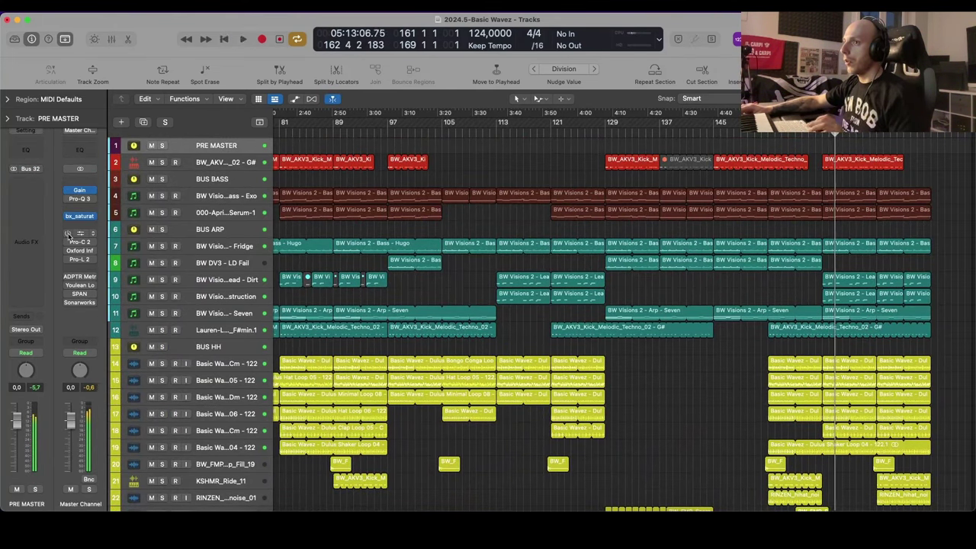
pyautogui.click(90, 220)
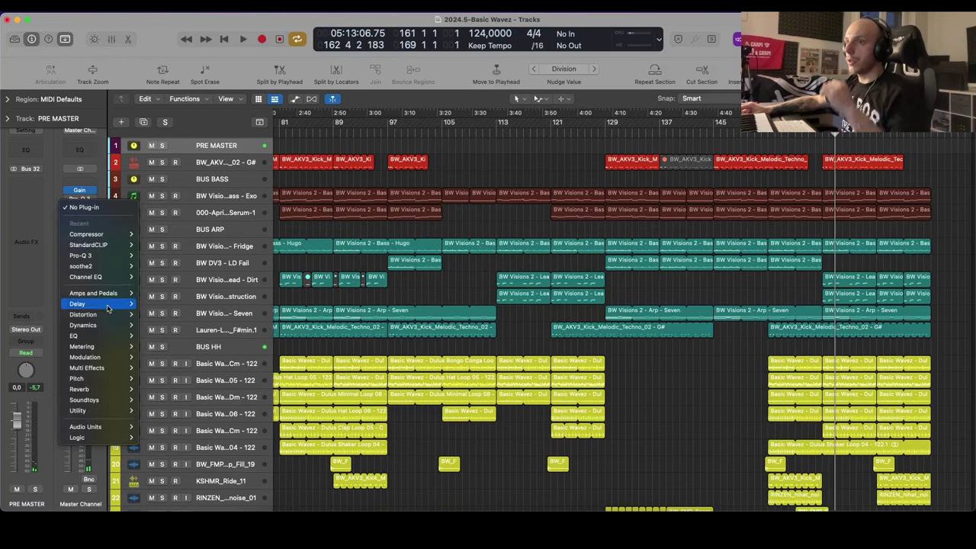
pyautogui.moveTo(131, 311)
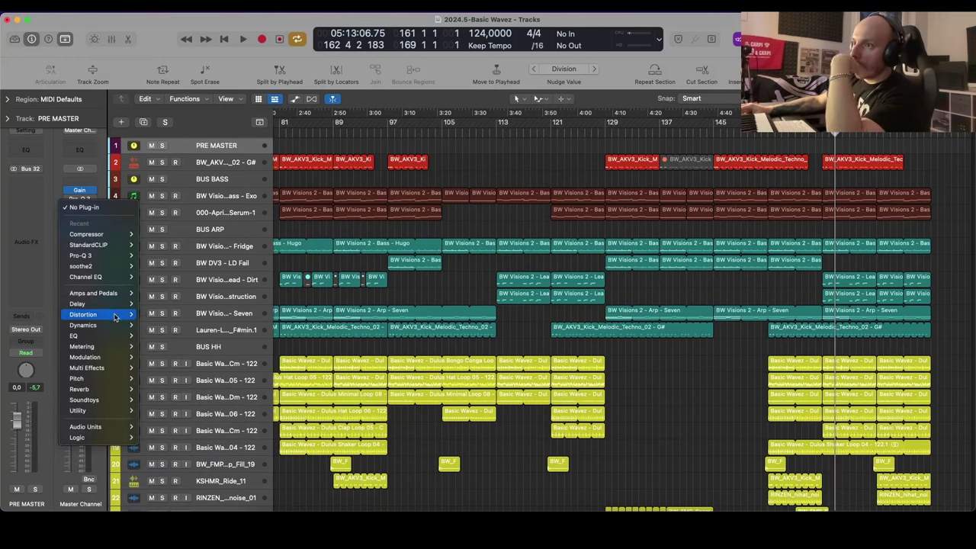
pyautogui.moveTo(168, 379)
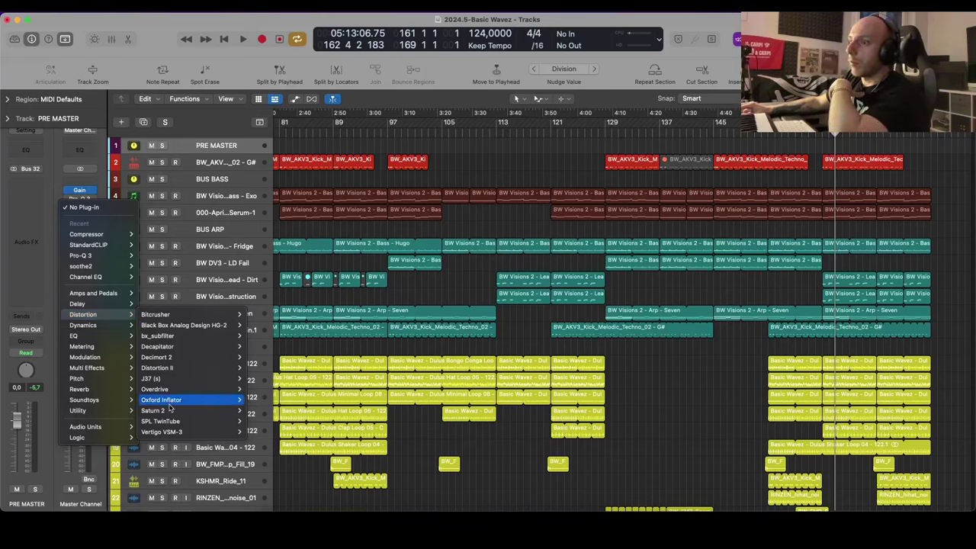
pyautogui.click(413, 356)
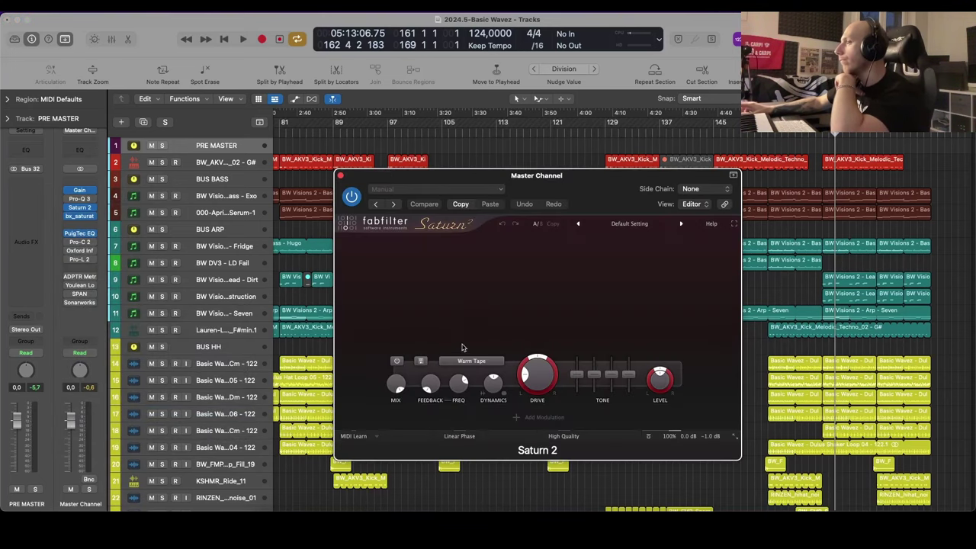
# Step: Load the Faster Master preset in Saturn 2 at a 50% mix and close its window
pyautogui.click(641, 224)
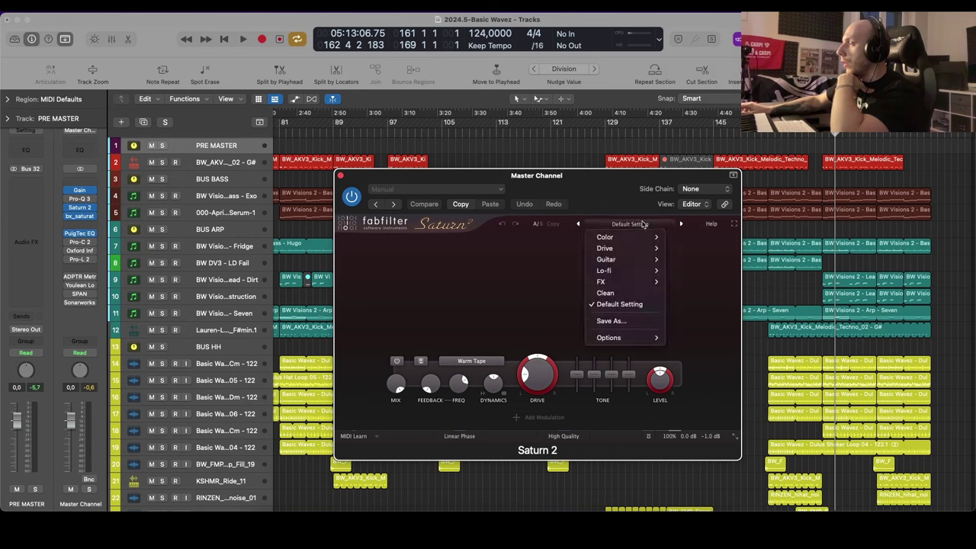
pyautogui.moveTo(641, 237)
pyautogui.click(708, 294)
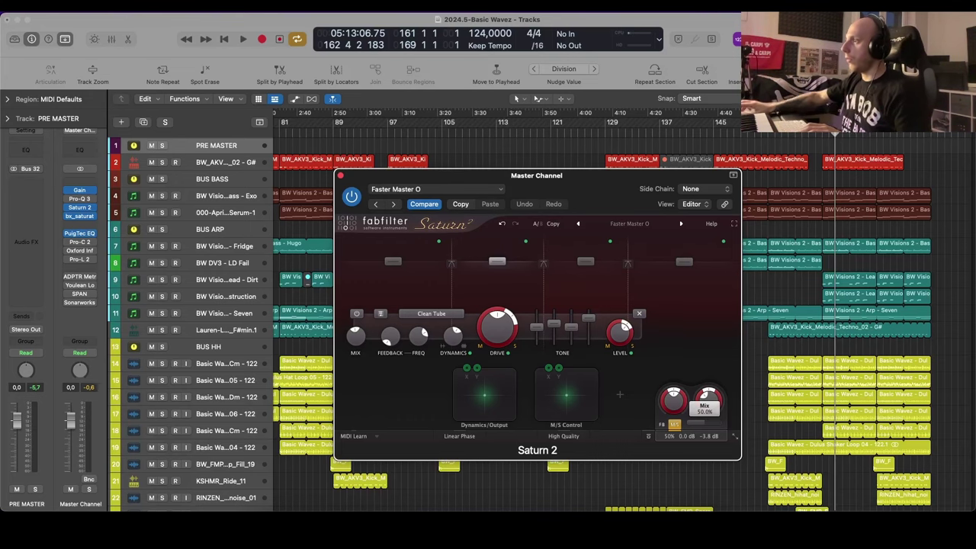
pyautogui.click(340, 176)
# Step: Play the loop, view the PuigTec EQ and compare the master with Saturn 2 bypassed and active
pyautogui.press('space')
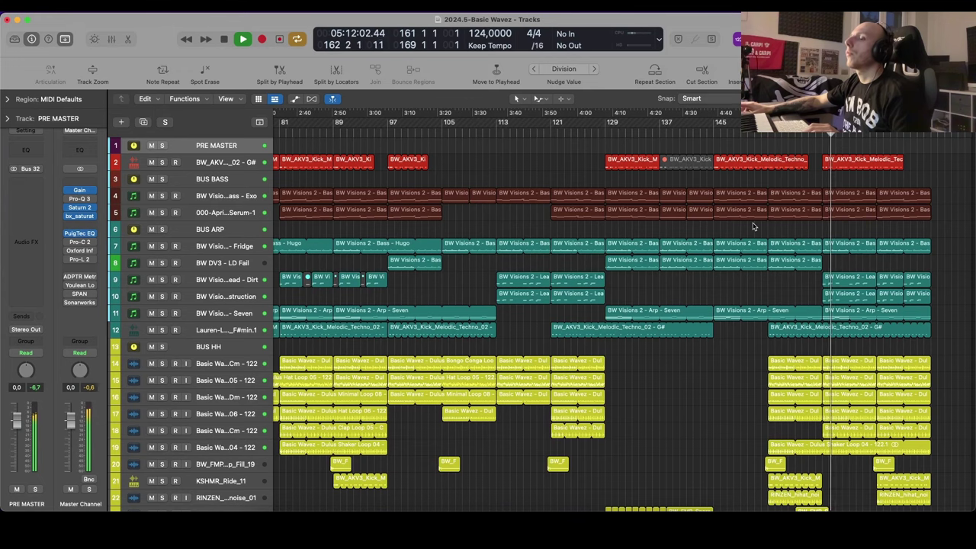
pyautogui.click(80, 233)
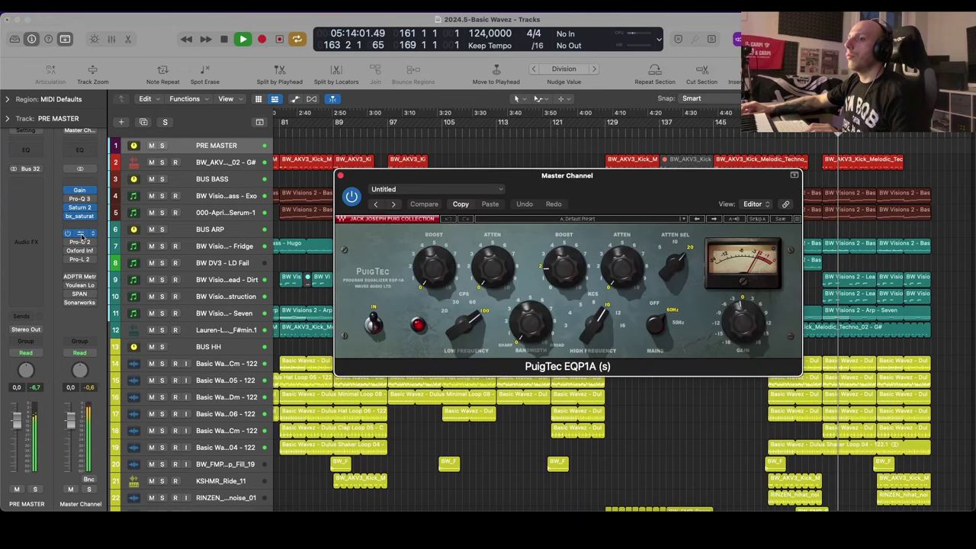
pyautogui.click(80, 234)
pyautogui.click(83, 207)
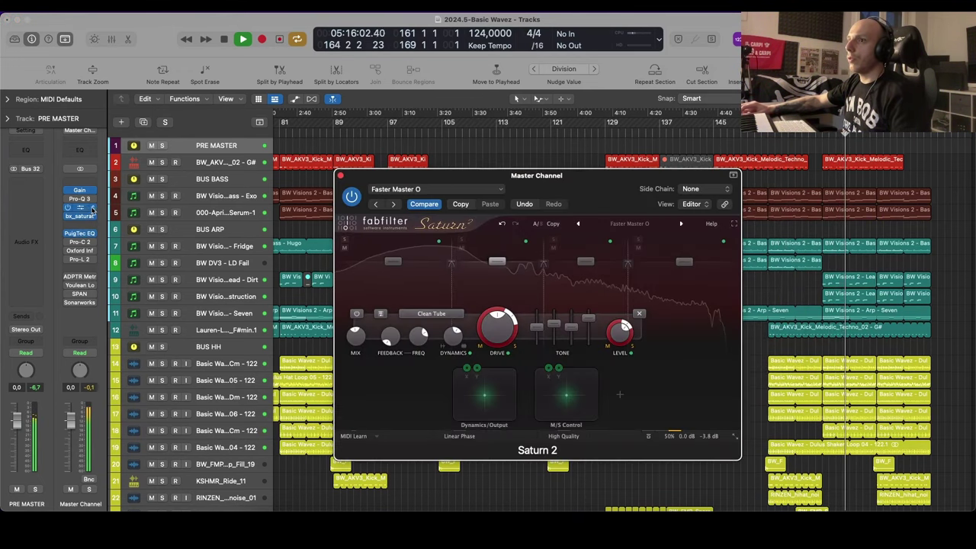
pyautogui.click(648, 439)
pyautogui.click(649, 439)
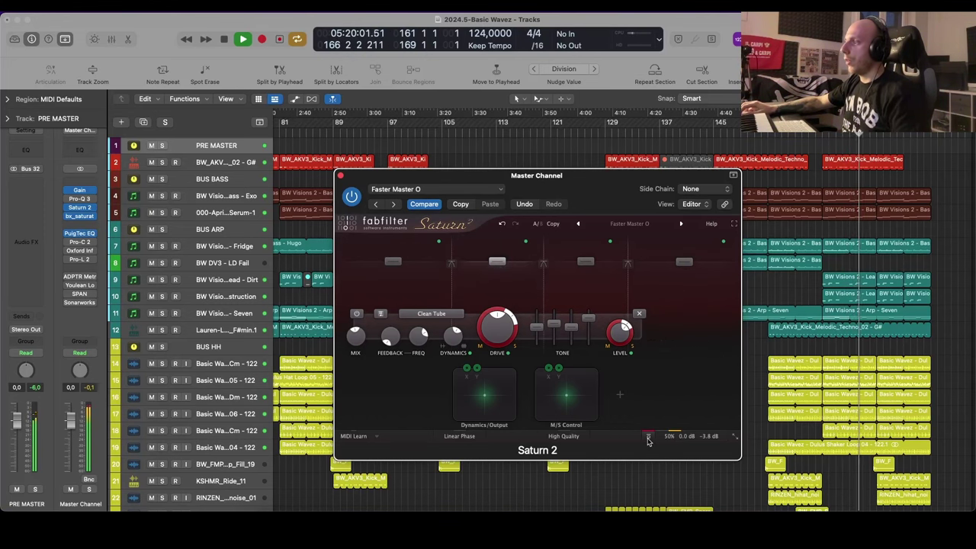
pyautogui.click(650, 439)
pyautogui.press('space')
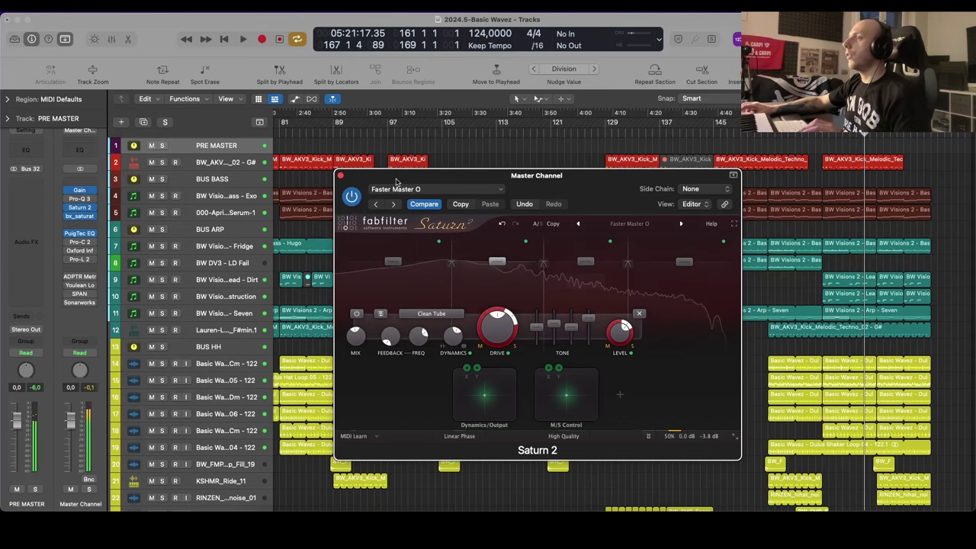
pyautogui.click(342, 176)
# Step: Check the high-frequency Boost in the Master Channel's PuigTec EQP1A and close its window
pyautogui.press('super+Right')
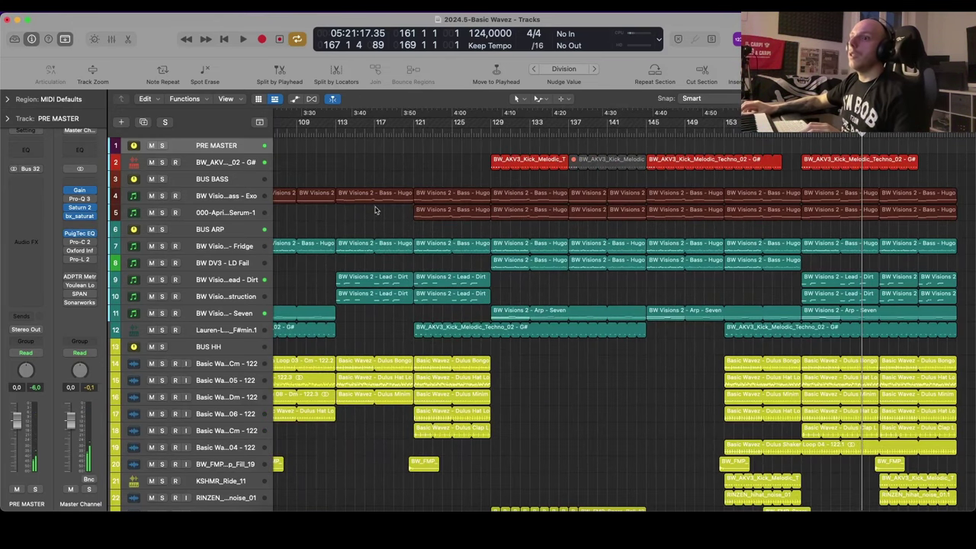
pyautogui.click(81, 234)
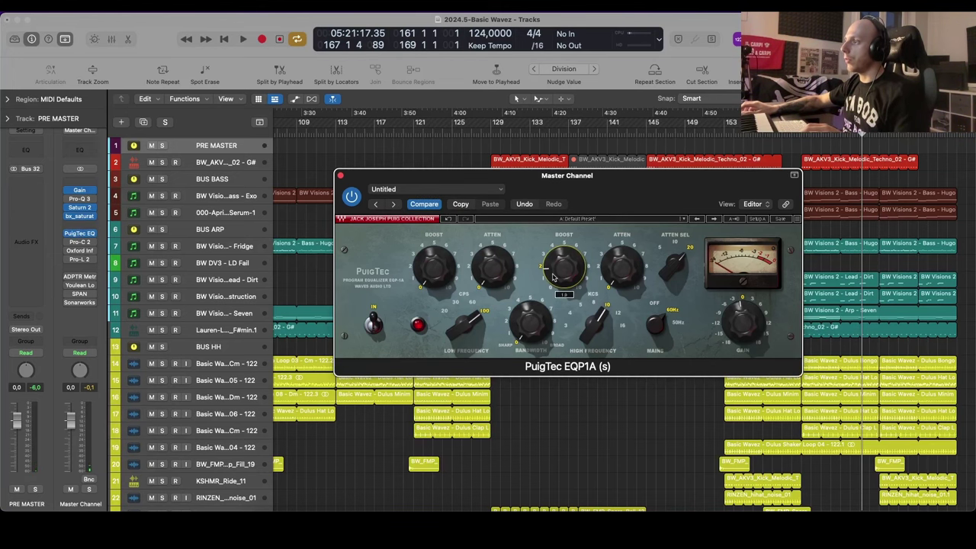
pyautogui.click(341, 176)
# Step: Activate Pro-C 2 on the Master Channel, set its threshold to -16.50 dB during playback and close its window
pyautogui.hscroll(4, 488, 241)
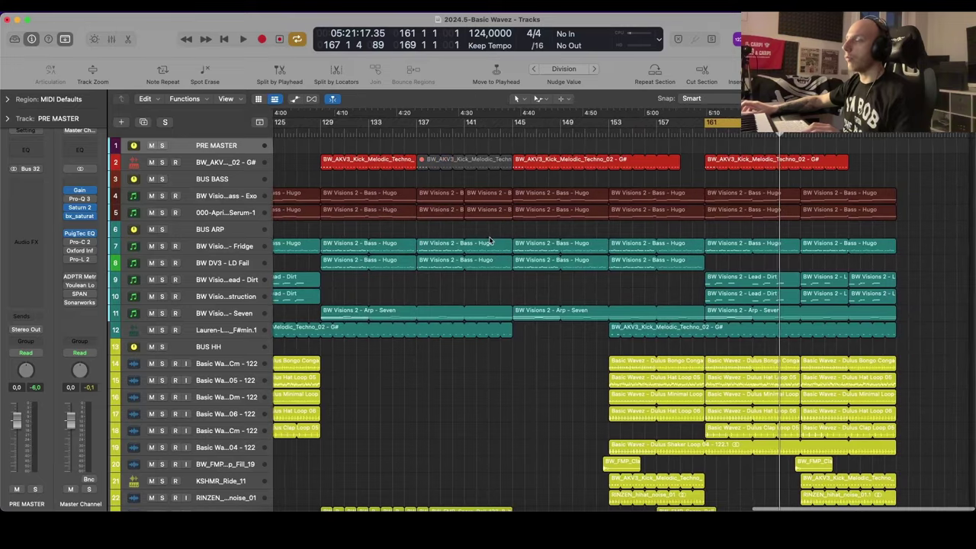
pyautogui.click(81, 242)
pyautogui.press('space')
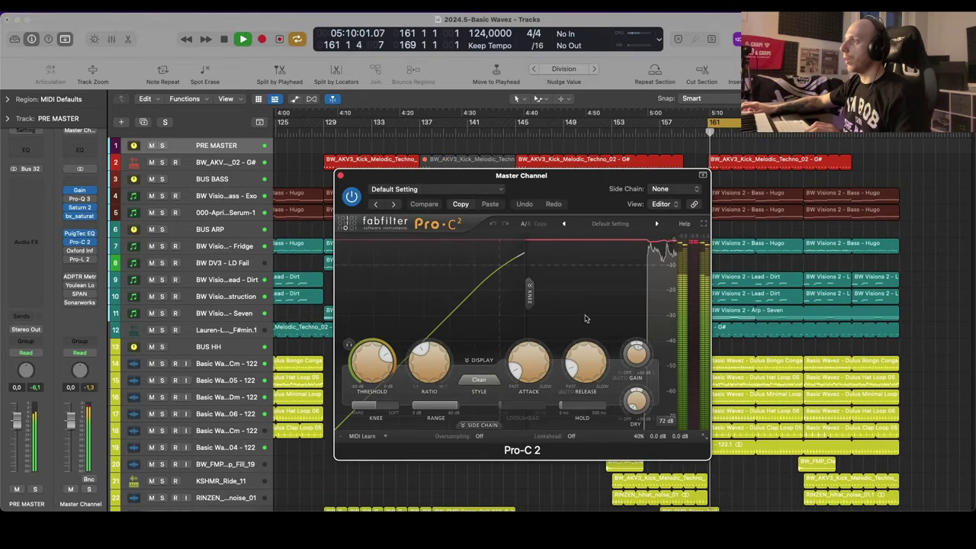
pyautogui.moveTo(373, 377); pyautogui.dragTo(372, 385)
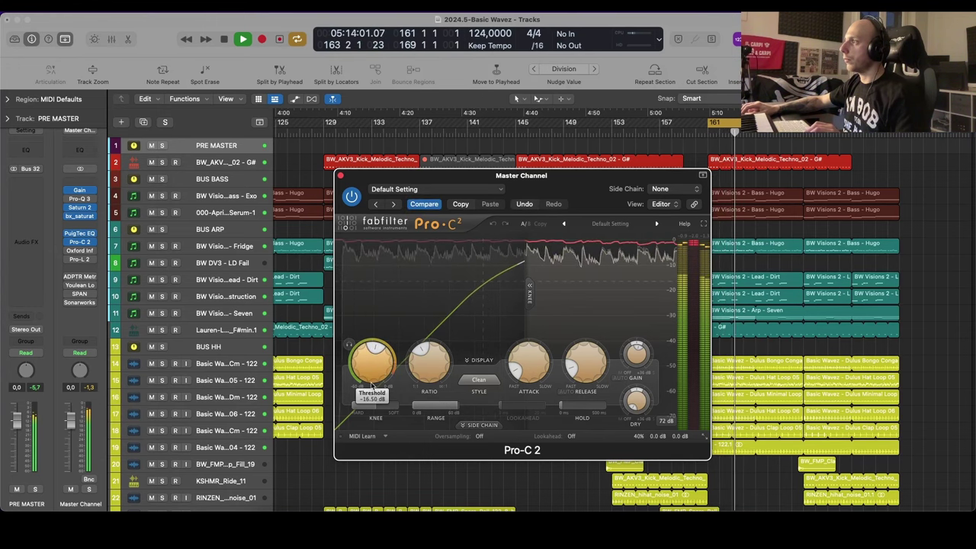
pyautogui.click(341, 177)
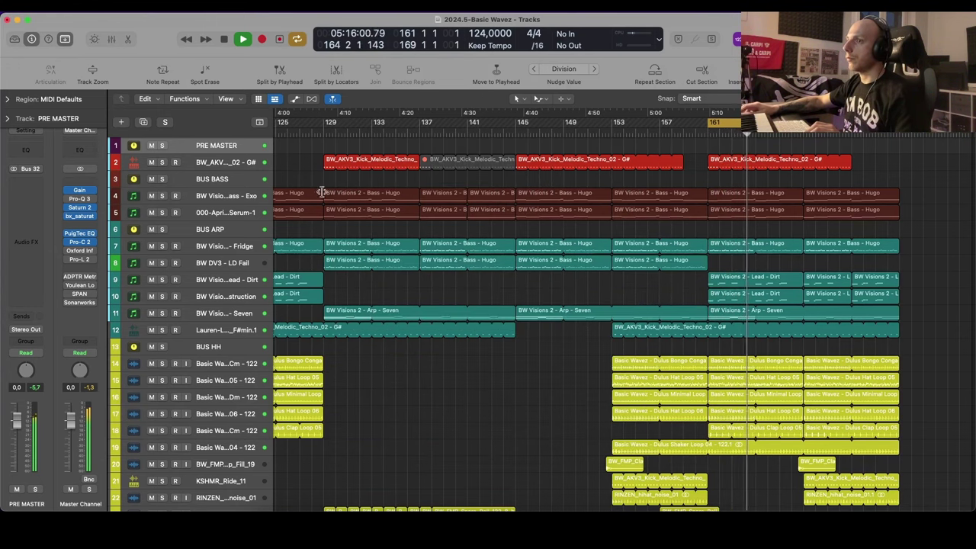
# Step: Activate Pro-L 2 on the Master Channel, raise its gain to +4.0 dB during playback and close its window
pyautogui.moveTo(76, 263)
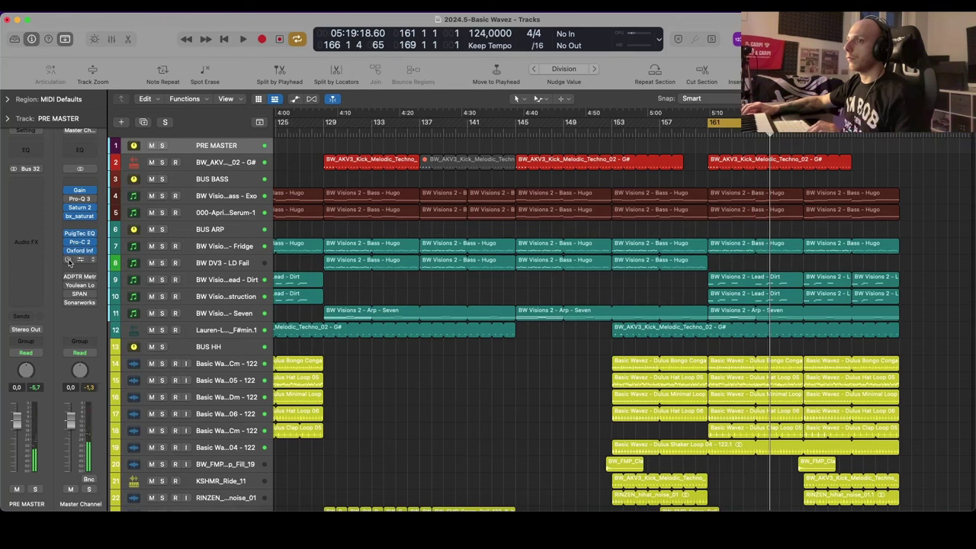
pyautogui.click(70, 261)
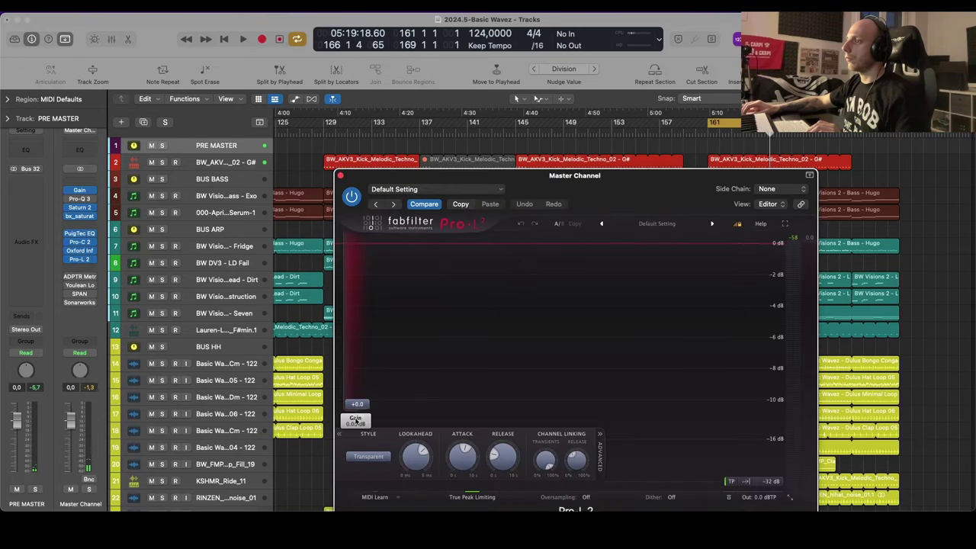
pyautogui.moveTo(717, 191); pyautogui.dragTo(570, 147)
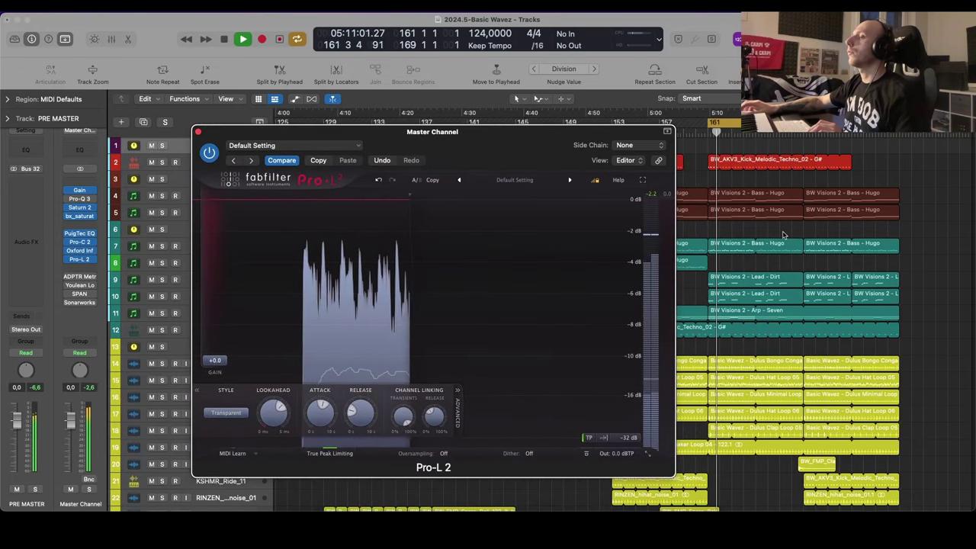
pyautogui.moveTo(223, 360)
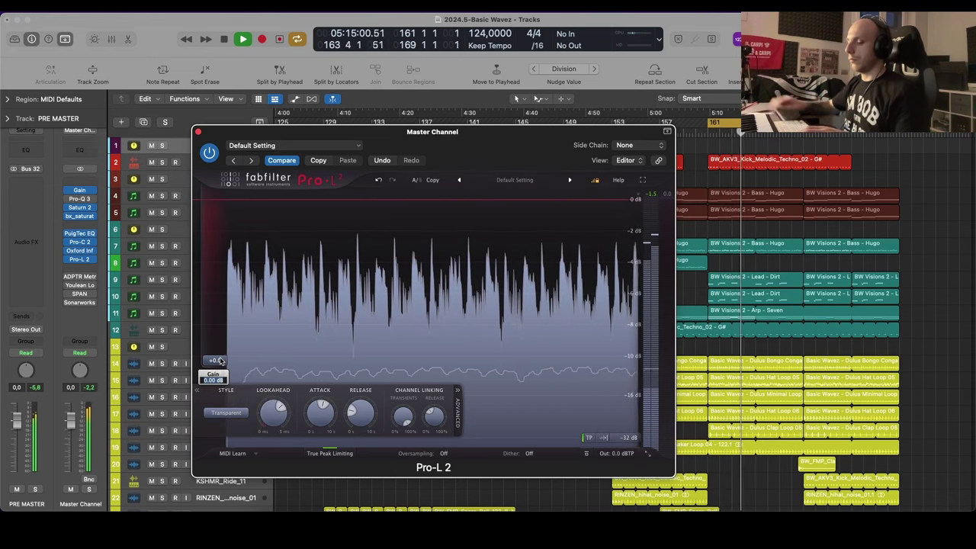
pyautogui.moveTo(221, 360); pyautogui.dragTo(220, 344)
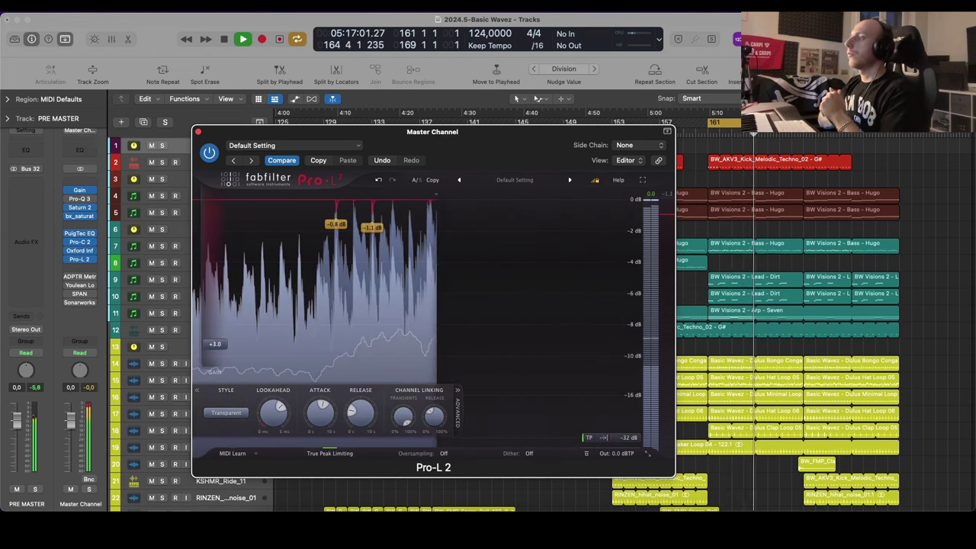
pyautogui.moveTo(218, 349)
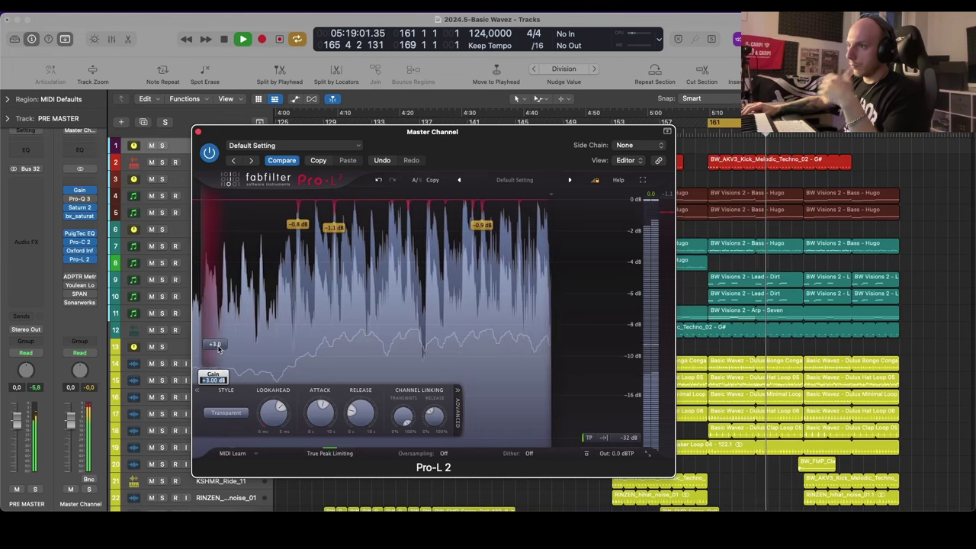
pyautogui.moveTo(219, 350); pyautogui.dragTo(219, 344)
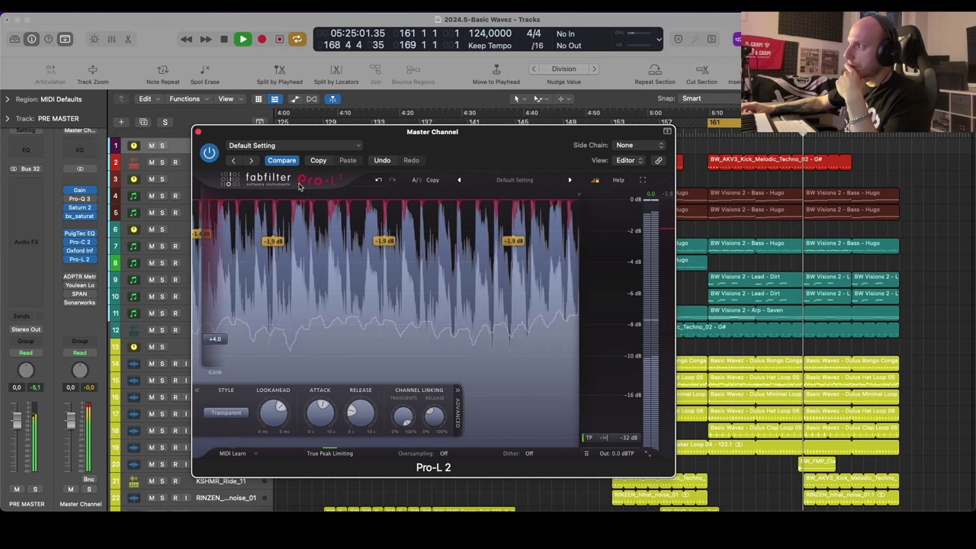
pyautogui.click(198, 132)
# Step: Turn off cycle mode over the loop from bar 161 and stop playback
pyautogui.scroll(-5, 641, 248)
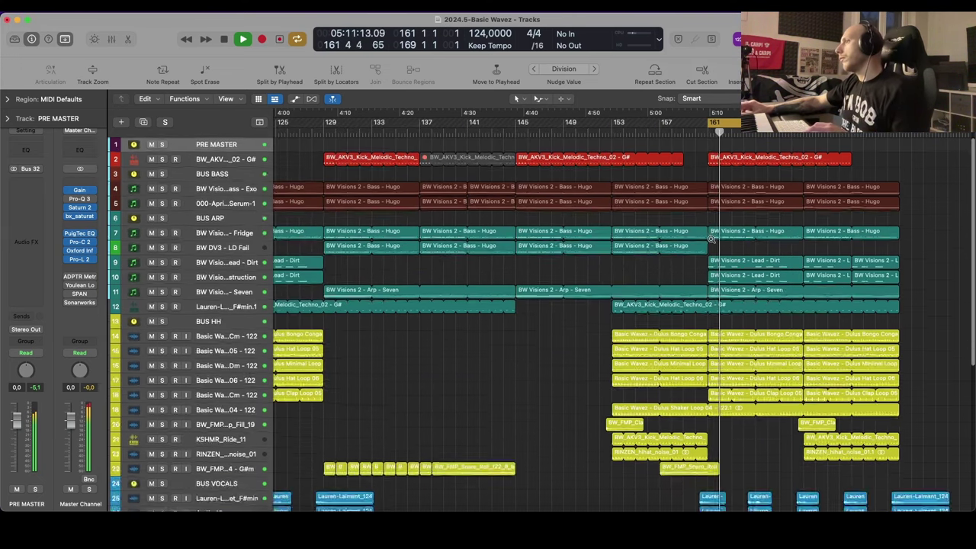
pyautogui.scroll(-8, 609, 306)
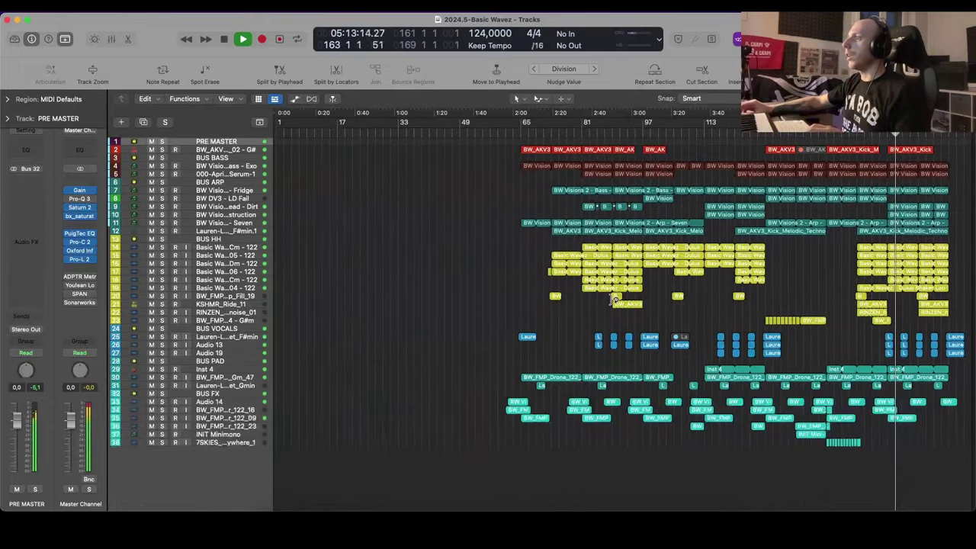
pyautogui.press('c')
pyautogui.scroll(5, 611, 300)
pyautogui.scroll(5, 611, 299)
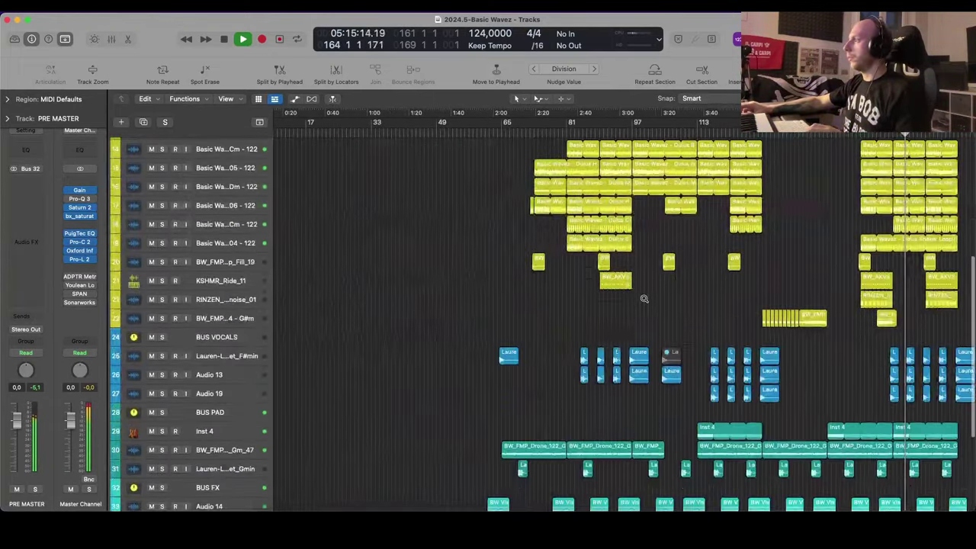
pyautogui.scroll(10, 765, 272)
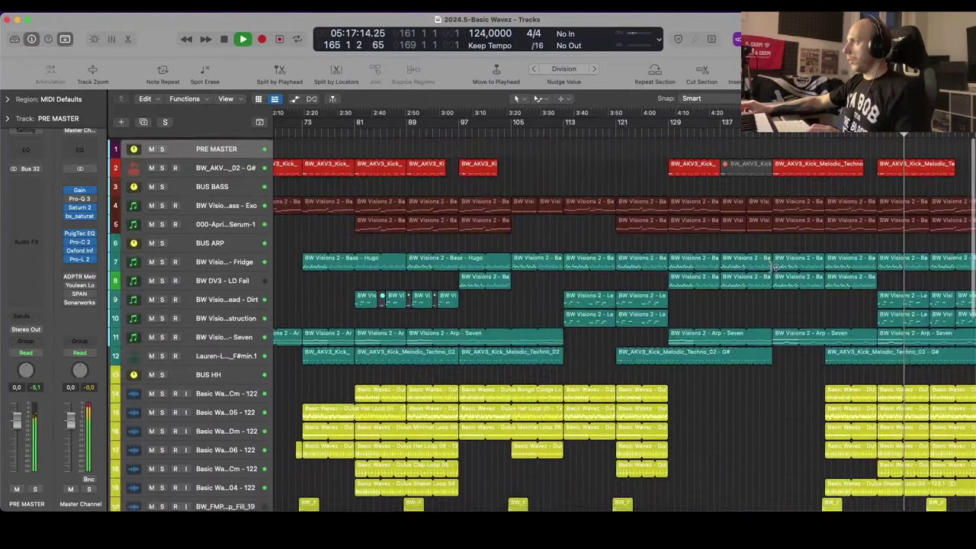
pyautogui.press('space')
# Step: Examine the whole arrangement from the first regions to the final section, across all tracks from PRE MASTER to the FX tracks
pyautogui.scroll(5, 772, 200)
pyautogui.hscroll(3, 769, 201)
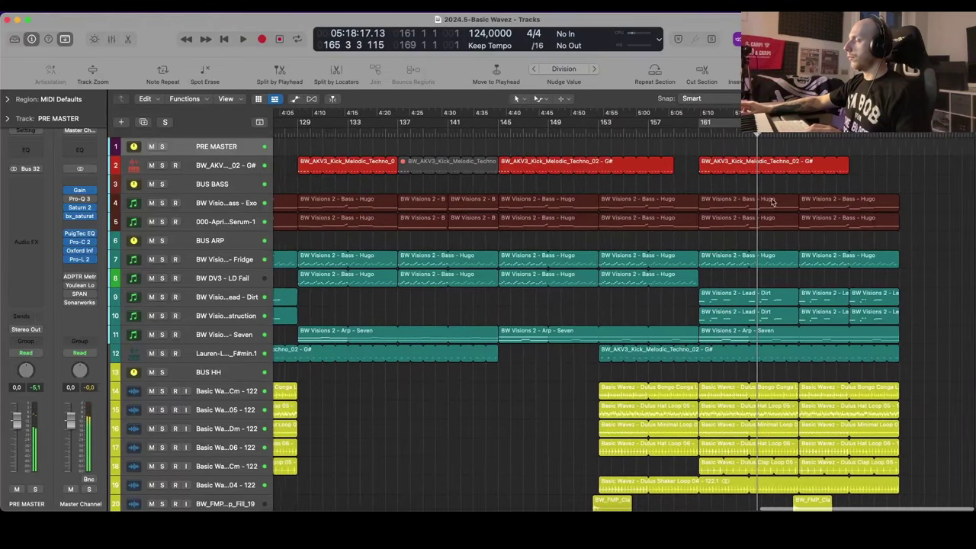
pyautogui.scroll(-1, 769, 201)
pyautogui.scroll(-6, 768, 201)
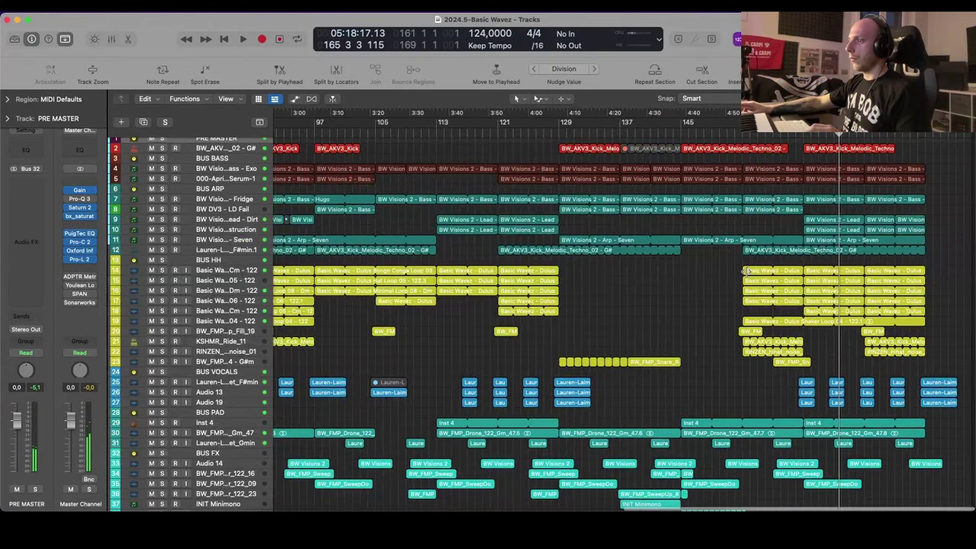
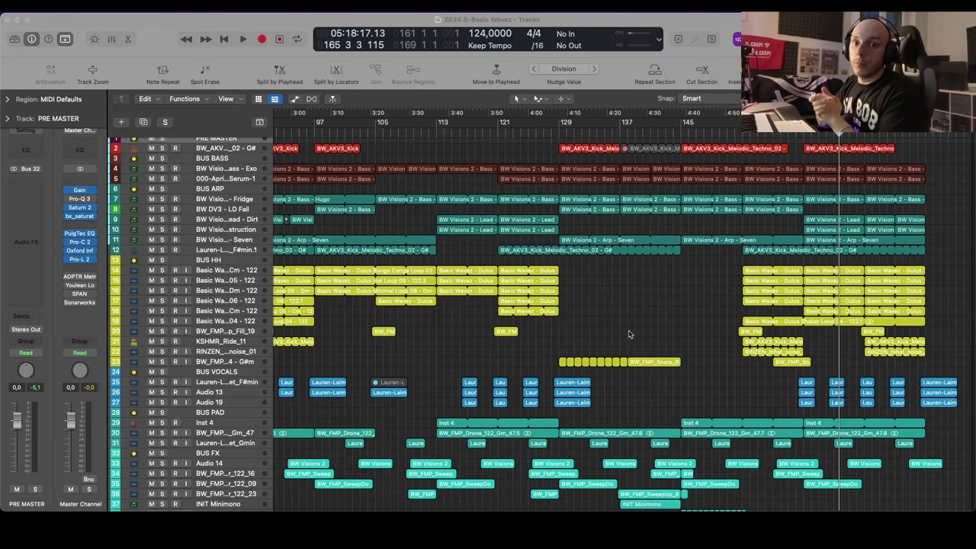
pyautogui.hscroll(-5, 630, 334)
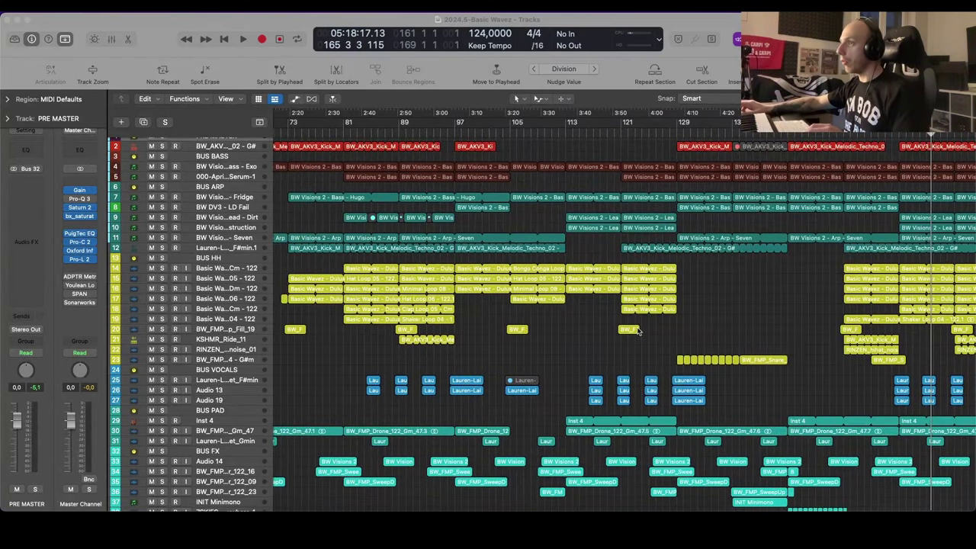
pyautogui.hscroll(3, 639, 331)
pyautogui.scroll(1, 639, 331)
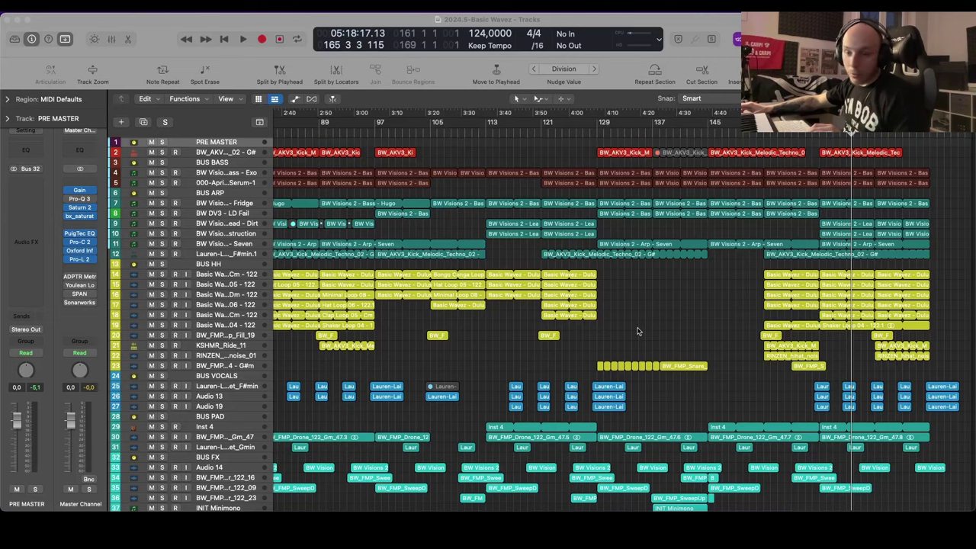
pyautogui.hscroll(-2, 817, 266)
pyautogui.press('super+Left')
pyautogui.press('super+Left')
pyautogui.press('super+Right')
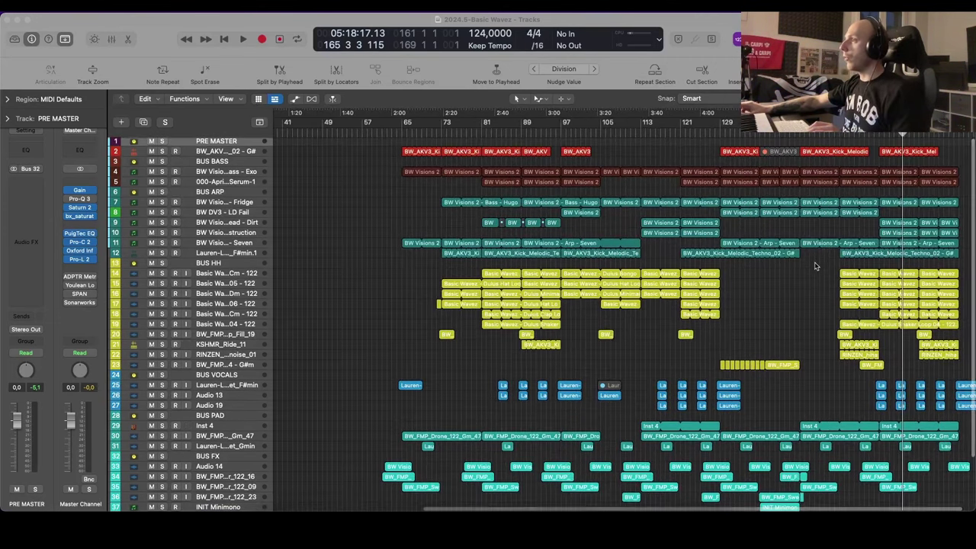
pyautogui.hscroll(1, 815, 266)
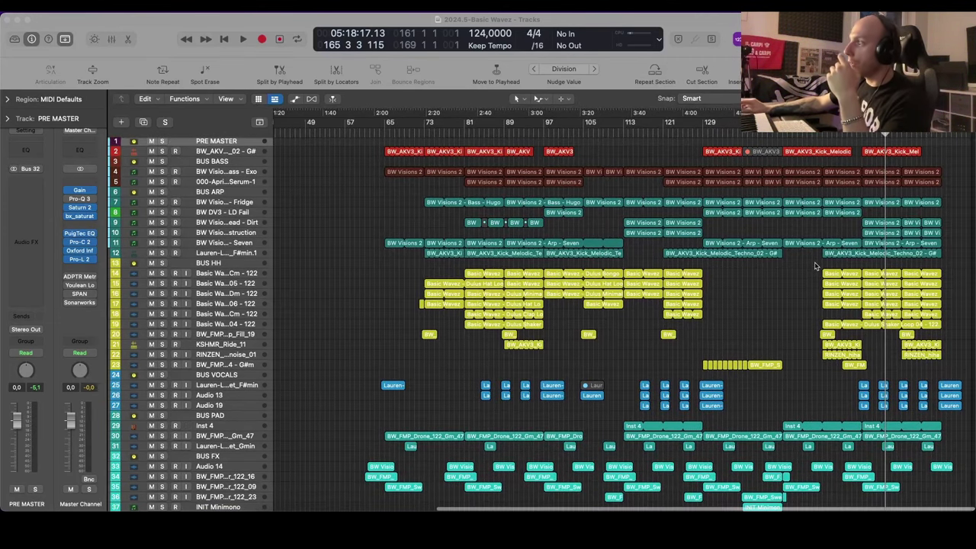
pyautogui.scroll(-3, 814, 266)
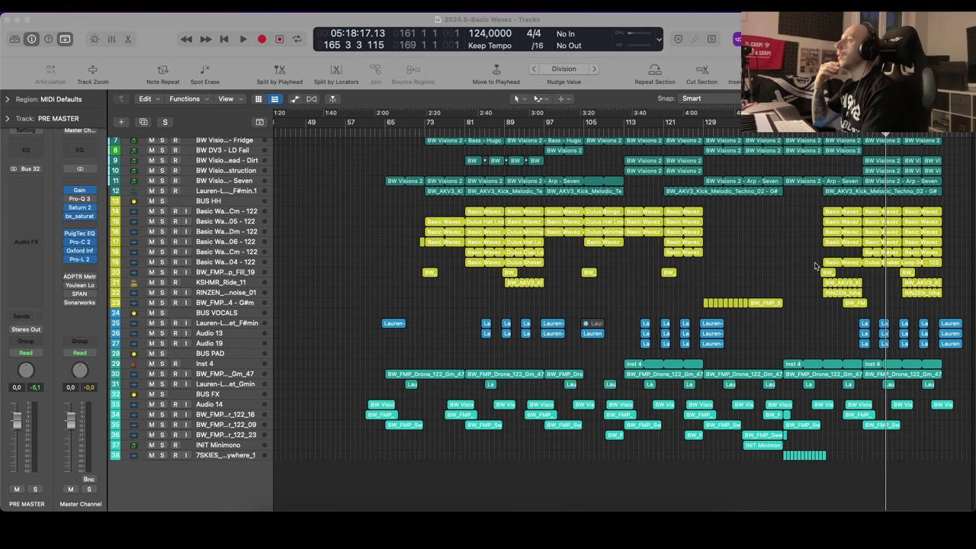
pyautogui.scroll(3, 816, 266)
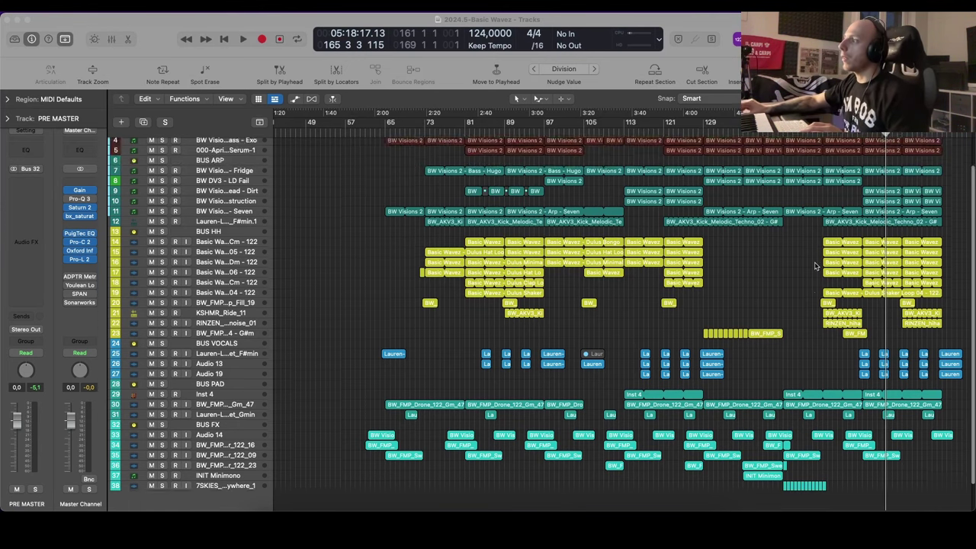
pyautogui.scroll(5, 816, 267)
pyautogui.scroll(-5, 815, 266)
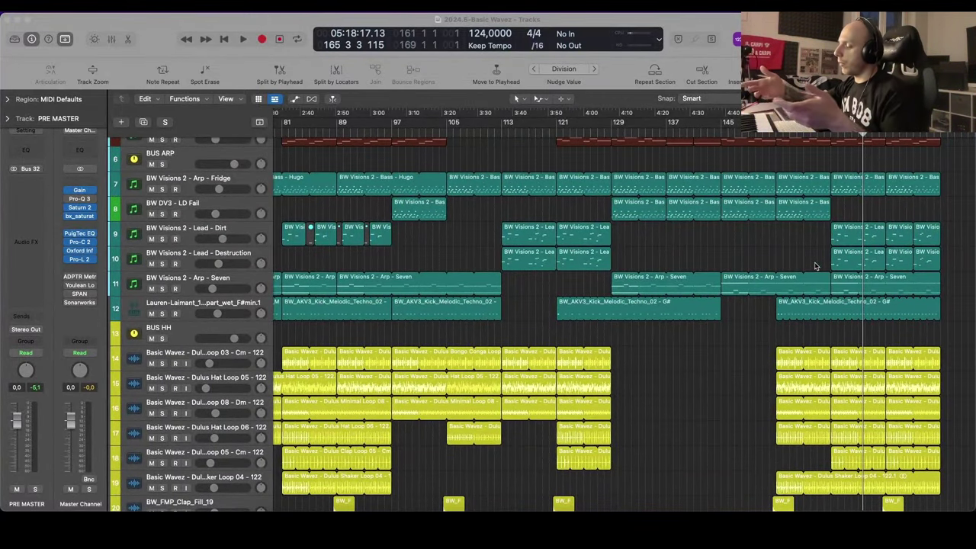
pyautogui.scroll(-3, 814, 266)
pyautogui.scroll(6, 801, 263)
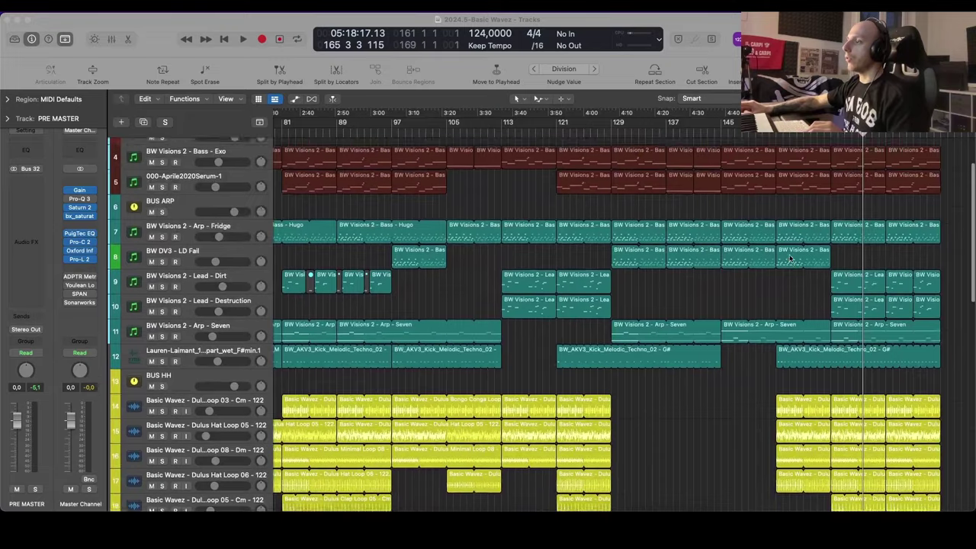
pyautogui.scroll(1, 790, 258)
pyautogui.scroll(-2, 790, 259)
pyautogui.scroll(-10, 790, 258)
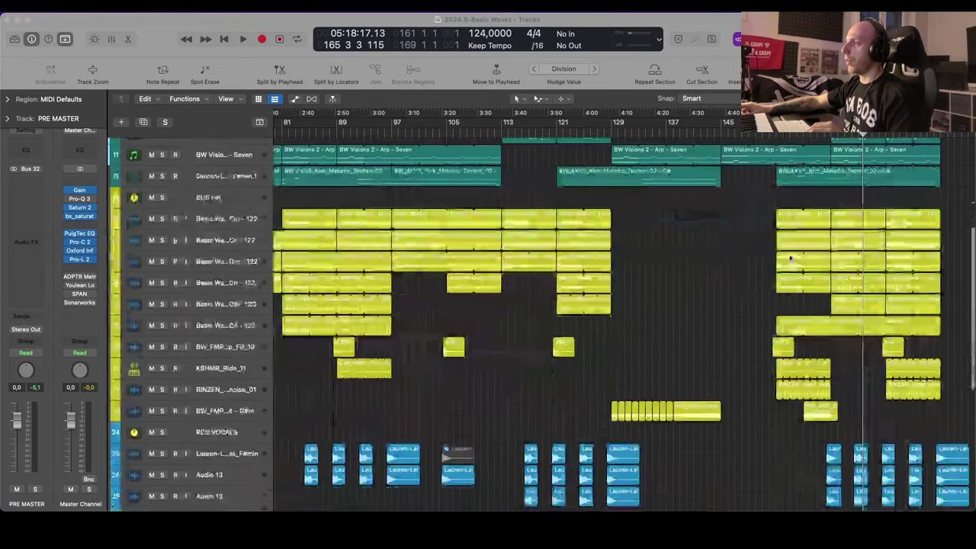
pyautogui.scroll(-3, 790, 257)
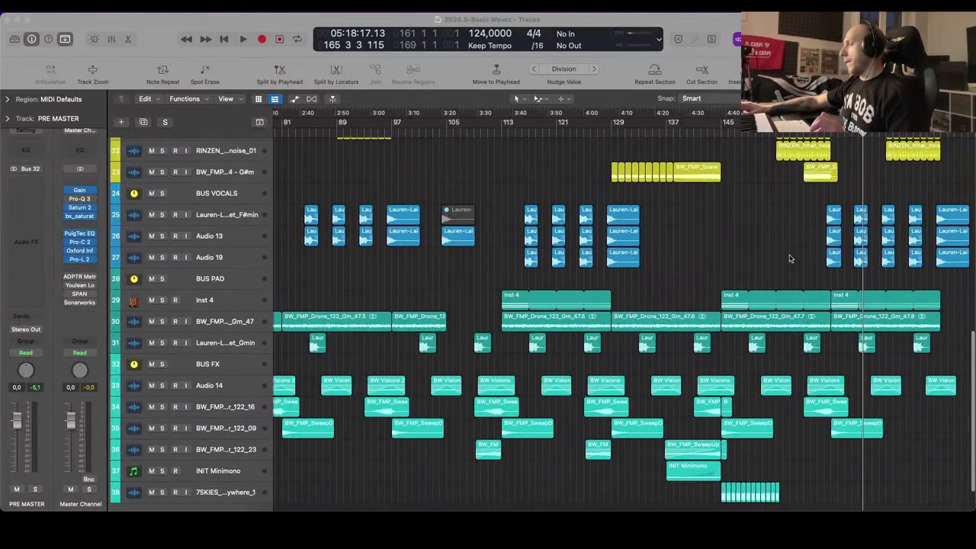
pyautogui.scroll(5, 790, 258)
pyautogui.scroll(-5, 790, 260)
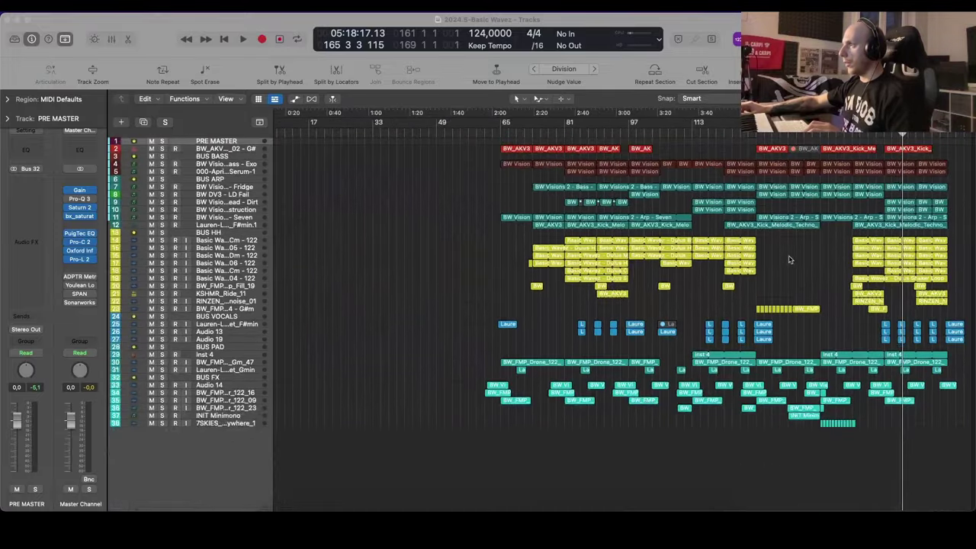
# Step: Select the first regions on Audio 14 and the FX track below it and play the arrangement from that selection
pyautogui.scroll(6, 791, 262)
pyautogui.hscroll(-3, 763, 263)
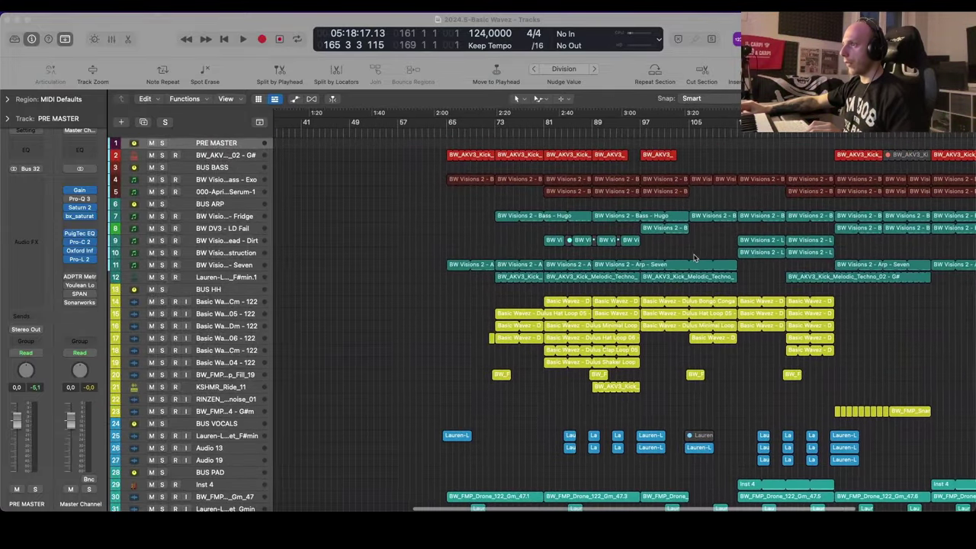
pyautogui.scroll(-4, 681, 260)
pyautogui.scroll(-3, 535, 272)
pyautogui.scroll(4, 535, 269)
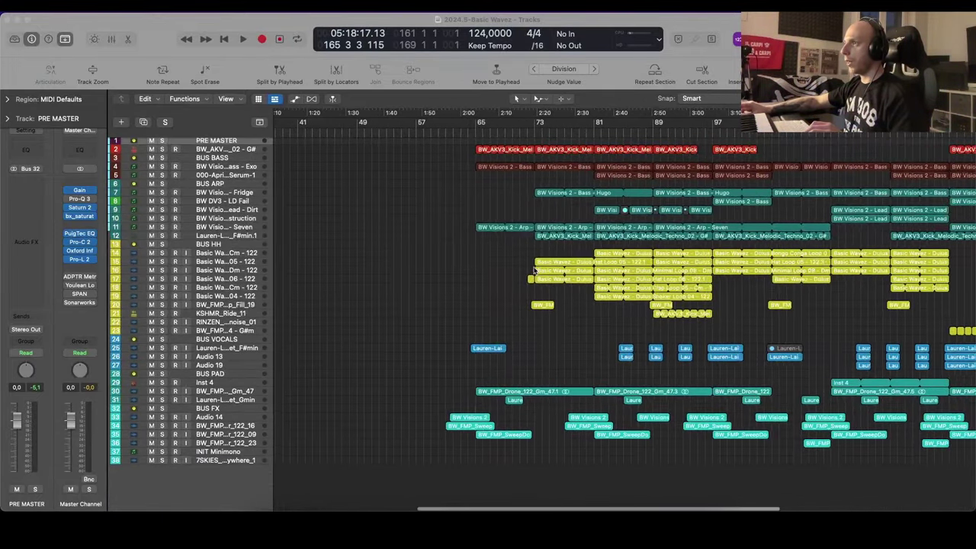
pyautogui.scroll(-5, 534, 273)
pyautogui.scroll(3, 446, 382)
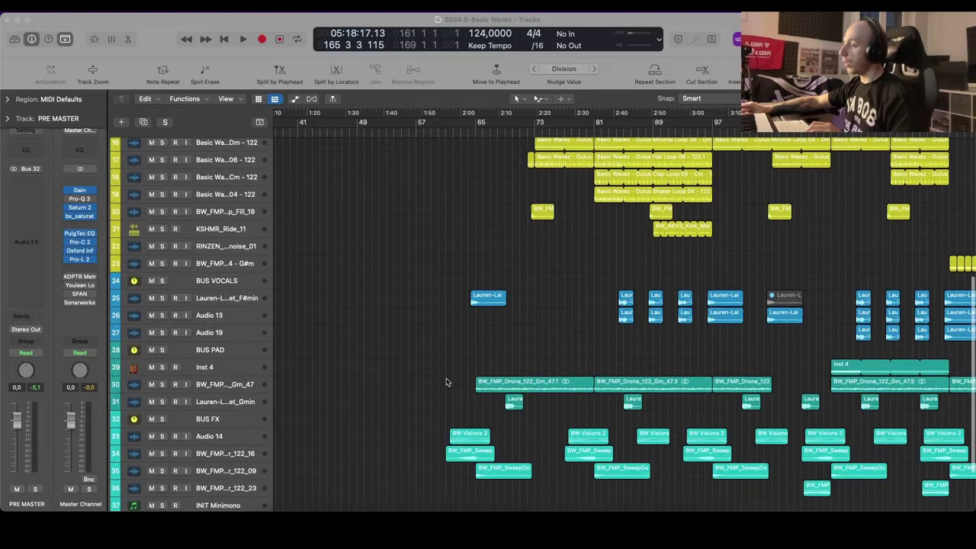
pyautogui.scroll(-4, 449, 382)
pyautogui.moveTo(463, 340); pyautogui.dragTo(466, 416)
pyautogui.scroll(6, 696, 324)
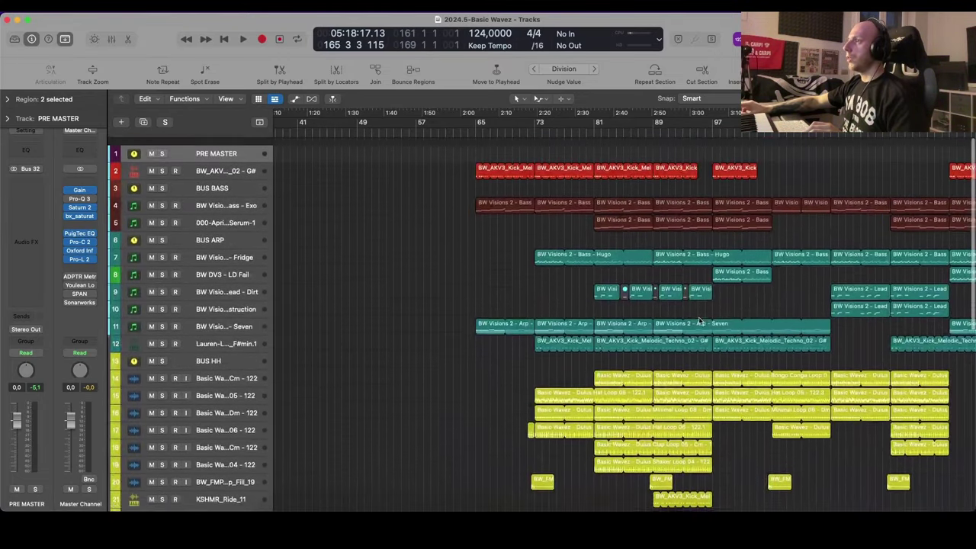
pyautogui.hscroll(3, 702, 307)
pyautogui.scroll(-2, 700, 300)
pyautogui.scroll(-3, 698, 300)
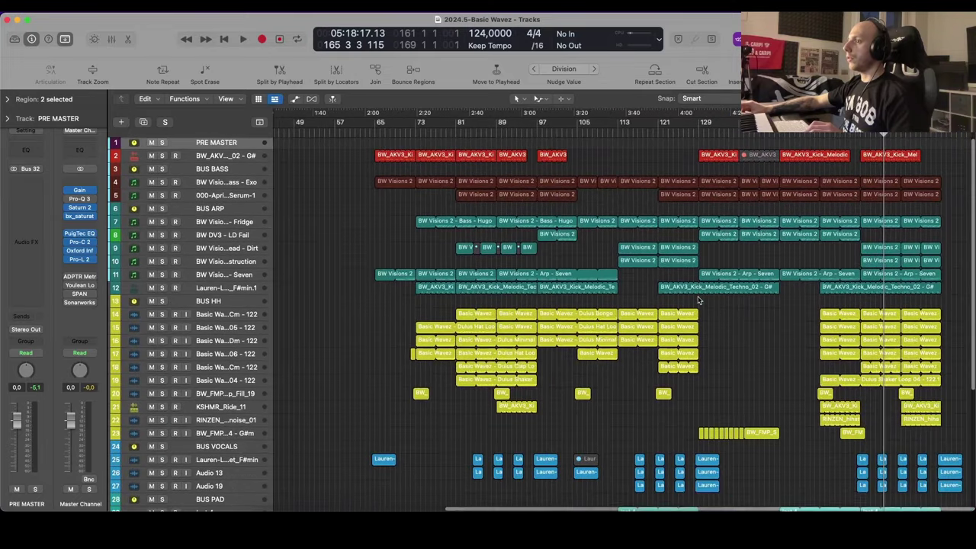
pyautogui.scroll(-6, 698, 299)
pyautogui.scroll(2, 698, 297)
pyautogui.hotkey('shift', 'space')
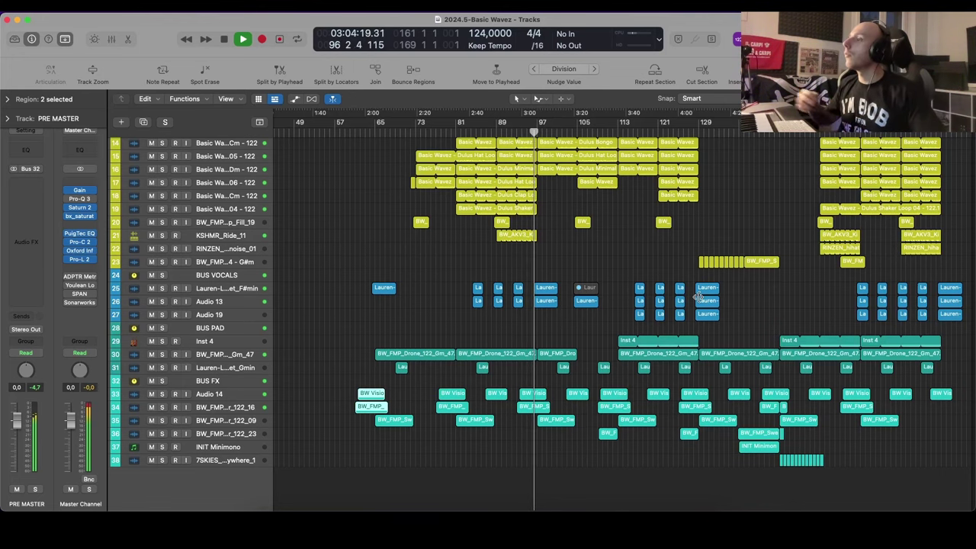
# Step: Set the volume of the BW Visions 2 - Arp - Fridge track to -7.0 dB during playback
pyautogui.scroll(8, 679, 294)
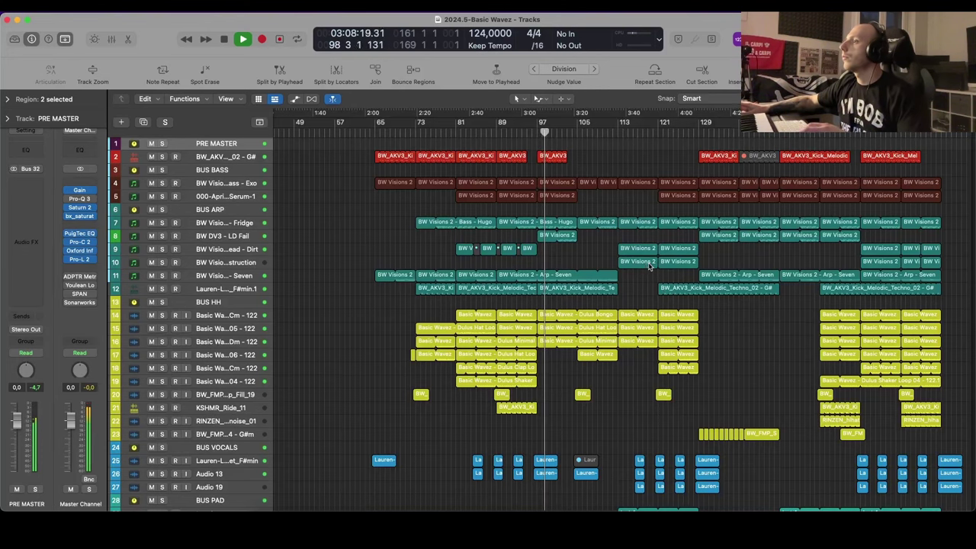
pyautogui.press('super+Down')
pyautogui.press('super+Down')
pyautogui.scroll(3, 649, 267)
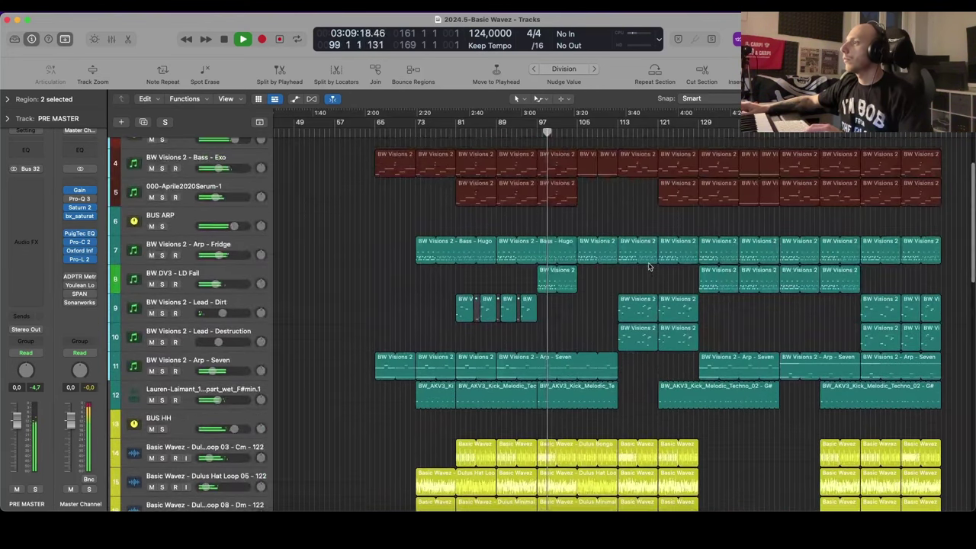
pyautogui.click(233, 245)
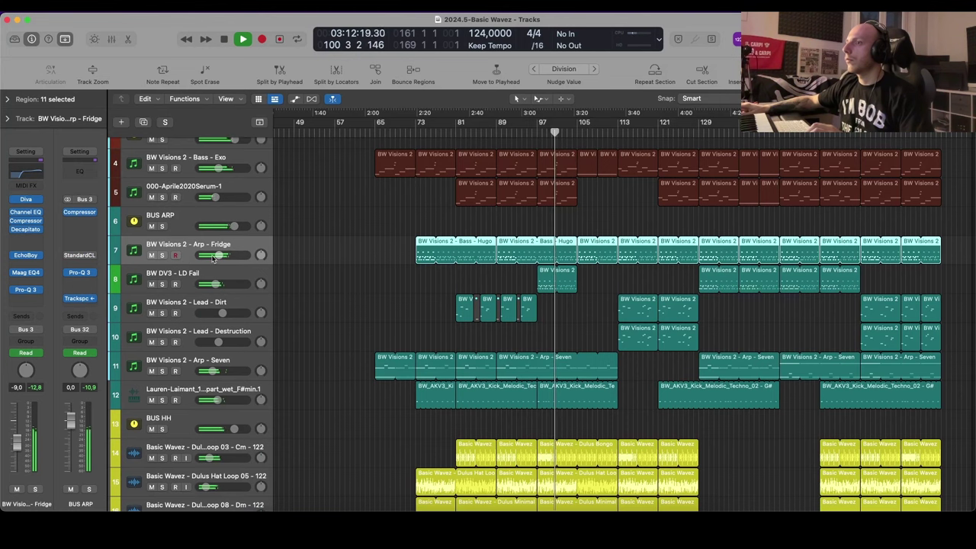
pyautogui.doubleClick(215, 255)
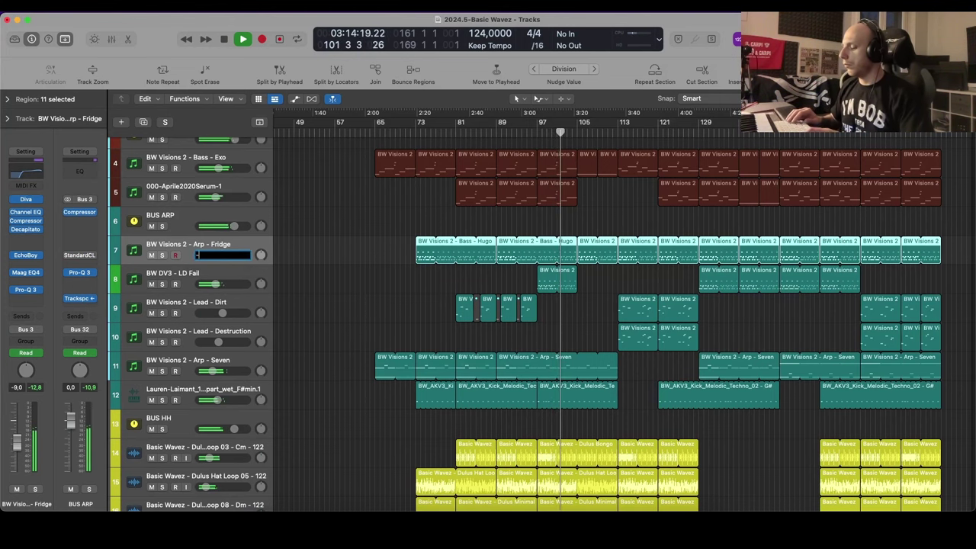
pyautogui.scroll(-2, 445, 278)
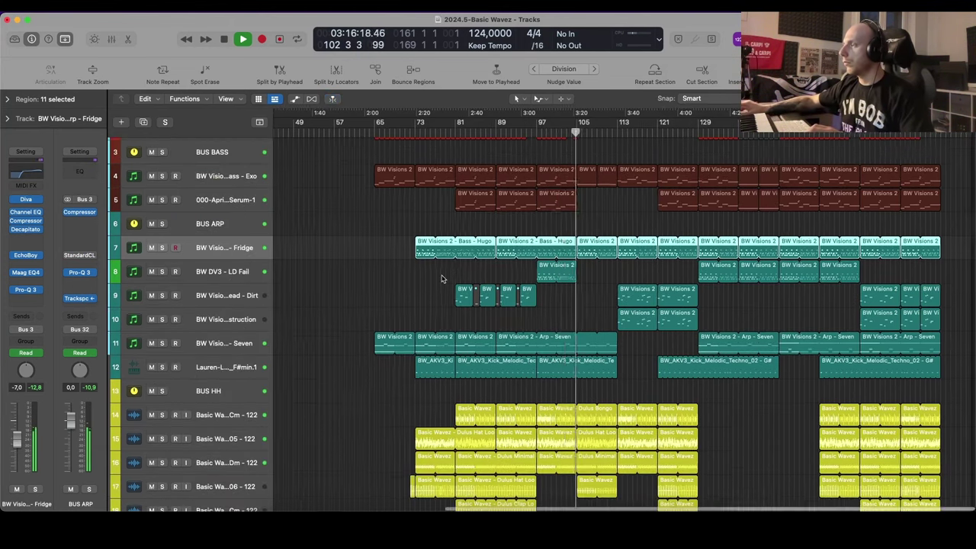
# Step: Check the Maag EQ4 settings on the Arp - Fridge track, close the plug-in and deselect the track's regions
pyautogui.scroll(5, 445, 279)
pyautogui.hscroll(2, 445, 279)
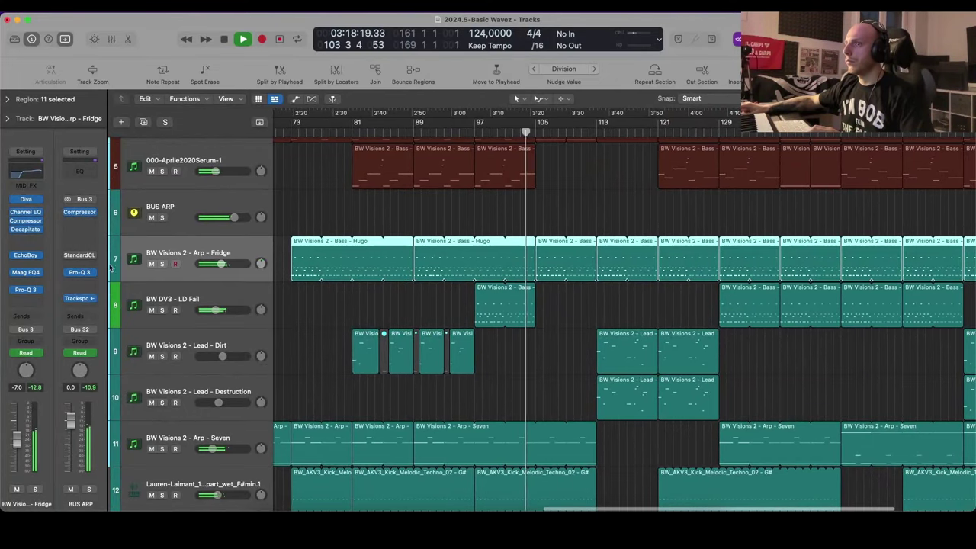
pyautogui.click(26, 273)
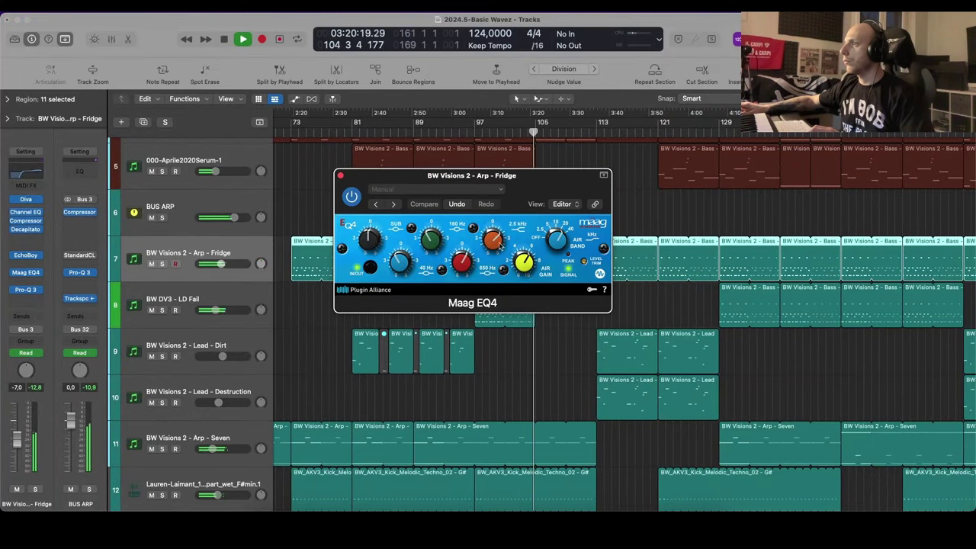
pyautogui.click(340, 176)
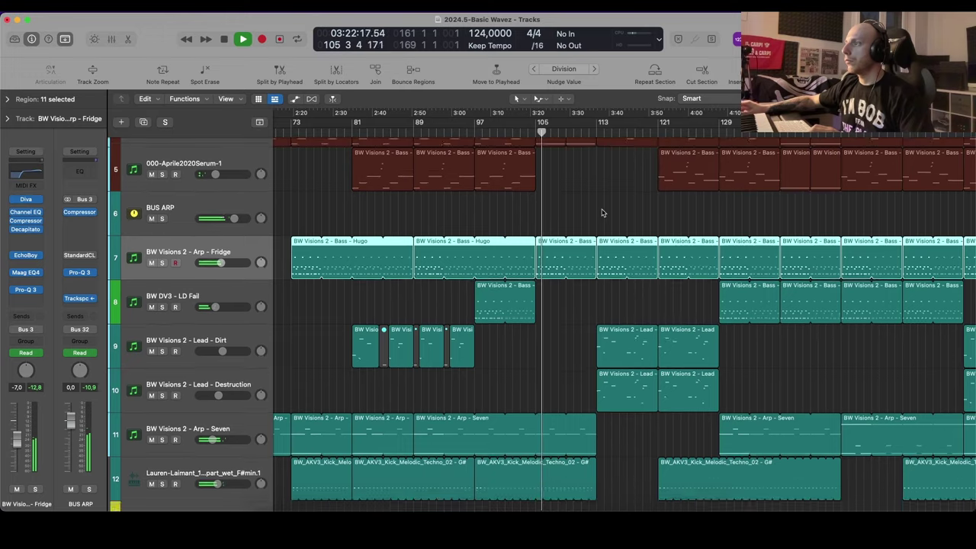
pyautogui.press('super+Up')
pyautogui.click(602, 213)
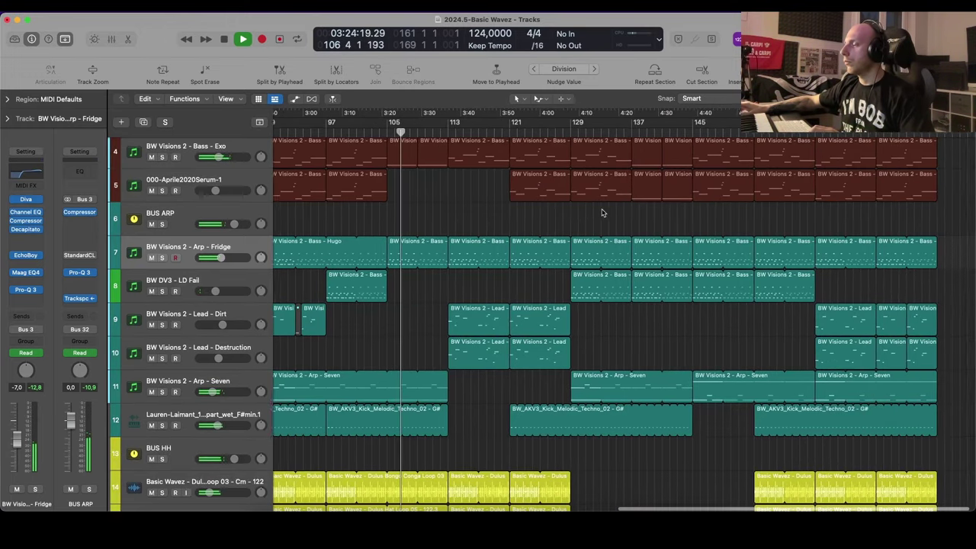
# Step: Show track automation, display the Mix parameter on BUS HH, slightly lower its plateau between about bars 105 and 109, and hide automation
pyautogui.scroll(-10, 602, 213)
pyautogui.press('a')
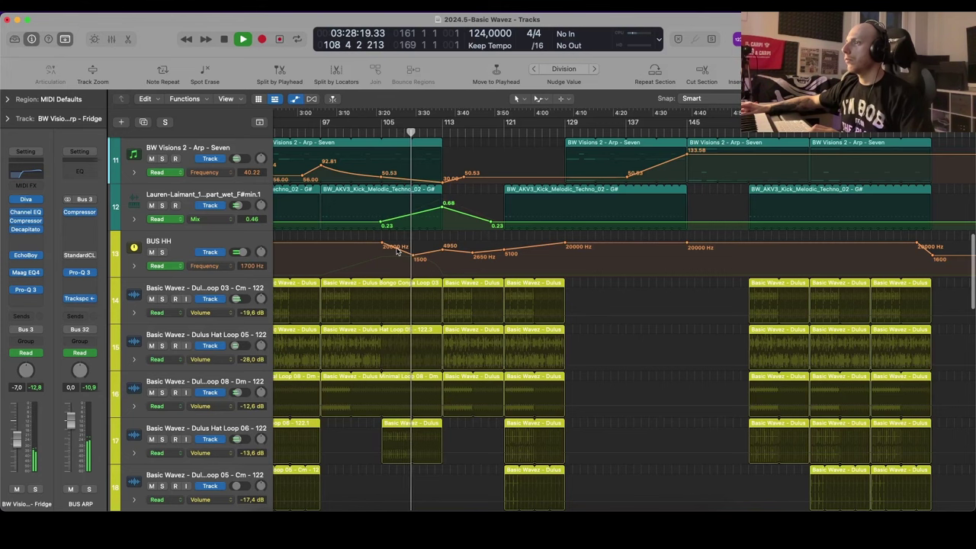
pyautogui.press('a')
pyautogui.click(195, 275)
pyautogui.press('a')
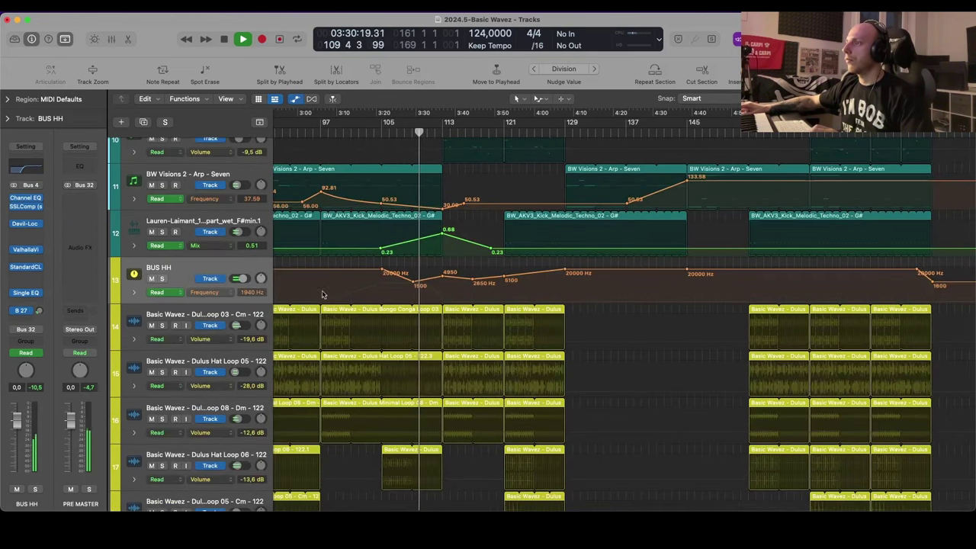
pyautogui.click(210, 292)
pyautogui.click(232, 280)
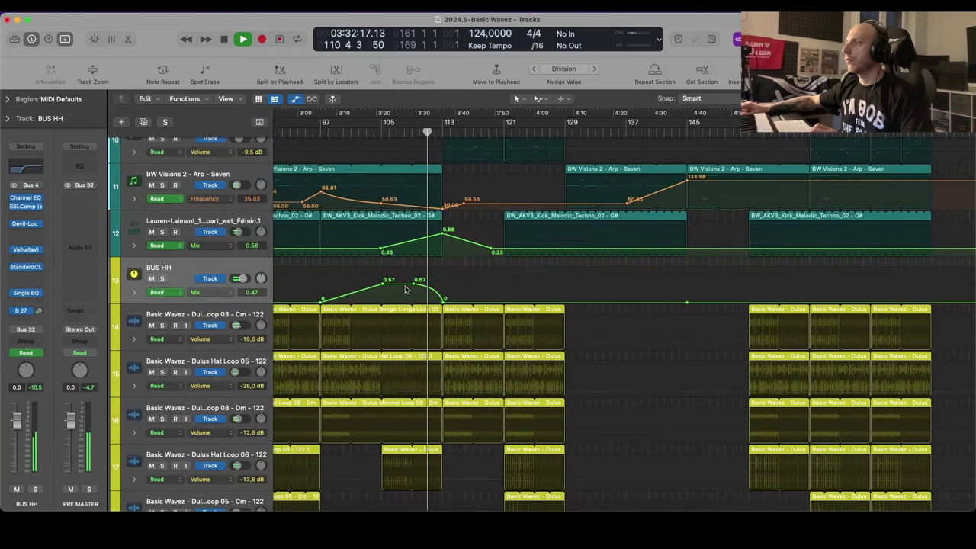
pyautogui.moveTo(407, 287); pyautogui.dragTo(405, 291)
pyautogui.press('a')
# Step: Examine the vocal, pad and FX tracks around bars 97 to 145 while the arrangement plays
pyautogui.scroll(-7, 515, 276)
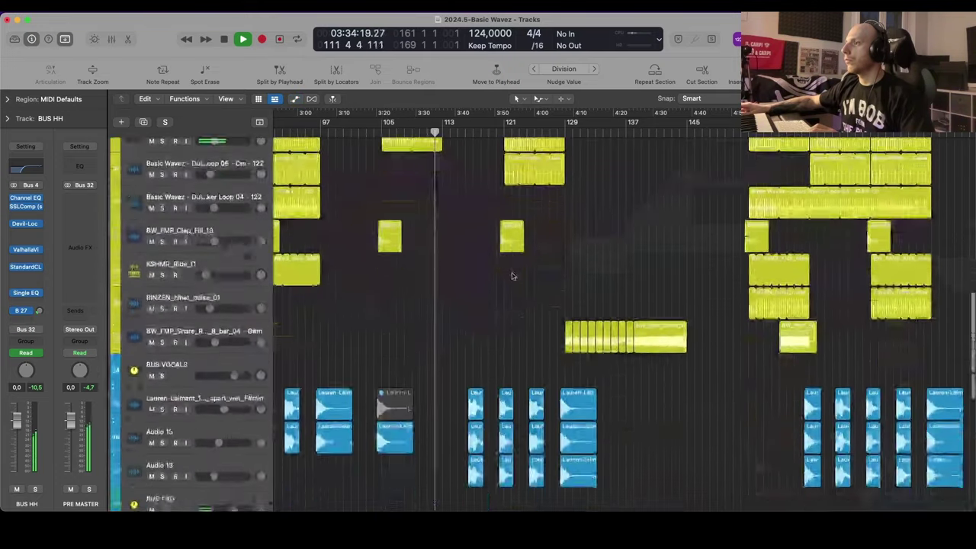
pyautogui.press('super+Up')
pyautogui.press('super+Up')
pyautogui.scroll(-2, 510, 278)
pyautogui.press('super+Right')
pyautogui.scroll(-5, 511, 278)
pyautogui.press('super+Left')
pyautogui.press('super+Up')
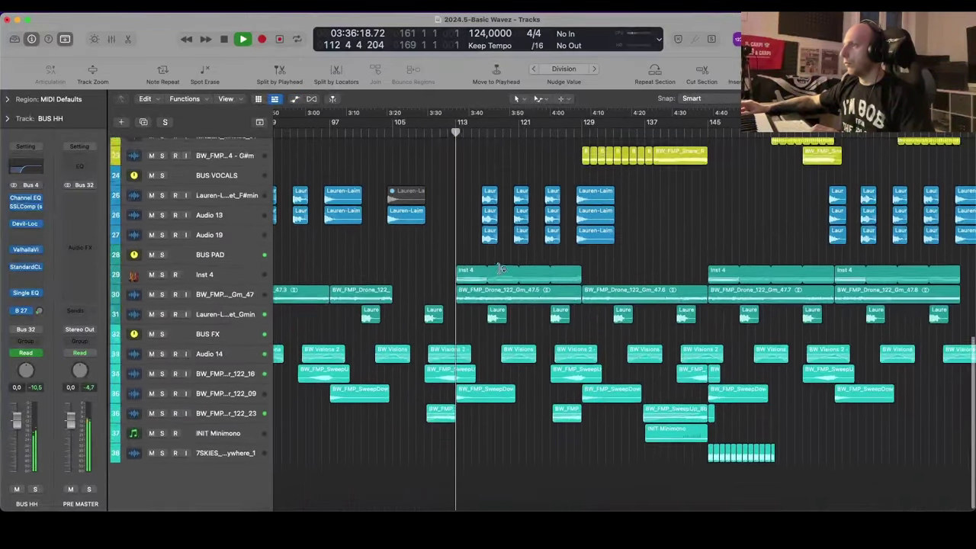
pyautogui.press('super+Up')
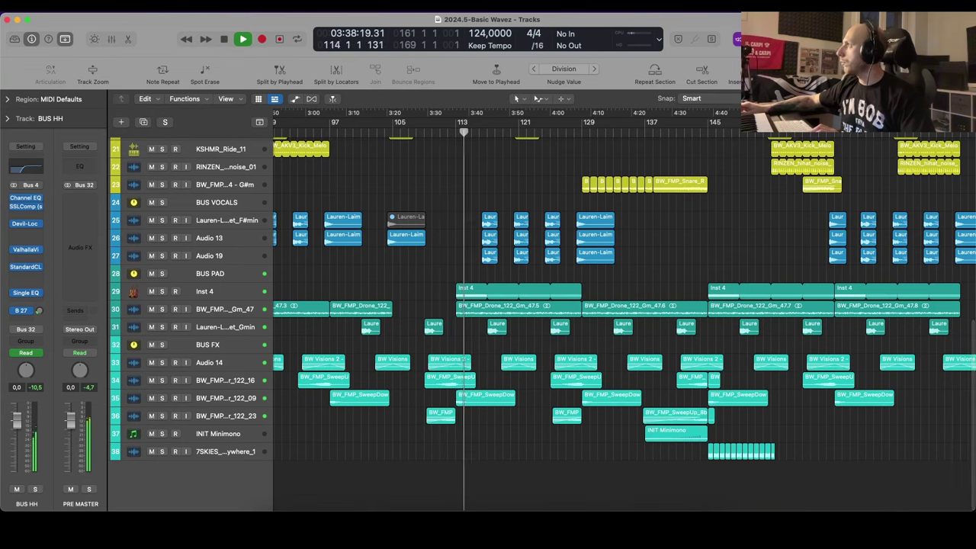
# Step: Browse the audio files to the WET Atmospheres folder of the Basic Wavez - Lauren L'aimant Vocal Hooks pack
pyautogui.press('f')
pyautogui.click(868, 138)
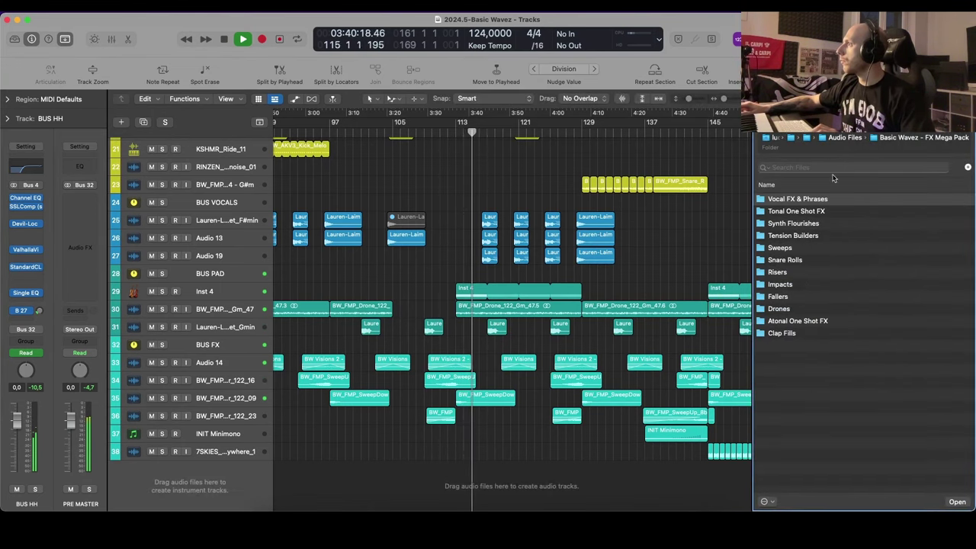
pyautogui.click(849, 138)
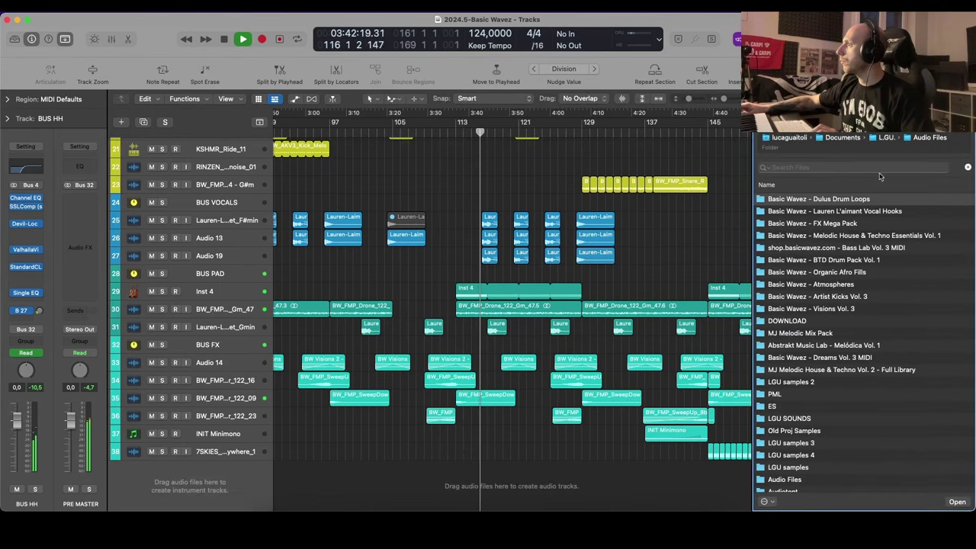
pyautogui.click(851, 212)
pyautogui.click(850, 213)
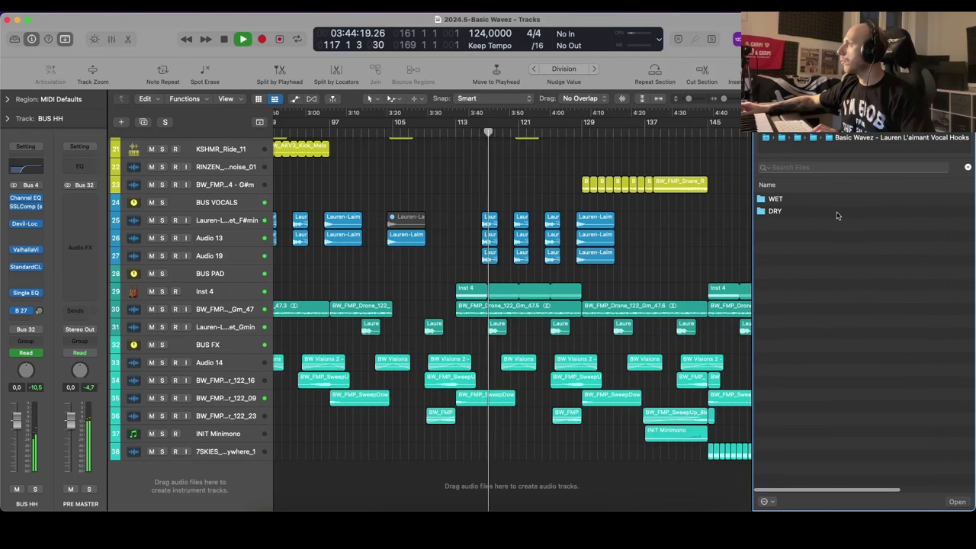
pyautogui.click(774, 199)
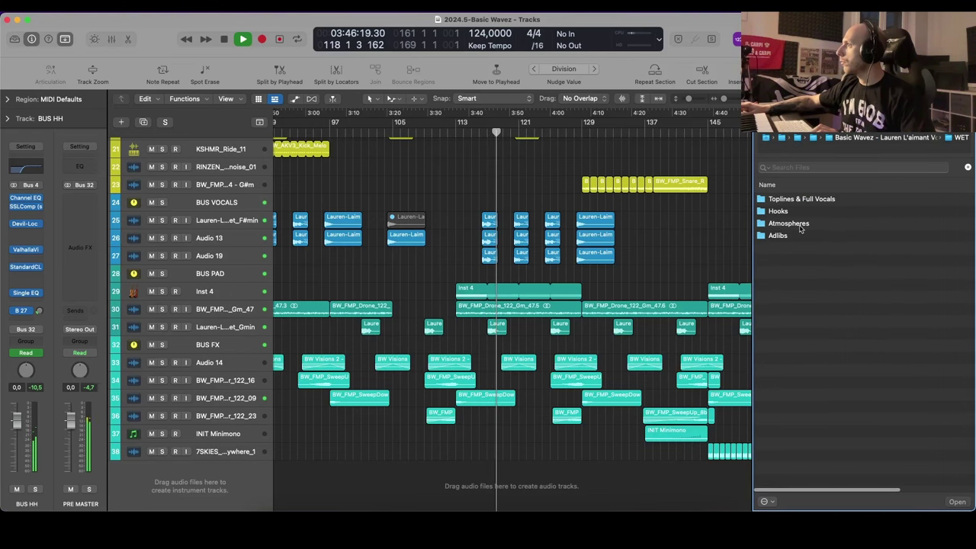
pyautogui.click(790, 223)
pyautogui.click(789, 223)
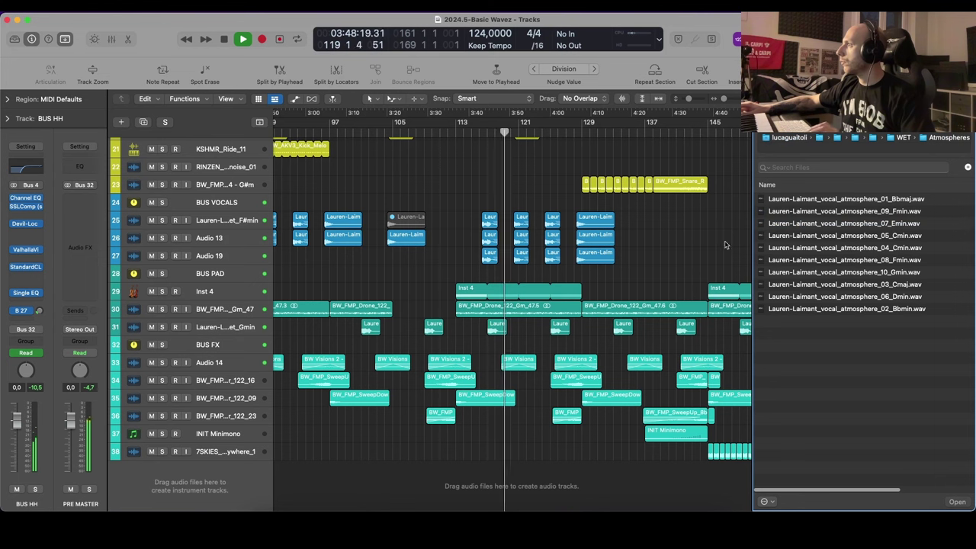
# Step: Stop playback and audition the vocal atmosphere samples 05_Cmin and 10_Gmin
pyautogui.click(702, 245)
pyautogui.press('space')
pyautogui.click(862, 236)
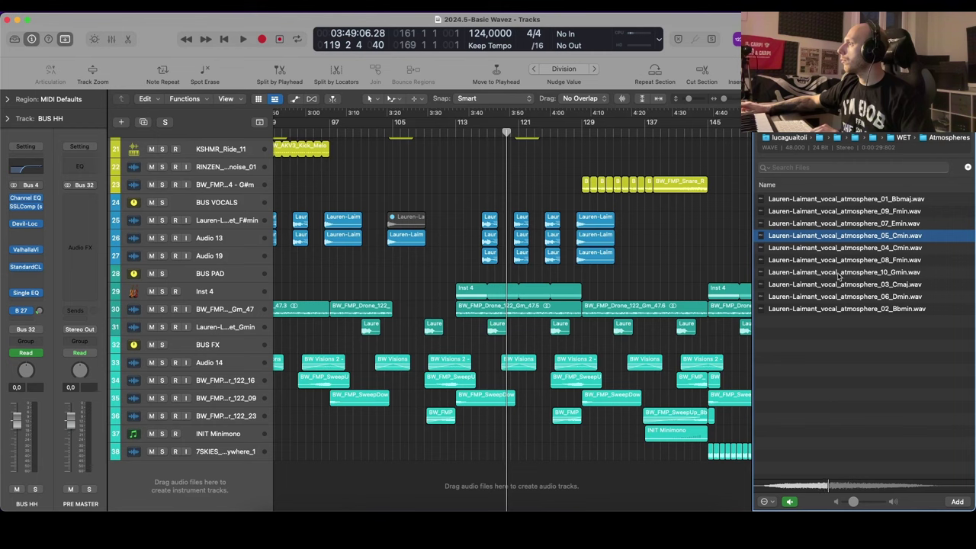
pyautogui.click(839, 273)
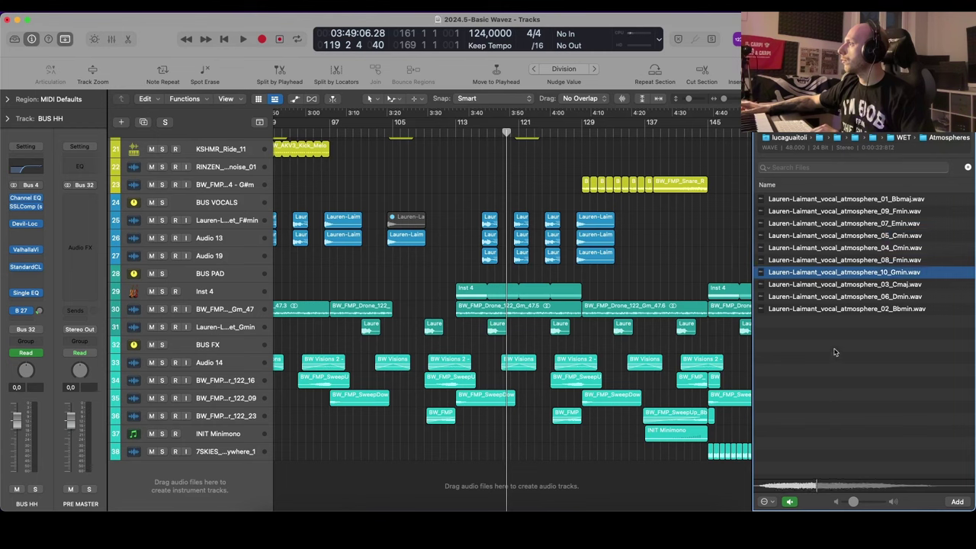
# Step: Add Lauren-Laimant_vocal_atmosphere_10_Gmin.wav on a new track just before bar 113 and move that track directly below BUS PAD
pyautogui.moveTo(845, 272); pyautogui.dragTo(445, 466)
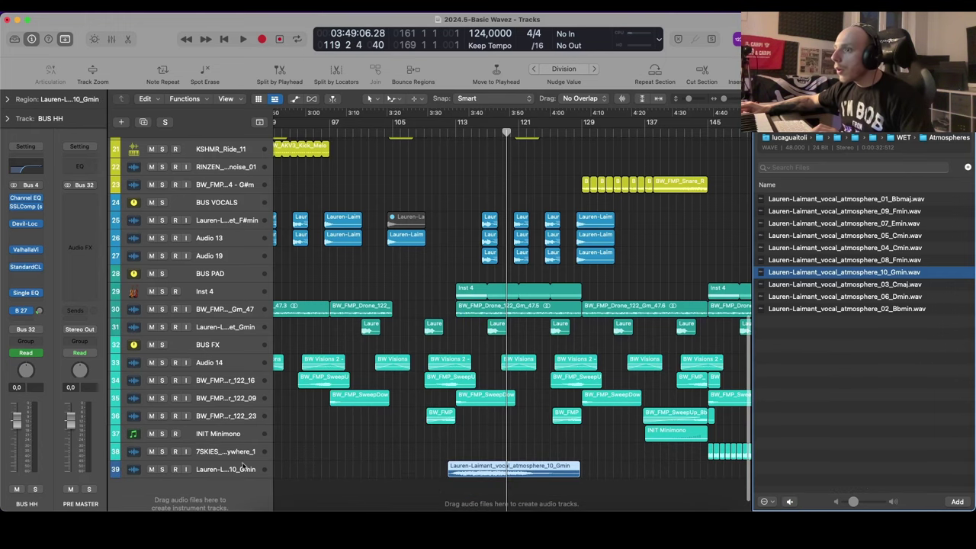
pyautogui.moveTo(243, 467); pyautogui.dragTo(408, 343)
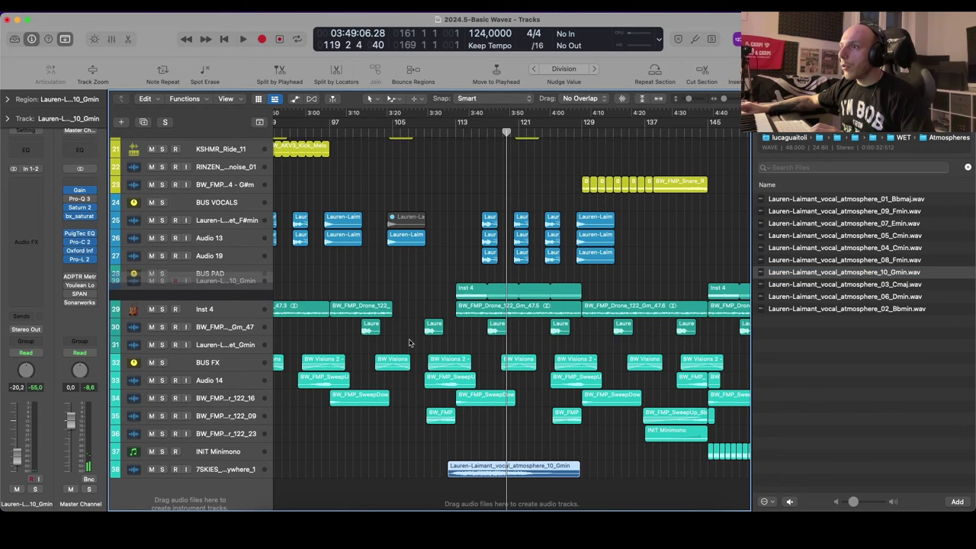
# Step: Play from the start of the new vocal atmosphere region, set its track volume to -22.5 dB and close the file browser
pyautogui.scroll(5, 501, 351)
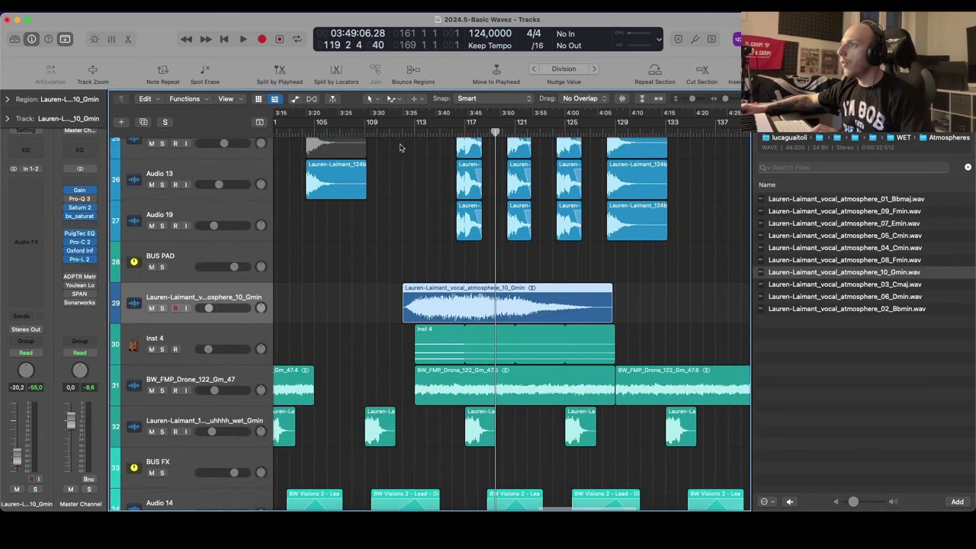
pyautogui.click(402, 130)
pyautogui.press('space')
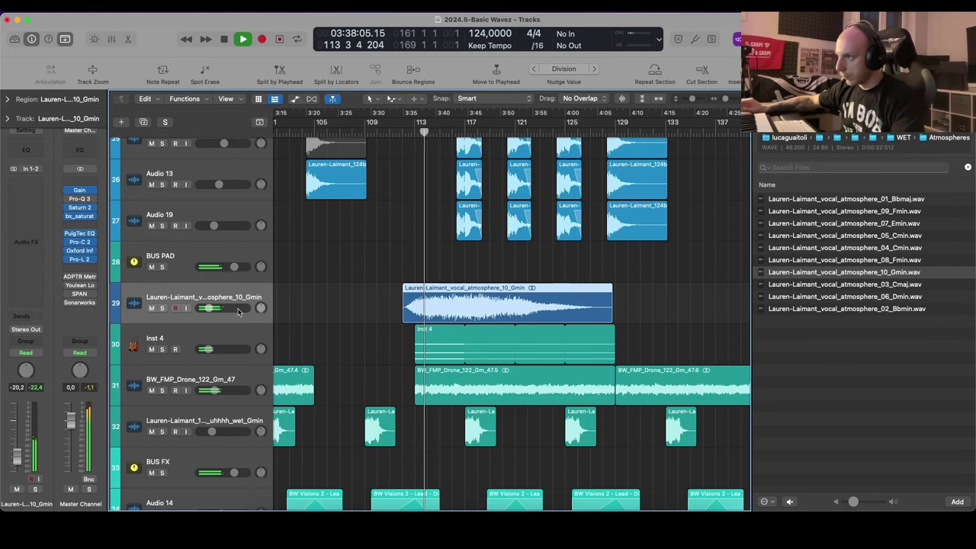
pyautogui.moveTo(238, 311); pyautogui.dragTo(208, 308)
pyautogui.press('f')
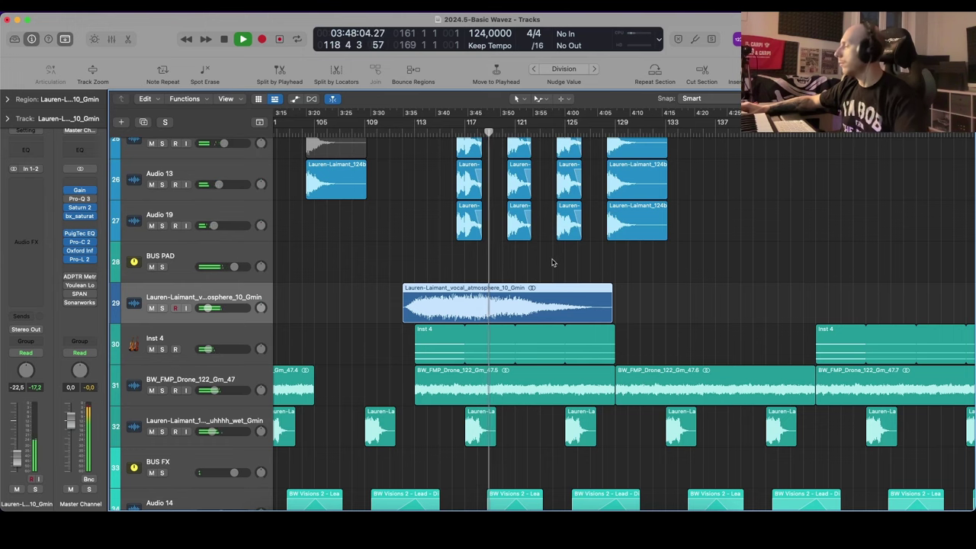
# Step: Colour the vocal atmosphere, Inst 4 and drone tracks' regions the same teal, close the colour palette and deselect the regions
pyautogui.scroll(-3, 599, 253)
pyautogui.keyDown('shift'); pyautogui.click(236, 372); pyautogui.keyUp('shift')
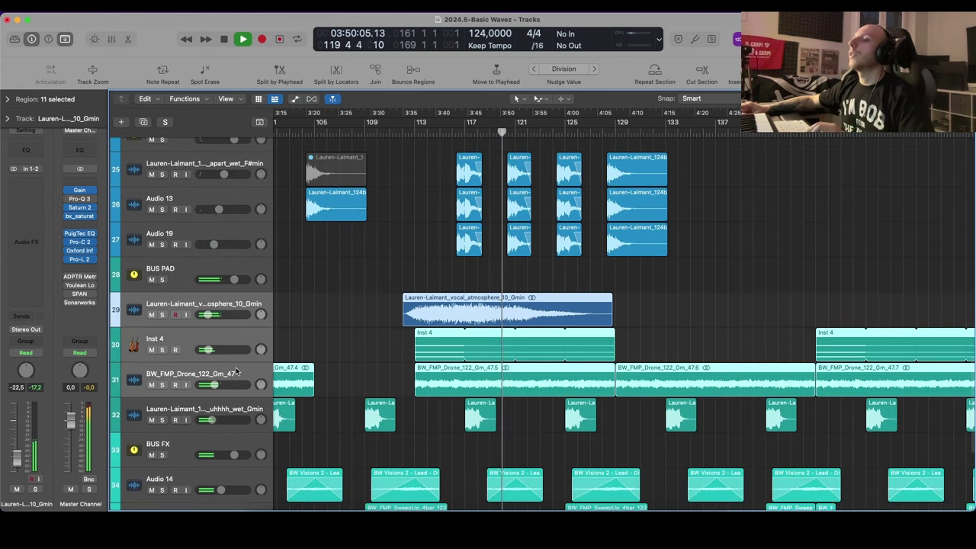
pyautogui.hscroll(-1, 480, 253)
pyautogui.hotkey('alt', 'c')
pyautogui.click(499, 225)
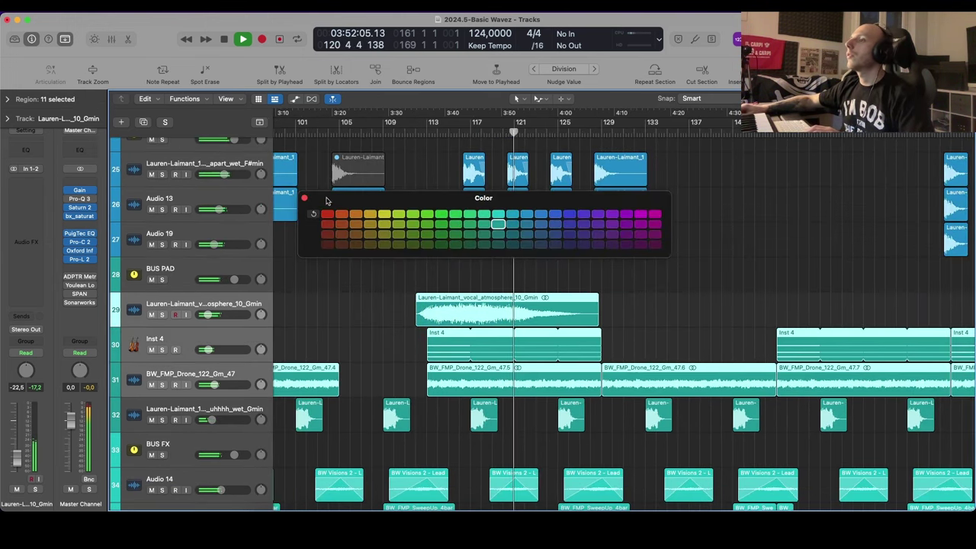
pyautogui.click(306, 198)
pyautogui.scroll(-3, 457, 283)
pyautogui.click(413, 293)
# Step: Play through the later sections, open SPAN on the Master Channel, and check the bx_saturator V2 settings before closing its window
pyautogui.scroll(3, 415, 293)
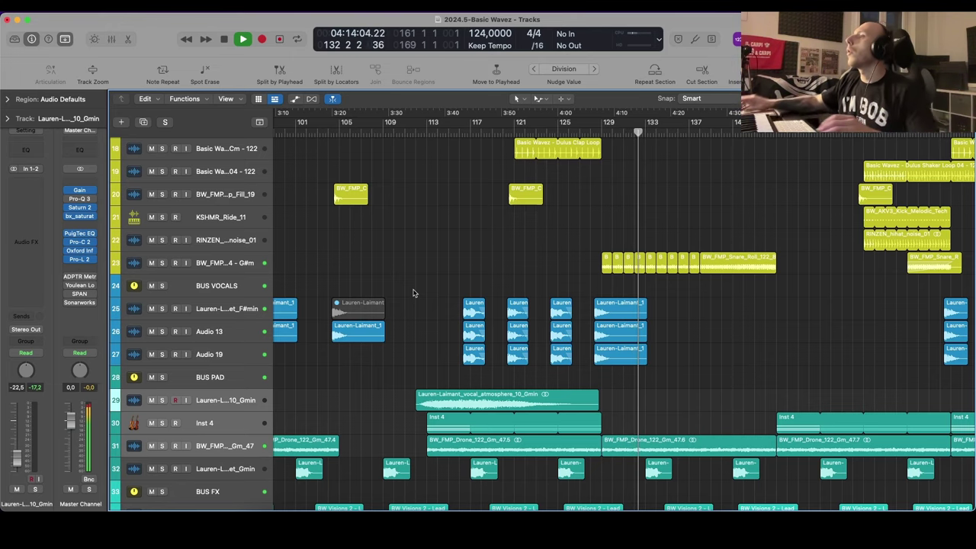
pyautogui.scroll(5, 696, 301)
pyautogui.hscroll(5, 695, 301)
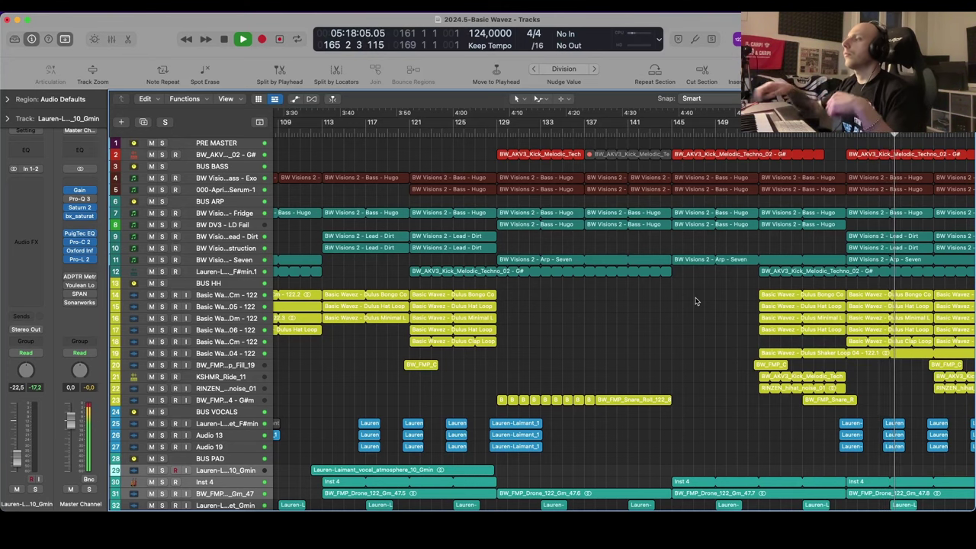
pyautogui.click(79, 294)
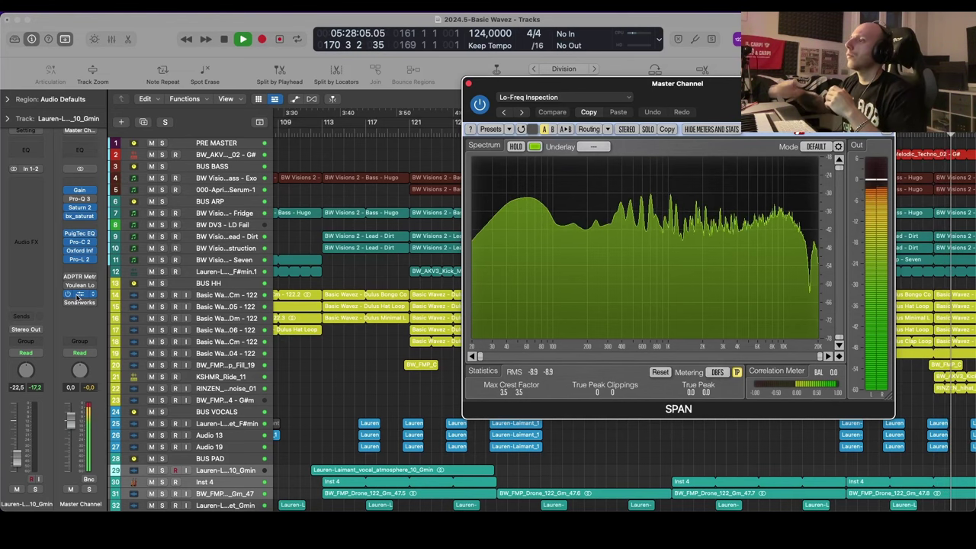
pyautogui.click(79, 217)
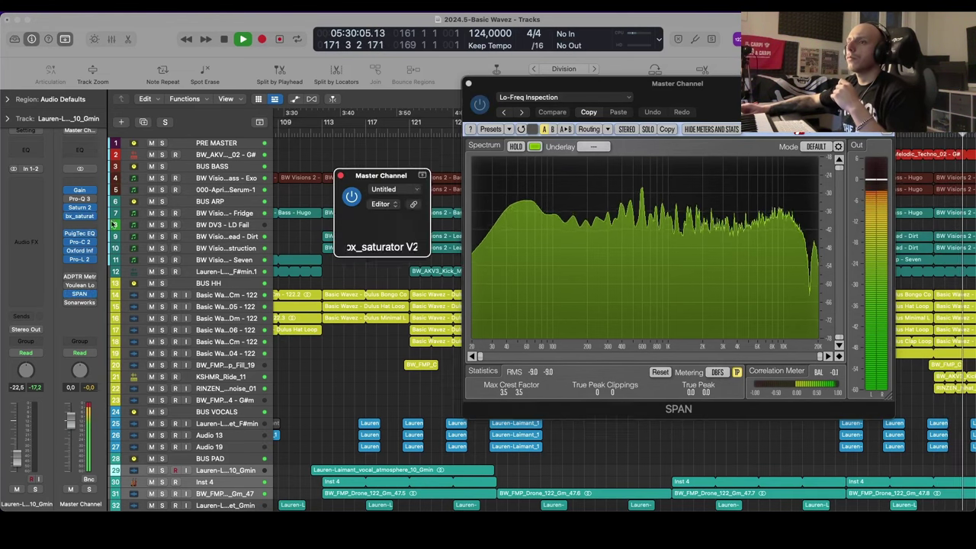
pyautogui.moveTo(477, 182); pyautogui.dragTo(450, 122)
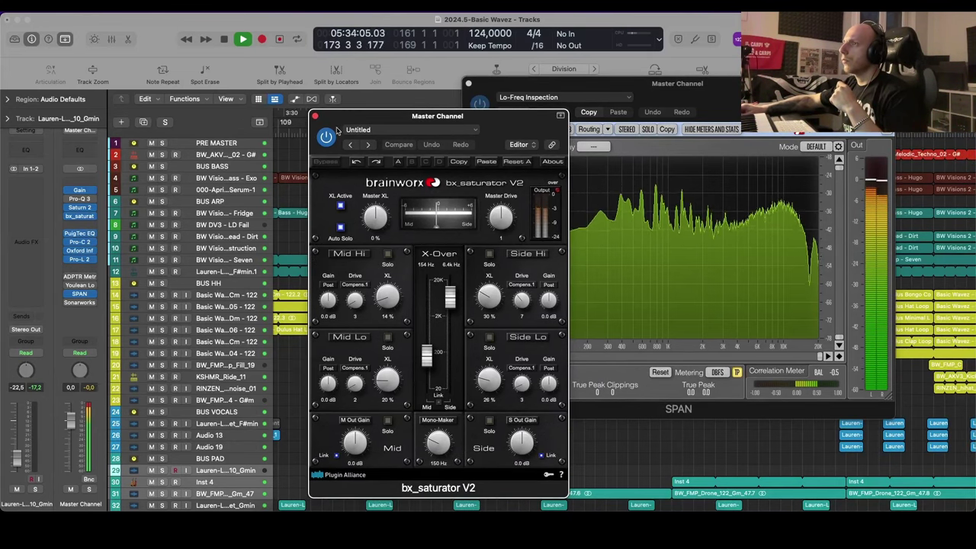
pyautogui.click(315, 116)
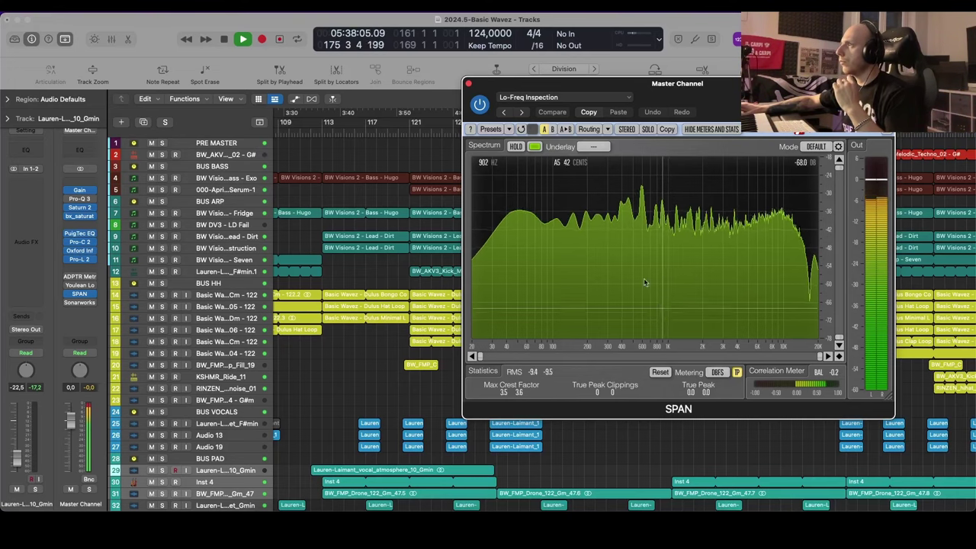
# Step: Bypass SPAN on the Master Channel, close its window and stop playback at the end of the arrangement
pyautogui.click(480, 106)
pyautogui.click(469, 84)
pyautogui.scroll(-5, 692, 204)
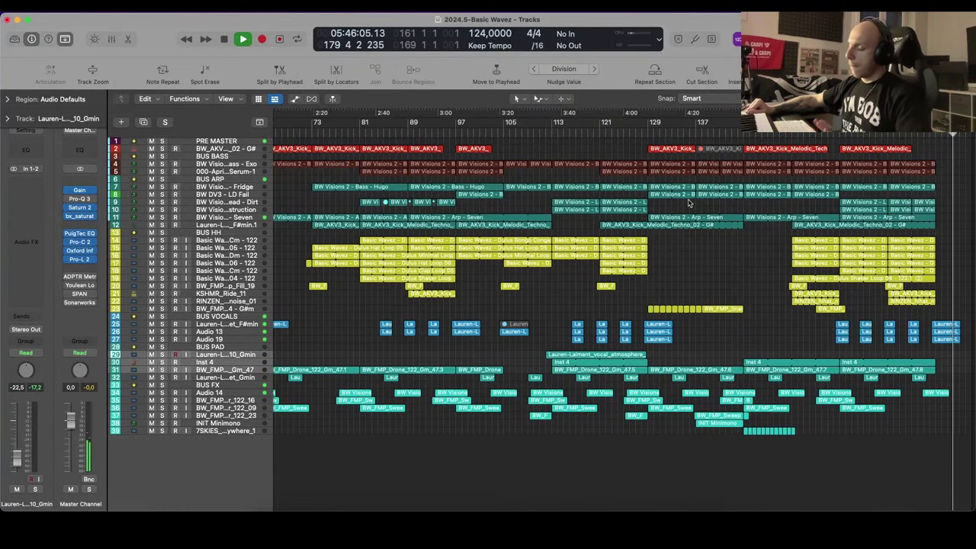
pyautogui.press('space')
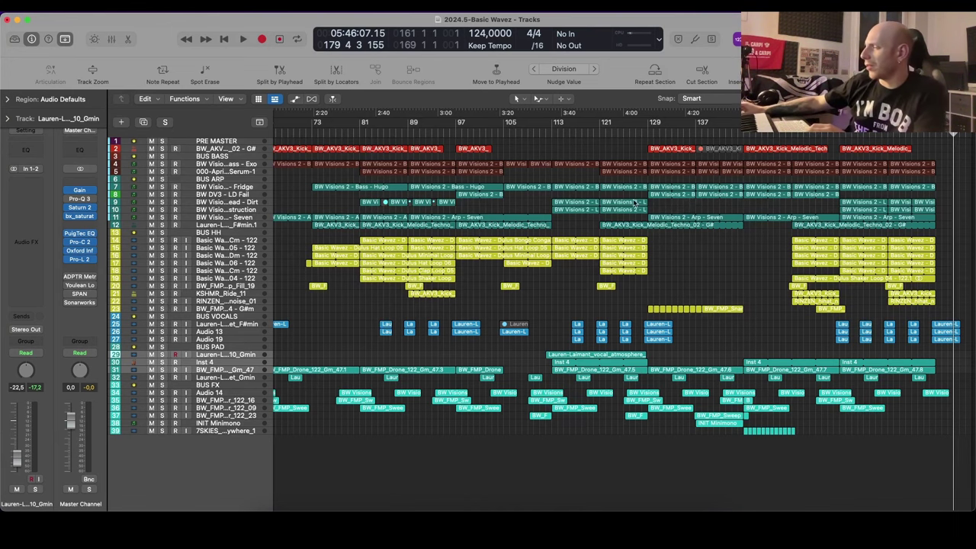
# Step: Select the Serum bass track's regions and review the whole arrangement, from the PRE MASTER track down to the FX tracks
pyautogui.press('super+Down')
pyautogui.press('super+Down')
pyautogui.scroll(5, 635, 203)
pyautogui.press('super+Down')
pyautogui.press('super+Down')
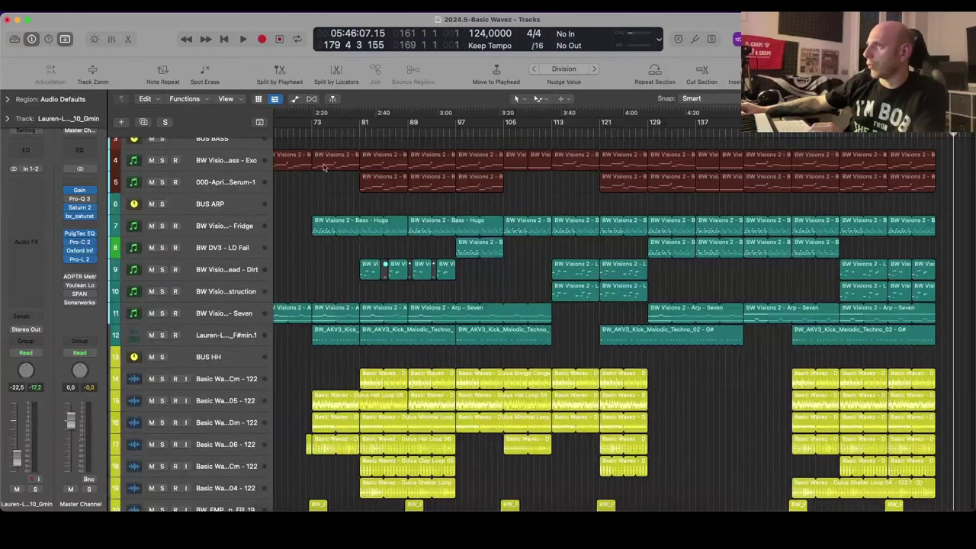
pyautogui.click(249, 187)
pyautogui.scroll(-10, 305, 177)
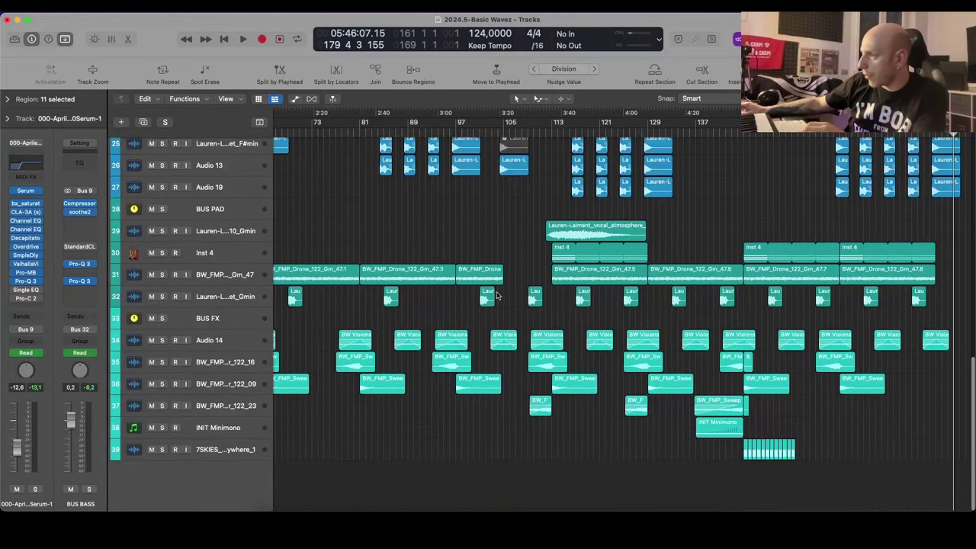
pyautogui.scroll(10, 571, 233)
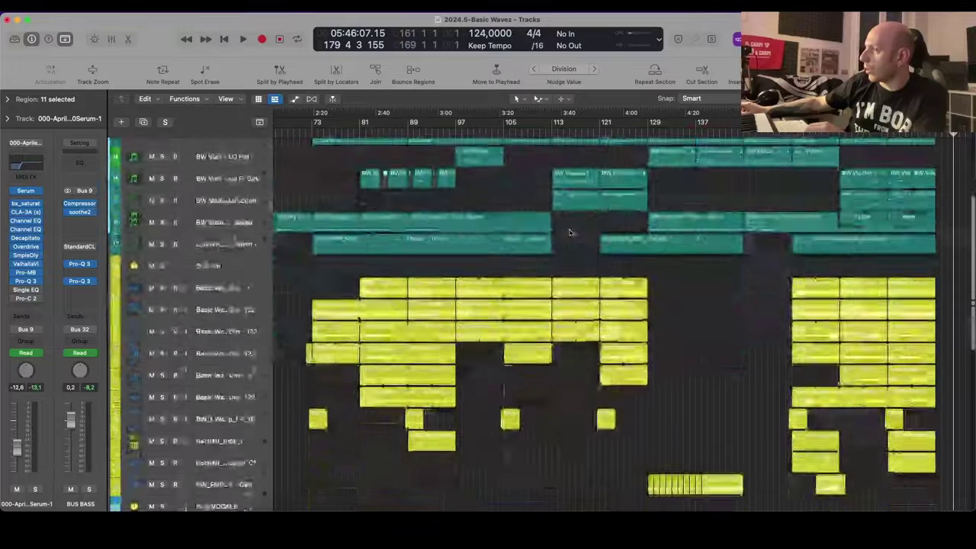
pyautogui.scroll(10, 571, 233)
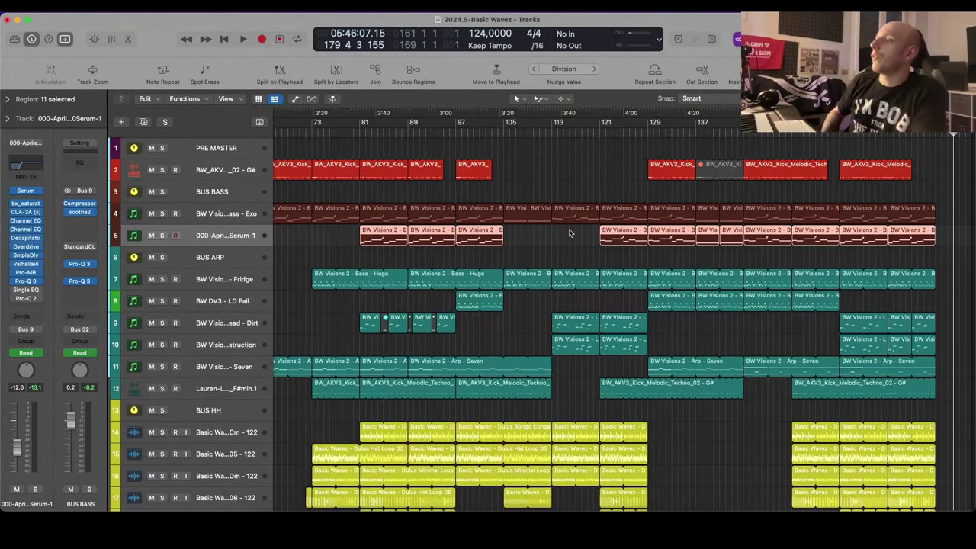
pyautogui.scroll(-8, 569, 233)
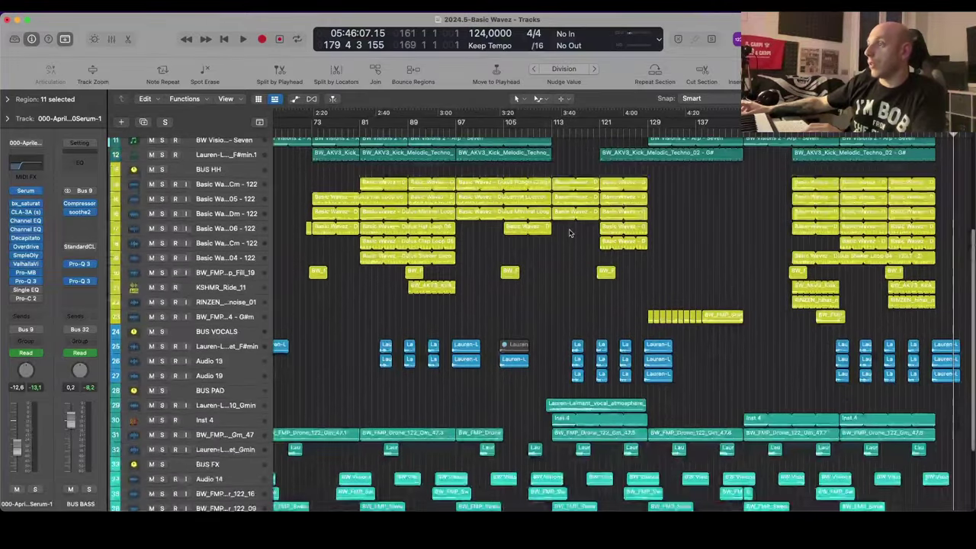
pyautogui.scroll(-5, 569, 233)
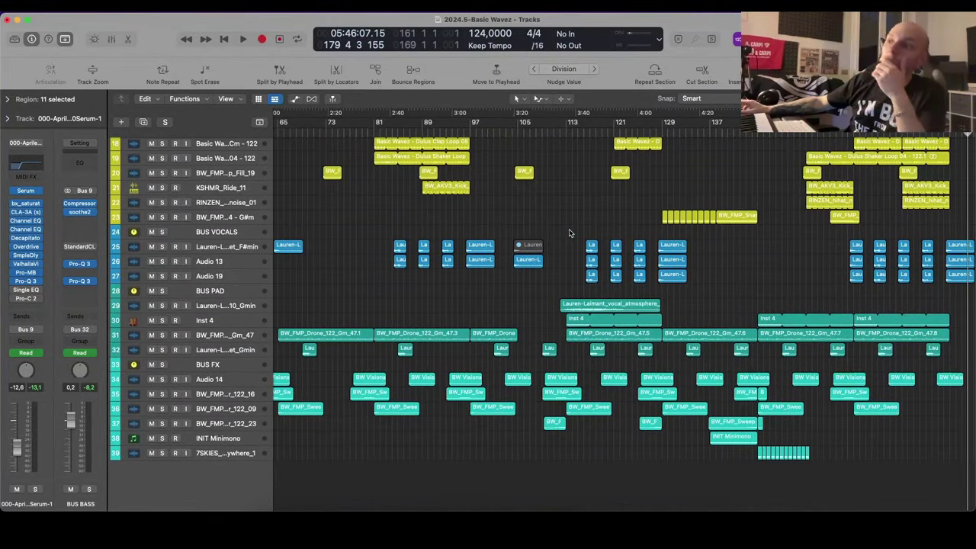
pyautogui.scroll(10, 569, 233)
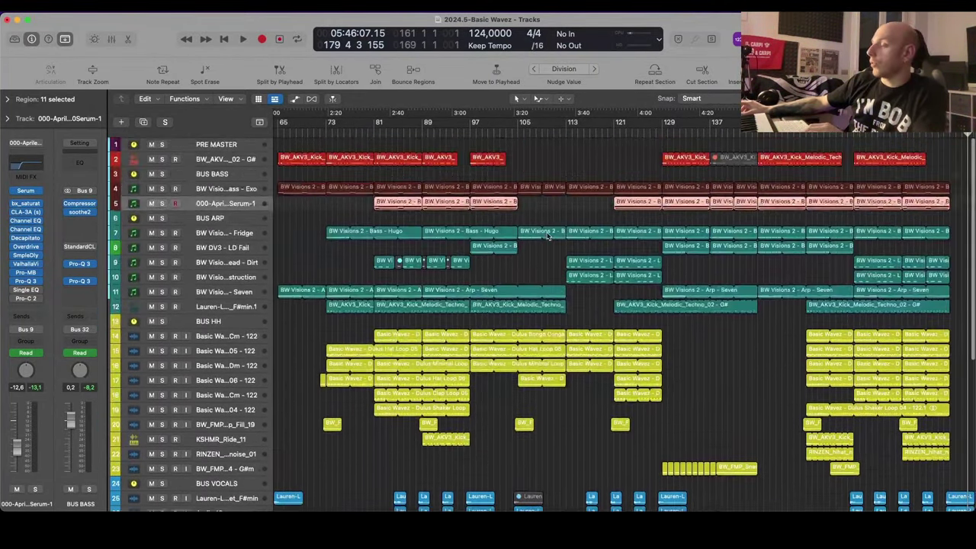
# Step: Select the BUS HH track and examine the hi-hat and percussion layers within the overall arrangement
pyautogui.scroll(-5, 548, 236)
pyautogui.press('super+Down')
pyautogui.press('super+Down')
pyautogui.press('super+Down')
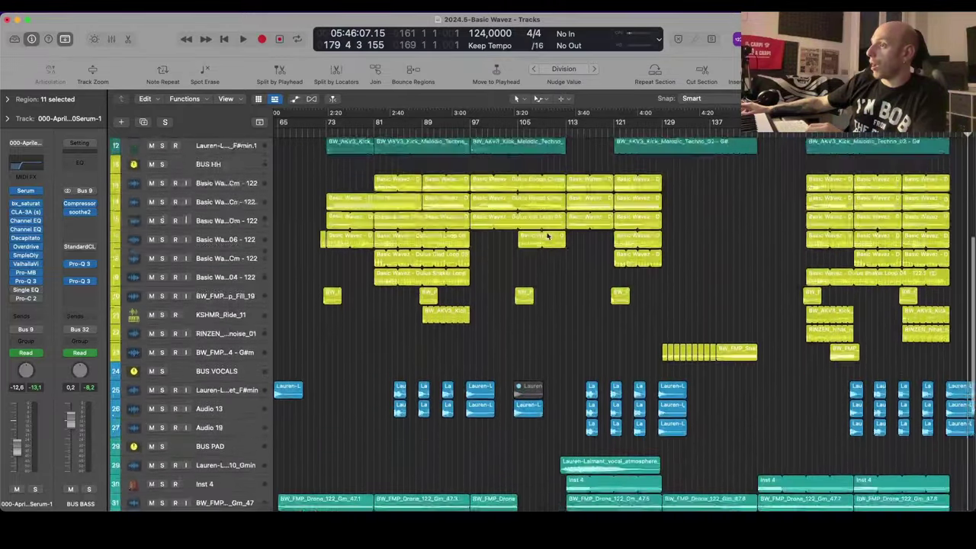
pyautogui.scroll(6, 392, 225)
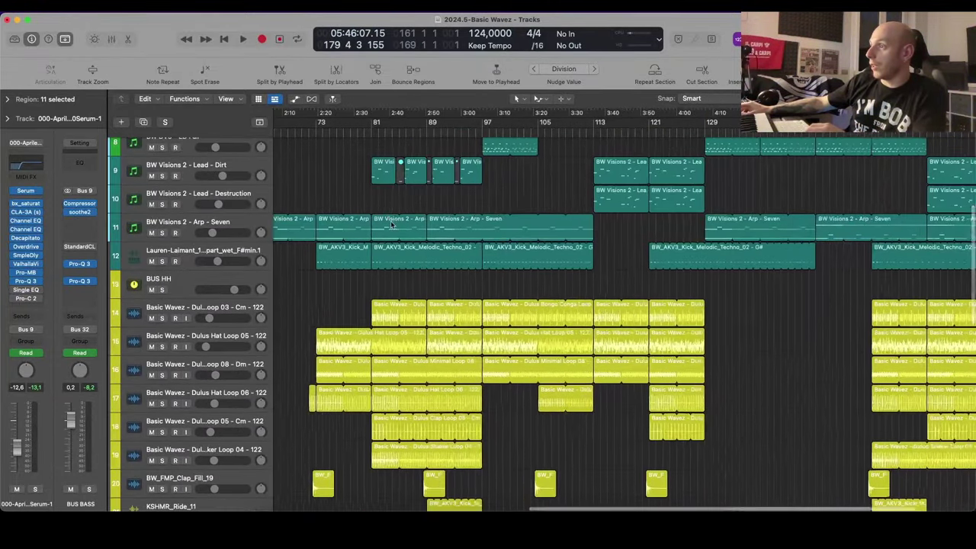
pyautogui.scroll(-3, 389, 221)
pyautogui.click(197, 158)
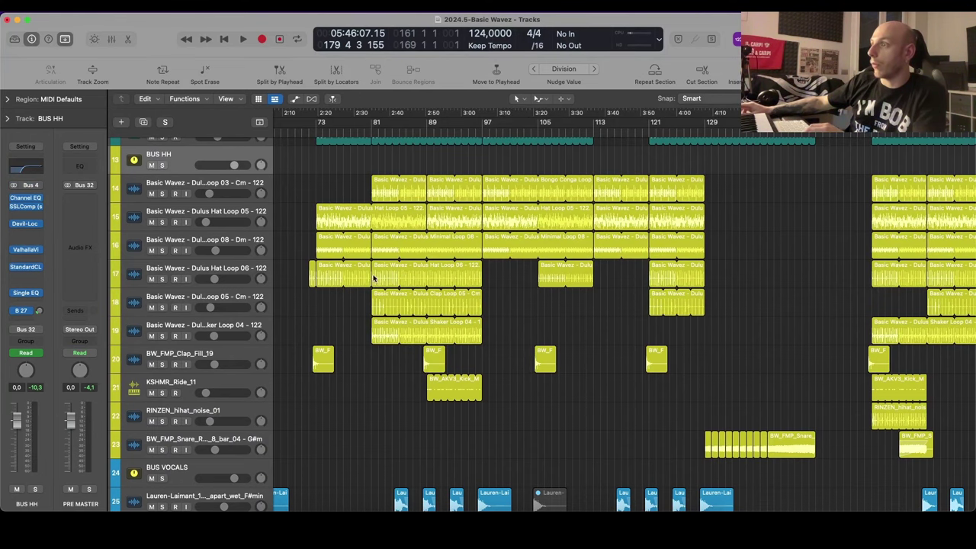
pyautogui.scroll(6, 373, 278)
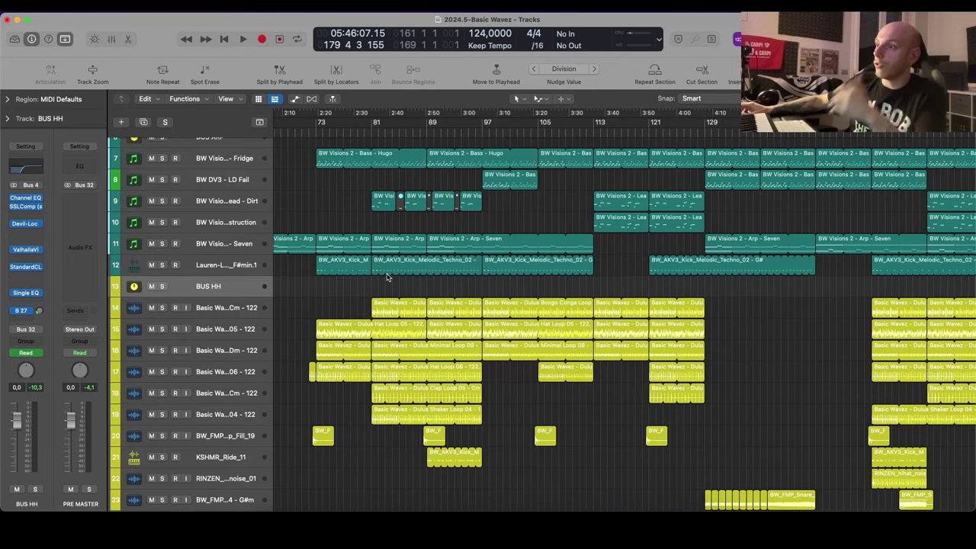
pyautogui.scroll(1, 388, 278)
pyautogui.scroll(-4, 388, 278)
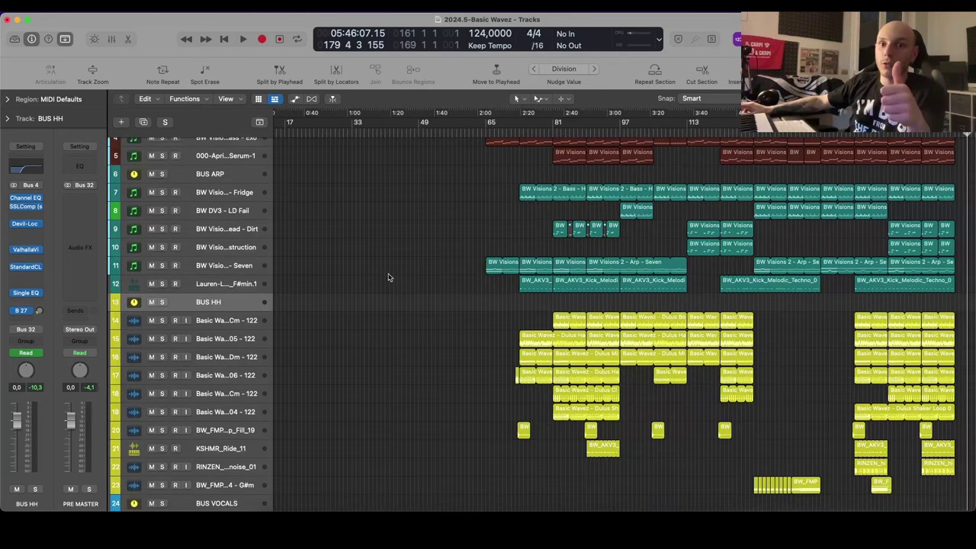